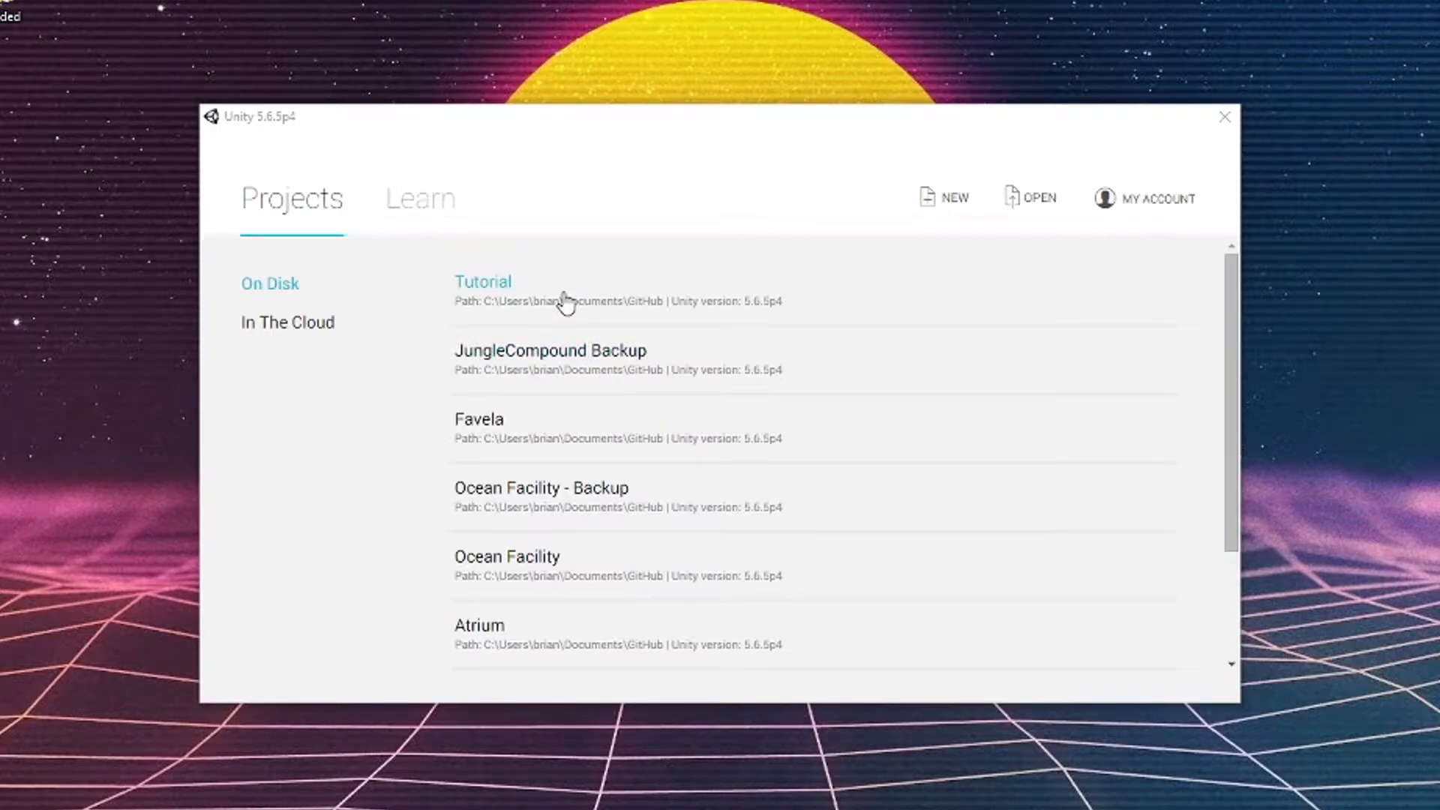
Create a new 3D project named tut in the GitHub documents folder
{"action": "left_click", "coordinate": [986, 208]}
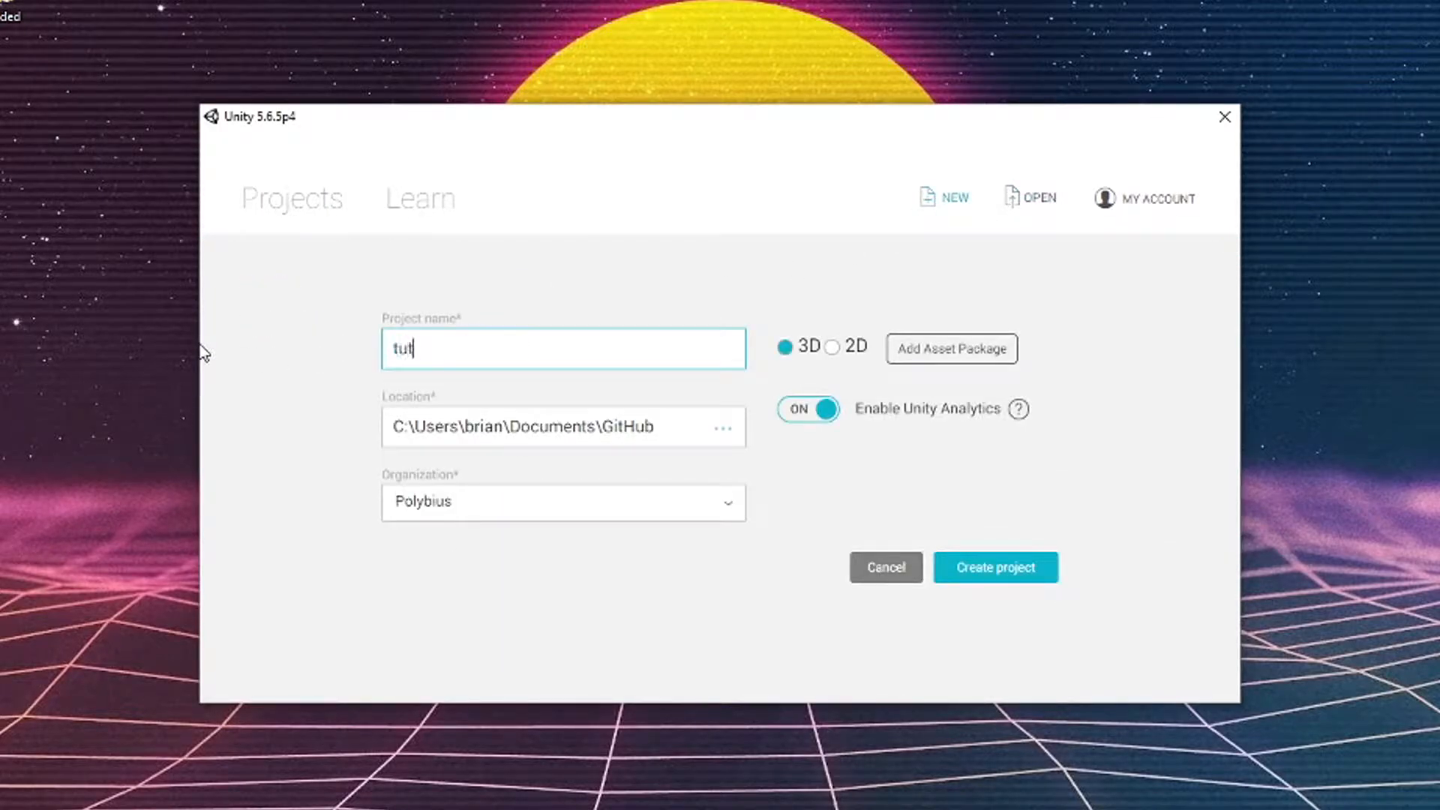
{"action": "type", "text": "tut"}
{"action": "left_click", "coordinate": [1004, 588]}
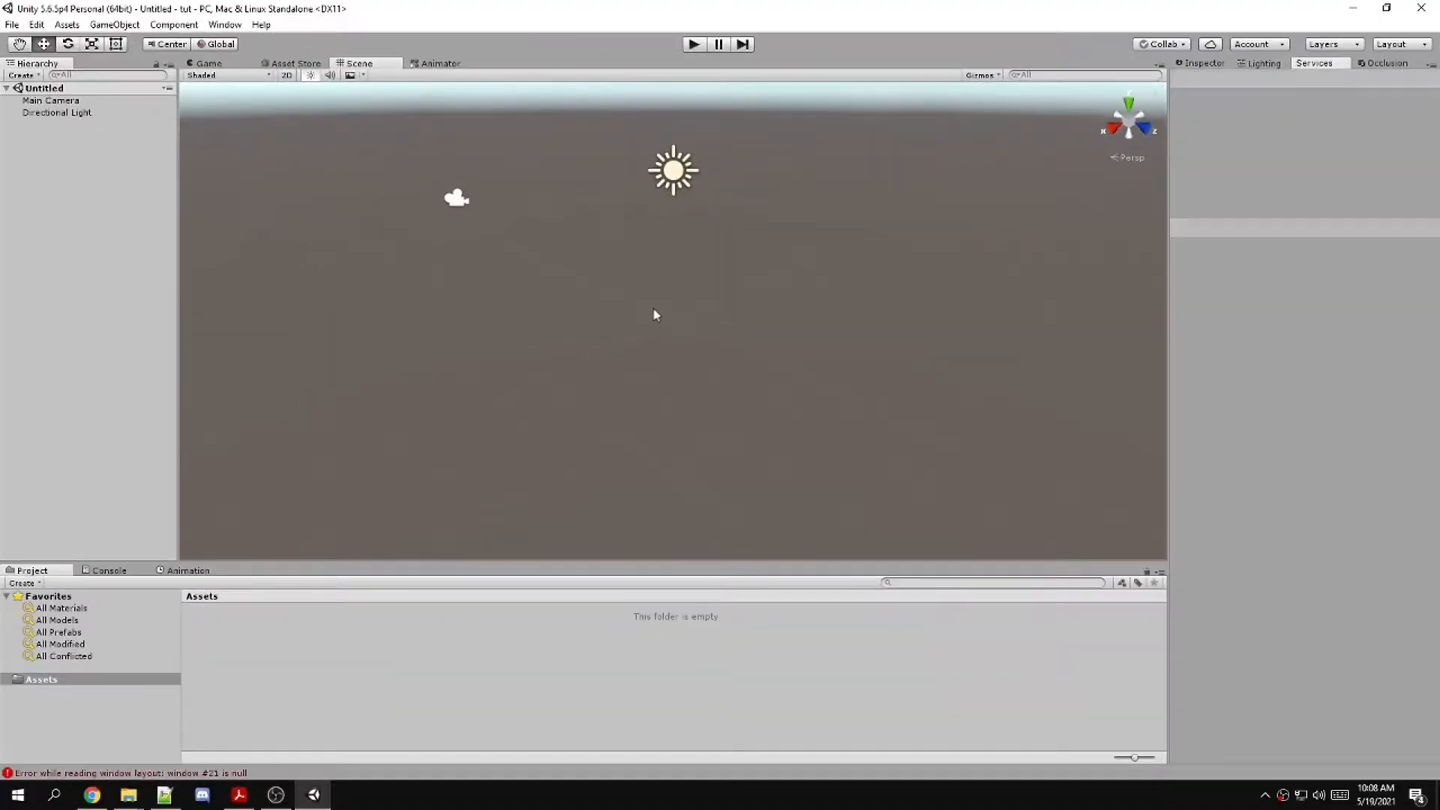
Delete the Main Camera from the default scene
{"action": "right_click_drag", "start_coordinate": [616, 334], "coordinate": [509, 320]}
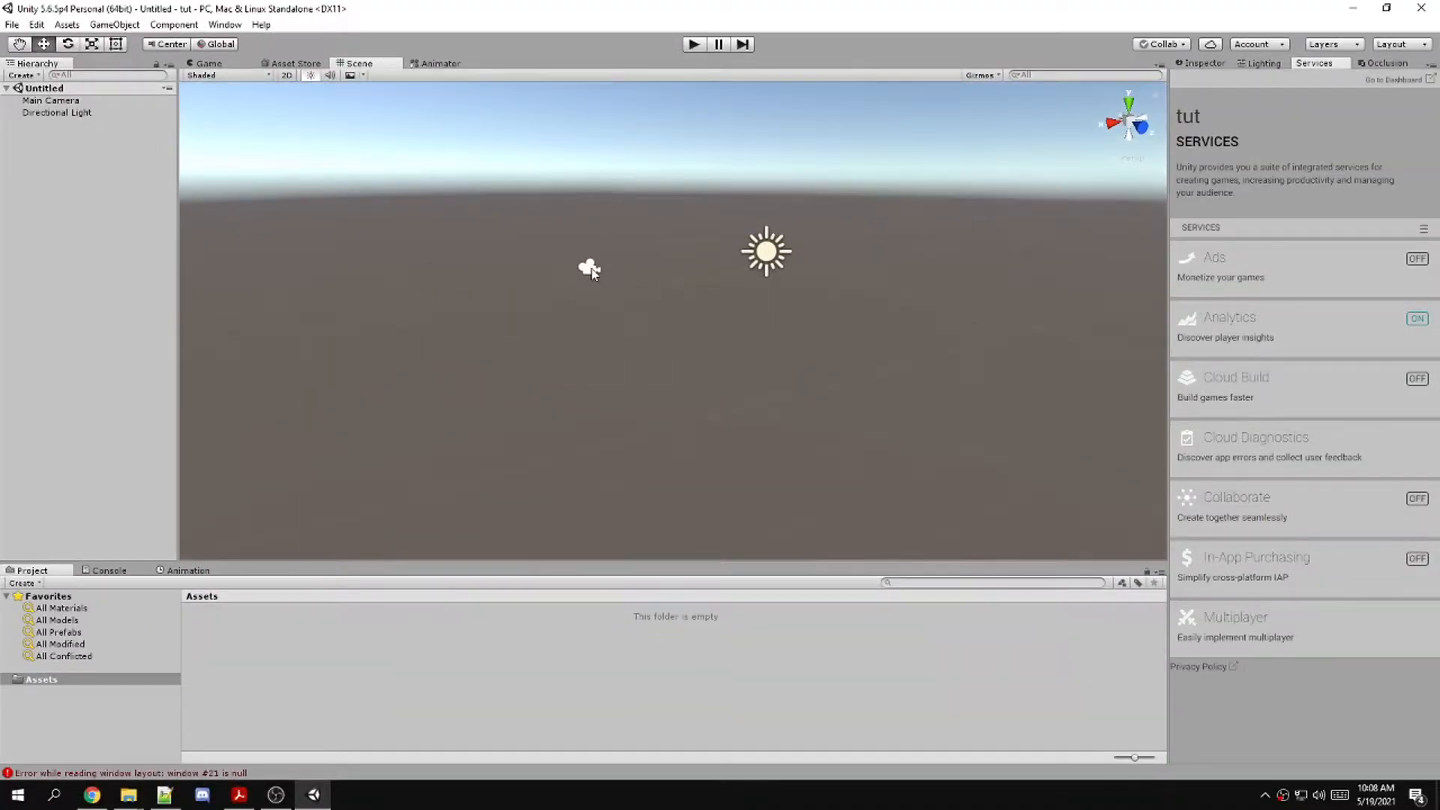
{"action": "left_click", "coordinate": [590, 269]}
{"action": "key", "text": "Delete"}
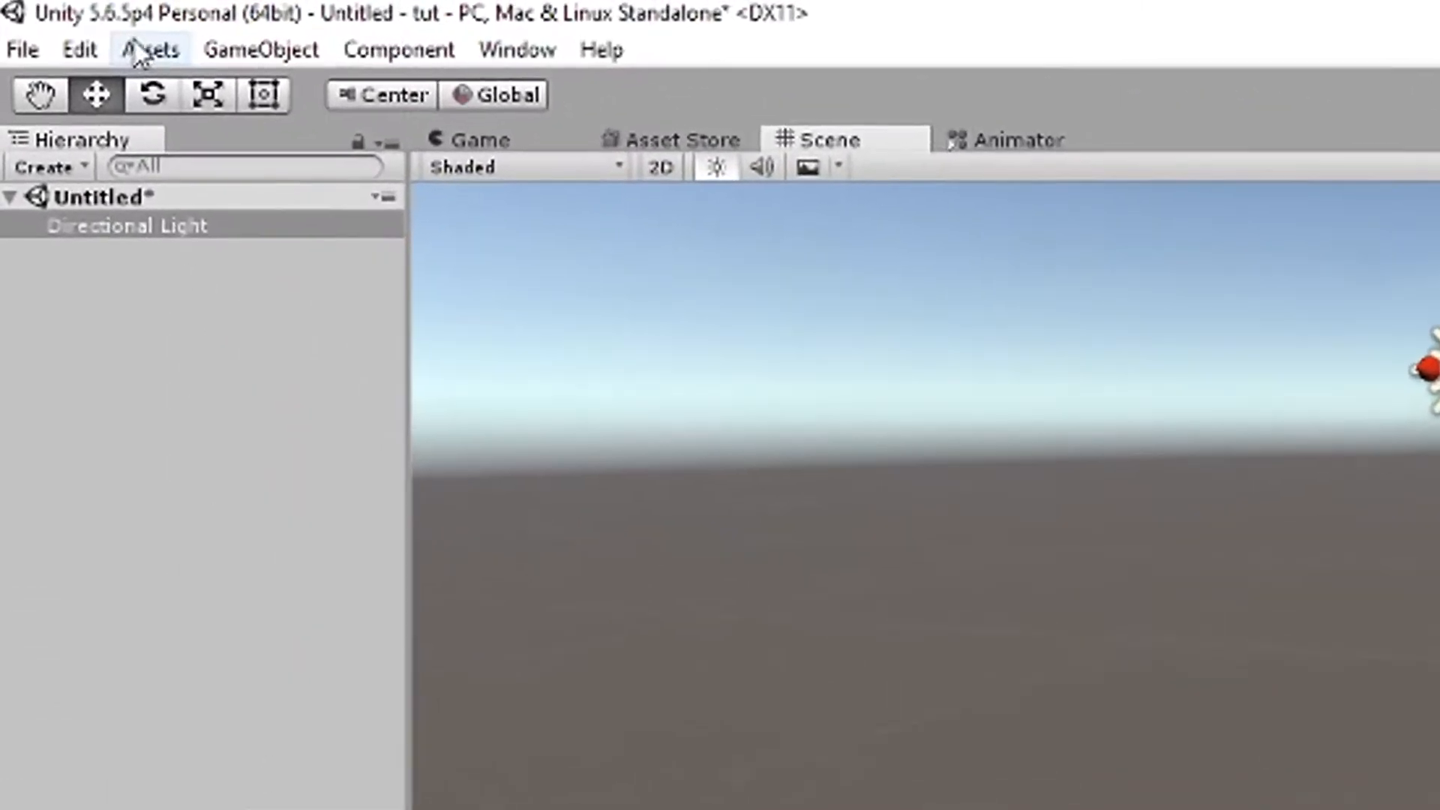
Import the custom package IntruderMM 2.05b.unitypackage from Downloads with all its contents
{"action": "left_click", "coordinate": [113, 38]}
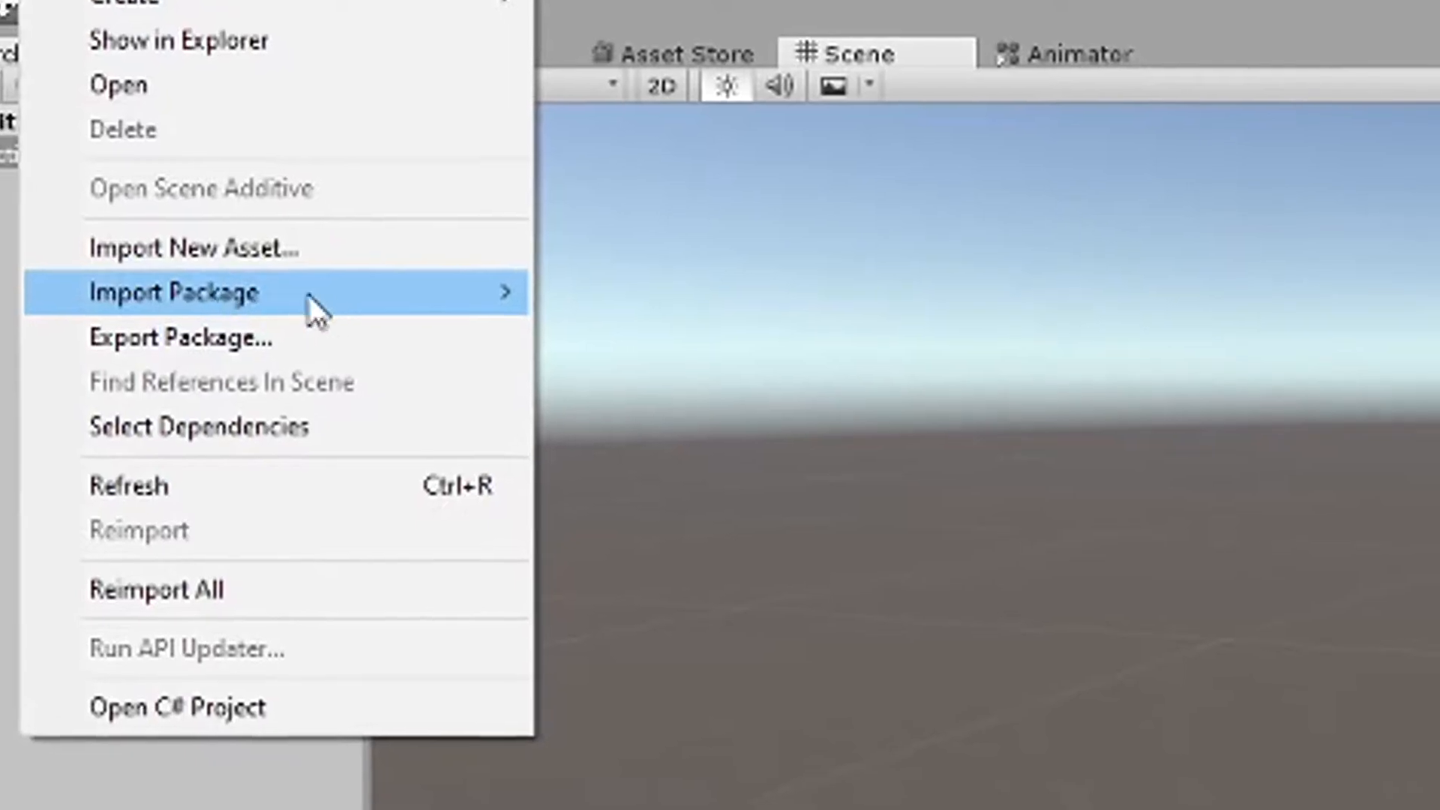
{"action": "mouse_move", "coordinate": [398, 337]}
{"action": "left_click", "coordinate": [641, 250]}
{"action": "scroll", "coordinate": [595, 228], "scroll_direction": "down", "scroll_amount": 8}
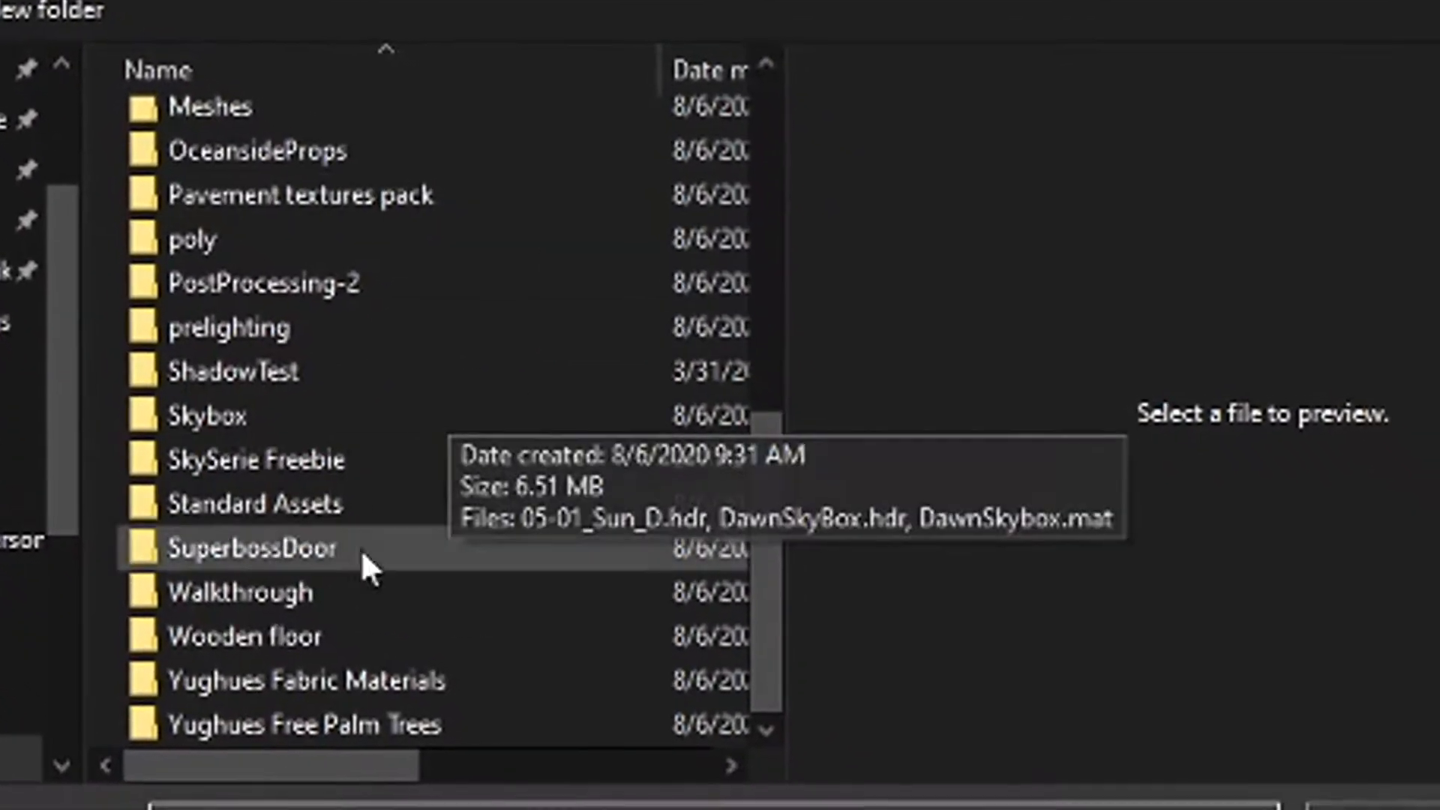
{"action": "scroll", "coordinate": [296, 643], "scroll_direction": "up", "scroll_amount": 5}
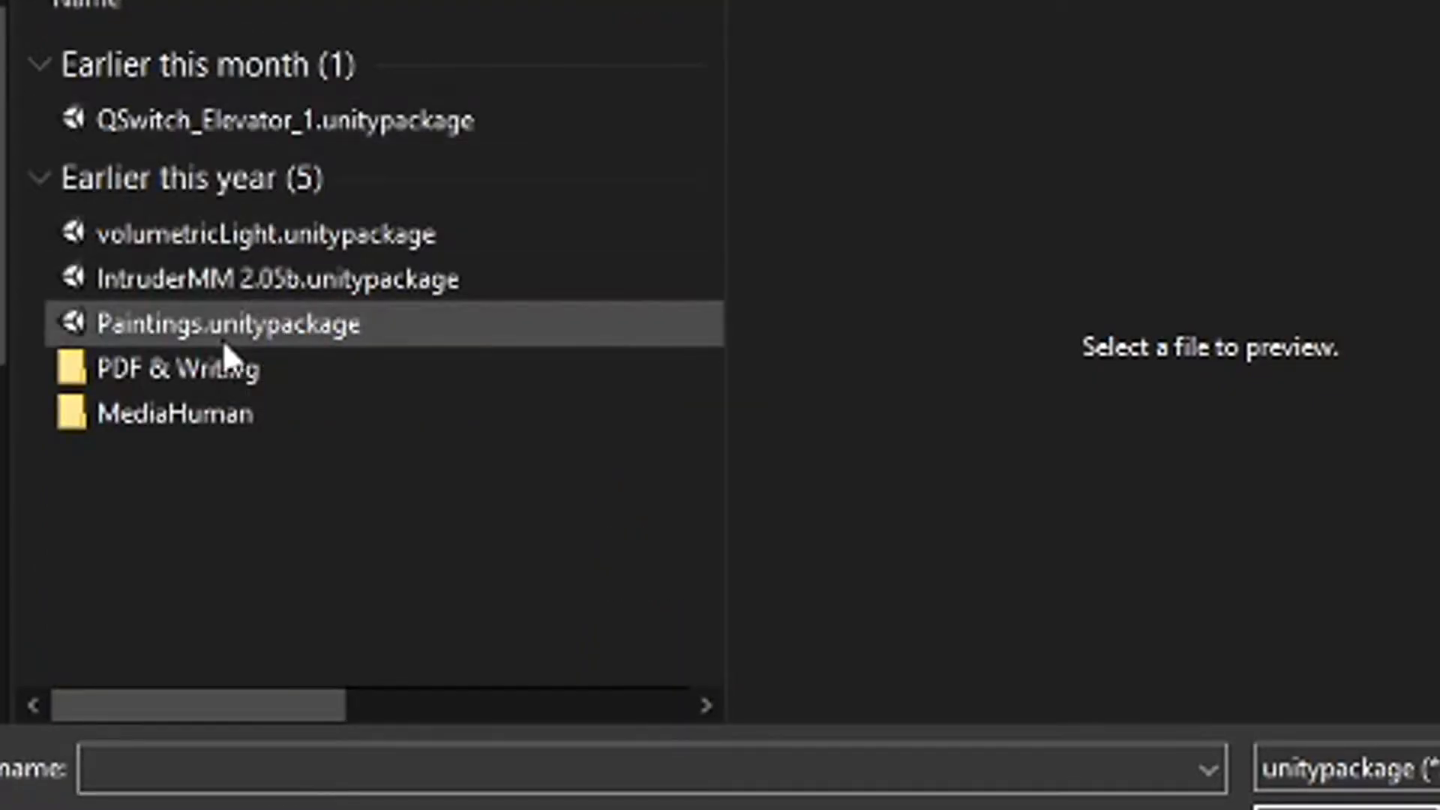
{"action": "left_click", "coordinate": [269, 281]}
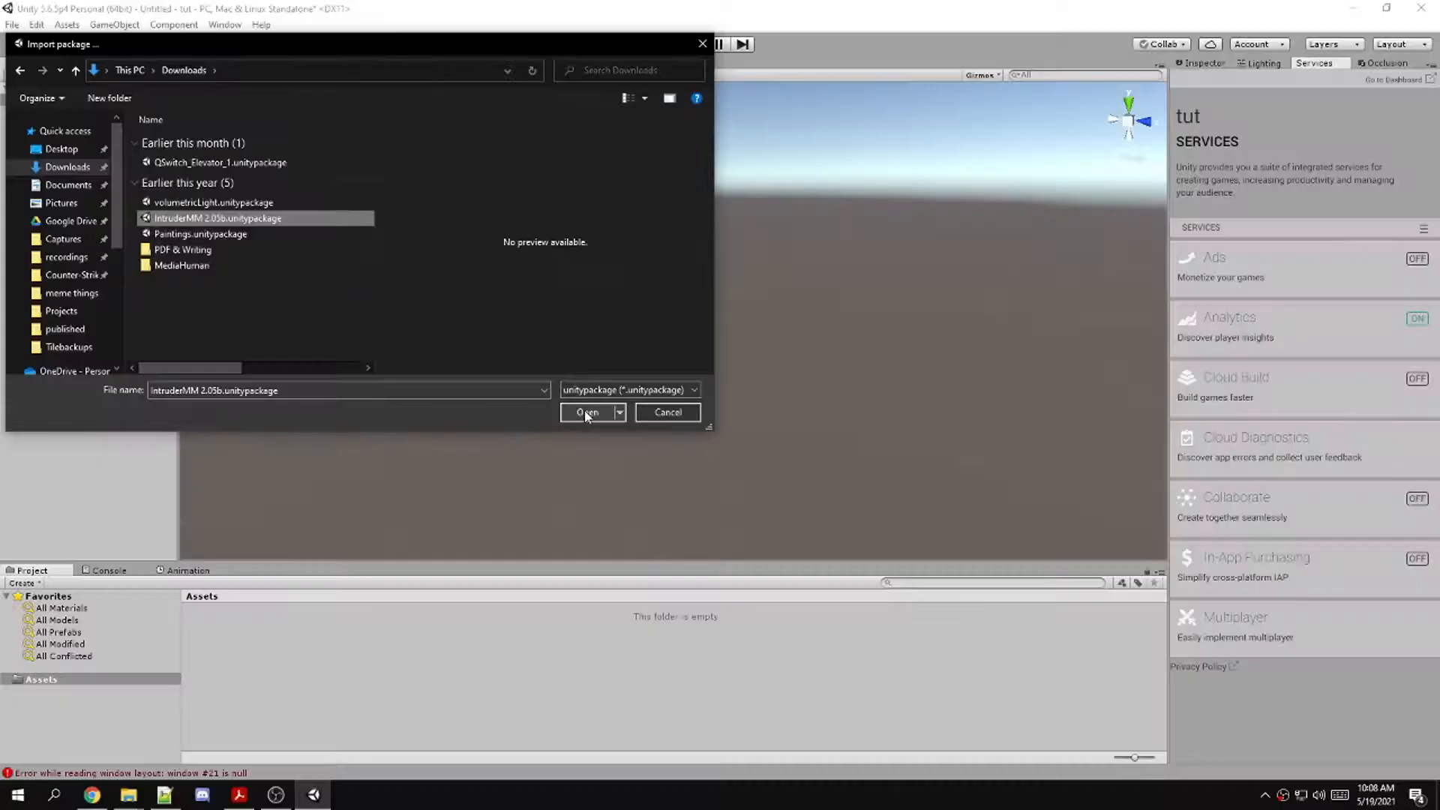
{"action": "left_click", "coordinate": [587, 412]}
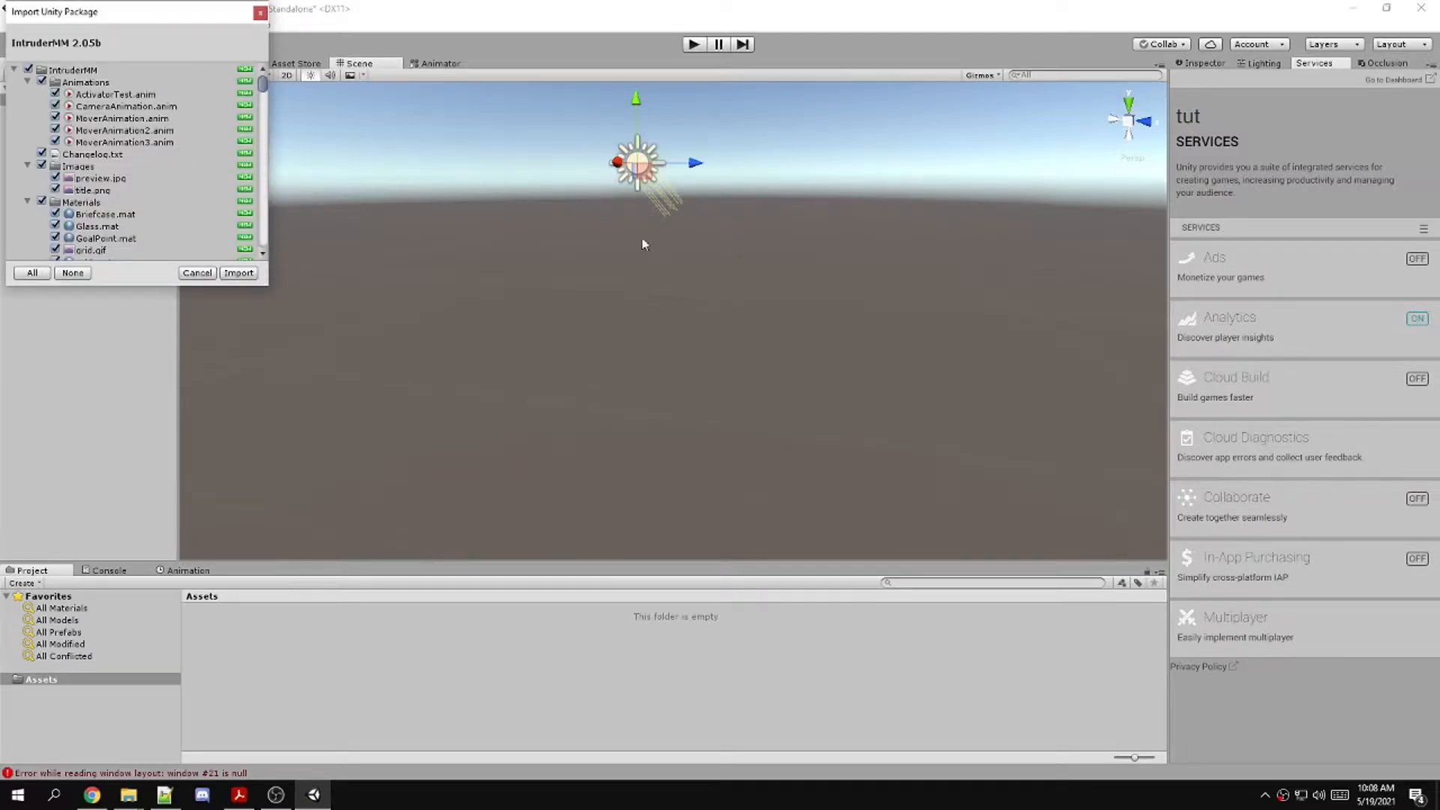
{"action": "left_click", "coordinate": [250, 275]}
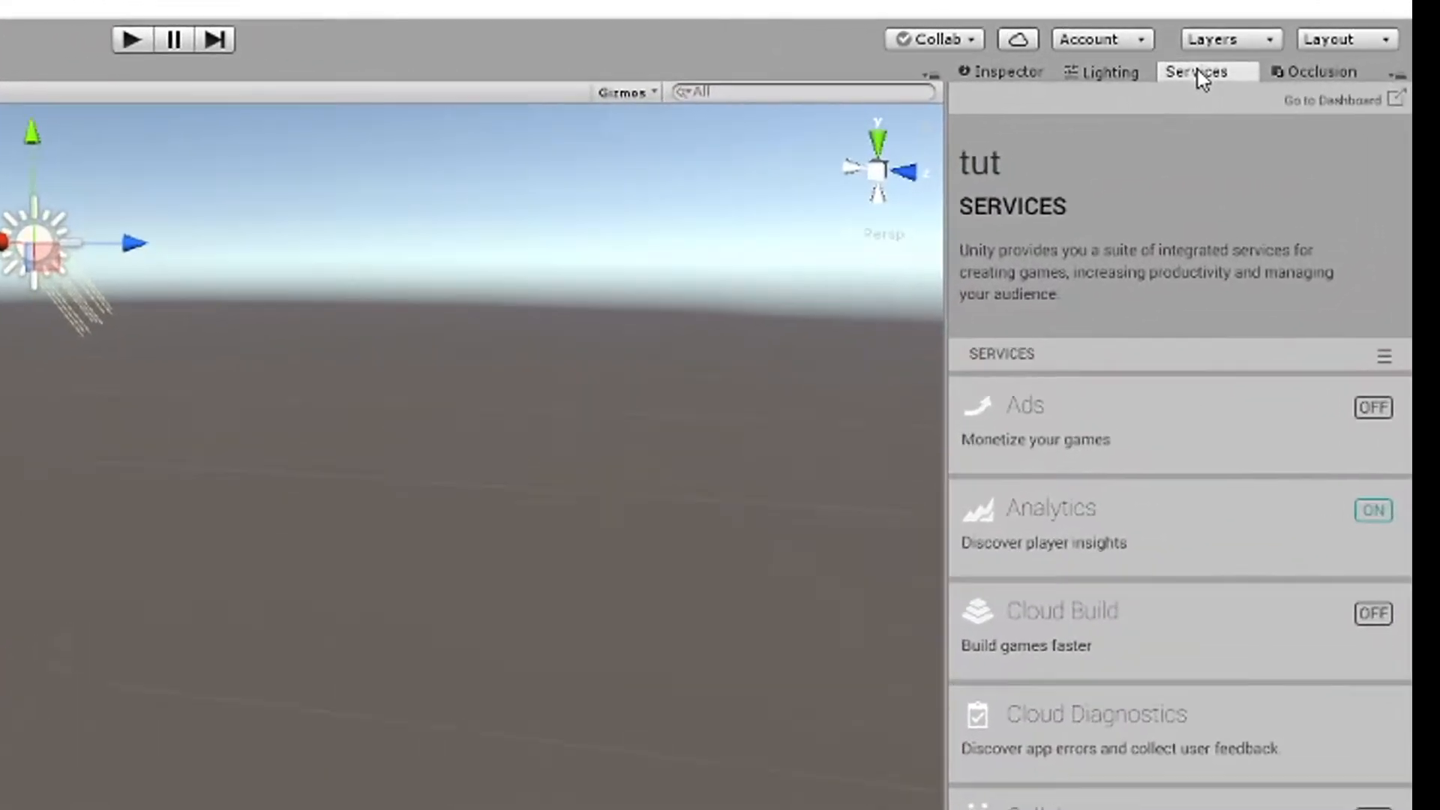
Remove the Services view from the layout and bring up the Occlusion settings
{"action": "right_click", "coordinate": [1281, 66]}
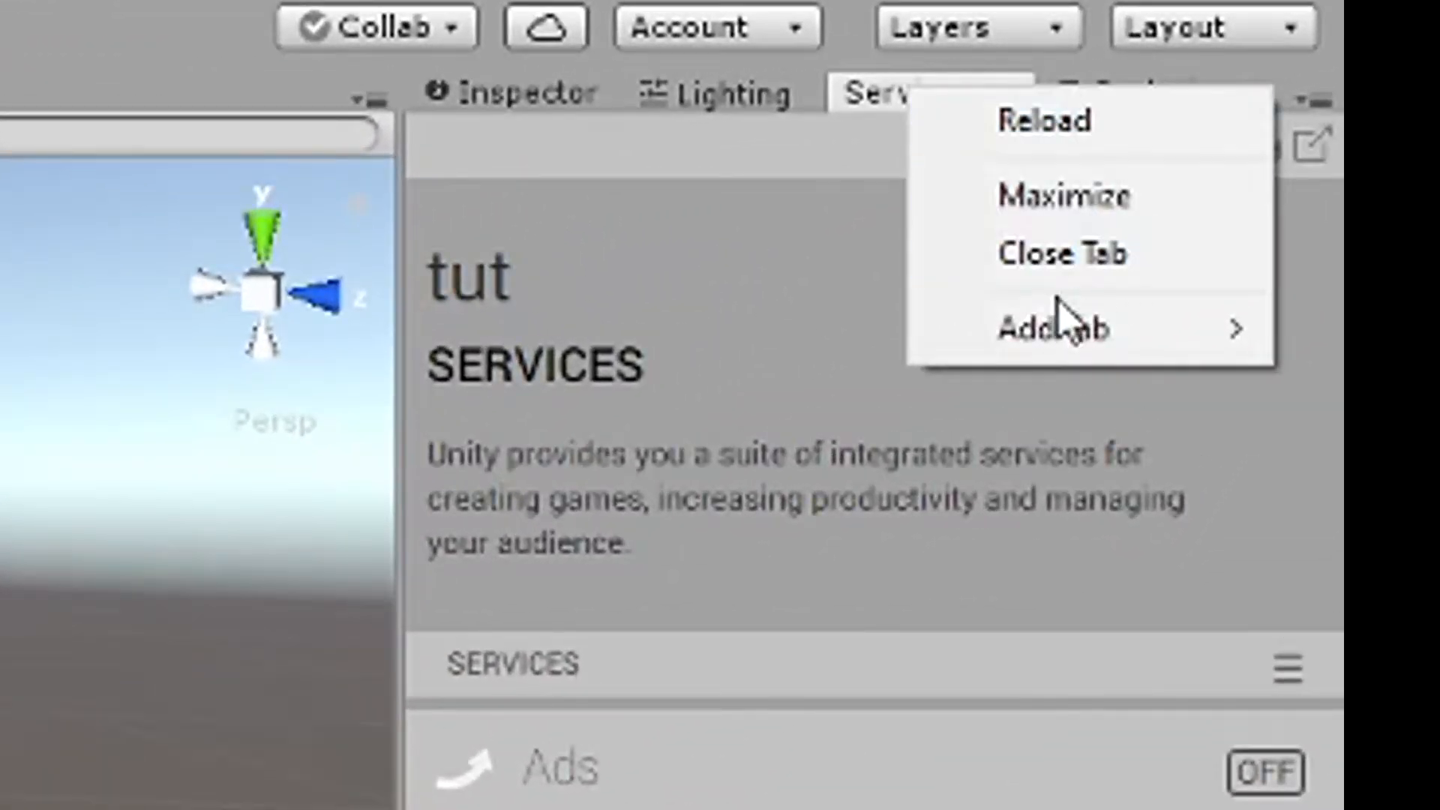
{"action": "left_click", "coordinate": [1013, 269]}
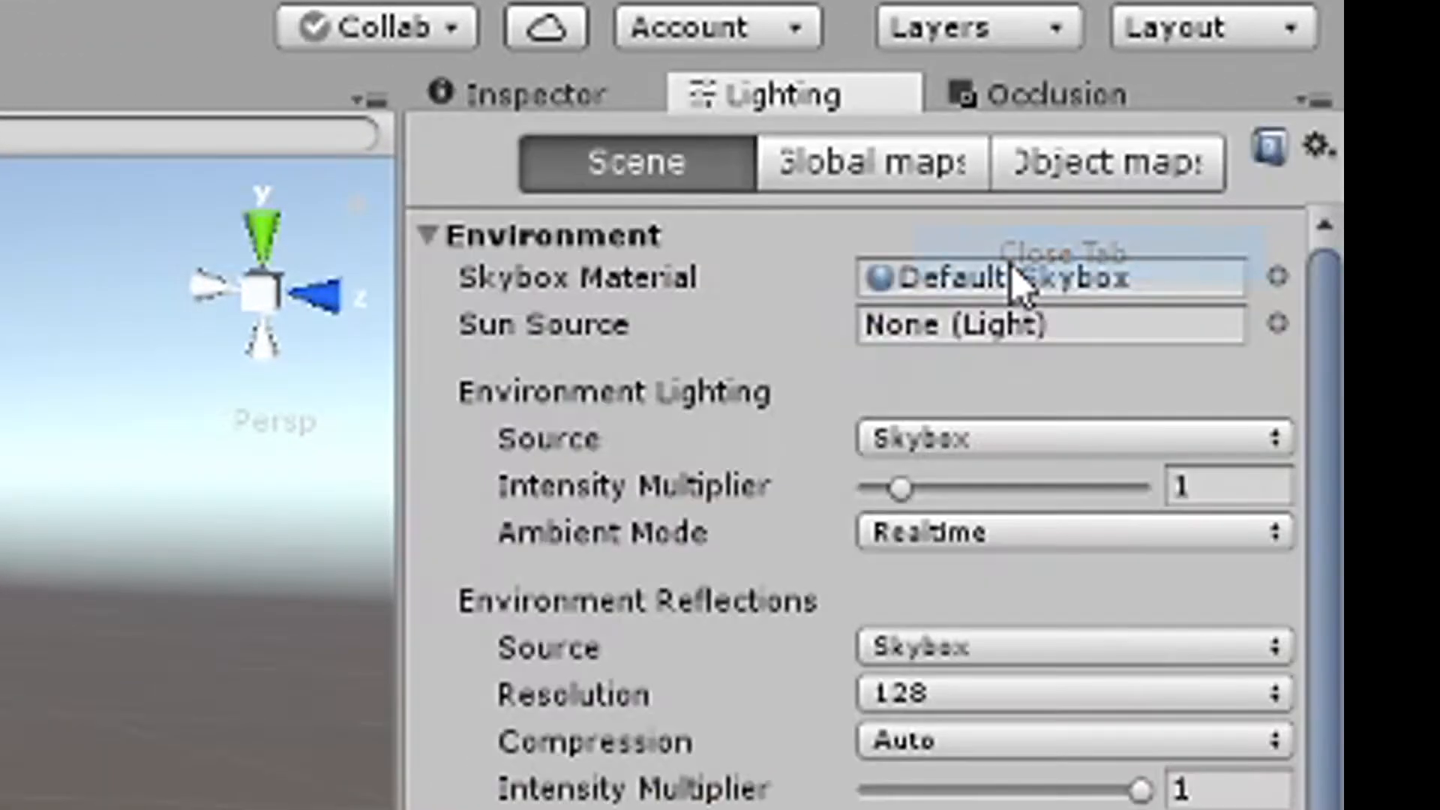
{"action": "left_click", "coordinate": [570, 102]}
{"action": "left_click", "coordinate": [816, 93]}
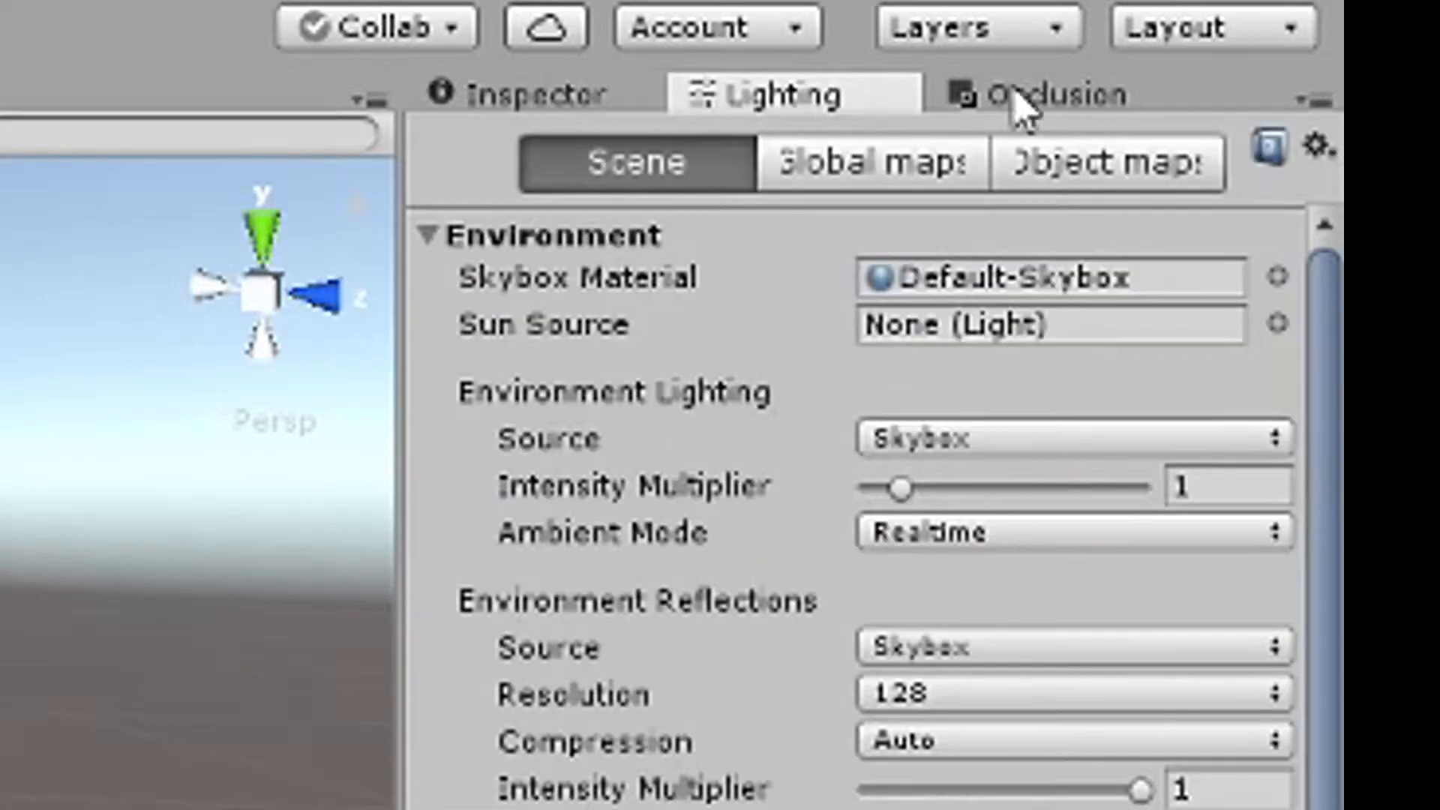
{"action": "left_click", "coordinate": [1034, 97]}
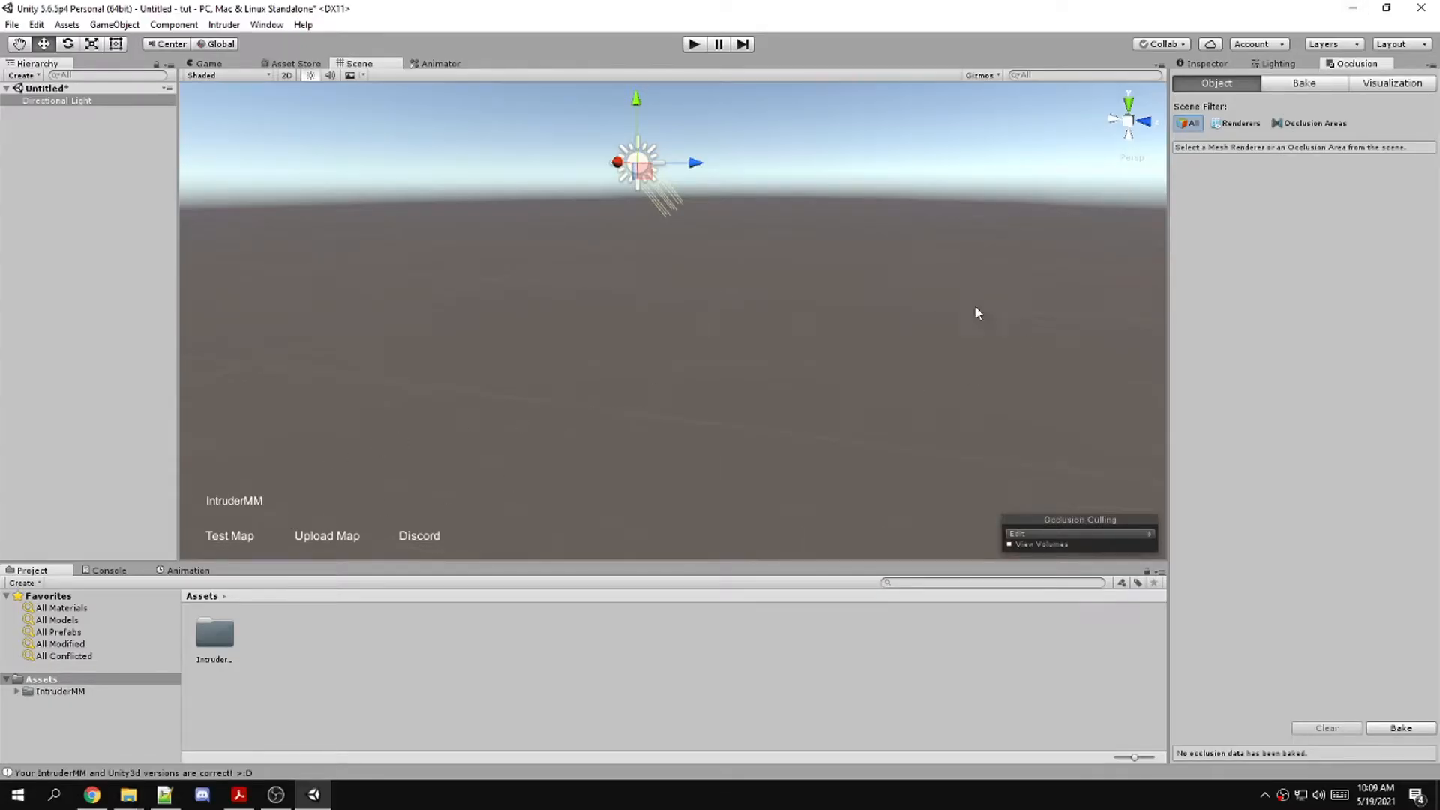
Quit the editor and save the modified scene as tut in the project's Assets folder
{"action": "left_click", "coordinate": [1422, 8]}
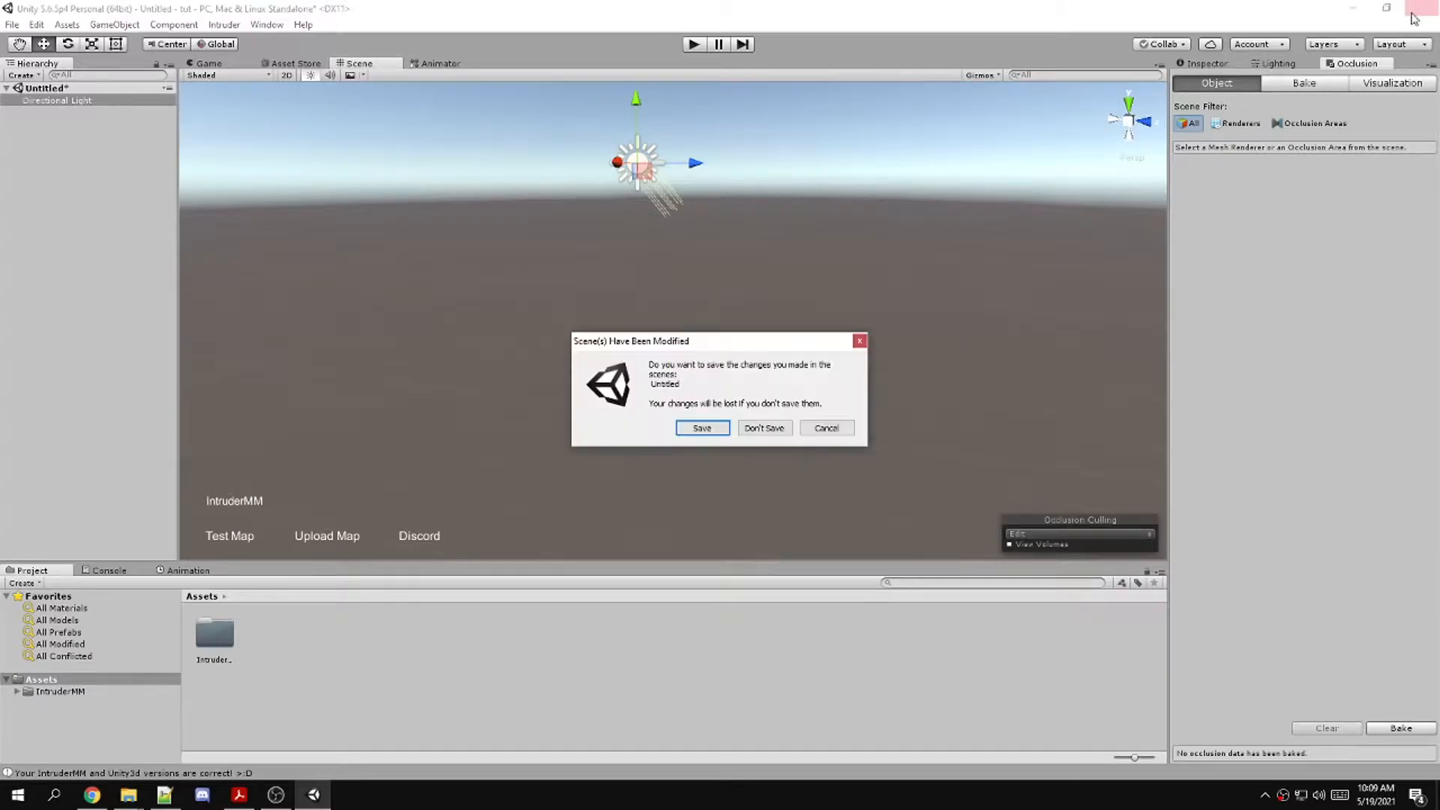
{"action": "left_click", "coordinate": [700, 429]}
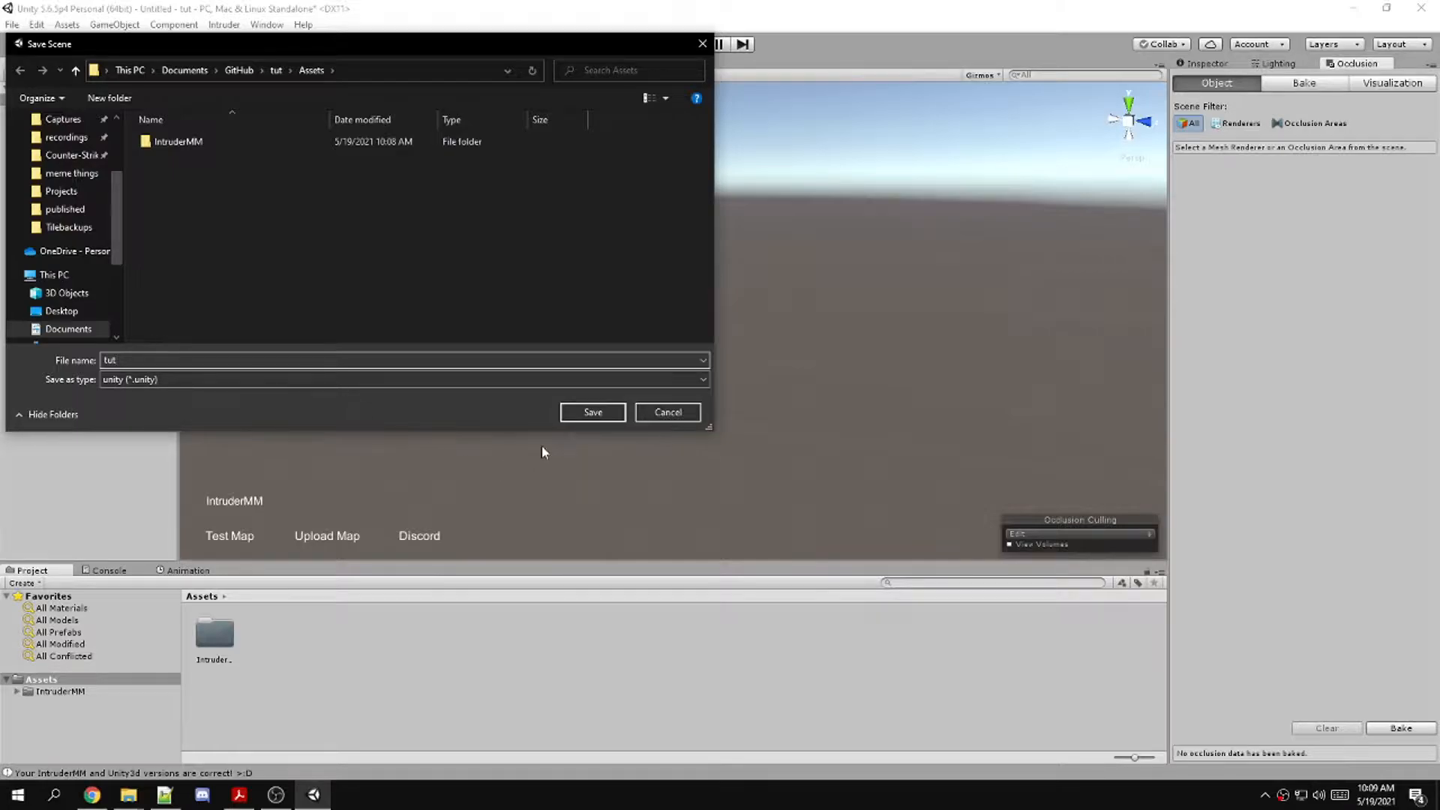
{"action": "left_click", "coordinate": [578, 417]}
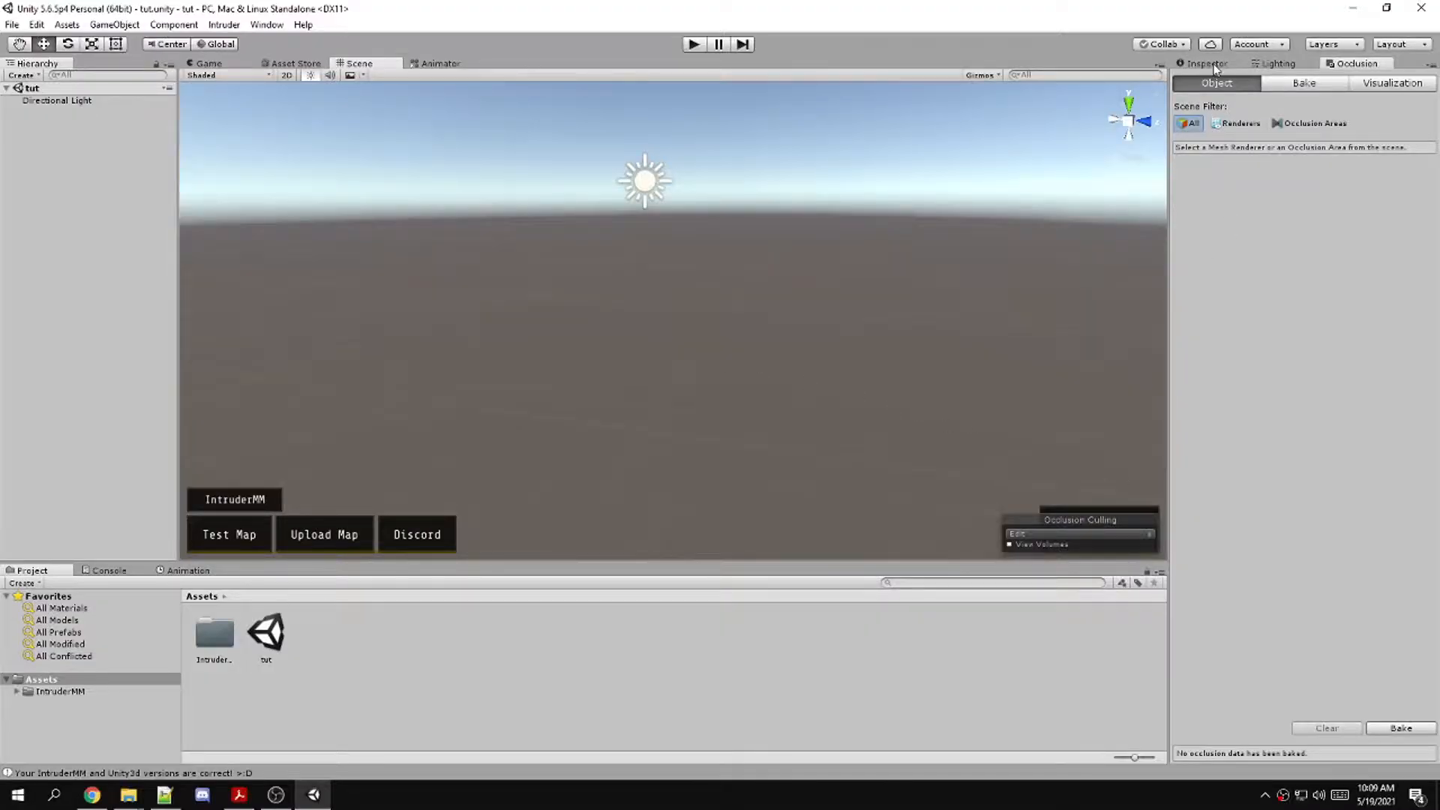
Show the Inspector and create a CSG model with its cube brush in the scene
{"action": "left_click", "coordinate": [1210, 65]}
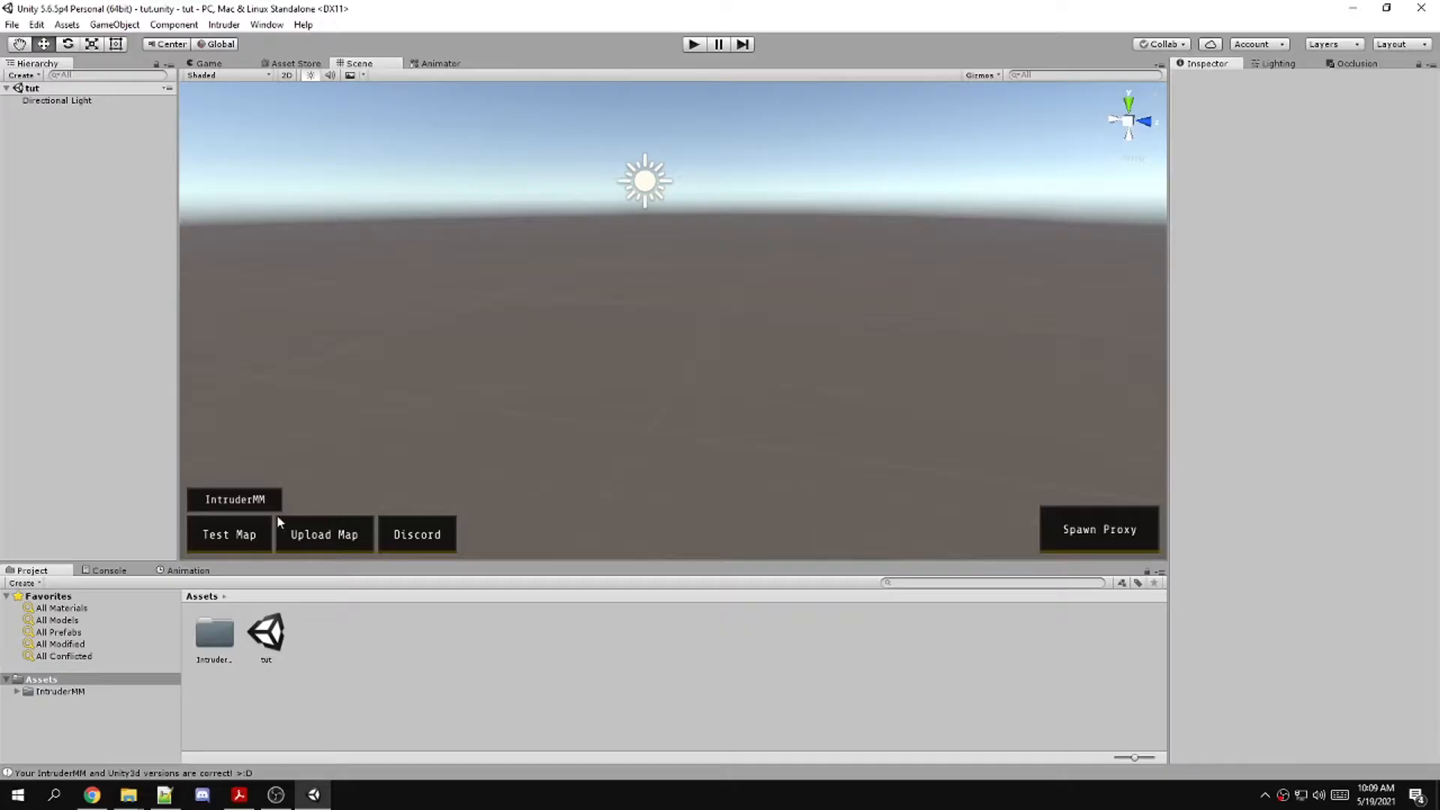
{"action": "right_click_drag", "start_coordinate": [472, 207], "coordinate": [570, 180]}
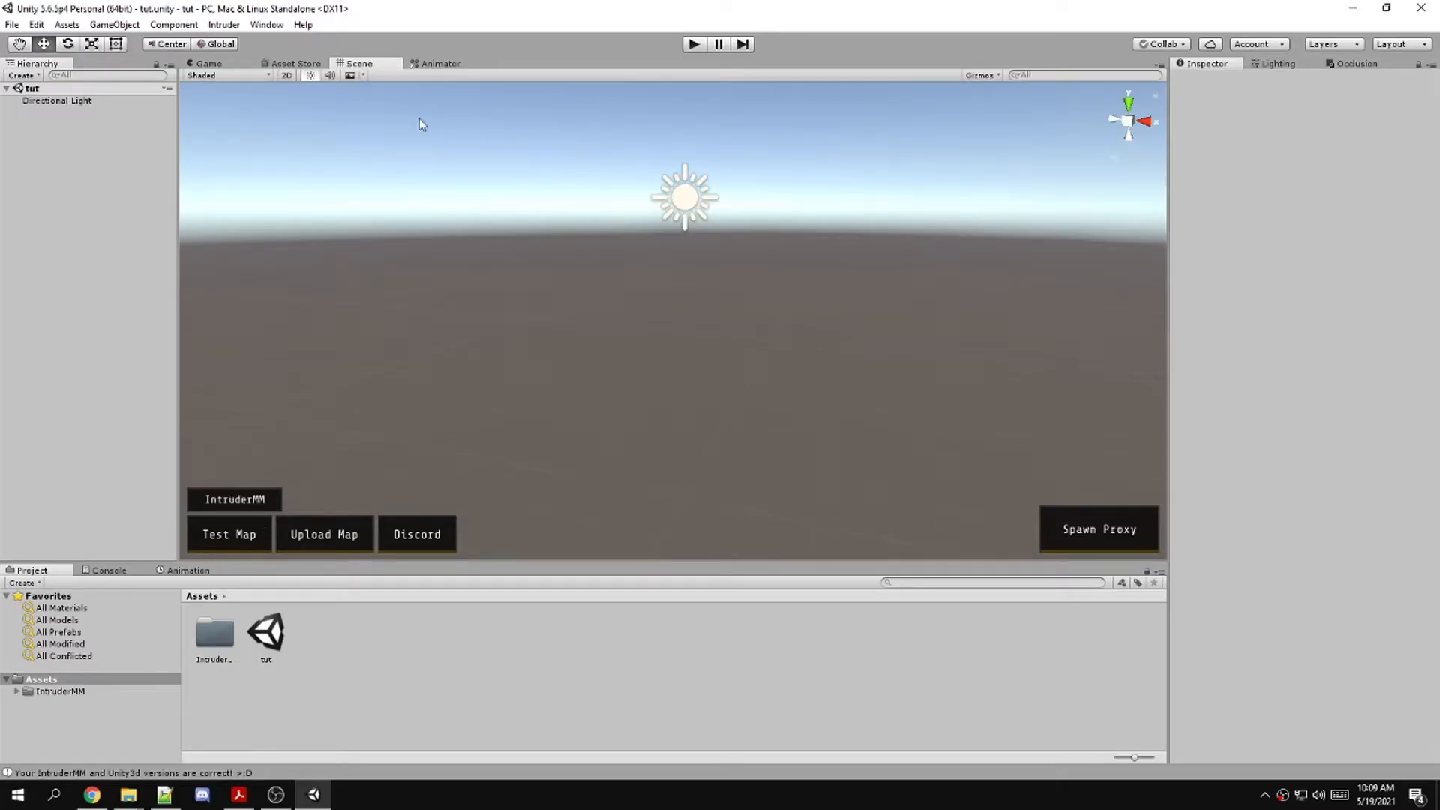
{"action": "left_click", "coordinate": [114, 25]}
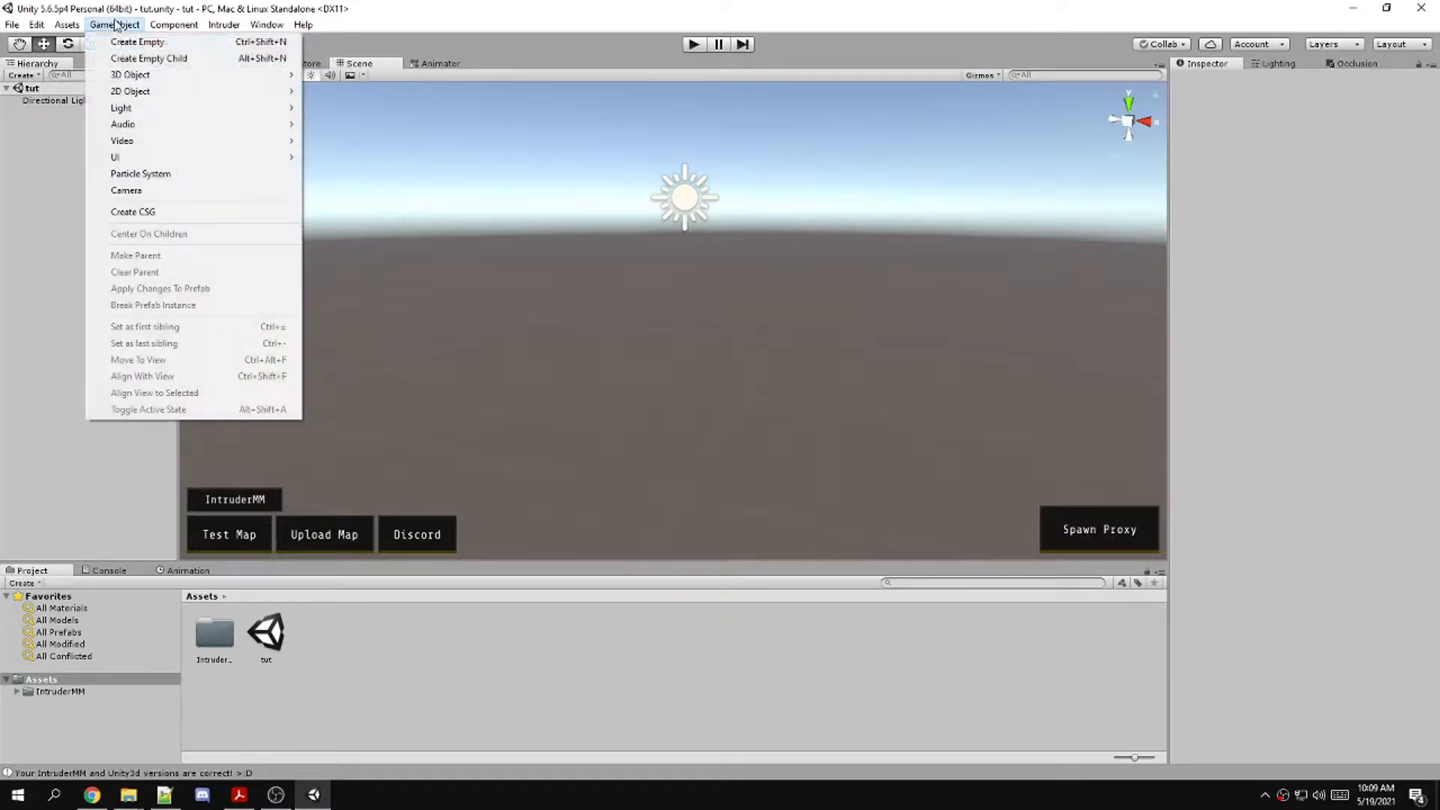
{"action": "left_click", "coordinate": [152, 213]}
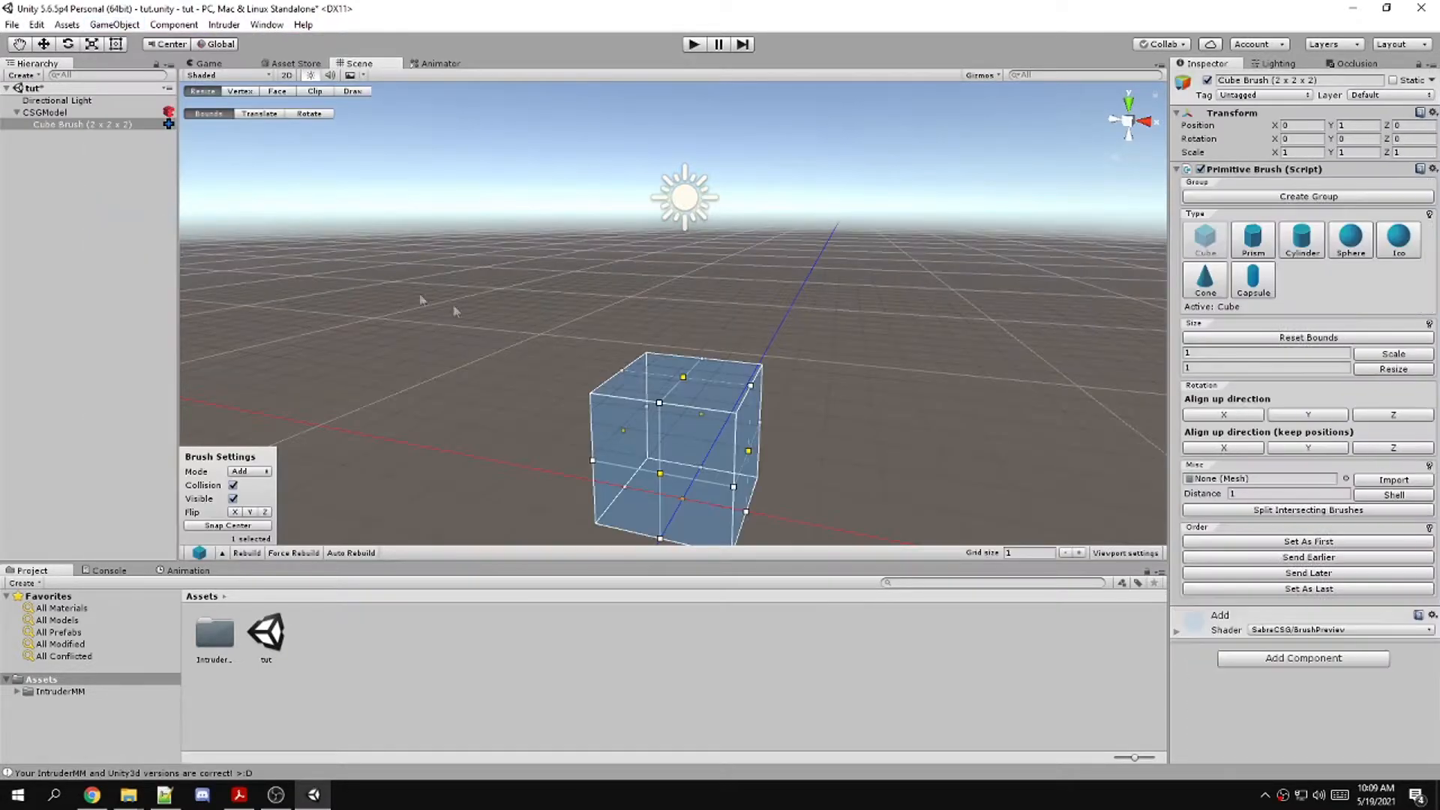
Resize the cube brush into a flat floor slab of 29 x 1 x 28 and rebuild the CSG geometry
{"action": "mouse_move", "coordinate": [683, 379]}
{"action": "left_mouse_down"}
{"action": "mouse_move", "coordinate": [681, 158]}
{"action": "mouse_move", "coordinate": [681, 439]}
{"action": "left_mouse_up"}
{"action": "mouse_move", "coordinate": [780, 348]}
{"action": "right_mouse_down"}
{"action": "mouse_move", "coordinate": [765, 379]}
{"action": "mouse_move", "coordinate": [630, 360]}
{"action": "right_mouse_up"}
{"action": "mouse_move", "coordinate": [630, 360]}
{"action": "left_mouse_down"}
{"action": "mouse_move", "coordinate": [1048, 267]}
{"action": "mouse_move", "coordinate": [731, 346]}
{"action": "left_mouse_up"}
{"action": "mouse_move", "coordinate": [476, 420]}
{"action": "right_mouse_down"}
{"action": "mouse_move", "coordinate": [524, 333]}
{"action": "mouse_move", "coordinate": [573, 321]}
{"action": "mouse_move", "coordinate": [474, 405]}
{"action": "mouse_move", "coordinate": [743, 420]}
{"action": "right_mouse_up"}
{"action": "mouse_move", "coordinate": [724, 408]}
{"action": "left_mouse_down"}
{"action": "mouse_move", "coordinate": [686, 399]}
{"action": "mouse_move", "coordinate": [1039, 454]}
{"action": "left_mouse_up"}
{"action": "mouse_move", "coordinate": [825, 390]}
{"action": "right_mouse_down"}
{"action": "mouse_move", "coordinate": [674, 336]}
{"action": "mouse_move", "coordinate": [627, 280]}
{"action": "mouse_move", "coordinate": [800, 312]}
{"action": "mouse_move", "coordinate": [643, 323]}
{"action": "right_mouse_up"}
{"action": "left_click_drag", "start_coordinate": [646, 320], "coordinate": [291, 339]}
{"action": "left_click_drag", "start_coordinate": [589, 356], "coordinate": [579, 503]}
{"action": "left_click_drag", "start_coordinate": [596, 299], "coordinate": [592, 356]}
{"action": "left_click_drag", "start_coordinate": [590, 426], "coordinate": [588, 402]}
{"action": "left_click_drag", "start_coordinate": [591, 321], "coordinate": [601, 134]}
{"action": "left_click_drag", "start_coordinate": [807, 222], "coordinate": [984, 212]}
{"action": "mouse_move", "coordinate": [772, 257]}
{"action": "right_mouse_down"}
{"action": "mouse_move", "coordinate": [646, 251]}
{"action": "mouse_move", "coordinate": [309, 517]}
{"action": "right_mouse_up"}
{"action": "left_click", "coordinate": [240, 554]}
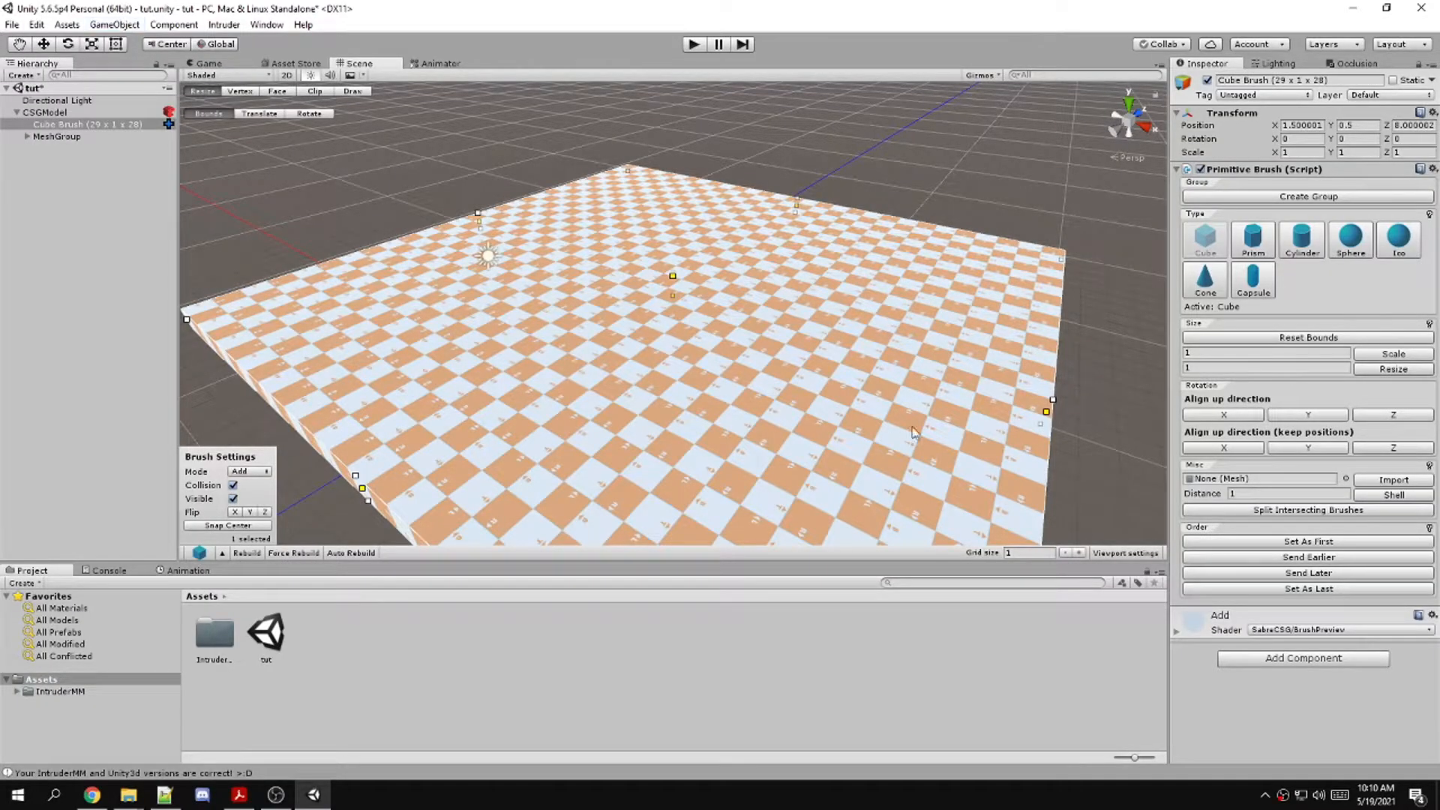
Deselect the floor brush and add an Intruder Spawn proxy to the scene
{"action": "left_click", "coordinate": [53, 198]}
{"action": "left_click", "coordinate": [51, 103]}
{"action": "left_click", "coordinate": [492, 167]}
{"action": "left_click", "coordinate": [86, 126]}
{"action": "left_click", "coordinate": [503, 150]}
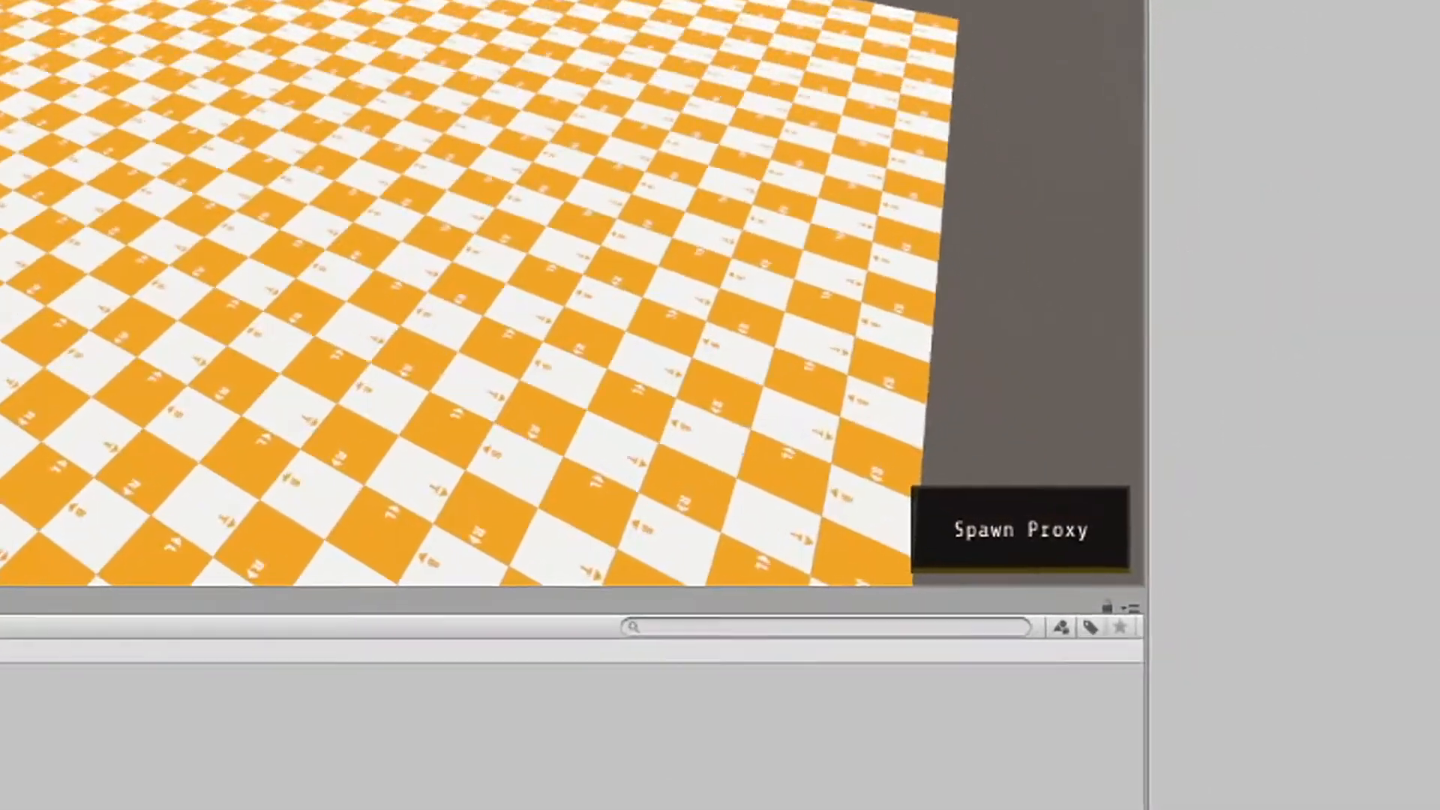
{"action": "left_click", "coordinate": [1132, 520]}
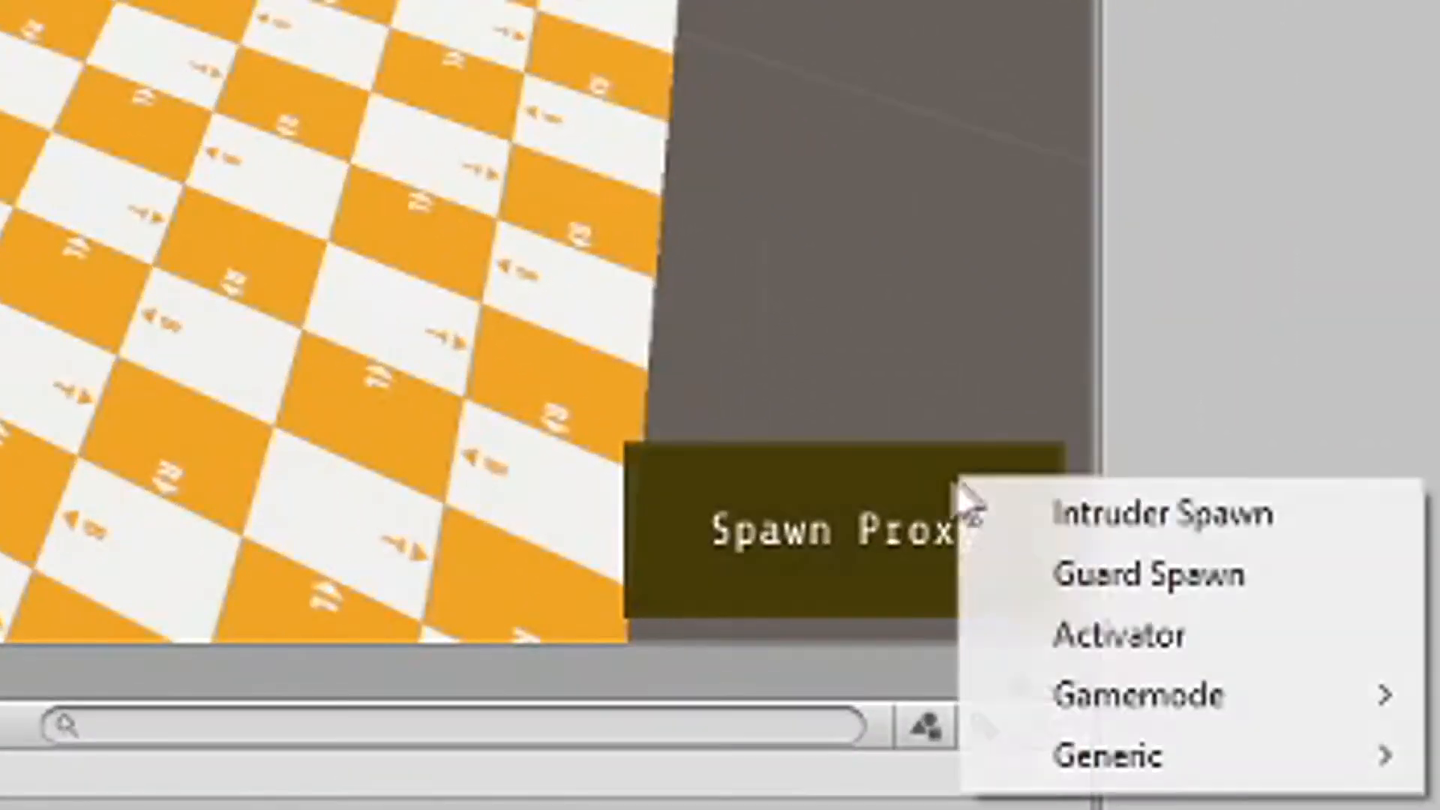
{"action": "left_click", "coordinate": [1148, 533]}
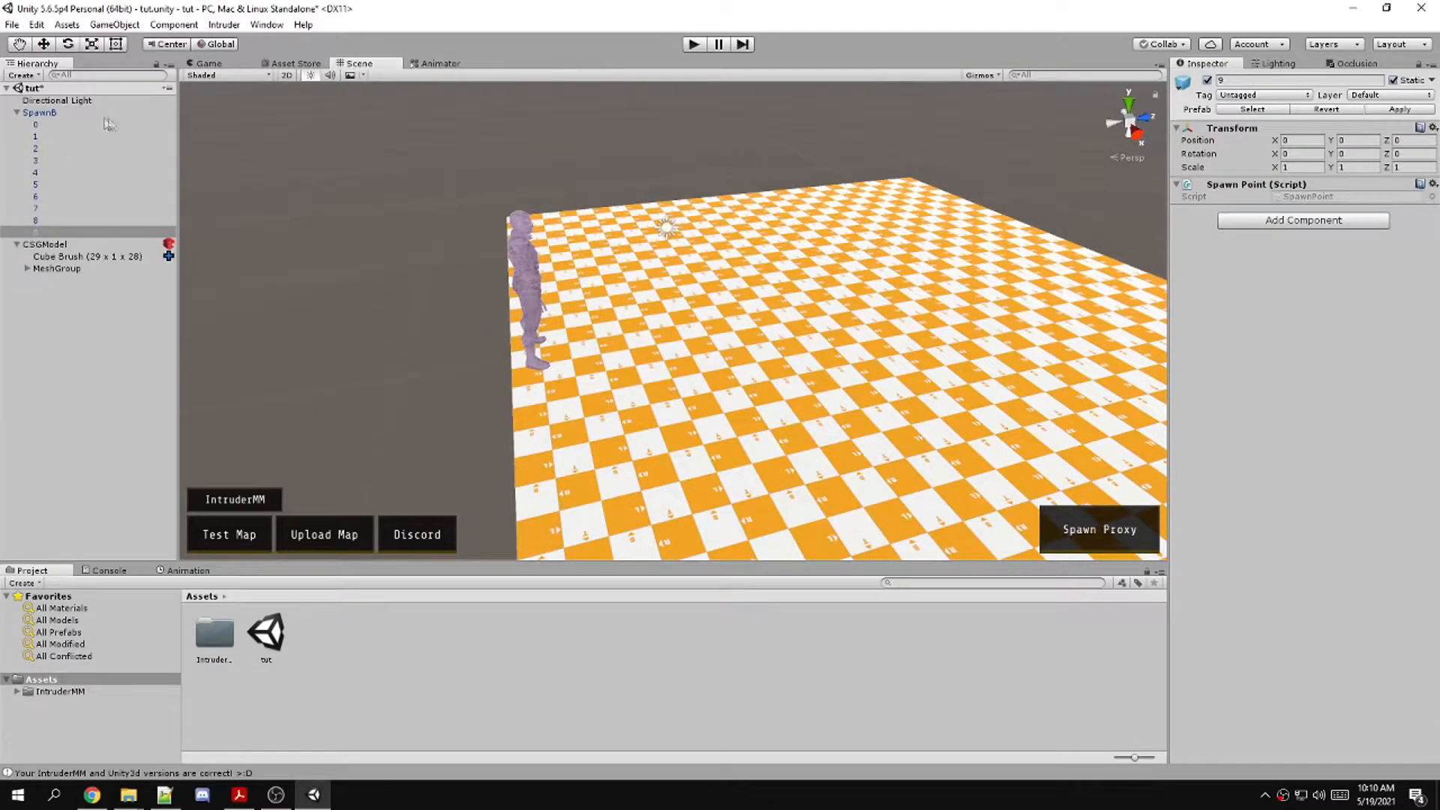
Move the SpawnB group near a floor corner at about X 10.66, Y 2.18, Z -2.74 and rotate it about -29.8° around Y
{"action": "left_click", "coordinate": [105, 114]}
{"action": "key", "text": "q"}
{"action": "left_click", "coordinate": [45, 45]}
{"action": "left_click_drag", "start_coordinate": [402, 252], "coordinate": [519, 207]}
{"action": "key", "text": "w"}
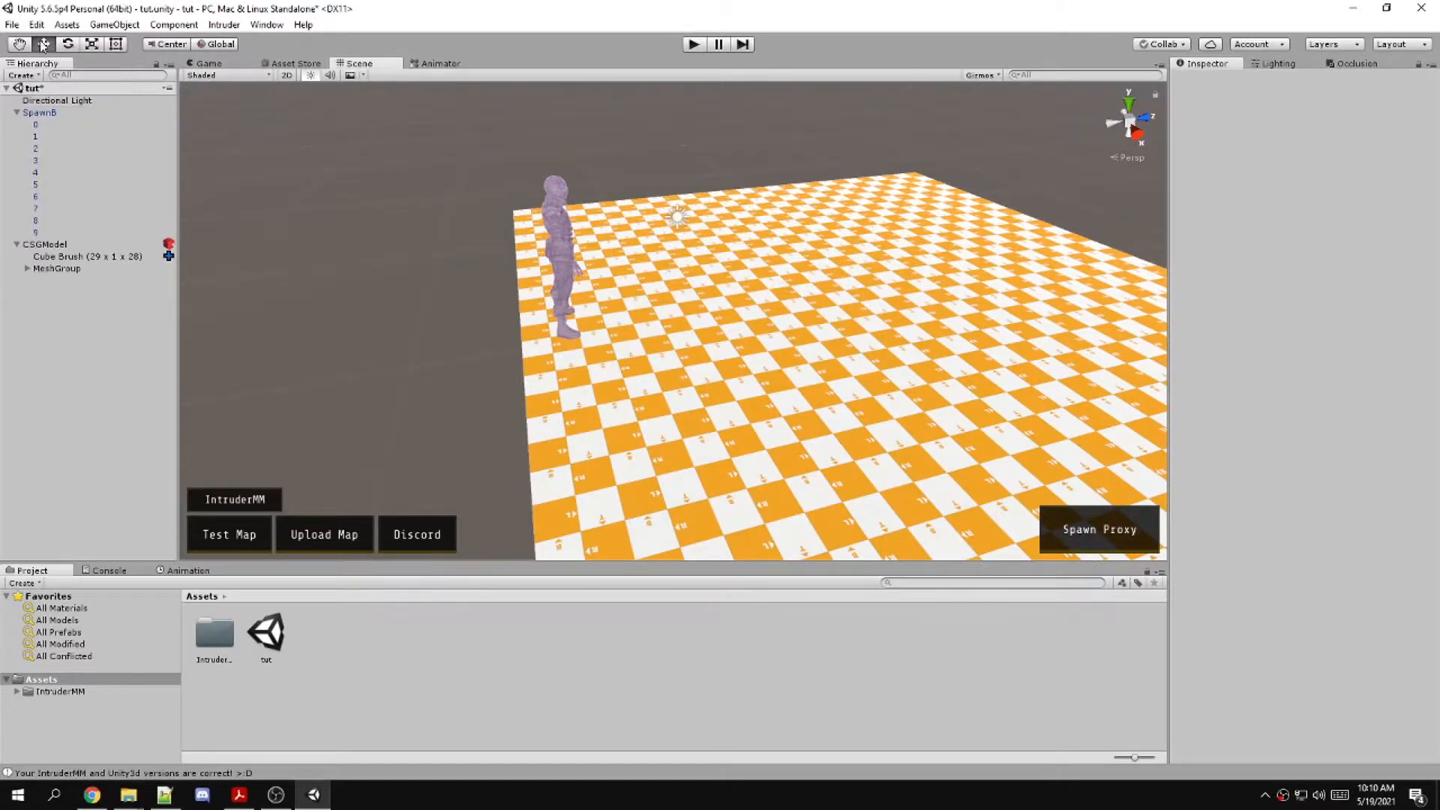
{"action": "left_click", "coordinate": [560, 219]}
{"action": "left_click_drag", "start_coordinate": [566, 255], "coordinate": [717, 454]}
{"action": "left_click_drag", "start_coordinate": [825, 338], "coordinate": [608, 456], "text": "alt"}
{"action": "right_click_drag", "start_coordinate": [607, 455], "coordinate": [688, 392]}
{"action": "left_click_drag", "start_coordinate": [688, 393], "coordinate": [824, 276]}
{"action": "key", "text": "e"}
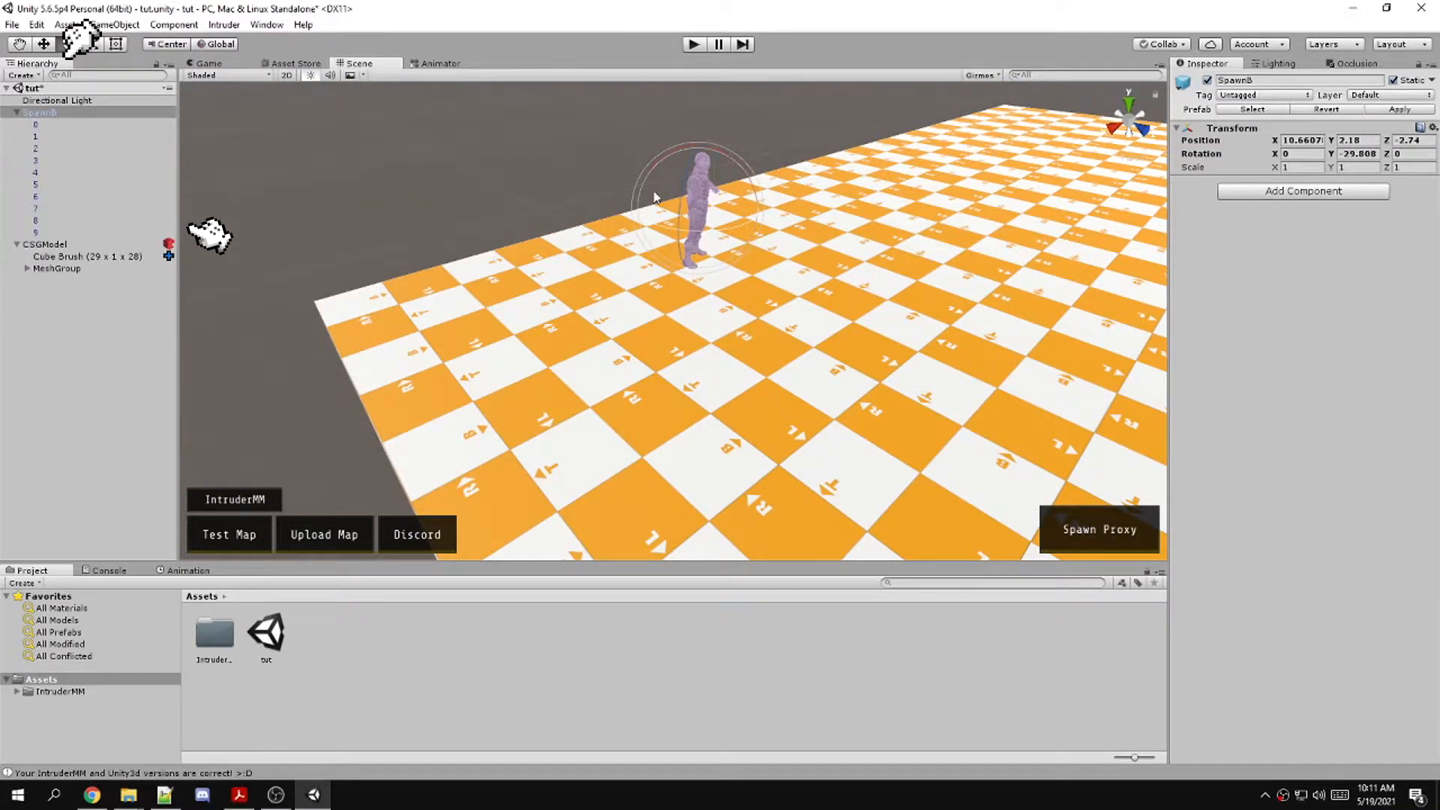
Add a Guard Spawn proxy and move it to the floor's opposite corner, at about X -9.03, Z 17.52
{"action": "right_click_drag", "start_coordinate": [654, 197], "coordinate": [614, 334]}
{"action": "left_click", "coordinate": [1118, 527]}
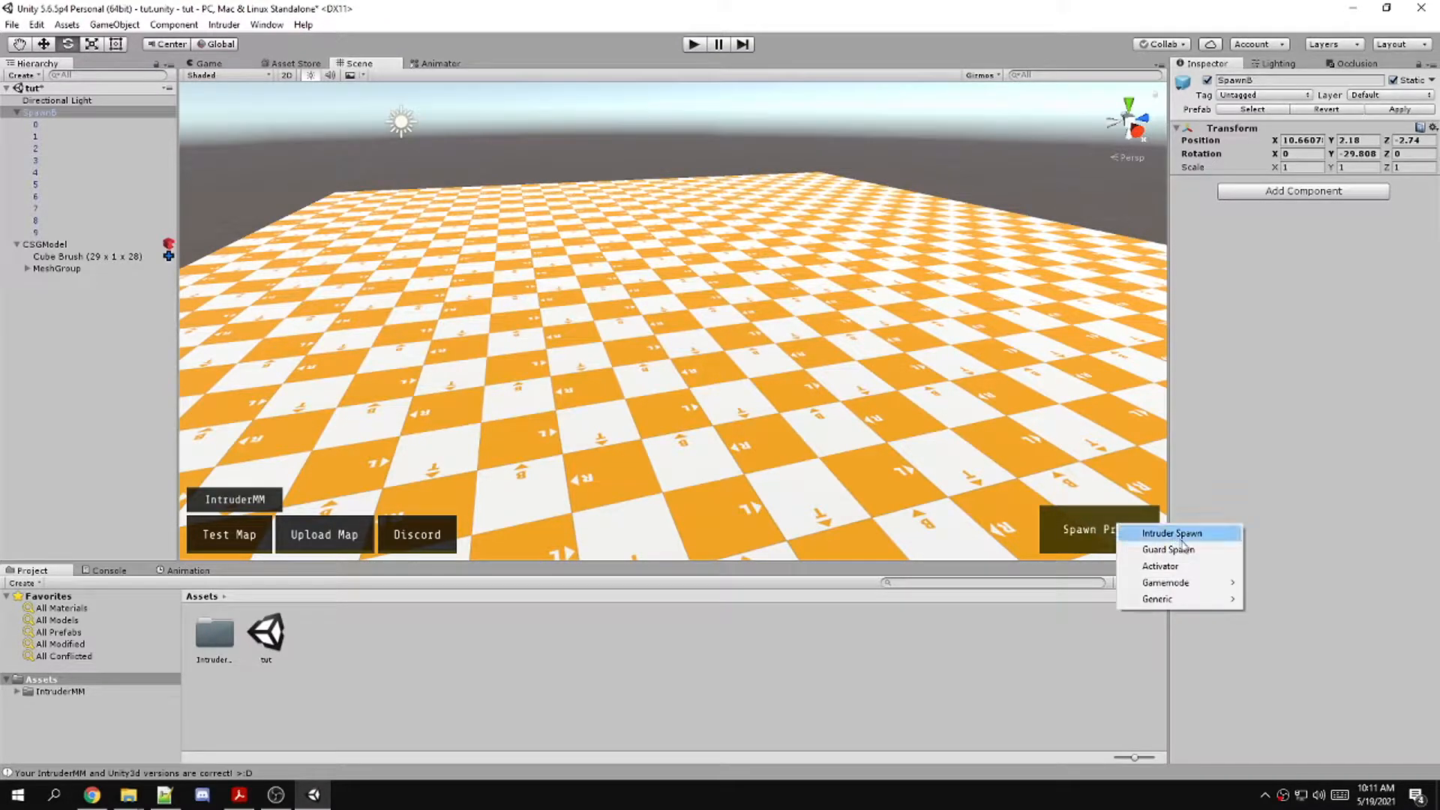
{"action": "left_click", "coordinate": [1174, 550]}
{"action": "right_click_drag", "start_coordinate": [420, 398], "coordinate": [600, 431]}
{"action": "key", "text": "s"}
{"action": "key", "text": "w"}
{"action": "left_click_drag", "start_coordinate": [424, 334], "coordinate": [901, 125]}
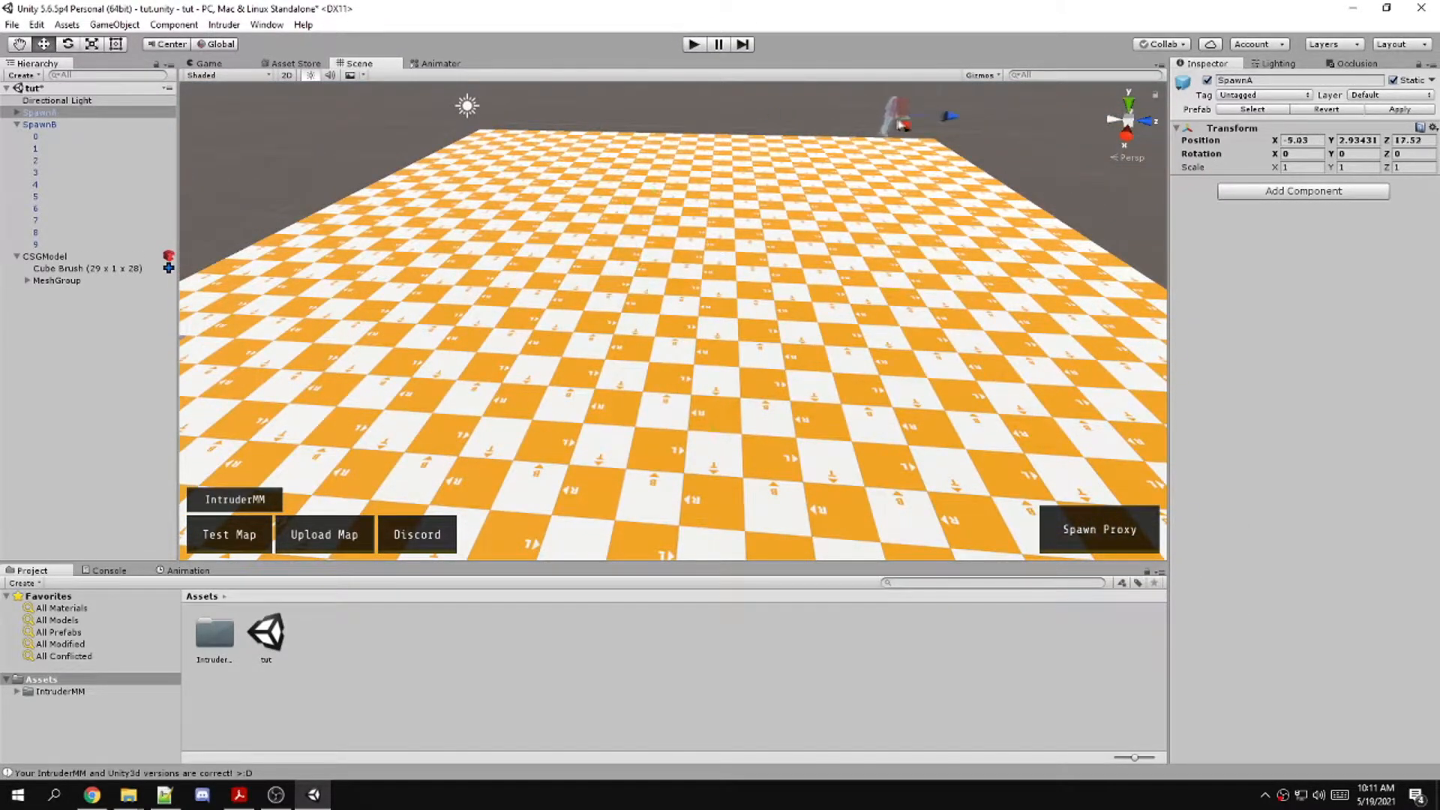
Lower the SpawnA guard group towards the floor surface at its corner
{"action": "right_click_drag", "start_coordinate": [724, 233], "coordinate": [651, 202]}
{"action": "key", "text": "w"}
{"action": "left_click_drag", "start_coordinate": [658, 129], "coordinate": [661, 202]}
{"action": "right_click_drag", "start_coordinate": [685, 212], "coordinate": [660, 360]}
{"action": "key", "text": "s"}
Display the scene Lighting settings and put the floor's 29 x 1 x 28 cube brush into Resize mode
{"action": "left_click", "coordinate": [1277, 63]}
{"action": "double_click", "coordinate": [84, 269]}
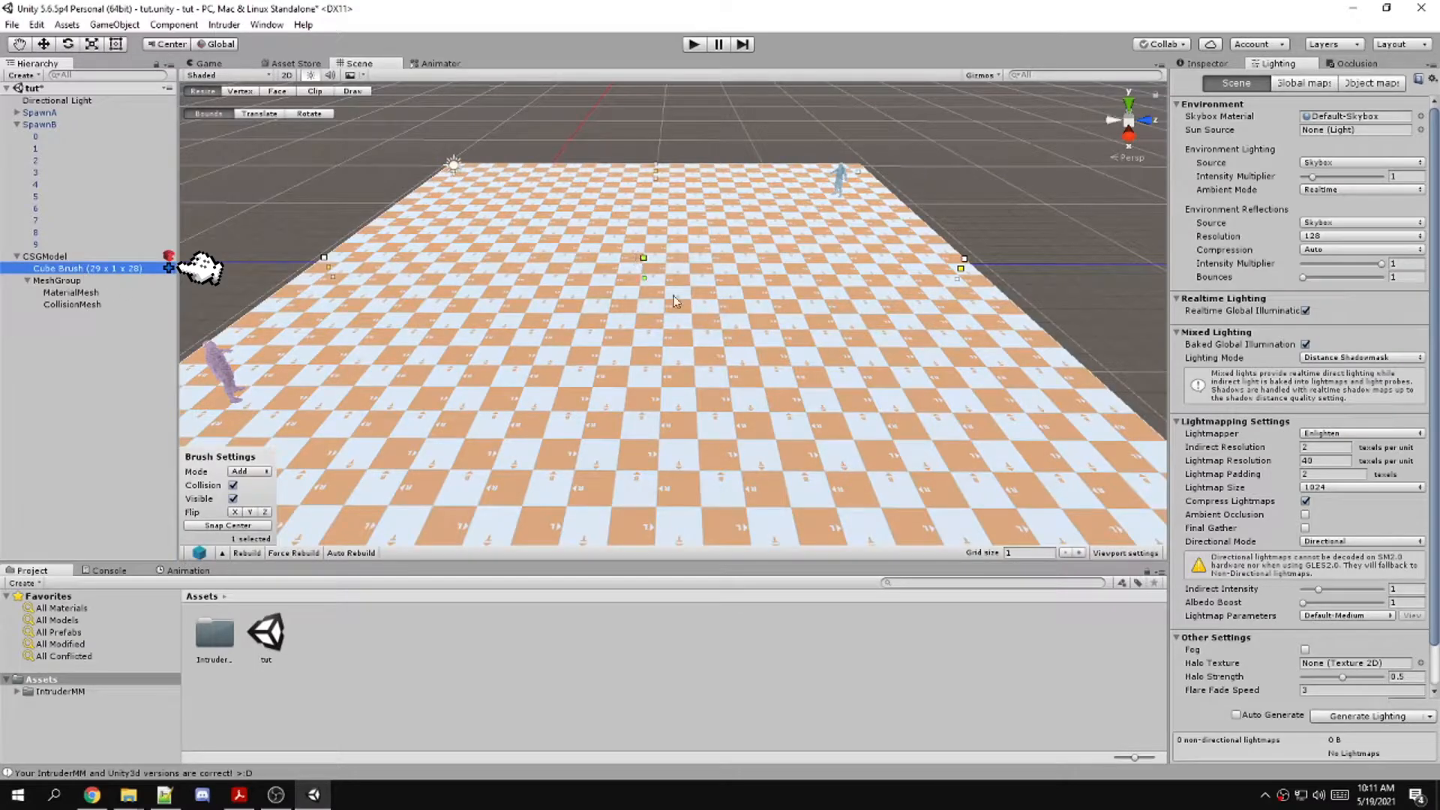
{"action": "key", "text": "Escape"}
{"action": "key", "text": "s"}
{"action": "right_click_drag", "start_coordinate": [682, 298], "coordinate": [688, 294]}
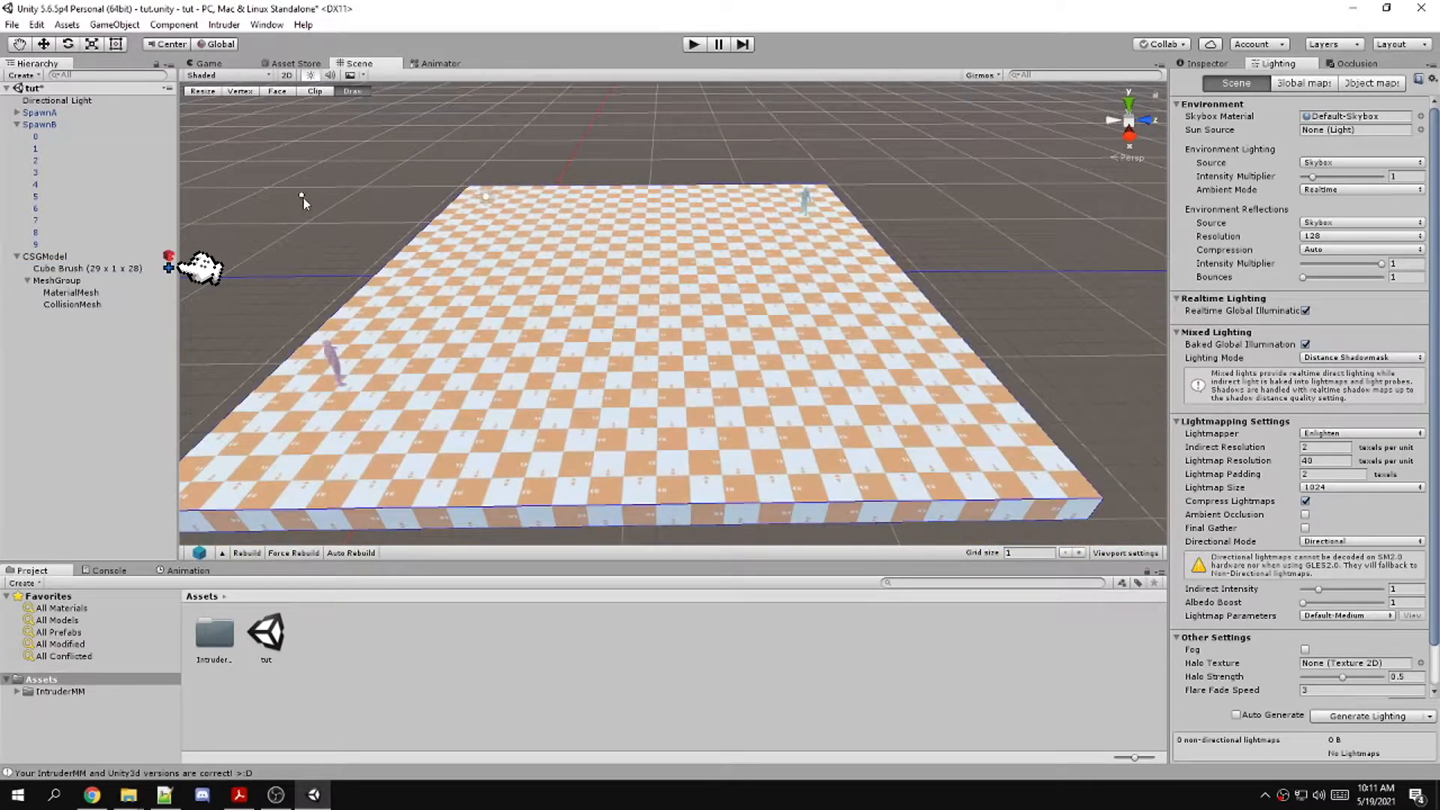
{"action": "left_click", "coordinate": [203, 92]}
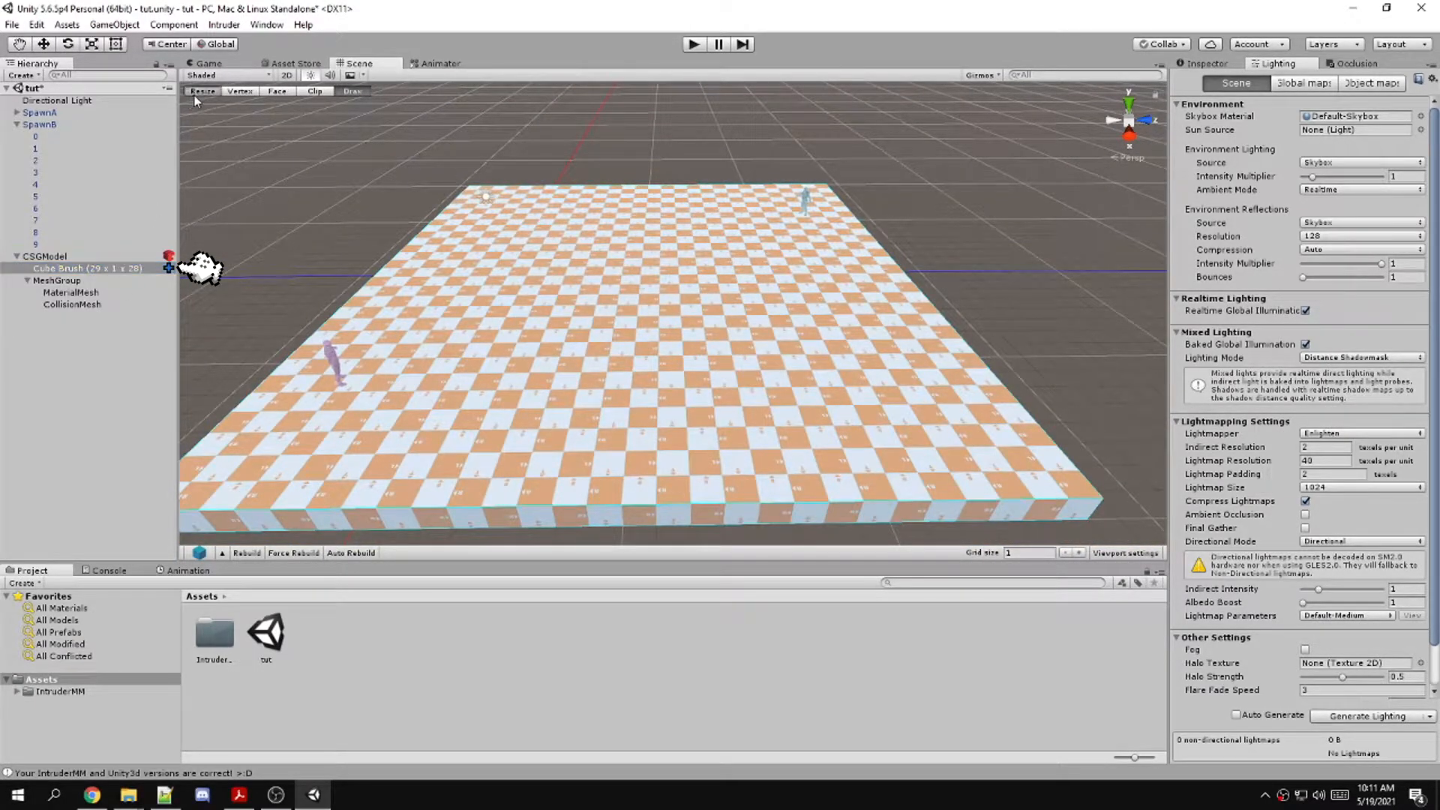
{"action": "key", "text": "ctrl+d"}
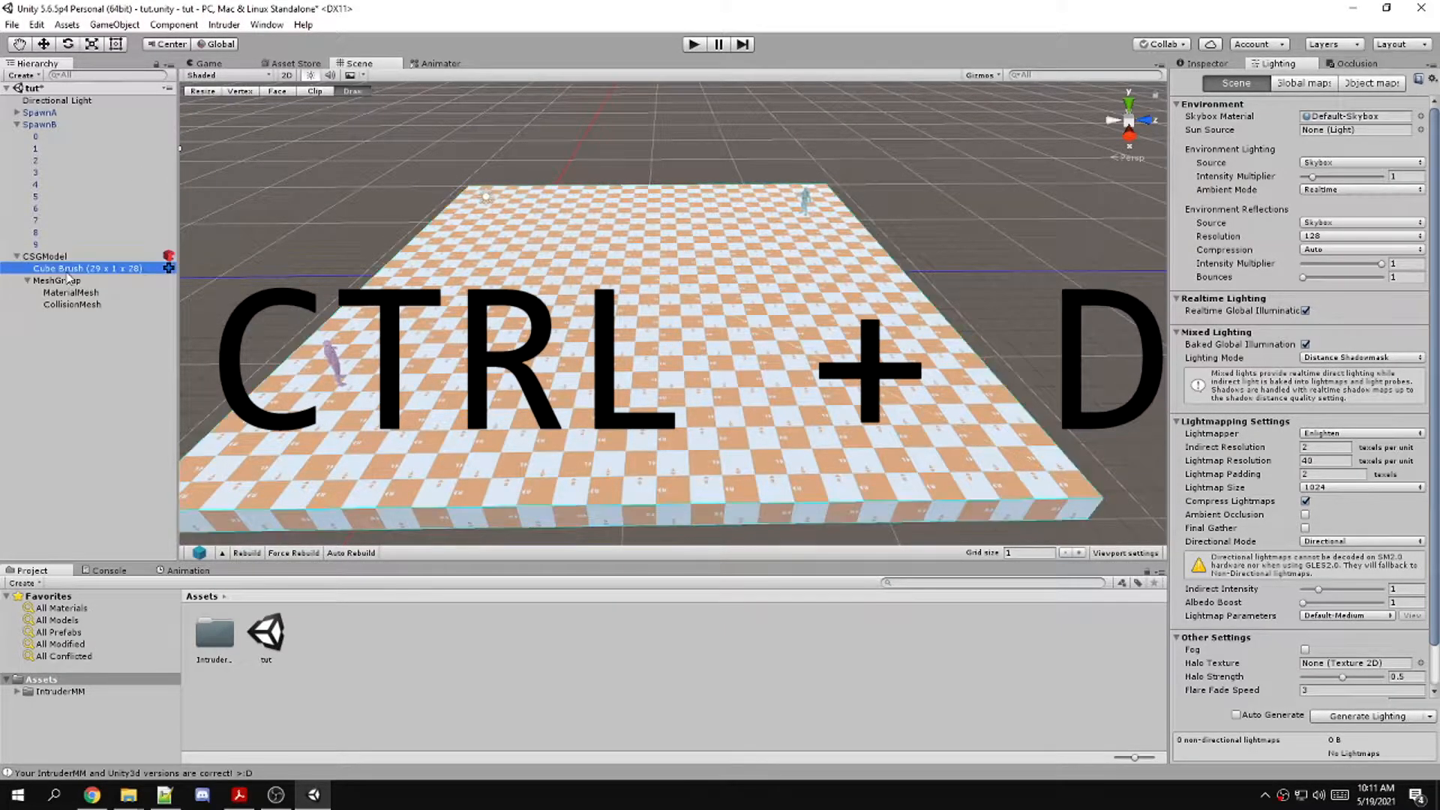
{"action": "left_click", "coordinate": [204, 94]}
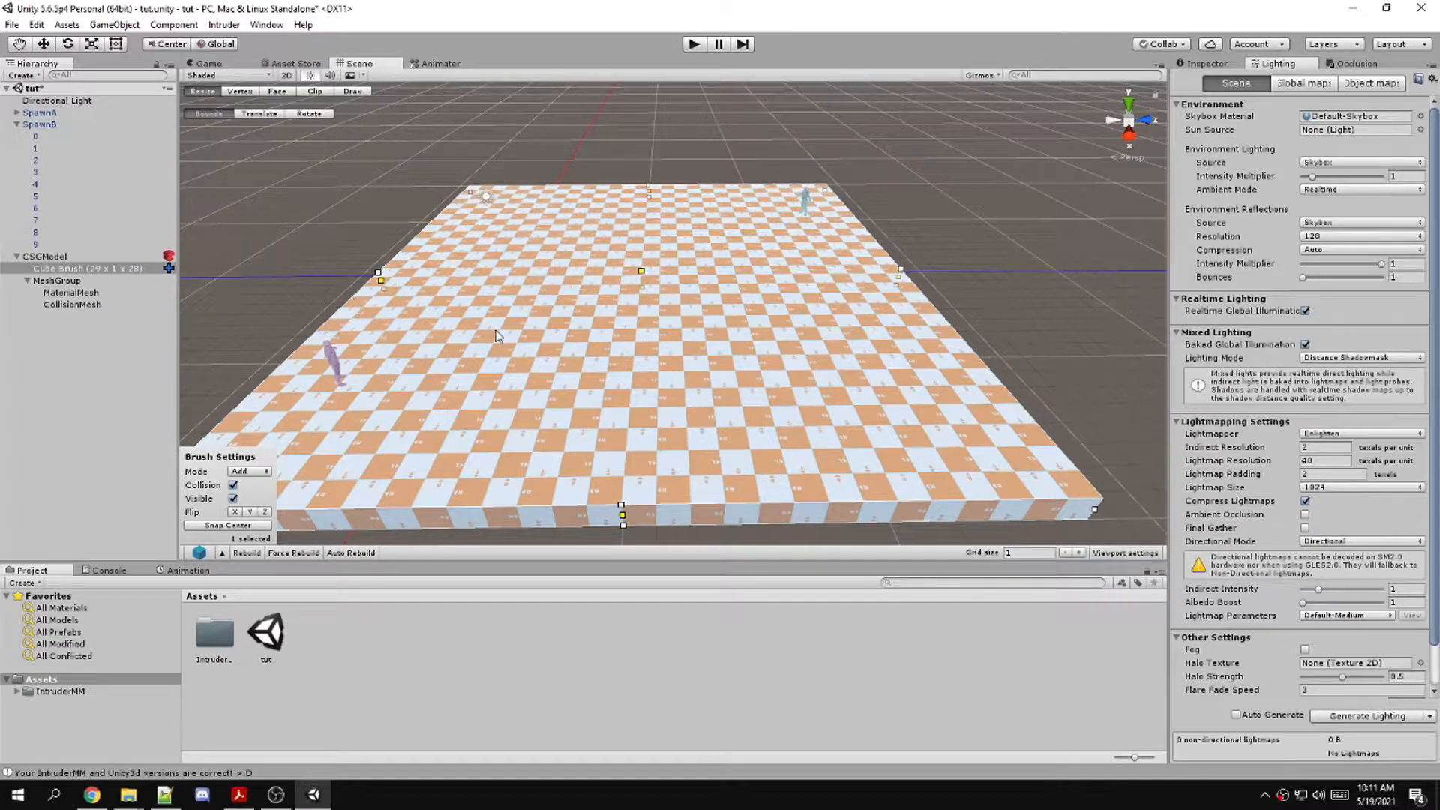
Duplicate the floor brush, reshape the copy into a short upright wall in the middle of the floor, and set the grid size to 0.25
{"action": "key", "text": "ctrl+d"}
{"action": "left_click_drag", "start_coordinate": [640, 274], "coordinate": [689, 372]}
{"action": "left_click_drag", "start_coordinate": [743, 287], "coordinate": [743, 272]}
{"action": "left_click_drag", "start_coordinate": [906, 245], "coordinate": [645, 251]}
{"action": "left_click_drag", "start_coordinate": [630, 167], "coordinate": [607, 264]}
{"action": "left_click_drag", "start_coordinate": [644, 342], "coordinate": [545, 366]}
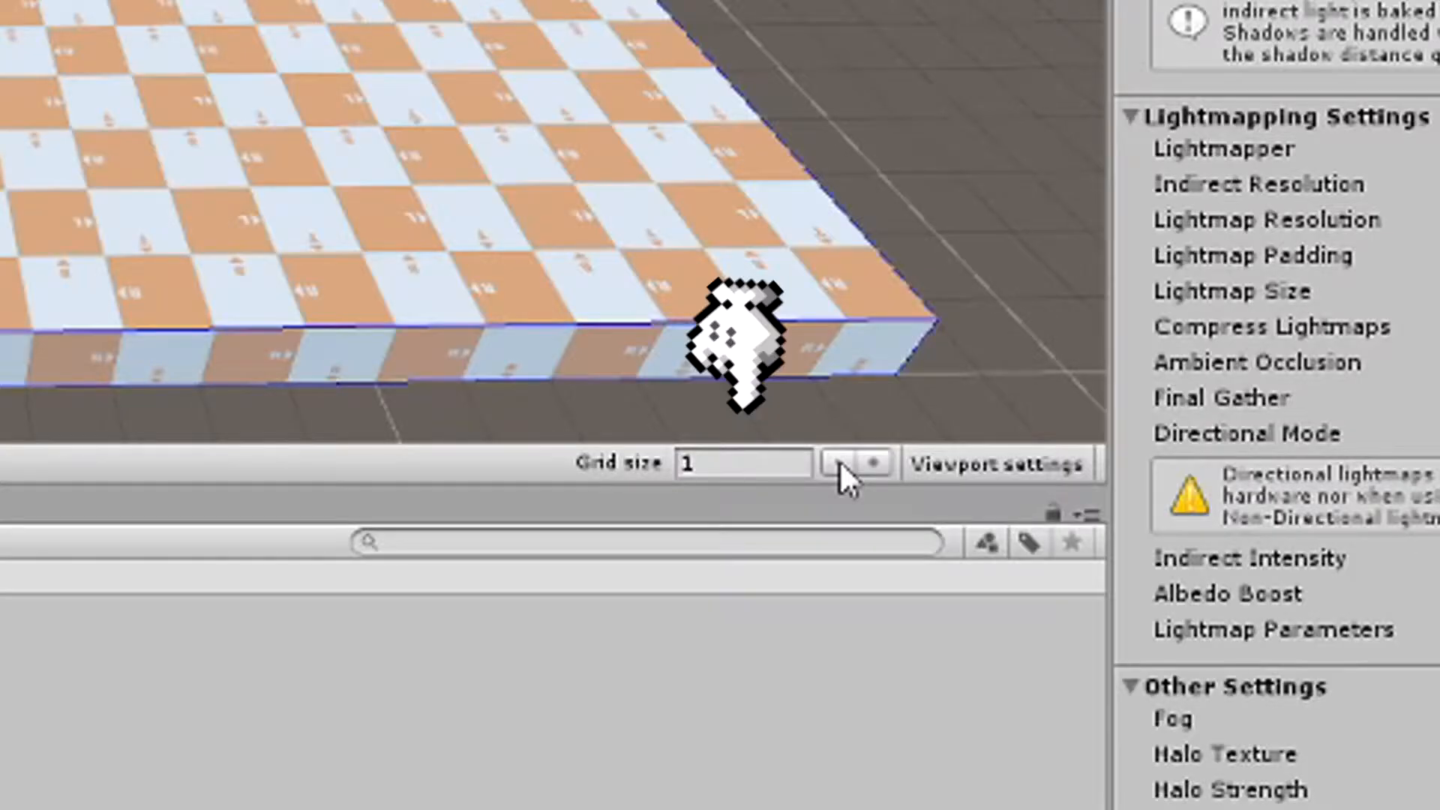
{"action": "left_click", "coordinate": [839, 462]}
{"action": "left_click", "coordinate": [842, 464]}
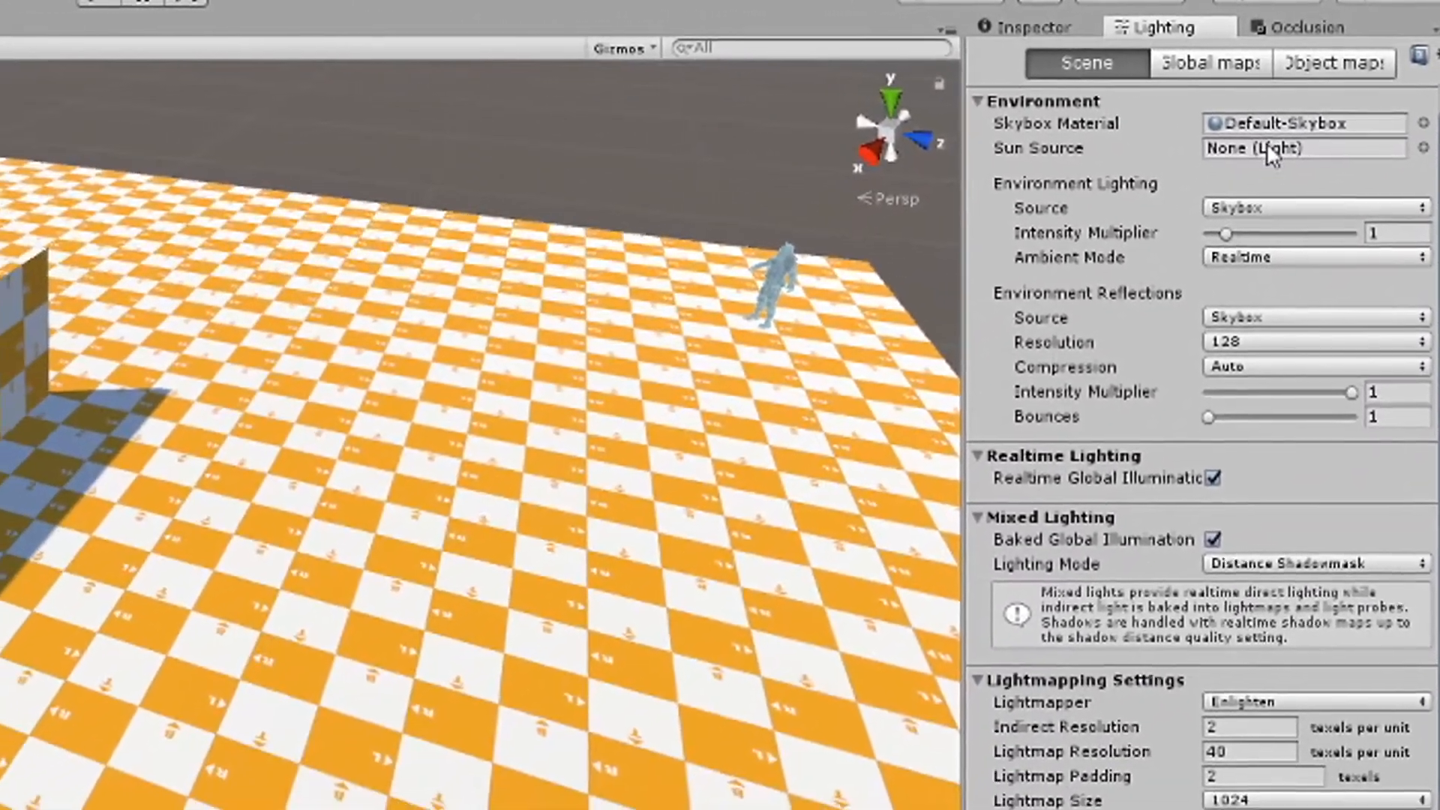
Assign the Directional Light as the scene's Sun Source and generate the lighting
{"action": "left_click", "coordinate": [1401, 158]}
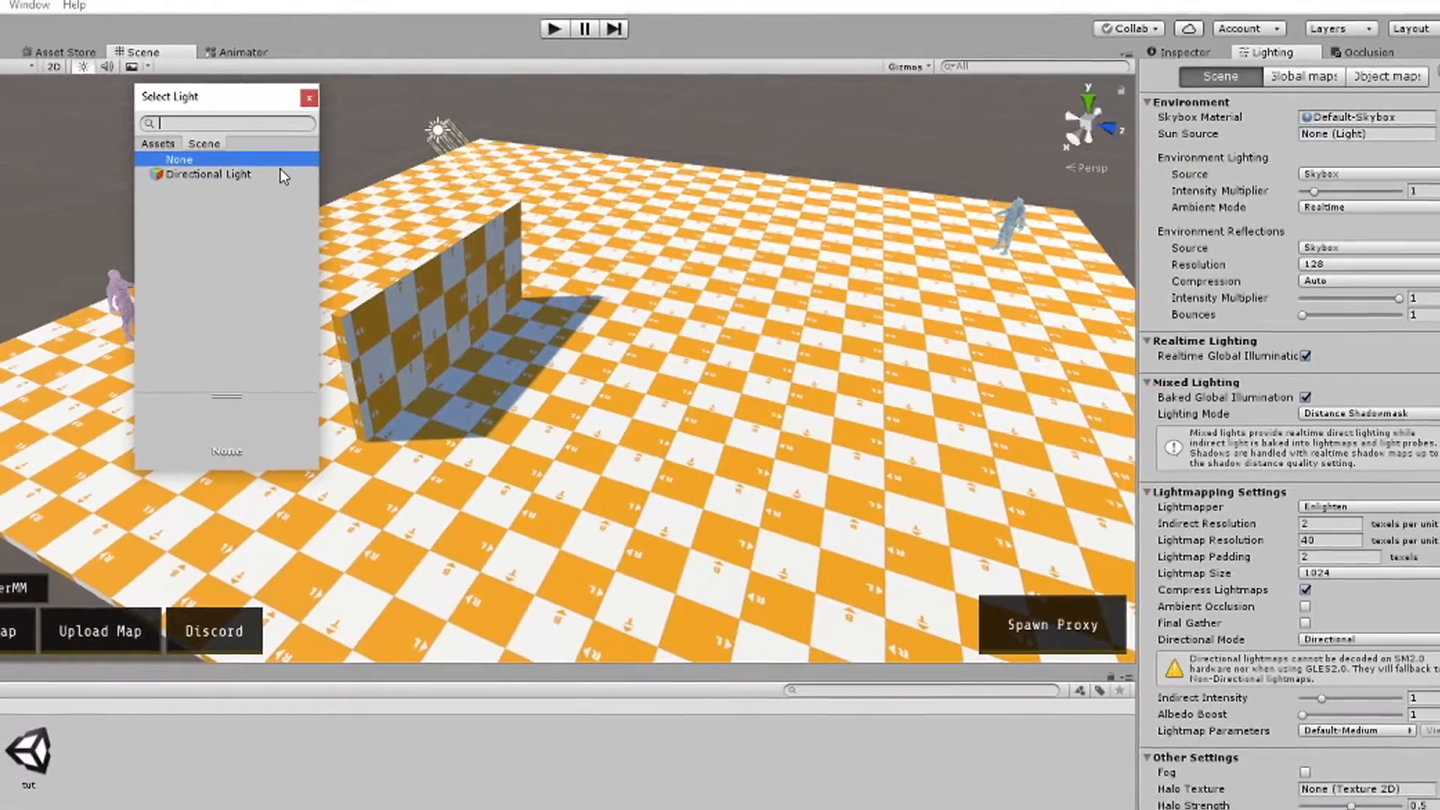
{"action": "double_click", "coordinate": [155, 177]}
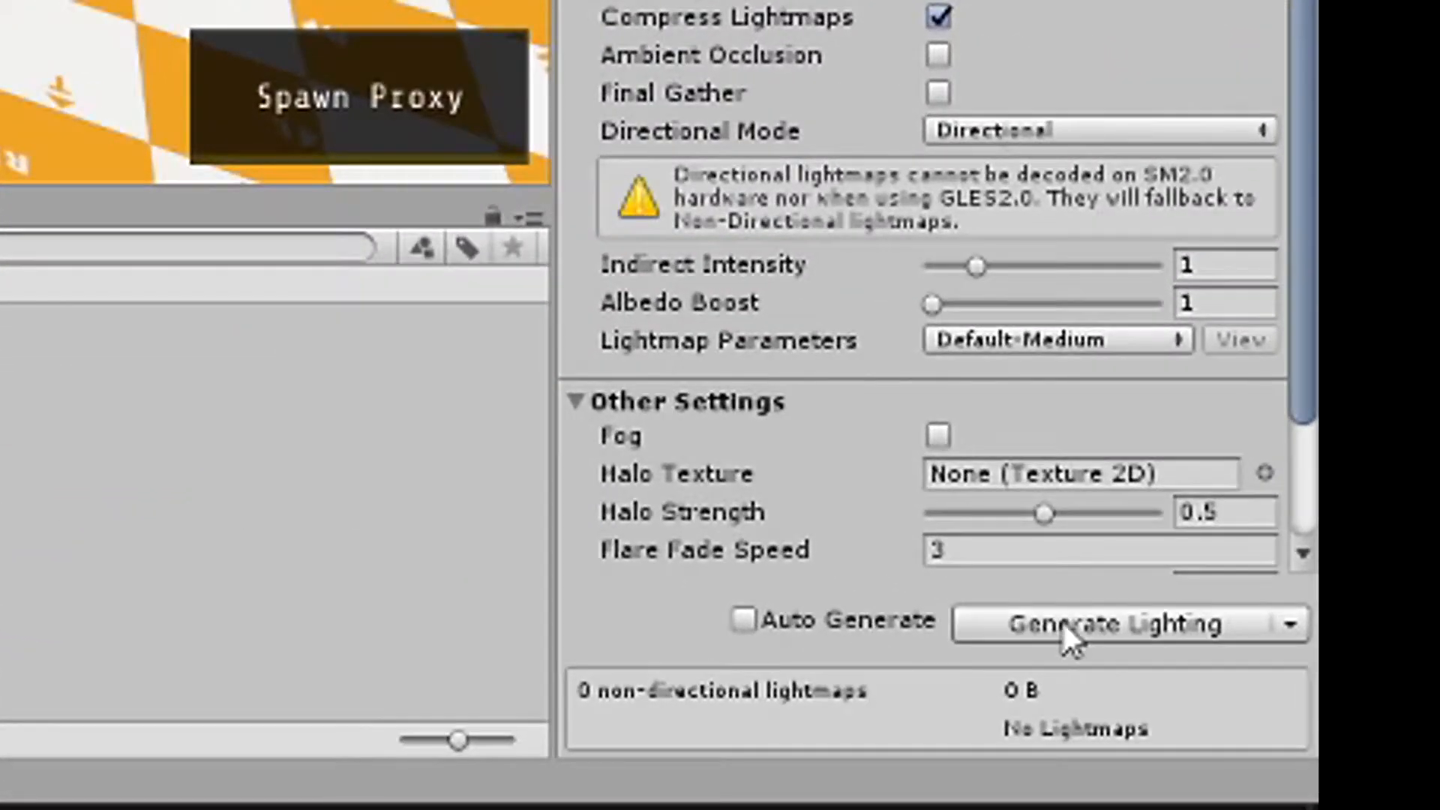
{"action": "left_click", "coordinate": [1064, 627]}
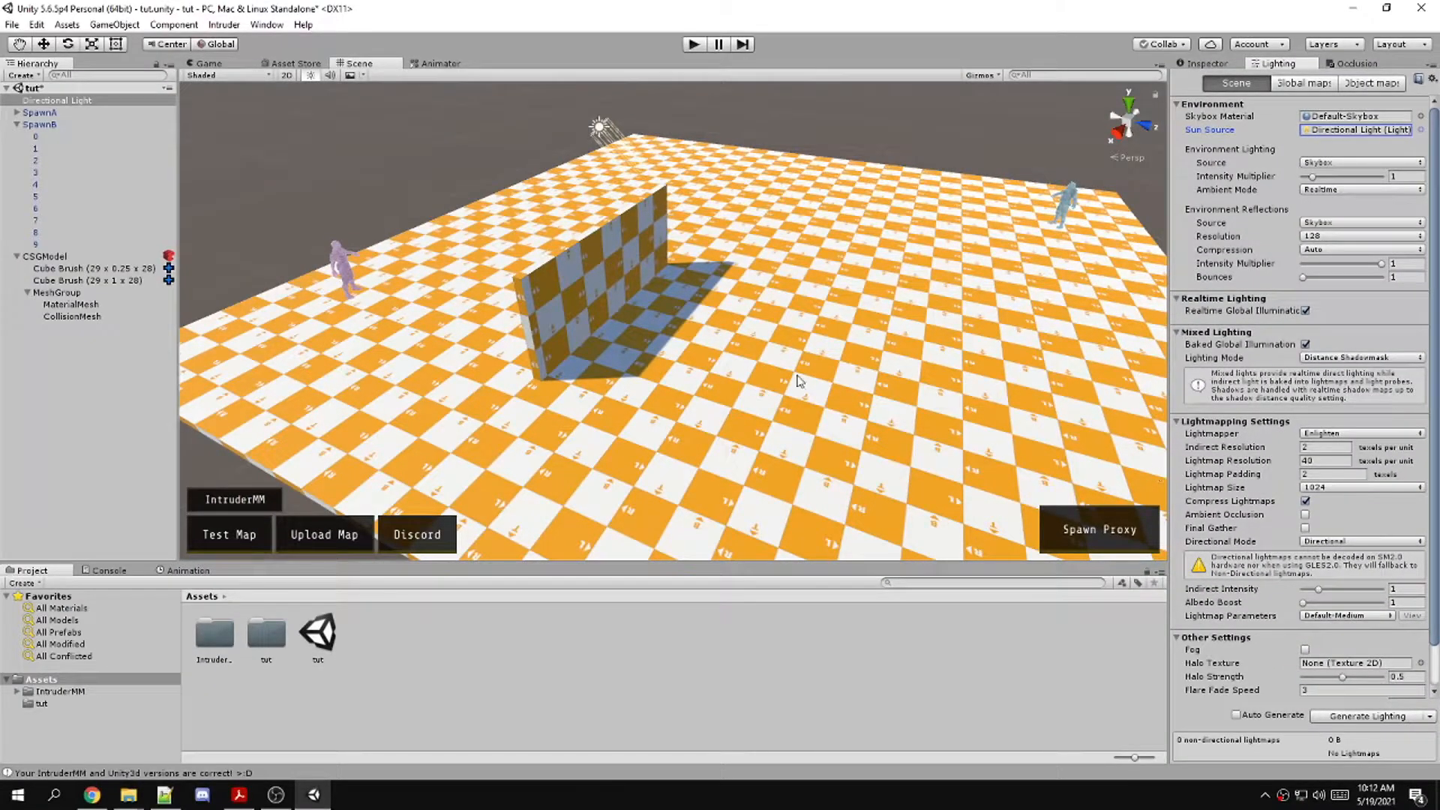
Test the map in Intruder, join the Guards team and walk across the floor to check the wall
{"action": "left_click_drag", "start_coordinate": [699, 348], "coordinate": [819, 347], "text": "alt"}
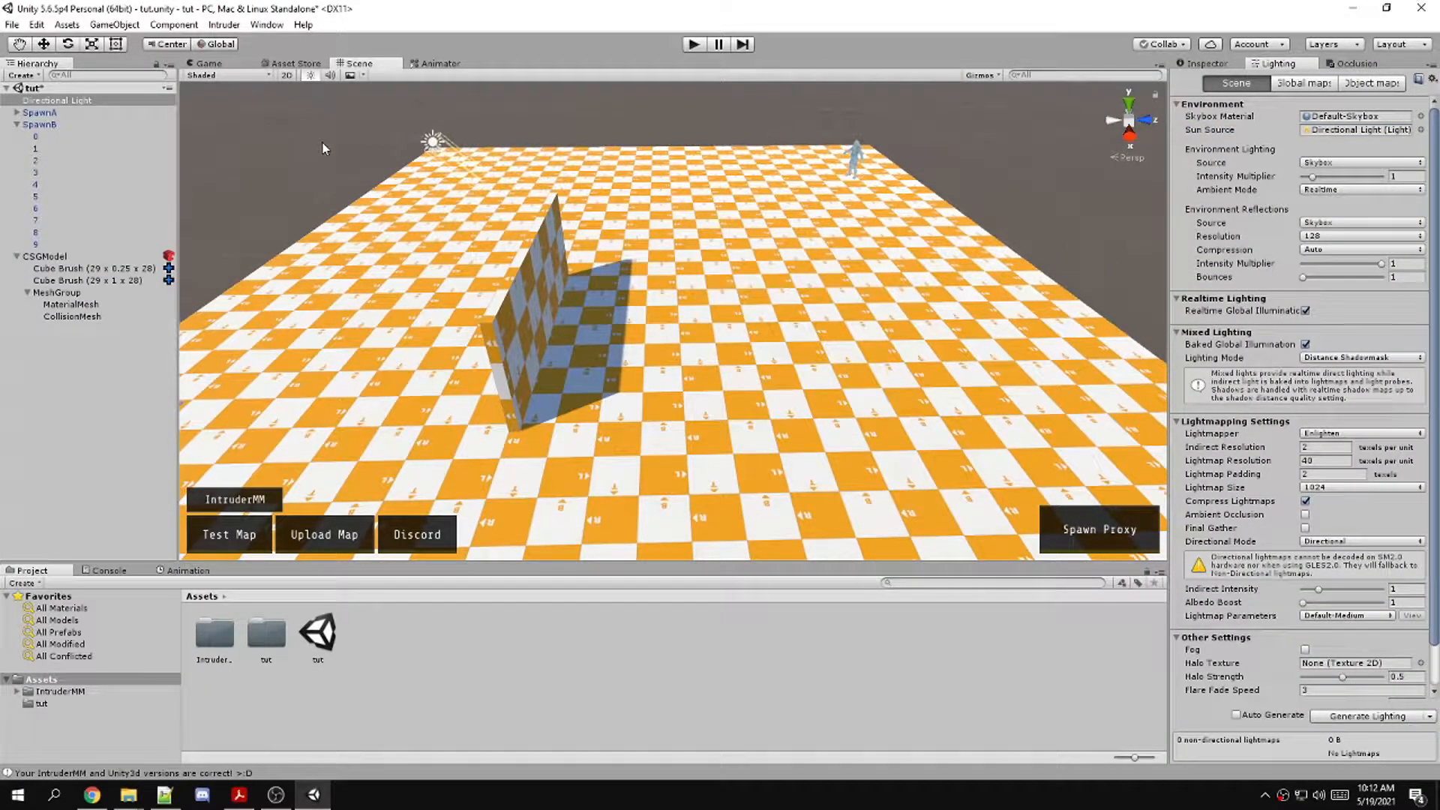
{"action": "left_click", "coordinate": [239, 537]}
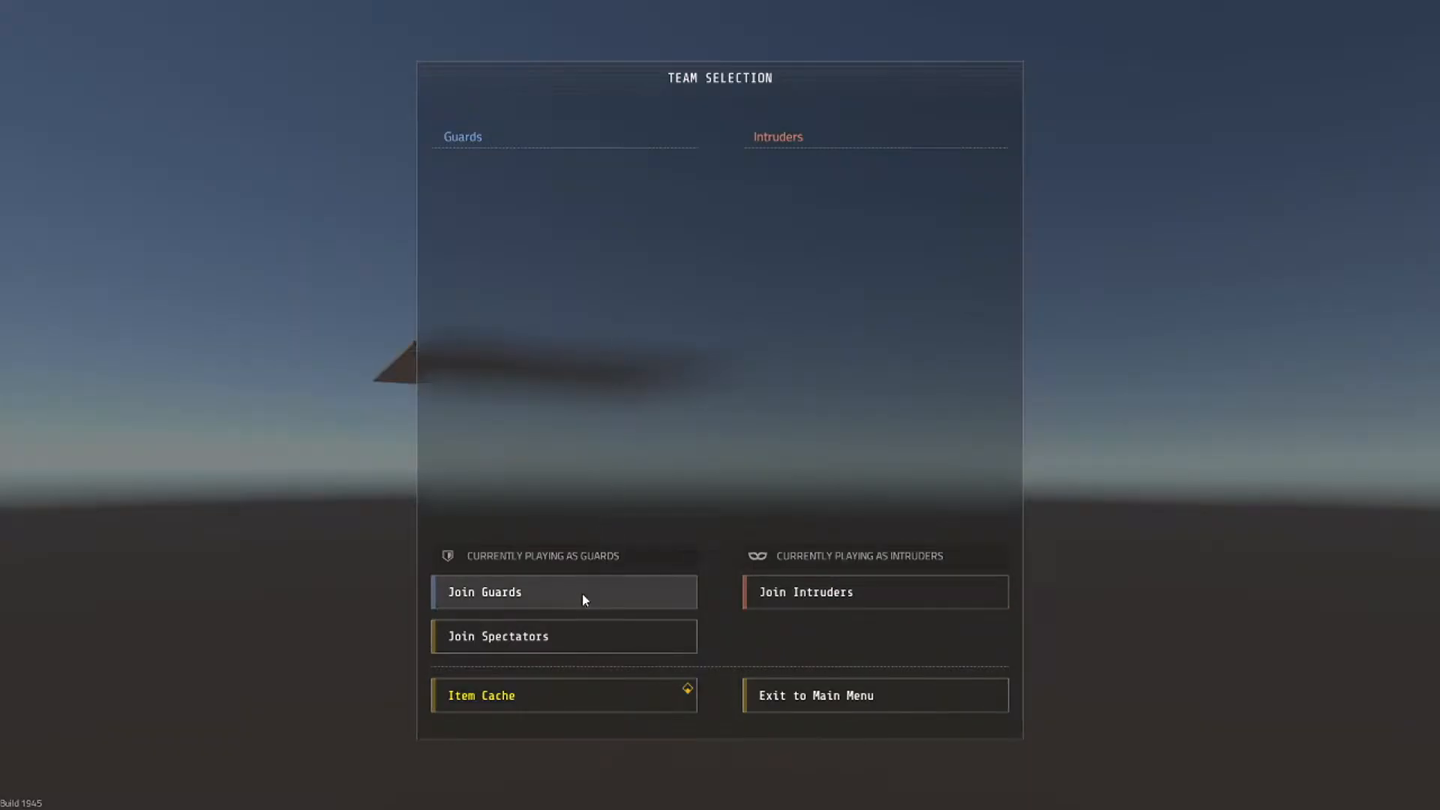
{"action": "left_click", "coordinate": [582, 593]}
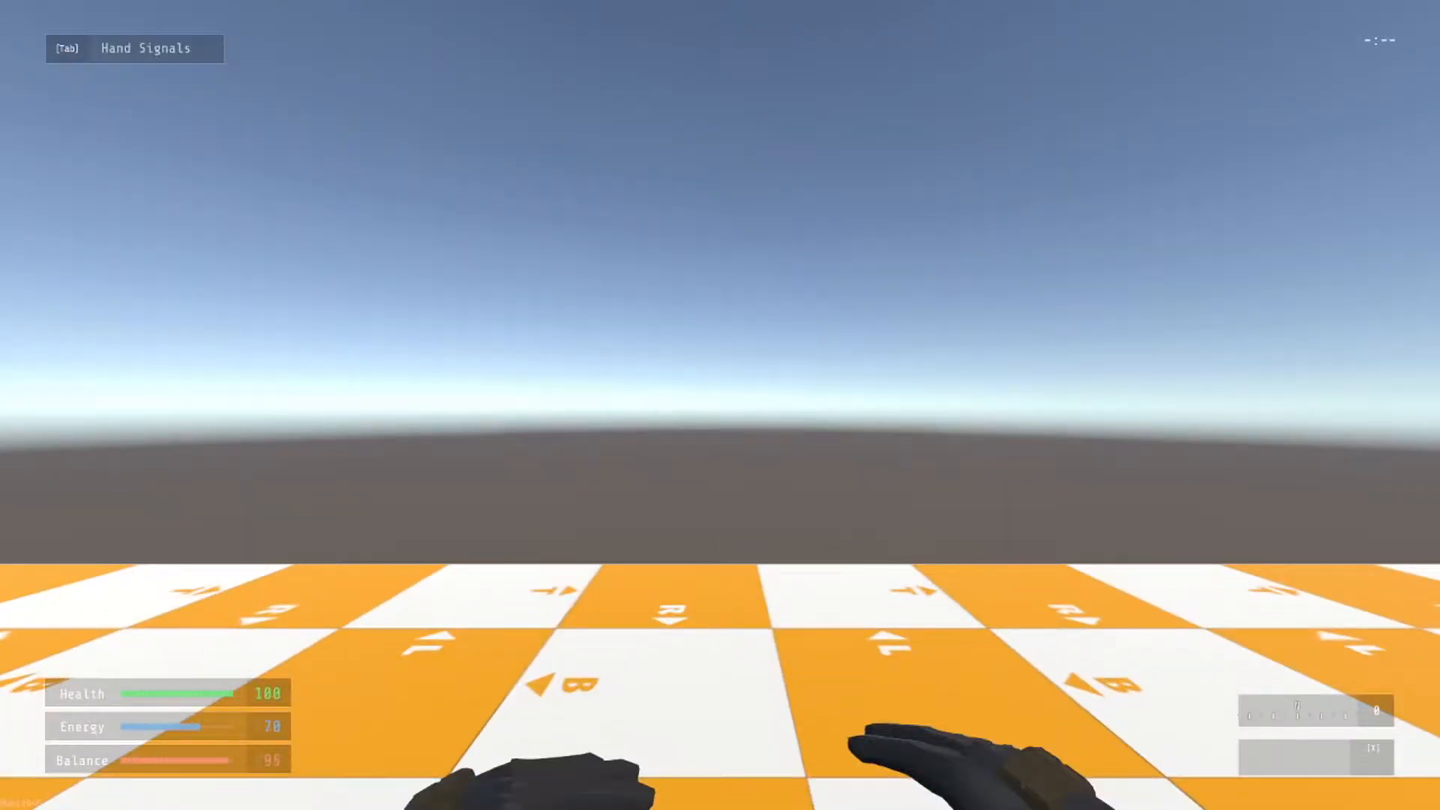
{"action": "key", "text": "w"}
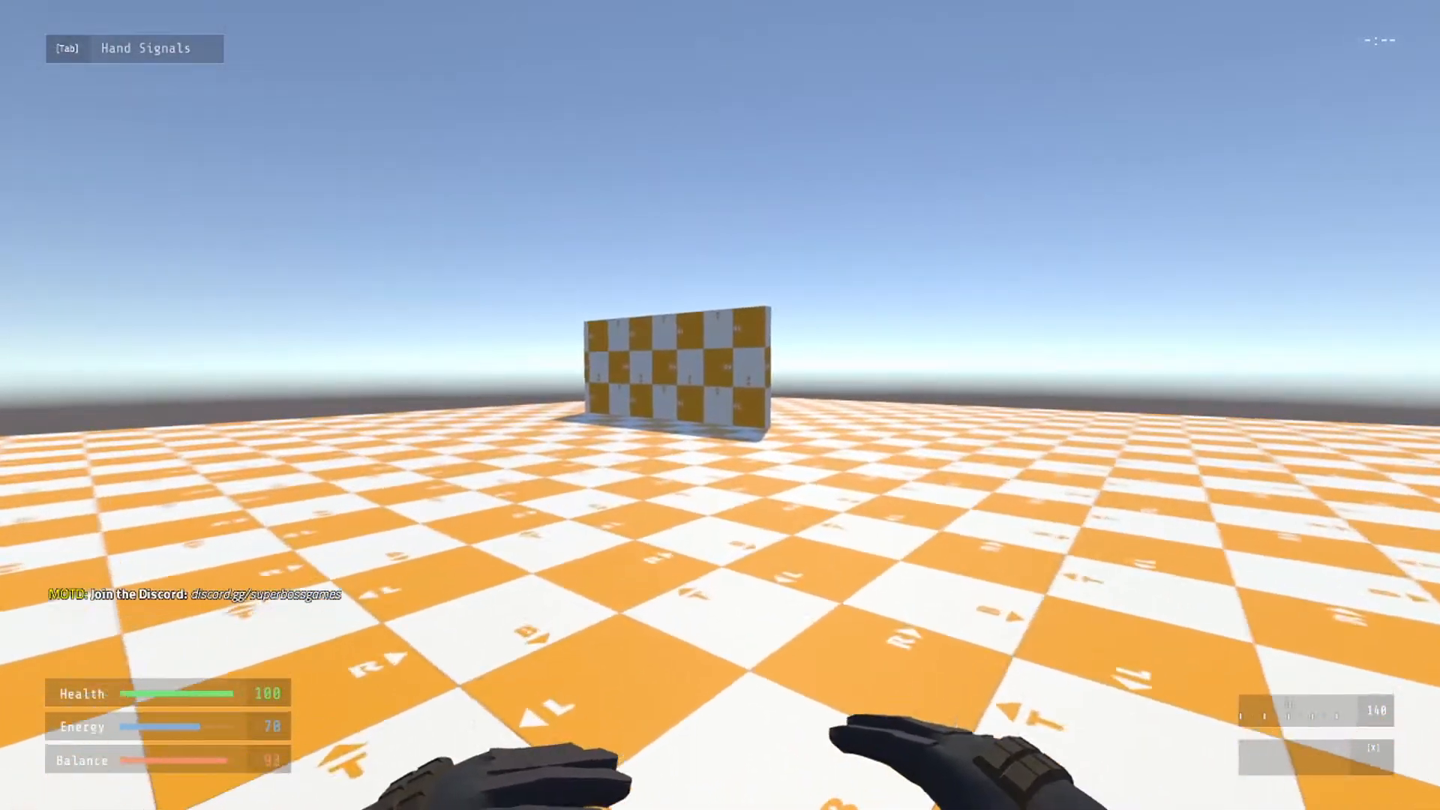
{"action": "key", "text": "2"}
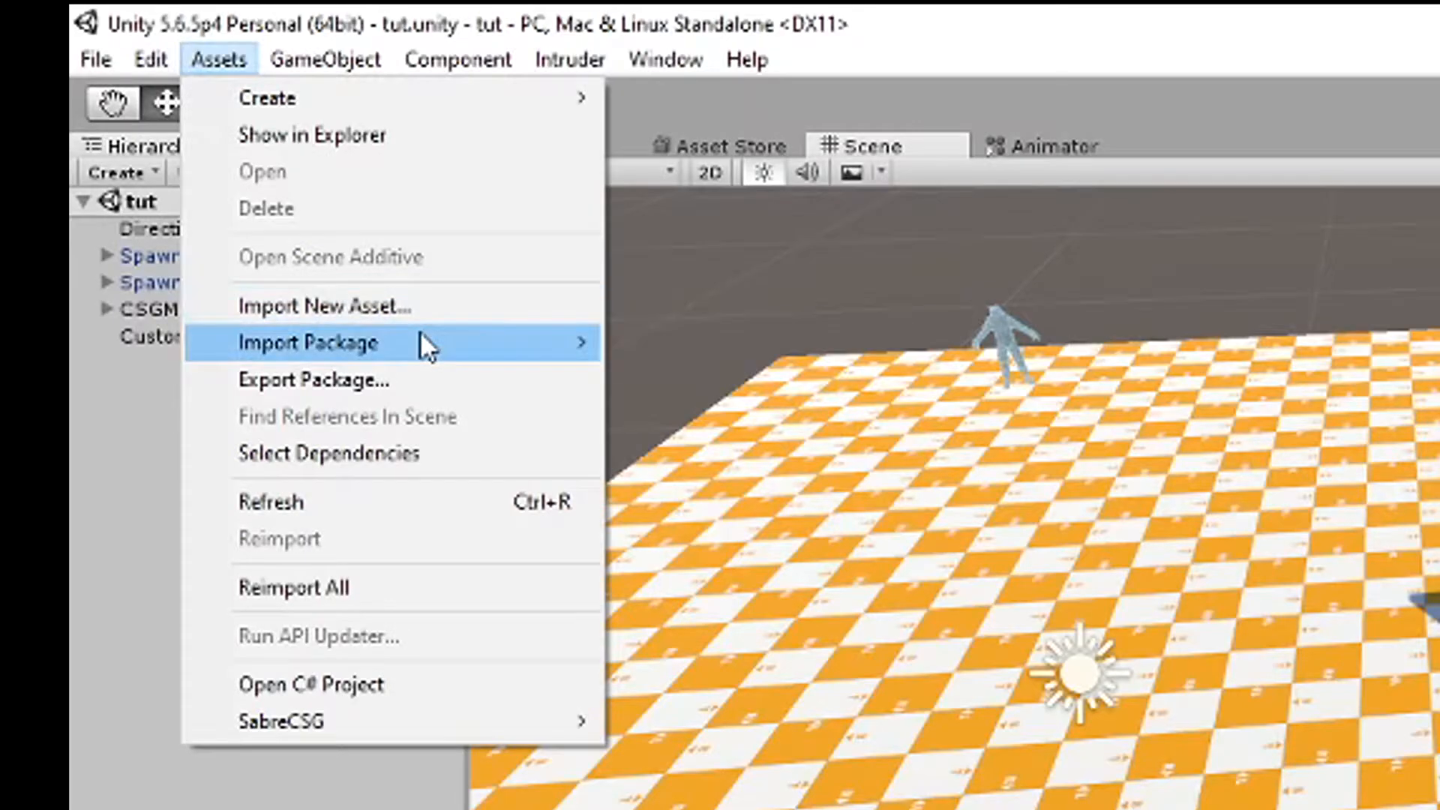
Import the SuperbossDoor custom package into the project's assets
{"action": "mouse_move", "coordinate": [147, 162]}
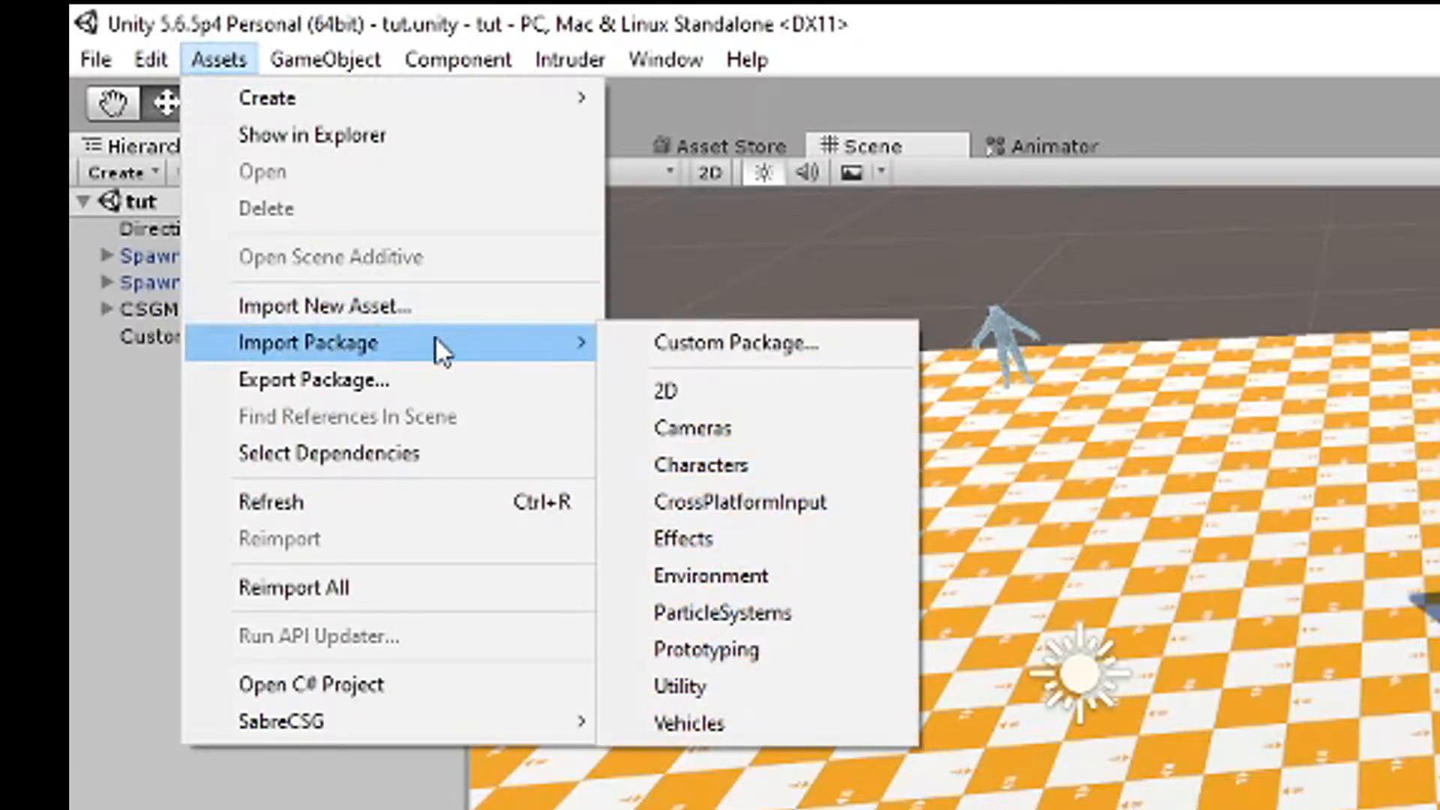
{"action": "left_click", "coordinate": [731, 344]}
{"action": "double_click", "coordinate": [611, 368]}
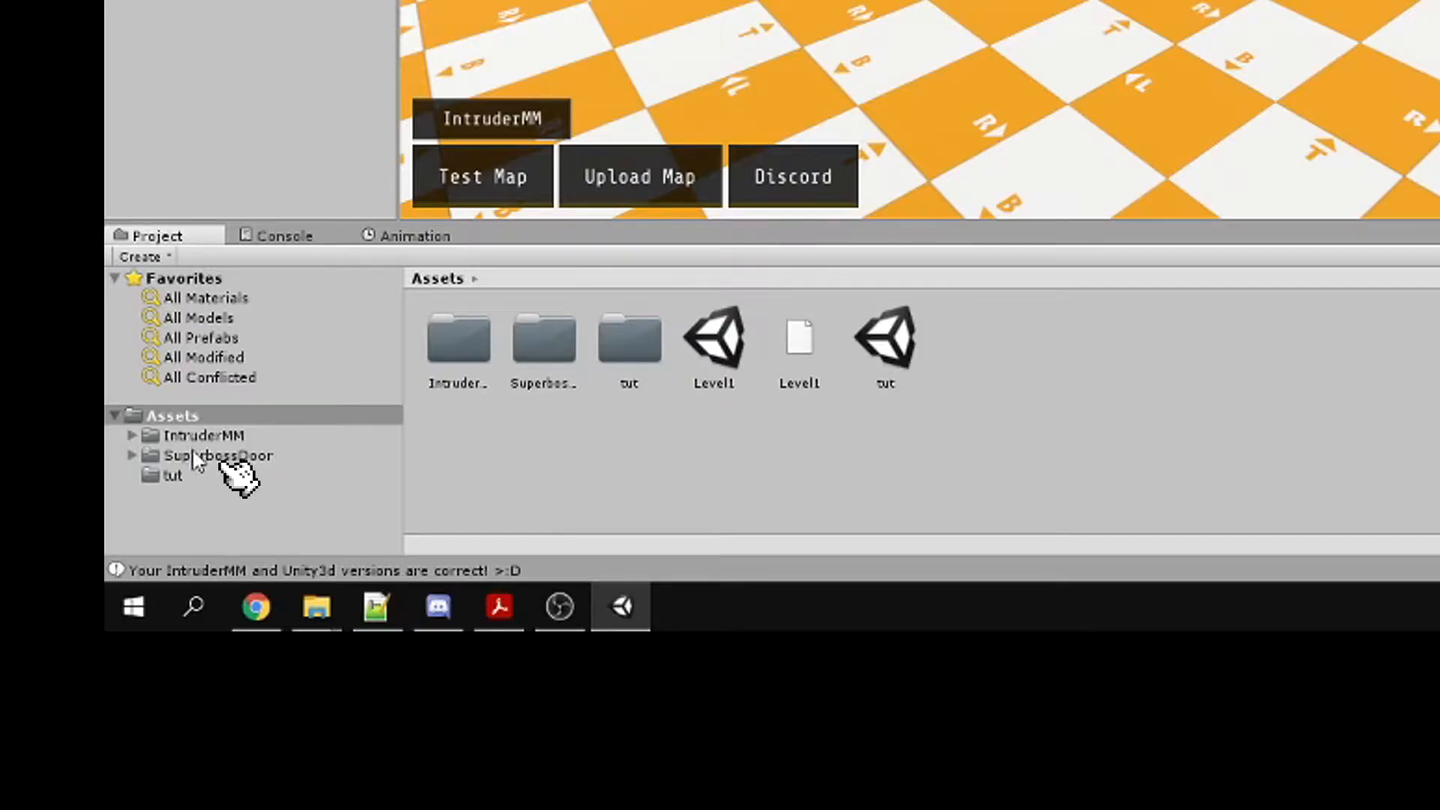
Place the DoorDD double-door prefab from SuperbossDoor's Prefabs folder on the floor near the end of the wall
{"action": "left_click", "coordinate": [194, 455]}
{"action": "double_click", "coordinate": [732, 356]}
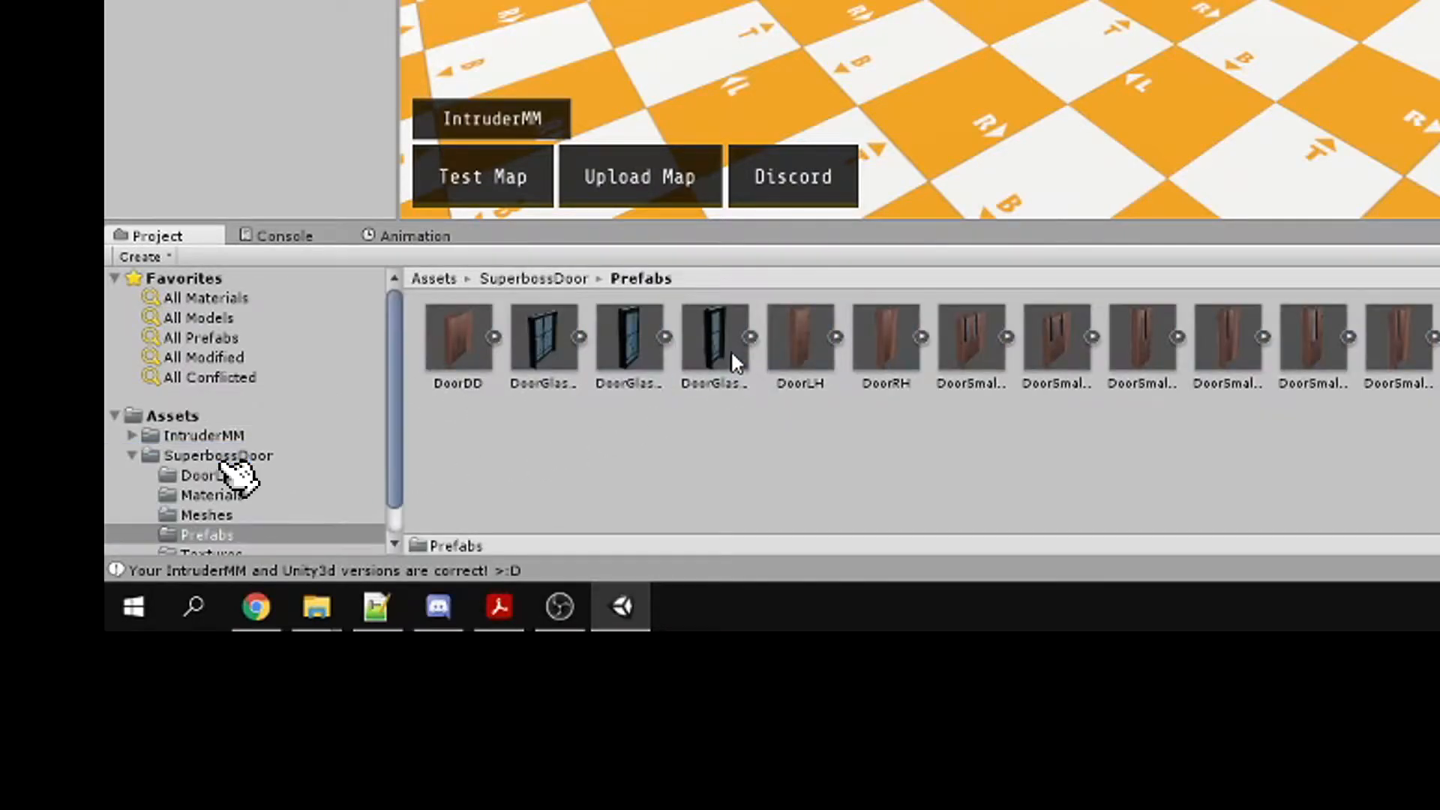
{"action": "left_click_drag", "start_coordinate": [459, 338], "coordinate": [696, 352]}
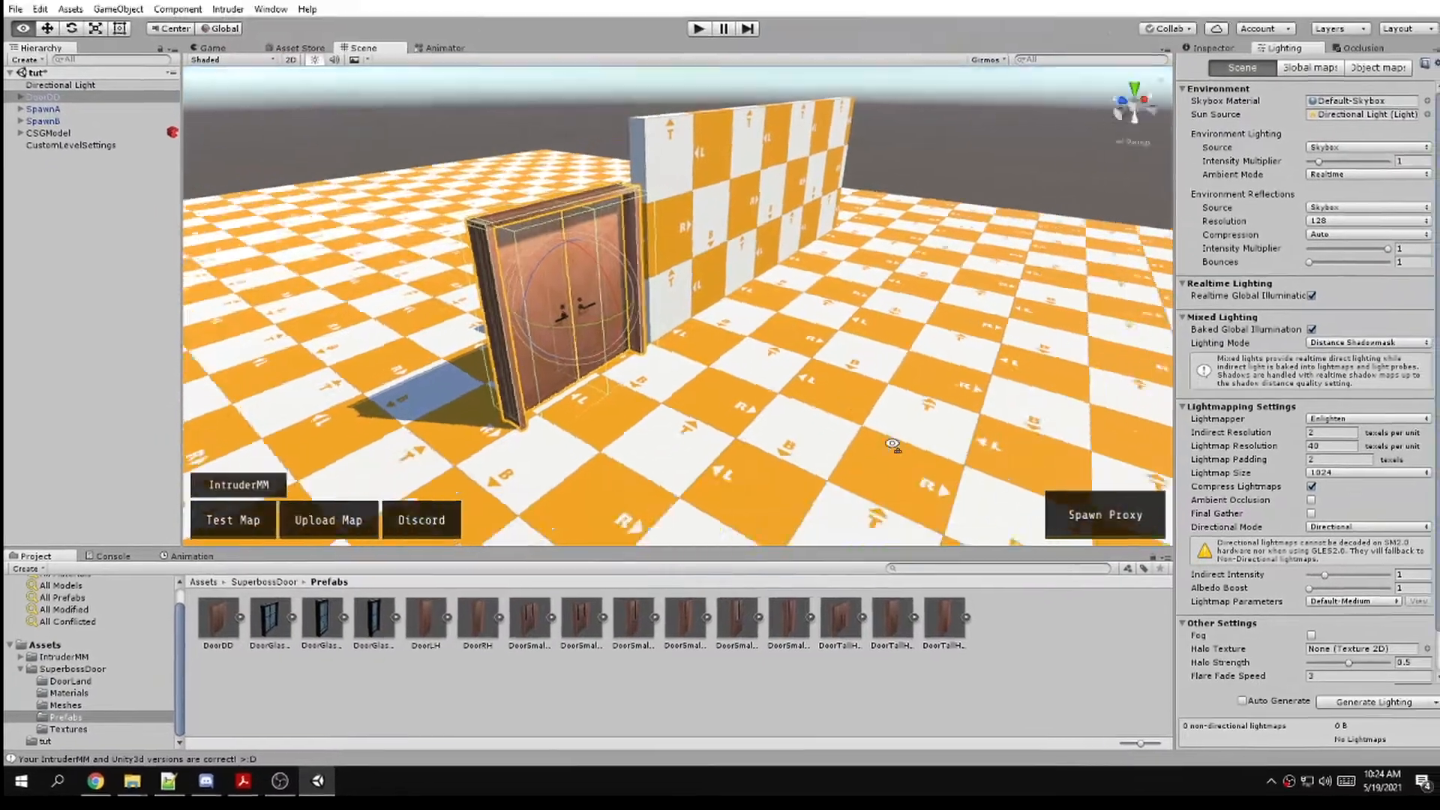
Vertex-snap the lower corner indent of the door frame to the wall's nearest bottom corner
{"action": "right_click_drag", "start_coordinate": [1012, 286], "coordinate": [763, 184]}
{"action": "right_click_drag", "start_coordinate": [720, 312], "coordinate": [461, 217]}
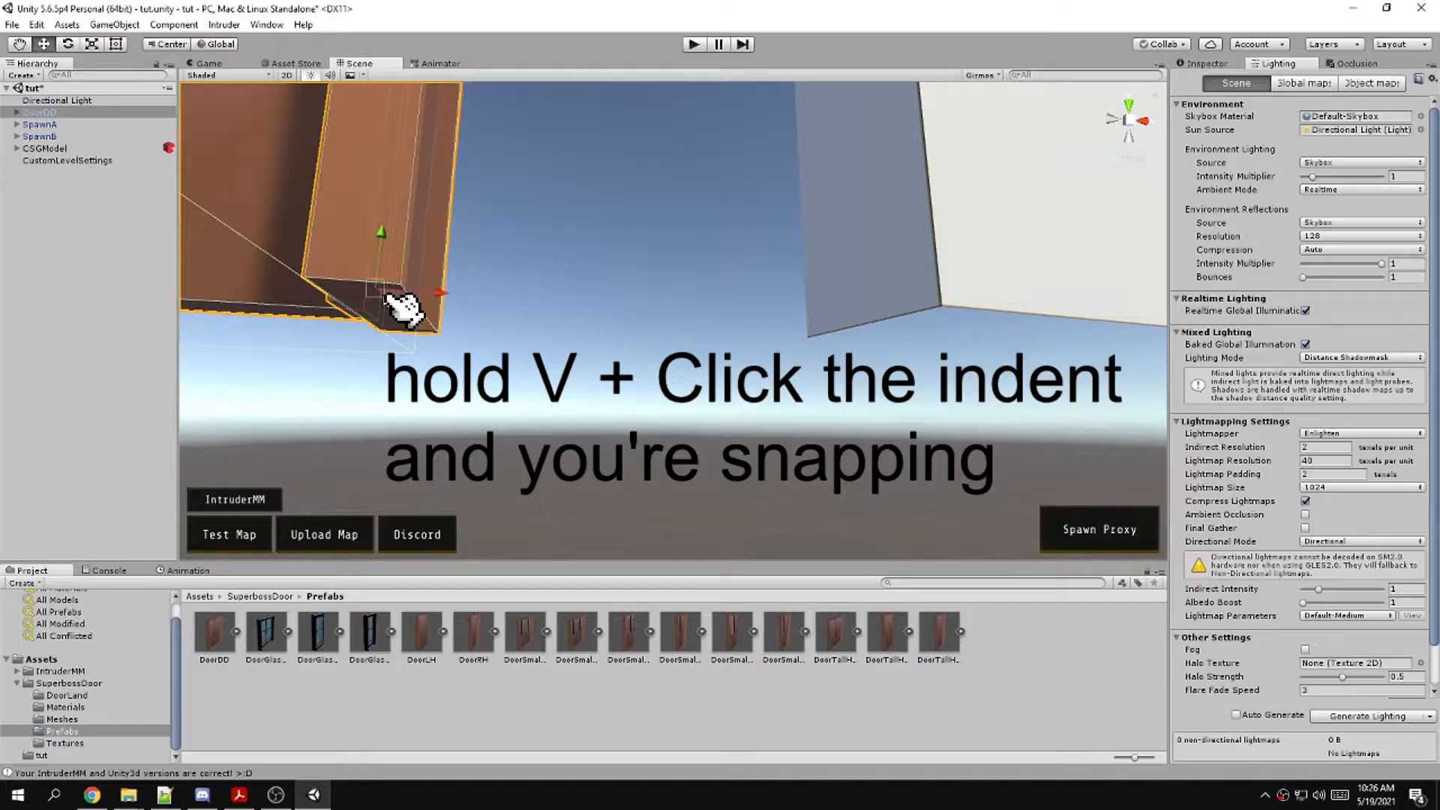
{"action": "right_click_drag", "start_coordinate": [400, 305], "coordinate": [352, 320]}
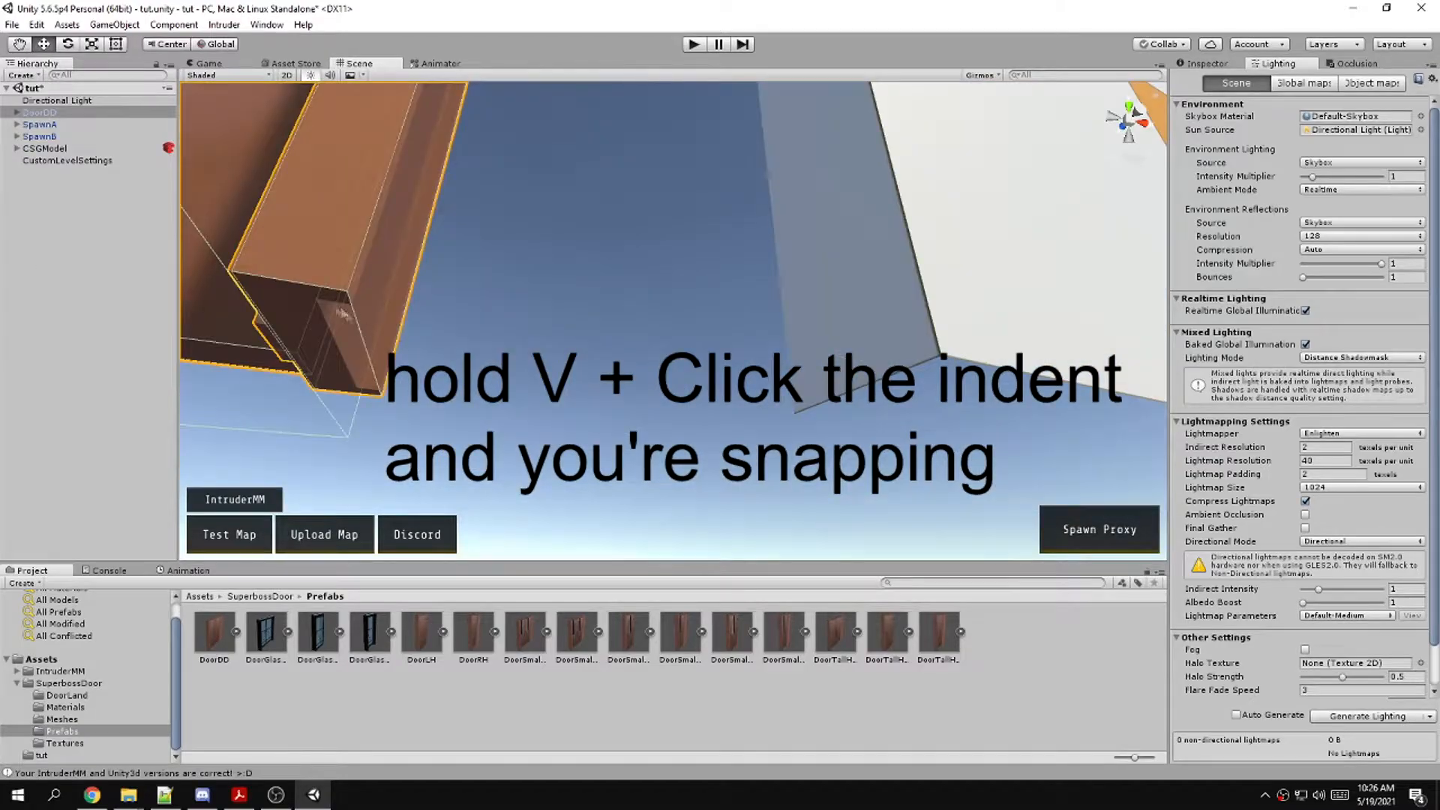
{"action": "key", "text": "v"}
{"action": "left_click_drag", "start_coordinate": [317, 299], "coordinate": [940, 349]}
Duplicate the wall brush and move the copy along the wall line to the other side of the double door
{"action": "mouse_move", "coordinate": [947, 345]}
{"action": "right_mouse_down"}
{"action": "mouse_move", "coordinate": [907, 498]}
{"action": "mouse_move", "coordinate": [866, 349]}
{"action": "mouse_move", "coordinate": [897, 276]}
{"action": "right_mouse_up"}
{"action": "left_click", "coordinate": [866, 350]}
{"action": "left_click", "coordinate": [866, 350]}
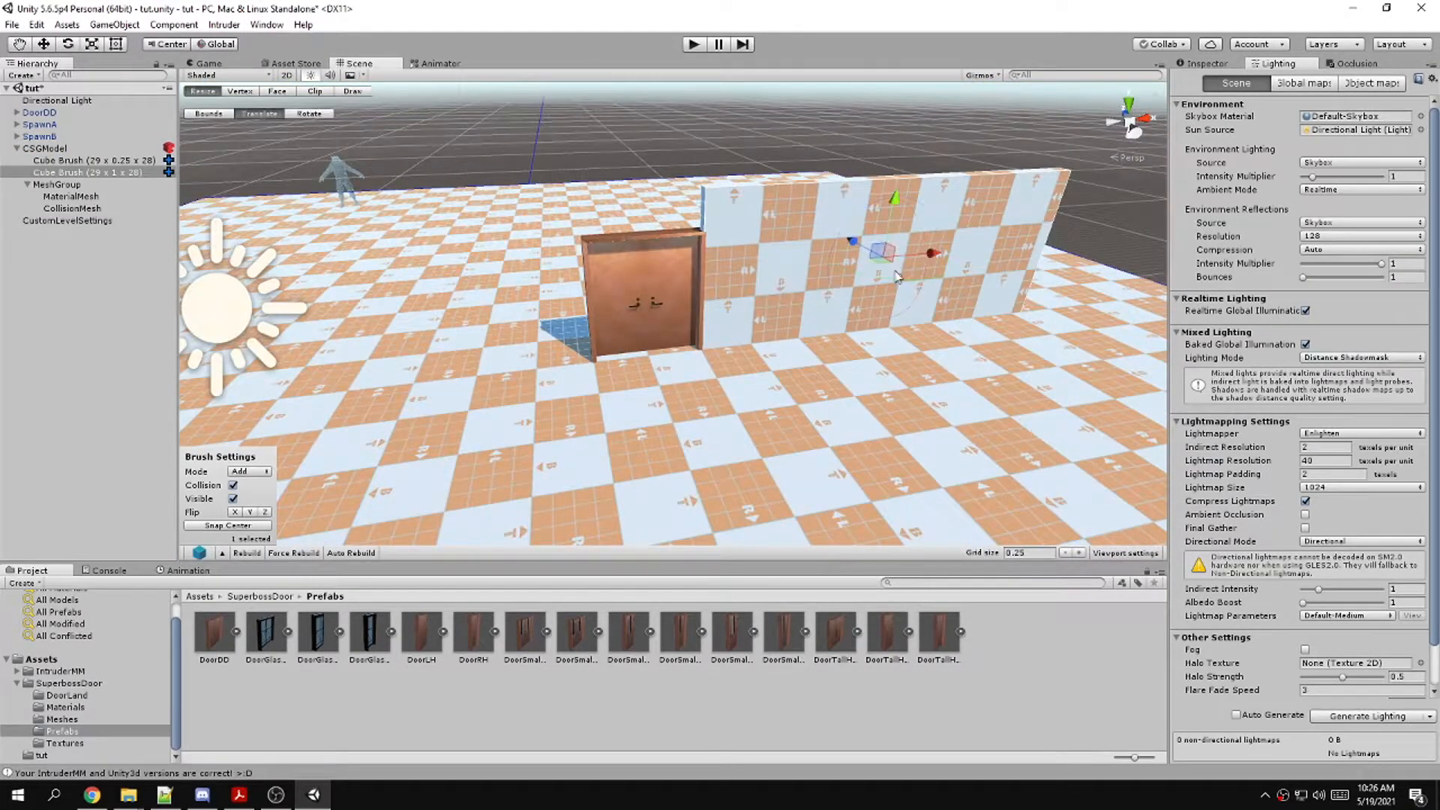
{"action": "key", "text": "ctrl+d"}
{"action": "left_click_drag", "start_coordinate": [931, 255], "coordinate": [411, 297]}
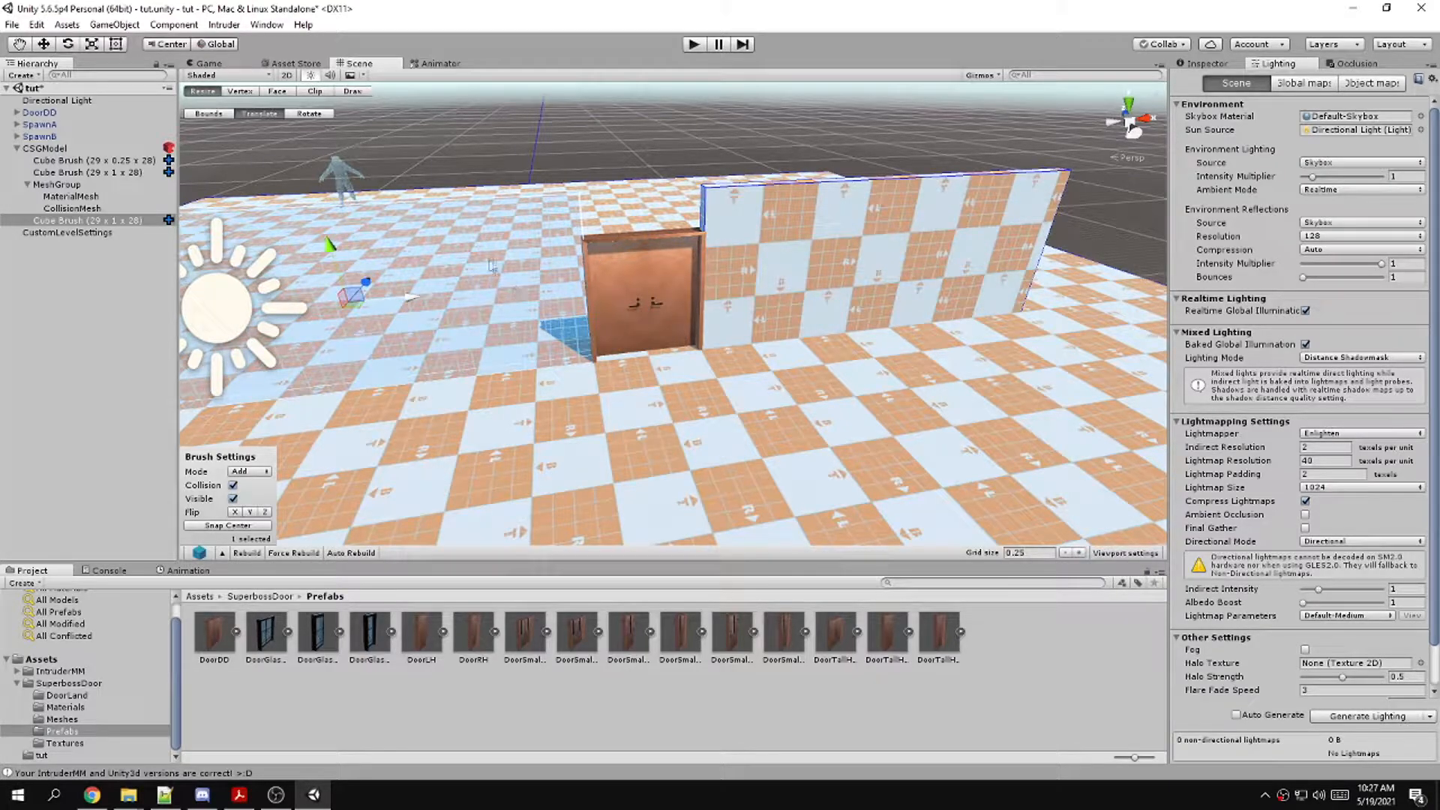
Duplicate the wall brush again, fit the copy to the door's width and raise its lower edge to the top of the door frame
{"action": "key", "text": "ctrl+d"}
{"action": "key", "text": "f"}
{"action": "key", "text": "e"}
{"action": "key", "text": "t"}
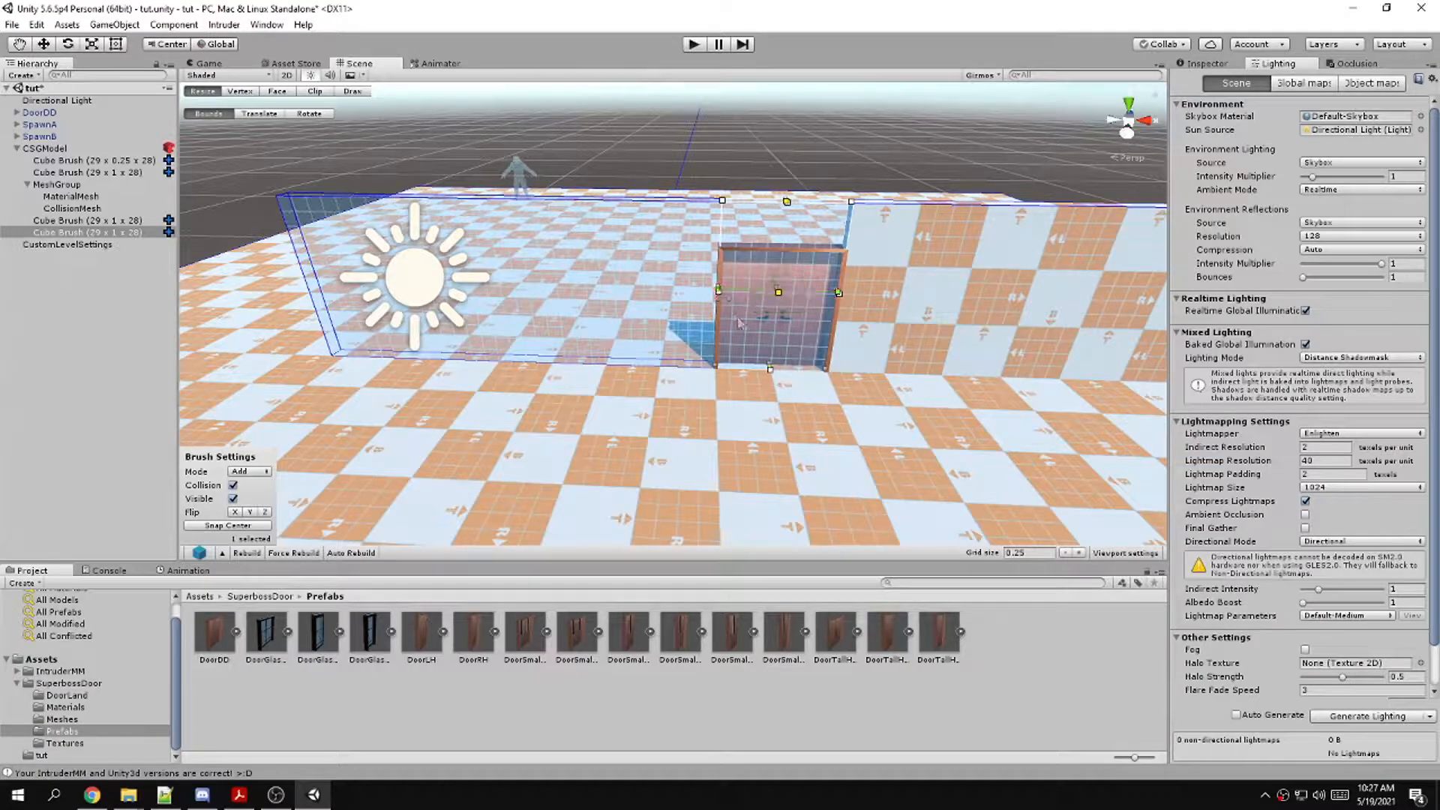
{"action": "left_click_drag", "start_coordinate": [782, 327], "coordinate": [784, 248]}
Duplicate the original wall brush and shrink the copy to 3.5 x 0.75 x 0.25 in the wall's upper part
{"action": "right_click_drag", "start_coordinate": [777, 296], "coordinate": [965, 295]}
{"action": "left_click", "coordinate": [783, 275]}
{"action": "left_click", "coordinate": [780, 276]}
{"action": "right_click_drag", "start_coordinate": [745, 279], "coordinate": [747, 271]}
{"action": "key", "text": "d"}
{"action": "key", "text": "ctrl+d"}
{"action": "left_click_drag", "start_coordinate": [631, 194], "coordinate": [633, 240]}
{"action": "left_click_drag", "start_coordinate": [427, 307], "coordinate": [499, 306]}
{"action": "left_click_drag", "start_coordinate": [837, 299], "coordinate": [699, 296]}
{"action": "left_click_drag", "start_coordinate": [604, 347], "coordinate": [597, 205]}
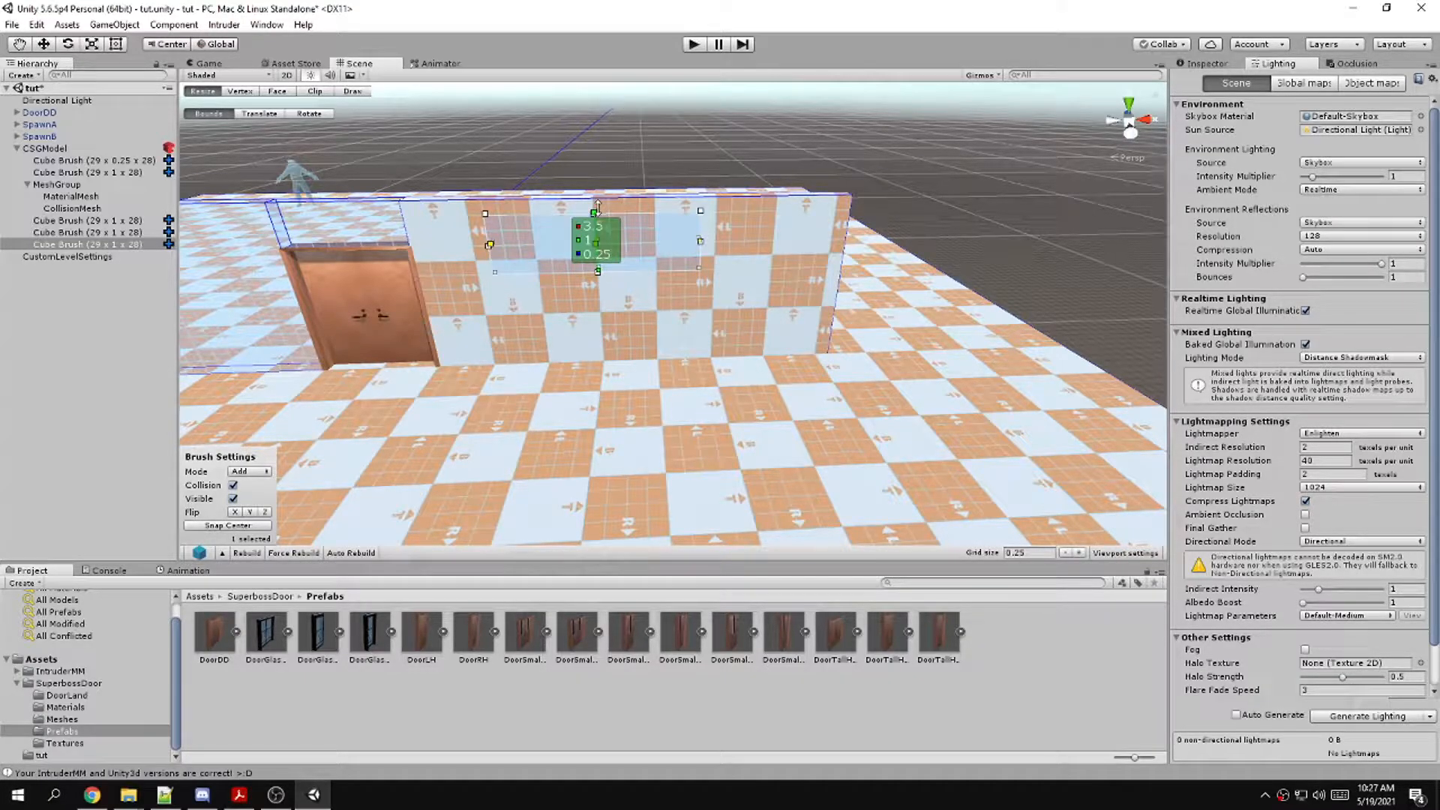
{"action": "left_click_drag", "start_coordinate": [595, 266], "coordinate": [597, 252]}
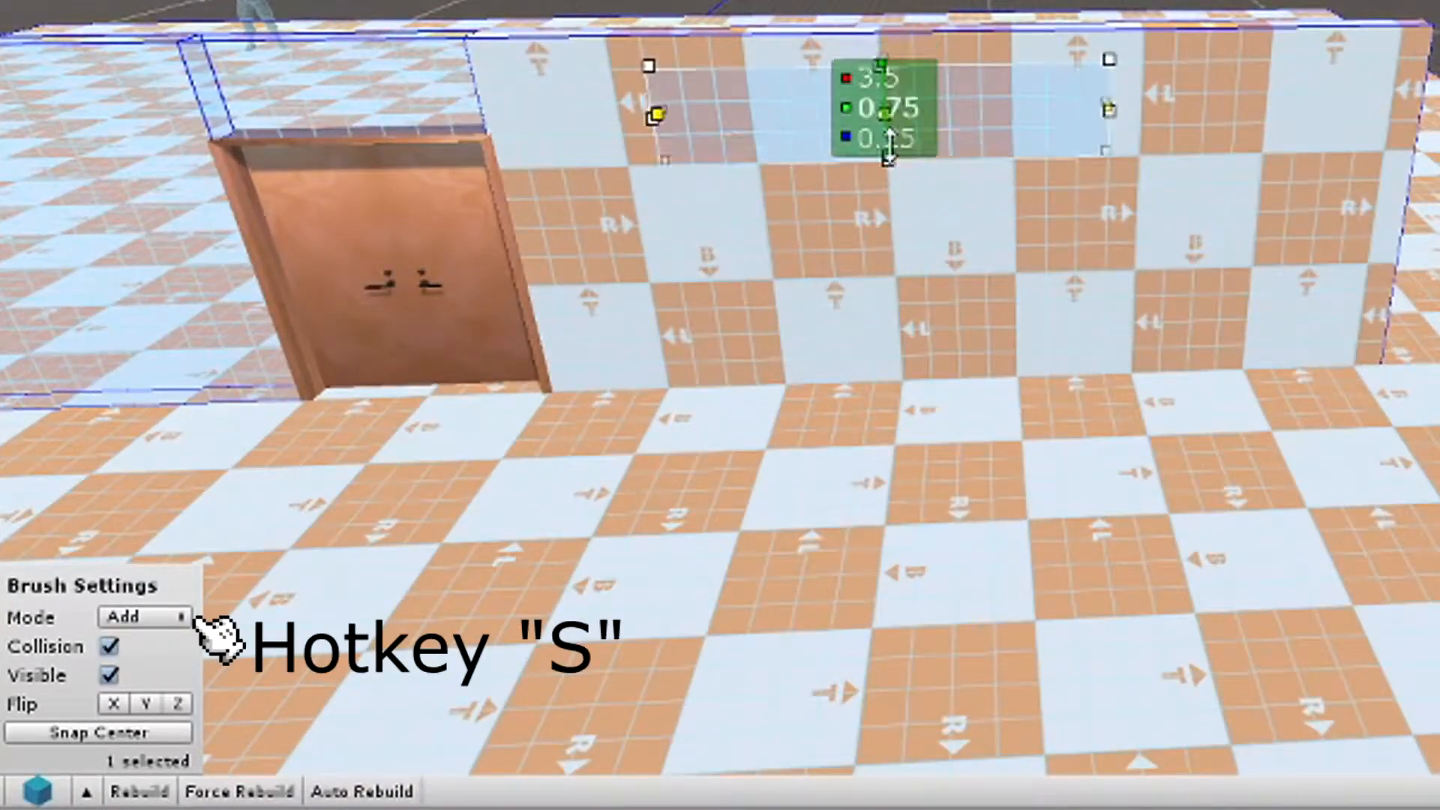
{"action": "left_click_drag", "start_coordinate": [888, 148], "coordinate": [881, 147]}
Switch the small brush's mode to Subtract to cut a window opening through the wall
{"action": "key", "text": "s"}
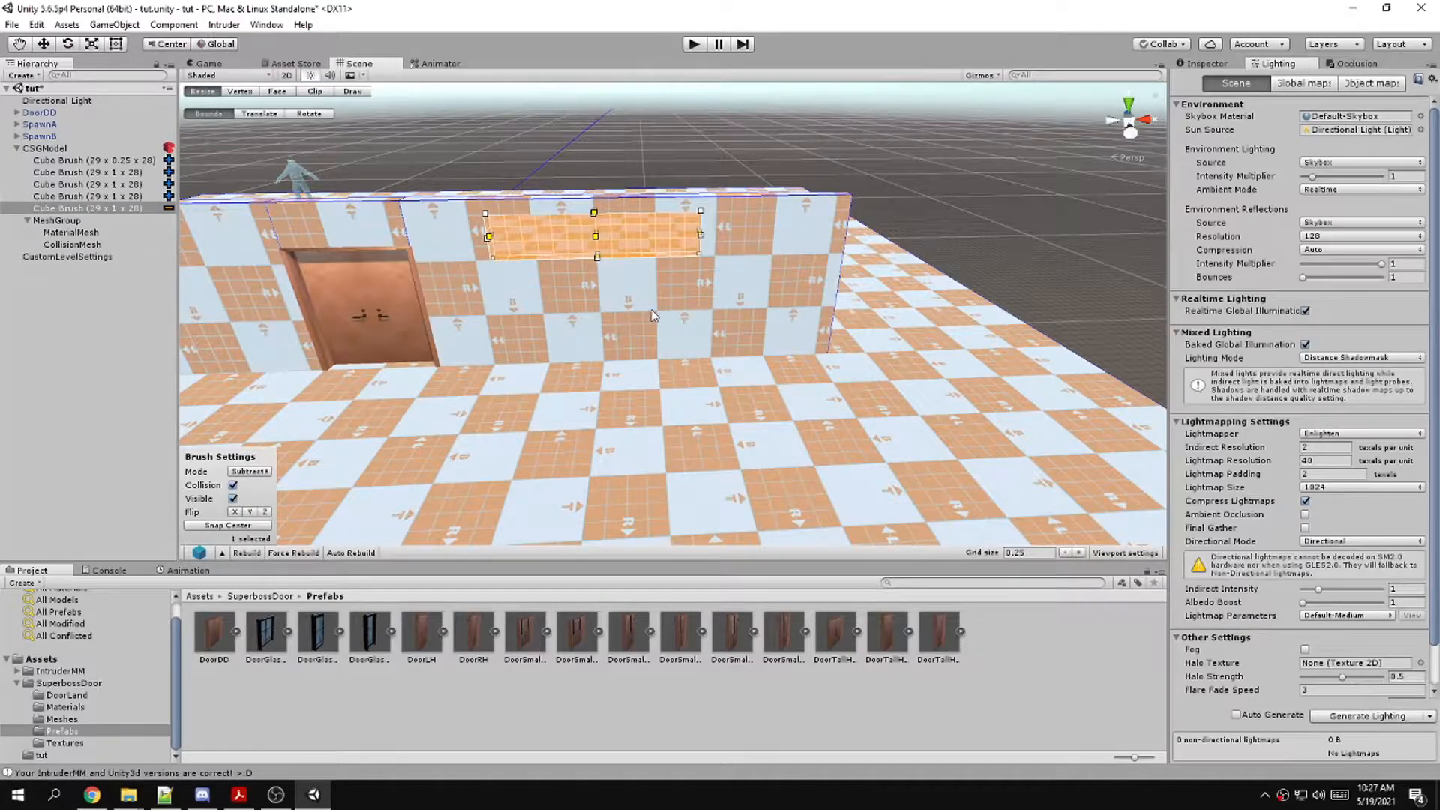
{"action": "key", "text": "f"}
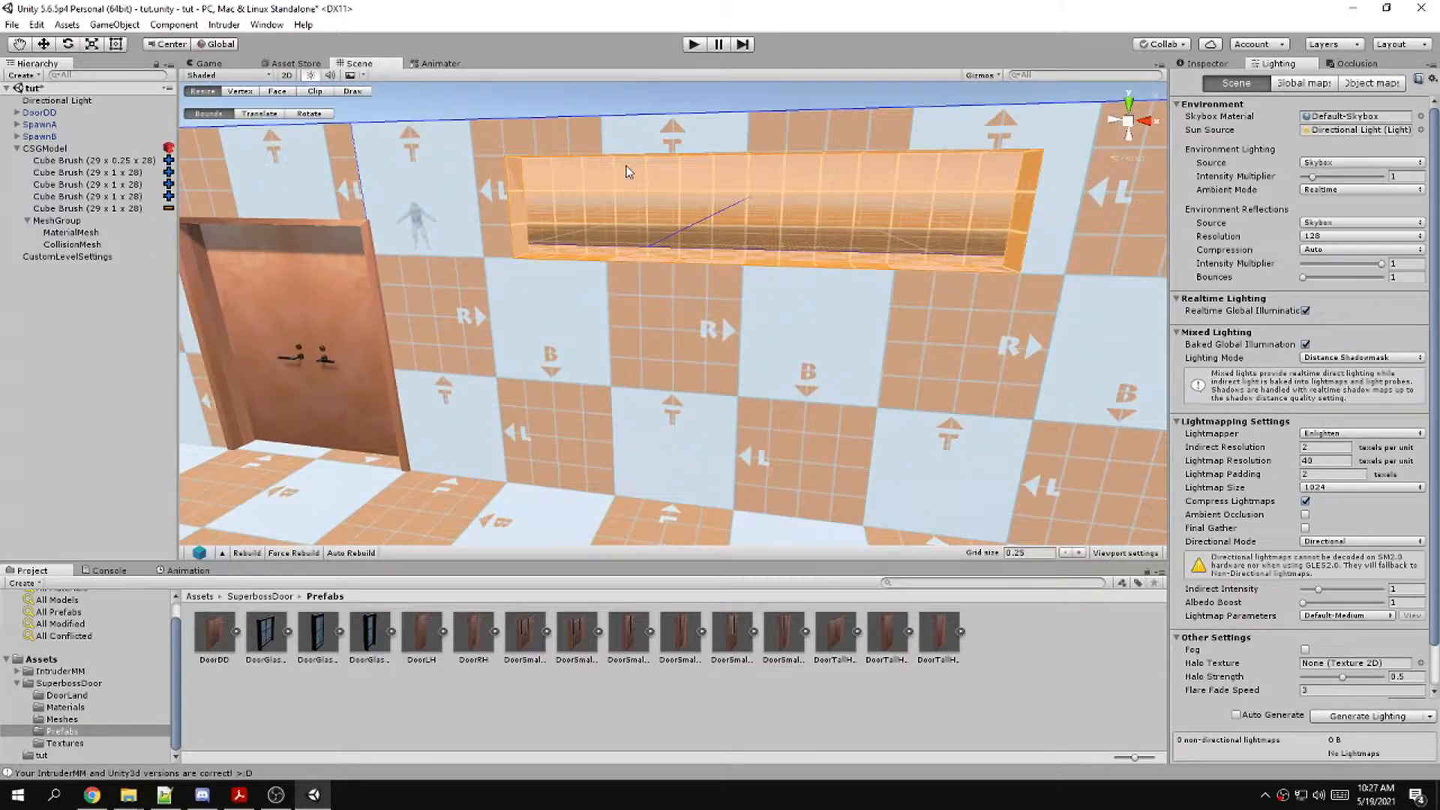
{"action": "left_click", "coordinate": [651, 191]}
{"action": "mouse_move", "coordinate": [651, 191]}
{"action": "left_mouse_down", "text": "alt"}
{"action": "mouse_move", "coordinate": [469, 251]}
{"action": "mouse_move", "coordinate": [772, 242]}
{"action": "left_mouse_up", "text": "alt"}
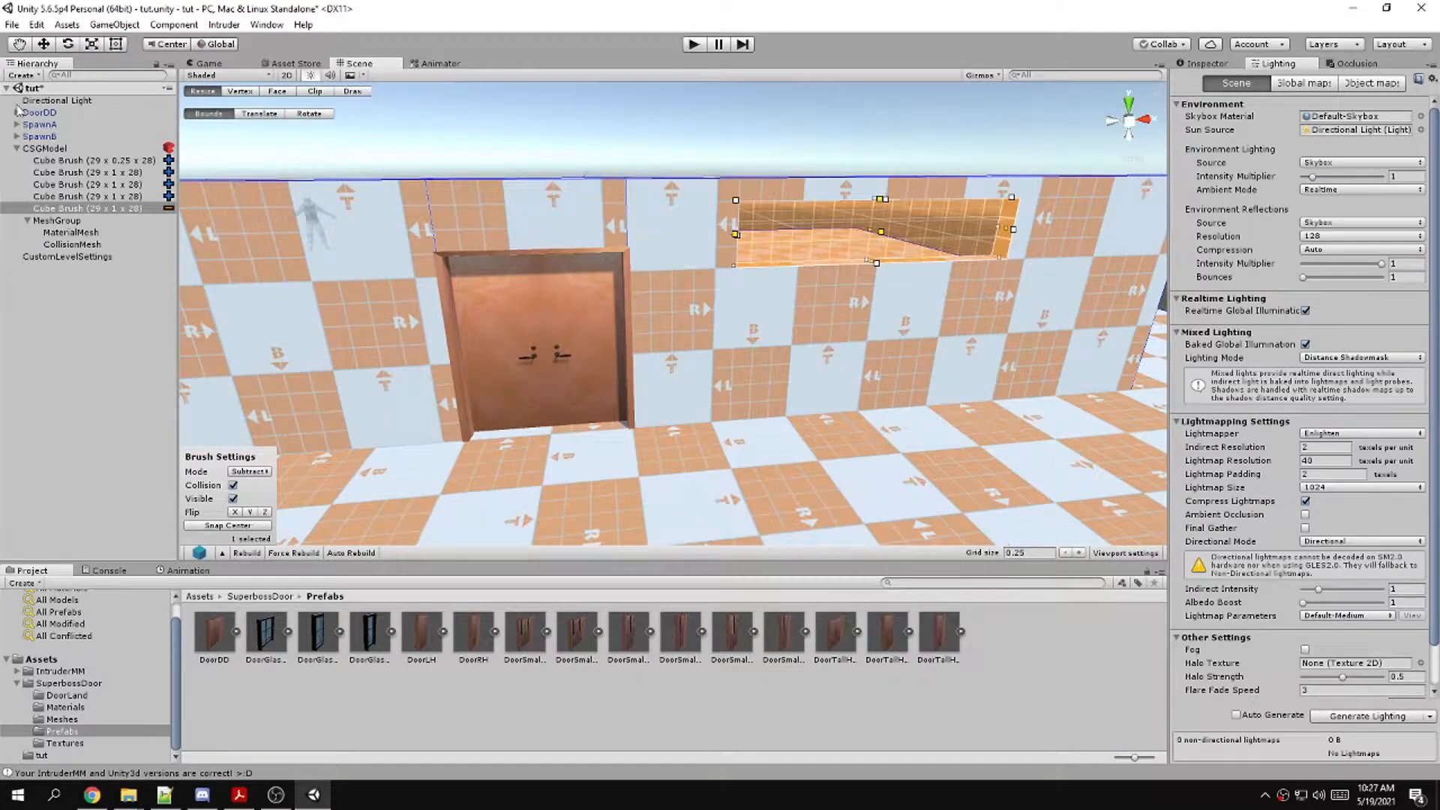
{"action": "left_click", "coordinate": [58, 101]}
{"action": "mouse_move", "coordinate": [638, 270]}
{"action": "left_mouse_down", "text": "alt"}
{"action": "mouse_move", "coordinate": [943, 252]}
{"action": "mouse_move", "coordinate": [248, 204]}
{"action": "left_mouse_up", "text": "alt"}
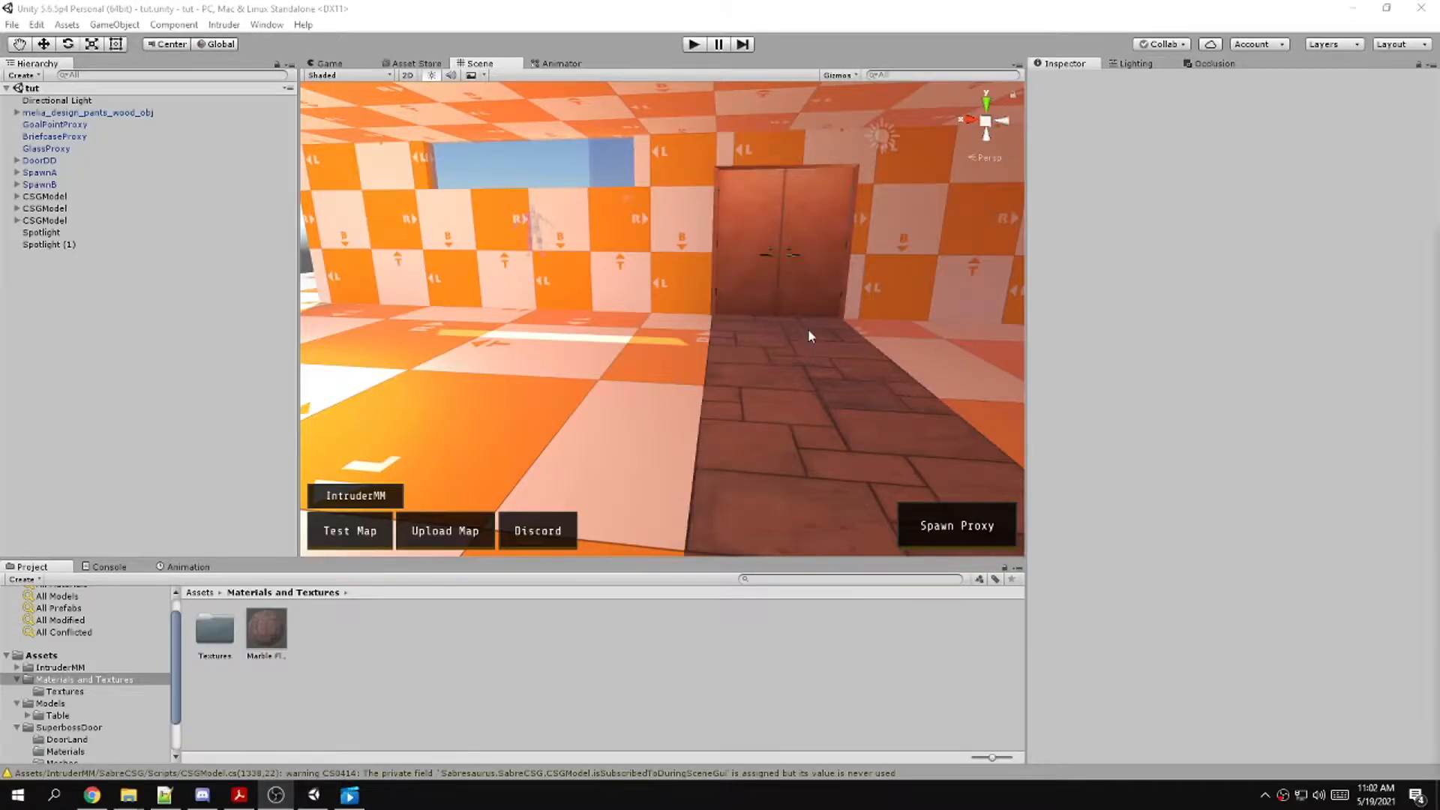
Select the DoorDD double door, expand its child objects and select its DoorRH leaf
{"action": "key", "text": "w"}
{"action": "right_click_drag", "start_coordinate": [474, 288], "coordinate": [741, 316]}
{"action": "left_click", "coordinate": [619, 291]}
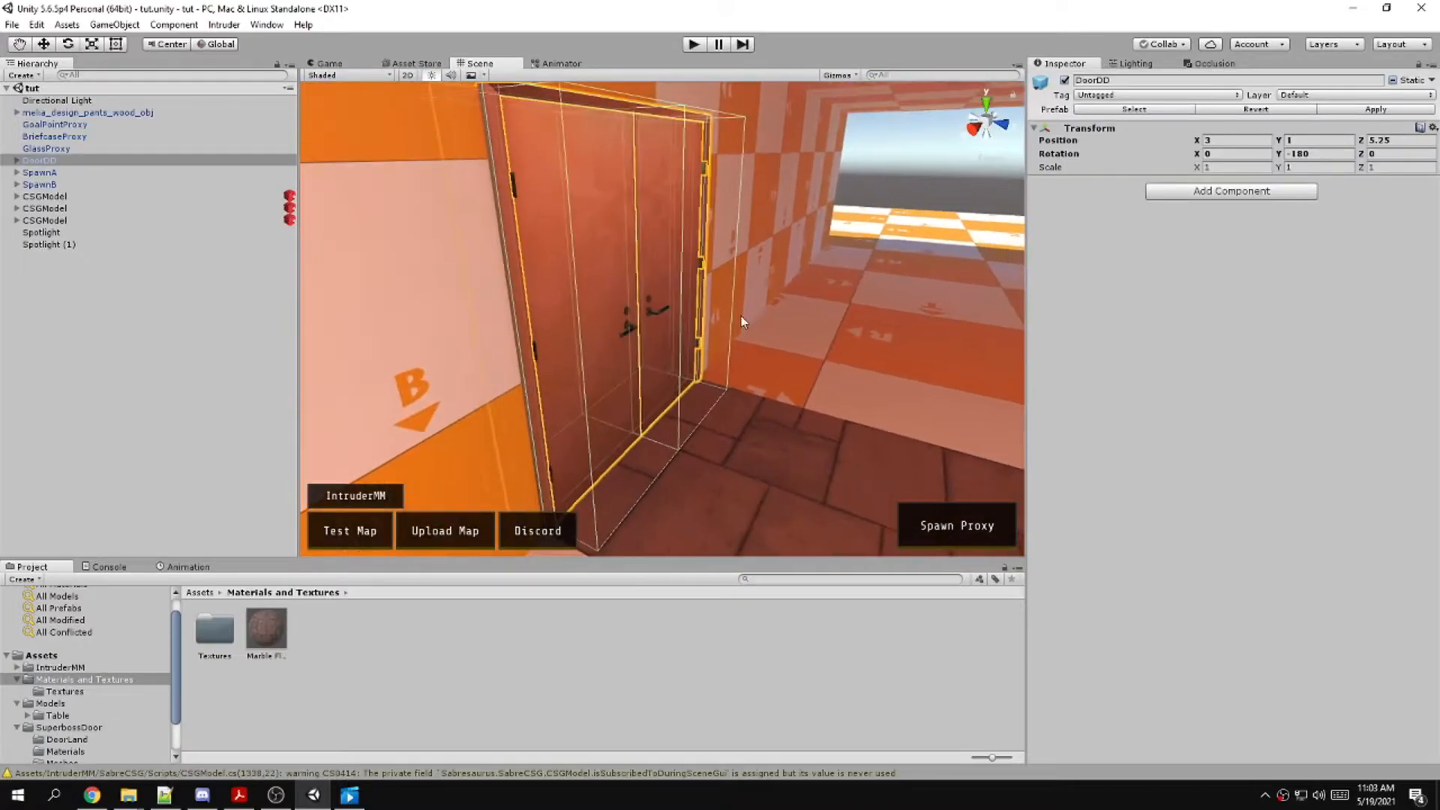
{"action": "left_click", "coordinate": [1207, 191]}
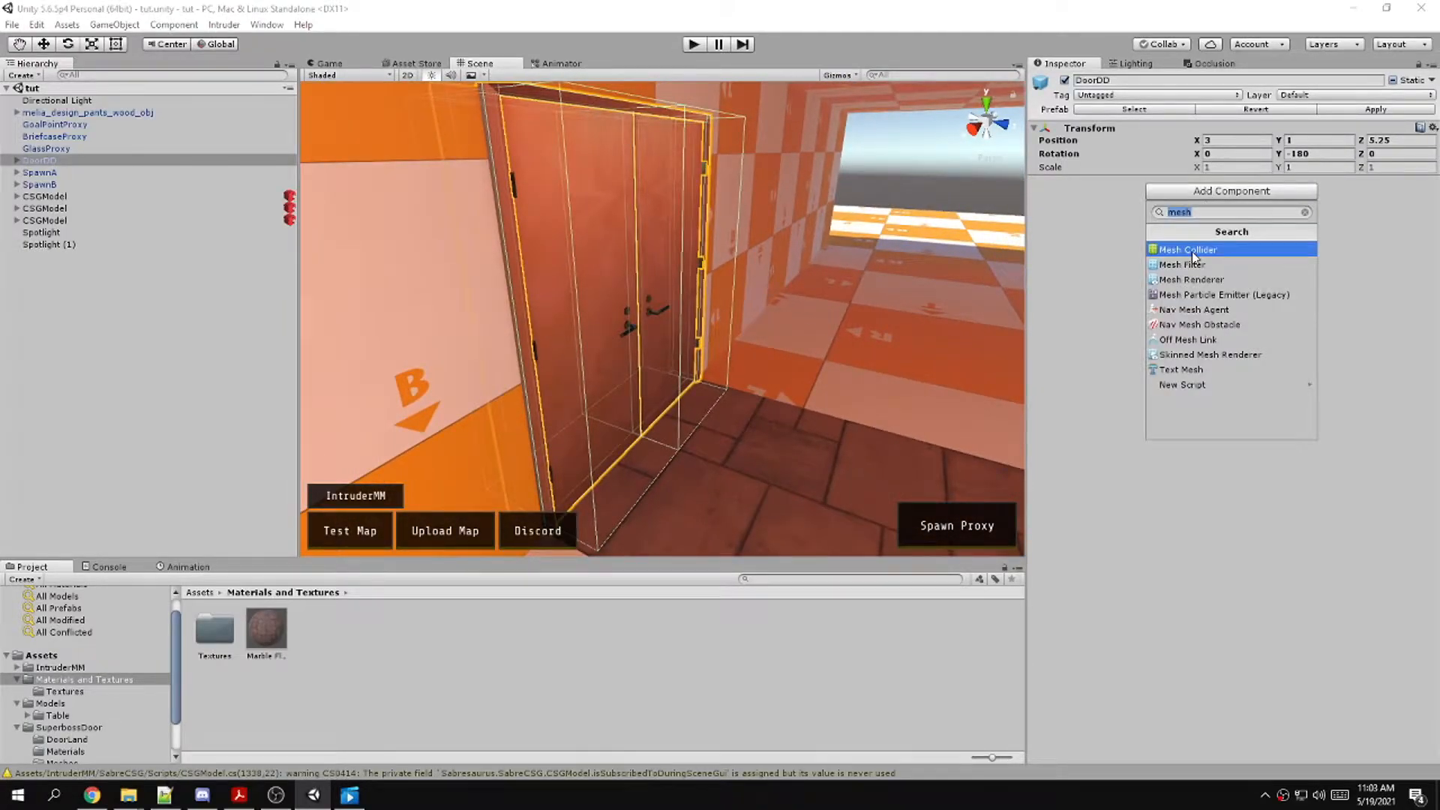
{"action": "left_click", "coordinate": [1095, 240]}
{"action": "left_click", "coordinate": [18, 160]}
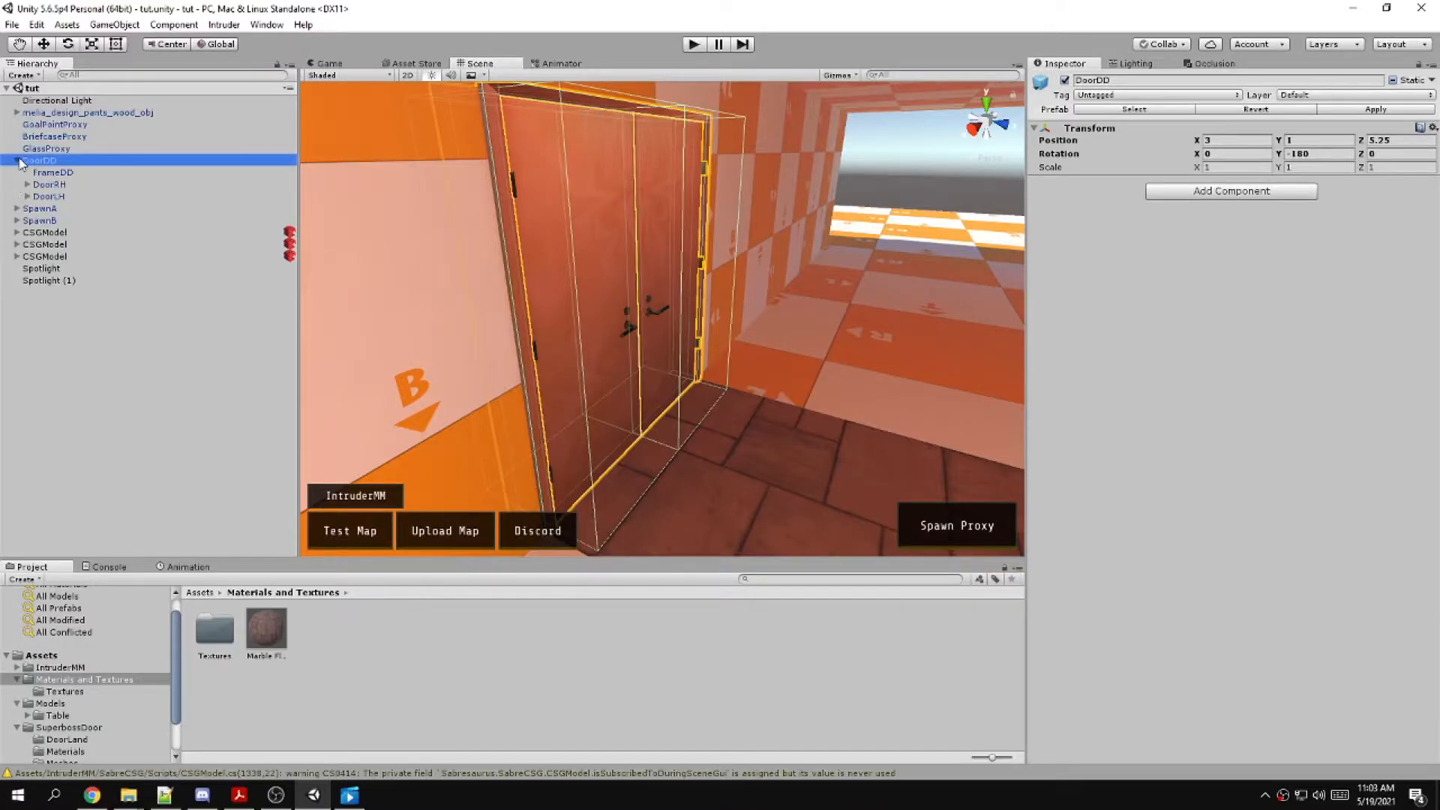
{"action": "left_click", "coordinate": [18, 160]}
{"action": "left_click", "coordinate": [18, 161]}
{"action": "left_click", "coordinate": [70, 173]}
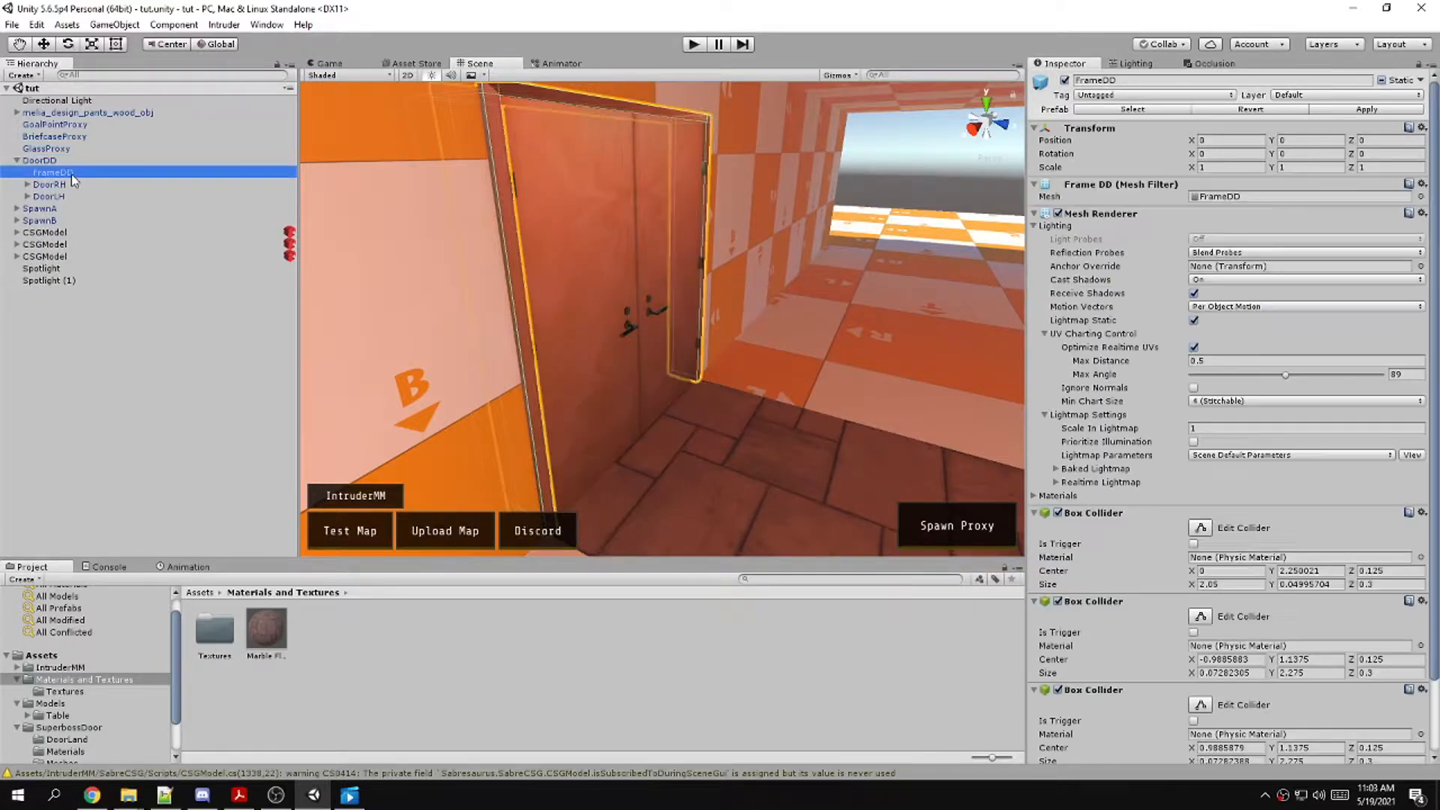
{"action": "left_click", "coordinate": [71, 185]}
{"action": "right_click_drag", "start_coordinate": [512, 255], "coordinate": [723, 318]}
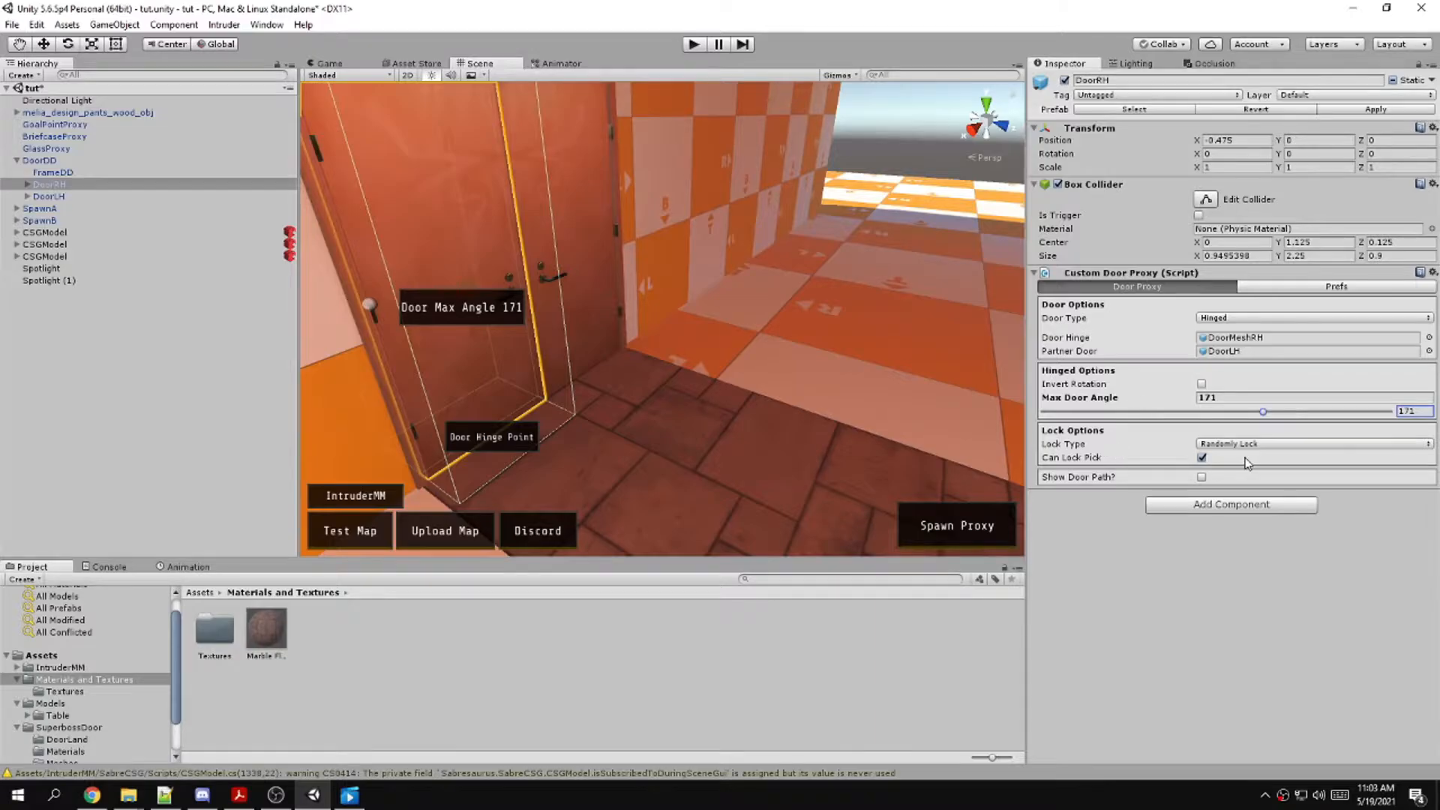
Show the door path for DoorRH and set its Max Door Angle to 179
{"action": "left_click", "coordinate": [1202, 478]}
{"action": "right_click_drag", "start_coordinate": [702, 312], "coordinate": [564, 360]}
{"action": "scroll", "coordinate": [564, 360], "scroll_direction": "down", "scroll_amount": 3}
{"action": "mouse_move", "coordinate": [1265, 420]}
{"action": "left_mouse_down"}
{"action": "mouse_move", "coordinate": [1230, 419]}
{"action": "mouse_move", "coordinate": [1280, 425]}
{"action": "left_mouse_up"}
{"action": "right_click_drag", "start_coordinate": [818, 375], "coordinate": [1153, 352]}
{"action": "key", "text": "w"}
{"action": "left_click_drag", "start_coordinate": [1284, 418], "coordinate": [1276, 416]}
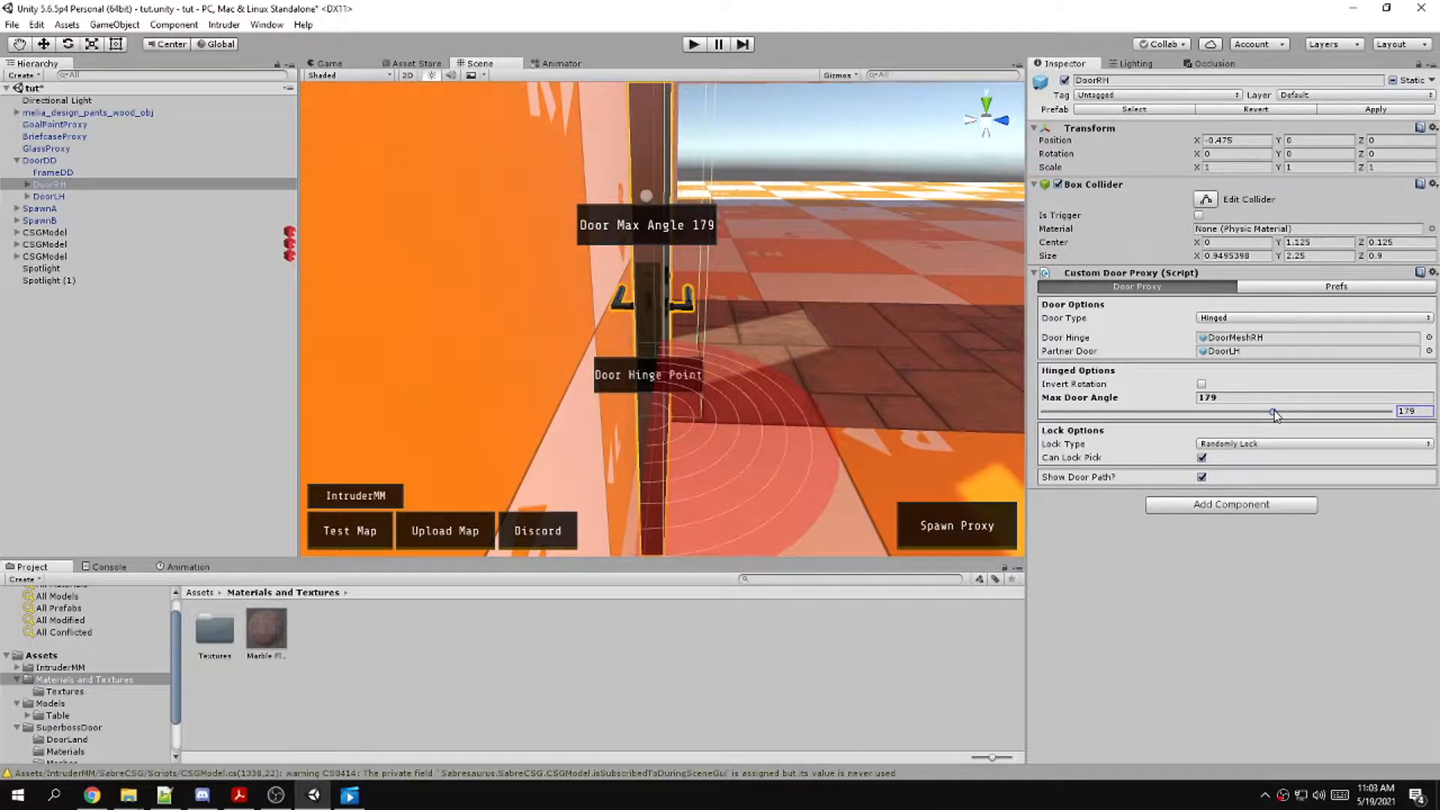
Select the other door leaf, DoorLH, and set its Max Door Angle to 179
{"action": "key", "text": "d"}
{"action": "right_click_drag", "start_coordinate": [869, 339], "coordinate": [218, 340]}
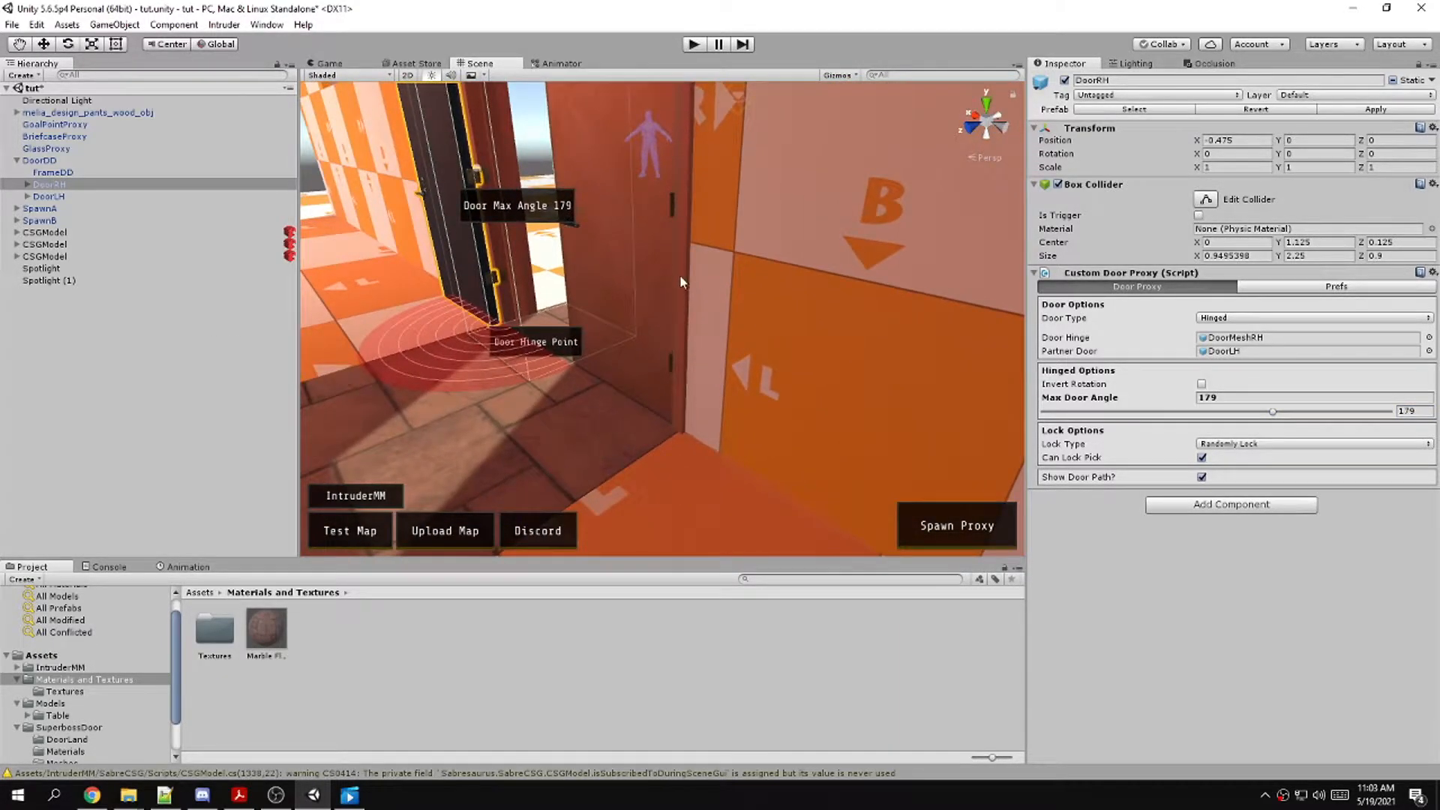
{"action": "left_click", "coordinate": [642, 268]}
{"action": "left_click", "coordinate": [642, 274]}
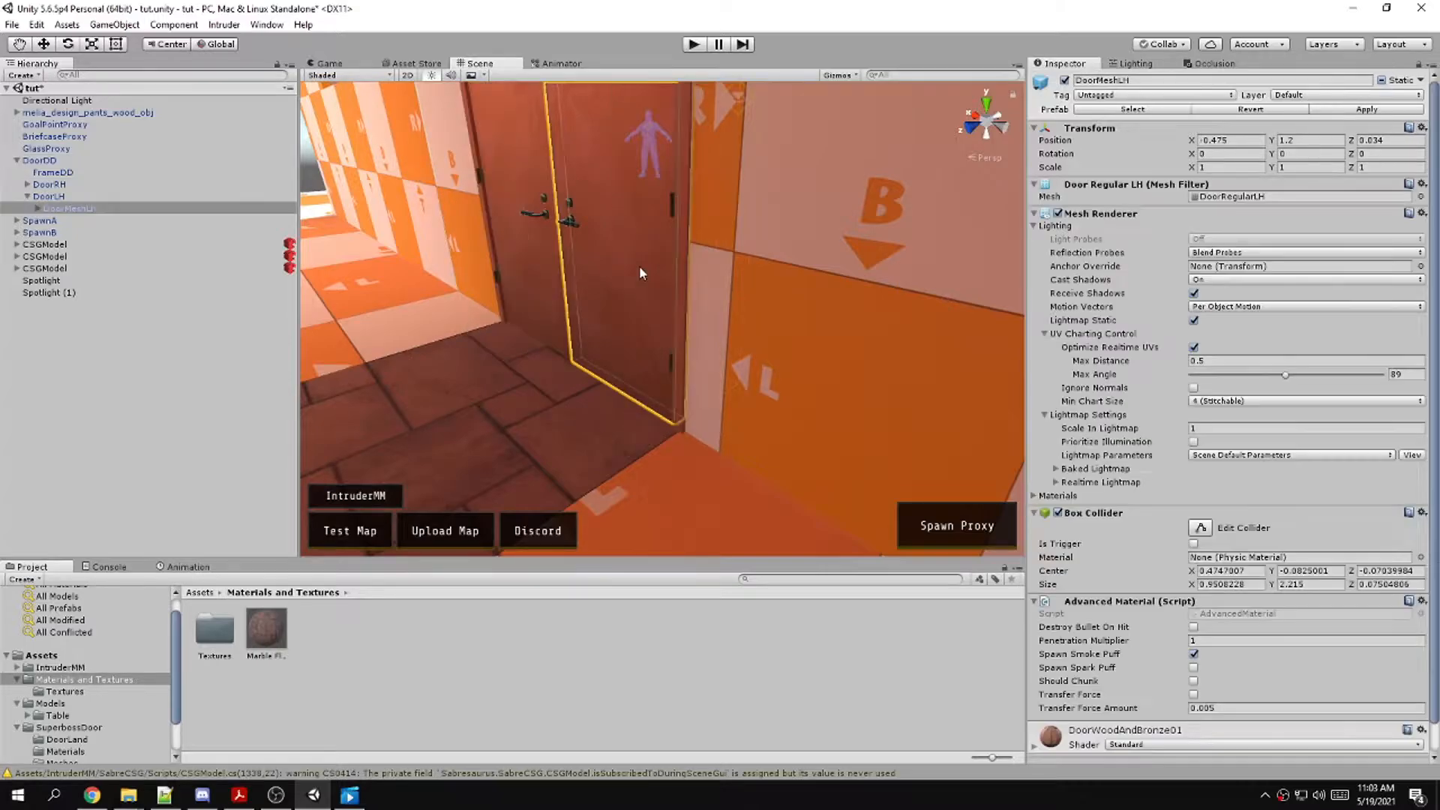
{"action": "left_click", "coordinate": [48, 196]}
{"action": "right_click_drag", "start_coordinate": [801, 324], "coordinate": [613, 333]}
{"action": "left_click_drag", "start_coordinate": [1245, 415], "coordinate": [1276, 417]}
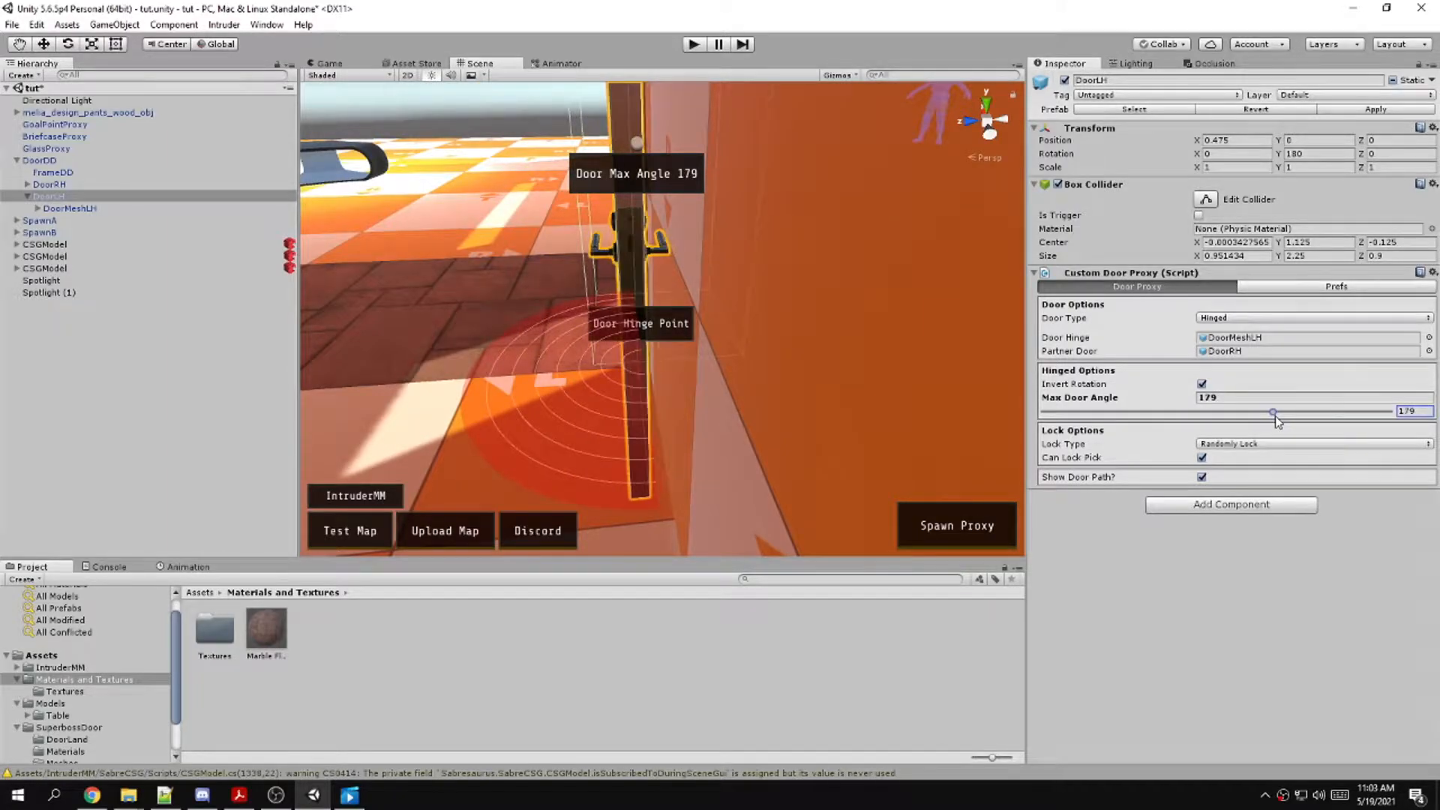
{"action": "right_click_drag", "start_coordinate": [621, 341], "coordinate": [953, 302]}
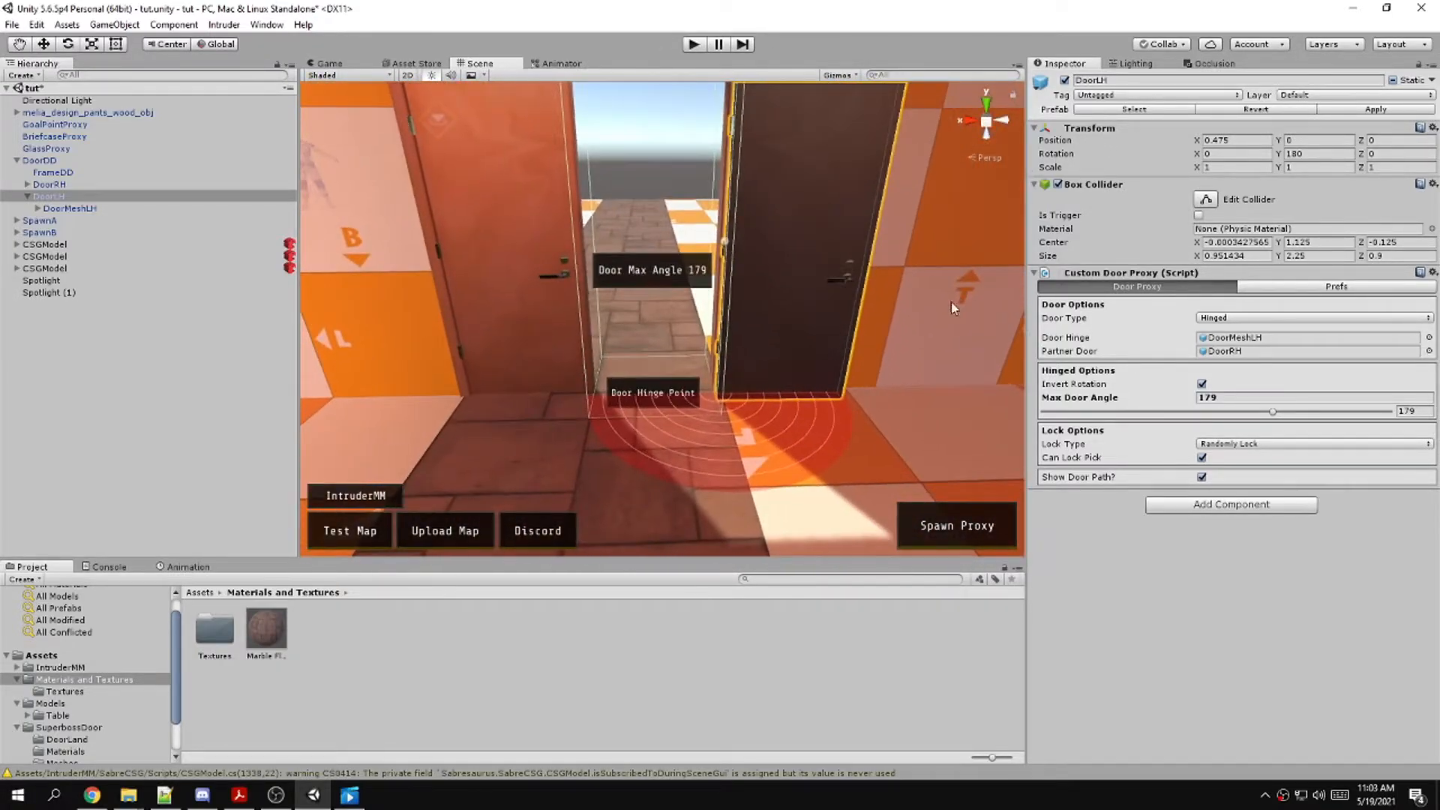
Toggle DoorLH's Invert Rotation option off and on to try out both opening directions
{"action": "left_click", "coordinate": [1202, 385]}
{"action": "left_click", "coordinate": [1202, 385]}
{"action": "left_click", "coordinate": [1203, 385]}
{"action": "left_click", "coordinate": [1202, 385]}
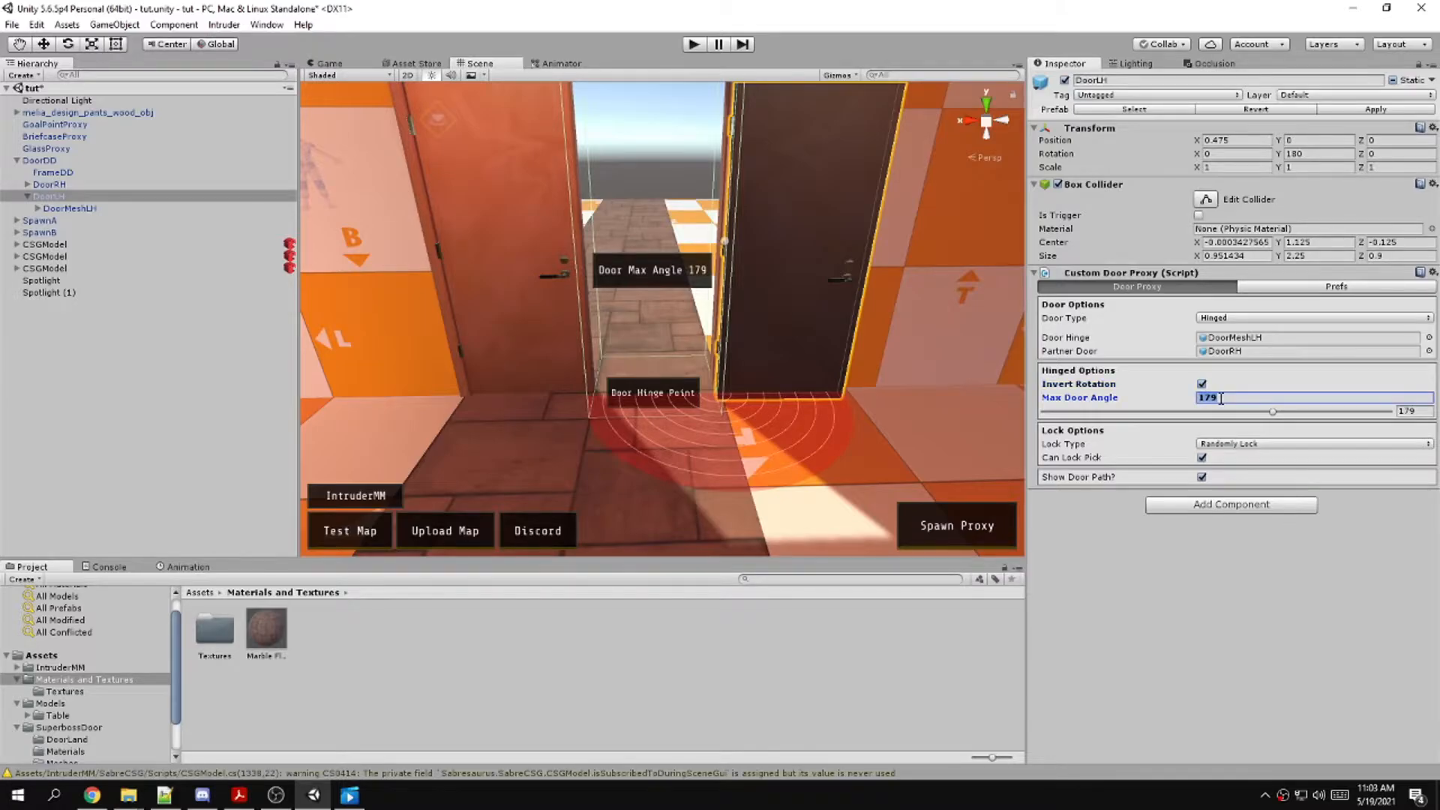
Review the available Lock Type and Door Type options for DoorLH
{"action": "left_click", "coordinate": [1247, 446]}
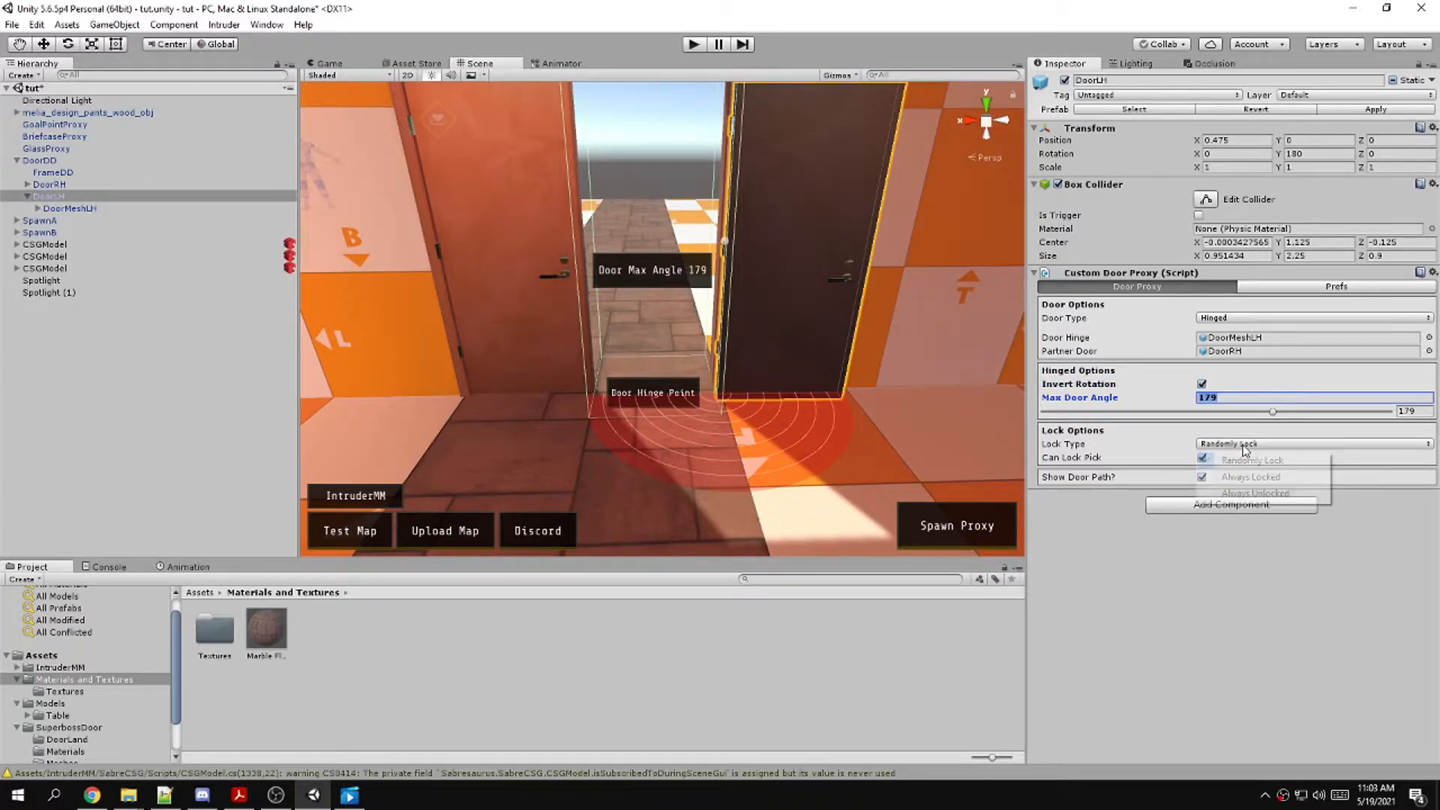
{"action": "left_click", "coordinate": [1367, 545]}
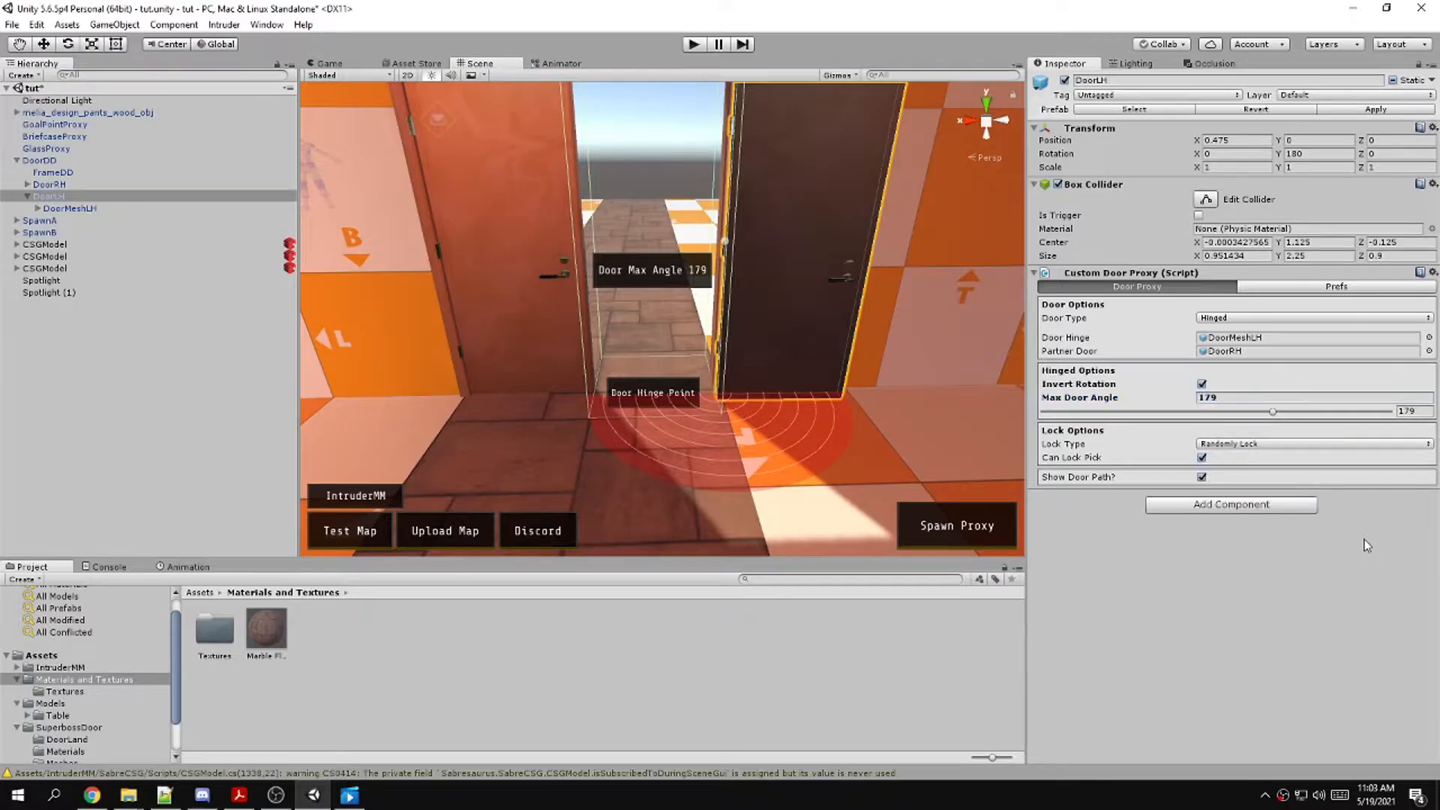
{"action": "left_click", "coordinate": [1233, 318]}
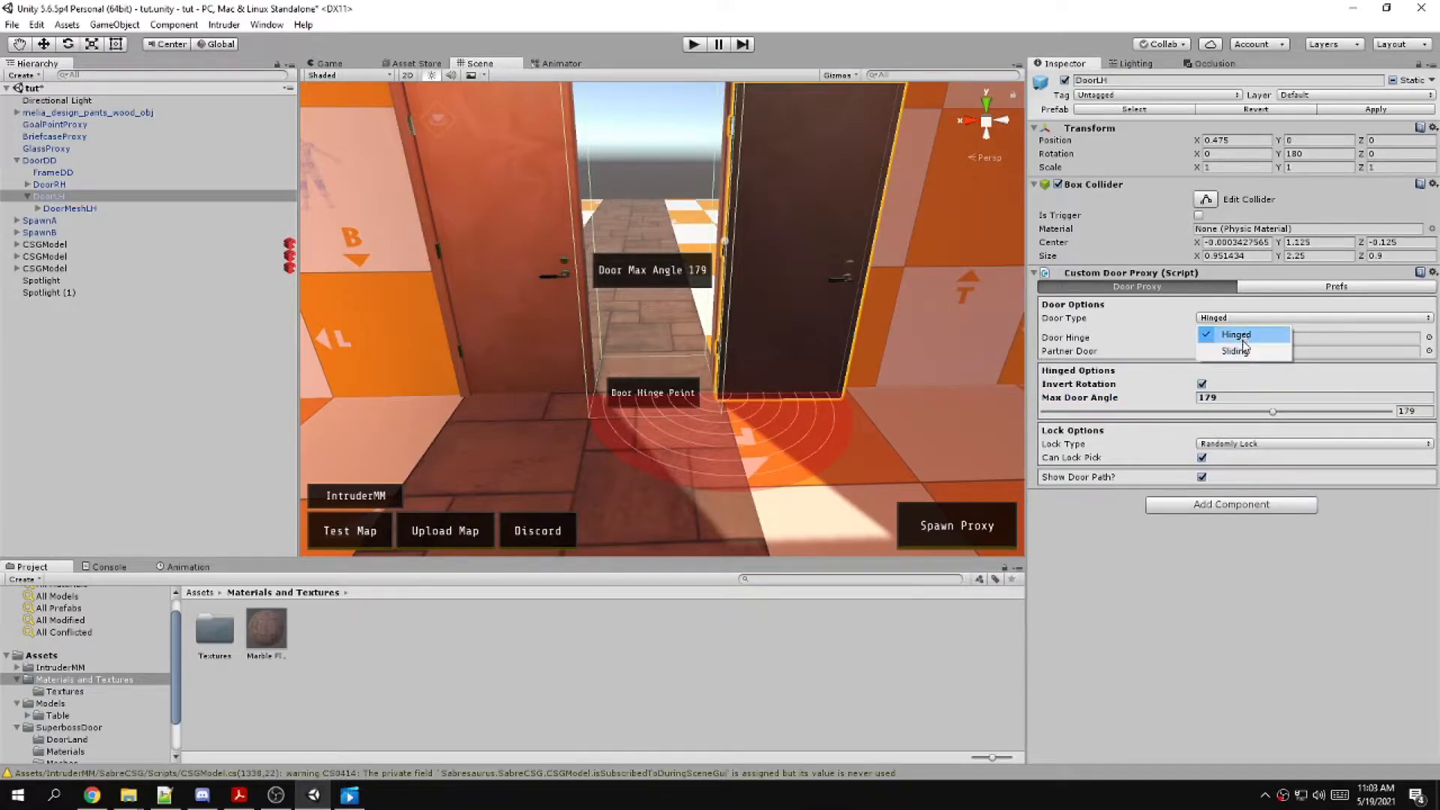
{"action": "left_click", "coordinate": [1337, 550]}
Inspect the floor mesh and the wall brushes beside and above the double door by selecting them
{"action": "key", "text": "s"}
{"action": "right_click_drag", "start_coordinate": [750, 390], "coordinate": [764, 336]}
{"action": "left_click", "coordinate": [764, 336]}
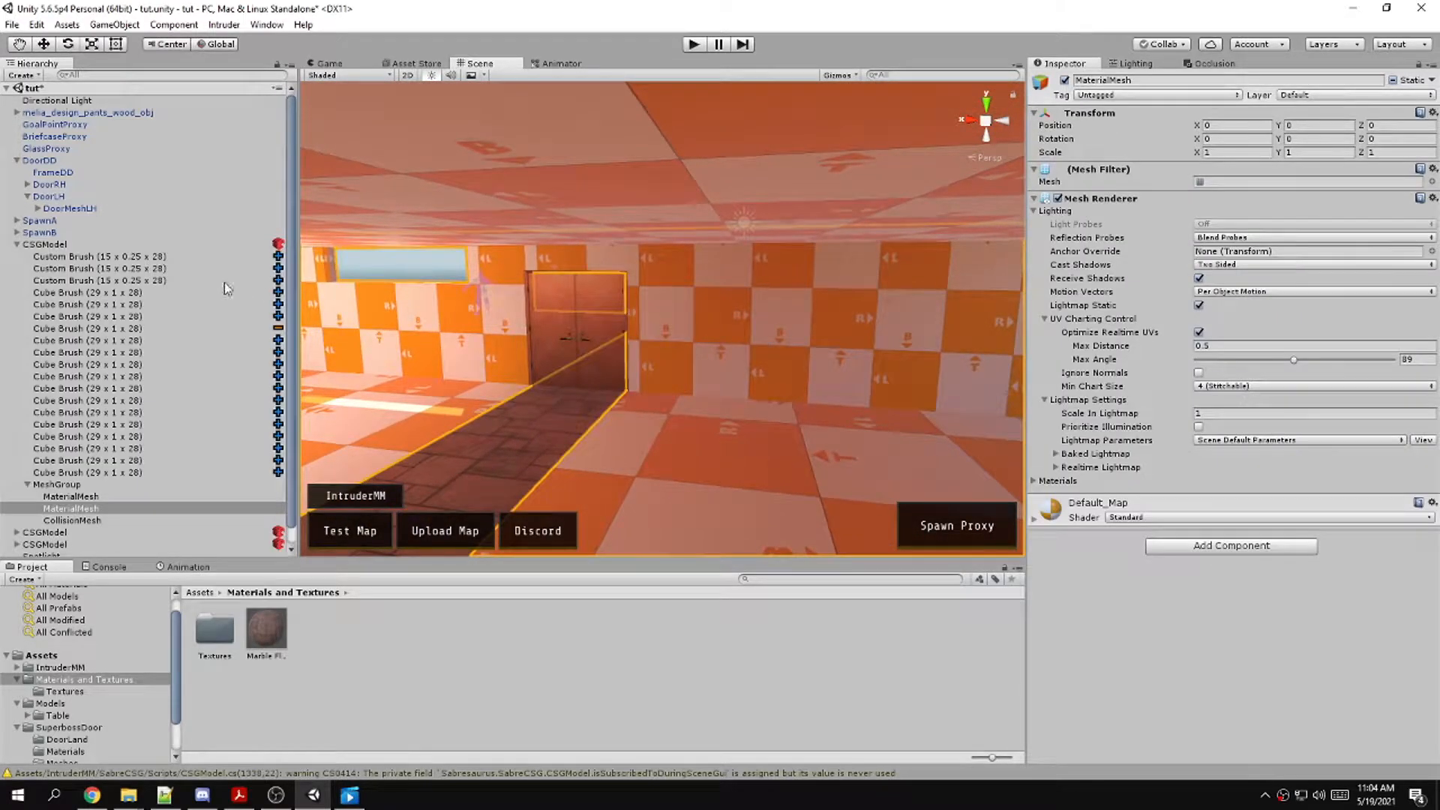
{"action": "left_click", "coordinate": [105, 255]}
{"action": "left_click", "coordinate": [806, 292]}
{"action": "left_click", "coordinate": [583, 264], "text": "shift"}
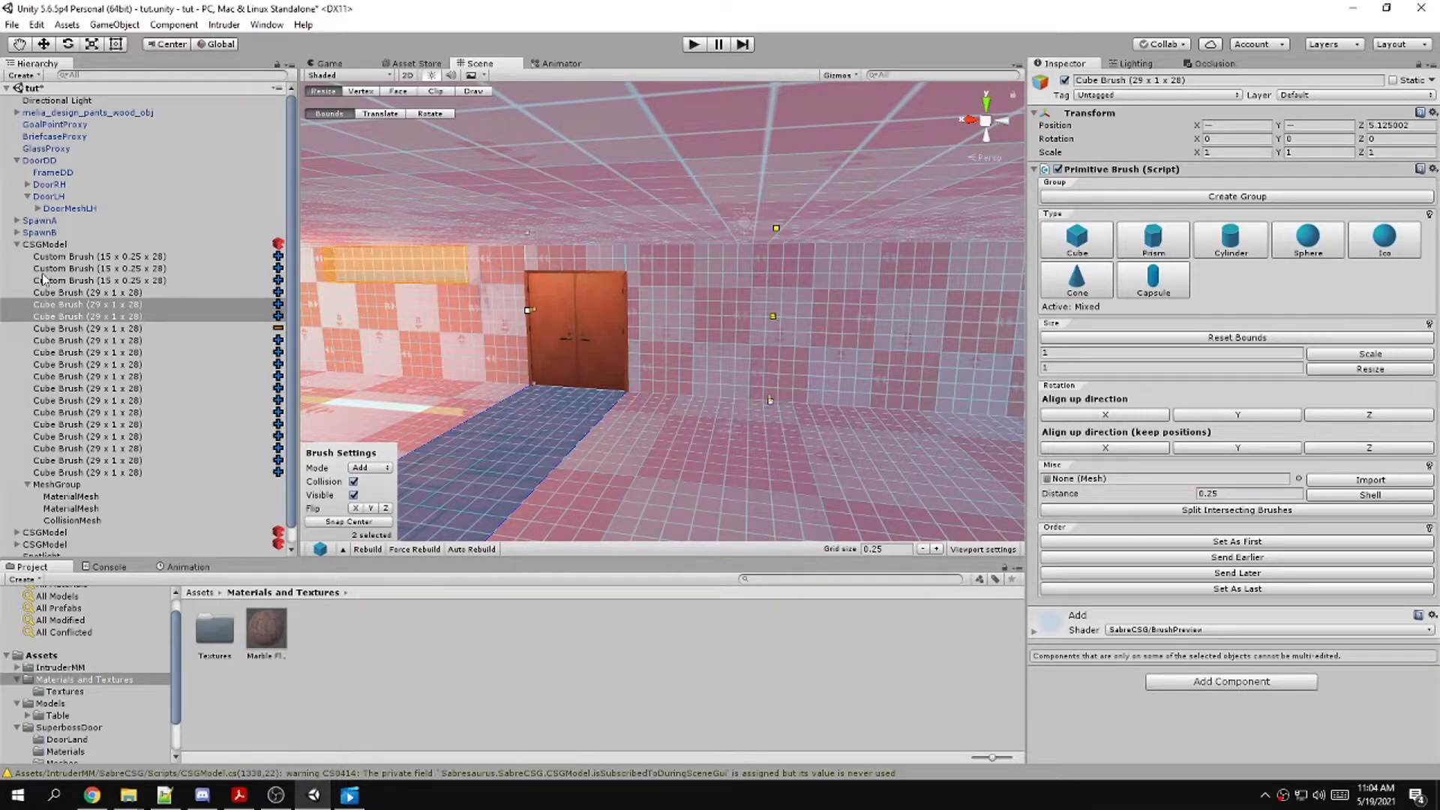
{"action": "left_click", "coordinate": [18, 244]}
{"action": "left_click", "coordinate": [466, 205]}
{"action": "left_click", "coordinate": [65, 172]}
{"action": "mouse_move", "coordinate": [745, 332]}
{"action": "right_mouse_down"}
{"action": "mouse_move", "coordinate": [745, 271]}
{"action": "mouse_move", "coordinate": [607, 450]}
{"action": "mouse_move", "coordinate": [705, 435]}
{"action": "mouse_move", "coordinate": [682, 408]}
{"action": "mouse_move", "coordinate": [791, 390]}
{"action": "mouse_move", "coordinate": [387, 357]}
{"action": "right_mouse_up"}
{"action": "left_click", "coordinate": [682, 408]}
{"action": "left_click", "coordinate": [63, 282]}
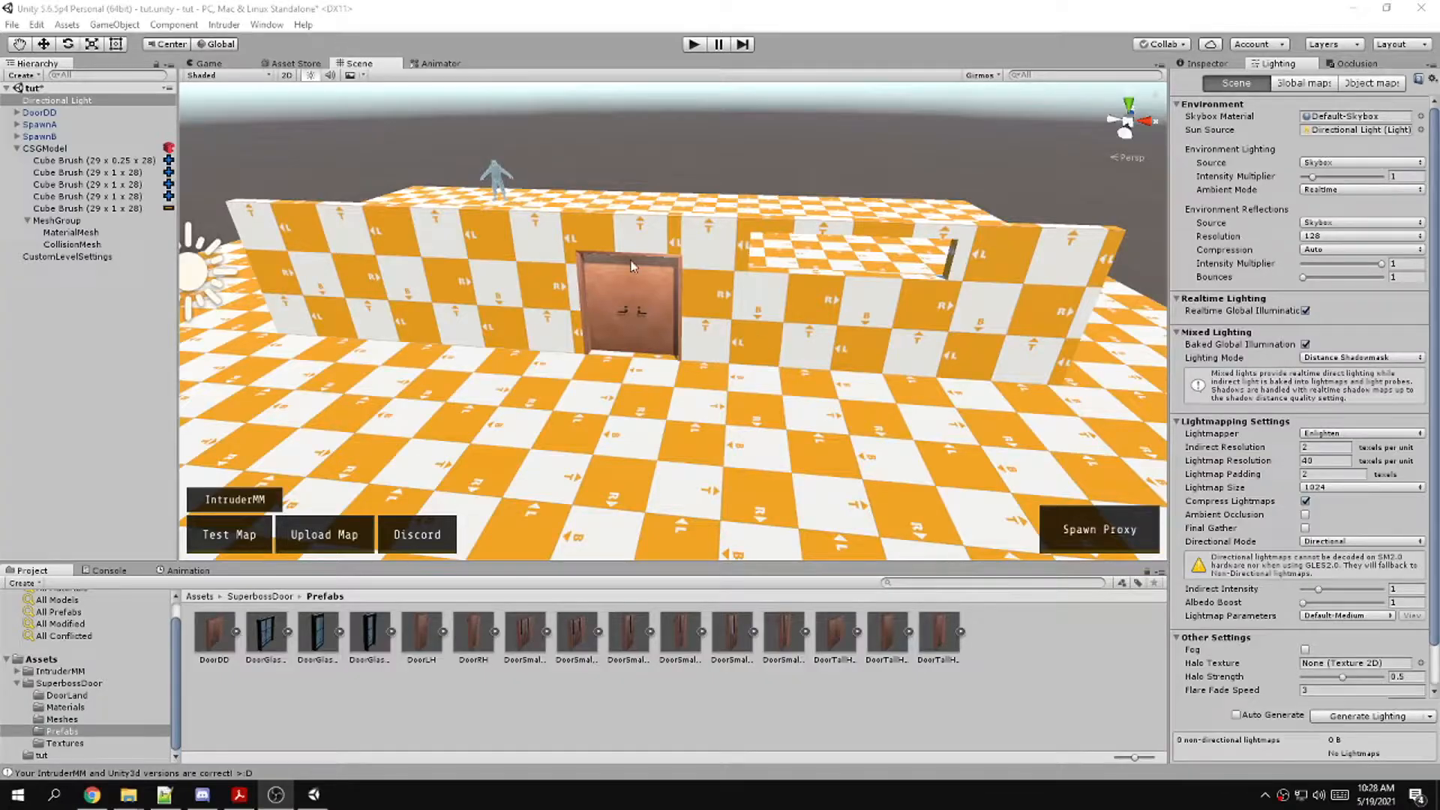
Duplicate a cube brush and shape the copy into a stair step in front of the wall
{"action": "right_click_drag", "start_coordinate": [480, 336], "coordinate": [720, 327]}
{"action": "left_click", "coordinate": [83, 184]}
{"action": "right_click_drag", "start_coordinate": [627, 258], "coordinate": [816, 289]}
{"action": "key", "text": "ctrl+d"}
{"action": "mouse_move", "coordinate": [570, 254]}
{"action": "left_mouse_down"}
{"action": "mouse_move", "coordinate": [609, 255]}
{"action": "mouse_move", "coordinate": [571, 255]}
{"action": "left_mouse_up"}
{"action": "mouse_move", "coordinate": [593, 330]}
{"action": "left_mouse_down"}
{"action": "mouse_move", "coordinate": [592, 169]}
{"action": "mouse_move", "coordinate": [570, 246]}
{"action": "mouse_move", "coordinate": [745, 314]}
{"action": "left_mouse_up"}
Duplicate the step brush repeatedly and offset the copies to build a staircase flight along the wall
{"action": "key", "text": "ctrl+d"}
{"action": "key", "text": "ctrl+d"}
{"action": "key", "text": "ctrl+d"}
{"action": "key", "text": "ctrl+d"}
{"action": "key", "text": "ctrl+d"}
{"action": "right_click_drag", "start_coordinate": [745, 314], "coordinate": [604, 262]}
{"action": "key", "text": "ctrl+d"}
{"action": "key", "text": "ctrl+d"}
{"action": "key", "text": "ctrl+d"}
{"action": "left_click_drag", "start_coordinate": [604, 261], "coordinate": [818, 349]}
Duplicate and reposition more brushes to add a landing with lower side steps at the foot of the staircase
{"action": "key", "text": "ctrl+d"}
{"action": "middle_click_drag", "start_coordinate": [818, 349], "coordinate": [536, 315]}
{"action": "left_click_drag", "start_coordinate": [536, 315], "coordinate": [577, 319]}
{"action": "right_click_drag", "start_coordinate": [578, 318], "coordinate": [450, 282]}
{"action": "key", "text": "ctrl+d"}
{"action": "left_click_drag", "start_coordinate": [461, 274], "coordinate": [501, 282]}
{"action": "key", "text": "t"}
{"action": "left_click_drag", "start_coordinate": [402, 287], "coordinate": [553, 284]}
{"action": "right_click_drag", "start_coordinate": [563, 282], "coordinate": [567, 262]}
{"action": "key", "text": "w"}
{"action": "key", "text": "ctrl+d"}
{"action": "left_click_drag", "start_coordinate": [535, 238], "coordinate": [586, 264]}
Rebuild the CSG model with the new stair brushes and review the lower side steps
{"action": "key", "text": "w"}
{"action": "mouse_move", "coordinate": [607, 278]}
{"action": "right_mouse_down"}
{"action": "mouse_move", "coordinate": [629, 273]}
{"action": "mouse_move", "coordinate": [593, 260]}
{"action": "mouse_move", "coordinate": [567, 261]}
{"action": "mouse_move", "coordinate": [600, 281]}
{"action": "mouse_move", "coordinate": [225, 288]}
{"action": "mouse_move", "coordinate": [394, 288]}
{"action": "mouse_move", "coordinate": [540, 397]}
{"action": "mouse_move", "coordinate": [810, 391]}
{"action": "mouse_move", "coordinate": [786, 349]}
{"action": "mouse_move", "coordinate": [729, 366]}
{"action": "mouse_move", "coordinate": [661, 352]}
{"action": "mouse_move", "coordinate": [800, 392]}
{"action": "mouse_move", "coordinate": [732, 367]}
{"action": "mouse_move", "coordinate": [674, 402]}
{"action": "right_mouse_up"}
{"action": "left_click", "coordinate": [240, 555]}
{"action": "key", "text": "d"}
{"action": "key", "text": "s"}
{"action": "key", "text": "d"}
{"action": "key", "text": "w"}
{"action": "key", "text": "a"}
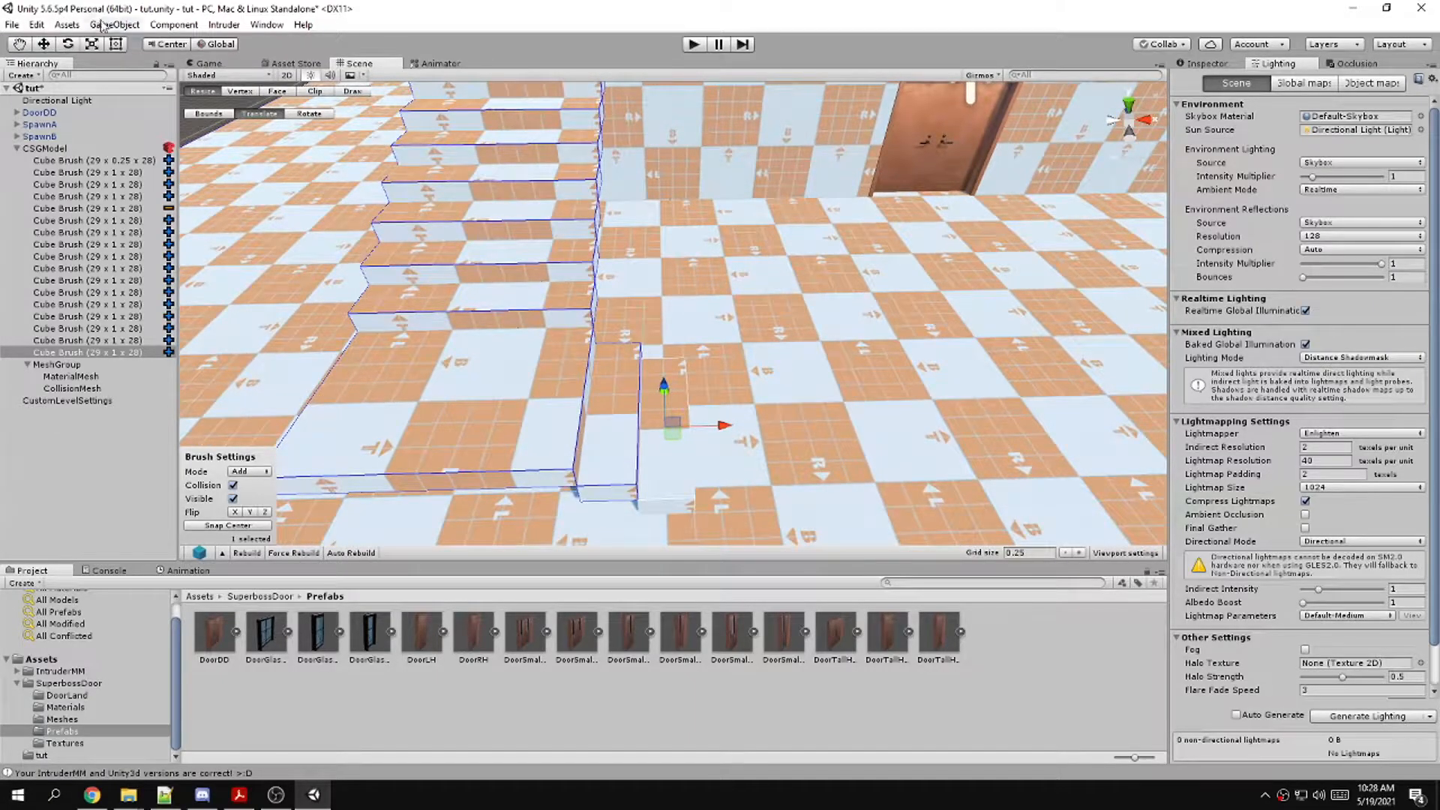
Create a new CSG model beside the stairs and resize its cube brush to 2.75 x 1 x 2
{"action": "left_click", "coordinate": [66, 24]}
{"action": "mouse_move", "coordinate": [96, 29]}
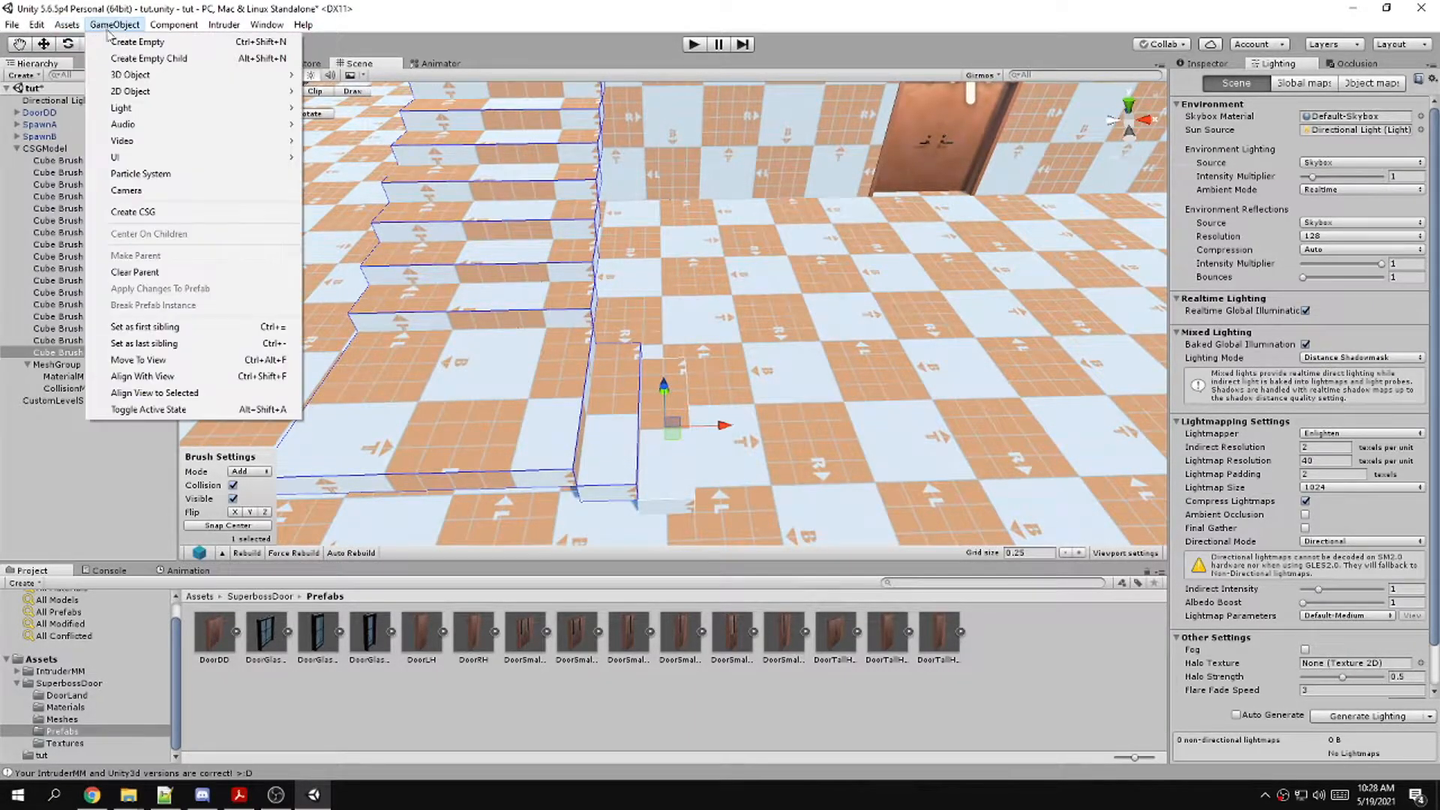
{"action": "left_click", "coordinate": [137, 216]}
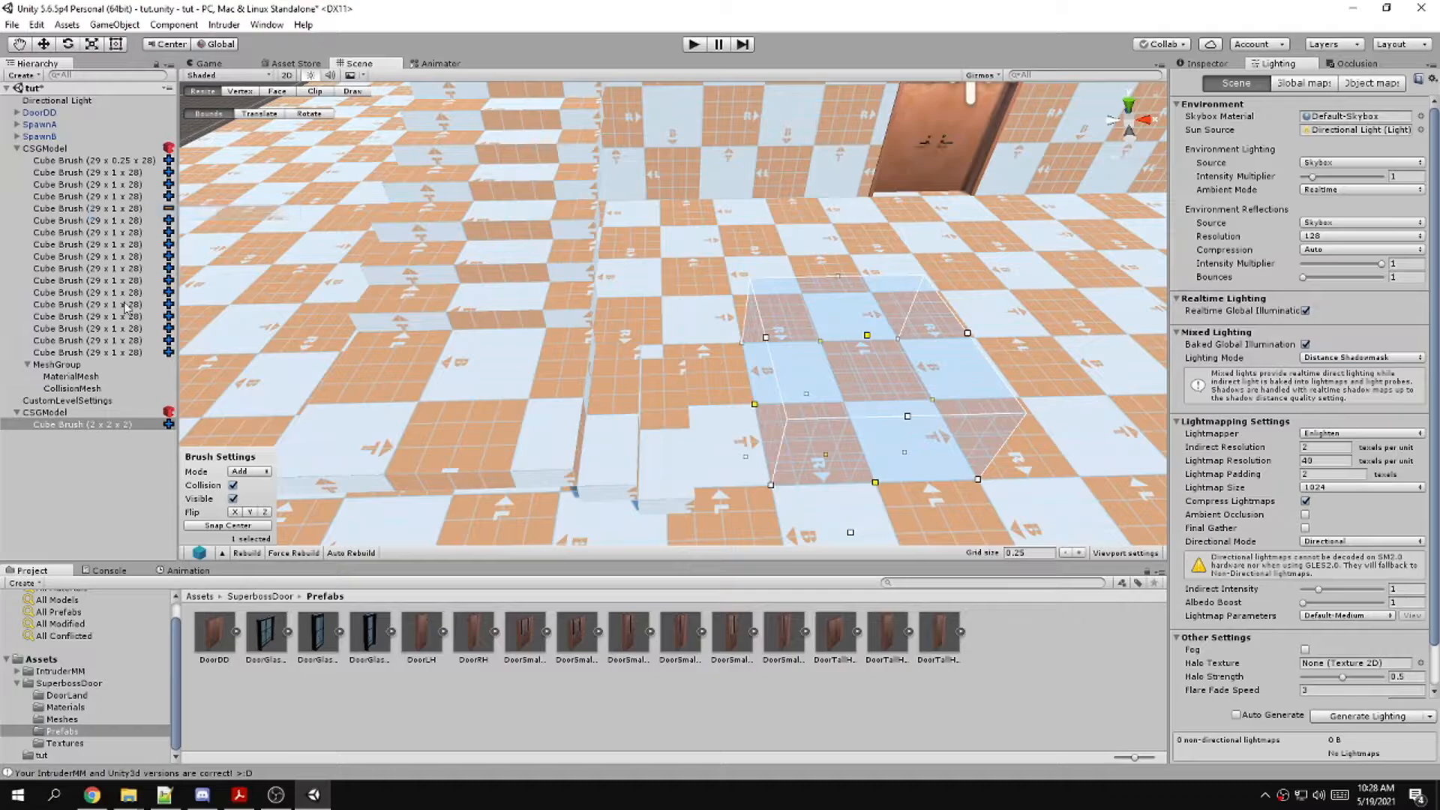
{"action": "mouse_move", "coordinate": [538, 293]}
{"action": "right_mouse_down"}
{"action": "mouse_move", "coordinate": [691, 312]}
{"action": "mouse_move", "coordinate": [608, 325]}
{"action": "mouse_move", "coordinate": [742, 322]}
{"action": "mouse_move", "coordinate": [705, 300]}
{"action": "right_mouse_up"}
{"action": "key", "text": "s"}
{"action": "key", "text": "w"}
{"action": "left_click_drag", "start_coordinate": [717, 306], "coordinate": [729, 228]}
{"action": "mouse_move", "coordinate": [624, 210]}
{"action": "left_mouse_down"}
{"action": "mouse_move", "coordinate": [488, 242]}
{"action": "mouse_move", "coordinate": [573, 231]}
{"action": "mouse_move", "coordinate": [549, 237]}
{"action": "left_mouse_up"}
{"action": "key", "text": "d"}
{"action": "key", "text": "w"}
{"action": "mouse_move", "coordinate": [549, 237]}
{"action": "right_mouse_down"}
{"action": "mouse_move", "coordinate": [545, 259]}
{"action": "mouse_move", "coordinate": [564, 178]}
{"action": "right_mouse_up"}
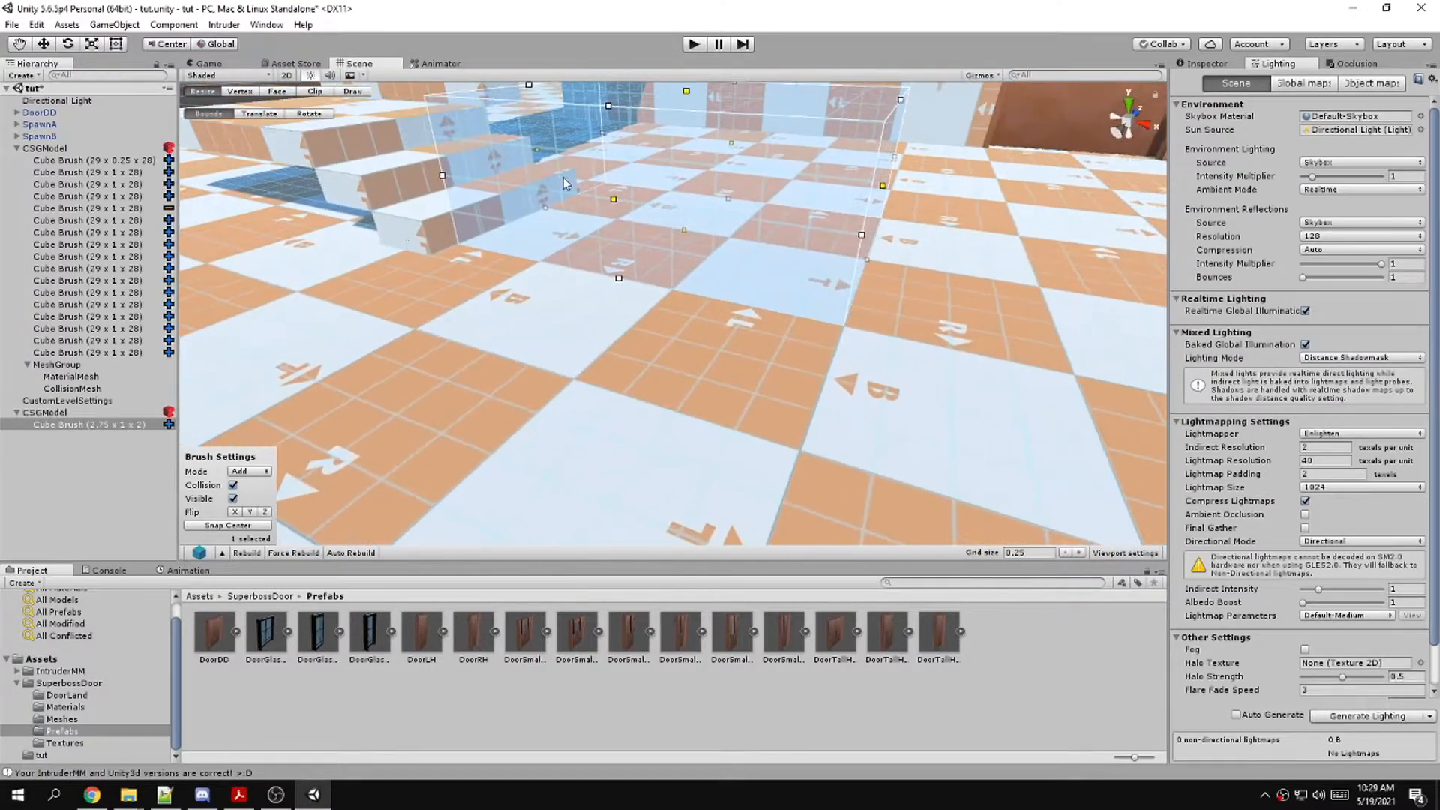
Shrink the new cube brush to 0.5 x 0.25 x 1.75 and fit it against the lowest side step
{"action": "left_click_drag", "start_coordinate": [615, 193], "coordinate": [592, 205]}
{"action": "left_click_drag", "start_coordinate": [726, 142], "coordinate": [564, 185]}
{"action": "left_click_drag", "start_coordinate": [523, 90], "coordinate": [561, 235]}
{"action": "key", "text": "a"}
{"action": "key", "text": "w"}
{"action": "mouse_move", "coordinate": [559, 233]}
{"action": "right_mouse_down"}
{"action": "mouse_move", "coordinate": [710, 216]}
{"action": "mouse_move", "coordinate": [672, 213]}
{"action": "right_mouse_up"}
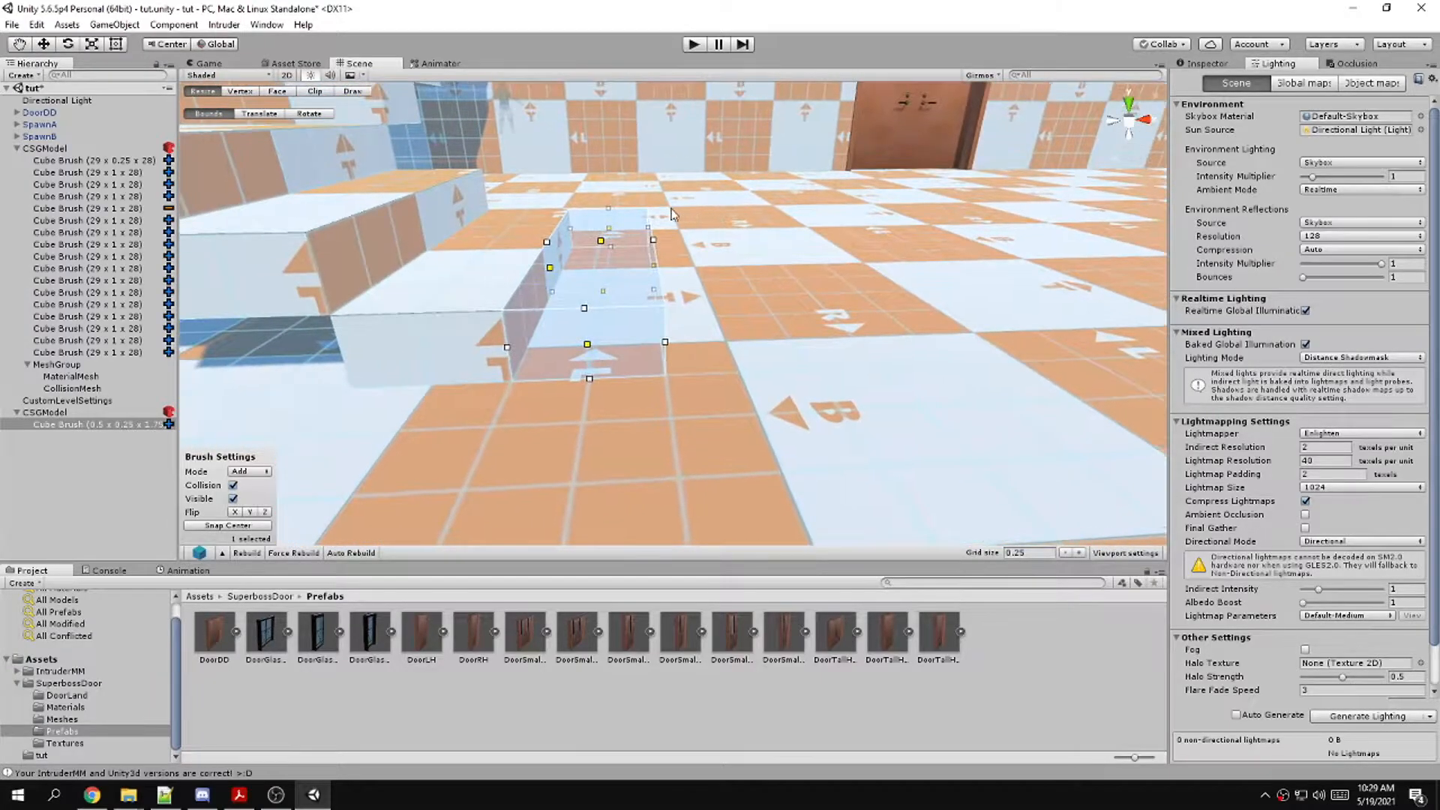
Make the small brush an invisible collider and collapse its upper outer edge onto the lower one to form a ramp wedge
{"action": "left_click", "coordinate": [266, 472]}
{"action": "left_click", "coordinate": [259, 463]}
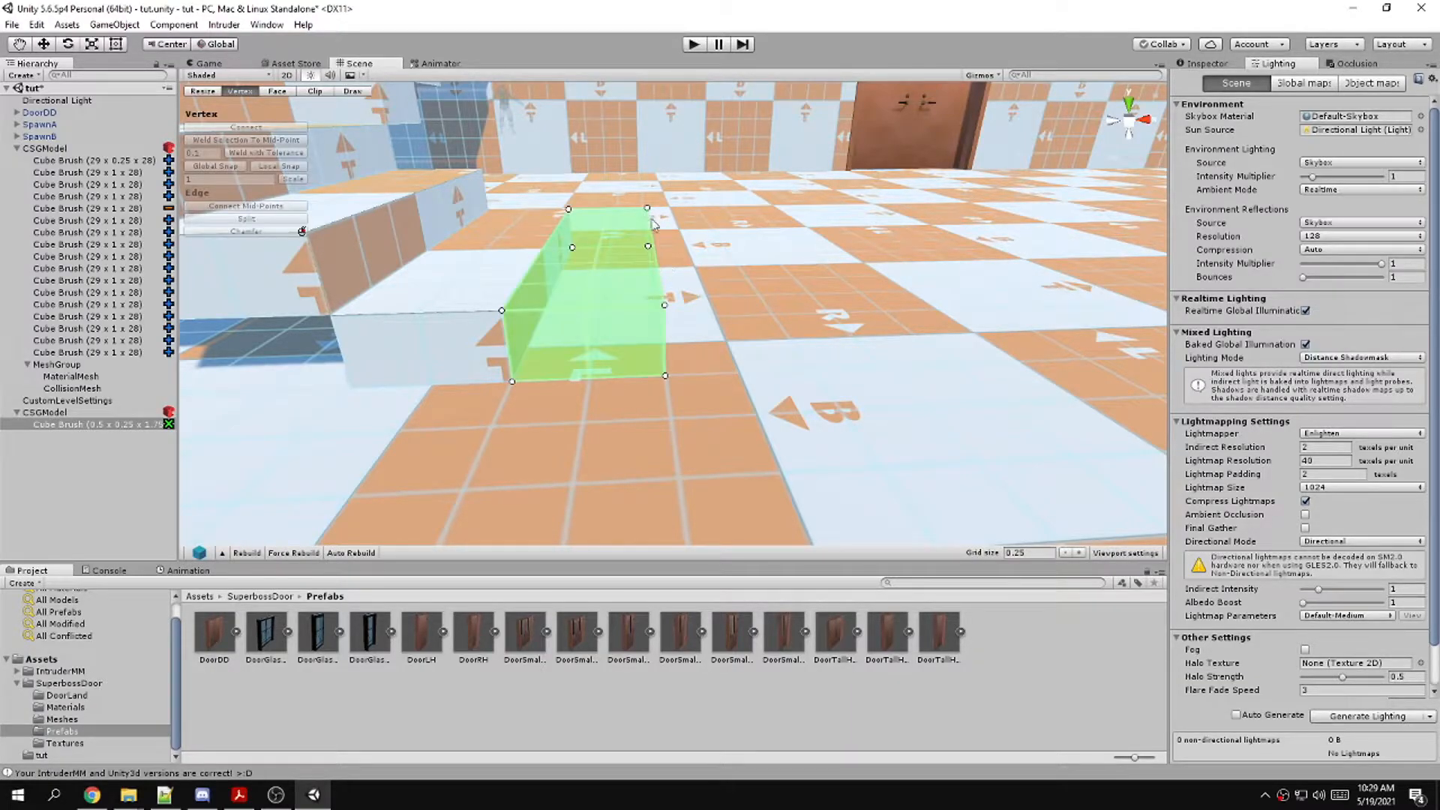
{"action": "left_click", "coordinate": [652, 236]}
{"action": "mouse_move", "coordinate": [712, 263]}
{"action": "left_mouse_down", "text": "alt"}
{"action": "mouse_move", "coordinate": [372, 246]}
{"action": "mouse_move", "coordinate": [353, 217]}
{"action": "left_mouse_up", "text": "alt"}
{"action": "left_click", "coordinate": [460, 160]}
{"action": "mouse_move", "coordinate": [460, 160]}
{"action": "left_mouse_down", "text": "alt"}
{"action": "mouse_move", "coordinate": [521, 142]}
{"action": "mouse_move", "coordinate": [473, 240]}
{"action": "mouse_move", "coordinate": [595, 247]}
{"action": "mouse_move", "coordinate": [434, 256]}
{"action": "left_mouse_up", "text": "alt"}
{"action": "left_click", "coordinate": [620, 264]}
{"action": "left_click", "coordinate": [487, 263]}
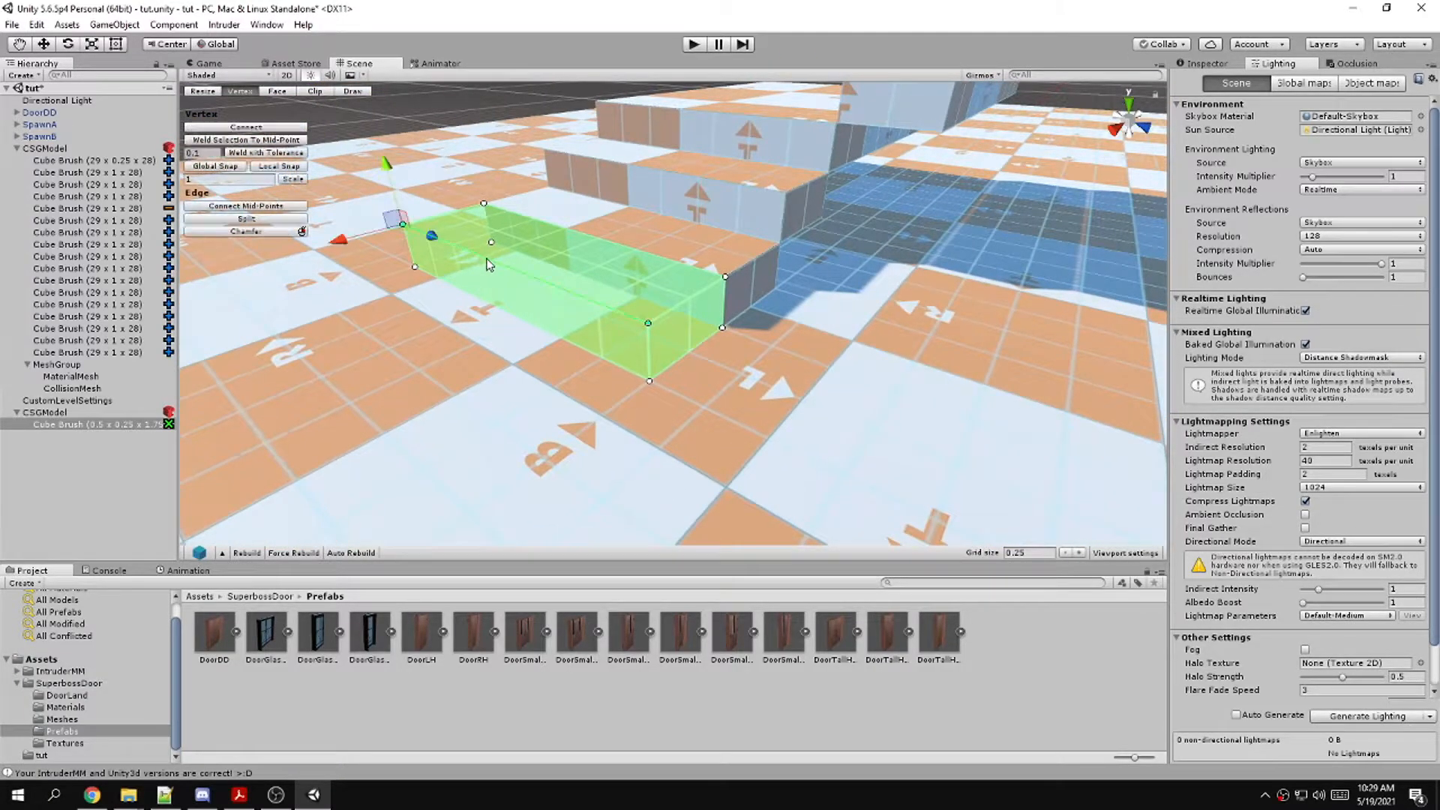
{"action": "left_click", "coordinate": [398, 210]}
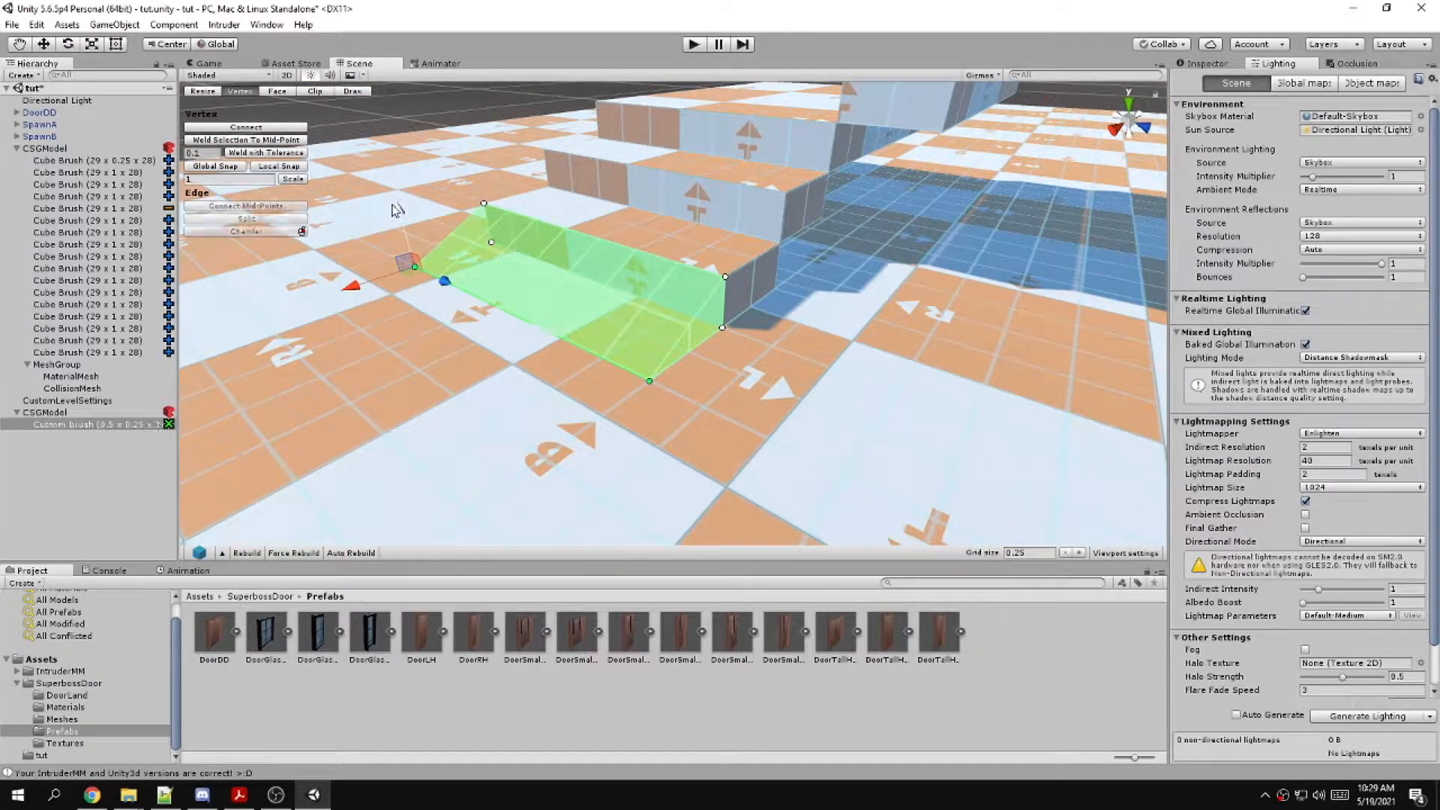
Duplicate the invisible ramp brush three times, placing the copies up the lower side steps
{"action": "left_click", "coordinate": [51, 306]}
{"action": "left_click_drag", "start_coordinate": [273, 367], "coordinate": [745, 346], "text": "alt"}
{"action": "left_click", "coordinate": [745, 347]}
{"action": "key", "text": "w"}
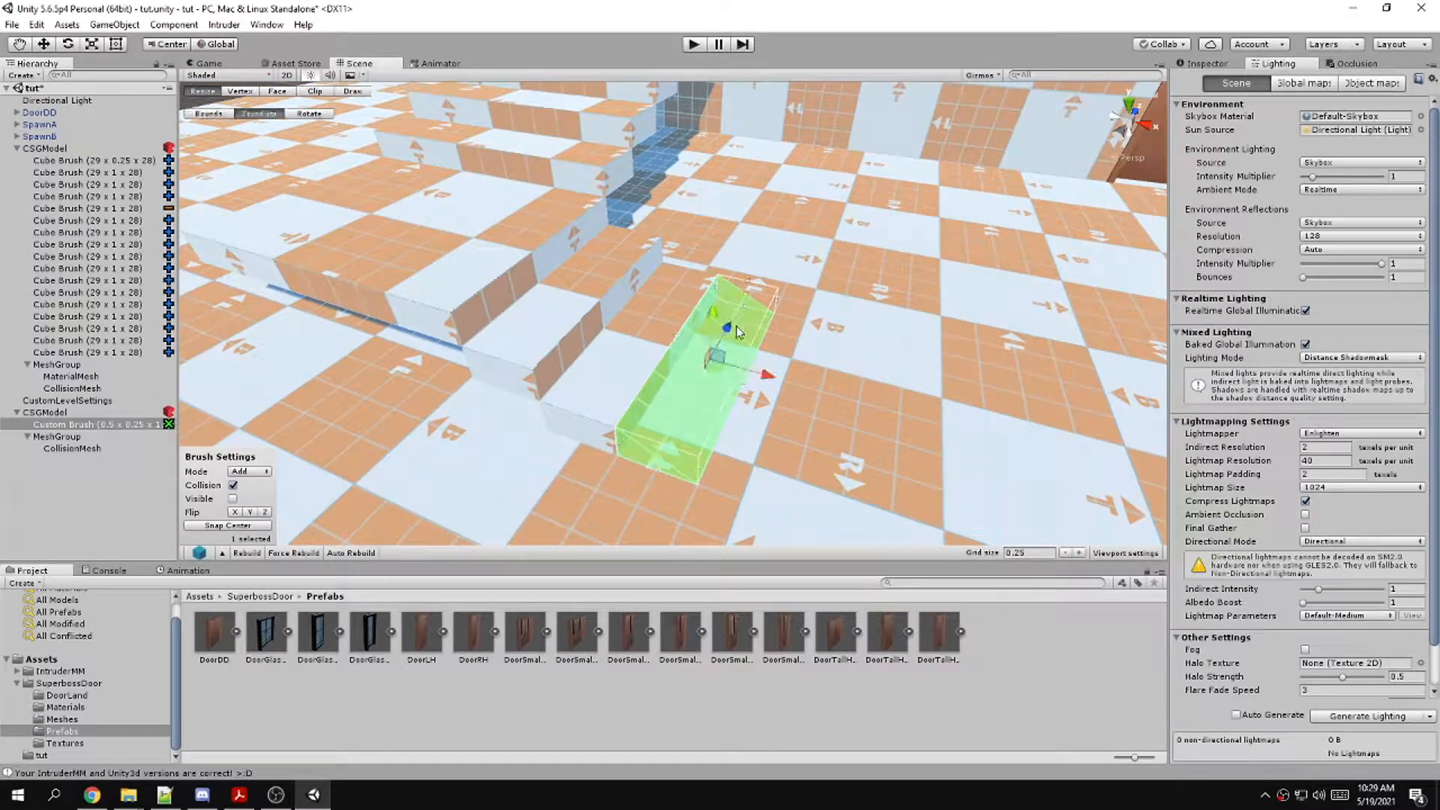
{"action": "key", "text": "ctrl+d"}
{"action": "mouse_move", "coordinate": [715, 350]}
{"action": "left_mouse_down"}
{"action": "mouse_move", "coordinate": [646, 308]}
{"action": "mouse_move", "coordinate": [546, 212]}
{"action": "mouse_move", "coordinate": [481, 208]}
{"action": "left_mouse_up"}
{"action": "key", "text": "ctrl+d"}
{"action": "key", "text": "ctrl+d"}
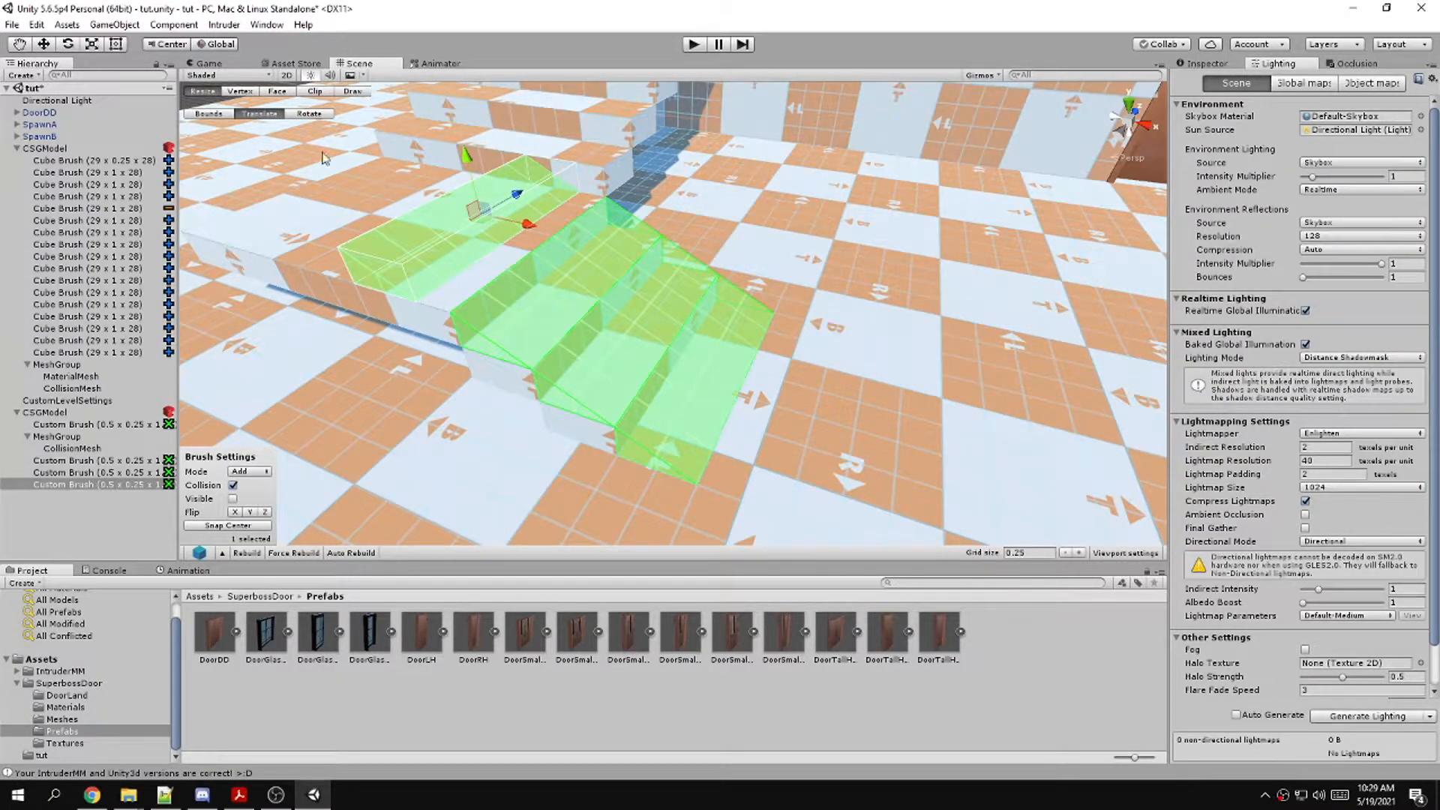
Rotate the last ramp copy to face the main flight and move it to that flight's first step
{"action": "left_click", "coordinate": [310, 114]}
{"action": "left_click_drag", "start_coordinate": [507, 243], "coordinate": [337, 238]}
{"action": "left_click_drag", "start_coordinate": [622, 267], "coordinate": [507, 276], "text": "alt"}
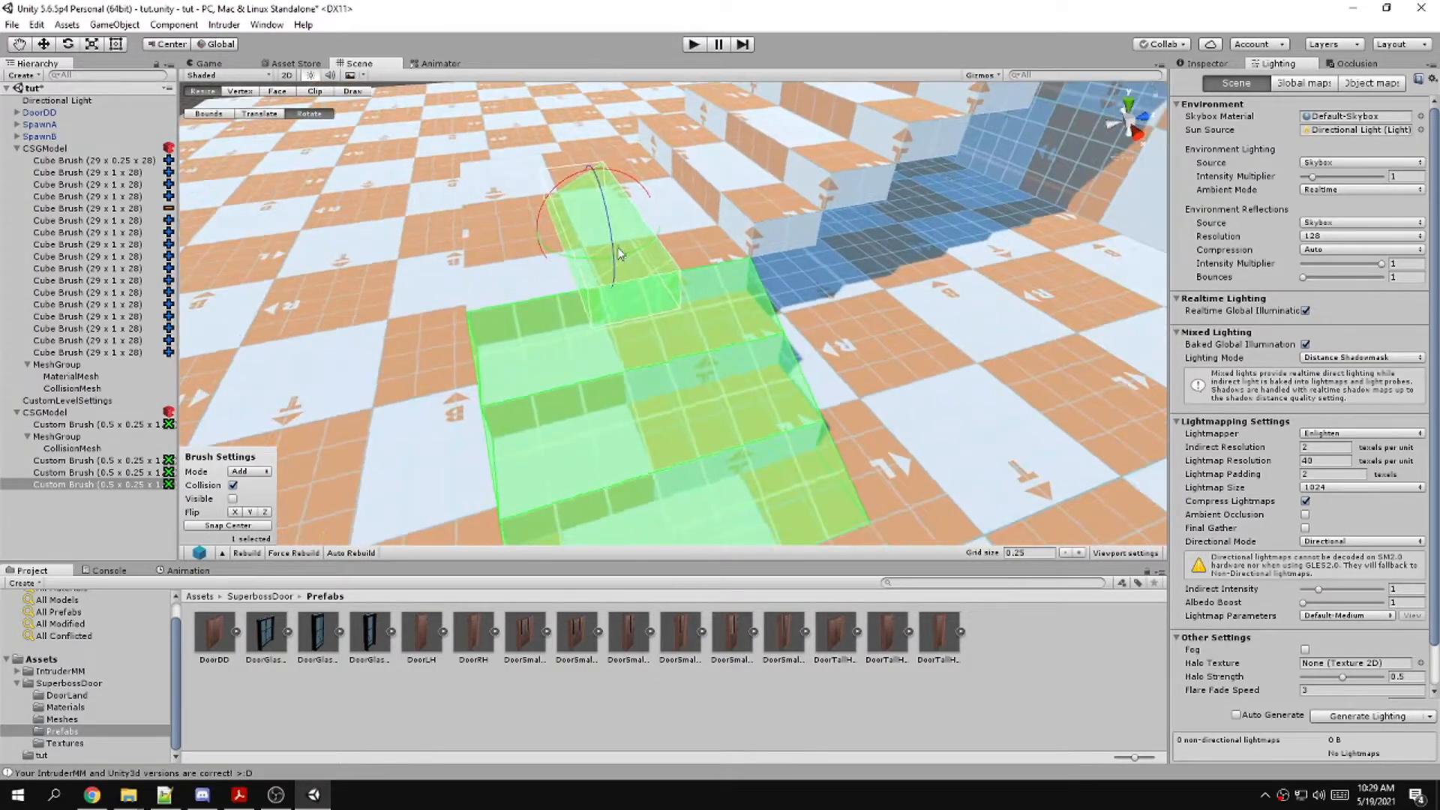
{"action": "key", "text": "w"}
{"action": "mouse_move", "coordinate": [615, 236]}
{"action": "left_mouse_down"}
{"action": "mouse_move", "coordinate": [780, 166]}
{"action": "mouse_move", "coordinate": [890, 201]}
{"action": "mouse_move", "coordinate": [538, 227]}
{"action": "mouse_move", "coordinate": [592, 225]}
{"action": "left_mouse_up"}
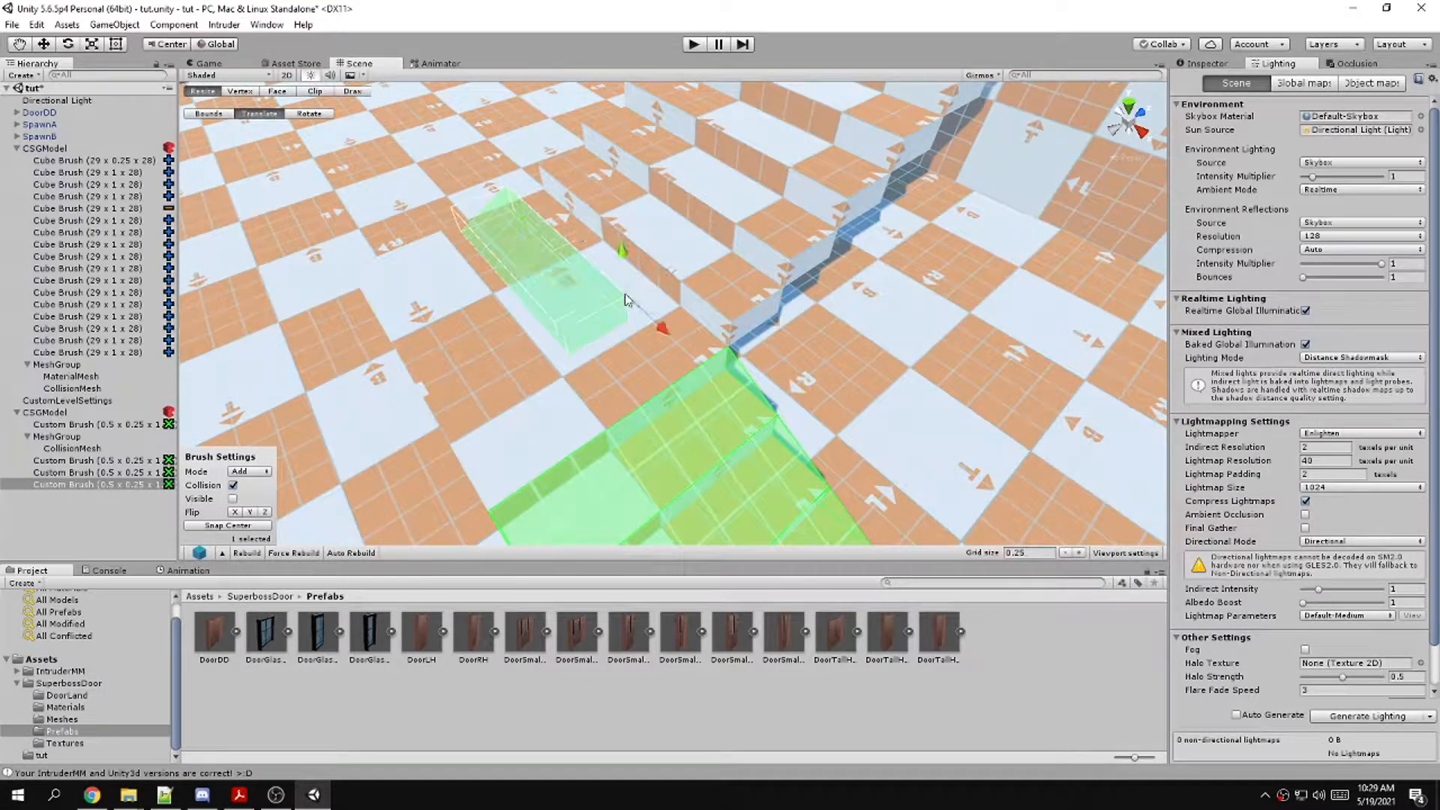
{"action": "mouse_move", "coordinate": [629, 302]}
{"action": "left_mouse_down"}
{"action": "mouse_move", "coordinate": [734, 319]}
{"action": "mouse_move", "coordinate": [889, 304]}
{"action": "left_mouse_up"}
Widen the rotated ramp brush to 2.5 so it spans the main flight's step
{"action": "key", "text": "t"}
{"action": "mouse_move", "coordinate": [581, 274]}
{"action": "left_mouse_down"}
{"action": "mouse_move", "coordinate": [524, 267]}
{"action": "mouse_move", "coordinate": [825, 251]}
{"action": "mouse_move", "coordinate": [726, 193]}
{"action": "left_mouse_up"}
{"action": "key", "text": "e"}
{"action": "key", "text": "w"}
Copy the wide ramp brush step by step up the main flight to its highest step
{"action": "left_click_drag", "start_coordinate": [726, 194], "coordinate": [675, 155], "text": "shift"}
{"action": "left_click_drag", "start_coordinate": [673, 154], "coordinate": [624, 112], "text": "shift"}
{"action": "right_click_drag", "start_coordinate": [624, 113], "coordinate": [576, 84]}
{"action": "left_click_drag", "start_coordinate": [708, 212], "coordinate": [685, 194], "text": "shift"}
{"action": "right_click_drag", "start_coordinate": [685, 194], "coordinate": [668, 159]}
{"action": "left_click_drag", "start_coordinate": [698, 241], "coordinate": [659, 208], "text": "shift"}
{"action": "left_click_drag", "start_coordinate": [657, 206], "coordinate": [568, 129], "text": "shift"}
{"action": "right_click_drag", "start_coordinate": [630, 176], "coordinate": [343, 207]}
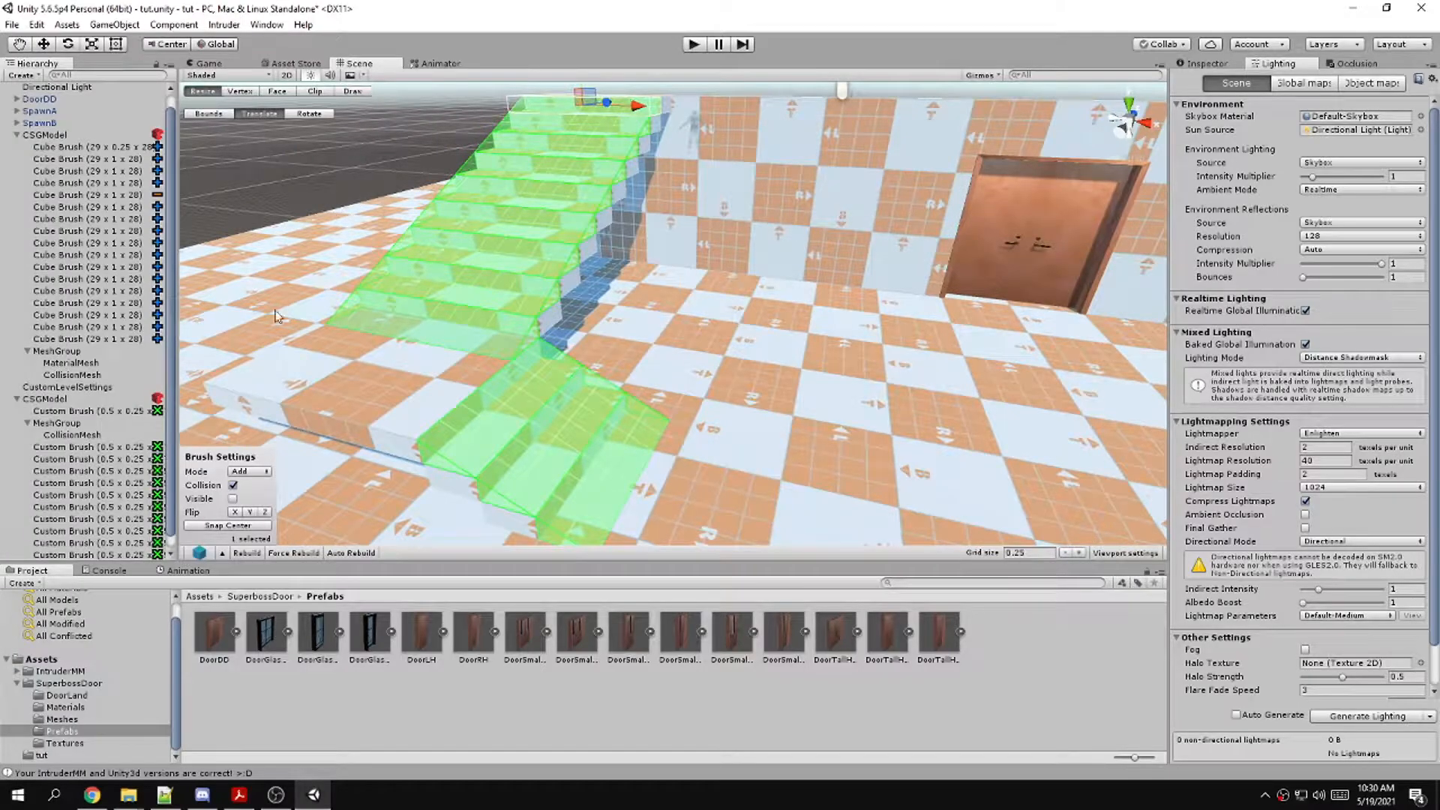
Force a rebuild of the ramp CSG model and select the CollisionMesh inside its MeshGroup
{"action": "left_click", "coordinate": [294, 553]}
{"action": "scroll", "coordinate": [72, 465], "scroll_direction": "down", "scroll_amount": 1}
{"action": "left_click", "coordinate": [64, 556]}
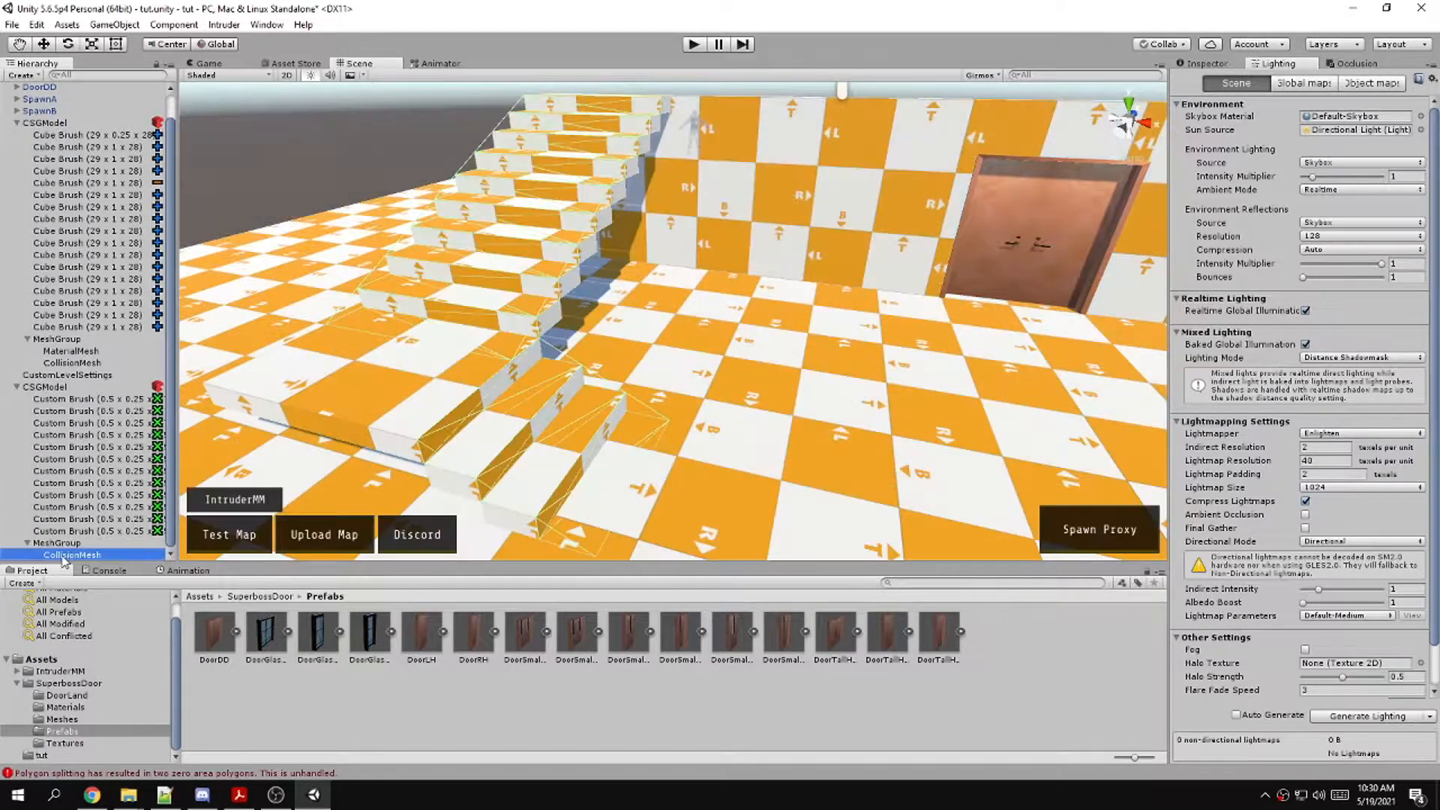
{"action": "right_click_drag", "start_coordinate": [620, 284], "coordinate": [1162, 233]}
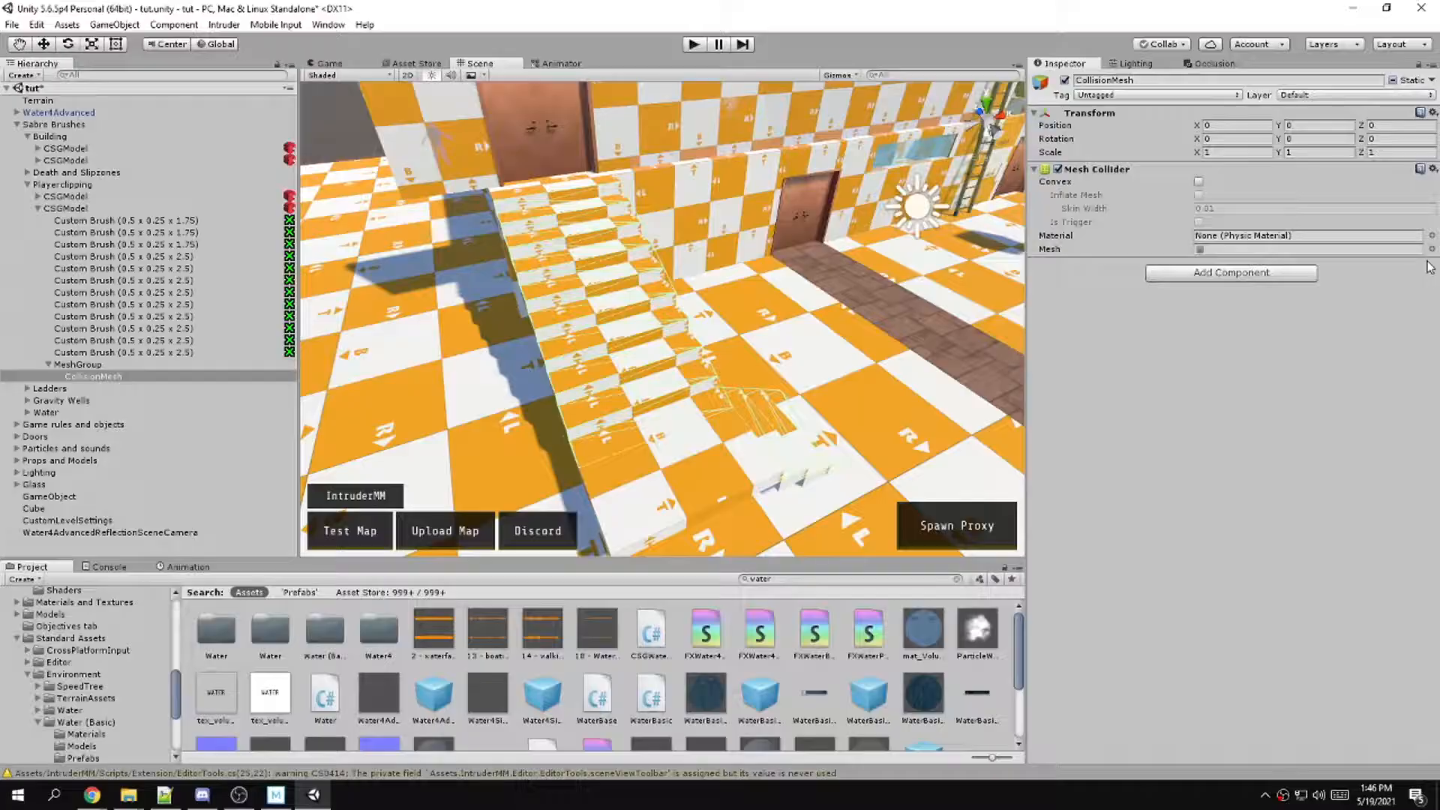
Add an Object Tagger component to the stair CollisionMesh and set its Object Layer List to IgnoreBullet
{"action": "left_click", "coordinate": [1228, 276]}
{"action": "left_click", "coordinate": [1186, 346]}
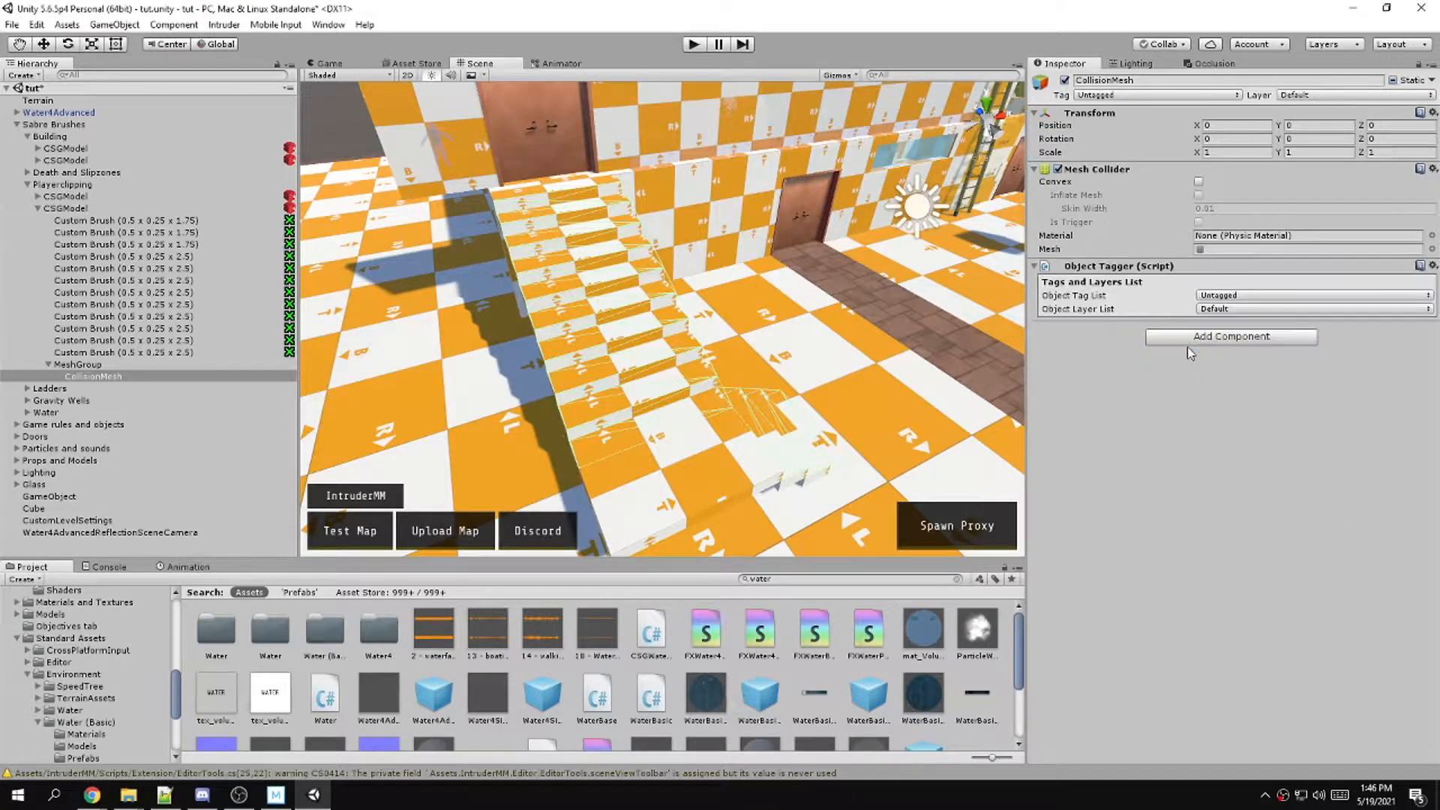
{"action": "left_click", "coordinate": [1216, 310]}
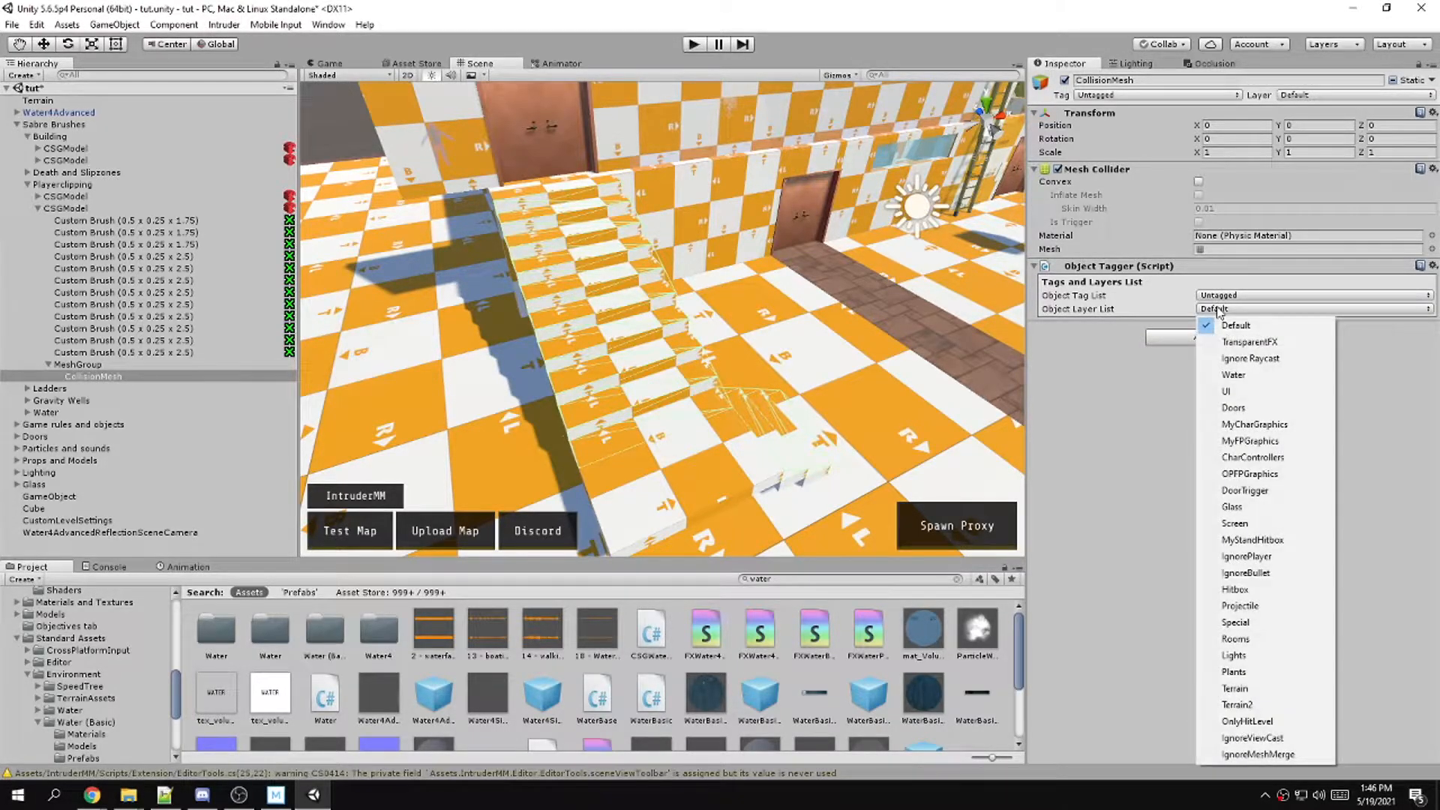
{"action": "left_click", "coordinate": [1217, 296]}
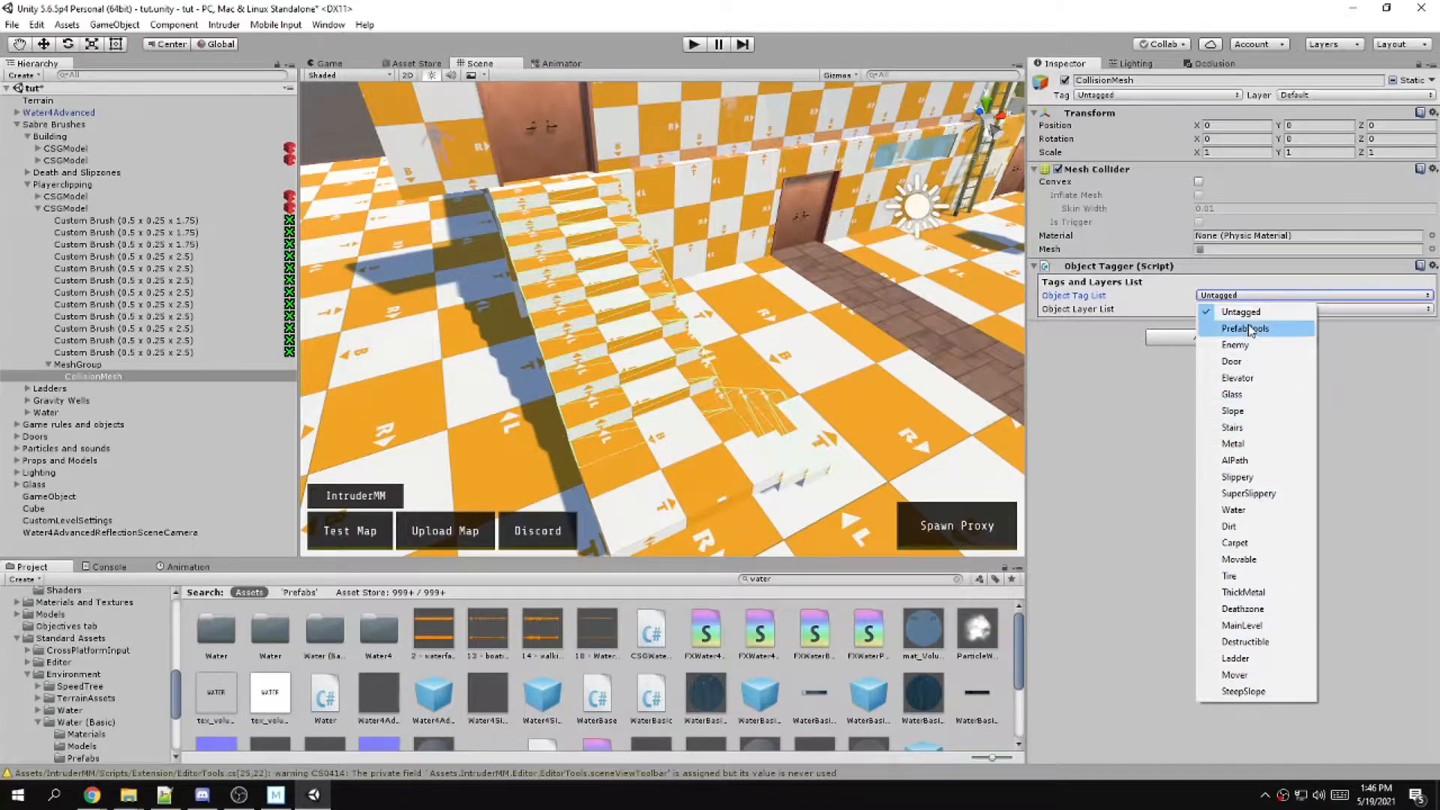
{"action": "left_click", "coordinate": [1080, 501]}
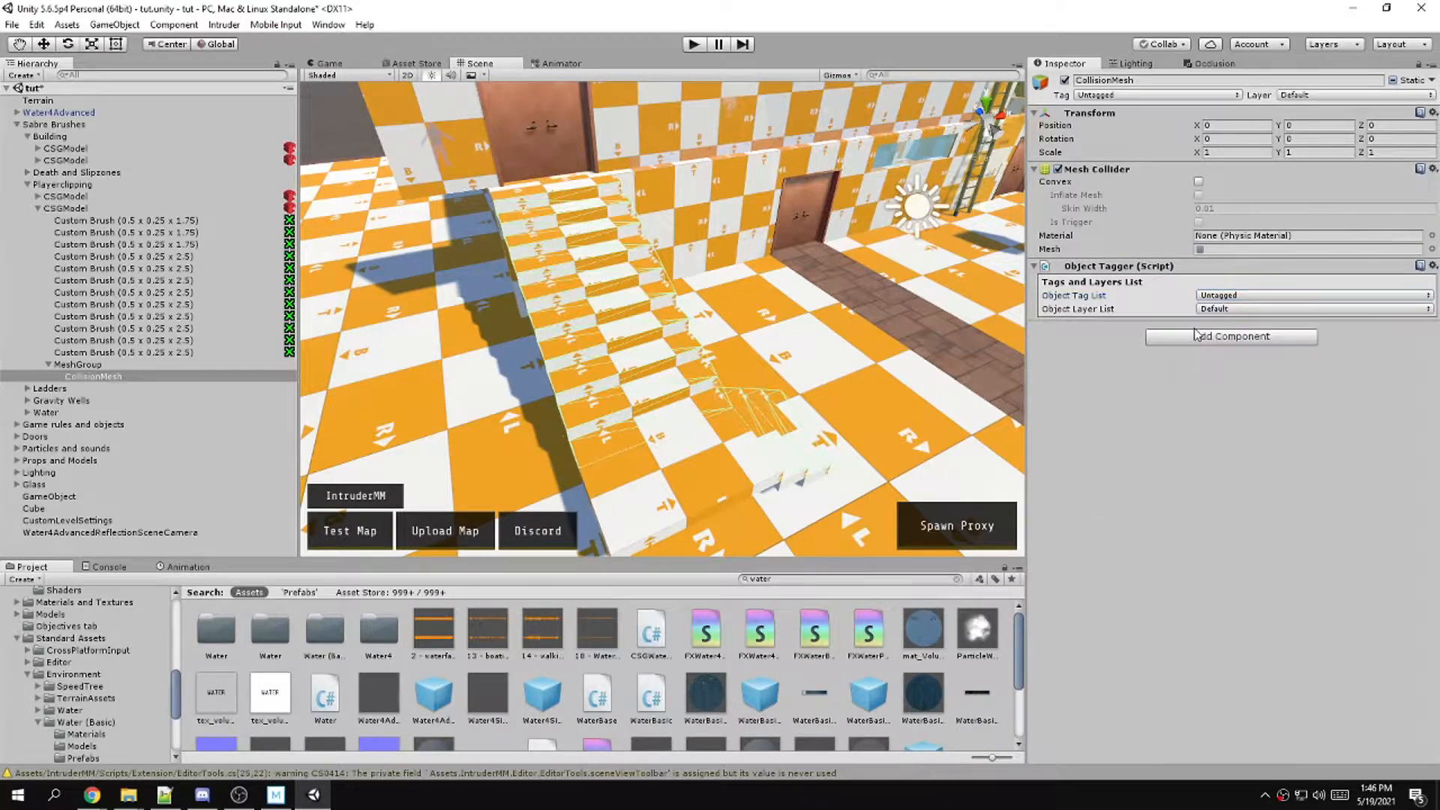
{"action": "left_click", "coordinate": [1211, 310]}
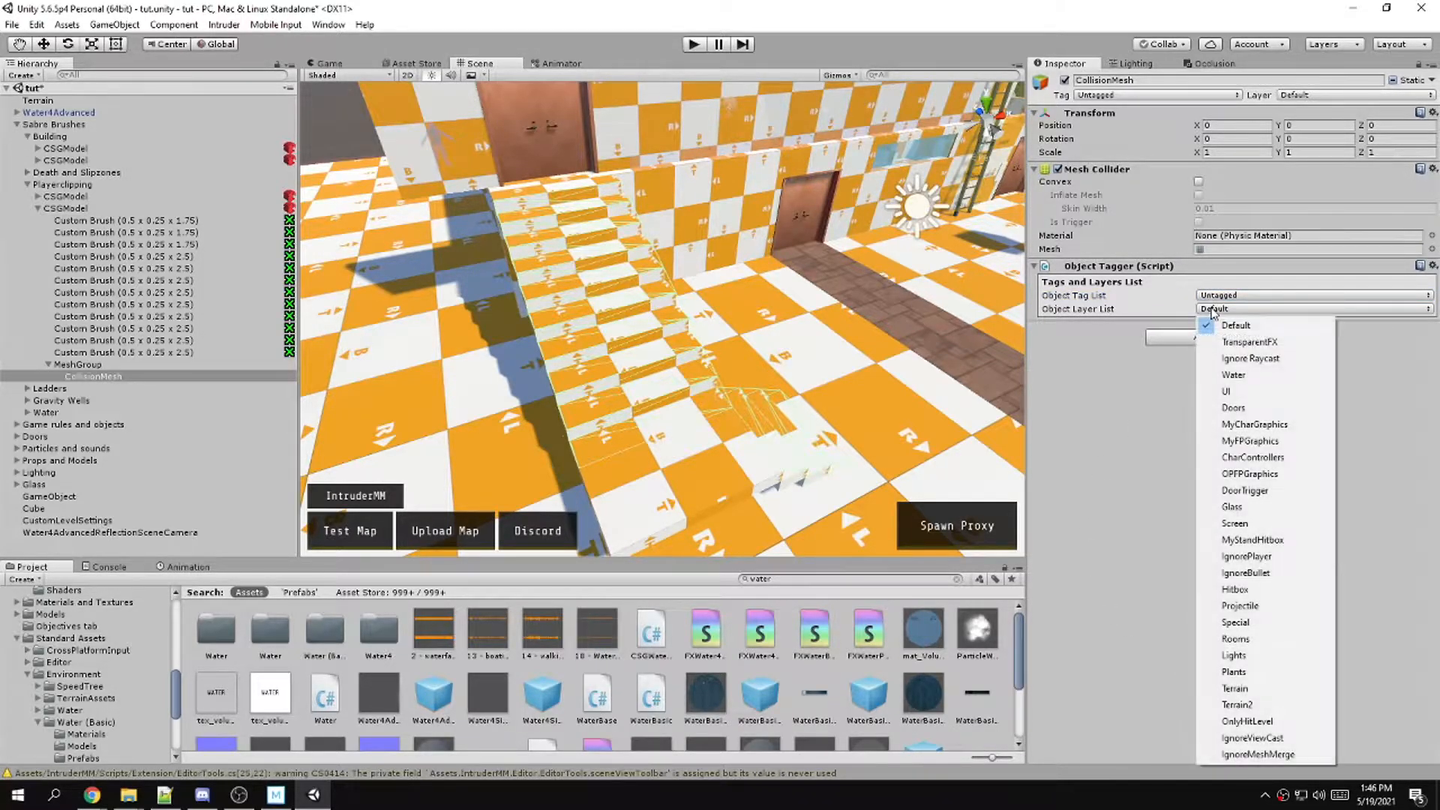
{"action": "left_click", "coordinate": [1256, 574]}
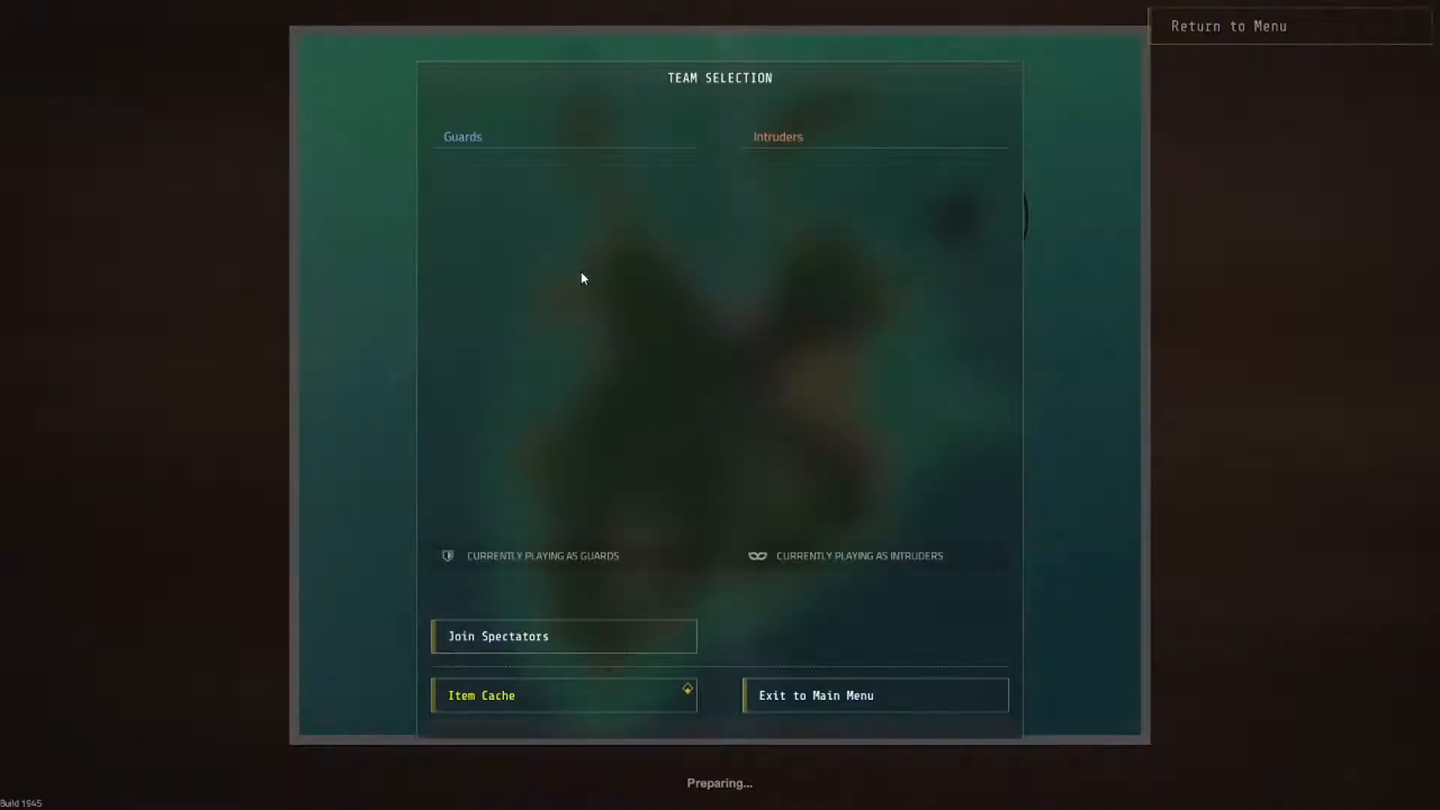
Playtest the stairs in Intruder by joining a team, walking the map and exiting to the main menu
{"action": "left_click", "coordinate": [576, 581]}
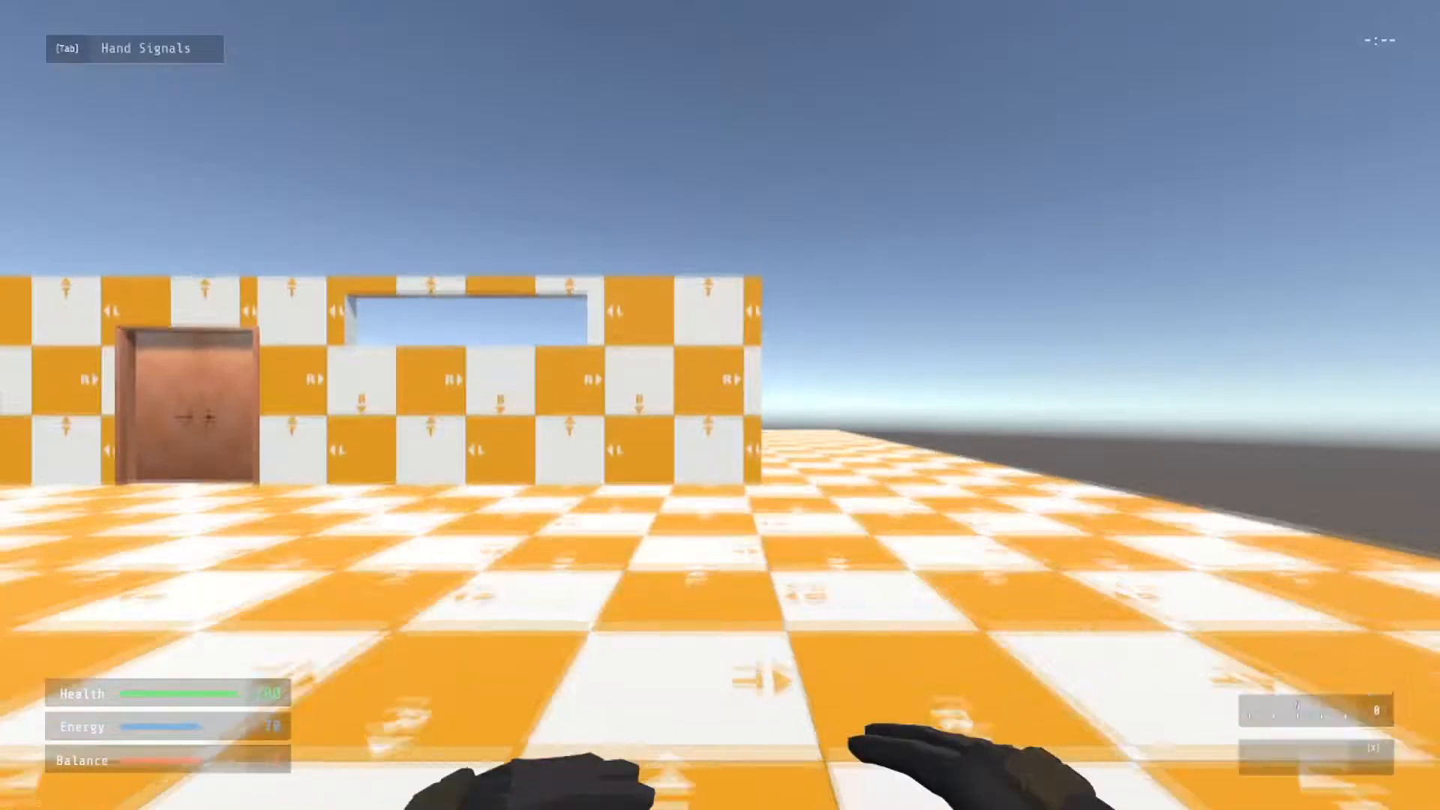
{"action": "key", "text": "w"}
{"action": "key", "text": "w"}
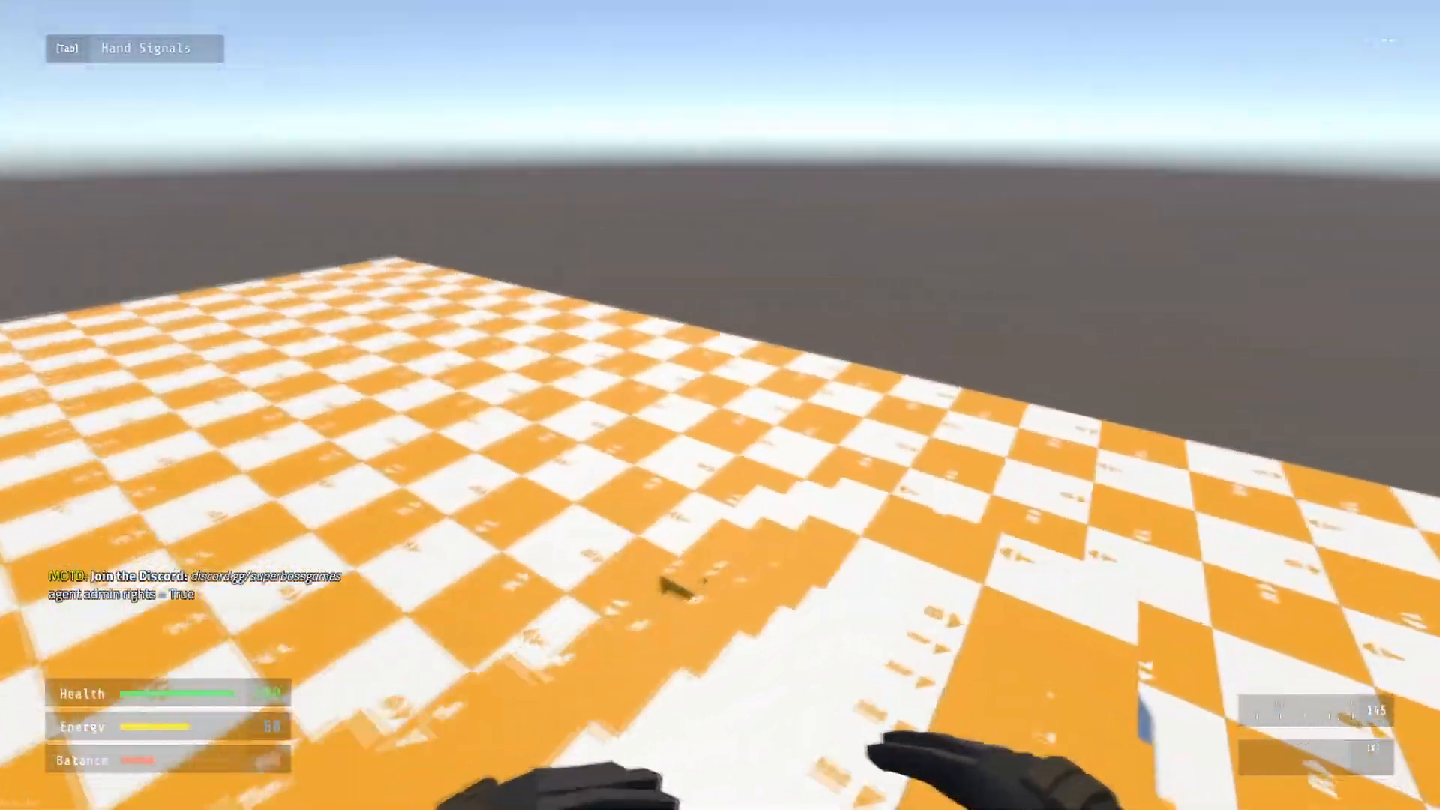
{"action": "key", "text": "w"}
{"action": "key", "text": "2"}
{"action": "left_click", "coordinate": [720, 405]}
{"action": "key", "text": "Escape"}
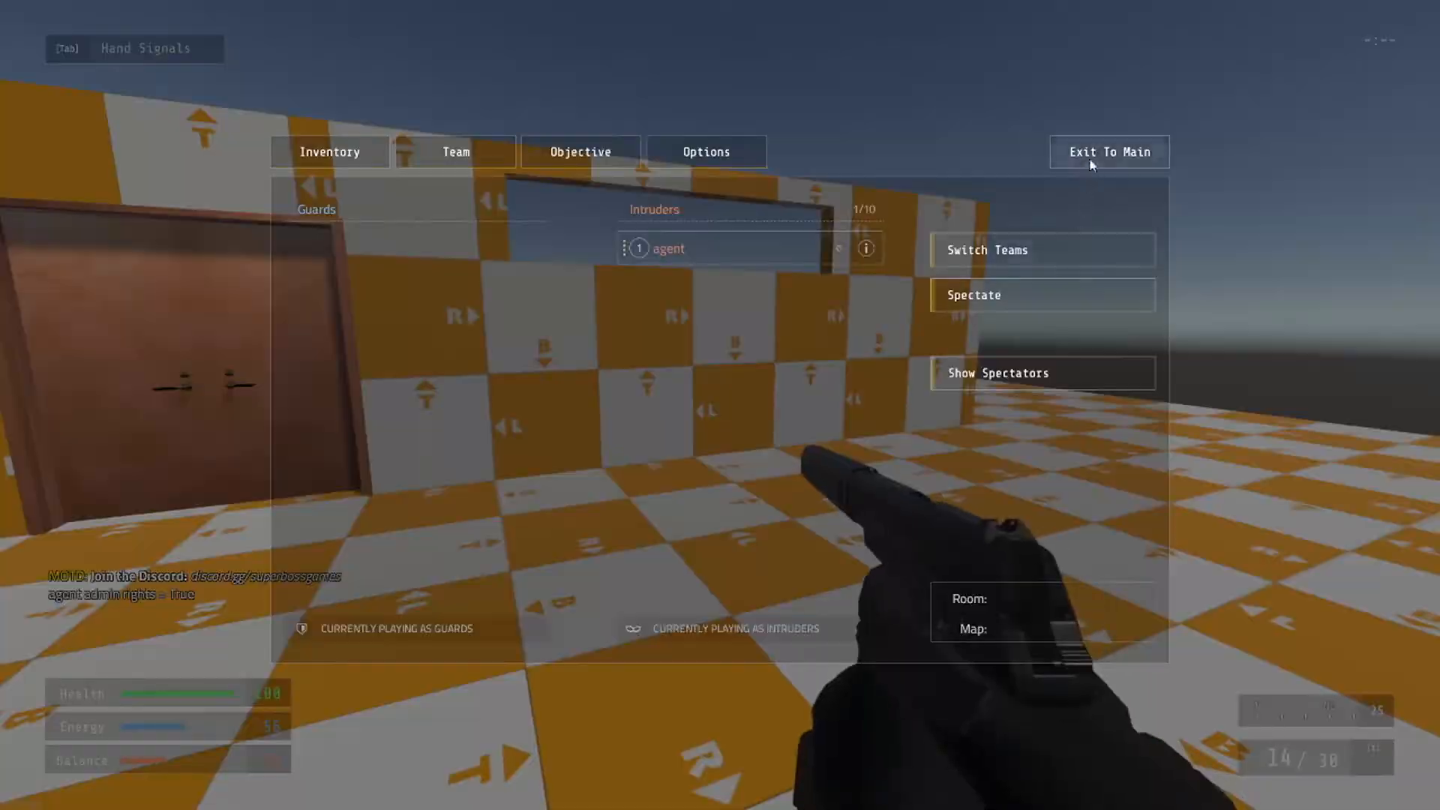
{"action": "left_click", "coordinate": [1089, 154]}
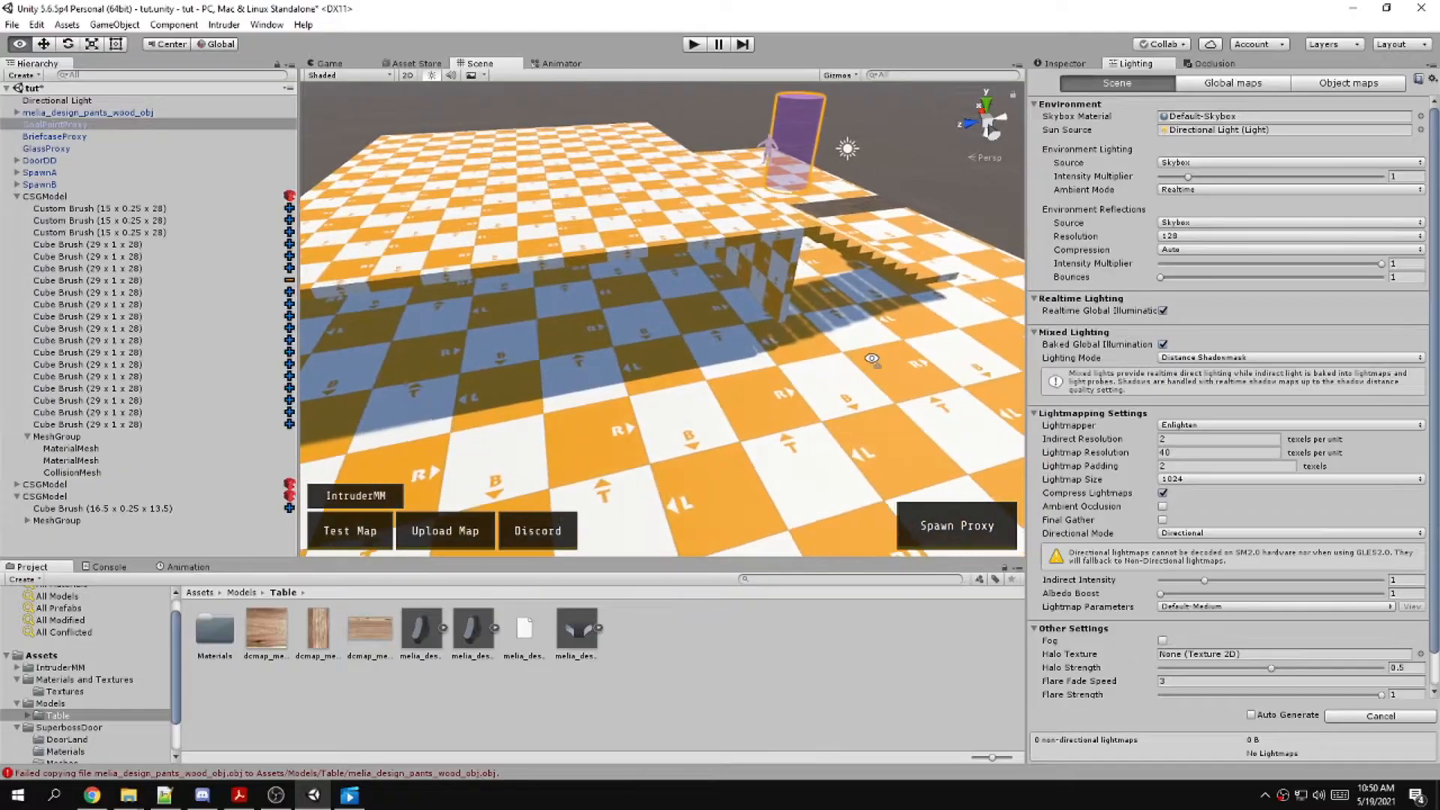
Unlock the Inspector and set the Directional Light's shadow Bias to 0.035 and Normal Bias to 0
{"action": "right_click_drag", "start_coordinate": [728, 375], "coordinate": [740, 328]}
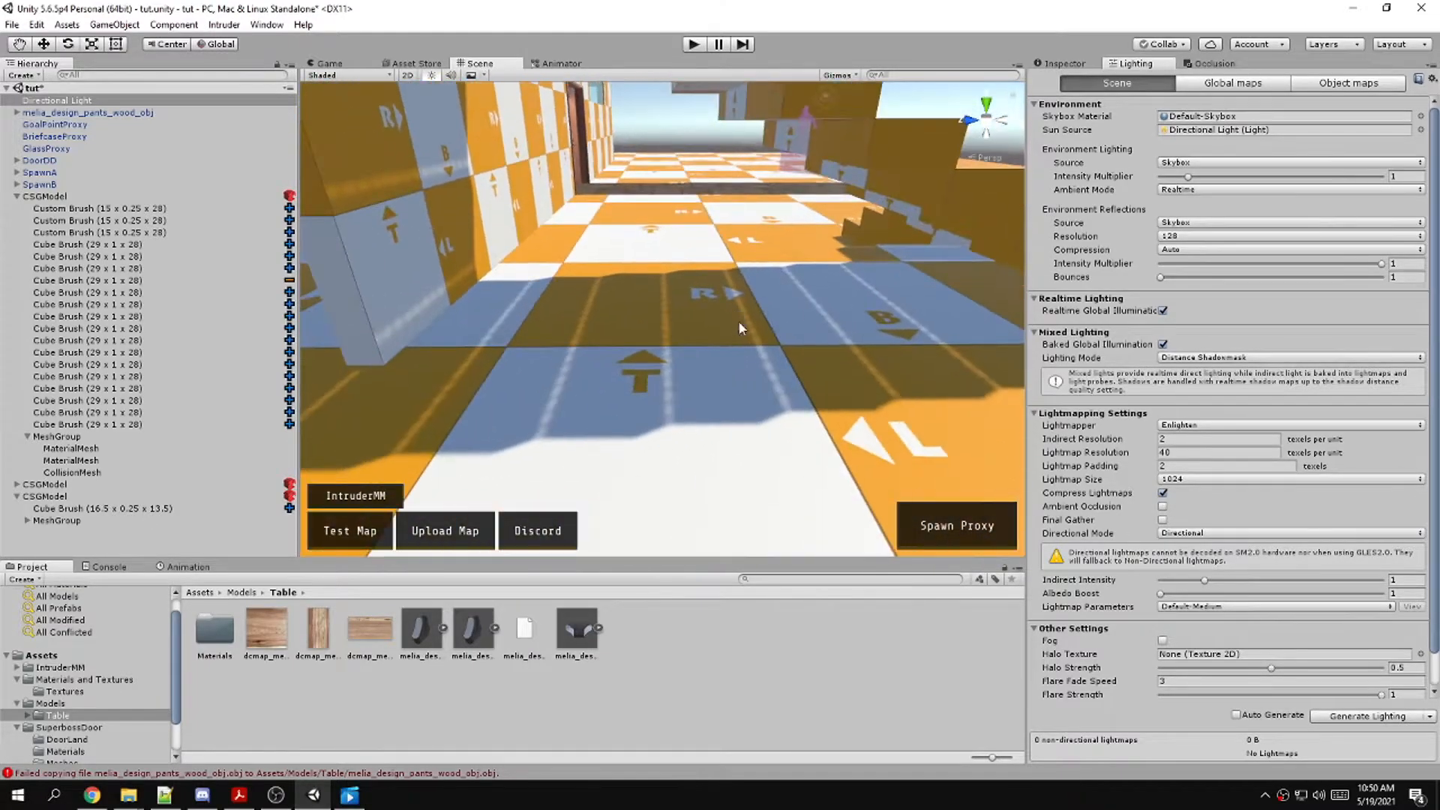
{"action": "left_click", "coordinate": [1069, 64]}
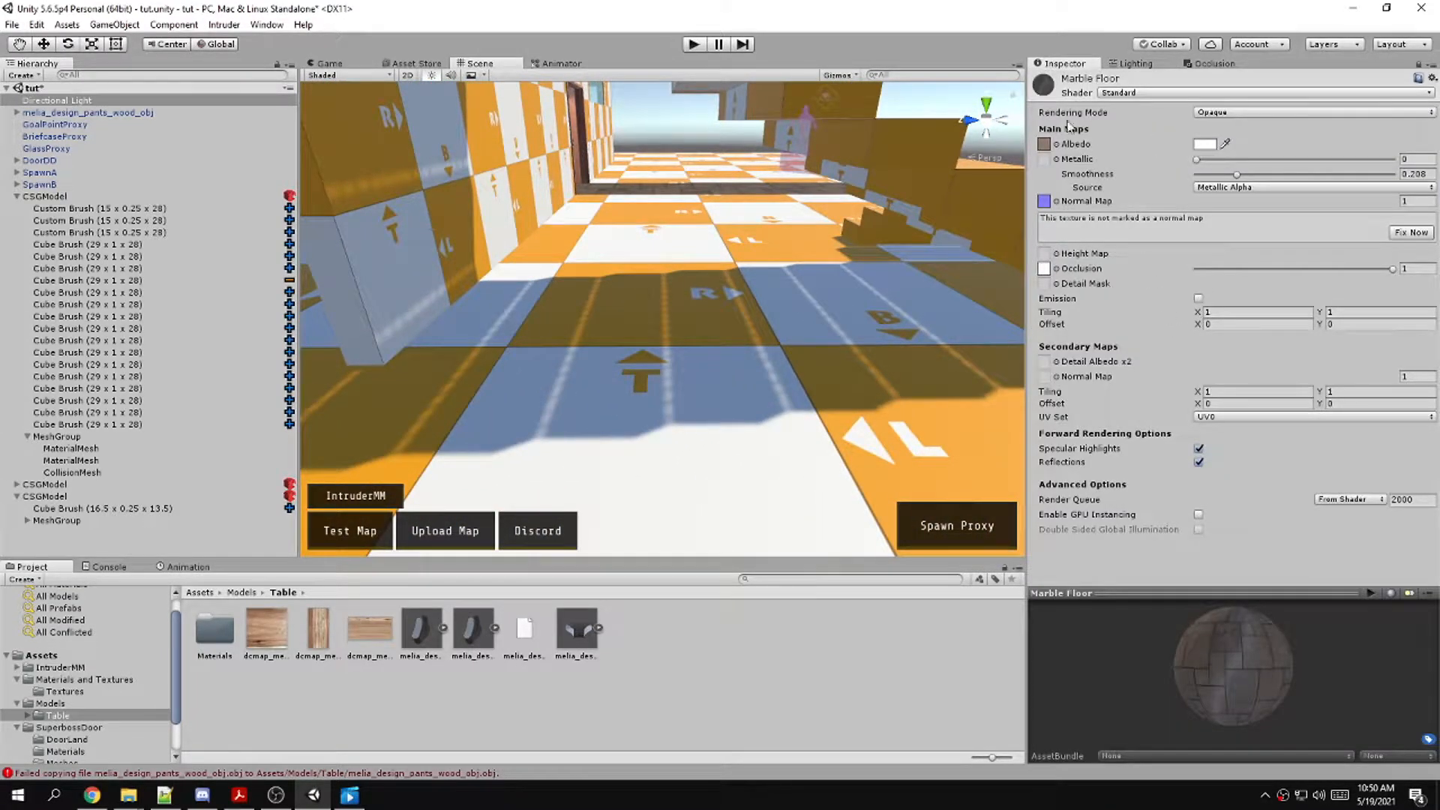
{"action": "left_click", "coordinate": [1419, 65]}
{"action": "right_click_drag", "start_coordinate": [855, 273], "coordinate": [792, 255]}
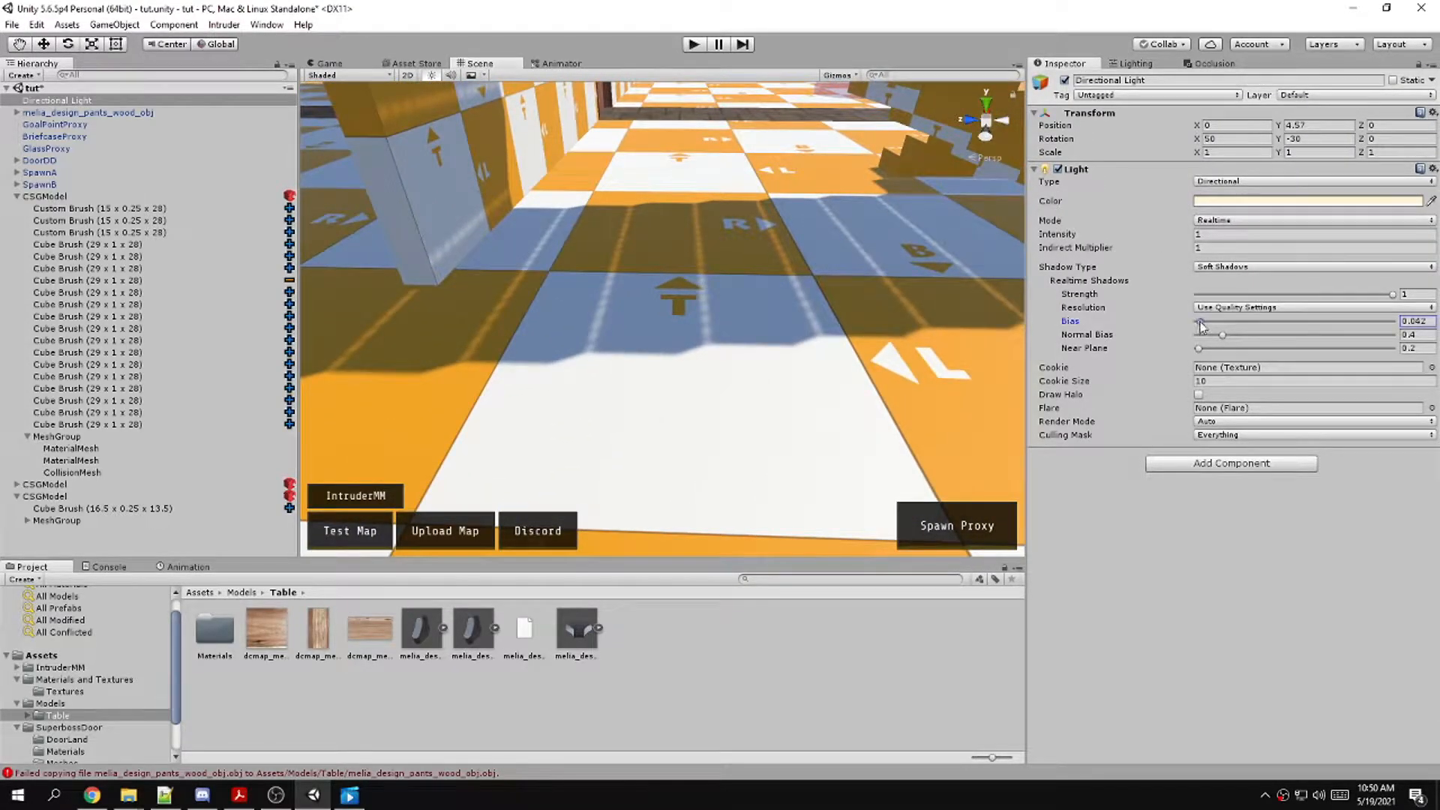
{"action": "mouse_move", "coordinate": [1198, 324]}
{"action": "left_mouse_down"}
{"action": "mouse_move", "coordinate": [1275, 324]}
{"action": "mouse_move", "coordinate": [1201, 339]}
{"action": "left_mouse_up"}
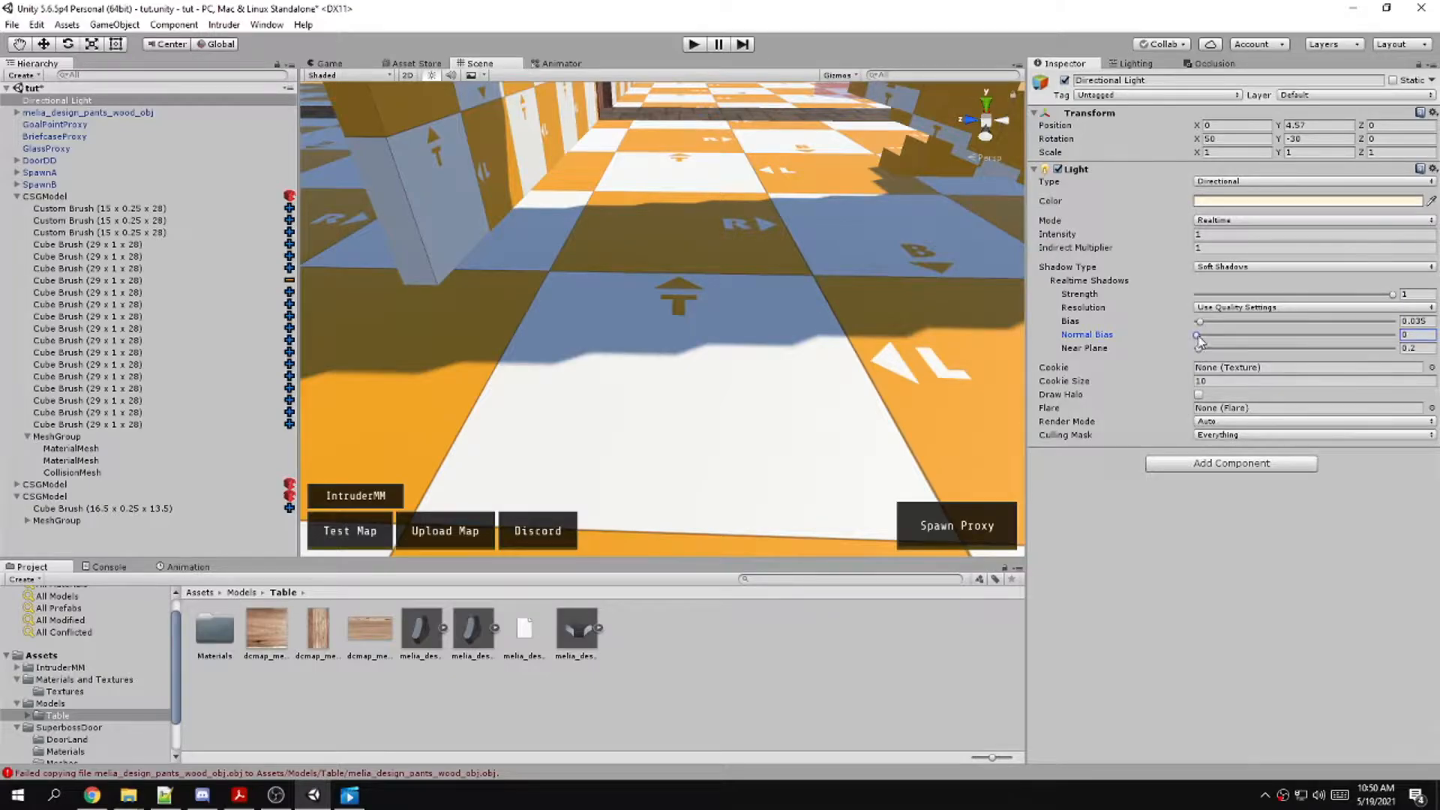
{"action": "mouse_move", "coordinate": [715, 353]}
{"action": "right_mouse_down"}
{"action": "mouse_move", "coordinate": [929, 360]}
{"action": "mouse_move", "coordinate": [662, 340]}
{"action": "mouse_move", "coordinate": [697, 356]}
{"action": "right_mouse_up"}
{"action": "key", "text": "d"}
{"action": "key", "text": "s"}
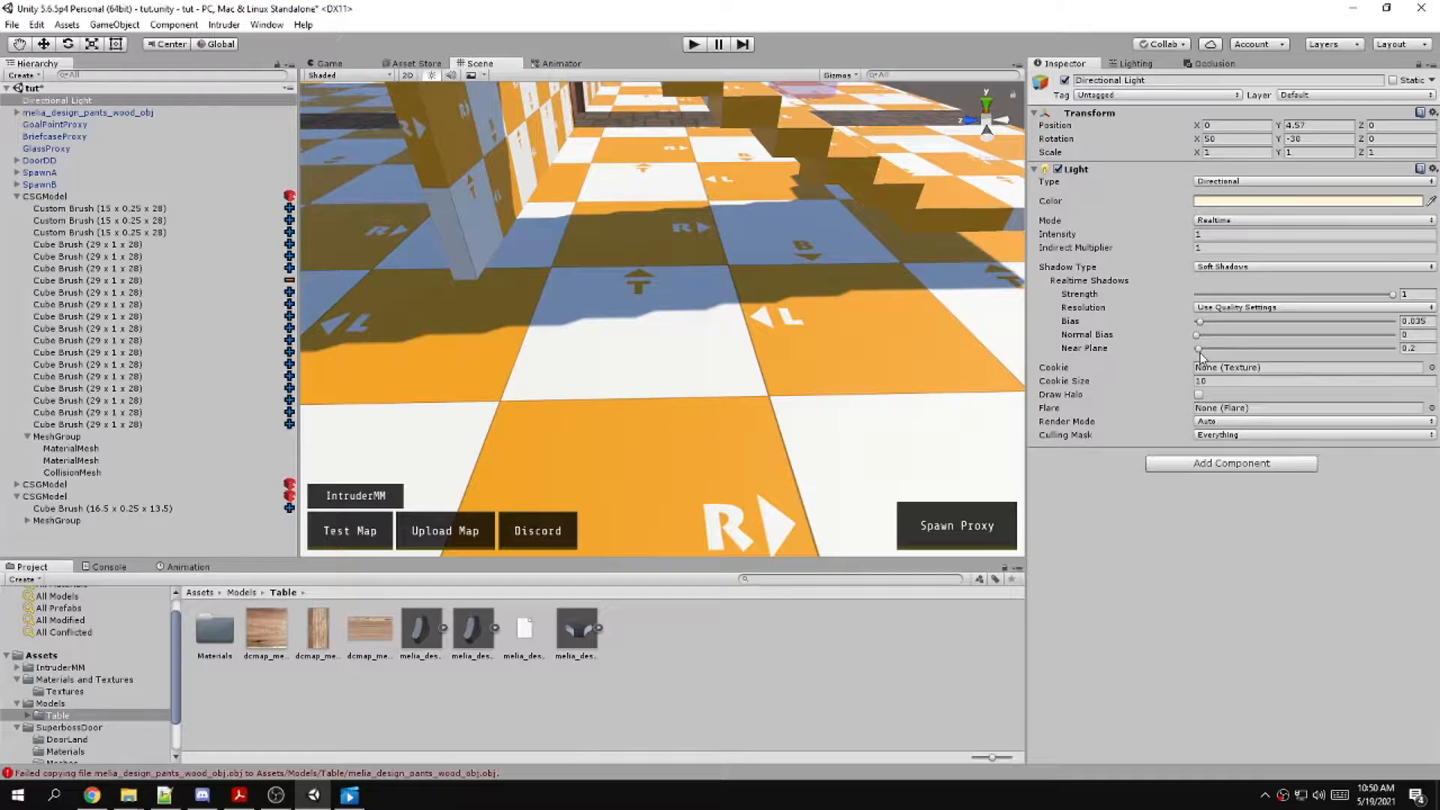
{"action": "right_click_drag", "start_coordinate": [823, 372], "coordinate": [773, 241]}
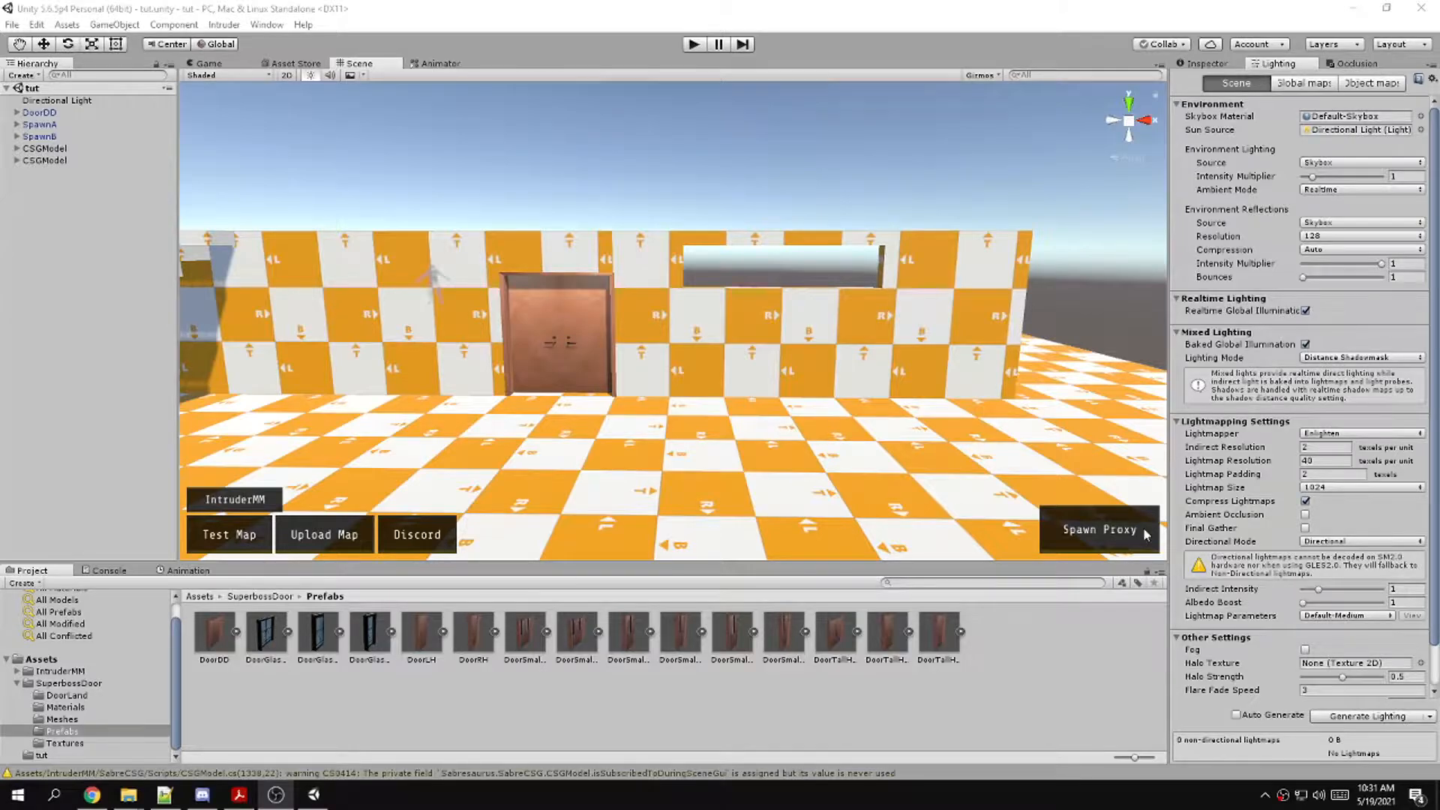
Spawn a generic Glass proxy and move it into the window opening, aligned with the corner nearest the door
{"action": "left_click", "coordinate": [1111, 535]}
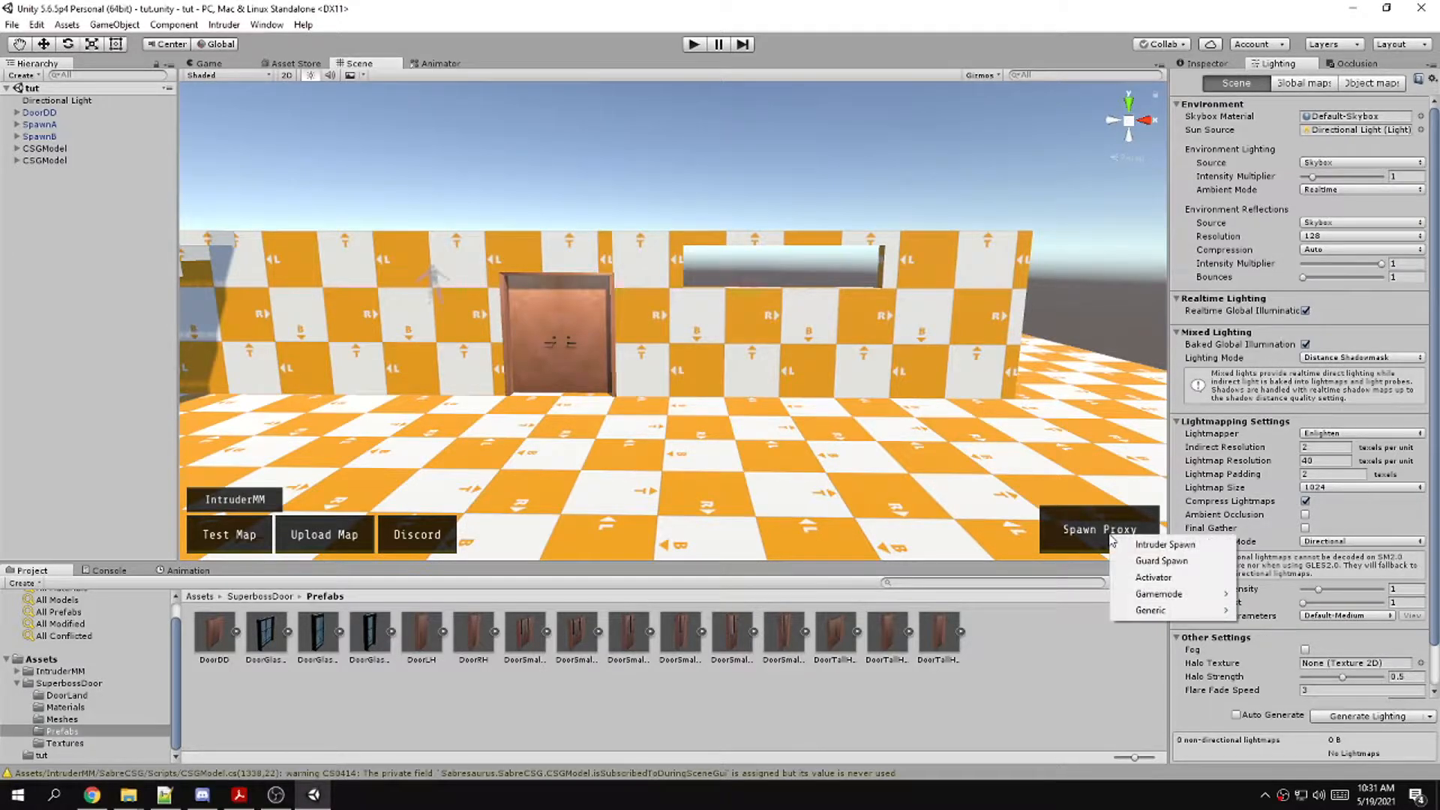
{"action": "mouse_move", "coordinate": [1154, 617]}
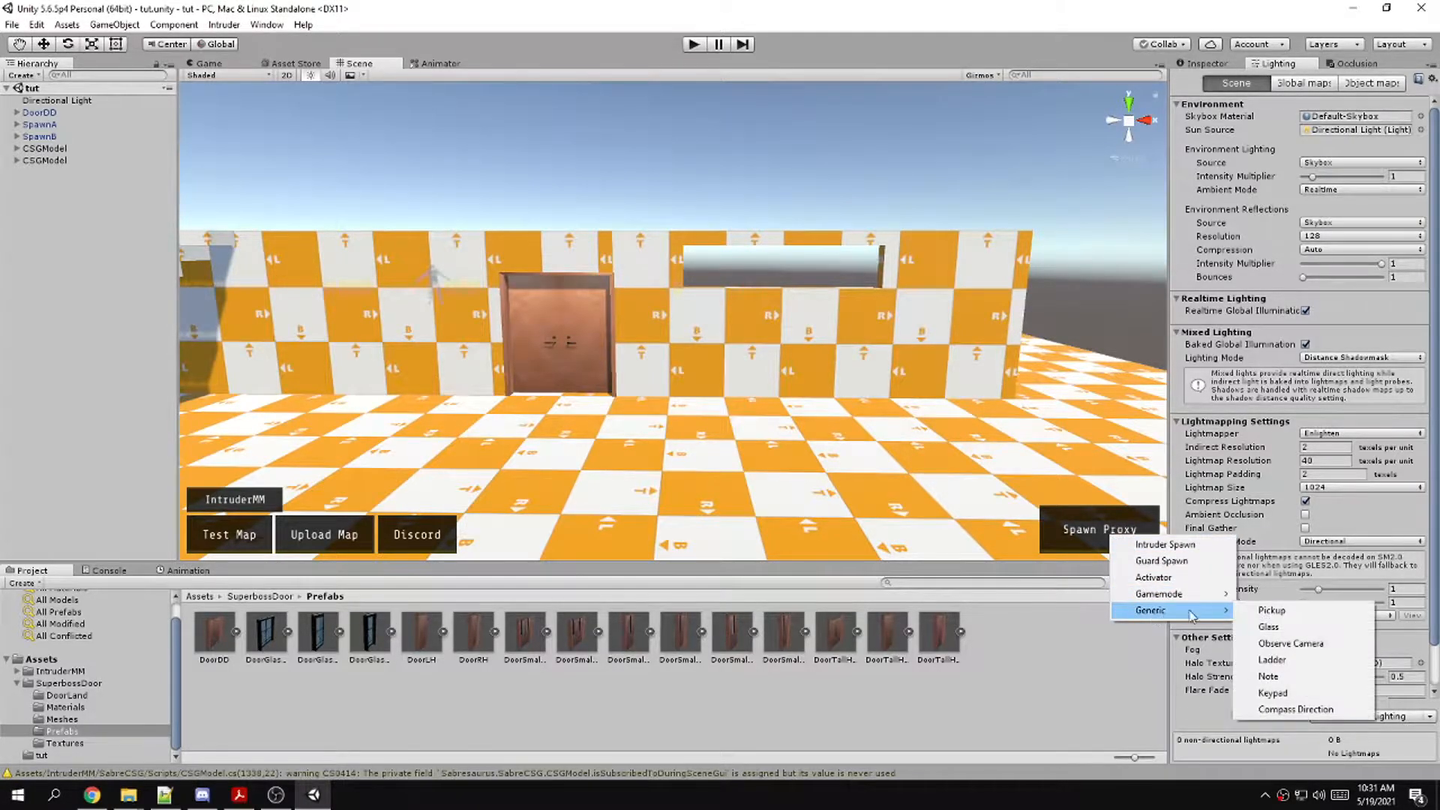
{"action": "left_click", "coordinate": [1275, 629]}
{"action": "right_click_drag", "start_coordinate": [801, 411], "coordinate": [514, 365]}
{"action": "left_click_drag", "start_coordinate": [445, 314], "coordinate": [986, 273]}
{"action": "left_click_drag", "start_coordinate": [872, 313], "coordinate": [904, 309]}
{"action": "right_click_drag", "start_coordinate": [901, 311], "coordinate": [939, 285]}
{"action": "key", "text": "w"}
{"action": "left_click_drag", "start_coordinate": [717, 270], "coordinate": [556, 225]}
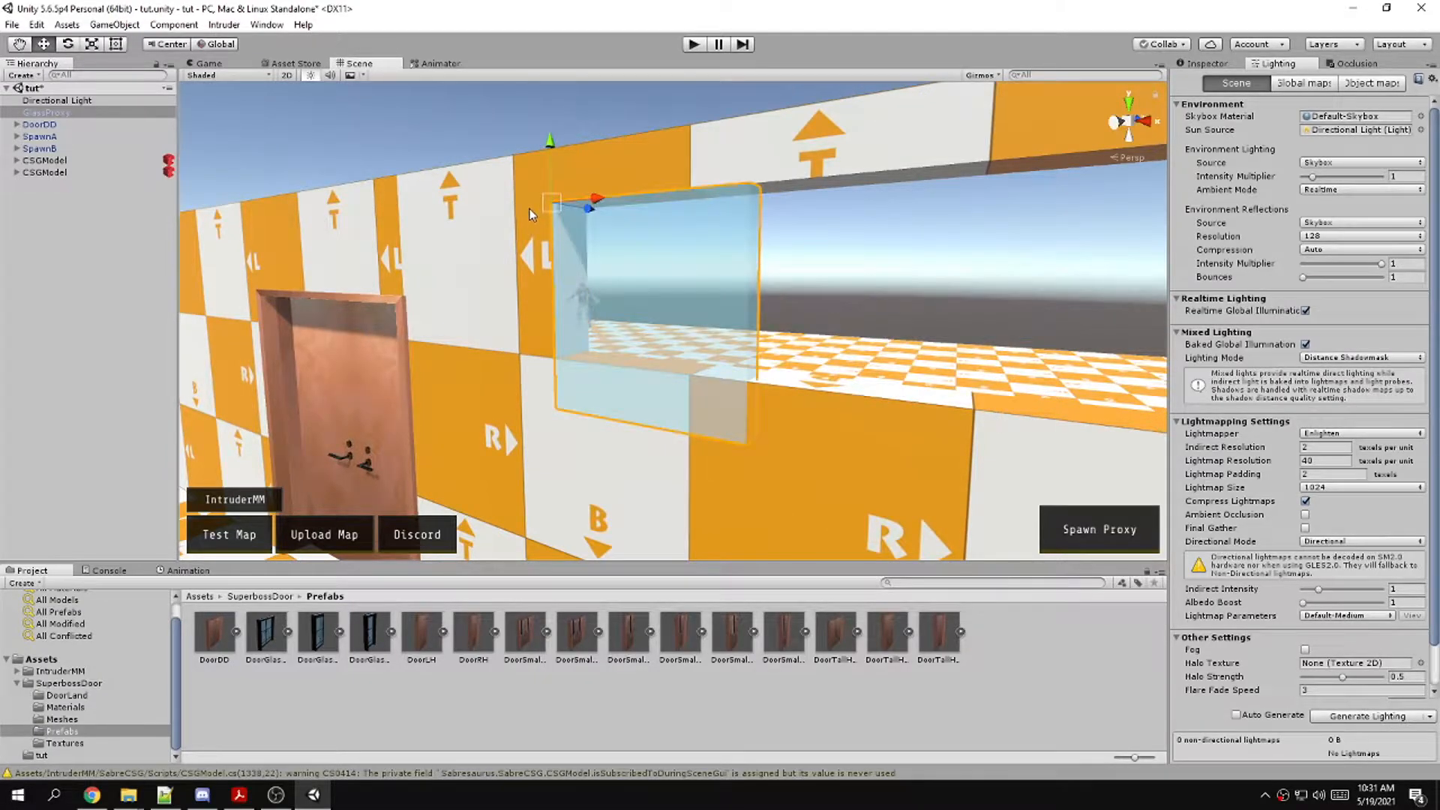
{"action": "left_click_drag", "start_coordinate": [674, 306], "coordinate": [681, 308]}
{"action": "right_click_drag", "start_coordinate": [698, 386], "coordinate": [819, 409]}
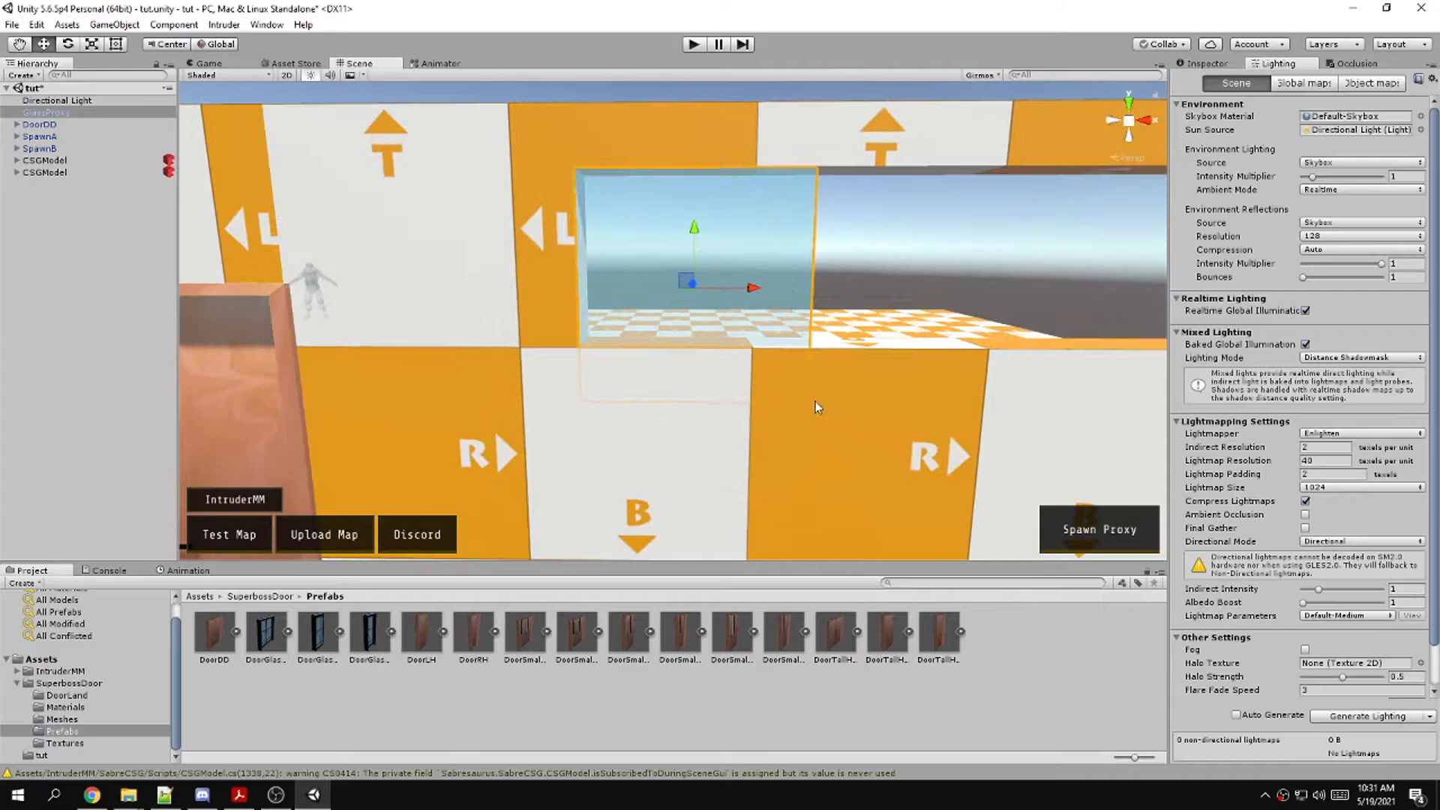
Resize the glass proxy with the Rect tool to fill the full height and width of the window opening
{"action": "key", "text": "t"}
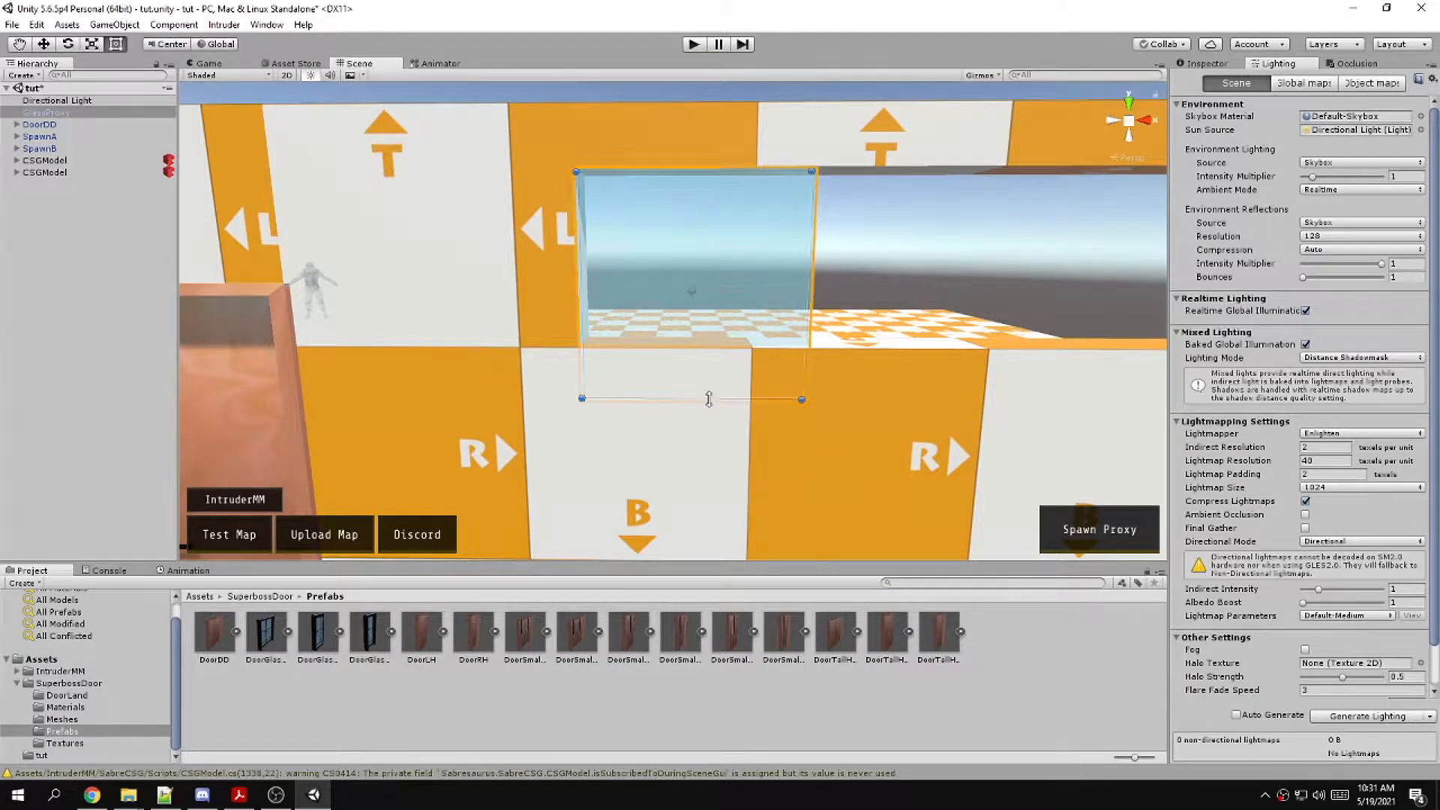
{"action": "left_click_drag", "start_coordinate": [709, 399], "coordinate": [724, 351]}
{"action": "key", "text": "d"}
{"action": "mouse_move", "coordinate": [723, 350]}
{"action": "right_mouse_down"}
{"action": "mouse_move", "coordinate": [829, 353]}
{"action": "mouse_move", "coordinate": [705, 337]}
{"action": "right_mouse_up"}
{"action": "left_click_drag", "start_coordinate": [319, 264], "coordinate": [702, 270]}
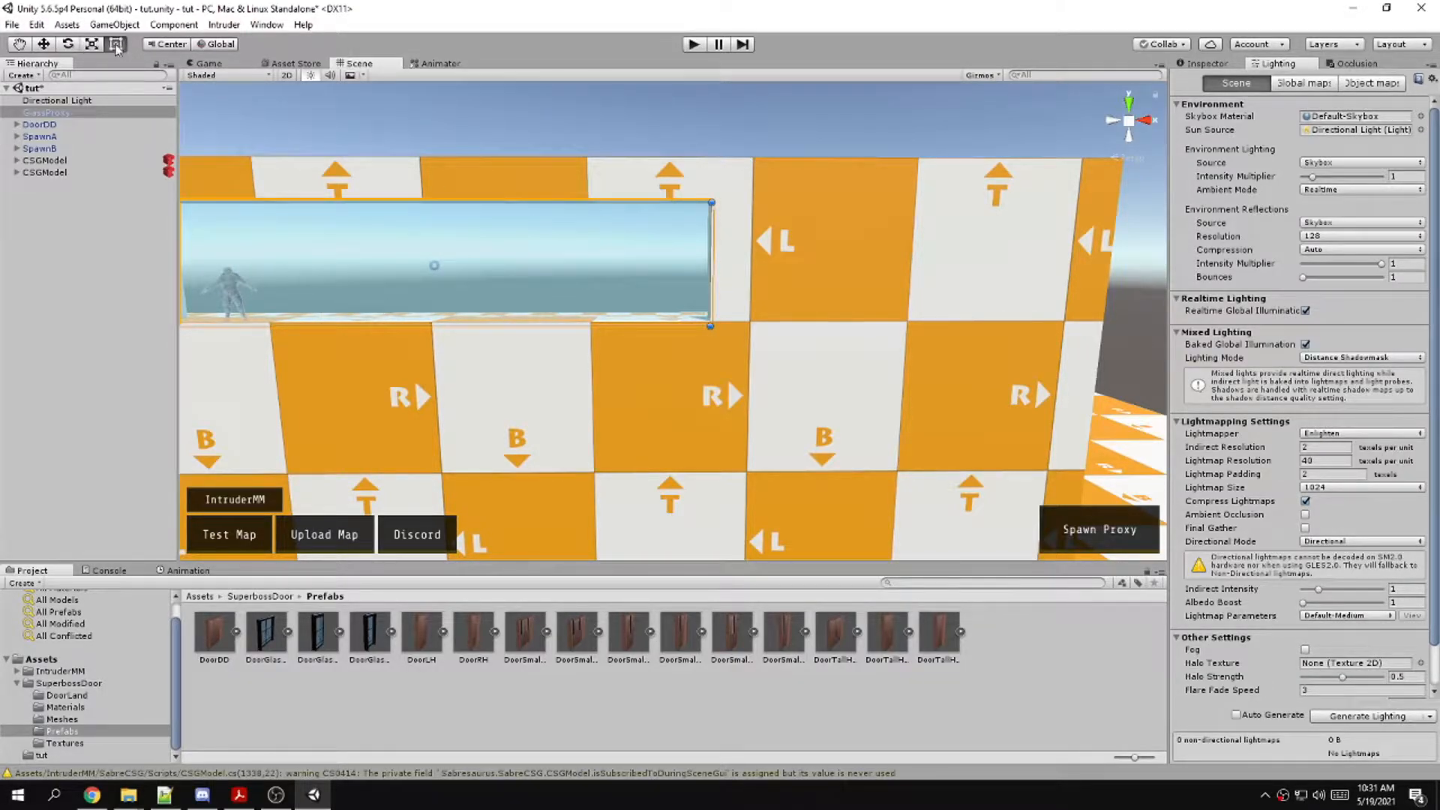
{"action": "key", "text": "q"}
{"action": "key", "text": "w"}
{"action": "key", "text": "e"}
{"action": "key", "text": "r"}
{"action": "key", "text": "t"}
Spawn a Raid Briefcase proxy and move it onto the floor on the far side of the wall
{"action": "right_click_drag", "start_coordinate": [688, 280], "coordinate": [700, 362]}
{"action": "key", "text": "a"}
{"action": "key", "text": "s"}
{"action": "left_click", "coordinate": [692, 141]}
{"action": "right_click_drag", "start_coordinate": [762, 279], "coordinate": [749, 268]}
{"action": "key", "text": "d"}
{"action": "left_click", "coordinate": [1101, 519]}
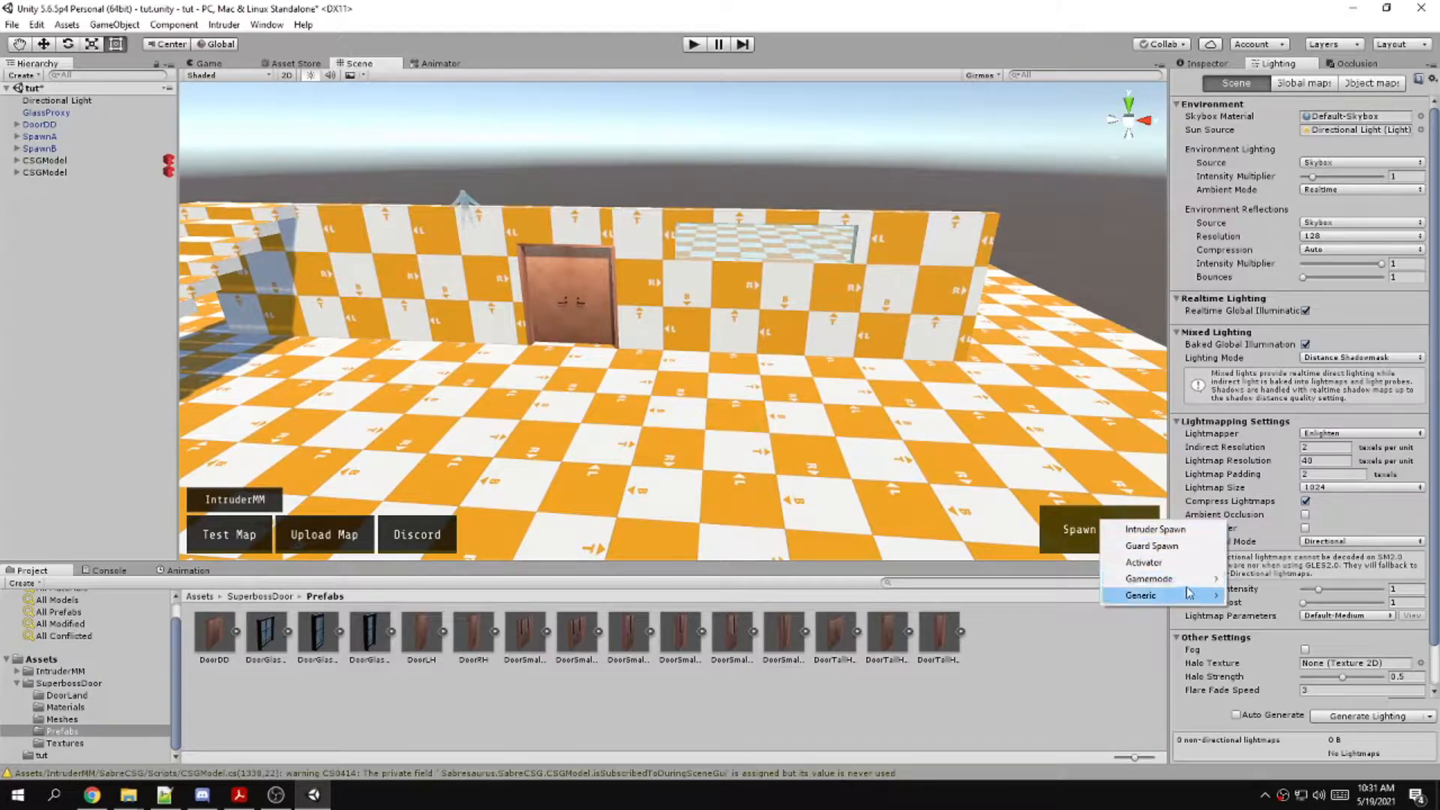
{"action": "mouse_move", "coordinate": [1179, 583]}
{"action": "mouse_move", "coordinate": [1279, 585]}
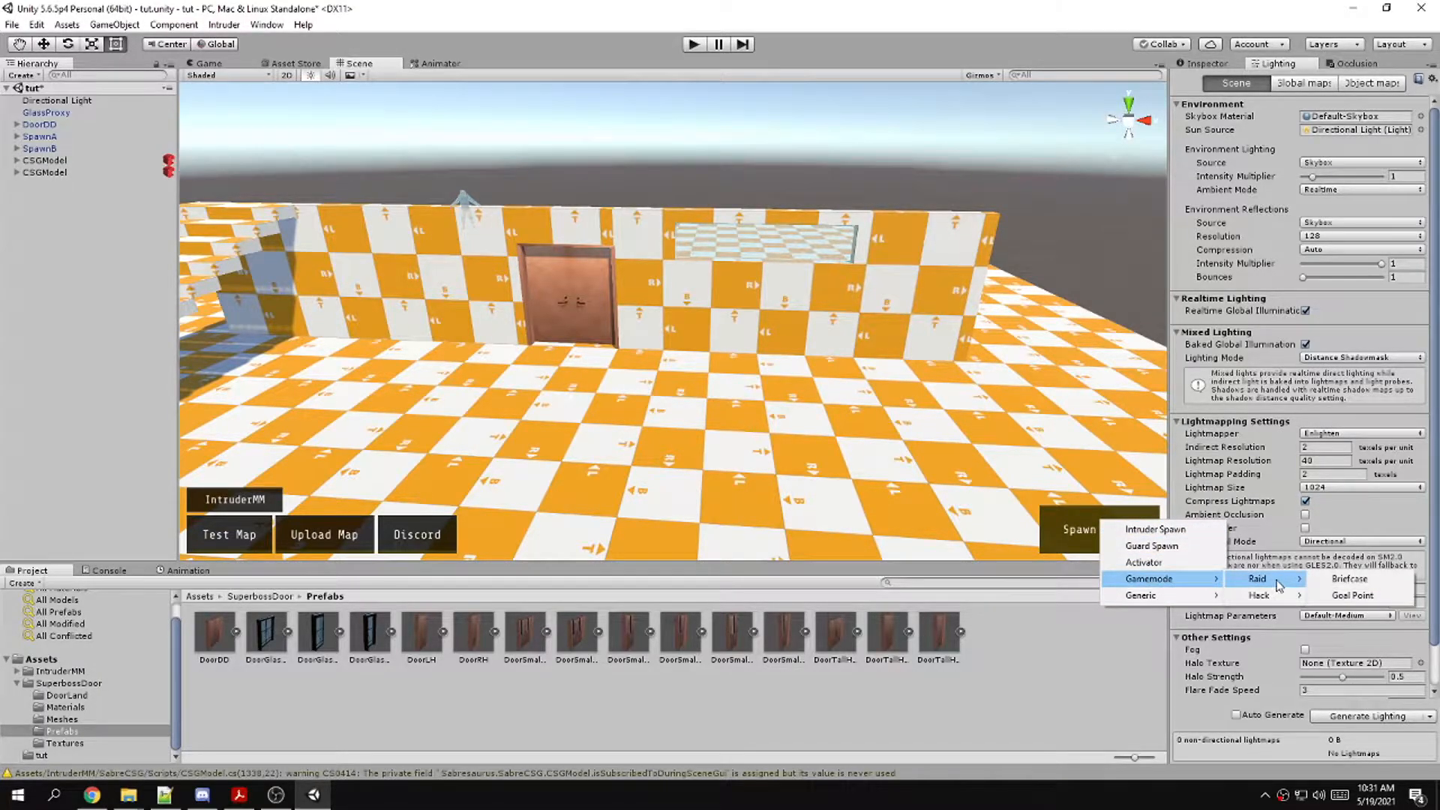
{"action": "left_click", "coordinate": [1342, 582]}
{"action": "key", "text": "d"}
{"action": "right_click_drag", "start_coordinate": [873, 416], "coordinate": [675, 443]}
{"action": "middle_click_drag", "start_coordinate": [659, 330], "coordinate": [660, 343]}
{"action": "left_click_drag", "start_coordinate": [683, 285], "coordinate": [971, 229]}
Spawn a Raid Goal Point proxy and place it on the opposite side of the wall from the briefcase
{"action": "right_click_drag", "start_coordinate": [979, 237], "coordinate": [780, 405]}
{"action": "key", "text": "w"}
{"action": "key", "text": "s"}
{"action": "left_click", "coordinate": [1075, 530]}
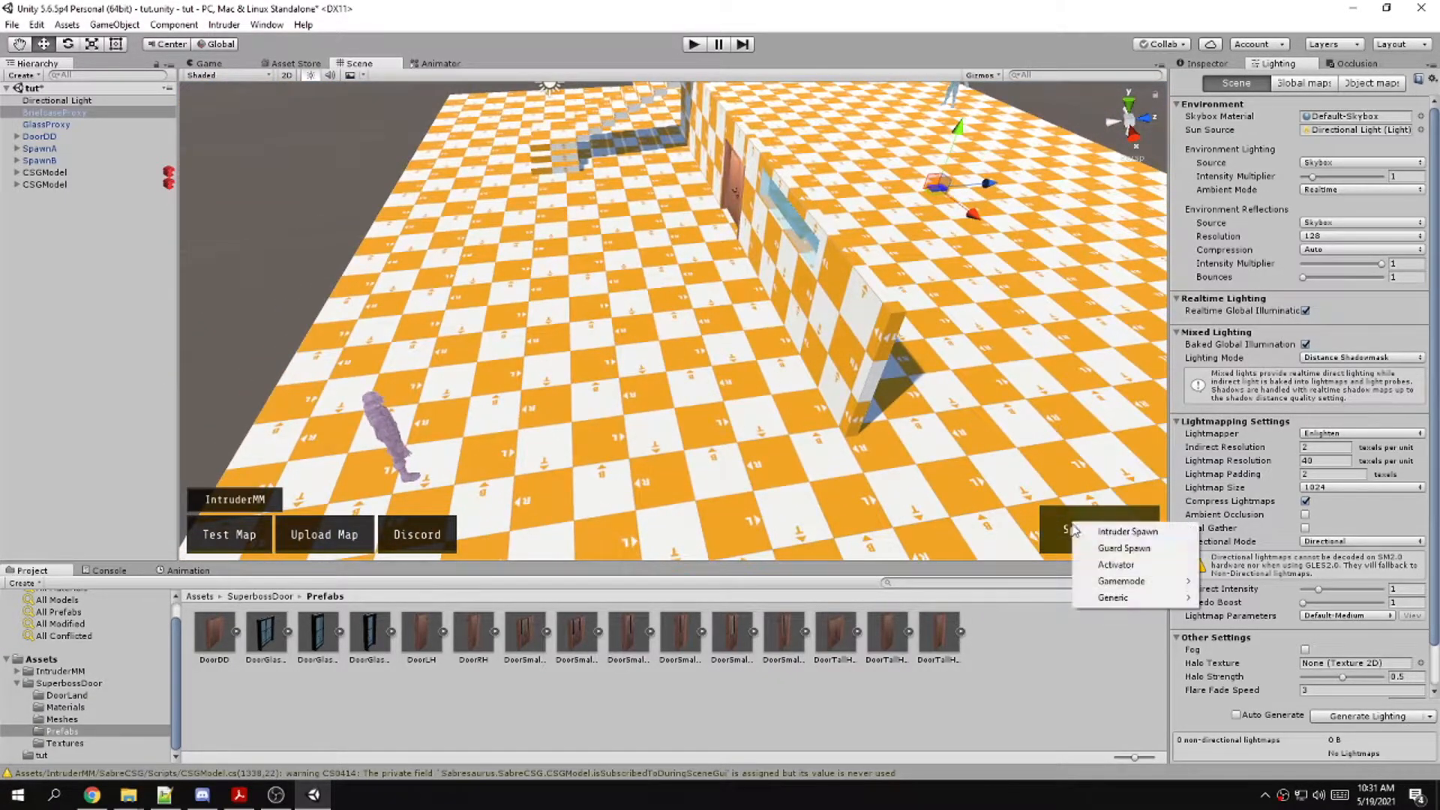
{"action": "mouse_move", "coordinate": [1158, 586]}
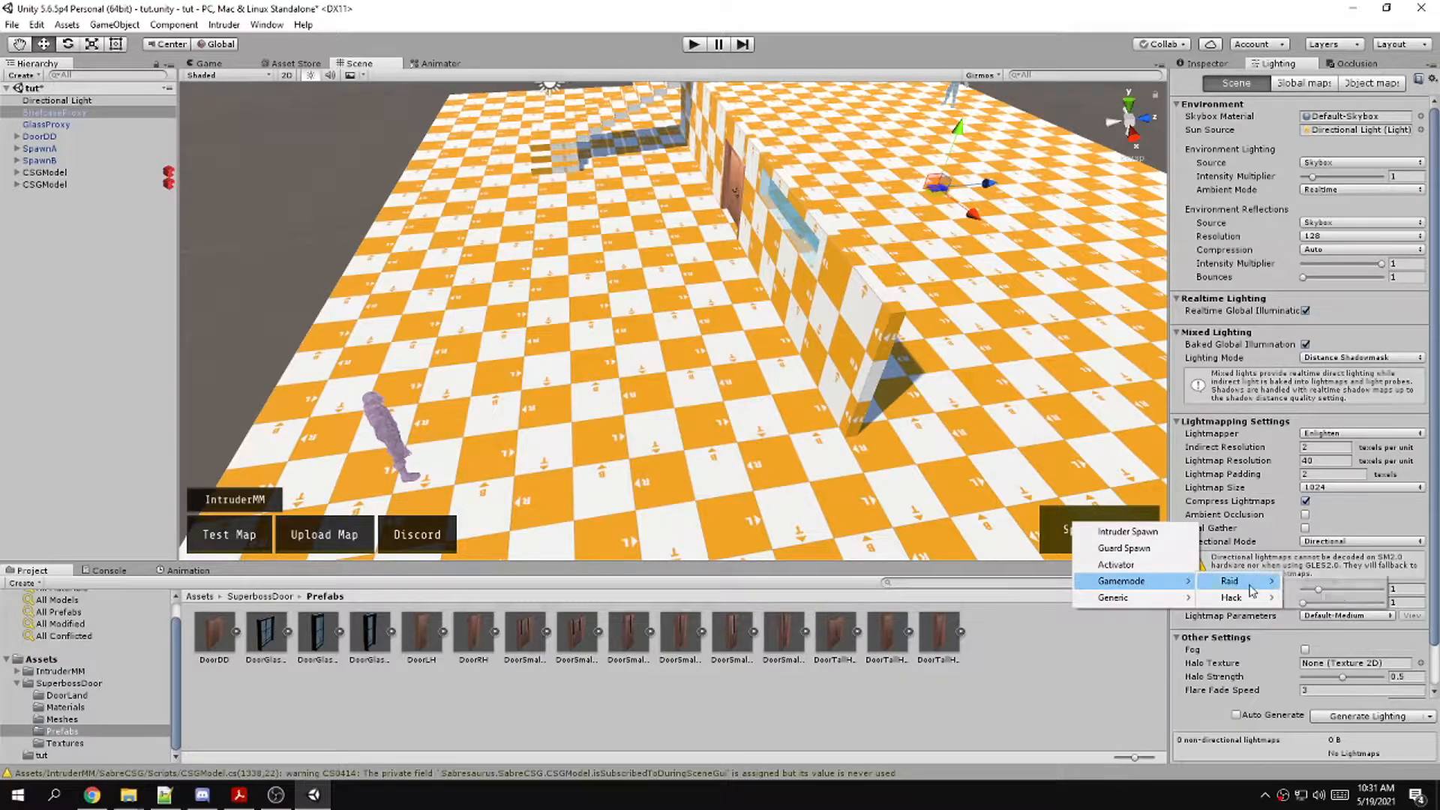
{"action": "mouse_move", "coordinate": [1245, 582]}
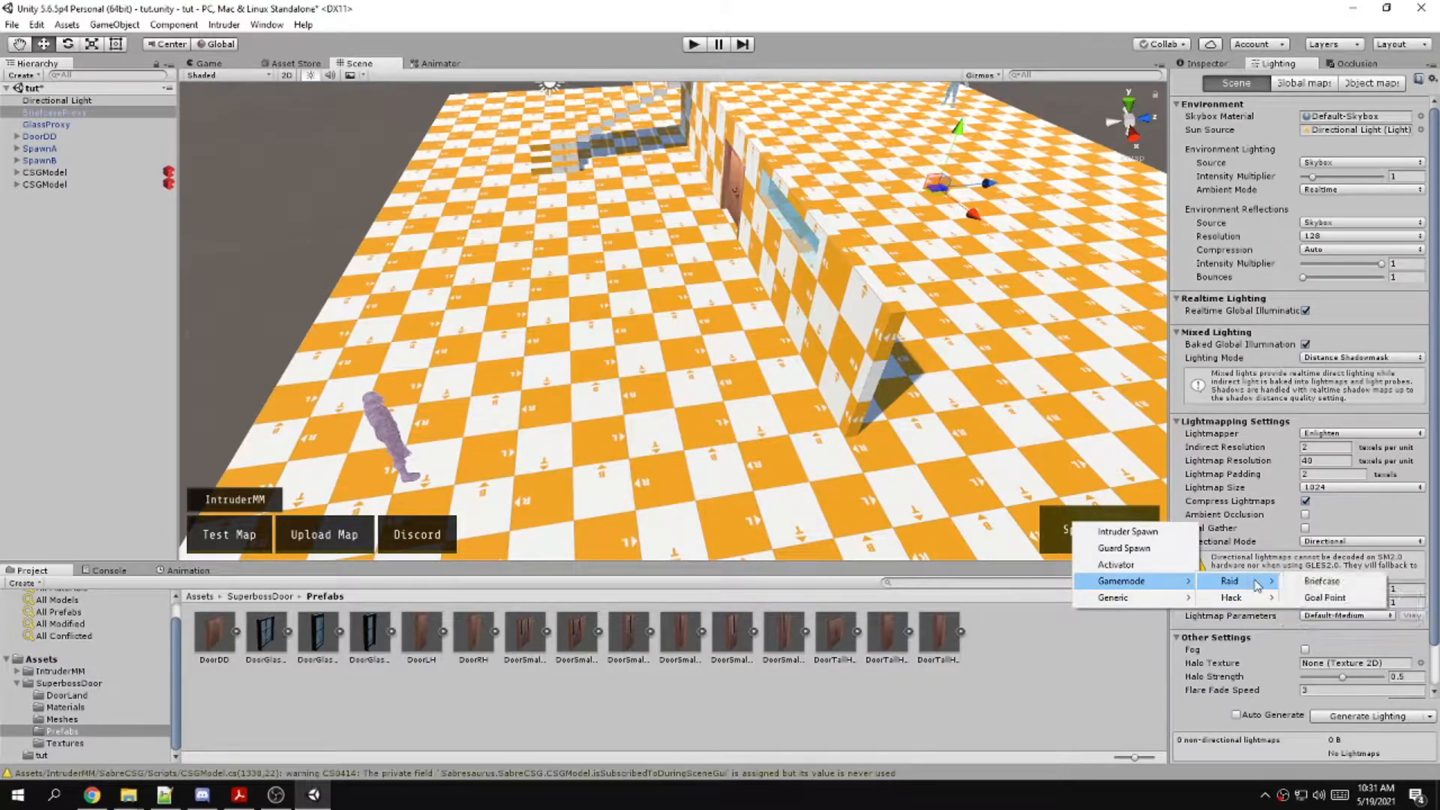
{"action": "left_click", "coordinate": [1322, 597]}
{"action": "left_click_drag", "start_coordinate": [672, 279], "coordinate": [673, 444]}
{"action": "right_click_drag", "start_coordinate": [600, 420], "coordinate": [867, 405]}
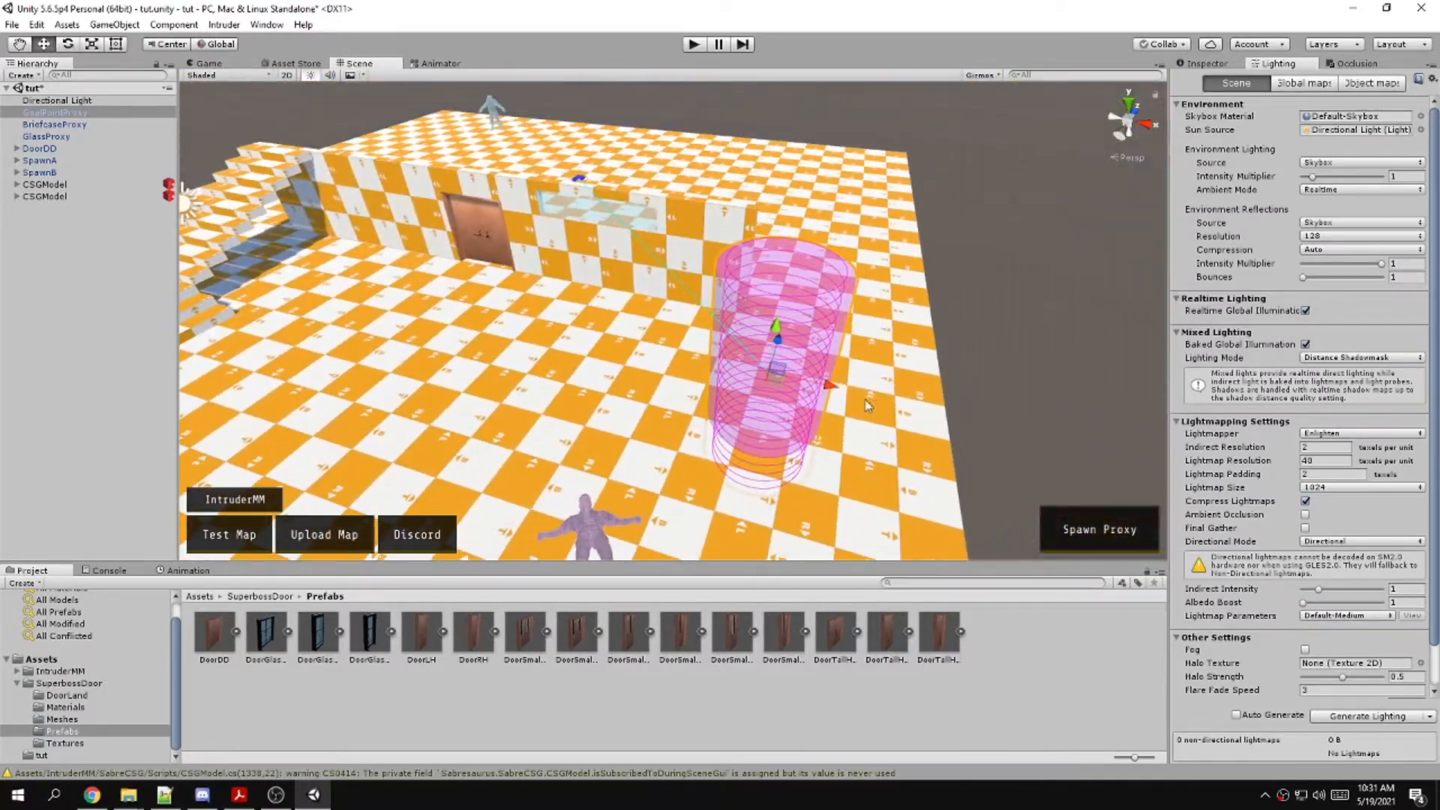
{"action": "left_click_drag", "start_coordinate": [778, 387], "coordinate": [385, 364]}
{"action": "key", "text": "d"}
{"action": "right_click_drag", "start_coordinate": [711, 417], "coordinate": [414, 390]}
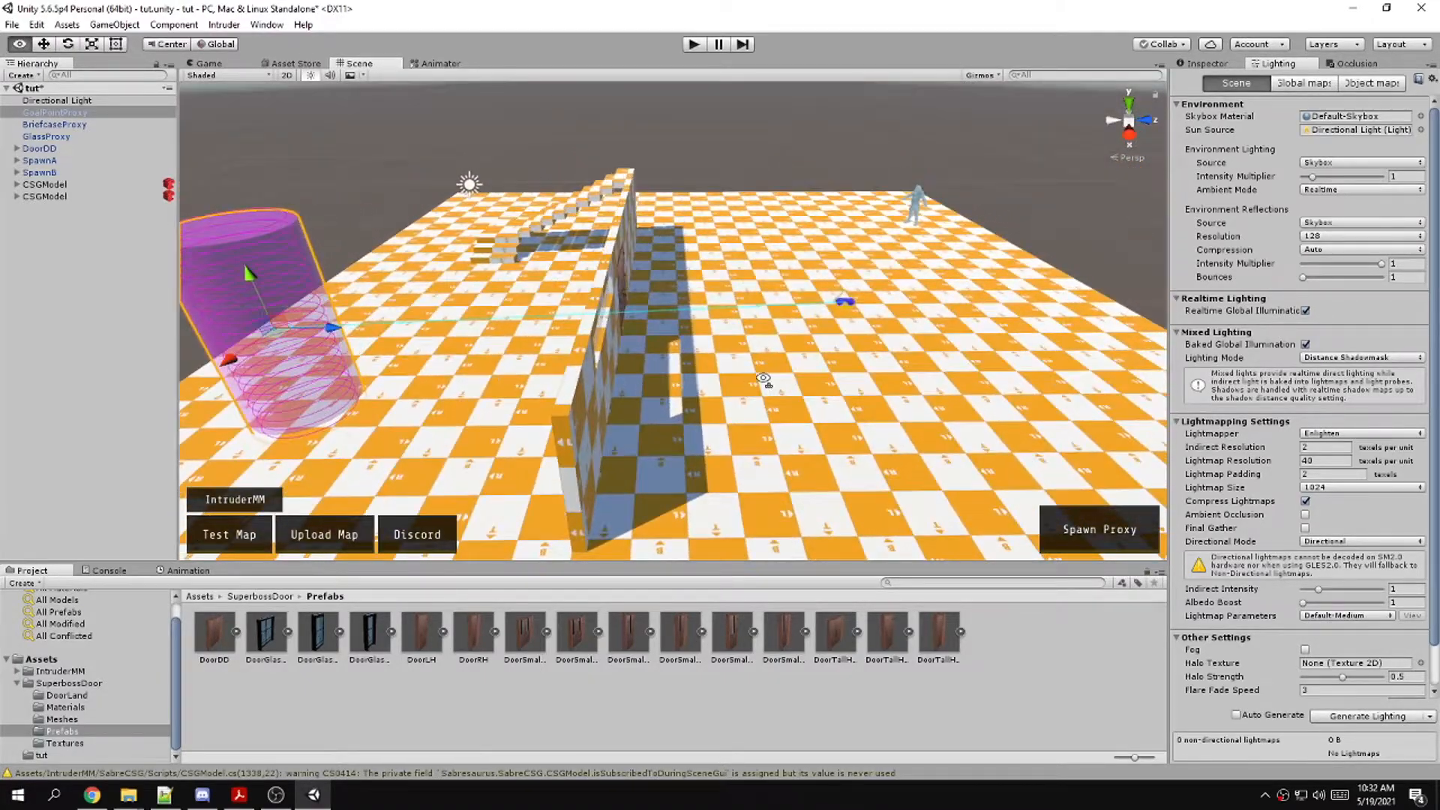
{"action": "mouse_move", "coordinate": [764, 379]}
{"action": "right_mouse_down"}
{"action": "mouse_move", "coordinate": [494, 386]}
{"action": "mouse_move", "coordinate": [765, 398]}
{"action": "right_mouse_up"}
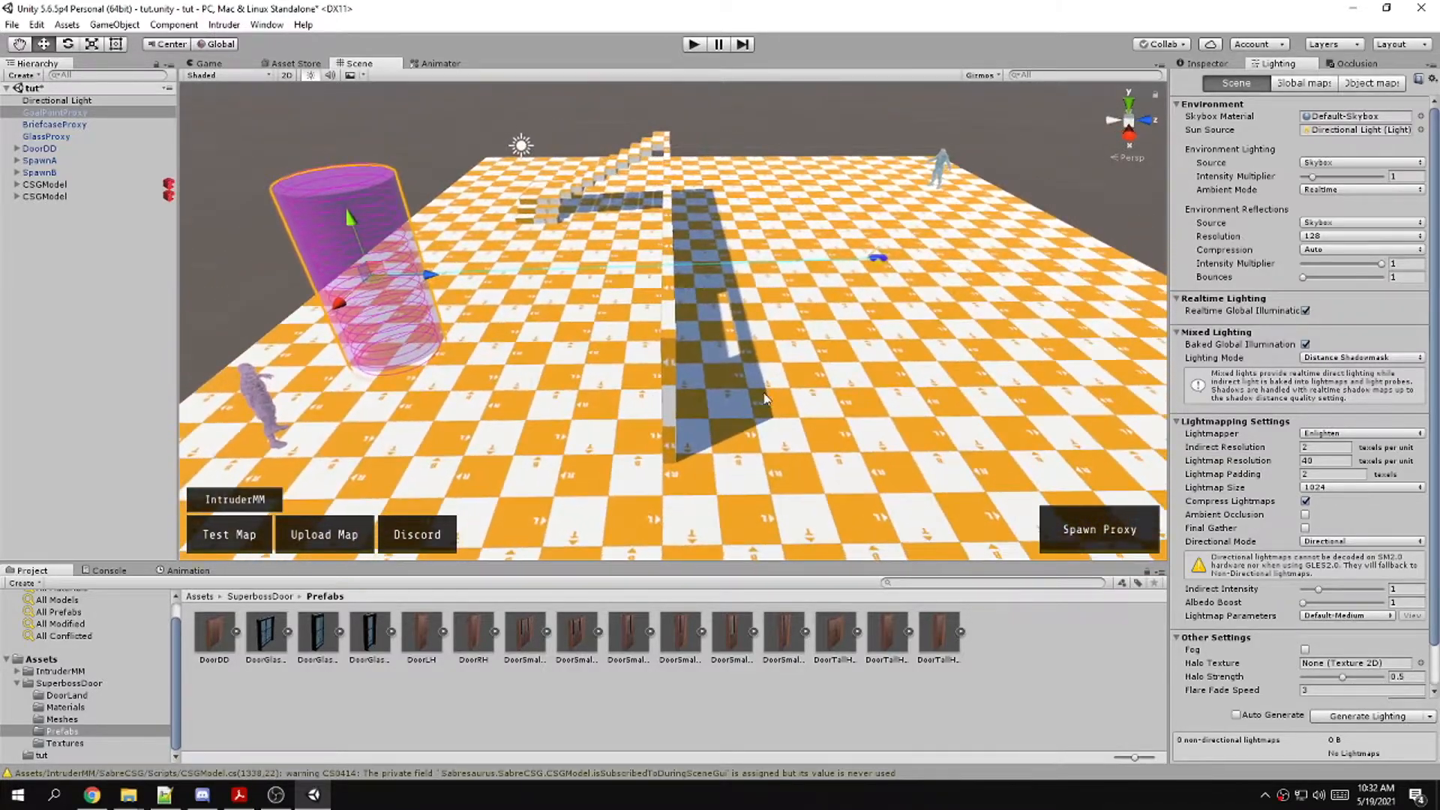
Create the Hack gamemode in the scene and look over its laptop nodes from several sides
{"action": "left_click", "coordinate": [1120, 550]}
{"action": "mouse_move", "coordinate": [1159, 596]}
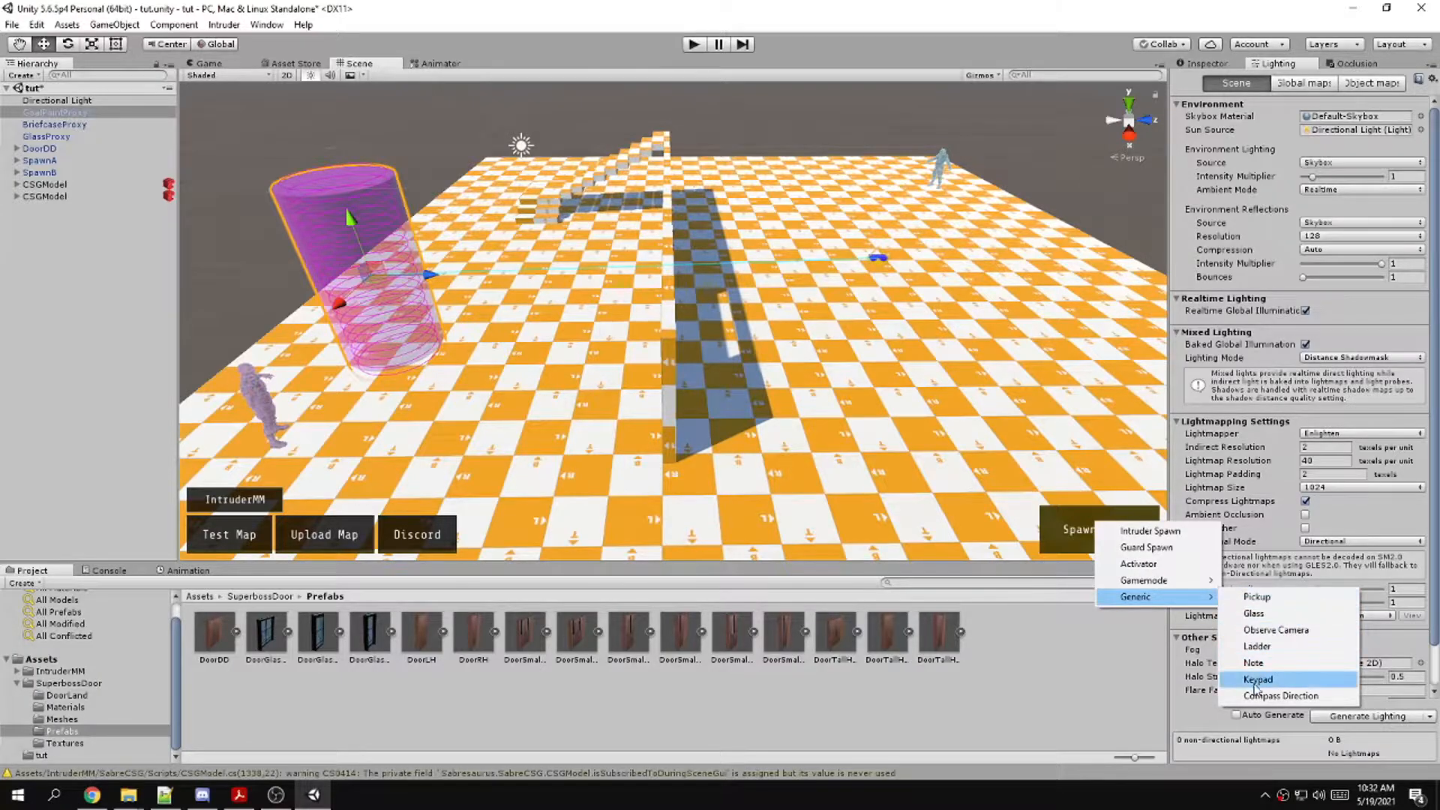
{"action": "mouse_move", "coordinate": [1275, 585]}
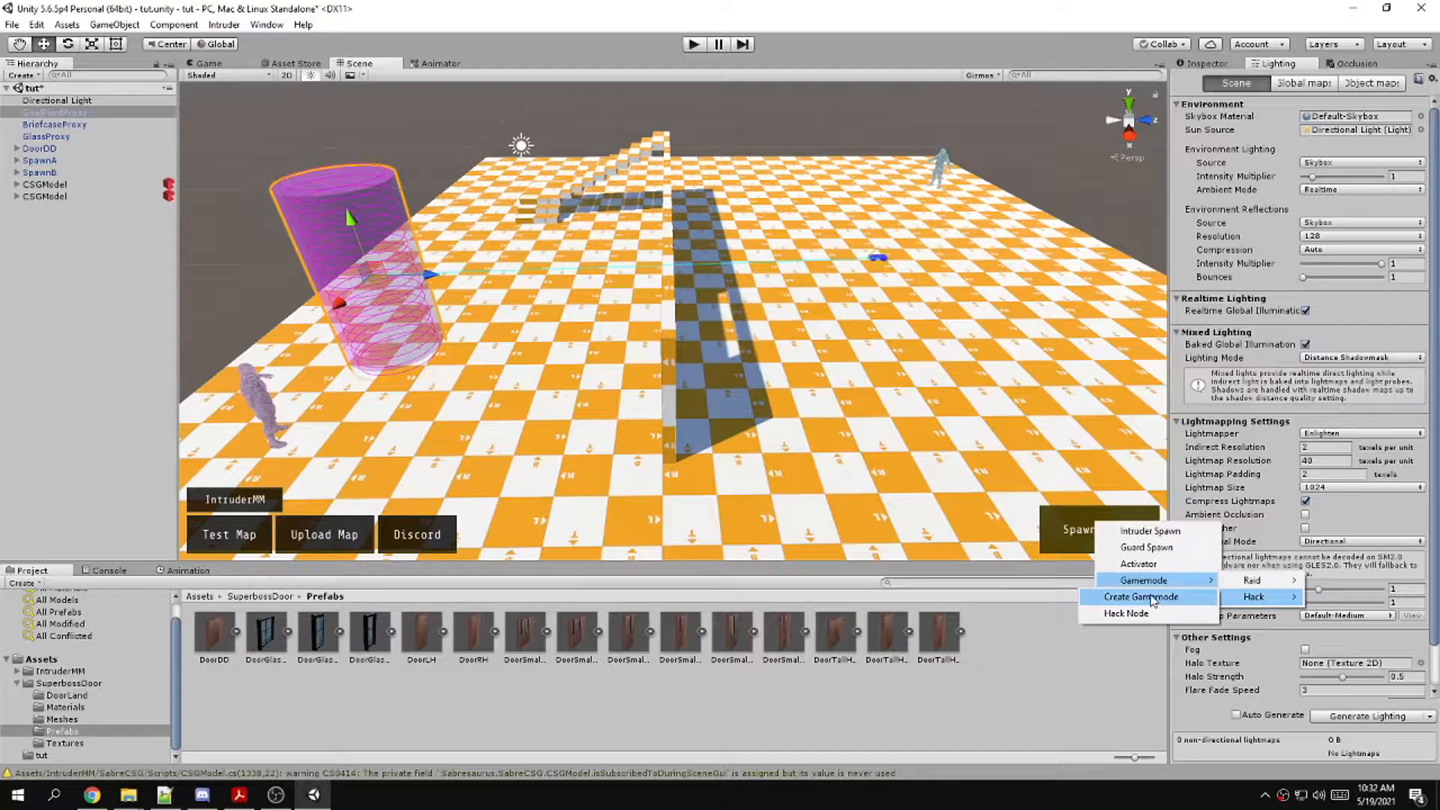
{"action": "left_click", "coordinate": [1126, 598]}
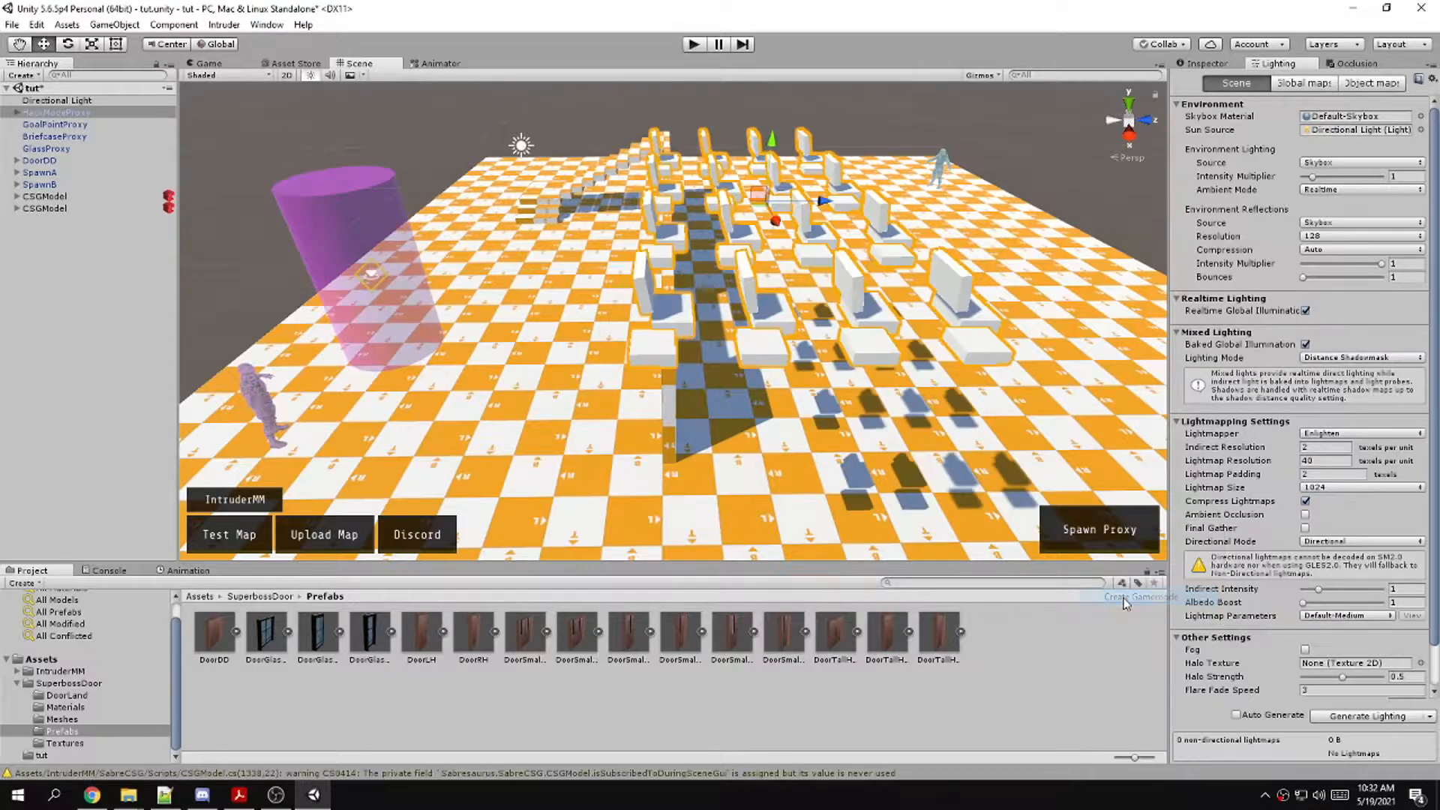
{"action": "left_click_drag", "start_coordinate": [622, 337], "coordinate": [456, 333], "text": "alt"}
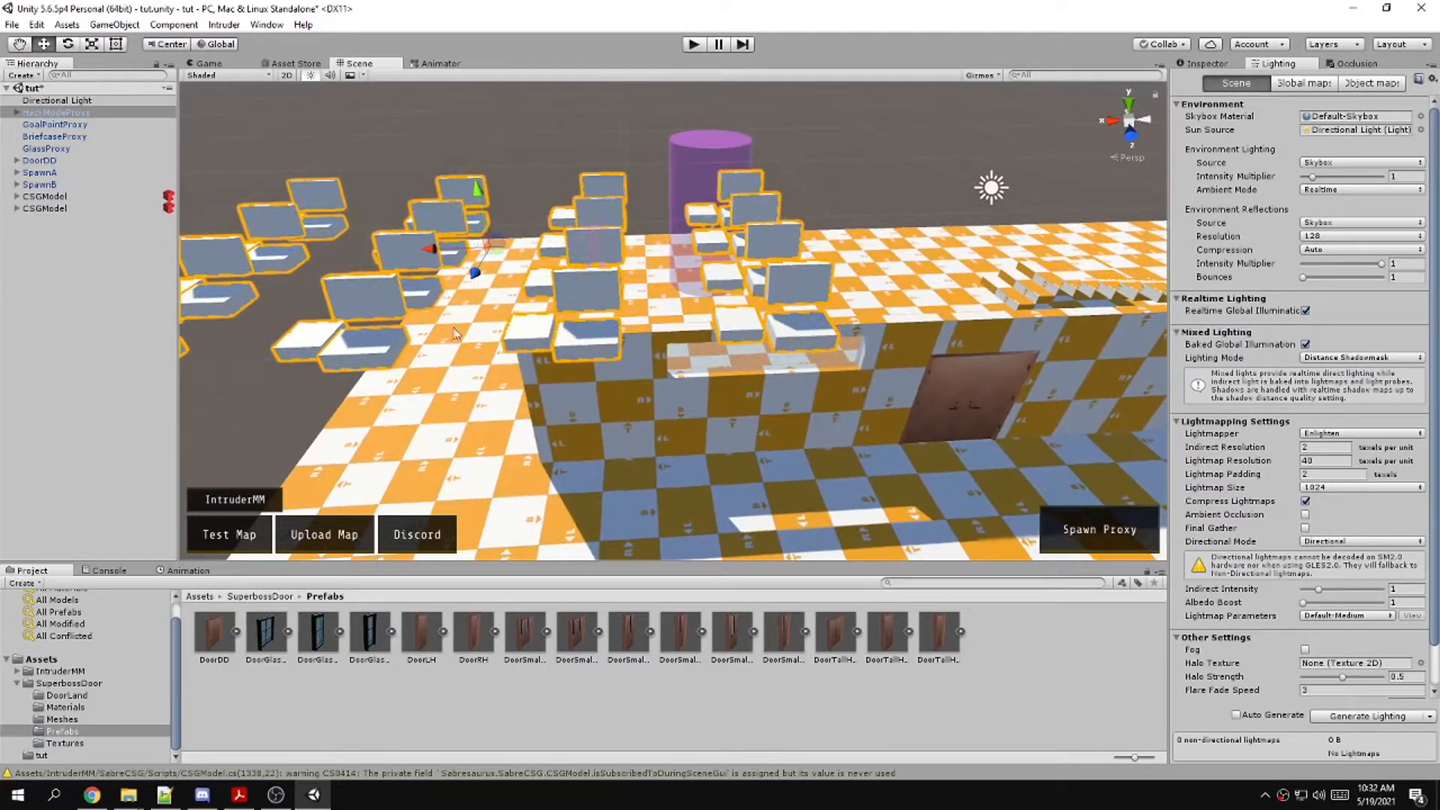
{"action": "key", "text": "a"}
{"action": "right_click_drag", "start_coordinate": [631, 358], "coordinate": [870, 389]}
Select the group of hack laptops and delete it from the scene
{"action": "key", "text": "ctrl+z"}
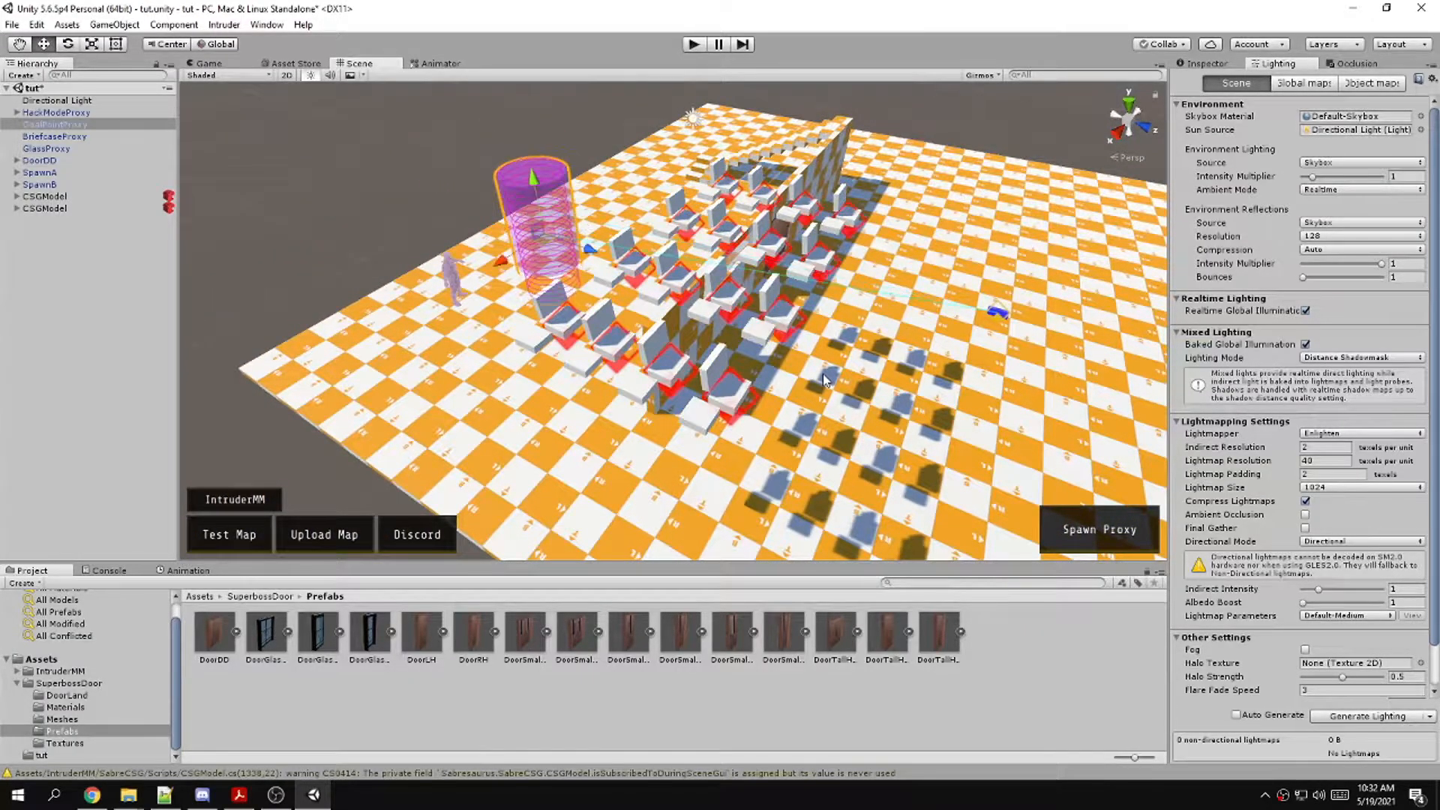
{"action": "left_click", "coordinate": [720, 302]}
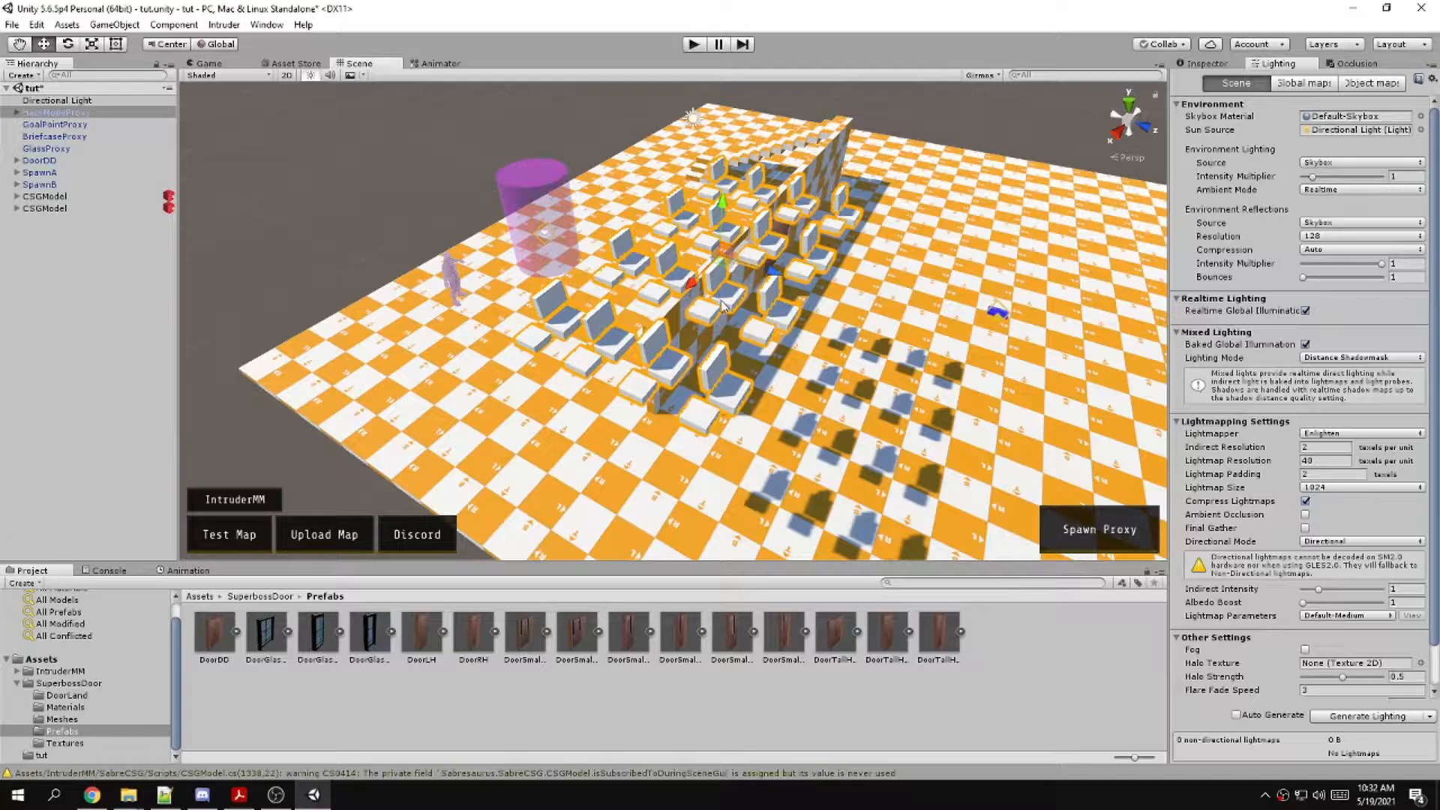
{"action": "key", "text": "Delete"}
Select the goal point cylinder and raise it slightly
{"action": "right_click_drag", "start_coordinate": [516, 290], "coordinate": [593, 268]}
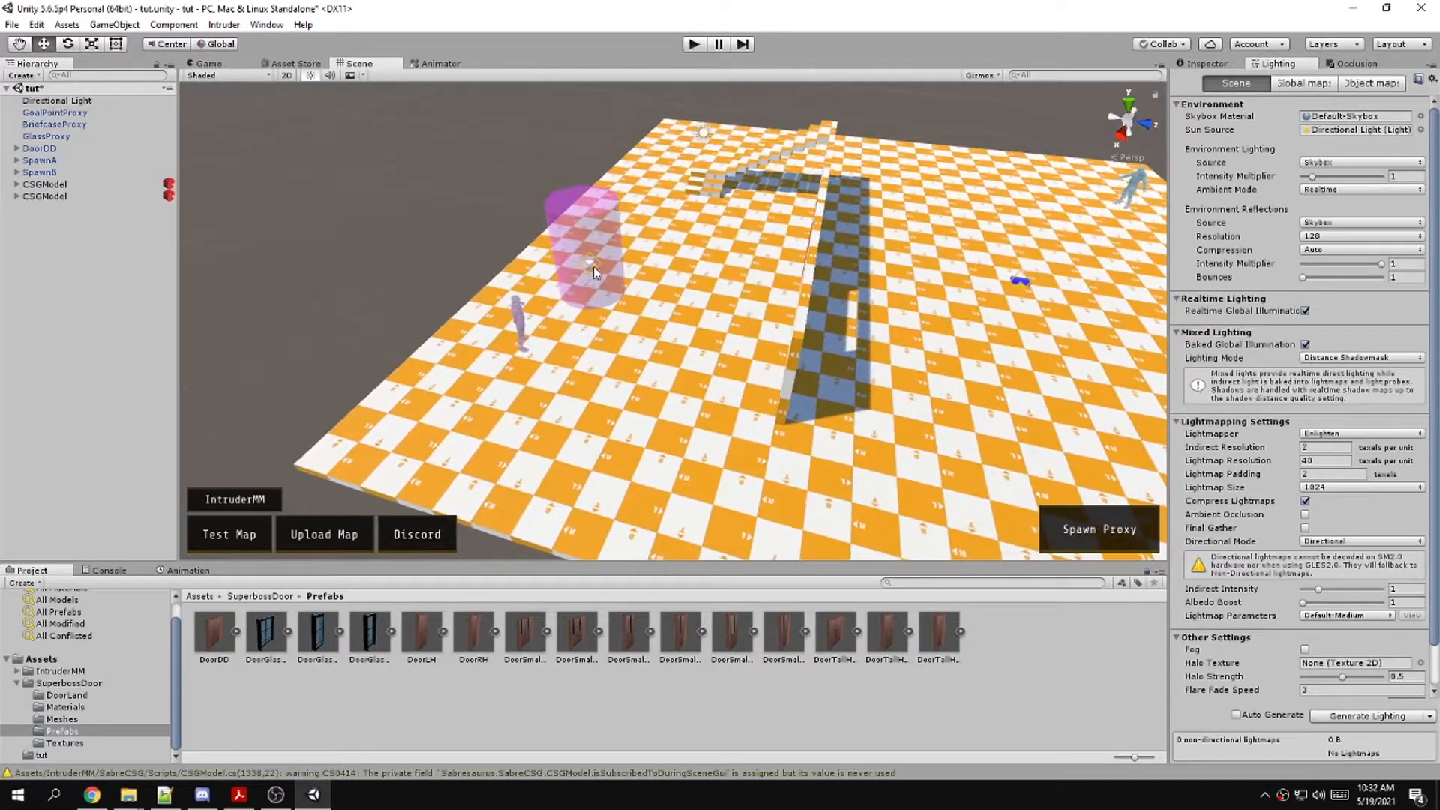
{"action": "left_click", "coordinate": [593, 268]}
{"action": "mouse_move", "coordinate": [583, 190]}
{"action": "left_mouse_down"}
{"action": "mouse_move", "coordinate": [591, 213]}
{"action": "mouse_move", "coordinate": [582, 183]}
{"action": "left_mouse_up"}
{"action": "right_click_drag", "start_coordinate": [597, 204], "coordinate": [1015, 293]}
{"action": "key", "text": "w"}
{"action": "key", "text": "s"}
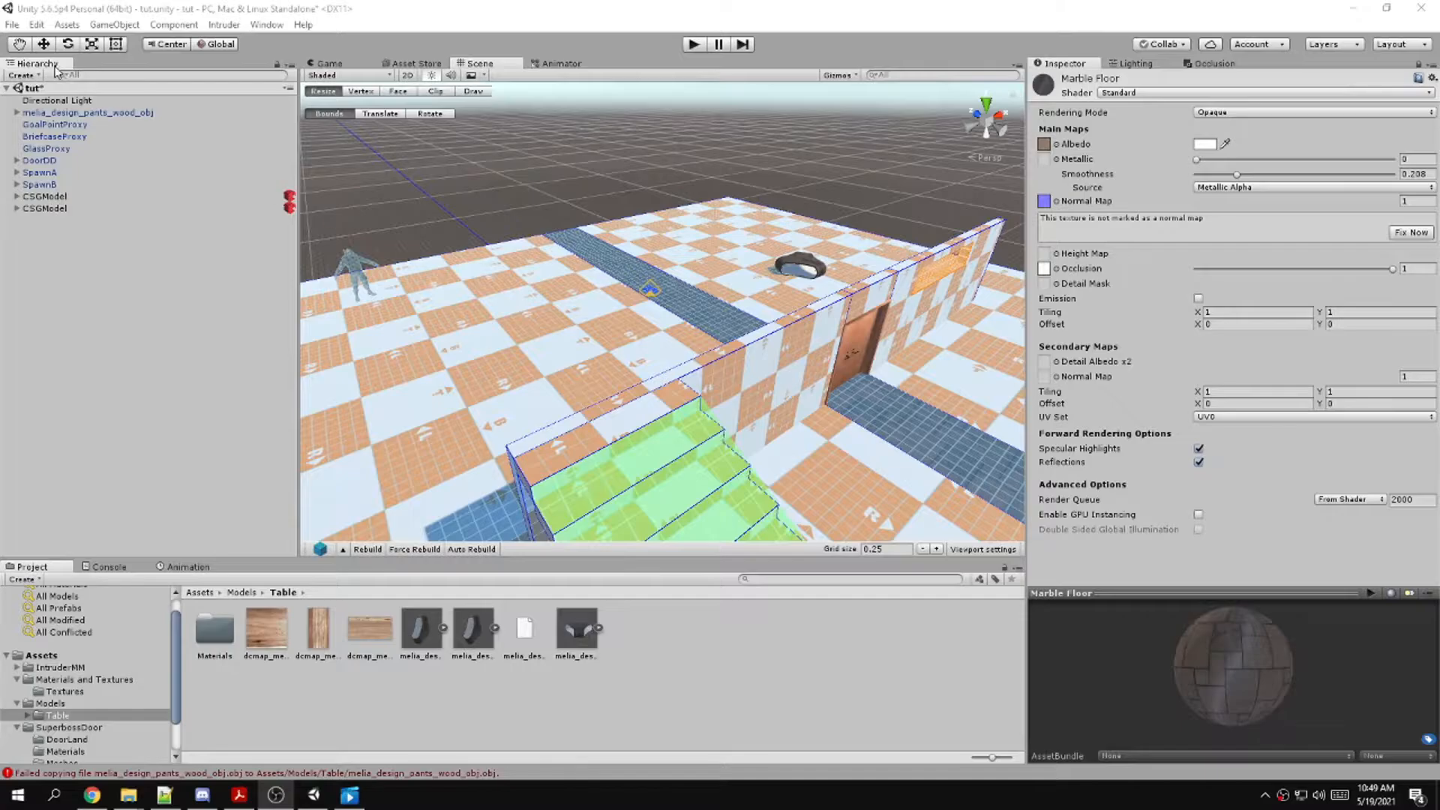
Create a new CSG model and move its cube brush to the far side of the wall
{"action": "left_click", "coordinate": [114, 25]}
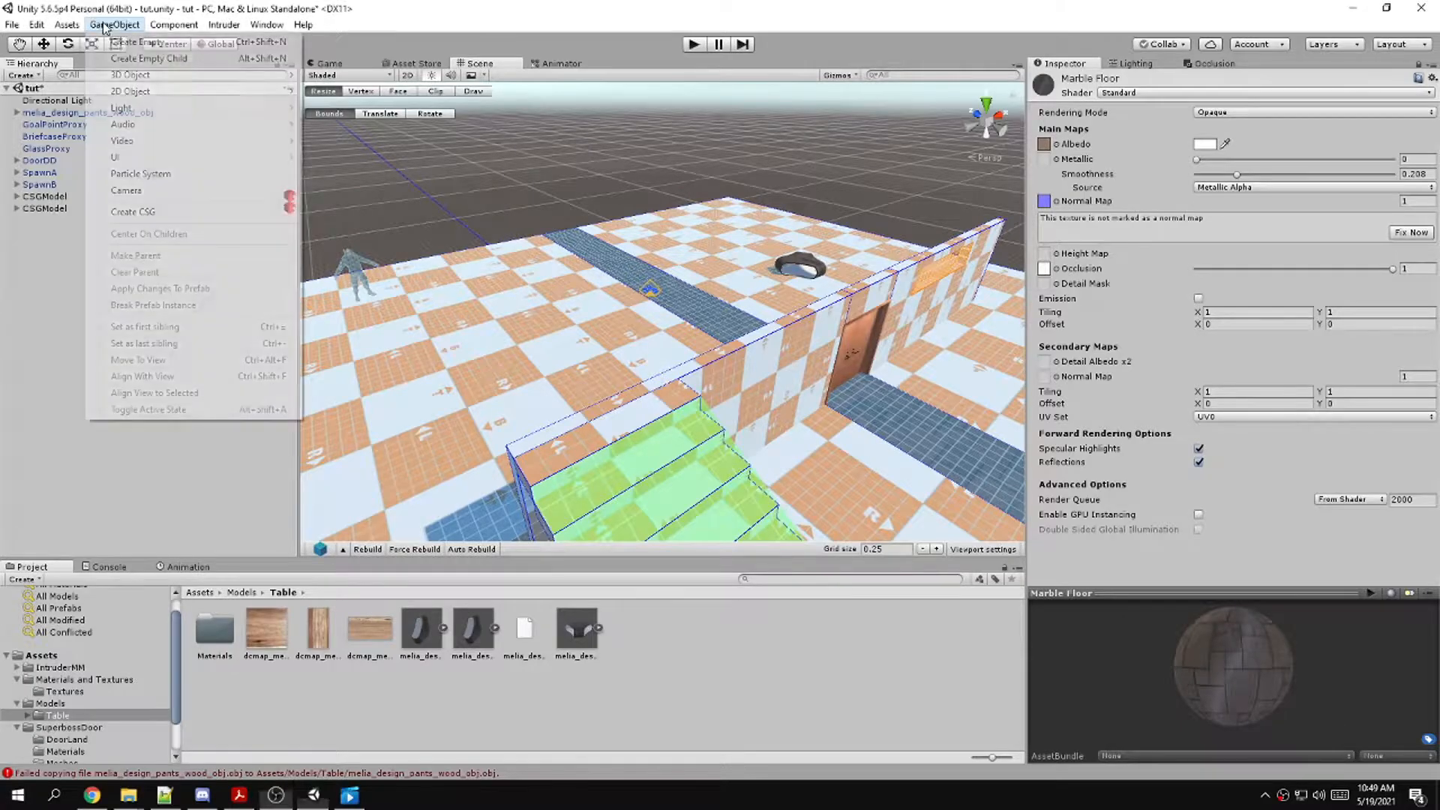
{"action": "left_click", "coordinate": [164, 213]}
{"action": "right_click_drag", "start_coordinate": [705, 293], "coordinate": [897, 305]}
{"action": "key", "text": "w"}
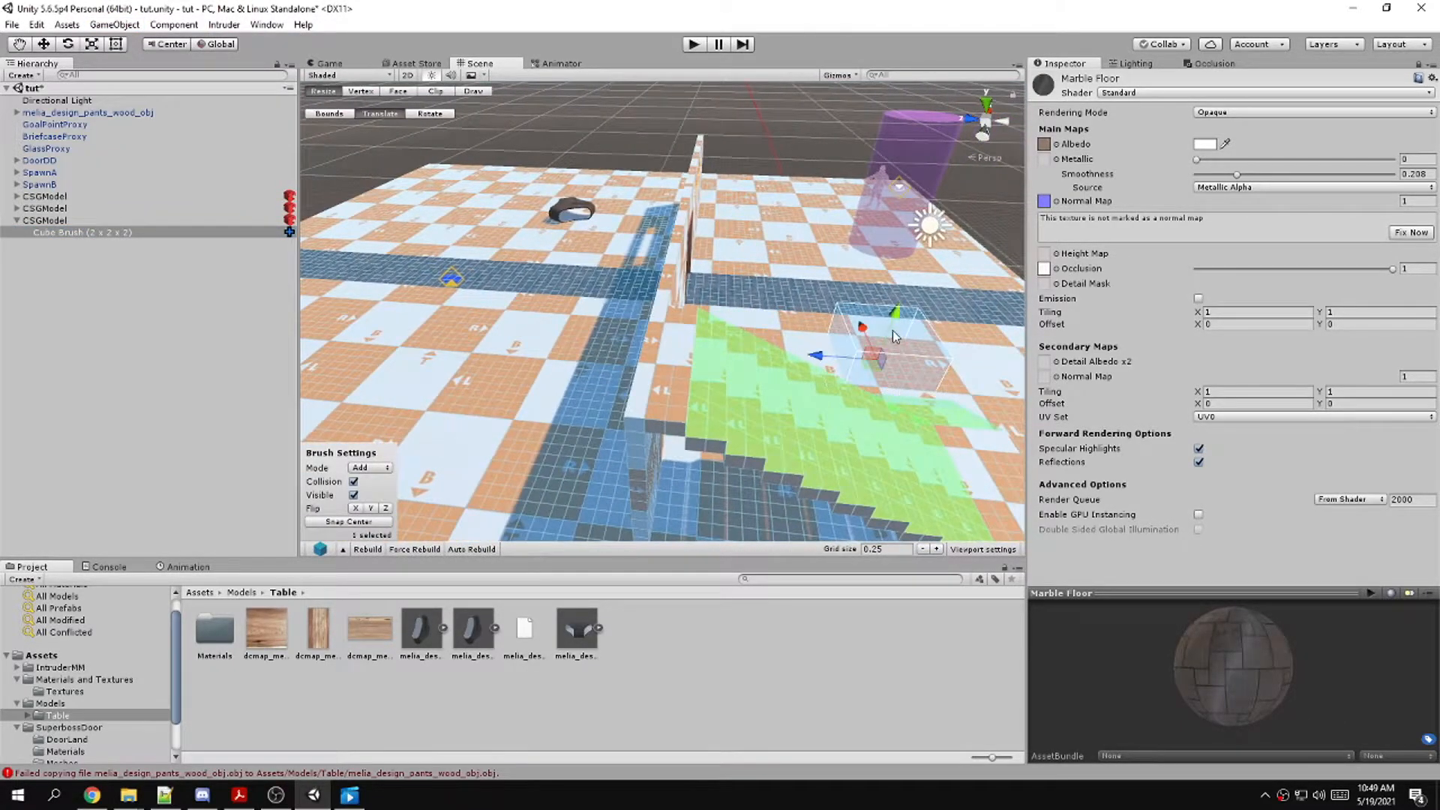
{"action": "mouse_move", "coordinate": [840, 351]}
{"action": "left_mouse_down"}
{"action": "mouse_move", "coordinate": [604, 339]}
{"action": "mouse_move", "coordinate": [630, 330]}
{"action": "mouse_move", "coordinate": [615, 277]}
{"action": "mouse_move", "coordinate": [627, 226]}
{"action": "left_mouse_up"}
{"action": "mouse_move", "coordinate": [628, 226]}
{"action": "right_mouse_down"}
{"action": "mouse_move", "coordinate": [707, 277]}
{"action": "mouse_move", "coordinate": [785, 256]}
{"action": "right_mouse_up"}
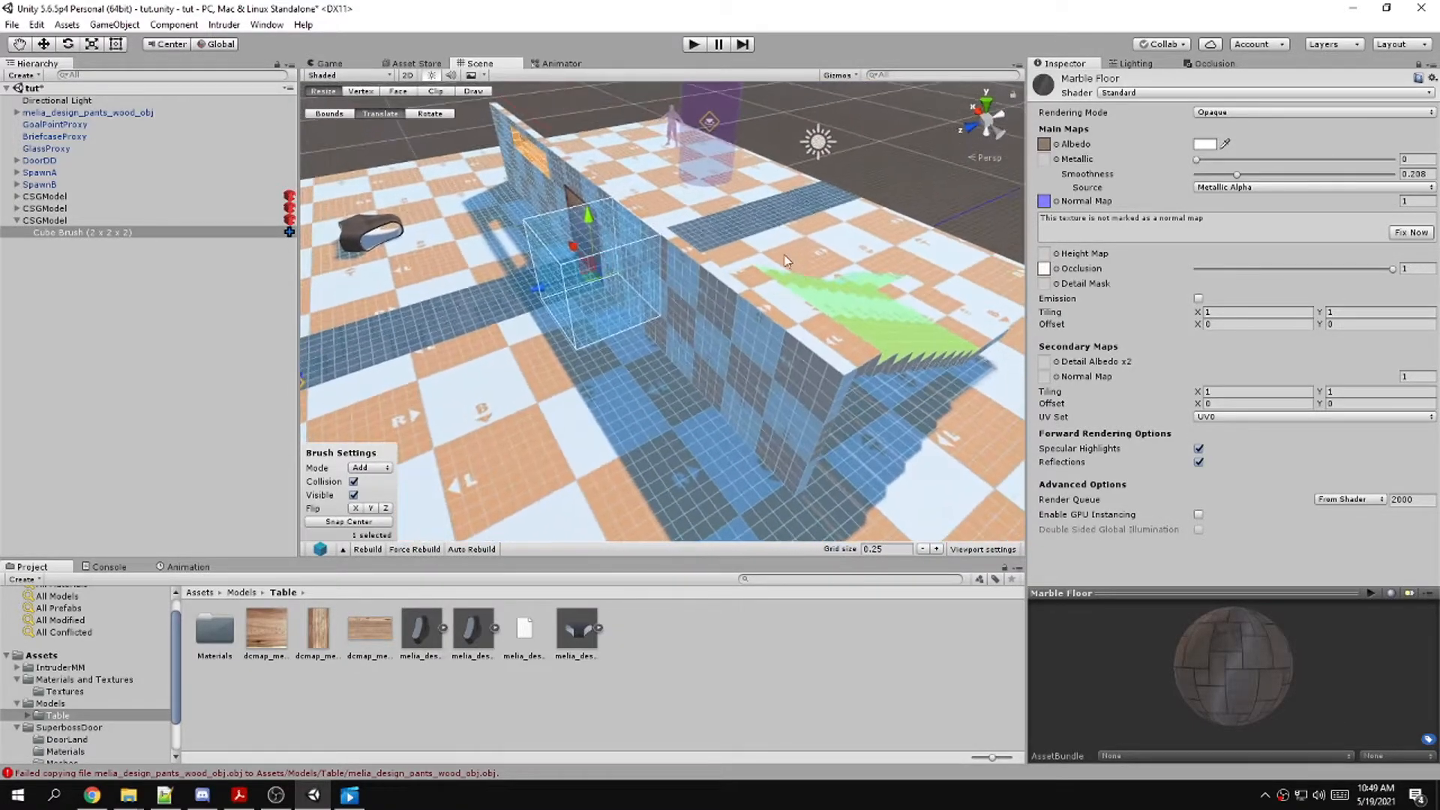
Resize the new cube brush into a thin slab of 16.5 x 0.25 x 6.75 behind the wall
{"action": "key", "text": "r"}
{"action": "mouse_move", "coordinate": [591, 225]}
{"action": "left_mouse_down"}
{"action": "mouse_move", "coordinate": [592, 254]}
{"action": "mouse_move", "coordinate": [621, 249]}
{"action": "mouse_move", "coordinate": [821, 373]}
{"action": "left_mouse_up"}
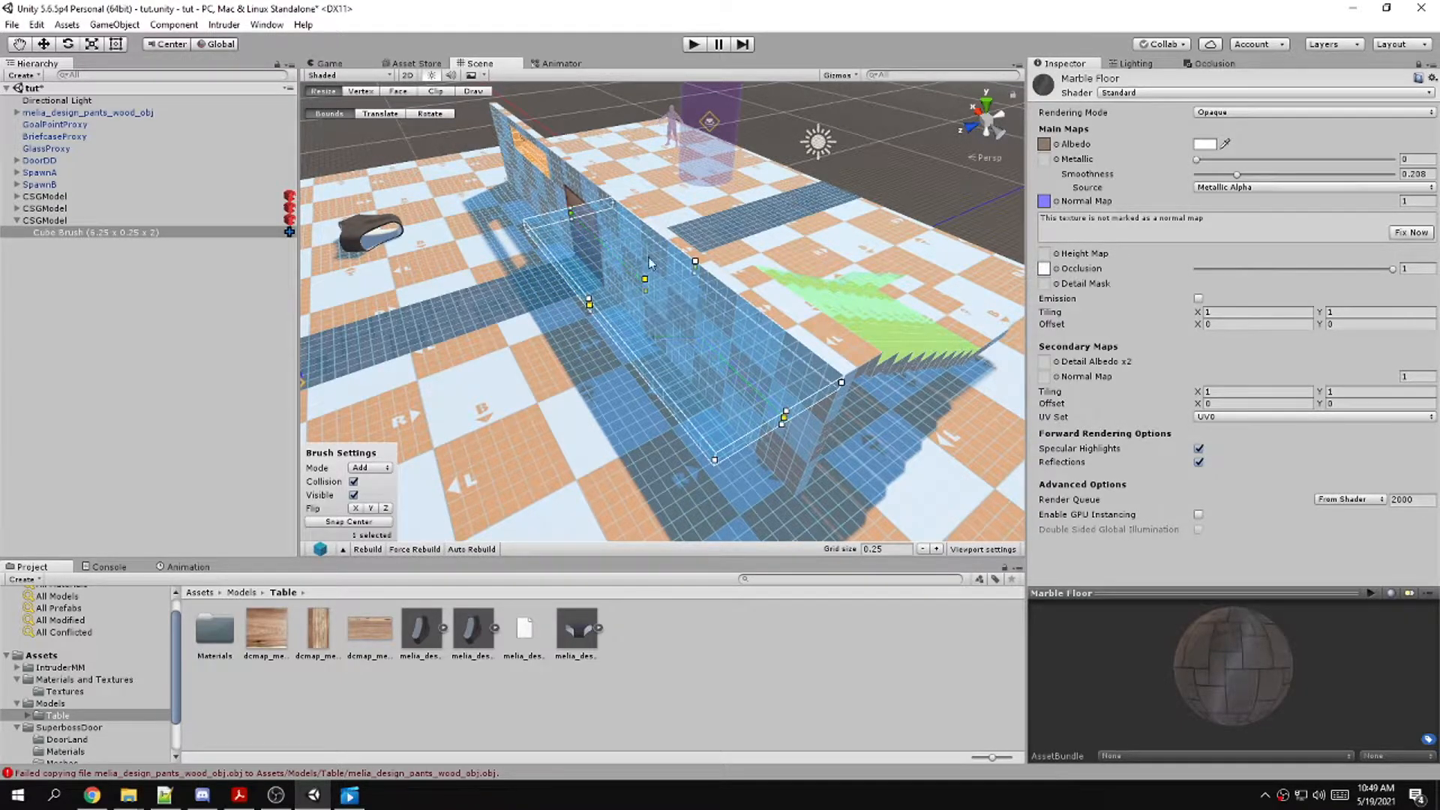
{"action": "mouse_move", "coordinate": [574, 215]}
{"action": "left_mouse_down"}
{"action": "mouse_move", "coordinate": [453, 126]}
{"action": "mouse_move", "coordinate": [642, 251]}
{"action": "mouse_move", "coordinate": [739, 216]}
{"action": "mouse_move", "coordinate": [804, 225]}
{"action": "mouse_move", "coordinate": [731, 274]}
{"action": "mouse_move", "coordinate": [733, 405]}
{"action": "left_mouse_up"}
{"action": "mouse_move", "coordinate": [761, 293]}
{"action": "left_mouse_down", "text": "alt"}
{"action": "mouse_move", "coordinate": [524, 265]}
{"action": "mouse_move", "coordinate": [396, 272]}
{"action": "left_mouse_up", "text": "alt"}
Widen the slab brush to 16.5 x 0.25 x 13.5 and rebuild its CSG model
{"action": "left_click", "coordinate": [636, 294]}
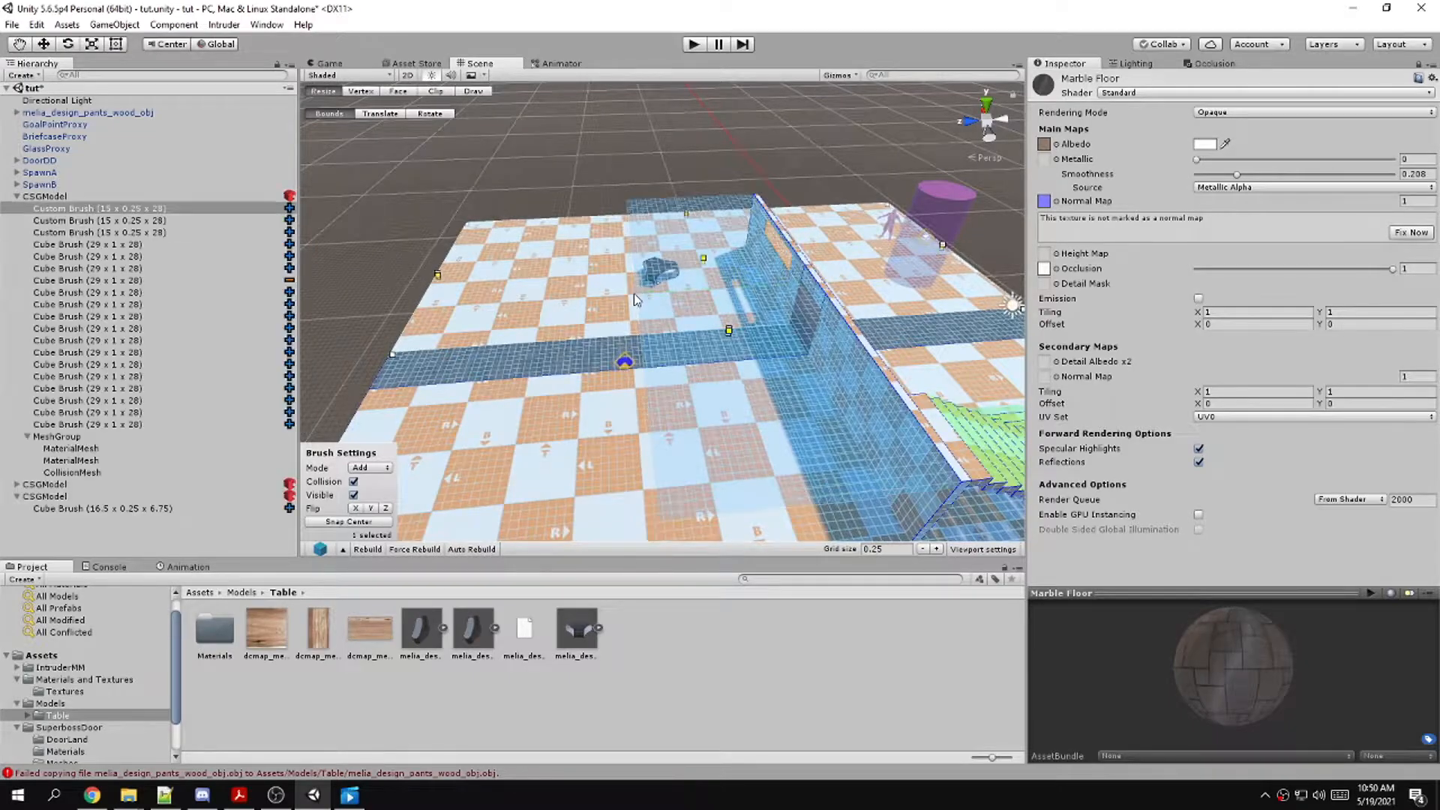
{"action": "left_click", "coordinate": [677, 281]}
{"action": "mouse_move", "coordinate": [635, 292]}
{"action": "left_mouse_down"}
{"action": "mouse_move", "coordinate": [442, 375]}
{"action": "mouse_move", "coordinate": [402, 453]}
{"action": "left_mouse_up"}
{"action": "left_click", "coordinate": [363, 549]}
{"action": "mouse_move", "coordinate": [616, 362]}
{"action": "left_mouse_down", "text": "alt"}
{"action": "mouse_move", "coordinate": [601, 293]}
{"action": "mouse_move", "coordinate": [768, 294]}
{"action": "mouse_move", "coordinate": [896, 342]}
{"action": "mouse_move", "coordinate": [731, 217]}
{"action": "left_mouse_up", "text": "alt"}
Leave brush editing by selecting the goal point proxy and start generating the scene's lighting
{"action": "left_click", "coordinate": [110, 123]}
{"action": "right_click_drag", "start_coordinate": [650, 272], "coordinate": [786, 237]}
{"action": "key", "text": "s"}
{"action": "key", "text": "w"}
{"action": "left_click", "coordinate": [1129, 65]}
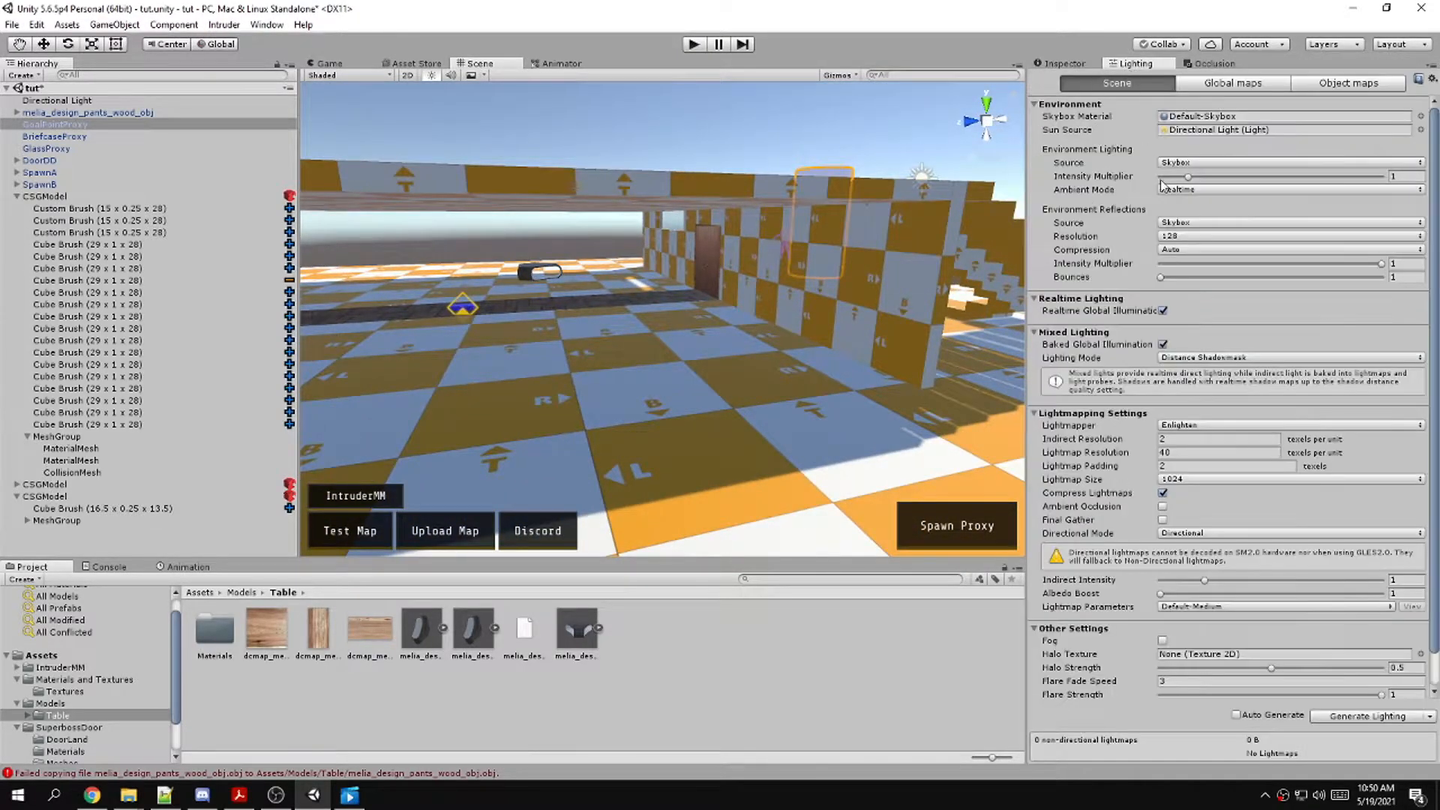
{"action": "left_click", "coordinate": [1356, 715]}
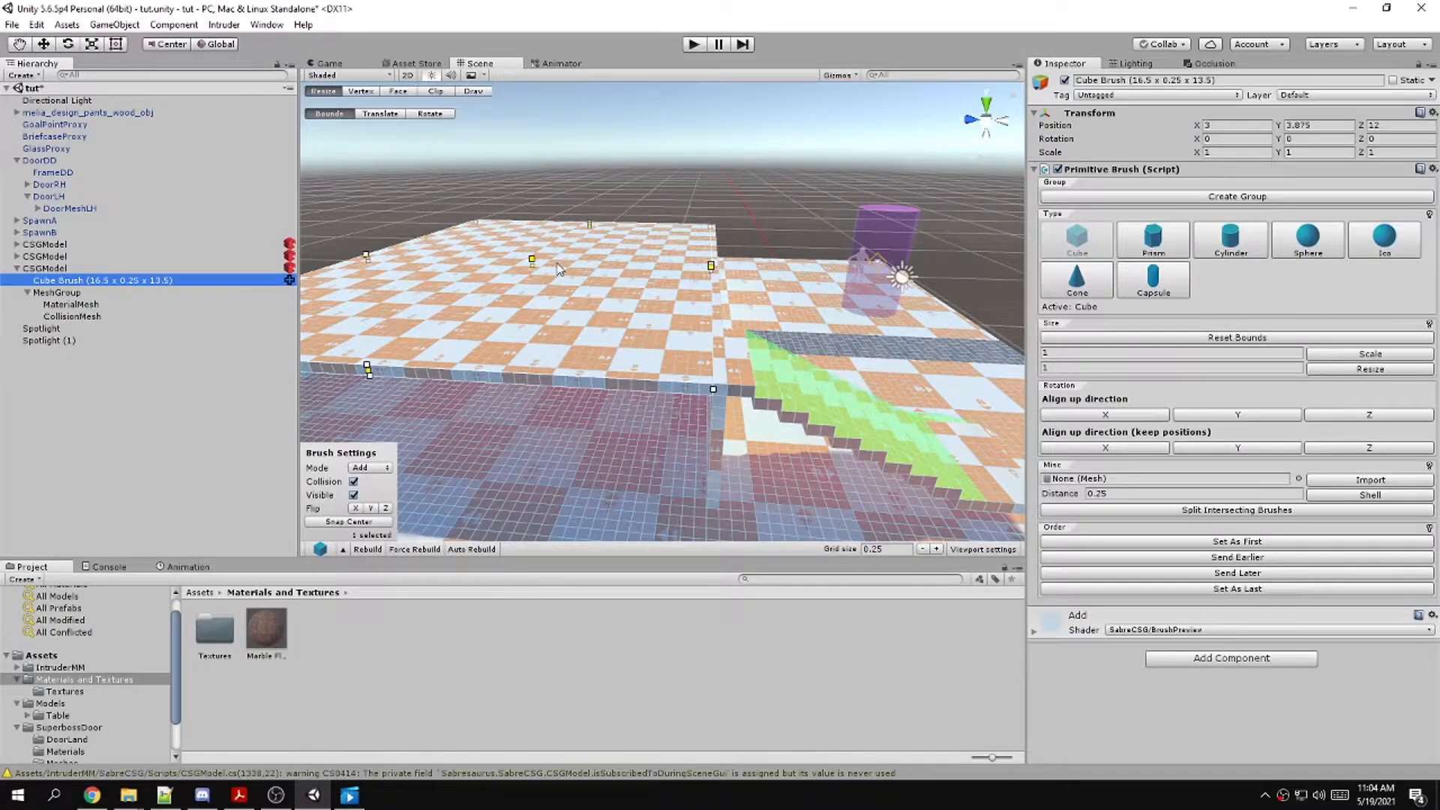
Duplicate the upper slab brush, reshape the copy into an 18 x 3 x 0.25 wall along the slab's stair-side edge, and rebuild
{"action": "left_click", "coordinate": [43, 45]}
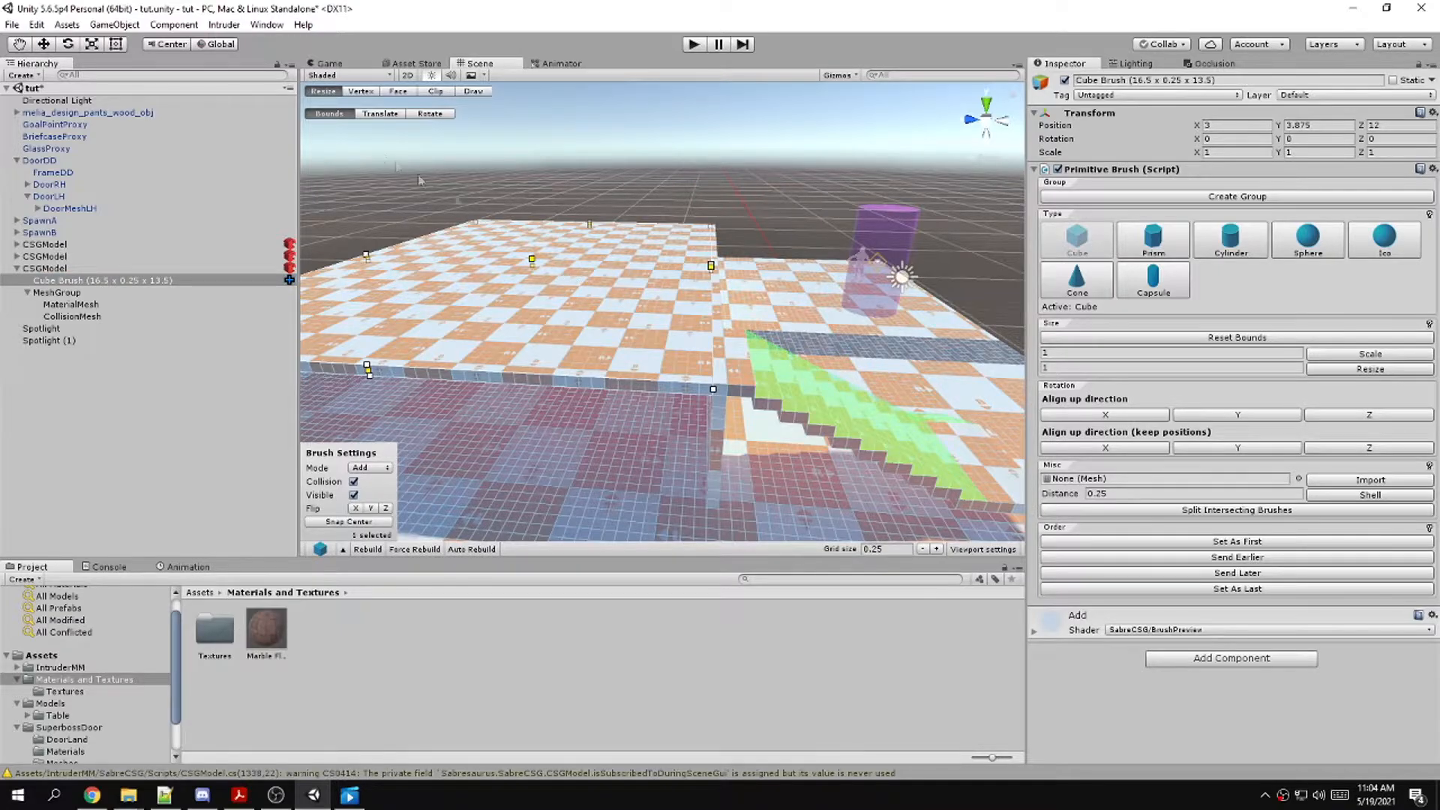
{"action": "left_click", "coordinate": [380, 113]}
{"action": "key", "text": "ctrl+d"}
{"action": "left_click_drag", "start_coordinate": [523, 208], "coordinate": [523, 195]}
{"action": "left_click", "coordinate": [329, 114]}
{"action": "mouse_move", "coordinate": [367, 251]}
{"action": "left_mouse_down"}
{"action": "mouse_move", "coordinate": [707, 259]}
{"action": "mouse_move", "coordinate": [712, 222]}
{"action": "left_mouse_up"}
{"action": "right_click_drag", "start_coordinate": [737, 247], "coordinate": [516, 294]}
{"action": "left_click_drag", "start_coordinate": [443, 311], "coordinate": [298, 363]}
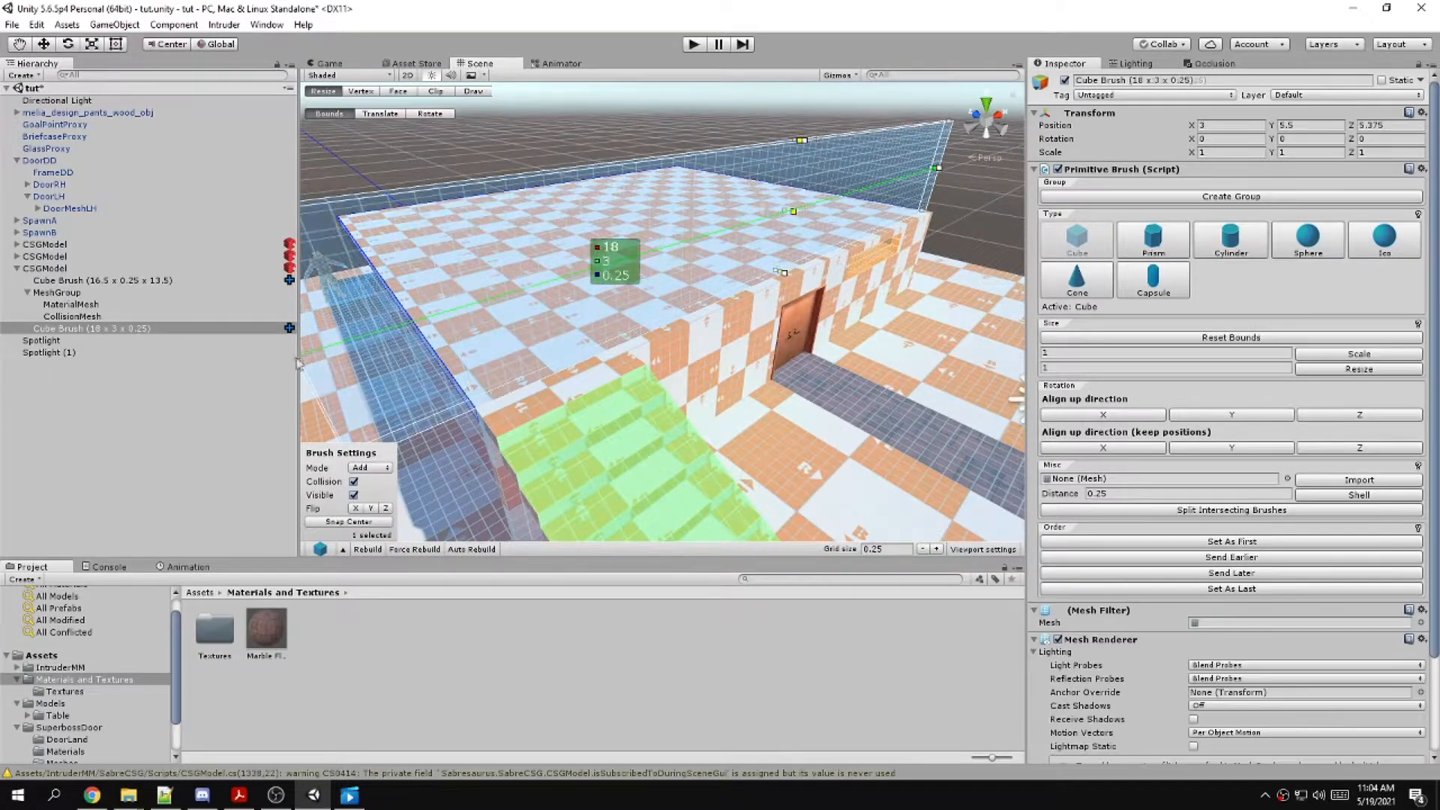
{"action": "mouse_move", "coordinate": [480, 338]}
{"action": "right_mouse_down"}
{"action": "mouse_move", "coordinate": [435, 308]}
{"action": "mouse_move", "coordinate": [509, 351]}
{"action": "right_mouse_up"}
{"action": "left_click", "coordinate": [366, 551]}
{"action": "right_click_drag", "start_coordinate": [630, 323], "coordinate": [676, 346]}
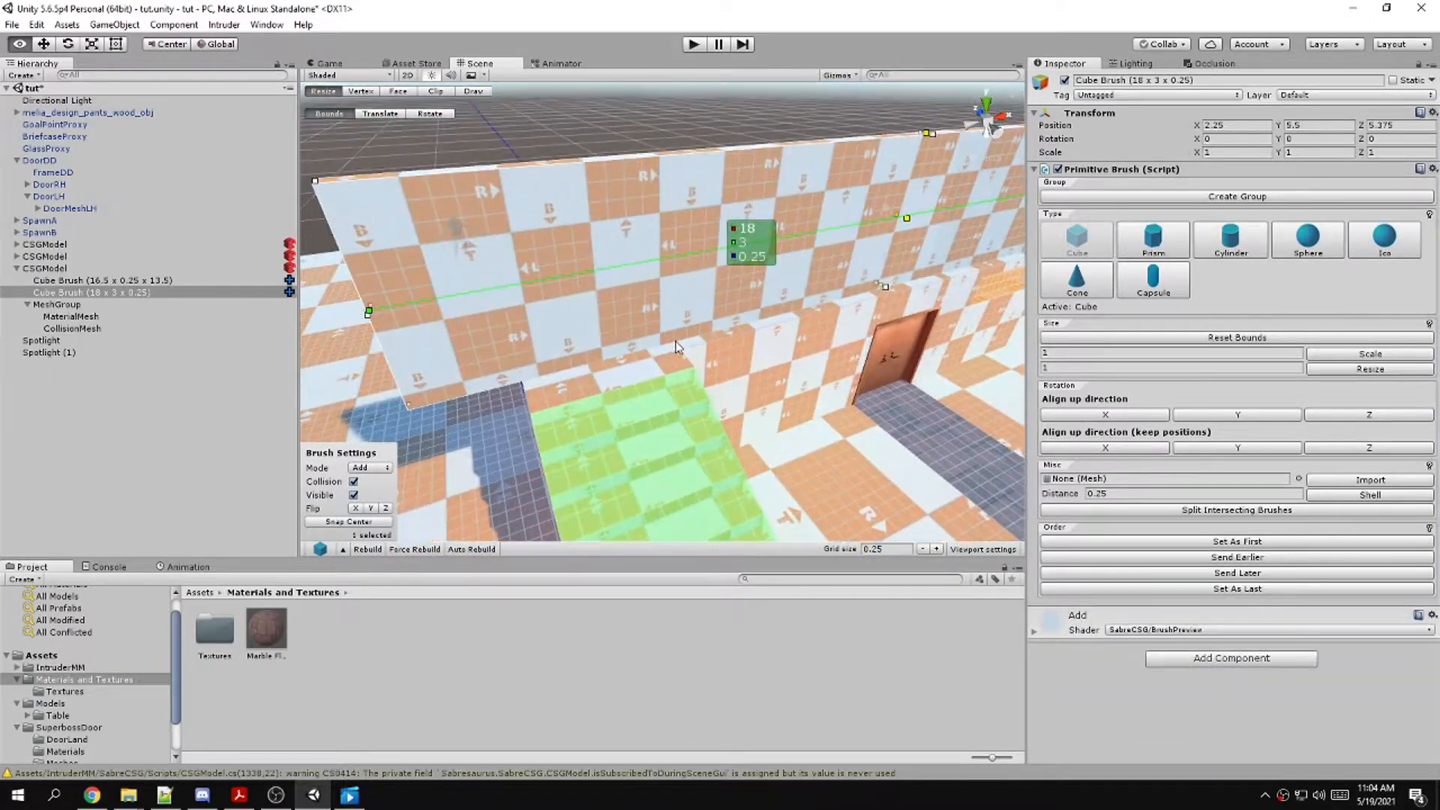
Duplicate the upper wall brush, shrink the copy to a doorway above the stairs, and subtract it from the wall
{"action": "key", "text": "ctrl+d"}
{"action": "left_click_drag", "start_coordinate": [371, 312], "coordinate": [520, 284]}
{"action": "right_click_drag", "start_coordinate": [788, 308], "coordinate": [877, 285]}
{"action": "left_click_drag", "start_coordinate": [922, 204], "coordinate": [547, 321]}
{"action": "left_click_drag", "start_coordinate": [451, 224], "coordinate": [459, 260]}
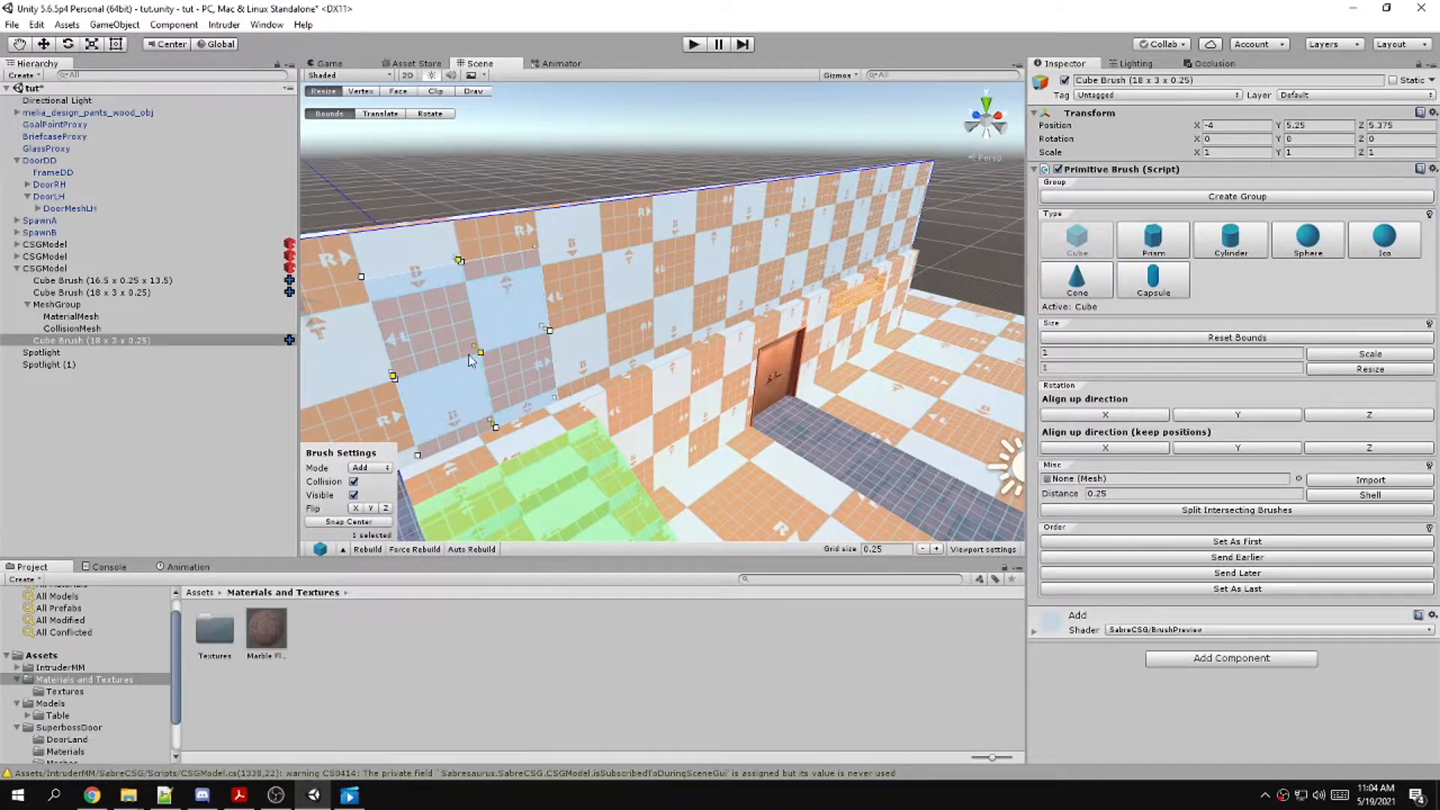
{"action": "key", "text": "s"}
{"action": "left_click", "coordinate": [367, 549]}
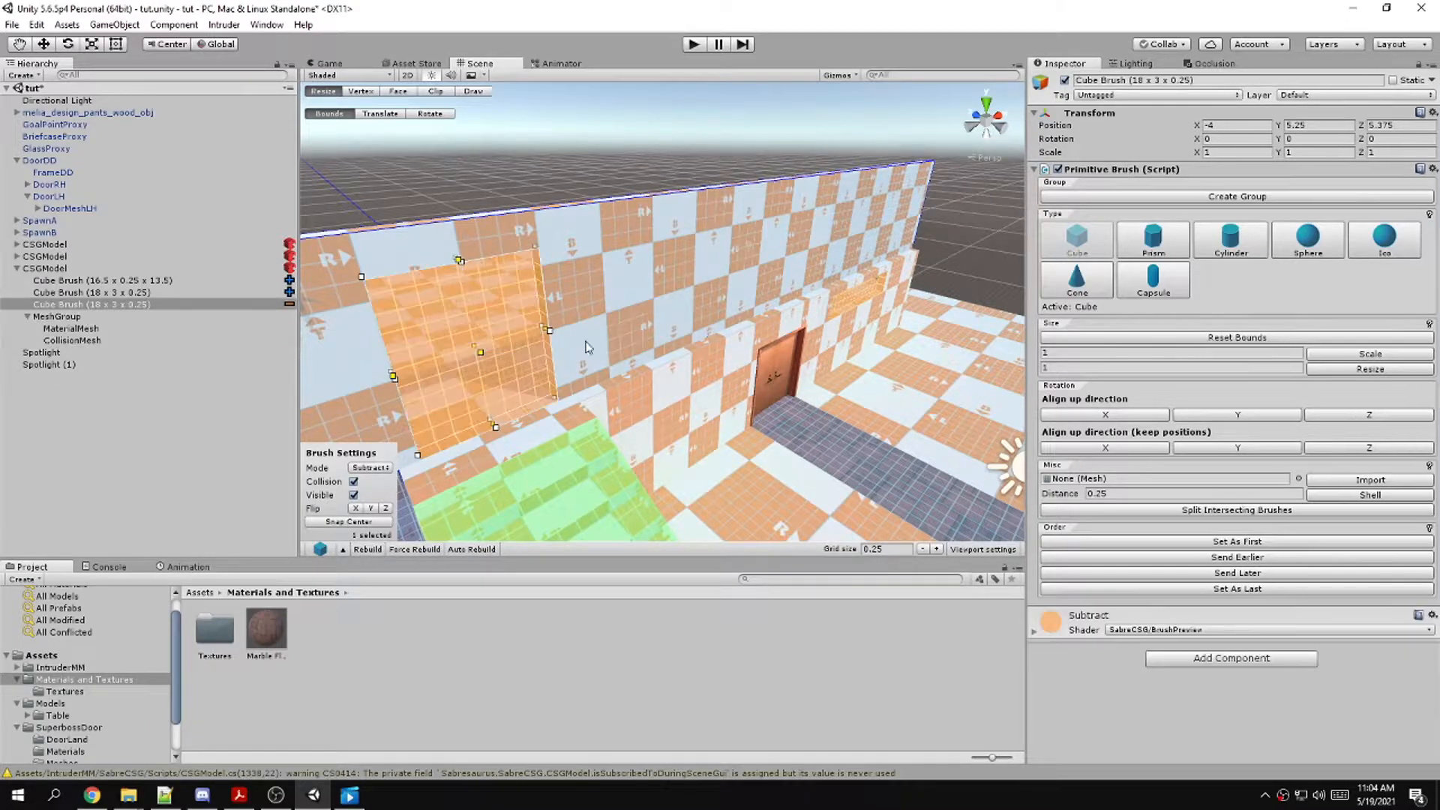
Duplicate the lower double door and vertex-snap the copy into the new upper opening at position -4, 4, 5.5
{"action": "left_click", "coordinate": [772, 369]}
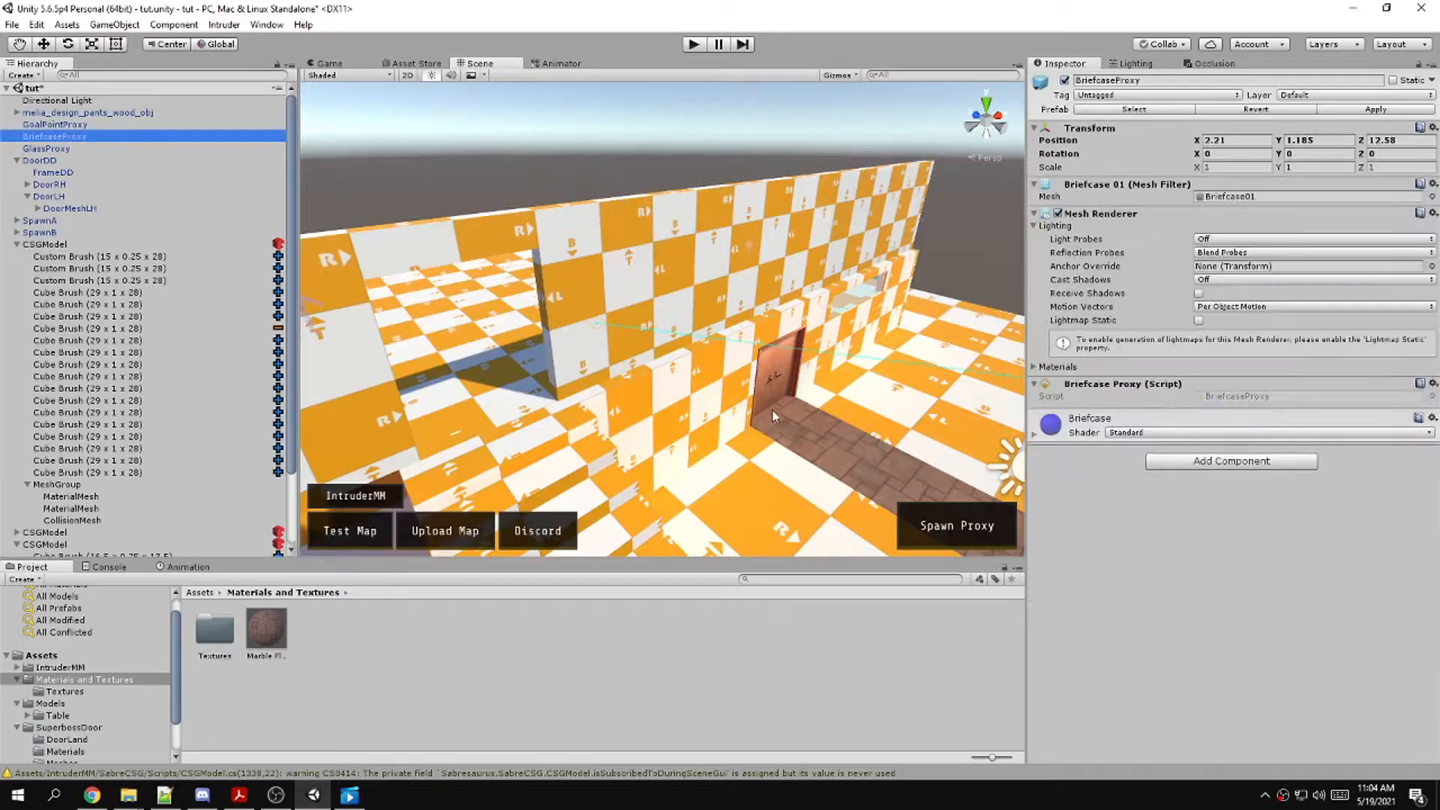
{"action": "key", "text": "w"}
{"action": "key", "text": "ctrl+d"}
{"action": "left_click_drag", "start_coordinate": [777, 370], "coordinate": [449, 342]}
{"action": "right_click_drag", "start_coordinate": [652, 337], "coordinate": [754, 176]}
{"action": "key", "text": "w"}
{"action": "key", "text": "s"}
{"action": "key", "text": "v"}
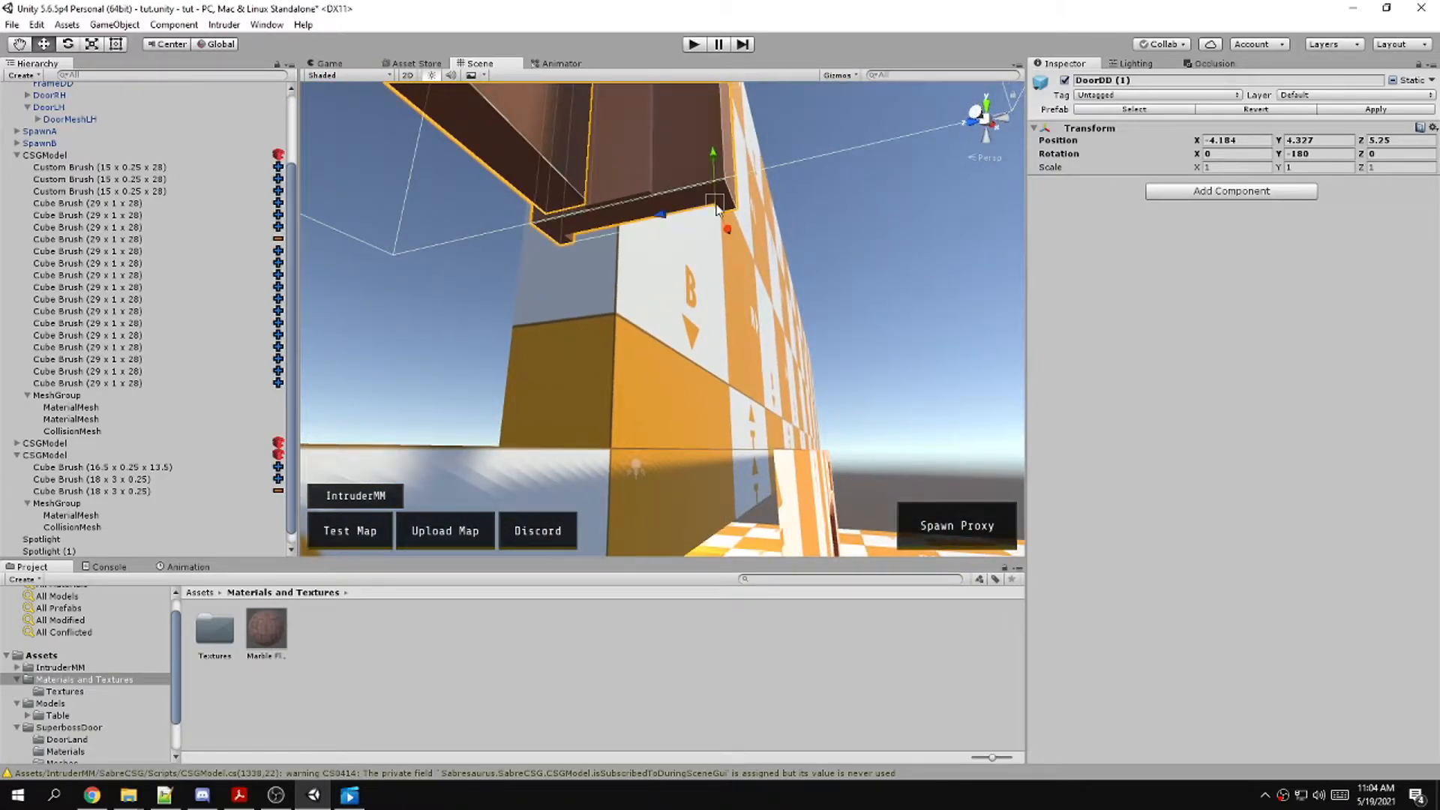
{"action": "left_click_drag", "start_coordinate": [708, 213], "coordinate": [627, 314]}
{"action": "right_click_drag", "start_coordinate": [598, 455], "coordinate": [663, 245]}
Lower the top of the subtractive doorway brush to the door frame's height and rebuild the CSG model
{"action": "left_click", "coordinate": [663, 244]}
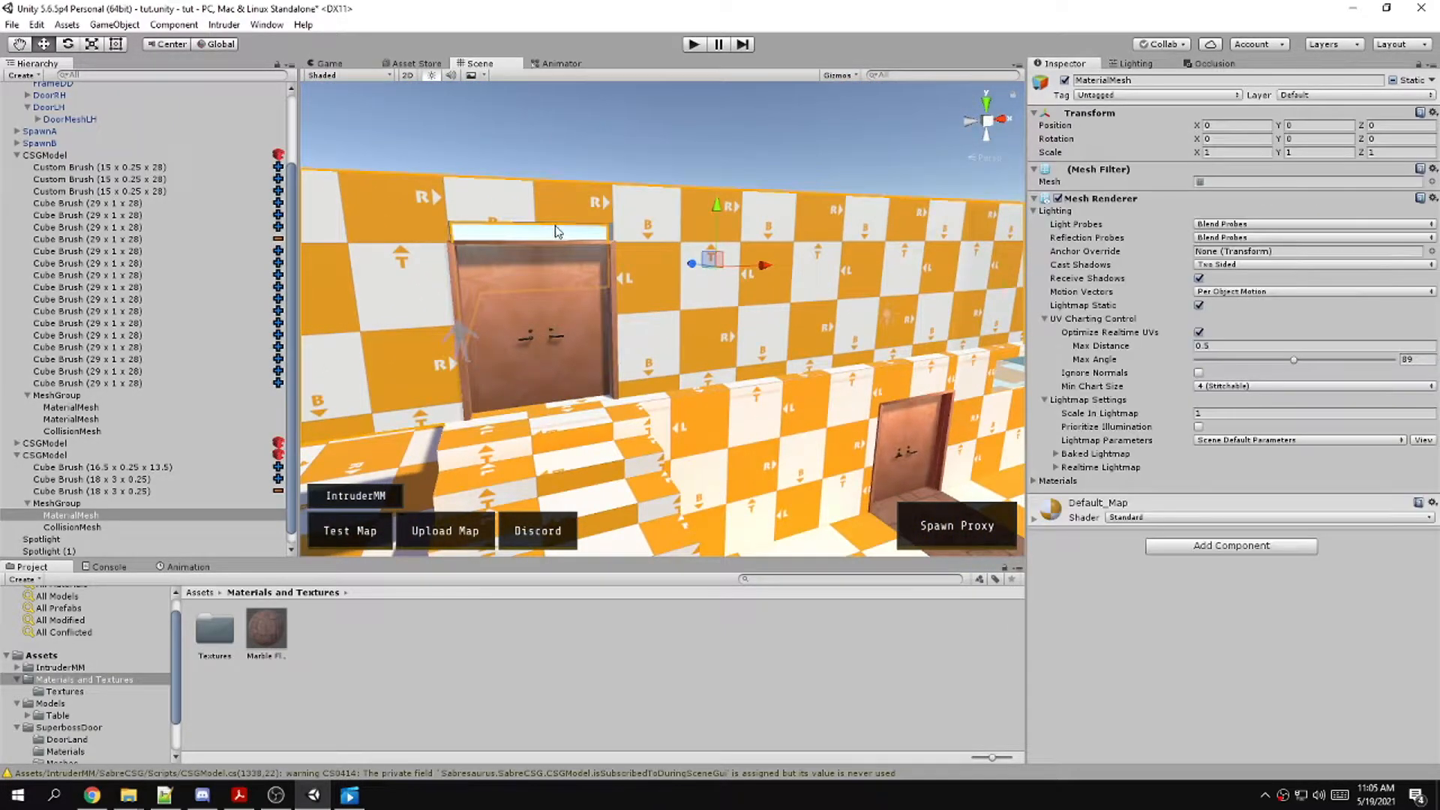
{"action": "left_click", "coordinate": [196, 489]}
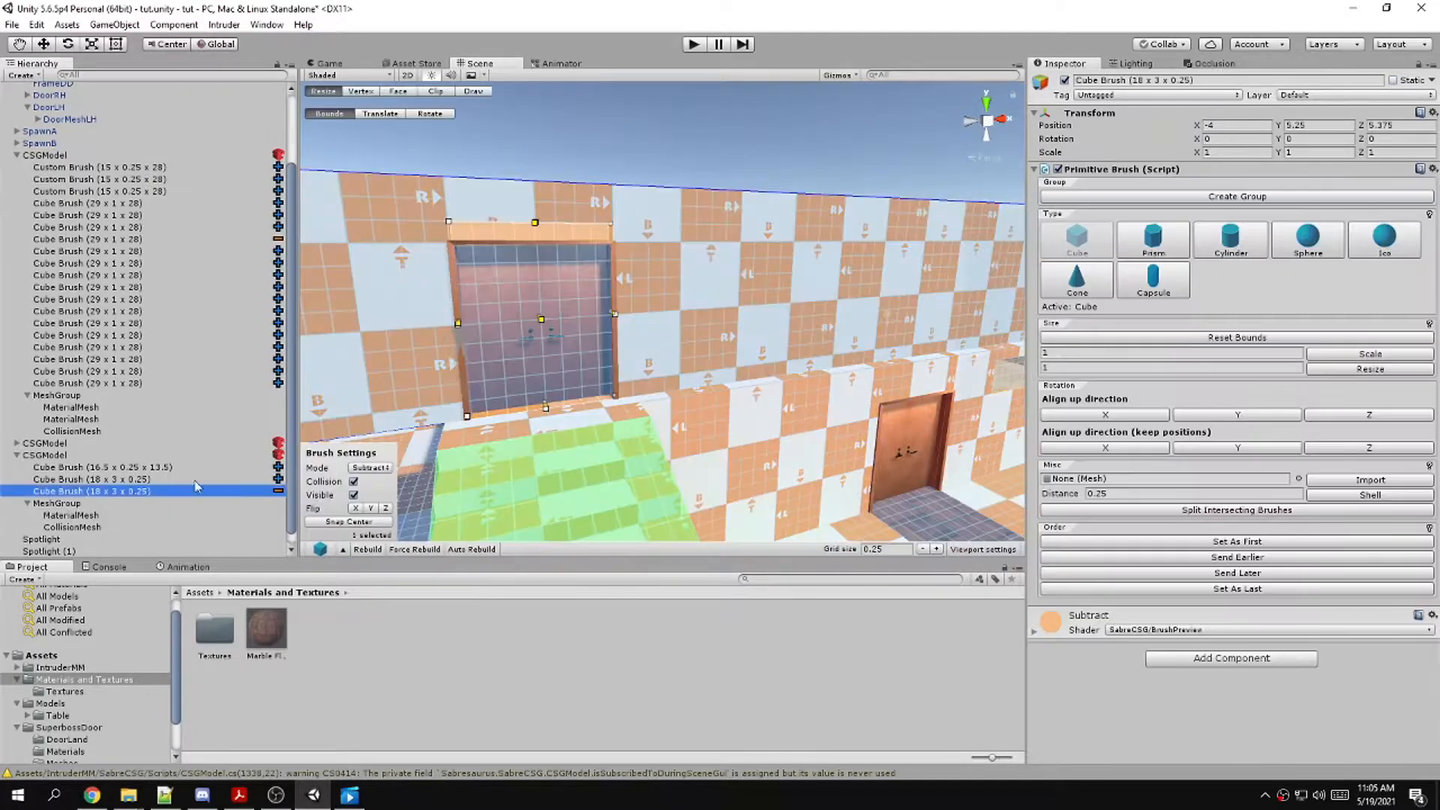
{"action": "left_click_drag", "start_coordinate": [534, 228], "coordinate": [532, 250]}
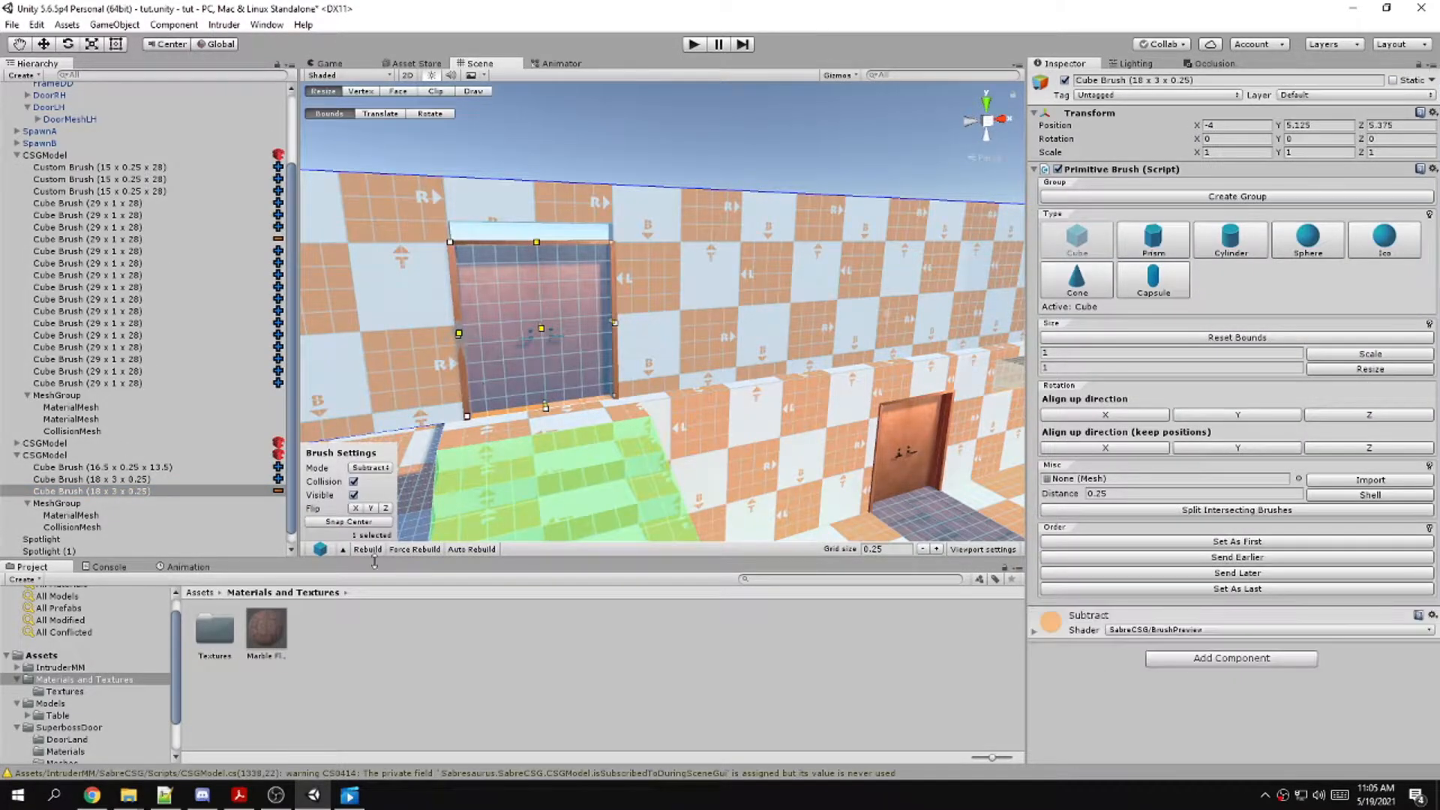
{"action": "left_click", "coordinate": [415, 550]}
{"action": "left_click", "coordinate": [515, 151]}
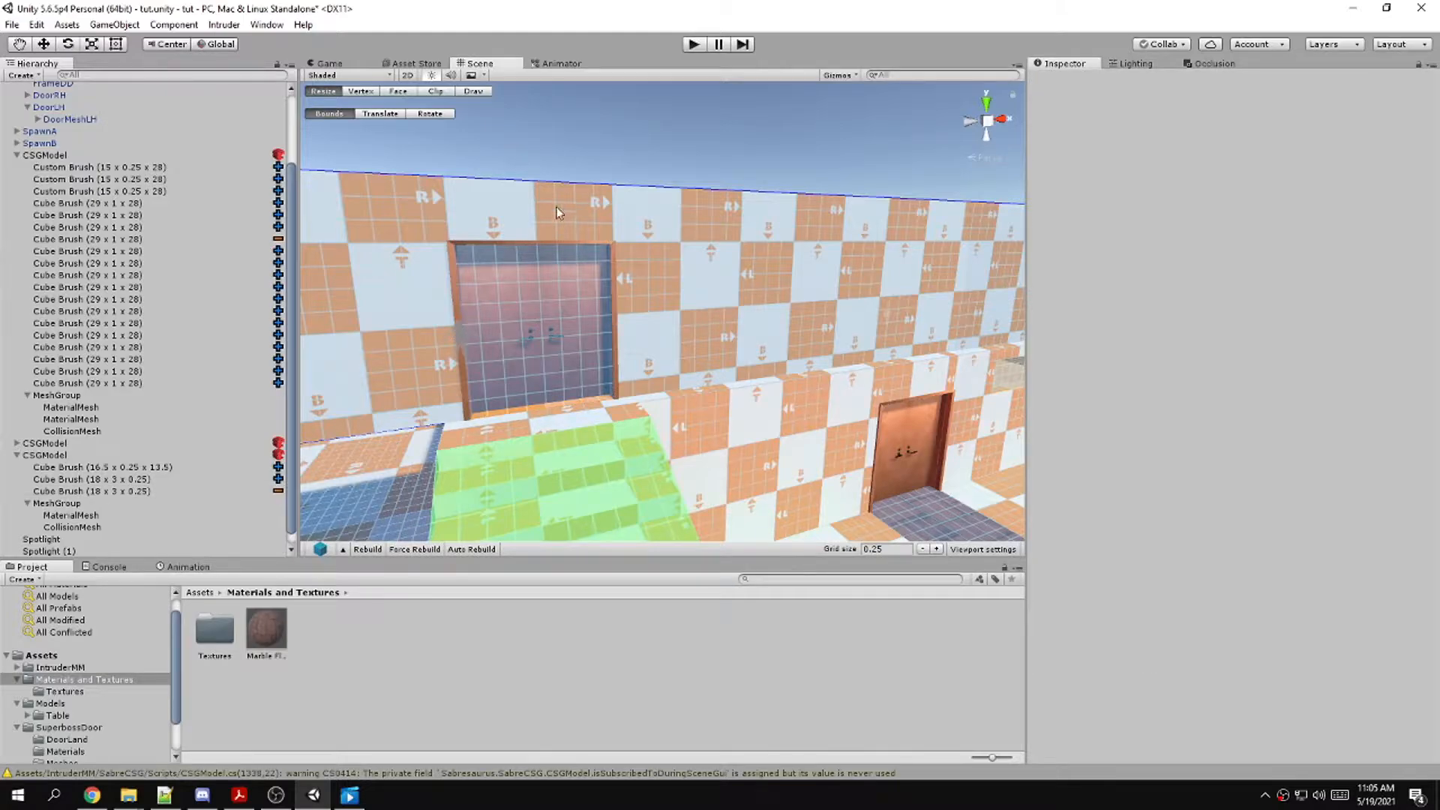
Expand the upper double door's hierarchy and select its DoorRH leaf
{"action": "left_click", "coordinate": [81, 118]}
{"action": "key", "text": "w"}
{"action": "right_click_drag", "start_coordinate": [633, 264], "coordinate": [606, 244]}
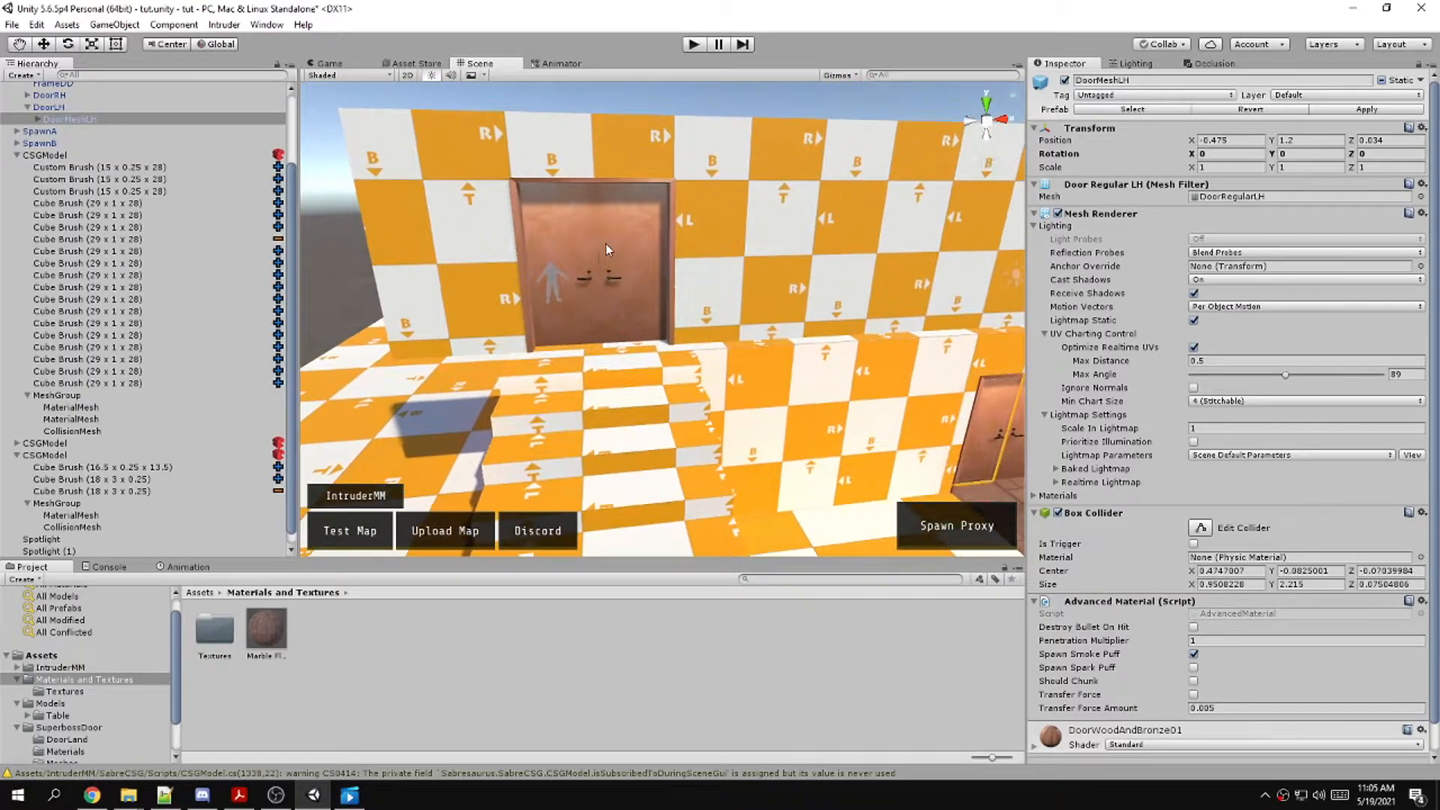
{"action": "left_click", "coordinate": [624, 245]}
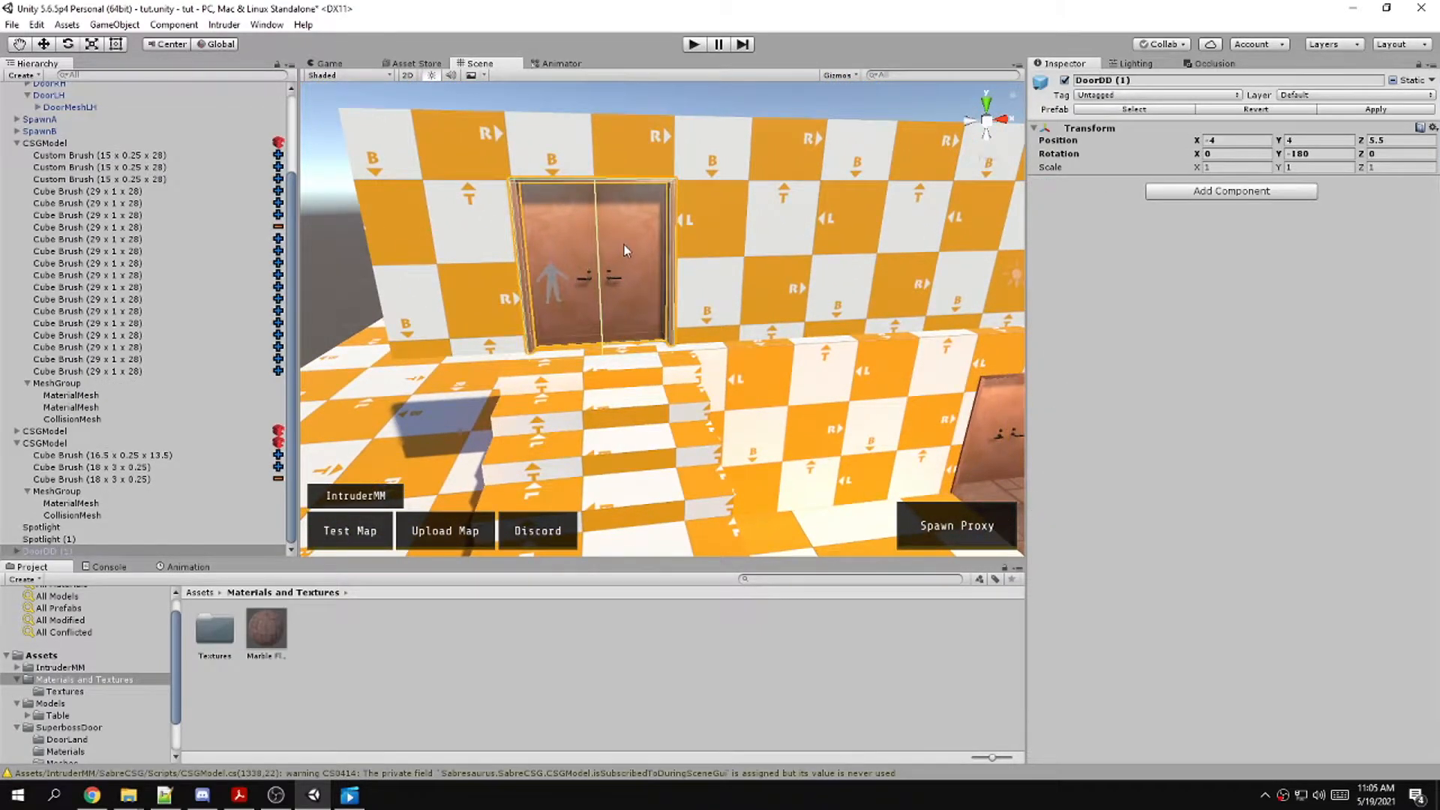
{"action": "left_click", "coordinate": [13, 552]}
{"action": "left_click", "coordinate": [15, 552]}
{"action": "left_click", "coordinate": [50, 537]}
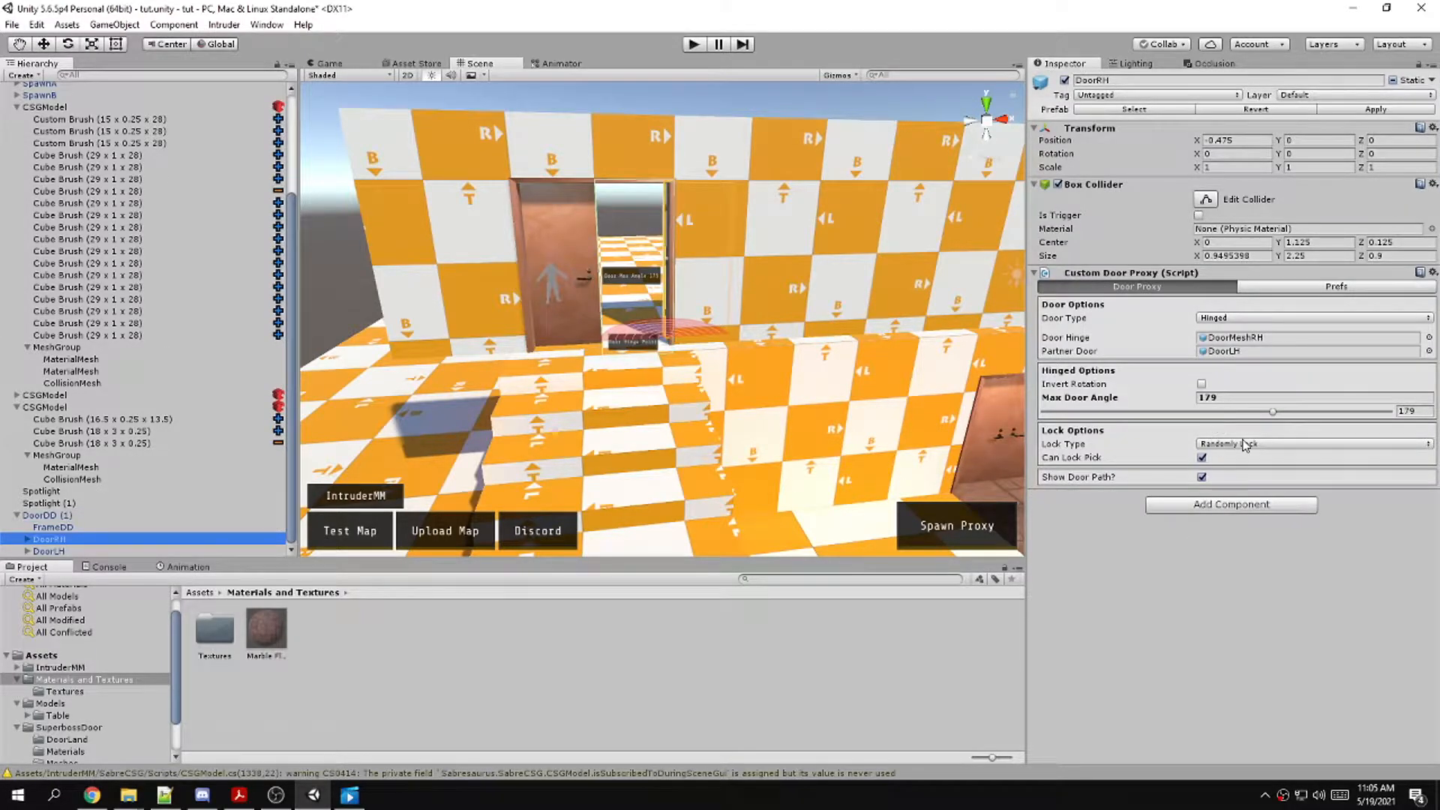
Try the Sliding door type on the DoorRH leaf and return it to Hinged
{"action": "left_click", "coordinate": [1221, 319]}
{"action": "left_click", "coordinate": [1227, 354]}
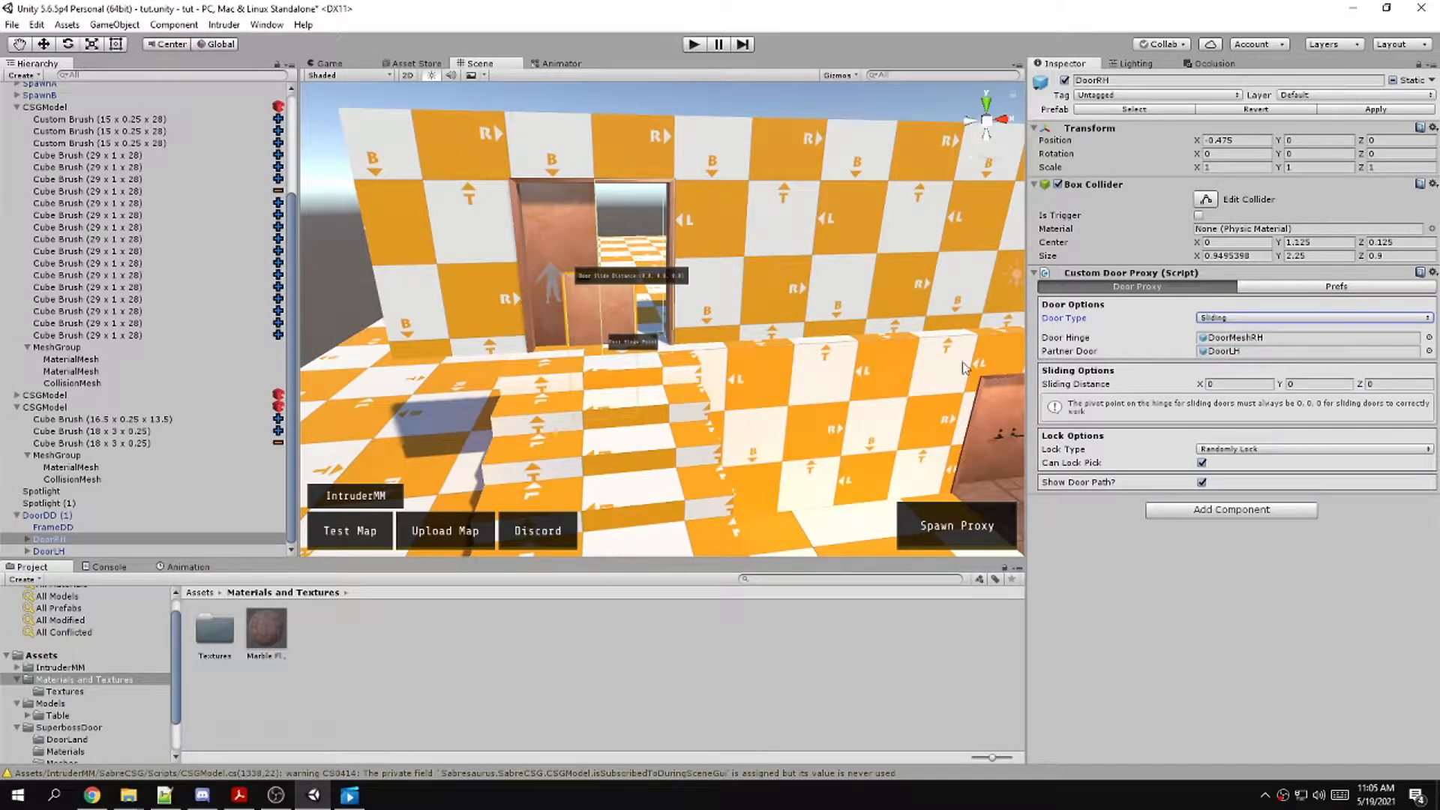
{"action": "left_click", "coordinate": [1251, 318]}
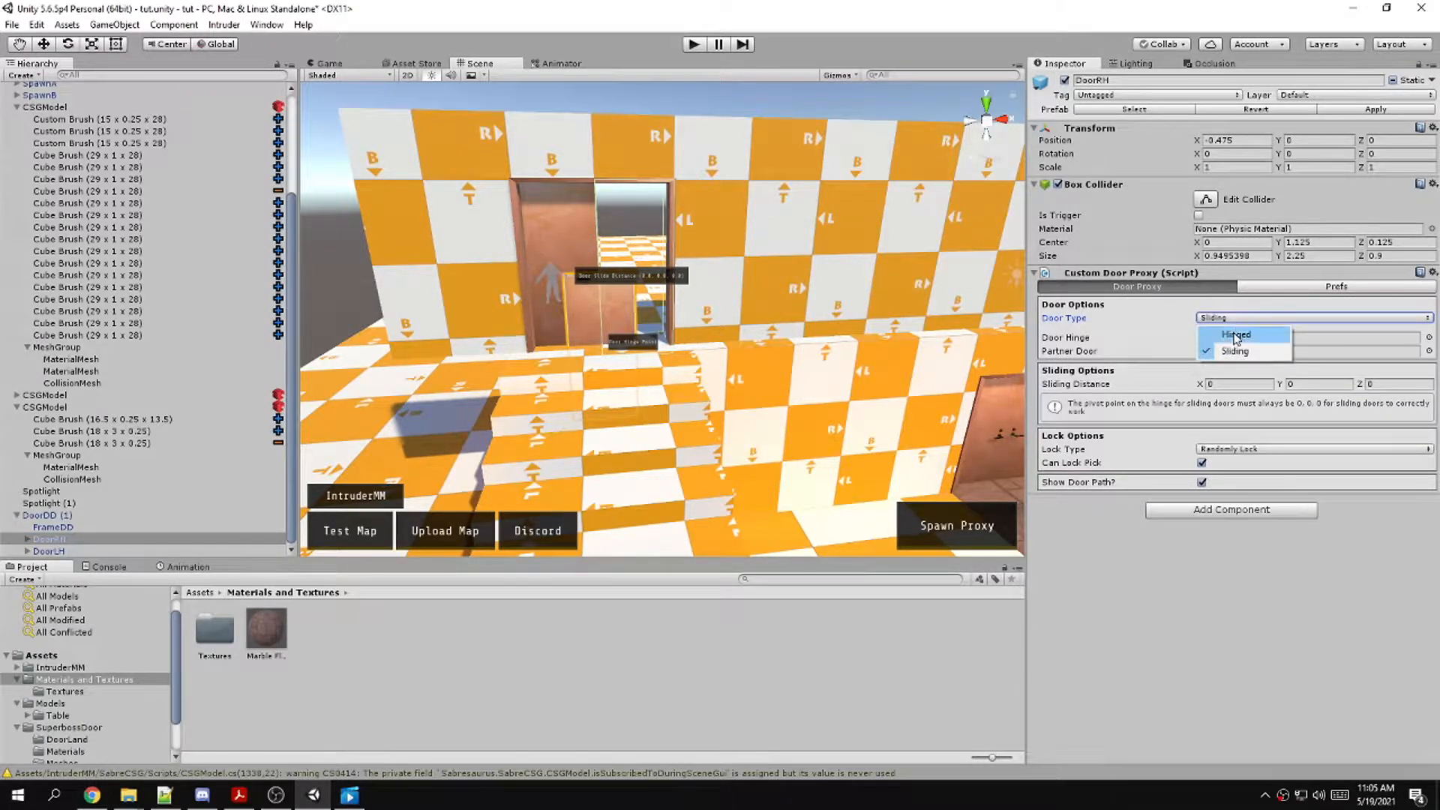
{"action": "left_click", "coordinate": [1231, 334]}
{"action": "right_click_drag", "start_coordinate": [675, 289], "coordinate": [704, 321]}
{"action": "key", "text": "w"}
{"action": "key", "text": "s"}
Set the DoorRH leaf's door type to Sliding and raise the displaced leaf into the doorway
{"action": "left_click", "coordinate": [1223, 320]}
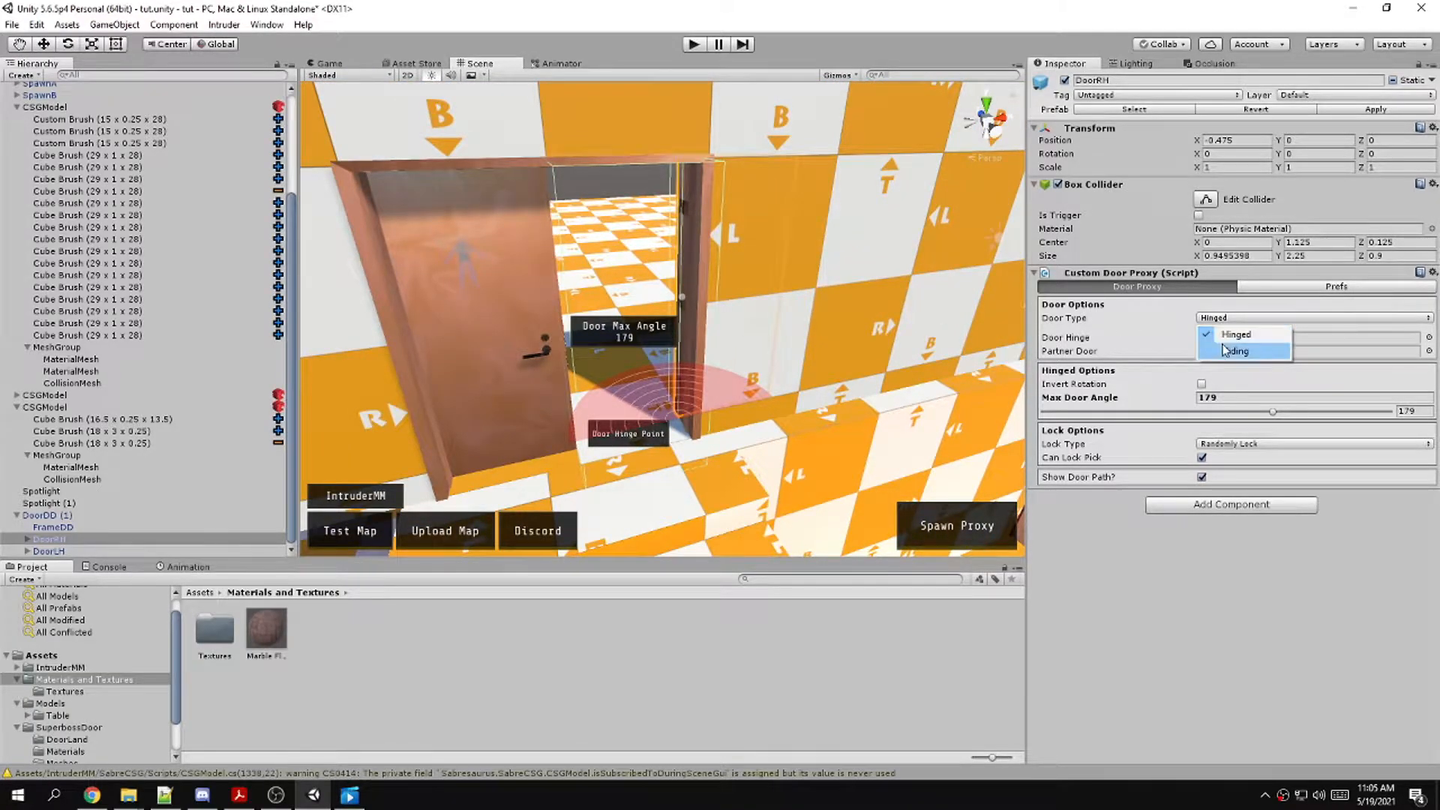
{"action": "left_click", "coordinate": [1234, 351]}
{"action": "right_click_drag", "start_coordinate": [718, 420], "coordinate": [649, 428]}
{"action": "key", "text": "d"}
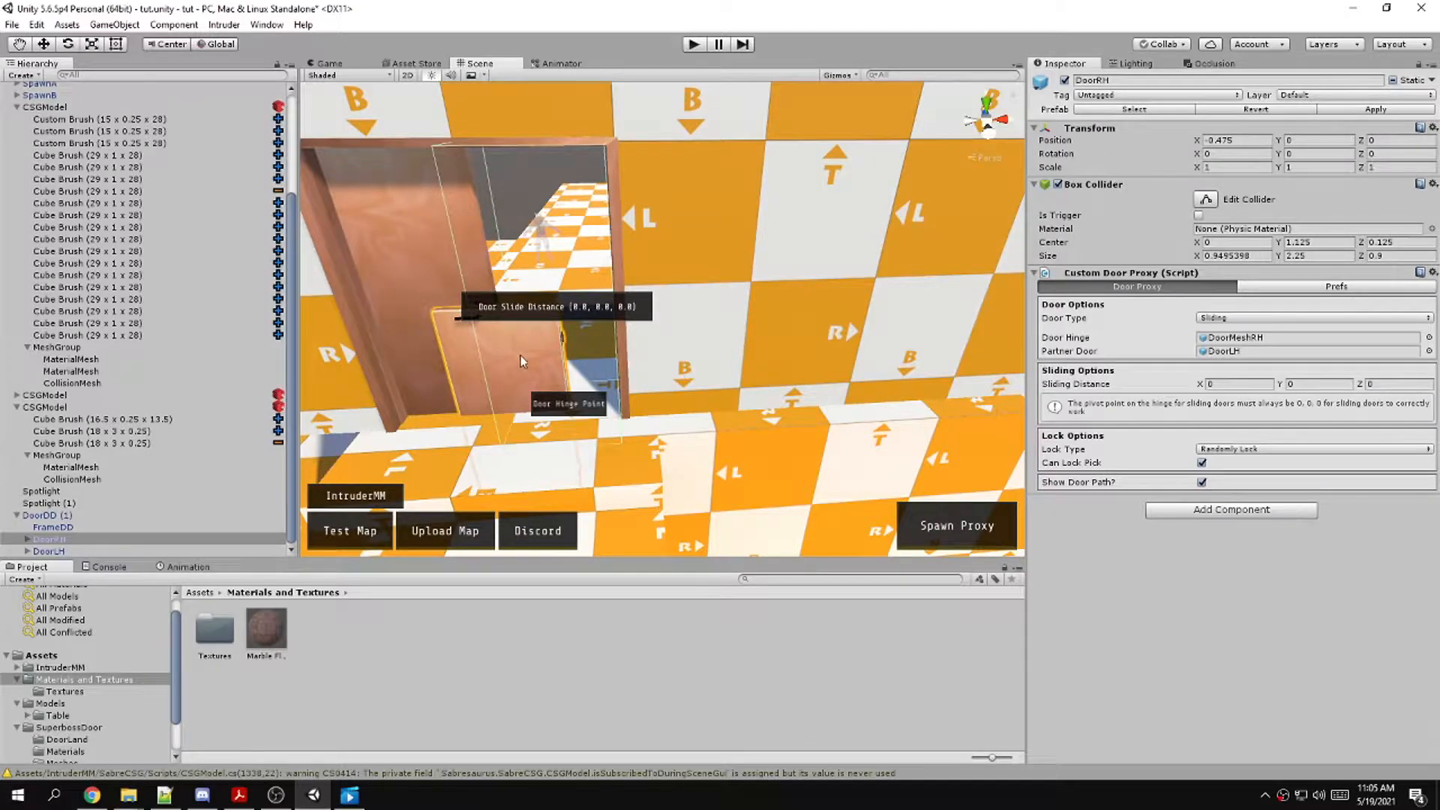
{"action": "key", "text": "w"}
{"action": "left_click_drag", "start_coordinate": [539, 353], "coordinate": [587, 207]}
Vertex-snap the DoorRH leaf flush into the upper corner of its frame, at position -0.95, 1.2, -0.034
{"action": "right_click_drag", "start_coordinate": [617, 280], "coordinate": [781, 177]}
{"action": "key", "text": "w"}
{"action": "key", "text": "a"}
{"action": "key", "text": "v"}
{"action": "left_click_drag", "start_coordinate": [676, 154], "coordinate": [669, 146]}
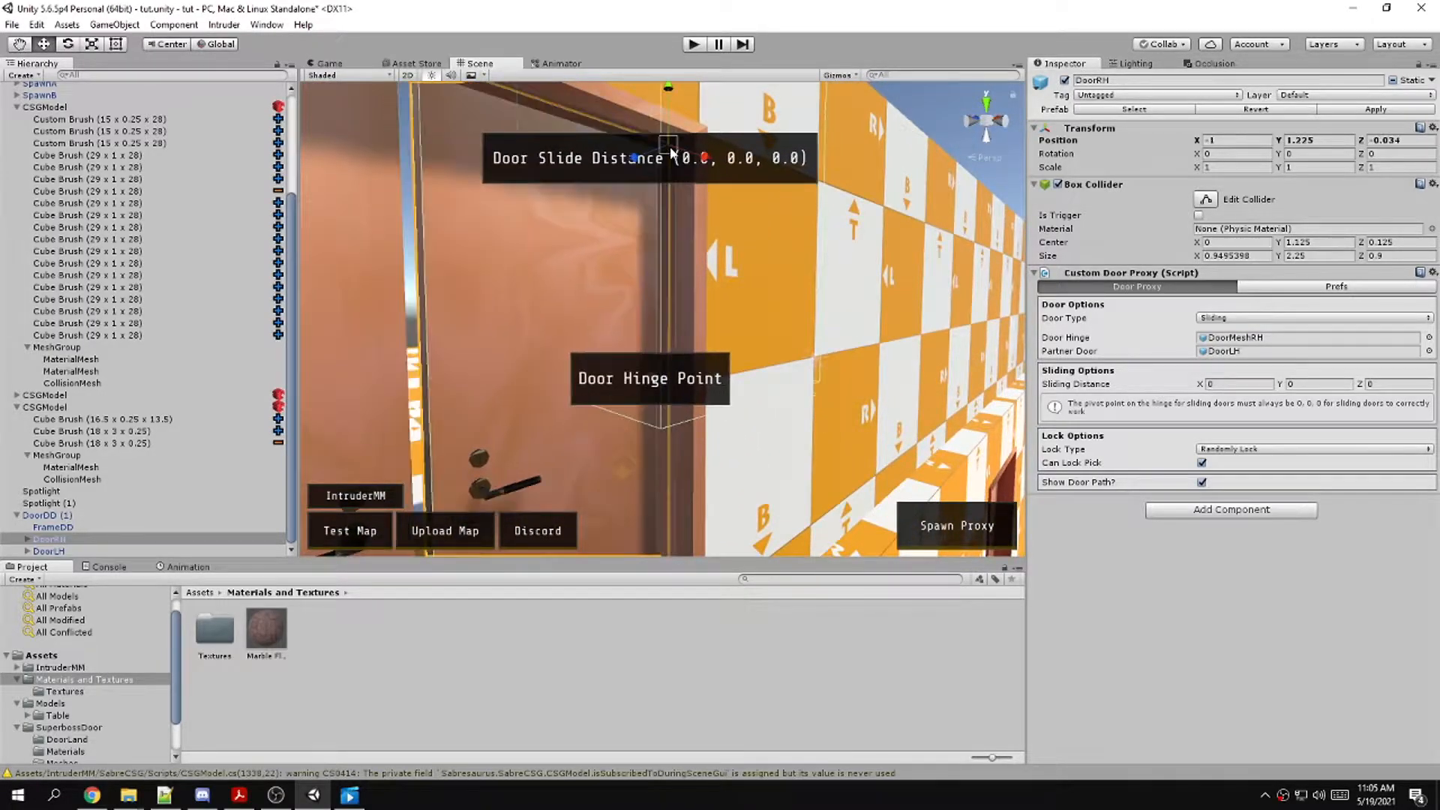
{"action": "key", "text": "s"}
{"action": "key", "text": "d"}
{"action": "right_click_drag", "start_coordinate": [672, 150], "coordinate": [654, 214]}
{"action": "key", "text": "v"}
{"action": "left_click_drag", "start_coordinate": [654, 204], "coordinate": [637, 206]}
{"action": "right_click_drag", "start_coordinate": [637, 206], "coordinate": [752, 330]}
{"action": "key", "text": "s"}
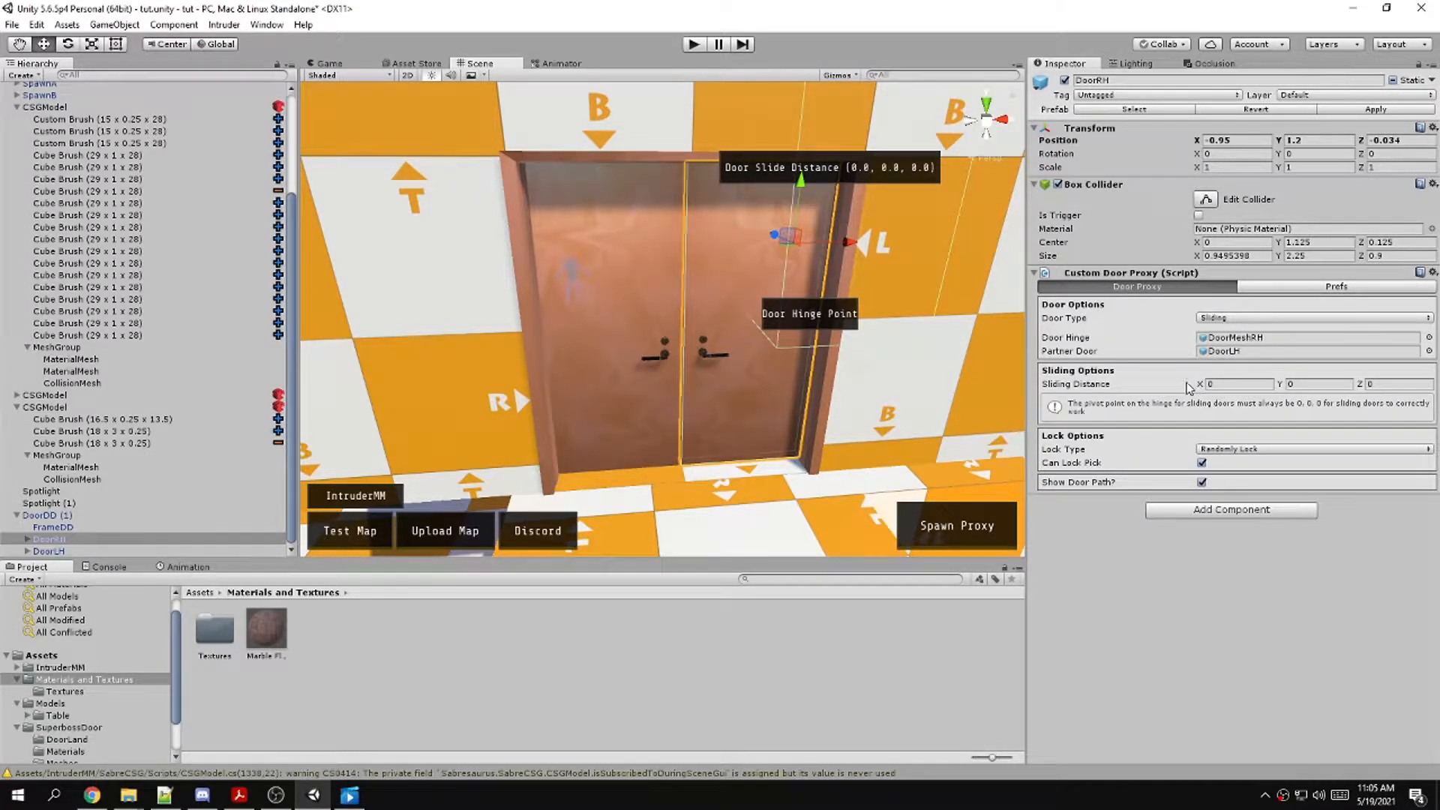
Set the DoorRH leaf's X sliding distance to -0.98 and reselect the leaf to compare its closed and open positions
{"action": "left_click_drag", "start_coordinate": [1201, 388], "coordinate": [1179, 388]}
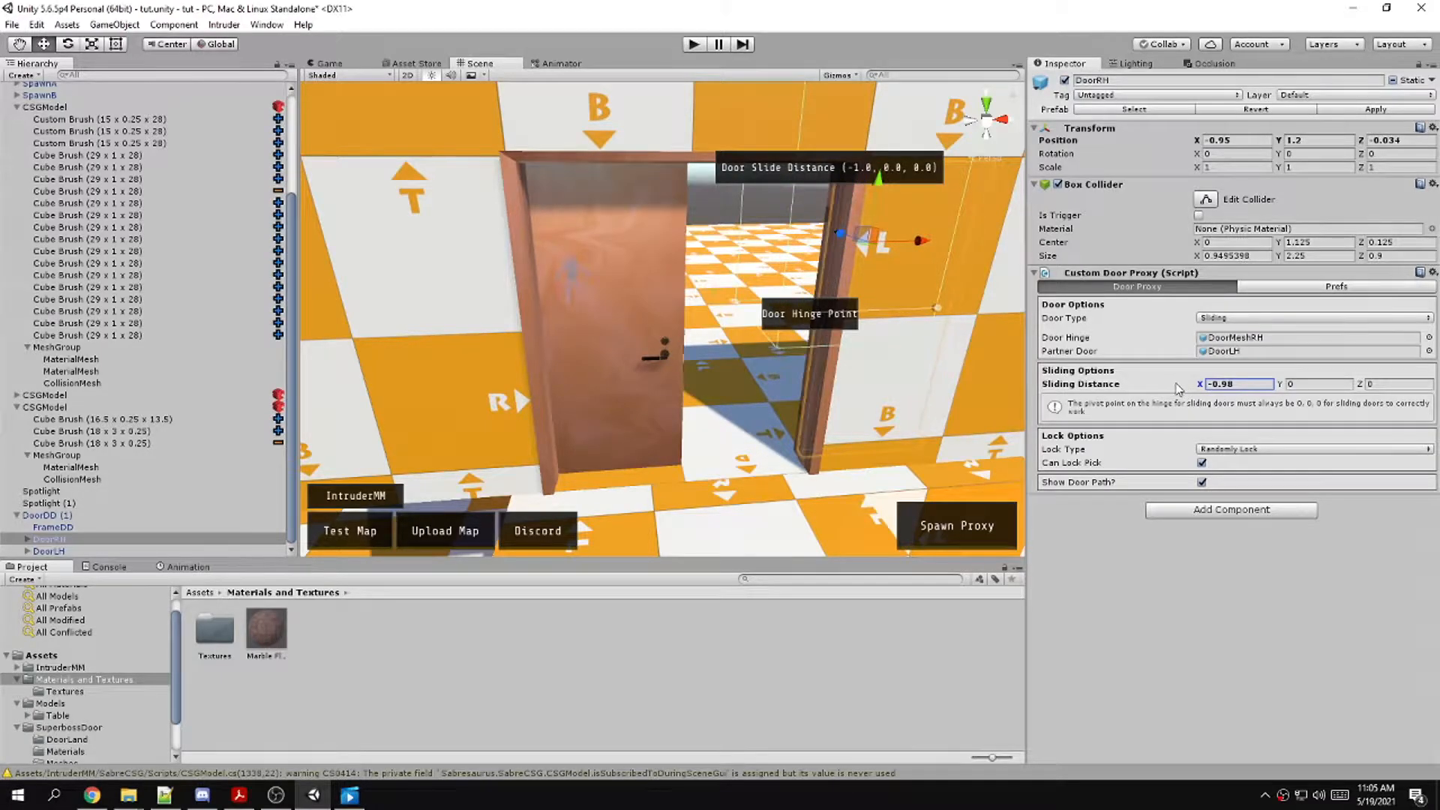
{"action": "left_click", "coordinate": [646, 258]}
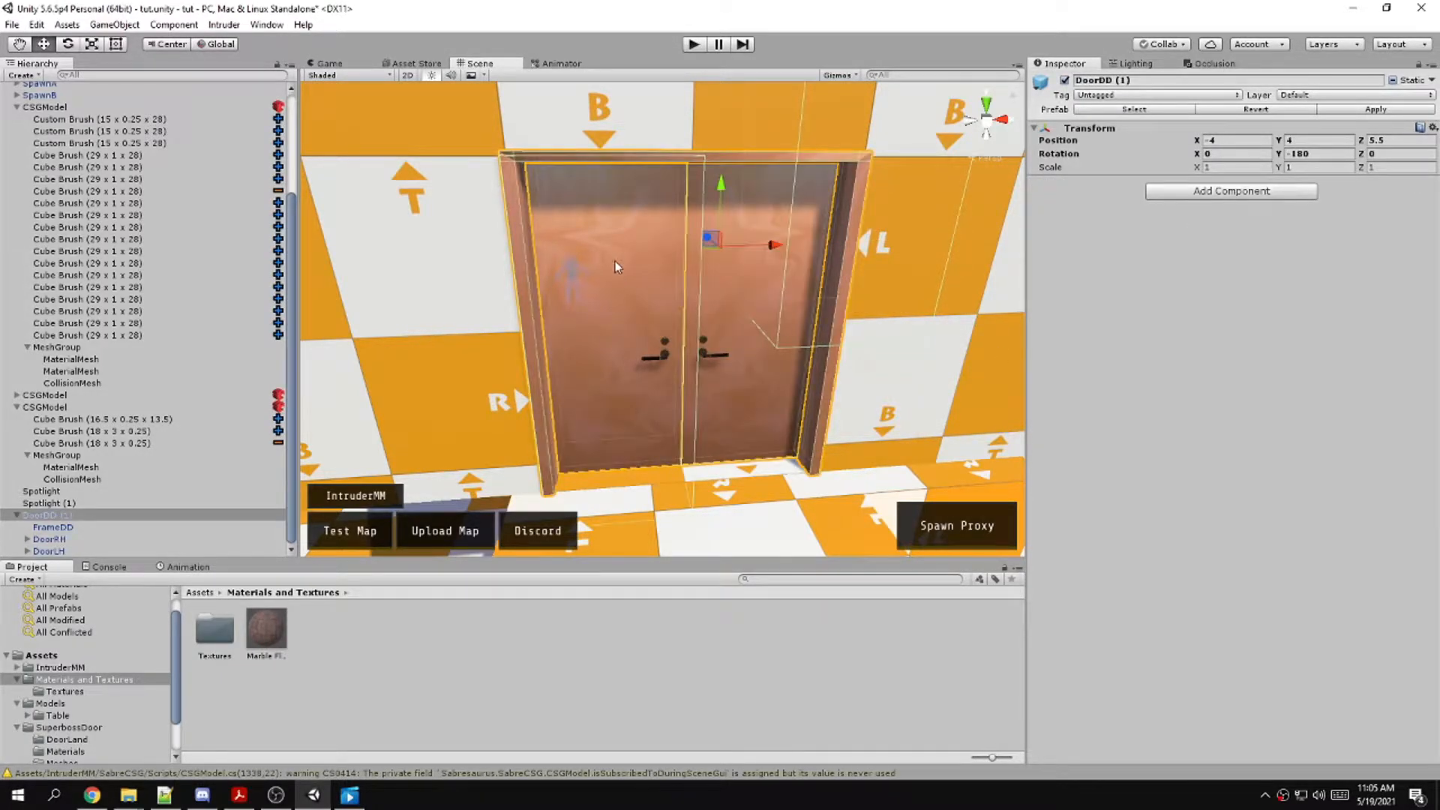
{"action": "left_click", "coordinate": [49, 539]}
{"action": "left_click", "coordinate": [63, 551]}
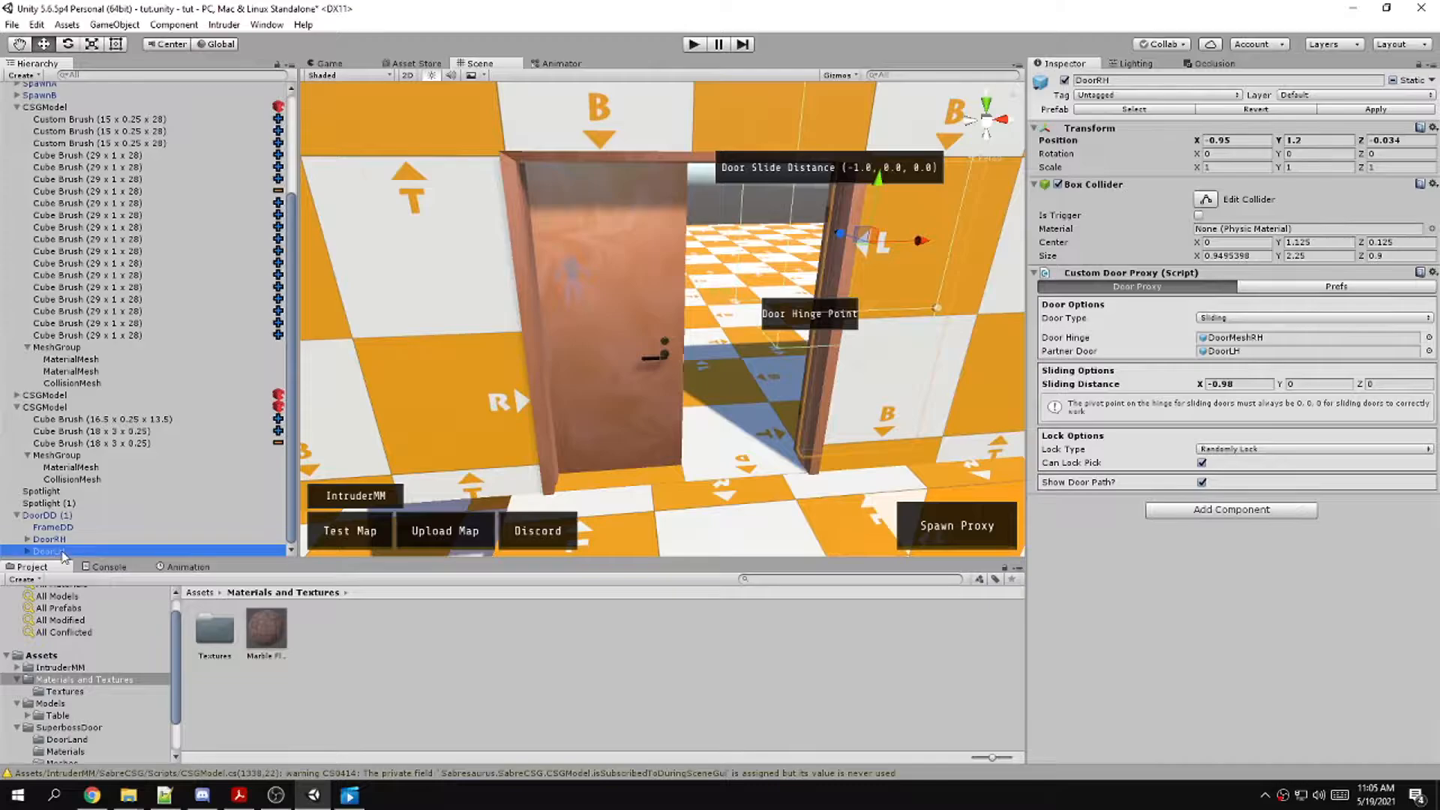
{"action": "left_click", "coordinate": [49, 539]}
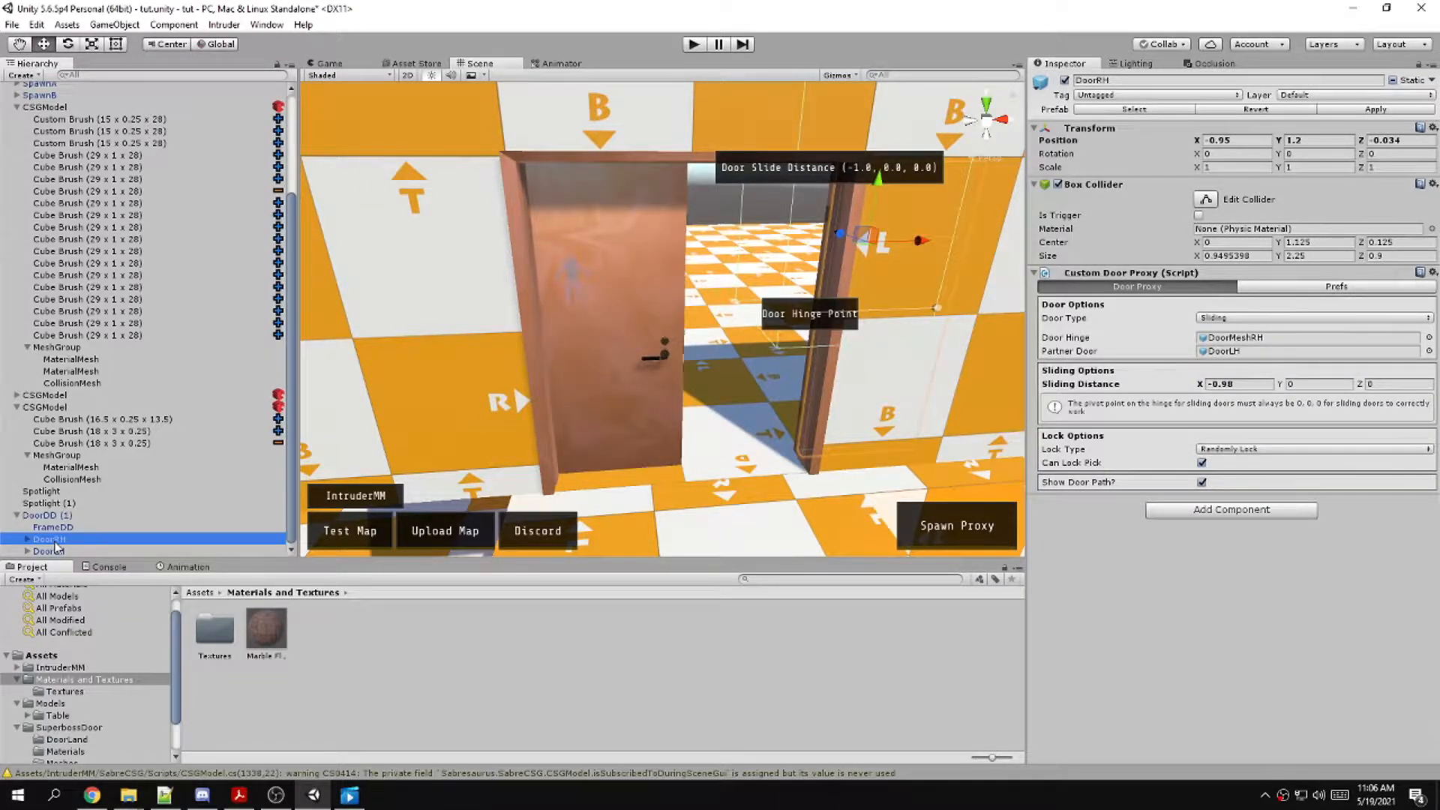
Set the DoorLH leaf's door type to Sliding and vertex-snap it into the frame at position 0.95, 1.2, -0.034
{"action": "left_click", "coordinate": [62, 552]}
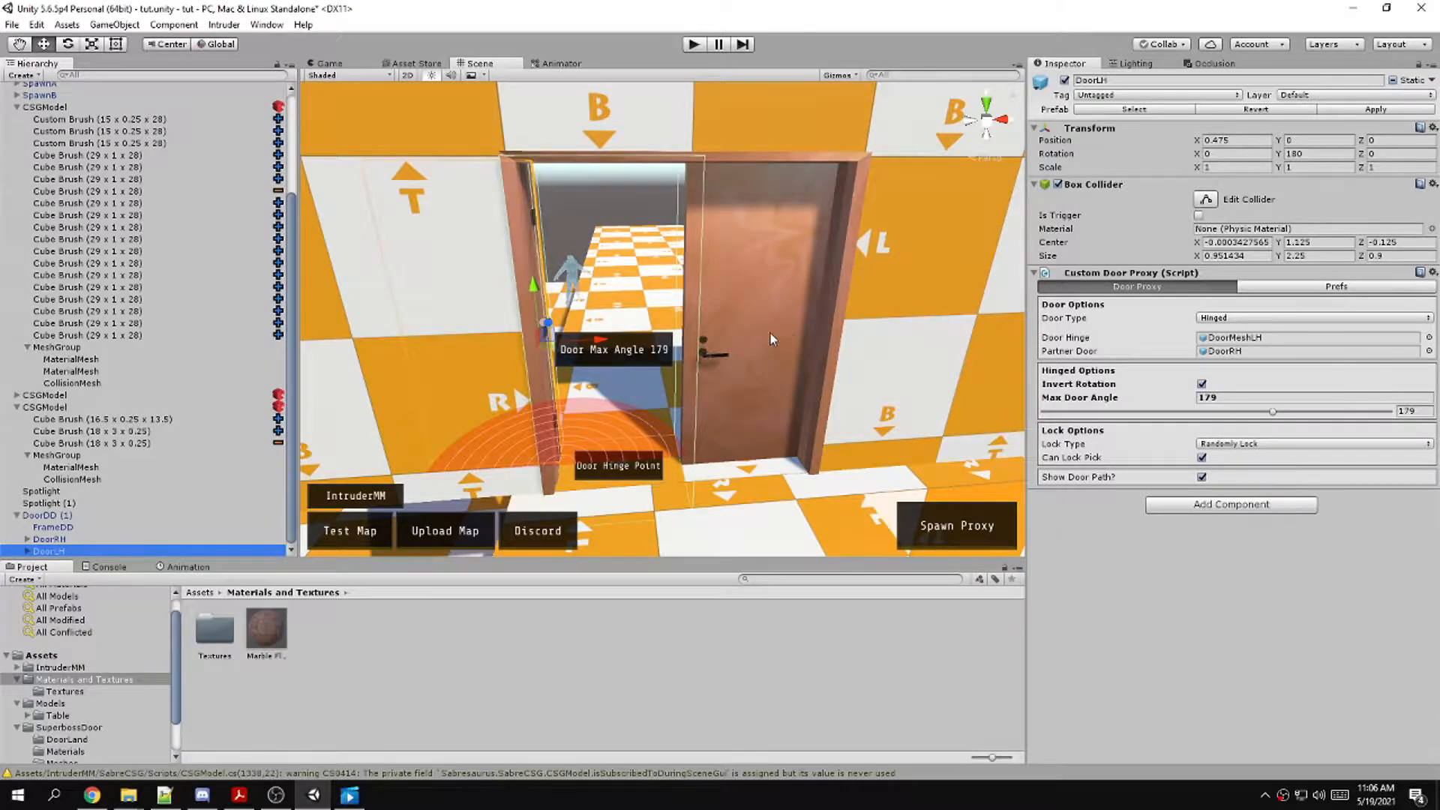
{"action": "left_click", "coordinate": [1237, 318]}
{"action": "left_click", "coordinate": [1219, 350]}
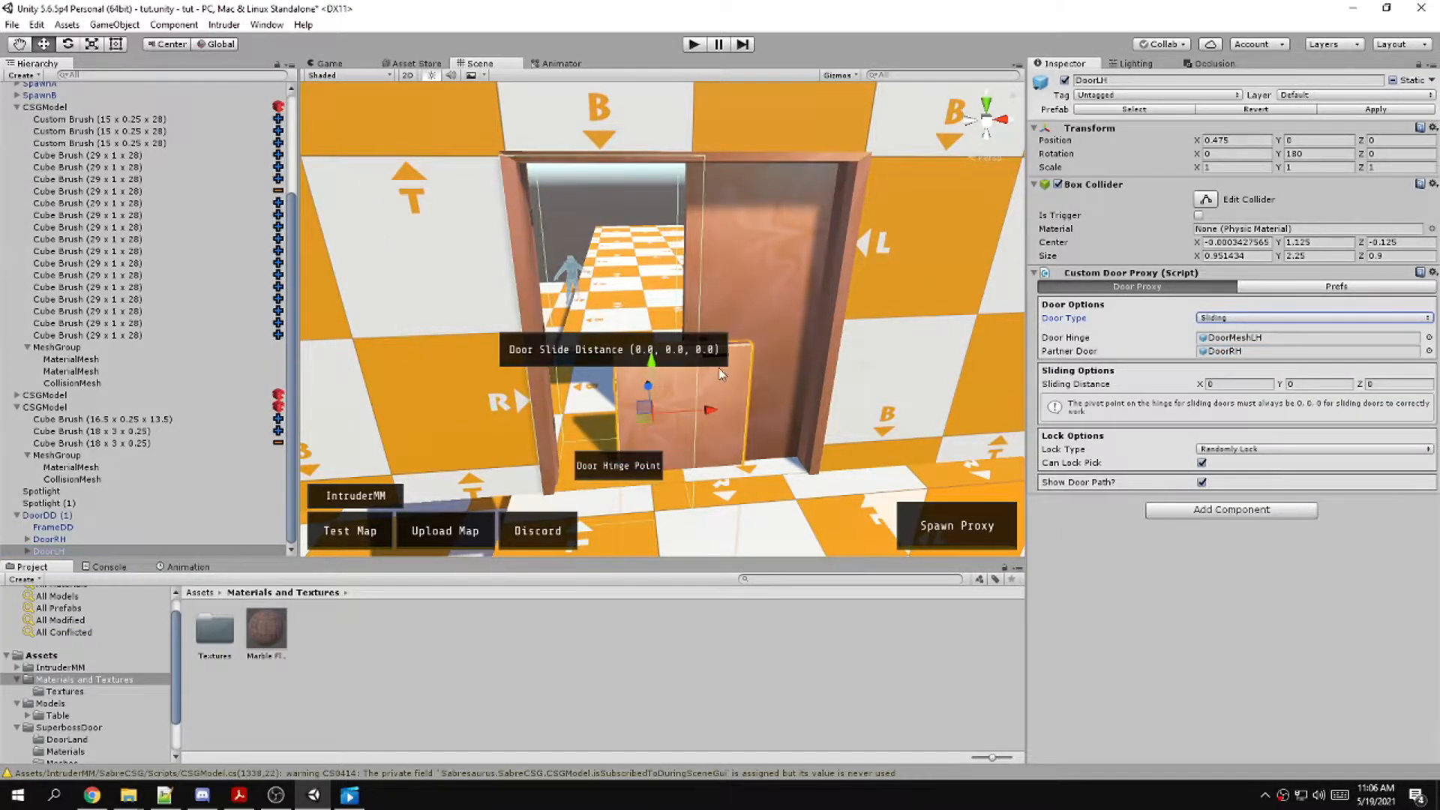
{"action": "scroll", "coordinate": [853, 375], "scroll_direction": "up", "scroll_amount": 5}
{"action": "right_click_drag", "start_coordinate": [853, 375], "coordinate": [812, 334]}
{"action": "left_click_drag", "start_coordinate": [807, 318], "coordinate": [756, 73]}
{"action": "right_click_drag", "start_coordinate": [835, 269], "coordinate": [854, 173]}
{"action": "key", "text": "v"}
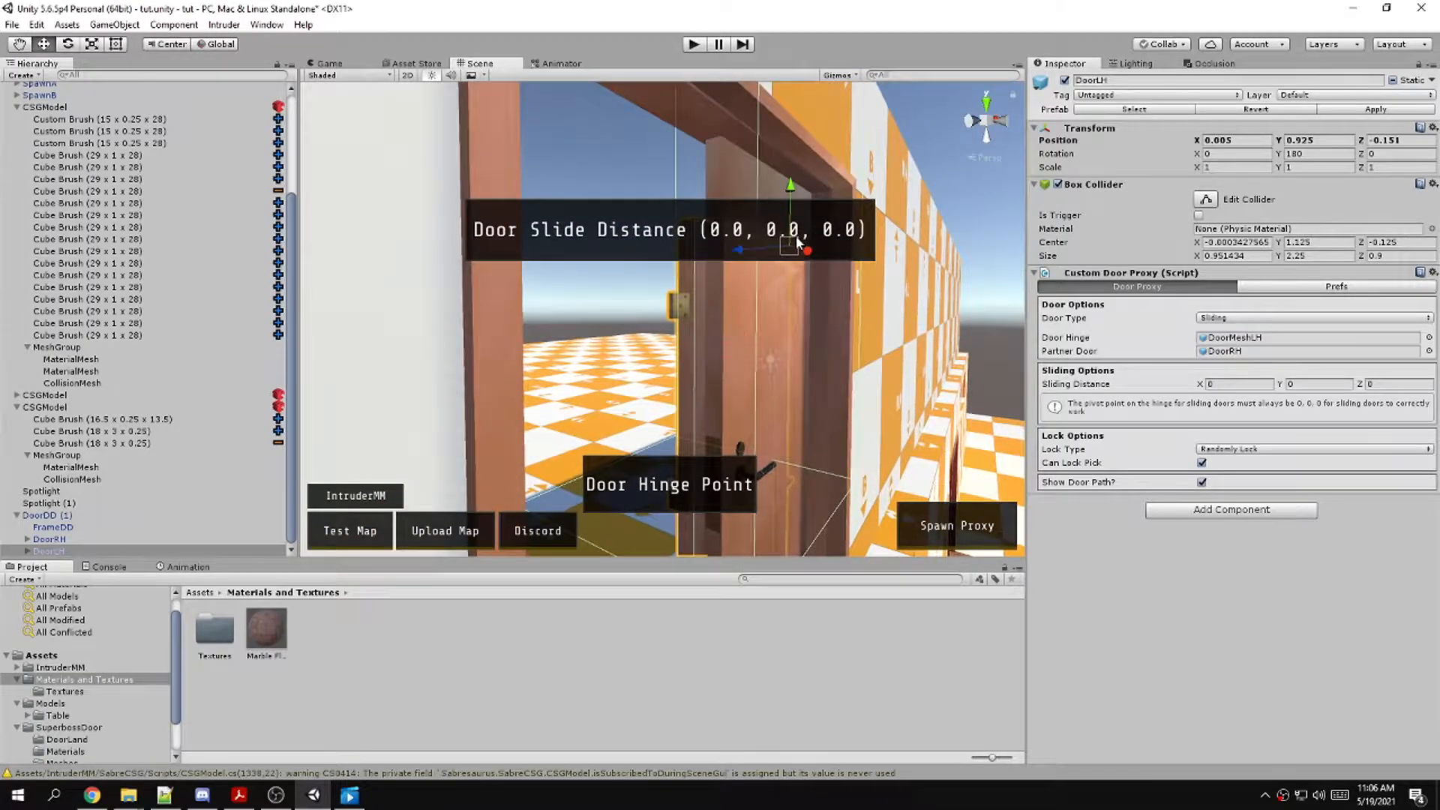
{"action": "left_click_drag", "start_coordinate": [797, 241], "coordinate": [726, 150]}
{"action": "right_click_drag", "start_coordinate": [780, 178], "coordinate": [681, 291]}
Set the DoorLH leaf's X sliding distance to -0.98
{"action": "left_click", "coordinate": [1222, 384]}
{"action": "type", "text": "-1"}
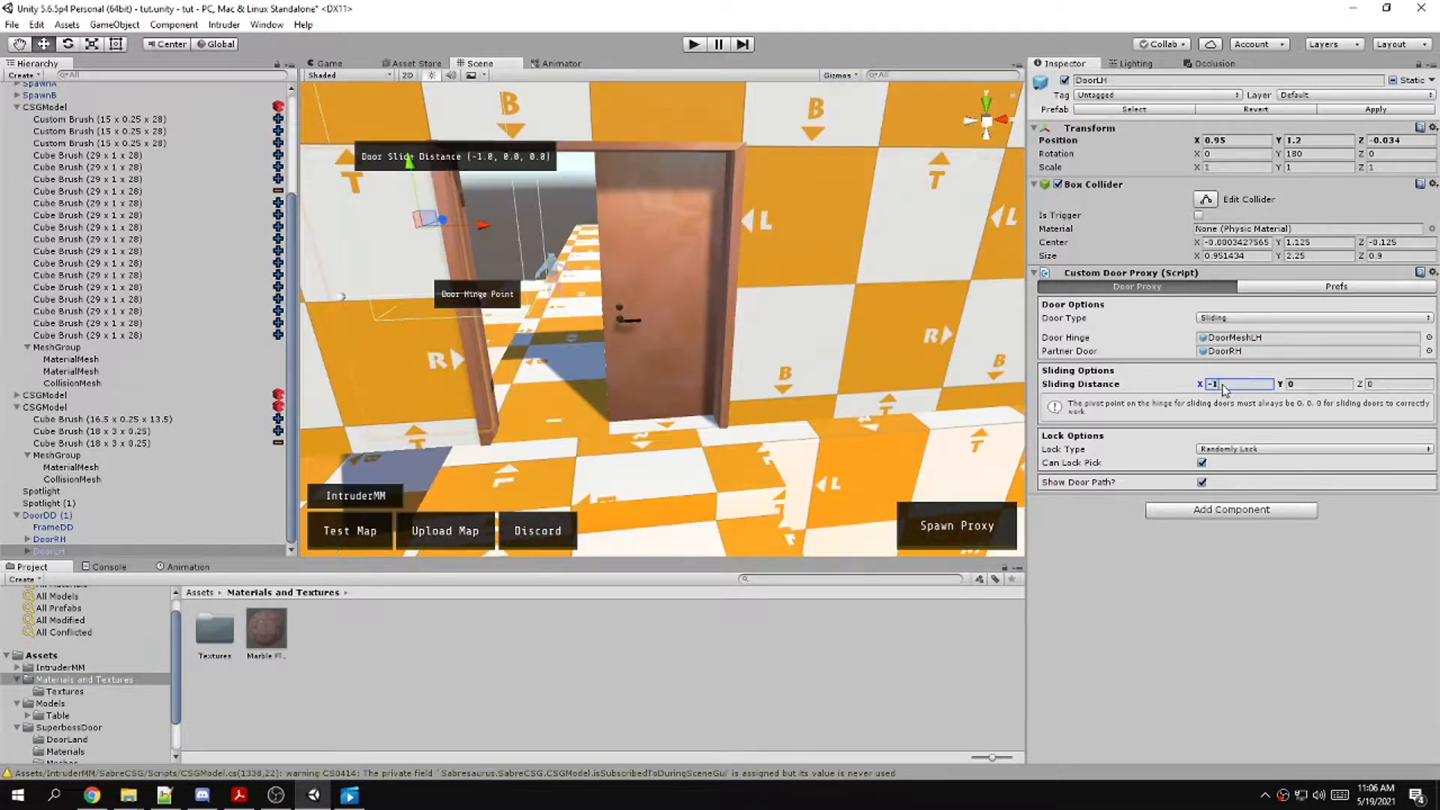
{"action": "key", "text": "BackSpace"}
{"action": "type", "text": "0."}
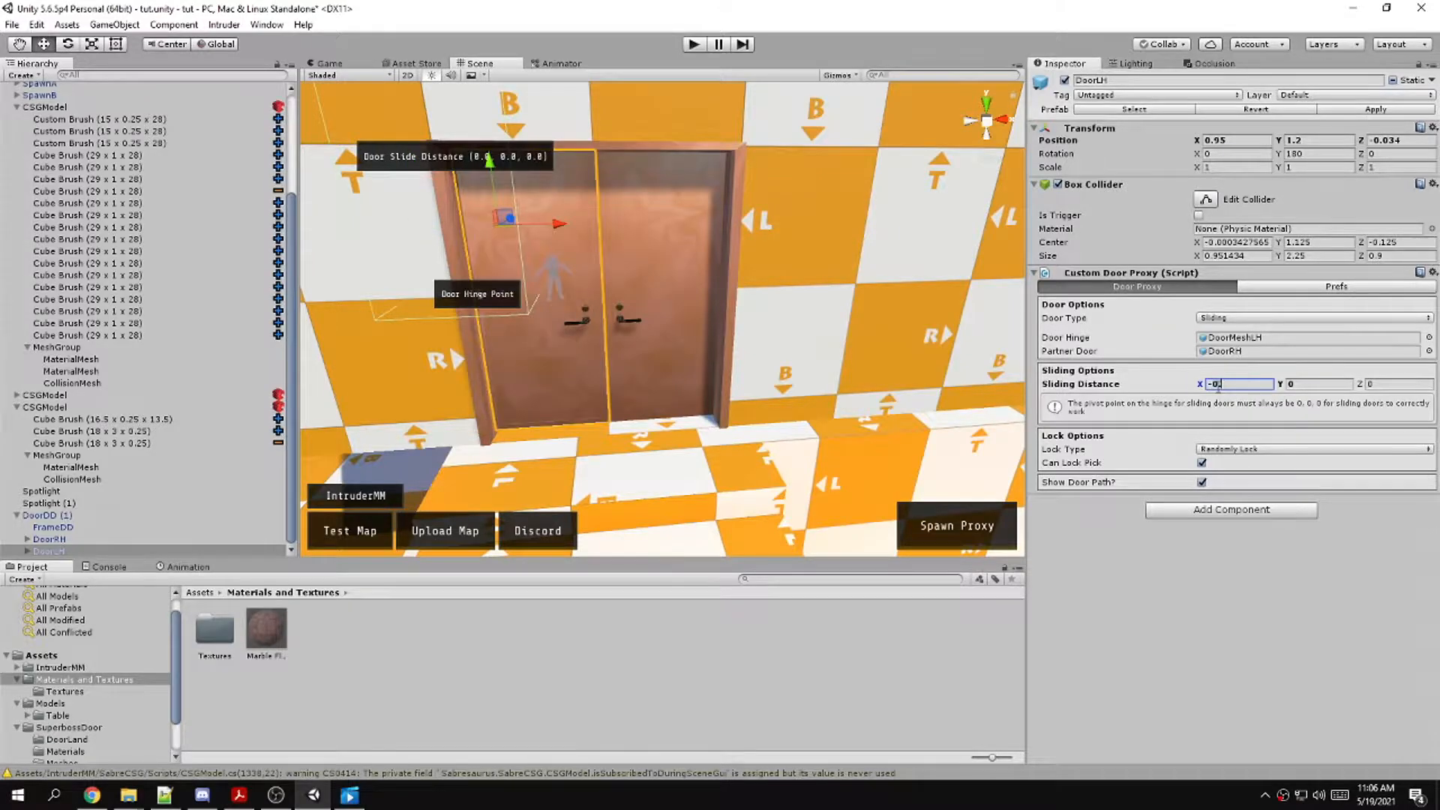
{"action": "type", "text": "98"}
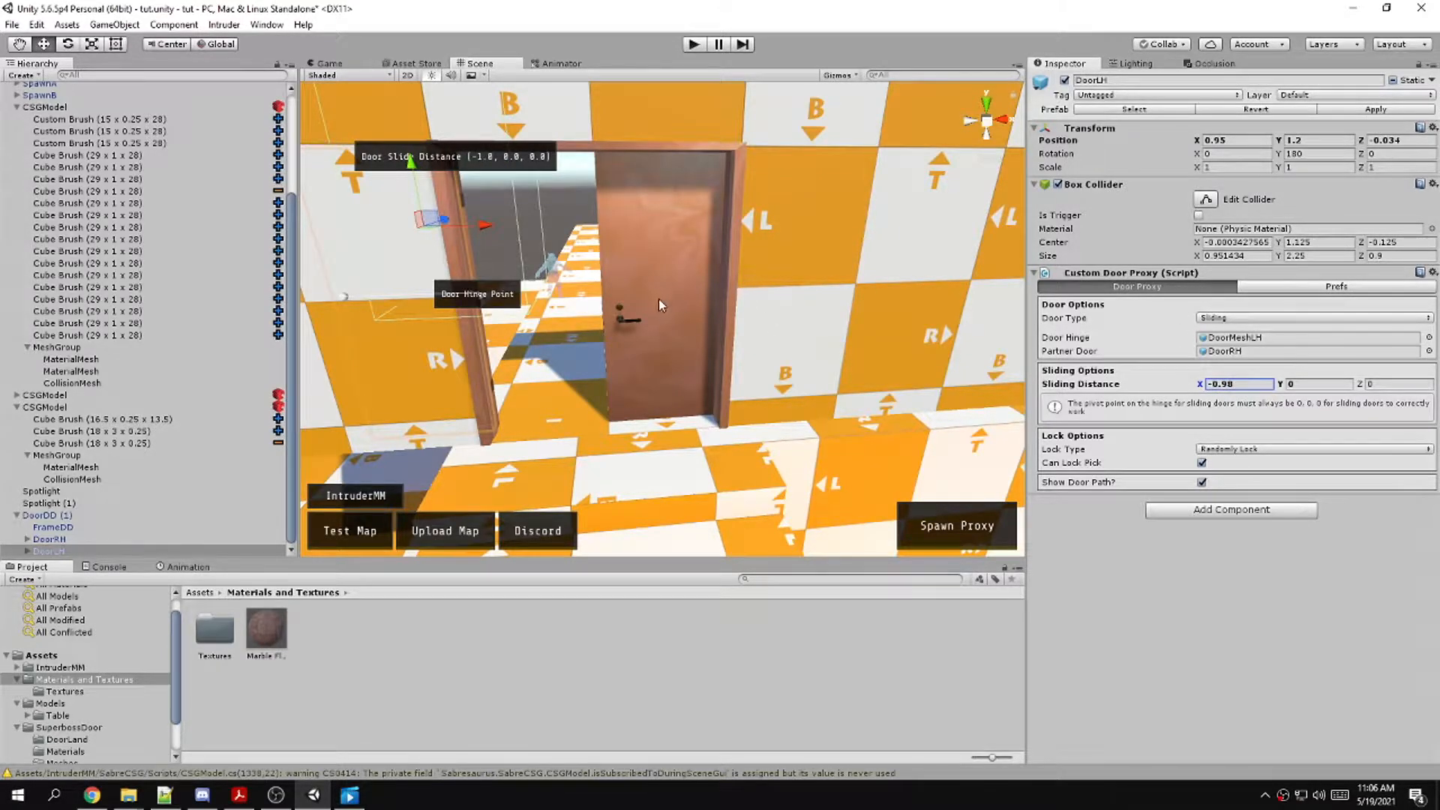
Reshape the DoorLH leaf's box collider to the door's height, with centre Y about -0.108 and size Y about 2.34
{"action": "left_click", "coordinate": [1125, 644]}
{"action": "left_click", "coordinate": [1205, 201]}
{"action": "left_click_drag", "start_coordinate": [674, 296], "coordinate": [644, 471], "text": "alt"}
{"action": "right_click_drag", "start_coordinate": [643, 465], "coordinate": [651, 360]}
{"action": "scroll", "coordinate": [654, 267], "scroll_direction": "down", "scroll_amount": 4}
{"action": "left_click_drag", "start_coordinate": [633, 198], "coordinate": [630, 324]}
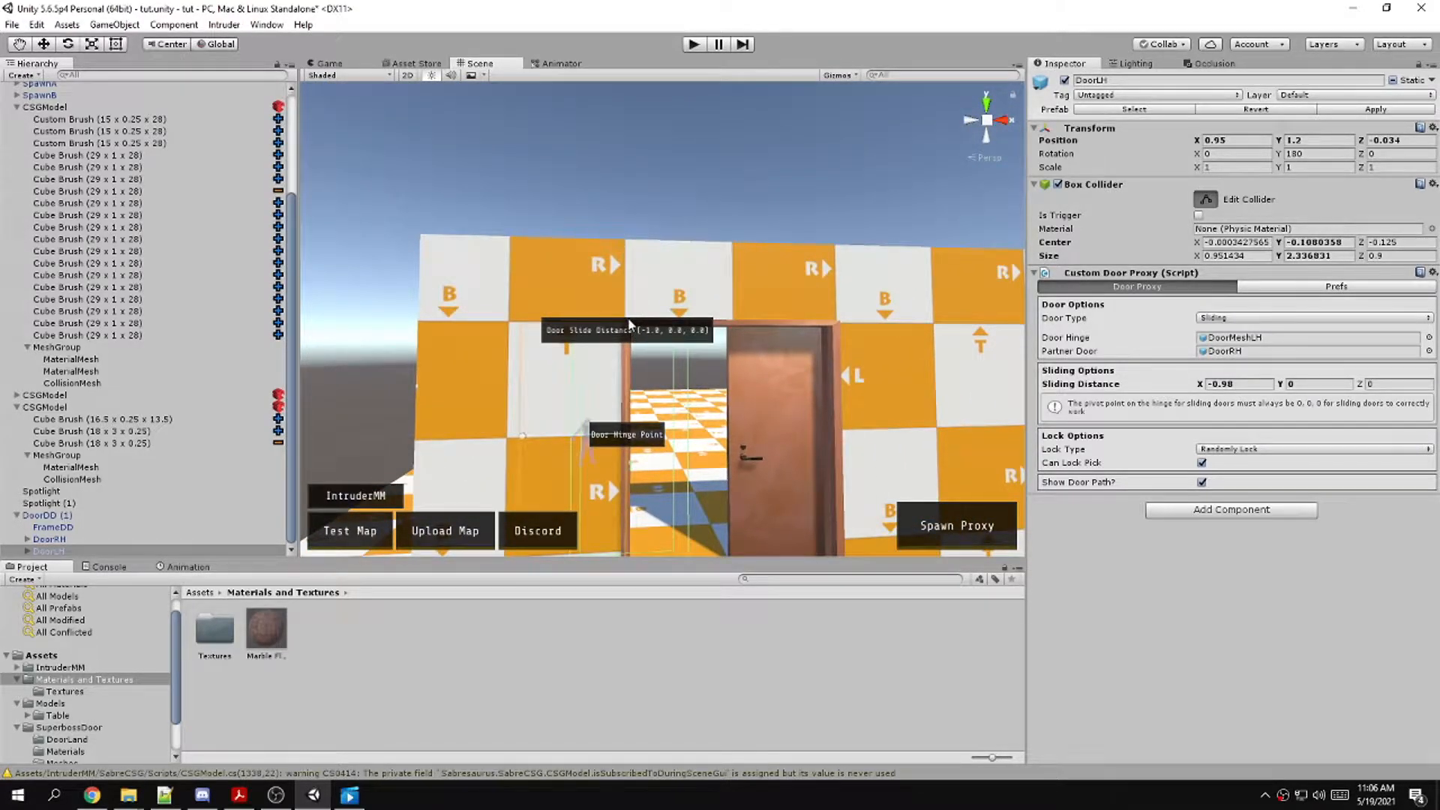
{"action": "right_click_drag", "start_coordinate": [867, 377], "coordinate": [820, 430]}
{"action": "left_click", "coordinate": [637, 340]}
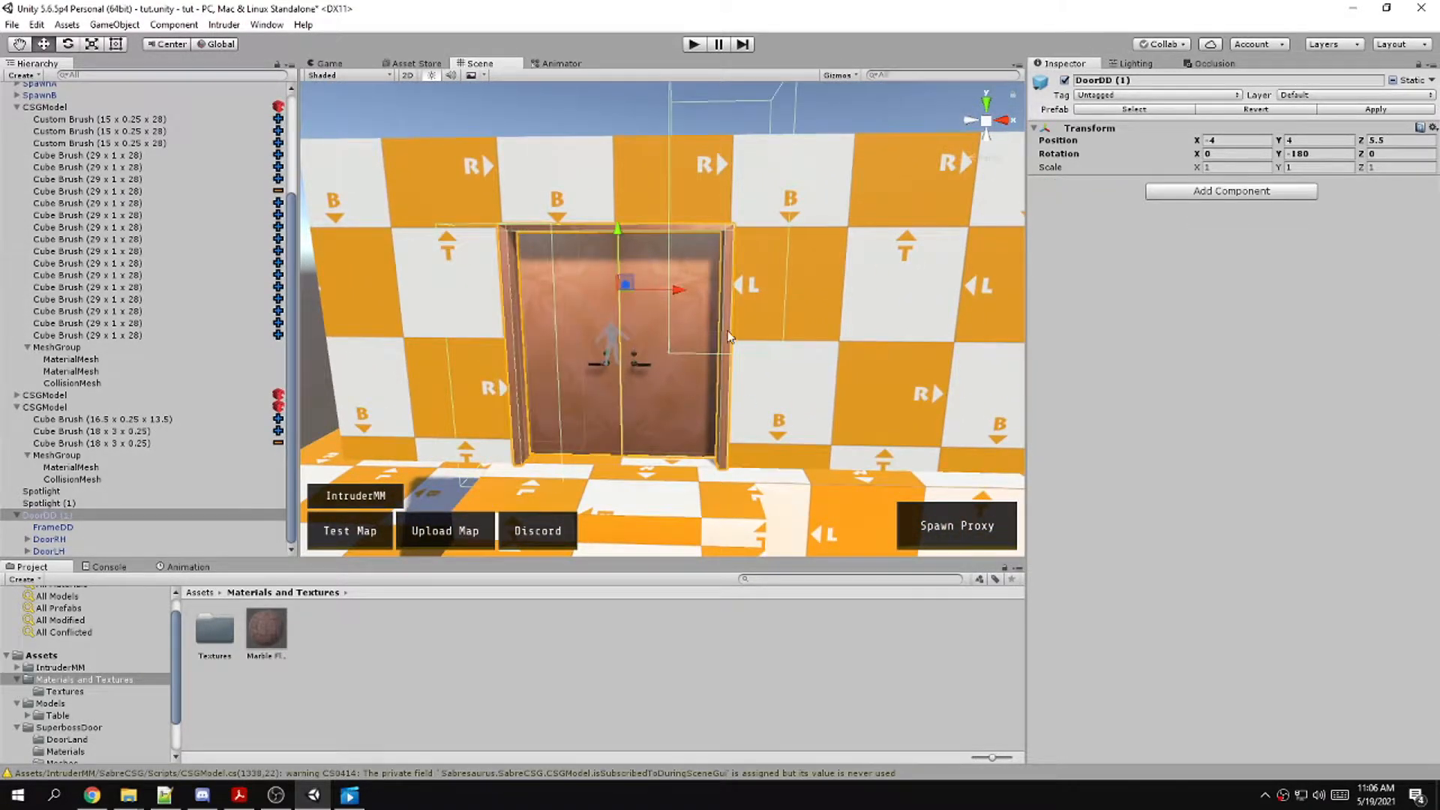
Start editing the DoorRH leaf's box collider and lower its bottom face towards the floor
{"action": "key", "text": "a"}
{"action": "right_click_drag", "start_coordinate": [420, 377], "coordinate": [473, 349]}
{"action": "left_click", "coordinate": [622, 309]}
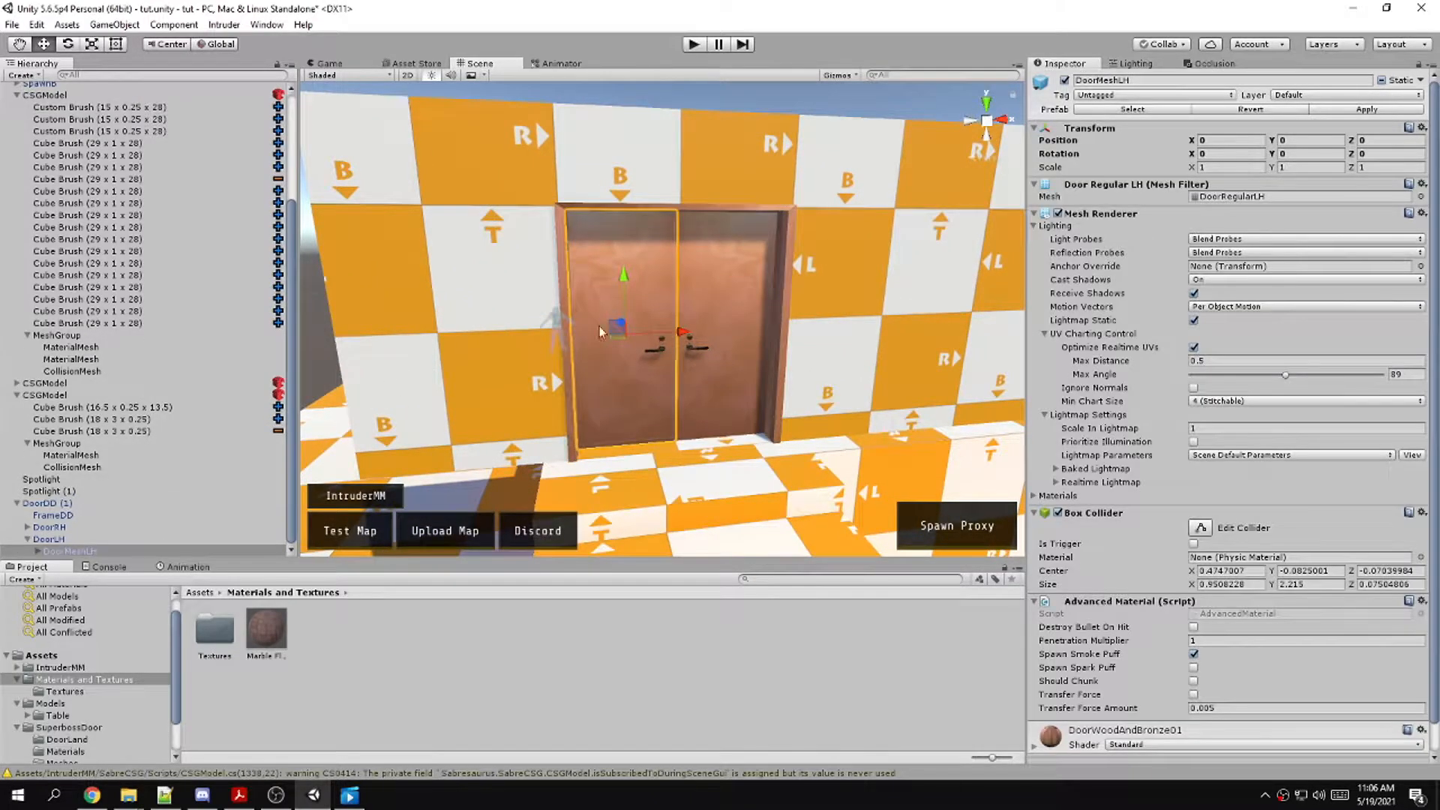
{"action": "left_click", "coordinate": [52, 527]}
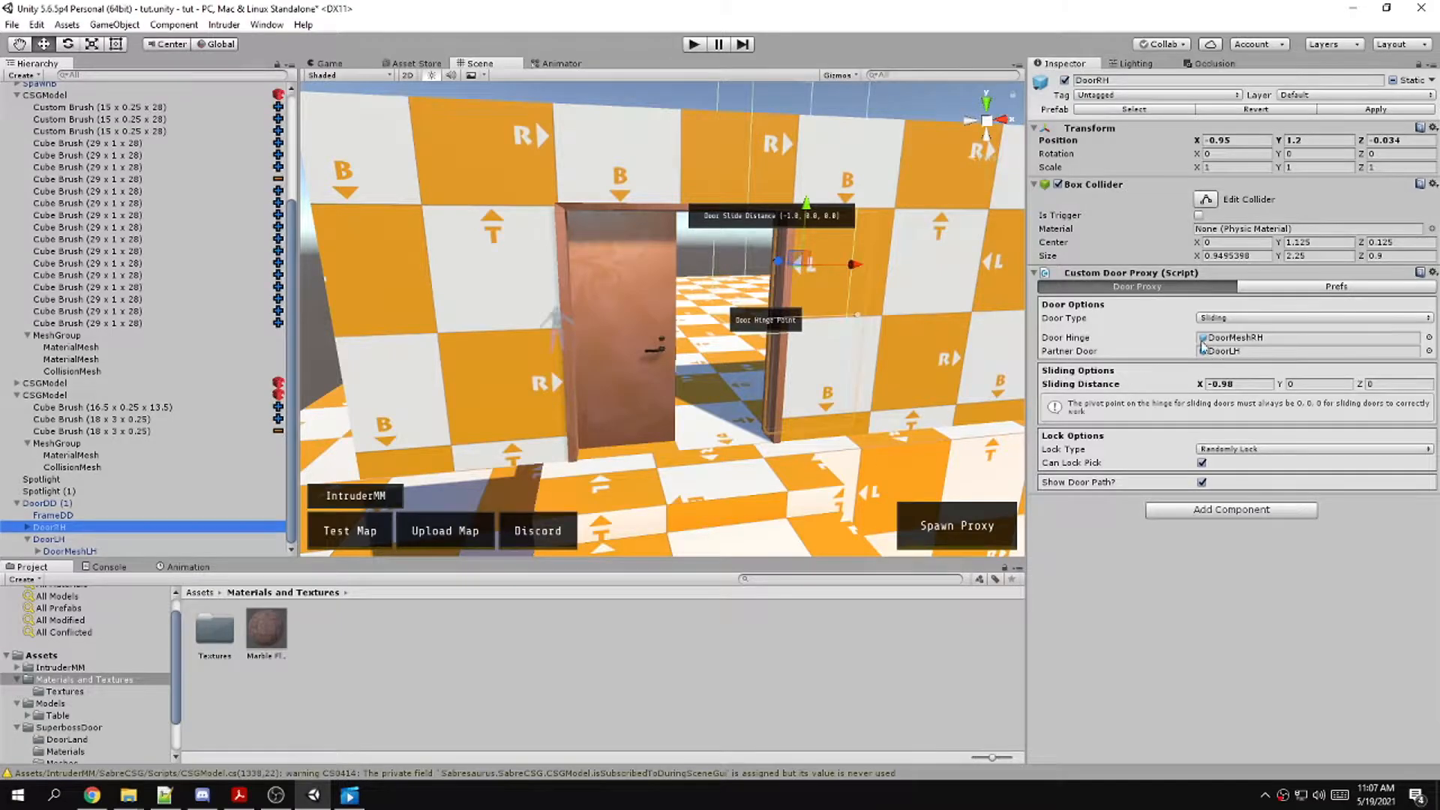
{"action": "left_click", "coordinate": [1209, 201]}
{"action": "key", "text": "d"}
{"action": "right_click_drag", "start_coordinate": [769, 290], "coordinate": [690, 303]}
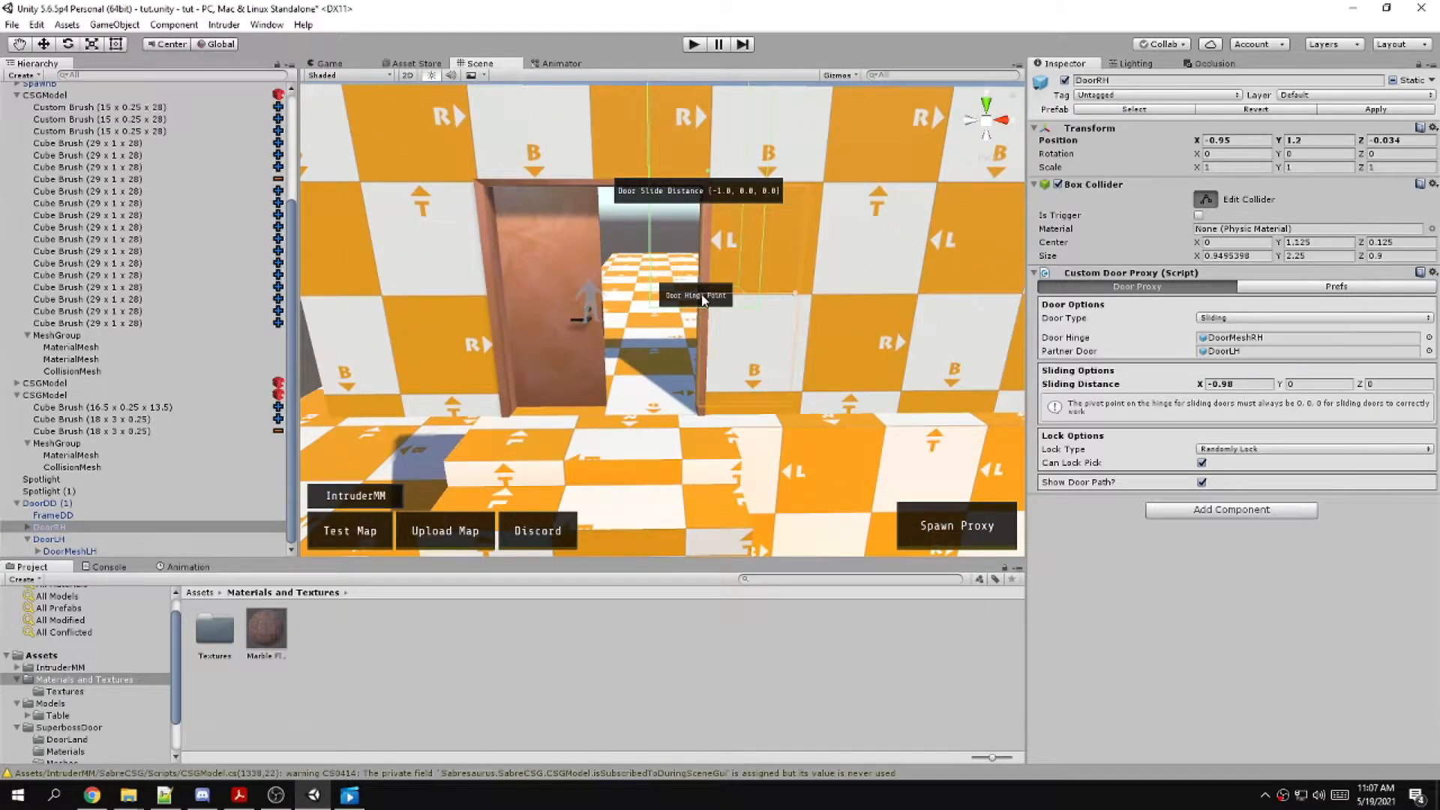
{"action": "left_click_drag", "start_coordinate": [701, 303], "coordinate": [696, 432]}
Widen the DoorRH leaf's box collider to about 1.58 on X and lower its top face, giving size Y about 2.61
{"action": "key", "text": "a"}
{"action": "right_click_drag", "start_coordinate": [652, 279], "coordinate": [696, 266]}
{"action": "left_click_drag", "start_coordinate": [701, 266], "coordinate": [639, 271]}
{"action": "right_click_drag", "start_coordinate": [669, 290], "coordinate": [636, 204]}
{"action": "key", "text": "d"}
{"action": "left_click_drag", "start_coordinate": [649, 193], "coordinate": [671, 303]}
Deepen the DoorRH leaf's box collider to size Z about 1.62
{"action": "right_click_drag", "start_coordinate": [671, 303], "coordinate": [813, 460]}
{"action": "key", "text": "w"}
{"action": "key", "text": "s"}
{"action": "left_click_drag", "start_coordinate": [700, 324], "coordinate": [713, 329]}
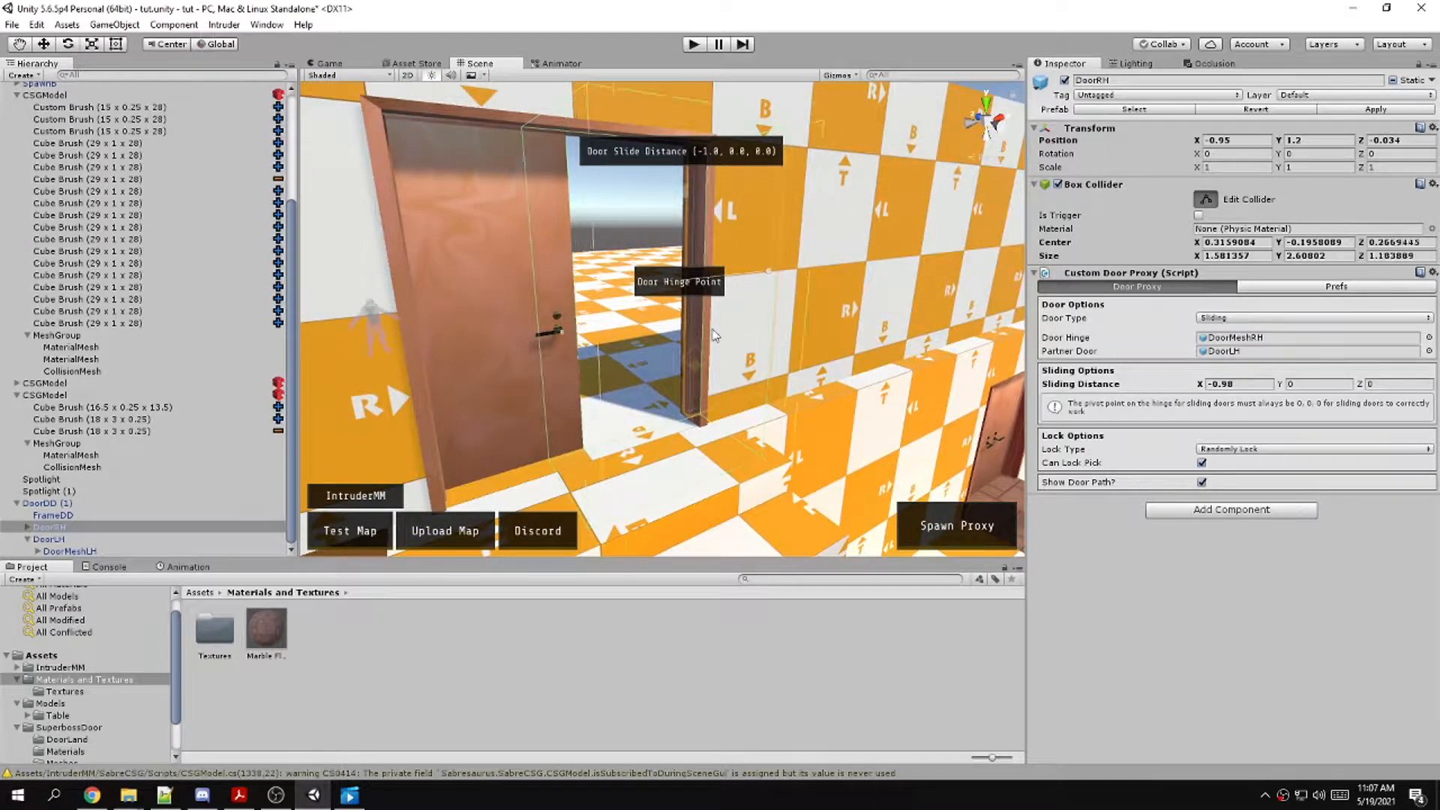
{"action": "left_click", "coordinate": [727, 344]}
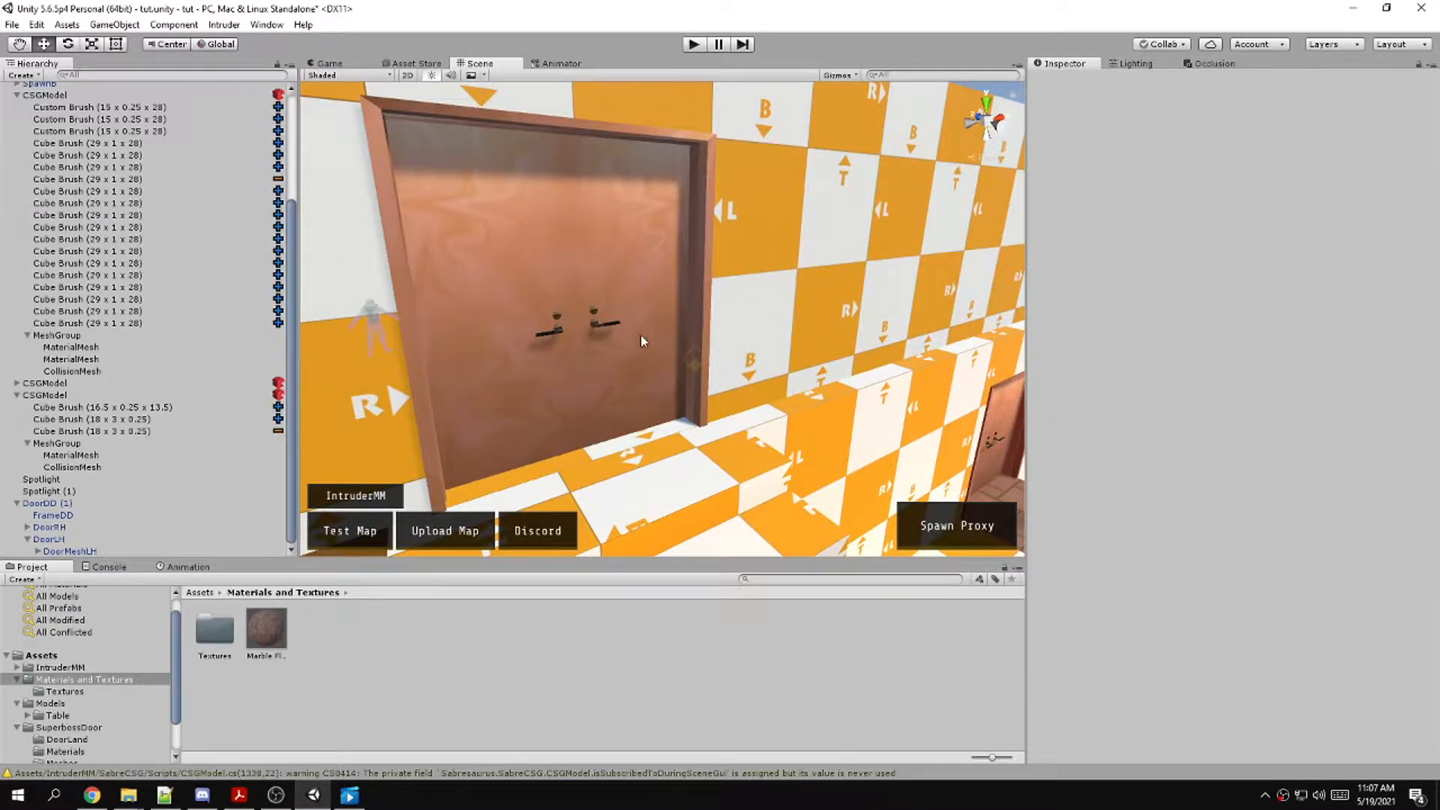
Edit the DoorRH leaf's box collider again and reduce its depth to size Z about 0.83
{"action": "left_click", "coordinate": [636, 323]}
{"action": "left_click", "coordinate": [51, 529]}
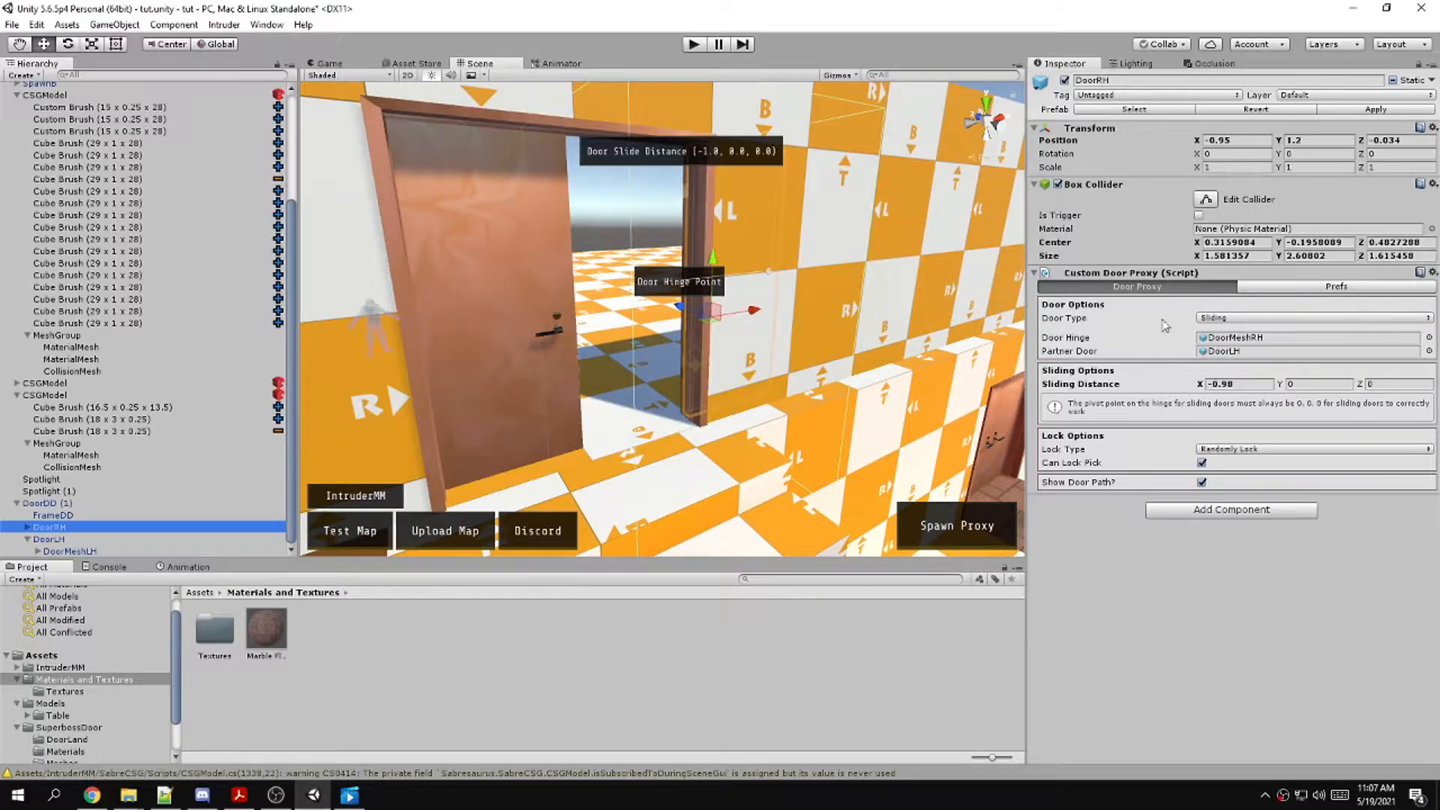
{"action": "left_click", "coordinate": [1208, 200]}
{"action": "right_click_drag", "start_coordinate": [756, 285], "coordinate": [739, 338]}
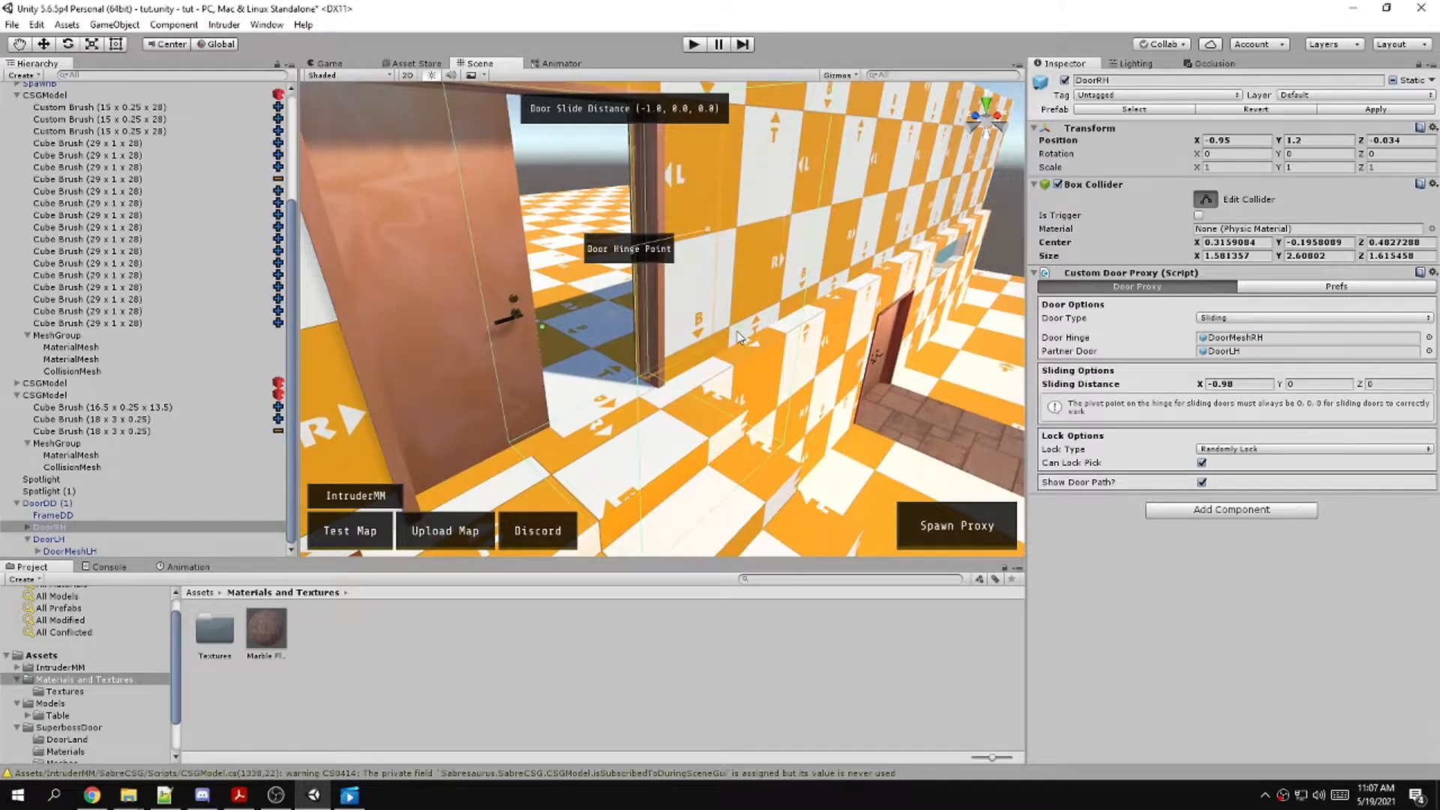
{"action": "left_click_drag", "start_coordinate": [741, 334], "coordinate": [679, 319]}
Extend the DoorRH leaf's box collider sideways along the wall to size X about 2.97
{"action": "right_click_drag", "start_coordinate": [680, 319], "coordinate": [564, 313]}
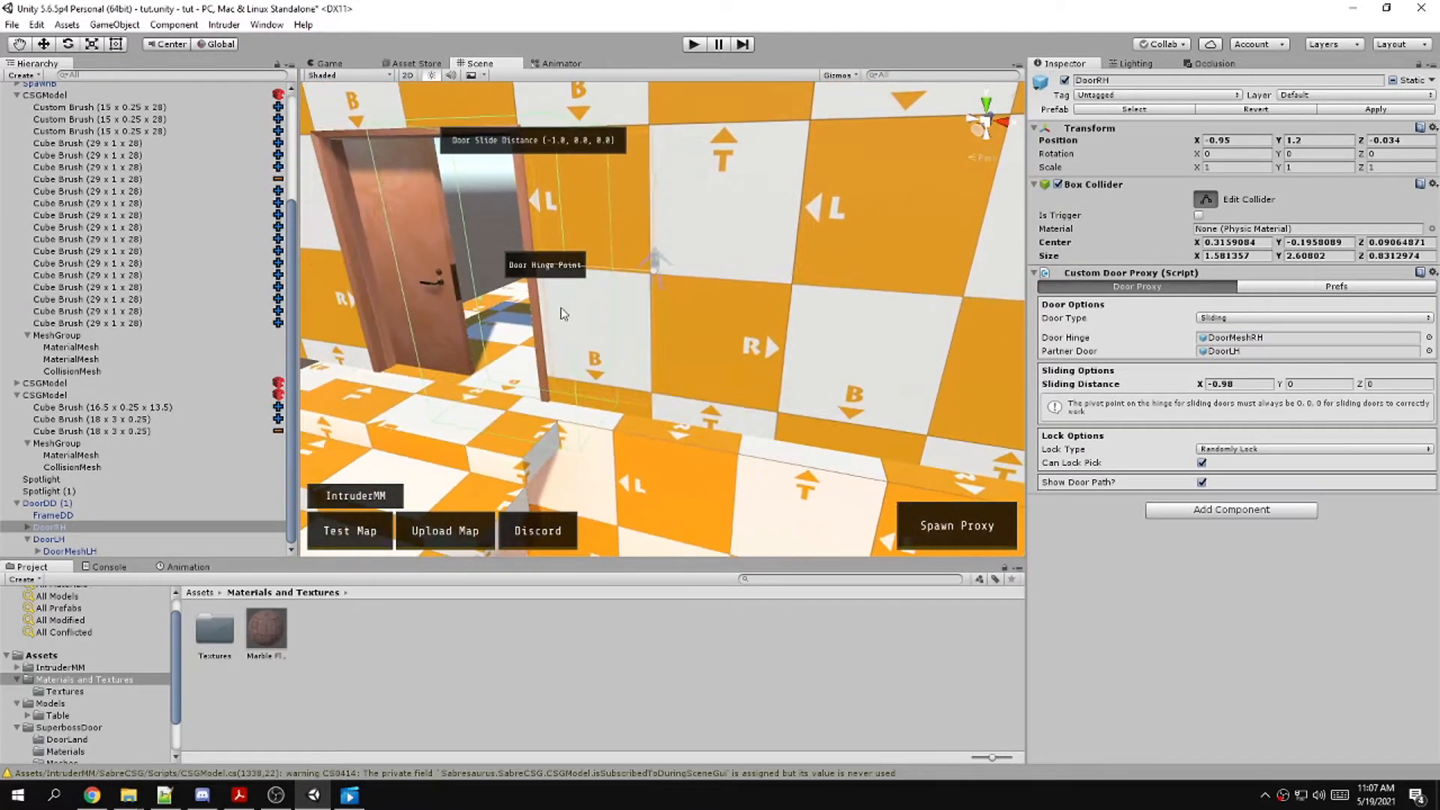
{"action": "left_click_drag", "start_coordinate": [613, 300], "coordinate": [804, 321]}
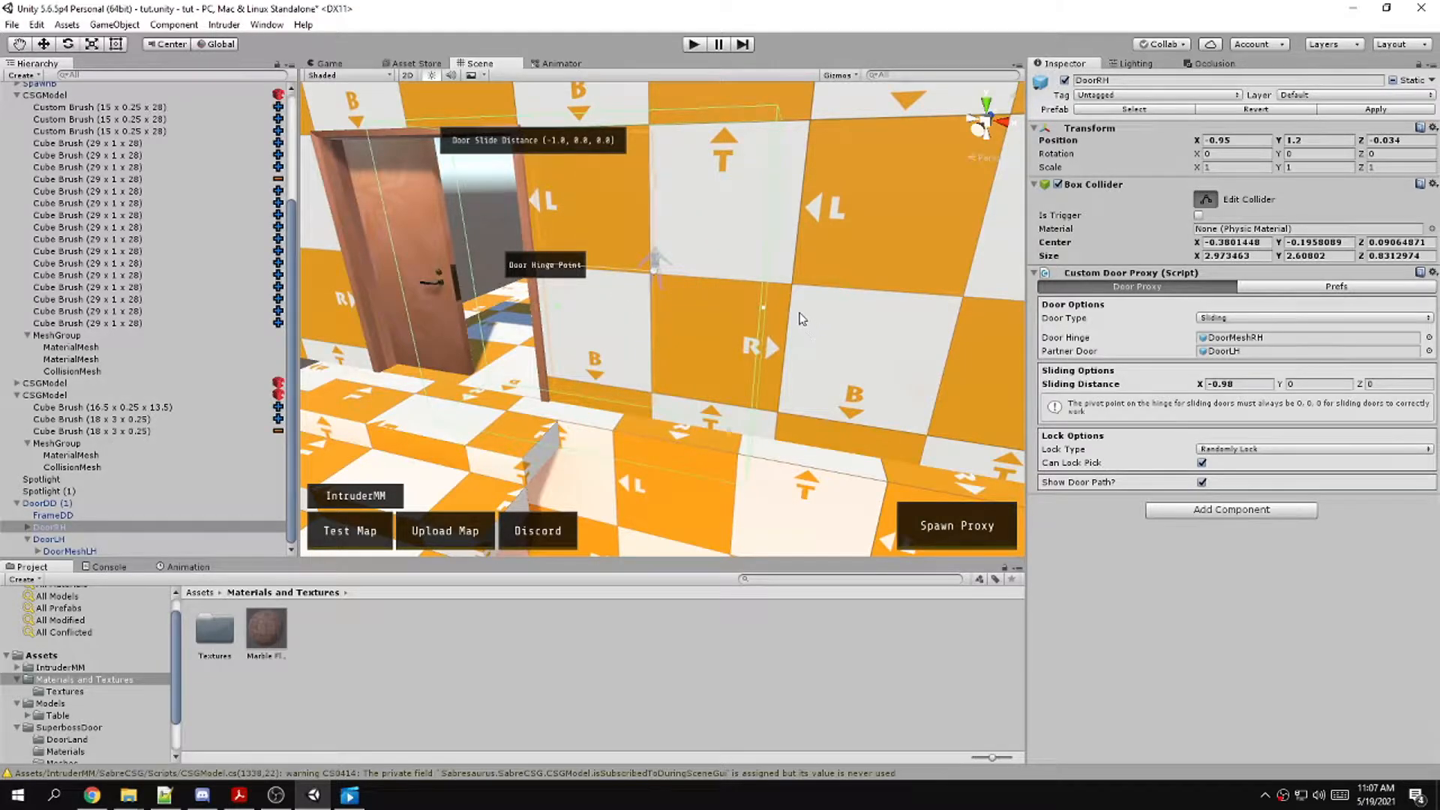
{"action": "left_click", "coordinate": [431, 76]}
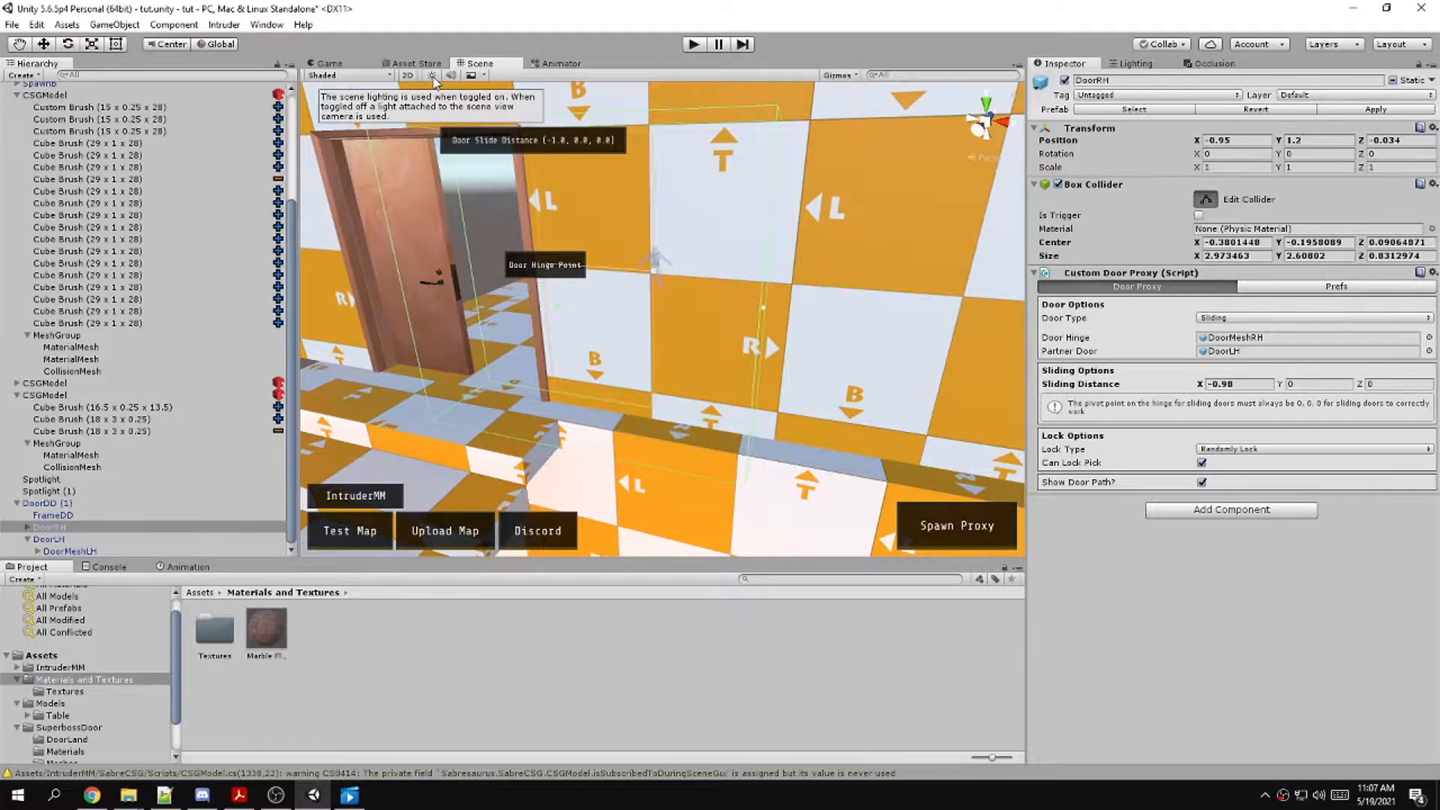
{"action": "left_click", "coordinate": [431, 76]}
Extend the DoorRH leaf's box collider on the other side of the wall, bringing size Z to about 0.90
{"action": "right_click_drag", "start_coordinate": [588, 185], "coordinate": [421, 267]}
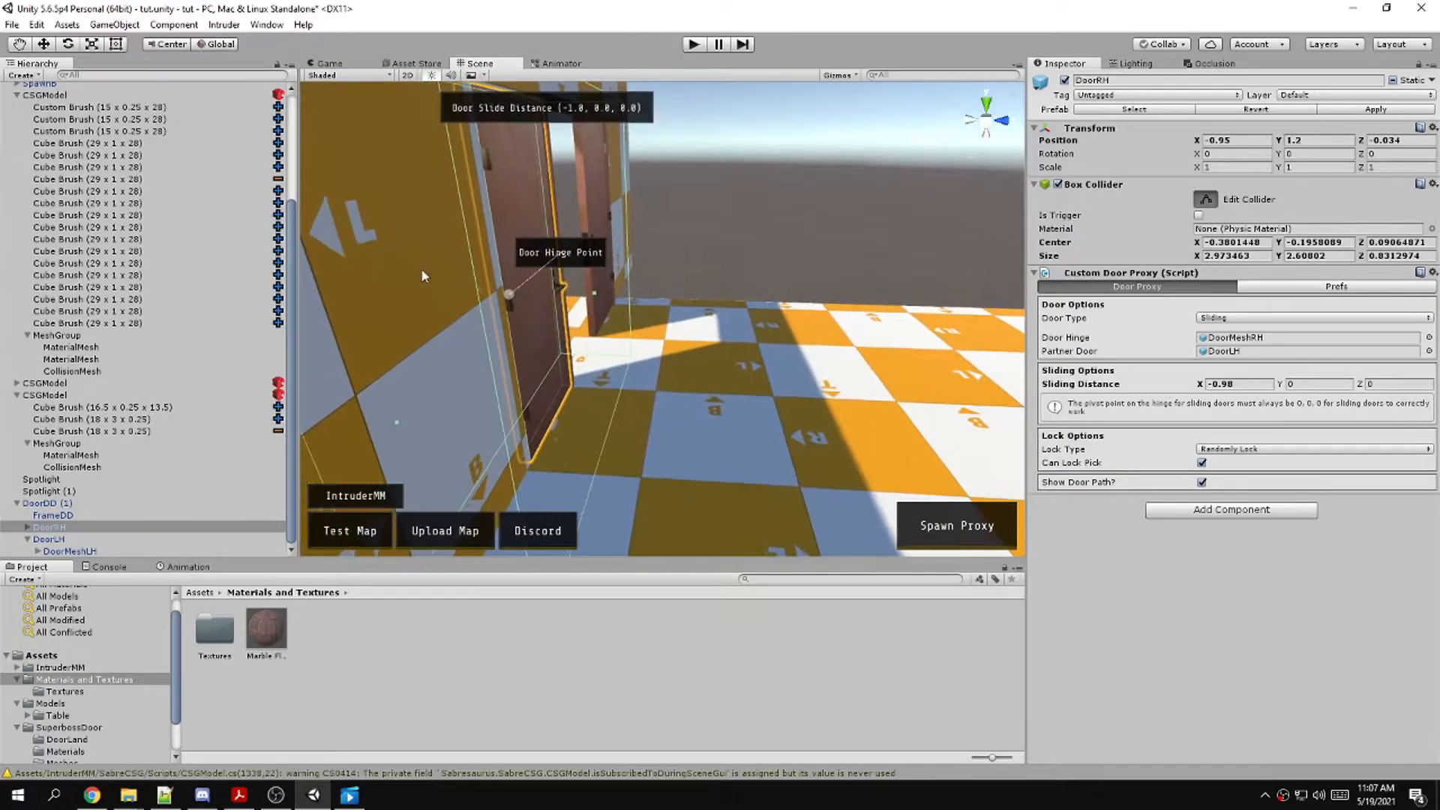
{"action": "left_click_drag", "start_coordinate": [596, 294], "coordinate": [605, 295]}
{"action": "right_click_drag", "start_coordinate": [604, 295], "coordinate": [559, 221]}
{"action": "left_click", "coordinate": [558, 218]}
{"action": "right_click_drag", "start_coordinate": [640, 230], "coordinate": [567, 223]}
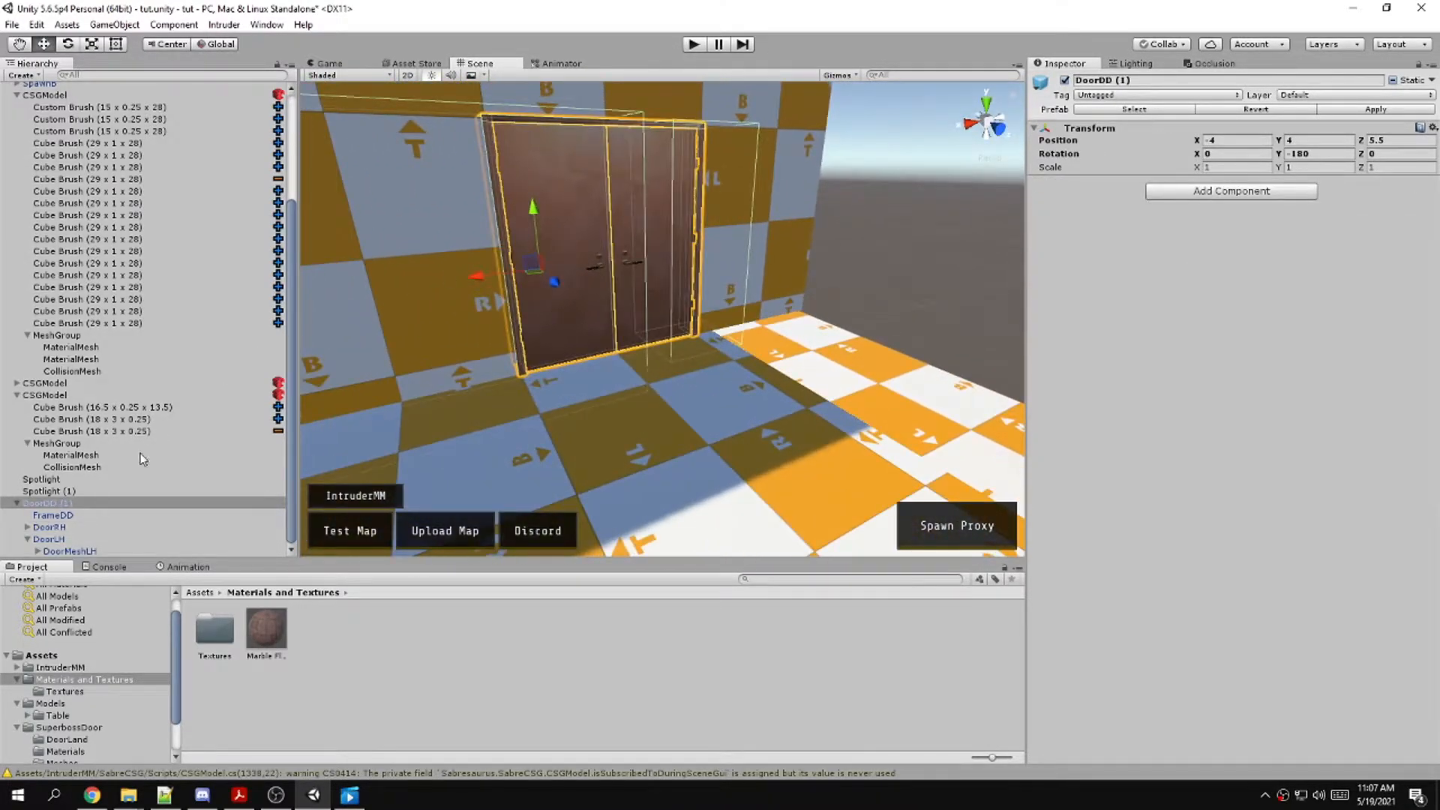
Edit the DoorLH leaf's box collider and adjust its depth on both sides of the wall to size Z about 1.58
{"action": "left_click", "coordinate": [49, 527]}
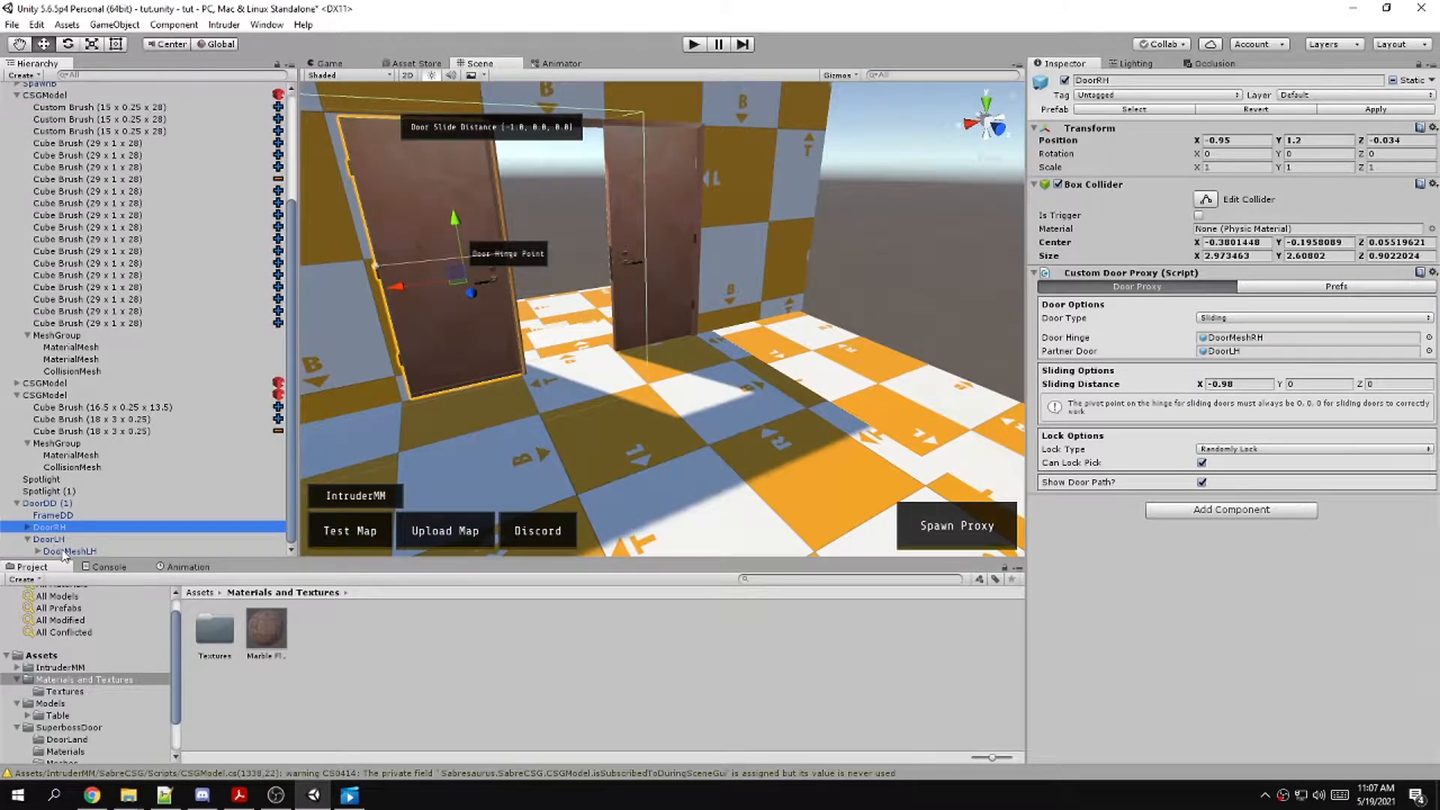
{"action": "double_click", "coordinate": [48, 540]}
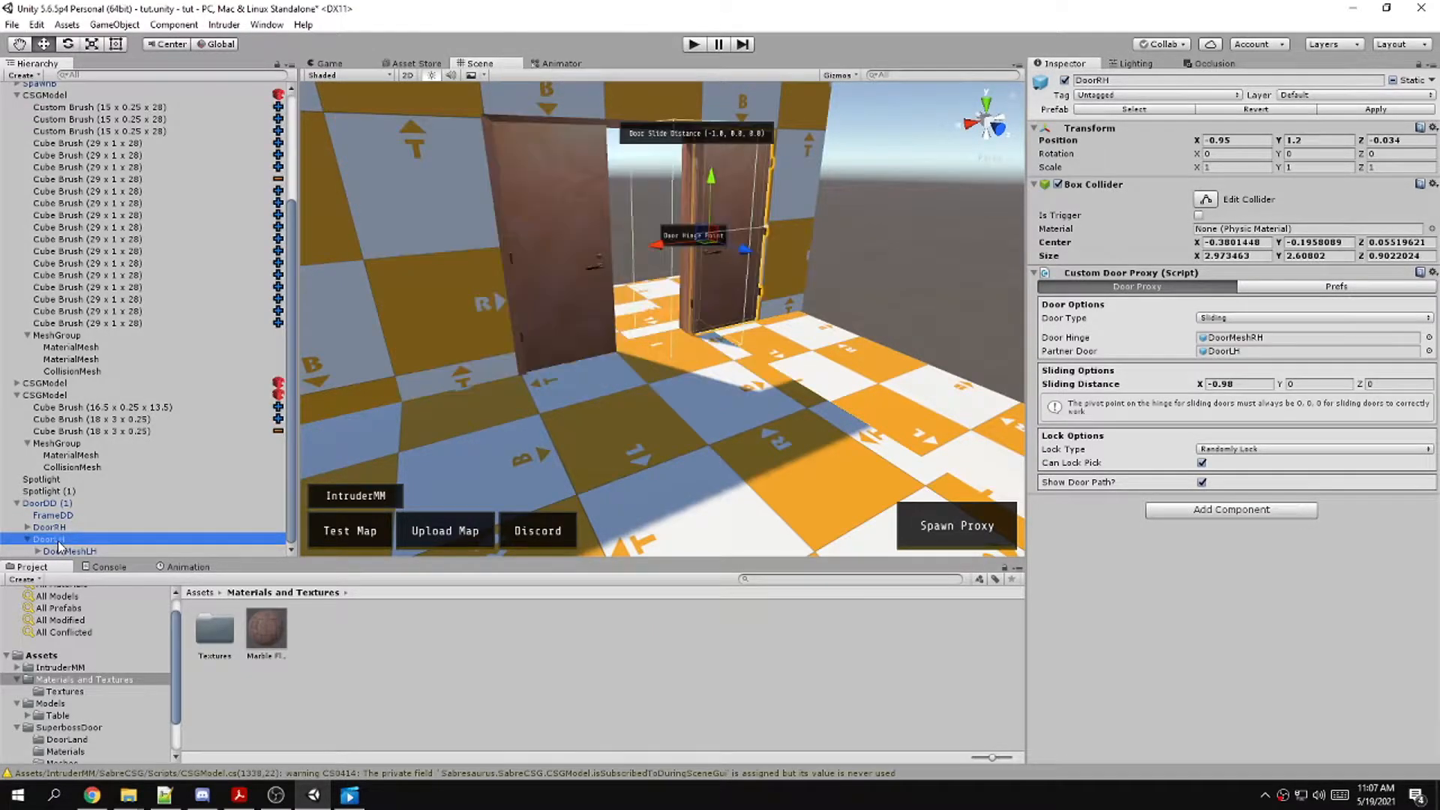
{"action": "left_click", "coordinate": [1207, 201]}
{"action": "left_click_drag", "start_coordinate": [651, 243], "coordinate": [729, 268]}
{"action": "left_click_drag", "start_coordinate": [552, 289], "coordinate": [930, 318], "text": "alt"}
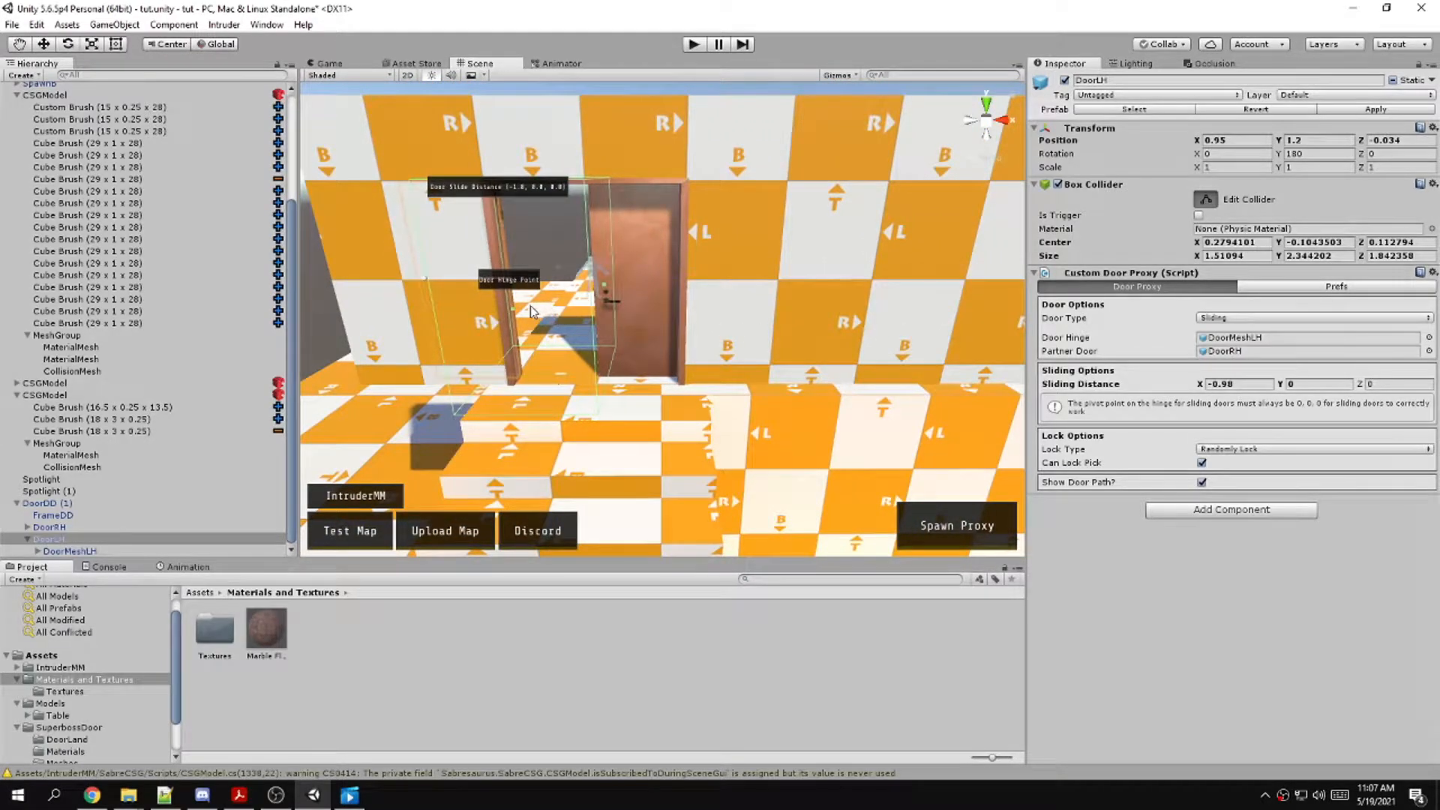
{"action": "left_click_drag", "start_coordinate": [516, 315], "coordinate": [525, 312]}
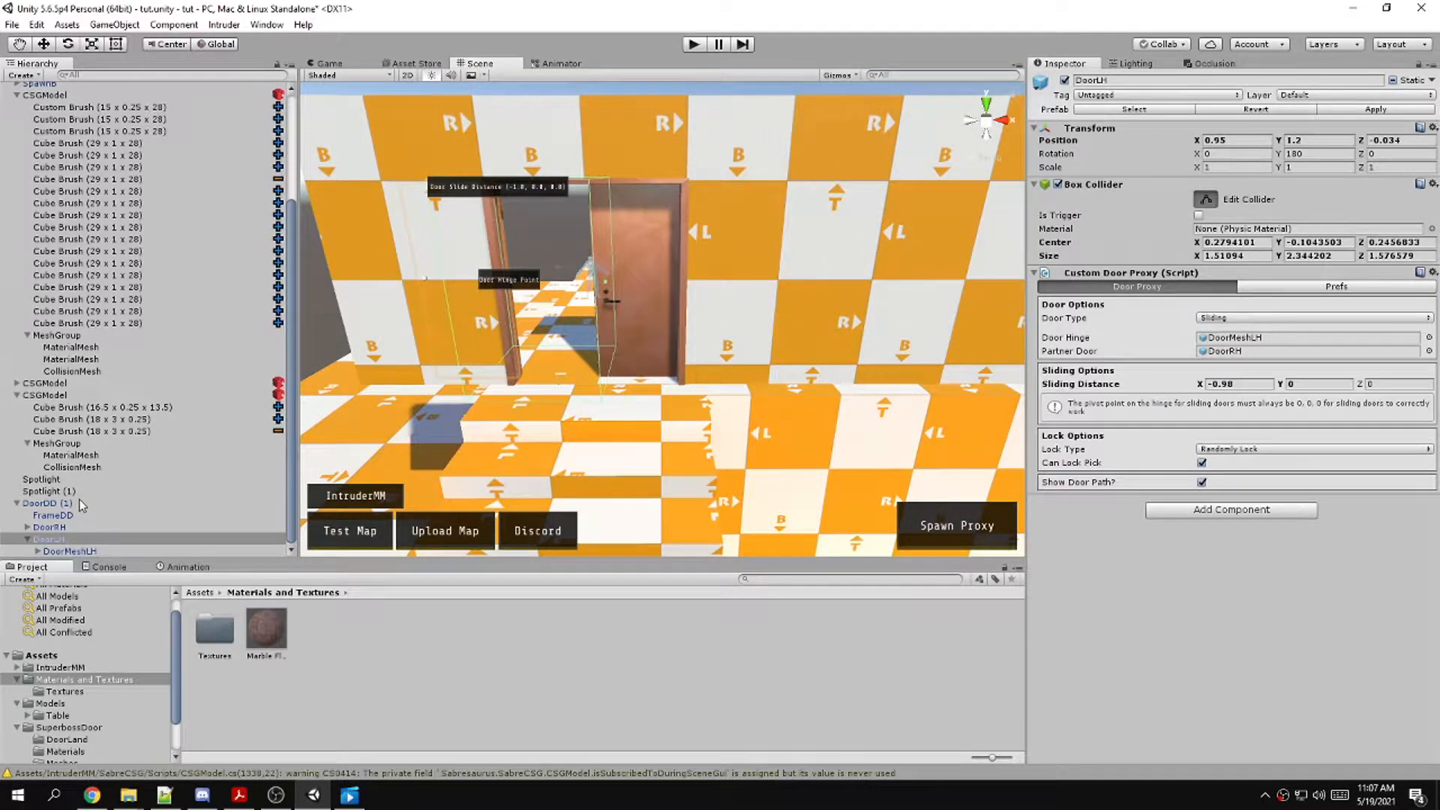
Expand the DoorRH leaf, select DoorRH and DoorLH together, and examine both sliding doors and their colliders around the doorway
{"action": "left_click", "coordinate": [49, 528], "text": "ctrl"}
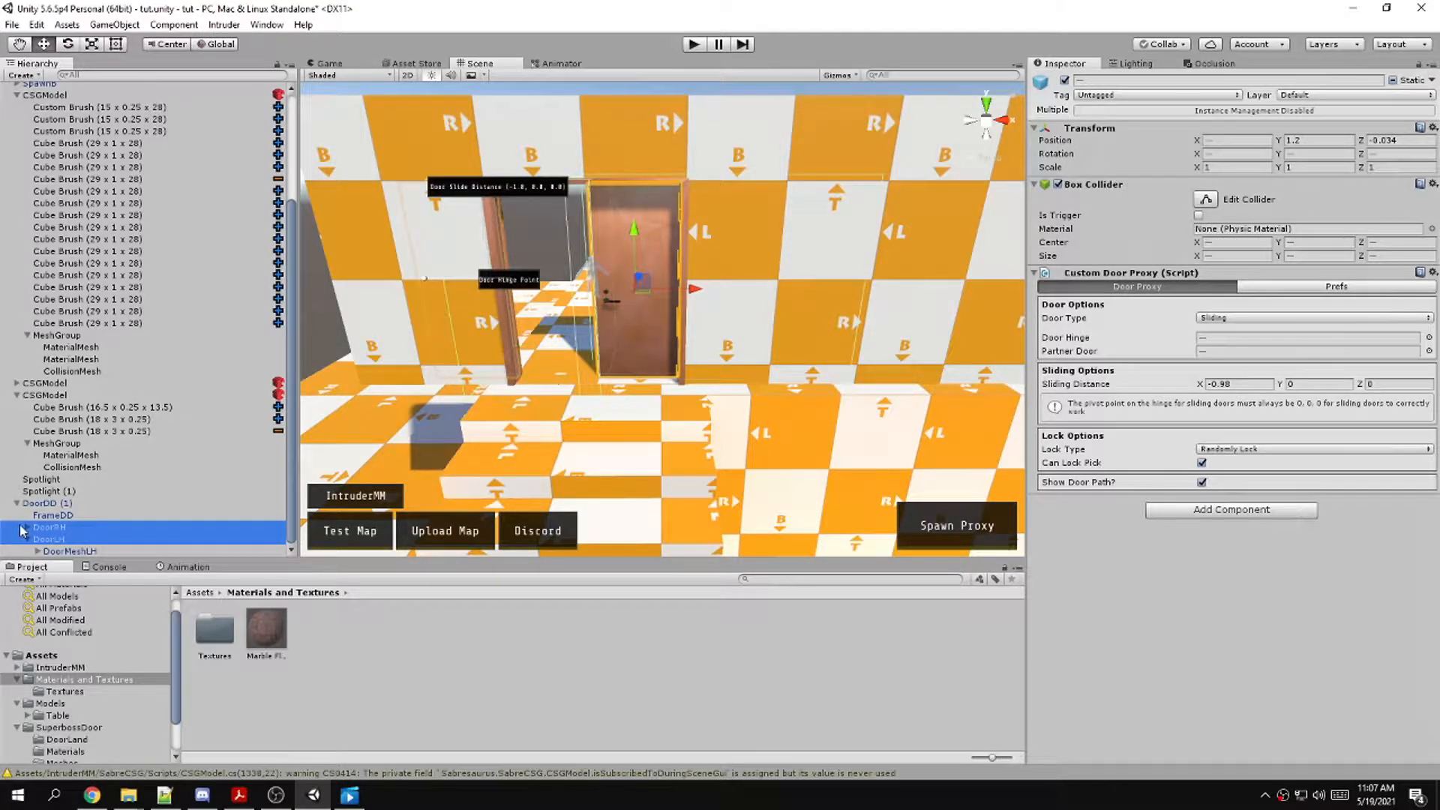
{"action": "left_click", "coordinate": [31, 528]}
{"action": "left_click", "coordinate": [27, 527]}
{"action": "left_click", "coordinate": [54, 540]}
{"action": "scroll", "coordinate": [123, 501], "scroll_direction": "down", "scroll_amount": 1}
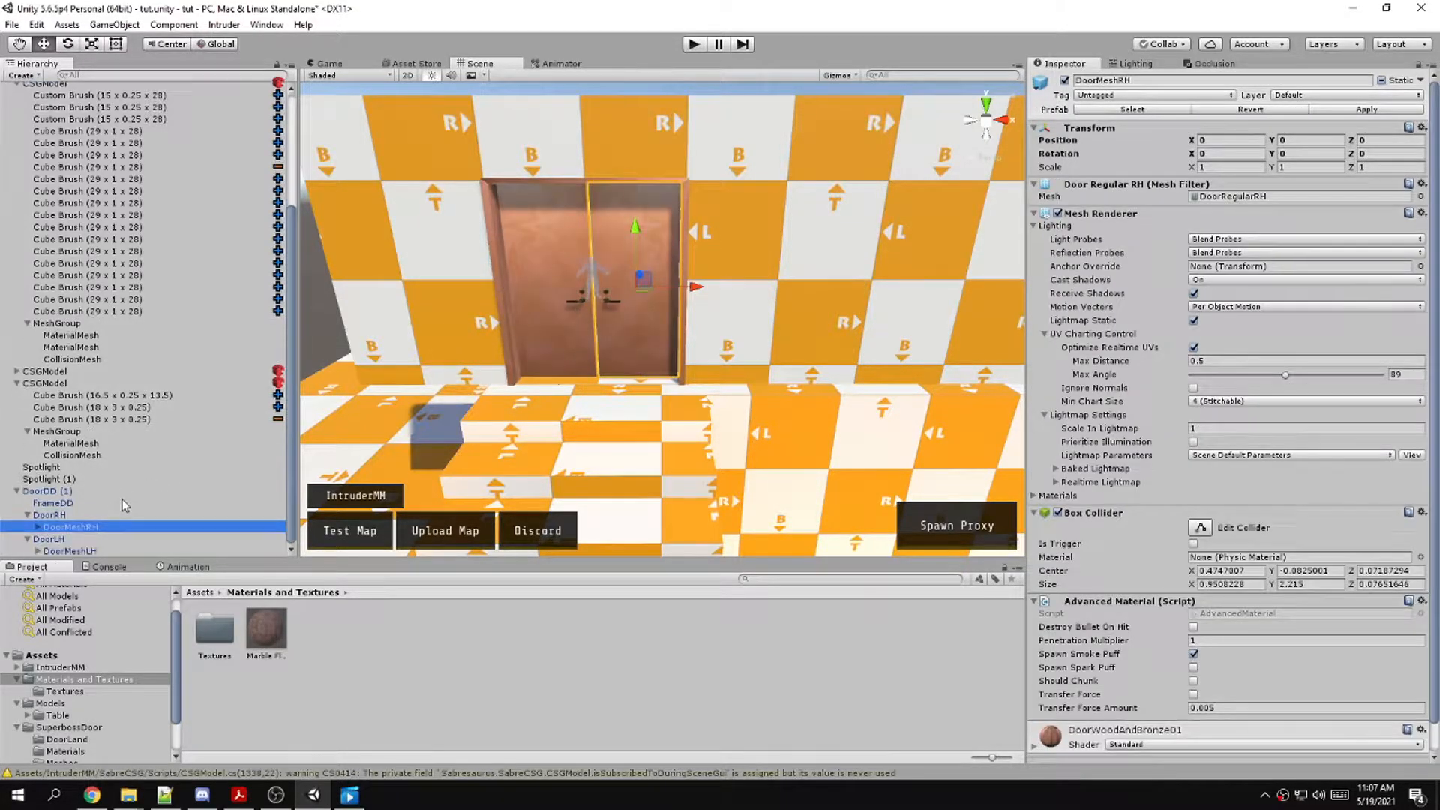
{"action": "left_click", "coordinate": [65, 514]}
{"action": "left_click", "coordinate": [63, 541], "text": "ctrl"}
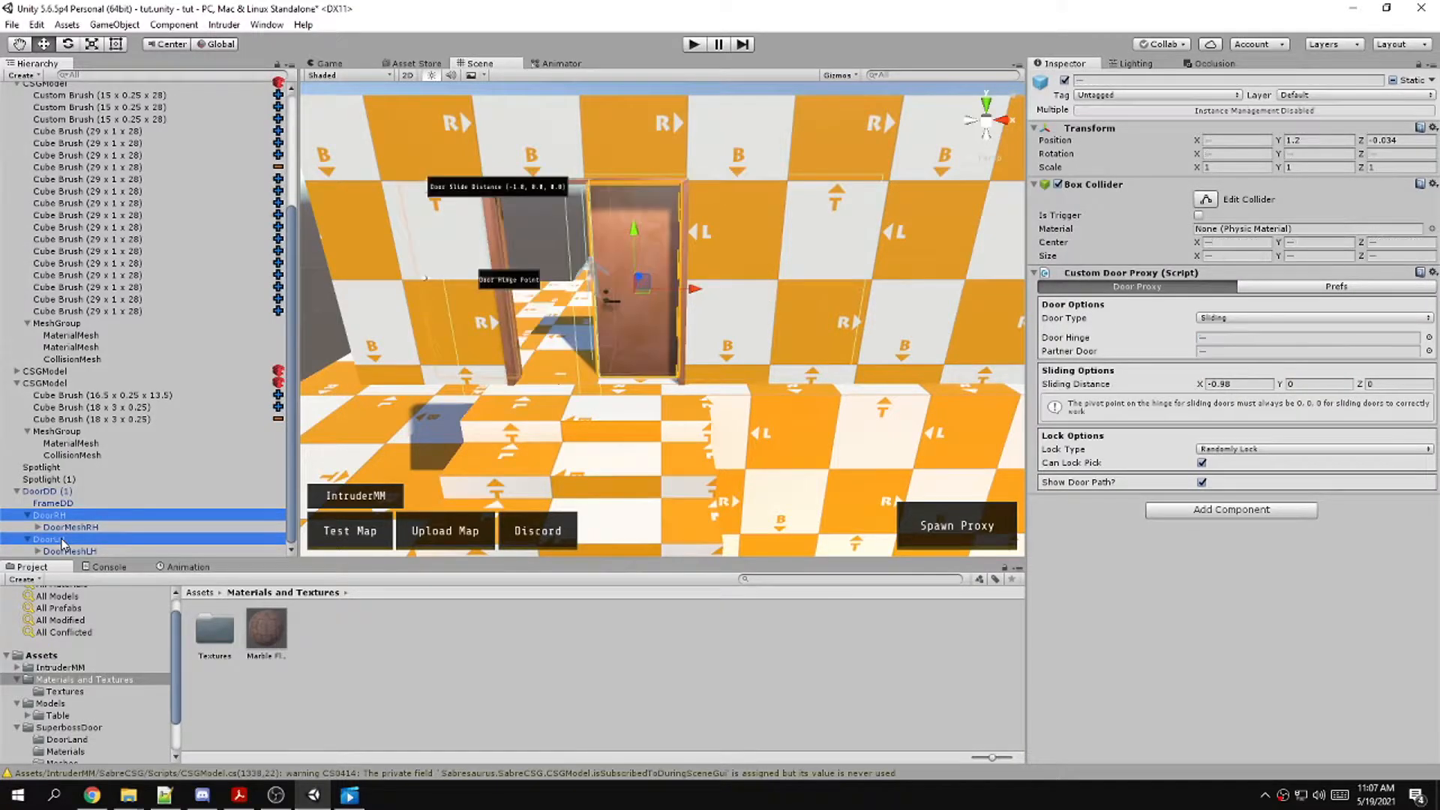
{"action": "key", "text": "a"}
{"action": "right_click_drag", "start_coordinate": [550, 364], "coordinate": [606, 346]}
{"action": "key", "text": "w"}
{"action": "key", "text": "d"}
{"action": "key", "text": "a"}
{"action": "key", "text": "s"}
{"action": "left_click", "coordinate": [601, 270]}
Launch the map test in Intruder, join the Intruders team, and go up the stairs to the upper double door
{"action": "left_click", "coordinate": [340, 532]}
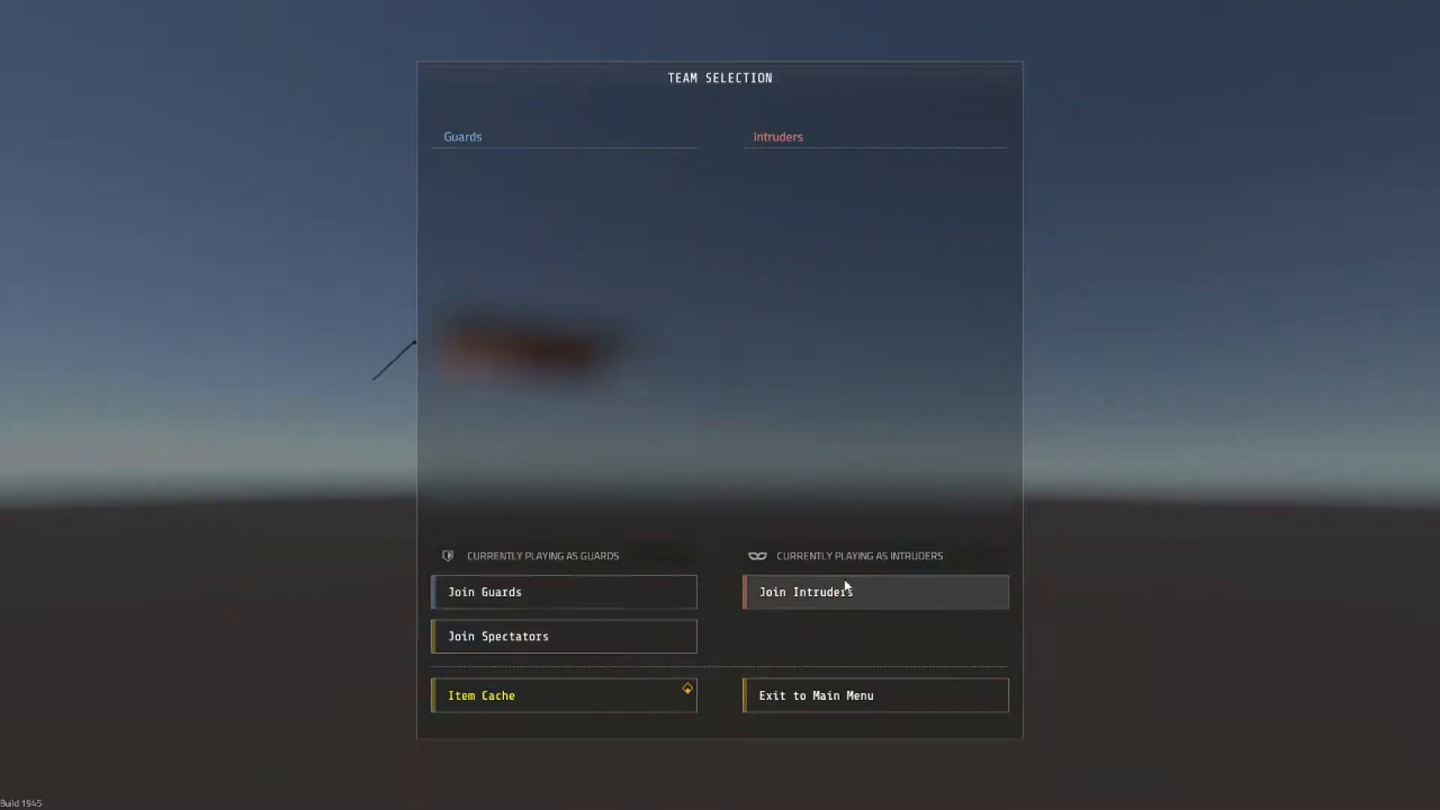
{"action": "left_click", "coordinate": [846, 590]}
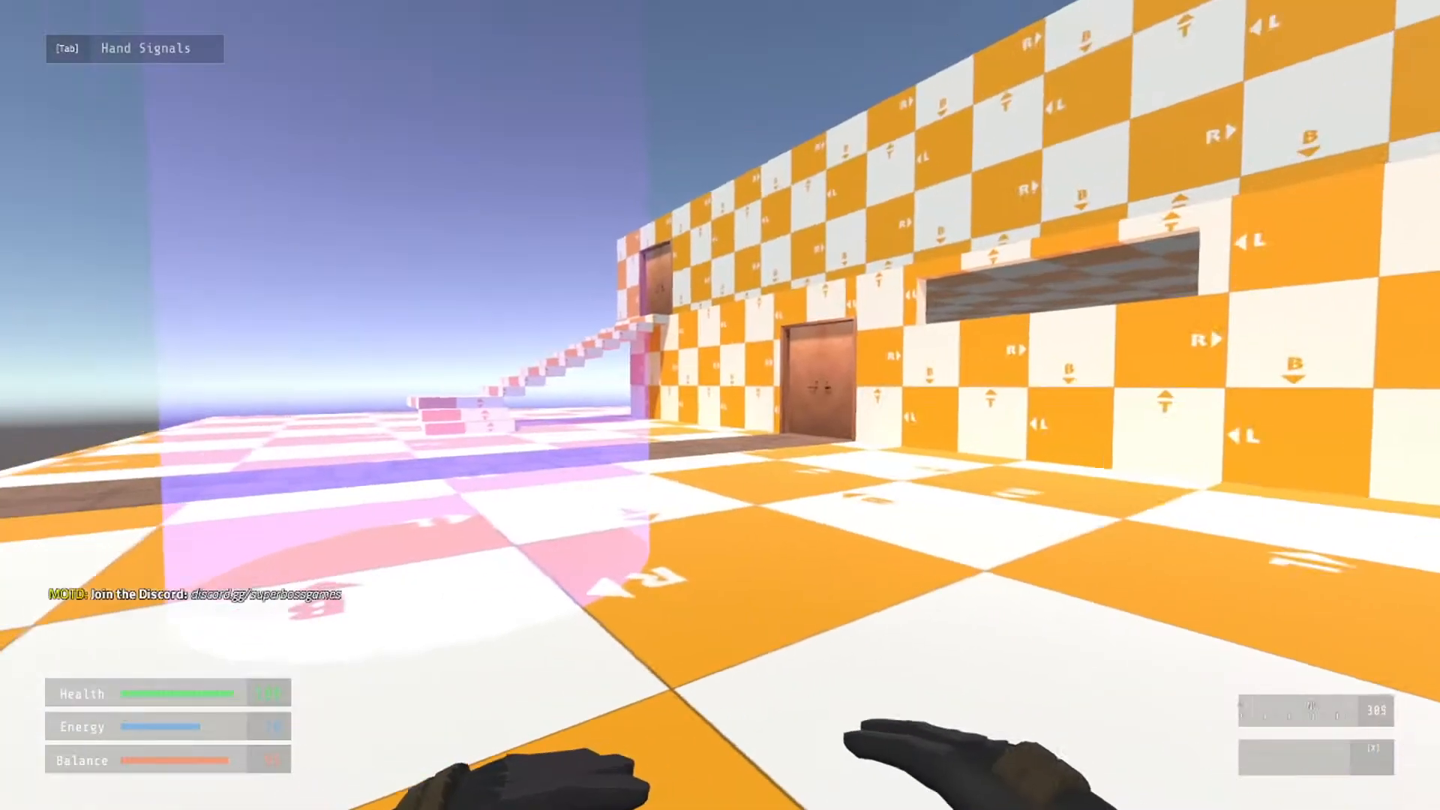
{"action": "key", "text": "w"}
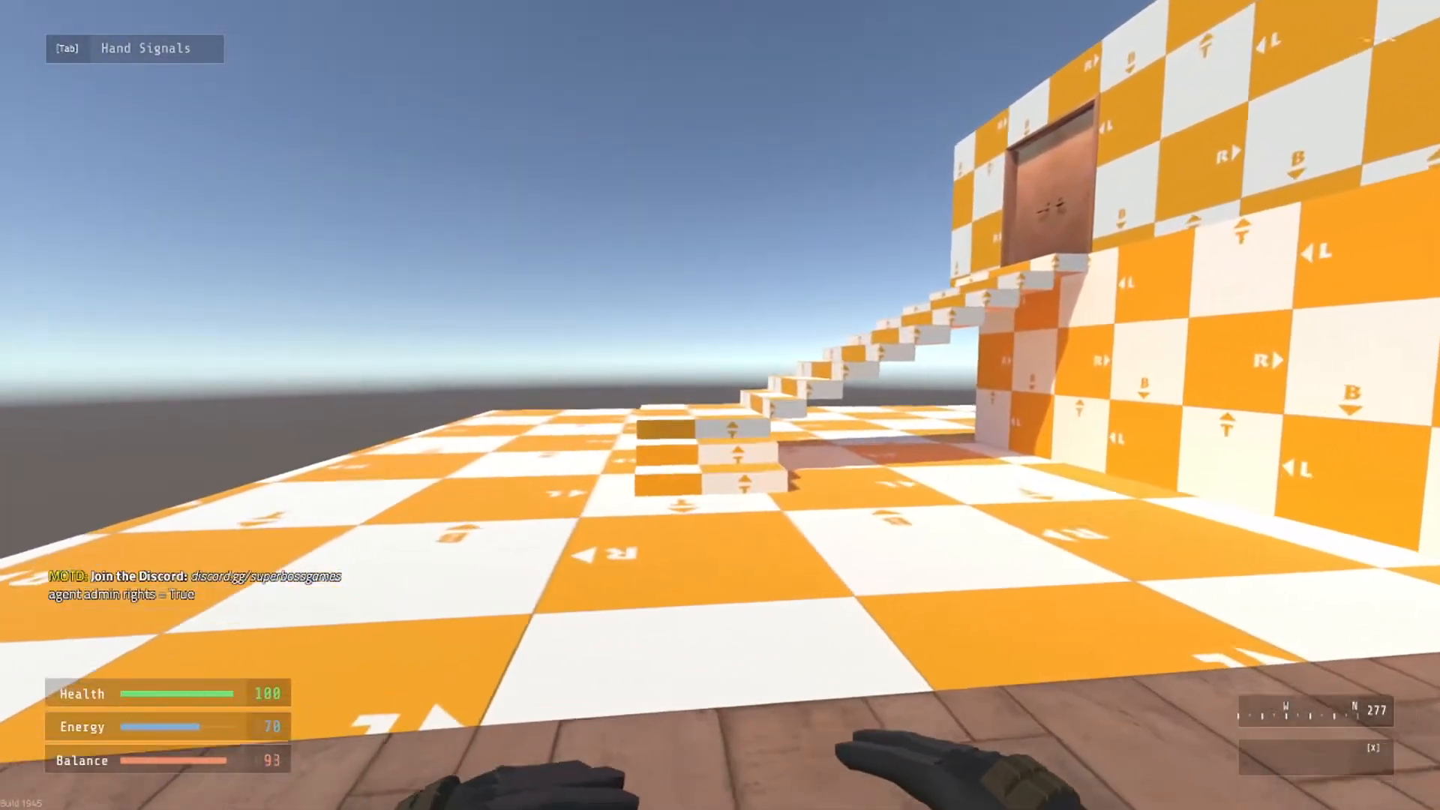
{"action": "key", "text": "shift+w"}
{"action": "key", "text": "4"}
{"action": "key", "text": "shift+w"}
Slide the upper double door open, go through it, and inspect the leaves from the other side with the pistol drawn
{"action": "scroll", "coordinate": [720, 405], "scroll_direction": "up", "scroll_amount": 3}
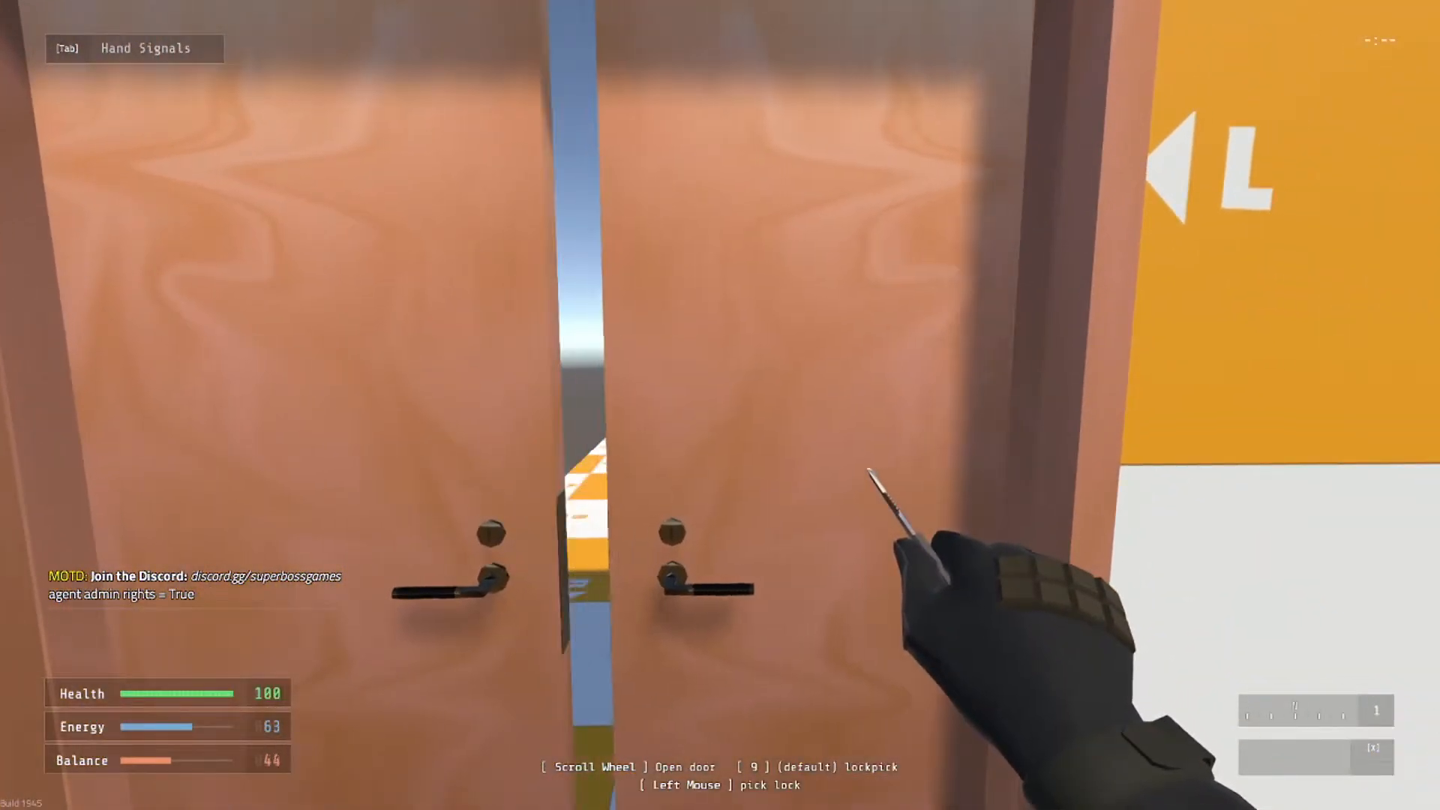
{"action": "key", "text": "w"}
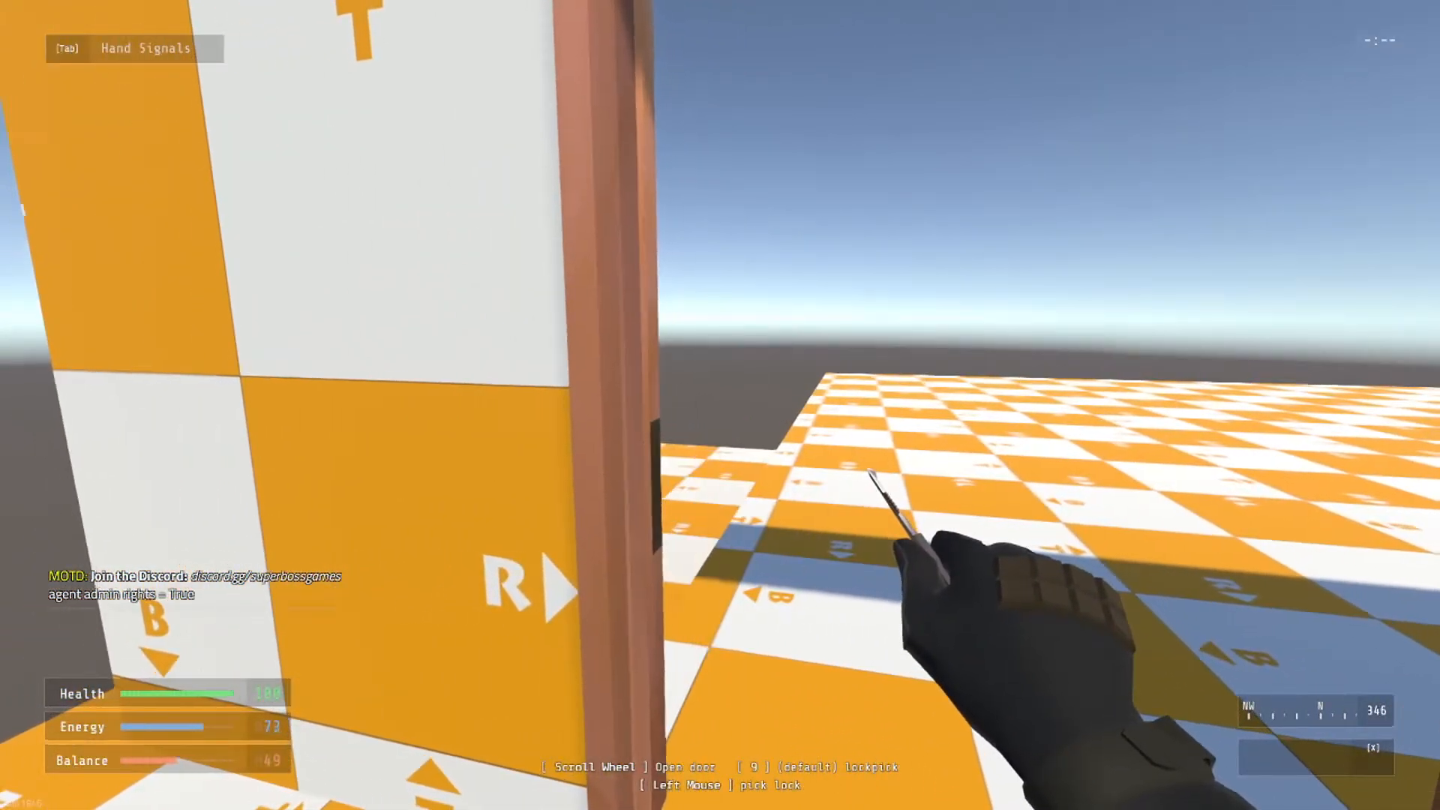
{"action": "key", "text": "w"}
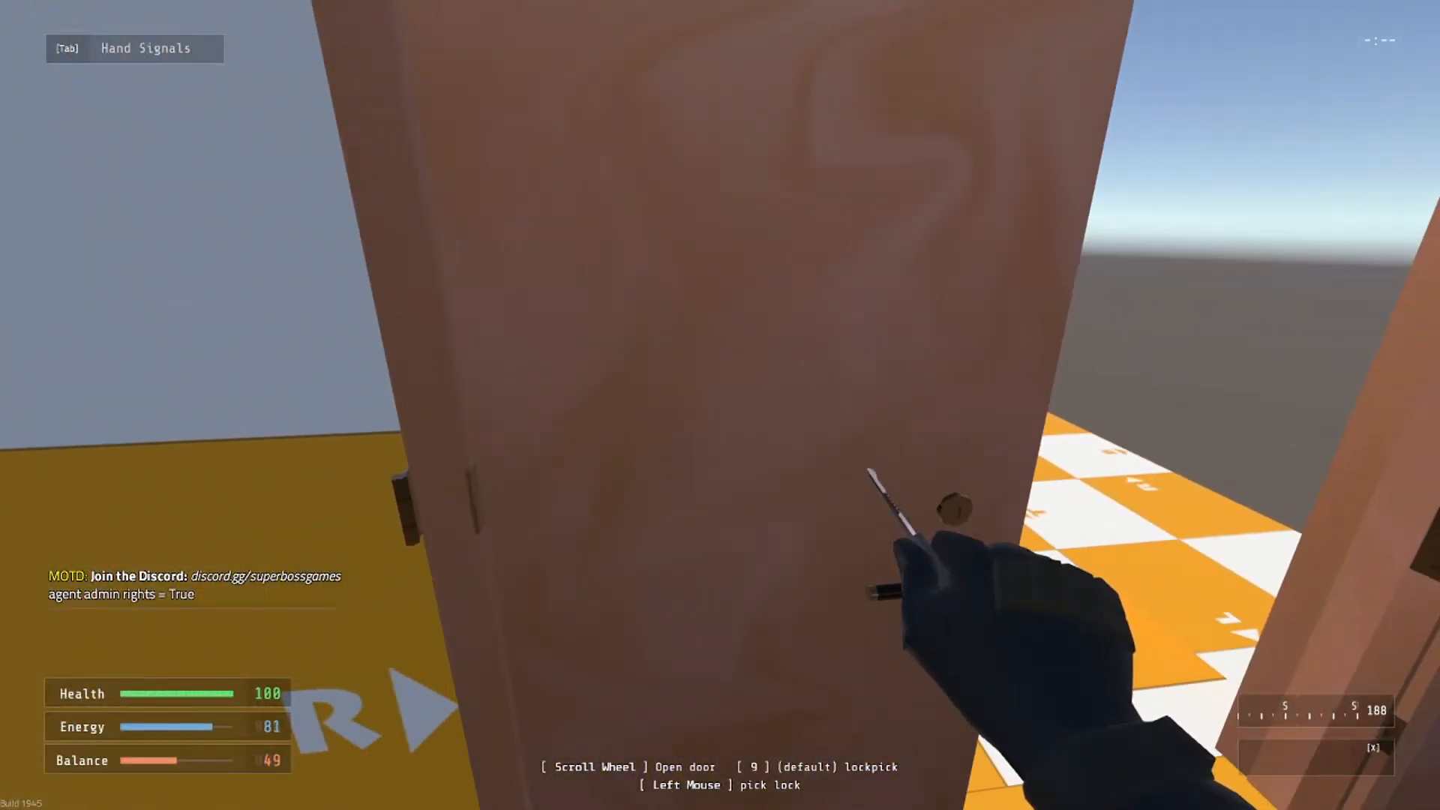
{"action": "key", "text": "s"}
{"action": "key", "text": "s"}
{"action": "key", "text": "3"}
{"action": "key", "text": "2"}
{"action": "right_click", "coordinate": [720, 405]}
{"action": "left_click", "coordinate": [720, 405]}
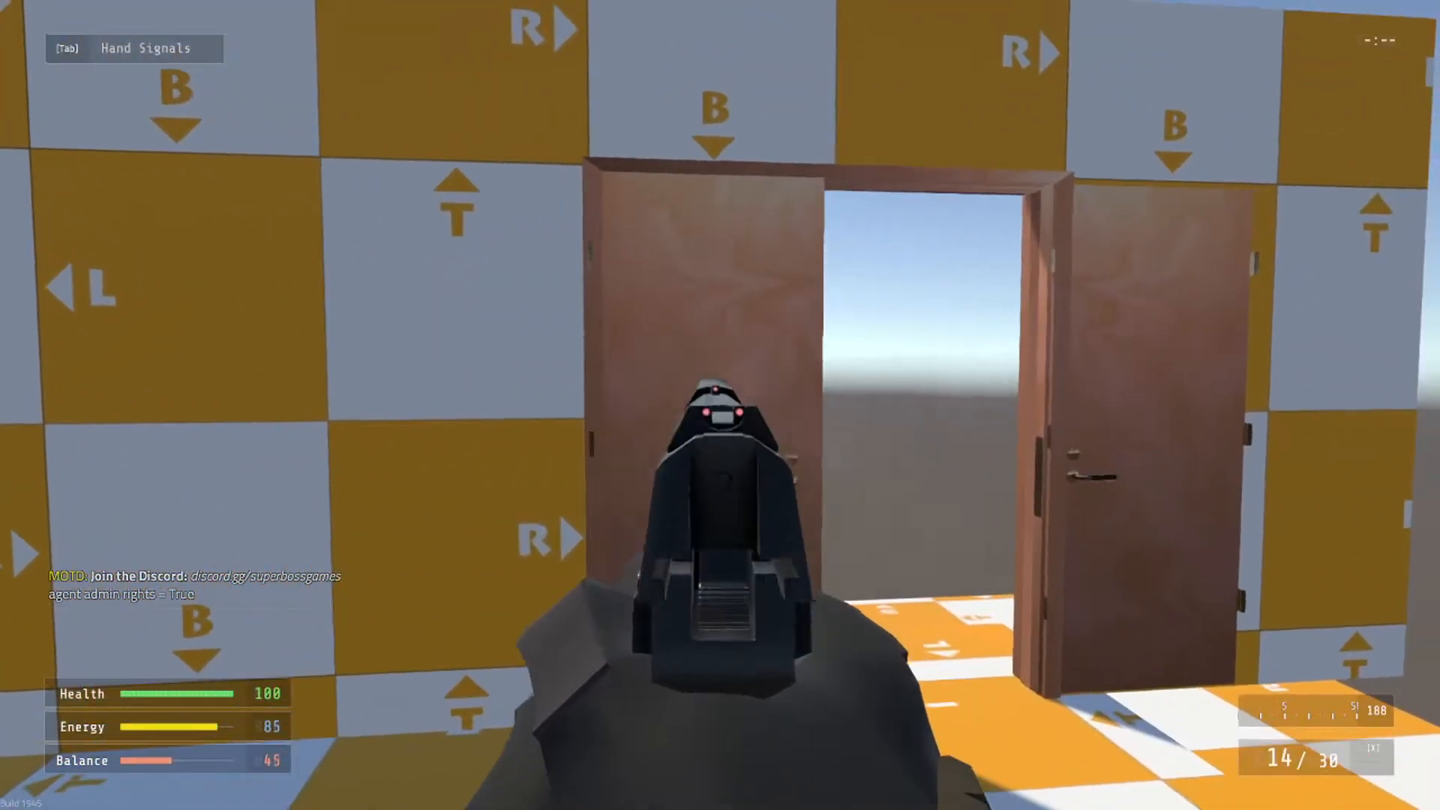
Go back through the upper doorway and test sliding both leaves partly open and closed
{"action": "key", "text": "w"}
{"action": "right_click", "coordinate": [720, 405]}
{"action": "scroll", "coordinate": [720, 405], "scroll_direction": "up", "scroll_amount": 2}
{"action": "key", "text": "w"}
{"action": "scroll", "coordinate": [721, 405], "scroll_direction": "down", "scroll_amount": 2}
{"action": "key", "text": "s"}
{"action": "key", "text": "w"}
{"action": "scroll", "coordinate": [720, 405], "scroll_direction": "down", "scroll_amount": 2}
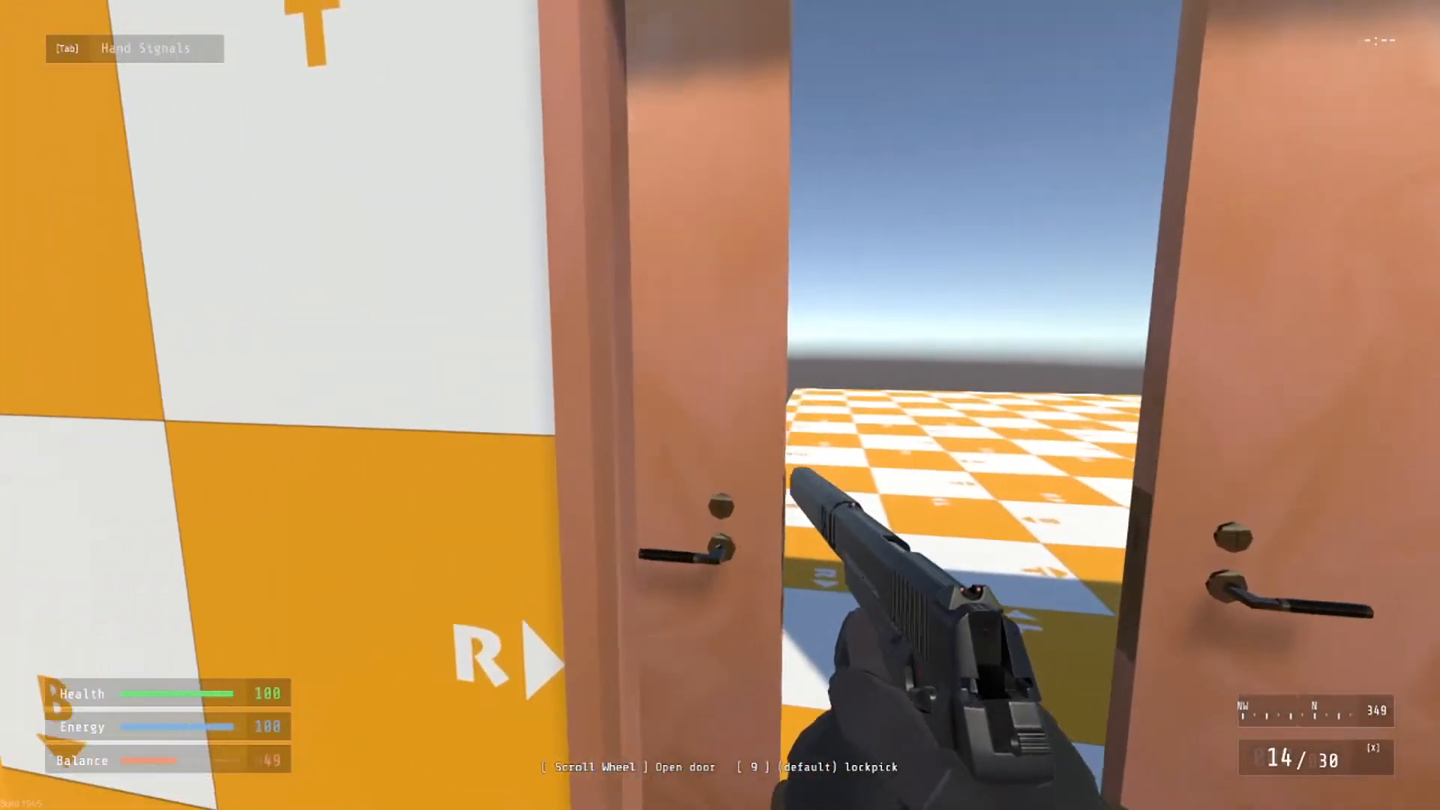
{"action": "key", "text": "d"}
{"action": "scroll", "coordinate": [720, 405], "scroll_direction": "down", "scroll_amount": 2}
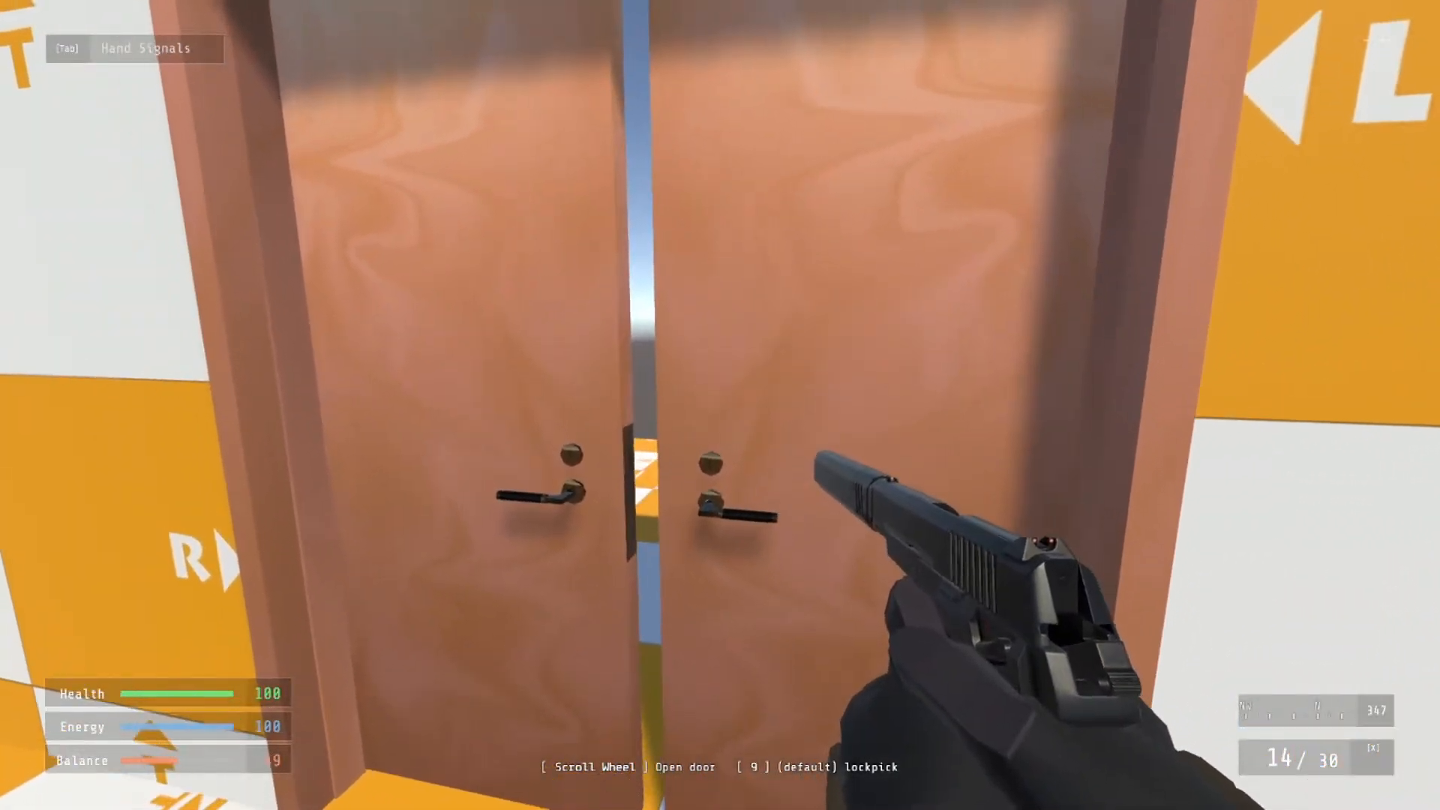
Examine the gap between the closed sliding leaves, then slide them slightly open and shut again
{"action": "key", "text": "w"}
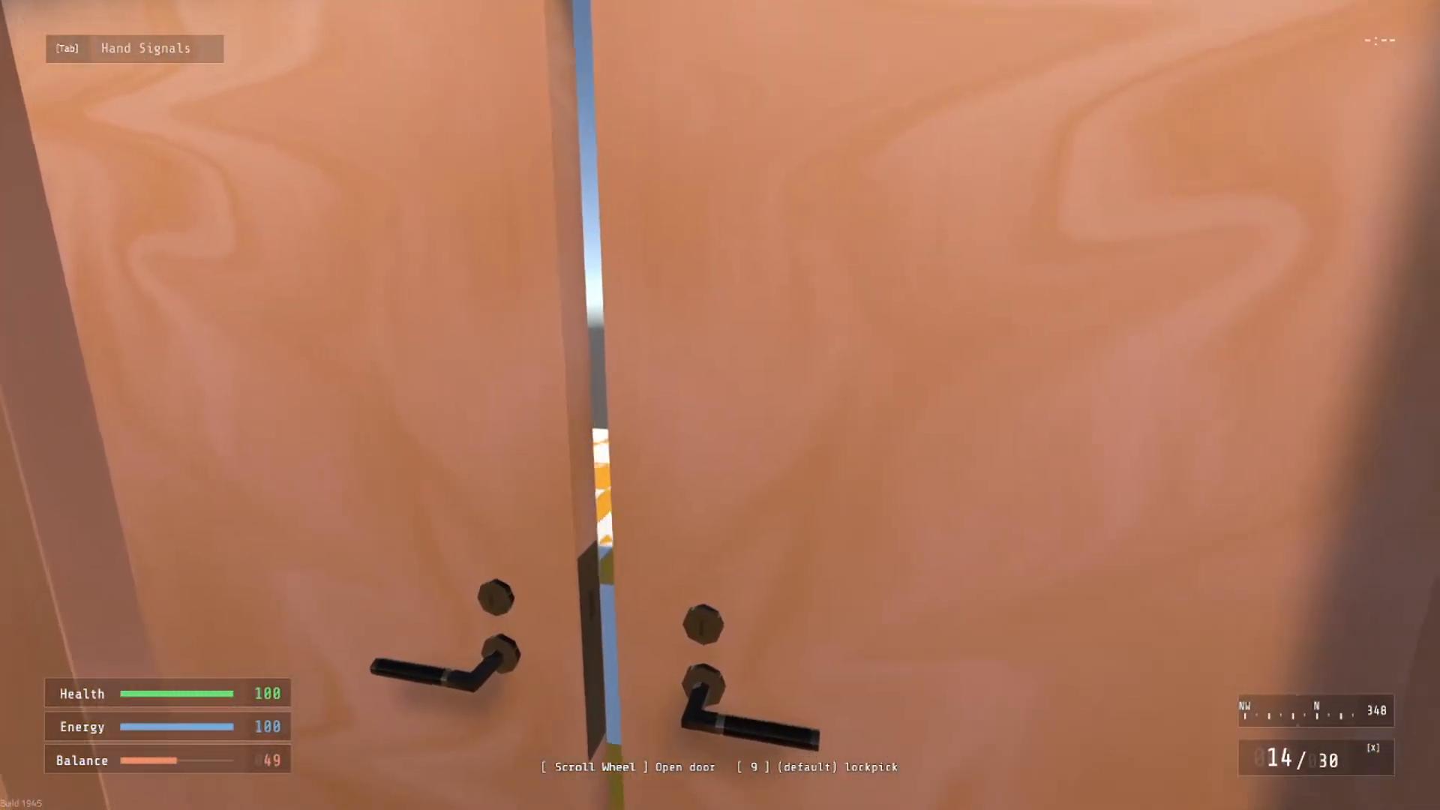
{"action": "key", "text": "s"}
{"action": "key", "text": "w"}
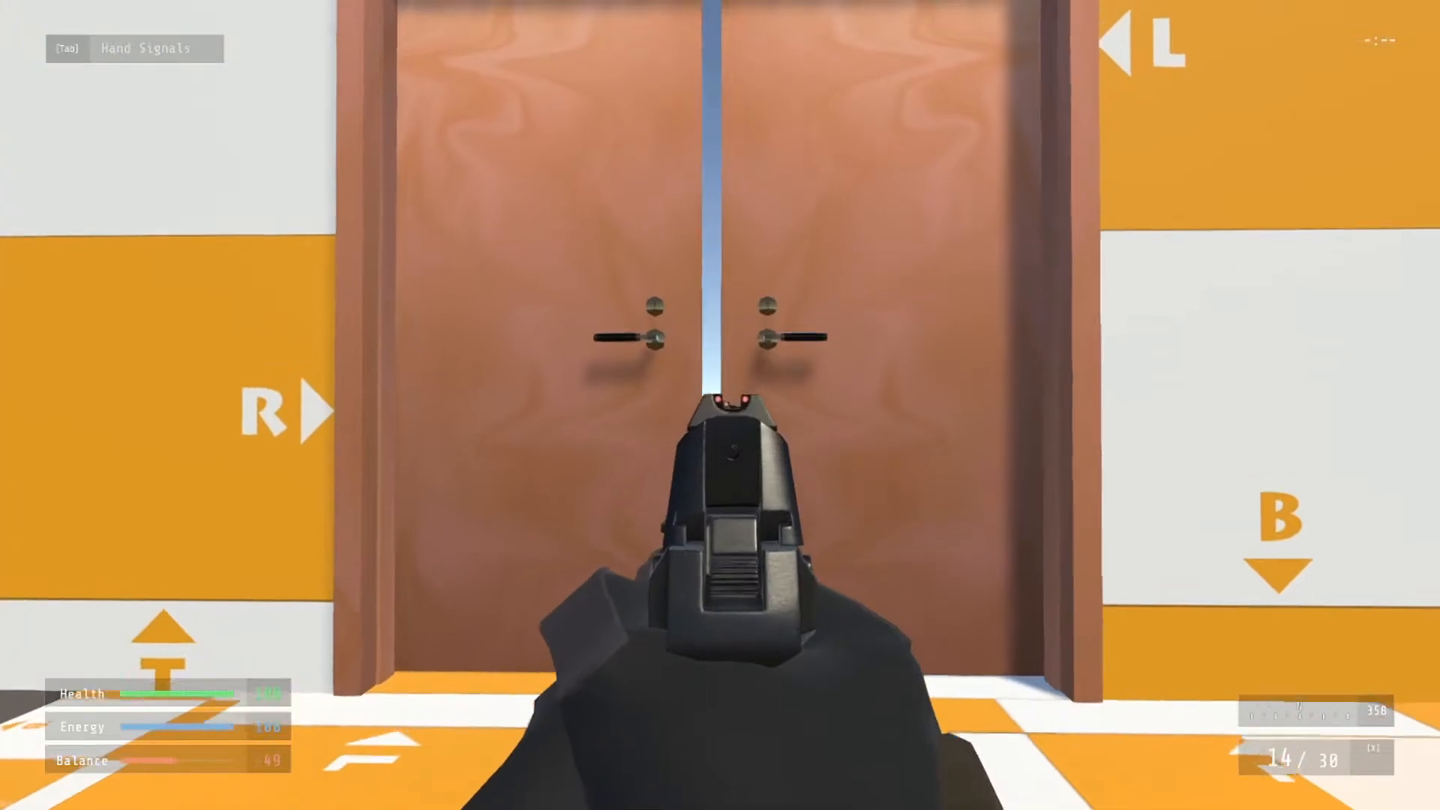
{"action": "key", "text": "w"}
{"action": "scroll", "coordinate": [720, 405], "scroll_direction": "up", "scroll_amount": 2}
{"action": "scroll", "coordinate": [721, 405], "scroll_direction": "down", "scroll_amount": 1}
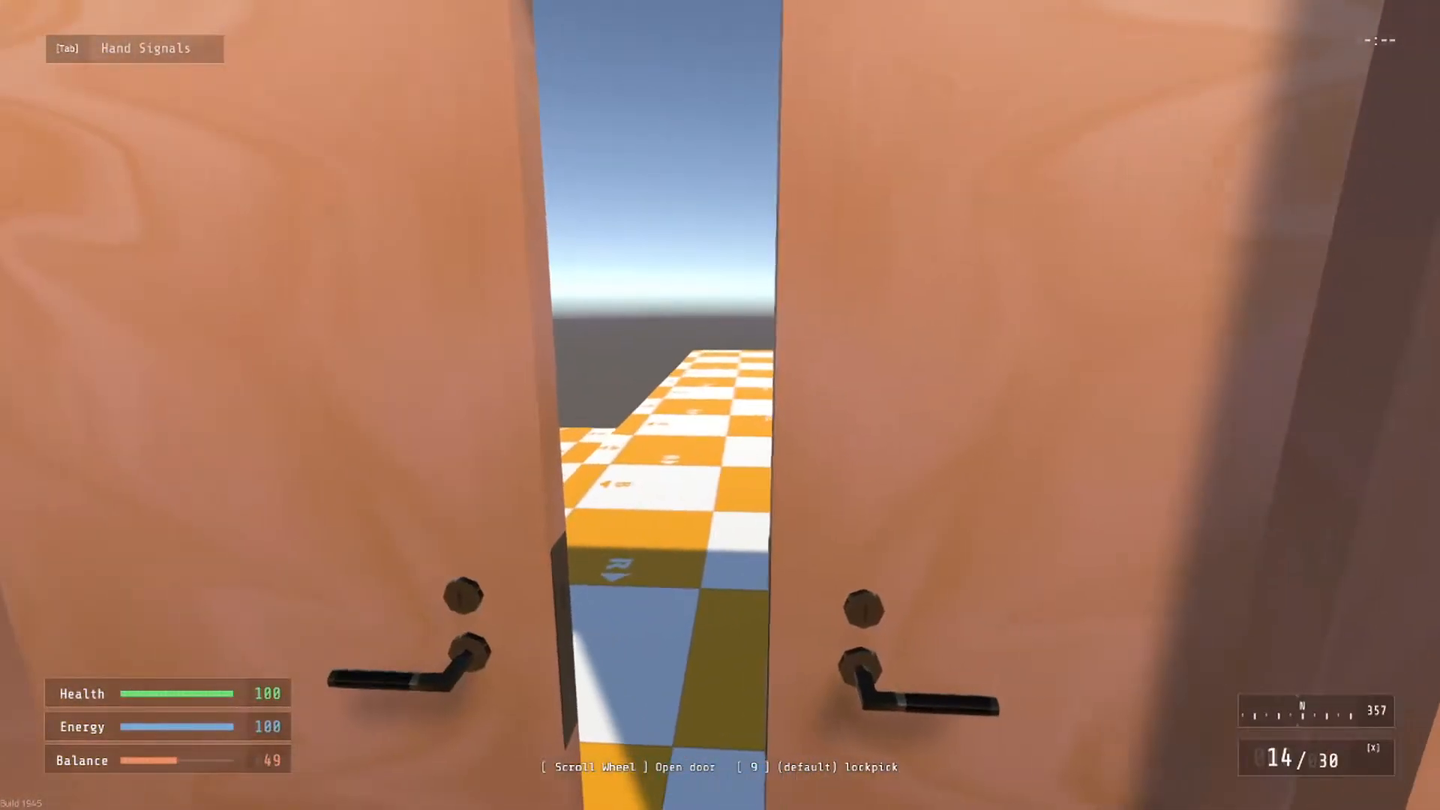
{"action": "scroll", "coordinate": [721, 405], "scroll_direction": "down", "scroll_amount": 3}
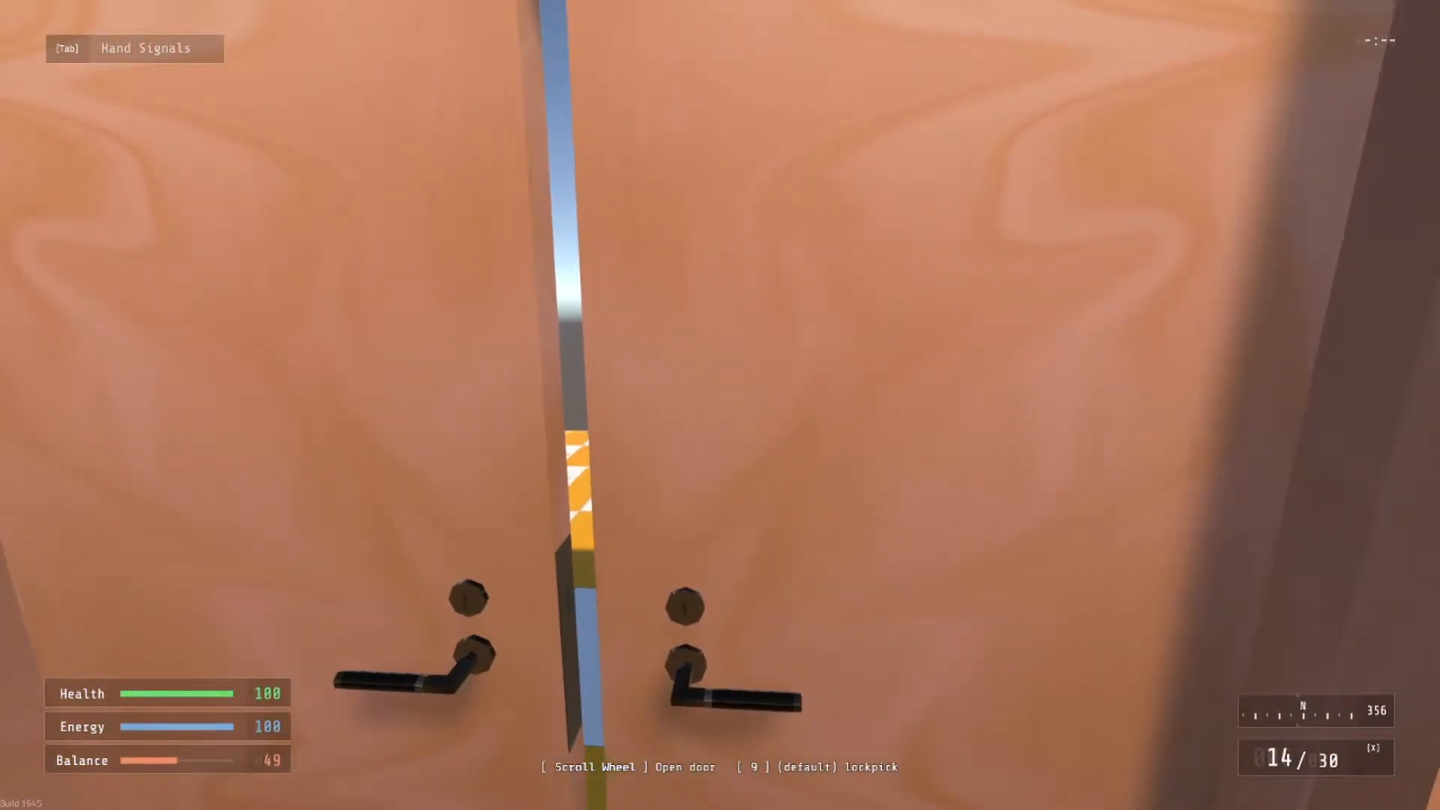
View the closed leaves from several angles, aim through the gap between them, and slide the doors open again
{"action": "key", "text": "d"}
{"action": "key", "text": "s"}
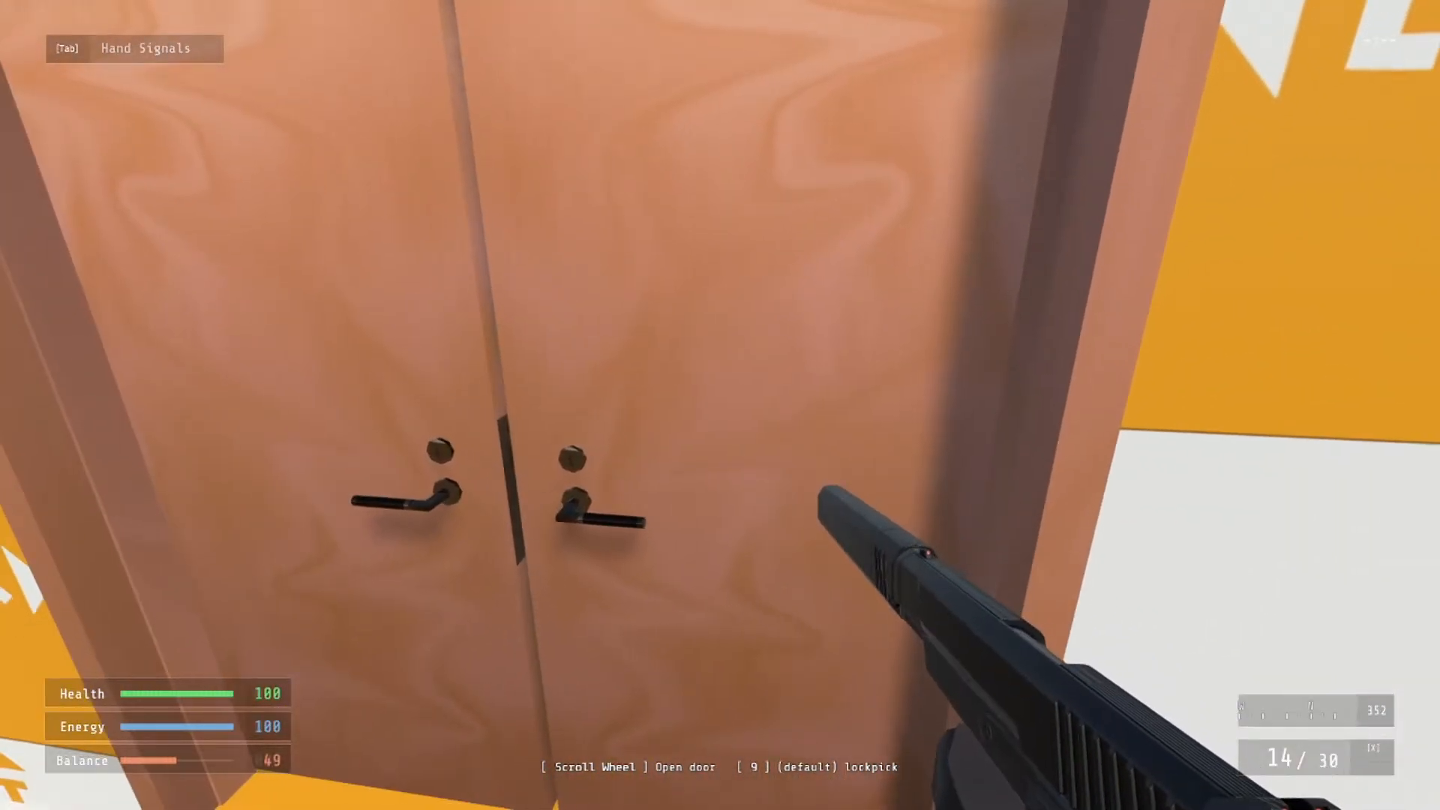
{"action": "key", "text": "a"}
{"action": "right_click", "coordinate": [720, 405]}
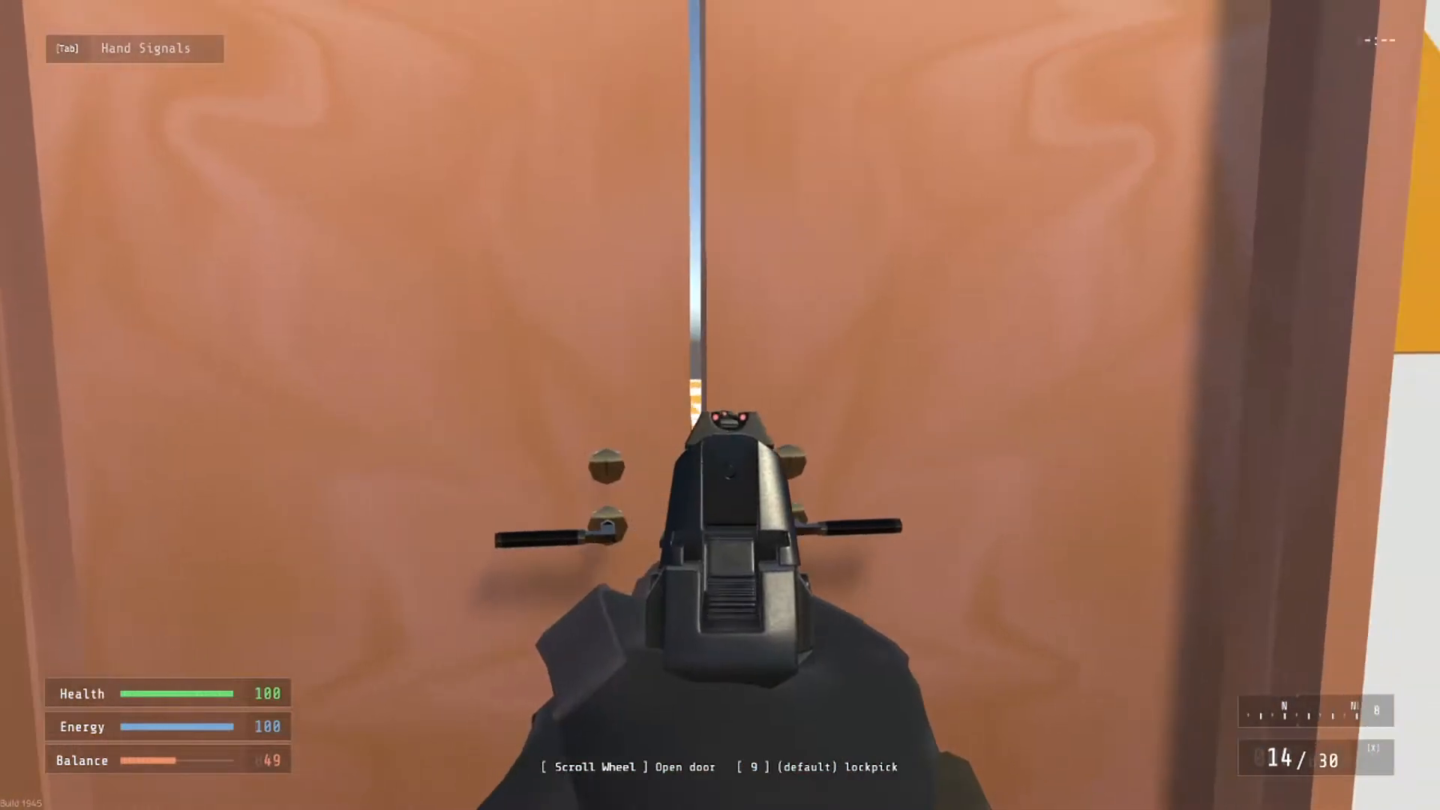
{"action": "key", "text": "s"}
{"action": "key", "text": "w"}
{"action": "scroll", "coordinate": [720, 405], "scroll_direction": "up", "scroll_amount": 3}
{"action": "key", "text": "s"}
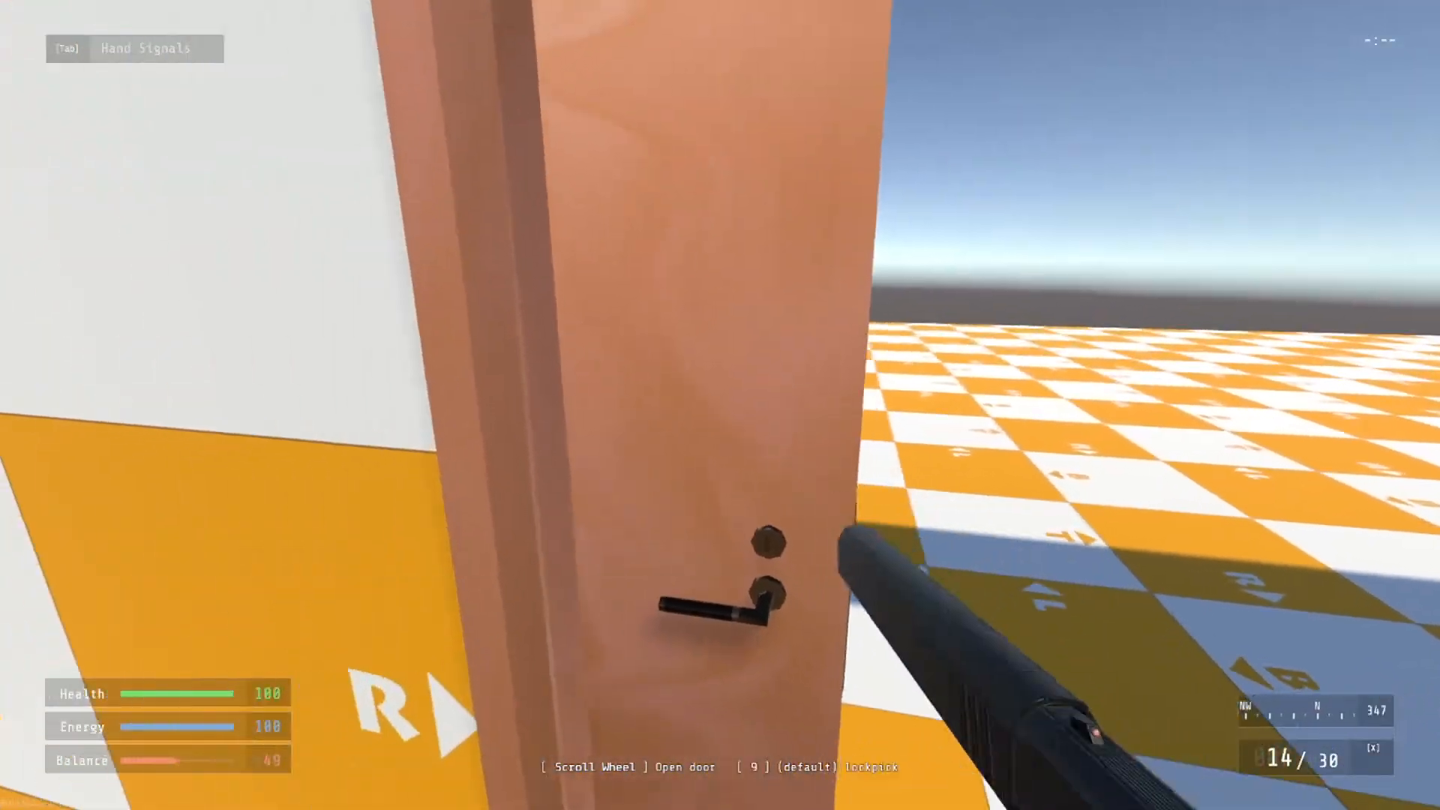
Walk around the open hinged door to view it from both sides, and leave the test view
{"action": "key", "text": "d"}
{"action": "key", "text": "w"}
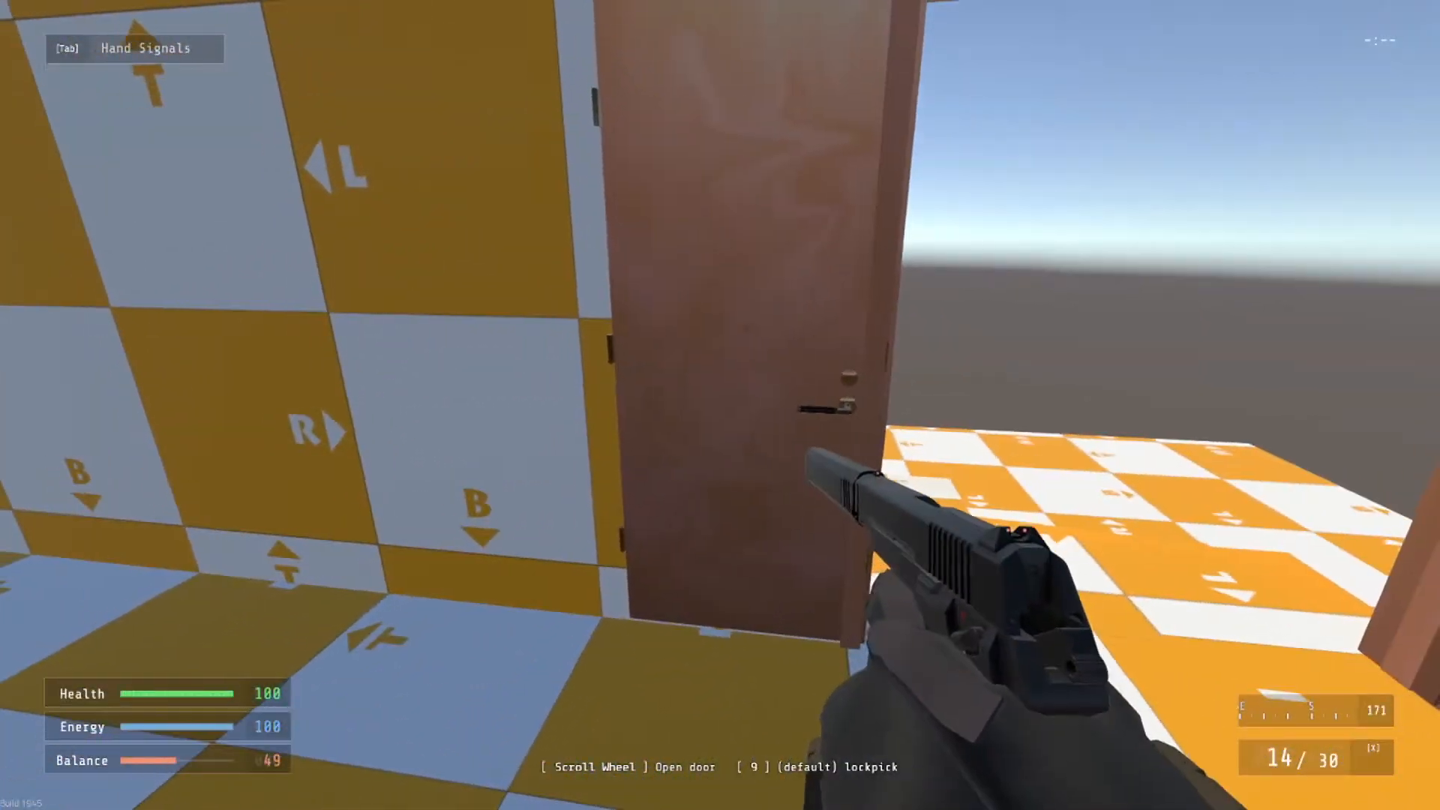
{"action": "key", "text": "s"}
{"action": "key", "text": "Escape"}
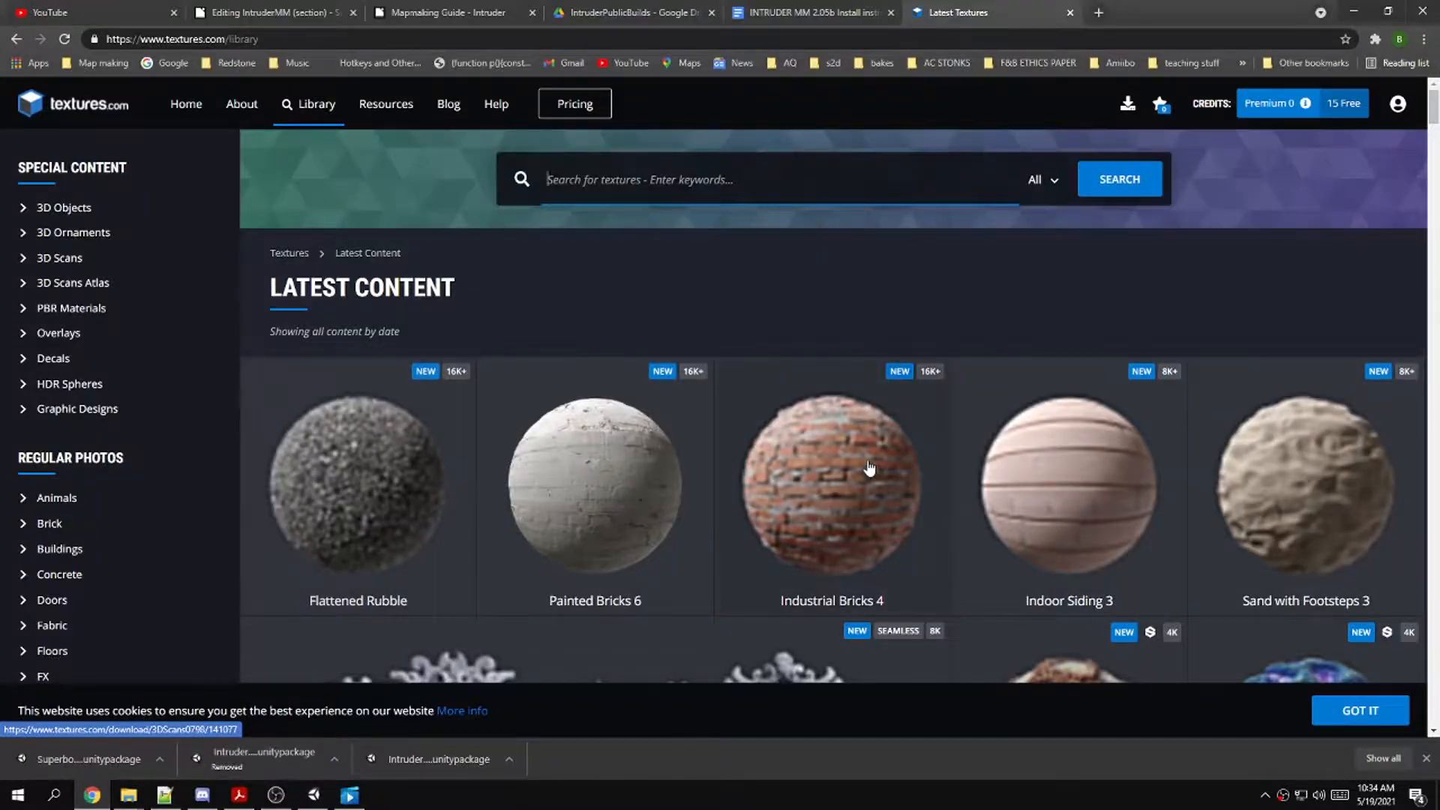
Browse the latest content on textures.com in the browser and search the library for floor
{"action": "scroll", "coordinate": [825, 480], "scroll_direction": "down", "scroll_amount": 3}
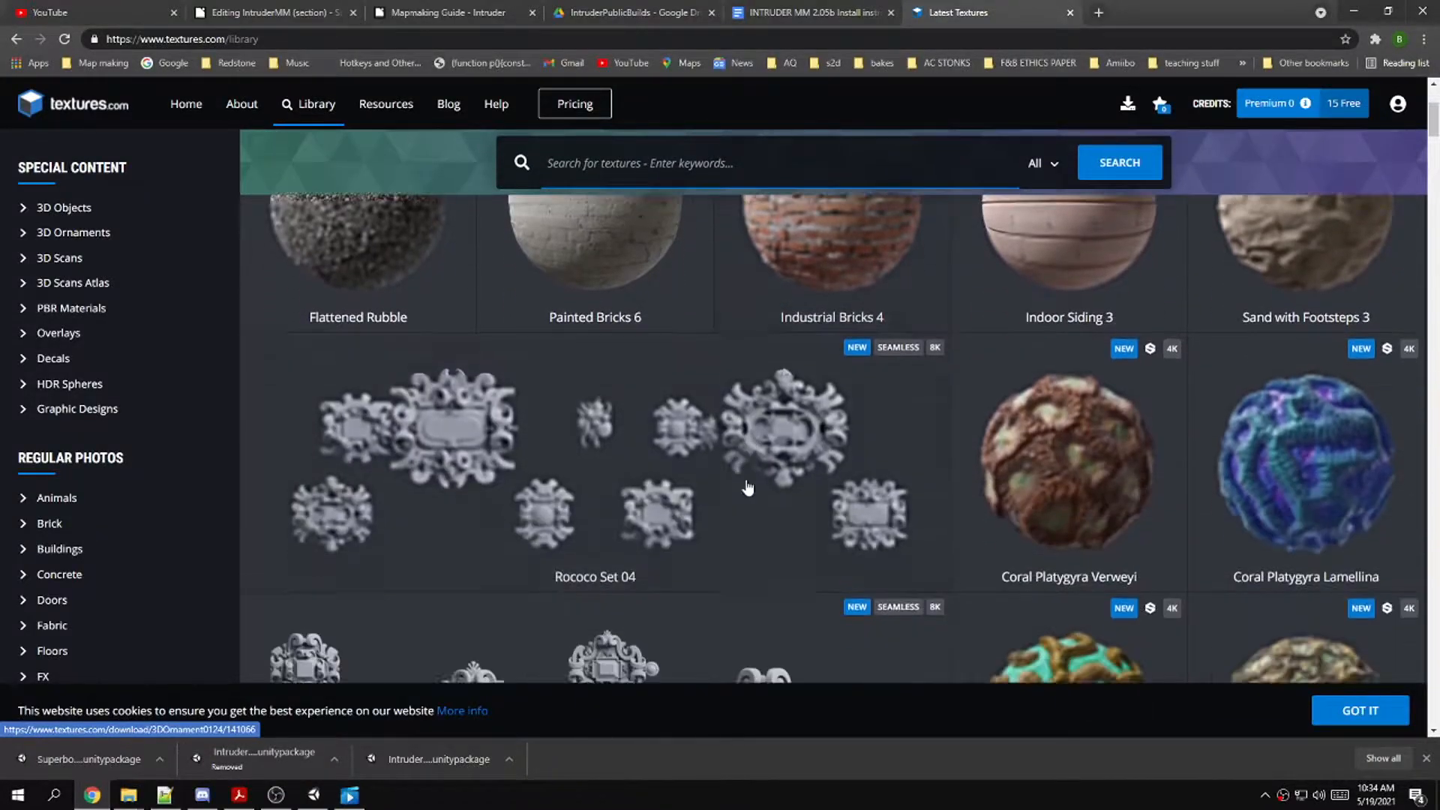
{"action": "scroll", "coordinate": [429, 418], "scroll_direction": "up", "scroll_amount": 2}
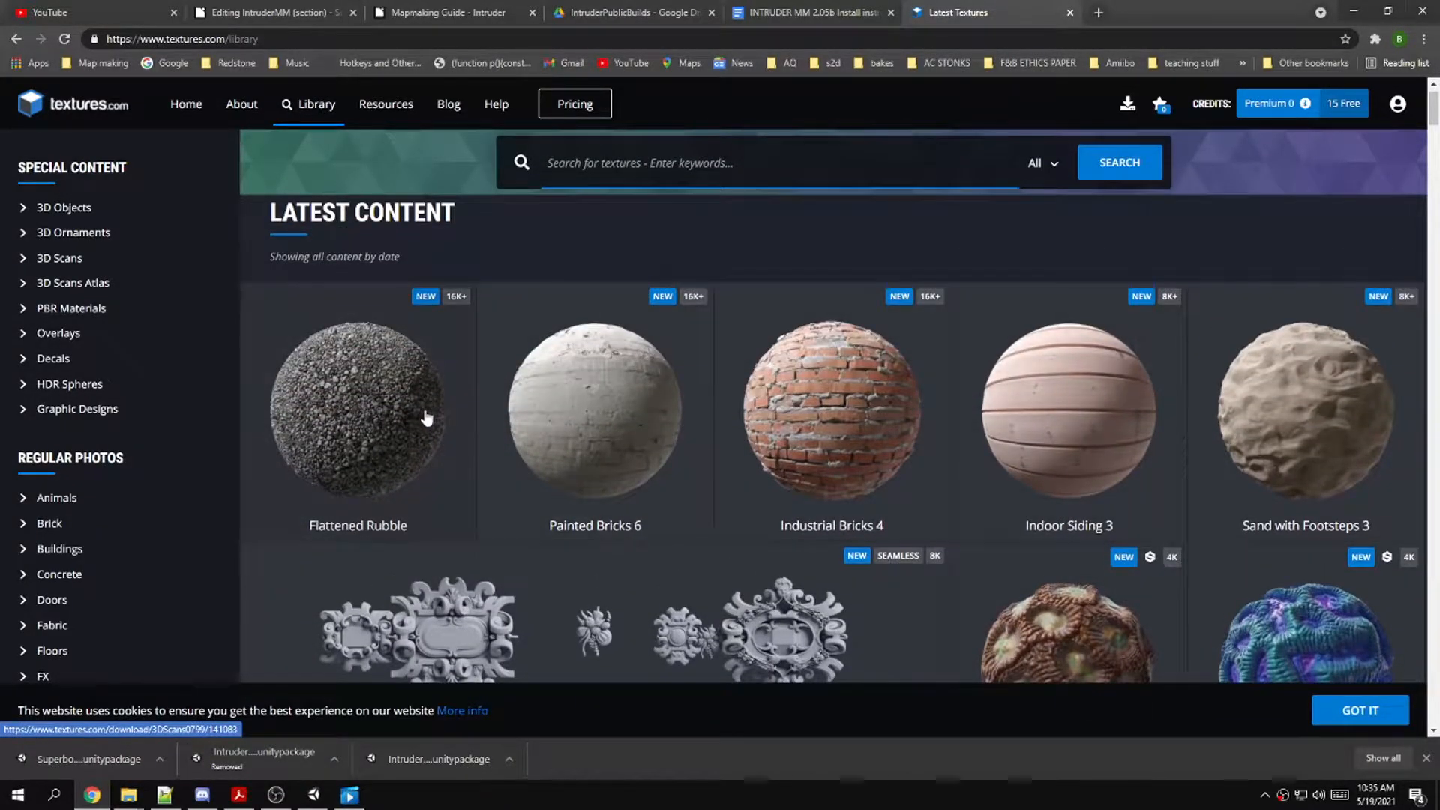
{"action": "scroll", "coordinate": [420, 417], "scroll_direction": "down", "scroll_amount": 5}
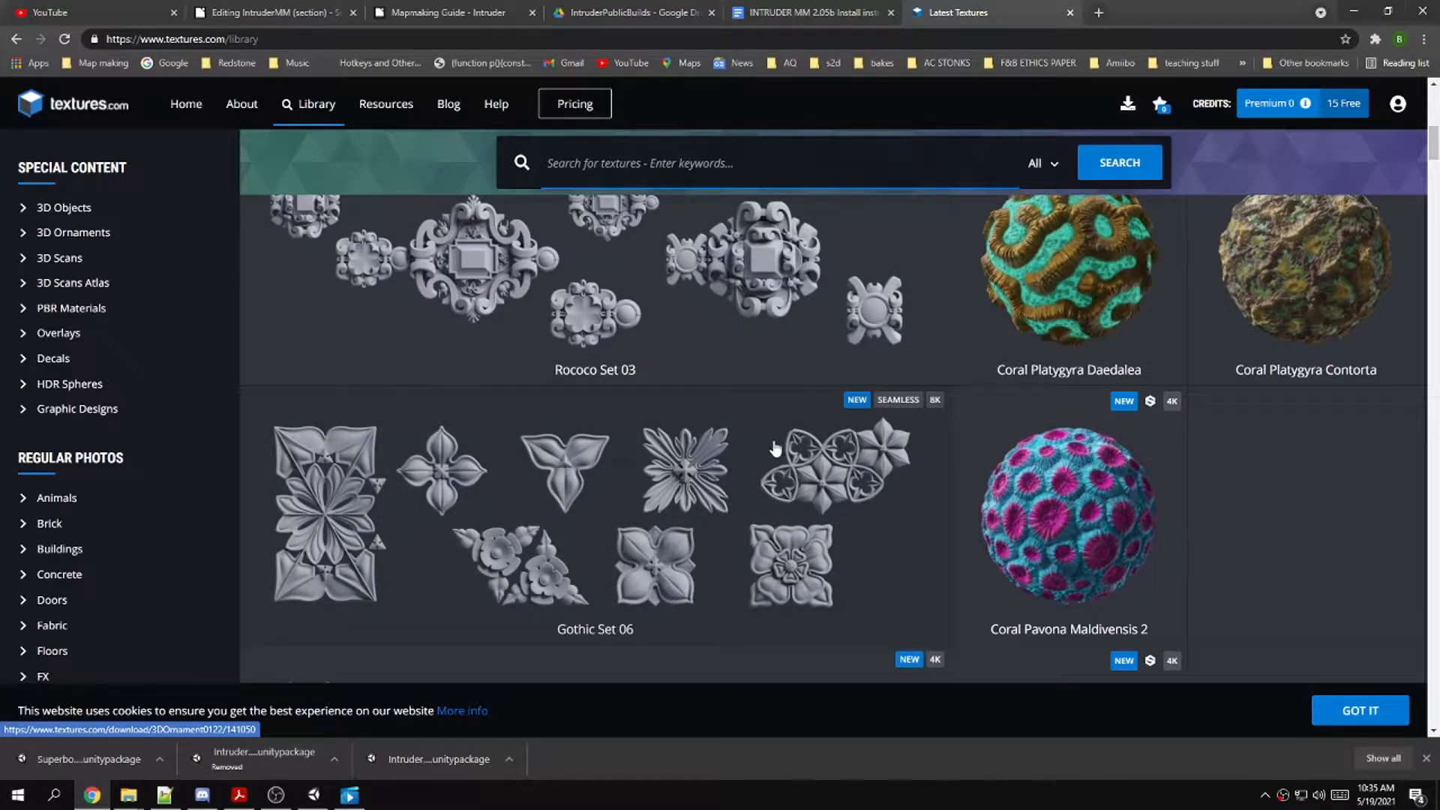
{"action": "scroll", "coordinate": [750, 453], "scroll_direction": "down", "scroll_amount": 5}
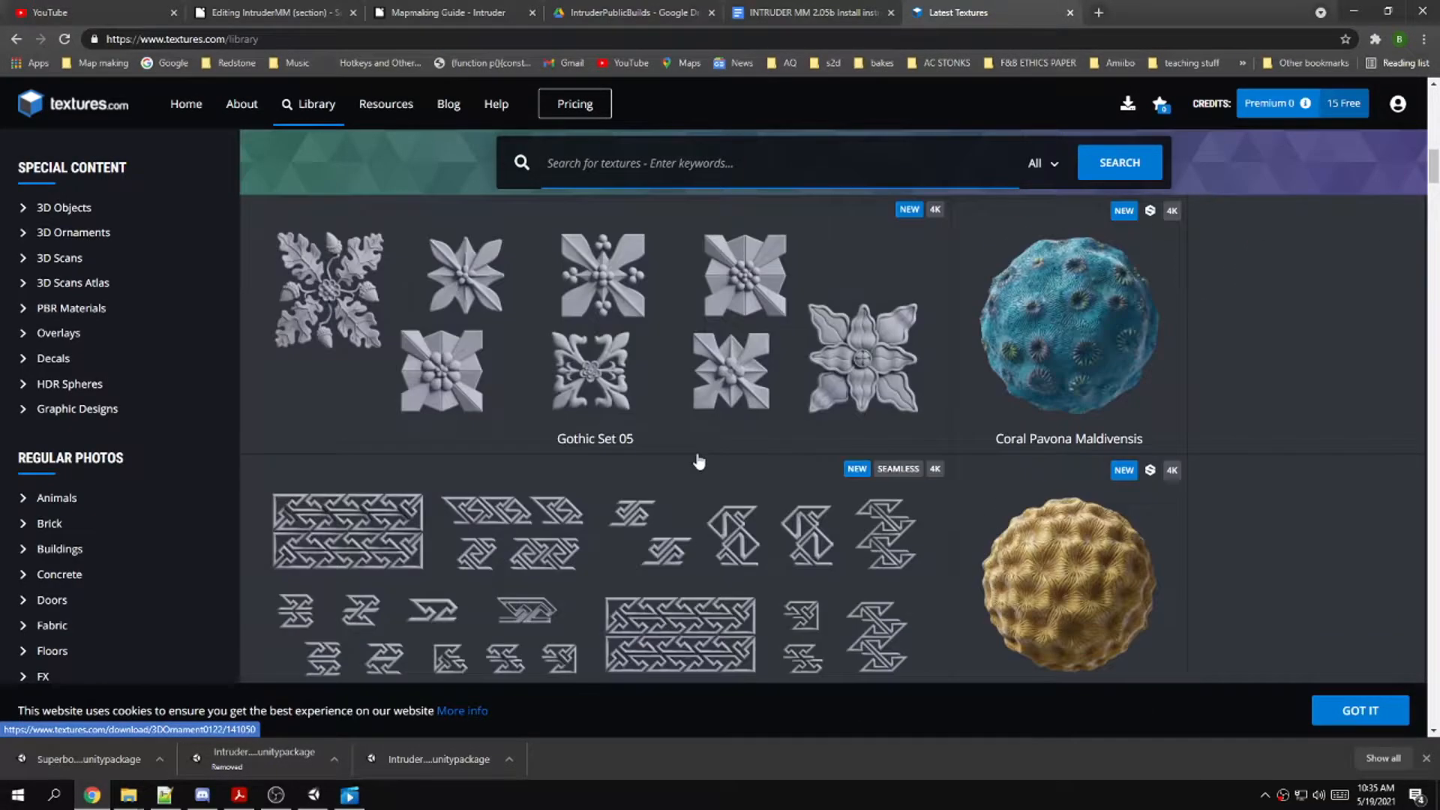
{"action": "scroll", "coordinate": [1035, 466], "scroll_direction": "down", "scroll_amount": 8}
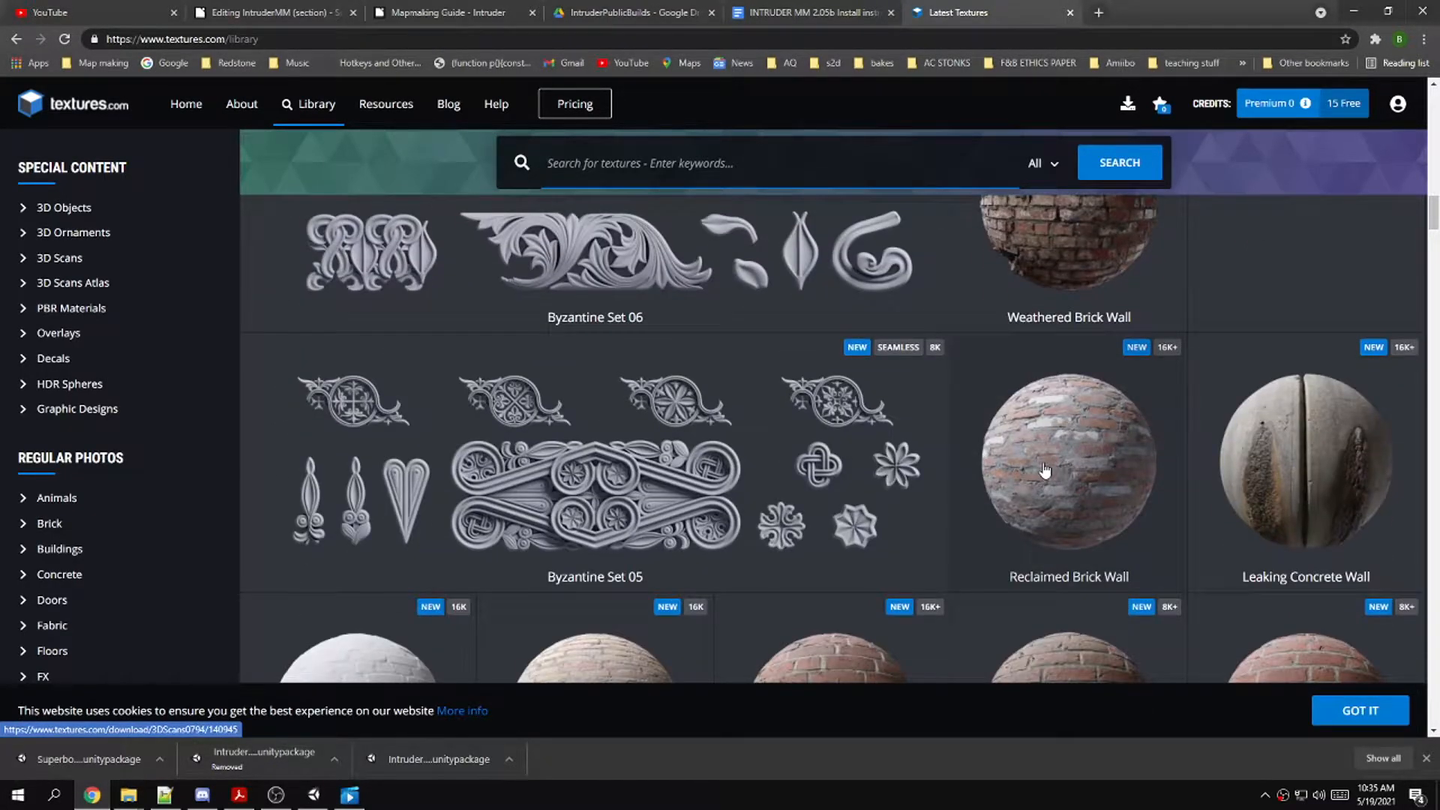
{"action": "scroll", "coordinate": [1045, 470], "scroll_direction": "down", "scroll_amount": 8}
{"action": "left_click", "coordinate": [637, 163]}
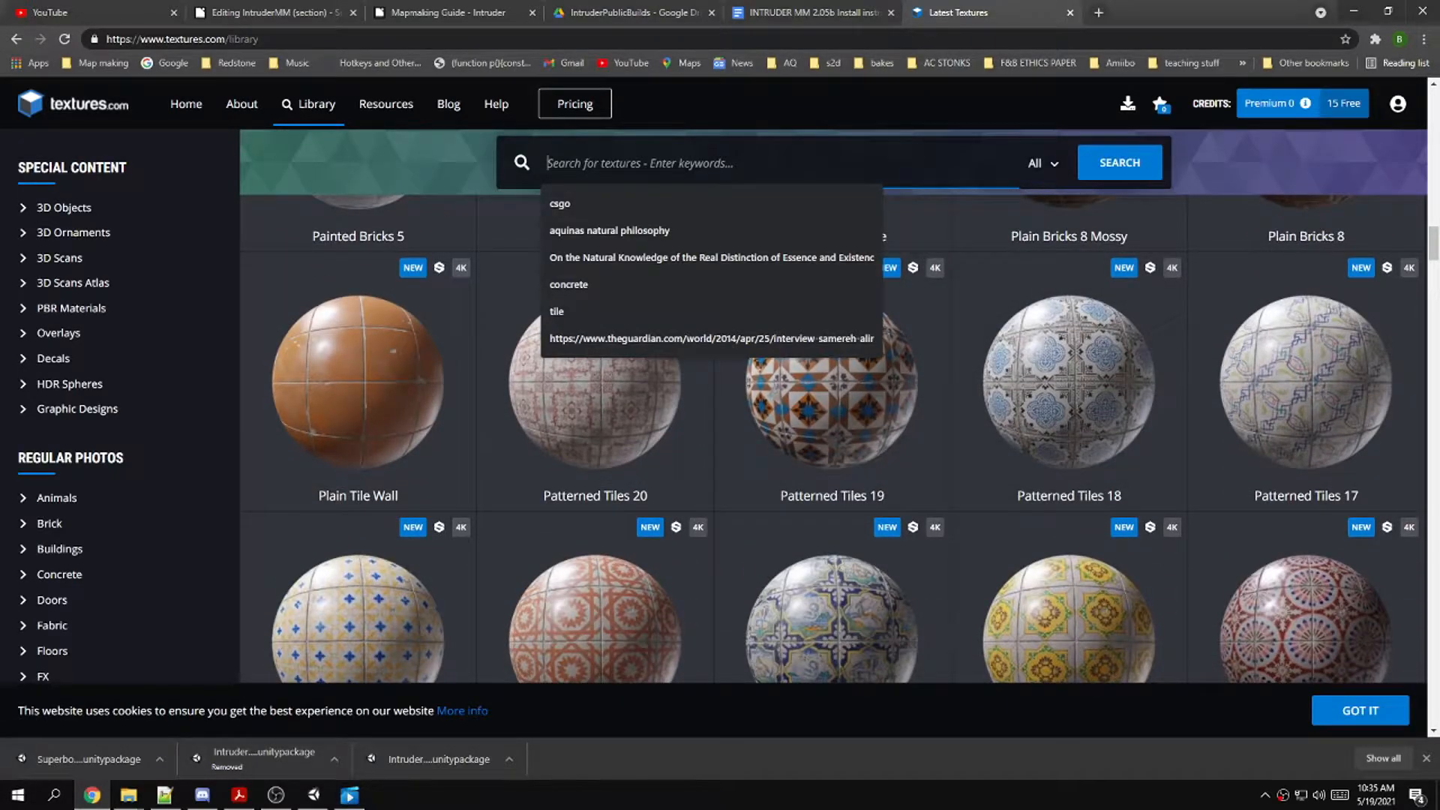
{"action": "type", "text": "floor"}
{"action": "key", "text": "Return"}
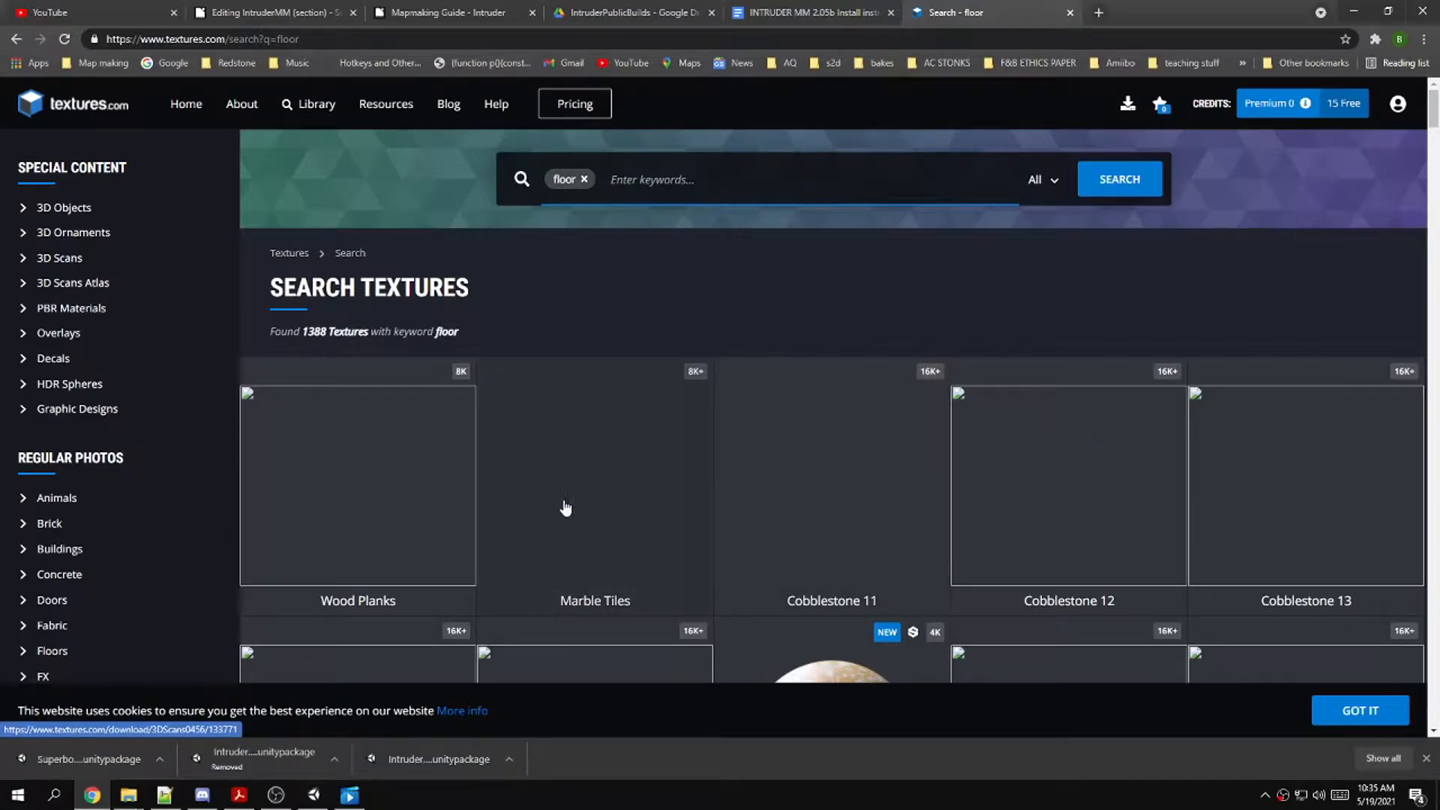
Open the Marble Tiles texture from the search results and look over its seamless flat maps
{"action": "scroll", "coordinate": [608, 465], "scroll_direction": "down", "scroll_amount": 1}
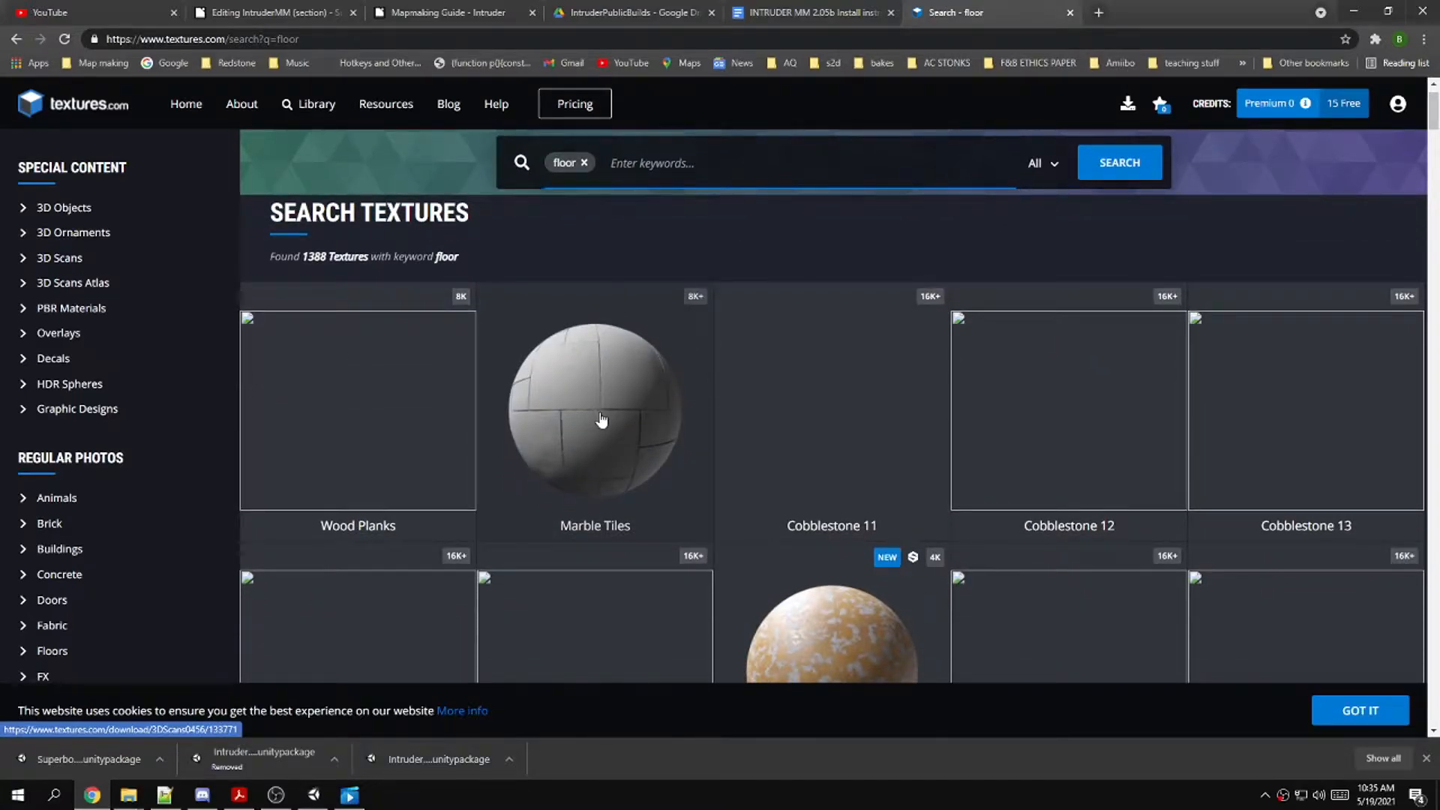
{"action": "left_click", "coordinate": [601, 419]}
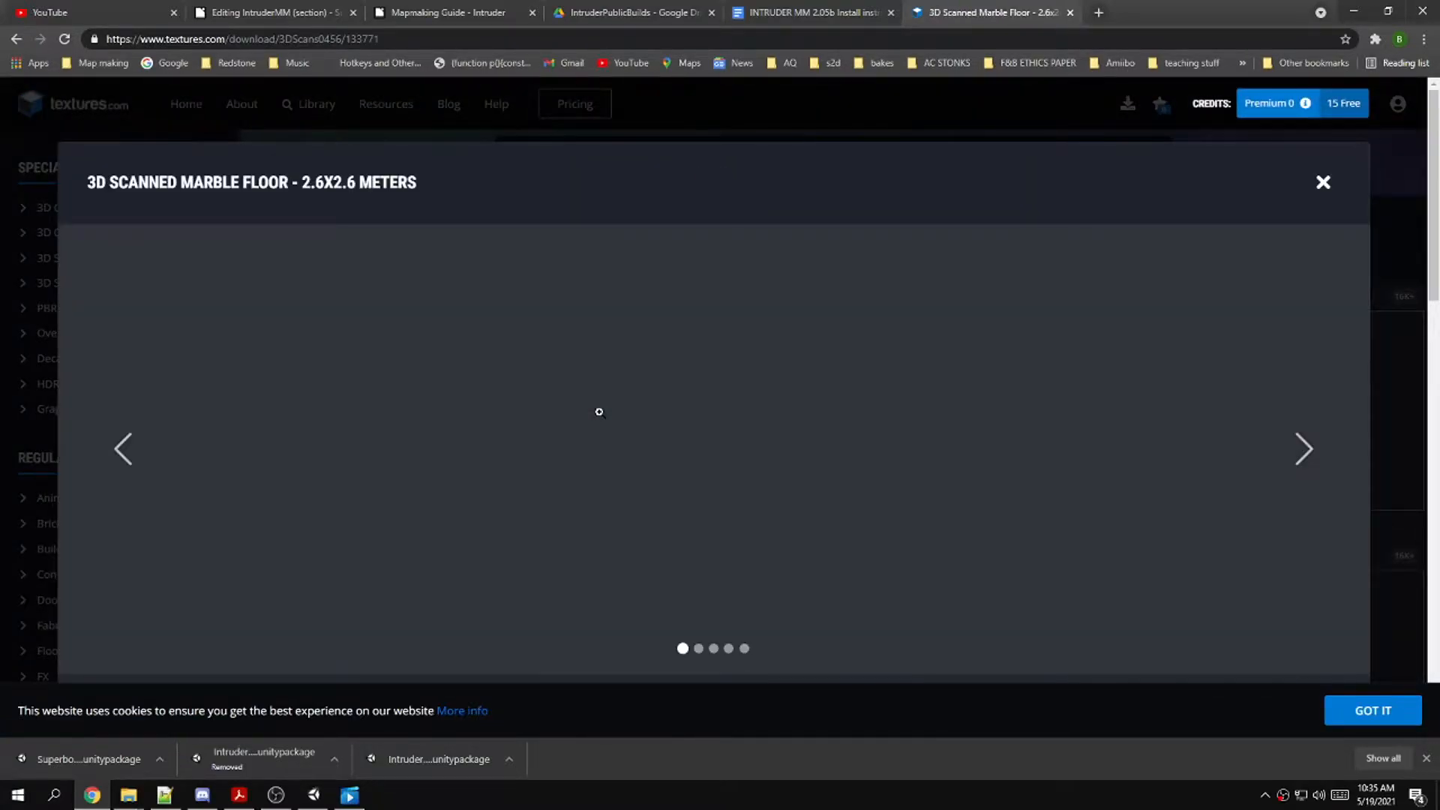
{"action": "scroll", "coordinate": [597, 408], "scroll_direction": "down", "scroll_amount": 5}
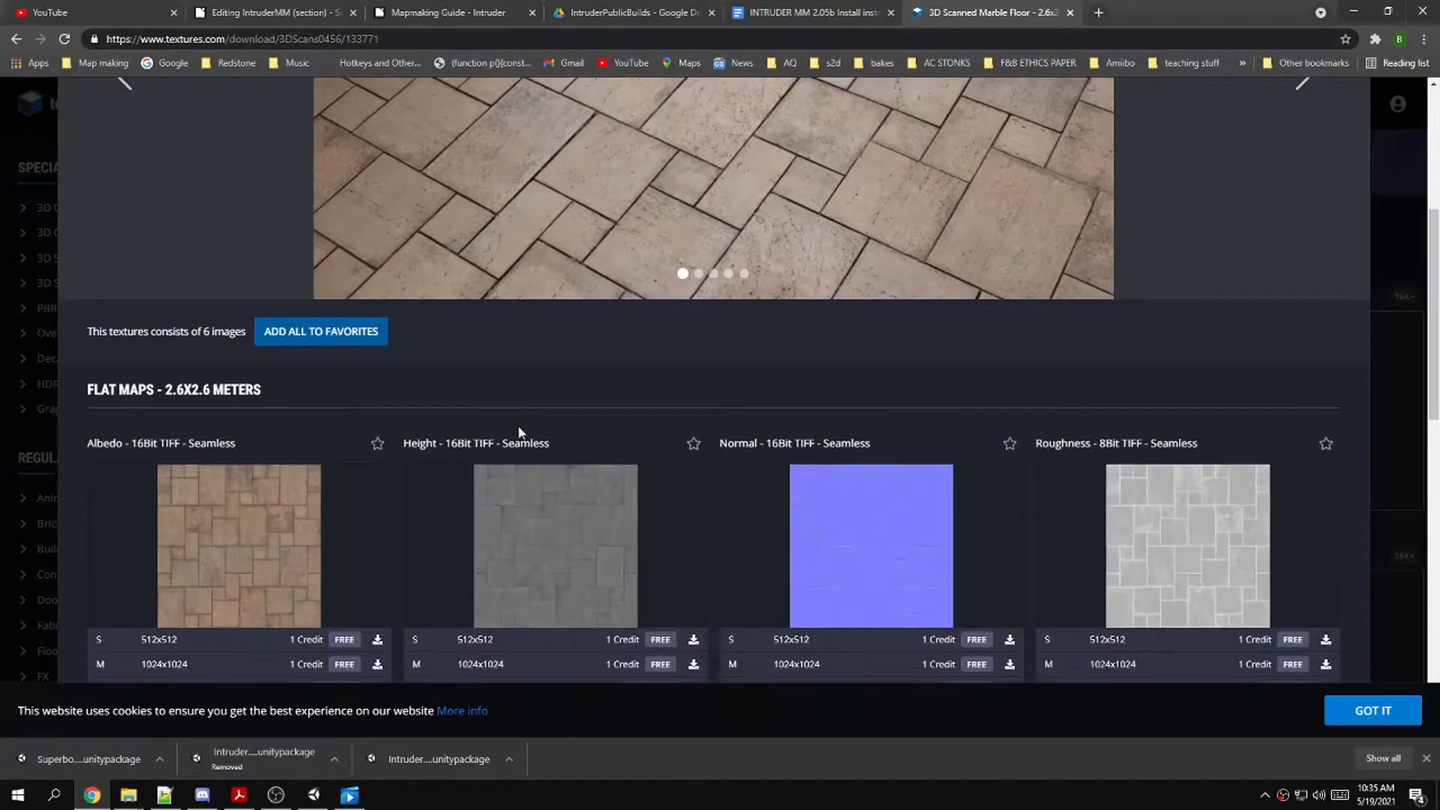
{"action": "scroll", "coordinate": [480, 417], "scroll_direction": "down", "scroll_amount": 4}
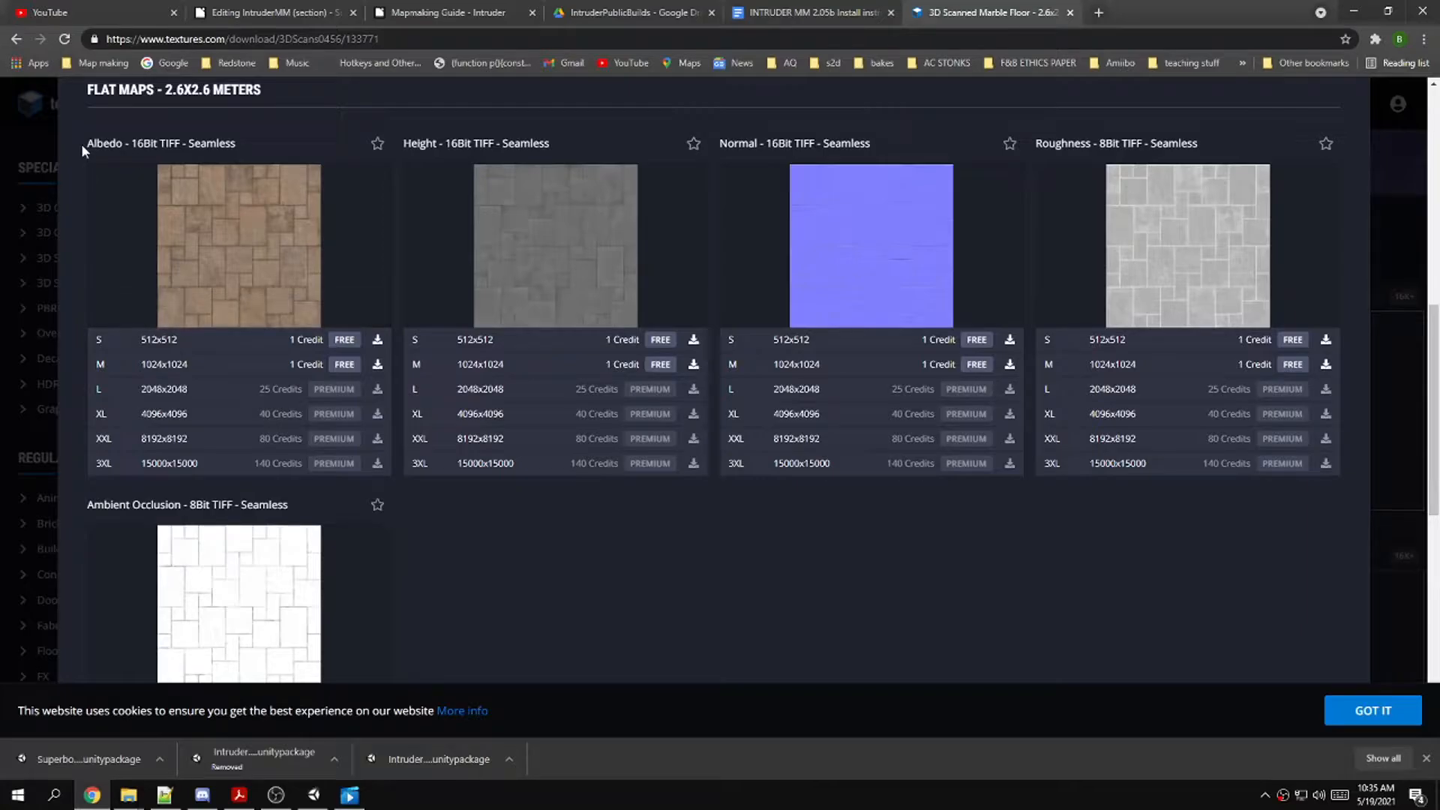
{"action": "left_click_drag", "start_coordinate": [731, 143], "coordinate": [900, 145]}
{"action": "left_click", "coordinate": [900, 148]}
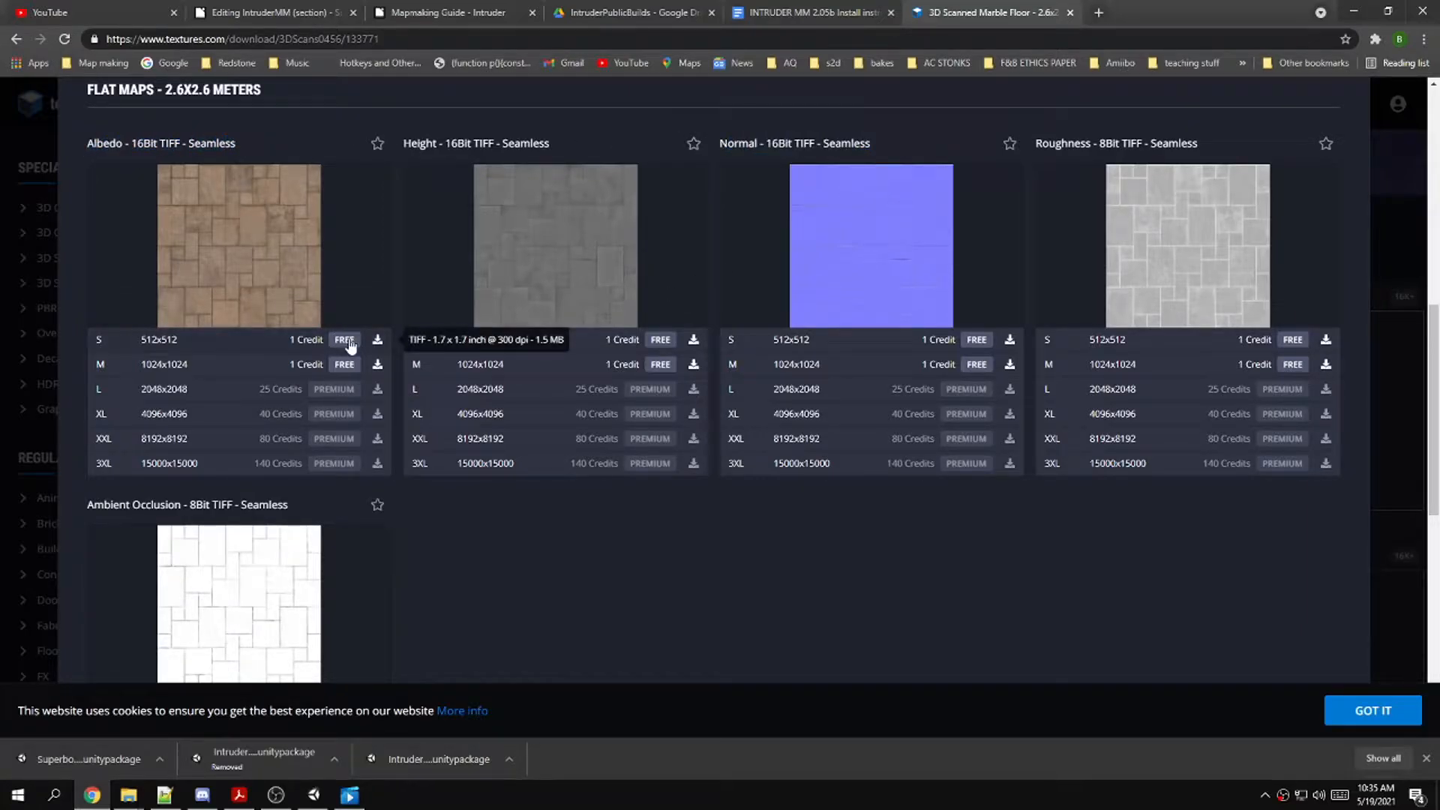
Download the 512x512 albedo, normal and ambient occlusion maps of the marble floor
{"action": "left_click", "coordinate": [376, 342]}
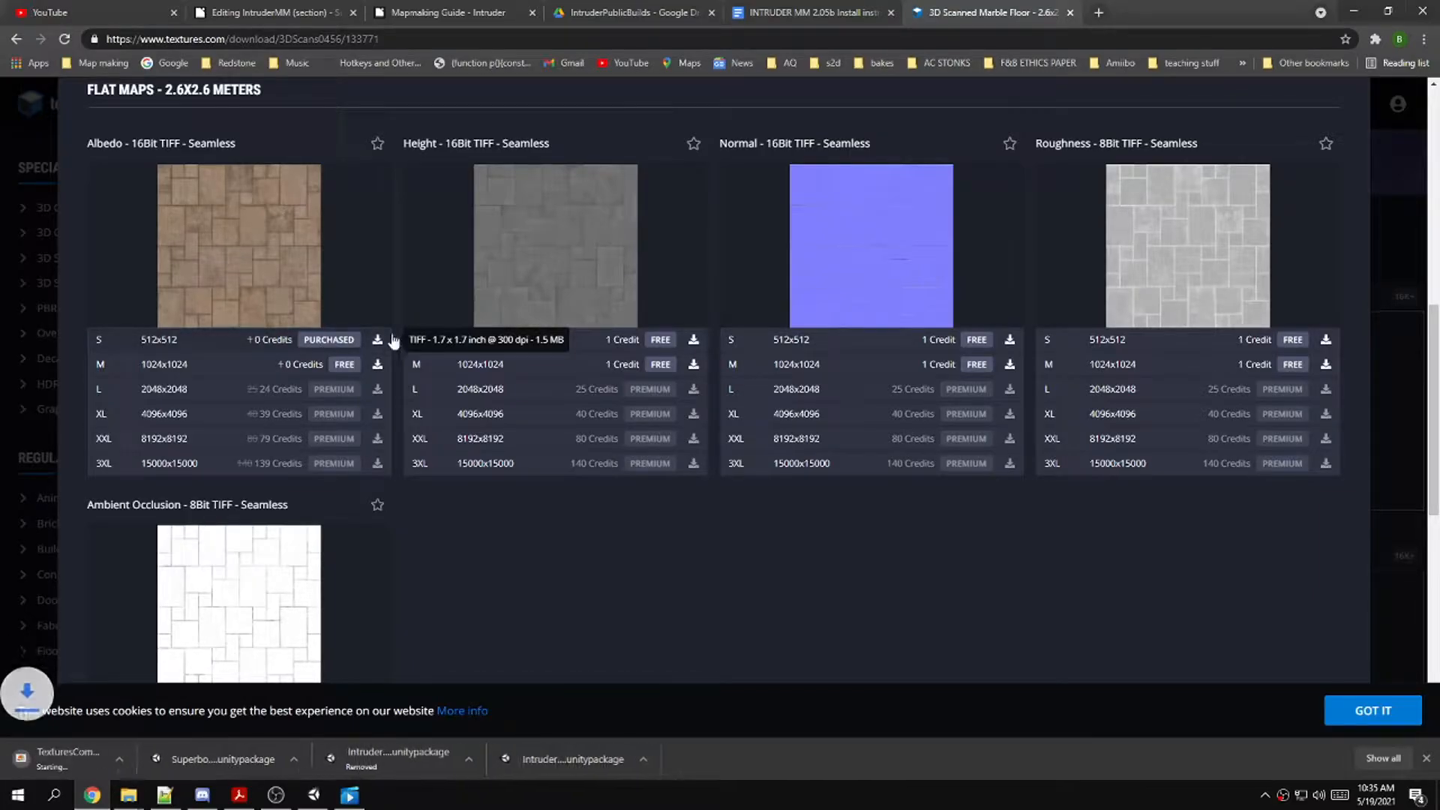
{"action": "left_click", "coordinate": [1010, 339]}
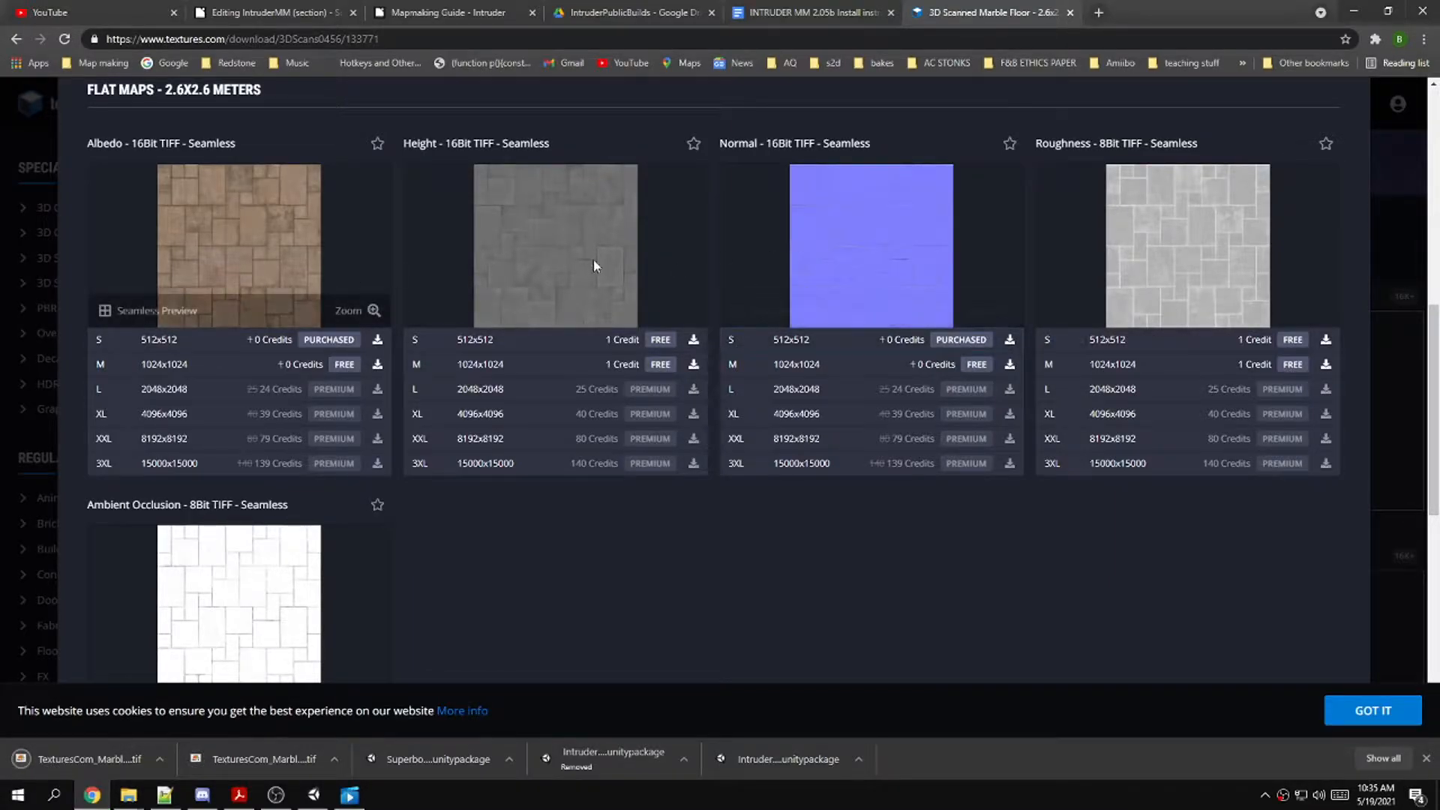
{"action": "scroll", "coordinate": [832, 267], "scroll_direction": "down", "scroll_amount": 2}
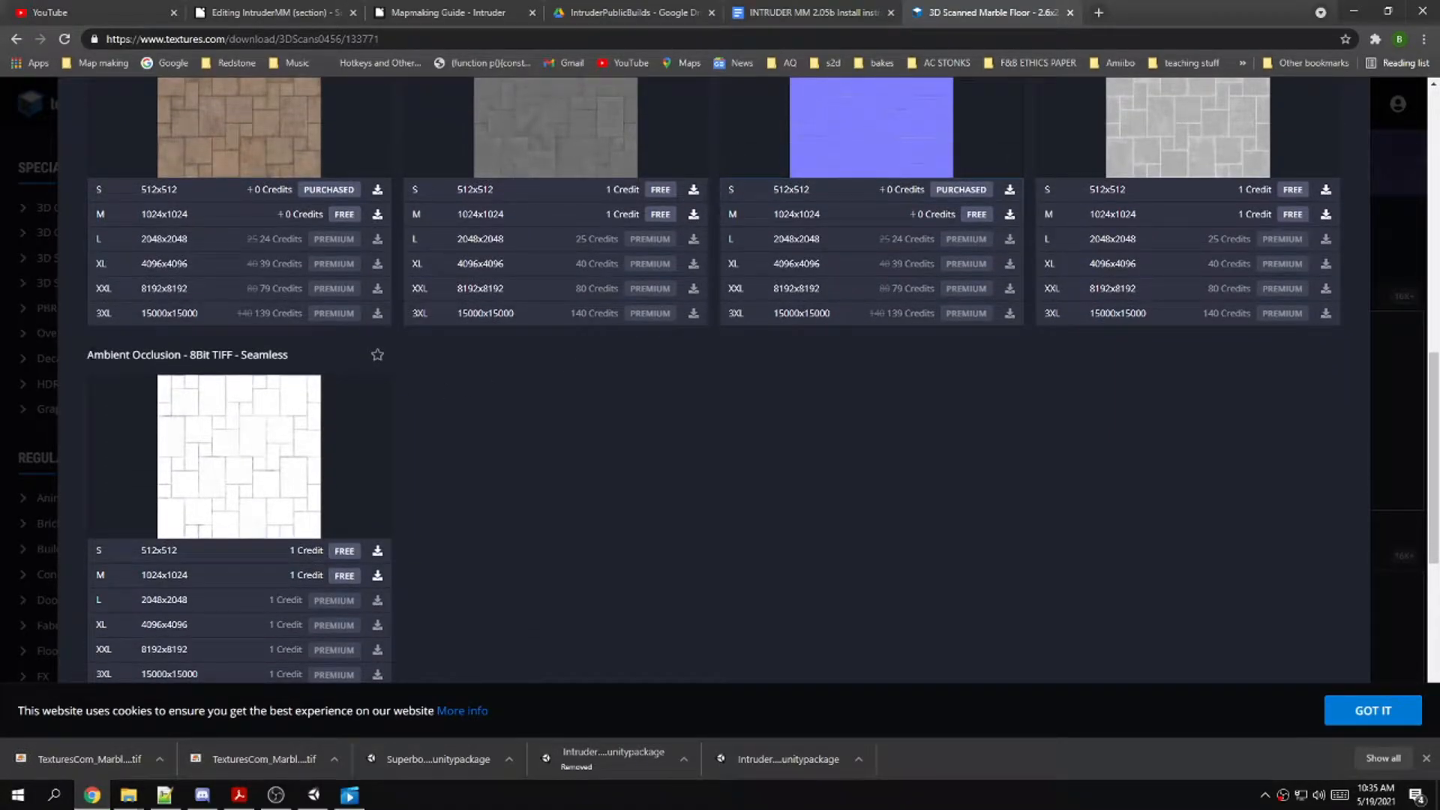
{"action": "left_click_drag", "start_coordinate": [93, 355], "coordinate": [208, 355]}
{"action": "left_click", "coordinate": [378, 550]}
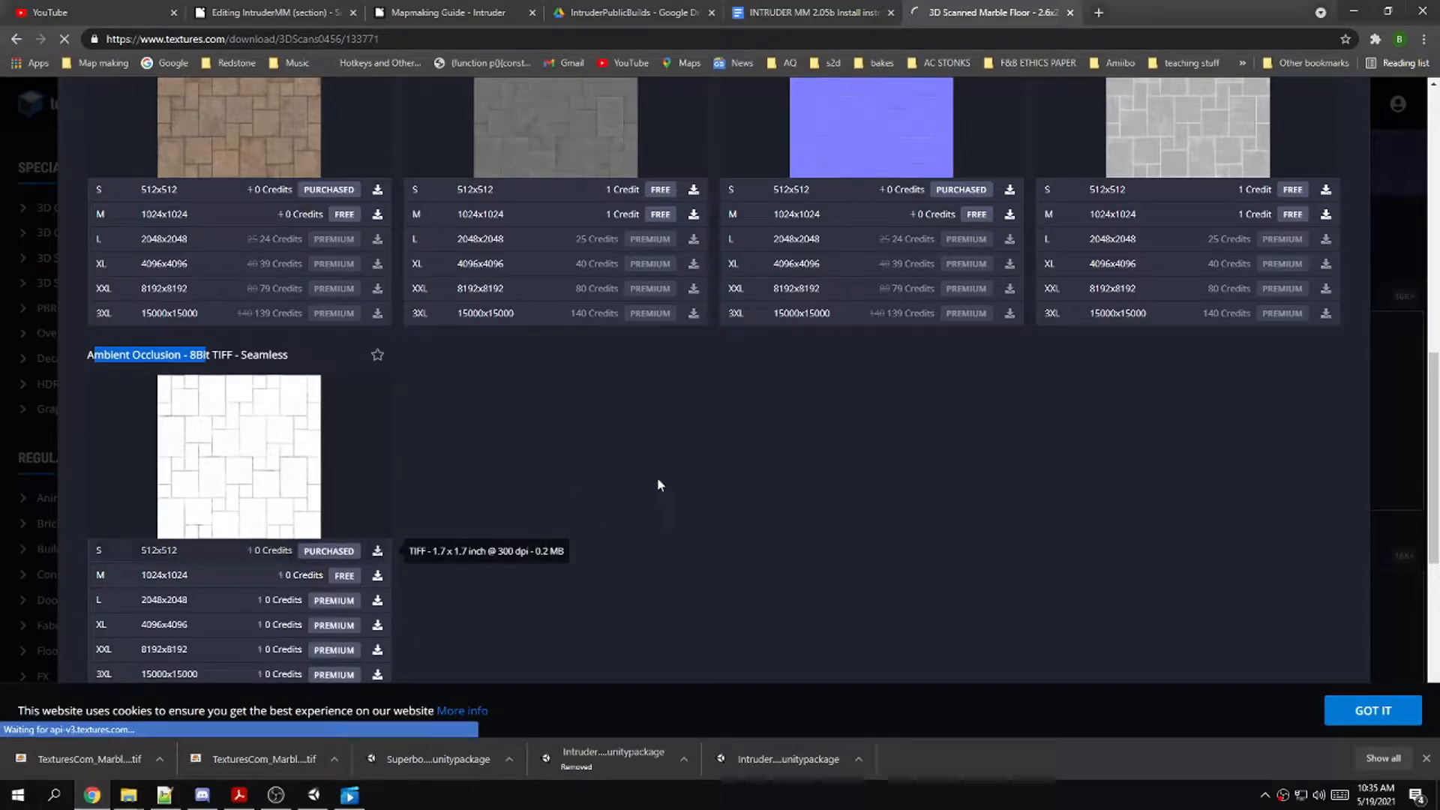
Return to Unity and create a folder named Materials and Textures in the project's root Assets folder
{"action": "left_click", "coordinate": [1354, 12]}
{"action": "right_click_drag", "start_coordinate": [608, 368], "coordinate": [567, 380]}
{"action": "key", "text": "w"}
{"action": "left_click", "coordinate": [34, 660]}
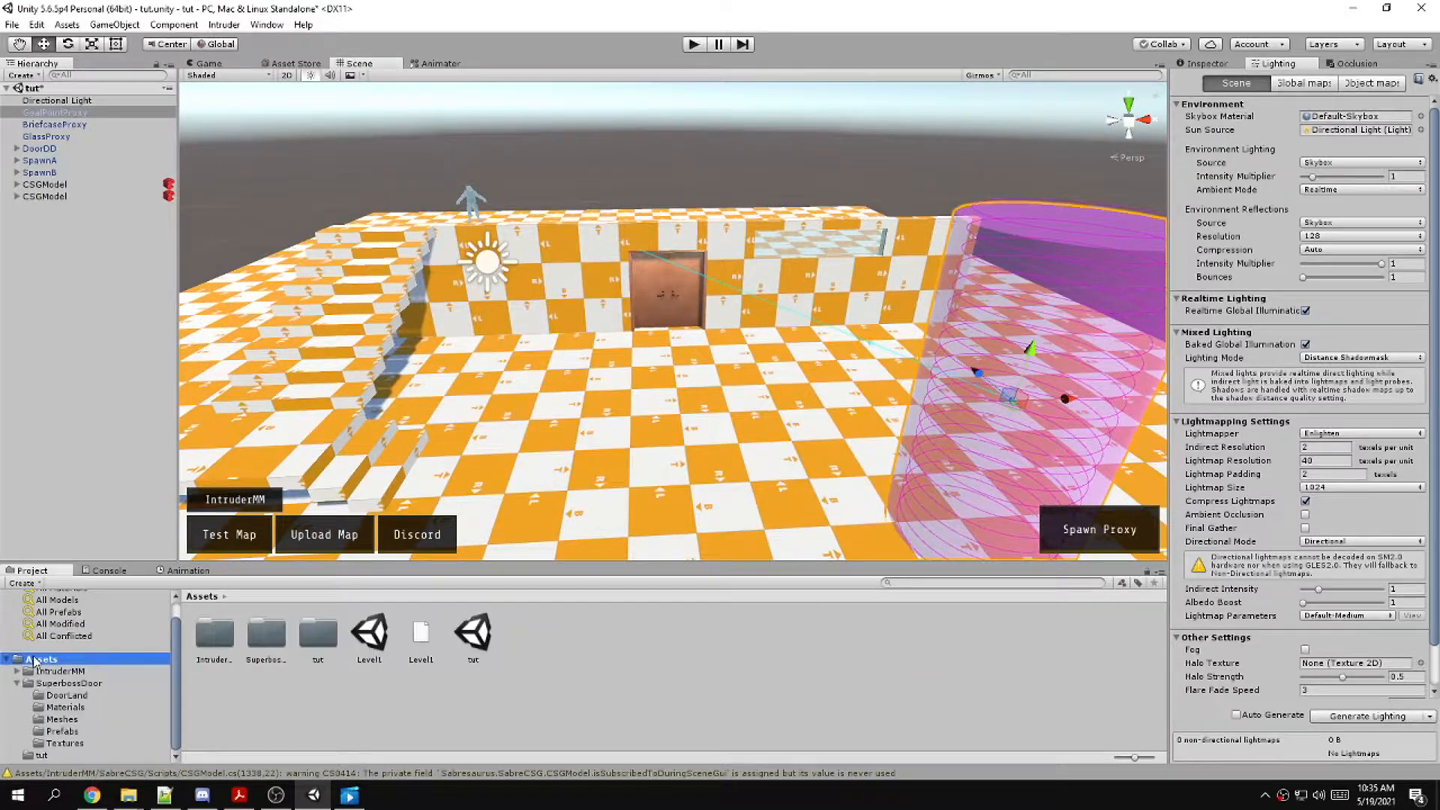
{"action": "right_click", "coordinate": [567, 642]}
{"action": "mouse_move", "coordinate": [742, 346]}
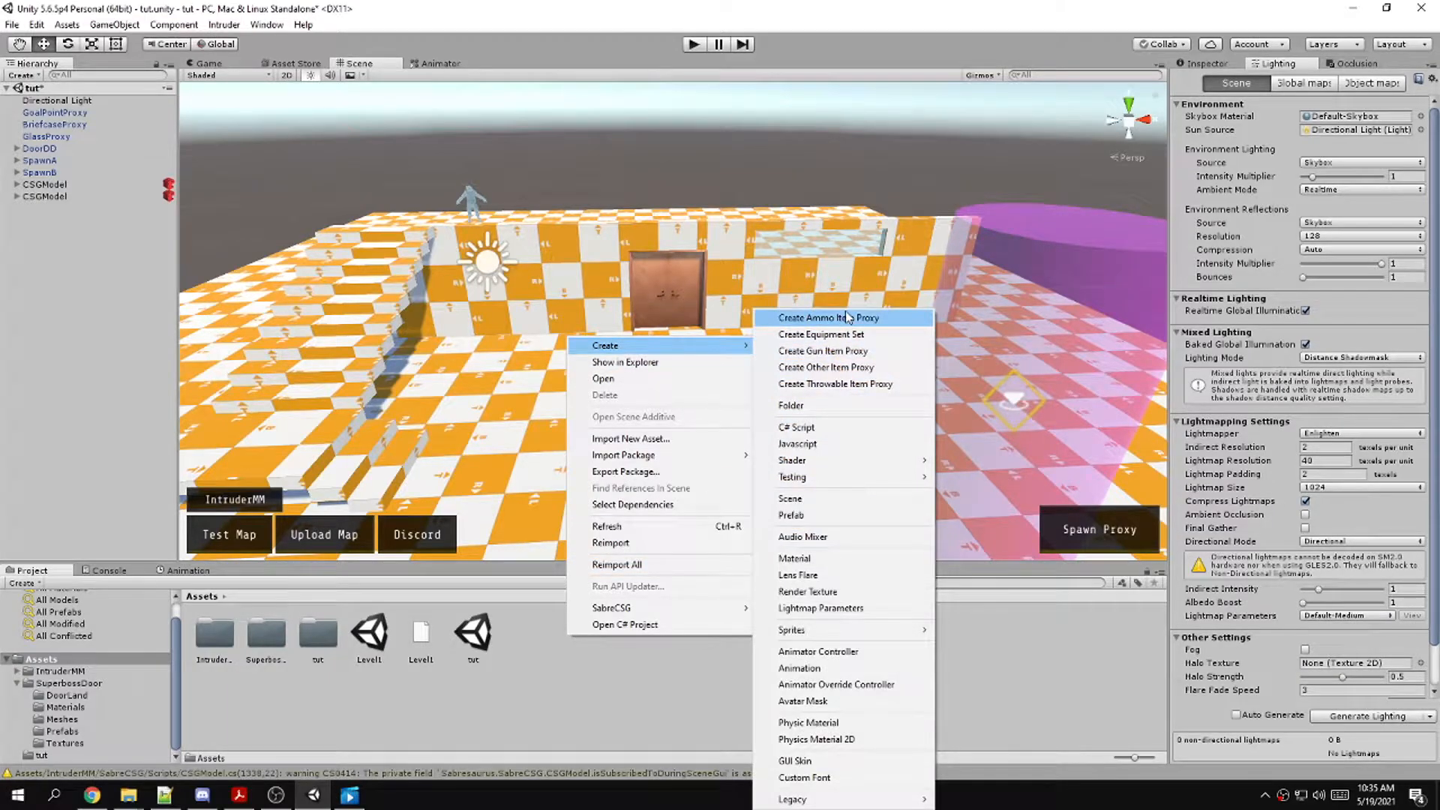
{"action": "left_click", "coordinate": [792, 405]}
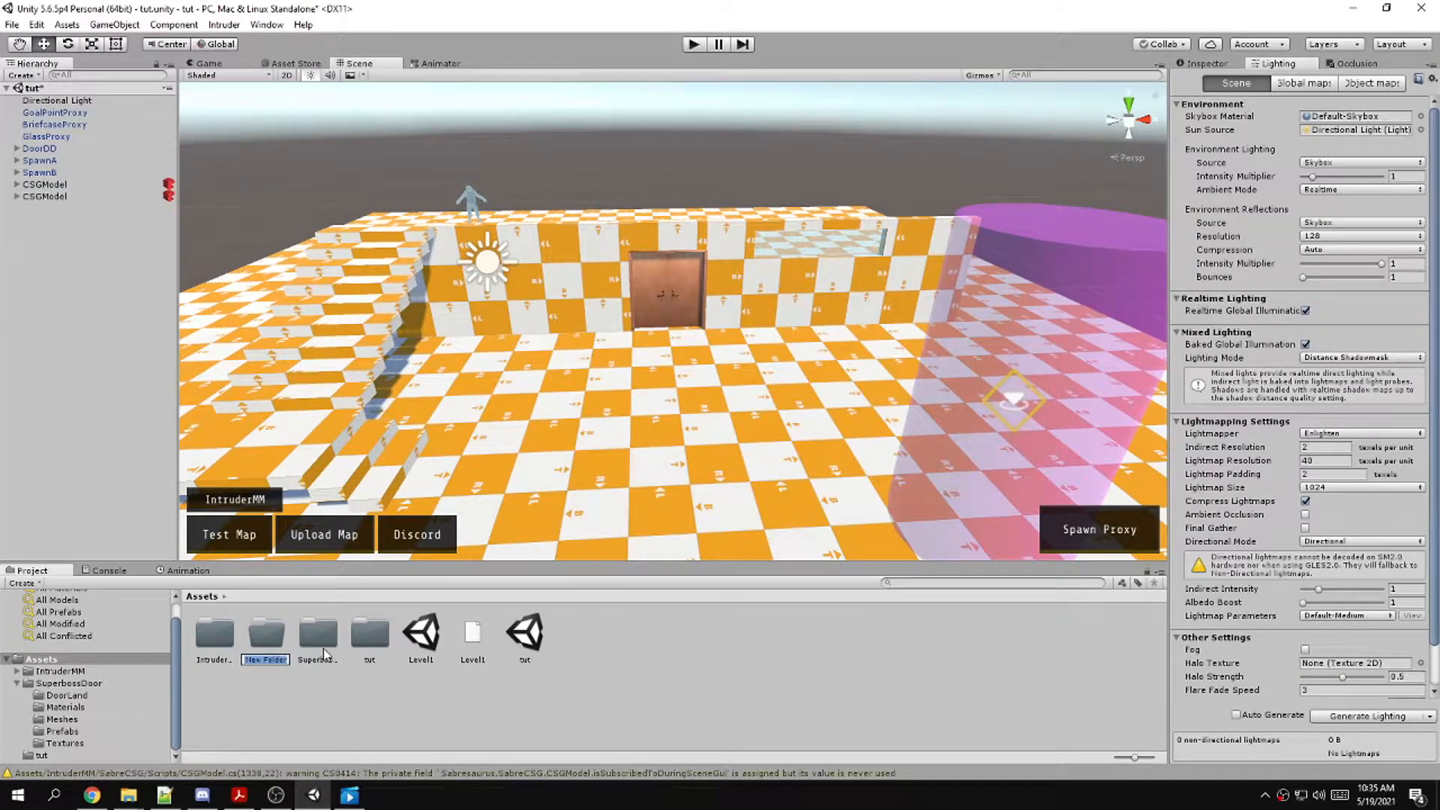
{"action": "type", "text": "Mate"}
{"action": "type", "text": "rials"}
{"action": "type", "text": " and Texture"}
{"action": "type", "text": "s"}
{"action": "key", "text": "Return"}
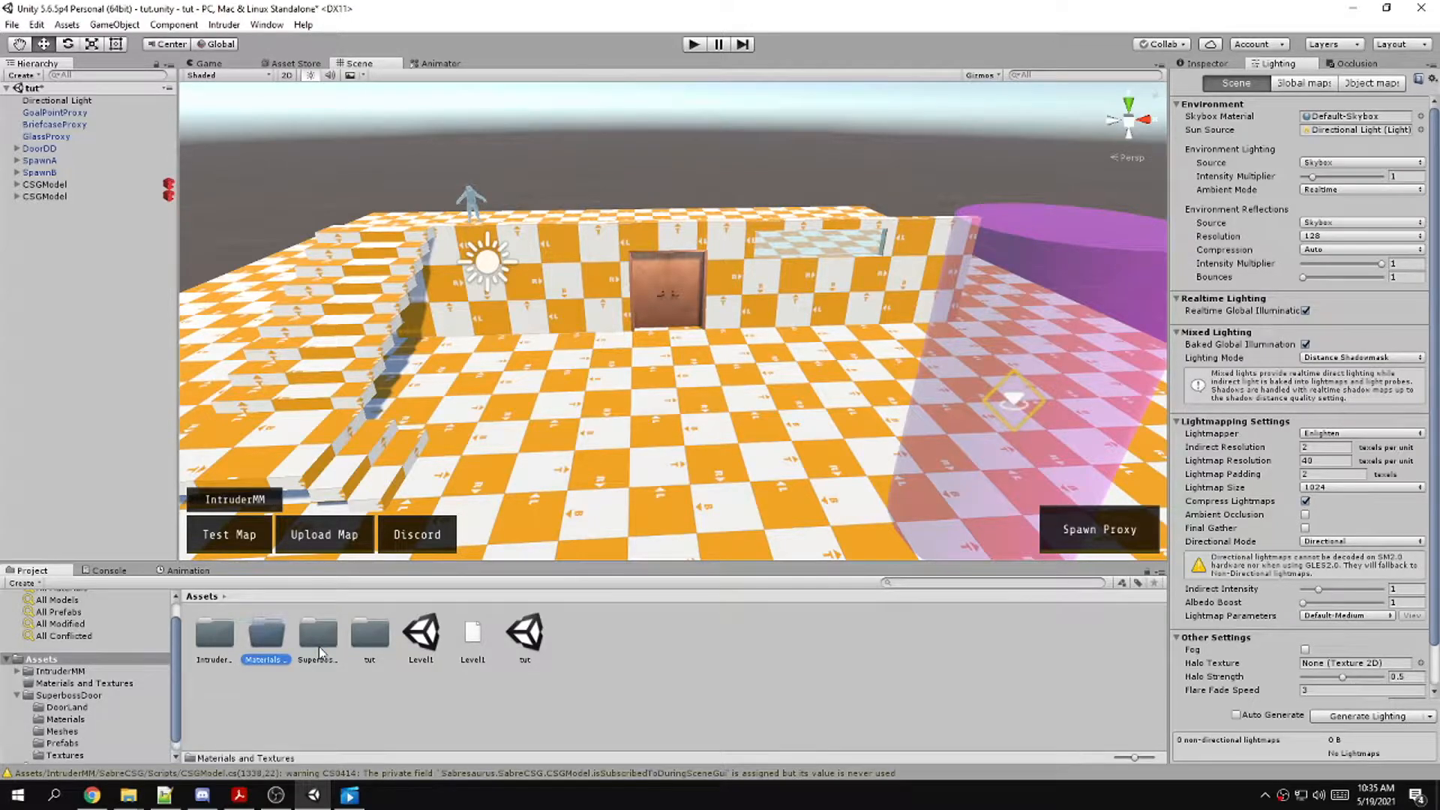
Create a Textures subfolder inside the Materials and Textures folder and open it
{"action": "double_click", "coordinate": [255, 644]}
{"action": "right_click", "coordinate": [244, 621]}
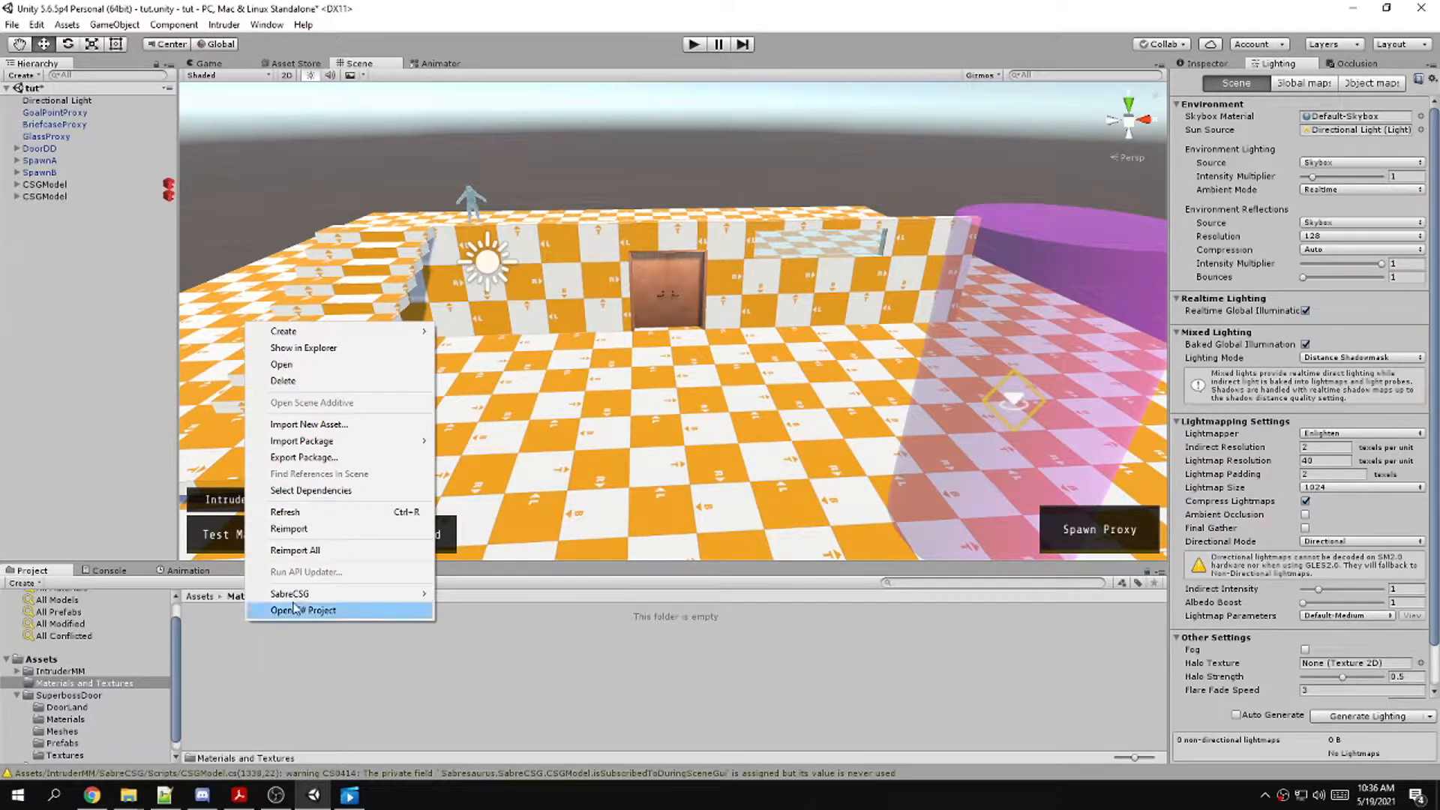
{"action": "mouse_move", "coordinate": [356, 331]}
{"action": "left_click", "coordinate": [542, 405]}
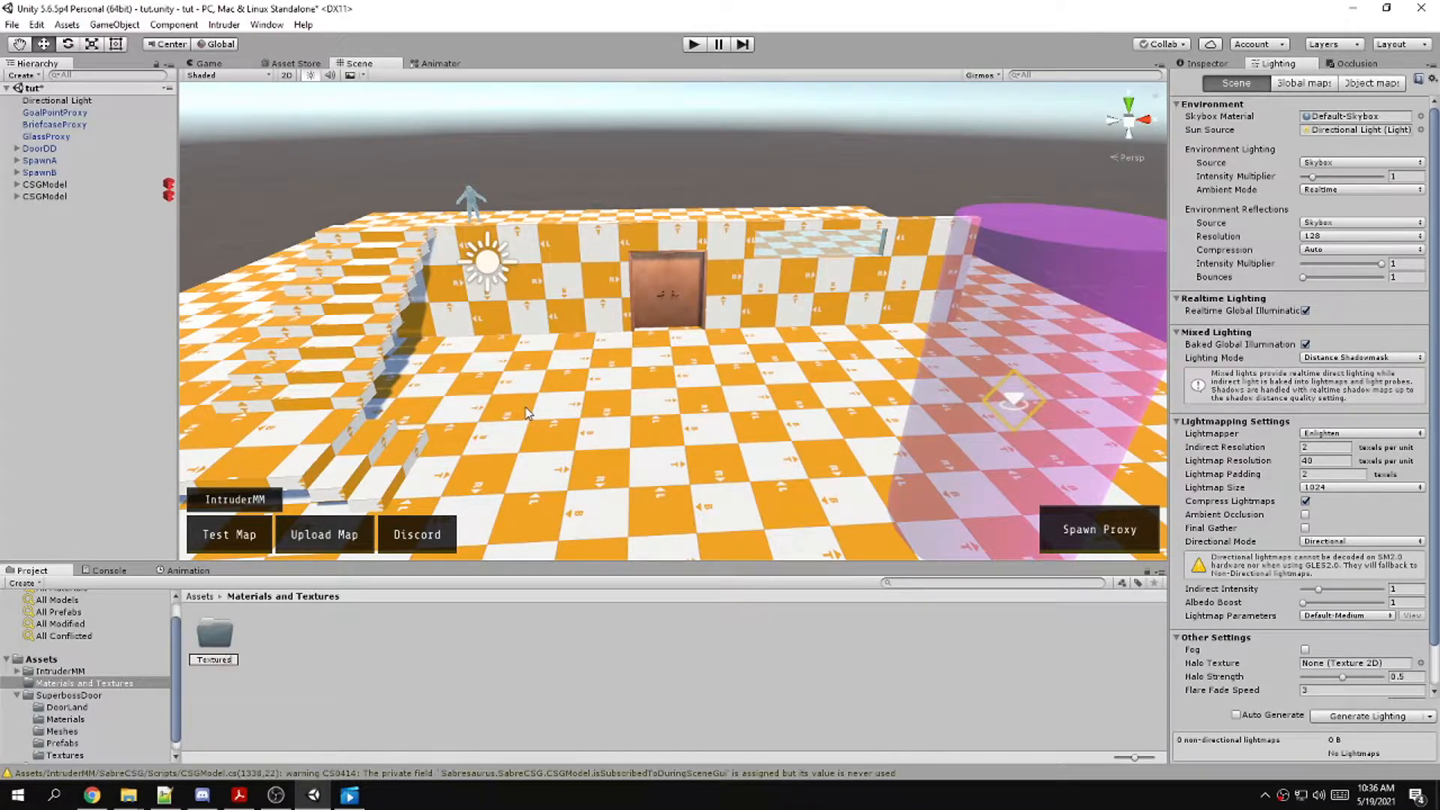
{"action": "type", "text": "Textures"}
{"action": "key", "text": "Return"}
{"action": "double_click", "coordinate": [223, 640]}
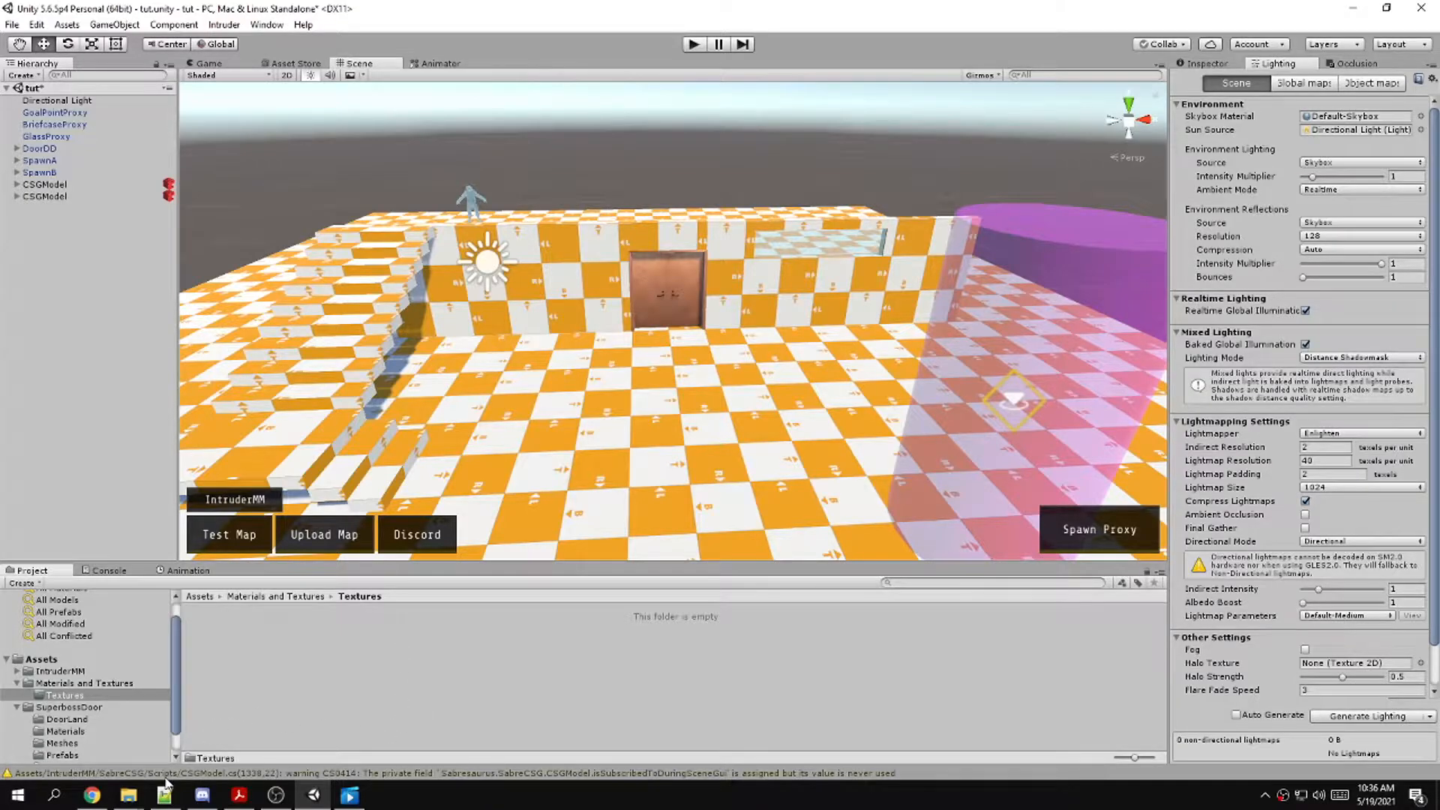
Import the marble tile albedo, ao and normal TIF files from the Downloads folder into the Textures folder
{"action": "mouse_move", "coordinate": [128, 795]}
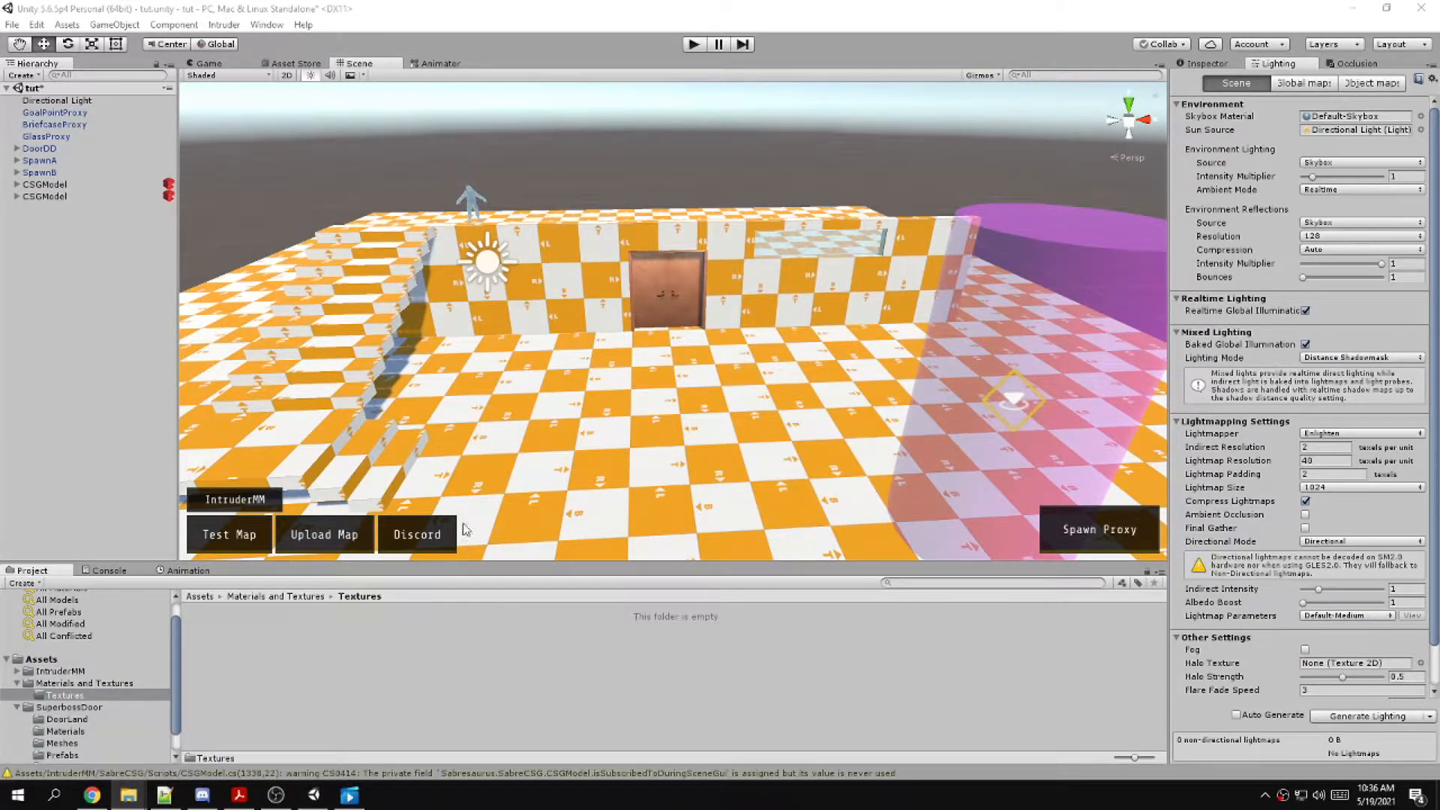
{"action": "left_click_drag", "start_coordinate": [1439, 328], "coordinate": [643, 166]}
{"action": "left_click", "coordinate": [371, 232]}
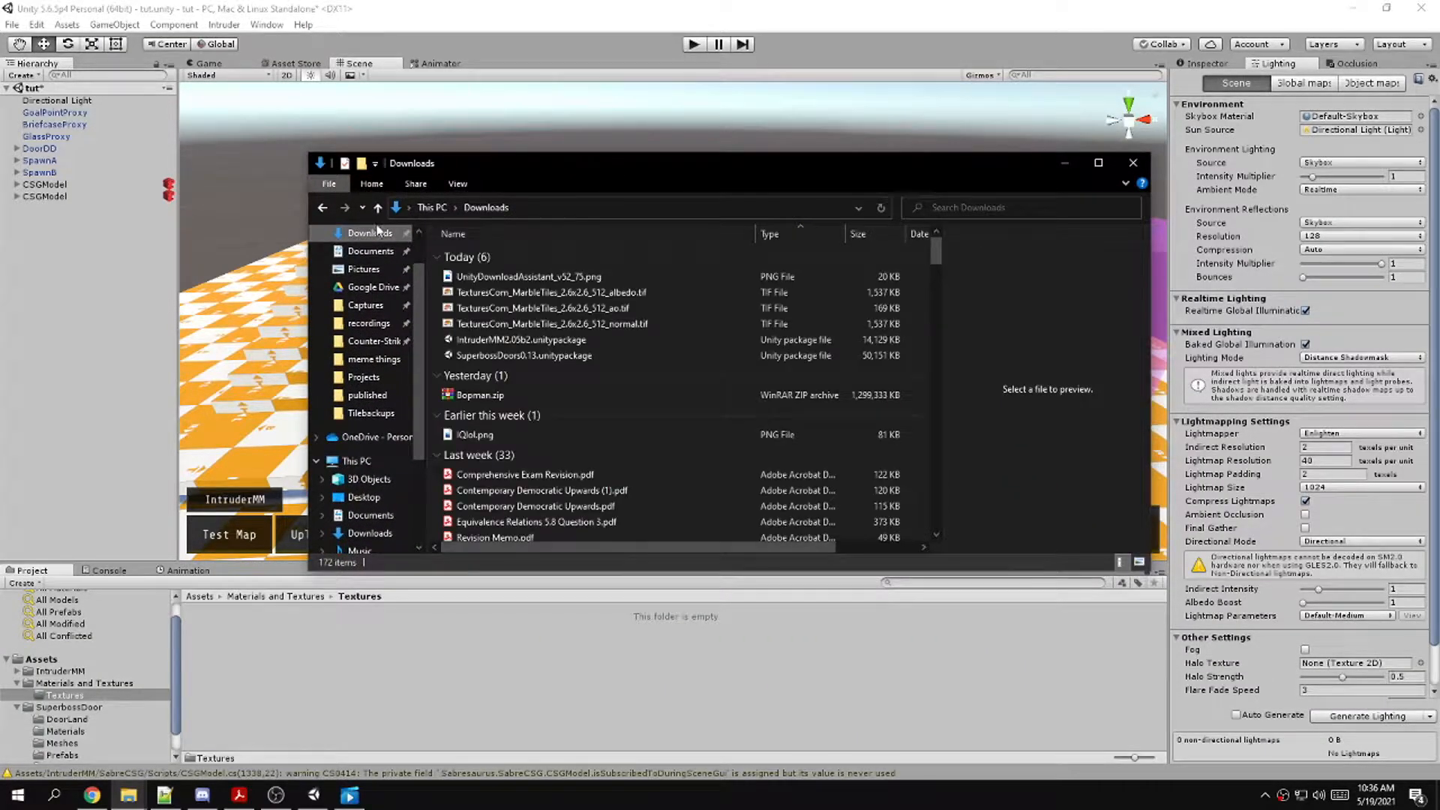
{"action": "left_click", "coordinate": [525, 293]}
{"action": "left_click", "coordinate": [551, 308], "text": "ctrl"}
{"action": "left_click", "coordinate": [561, 324], "text": "ctrl"}
{"action": "left_click_drag", "start_coordinate": [562, 324], "coordinate": [299, 654]}
{"action": "left_click", "coordinate": [1075, 161]}
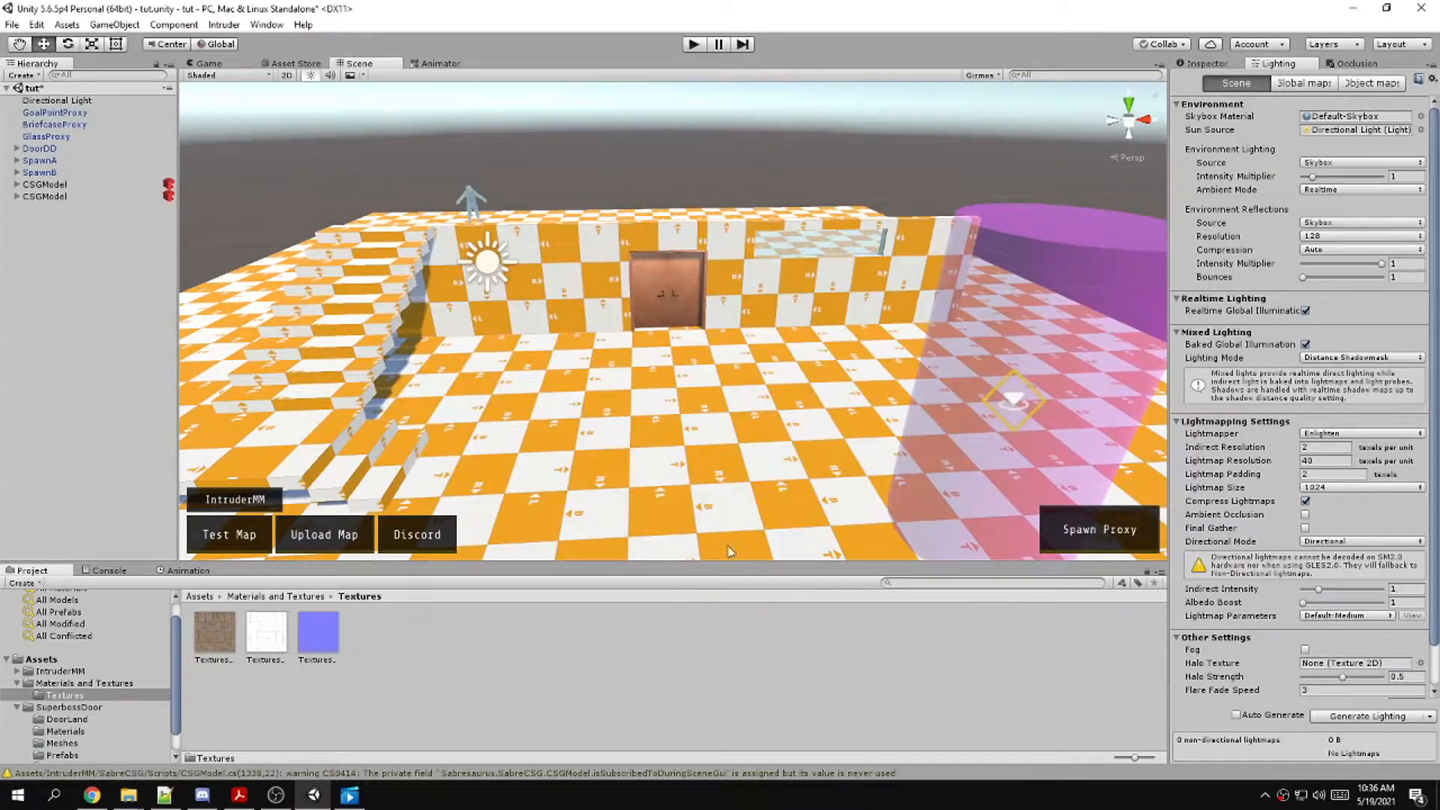
Create a new material named Marble Floor in the Materials and Textures folder
{"action": "left_click", "coordinate": [289, 598]}
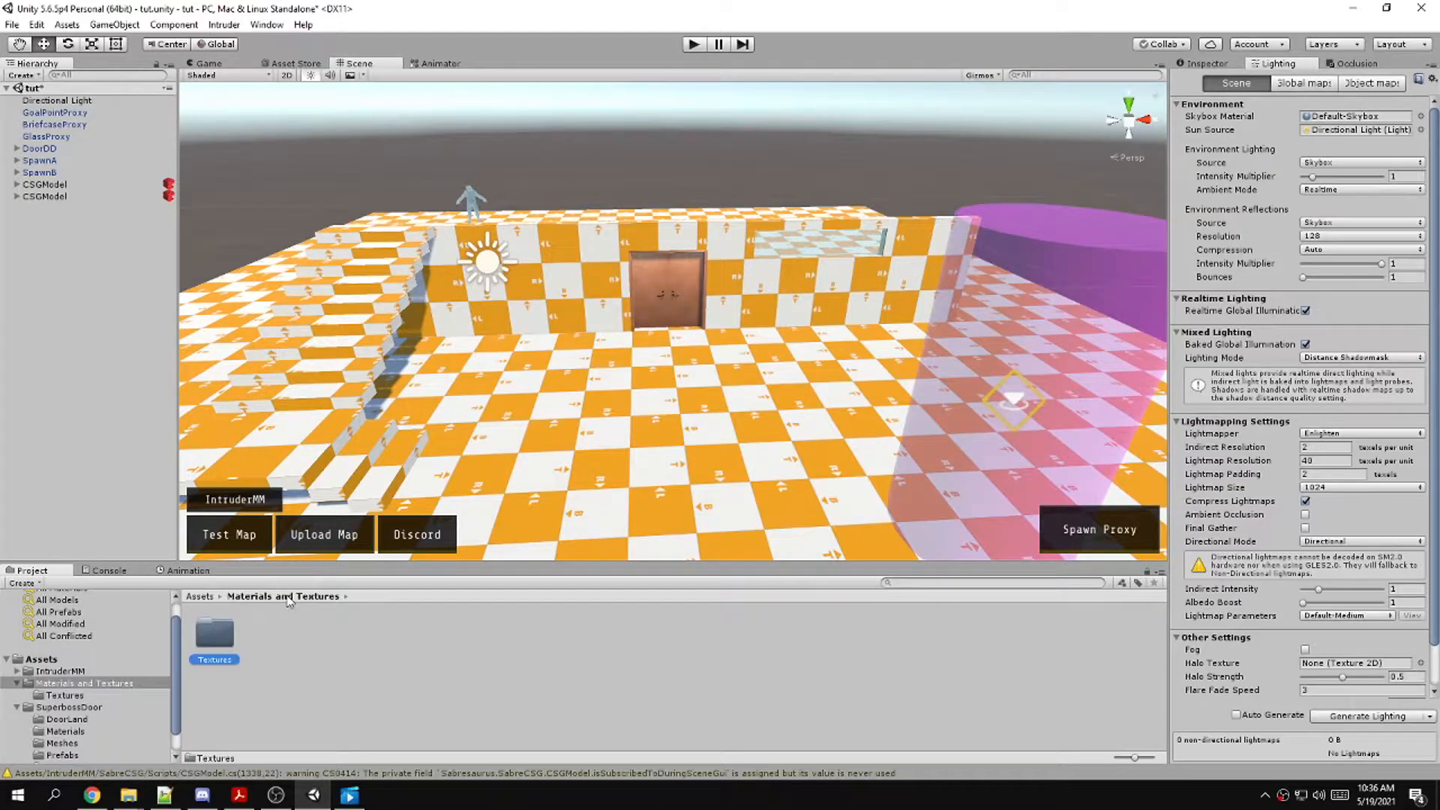
{"action": "right_click", "coordinate": [313, 637]}
{"action": "mouse_move", "coordinate": [353, 339]}
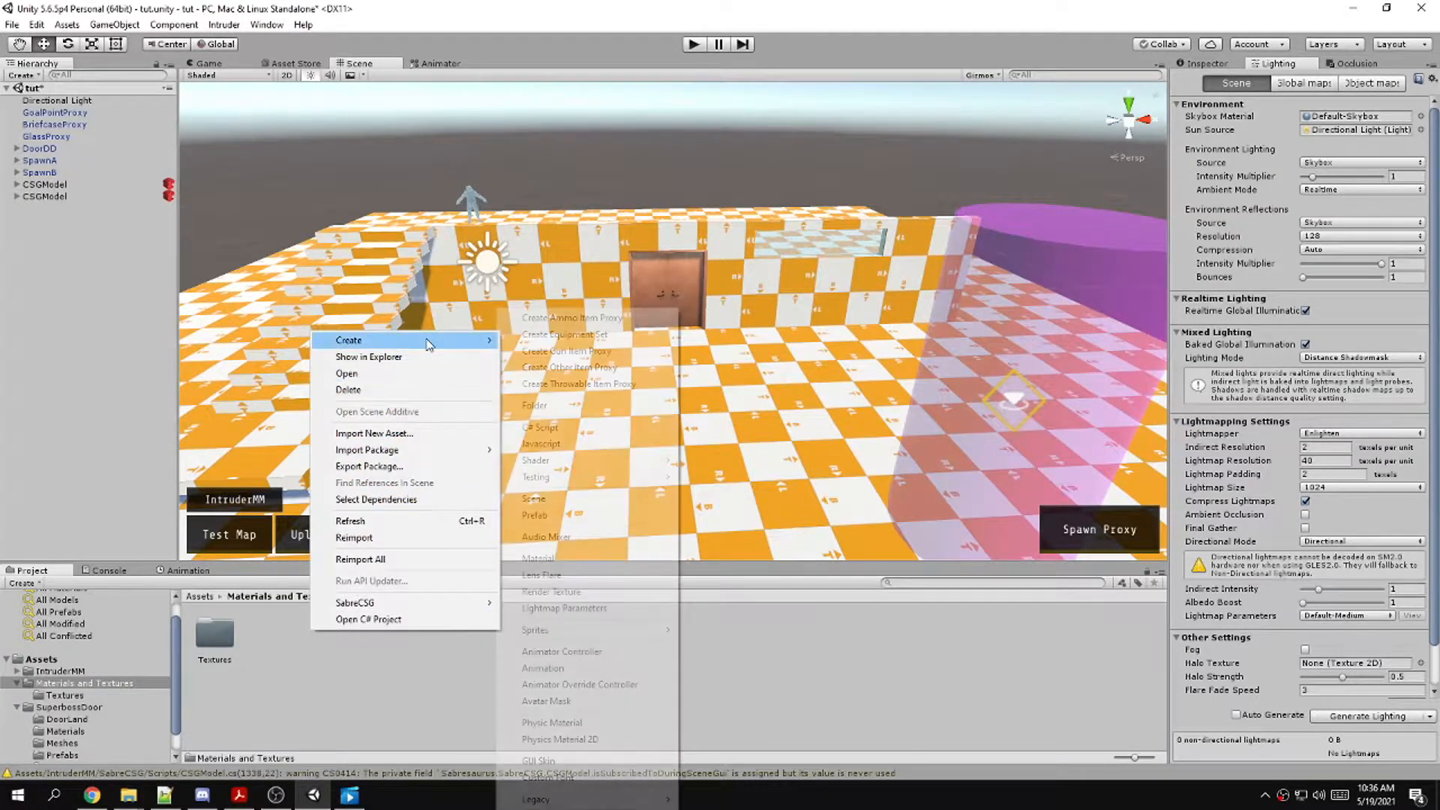
{"action": "left_click", "coordinate": [546, 559]}
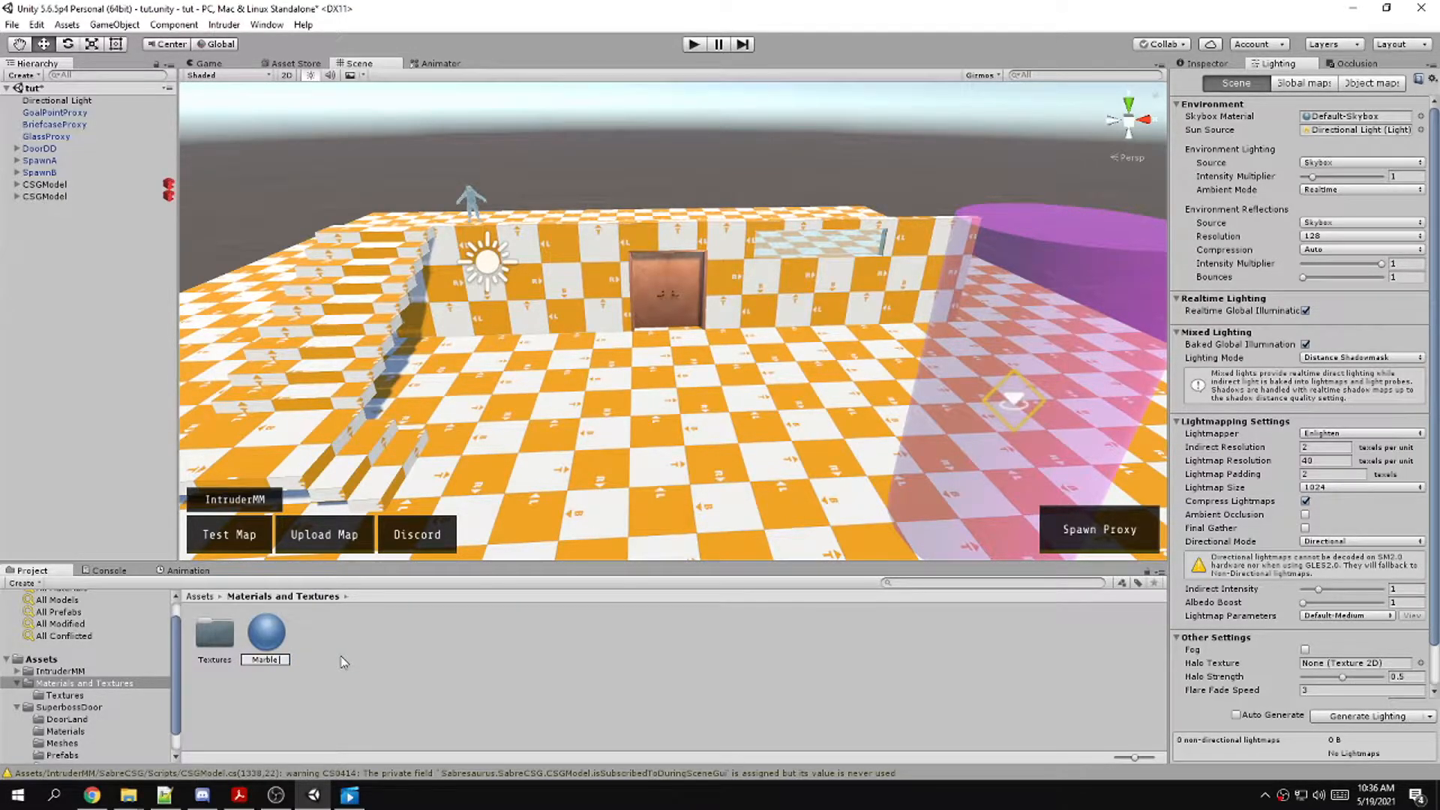
{"action": "type", "text": "Marble Floor"}
{"action": "key", "text": "Return"}
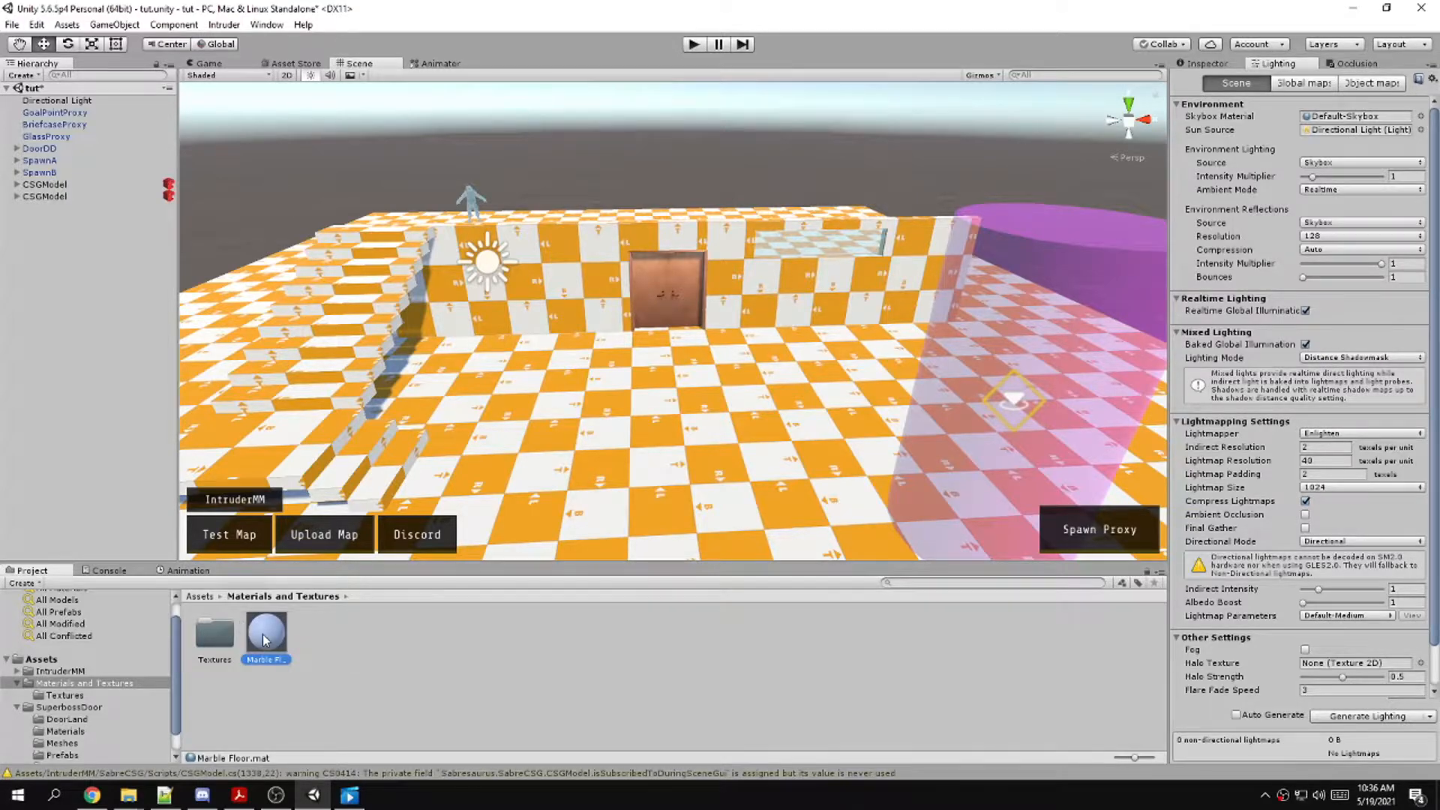
Display the Marble Floor material's properties, checking the Textures folder and returning to the material
{"action": "left_click", "coordinate": [1207, 68]}
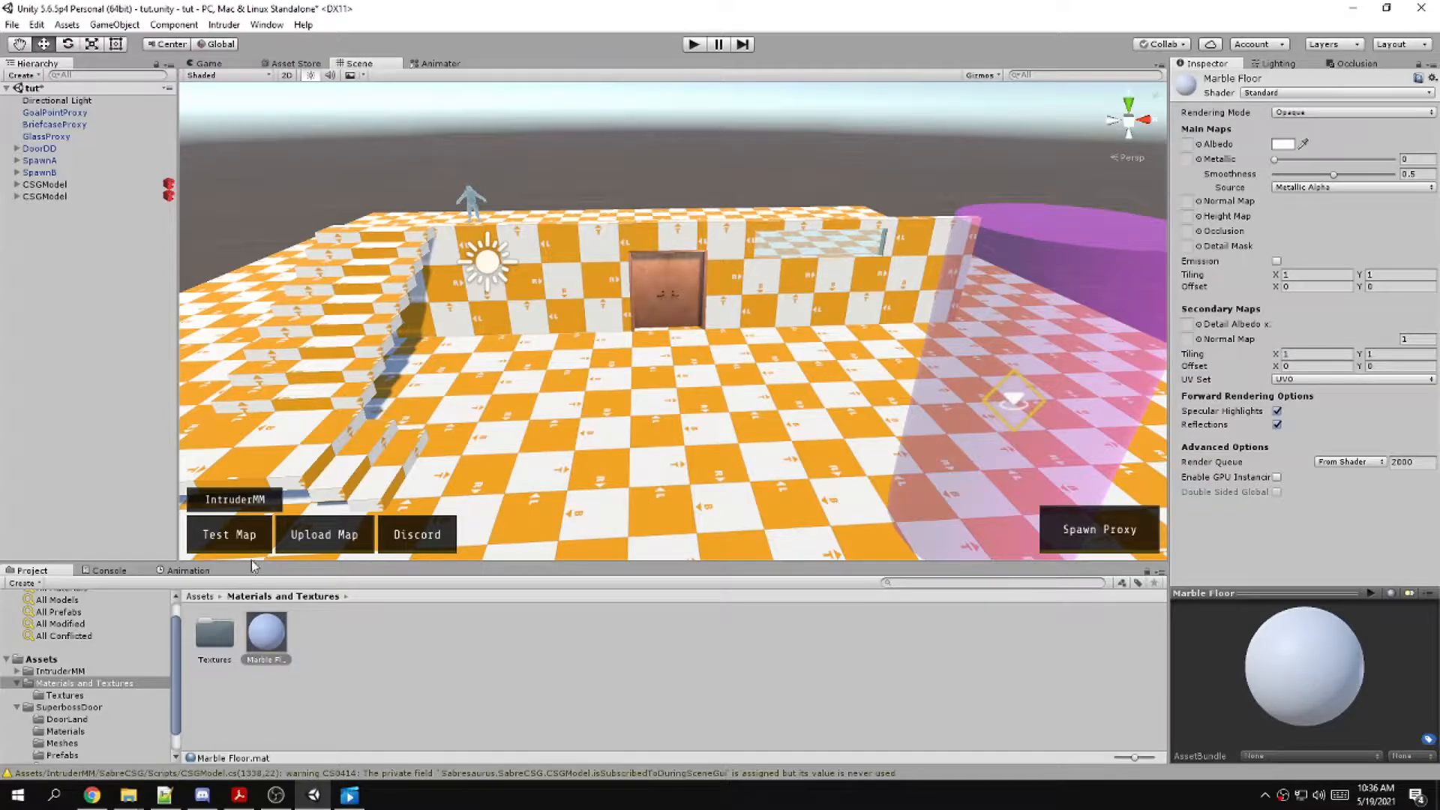
{"action": "double_click", "coordinate": [230, 630]}
{"action": "left_click", "coordinate": [277, 598]}
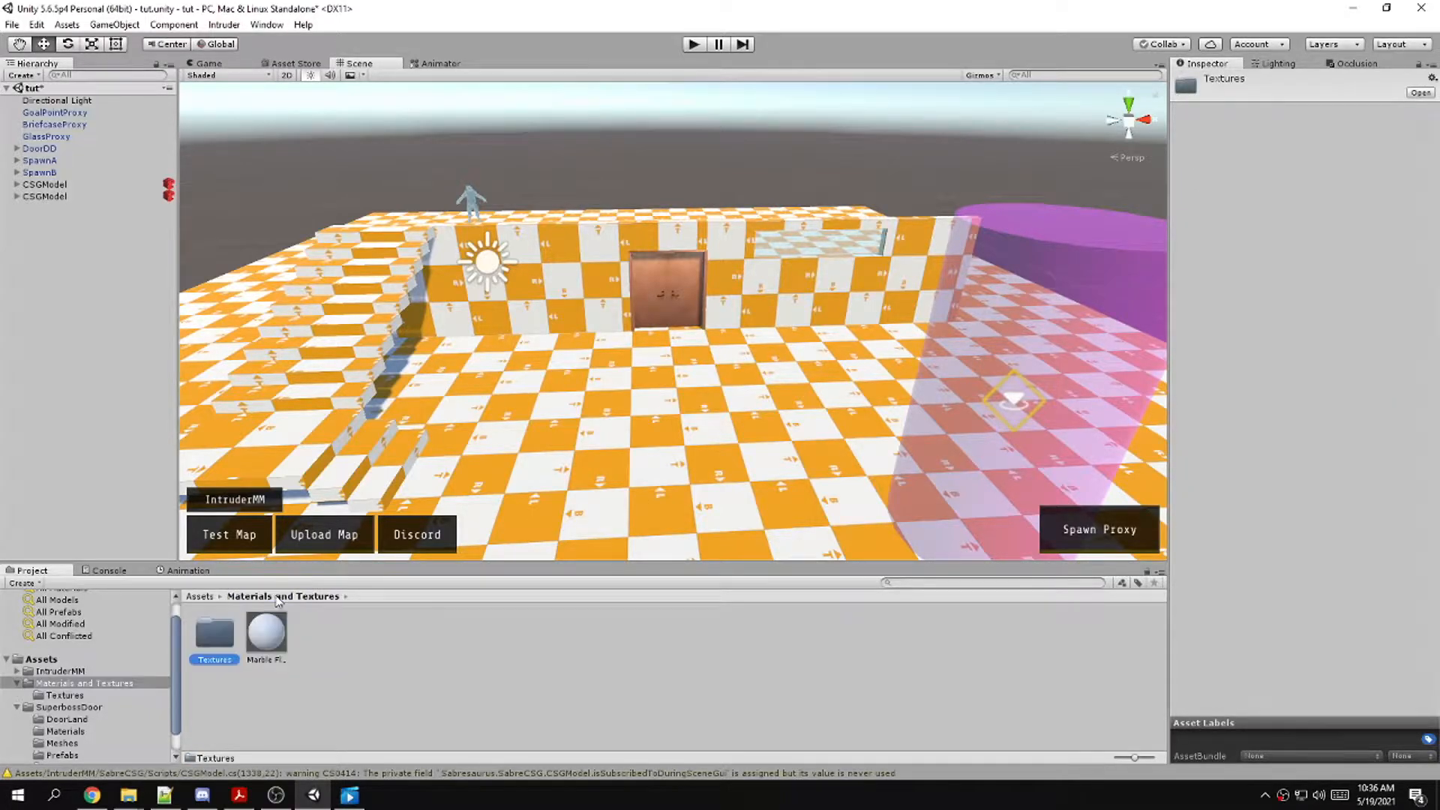
{"action": "left_click", "coordinate": [277, 634]}
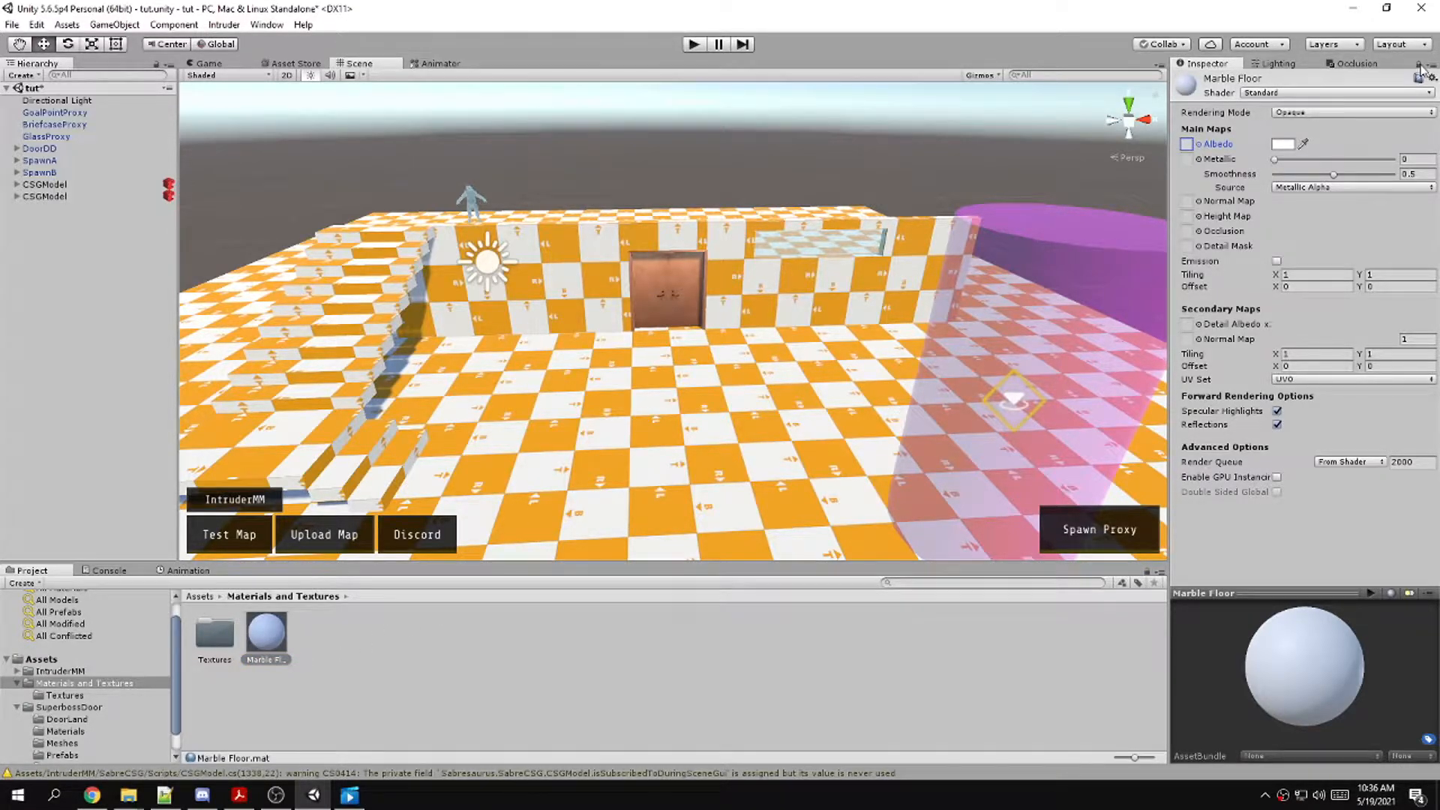
Assign the albedo, normal and ao textures to the Marble Floor material's Albedo, Normal Map and Occlusion, and lower its smoothness to about 0.208
{"action": "double_click", "coordinate": [213, 652]}
{"action": "left_click_drag", "start_coordinate": [217, 636], "coordinate": [1192, 221]}
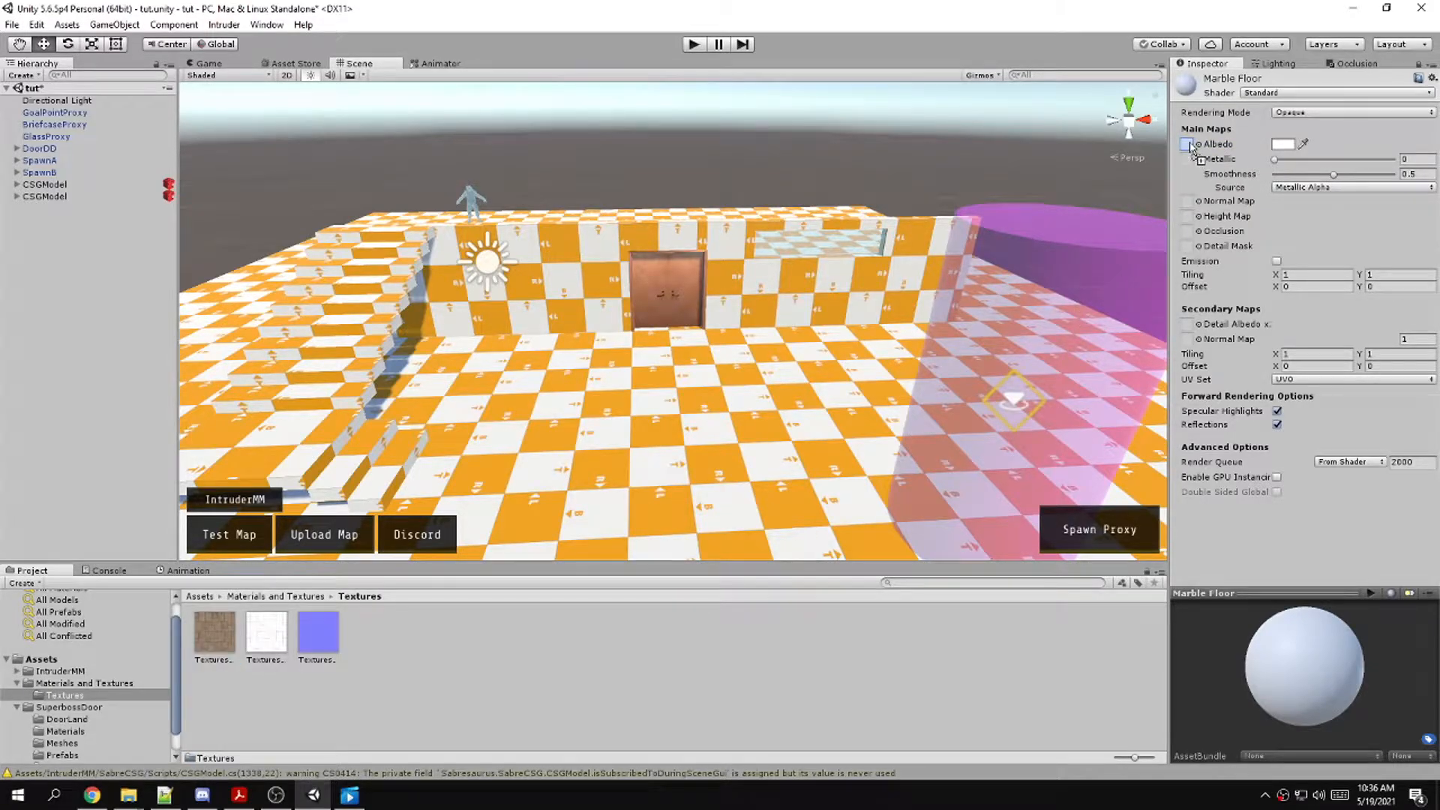
{"action": "left_click_drag", "start_coordinate": [1192, 146], "coordinate": [1192, 146]}
{"action": "left_click_drag", "start_coordinate": [319, 642], "coordinate": [1155, 234]}
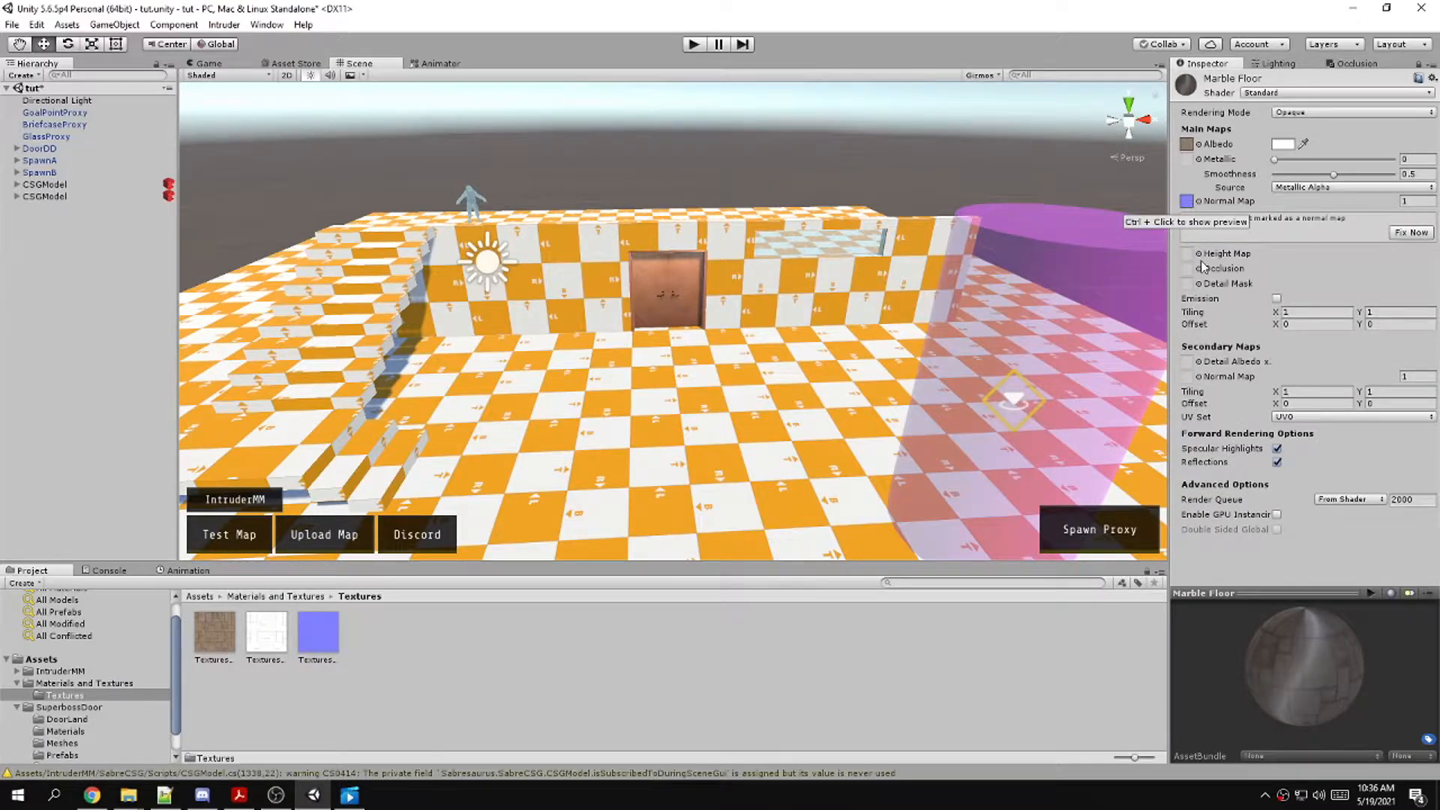
{"action": "left_click_drag", "start_coordinate": [266, 634], "coordinate": [1194, 276]}
{"action": "left_click_drag", "start_coordinate": [1267, 699], "coordinate": [1360, 610]}
{"action": "left_click_drag", "start_coordinate": [1341, 172], "coordinate": [1289, 176]}
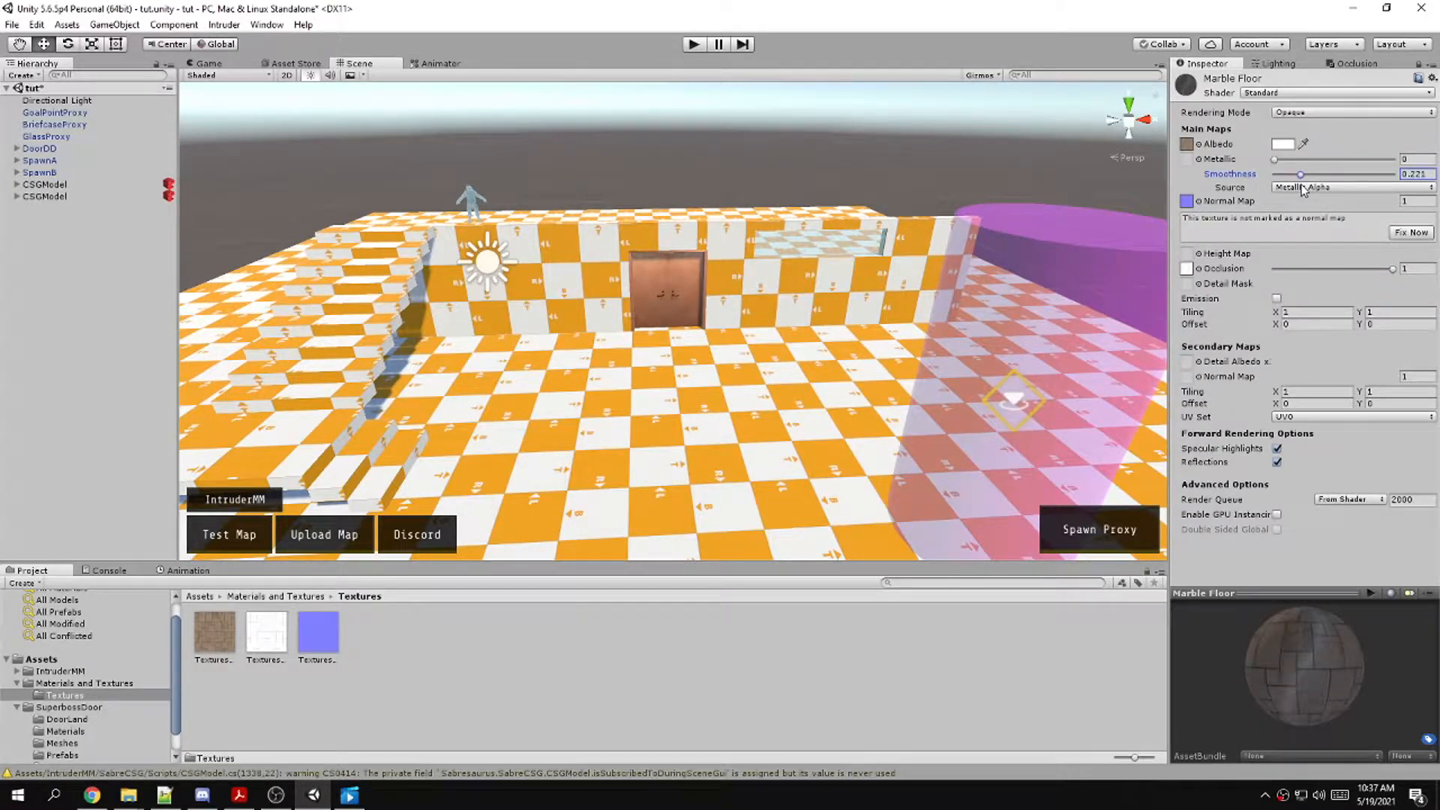
Select the floor brush's faces and set their material to Marble Floor
{"action": "left_click_drag", "start_coordinate": [536, 457], "coordinate": [398, 463], "text": "alt"}
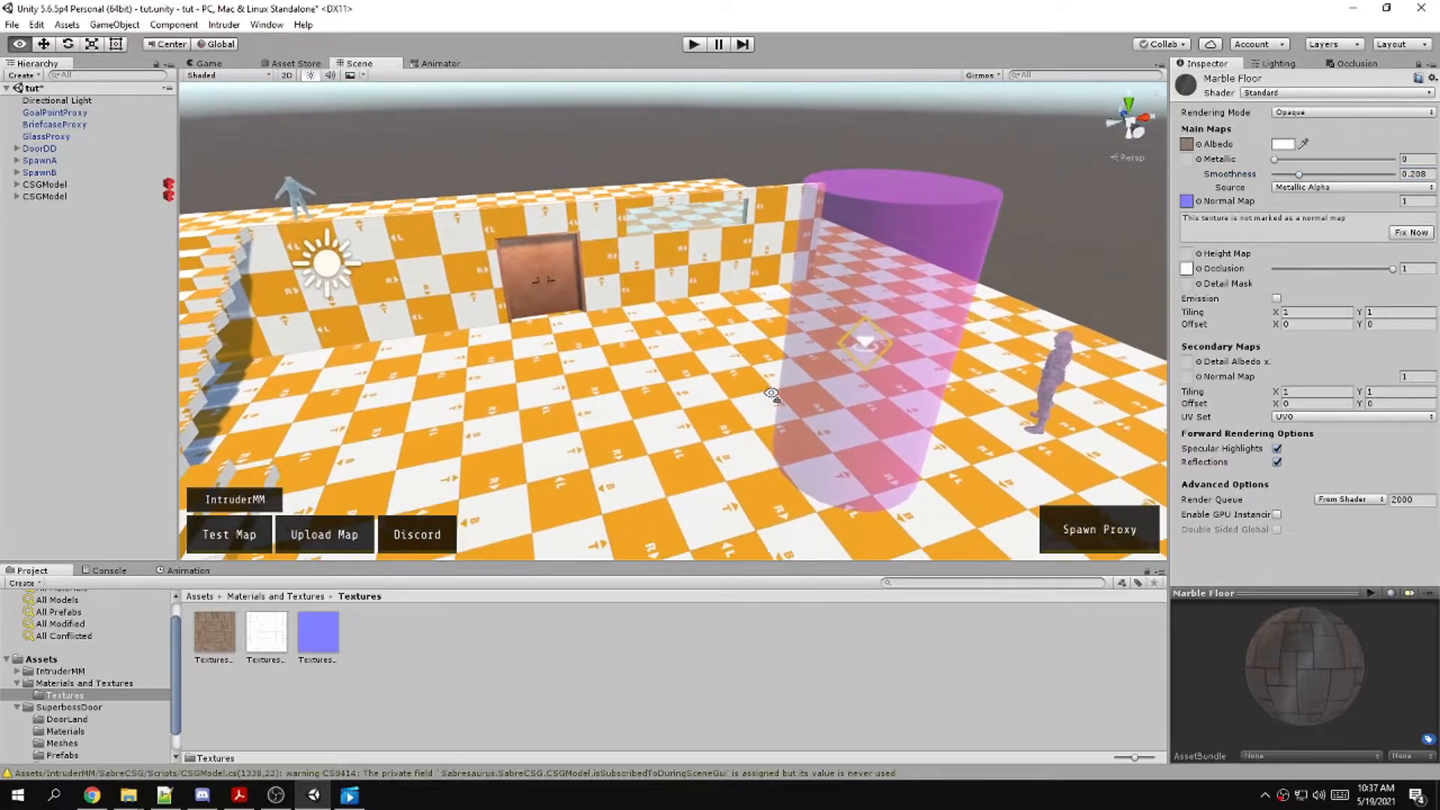
{"action": "left_click", "coordinate": [574, 422]}
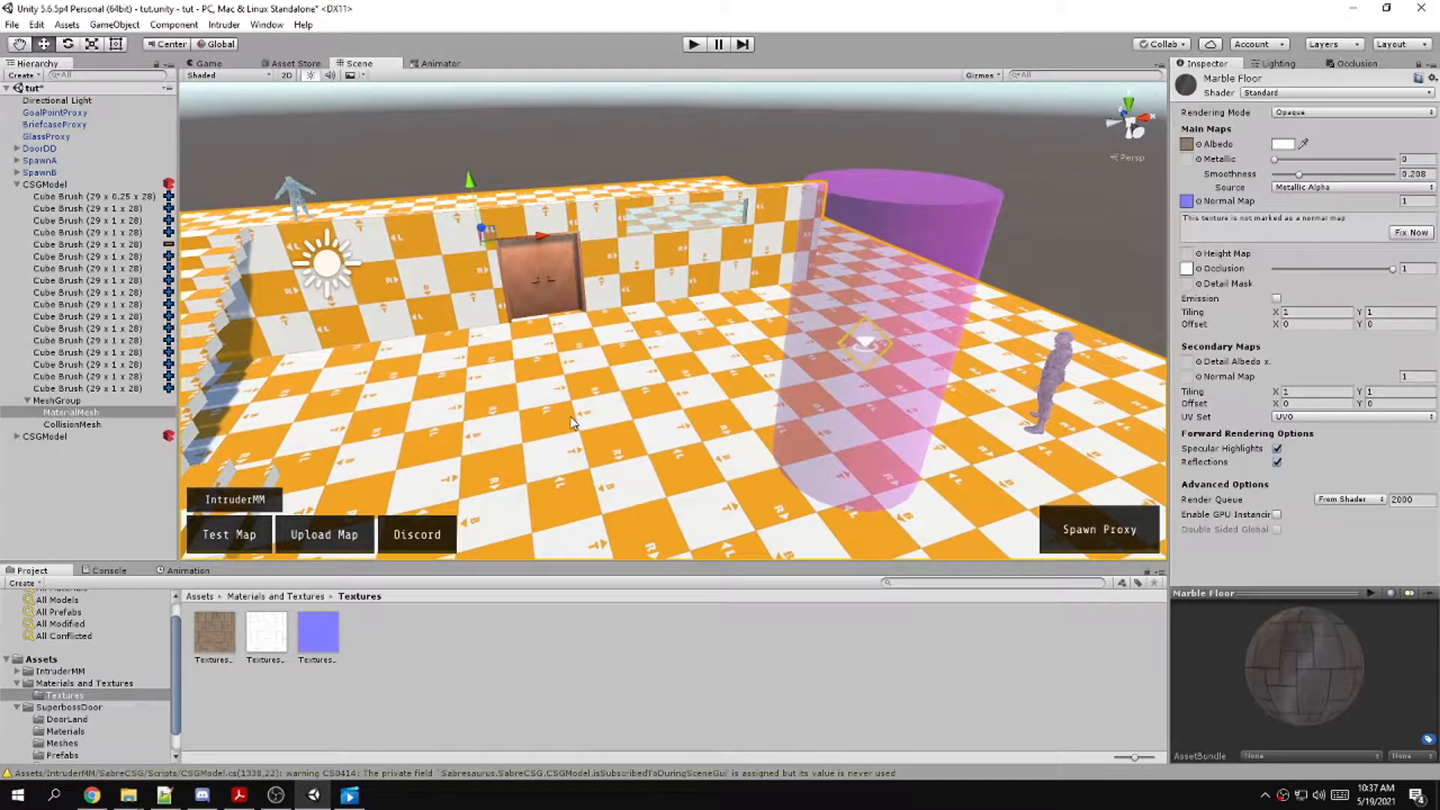
{"action": "left_click", "coordinate": [282, 338]}
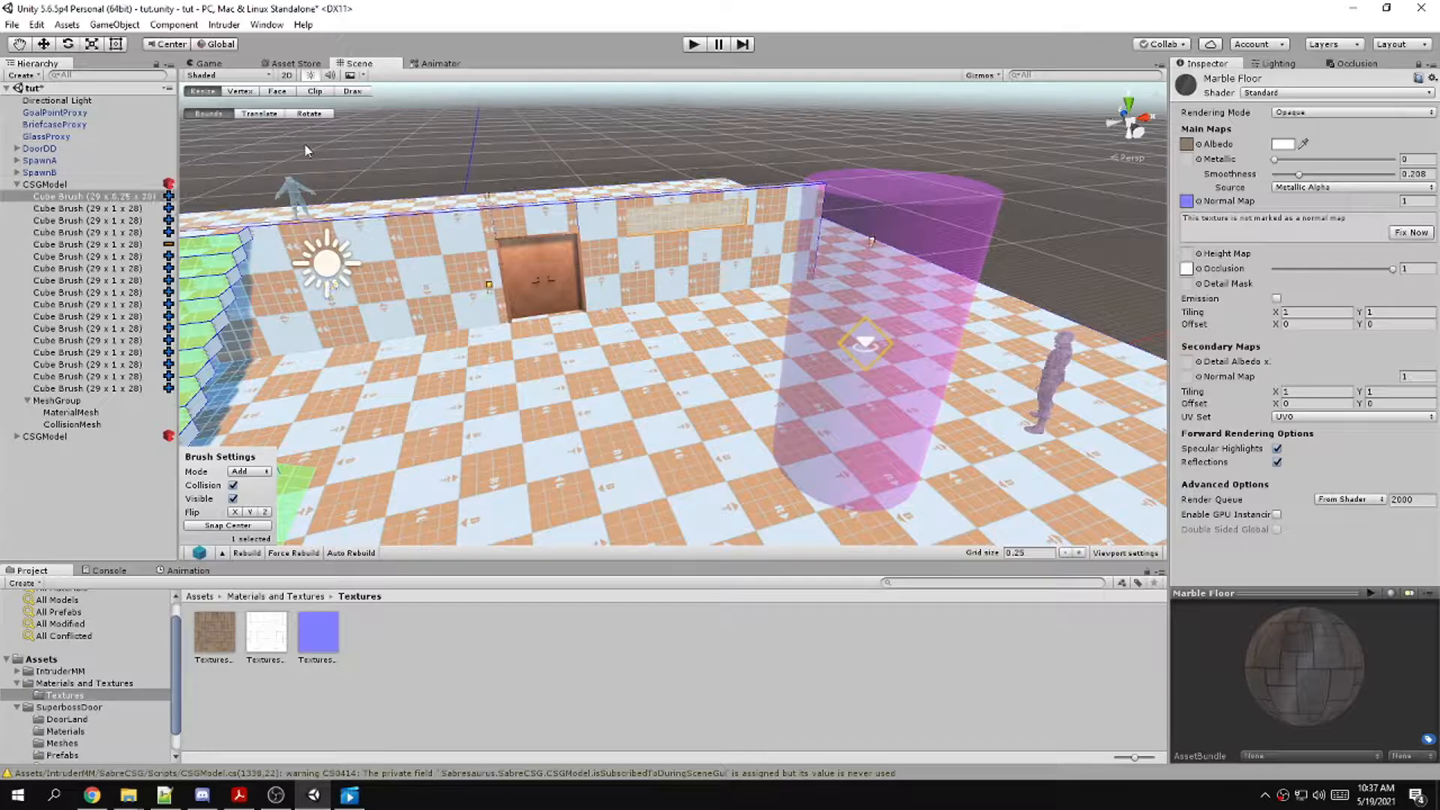
{"action": "left_click", "coordinate": [277, 91]}
{"action": "left_click_drag", "start_coordinate": [641, 386], "coordinate": [604, 372]}
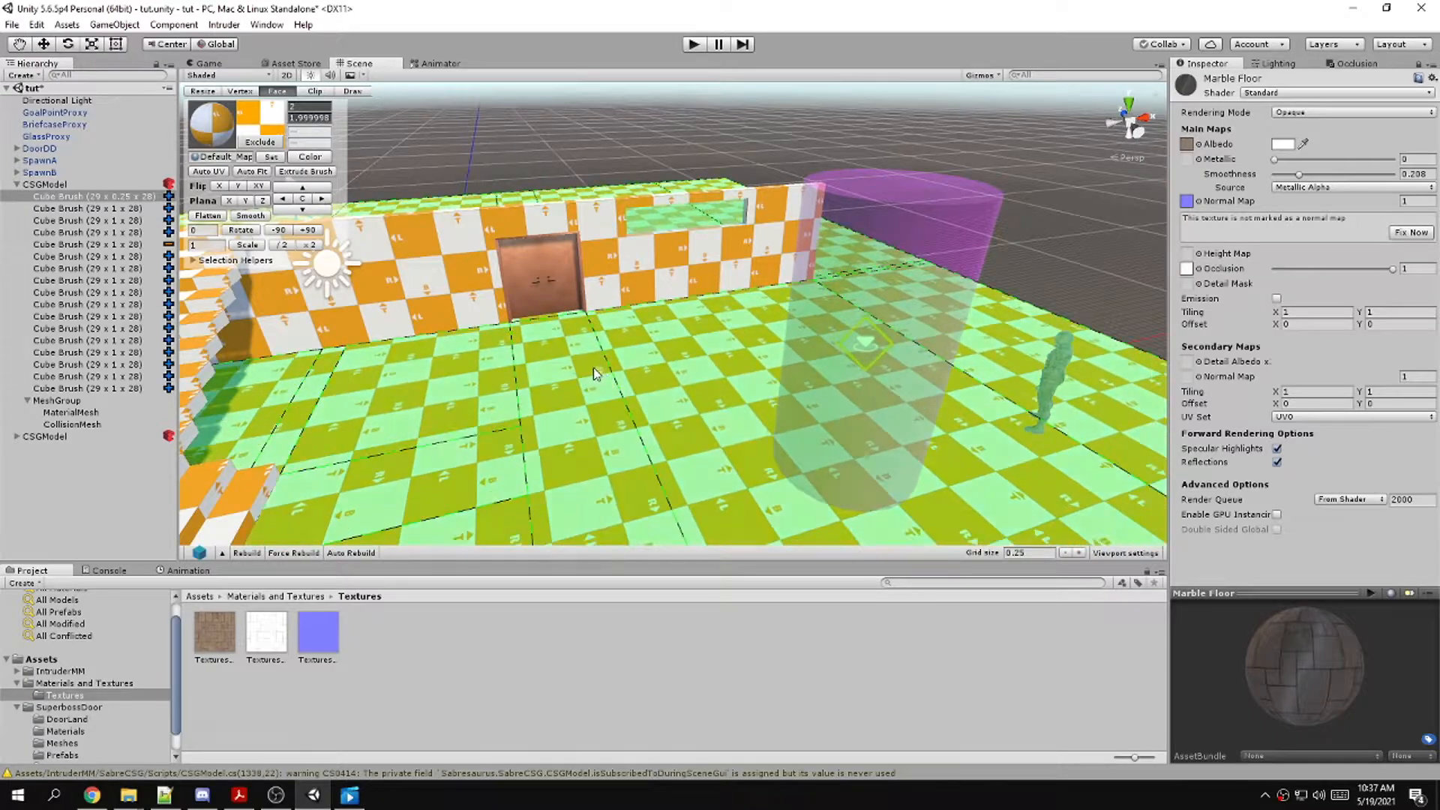
{"action": "left_click", "coordinate": [272, 157]}
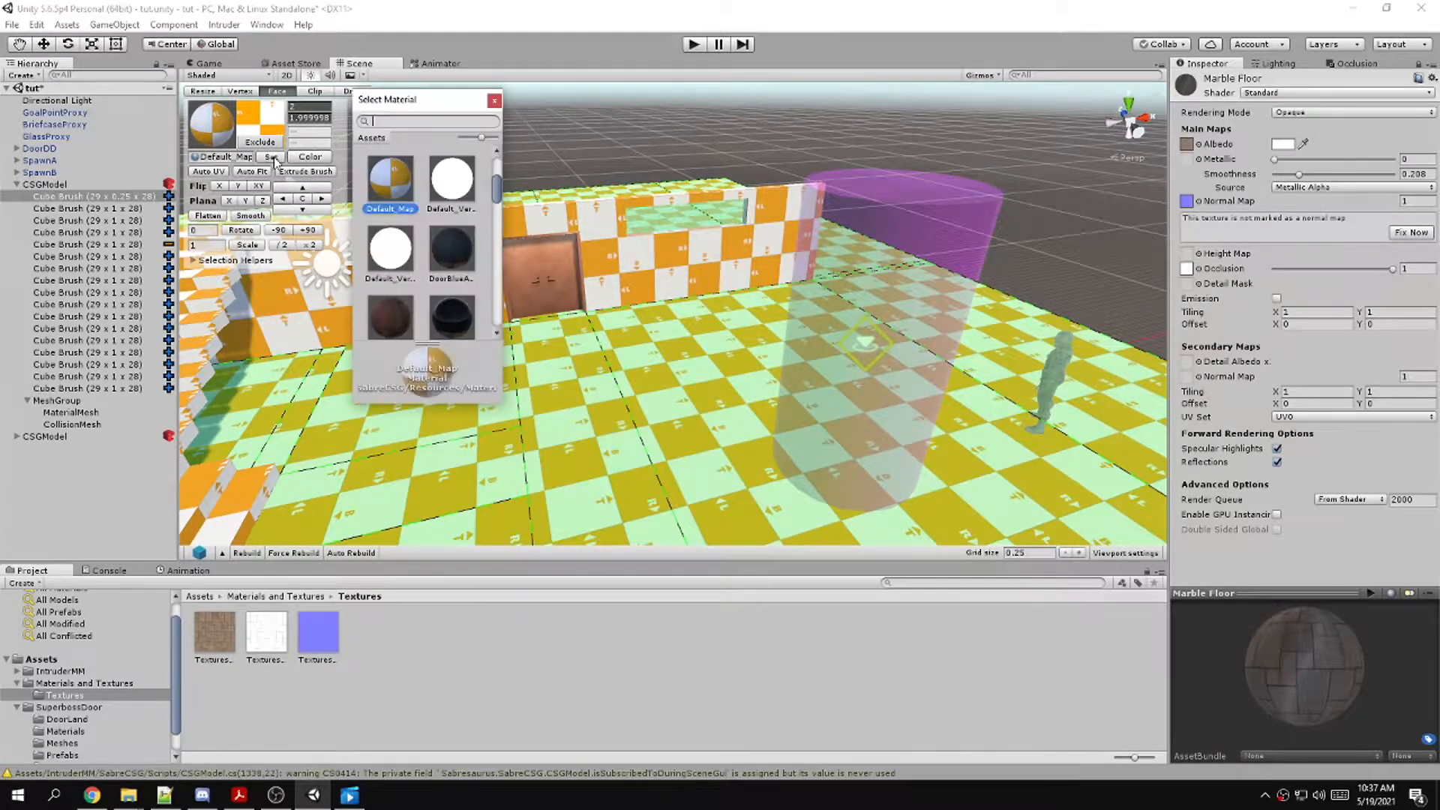
{"action": "type", "text": "mar"}
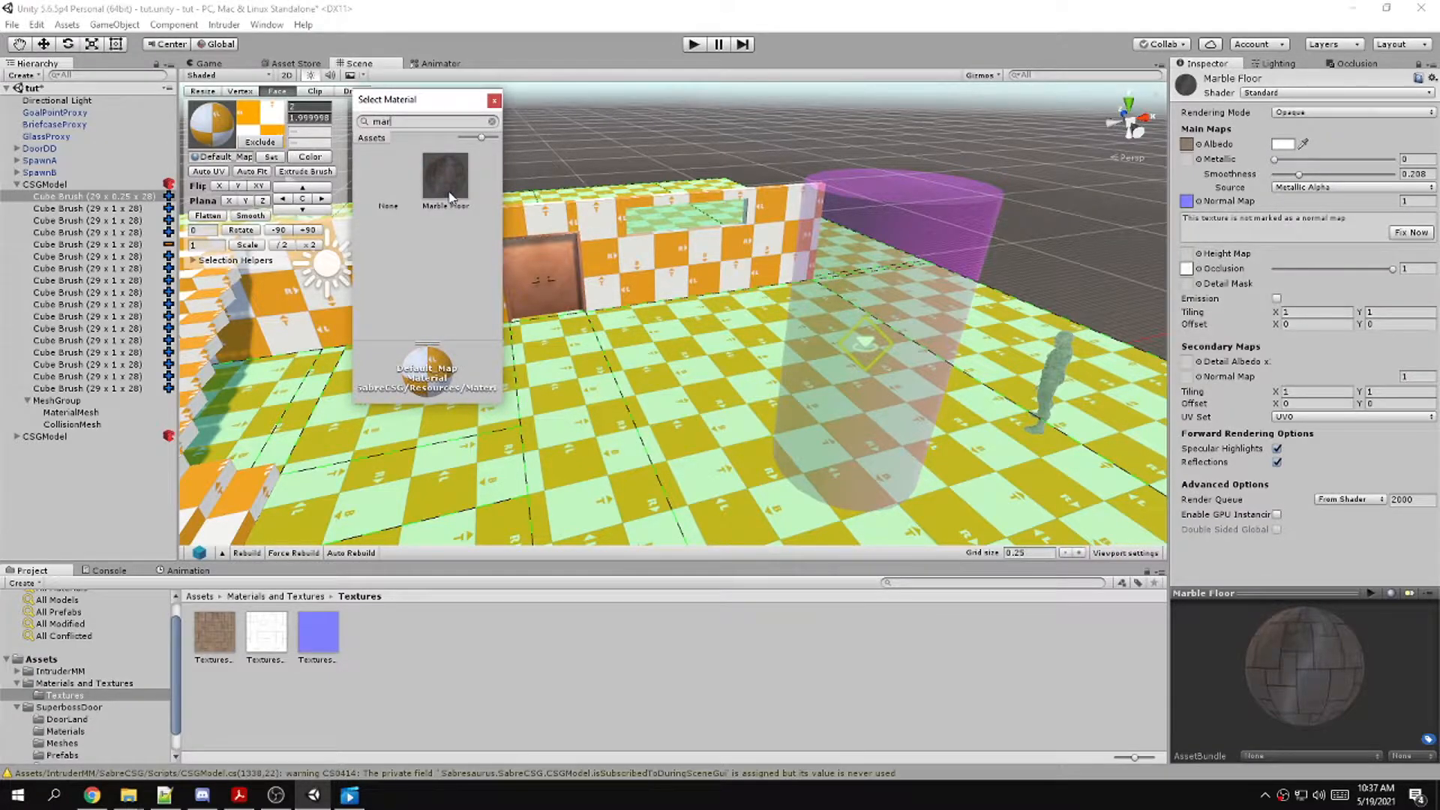
{"action": "double_click", "coordinate": [450, 196]}
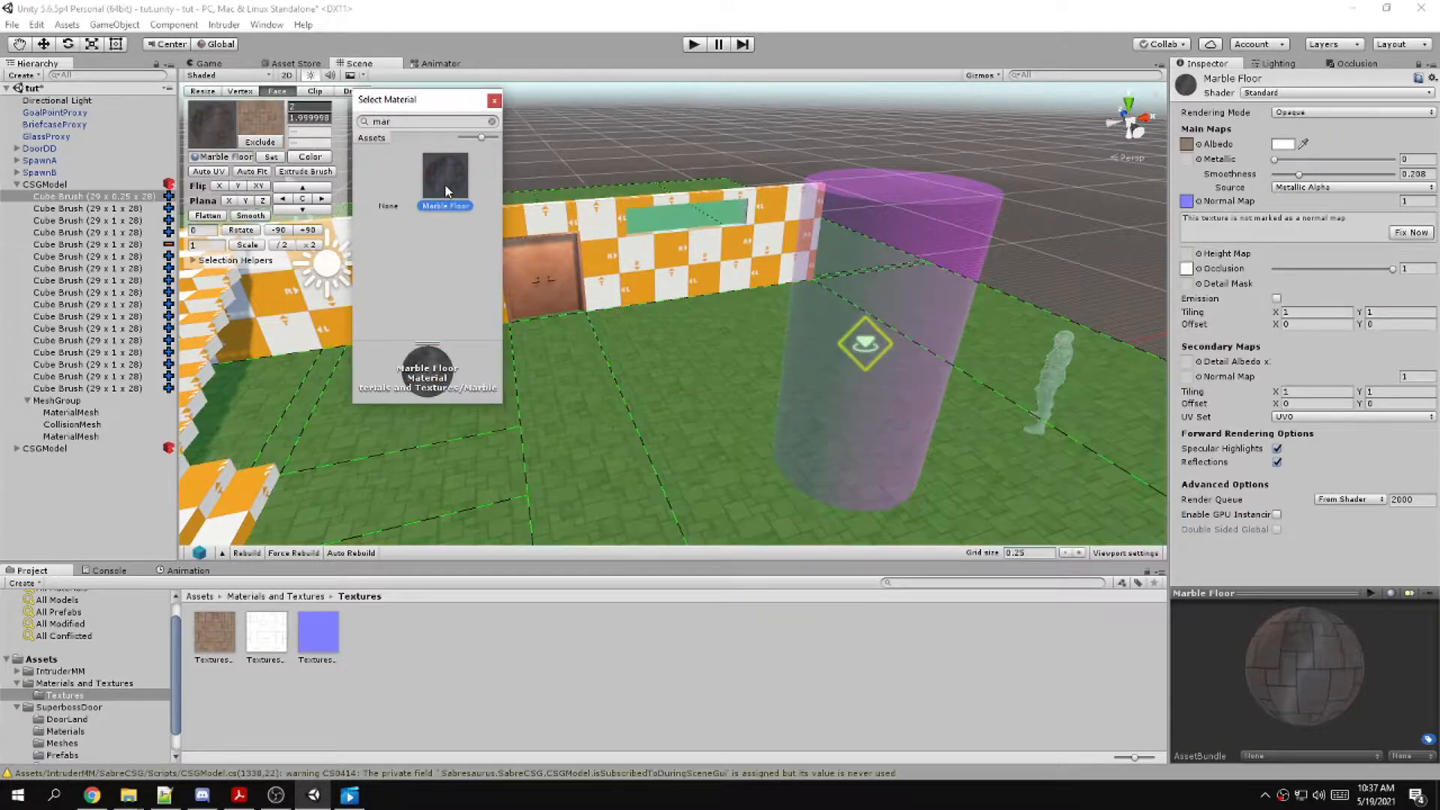
Compare doubled and quadrupled texture scales on the marble floor faces and keep the doubled scale
{"action": "mouse_move", "coordinate": [588, 312]}
{"action": "right_mouse_down"}
{"action": "mouse_move", "coordinate": [438, 404]}
{"action": "mouse_move", "coordinate": [566, 429]}
{"action": "mouse_move", "coordinate": [595, 415]}
{"action": "mouse_move", "coordinate": [469, 392]}
{"action": "mouse_move", "coordinate": [546, 375]}
{"action": "mouse_move", "coordinate": [572, 334]}
{"action": "right_mouse_up"}
{"action": "key", "text": "w"}
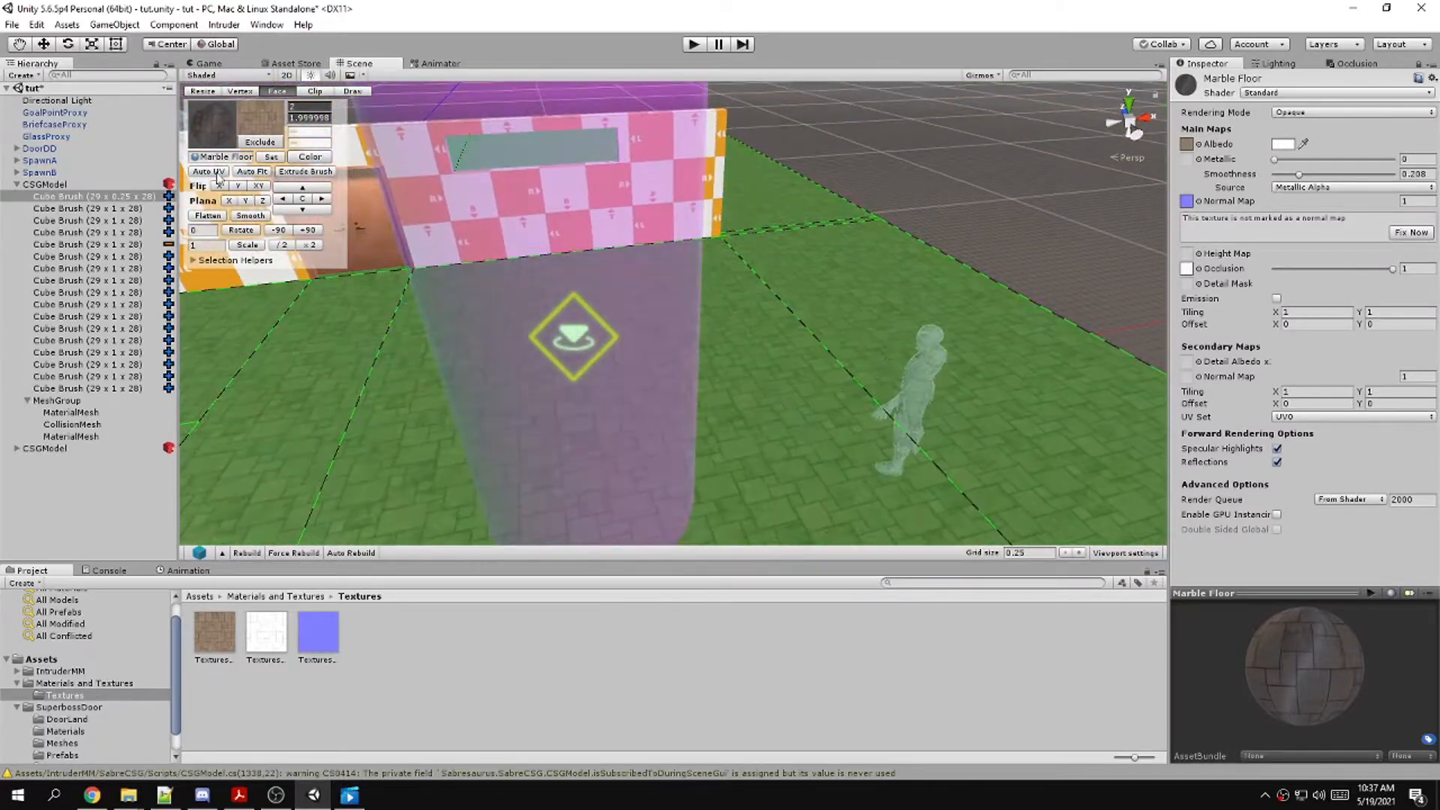
{"action": "key", "text": "a"}
{"action": "right_click_drag", "start_coordinate": [299, 341], "coordinate": [338, 330]}
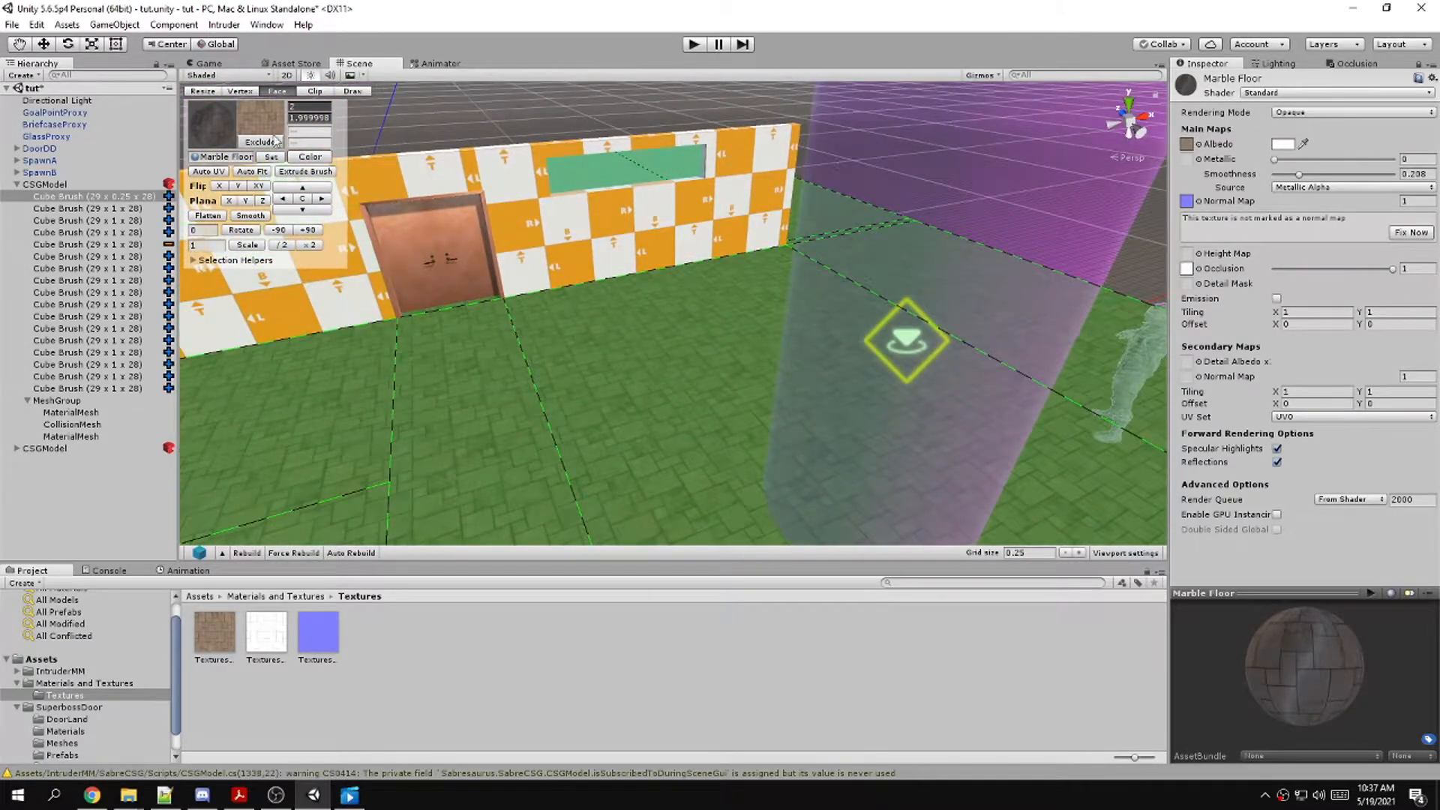
{"action": "left_click", "coordinate": [304, 246]}
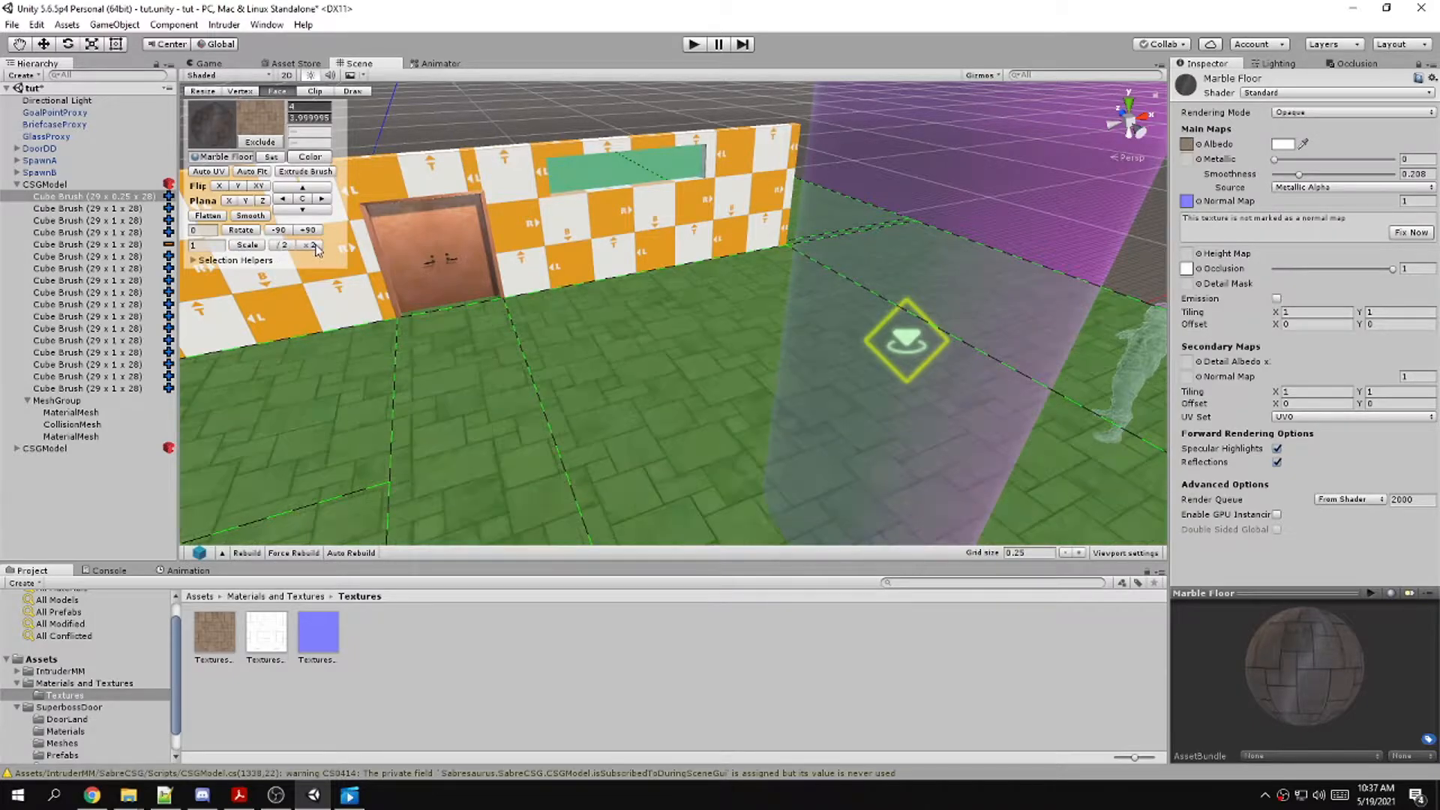
{"action": "left_click", "coordinate": [314, 245]}
{"action": "right_click_drag", "start_coordinate": [321, 274], "coordinate": [630, 367]}
{"action": "key", "text": "w"}
{"action": "key", "text": "d"}
{"action": "left_click", "coordinate": [282, 247]}
{"action": "key", "text": "a"}
{"action": "left_click_drag", "start_coordinate": [560, 443], "coordinate": [618, 374]}
{"action": "key", "text": "s"}
{"action": "right_click_drag", "start_coordinate": [663, 383], "coordinate": [513, 226]}
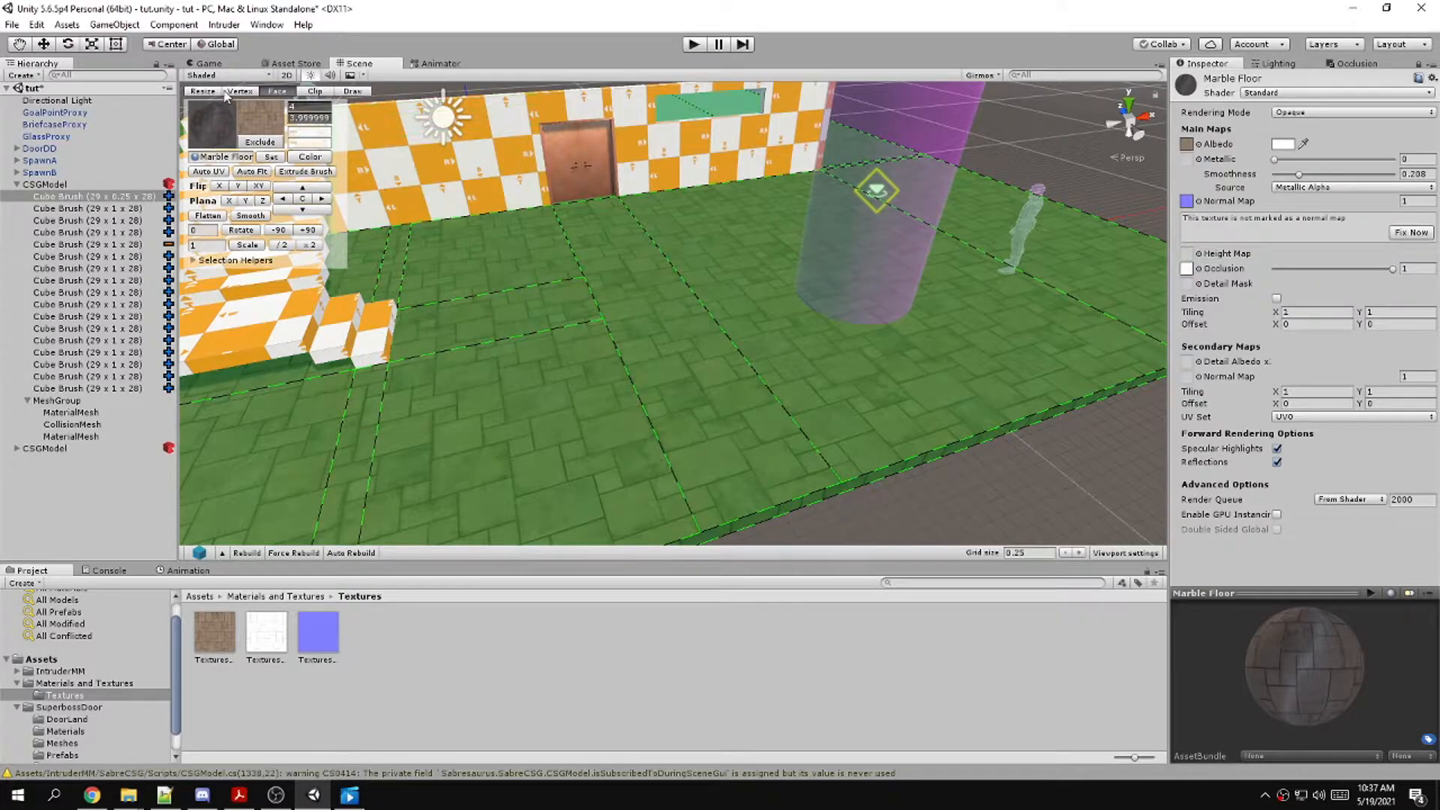
Cut edge loops across the floor brush in line with the door's sides and check the face selection
{"action": "left_click", "coordinate": [314, 90]}
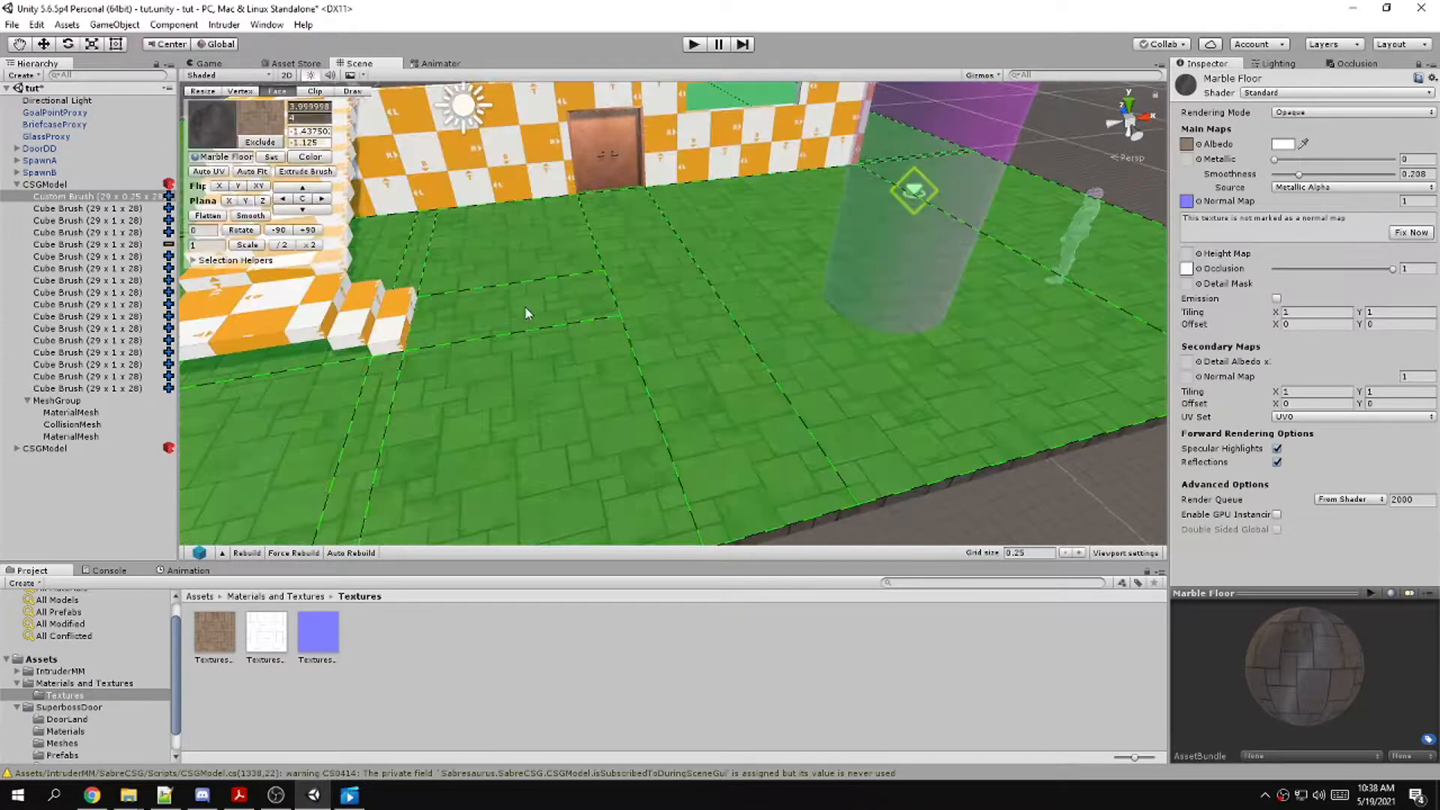
{"action": "right_click_drag", "start_coordinate": [785, 332], "coordinate": [738, 408]}
{"action": "left_click", "coordinate": [718, 429]}
{"action": "left_click", "coordinate": [755, 353]}
{"action": "right_click_drag", "start_coordinate": [538, 295], "coordinate": [505, 281]}
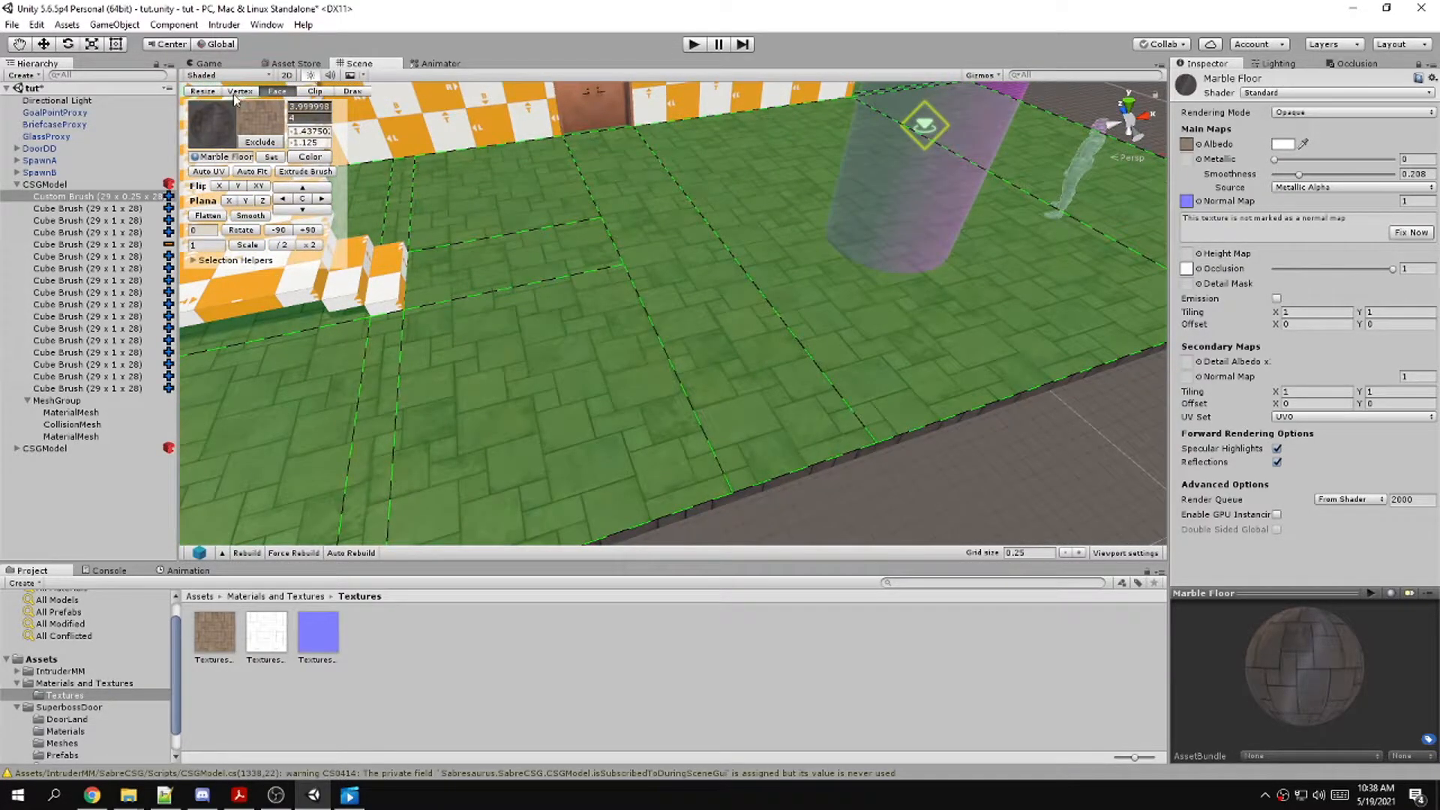
Split the floor brush with the Clip tool along both sides of the doorway, separating a central strip
{"action": "left_click", "coordinate": [315, 91]}
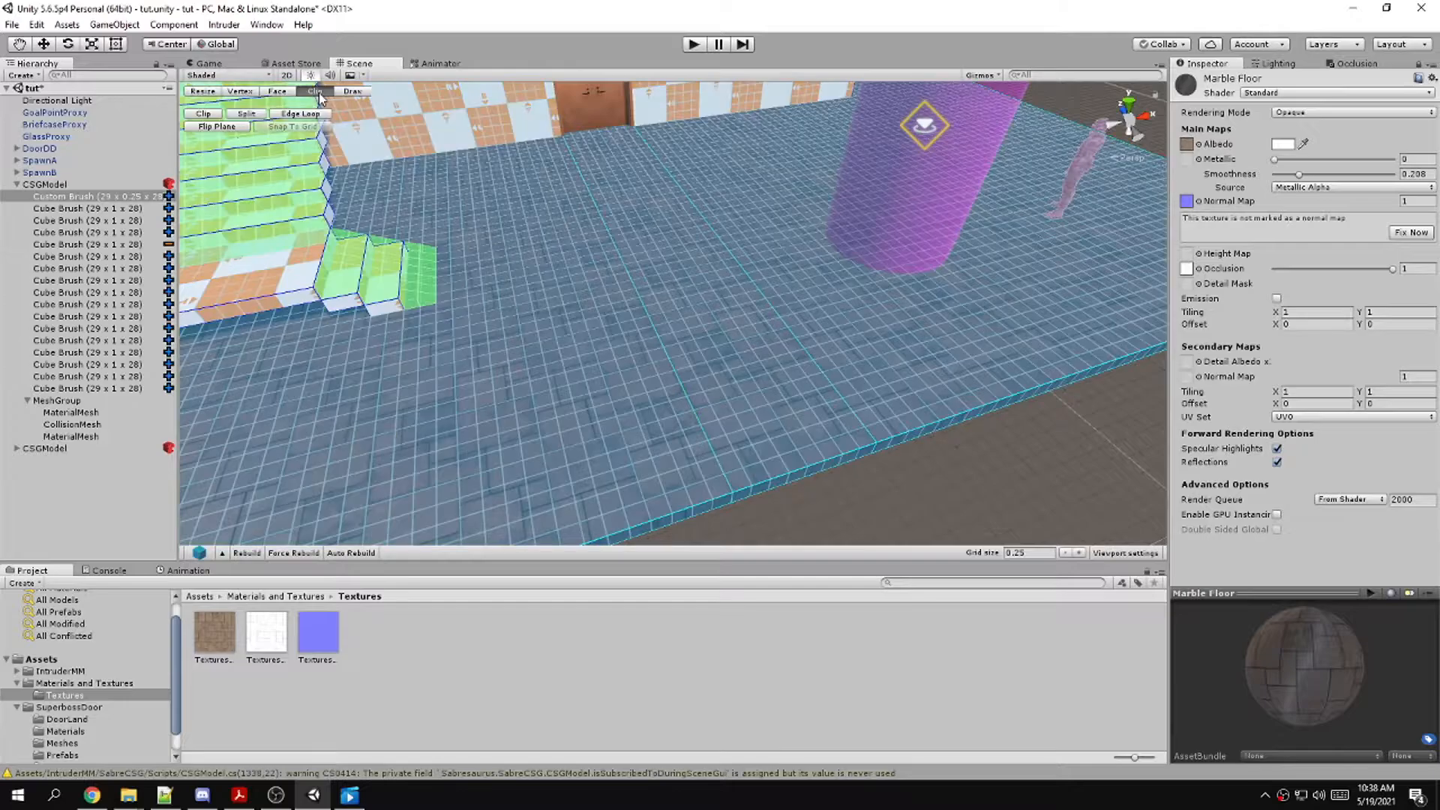
{"action": "left_click", "coordinate": [573, 154]}
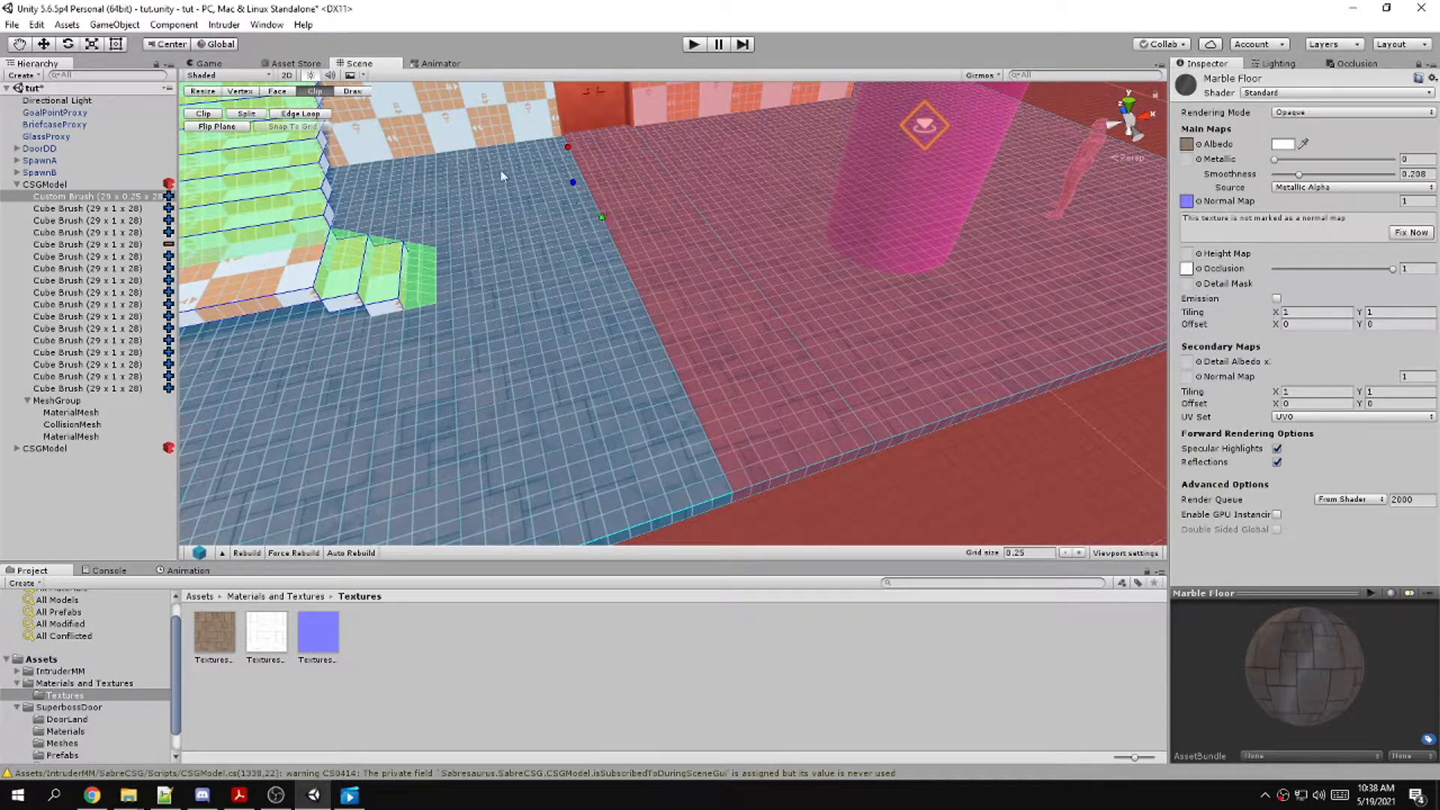
{"action": "left_click", "coordinate": [246, 114]}
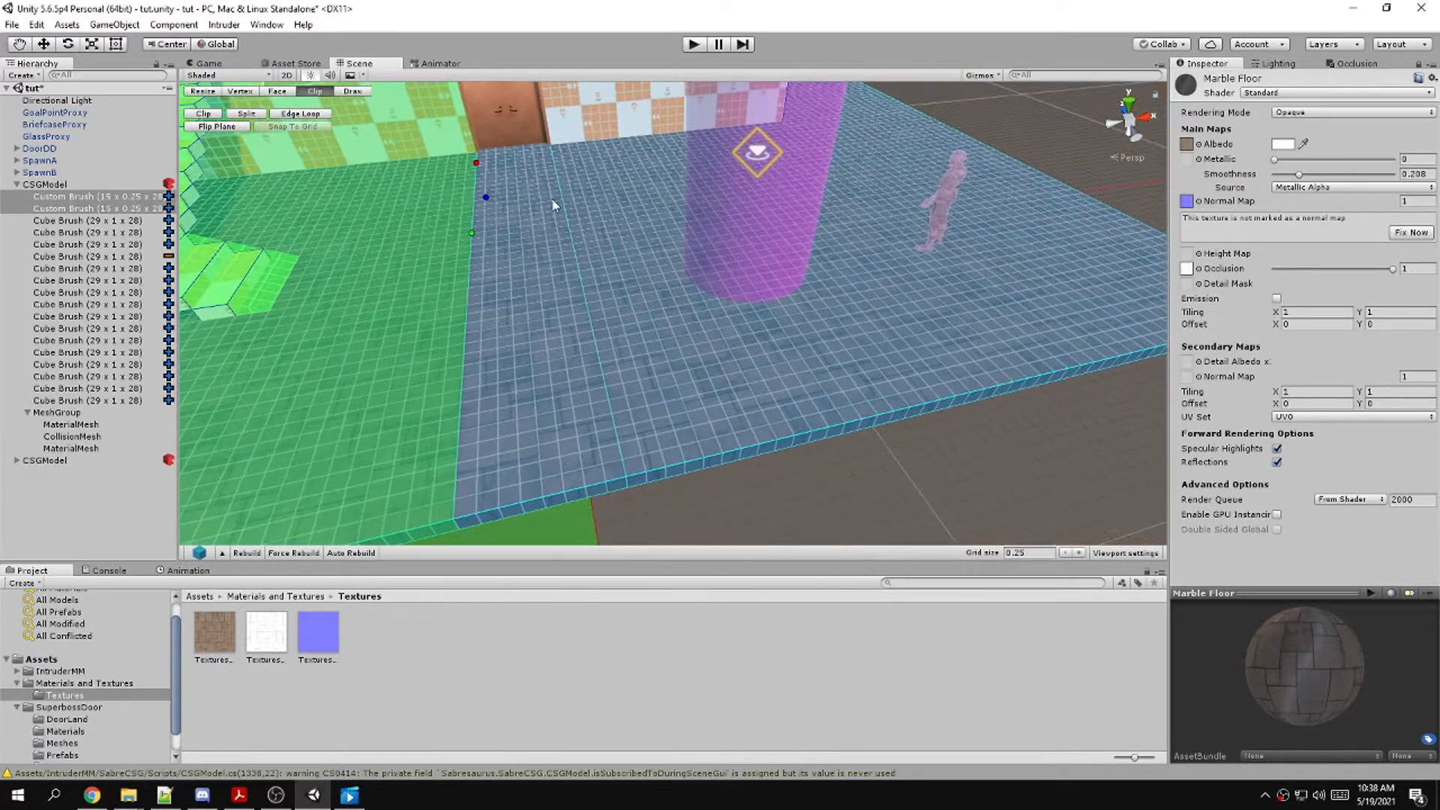
{"action": "left_click_drag", "start_coordinate": [552, 159], "coordinate": [561, 192]}
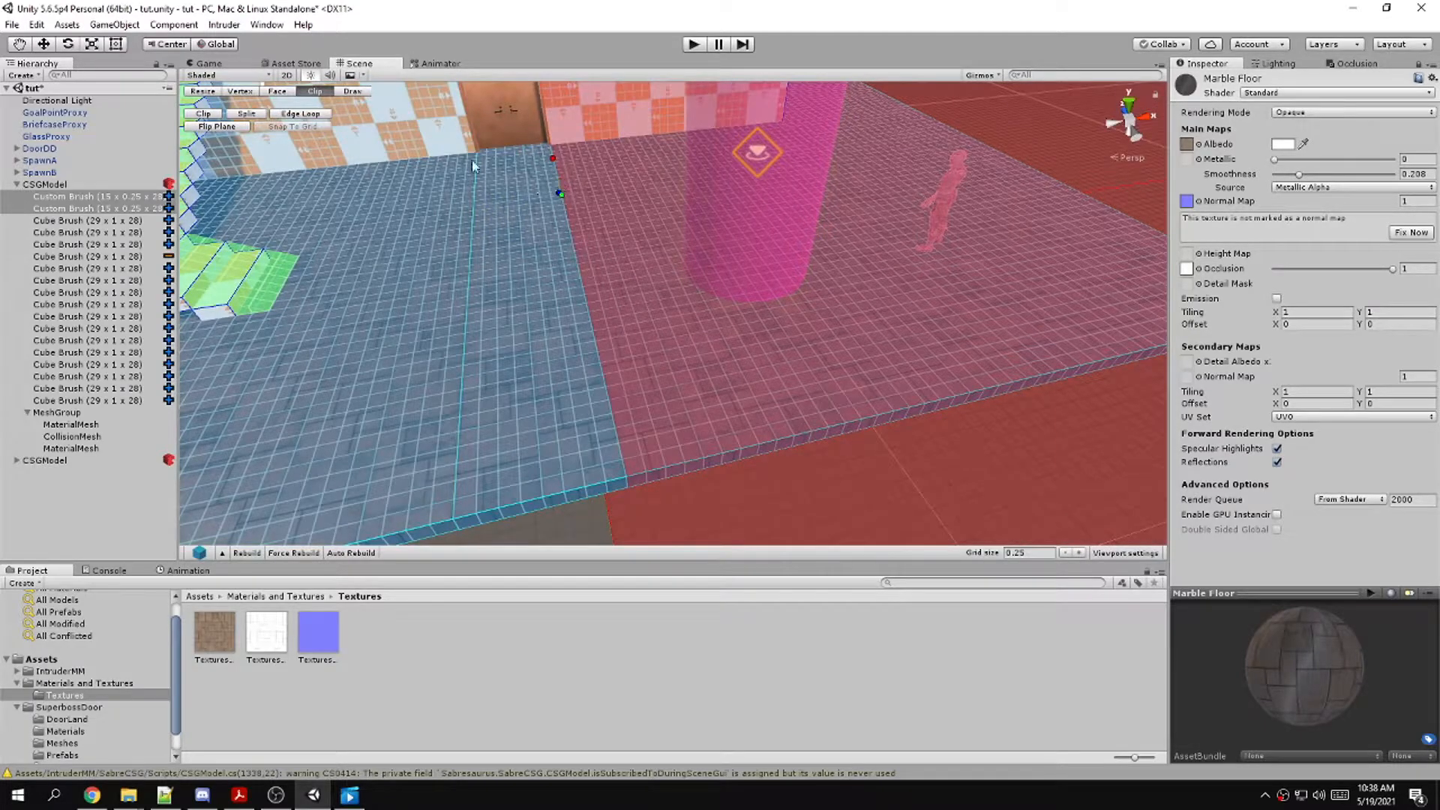
{"action": "left_click", "coordinate": [247, 115]}
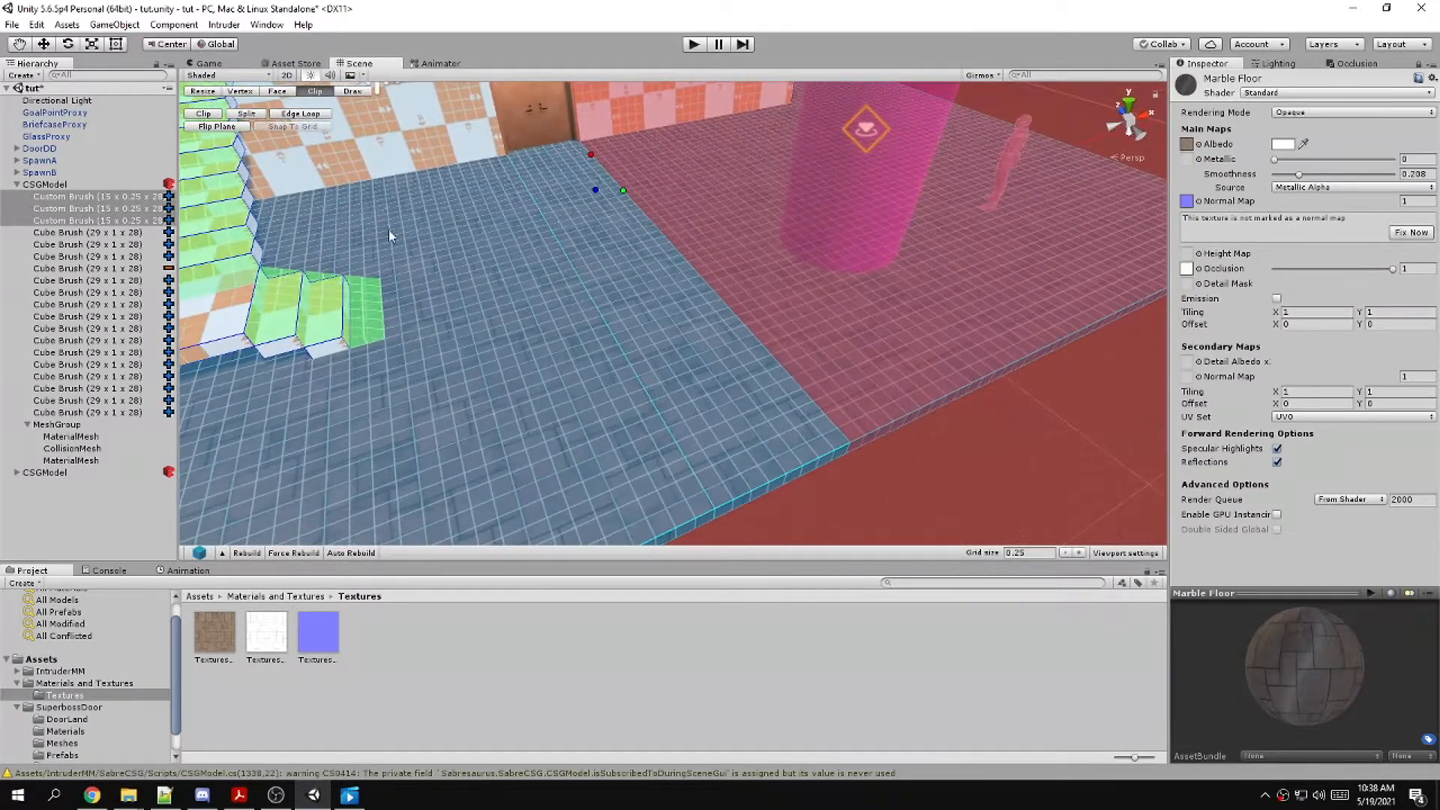
Move the central floor strip back flush with the surrounding floor and force a rebuild of the CSG model
{"action": "left_click", "coordinate": [274, 91]}
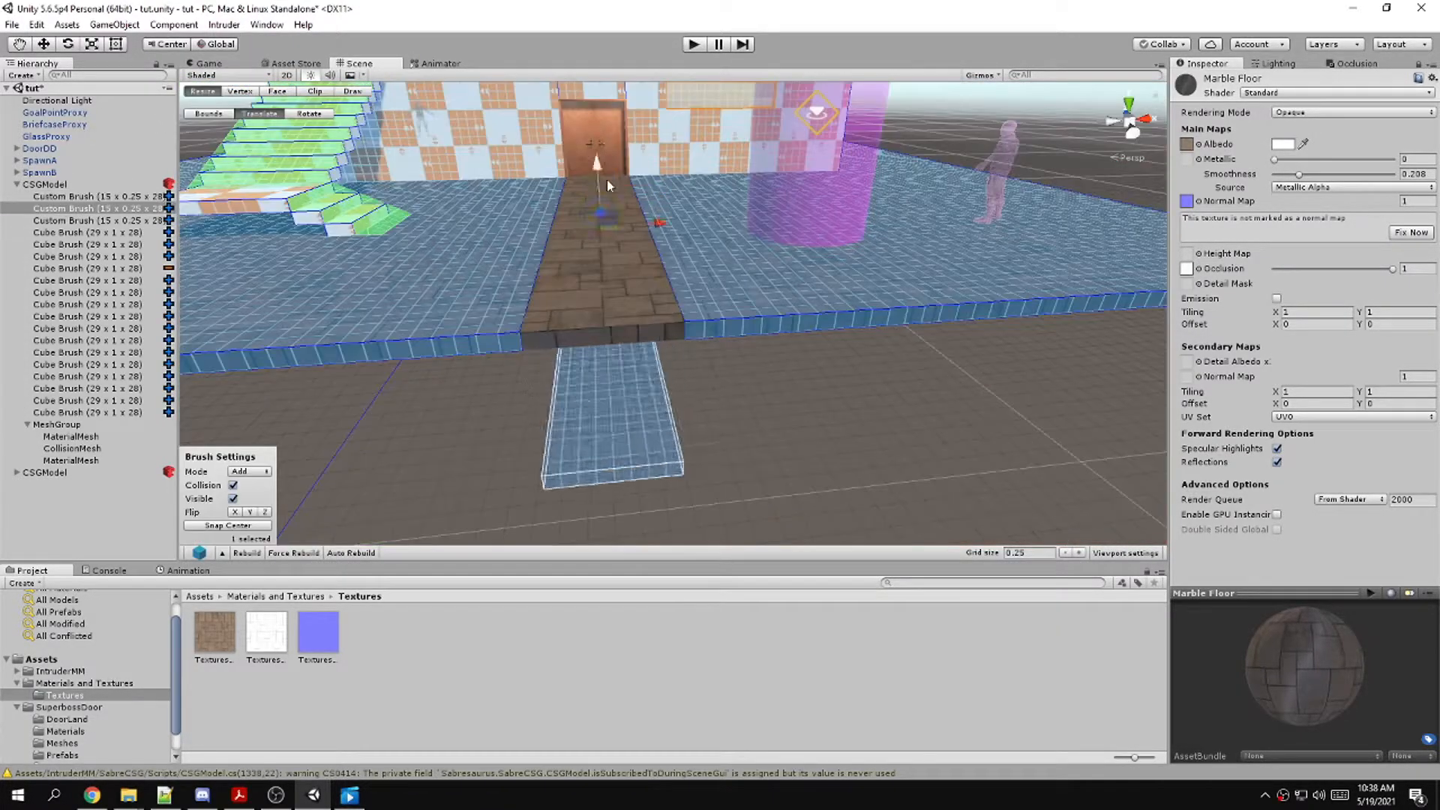
{"action": "mouse_move", "coordinate": [606, 178]}
{"action": "left_mouse_down"}
{"action": "mouse_move", "coordinate": [600, 94]}
{"action": "mouse_move", "coordinate": [600, 107]}
{"action": "left_mouse_up"}
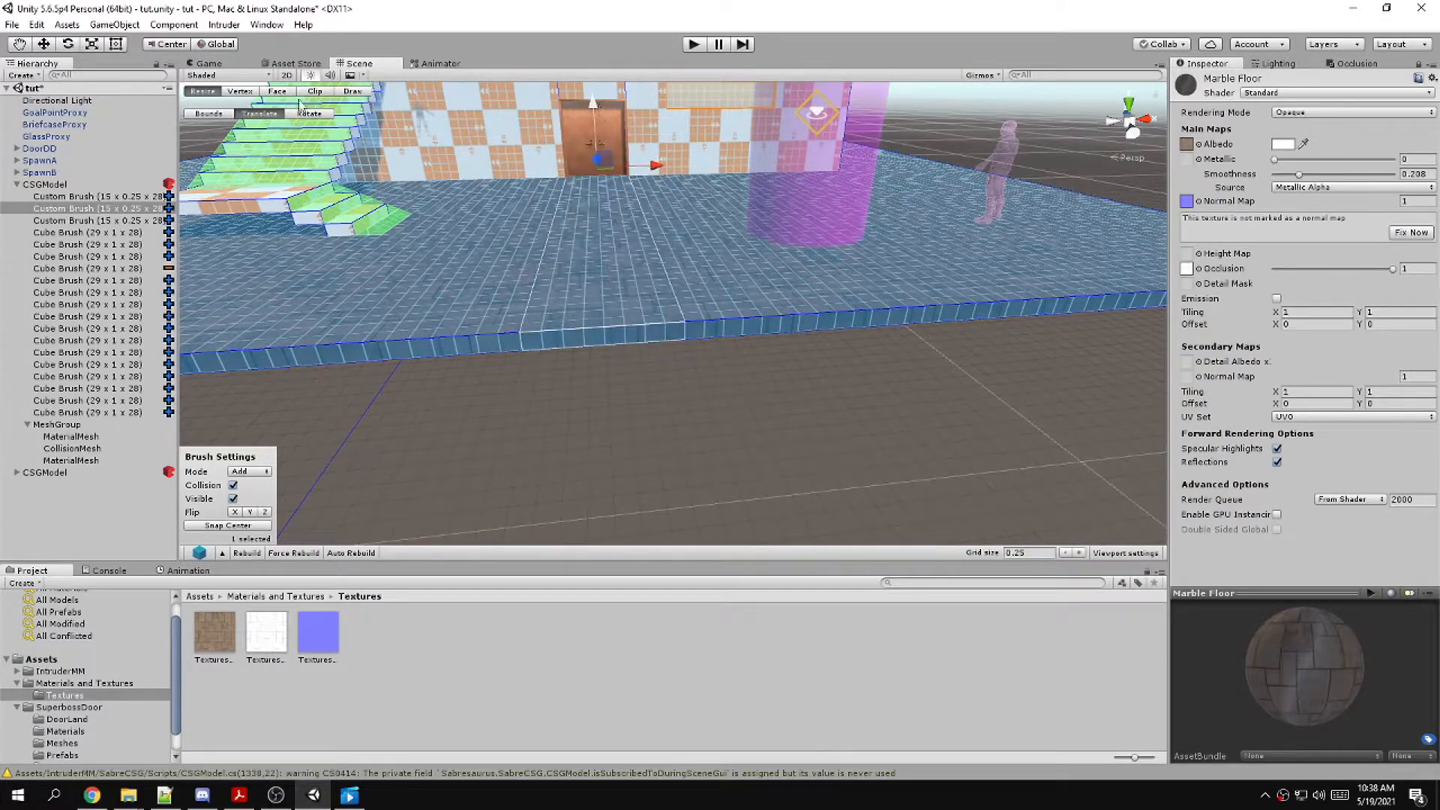
{"action": "left_click", "coordinate": [246, 552]}
{"action": "left_click", "coordinate": [480, 239]}
{"action": "left_click", "coordinate": [576, 253]}
{"action": "left_click", "coordinate": [739, 259]}
{"action": "left_click", "coordinate": [285, 555]}
Set the top faces of the floor sections on both sides of the central strip to the Default_Map material
{"action": "left_click", "coordinate": [277, 91]}
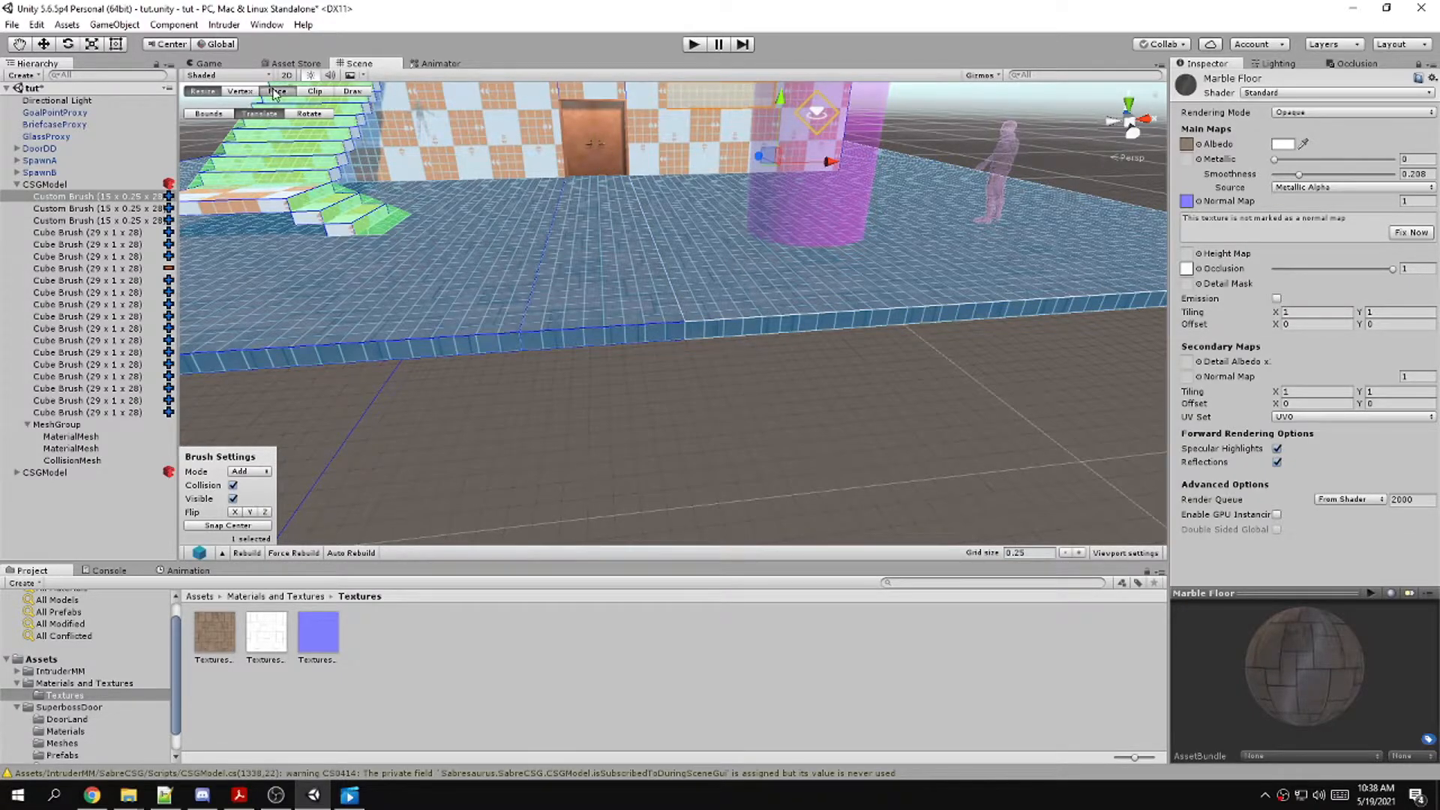
{"action": "left_click", "coordinate": [480, 254]}
{"action": "left_click", "coordinate": [723, 249]}
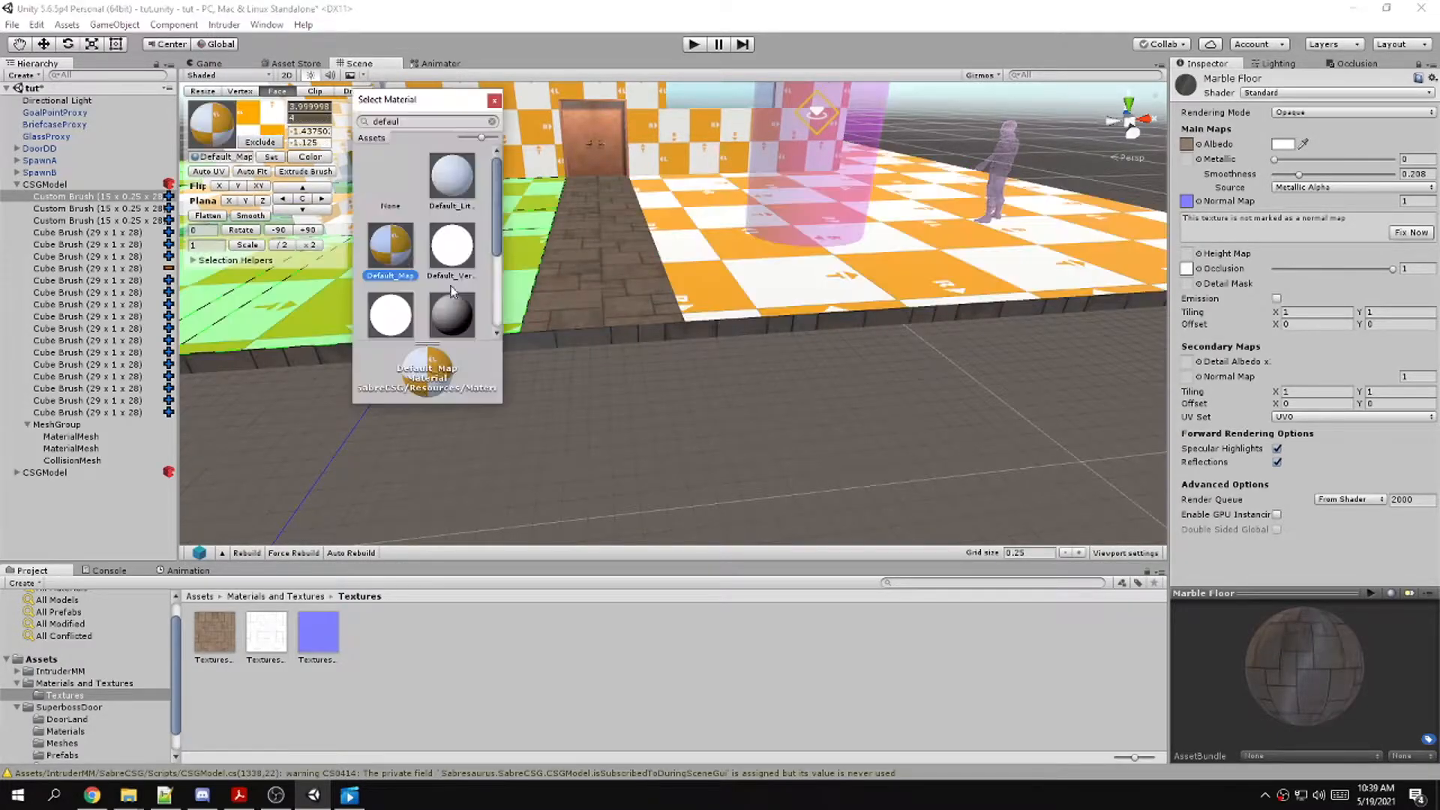
{"action": "left_click", "coordinate": [624, 403]}
Select the underside faces of the three floor brushes and exclude them from the built mesh
{"action": "left_click_drag", "start_coordinate": [623, 403], "coordinate": [632, 231], "text": "alt"}
{"action": "left_click", "coordinate": [555, 221]}
{"action": "left_click", "coordinate": [616, 234], "text": "shift"}
{"action": "left_click", "coordinate": [785, 258], "text": "shift"}
{"action": "left_click", "coordinate": [252, 143]}
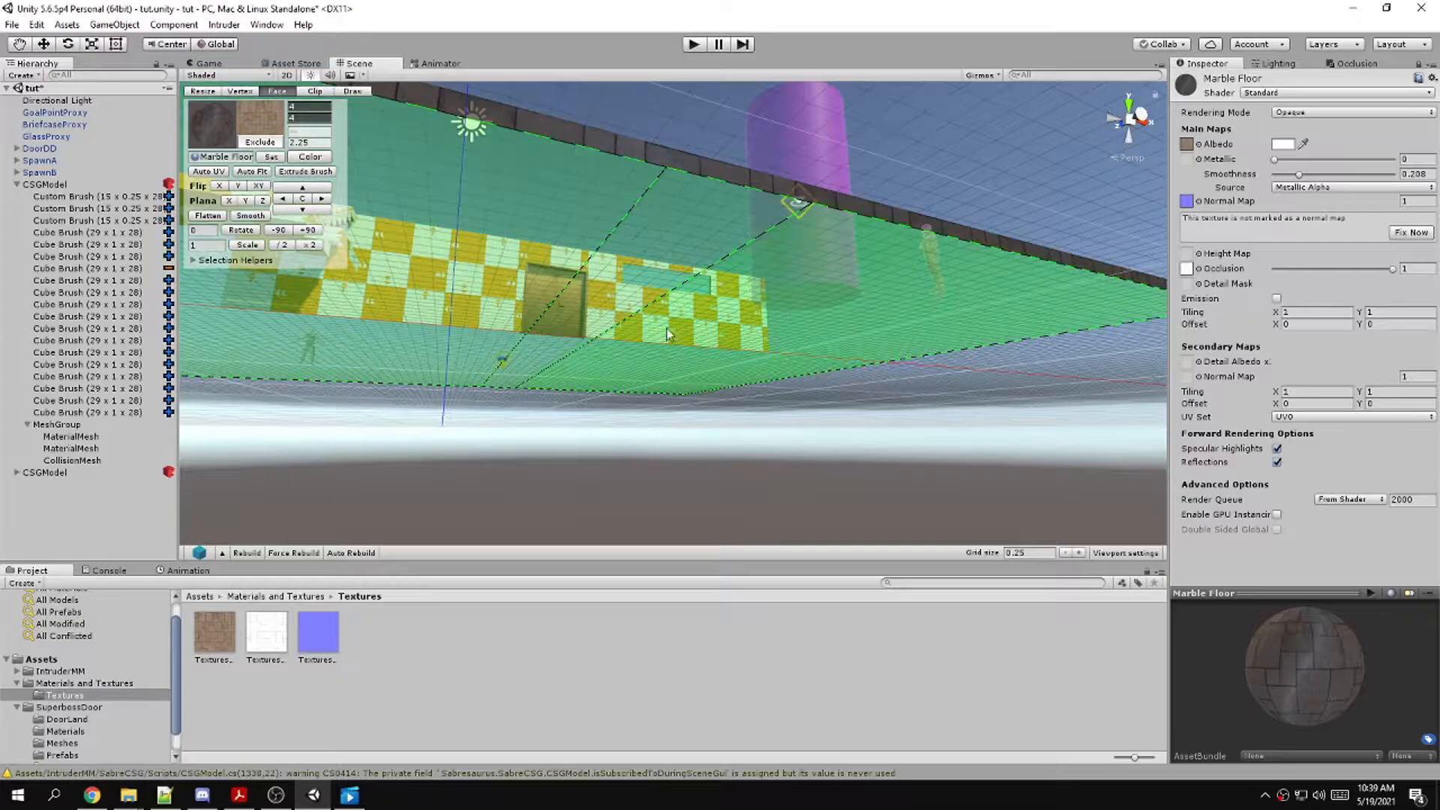
{"action": "left_click_drag", "start_coordinate": [717, 386], "coordinate": [759, 550], "text": "alt"}
{"action": "right_click_drag", "start_coordinate": [759, 545], "coordinate": [385, 438]}
Inspect the marble strip up close and open the Marble Floor material from the Materials and Textures folder
{"action": "left_click", "coordinate": [741, 412]}
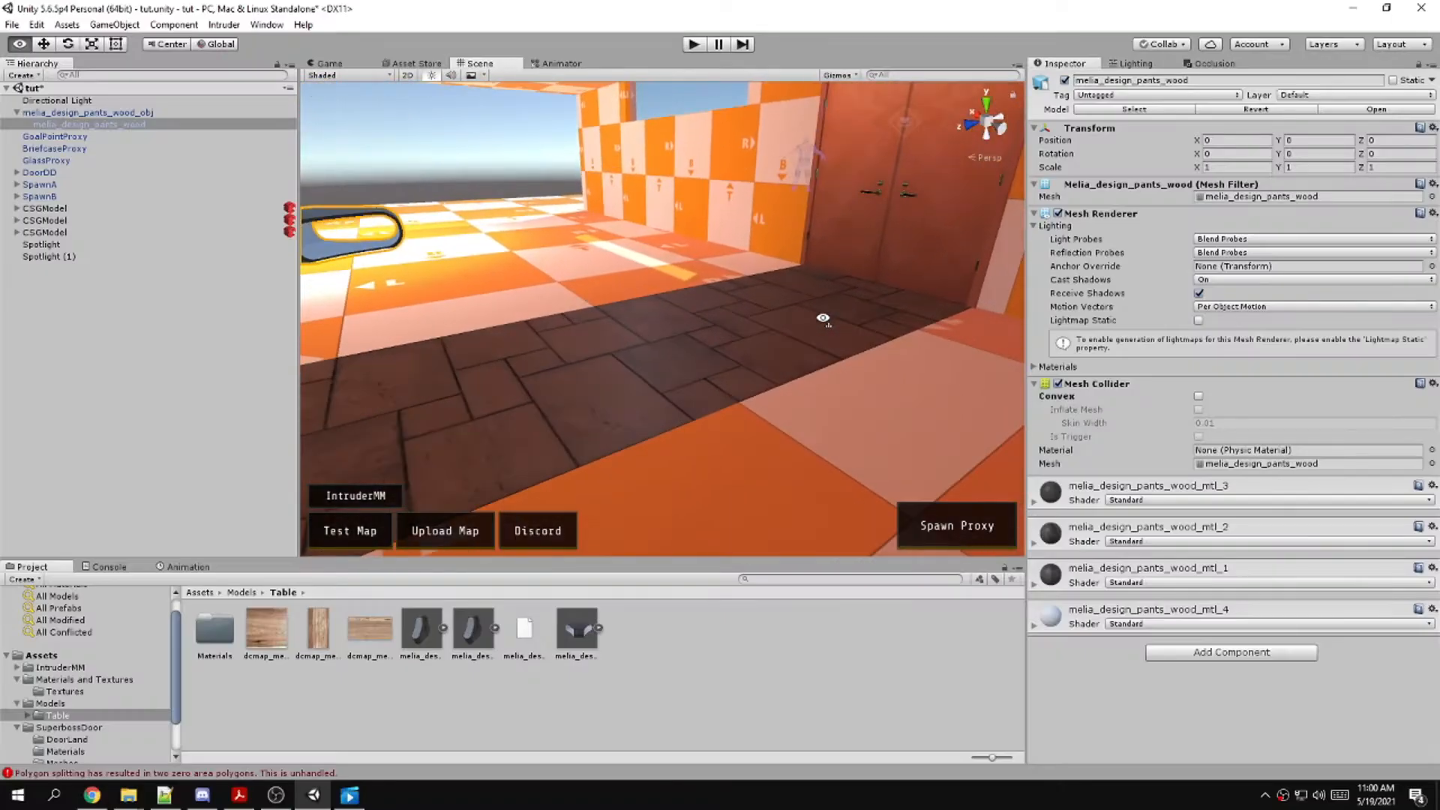
{"action": "right_click_drag", "start_coordinate": [795, 315], "coordinate": [834, 329]}
{"action": "left_click", "coordinate": [828, 312]}
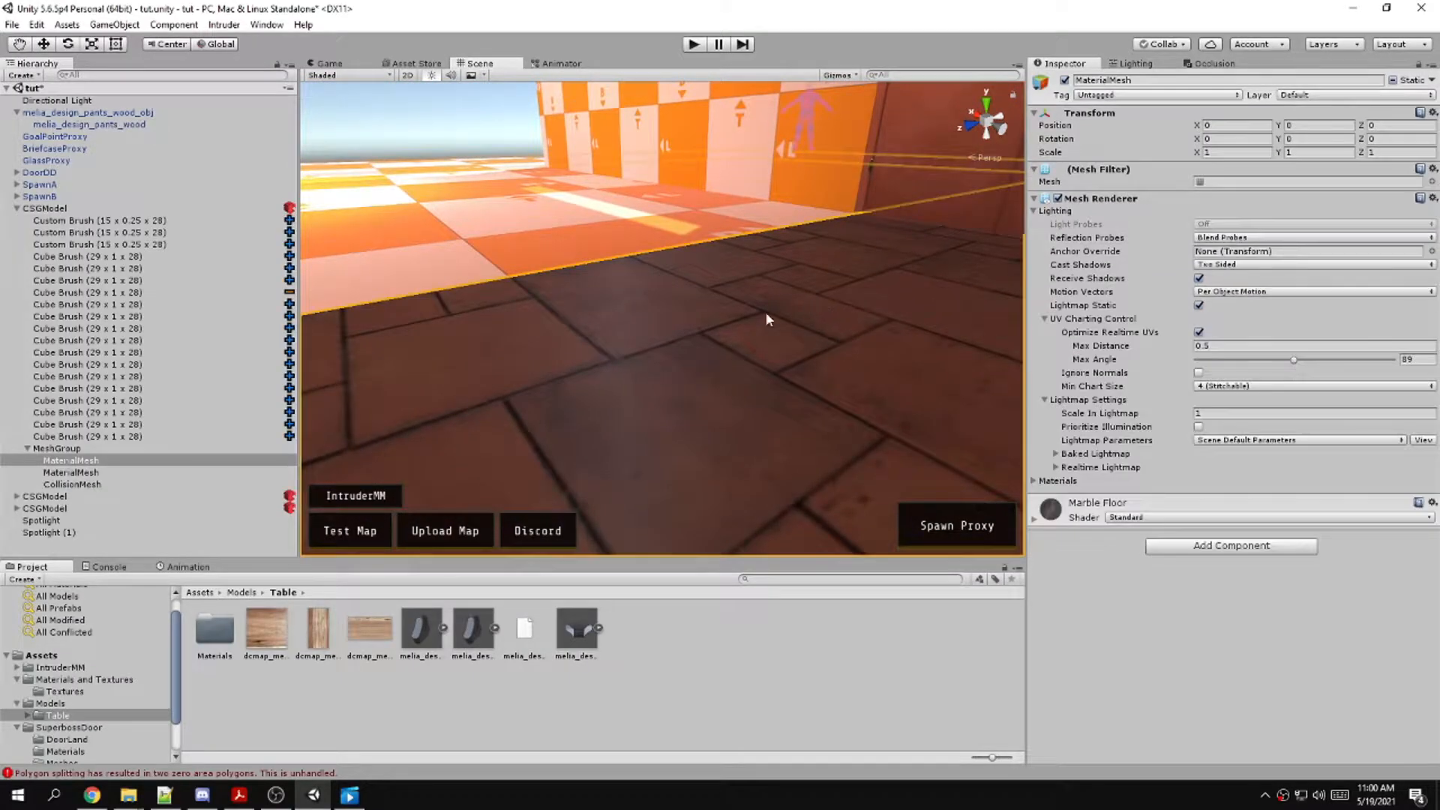
{"action": "left_click", "coordinate": [242, 594]}
{"action": "left_click", "coordinate": [206, 624]}
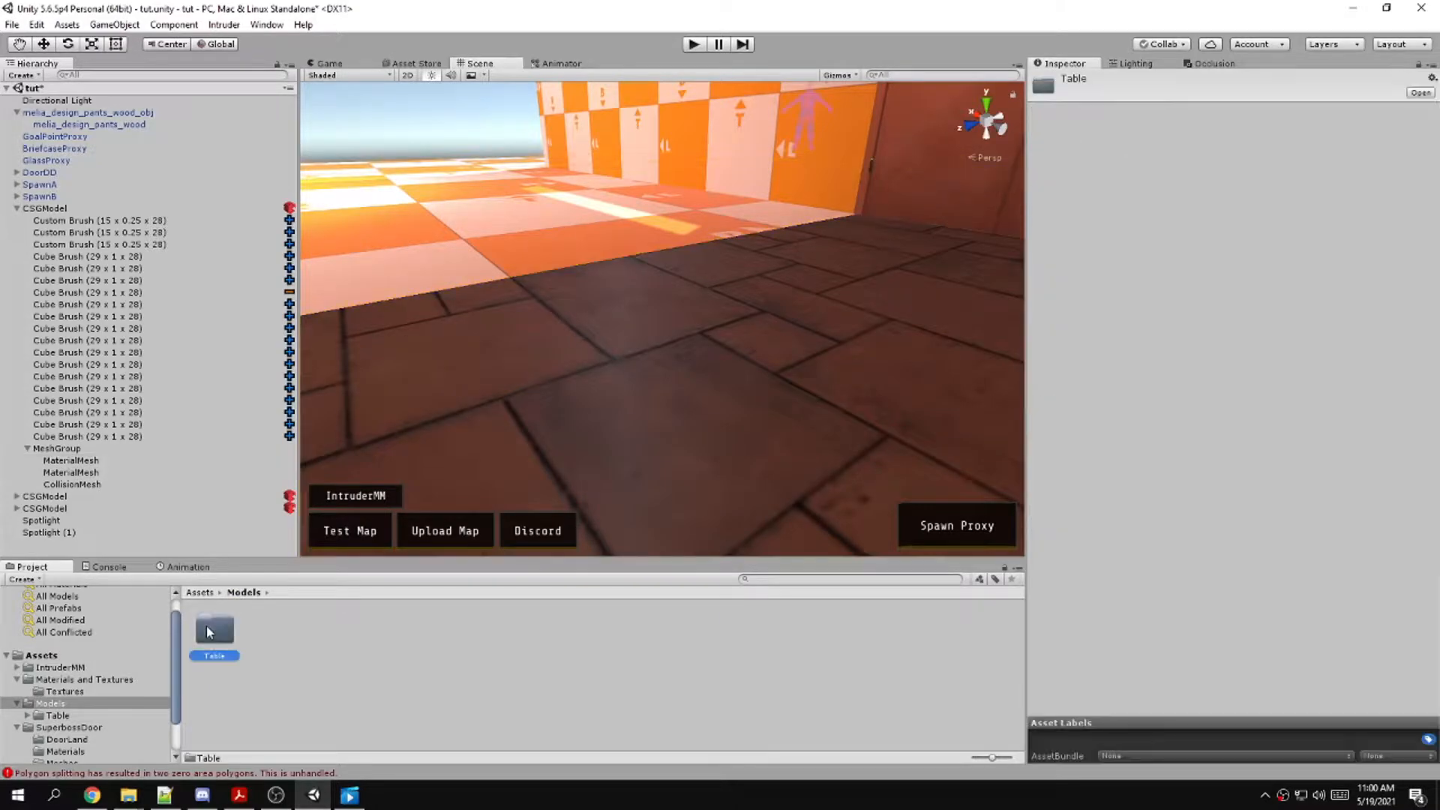
{"action": "left_click", "coordinate": [197, 594]}
{"action": "left_click", "coordinate": [315, 630]}
{"action": "double_click", "coordinate": [268, 630]}
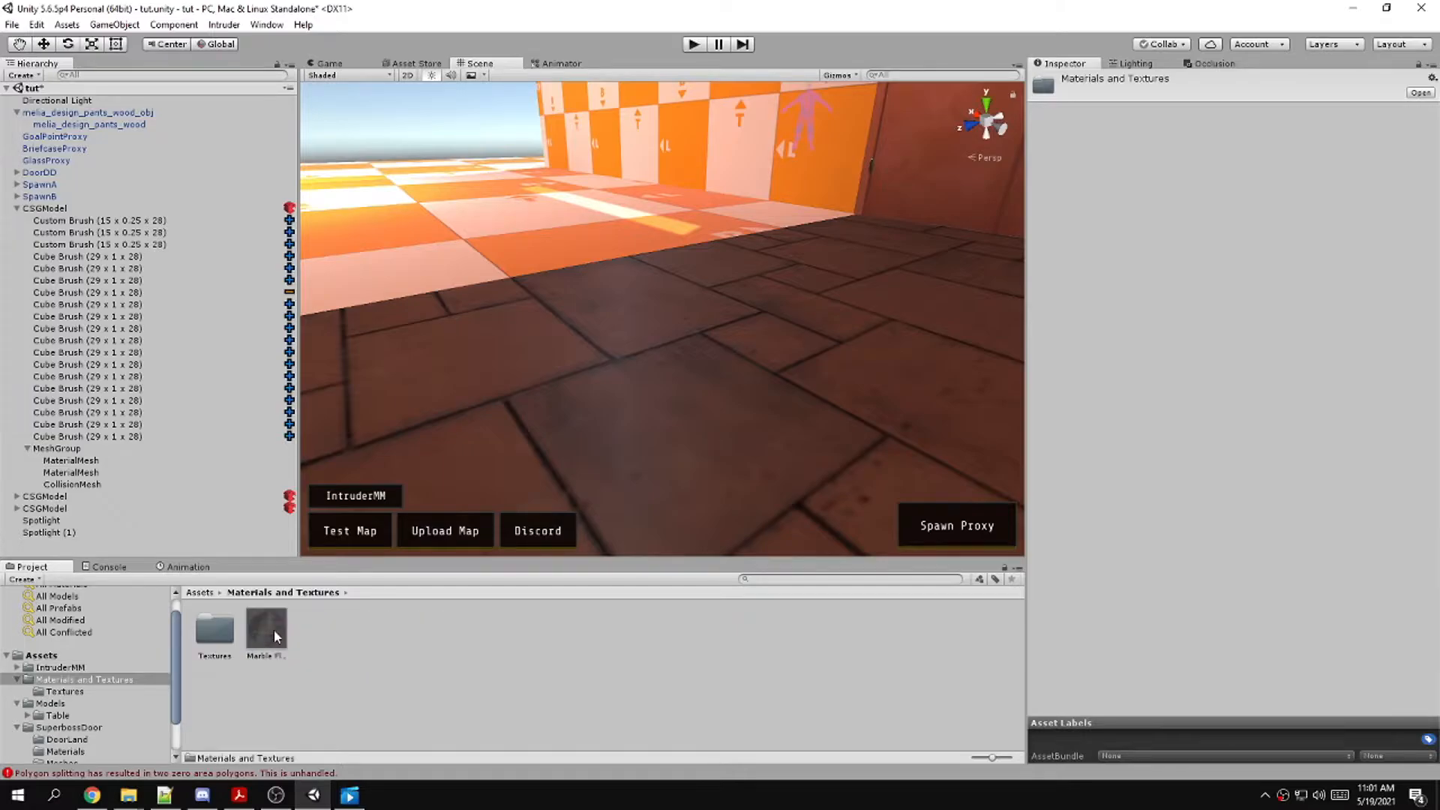
{"action": "left_click", "coordinate": [270, 631]}
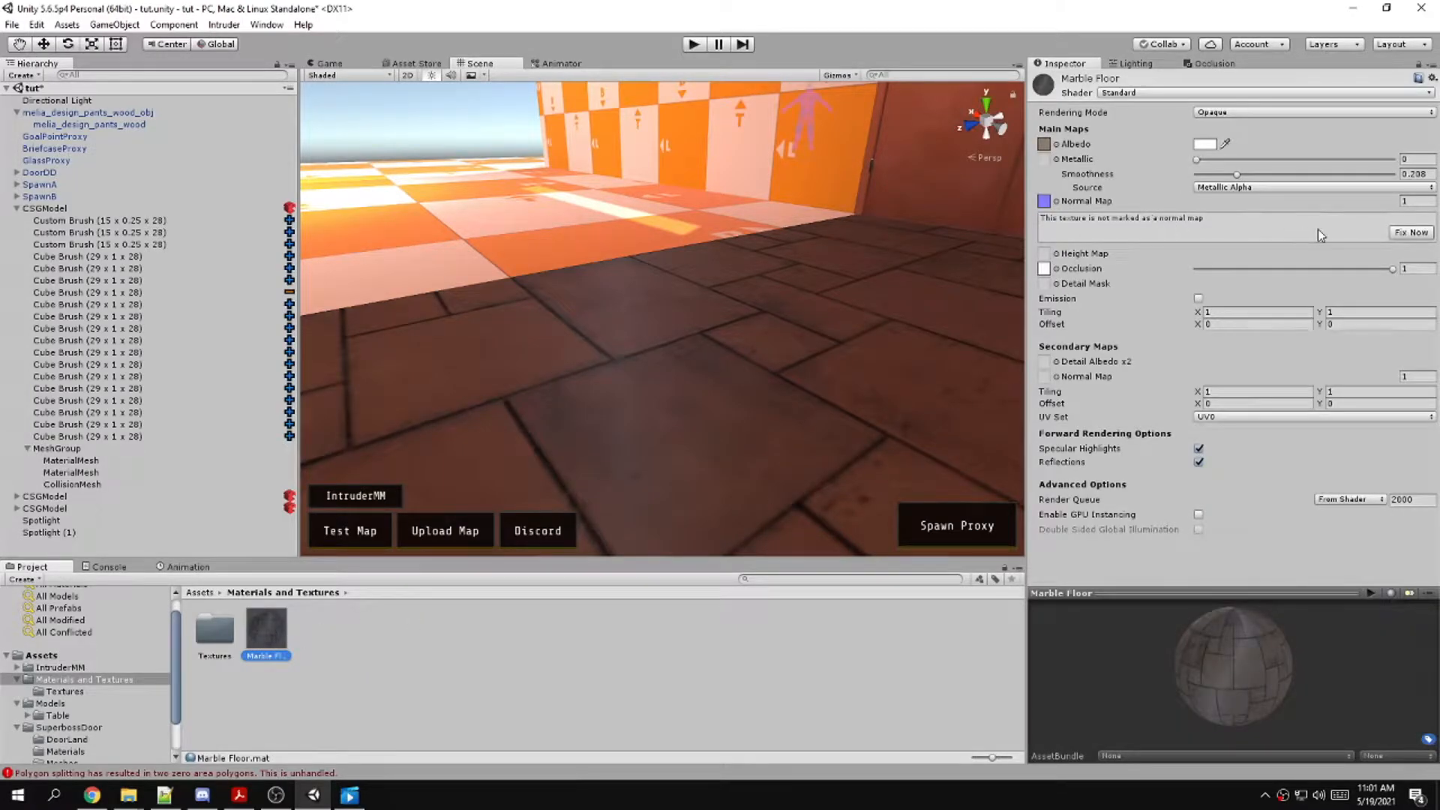
Mark the Marble Floor's normal texture as a normal map and reduce the material's occlusion to about 0.489
{"action": "left_click", "coordinate": [1410, 233]}
{"action": "left_click_drag", "start_coordinate": [1395, 235], "coordinate": [1428, 236]}
{"action": "right_click_drag", "start_coordinate": [803, 294], "coordinate": [855, 285]}
{"action": "left_click_drag", "start_coordinate": [1397, 237], "coordinate": [1195, 235]}
{"action": "left_click_drag", "start_coordinate": [1339, 242], "coordinate": [1293, 239]}
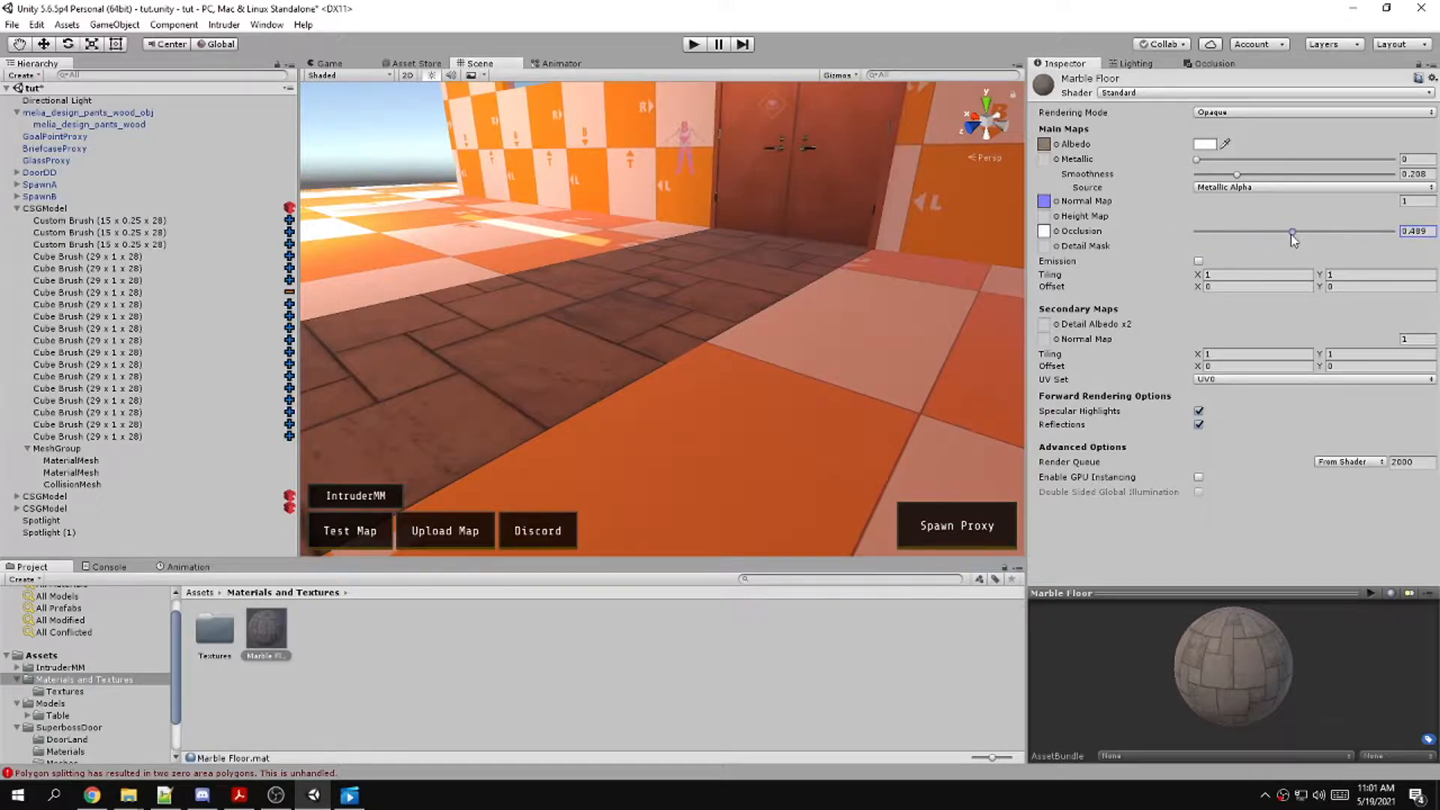
Tint the Marble Floor's albedo light pink, hex FFE3E3FF, and check the floor in front of the door
{"action": "key", "text": "w"}
{"action": "right_click_drag", "start_coordinate": [762, 243], "coordinate": [804, 295]}
{"action": "left_click", "coordinate": [1205, 144]}
{"action": "mouse_move", "coordinate": [225, 142]}
{"action": "left_mouse_down"}
{"action": "mouse_move", "coordinate": [213, 147]}
{"action": "mouse_move", "coordinate": [223, 137]}
{"action": "left_mouse_up"}
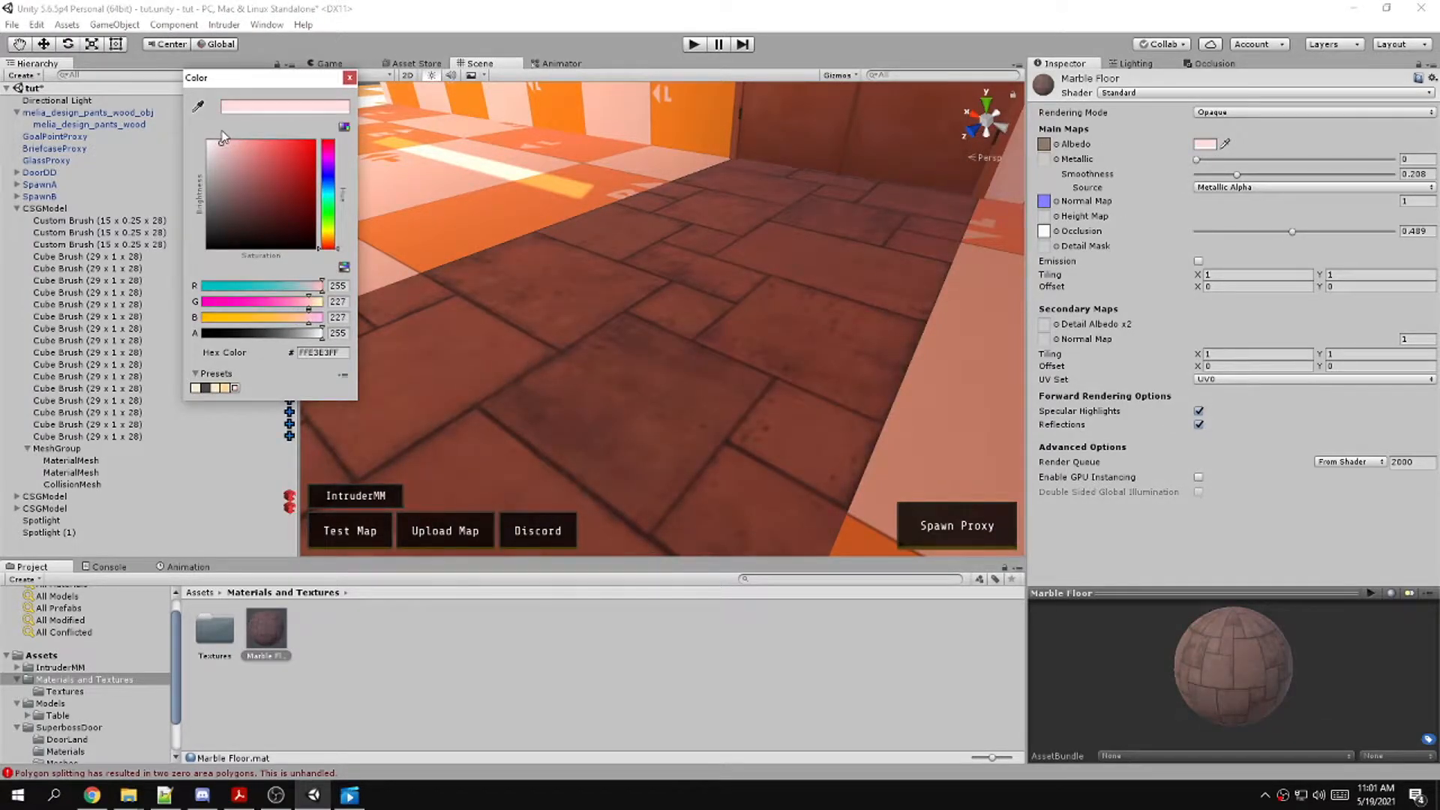
{"action": "left_click", "coordinate": [350, 77]}
{"action": "right_click_drag", "start_coordinate": [662, 273], "coordinate": [736, 194]}
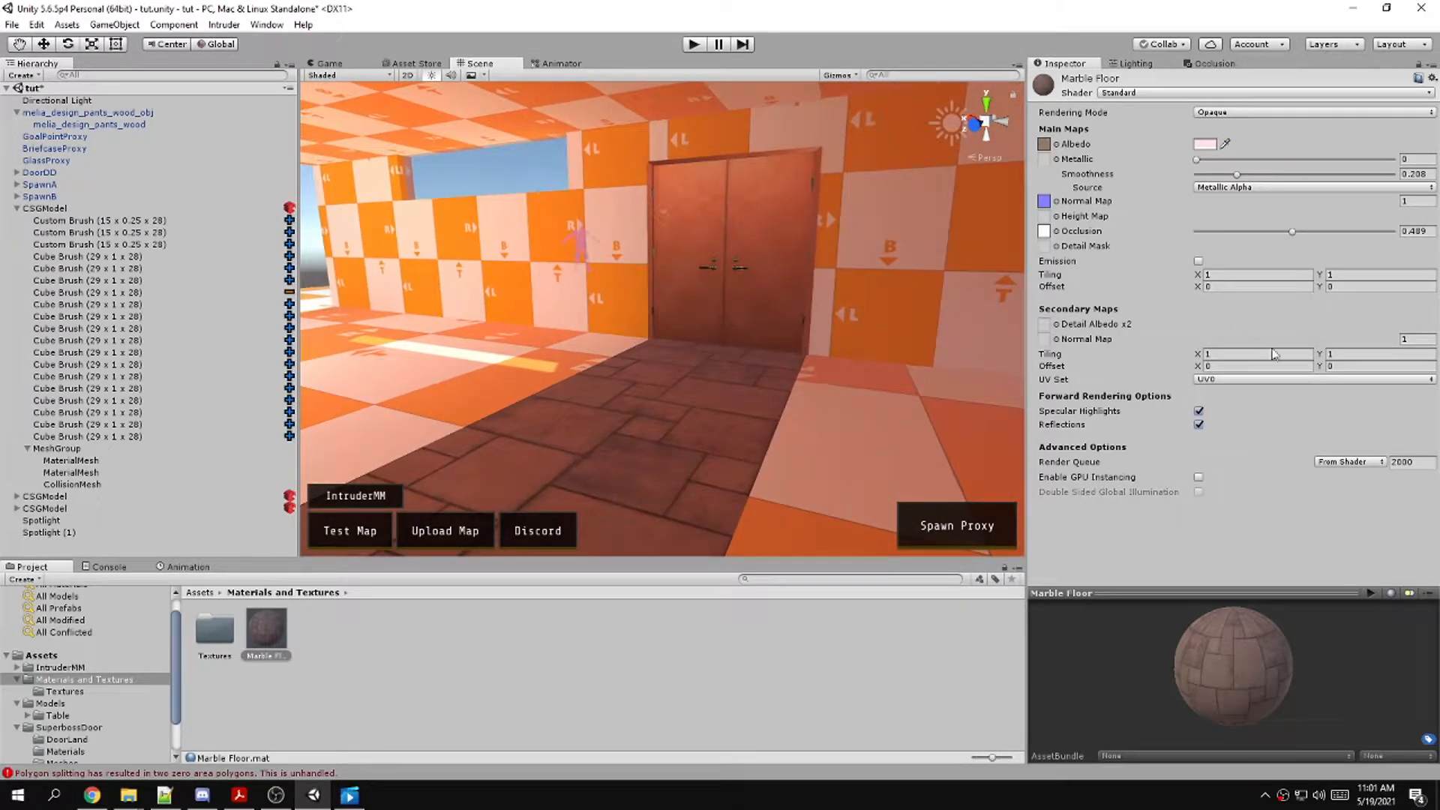
{"action": "right_click_drag", "start_coordinate": [537, 234], "coordinate": [638, 225]}
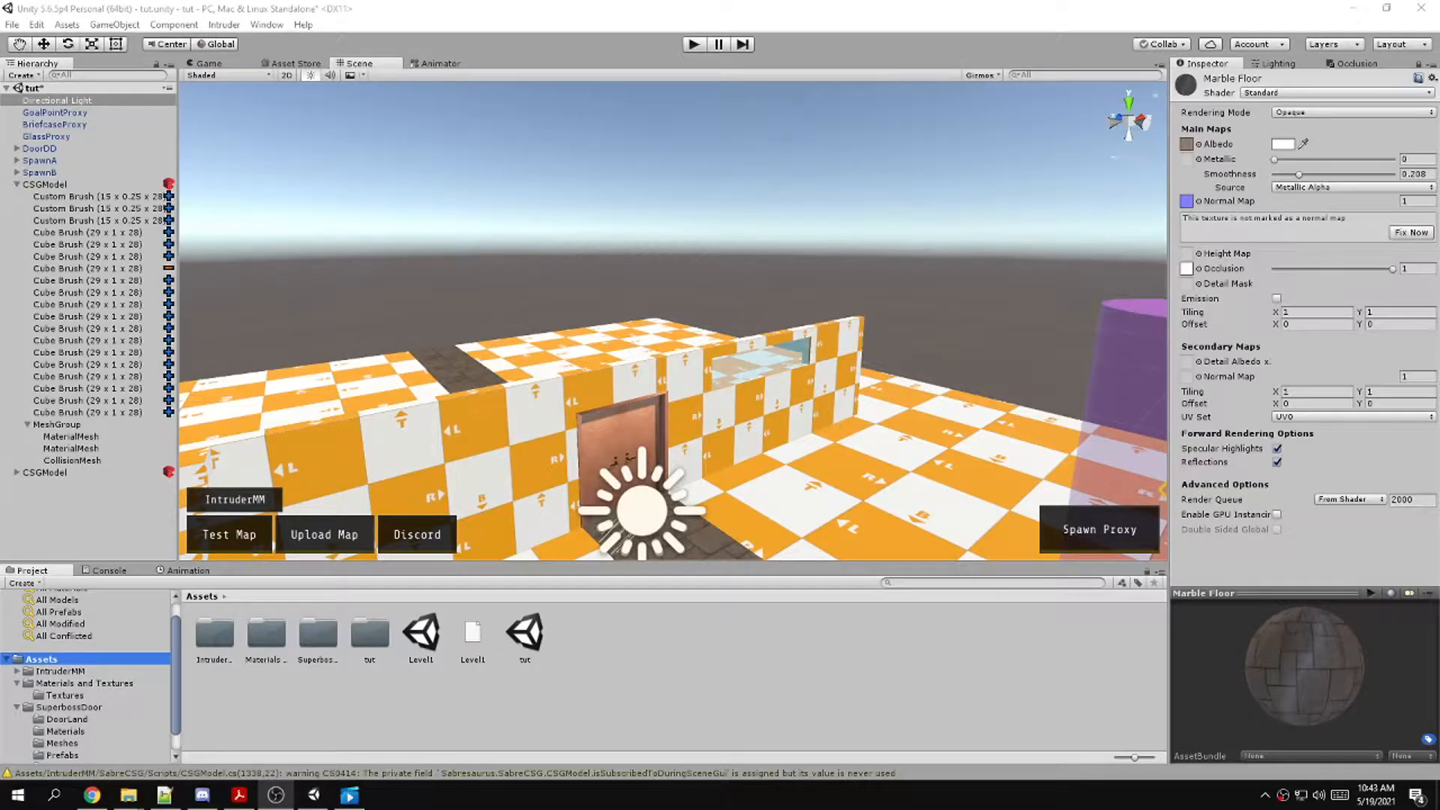
Switch to the TurboSquid site in the browser, search for "table" among the free models and open the Pants model's page
{"action": "left_click_drag", "start_coordinate": [1439, 300], "coordinate": [422, 3]}
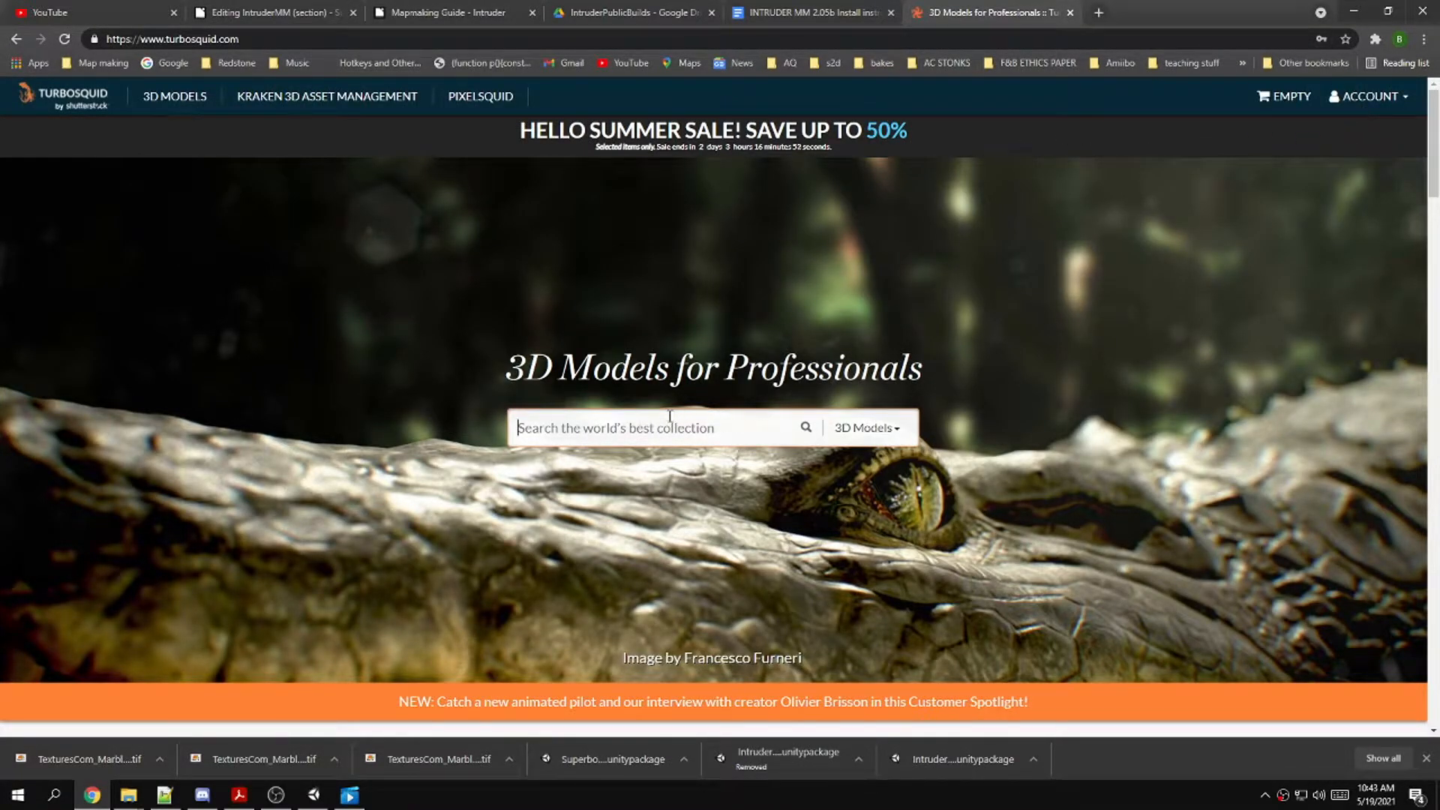
{"action": "type", "text": "table"}
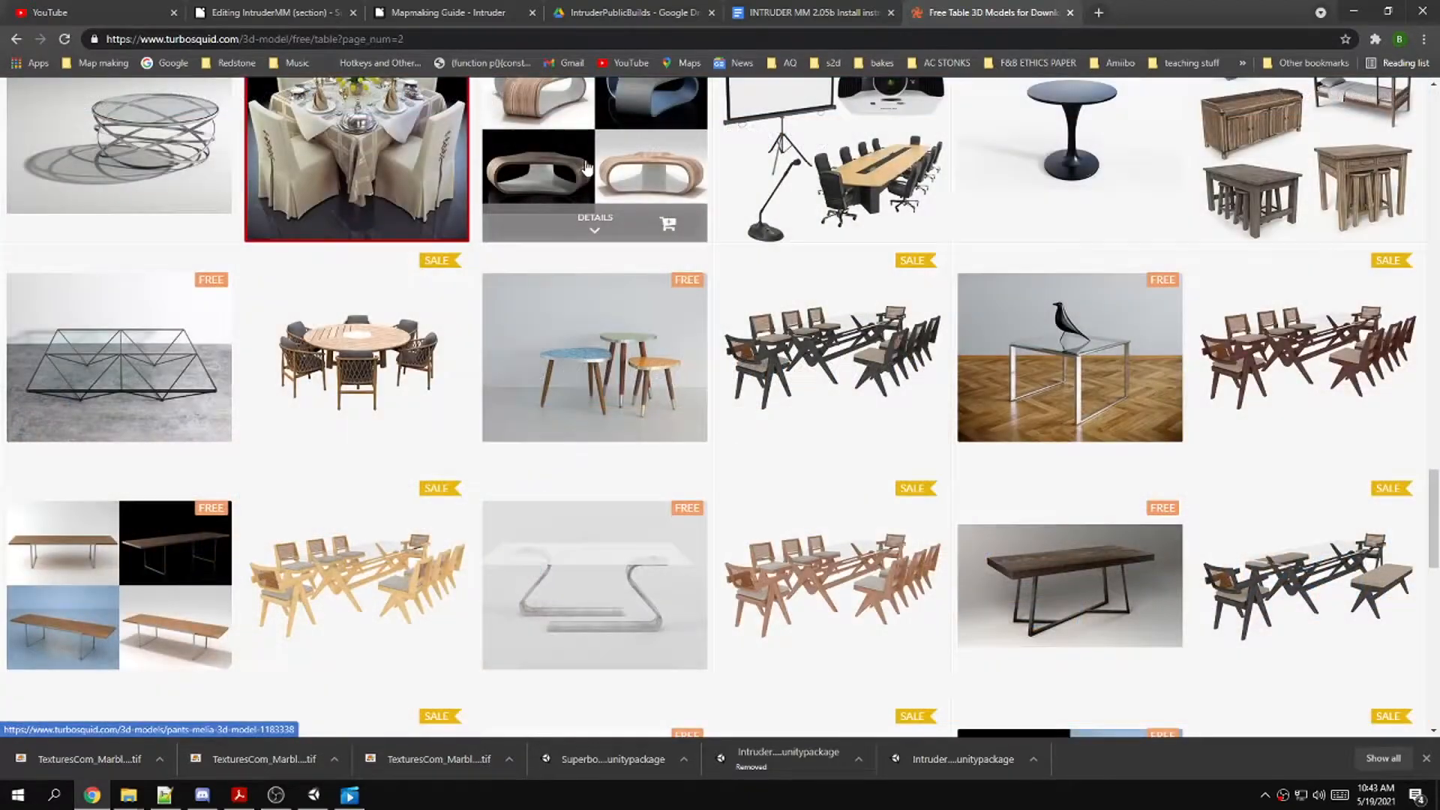
{"action": "scroll", "coordinate": [594, 330], "scroll_direction": "up", "scroll_amount": 3}
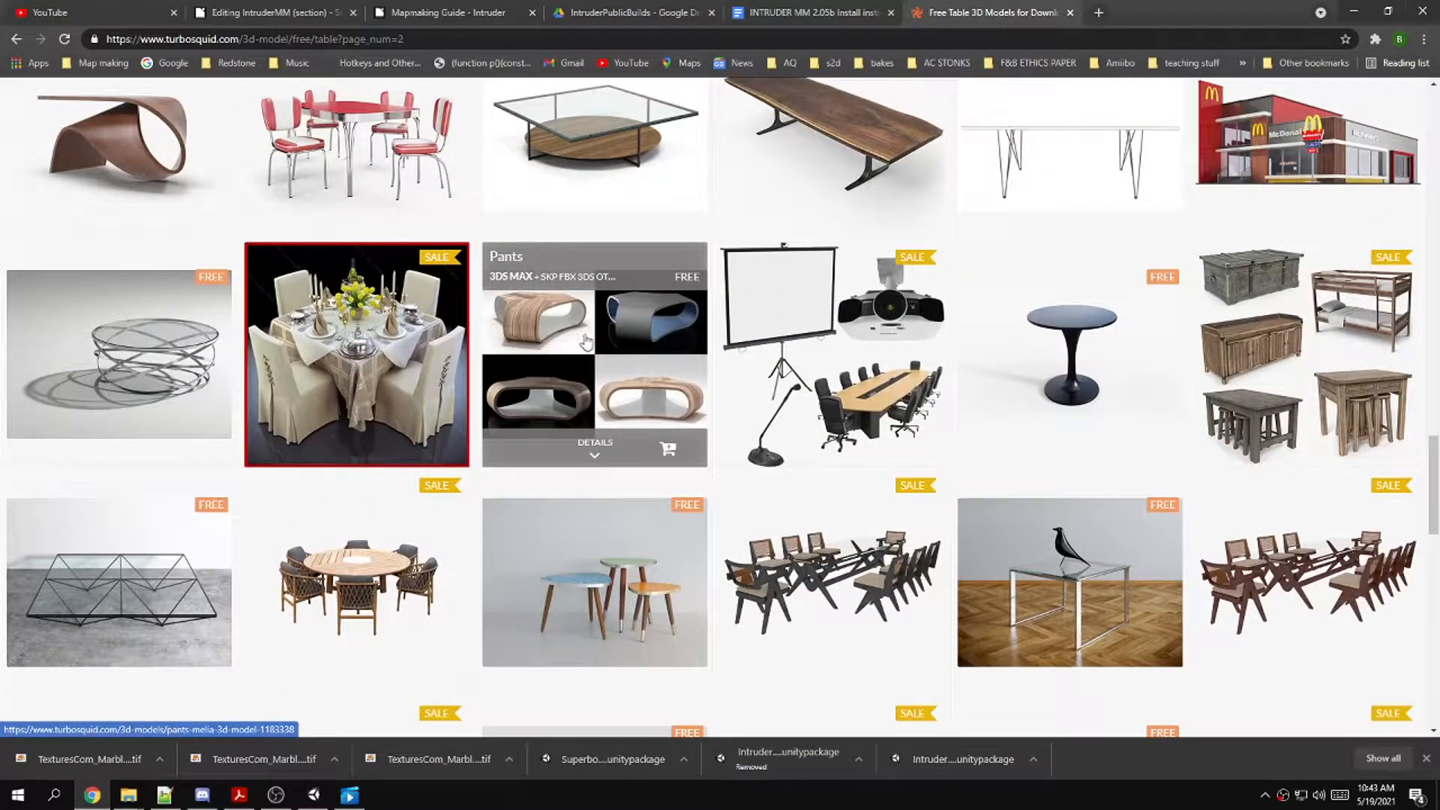
{"action": "left_click", "coordinate": [586, 341]}
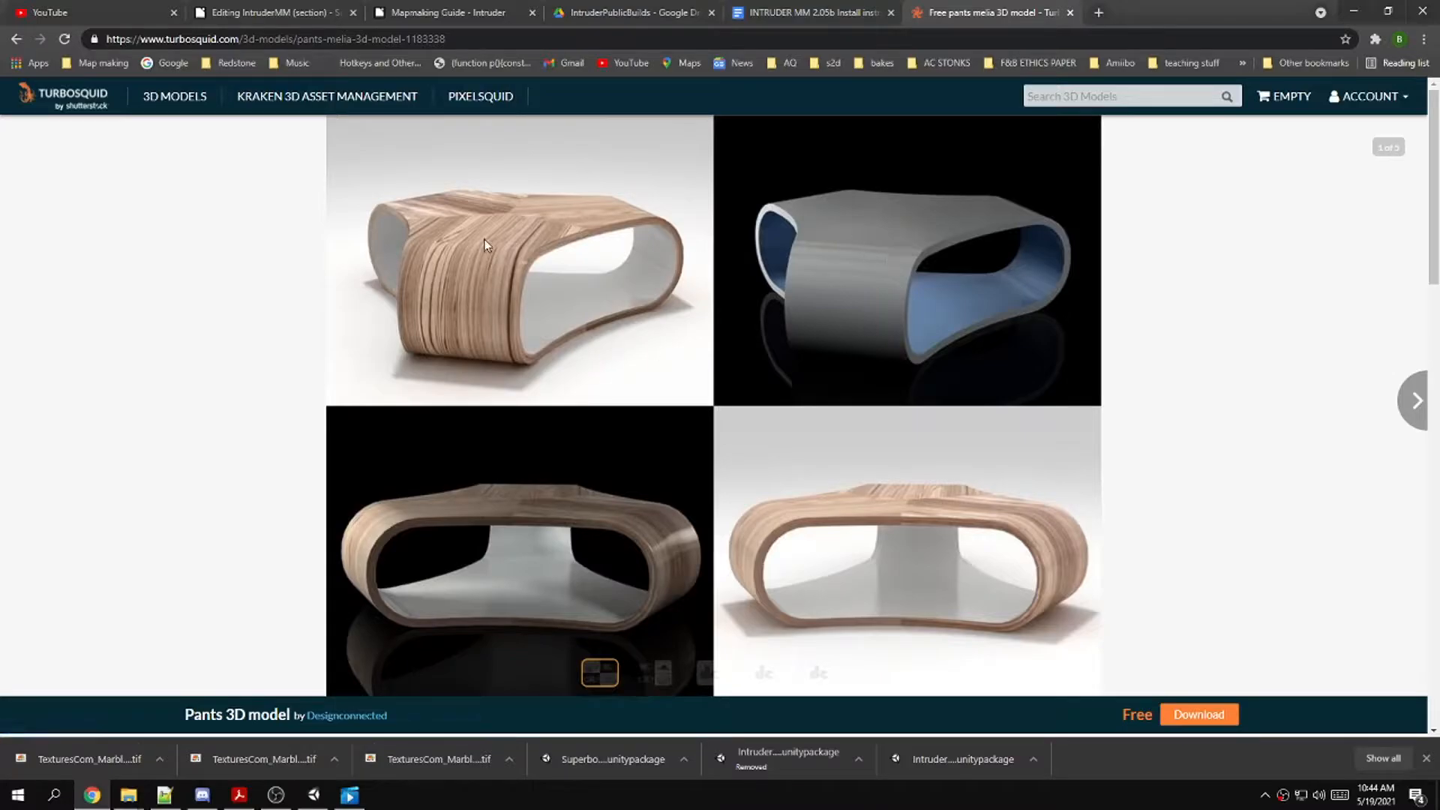
Look over the Pants model's page, request its free download and dismiss the industry survey
{"action": "scroll", "coordinate": [892, 259], "scroll_direction": "down", "scroll_amount": 5}
{"action": "scroll", "coordinate": [901, 260], "scroll_direction": "up", "scroll_amount": 2}
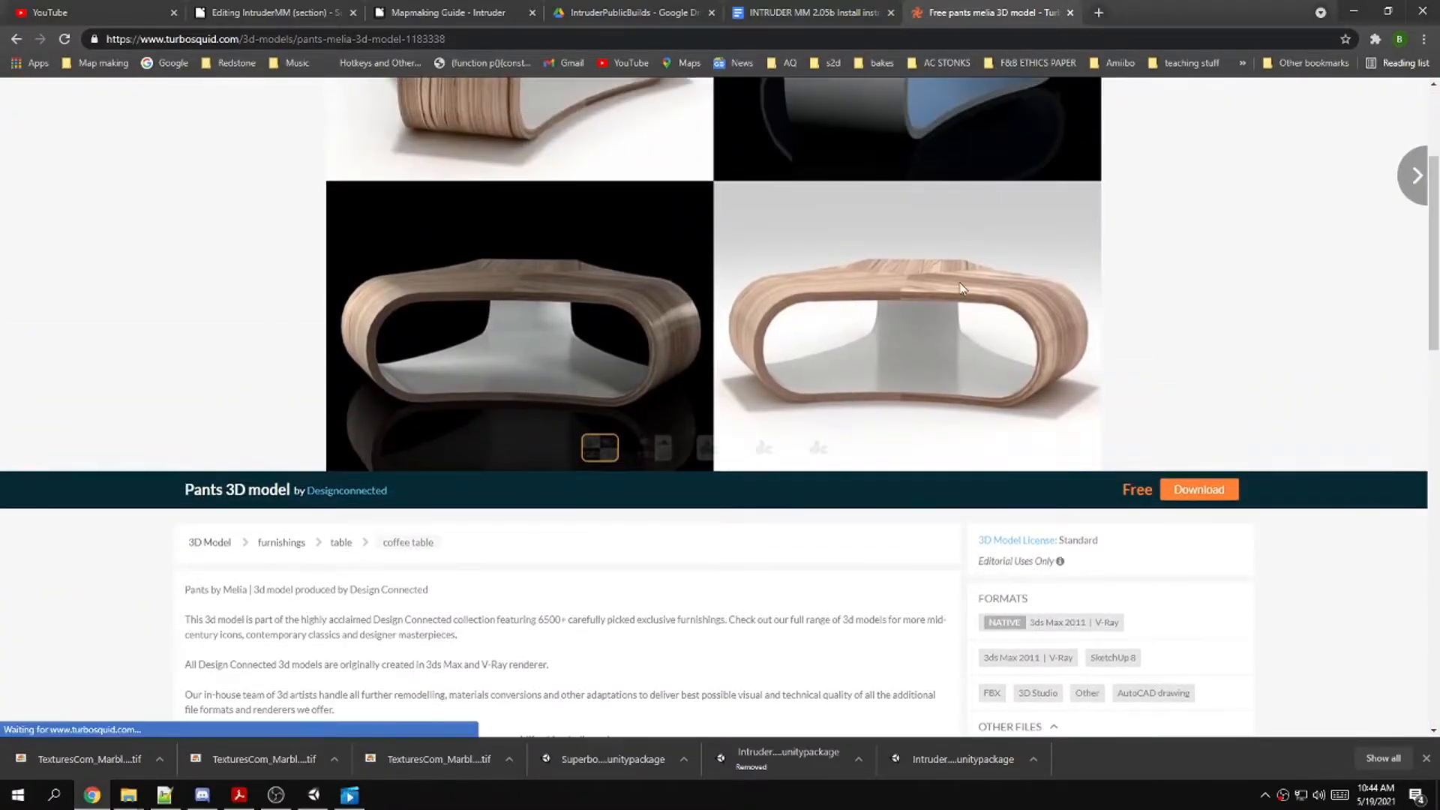
{"action": "scroll", "coordinate": [902, 259], "scroll_direction": "down", "scroll_amount": 4}
{"action": "left_click", "coordinate": [1194, 193]}
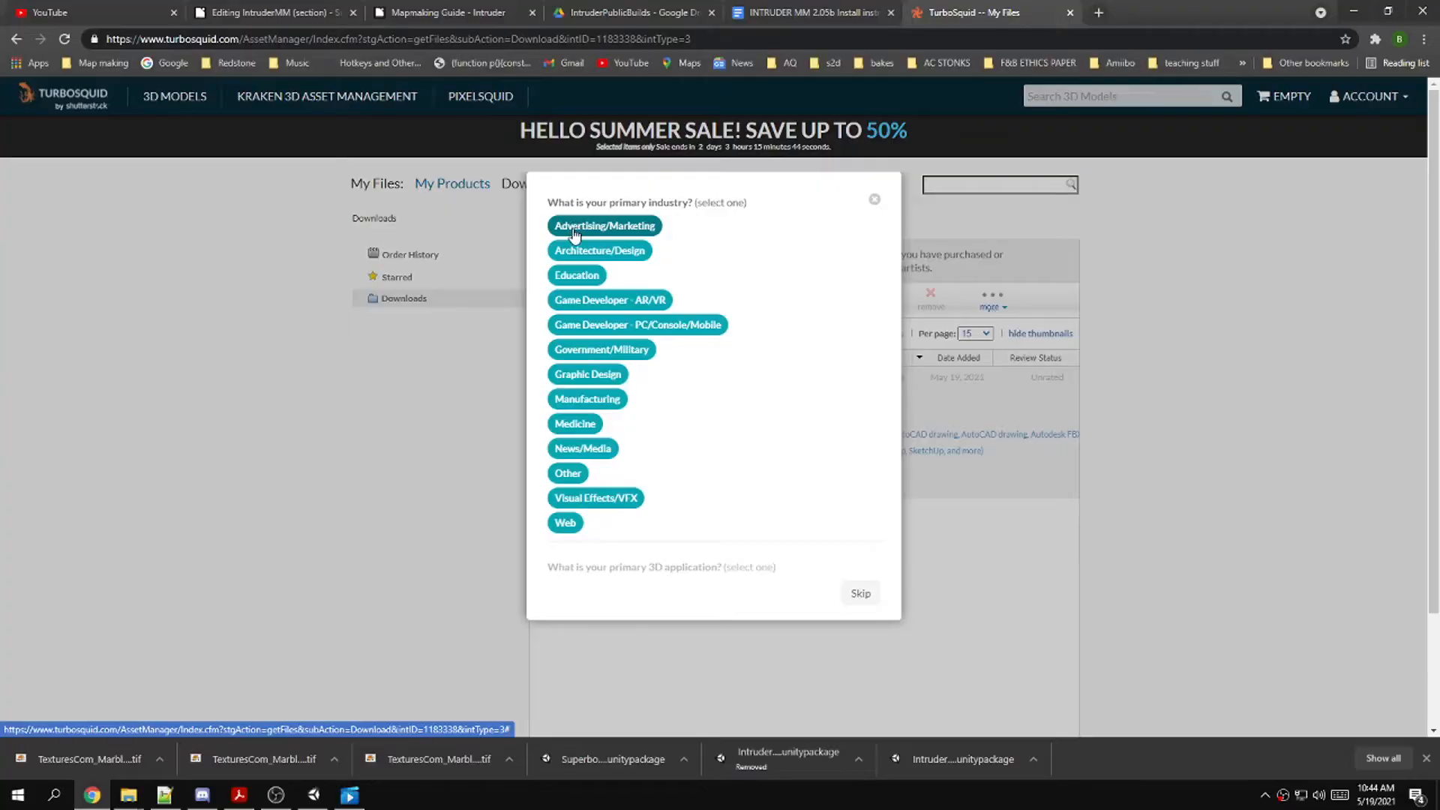
{"action": "left_click", "coordinate": [874, 200]}
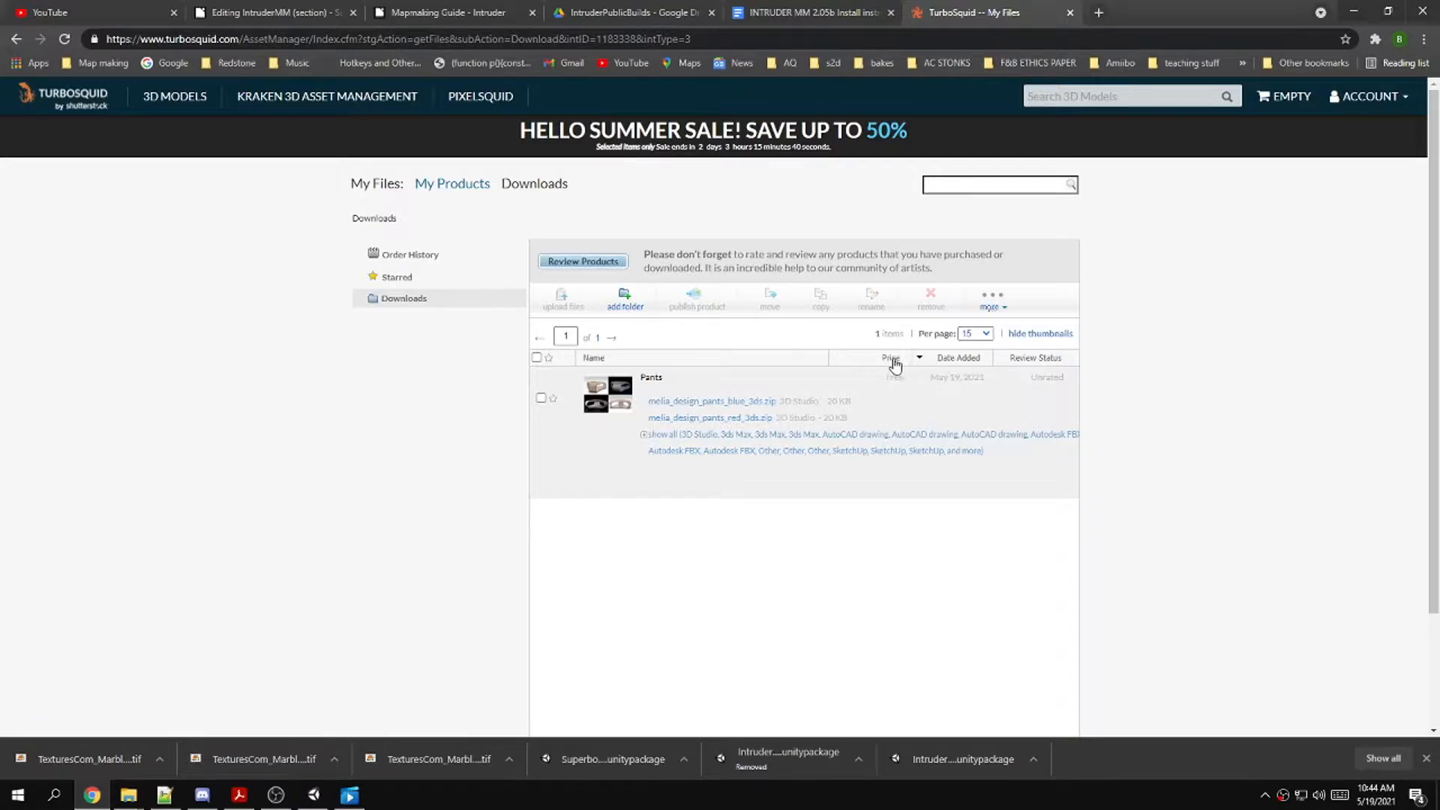
Expand the full file list of the Pants model and download melia_design_pants_wood_fbx_obj.zip
{"action": "scroll", "coordinate": [1042, 390], "scroll_direction": "down", "scroll_amount": 1}
{"action": "scroll", "coordinate": [1041, 390], "scroll_direction": "down", "scroll_amount": 3}
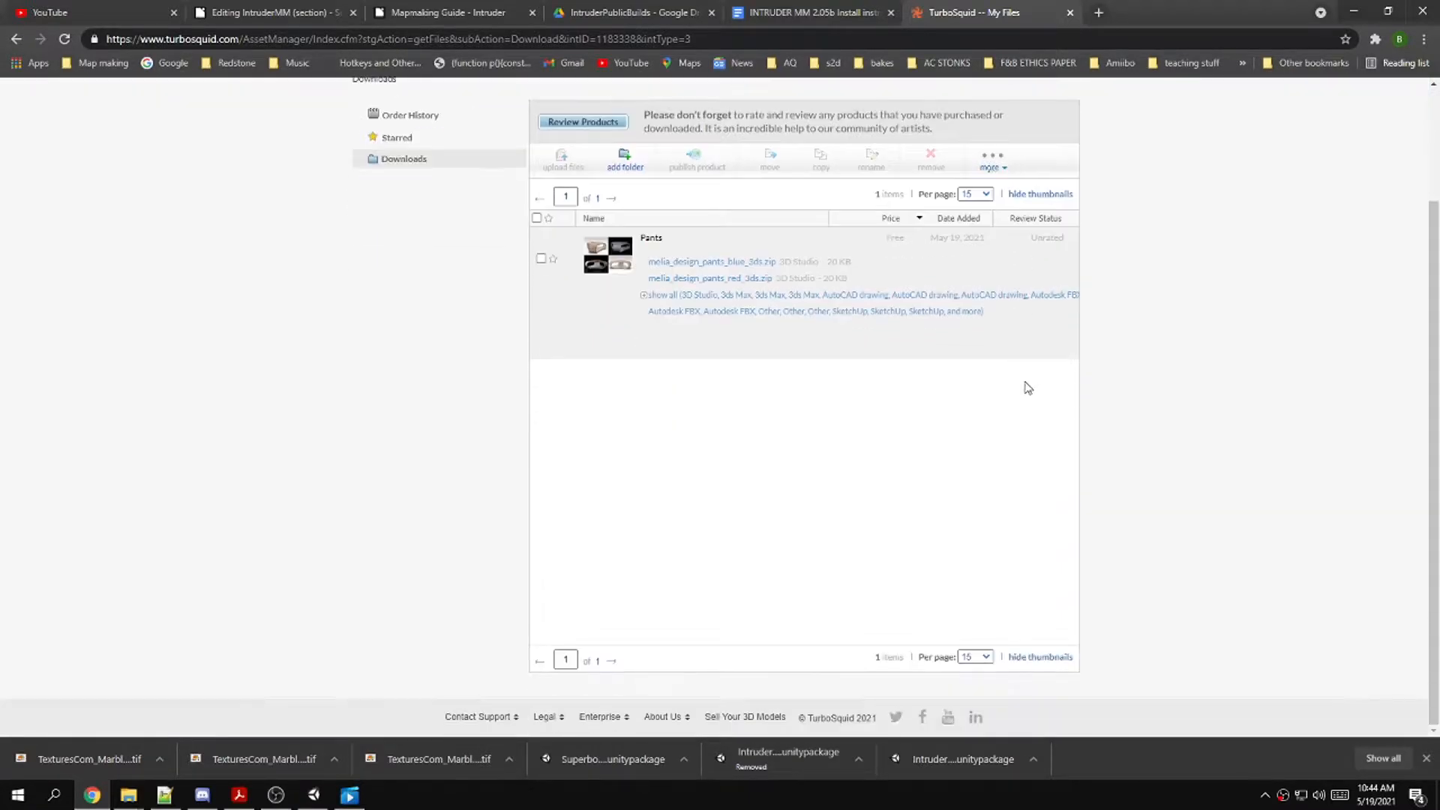
{"action": "scroll", "coordinate": [712, 367], "scroll_direction": "up", "scroll_amount": 1}
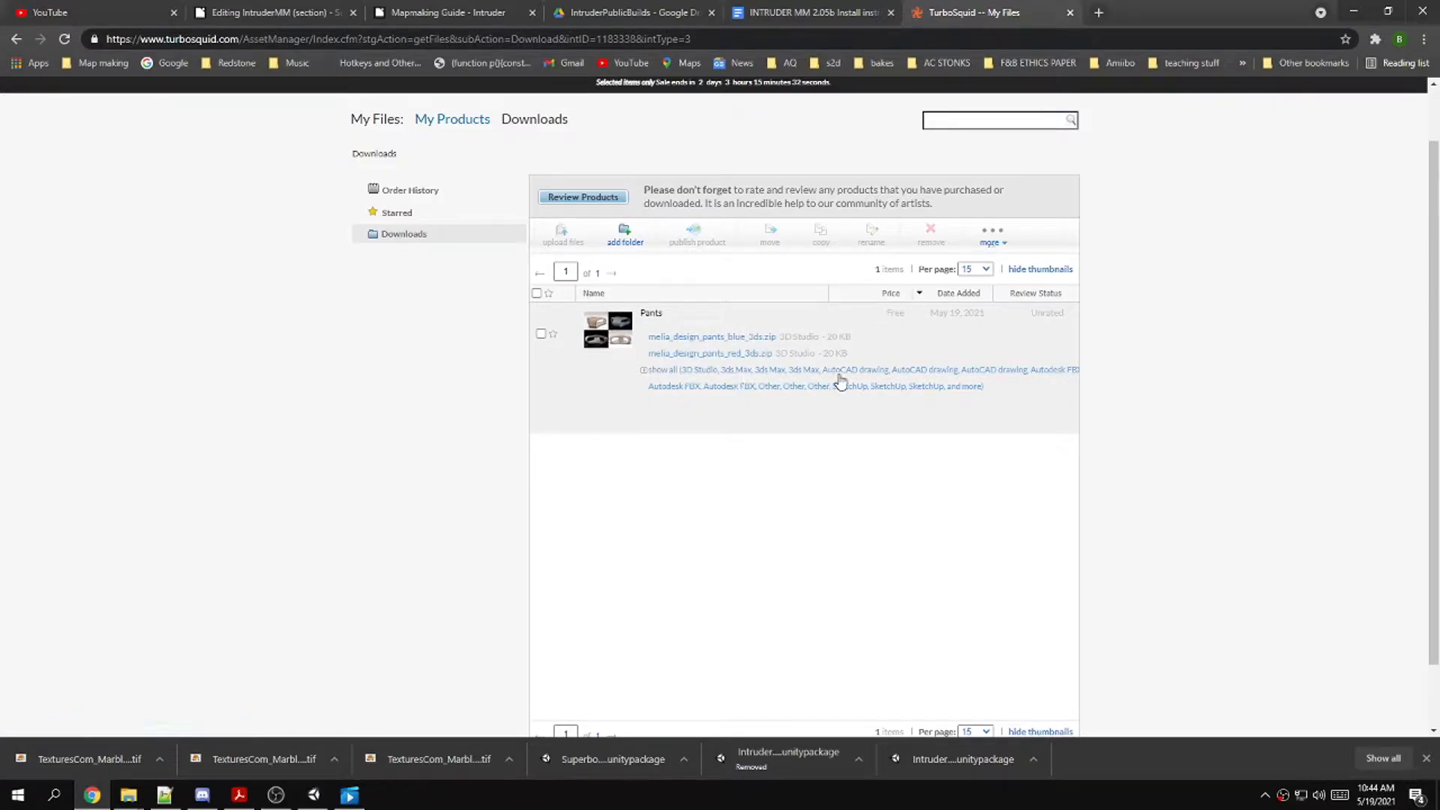
{"action": "left_click", "coordinate": [644, 371]}
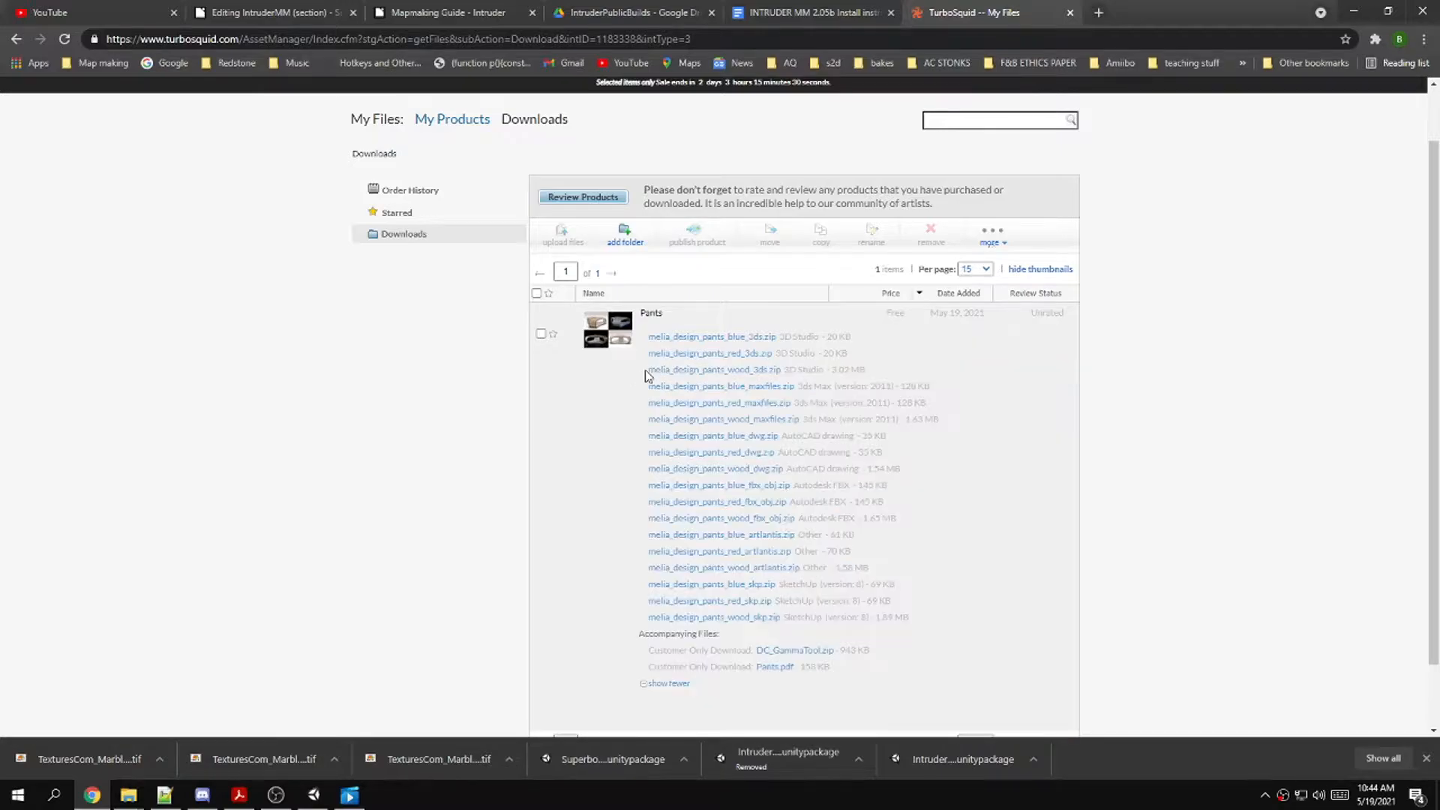
{"action": "scroll", "coordinate": [717, 360], "scroll_direction": "down", "scroll_amount": 1}
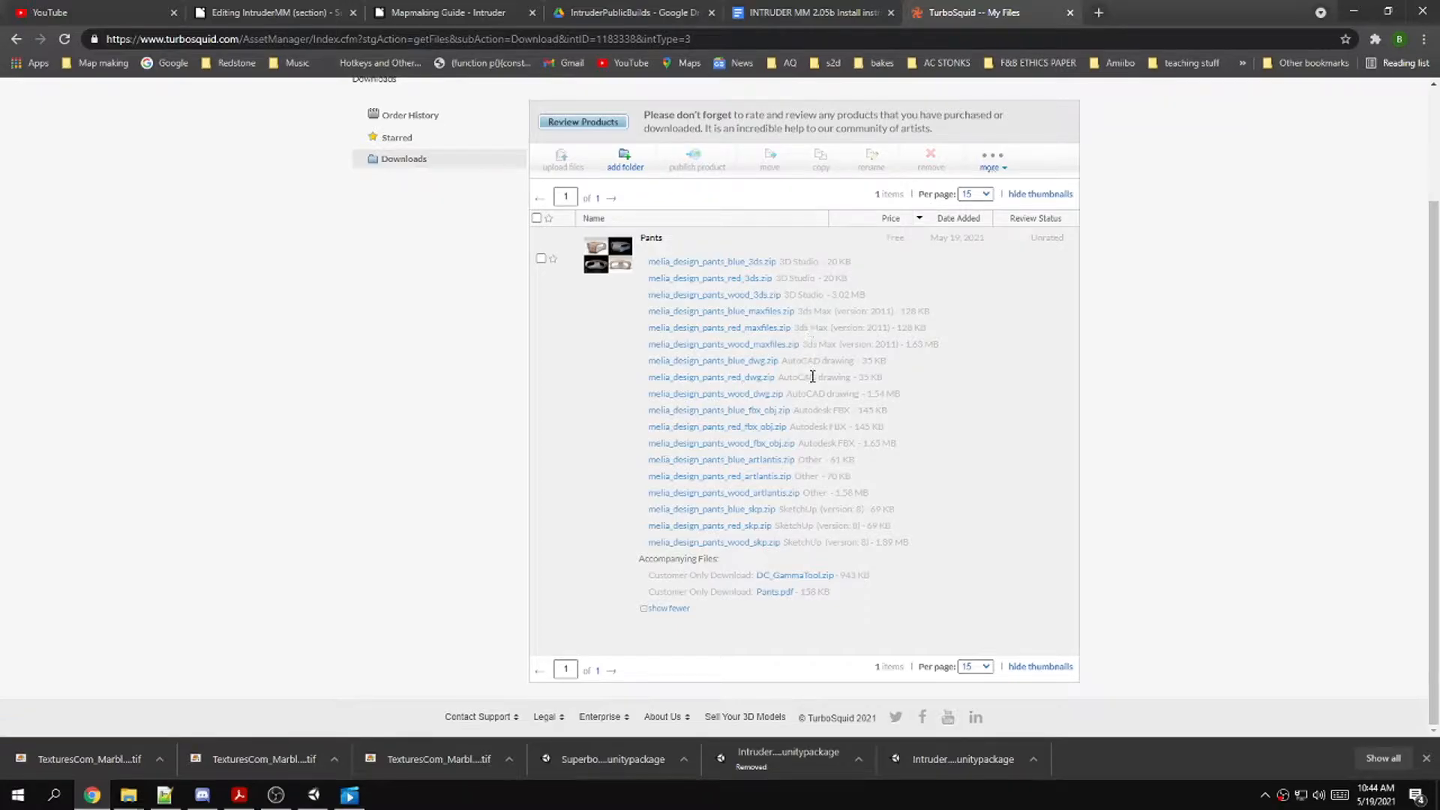
{"action": "left_click_drag", "start_coordinate": [843, 426], "coordinate": [608, 431]}
{"action": "left_click", "coordinate": [744, 444]}
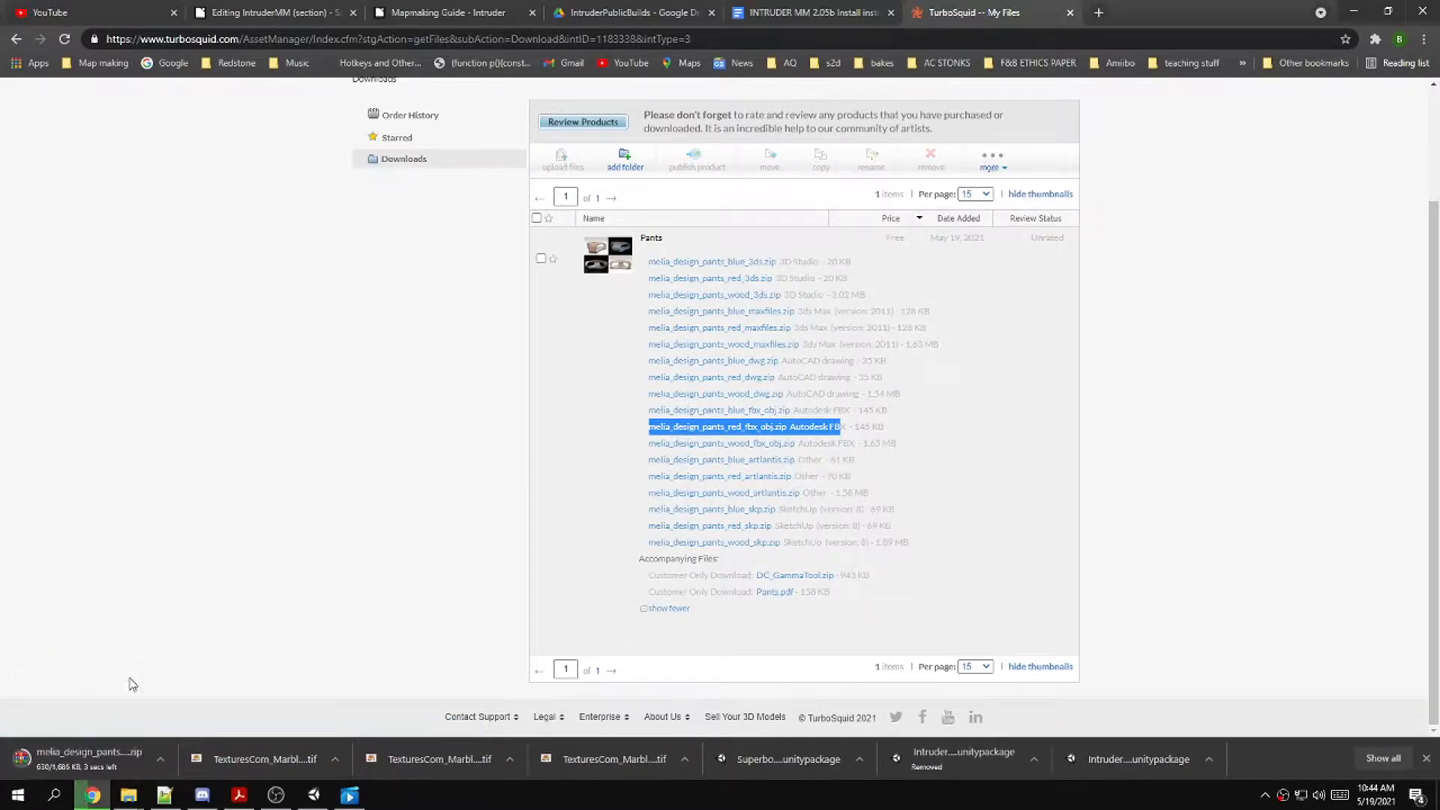
Open the downloaded melia_design_pants_wood_fbx_obj.zip from its folder and widen the archive's file list to read the names
{"action": "left_click", "coordinate": [161, 762]}
{"action": "left_click", "coordinate": [196, 707]}
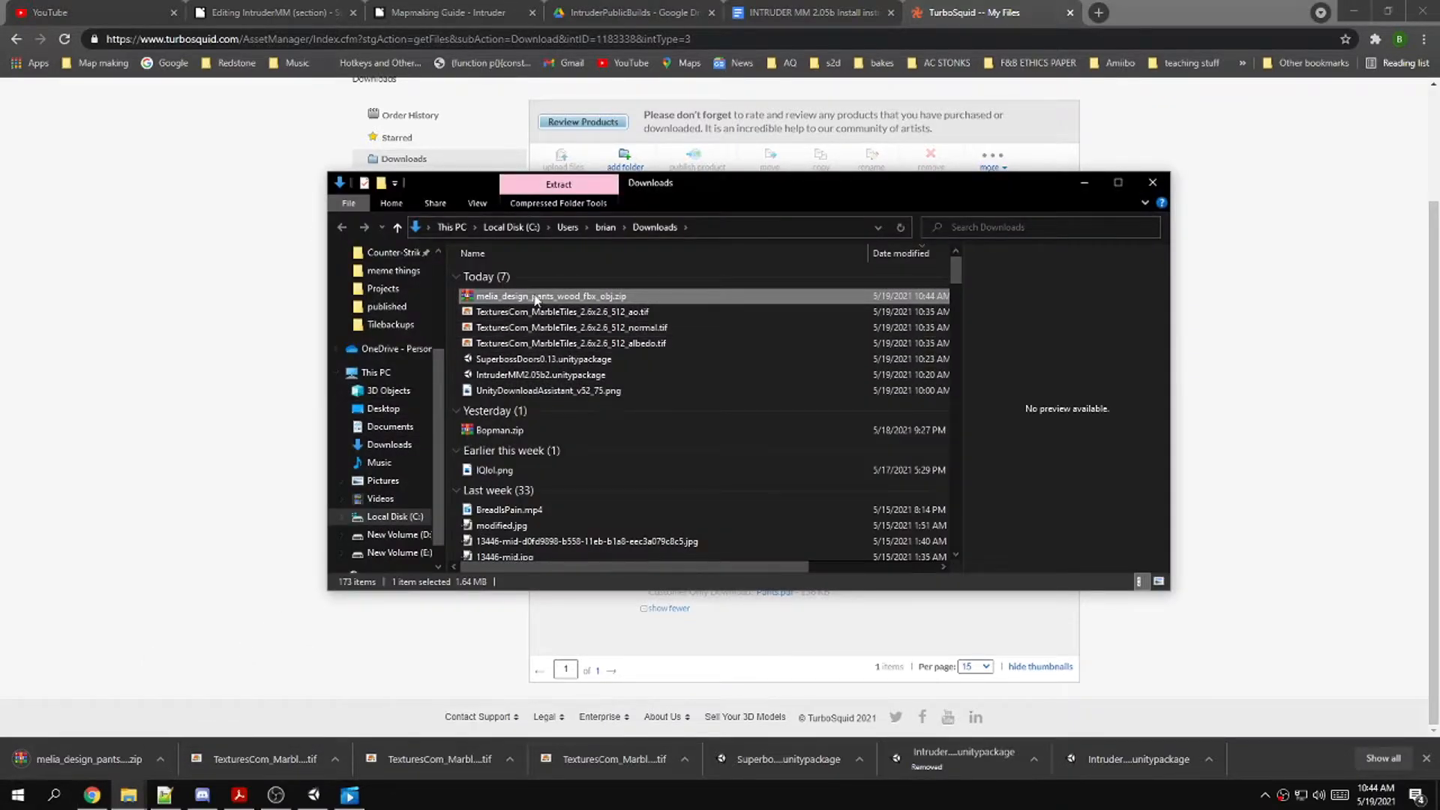
{"action": "double_click", "coordinate": [665, 297]}
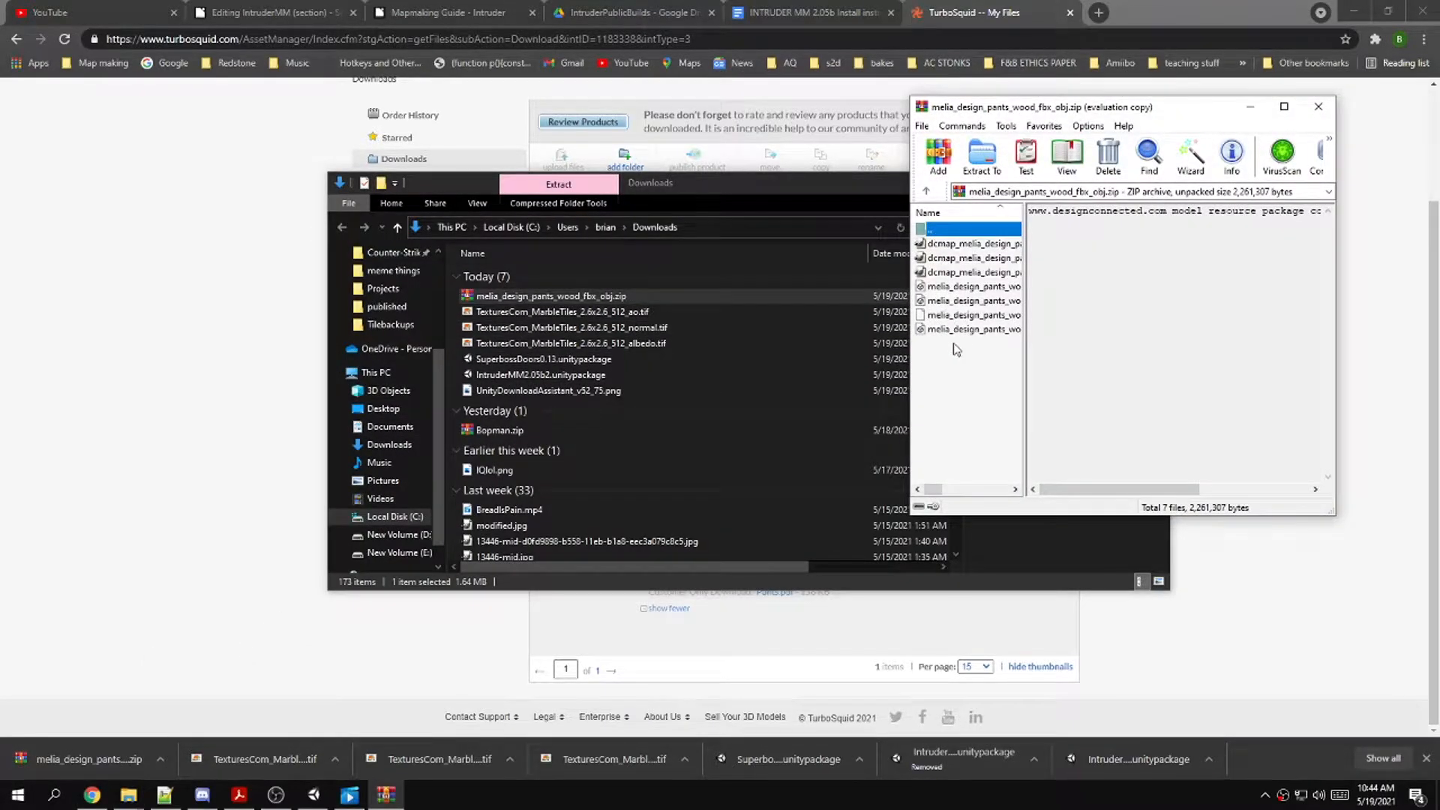
{"action": "left_click", "coordinate": [800, 415]}
{"action": "left_click_drag", "start_coordinate": [1025, 298], "coordinate": [1283, 297]}
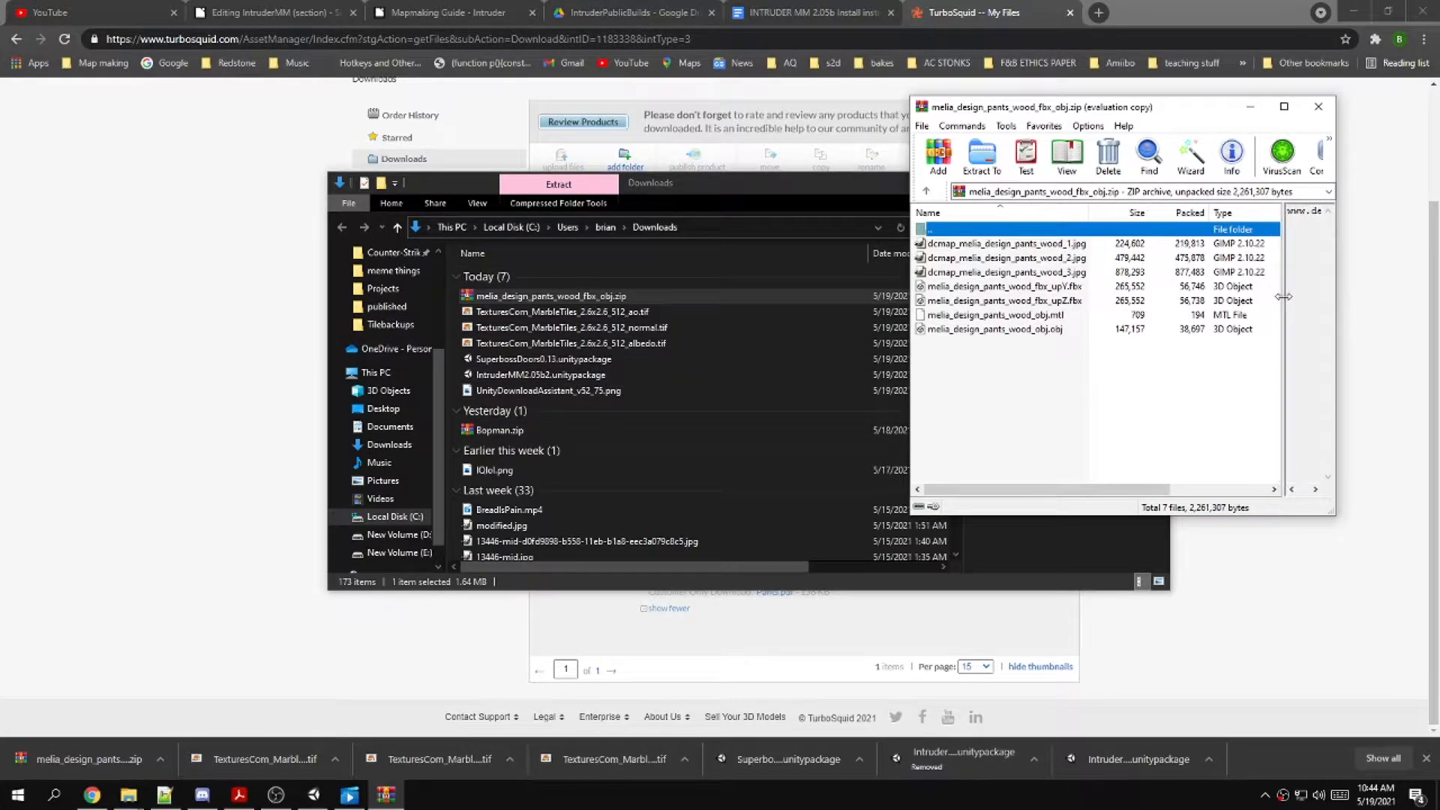
{"action": "left_click", "coordinate": [1057, 315]}
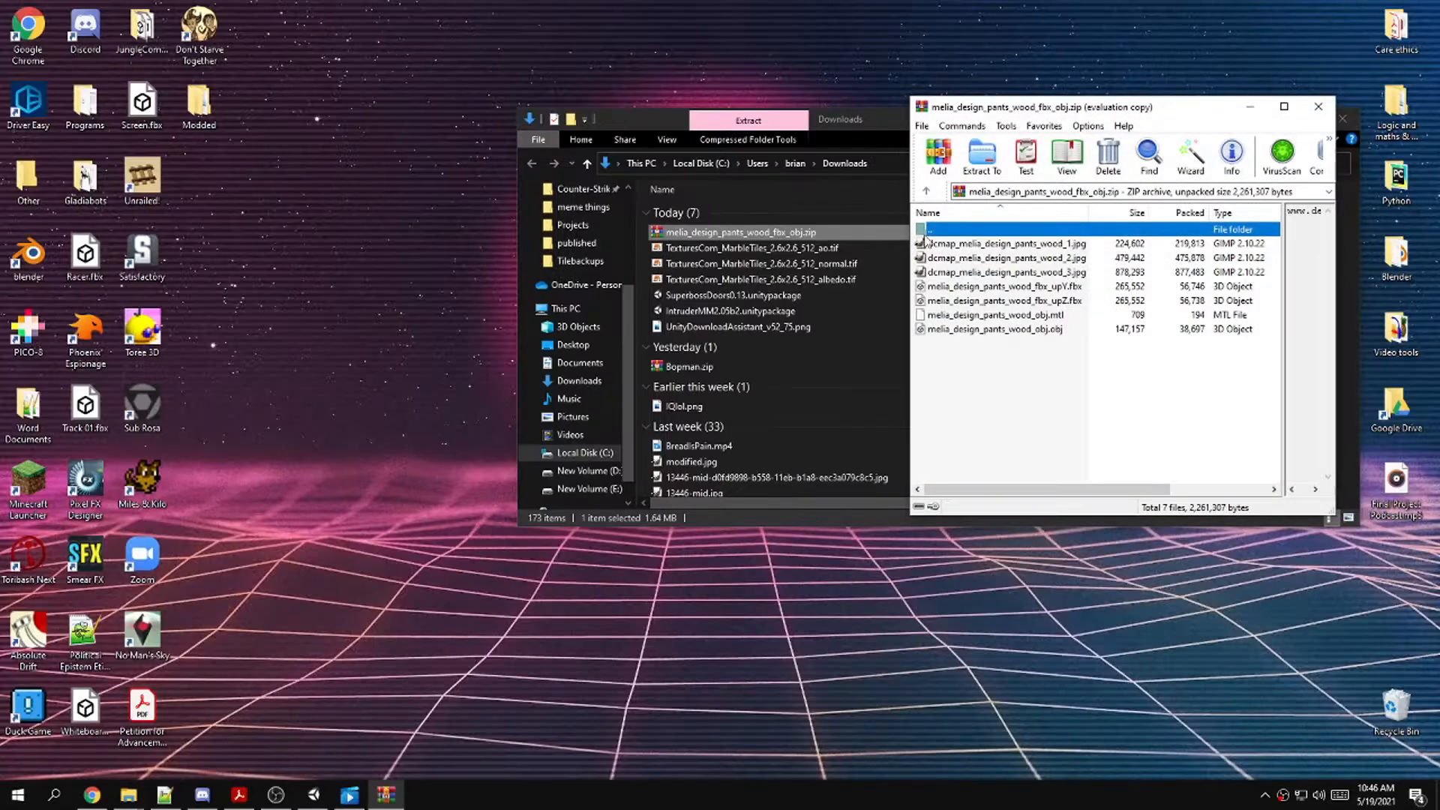
Extract all the archive's files to the desktop and close the archive and Downloads windows
{"action": "left_click_drag", "start_coordinate": [982, 383], "coordinate": [443, 301]}
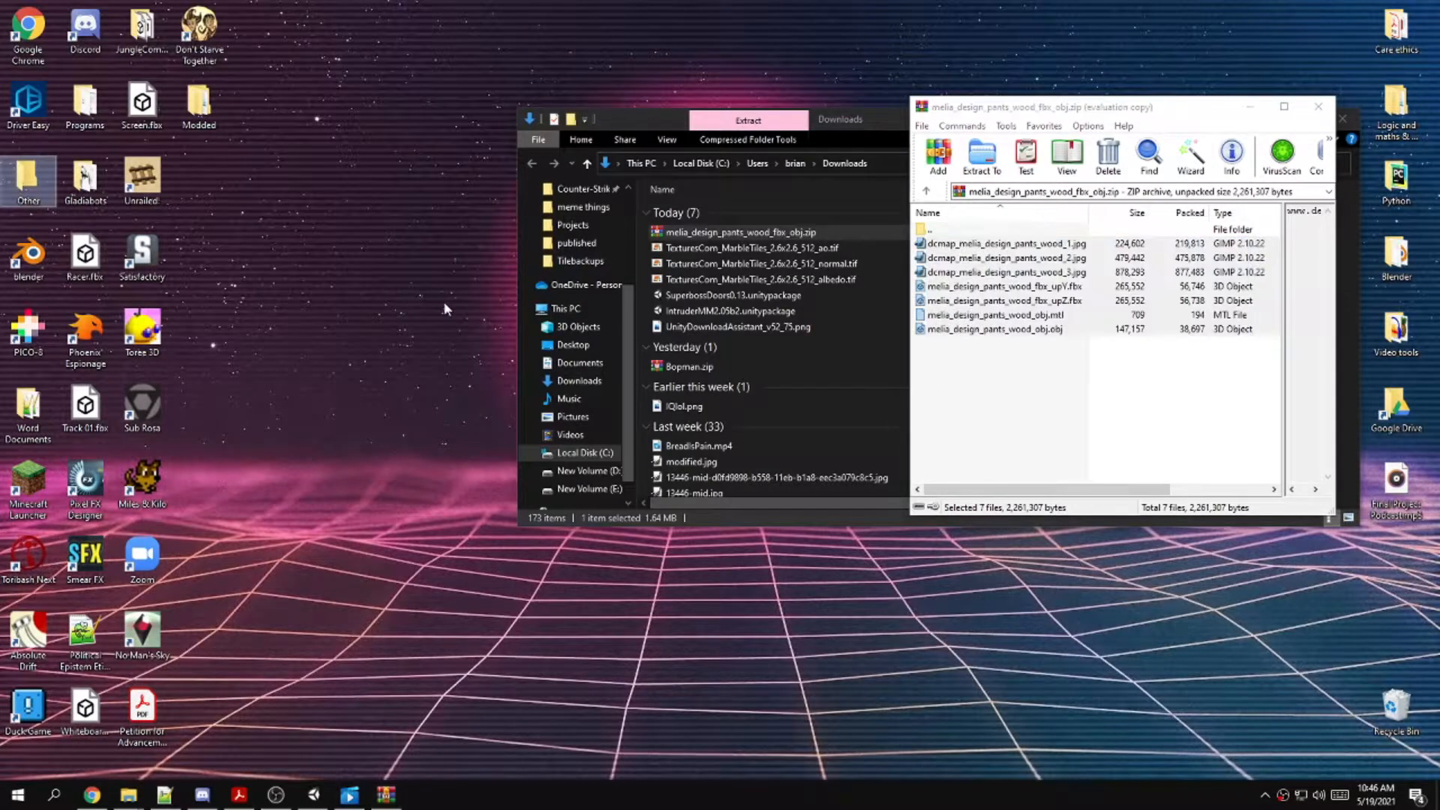
{"action": "left_click", "coordinate": [1311, 112]}
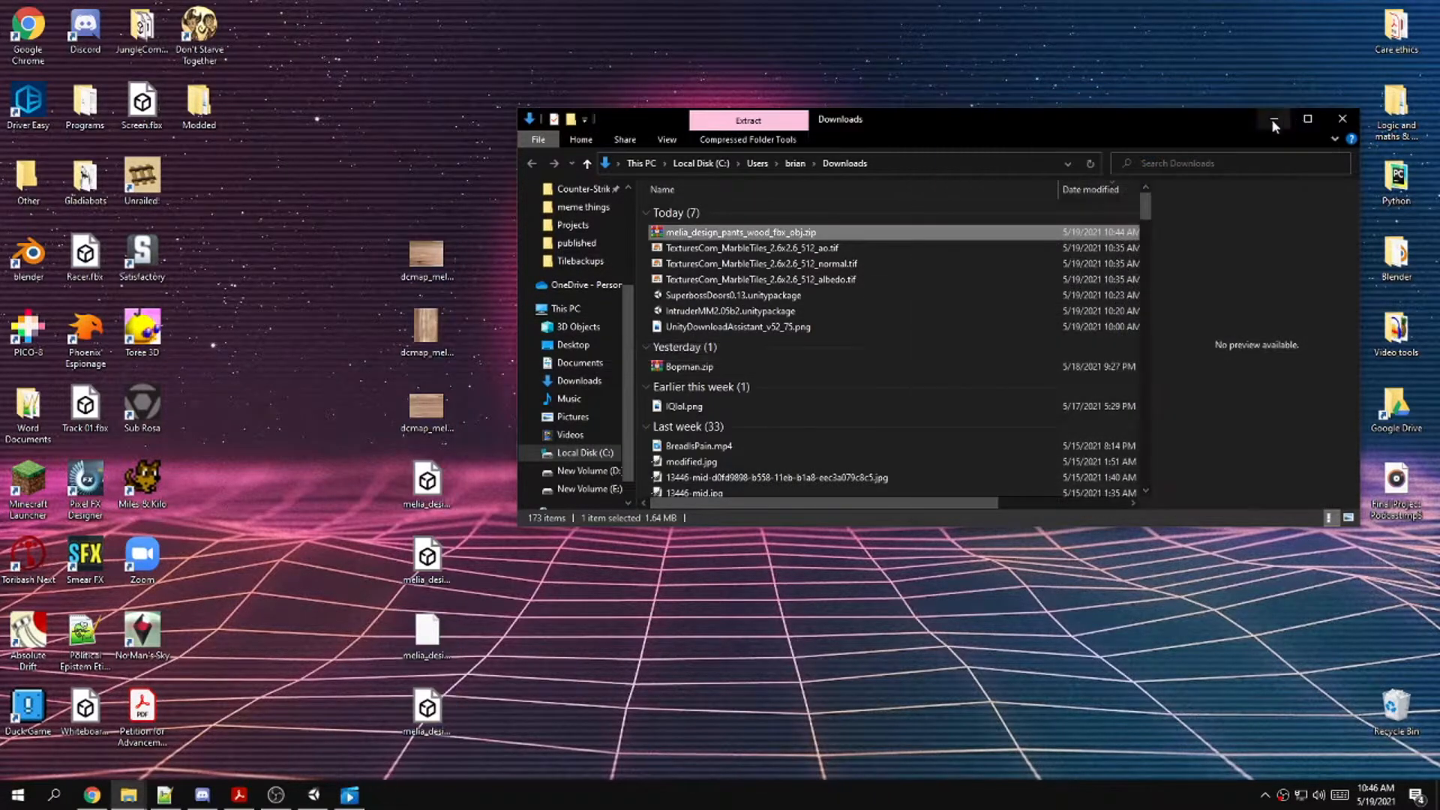
{"action": "left_click", "coordinate": [1342, 119]}
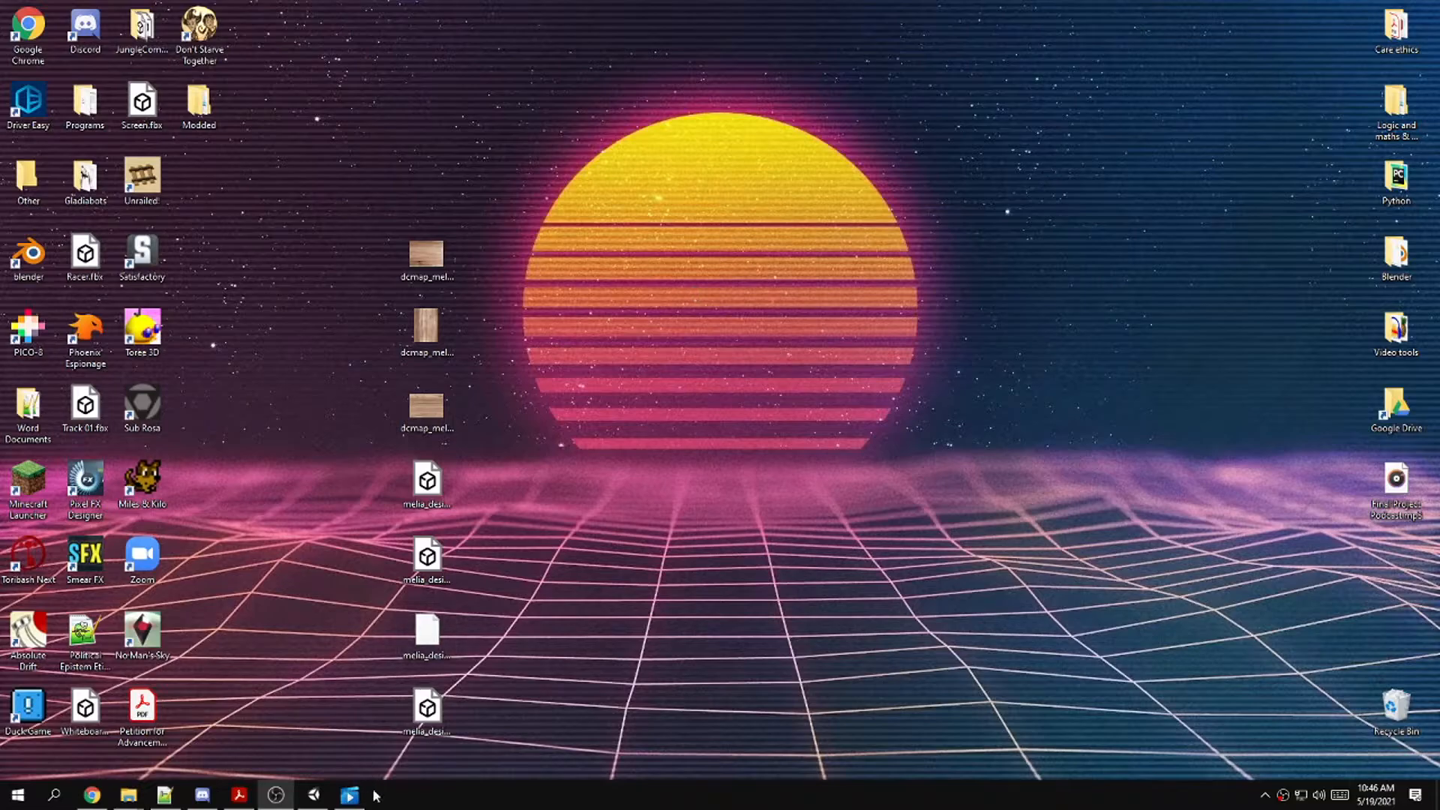
Place the Unity window beside the extracted desktop files and import them all into the Models/Table folder
{"action": "left_click", "coordinate": [313, 794]}
{"action": "left_click_drag", "start_coordinate": [557, 6], "coordinate": [1071, 4]}
{"action": "left_click_drag", "start_coordinate": [769, 20], "coordinate": [1067, 331]}
{"action": "left_click_drag", "start_coordinate": [1439, 332], "coordinate": [1439, 302]}
{"action": "left_click", "coordinate": [587, 63]}
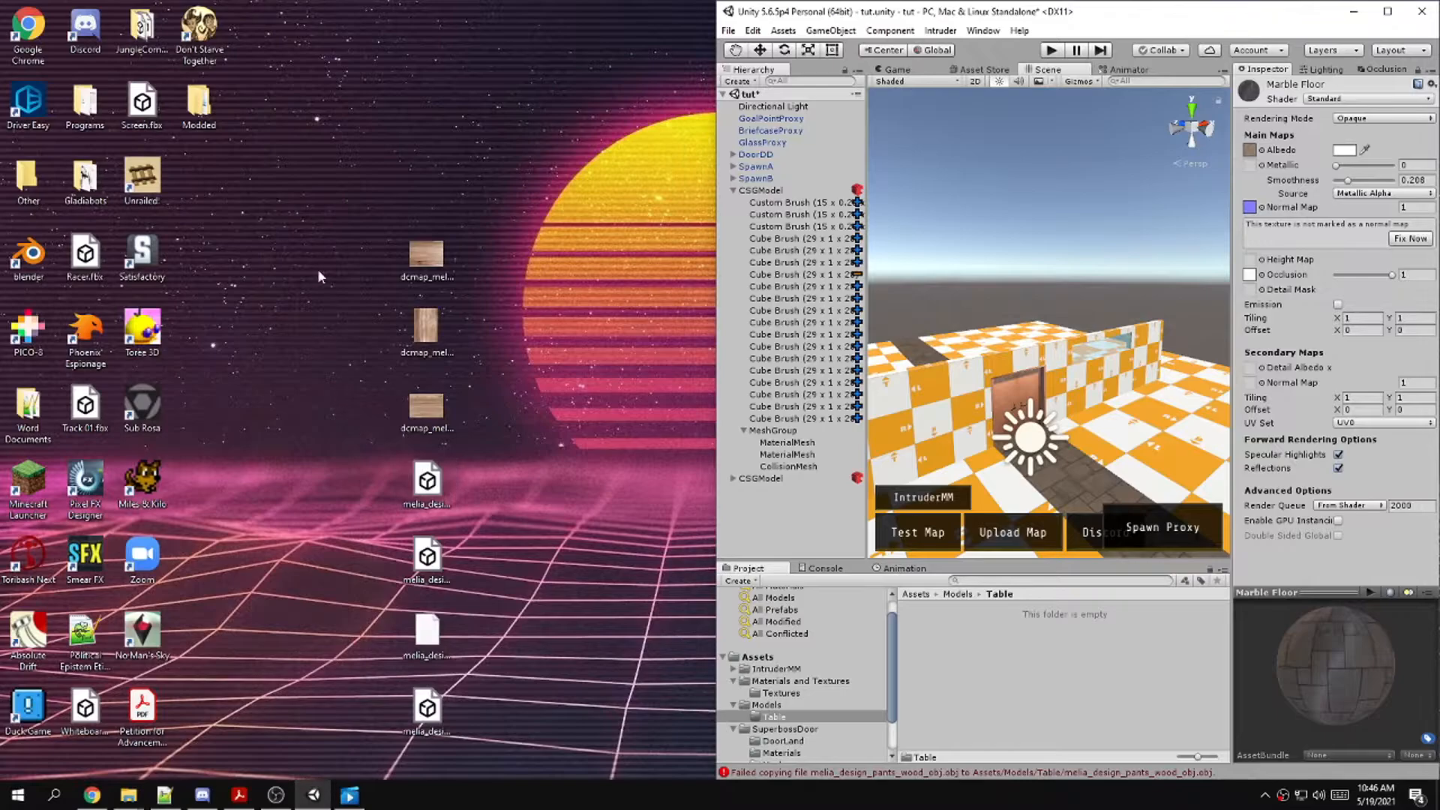
{"action": "left_click_drag", "start_coordinate": [325, 205], "coordinate": [510, 738]}
{"action": "left_click_drag", "start_coordinate": [427, 488], "coordinate": [1005, 664]}
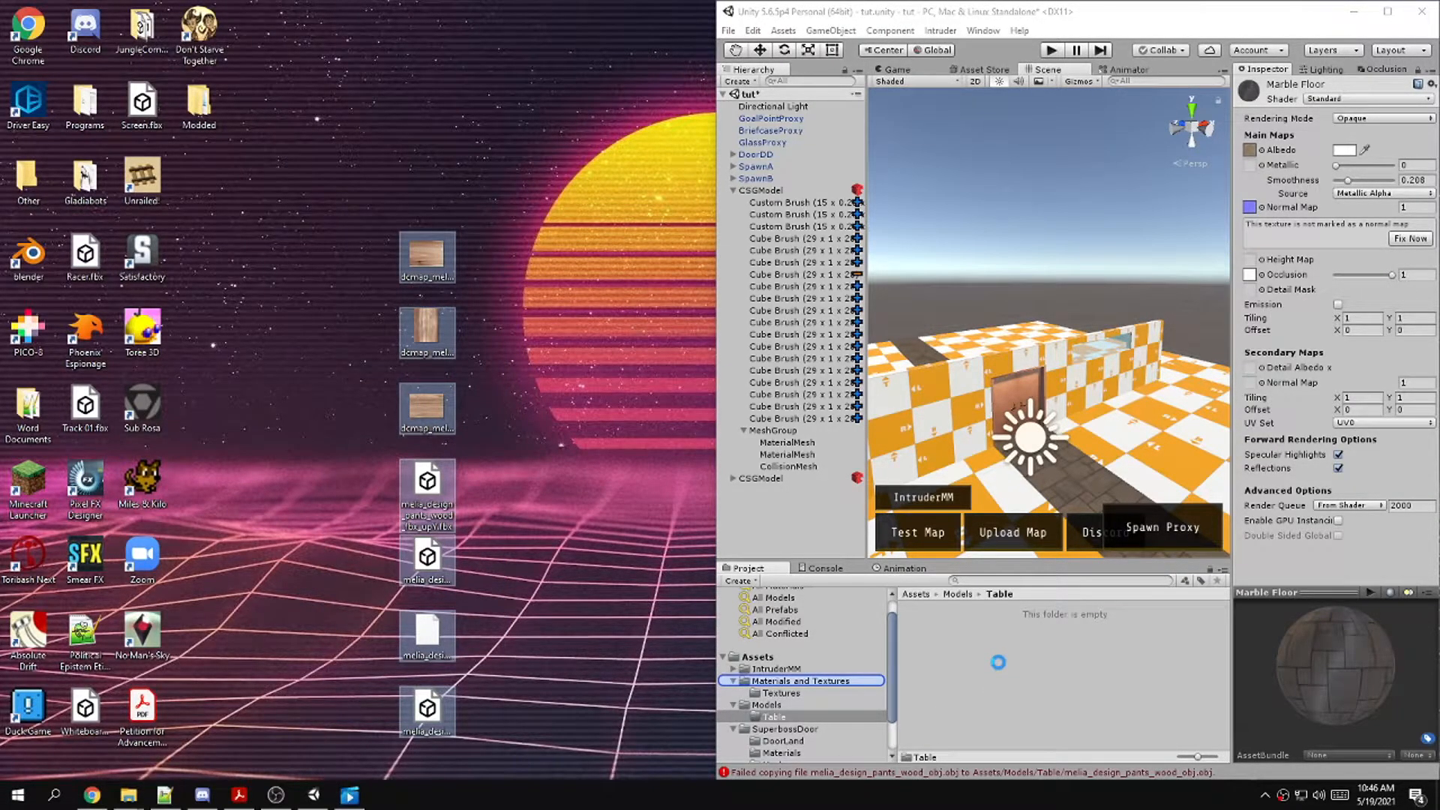
Delete the extracted table files from the desktop and maximize the Unity window
{"action": "left_click_drag", "start_coordinate": [386, 218], "coordinate": [466, 781]}
{"action": "key", "text": "Delete"}
{"action": "double_click", "coordinate": [966, 14]}
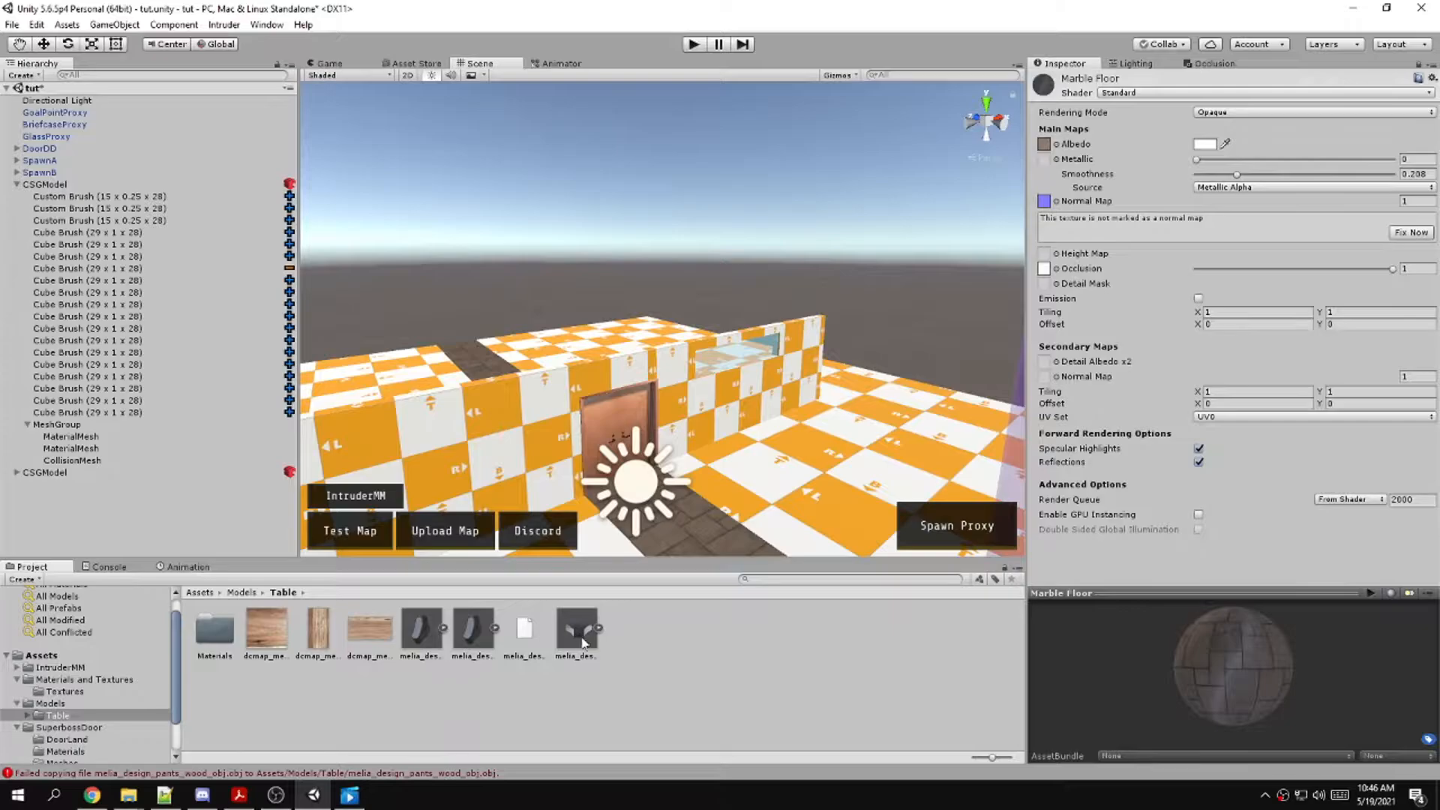
Enable Generate Lightmap UVs in the import settings of melia_design_pants_wood_obj and apply them
{"action": "right_click_drag", "start_coordinate": [646, 384], "coordinate": [647, 384]}
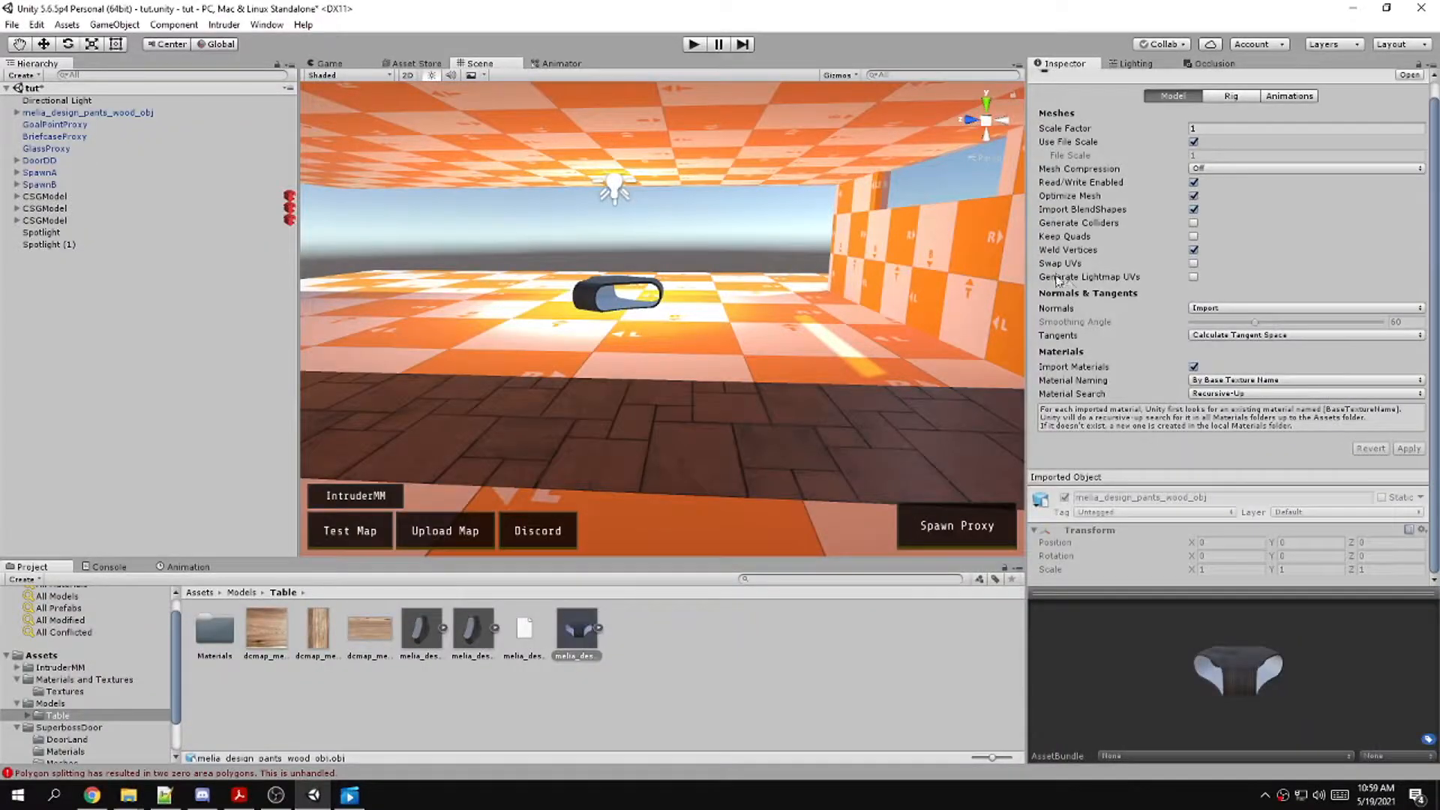
{"action": "left_click", "coordinate": [1193, 277]}
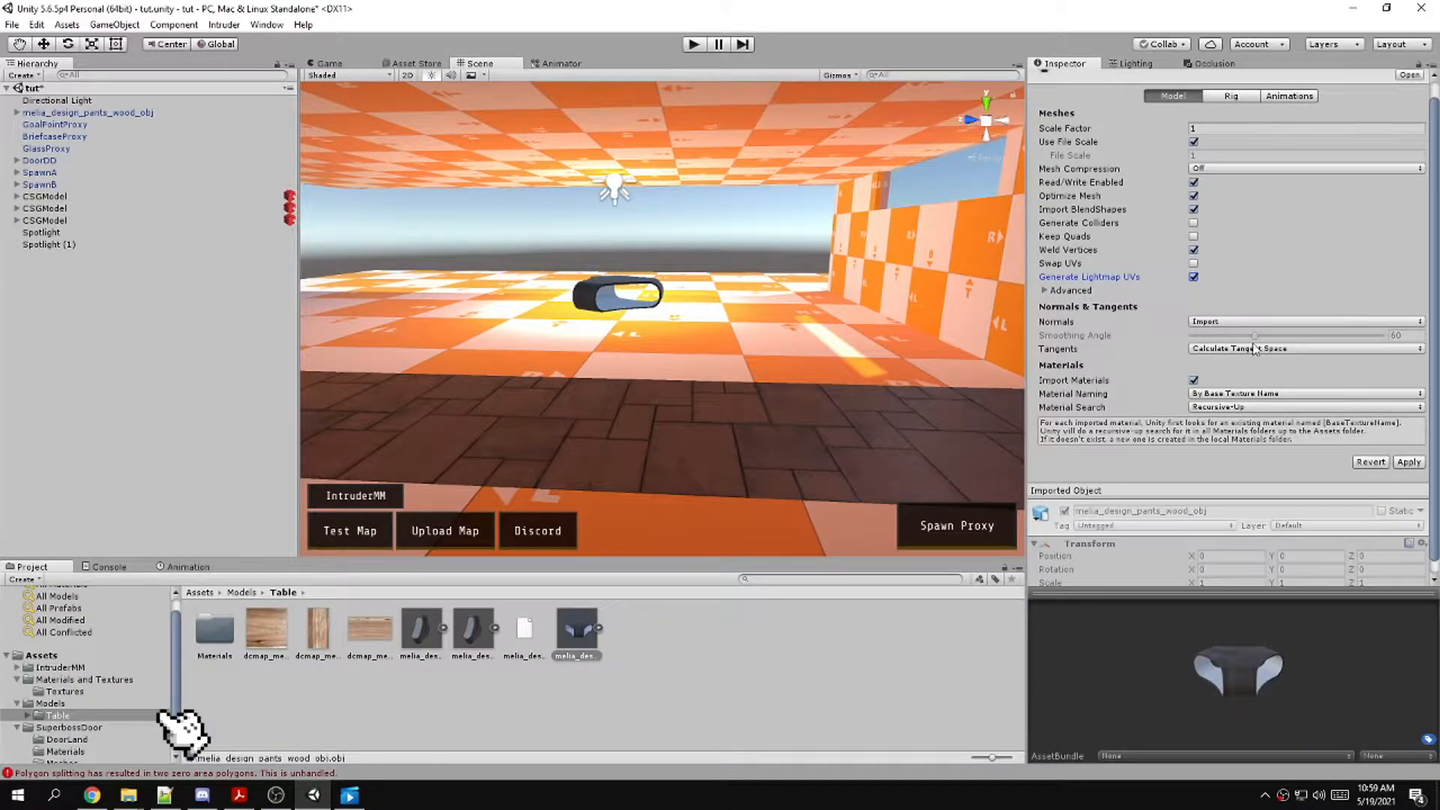
{"action": "left_click", "coordinate": [1406, 463]}
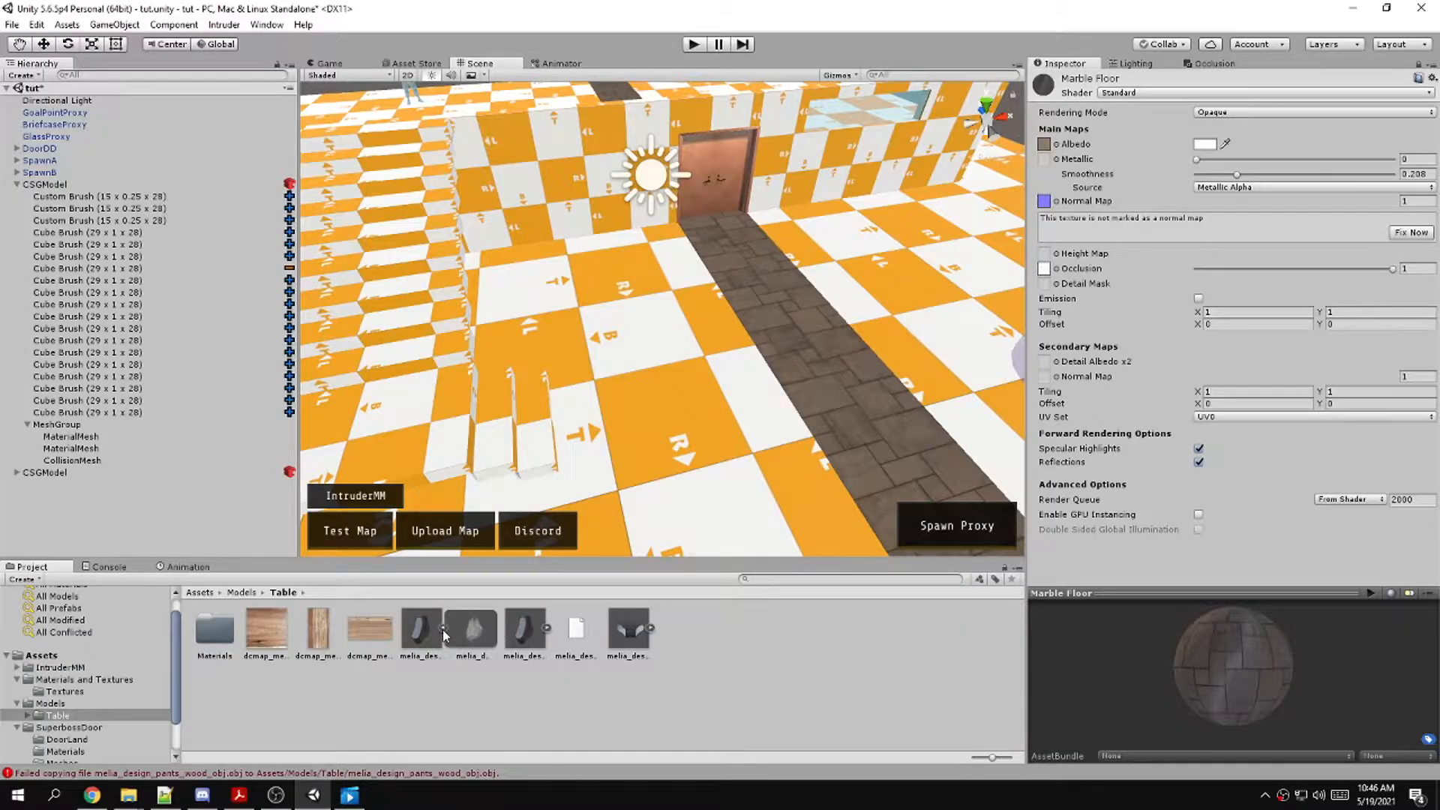
Add the melia_design_pants_wood_obj model from the Table folder to the scene
{"action": "left_click", "coordinate": [443, 628]}
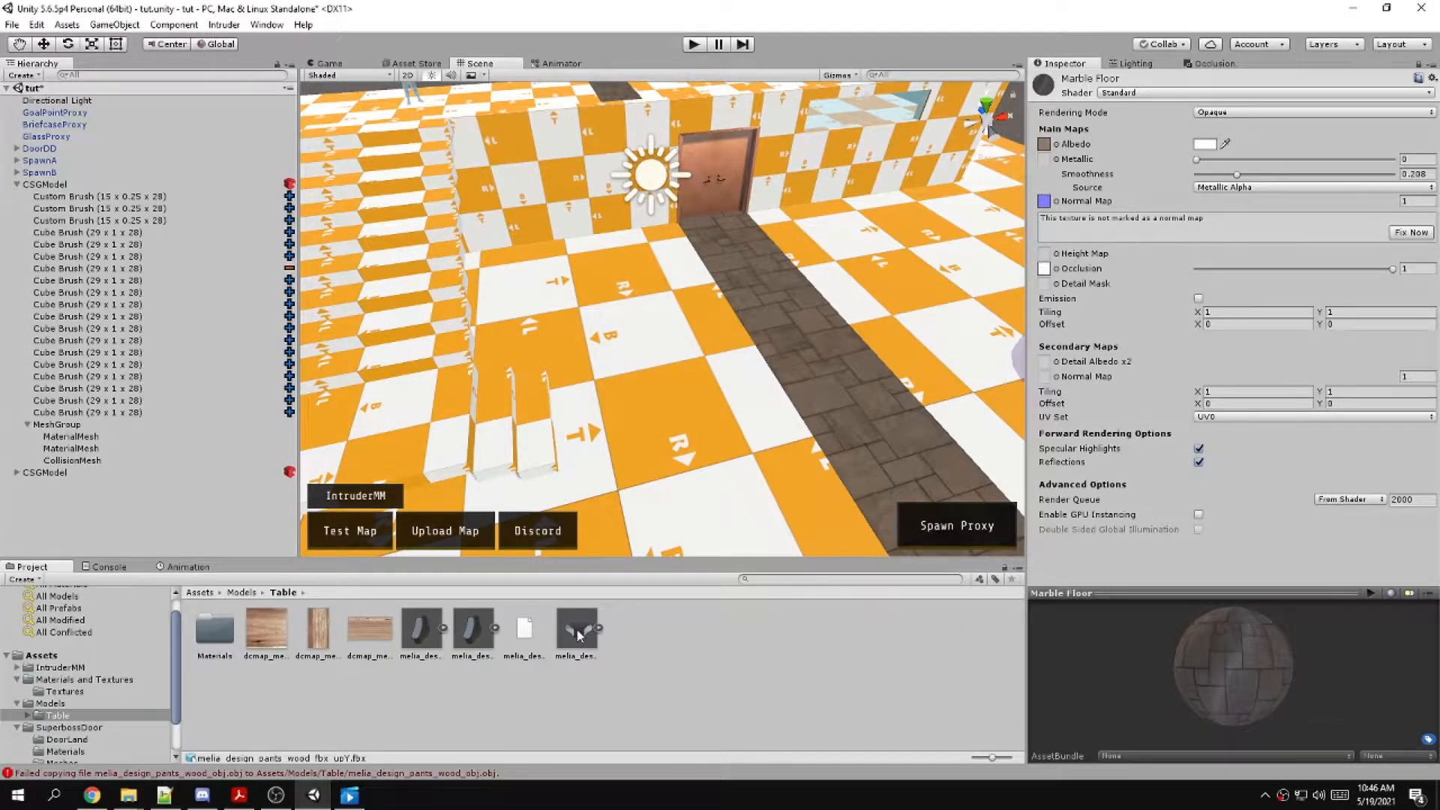
{"action": "left_click_drag", "start_coordinate": [579, 636], "coordinate": [626, 388]}
{"action": "left_click_drag", "start_coordinate": [685, 258], "coordinate": [882, 452]}
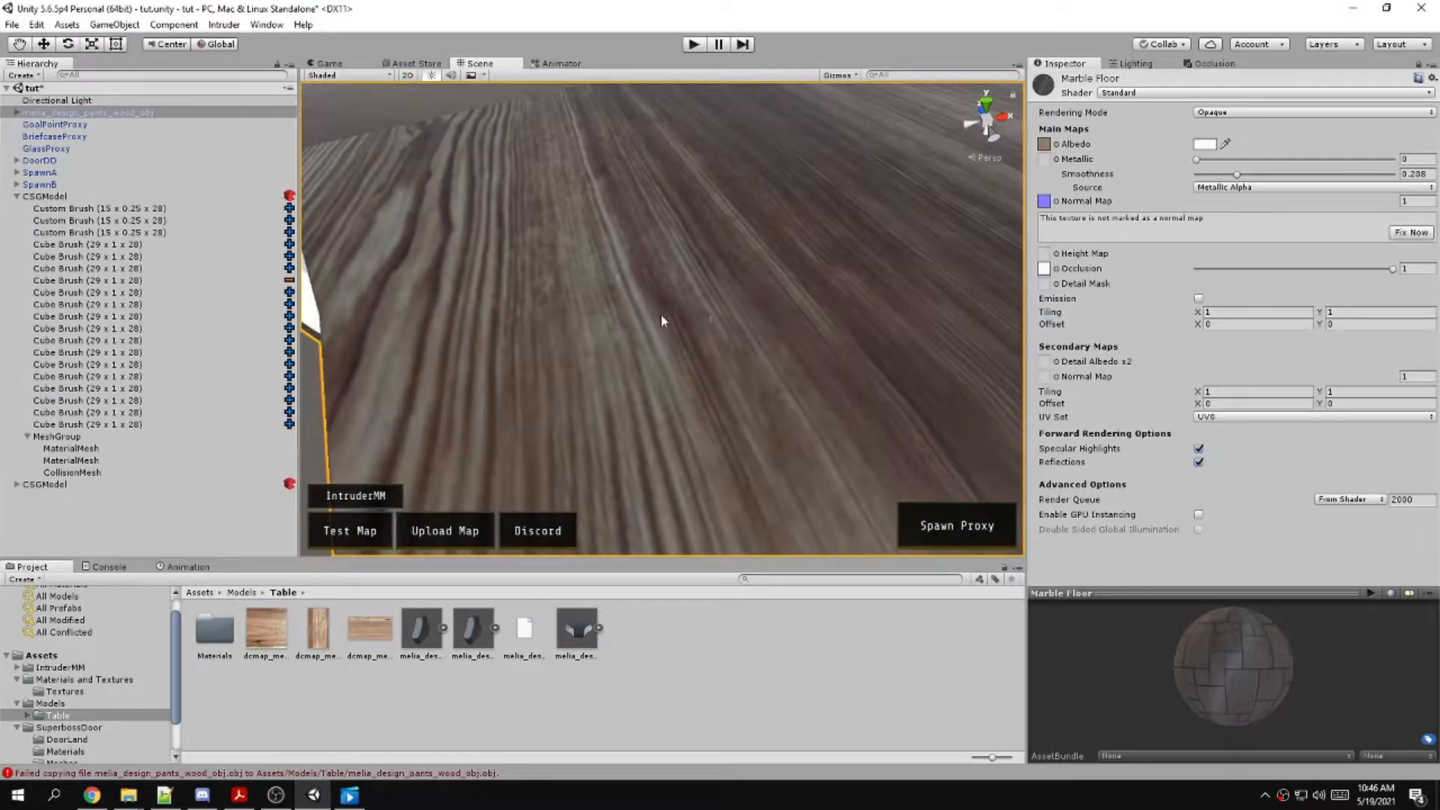
Scale the oversized table model down and move it over the floor in front of the door
{"action": "left_click", "coordinate": [90, 44]}
{"action": "scroll", "coordinate": [639, 238], "scroll_direction": "down", "scroll_amount": 3}
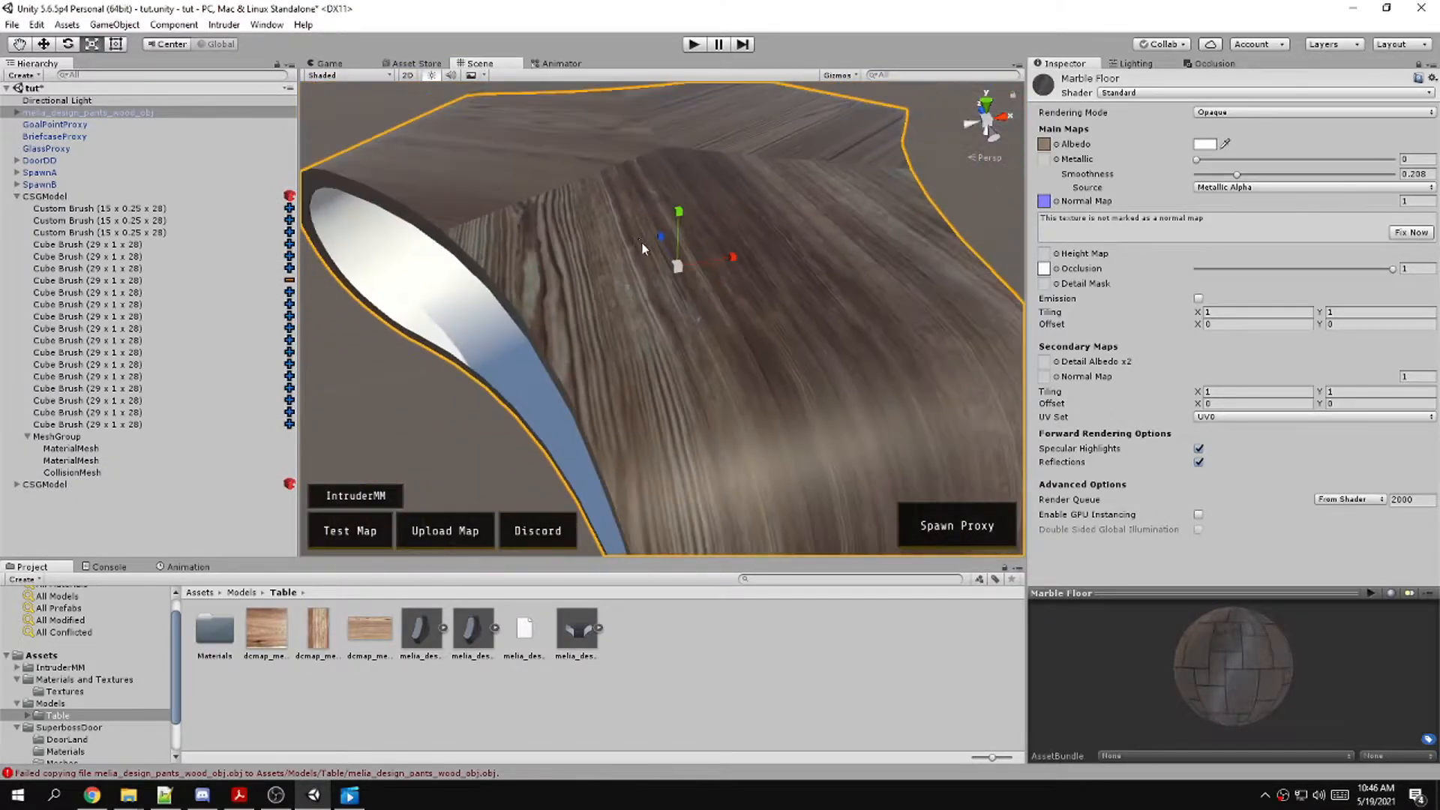
{"action": "scroll", "coordinate": [640, 243], "scroll_direction": "down", "scroll_amount": 10}
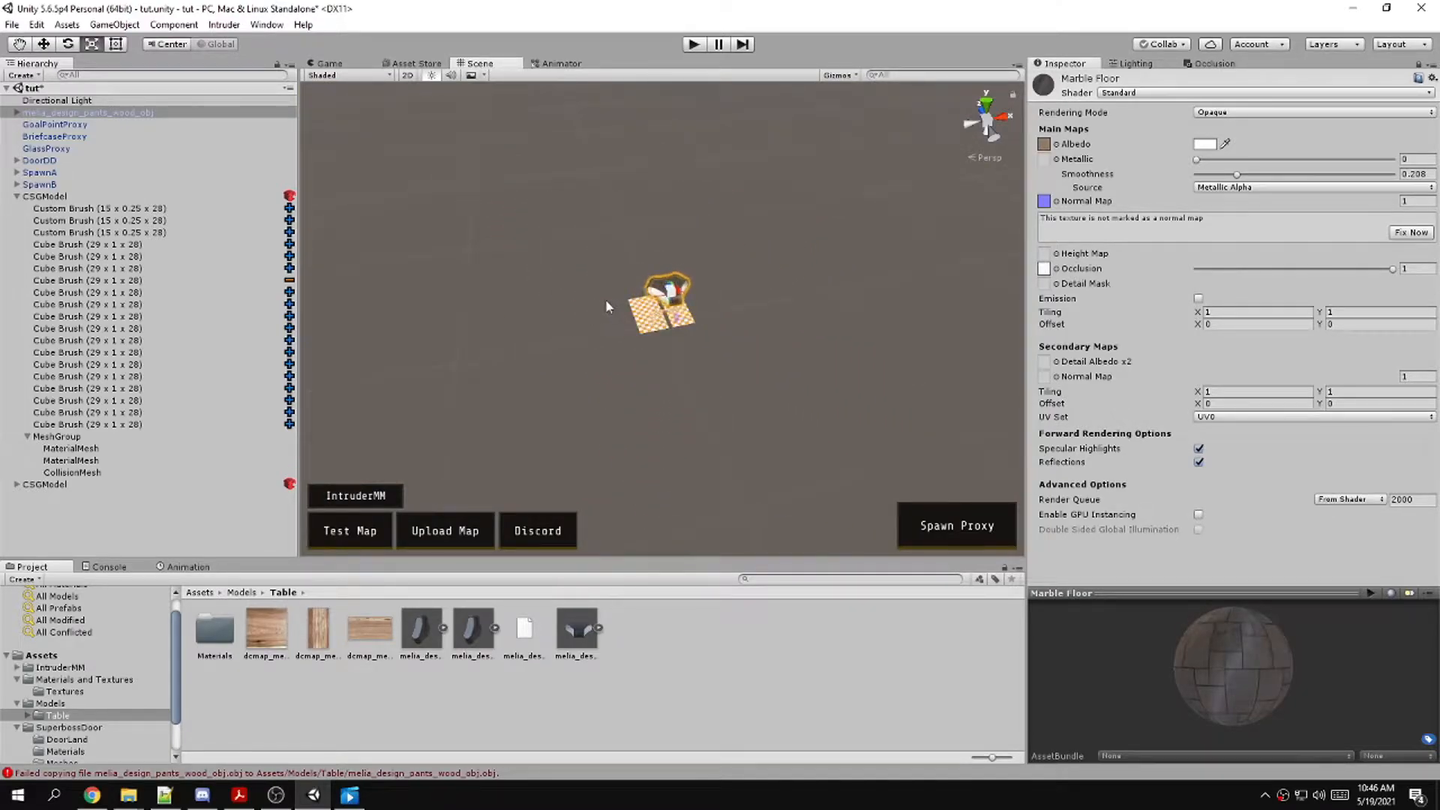
{"action": "right_click_drag", "start_coordinate": [692, 322], "coordinate": [927, 295]}
{"action": "key", "text": "w"}
{"action": "key", "text": "a"}
{"action": "left_click_drag", "start_coordinate": [828, 188], "coordinate": [811, 198]}
{"action": "key", "text": "w"}
{"action": "left_click_drag", "start_coordinate": [829, 146], "coordinate": [647, 363]}
{"action": "key", "text": "w"}
{"action": "right_click_drag", "start_coordinate": [841, 418], "coordinate": [597, 342]}
{"action": "key", "text": "d"}
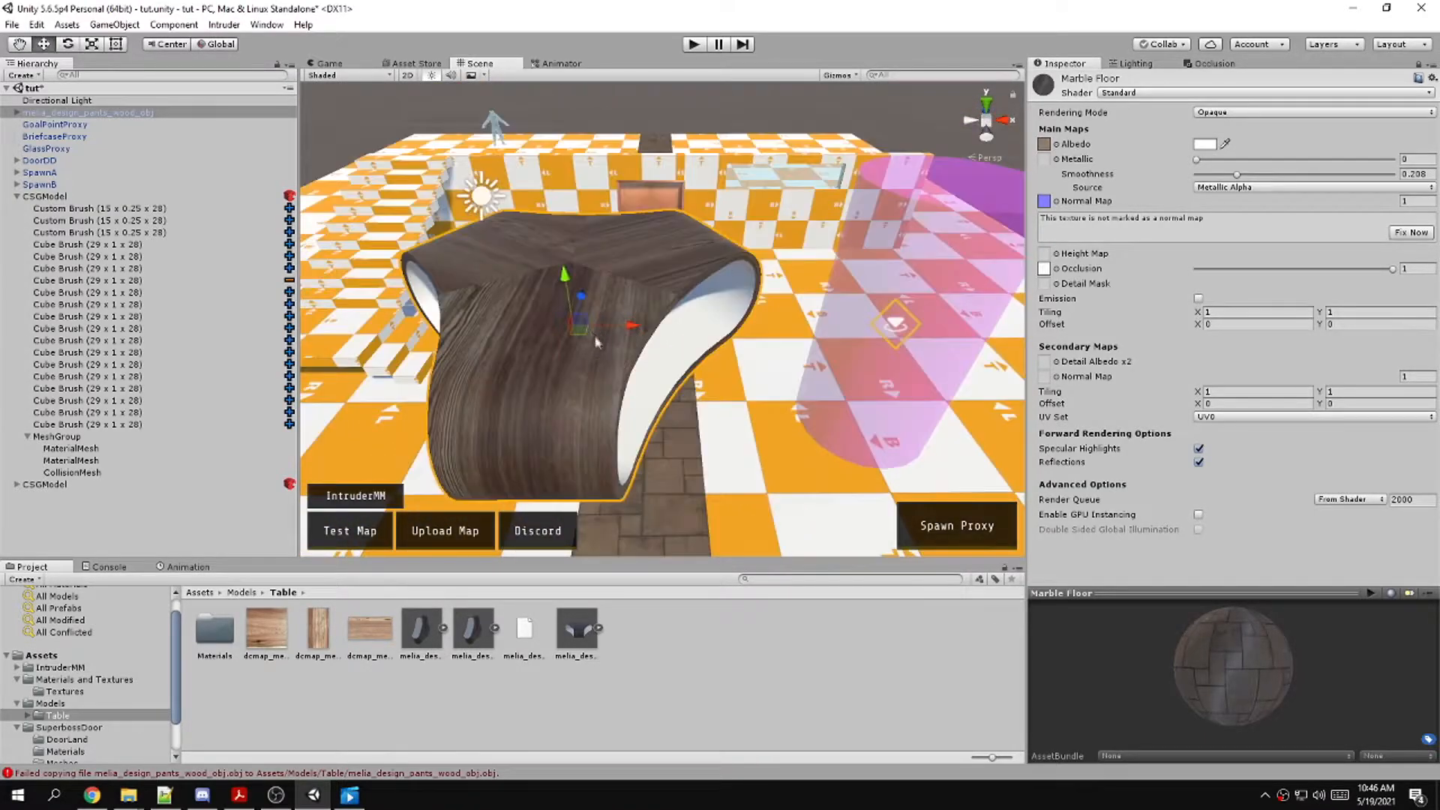
Shrink the table further to furniture size and set it on the checkered floor beside the marble strip
{"action": "key", "text": "r"}
{"action": "scroll", "coordinate": [510, 336], "scroll_direction": "down", "scroll_amount": 5}
{"action": "left_click_drag", "start_coordinate": [510, 336], "coordinate": [773, 263]}
{"action": "key", "text": "q"}
{"action": "key", "text": "w"}
{"action": "left_click_drag", "start_coordinate": [779, 211], "coordinate": [716, 171]}
{"action": "right_click_drag", "start_coordinate": [748, 242], "coordinate": [435, 311]}
{"action": "left_click_drag", "start_coordinate": [570, 302], "coordinate": [411, 329]}
{"action": "right_click_drag", "start_coordinate": [411, 329], "coordinate": [664, 282]}
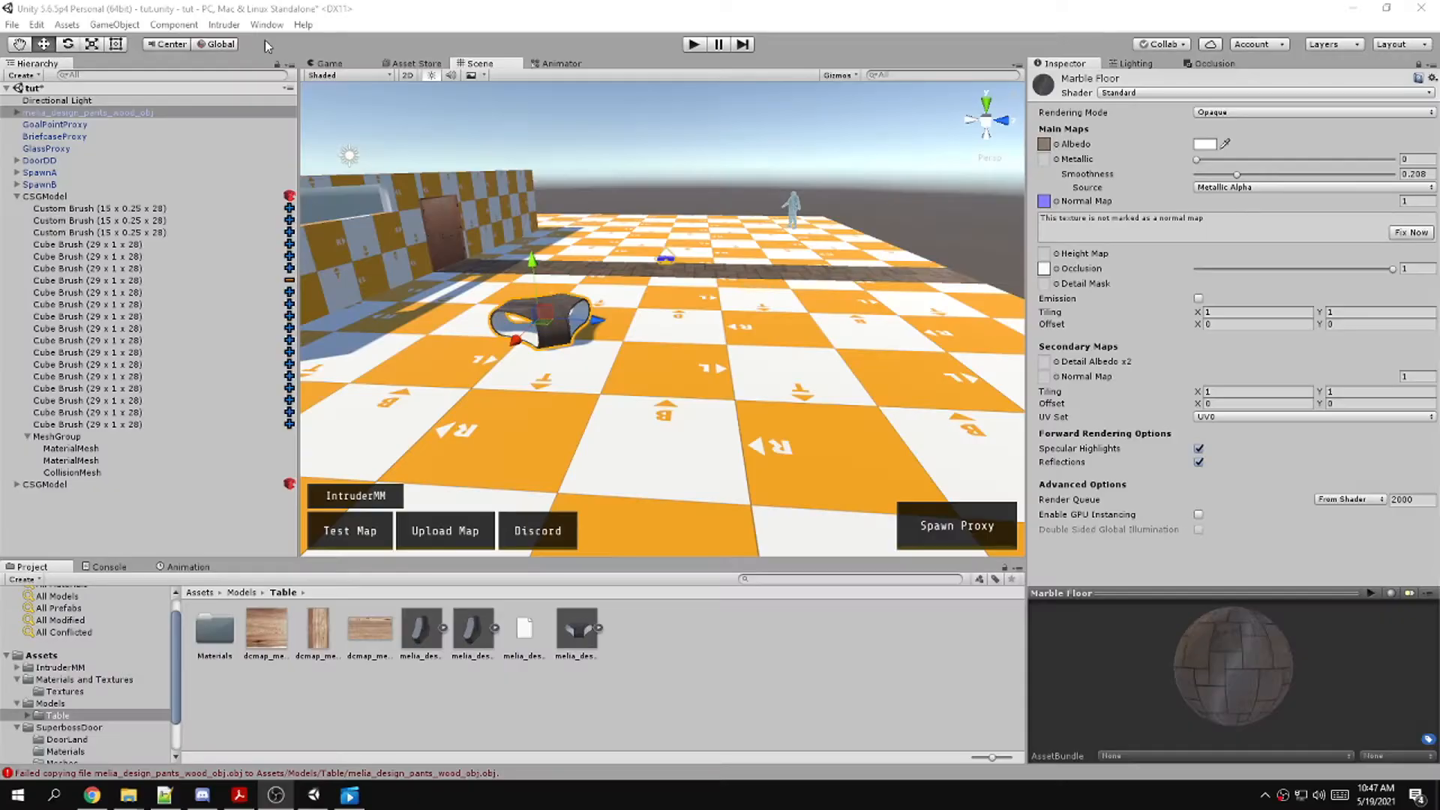
Align the scene view to the selected table and back away to view it
{"action": "left_click", "coordinate": [173, 24]}
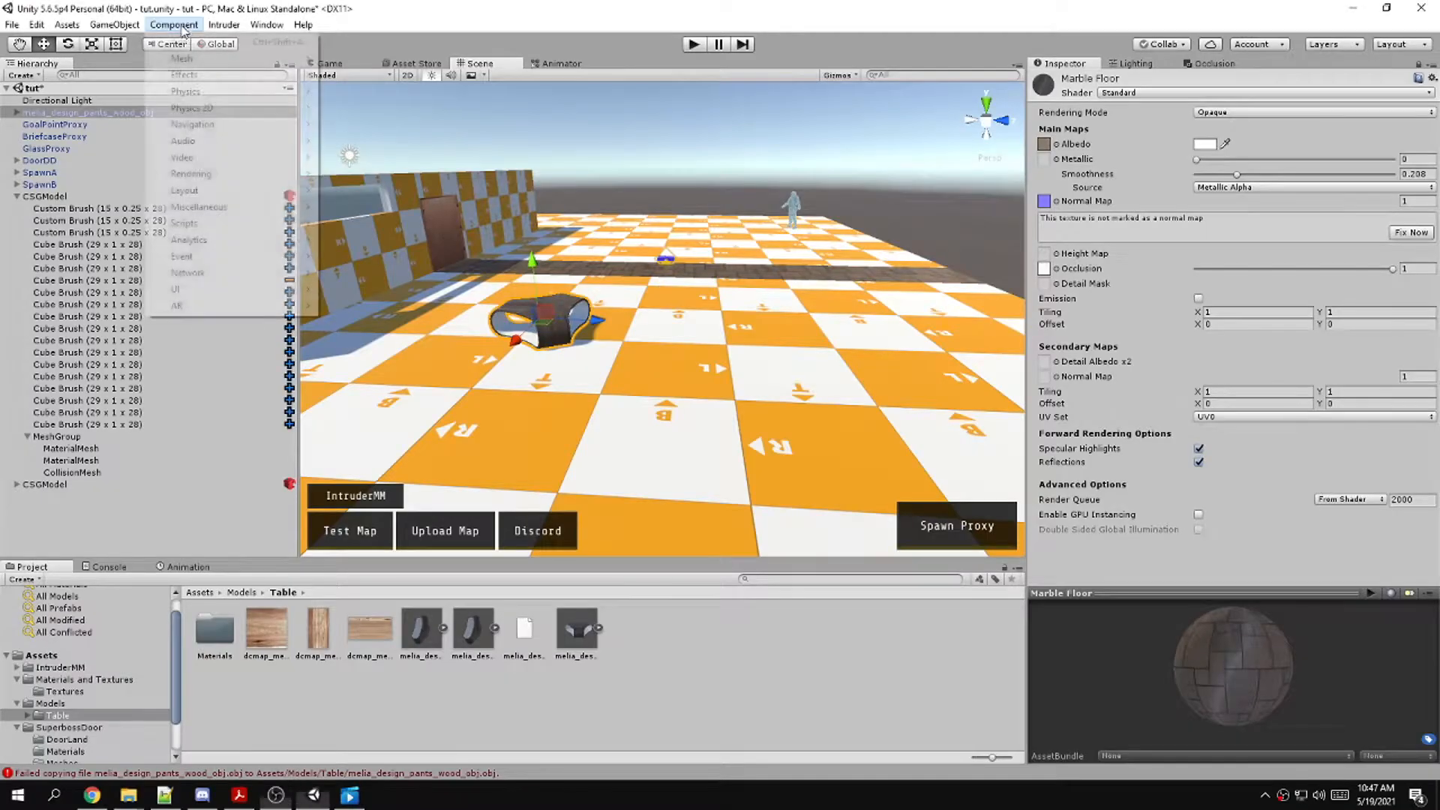
{"action": "mouse_move", "coordinate": [120, 34]}
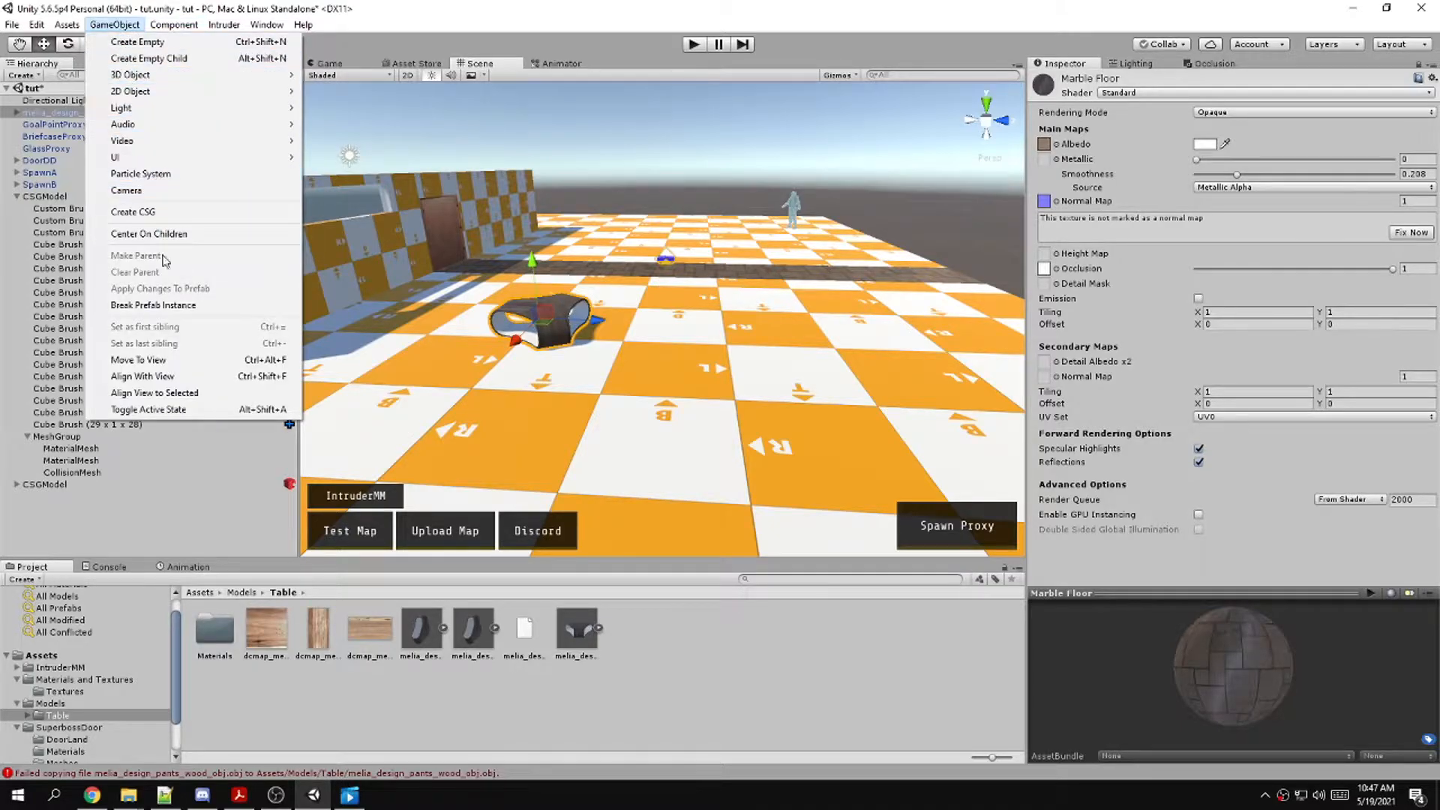
{"action": "left_click", "coordinate": [177, 393]}
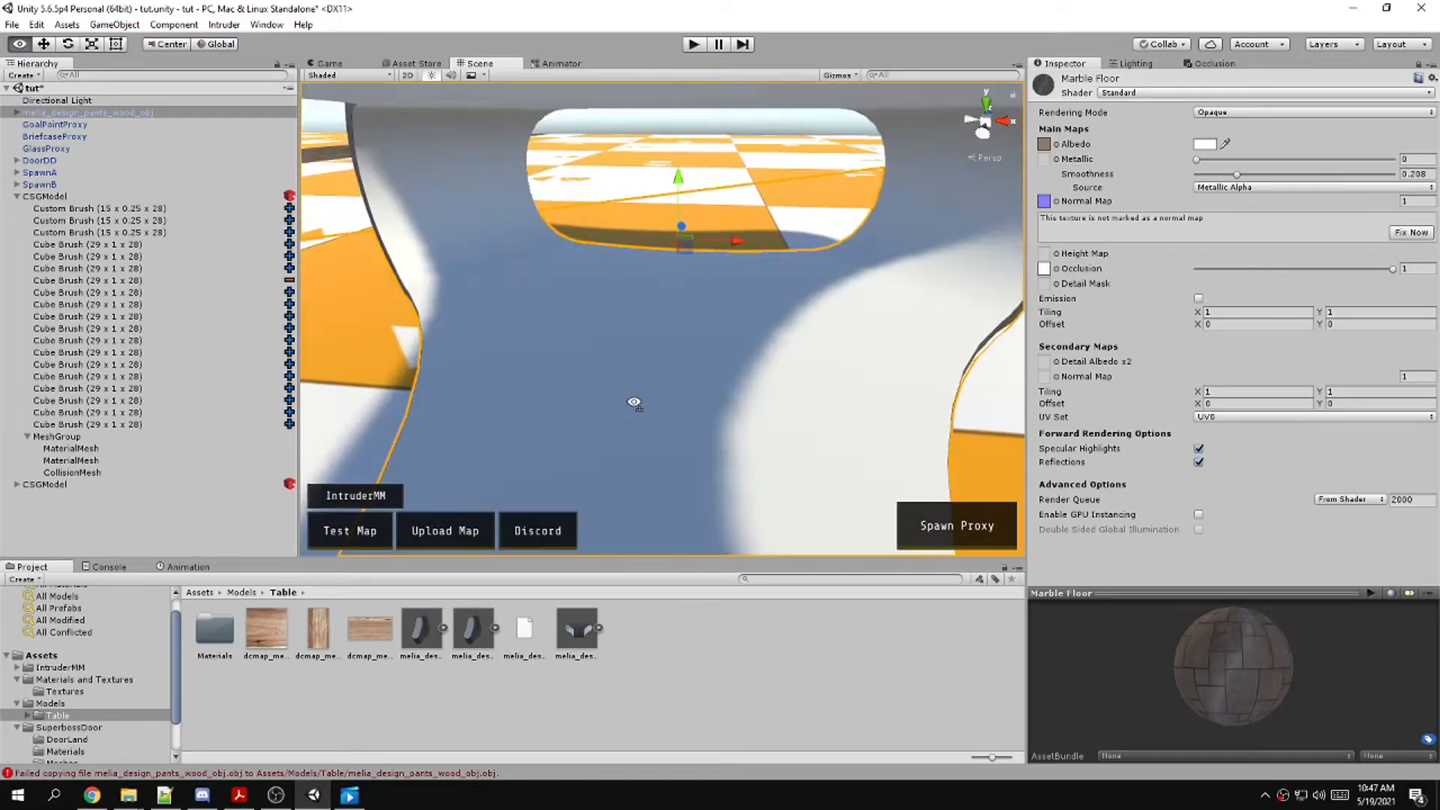
{"action": "right_click_drag", "start_coordinate": [629, 393], "coordinate": [695, 371]}
{"action": "key", "text": "s"}
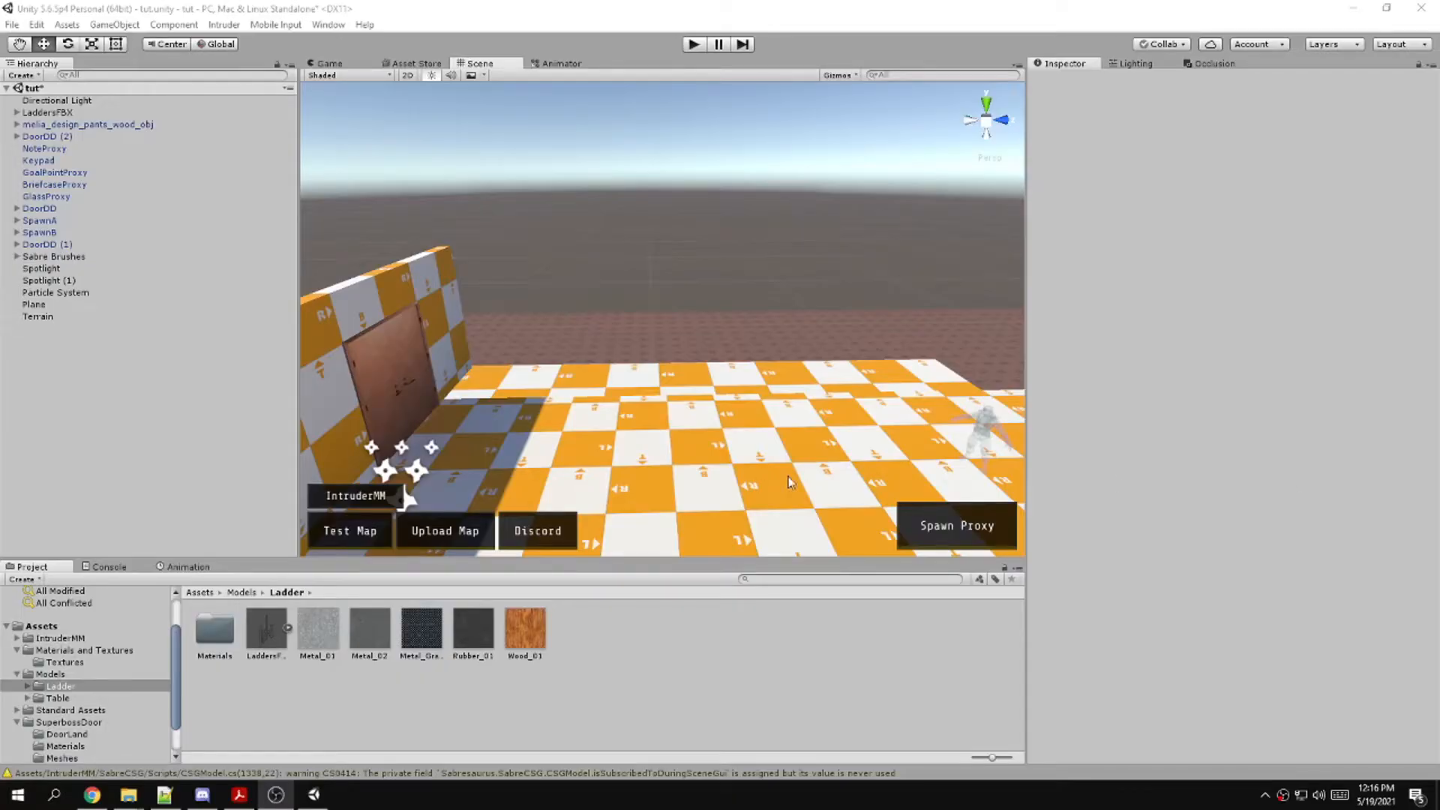
Add an Audio Source to the scene and move it in front of the door, at about X -3.34, Y 5.59, Z 7.81
{"action": "right_click_drag", "start_coordinate": [545, 313], "coordinate": [563, 372]}
{"action": "key", "text": "s"}
{"action": "key", "text": "a"}
{"action": "left_click", "coordinate": [97, 25]}
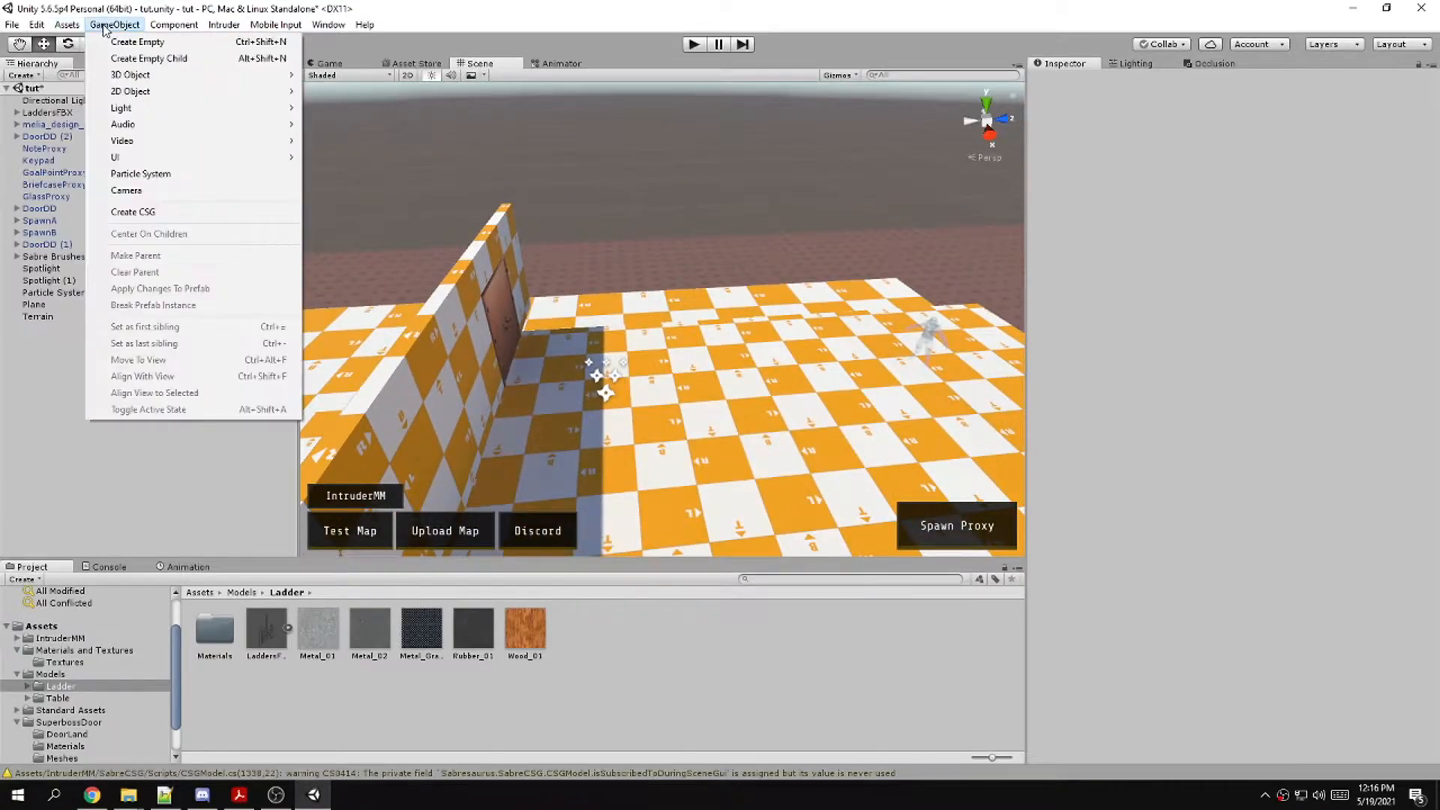
{"action": "mouse_move", "coordinate": [262, 126]}
{"action": "left_click", "coordinate": [356, 124]}
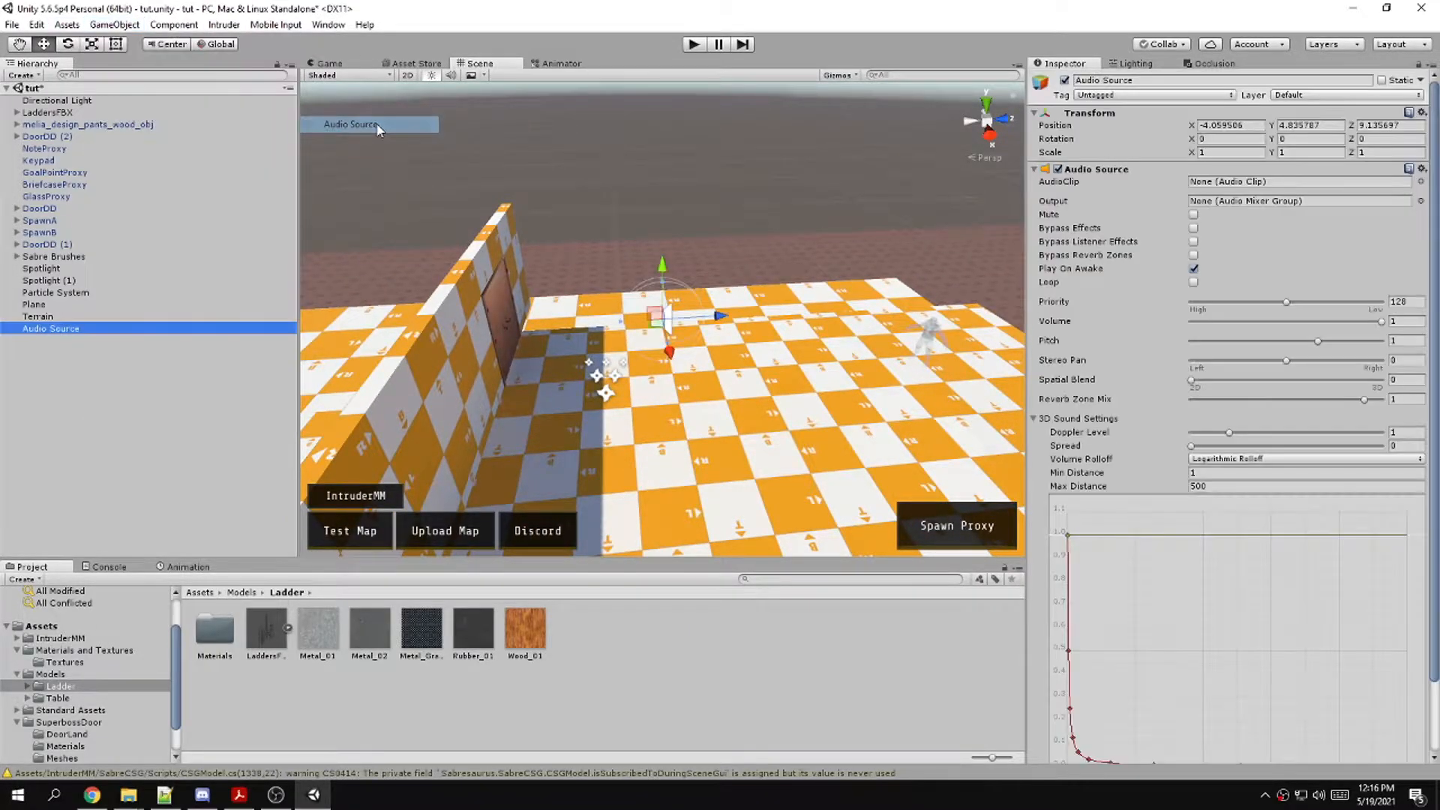
{"action": "left_click_drag", "start_coordinate": [661, 327], "coordinate": [605, 422]}
{"action": "right_click_drag", "start_coordinate": [605, 422], "coordinate": [458, 406]}
{"action": "left_click_drag", "start_coordinate": [457, 406], "coordinate": [679, 334]}
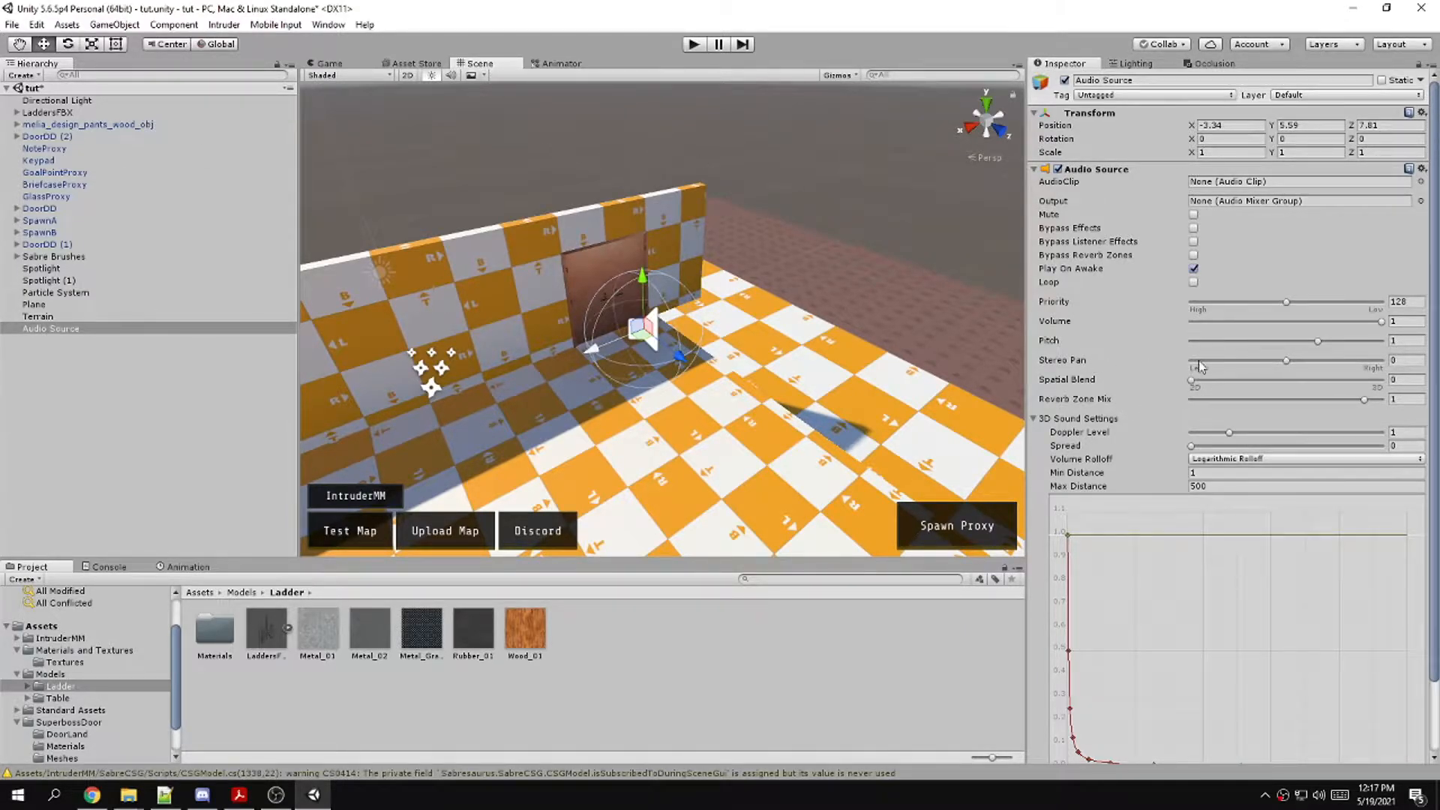
Try the Audio Source's spatial blend at full 3D, and return it to 2D
{"action": "left_click_drag", "start_coordinate": [1193, 382], "coordinate": [1434, 387]}
{"action": "left_click_drag", "start_coordinate": [1384, 387], "coordinate": [1015, 390]}
{"action": "left_click_drag", "start_coordinate": [1439, 270], "coordinate": [1046, 84]}
{"action": "scroll", "coordinate": [1125, 420], "scroll_direction": "down", "scroll_amount": 3}
{"action": "left_click", "coordinate": [1173, 449]}
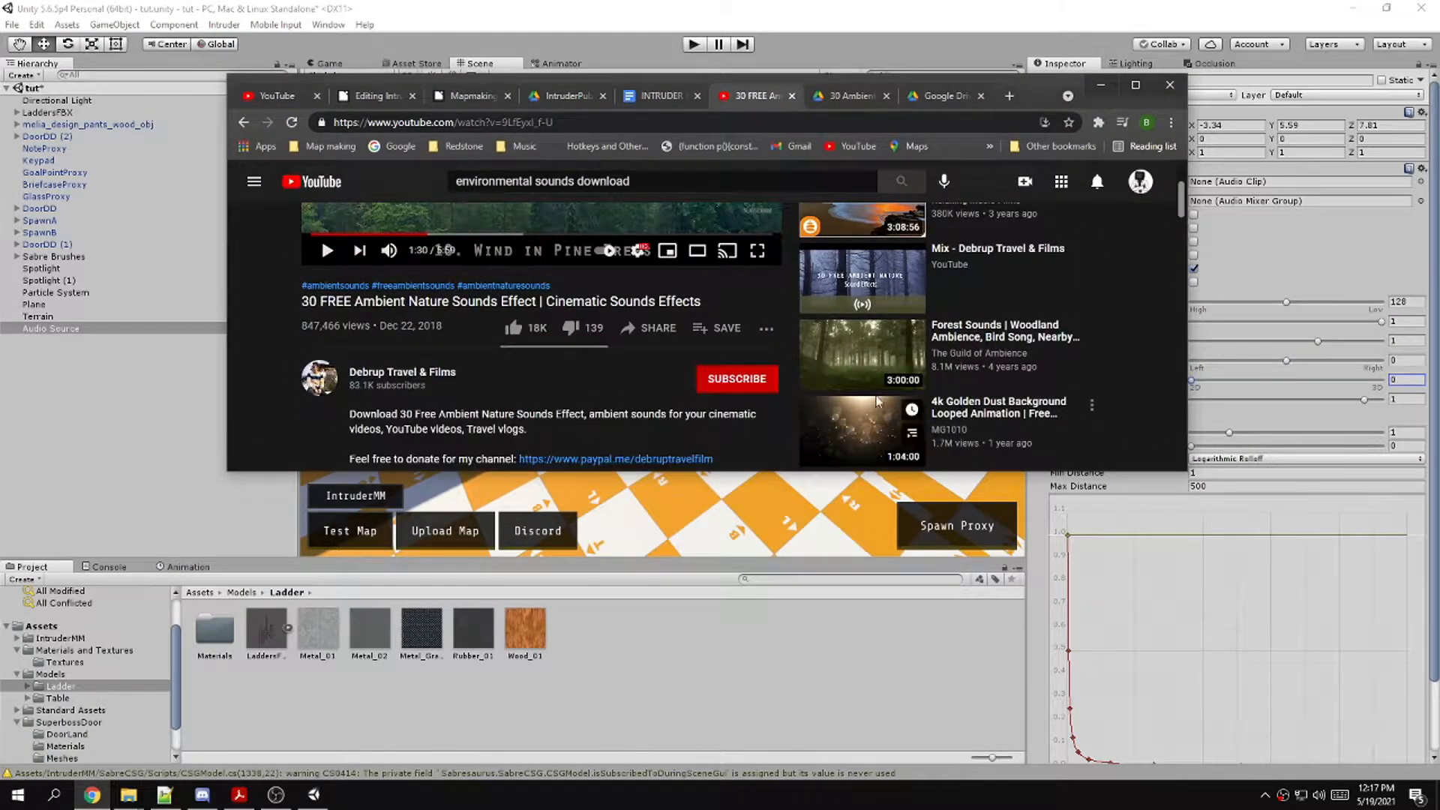
Examine the YouTube page for the 30 free ambient nature sounds, including its description and download link
{"action": "left_click_drag", "start_coordinate": [301, 301], "coordinate": [765, 312]}
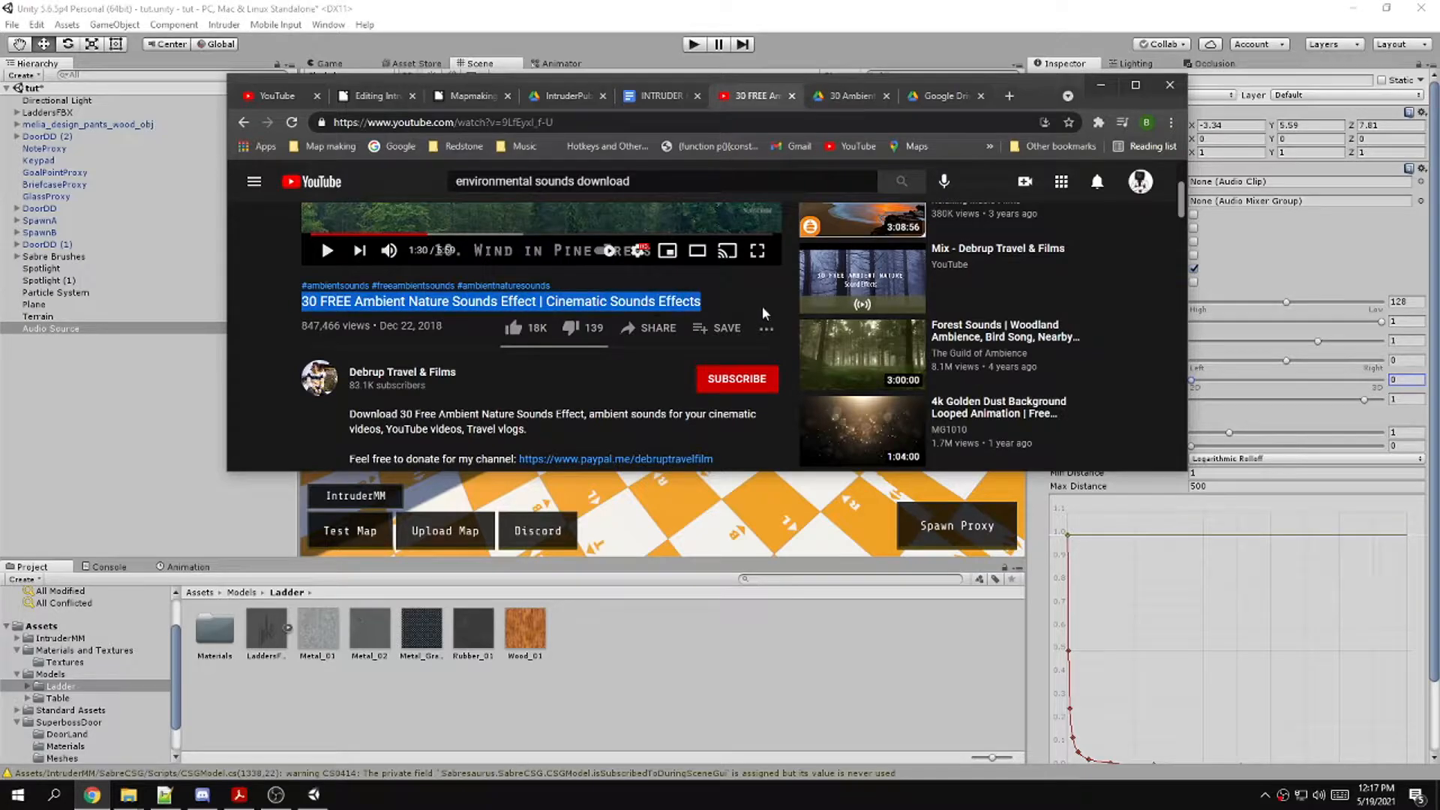
{"action": "left_click", "coordinate": [724, 302]}
{"action": "scroll", "coordinate": [502, 293], "scroll_direction": "down", "scroll_amount": 5}
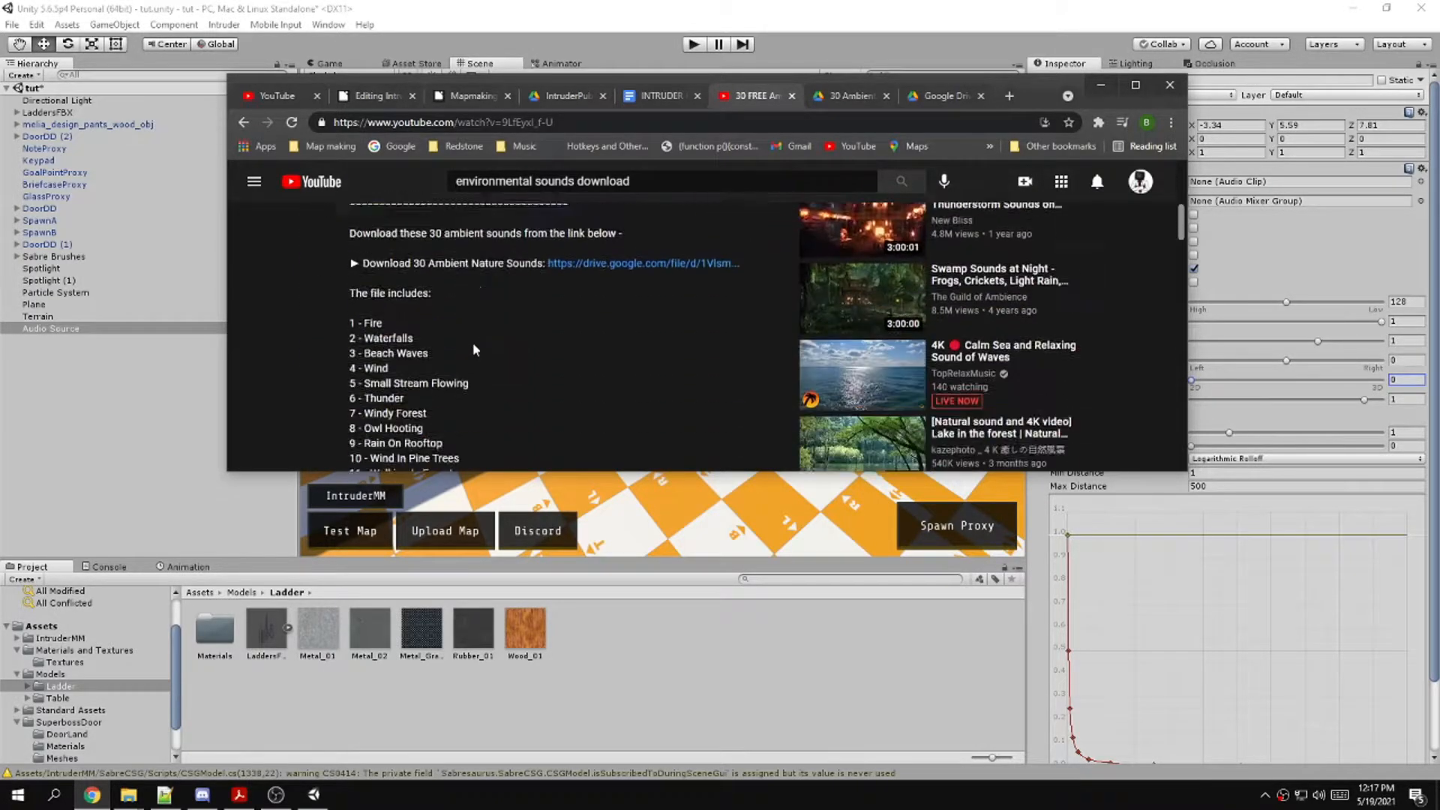
{"action": "scroll", "coordinate": [842, 219], "scroll_direction": "up", "scroll_amount": 5}
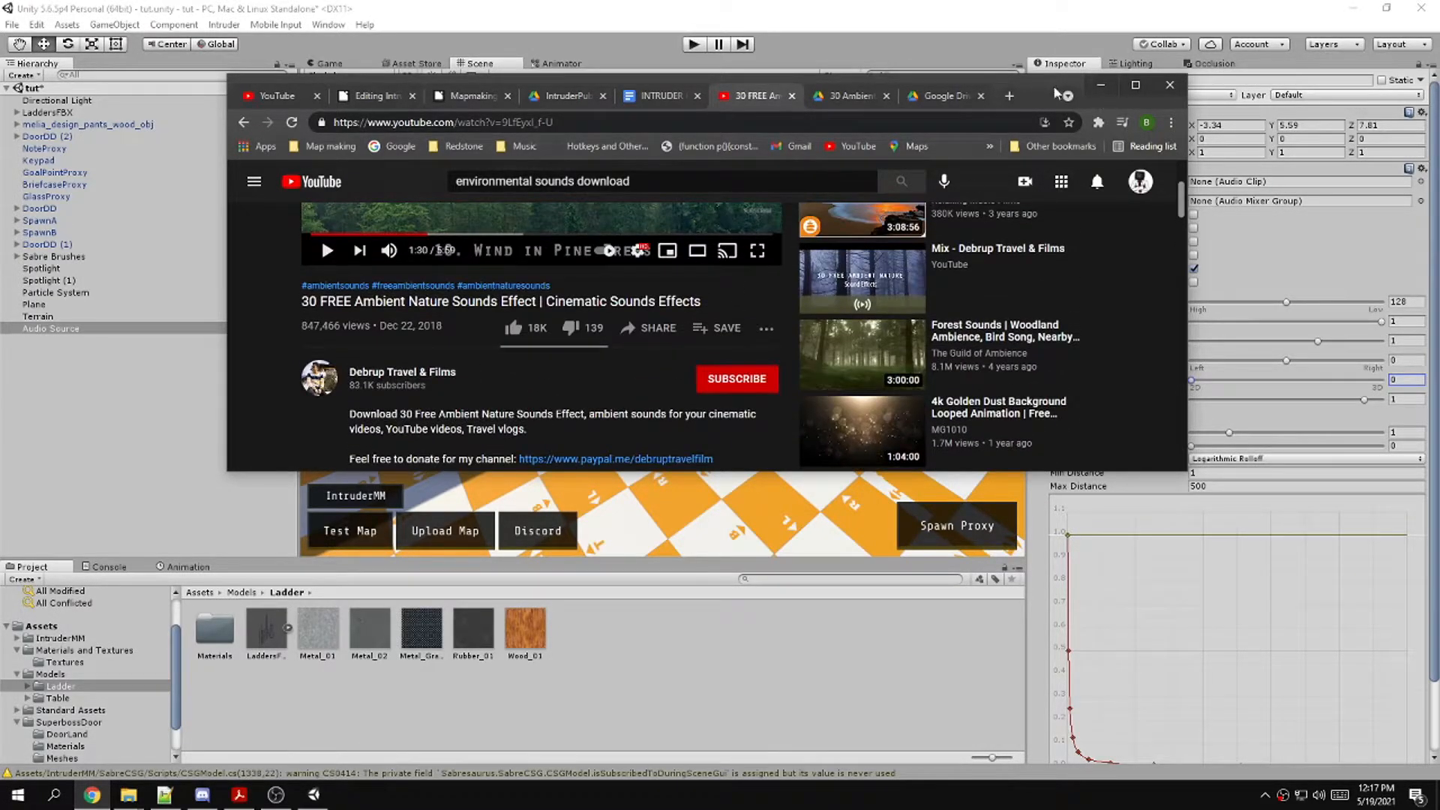
{"action": "left_click", "coordinate": [851, 95]}
{"action": "left_click_drag", "start_coordinate": [1027, 92], "coordinate": [1439, 371]}
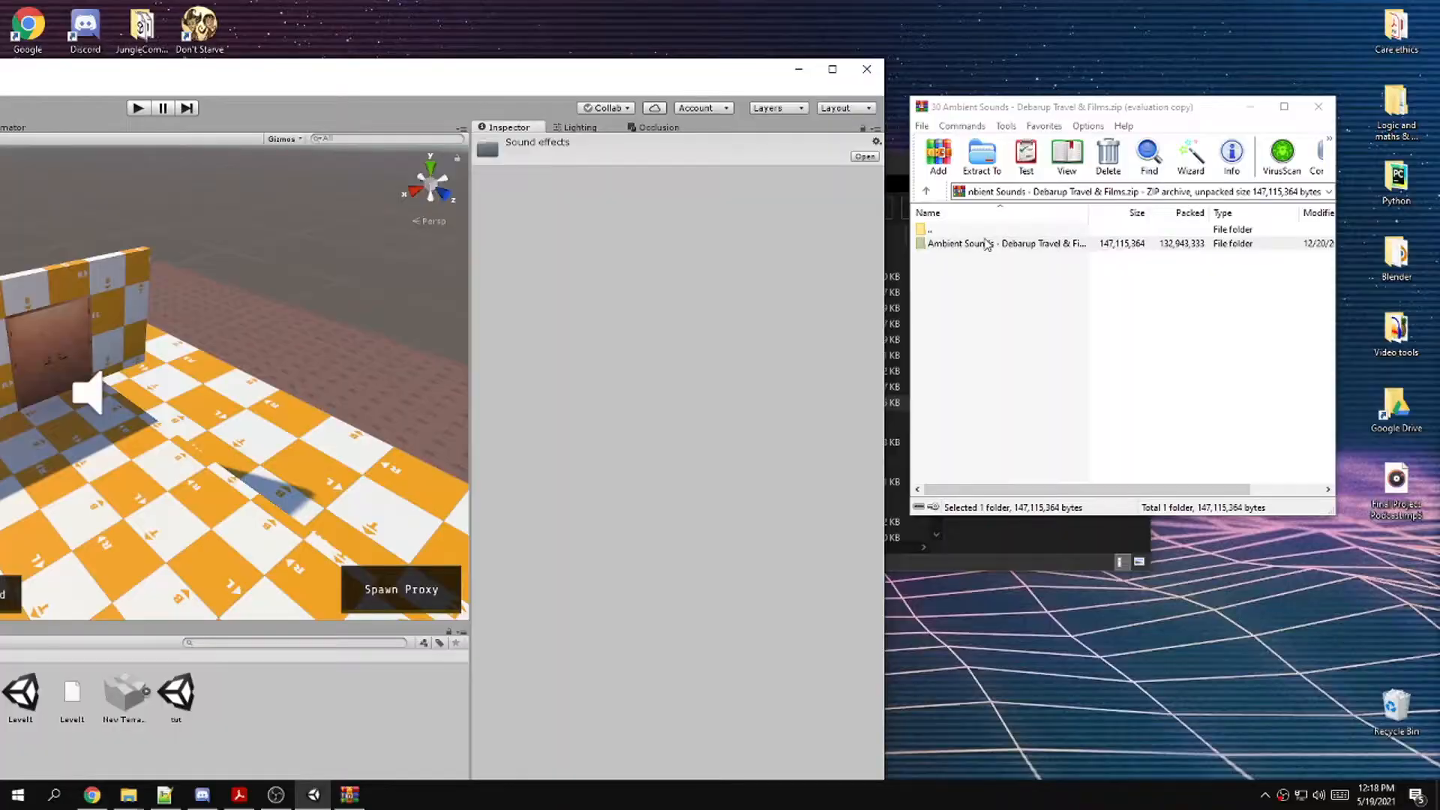
Extract the Ambient Sounds folder from the downloaded zip to the desktop and import it into the Unity project's assets
{"action": "left_click_drag", "start_coordinate": [967, 243], "coordinate": [1118, 662]}
{"action": "left_click", "coordinate": [975, 563]}
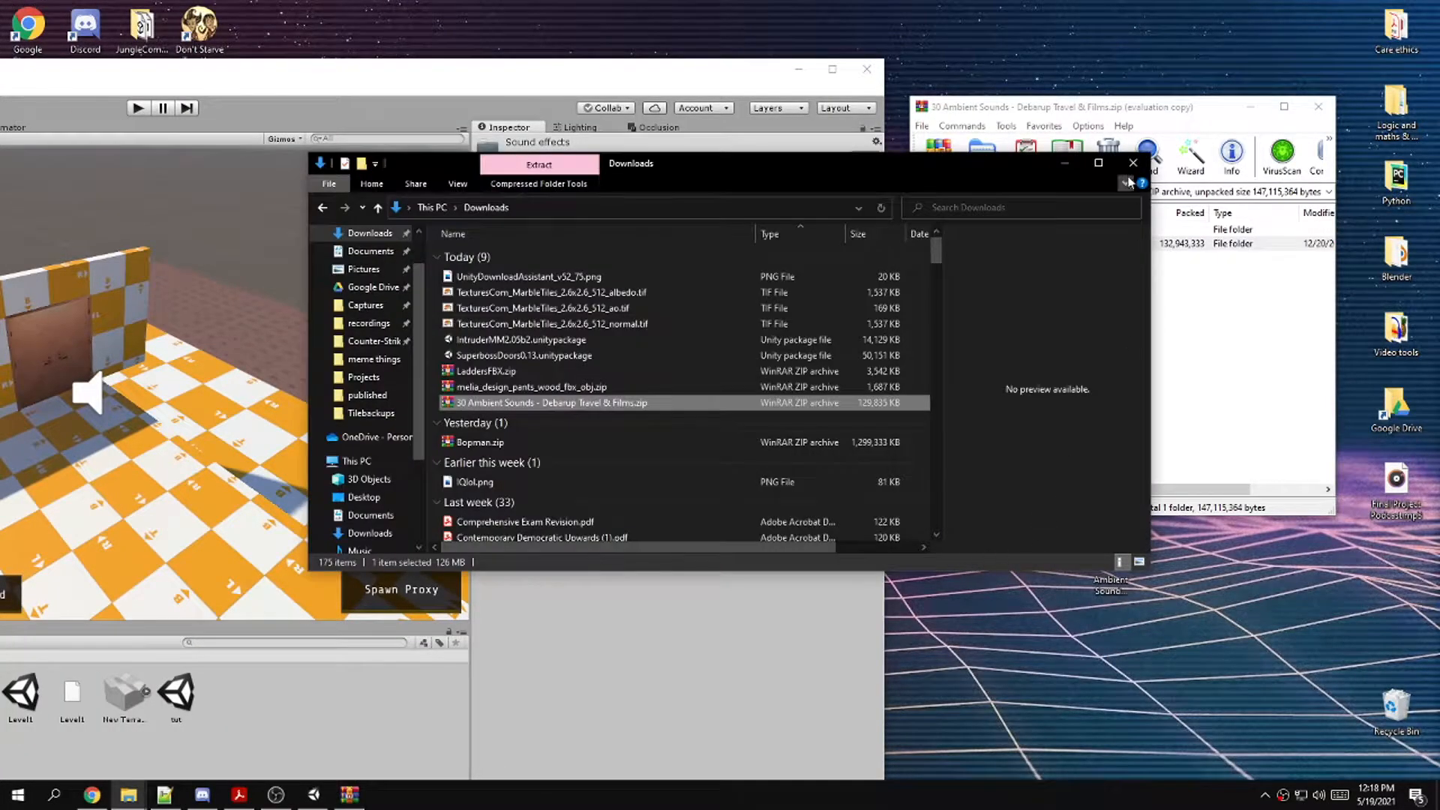
{"action": "left_click", "coordinate": [1137, 161]}
{"action": "left_click_drag", "start_coordinate": [610, 77], "coordinate": [814, 35]}
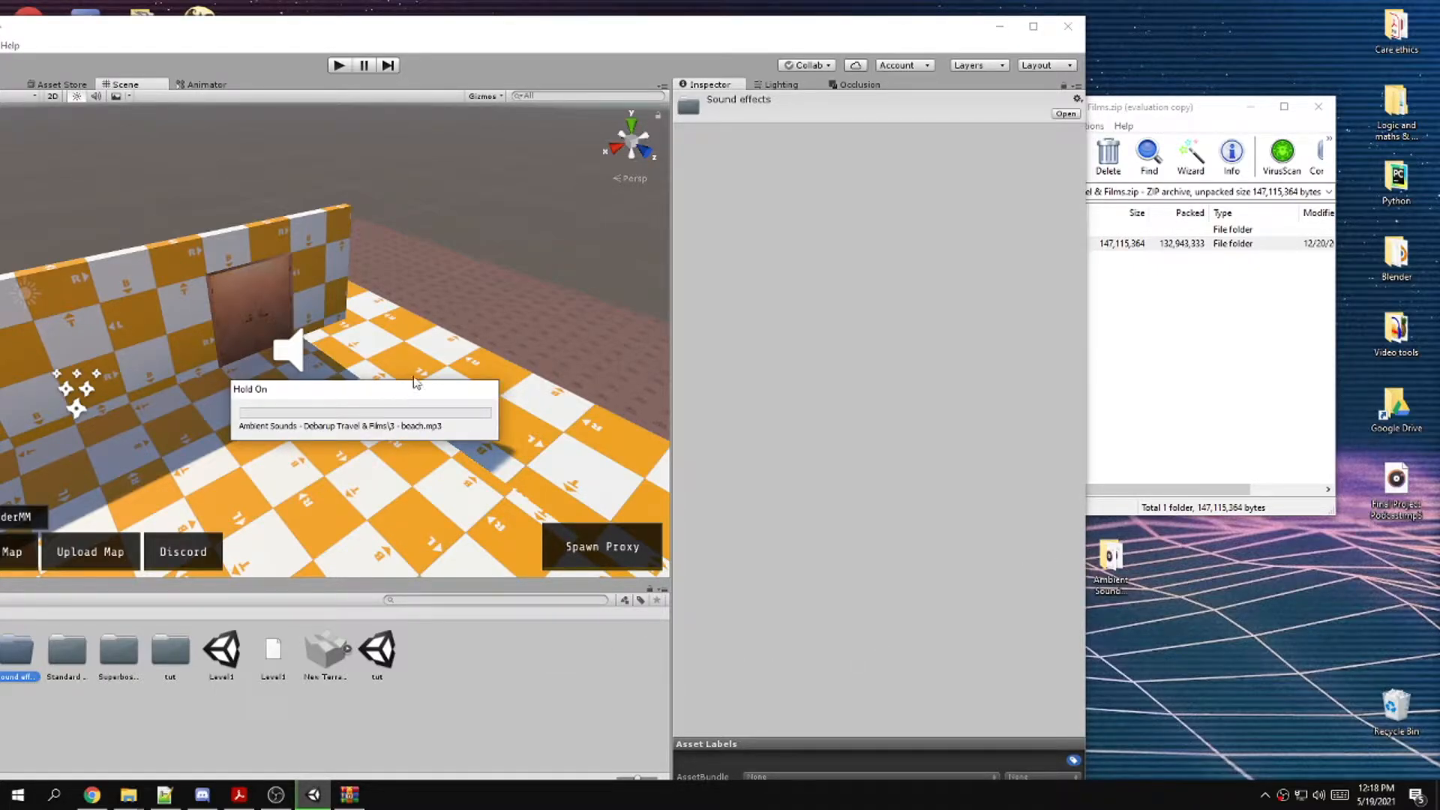
{"action": "left_click", "coordinate": [1224, 106]}
{"action": "left_click", "coordinate": [1318, 106]}
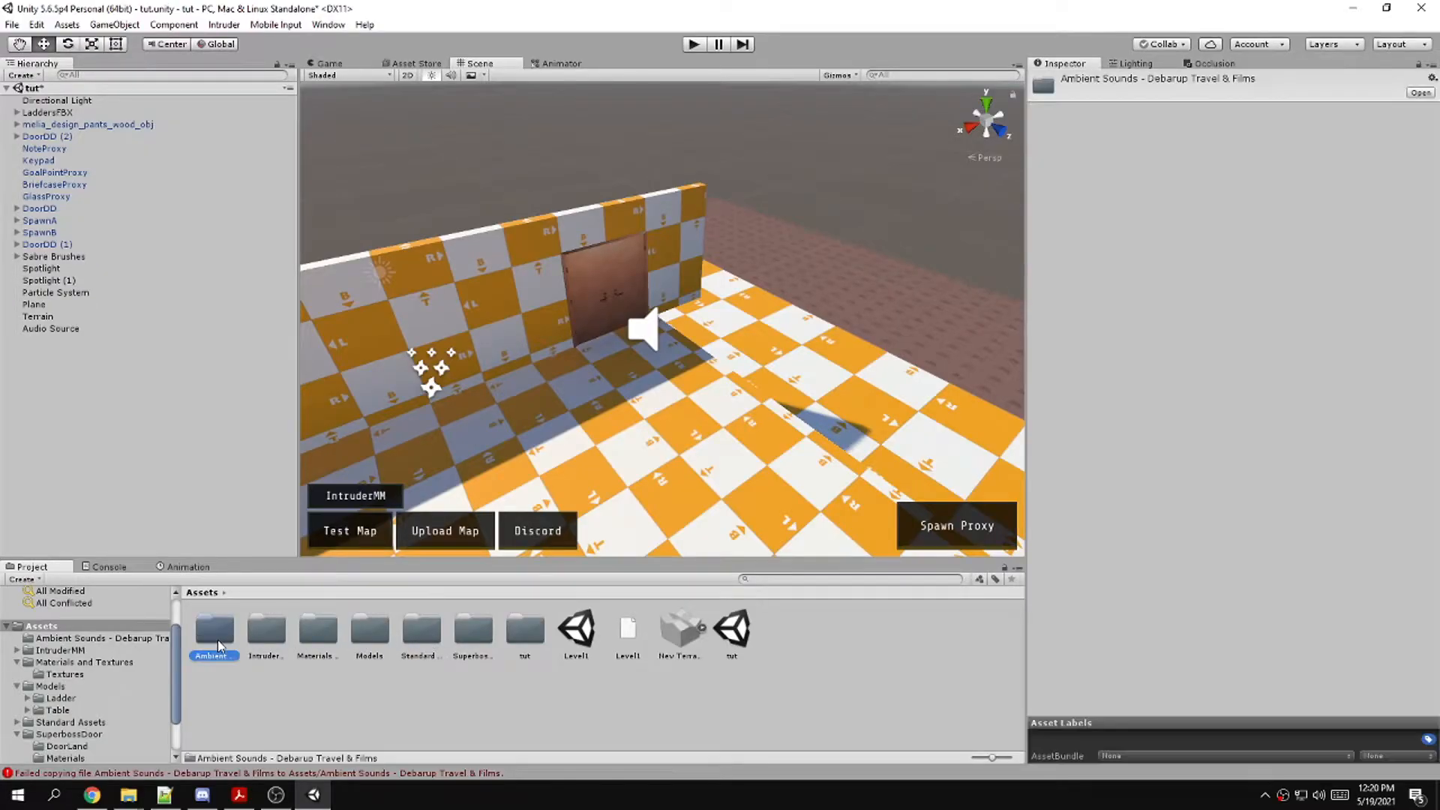
Open the imported Ambient Sounds folder and preview the "2 - waterfalls" clip
{"action": "double_click", "coordinate": [218, 641]}
{"action": "left_click", "coordinate": [272, 634]}
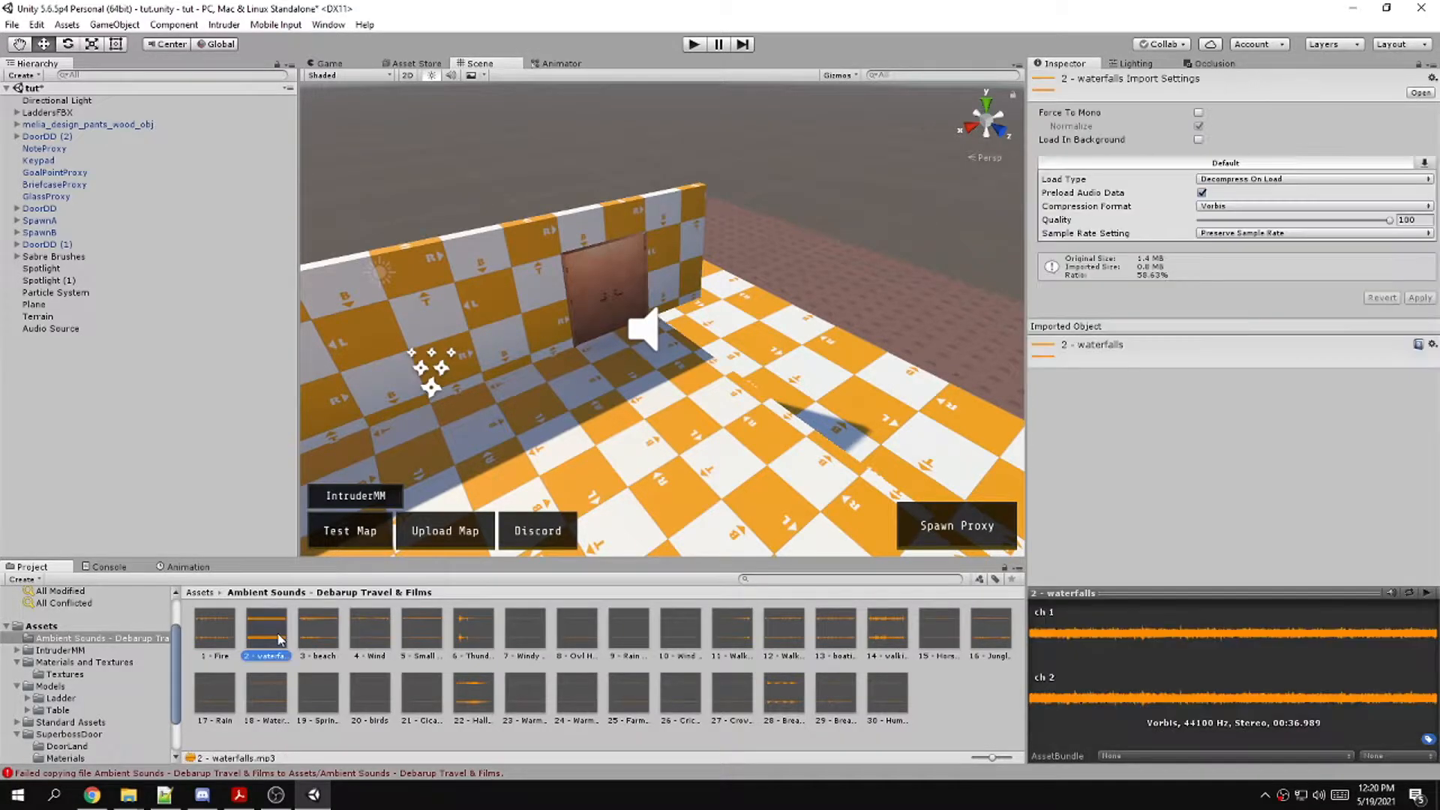
{"action": "left_click", "coordinate": [1428, 592]}
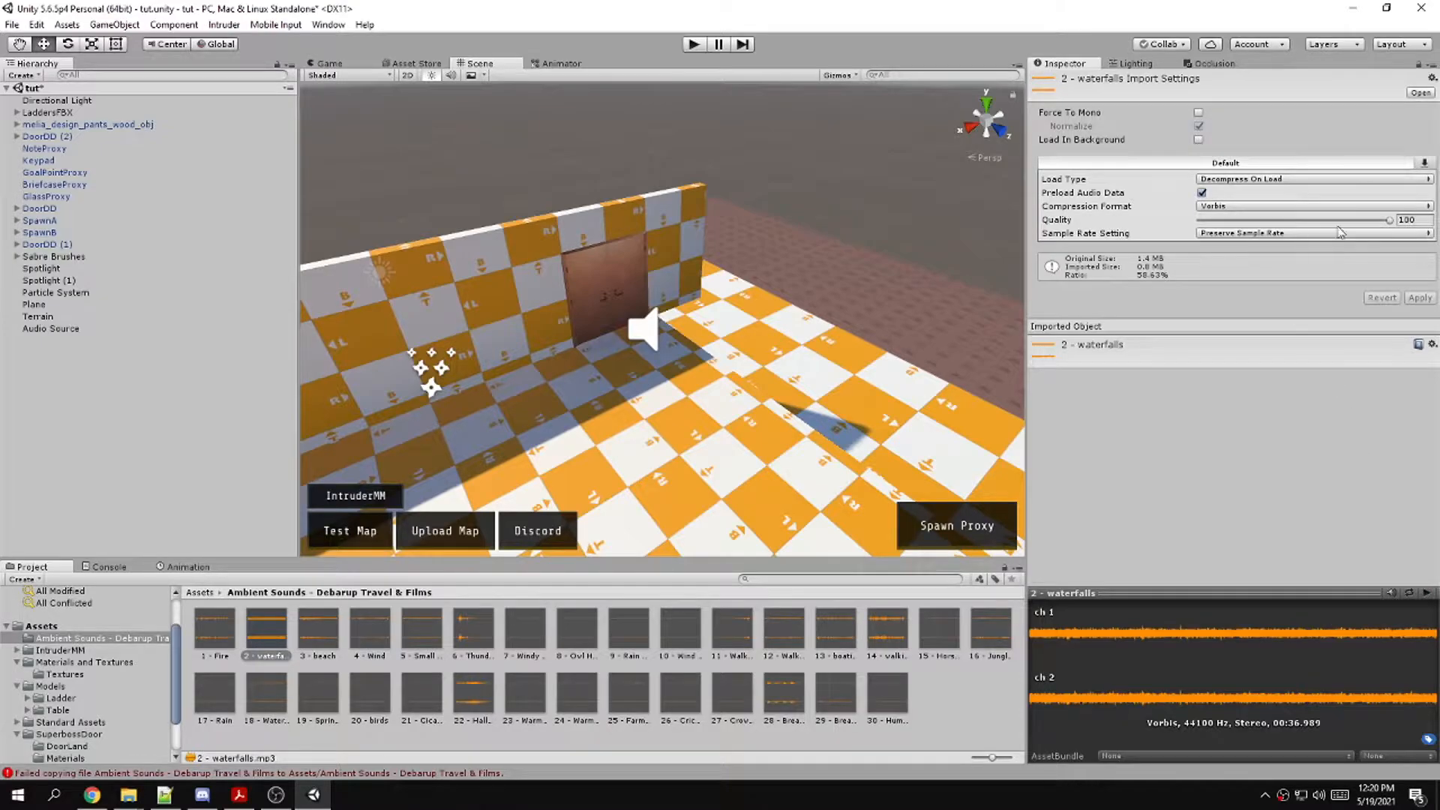
Assign the "spring" audio clip to the Audio Source near the door
{"action": "right_click_drag", "start_coordinate": [594, 389], "coordinate": [630, 363]}
{"action": "left_click", "coordinate": [582, 364]}
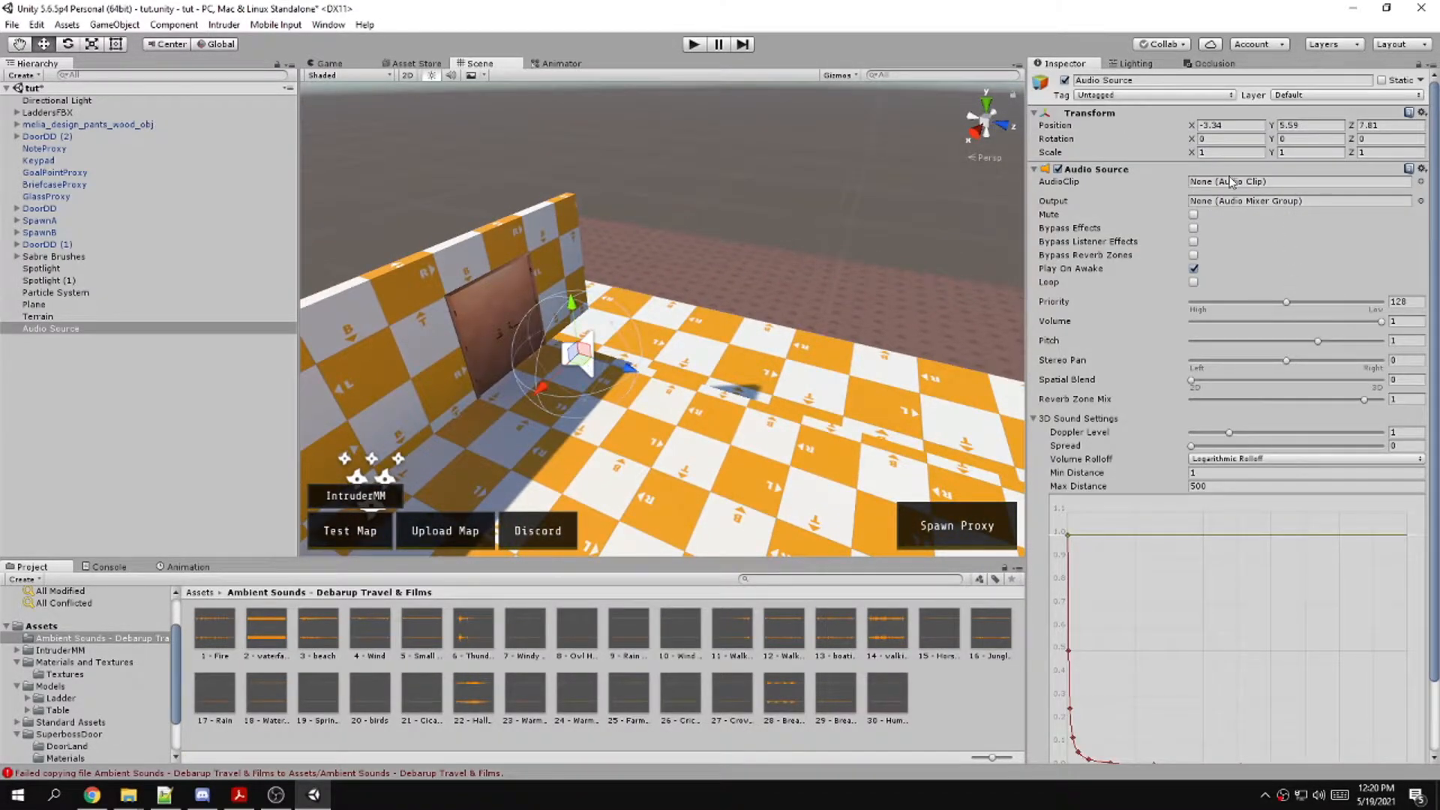
{"action": "left_click", "coordinate": [1420, 182]}
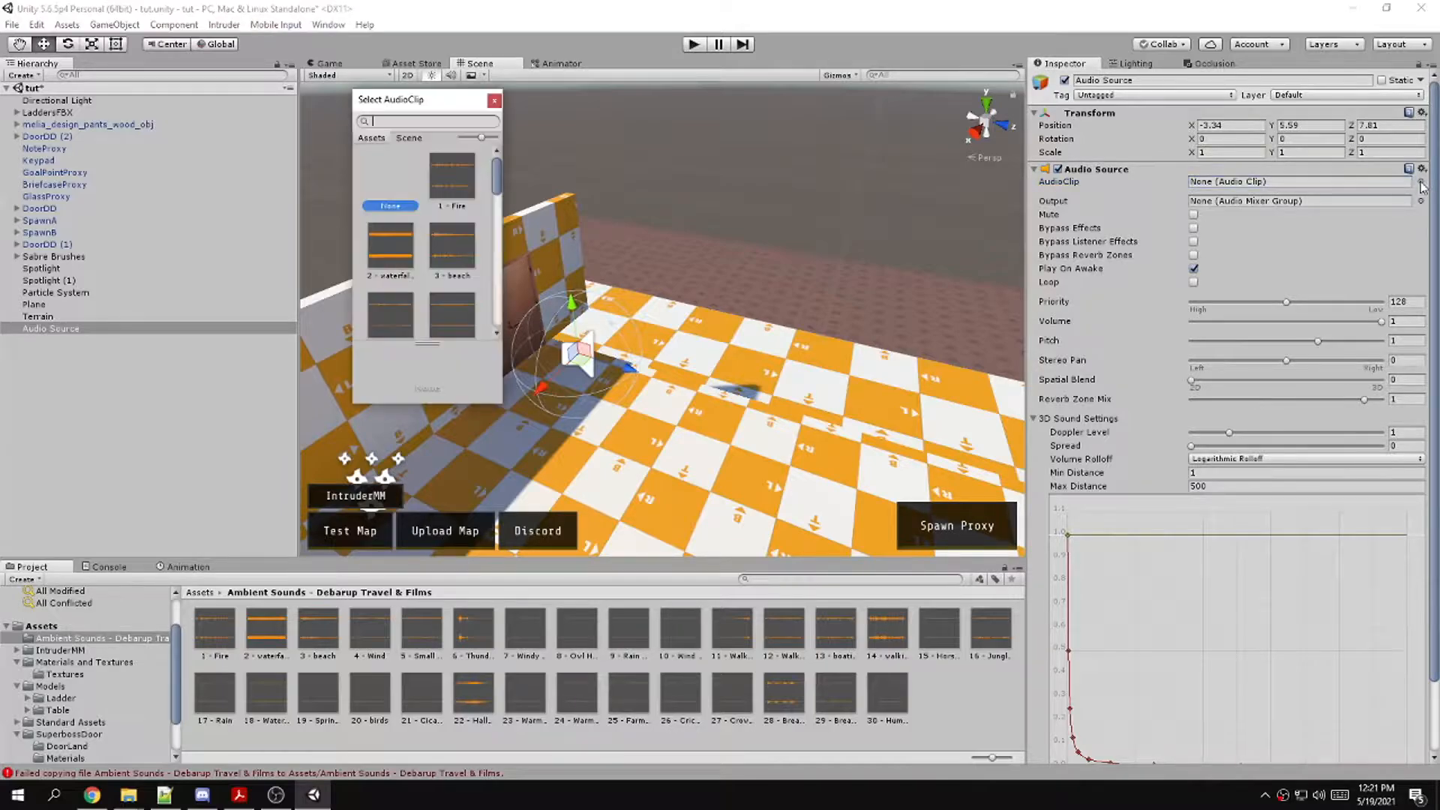
{"action": "left_click", "coordinate": [470, 187]}
{"action": "scroll", "coordinate": [450, 262], "scroll_direction": "down", "scroll_amount": 2}
{"action": "left_click", "coordinate": [452, 259]}
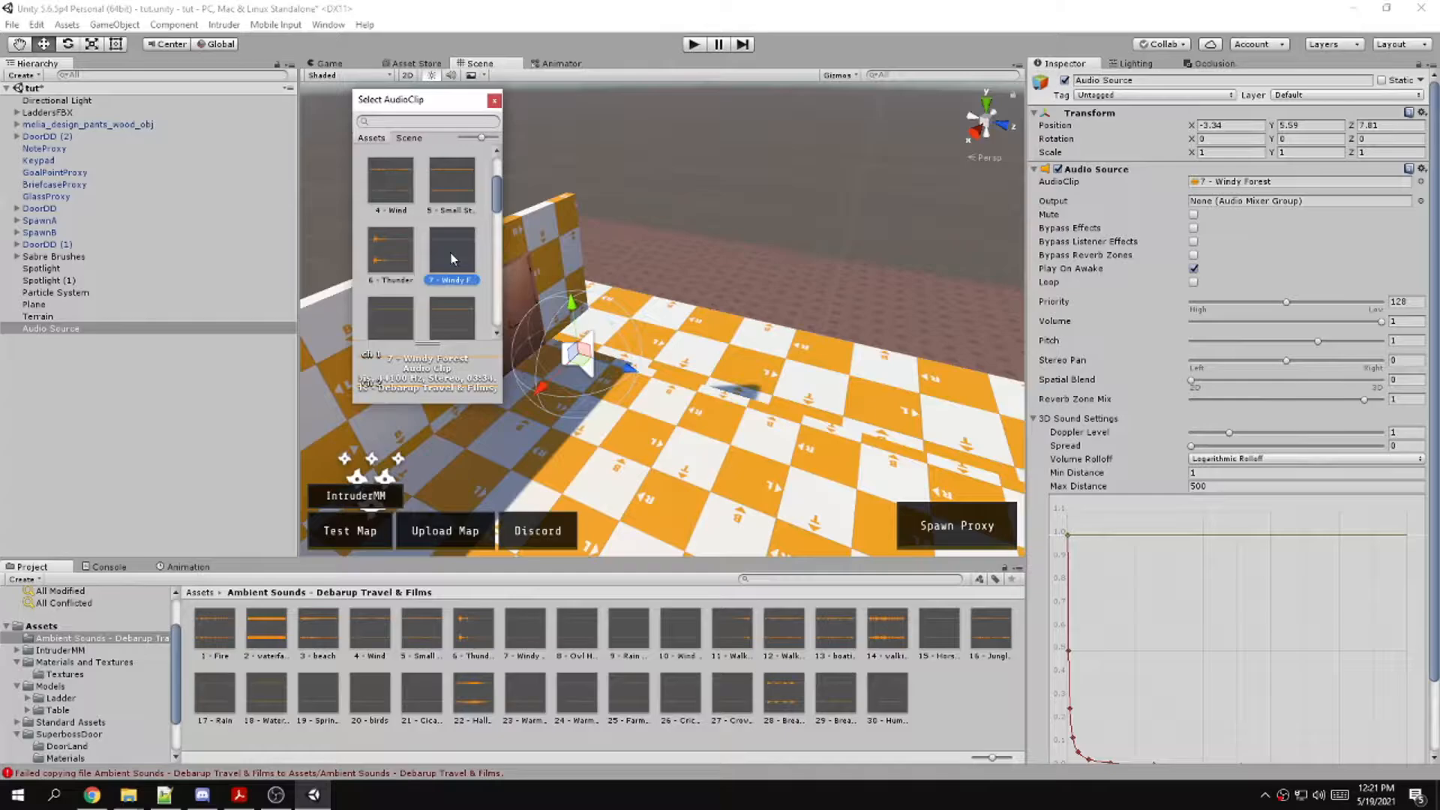
{"action": "scroll", "coordinate": [450, 259], "scroll_direction": "down", "scroll_amount": 1}
{"action": "scroll", "coordinate": [422, 298], "scroll_direction": "down", "scroll_amount": 3}
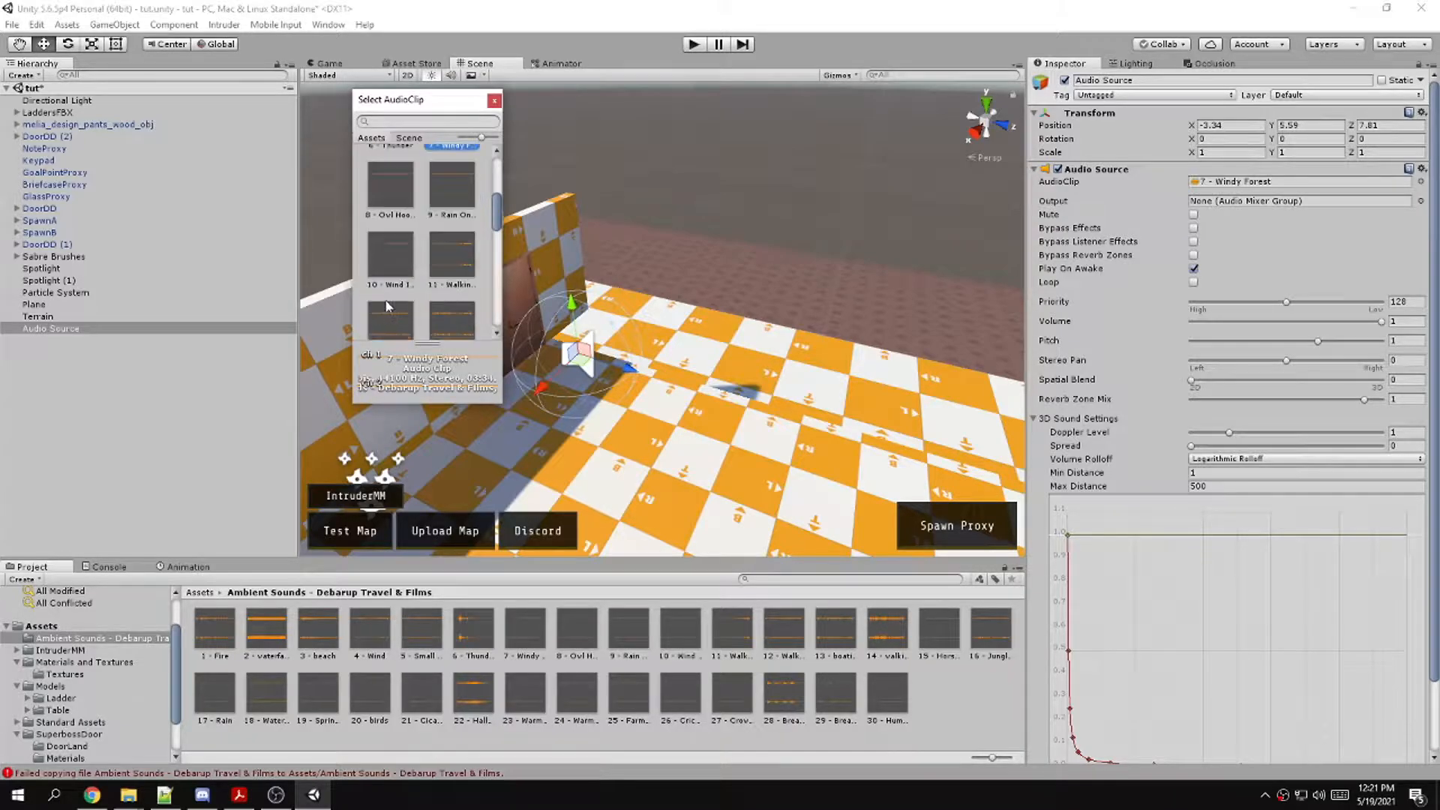
{"action": "left_click_drag", "start_coordinate": [502, 256], "coordinate": [933, 270]}
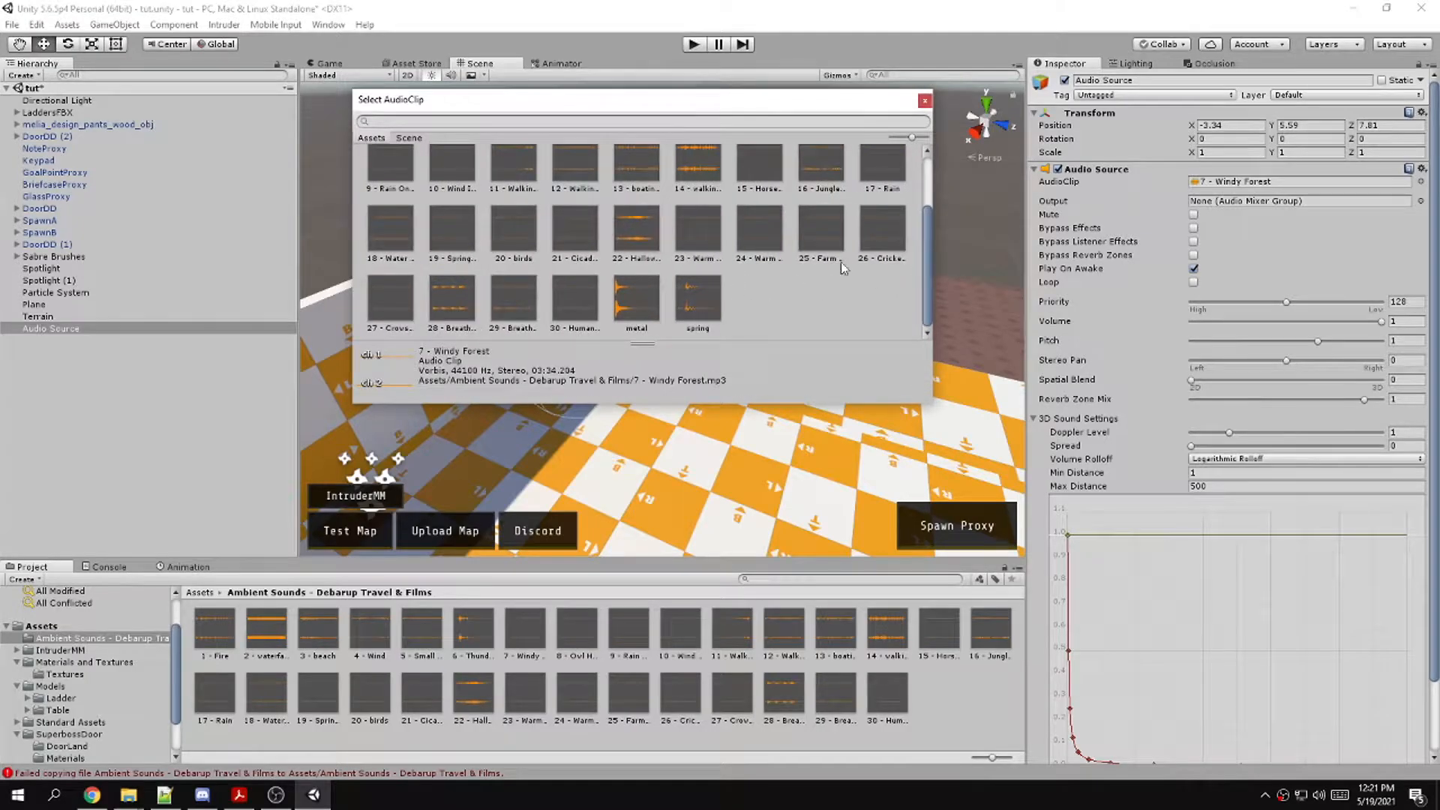
{"action": "left_click", "coordinate": [696, 307]}
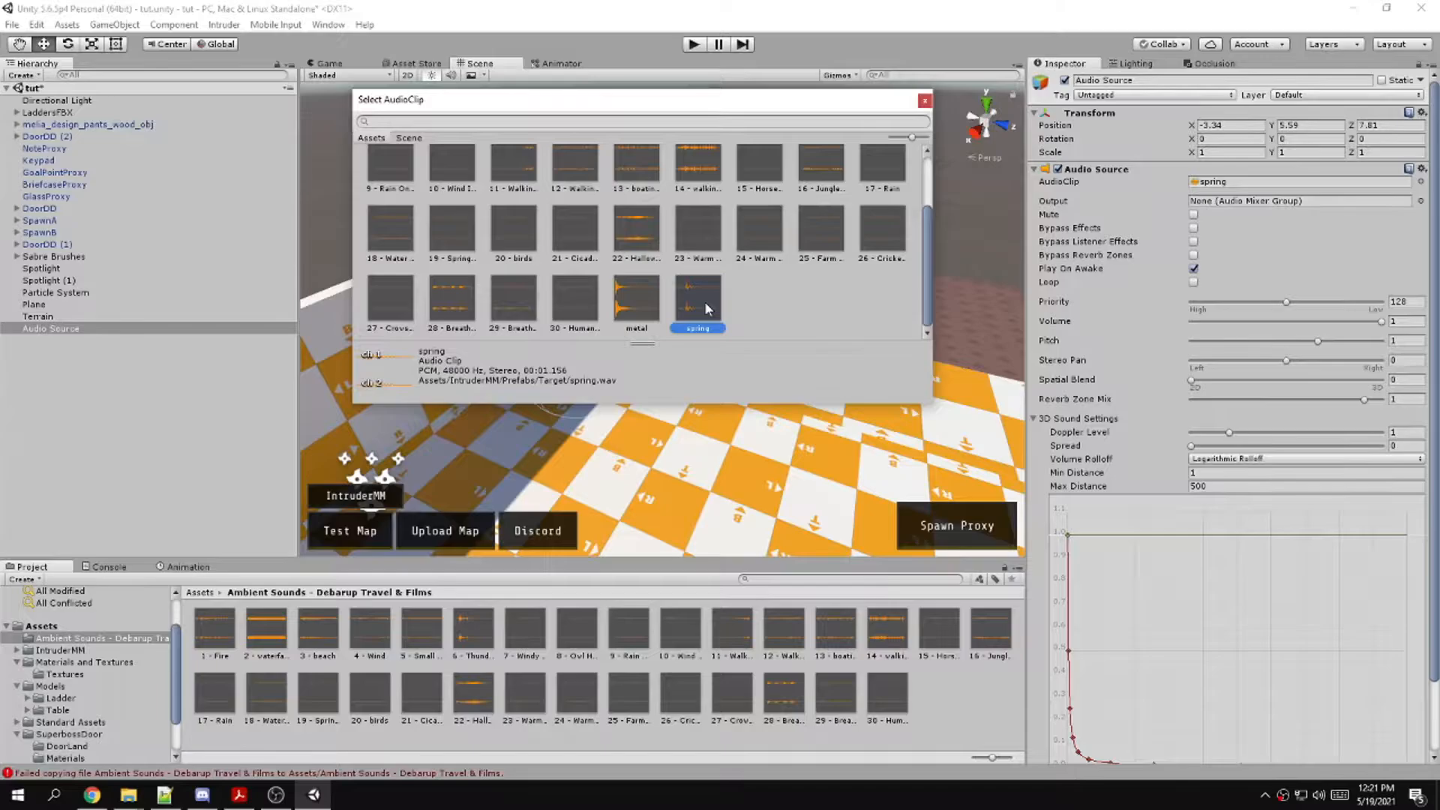
{"action": "double_click", "coordinate": [704, 301]}
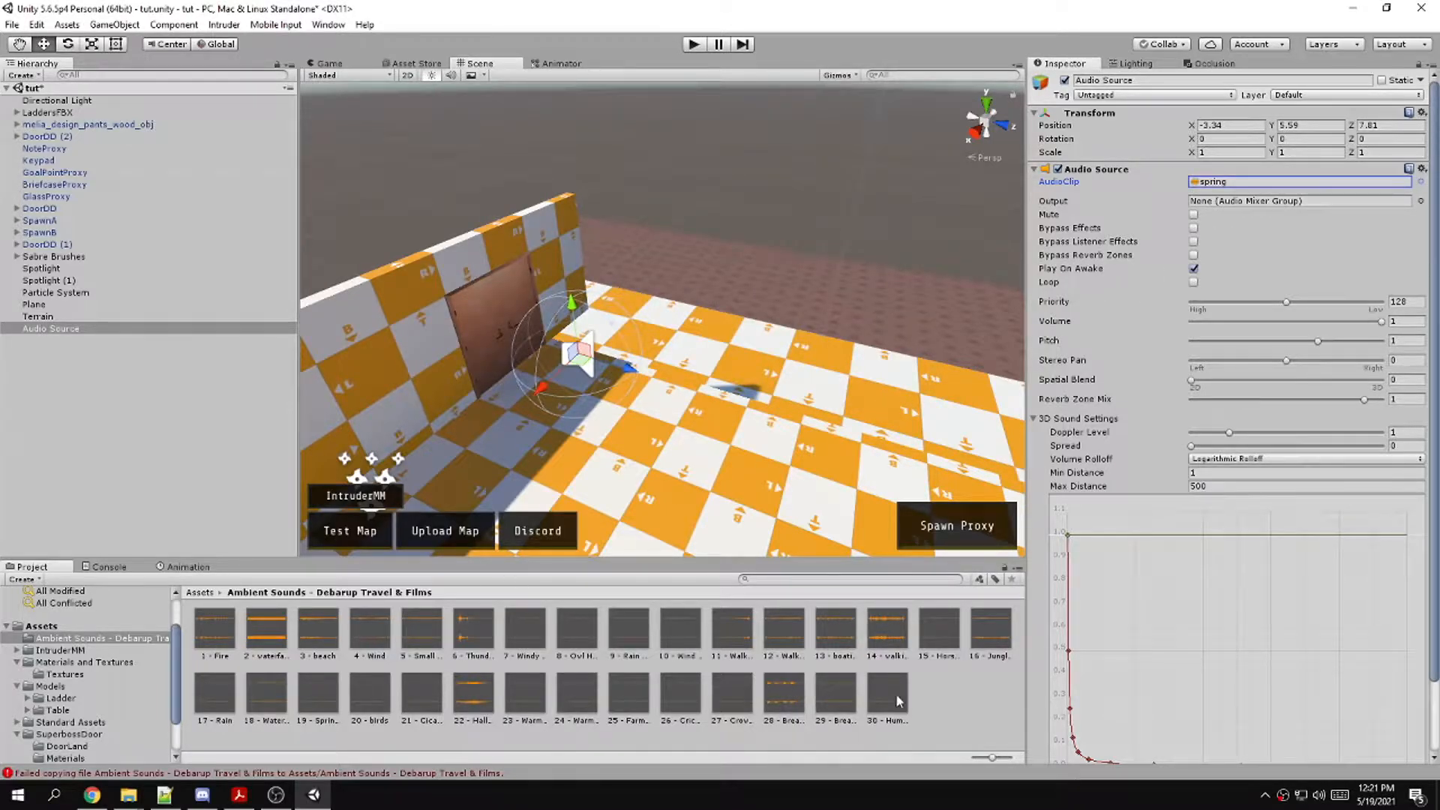
Preview the "19 - Spring Day Forest" clip at several points along its waveform
{"action": "left_click", "coordinate": [657, 643]}
{"action": "left_click", "coordinate": [611, 644]}
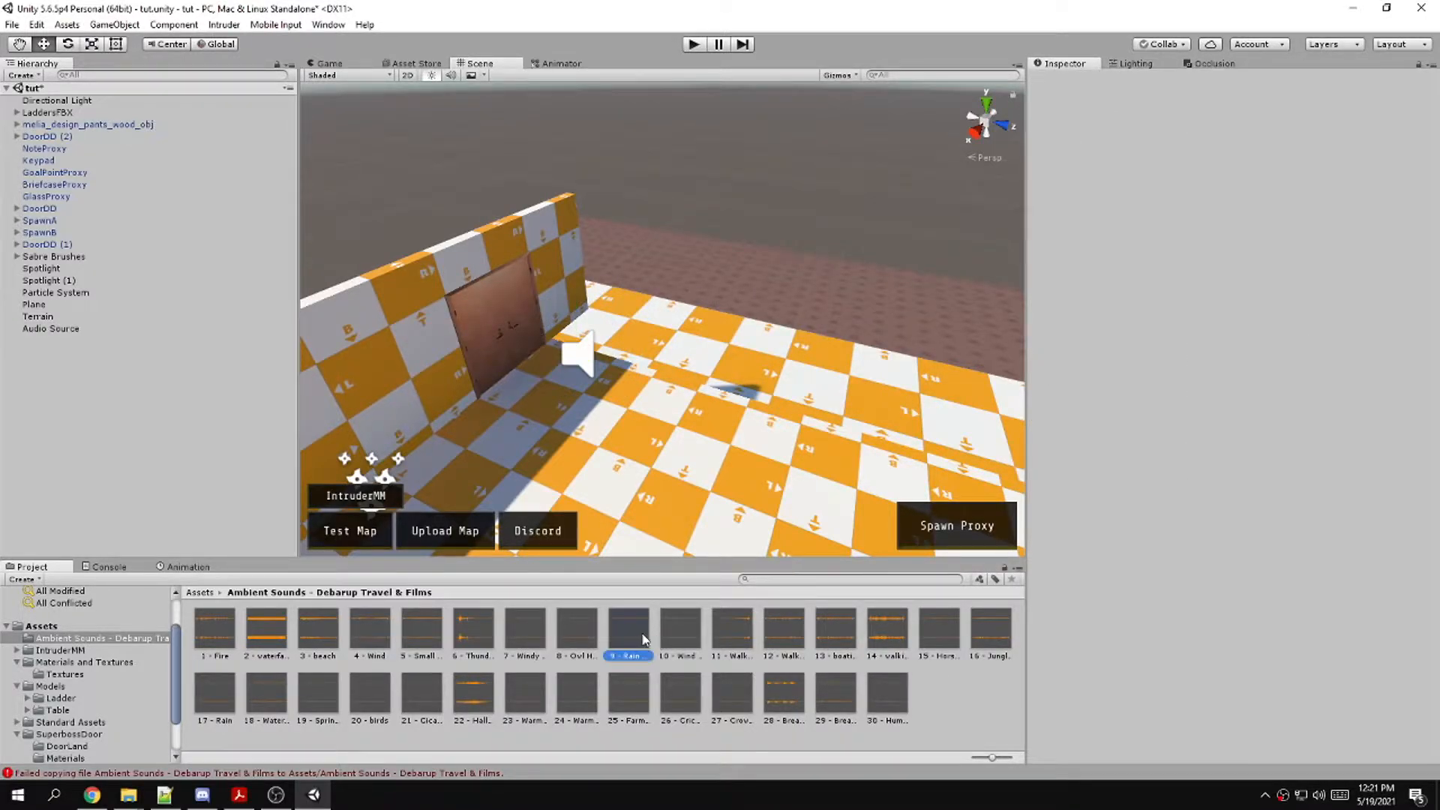
{"action": "left_click", "coordinate": [337, 700]}
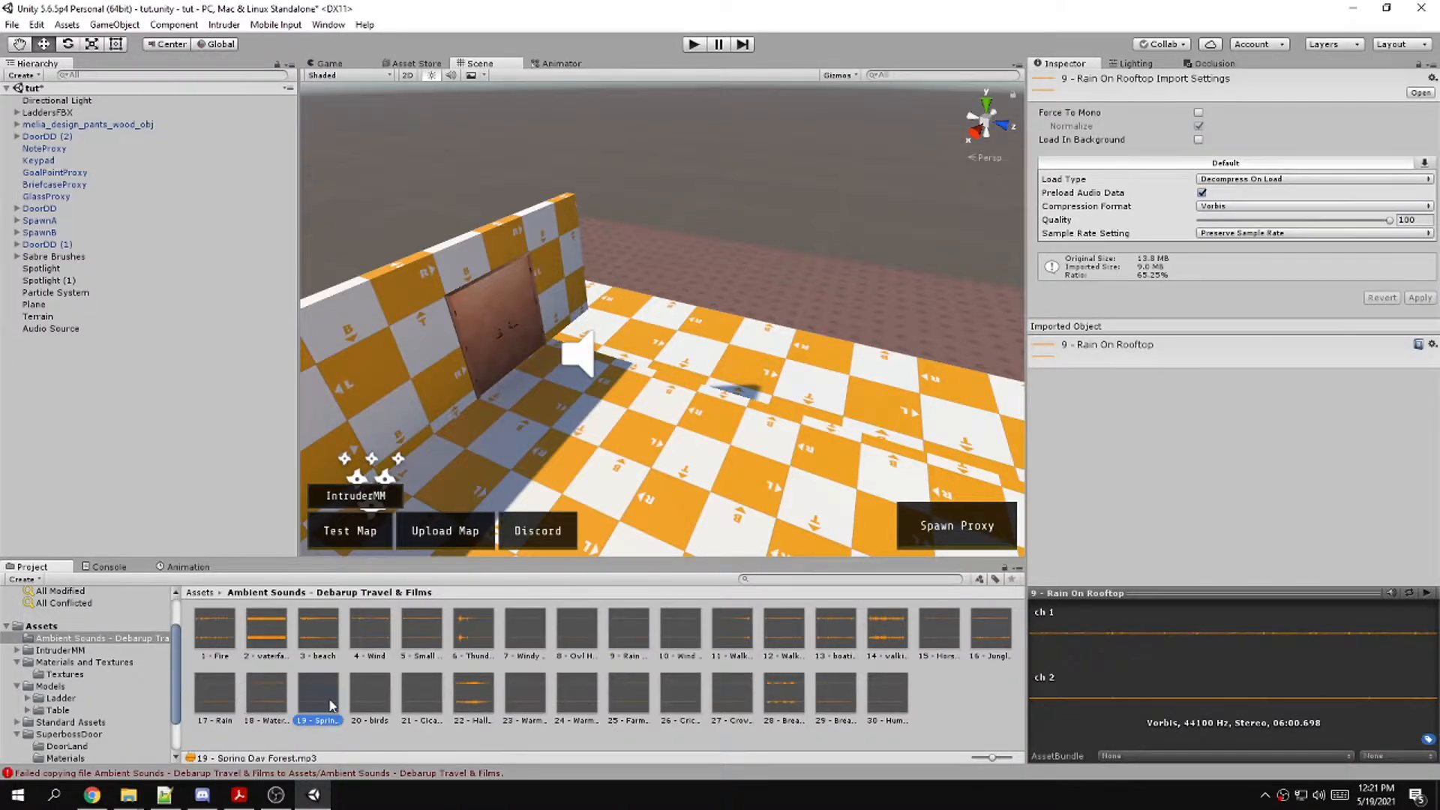
{"action": "left_click", "coordinate": [1426, 594]}
{"action": "left_click", "coordinate": [1072, 637]}
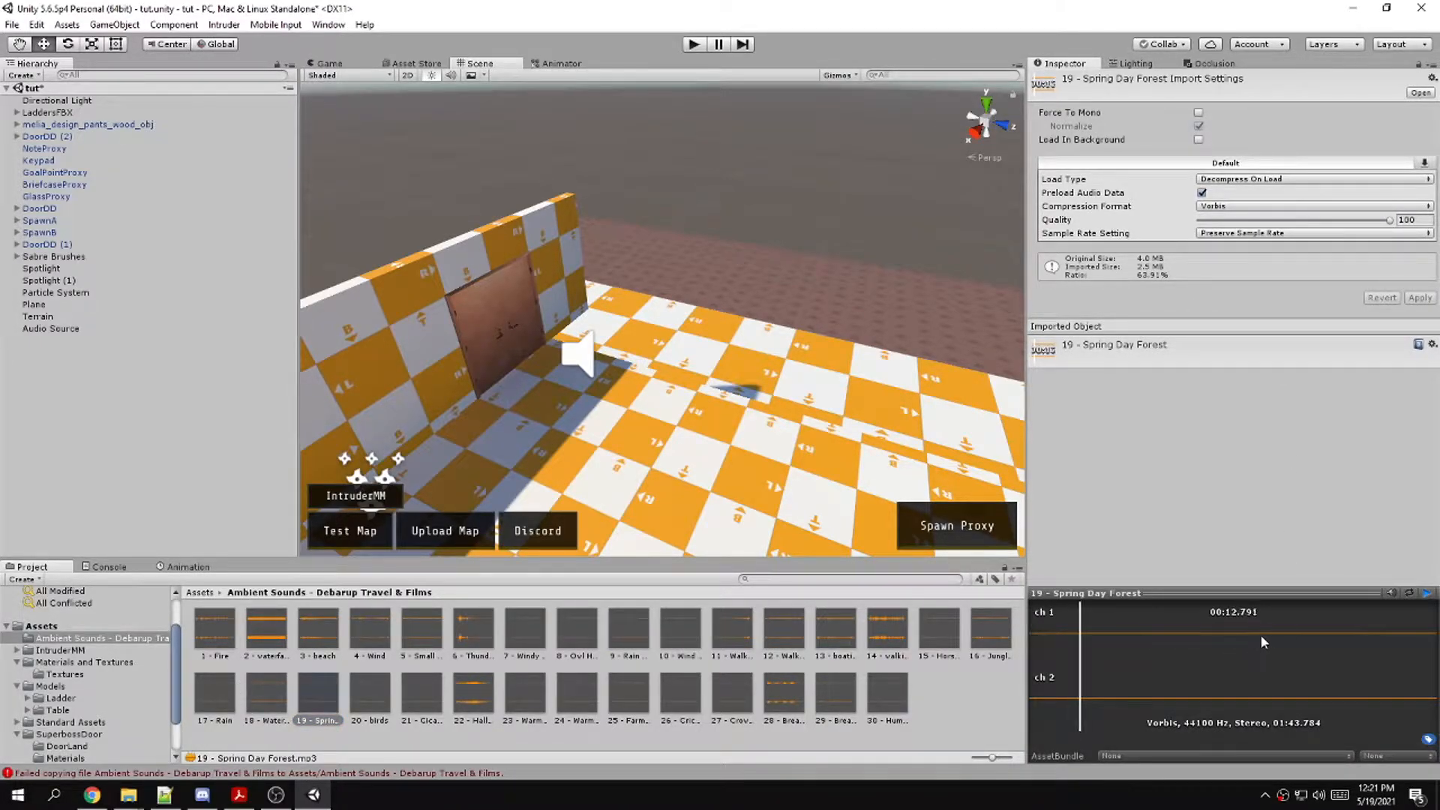
{"action": "left_click", "coordinate": [1180, 640]}
{"action": "left_click", "coordinate": [1307, 637]}
{"action": "left_click", "coordinate": [1380, 630]}
{"action": "left_click", "coordinate": [1422, 636]}
{"action": "left_click", "coordinate": [1037, 626]}
Lower the Audio Source's volume to about 0.51
{"action": "left_click", "coordinate": [576, 359]}
{"action": "left_click_drag", "start_coordinate": [1381, 328], "coordinate": [1290, 333]}
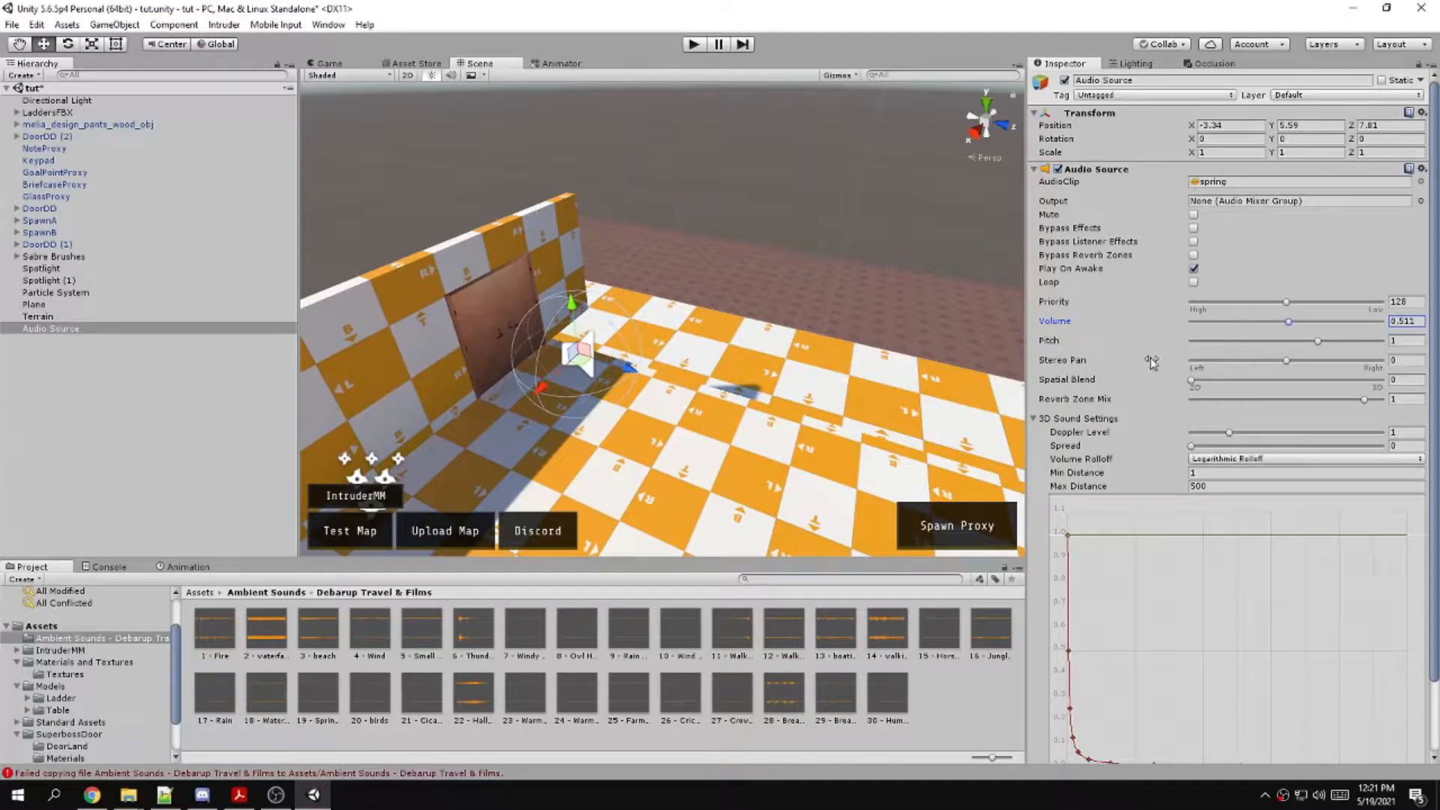
{"action": "scroll", "coordinate": [1159, 362], "scroll_direction": "down", "scroll_amount": 3}
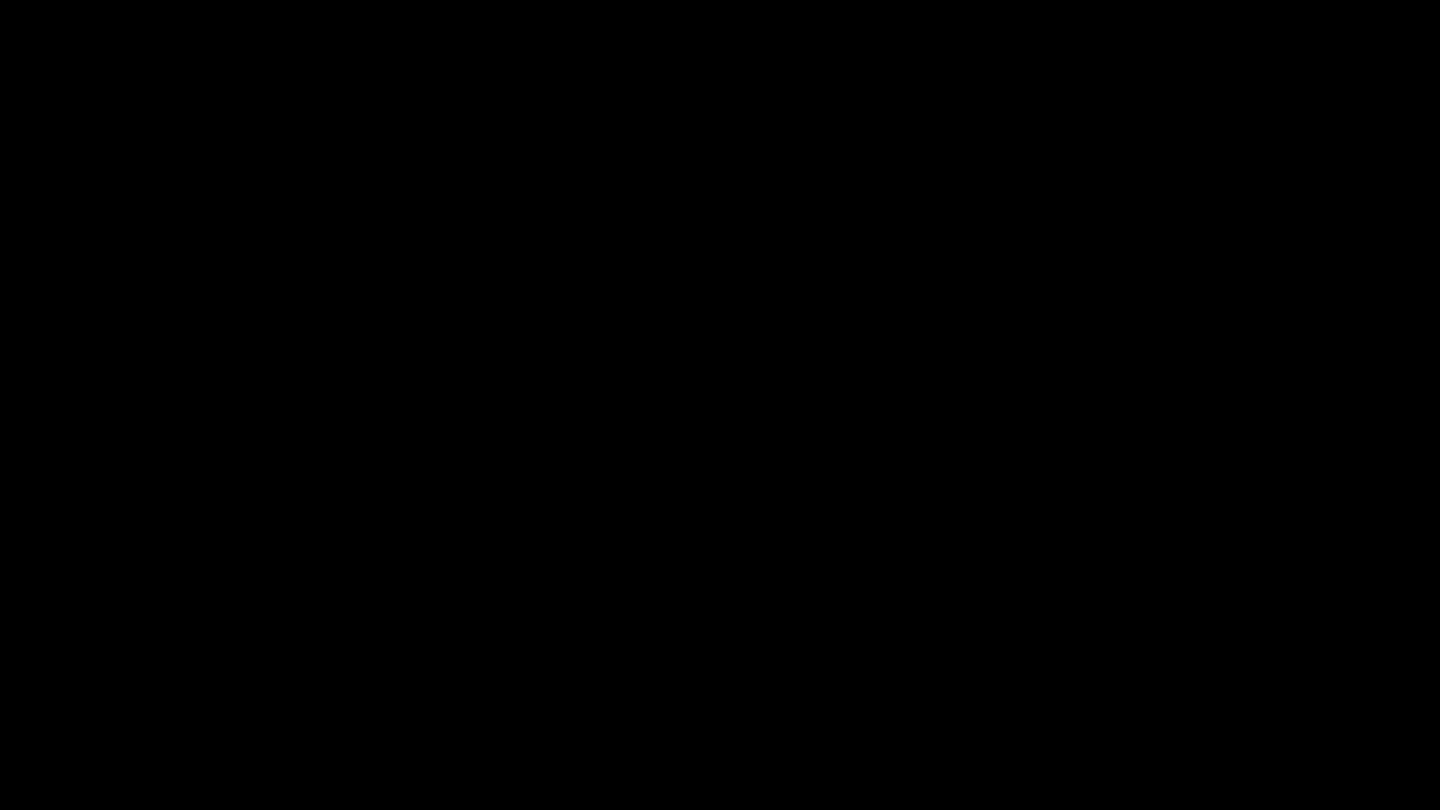
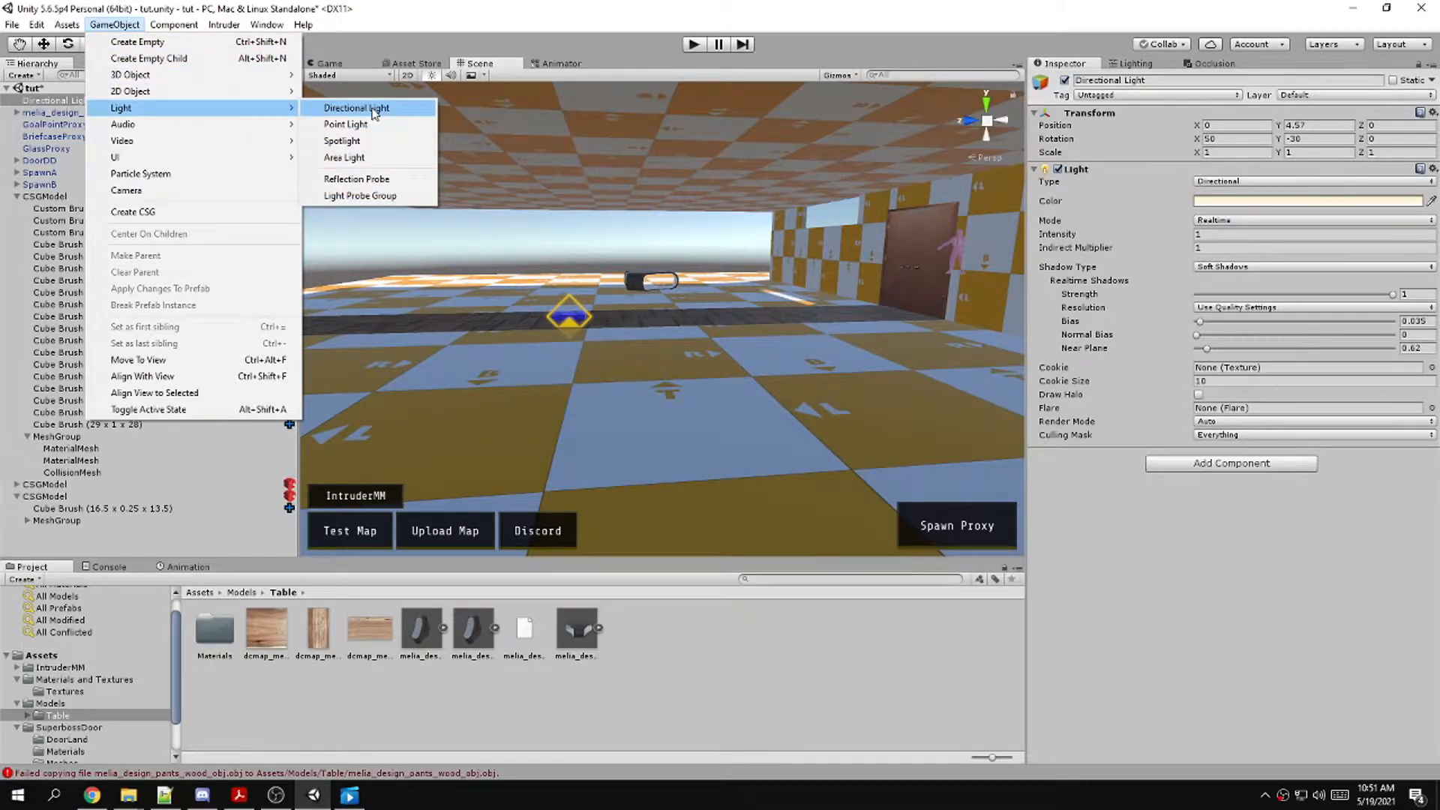
Add a Spotlight to the room and raise it to just below the ceiling, at a height of about 3.37
{"action": "left_click", "coordinate": [360, 141]}
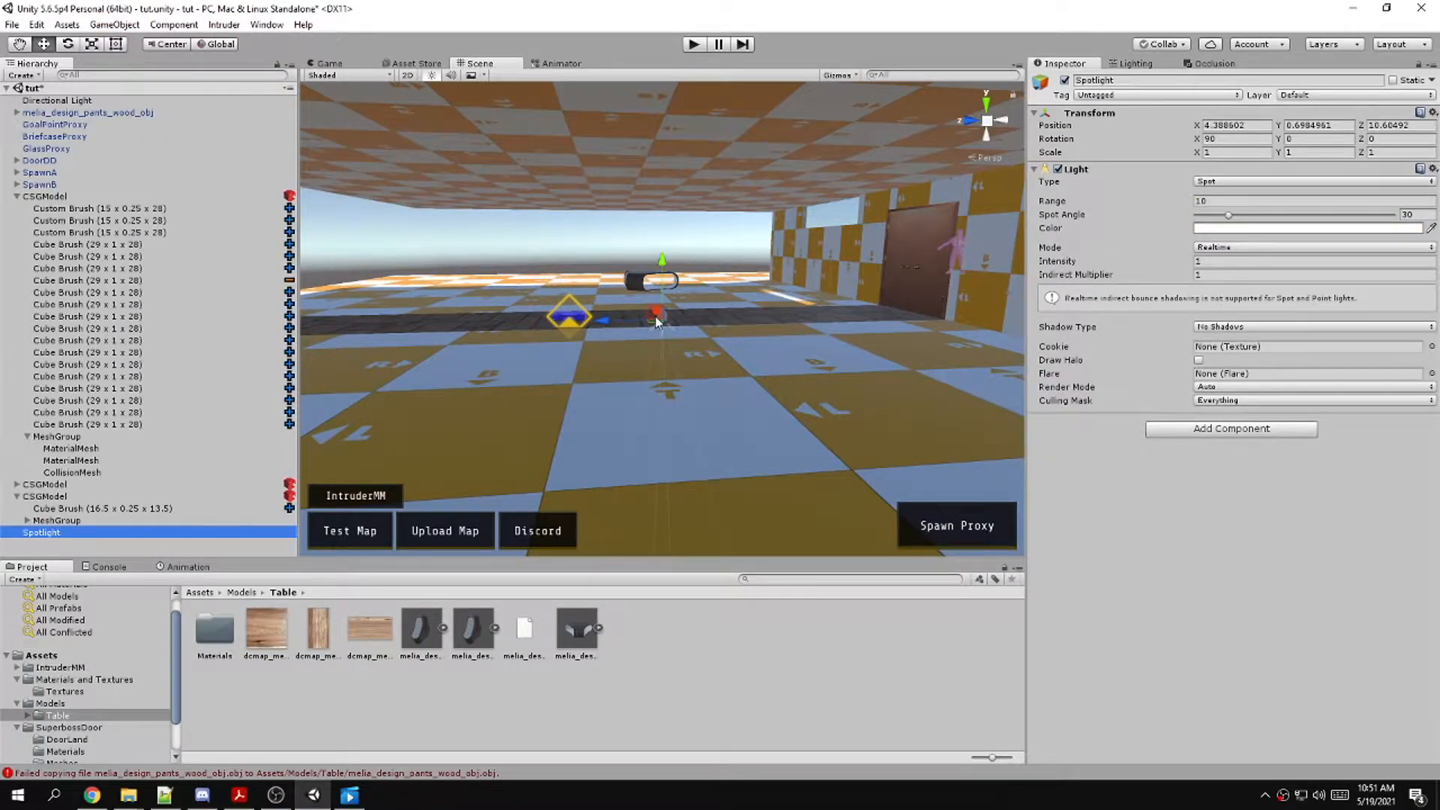
{"action": "left_click_drag", "start_coordinate": [654, 313], "coordinate": [598, 194]}
{"action": "left_click_drag", "start_coordinate": [642, 136], "coordinate": [647, 104]}
Shorten the spotlight's range to about 4.07 and widen its spot angle to about 113 degrees
{"action": "right_click_drag", "start_coordinate": [668, 365], "coordinate": [663, 475]}
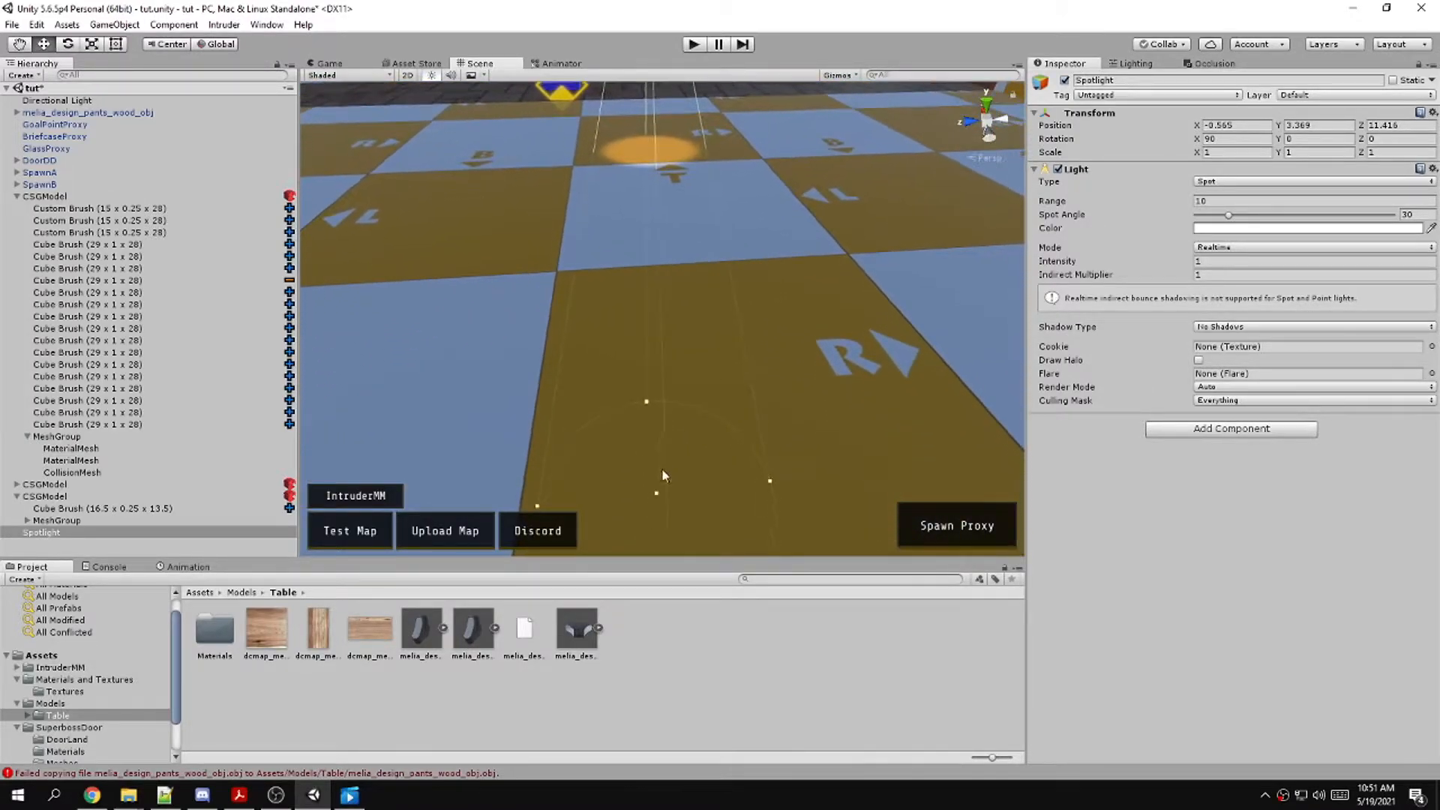
{"action": "left_click_drag", "start_coordinate": [657, 493], "coordinate": [671, 354]}
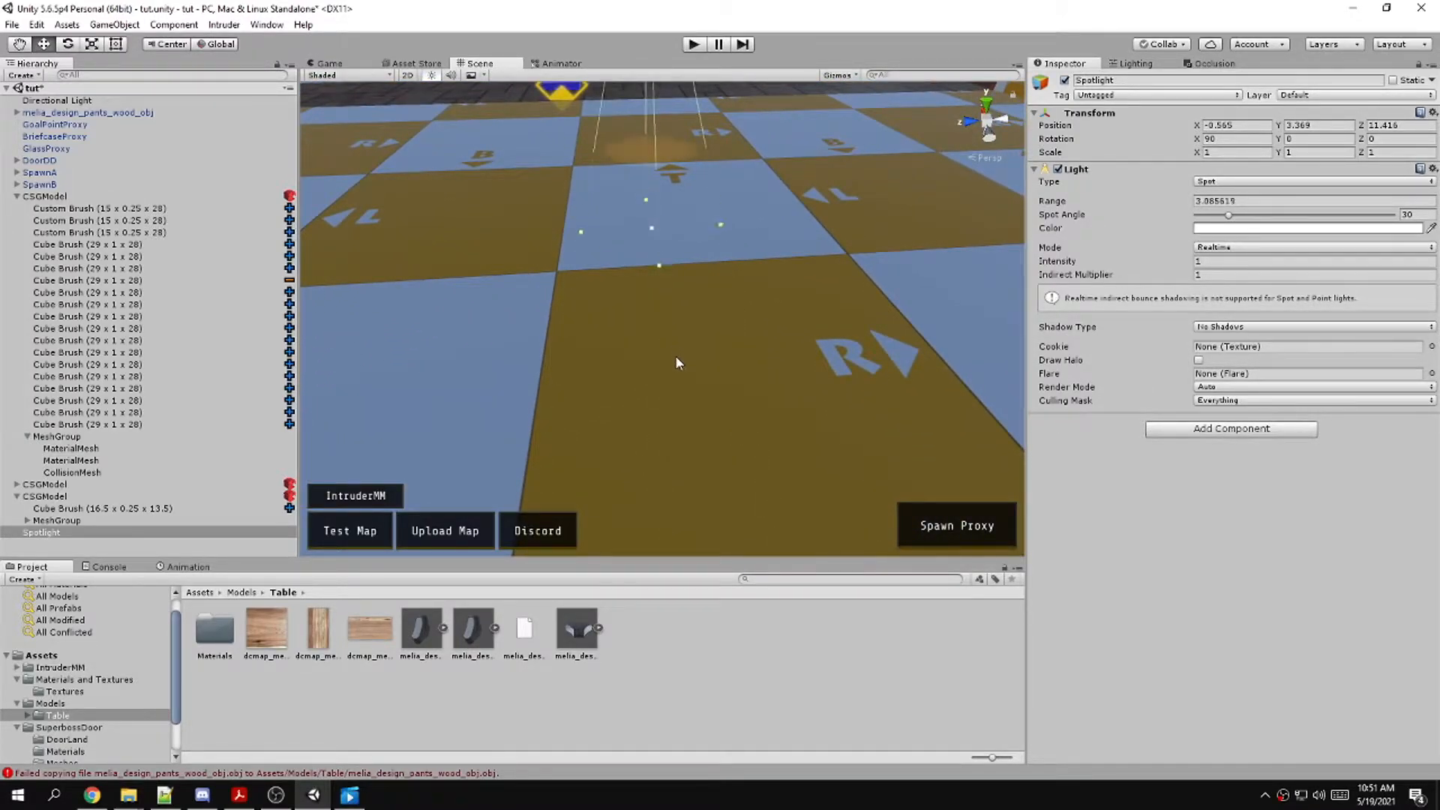
{"action": "right_click_drag", "start_coordinate": [666, 282], "coordinate": [750, 207]}
{"action": "left_click_drag", "start_coordinate": [741, 375], "coordinate": [955, 220]}
Set the spotlight to Baked mode with an intensity of about 2.02 and a spot angle of about 160 degrees
{"action": "left_click", "coordinate": [1237, 249]}
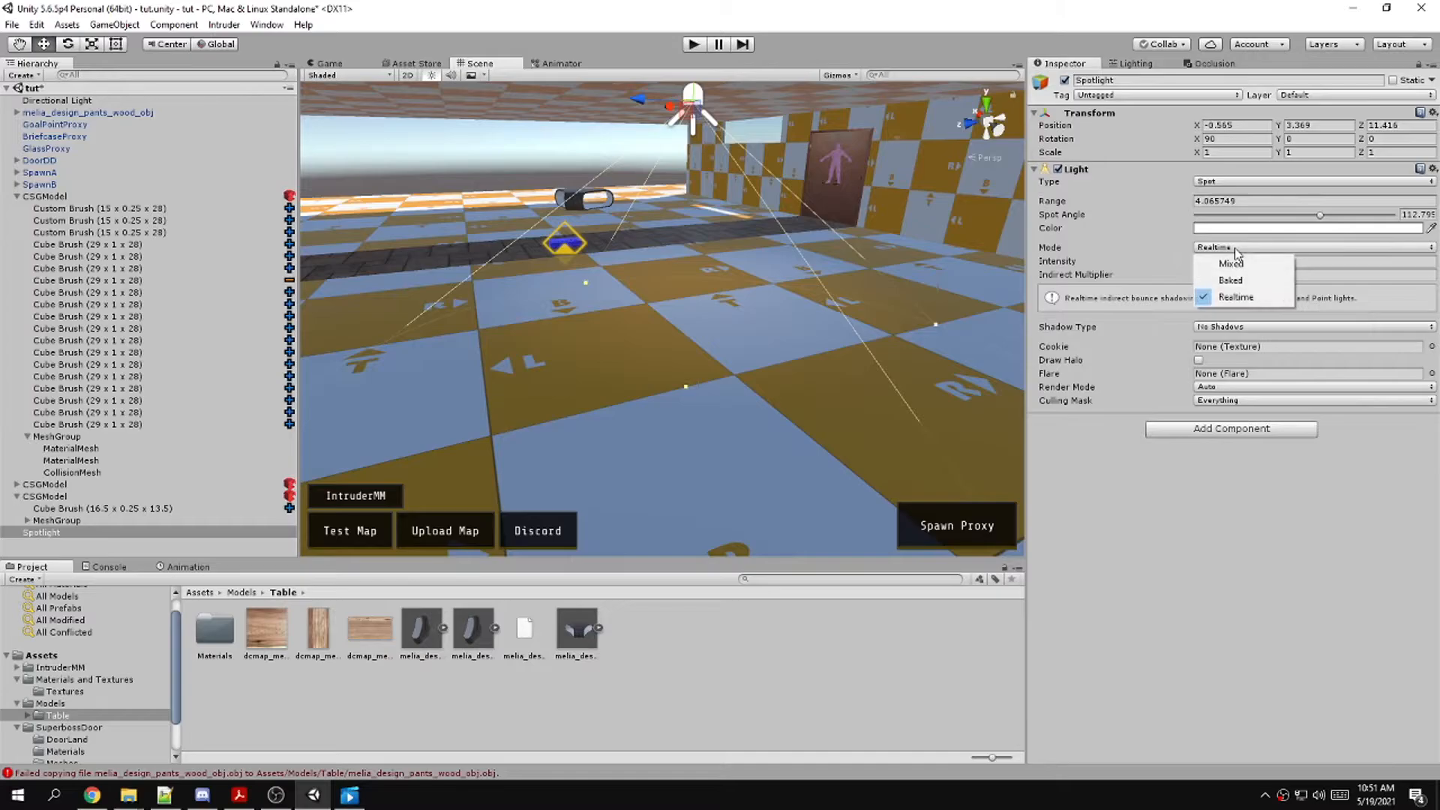
{"action": "left_click", "coordinate": [1238, 277]}
{"action": "right_click_drag", "start_coordinate": [736, 315], "coordinate": [698, 296]}
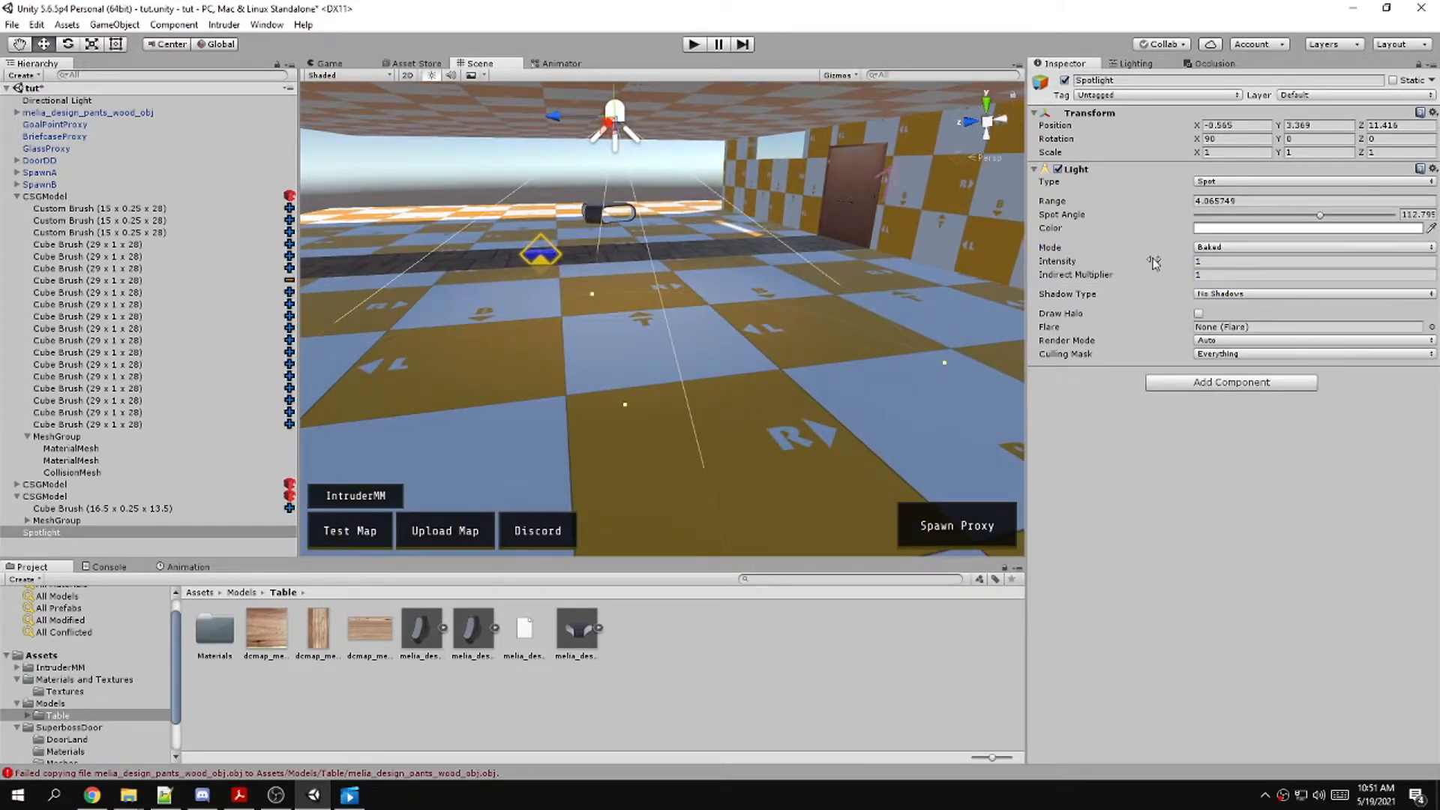
{"action": "left_click", "coordinate": [1204, 262]}
{"action": "type", "text": "2.61"}
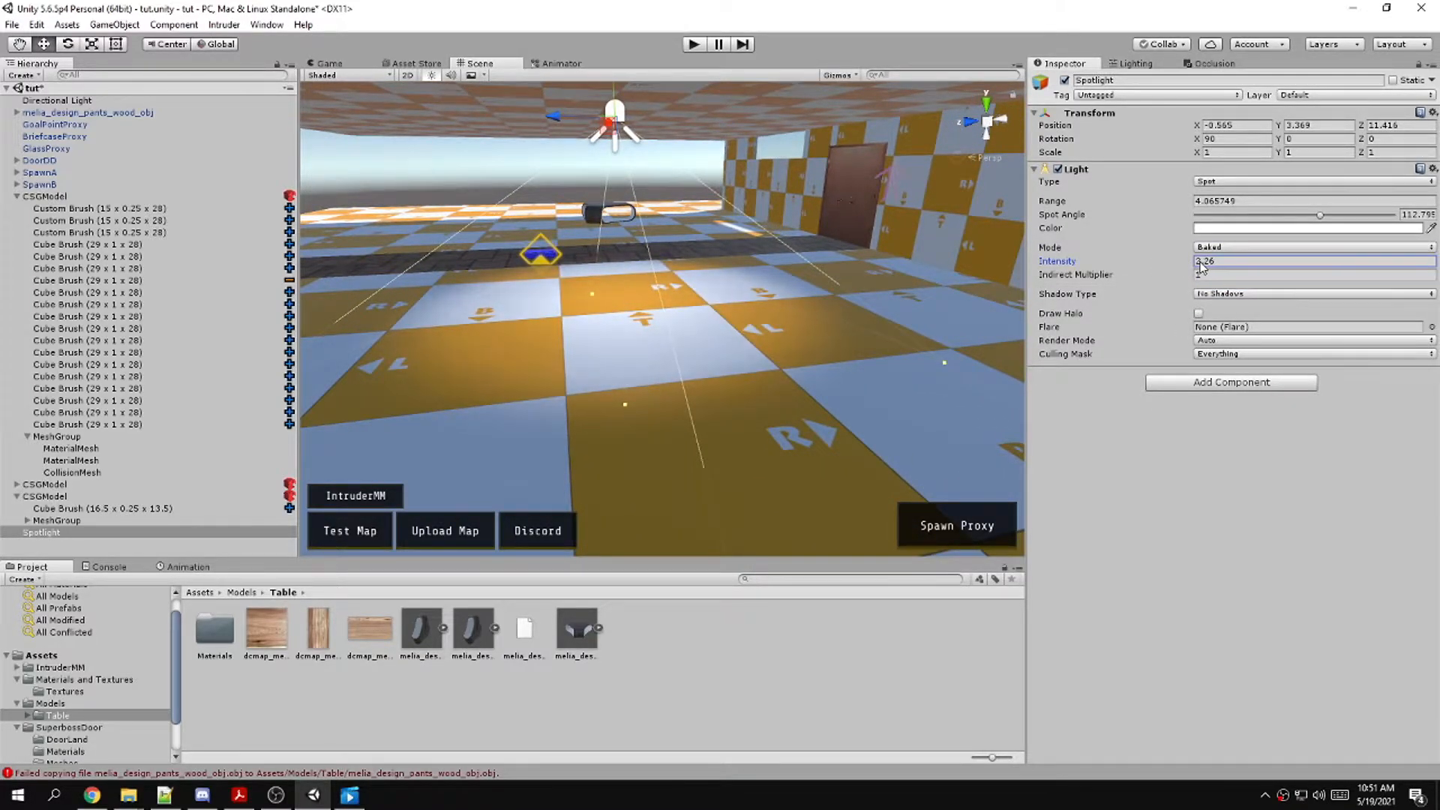
{"action": "left_click_drag", "start_coordinate": [1200, 263], "coordinate": [1195, 262]}
{"action": "left_click_drag", "start_coordinate": [1337, 216], "coordinate": [1382, 225]}
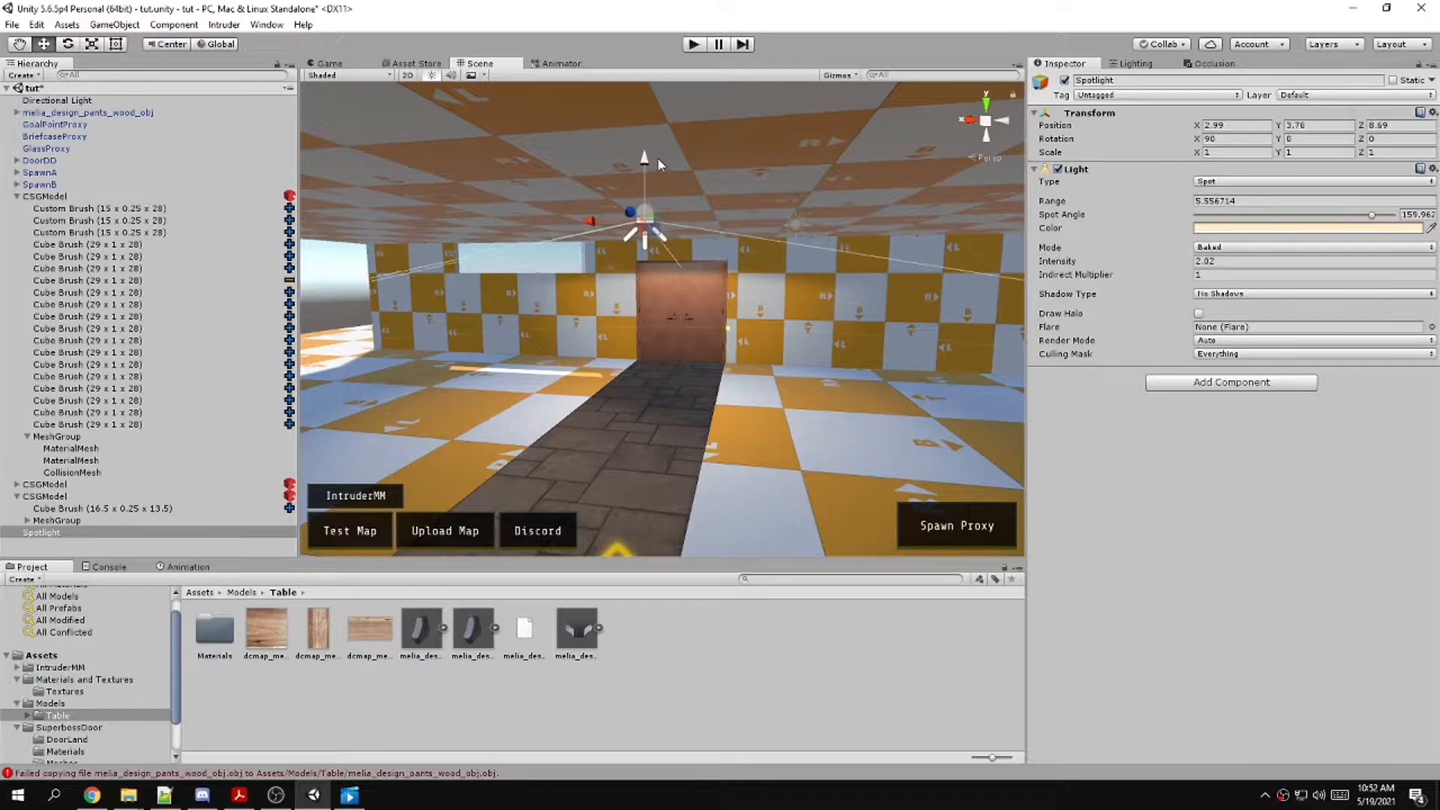
Duplicate the spotlight near the door and change the copy's light type to Point
{"action": "left_click_drag", "start_coordinate": [706, 219], "coordinate": [602, 187], "text": "alt"}
{"action": "key", "text": "ctrl+d"}
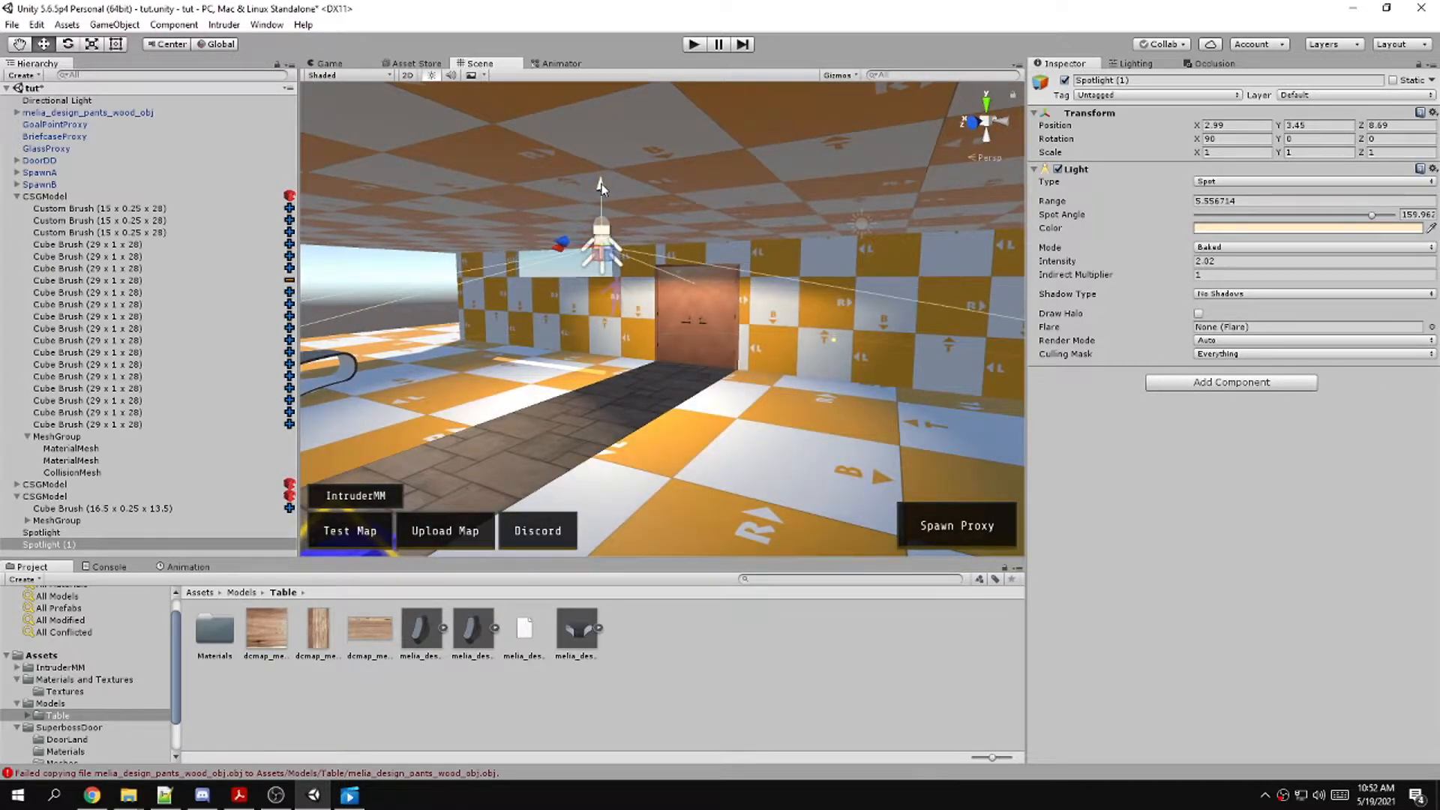
{"action": "left_click", "coordinate": [1209, 182]}
{"action": "left_click", "coordinate": [1230, 230]}
Reduce the point light's intensity to about 0.76 and lower it to a height of about 3.27
{"action": "left_click_drag", "start_coordinate": [660, 241], "coordinate": [630, 241], "text": "alt"}
{"action": "left_click_drag", "start_coordinate": [1161, 253], "coordinate": [1126, 256]}
{"action": "key", "text": "w"}
{"action": "key", "text": "a"}
{"action": "right_click_drag", "start_coordinate": [660, 282], "coordinate": [810, 226]}
{"action": "left_click_drag", "start_coordinate": [775, 145], "coordinate": [748, 250]}
{"action": "key", "text": "d"}
{"action": "right_click_drag", "start_coordinate": [748, 248], "coordinate": [675, 244]}
{"action": "key", "text": "s"}
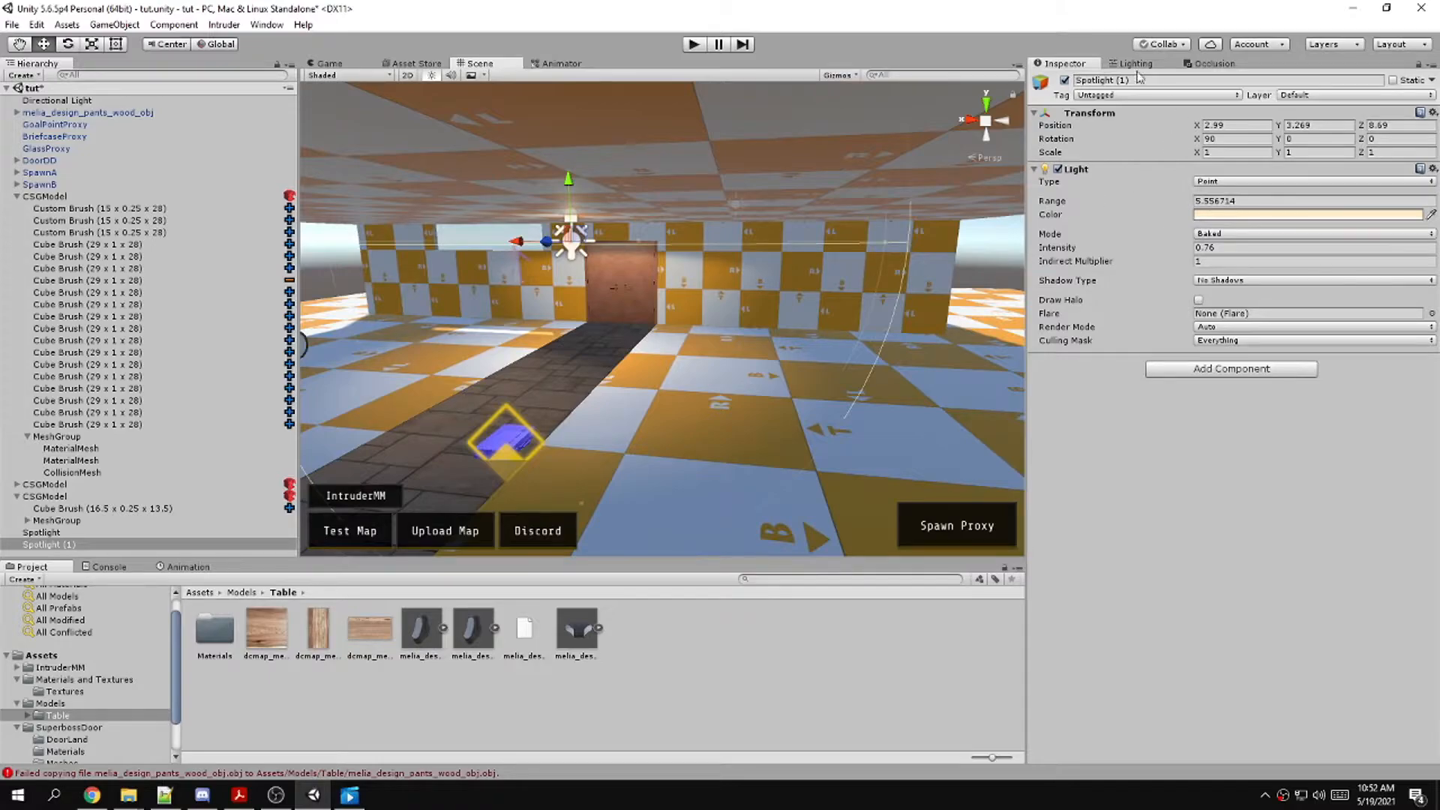
Give the point light Soft Shadows and open the Lighting settings
{"action": "left_click", "coordinate": [1246, 280]}
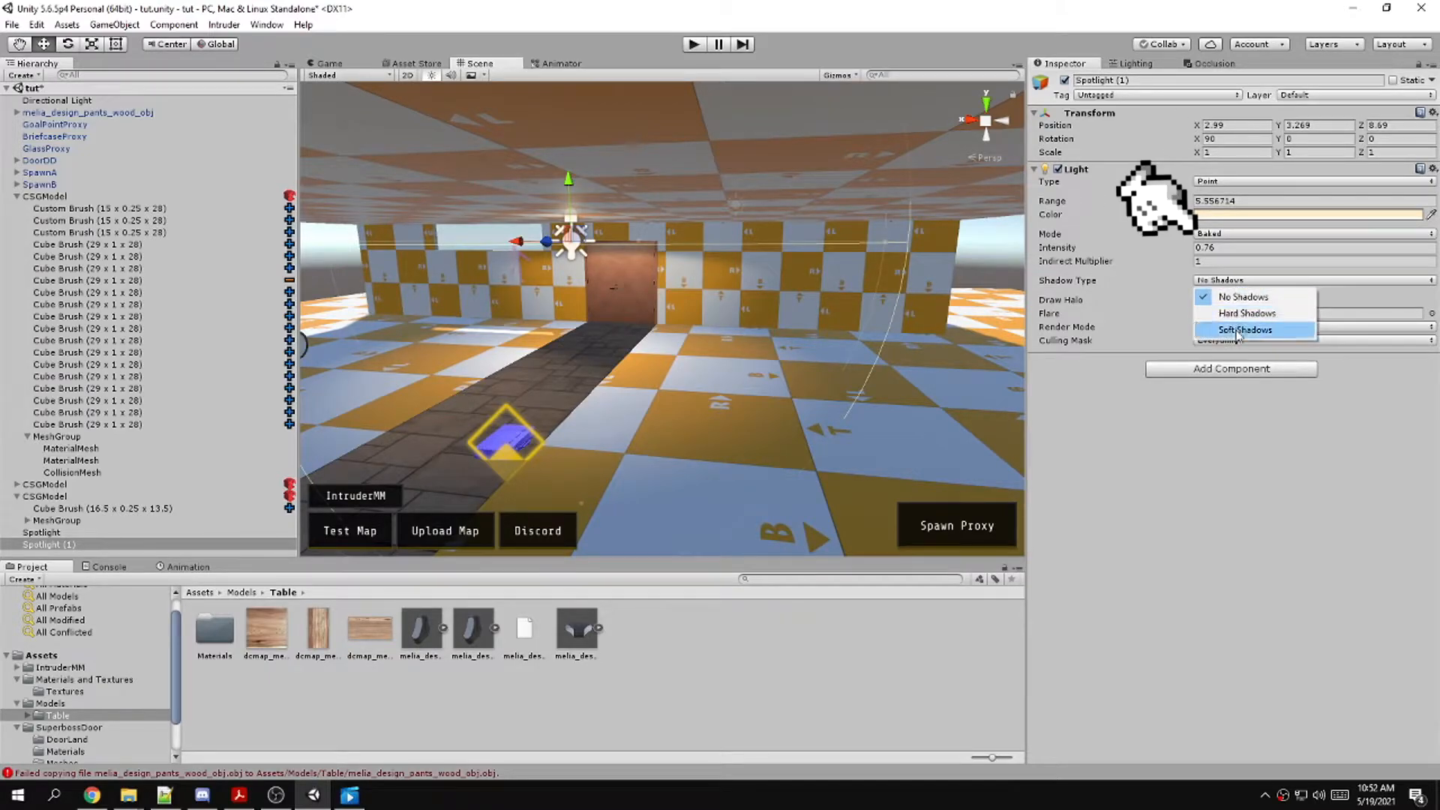
{"action": "left_click", "coordinate": [1239, 331]}
{"action": "left_click", "coordinate": [1136, 63]}
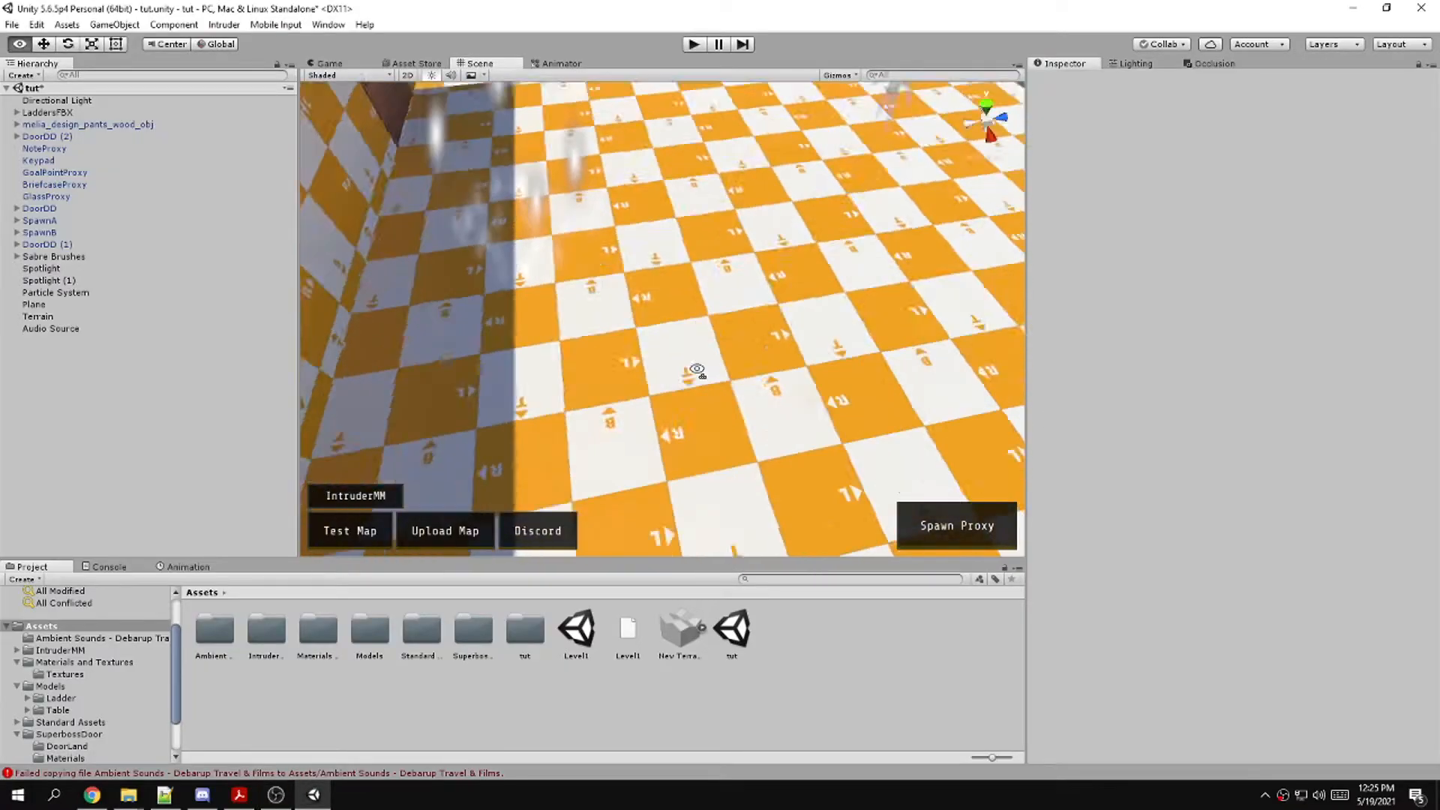
Open the list of asset commands
{"action": "left_click", "coordinate": [67, 25]}
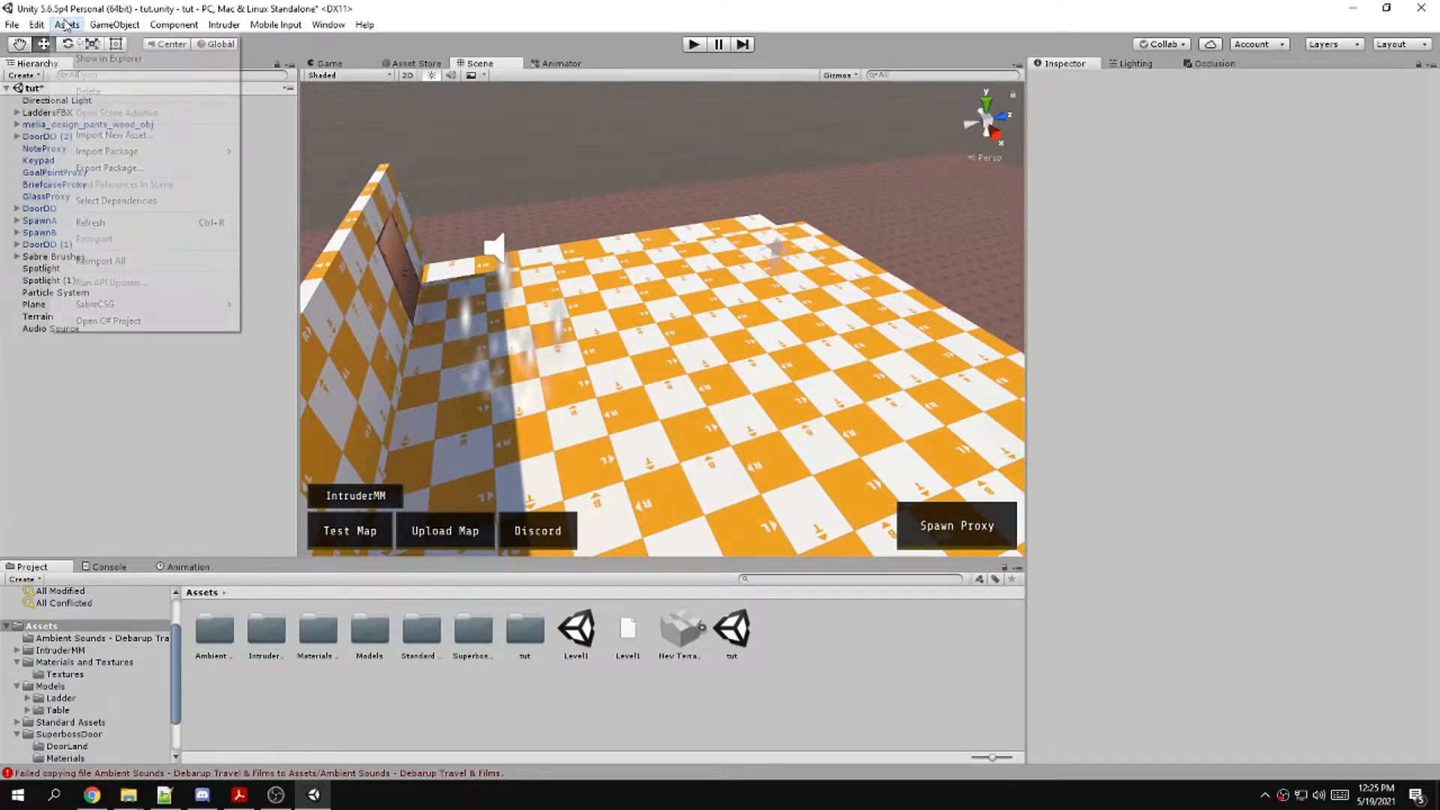
{"action": "mouse_move", "coordinate": [38, 27]}
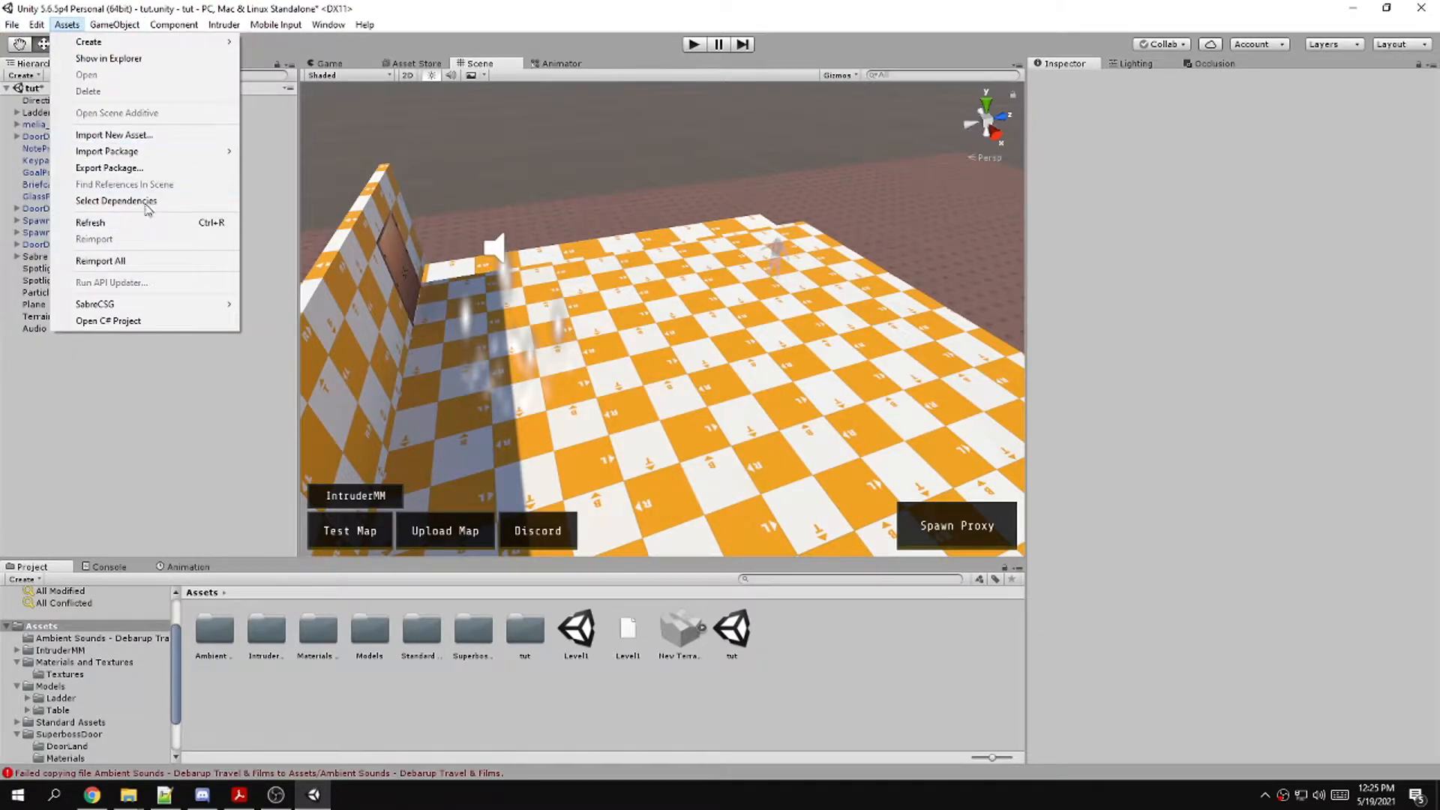
{"action": "mouse_move", "coordinate": [157, 152]}
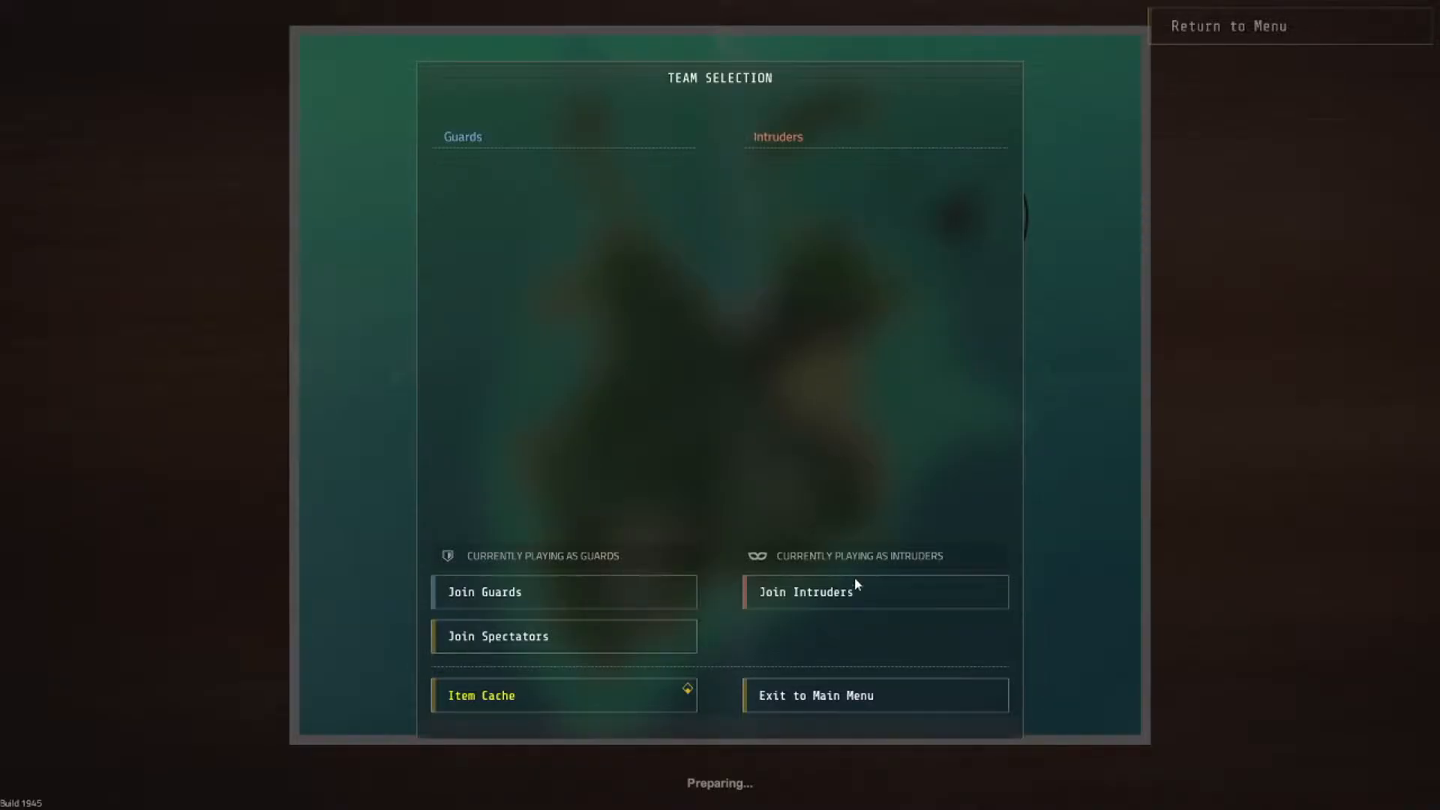
Join the Intruders team in the test map, try out an item from the inventory wheel and leave the match
{"action": "left_click", "coordinate": [855, 592]}
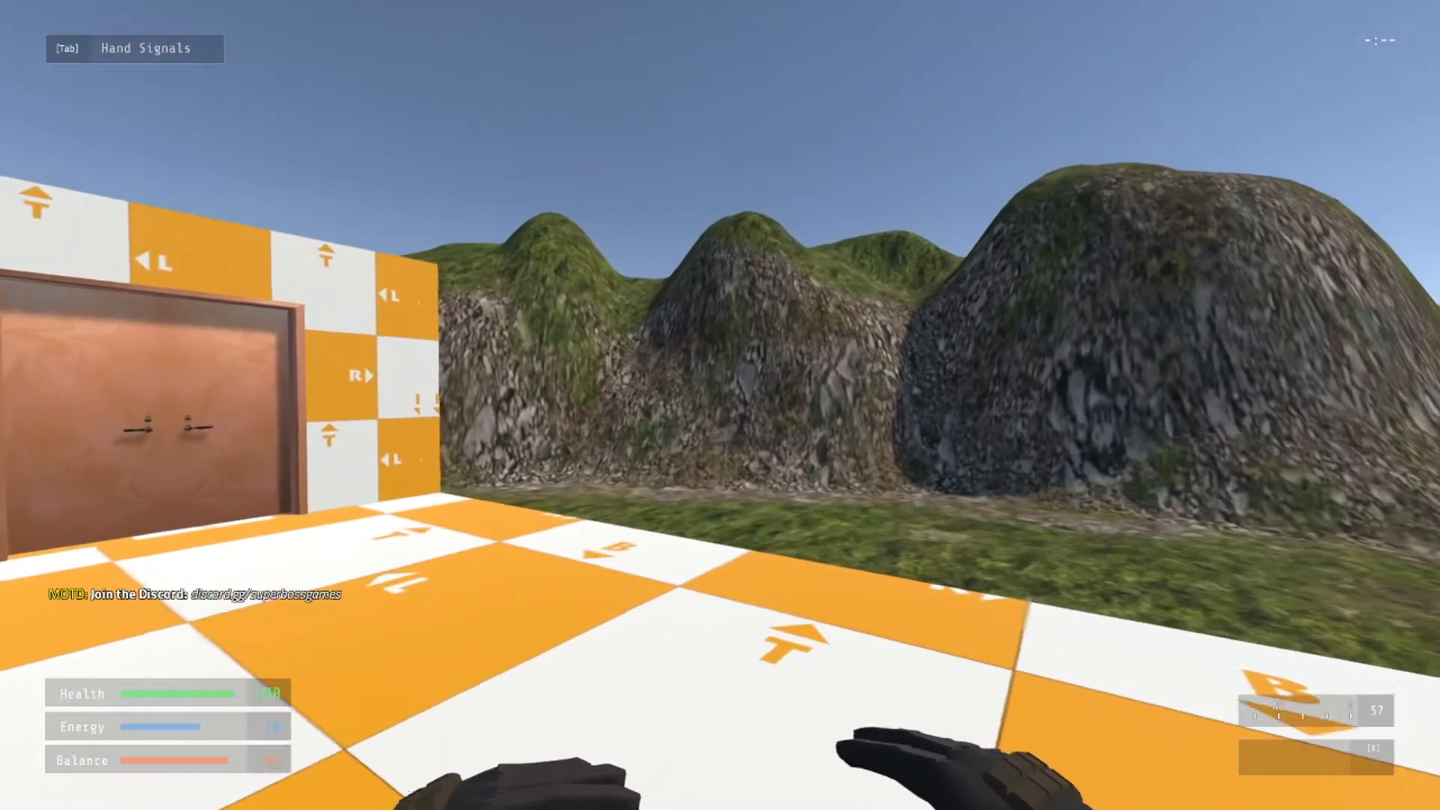
{"action": "middle_click", "coordinate": [720, 397]}
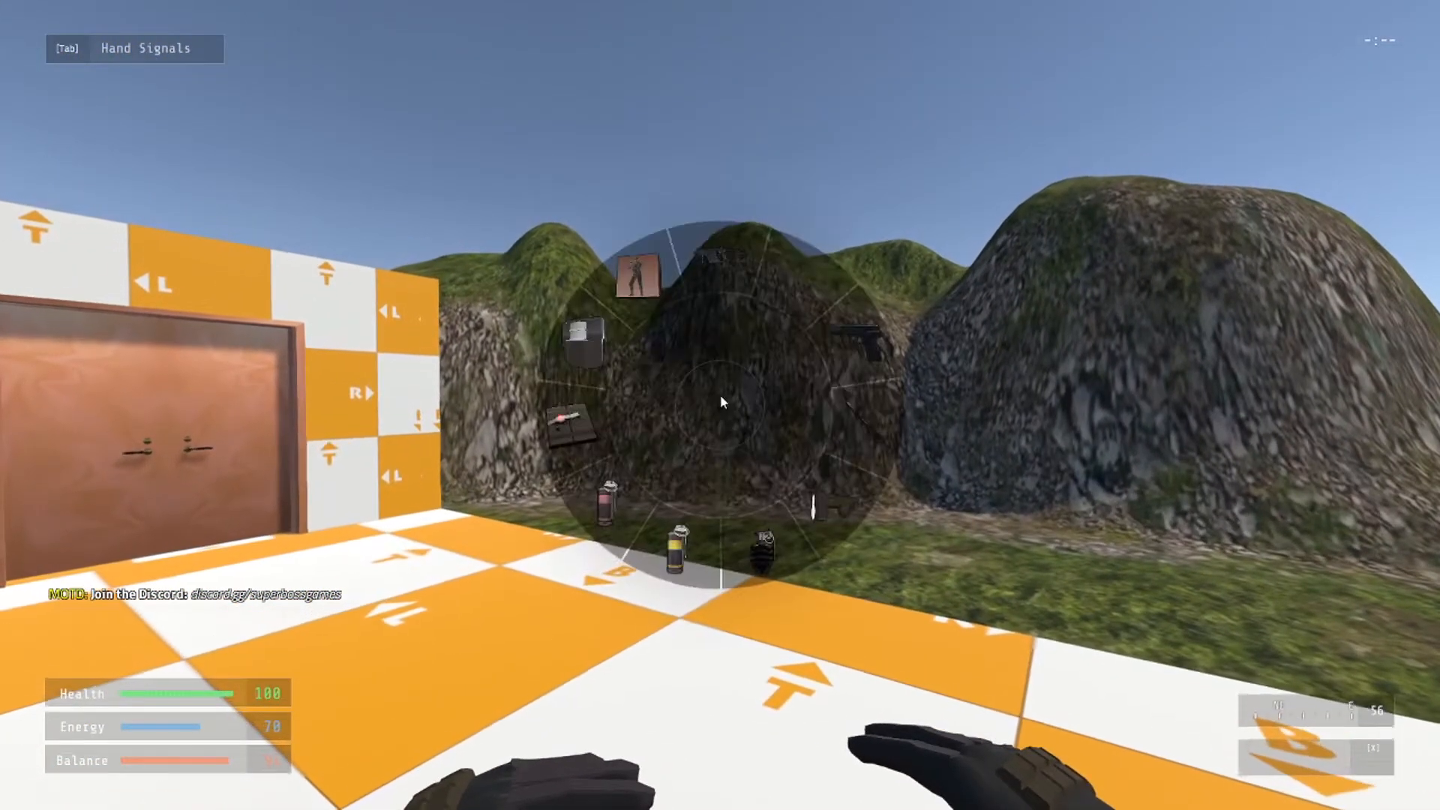
{"action": "left_click", "coordinate": [788, 466]}
{"action": "mouse_move", "coordinate": [720, 405]}
{"action": "left_mouse_down"}
{"action": "mouse_move", "coordinate": [752, 418]}
{"action": "mouse_move", "coordinate": [752, 469]}
{"action": "mouse_move", "coordinate": [743, 409]}
{"action": "left_mouse_up"}
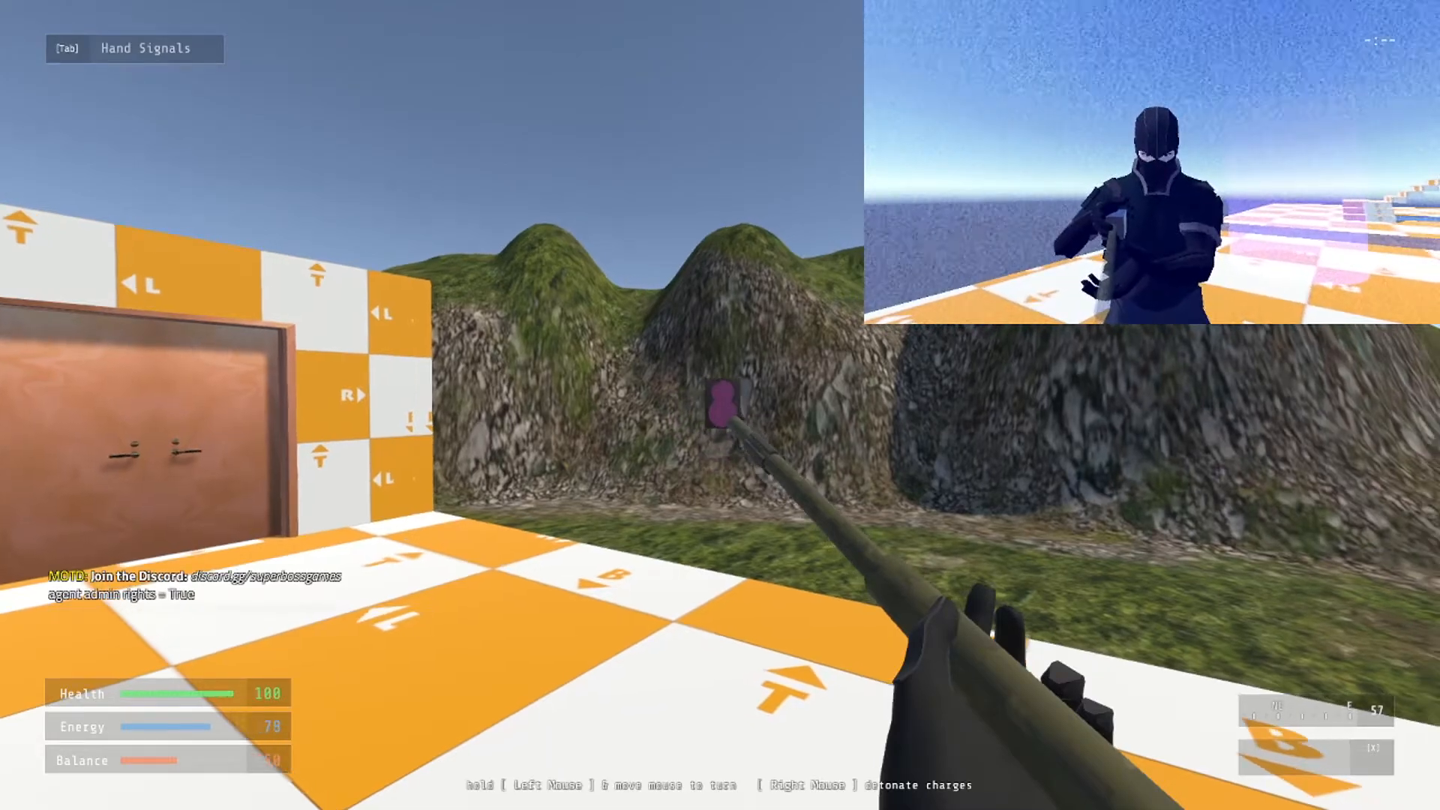
{"action": "key", "text": "Escape"}
{"action": "left_click", "coordinate": [1102, 148]}
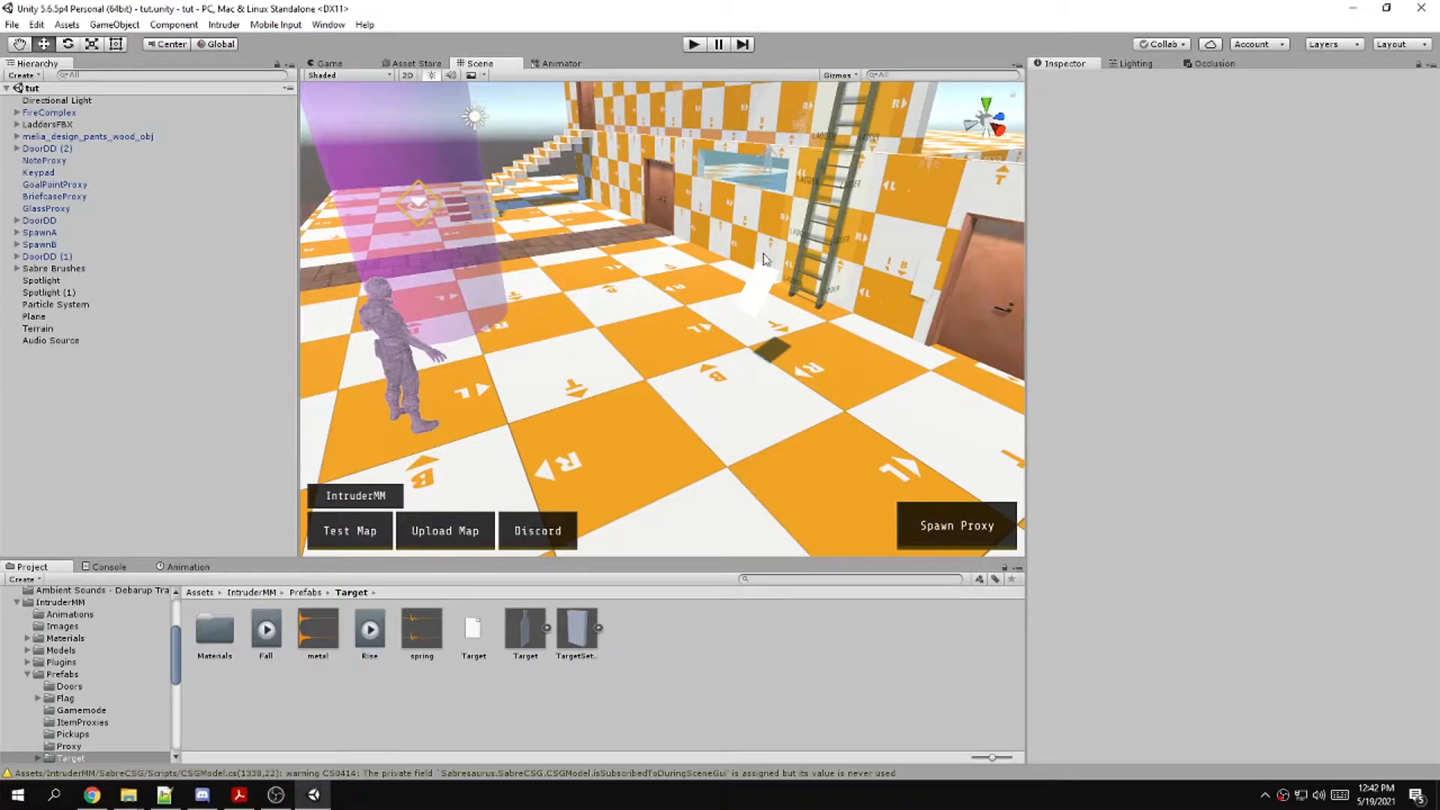
Create an empty GameObject in the tut scene and name it Skins
{"action": "left_click", "coordinate": [114, 24]}
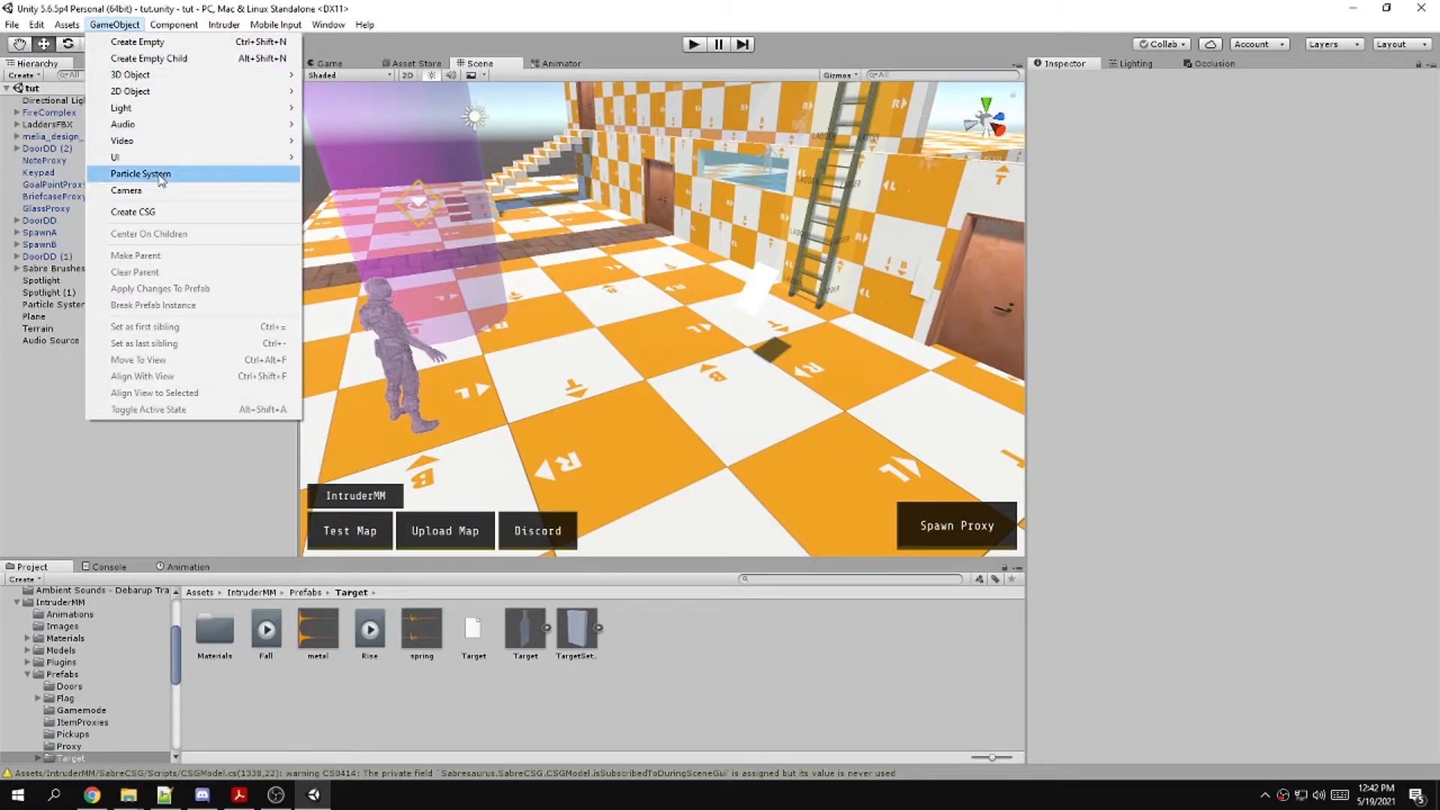
{"action": "left_click", "coordinate": [149, 58]}
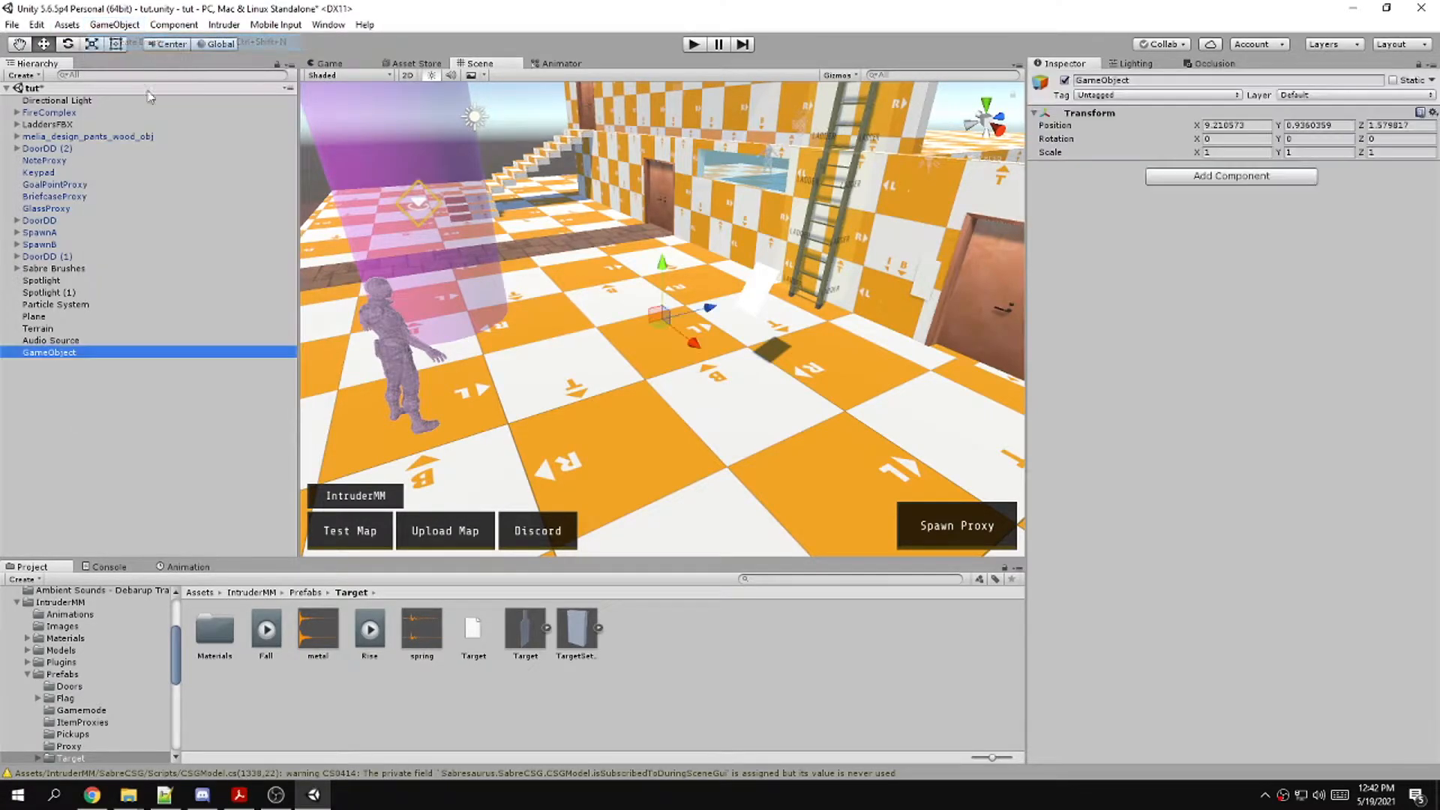
{"action": "left_click", "coordinate": [63, 356]}
{"action": "type", "text": "Skins"}
{"action": "key", "text": "Return"}
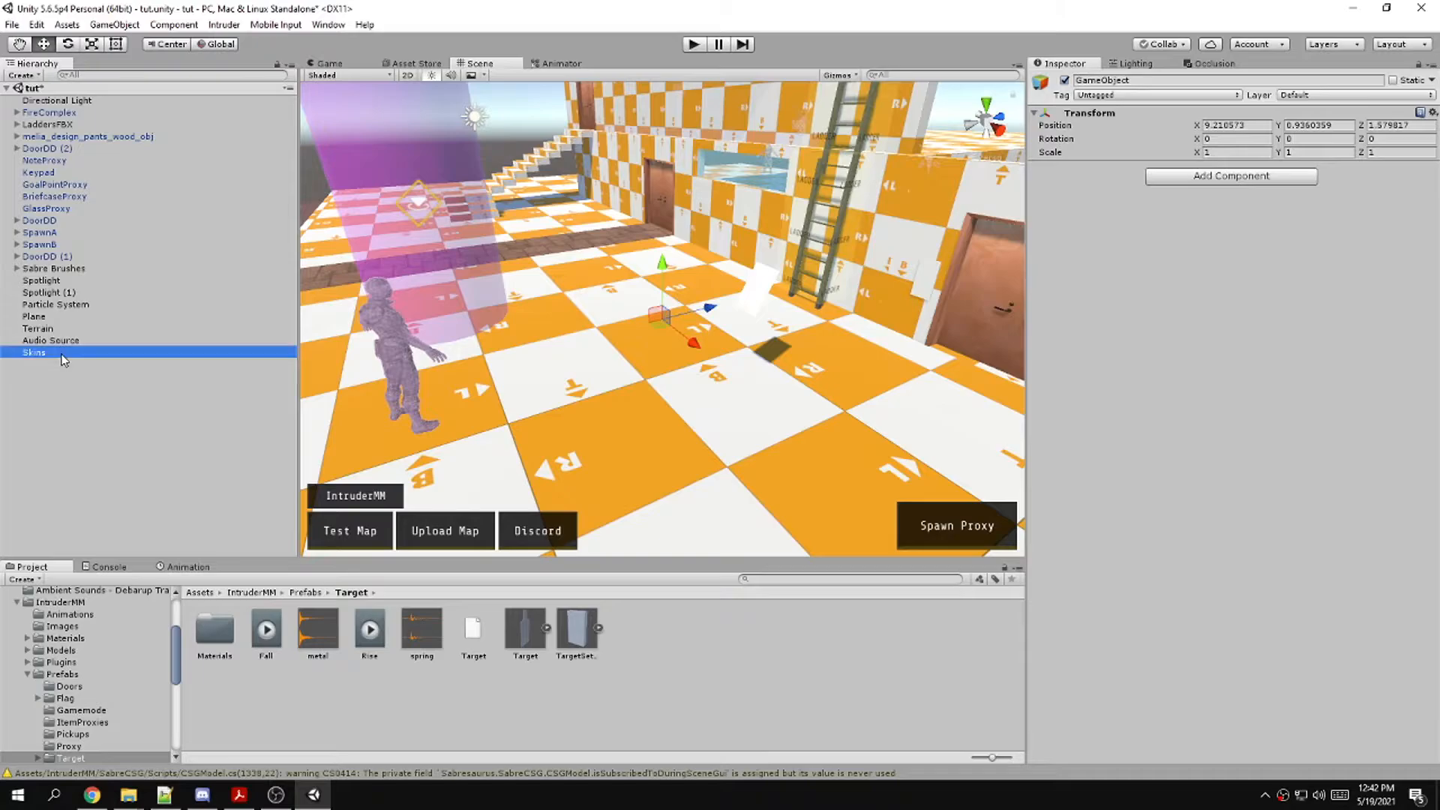
Add the Custom Map Skins script to the Skins object and inspect its Guard Material and Intruder Material slots
{"action": "left_click", "coordinate": [1225, 177]}
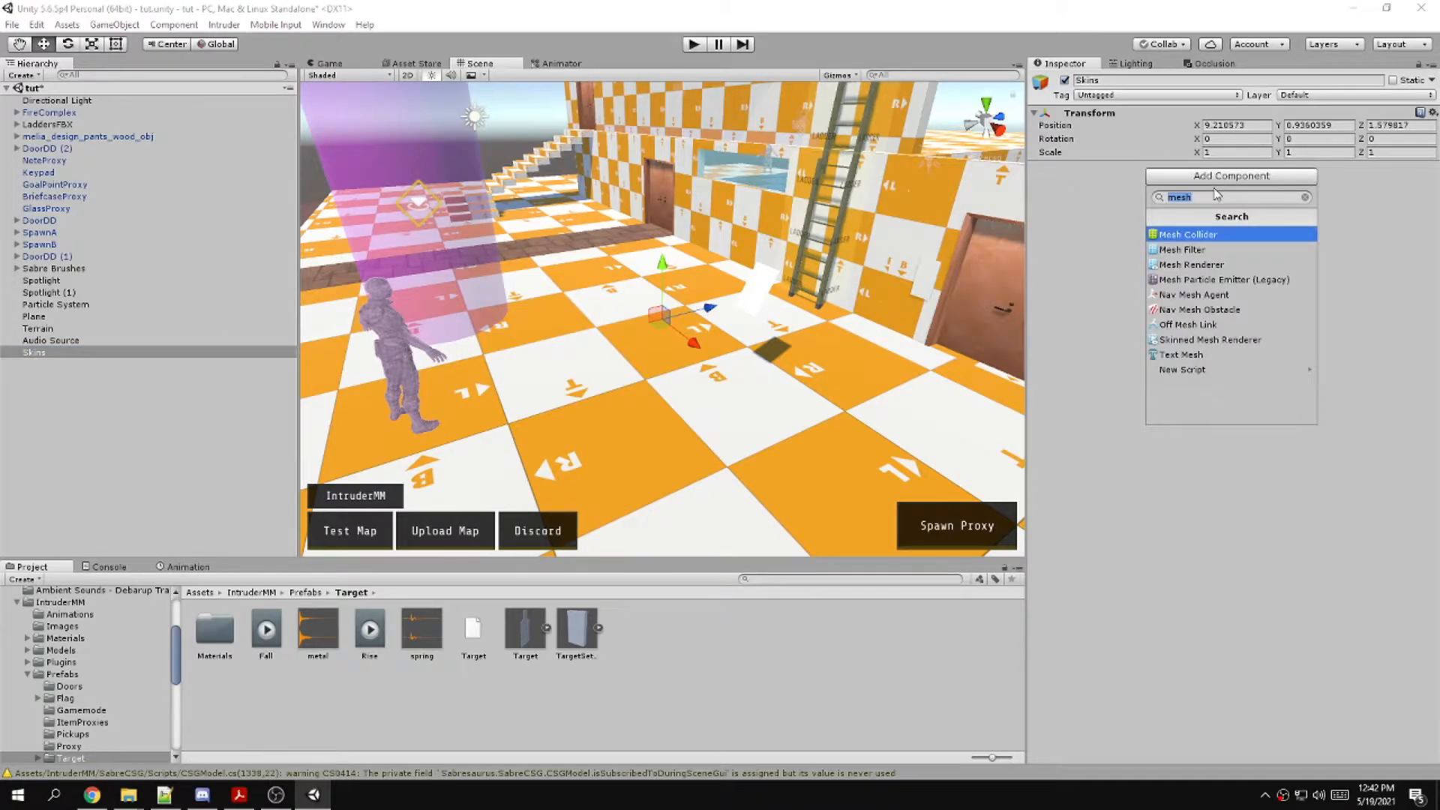
{"action": "type", "text": "skin"}
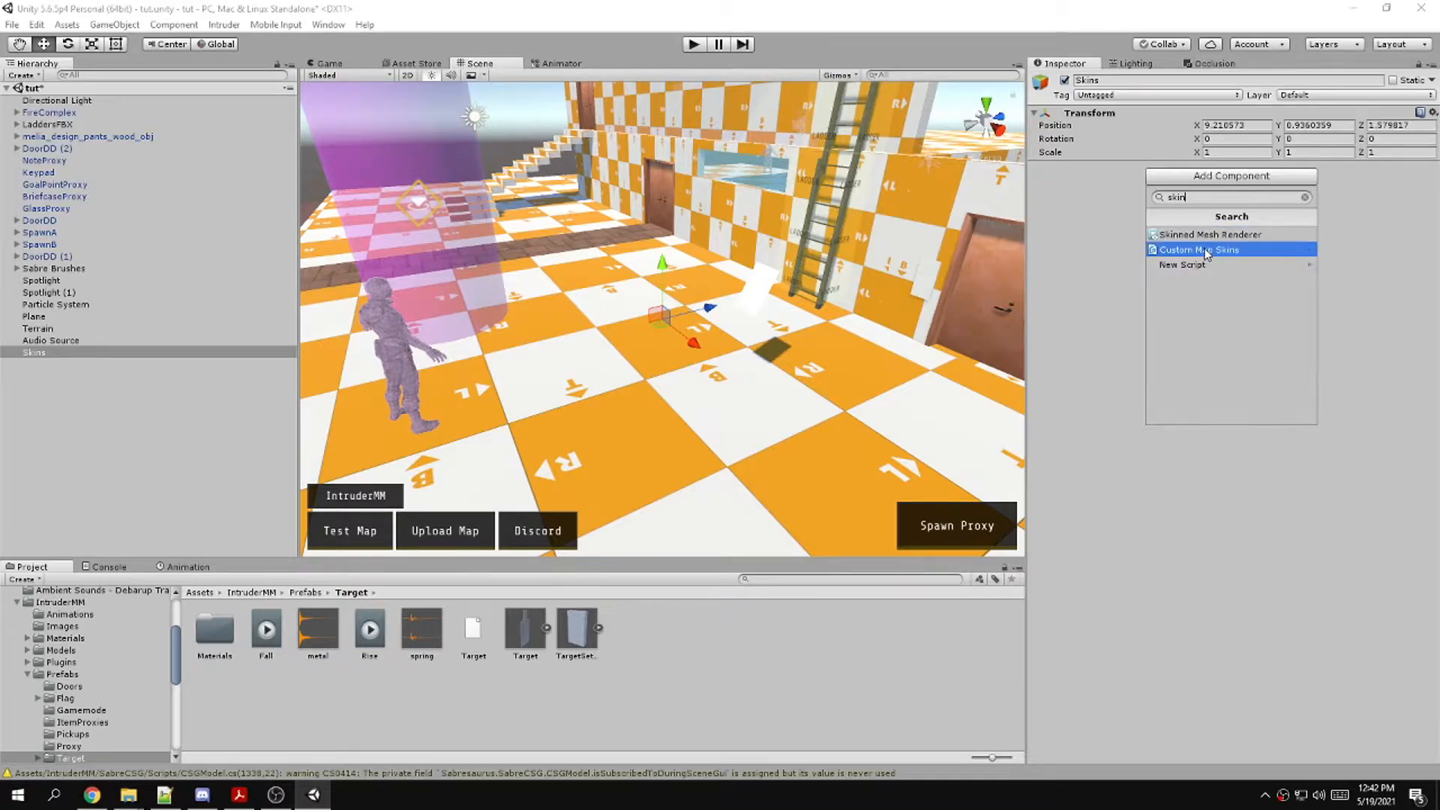
{"action": "left_click", "coordinate": [1206, 250]}
{"action": "left_click", "coordinate": [1227, 196]}
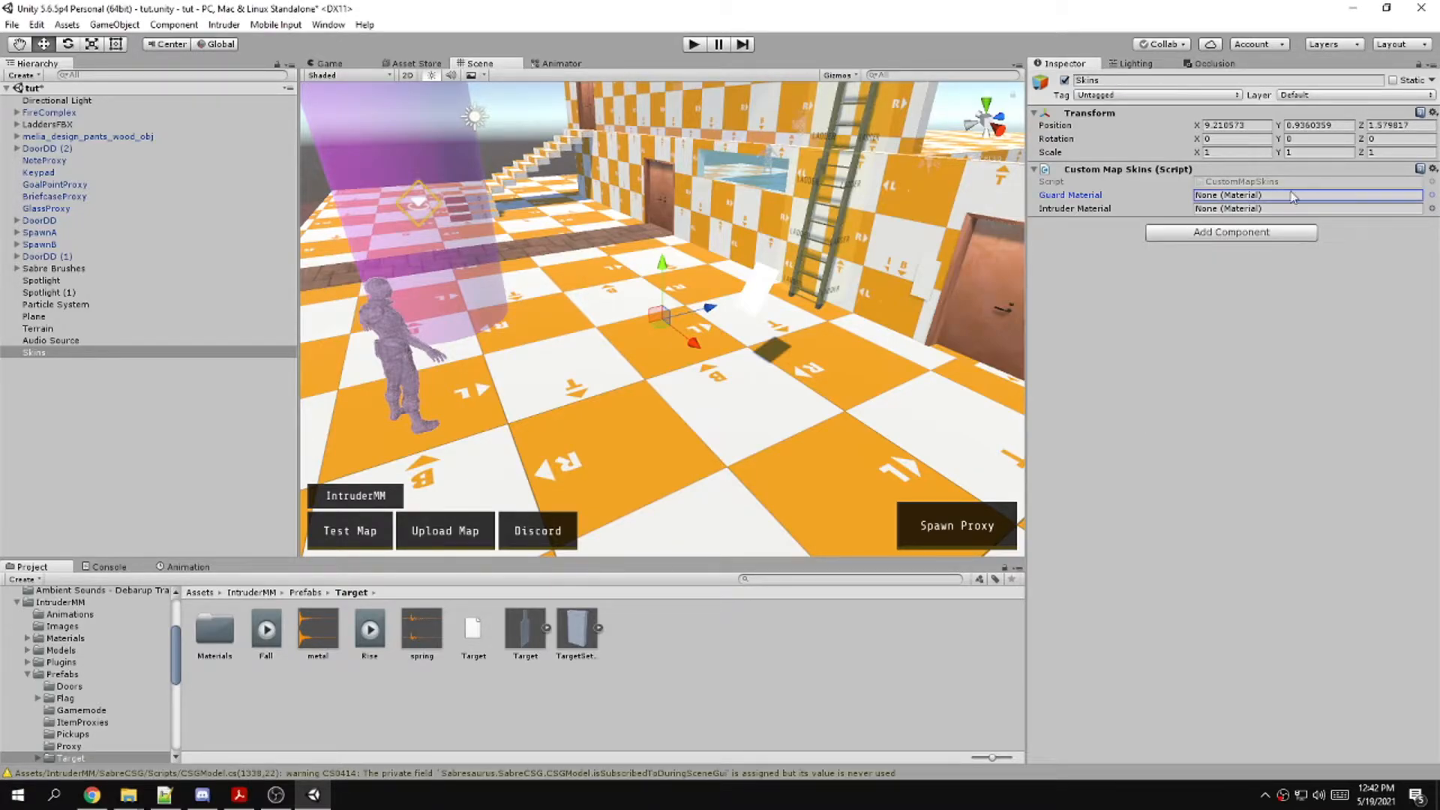
{"action": "left_click", "coordinate": [1254, 209]}
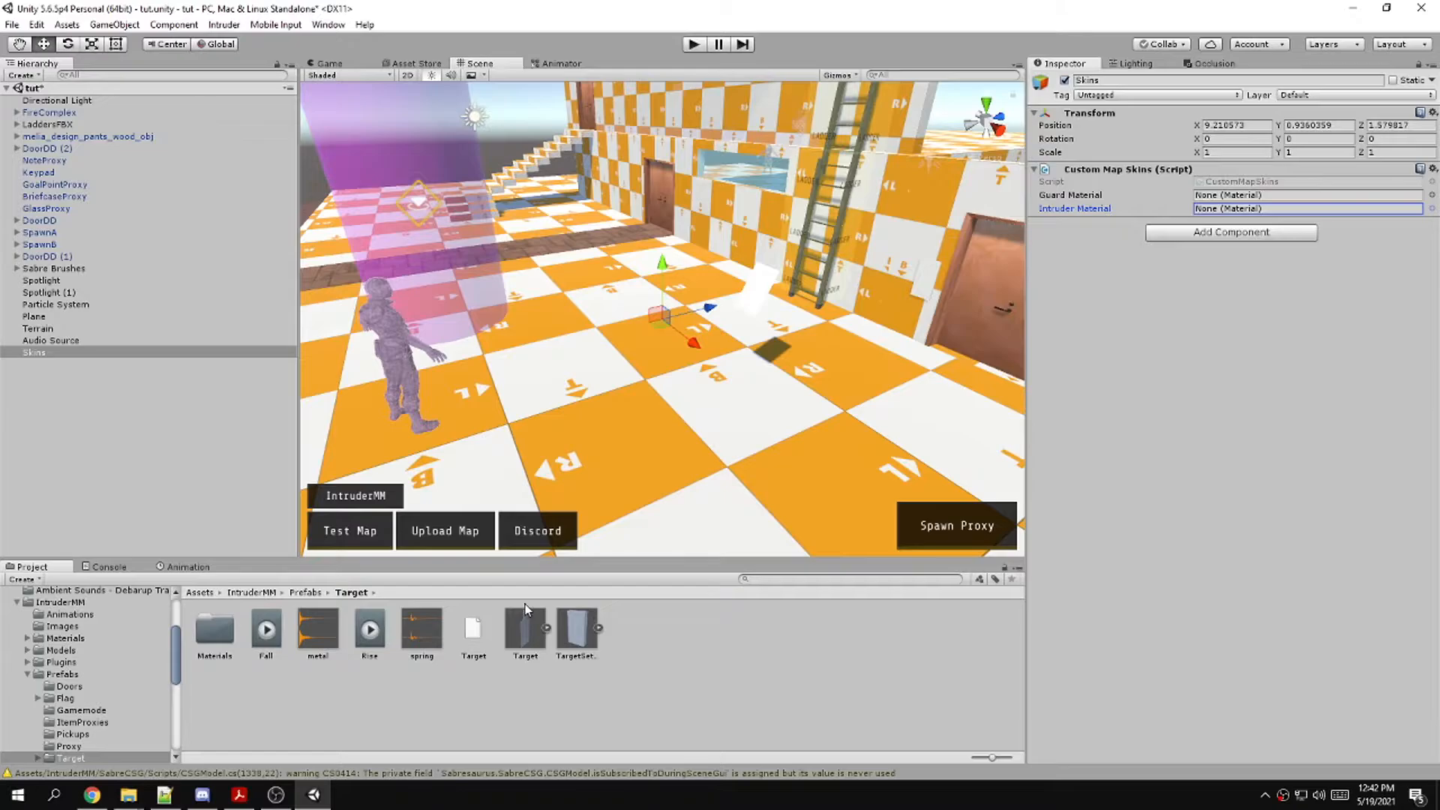
Create a folder named Custom Map Skins in the project's Assets and open it
{"action": "scroll", "coordinate": [75, 645], "scroll_direction": "up", "scroll_amount": 3}
{"action": "left_click", "coordinate": [41, 675]}
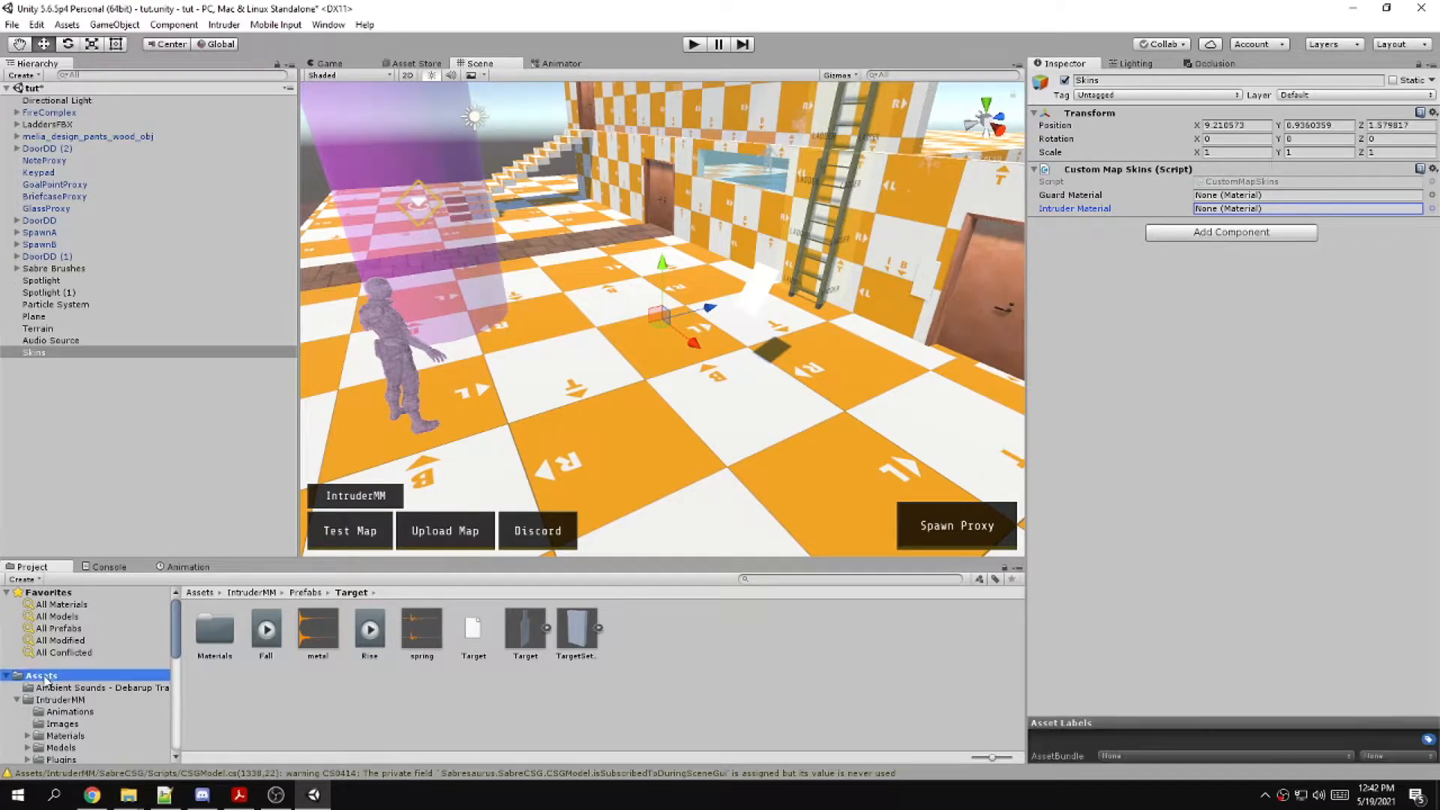
{"action": "right_click", "coordinate": [840, 644]}
{"action": "mouse_move", "coordinate": [956, 350]}
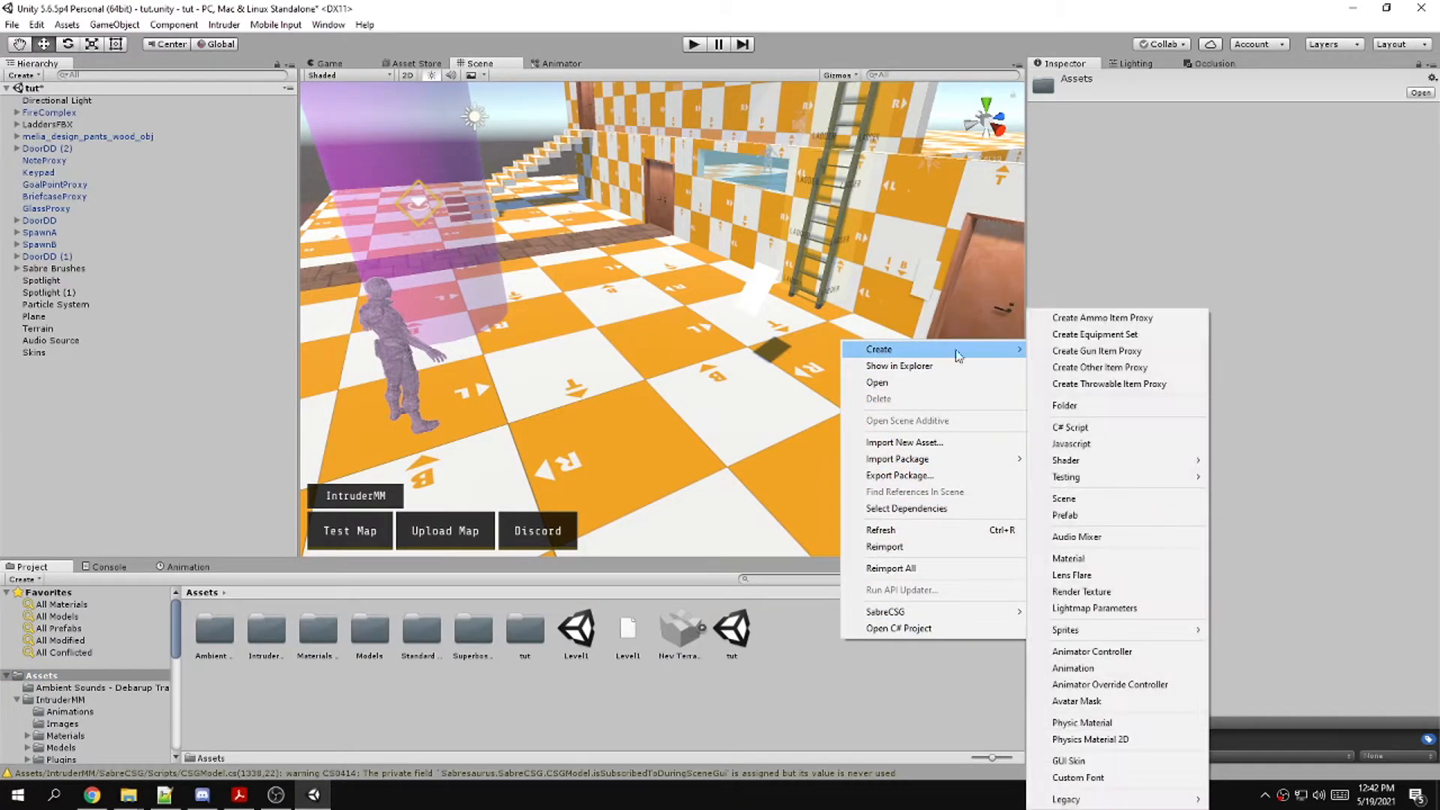
{"action": "left_click", "coordinate": [1114, 413]}
{"action": "type", "text": "G"}
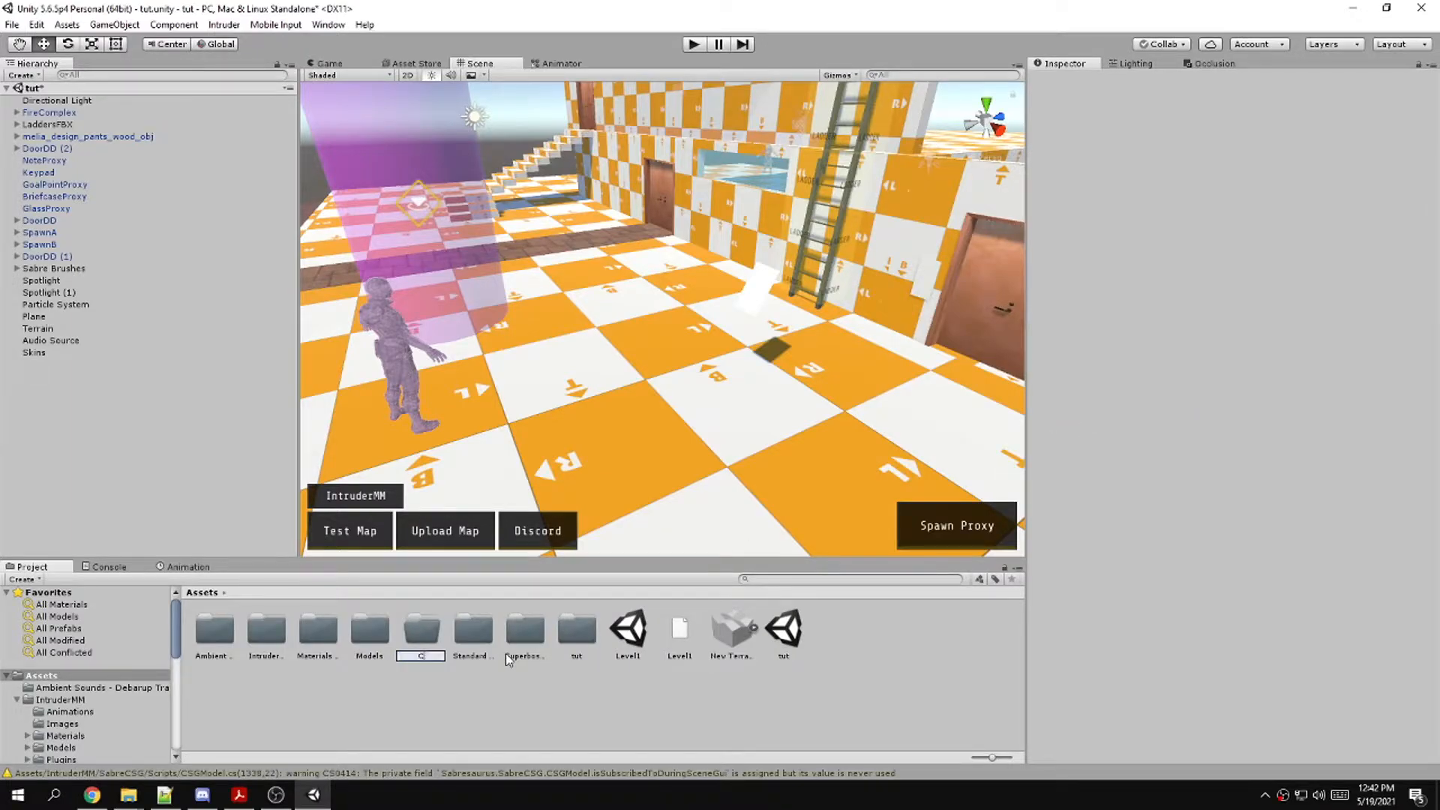
{"action": "type", "text": "ustom Map Skins"}
{"action": "key", "text": "Return"}
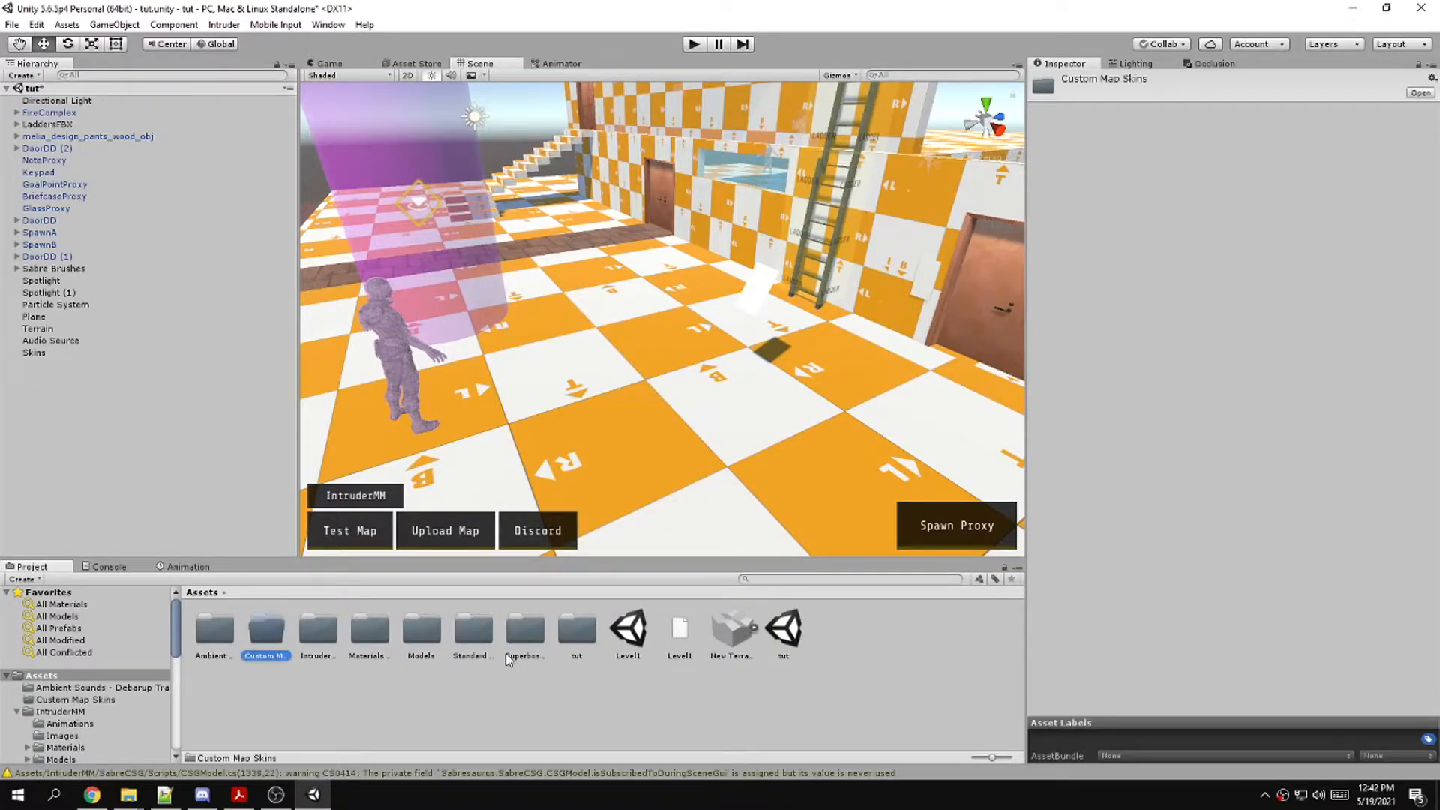
{"action": "double_click", "coordinate": [264, 633]}
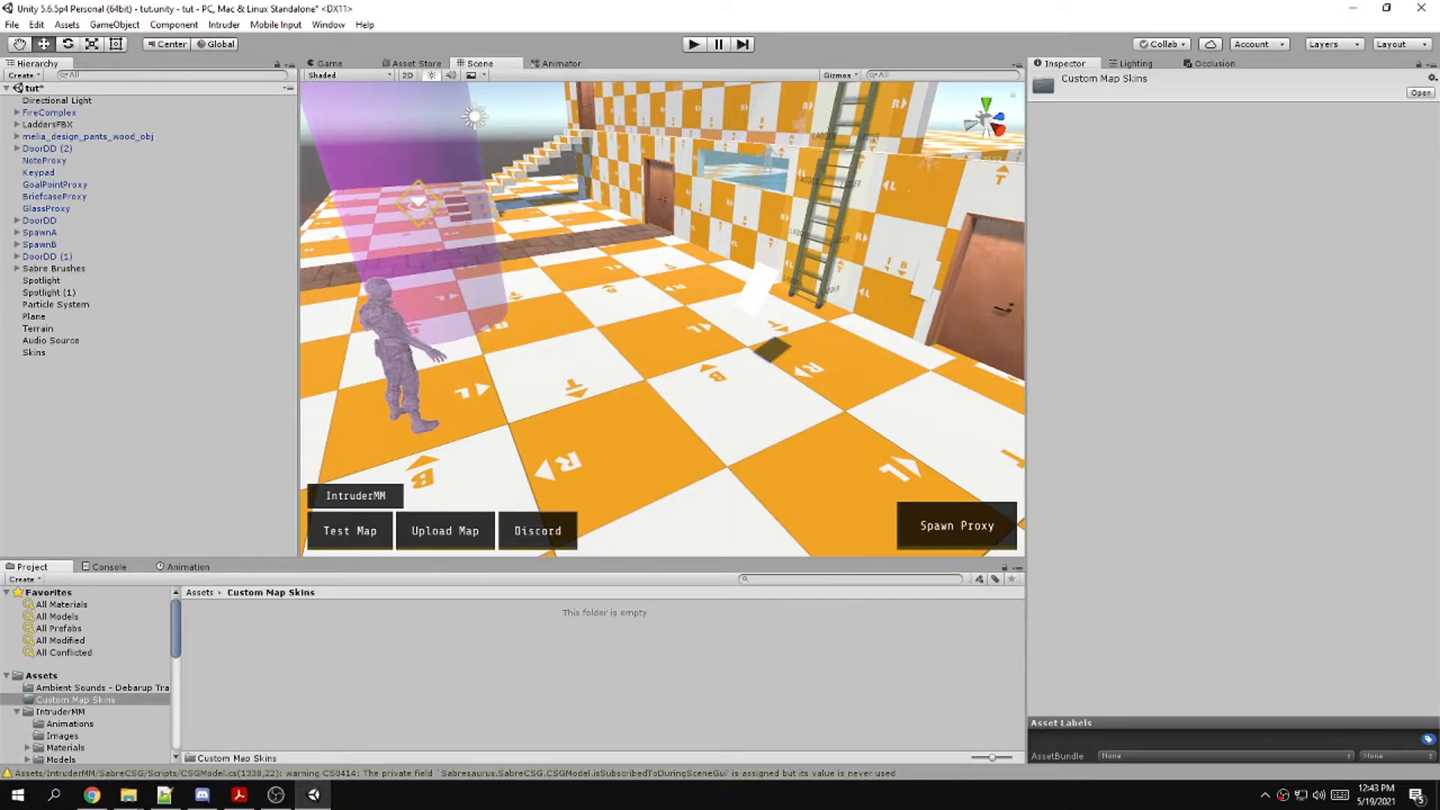
Switch to Discord and go to the pinned Intruder reference UV post in the mapmaker channel, with the window maximized
{"action": "left_click", "coordinate": [202, 794]}
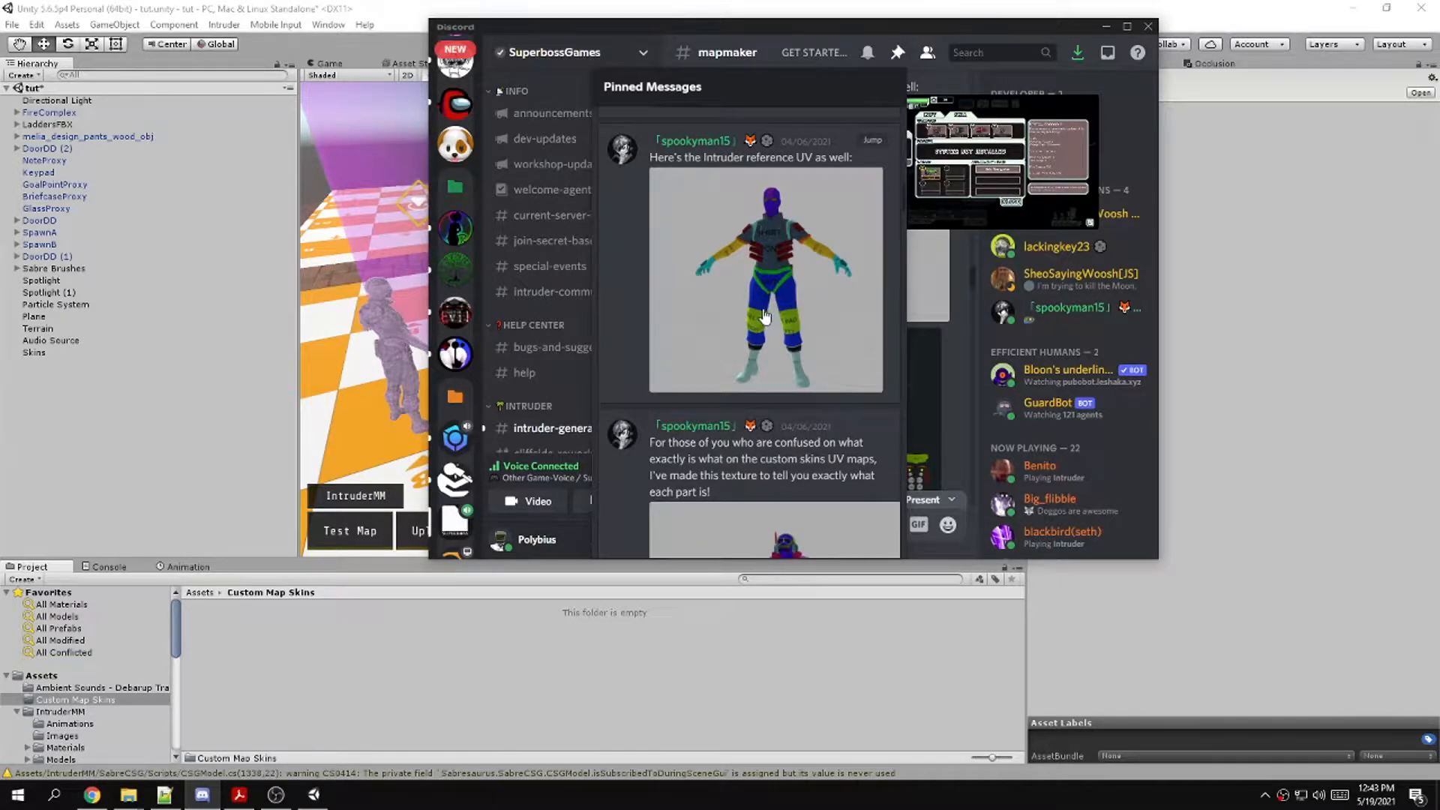
{"action": "scroll", "coordinate": [765, 316], "scroll_direction": "down", "scroll_amount": 3}
{"action": "left_click", "coordinate": [872, 293]}
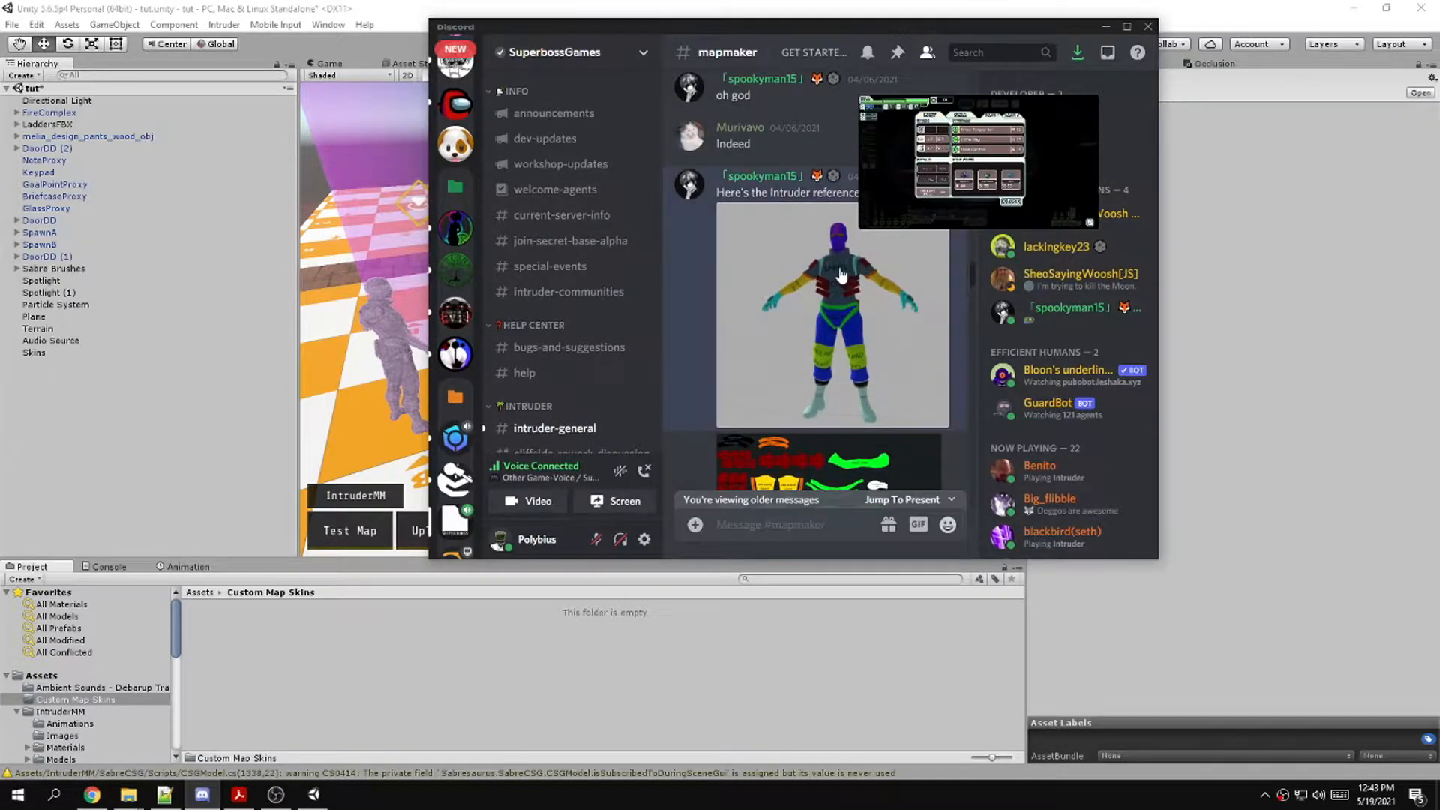
{"action": "scroll", "coordinate": [841, 275], "scroll_direction": "down", "scroll_amount": 2}
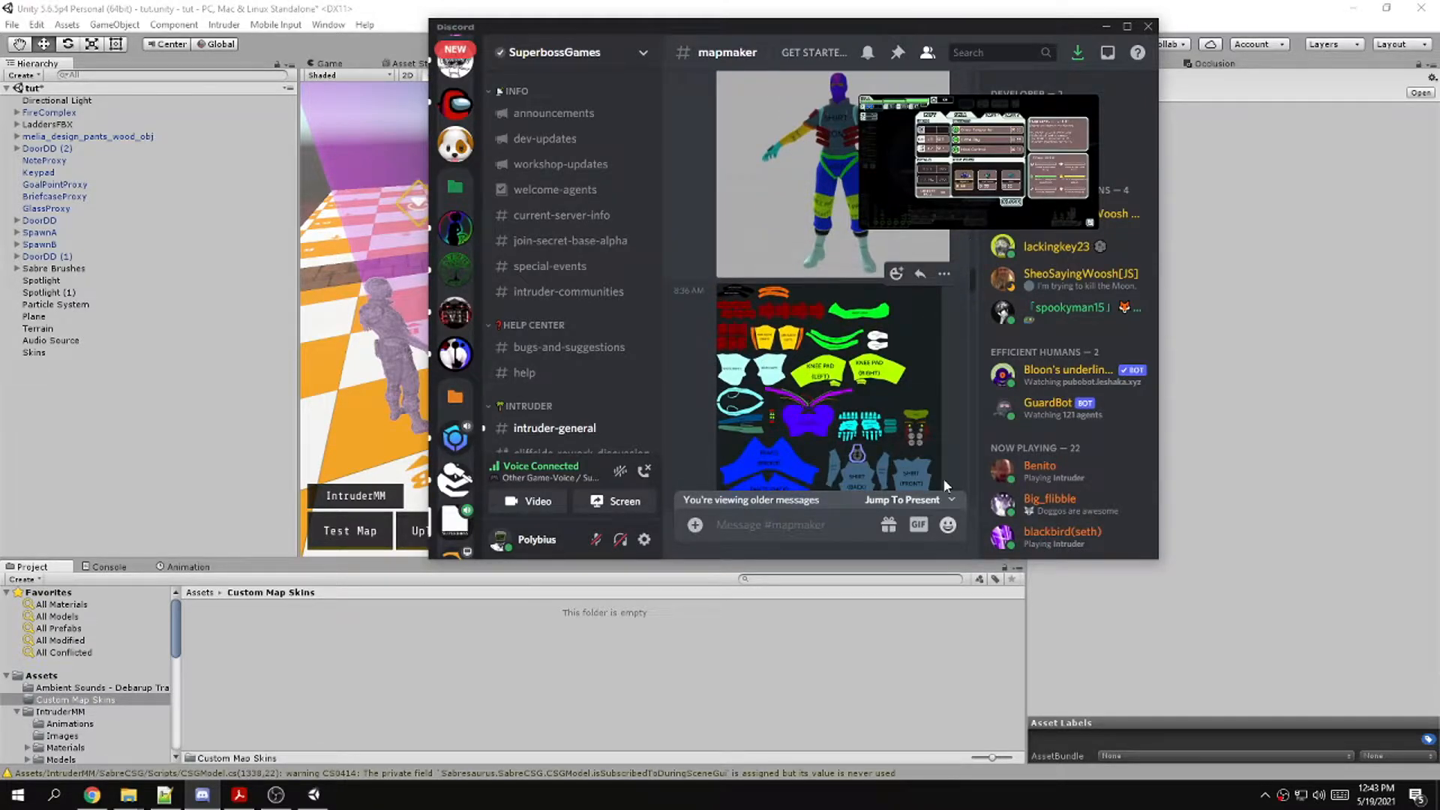
{"action": "double_click", "coordinate": [938, 26]}
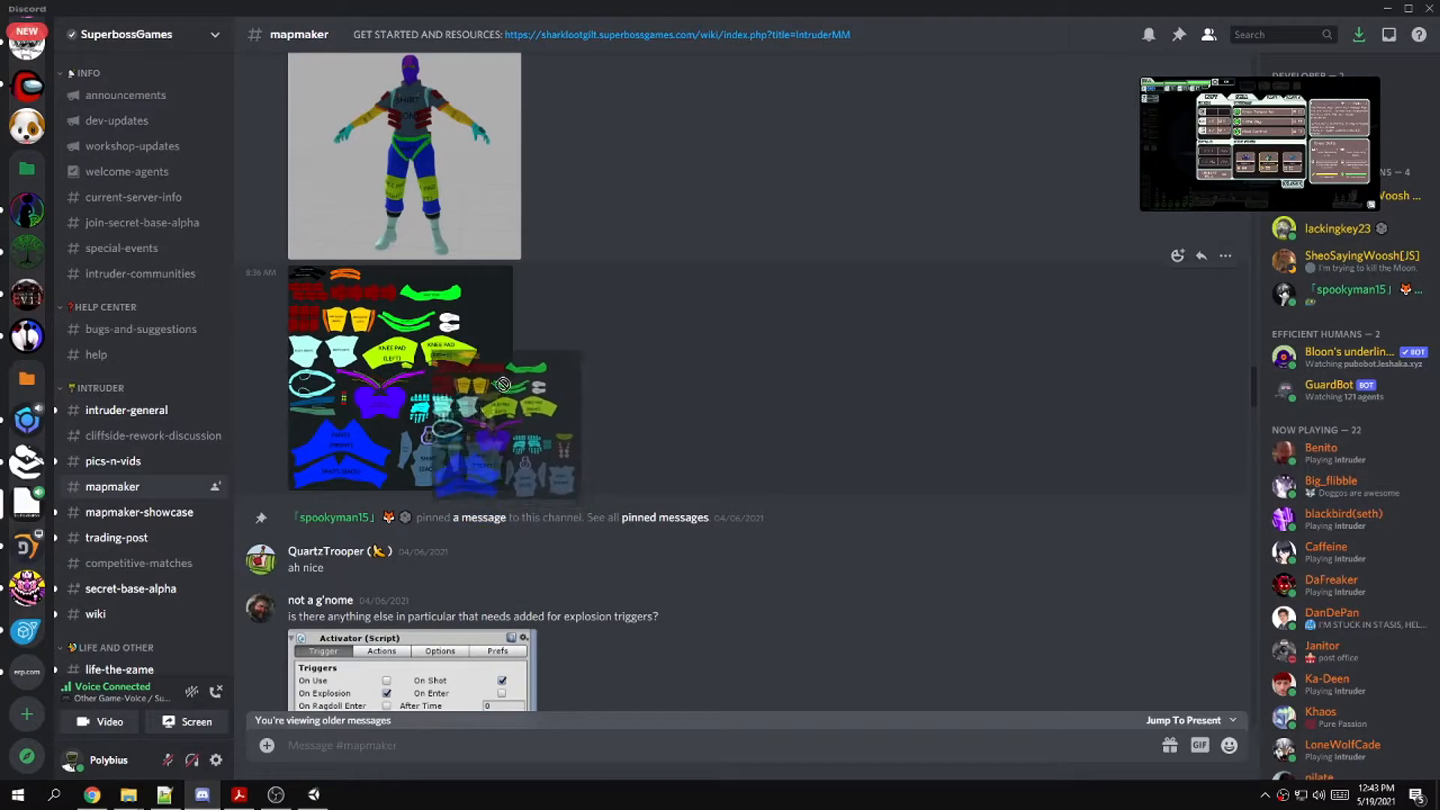
{"action": "right_click", "coordinate": [441, 360]}
{"action": "left_click", "coordinate": [491, 548]}
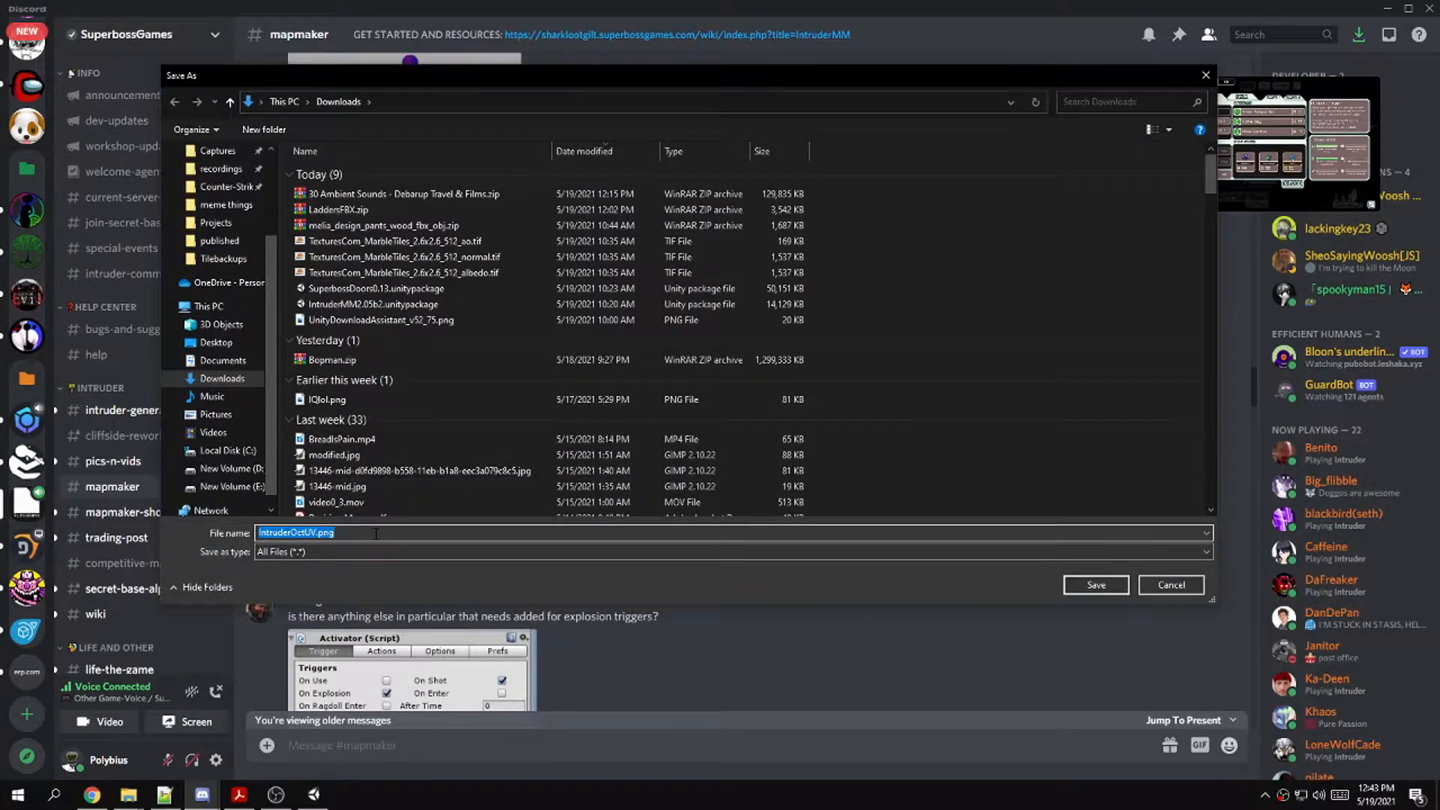
{"action": "scroll", "coordinate": [222, 300], "scroll_direction": "up", "scroll_amount": 3}
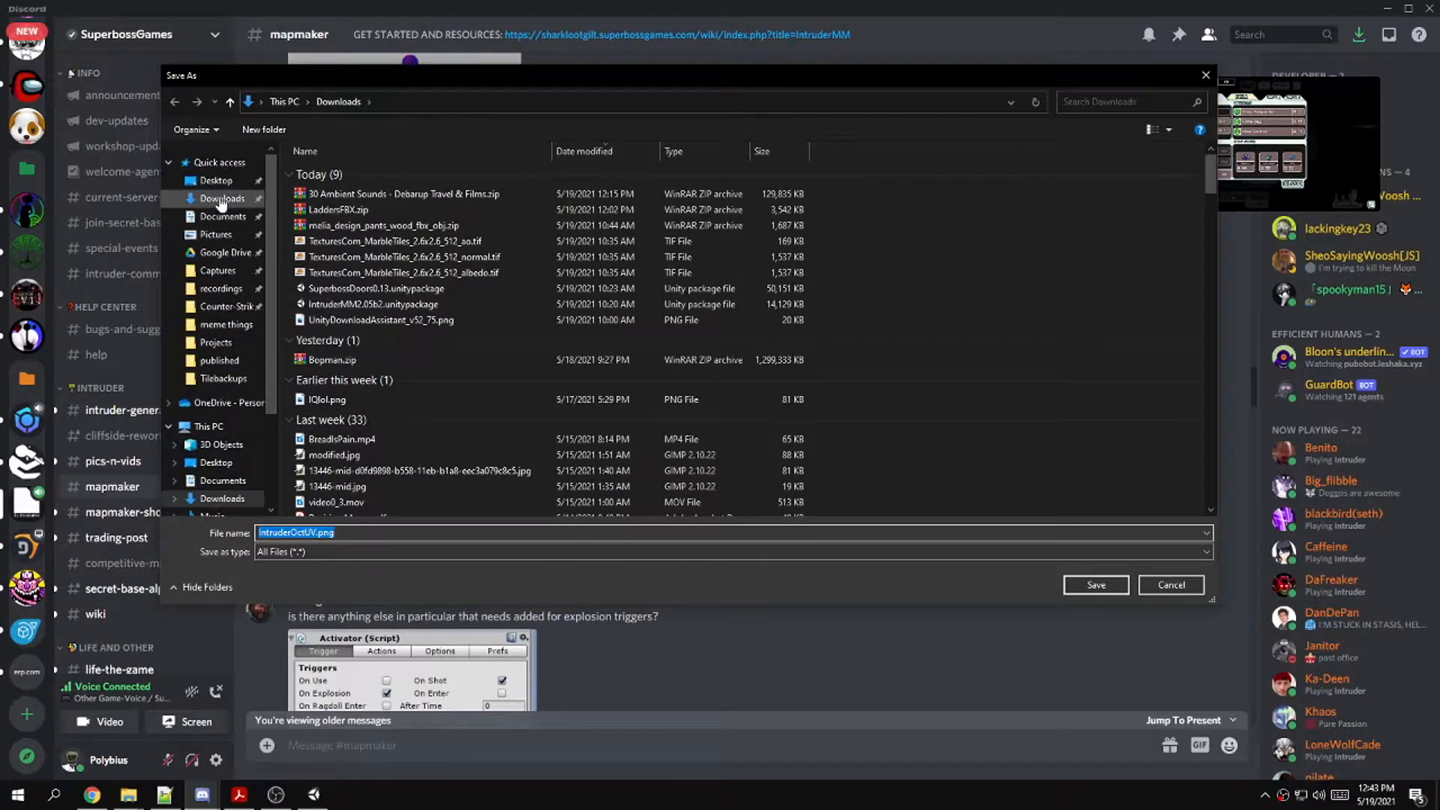
{"action": "left_click", "coordinate": [232, 183]}
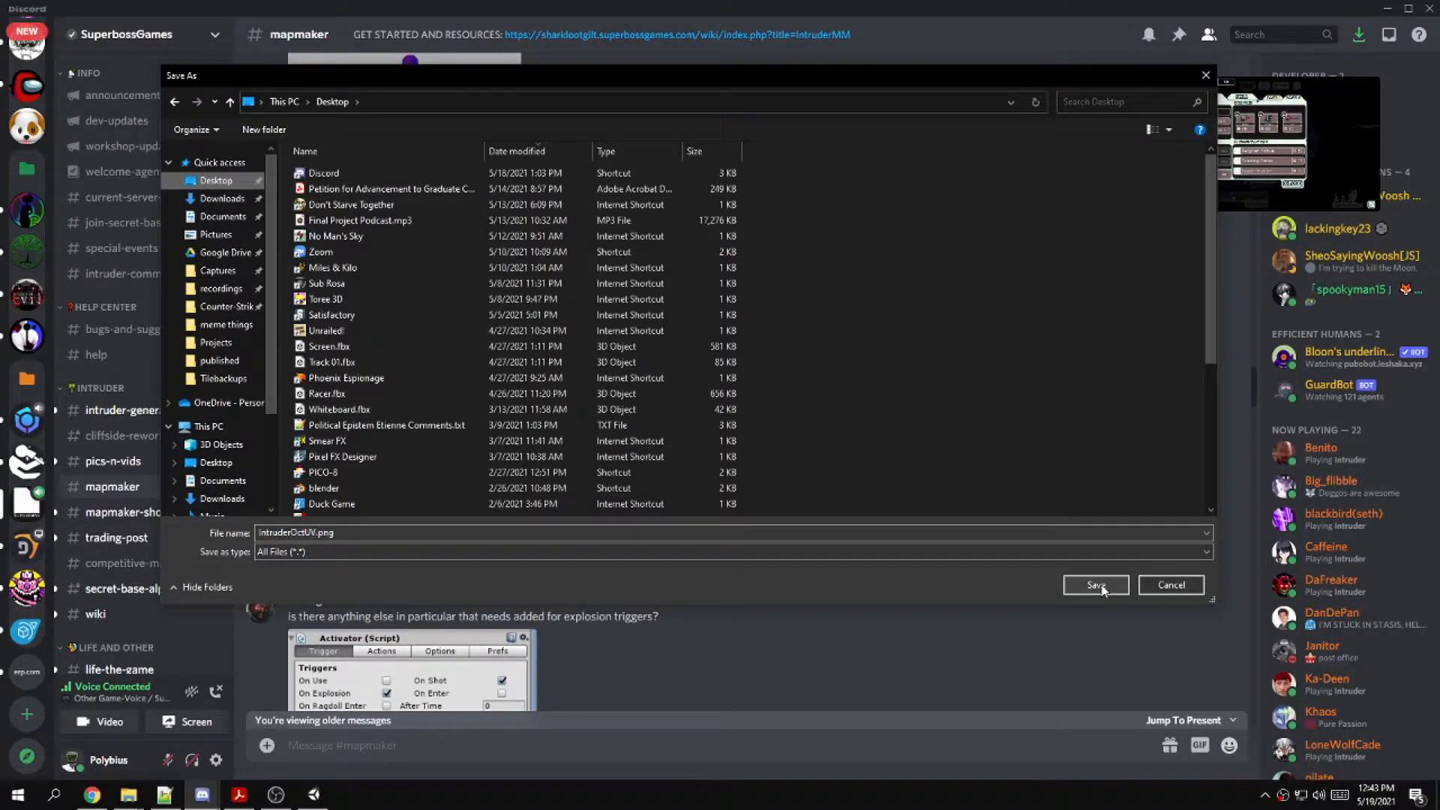
{"action": "left_click", "coordinate": [1169, 586]}
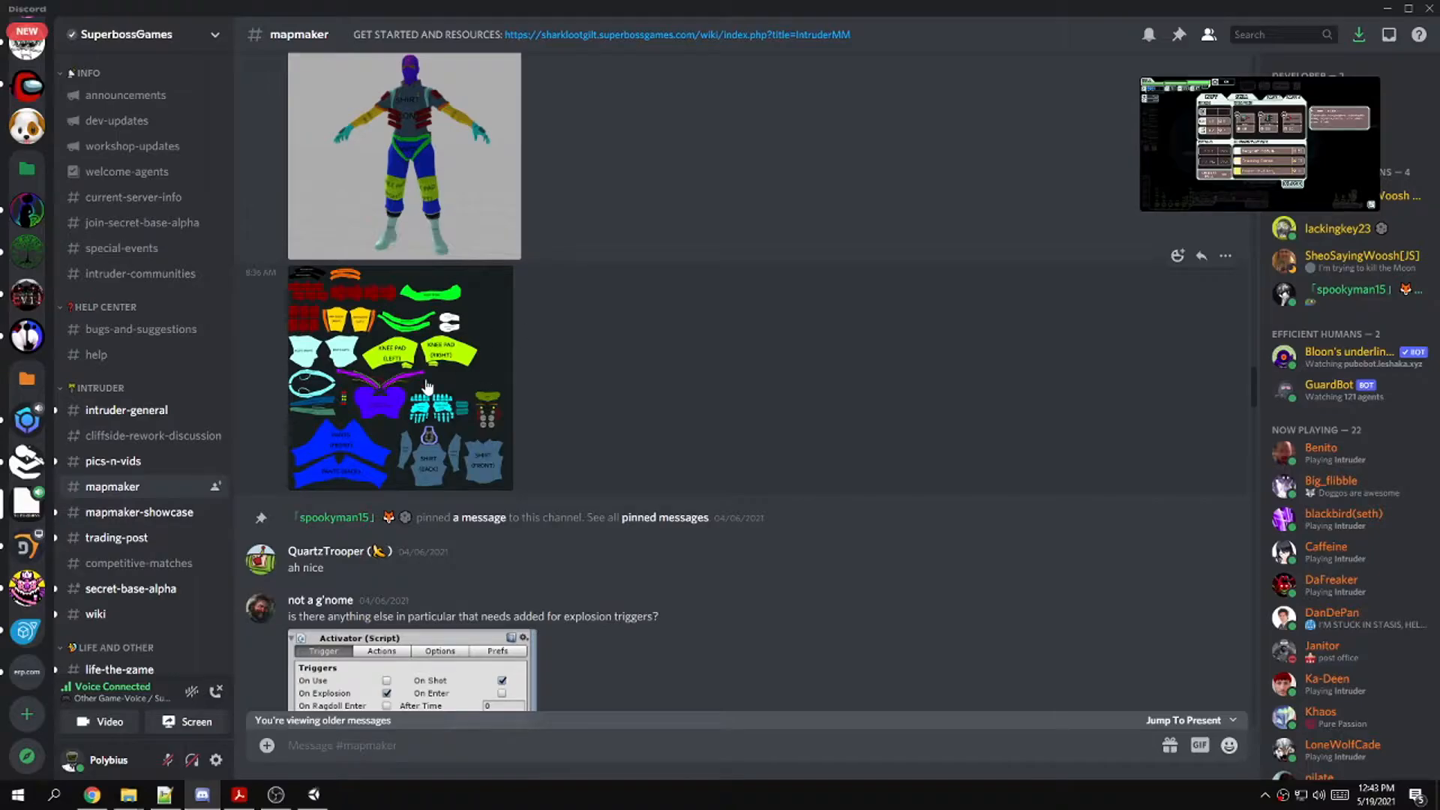
Return to Unity and show the Custom Map Skins folder in File Explorer
{"action": "left_click", "coordinate": [308, 800]}
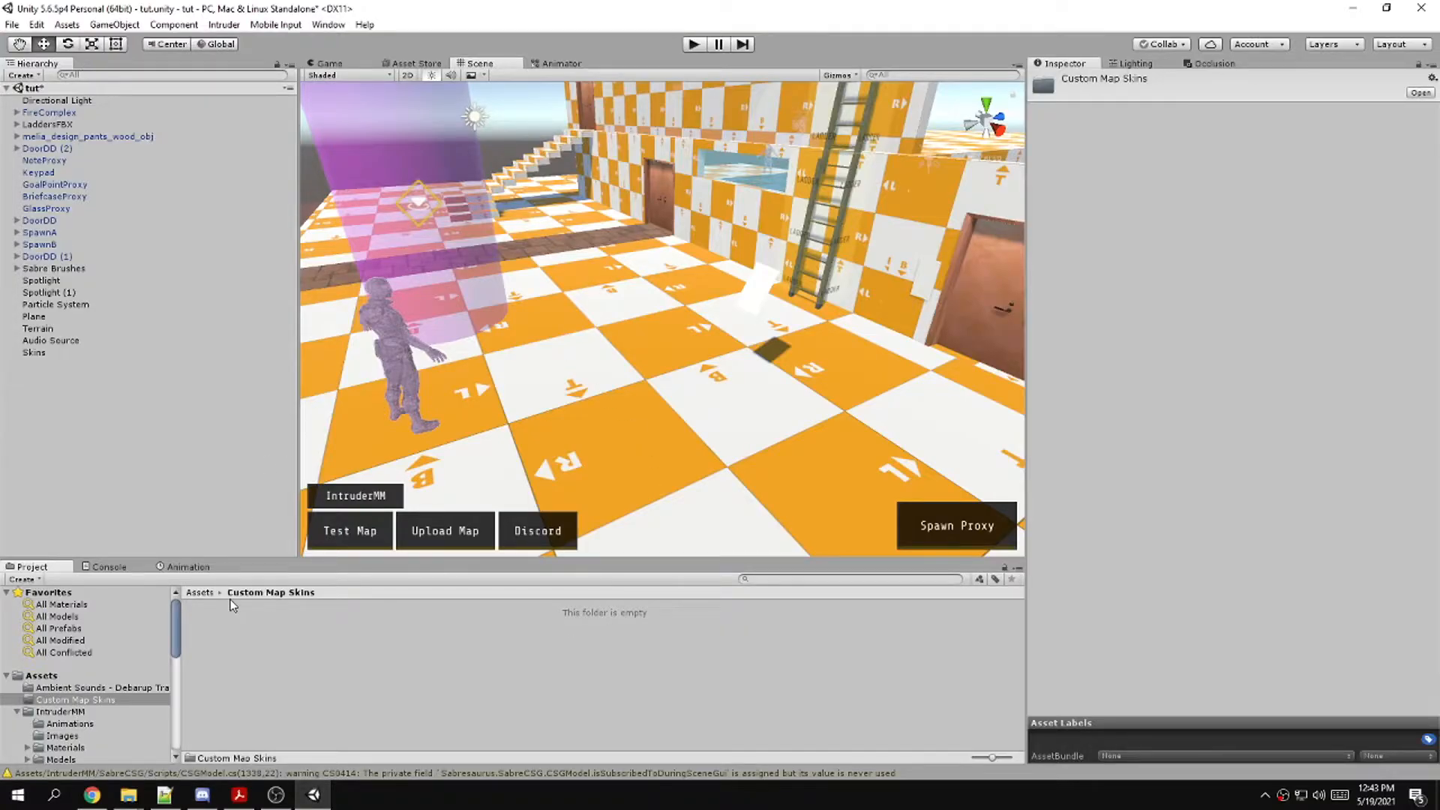
{"action": "right_click", "coordinate": [385, 622]}
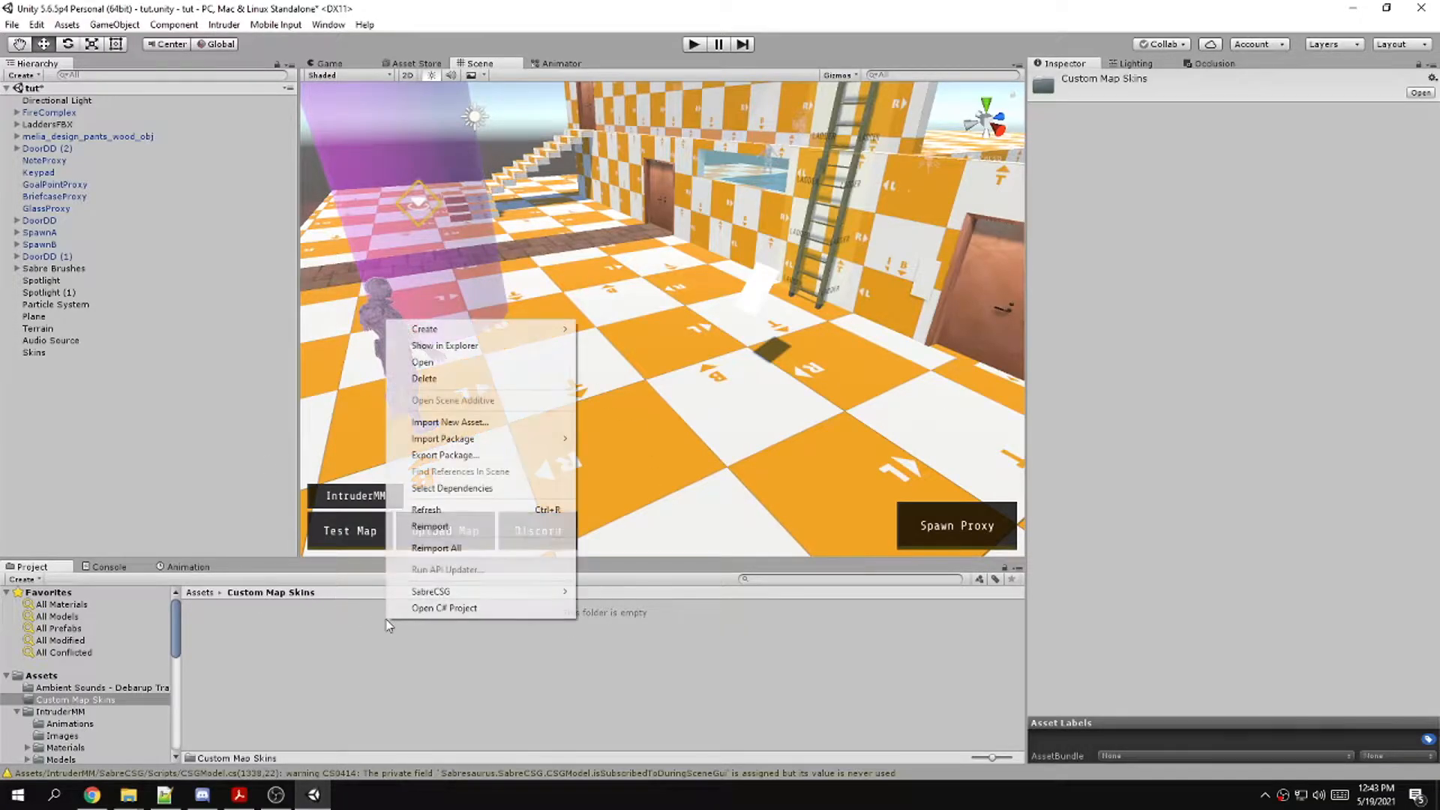
{"action": "left_click", "coordinate": [475, 347]}
{"action": "double_click", "coordinate": [514, 271]}
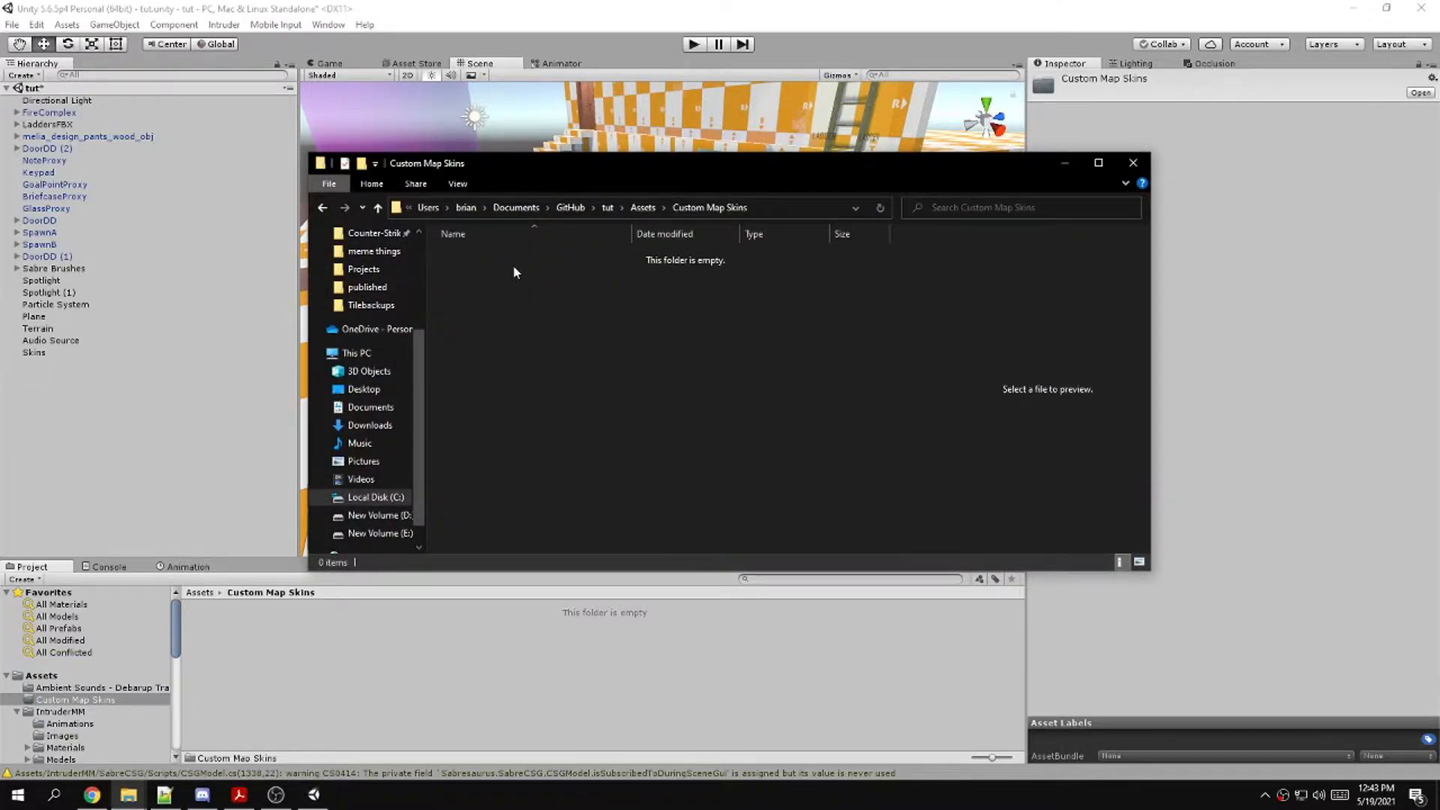
Open the save dialog for Discord's intruder UV reference image and copy the Custom Map Skins folder path from File Explorer
{"action": "left_click", "coordinate": [202, 795]}
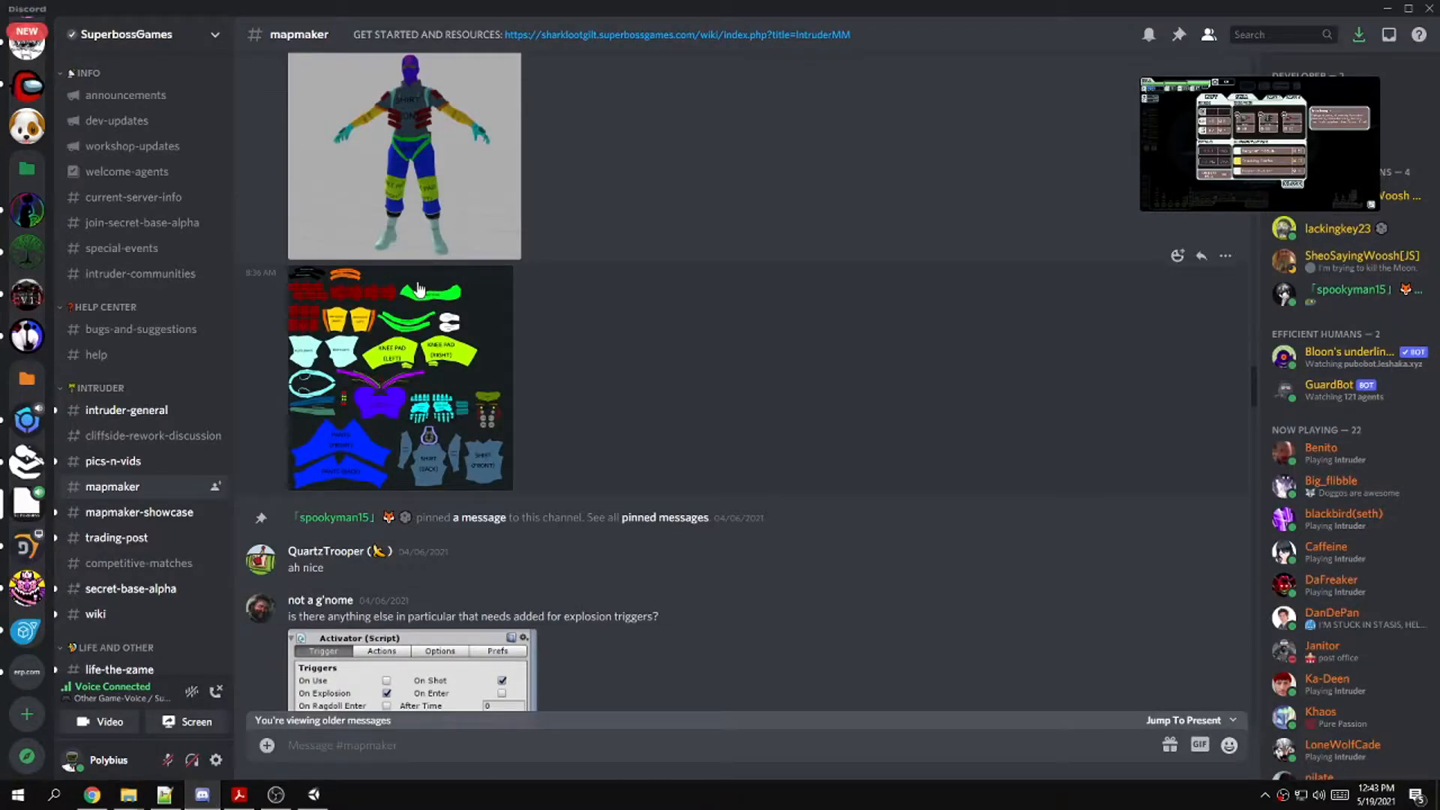
{"action": "right_click", "coordinate": [423, 341]}
{"action": "left_click", "coordinate": [455, 526]}
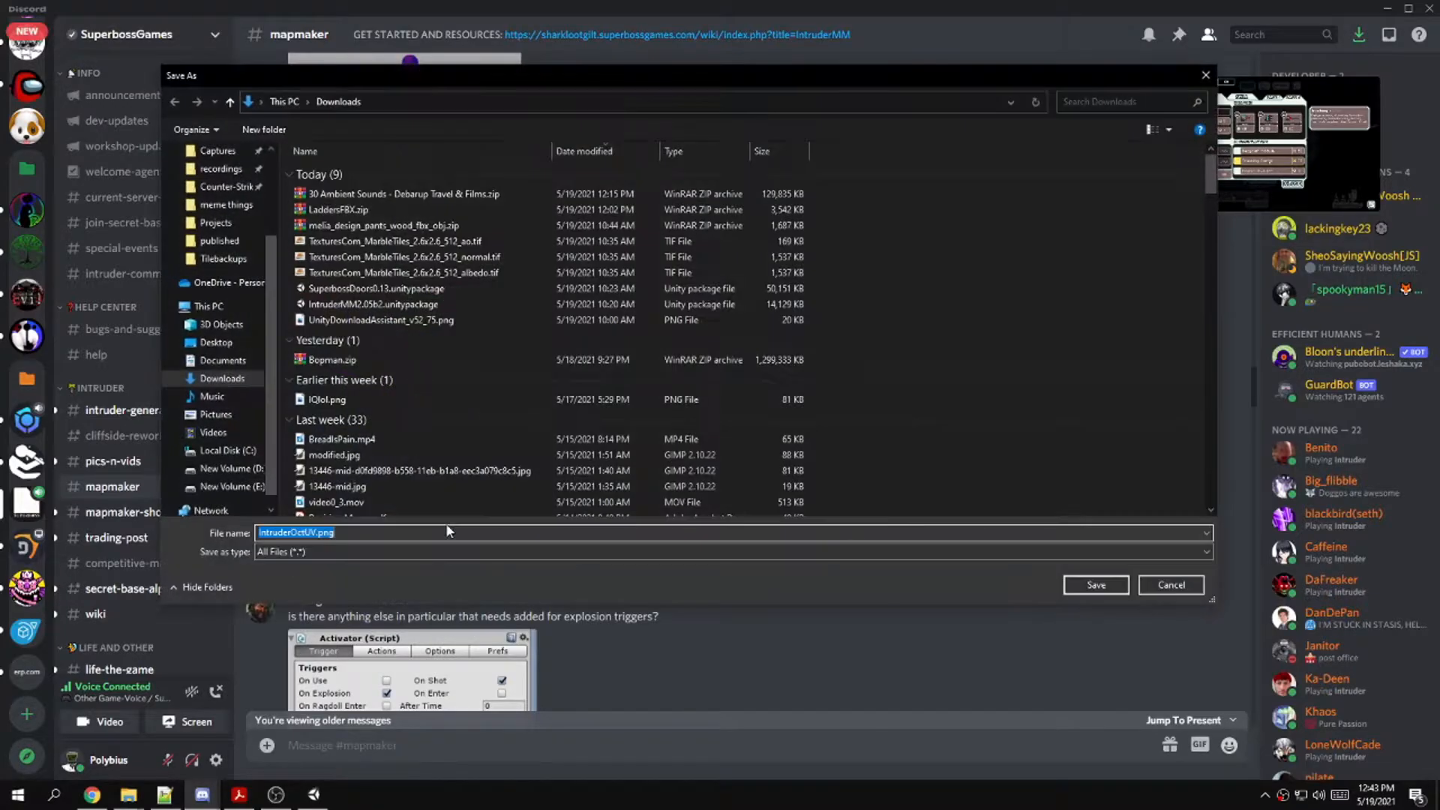
{"action": "left_click", "coordinate": [128, 796]}
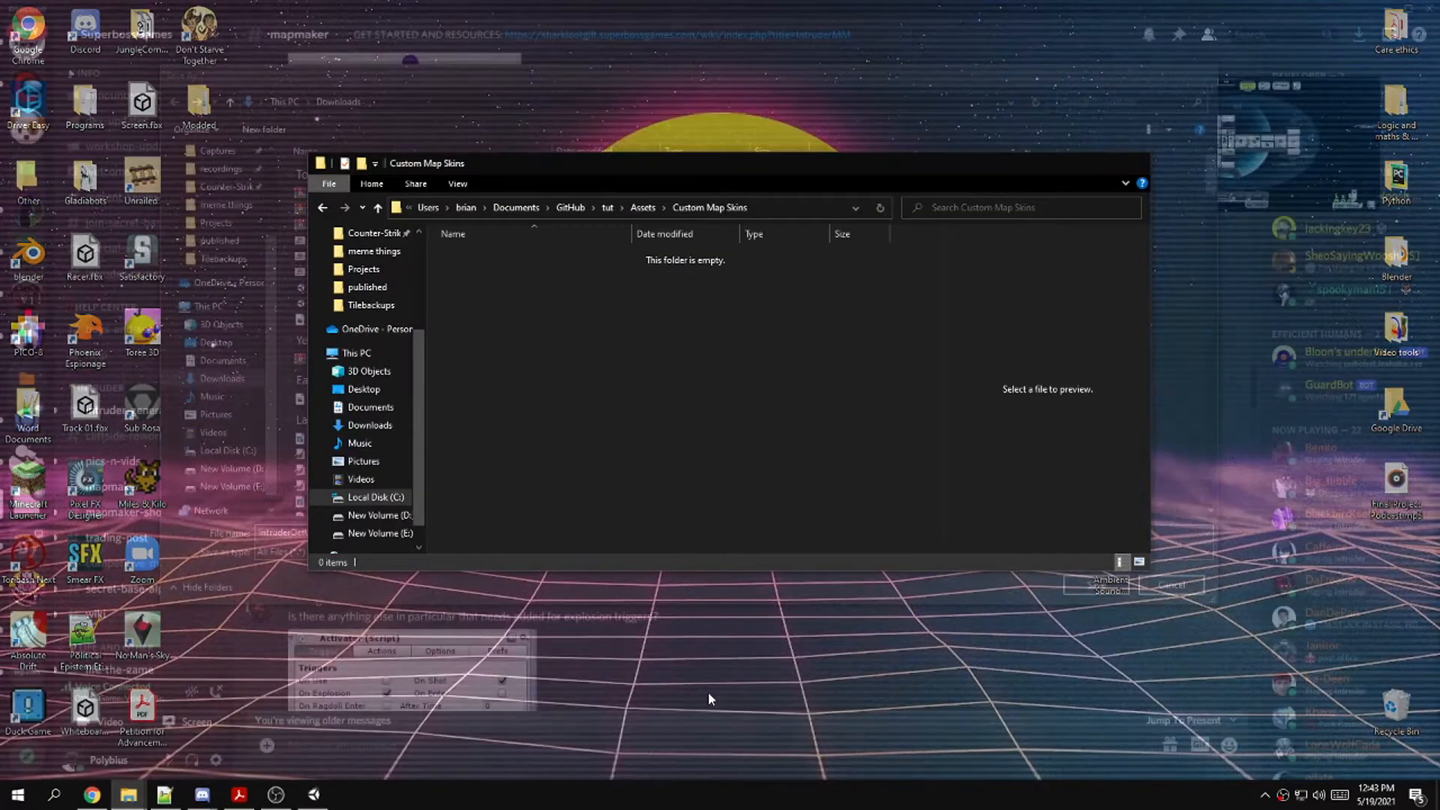
{"action": "left_click", "coordinate": [705, 709]}
{"action": "left_click", "coordinate": [774, 209]}
{"action": "left_click", "coordinate": [581, 80]}
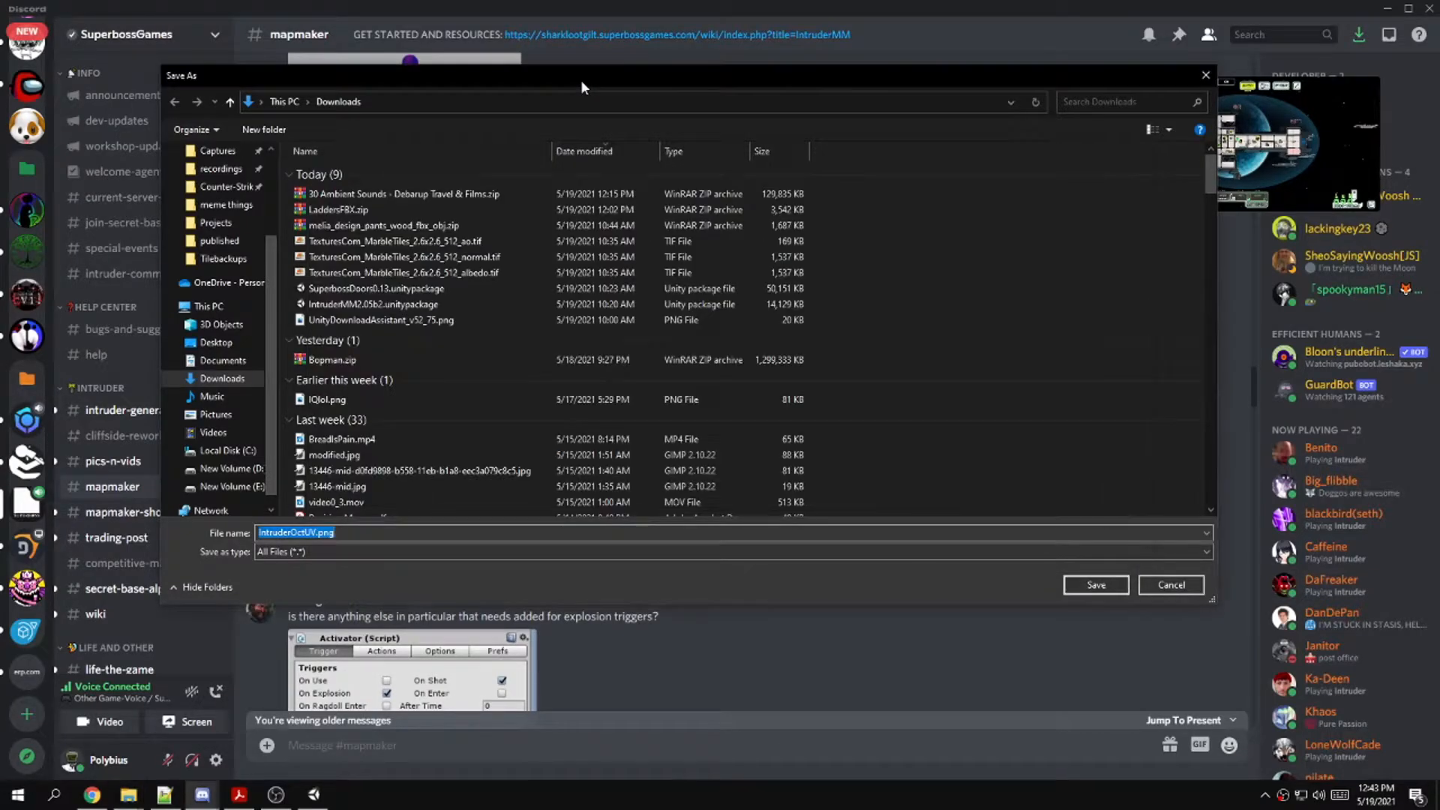
Save the intruder UV image as IntruderOctUV.png in the project's Assets\Custom Map Skins folder
{"action": "left_click", "coordinate": [465, 102]}
{"action": "type", "text": "C:\\Users\\Brian Verduzco\\Documents\\GitHub\\tut\\Assets\\Custom Map Skins"}
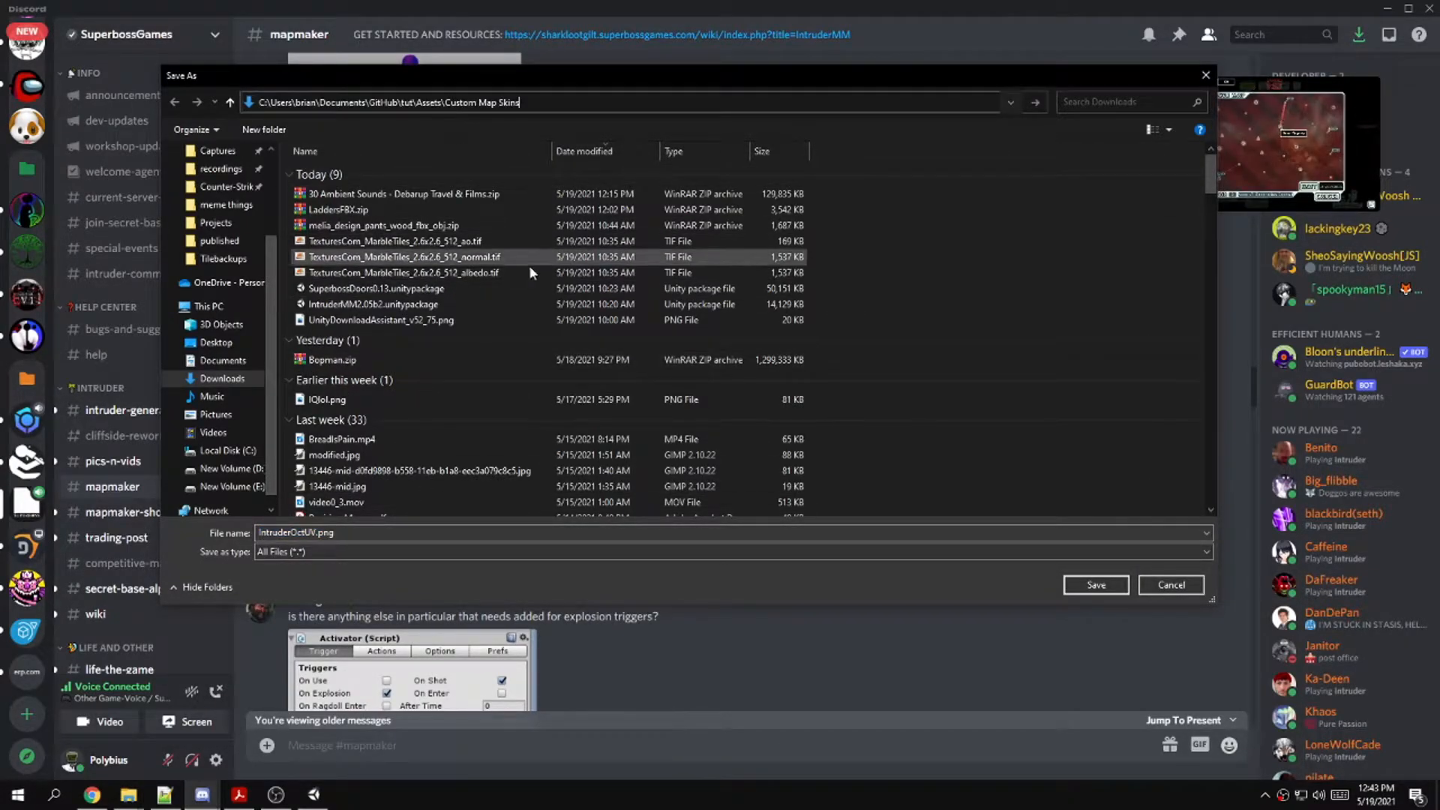
{"action": "key", "text": "Return"}
{"action": "left_click", "coordinate": [350, 533]}
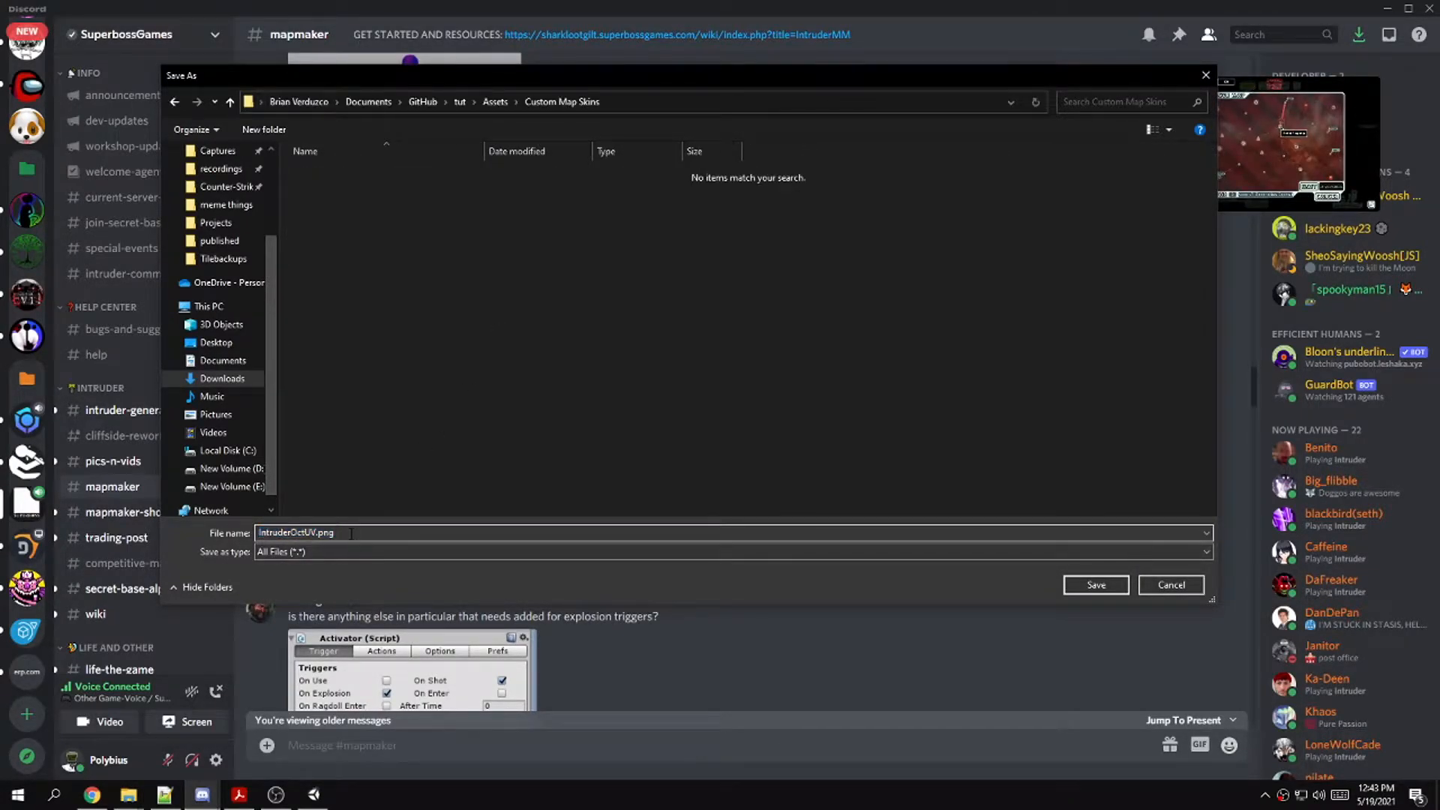
{"action": "left_click", "coordinate": [1084, 584]}
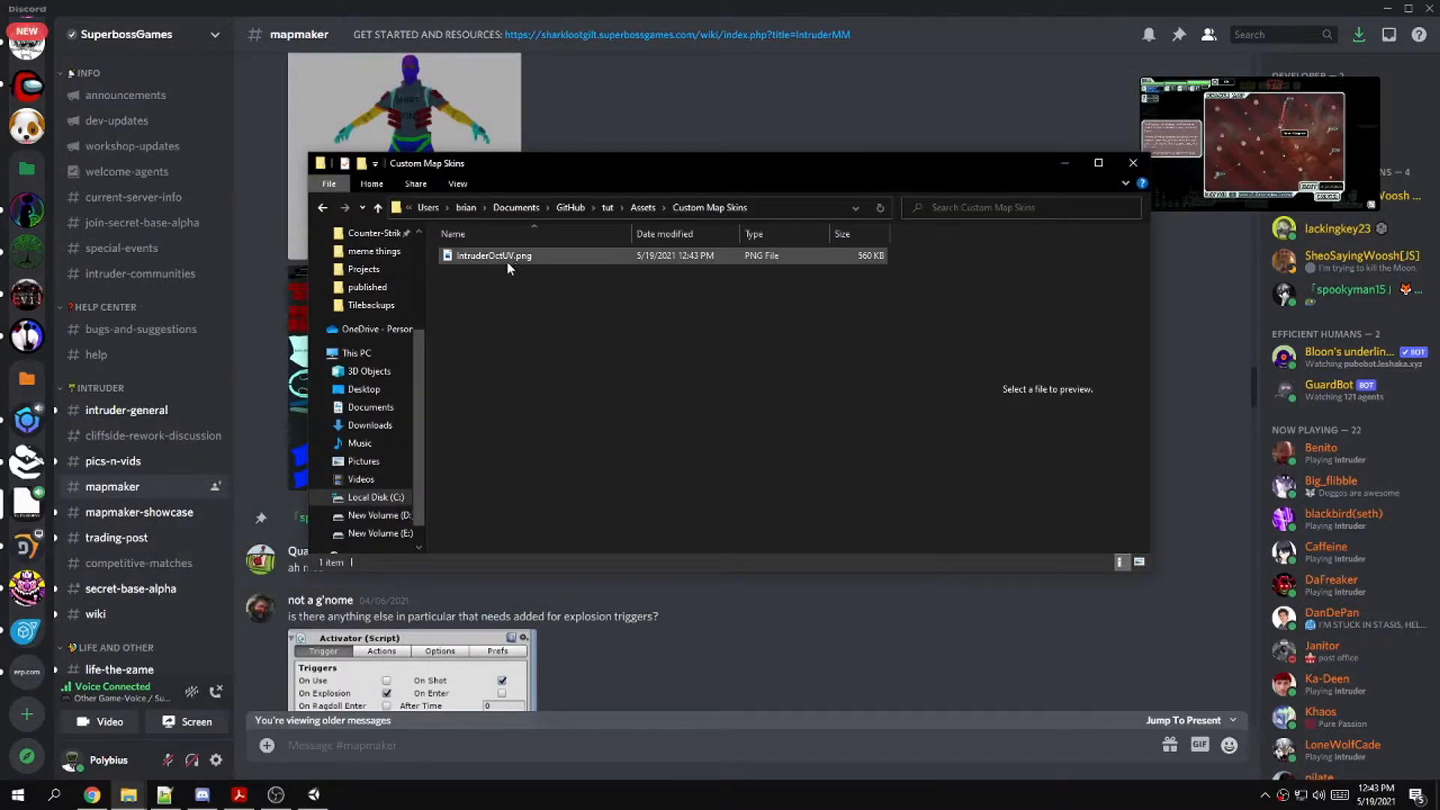
{"action": "left_click", "coordinate": [625, 87]}
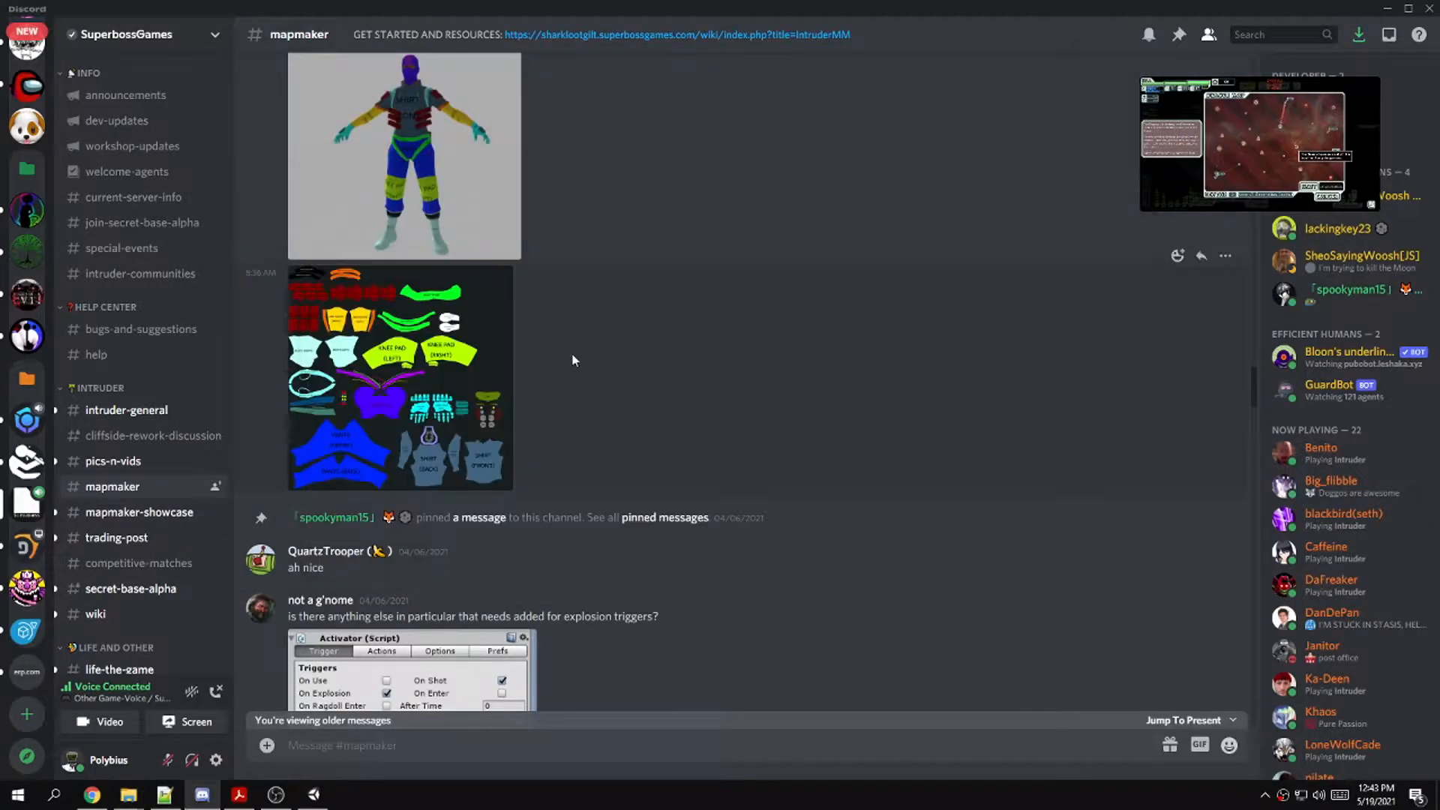
Go to the pinned custom skins UV post in the mapmaker channel and enlarge the guard UV reference image below it
{"action": "left_click", "coordinate": [1179, 34]}
{"action": "scroll", "coordinate": [1068, 441], "scroll_direction": "down", "scroll_amount": 10}
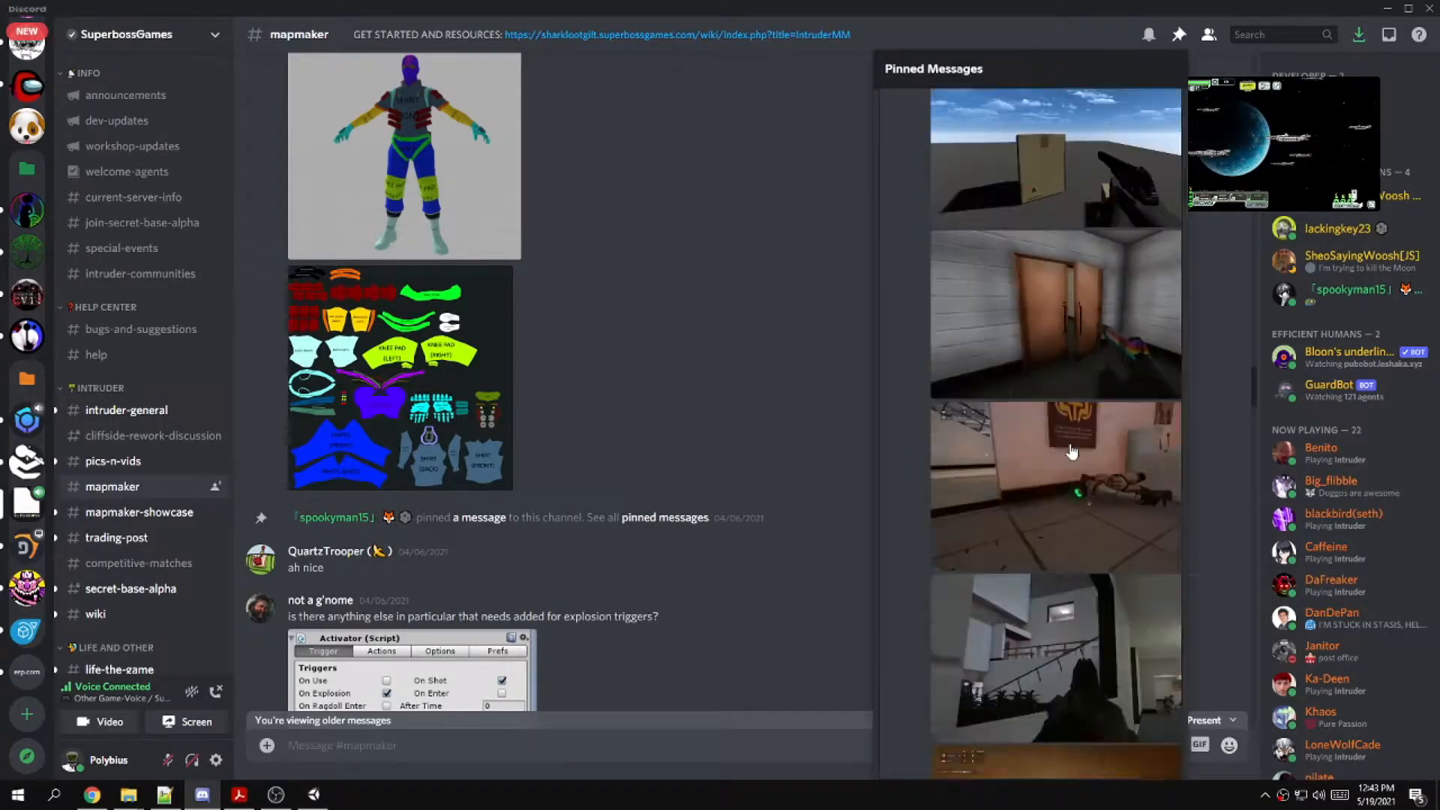
{"action": "scroll", "coordinate": [1072, 451], "scroll_direction": "up", "scroll_amount": 5}
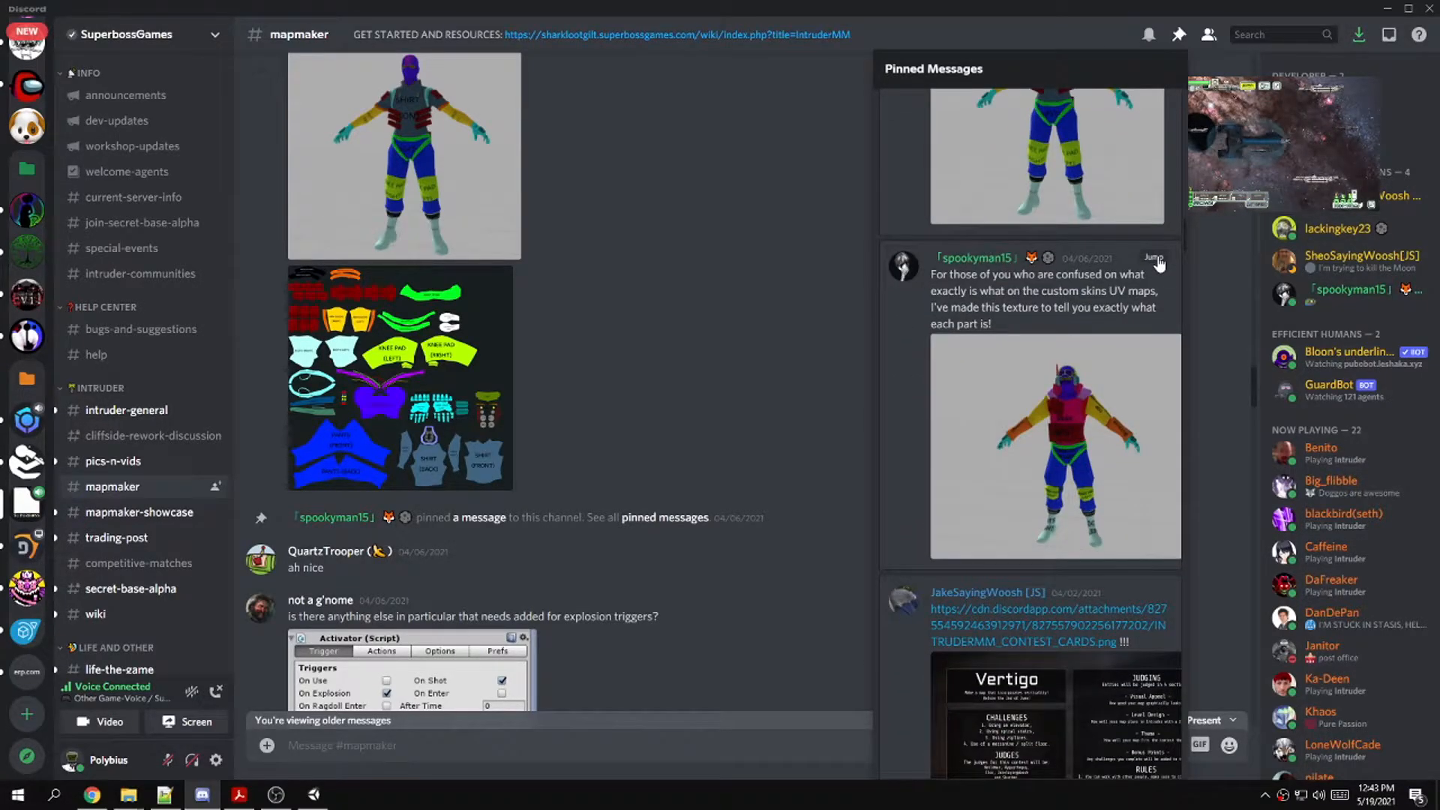
{"action": "left_click", "coordinate": [1153, 257]}
{"action": "scroll", "coordinate": [420, 388], "scroll_direction": "down", "scroll_amount": 4}
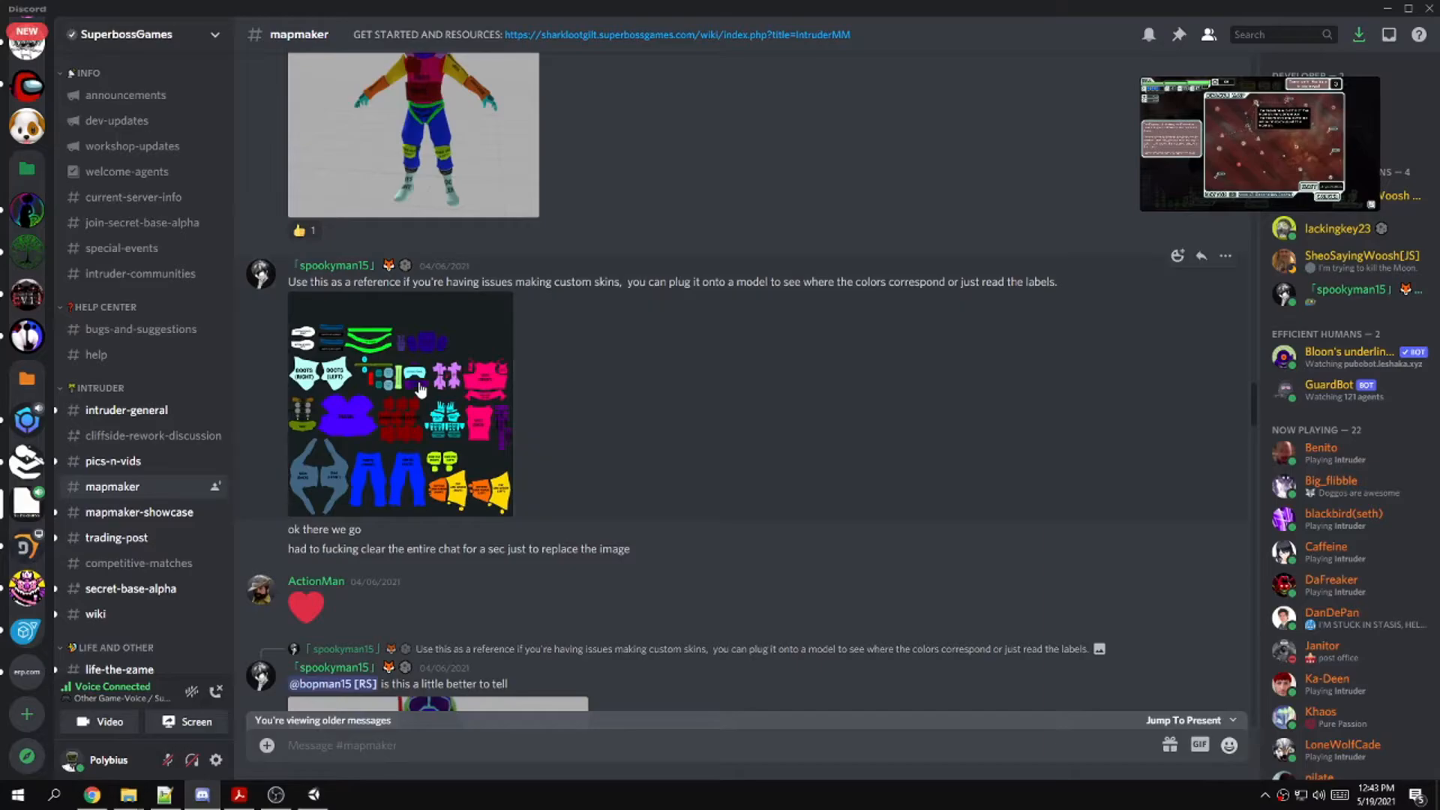
{"action": "left_click", "coordinate": [420, 388]}
{"action": "right_click", "coordinate": [634, 412]}
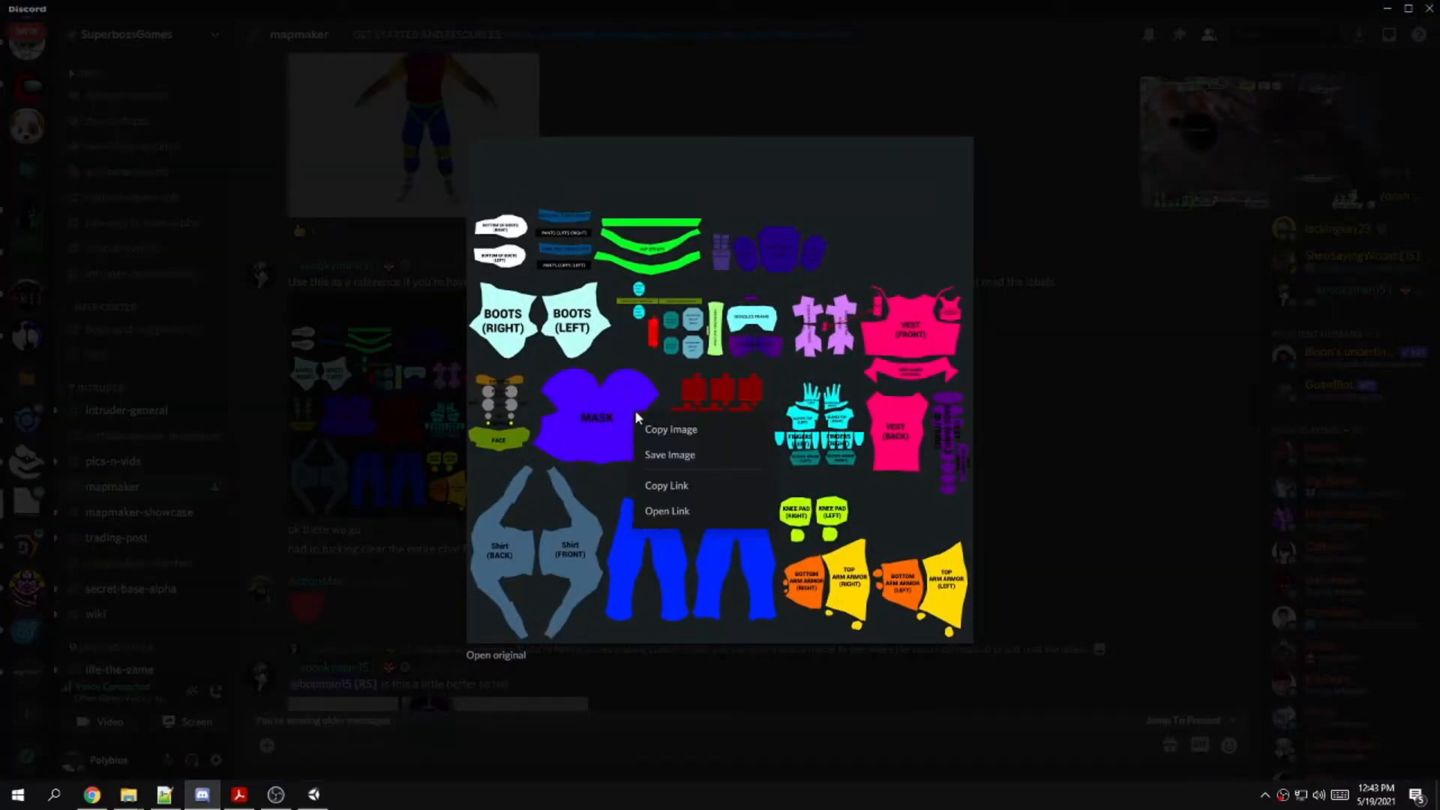
{"action": "left_click", "coordinate": [679, 487]}
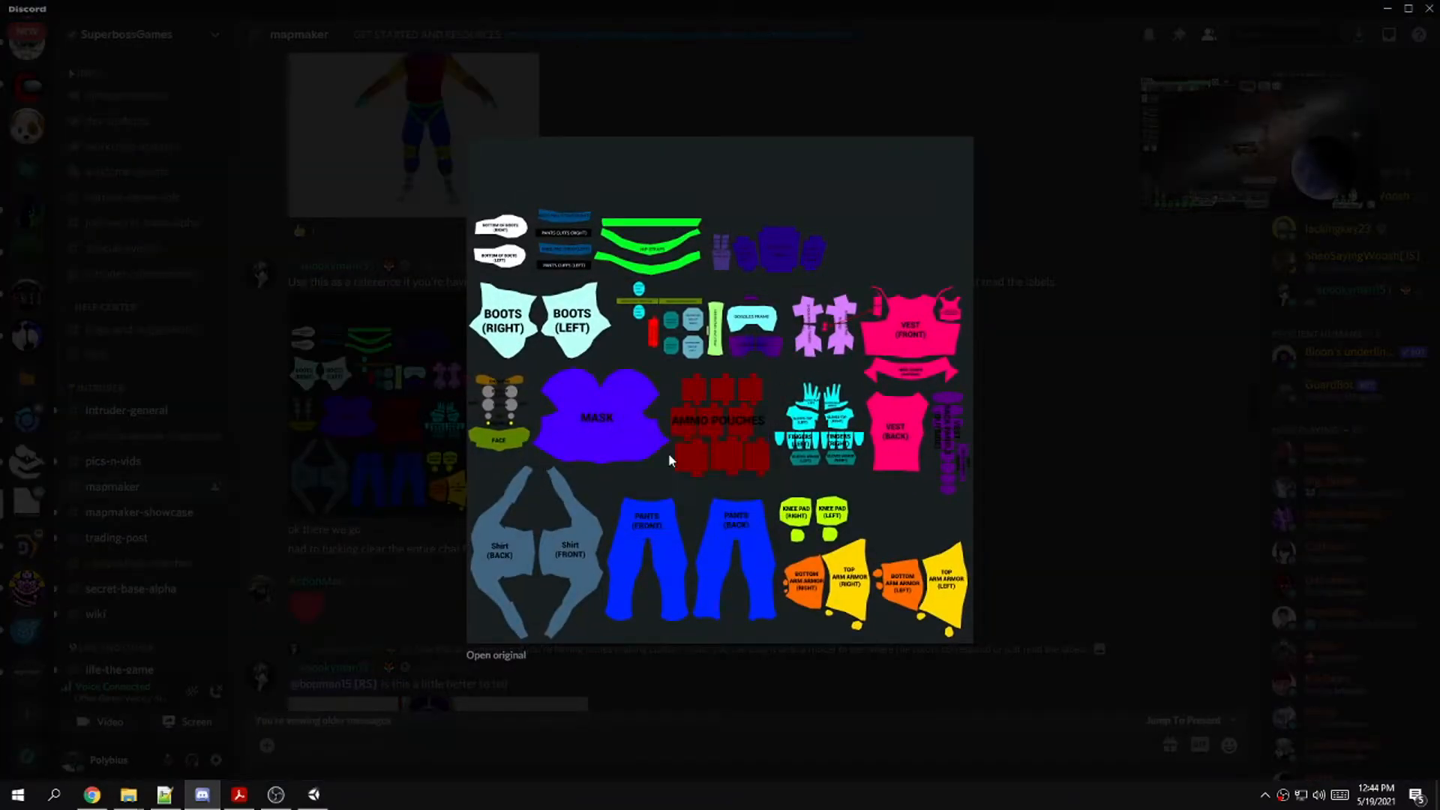
Save the guard UV image as GuardOctUV.png in the Custom Map Skins folder and close the enlarged image
{"action": "right_click", "coordinate": [652, 335]}
{"action": "left_click", "coordinate": [712, 372]}
{"action": "left_click", "coordinate": [345, 106]}
{"action": "key", "text": "ctrl+v"}
{"action": "key", "text": "Return"}
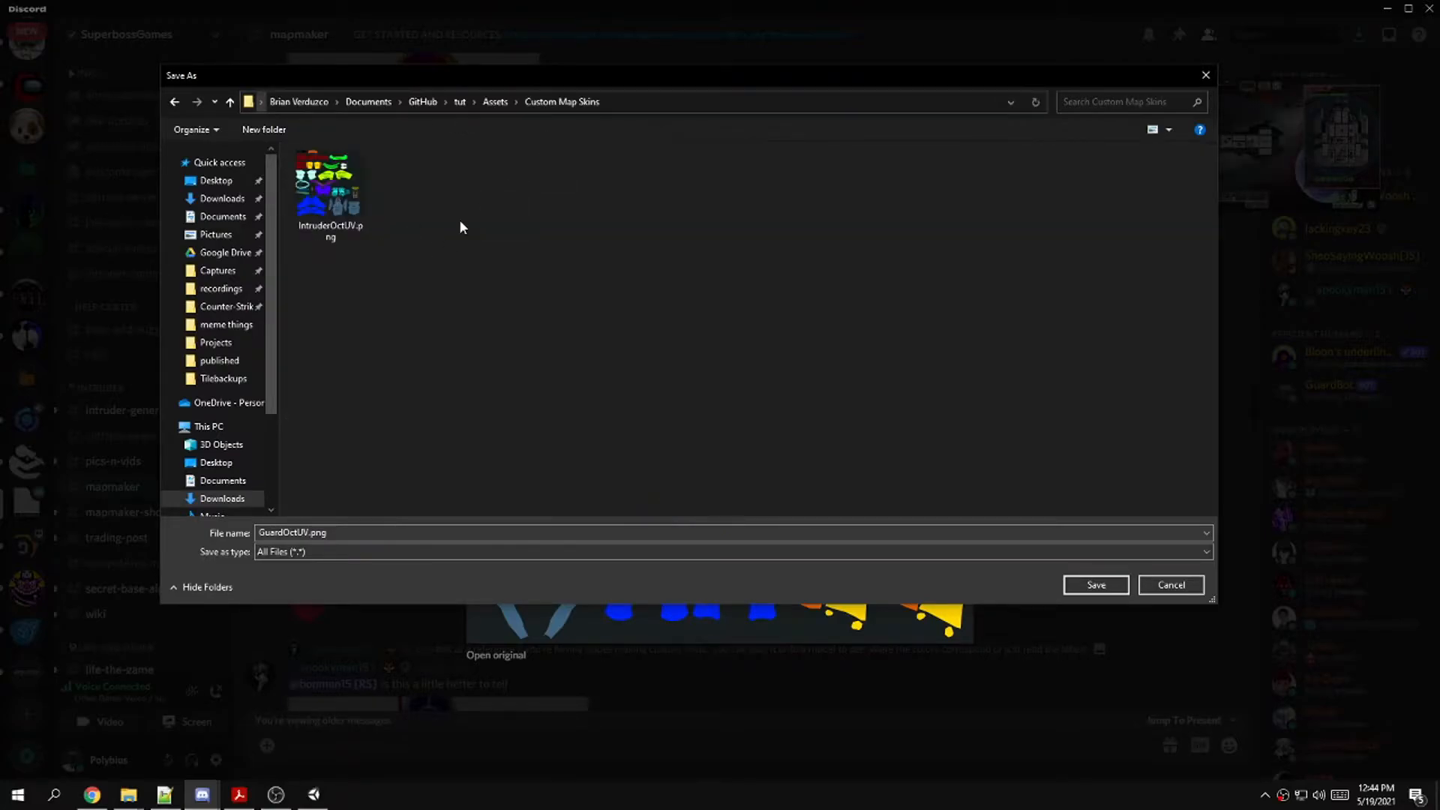
{"action": "left_click", "coordinate": [1087, 585]}
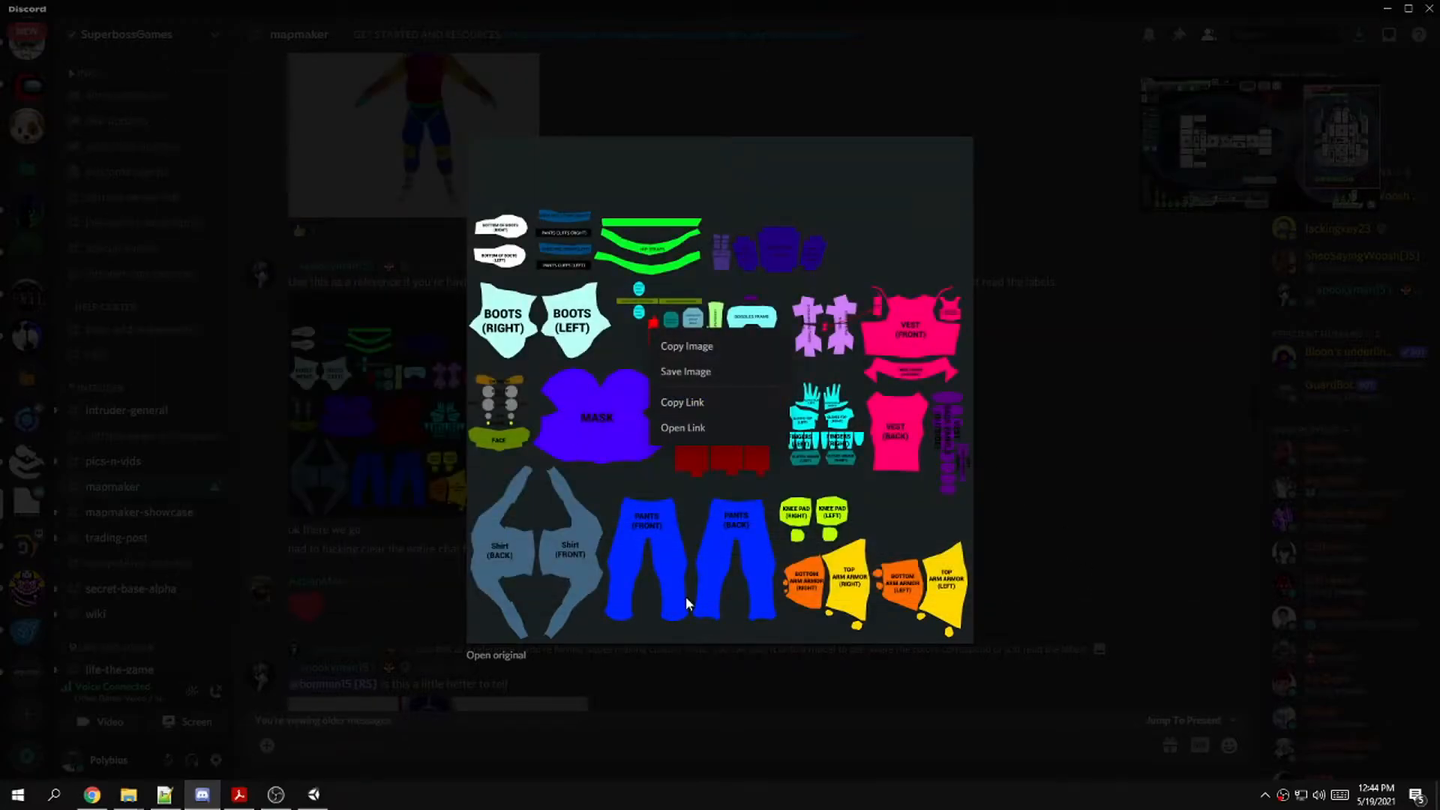
{"action": "left_click", "coordinate": [1054, 406]}
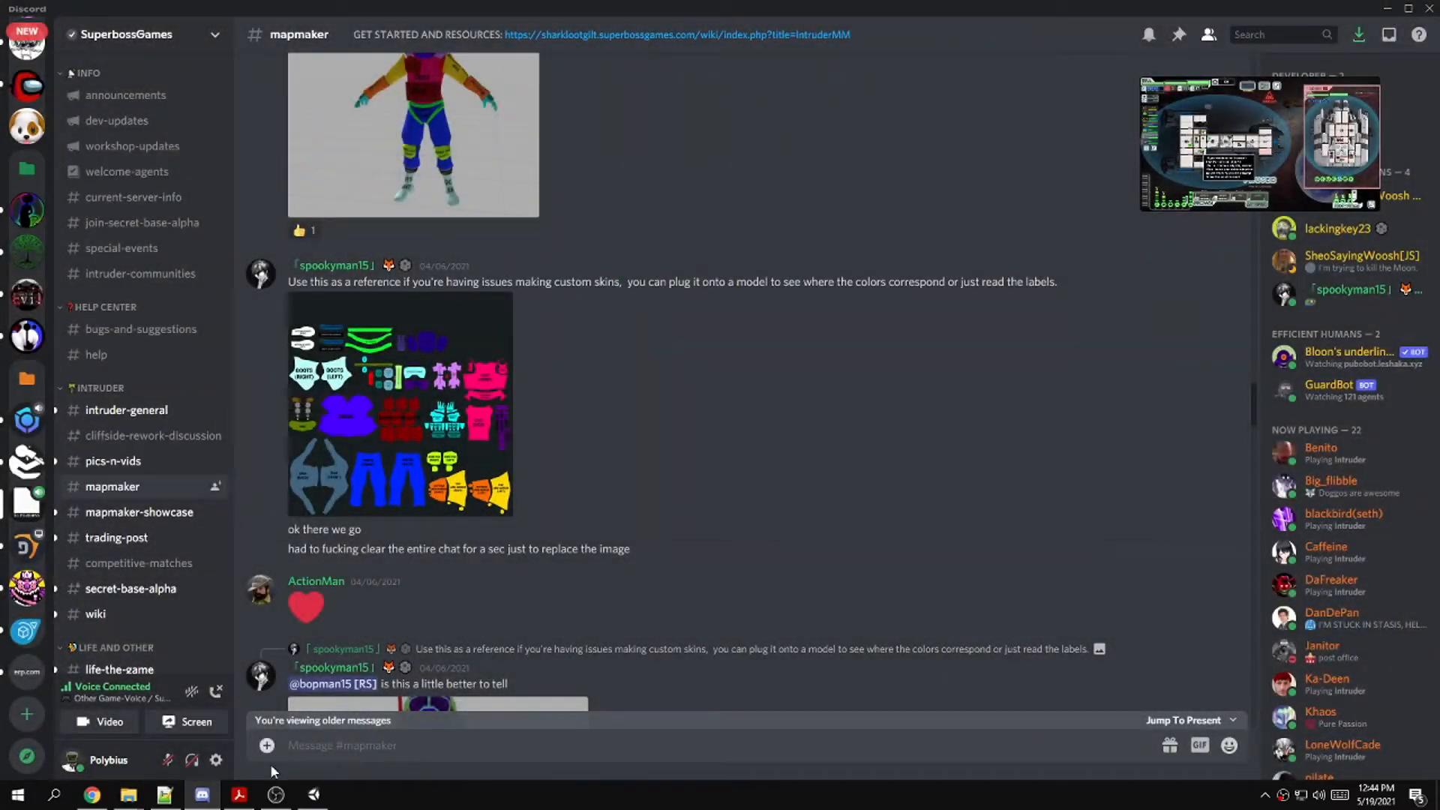
Return to Unity and create a material named Intruder Skin in the Custom Map Skins folder
{"action": "left_click", "coordinate": [314, 794]}
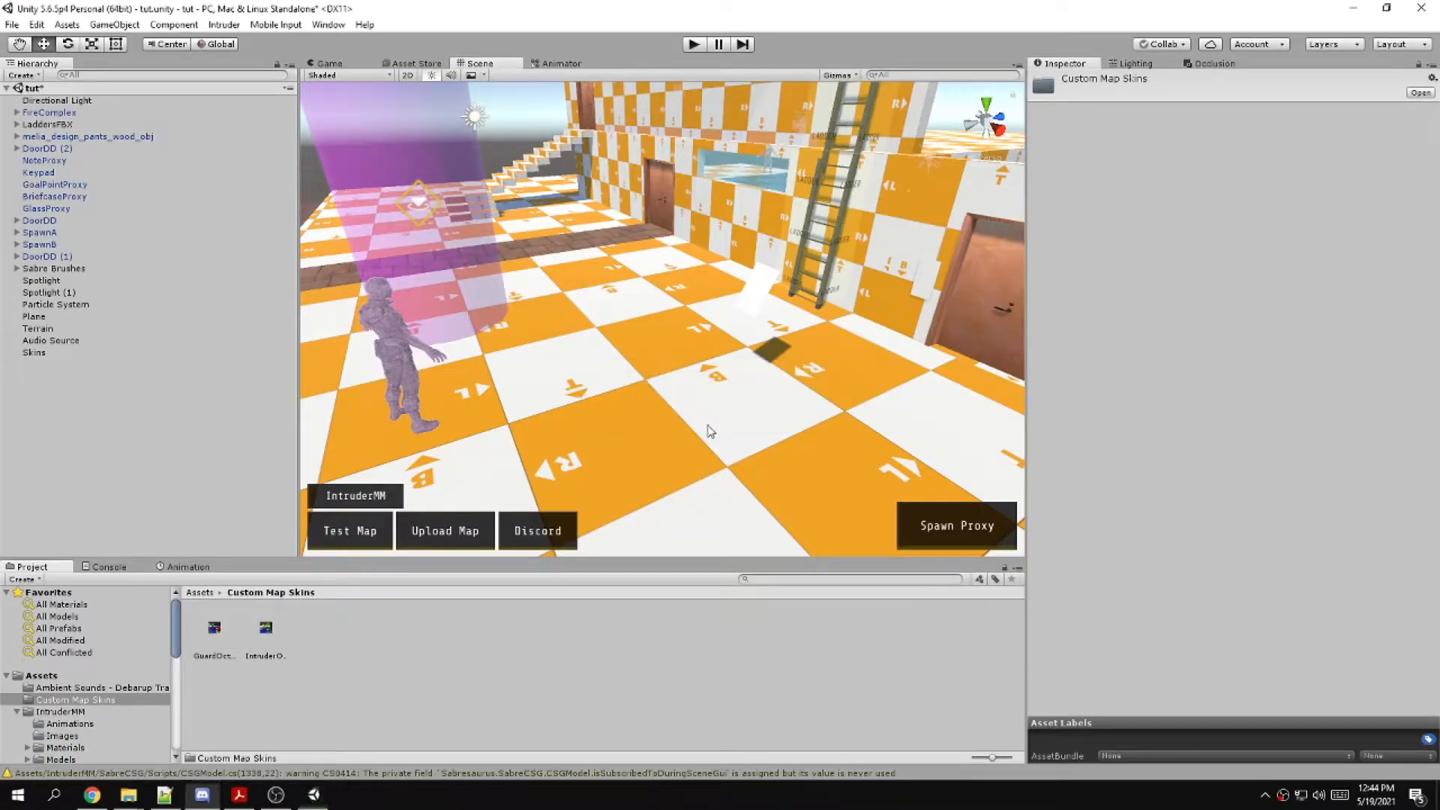
{"action": "left_click", "coordinate": [269, 633]}
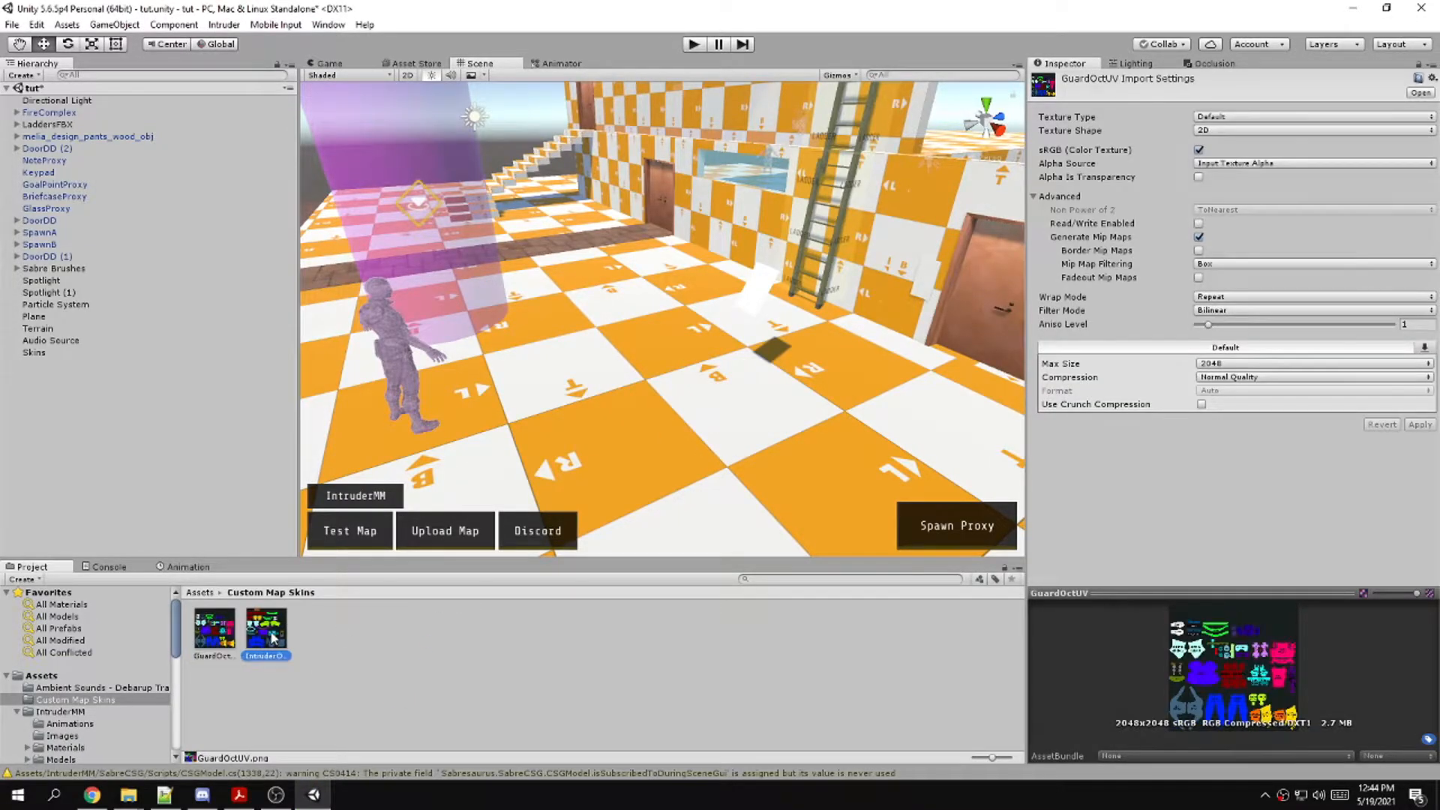
{"action": "right_click", "coordinate": [357, 635]}
{"action": "left_click", "coordinate": [504, 328]}
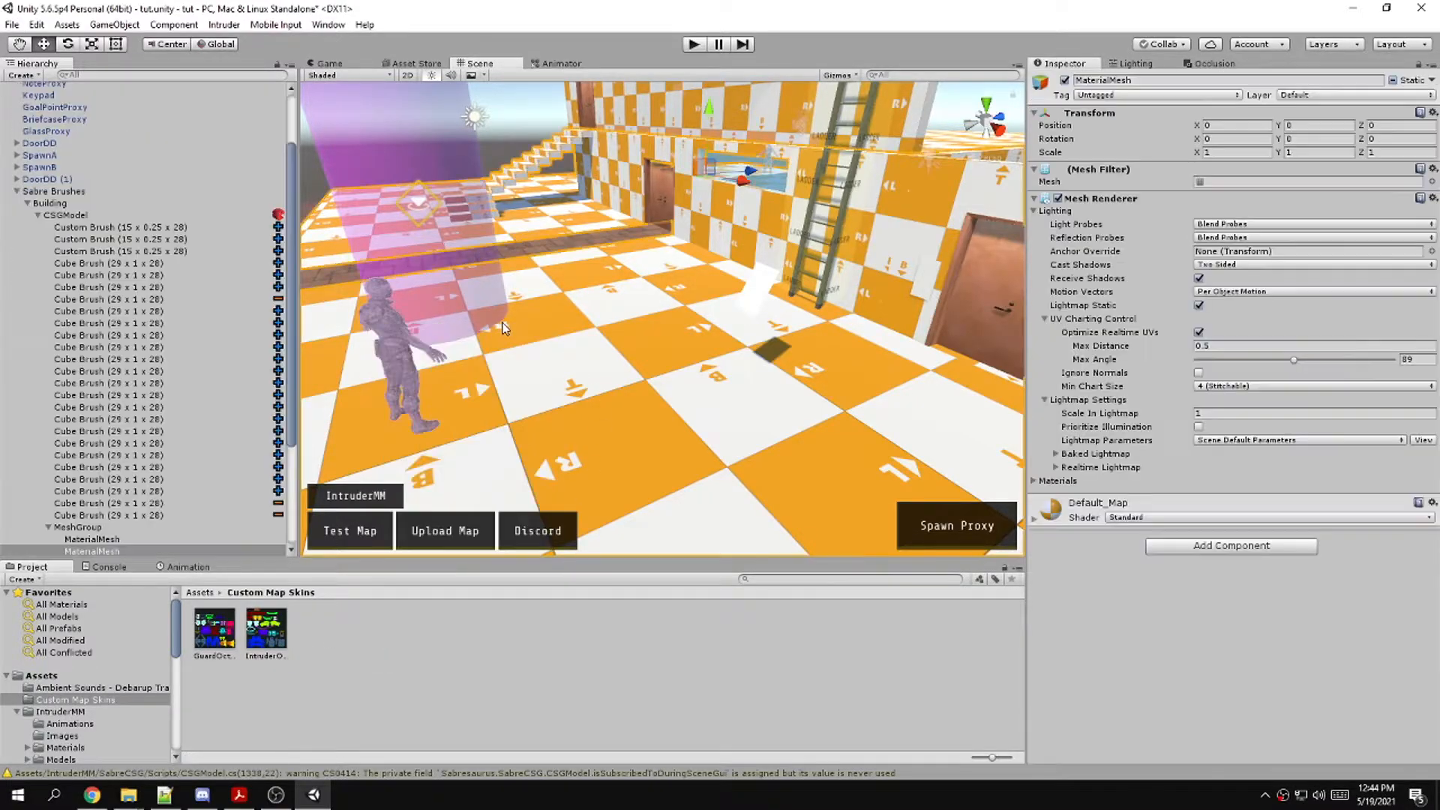
{"action": "left_click", "coordinate": [300, 630]}
{"action": "right_click", "coordinate": [347, 633]}
{"action": "mouse_move", "coordinate": [450, 343]}
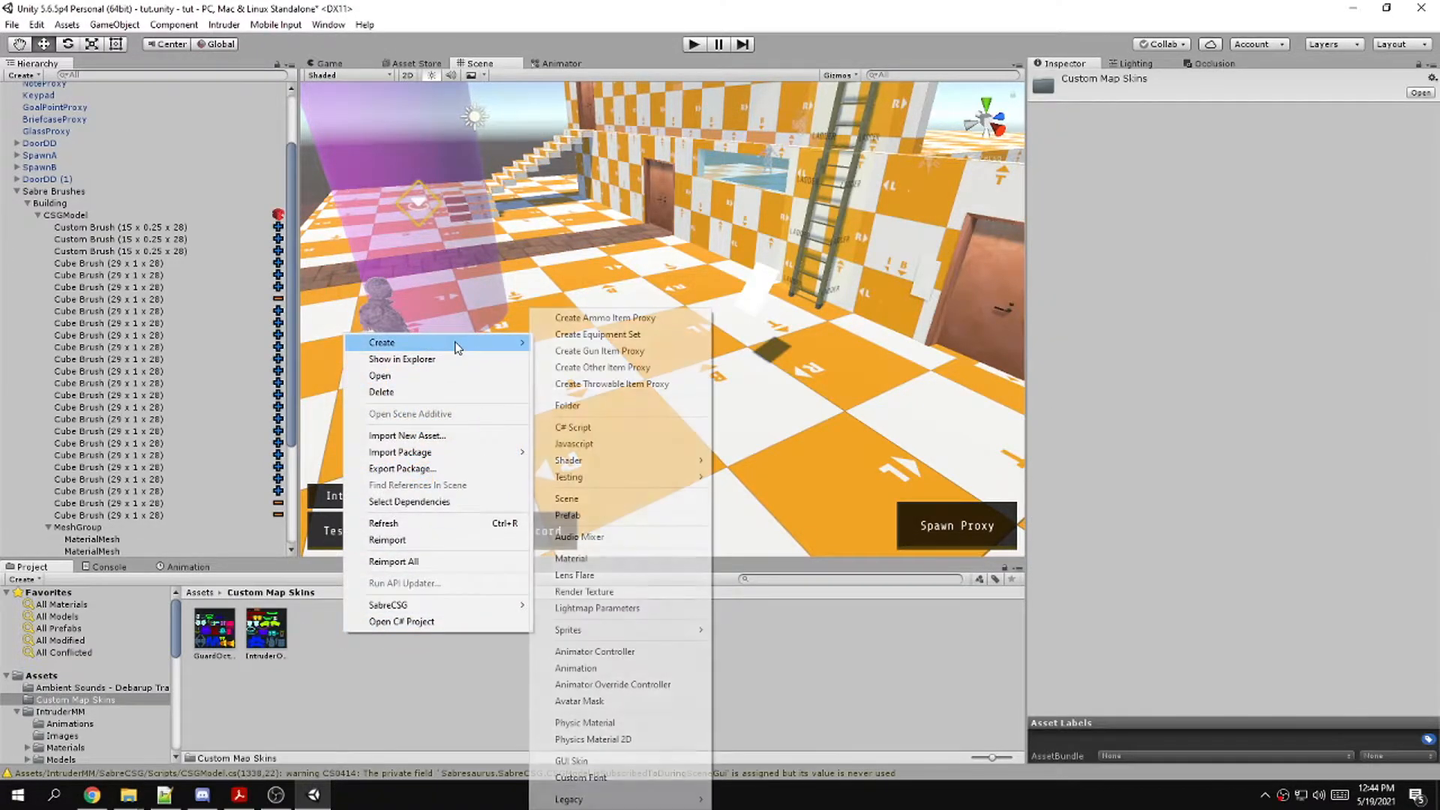
{"action": "left_click", "coordinate": [630, 559]}
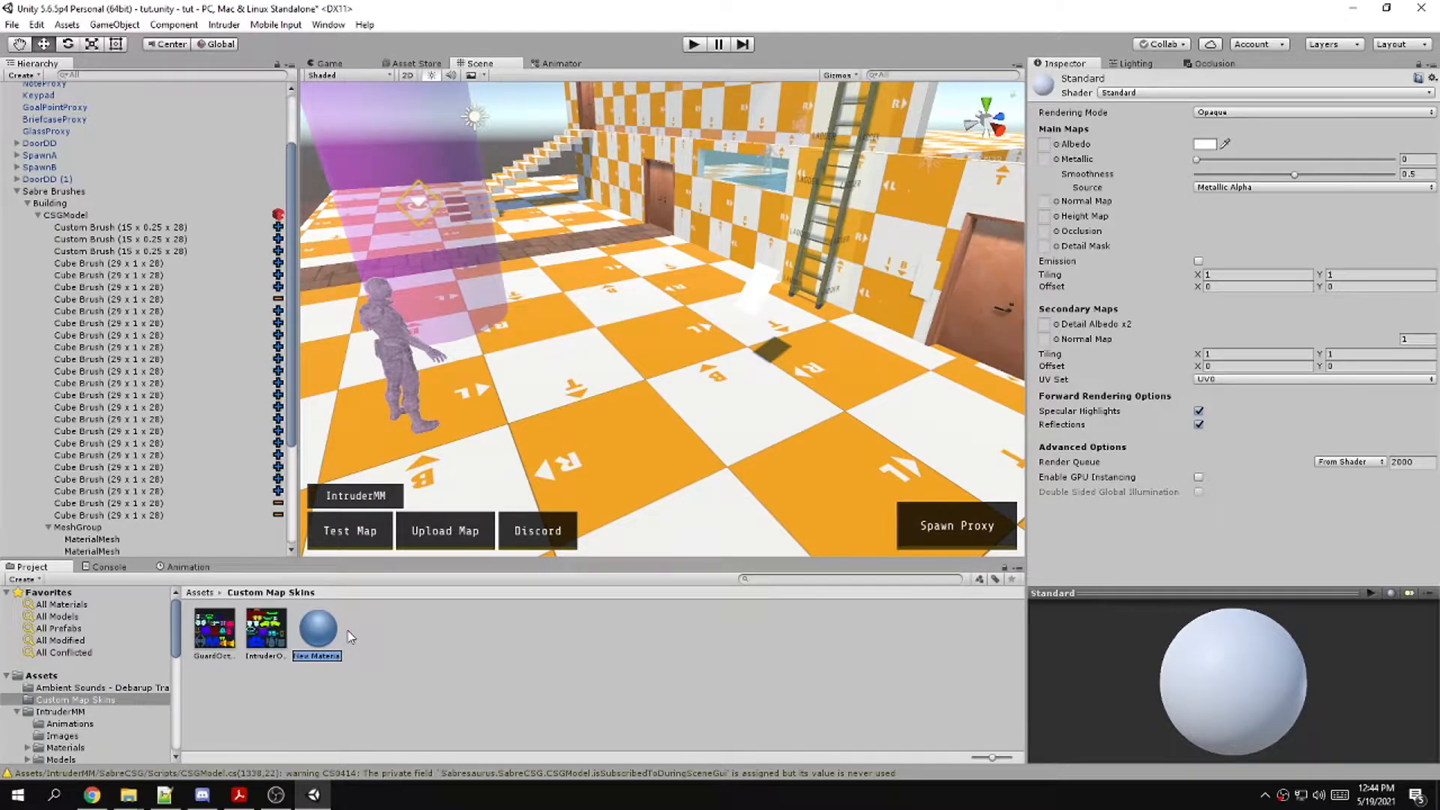
{"action": "key", "text": "BackSpace"}
{"action": "type", "text": "Intruder Skin"}
{"action": "key", "text": "Return"}
Create a second material named Guard Skin in the Custom Map Skins folder
{"action": "right_click", "coordinate": [380, 630]}
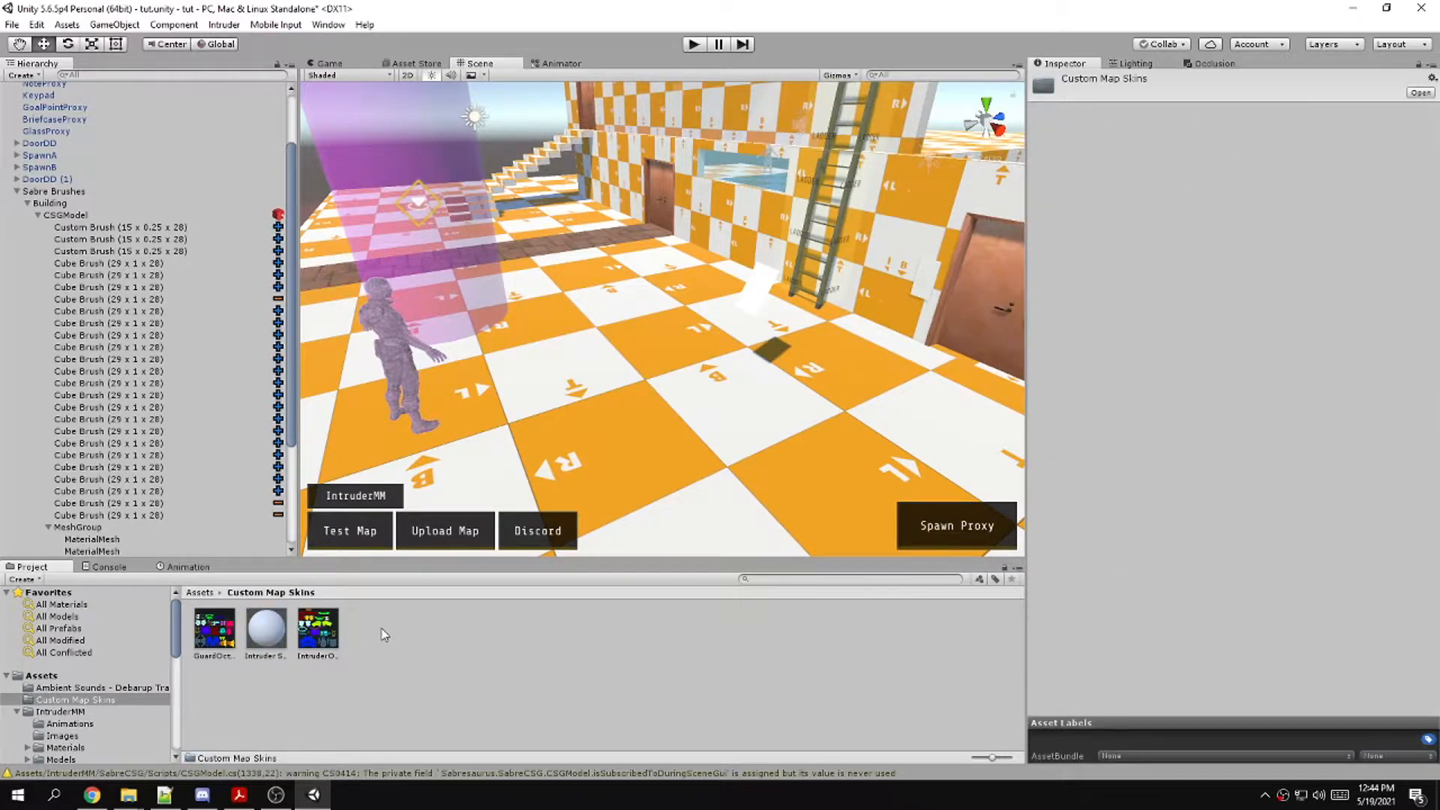
{"action": "mouse_move", "coordinate": [517, 343]}
{"action": "left_click", "coordinate": [612, 559]}
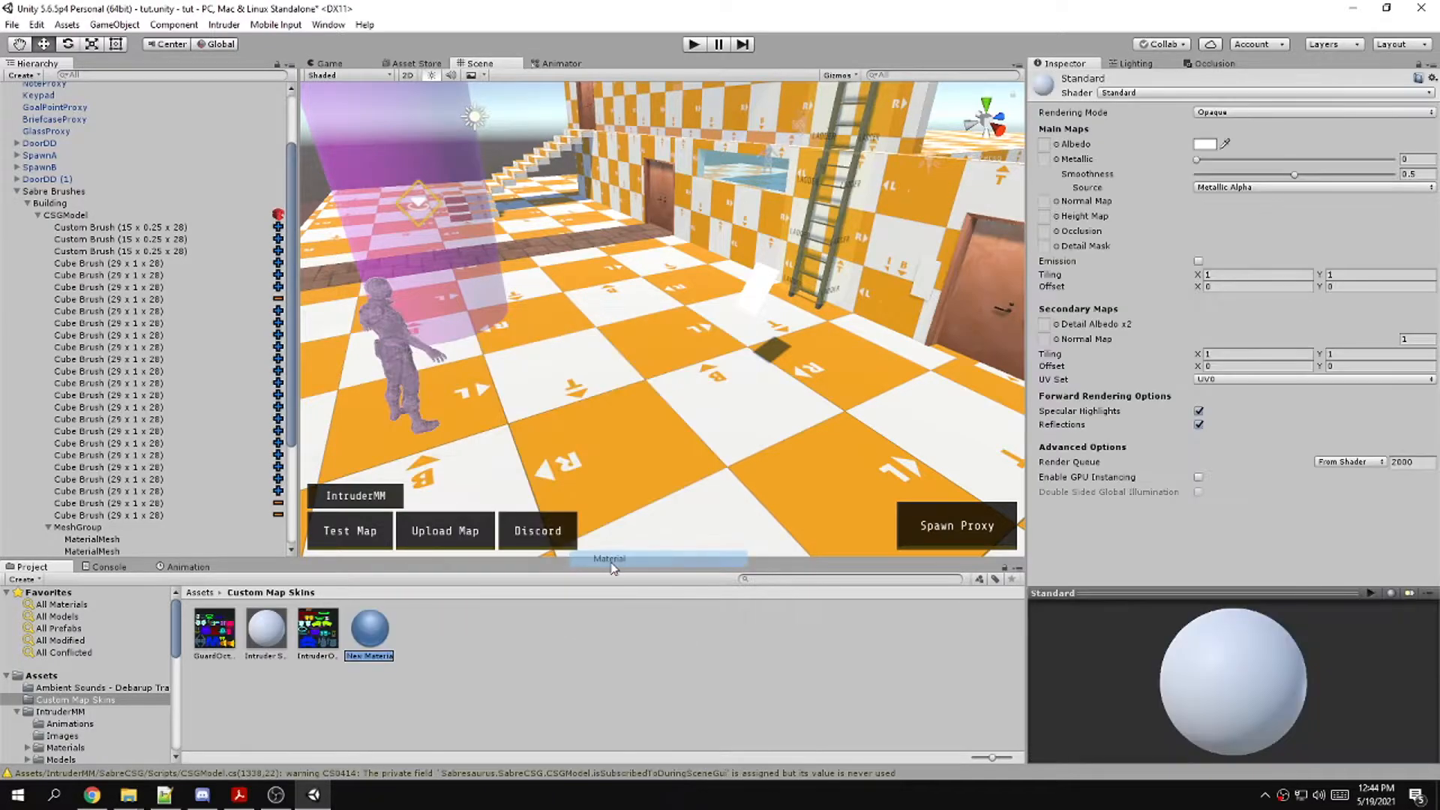
{"action": "type", "text": "Guard S"}
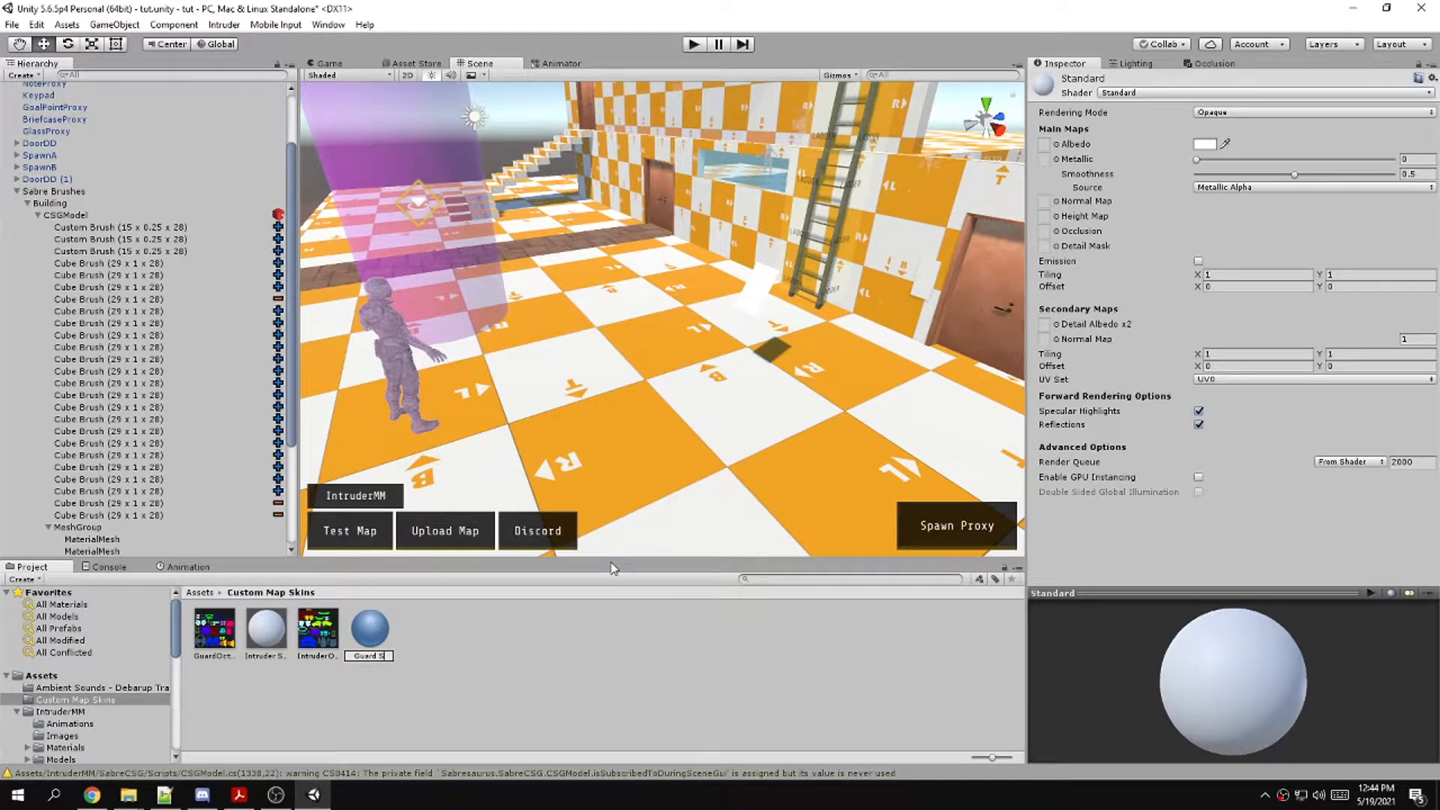
{"action": "type", "text": "kin"}
{"action": "key", "text": "Return"}
Assign GuardOctUV as the albedo texture of the Guard Skin material and IntruderOctUV as that of Intruder Skin
{"action": "left_click_drag", "start_coordinate": [276, 633], "coordinate": [986, 302]}
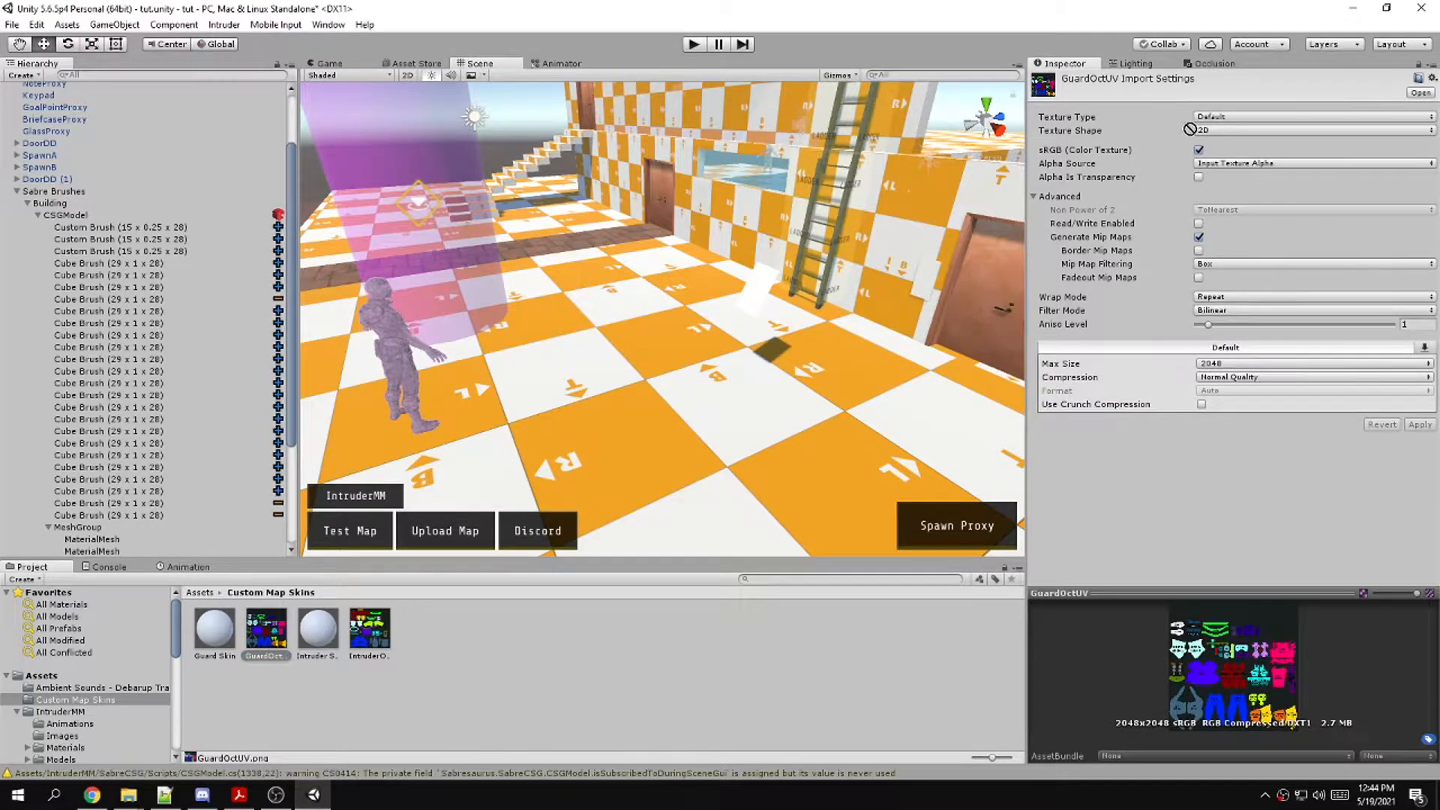
{"action": "left_click", "coordinate": [226, 639]}
{"action": "left_click_drag", "start_coordinate": [264, 639], "coordinate": [1046, 148]}
{"action": "left_click", "coordinate": [333, 641]}
{"action": "left_click_drag", "start_coordinate": [369, 634], "coordinate": [1054, 150]}
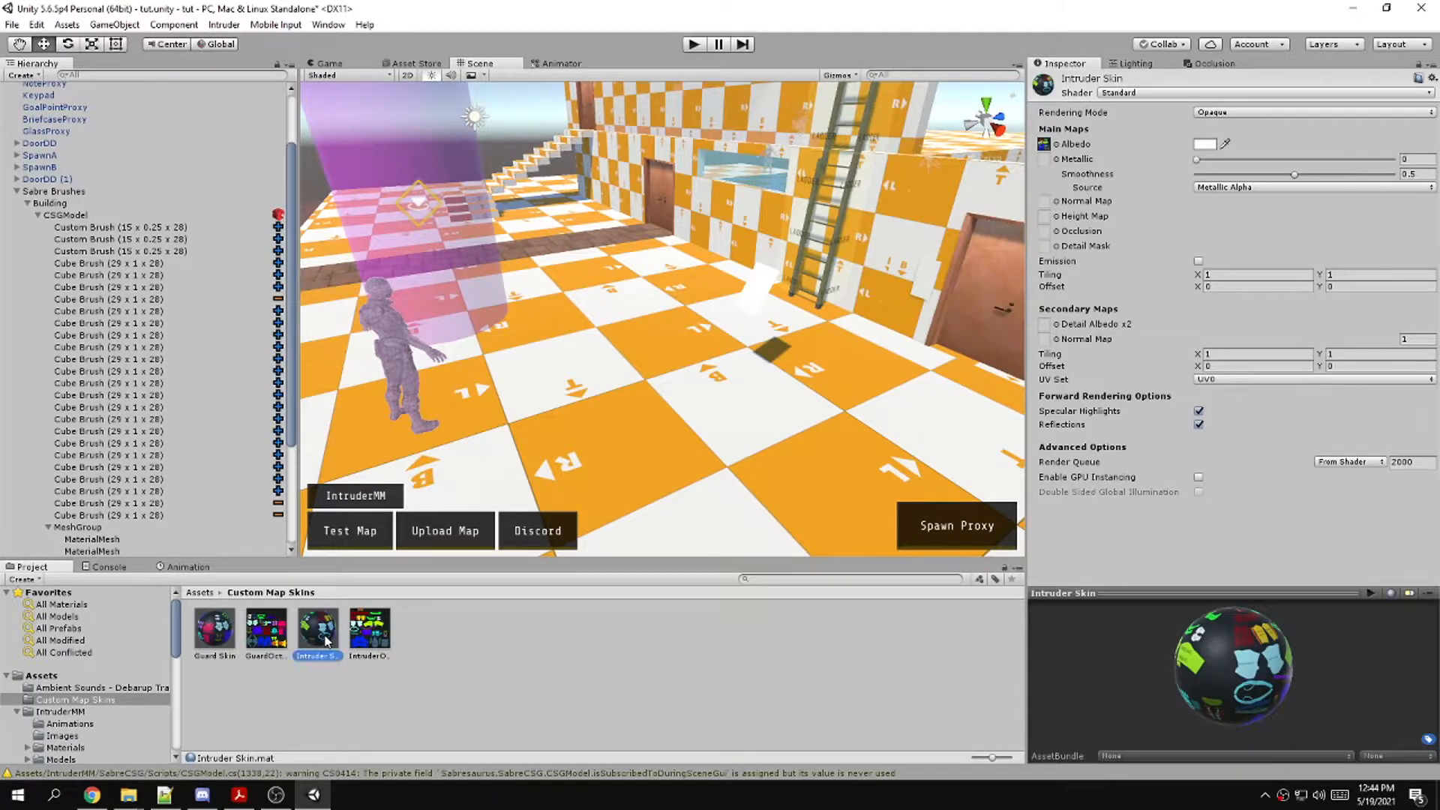
{"action": "left_click", "coordinate": [372, 631]}
{"action": "left_click", "coordinate": [331, 640]}
{"action": "left_click", "coordinate": [1419, 65]}
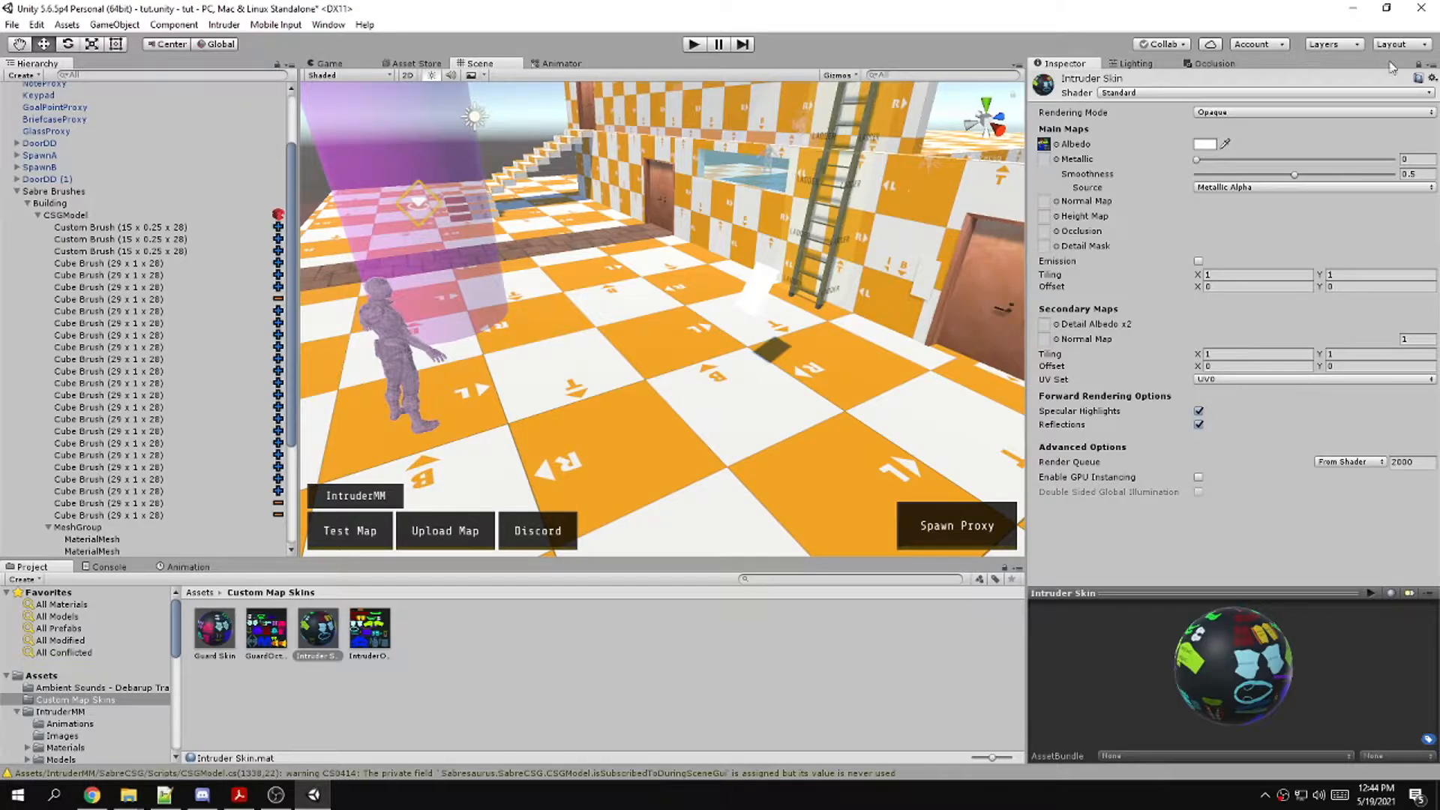
Assign Guard Skin to the Guard Material slot and Intruder Skin to the Intruder Material slot of the Skins object
{"action": "left_click_drag", "start_coordinate": [693, 304], "coordinate": [892, 302], "text": "alt"}
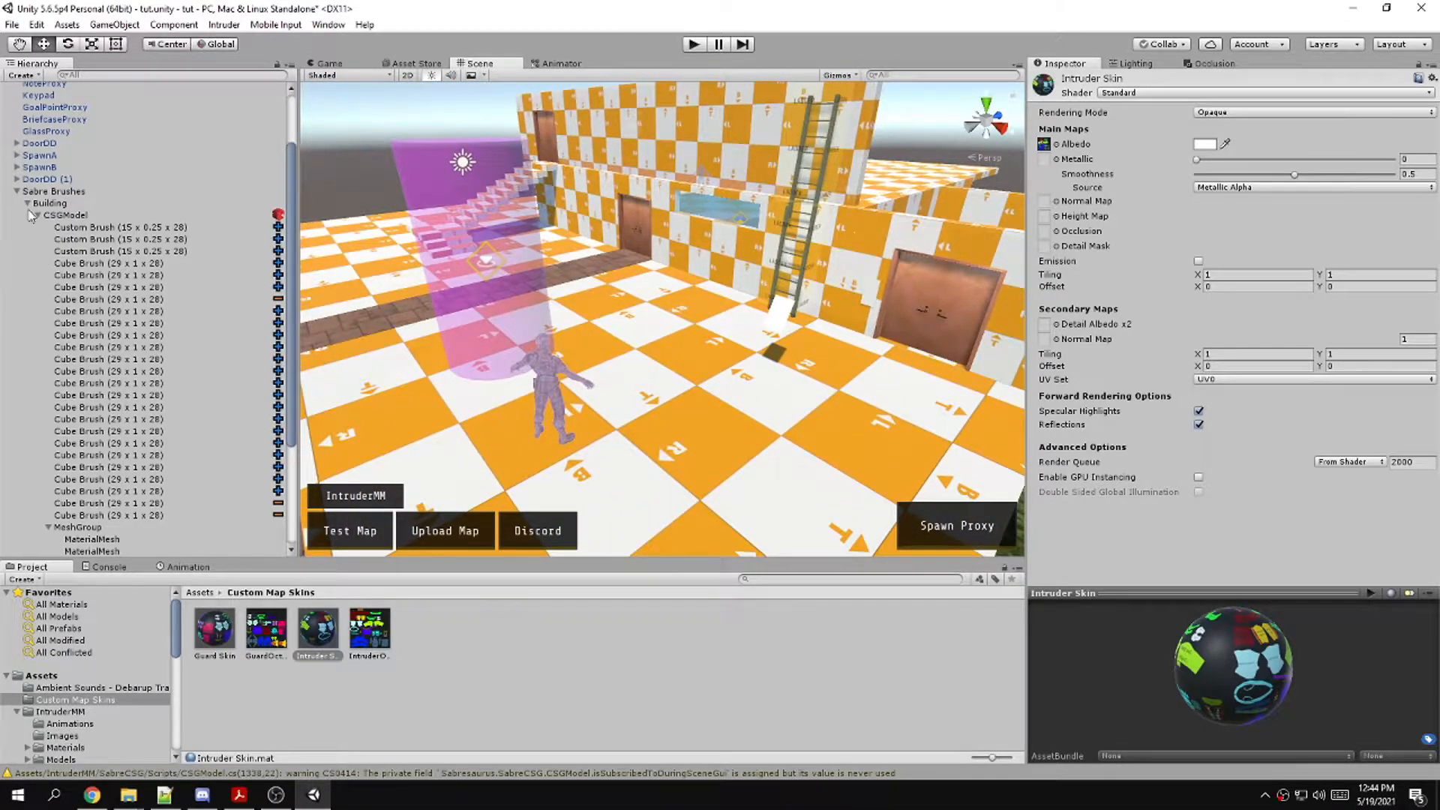
{"action": "scroll", "coordinate": [48, 285], "scroll_direction": "down", "scroll_amount": 4}
{"action": "left_click", "coordinate": [34, 551]}
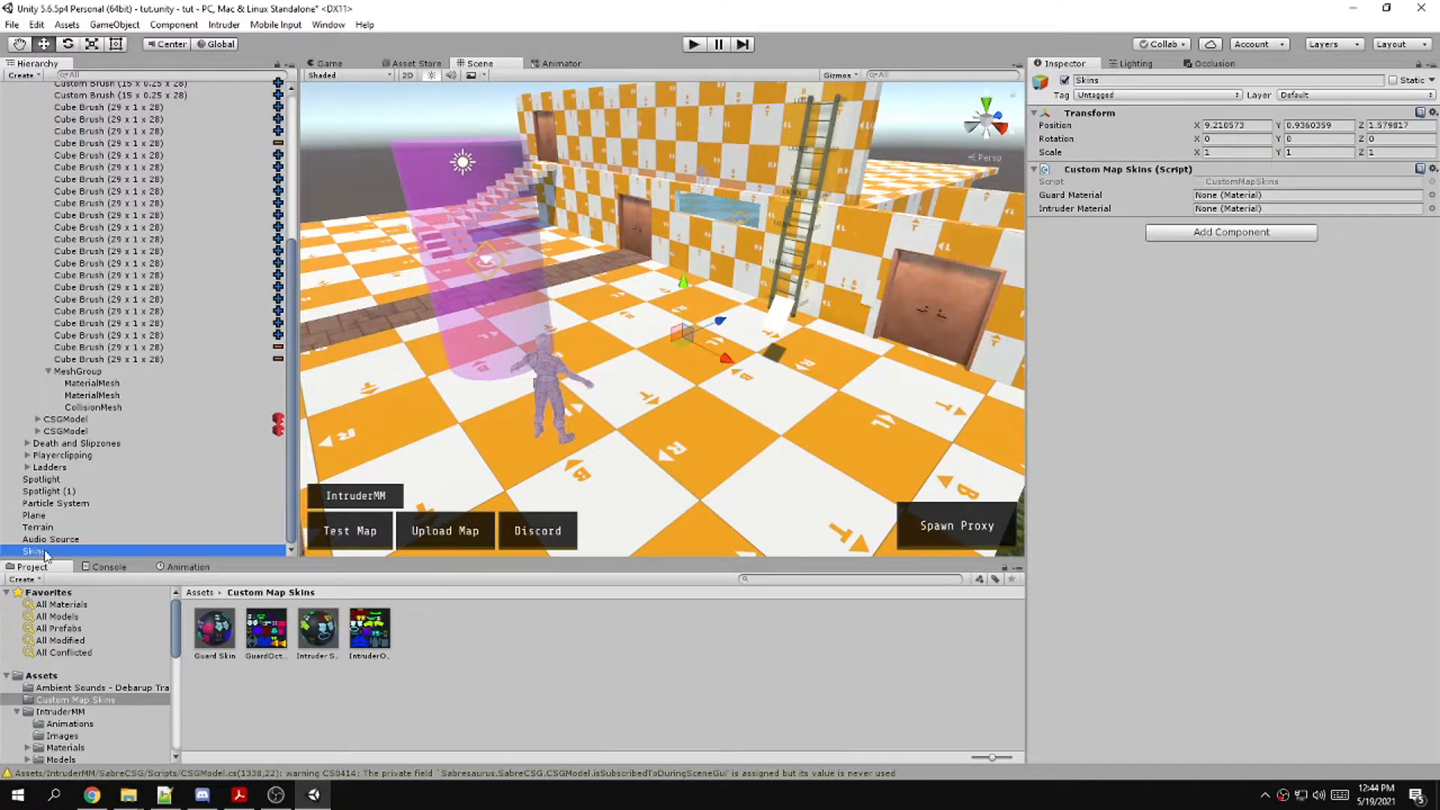
{"action": "left_click", "coordinate": [1238, 196]}
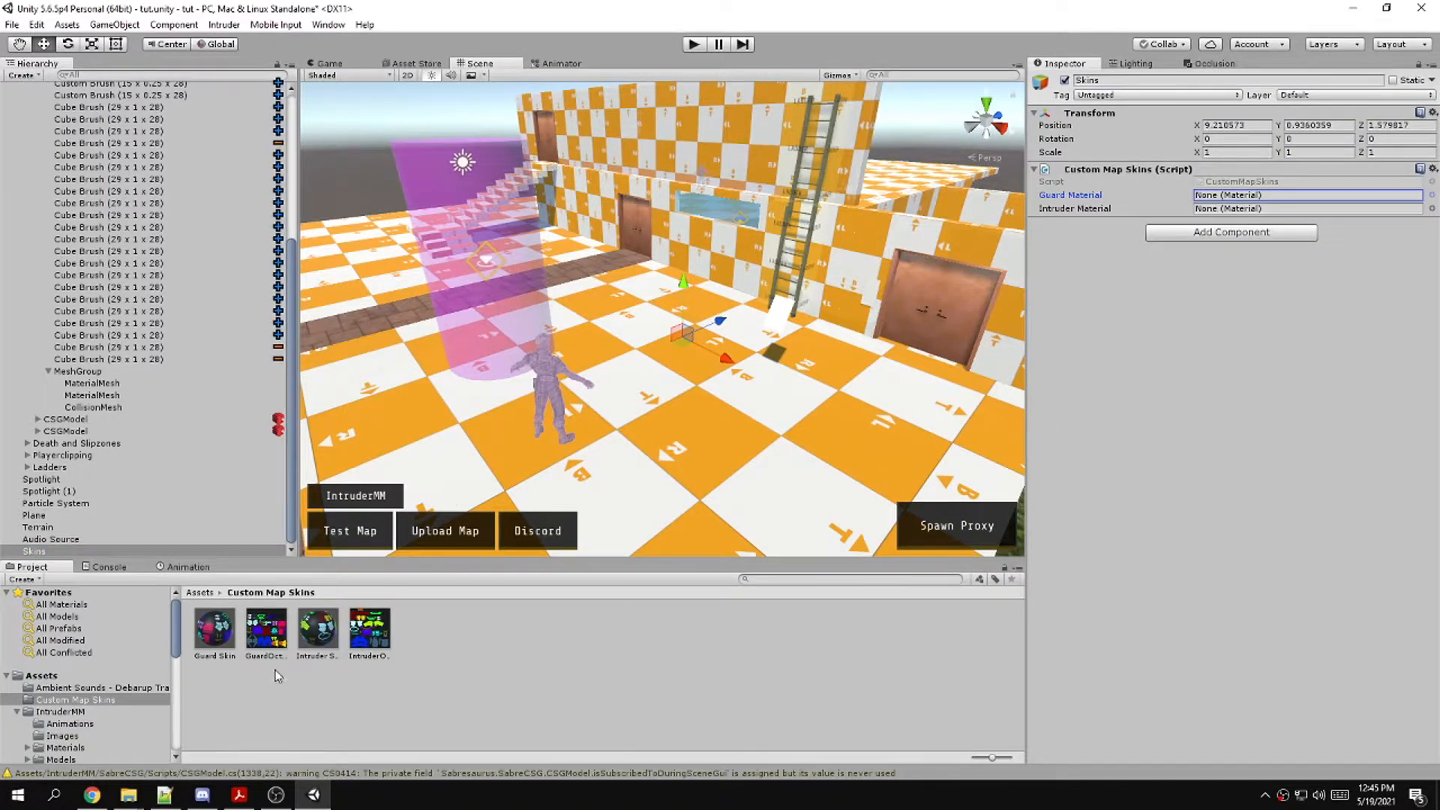
{"action": "left_click_drag", "start_coordinate": [222, 638], "coordinate": [1234, 195]}
{"action": "left_click_drag", "start_coordinate": [321, 634], "coordinate": [1228, 212]}
Collapse the Sabre Brushes group, create an empty object named Game rules and objects, and place it at the hierarchy's top level above Skins
{"action": "scroll", "coordinate": [87, 518], "scroll_direction": "up", "scroll_amount": 5}
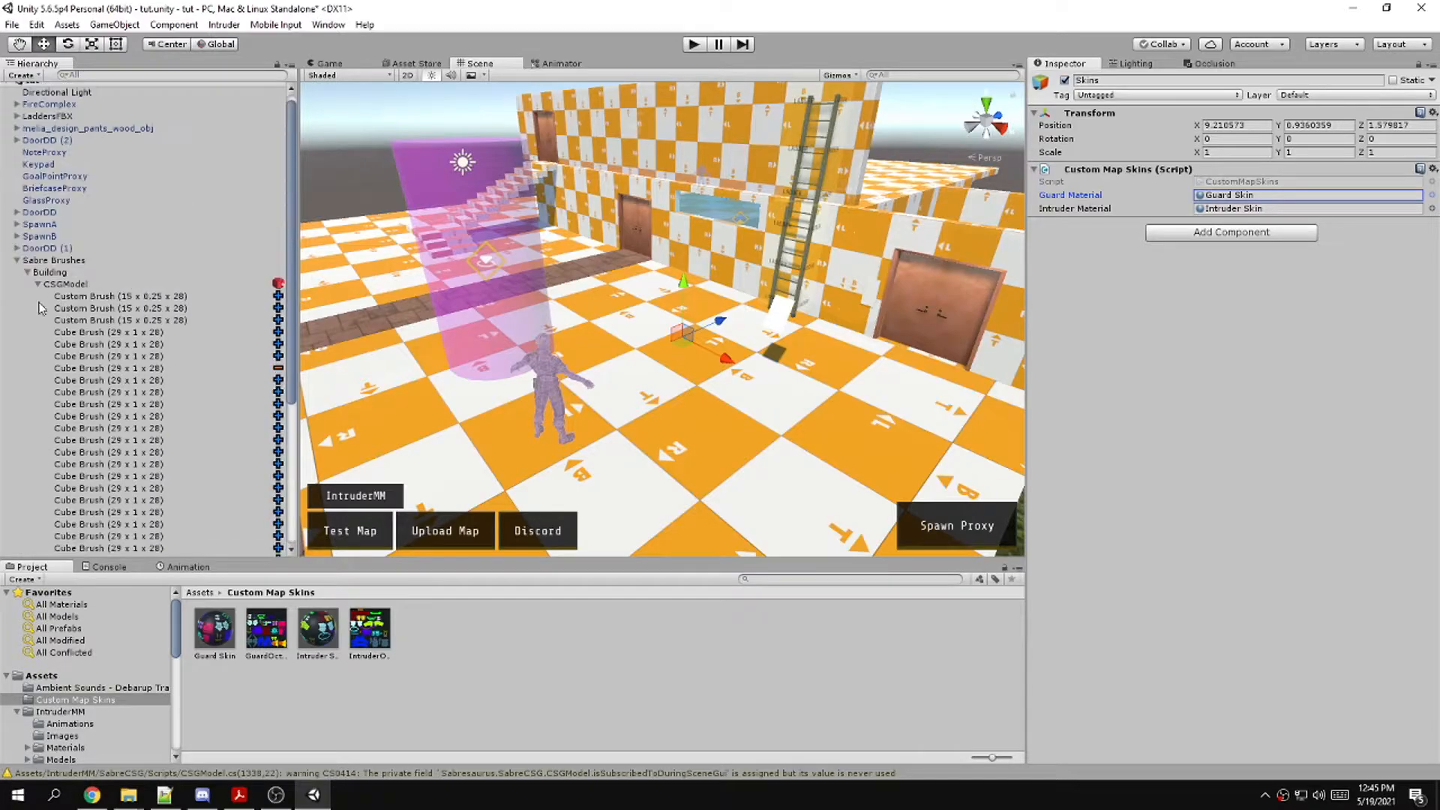
{"action": "left_click", "coordinate": [17, 268]}
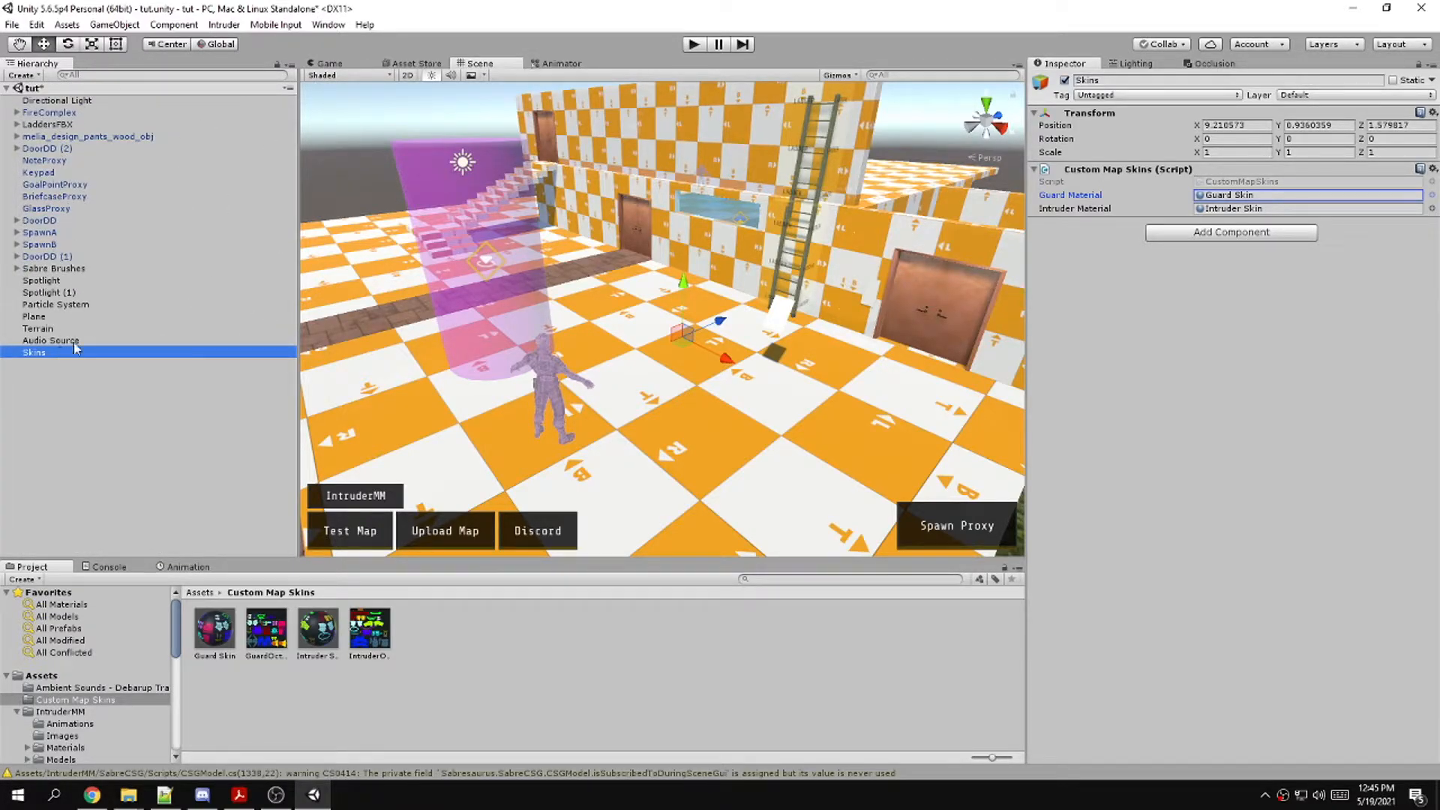
{"action": "right_click", "coordinate": [88, 385]}
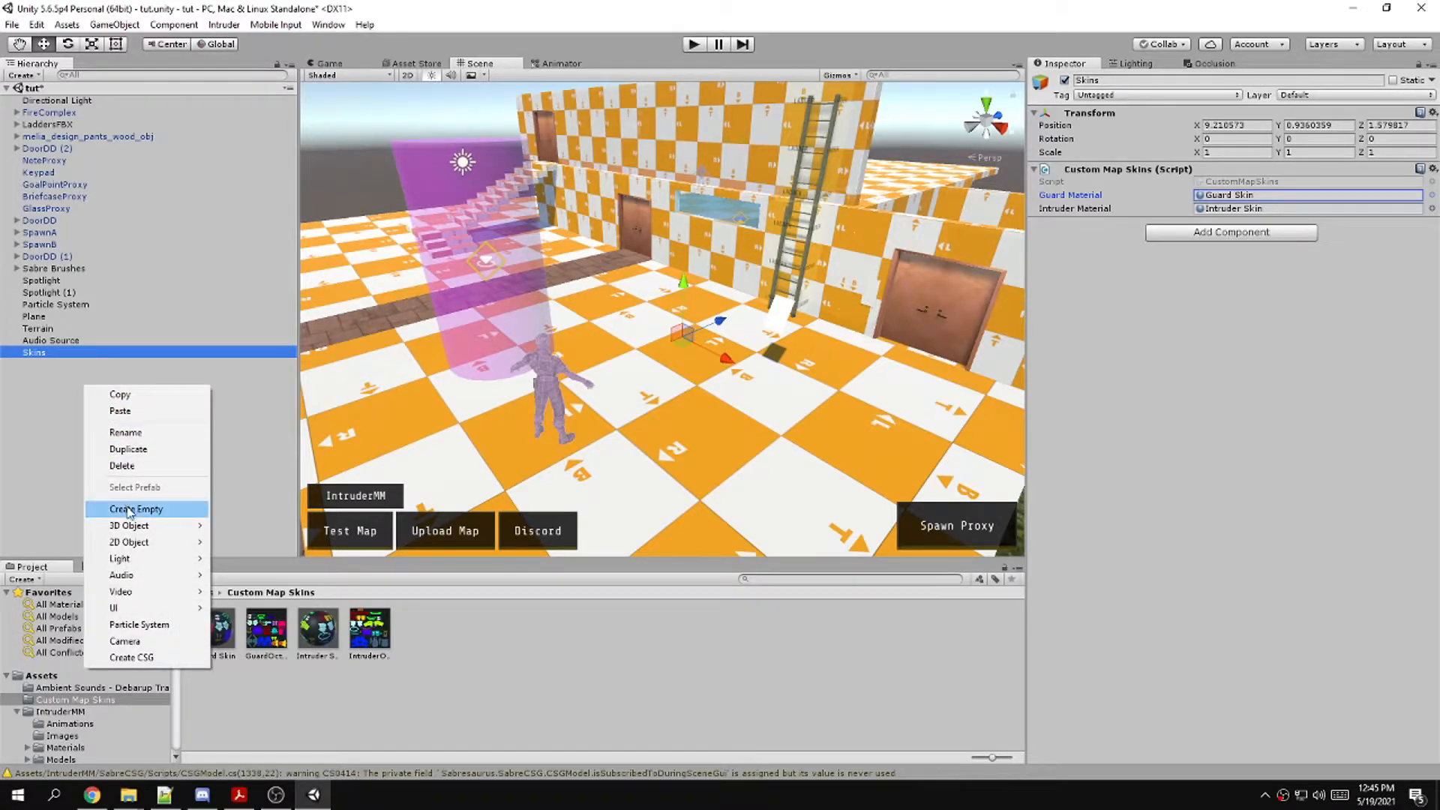
{"action": "left_click", "coordinate": [129, 505]}
{"action": "left_click", "coordinate": [59, 367]}
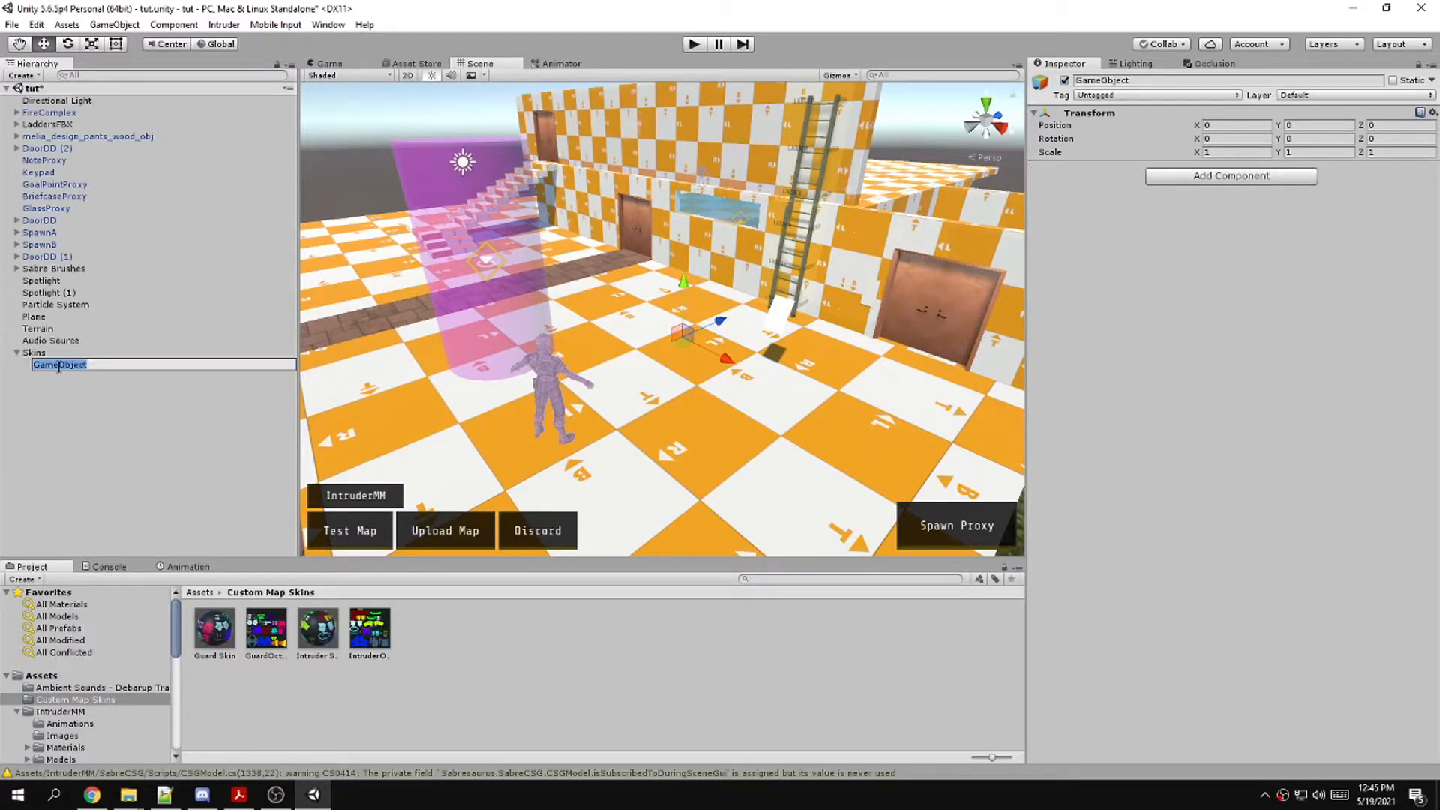
{"action": "type", "text": "Game rules and objects"}
{"action": "key", "text": "Return"}
{"action": "left_click_drag", "start_coordinate": [49, 365], "coordinate": [46, 348]}
{"action": "left_click", "coordinate": [39, 364]}
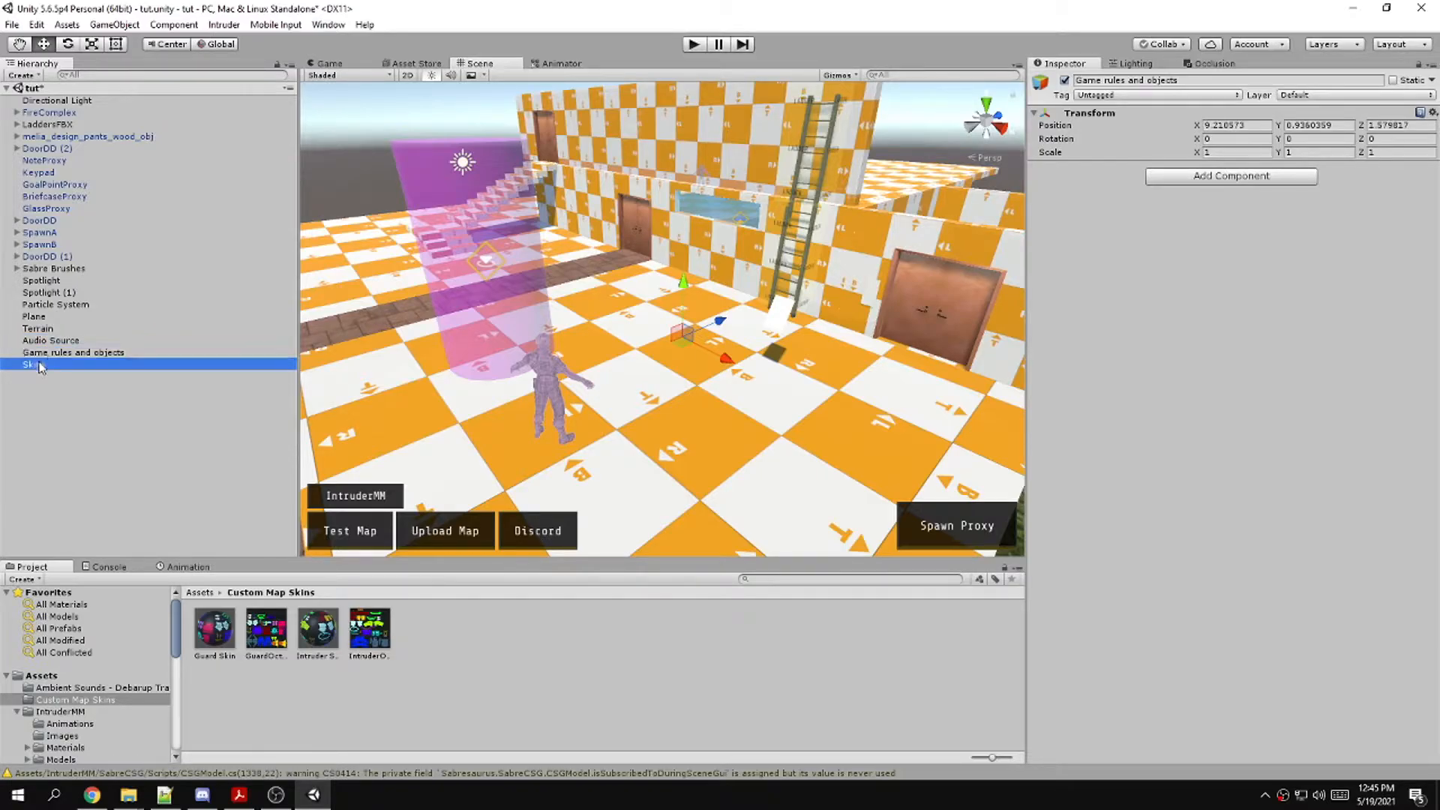
Nest Skins, NoteProxy, Keypad, GoalPointProxy and BriefcaseProxy under Game rules and objects, then collapse the group
{"action": "left_click", "coordinate": [41, 365]}
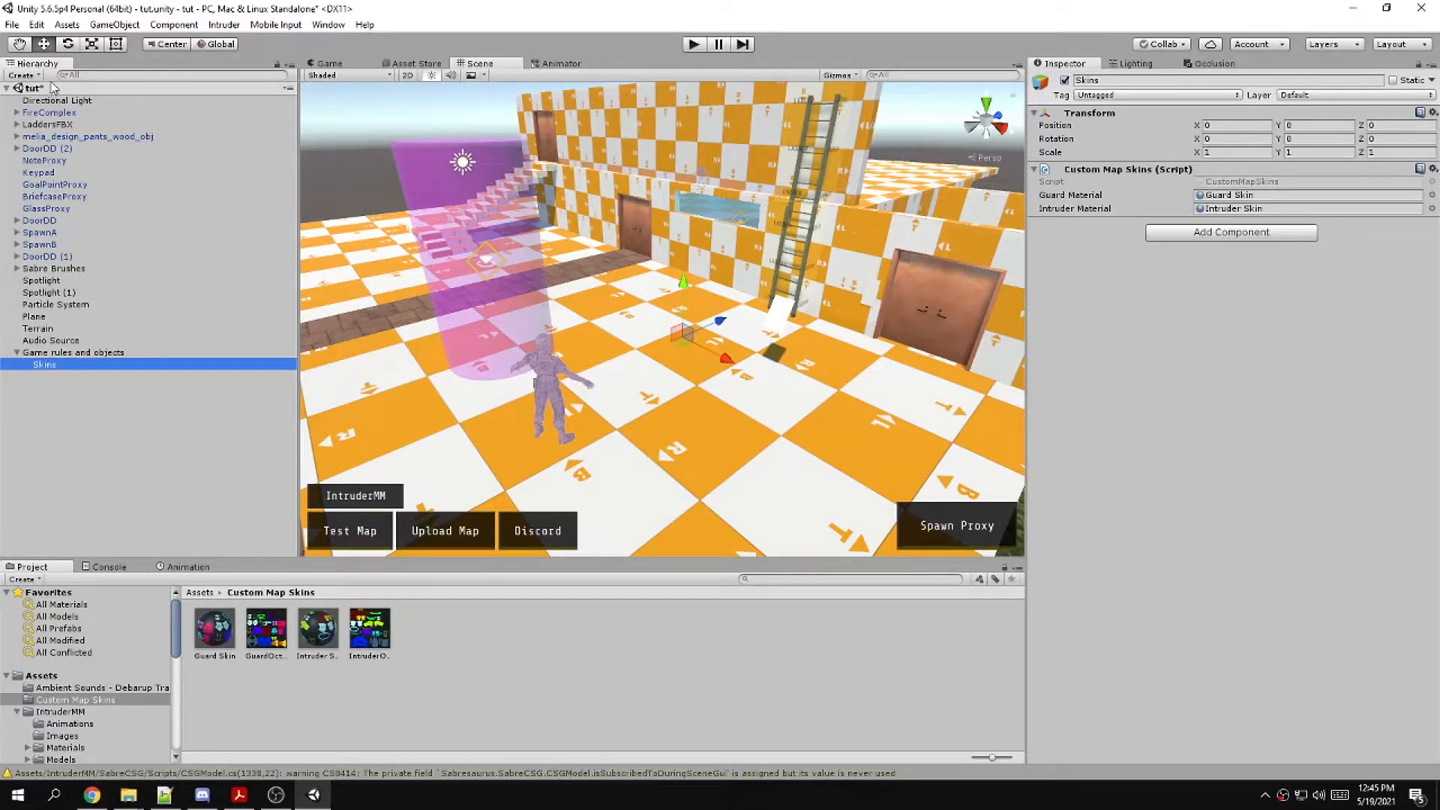
{"action": "left_click", "coordinate": [45, 184]}
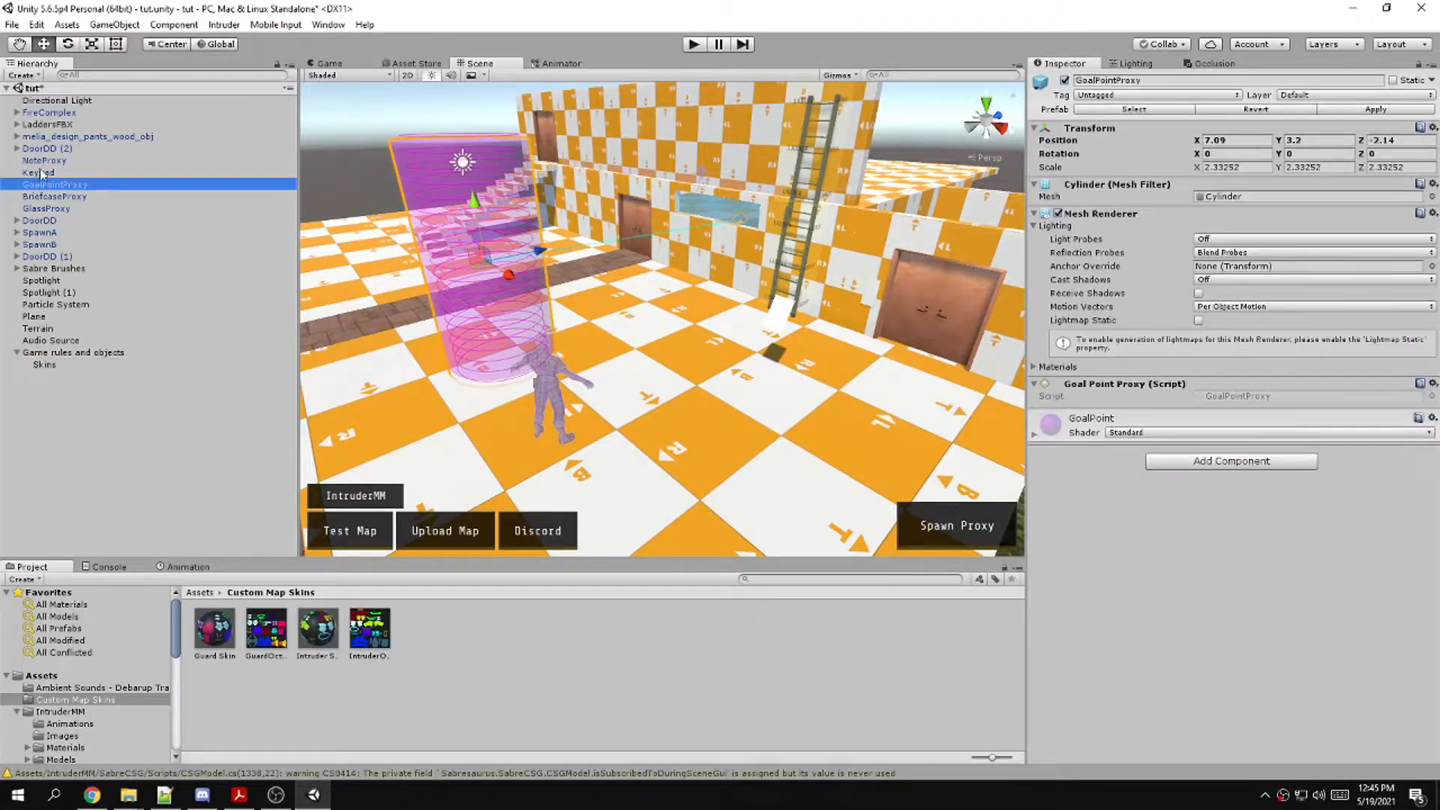
{"action": "left_click", "coordinate": [41, 160]}
{"action": "left_click", "coordinate": [44, 208], "text": "shift"}
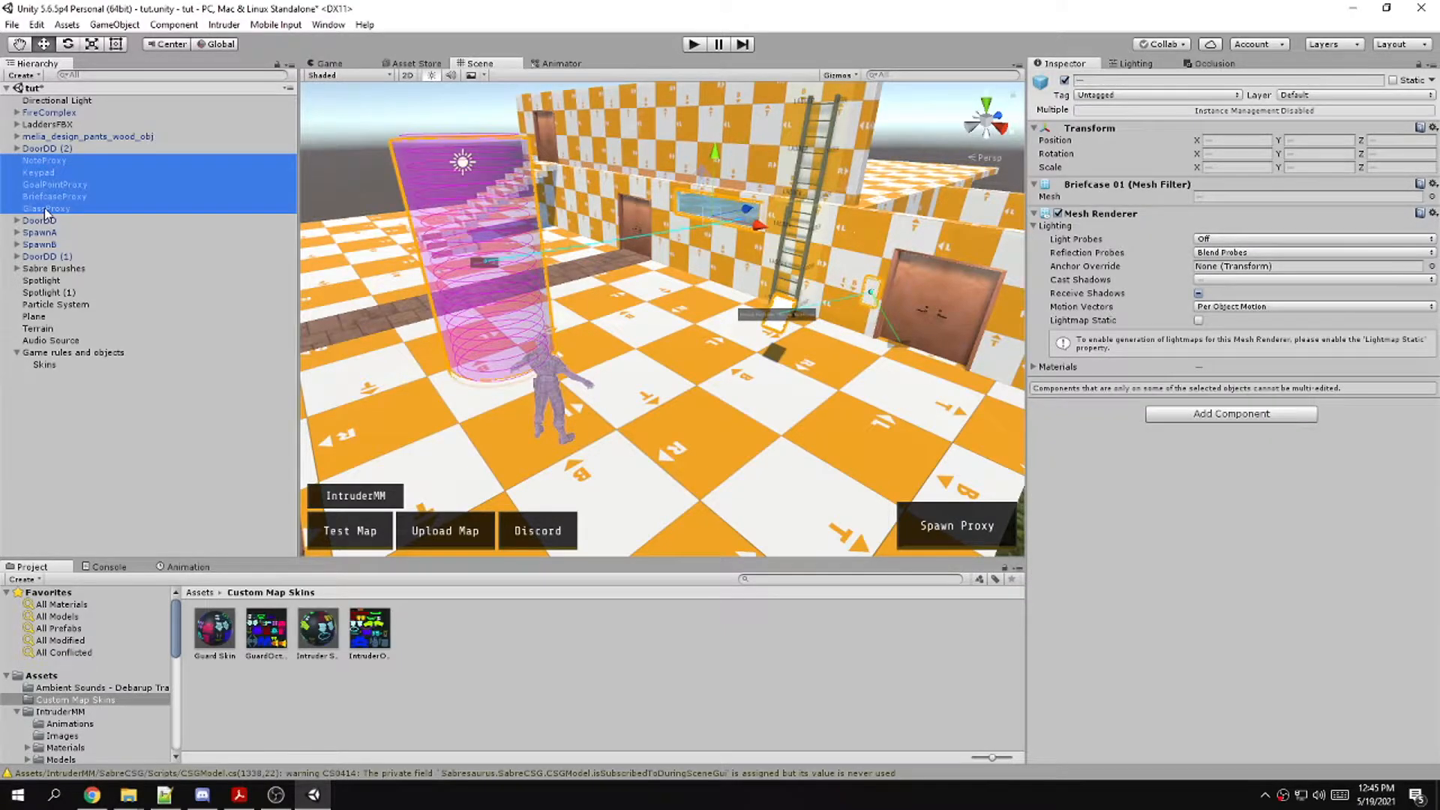
{"action": "left_click", "coordinate": [42, 162]}
{"action": "left_click", "coordinate": [48, 197], "text": "shift"}
{"action": "left_click_drag", "start_coordinate": [57, 182], "coordinate": [43, 353]}
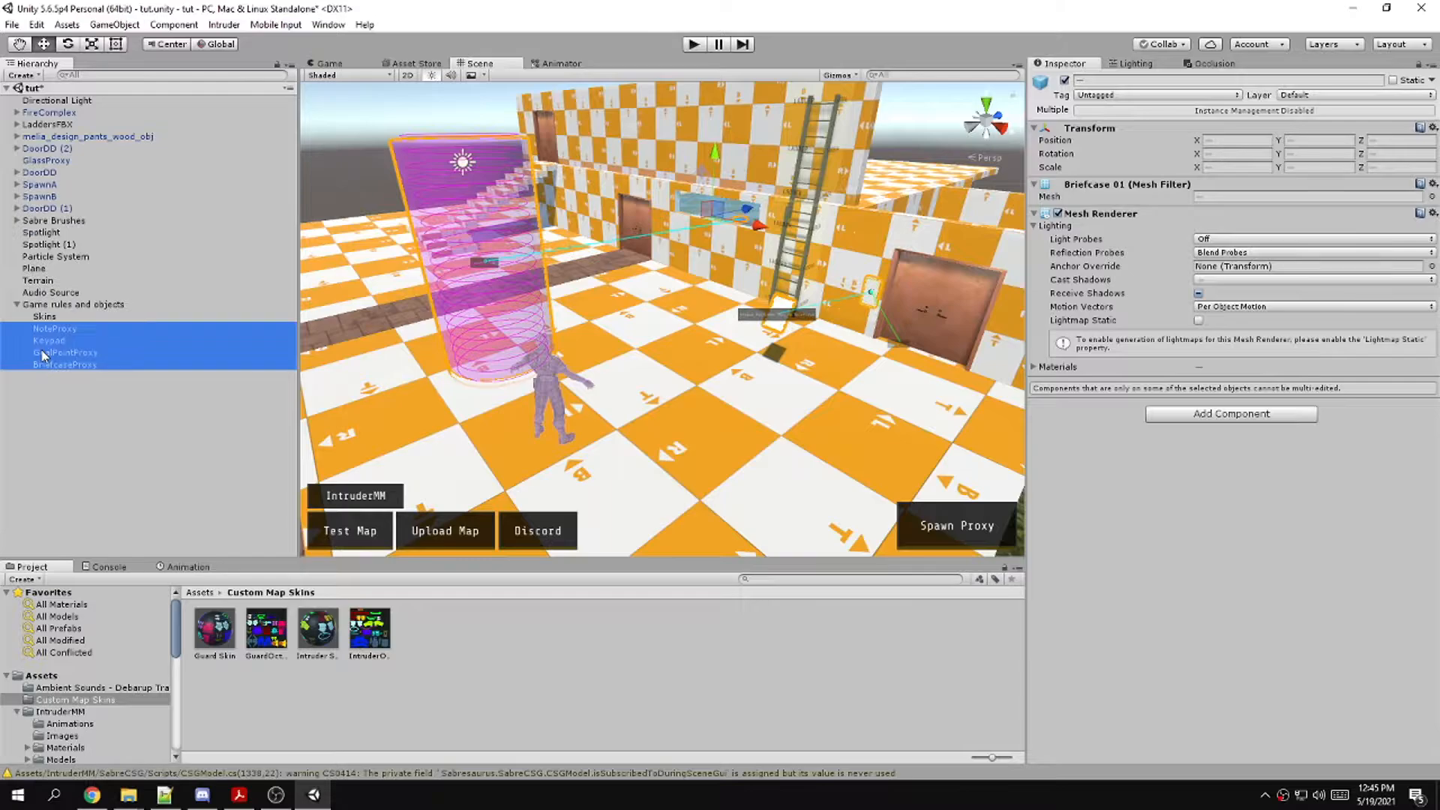
{"action": "left_click", "coordinate": [17, 305]}
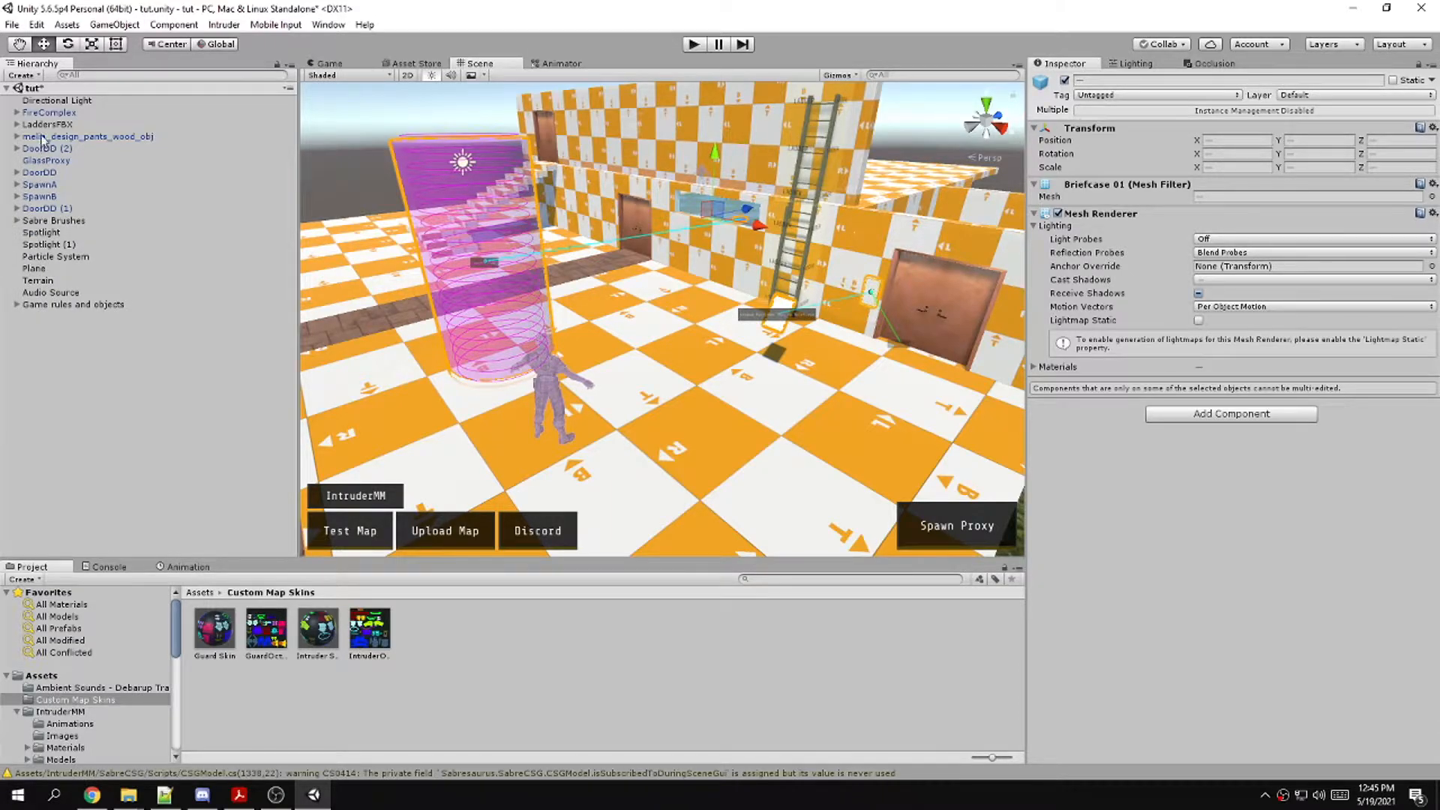
Nest SpawnA and SpawnB under Game rules and objects and collapse that group
{"action": "left_click", "coordinate": [37, 185]}
{"action": "left_click", "coordinate": [37, 196], "text": "shift"}
{"action": "left_click_drag", "start_coordinate": [54, 196], "coordinate": [58, 308]}
{"action": "left_click", "coordinate": [16, 281]}
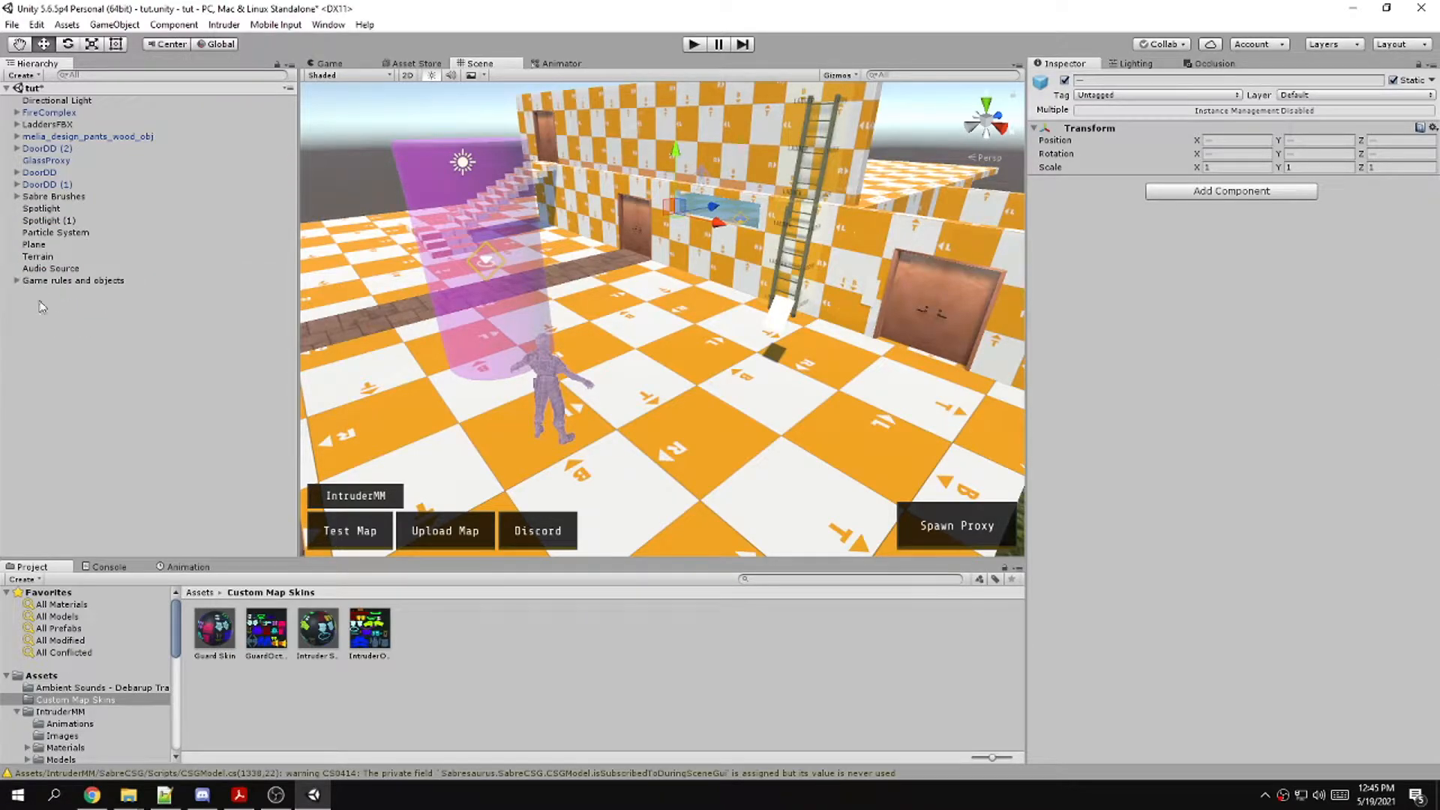
Create an empty object named Spawns inside the Game rules and objects group
{"action": "left_click", "coordinate": [27, 282]}
{"action": "left_click", "coordinate": [17, 282]}
{"action": "right_click", "coordinate": [43, 402]}
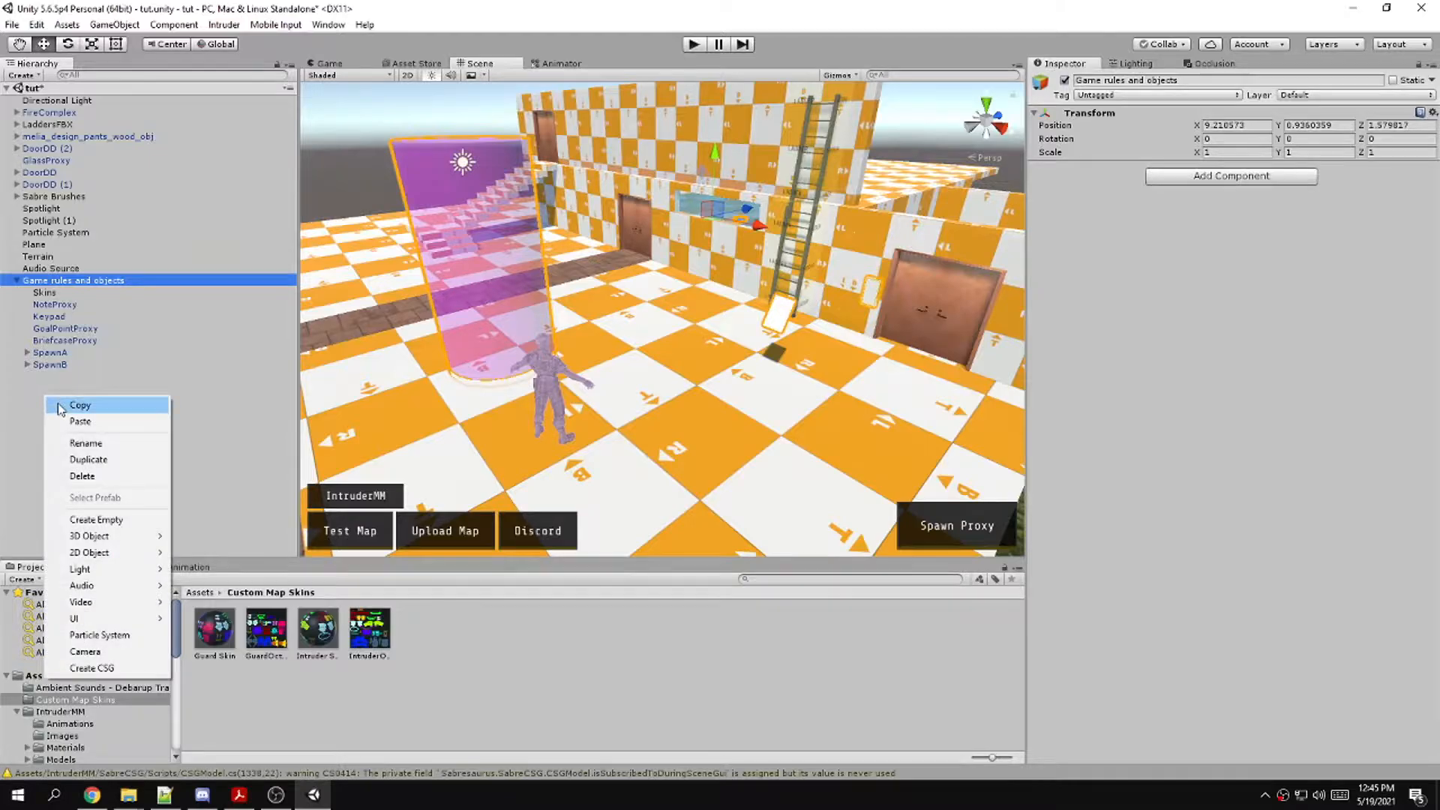
{"action": "left_click", "coordinate": [129, 517]}
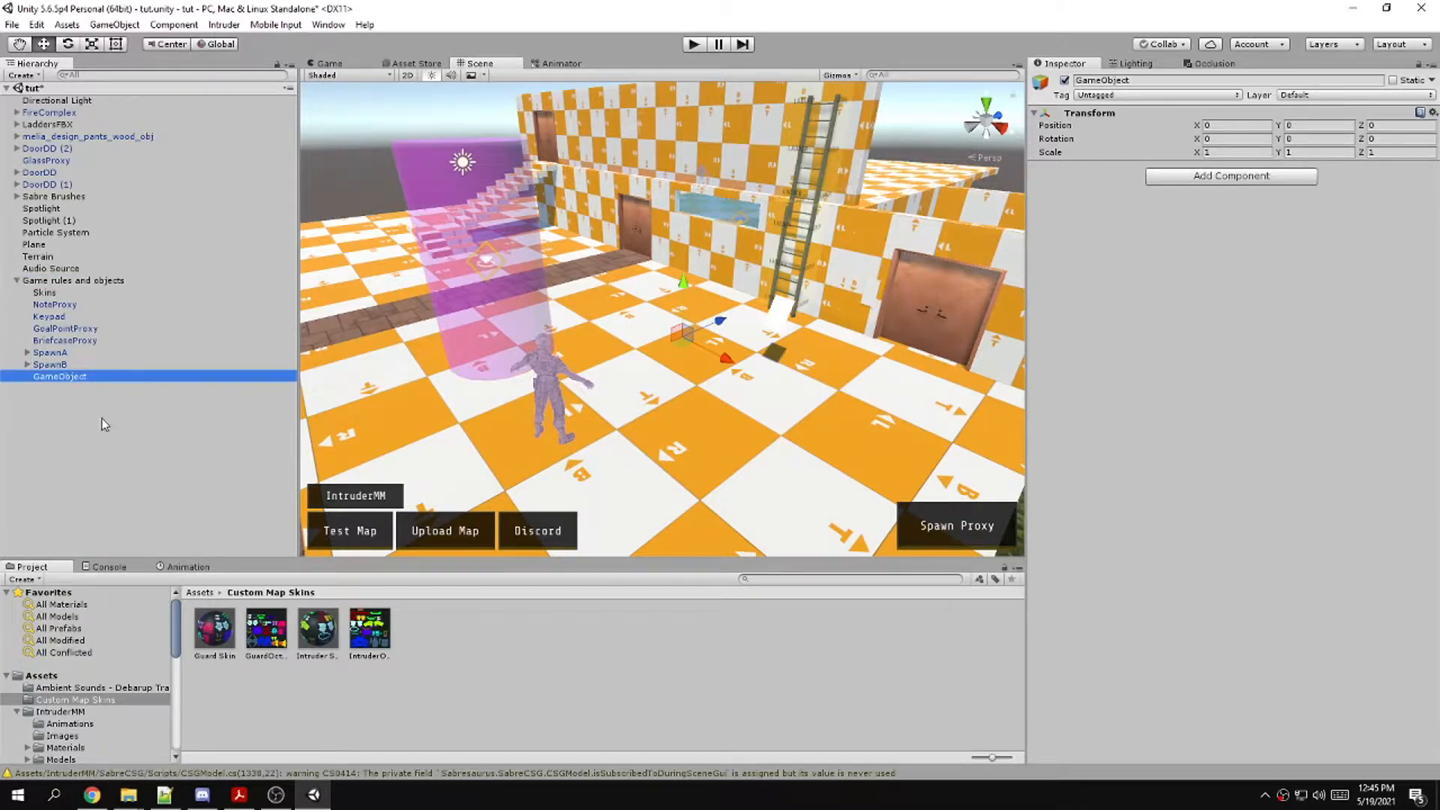
{"action": "left_click", "coordinate": [75, 378]}
{"action": "type", "text": "Spawns"}
{"action": "key", "text": "Return"}
Move SpawnA and SpawnB into the Spawns object
{"action": "left_click", "coordinate": [57, 366]}
{"action": "left_click", "coordinate": [52, 352], "text": "shift"}
{"action": "left_click_drag", "start_coordinate": [70, 349], "coordinate": [67, 381]}
{"action": "left_click", "coordinate": [28, 353]}
Create an empty object named Objectives and place it directly under Game rules and objects, above Spawns
{"action": "right_click", "coordinate": [69, 381]}
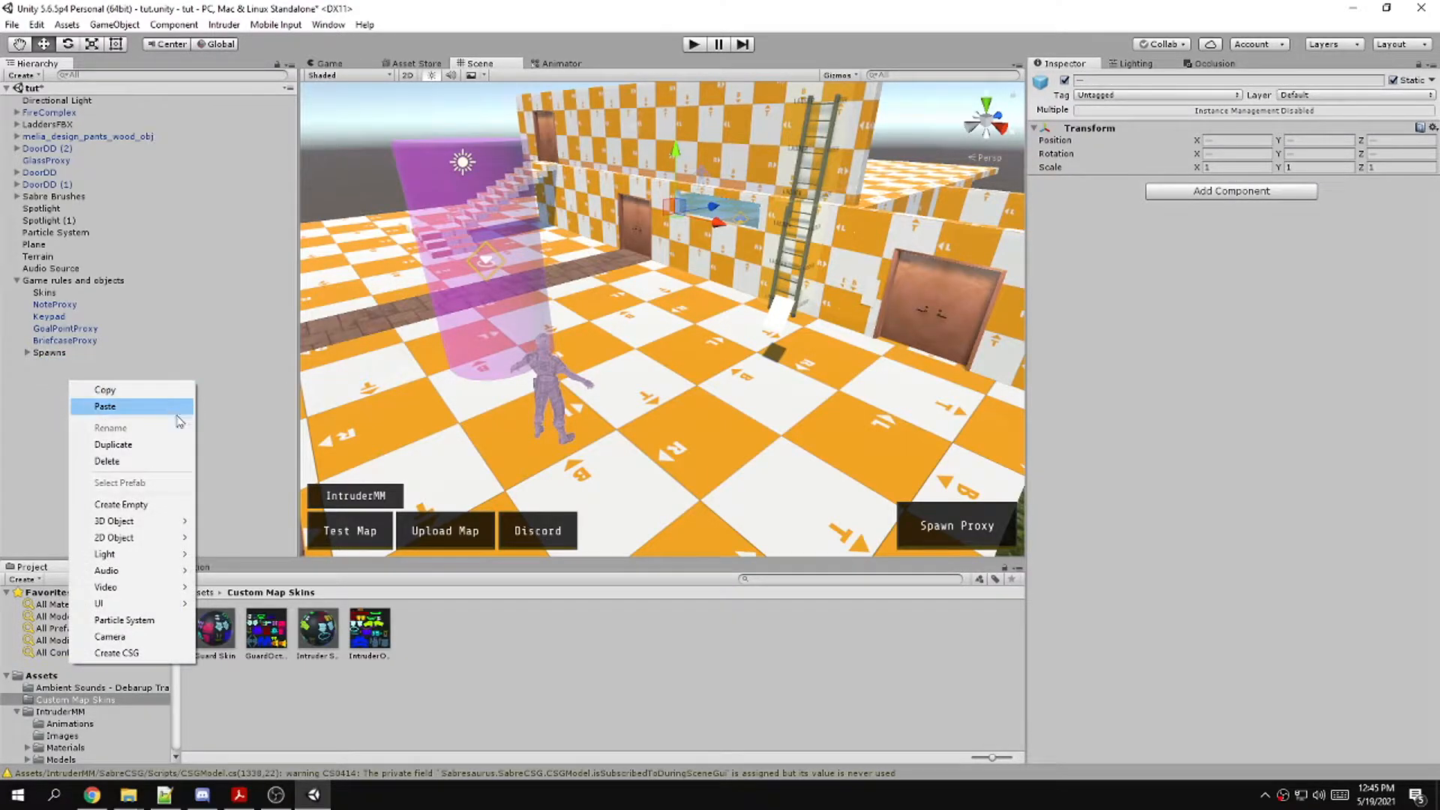
{"action": "left_click", "coordinate": [121, 504]}
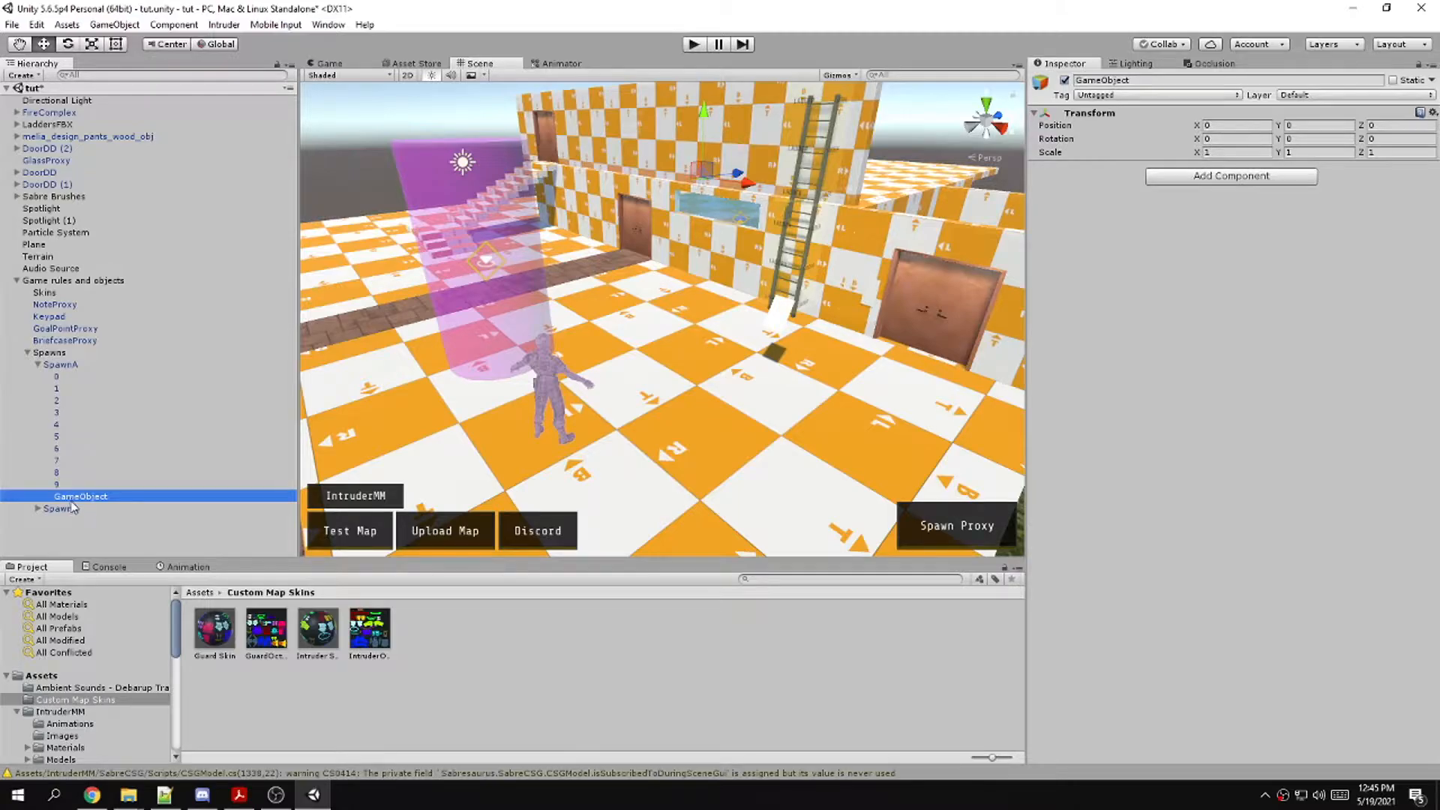
{"action": "left_click_drag", "start_coordinate": [77, 502], "coordinate": [63, 358]}
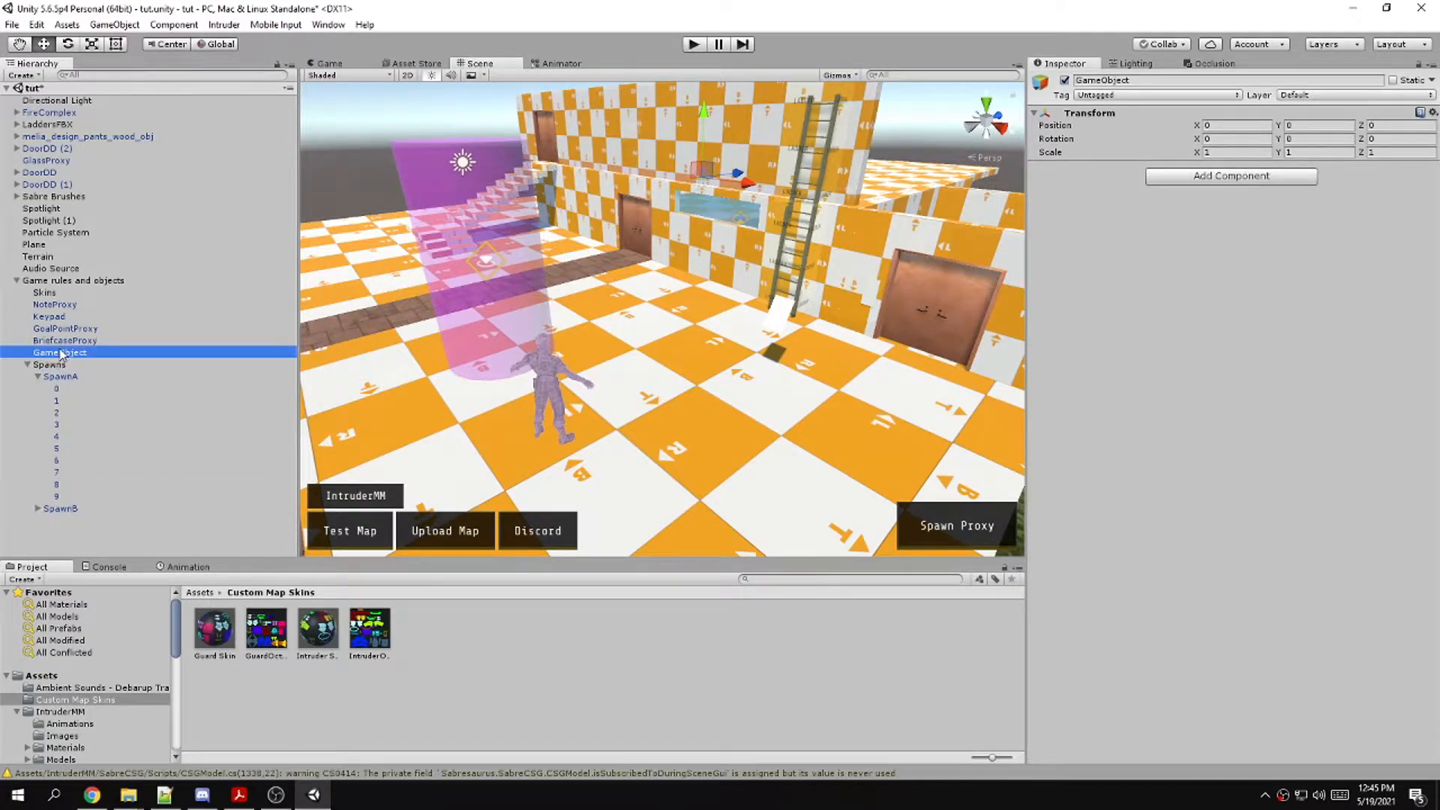
{"action": "left_click", "coordinate": [61, 352]}
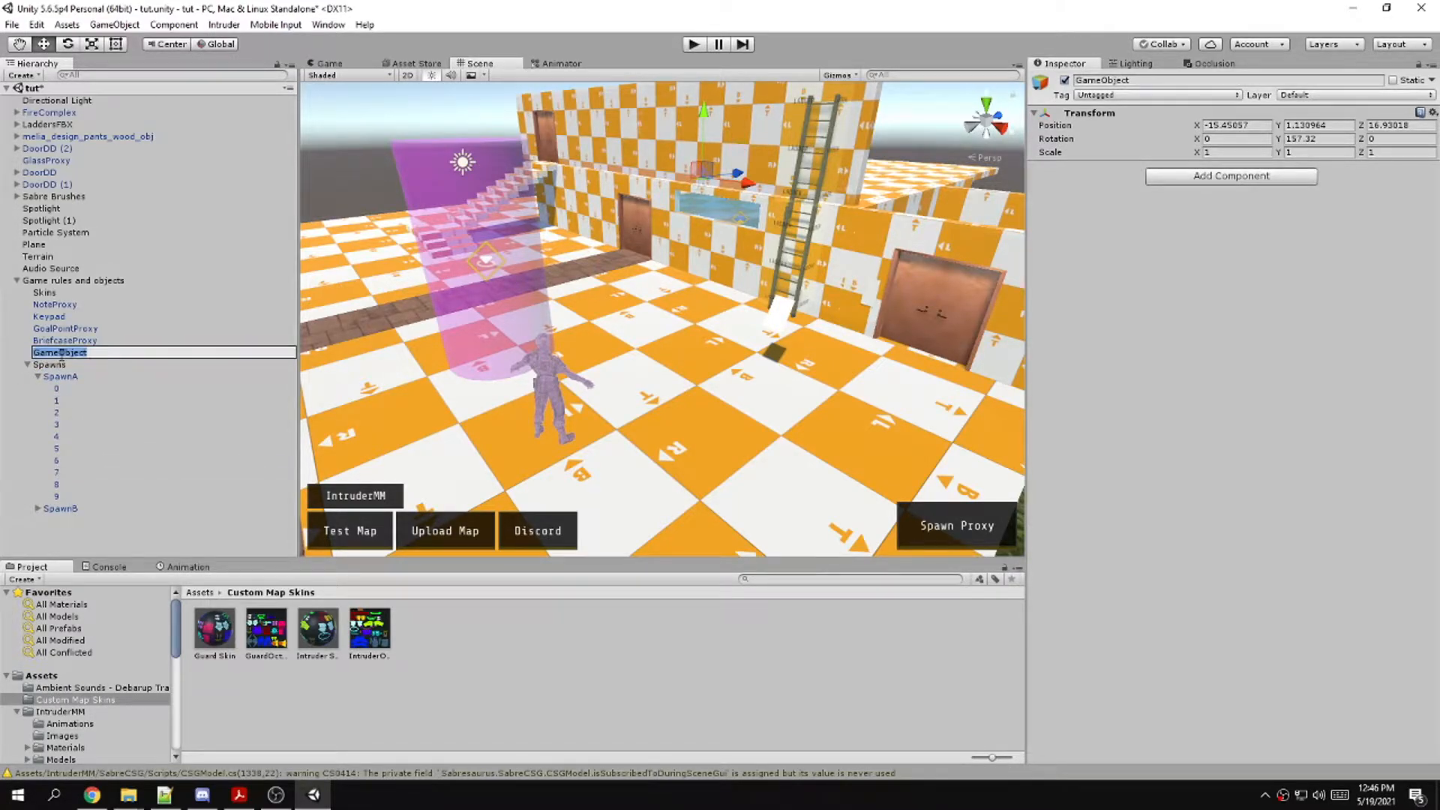
{"action": "type", "text": "Objectives"}
{"action": "key", "text": "Return"}
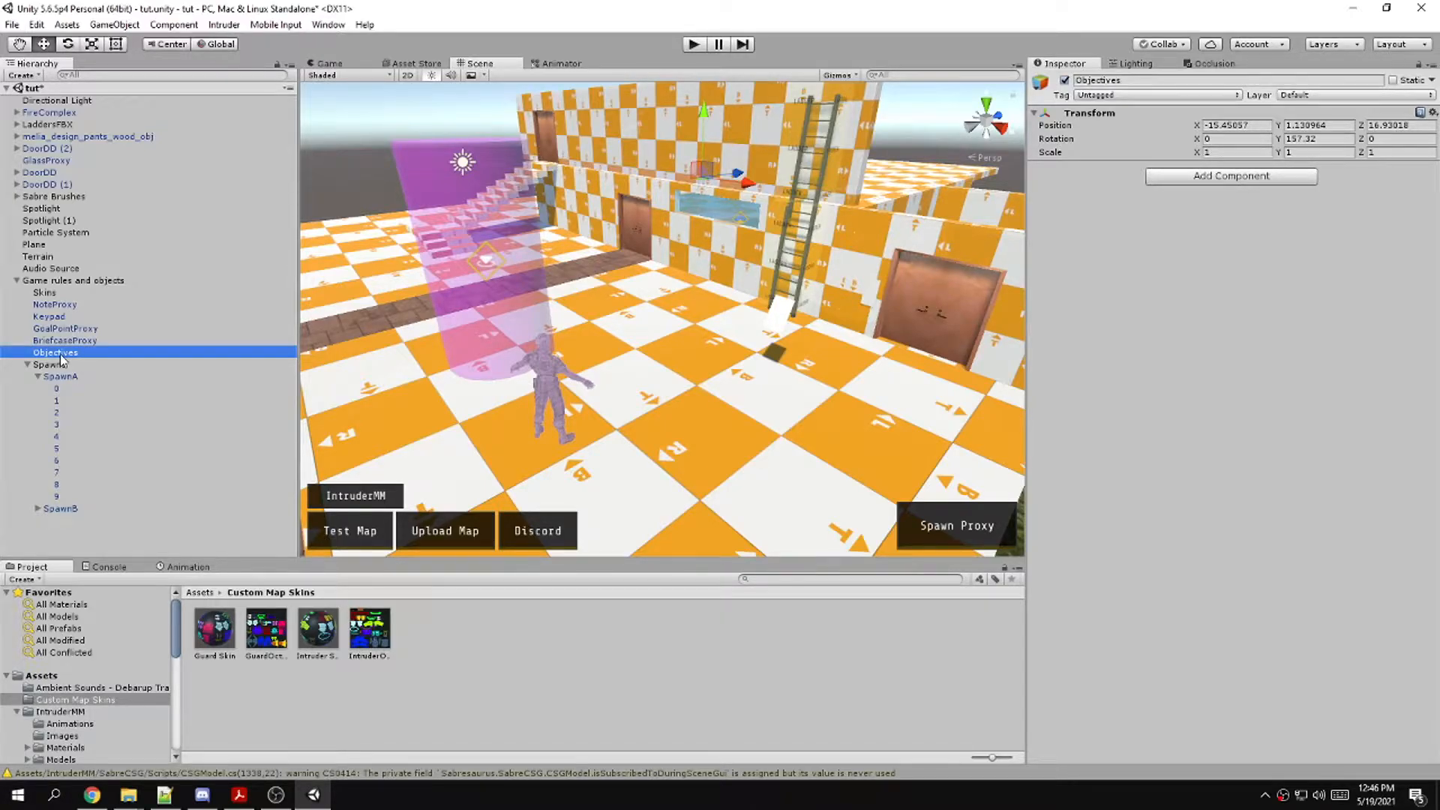
Move NoteProxy, Keypad, GoalPointProxy and BriefcaseProxy into Objectives, and collapse the Objectives and Spawns groups
{"action": "left_click", "coordinate": [56, 305]}
{"action": "left_click", "coordinate": [62, 339], "text": "shift"}
{"action": "left_click_drag", "start_coordinate": [61, 339], "coordinate": [71, 352]}
{"action": "left_click", "coordinate": [27, 305]}
{"action": "left_click", "coordinate": [27, 316]}
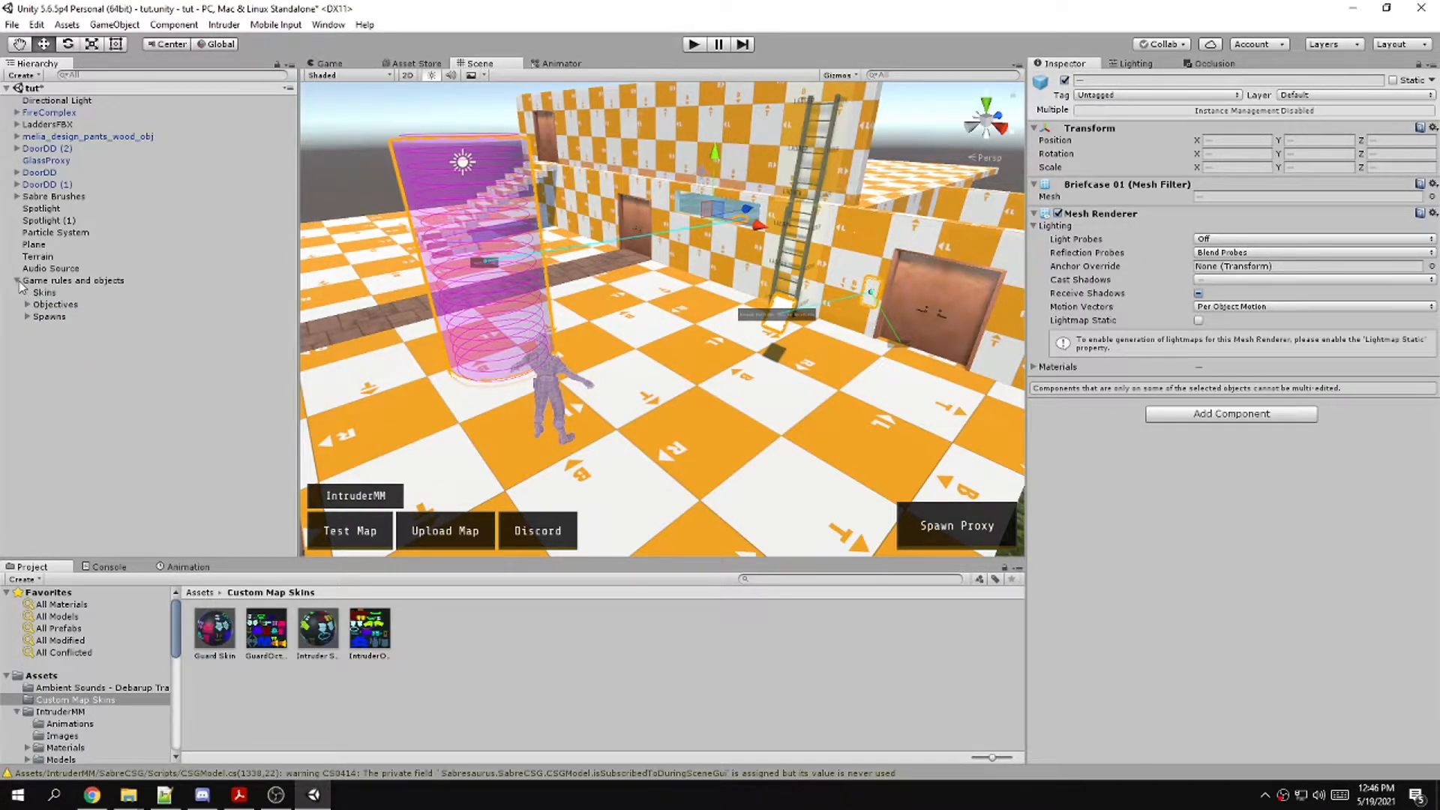
Collapse Game rules and objects and create an empty top-level object named Doors below it
{"action": "right_click", "coordinate": [53, 315]}
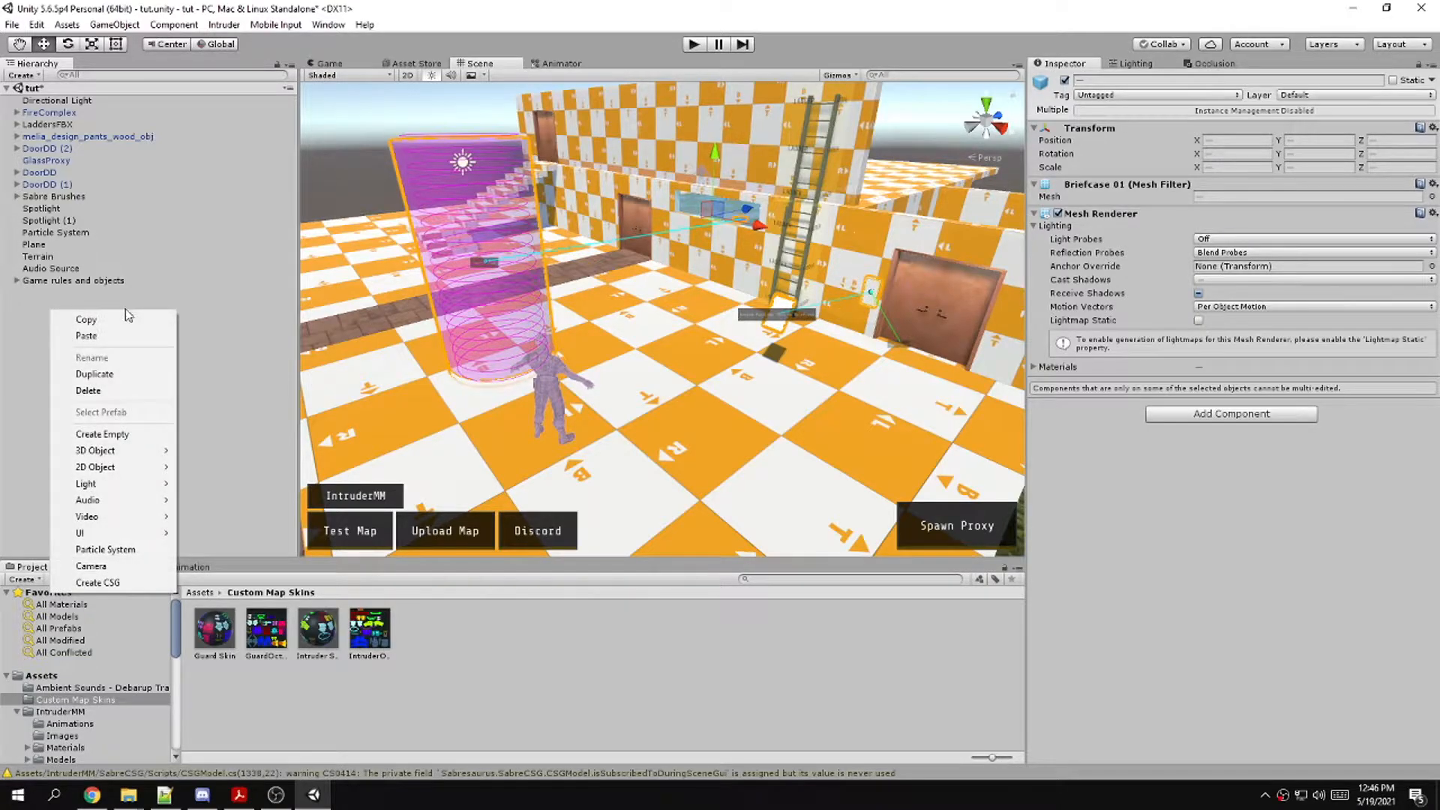
{"action": "left_click", "coordinate": [112, 443]}
{"action": "left_click_drag", "start_coordinate": [63, 343], "coordinate": [54, 371]}
{"action": "left_click", "coordinate": [16, 281]}
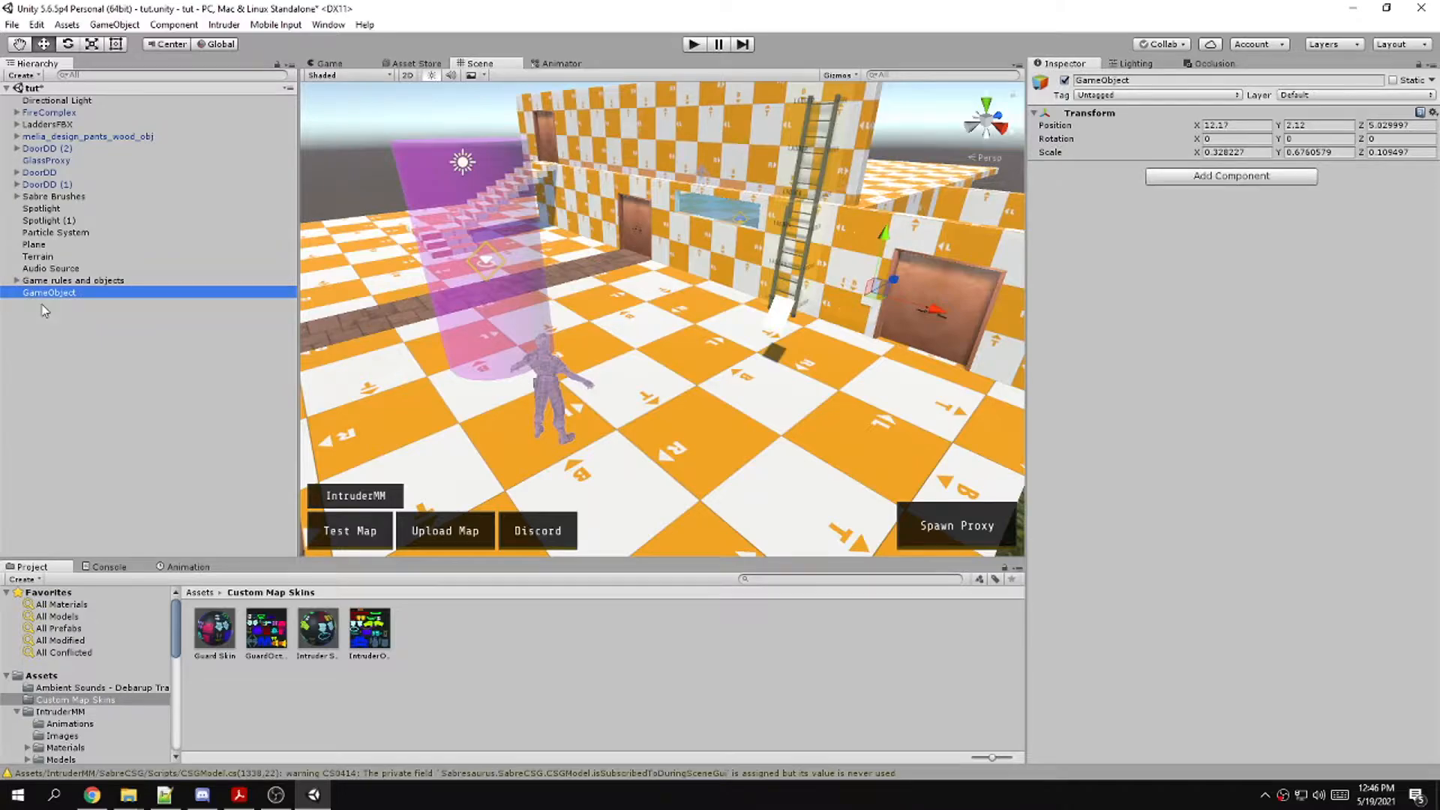
{"action": "left_click", "coordinate": [47, 293]}
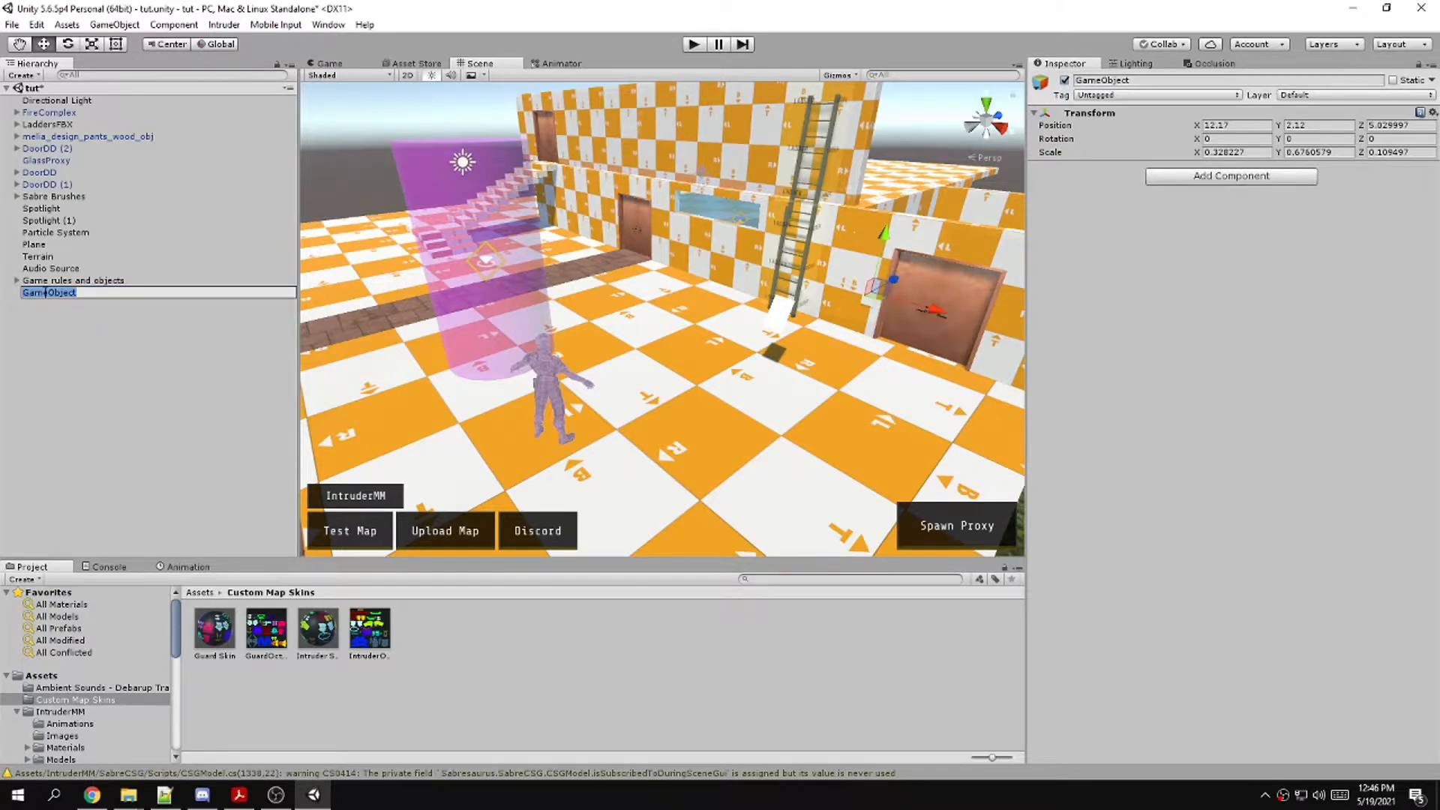
{"action": "type", "text": "Doors"}
{"action": "key", "text": "Return"}
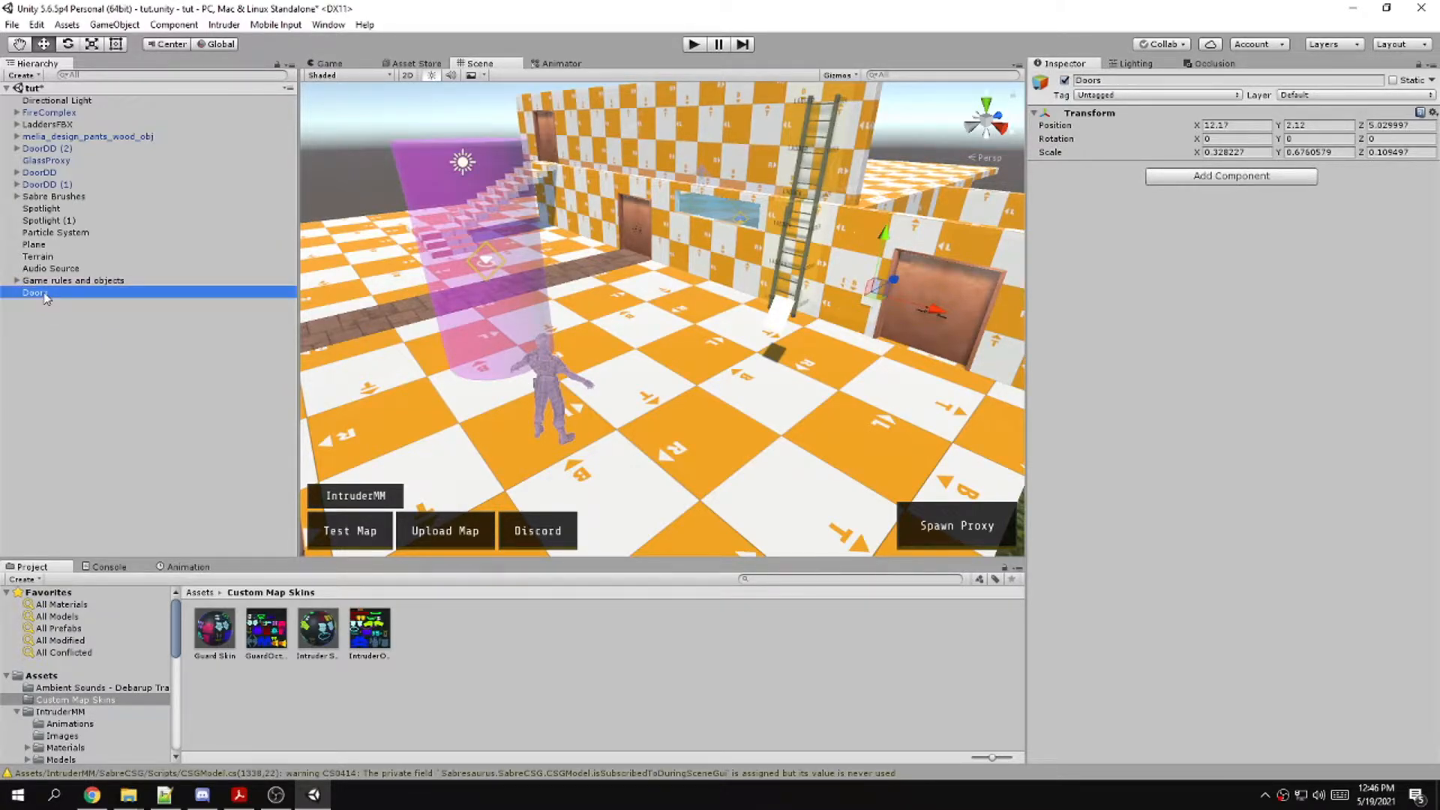
Move DoorDD, DoorDD (1) and DoorDD (2) into the Doors object and collapse it
{"action": "left_click", "coordinate": [56, 184], "text": "ctrl"}
{"action": "left_click", "coordinate": [54, 173], "text": "ctrl"}
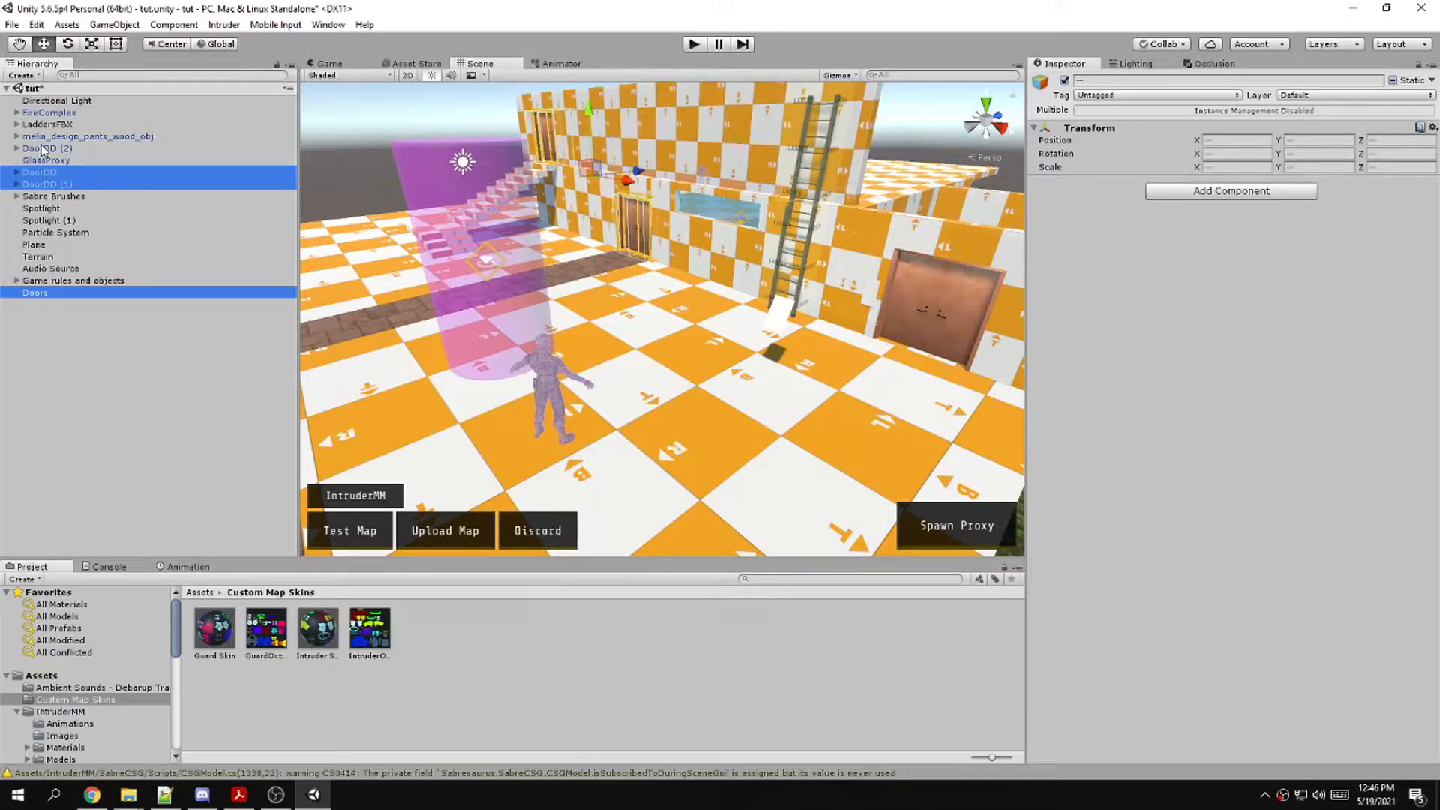
{"action": "left_click", "coordinate": [56, 148], "text": "ctrl"}
{"action": "left_click_drag", "start_coordinate": [56, 148], "coordinate": [32, 293]}
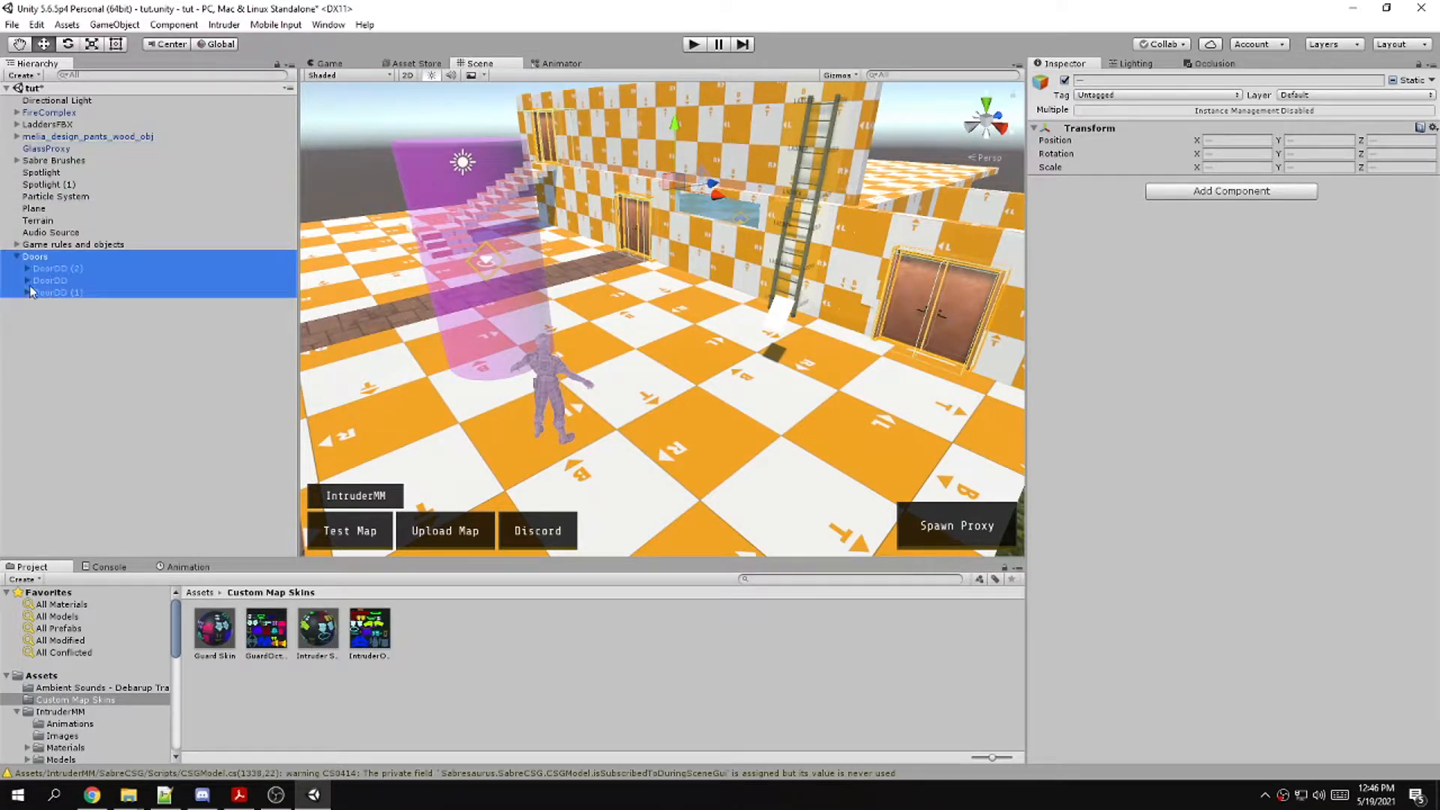
{"action": "left_click", "coordinate": [17, 257]}
Create an empty top-level object named Particles and sounds below Doors
{"action": "left_click", "coordinate": [65, 302]}
{"action": "right_click", "coordinate": [66, 283]}
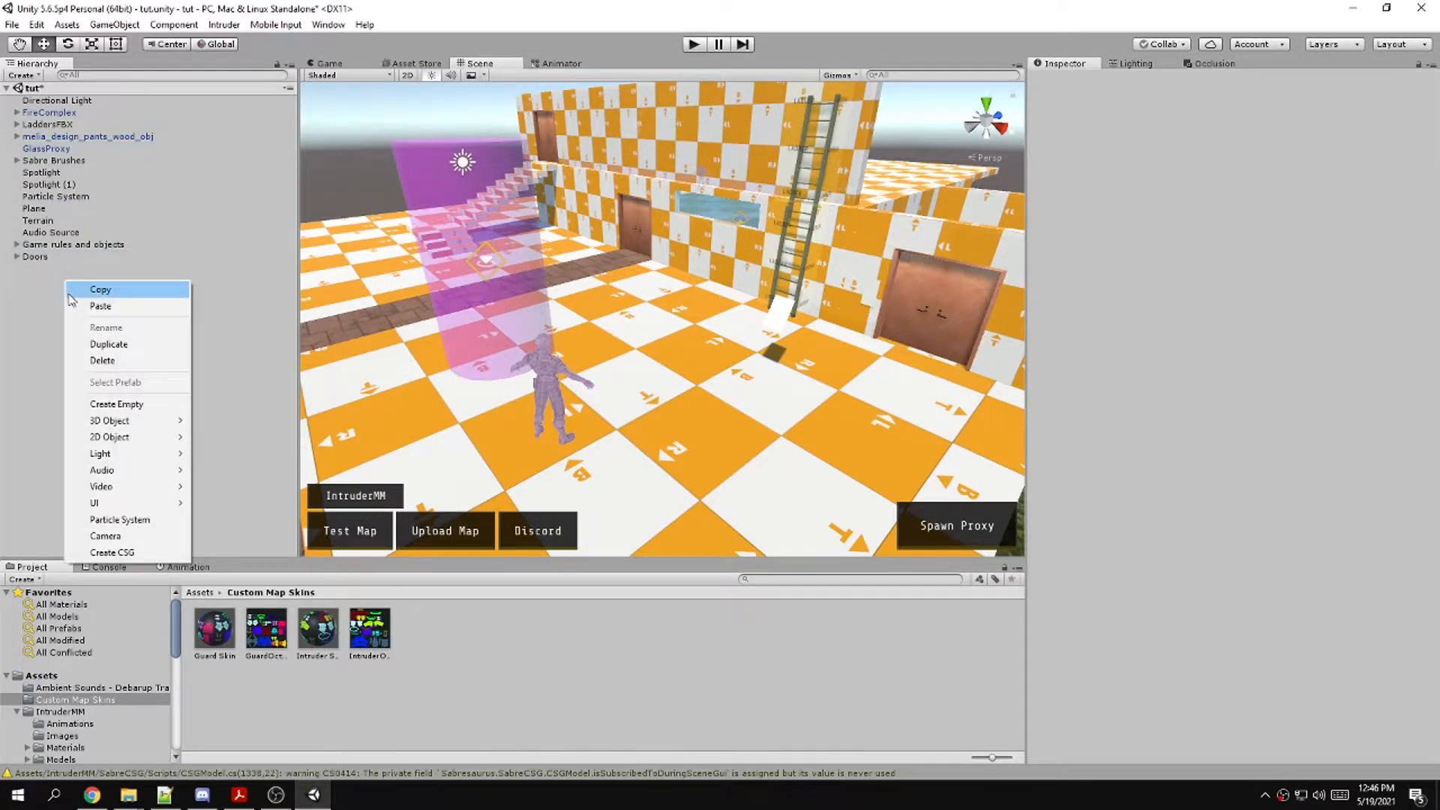
{"action": "left_click", "coordinate": [116, 404]}
{"action": "double_click", "coordinate": [69, 272]}
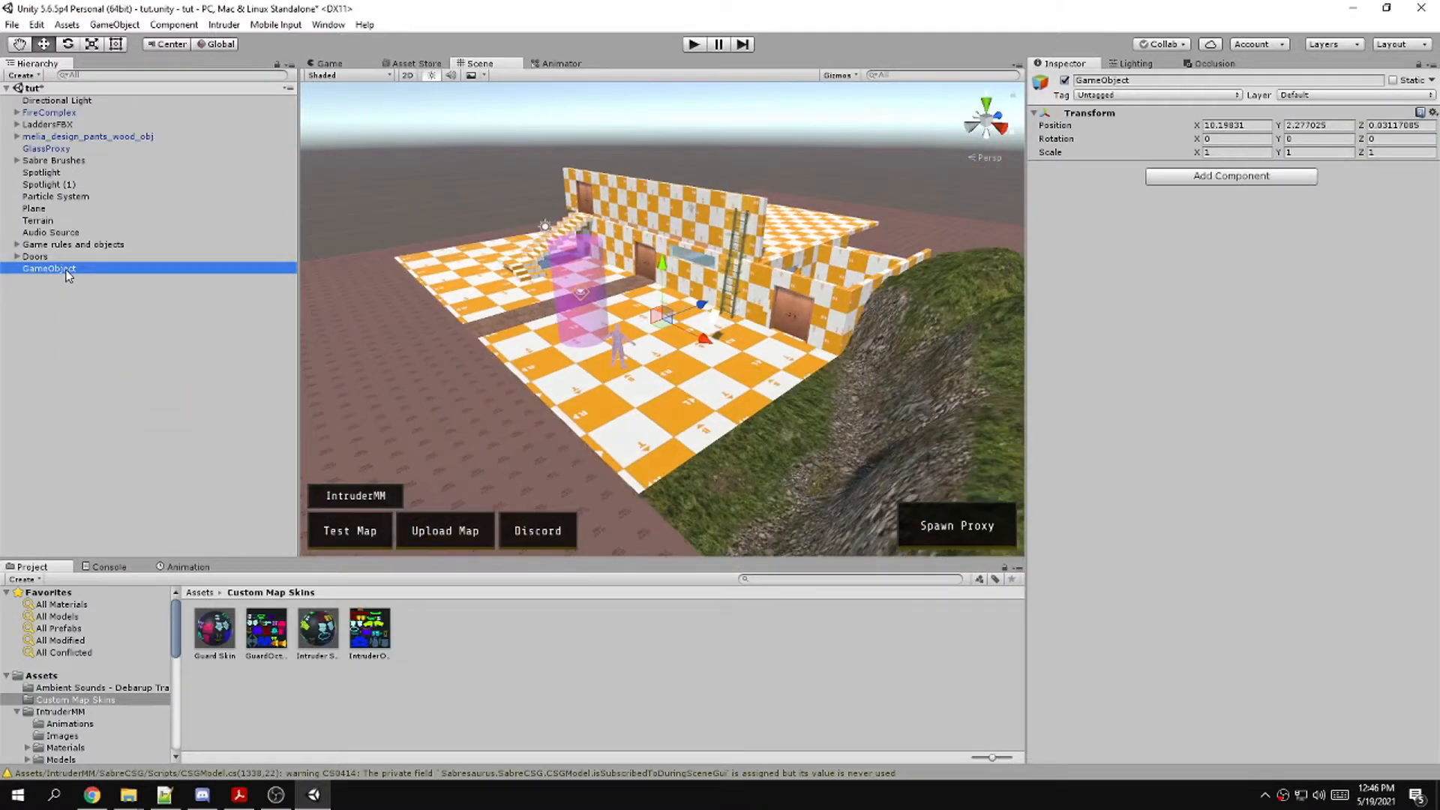
{"action": "left_click", "coordinate": [67, 270]}
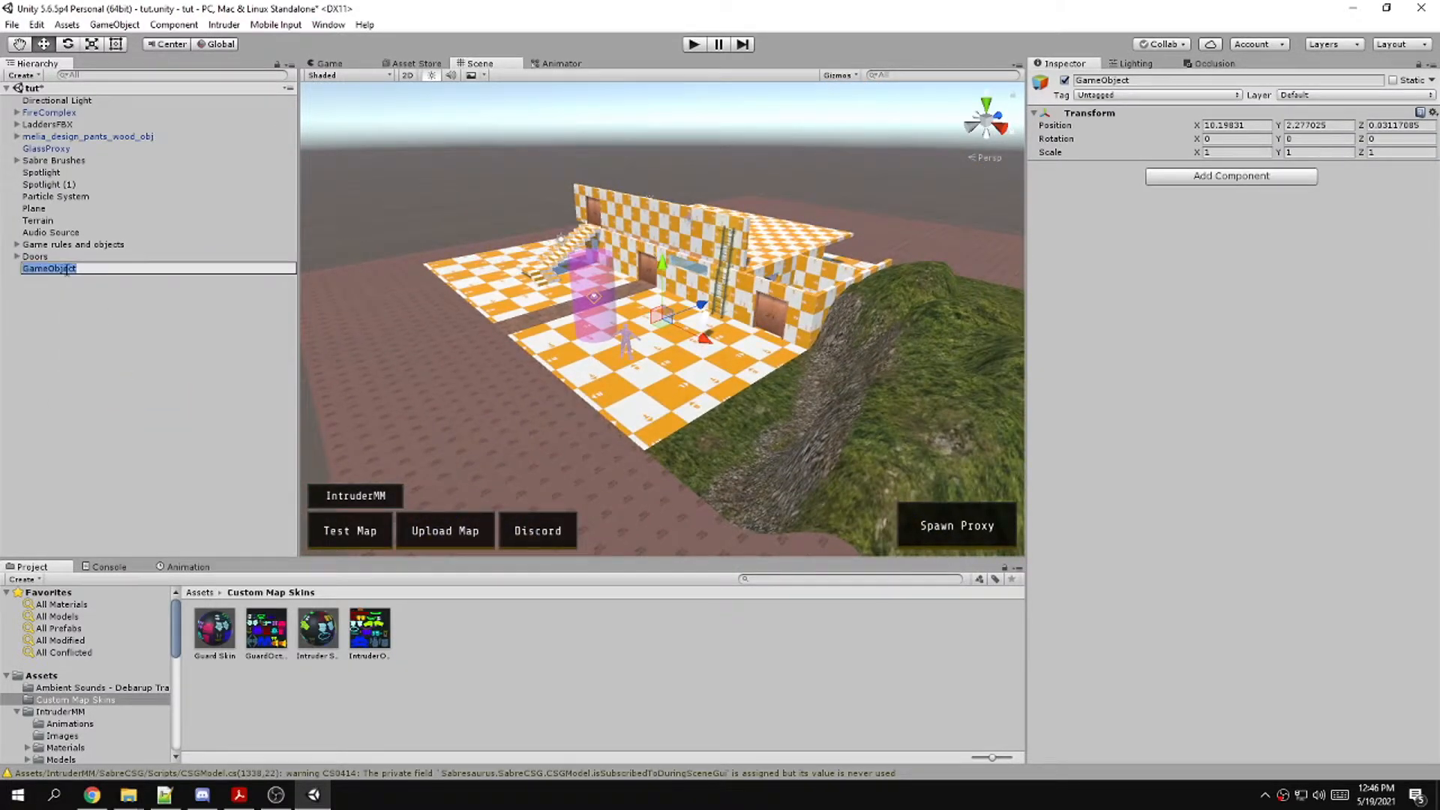
{"action": "type", "text": "Par"}
{"action": "key", "text": "Return"}
Move Audio Source, Particle System and FireComplex into Particles and sounds, and collapse that group
{"action": "left_click", "coordinate": [39, 234]}
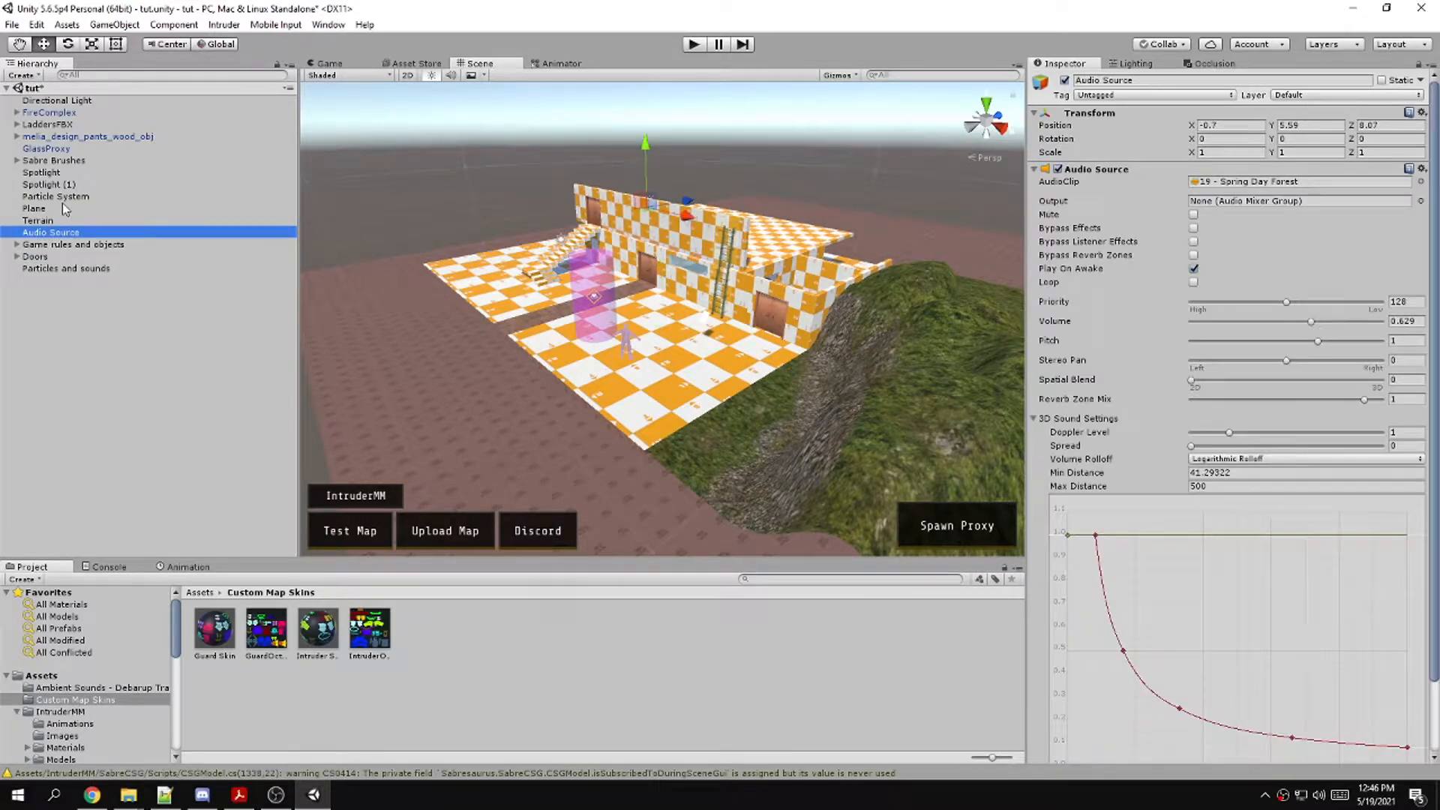
{"action": "left_click", "coordinate": [43, 196], "text": "ctrl"}
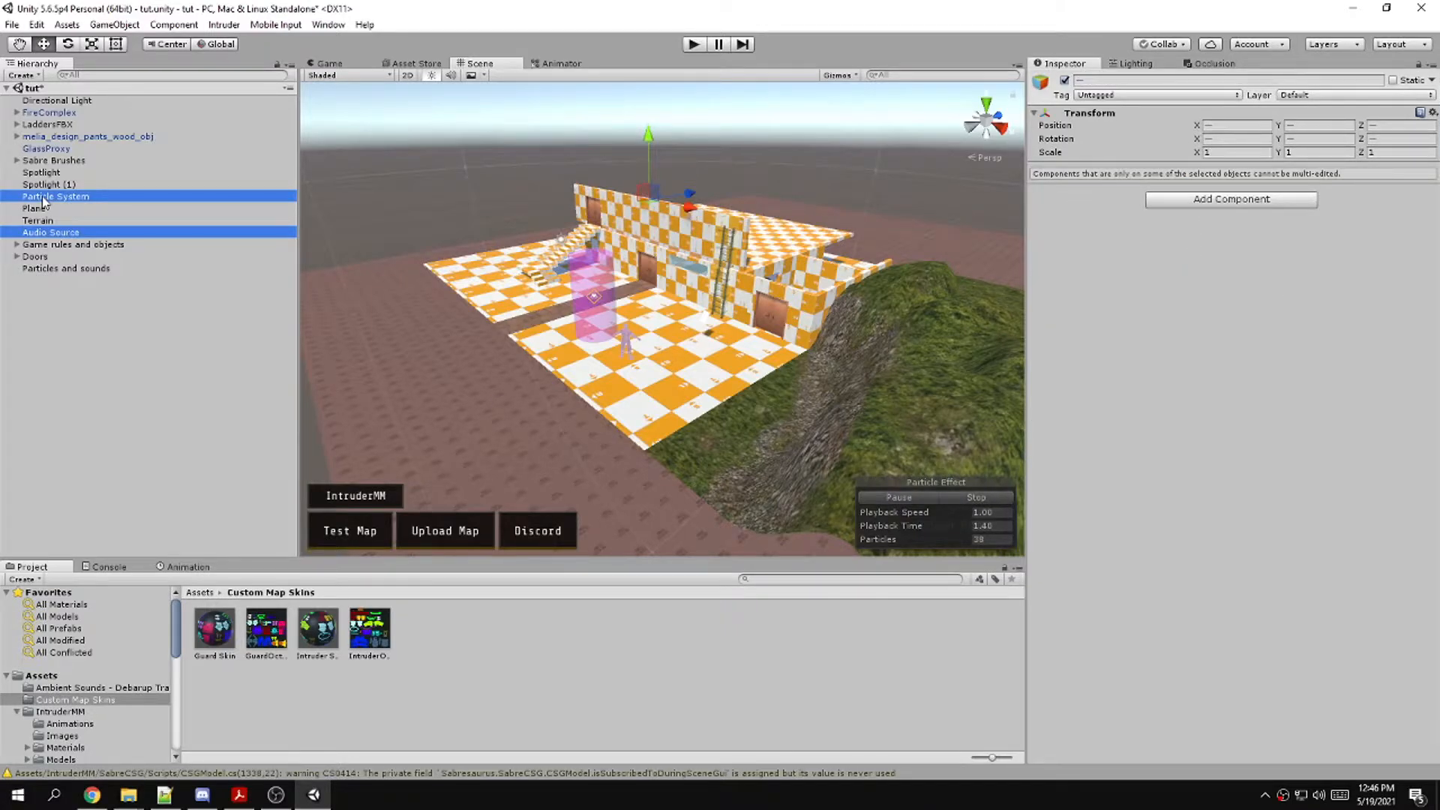
{"action": "left_click", "coordinate": [46, 114], "text": "ctrl"}
{"action": "left_click_drag", "start_coordinate": [46, 114], "coordinate": [75, 268]}
{"action": "left_click", "coordinate": [16, 232]}
{"action": "left_click", "coordinate": [88, 266]}
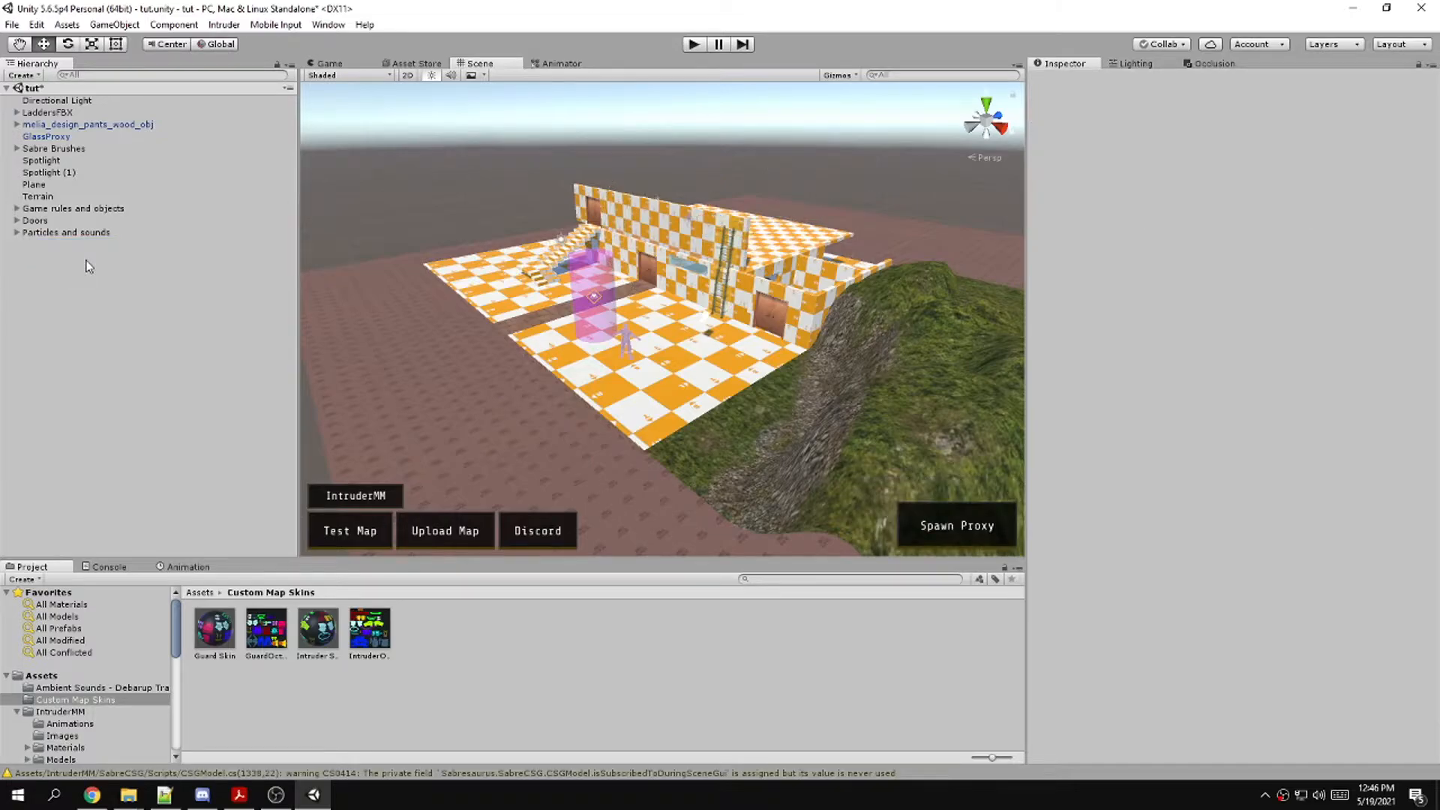
Create an empty top-level object named Lighting below Particles and sounds
{"action": "scroll", "coordinate": [503, 319], "scroll_direction": "up", "scroll_amount": 3}
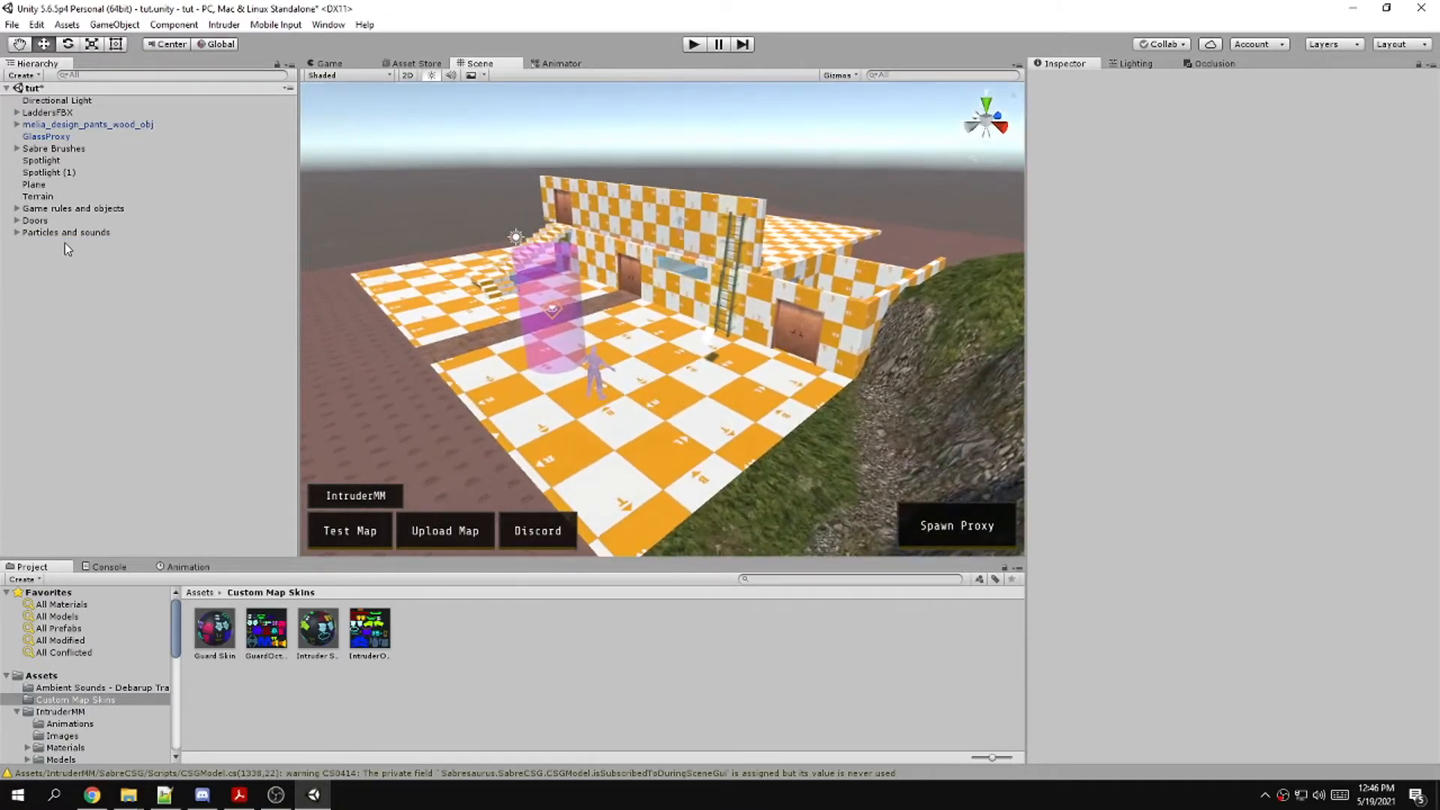
{"action": "right_click", "coordinate": [64, 241]}
{"action": "left_click", "coordinate": [120, 367]}
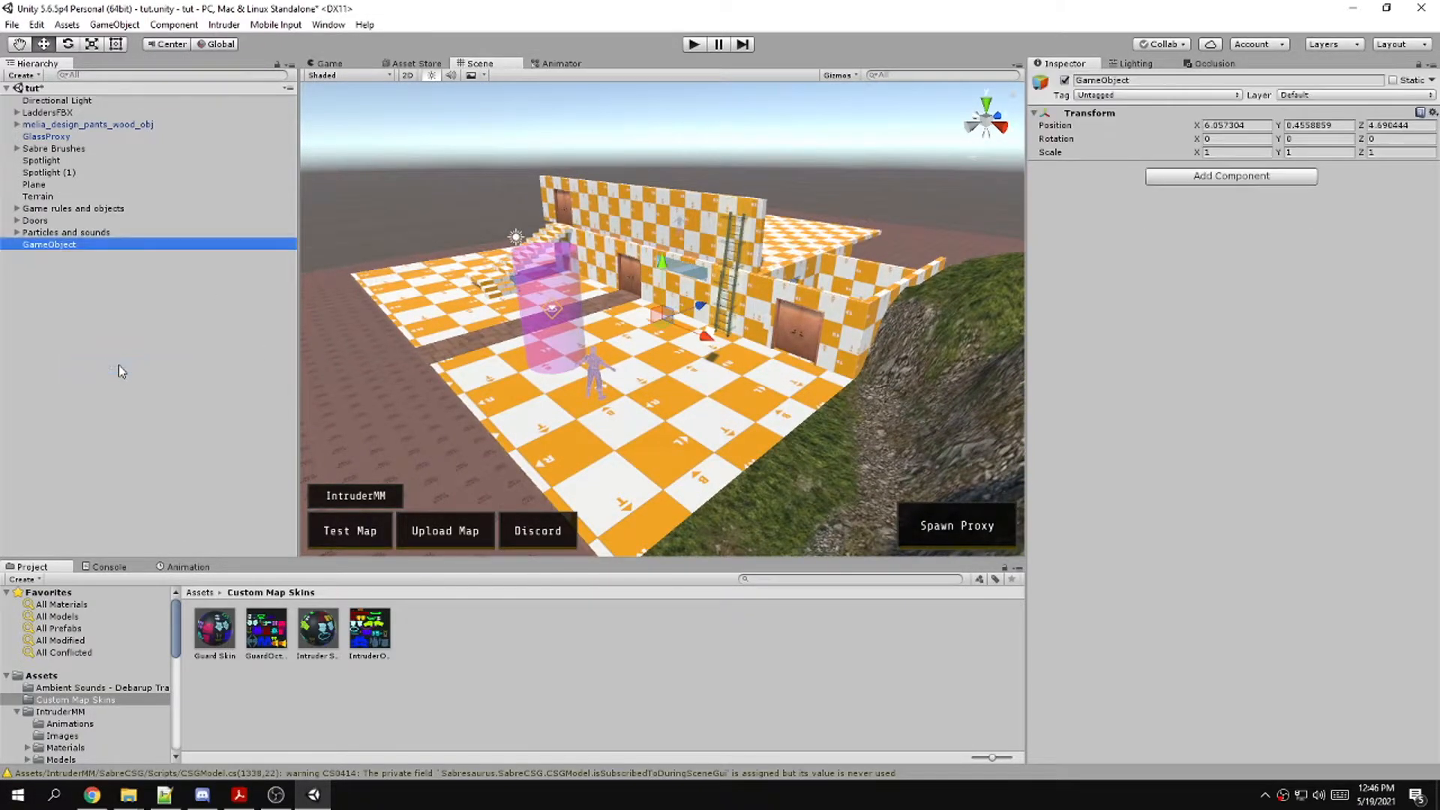
{"action": "left_click", "coordinate": [82, 250]}
{"action": "type", "text": "Lighting"}
{"action": "key", "text": "Return"}
{"action": "left_click", "coordinate": [46, 160]}
{"action": "left_click", "coordinate": [46, 174], "text": "shift"}
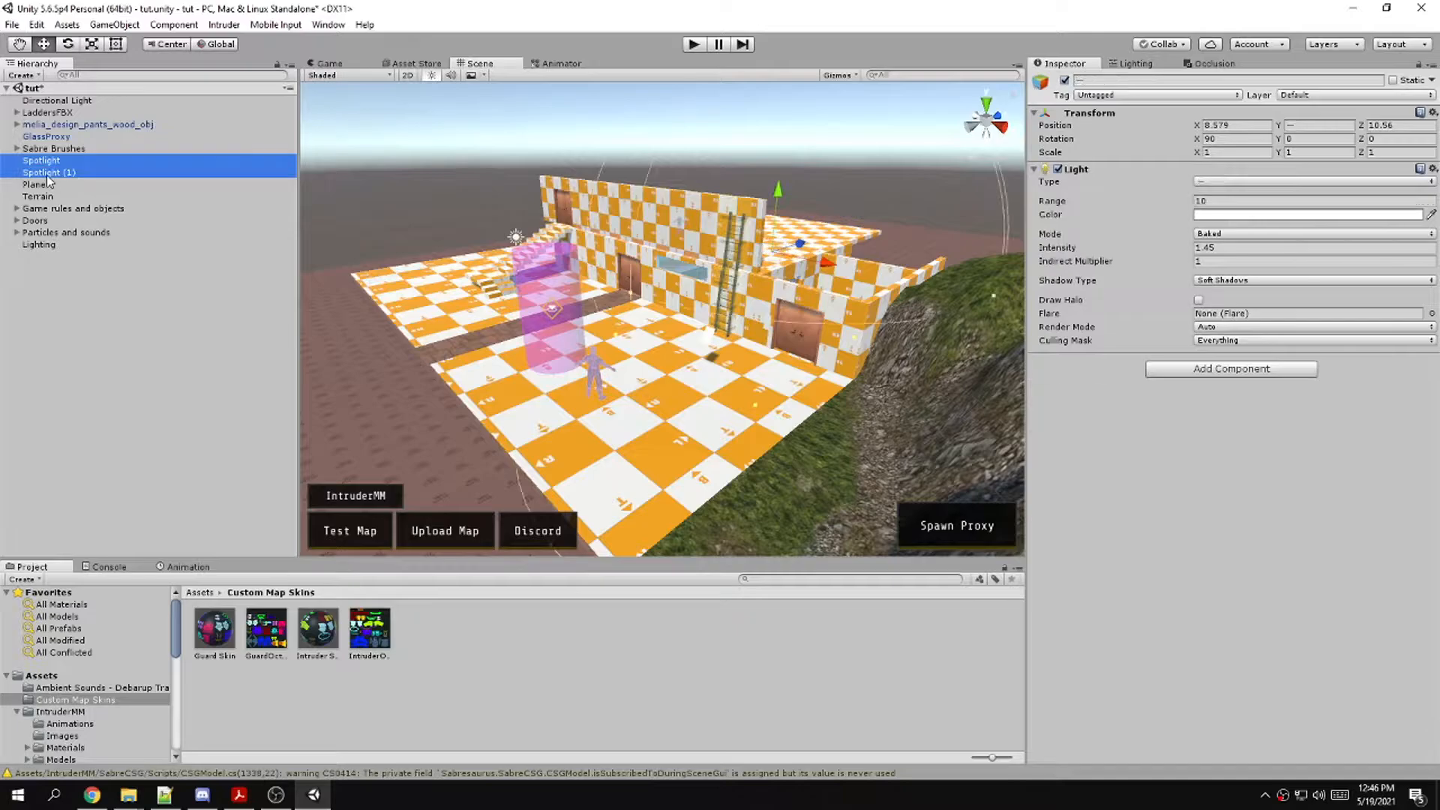
{"action": "left_click", "coordinate": [49, 102], "text": "shift"}
{"action": "key", "text": "f"}
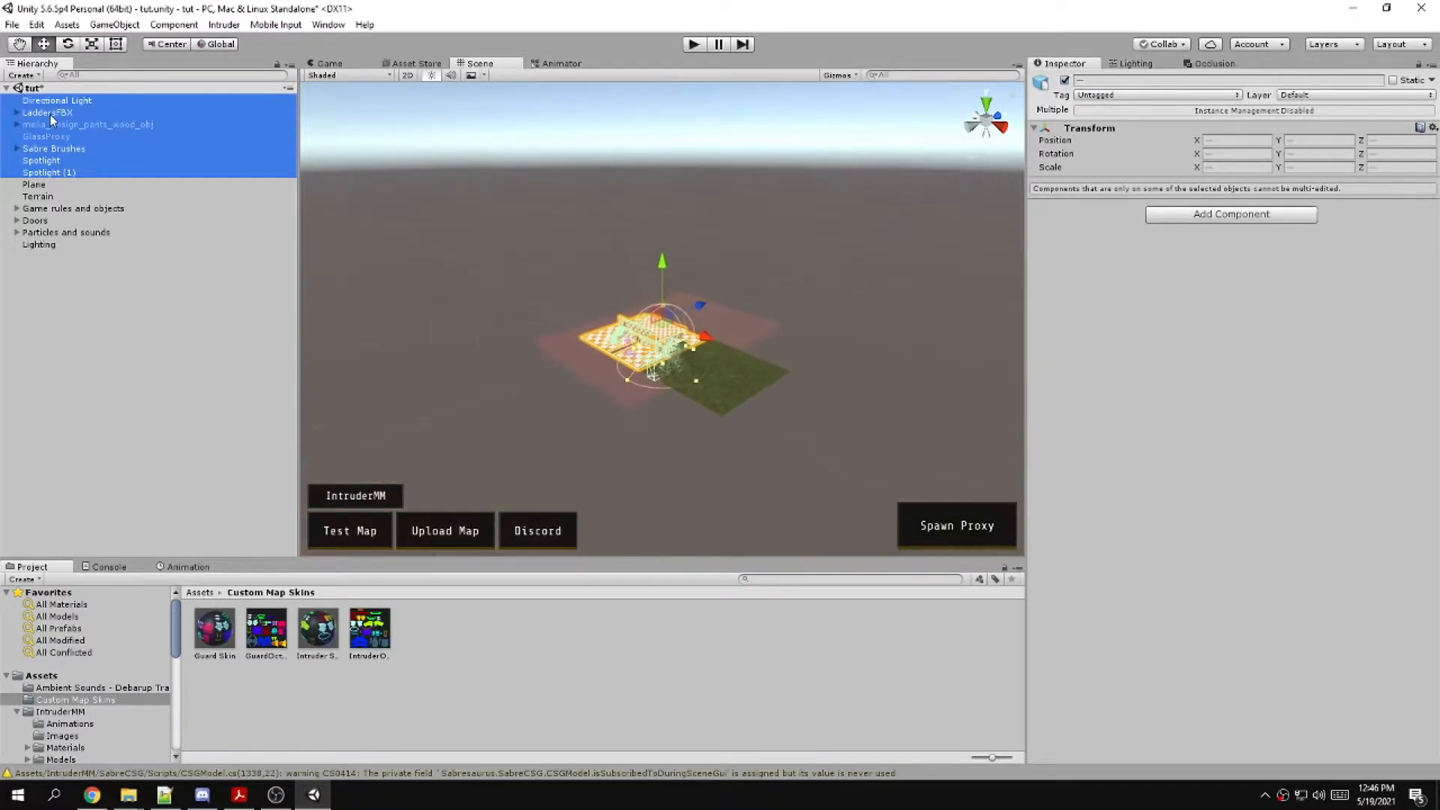
Move Directional Light, Spotlight and Spotlight (1) into the Lighting object
{"action": "left_click", "coordinate": [48, 102]}
{"action": "left_click", "coordinate": [45, 160], "text": "ctrl"}
{"action": "left_click", "coordinate": [58, 171], "text": "ctrl"}
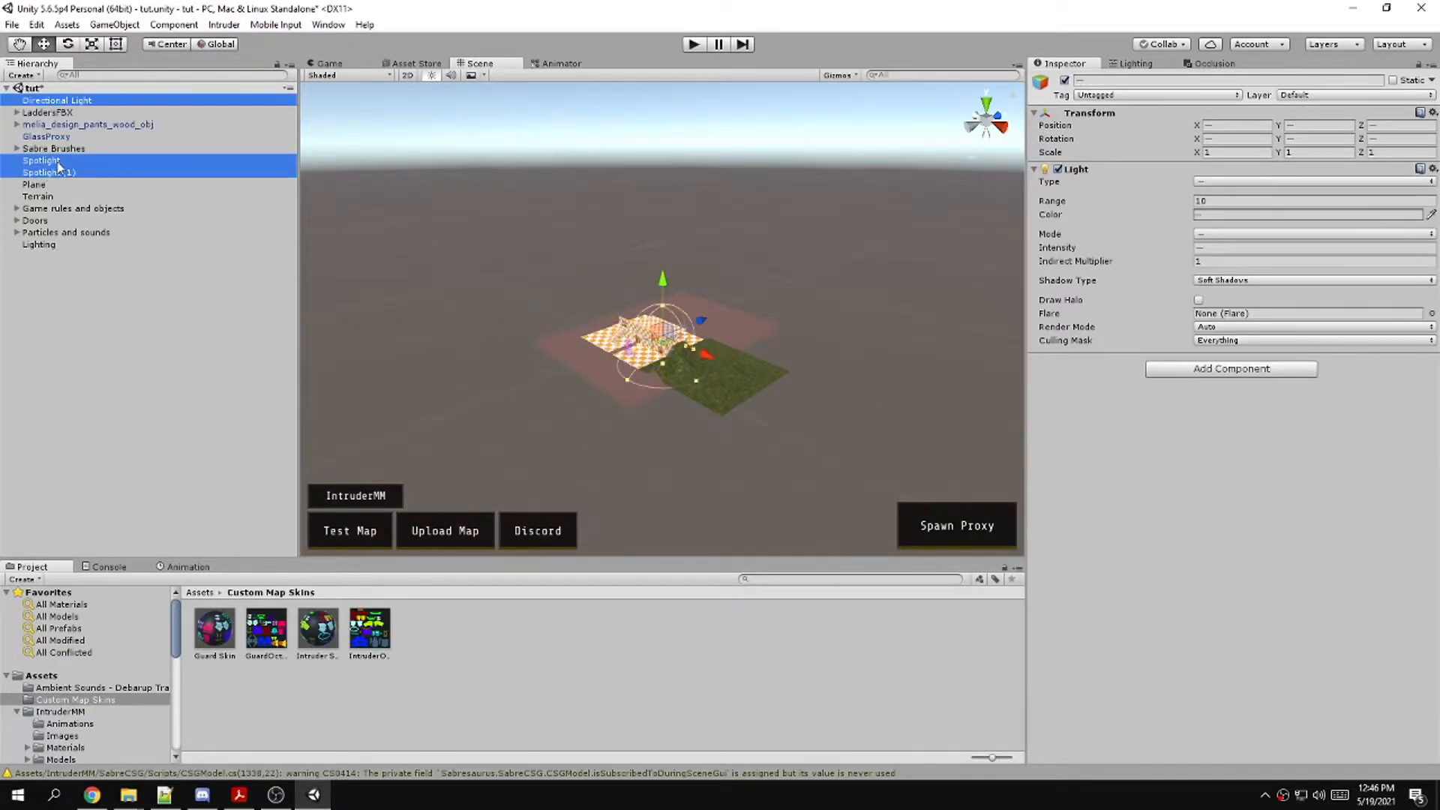
{"action": "left_click_drag", "start_coordinate": [58, 166], "coordinate": [54, 250]}
{"action": "scroll", "coordinate": [576, 358], "scroll_direction": "up", "scroll_amount": 10}
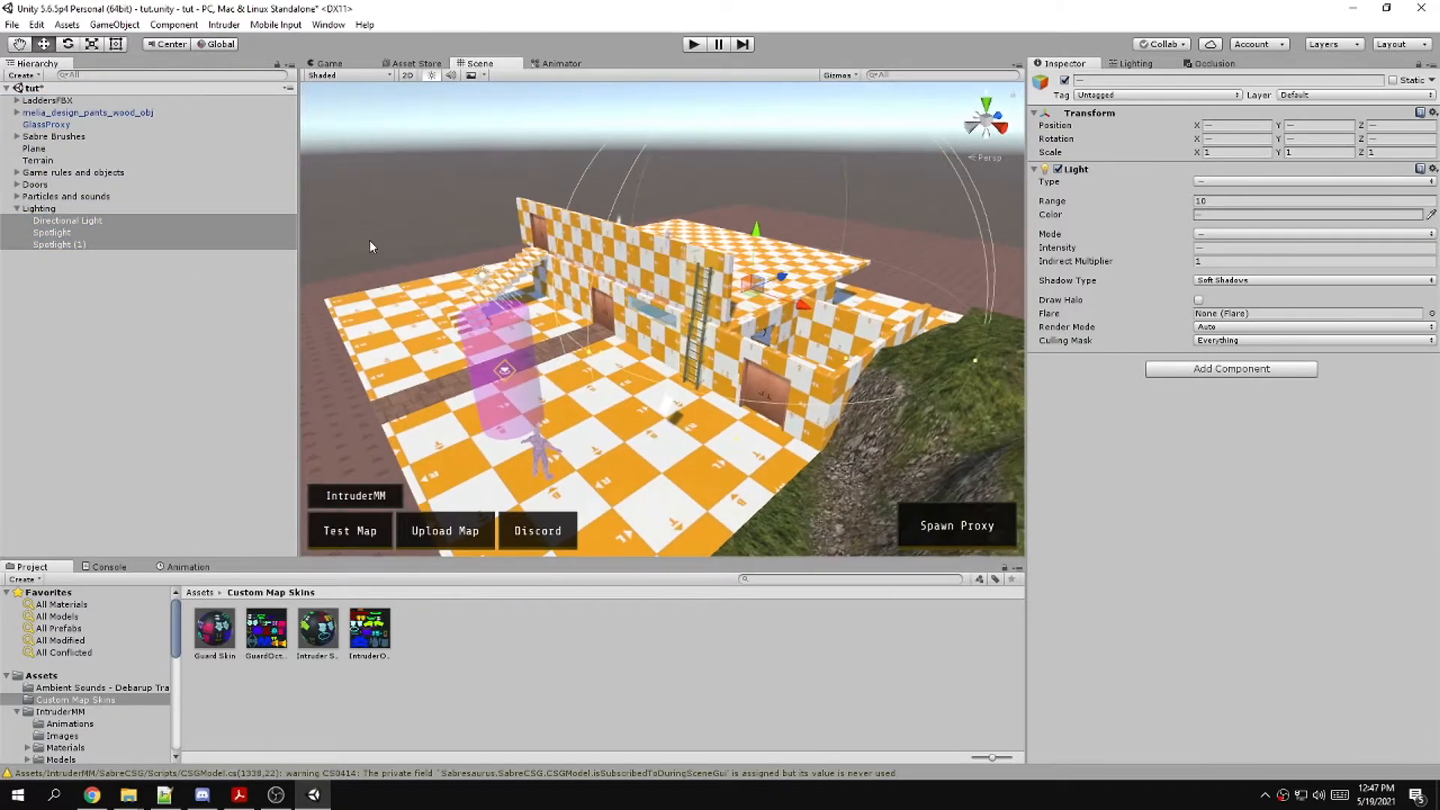
Move the Plane object into Particles and sounds and collapse that group
{"action": "left_click", "coordinate": [37, 150]}
{"action": "left_click_drag", "start_coordinate": [37, 154], "coordinate": [79, 210]}
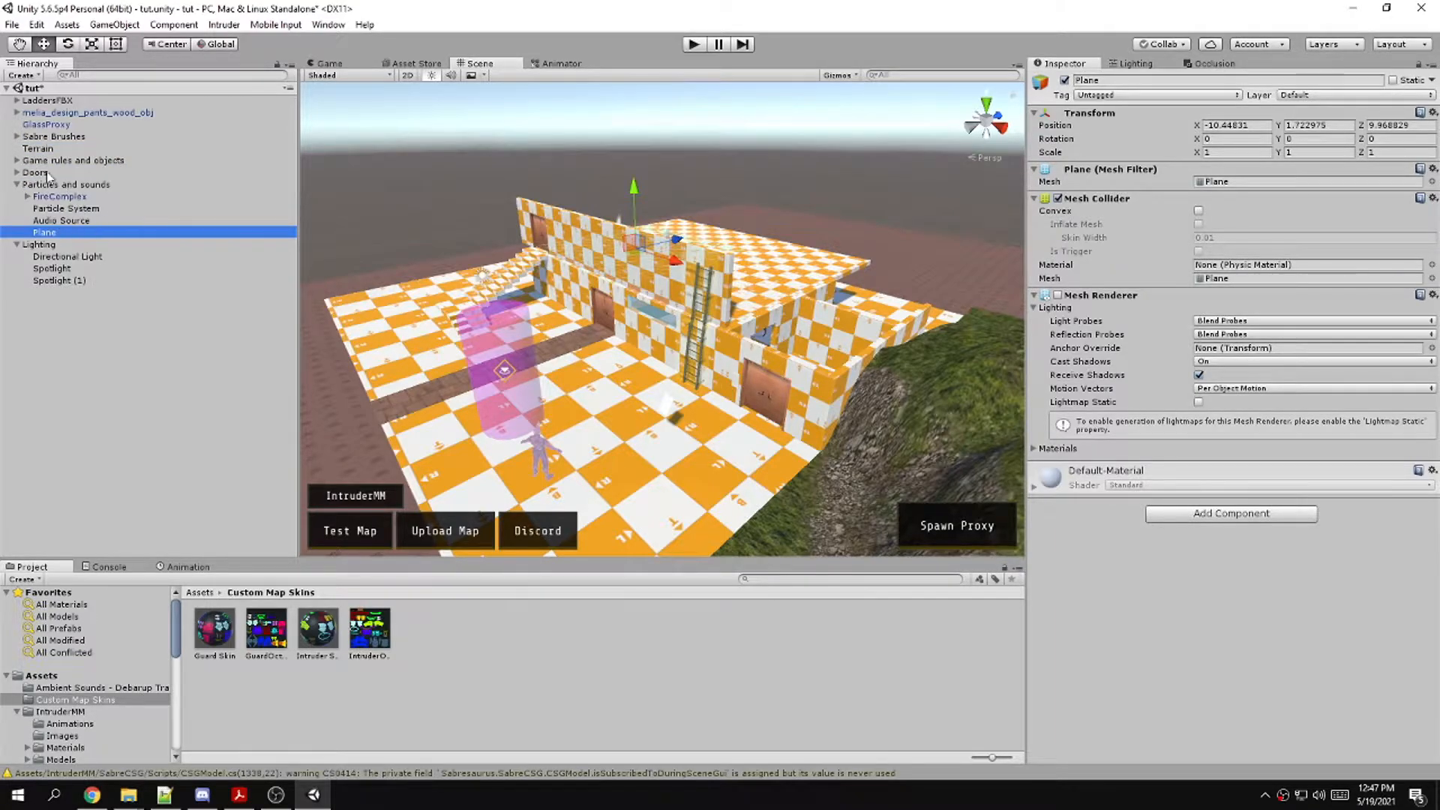
{"action": "left_click", "coordinate": [17, 184]}
Inspect the remaining ungrouped Terrain and GlassProxy objects and the contents of melia_design_pants_wood_obj
{"action": "left_click", "coordinate": [42, 149]}
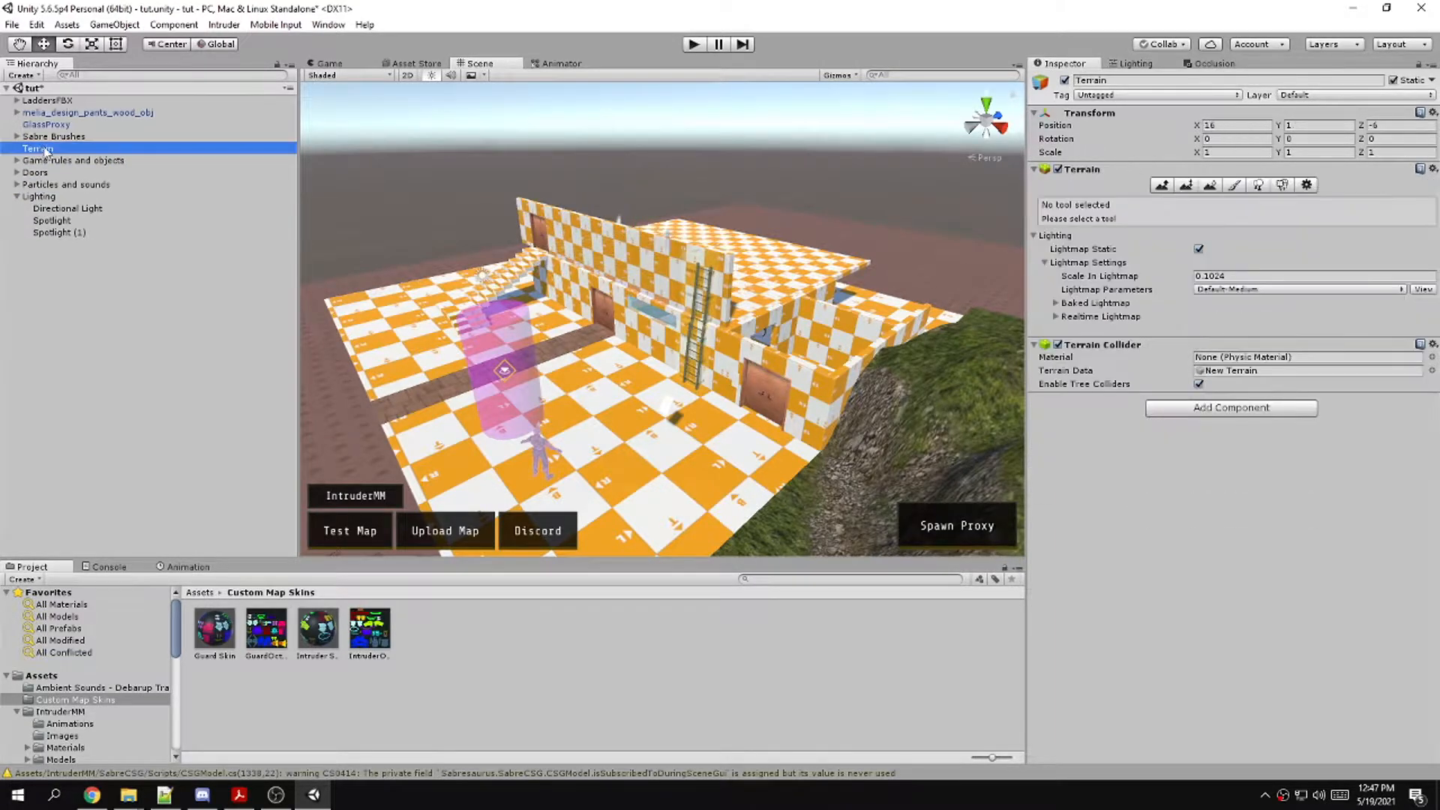
{"action": "left_click", "coordinate": [31, 126]}
{"action": "left_click", "coordinate": [17, 112]}
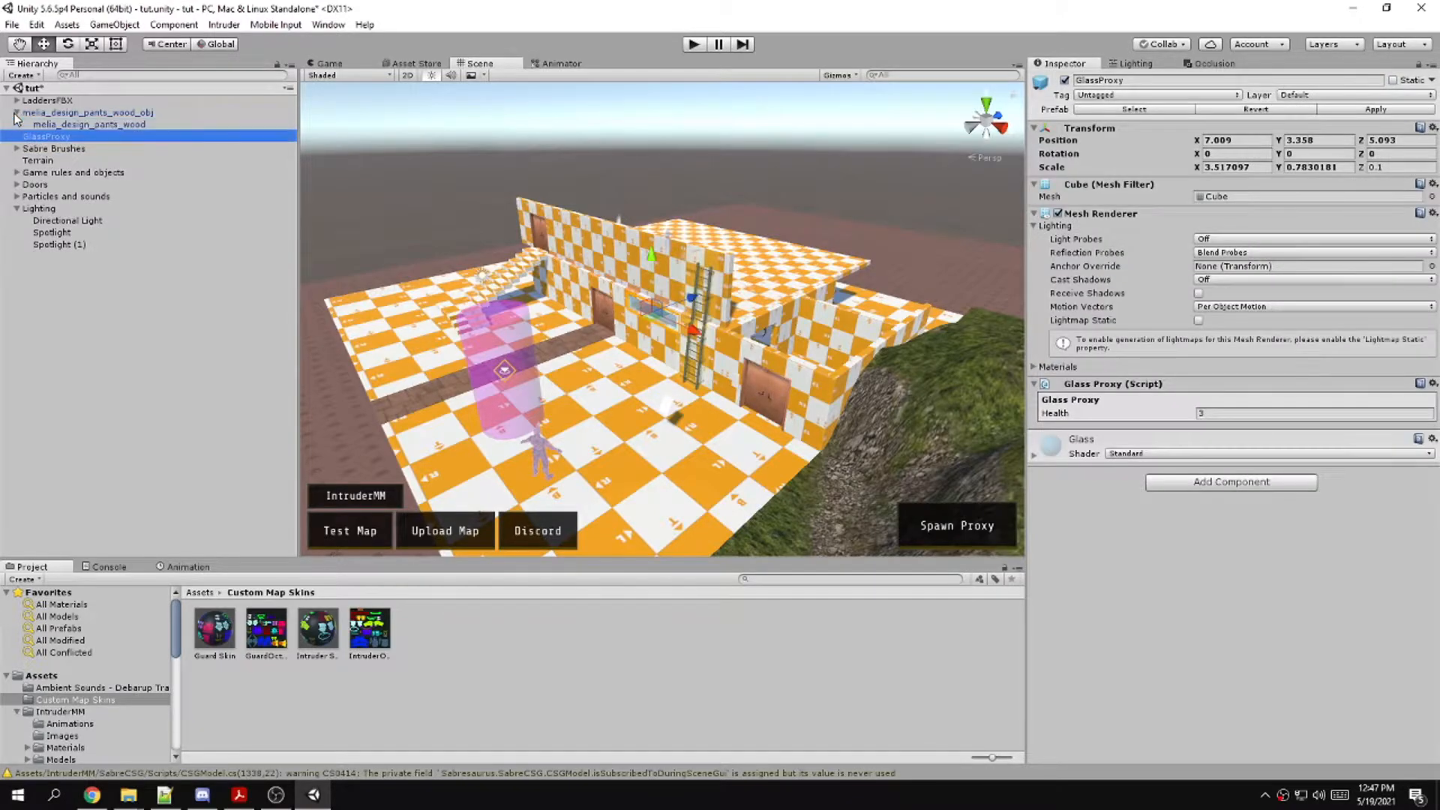
Collapse melia_design_pants_wood_obj and create an empty object named Props and Models under GlassProxy
{"action": "left_click", "coordinate": [17, 113]}
{"action": "left_click", "coordinate": [16, 101]}
{"action": "left_click", "coordinate": [16, 101]}
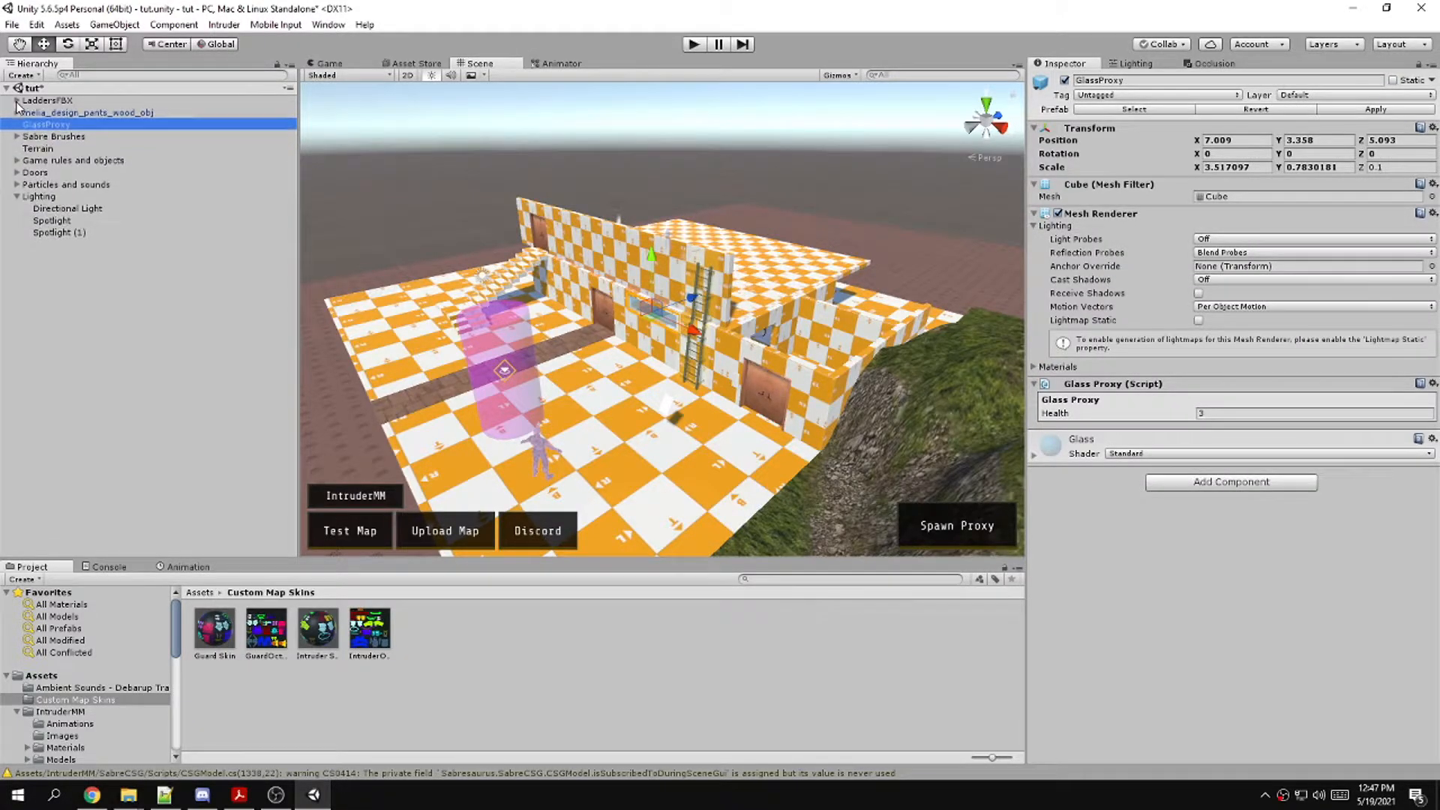
{"action": "right_click", "coordinate": [62, 277]}
{"action": "left_click", "coordinate": [113, 406]}
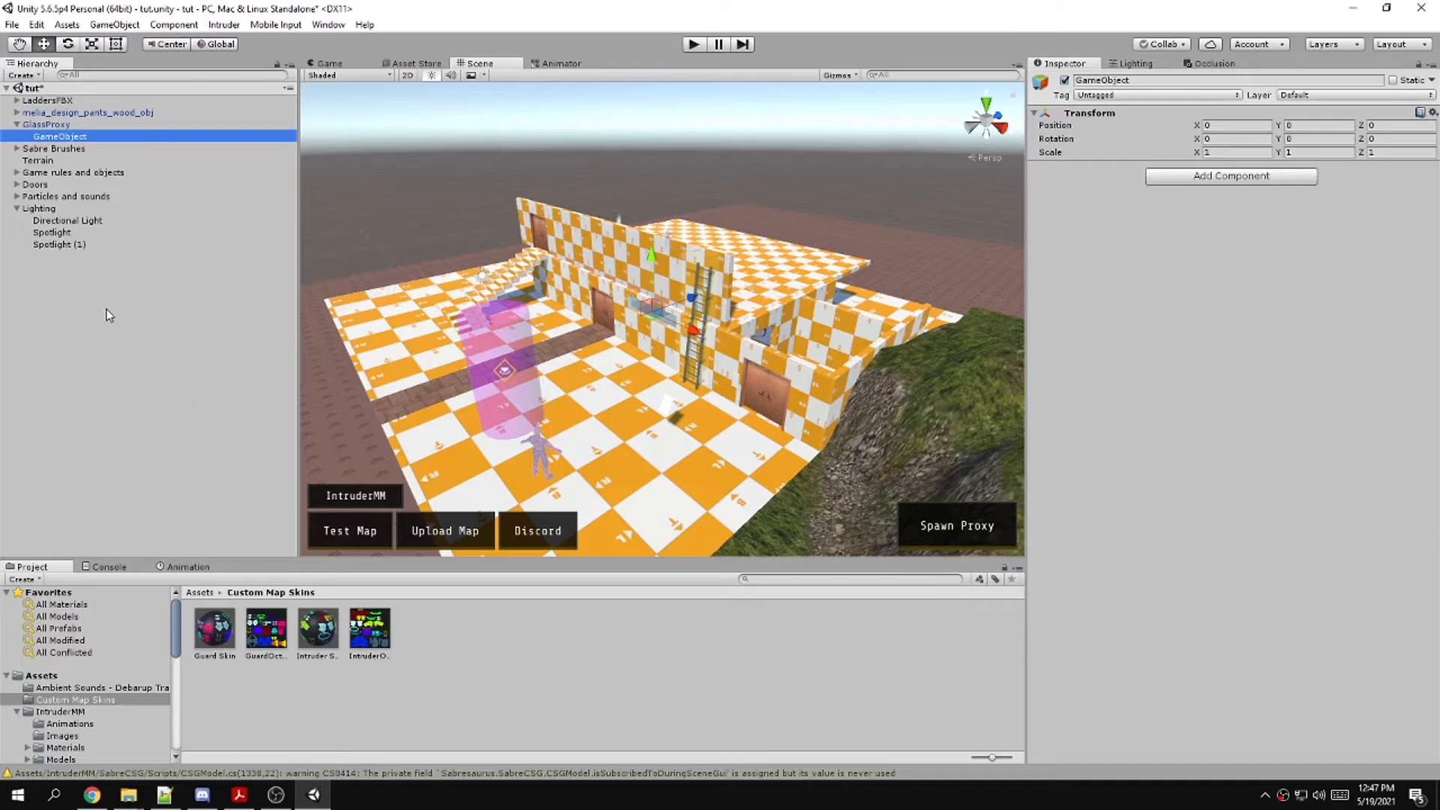
{"action": "left_click", "coordinate": [85, 139]}
{"action": "type", "text": "Props and Models"}
{"action": "key", "text": "Return"}
Move melia_design_pants_wood_obj and LaddersFBX into the Props and Models object
{"action": "left_click", "coordinate": [62, 112]}
{"action": "left_click", "coordinate": [48, 101], "text": "shift"}
{"action": "left_click_drag", "start_coordinate": [48, 101], "coordinate": [75, 140]}
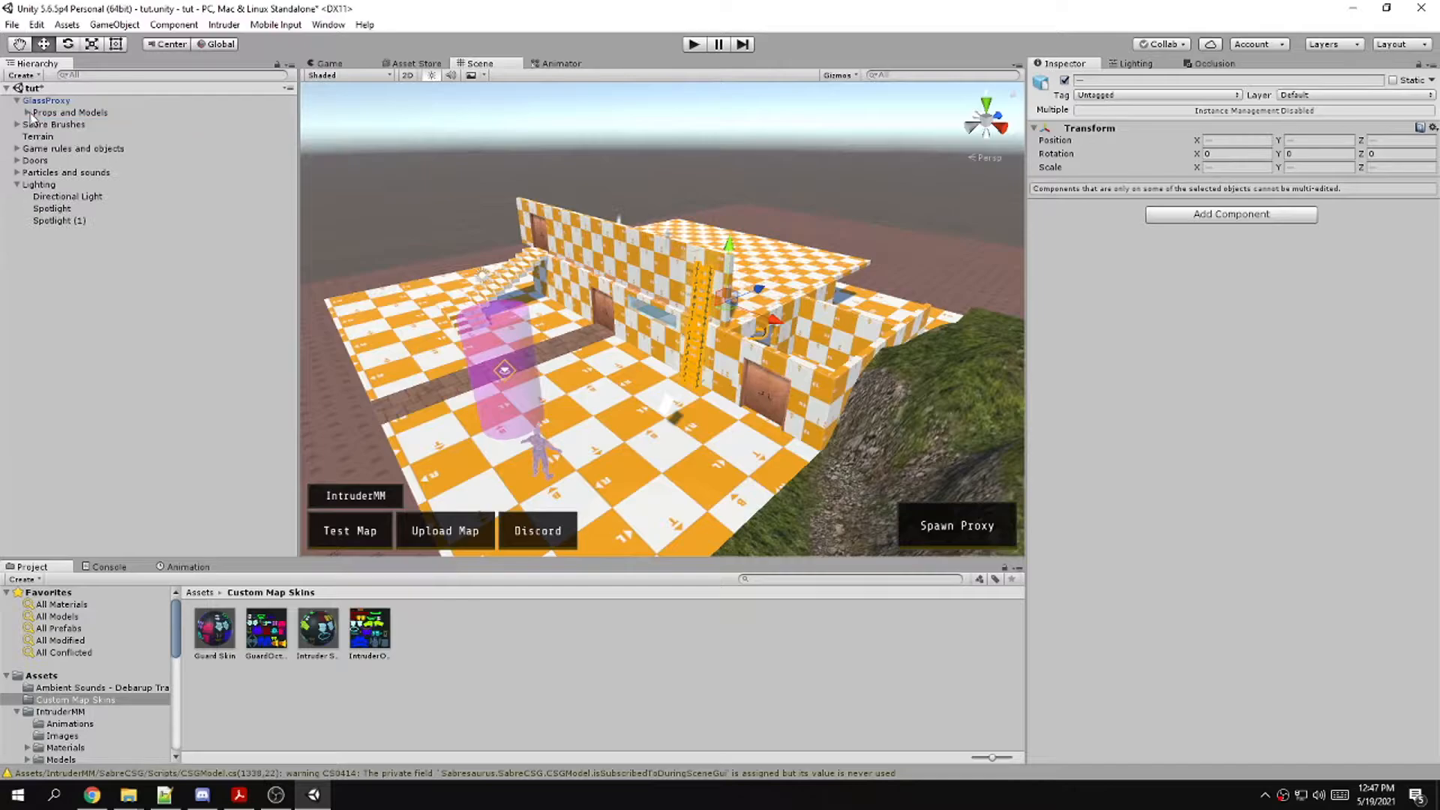
Move Props and Models out of GlassProxy to the top level between Particles and sounds and Lighting, and collapse the groups
{"action": "left_click", "coordinate": [28, 112]}
{"action": "mouse_move", "coordinate": [47, 248]}
{"action": "left_mouse_down"}
{"action": "mouse_move", "coordinate": [32, 167]}
{"action": "mouse_move", "coordinate": [48, 107]}
{"action": "left_mouse_up"}
{"action": "left_click", "coordinate": [16, 185]}
{"action": "left_click", "coordinate": [48, 230]}
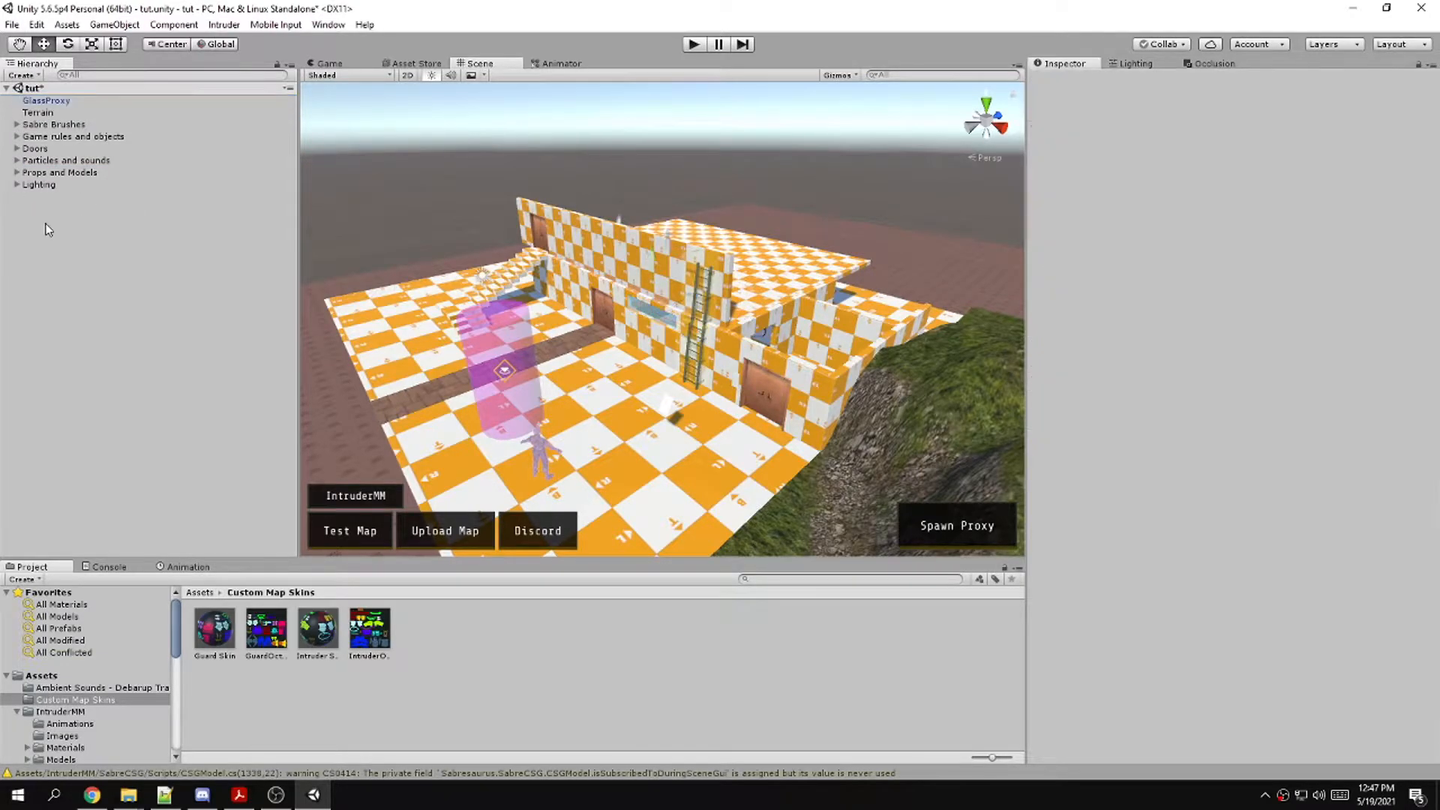
Create an empty top-level object named Glass, move GlassProxy into it and collapse the group
{"action": "right_click", "coordinate": [52, 211]}
{"action": "left_click", "coordinate": [84, 335]}
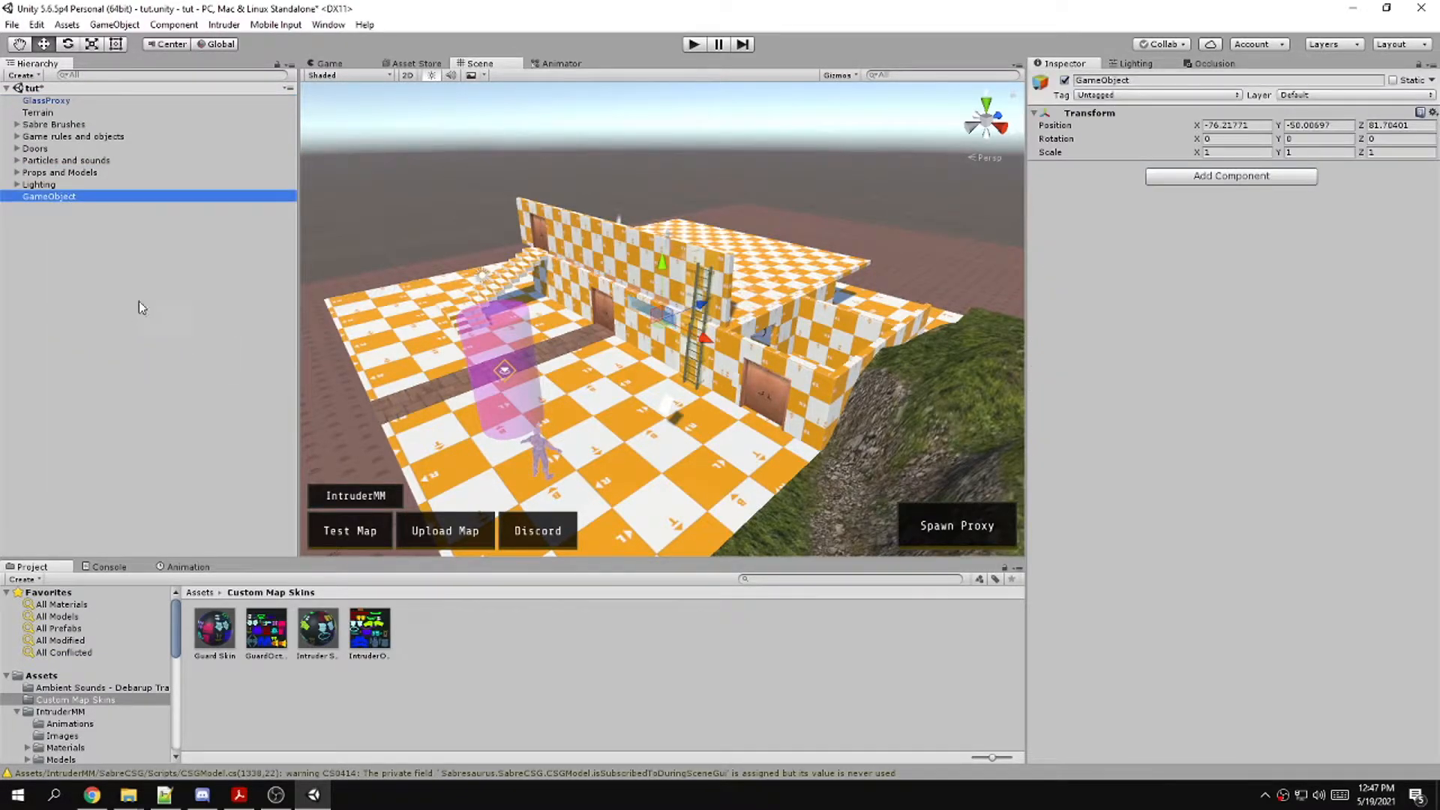
{"action": "left_click", "coordinate": [51, 196]}
{"action": "type", "text": "Glass"}
{"action": "key", "text": "Return"}
{"action": "left_click_drag", "start_coordinate": [44, 100], "coordinate": [43, 196]}
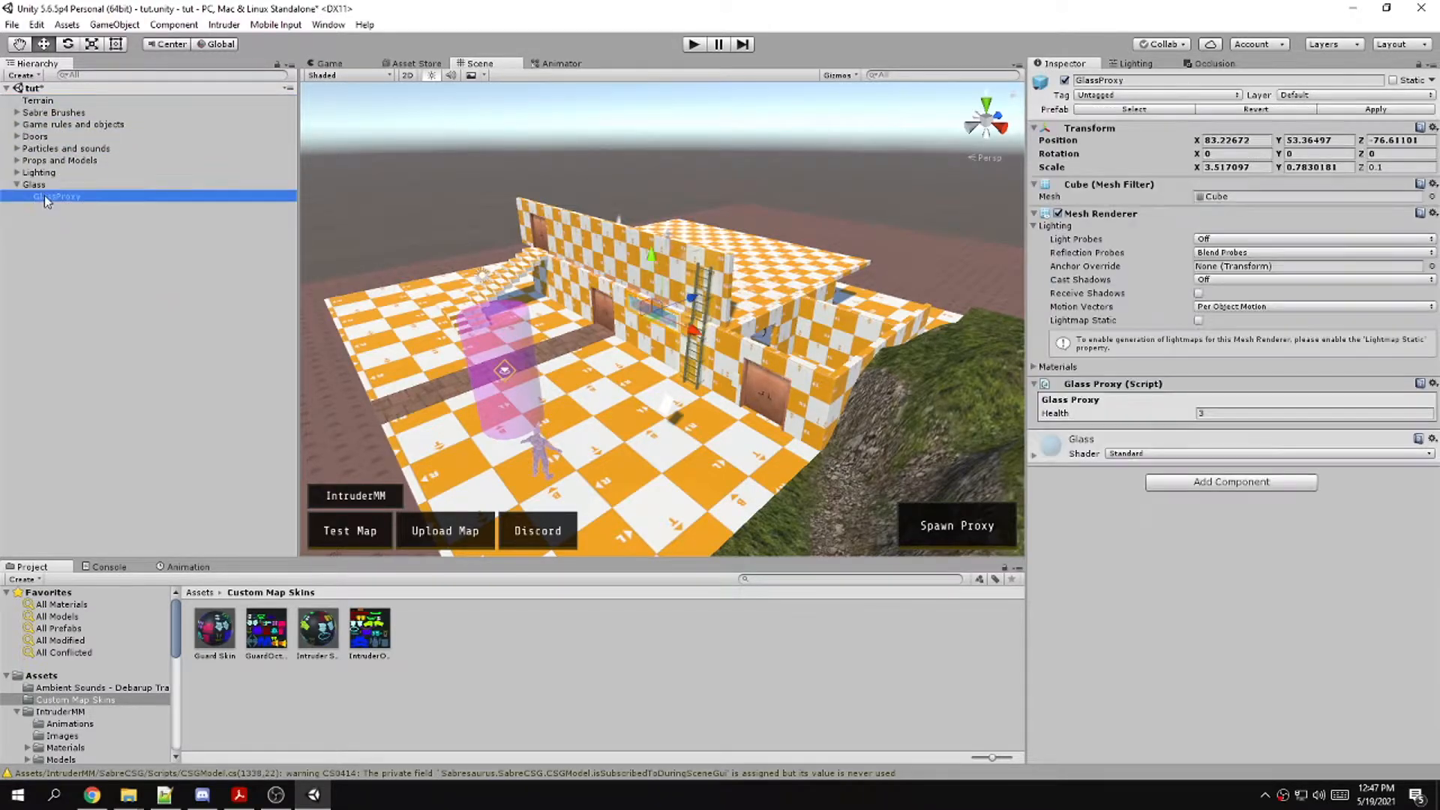
{"action": "left_click", "coordinate": [18, 185]}
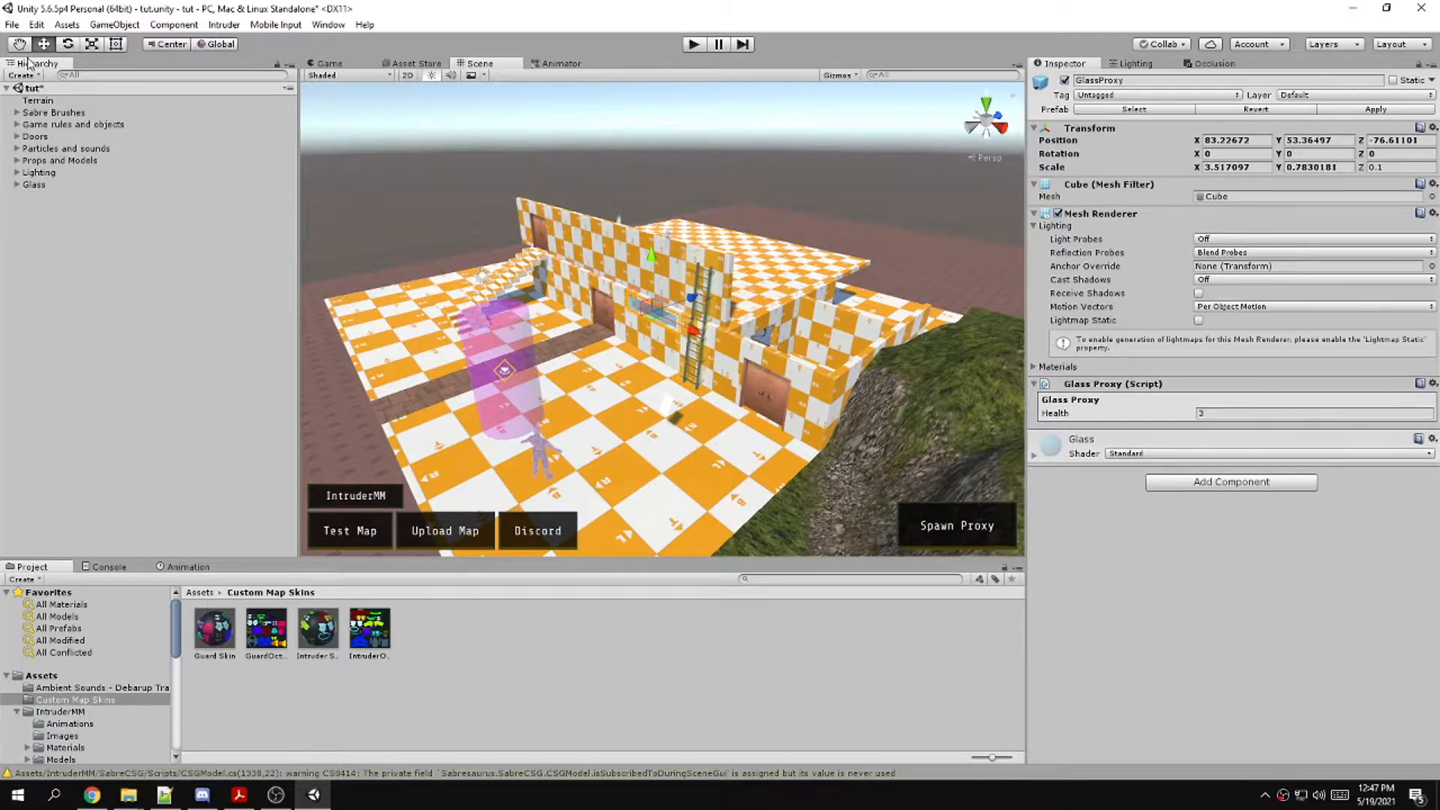
Review the top-level hierarchy, checking the Terrain object and the named parent groups through Glass
{"action": "left_click", "coordinate": [6, 101]}
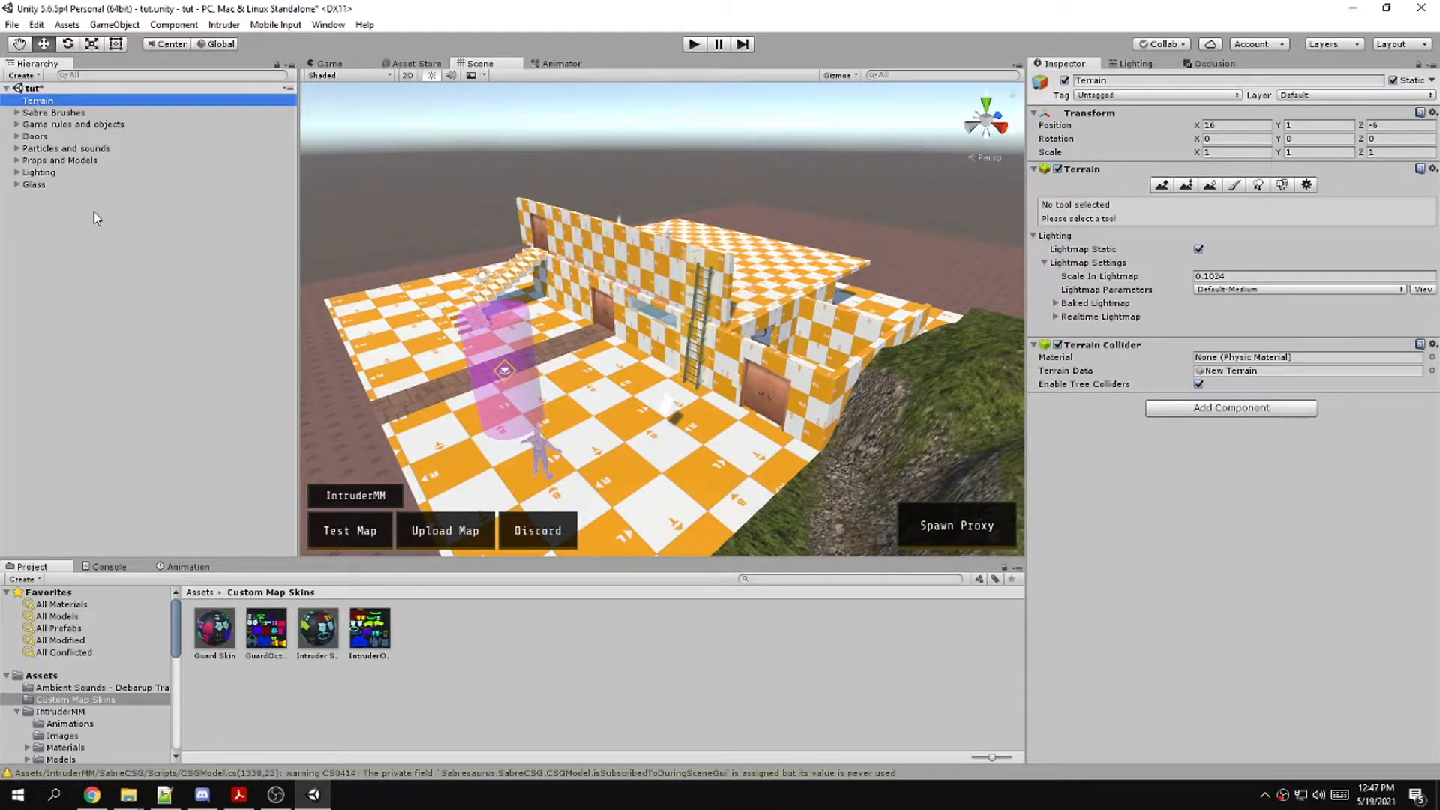
{"action": "left_click", "coordinate": [96, 218]}
{"action": "left_click", "coordinate": [33, 184]}
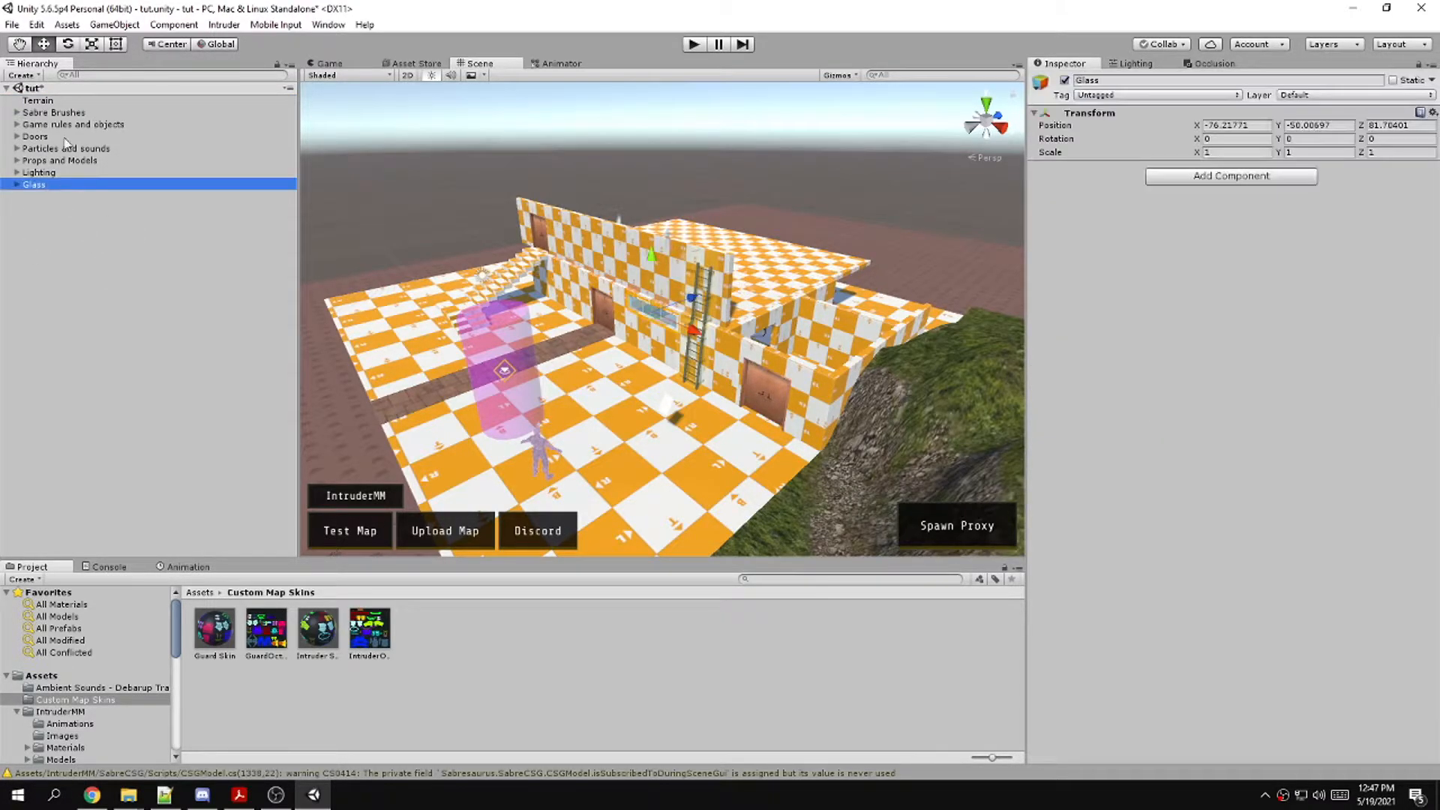
{"action": "left_click", "coordinate": [73, 104], "text": "shift"}
{"action": "left_click", "coordinate": [148, 302]}
{"action": "right_click_drag", "start_coordinate": [622, 300], "coordinate": [611, 367]}
{"action": "key", "text": "w"}
Inspect the Intruder Skin material and the import settings of the IntruderOctUV texture
{"action": "left_click", "coordinate": [315, 627]}
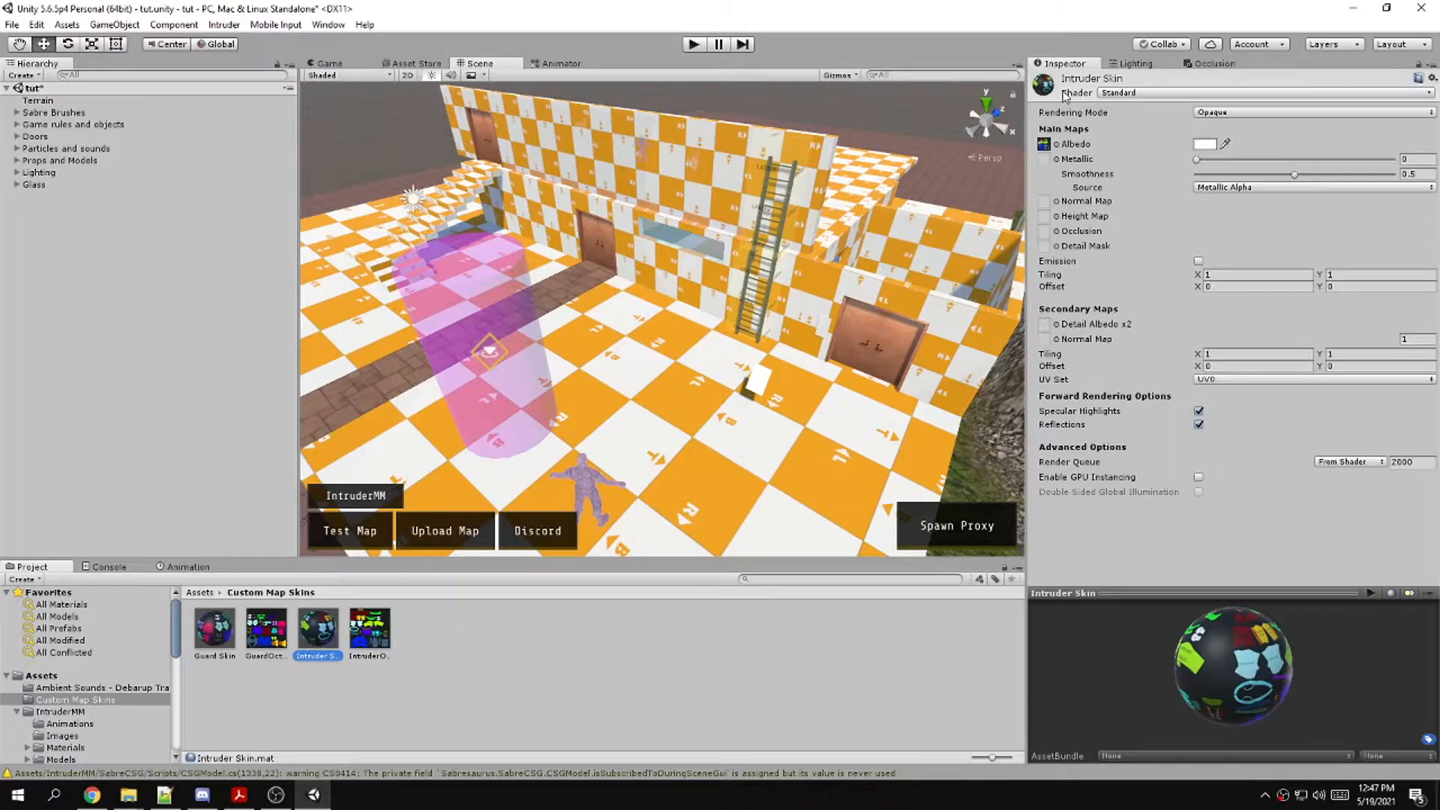
{"action": "left_click", "coordinate": [382, 632]}
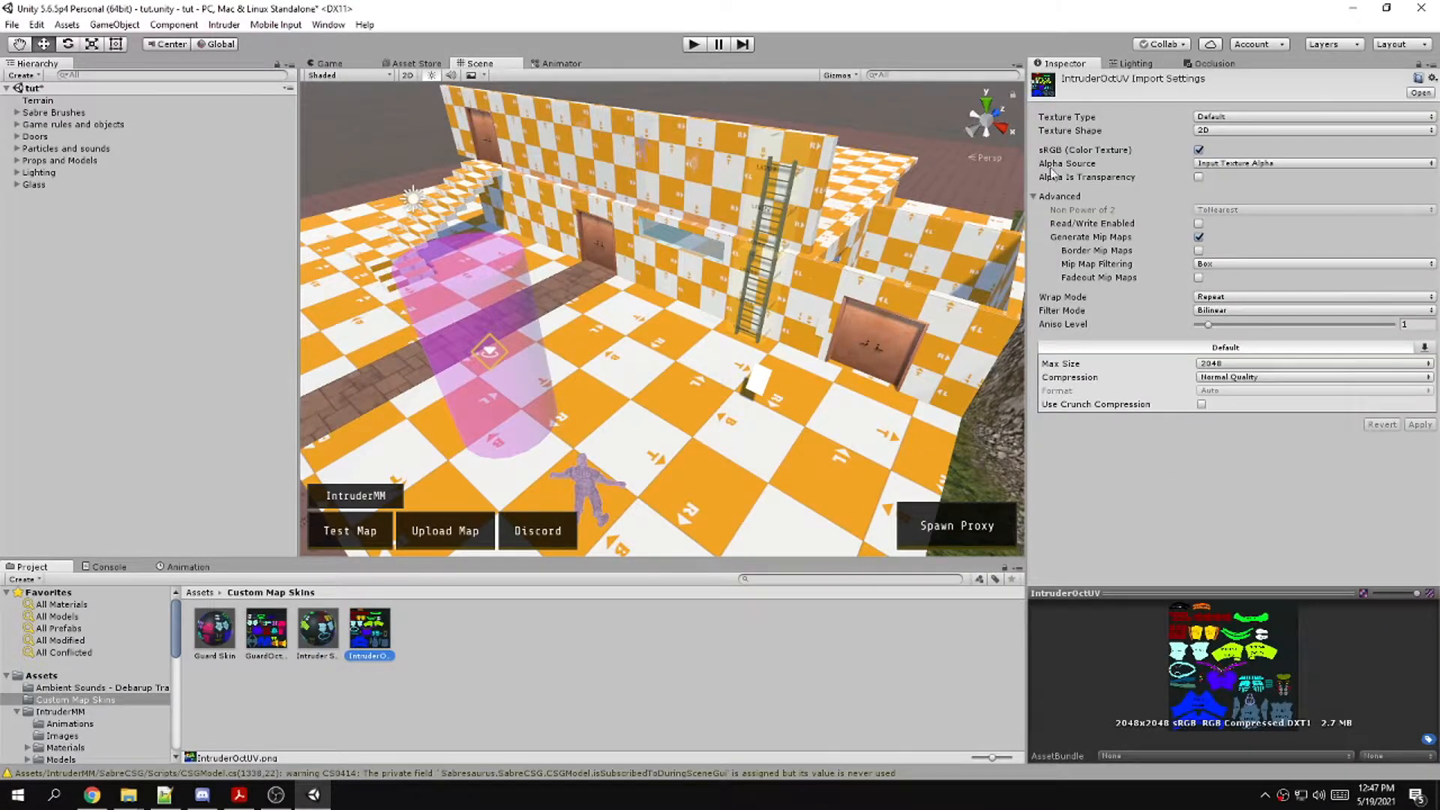
{"action": "left_click", "coordinate": [316, 628]}
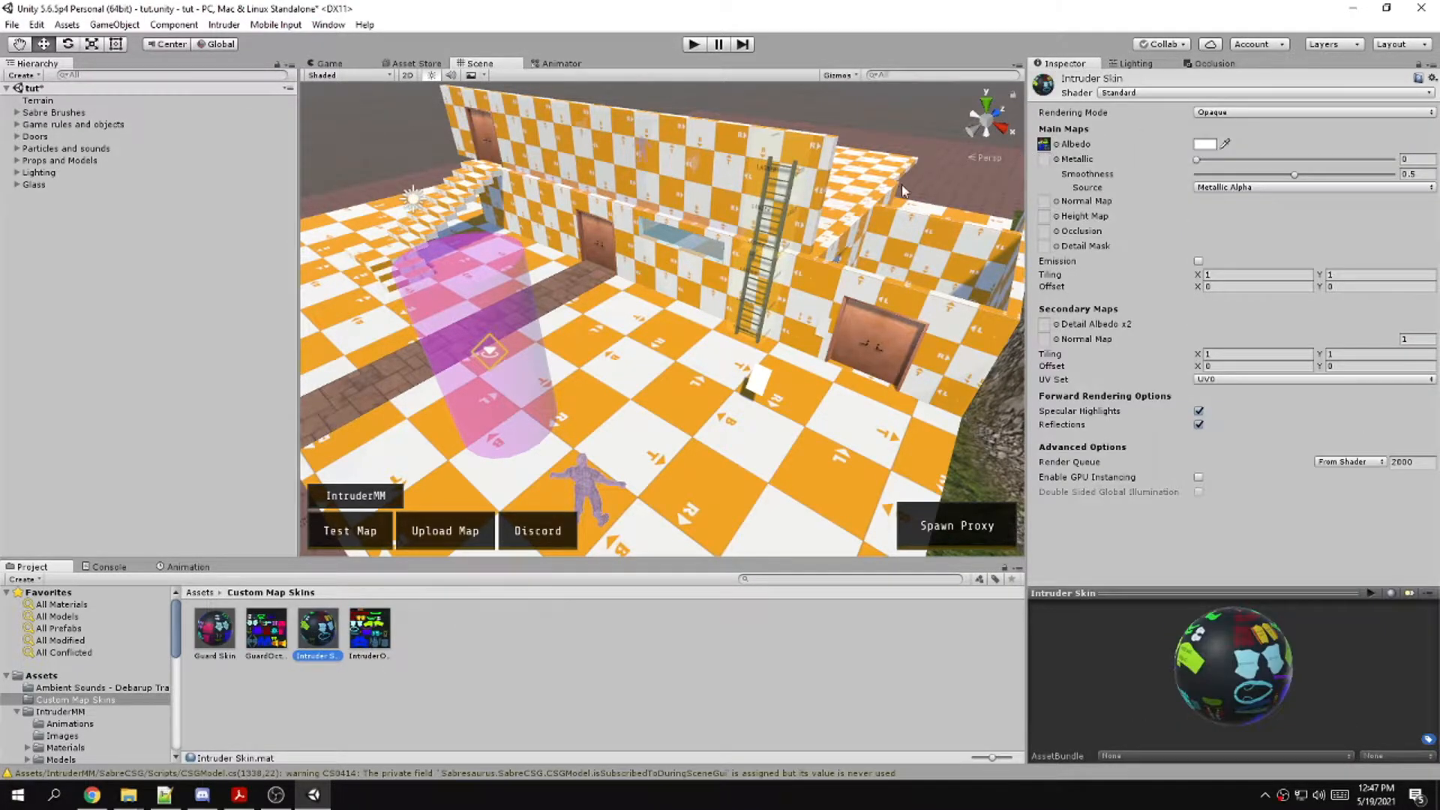
Launch the map test, join the Intruders team and equip the Mirror Cam
{"action": "left_click", "coordinate": [350, 532]}
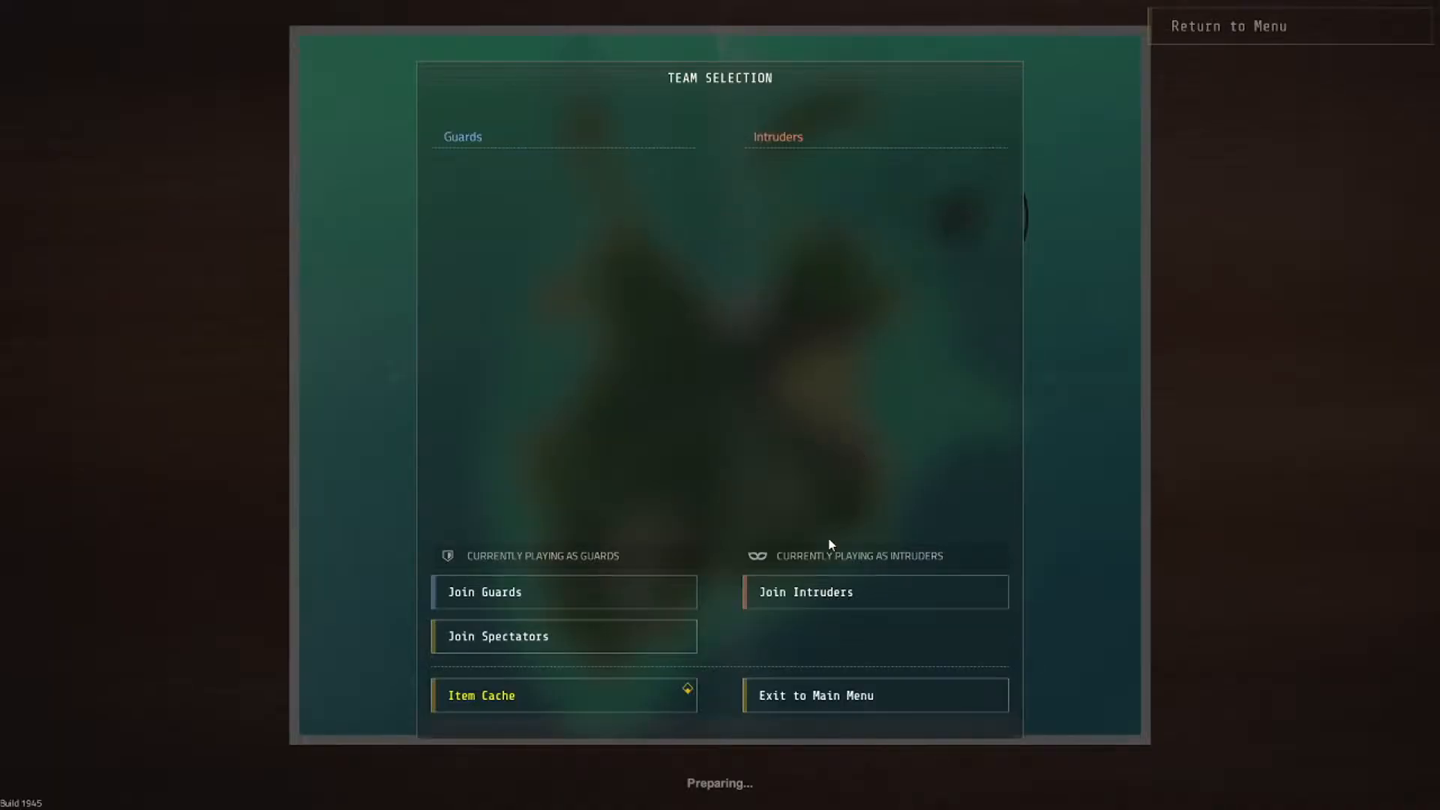
{"action": "left_click", "coordinate": [804, 590]}
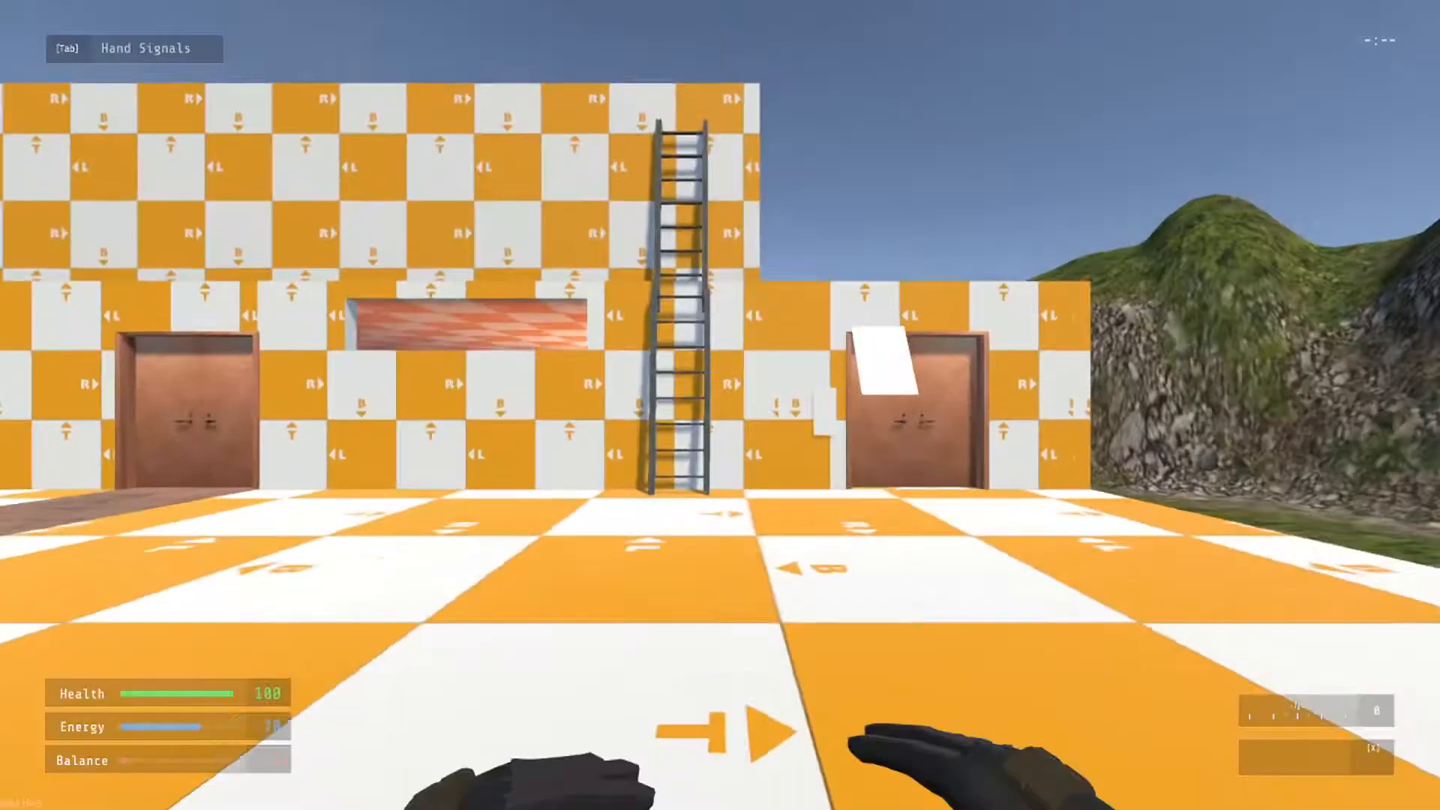
{"action": "key", "text": "g"}
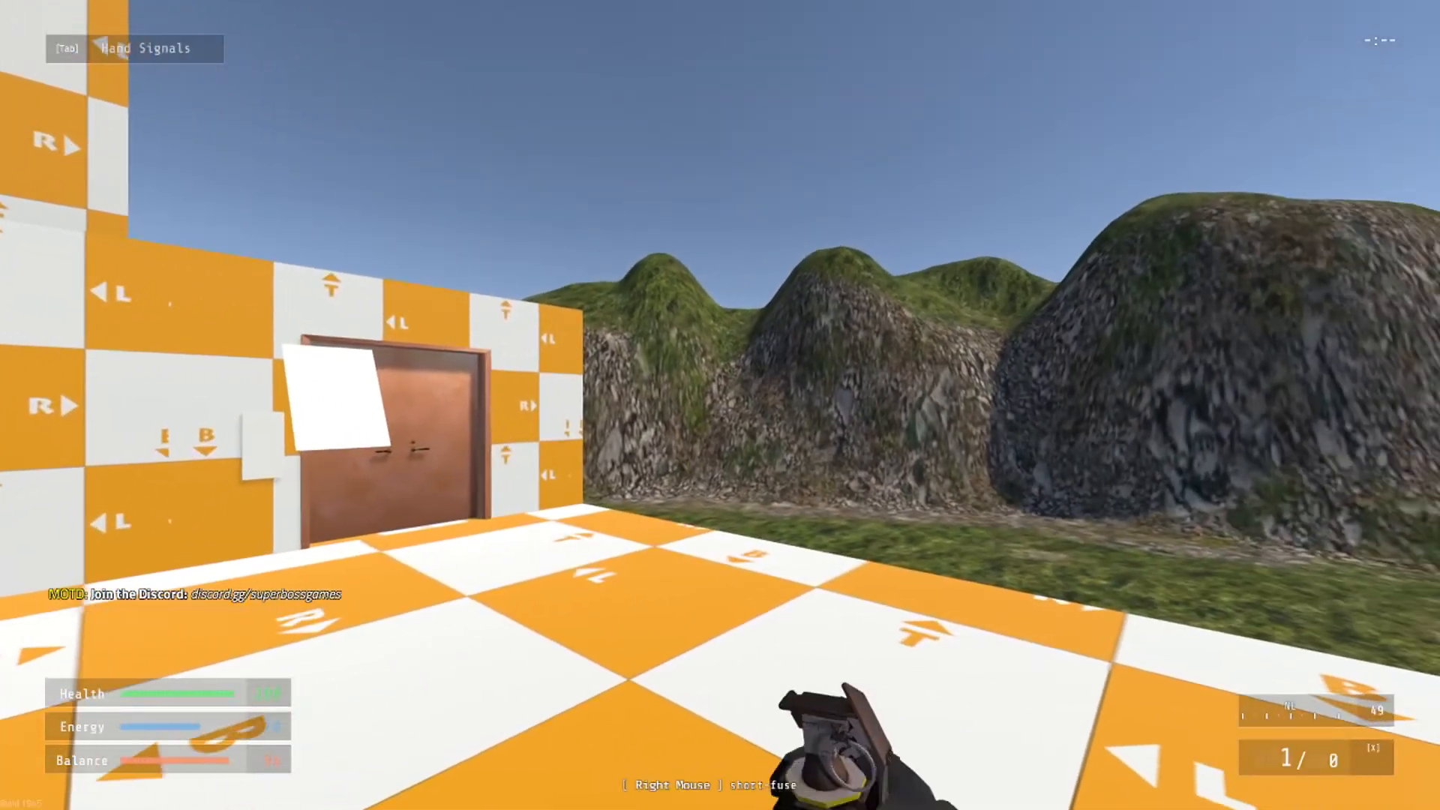
{"action": "key", "text": "x"}
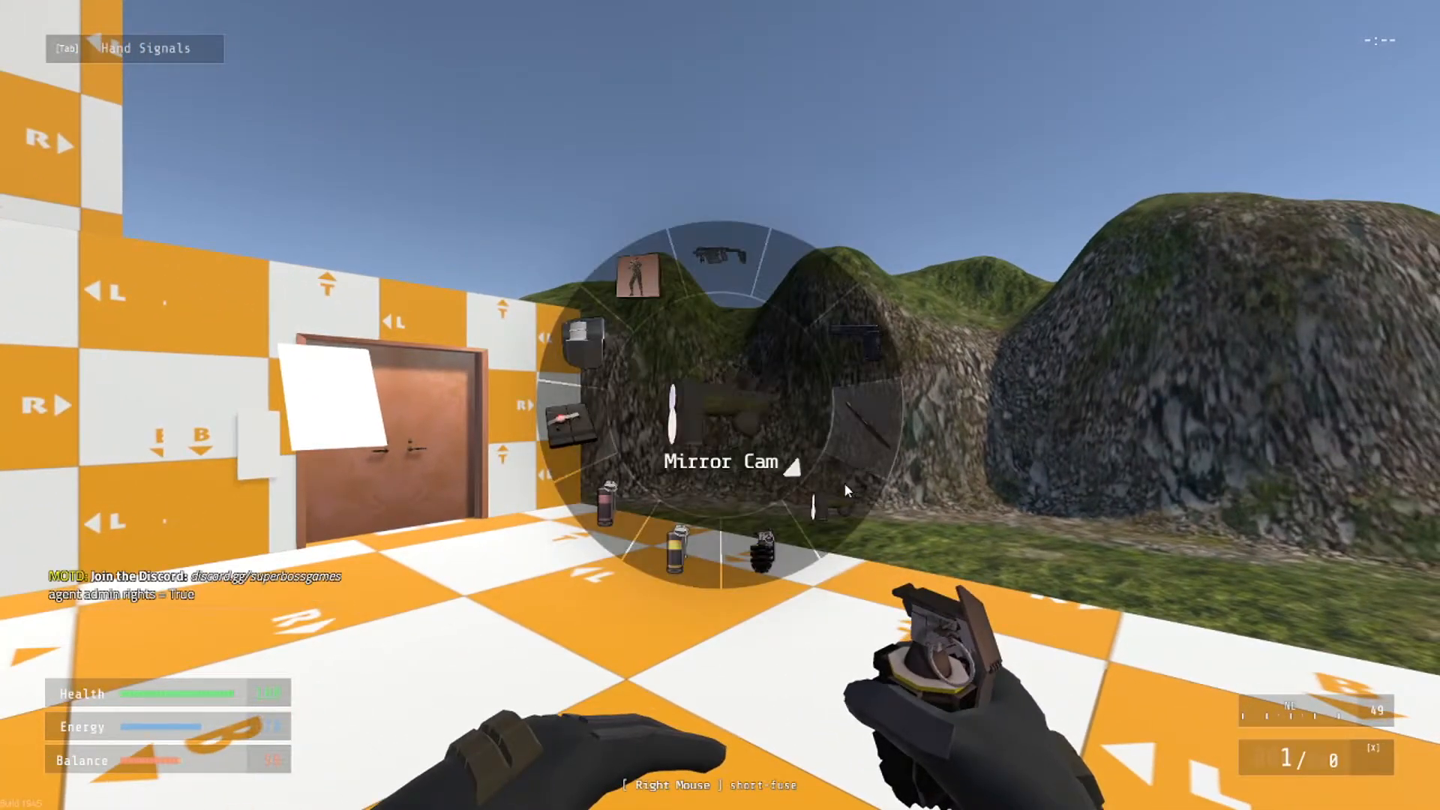
{"action": "left_click", "coordinate": [792, 462]}
Examine the custom skin on the intruder's head, torso, legs and boots through the Mirror Cam, then leave the test
{"action": "left_click_drag", "start_coordinate": [721, 405], "coordinate": [420, 405]}
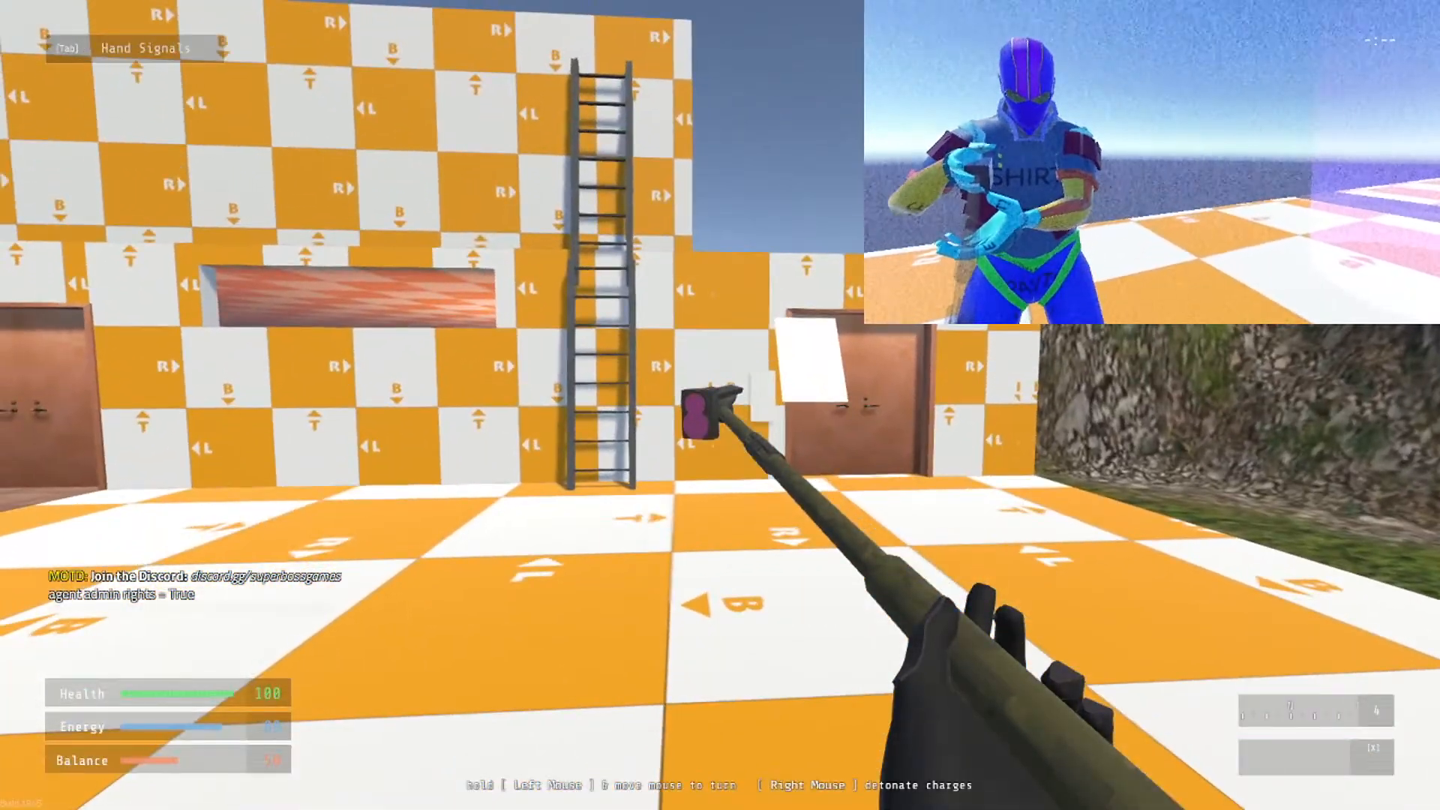
{"action": "left_click_drag", "start_coordinate": [721, 405], "coordinate": [776, 360]}
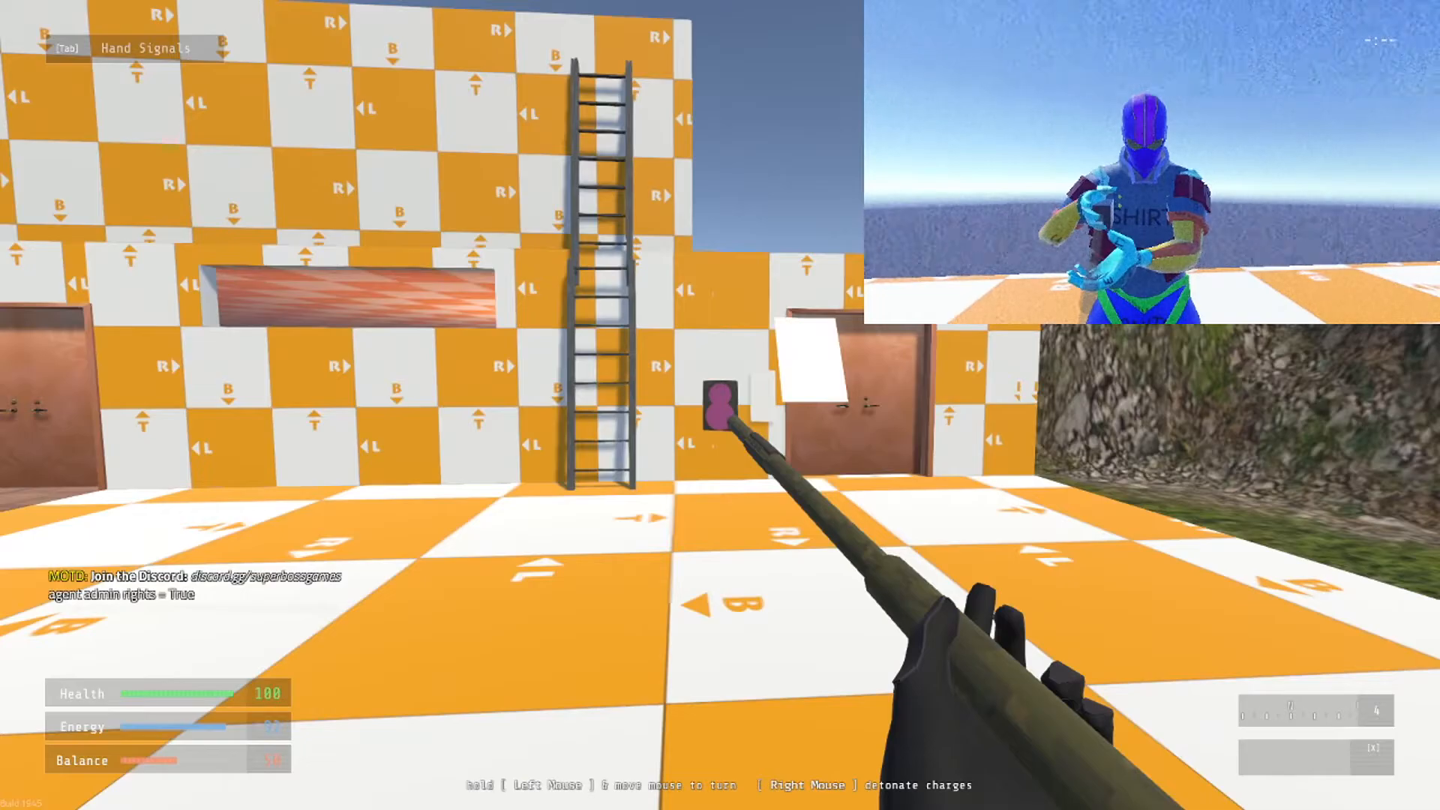
{"action": "key", "text": "w"}
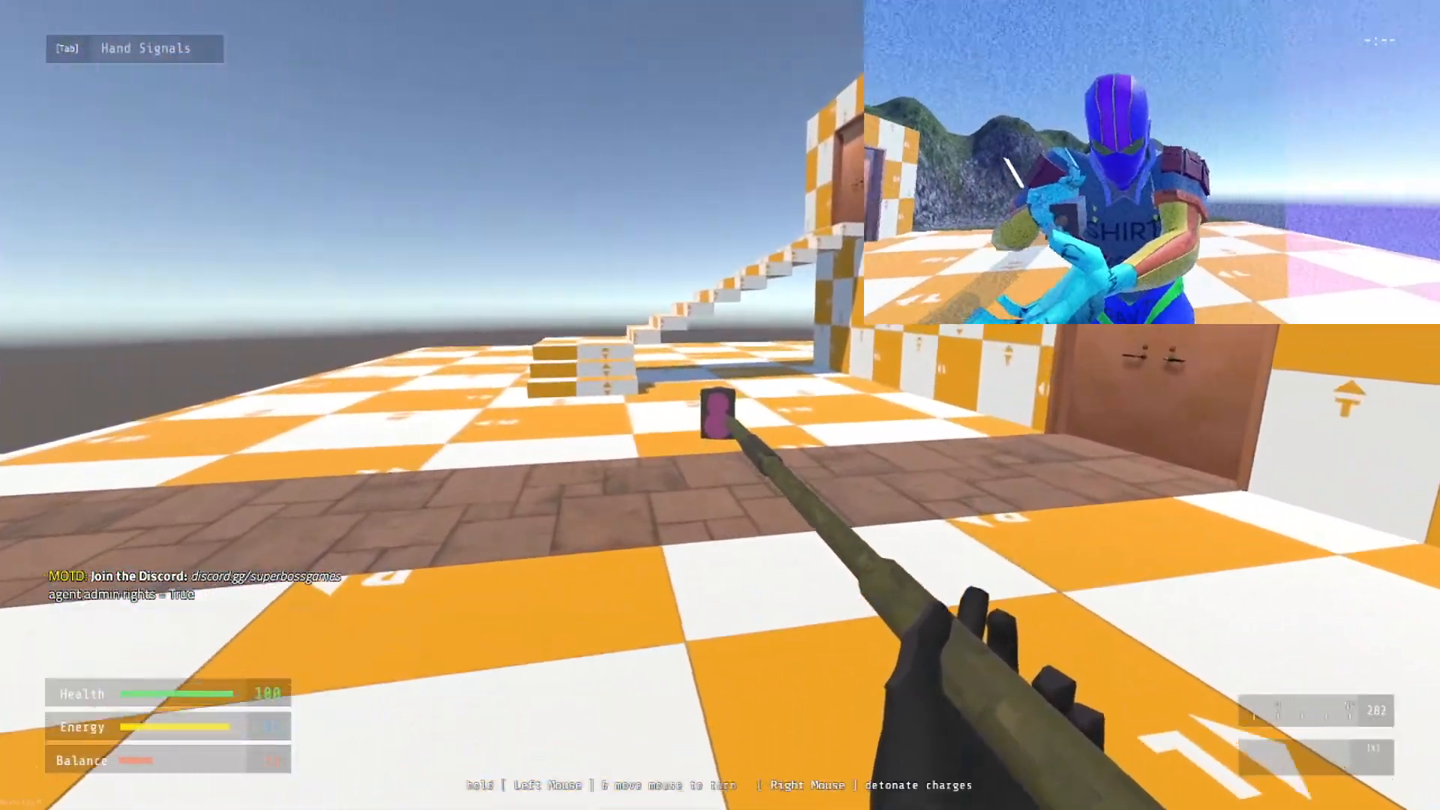
{"action": "key", "text": "w"}
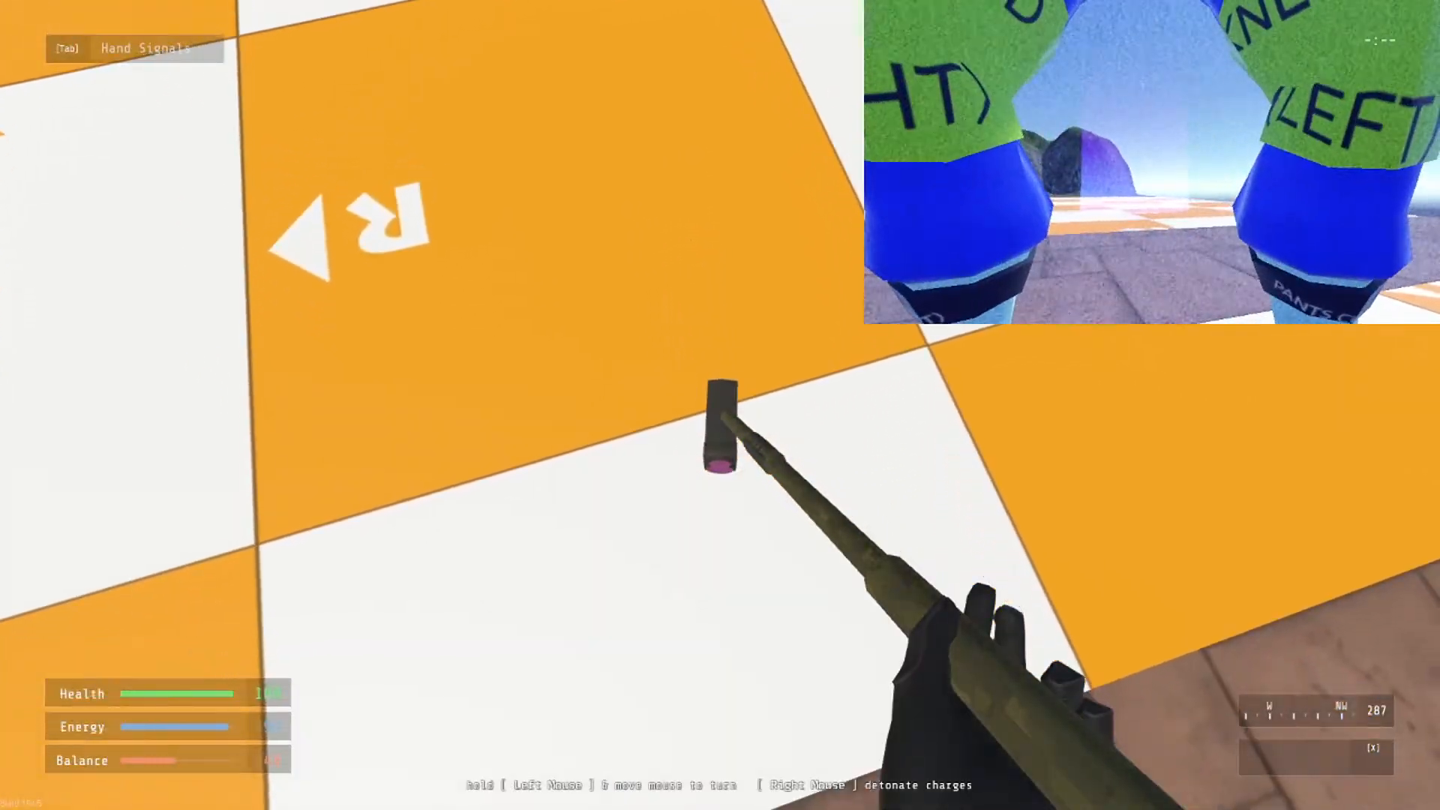
{"action": "left_click_drag", "start_coordinate": [720, 405], "coordinate": [720, 466]}
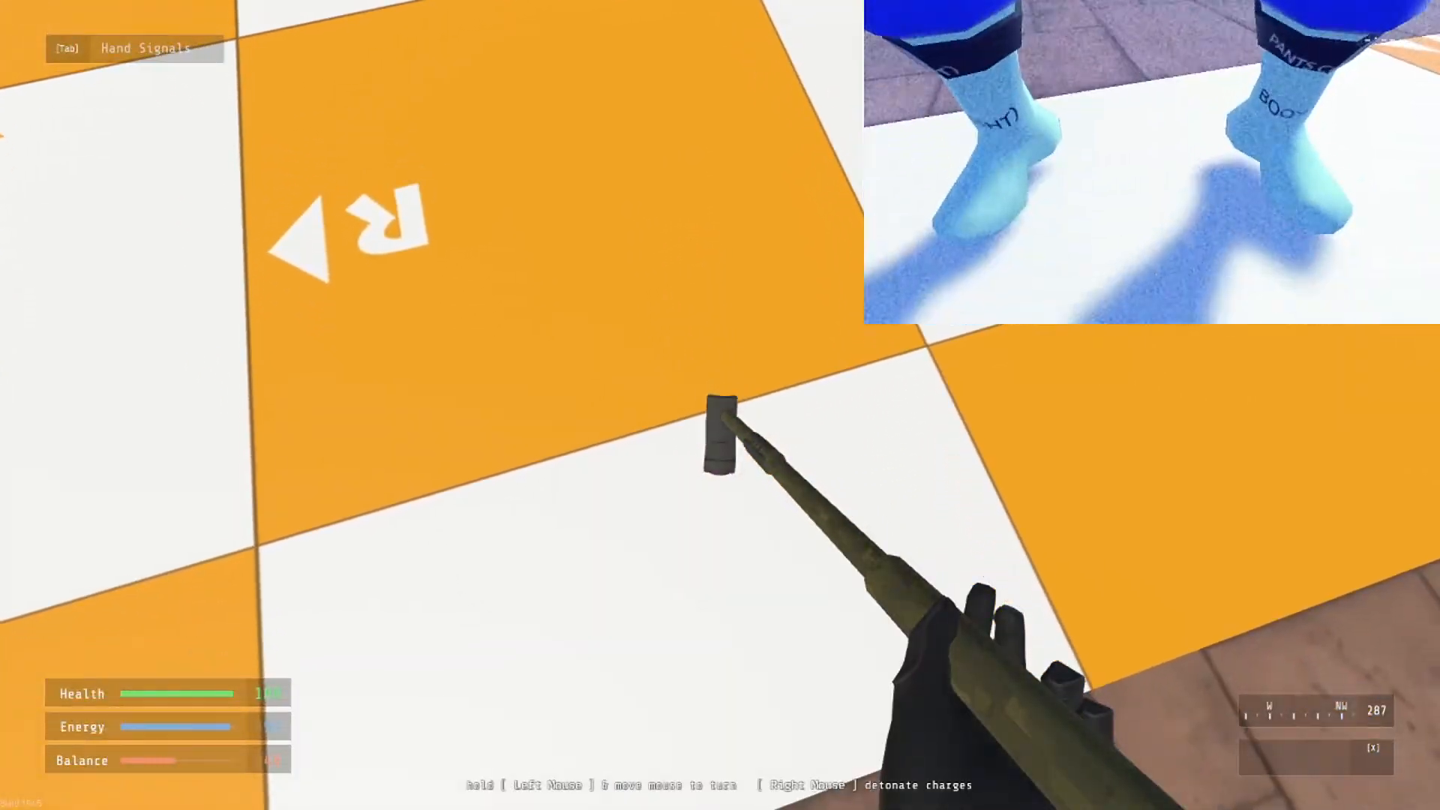
{"action": "left_click_drag", "start_coordinate": [720, 405], "coordinate": [721, 345]}
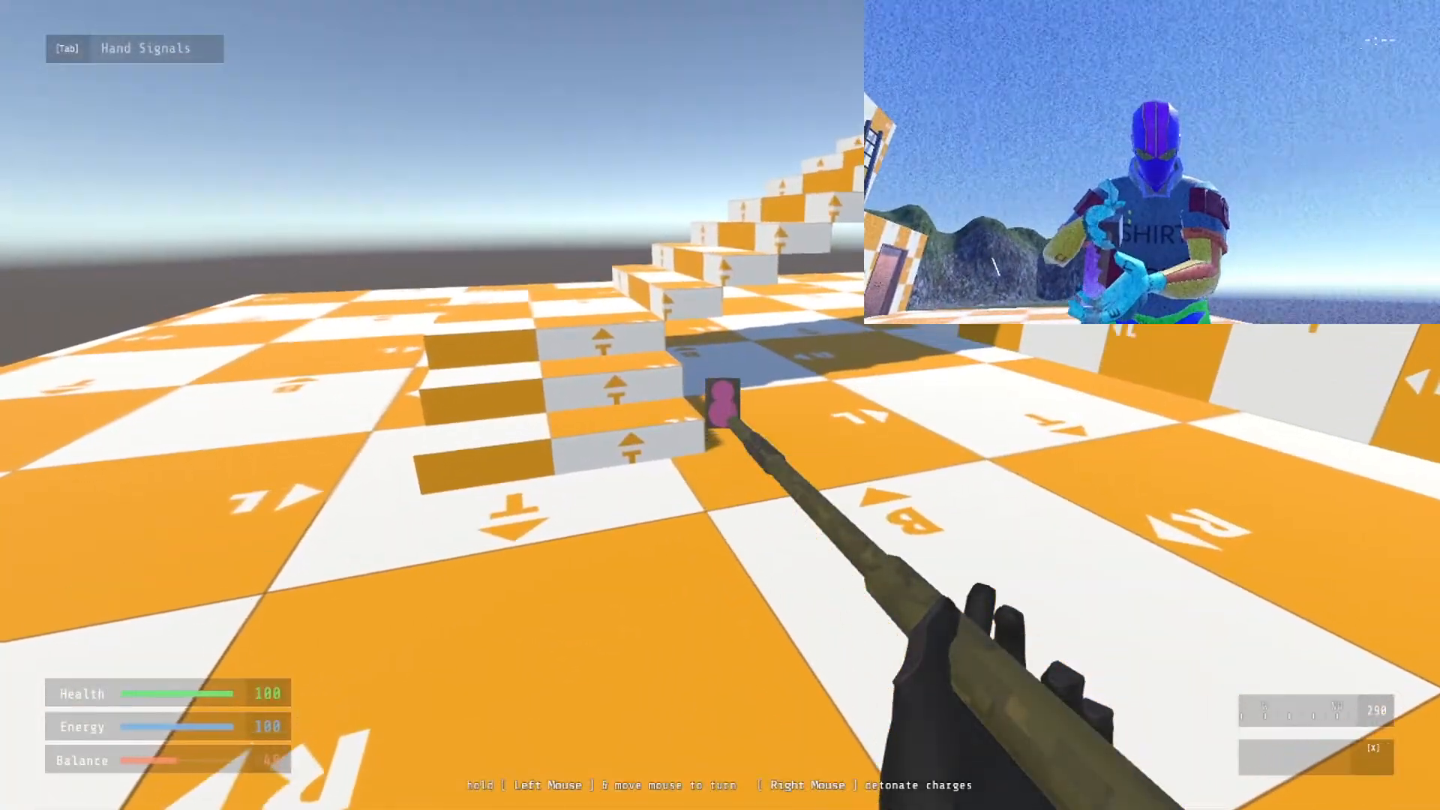
{"action": "key", "text": "Escape"}
{"action": "left_click", "coordinate": [1137, 160]}
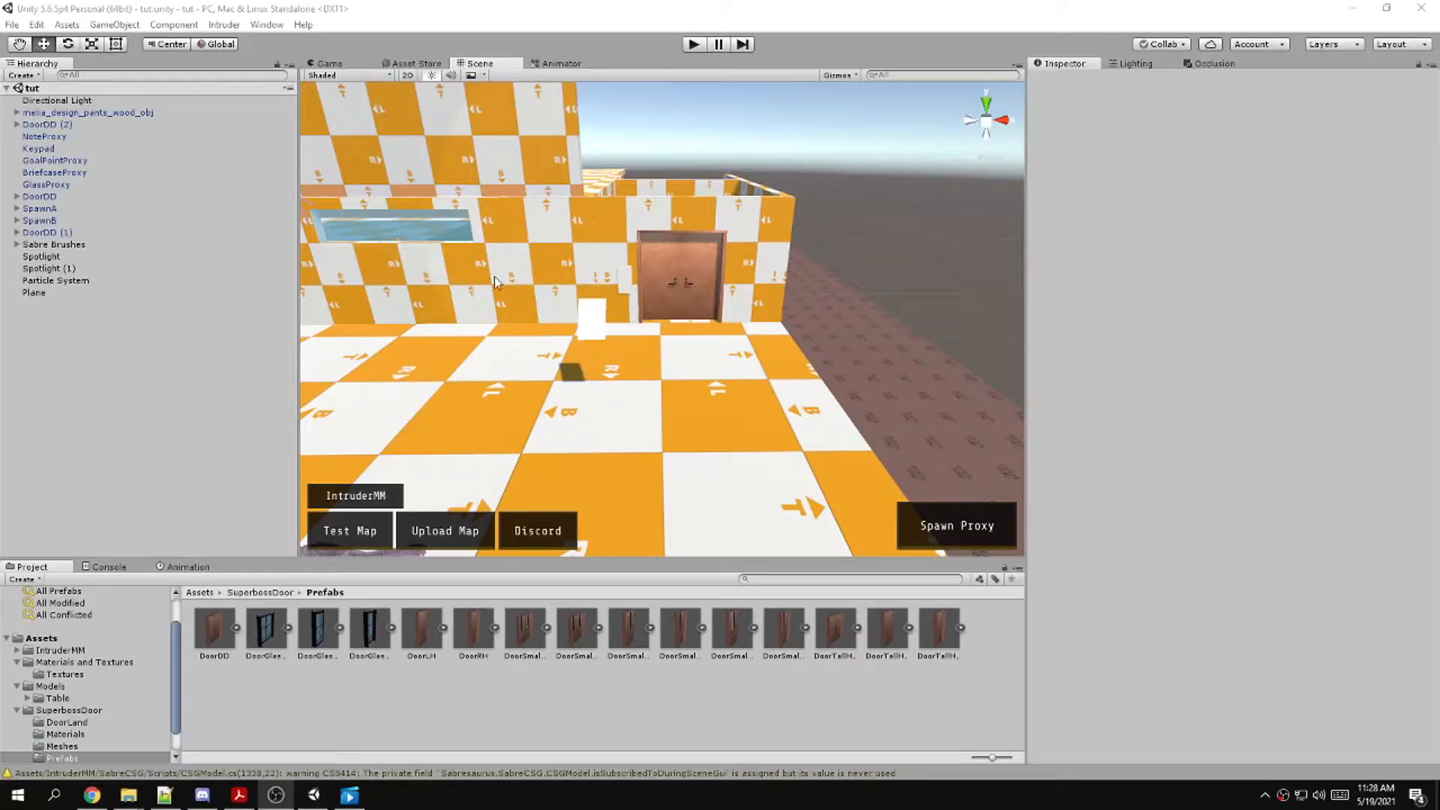
Add a Terrain object and position it at 16, 1, -6 along the edge of the checkered floor
{"action": "right_click_drag", "start_coordinate": [785, 252], "coordinate": [717, 294]}
{"action": "left_click", "coordinate": [112, 25]}
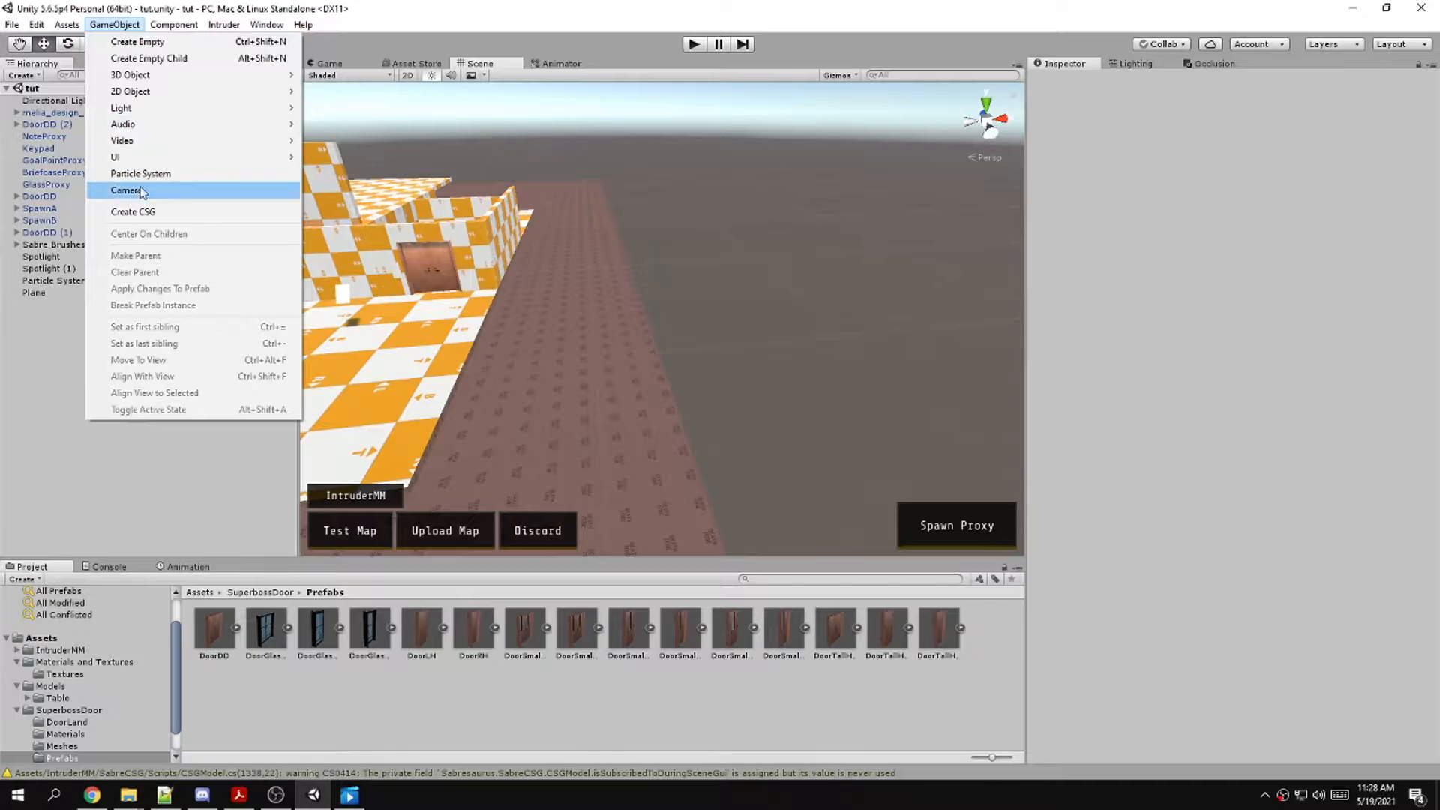
{"action": "mouse_move", "coordinate": [162, 75]}
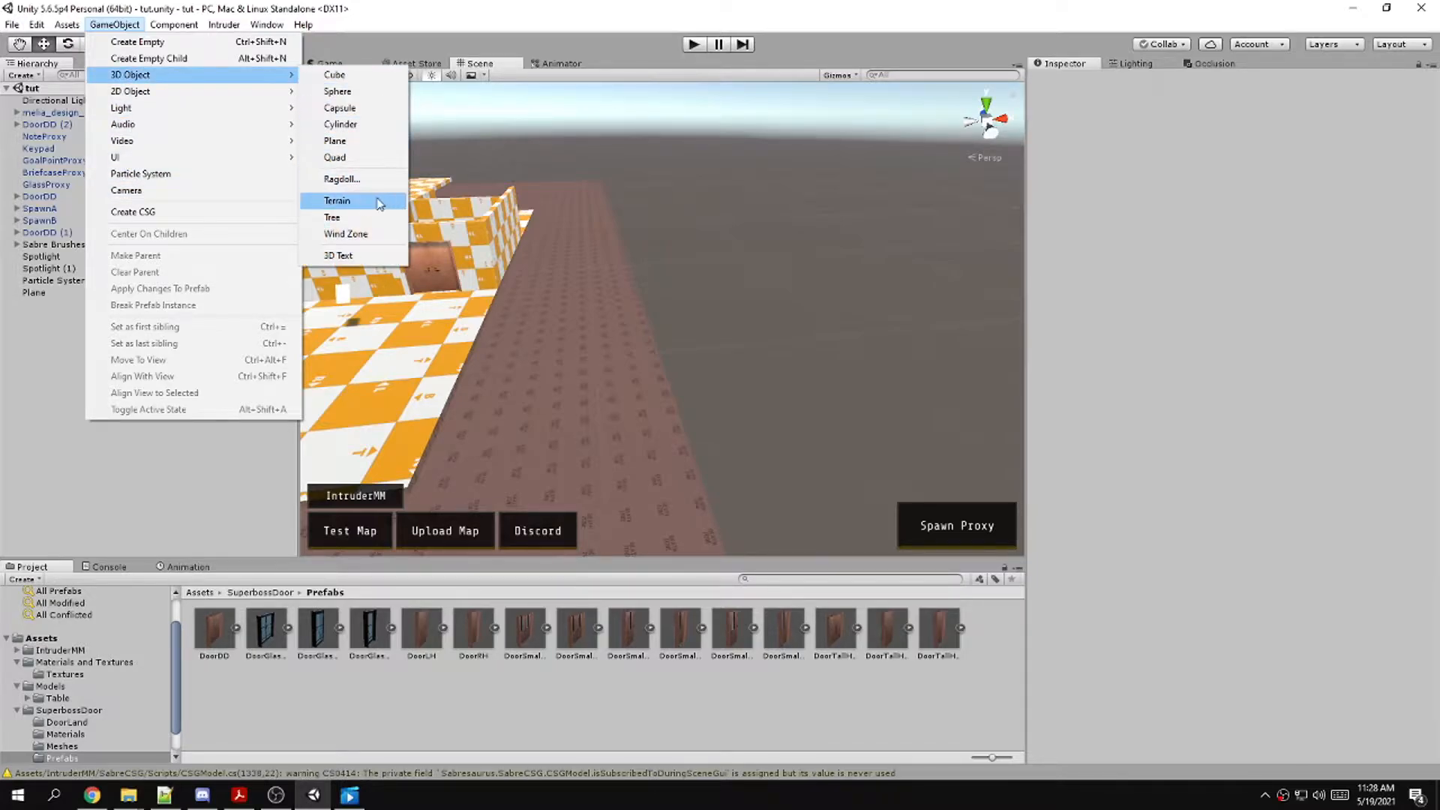
{"action": "left_click", "coordinate": [337, 201]}
{"action": "left_click_drag", "start_coordinate": [352, 199], "coordinate": [804, 188], "text": "alt"}
{"action": "mouse_move", "coordinate": [687, 228]}
{"action": "left_mouse_down"}
{"action": "mouse_move", "coordinate": [707, 241]}
{"action": "mouse_move", "coordinate": [681, 231]}
{"action": "left_mouse_up"}
{"action": "right_click_drag", "start_coordinate": [680, 231], "coordinate": [726, 204]}
{"action": "left_click_drag", "start_coordinate": [859, 85], "coordinate": [857, 136]}
{"action": "key", "text": "v"}
{"action": "left_click_drag", "start_coordinate": [675, 316], "coordinate": [589, 347]}
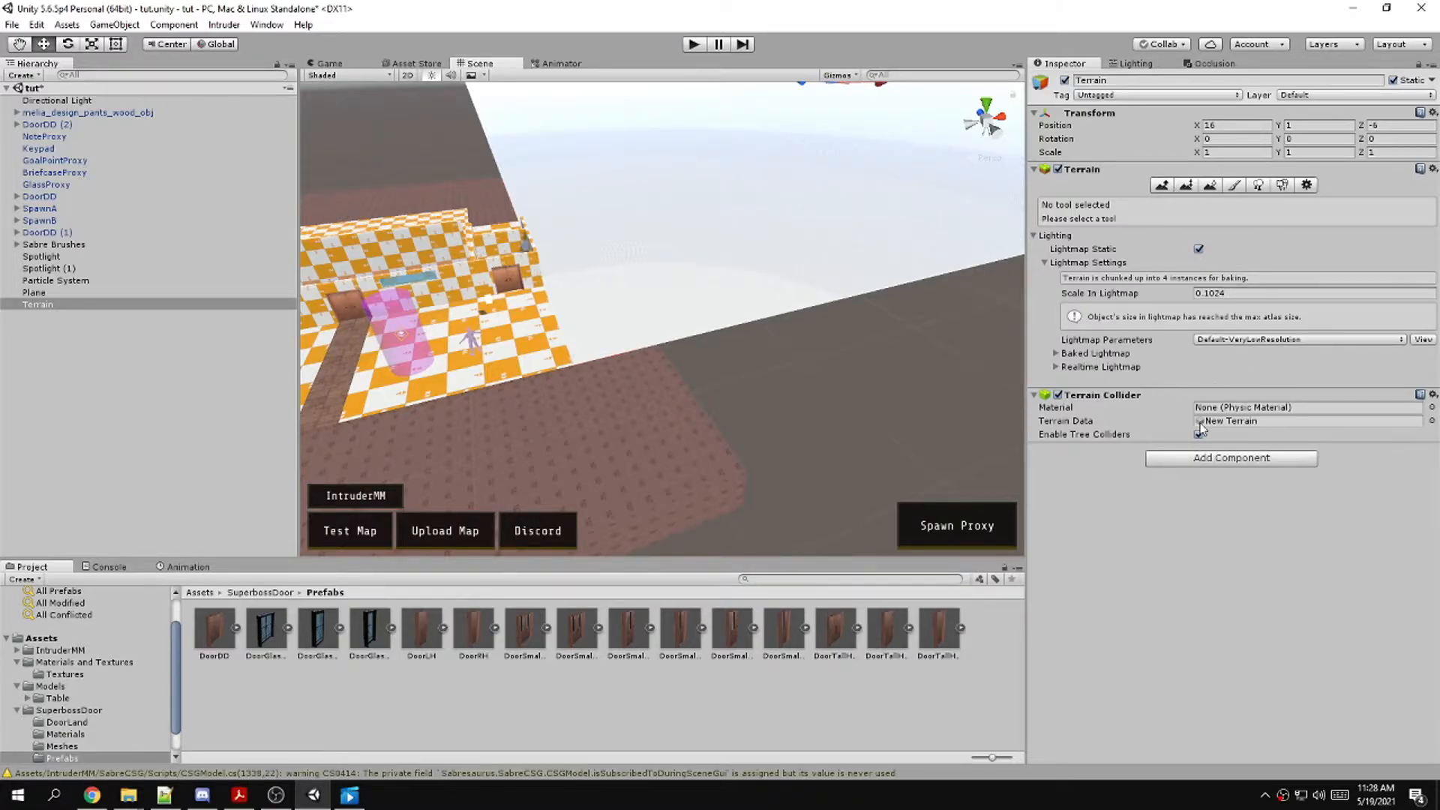
Set the terrain's width and length to 50 in its resolution settings
{"action": "left_click", "coordinate": [1306, 185]}
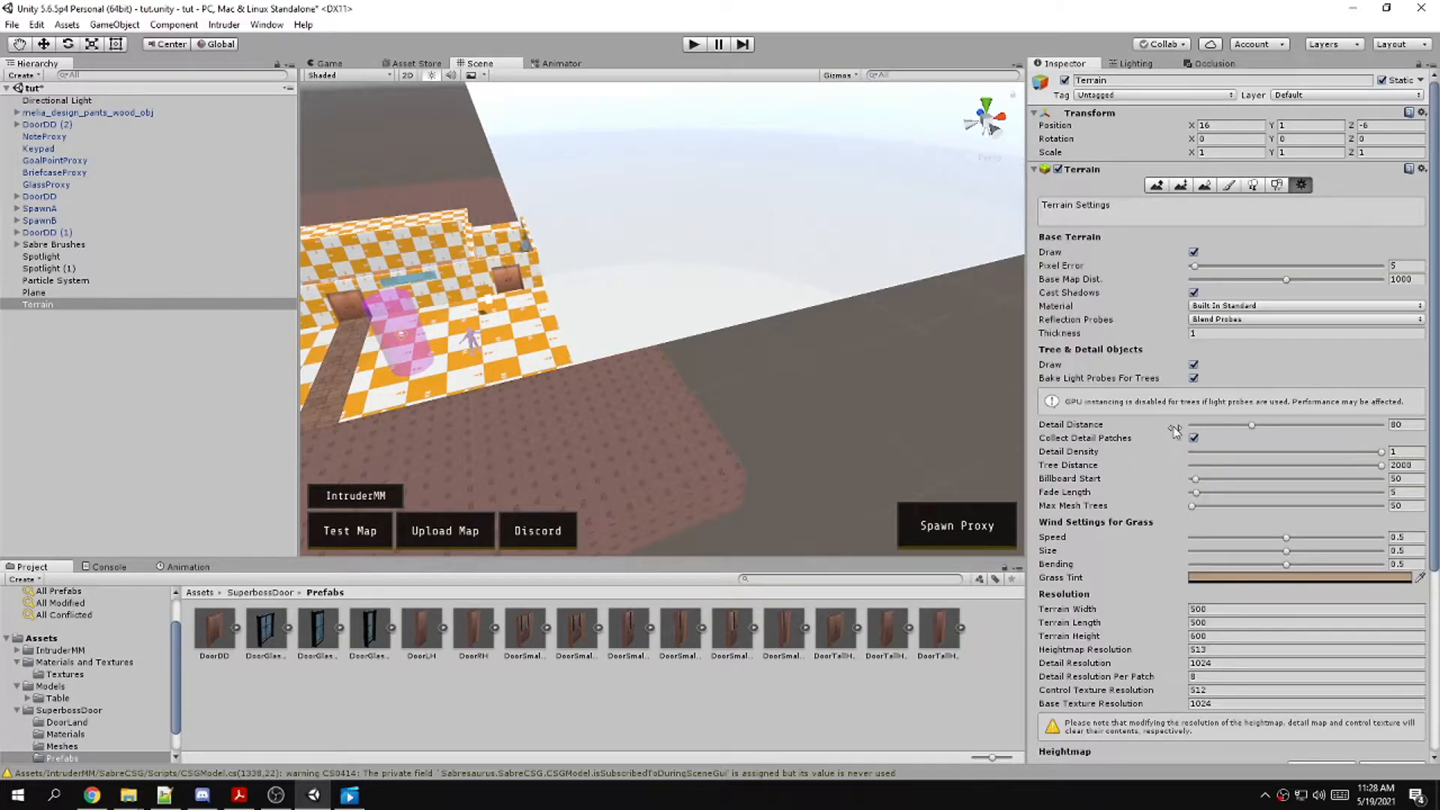
{"action": "scroll", "coordinate": [1193, 548], "scroll_direction": "down", "scroll_amount": 3}
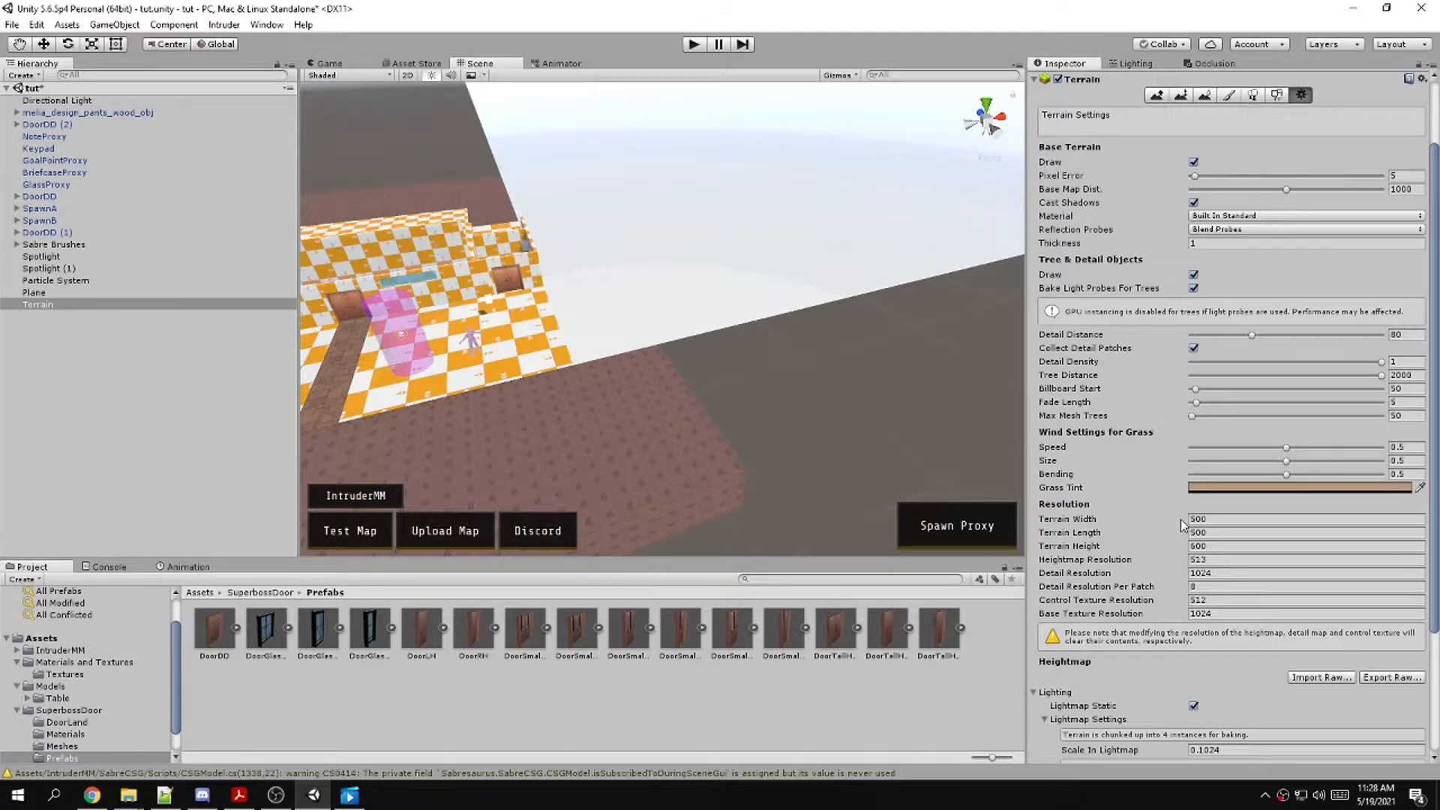
{"action": "left_click", "coordinate": [1193, 519]}
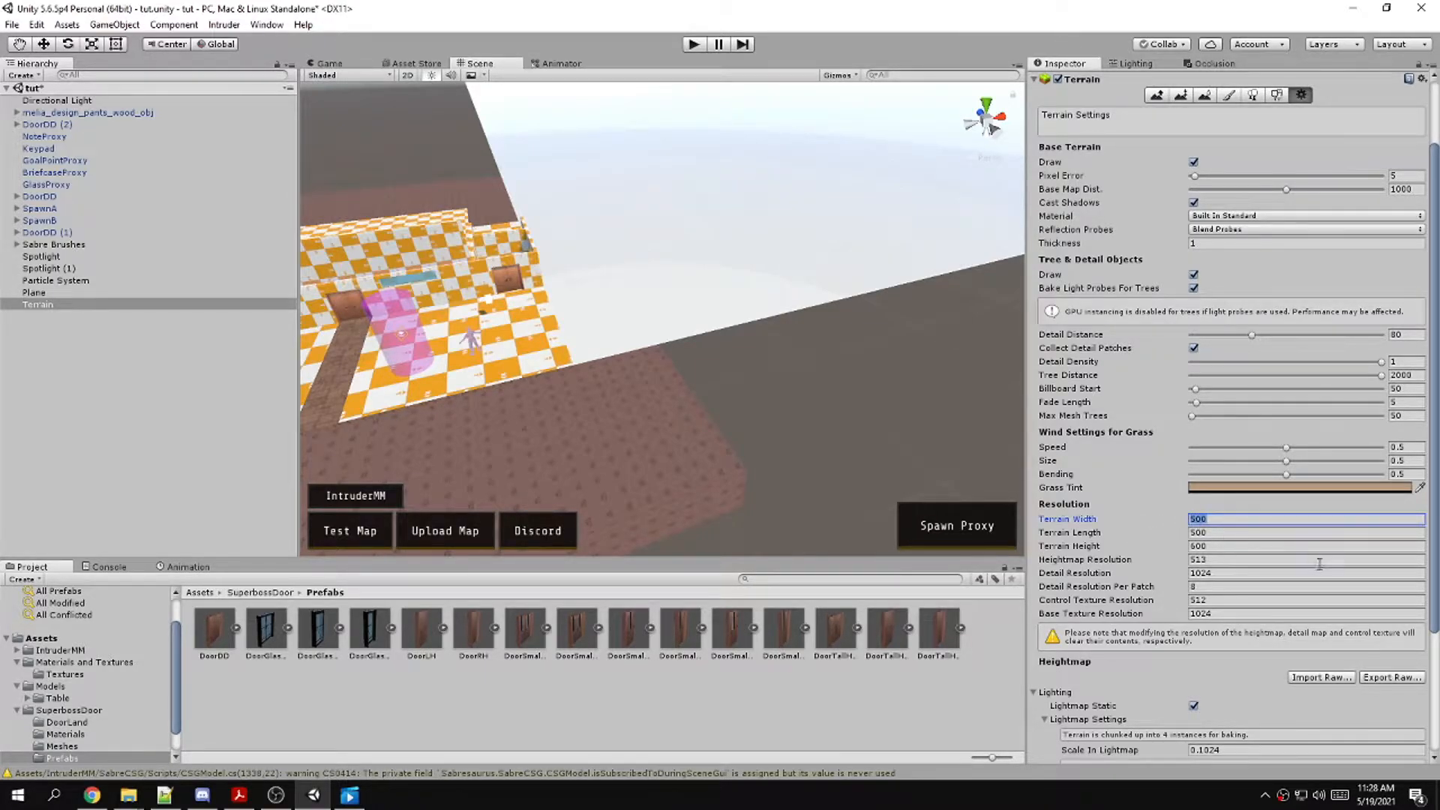
{"action": "type", "text": "50"}
{"action": "left_click", "coordinate": [1229, 535]}
{"action": "type", "text": "50"}
Set the terrain's width and length to 30
{"action": "left_click", "coordinate": [1224, 522]}
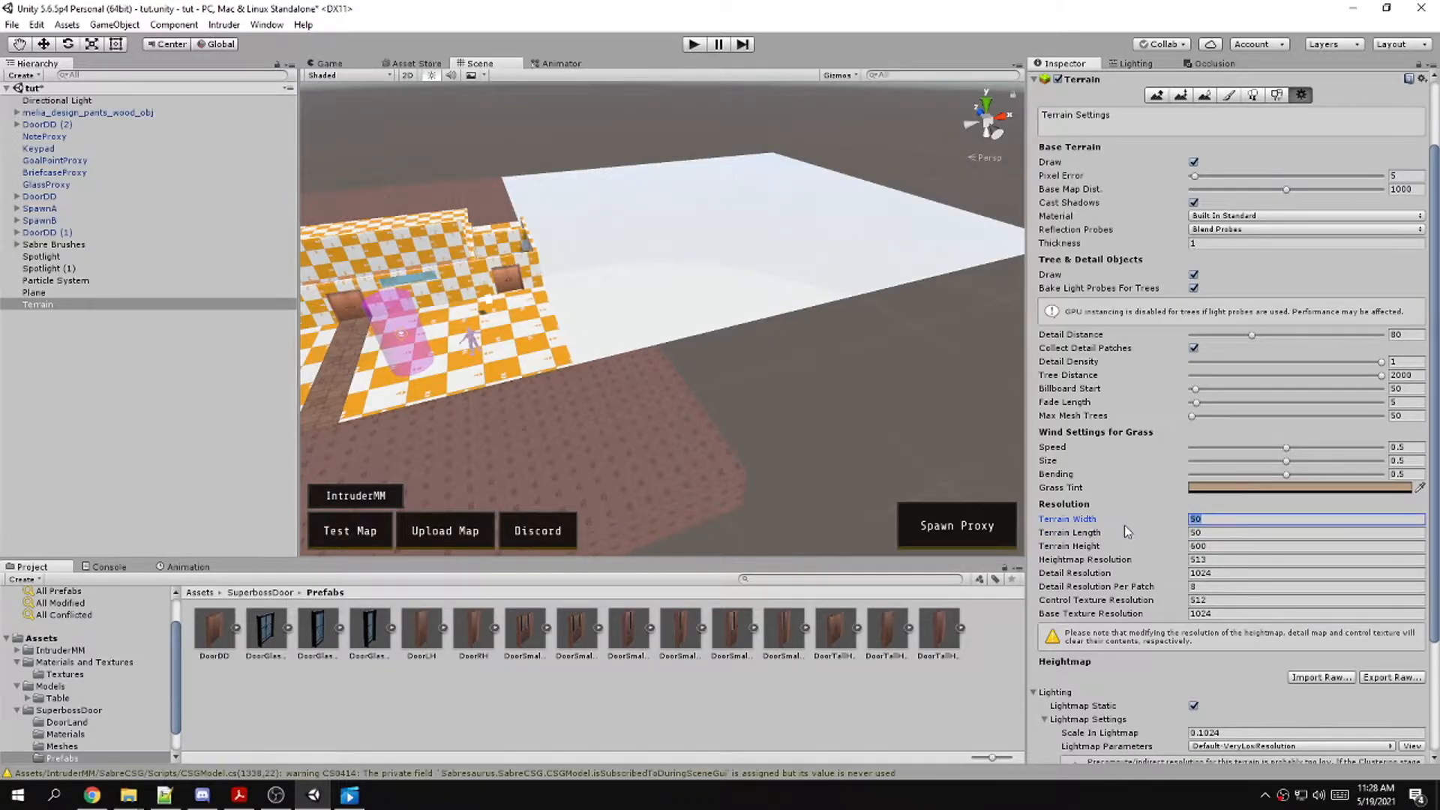
{"action": "type", "text": "30"}
{"action": "key", "text": "Tab"}
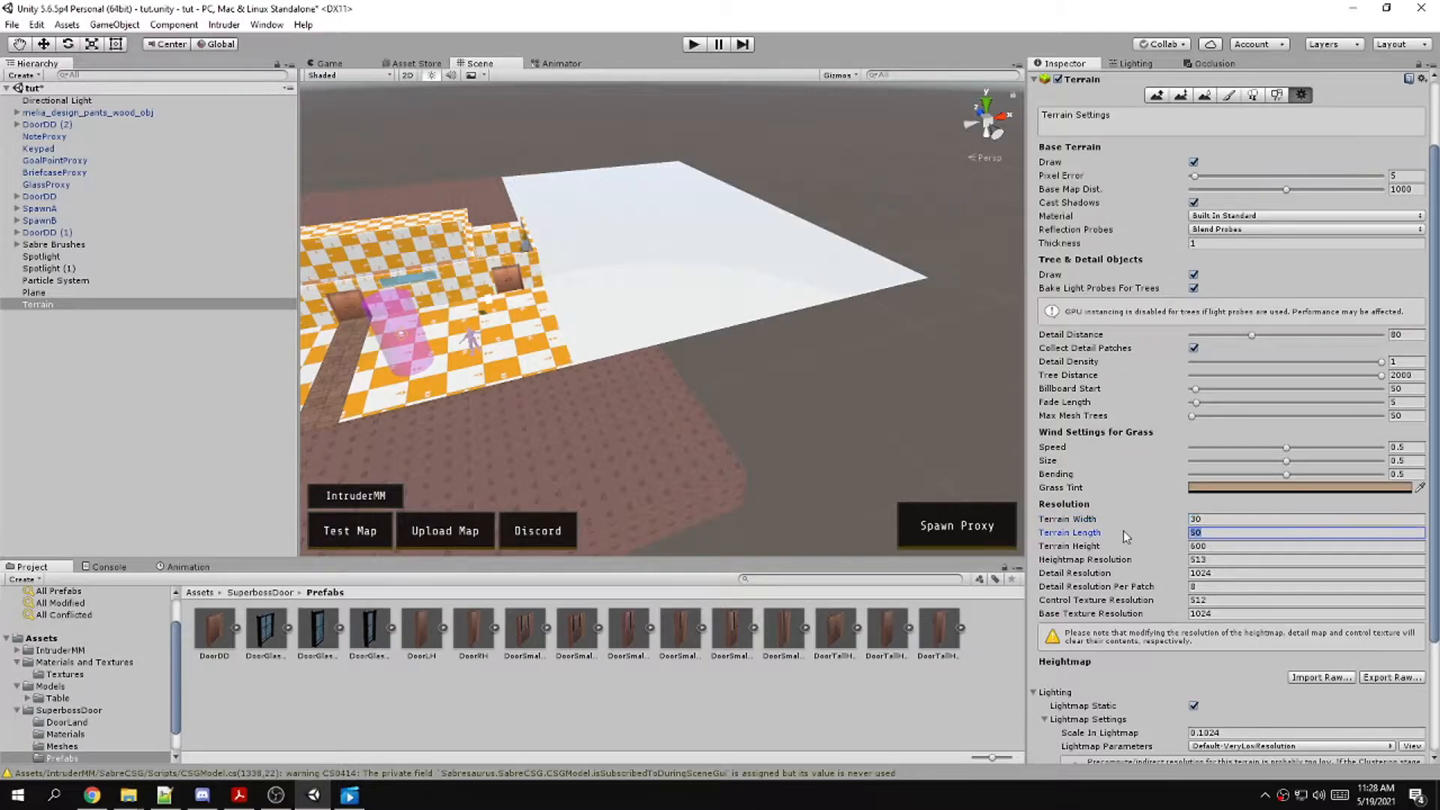
{"action": "left_click", "coordinate": [1209, 518]}
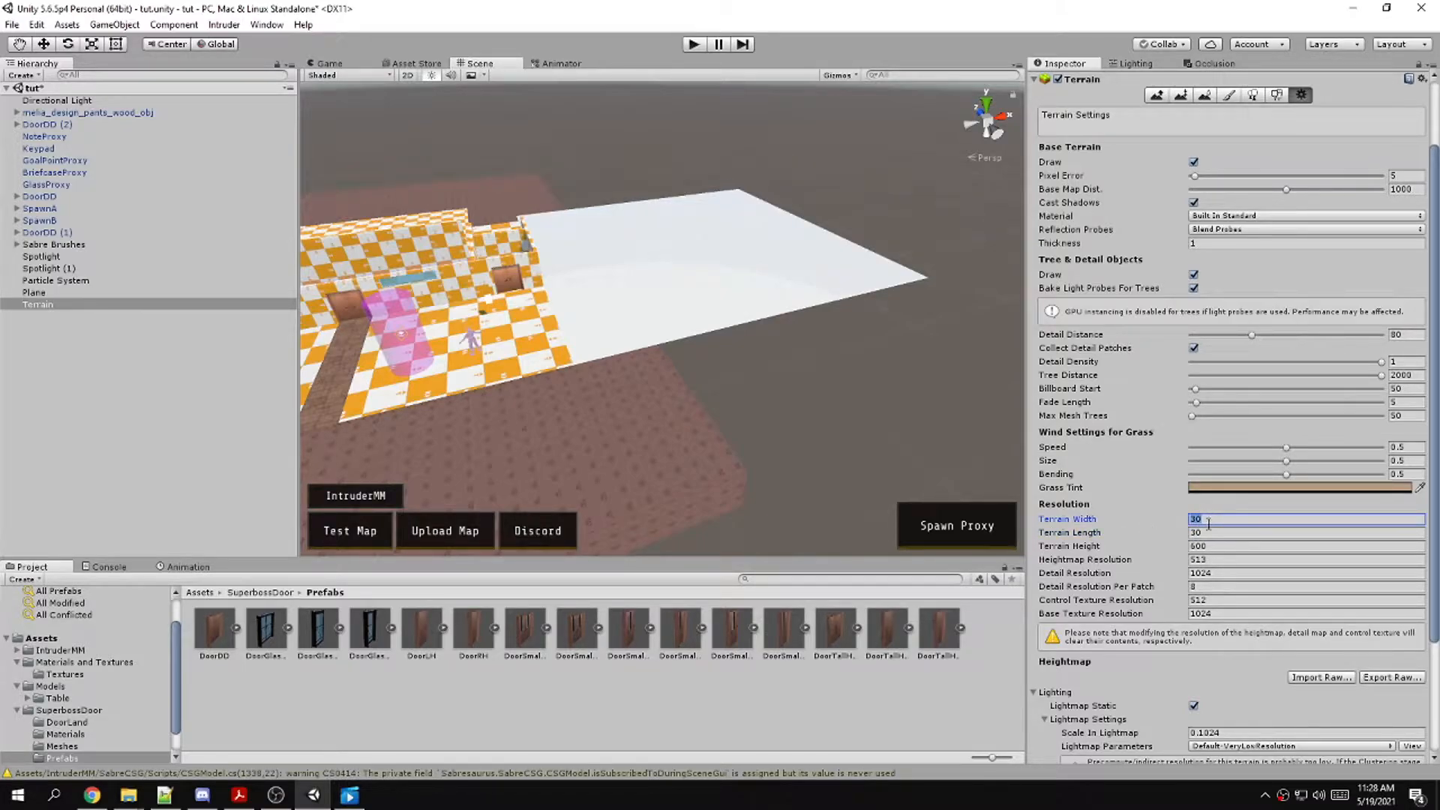
Try a Raise / Lower Terrain stroke on the new terrain's surface and undo it
{"action": "key", "text": "w"}
{"action": "right_click_drag", "start_coordinate": [686, 450], "coordinate": [653, 420]}
{"action": "left_click", "coordinate": [1182, 95]}
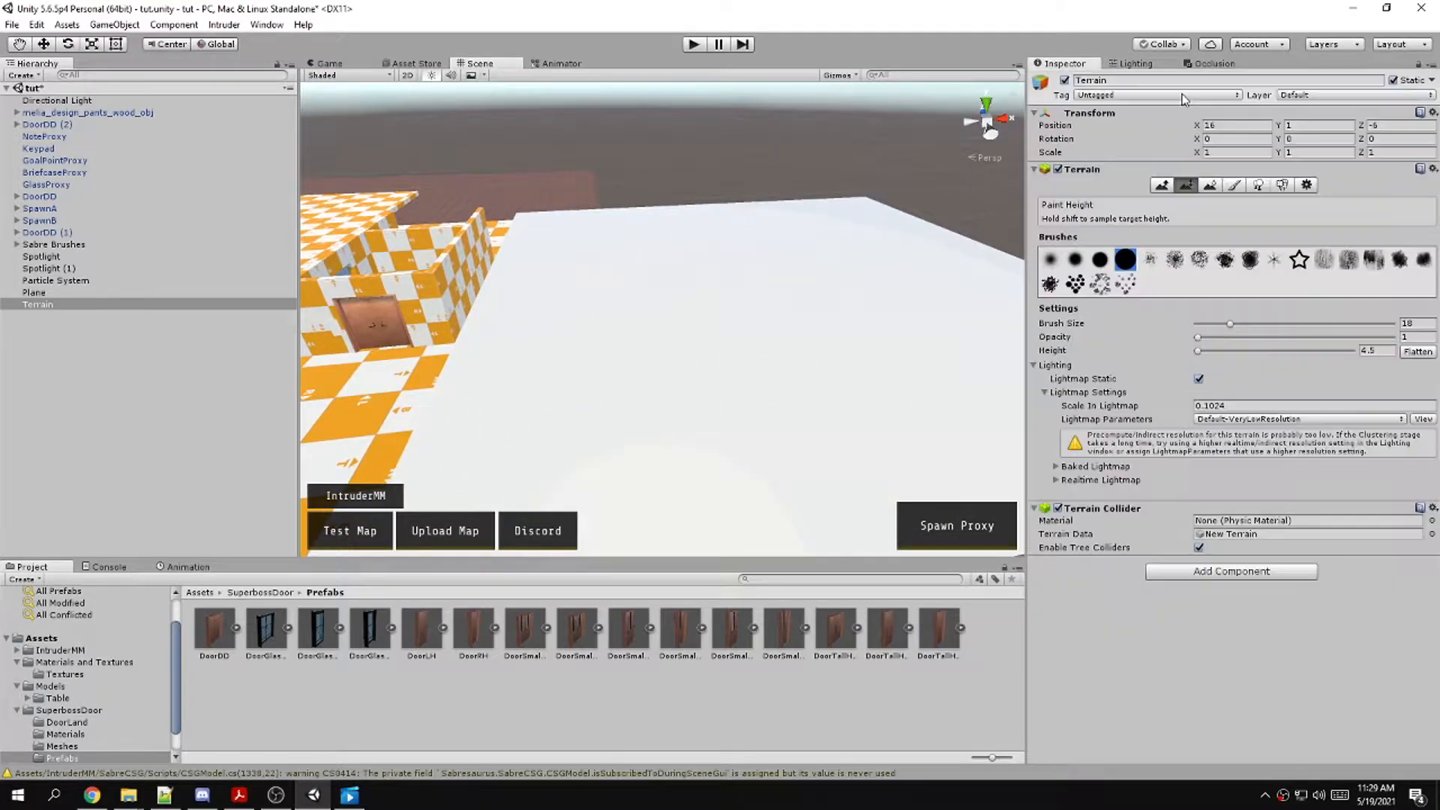
{"action": "left_click", "coordinate": [1162, 185]}
{"action": "mouse_move", "coordinate": [657, 394]}
{"action": "left_mouse_down"}
{"action": "mouse_move", "coordinate": [668, 376]}
{"action": "mouse_move", "coordinate": [650, 381]}
{"action": "left_mouse_up"}
{"action": "key", "text": "ctrl+z"}
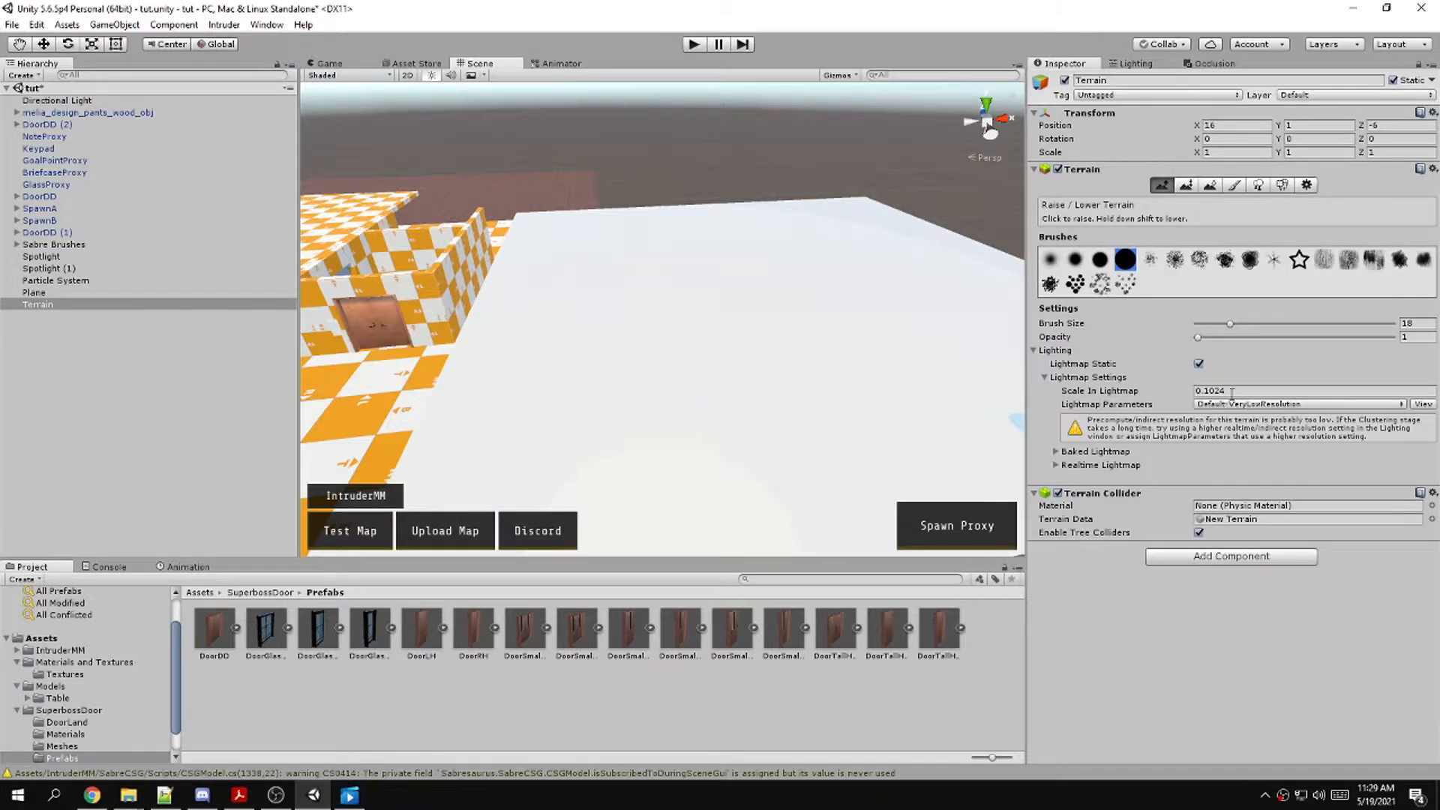
Set the terrain's lightmap parameters to Default-Medium
{"action": "left_click", "coordinate": [1282, 406]}
{"action": "left_click", "coordinate": [1275, 489]}
{"action": "left_click", "coordinate": [1309, 404]}
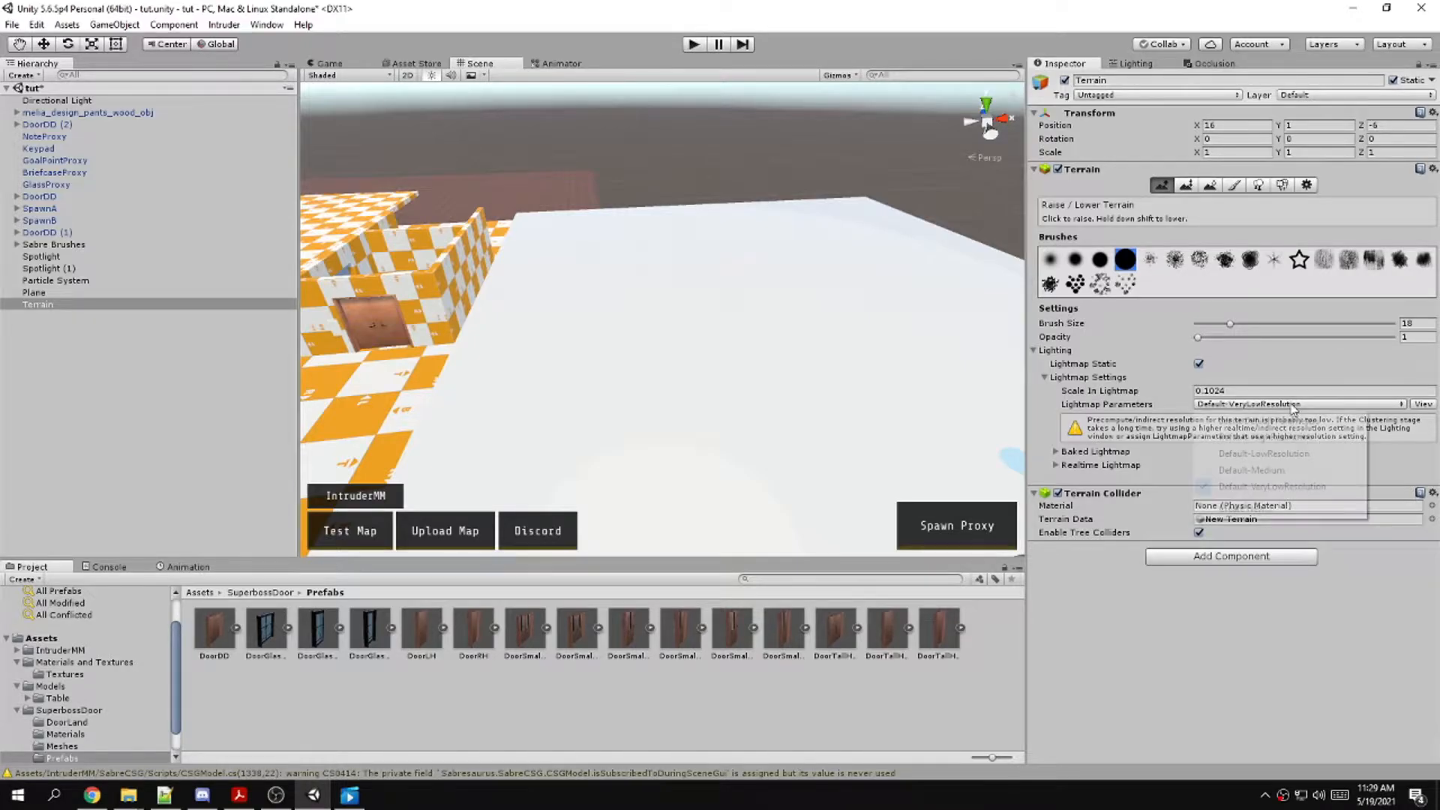
{"action": "left_click", "coordinate": [1275, 469]}
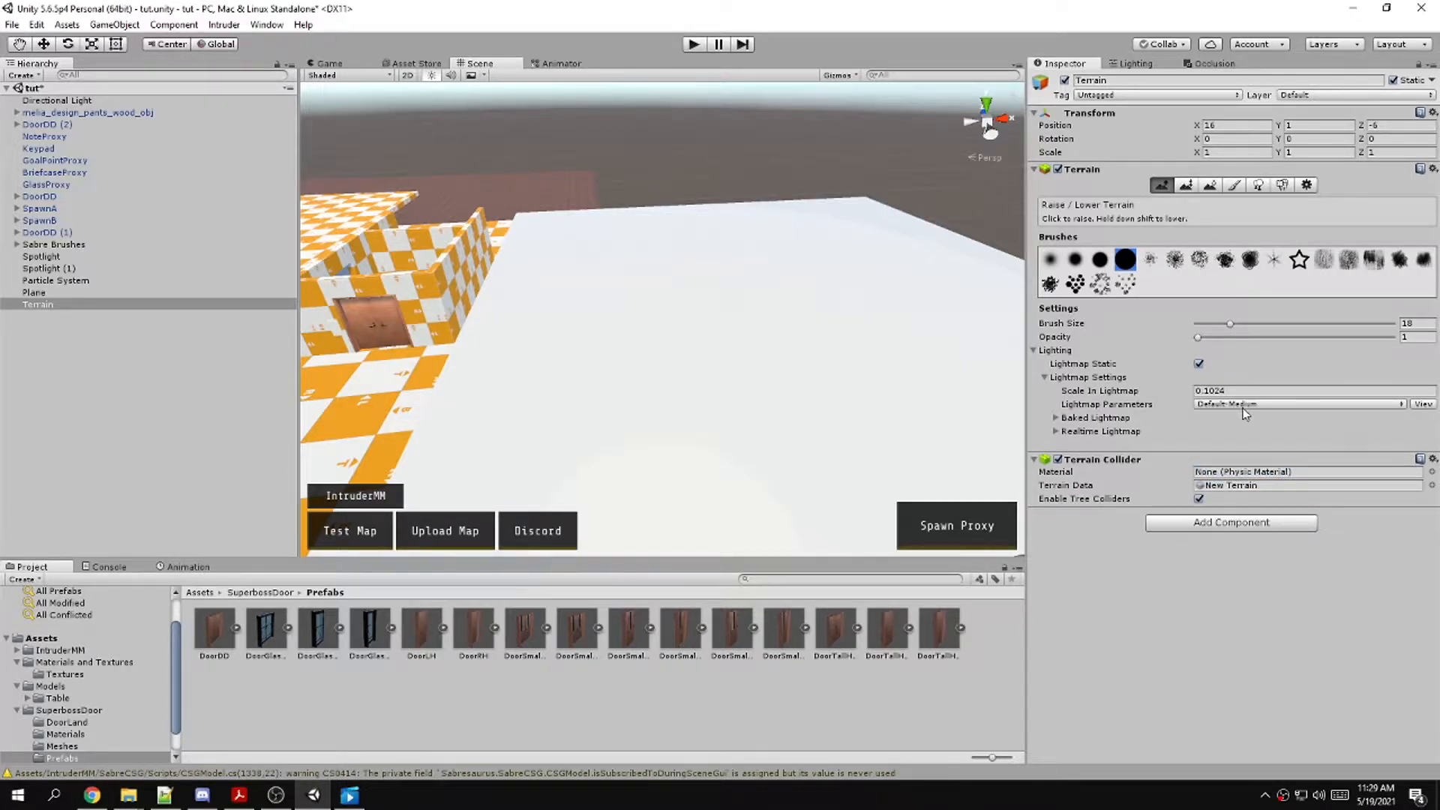
{"action": "left_click", "coordinate": [1243, 408]}
{"action": "left_click", "coordinate": [1257, 471]}
Raise a broad, rugged mound across the middle of the terrain with a size 100, opacity 0 brush
{"action": "mouse_move", "coordinate": [559, 401]}
{"action": "left_mouse_down"}
{"action": "mouse_move", "coordinate": [600, 417]}
{"action": "mouse_move", "coordinate": [623, 401]}
{"action": "left_mouse_up"}
{"action": "mouse_move", "coordinate": [825, 426]}
{"action": "right_mouse_down"}
{"action": "mouse_move", "coordinate": [743, 405]}
{"action": "mouse_move", "coordinate": [739, 450]}
{"action": "right_mouse_up"}
{"action": "left_click_drag", "start_coordinate": [739, 450], "coordinate": [803, 402], "text": "shift"}
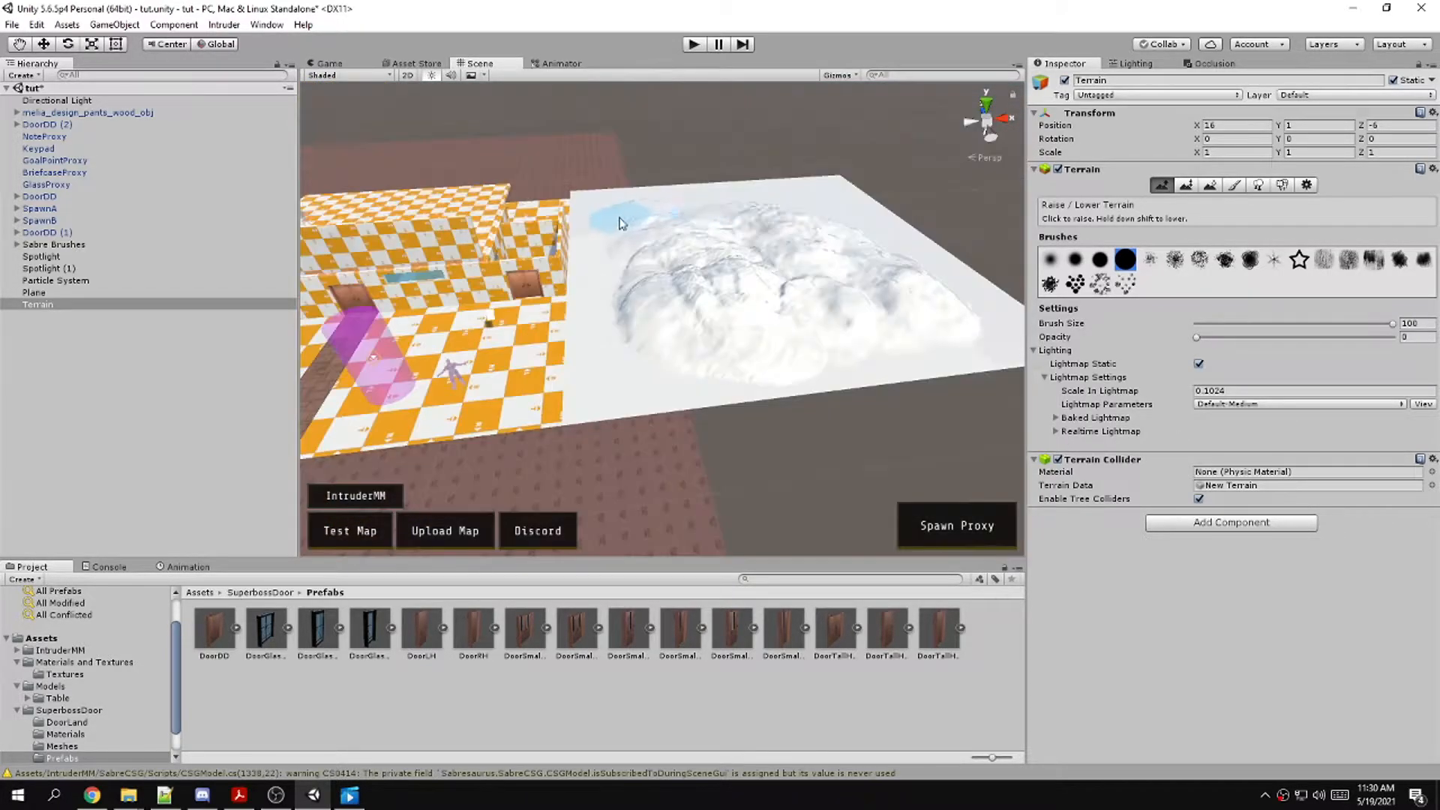
Raise a row of tall hills on the terrain beside the checkered building, joining them to the central mound
{"action": "mouse_move", "coordinate": [619, 223]}
{"action": "left_mouse_down"}
{"action": "mouse_move", "coordinate": [629, 259]}
{"action": "mouse_move", "coordinate": [613, 264]}
{"action": "mouse_move", "coordinate": [605, 237]}
{"action": "mouse_move", "coordinate": [591, 247]}
{"action": "mouse_move", "coordinate": [600, 233]}
{"action": "left_mouse_up"}
{"action": "mouse_move", "coordinate": [600, 232]}
{"action": "right_mouse_down"}
{"action": "mouse_move", "coordinate": [663, 229]}
{"action": "mouse_move", "coordinate": [750, 251]}
{"action": "right_mouse_up"}
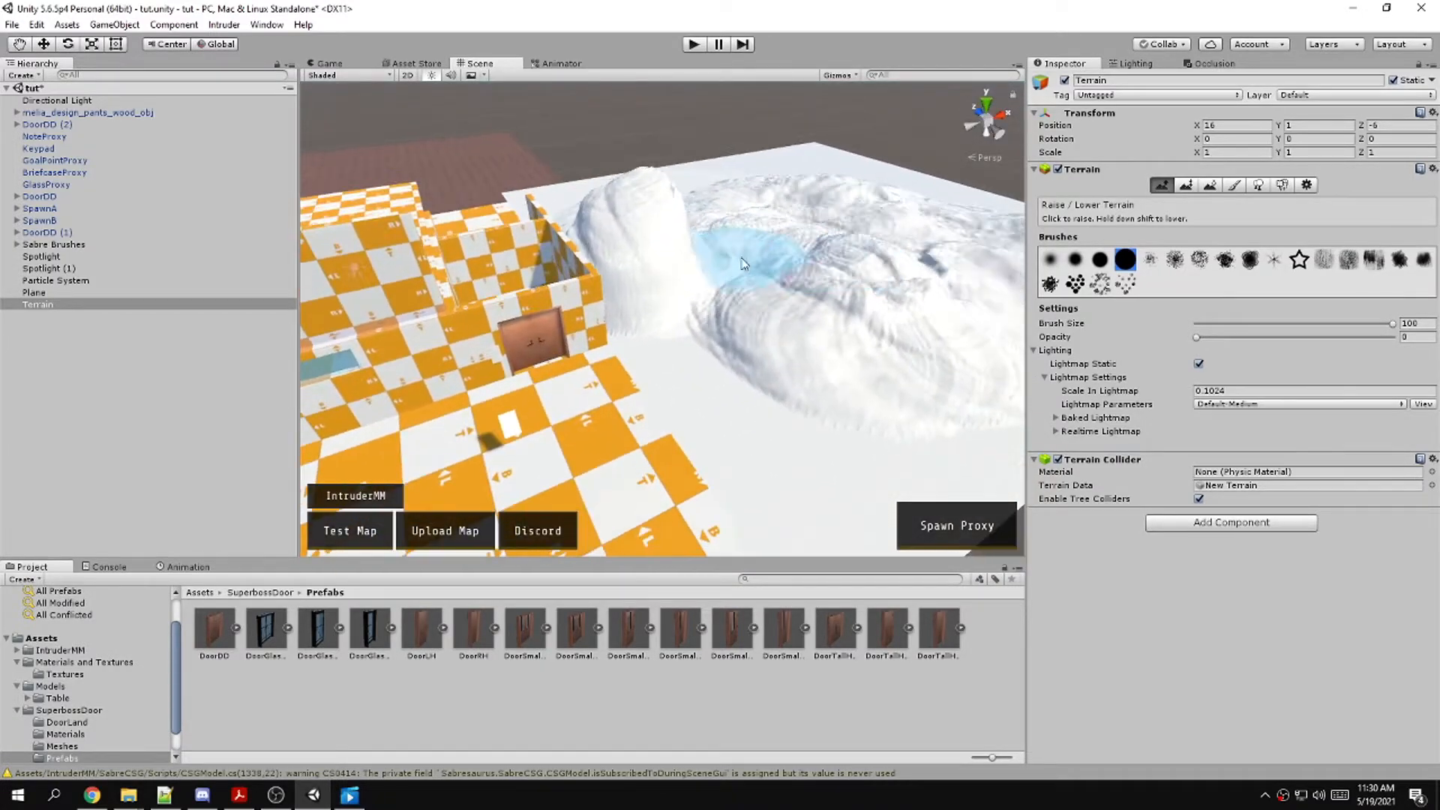
{"action": "left_click_drag", "start_coordinate": [780, 261], "coordinate": [773, 297]}
{"action": "mouse_move", "coordinate": [772, 297]}
{"action": "right_mouse_down"}
{"action": "mouse_move", "coordinate": [849, 308]}
{"action": "mouse_move", "coordinate": [818, 319]}
{"action": "right_mouse_up"}
{"action": "mouse_move", "coordinate": [818, 319]}
{"action": "left_mouse_down"}
{"action": "mouse_move", "coordinate": [801, 325]}
{"action": "mouse_move", "coordinate": [783, 286]}
{"action": "mouse_move", "coordinate": [818, 300]}
{"action": "left_mouse_up"}
{"action": "right_click_drag", "start_coordinate": [818, 300], "coordinate": [778, 292]}
{"action": "left_click_drag", "start_coordinate": [778, 292], "coordinate": [760, 292]}
{"action": "mouse_move", "coordinate": [797, 284]}
{"action": "right_mouse_down"}
{"action": "mouse_move", "coordinate": [707, 289]}
{"action": "mouse_move", "coordinate": [640, 338]}
{"action": "right_mouse_up"}
{"action": "left_click_drag", "start_coordinate": [639, 337], "coordinate": [672, 390]}
{"action": "mouse_move", "coordinate": [795, 420]}
{"action": "right_mouse_down"}
{"action": "mouse_move", "coordinate": [771, 328]}
{"action": "mouse_move", "coordinate": [923, 315]}
{"action": "mouse_move", "coordinate": [1020, 270]}
{"action": "right_mouse_up"}
Smooth the rugged hills with the Smooth Height tool at brush size 100 and opacity 100
{"action": "left_click", "coordinate": [1210, 185]}
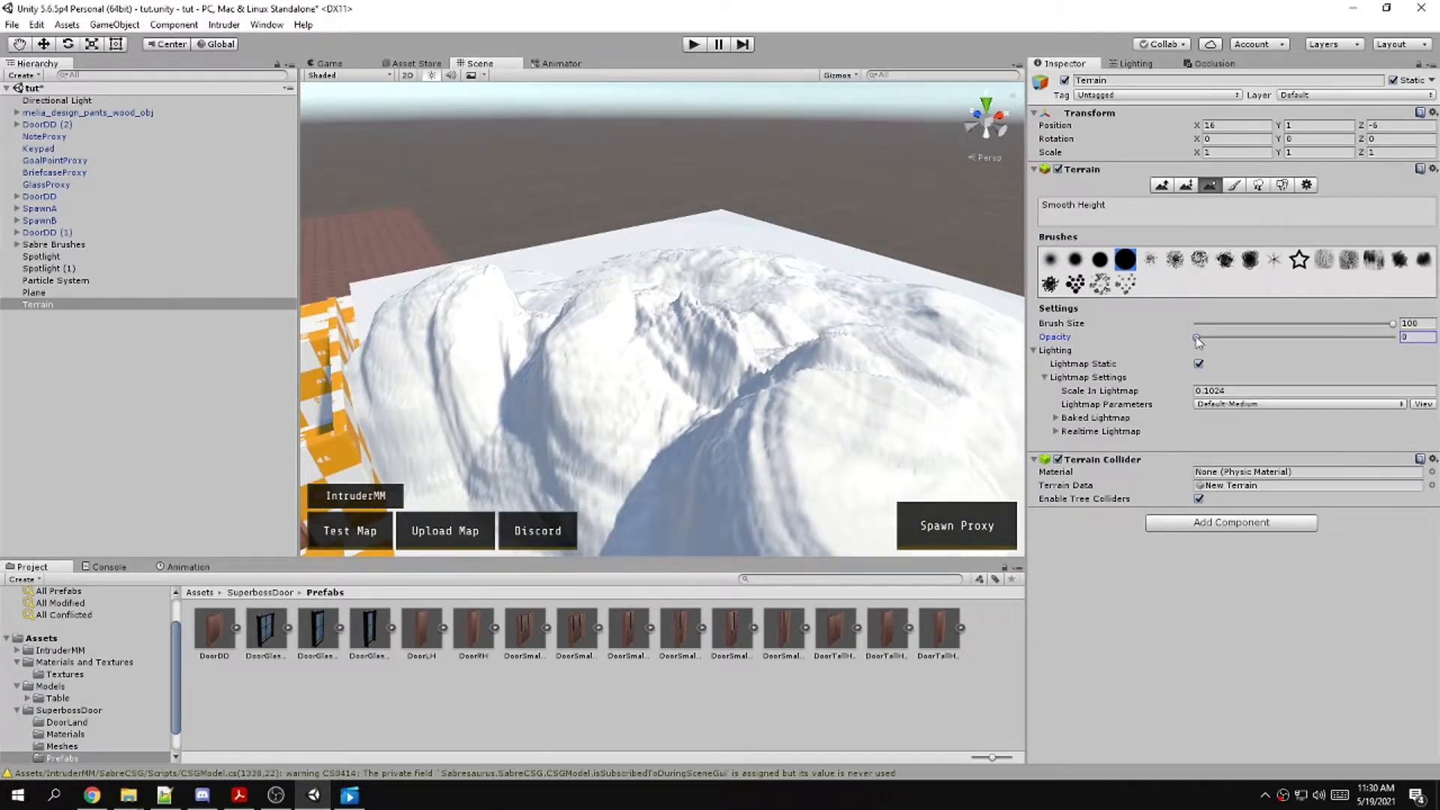
{"action": "mouse_move", "coordinate": [758, 315]}
{"action": "right_mouse_down"}
{"action": "mouse_move", "coordinate": [794, 345]}
{"action": "mouse_move", "coordinate": [784, 353]}
{"action": "right_mouse_up"}
{"action": "mouse_move", "coordinate": [784, 353]}
{"action": "left_mouse_down"}
{"action": "mouse_move", "coordinate": [563, 421]}
{"action": "mouse_move", "coordinate": [562, 293]}
{"action": "mouse_move", "coordinate": [428, 322]}
{"action": "mouse_move", "coordinate": [871, 281]}
{"action": "mouse_move", "coordinate": [480, 238]}
{"action": "mouse_move", "coordinate": [645, 255]}
{"action": "mouse_move", "coordinate": [772, 360]}
{"action": "left_mouse_up"}
{"action": "mouse_move", "coordinate": [772, 360]}
{"action": "right_mouse_down"}
{"action": "mouse_move", "coordinate": [781, 315]}
{"action": "mouse_move", "coordinate": [720, 337]}
{"action": "mouse_move", "coordinate": [495, 330]}
{"action": "mouse_move", "coordinate": [579, 296]}
{"action": "right_mouse_up"}
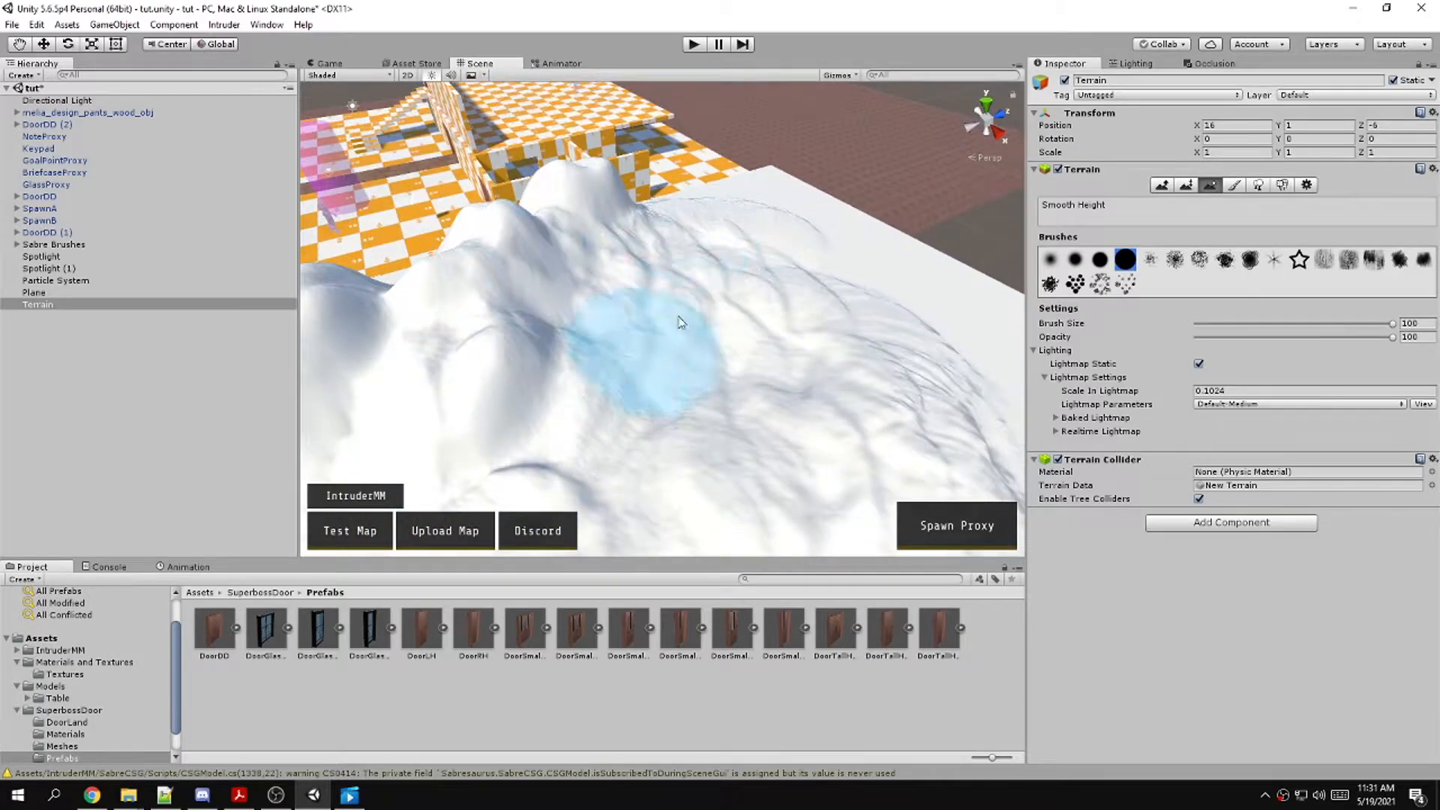
{"action": "mouse_move", "coordinate": [786, 374]}
{"action": "right_mouse_down"}
{"action": "mouse_move", "coordinate": [610, 417]}
{"action": "mouse_move", "coordinate": [787, 403]}
{"action": "mouse_move", "coordinate": [637, 372]}
{"action": "right_mouse_up"}
{"action": "mouse_move", "coordinate": [637, 373]}
{"action": "left_mouse_down"}
{"action": "mouse_move", "coordinate": [673, 186]}
{"action": "mouse_move", "coordinate": [876, 323]}
{"action": "mouse_move", "coordinate": [842, 257]}
{"action": "mouse_move", "coordinate": [782, 277]}
{"action": "left_mouse_up"}
{"action": "mouse_move", "coordinate": [495, 344]}
{"action": "left_mouse_down", "text": "alt"}
{"action": "mouse_move", "coordinate": [666, 347]}
{"action": "mouse_move", "coordinate": [772, 330]}
{"action": "left_mouse_up", "text": "alt"}
Review the terrain's general and resolution settings and its tree and detail painting tools
{"action": "left_click", "coordinate": [1307, 185]}
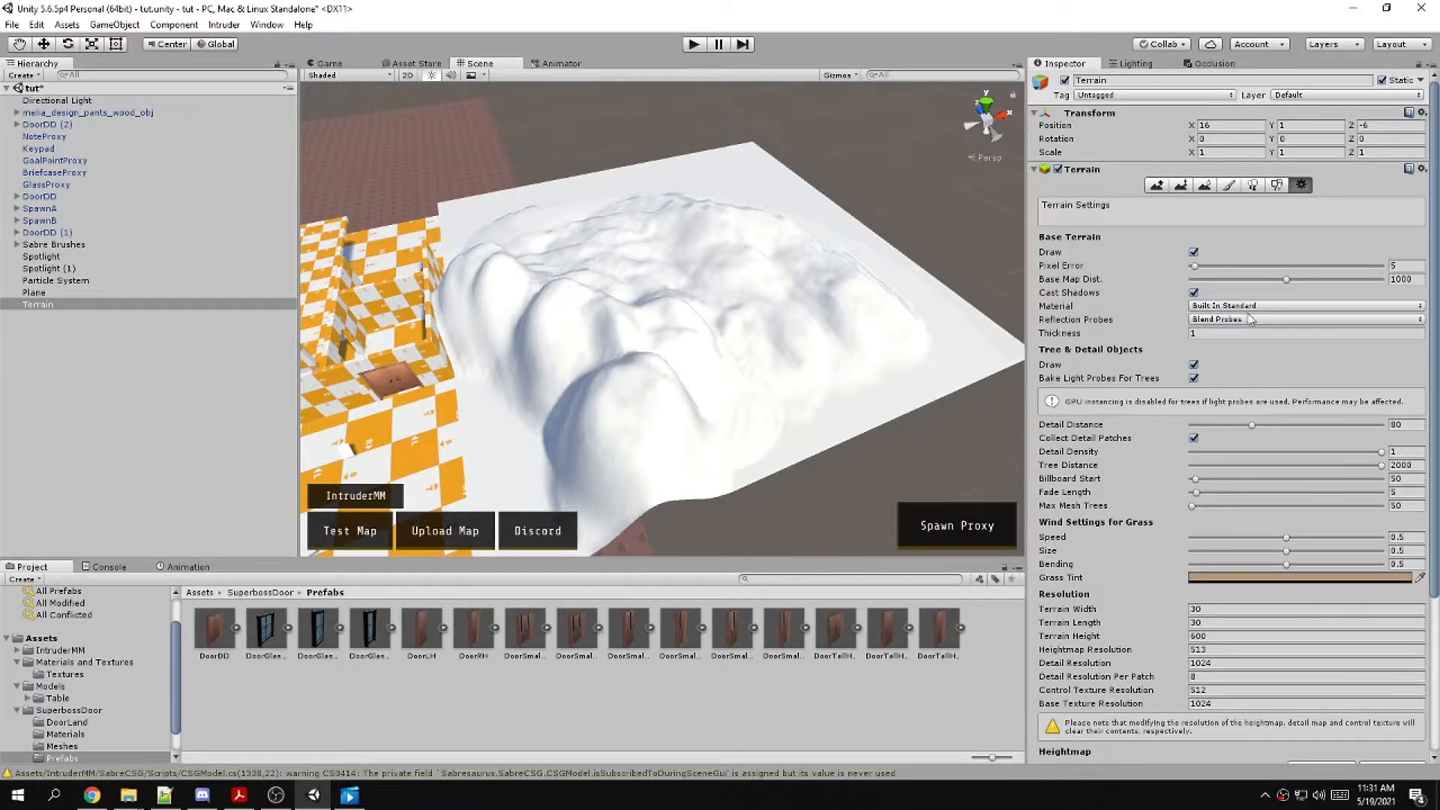
{"action": "scroll", "coordinate": [1236, 433], "scroll_direction": "down", "scroll_amount": 3}
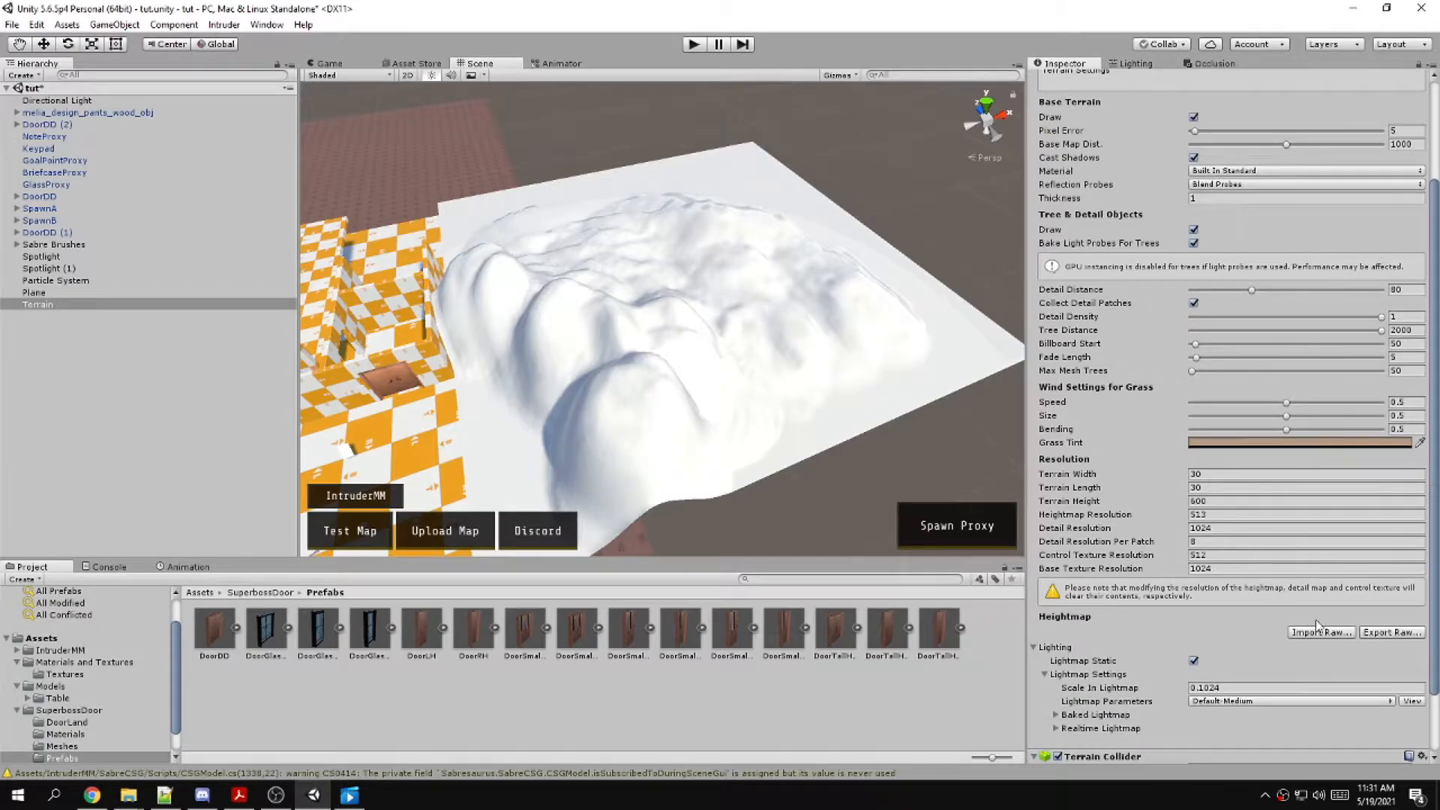
{"action": "scroll", "coordinate": [1214, 623], "scroll_direction": "down", "scroll_amount": 2}
{"action": "scroll", "coordinate": [1204, 615], "scroll_direction": "up", "scroll_amount": 5}
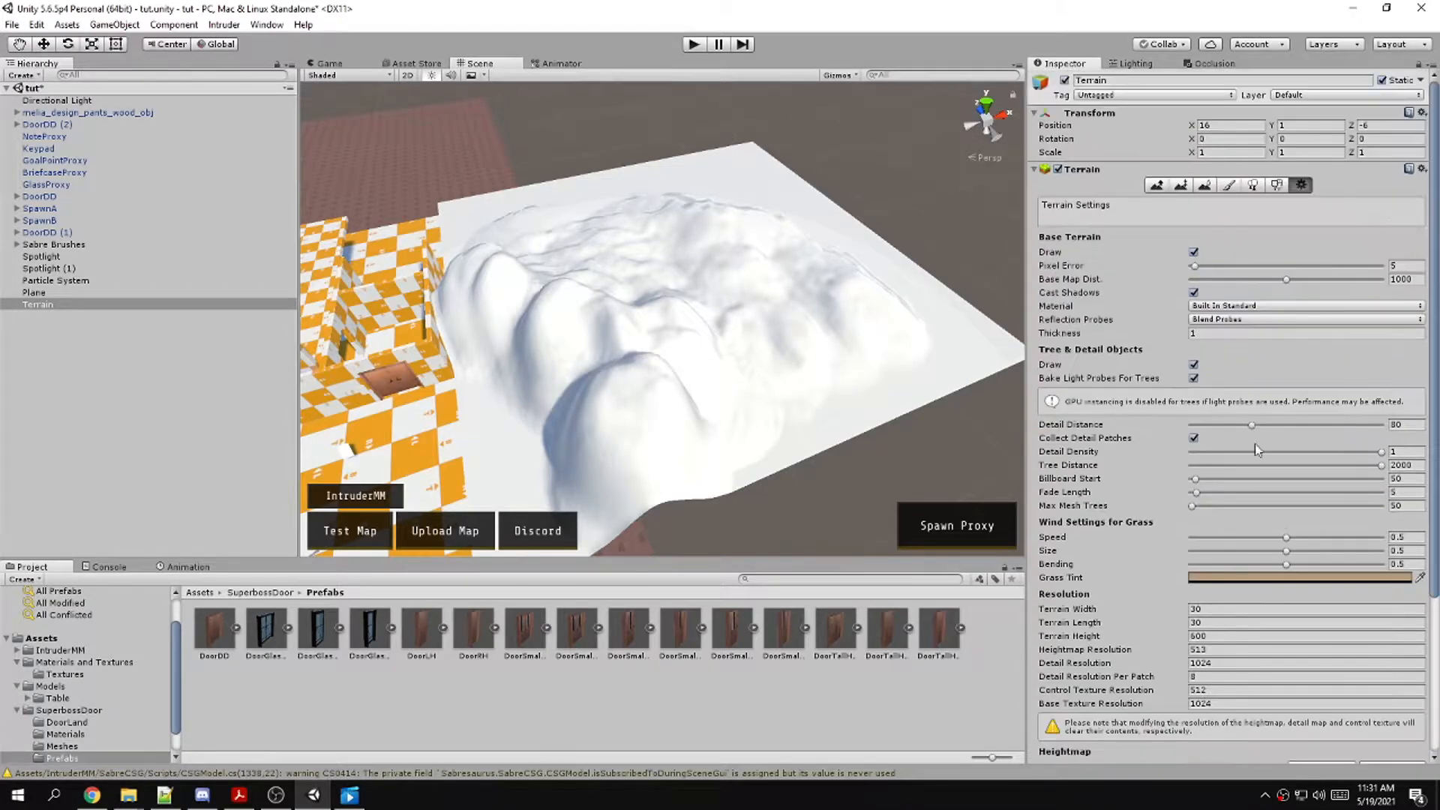
{"action": "left_click", "coordinate": [1275, 187]}
{"action": "left_click", "coordinate": [1258, 186]}
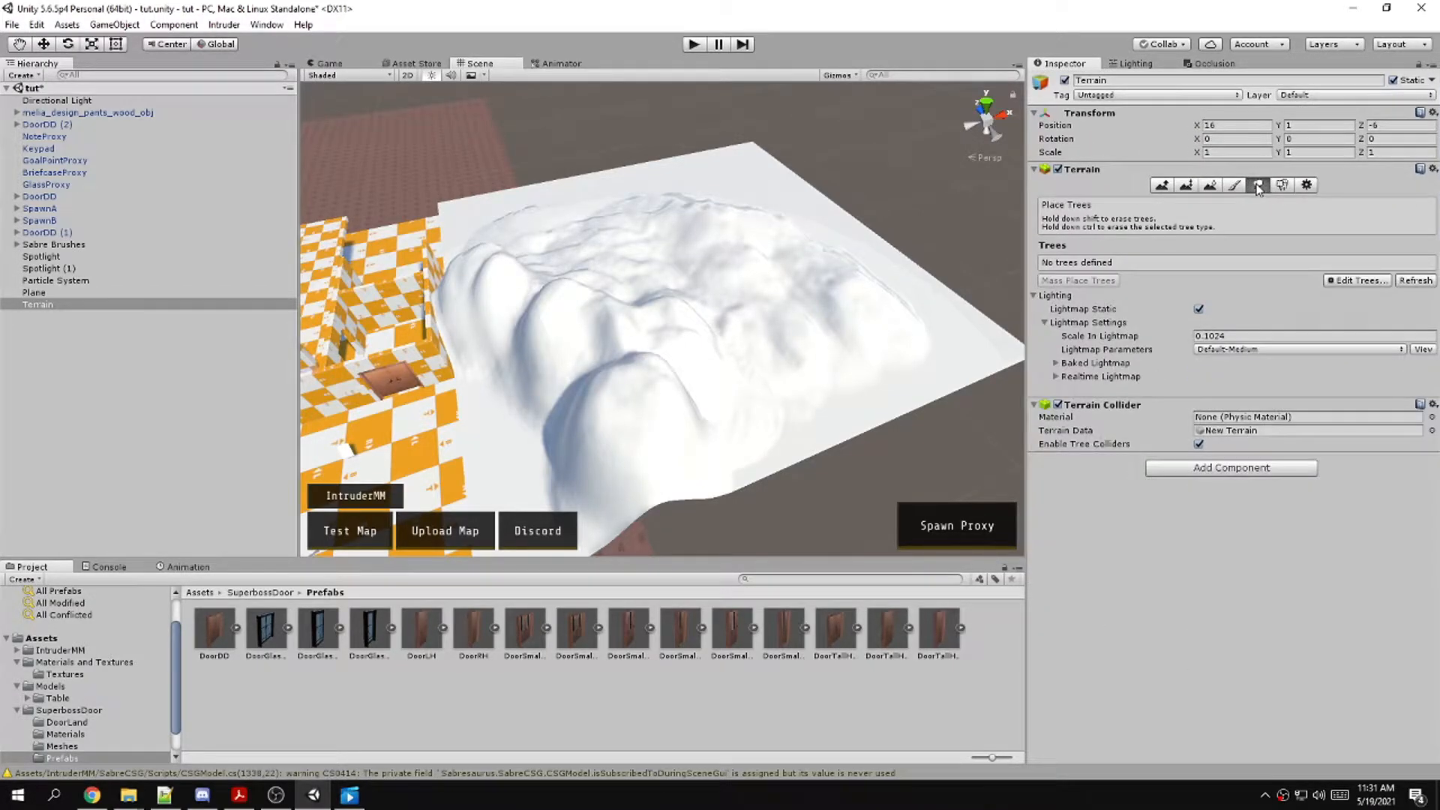
{"action": "left_click", "coordinate": [1282, 186]}
{"action": "left_click", "coordinate": [1259, 186]}
{"action": "left_click", "coordinate": [1284, 187]}
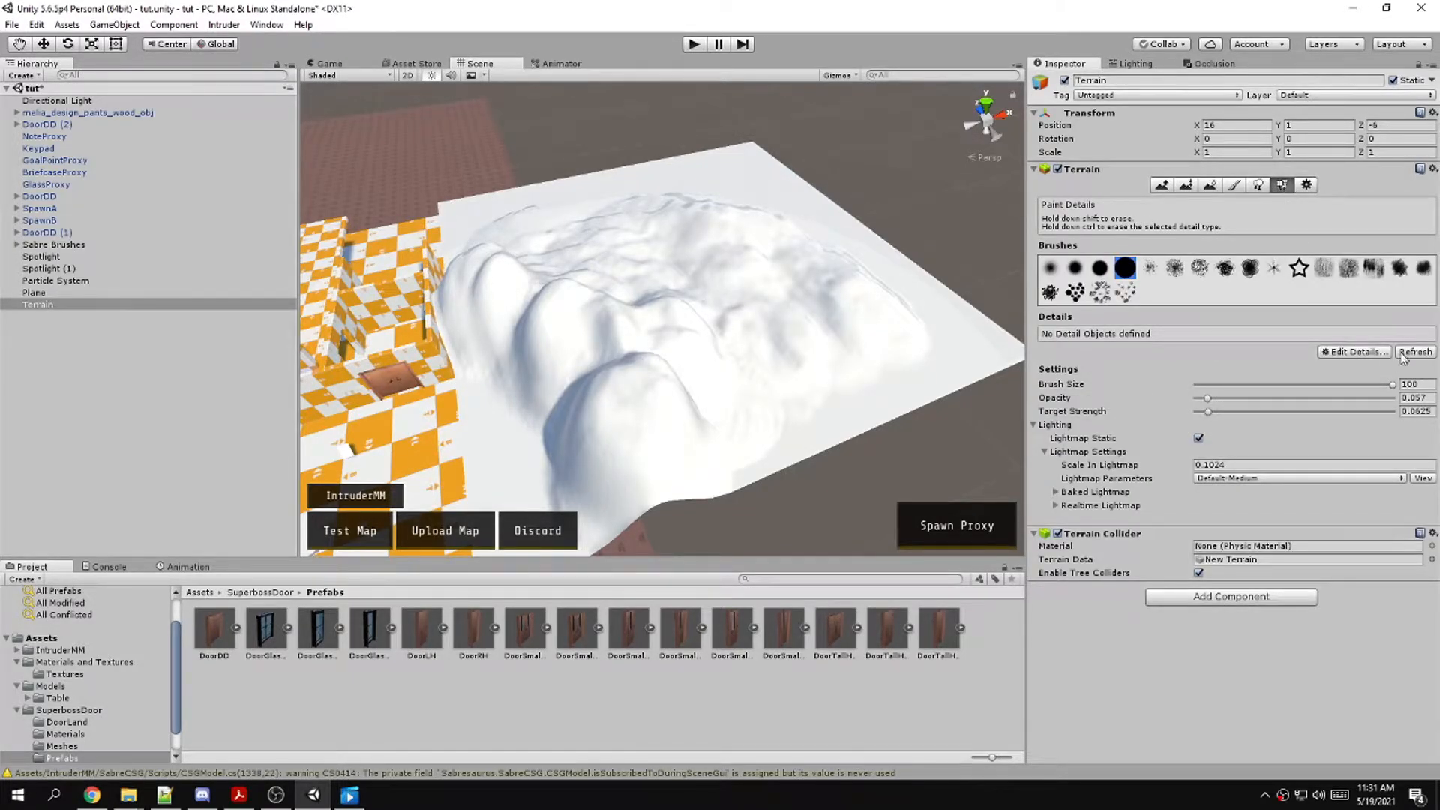
{"action": "left_click", "coordinate": [1374, 353]}
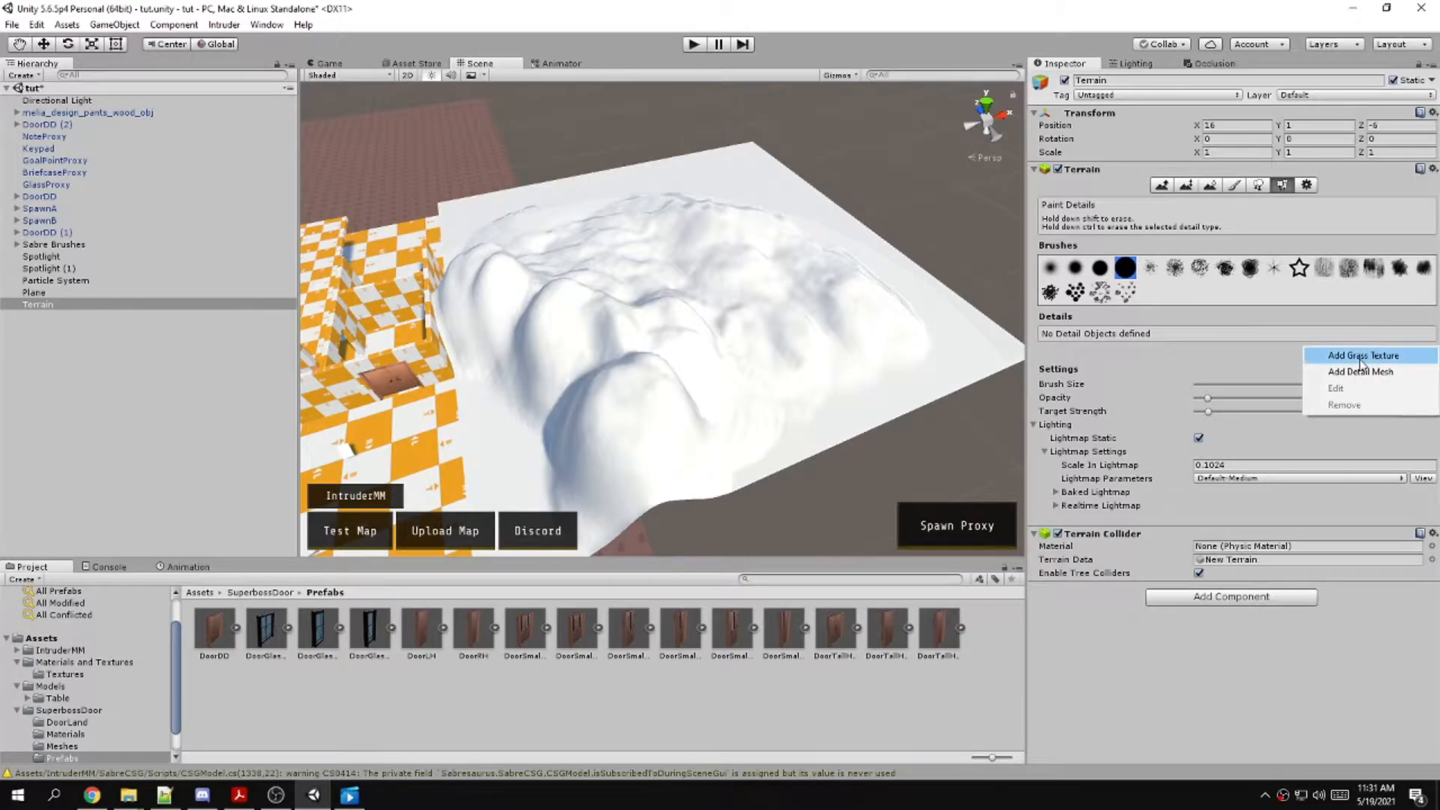
{"action": "left_click", "coordinate": [1335, 358]}
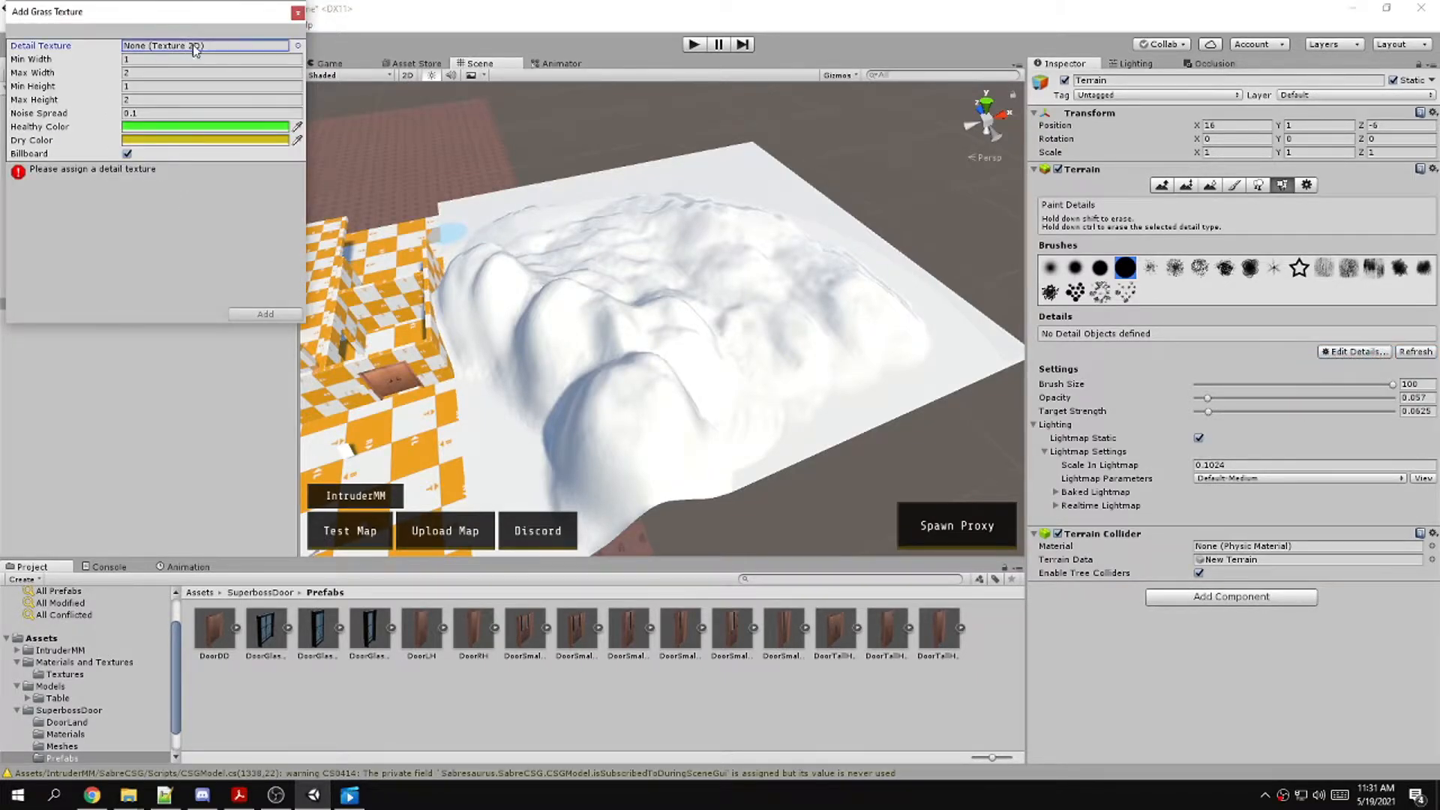
{"action": "left_click", "coordinate": [299, 46]}
{"action": "scroll", "coordinate": [452, 263], "scroll_direction": "down", "scroll_amount": 3}
{"action": "mouse_move", "coordinate": [497, 171]}
{"action": "left_mouse_down"}
{"action": "mouse_move", "coordinate": [495, 325]}
{"action": "mouse_move", "coordinate": [494, 156]}
{"action": "left_mouse_up"}
{"action": "left_click", "coordinate": [493, 101]}
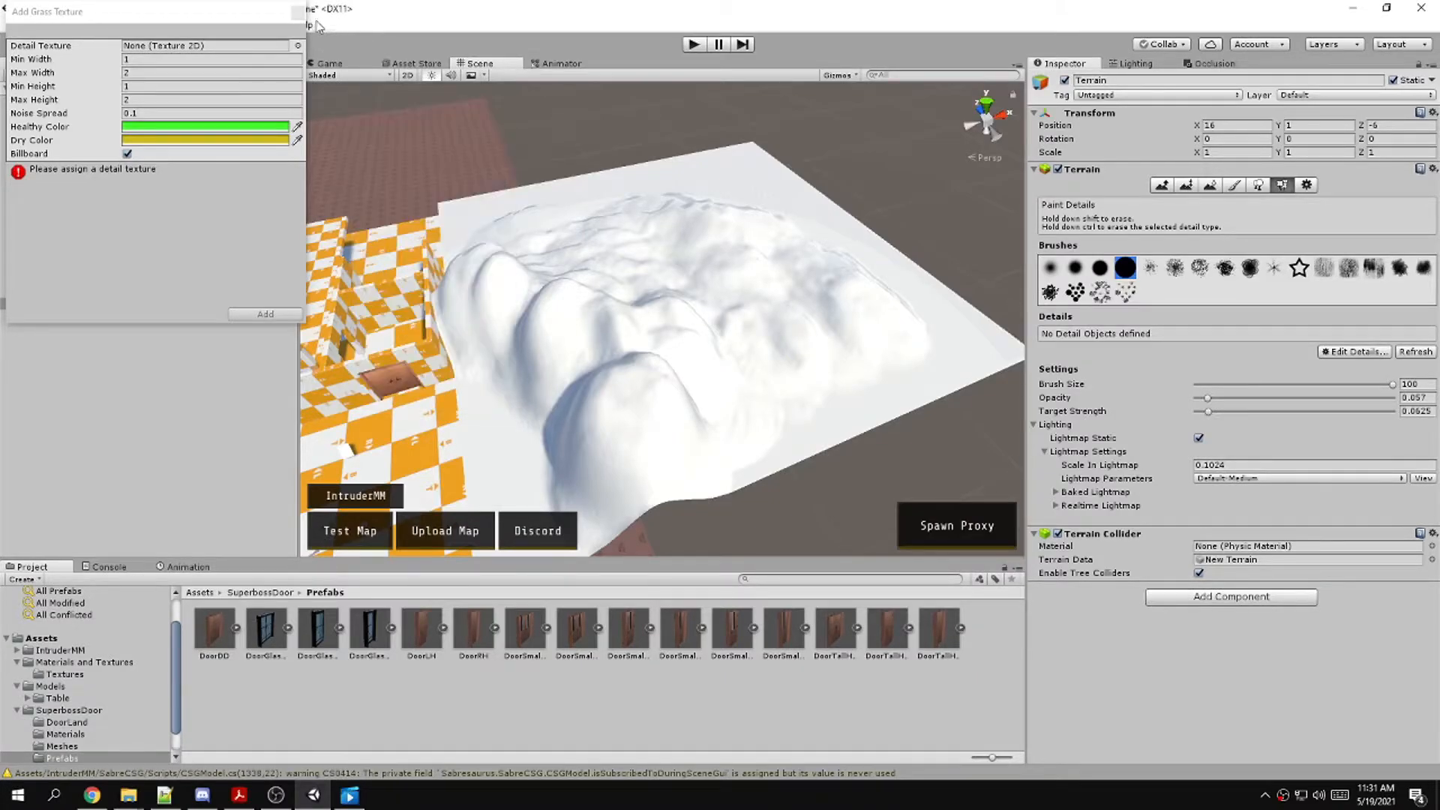
{"action": "left_click", "coordinate": [298, 12]}
Import Unity's Environment standard assets package into the project
{"action": "left_click", "coordinate": [67, 24]}
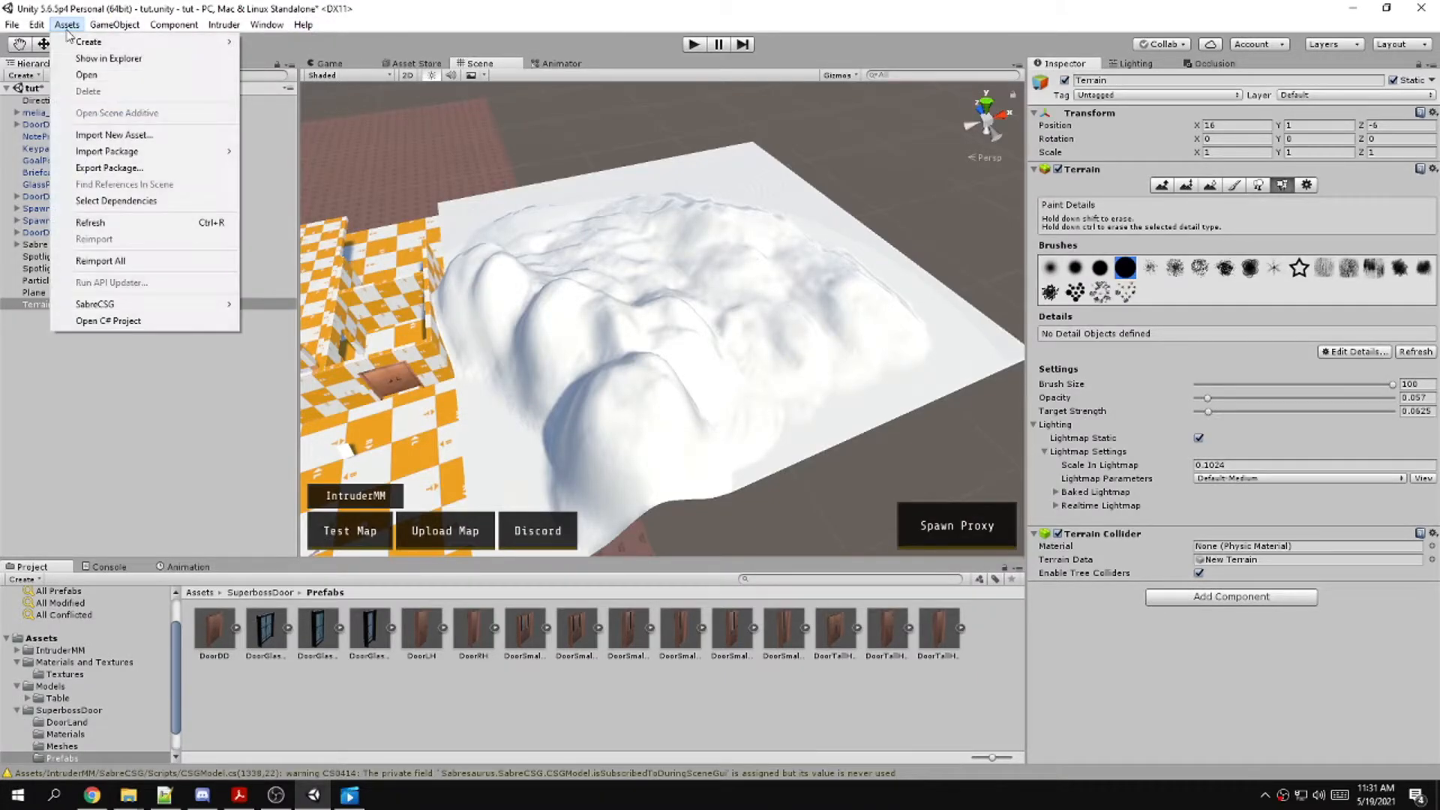
{"action": "mouse_move", "coordinate": [194, 157]}
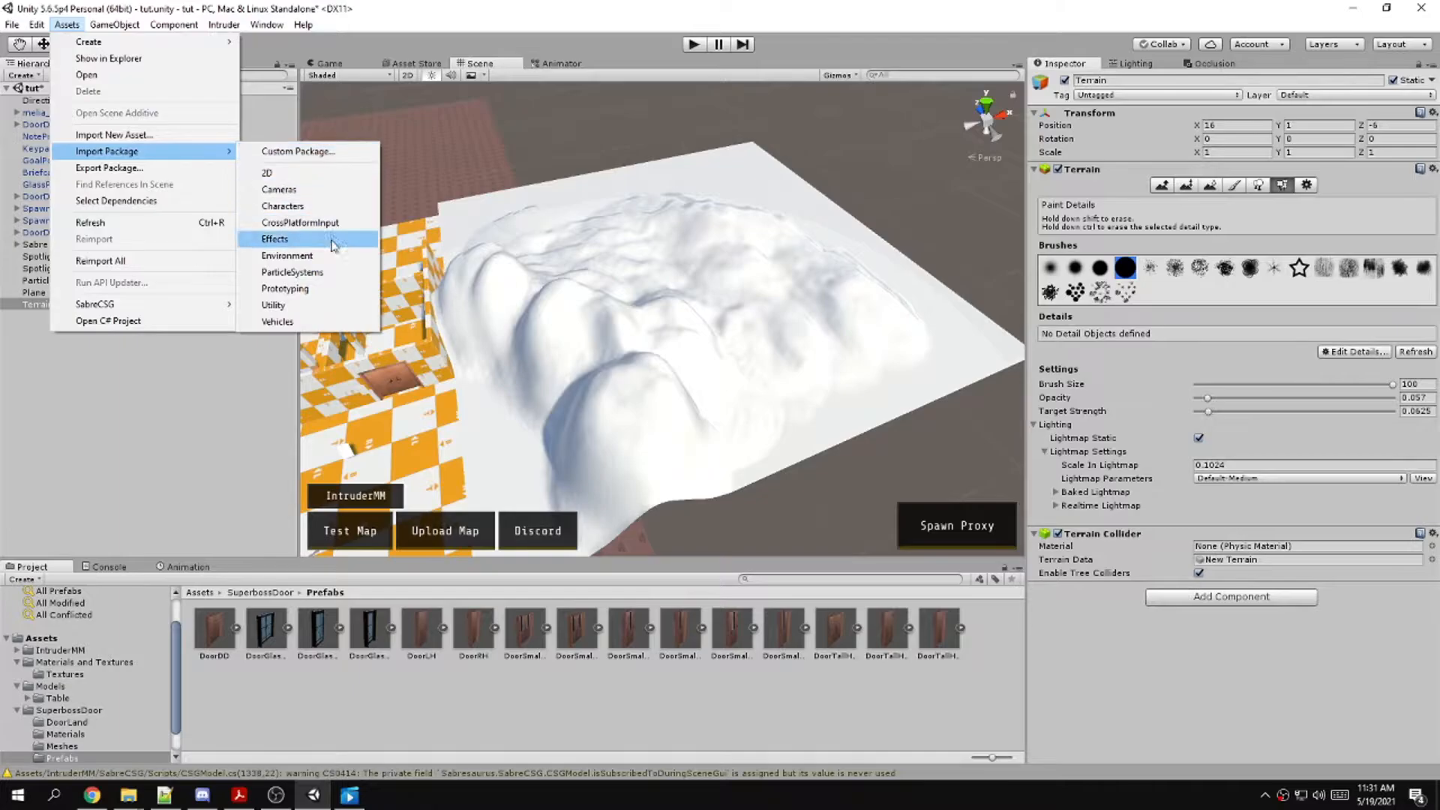
{"action": "left_click", "coordinate": [278, 256]}
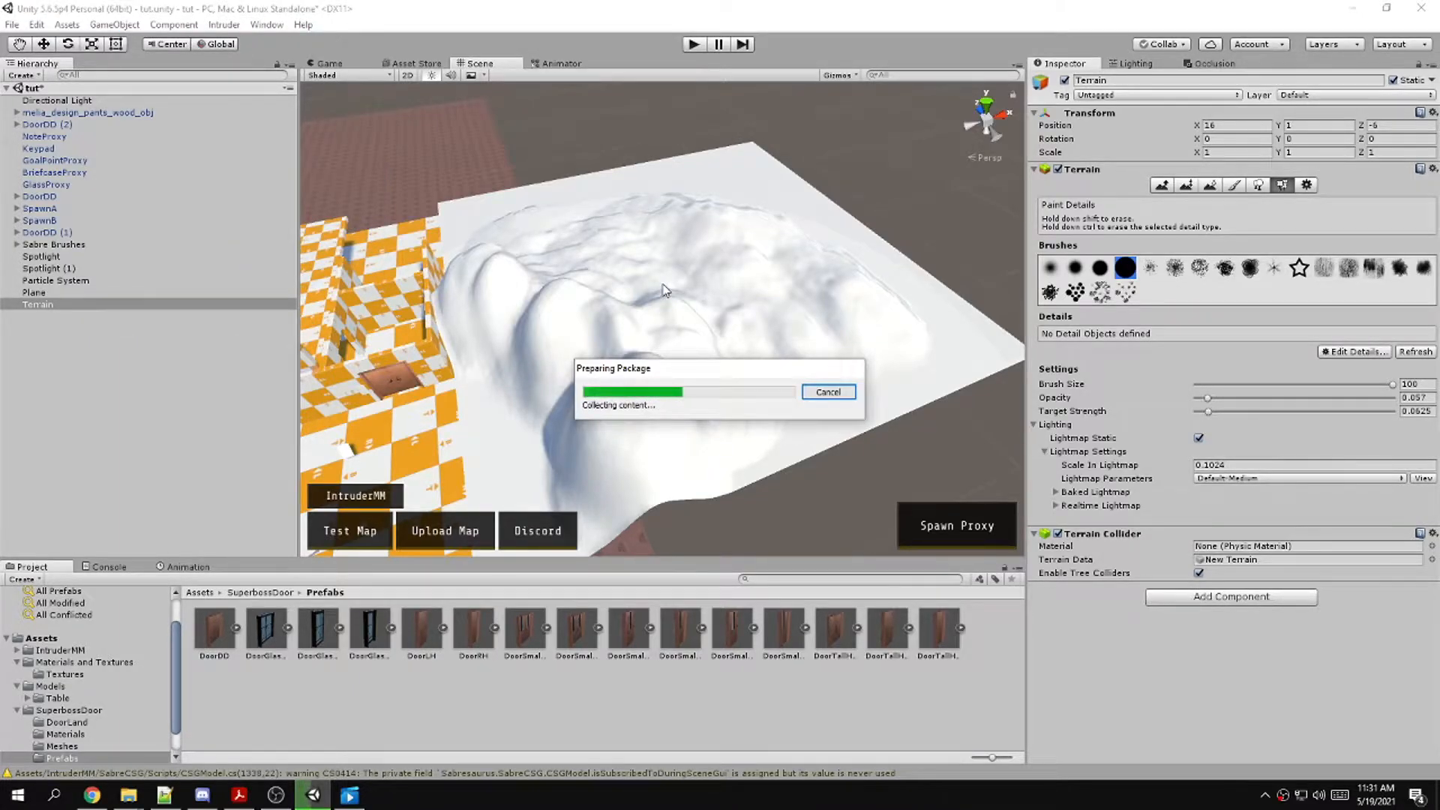
{"action": "left_click", "coordinate": [236, 283]}
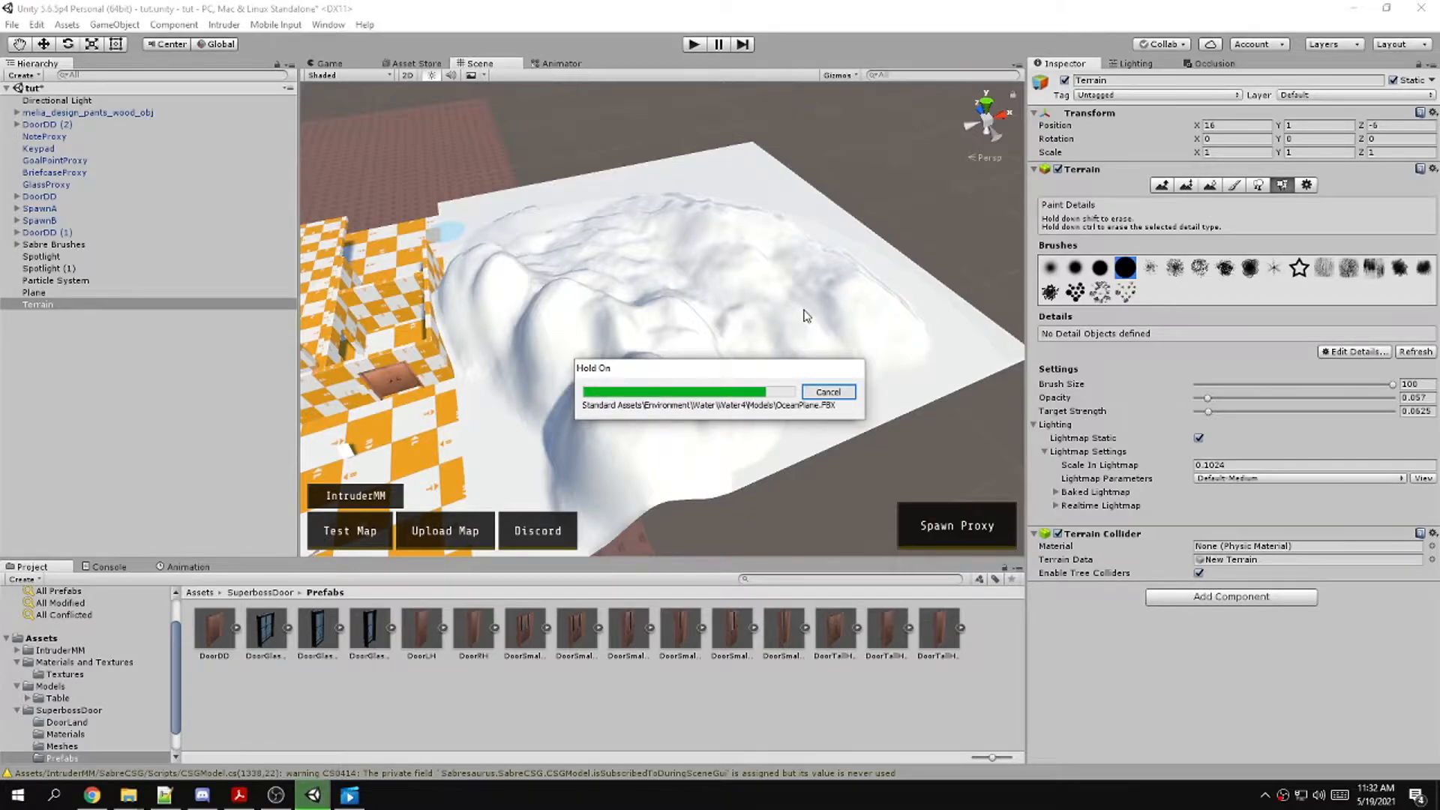
Switch the terrain to Paint Texture and begin adding a new terrain texture
{"action": "left_click", "coordinate": [1210, 185]}
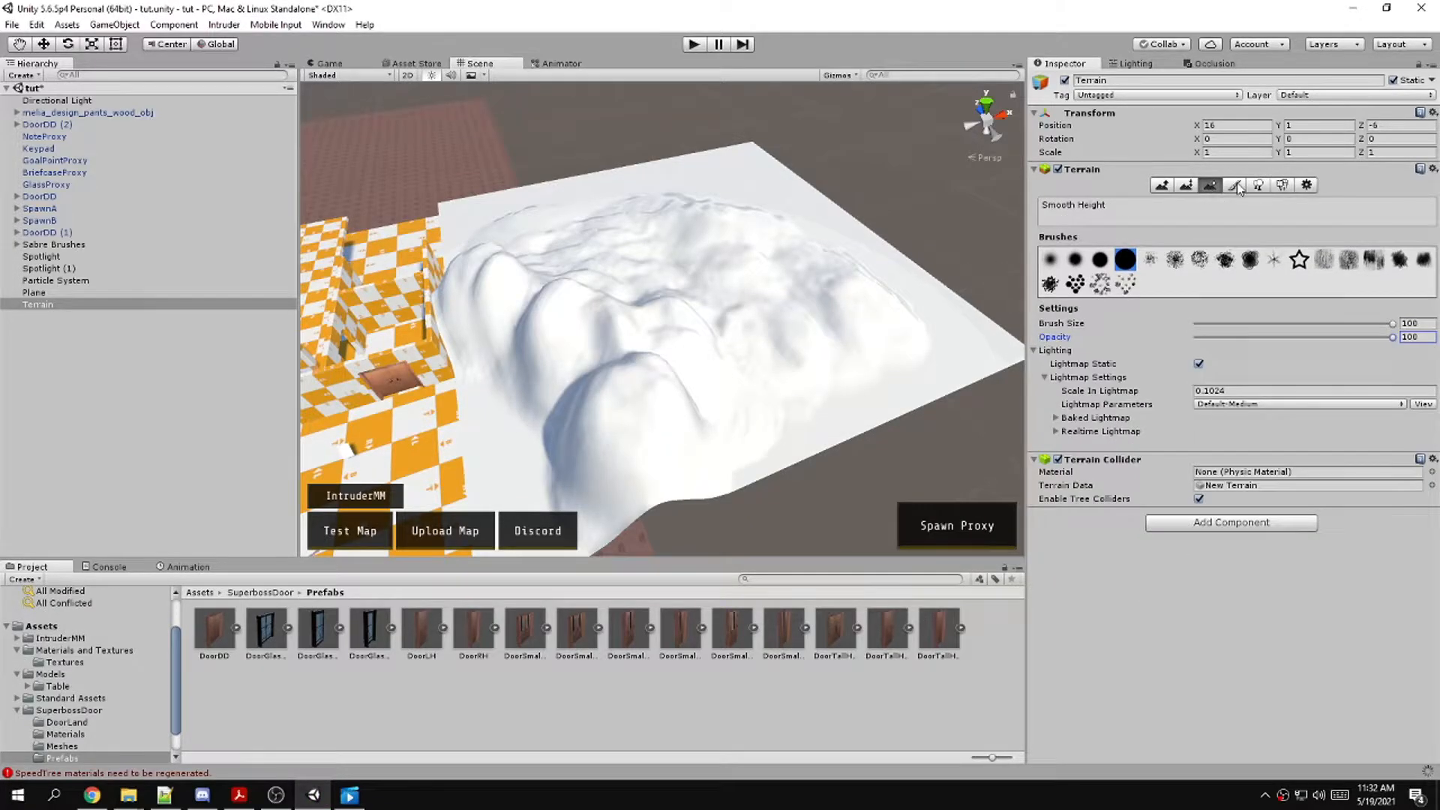
{"action": "left_click", "coordinate": [1236, 186]}
{"action": "left_click", "coordinate": [1380, 344]}
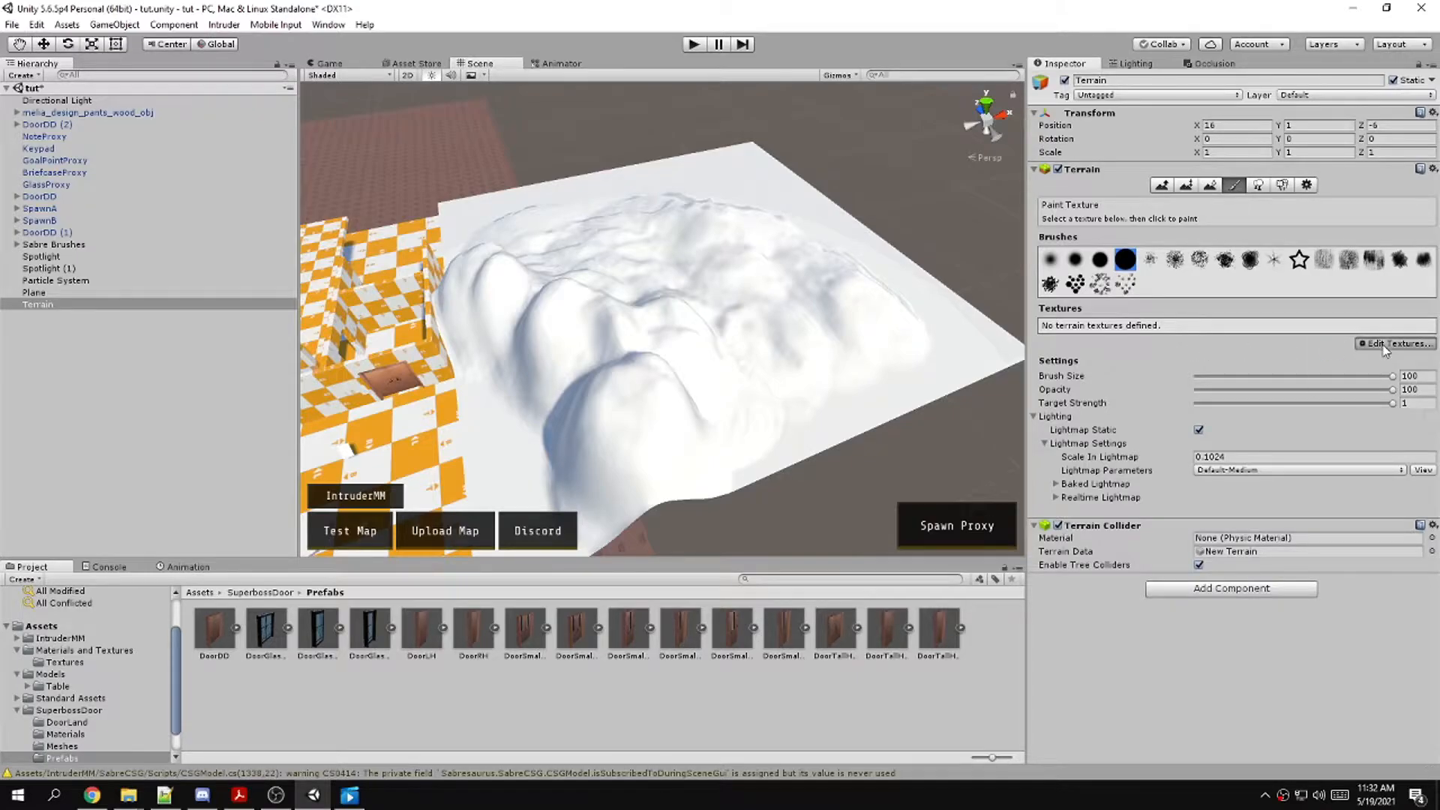
{"action": "left_click", "coordinate": [1347, 348]}
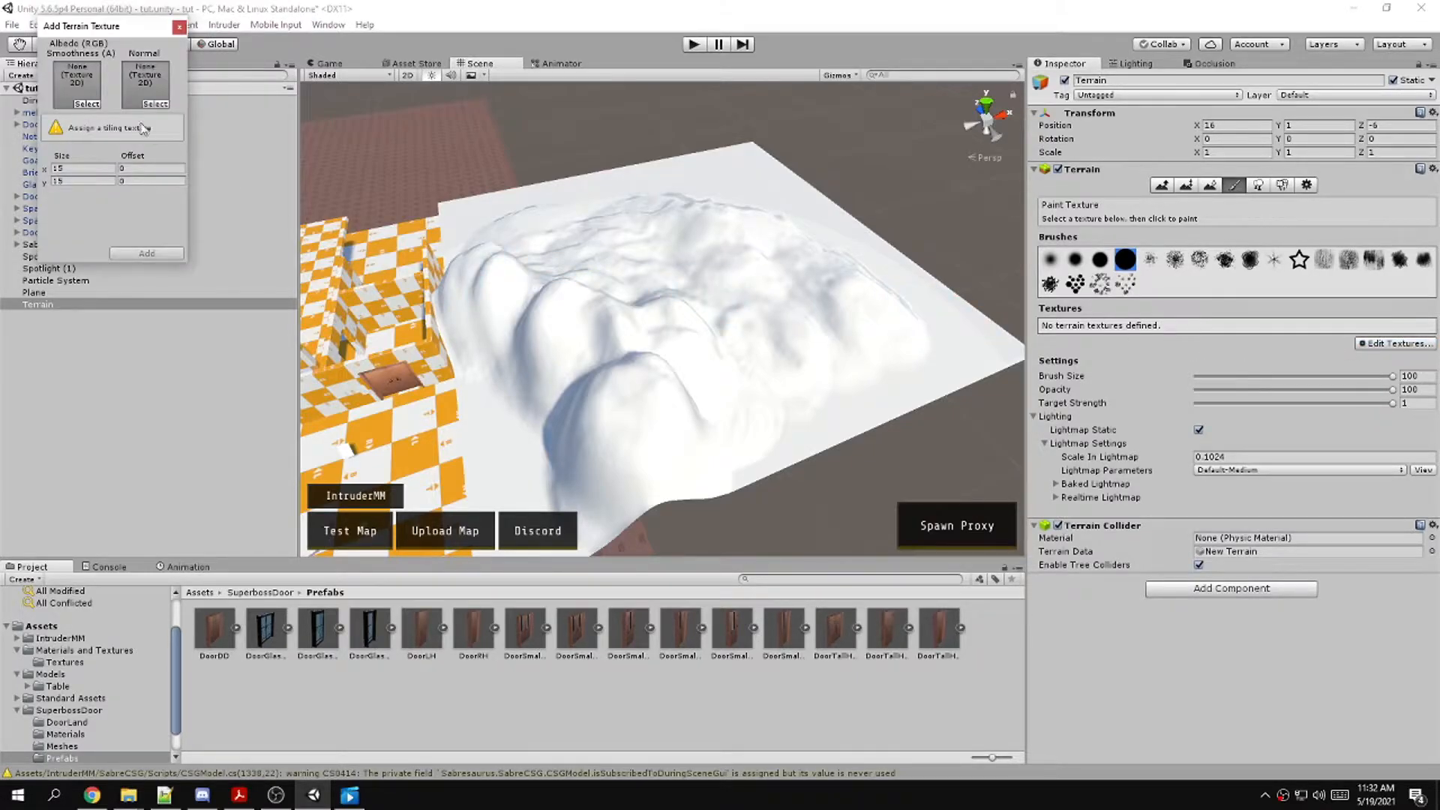
Try GrassHillAlbedo as the new terrain texture's albedo and reset it to None
{"action": "left_click", "coordinate": [85, 104]}
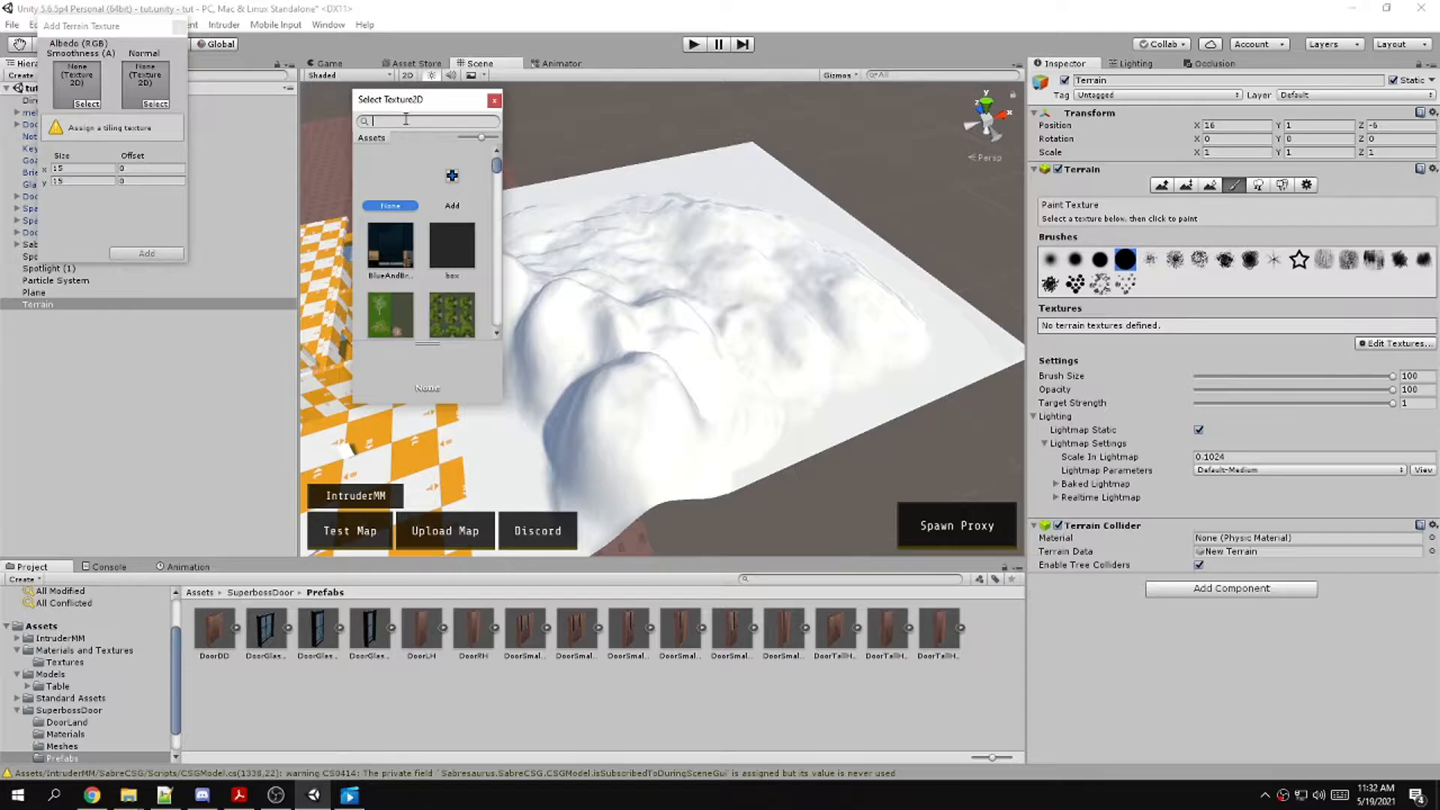
{"action": "type", "text": "gra"}
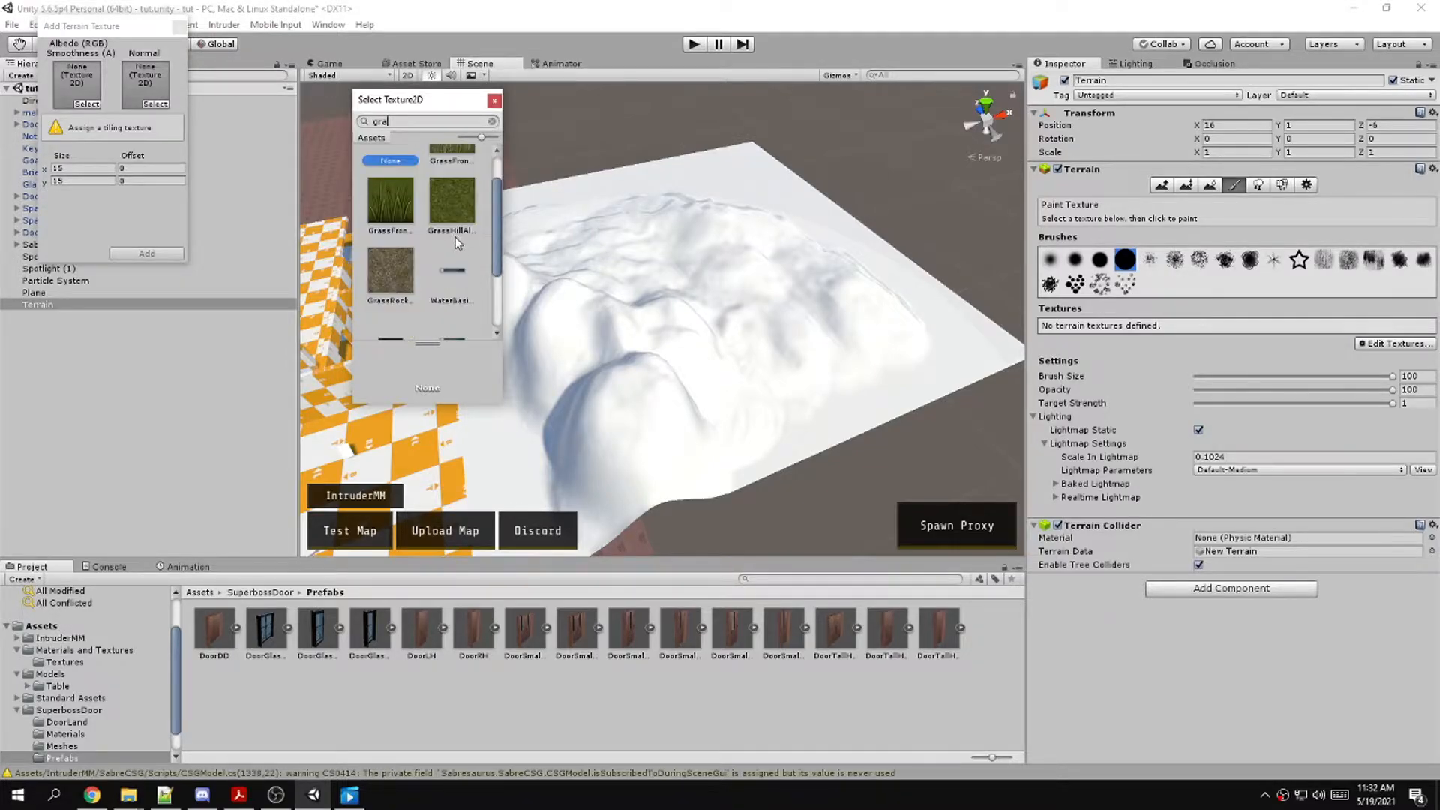
{"action": "left_click", "coordinate": [452, 201]}
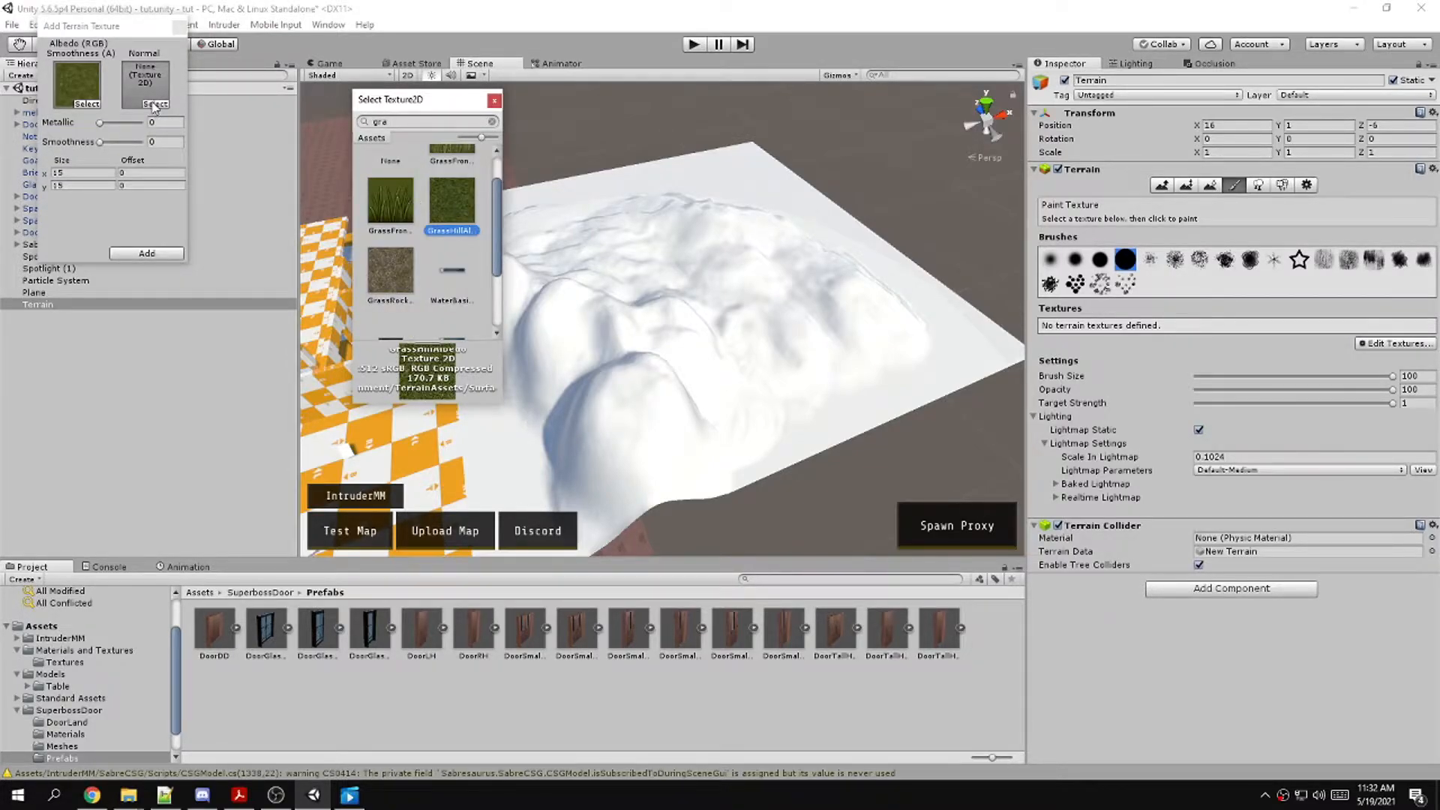
{"action": "scroll", "coordinate": [443, 219], "scroll_direction": "up", "scroll_amount": 1}
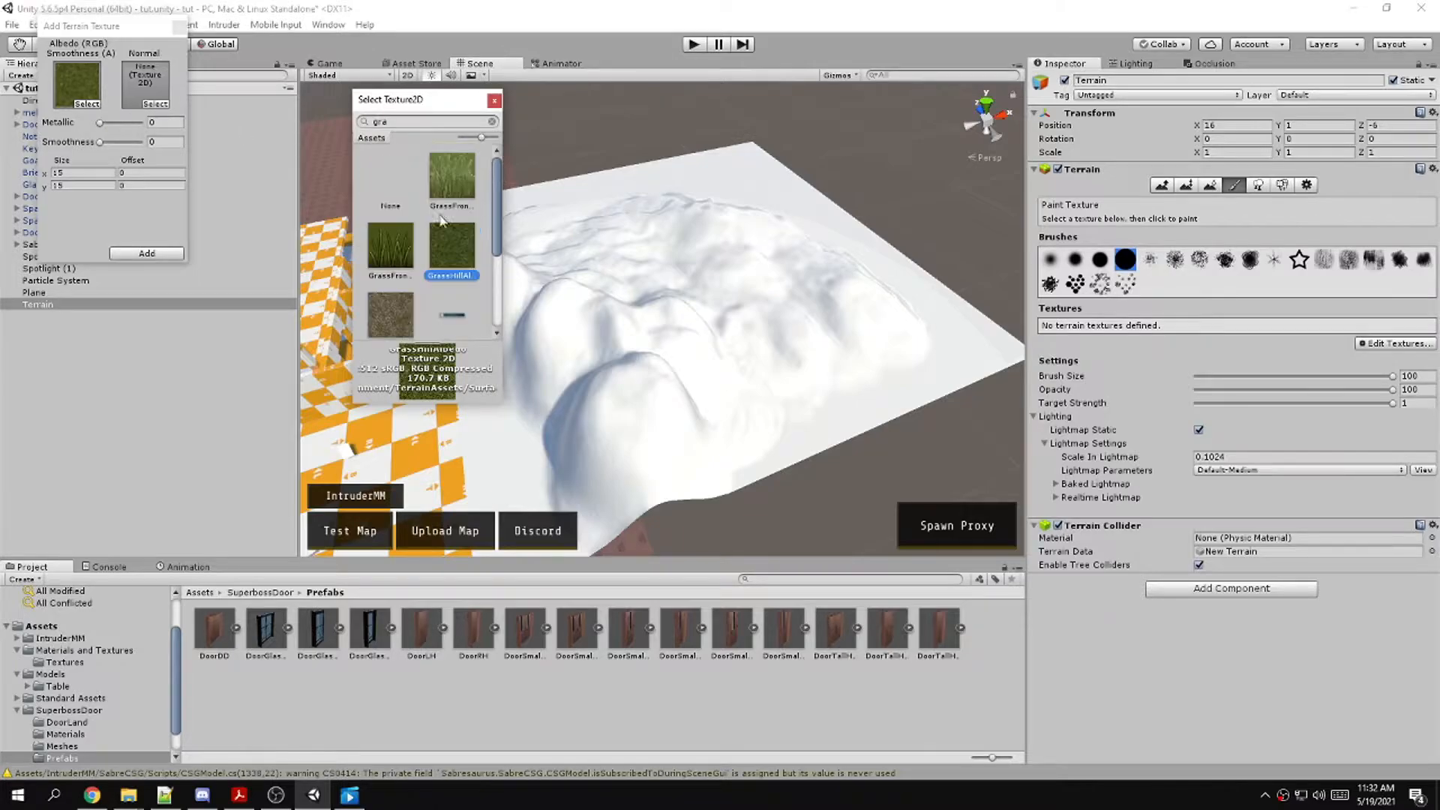
{"action": "left_click", "coordinate": [494, 101]}
{"action": "left_click", "coordinate": [87, 104]}
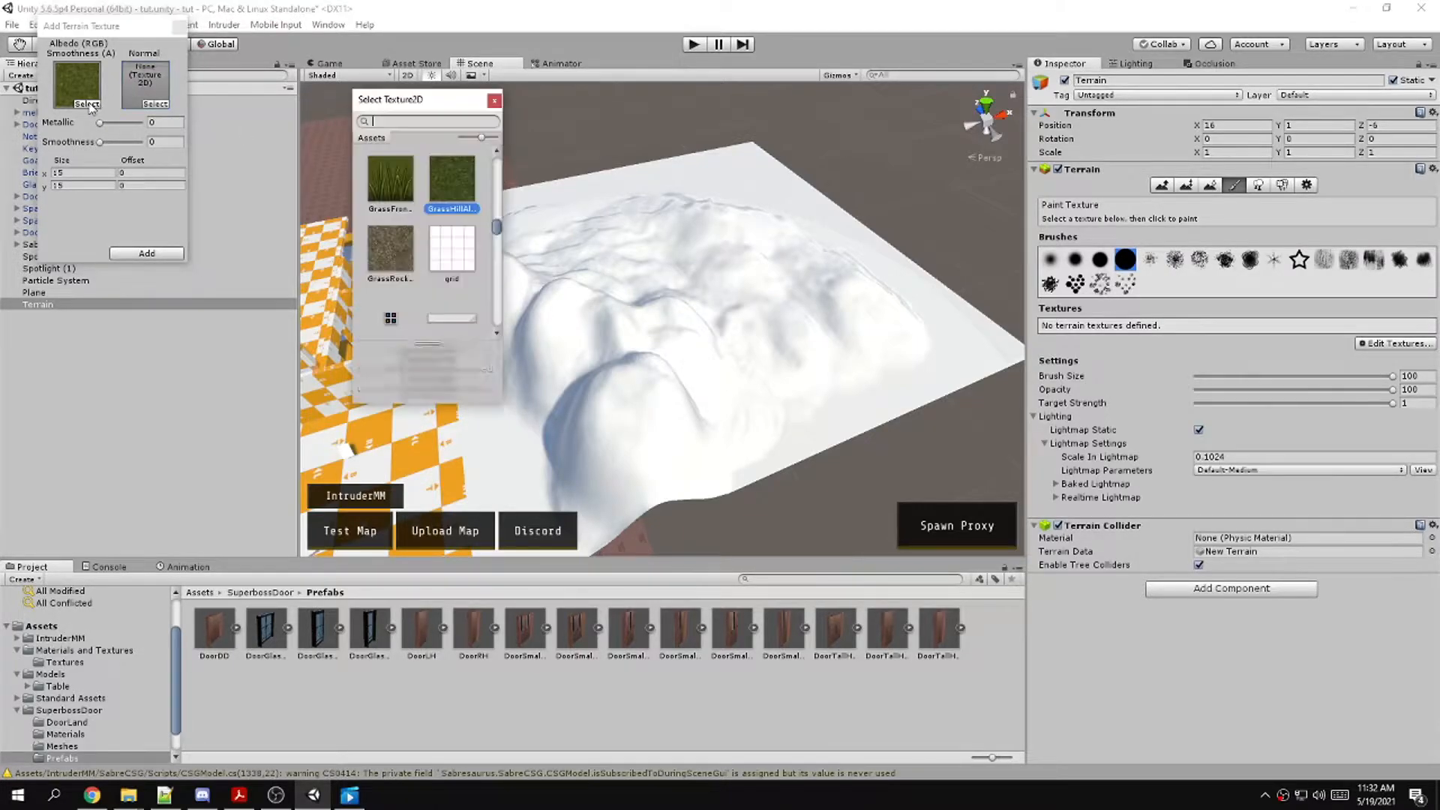
{"action": "scroll", "coordinate": [425, 173], "scroll_direction": "up", "scroll_amount": 8}
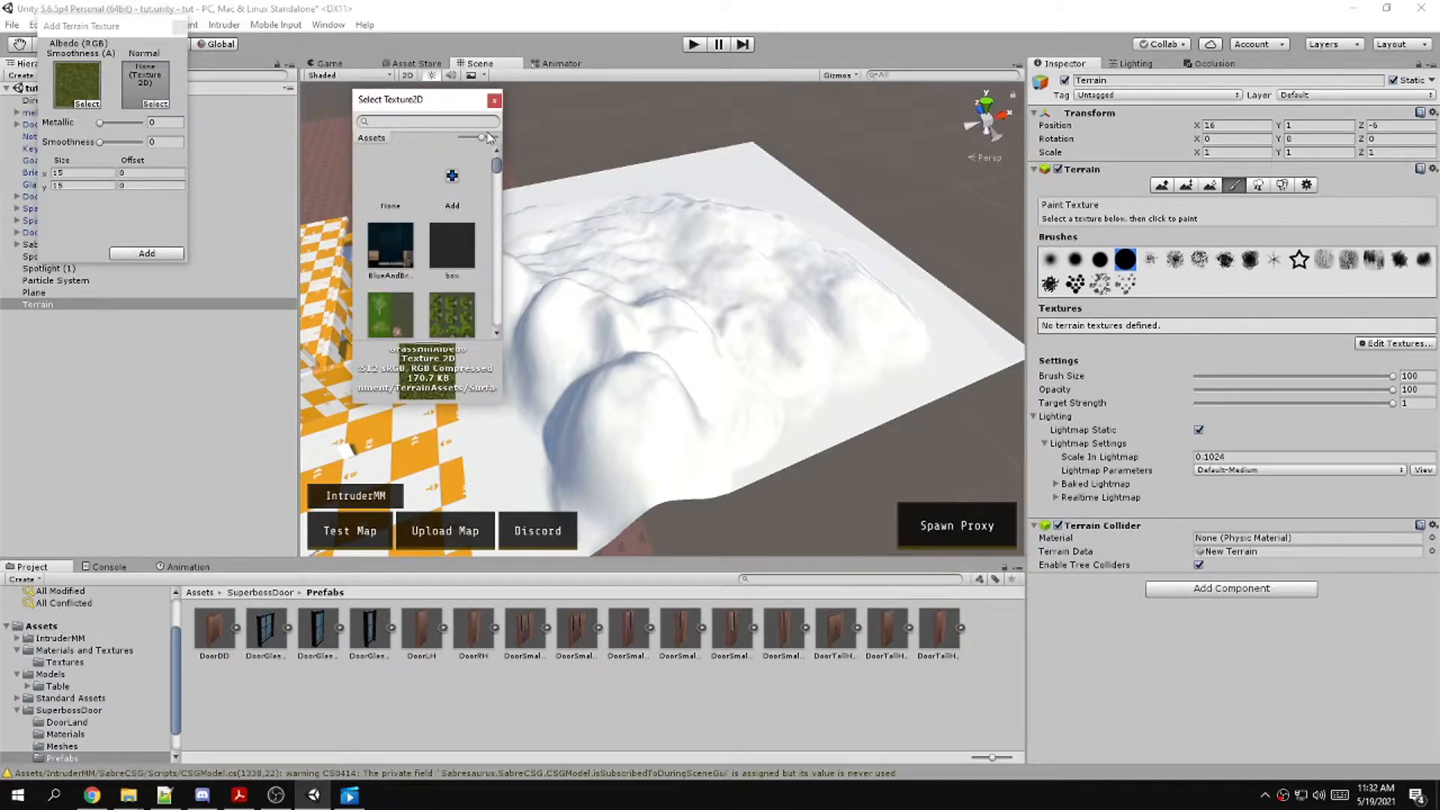
{"action": "left_click", "coordinate": [383, 186]}
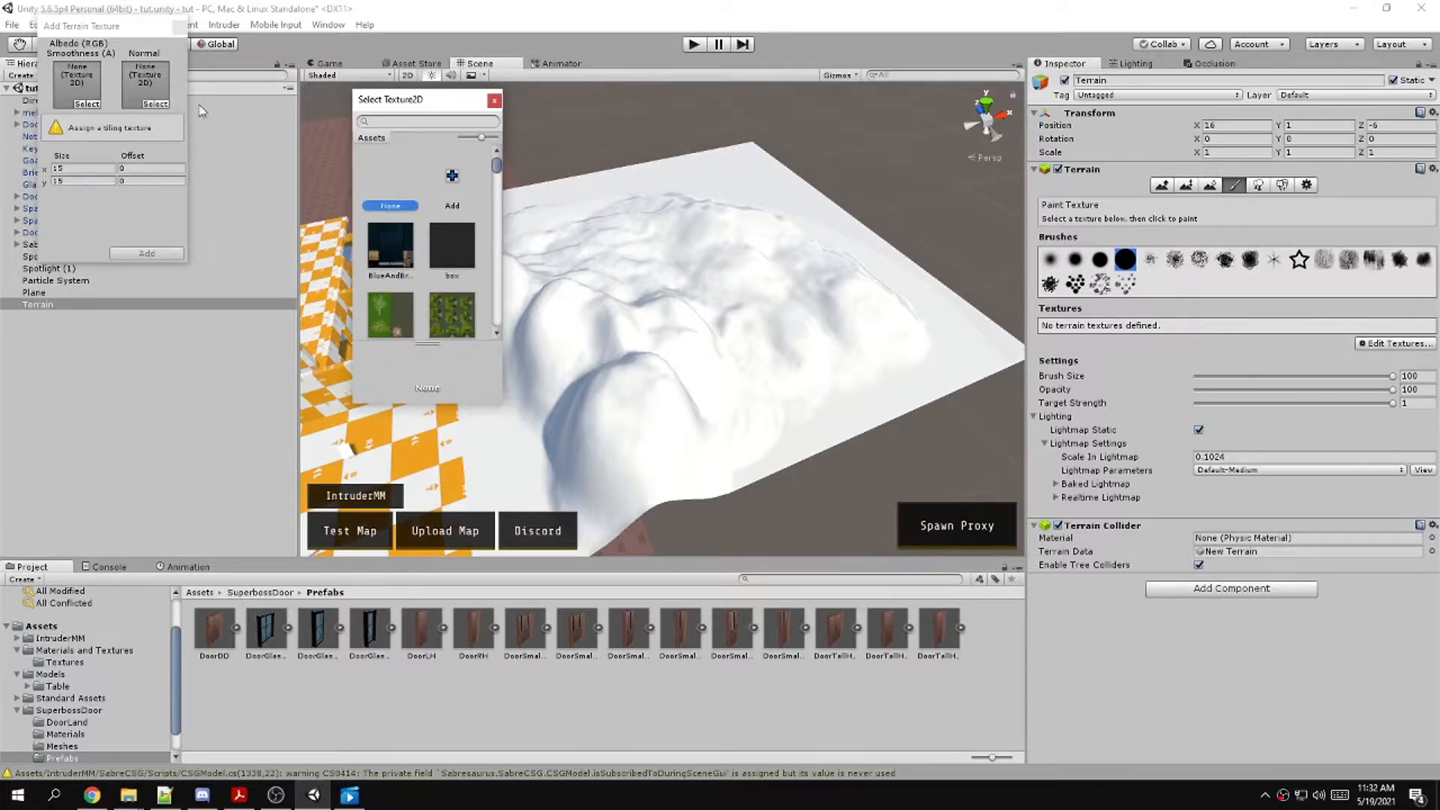
{"action": "left_click", "coordinate": [494, 101]}
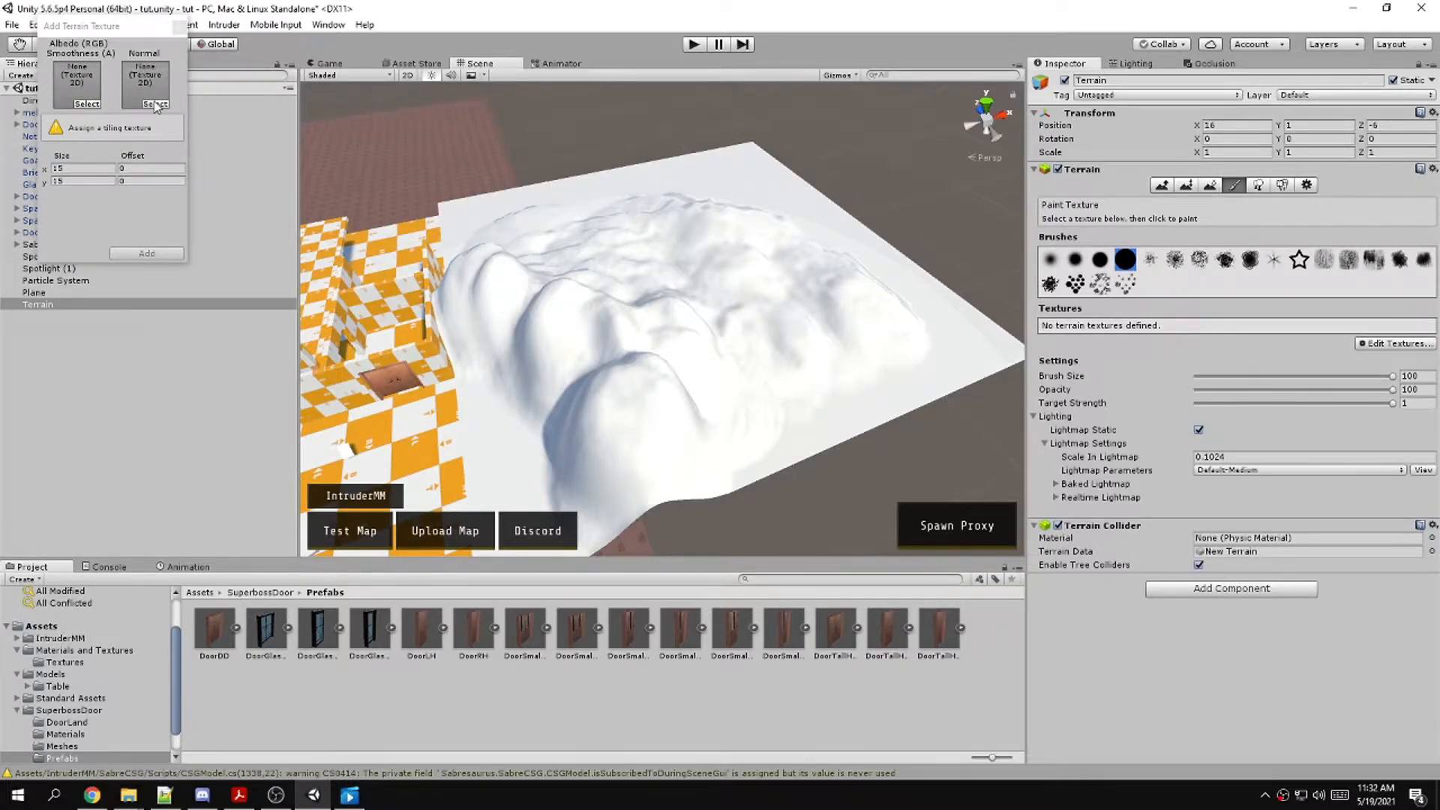
Assign GrassHillAlbedo as the albedo of the new terrain texture and add it to the terrain
{"action": "left_click", "coordinate": [87, 102]}
{"action": "type", "text": "grass"}
{"action": "left_click", "coordinate": [454, 228]}
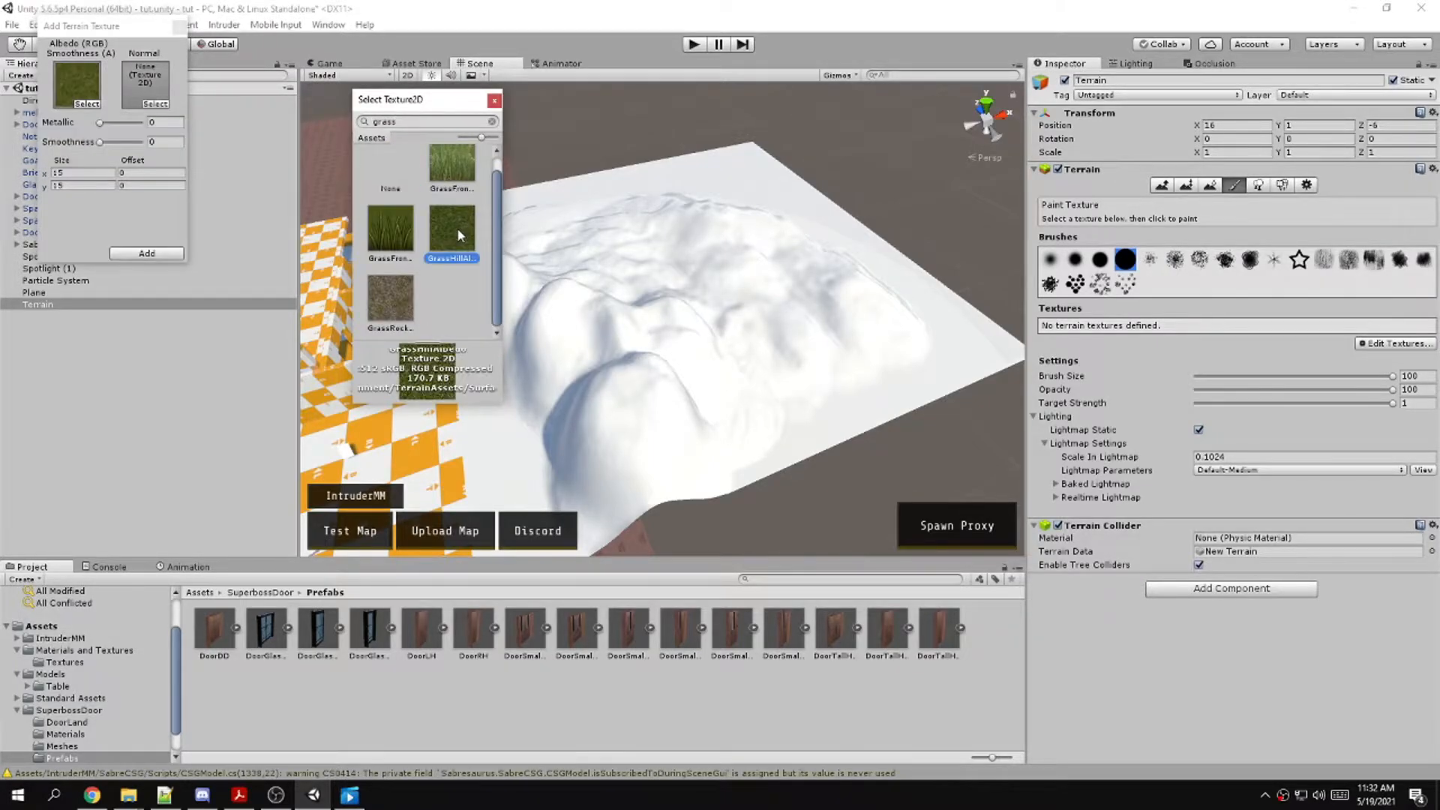
{"action": "double_click", "coordinate": [449, 244]}
{"action": "right_click_drag", "start_coordinate": [562, 303], "coordinate": [677, 304]}
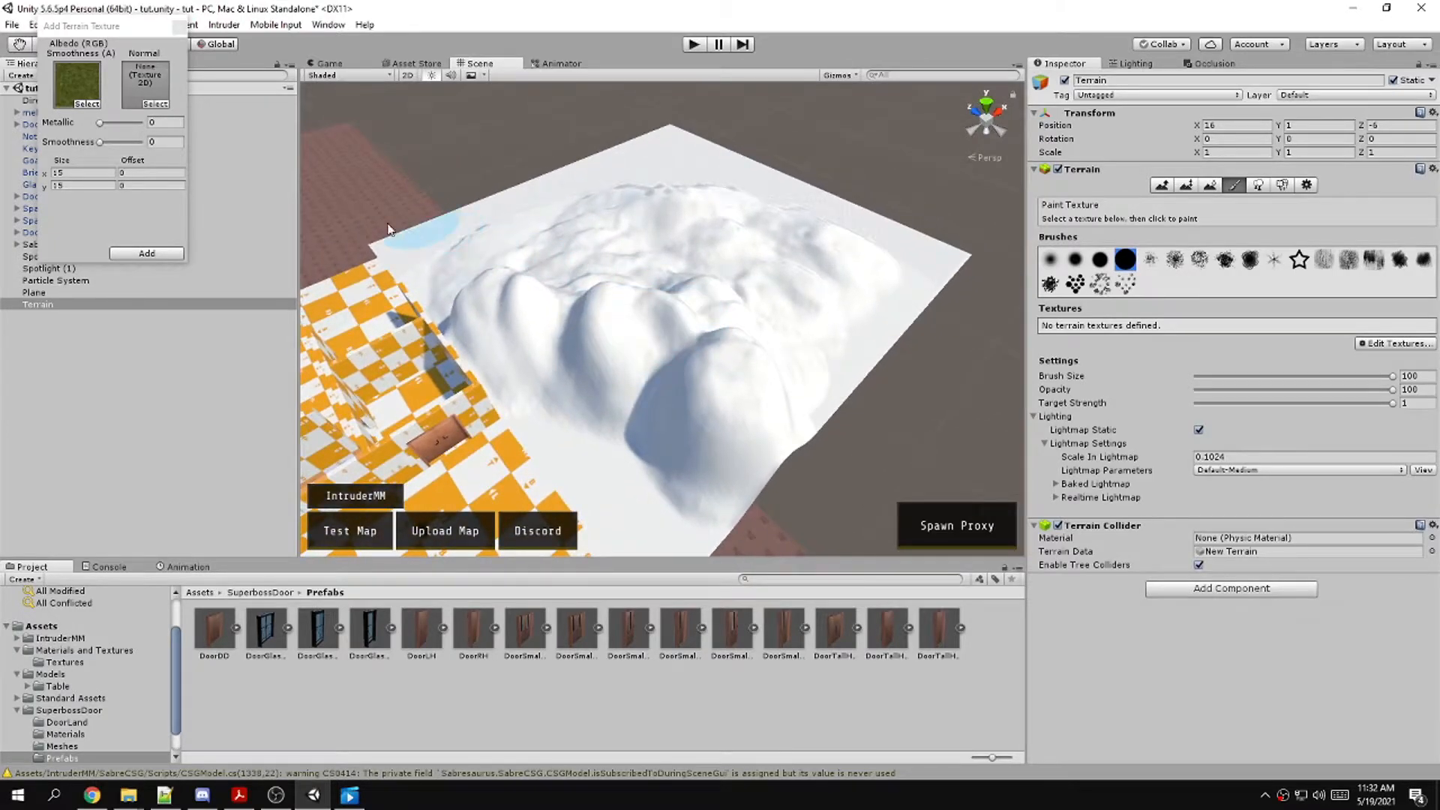
{"action": "left_click", "coordinate": [156, 257]}
{"action": "right_click_drag", "start_coordinate": [699, 308], "coordinate": [863, 248]}
Edit the terrain's grass texture and set its tiling size to 18 in both X and Y
{"action": "left_click", "coordinate": [1394, 380]}
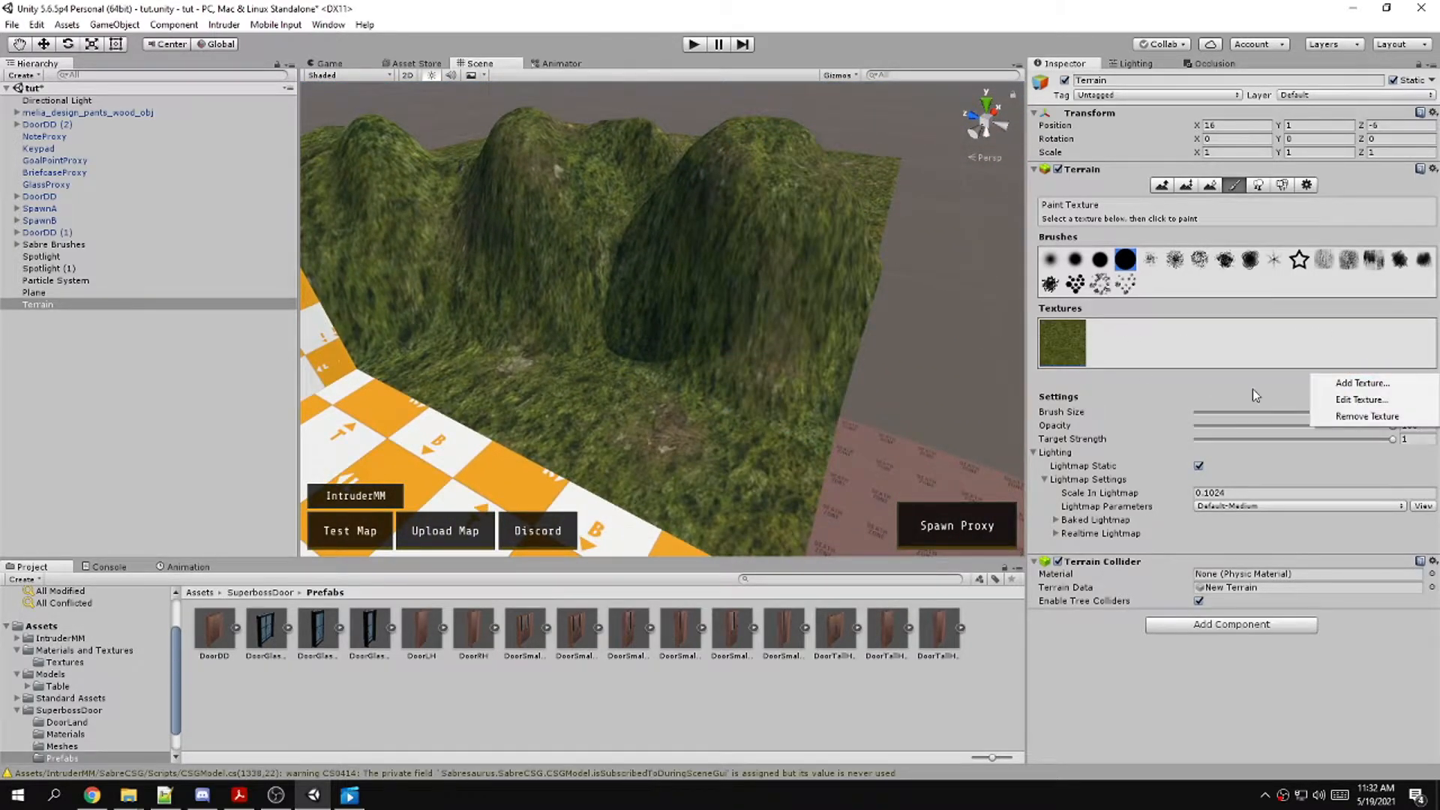
{"action": "left_click", "coordinate": [1355, 400]}
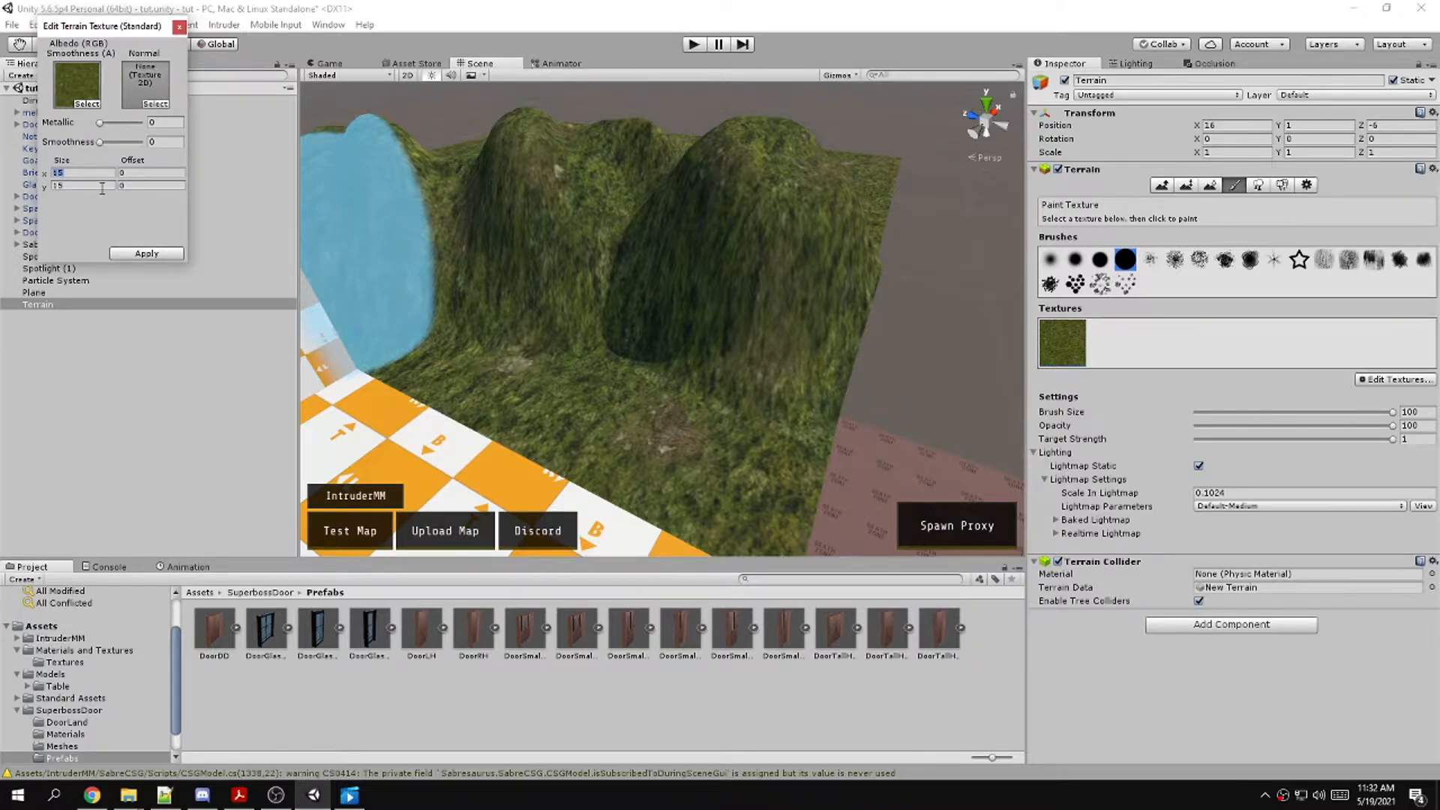
{"action": "type", "text": "18"}
{"action": "left_click", "coordinate": [100, 184]}
{"action": "type", "text": "18"}
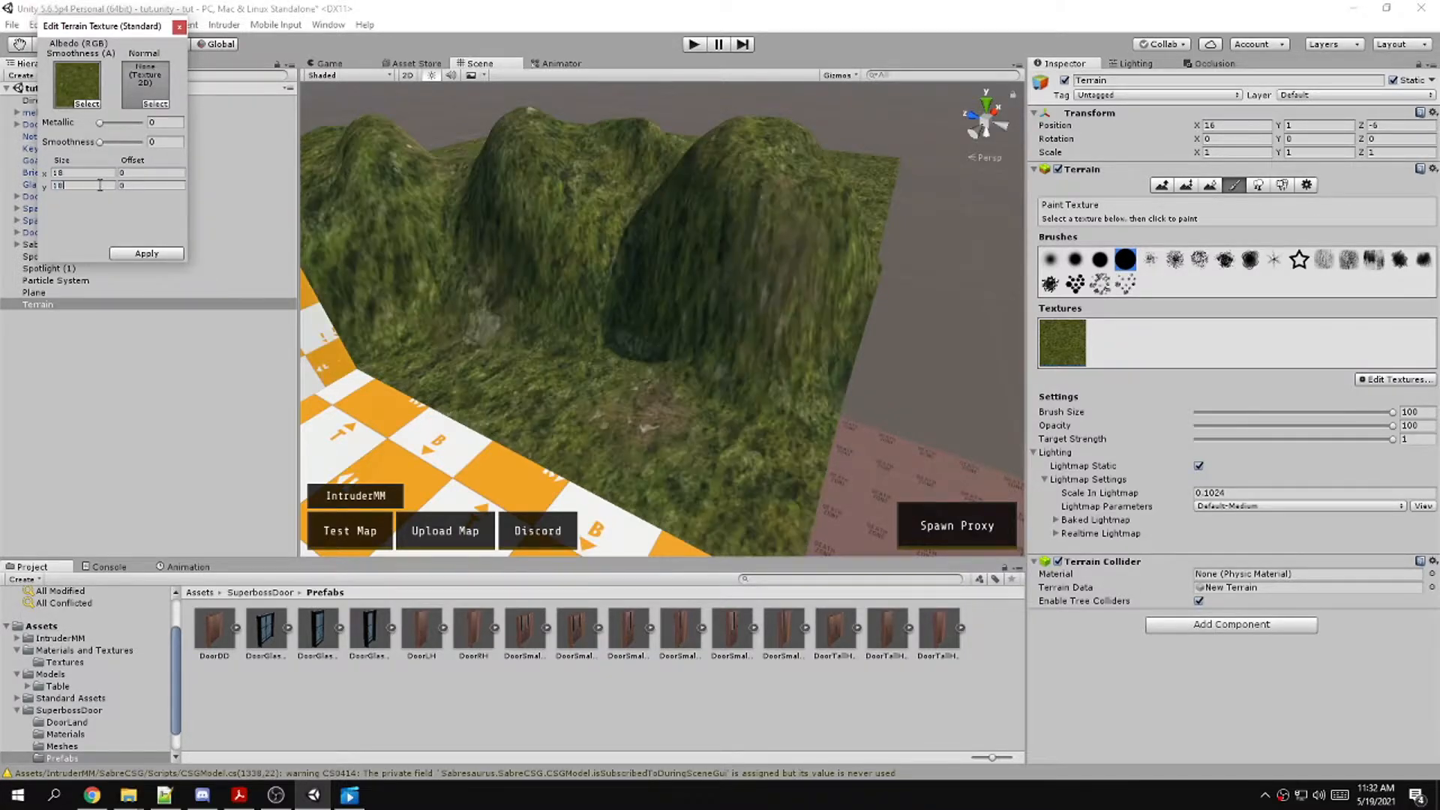
Try tiling sizes of 12, 10 and 5 in X and Y for the grass terrain texture
{"action": "left_click", "coordinate": [71, 172]}
{"action": "type", "text": "12"}
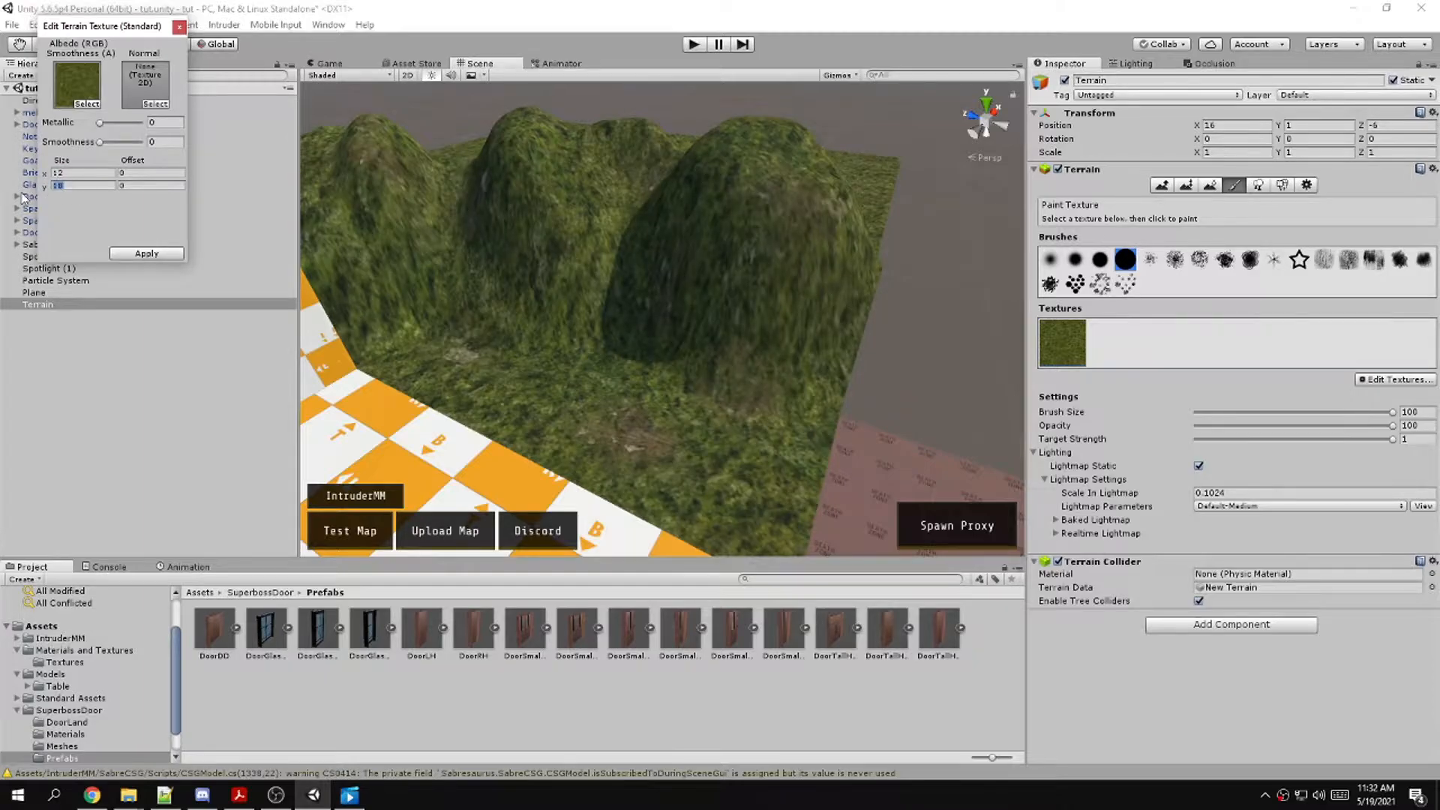
{"action": "type", "text": "12"}
{"action": "left_click", "coordinate": [82, 177]}
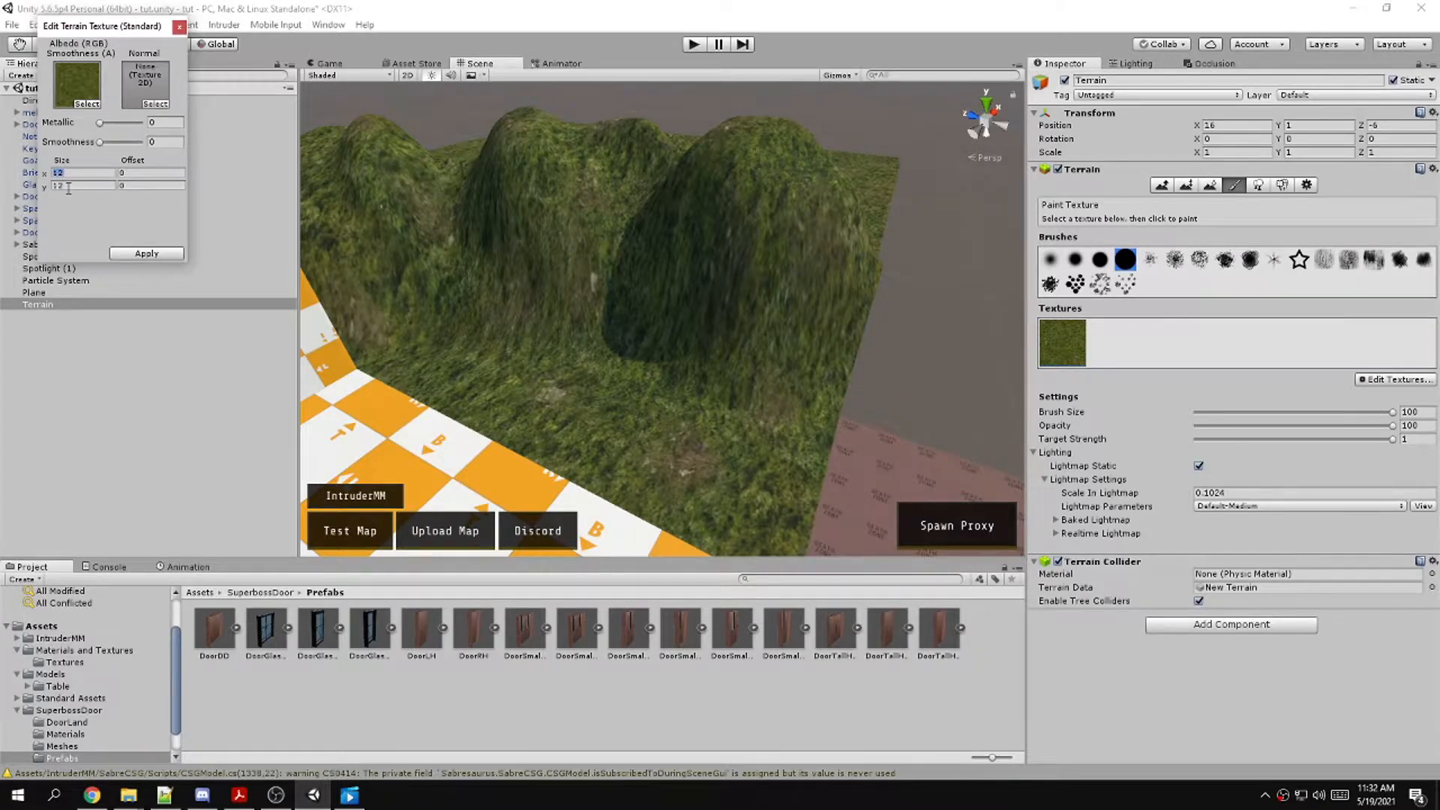
{"action": "type", "text": "13"}
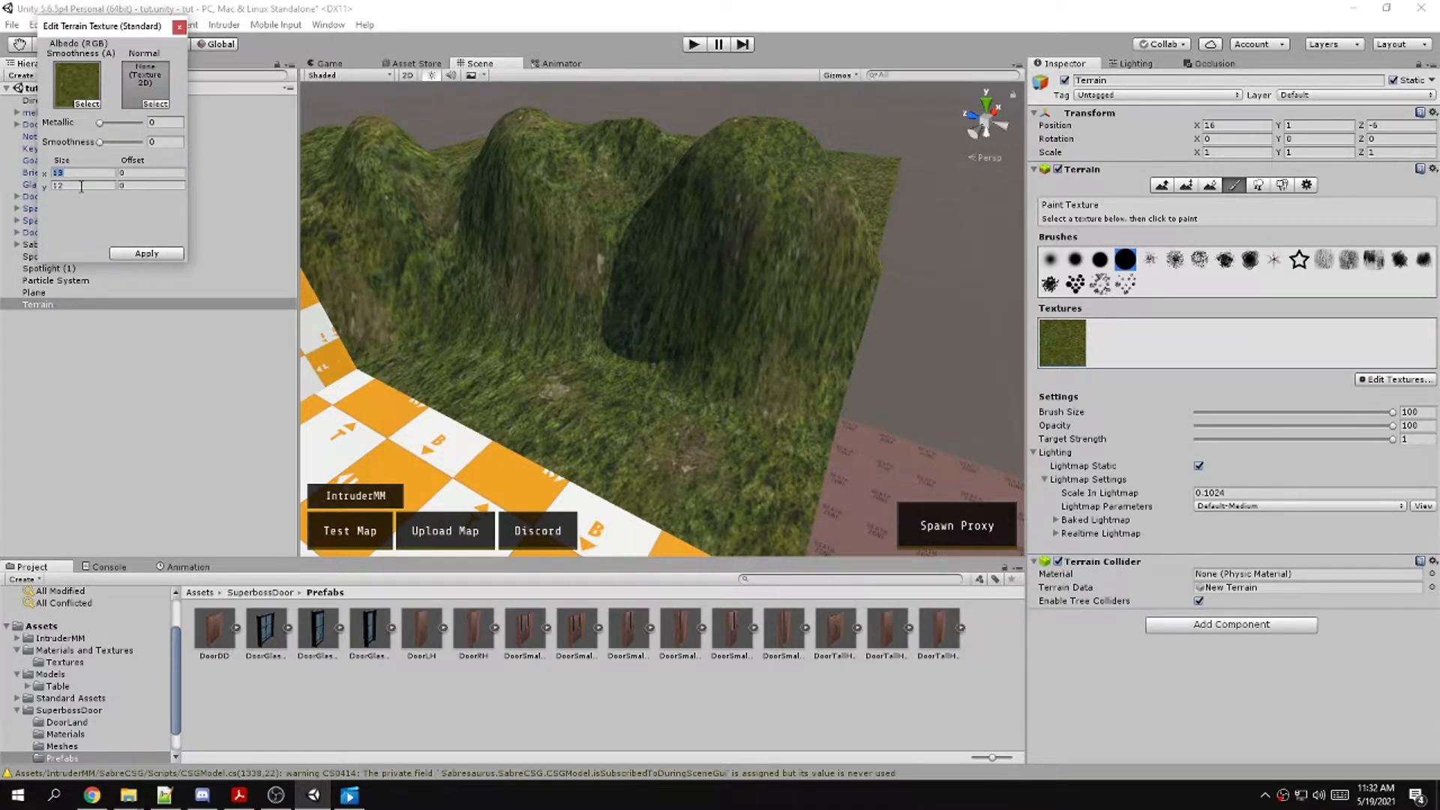
{"action": "type", "text": "10"}
{"action": "left_click", "coordinate": [81, 186]}
{"action": "type", "text": "10"}
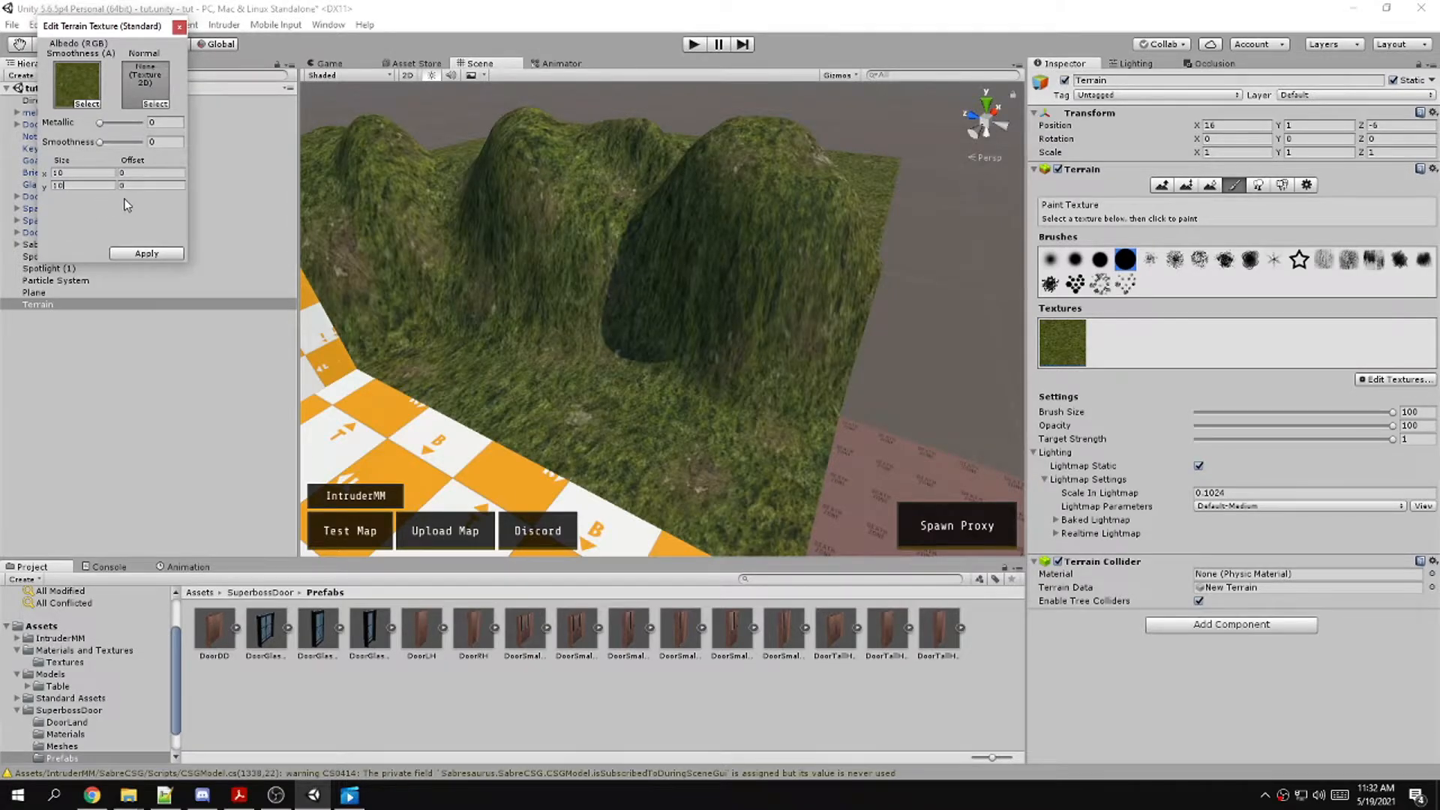
{"action": "type", "text": "5"}
{"action": "left_click", "coordinate": [75, 185]}
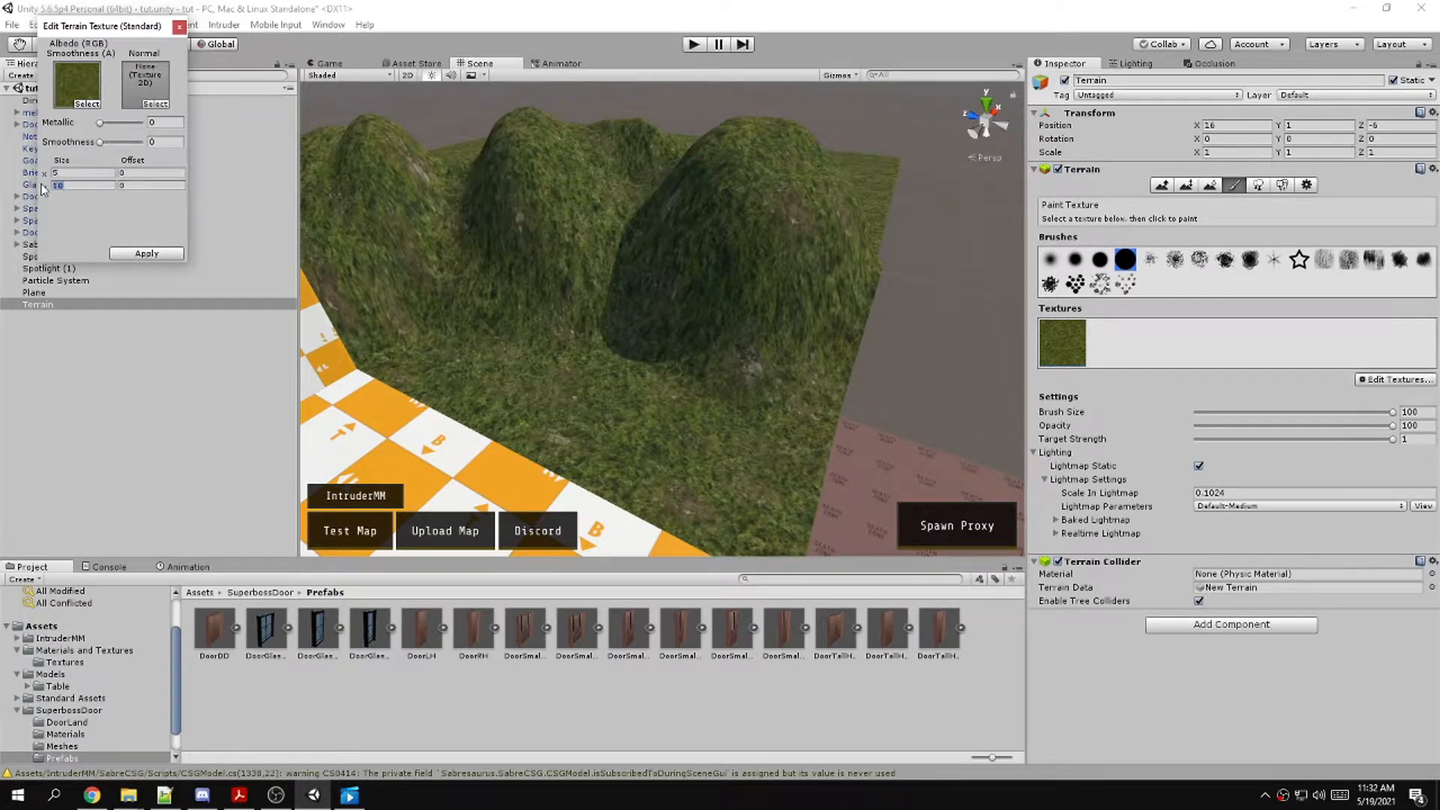
{"action": "type", "text": "5"}
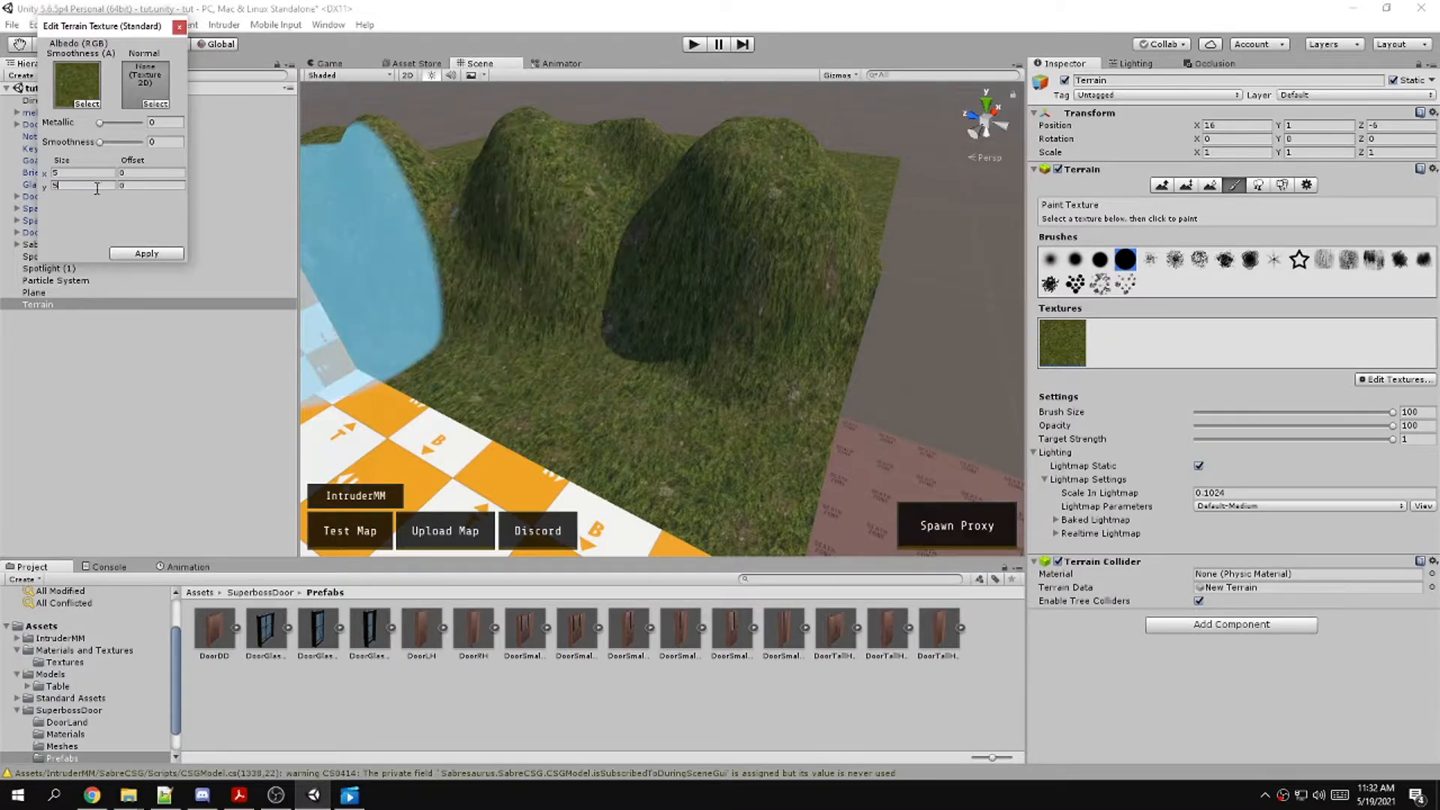
Set the grass texture's tiling size to 10 in both X and Y and apply it
{"action": "type", "text": "10"}
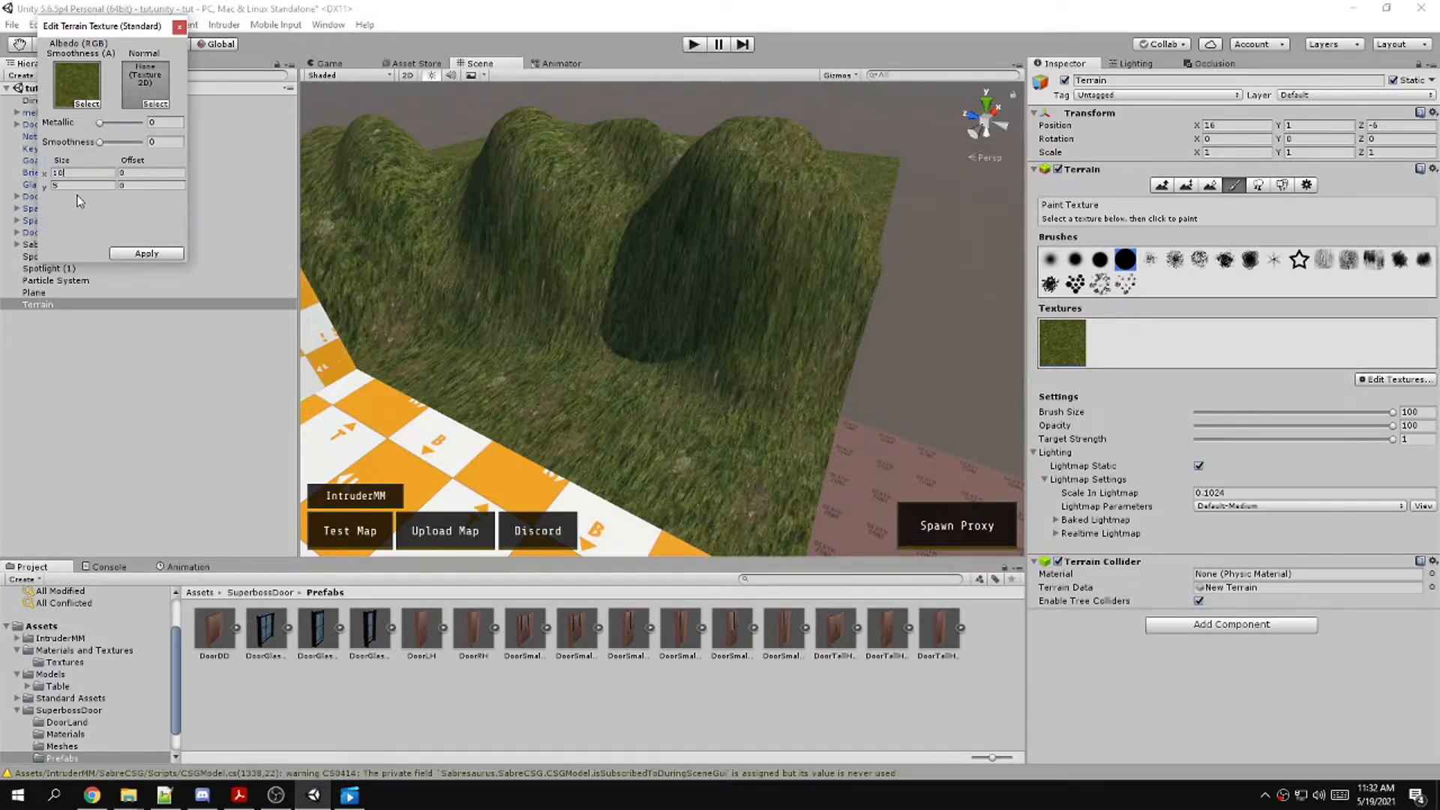
{"action": "left_click", "coordinate": [72, 186]}
{"action": "type", "text": "10"}
{"action": "left_click", "coordinate": [153, 250]}
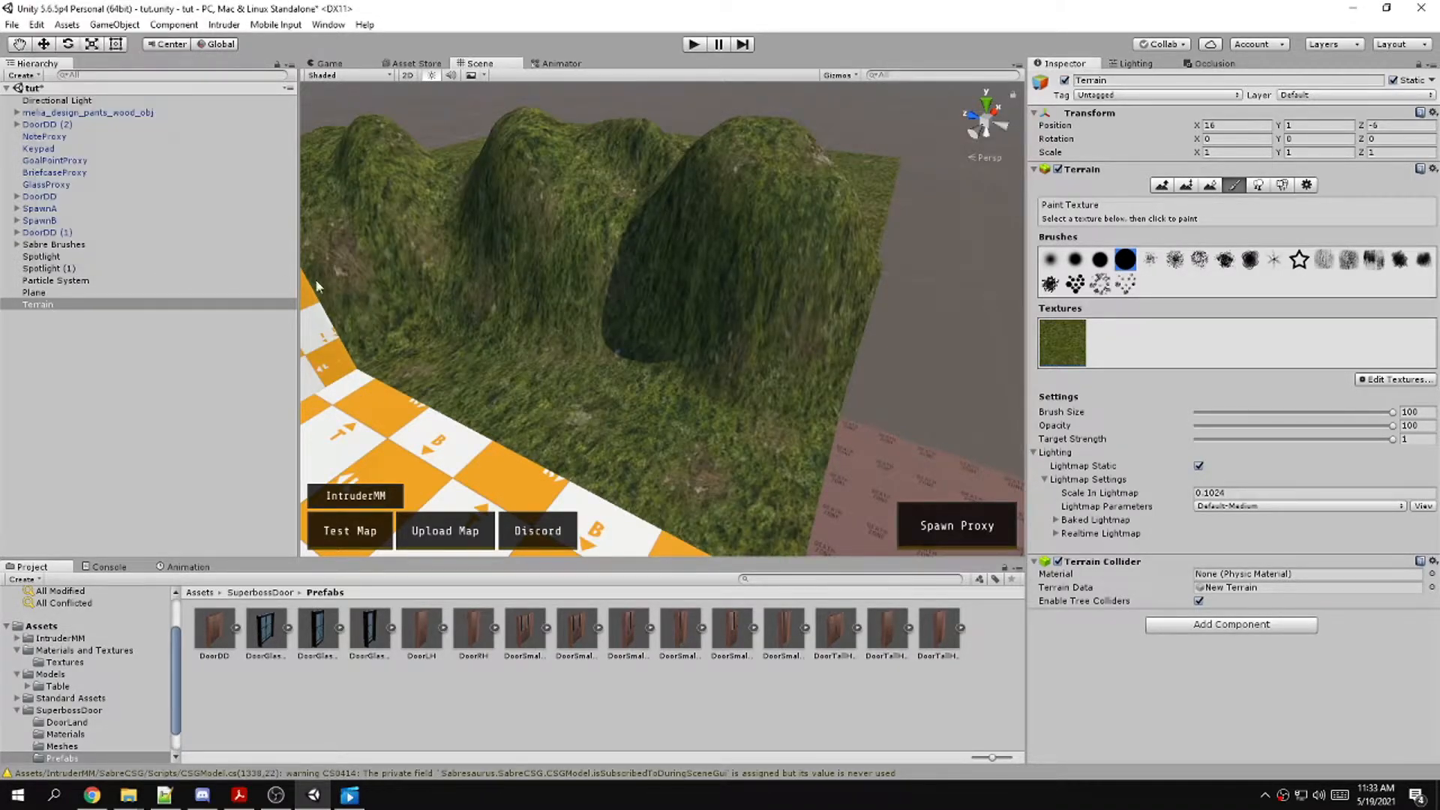
Start adding a second terrain texture and open the selection for its albedo
{"action": "scroll", "coordinate": [771, 330], "scroll_direction": "up", "scroll_amount": 5}
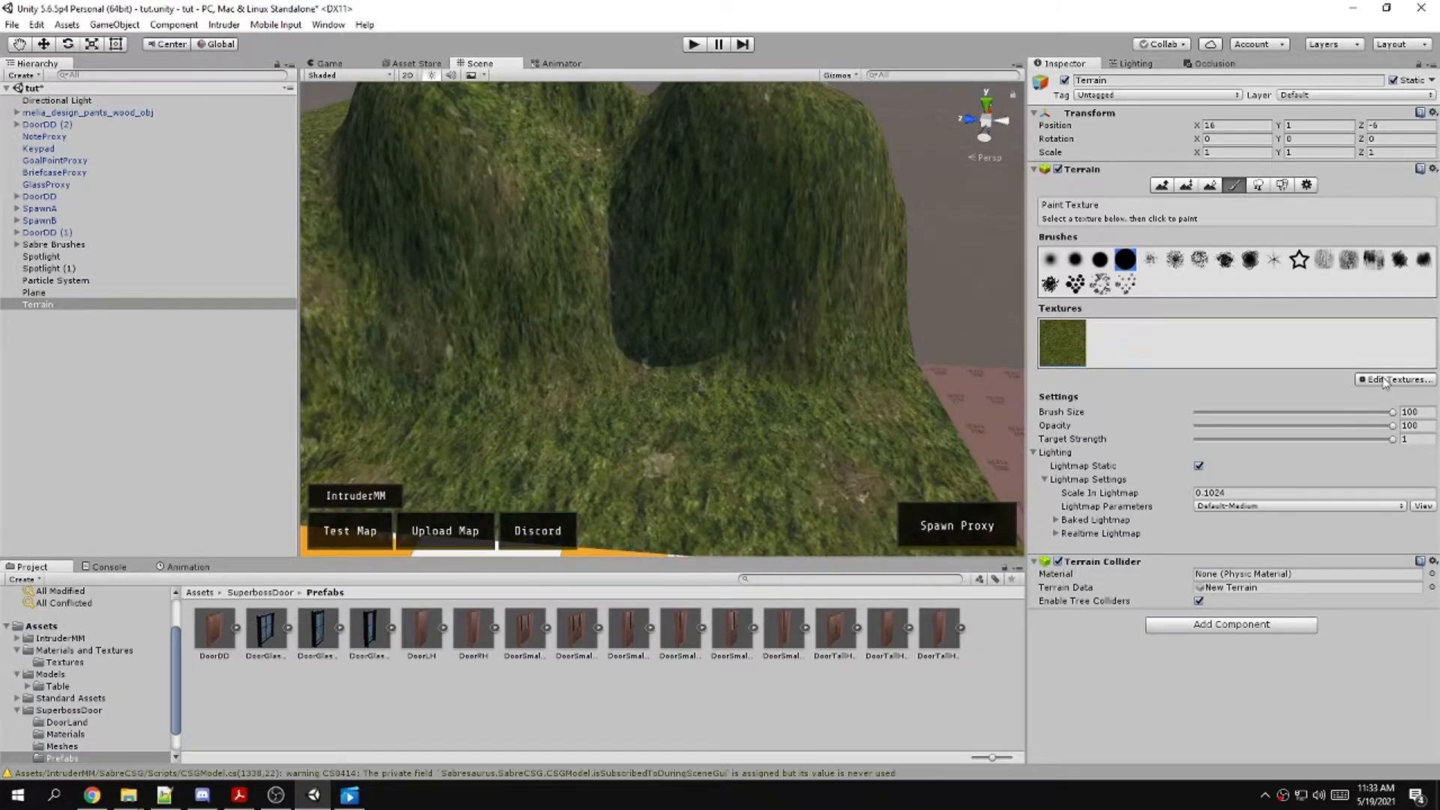
{"action": "left_click", "coordinate": [1386, 383]}
{"action": "left_click", "coordinate": [1382, 382]}
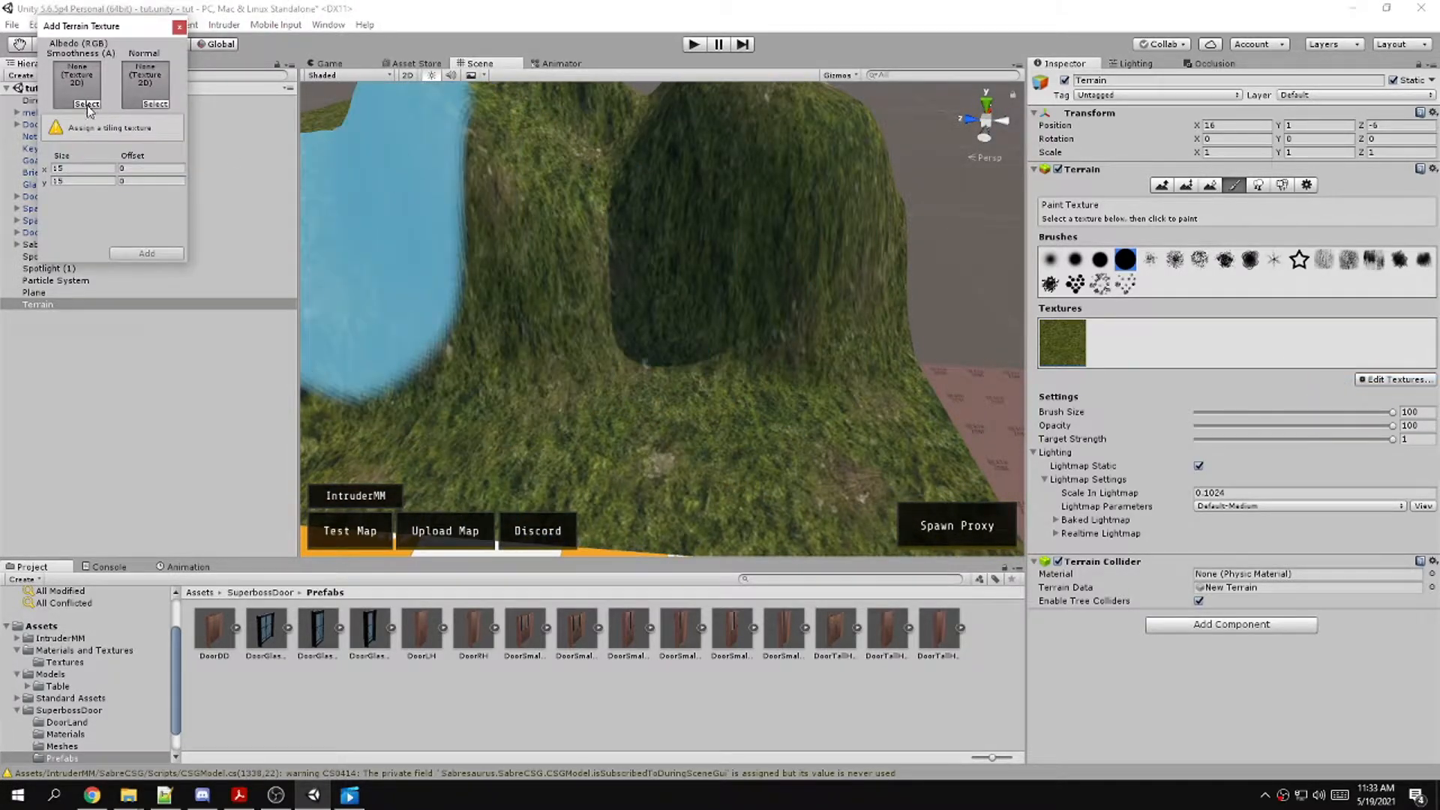
{"action": "left_click", "coordinate": [93, 104]}
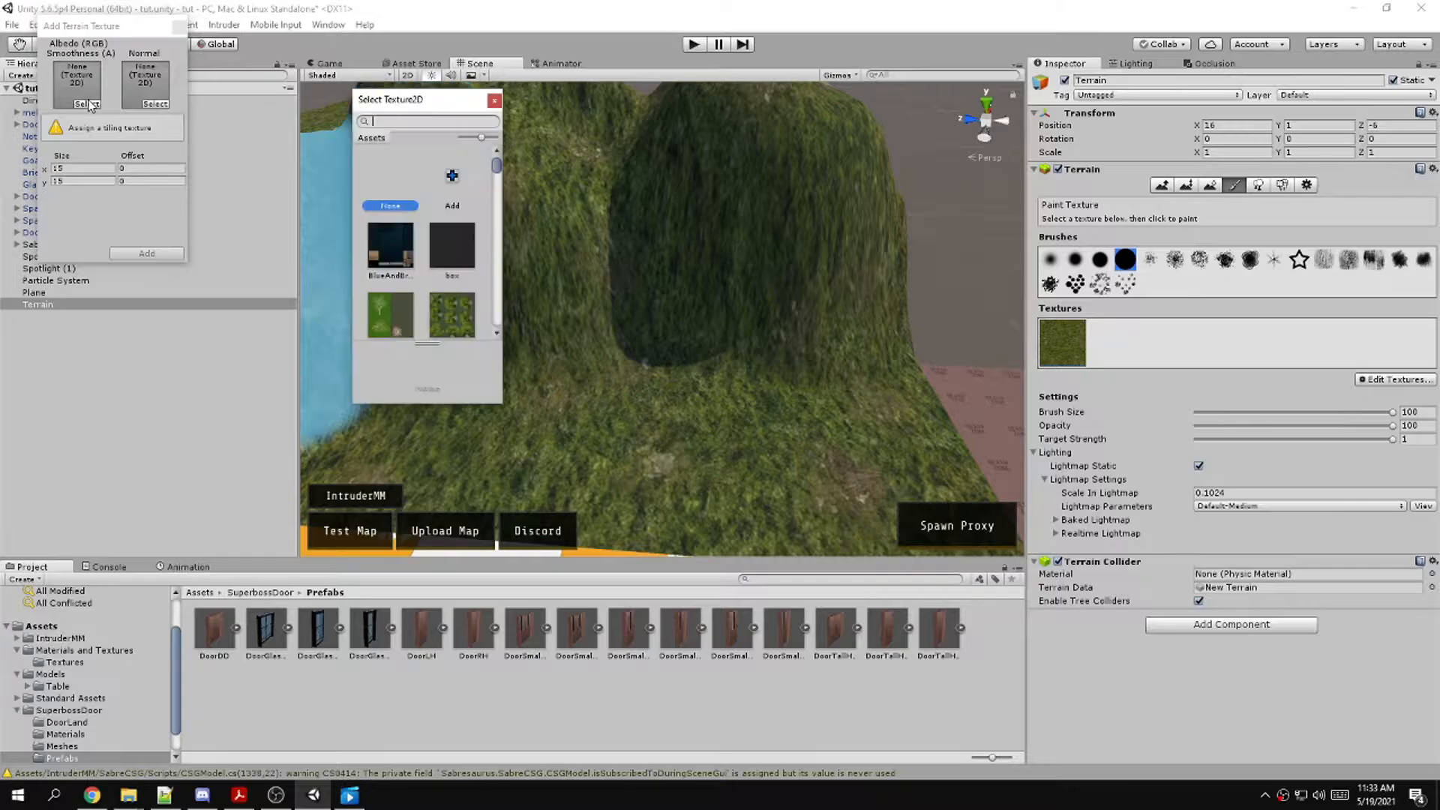
Try searching the available textures for "gra" and "dir", clearing each search
{"action": "type", "text": "gra"}
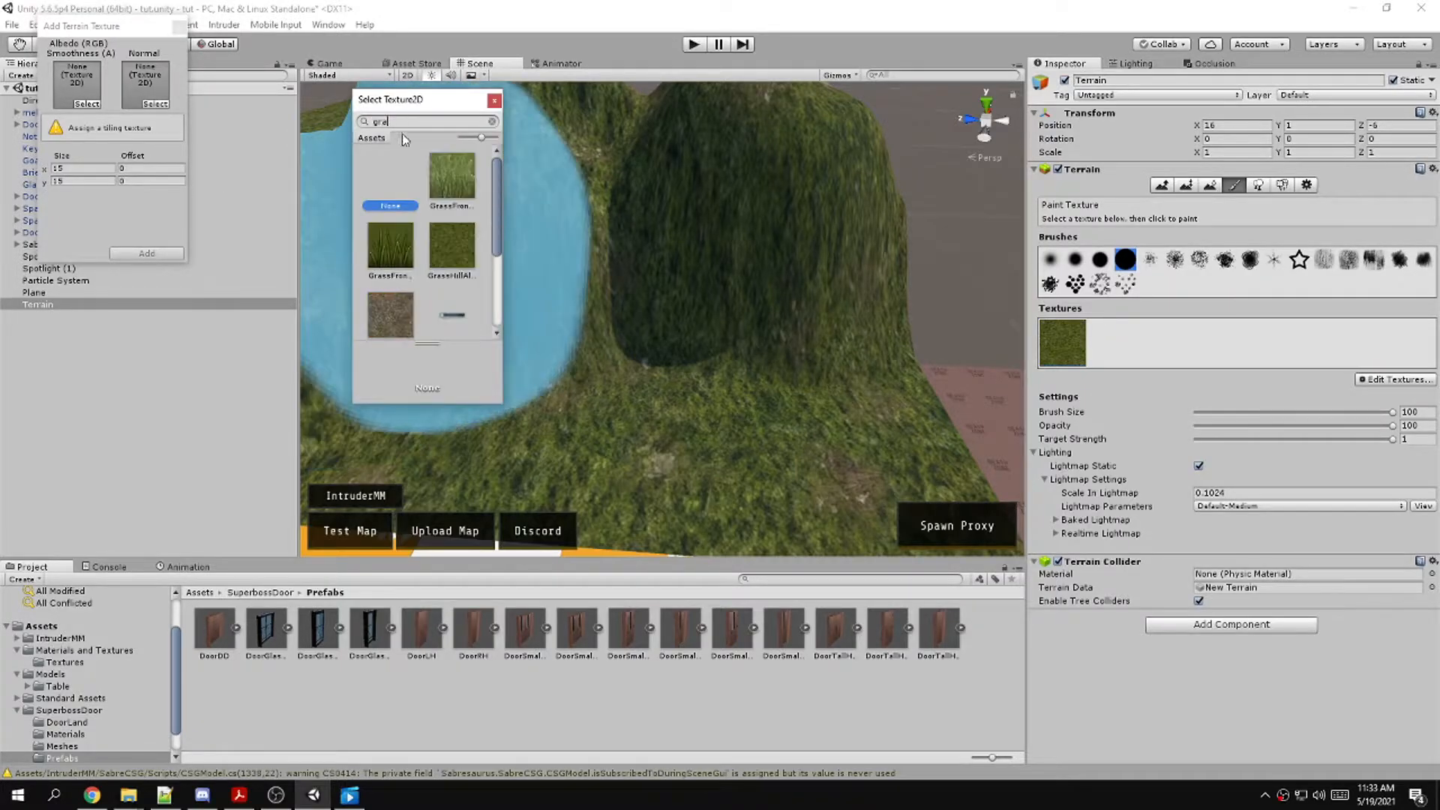
{"action": "key", "text": "BackSpace"}
{"action": "key", "text": "BackSpace"}
{"action": "key", "text": "BackSpace"}
{"action": "type", "text": "dir"}
{"action": "key", "text": "BackSpace"}
{"action": "key", "text": "BackSpace"}
{"action": "key", "text": "BackSpace"}
Search the textures for "grass", assign GrassRockyAlbedo as the new texture's albedo and add it to the terrain
{"action": "type", "text": "grass"}
{"action": "left_click", "coordinate": [406, 321]}
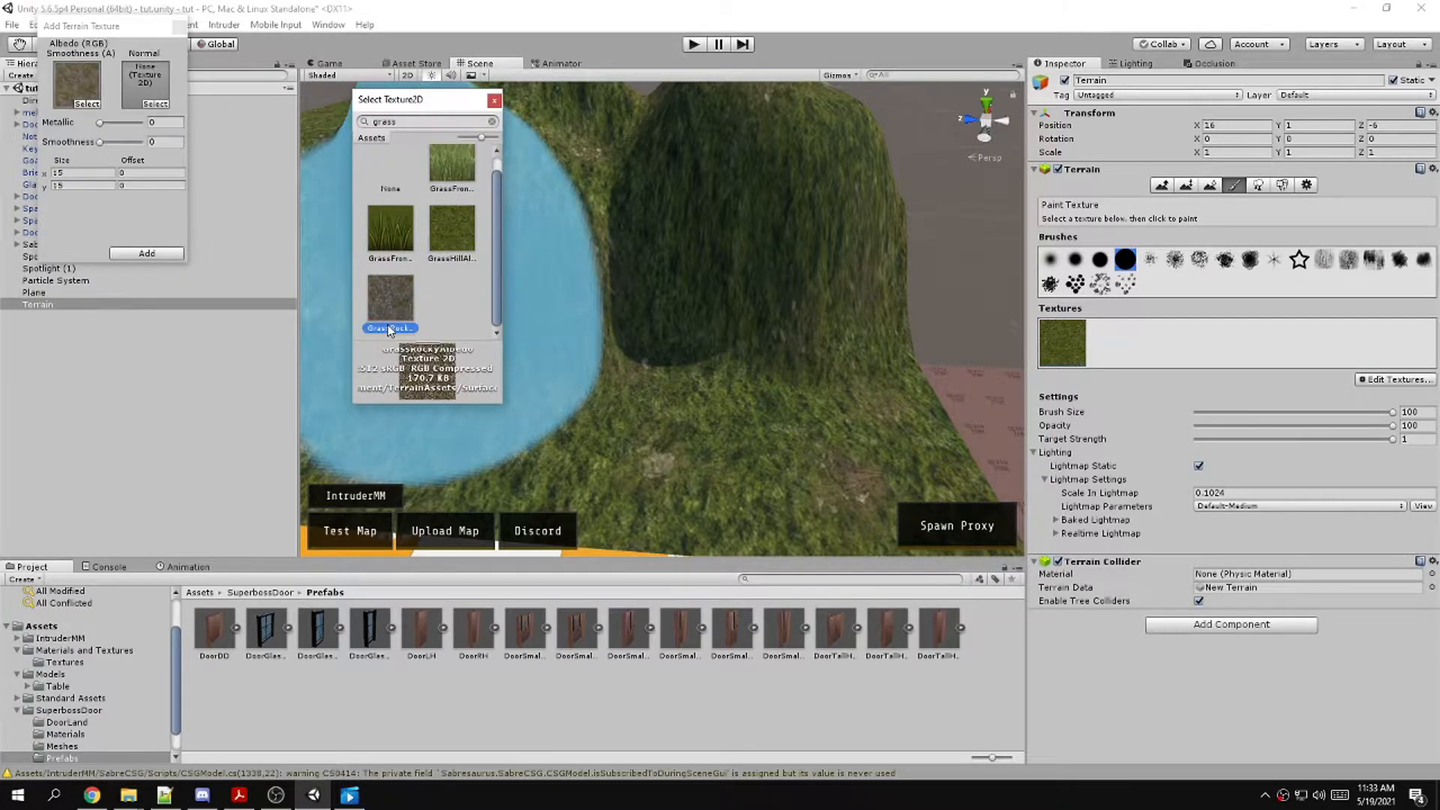
{"action": "left_click", "coordinate": [150, 254]}
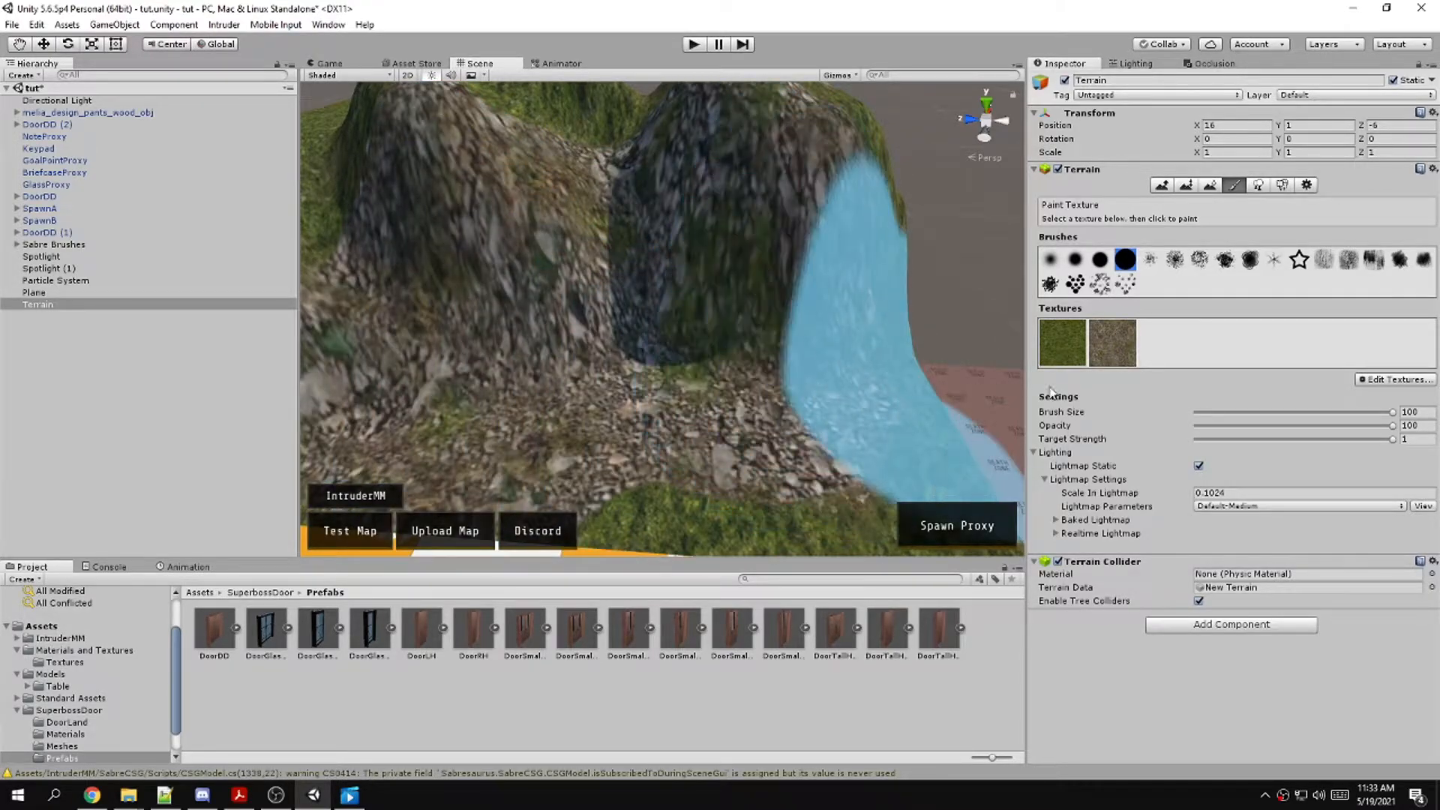
Edit the rocky terrain texture, set its tiling size to 10 in both X and Y and apply it
{"action": "left_click", "coordinate": [1377, 379]}
{"action": "left_click", "coordinate": [1350, 404]}
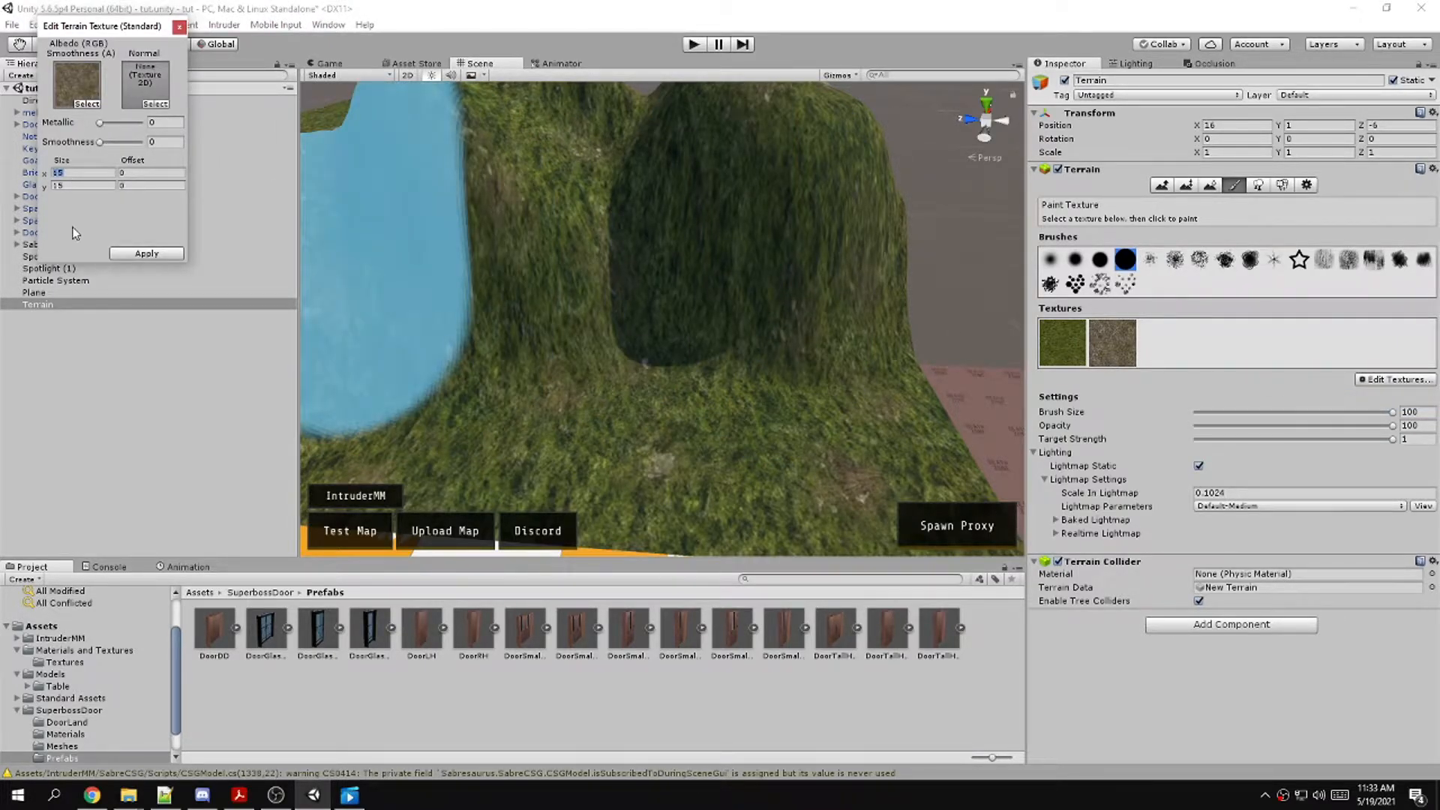
{"action": "left_click", "coordinate": [143, 254]}
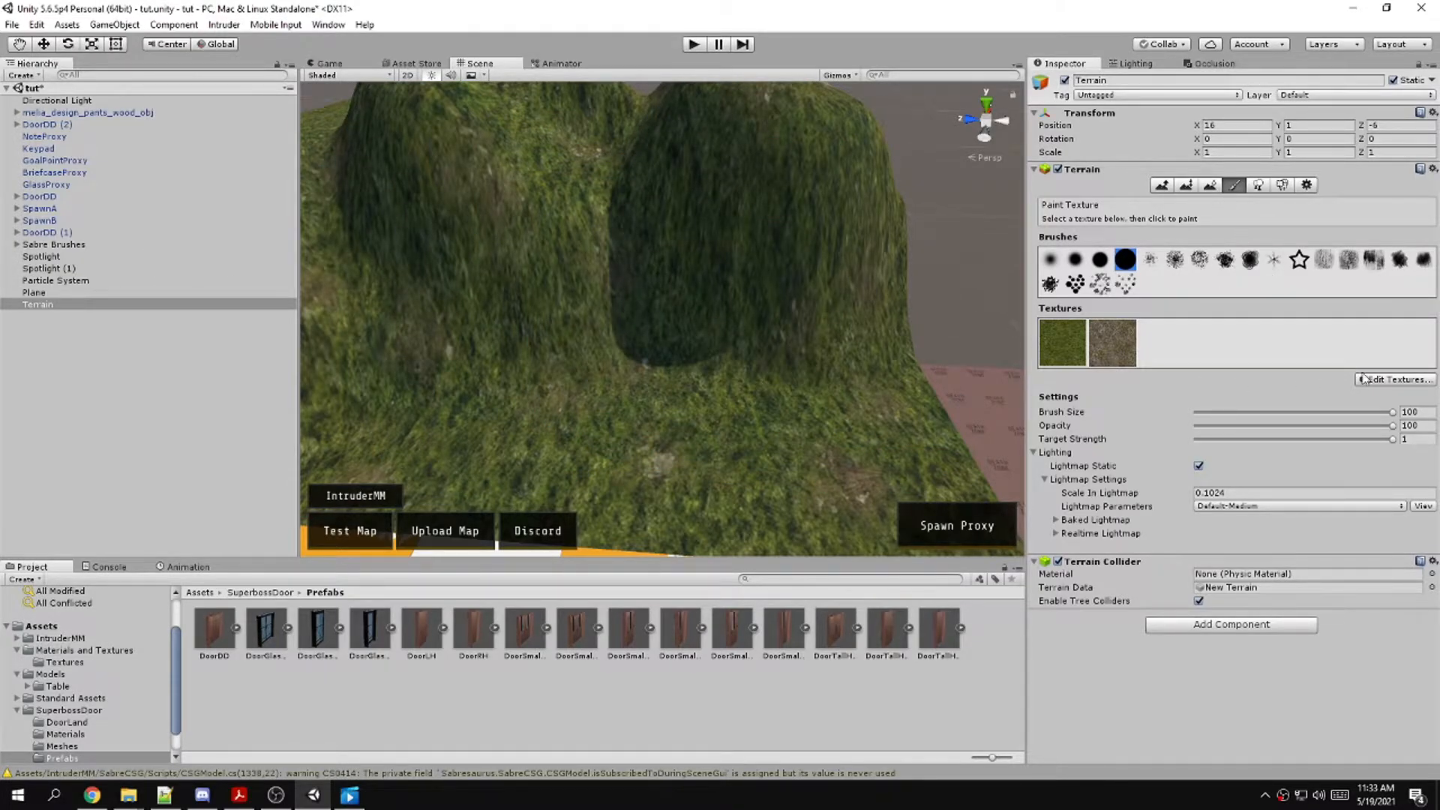
Paint the rocky texture over the steep sides of the hills with brush size 17 and opacity 8
{"action": "left_click_drag", "start_coordinate": [1338, 428], "coordinate": [1215, 426]}
{"action": "left_click_drag", "start_coordinate": [1385, 411], "coordinate": [1229, 412]}
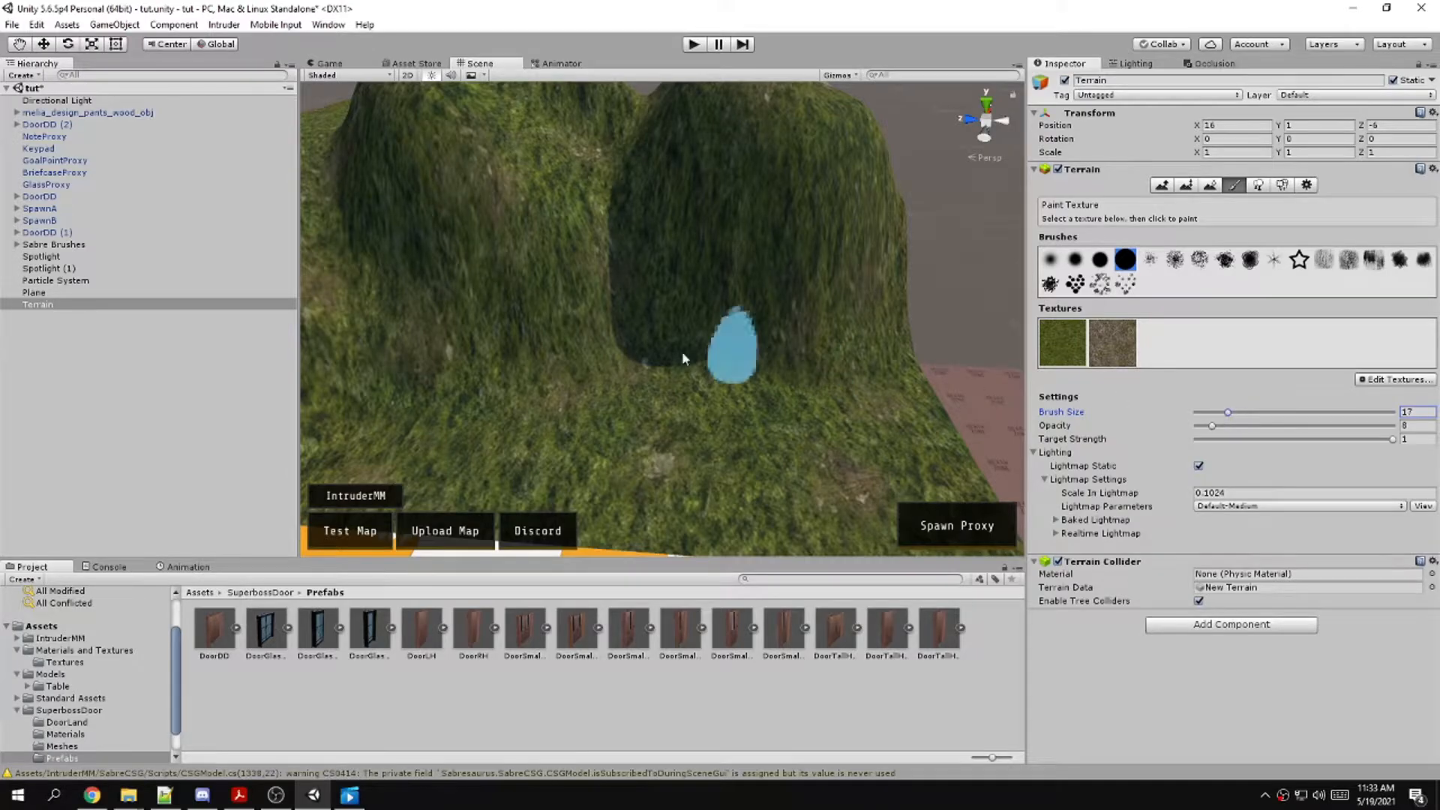
{"action": "mouse_move", "coordinate": [505, 325]}
{"action": "left_mouse_down"}
{"action": "mouse_move", "coordinate": [667, 360]}
{"action": "mouse_move", "coordinate": [753, 353]}
{"action": "mouse_move", "coordinate": [720, 202]}
{"action": "mouse_move", "coordinate": [784, 308]}
{"action": "mouse_move", "coordinate": [643, 241]}
{"action": "mouse_move", "coordinate": [740, 145]}
{"action": "mouse_move", "coordinate": [826, 171]}
{"action": "mouse_move", "coordinate": [484, 276]}
{"action": "mouse_move", "coordinate": [420, 223]}
{"action": "mouse_move", "coordinate": [366, 282]}
{"action": "mouse_move", "coordinate": [622, 318]}
{"action": "left_mouse_up"}
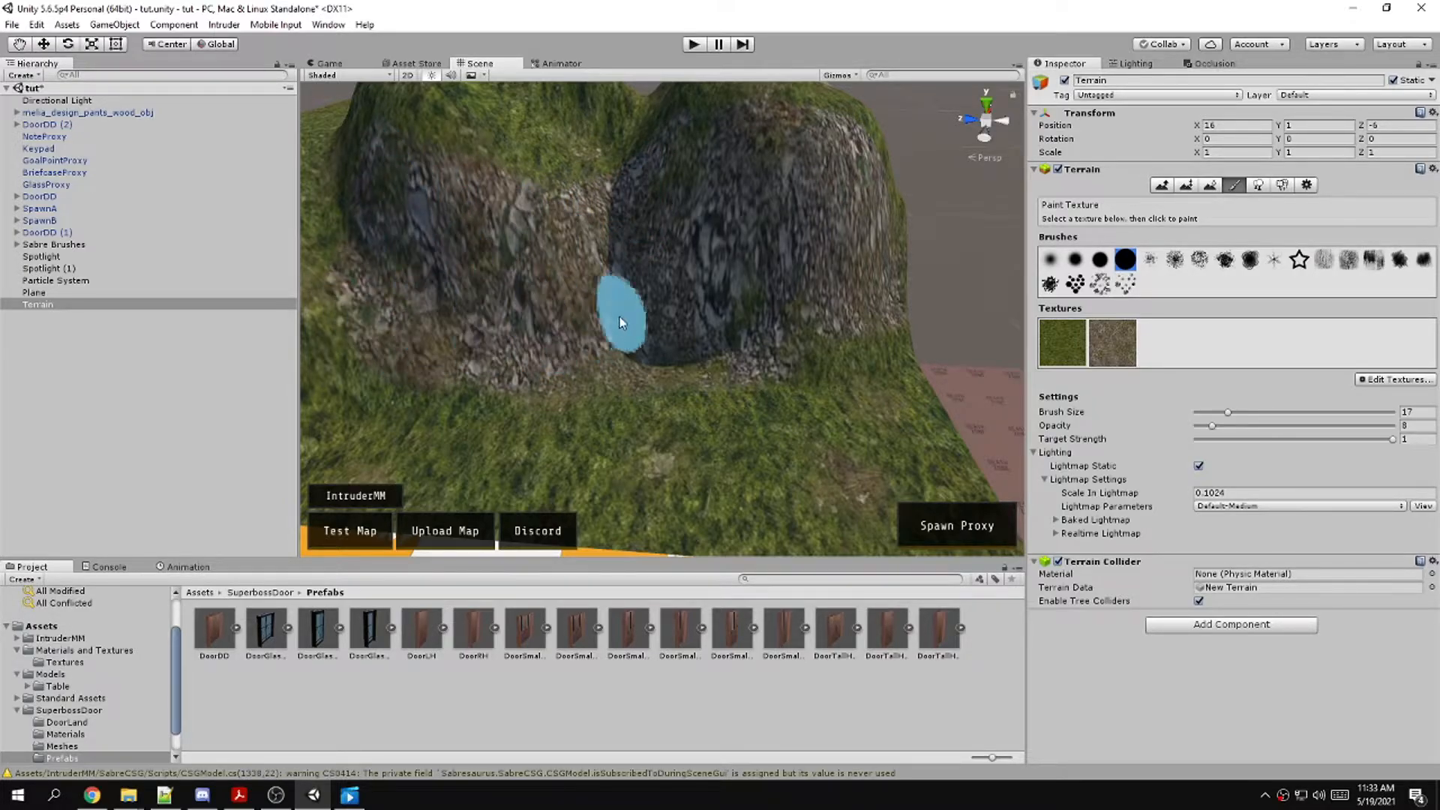
{"action": "right_click_drag", "start_coordinate": [825, 315], "coordinate": [683, 307]}
{"action": "mouse_move", "coordinate": [683, 307]}
{"action": "left_mouse_down"}
{"action": "mouse_move", "coordinate": [589, 331]}
{"action": "mouse_move", "coordinate": [554, 245]}
{"action": "mouse_move", "coordinate": [460, 264]}
{"action": "mouse_move", "coordinate": [454, 292]}
{"action": "left_mouse_up"}
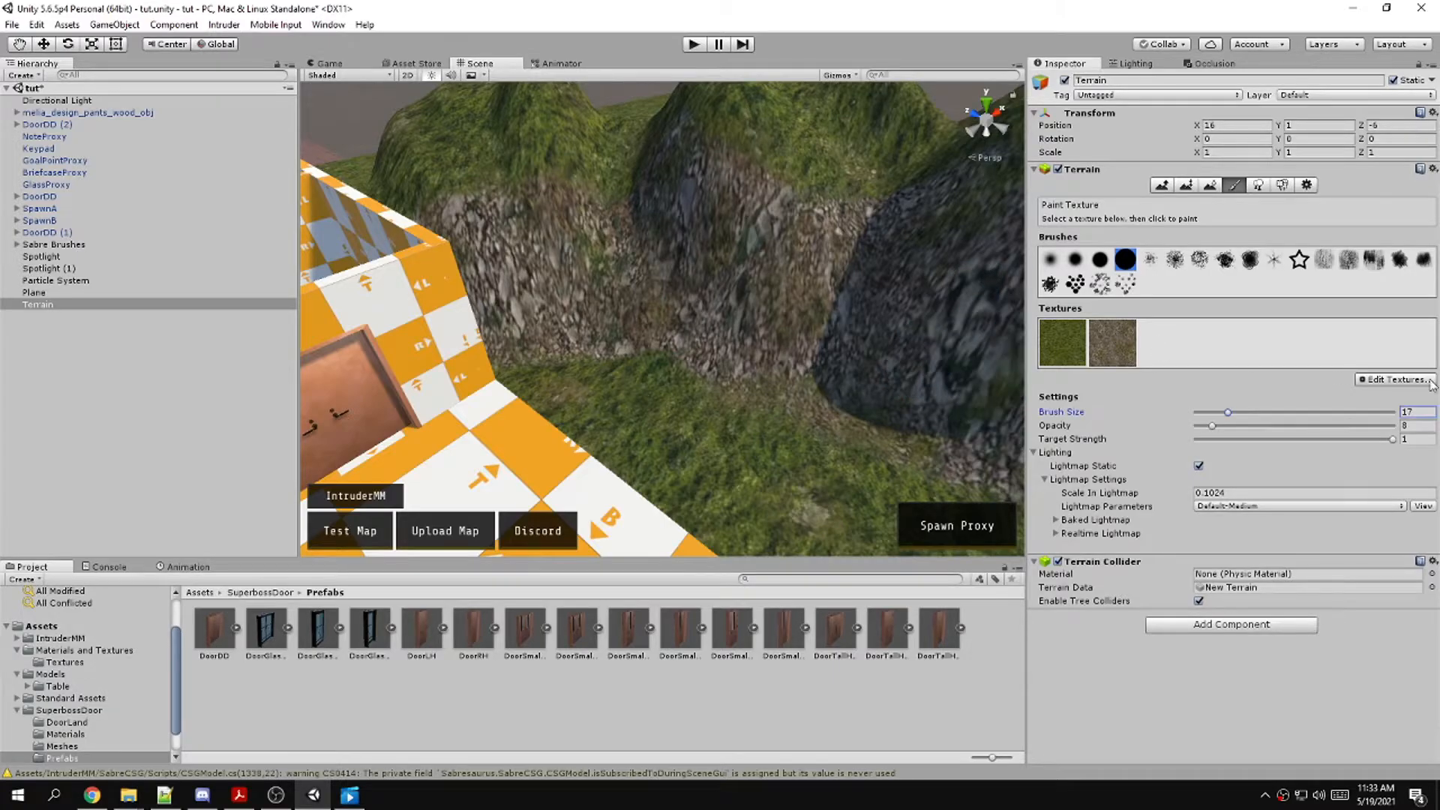
Edit the rocky terrain texture again, trying a tiling size of 8 and settling on 9 in both X and Y
{"action": "left_click", "coordinate": [1403, 380]}
{"action": "left_click", "coordinate": [1361, 400]}
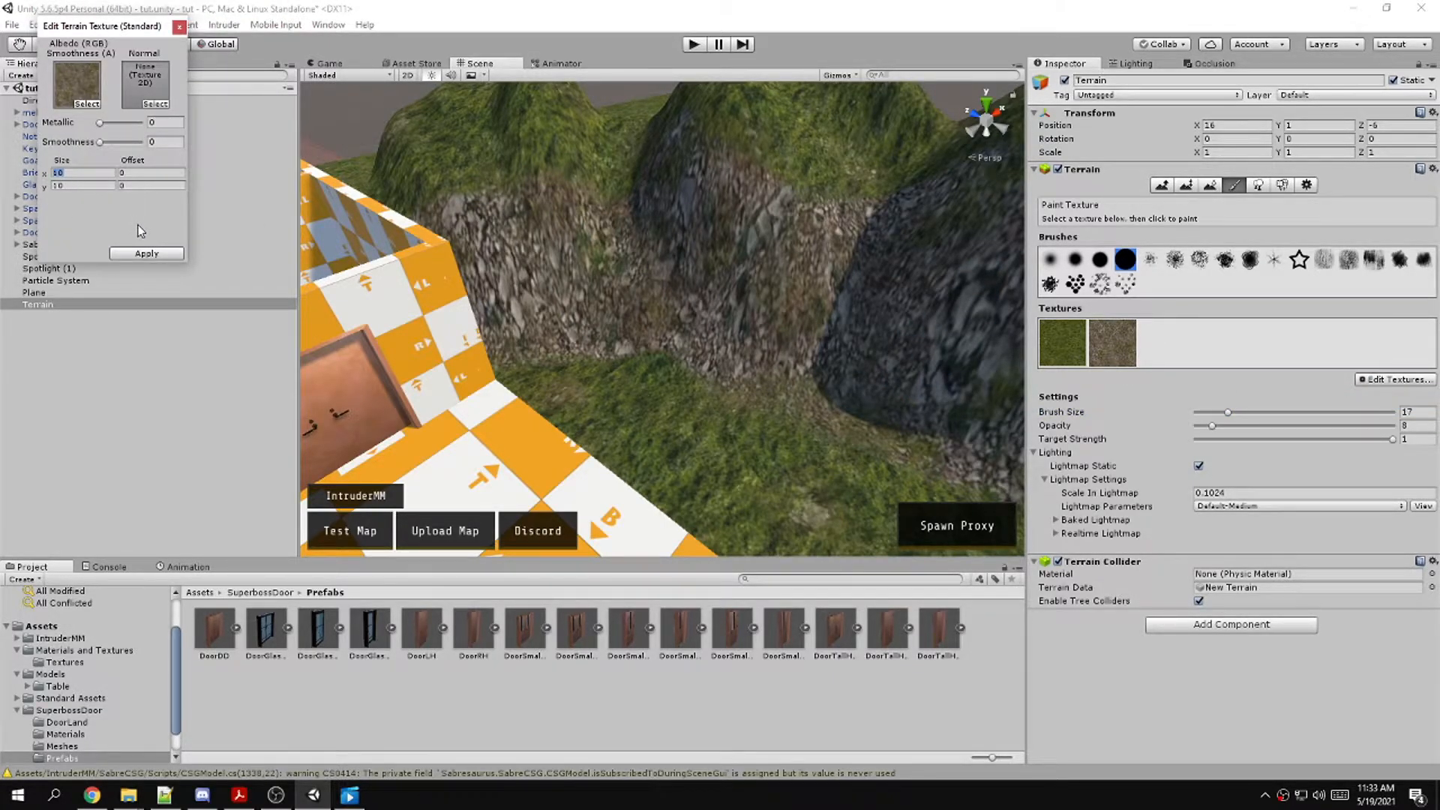
{"action": "type", "text": "8"}
{"action": "left_click_drag", "start_coordinate": [70, 186], "coordinate": [3, 177]}
{"action": "type", "text": "8"}
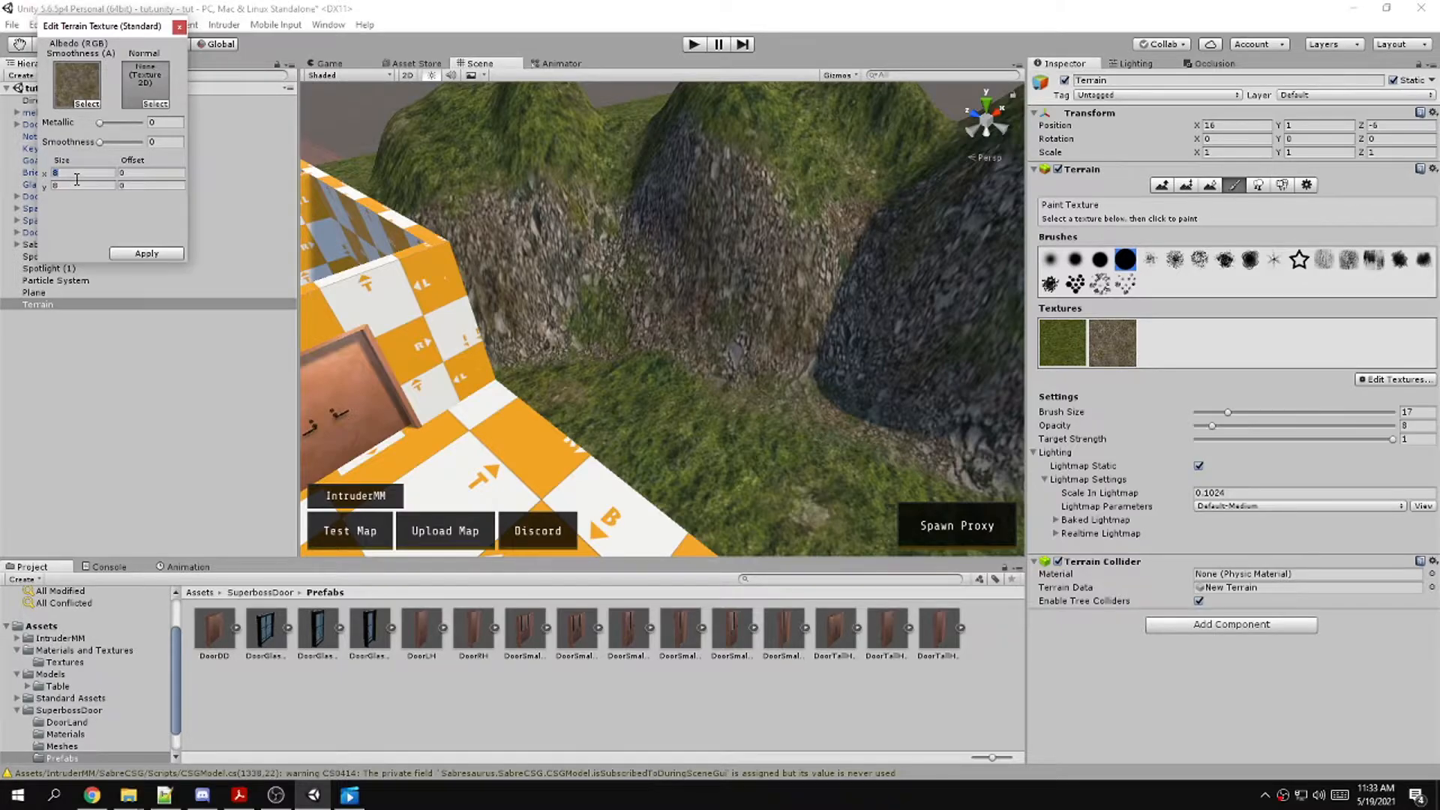
{"action": "type", "text": "9"}
{"action": "left_click_drag", "start_coordinate": [75, 188], "coordinate": [24, 188]}
{"action": "type", "text": "9"}
{"action": "mouse_move", "coordinate": [605, 317]}
{"action": "right_mouse_down"}
{"action": "mouse_move", "coordinate": [869, 334]}
{"action": "mouse_move", "coordinate": [840, 287]}
{"action": "mouse_move", "coordinate": [801, 285]}
{"action": "right_mouse_up"}
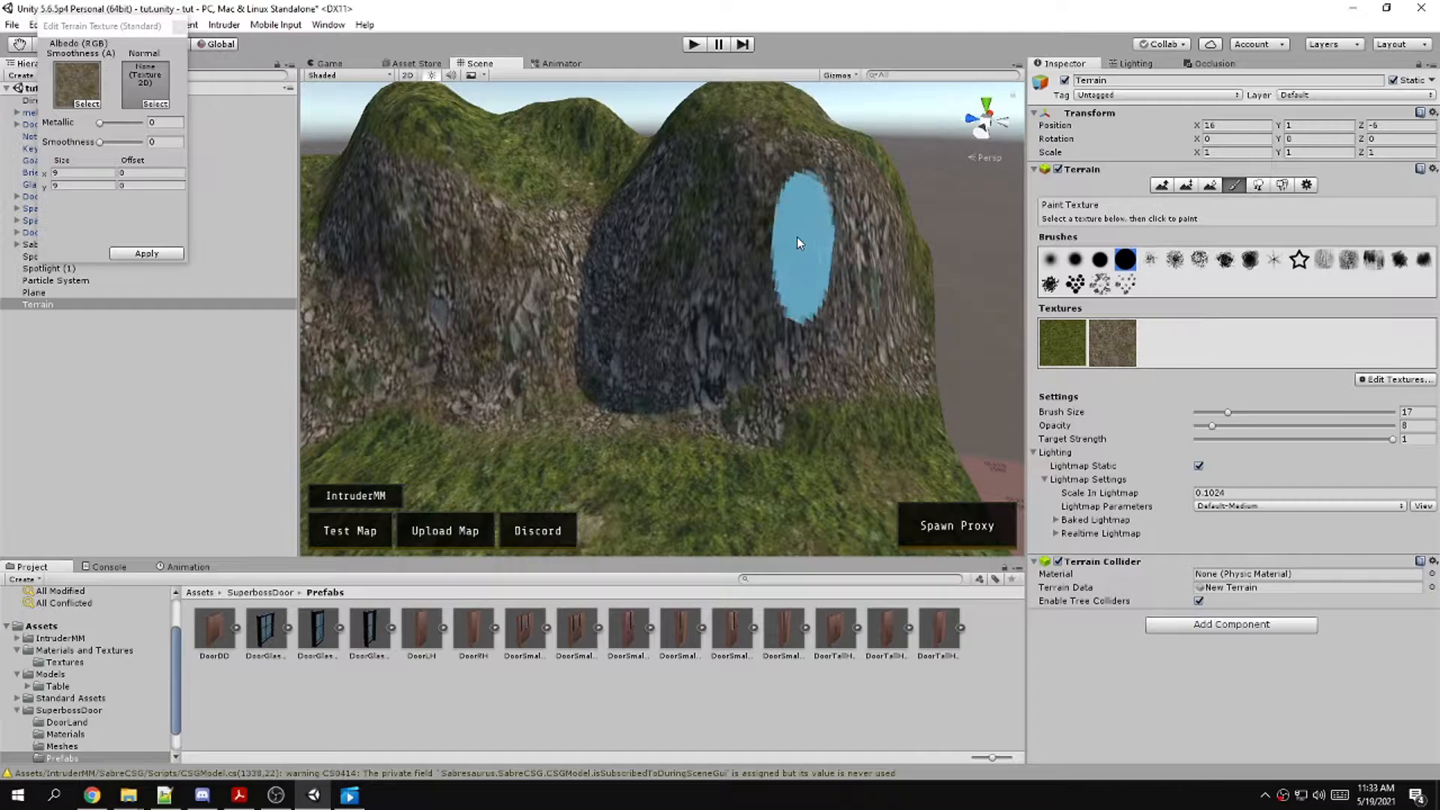
{"action": "left_click", "coordinate": [179, 26]}
{"action": "mouse_move", "coordinate": [582, 315]}
{"action": "right_mouse_down"}
{"action": "mouse_move", "coordinate": [480, 308]}
{"action": "mouse_move", "coordinate": [708, 343]}
{"action": "mouse_move", "coordinate": [467, 295]}
{"action": "right_mouse_up"}
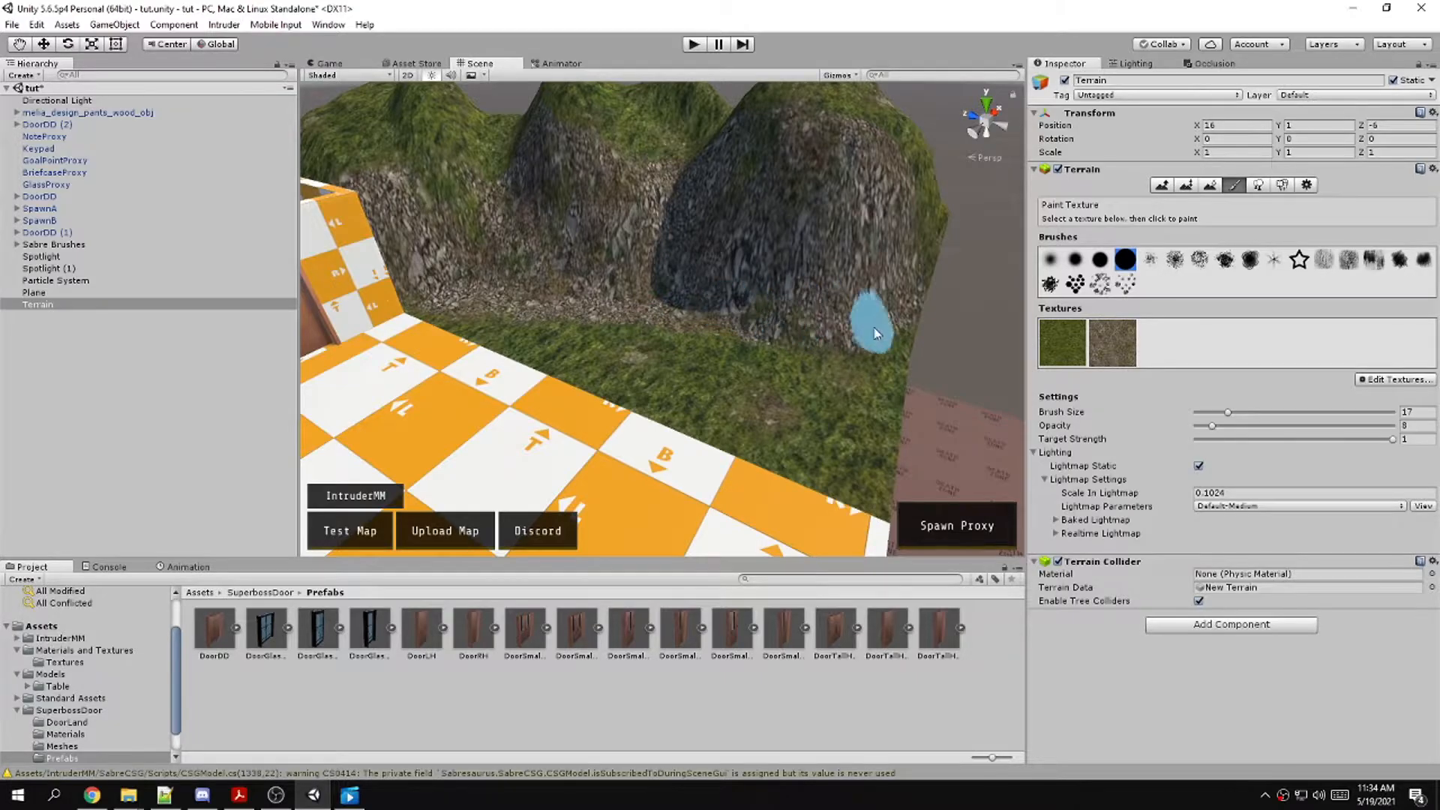
{"action": "mouse_move", "coordinate": [797, 330]}
{"action": "right_mouse_down"}
{"action": "mouse_move", "coordinate": [659, 312]}
{"action": "mouse_move", "coordinate": [412, 318]}
{"action": "mouse_move", "coordinate": [360, 299]}
{"action": "mouse_move", "coordinate": [781, 232]}
{"action": "mouse_move", "coordinate": [514, 202]}
{"action": "mouse_move", "coordinate": [510, 270]}
{"action": "mouse_move", "coordinate": [758, 290]}
{"action": "mouse_move", "coordinate": [627, 337]}
{"action": "mouse_move", "coordinate": [620, 282]}
{"action": "mouse_move", "coordinate": [627, 343]}
{"action": "mouse_move", "coordinate": [688, 300]}
{"action": "right_mouse_up"}
{"action": "key", "text": "w"}
{"action": "key", "text": "w"}
{"action": "key", "text": "s"}
{"action": "key", "text": "s"}
{"action": "left_click", "coordinate": [54, 101]}
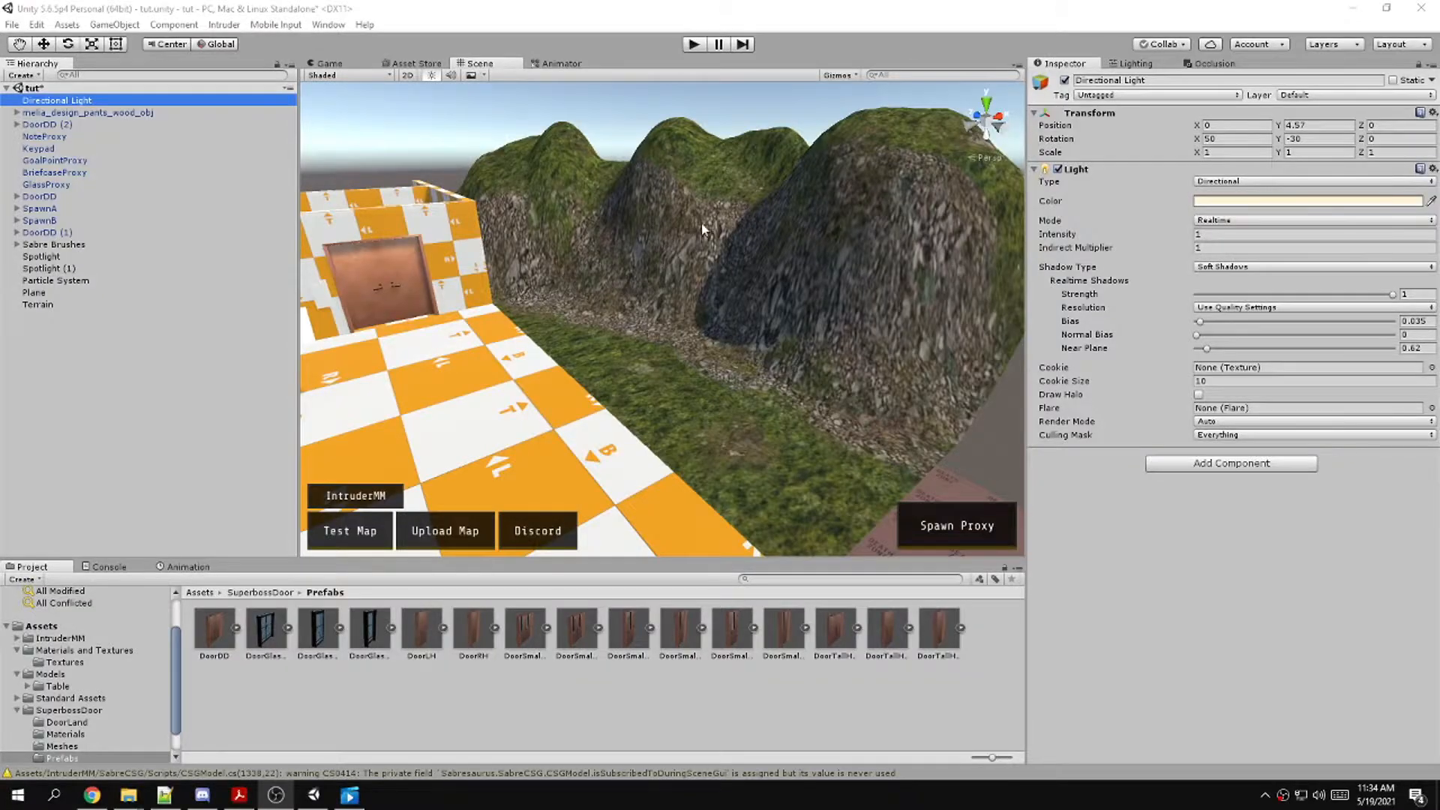
{"action": "right_click_drag", "start_coordinate": [639, 251], "coordinate": [546, 286]}
{"action": "left_click", "coordinate": [222, 25]}
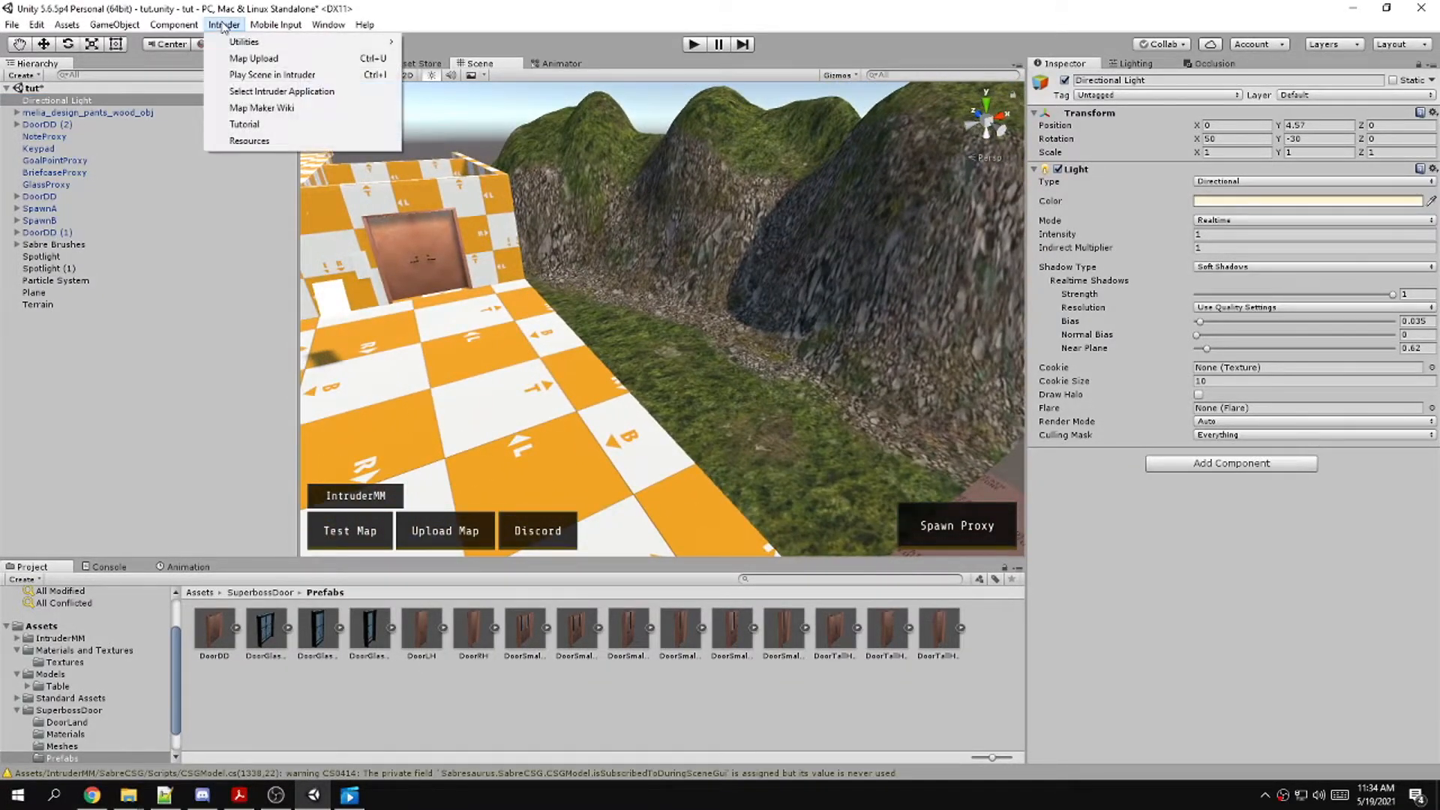
{"action": "mouse_move", "coordinate": [63, 27]}
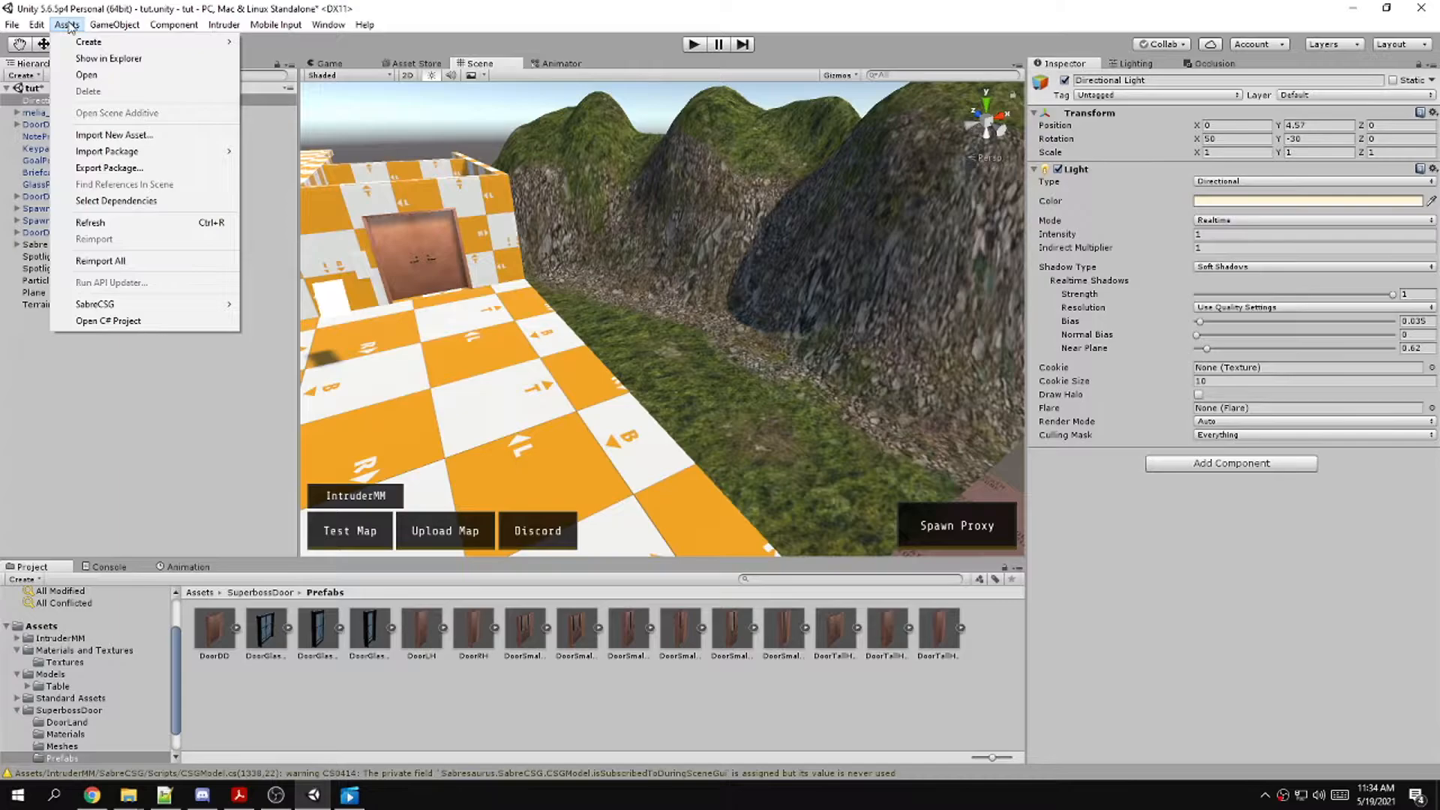
{"action": "mouse_move", "coordinate": [115, 25]}
{"action": "left_click", "coordinate": [168, 473]}
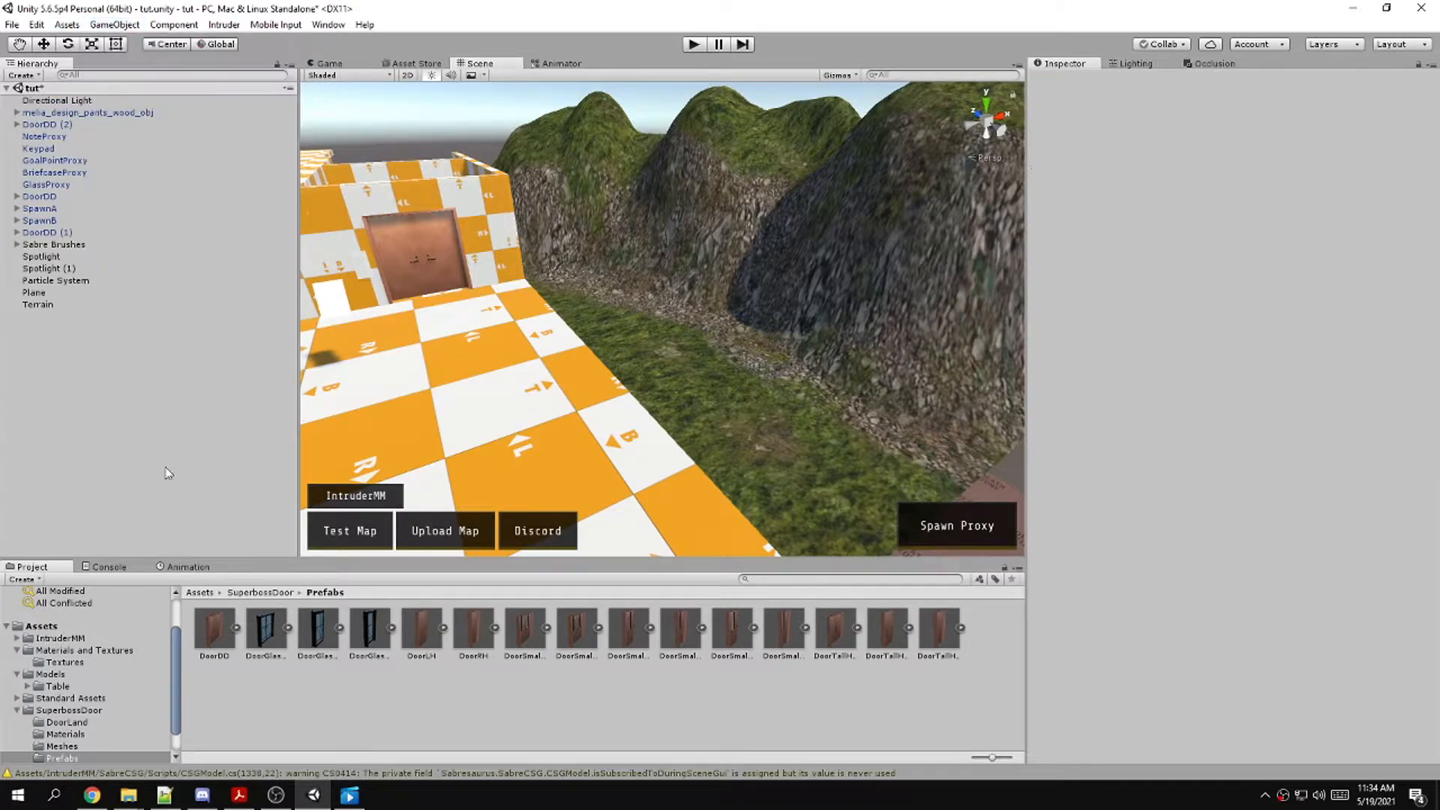
Expand the Sabre Brushes group, create an empty game object and name it Playerclipping
{"action": "left_click", "coordinate": [16, 245]}
{"action": "left_click", "coordinate": [59, 292]}
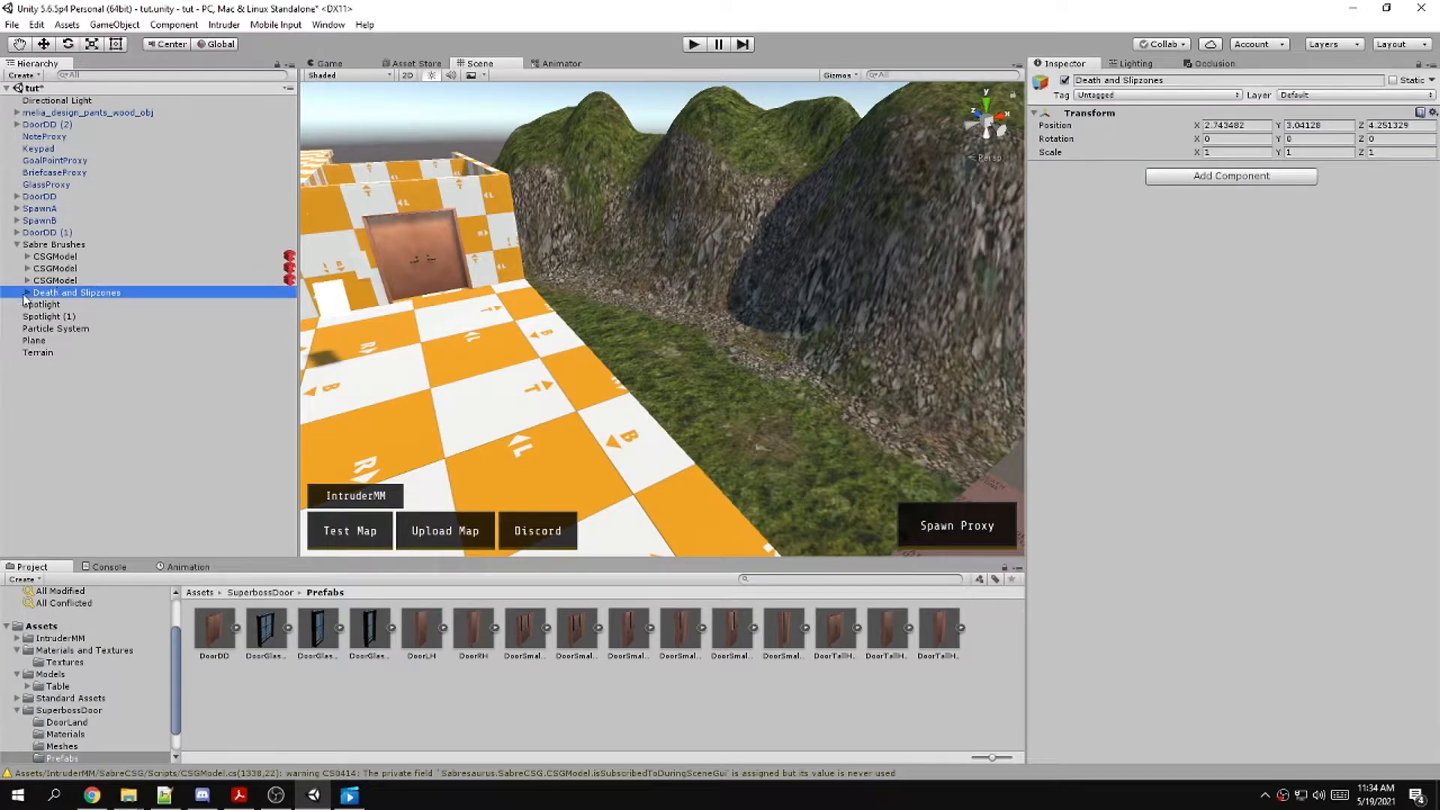
{"action": "left_click", "coordinate": [128, 395]}
{"action": "left_click", "coordinate": [120, 25]}
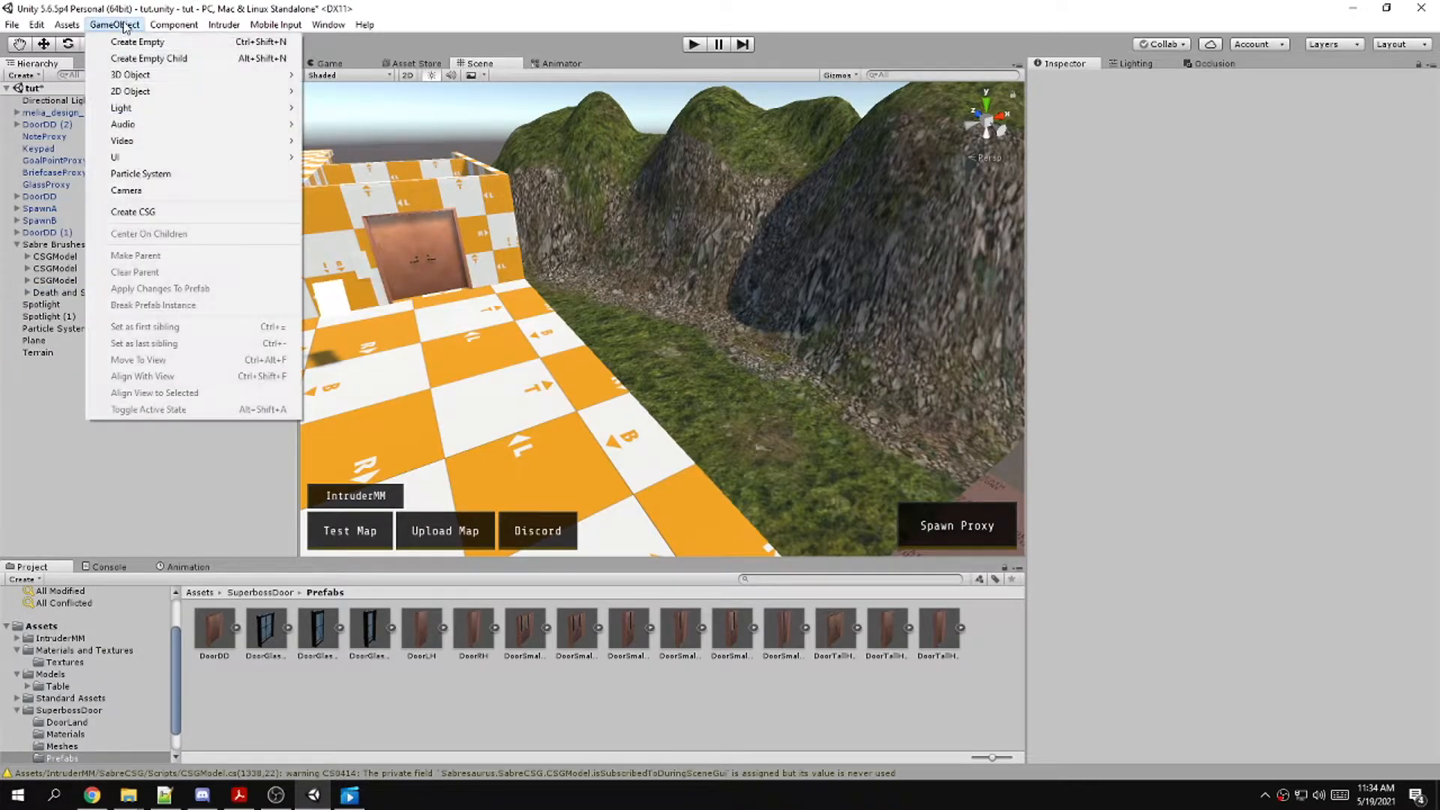
{"action": "left_click", "coordinate": [126, 42]}
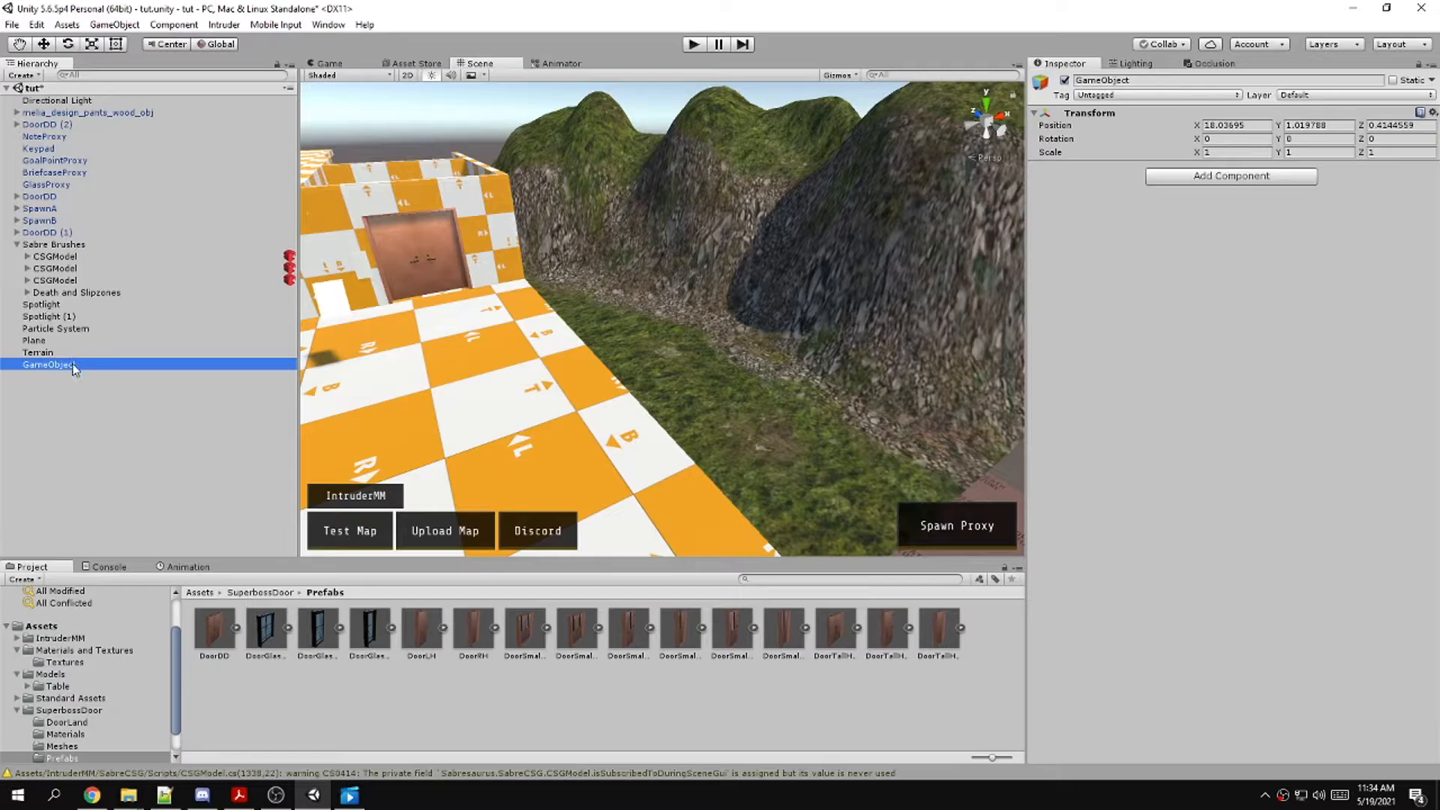
{"action": "left_click", "coordinate": [52, 364]}
{"action": "key", "text": "BackSpace"}
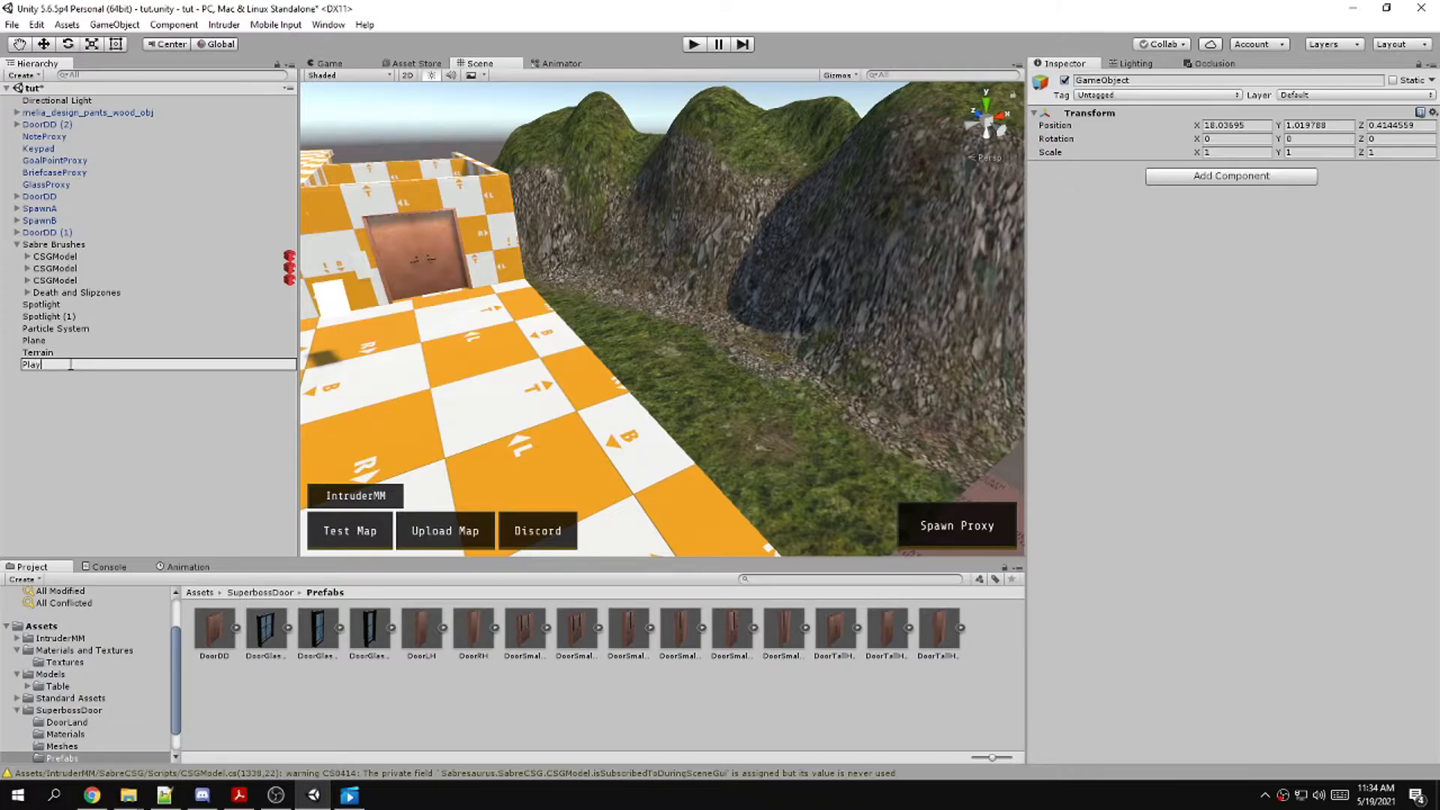
{"action": "type", "text": "Playerclipping"}
{"action": "key", "text": "Return"}
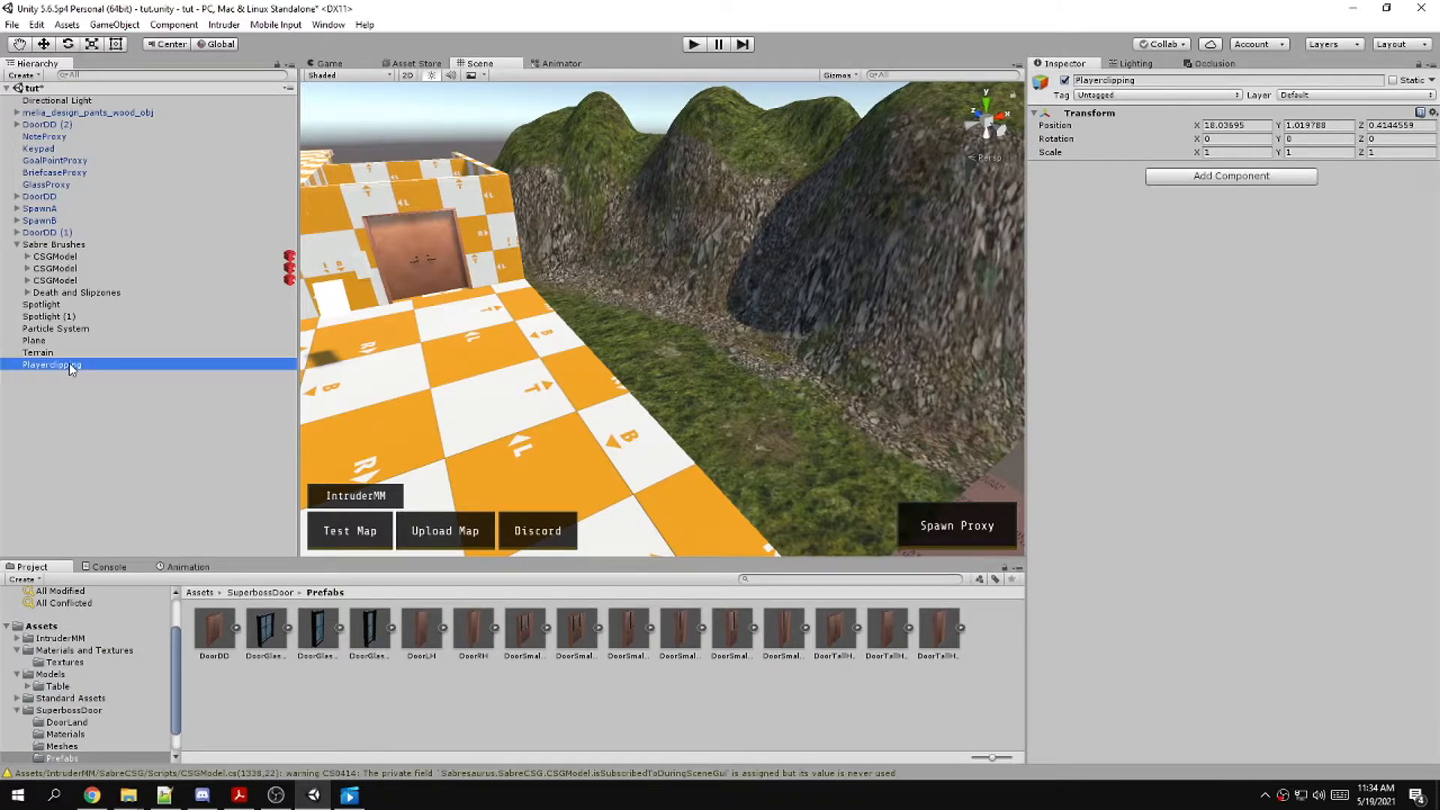
Make Playerclipping a child of Sabre Brushes, below Death and Slipzones, and collapse Death and Slipzones
{"action": "left_click_drag", "start_coordinate": [69, 363], "coordinate": [85, 295]}
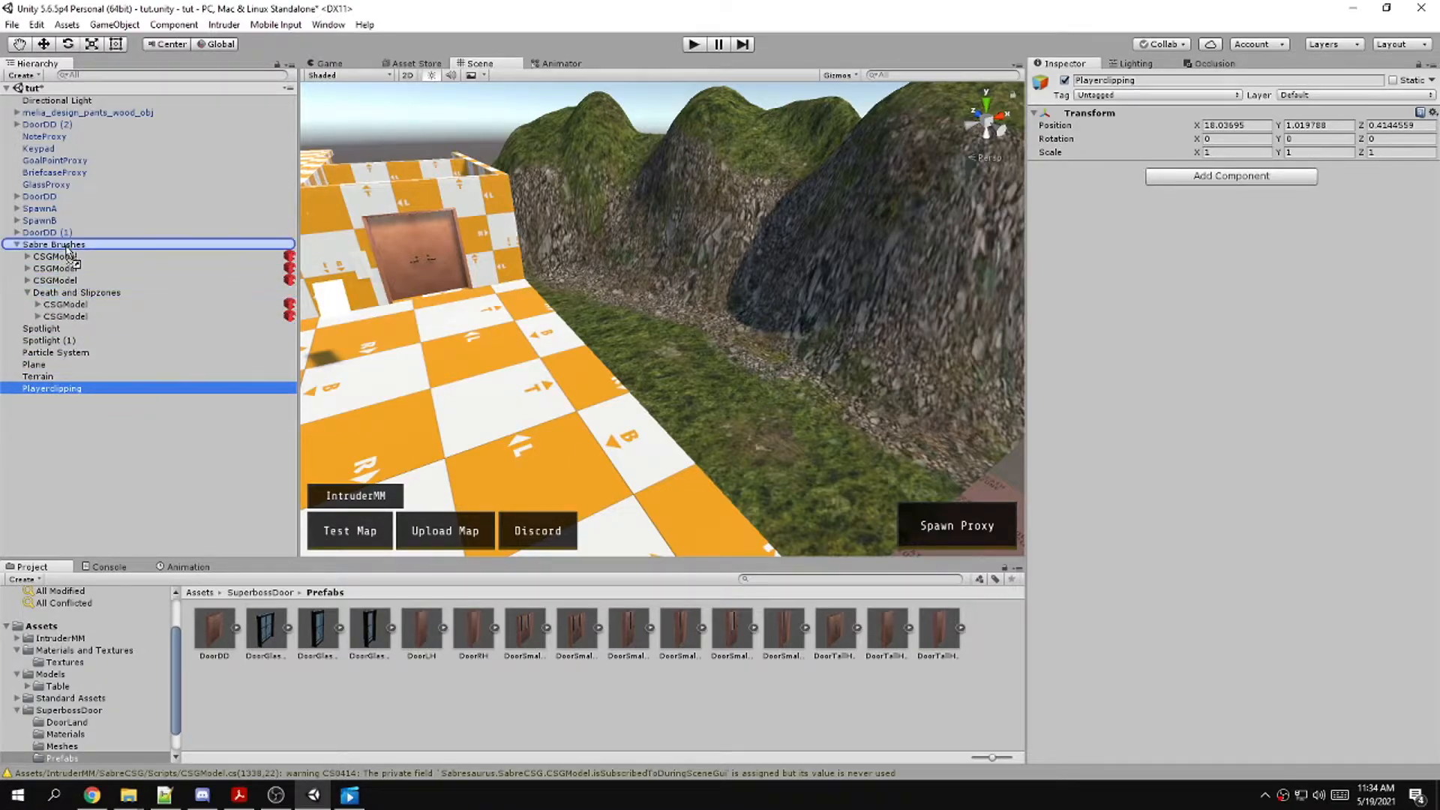
{"action": "left_click", "coordinate": [28, 293]}
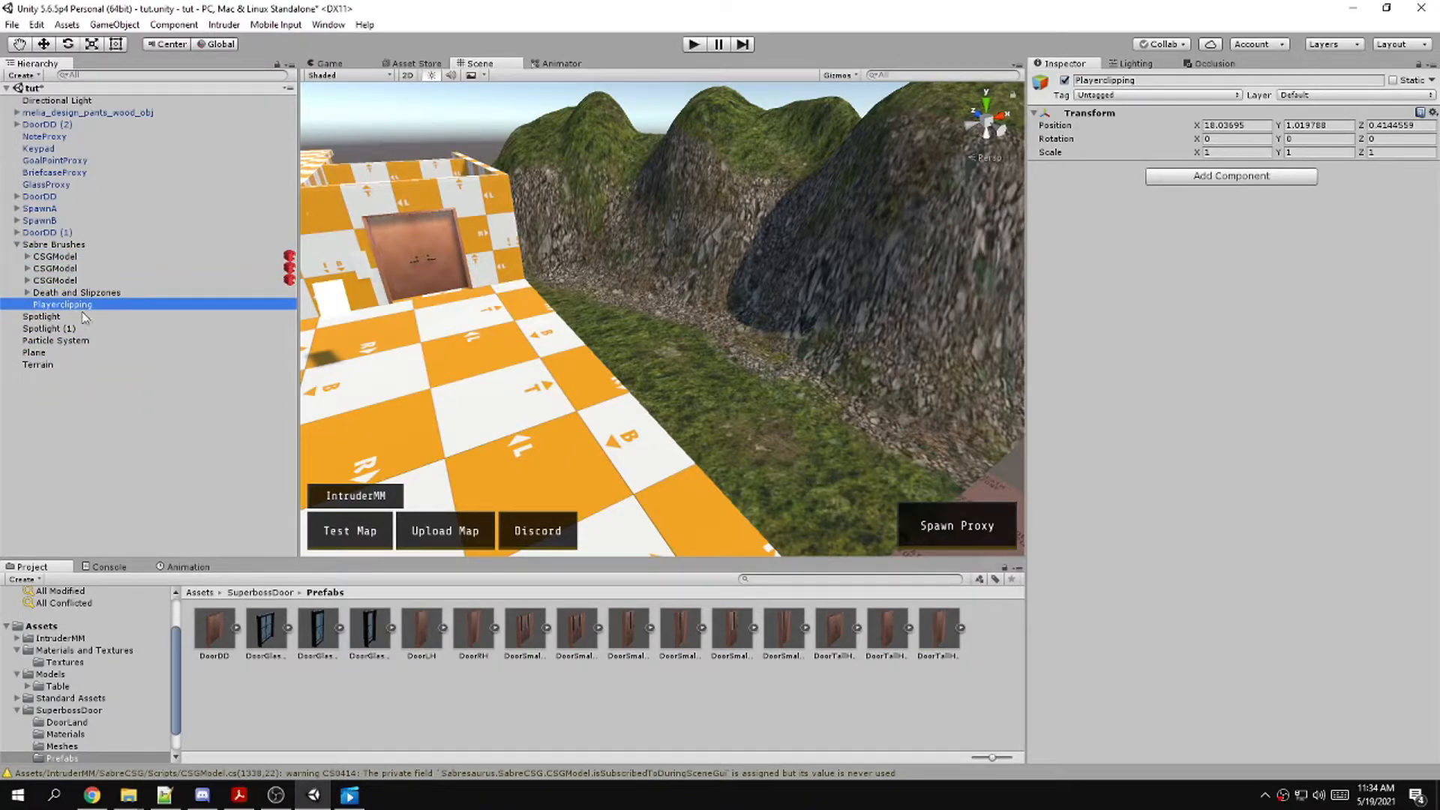
Create a new CSG model and make it a child of Playerclipping
{"action": "left_click", "coordinate": [117, 24]}
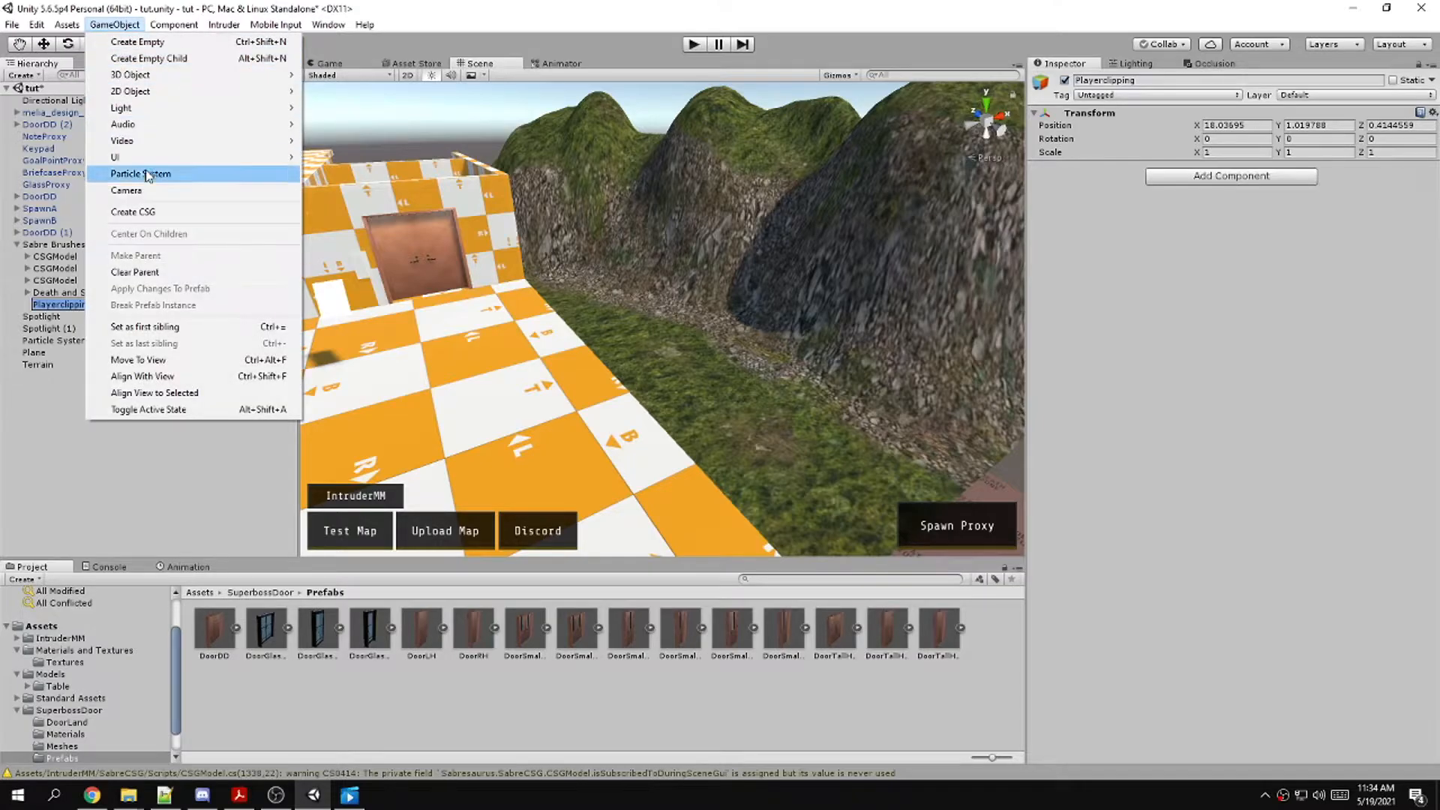
{"action": "left_click", "coordinate": [150, 214]}
{"action": "left_click_drag", "start_coordinate": [73, 375], "coordinate": [74, 307]}
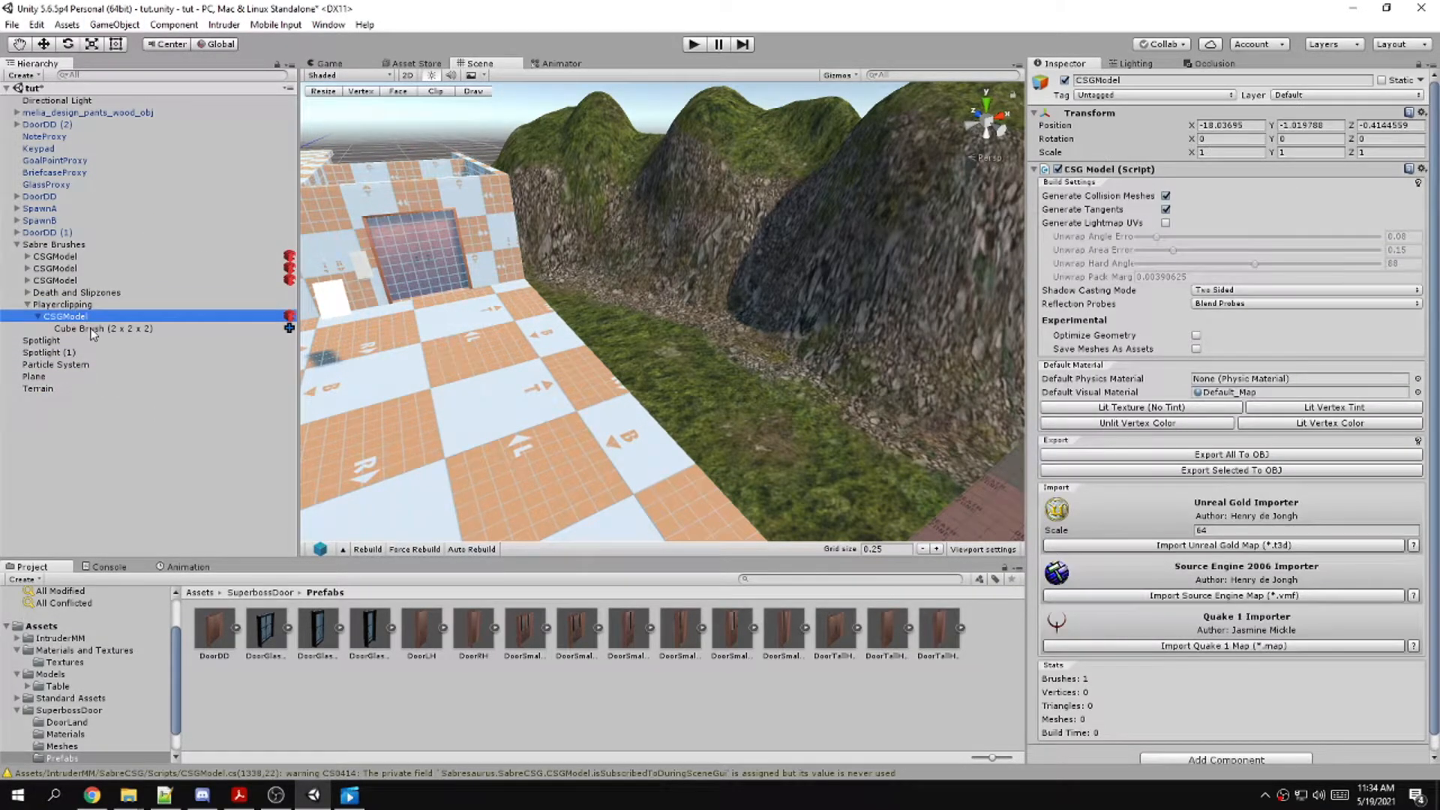
Move the model's cube brush against the rocky slope beside the building, at X 17, Y 1, Z 6
{"action": "left_click", "coordinate": [91, 329]}
{"action": "key", "text": "s"}
{"action": "right_click_drag", "start_coordinate": [660, 375], "coordinate": [494, 367]}
{"action": "key", "text": "w"}
{"action": "mouse_move", "coordinate": [523, 324]}
{"action": "left_mouse_down"}
{"action": "mouse_move", "coordinate": [914, 364]}
{"action": "mouse_move", "coordinate": [843, 349]}
{"action": "left_mouse_up"}
{"action": "mouse_move", "coordinate": [853, 385]}
{"action": "right_mouse_down"}
{"action": "mouse_move", "coordinate": [886, 372]}
{"action": "mouse_move", "coordinate": [650, 386]}
{"action": "mouse_move", "coordinate": [570, 443]}
{"action": "mouse_move", "coordinate": [606, 360]}
{"action": "right_mouse_up"}
{"action": "mouse_move", "coordinate": [606, 360]}
{"action": "left_mouse_down"}
{"action": "mouse_move", "coordinate": [899, 336]}
{"action": "mouse_move", "coordinate": [865, 336]}
{"action": "left_mouse_up"}
{"action": "right_click_drag", "start_coordinate": [866, 336], "coordinate": [695, 325]}
{"action": "key", "text": "q"}
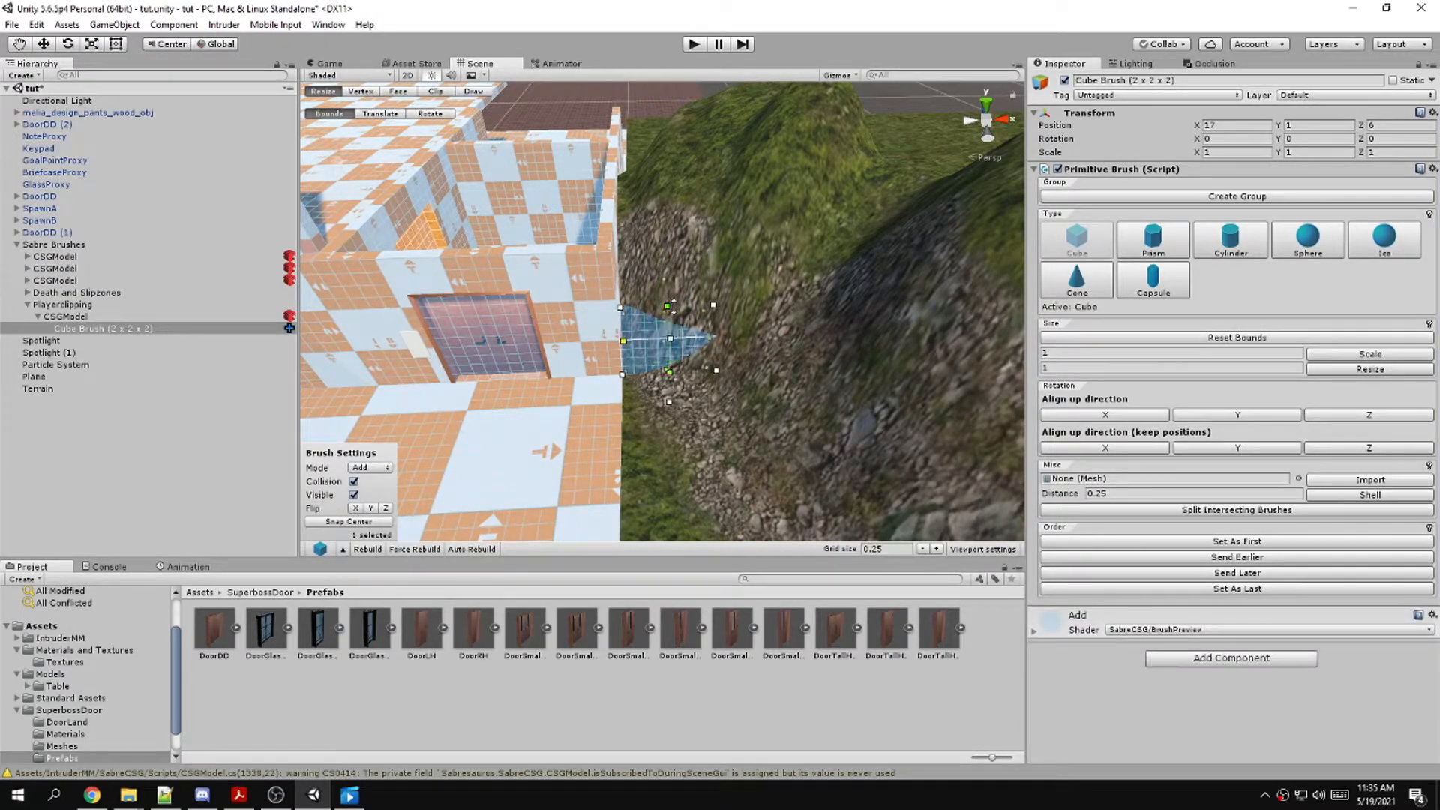
Resize the cube brush to 3 x 5.25 x 2 so it stands as a wall in front of the slope
{"action": "left_click_drag", "start_coordinate": [667, 307], "coordinate": [702, 147]}
{"action": "right_click_drag", "start_coordinate": [673, 214], "coordinate": [602, 278]}
{"action": "mouse_move", "coordinate": [602, 277]}
{"action": "left_mouse_down"}
{"action": "mouse_move", "coordinate": [823, 331]}
{"action": "mouse_move", "coordinate": [795, 322]}
{"action": "left_mouse_up"}
Duplicate the clipping brush and stretch the copy along the hillside to 3 x 5.25 x 5
{"action": "key", "text": "w"}
{"action": "key", "text": "ctrl+d"}
{"action": "key", "text": "q"}
{"action": "left_click_drag", "start_coordinate": [609, 304], "coordinate": [916, 322]}
Duplicate the second clipping brush and fit the copy to the last hill at 2.75 x 5.25 x 5.75
{"action": "key", "text": "w"}
{"action": "key", "text": "ctrl+d"}
{"action": "key", "text": "q"}
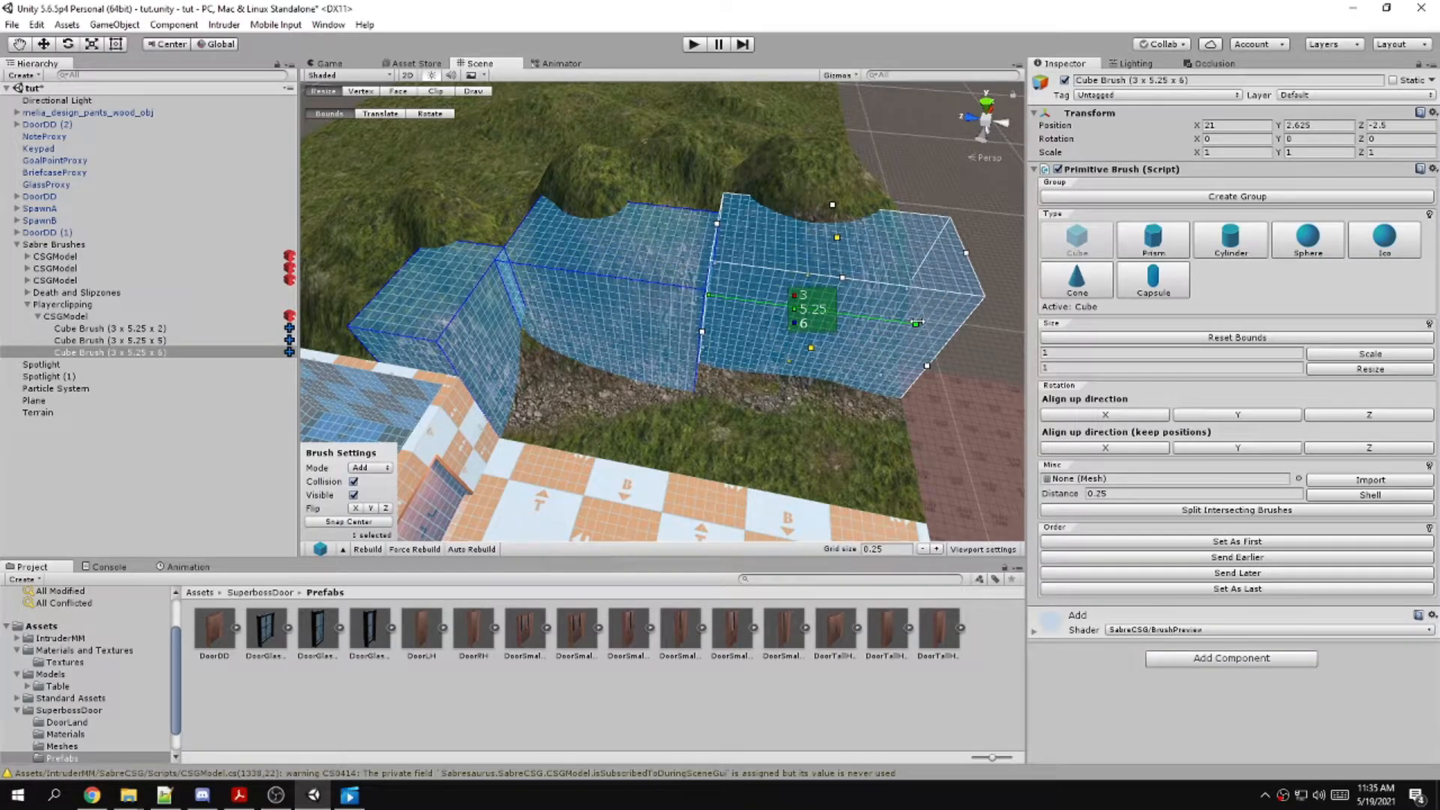
{"action": "left_click_drag", "start_coordinate": [811, 348], "coordinate": [813, 340]}
{"action": "key", "text": "d"}
{"action": "right_click_drag", "start_coordinate": [879, 354], "coordinate": [698, 348]}
{"action": "left_click_drag", "start_coordinate": [789, 395], "coordinate": [622, 362]}
{"action": "right_click_drag", "start_coordinate": [505, 359], "coordinate": [615, 348]}
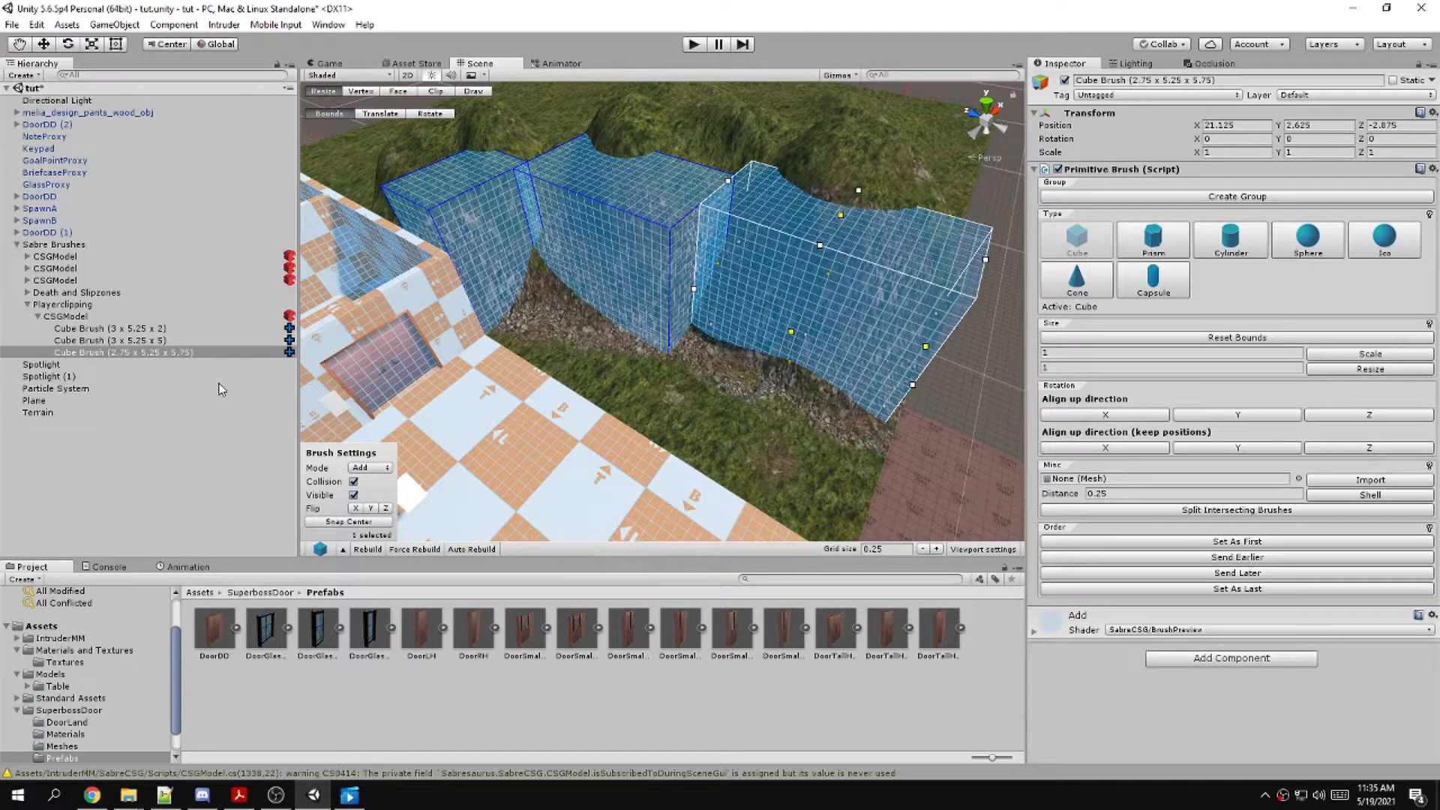
Turn off visibility for the three clipping brushes, leaving collision enabled, and force a rebuild of the CSG model
{"action": "left_click", "coordinate": [113, 328]}
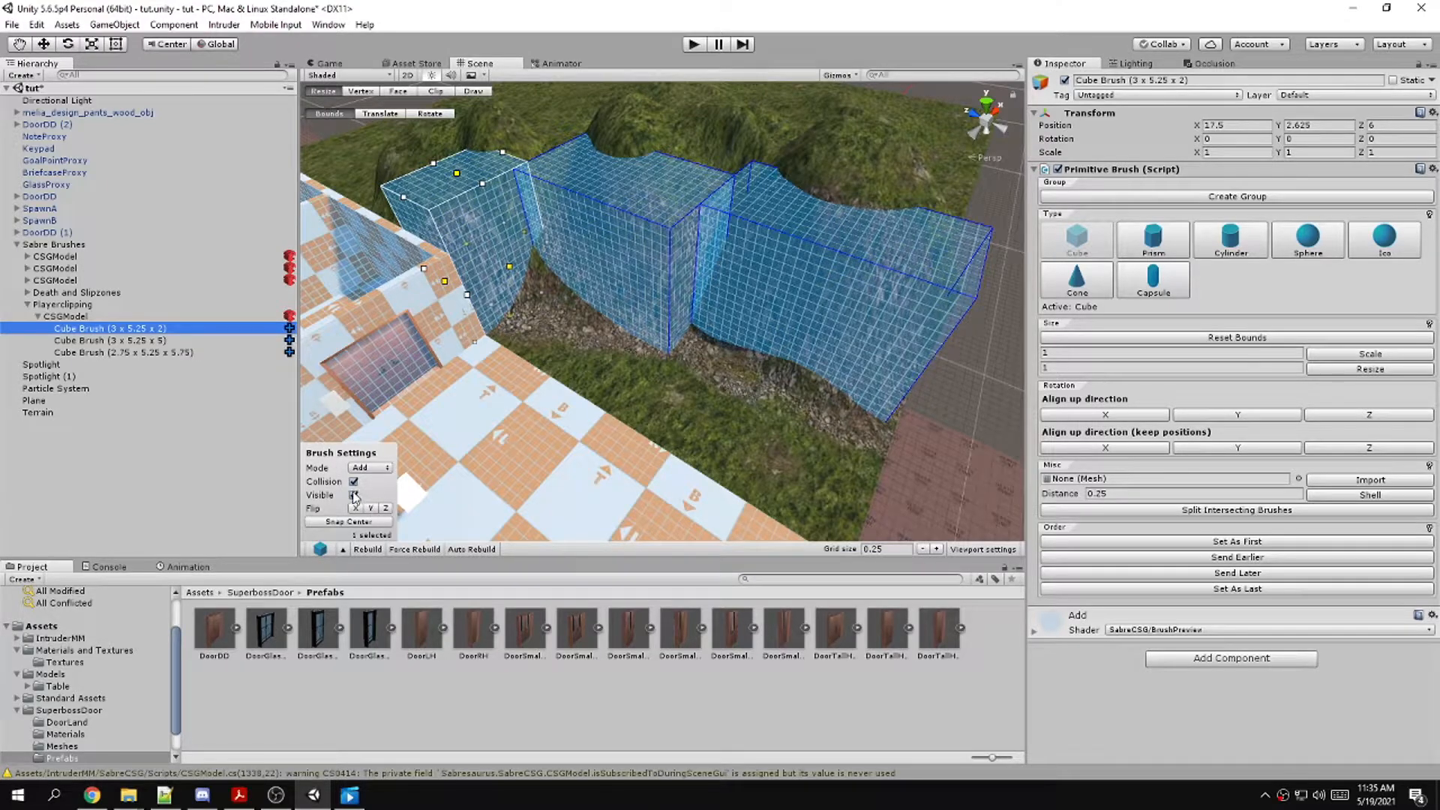
{"action": "left_click", "coordinate": [354, 496]}
{"action": "left_click", "coordinate": [169, 339]}
{"action": "left_click", "coordinate": [353, 495]}
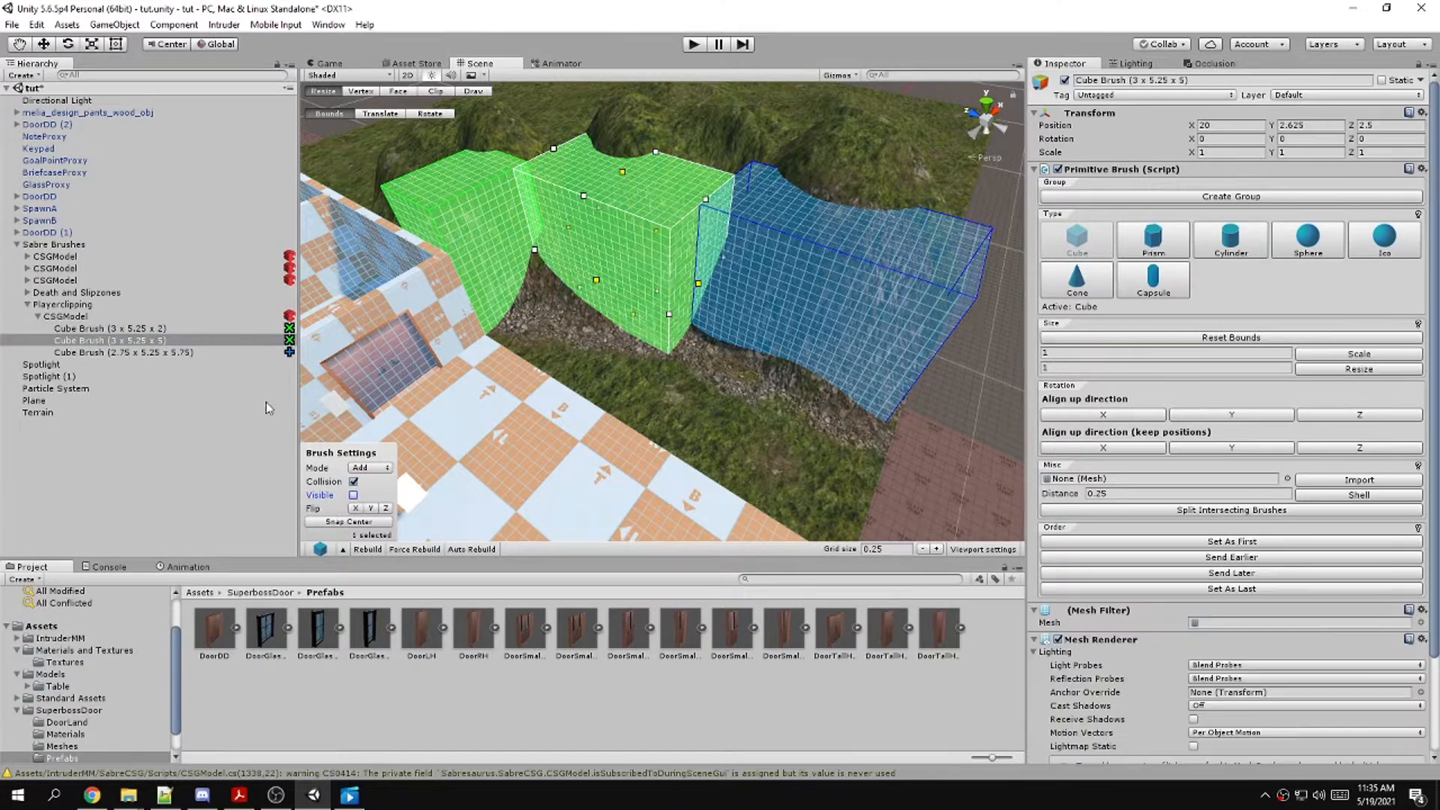
{"action": "left_click", "coordinate": [222, 352]}
{"action": "left_click", "coordinate": [354, 496]}
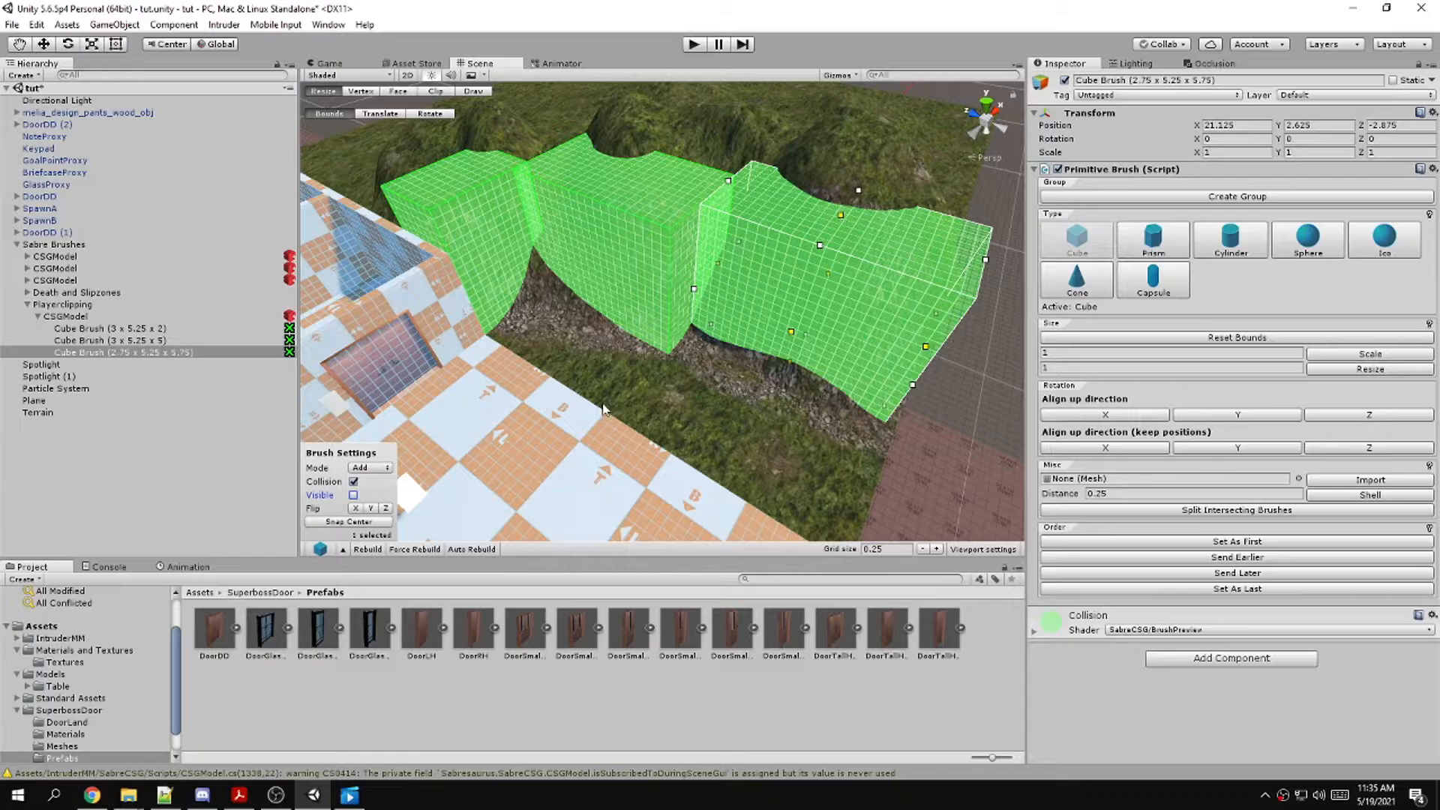
{"action": "left_click", "coordinate": [411, 552]}
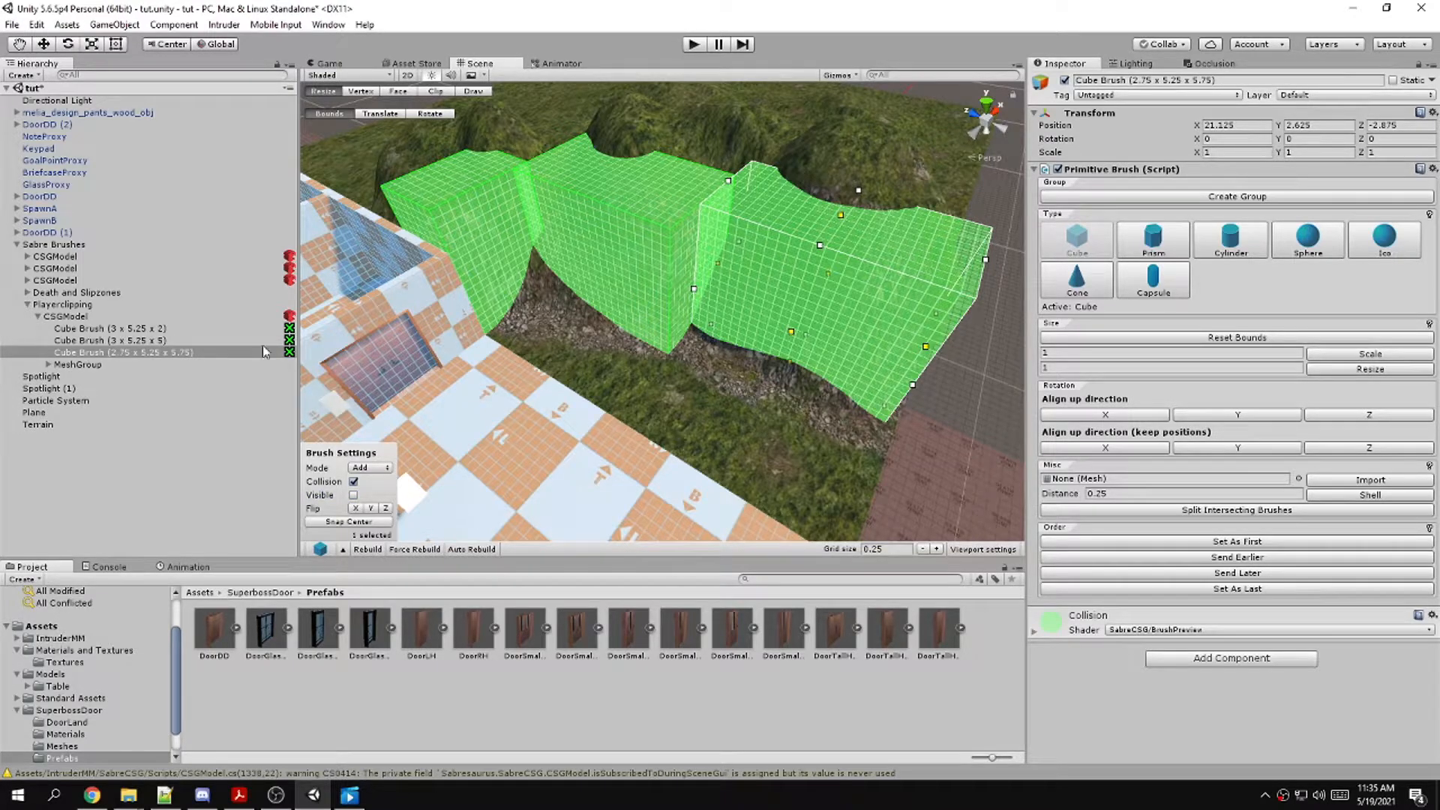
Expand the clipping model's MeshGroup and examine the scene around its CollisionMesh
{"action": "left_click", "coordinate": [49, 365]}
{"action": "left_click", "coordinate": [95, 376]}
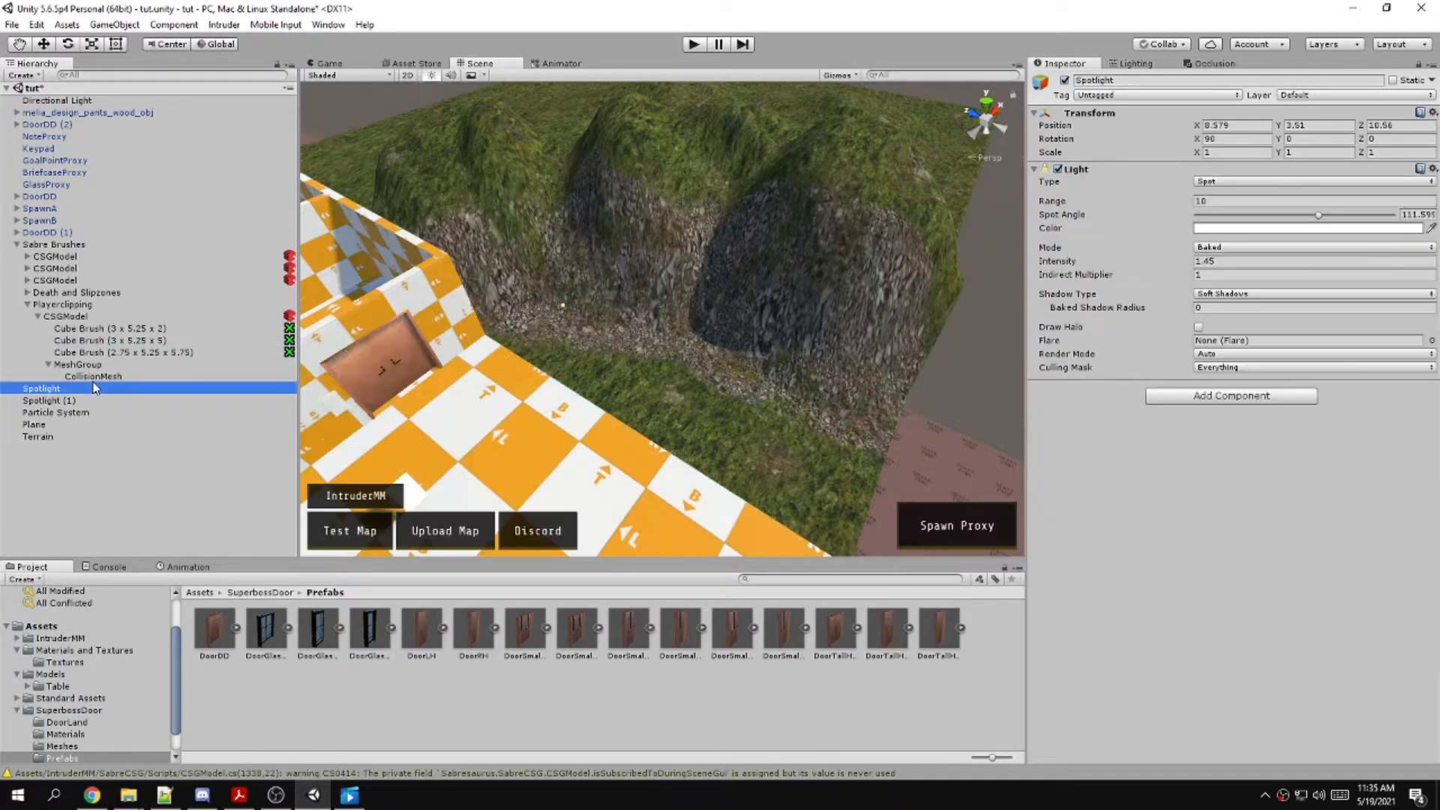
{"action": "right_click_drag", "start_coordinate": [533, 325], "coordinate": [431, 180]}
{"action": "left_click", "coordinate": [71, 102]}
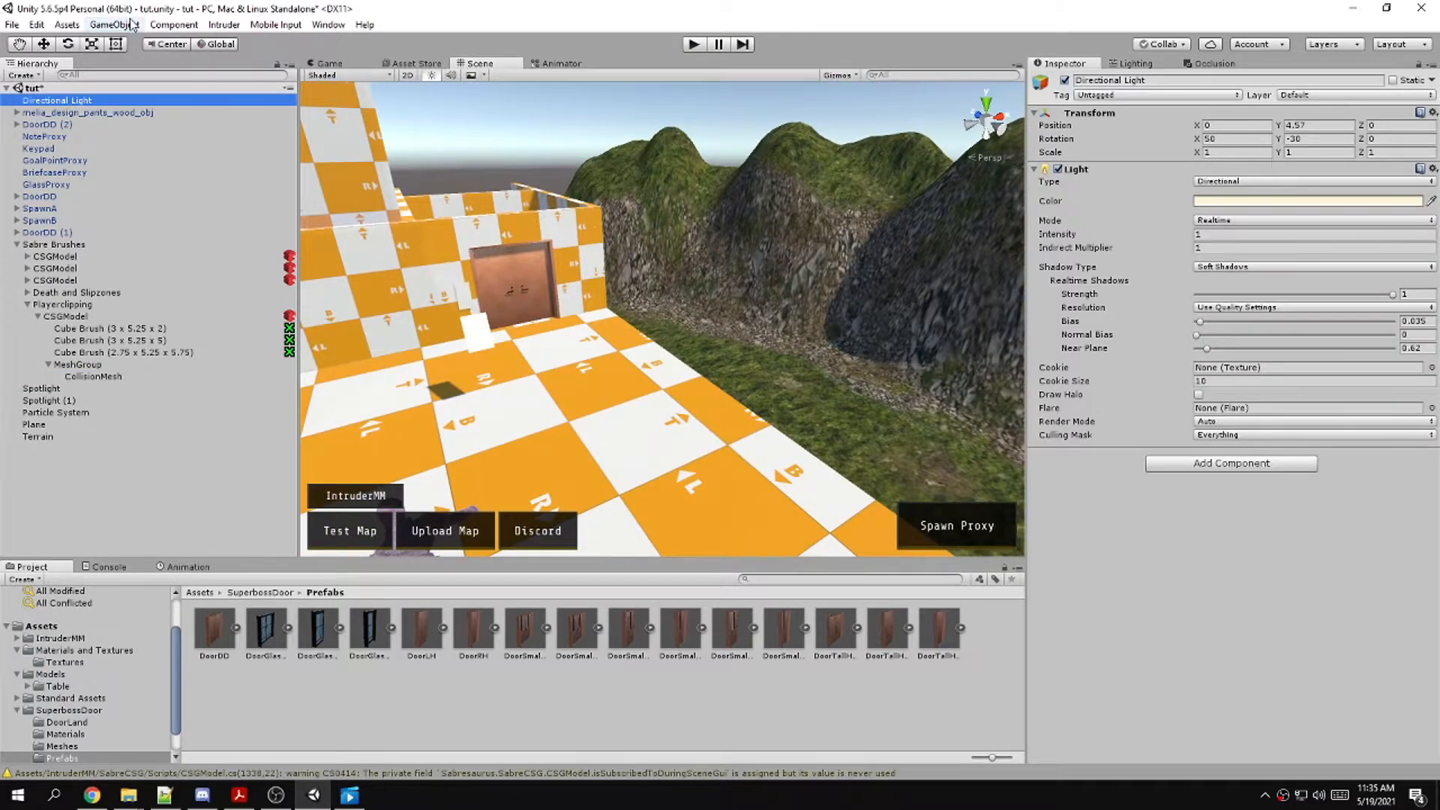
Launch a test of the map in Intruder and join the Intruders team
{"action": "right_click_drag", "start_coordinate": [525, 315], "coordinate": [473, 455]}
{"action": "left_click", "coordinate": [338, 536]}
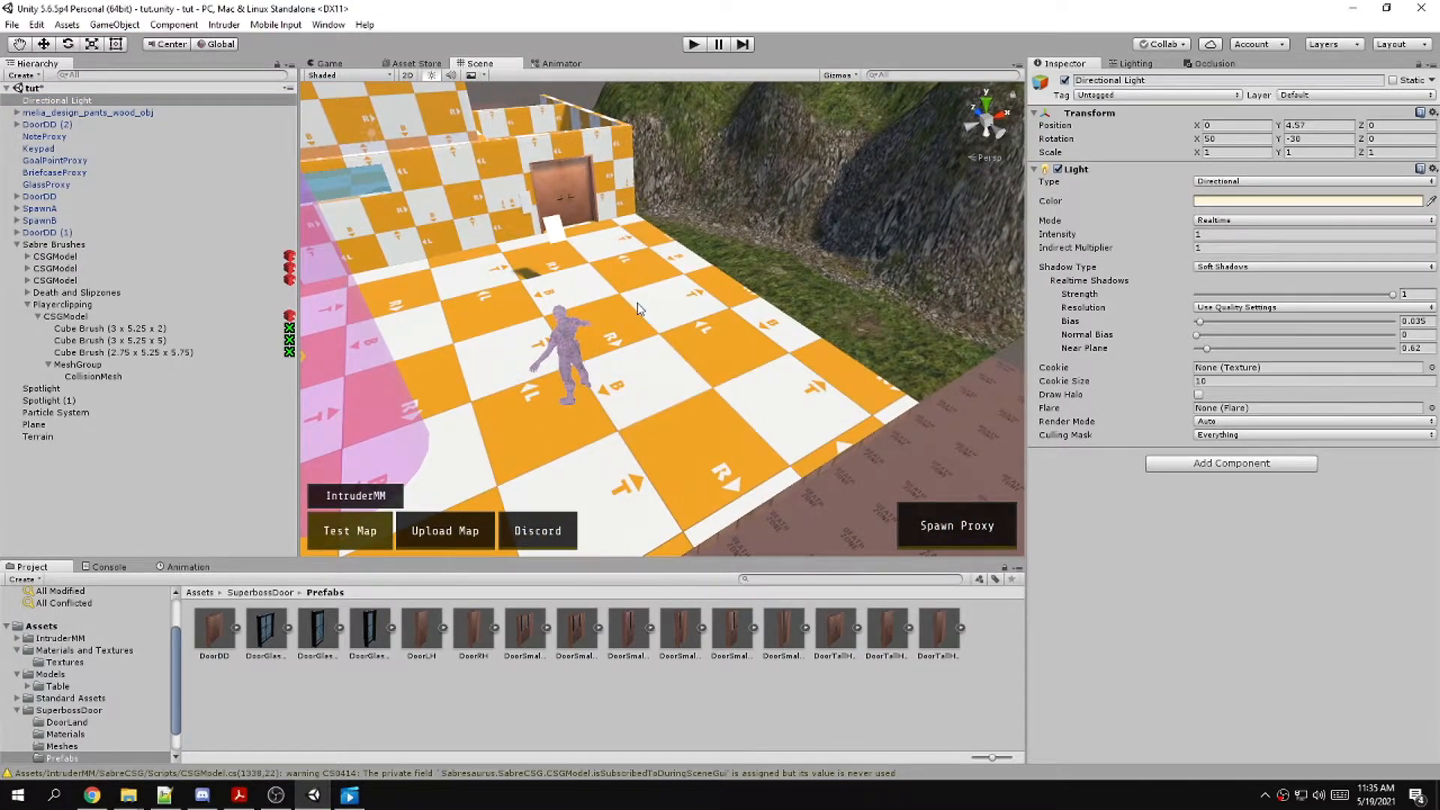
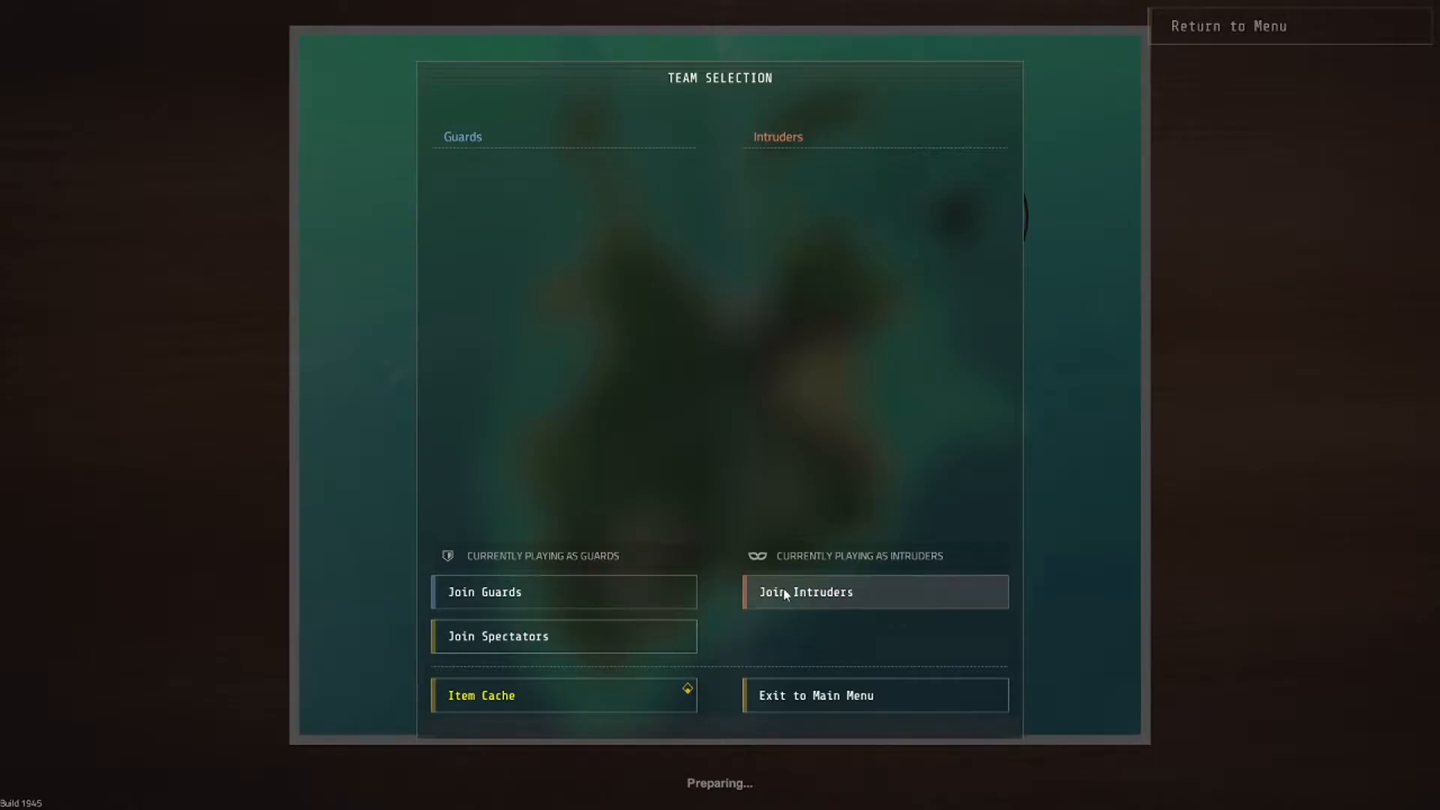
{"action": "left_click", "coordinate": [785, 594]}
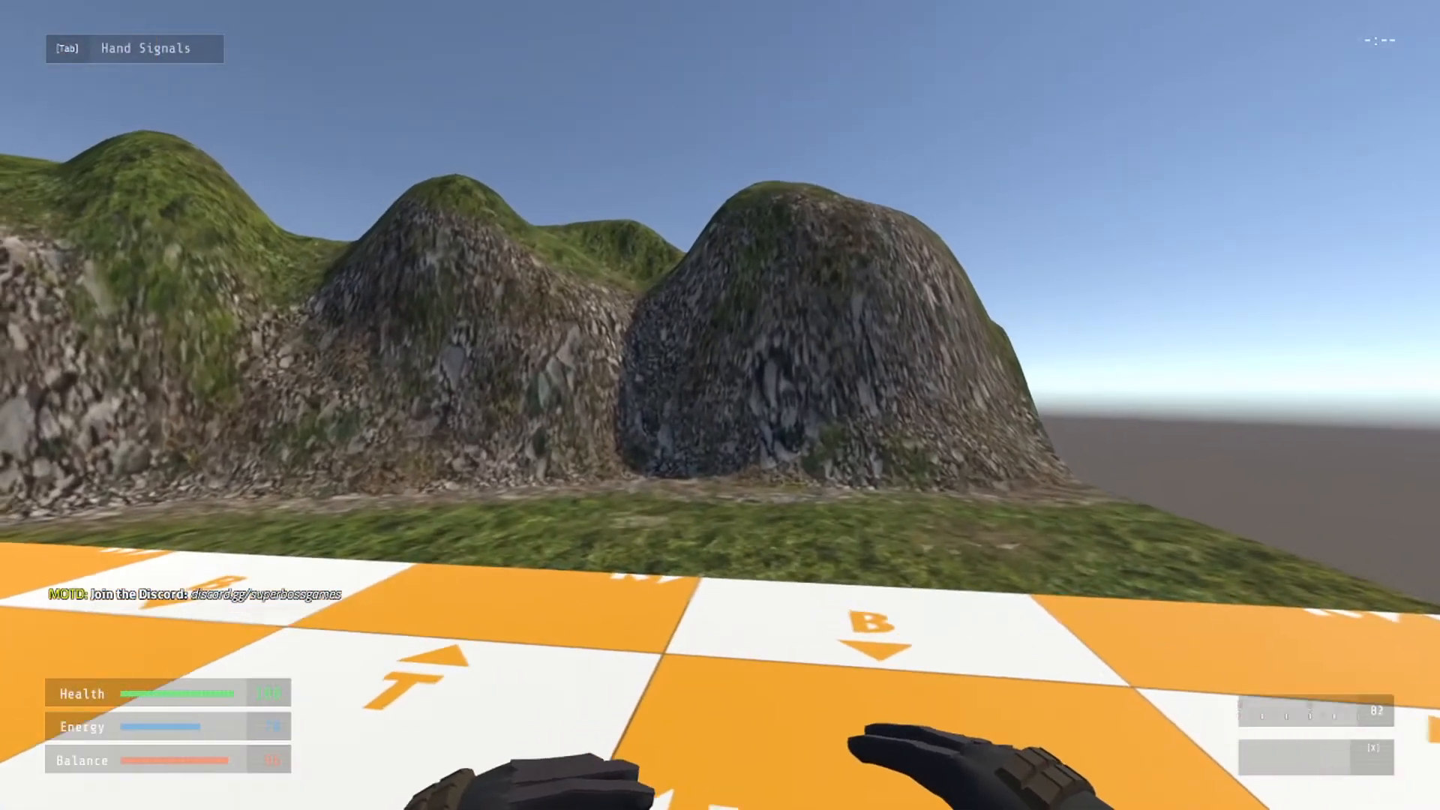
Walk up against and along the rocky hills to test the player clipping in the game
{"action": "key", "text": "w"}
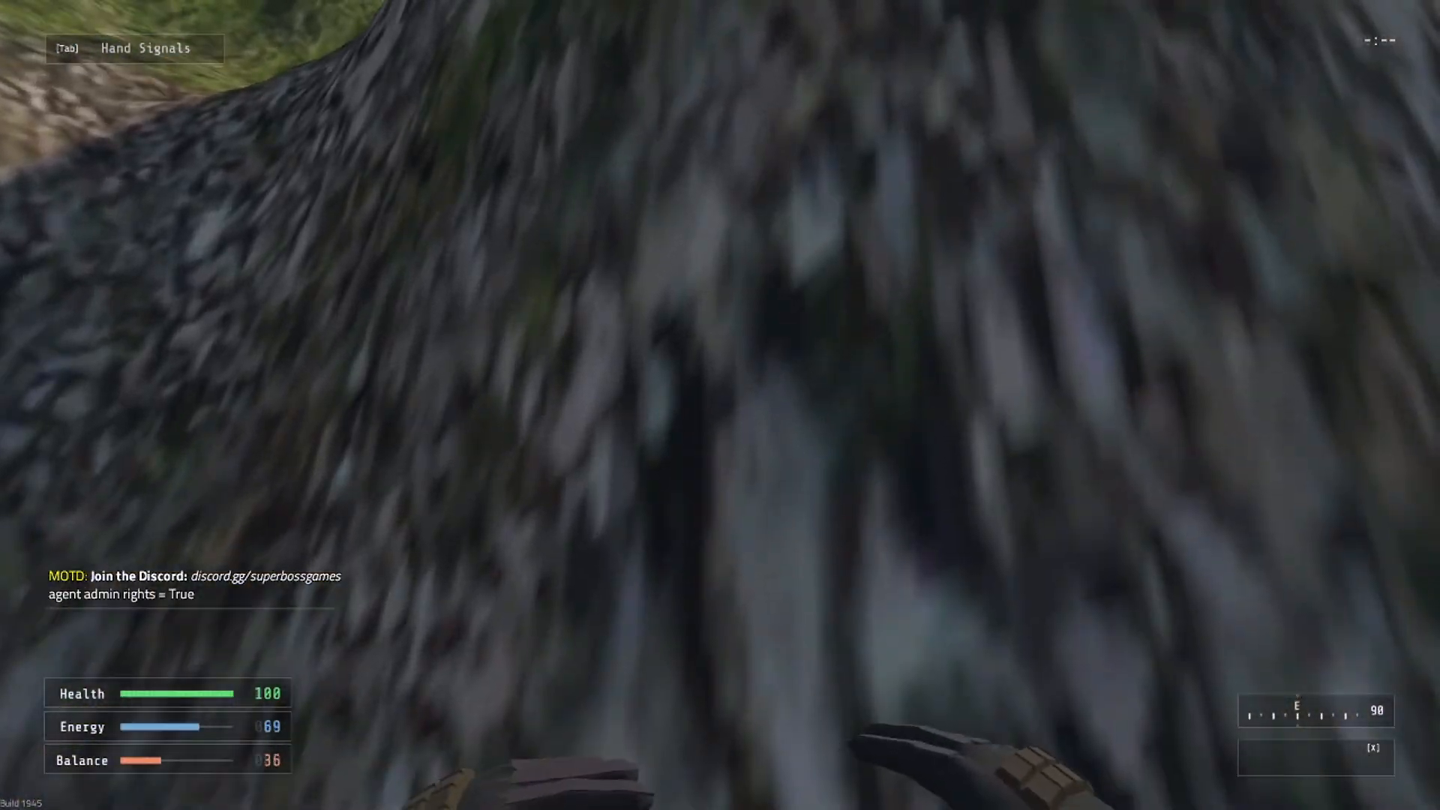
{"action": "key", "text": "w"}
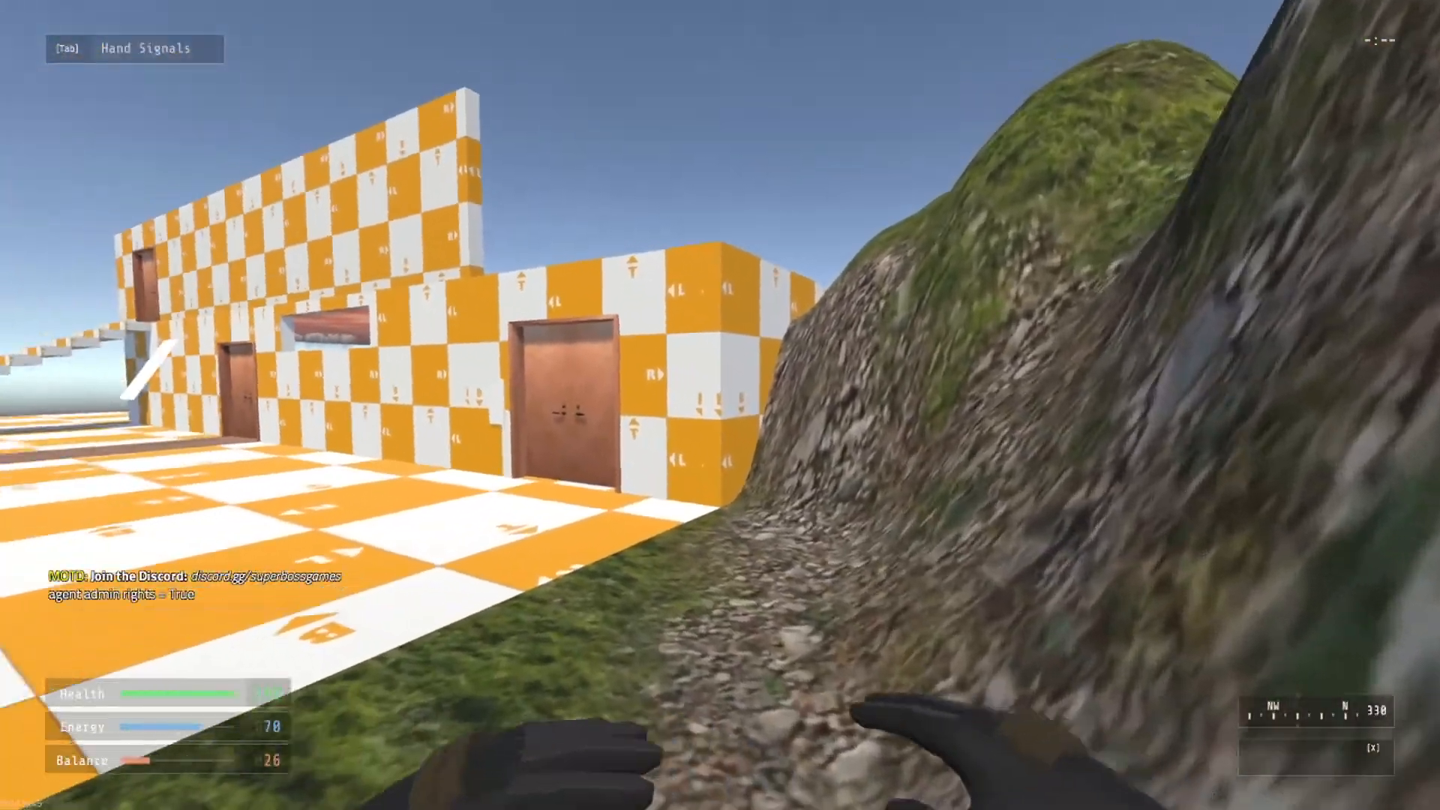
{"action": "key", "text": "w"}
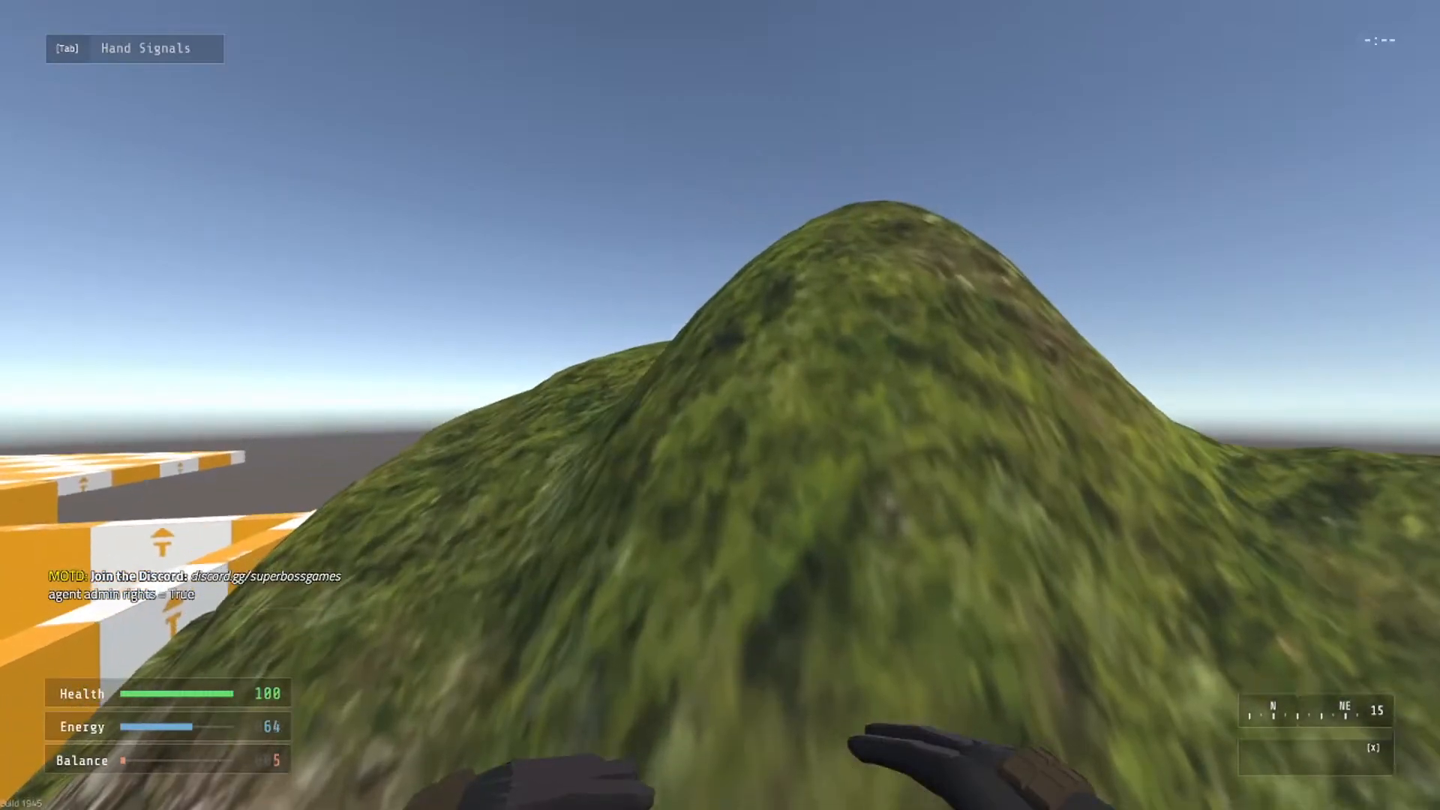
{"action": "key", "text": "w"}
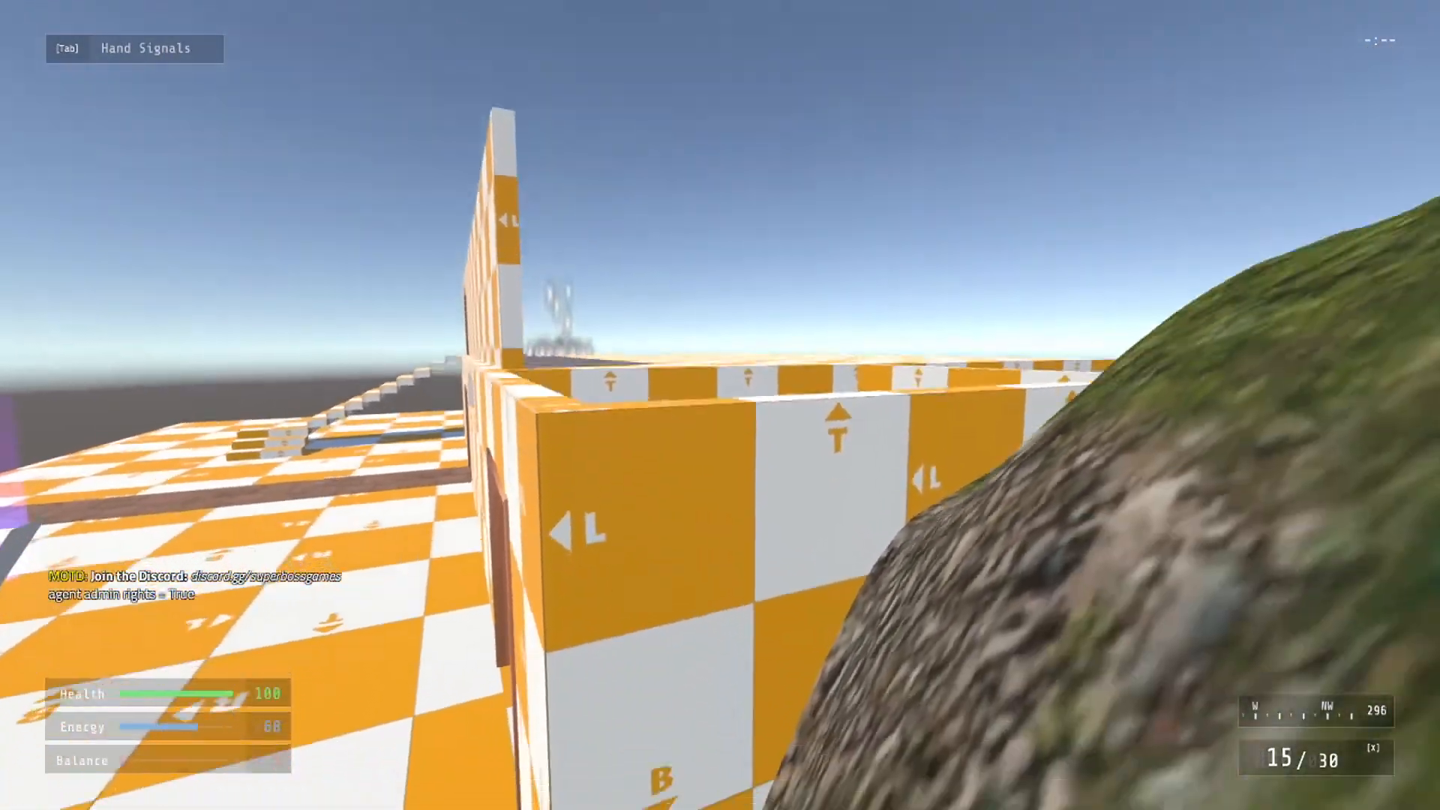
Throw a grenade from the hillside onto the checkered floor and exit the test to the main menu
{"action": "key", "text": "4"}
{"action": "key", "text": "space"}
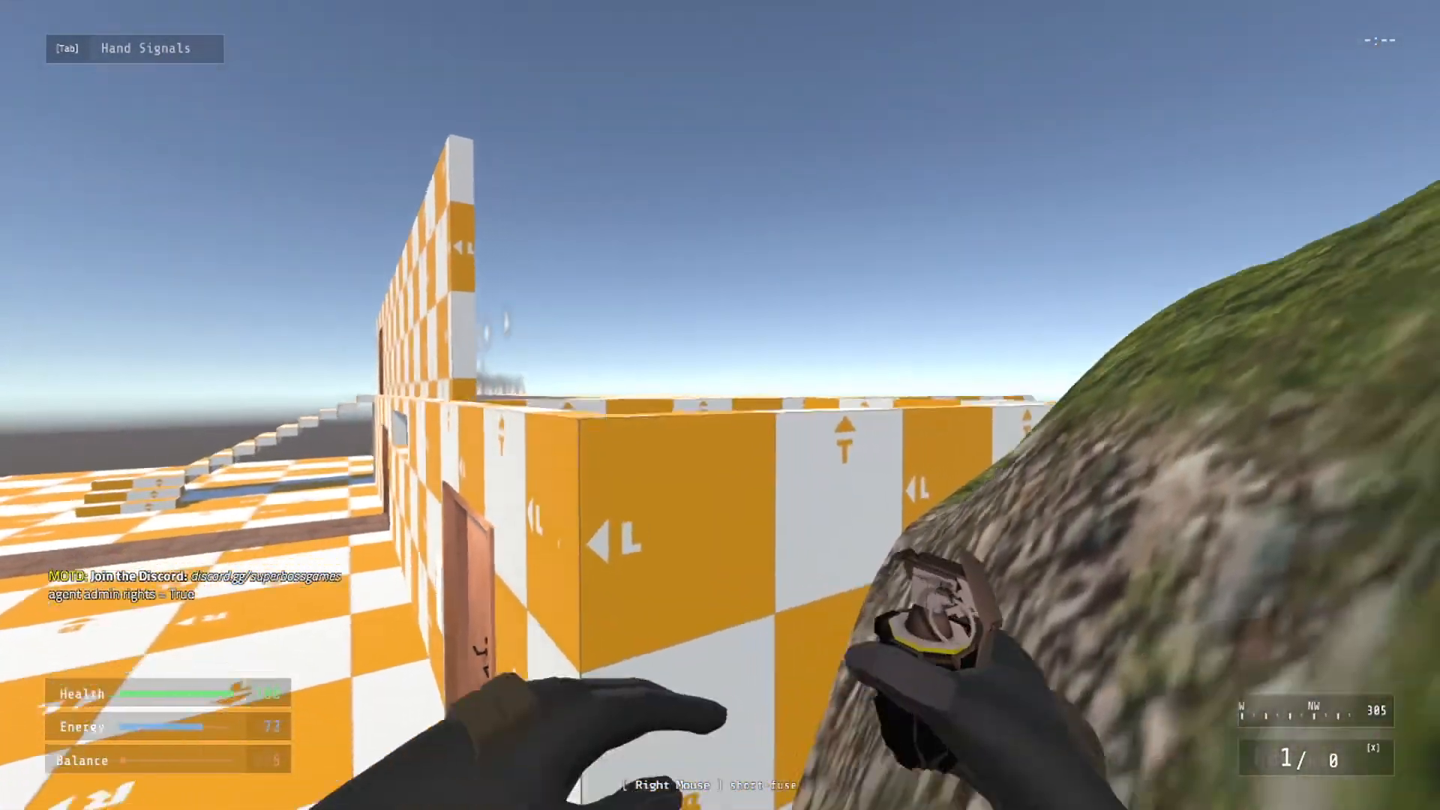
{"action": "key", "text": "space"}
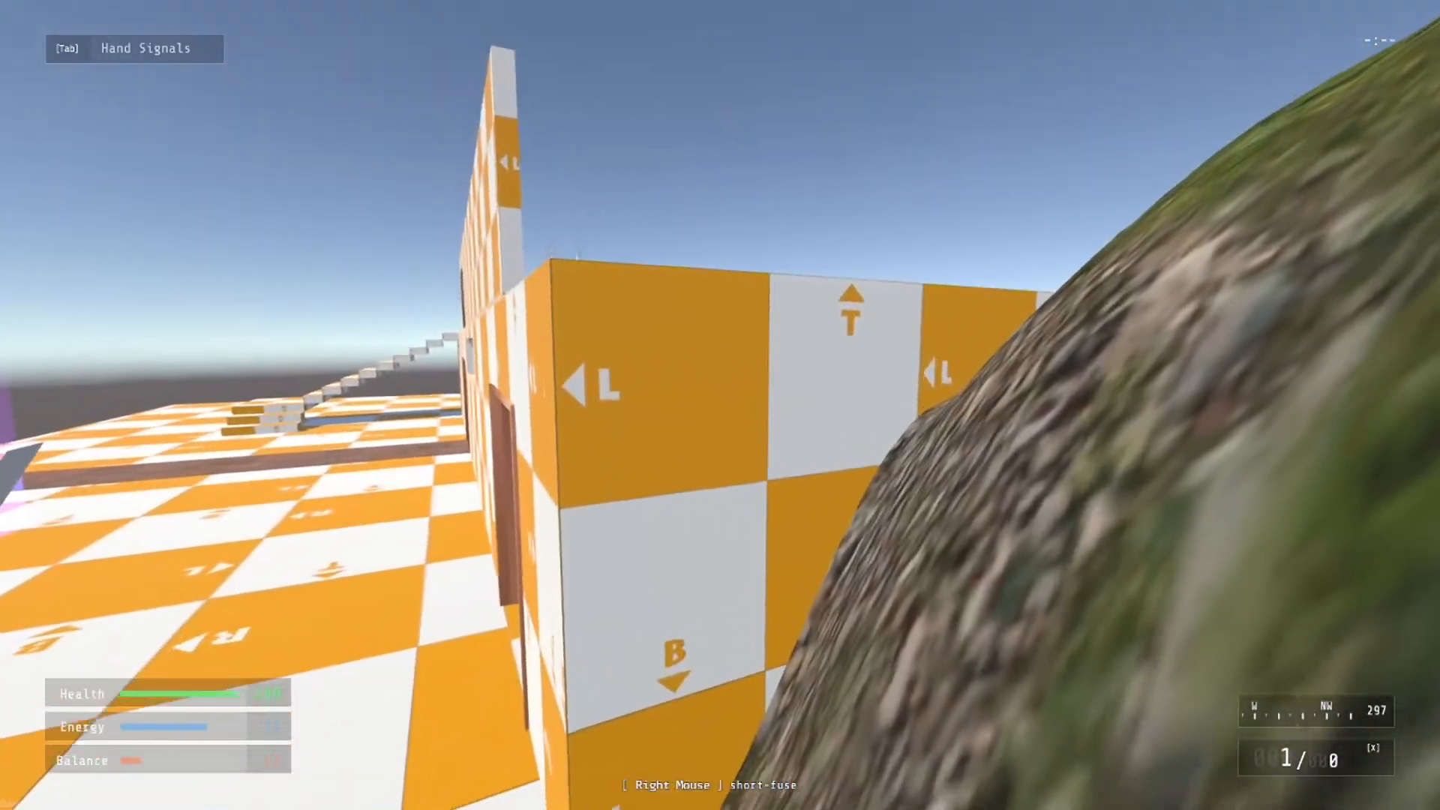
{"action": "left_click", "coordinate": [720, 405]}
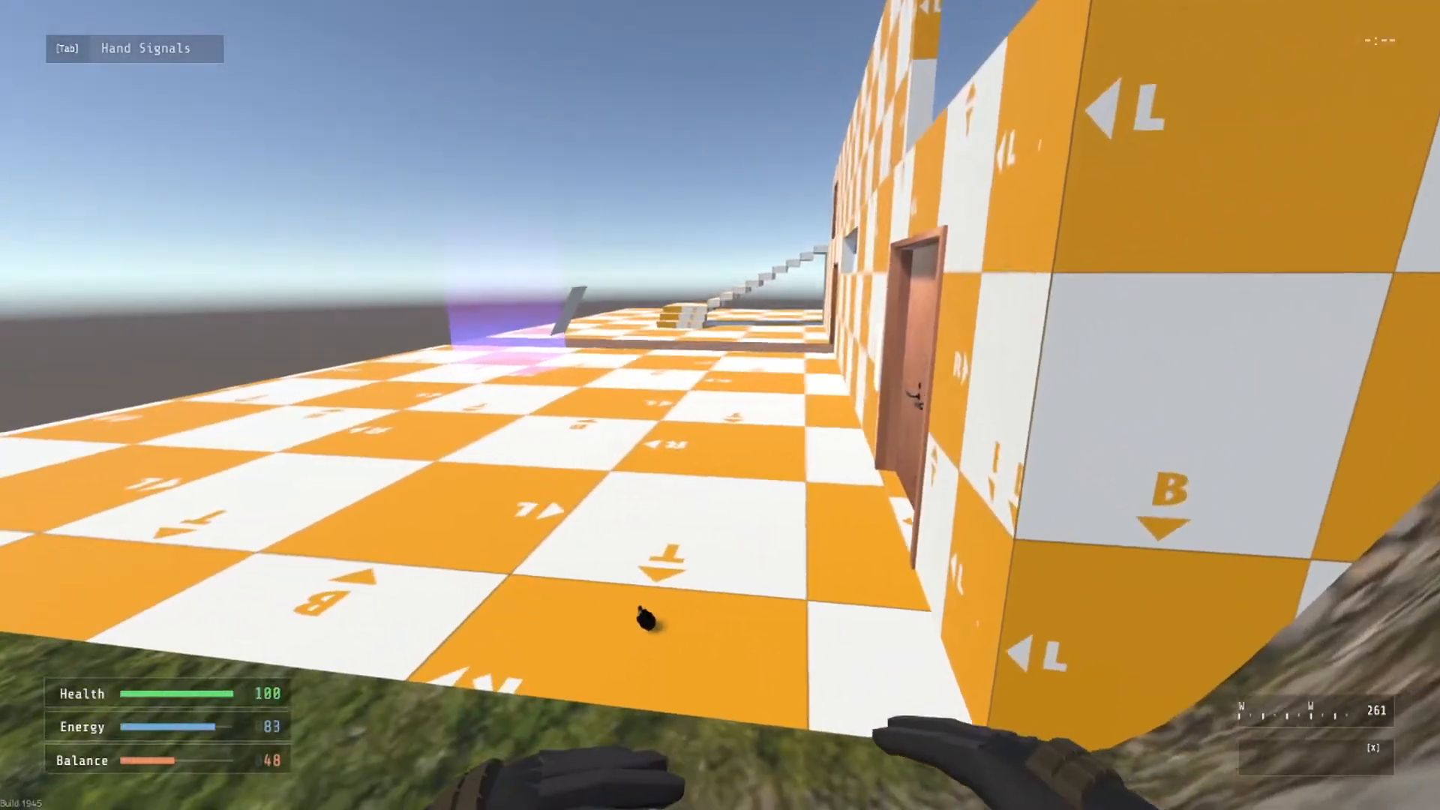
{"action": "key", "text": "w"}
{"action": "key", "text": "space"}
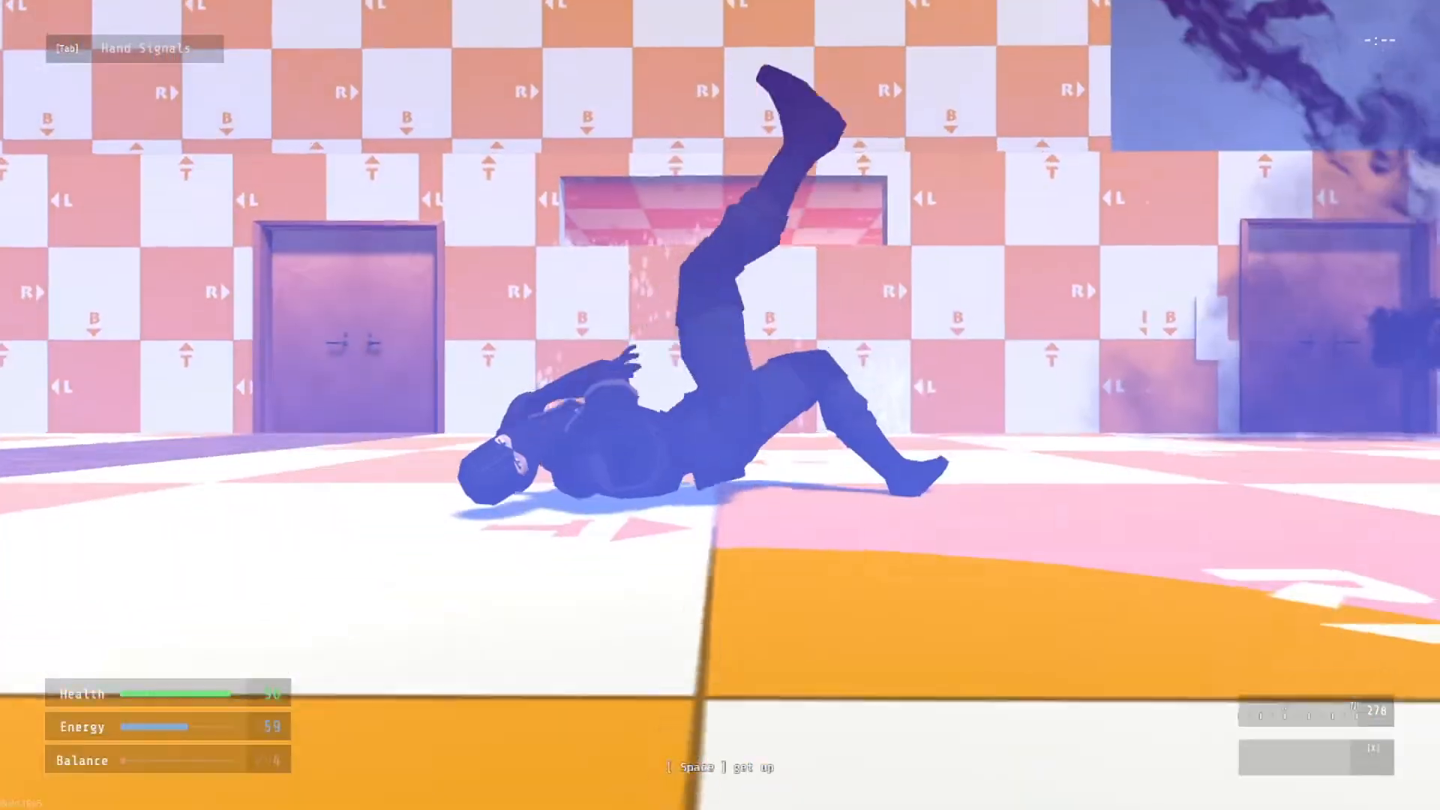
{"action": "key", "text": "Escape"}
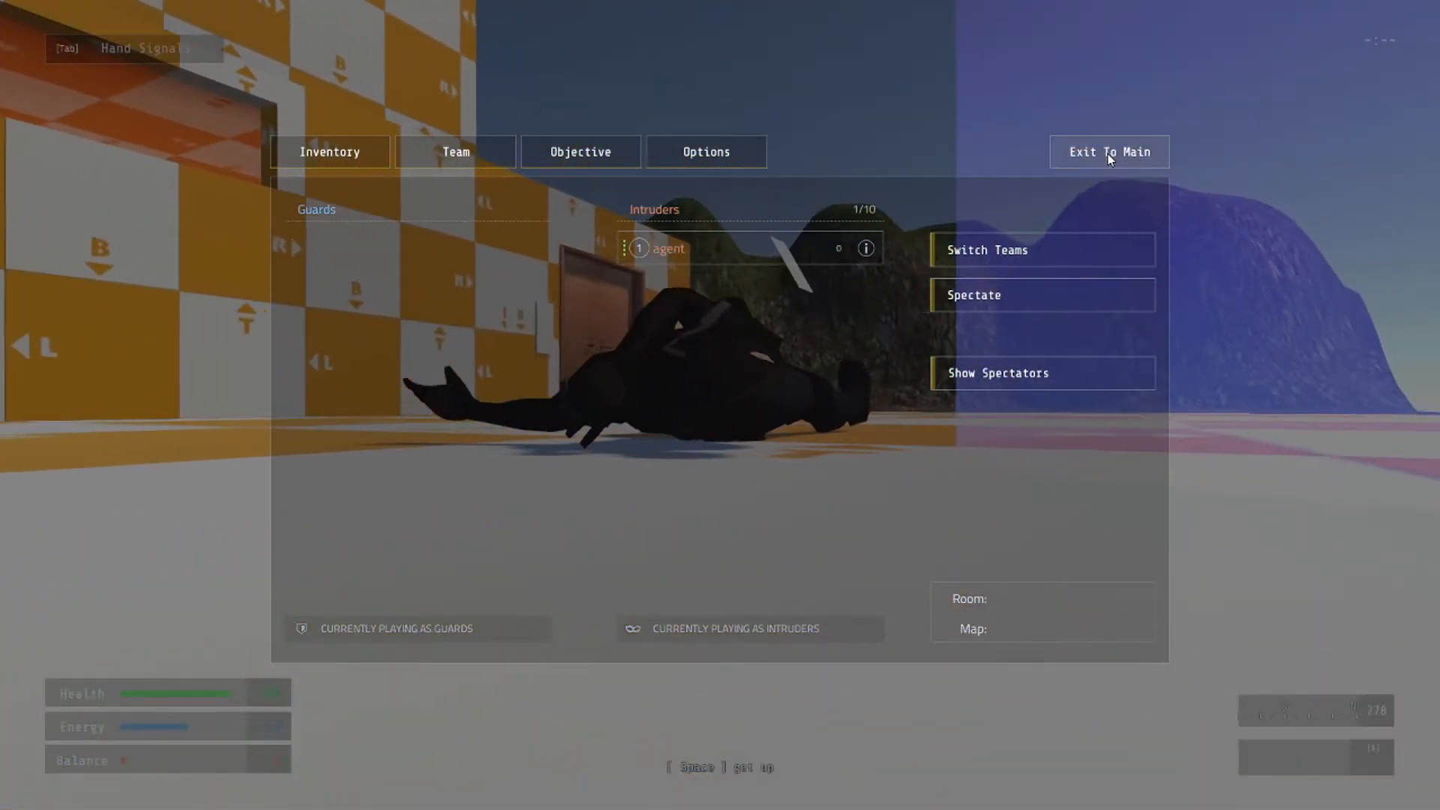
{"action": "left_click", "coordinate": [1109, 153]}
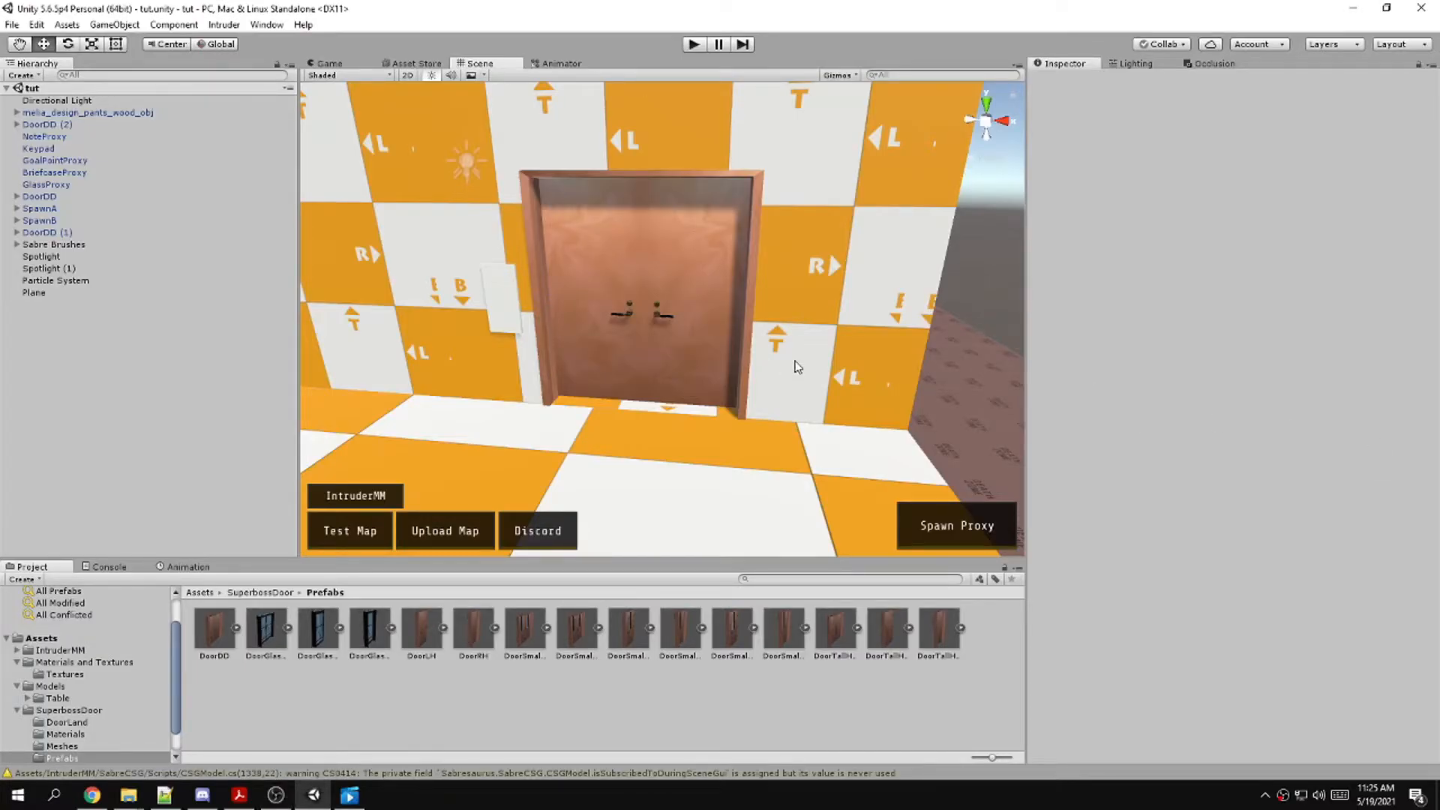
Select the note in front of the wall in Unity and look up the Note type among the generic spawn proxies
{"action": "right_click_drag", "start_coordinate": [794, 360], "coordinate": [795, 379]}
{"action": "left_click", "coordinate": [598, 300]}
{"action": "left_click", "coordinate": [962, 526]}
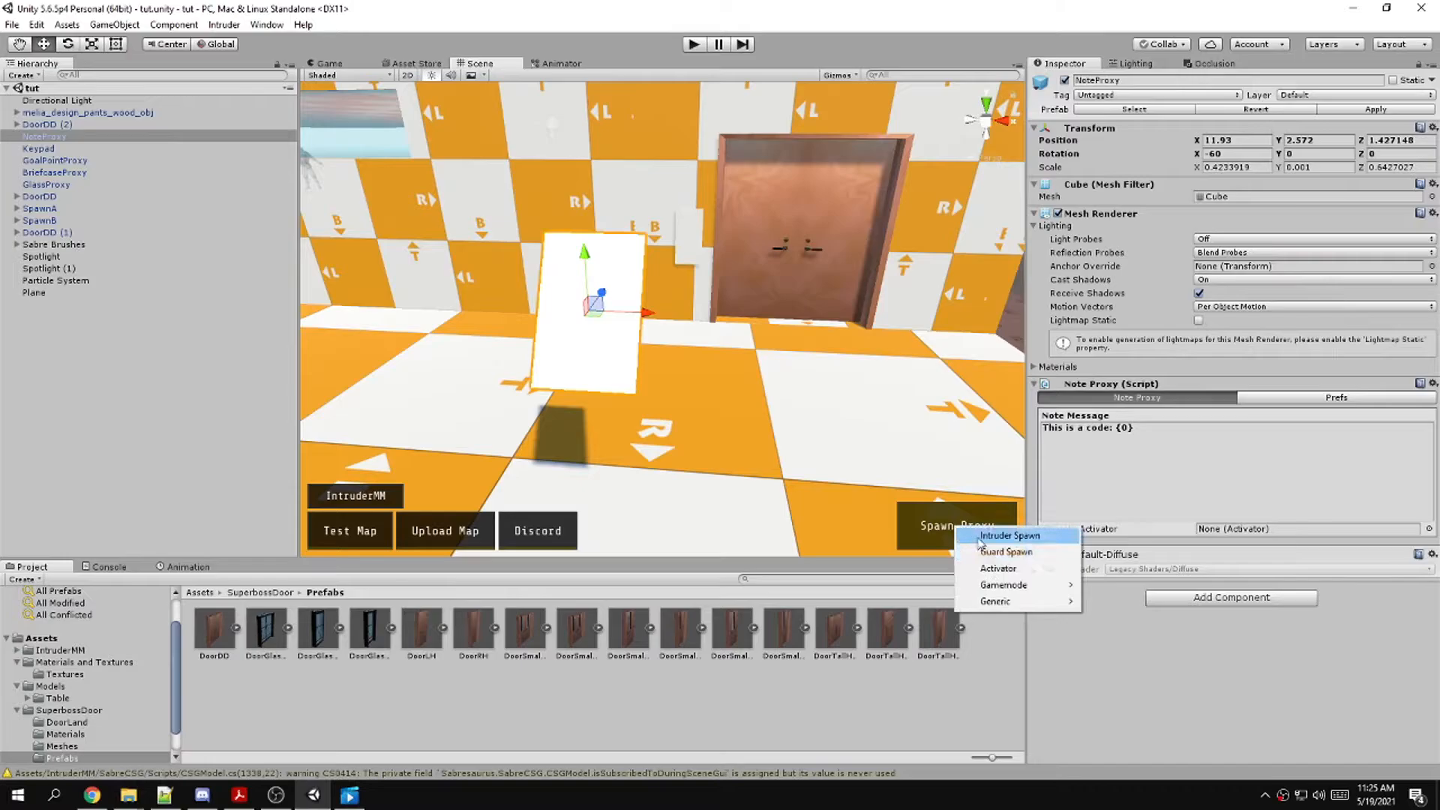
{"action": "mouse_move", "coordinate": [1035, 589]}
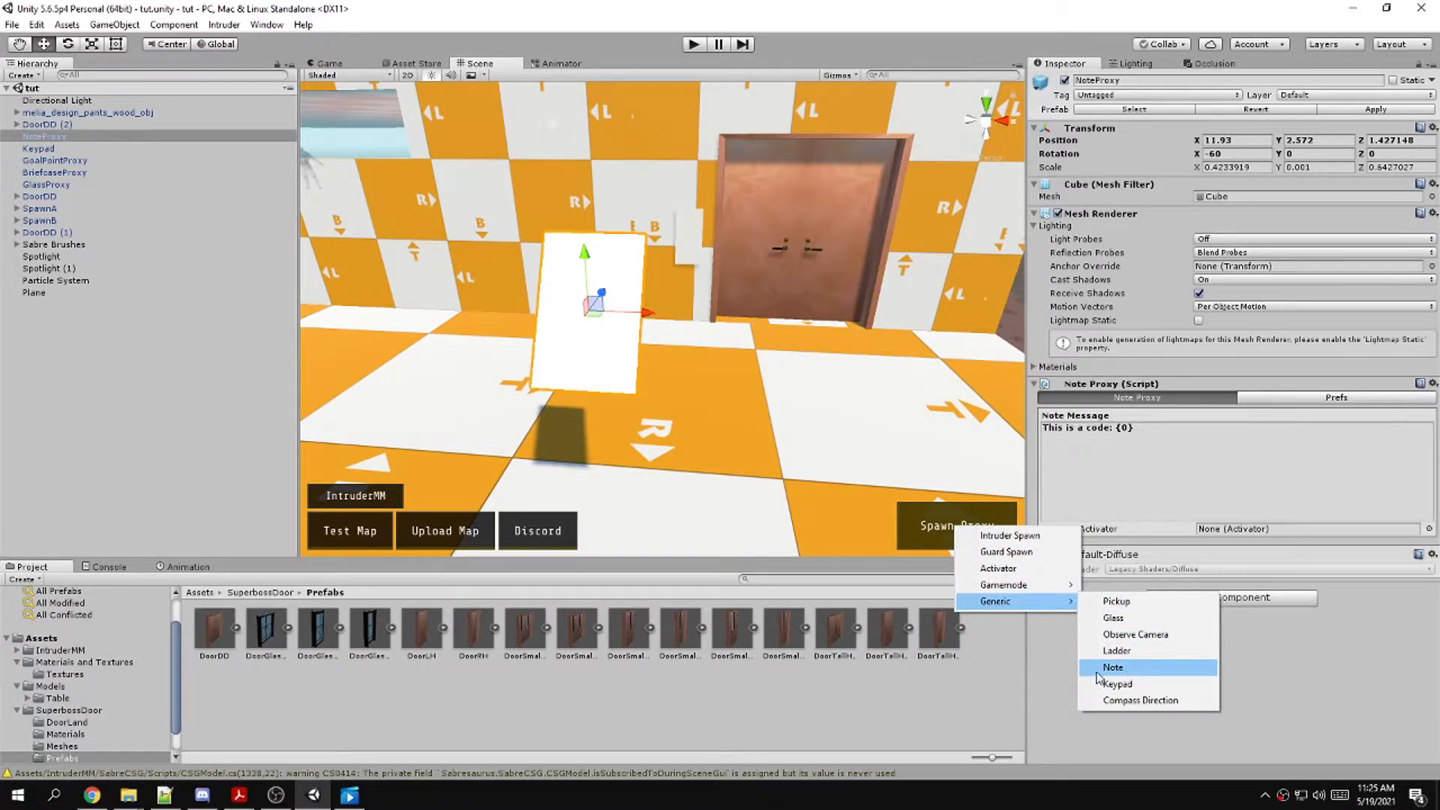
Select the keypad beside the double door and look up the Keypad type among the generic spawn proxies
{"action": "key", "text": "w"}
{"action": "right_click_drag", "start_coordinate": [777, 362], "coordinate": [685, 322]}
{"action": "left_click", "coordinate": [685, 321]}
{"action": "left_click", "coordinate": [953, 515]}
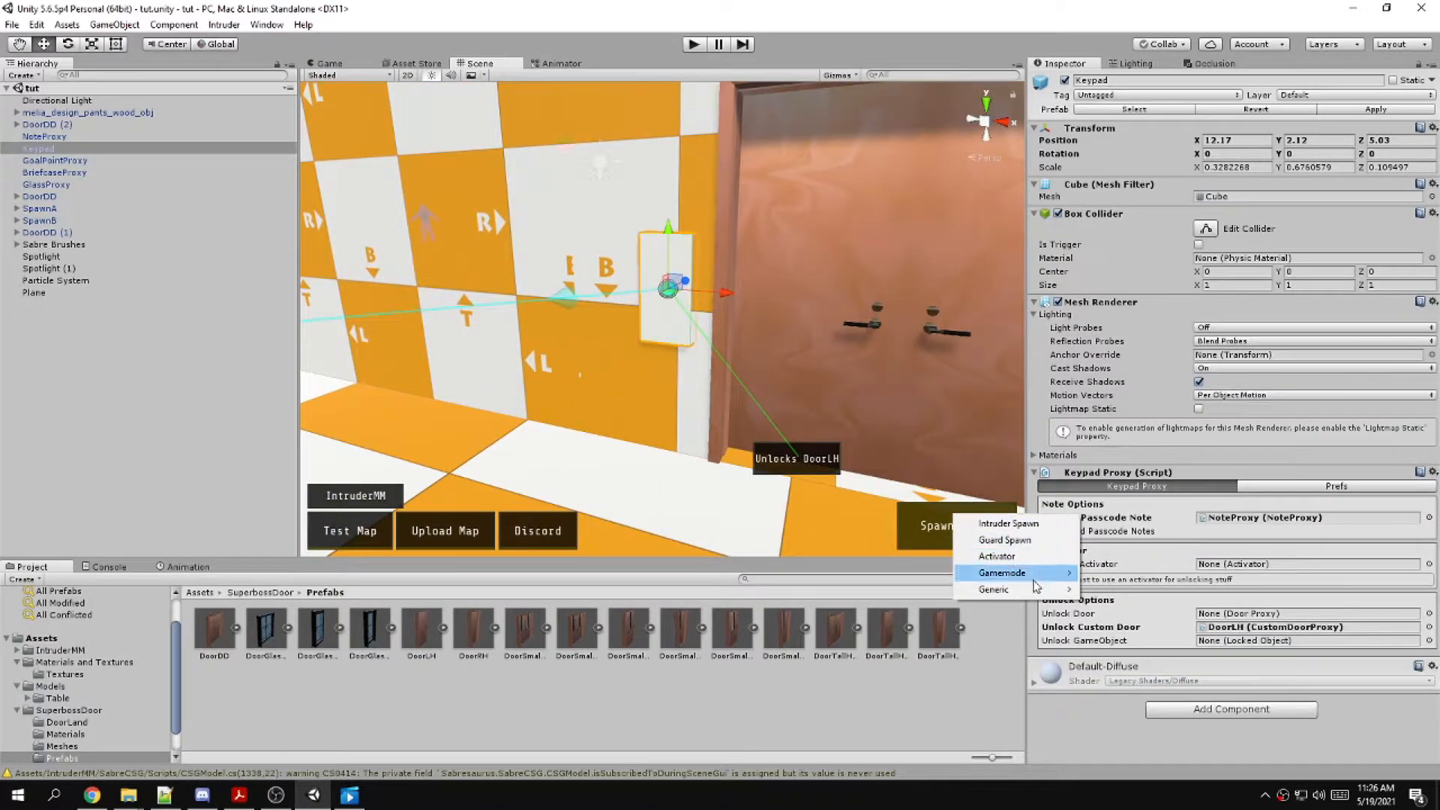
{"action": "mouse_move", "coordinate": [1039, 594]}
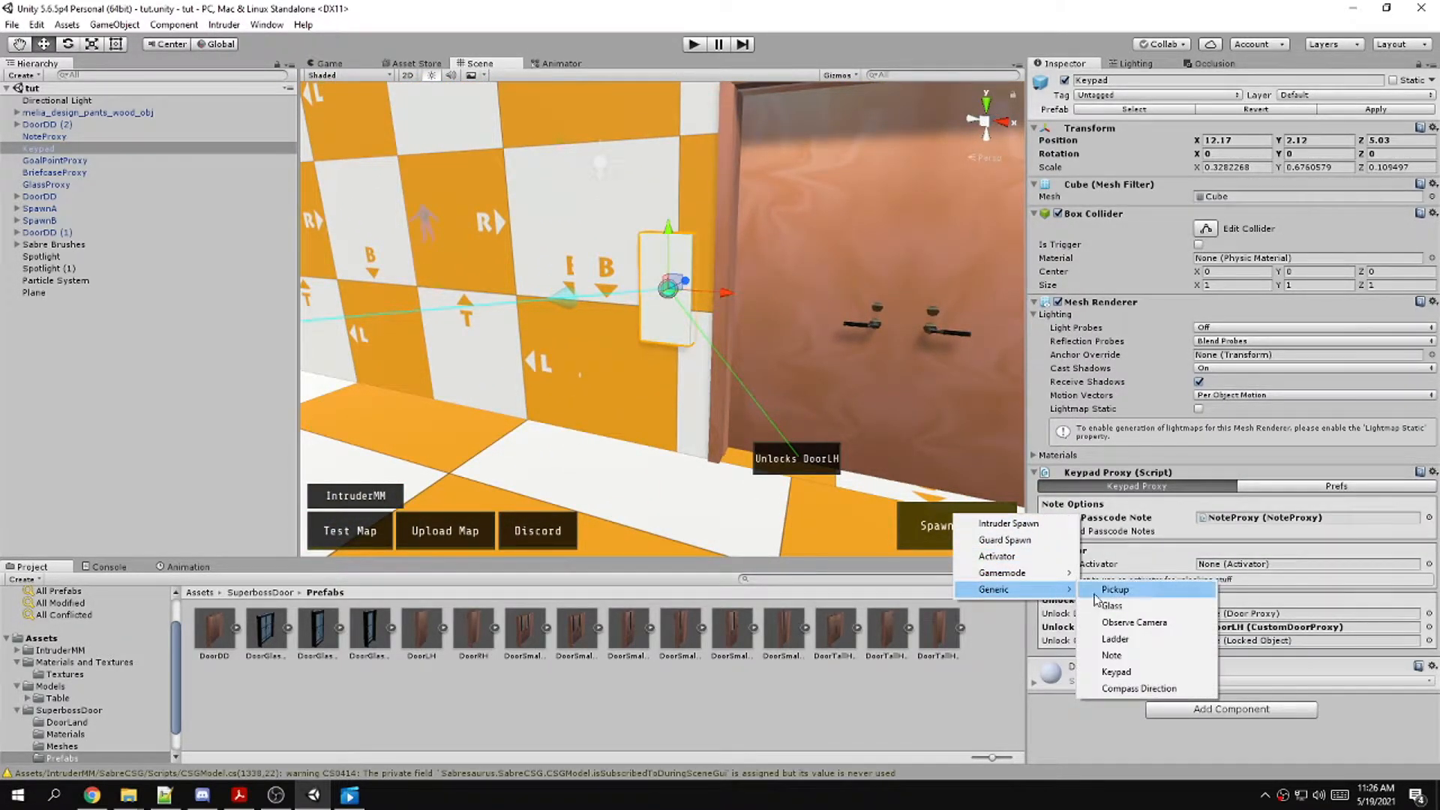
Lock the inspector on the Keypad and assign NoteProxy as its keypad passcode note
{"action": "right_click_drag", "start_coordinate": [677, 402], "coordinate": [762, 379]}
{"action": "key", "text": "s"}
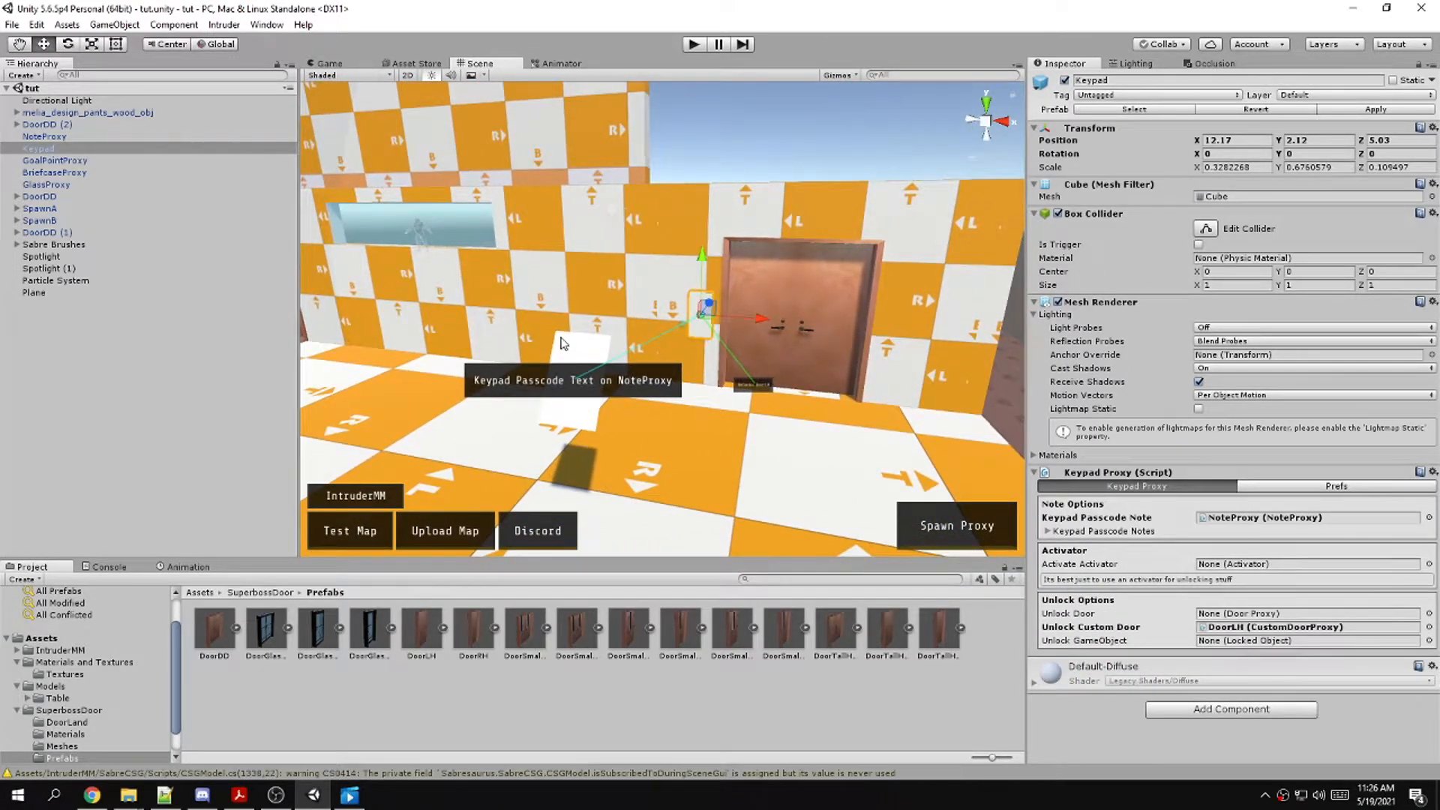
{"action": "left_click", "coordinate": [575, 360]}
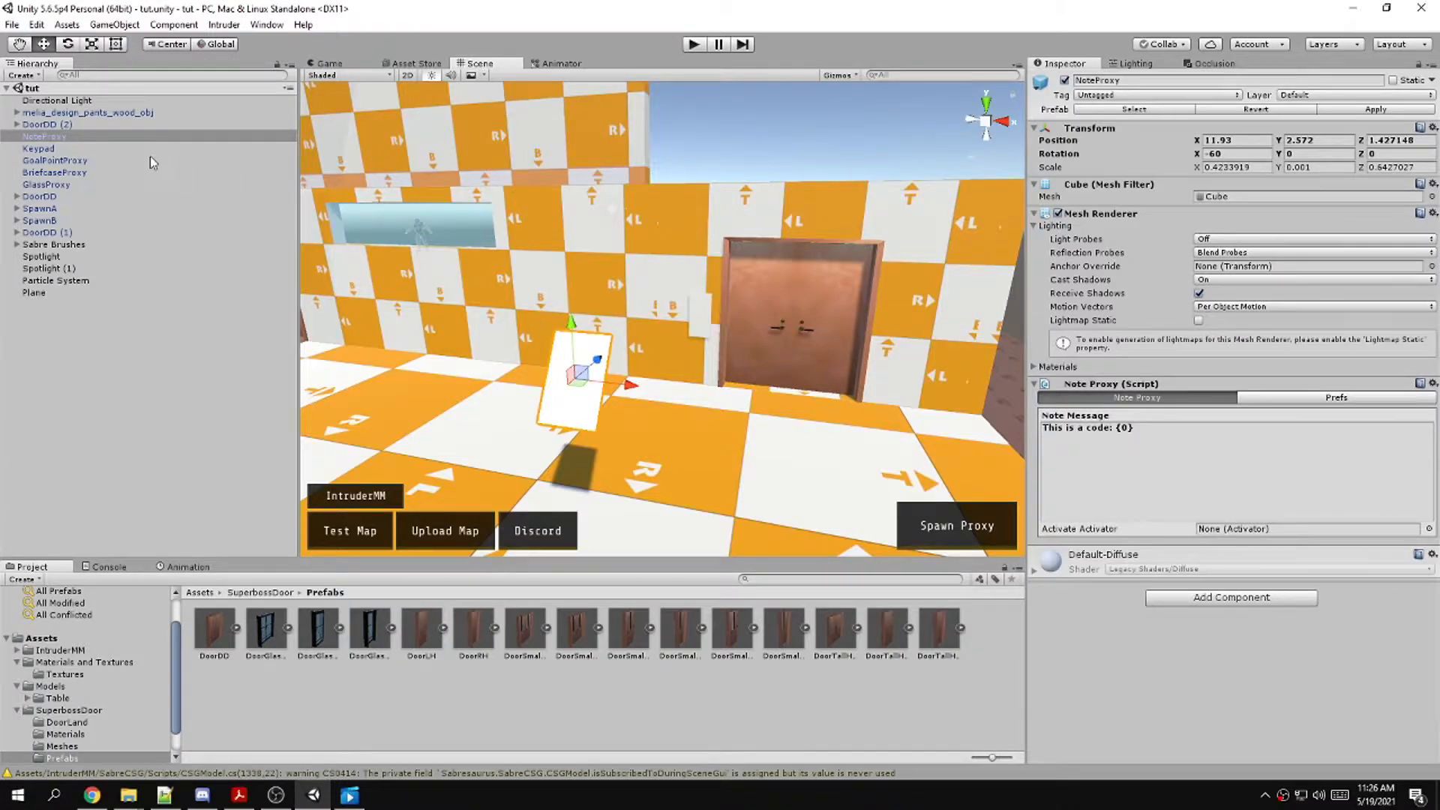
{"action": "left_click", "coordinate": [45, 149]}
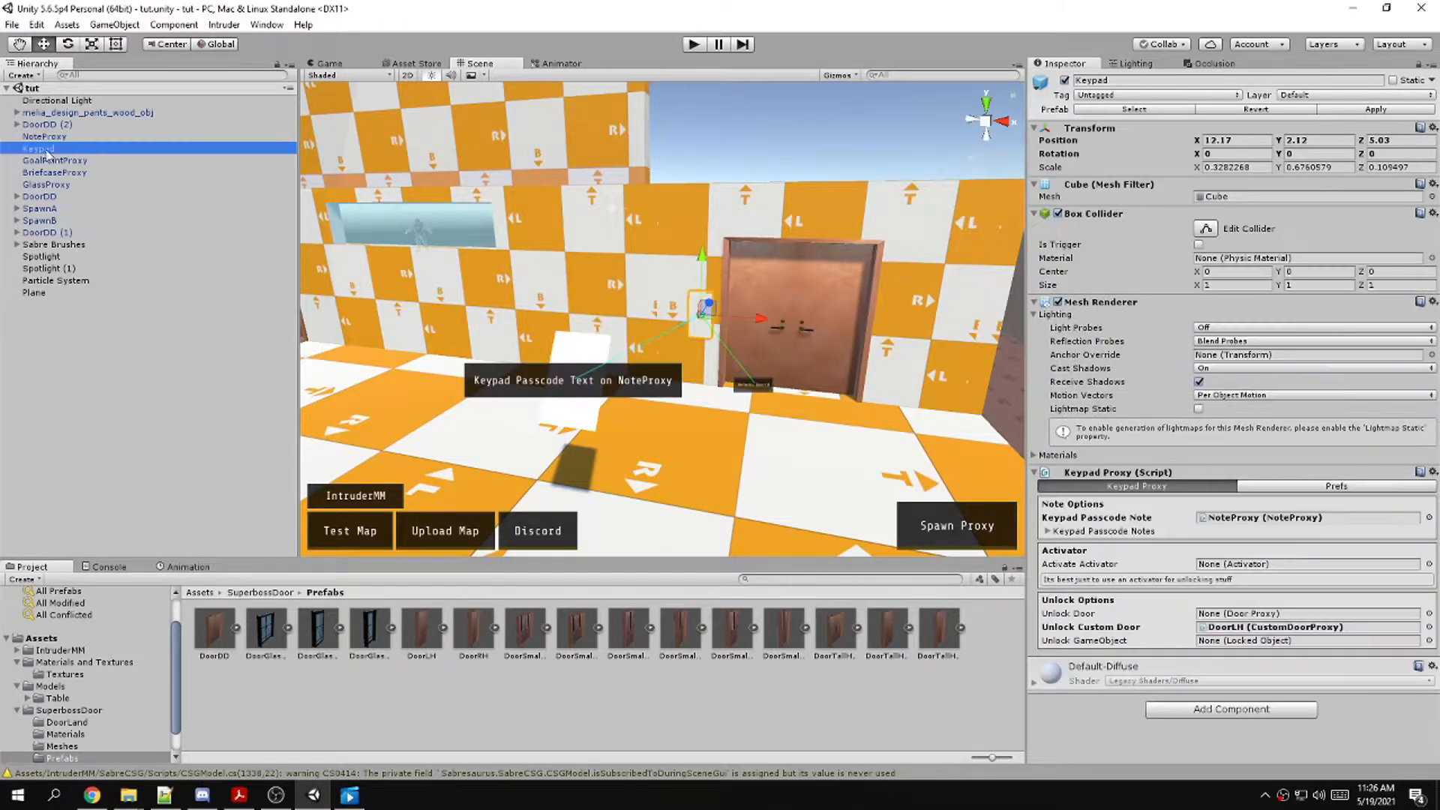
{"action": "left_click", "coordinate": [1418, 69]}
{"action": "left_click", "coordinate": [45, 136]}
{"action": "left_click_drag", "start_coordinate": [672, 196], "coordinate": [1233, 518]}
Expand DoorDD (2) and assign its DoorLH as the custom door that the Keypad unlocks
{"action": "right_click_drag", "start_coordinate": [703, 342], "coordinate": [705, 360]}
{"action": "right_click_drag", "start_coordinate": [715, 424], "coordinate": [652, 338]}
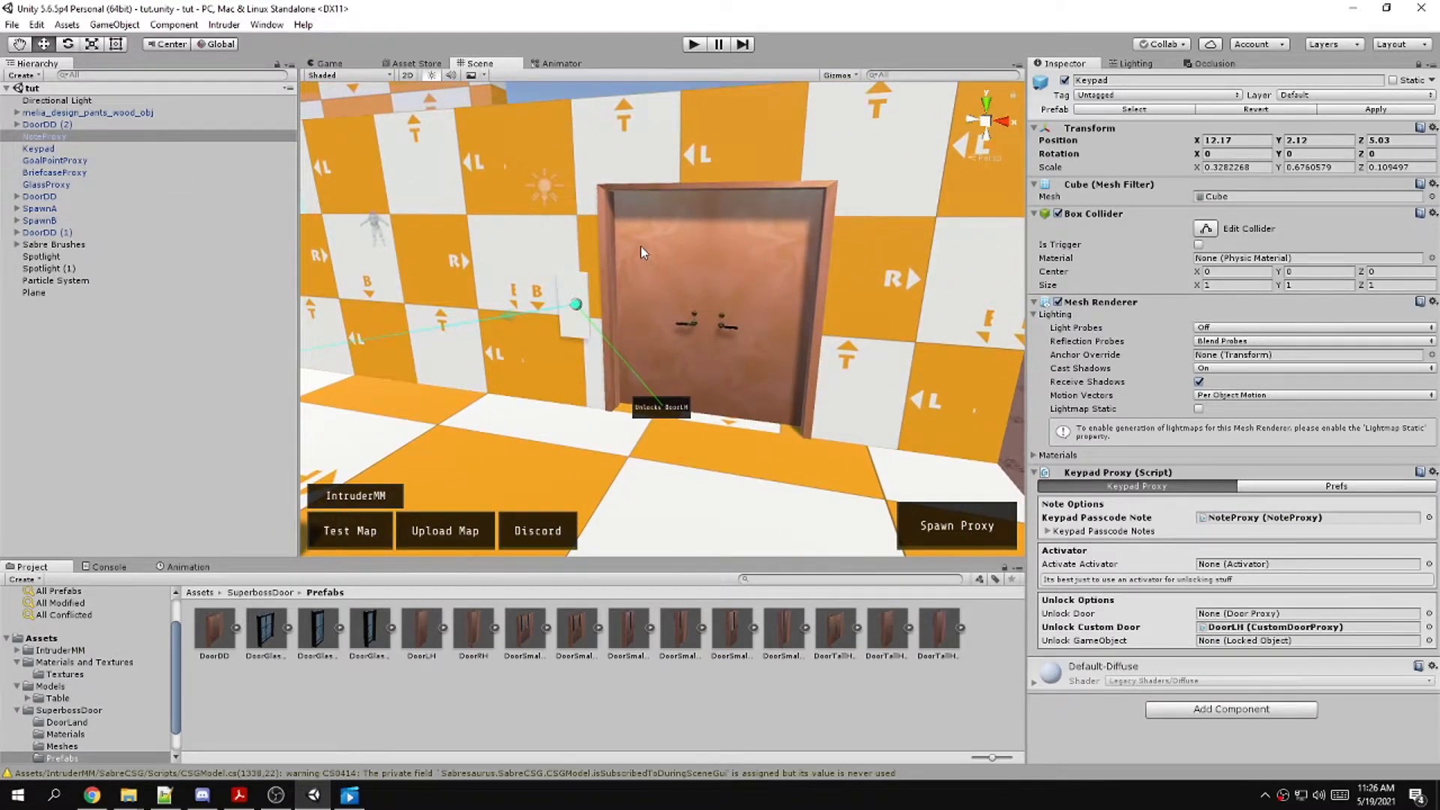
{"action": "left_click", "coordinate": [656, 257]}
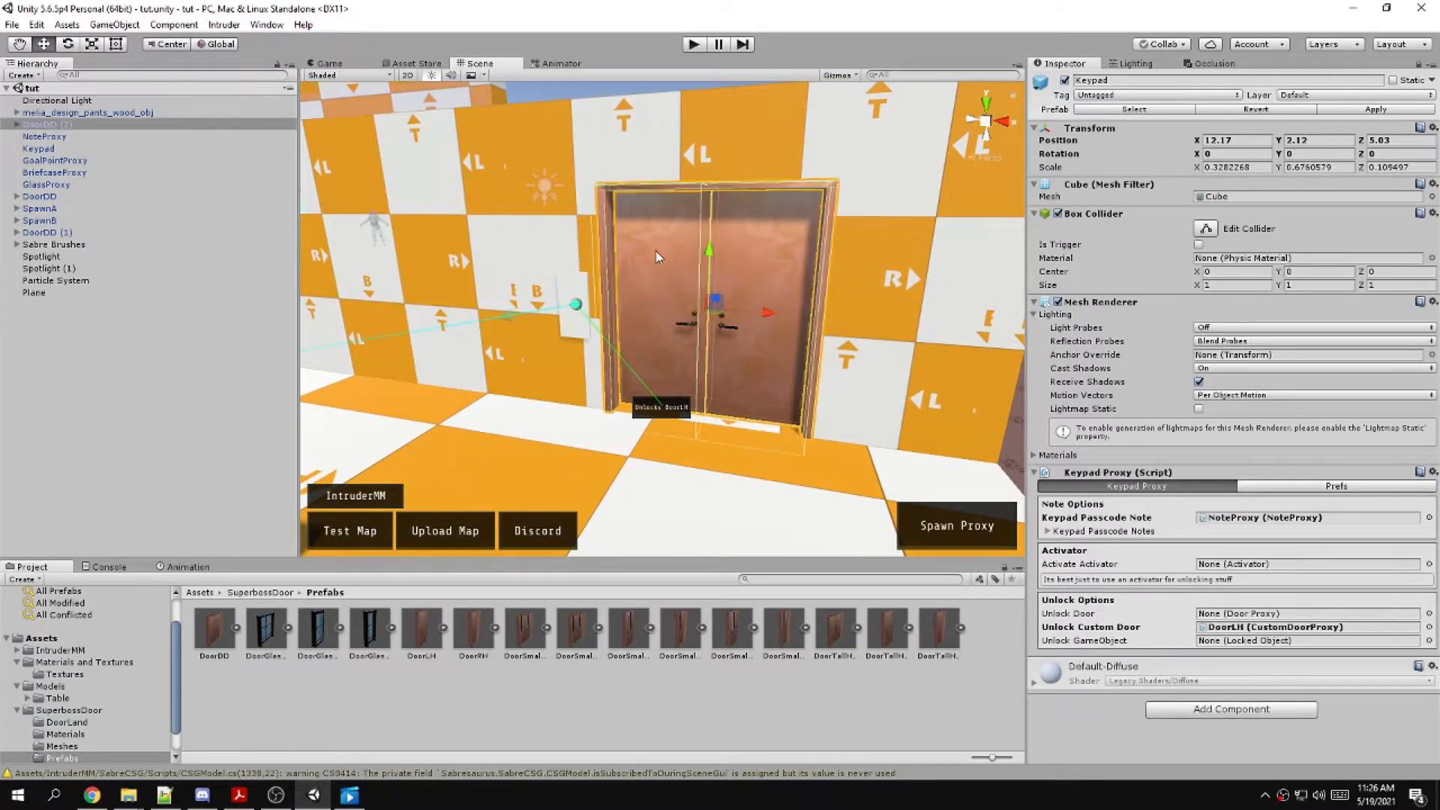
{"action": "left_click", "coordinate": [17, 125]}
{"action": "left_click", "coordinate": [62, 149]}
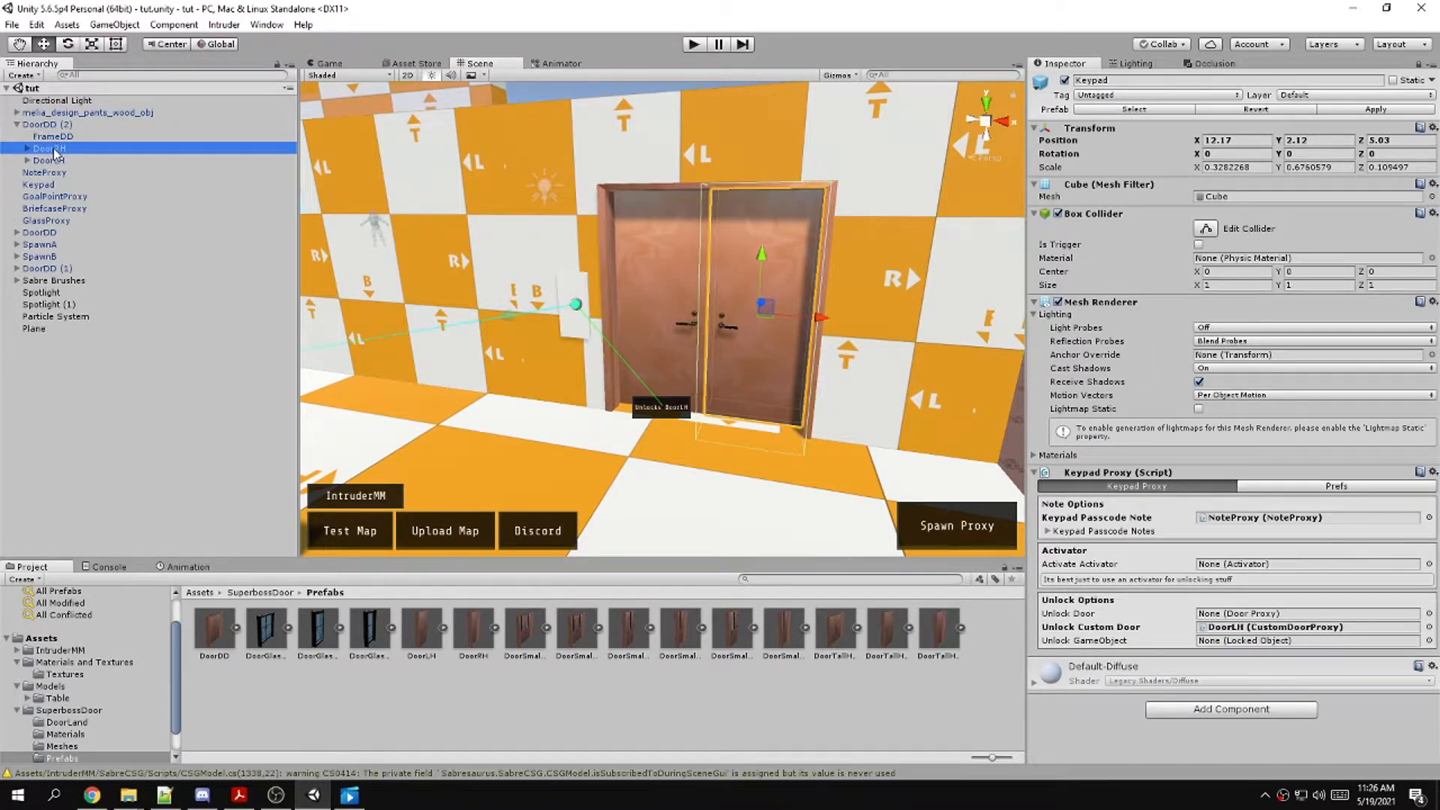
{"action": "left_click", "coordinate": [60, 161]}
{"action": "left_click_drag", "start_coordinate": [57, 163], "coordinate": [1227, 628]}
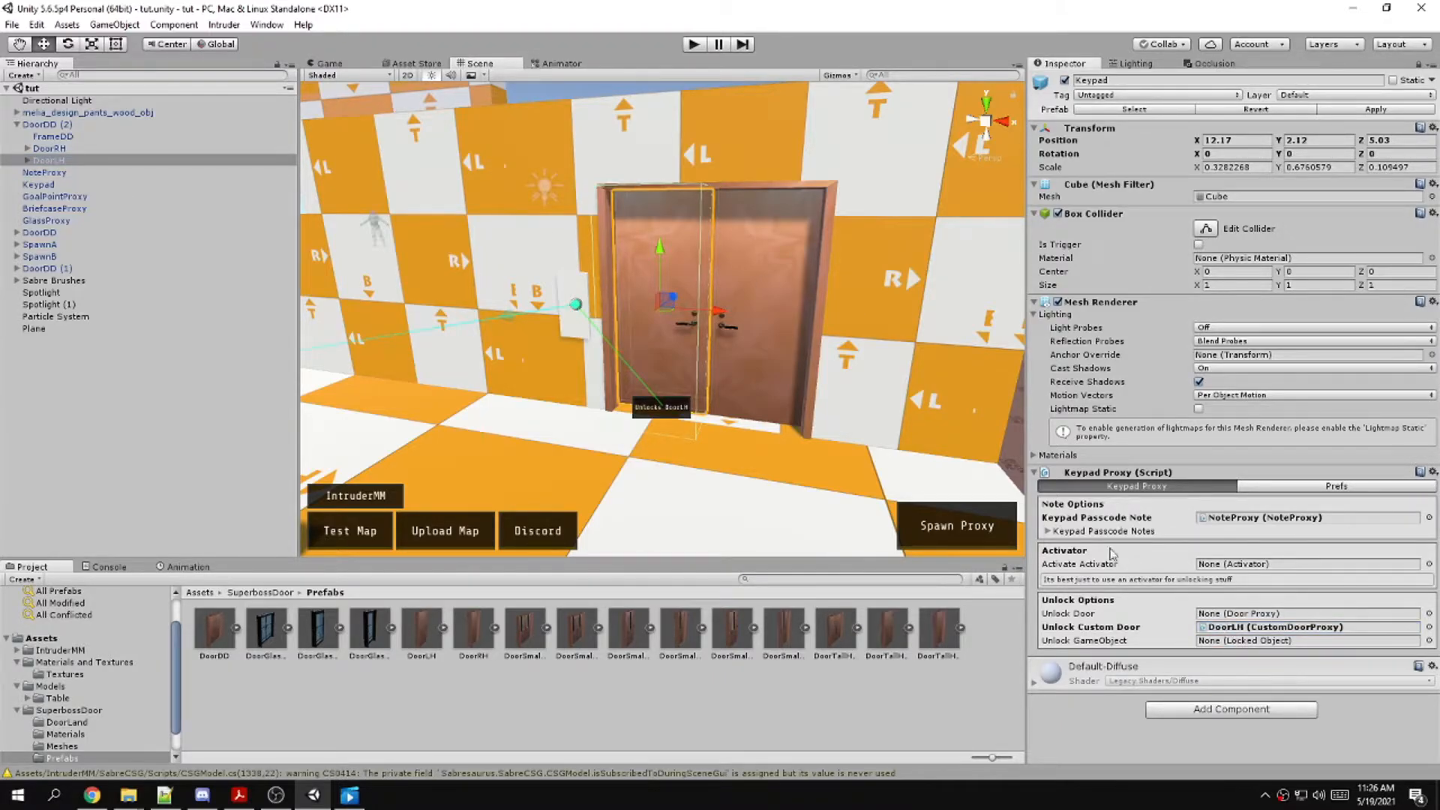
Unlock the inspector and make DoorRH of the double door Always Locked with Can Lock Pick off
{"action": "left_click", "coordinate": [52, 149]}
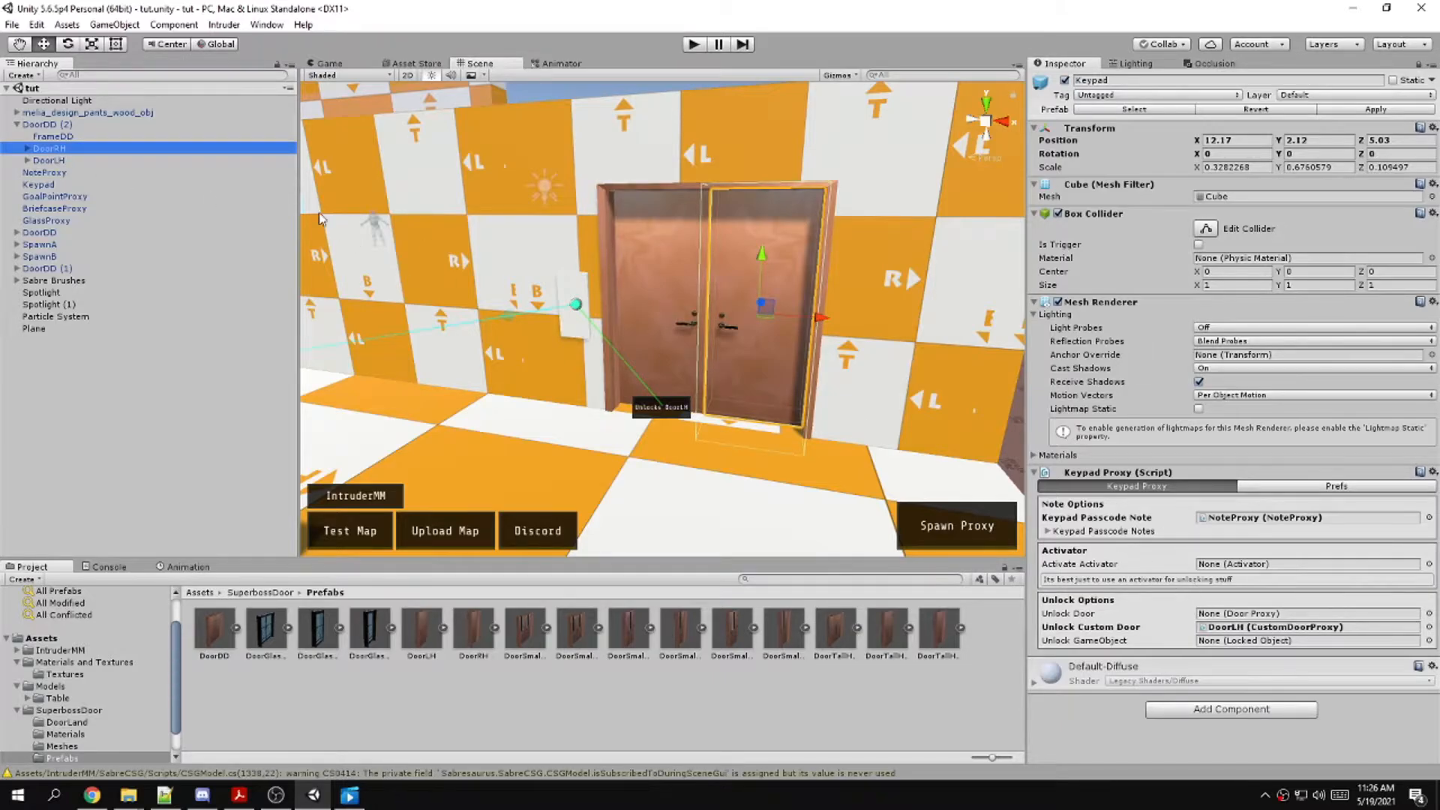
{"action": "left_click", "coordinate": [1416, 66]}
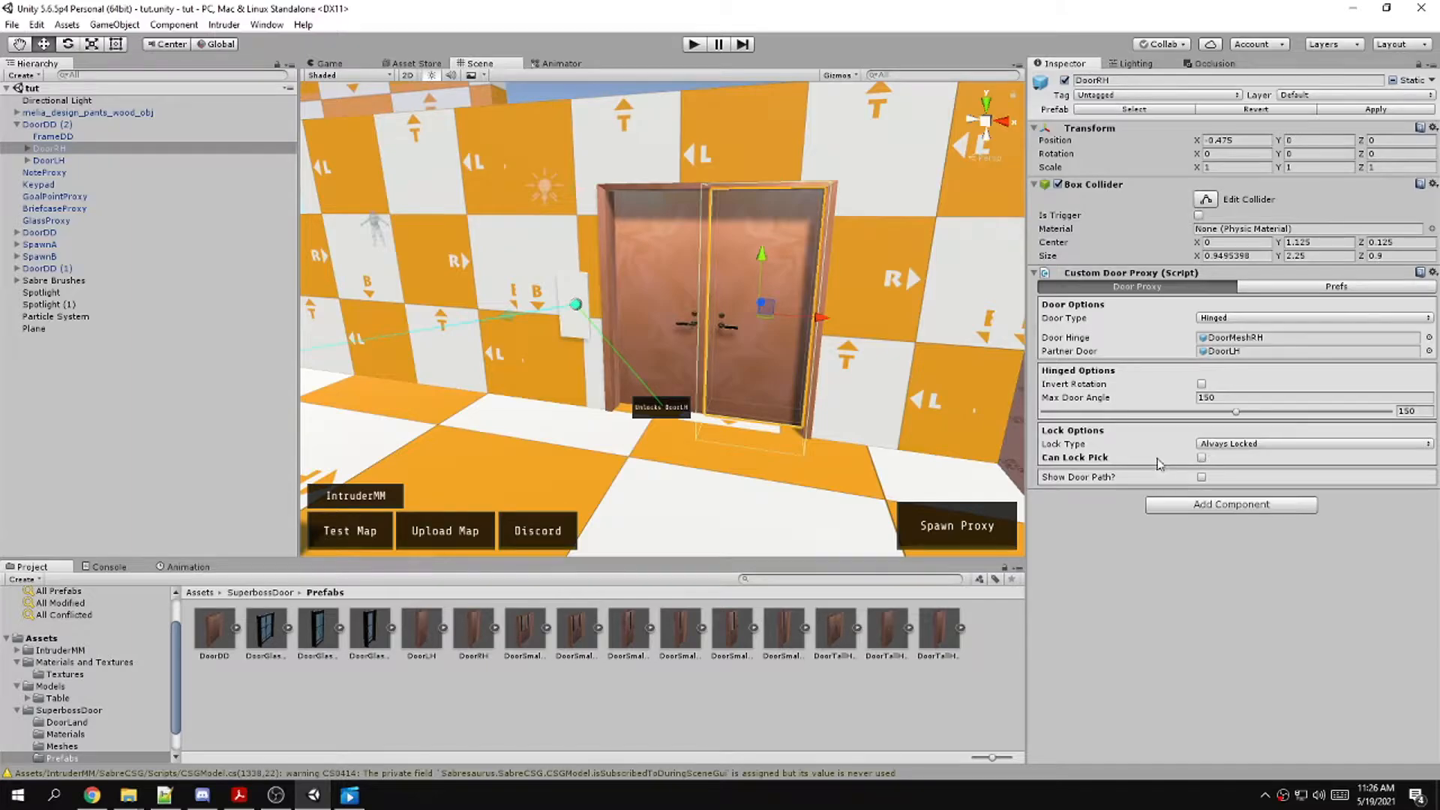
{"action": "left_click", "coordinate": [1050, 459]}
{"action": "left_click", "coordinate": [1204, 460]}
{"action": "left_click", "coordinate": [1204, 460]}
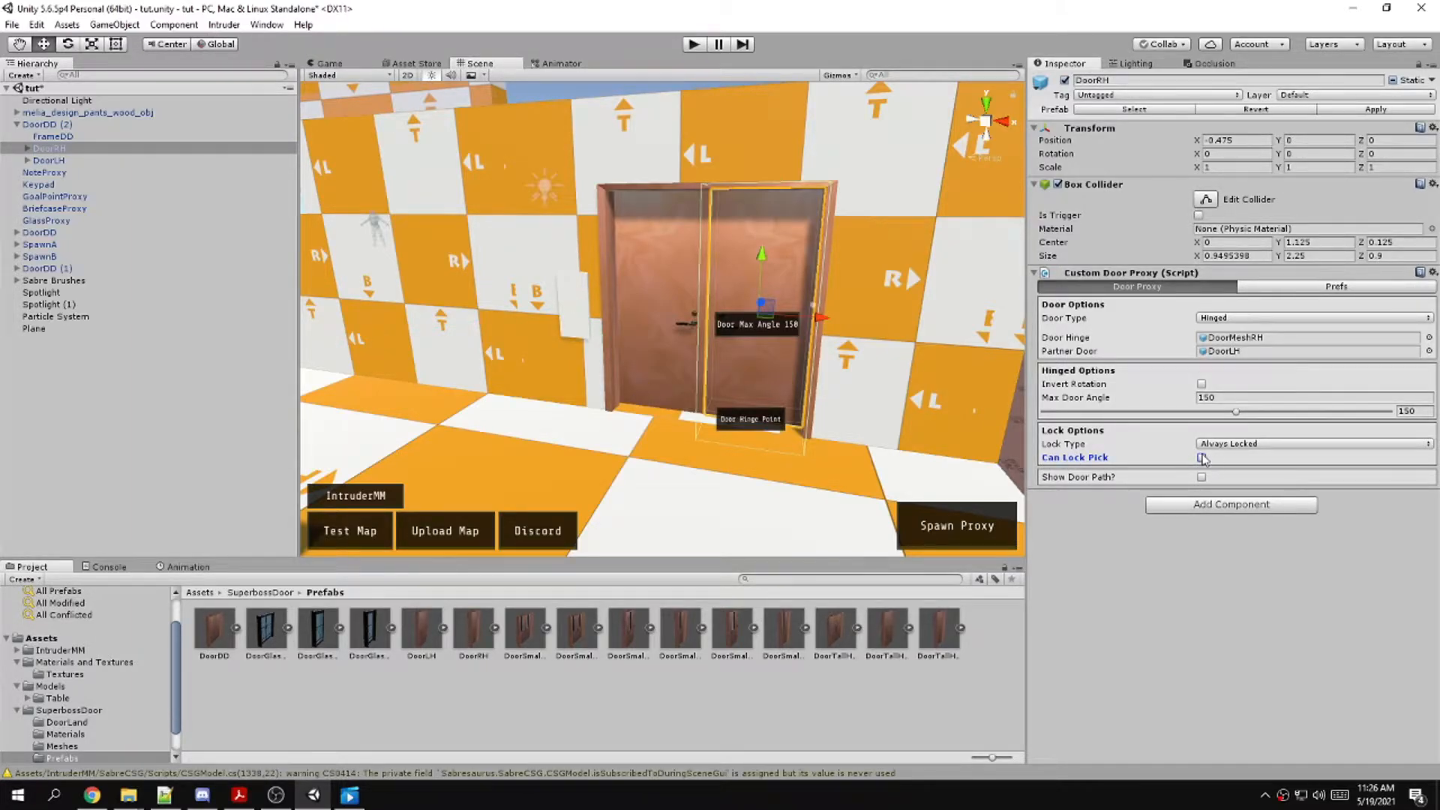
{"action": "left_click", "coordinate": [1237, 444]}
{"action": "left_click", "coordinate": [1260, 490]}
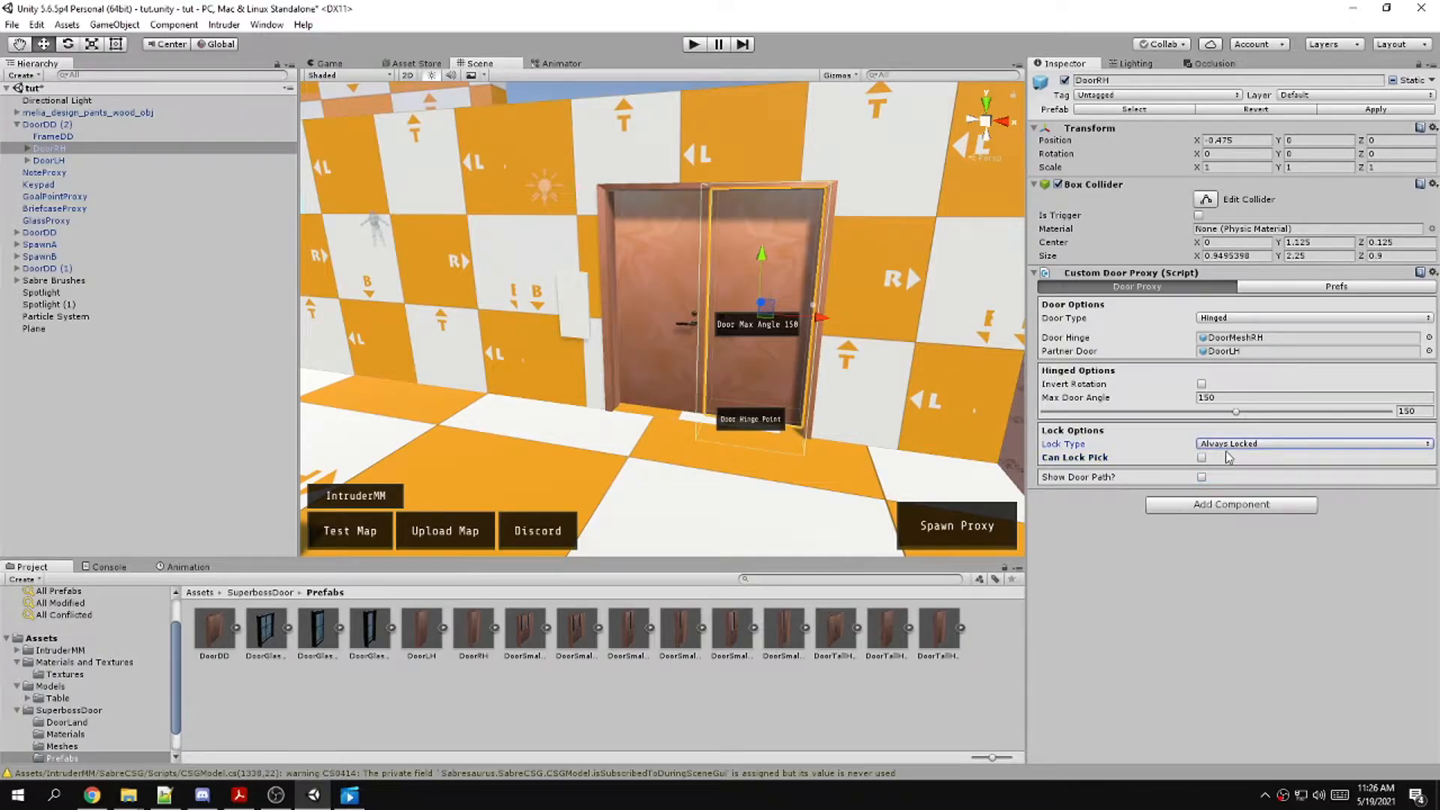
Check the lock settings of DoorLH and leave its Can Lock Pick option off
{"action": "left_click", "coordinate": [60, 160]}
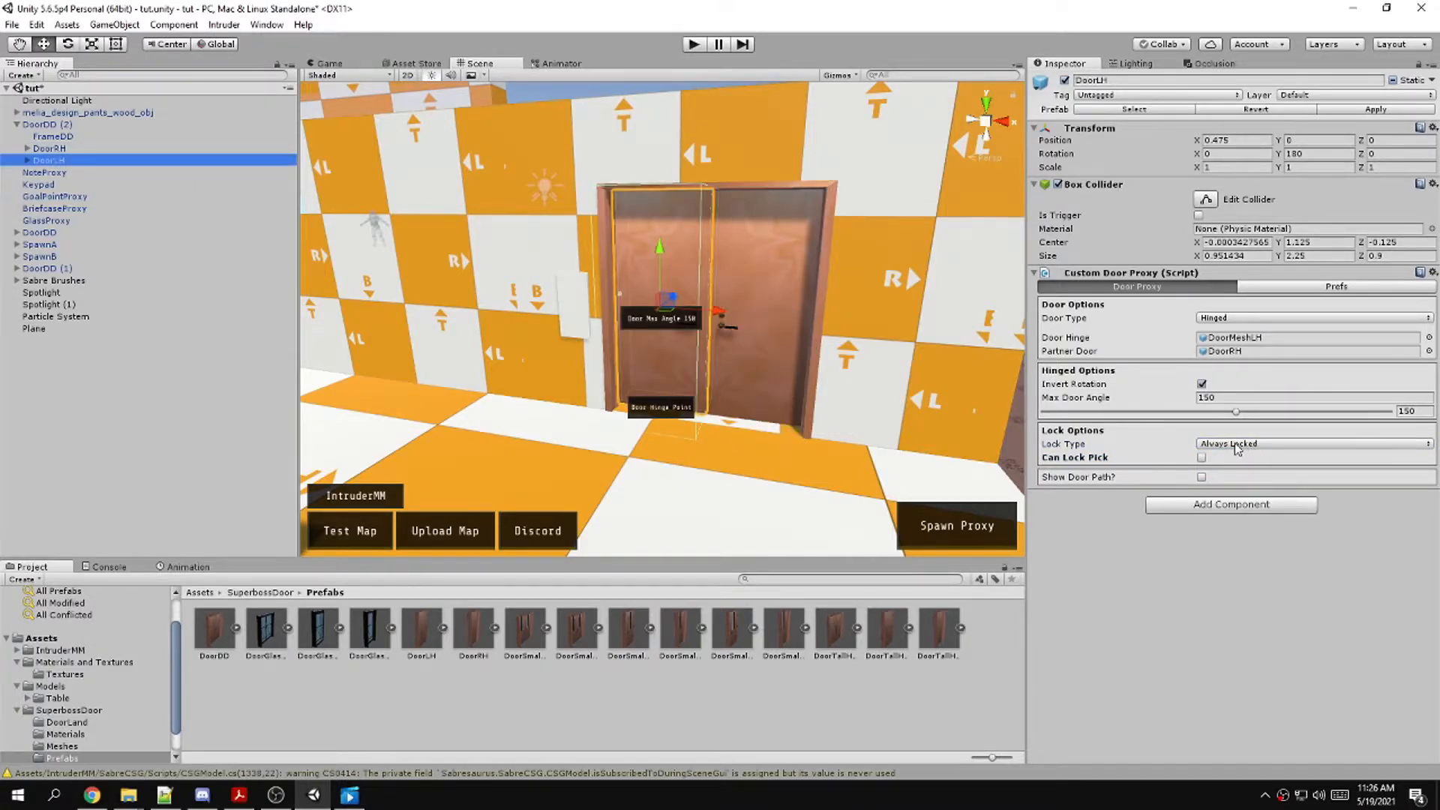
{"action": "left_click", "coordinate": [1203, 458]}
{"action": "left_click", "coordinate": [1203, 458]}
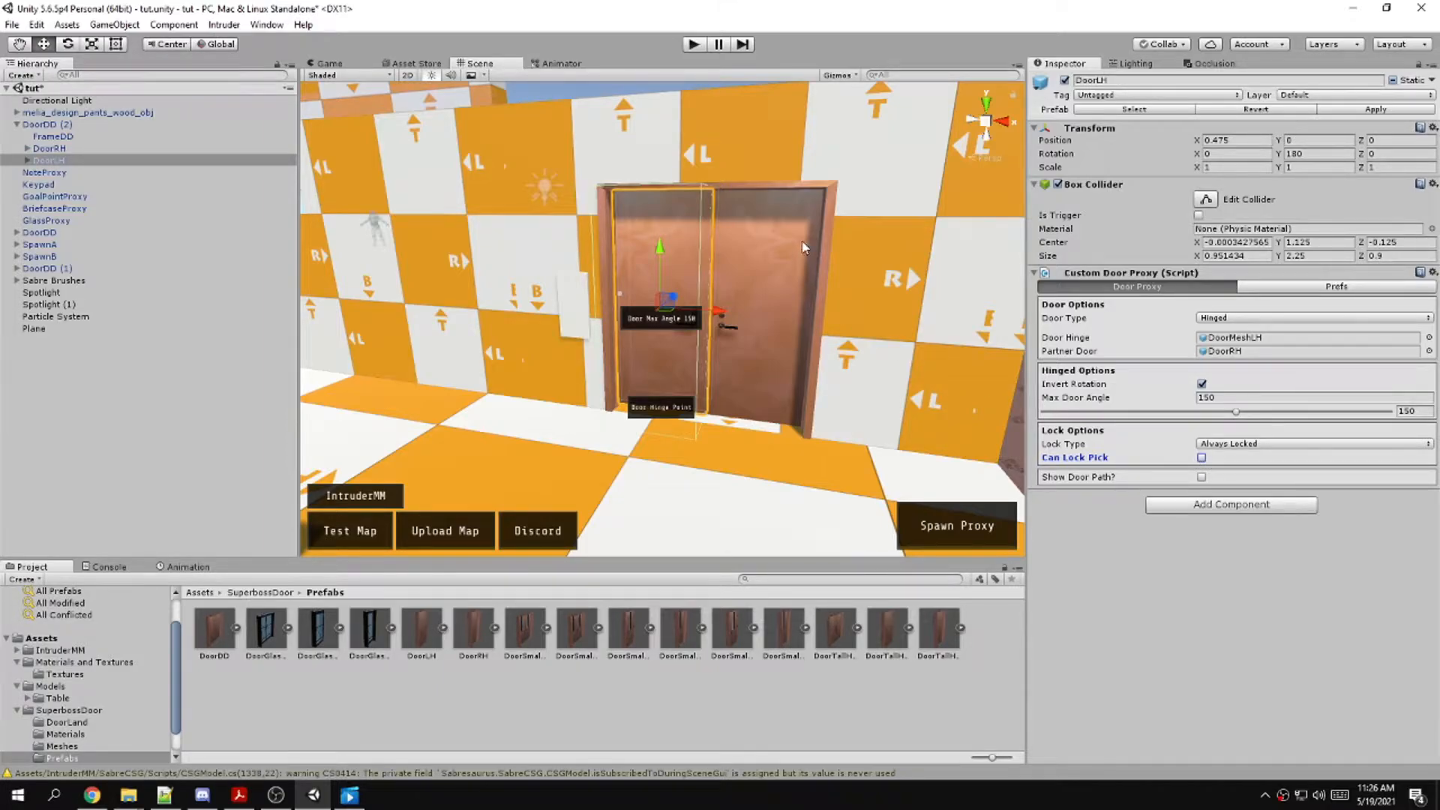
Select the note in front of the wall and examine the code placeholder in its message
{"action": "key", "text": "s"}
{"action": "right_click_drag", "start_coordinate": [606, 304], "coordinate": [660, 342]}
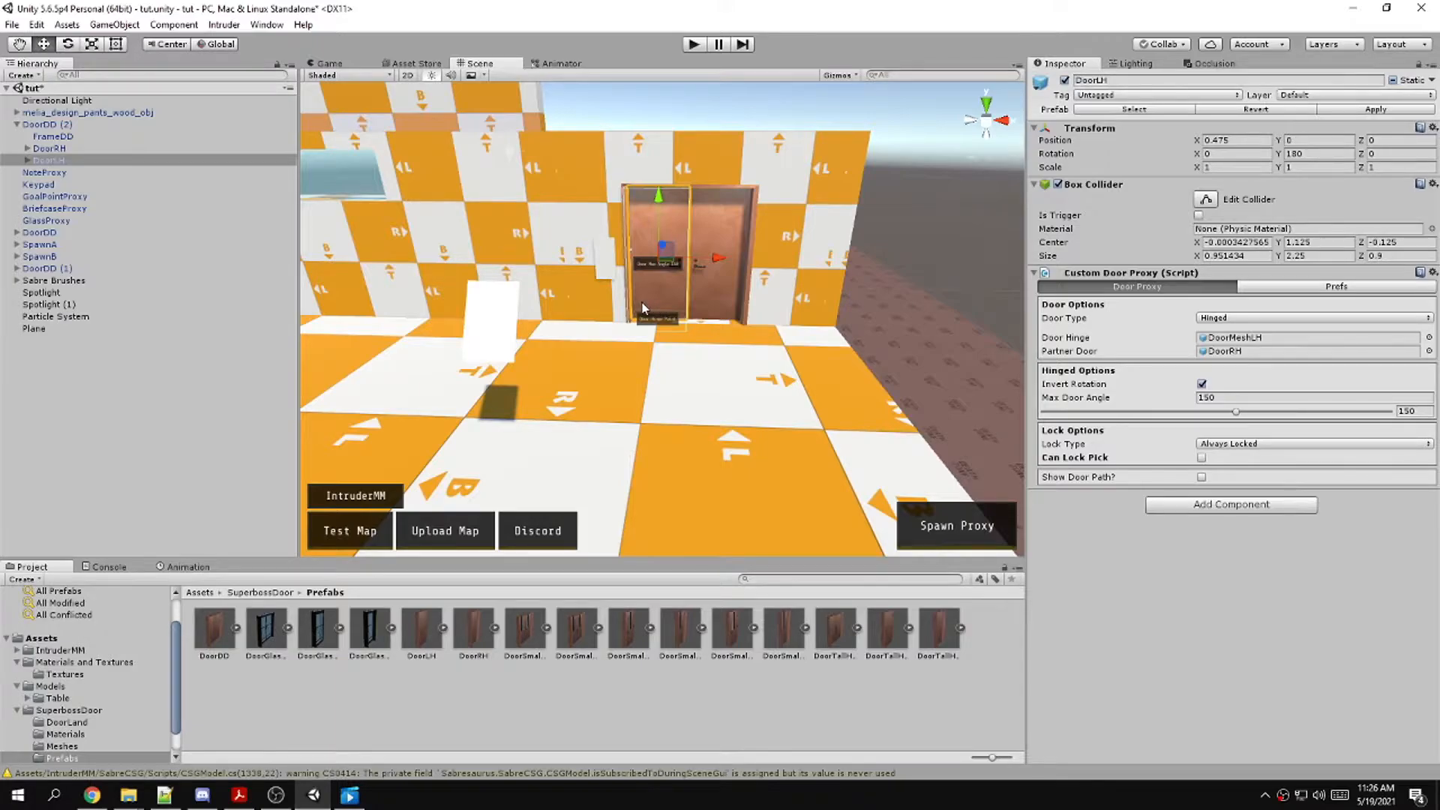
{"action": "left_click", "coordinate": [503, 324]}
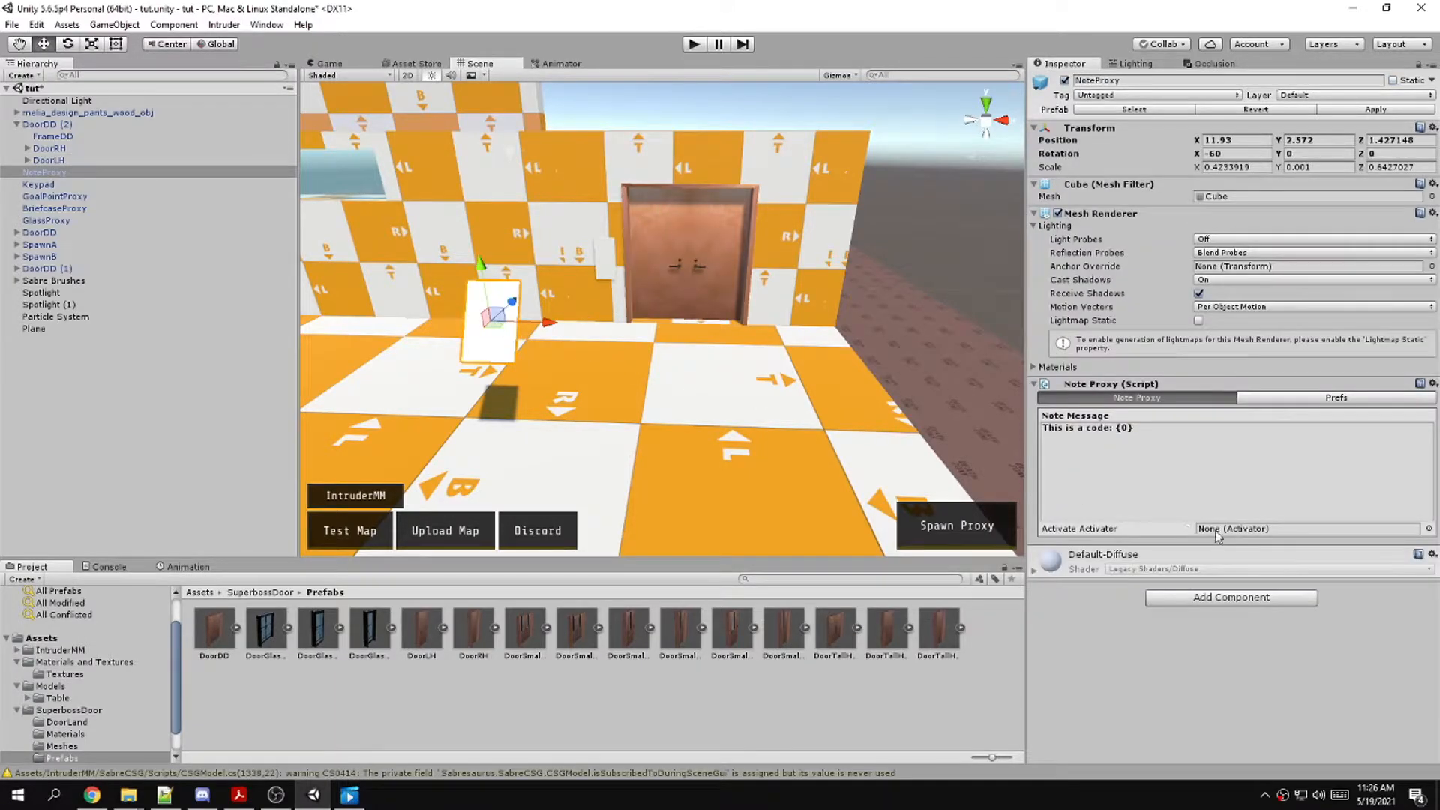
{"action": "left_click", "coordinate": [1135, 443]}
{"action": "double_click", "coordinate": [1126, 428]}
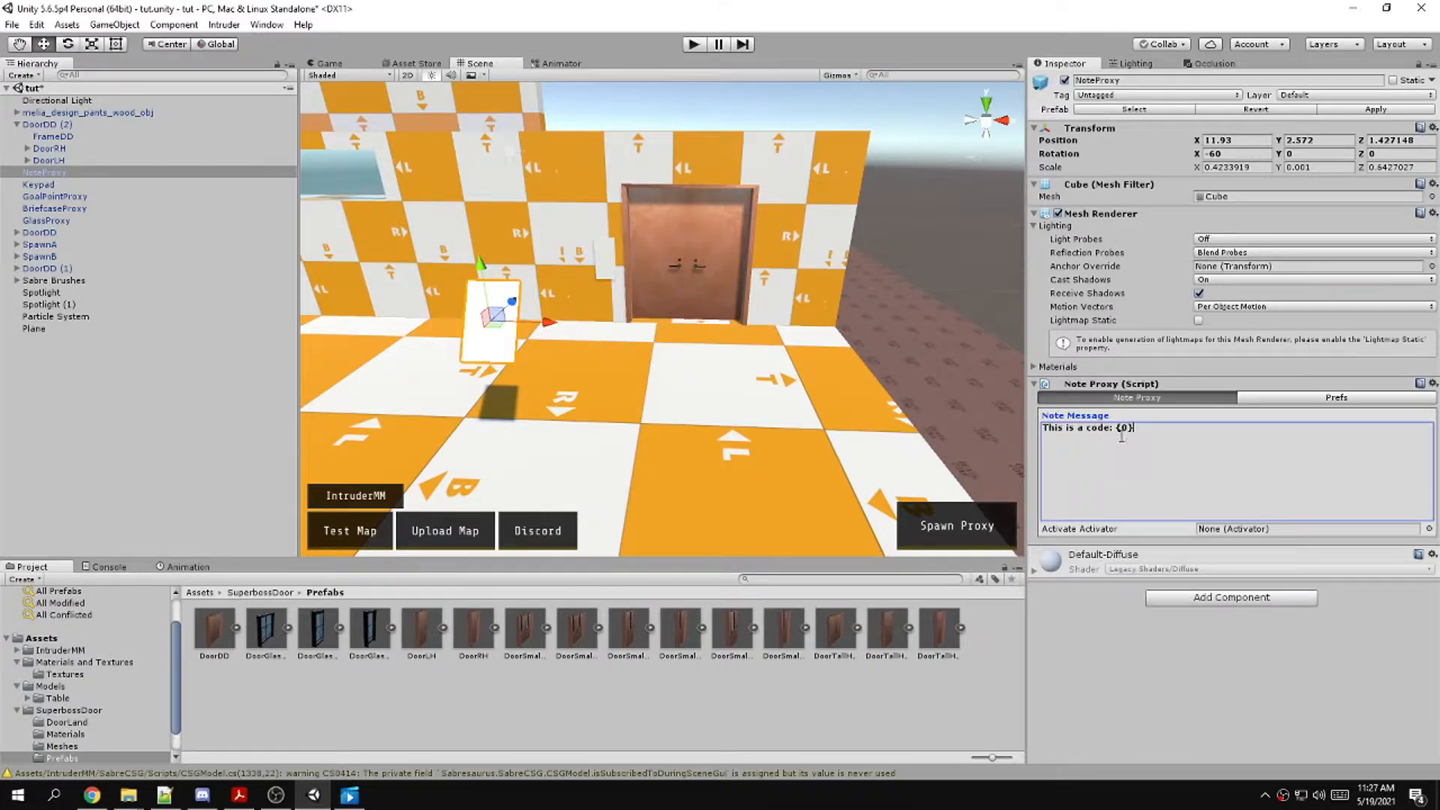
Start a test of the map in Intruder and join the Intruders team
{"action": "right_click_drag", "start_coordinate": [761, 386], "coordinate": [746, 365]}
{"action": "key", "text": "a"}
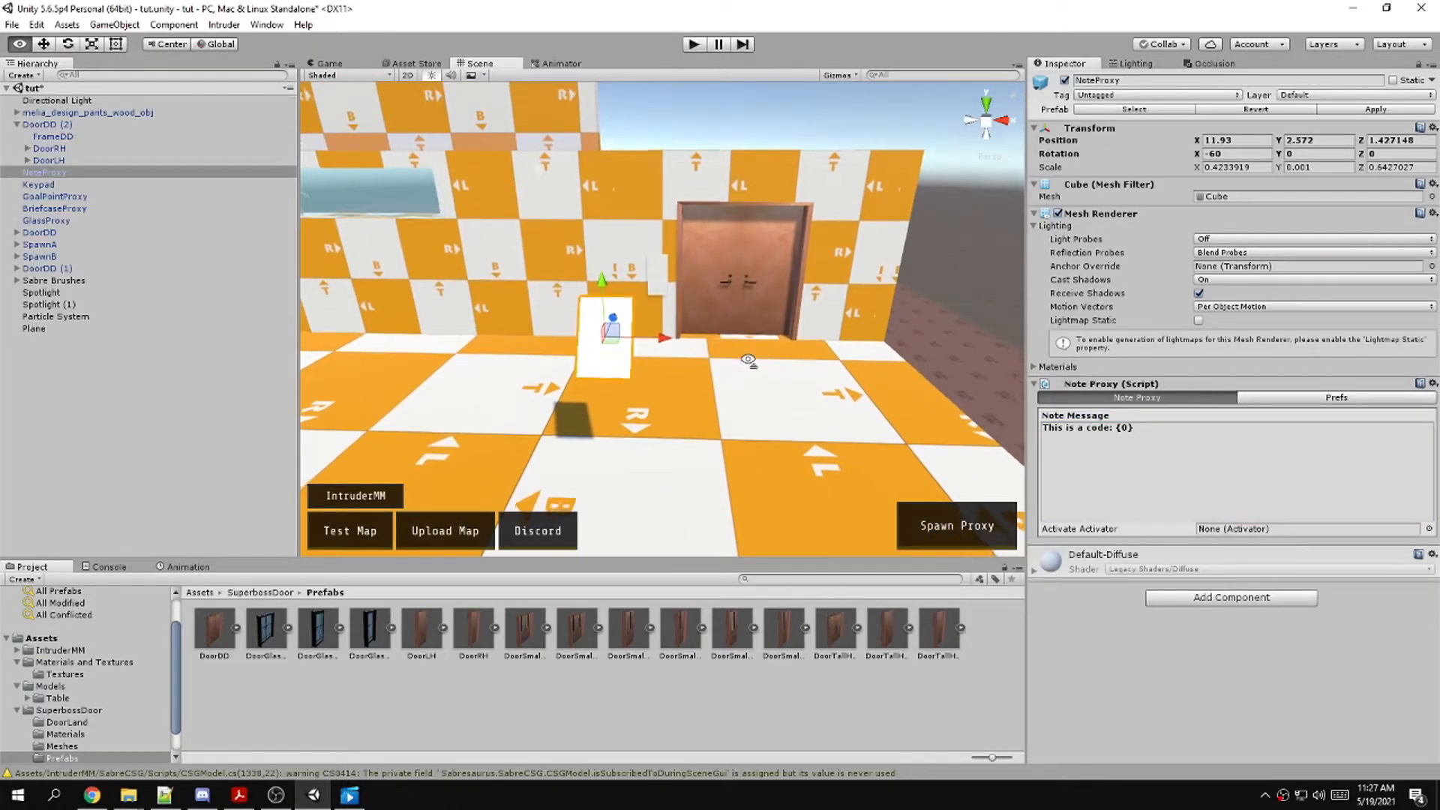
{"action": "scroll", "coordinate": [747, 365], "scroll_direction": "up", "scroll_amount": 2}
{"action": "left_click", "coordinate": [330, 549]}
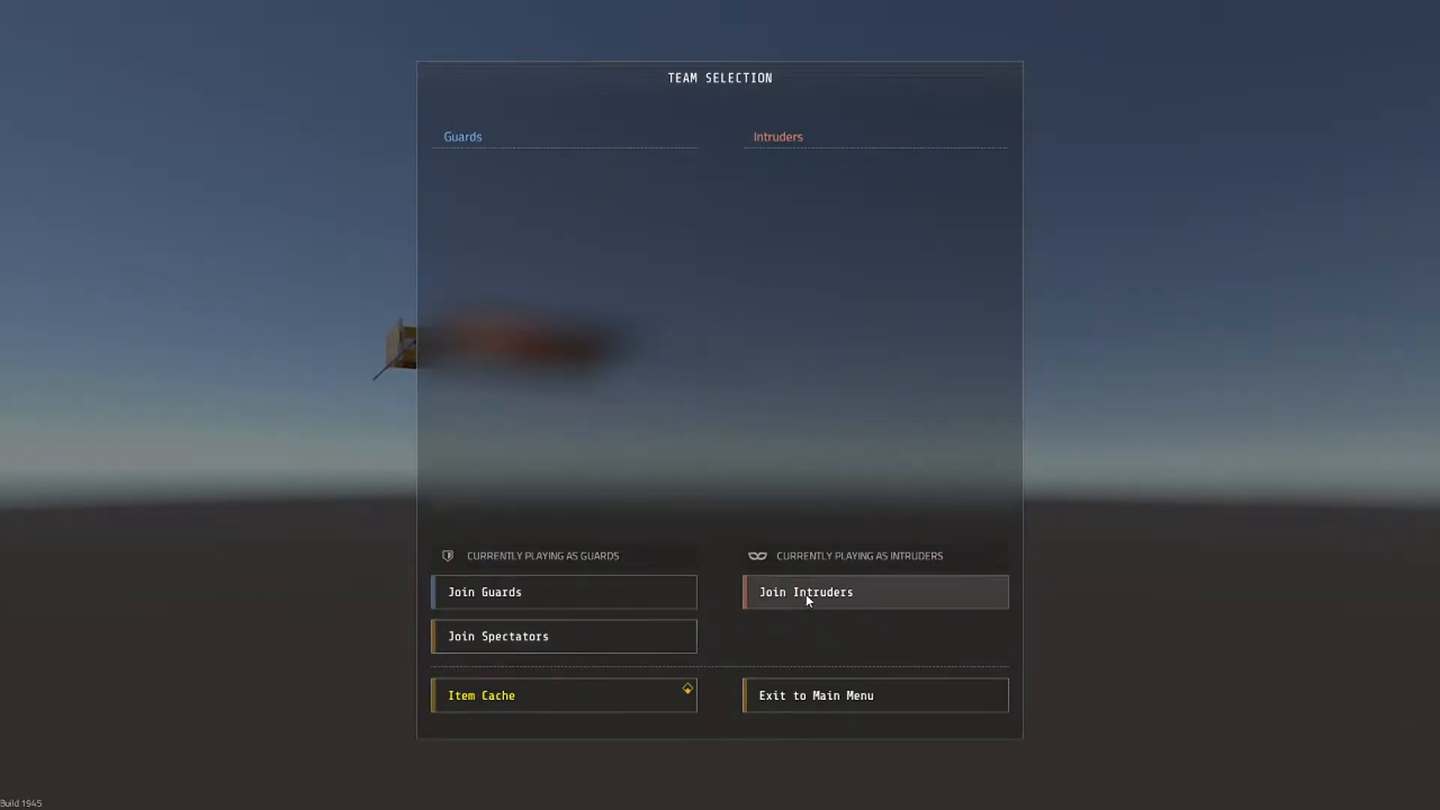
{"action": "left_click", "coordinate": [808, 599]}
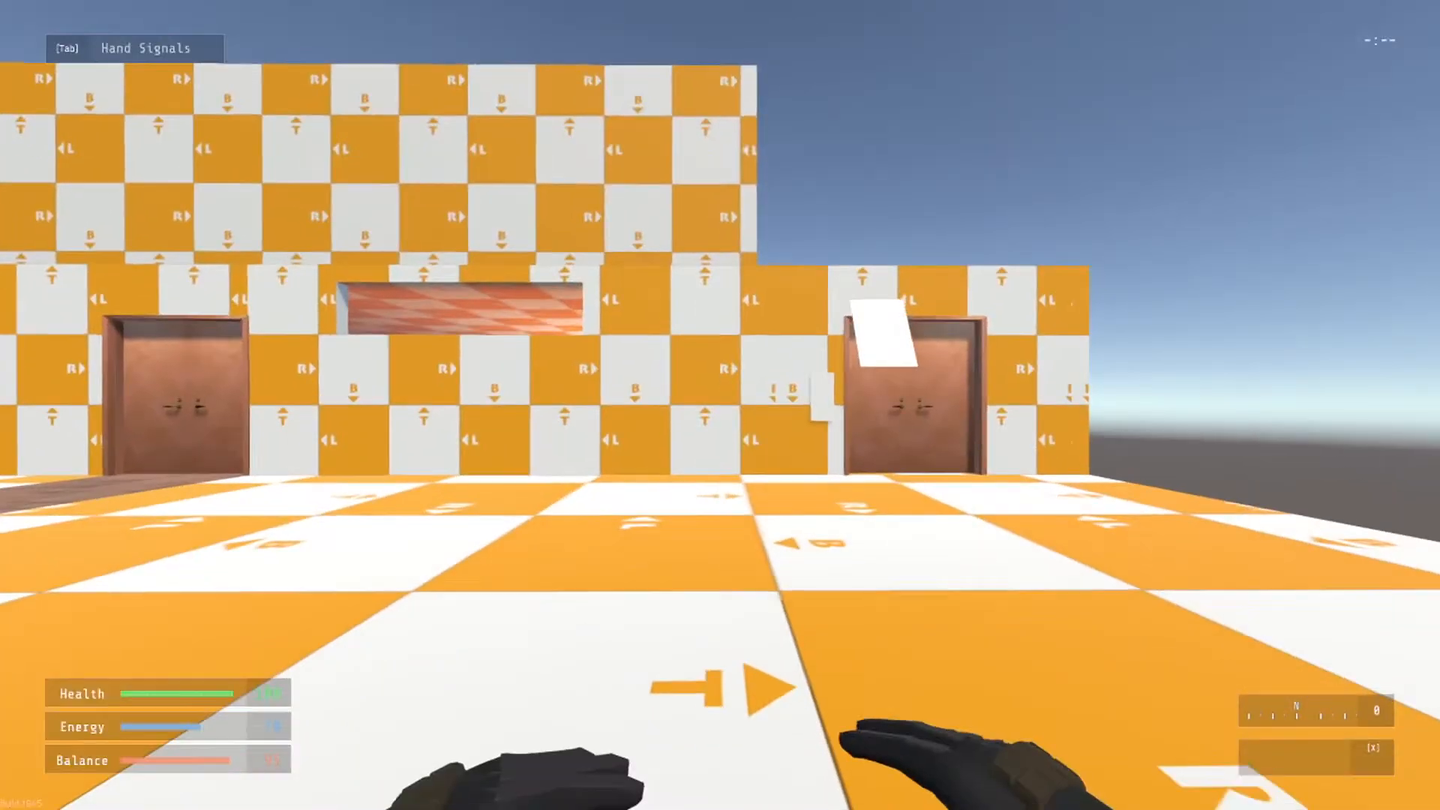
Walk past the keypad to the floating note and read the passcode on it
{"action": "key", "text": "w"}
{"action": "key", "text": "w"}
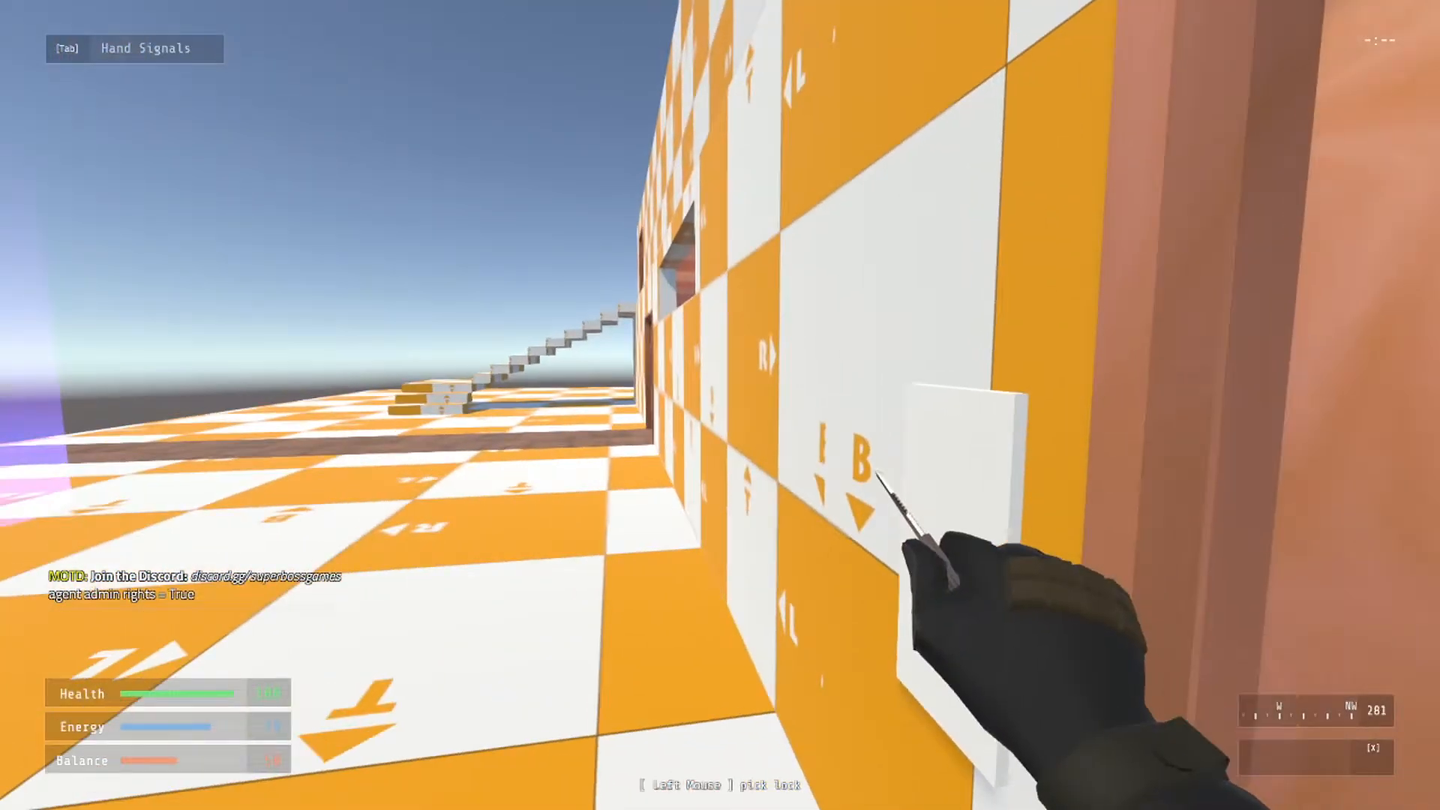
{"action": "key", "text": "w"}
{"action": "key", "text": "v"}
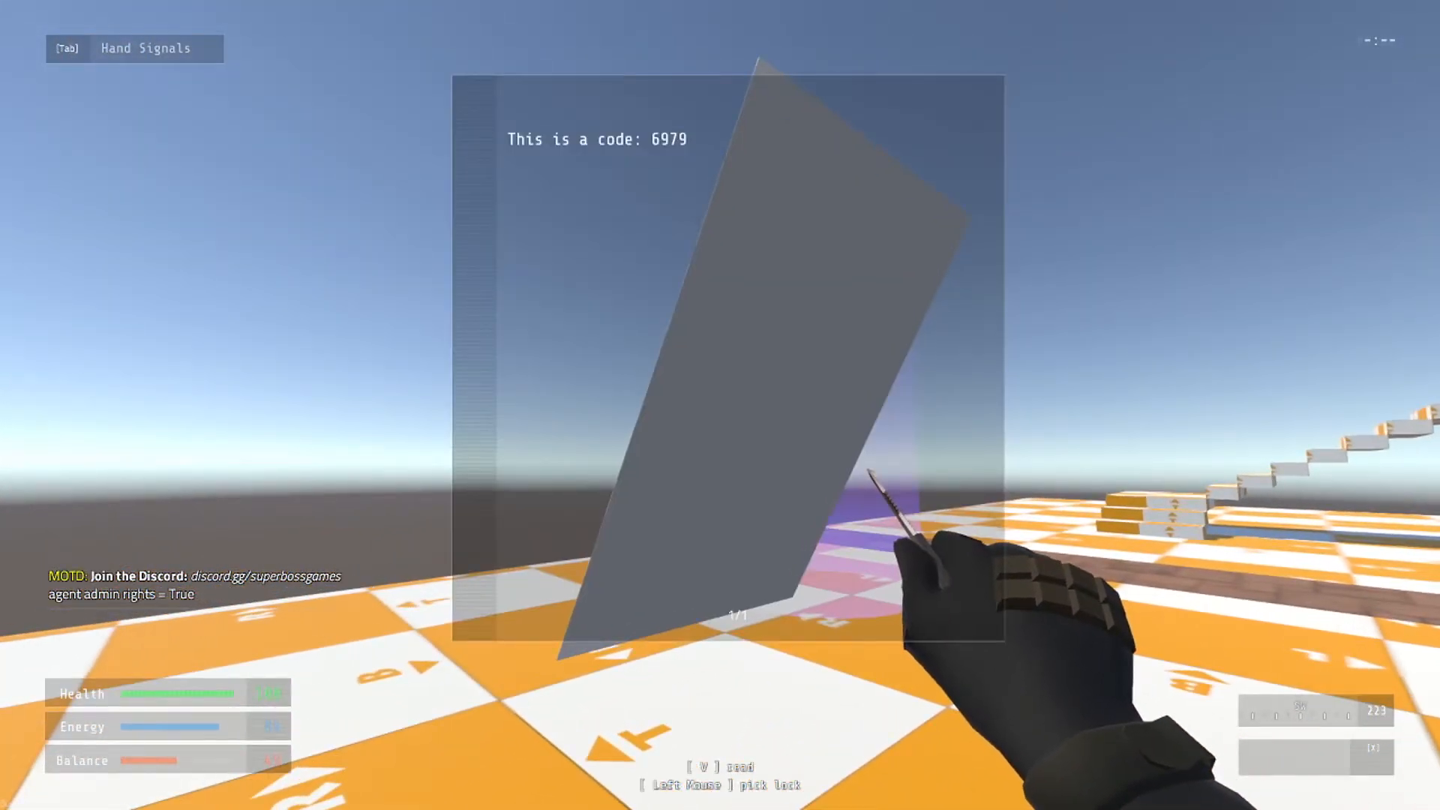
Enter the note's passcode on the keypad, then open the unlocked double door and walk through
{"action": "key", "text": "v"}
{"action": "key", "text": "w"}
{"action": "key", "text": "v"}
{"action": "left_click", "coordinate": [815, 450]}
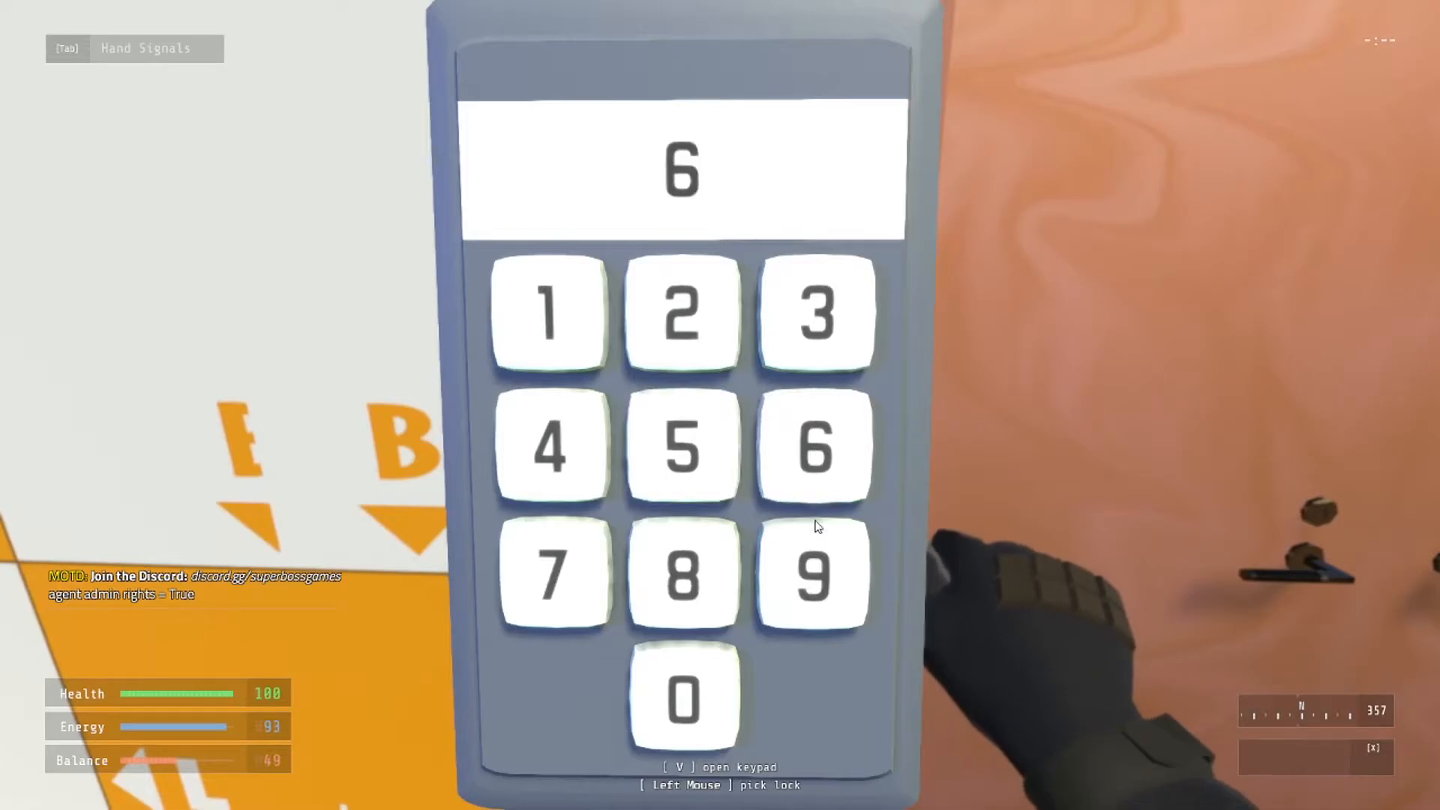
{"action": "left_click", "coordinate": [814, 574]}
{"action": "left_click", "coordinate": [540, 574]}
{"action": "left_click", "coordinate": [814, 574]}
{"action": "scroll", "coordinate": [720, 405], "scroll_direction": "up", "scroll_amount": 3}
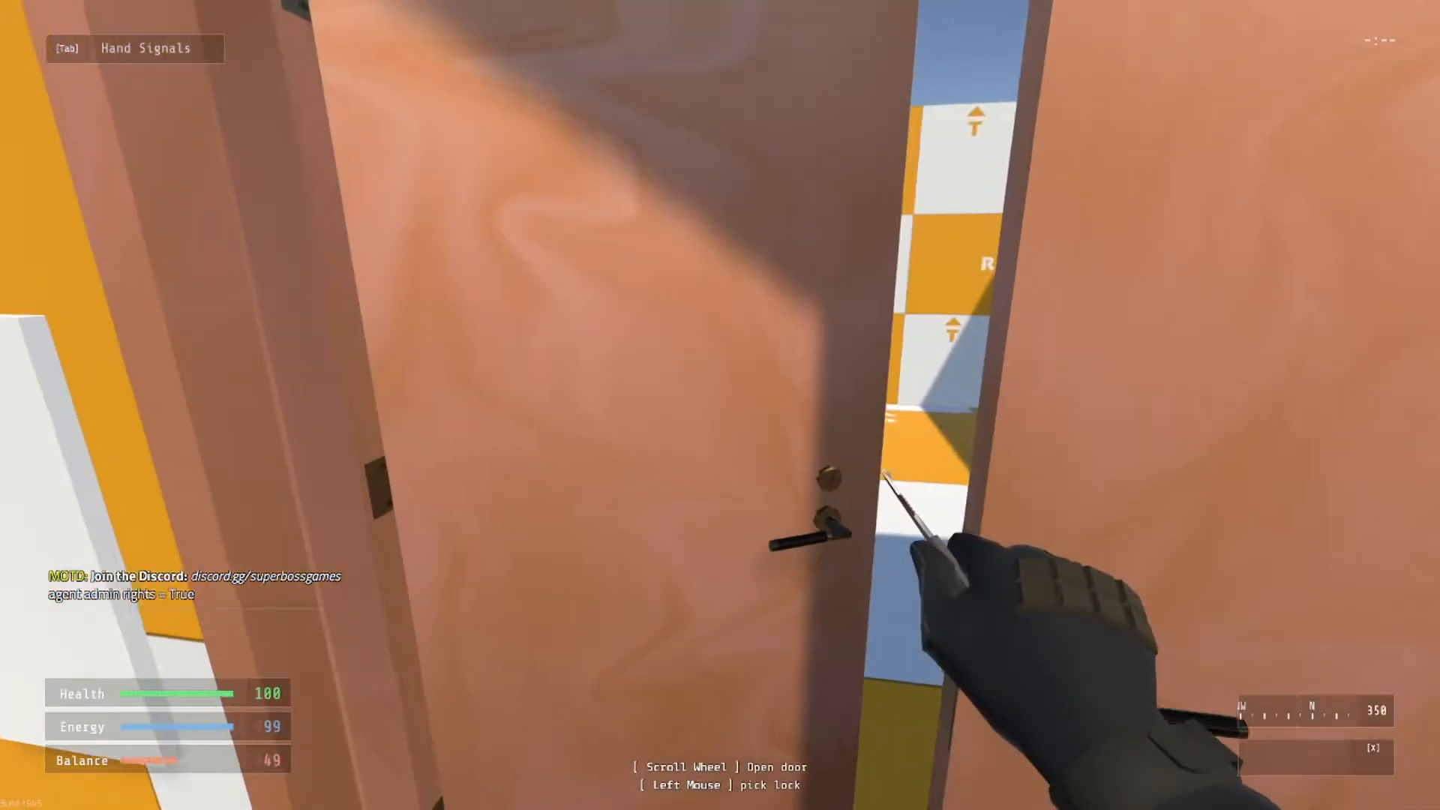
{"action": "key", "text": "w"}
{"action": "key", "text": "1"}
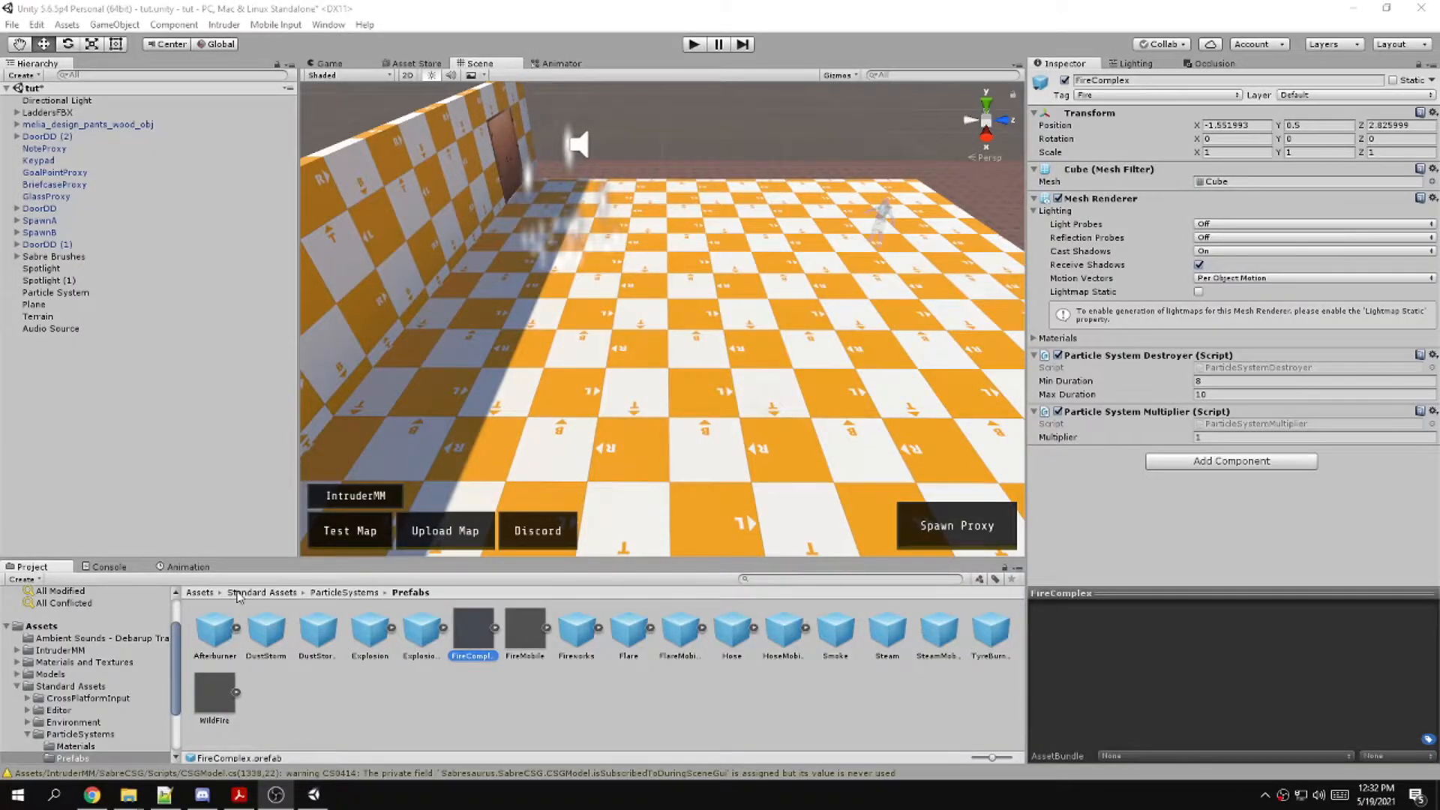
Locate the Standard Assets folder in Unity and look up the packages offered for import
{"action": "left_click", "coordinate": [266, 592]}
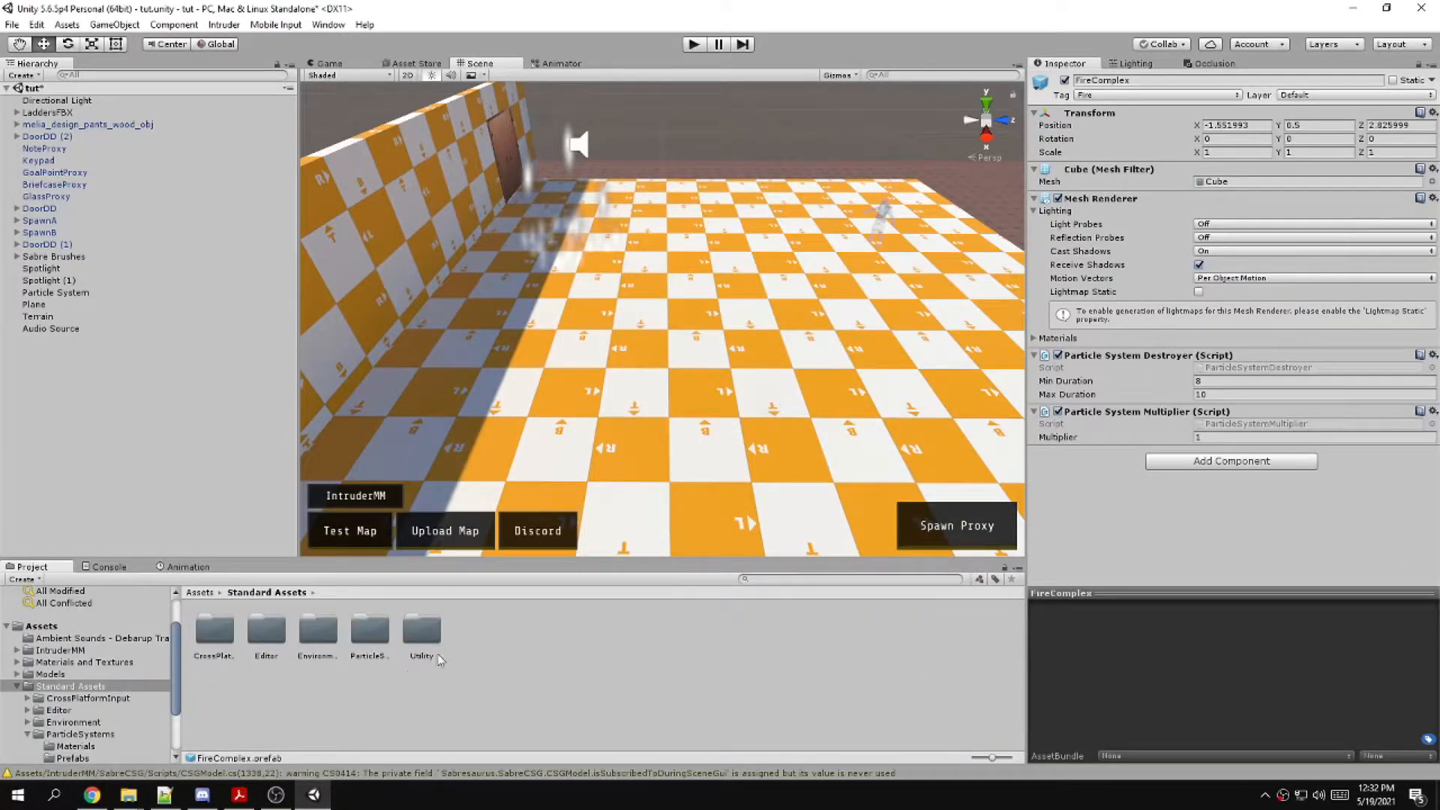
{"action": "left_click", "coordinate": [199, 593]}
{"action": "left_click", "coordinate": [442, 639]}
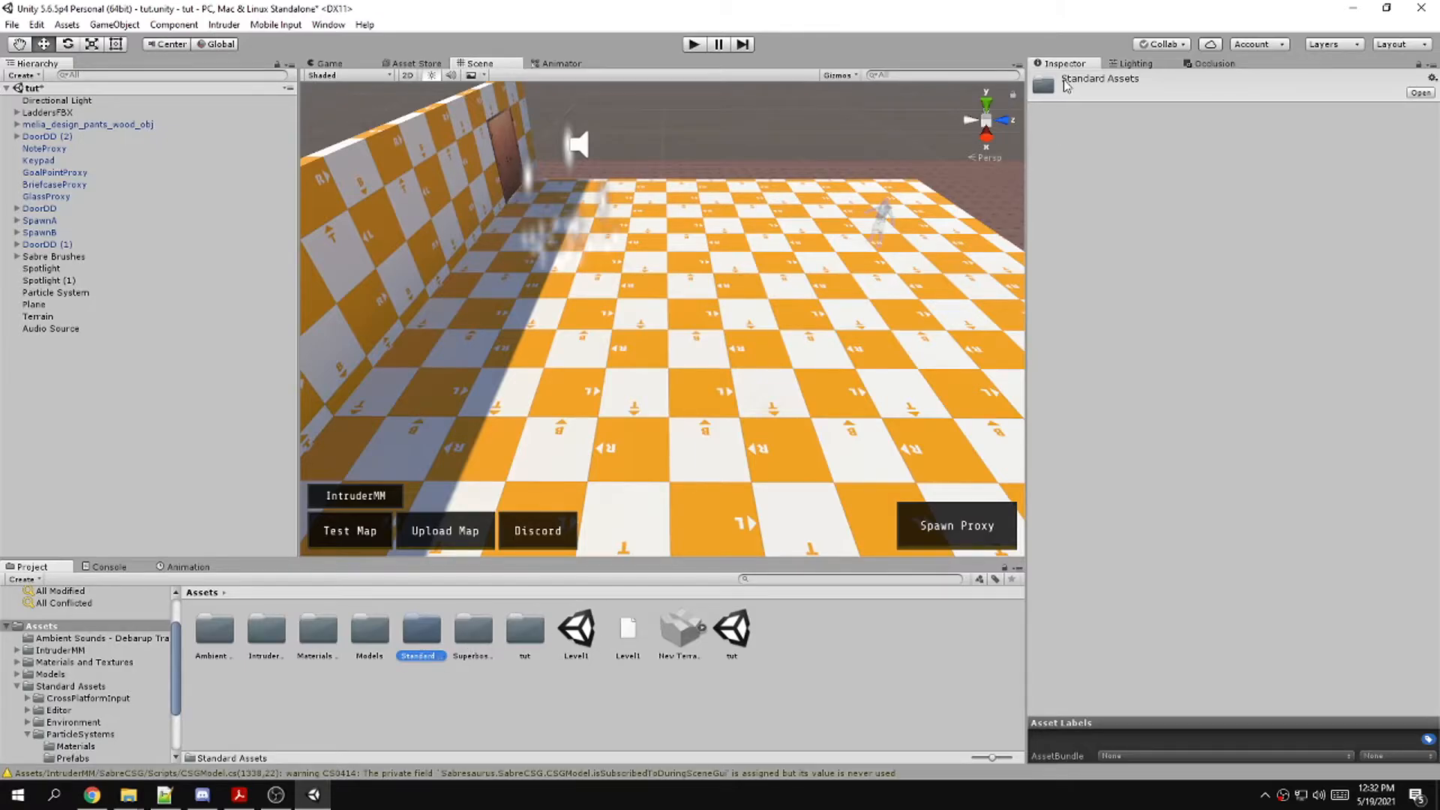
{"action": "left_click", "coordinate": [67, 25]}
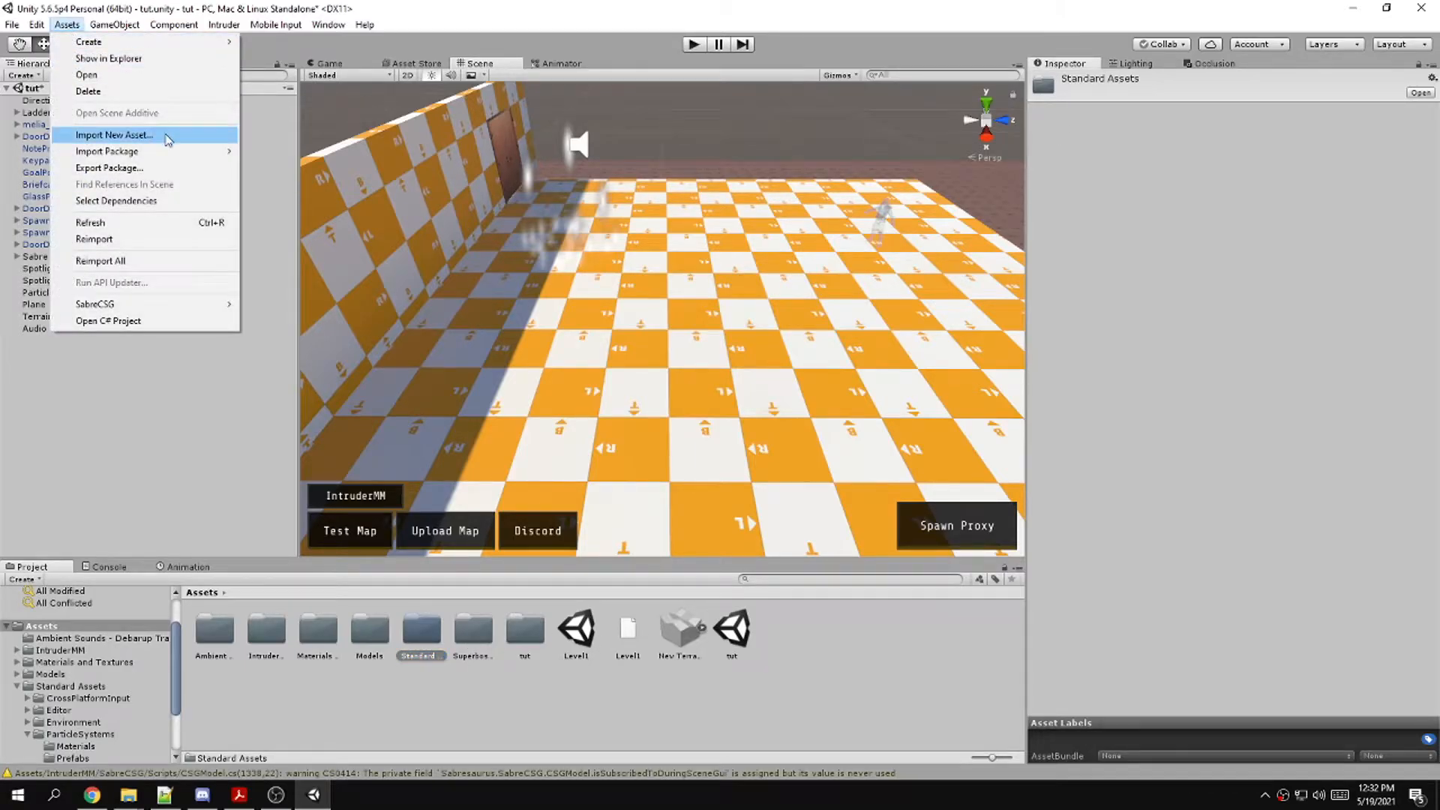
{"action": "mouse_move", "coordinate": [163, 156]}
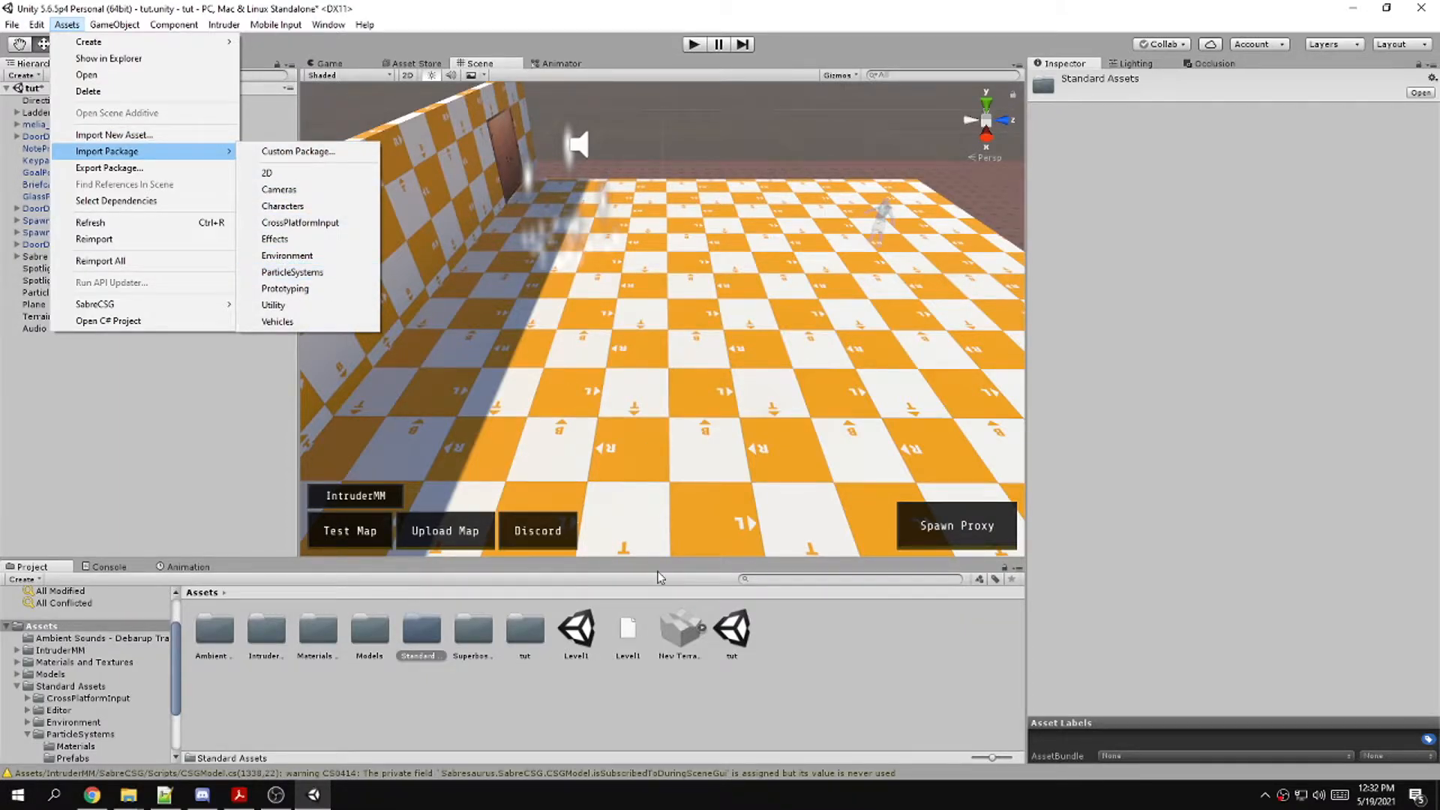
{"action": "left_click", "coordinate": [418, 741]}
Find the FireComplex prefab among the Standard Assets particle system prefabs and place it on the checkered floor
{"action": "double_click", "coordinate": [436, 653]}
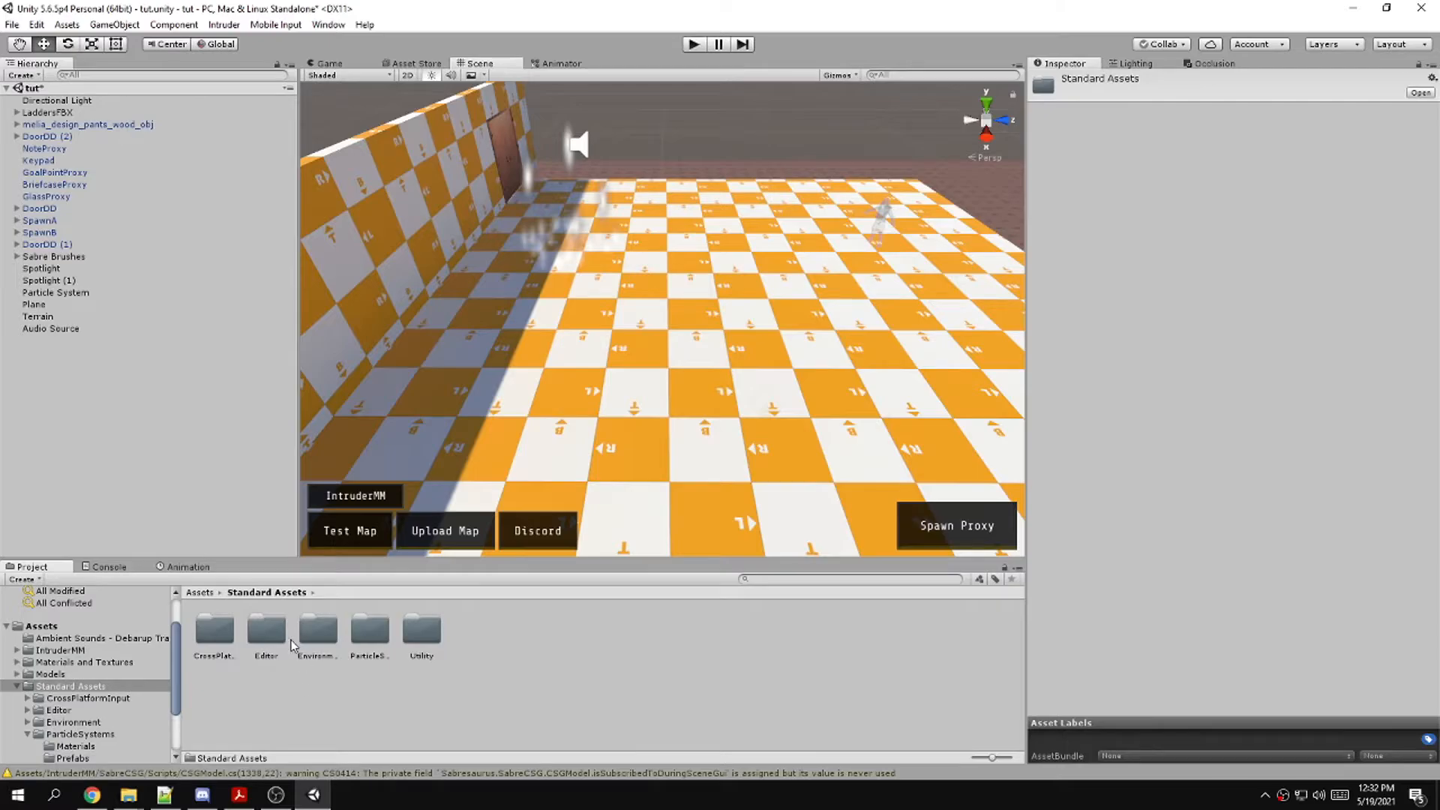
{"action": "double_click", "coordinate": [370, 632]}
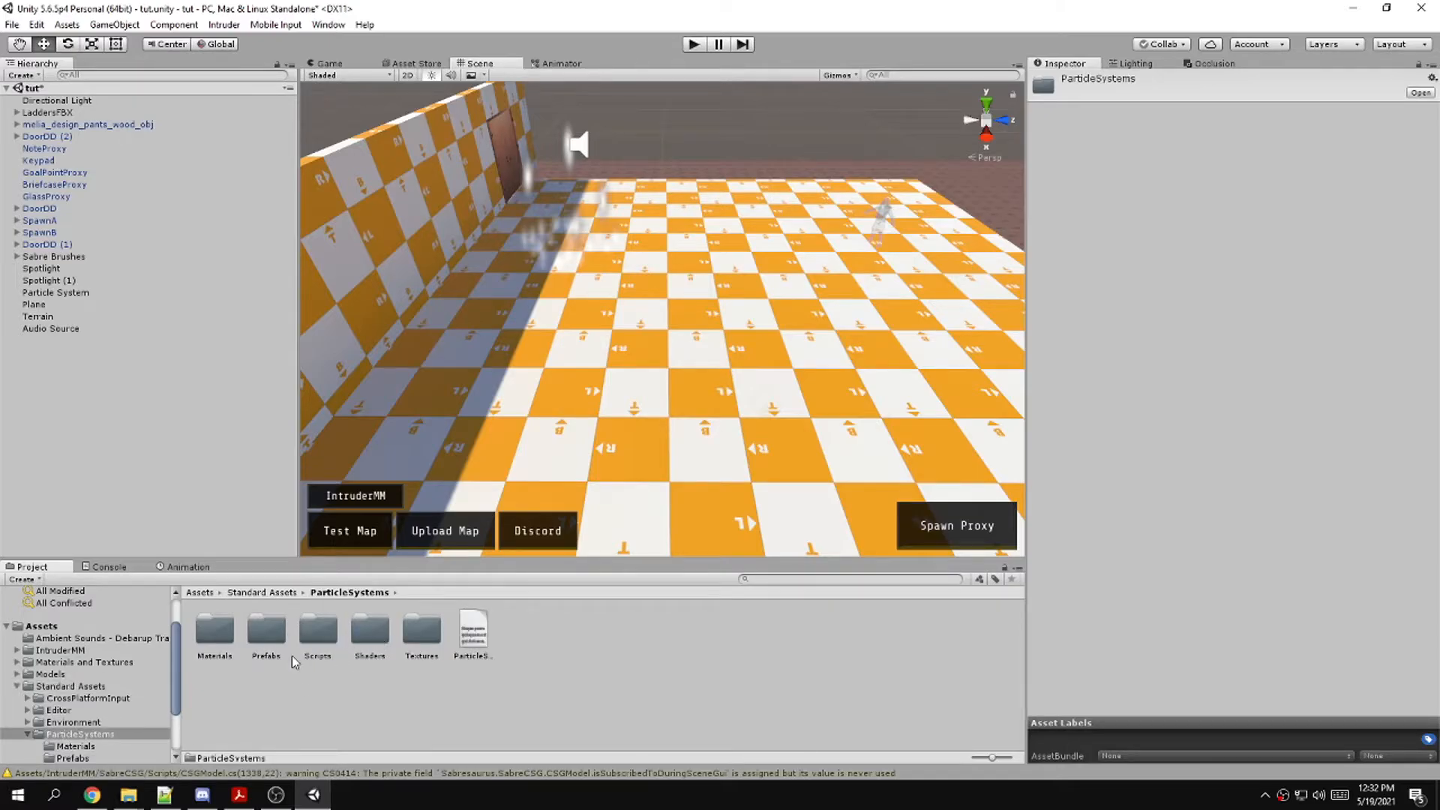
{"action": "left_click", "coordinate": [266, 638]}
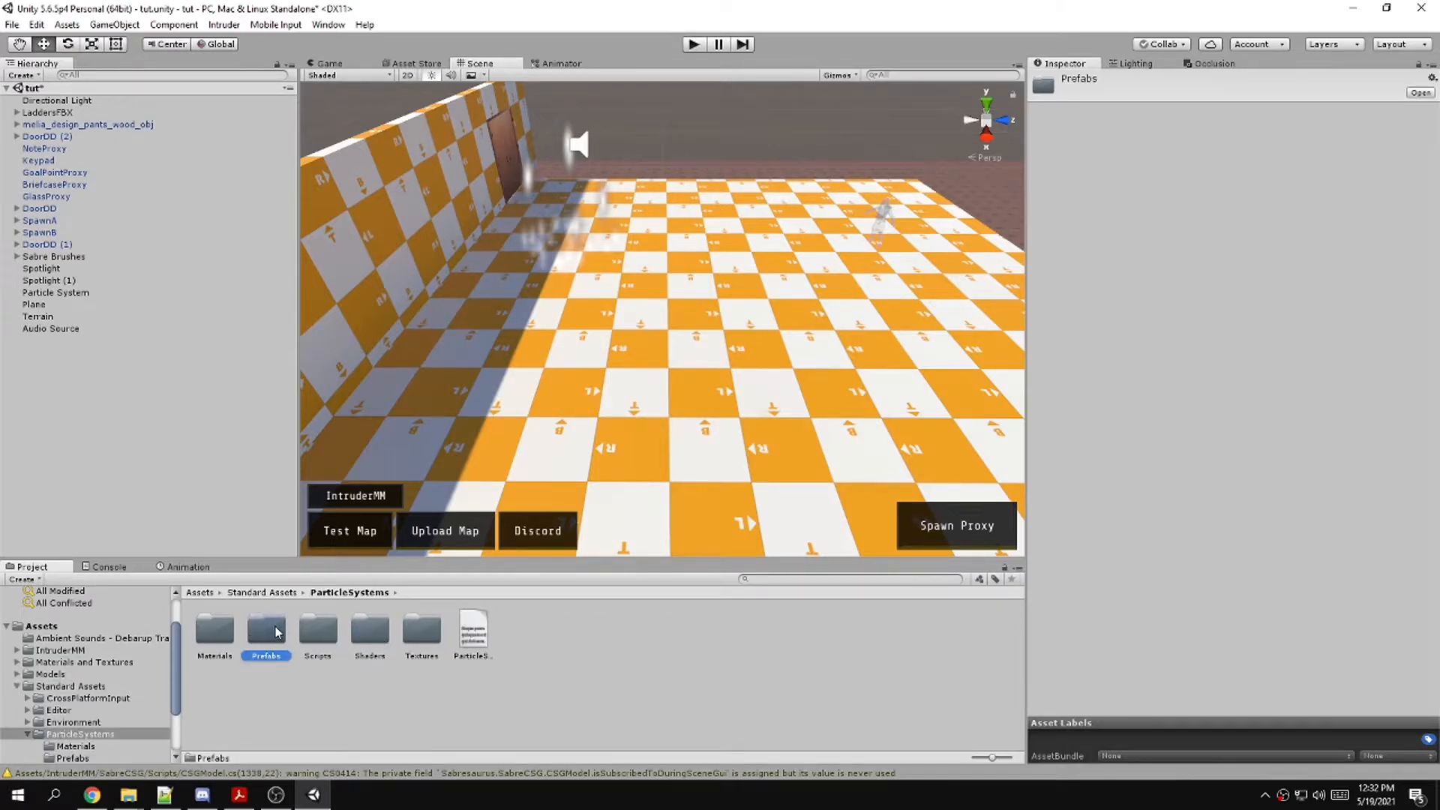
{"action": "double_click", "coordinate": [268, 634]}
{"action": "left_click", "coordinate": [474, 633]}
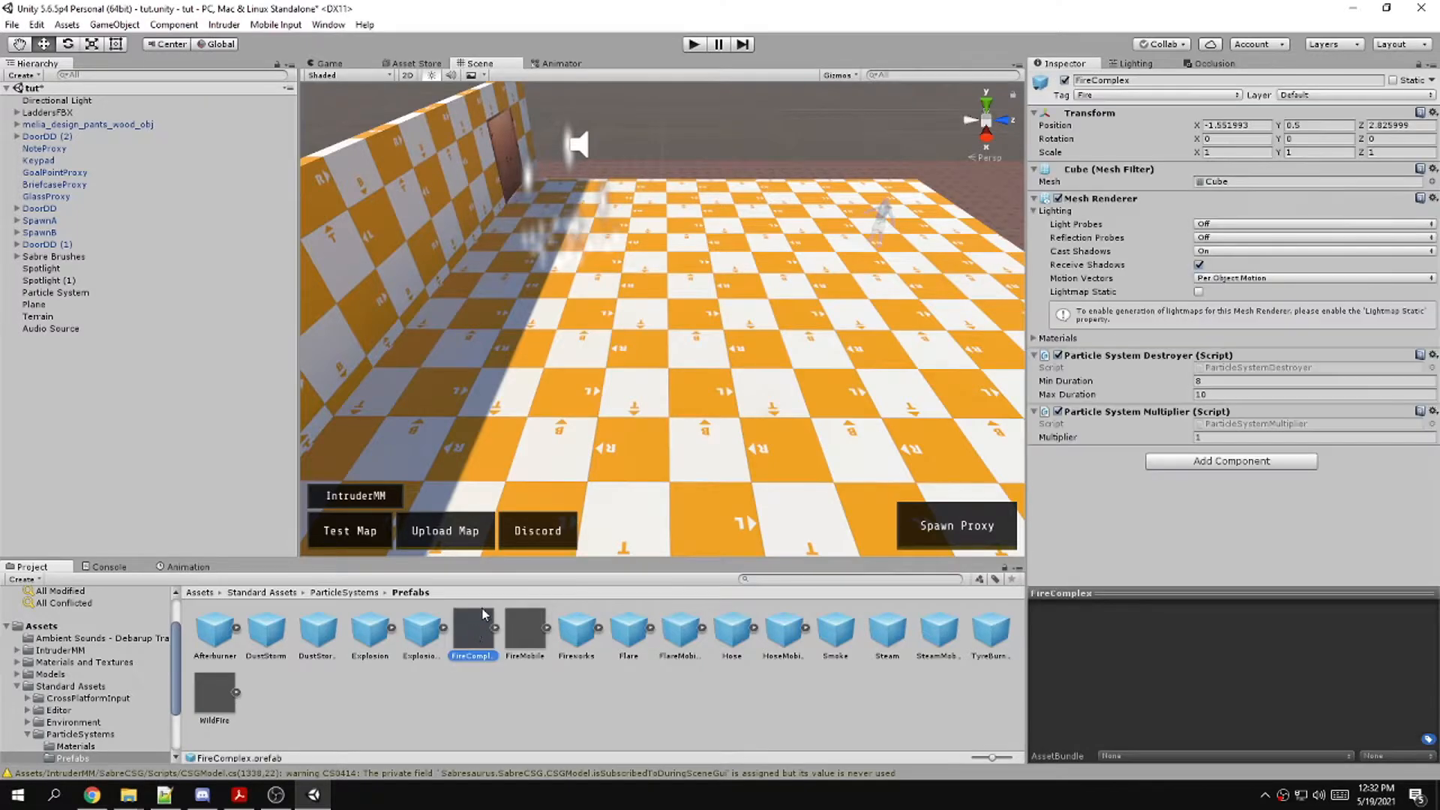
{"action": "left_click_drag", "start_coordinate": [479, 636], "coordinate": [604, 379]}
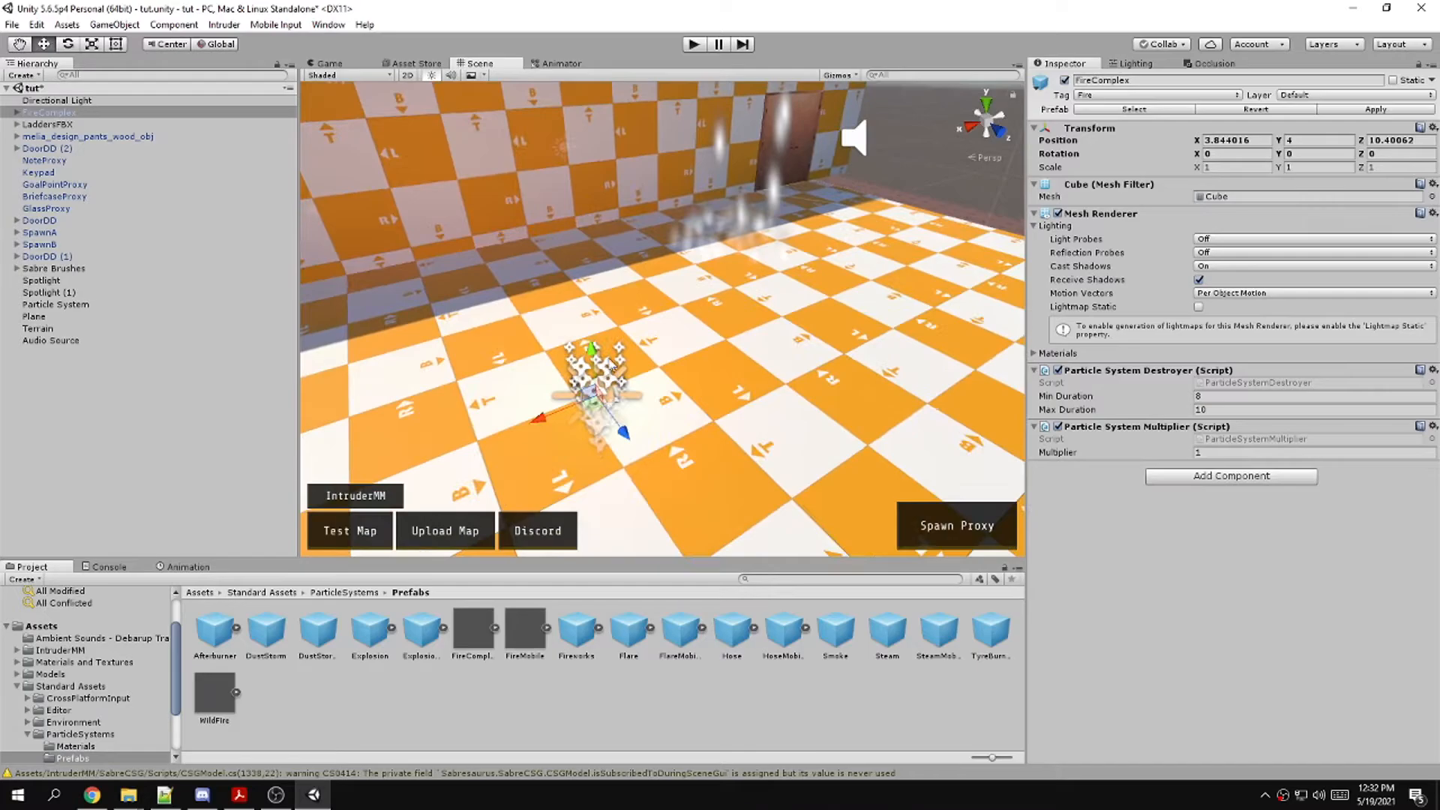
Select the Flames emitter inside FireComplex and preview its particle effect
{"action": "left_click", "coordinate": [615, 364]}
{"action": "left_click", "coordinate": [622, 383]}
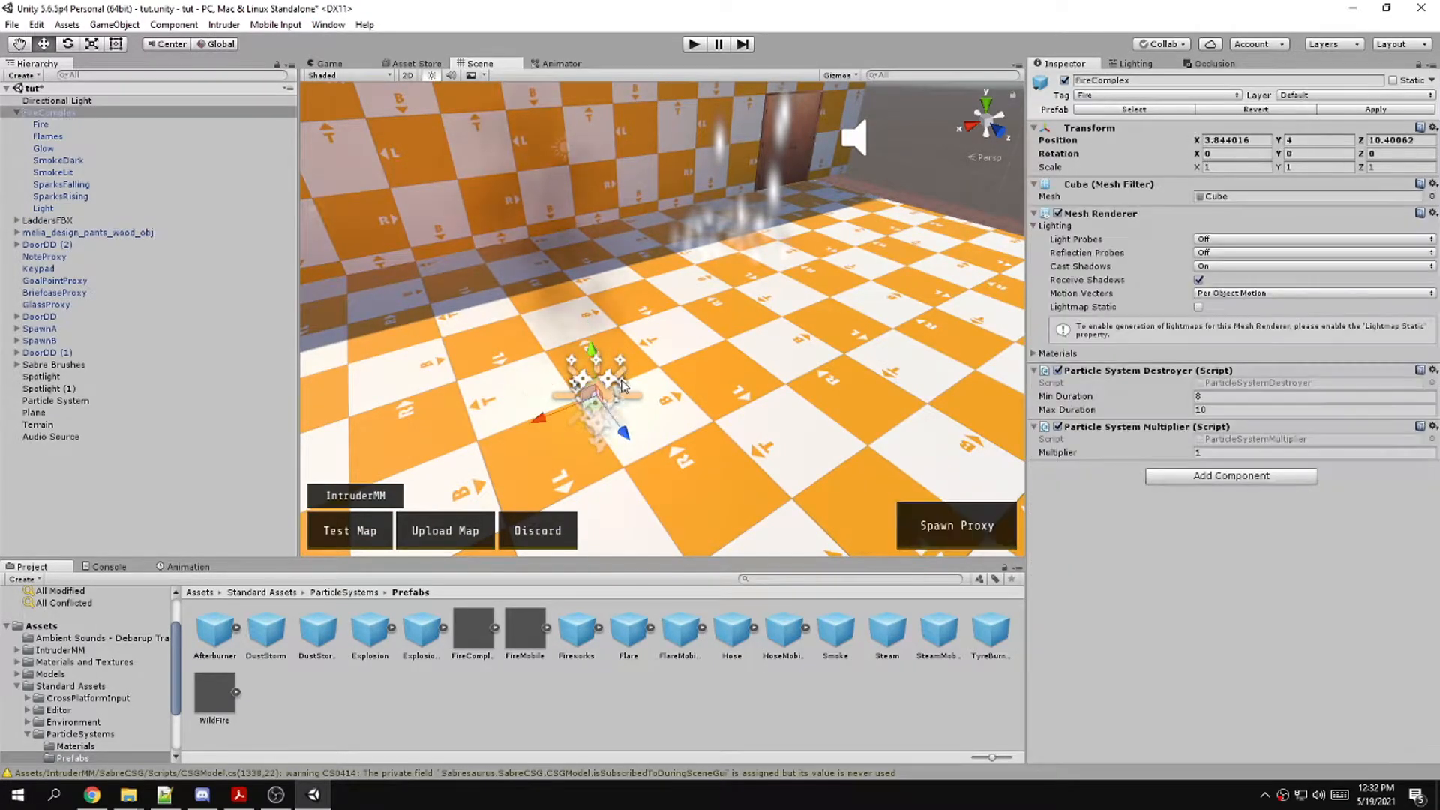
{"action": "left_click", "coordinate": [623, 385]}
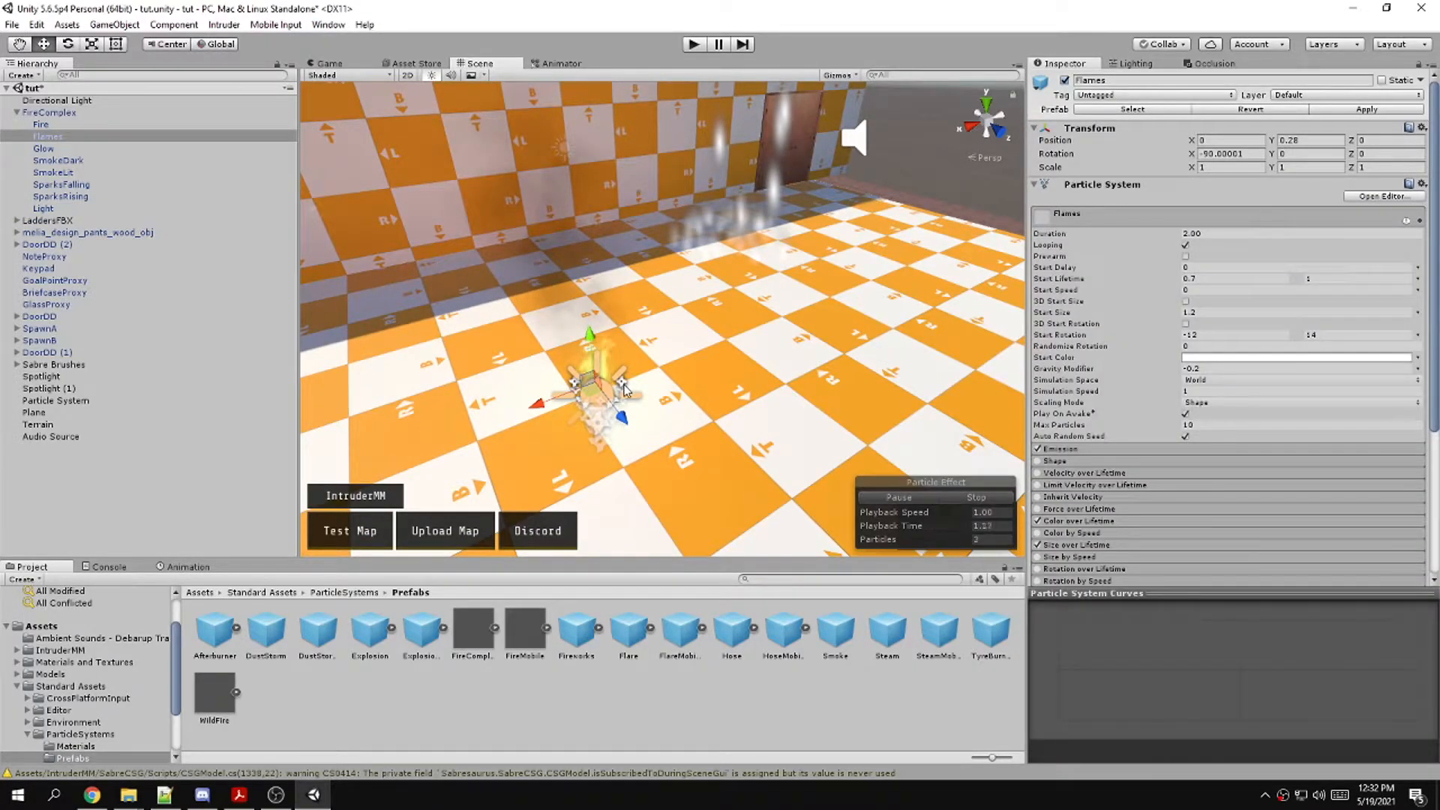
{"action": "left_click_drag", "start_coordinate": [601, 417], "coordinate": [669, 419], "text": "alt"}
Raise the whole FireComplex object slightly above the floor to a Y position of about 4.22
{"action": "left_click", "coordinate": [55, 113]}
{"action": "right_click_drag", "start_coordinate": [673, 379], "coordinate": [822, 329]}
{"action": "left_click_drag", "start_coordinate": [759, 276], "coordinate": [765, 246]}
{"action": "right_click_drag", "start_coordinate": [771, 381], "coordinate": [695, 443]}
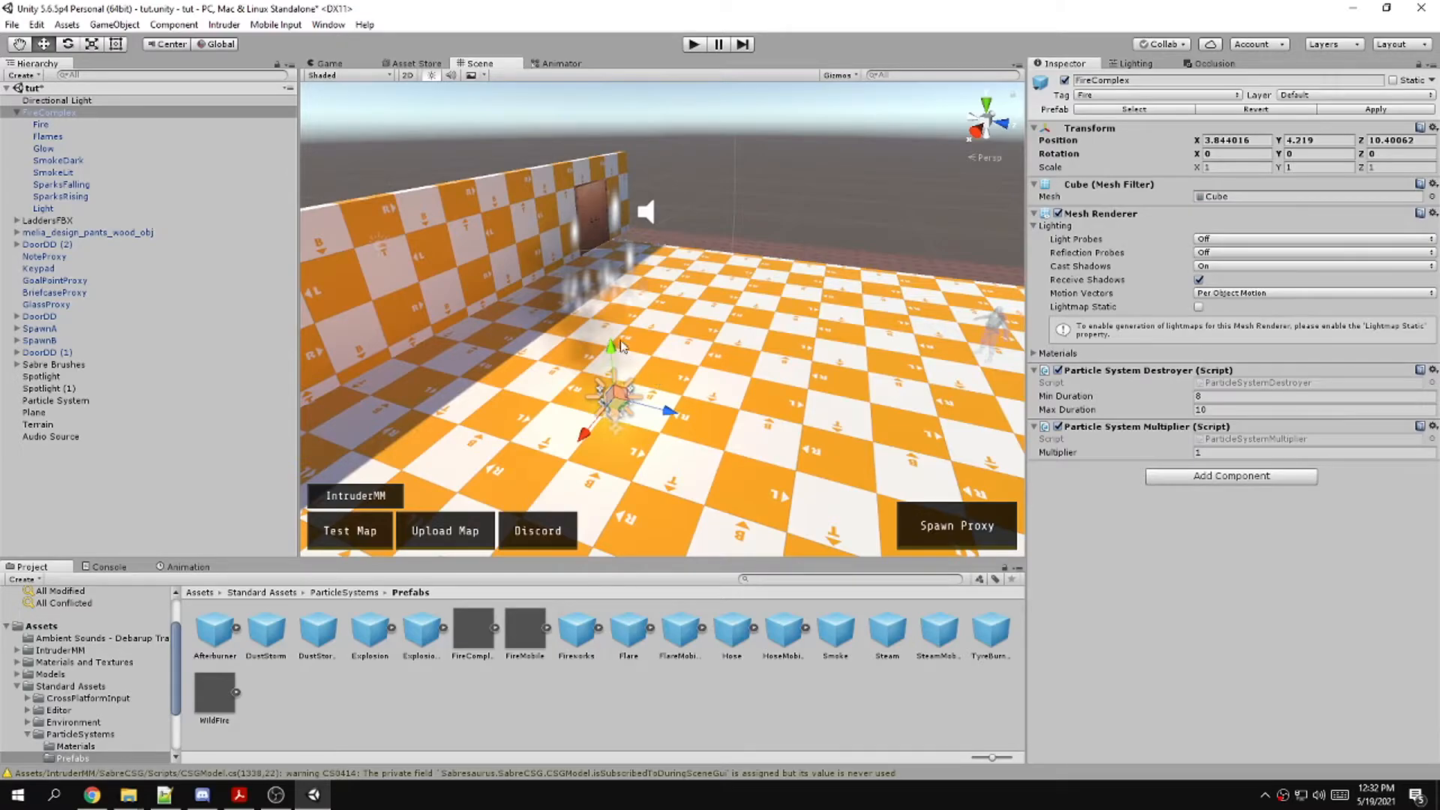
Add an audio source at the fire, around X 3.84, Y 4.29, Z 10.33, and set its Spatial Blend to 1
{"action": "left_click", "coordinate": [113, 25]}
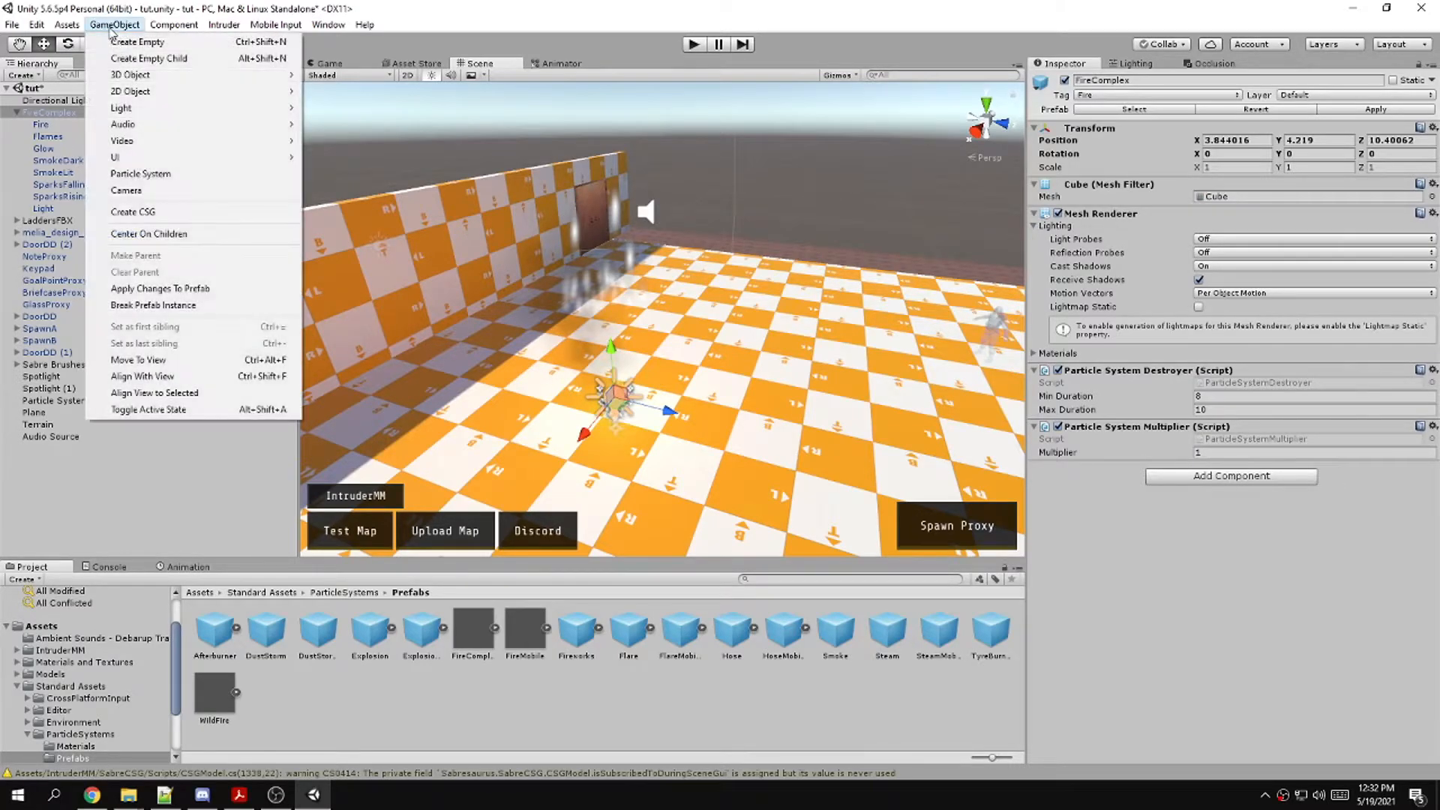
{"action": "mouse_move", "coordinate": [246, 125]}
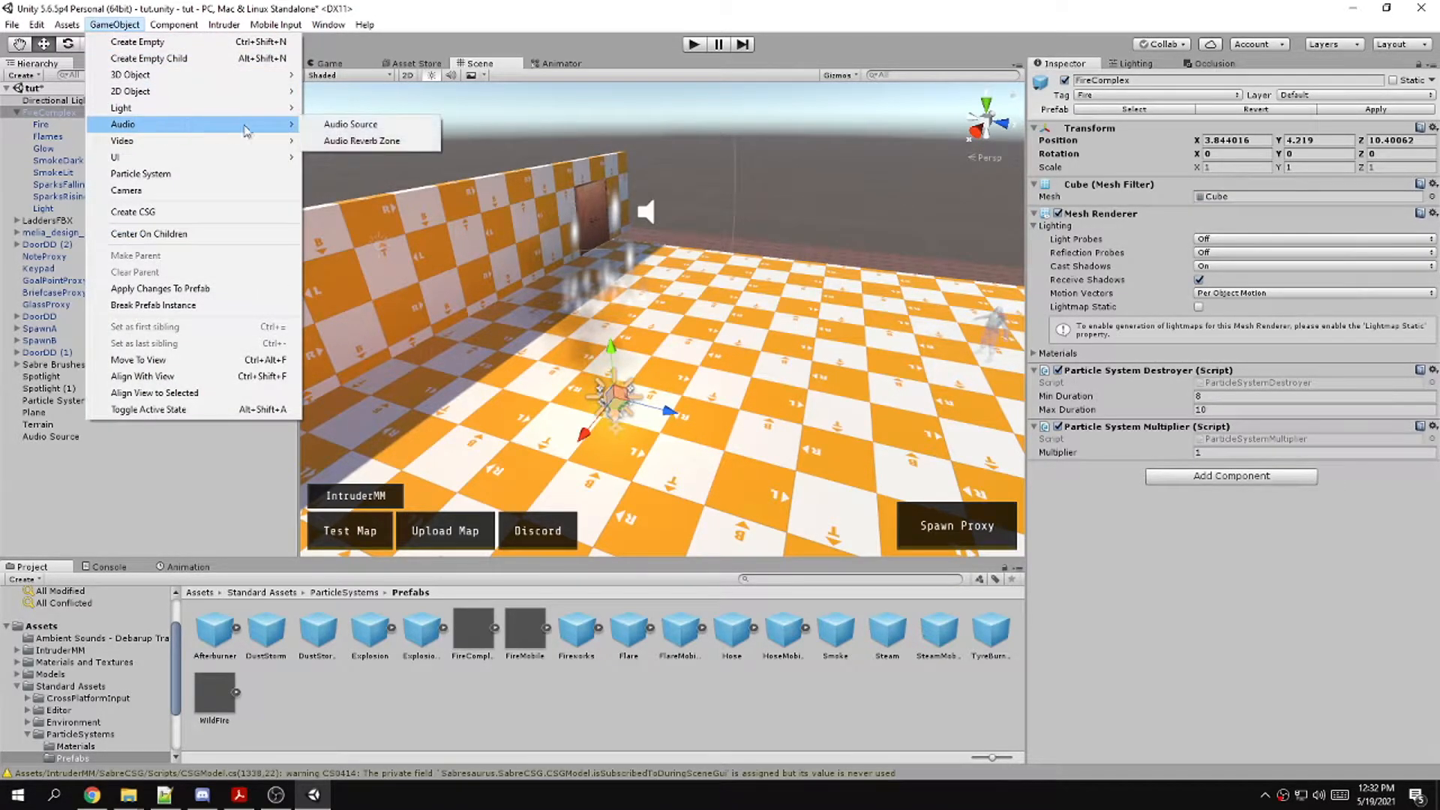
{"action": "left_click", "coordinate": [385, 124]}
{"action": "left_click_drag", "start_coordinate": [648, 345], "coordinate": [608, 350]}
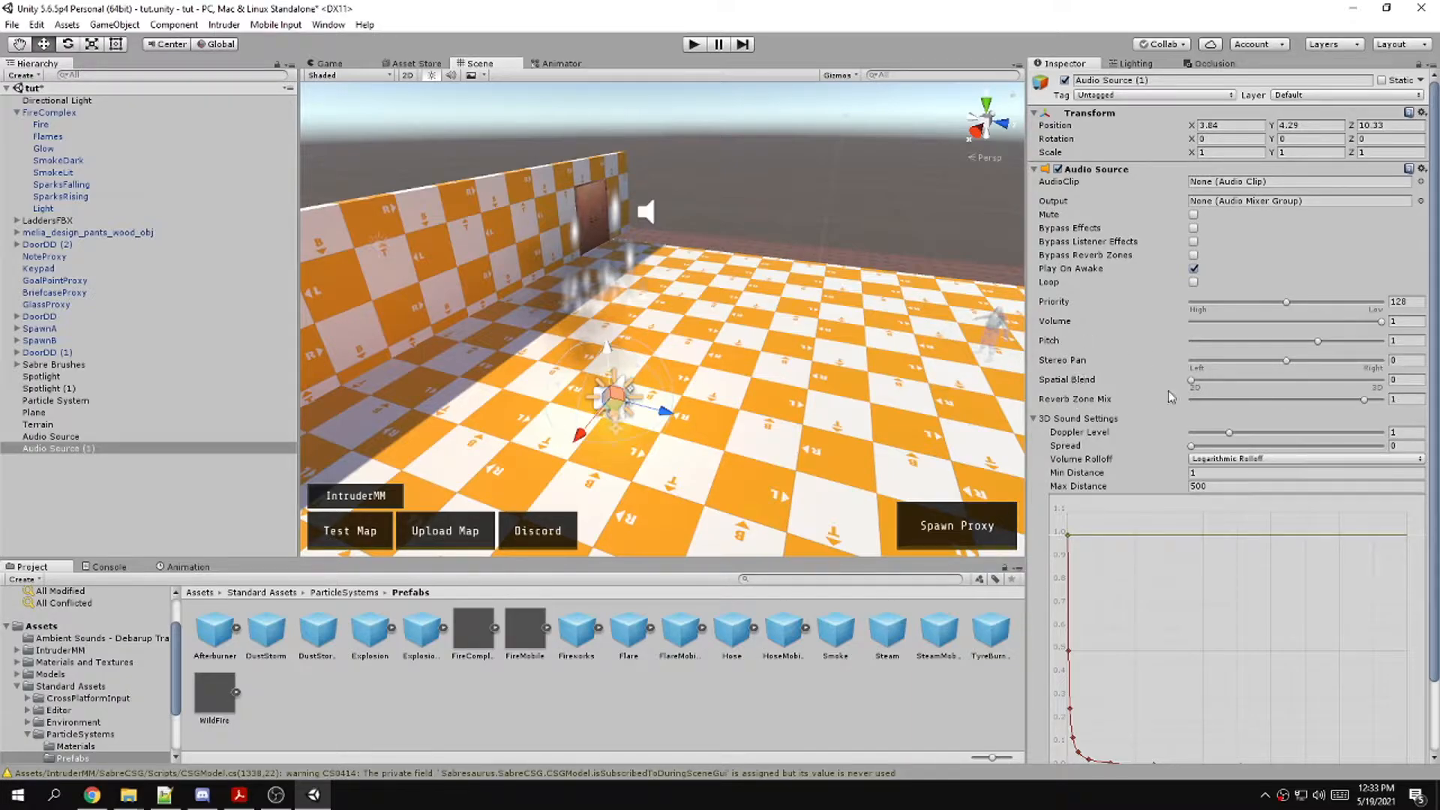
{"action": "left_click_drag", "start_coordinate": [1193, 381], "coordinate": [1381, 381]}
Open the Ambient Sounds - Debarup Travel & Films asset folder to find a clip for the audio source
{"action": "left_click", "coordinate": [1257, 184]}
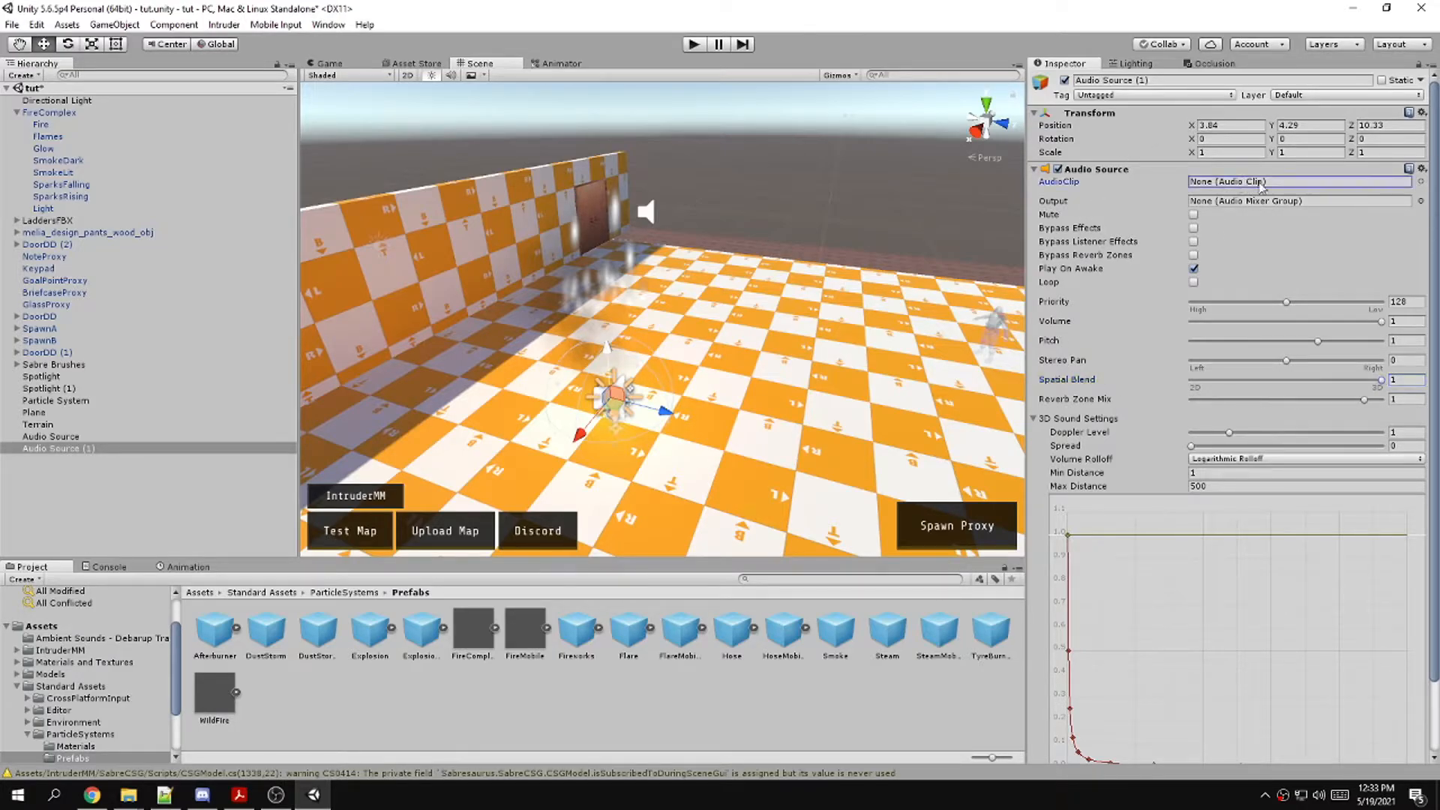
{"action": "left_click", "coordinate": [200, 593]}
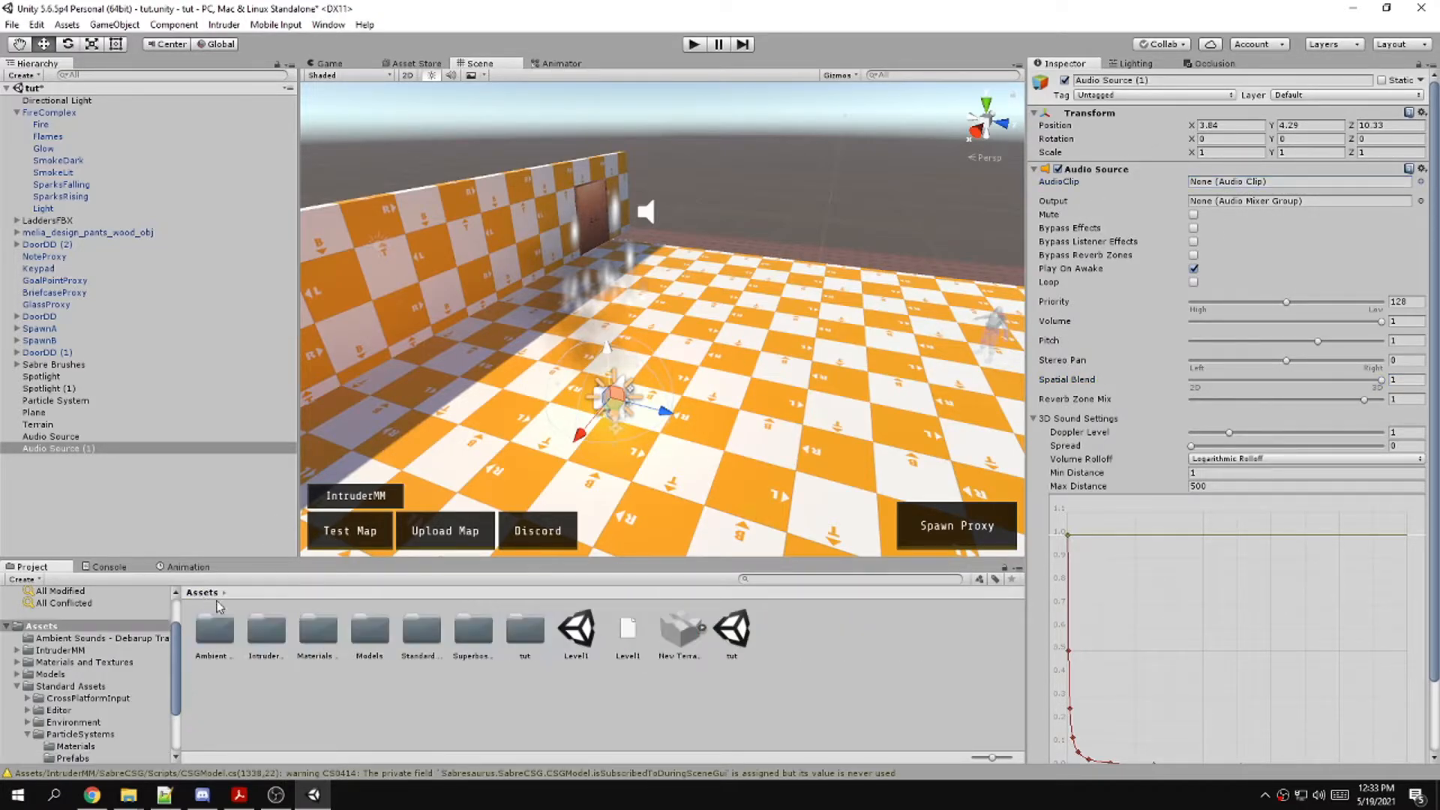
{"action": "double_click", "coordinate": [215, 634]}
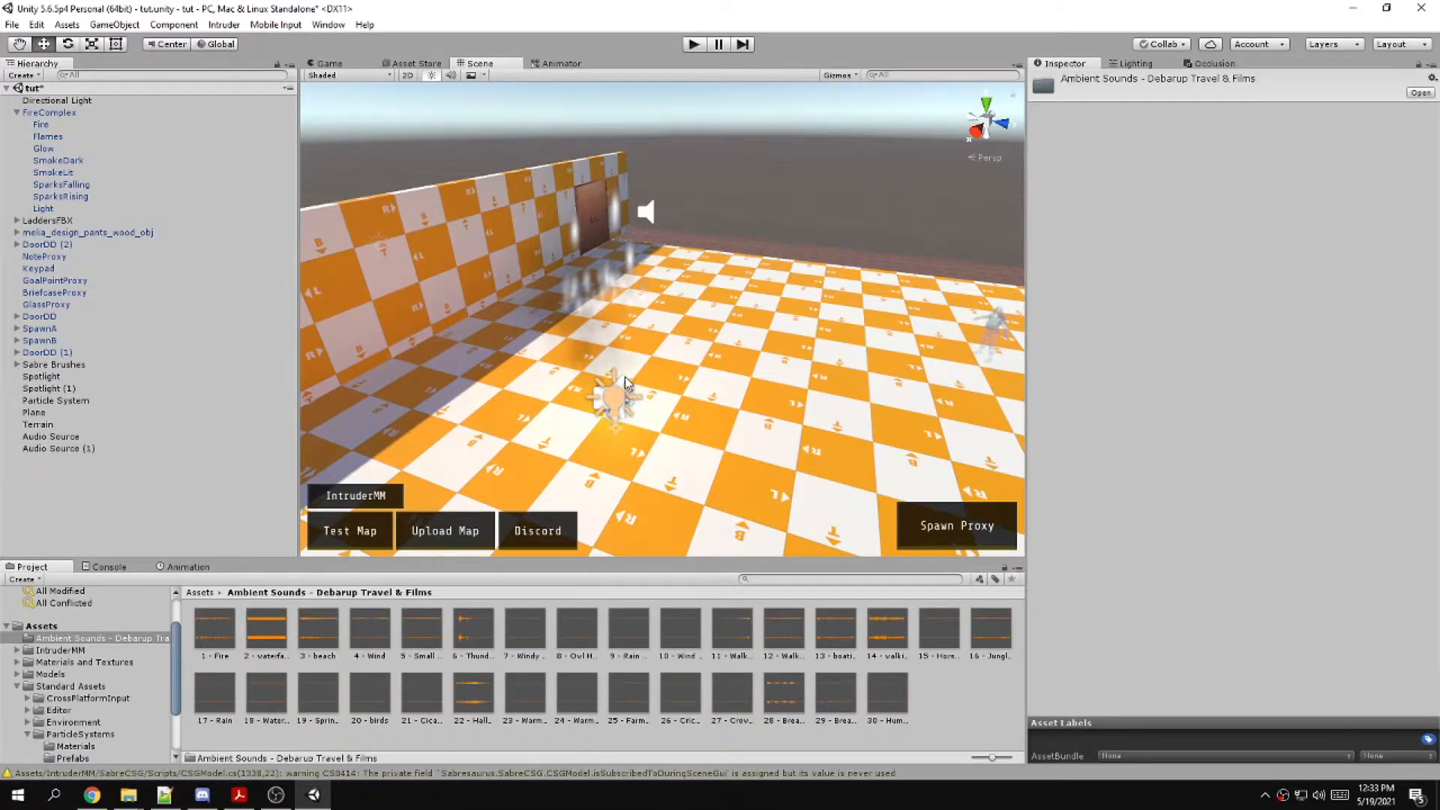
Rename the new audio source at the fire to Fire
{"action": "left_click", "coordinate": [624, 377]}
{"action": "left_click", "coordinate": [624, 376]}
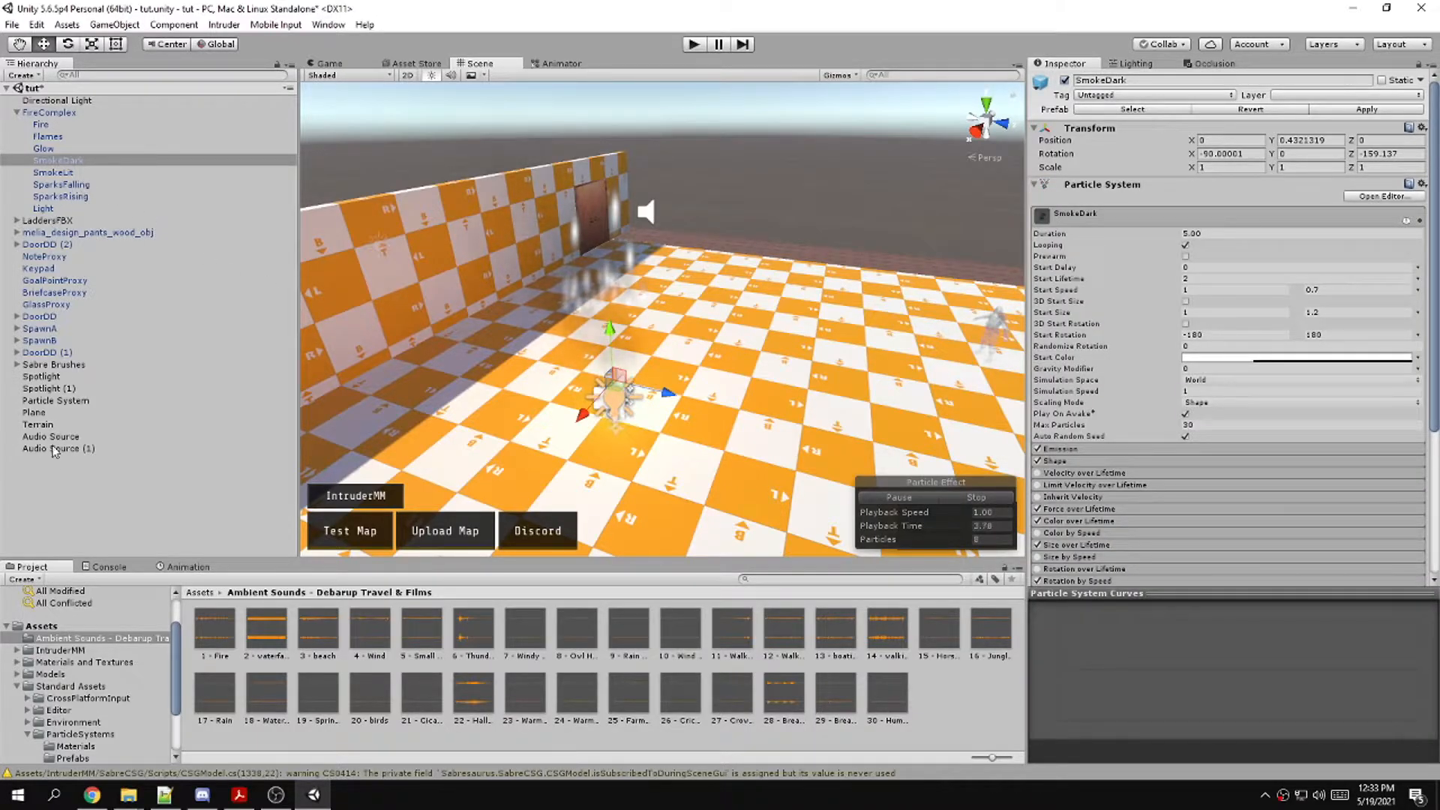
{"action": "left_click", "coordinate": [81, 450]}
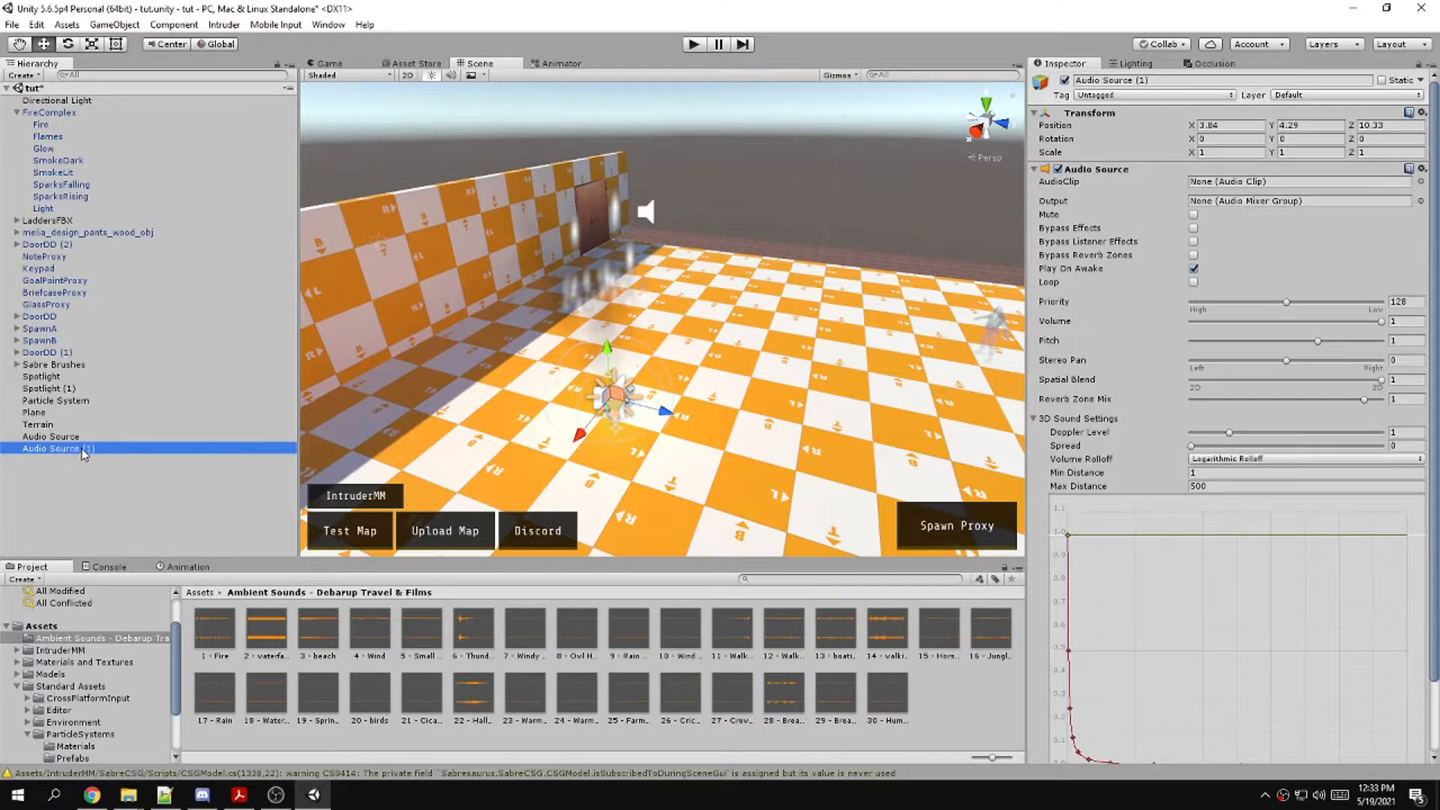
{"action": "left_click", "coordinate": [87, 453]}
{"action": "type", "text": "Fire"}
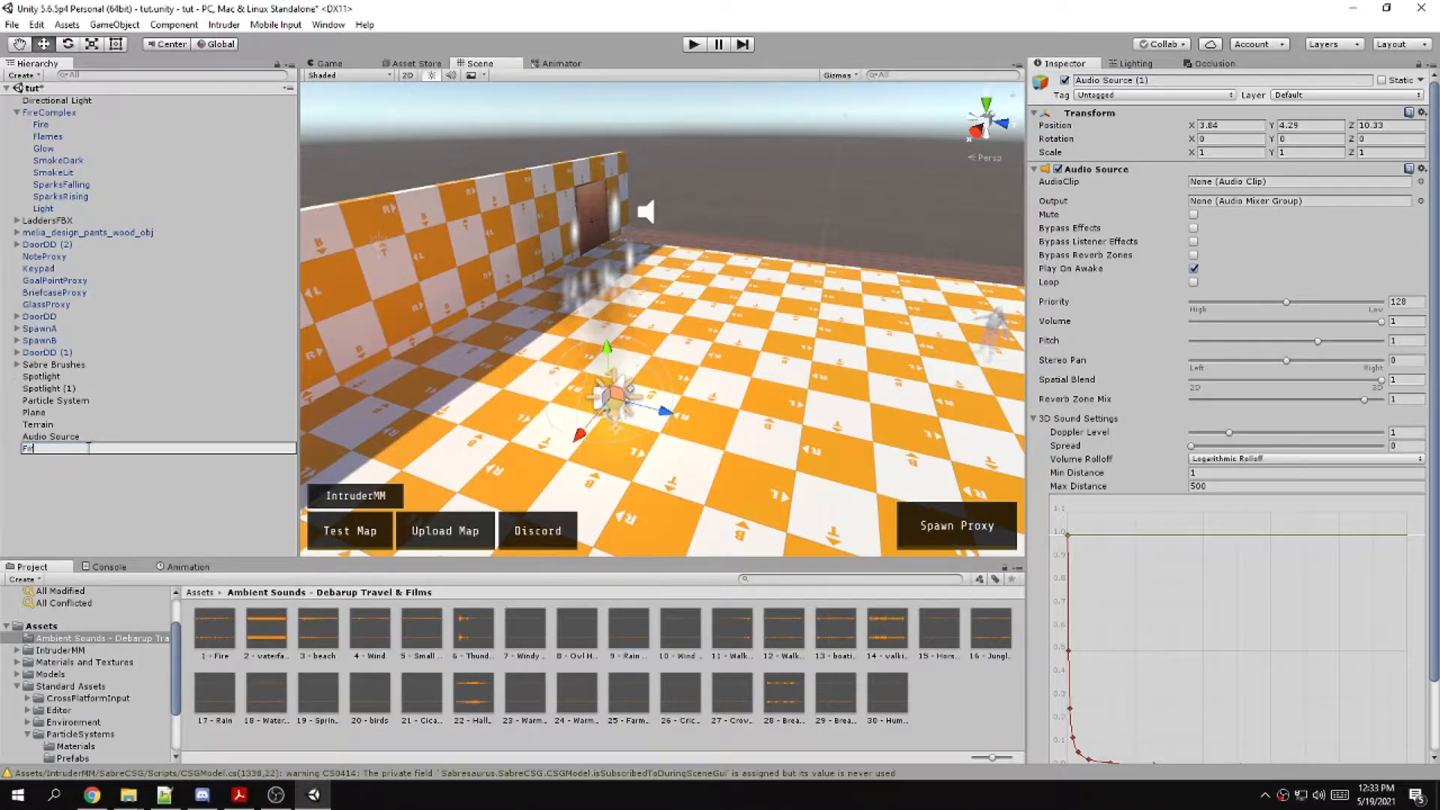
{"action": "key", "text": "Return"}
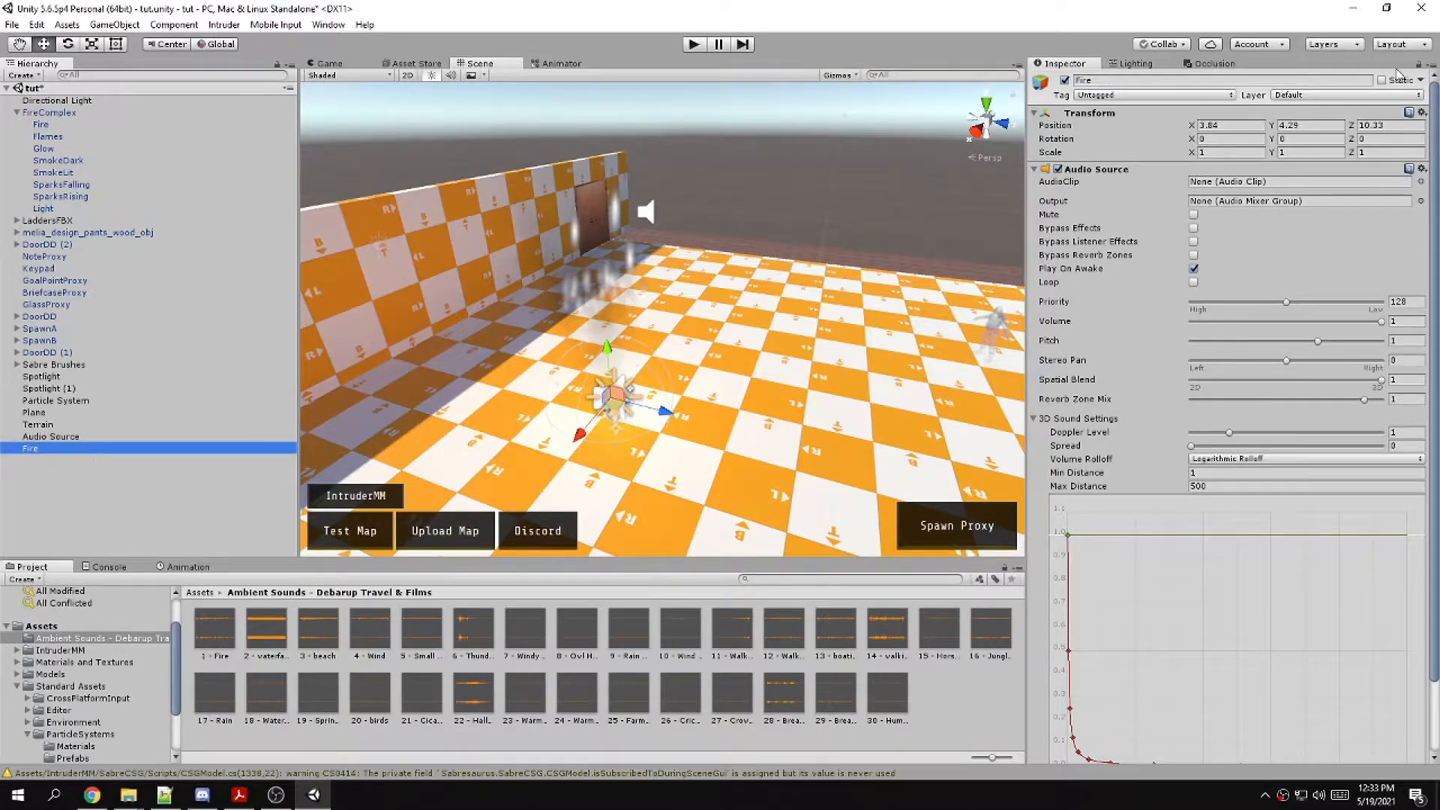
Assign the 1 - Fire clip to the fire's audio source with the Inspector locked during selection, and preview the clip
{"action": "left_click", "coordinate": [1419, 65]}
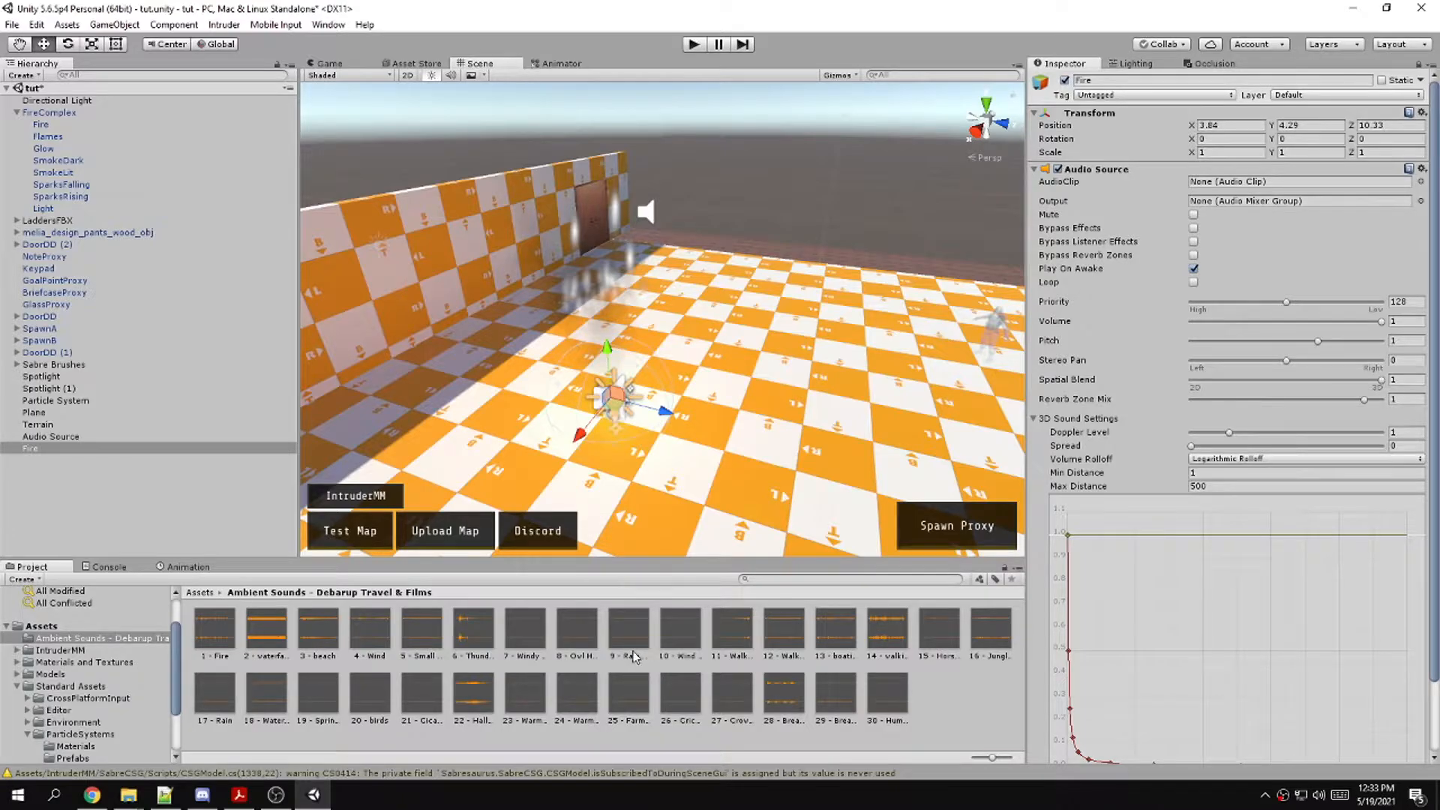
{"action": "left_click", "coordinate": [213, 630]}
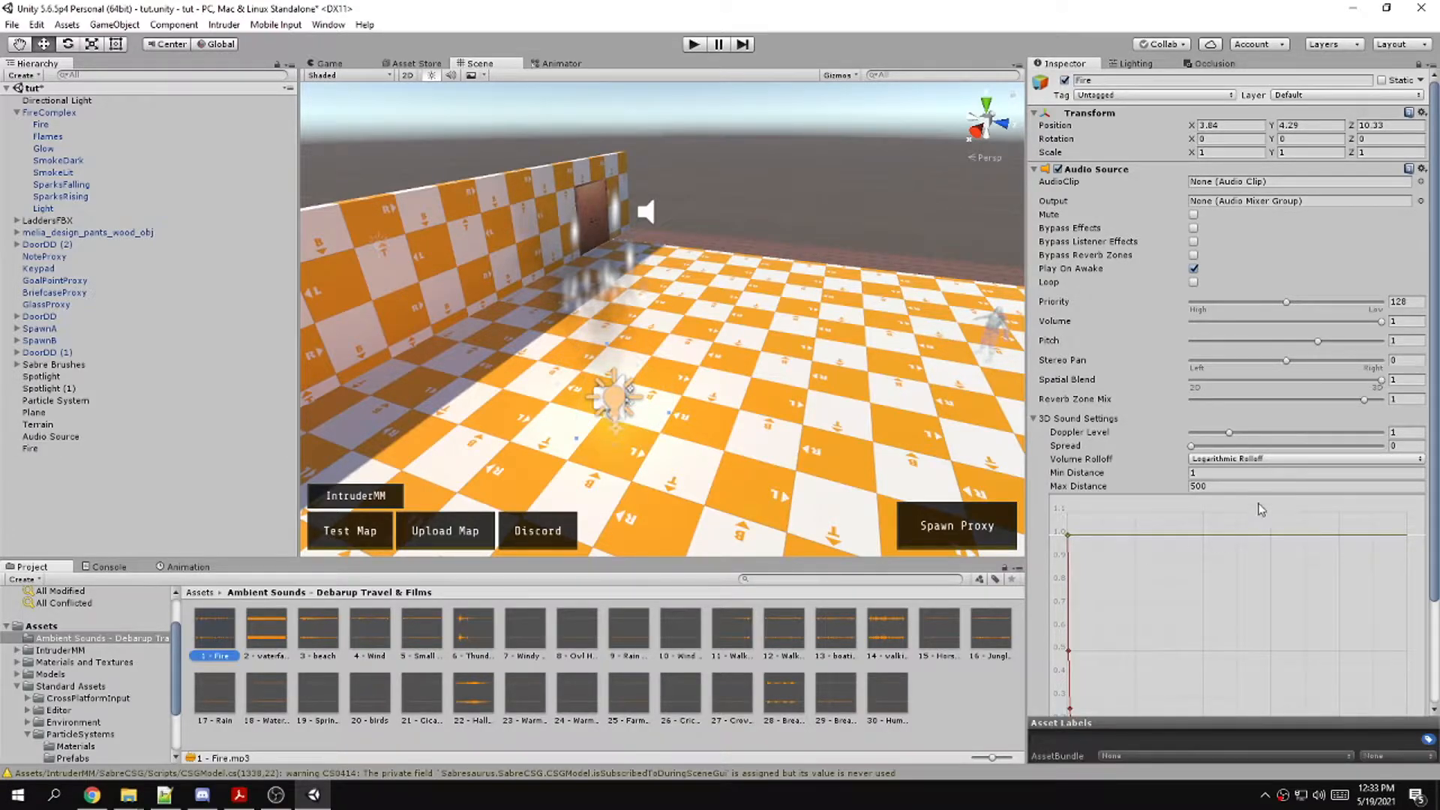
{"action": "left_click_drag", "start_coordinate": [218, 637], "coordinate": [1300, 184]}
{"action": "left_click", "coordinate": [1419, 65]}
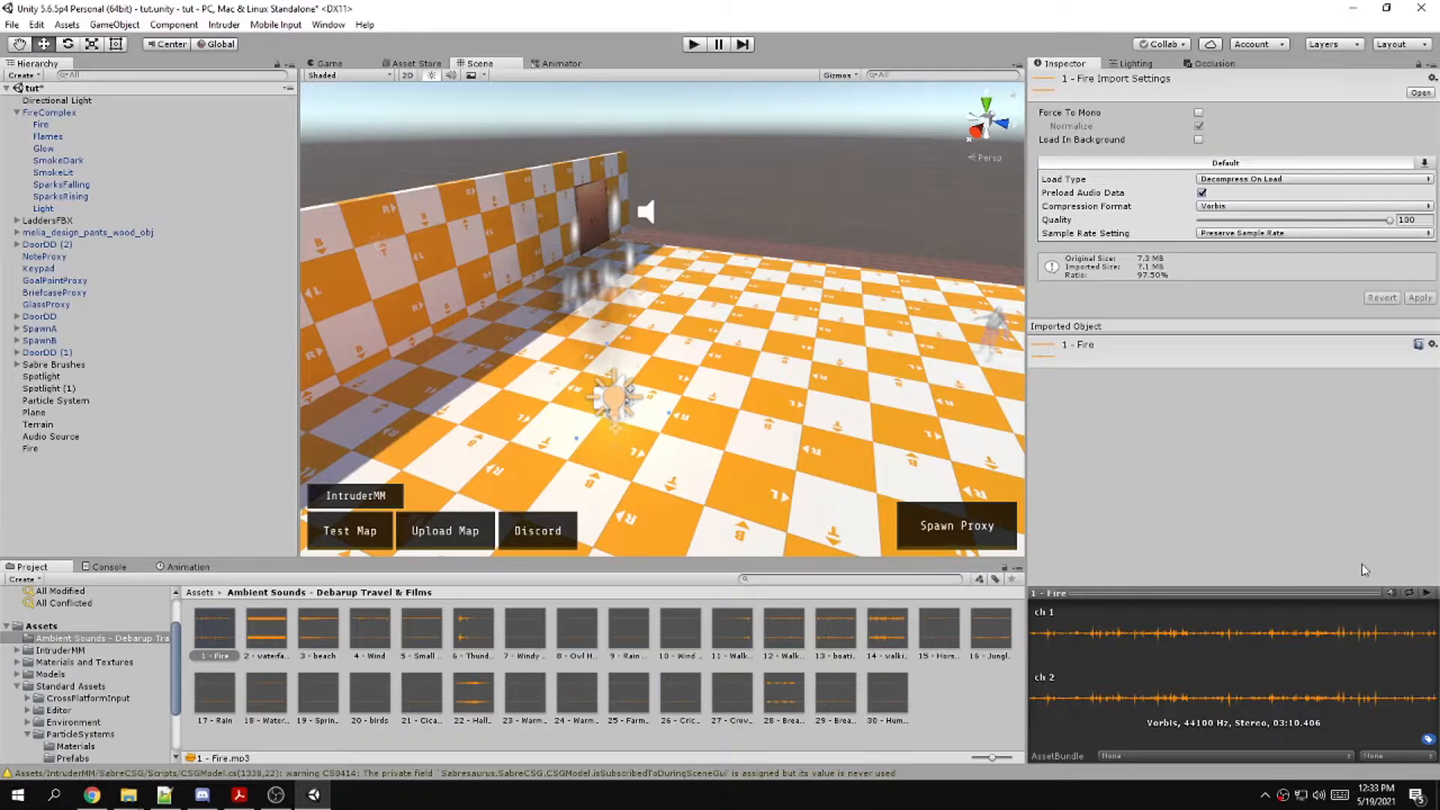
{"action": "left_click", "coordinate": [1427, 593]}
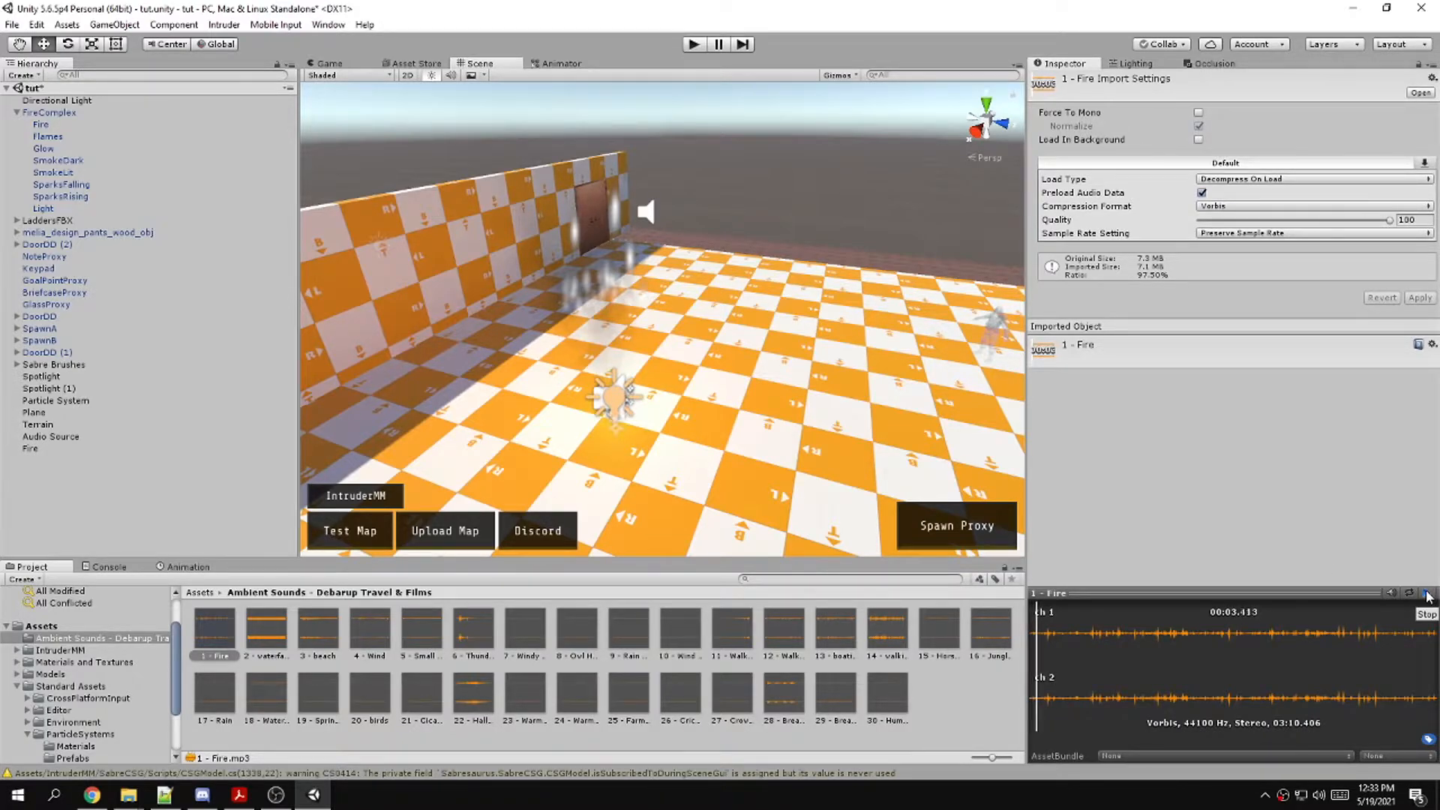
{"action": "left_click", "coordinate": [1426, 591]}
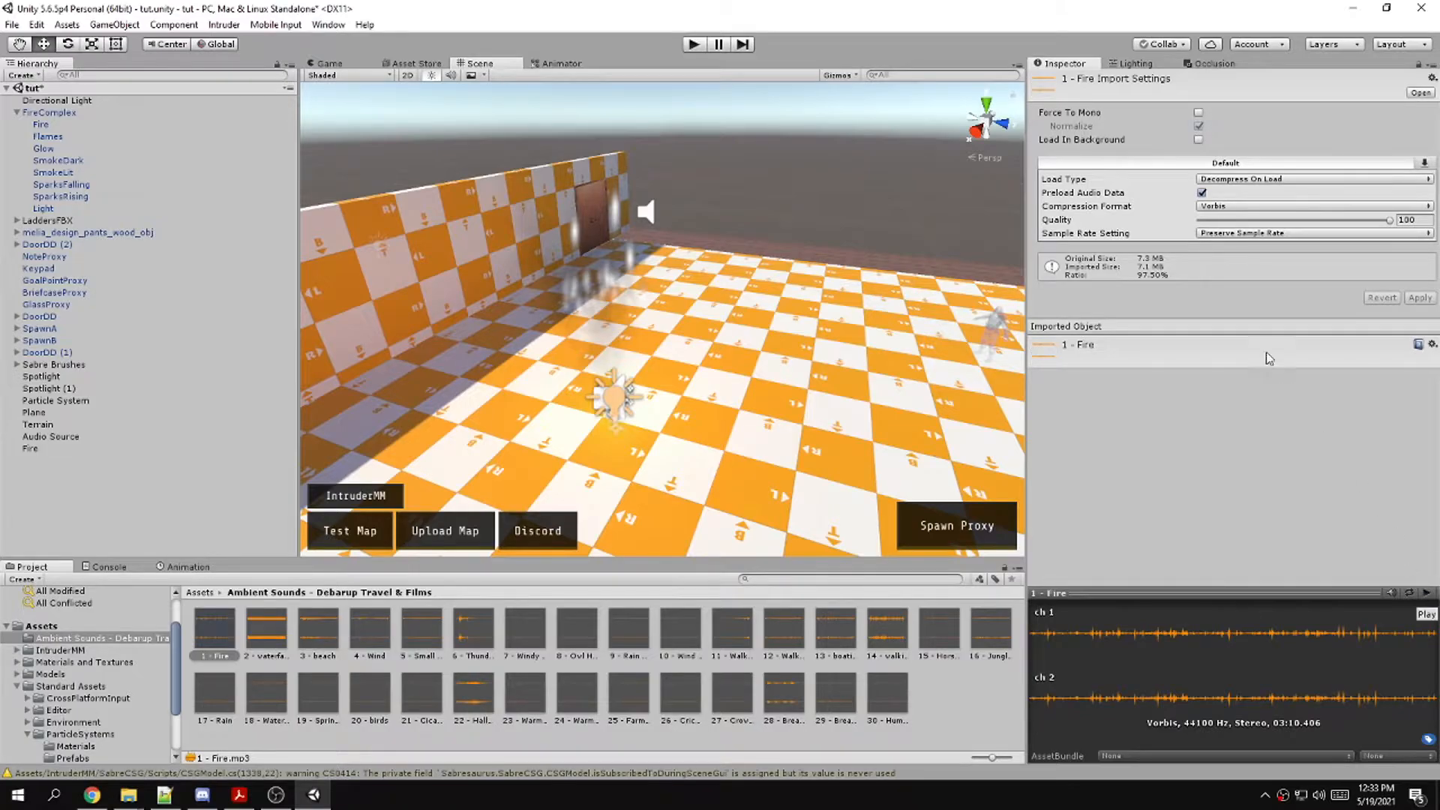
Rename the fire's audio source to Fire Audio and make it a child of FireComplex
{"action": "left_click", "coordinate": [50, 449]}
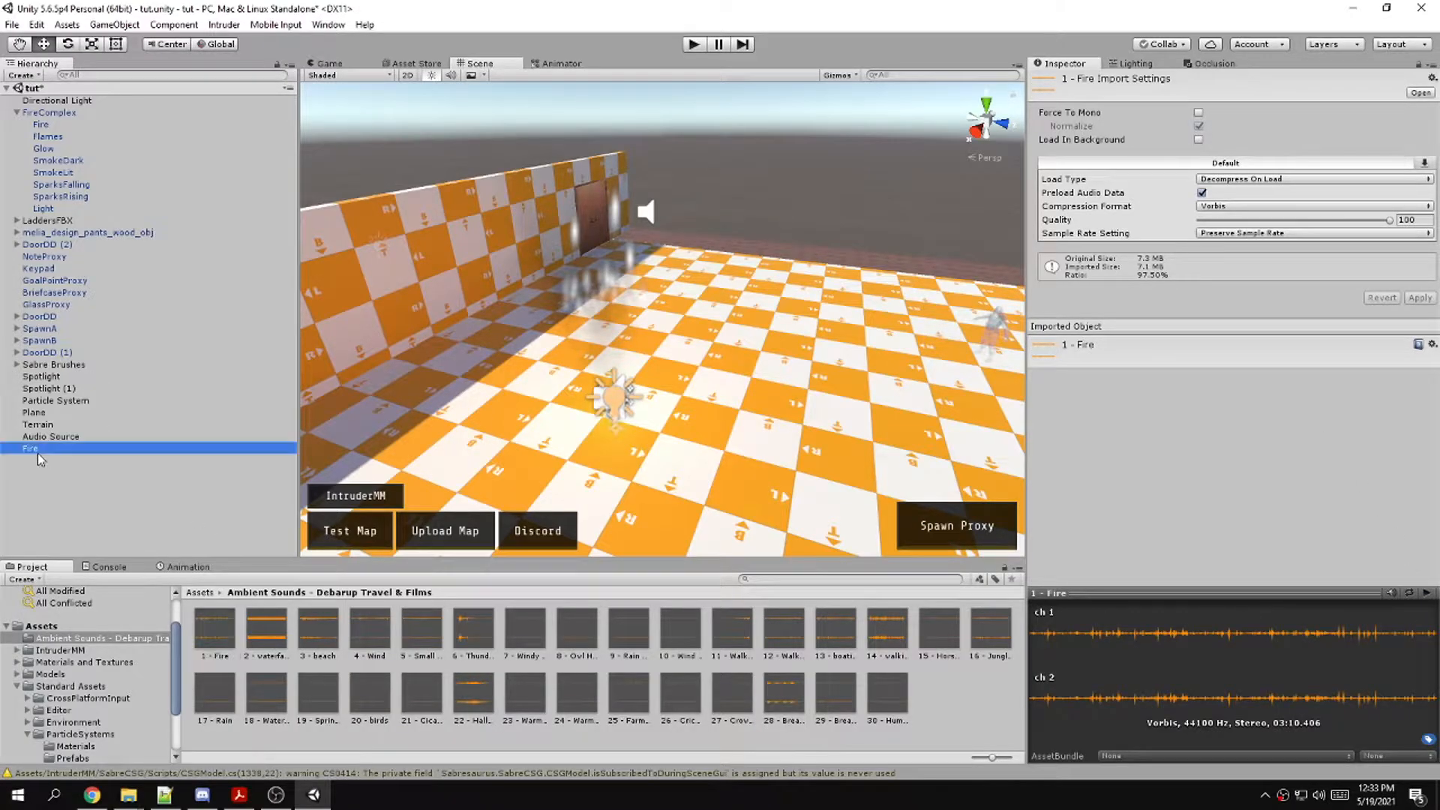
{"action": "left_click", "coordinate": [52, 450]}
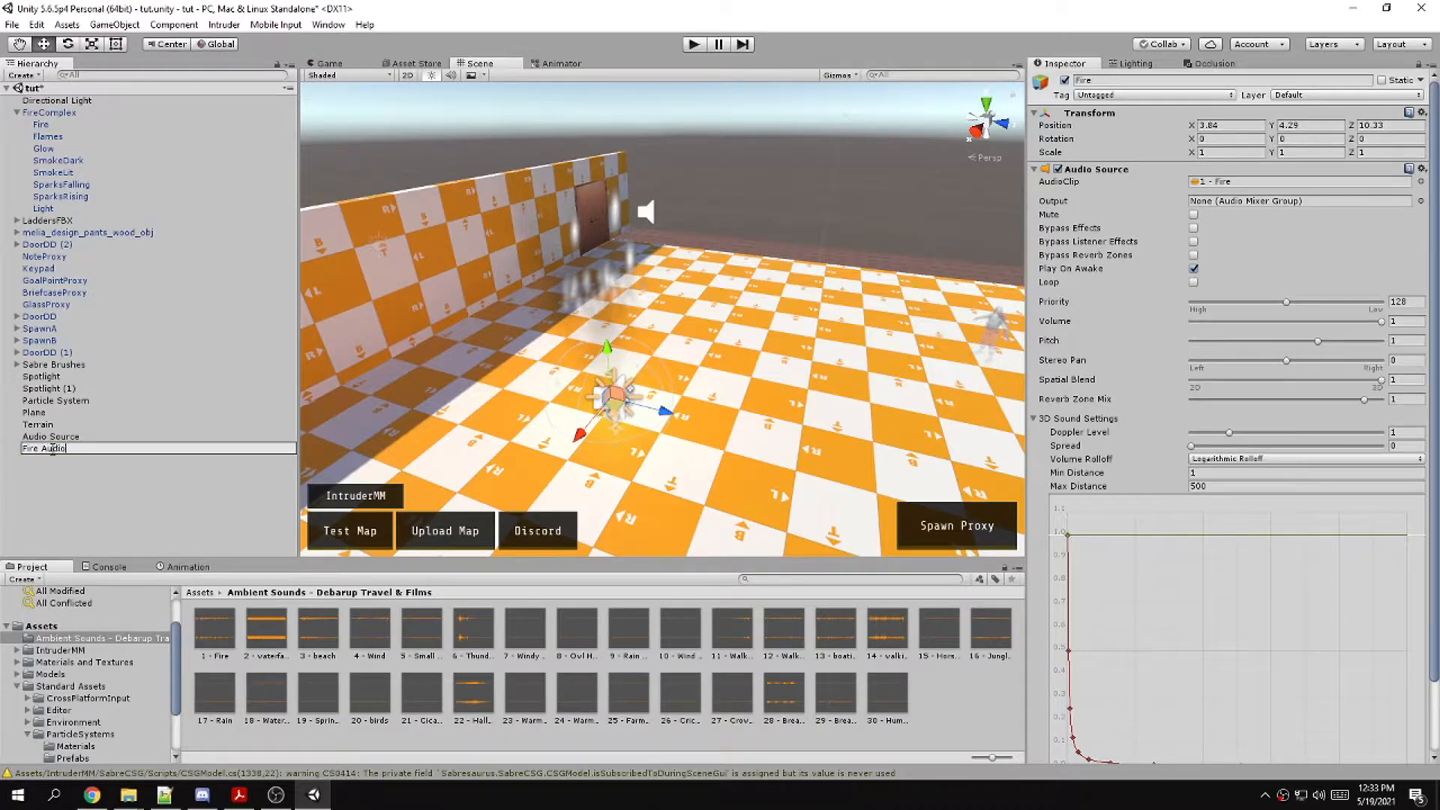
{"action": "key", "text": "Return"}
{"action": "left_click_drag", "start_coordinate": [53, 453], "coordinate": [68, 129]}
{"action": "left_click", "coordinate": [67, 129]}
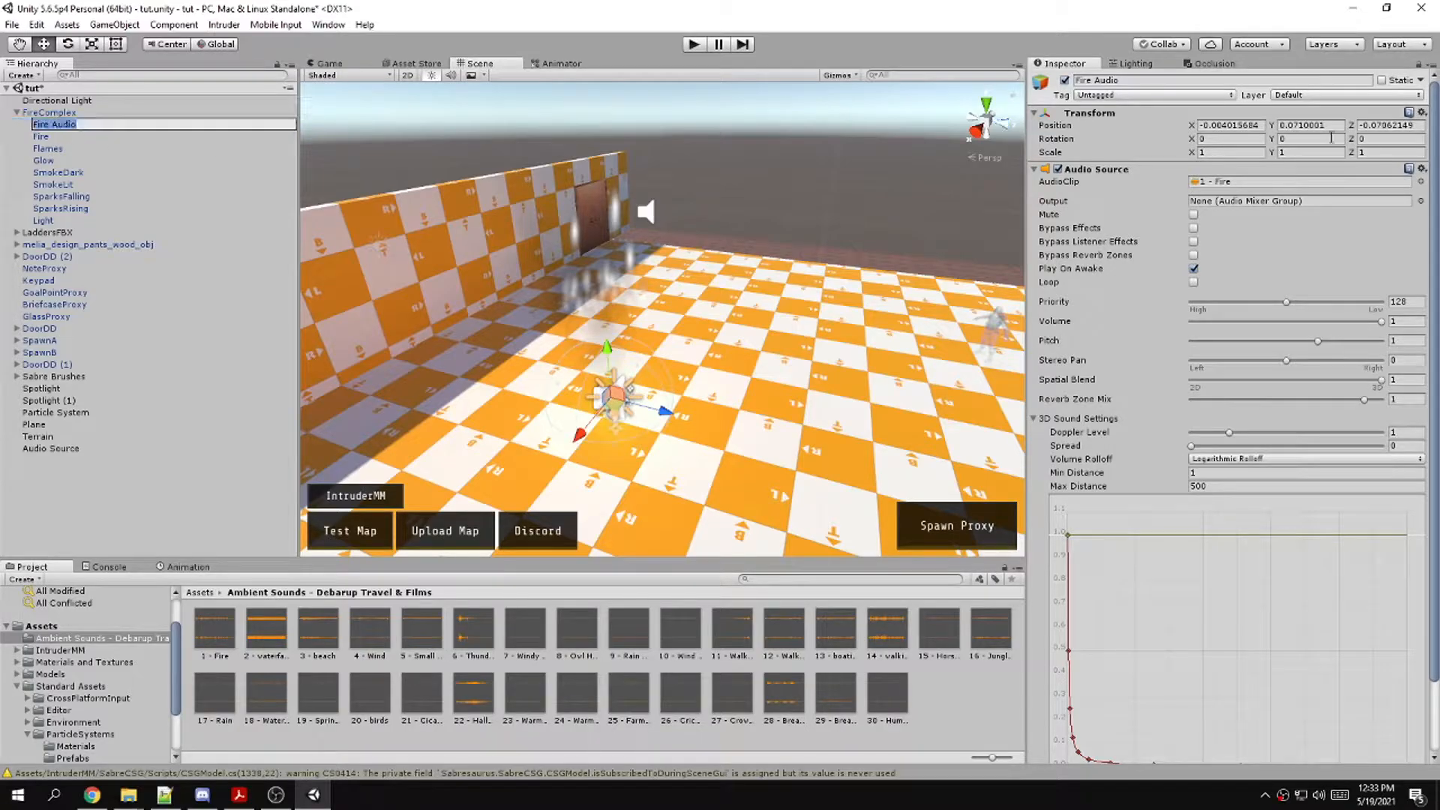
Lower the Fire Audio volume to about 0.708 and start a map test on the Intruders team
{"action": "left_click_drag", "start_coordinate": [1383, 321], "coordinate": [1326, 323]}
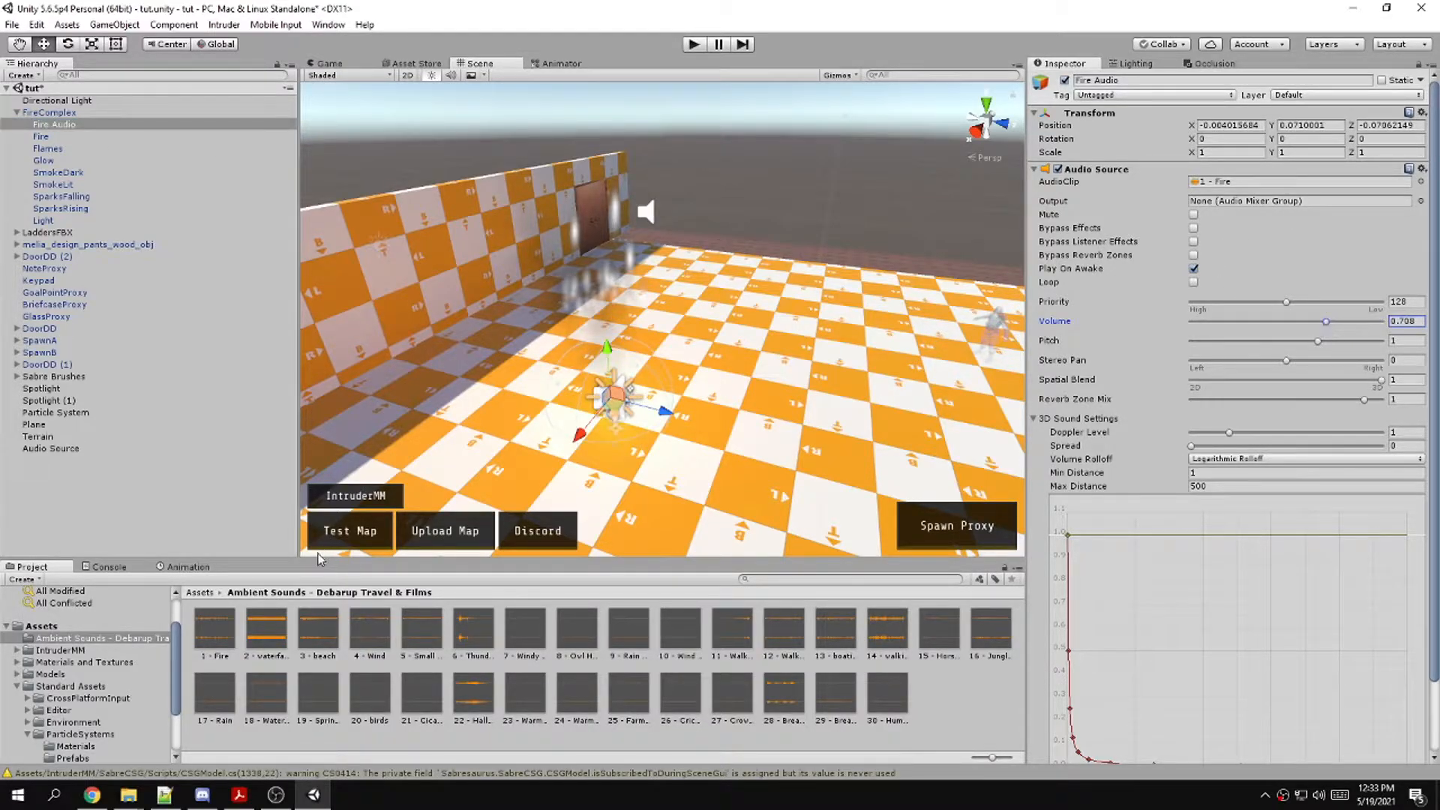
{"action": "left_click", "coordinate": [352, 534]}
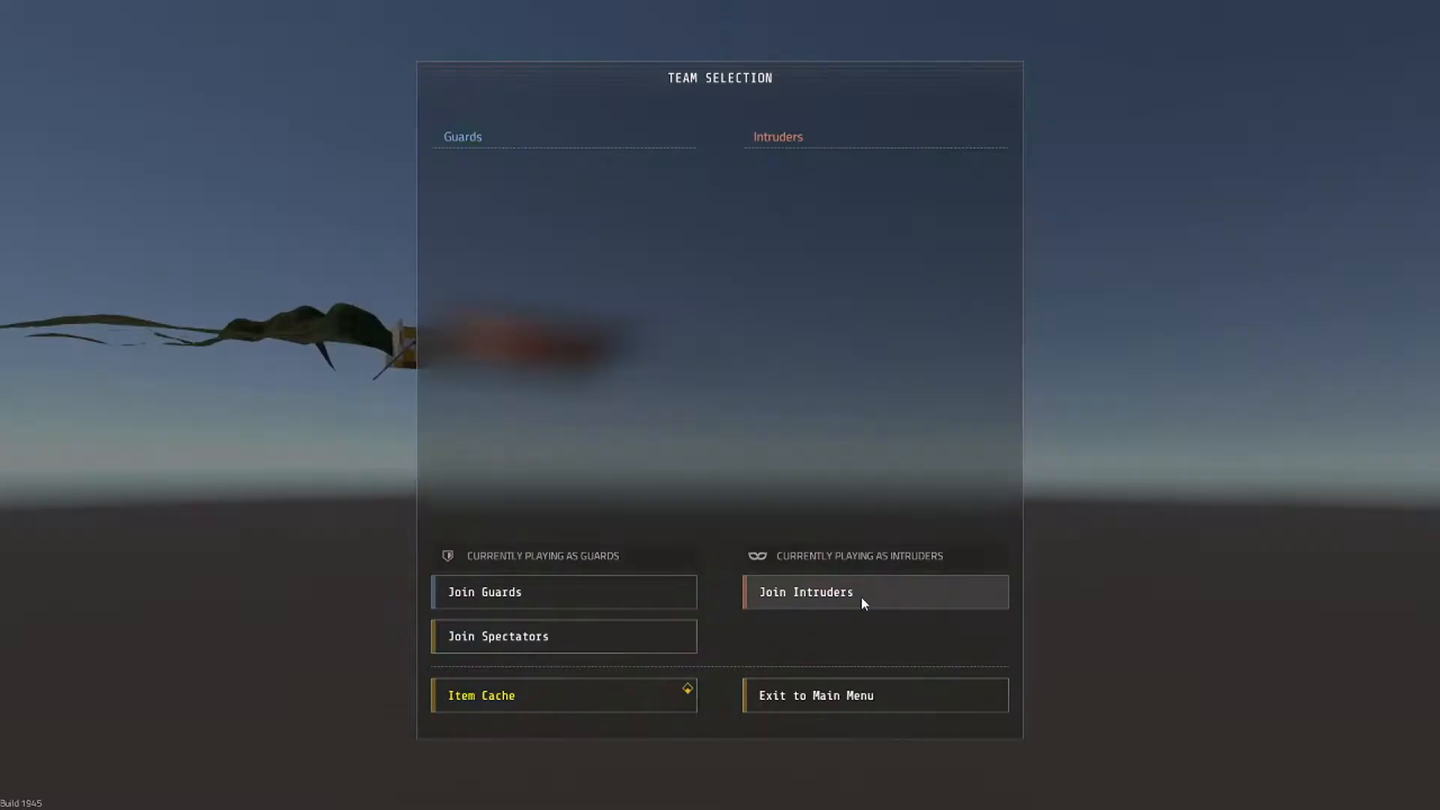
{"action": "left_click", "coordinate": [771, 594]}
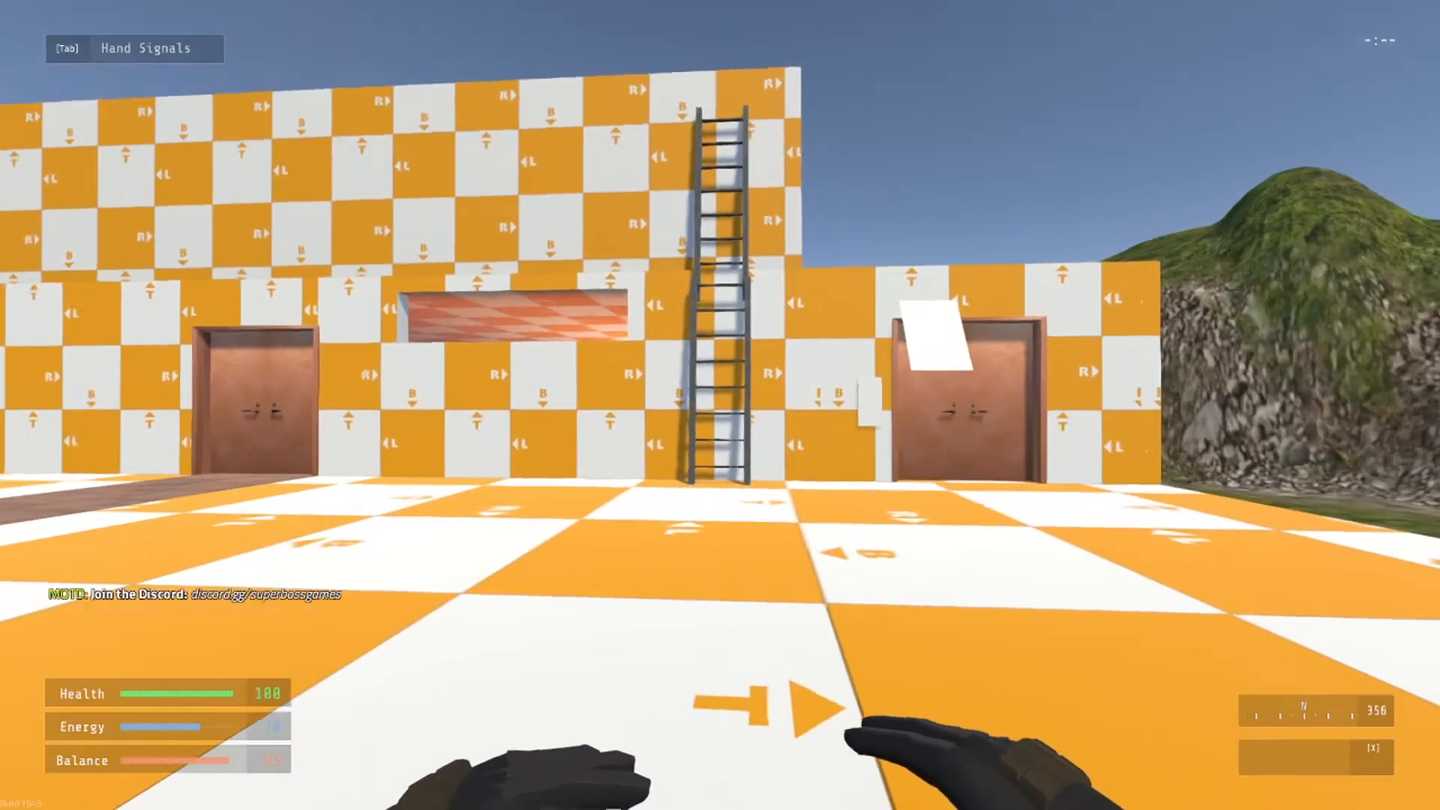
Climb the outside stairs to the upper double door, pick its lock and open it
{"action": "key", "text": "w"}
{"action": "key", "text": "w"}
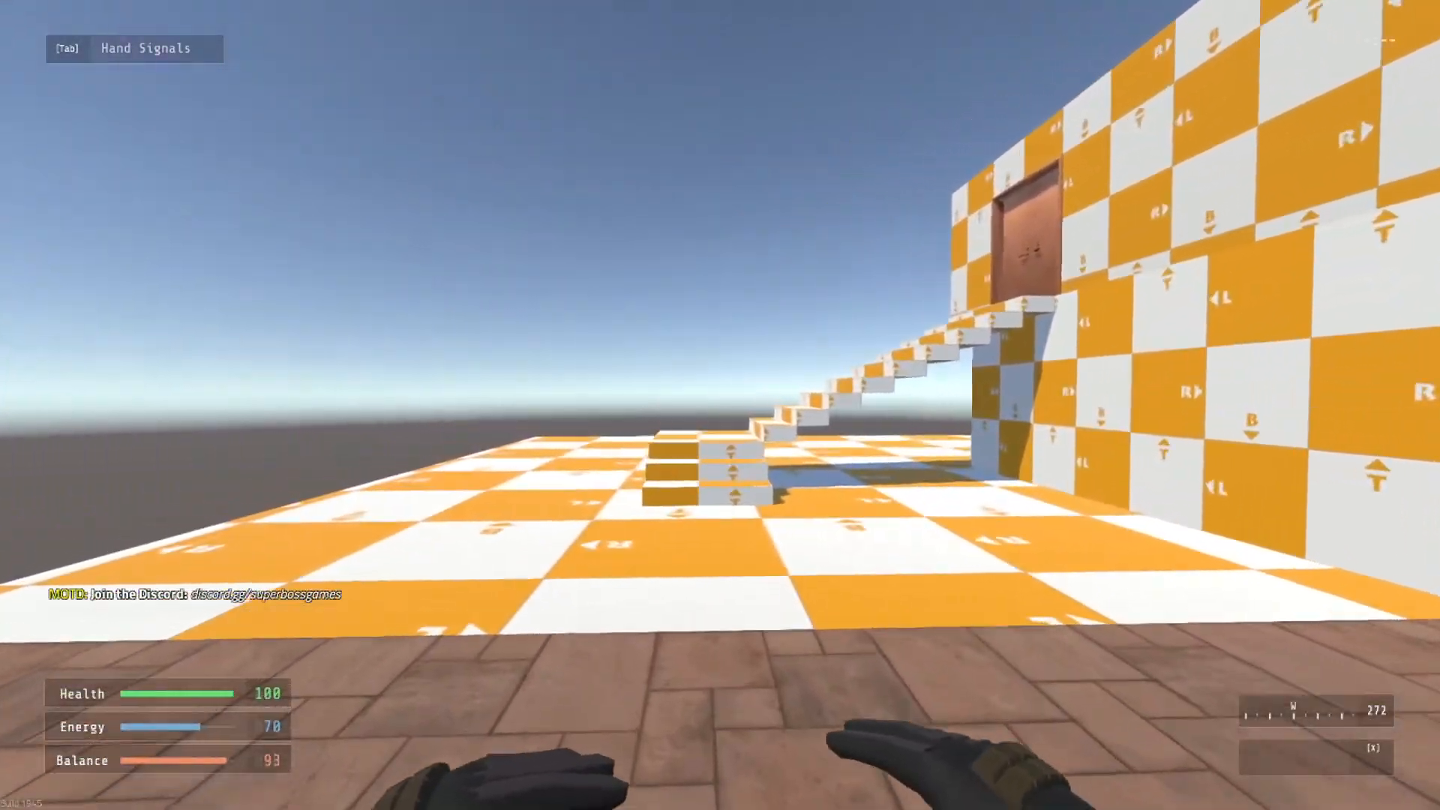
{"action": "key", "text": "w"}
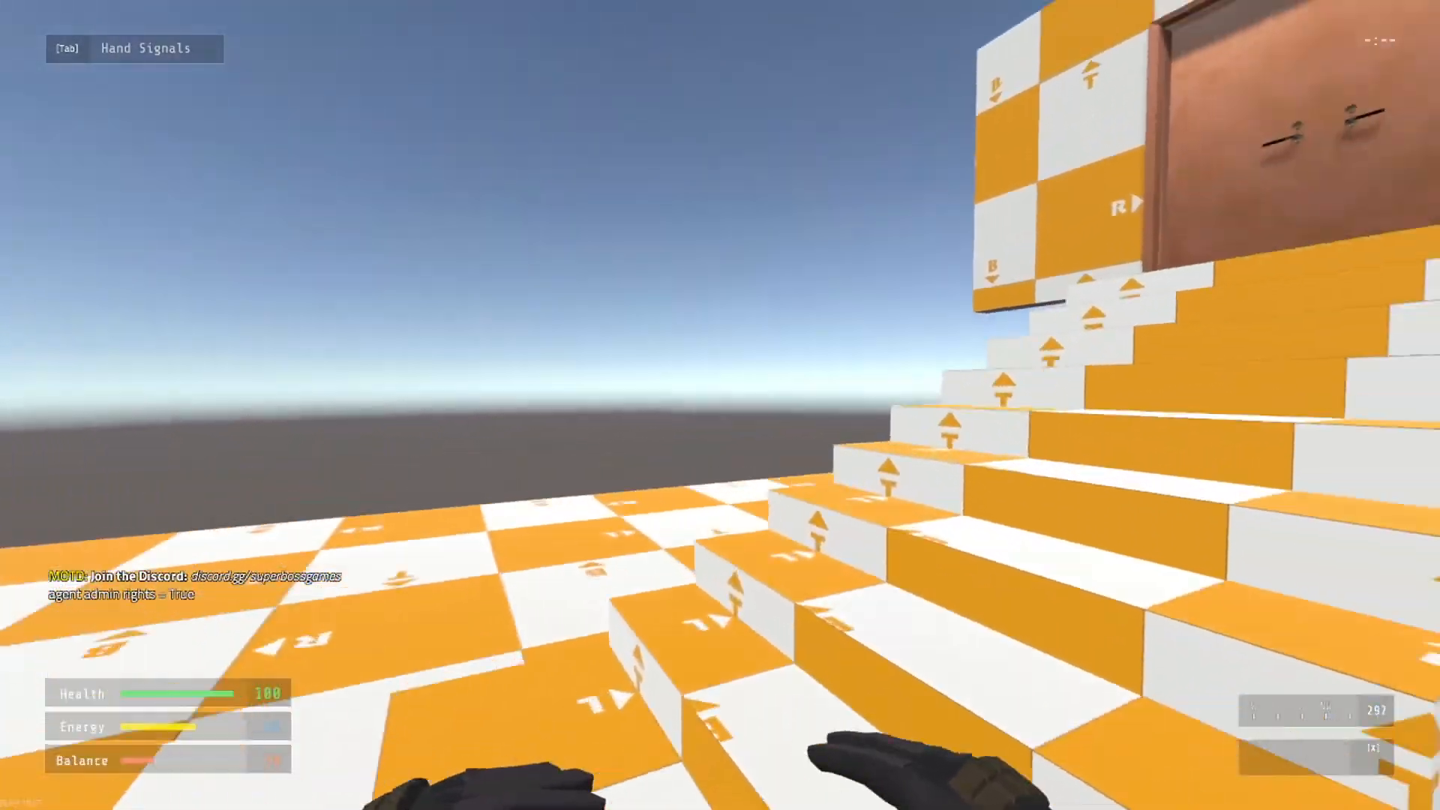
{"action": "key", "text": "9"}
{"action": "left_click", "coordinate": [720, 406]}
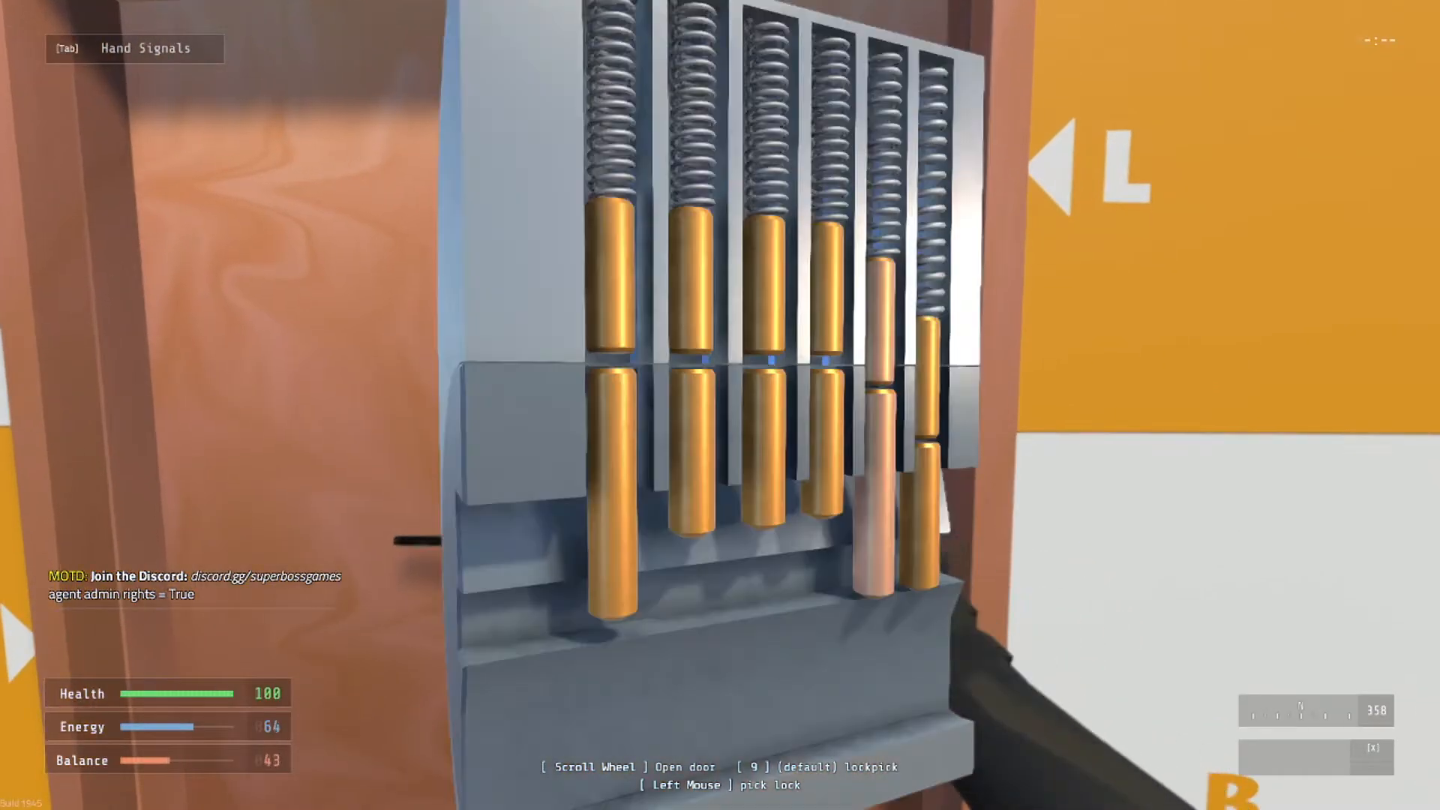
{"action": "scroll", "coordinate": [720, 405], "scroll_direction": "up", "scroll_amount": 1}
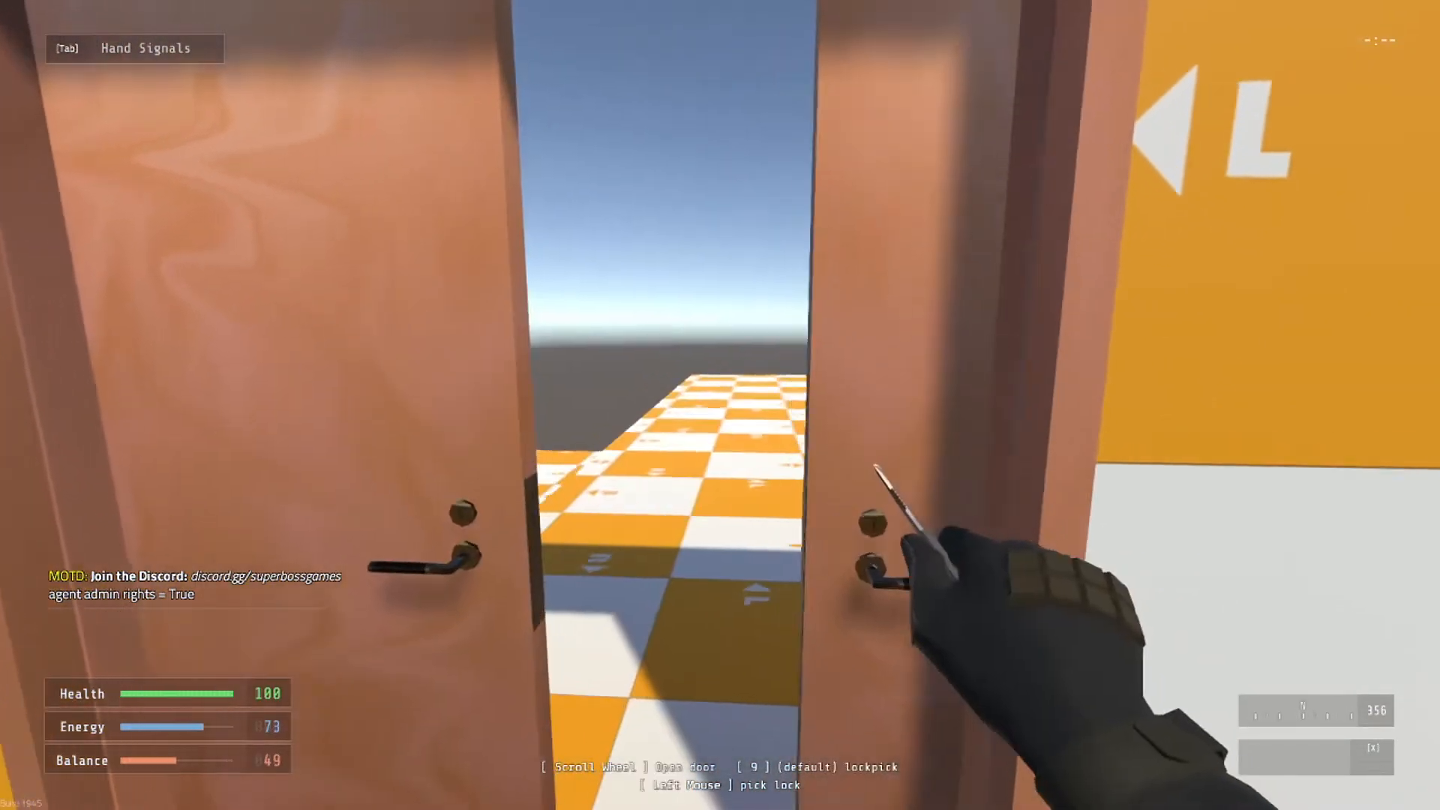
Walk through the door and around the fire to check its particle effect and positional sound
{"action": "key", "text": "w"}
{"action": "key", "text": "w"}
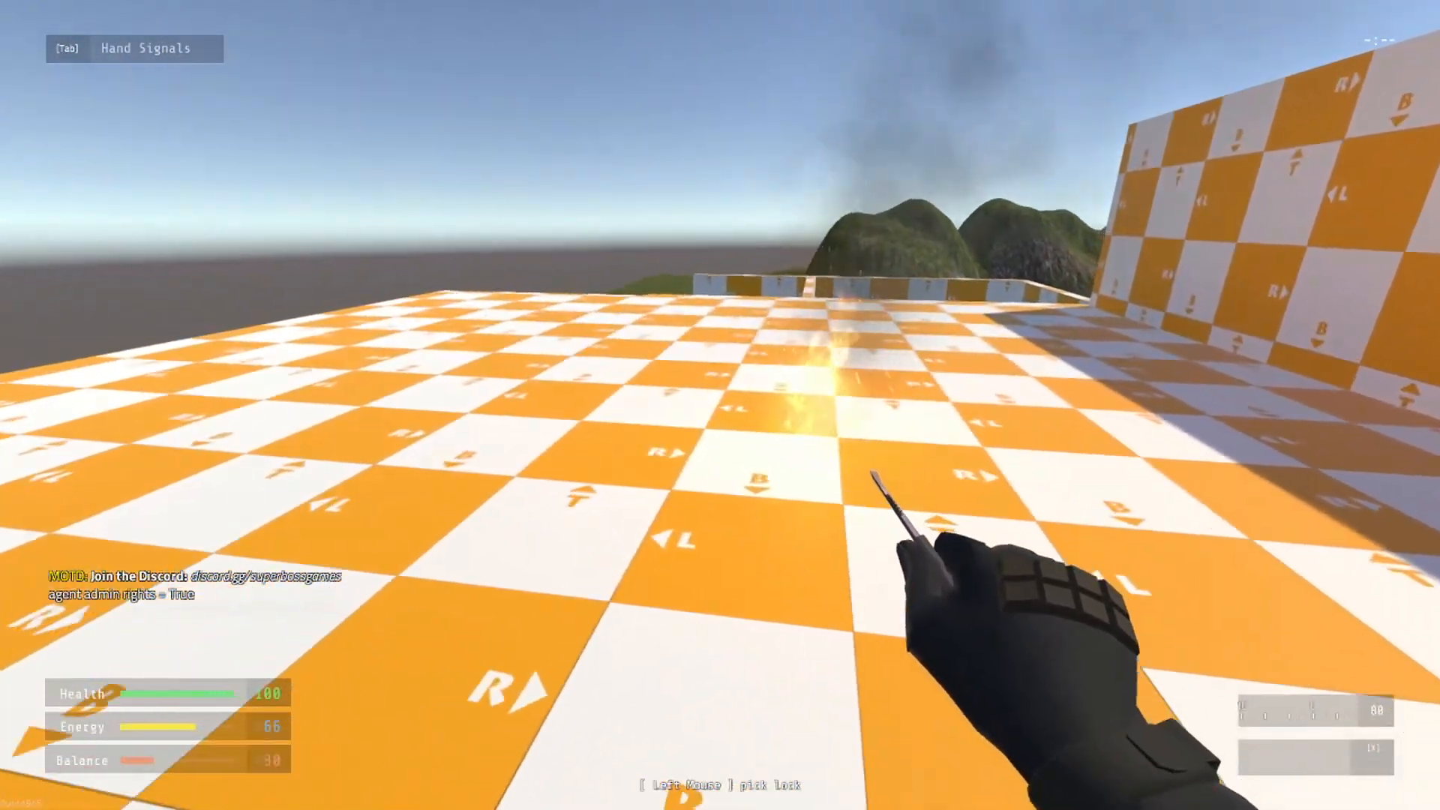
{"action": "key", "text": "w"}
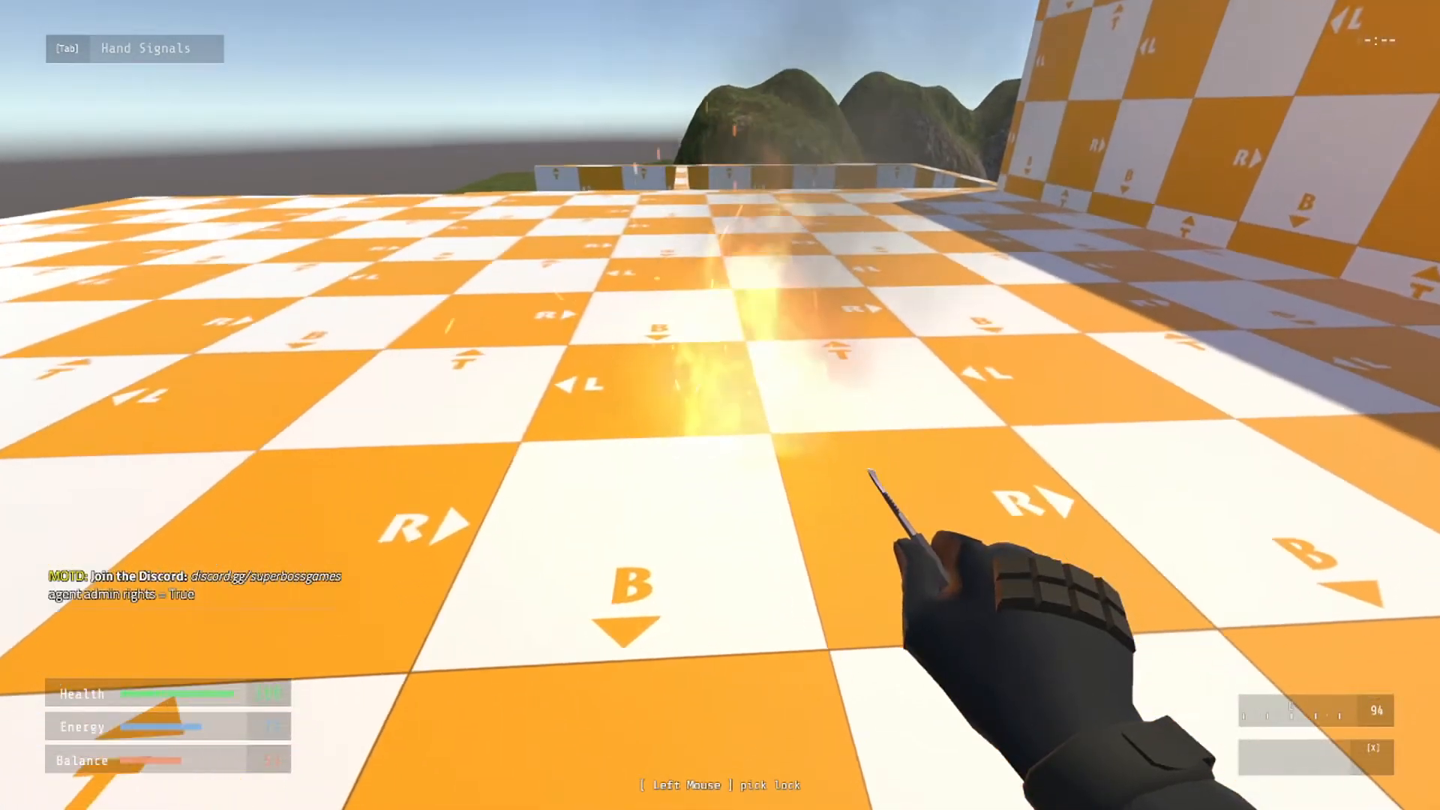
{"action": "key", "text": "w"}
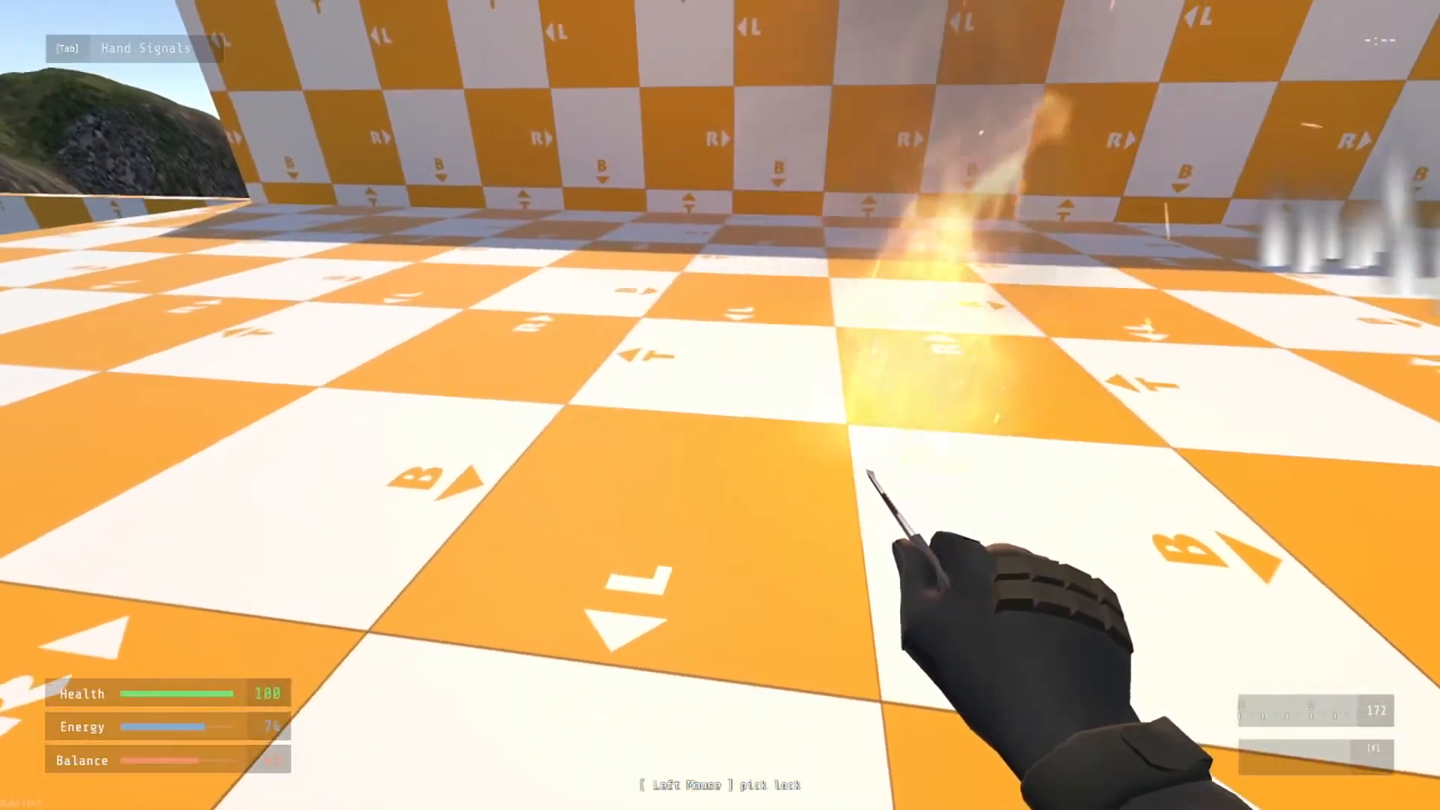
{"action": "key", "text": "s"}
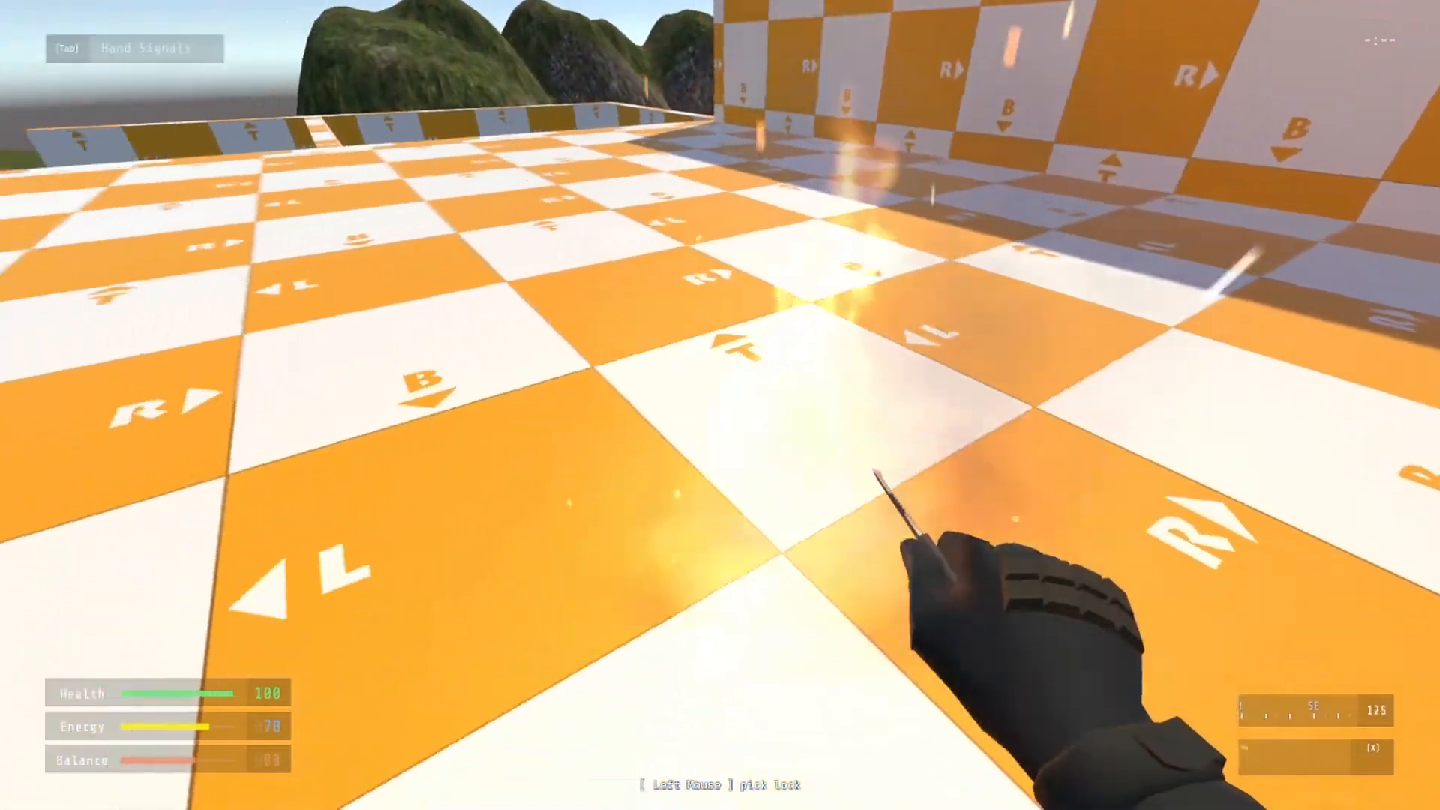
{"action": "key", "text": "s"}
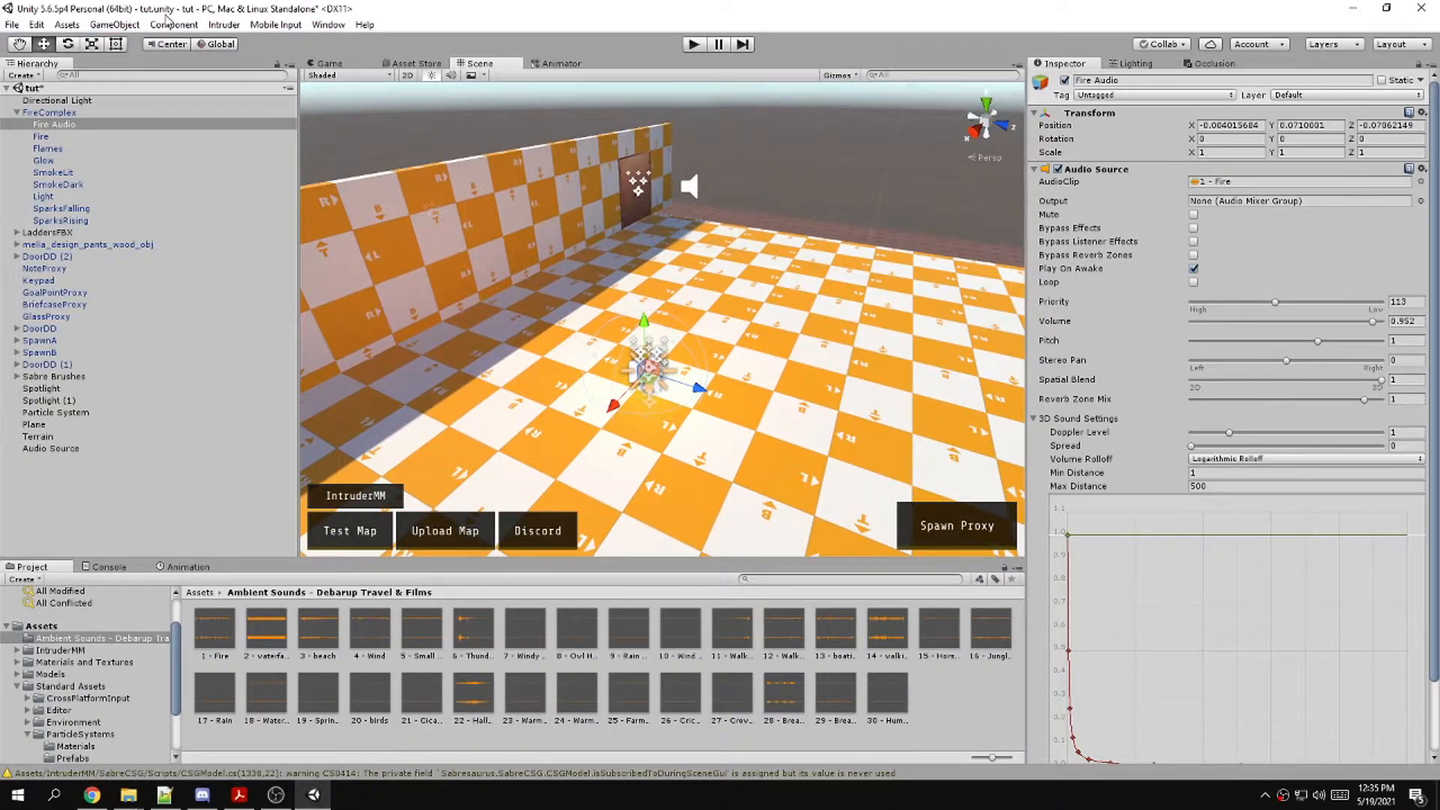
Create a new CSG model and move its cube brush near the fire, at X 3.25, Y 5, Z 9.75
{"action": "left_click", "coordinate": [114, 24]}
{"action": "left_click", "coordinate": [138, 216]}
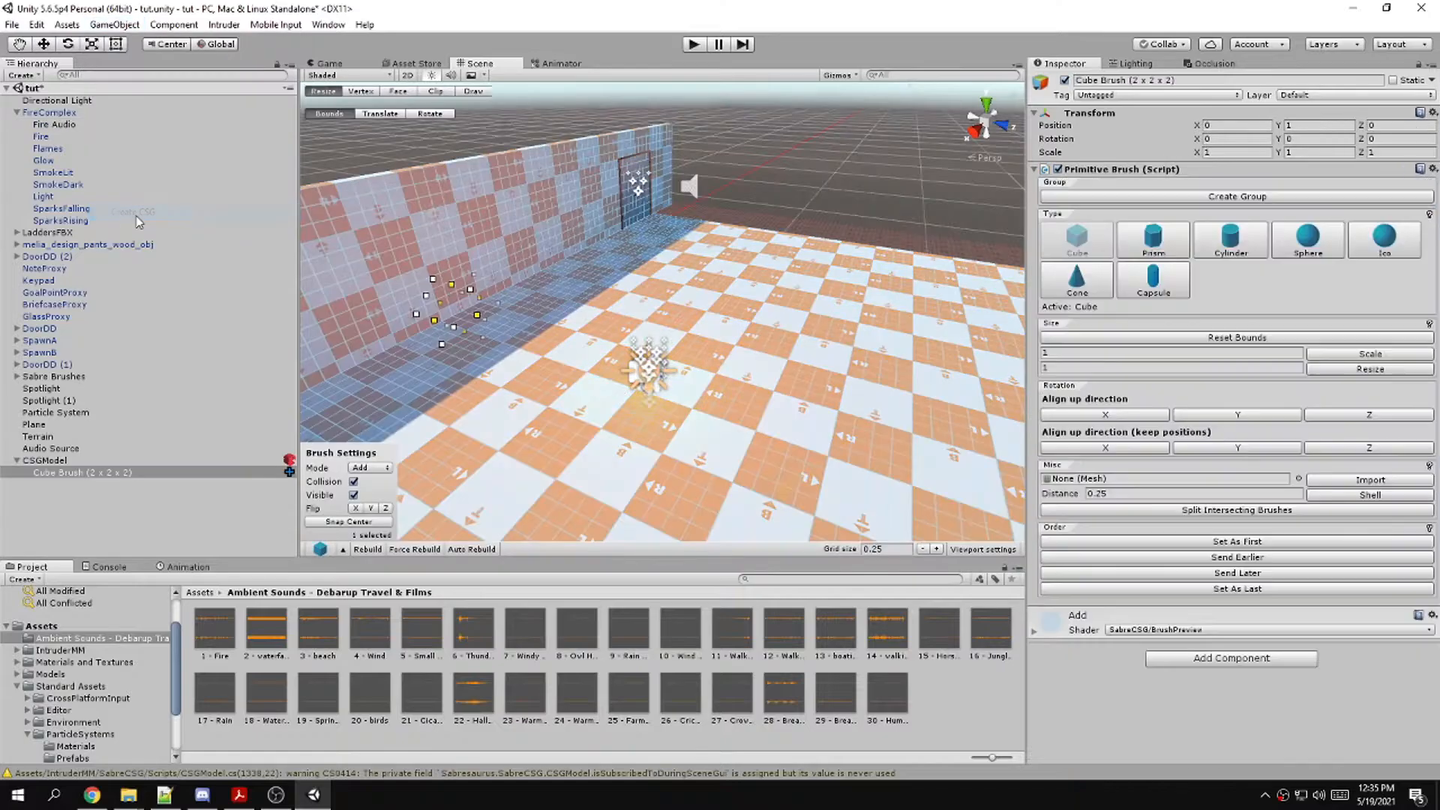
{"action": "key", "text": "w"}
{"action": "mouse_move", "coordinate": [463, 322]}
{"action": "left_mouse_down"}
{"action": "mouse_move", "coordinate": [645, 409]}
{"action": "mouse_move", "coordinate": [662, 276]}
{"action": "mouse_move", "coordinate": [470, 326]}
{"action": "mouse_move", "coordinate": [674, 330]}
{"action": "left_mouse_up"}
{"action": "left_click_drag", "start_coordinate": [741, 293], "coordinate": [660, 293]}
{"action": "left_click_drag", "start_coordinate": [731, 342], "coordinate": [725, 346]}
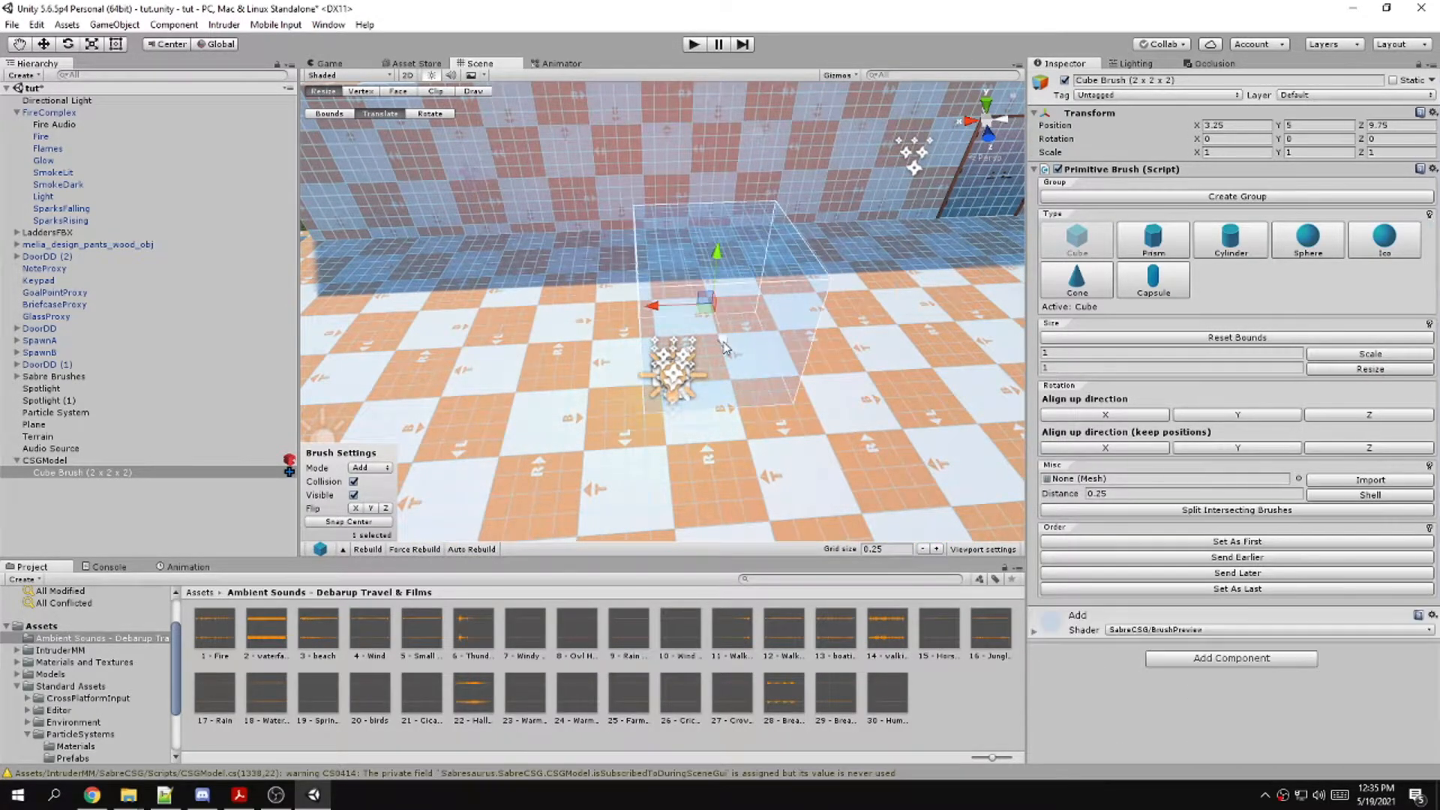
Shrink the cube brush to 0.5 x 0.75 x 0.5 and place it over the fire at X 3.75, Y 4.375, Z 10.5
{"action": "key", "text": "t"}
{"action": "mouse_move", "coordinate": [701, 260]}
{"action": "left_mouse_down"}
{"action": "mouse_move", "coordinate": [735, 324]}
{"action": "mouse_move", "coordinate": [728, 270]}
{"action": "mouse_move", "coordinate": [675, 273]}
{"action": "mouse_move", "coordinate": [674, 337]}
{"action": "left_mouse_up"}
{"action": "mouse_move", "coordinate": [676, 341]}
{"action": "right_mouse_down"}
{"action": "mouse_move", "coordinate": [753, 404]}
{"action": "mouse_move", "coordinate": [900, 412]}
{"action": "right_mouse_up"}
{"action": "key", "text": "w"}
{"action": "left_click_drag", "start_coordinate": [749, 283], "coordinate": [765, 258]}
{"action": "key", "text": "d"}
{"action": "mouse_move", "coordinate": [887, 267]}
{"action": "right_mouse_down"}
{"action": "mouse_move", "coordinate": [869, 290]}
{"action": "mouse_move", "coordinate": [621, 321]}
{"action": "mouse_move", "coordinate": [591, 284]}
{"action": "right_mouse_up"}
{"action": "key", "text": "s"}
Shift FireComplex along the floor to about X 3.768, Z 10.476 so the fire is centred in the cube brush
{"action": "left_click", "coordinate": [57, 114]}
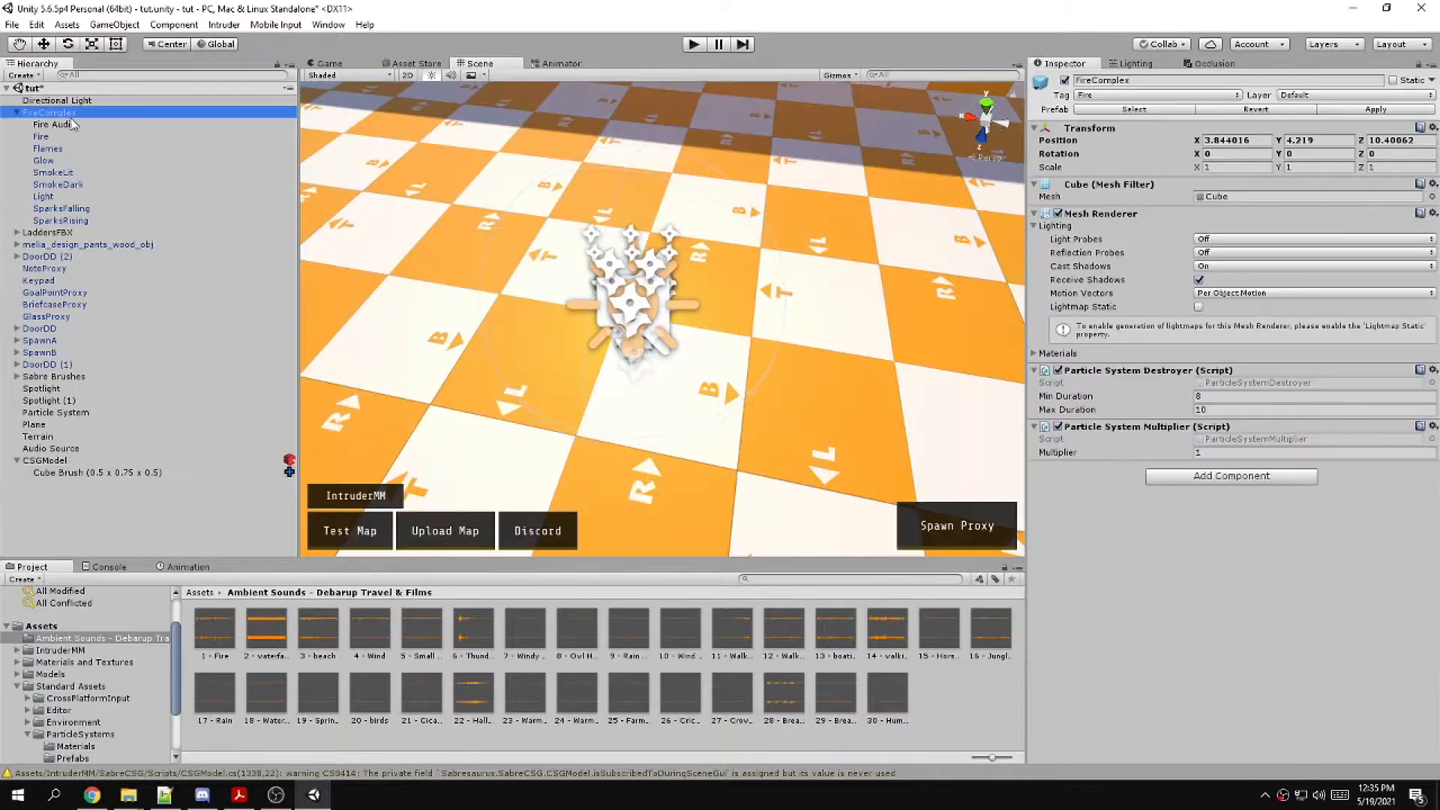
{"action": "key", "text": "w"}
{"action": "left_click_drag", "start_coordinate": [636, 315], "coordinate": [646, 326]}
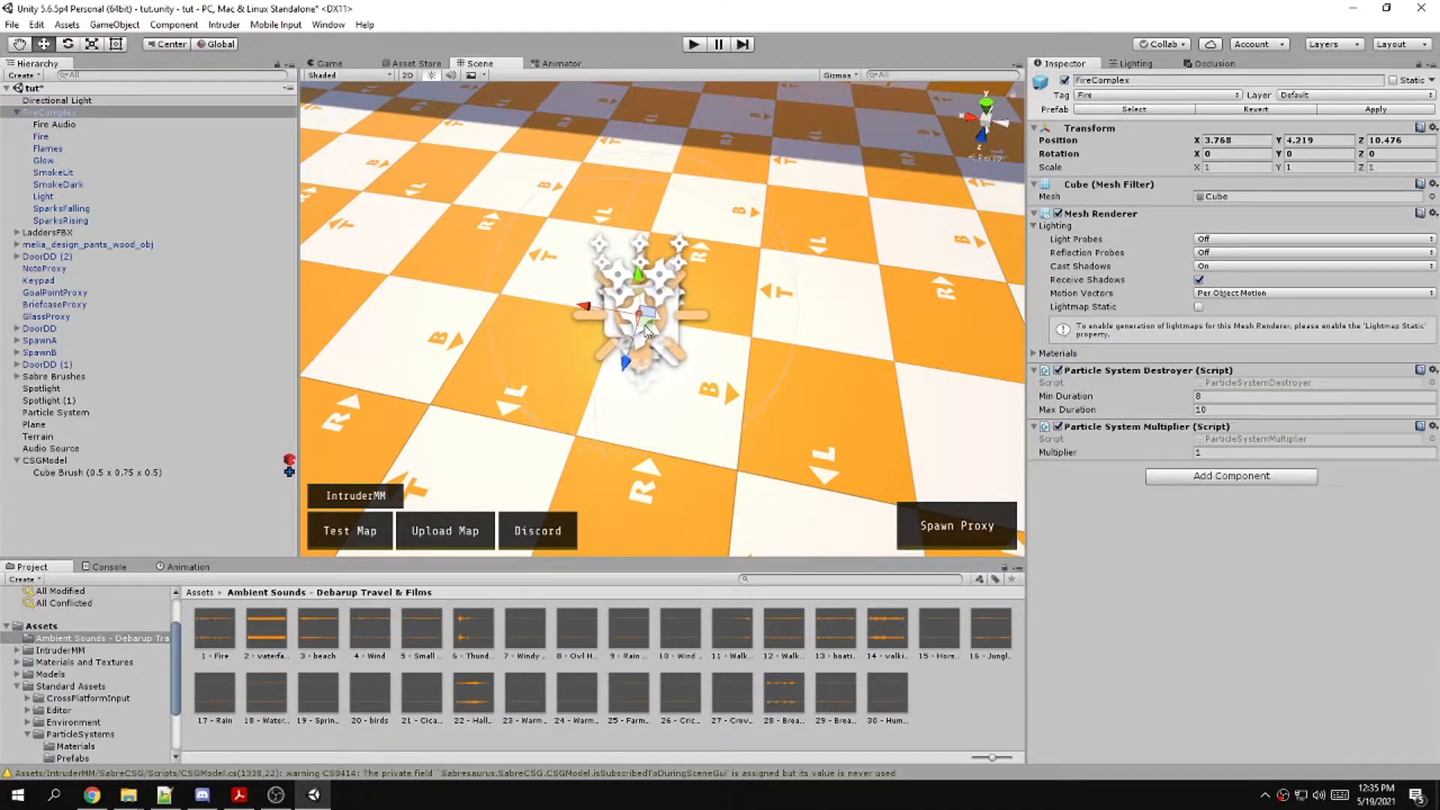
Switch the cube brush at the fire to Volume mode with CSGDeathzoneVolume as its volume type
{"action": "left_click", "coordinate": [66, 473]}
{"action": "left_click", "coordinate": [387, 469]}
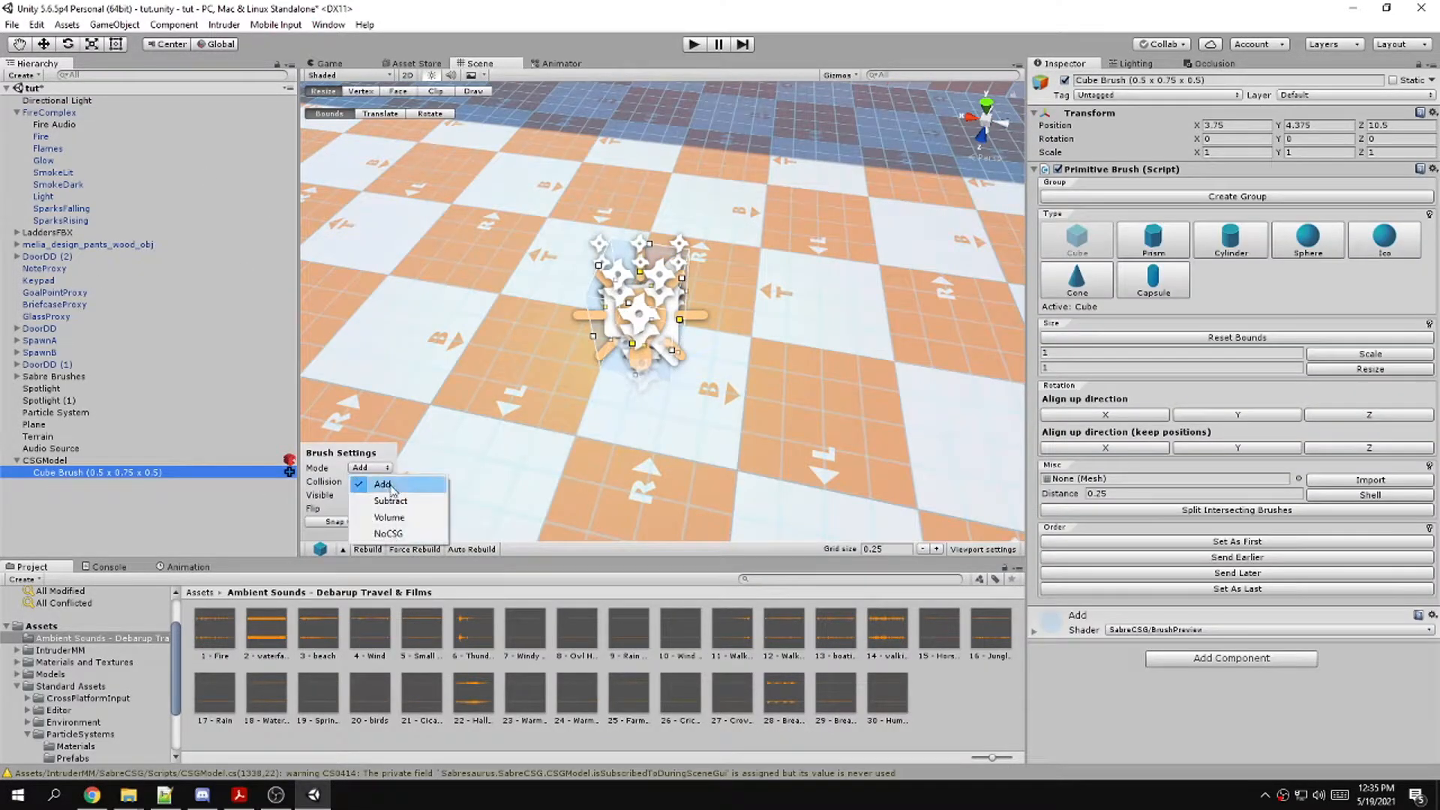
{"action": "left_click", "coordinate": [372, 514]}
{"action": "left_click", "coordinate": [1232, 227]}
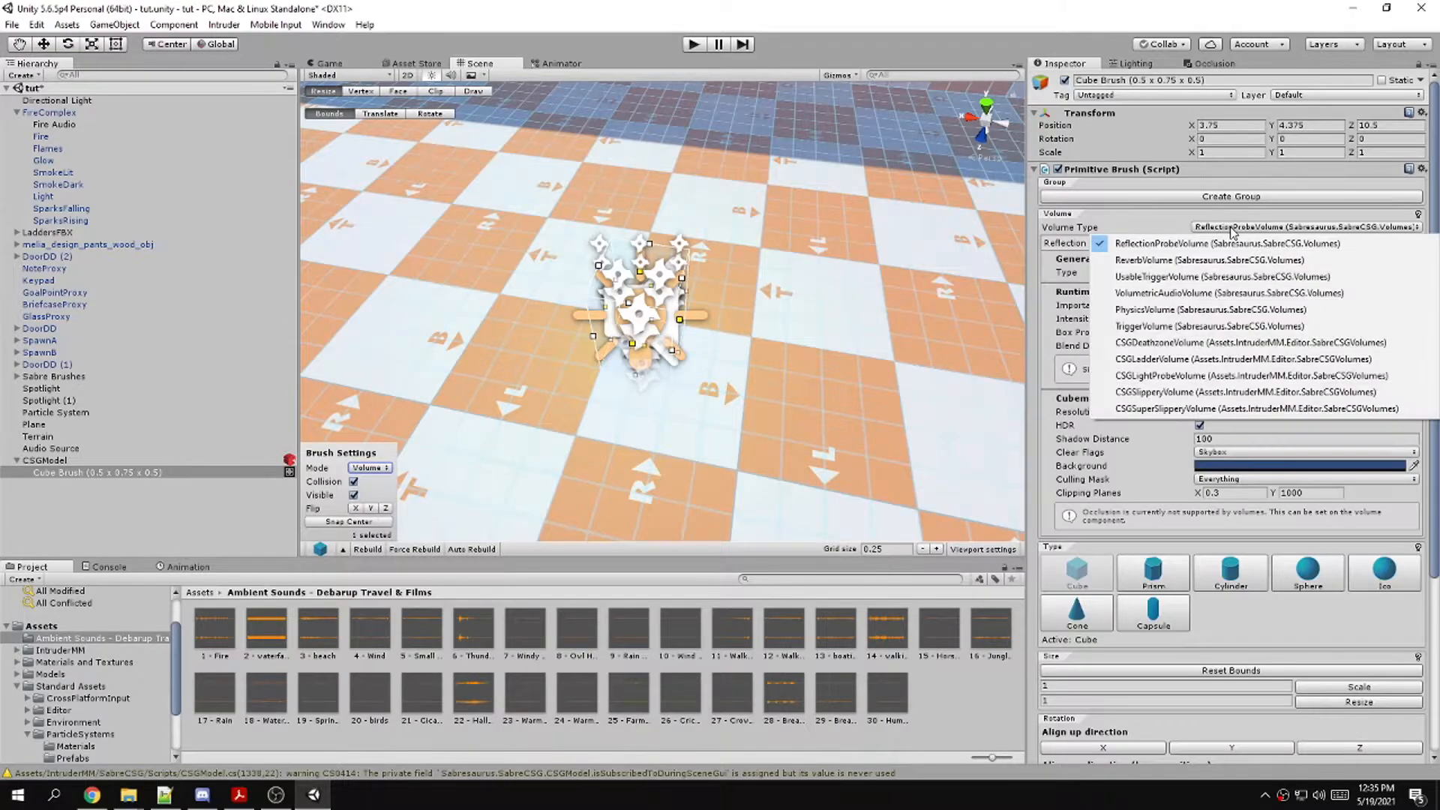
{"action": "left_click", "coordinate": [1166, 344]}
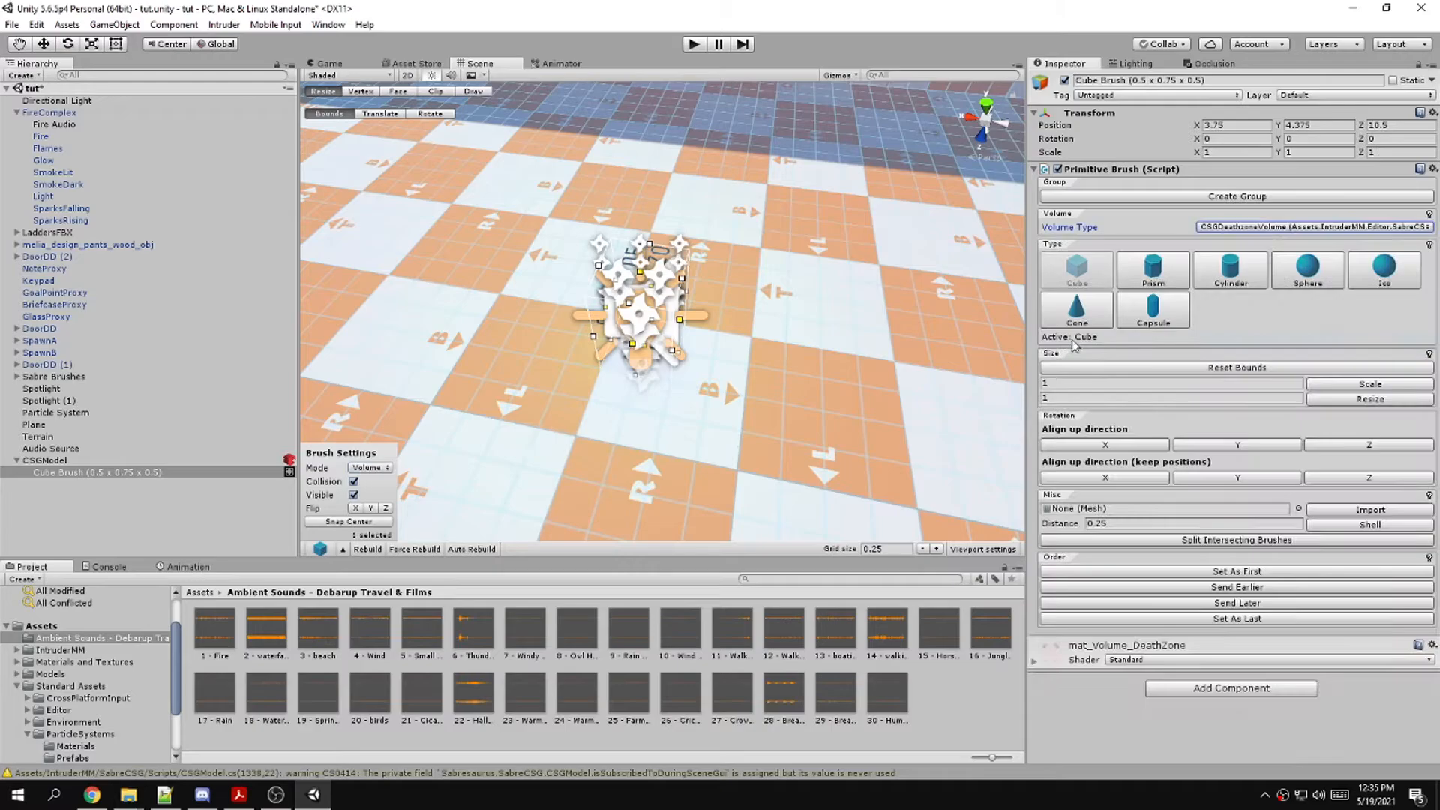
{"action": "mouse_move", "coordinate": [527, 293]}
{"action": "left_mouse_down", "text": "alt"}
{"action": "mouse_move", "coordinate": [642, 297]}
{"action": "mouse_move", "coordinate": [419, 341]}
{"action": "left_mouse_up", "text": "alt"}
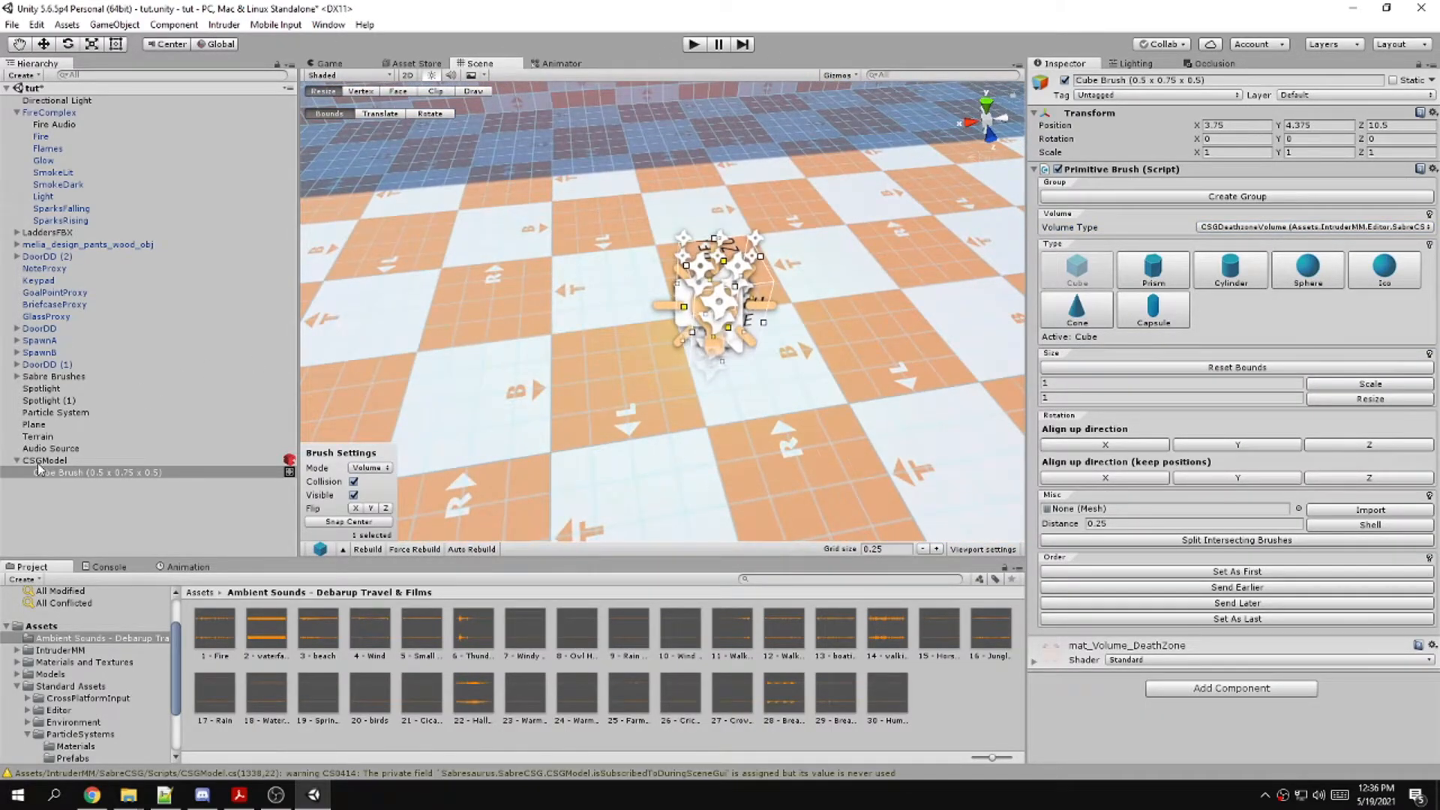
Move the fire's CSGModel with its cube brush into the Death and Slipzones group under Sabre Brushes
{"action": "left_click", "coordinate": [17, 376]}
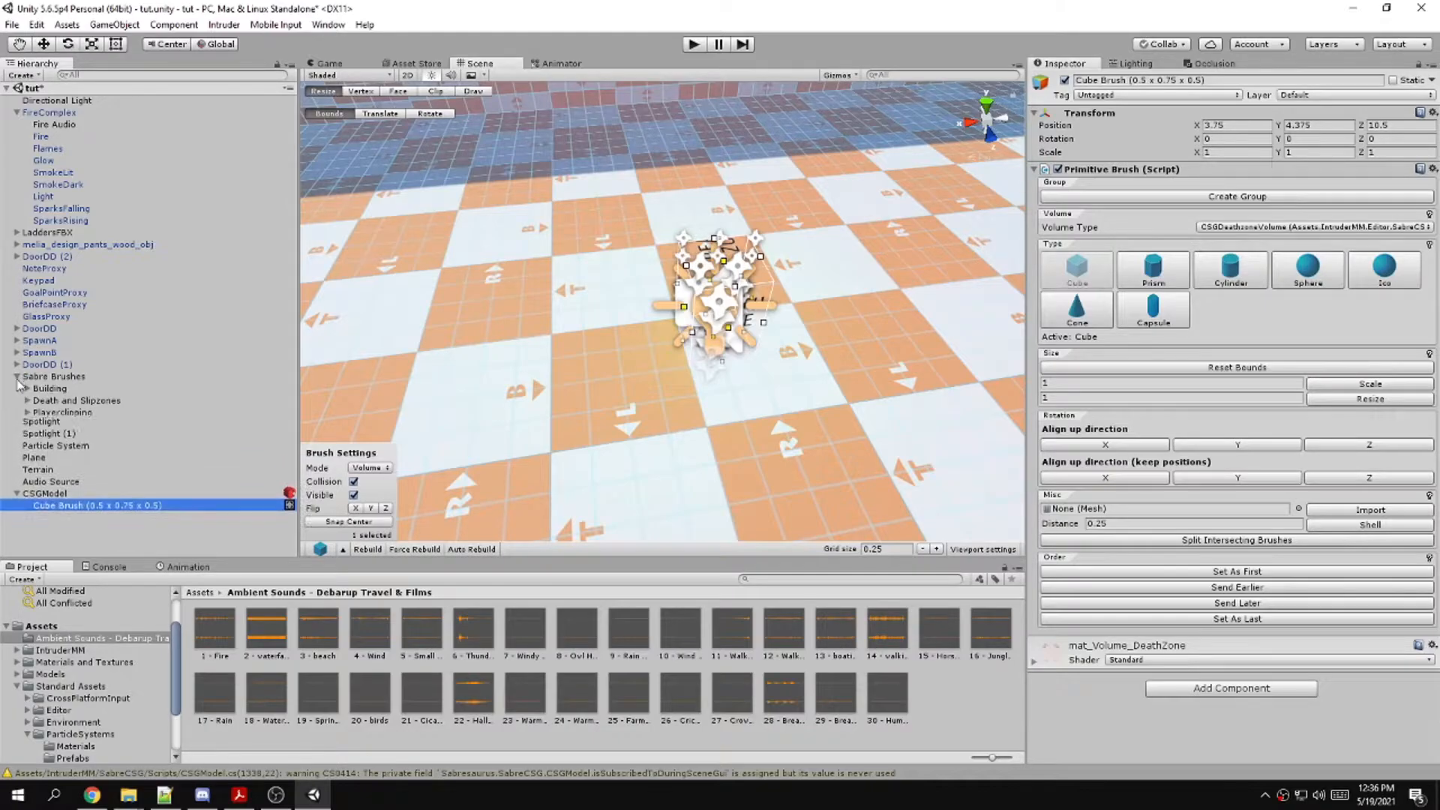
{"action": "left_click_drag", "start_coordinate": [54, 508], "coordinate": [93, 406]}
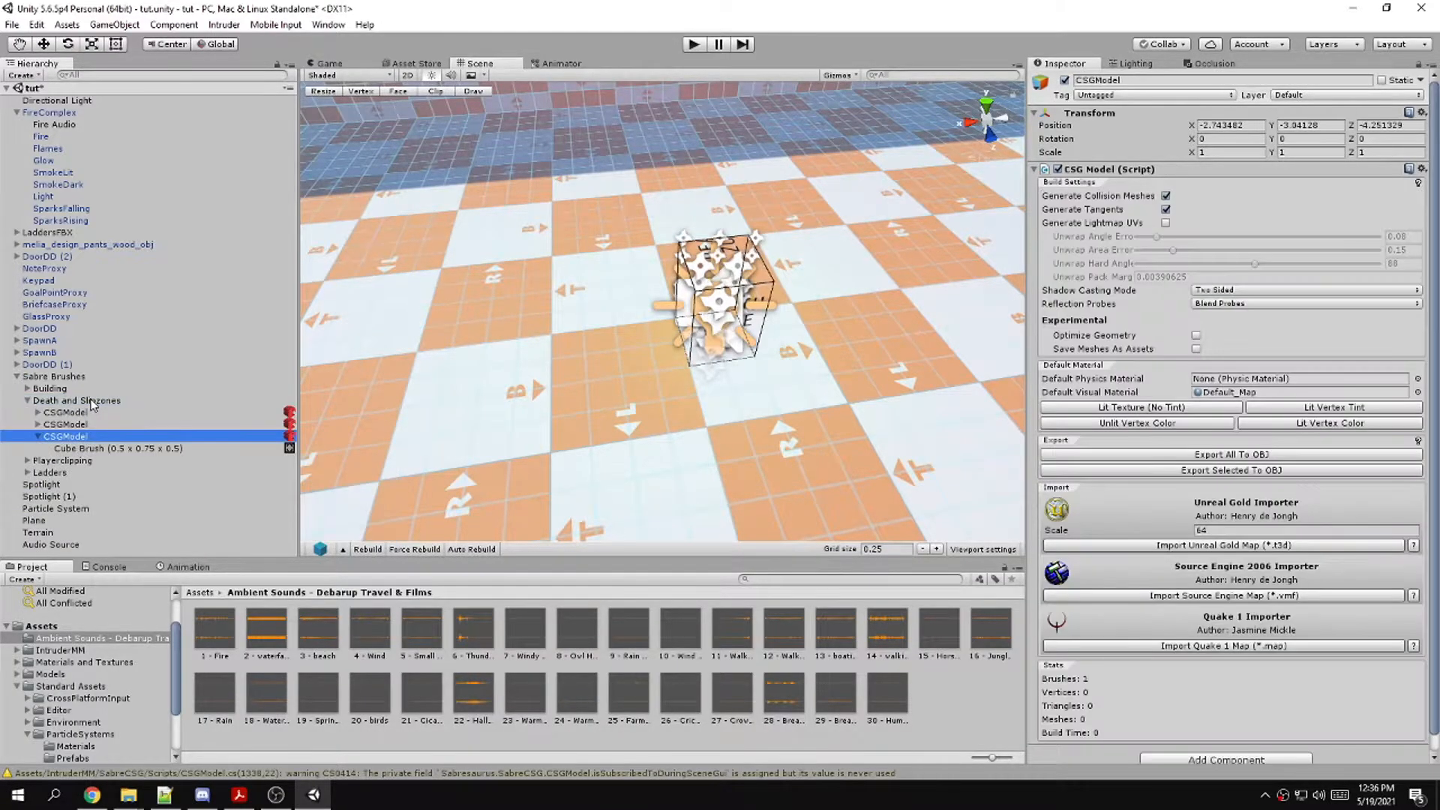
{"action": "left_click", "coordinate": [27, 401]}
{"action": "mouse_move", "coordinate": [679, 276]}
{"action": "right_mouse_down"}
{"action": "mouse_move", "coordinate": [816, 196]}
{"action": "mouse_move", "coordinate": [816, 167]}
{"action": "right_mouse_up"}
{"action": "key", "text": "s"}
{"action": "left_click", "coordinate": [815, 166]}
{"action": "left_click", "coordinate": [123, 28]}
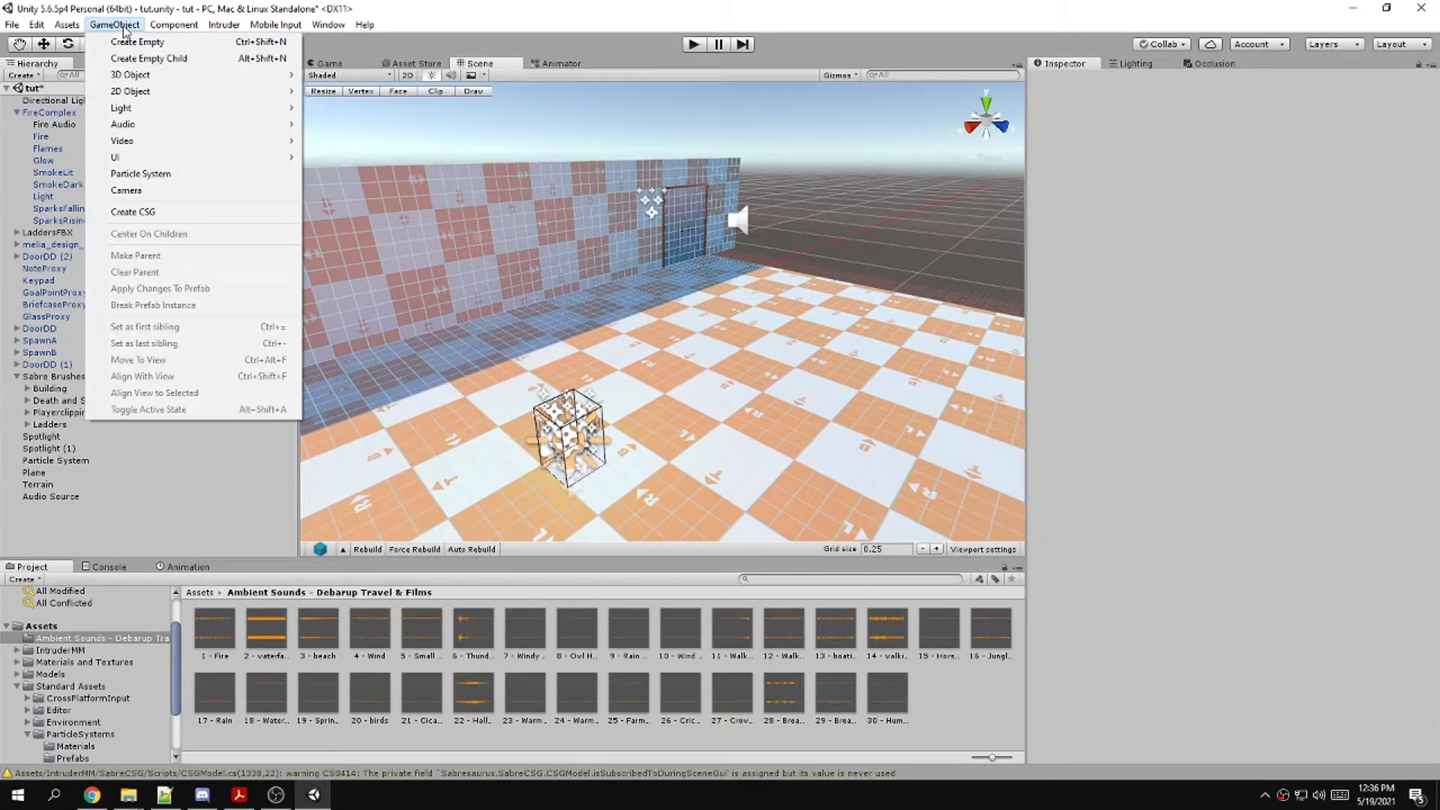
{"action": "mouse_move", "coordinate": [177, 29]}
{"action": "left_click", "coordinate": [499, 4]}
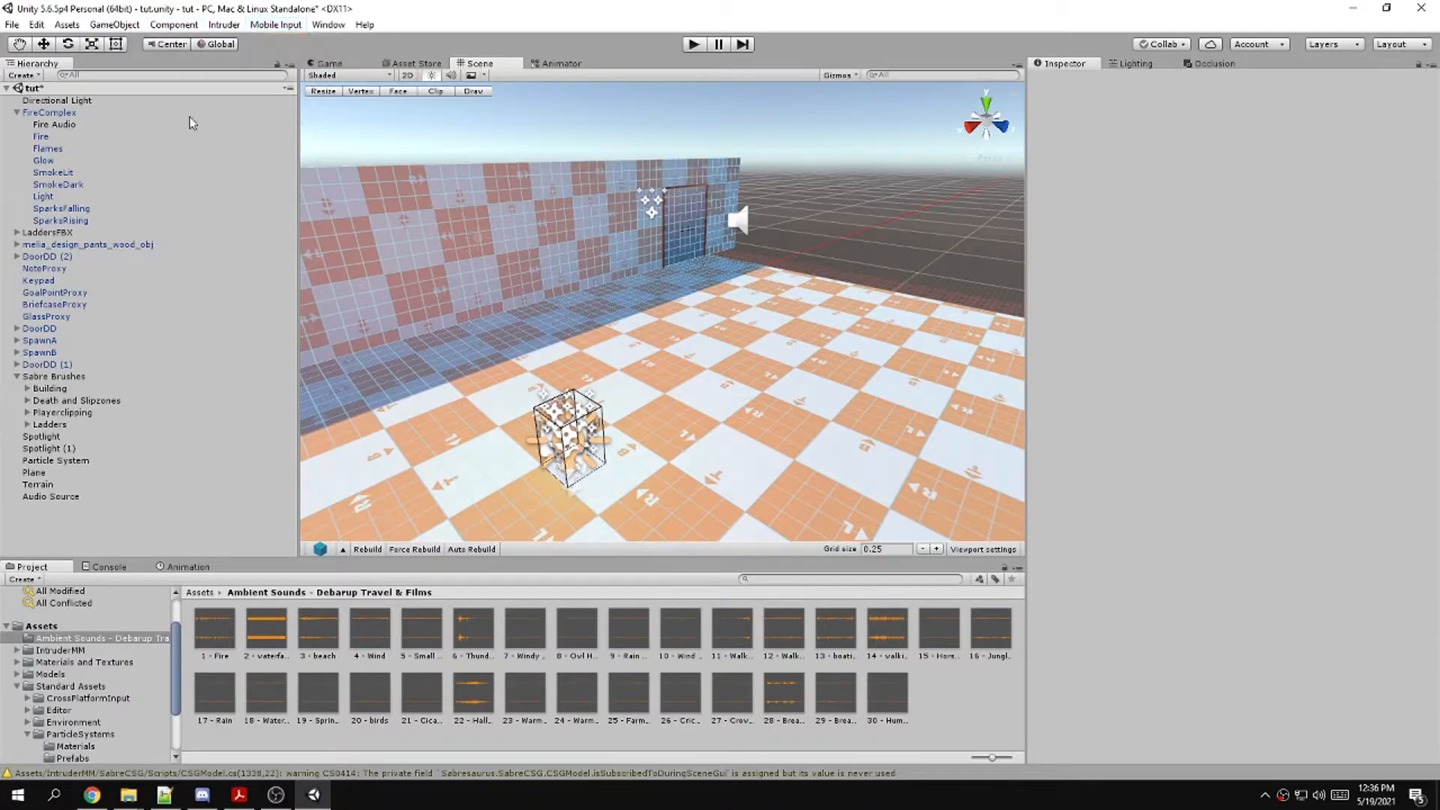
{"action": "left_click", "coordinate": [61, 100]}
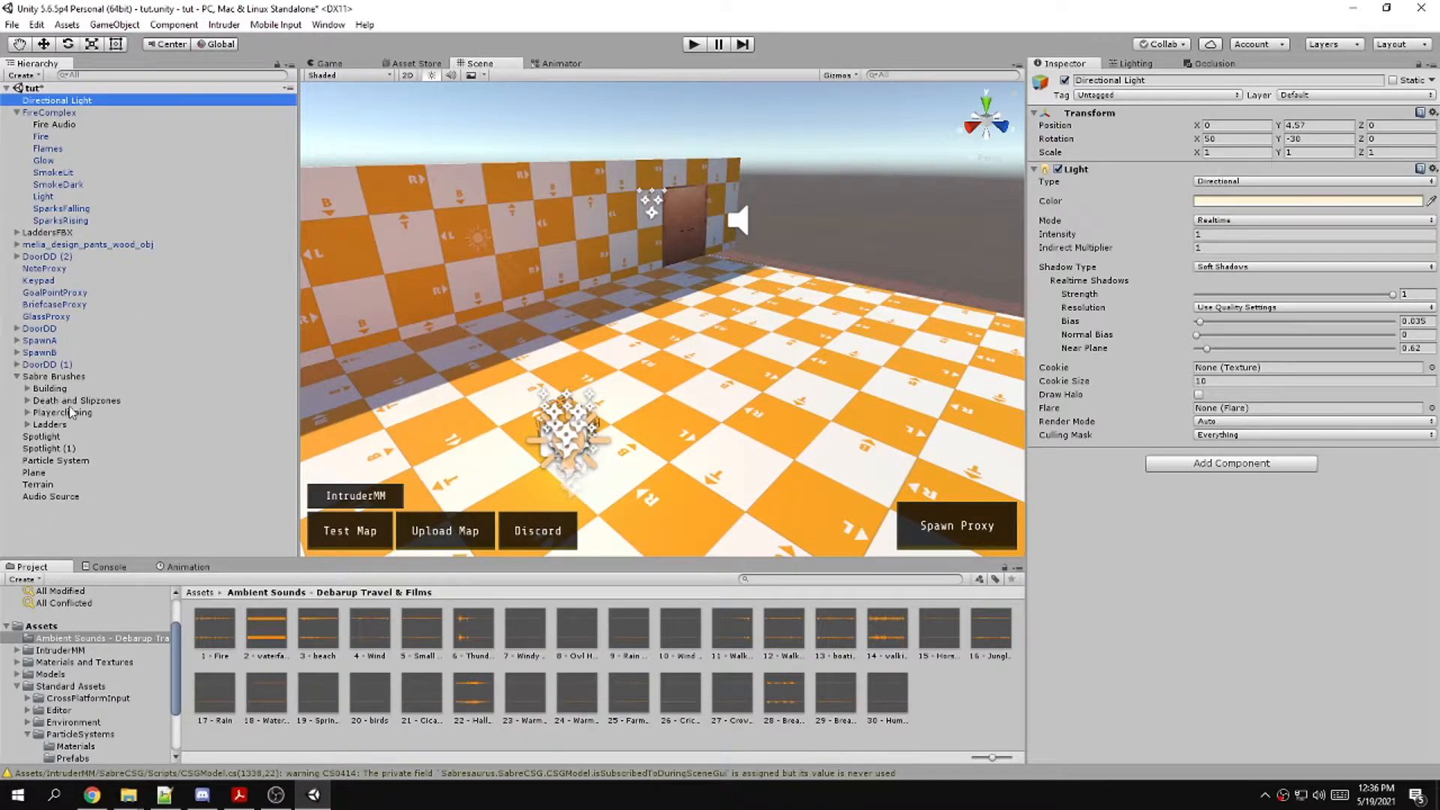
Rebuild the fire's death zone CSGModel under Death and Slipzones and launch a test of the map
{"action": "left_click", "coordinate": [28, 402]}
{"action": "left_click", "coordinate": [66, 436]}
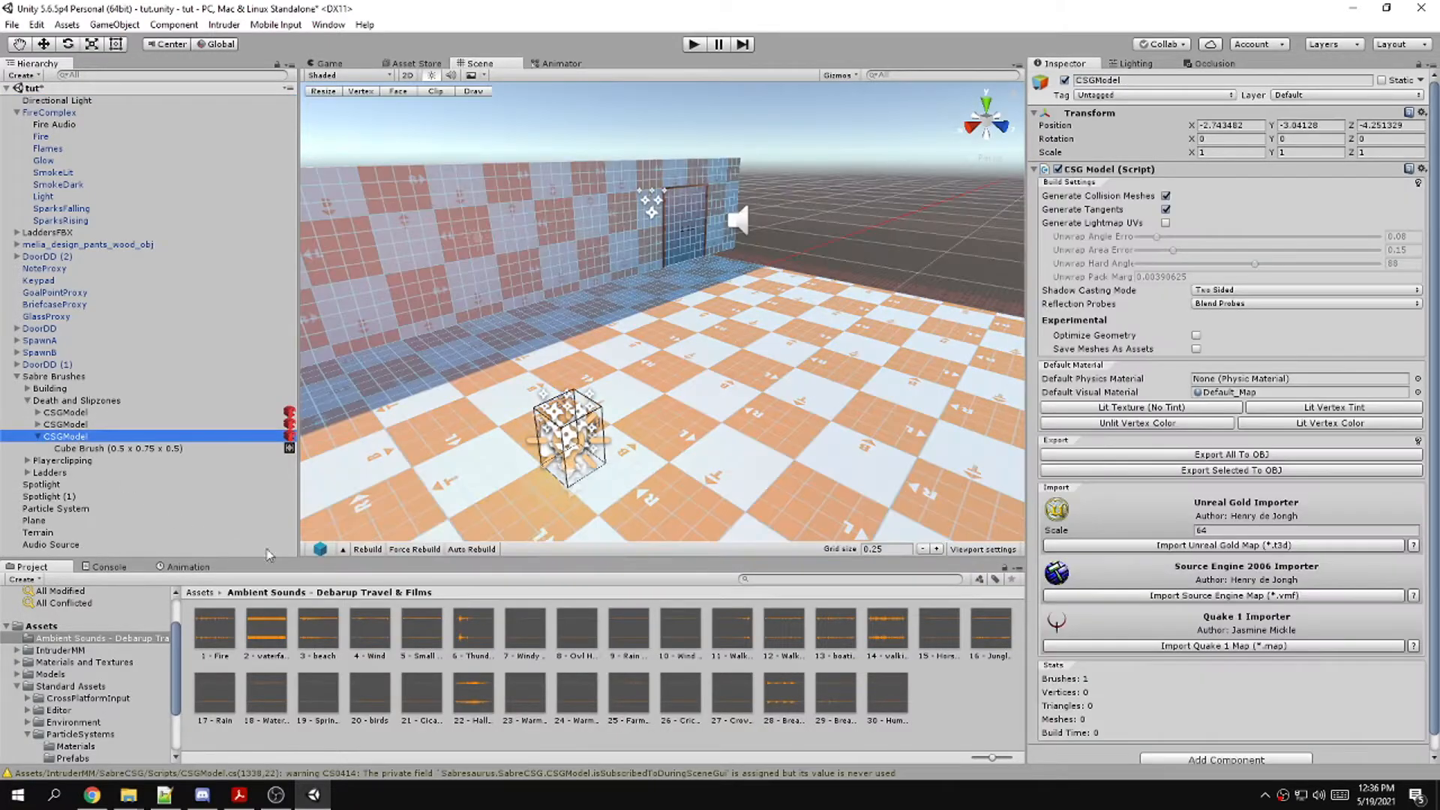
{"action": "left_click", "coordinate": [366, 550]}
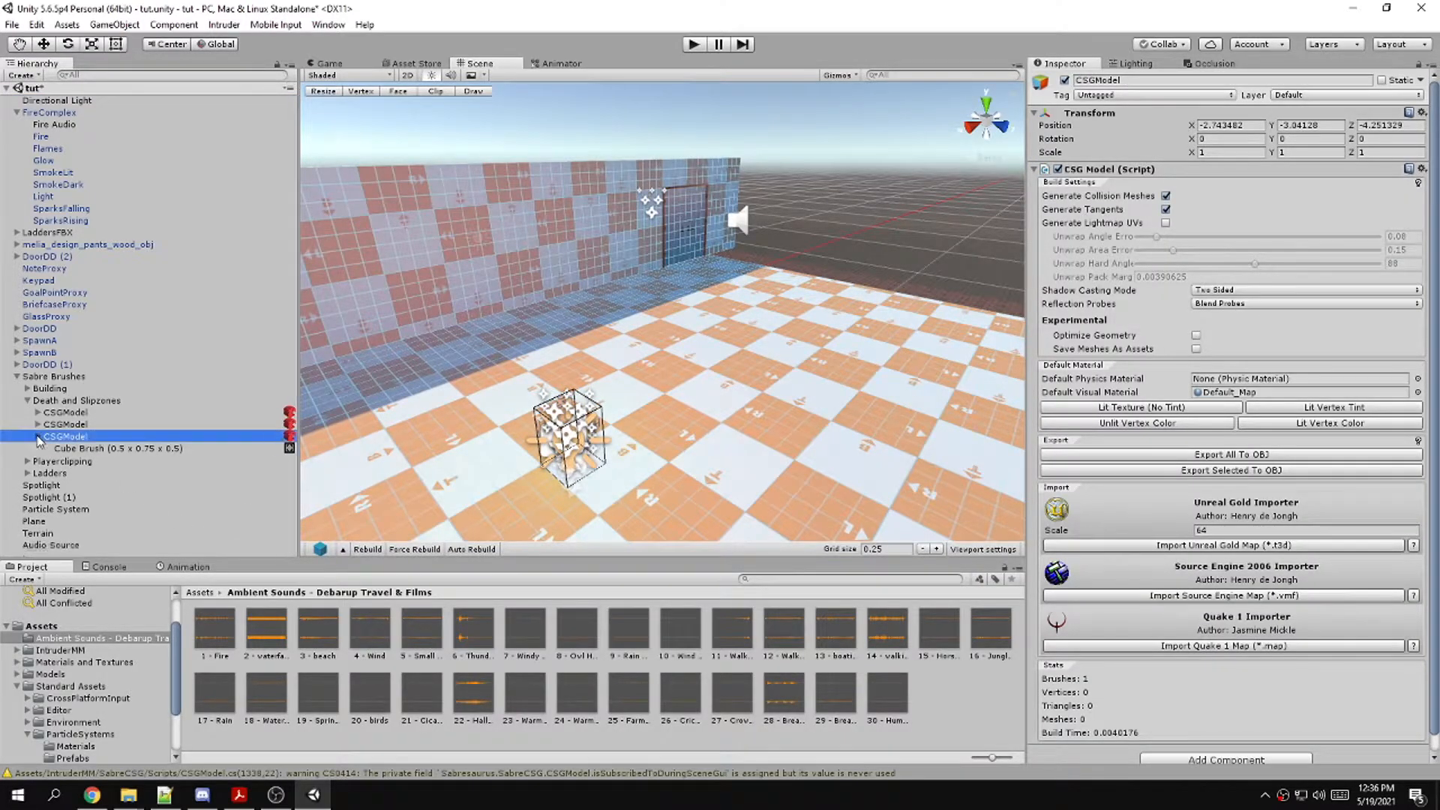
{"action": "left_click", "coordinate": [589, 418]}
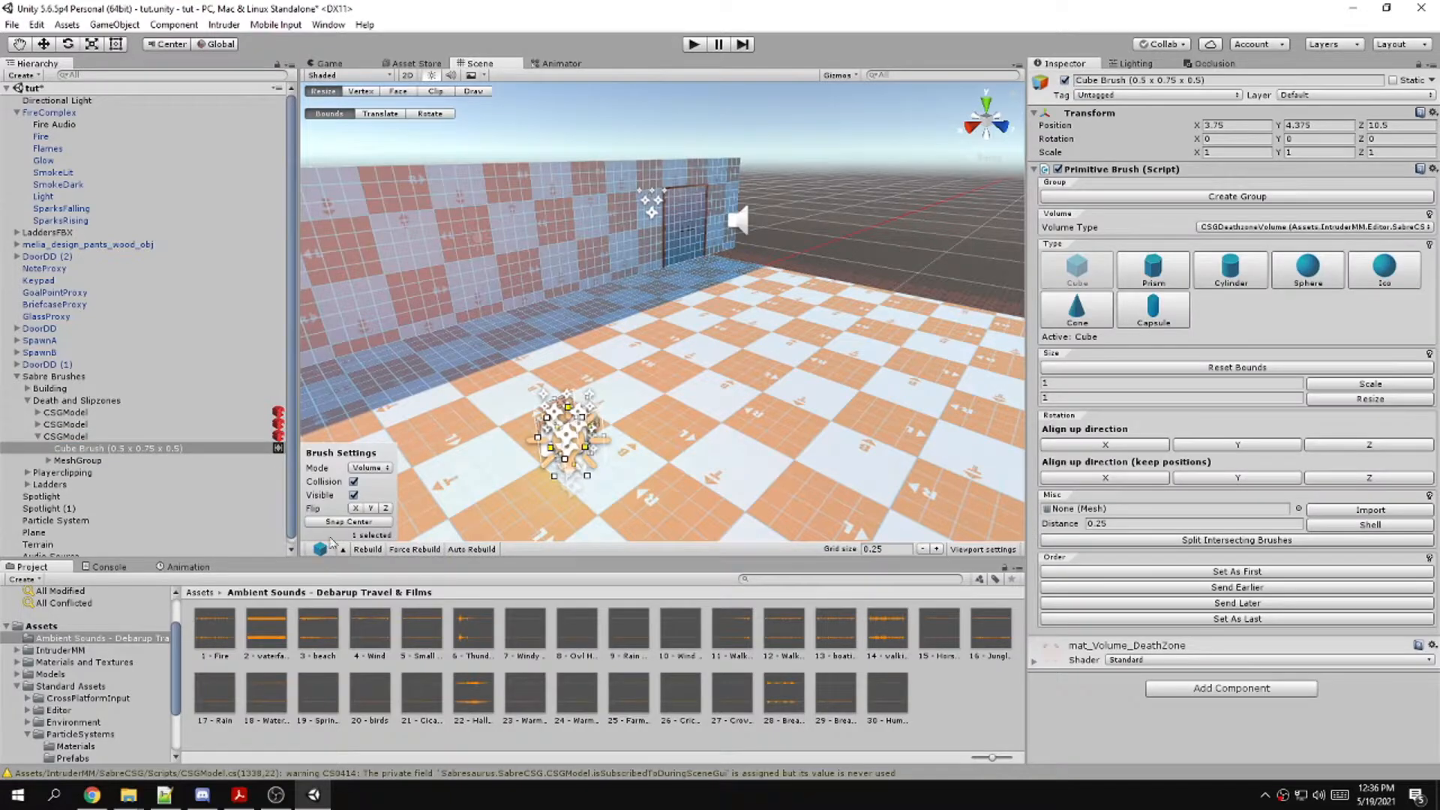
{"action": "left_click", "coordinate": [38, 437]}
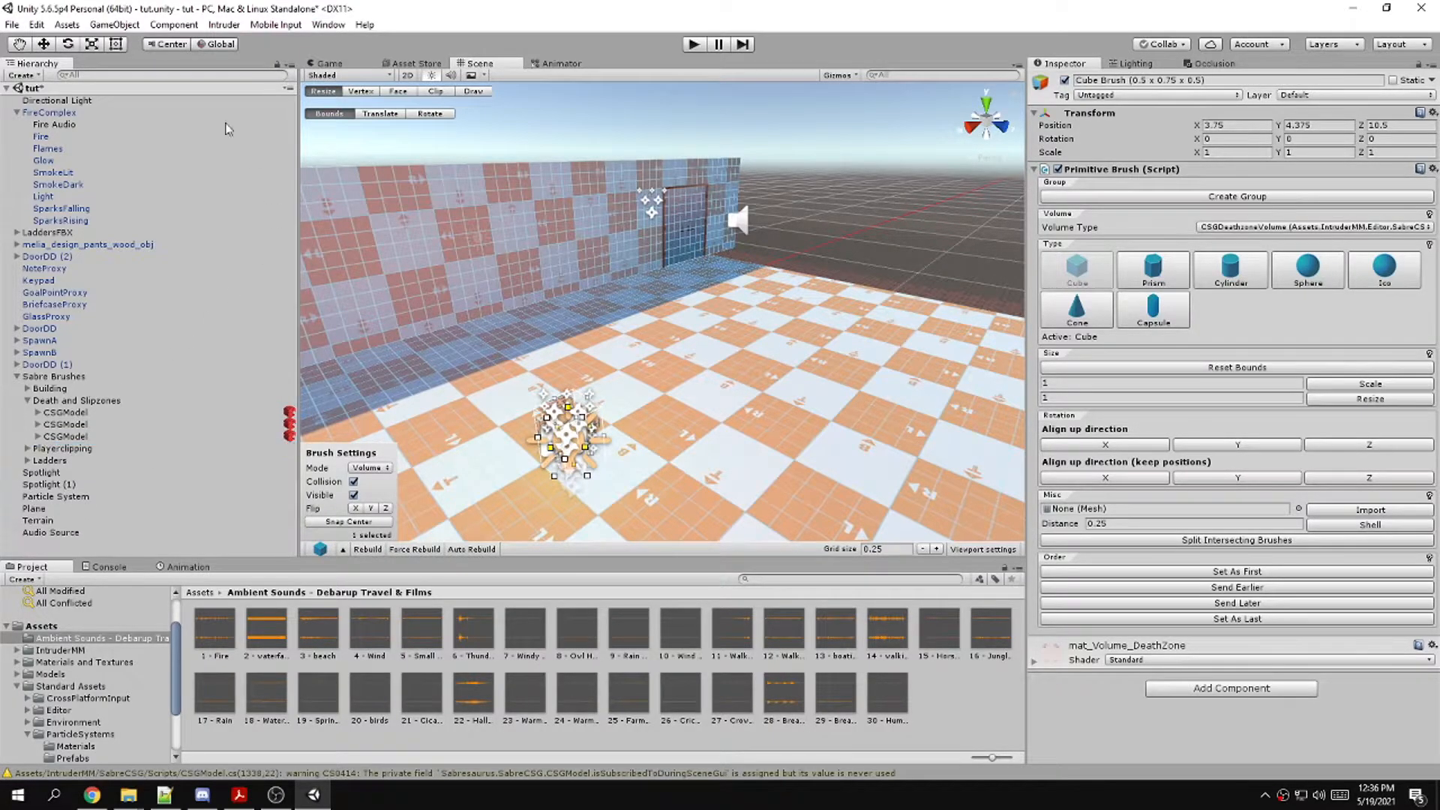
{"action": "left_click", "coordinate": [84, 112]}
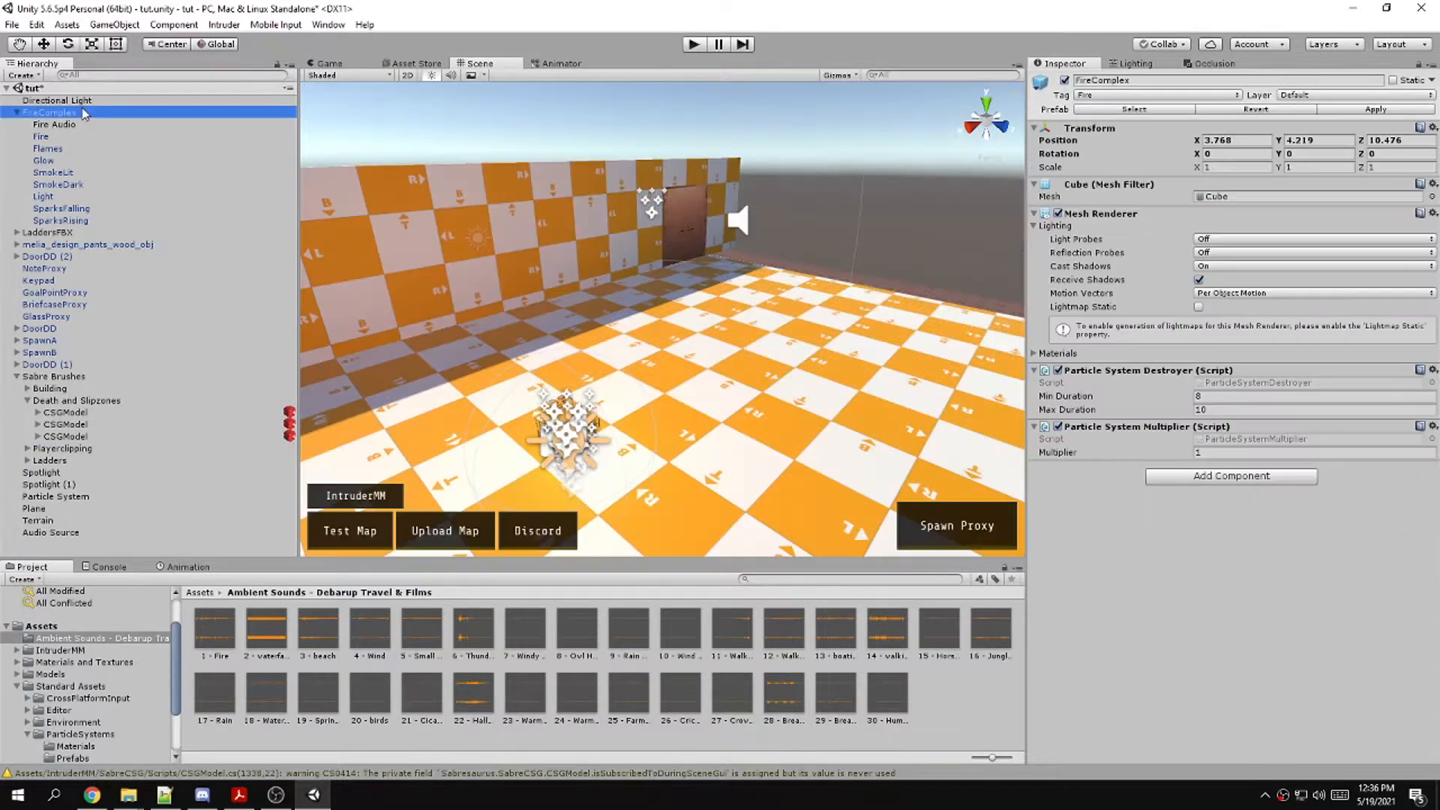
{"action": "left_click", "coordinate": [359, 531]}
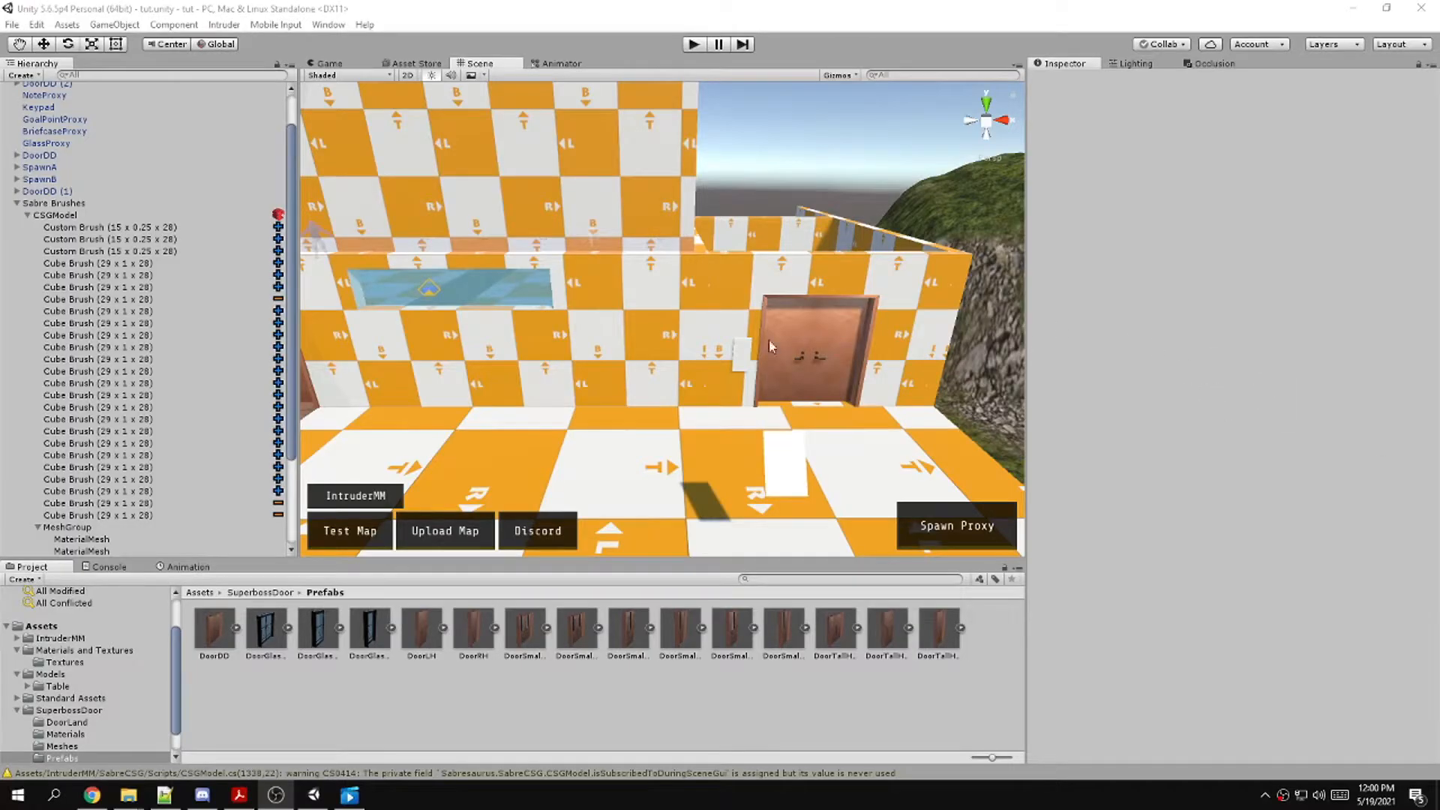
Switch to the TurboSquid page in Chrome and search its 3D models for "ladder"
{"action": "right_click_drag", "start_coordinate": [769, 347], "coordinate": [640, 300]}
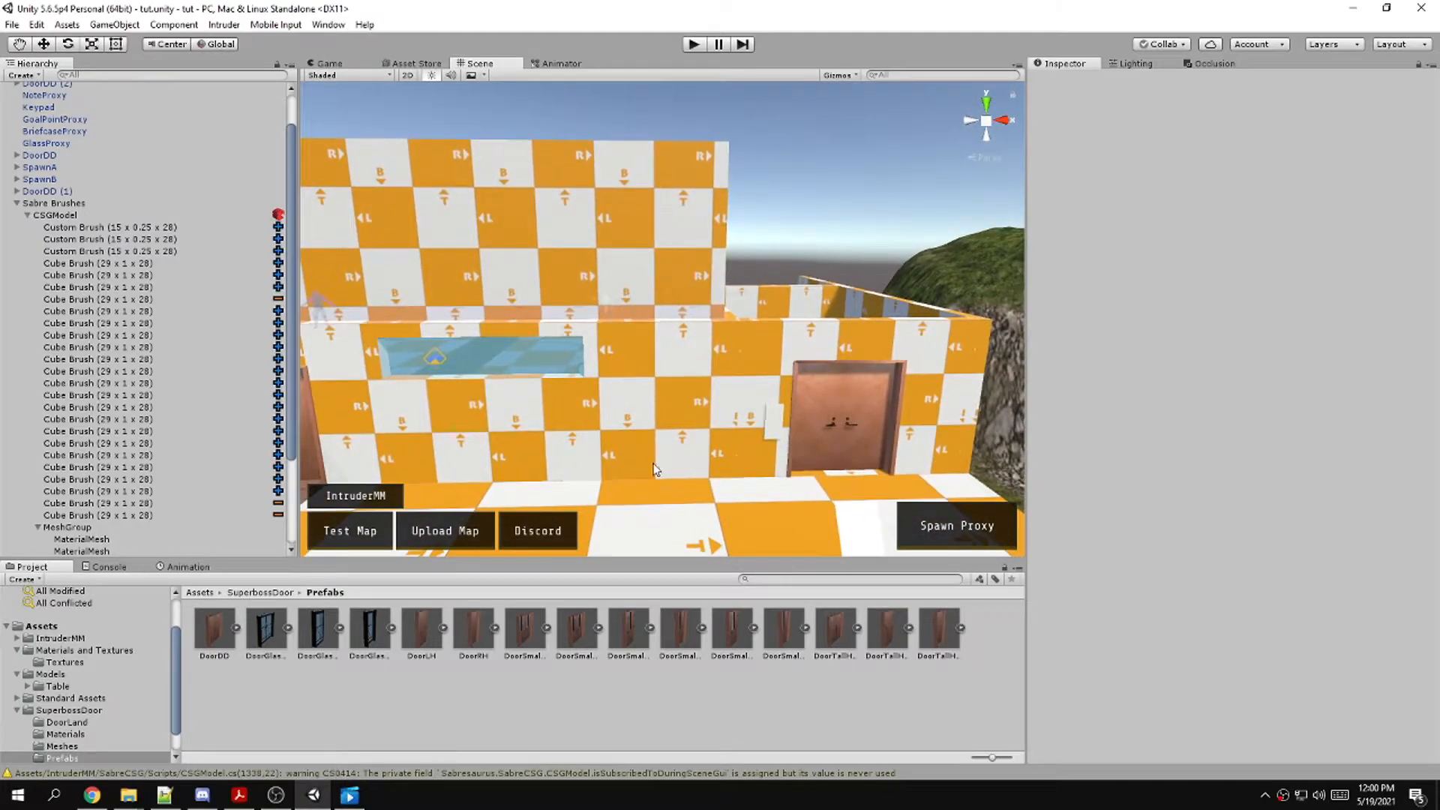
{"action": "left_click", "coordinate": [92, 795]}
{"action": "scroll", "coordinate": [389, 155], "scroll_direction": "up", "scroll_amount": 3}
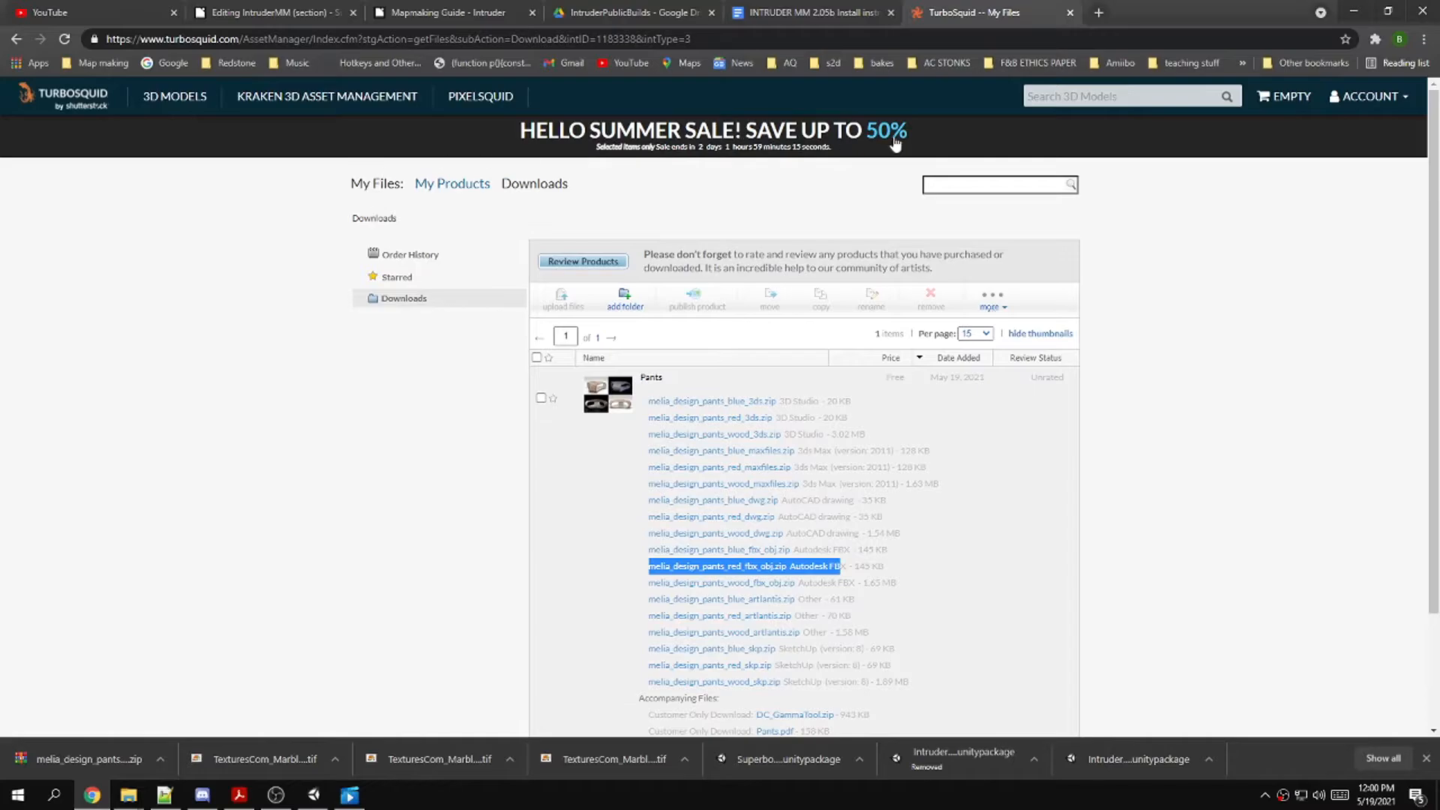
{"action": "left_click", "coordinate": [1070, 95]}
{"action": "type", "text": "ladder"}
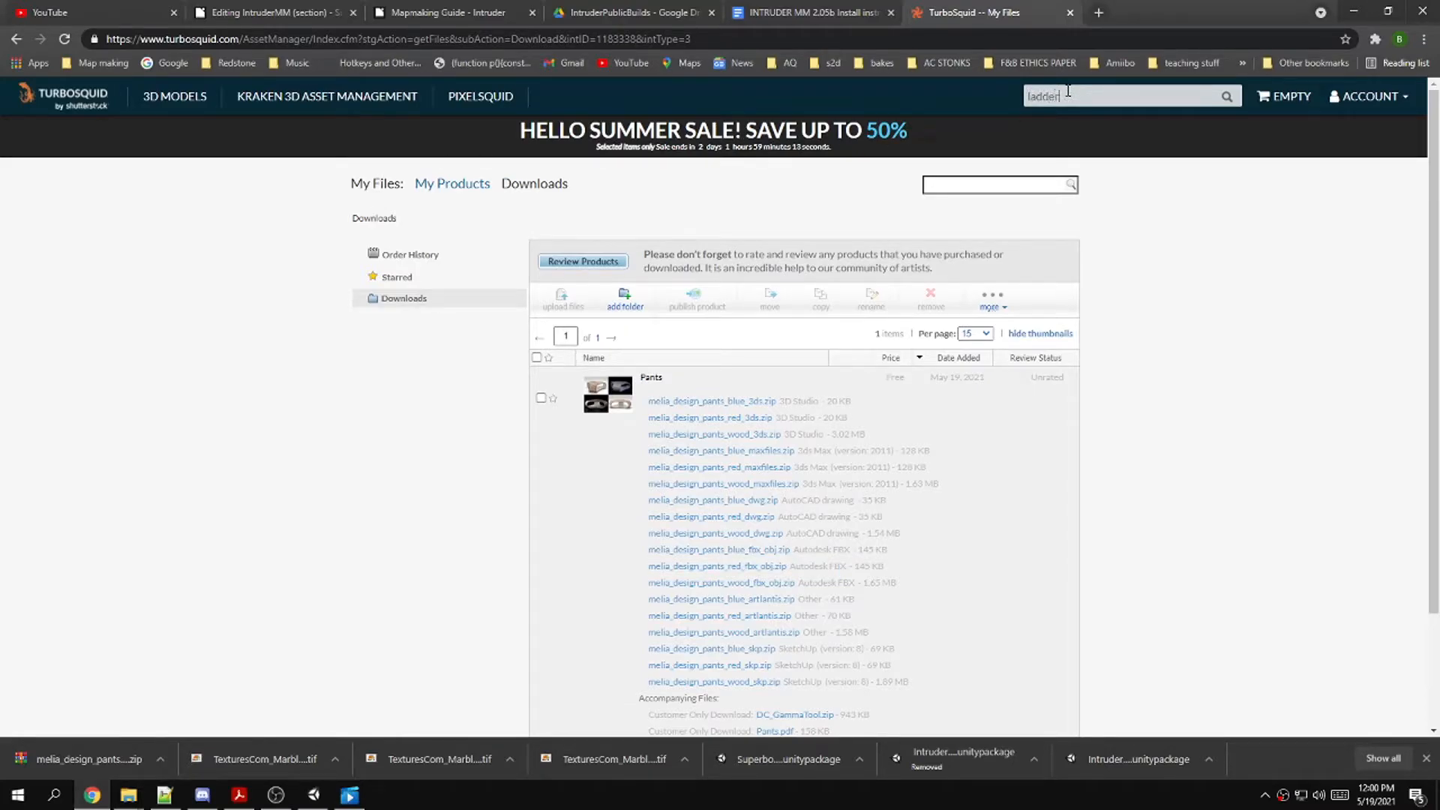
{"action": "key", "text": "Return"}
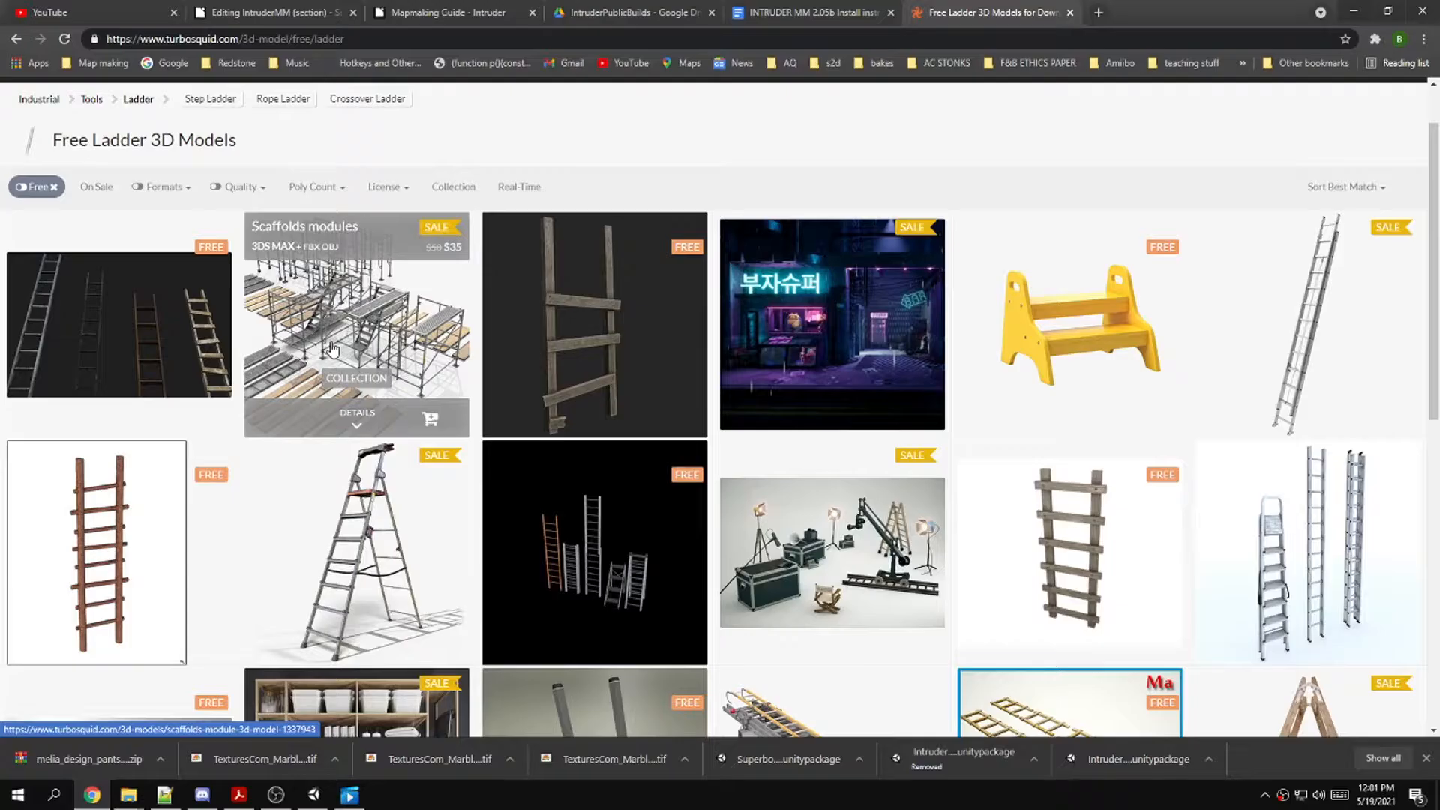
Open the free Ladder Collection from the results and request its download, dismissing the industry survey
{"action": "scroll", "coordinate": [332, 349], "scroll_direction": "down", "scroll_amount": 2}
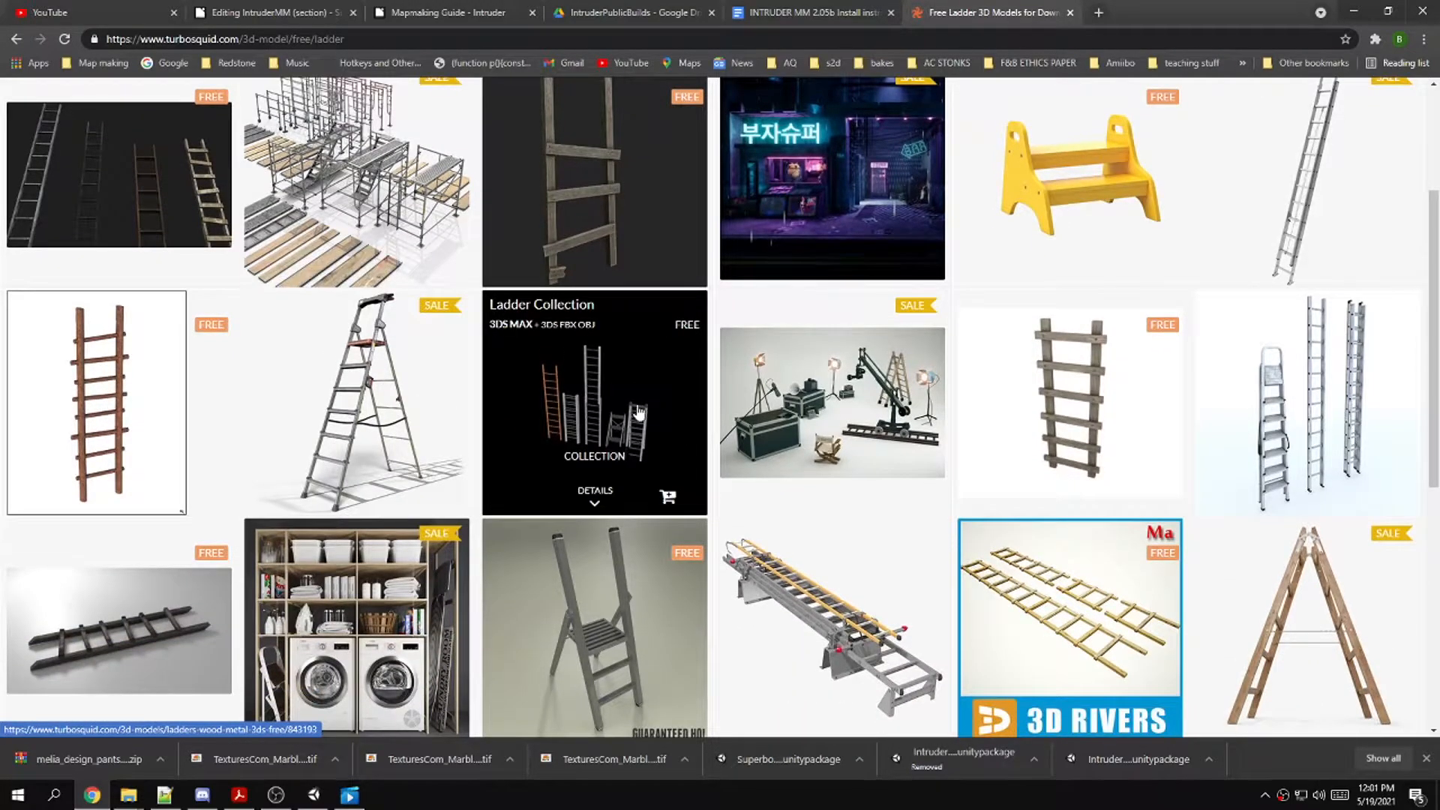
{"action": "scroll", "coordinate": [630, 412], "scroll_direction": "down", "scroll_amount": 2}
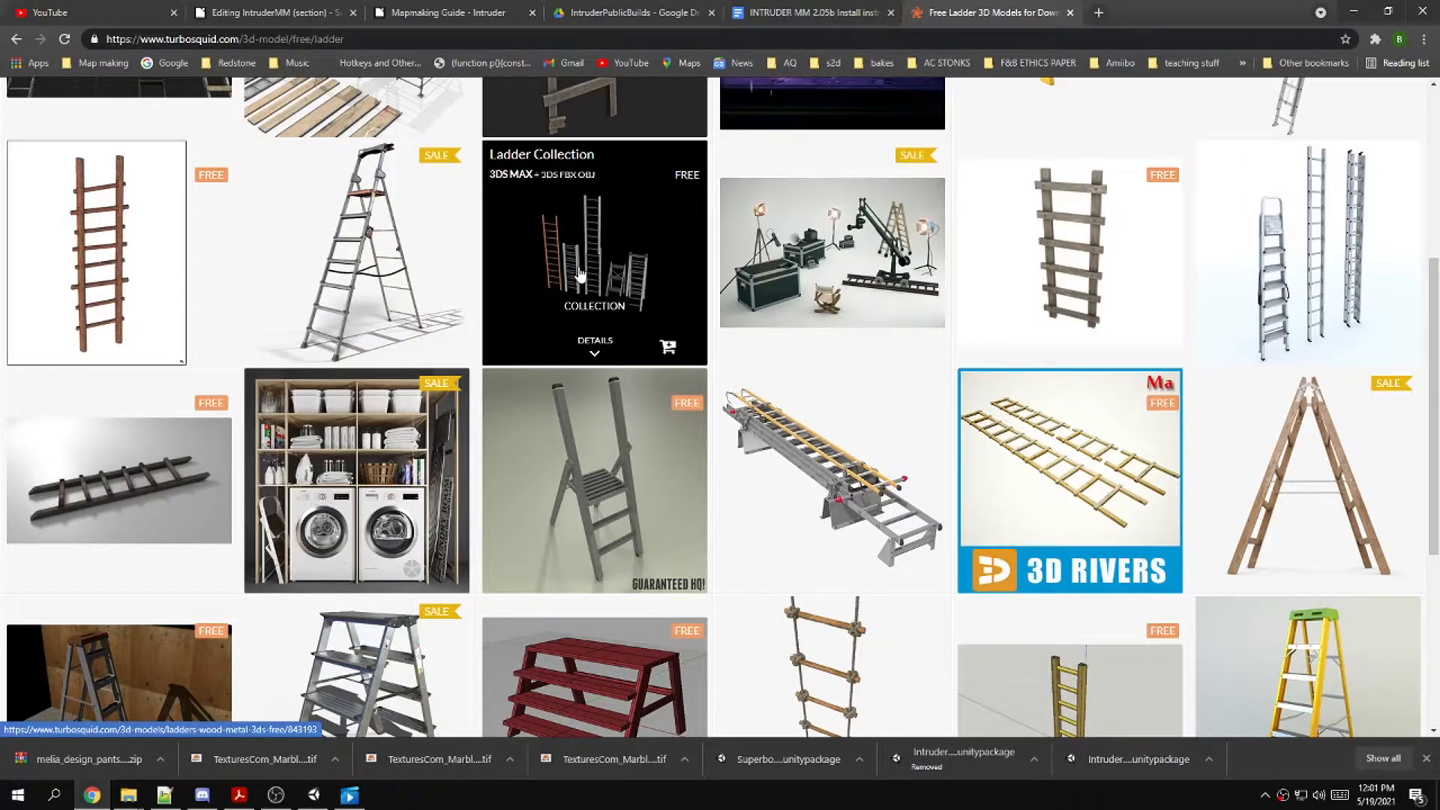
{"action": "left_click", "coordinate": [580, 274]}
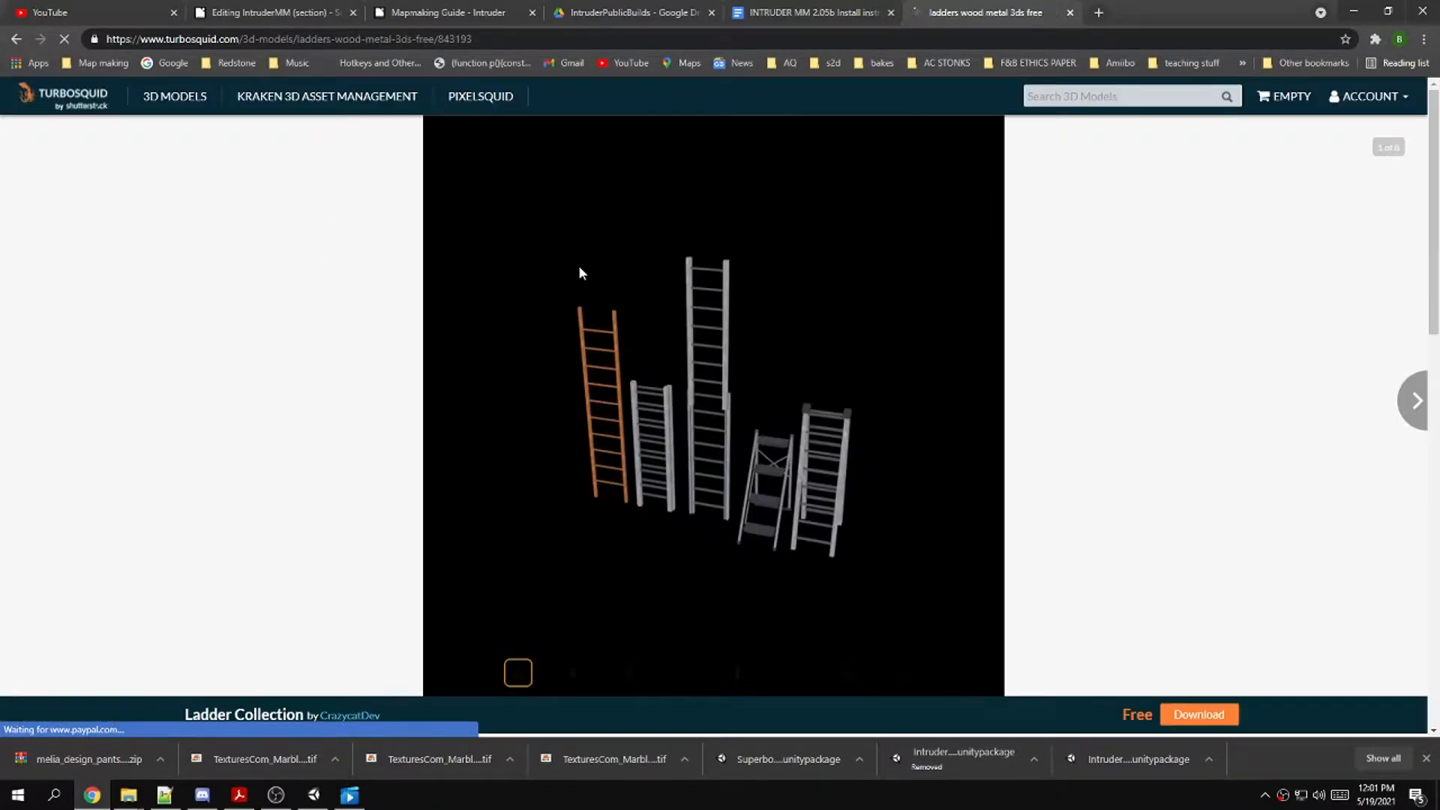
{"action": "scroll", "coordinate": [623, 290], "scroll_direction": "down", "scroll_amount": 6}
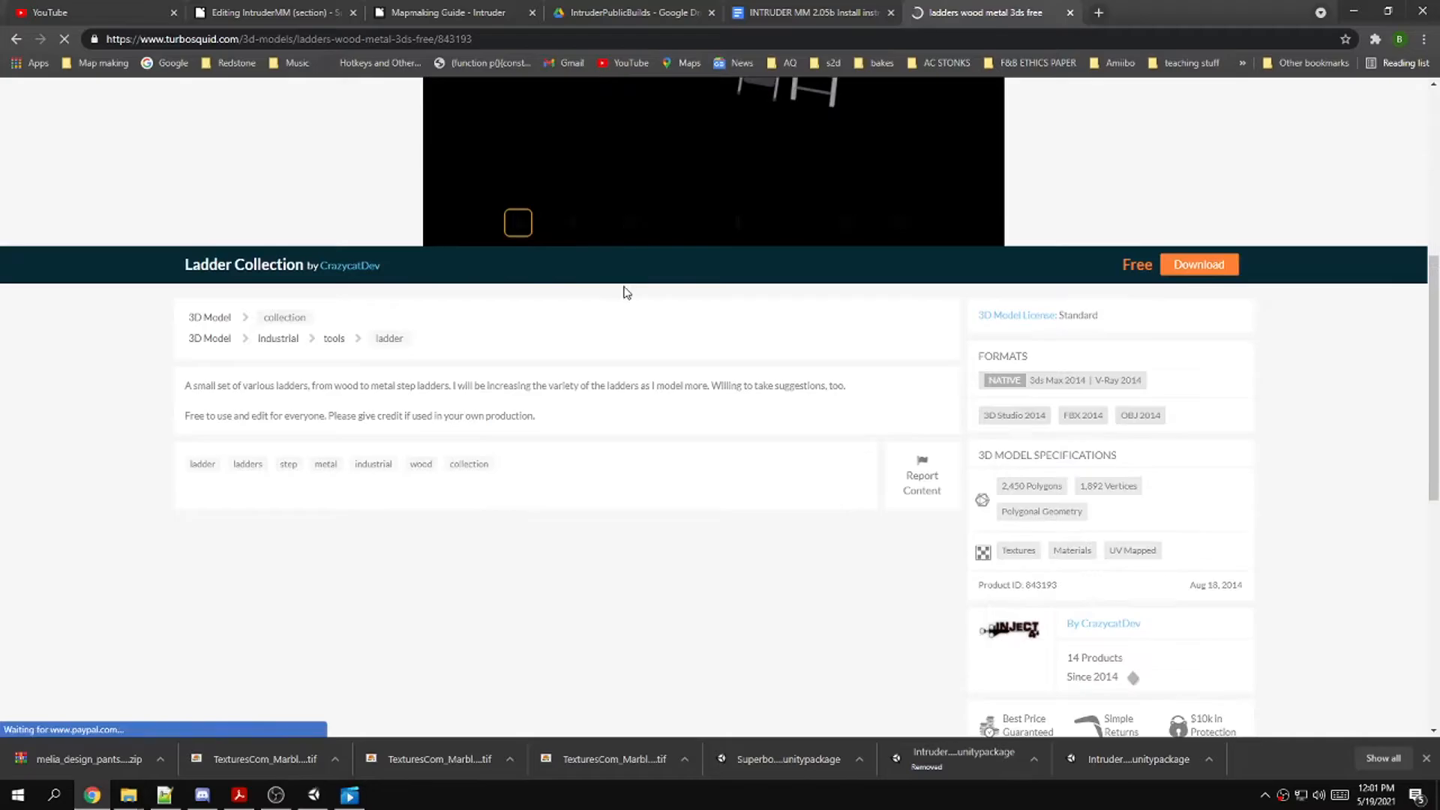
{"action": "left_click", "coordinate": [1198, 270]}
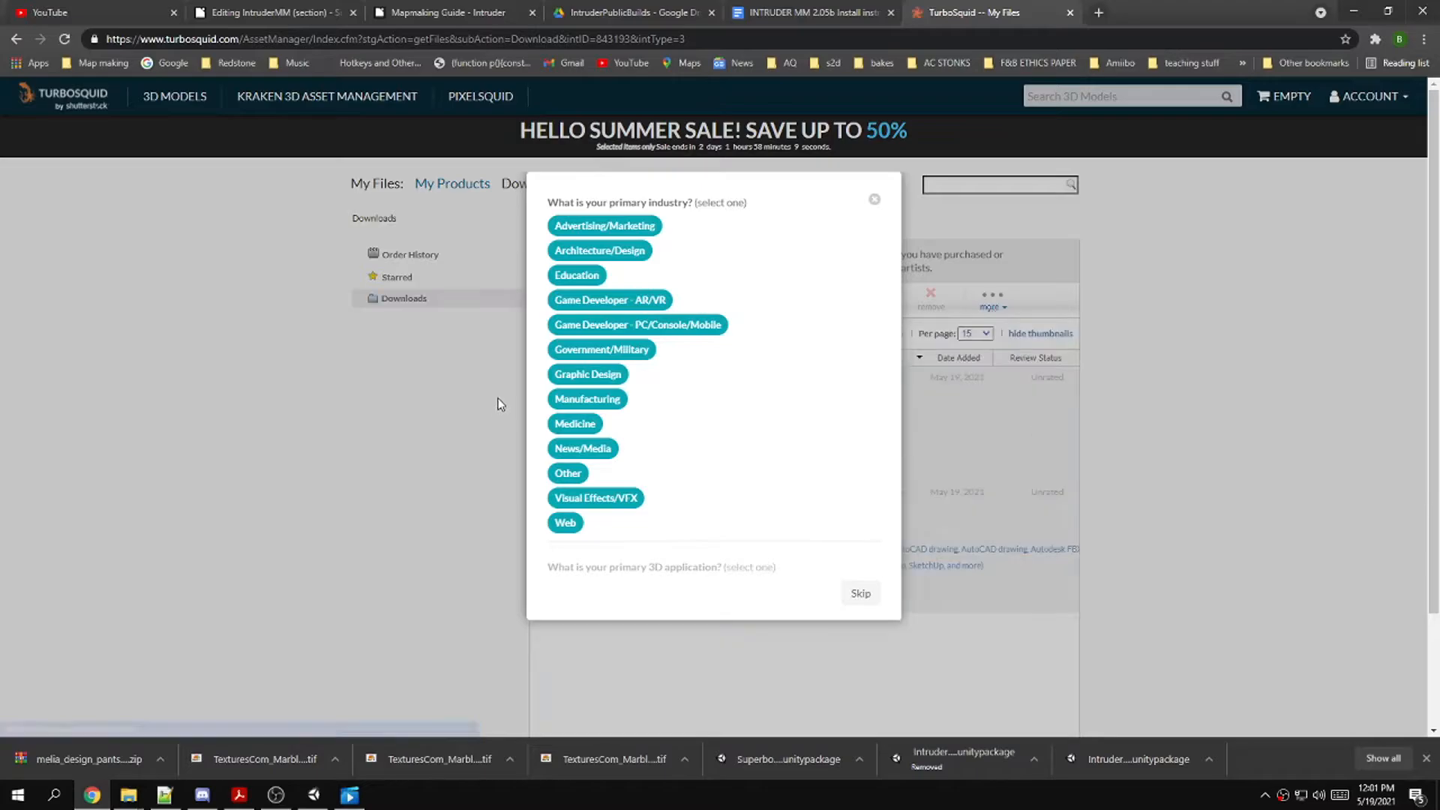
{"action": "left_click", "coordinate": [874, 199]}
Show all formats of the Ladder Collection and download the Autodesk FBX archive LaddersFBX.zip
{"action": "scroll", "coordinate": [1164, 378], "scroll_direction": "down", "scroll_amount": 2}
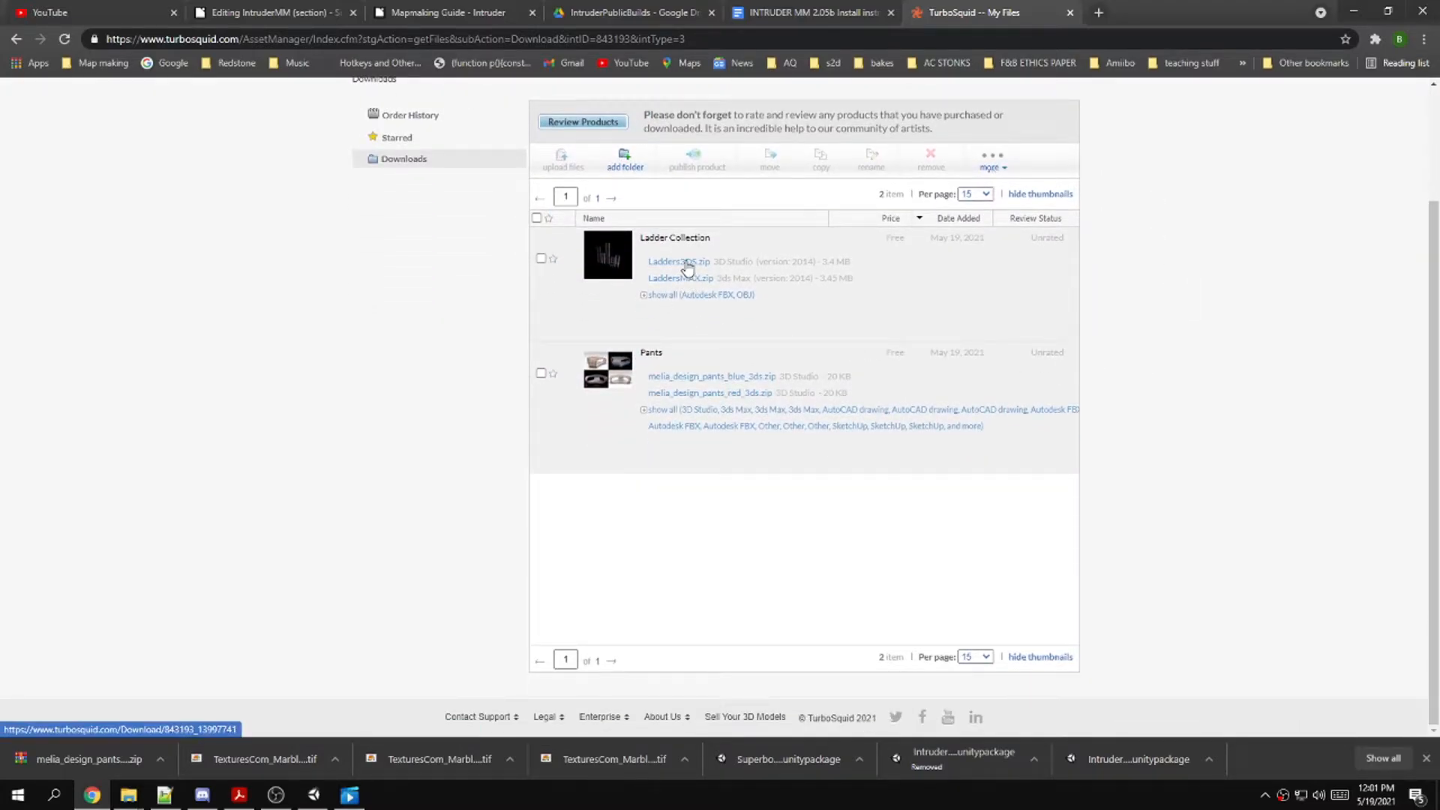
{"action": "left_click", "coordinate": [643, 296]}
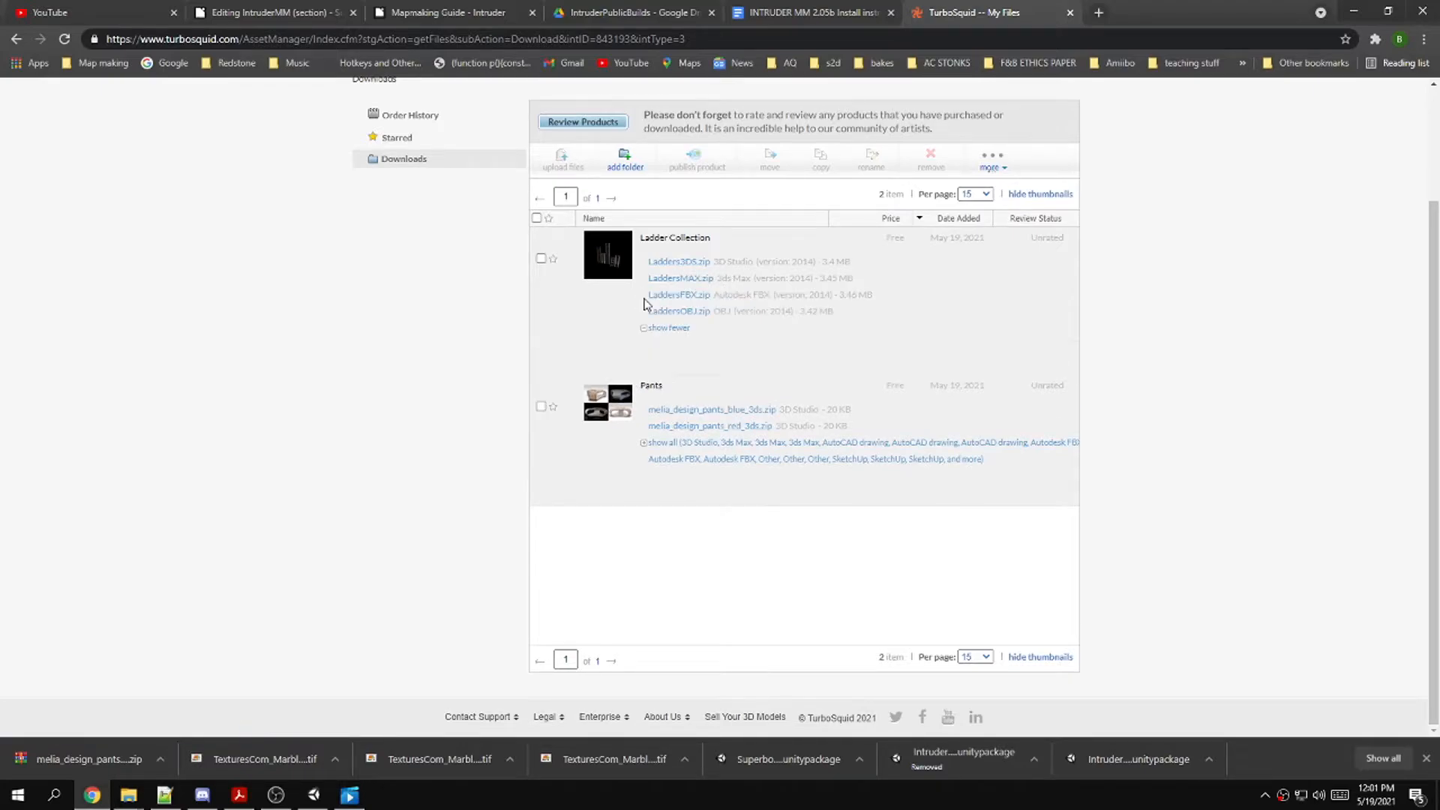
{"action": "left_click", "coordinate": [695, 297]}
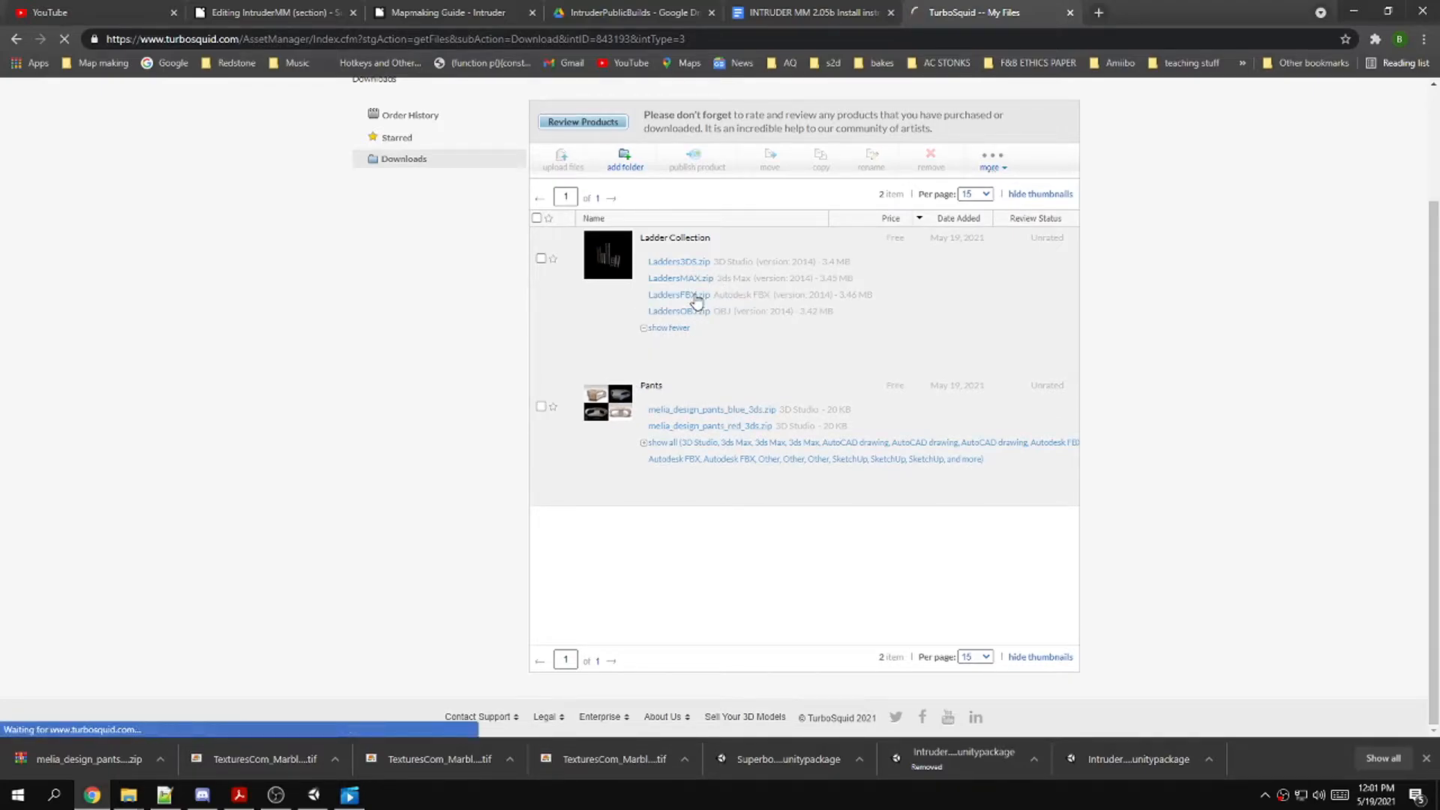
{"action": "left_click_drag", "start_coordinate": [718, 295], "coordinate": [875, 295]}
{"action": "left_click", "coordinate": [874, 296]}
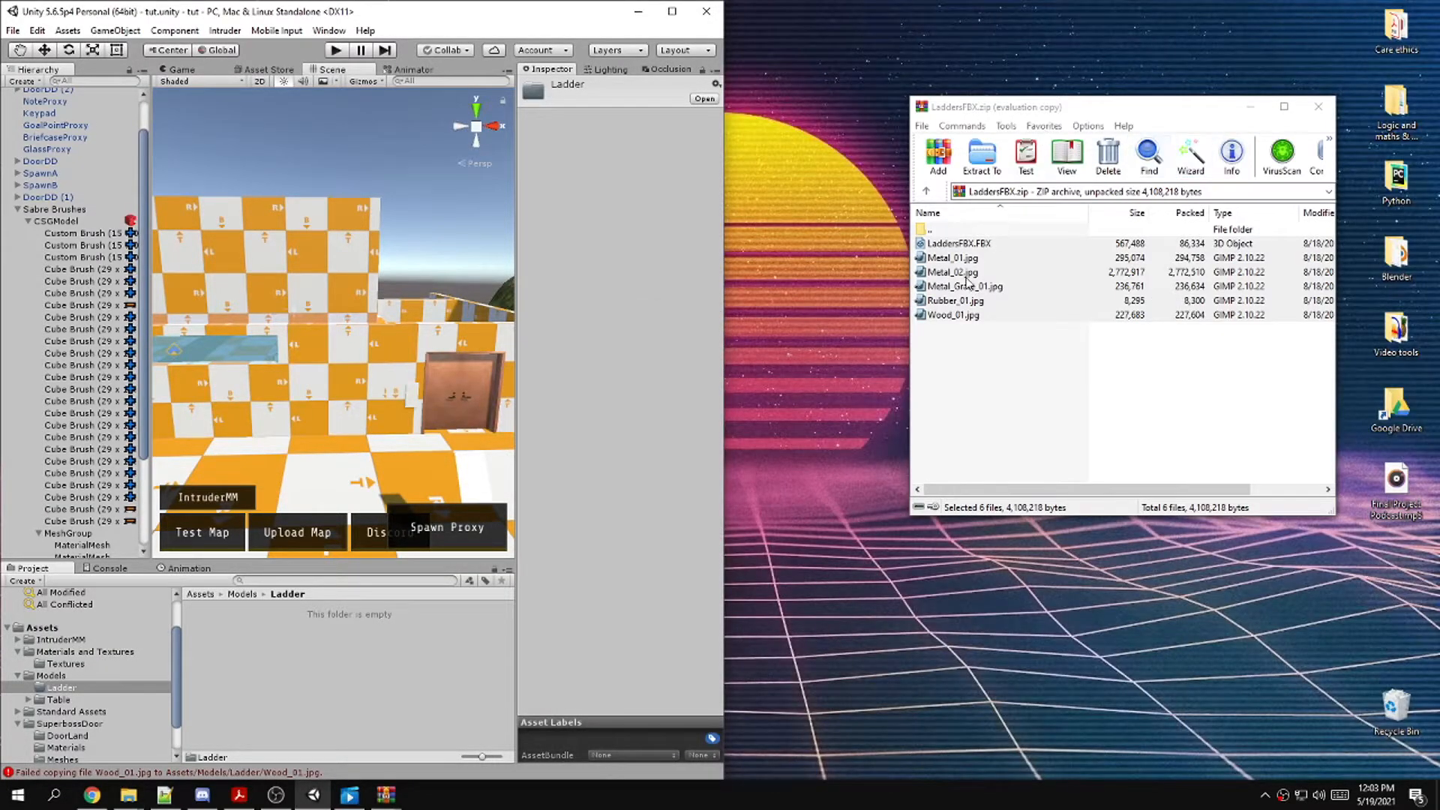
Extract all six LaddersFBX.zip files to the desktop, import them into Unity's Models/Ladder folder, and delete the desktop copies
{"action": "left_click_drag", "start_coordinate": [968, 283], "coordinate": [808, 241]}
{"action": "left_click_drag", "start_coordinate": [826, 177], "coordinate": [270, 633]}
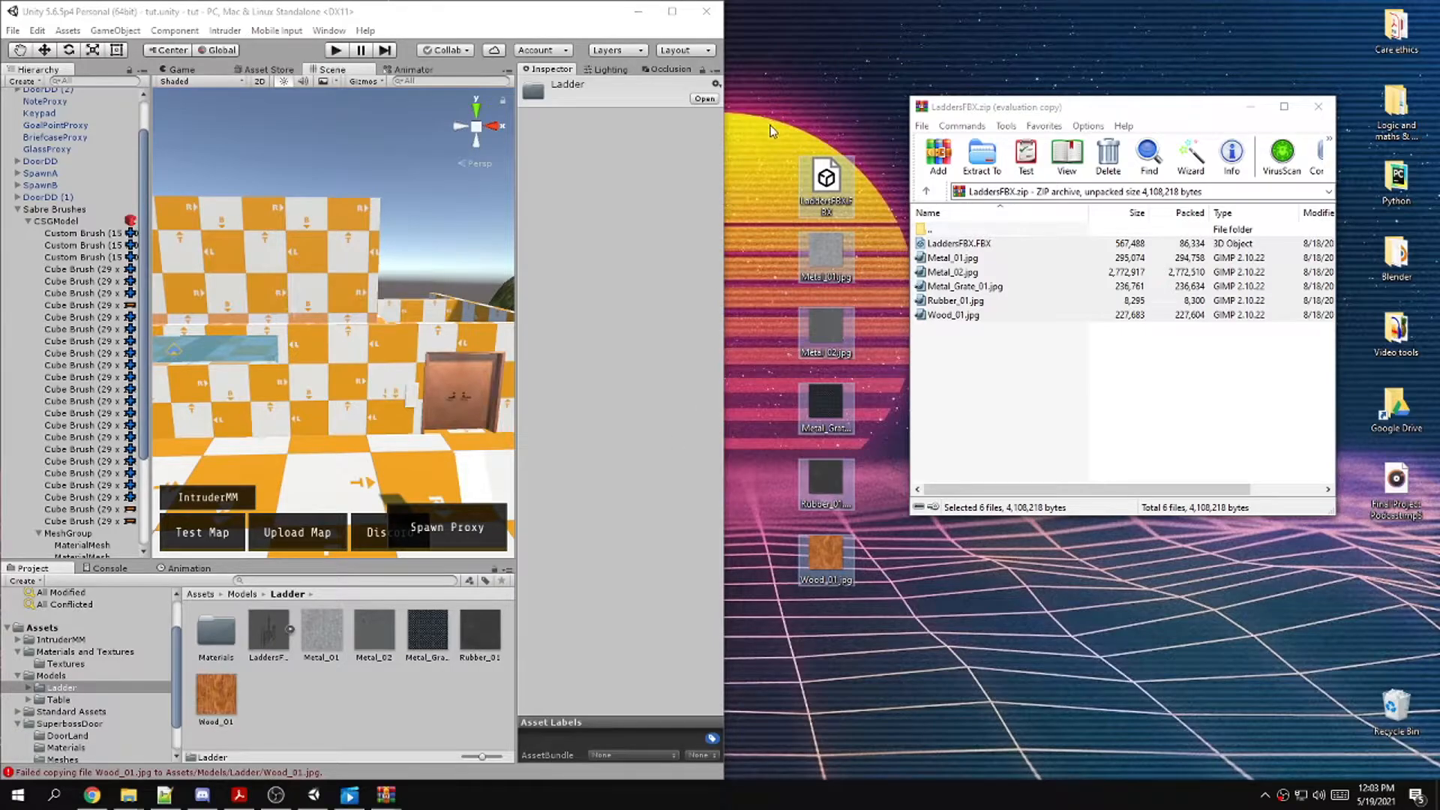
{"action": "key", "text": "Delete"}
{"action": "left_click", "coordinate": [1322, 111]}
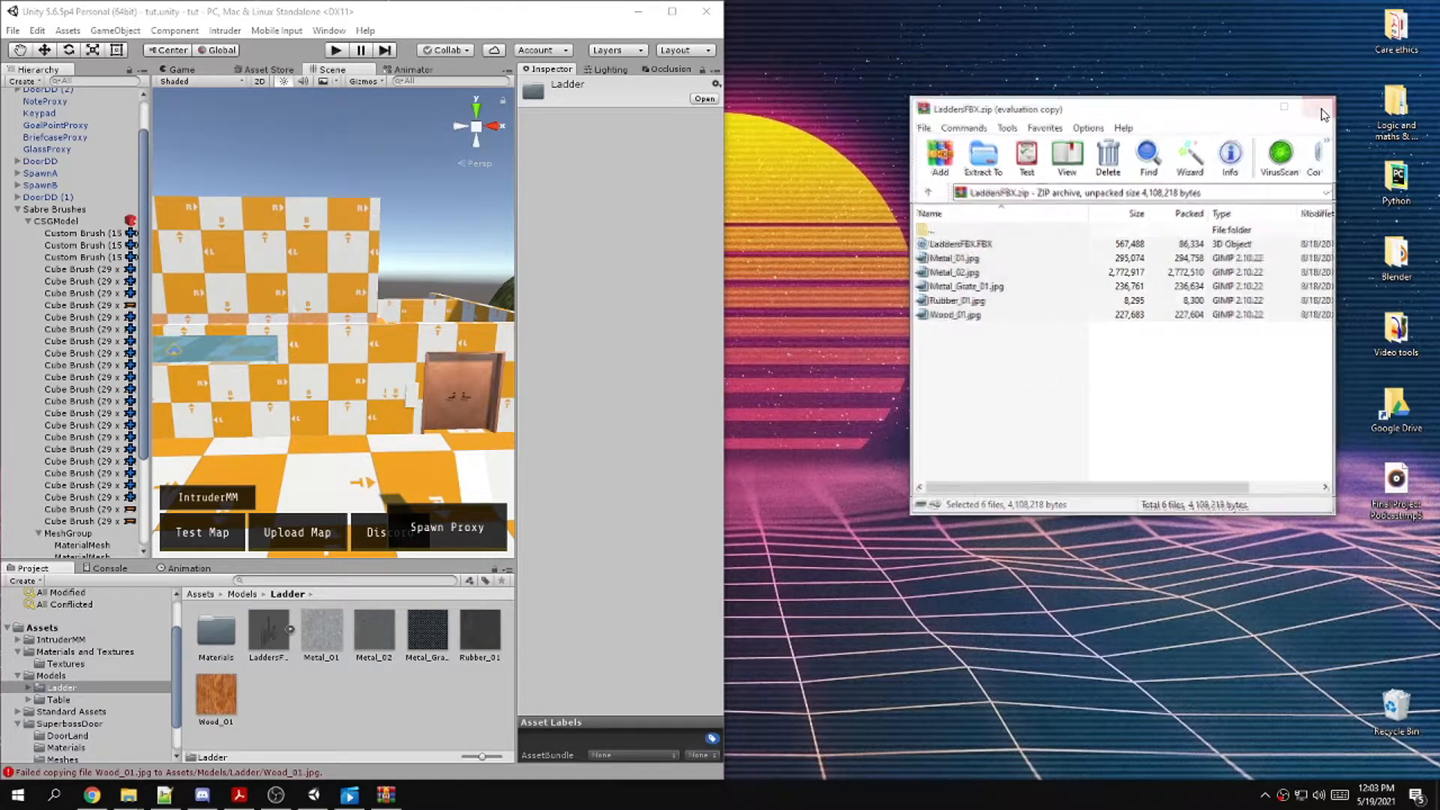
{"action": "double_click", "coordinate": [685, 11]}
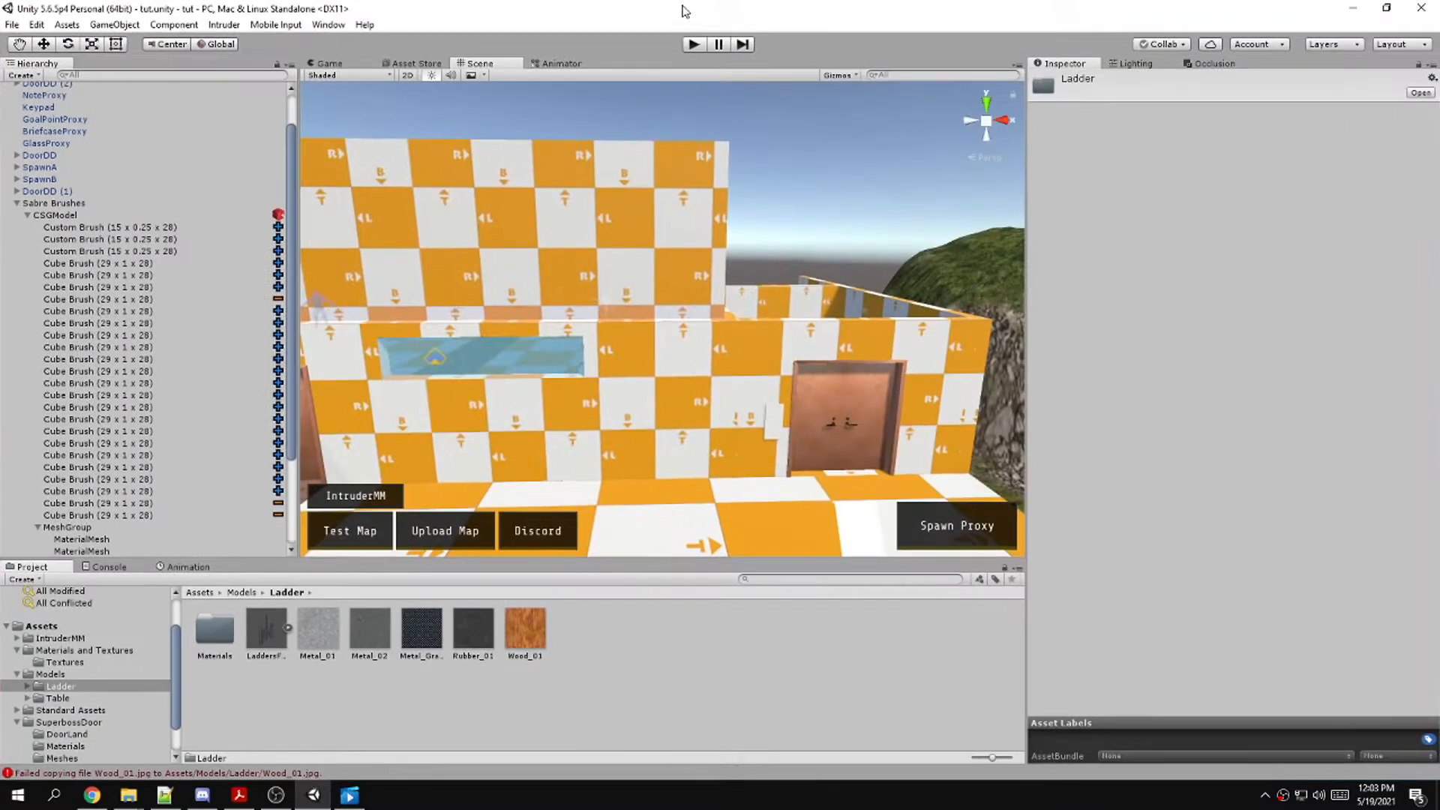
Place the LaddersFBX model in the scene by the building wall at about X 10.11, Y 1.01, Z 4.32
{"action": "left_click", "coordinate": [288, 623]}
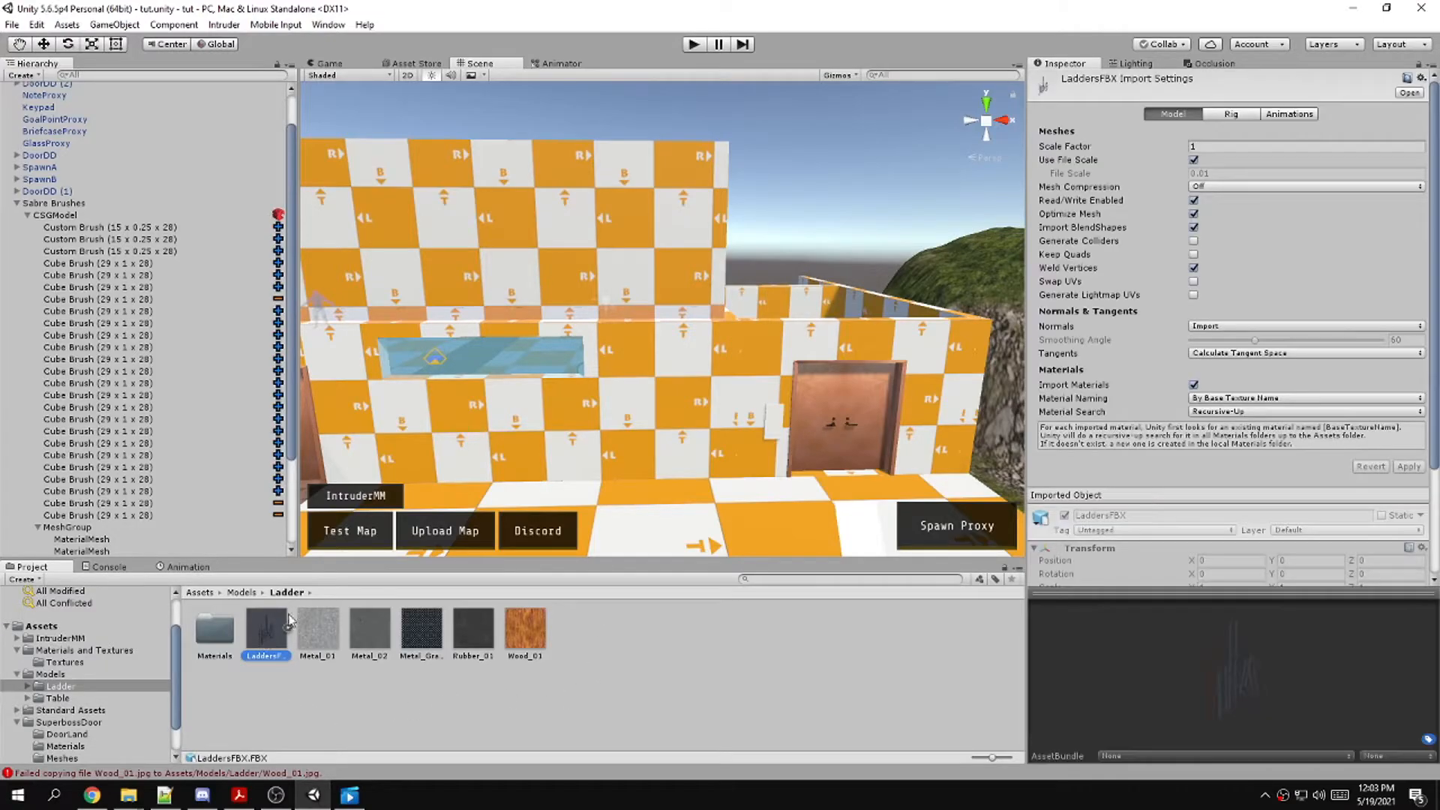
{"action": "left_click_drag", "start_coordinate": [268, 639], "coordinate": [668, 515]}
{"action": "right_click_drag", "start_coordinate": [749, 454], "coordinate": [759, 481]}
{"action": "key", "text": "f"}
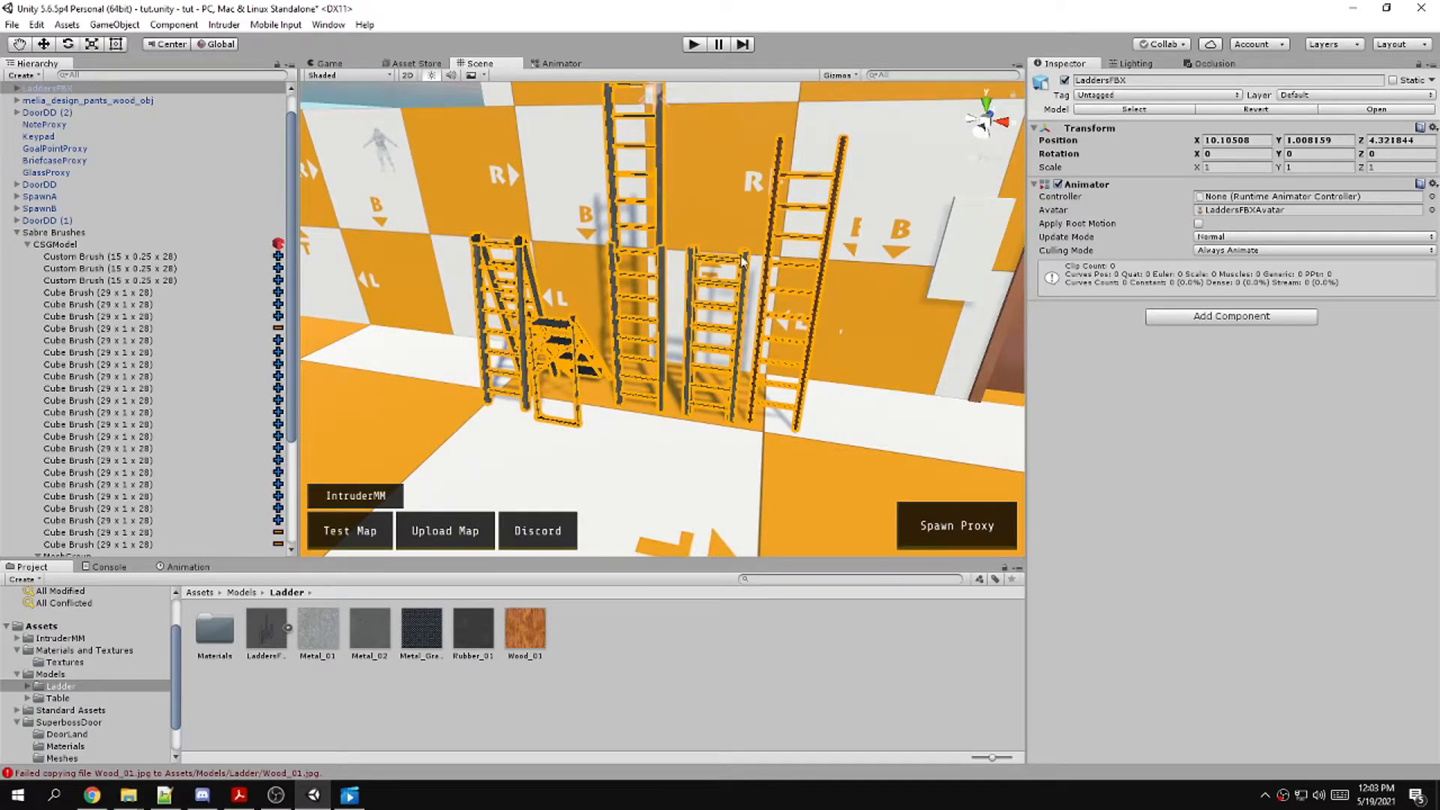
Delete Box001 from the short metal ladder Group008, accepting the break of the prefab instance
{"action": "left_click", "coordinate": [741, 261]}
{"action": "key", "text": "Delete"}
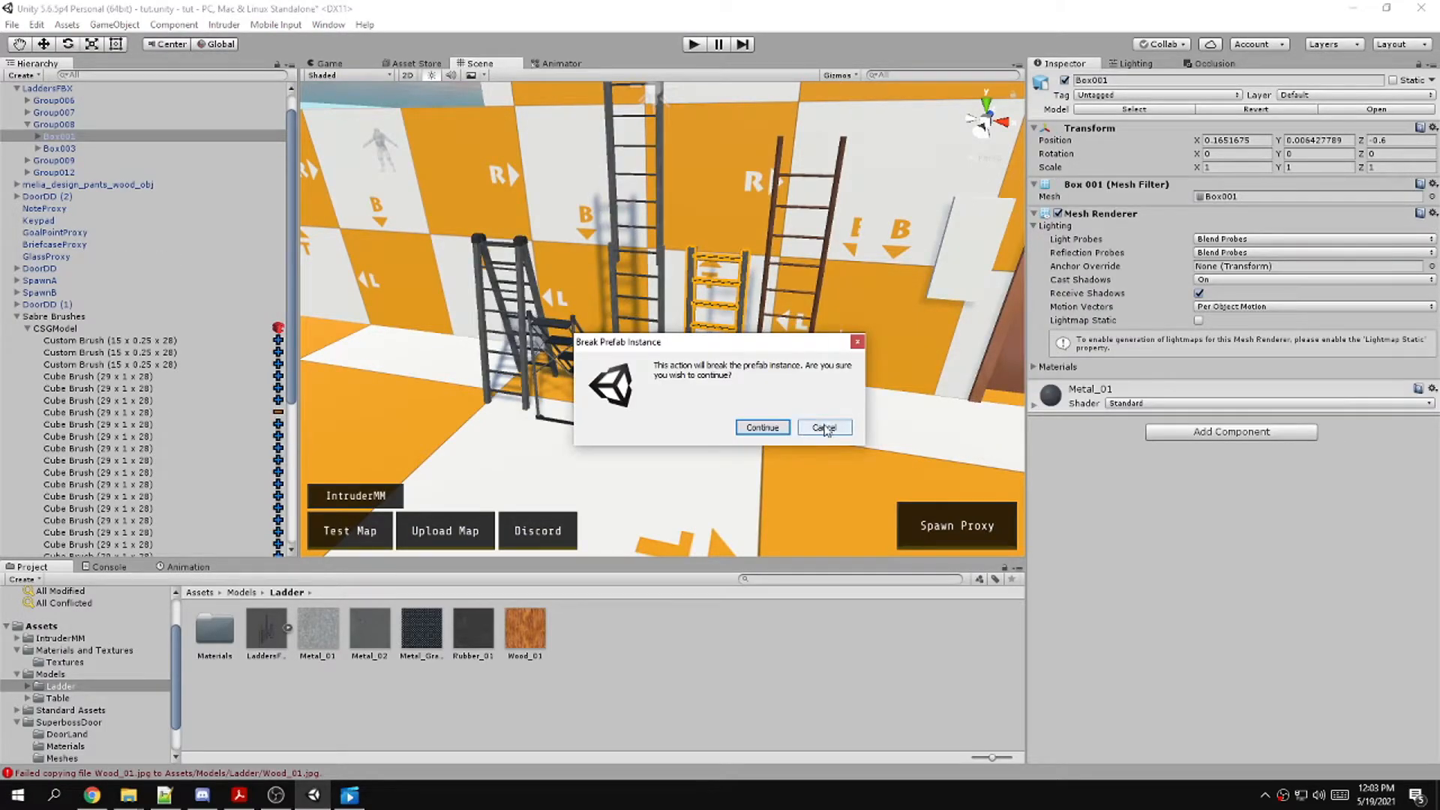
{"action": "left_click", "coordinate": [762, 427]}
Delete the wooden ladder from LaddersFBX, removing individual parts and the whole Group007
{"action": "left_click", "coordinate": [765, 274]}
{"action": "key", "text": "Delete"}
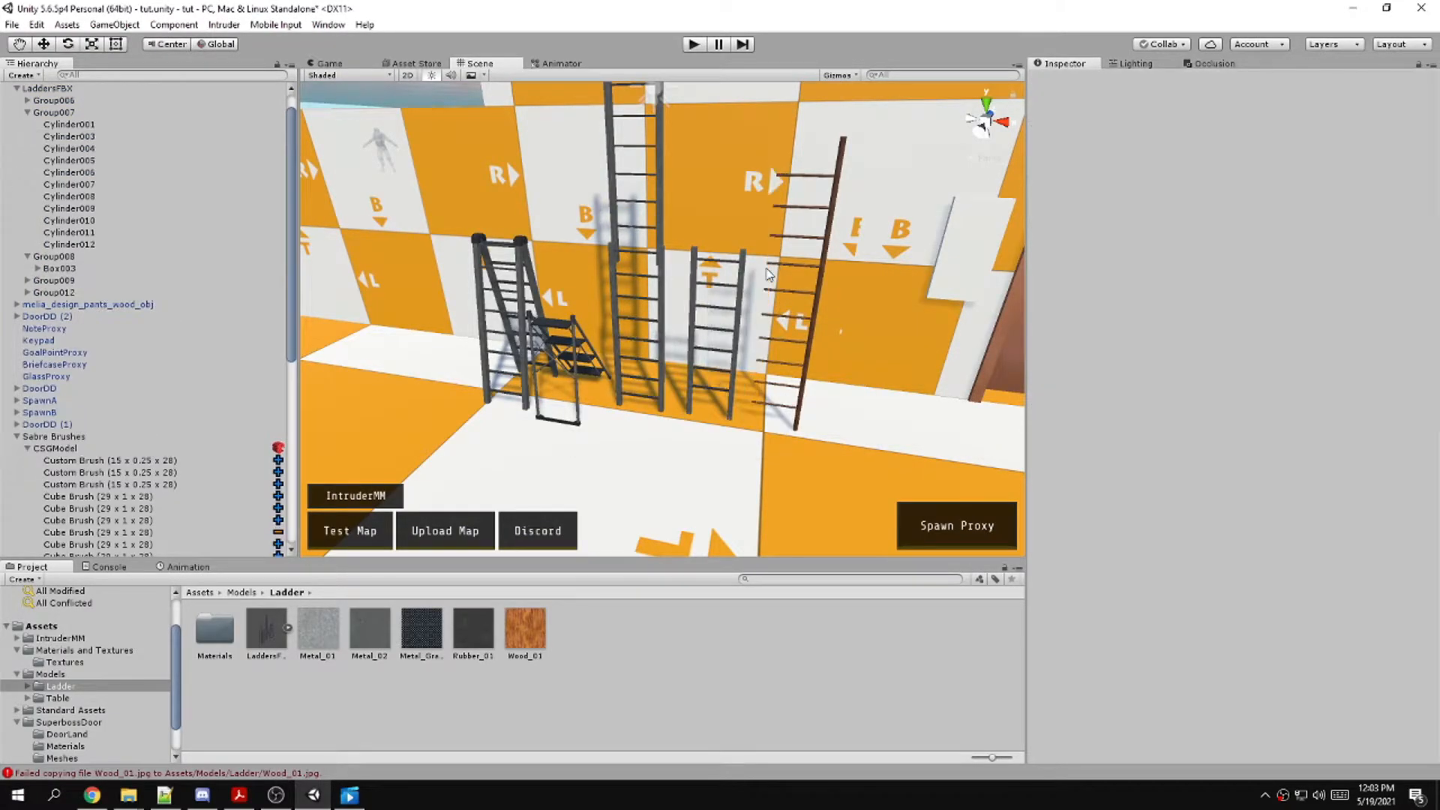
{"action": "left_click", "coordinate": [790, 264]}
{"action": "key", "text": "Delete"}
{"action": "left_click", "coordinate": [825, 258]}
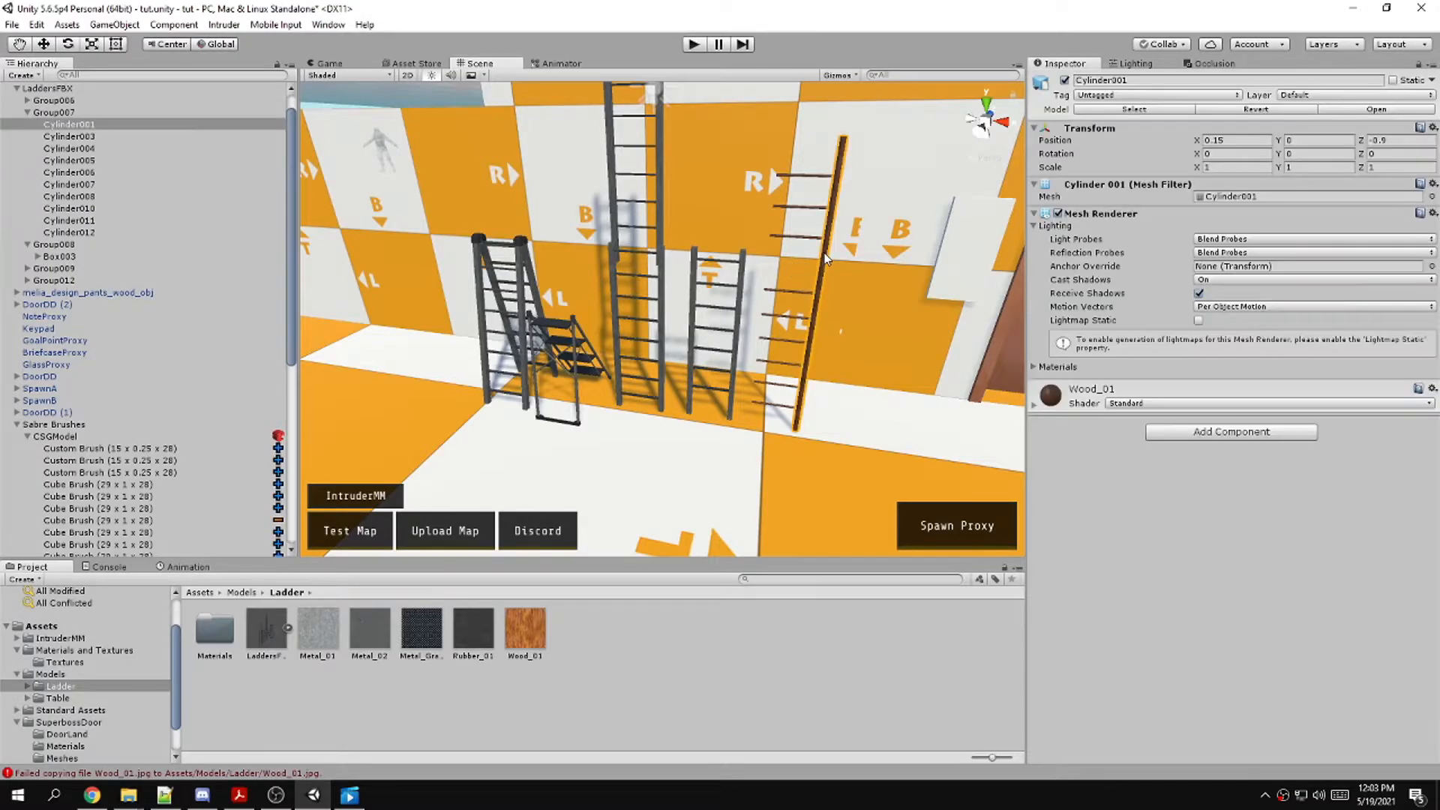
{"action": "left_click", "coordinate": [54, 112]}
{"action": "key", "text": "Delete"}
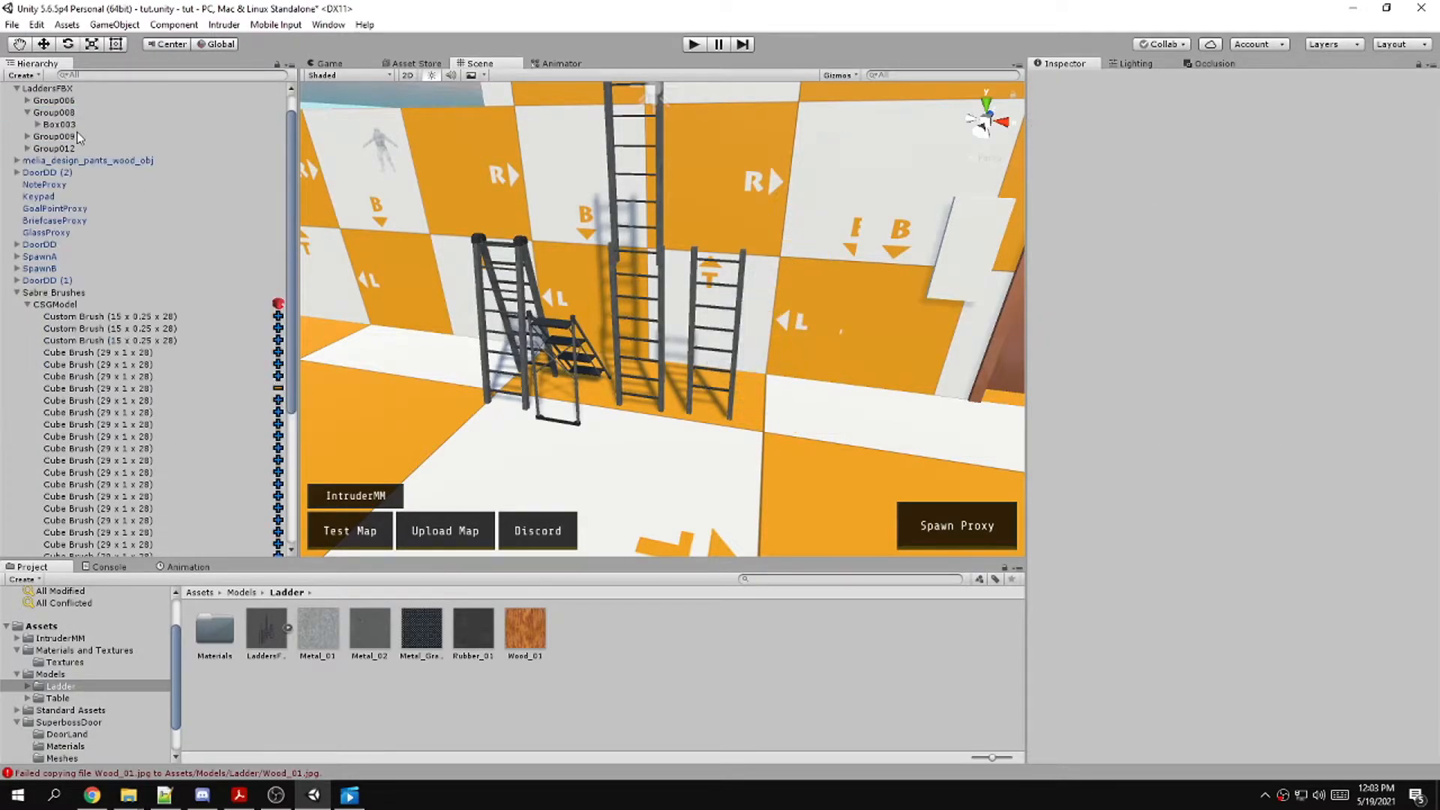
Delete Group012, Group008 and Group006 from LaddersFBX, keeping only the tall metal ladder Group009
{"action": "left_click", "coordinate": [55, 148]}
{"action": "key", "text": "Delete"}
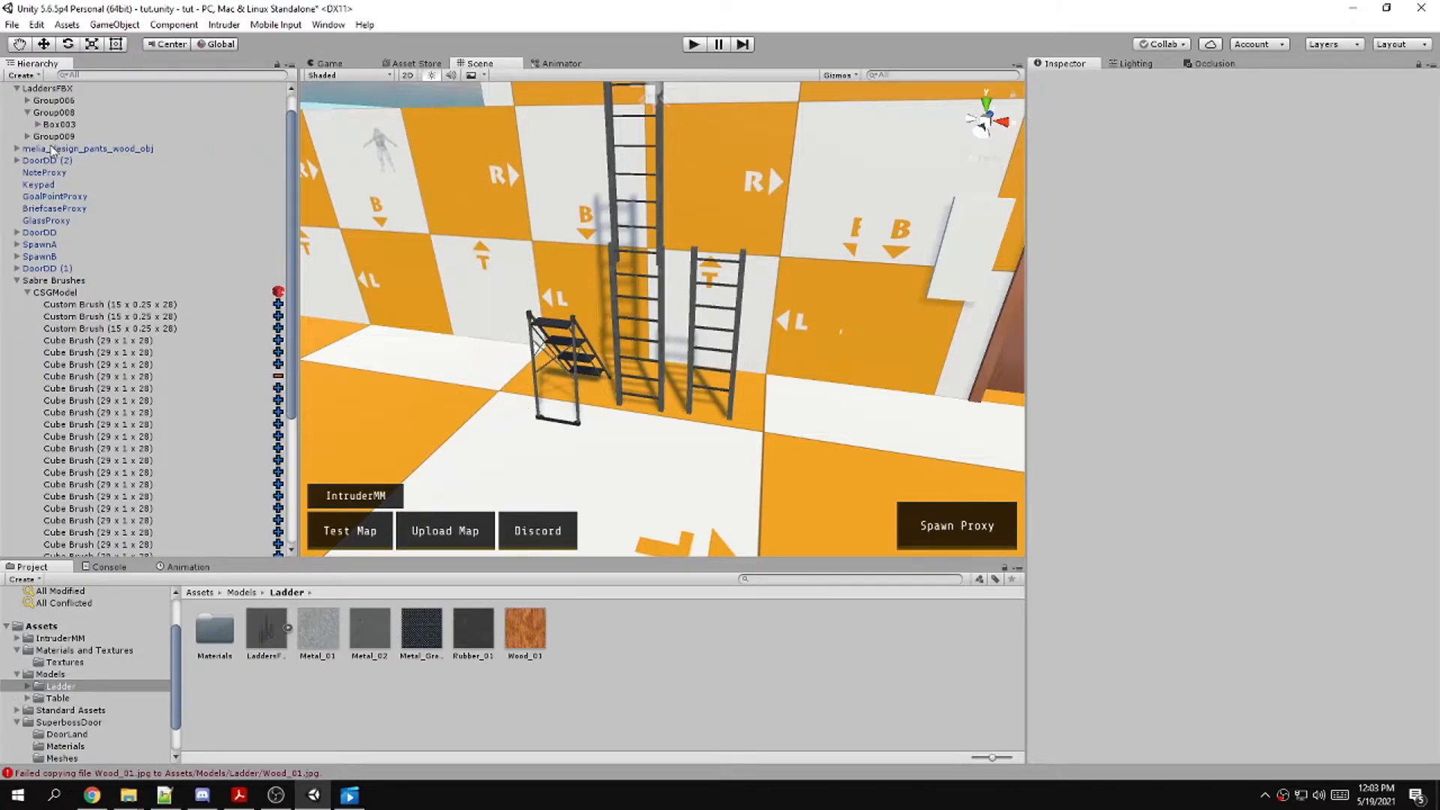
{"action": "left_click", "coordinate": [48, 128]}
{"action": "left_click", "coordinate": [55, 137]}
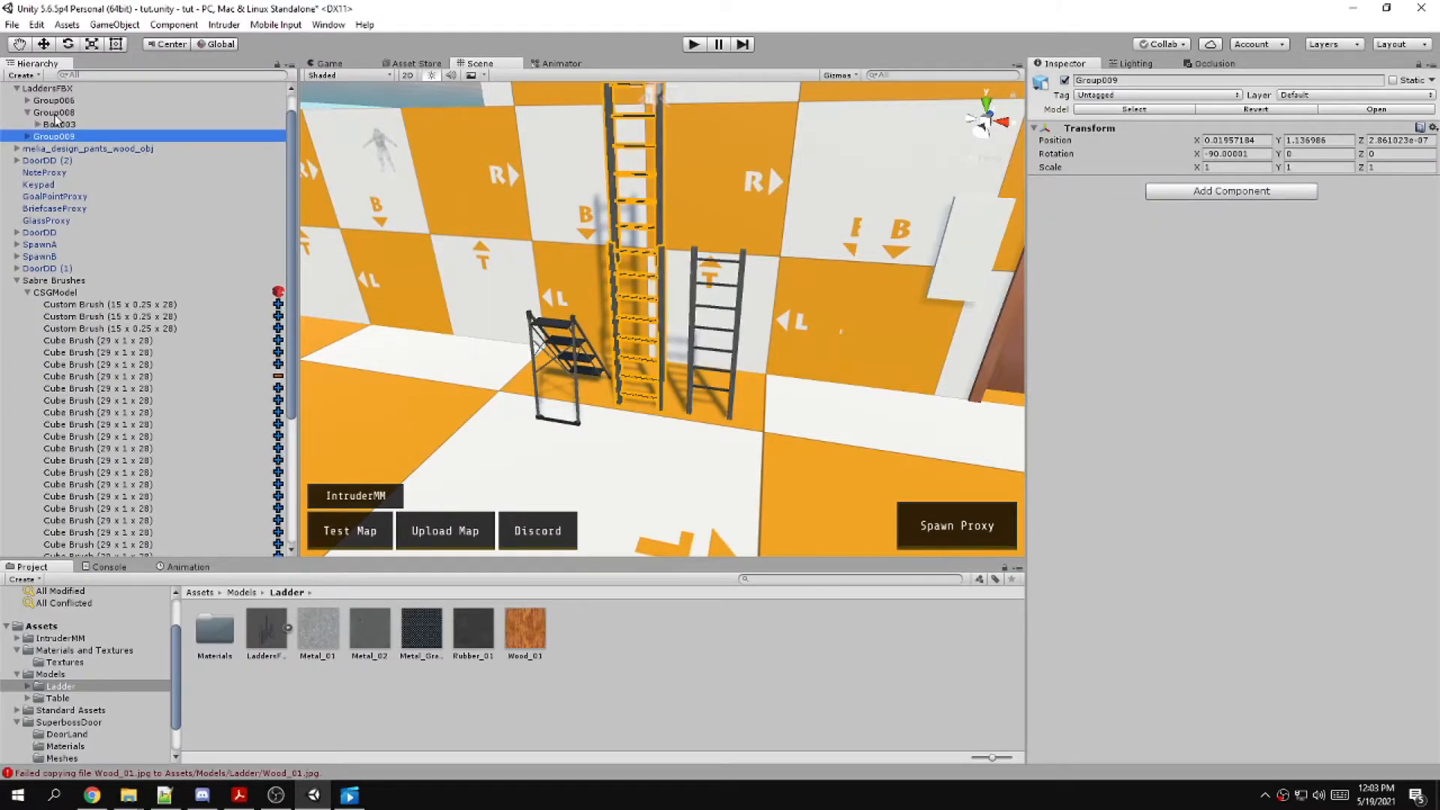
{"action": "left_click", "coordinate": [54, 113]}
{"action": "key", "text": "Delete"}
{"action": "left_click", "coordinate": [56, 102]}
{"action": "key", "text": "Delete"}
Scale the tall ladder Group009 up uniformly to about 2.32
{"action": "left_click", "coordinate": [54, 100]}
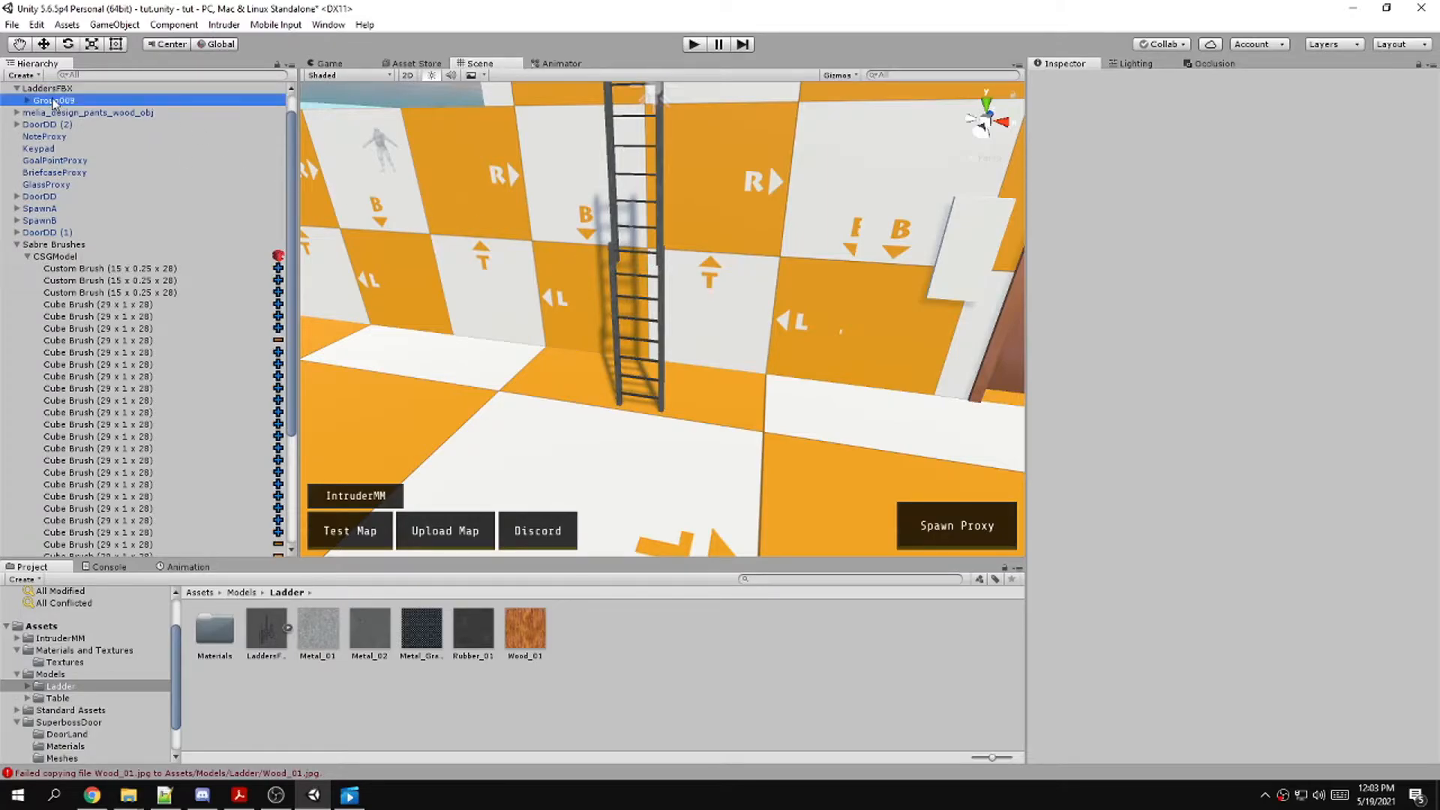
{"action": "left_click_drag", "start_coordinate": [685, 283], "coordinate": [509, 203], "text": "alt"}
{"action": "right_click_drag", "start_coordinate": [509, 201], "coordinate": [676, 316]}
{"action": "key", "text": "w"}
{"action": "key", "text": "e"}
{"action": "key", "text": "w"}
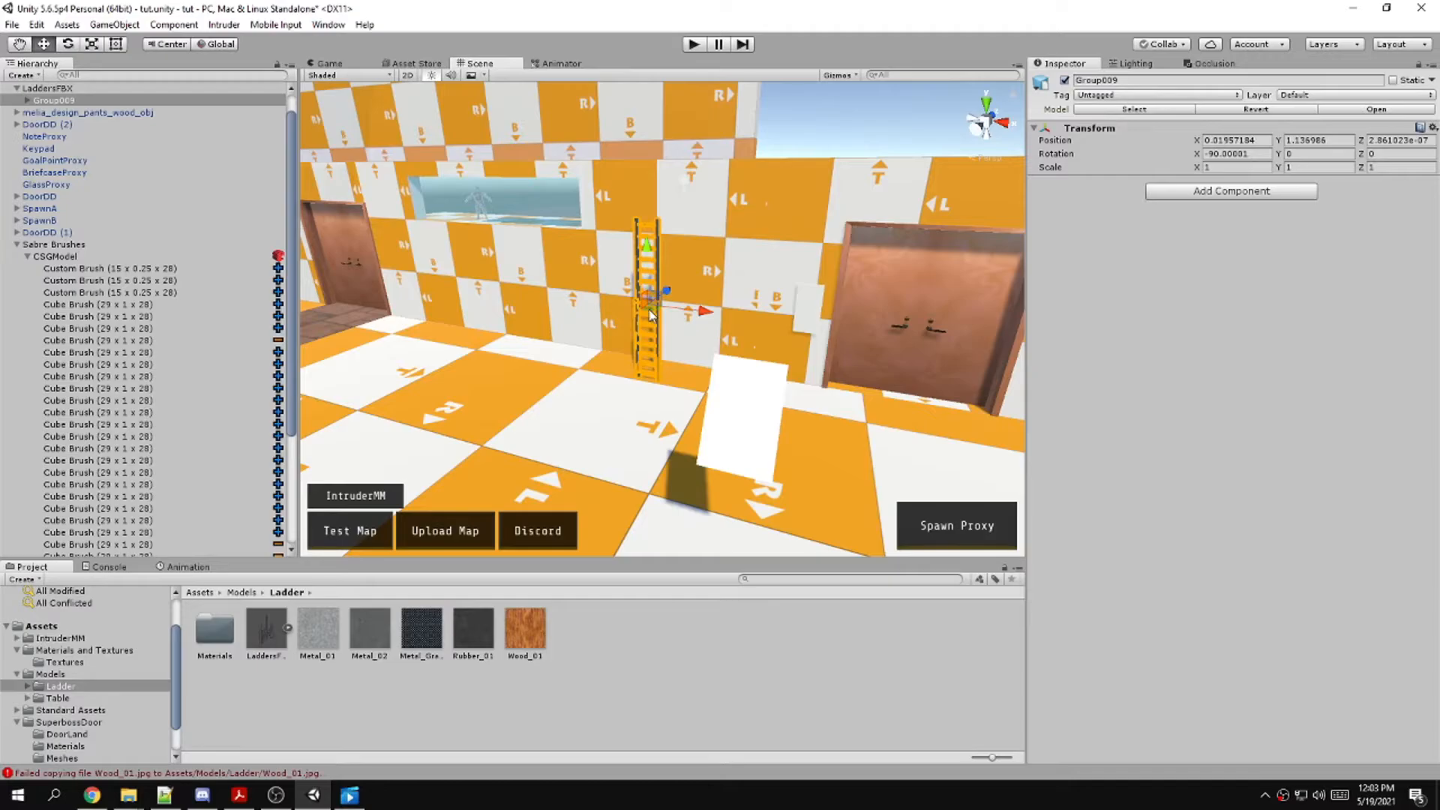
{"action": "key", "text": "e"}
{"action": "key", "text": "q"}
{"action": "key", "text": "r"}
{"action": "left_click_drag", "start_coordinate": [651, 309], "coordinate": [754, 329]}
Raise Group009 to about Y 2.08 and shift it beside the wall to about Z 0.054
{"action": "key", "text": "w"}
{"action": "left_click_drag", "start_coordinate": [652, 279], "coordinate": [653, 207]}
{"action": "right_click_drag", "start_coordinate": [810, 242], "coordinate": [613, 237]}
{"action": "key", "text": "d"}
{"action": "mouse_move", "coordinate": [653, 239]}
{"action": "left_mouse_down"}
{"action": "mouse_move", "coordinate": [669, 237]}
{"action": "mouse_move", "coordinate": [642, 241]}
{"action": "left_mouse_up"}
Tilt Group009 to an X rotation of about -84.43 so it leans towards the building wall, undoing unsuitable adjustments
{"action": "key", "text": "e"}
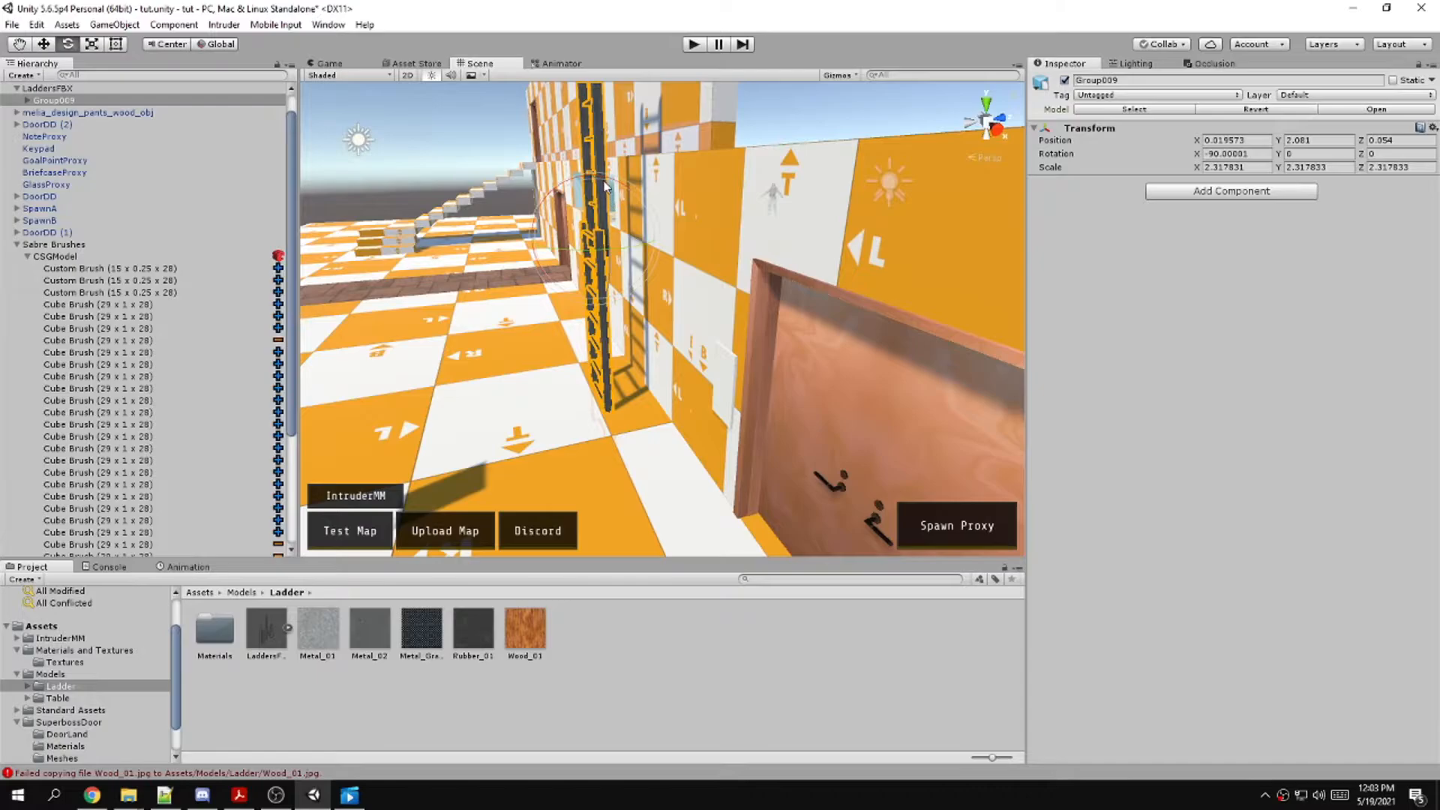
{"action": "left_click_drag", "start_coordinate": [556, 190], "coordinate": [573, 178]}
{"action": "key", "text": "ctrl+z"}
{"action": "right_click_drag", "start_coordinate": [642, 224], "coordinate": [582, 212]}
{"action": "key", "text": "d"}
{"action": "left_click_drag", "start_coordinate": [586, 214], "coordinate": [615, 209]}
{"action": "right_click_drag", "start_coordinate": [615, 209], "coordinate": [645, 213]}
{"action": "left_click_drag", "start_coordinate": [549, 370], "coordinate": [574, 352]}
{"action": "key", "text": "w"}
{"action": "key", "text": "ctrl+z"}
{"action": "key", "text": "ctrl+z"}
Scale the leaning ladder to about 2.39 and position it against the wall at about X 0, Y 2.68, Z 0.54
{"action": "left_click_drag", "start_coordinate": [658, 393], "coordinate": [694, 398]}
{"action": "left_click_drag", "start_coordinate": [635, 331], "coordinate": [635, 284]}
{"action": "key", "text": "e"}
{"action": "key", "text": "w"}
{"action": "key", "text": "r"}
{"action": "left_click_drag", "start_coordinate": [634, 351], "coordinate": [587, 310]}
{"action": "key", "text": "w"}
{"action": "key", "text": "e"}
{"action": "right_click_drag", "start_coordinate": [587, 310], "coordinate": [657, 276]}
{"action": "key", "text": "w"}
{"action": "left_click_drag", "start_coordinate": [657, 272], "coordinate": [685, 283]}
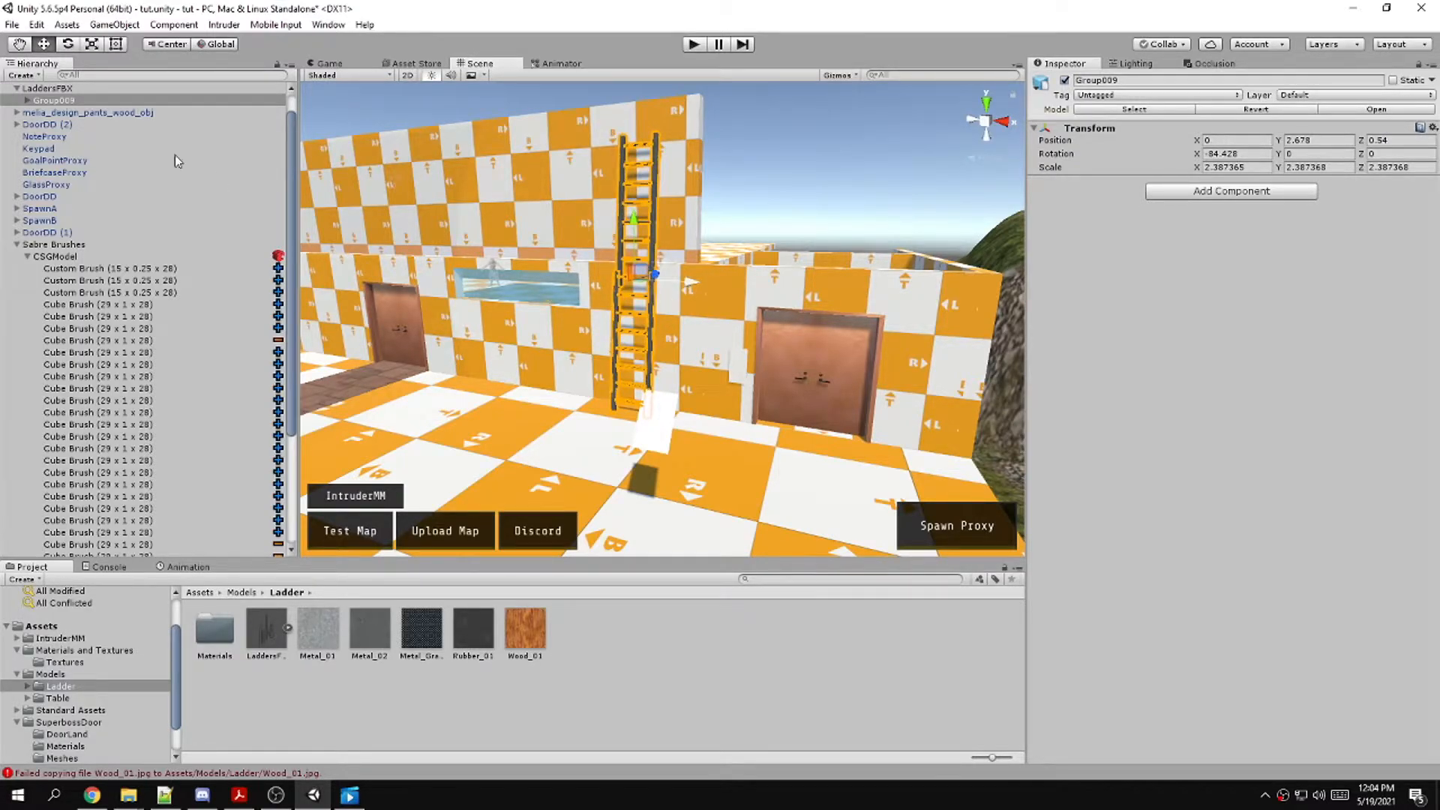
Enable Generate Lightmap UVs in the LaddersFBX model's import settings and apply the change
{"action": "left_click", "coordinate": [274, 630]}
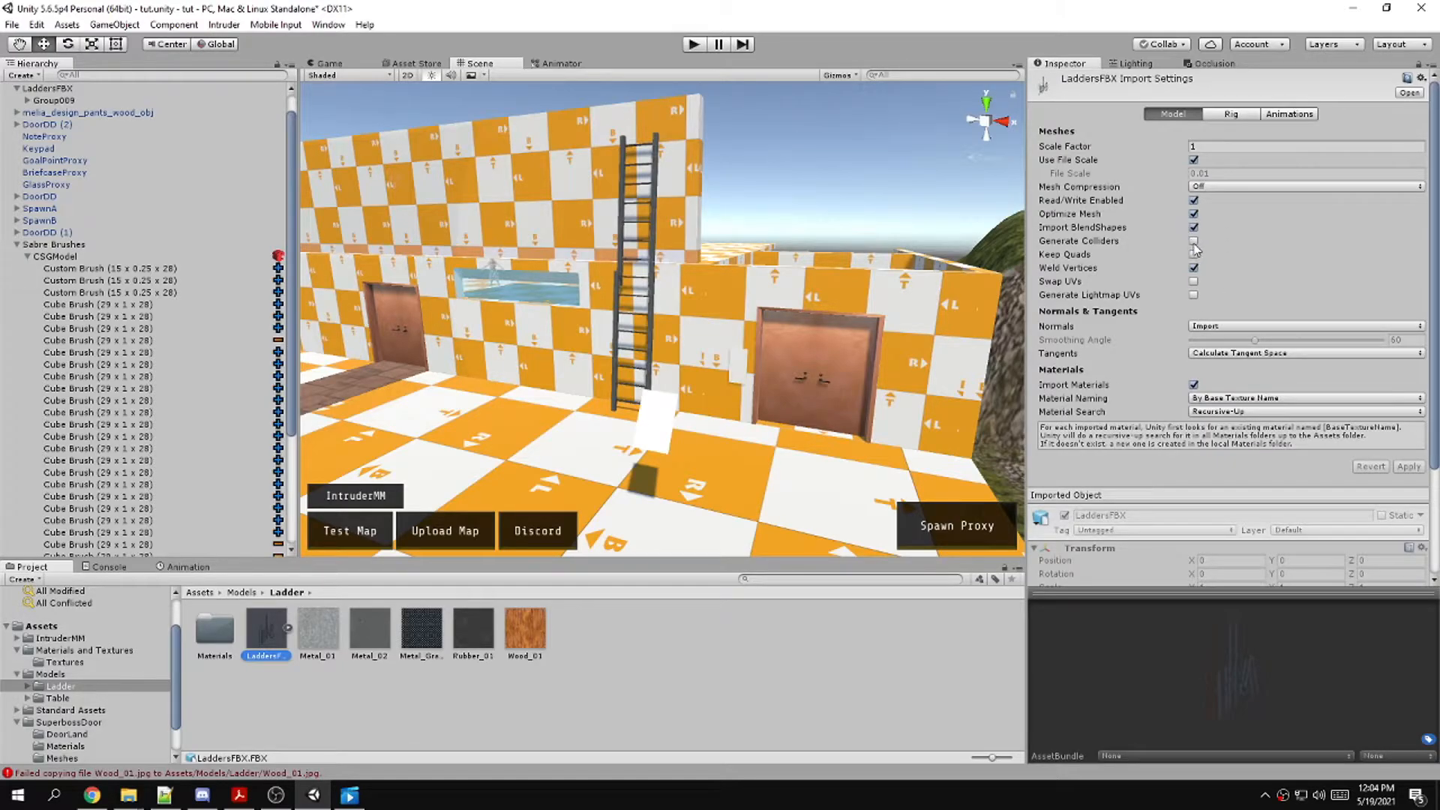
{"action": "left_click", "coordinate": [1193, 295]}
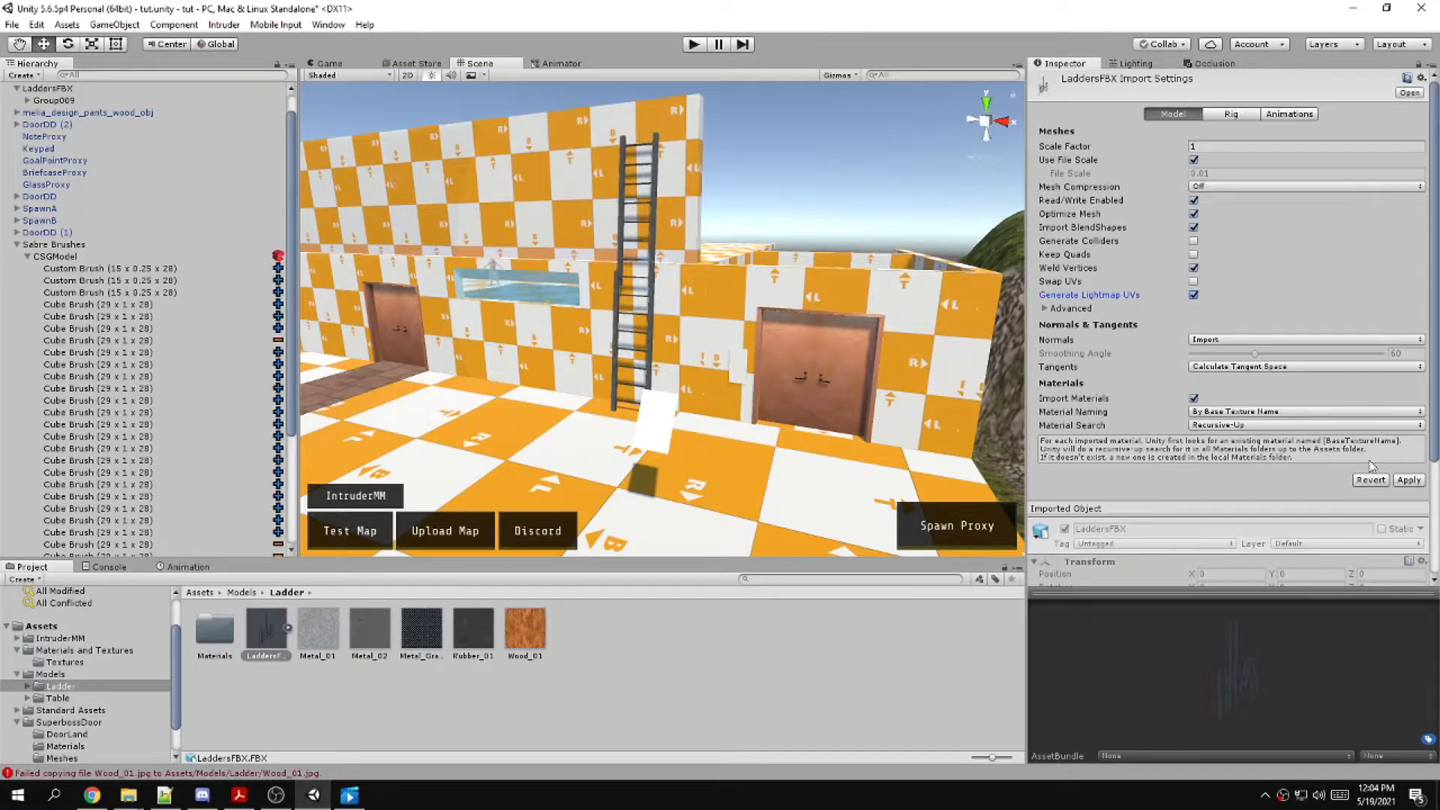
{"action": "left_click", "coordinate": [1409, 480]}
Collapse the long brush lists inside Sabre Brushes, clear the selection, and start creating a new game object
{"action": "key", "text": "w"}
{"action": "right_click_drag", "start_coordinate": [668, 268], "coordinate": [700, 338]}
{"action": "key", "text": "s"}
{"action": "left_click", "coordinate": [17, 245]}
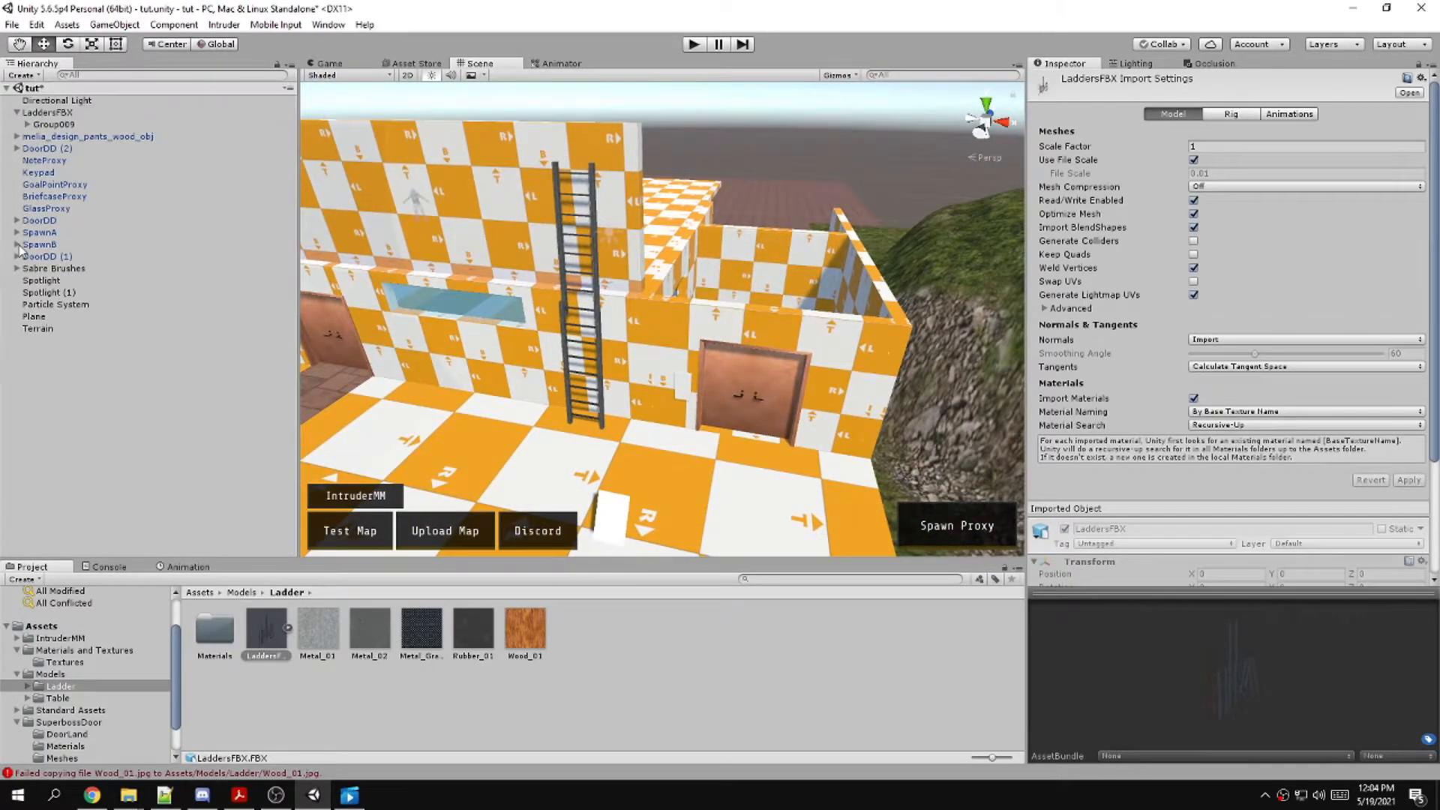
{"action": "left_click", "coordinate": [17, 268]}
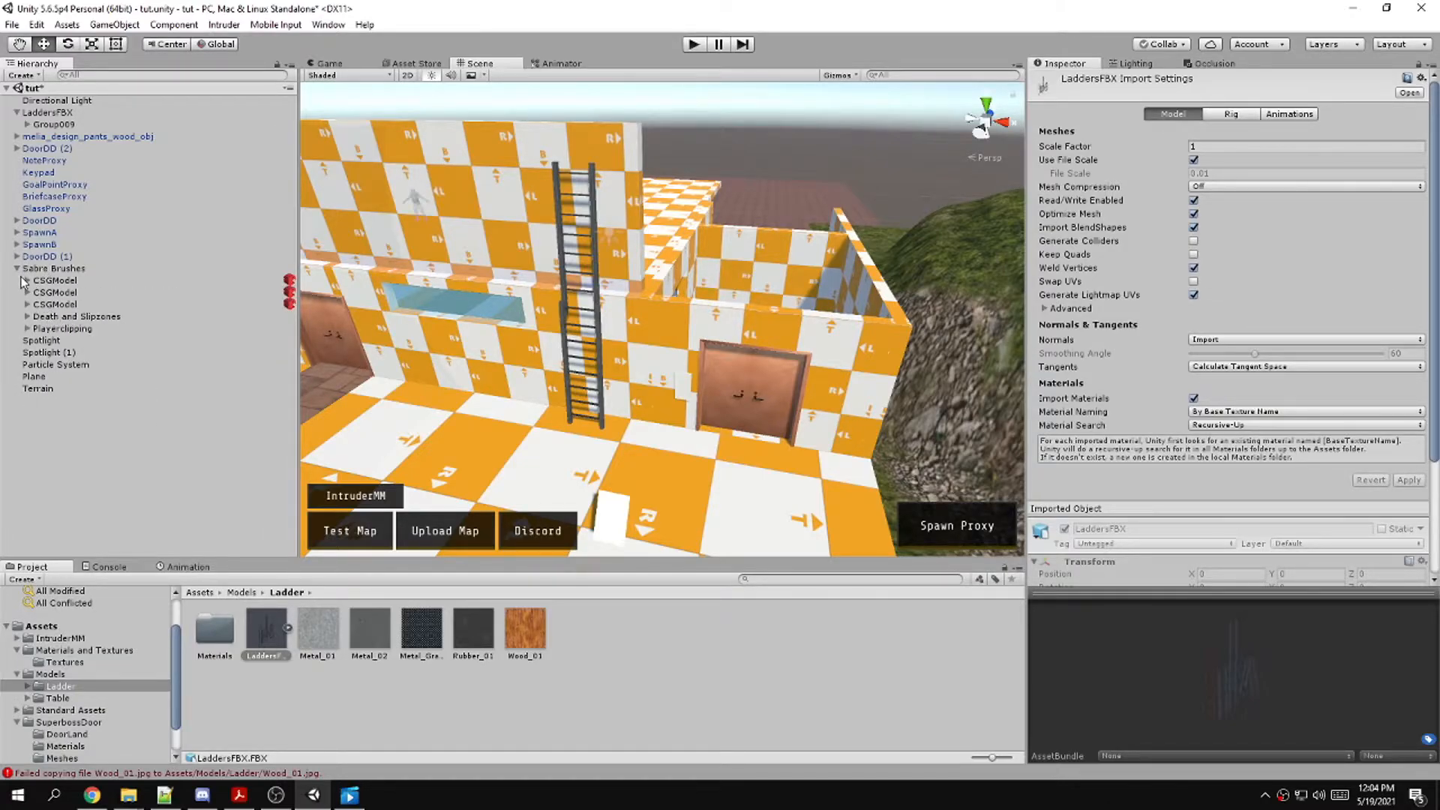
{"action": "left_click", "coordinate": [57, 422]}
{"action": "left_click", "coordinate": [114, 24]}
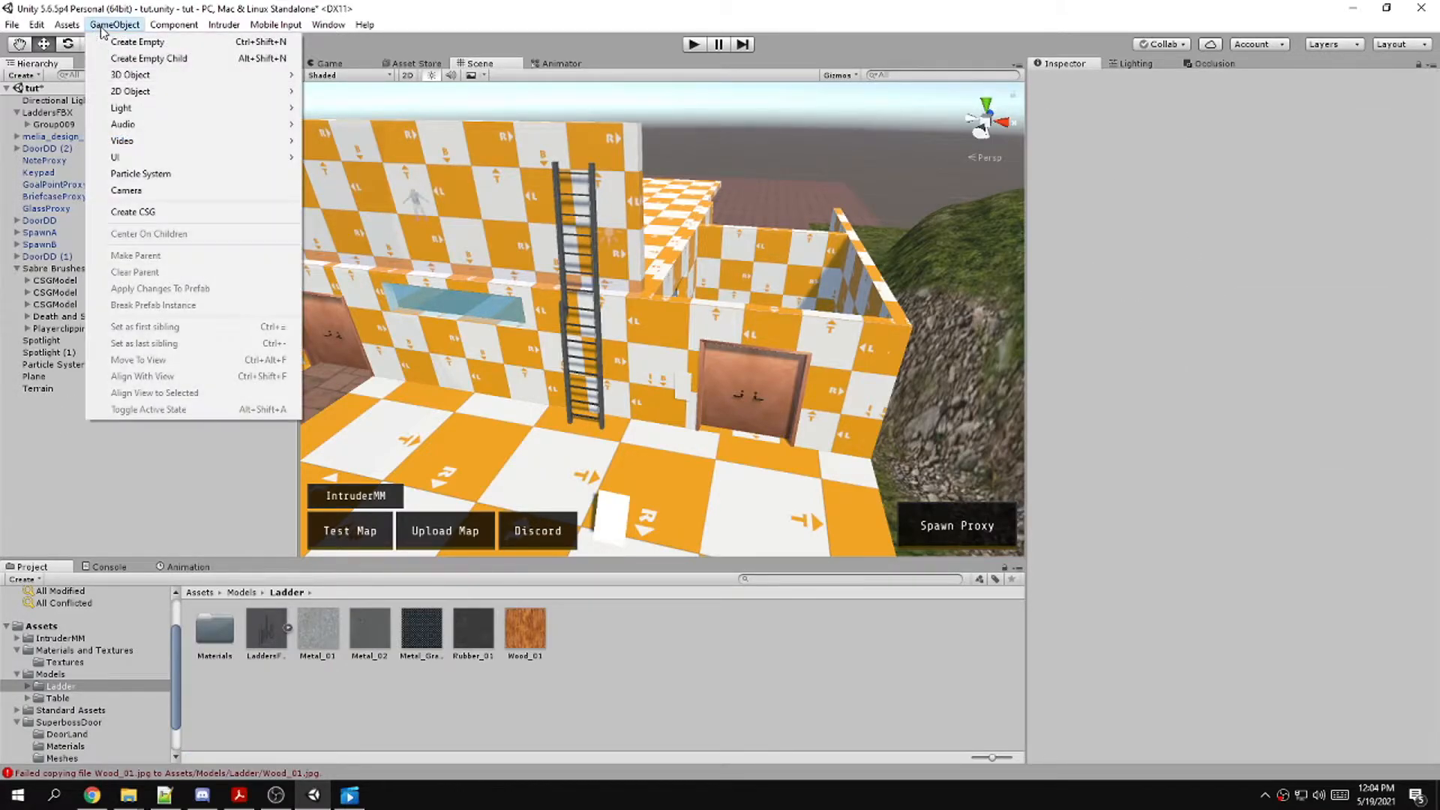
Create an empty game object and rename it "Environment"
{"action": "left_click", "coordinate": [109, 42]}
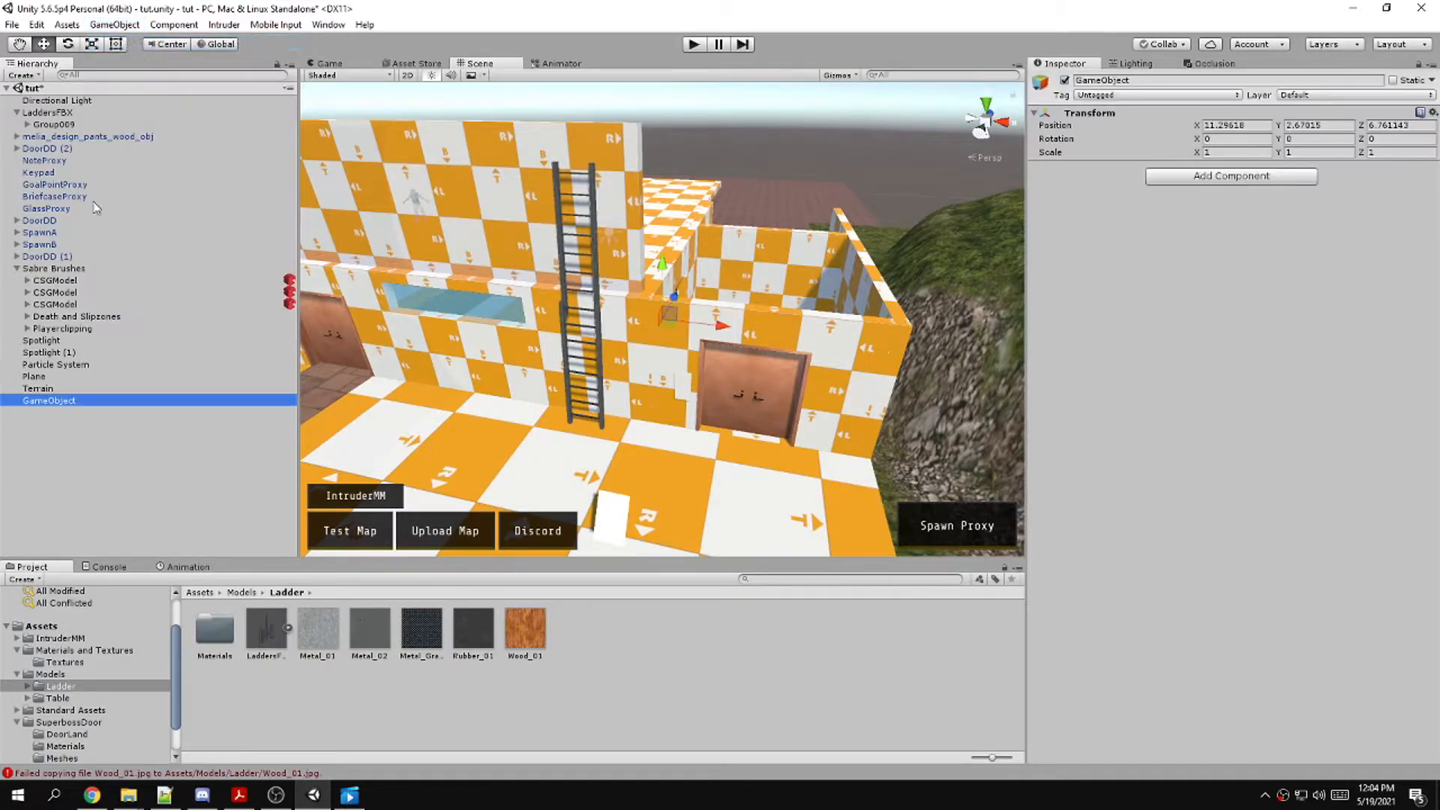
{"action": "left_click", "coordinate": [45, 402]}
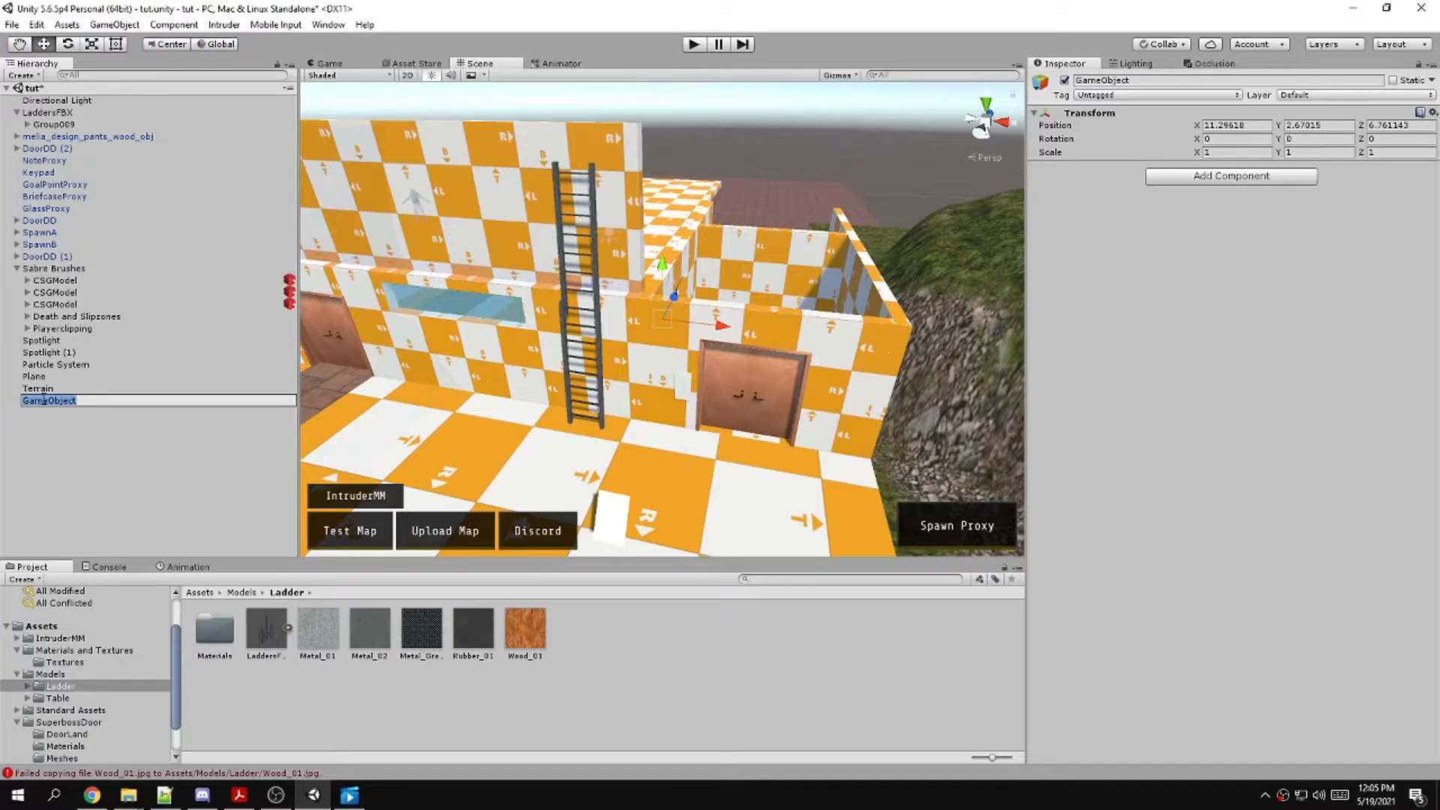
{"action": "type", "text": "Environment"}
{"action": "key", "text": "Return"}
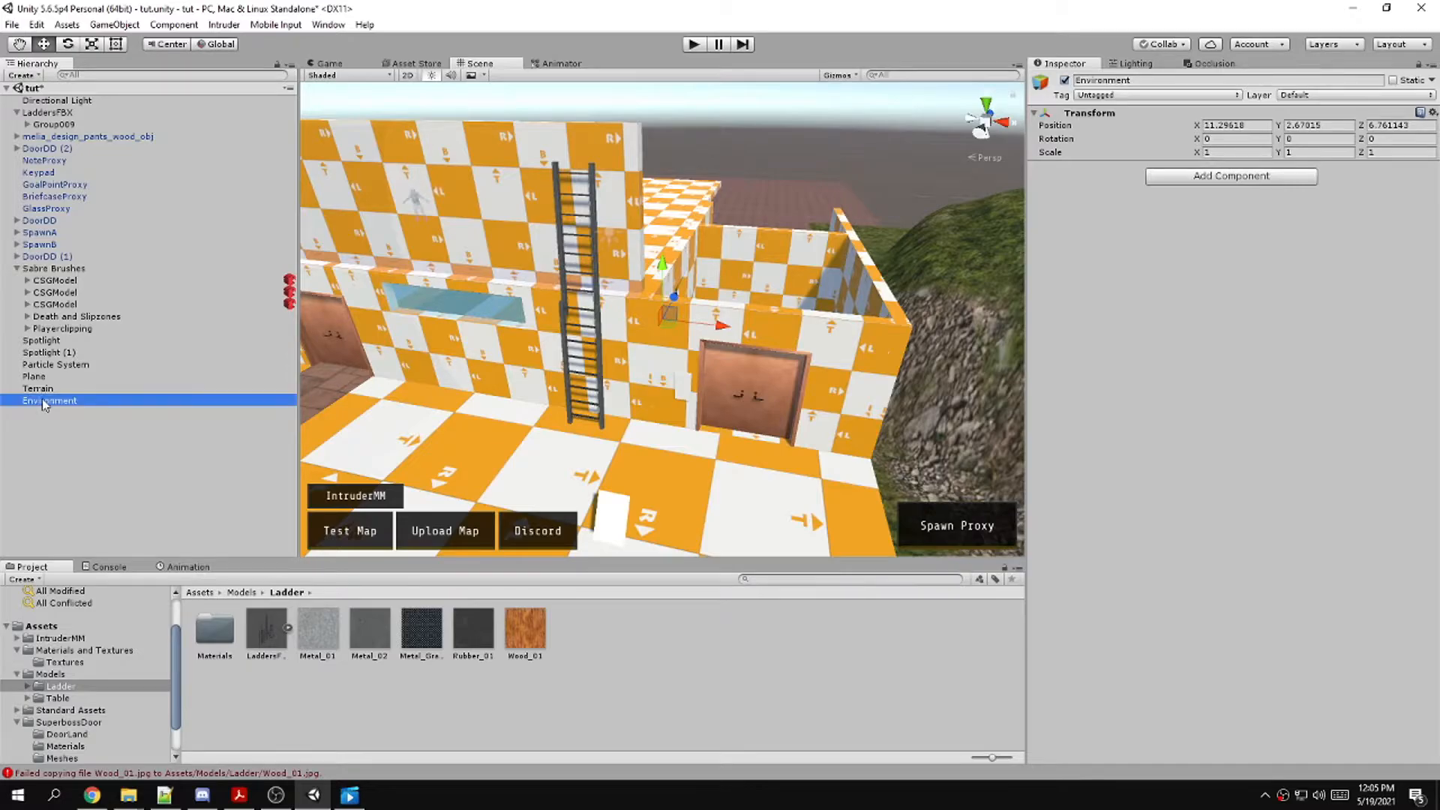
Group the three CSGModel objects of Sabre Brushes under the Environment object, keeping that group inside Sabre Brushes
{"action": "left_click", "coordinate": [72, 280]}
{"action": "left_click", "coordinate": [56, 303], "text": "shift"}
{"action": "mouse_move", "coordinate": [73, 296]}
{"action": "left_mouse_down"}
{"action": "mouse_move", "coordinate": [73, 402]}
{"action": "mouse_move", "coordinate": [33, 370]}
{"action": "mouse_move", "coordinate": [71, 273]}
{"action": "left_mouse_up"}
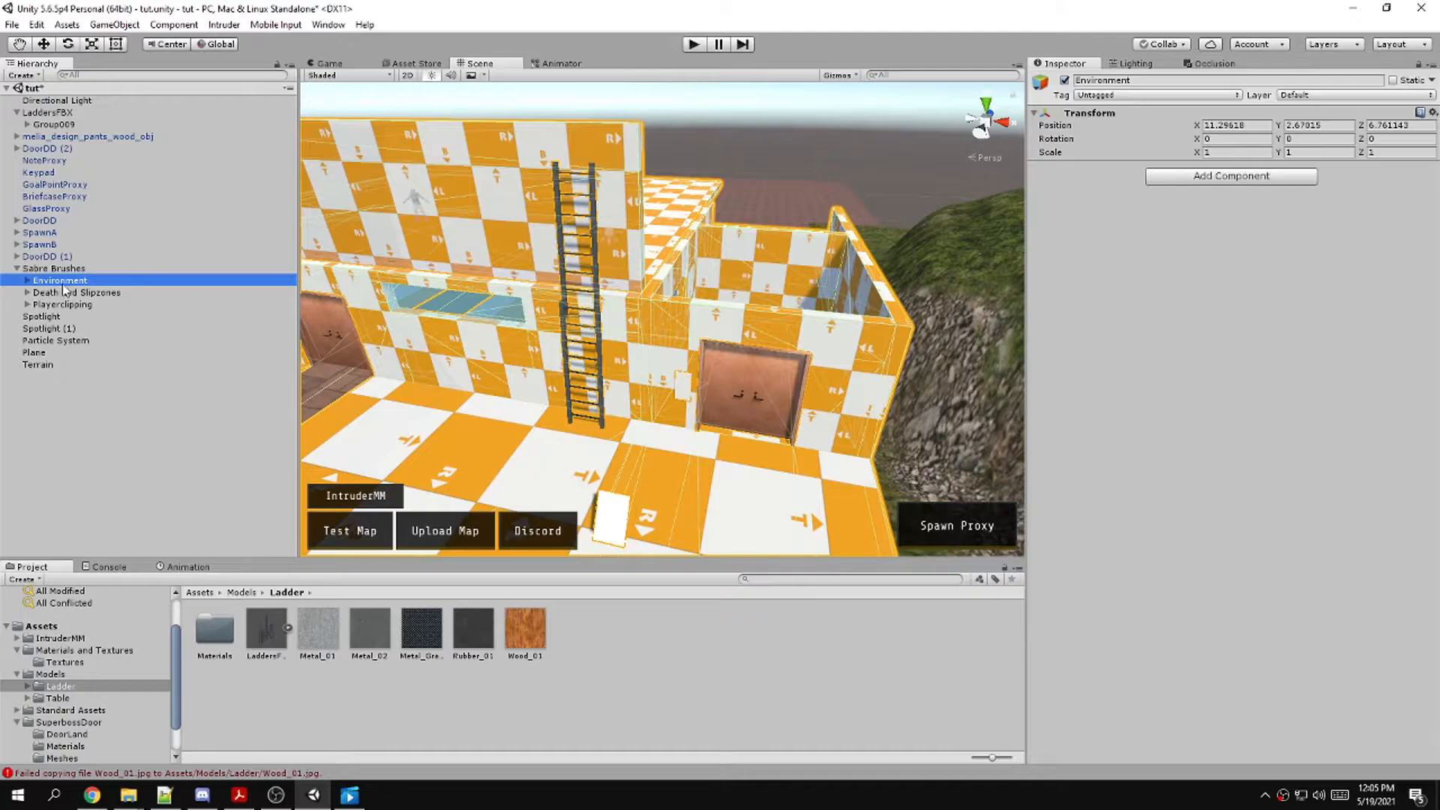
Rename the Environment group to "Building" and collapse the Sabre Brushes hierarchy
{"action": "left_click", "coordinate": [62, 281]}
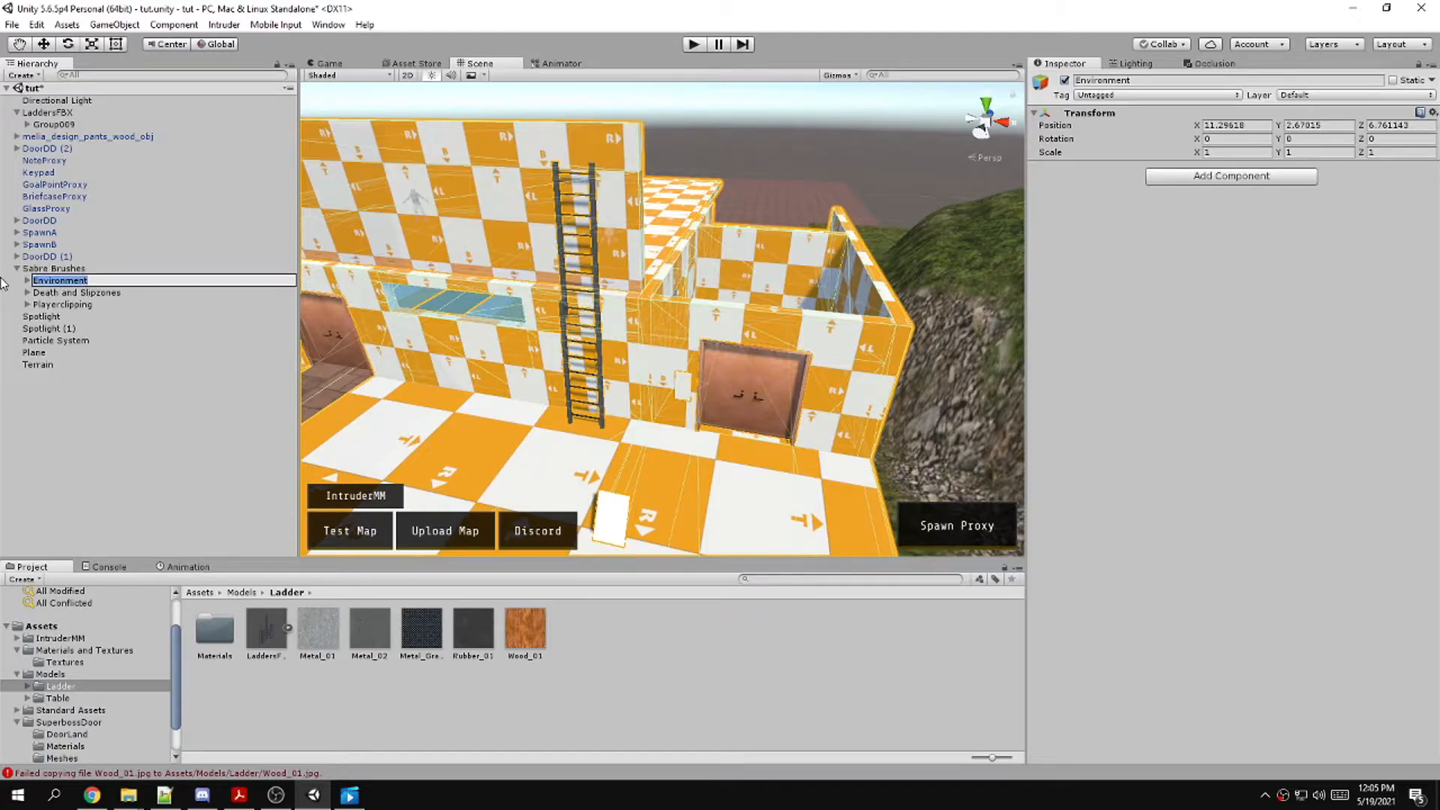
{"action": "type", "text": "Buildings"}
{"action": "key", "text": "BackSpace"}
{"action": "key", "text": "Return"}
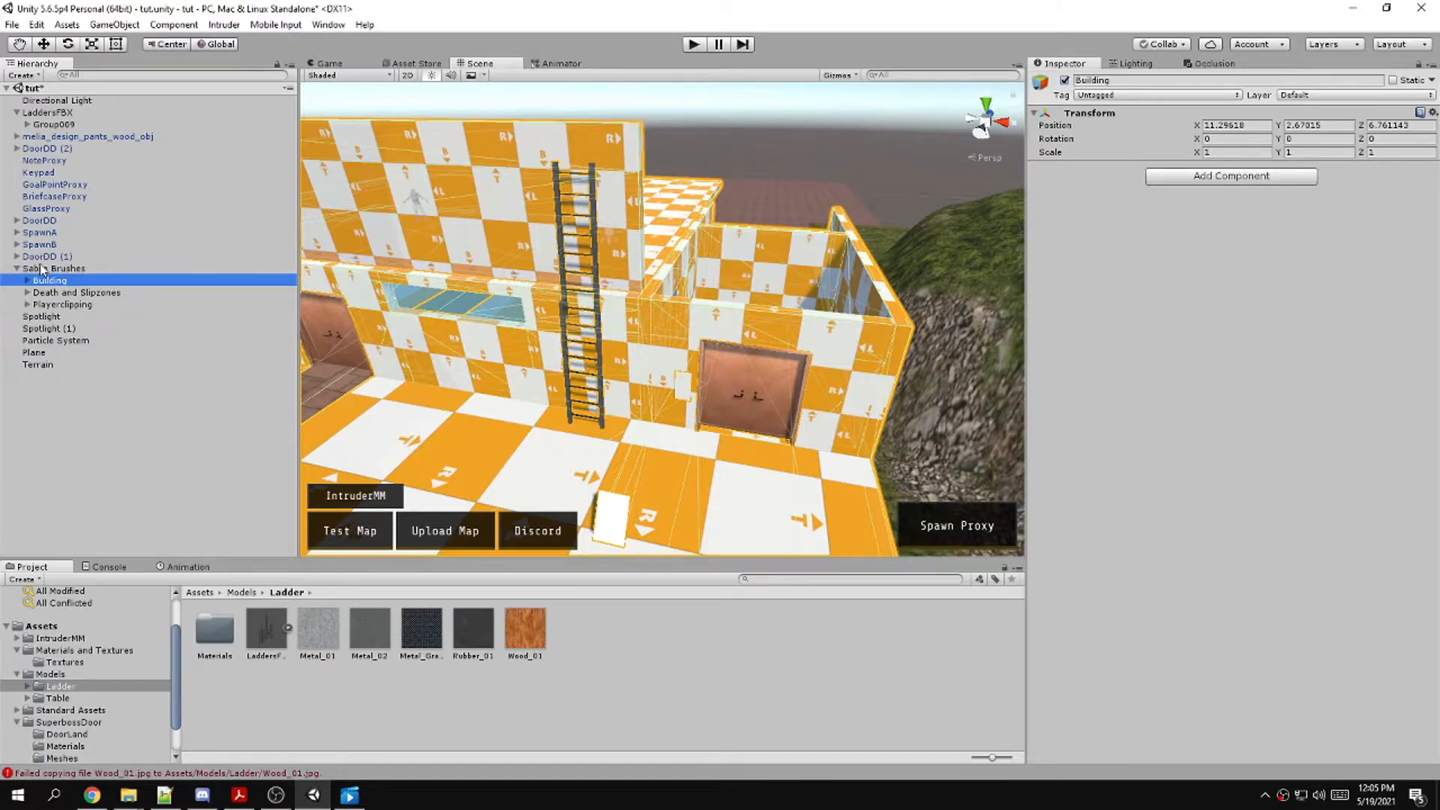
{"action": "left_click", "coordinate": [17, 269]}
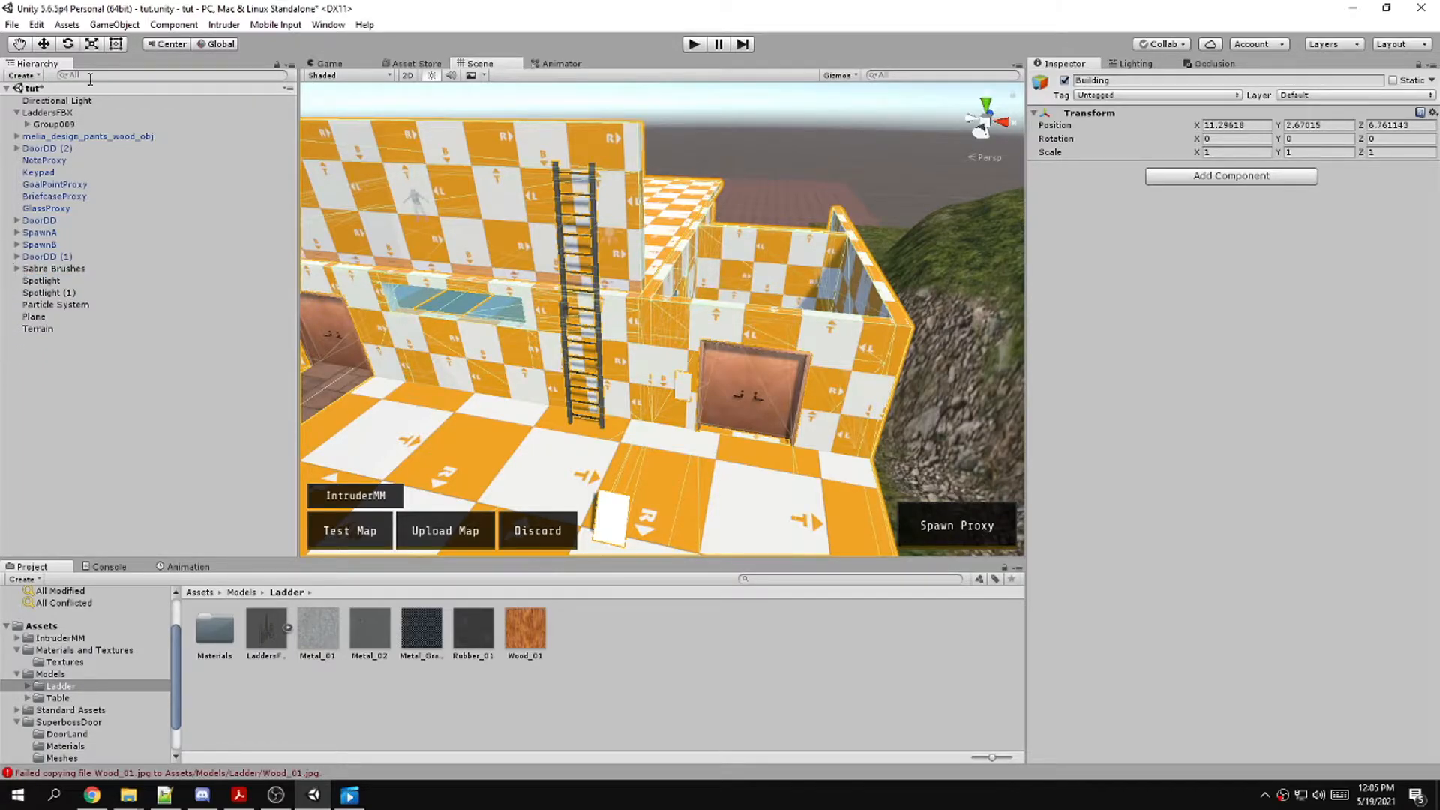
Create an empty game object named "Ladders" and make it a child of Sabre Brushes
{"action": "left_click", "coordinate": [68, 25]}
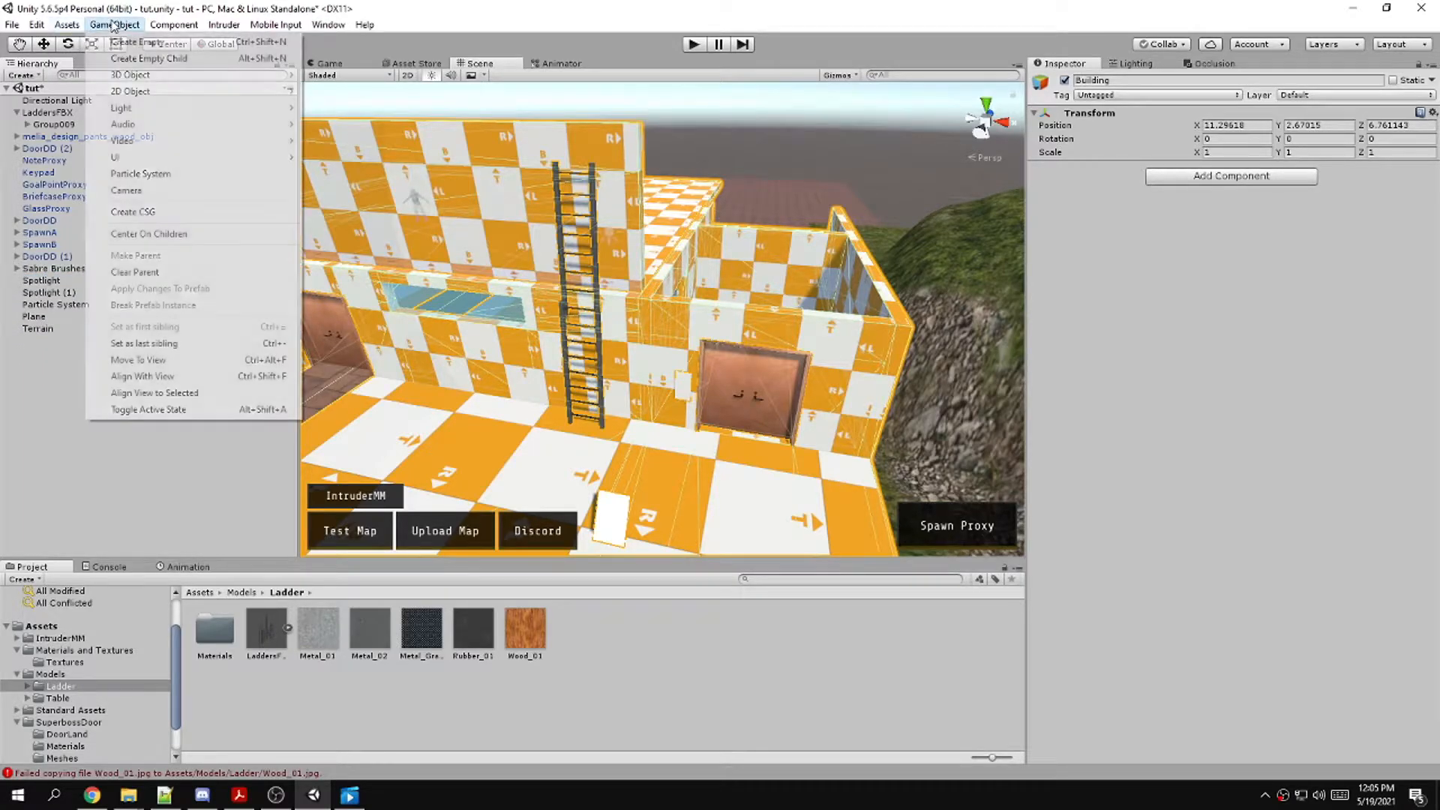
{"action": "left_click", "coordinate": [152, 45]}
{"action": "left_click", "coordinate": [70, 341]}
{"action": "type", "text": "Ladders"}
{"action": "key", "text": "Return"}
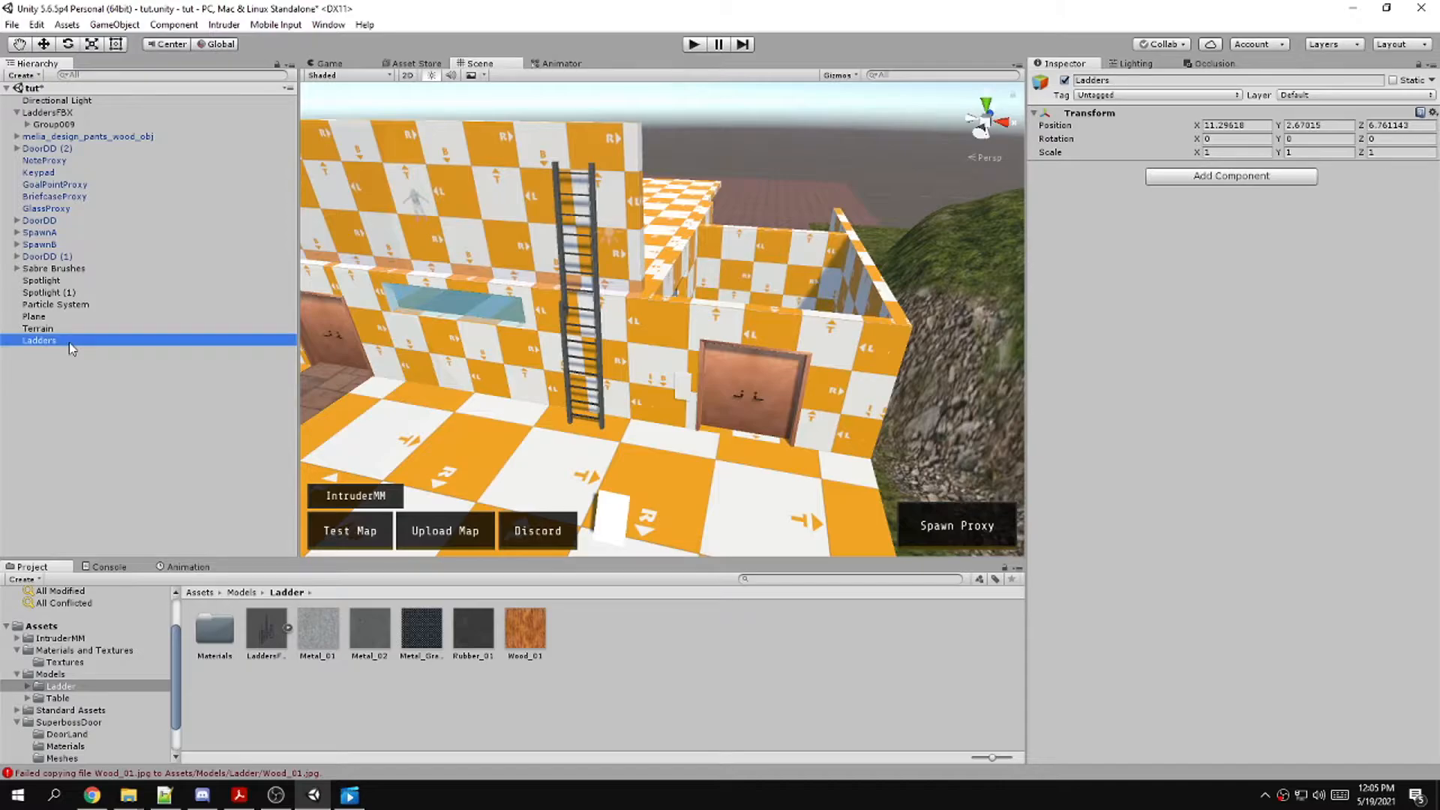
{"action": "left_click_drag", "start_coordinate": [66, 342], "coordinate": [65, 274]}
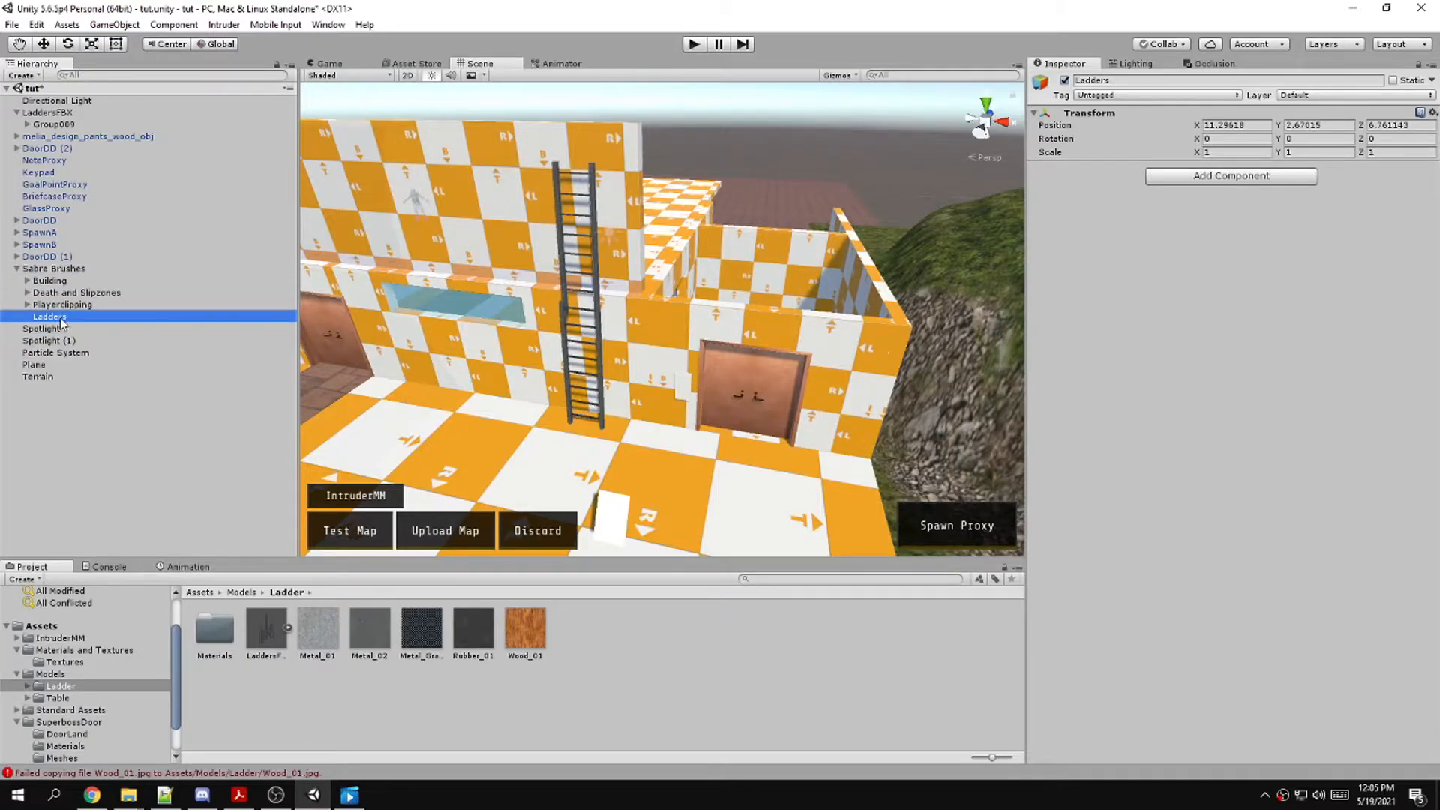
Create a new CSG model, nest it under Ladders and select its cube brush
{"action": "left_click", "coordinate": [114, 24]}
{"action": "left_click", "coordinate": [133, 216]}
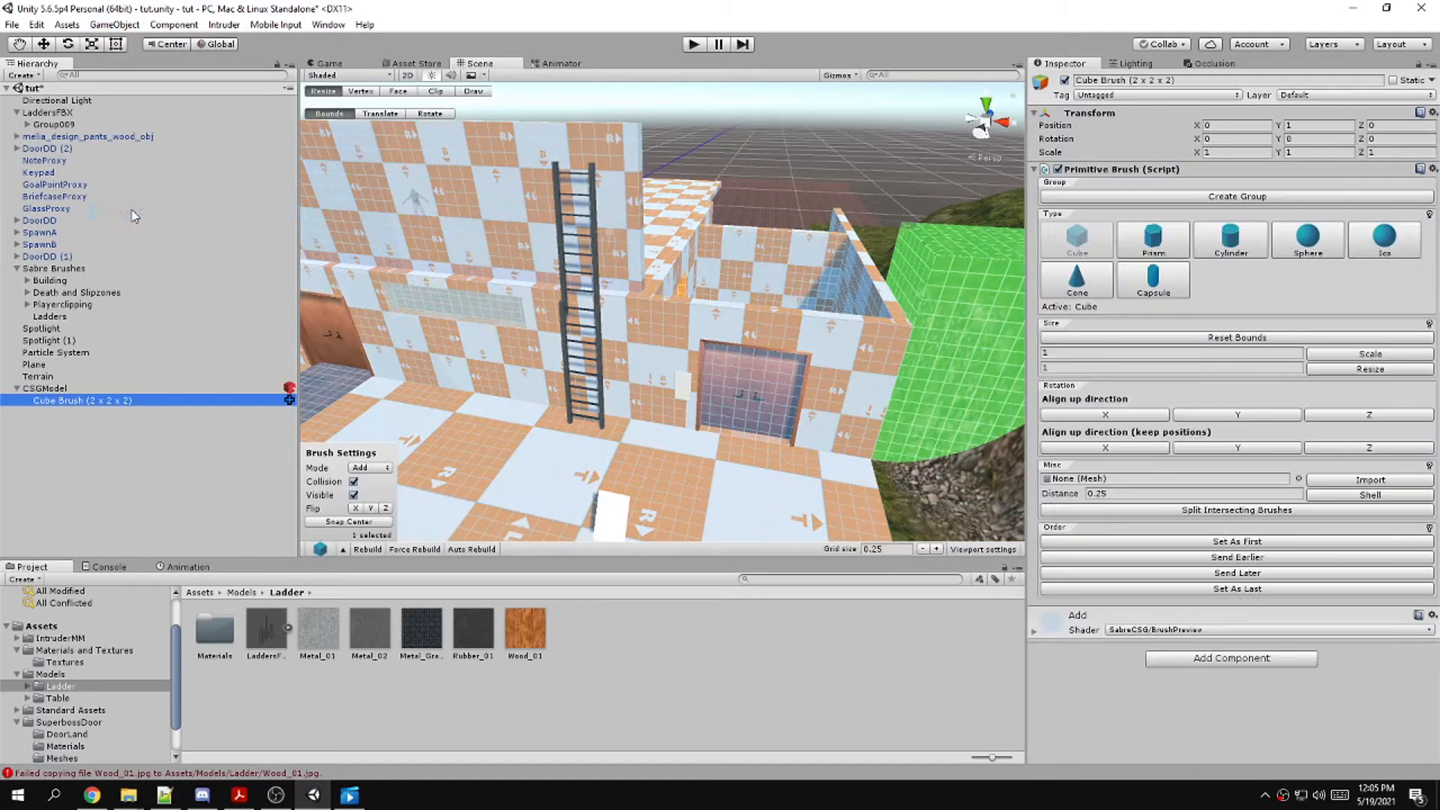
{"action": "left_click_drag", "start_coordinate": [55, 388], "coordinate": [68, 318]}
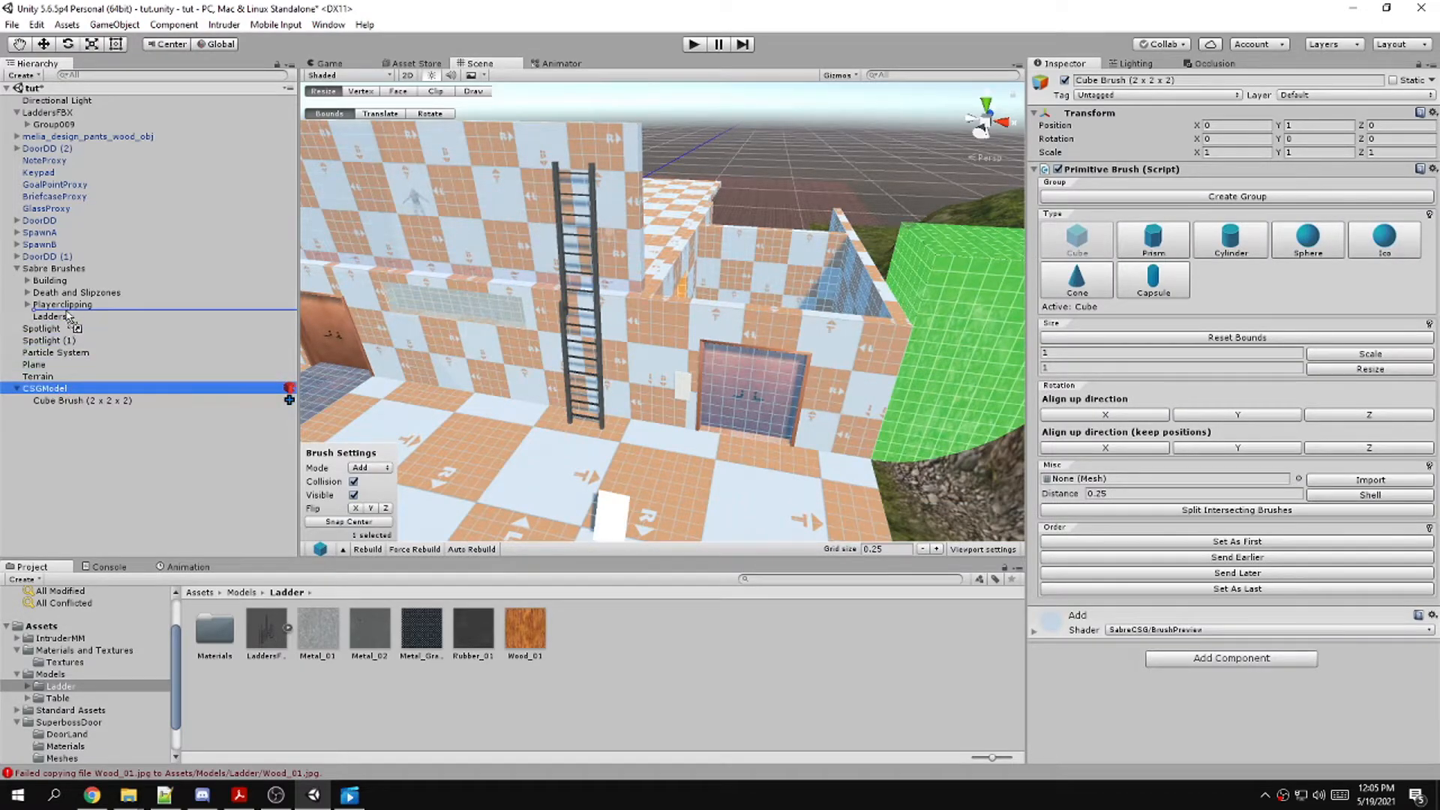
{"action": "left_click", "coordinate": [89, 341]}
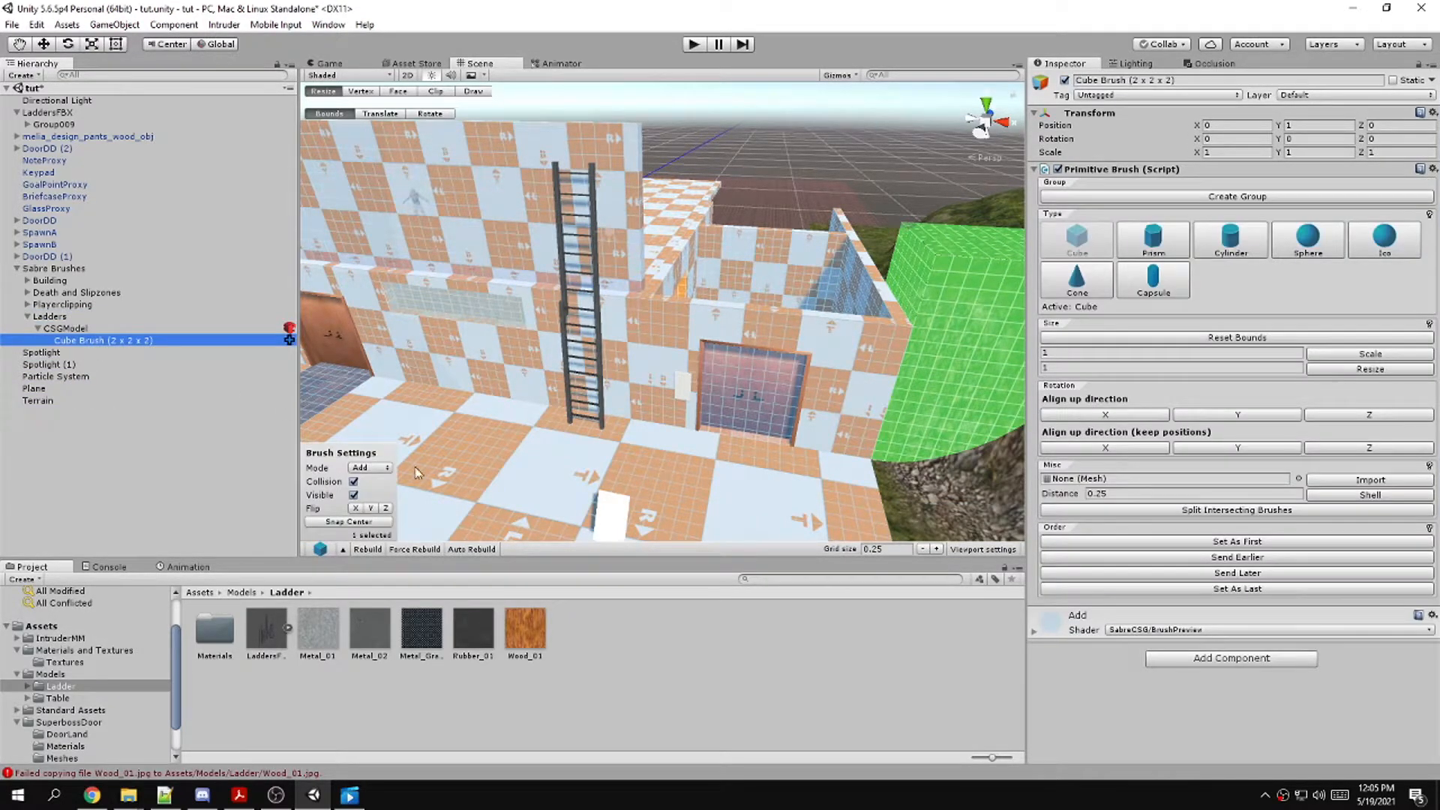
Move the cube brush to the foot of the ladder and narrow it to 1.25 x 2 x 0.75
{"action": "left_click_drag", "start_coordinate": [379, 472], "coordinate": [533, 396], "text": "alt"}
{"action": "key", "text": "w"}
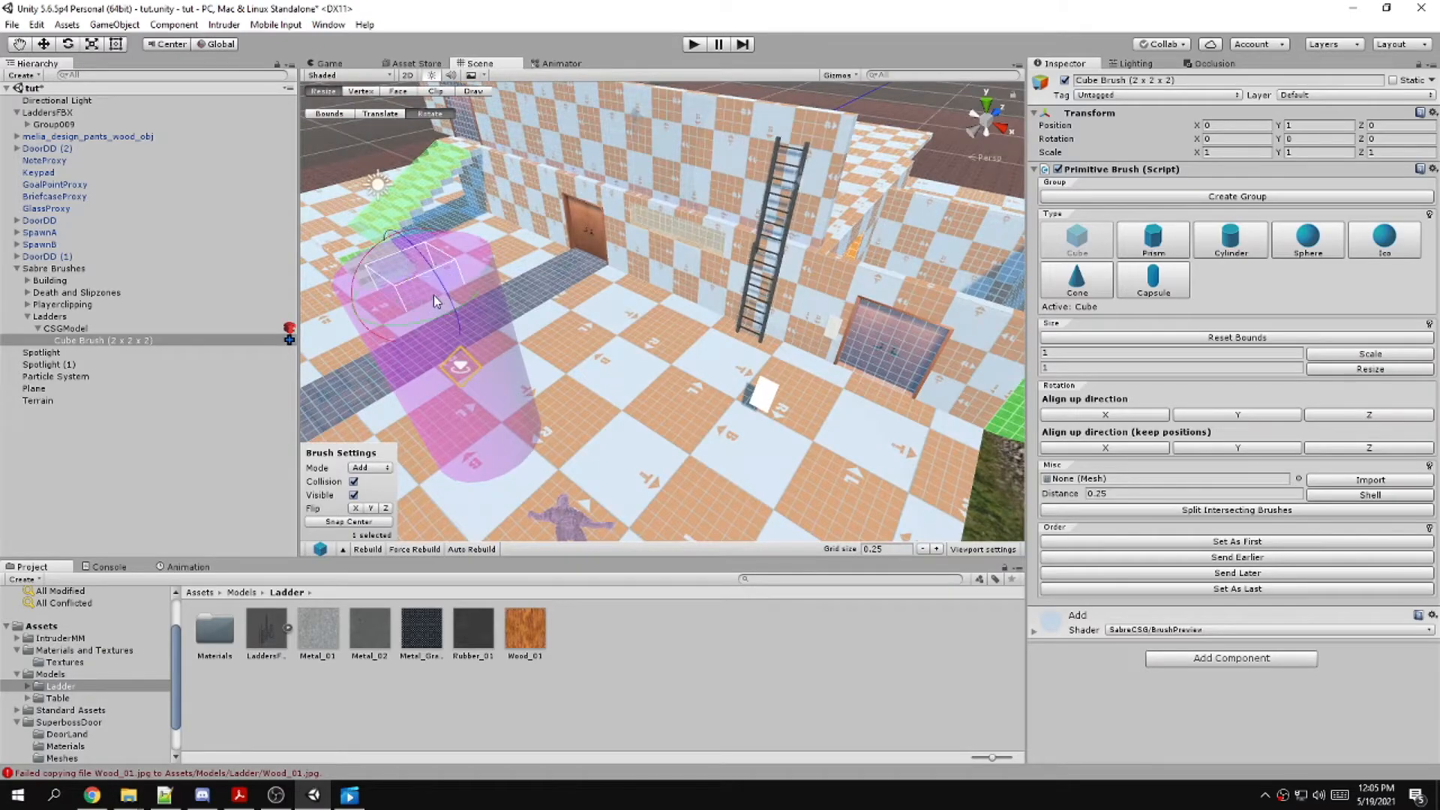
{"action": "mouse_move", "coordinate": [422, 295]}
{"action": "left_mouse_down"}
{"action": "mouse_move", "coordinate": [546, 306]}
{"action": "mouse_move", "coordinate": [768, 363]}
{"action": "mouse_move", "coordinate": [723, 364]}
{"action": "mouse_move", "coordinate": [743, 342]}
{"action": "left_mouse_up"}
{"action": "key", "text": "q"}
{"action": "left_click_drag", "start_coordinate": [753, 342], "coordinate": [683, 349], "text": "alt"}
{"action": "key", "text": "f"}
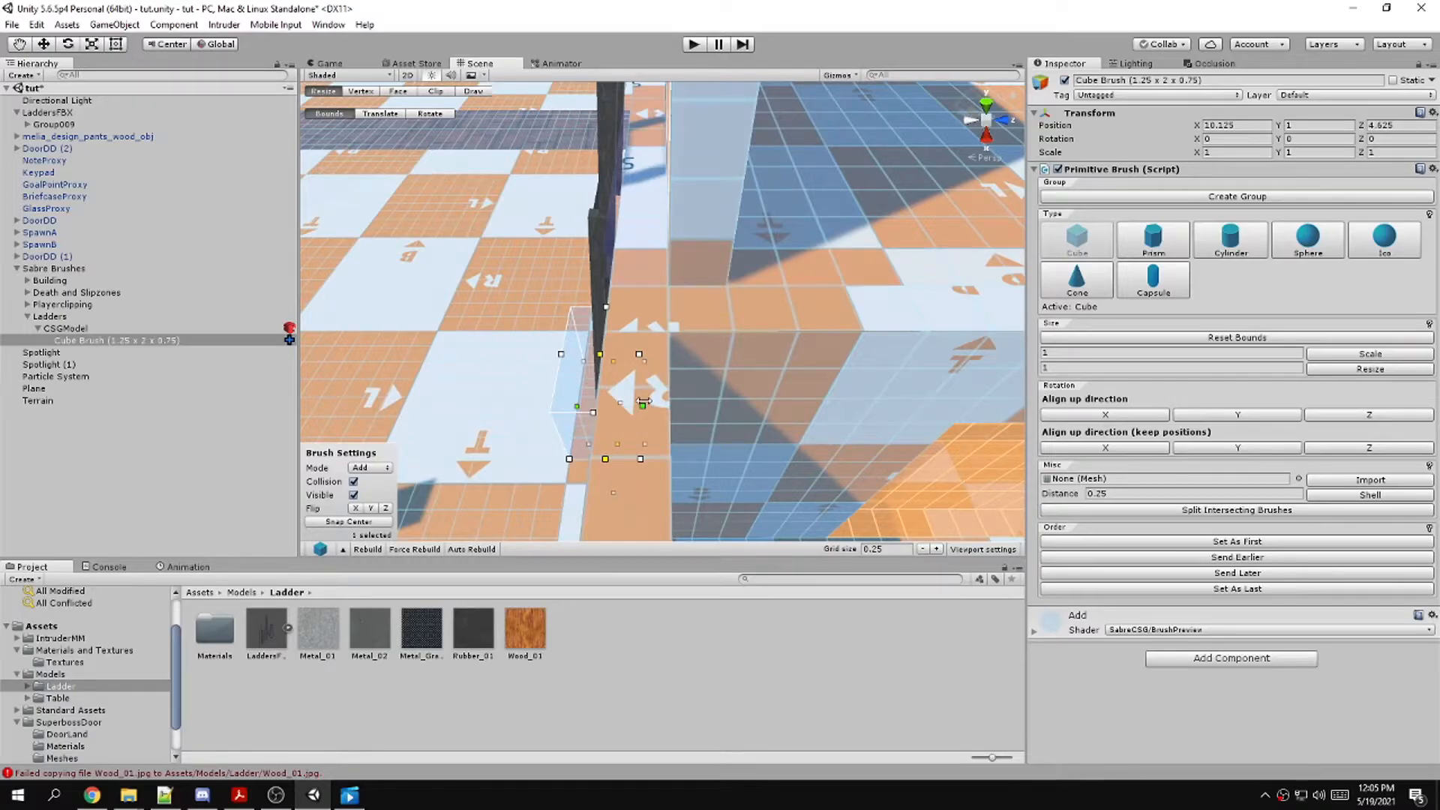
Resize the brush vertically to 1.25 x 2.75 x 0.75 so it covers the lower part of the ladder
{"action": "key", "text": "s"}
{"action": "mouse_move", "coordinate": [651, 398]}
{"action": "right_mouse_down"}
{"action": "mouse_move", "coordinate": [649, 358]}
{"action": "mouse_move", "coordinate": [664, 355]}
{"action": "right_mouse_up"}
{"action": "left_click_drag", "start_coordinate": [660, 378], "coordinate": [671, 294]}
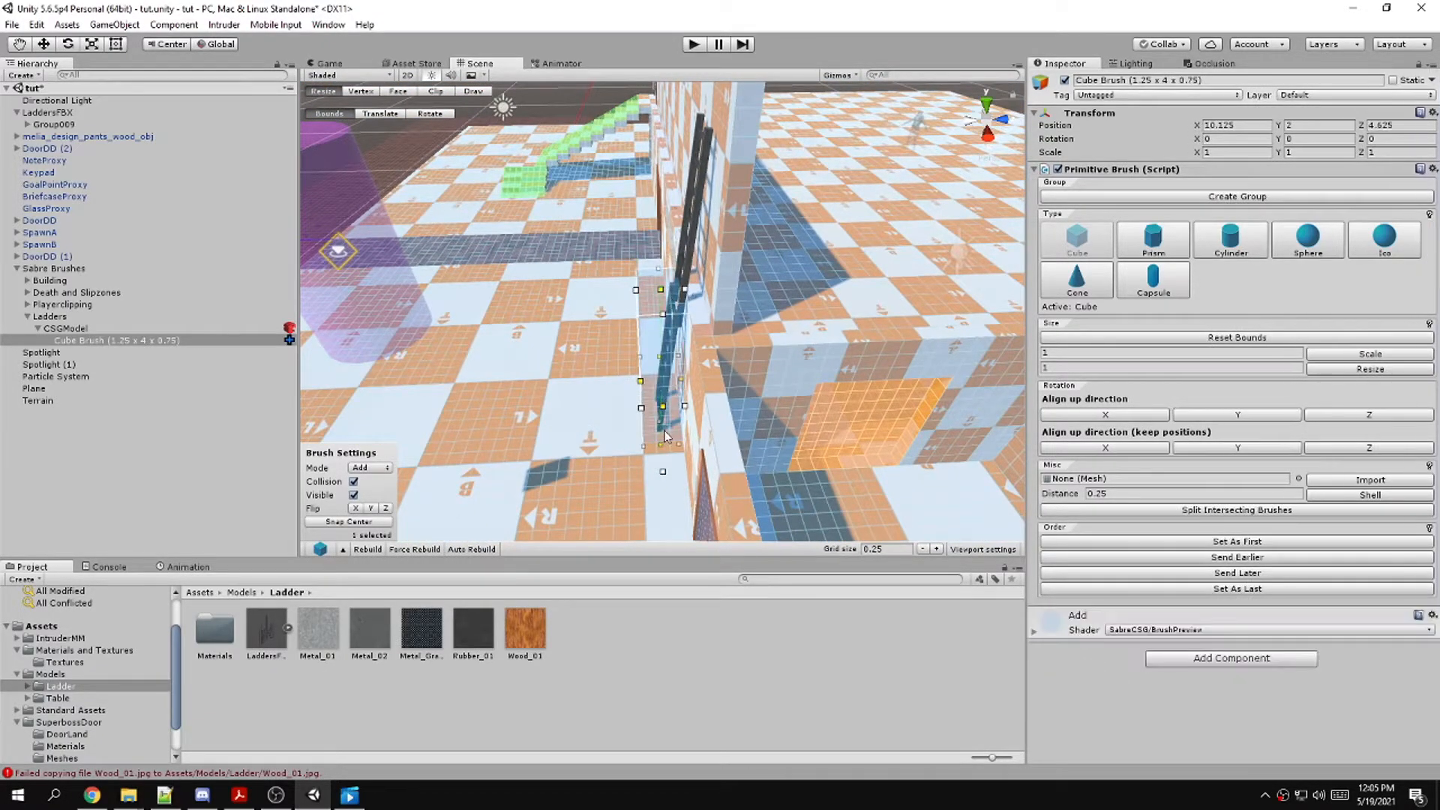
{"action": "left_click_drag", "start_coordinate": [661, 445], "coordinate": [665, 409]}
Duplicate the ladder brush, place the copy over the ladder's upper part against the wall and stretch it to 1.25 x 3 x 0.75
{"action": "key", "text": "a"}
{"action": "right_click_drag", "start_coordinate": [664, 409], "coordinate": [702, 374]}
{"action": "key", "text": "e"}
{"action": "key", "text": "w"}
{"action": "key", "text": "ctrl+d"}
{"action": "left_click_drag", "start_coordinate": [703, 369], "coordinate": [782, 258]}
{"action": "key", "text": "e"}
{"action": "key", "text": "w"}
{"action": "key", "text": "r"}
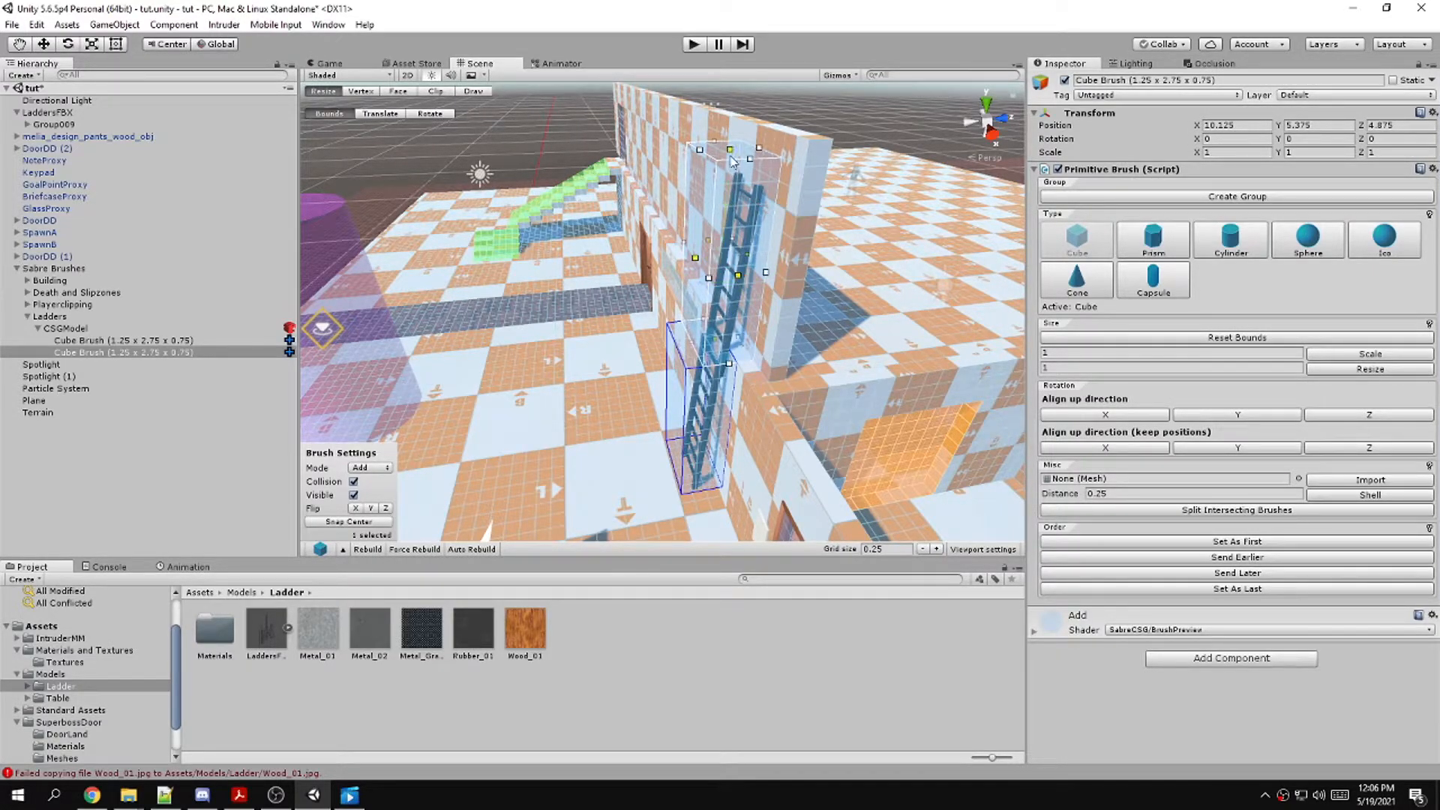
{"action": "left_click_drag", "start_coordinate": [731, 151], "coordinate": [732, 132]}
Set the upper ladder brush to Volume mode with the CSGLadderVolume type
{"action": "left_click_drag", "start_coordinate": [713, 289], "coordinate": [964, 300], "text": "alt"}
{"action": "left_click", "coordinate": [369, 468]}
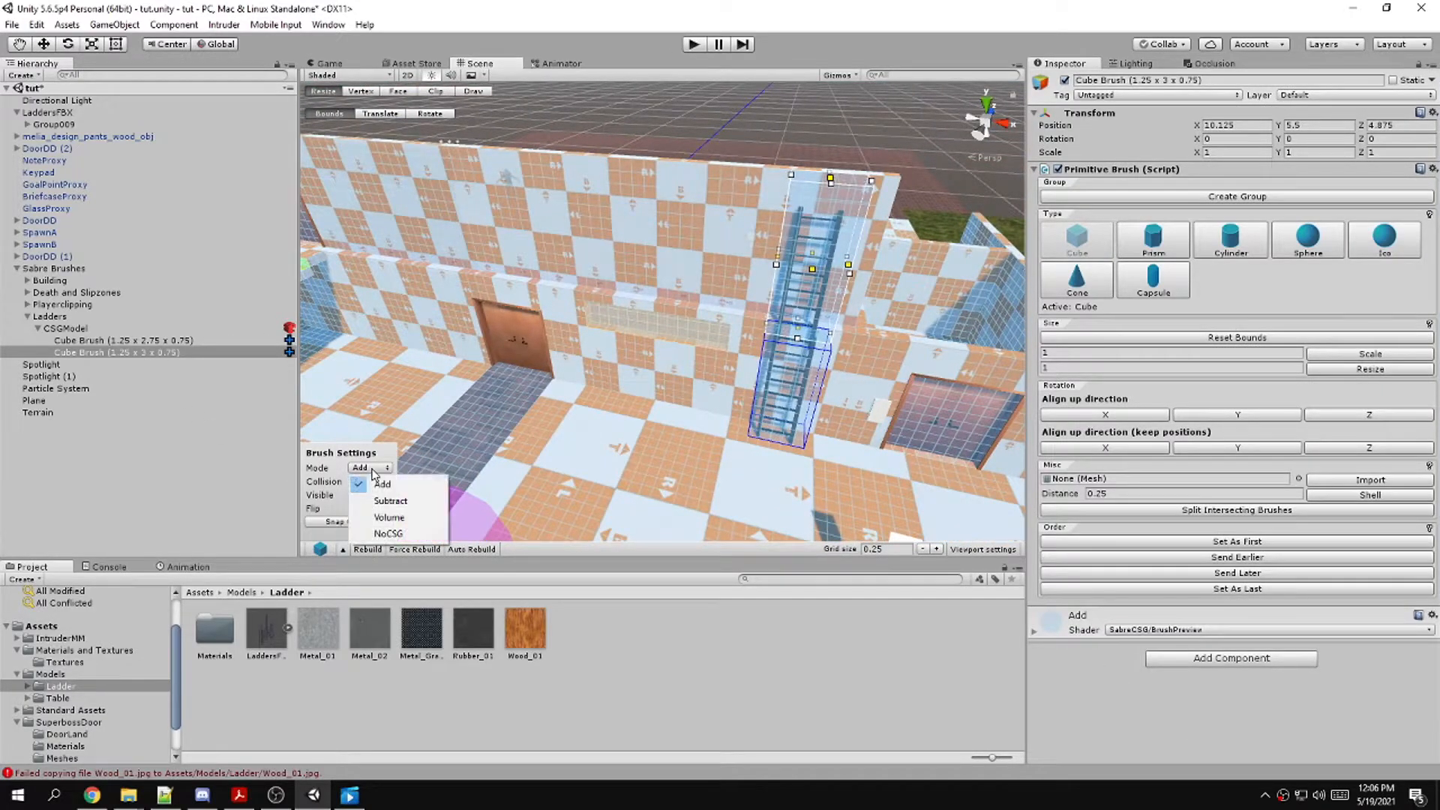
{"action": "left_click", "coordinate": [391, 524]}
{"action": "left_click", "coordinate": [1243, 228]}
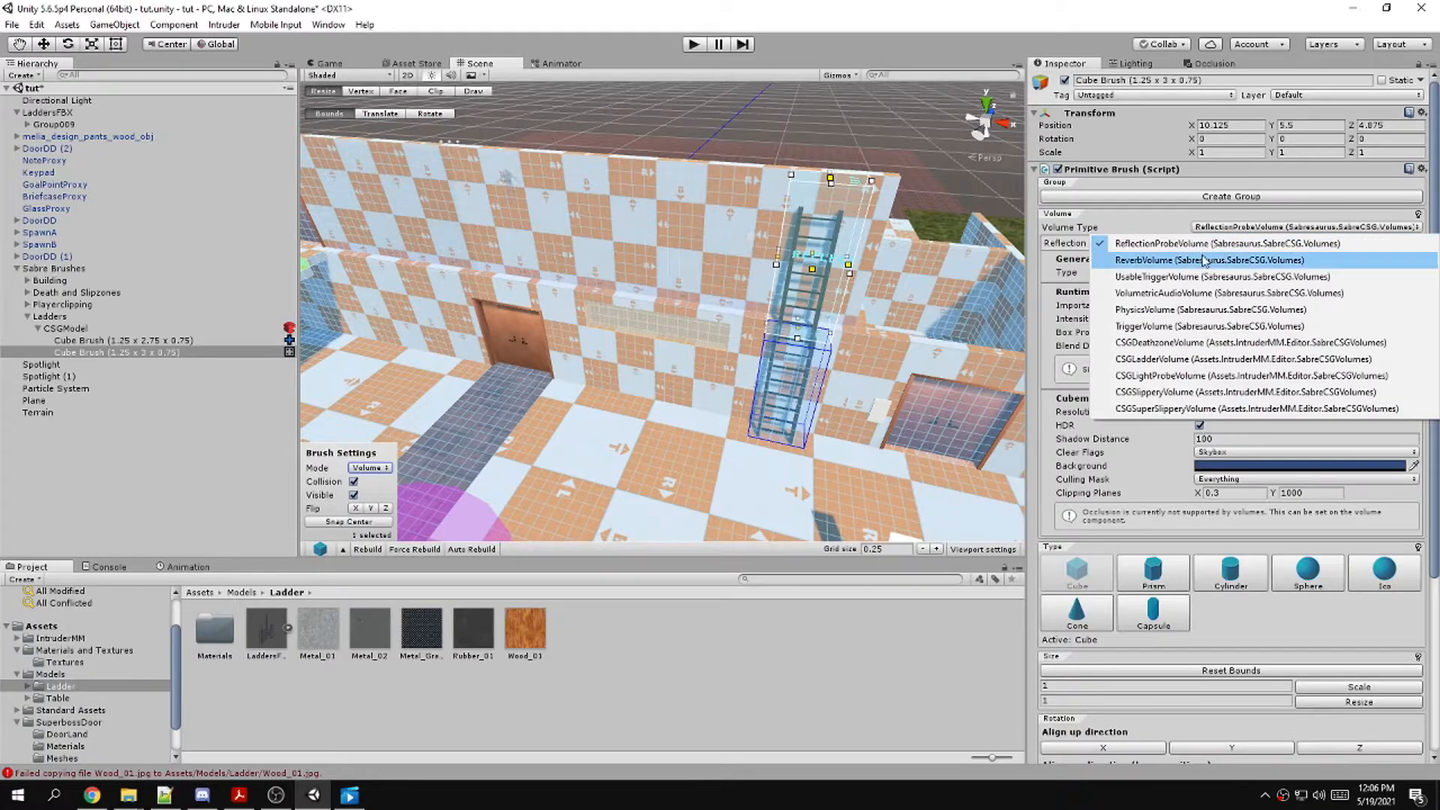
{"action": "left_click", "coordinate": [1161, 364]}
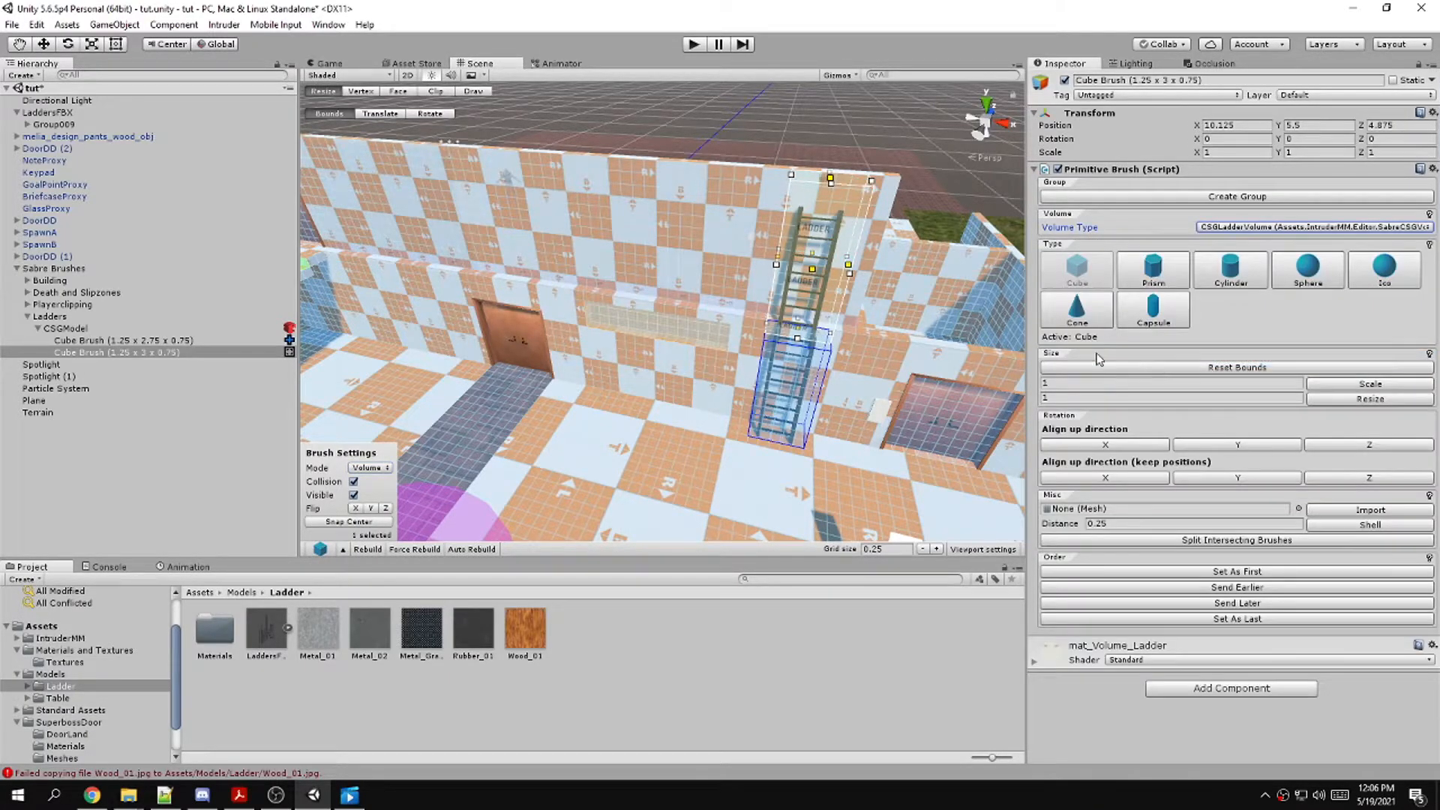
Set the lower ladder brush to Volume mode with the CSGLadderVolume type
{"action": "left_click_drag", "start_coordinate": [762, 378], "coordinate": [699, 397], "text": "alt"}
{"action": "left_click", "coordinate": [701, 404]}
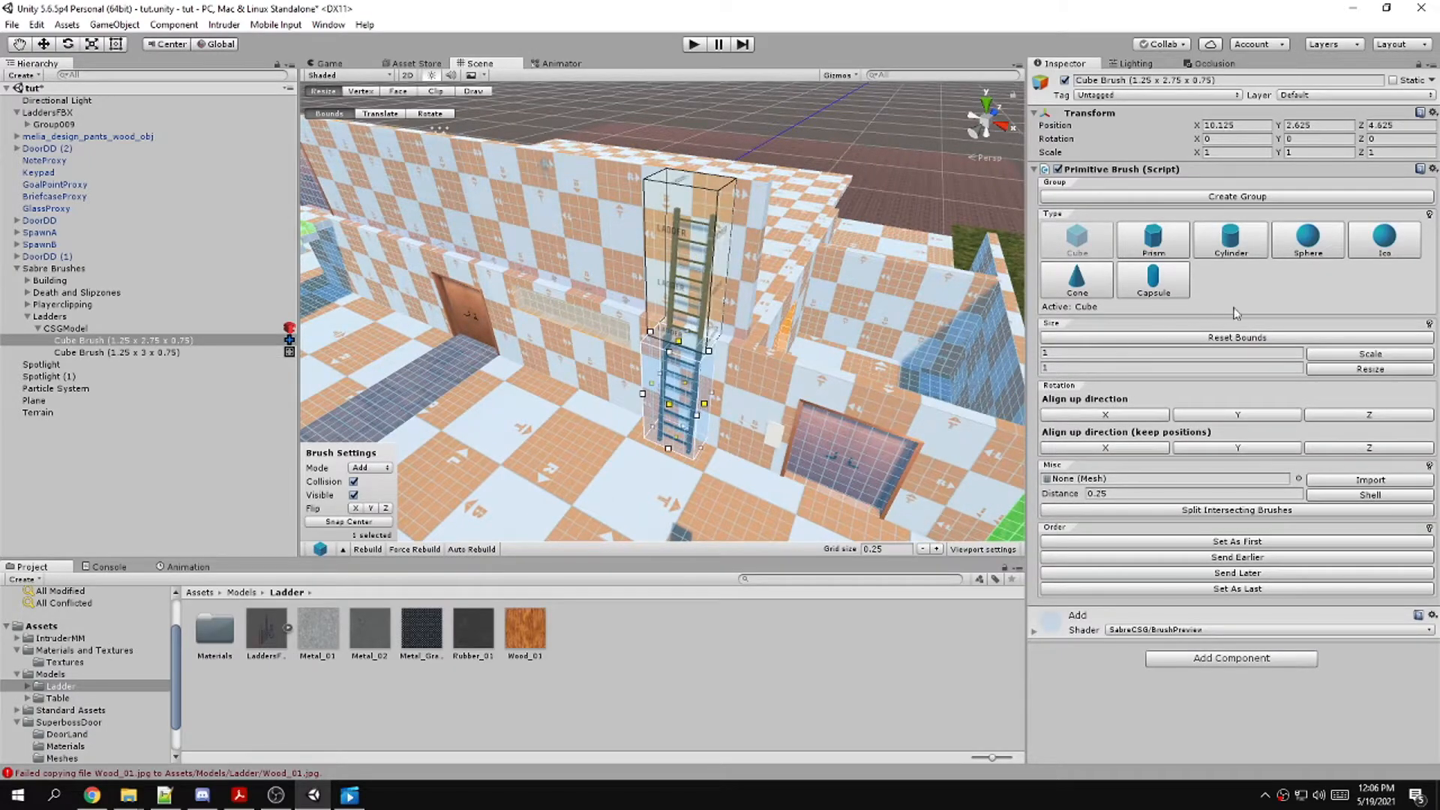
{"action": "left_click", "coordinate": [370, 467]}
{"action": "left_click", "coordinate": [401, 519]}
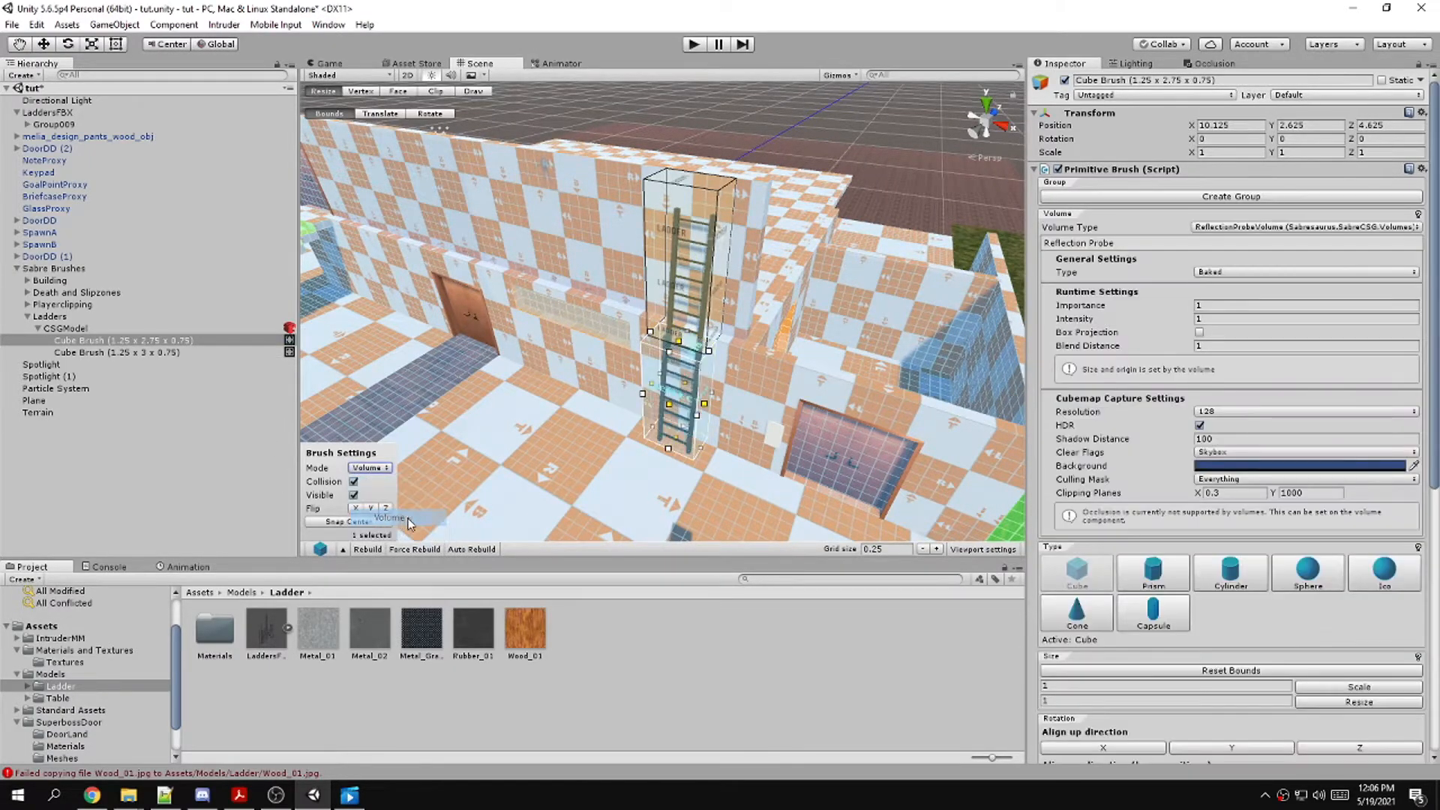
{"action": "left_click", "coordinate": [1245, 228]}
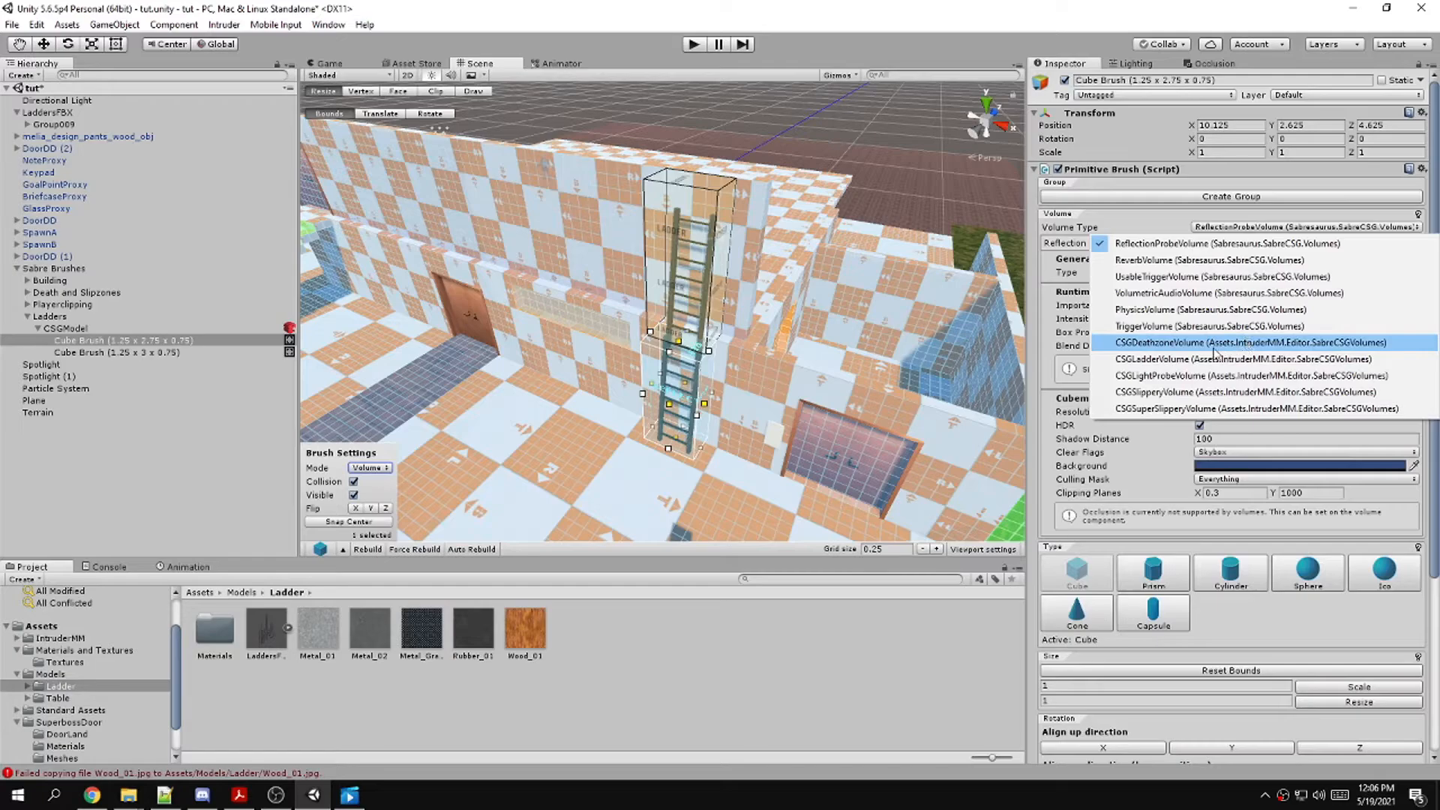
{"action": "left_click", "coordinate": [1144, 361]}
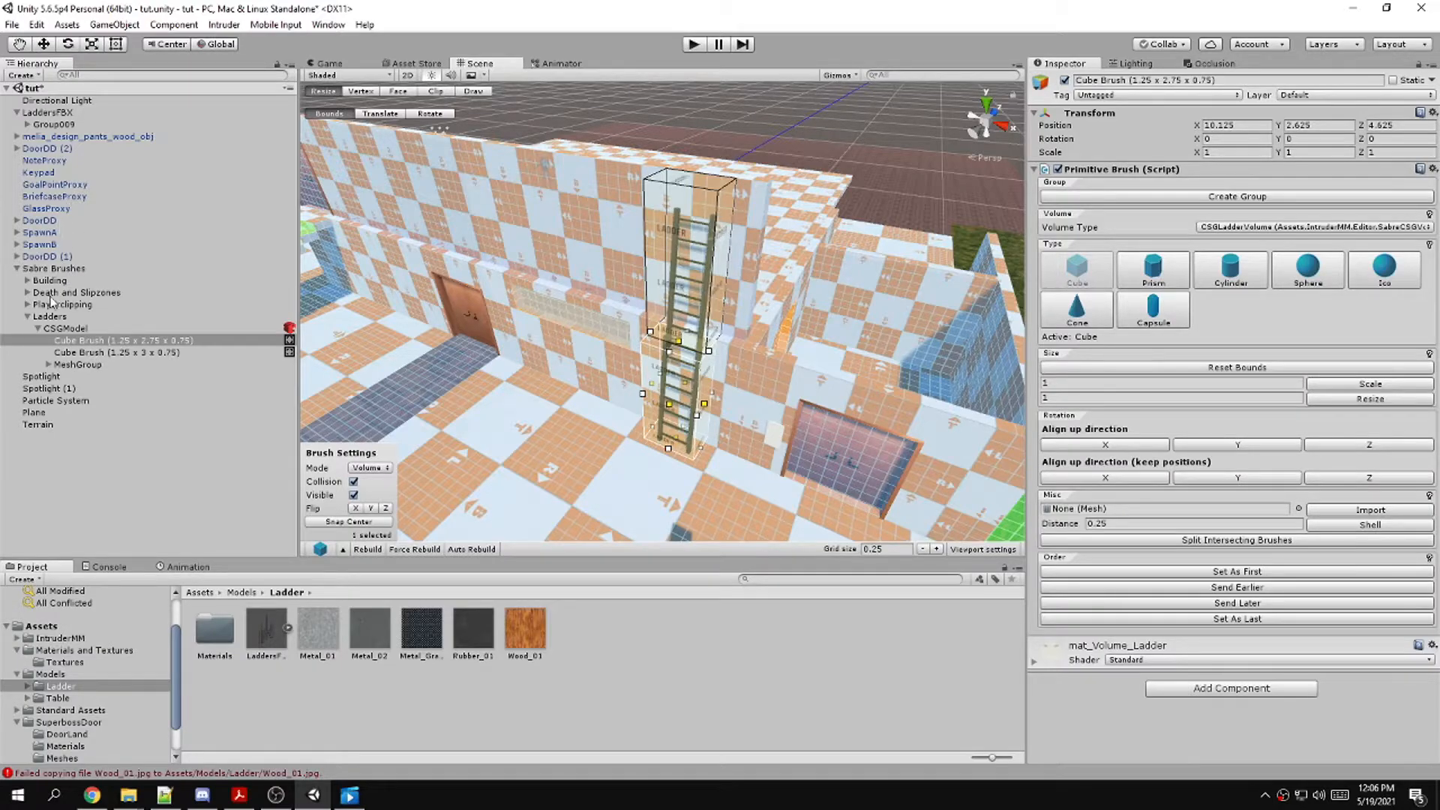
Shorten the super-slippery ledge brush in Death and Slipzones to 11.5 x 0.25 x 0.25 so it ends before the ladder
{"action": "left_click", "coordinate": [28, 315]}
{"action": "left_click", "coordinate": [27, 292]}
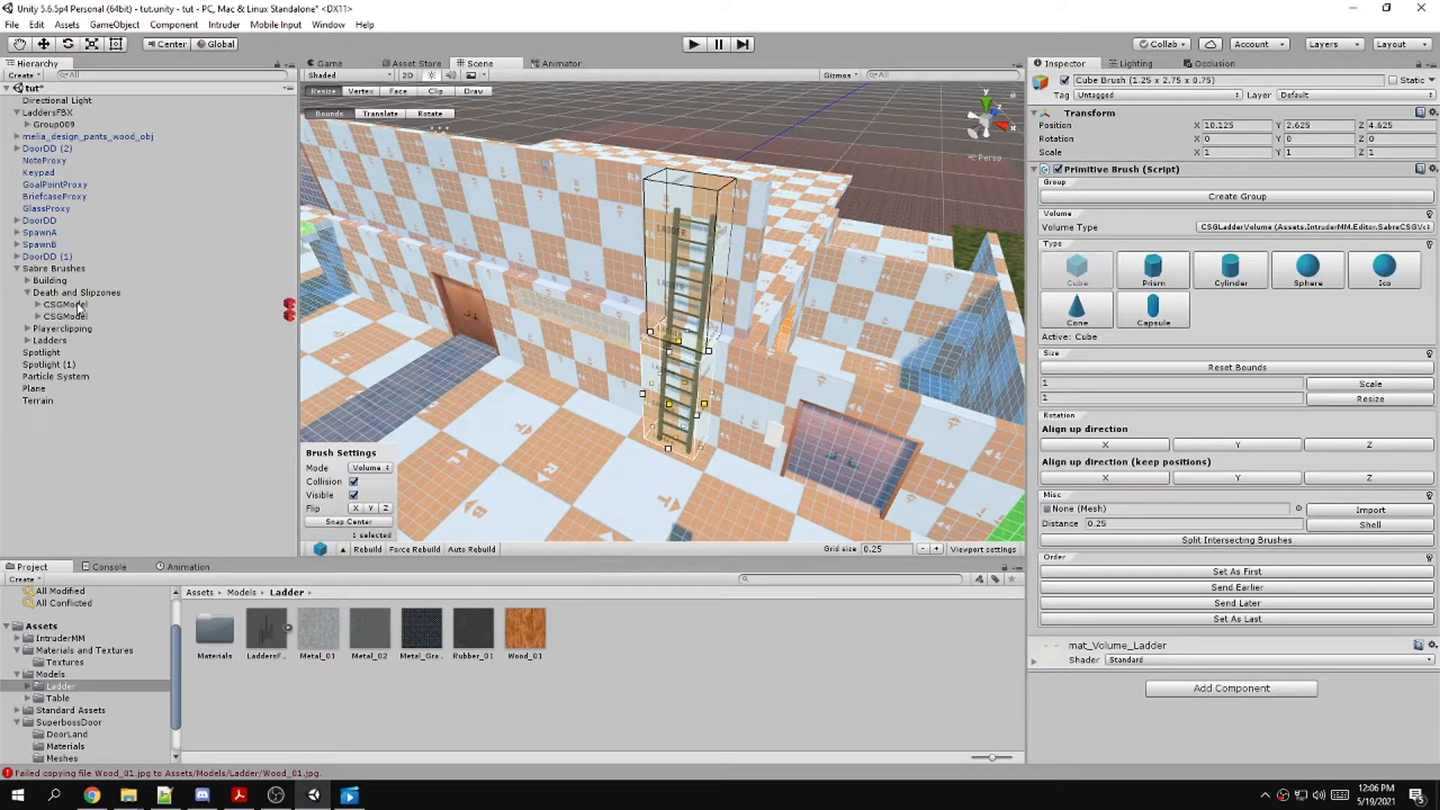
{"action": "left_click", "coordinate": [37, 305]}
{"action": "left_click", "coordinate": [78, 316]}
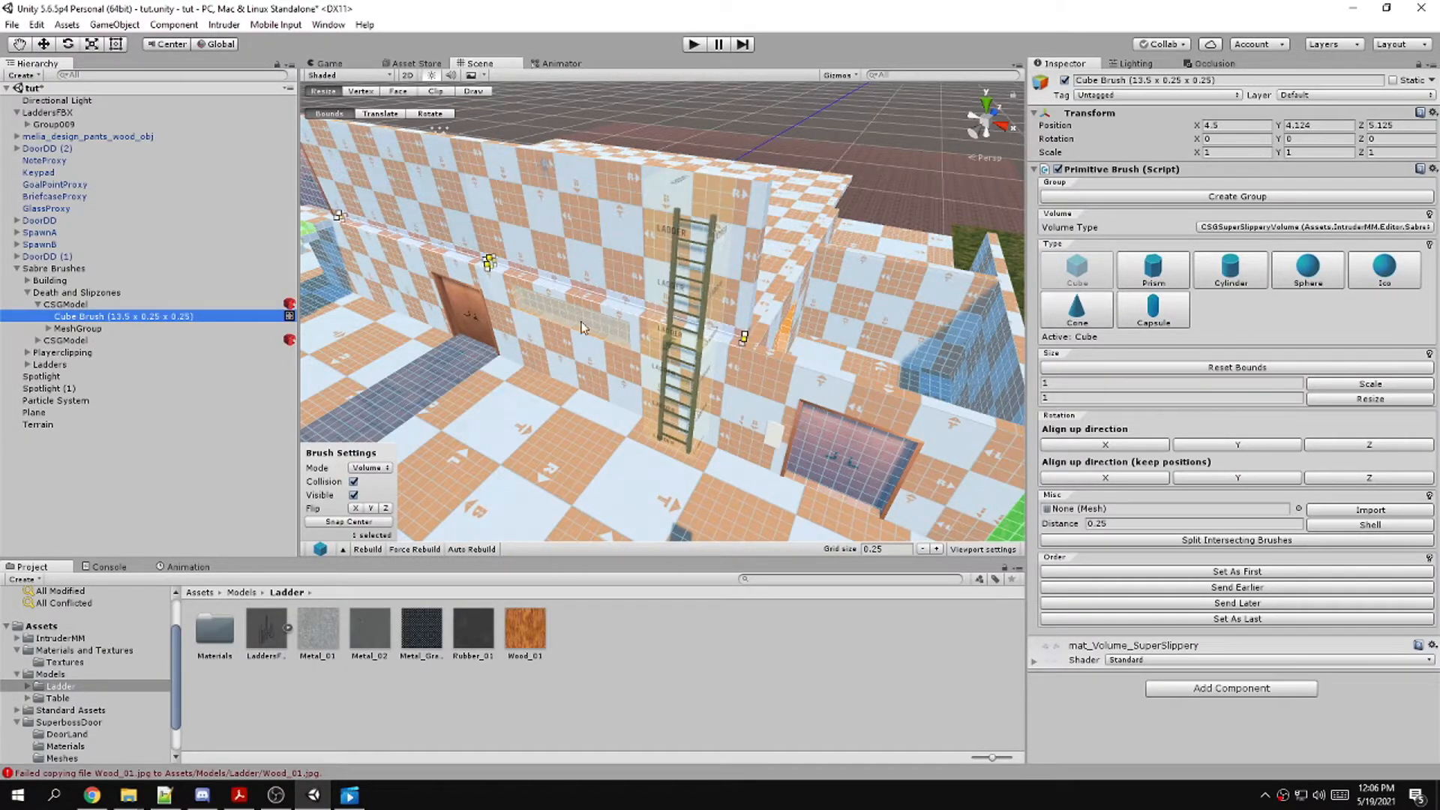
{"action": "left_click_drag", "start_coordinate": [582, 328], "coordinate": [740, 328], "text": "alt"}
{"action": "scroll", "coordinate": [815, 332], "scroll_direction": "up", "scroll_amount": 6}
{"action": "middle_click_drag", "start_coordinate": [816, 332], "coordinate": [893, 335]}
{"action": "left_click_drag", "start_coordinate": [865, 322], "coordinate": [728, 326]}
Save the scene
{"action": "left_click_drag", "start_coordinate": [643, 411], "coordinate": [537, 298], "text": "alt"}
{"action": "left_click", "coordinate": [12, 24]}
{"action": "left_click", "coordinate": [50, 79]}
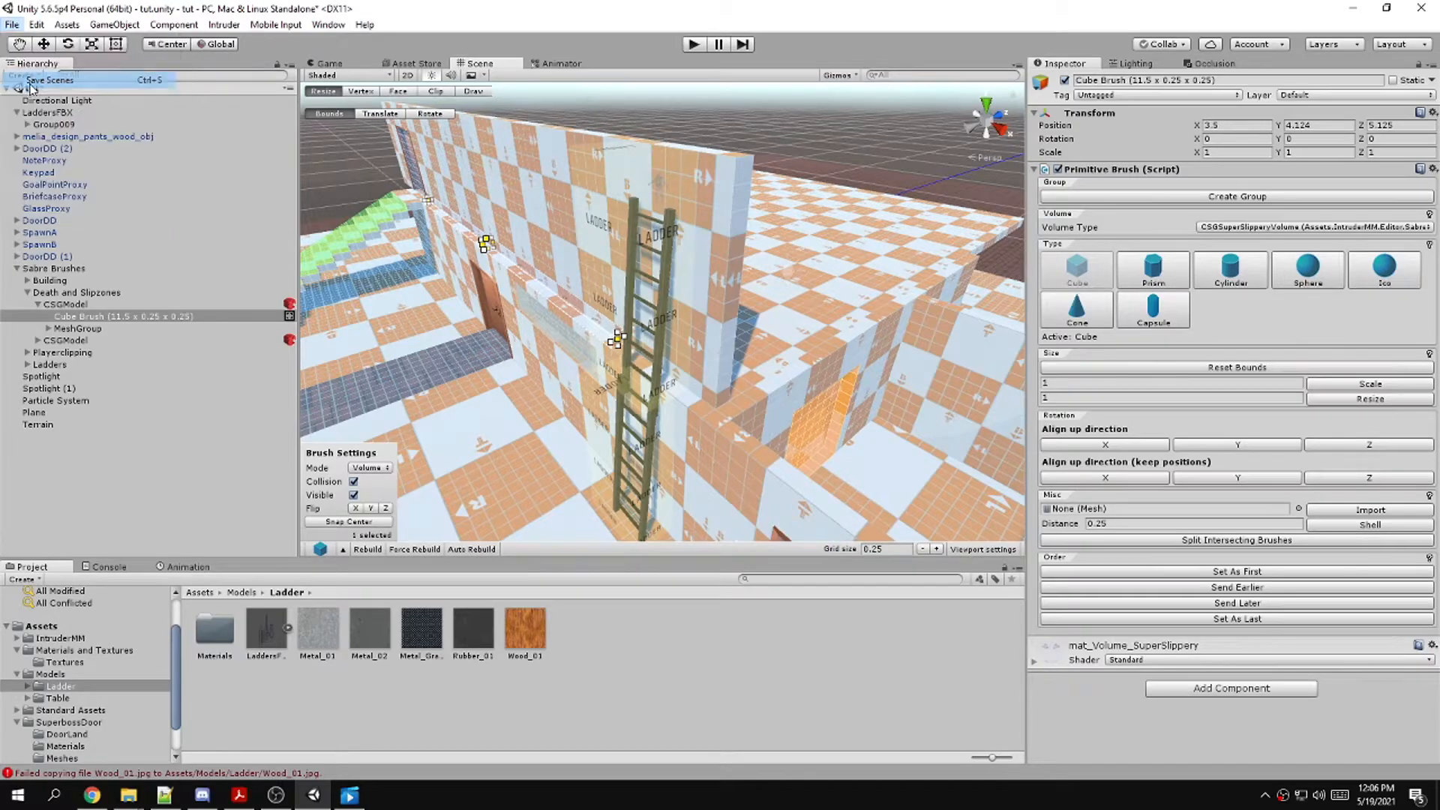
Launch a test of the map in Intruder and join the Intruders team
{"action": "left_click", "coordinate": [229, 26]}
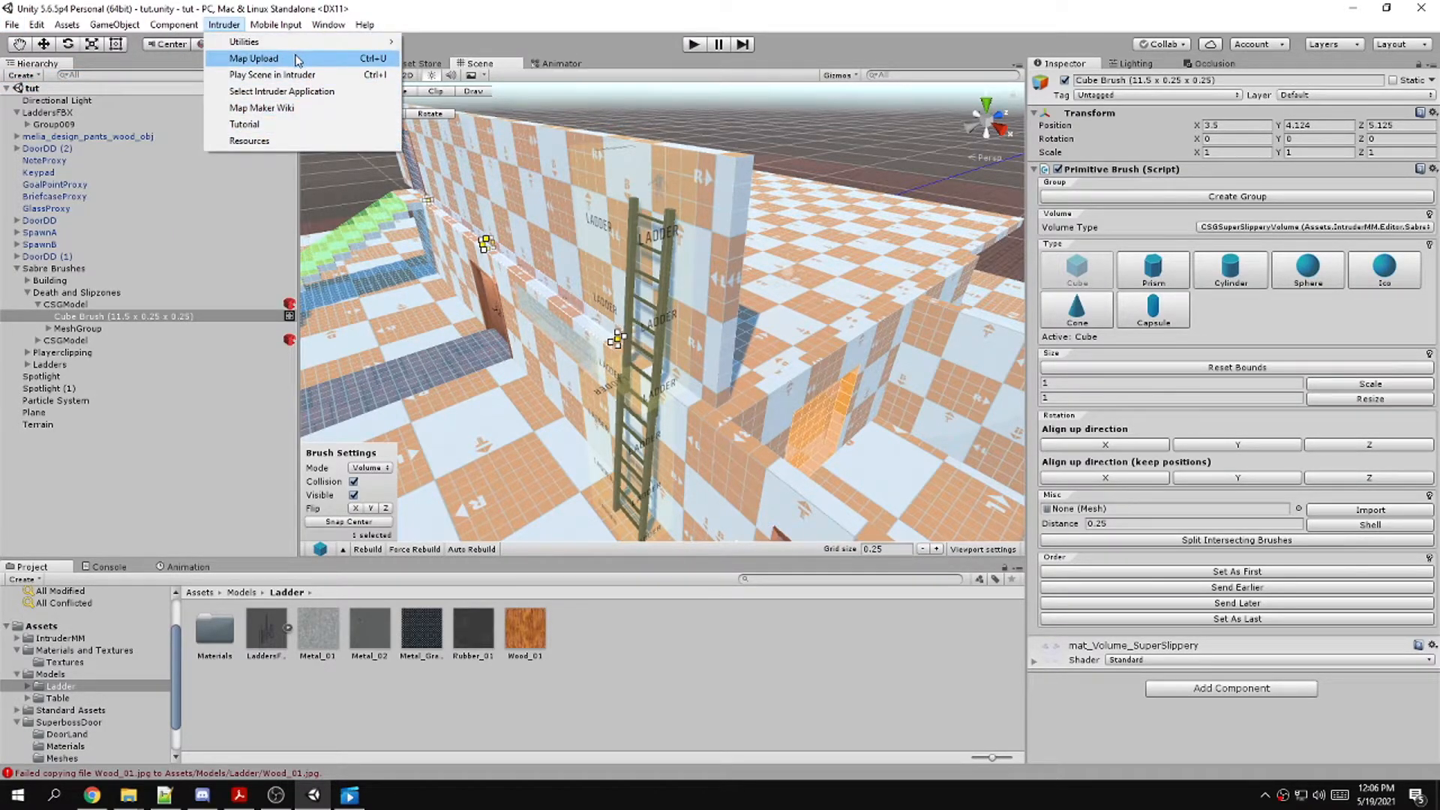
{"action": "left_click", "coordinate": [253, 59]}
{"action": "left_click", "coordinate": [54, 161]}
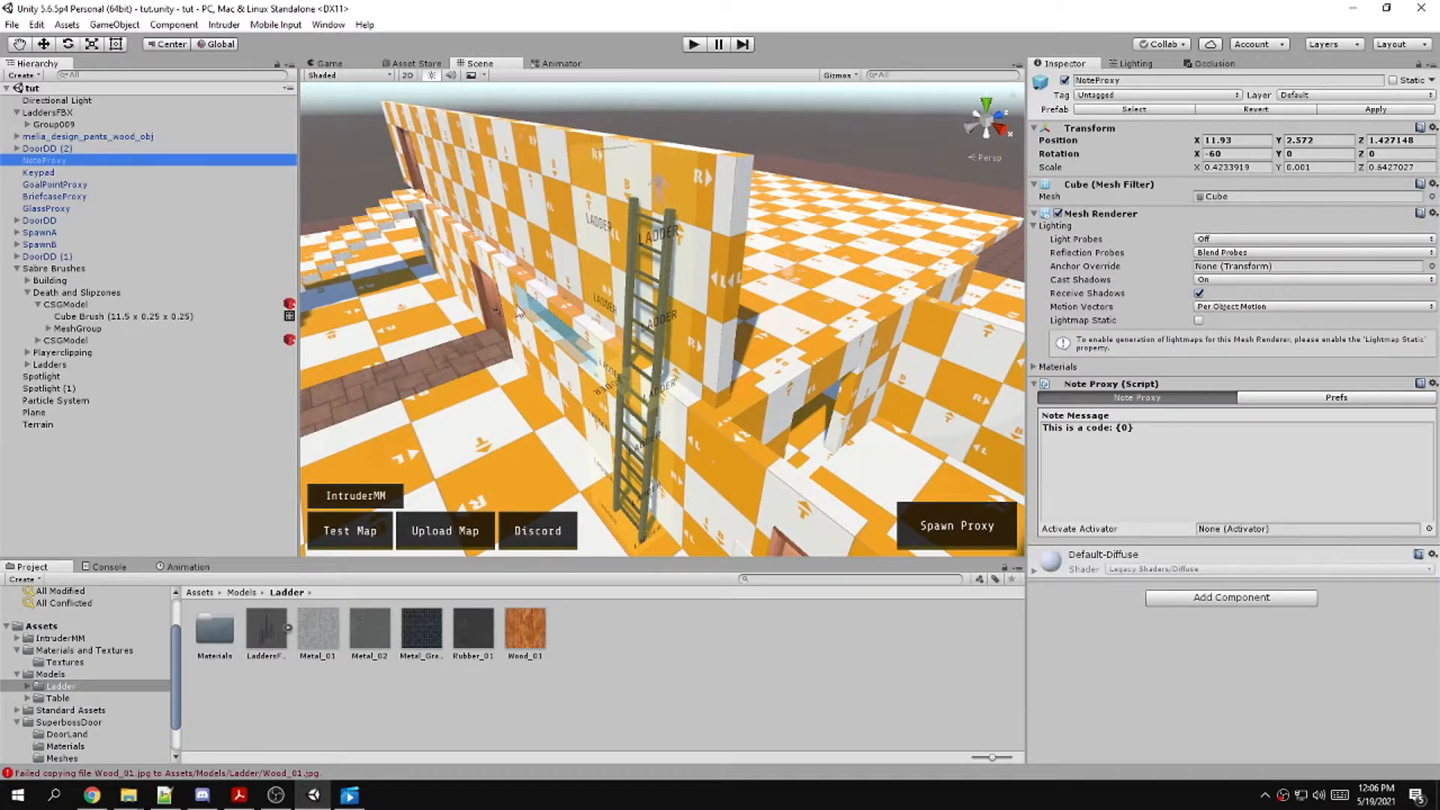
{"action": "left_click", "coordinate": [349, 531]}
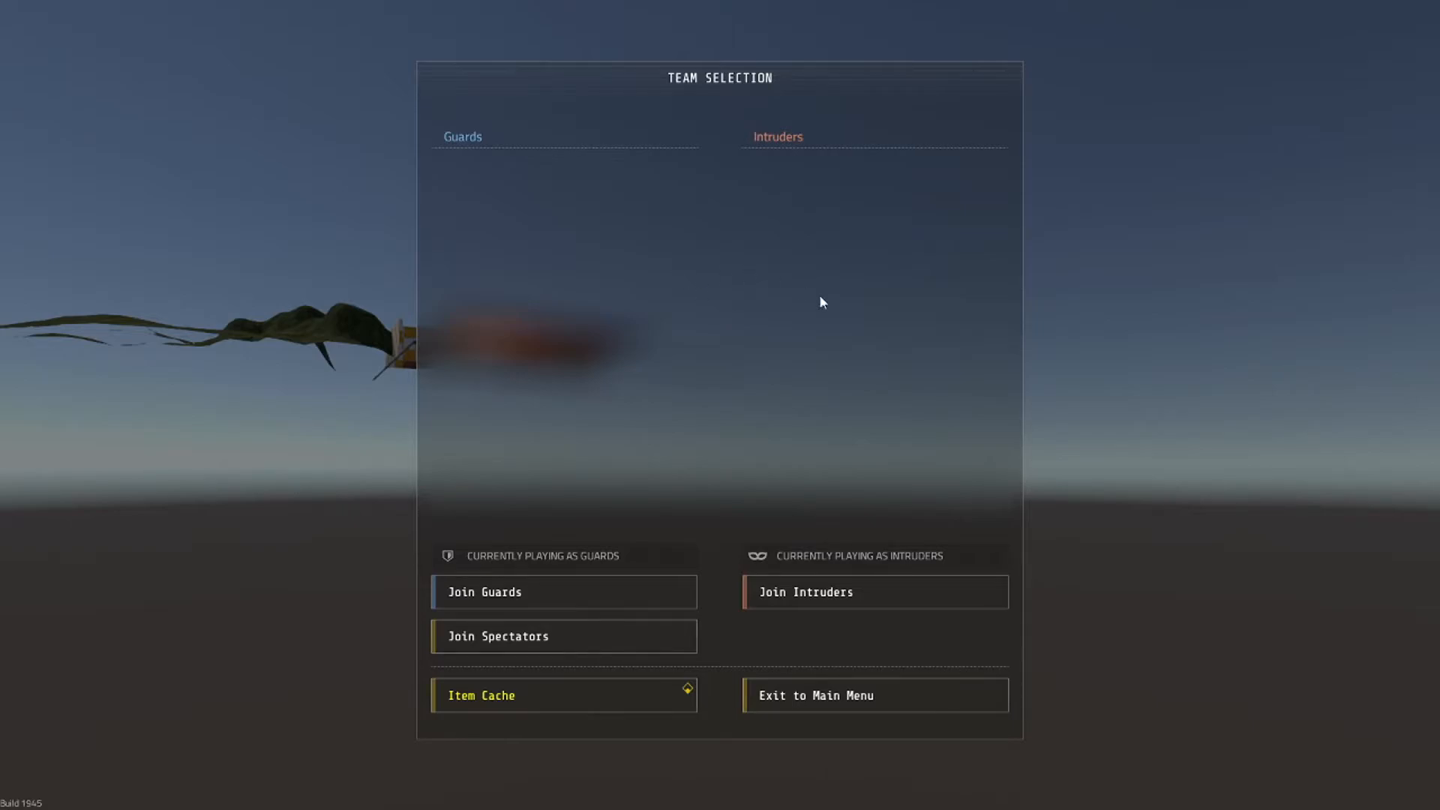
{"action": "left_click", "coordinate": [866, 598]}
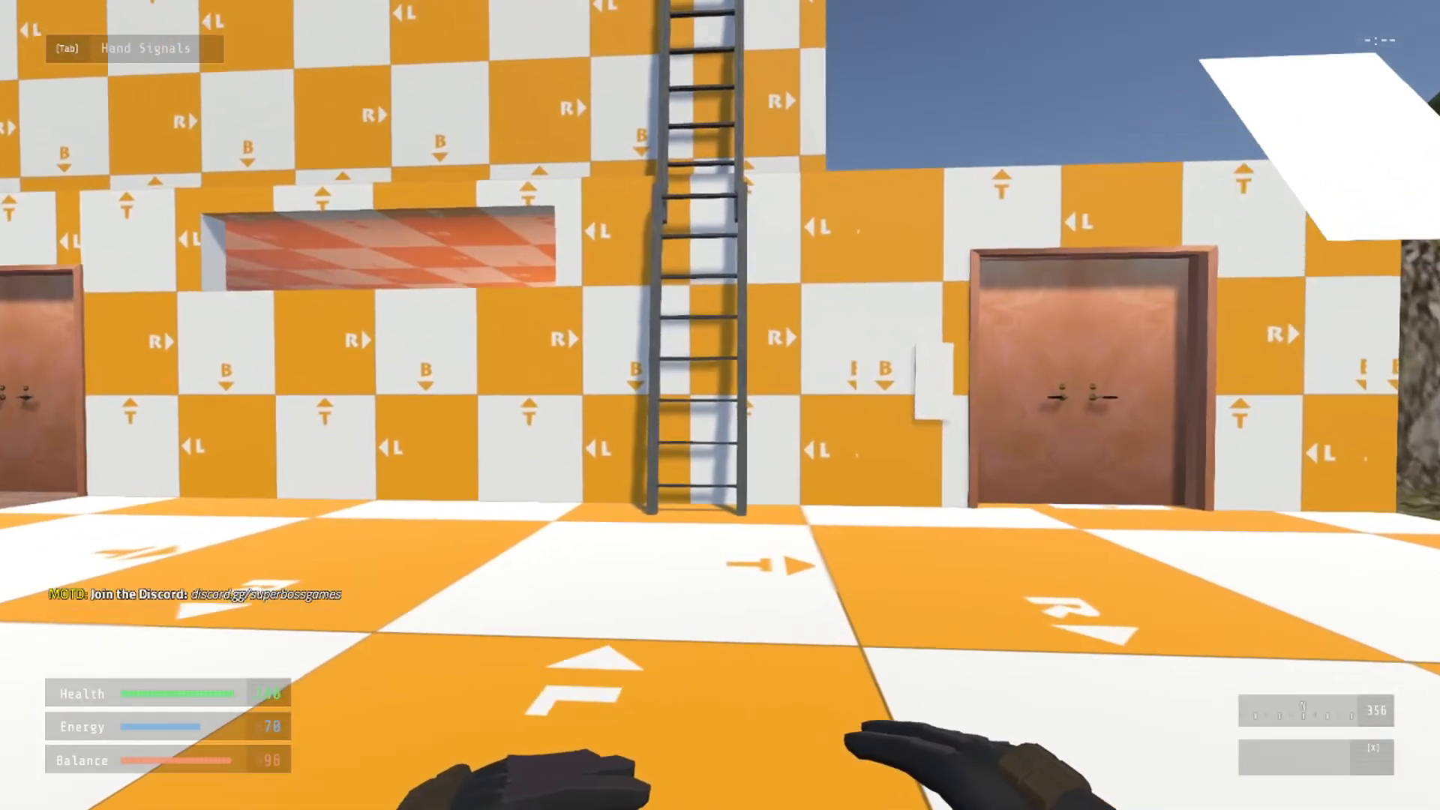
Test the ladder in the game by walking up to it and climbing onto the roof
{"action": "key", "text": "w"}
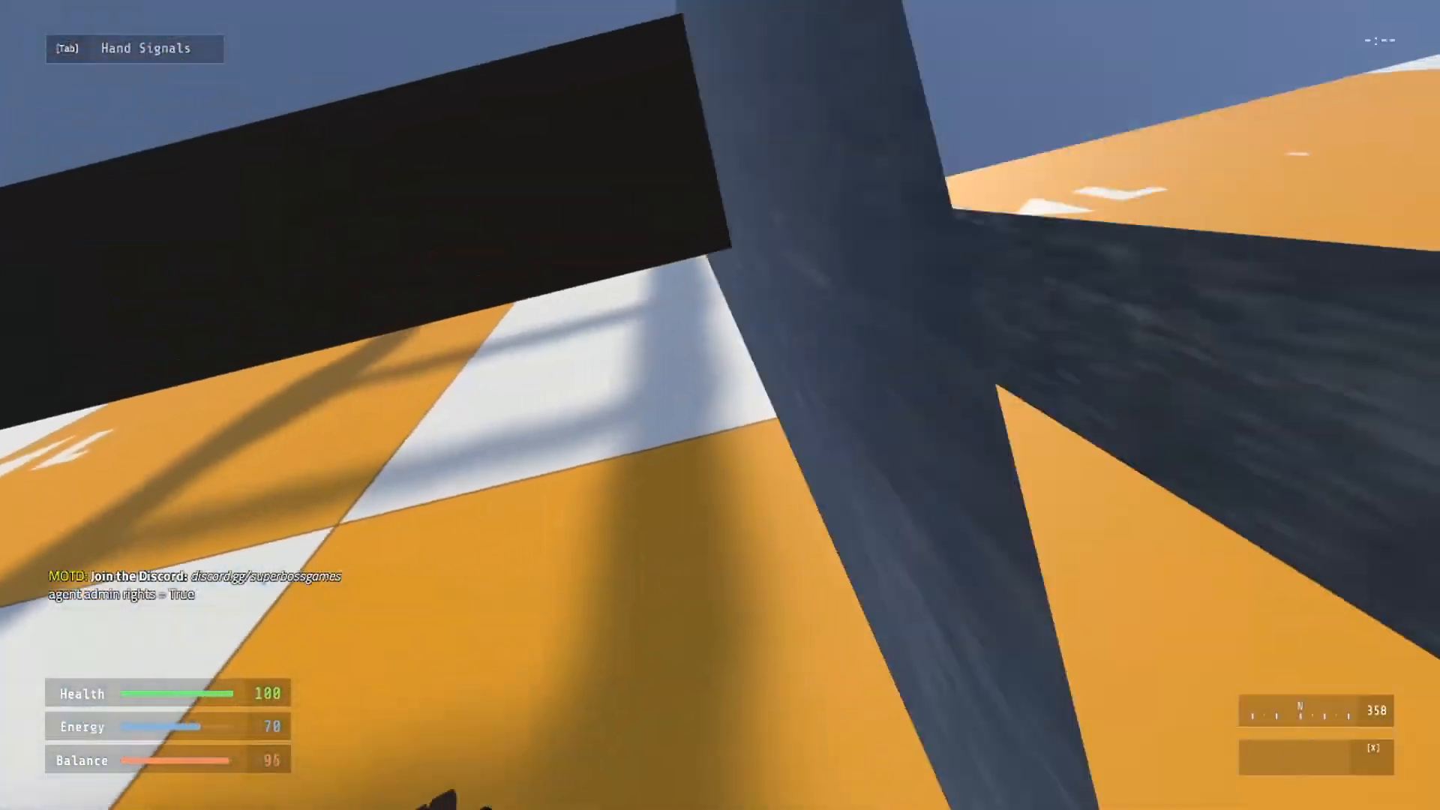
{"action": "key", "text": "w"}
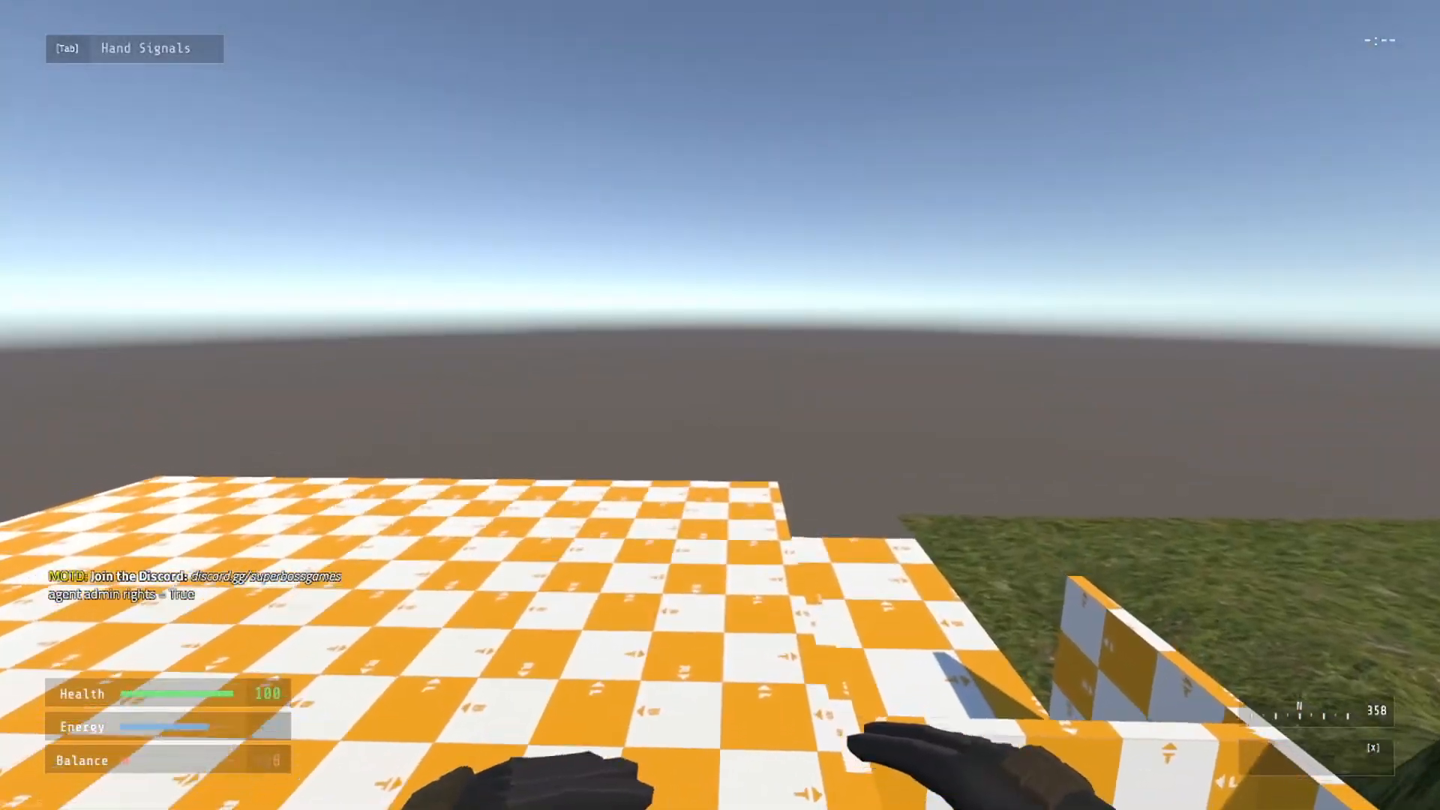
{"action": "key", "text": "w"}
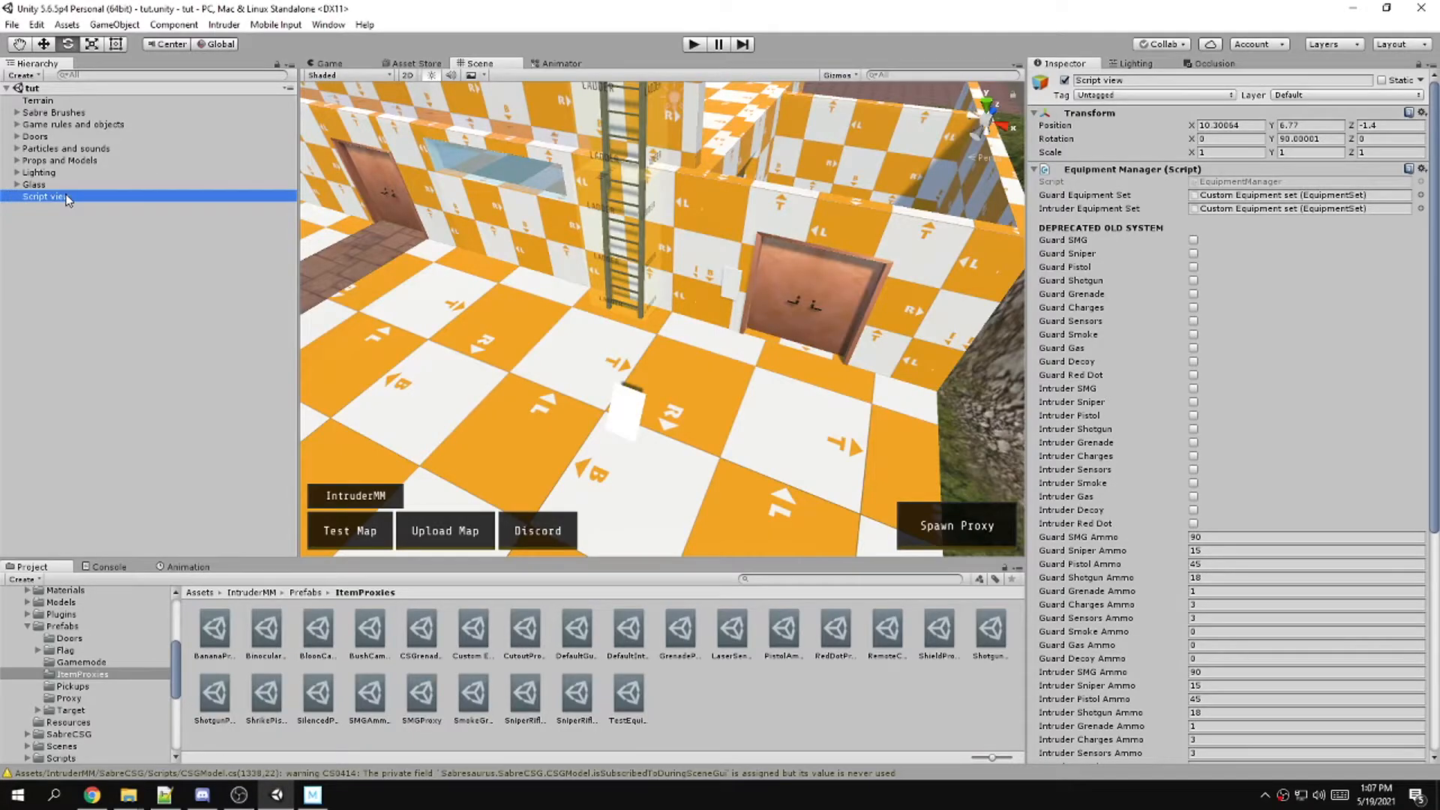
Rename the Script view object as Equipment Manager and nest it under Game rules and objects
{"action": "left_click", "coordinate": [66, 194]}
{"action": "type", "text": "Equipm"}
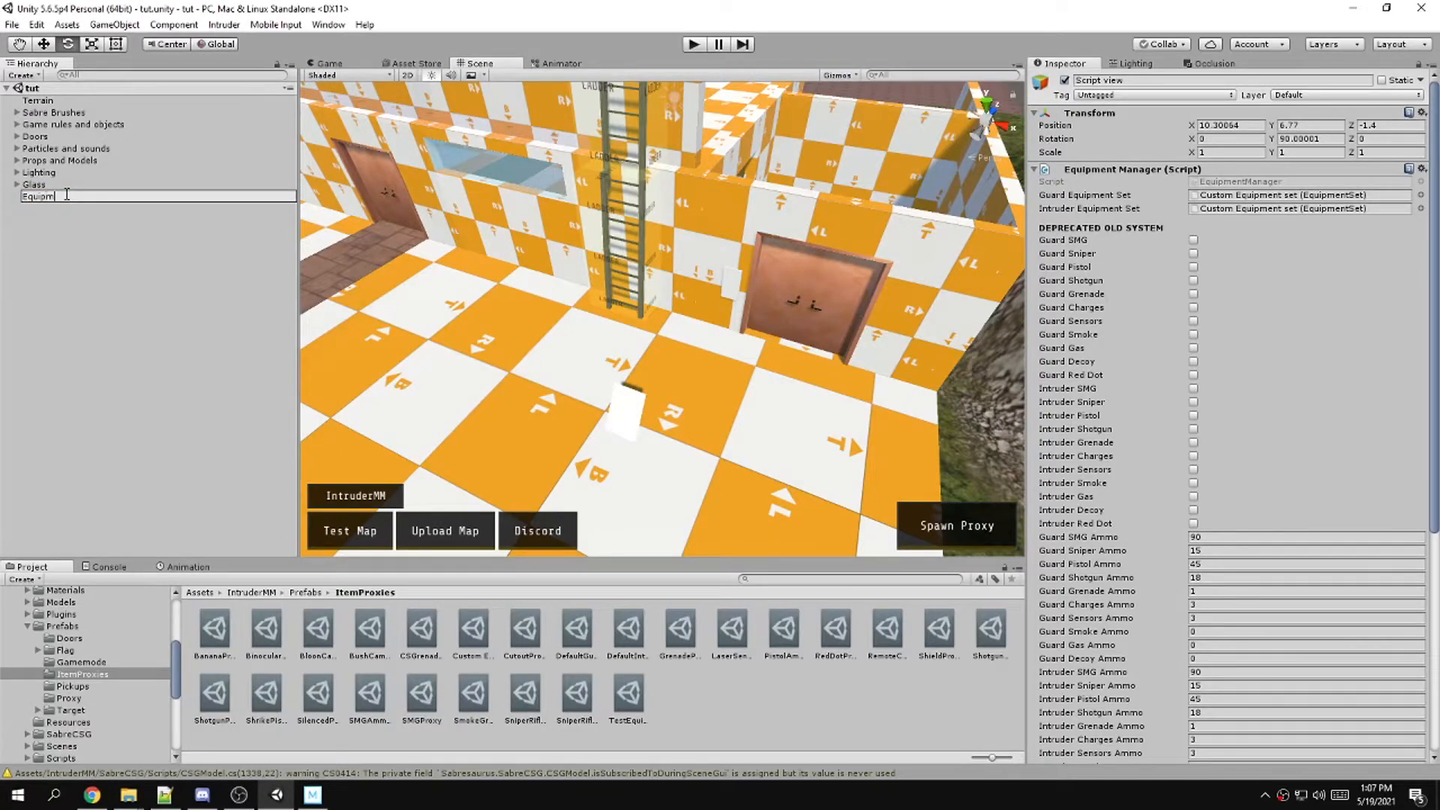
{"action": "type", "text": "ent Manager"}
{"action": "key", "text": "Return"}
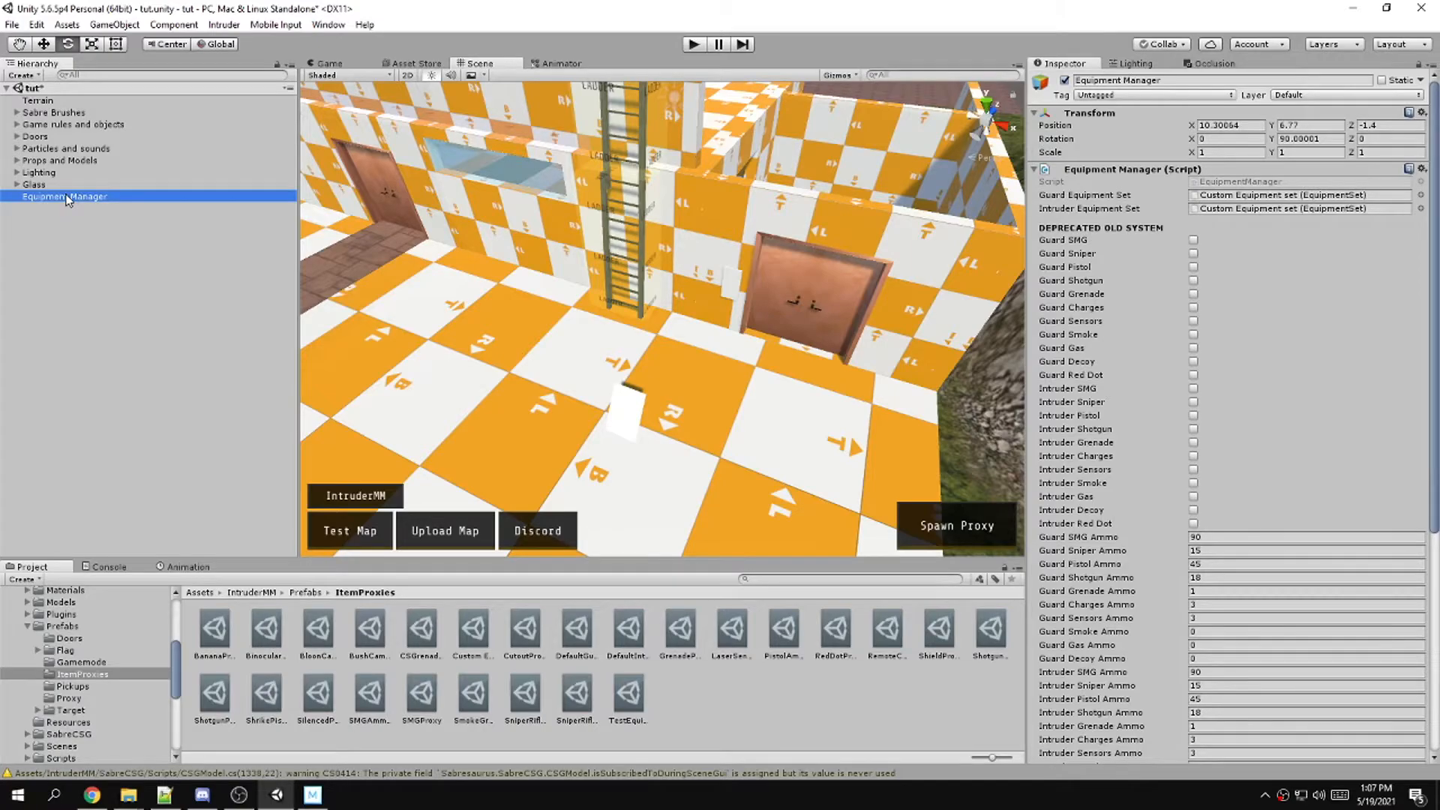
{"action": "left_click_drag", "start_coordinate": [66, 197], "coordinate": [68, 129]}
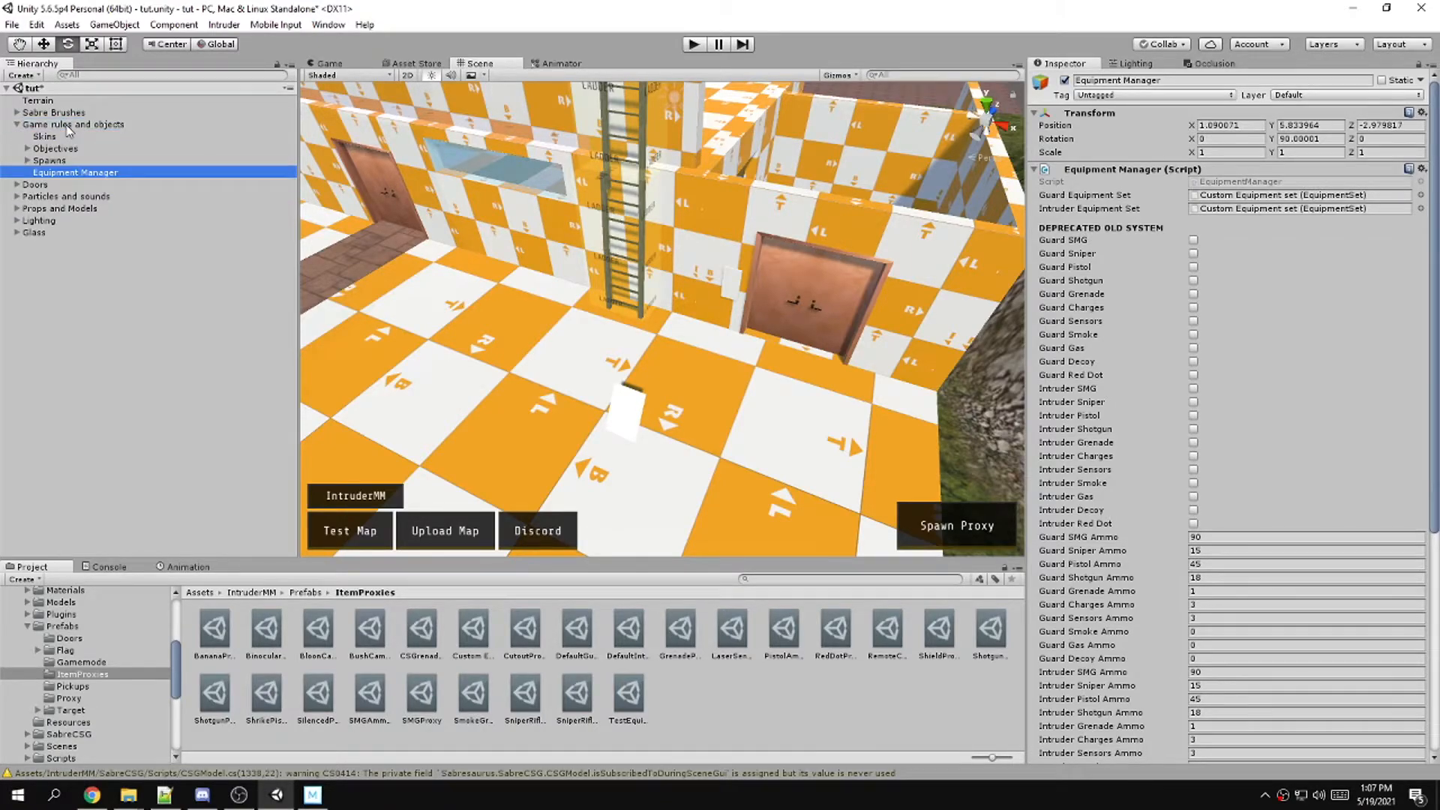
{"action": "left_click", "coordinate": [17, 124]}
Create an empty game object at the end of the scene's hierarchy
{"action": "right_click", "coordinate": [46, 217]}
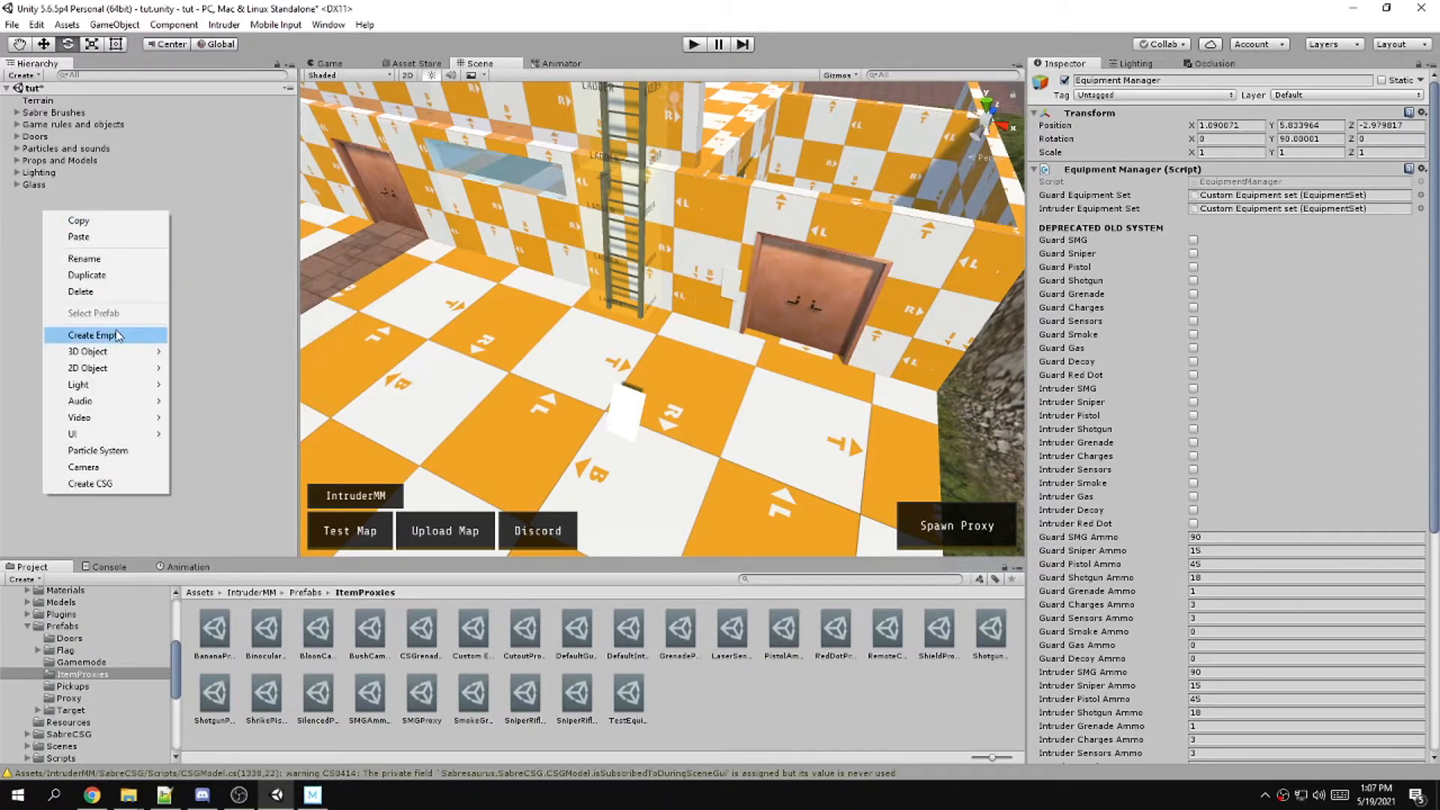
{"action": "left_click", "coordinate": [75, 336]}
{"action": "left_click_drag", "start_coordinate": [71, 189], "coordinate": [69, 256]}
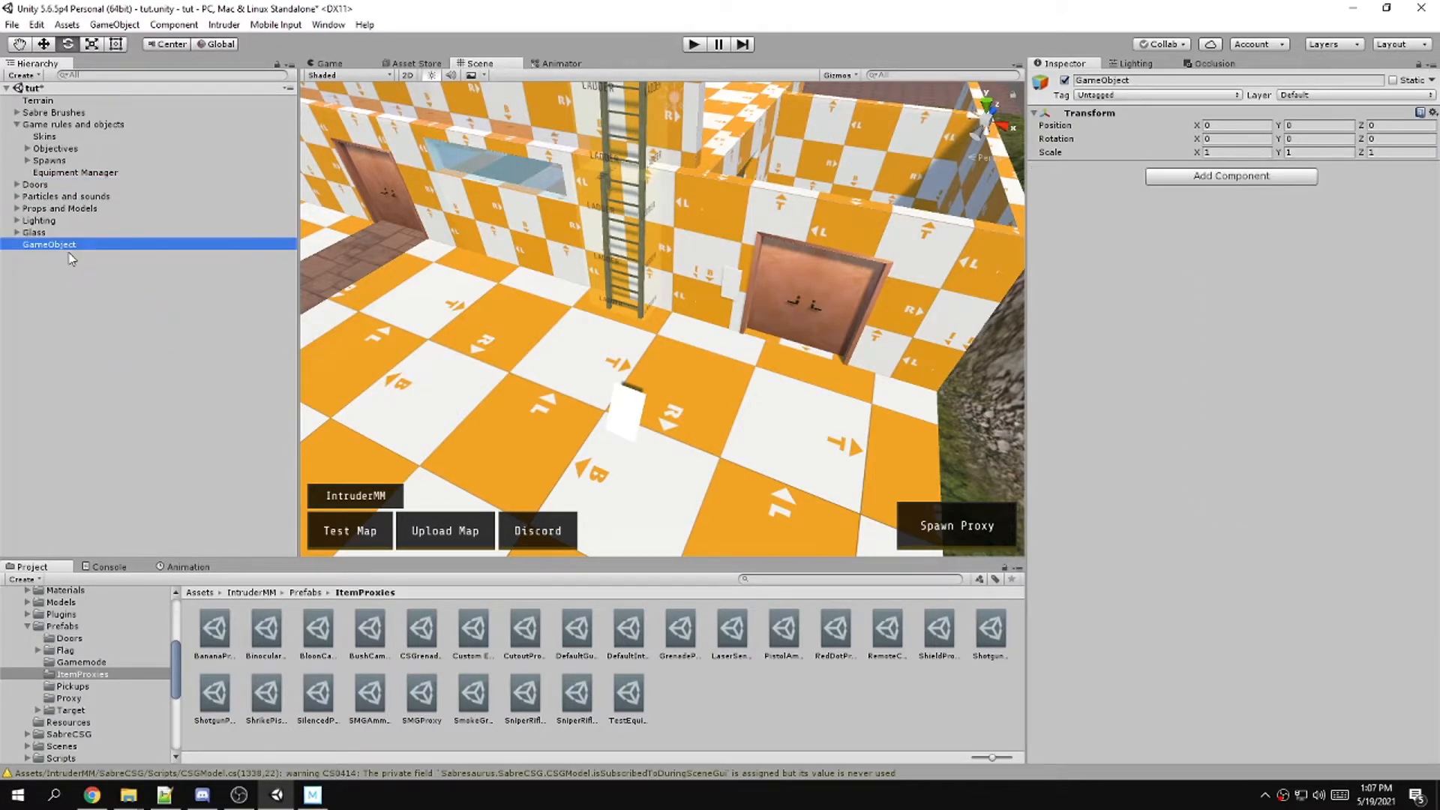
Attach the GravityProxy script to the new empty game object and set its gravity to -4
{"action": "left_click", "coordinate": [380, 653]}
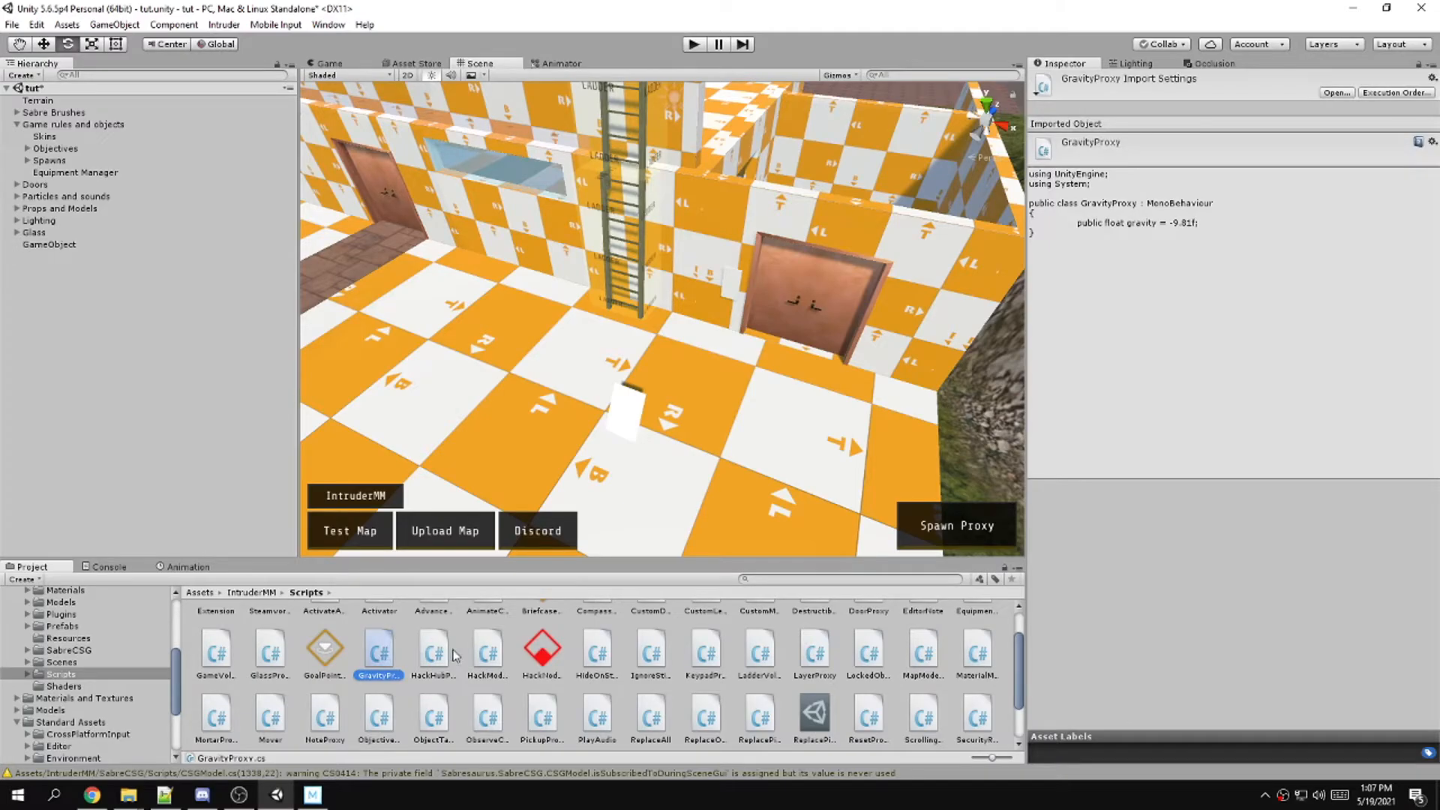
{"action": "left_click_drag", "start_coordinate": [379, 653], "coordinate": [48, 245]}
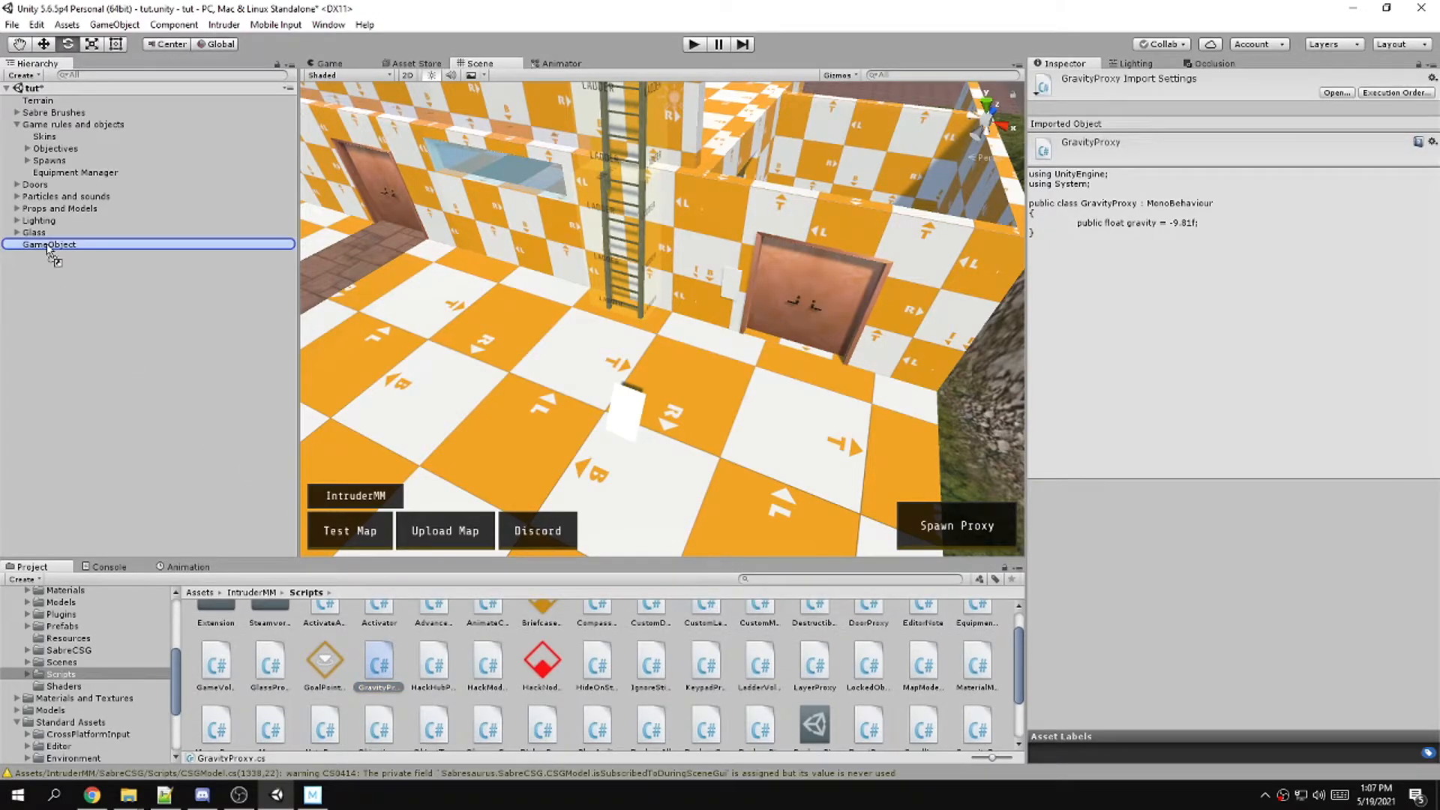
{"action": "double_click", "coordinate": [48, 245]}
{"action": "key", "text": "w"}
{"action": "right_click_drag", "start_coordinate": [546, 405], "coordinate": [600, 393]}
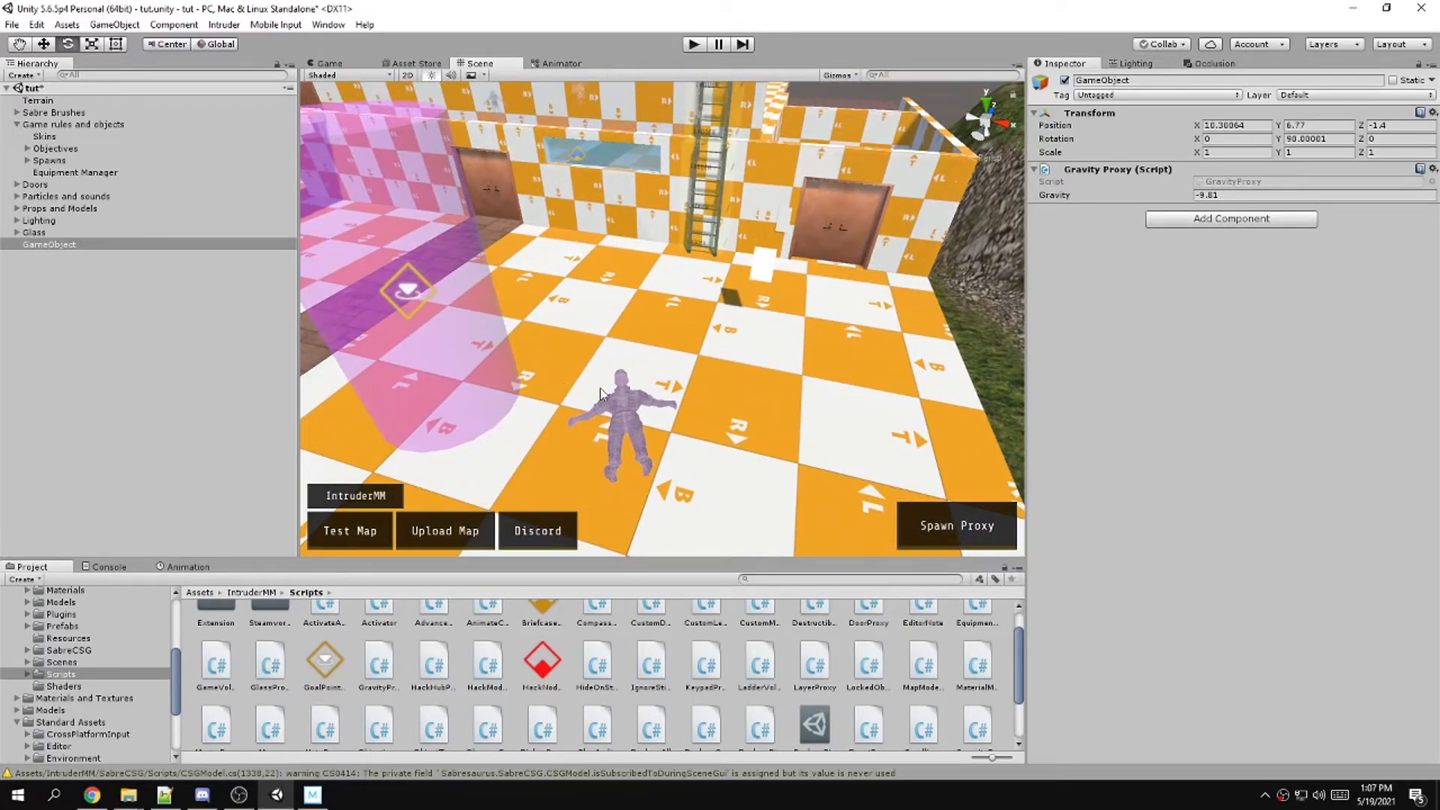
{"action": "left_click", "coordinate": [1137, 193]}
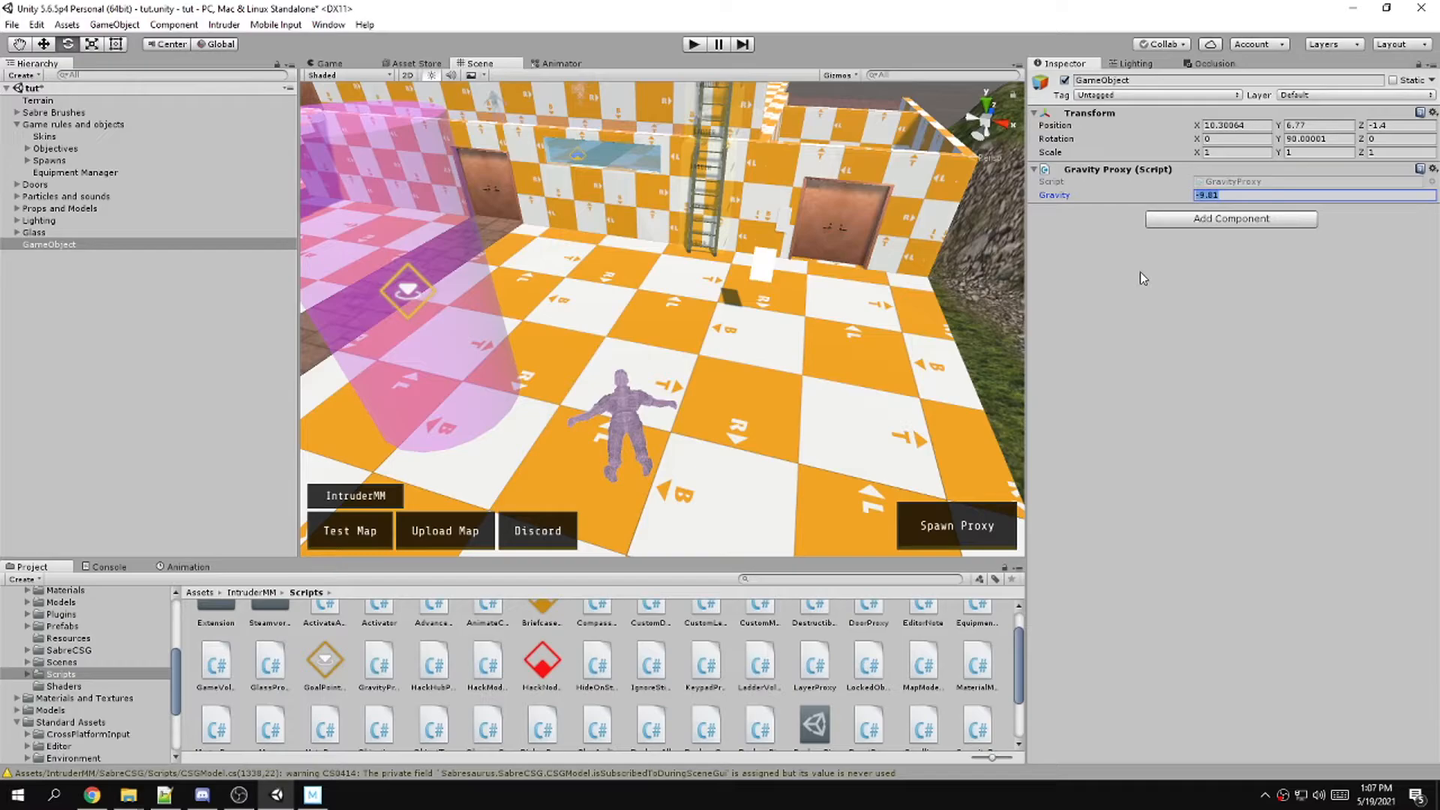
{"action": "type", "text": "-4"}
{"action": "key", "text": "Return"}
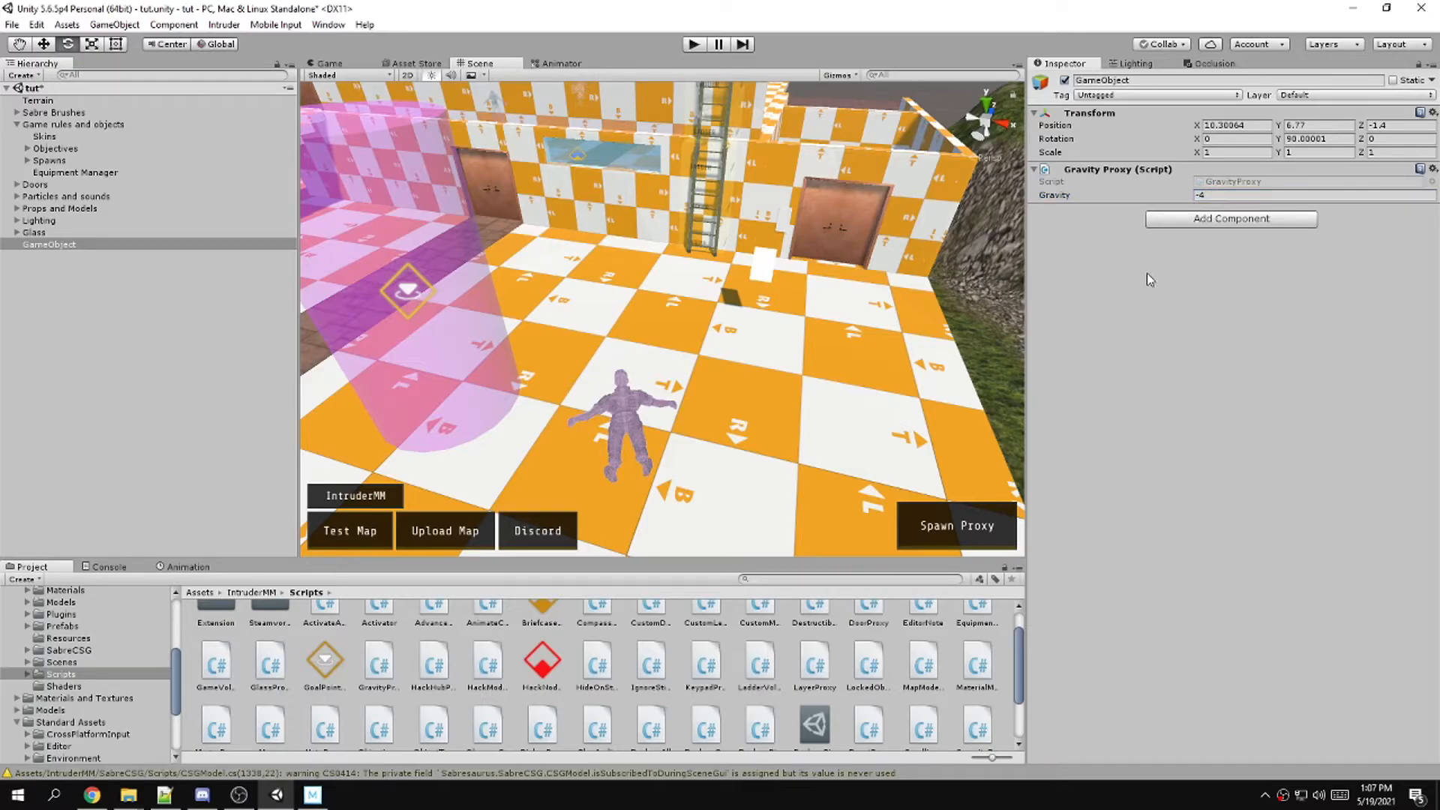
Examine the HideOnStart, IgnoreSticky and KeypadProxy scripts in the IntruderMM Scripts folder
{"action": "left_click", "coordinate": [429, 675]}
{"action": "left_click", "coordinate": [480, 669]}
{"action": "left_click", "coordinate": [599, 669]}
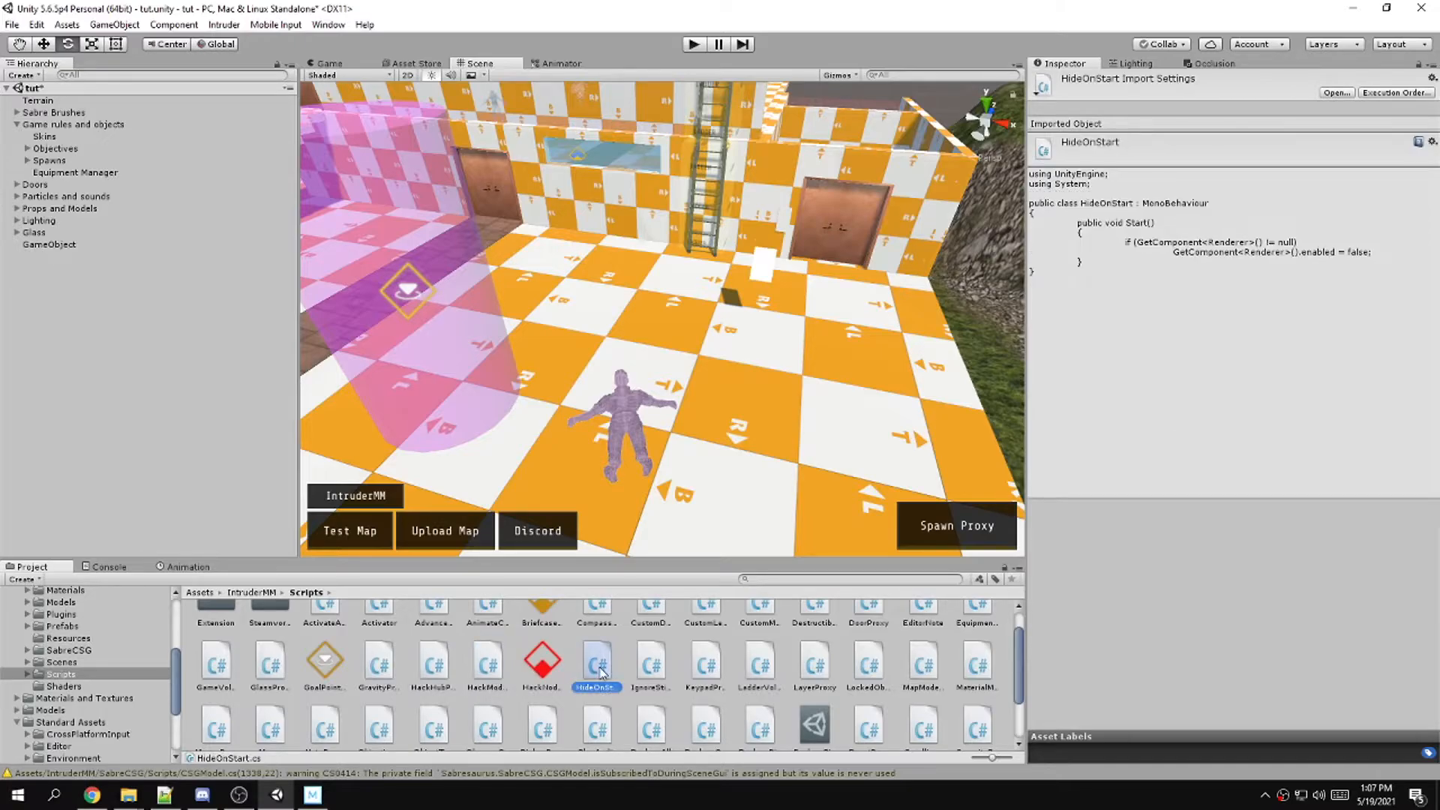
{"action": "left_click", "coordinate": [672, 670]}
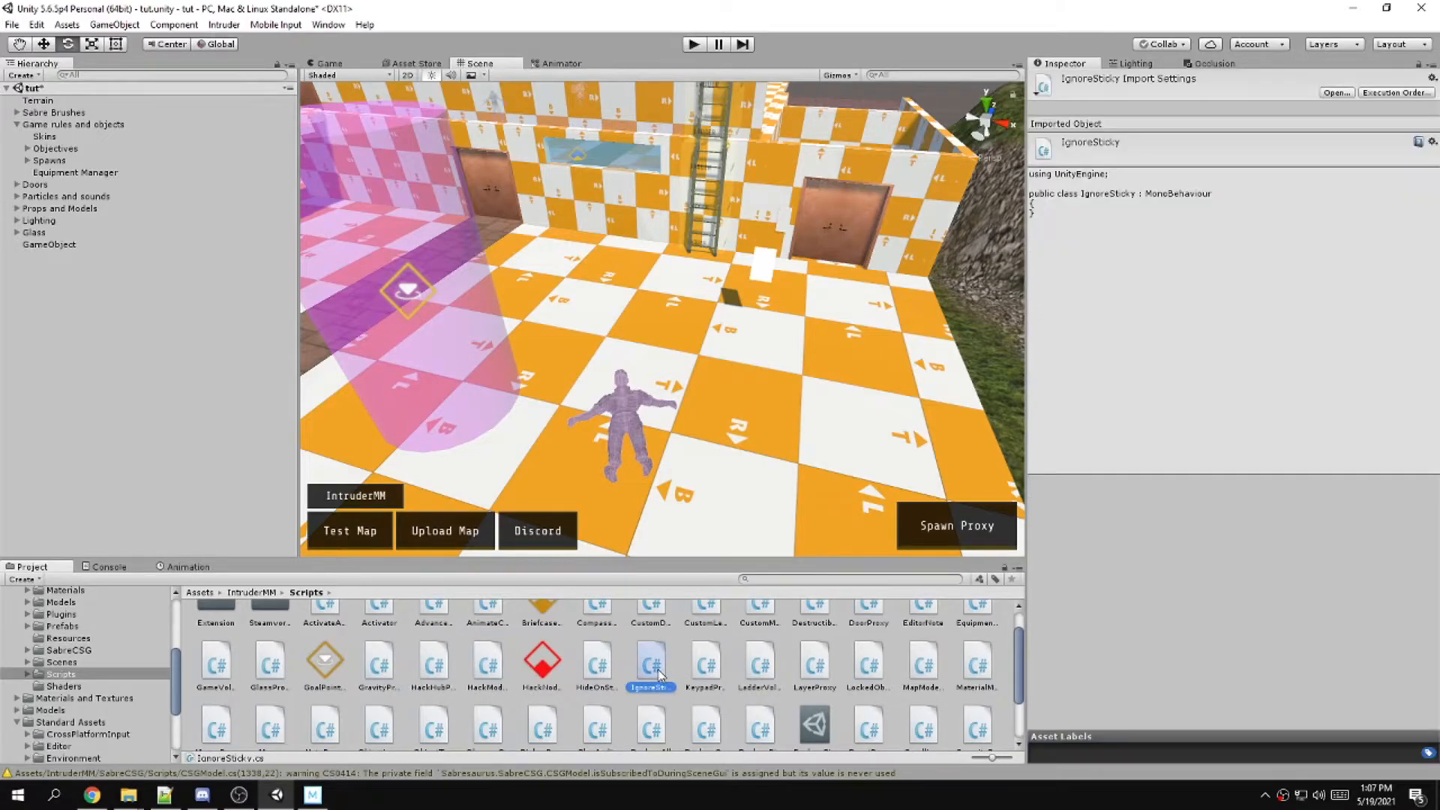
{"action": "left_click", "coordinate": [722, 670]}
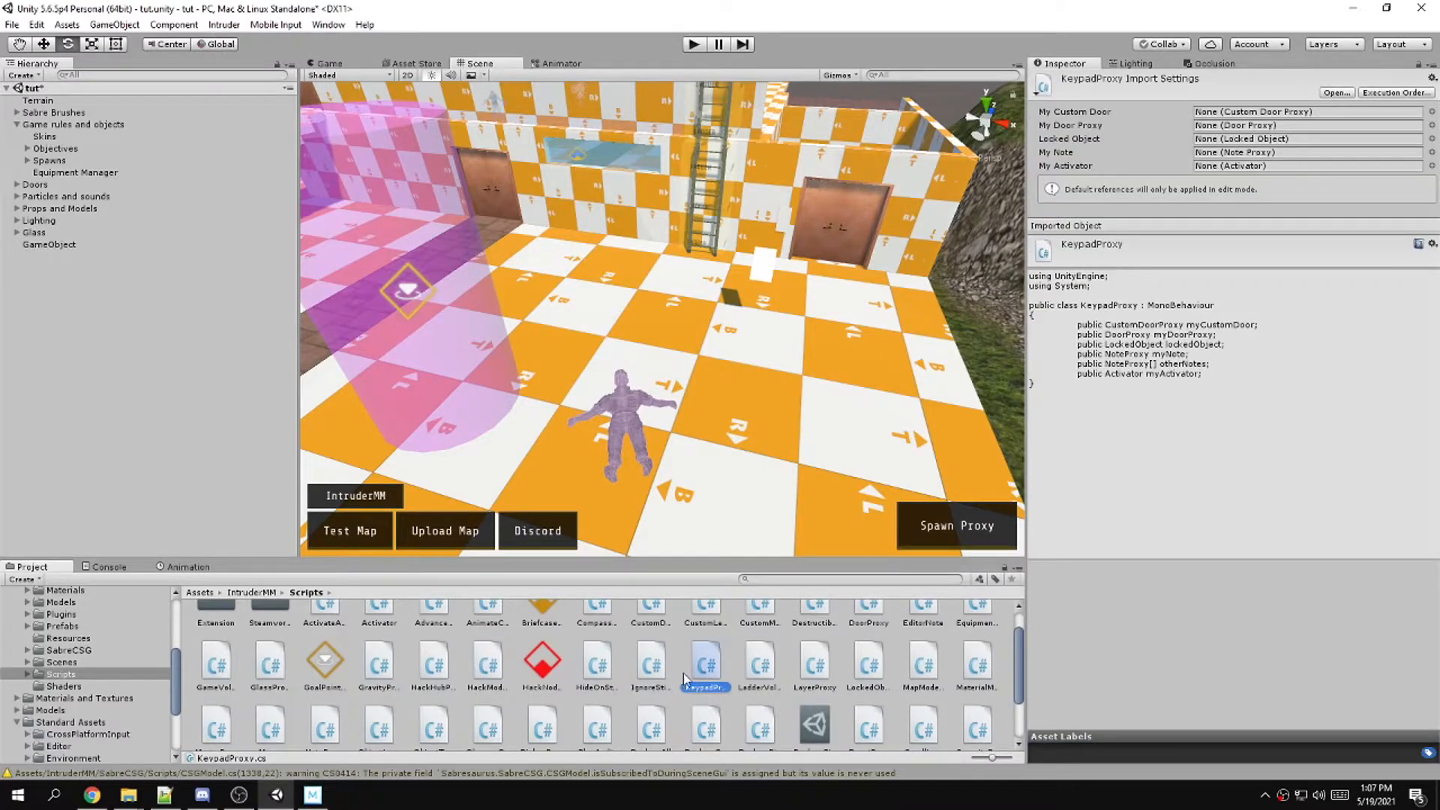
{"action": "left_click", "coordinate": [651, 667]}
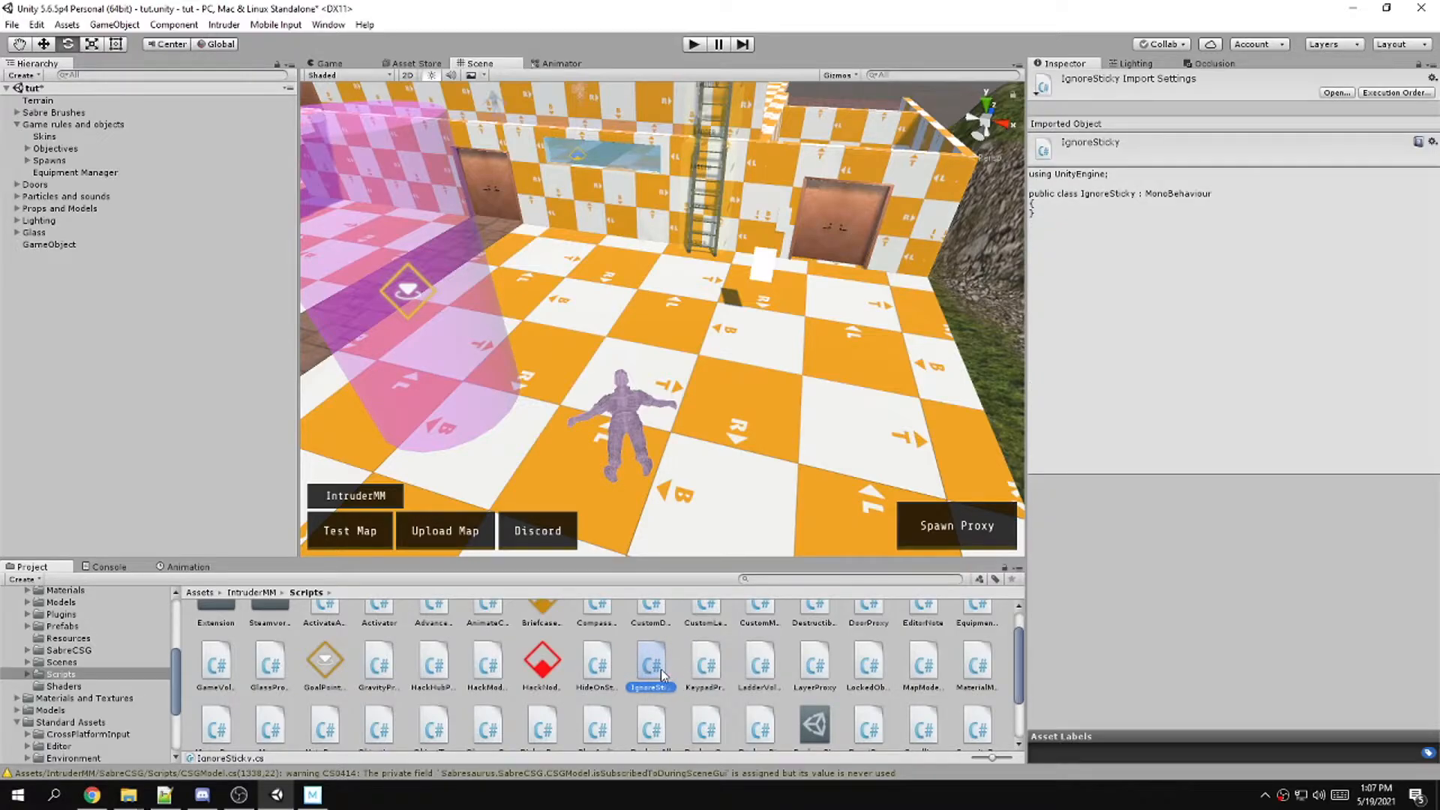
Attach the IgnoreSticky script to the empty game object and remove that component again
{"action": "left_click_drag", "start_coordinate": [659, 669], "coordinate": [51, 244]}
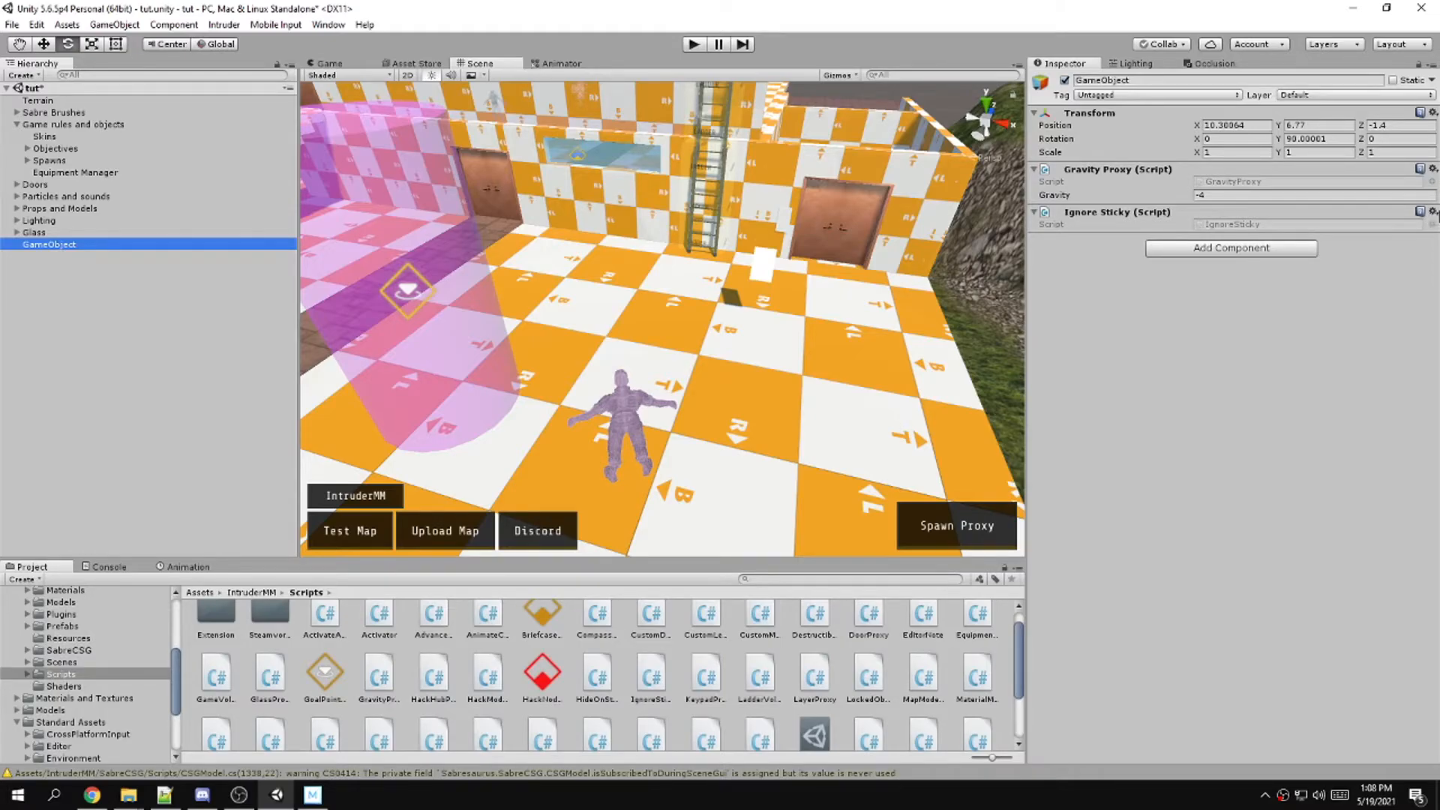
{"action": "left_click", "coordinate": [1431, 213]}
{"action": "left_click", "coordinate": [1327, 250]}
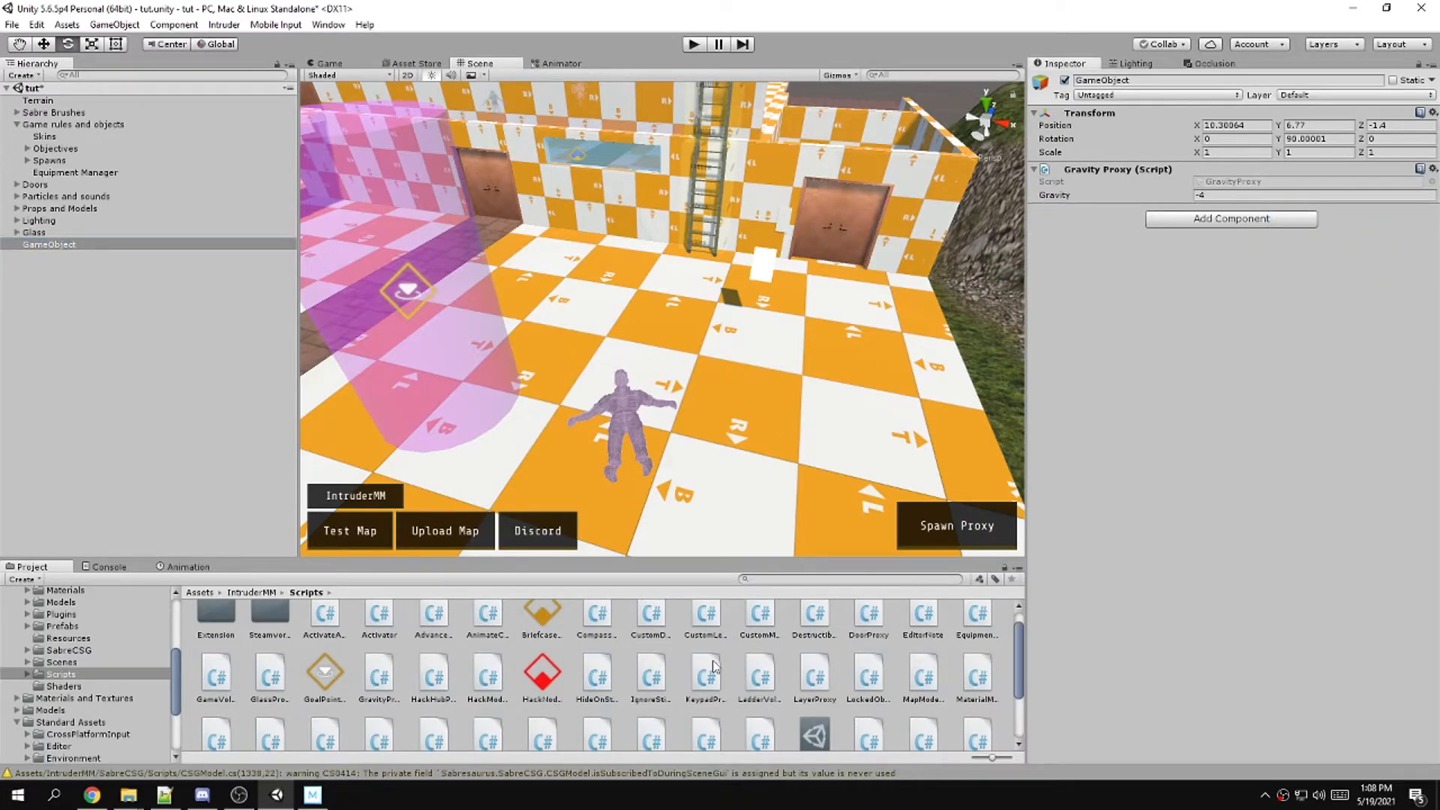
Look through the KeypadProxy, LadderVolume, LayerProxy, LockedObject and MapModeSettings scripts
{"action": "scroll", "coordinate": [712, 663], "scroll_direction": "down", "scroll_amount": 1}
{"action": "scroll", "coordinate": [713, 664], "scroll_direction": "up", "scroll_amount": 1}
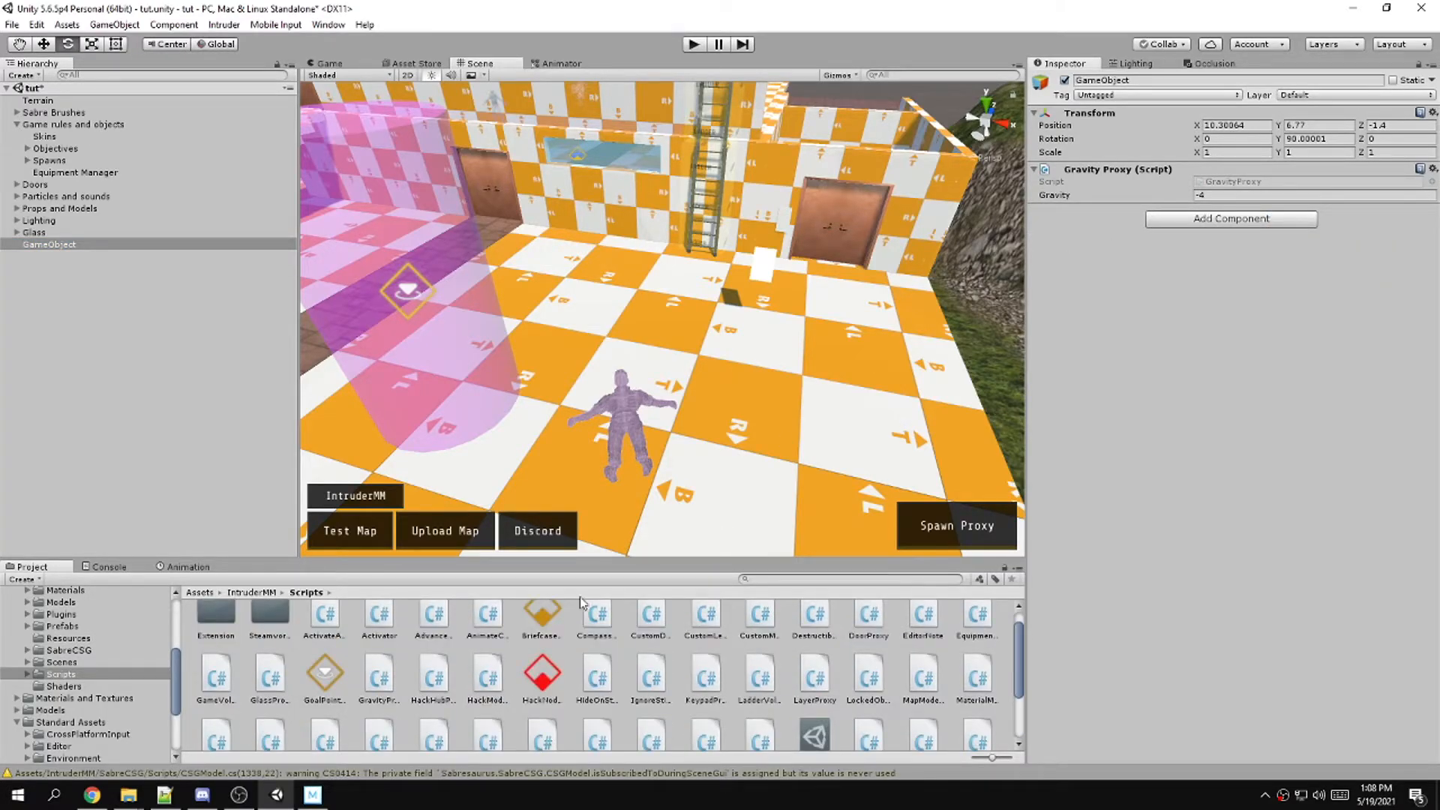
{"action": "left_click", "coordinate": [101, 244]}
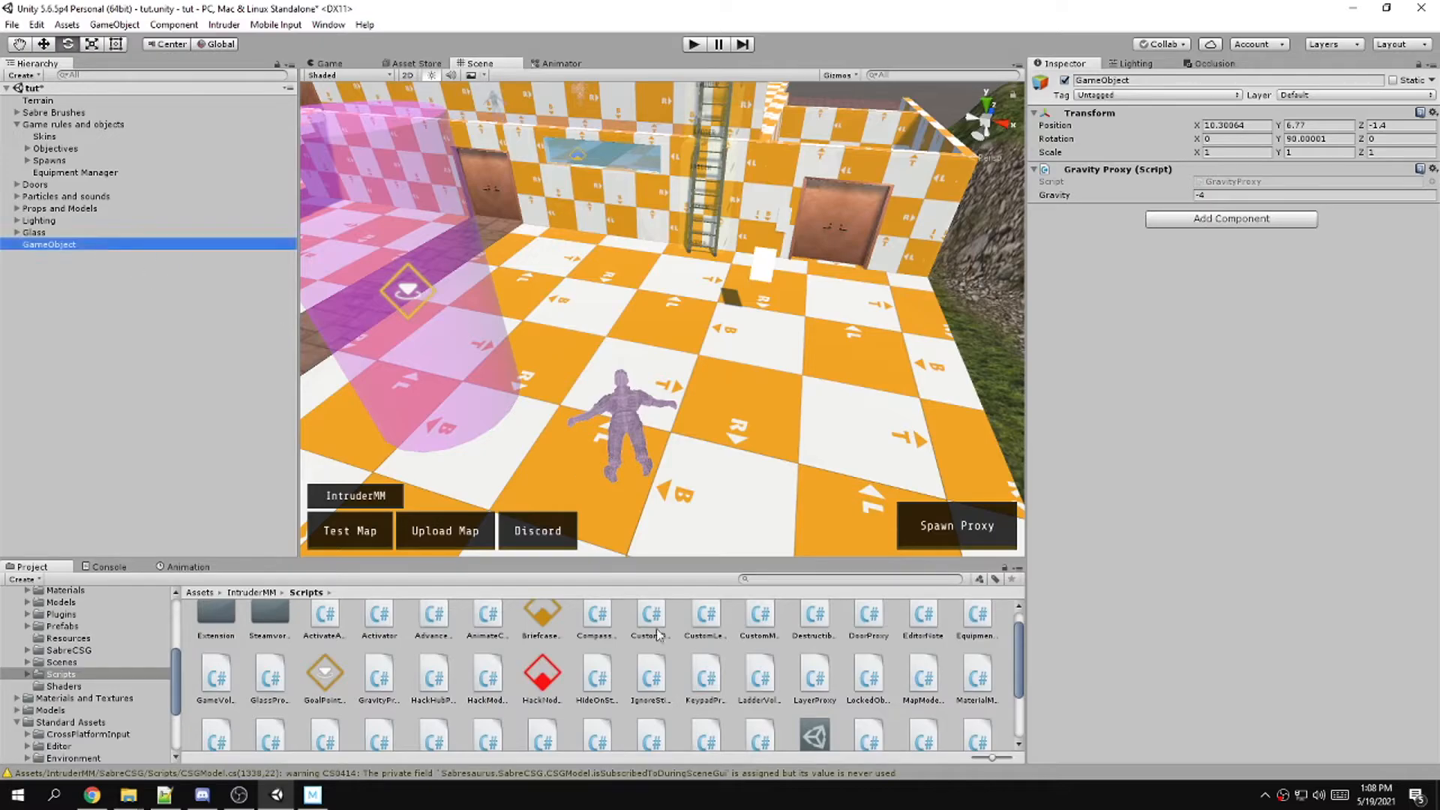
{"action": "left_click", "coordinate": [711, 678]}
{"action": "left_click", "coordinate": [786, 684]}
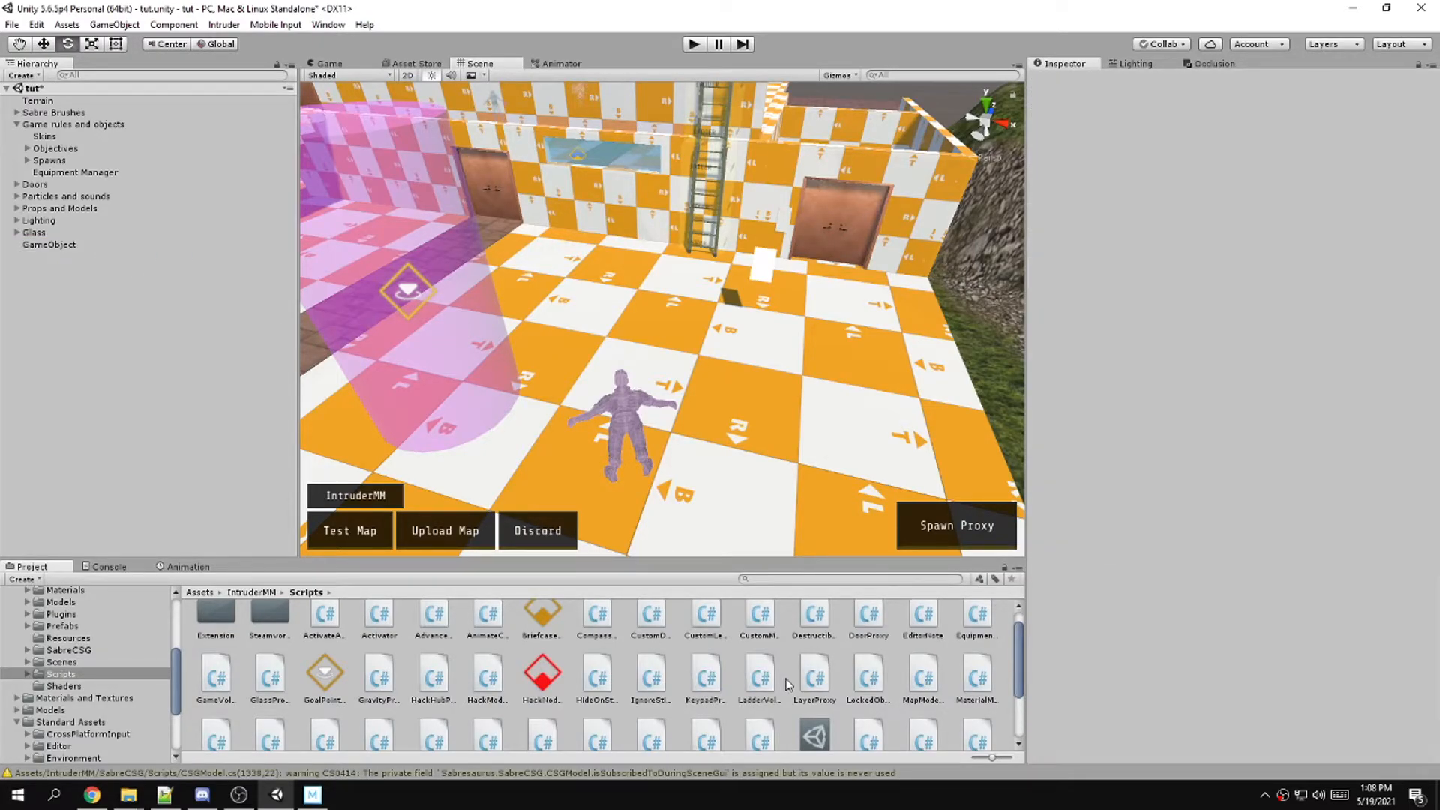
{"action": "left_click", "coordinate": [814, 678]}
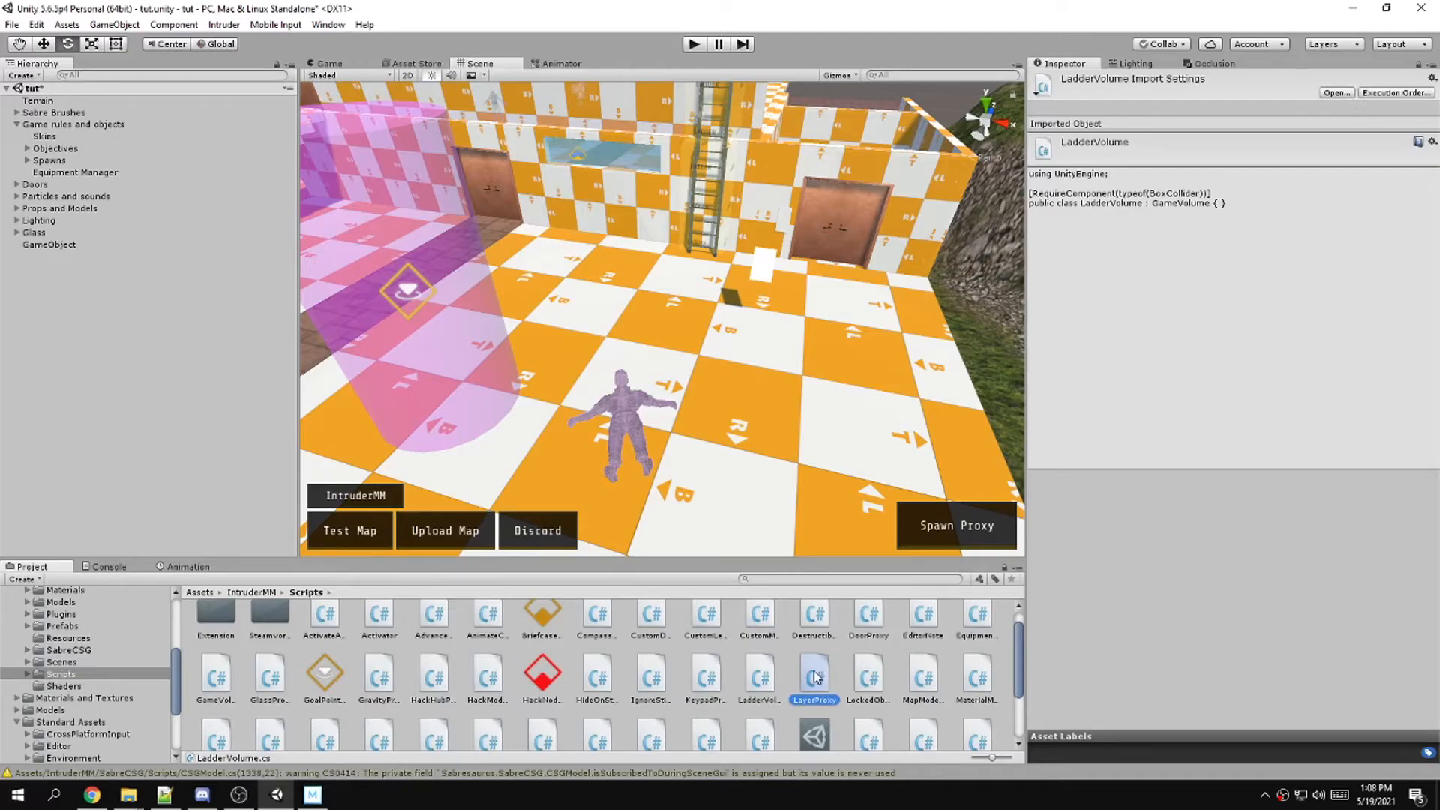
{"action": "left_click", "coordinate": [870, 671]}
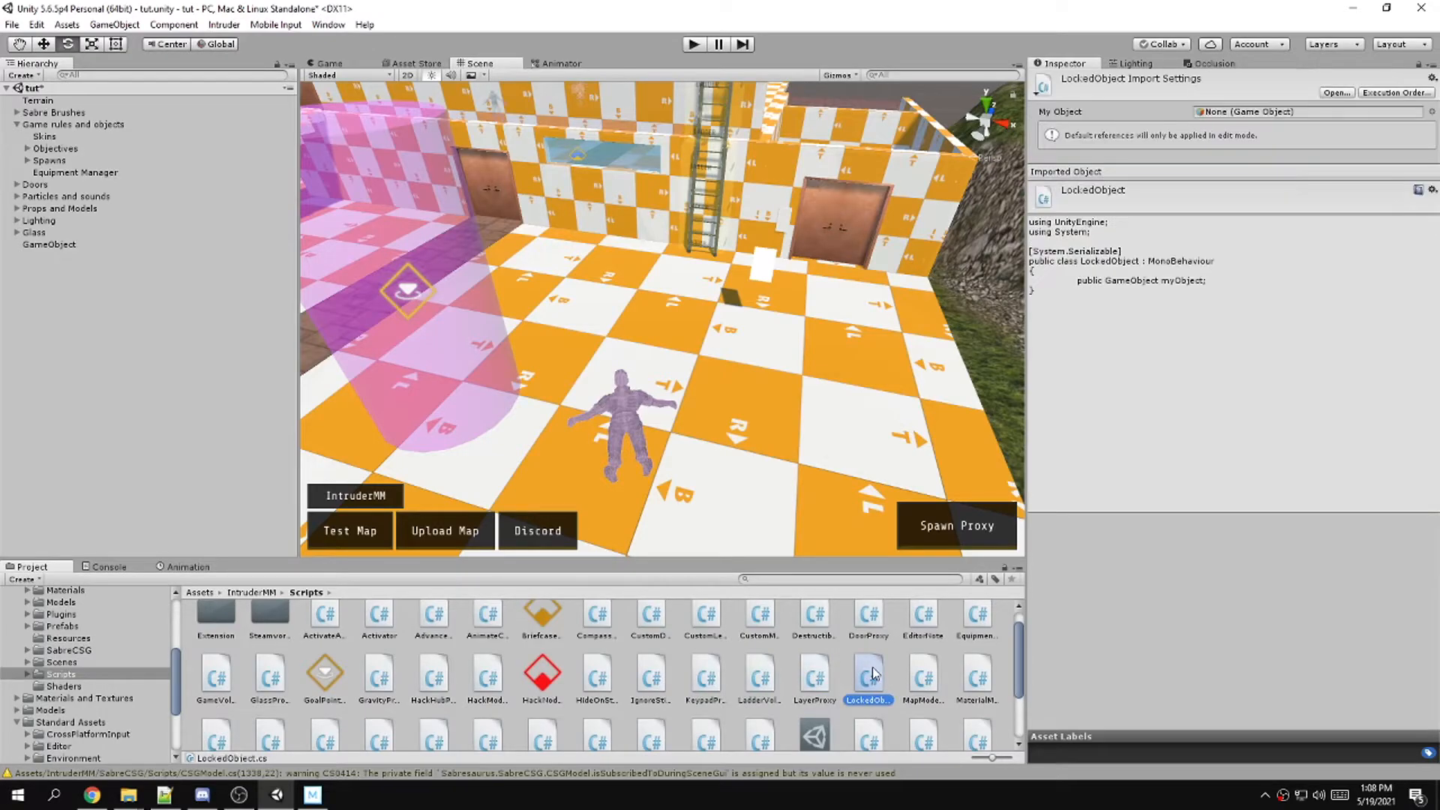
{"action": "left_click", "coordinate": [924, 675]}
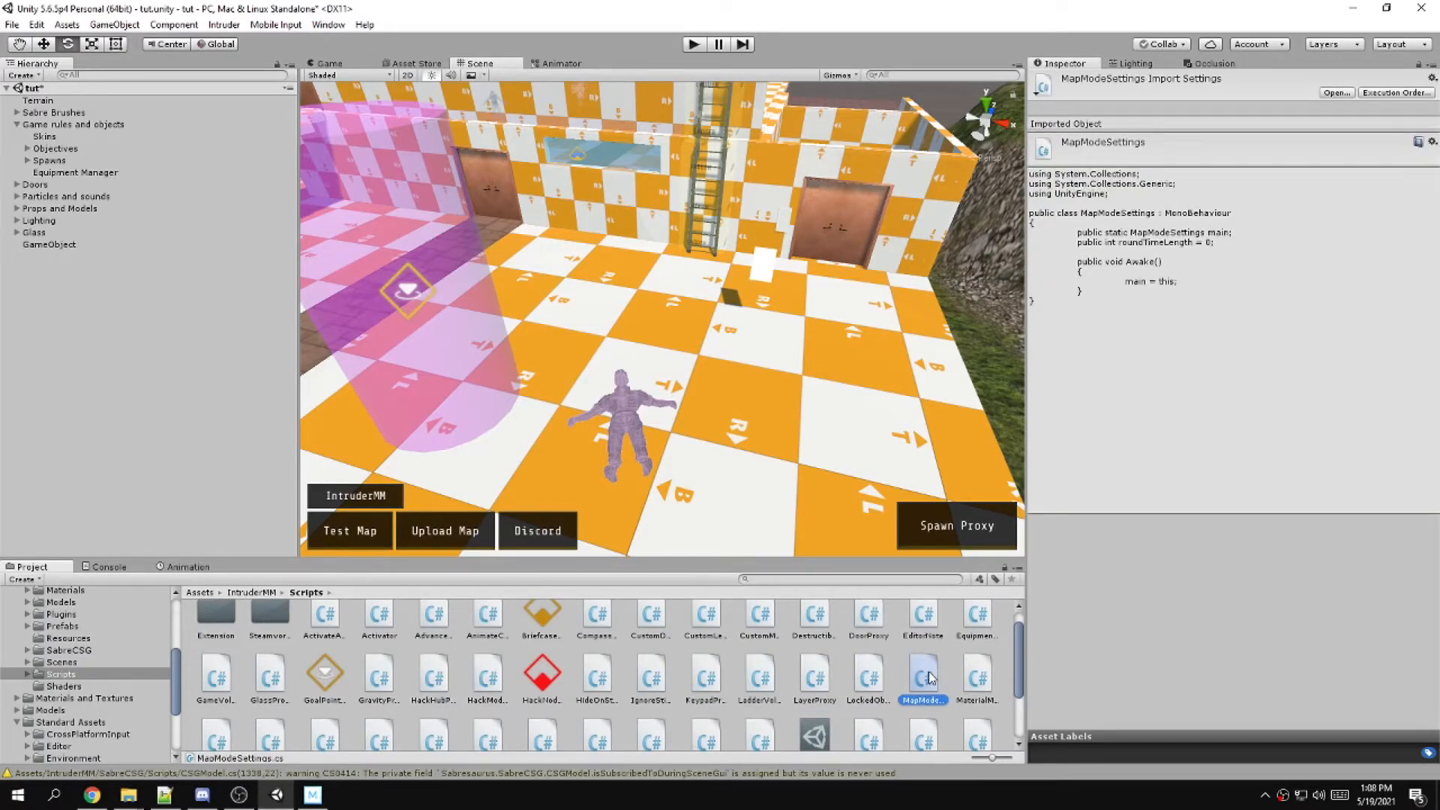
Attach the MapModeSettings script to the empty game object and set its round time length to 120
{"action": "left_click_drag", "start_coordinate": [929, 672], "coordinate": [47, 245]}
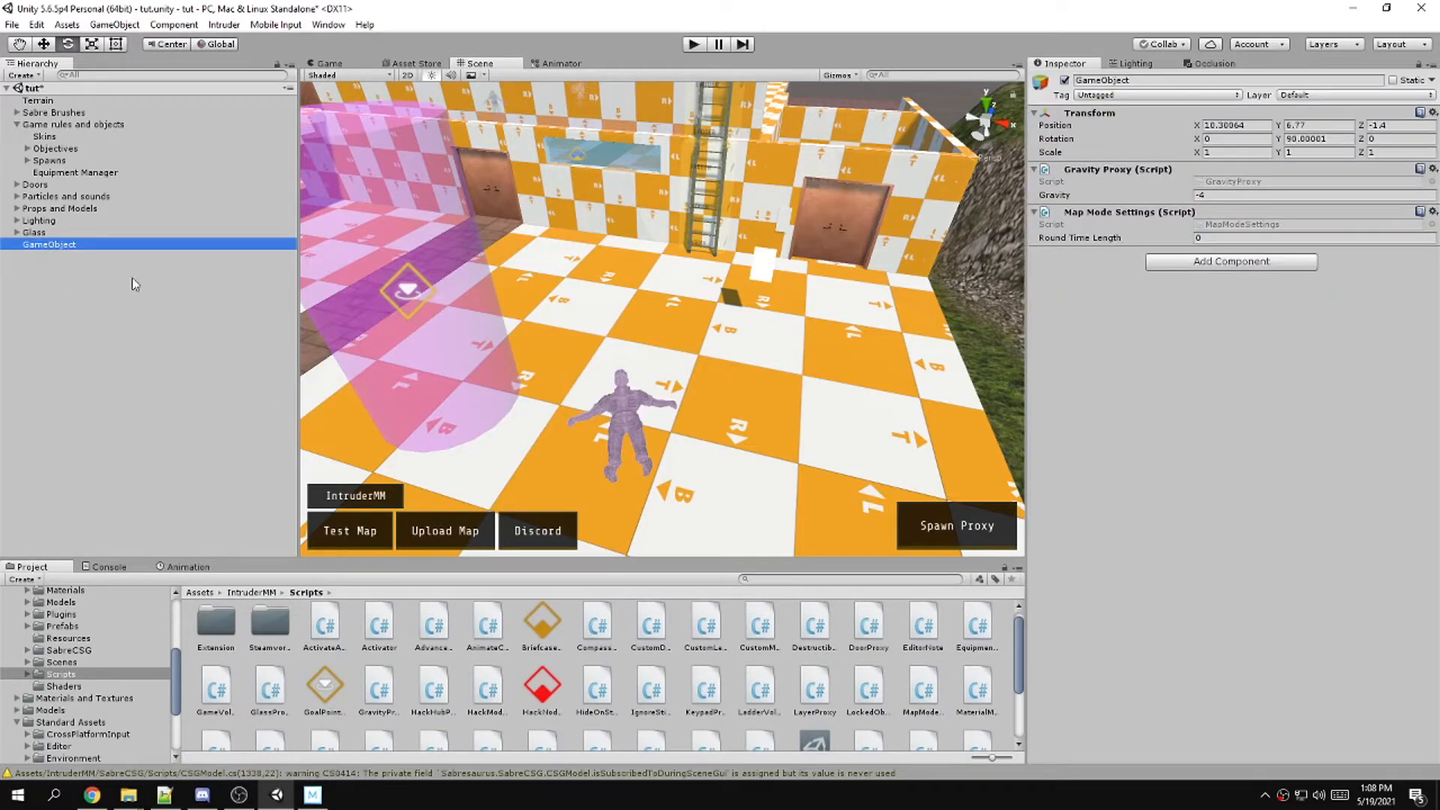
{"action": "left_click", "coordinate": [1200, 238]}
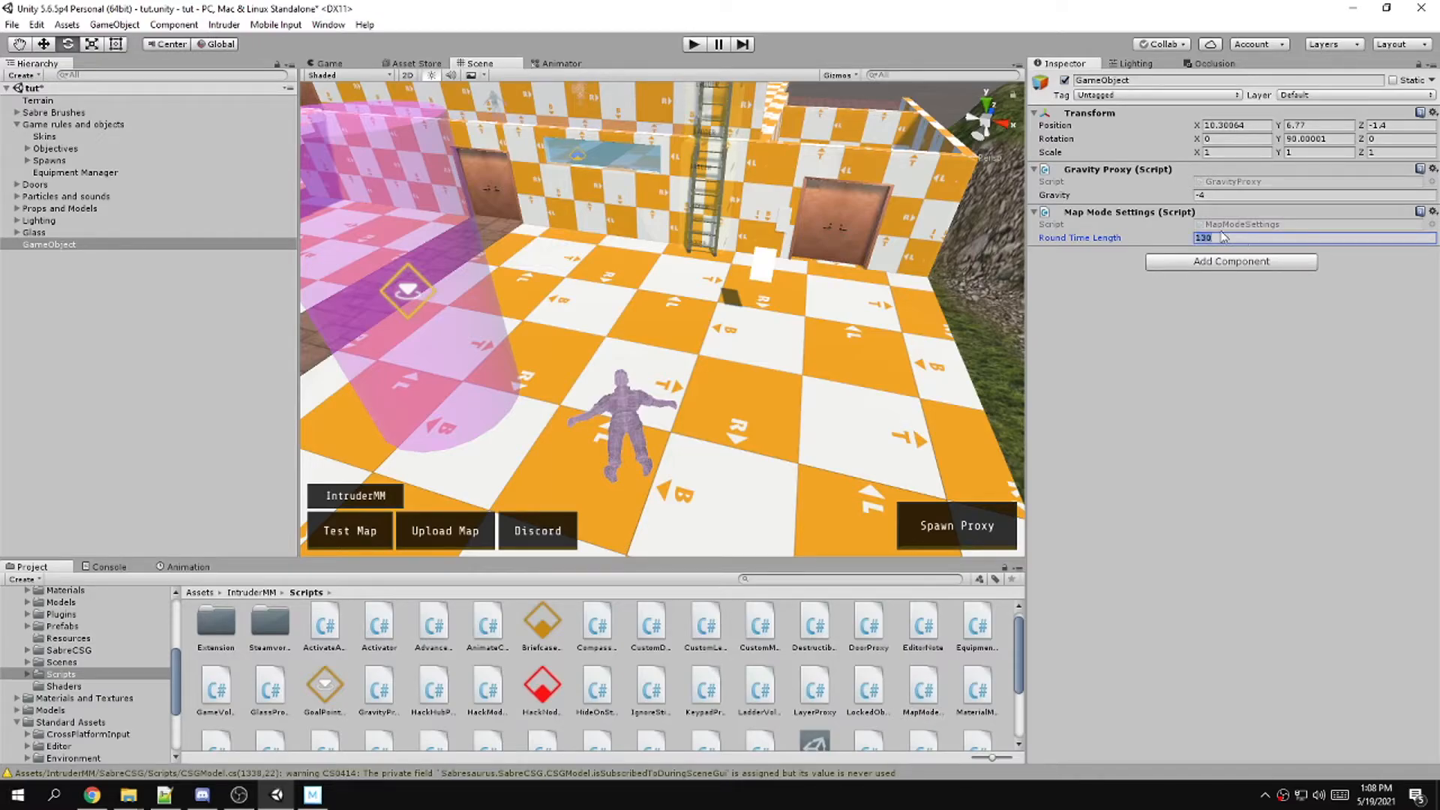
{"action": "left_click", "coordinate": [1226, 435]}
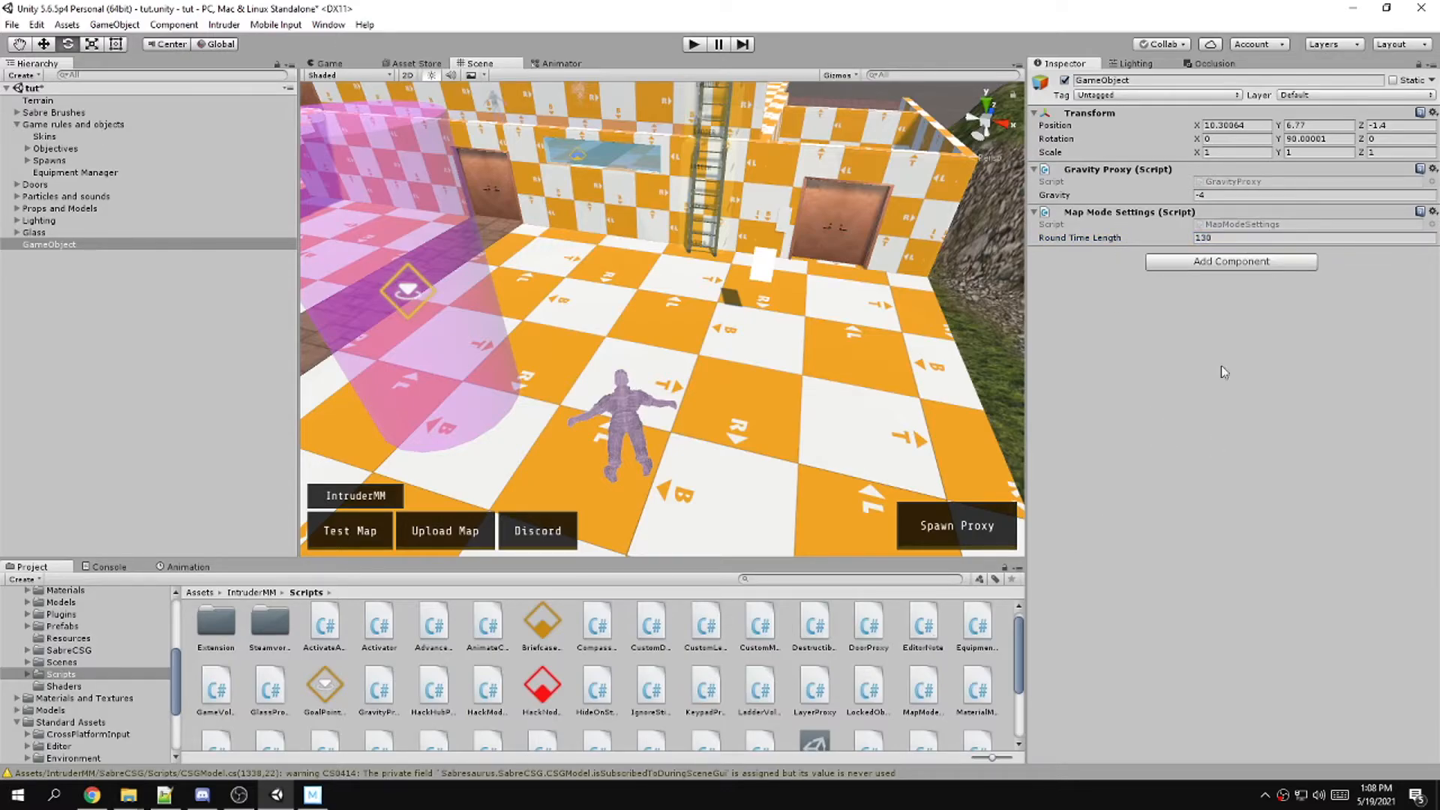
{"action": "left_click", "coordinate": [1231, 239]}
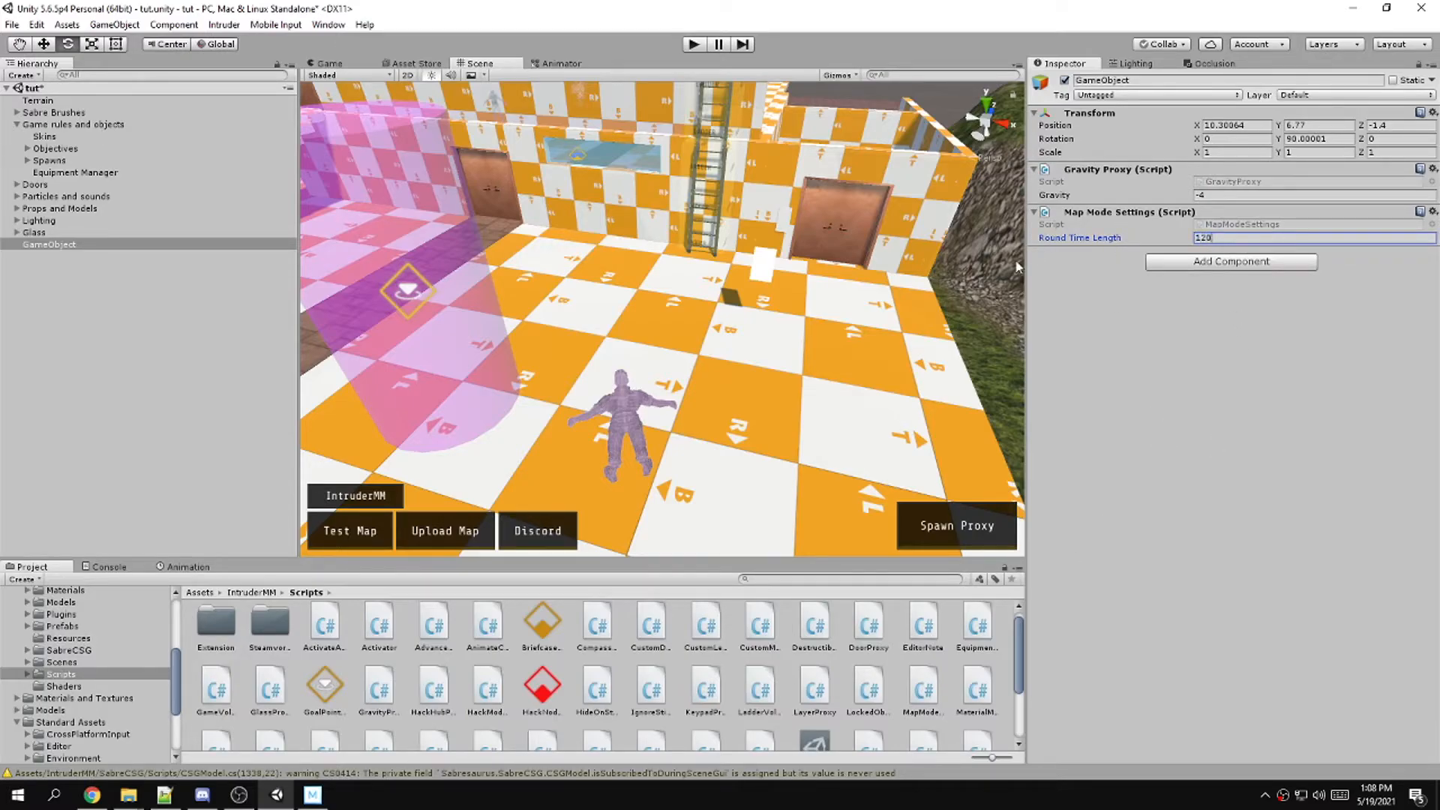
{"action": "left_click", "coordinate": [968, 694]}
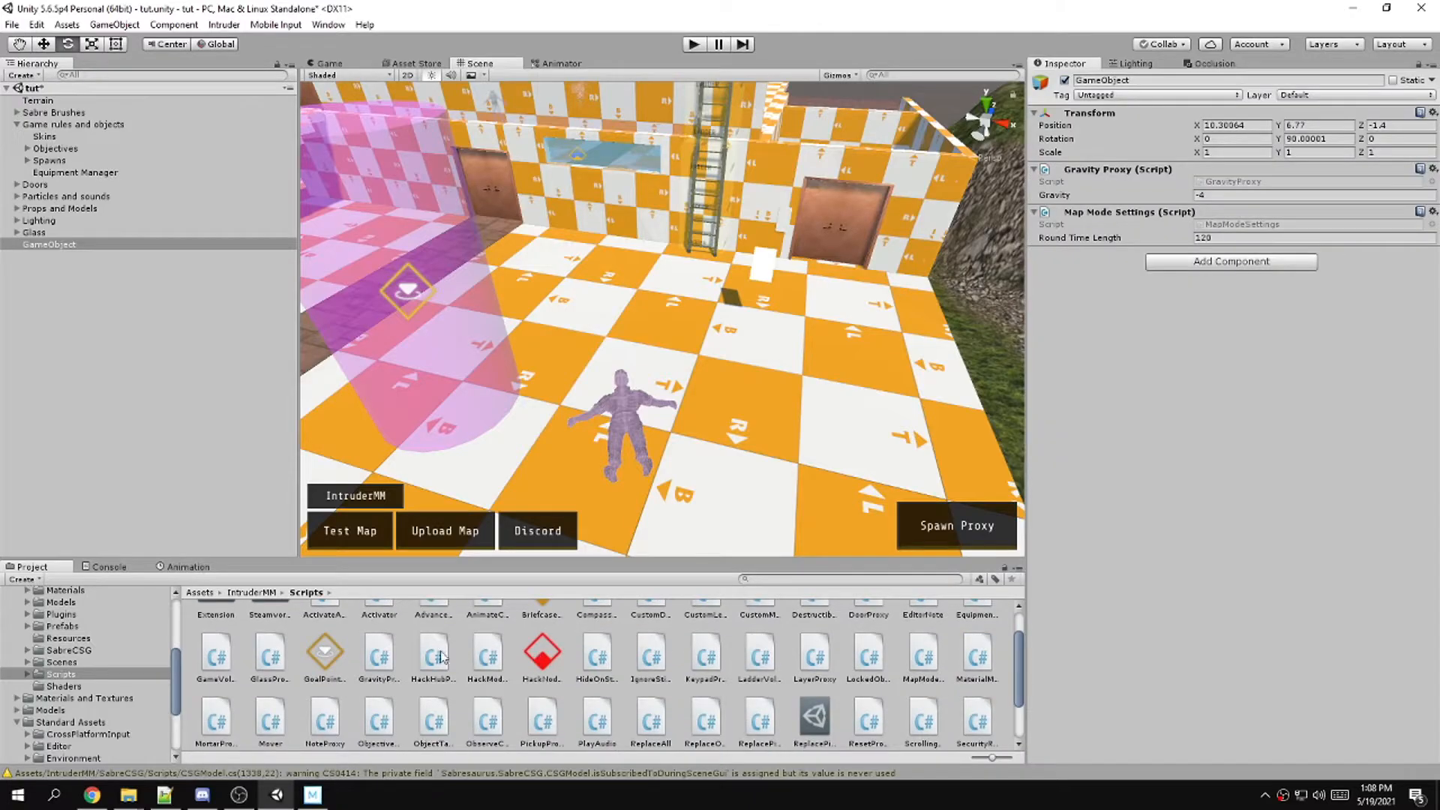
Review the MortarProxy, Mover and NoteProxy scripts, and attach the ObjectiveTabSettings script to the empty game object
{"action": "scroll", "coordinate": [458, 649], "scroll_direction": "down", "scroll_amount": 1}
{"action": "left_click", "coordinate": [216, 679]}
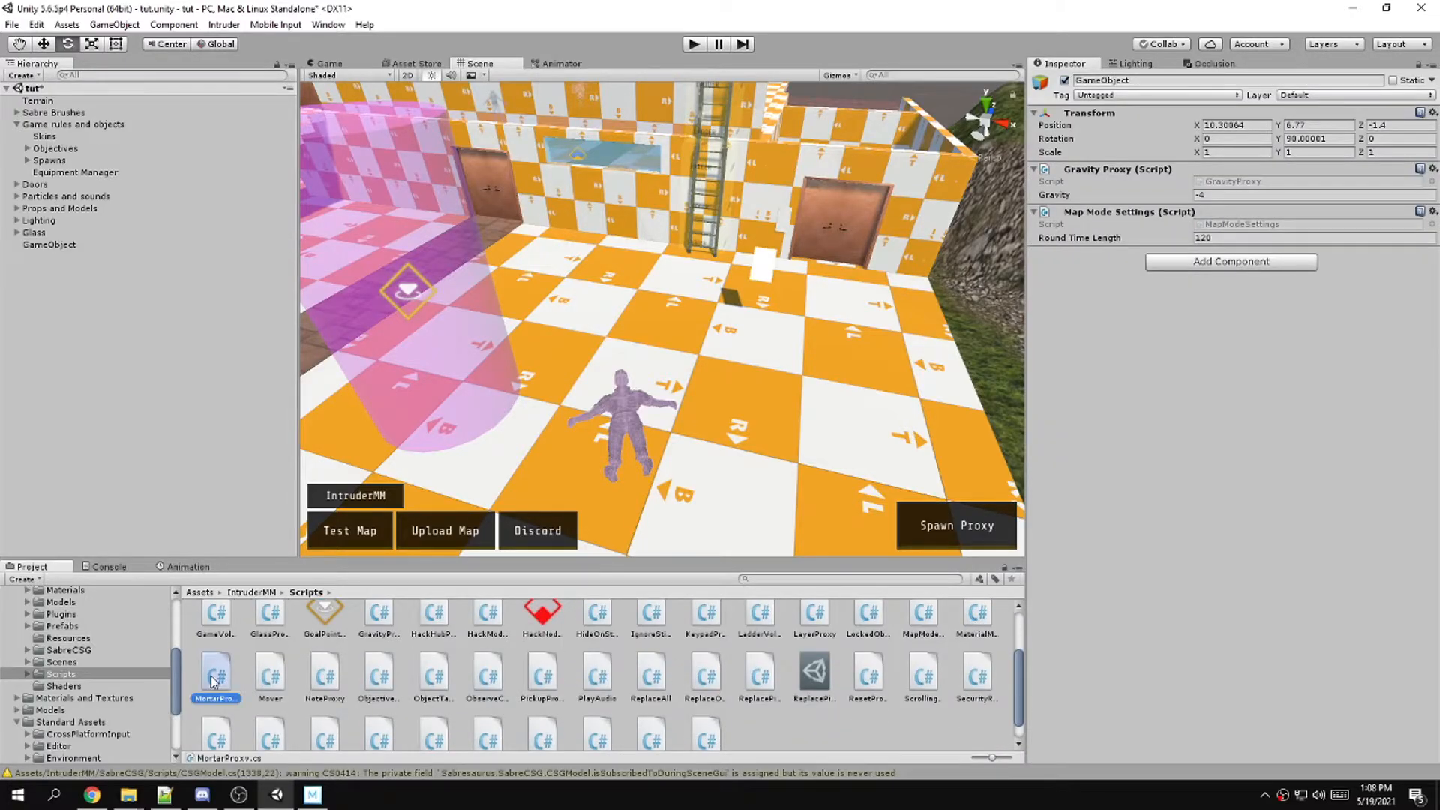
{"action": "left_click", "coordinate": [273, 691]}
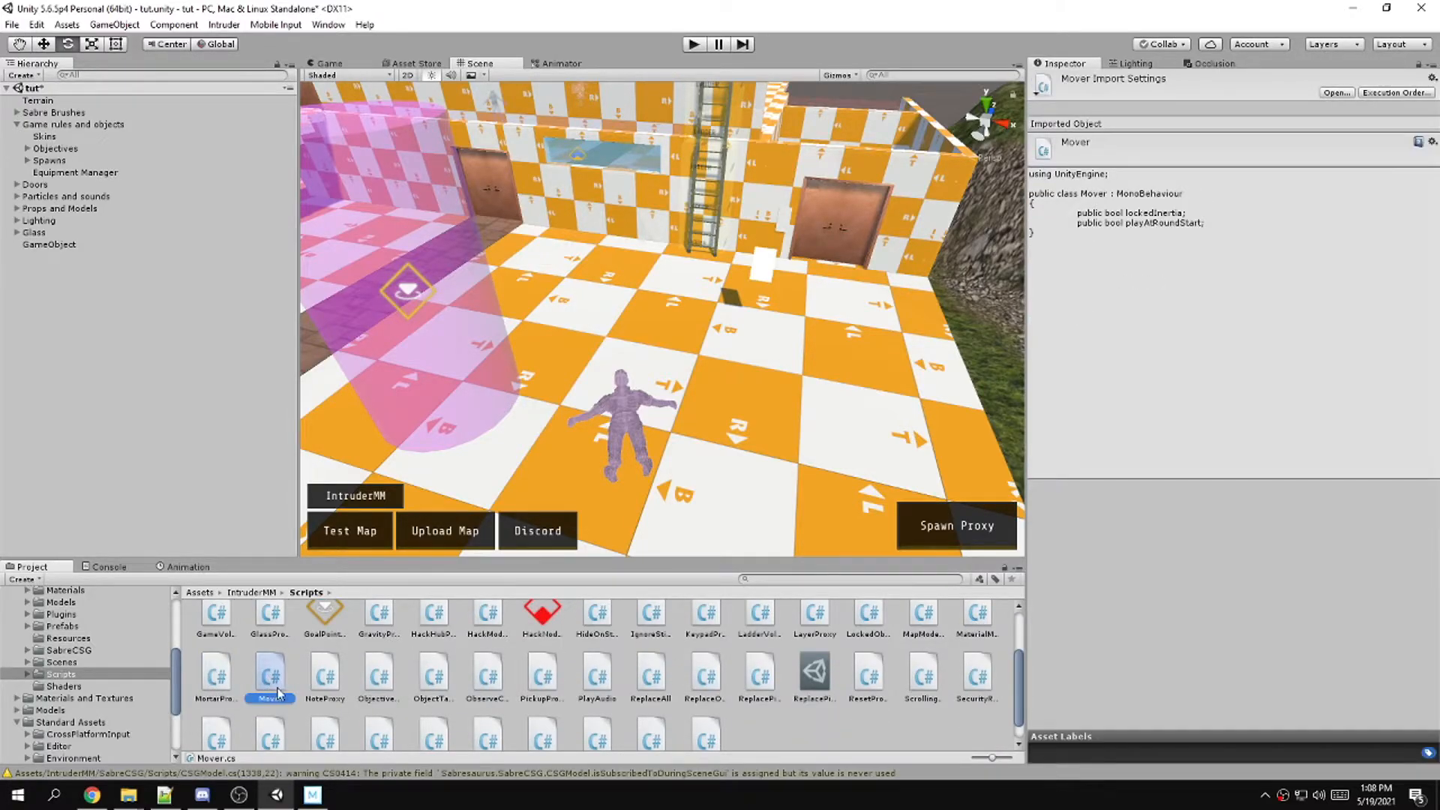
{"action": "left_click", "coordinate": [324, 682]}
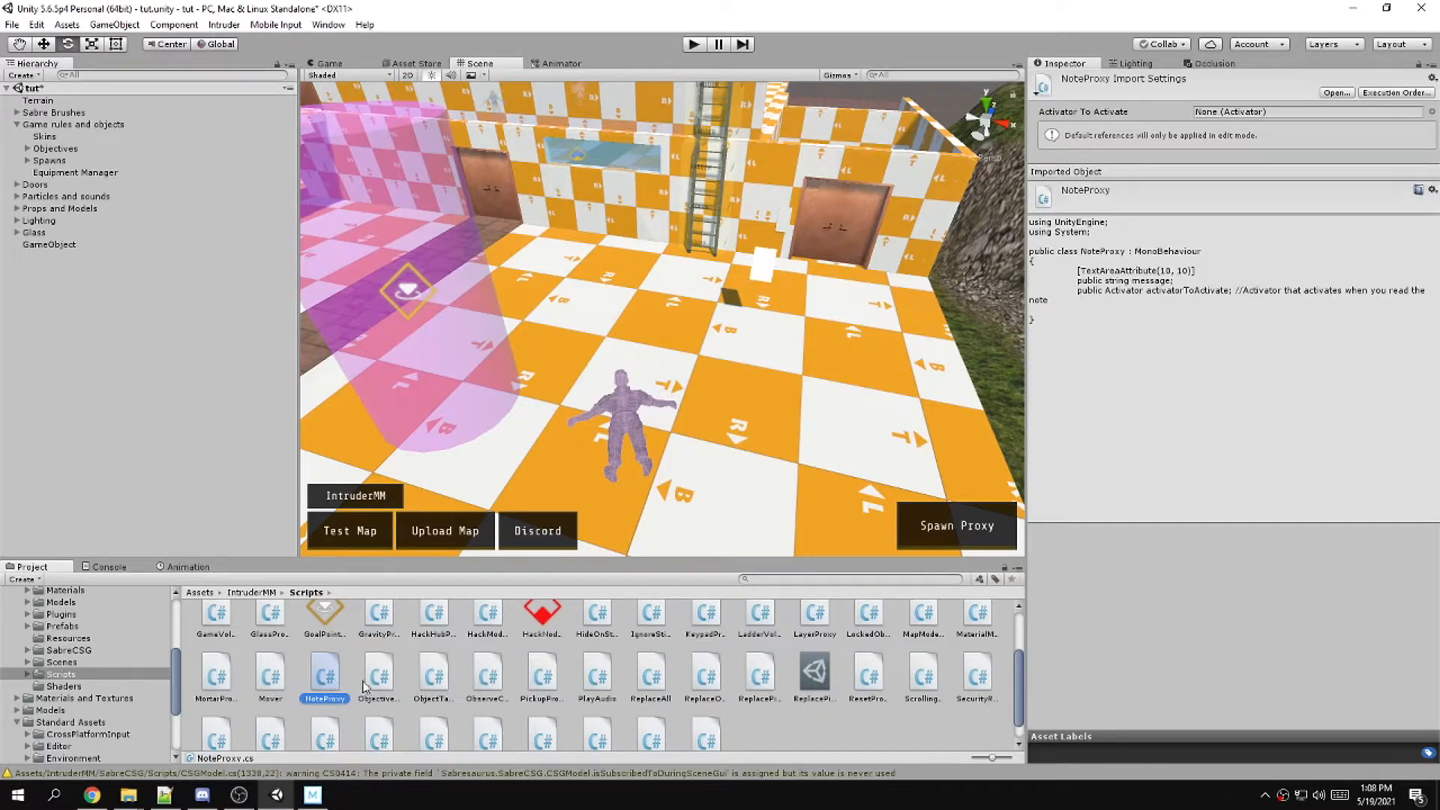
{"action": "left_click", "coordinate": [381, 682]}
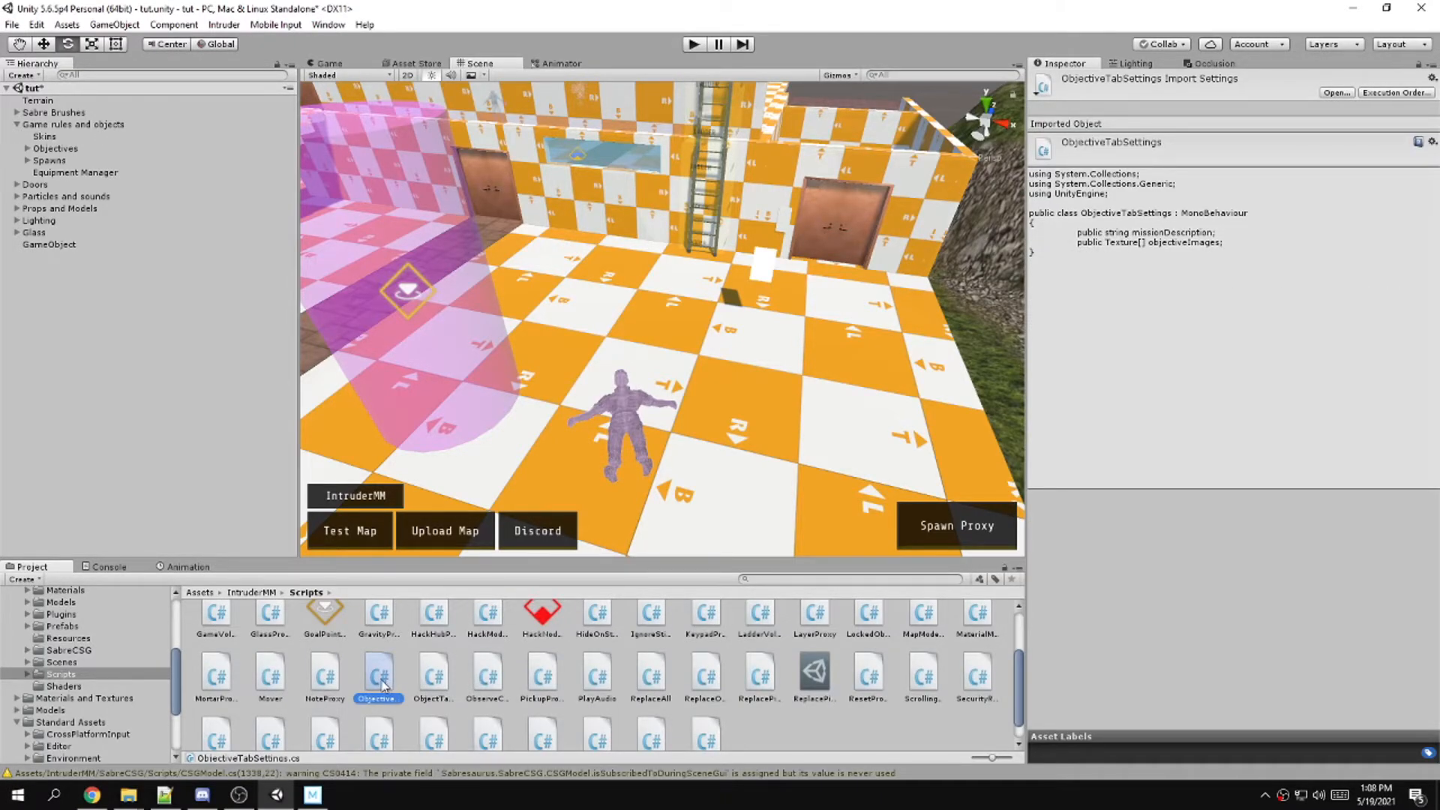
{"action": "left_click", "coordinate": [60, 246]}
Set the mission description to "Steal the package!" and the number of objective images to 3
{"action": "left_click", "coordinate": [1035, 294]}
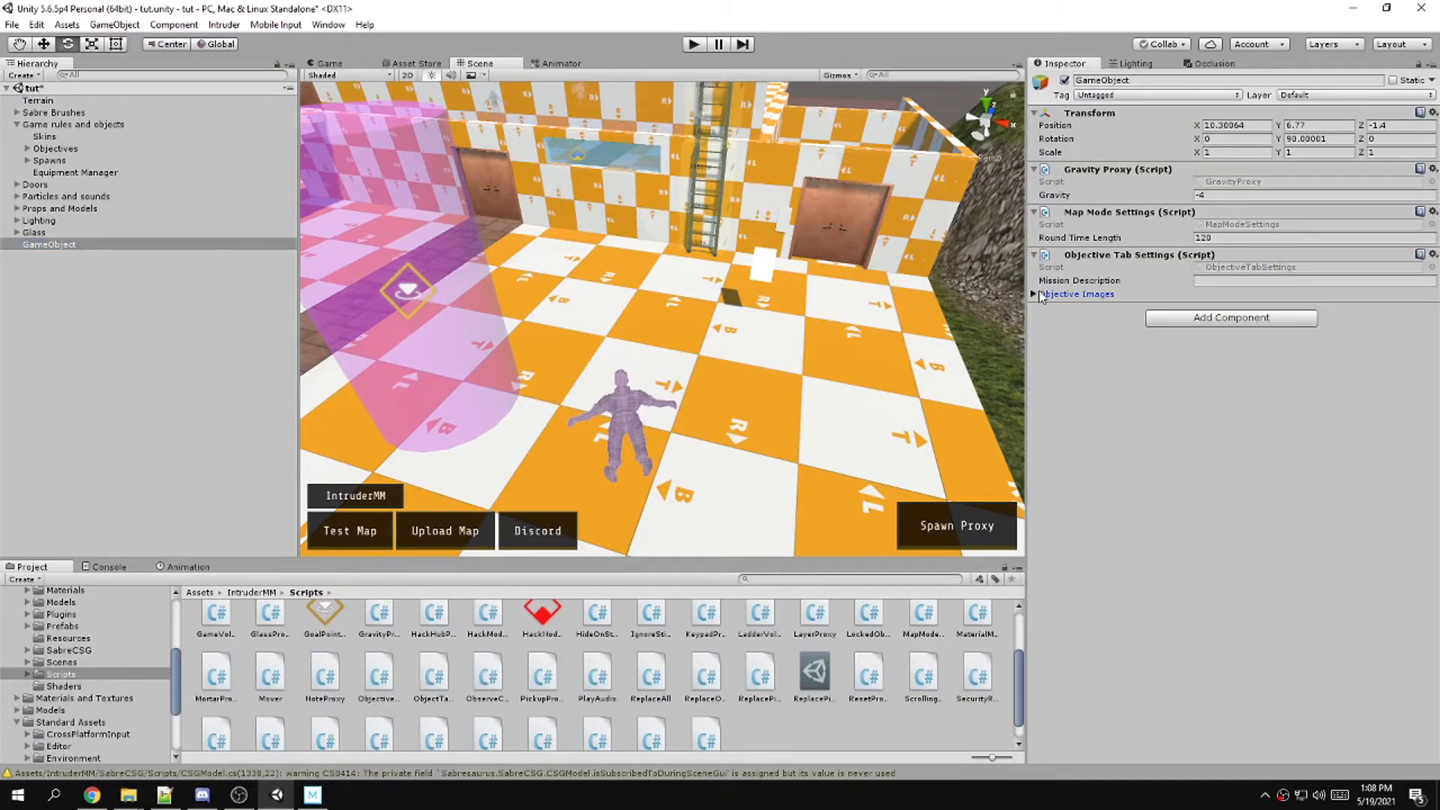
{"action": "left_click", "coordinate": [1224, 282]}
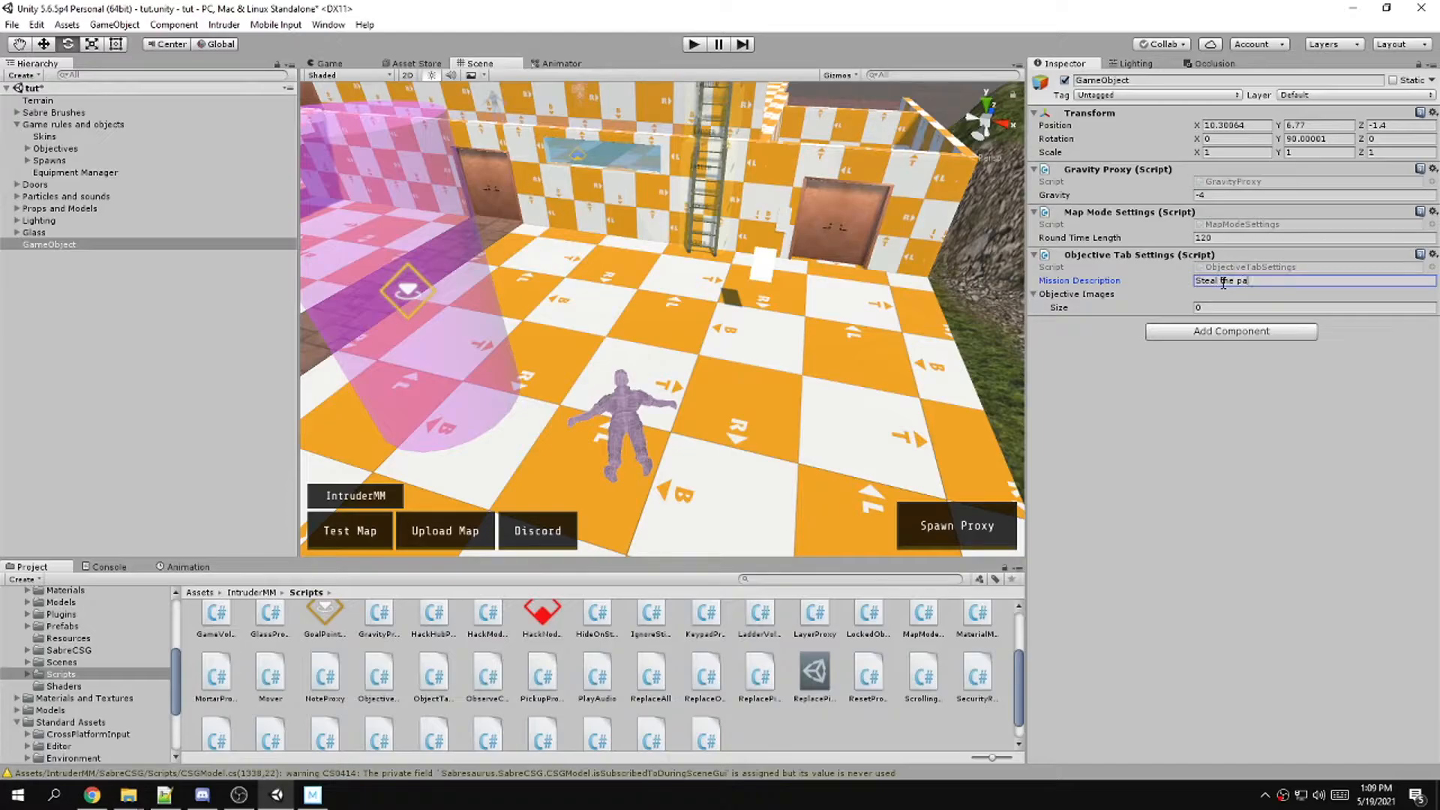
{"action": "type", "text": "!"}
{"action": "key", "text": "Tab"}
{"action": "type", "text": "3"}
{"action": "key", "text": "Return"}
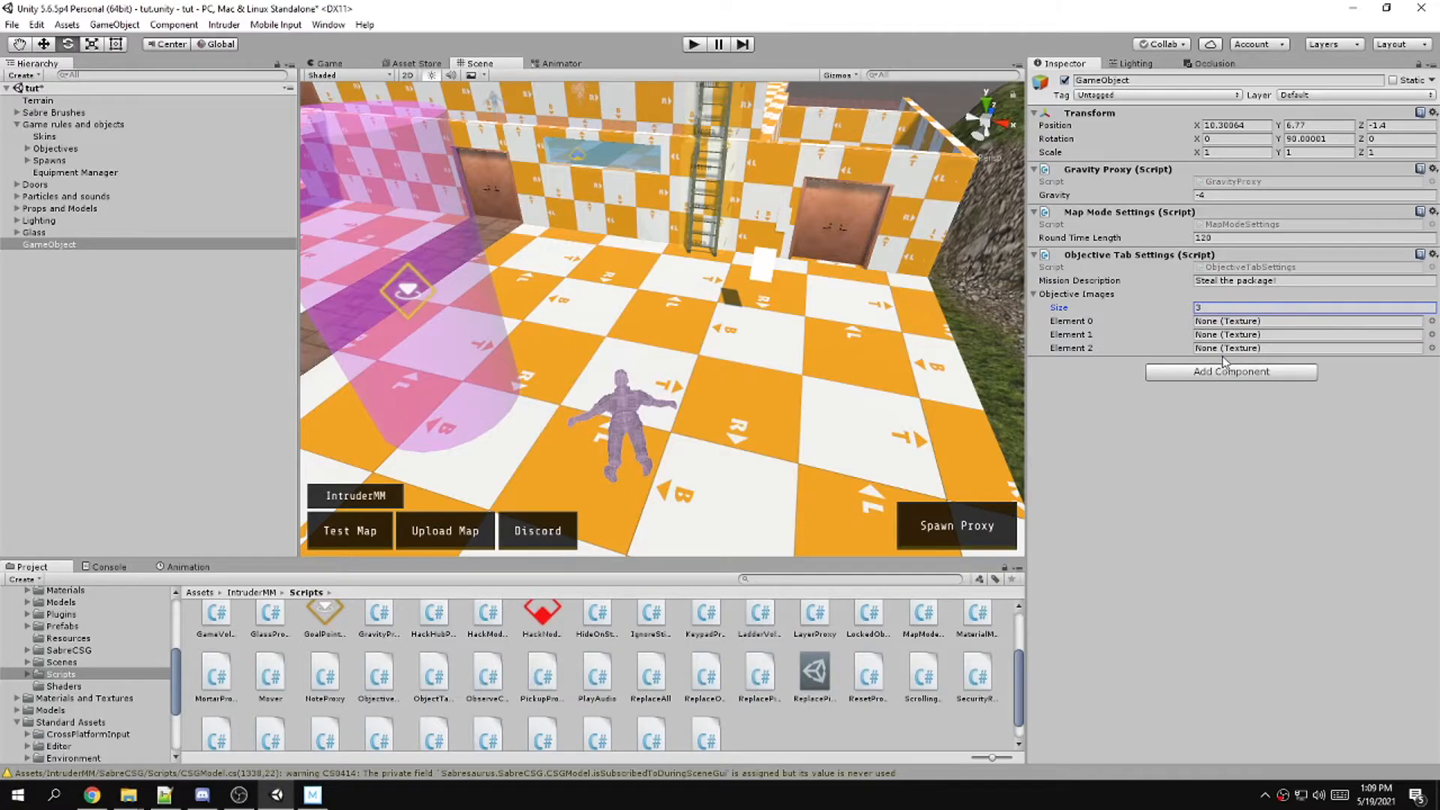
Assign the Excluded texture to the first objective image of the Objective Tab Settings
{"action": "left_click", "coordinate": [1431, 322]}
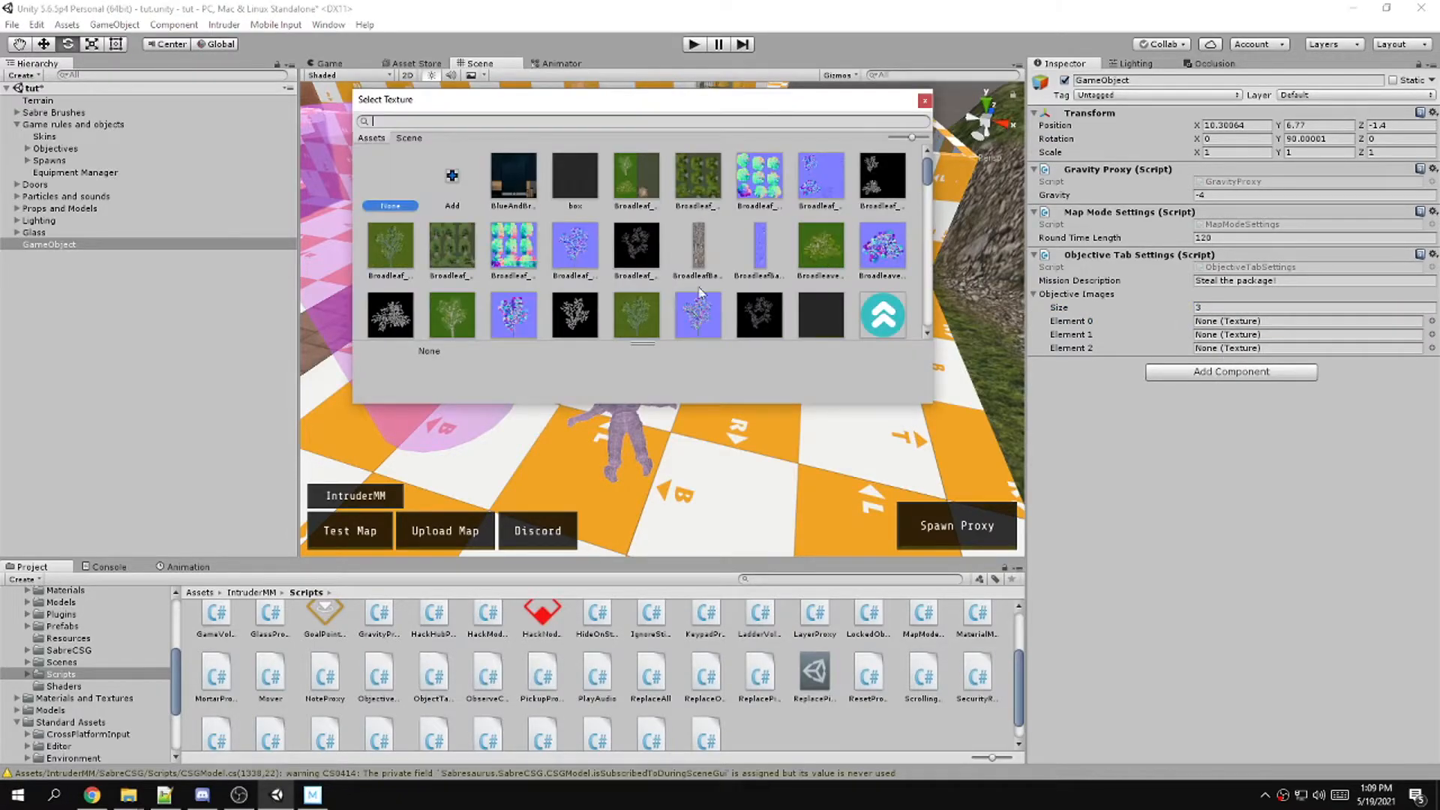
{"action": "scroll", "coordinate": [559, 231], "scroll_direction": "down", "scroll_amount": 5}
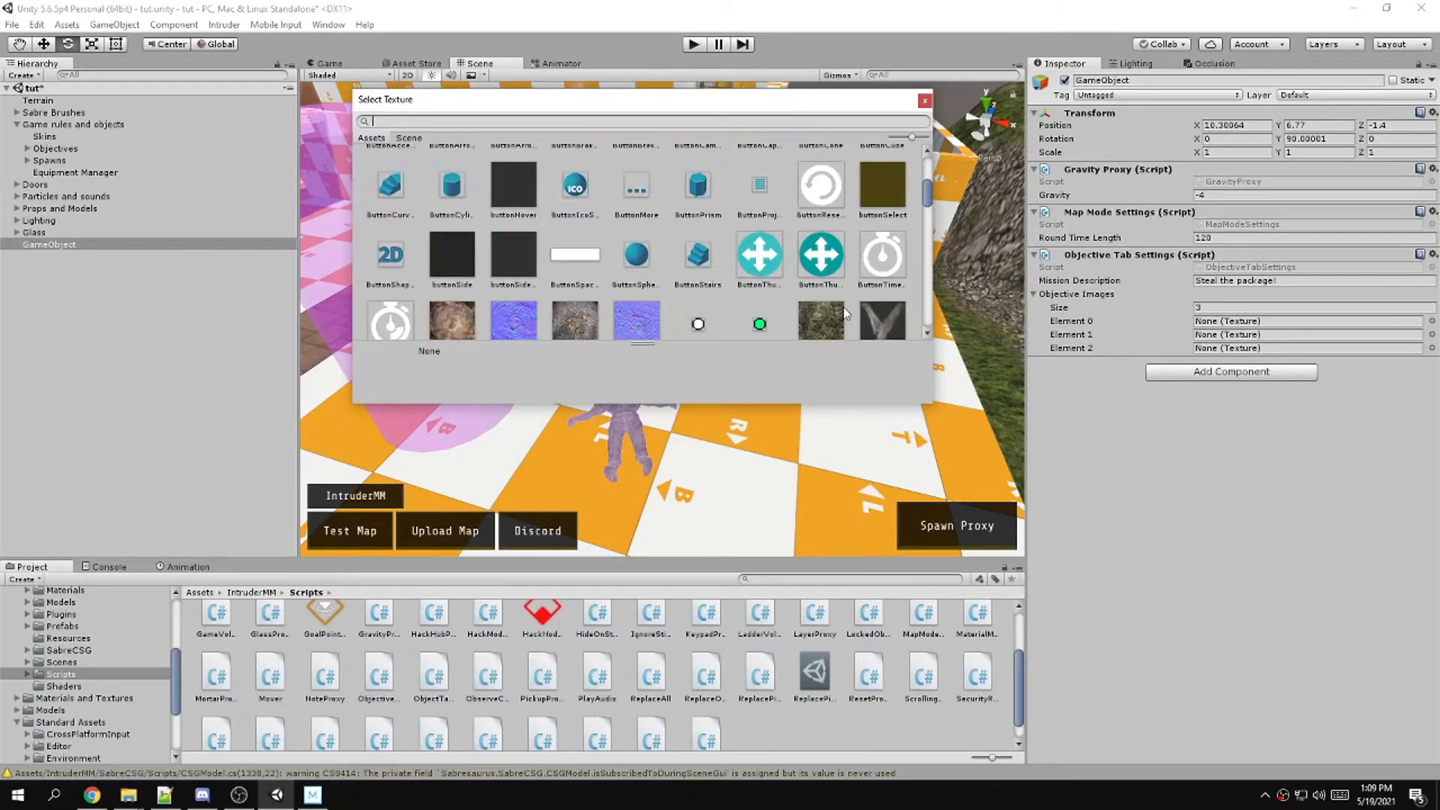
{"action": "scroll", "coordinate": [848, 304], "scroll_direction": "down", "scroll_amount": 5}
{"action": "scroll", "coordinate": [840, 272], "scroll_direction": "down", "scroll_amount": 1}
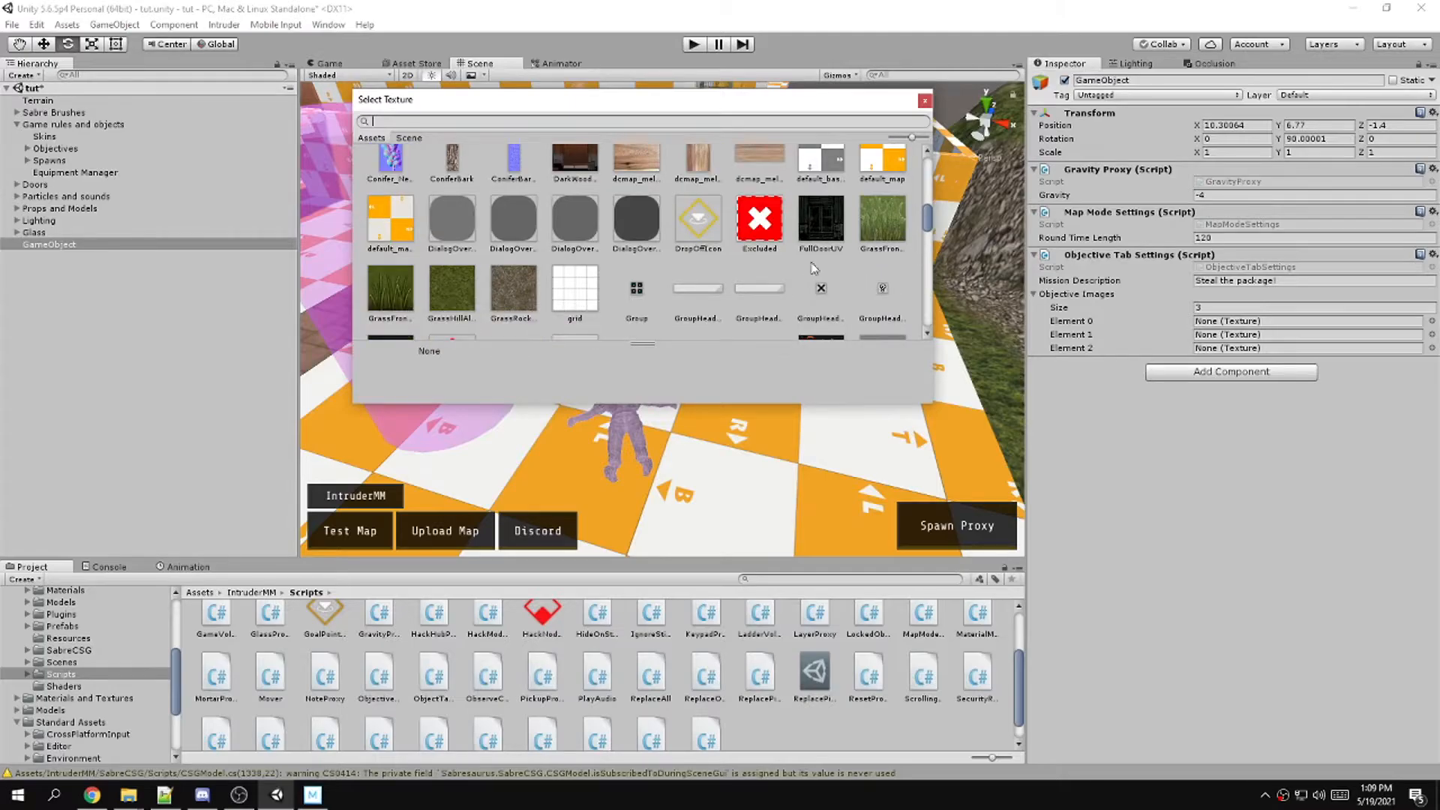
{"action": "left_click", "coordinate": [760, 234]}
{"action": "scroll", "coordinate": [912, 249], "scroll_direction": "down", "scroll_amount": 15}
{"action": "left_click_drag", "start_coordinate": [929, 328], "coordinate": [938, 144]}
{"action": "left_click", "coordinate": [925, 101]}
Turn off 3D icons, the grid and the selection outline in the scene view, and deselect the game object
{"action": "right_click_drag", "start_coordinate": [675, 300], "coordinate": [375, 177]}
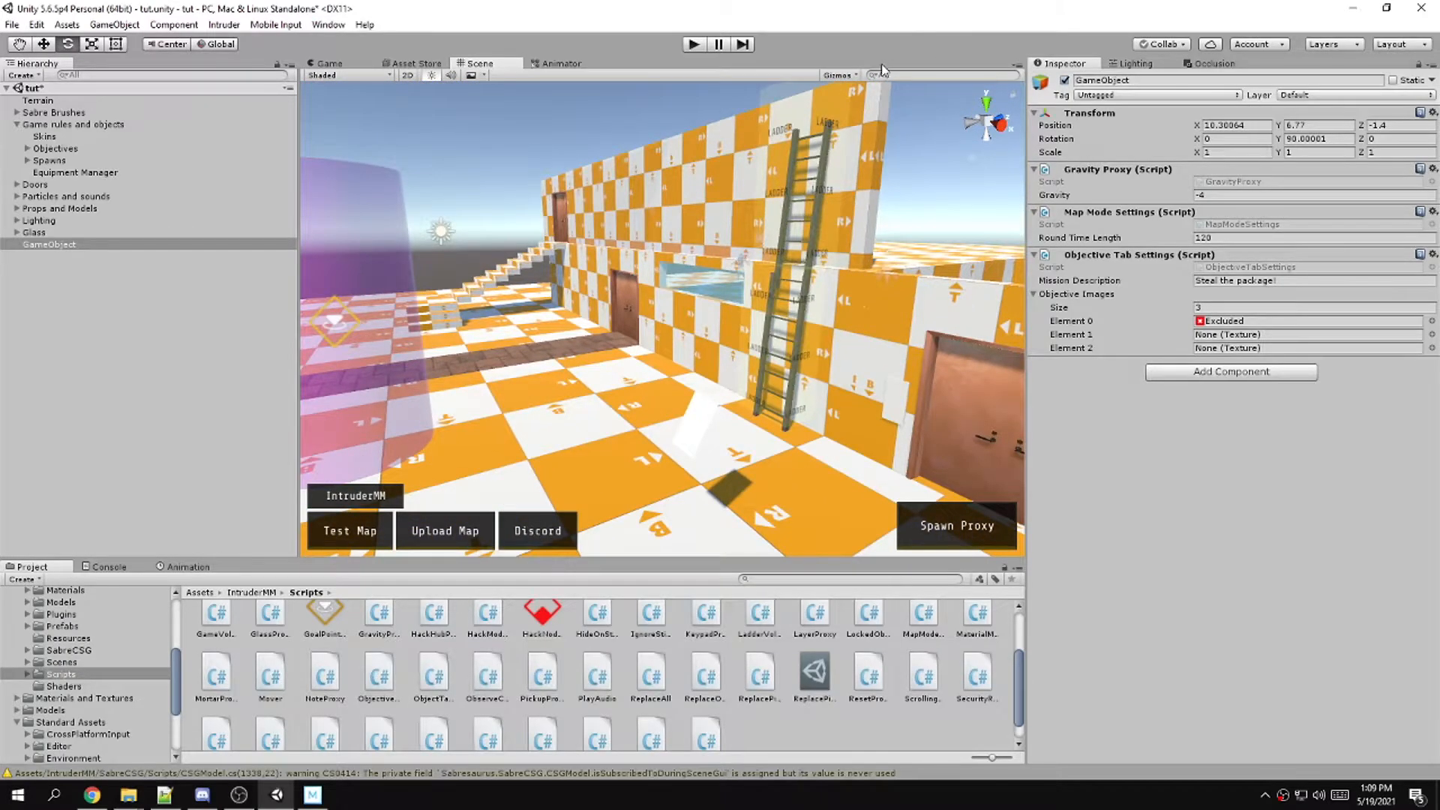
{"action": "left_click", "coordinate": [848, 75]}
{"action": "left_click", "coordinate": [832, 93]}
{"action": "left_click", "coordinate": [831, 108]}
{"action": "left_click", "coordinate": [832, 123]}
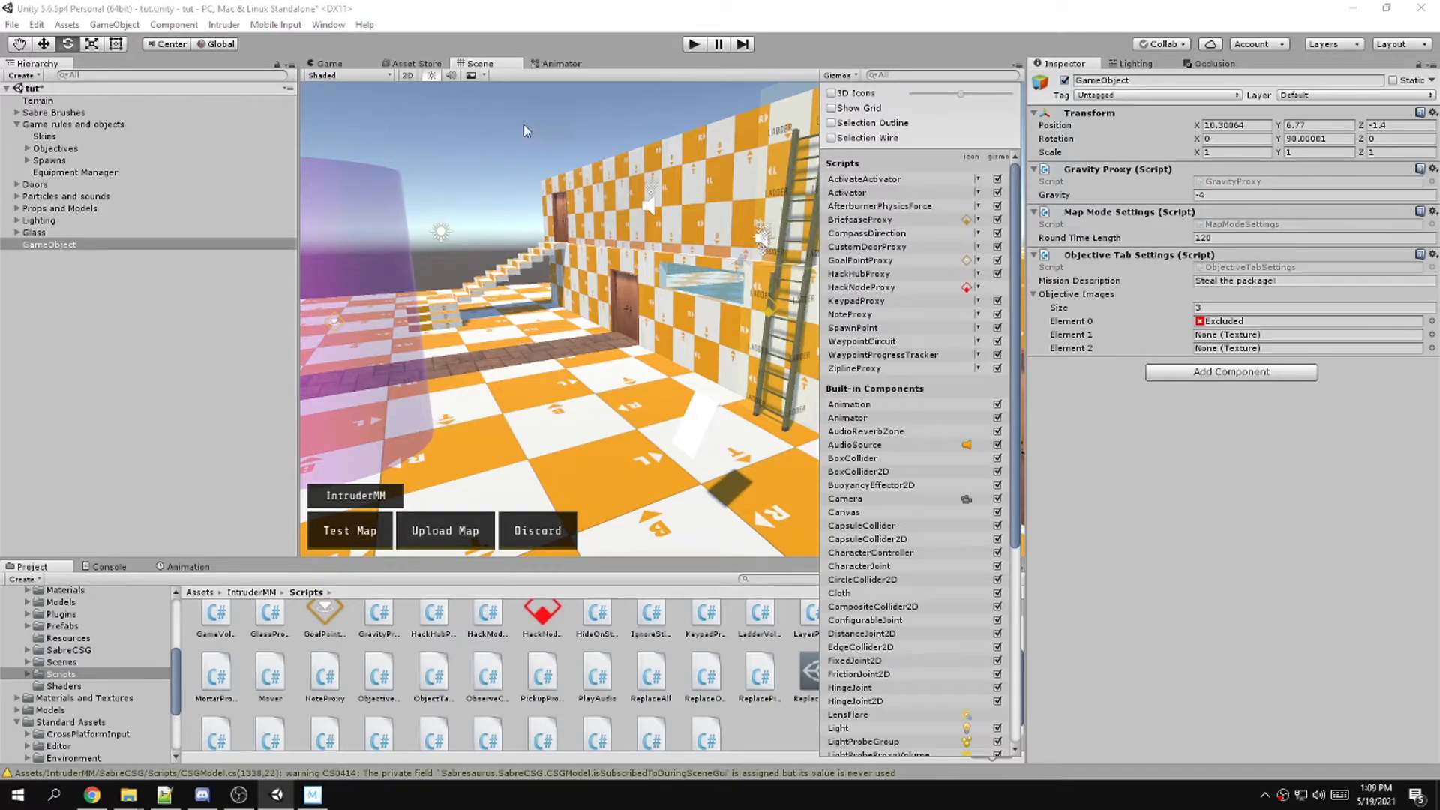
{"action": "left_click", "coordinate": [514, 130]}
Turn 3D icons, the grid and the selection outline back on in the scene view
{"action": "left_click", "coordinate": [848, 75]}
{"action": "left_click", "coordinate": [831, 93]}
{"action": "left_click", "coordinate": [831, 108]}
{"action": "left_click", "coordinate": [831, 123]}
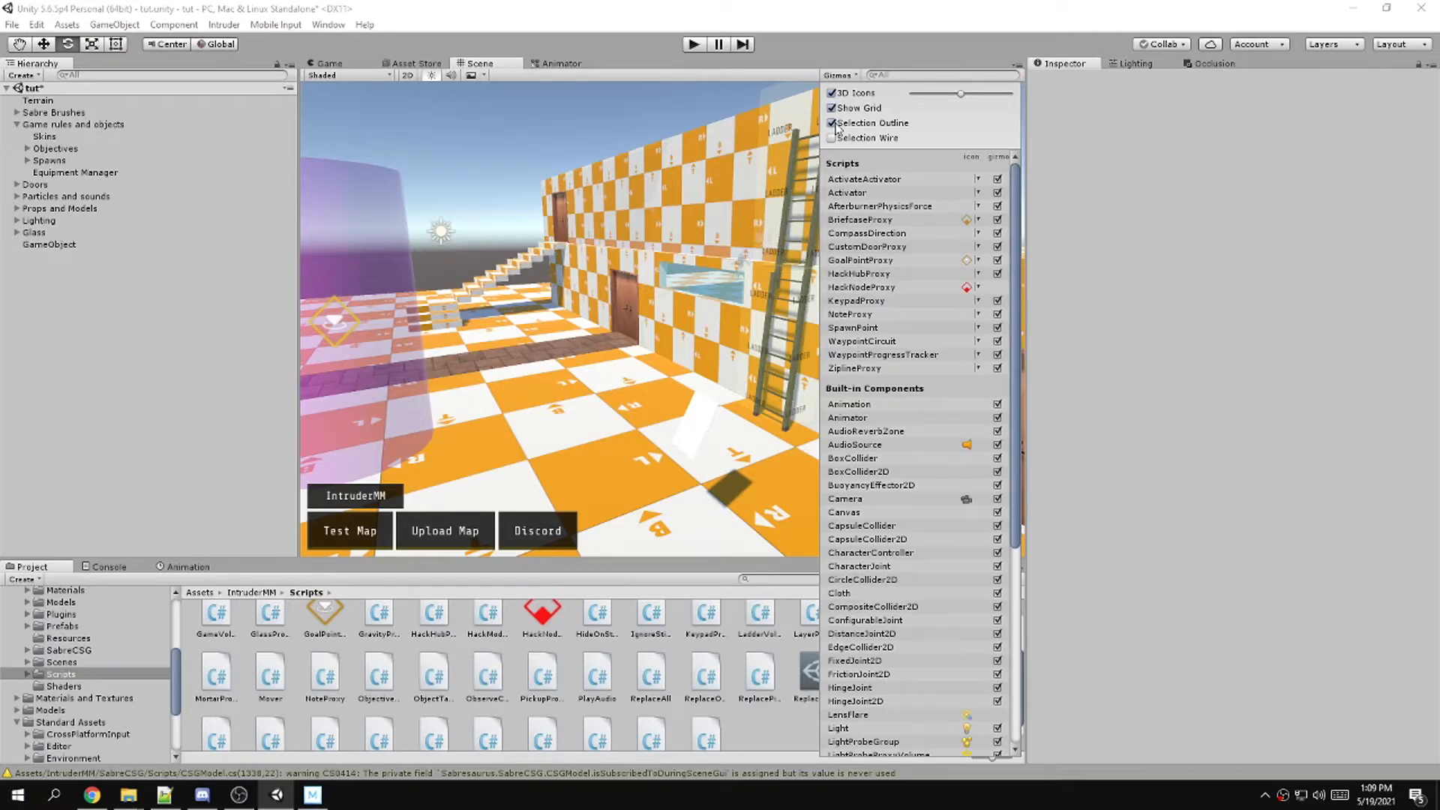
{"action": "left_click", "coordinate": [489, 146]}
Capture a rectangular screen snip of the building's front wall with its doors, window and ladder
{"action": "key", "text": "super+shift+s"}
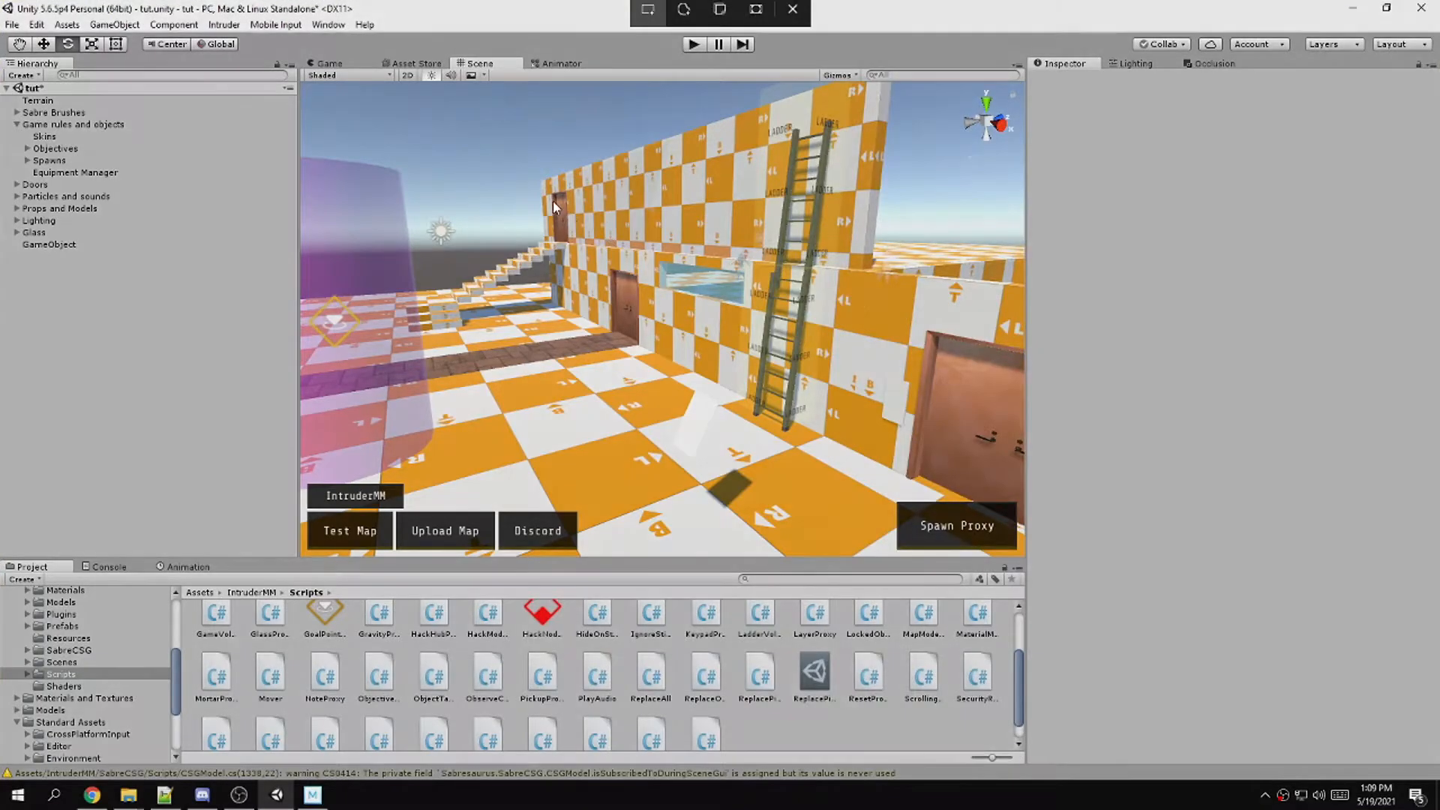
{"action": "left_click_drag", "start_coordinate": [483, 132], "coordinate": [821, 390]}
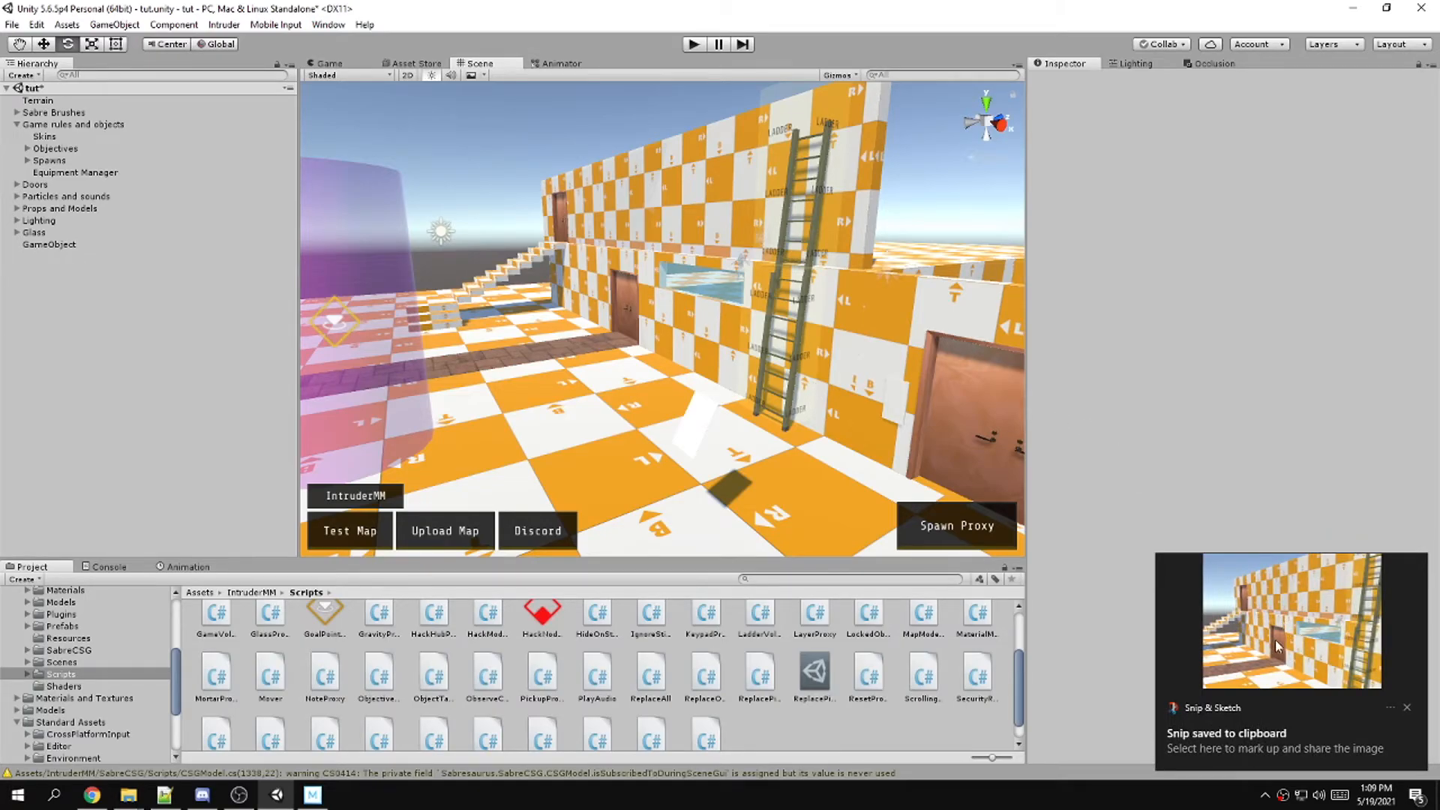
{"action": "right_click_drag", "start_coordinate": [677, 393], "coordinate": [865, 403]}
{"action": "key", "text": "s"}
{"action": "key", "text": "a"}
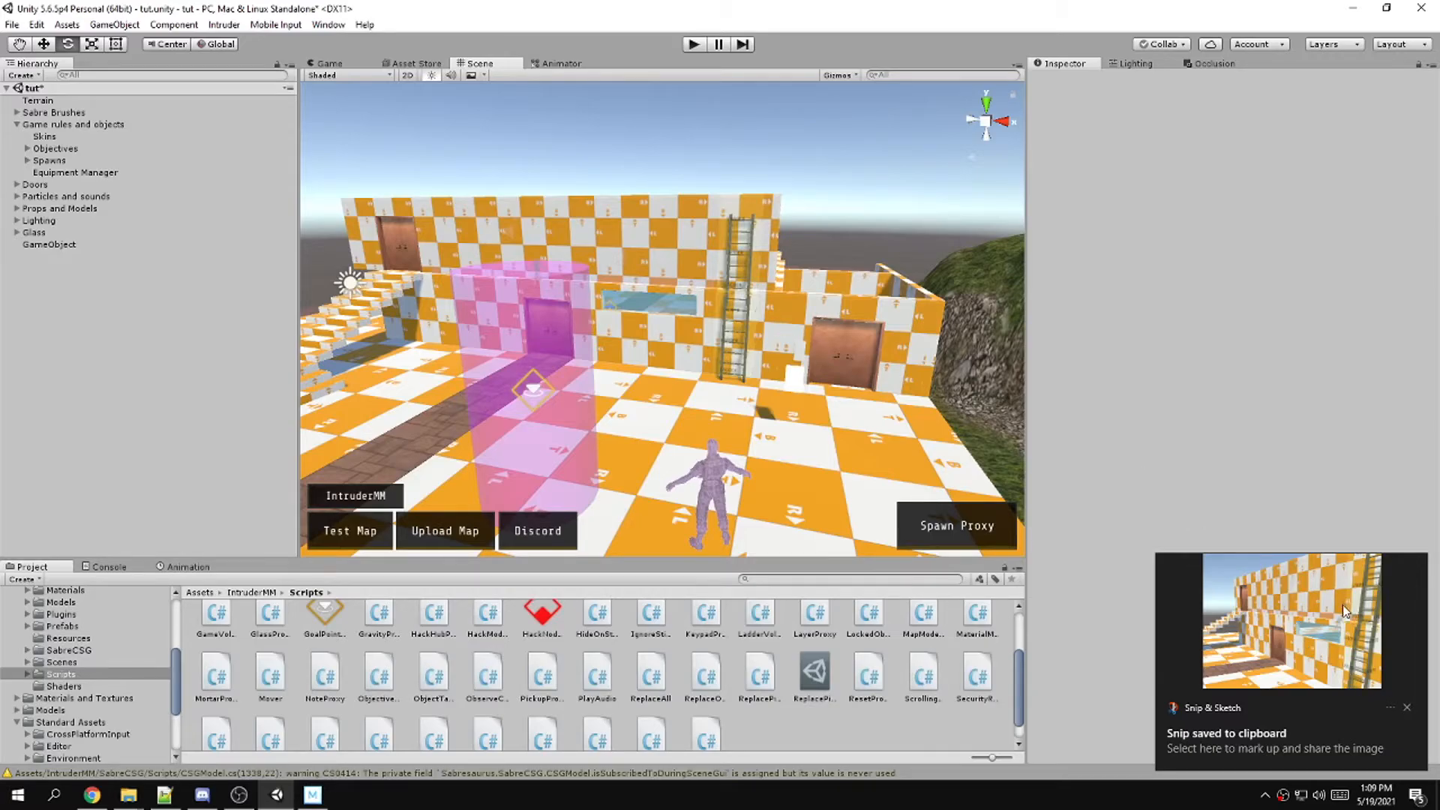
Open the captured snip in Snip & Sketch and save it to the Desktop as "building picture.png"
{"action": "left_click", "coordinate": [1299, 605]}
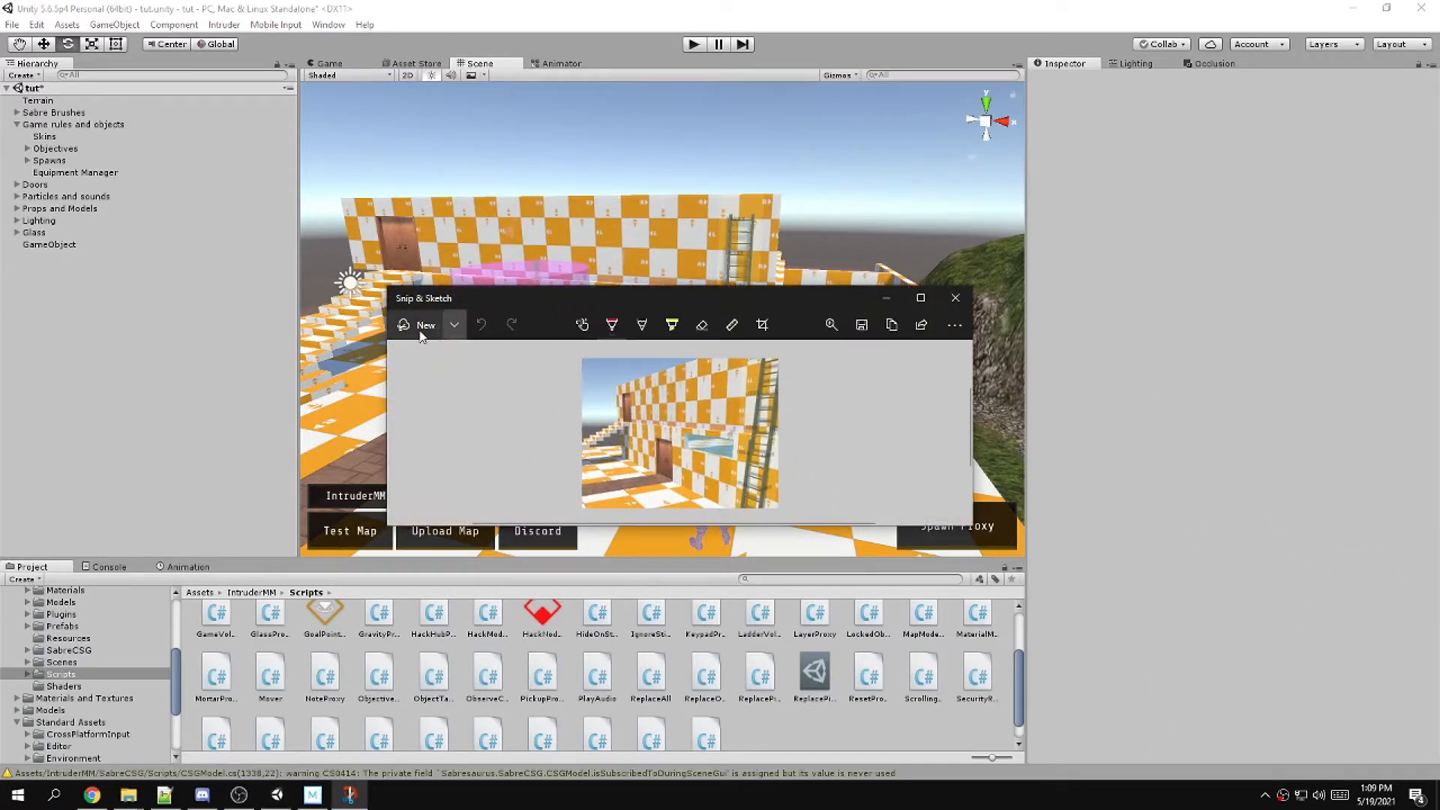
{"action": "left_click", "coordinate": [862, 324]}
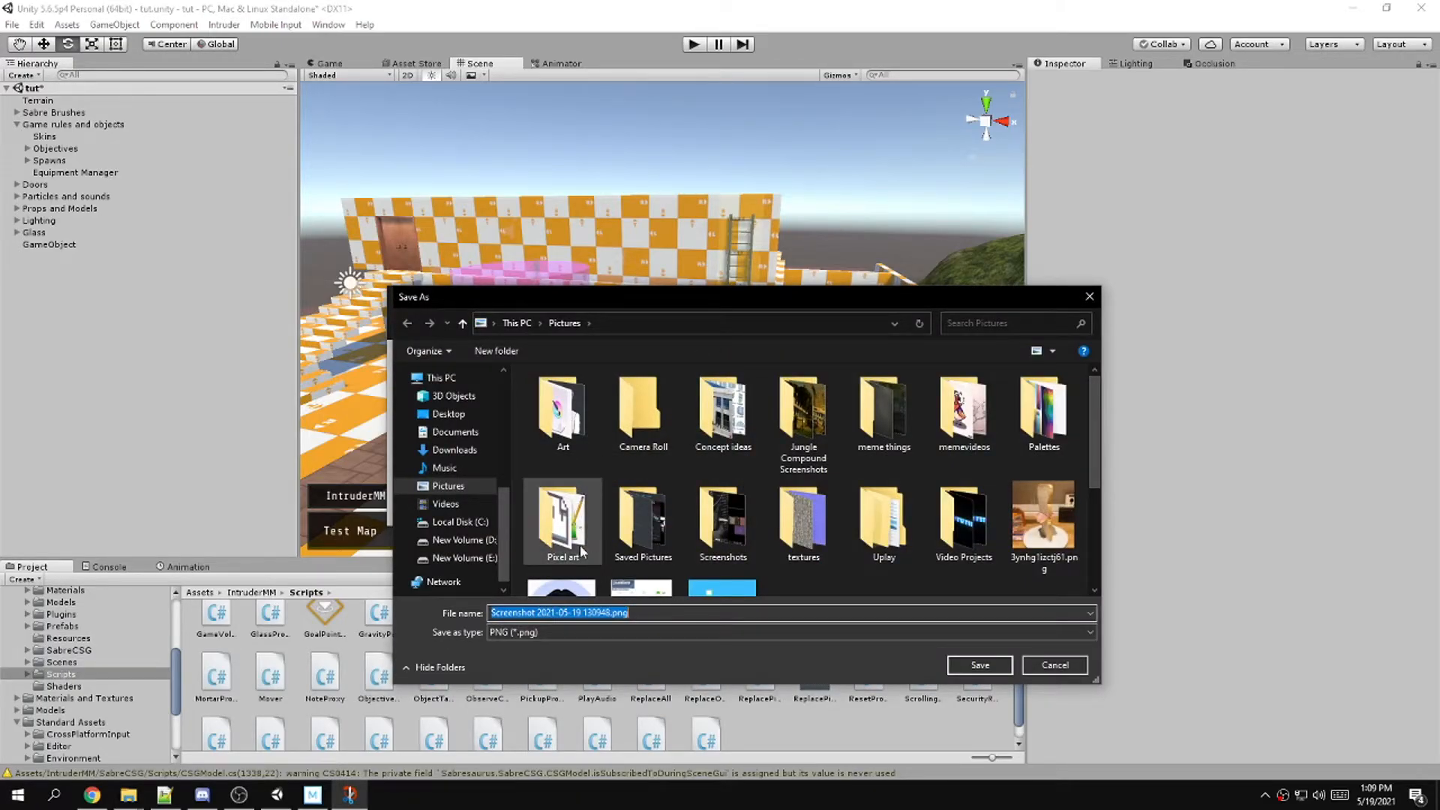
{"action": "left_click", "coordinate": [439, 414]}
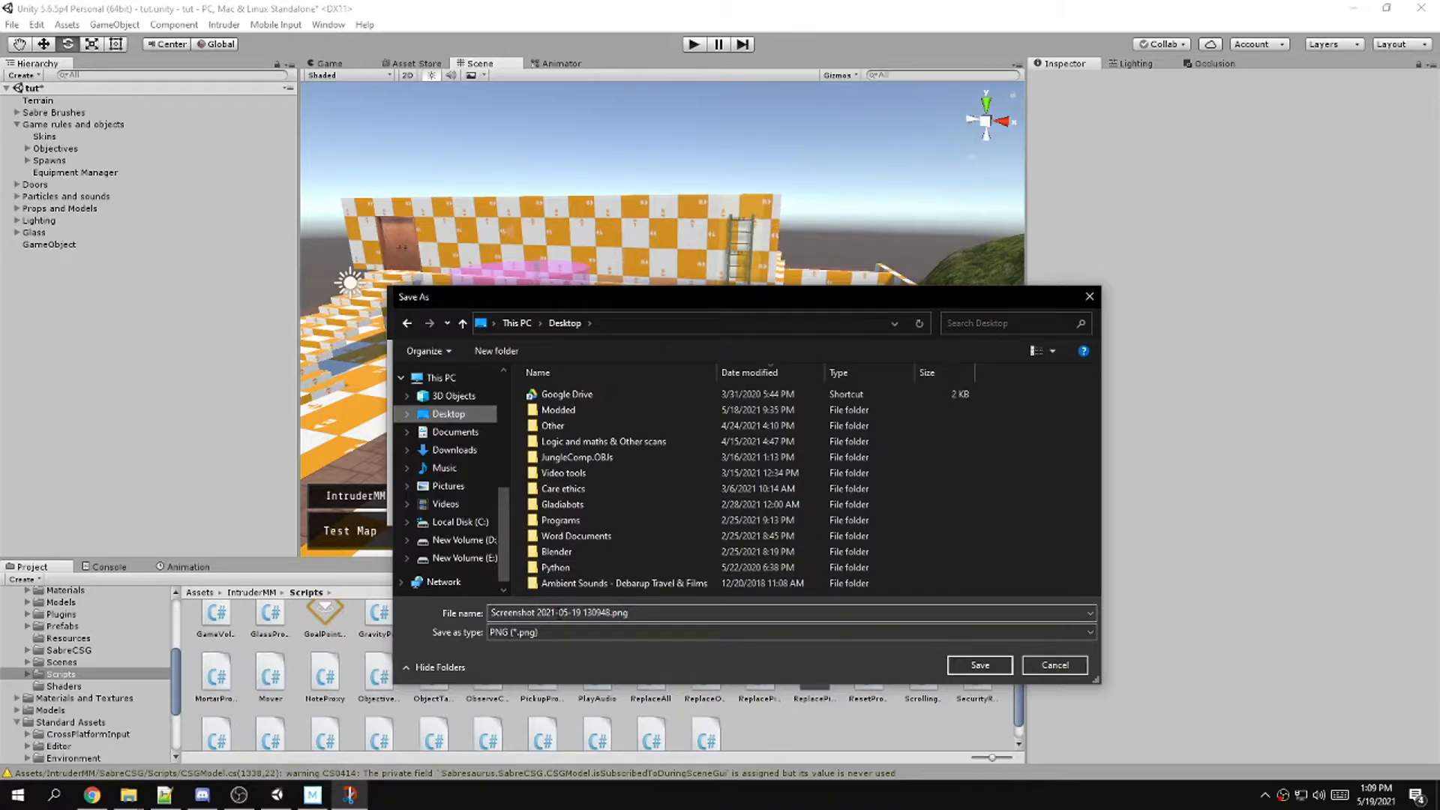
{"action": "left_click", "coordinate": [461, 613]}
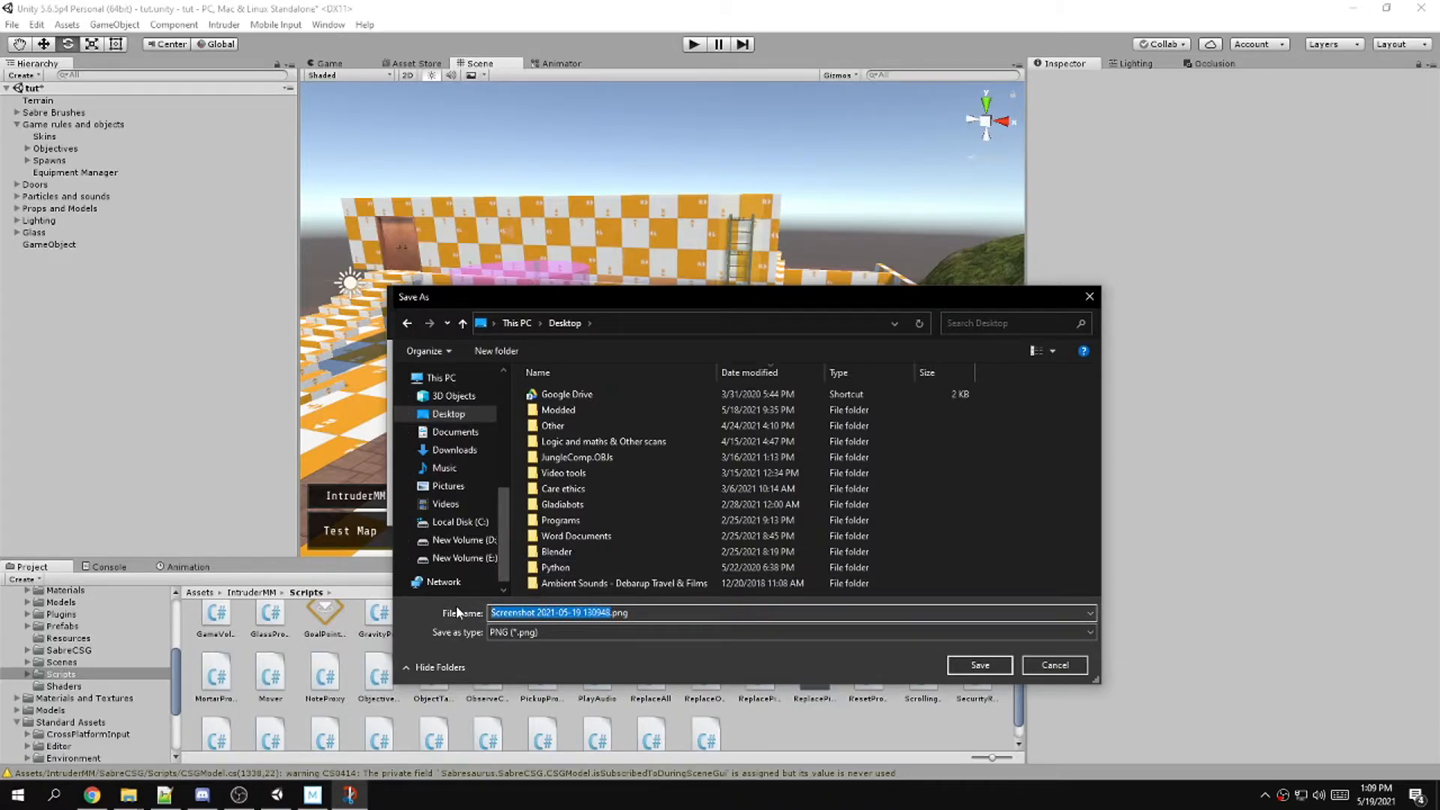
{"action": "type", "text": "building picture"}
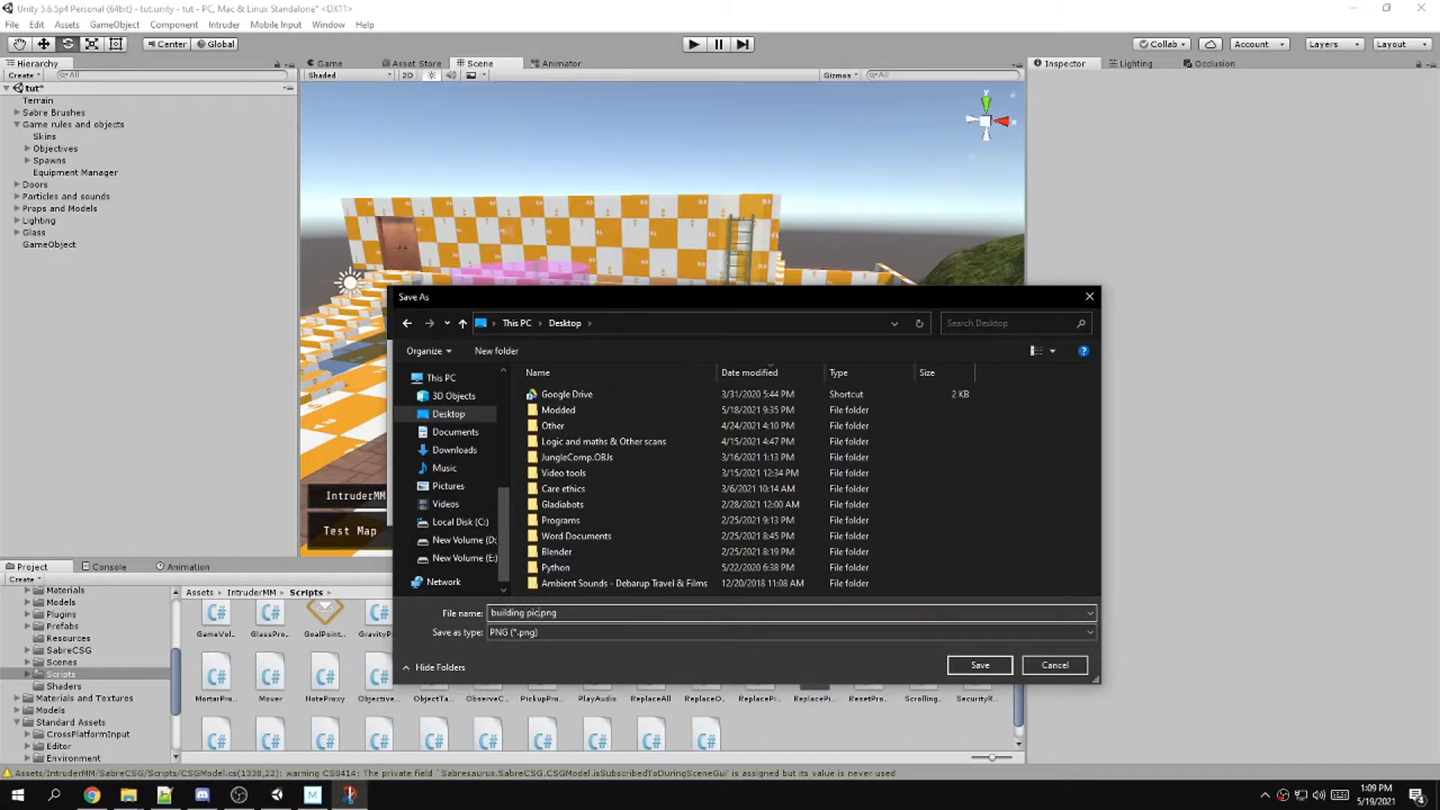
{"action": "key", "text": "Return"}
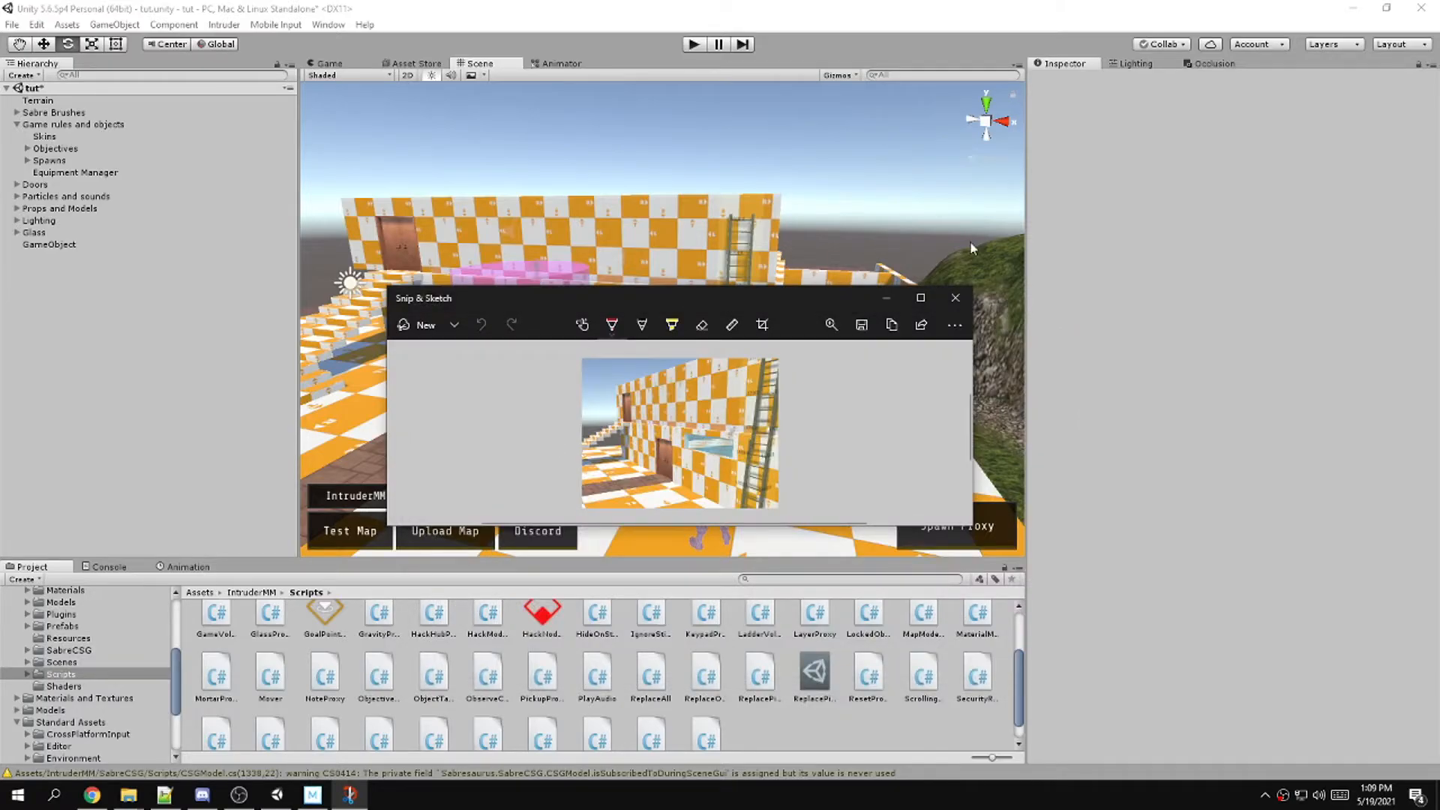
{"action": "left_click", "coordinate": [955, 297]}
{"action": "left_click", "coordinate": [57, 247]}
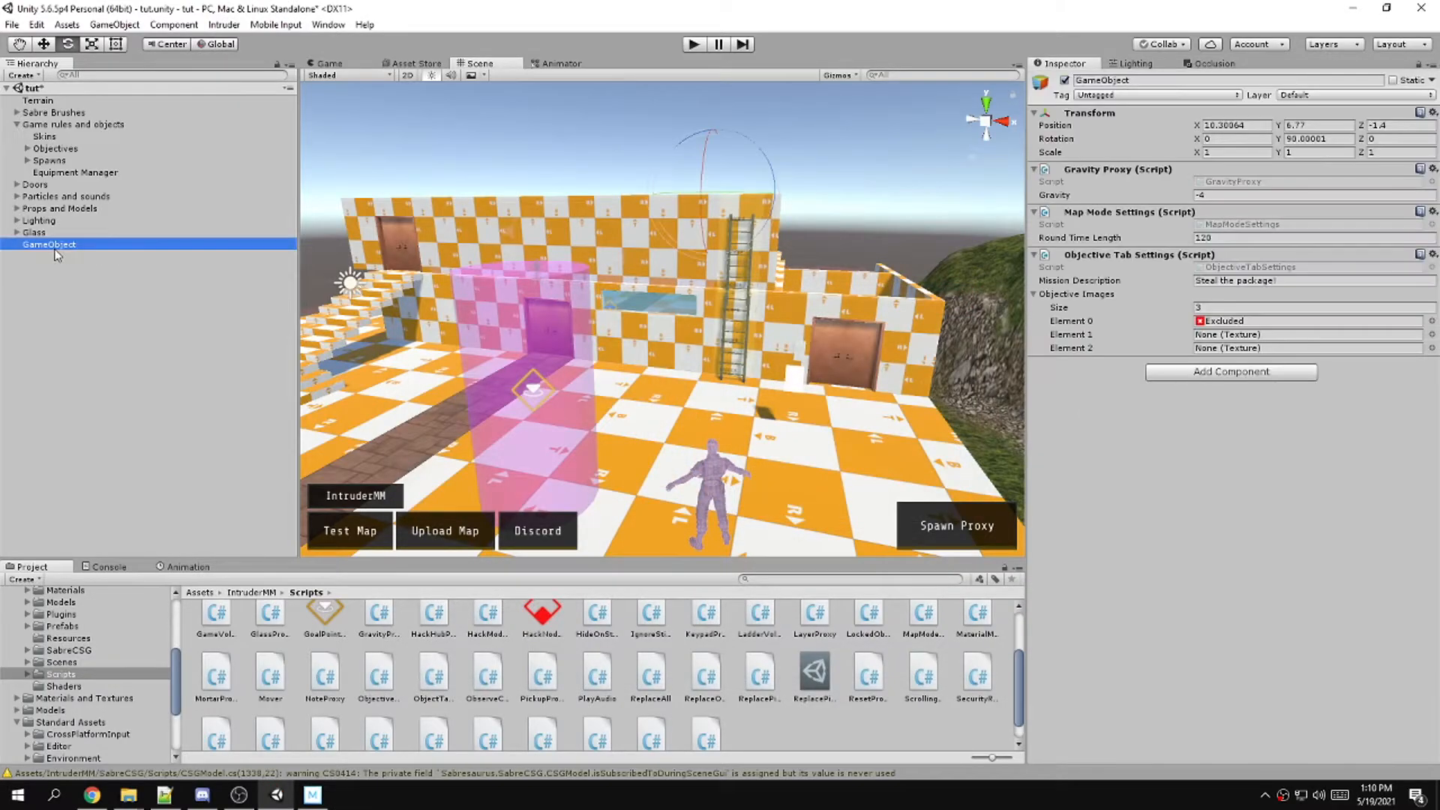
{"action": "left_click", "coordinate": [1297, 321]}
{"action": "left_click", "coordinate": [1431, 321]}
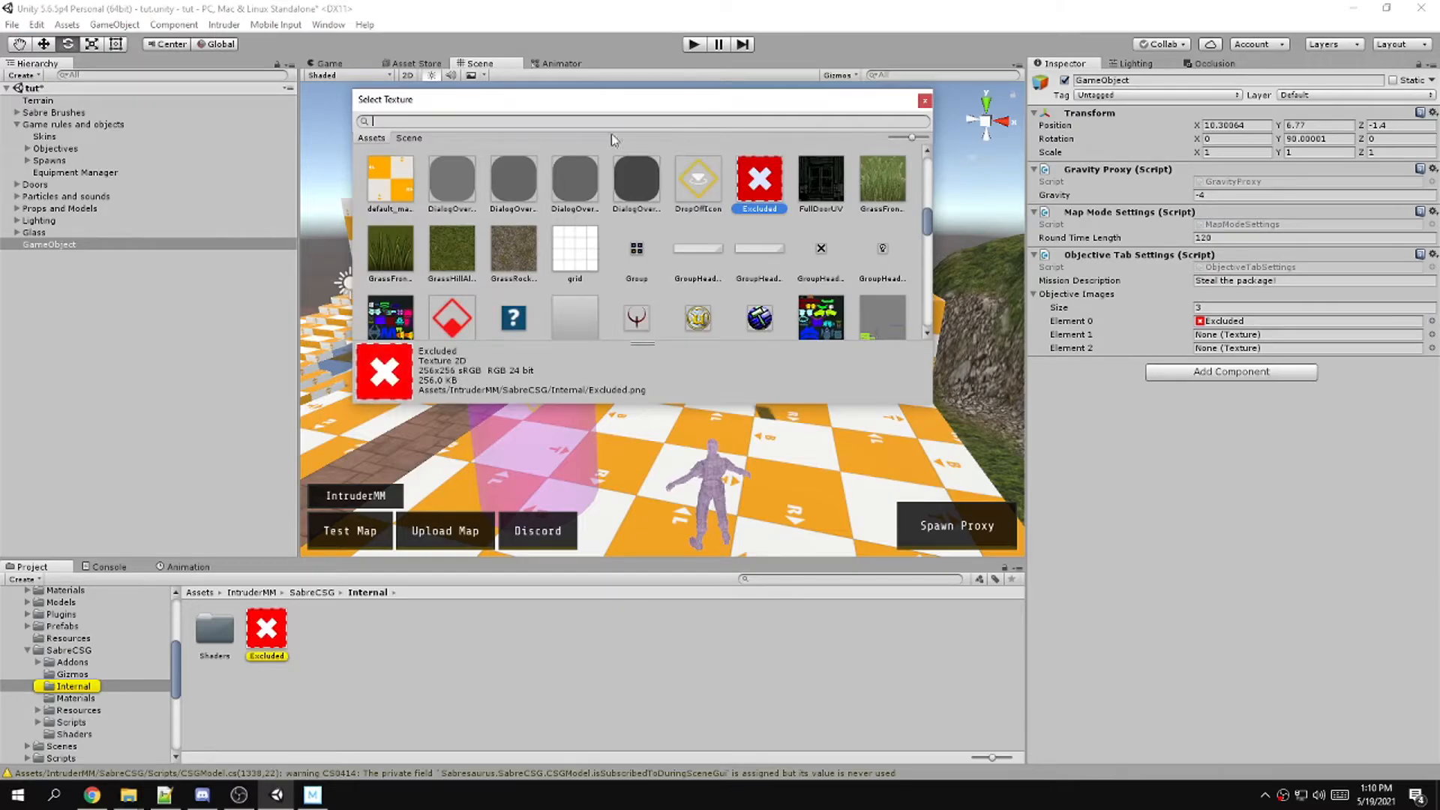
{"action": "left_click", "coordinate": [925, 100]}
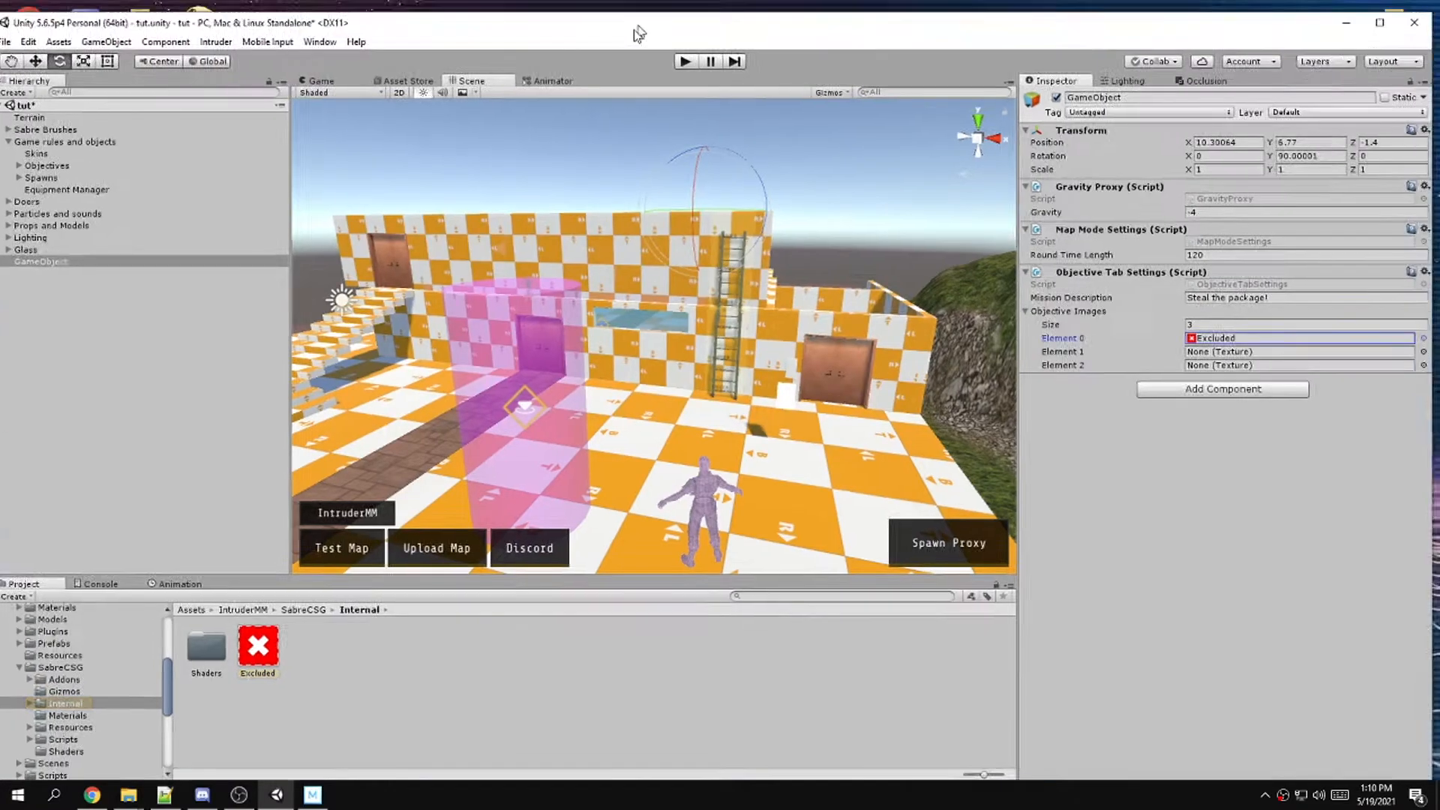
Create a folder named "Objectives tab" in the project's root Assets folder and open it
{"action": "left_click_drag", "start_coordinate": [638, 34], "coordinate": [769, 45]}
{"action": "scroll", "coordinate": [201, 651], "scroll_direction": "up", "scroll_amount": 5}
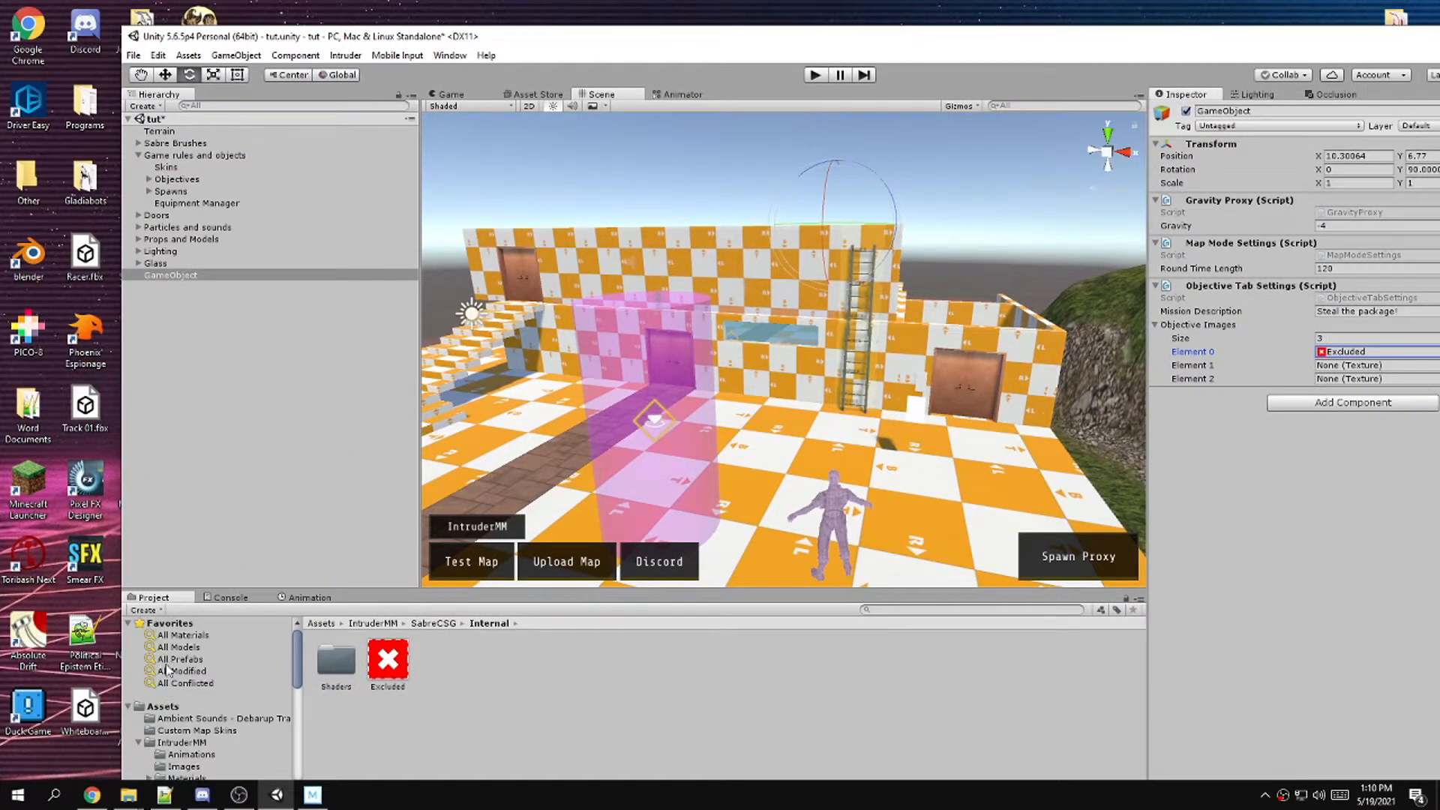
{"action": "left_click", "coordinate": [174, 705]}
{"action": "right_click", "coordinate": [971, 663]}
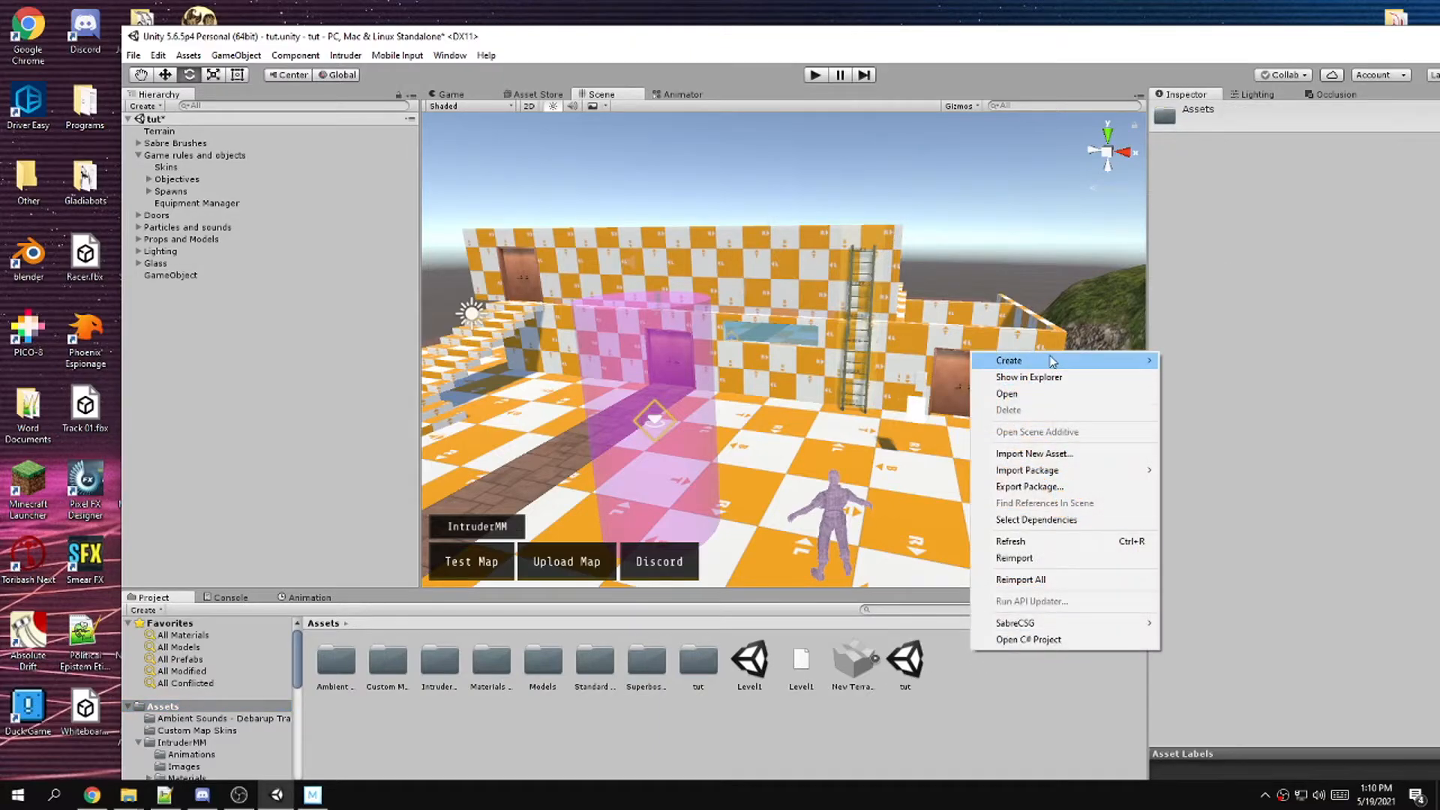
{"action": "mouse_move", "coordinate": [1048, 360]}
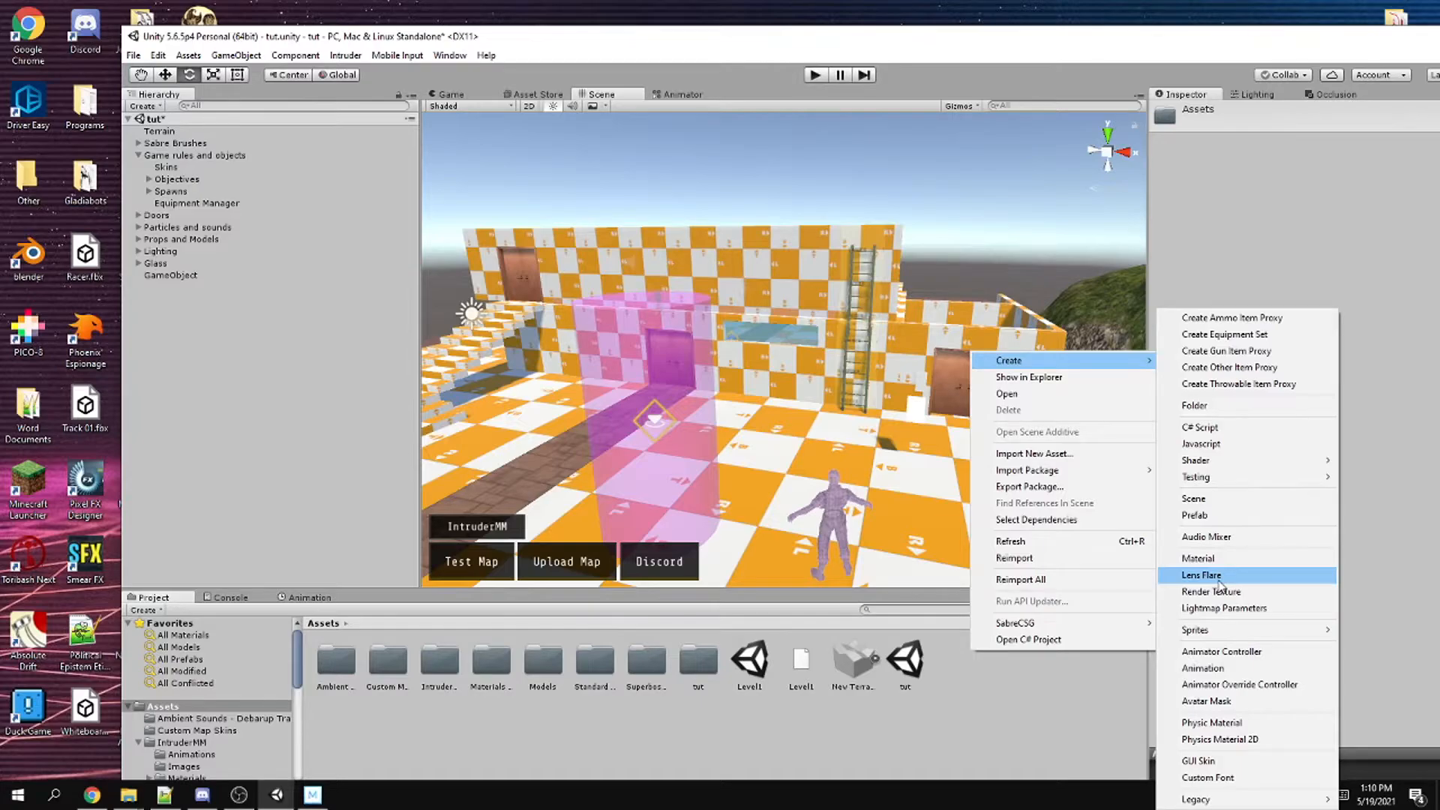
{"action": "left_click", "coordinate": [1200, 406]}
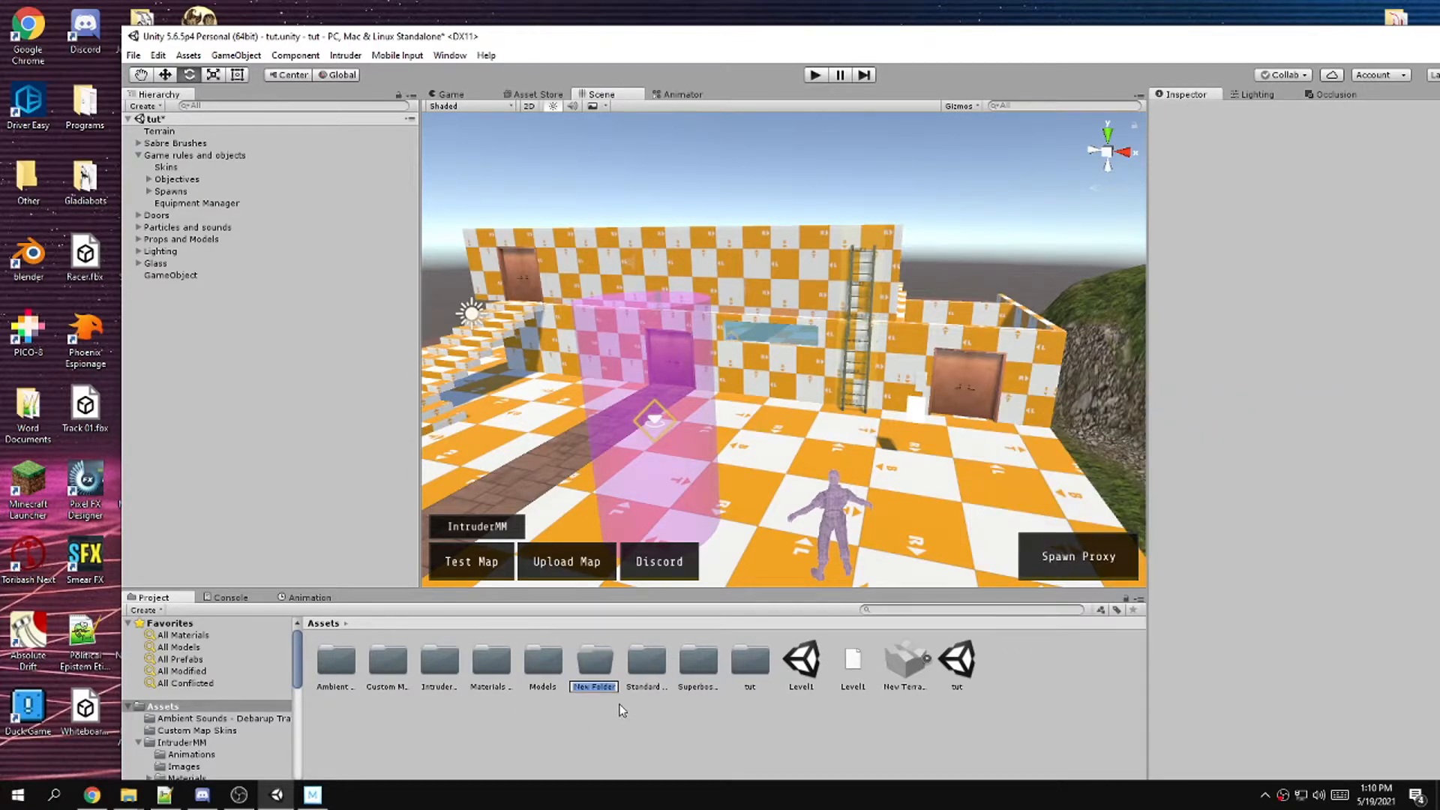
{"action": "type", "text": "Objectives"}
{"action": "key", "text": "Return"}
{"action": "double_click", "coordinate": [594, 662]}
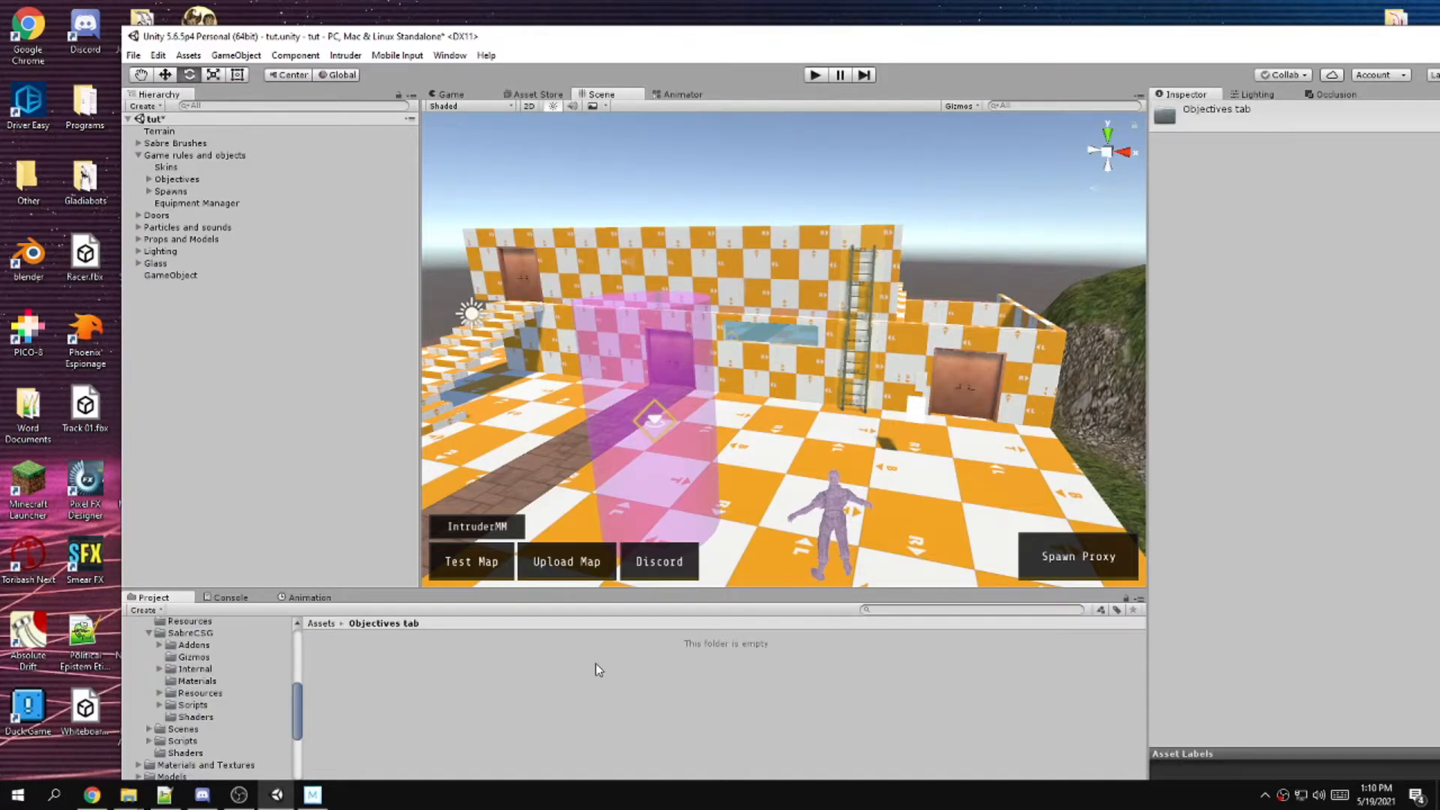
Import building picture.png from the desktop into the Objectives tab folder and assign it to the game object's first objective image
{"action": "left_click_drag", "start_coordinate": [566, 49], "coordinate": [933, 61]}
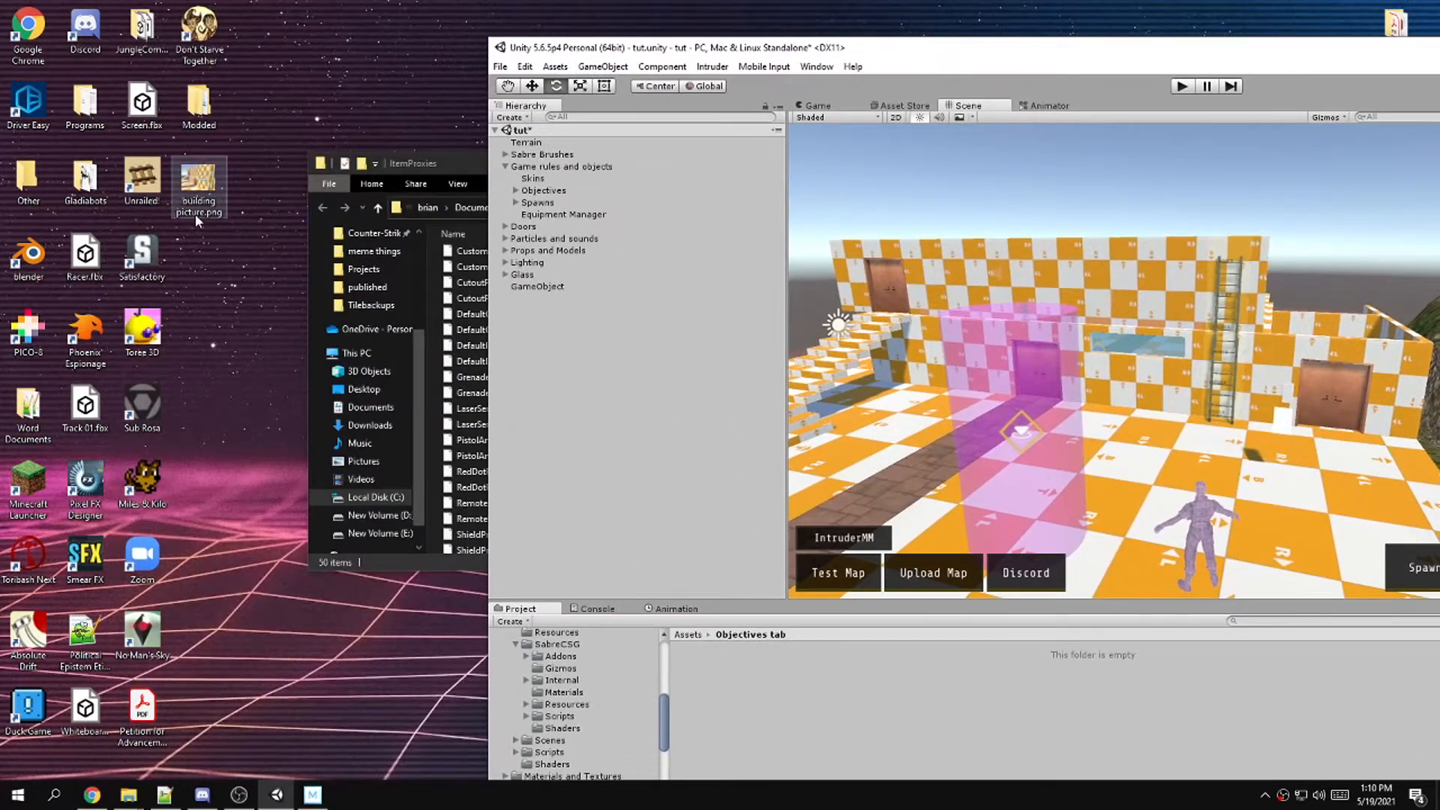
{"action": "left_click_drag", "start_coordinate": [197, 187], "coordinate": [824, 709]}
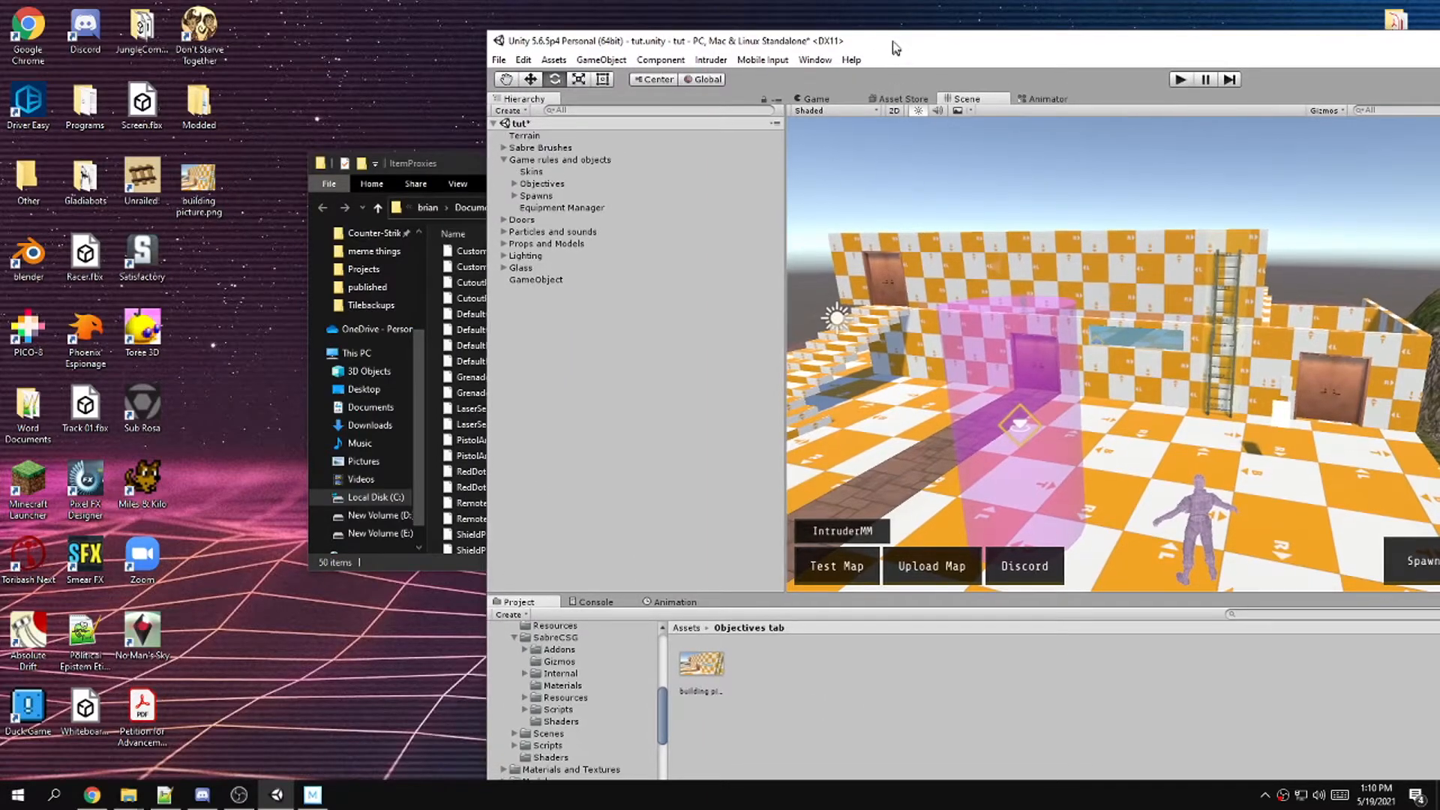
{"action": "double_click", "coordinate": [897, 48]}
{"action": "left_click", "coordinate": [38, 244]}
{"action": "left_click_drag", "start_coordinate": [210, 646], "coordinate": [1268, 323]}
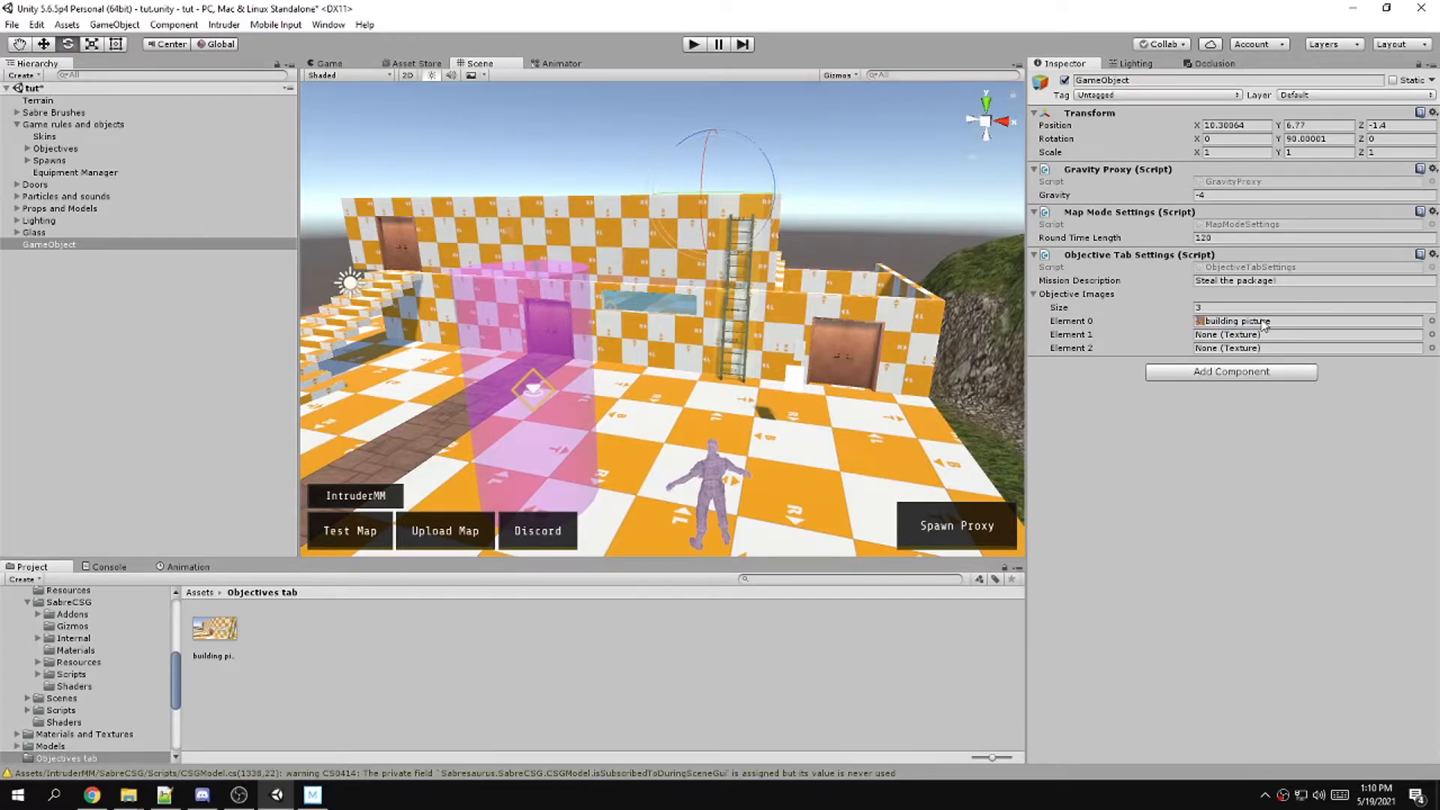
Save the scene and launch a test of the map in Intruder
{"action": "right_click_drag", "start_coordinate": [725, 300], "coordinate": [694, 316]}
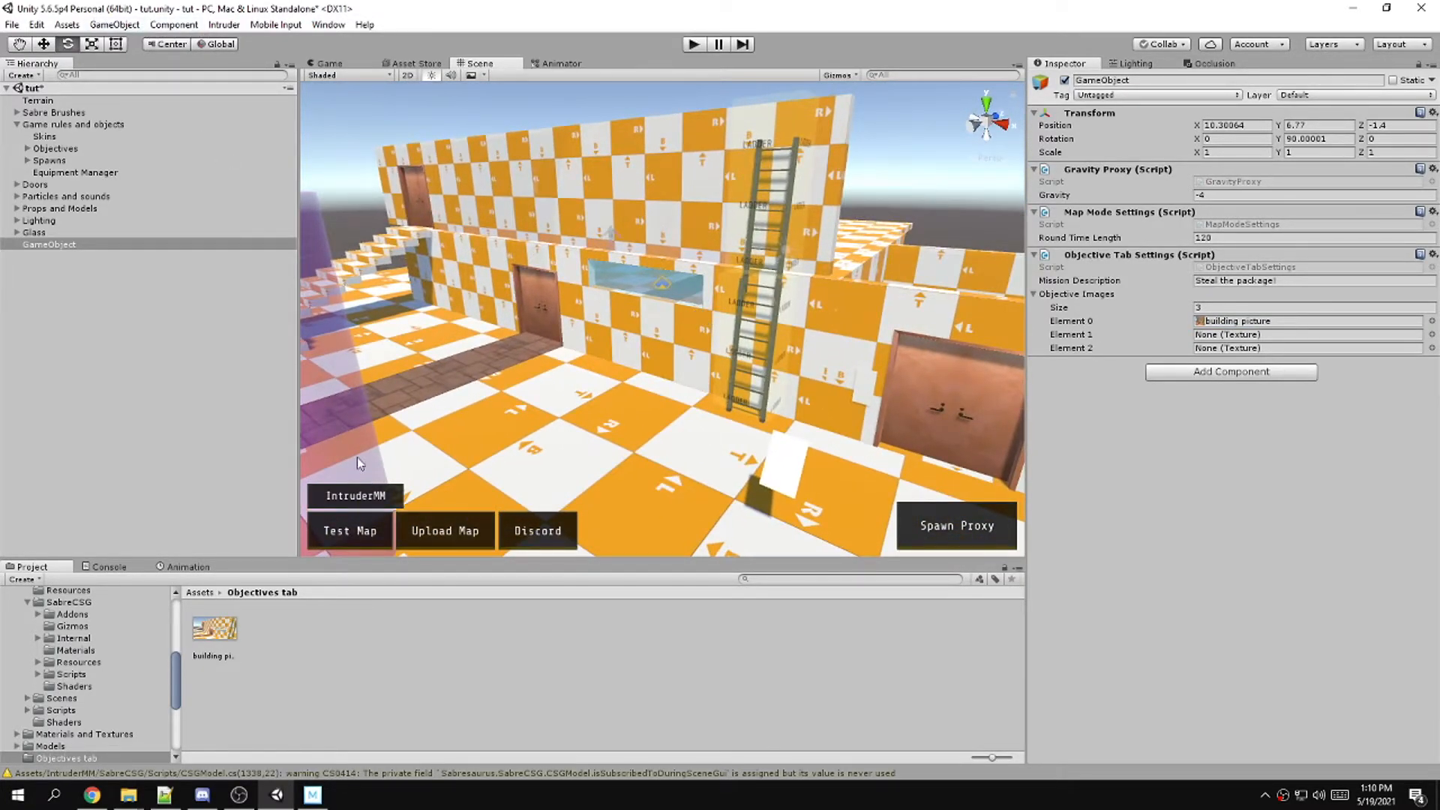
{"action": "left_click", "coordinate": [13, 25]}
{"action": "left_click", "coordinate": [46, 79]}
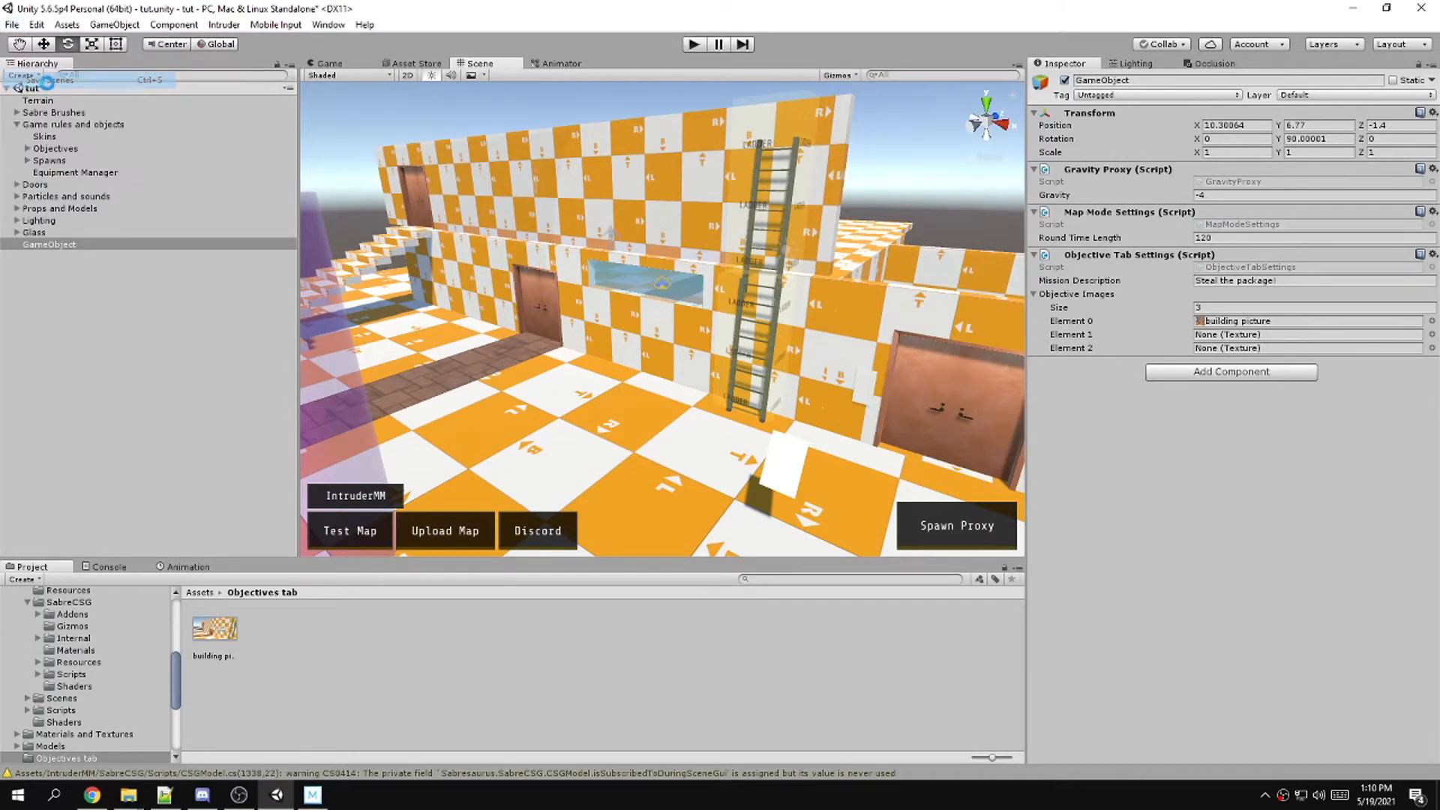
{"action": "left_click", "coordinate": [381, 527]}
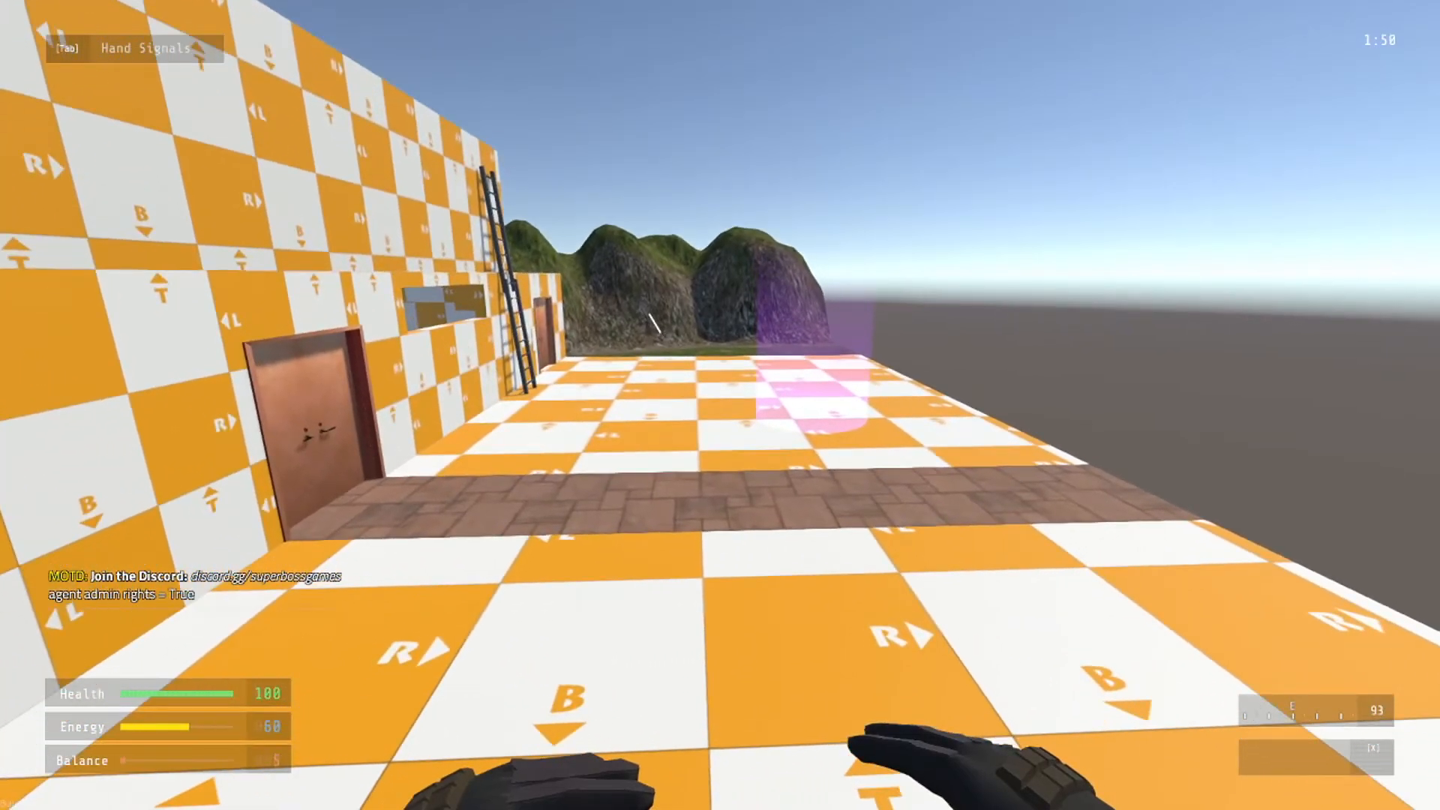
Run around the test map and check the mission description and images on the in-game objective page
{"action": "key", "text": "shift+w"}
{"action": "key", "text": "space"}
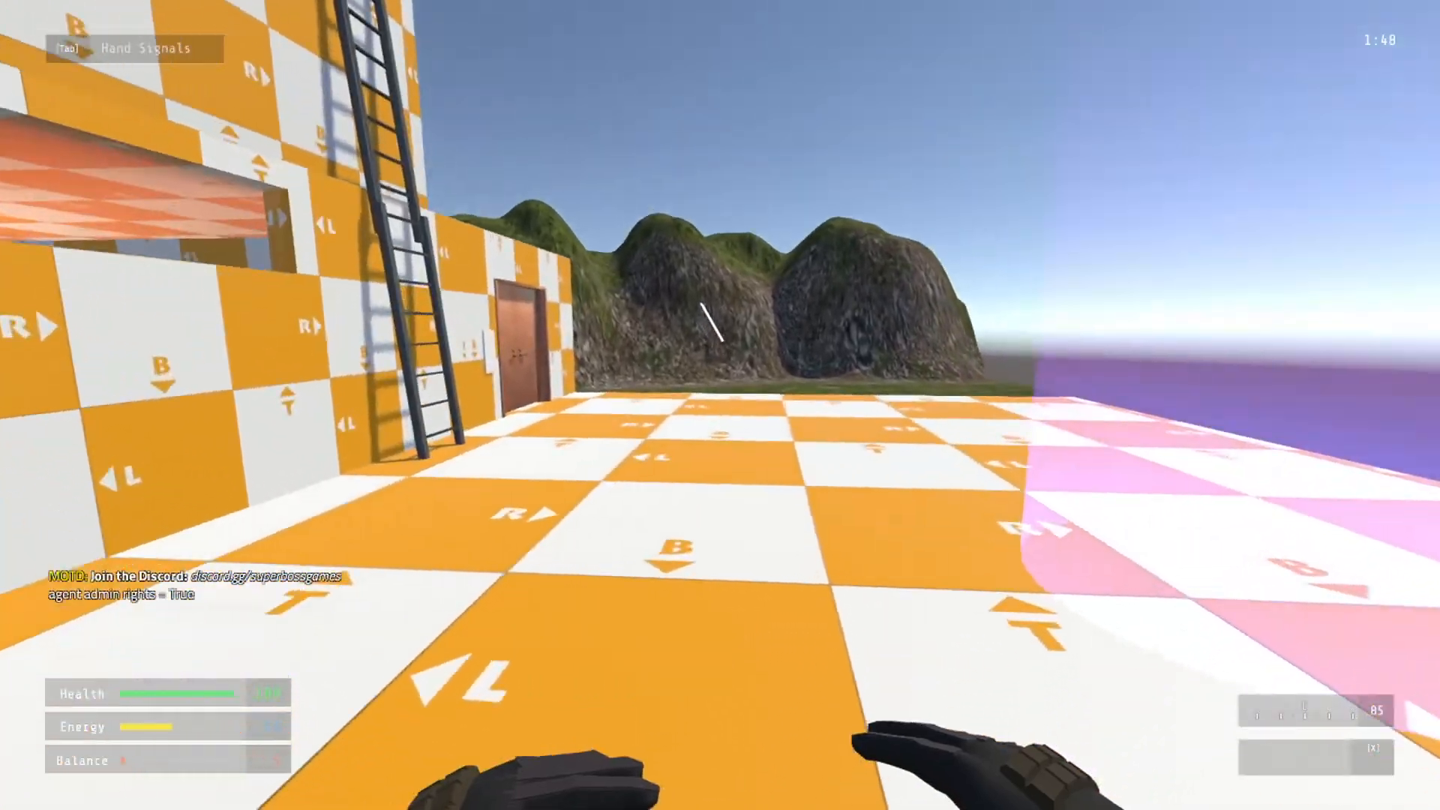
{"action": "key", "text": "Tab"}
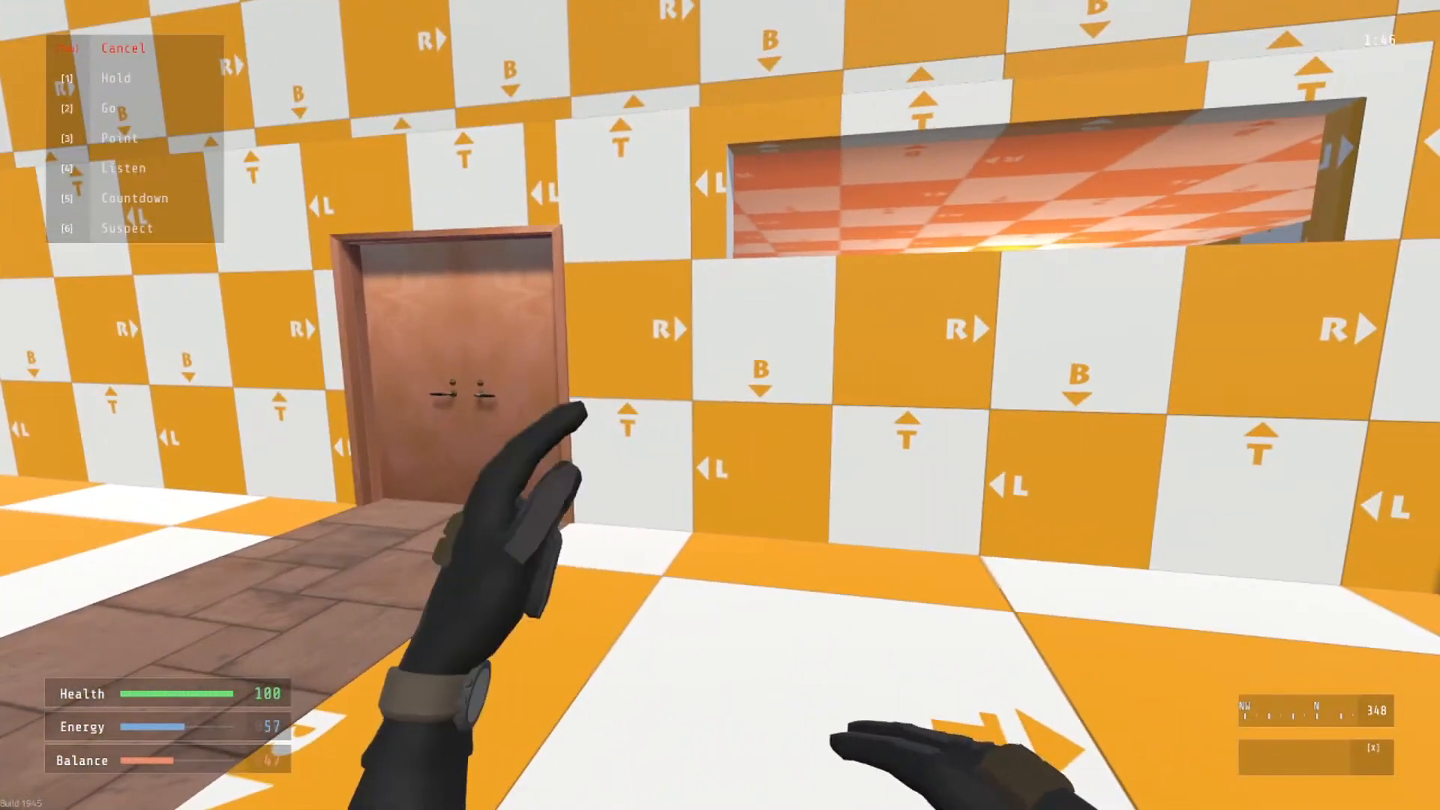
{"action": "key", "text": "Escape"}
{"action": "left_click", "coordinate": [593, 154]}
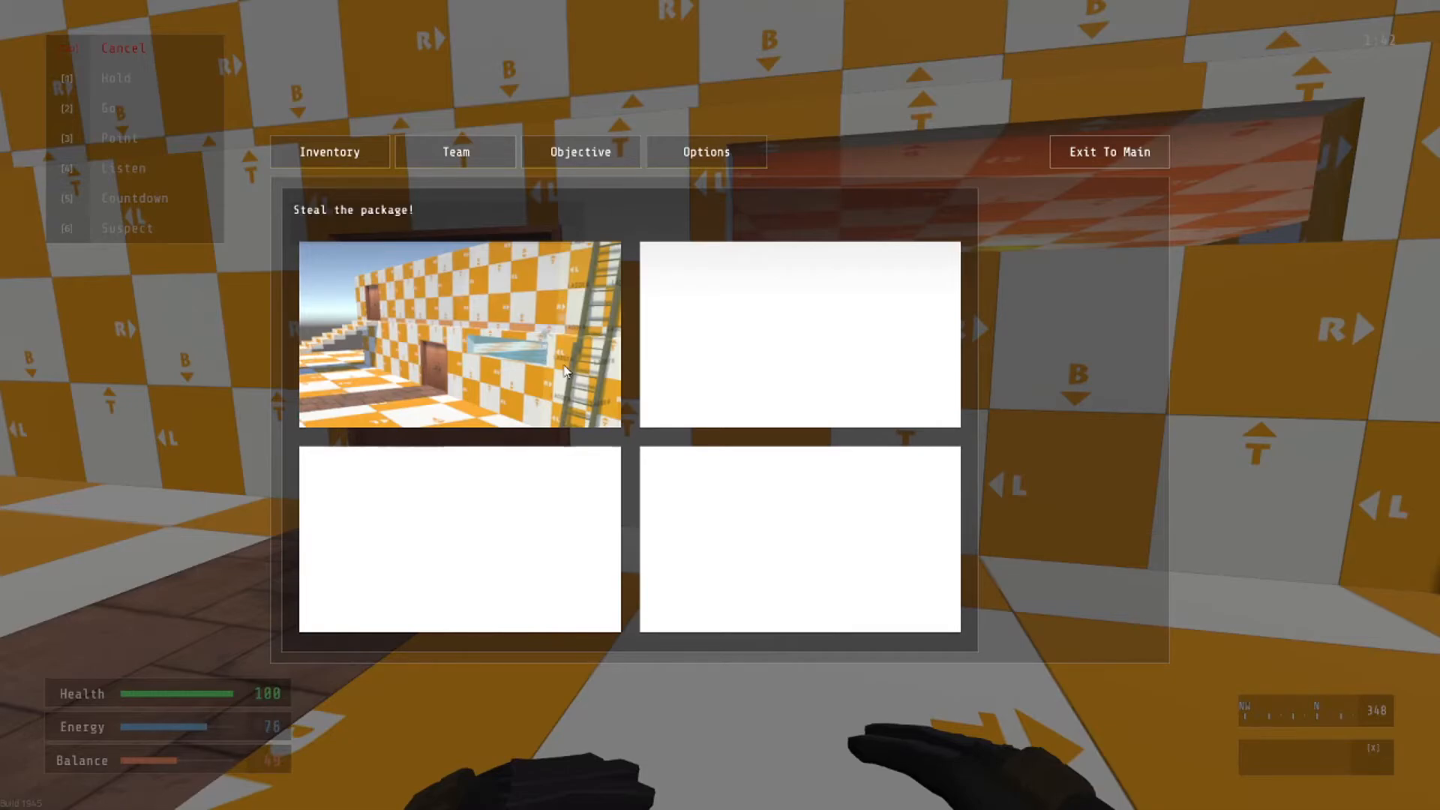
{"action": "key", "text": "Escape"}
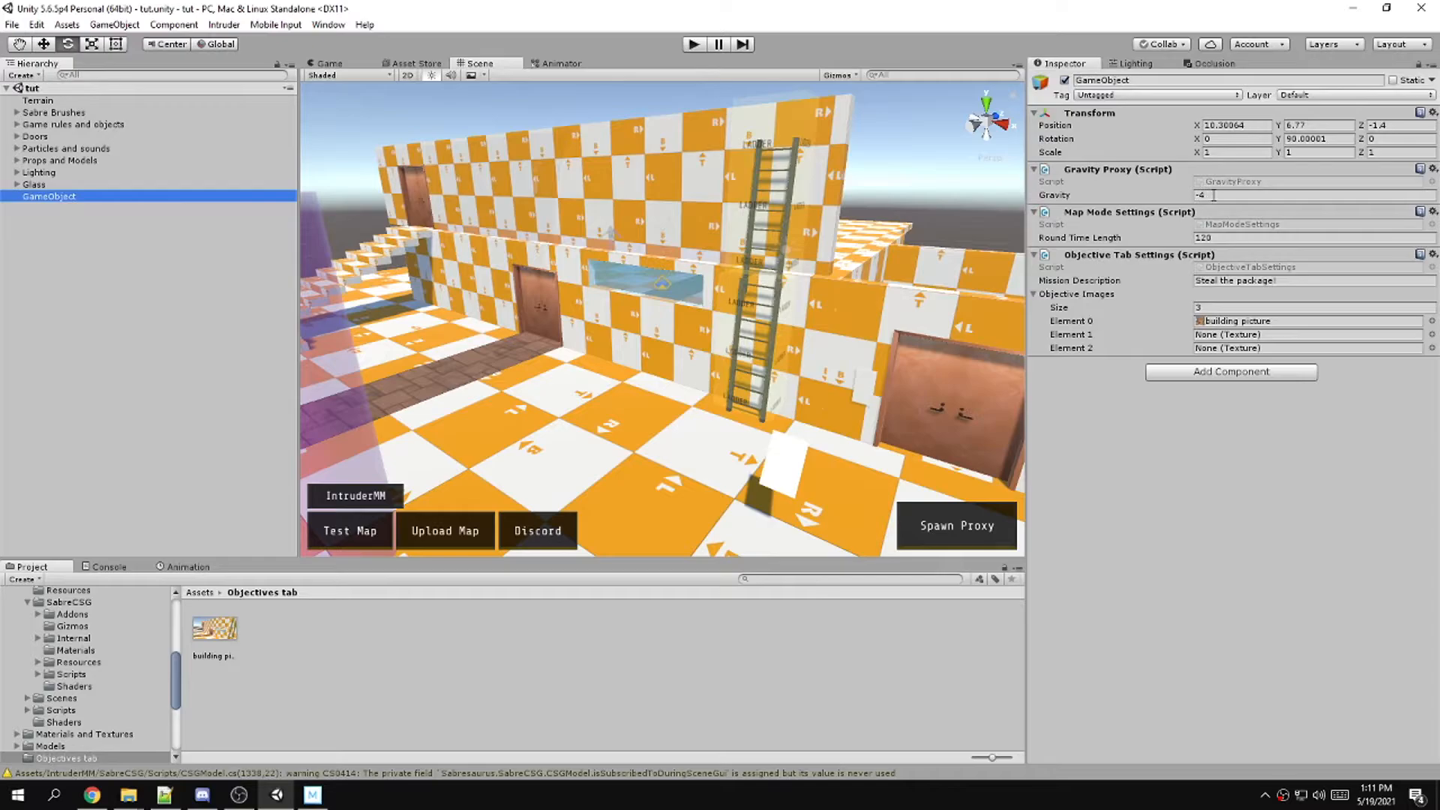
{"action": "left_click", "coordinate": [1213, 196]}
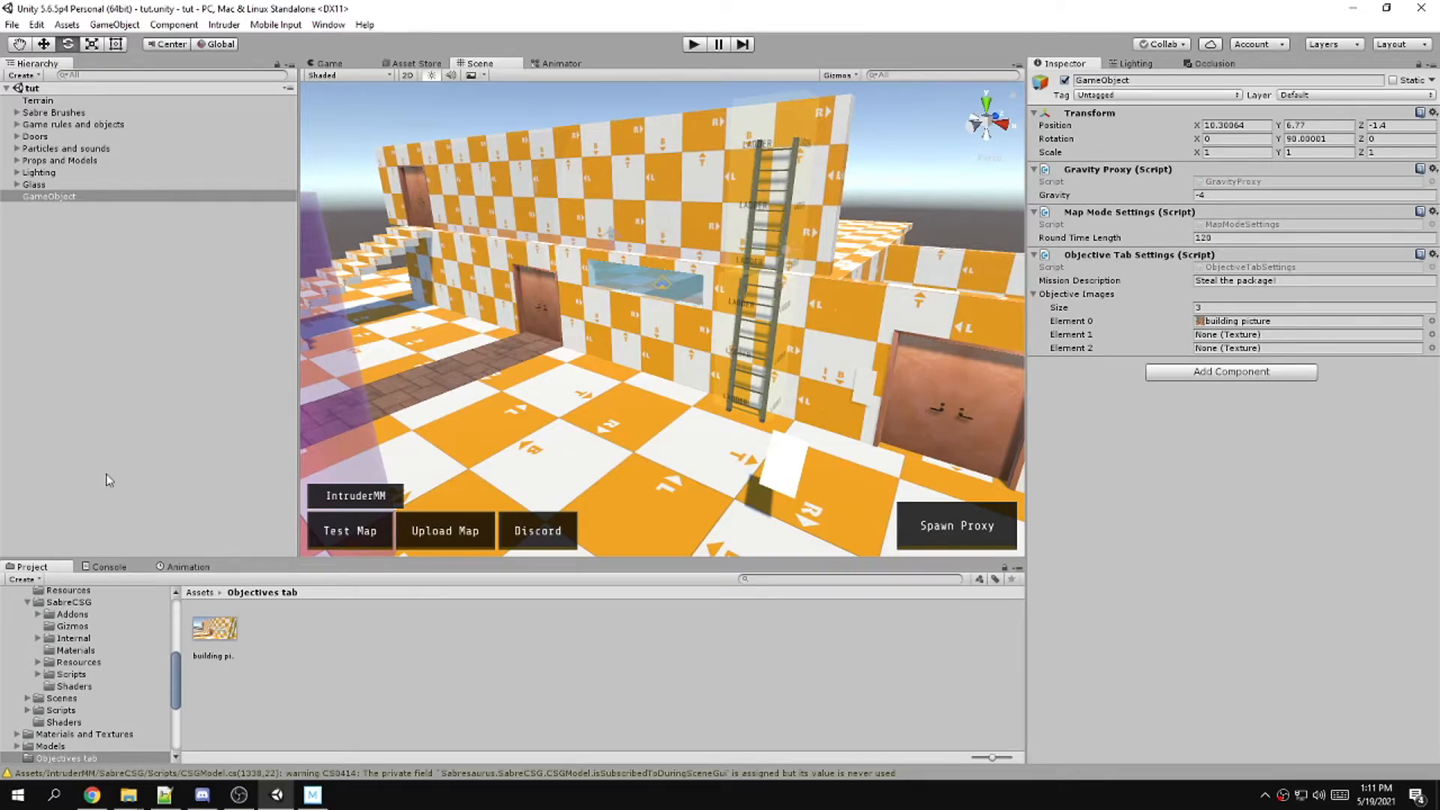
{"action": "scroll", "coordinate": [67, 675], "scroll_direction": "down", "scroll_amount": 4}
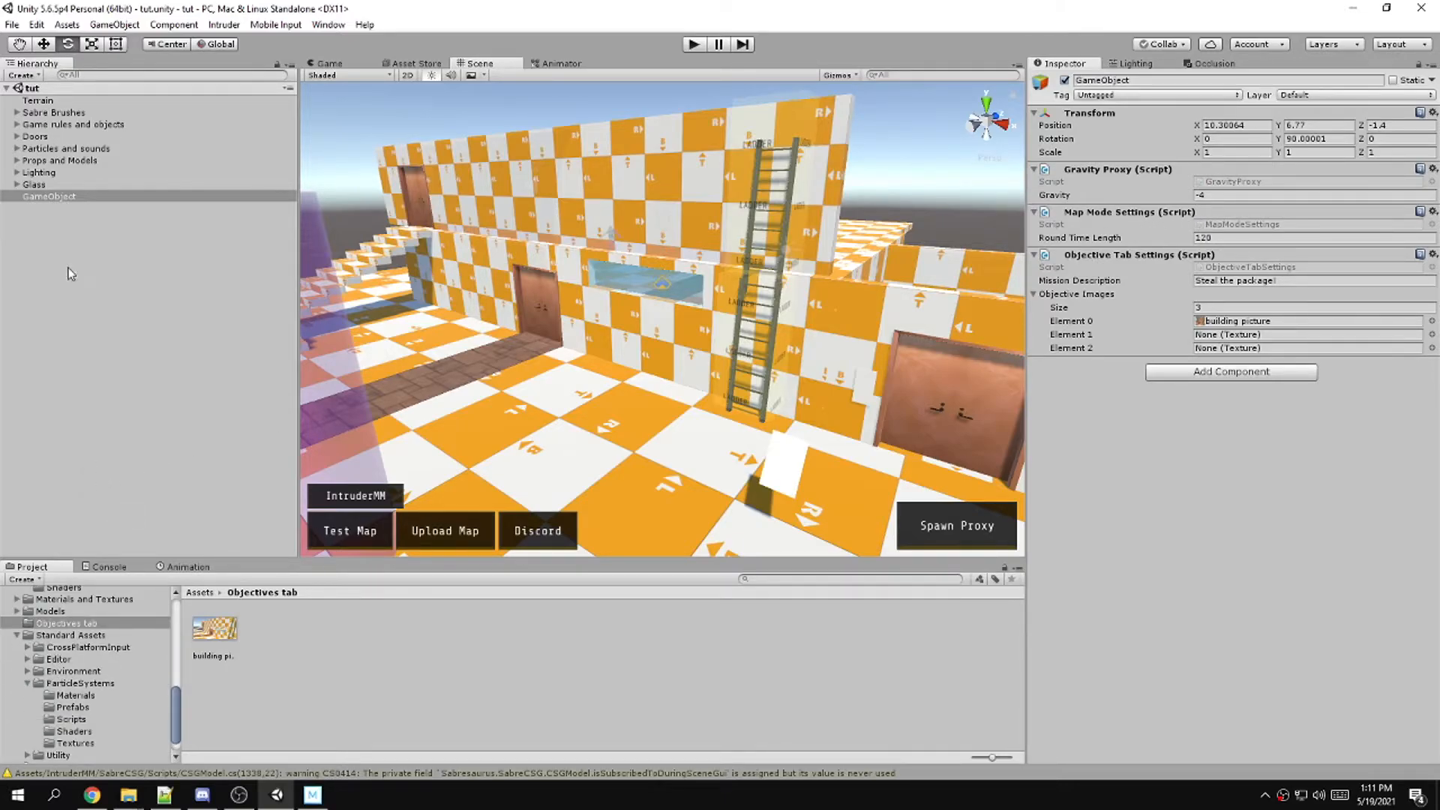
{"action": "left_click", "coordinate": [50, 196]}
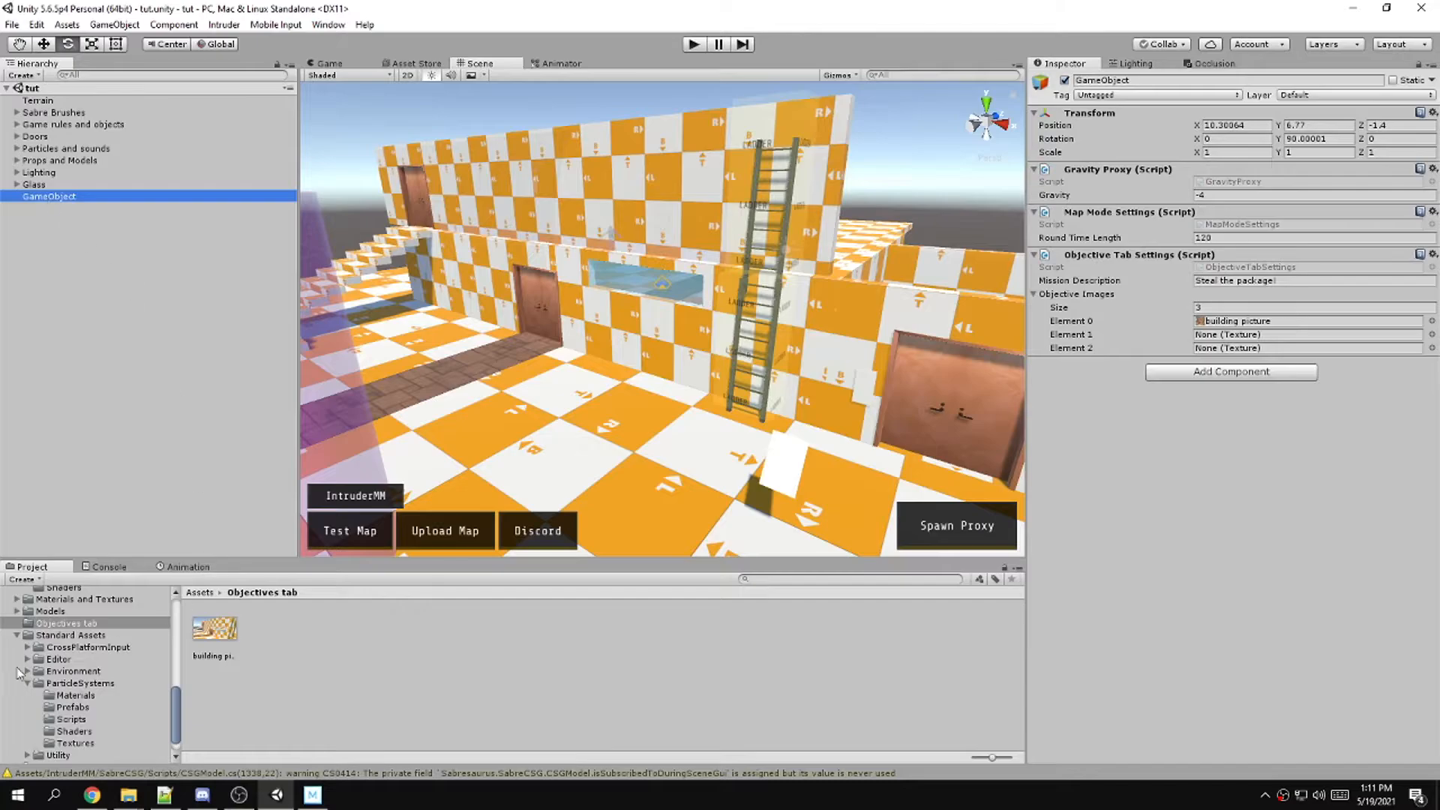
{"action": "scroll", "coordinate": [49, 656], "scroll_direction": "up", "scroll_amount": 10}
{"action": "left_click", "coordinate": [43, 678]}
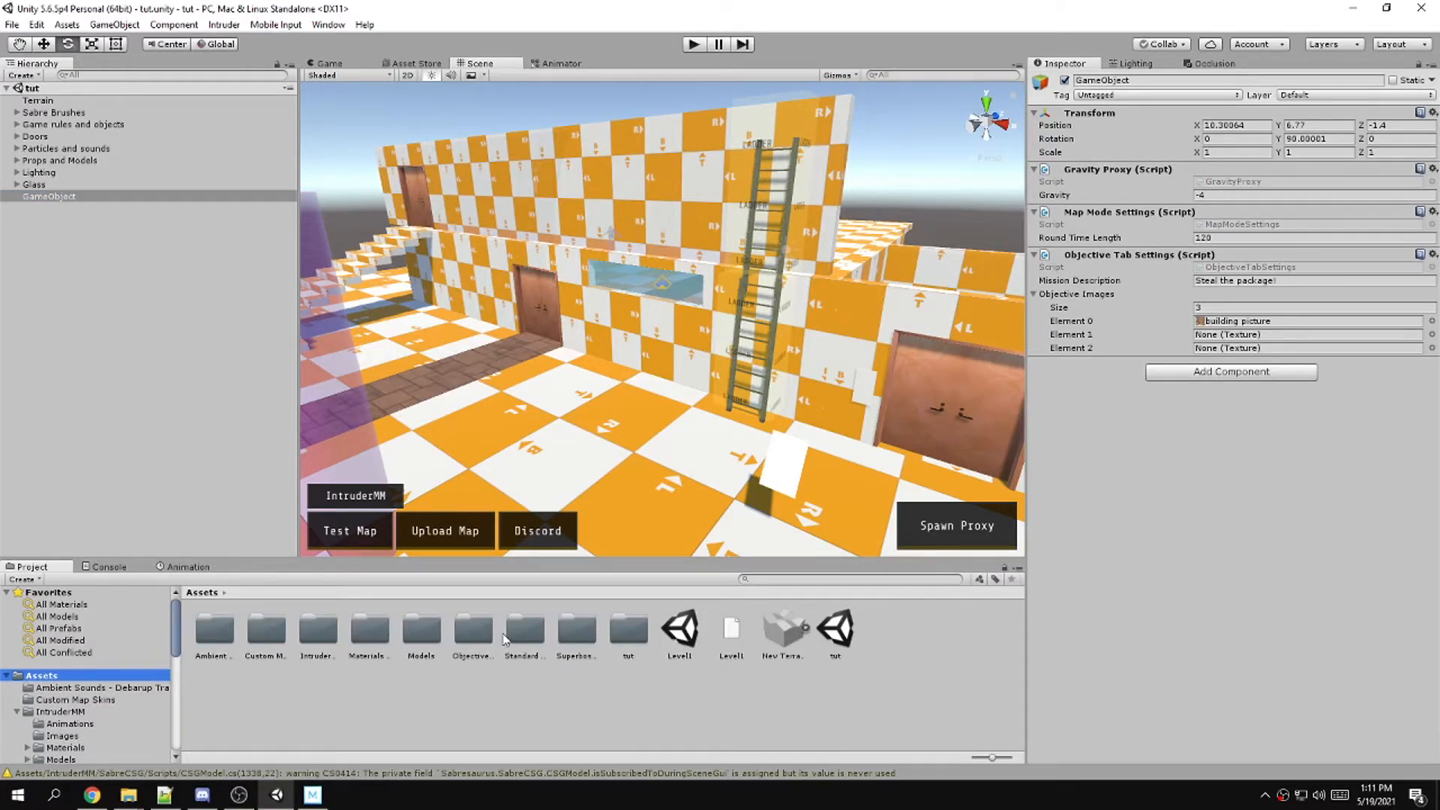
{"action": "scroll", "coordinate": [90, 687], "scroll_direction": "down", "scroll_amount": 5}
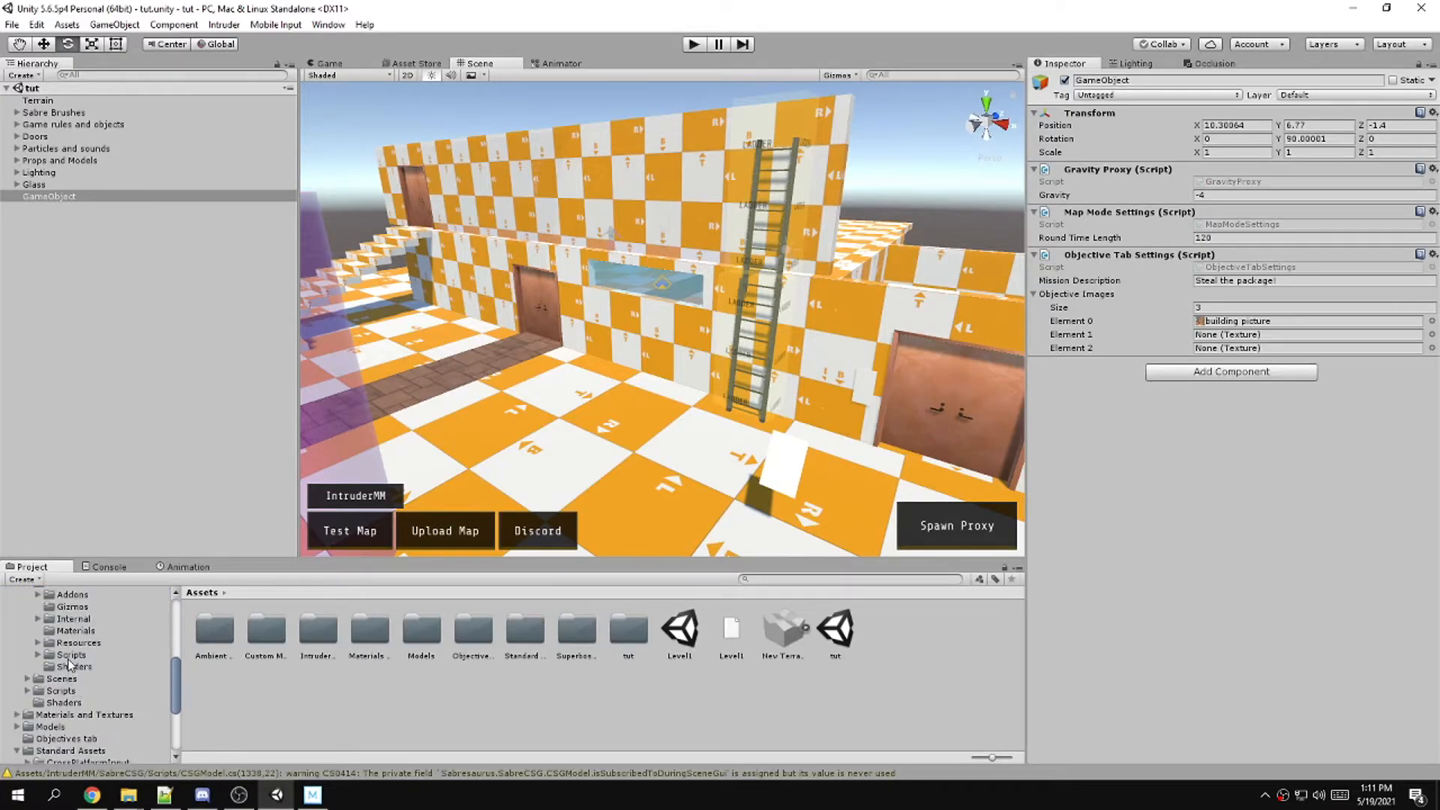
{"action": "left_click", "coordinate": [70, 655]}
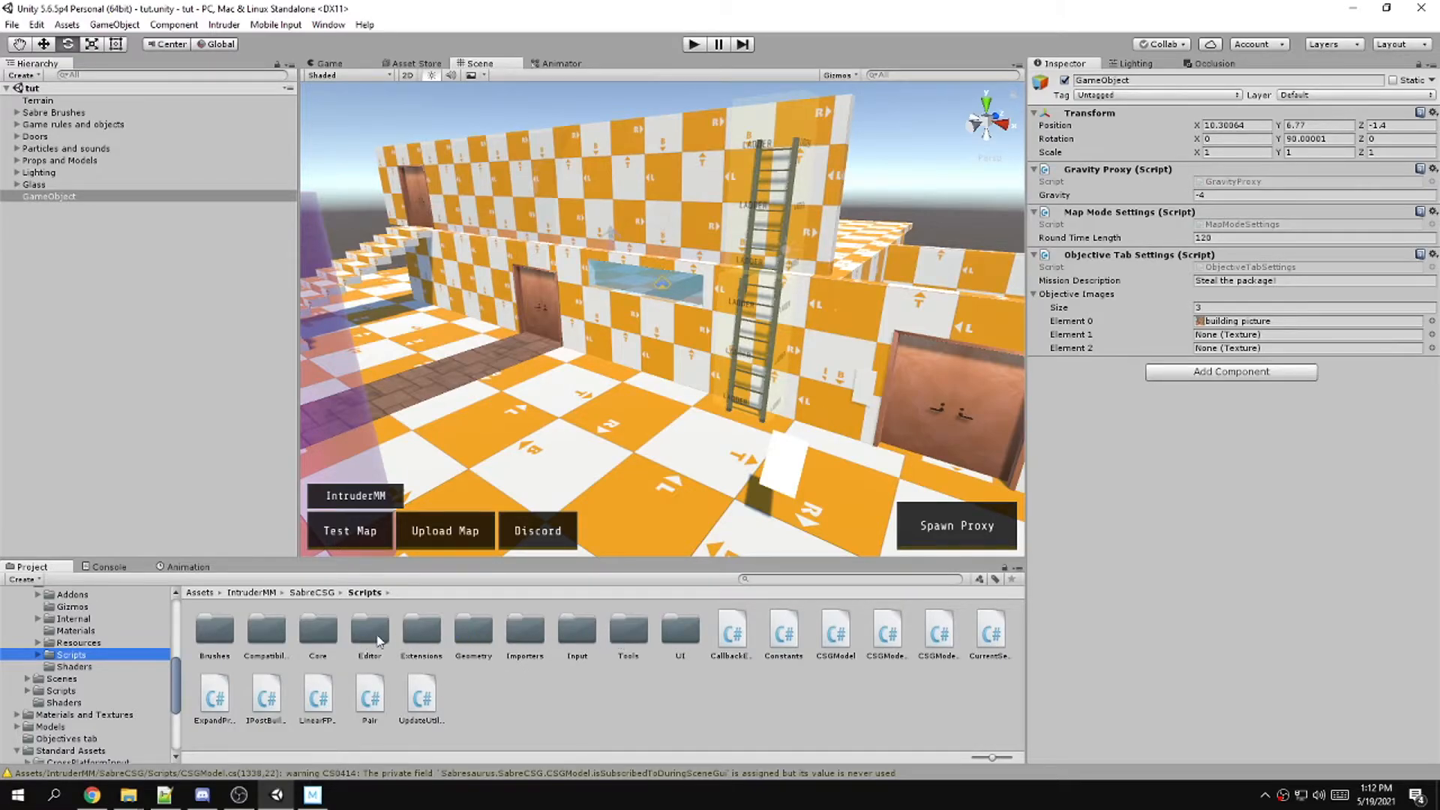
{"action": "left_click", "coordinate": [38, 655]}
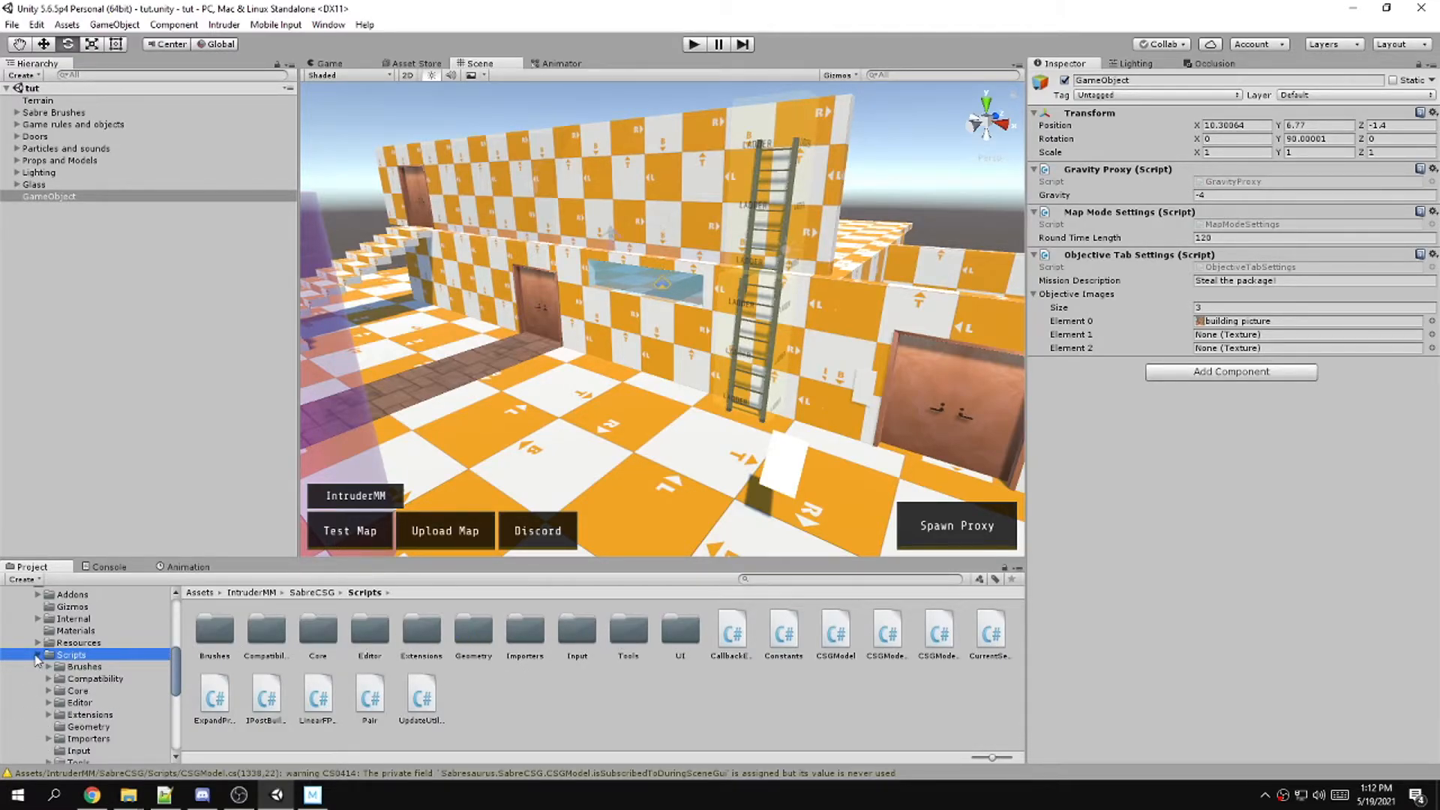
{"action": "scroll", "coordinate": [36, 658], "scroll_direction": "up", "scroll_amount": 5}
Open the Scripts folder inside IntruderMM and select the ScrollingUVs script, previewing the PlayAudio script on the way
{"action": "left_click", "coordinate": [57, 668]}
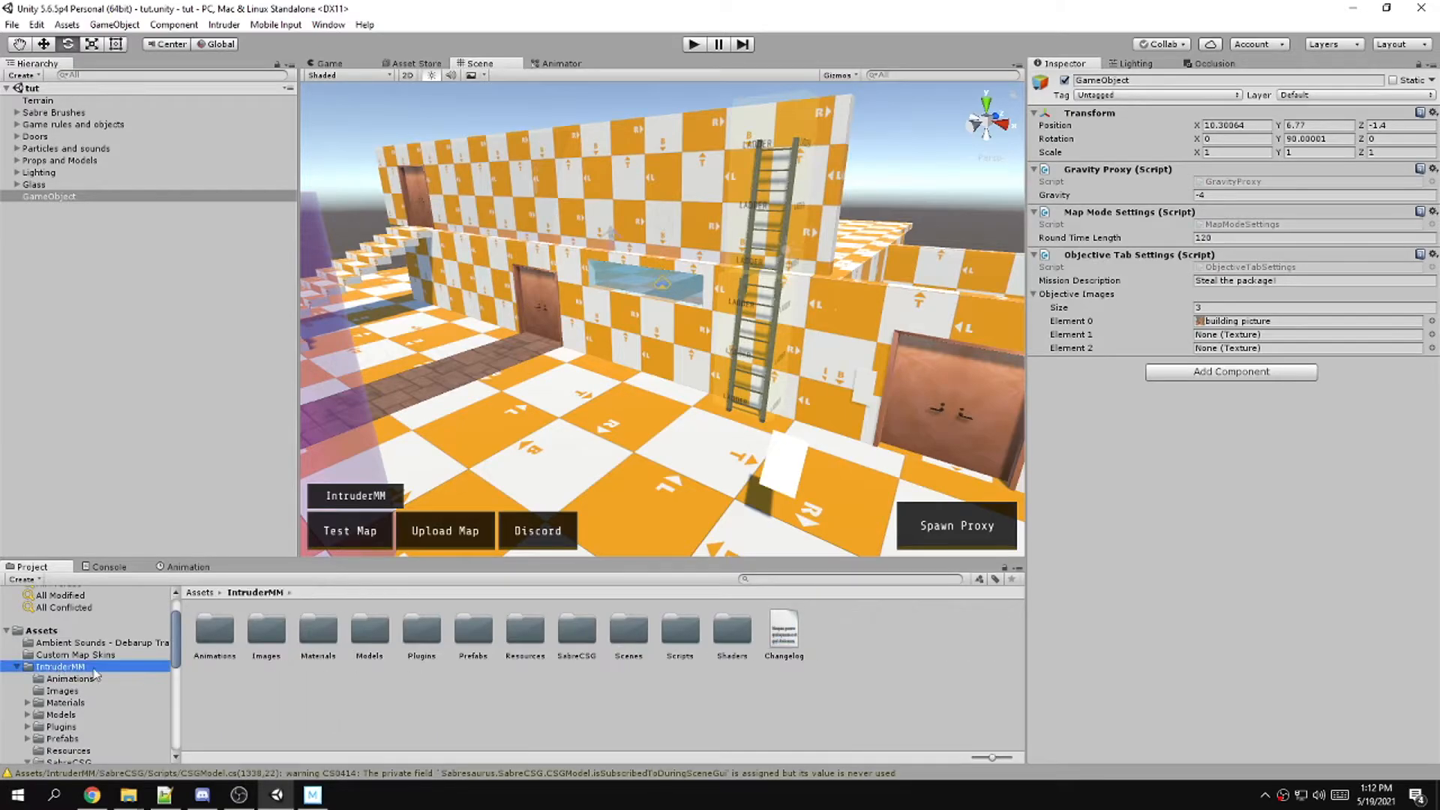
{"action": "double_click", "coordinate": [663, 638]}
{"action": "scroll", "coordinate": [606, 651], "scroll_direction": "down", "scroll_amount": 2}
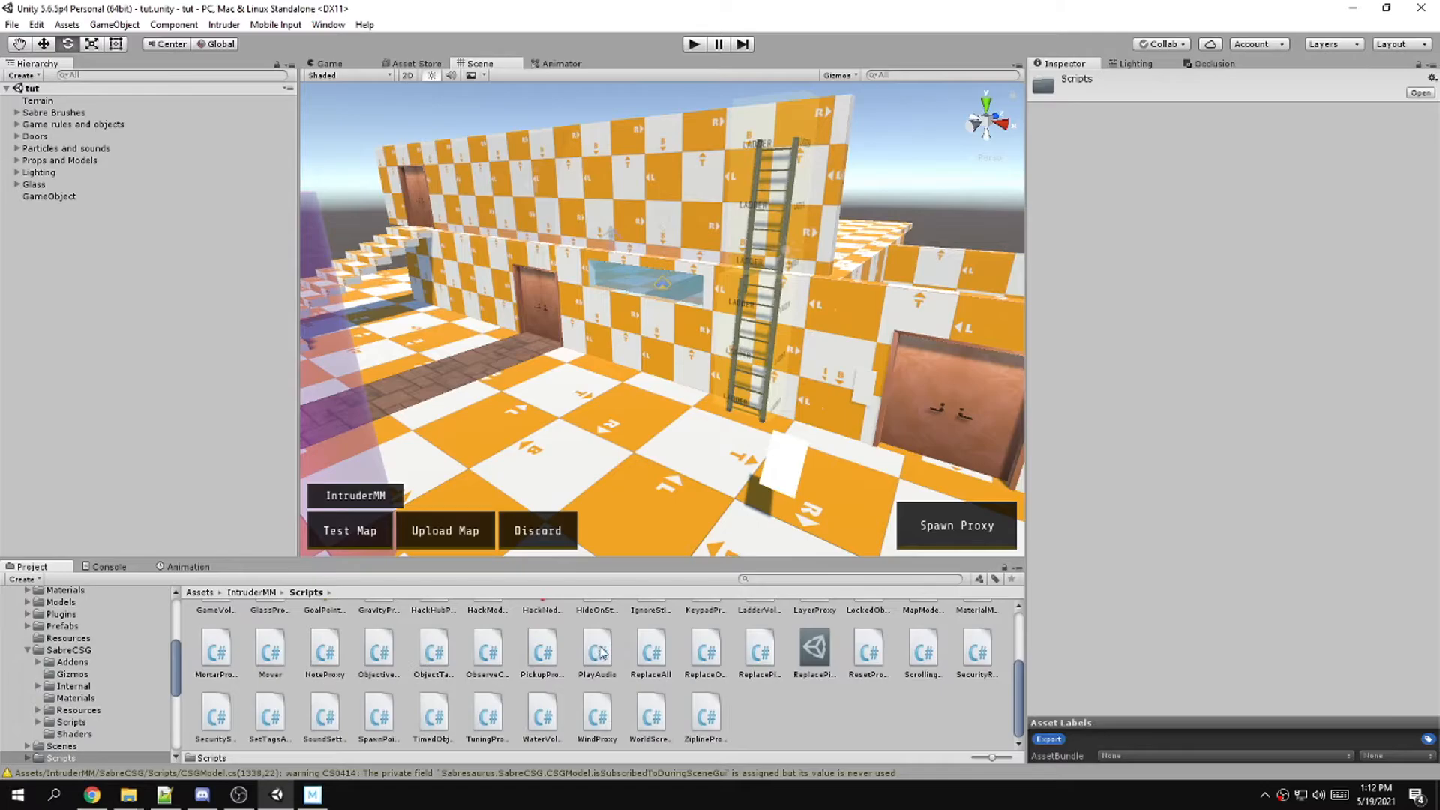
{"action": "left_click", "coordinate": [600, 651]}
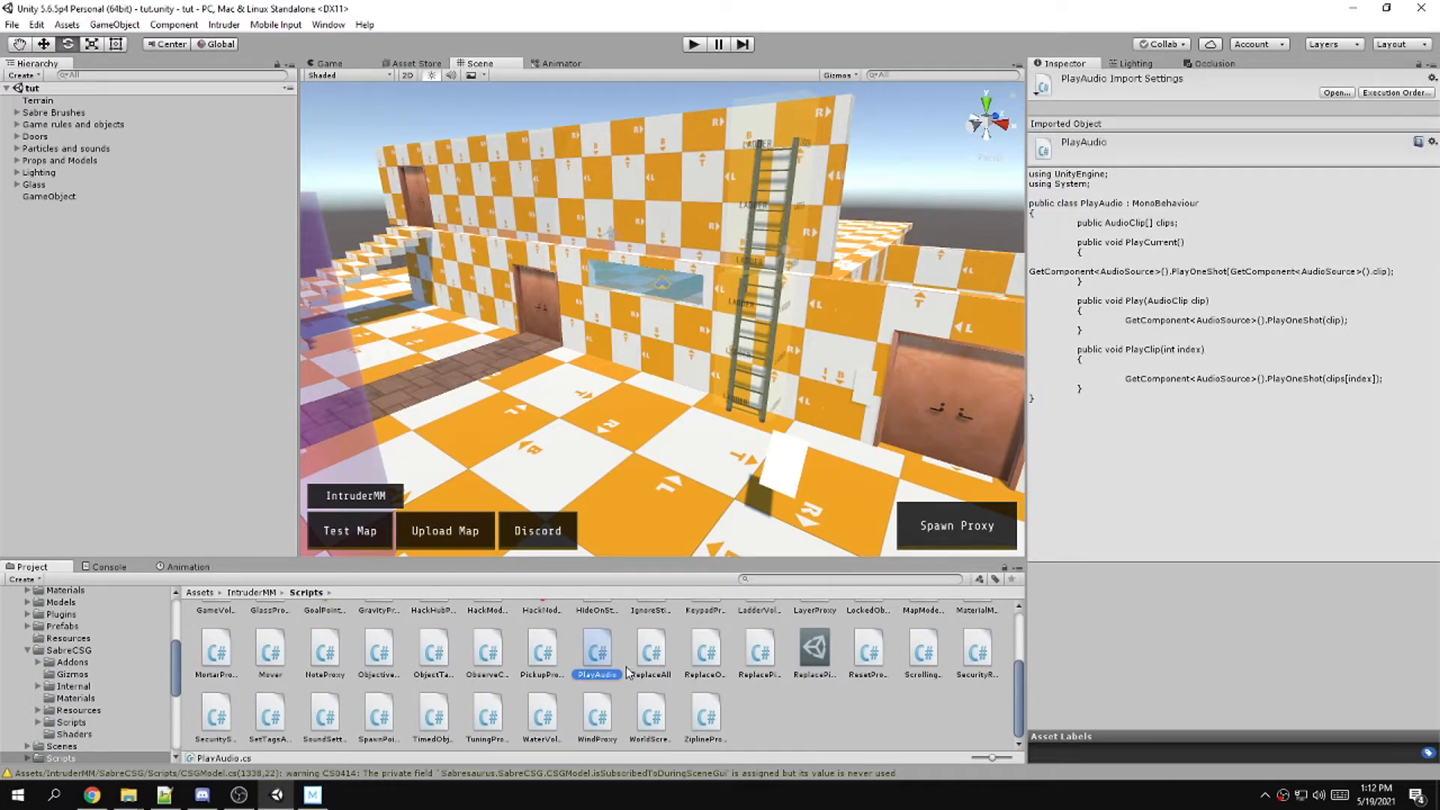
{"action": "left_click", "coordinate": [556, 660]}
{"action": "left_click", "coordinate": [592, 656]}
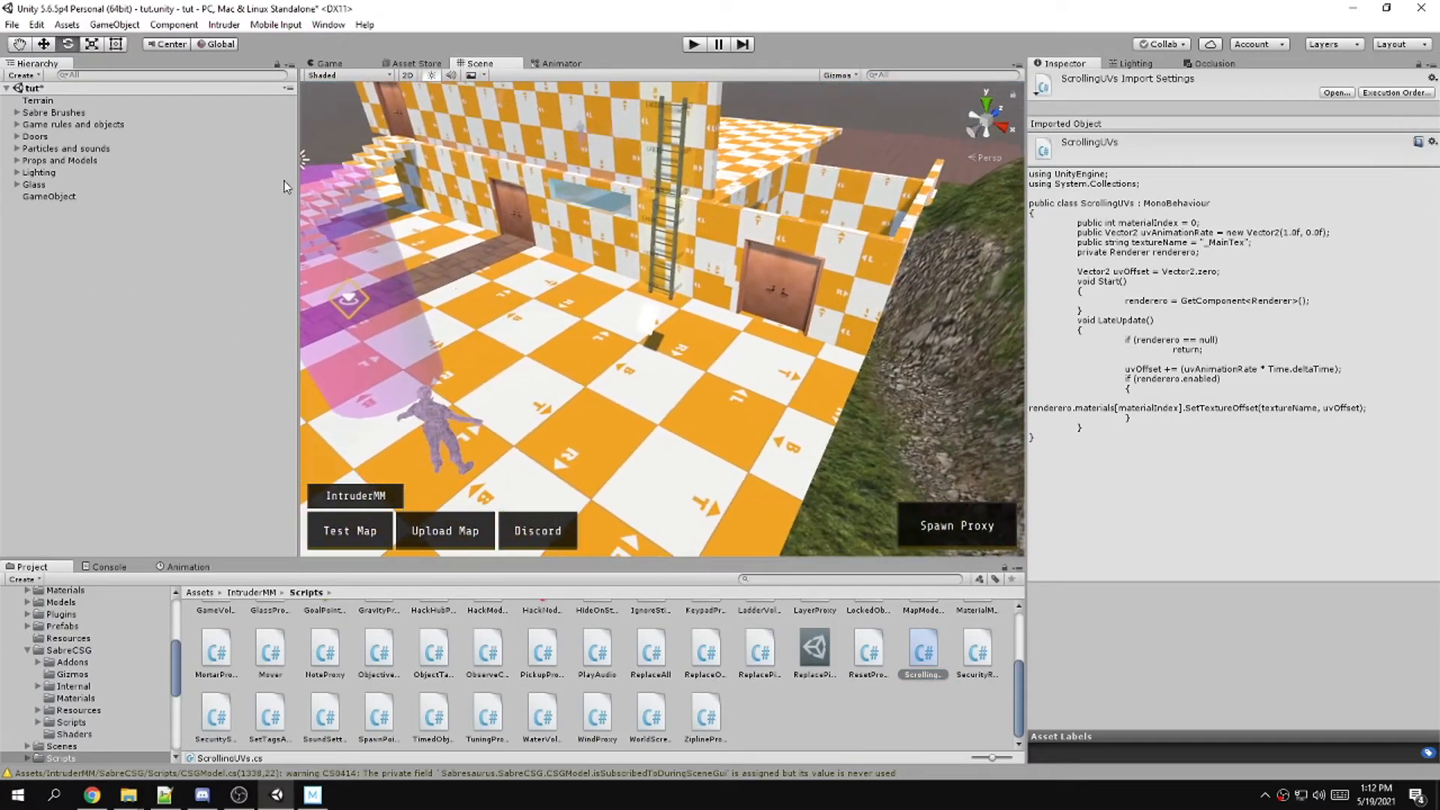
Add a cube to the scene and position it on the checkered floor near the ladder wall, at about 9.54, 2.63, 1.52
{"action": "left_click", "coordinate": [123, 24]}
{"action": "mouse_move", "coordinate": [201, 81]}
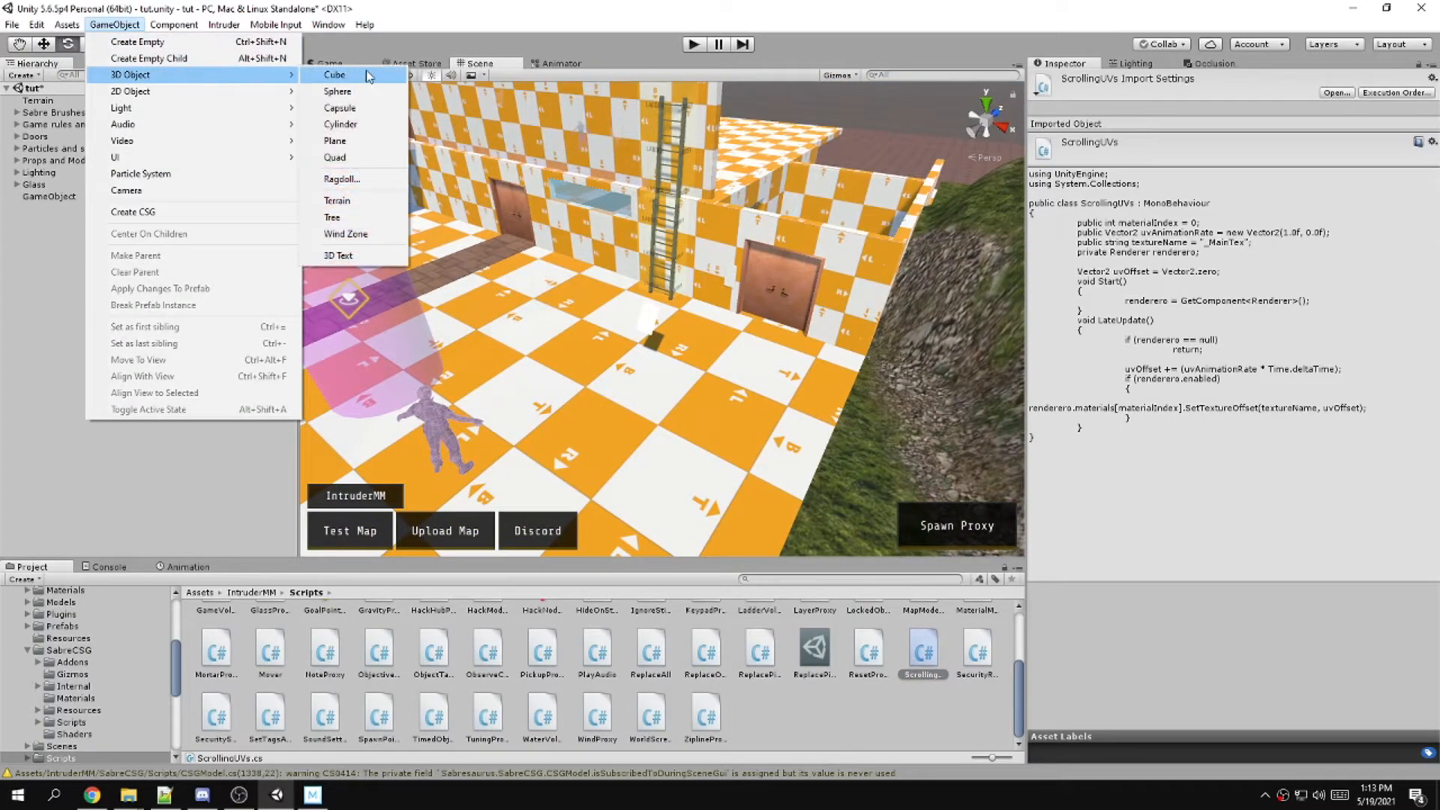
{"action": "left_click", "coordinate": [345, 75]}
{"action": "key", "text": "w"}
{"action": "left_click_drag", "start_coordinate": [666, 329], "coordinate": [568, 276]}
{"action": "key", "text": "f"}
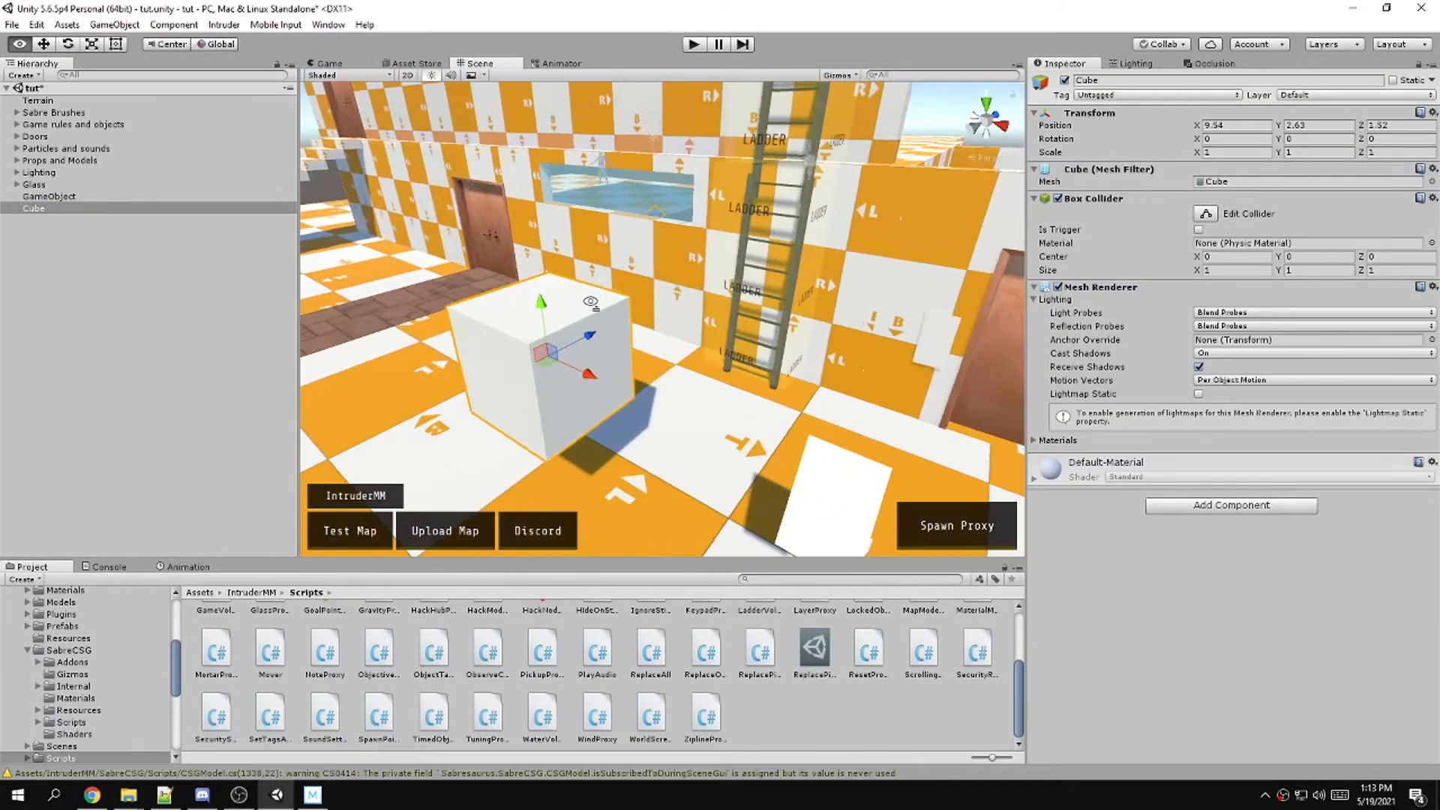
Attach the ScrollingUVs script to the cube and expand the settings of its default material
{"action": "left_click_drag", "start_coordinate": [922, 651], "coordinate": [1245, 480]}
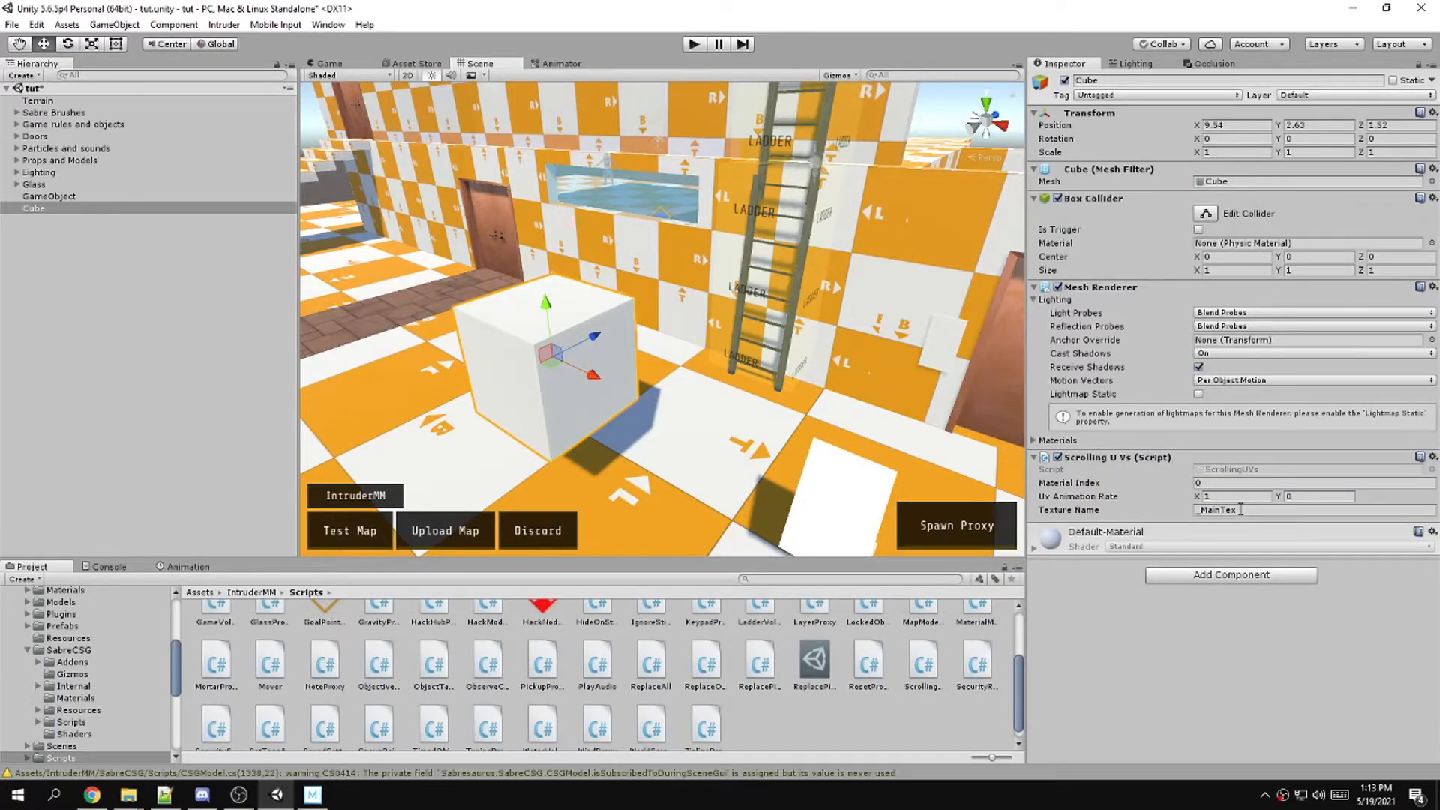
{"action": "left_click", "coordinate": [1036, 550]}
{"action": "scroll", "coordinate": [525, 630], "scroll_direction": "up", "scroll_amount": 1}
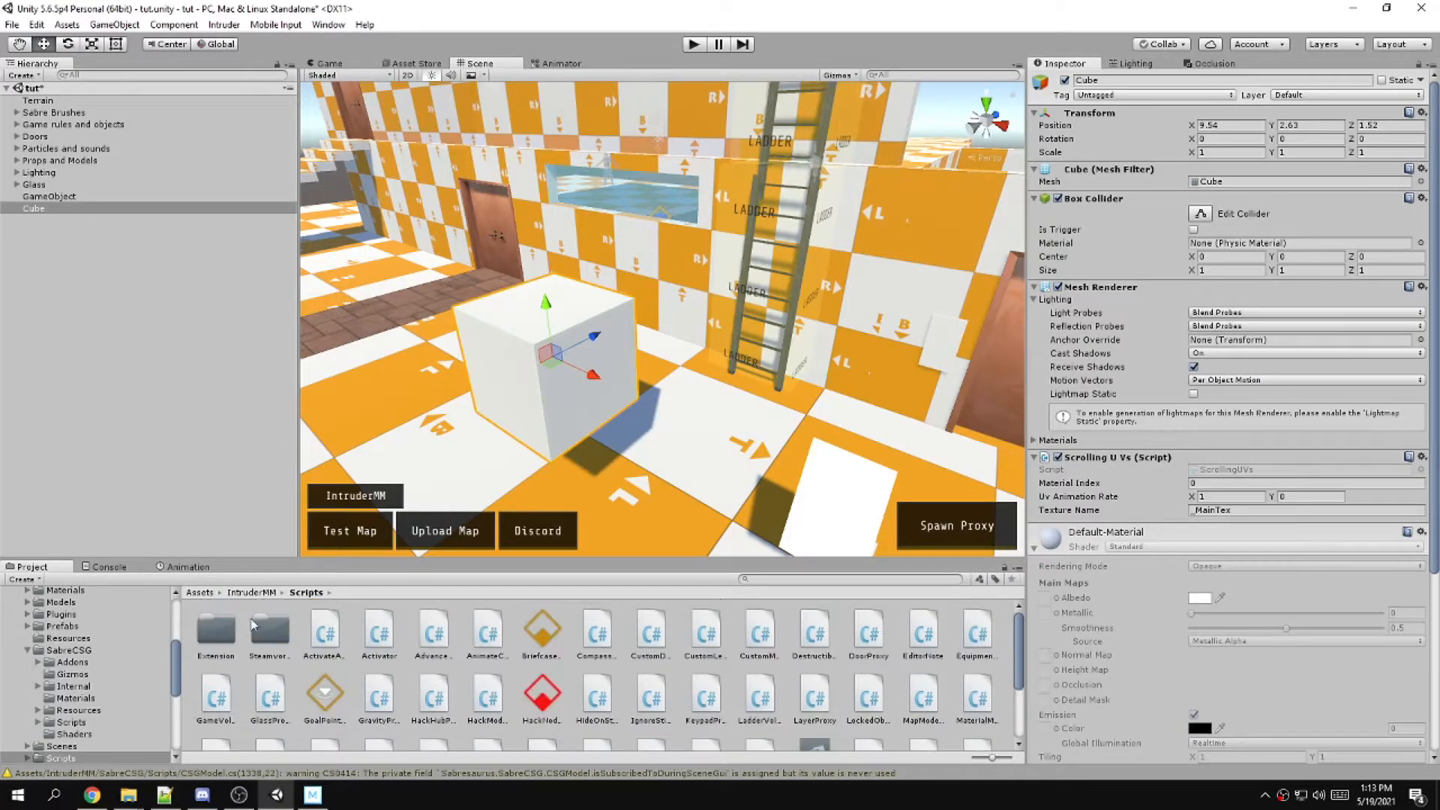
Apply the targetGrid material from the IntruderMM Materials folder to the cube
{"action": "left_click", "coordinate": [251, 593]}
{"action": "left_click", "coordinate": [370, 634]}
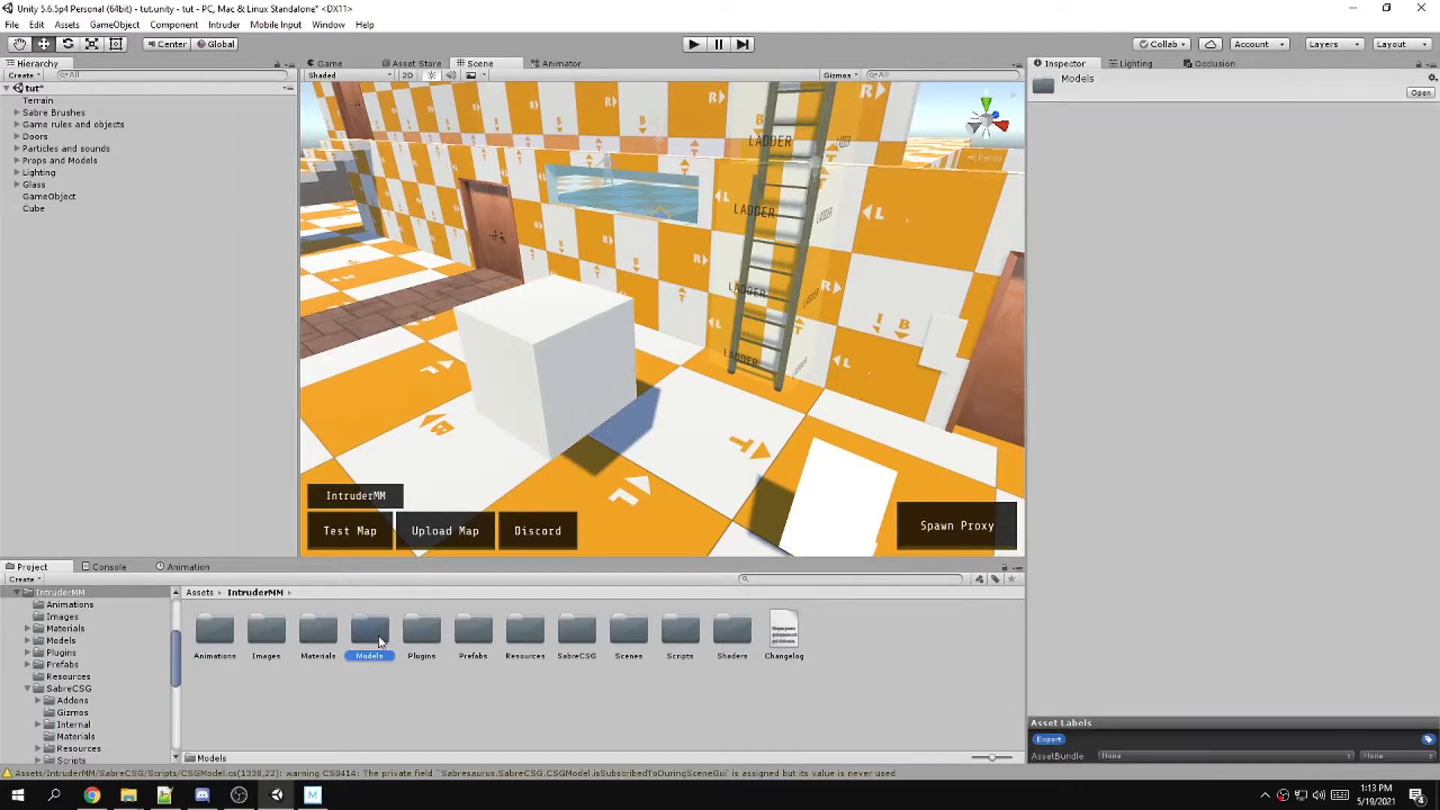
{"action": "left_click", "coordinate": [321, 634]}
{"action": "double_click", "coordinate": [324, 638]}
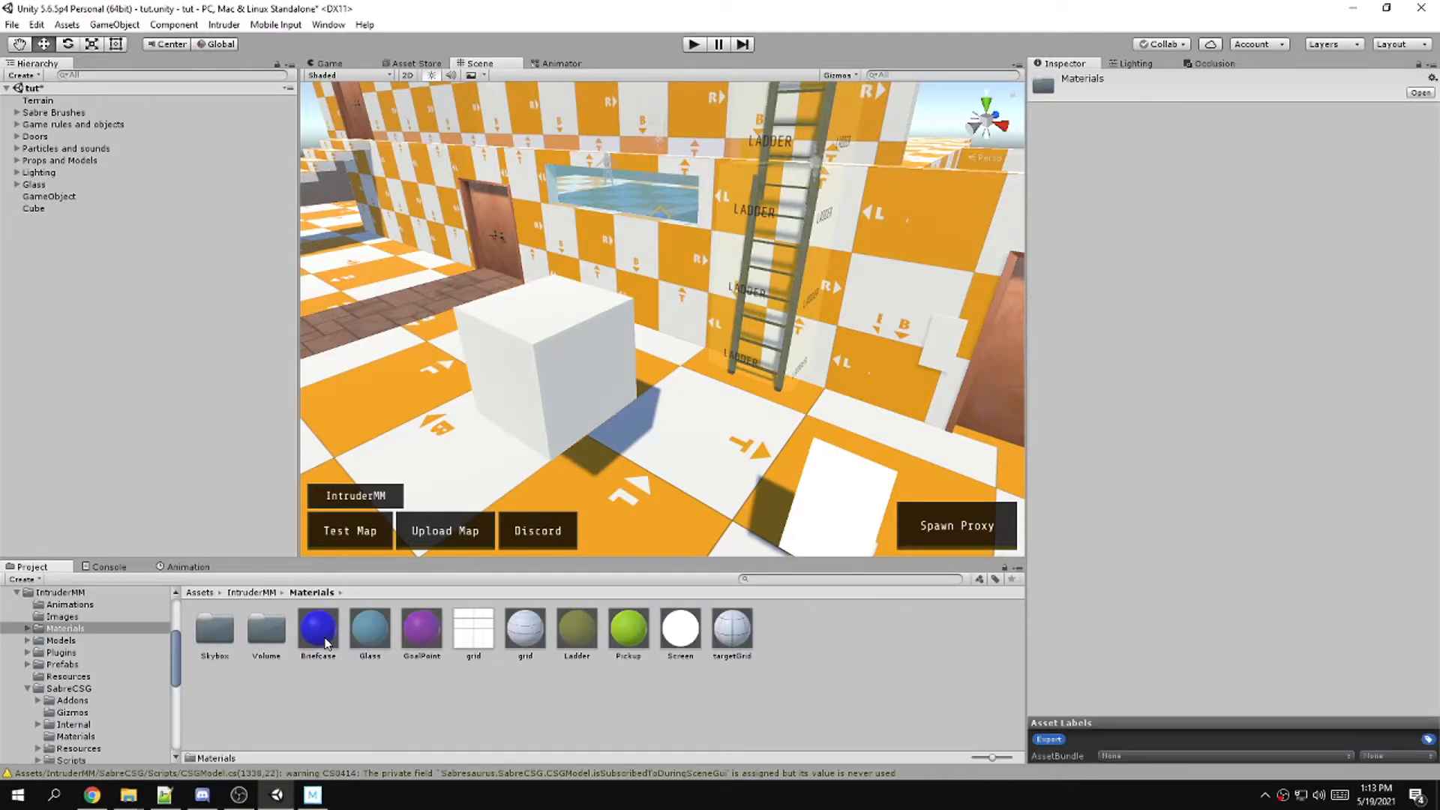
{"action": "left_click", "coordinate": [734, 632]}
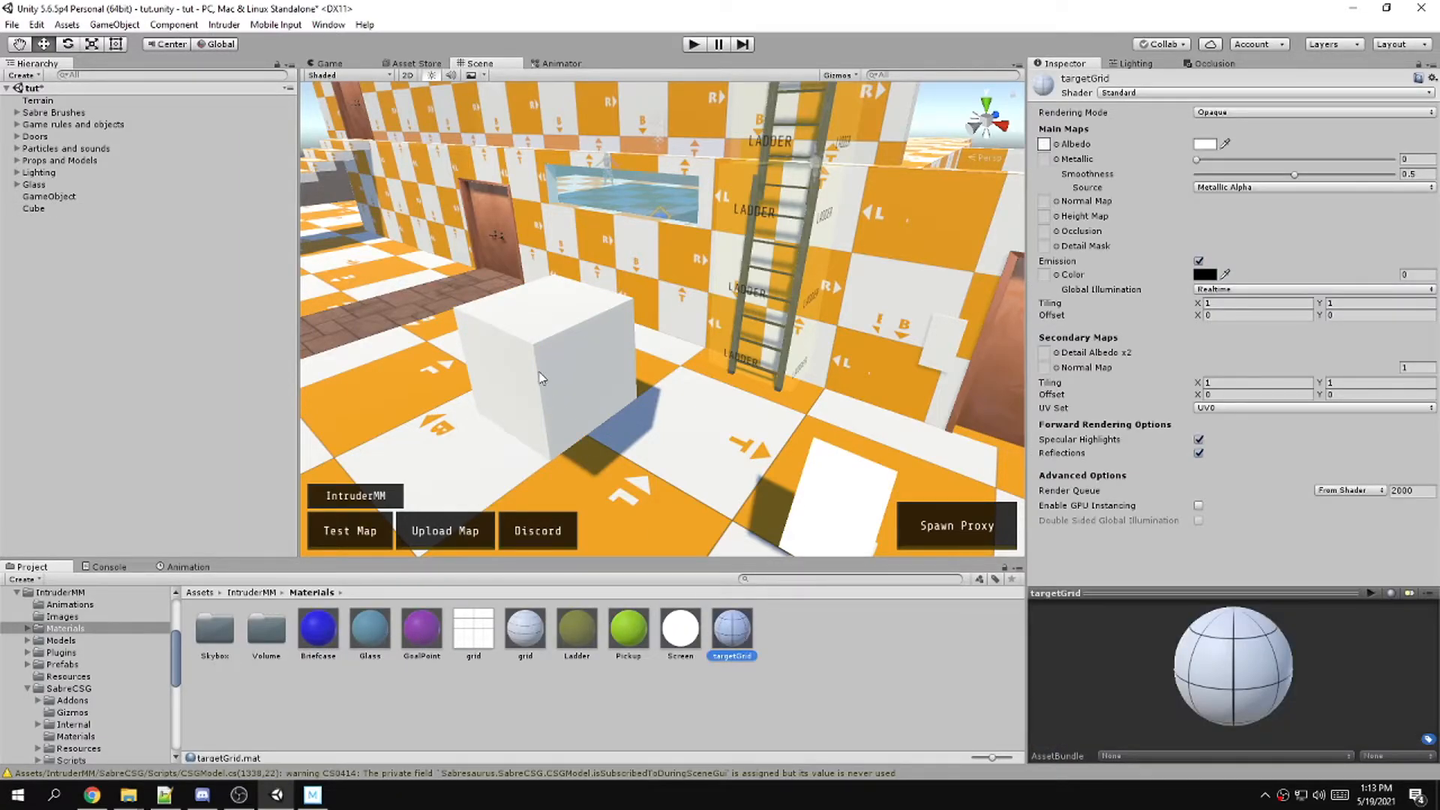
{"action": "left_click_drag", "start_coordinate": [732, 632], "coordinate": [545, 386]}
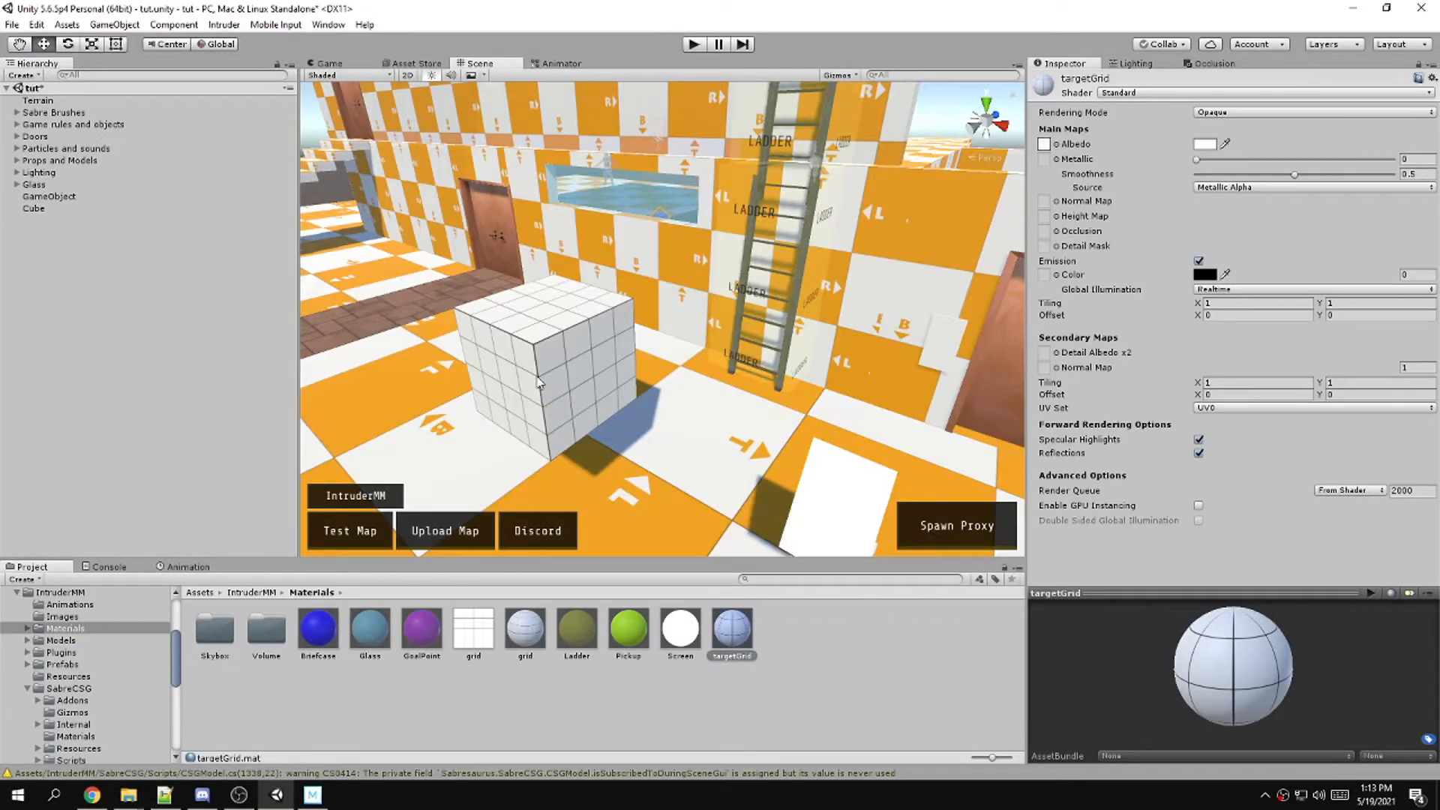
Try a material index of 1 on the cube's Scrolling UVs script and restore it to 0
{"action": "left_click", "coordinate": [561, 379]}
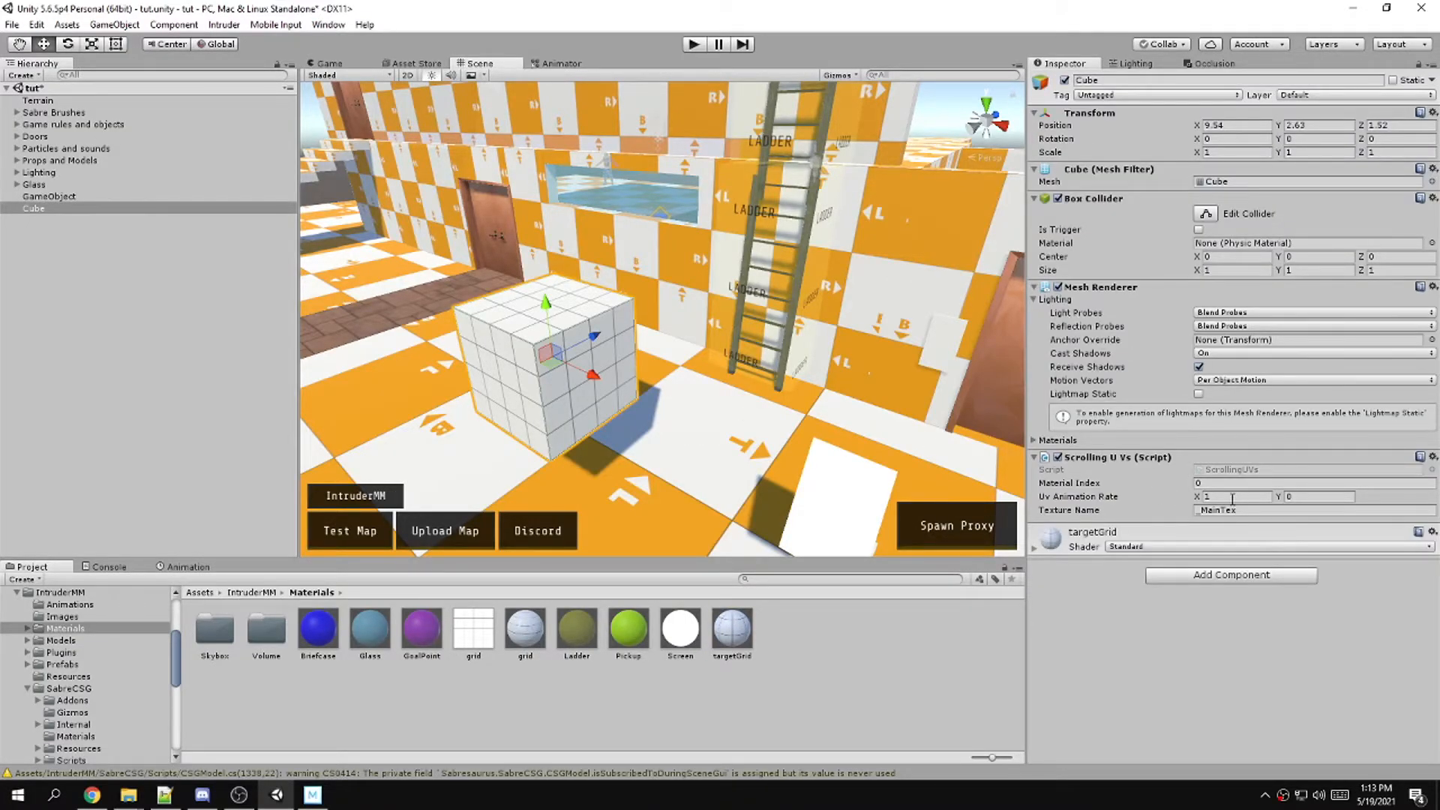
{"action": "left_click", "coordinate": [1209, 484]}
{"action": "type", "text": "1"}
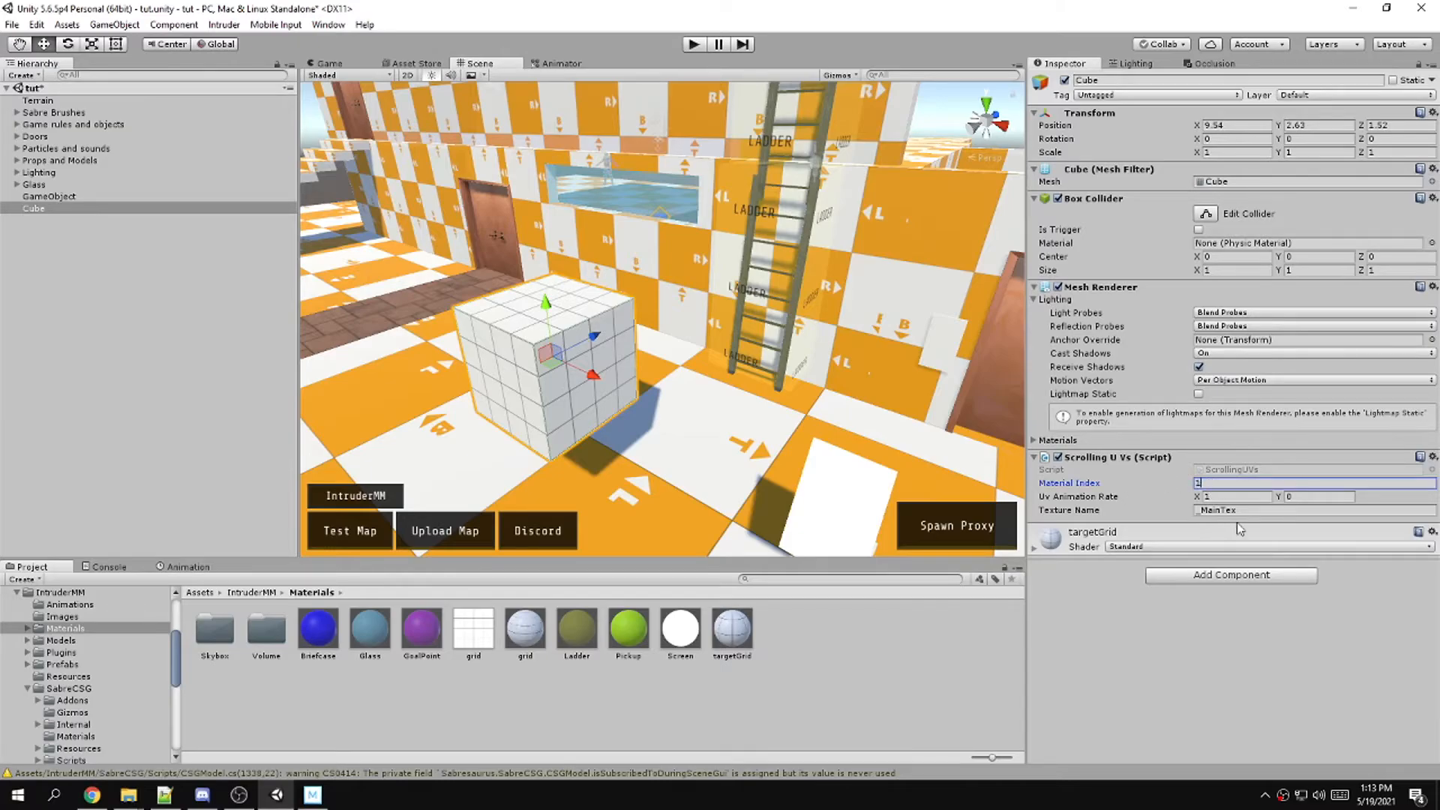
{"action": "key", "text": "BackSpace"}
{"action": "type", "text": "0"}
Launch a test of the map in Intruder and join the Intruders team
{"action": "right_click_drag", "start_coordinate": [693, 454], "coordinate": [712, 431]}
{"action": "key", "text": "s"}
{"action": "key", "text": "w"}
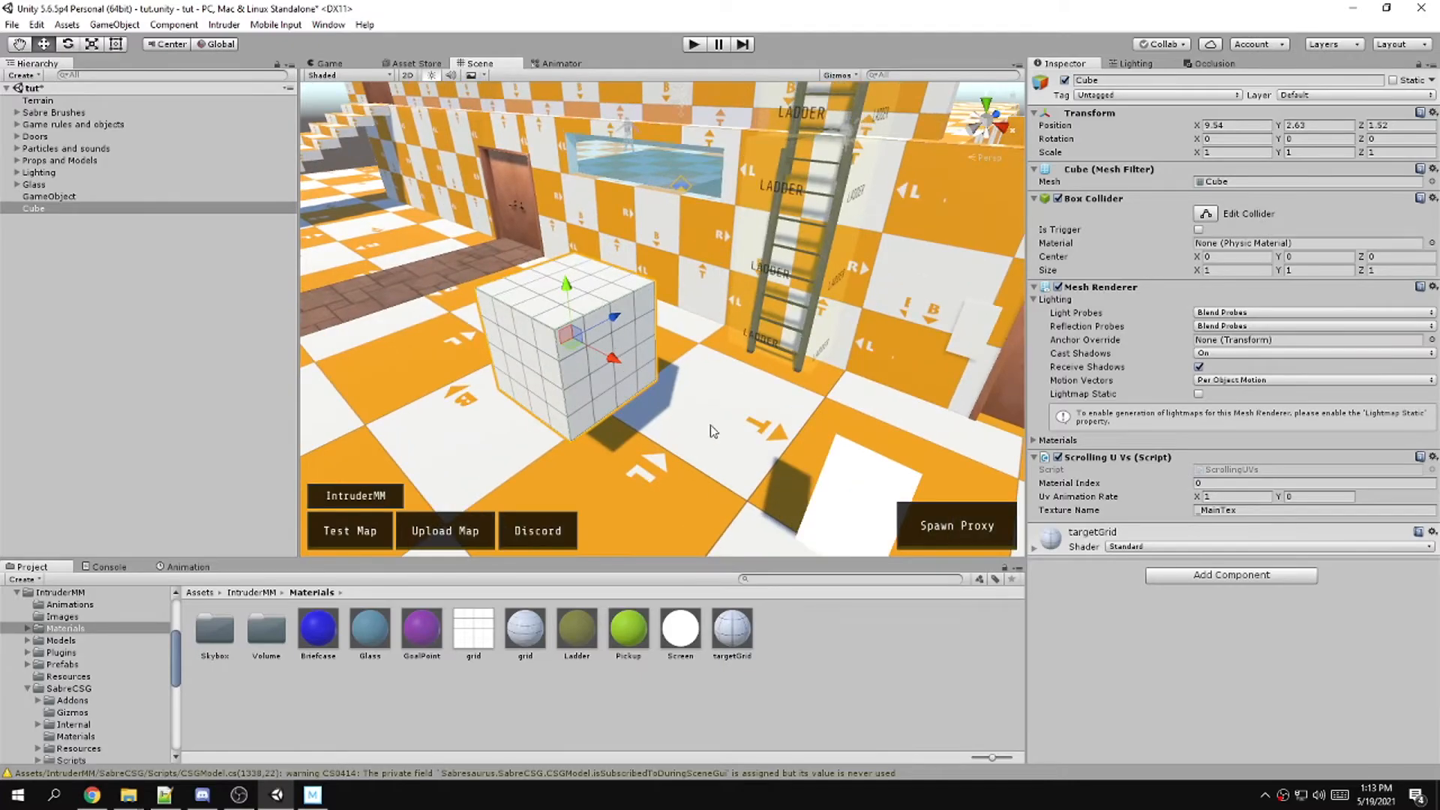
{"action": "left_click", "coordinate": [235, 593]}
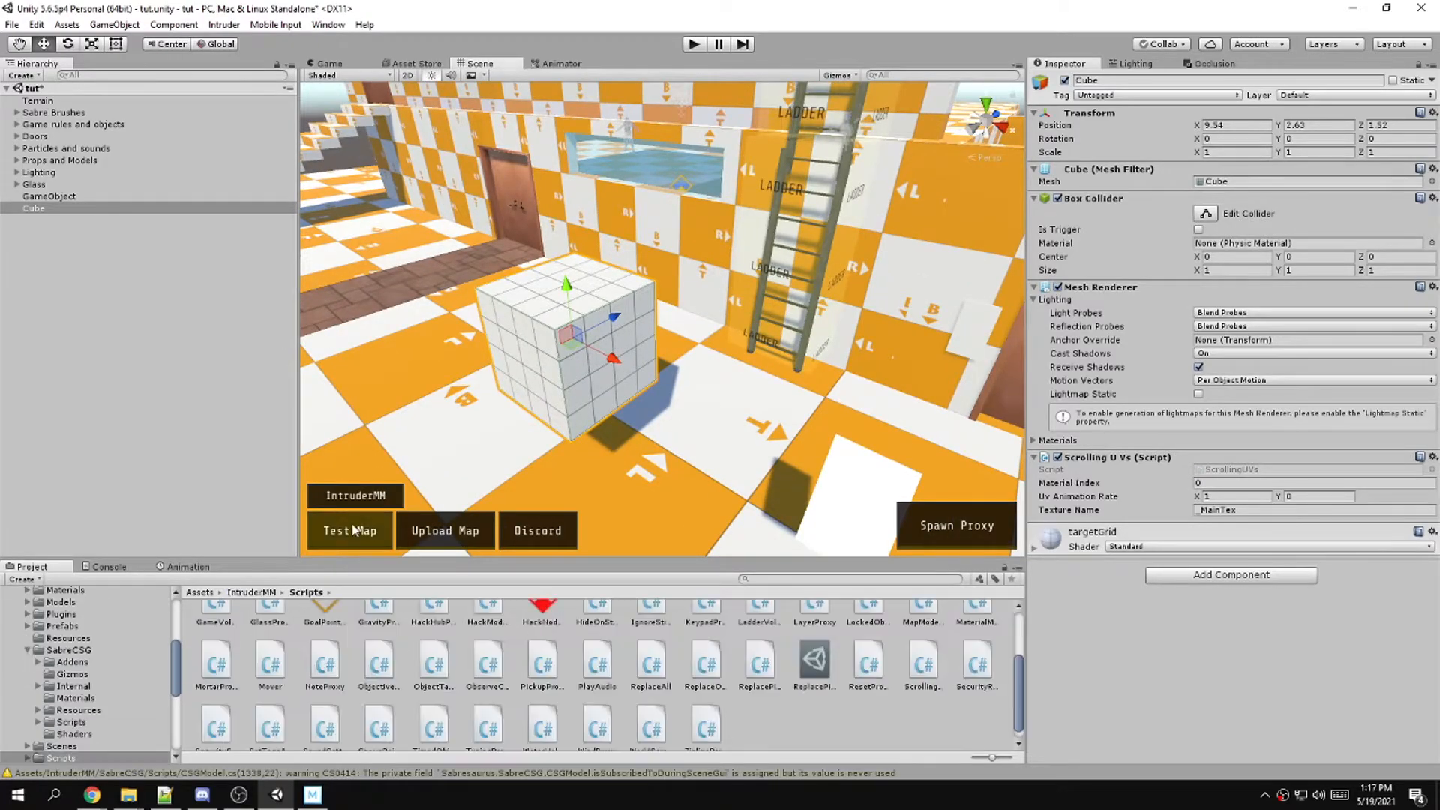
{"action": "left_click", "coordinate": [346, 529]}
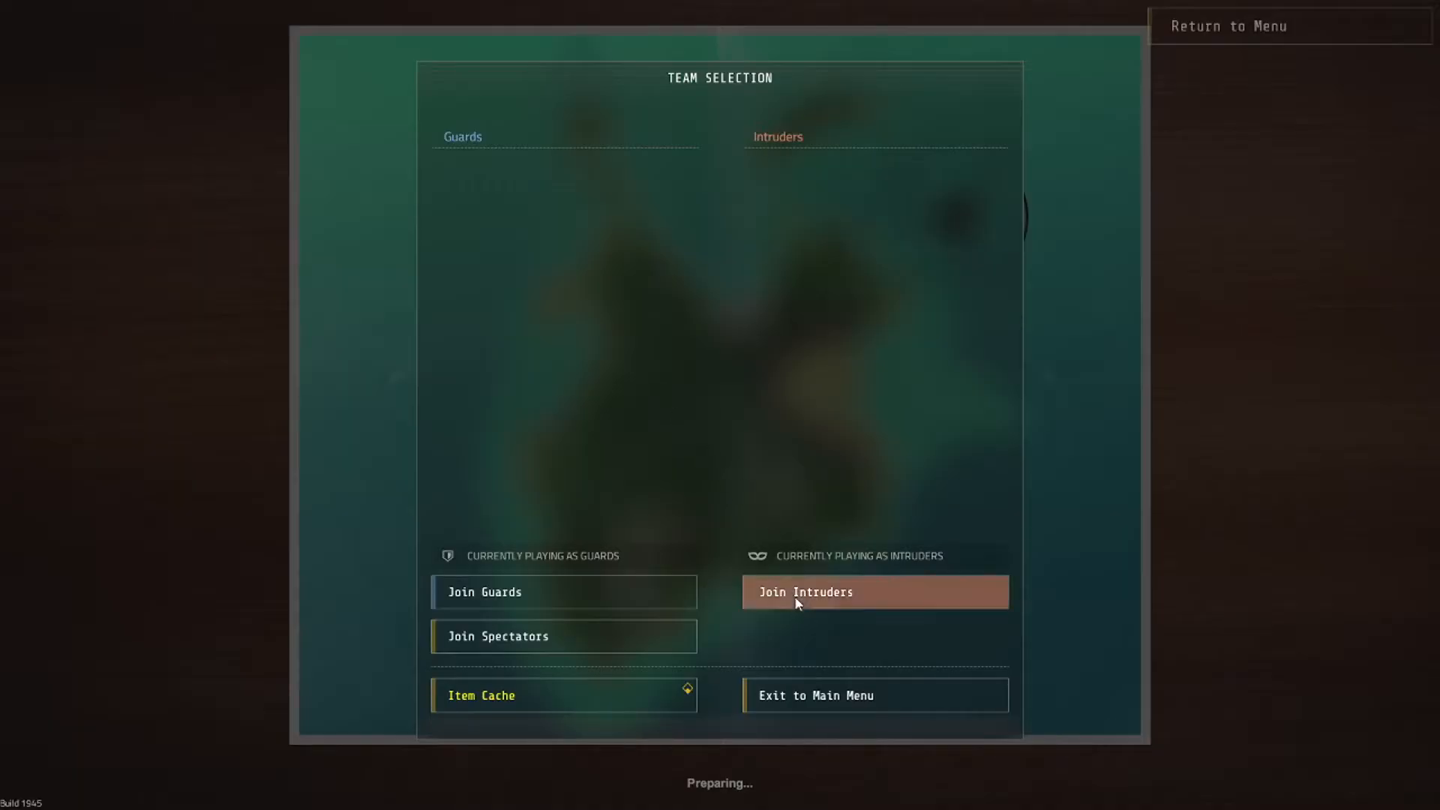
{"action": "left_click", "coordinate": [797, 597]}
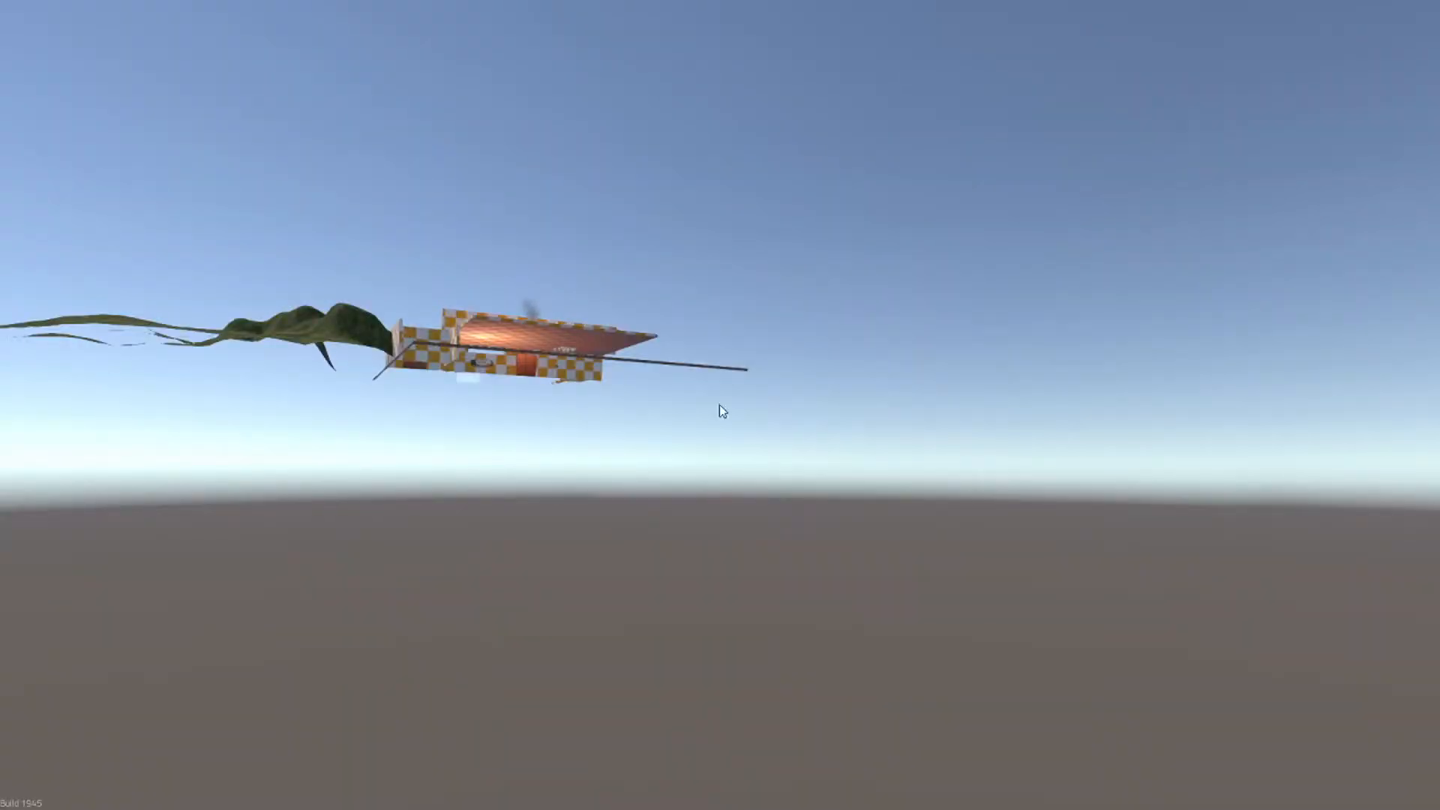
Run up to and around the cube in the test map to check its scrolling grid texture
{"action": "key", "text": "w"}
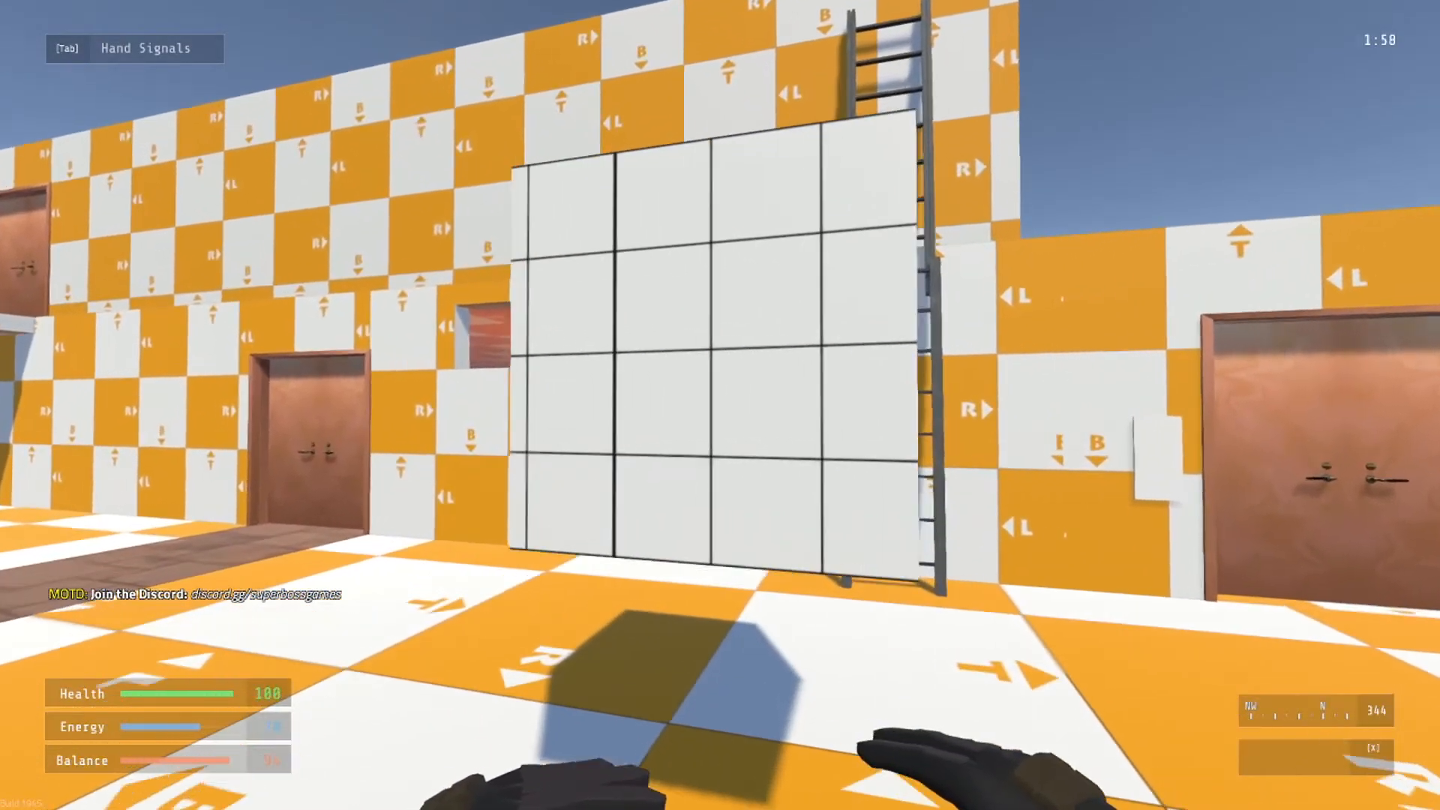
{"action": "key", "text": "w"}
{"action": "key", "text": "a"}
{"action": "key", "text": "d"}
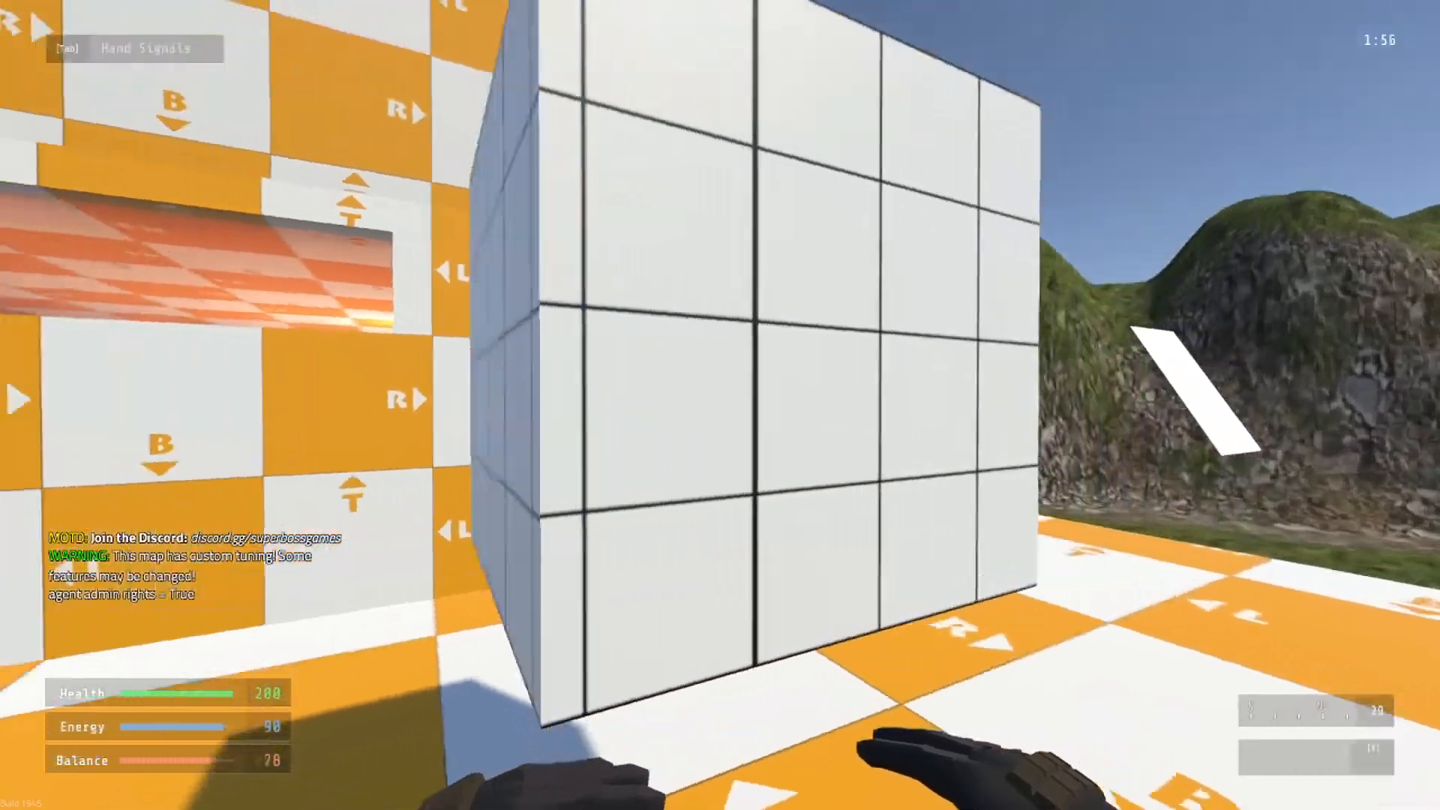
{"action": "key", "text": "w"}
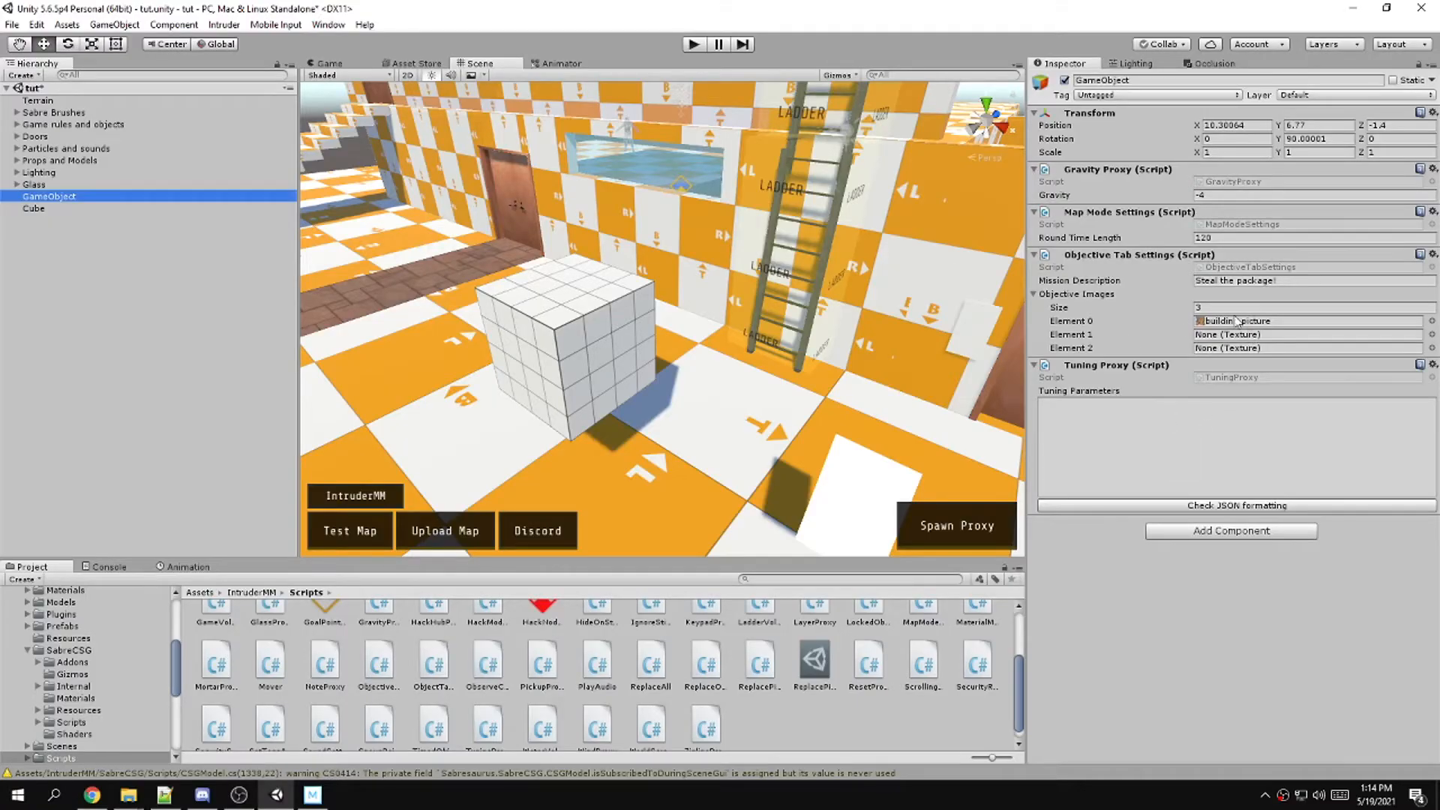
Open the game object's tuning parameters for editing, switch to Chrome and search for "intruder game tuner"
{"action": "left_click", "coordinate": [1103, 402]}
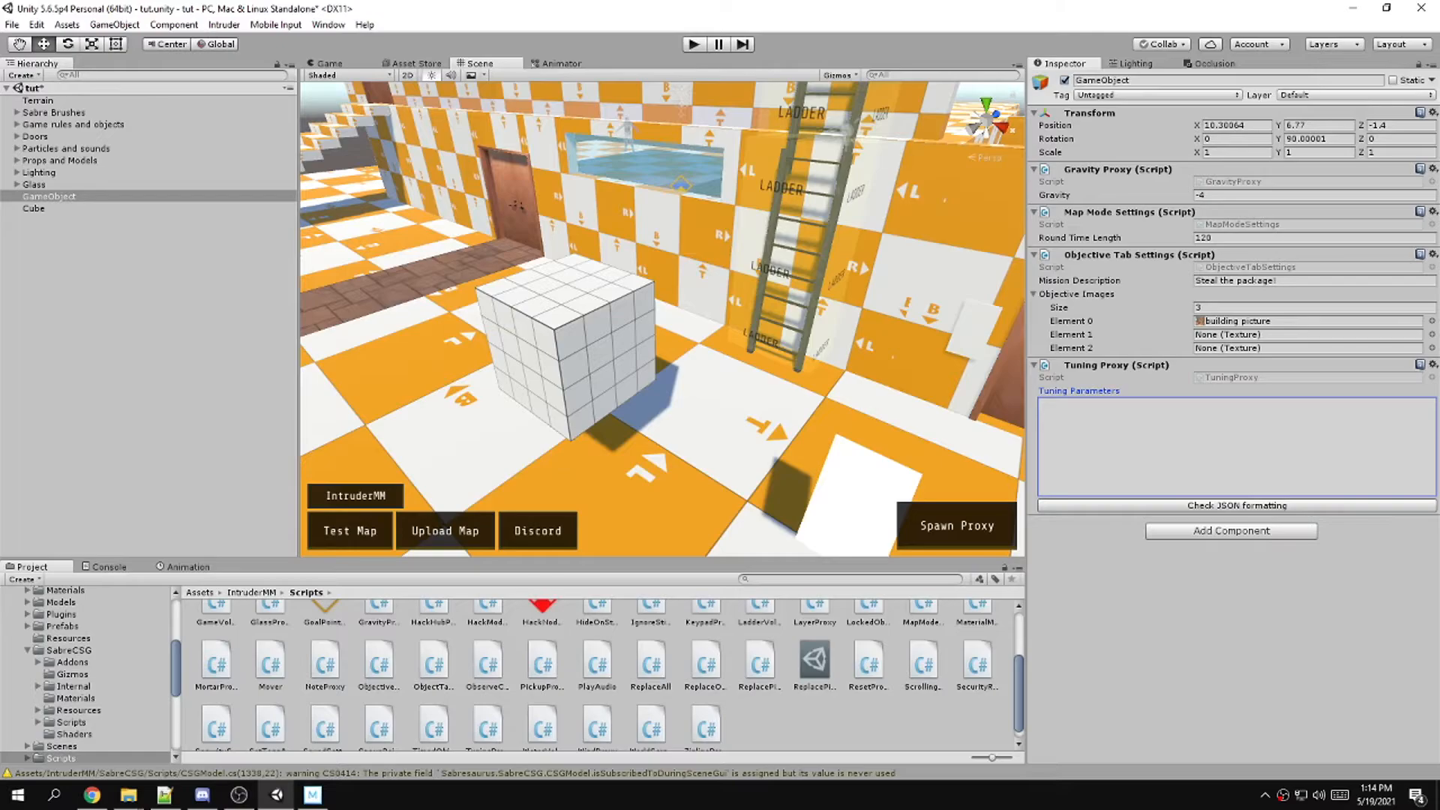
{"action": "key", "text": "alt+Tab"}
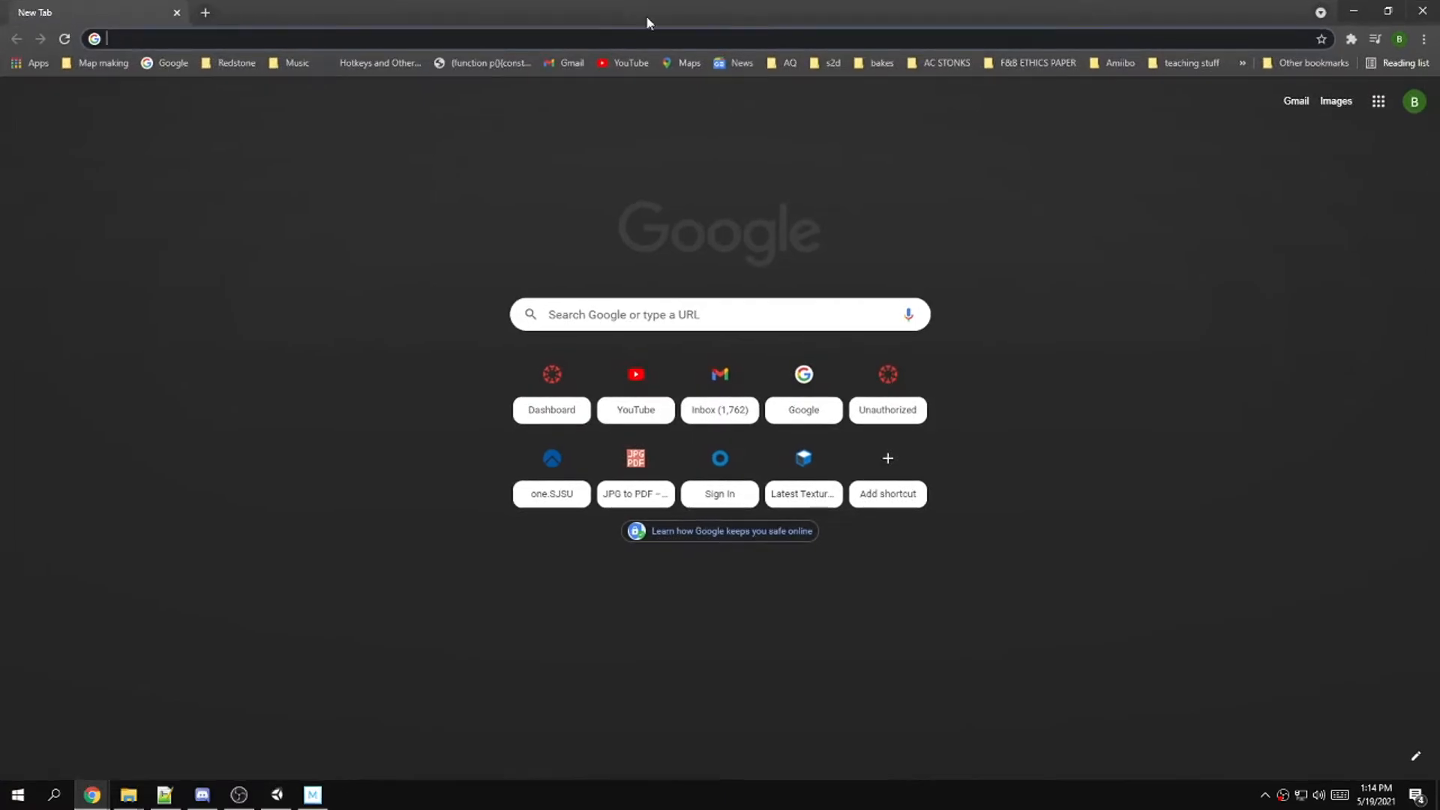
{"action": "left_click", "coordinate": [639, 33]}
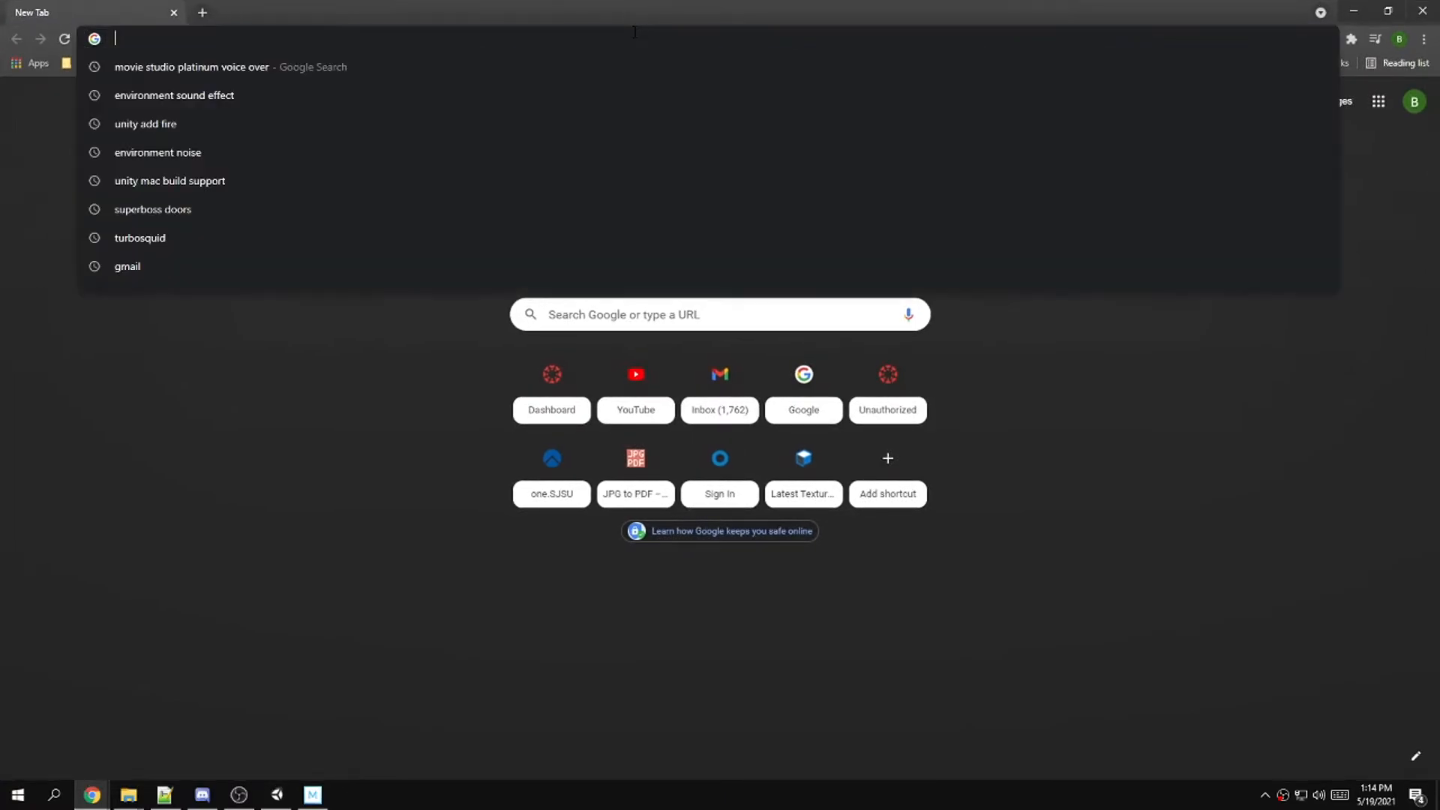
{"action": "type", "text": "intrud"}
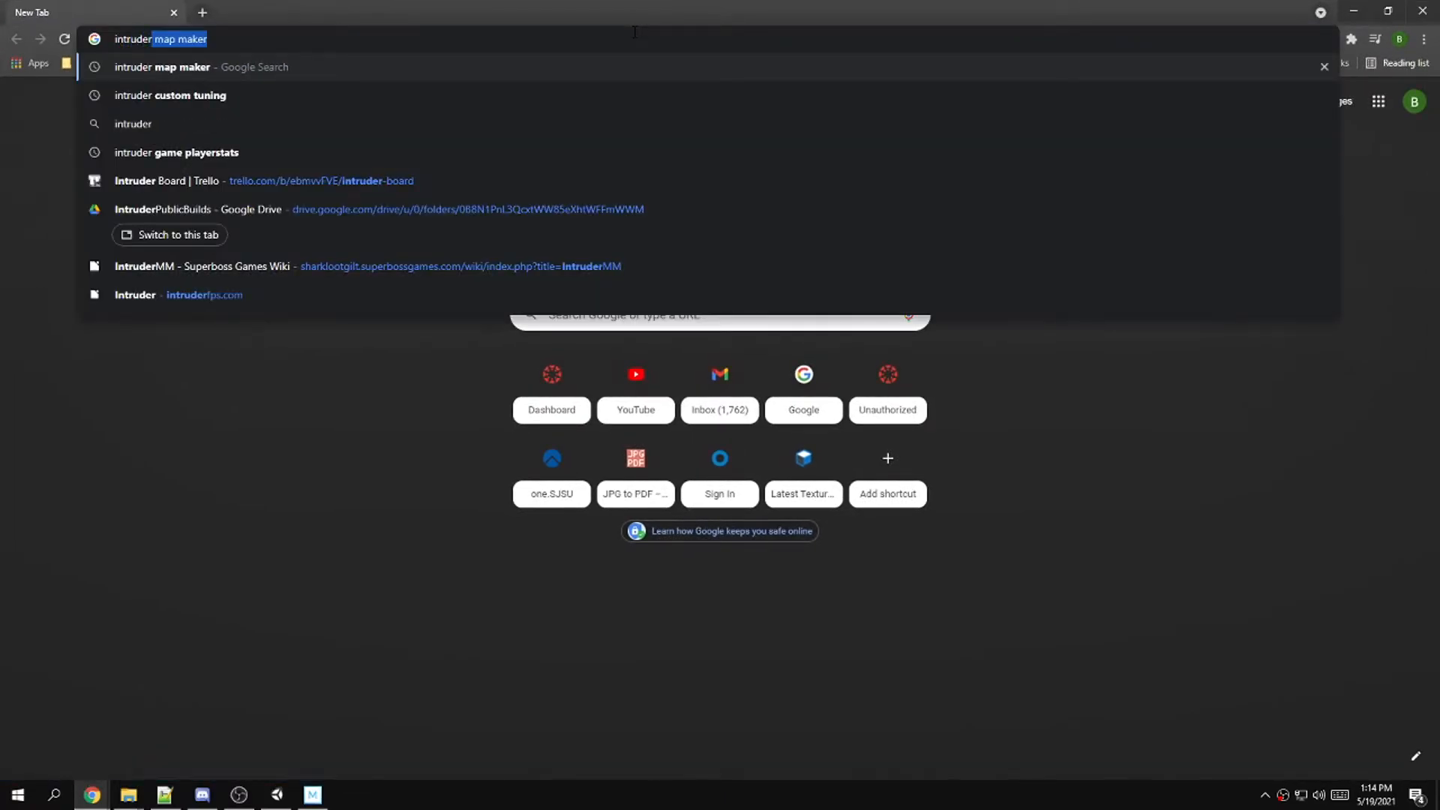
{"action": "type", "text": "game tuner"}
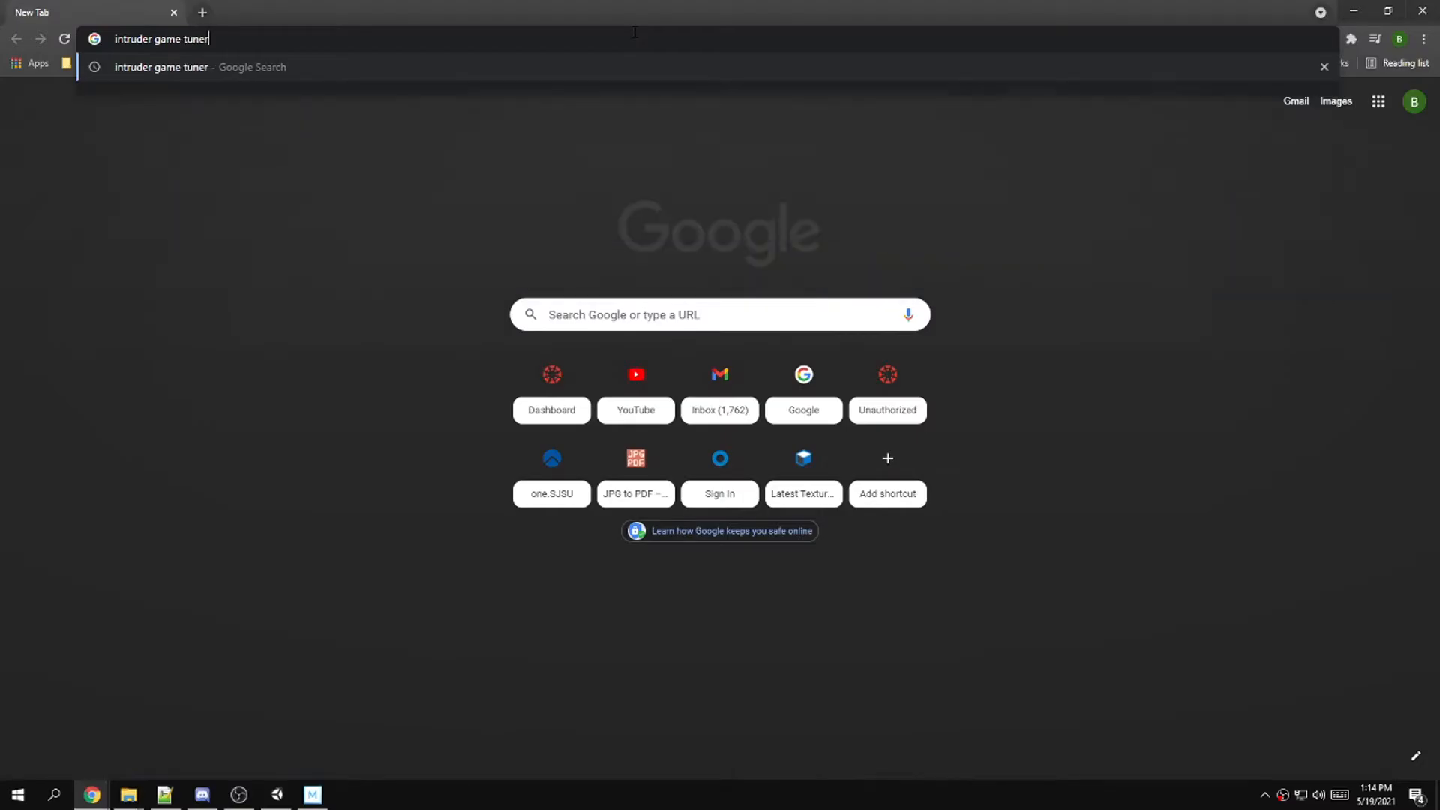
{"action": "key", "text": "Return"}
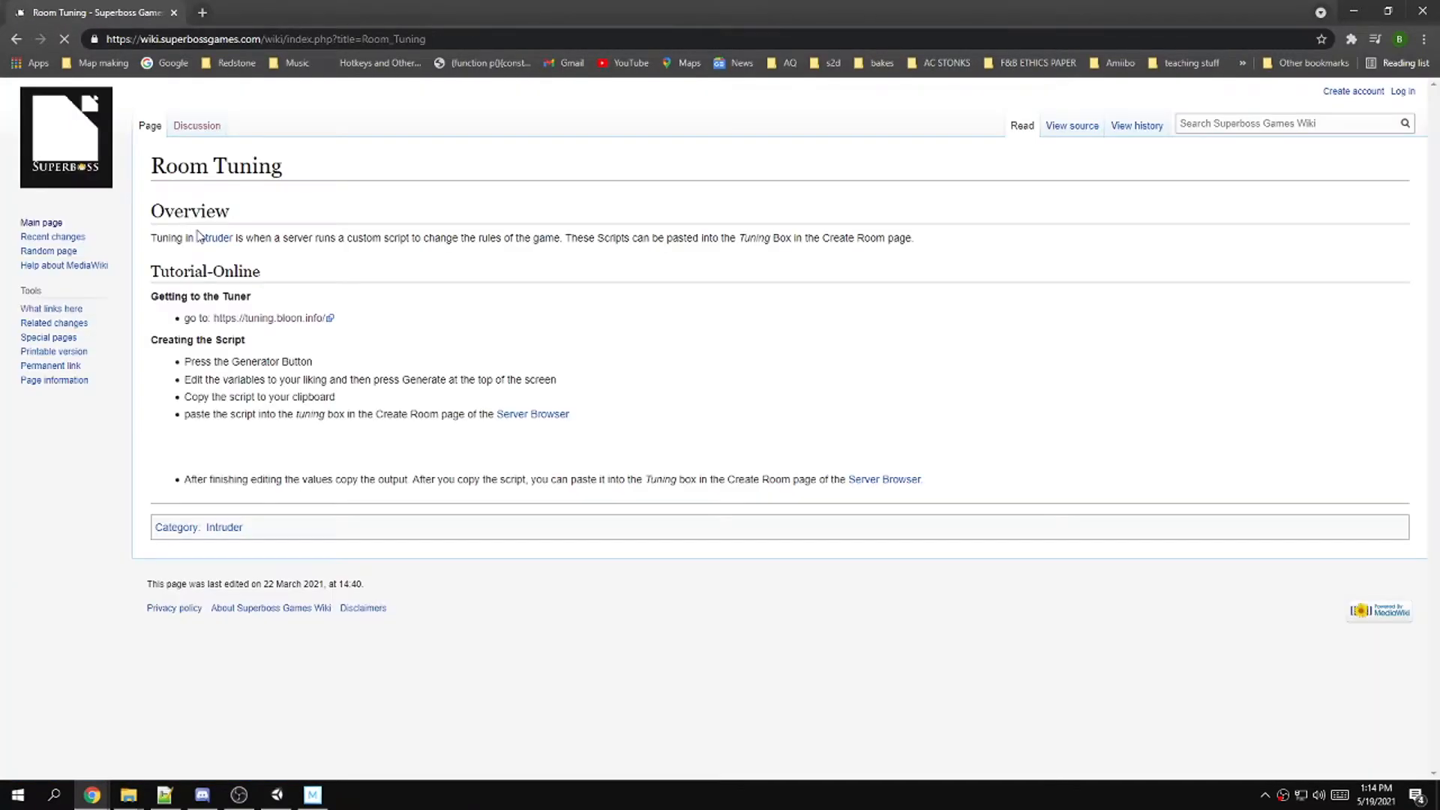
Open the Intruder Tuning Generator at tuning.bloon.info from the Room Tuning wiki page and look over its settings categories
{"action": "left_click", "coordinate": [296, 319]}
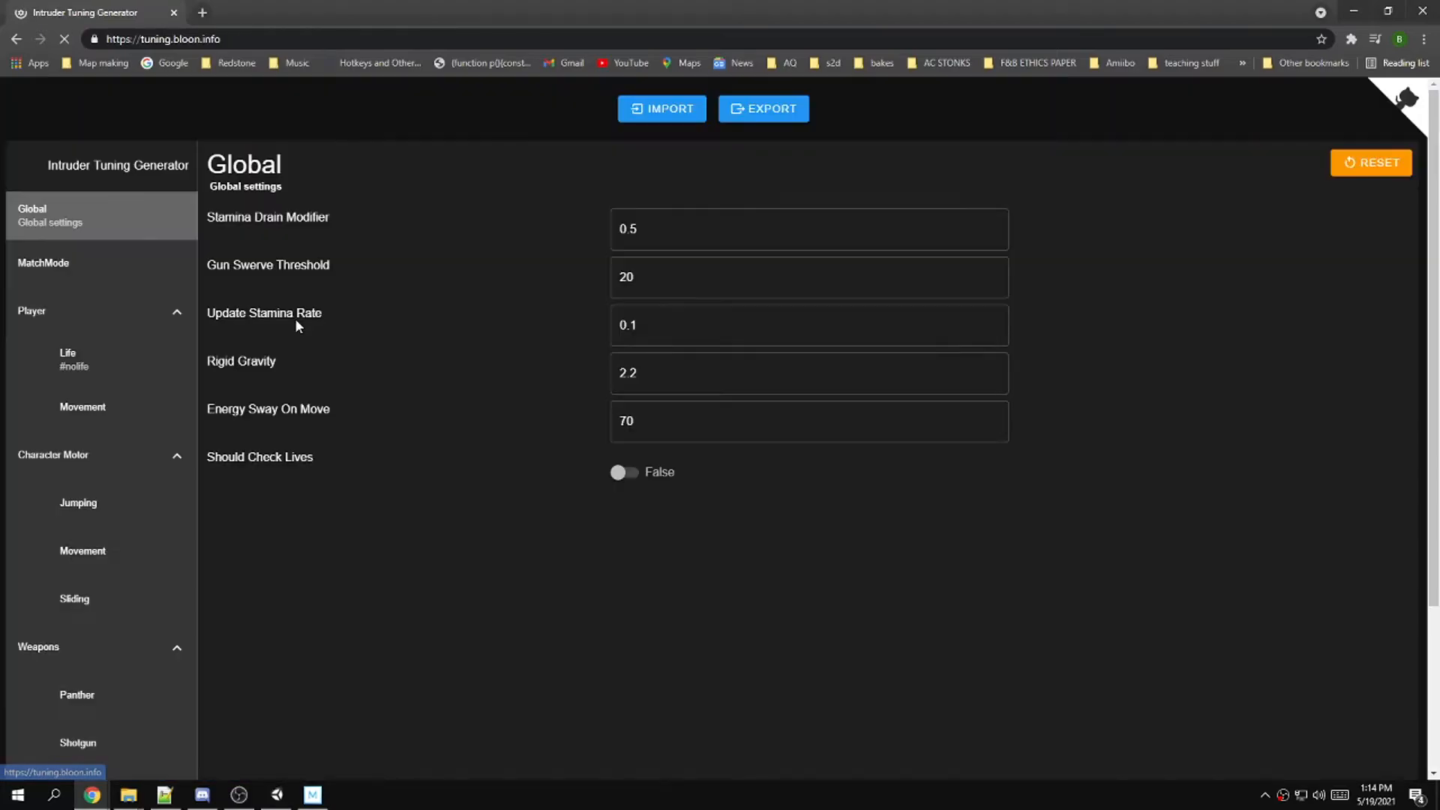
{"action": "scroll", "coordinate": [70, 418], "scroll_direction": "down", "scroll_amount": 3}
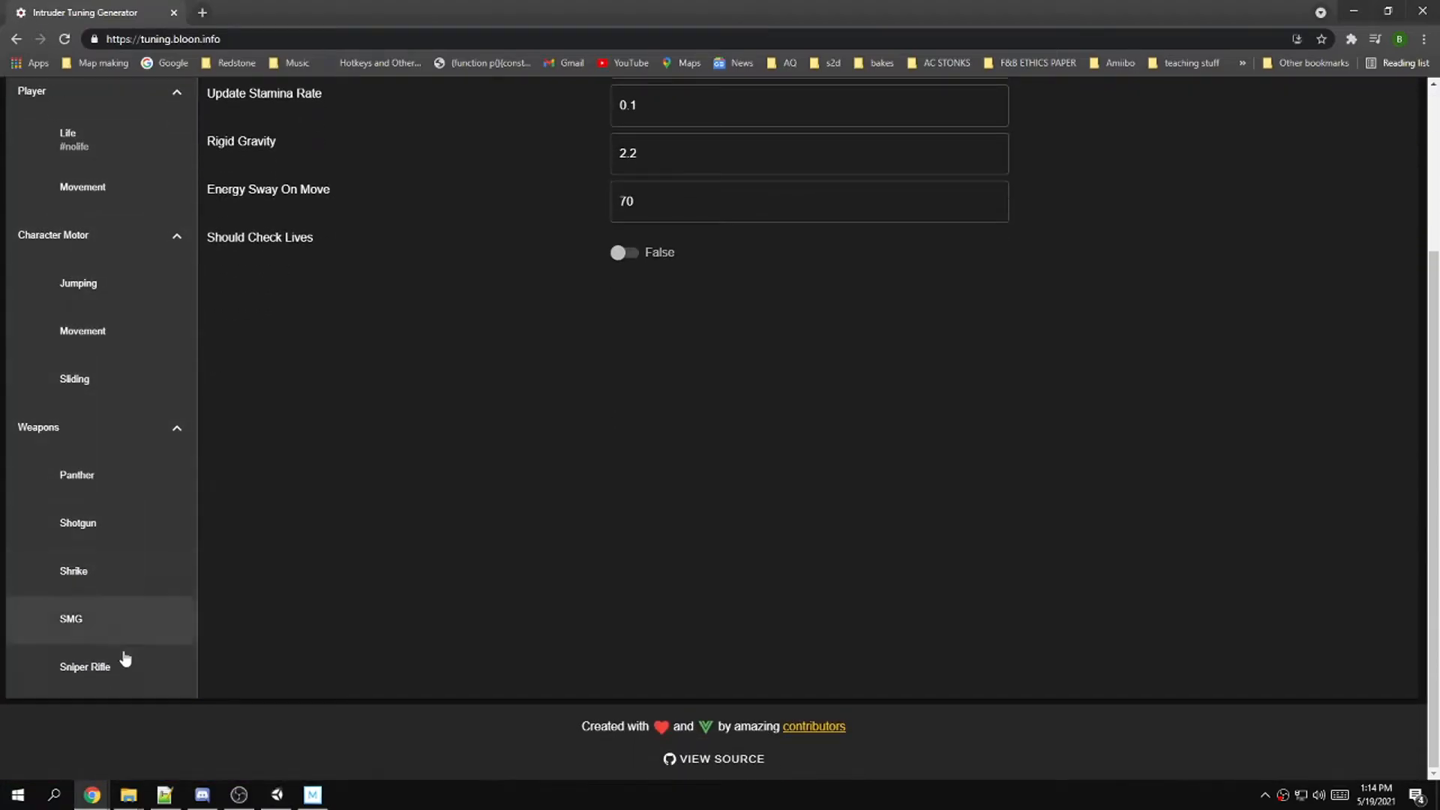
{"action": "scroll", "coordinate": [122, 653], "scroll_direction": "up", "scroll_amount": 3}
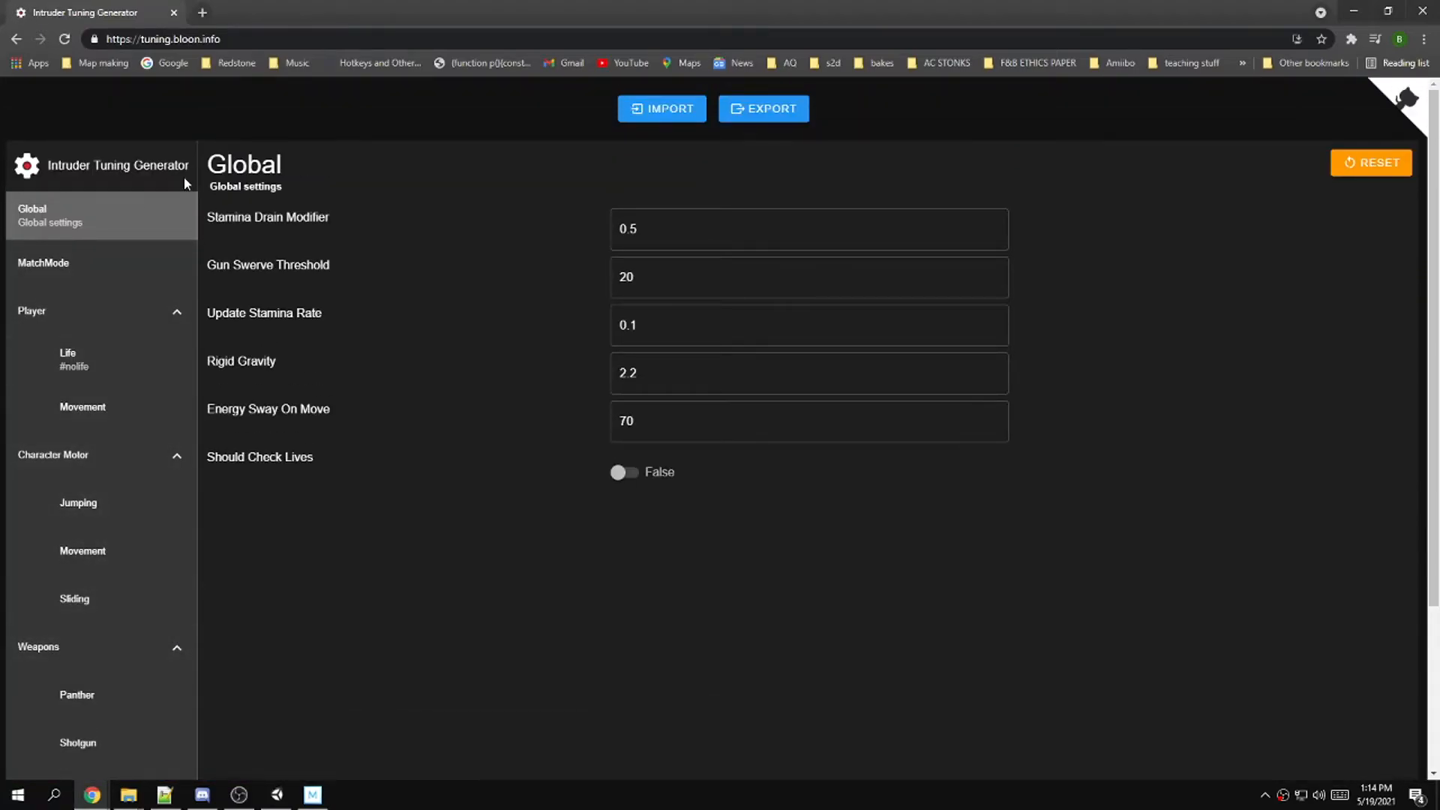
Set the MatchMode custom names in the tuning generator to Hello for Team A and World for Team B
{"action": "left_click", "coordinate": [785, 111]}
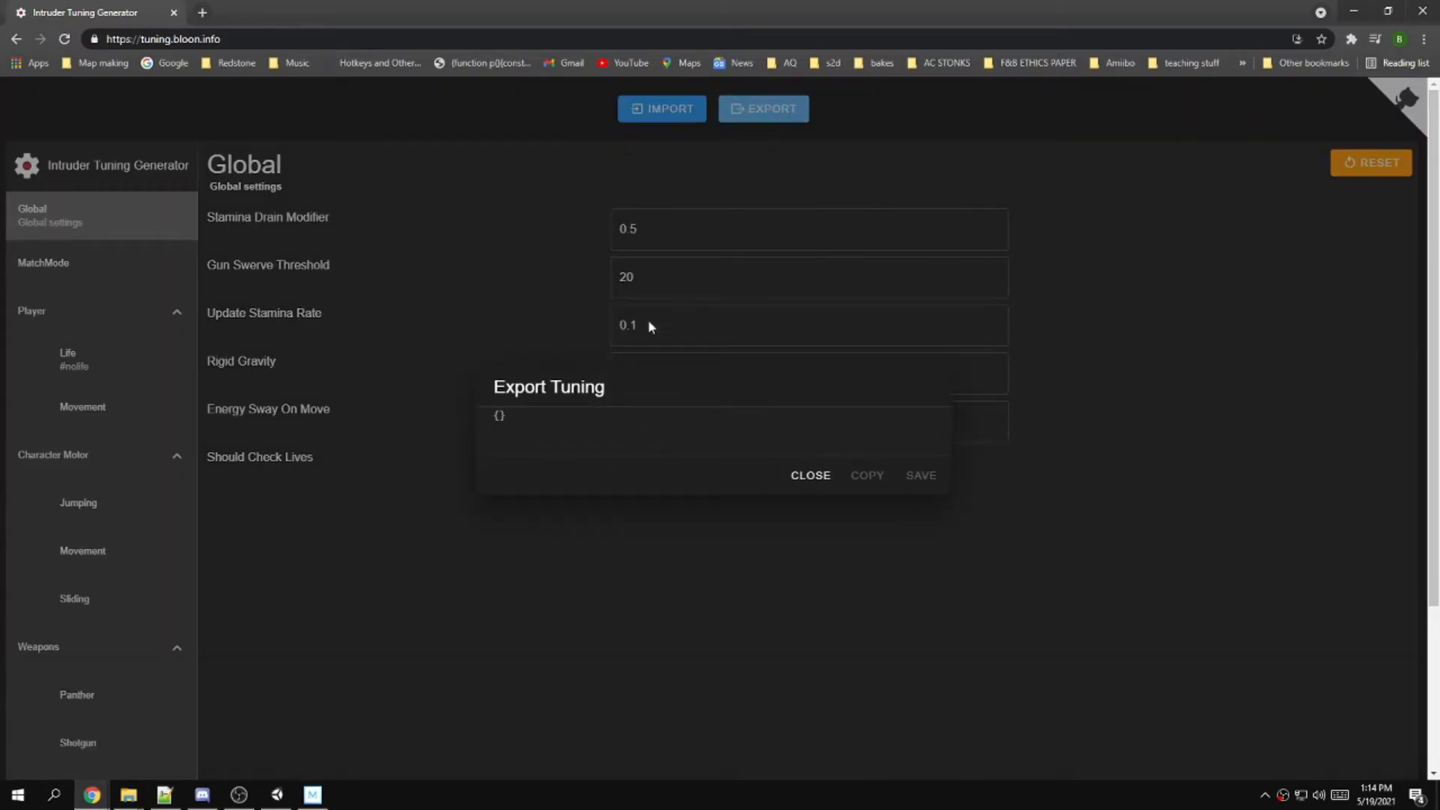
{"action": "left_click", "coordinate": [829, 475]}
{"action": "left_click", "coordinate": [83, 264]}
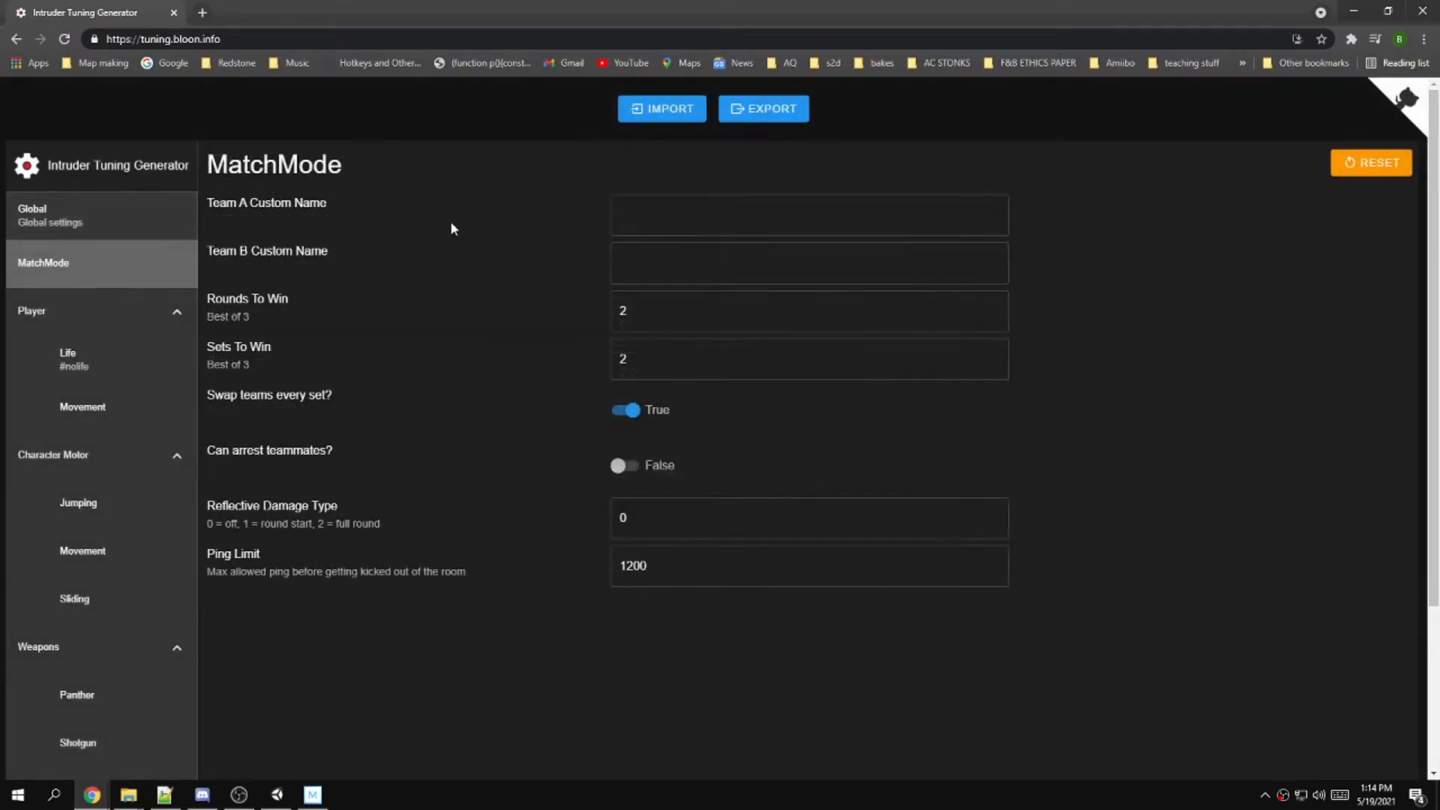
{"action": "left_click", "coordinate": [680, 201]}
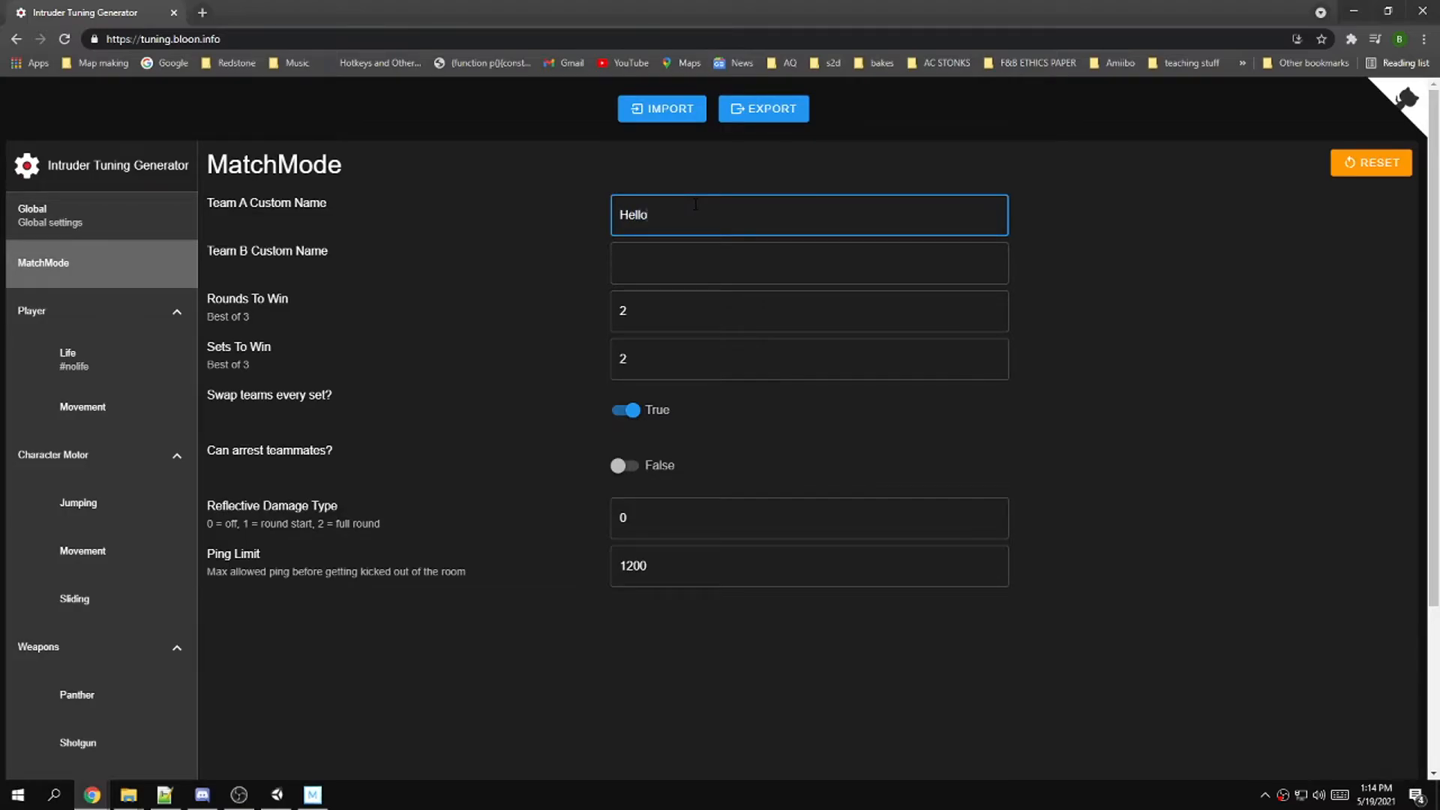
{"action": "left_click", "coordinate": [726, 277]}
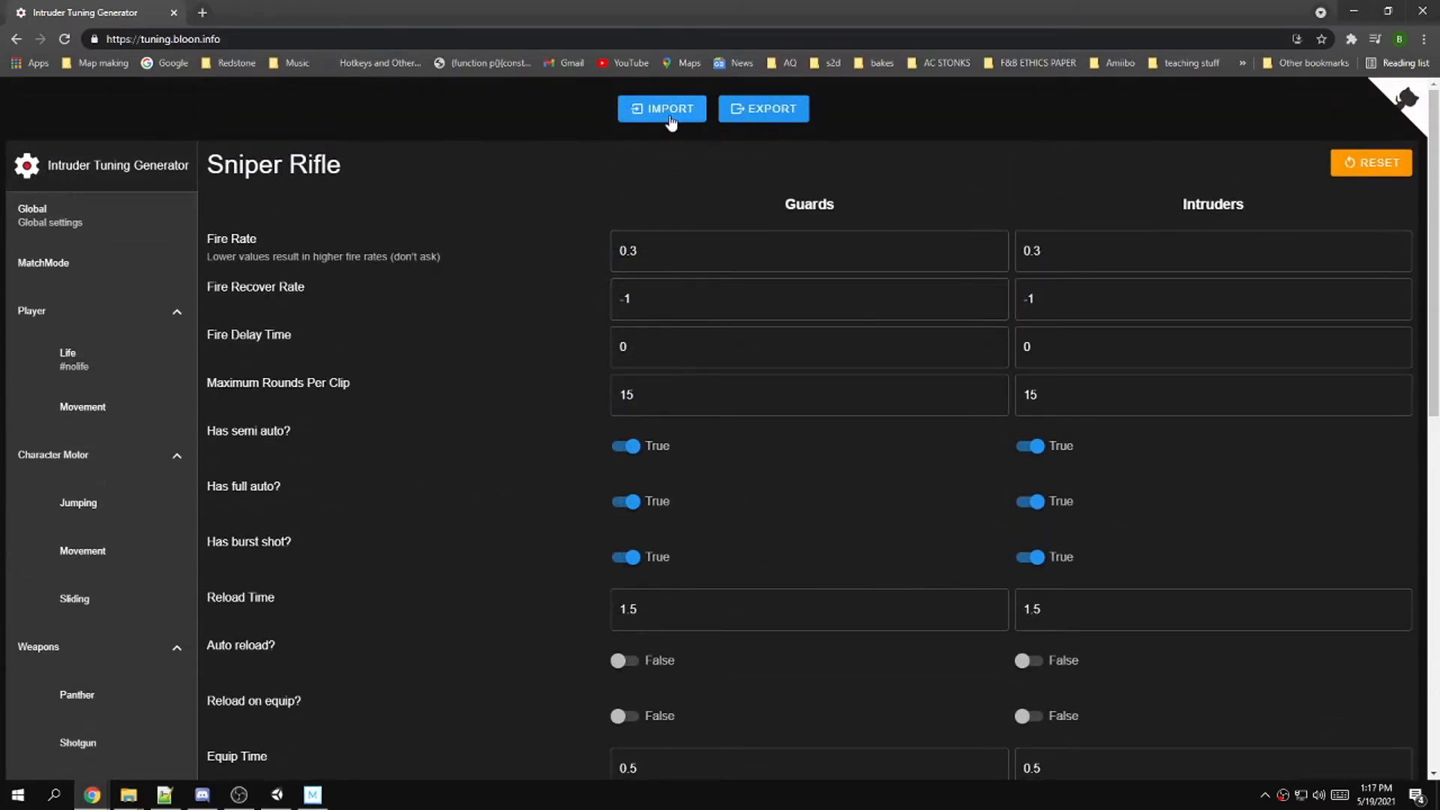
Copy the exported tuning JSON and paste it into the game object's tuning parameters in Unity
{"action": "left_click", "coordinate": [767, 109]}
{"action": "left_click", "coordinate": [867, 725]}
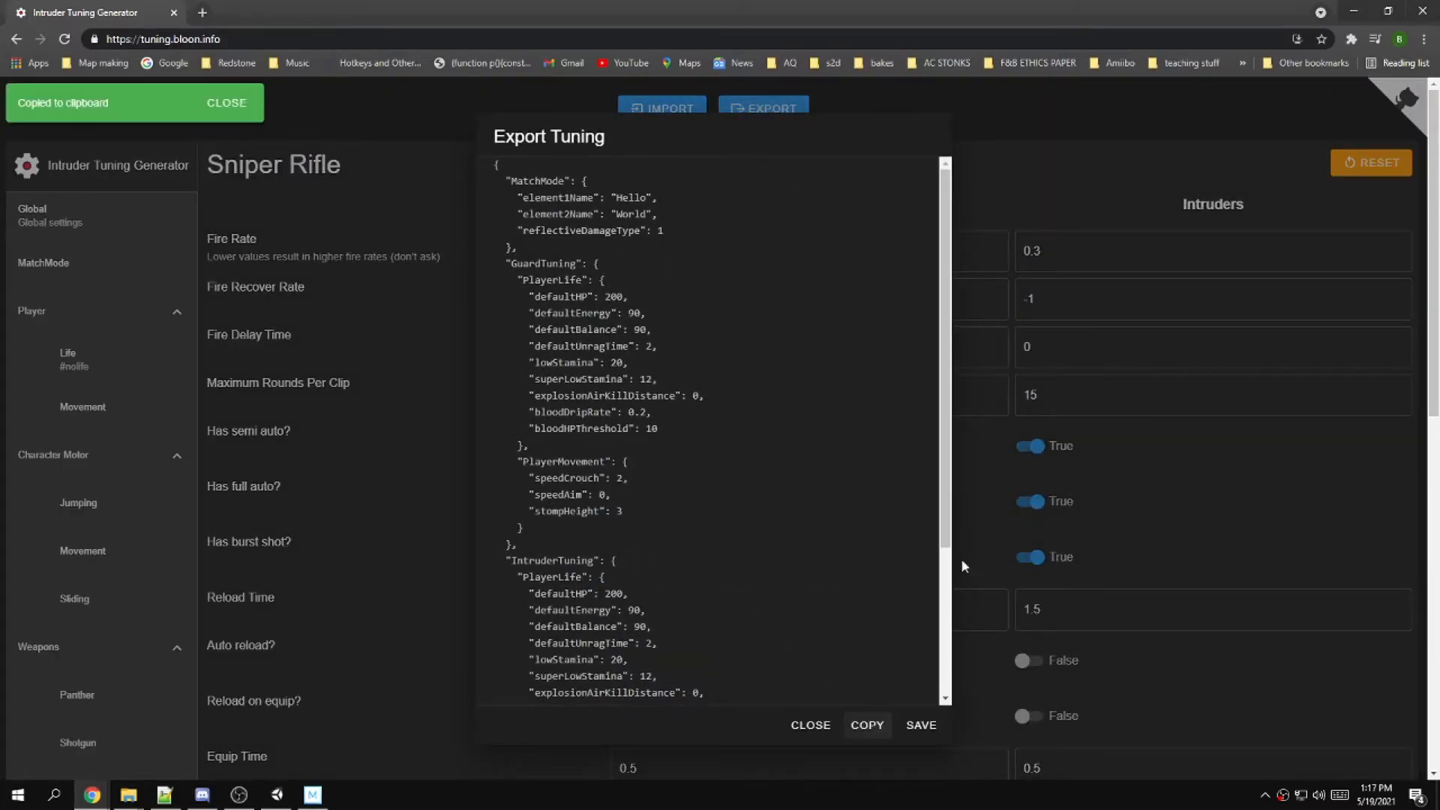
{"action": "key", "text": "alt+Tab"}
{"action": "left_click", "coordinate": [1210, 487]}
{"action": "key", "text": "ctrl+v"}
Validate the pasted tuning JSON in JSONLint and look over its sections
{"action": "left_click", "coordinate": [1200, 506]}
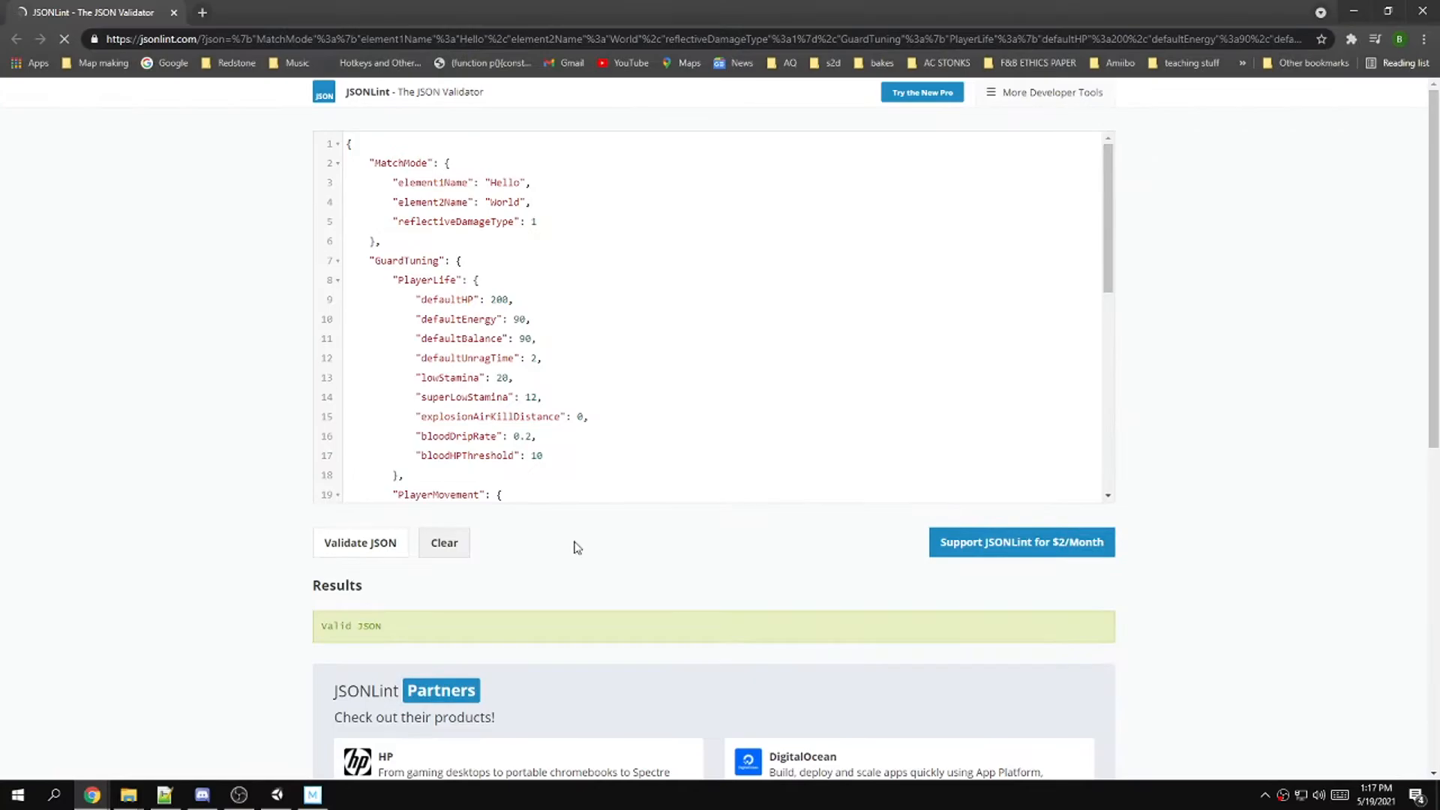
{"action": "scroll", "coordinate": [480, 488], "scroll_direction": "down", "scroll_amount": 3}
{"action": "left_click_drag", "start_coordinate": [382, 403], "coordinate": [321, 405]}
{"action": "left_click", "coordinate": [482, 405]}
Switch to Unity, create a CSG cube brush and move it to the small roofless room beside the ladder
{"action": "key", "text": "alt+Tab"}
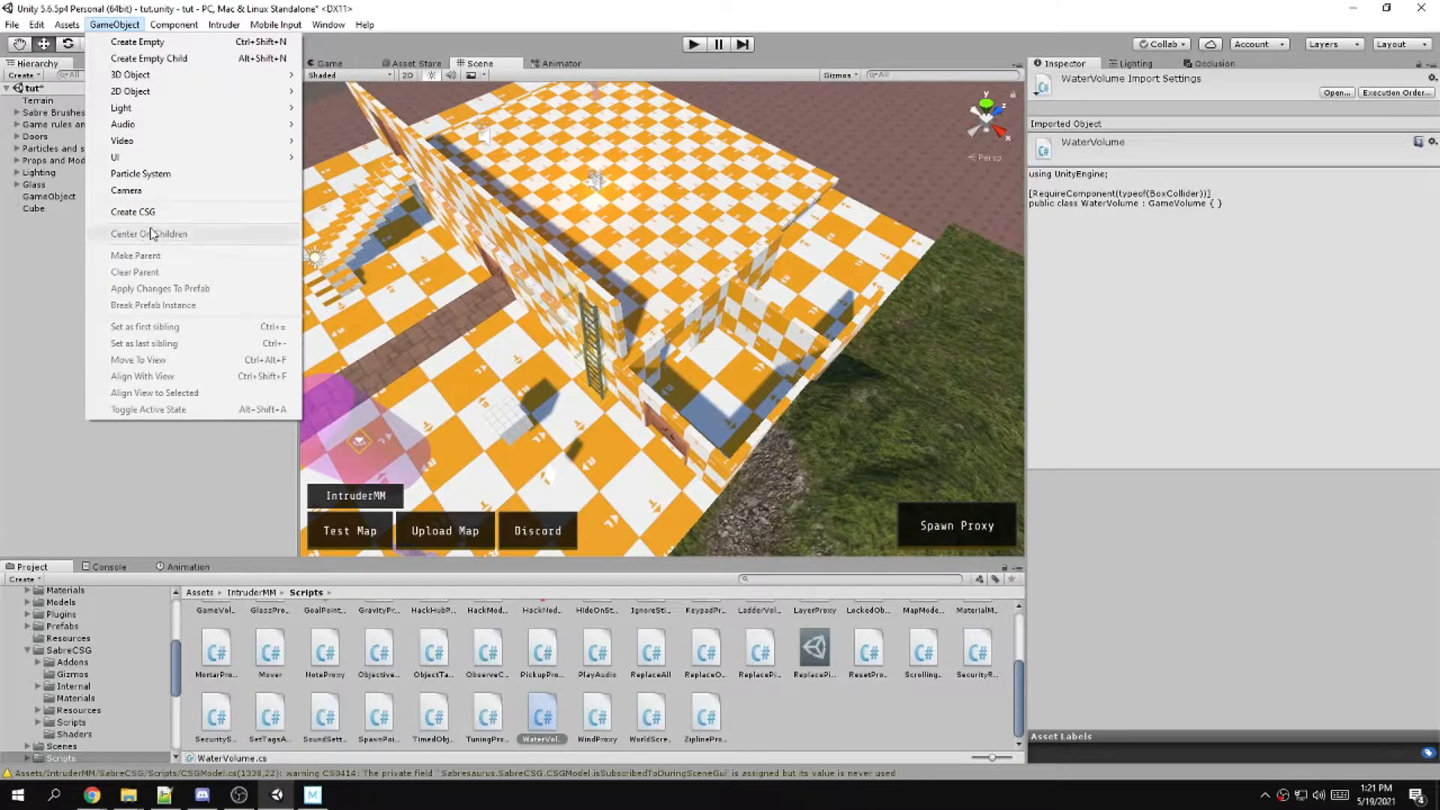
{"action": "left_click", "coordinate": [64, 145]}
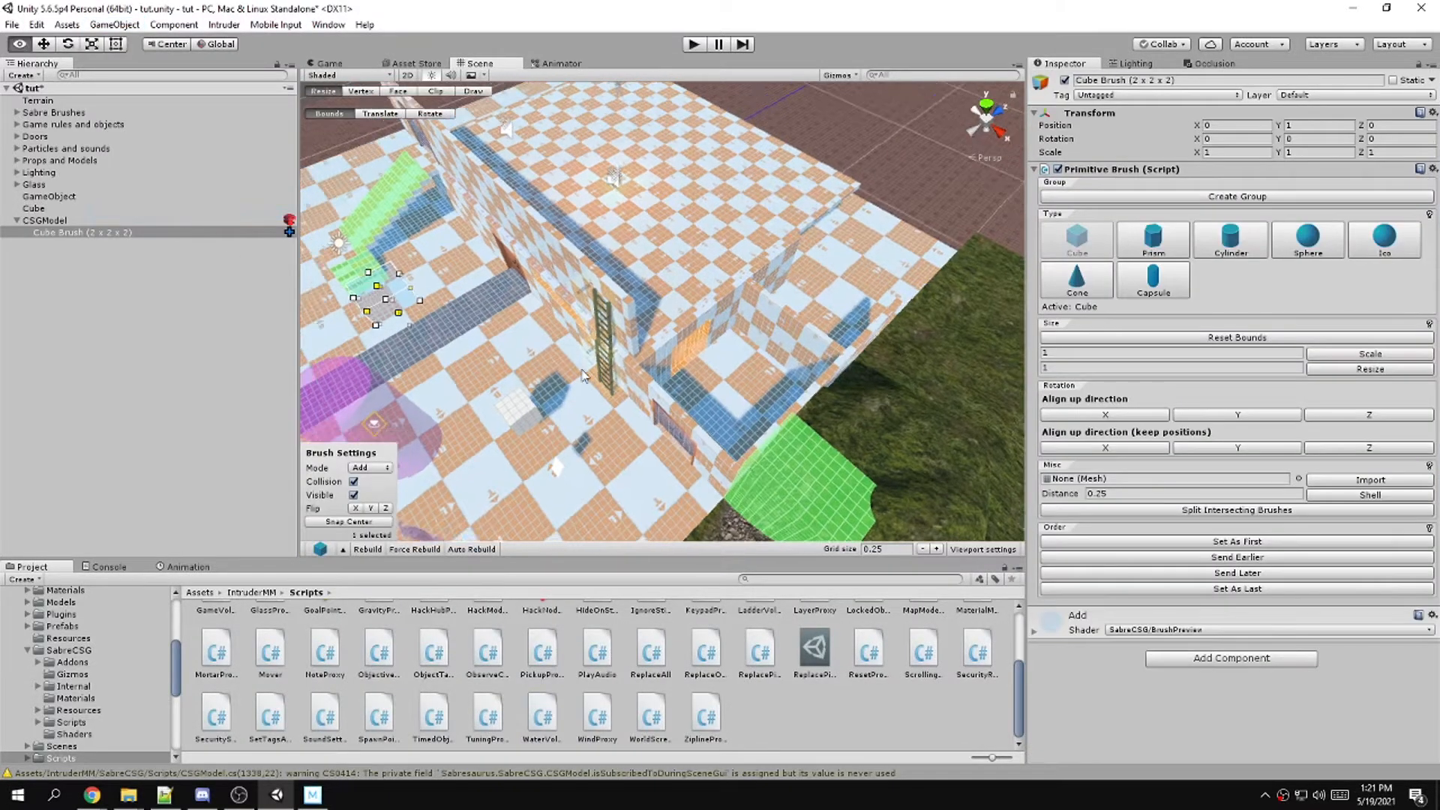
{"action": "key", "text": "w"}
{"action": "mouse_move", "coordinate": [500, 270]}
{"action": "left_mouse_down"}
{"action": "mouse_move", "coordinate": [578, 342]}
{"action": "mouse_move", "coordinate": [768, 459]}
{"action": "left_mouse_up"}
{"action": "key", "text": "w"}
{"action": "mouse_move", "coordinate": [768, 459]}
{"action": "right_mouse_down"}
{"action": "mouse_move", "coordinate": [852, 504]}
{"action": "mouse_move", "coordinate": [630, 413]}
{"action": "right_mouse_up"}
Resize and position the cube brush to fill the small roofless room, about 4.25 x 3.25 x 5.25
{"action": "key", "text": "d"}
{"action": "key", "text": "e"}
{"action": "key", "text": "r"}
{"action": "left_click_drag", "start_coordinate": [636, 383], "coordinate": [632, 321]}
{"action": "left_click_drag", "start_coordinate": [585, 385], "coordinate": [421, 381]}
{"action": "key", "text": "a"}
{"action": "right_click_drag", "start_coordinate": [422, 383], "coordinate": [699, 408]}
{"action": "mouse_move", "coordinate": [629, 394]}
{"action": "left_mouse_down"}
{"action": "mouse_move", "coordinate": [621, 363]}
{"action": "mouse_move", "coordinate": [624, 382]}
{"action": "mouse_move", "coordinate": [786, 388]}
{"action": "left_mouse_up"}
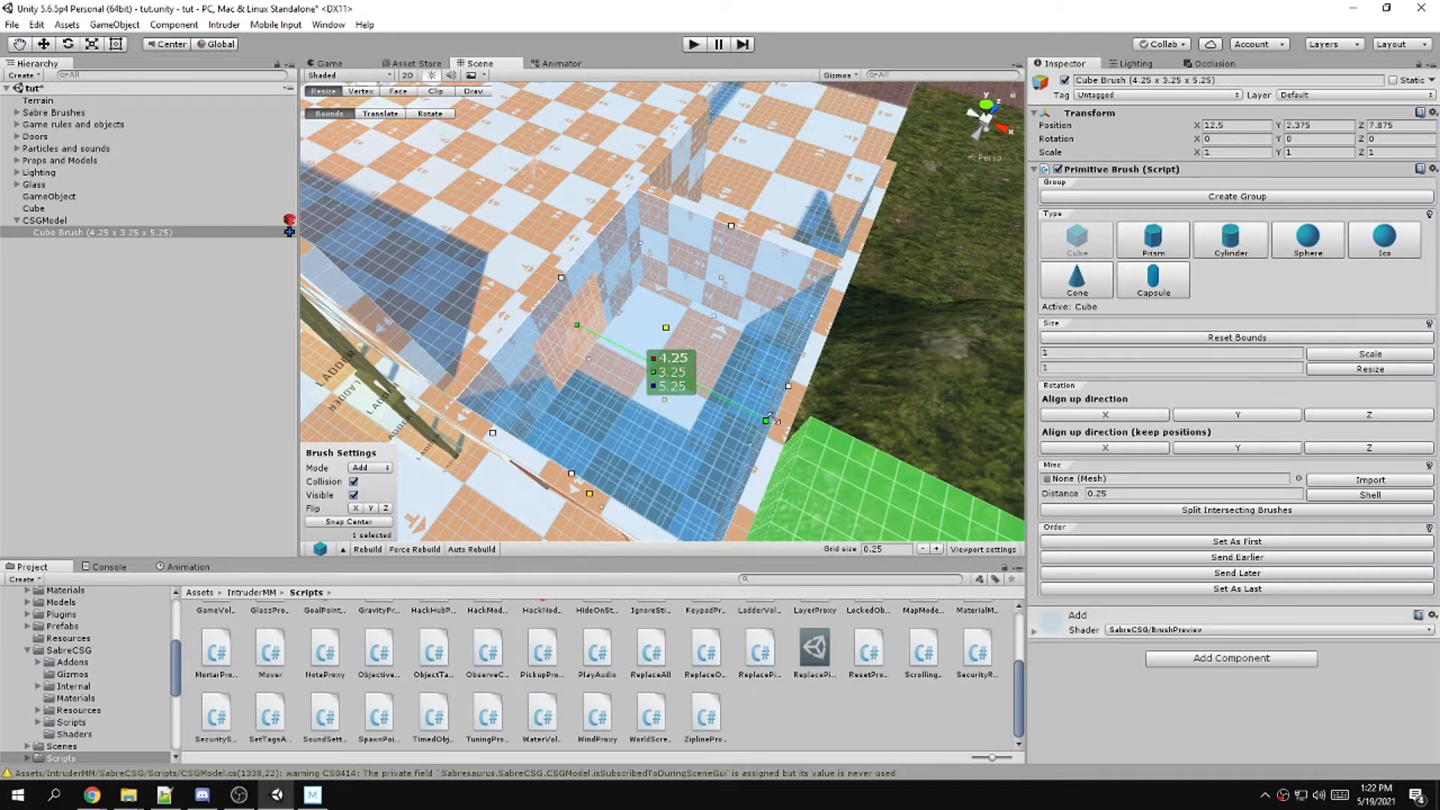
Change the cube brush's mode to Volume and set its volume type to PhysicsVolume
{"action": "left_click", "coordinate": [370, 468]}
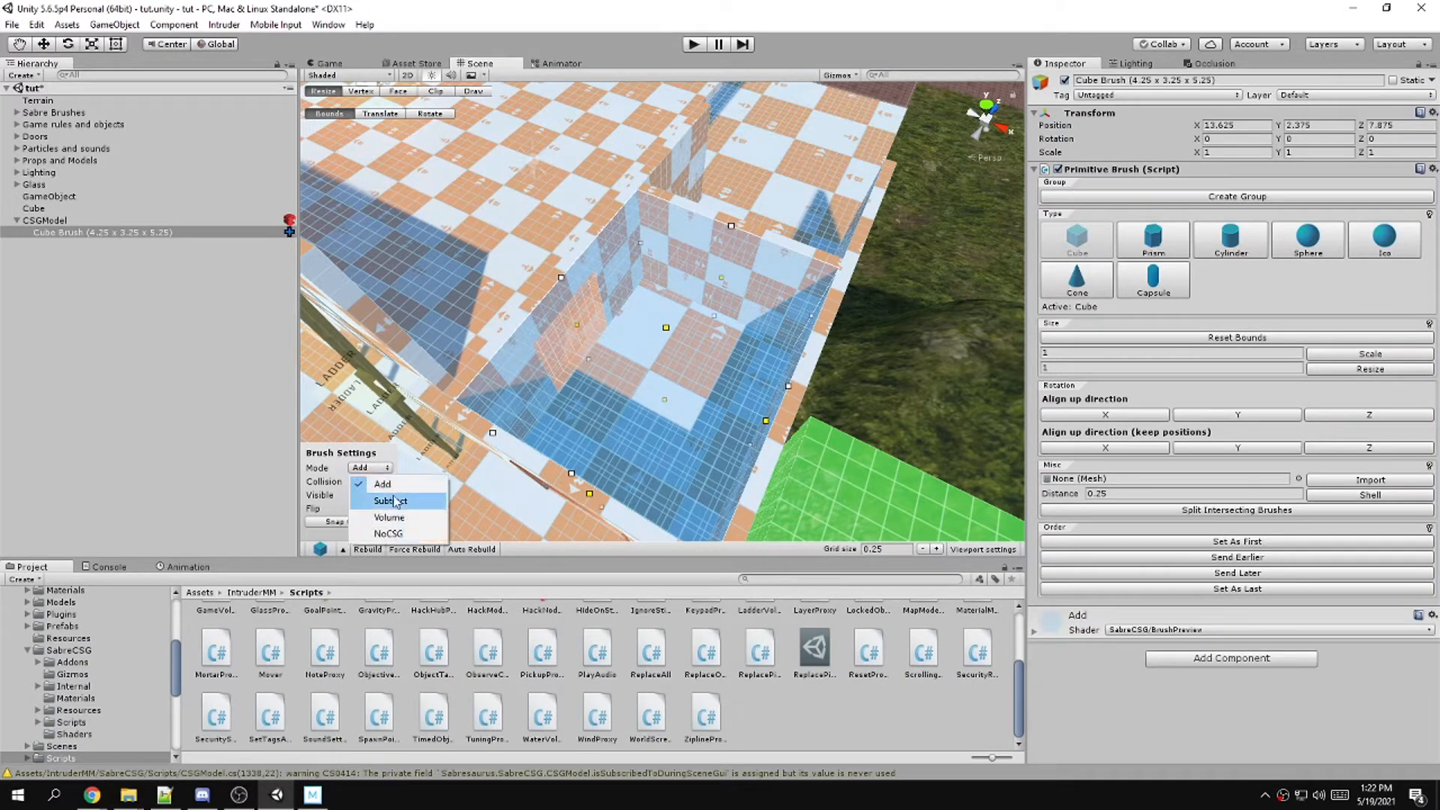
{"action": "left_click", "coordinate": [387, 534]}
{"action": "left_click", "coordinate": [1214, 228]}
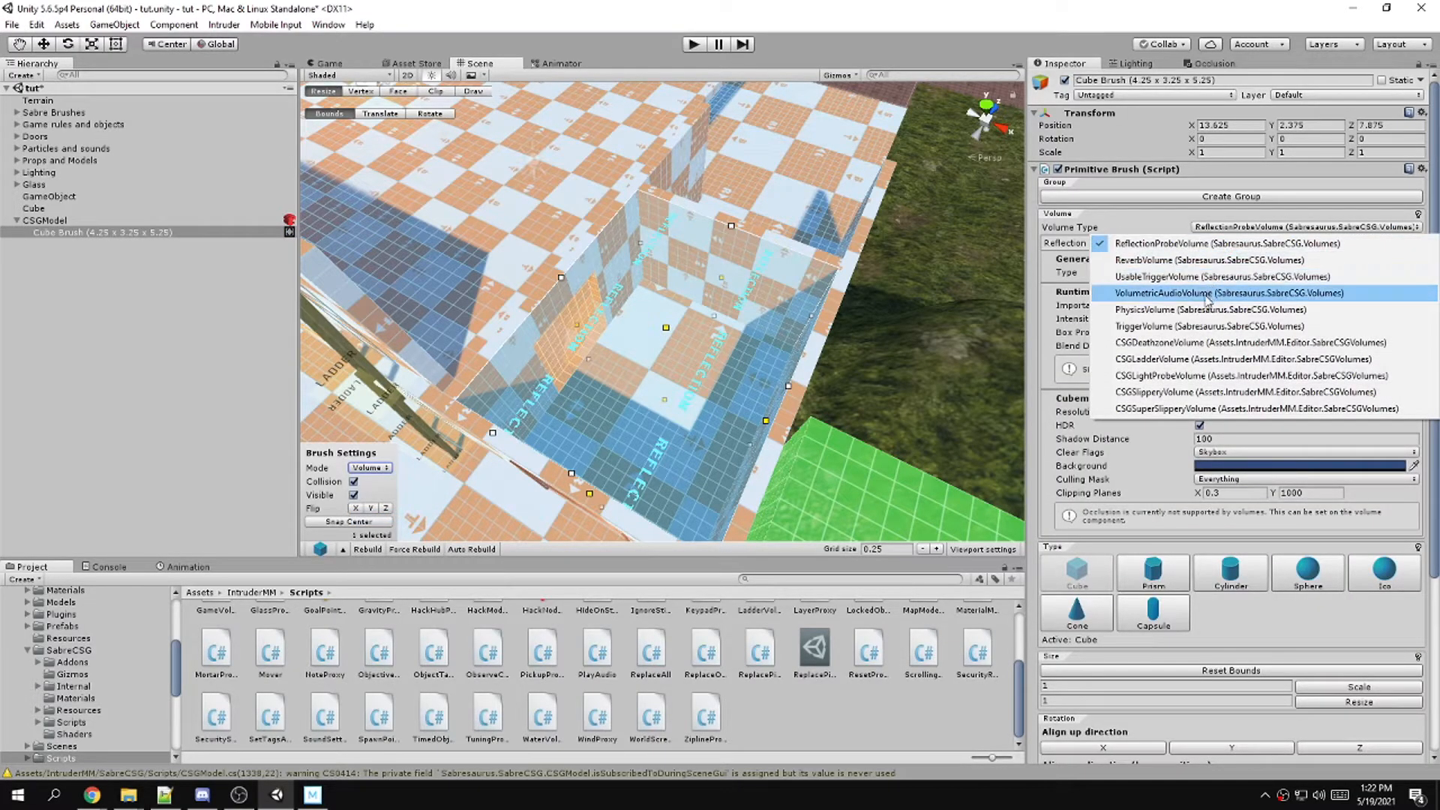
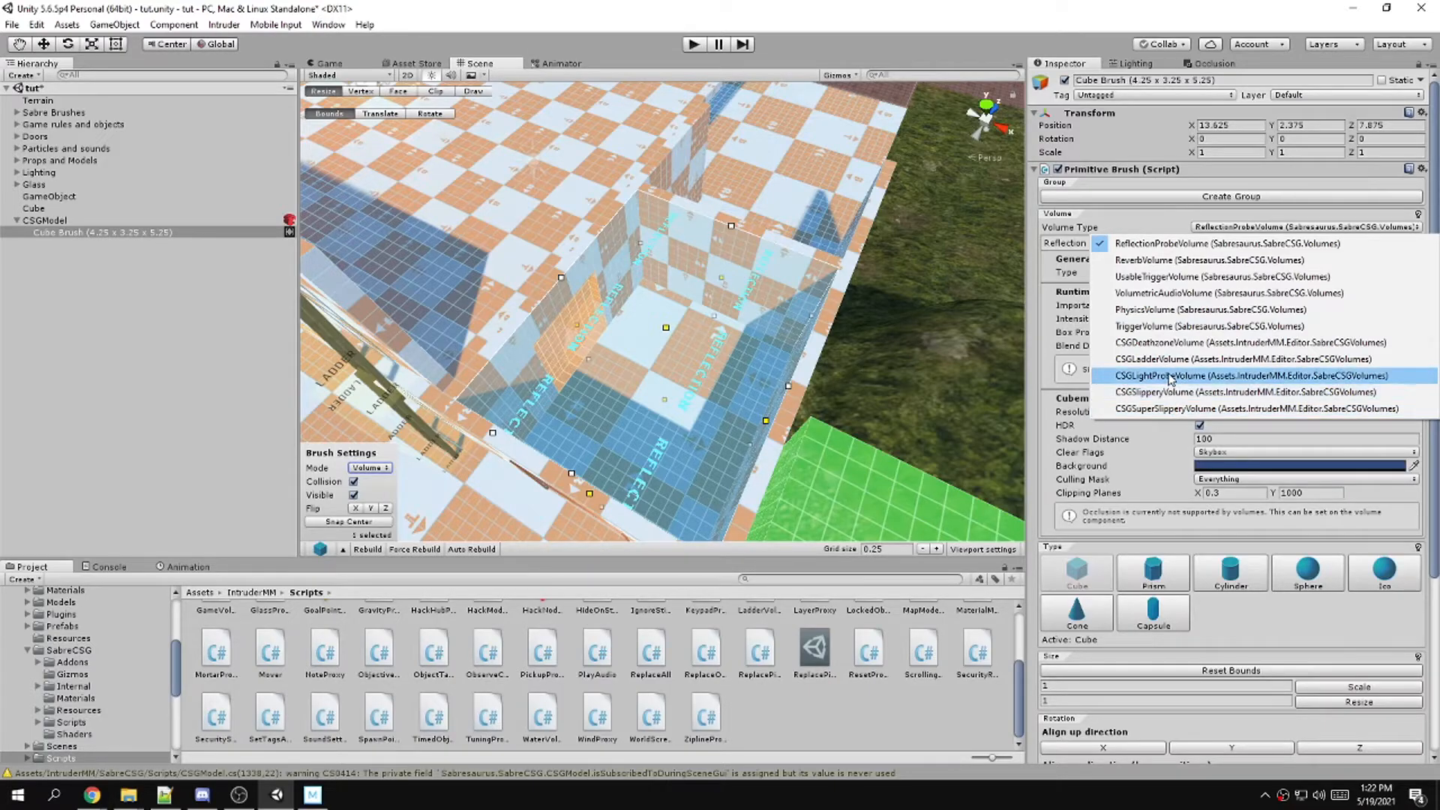
{"action": "left_click", "coordinate": [1161, 313]}
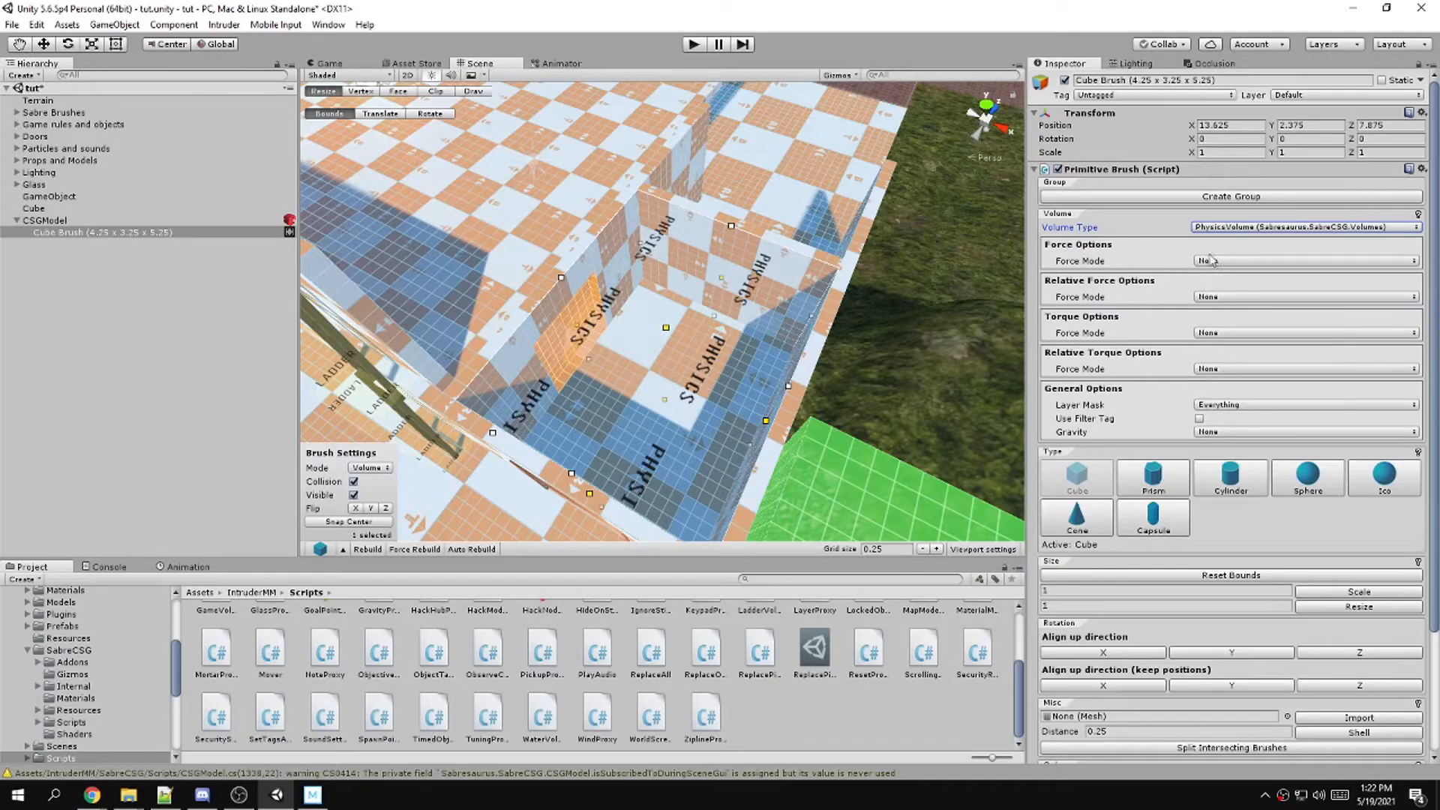
Review the available volume types and the physics volume's force, torque and layer mask options
{"action": "left_click", "coordinate": [1241, 229]}
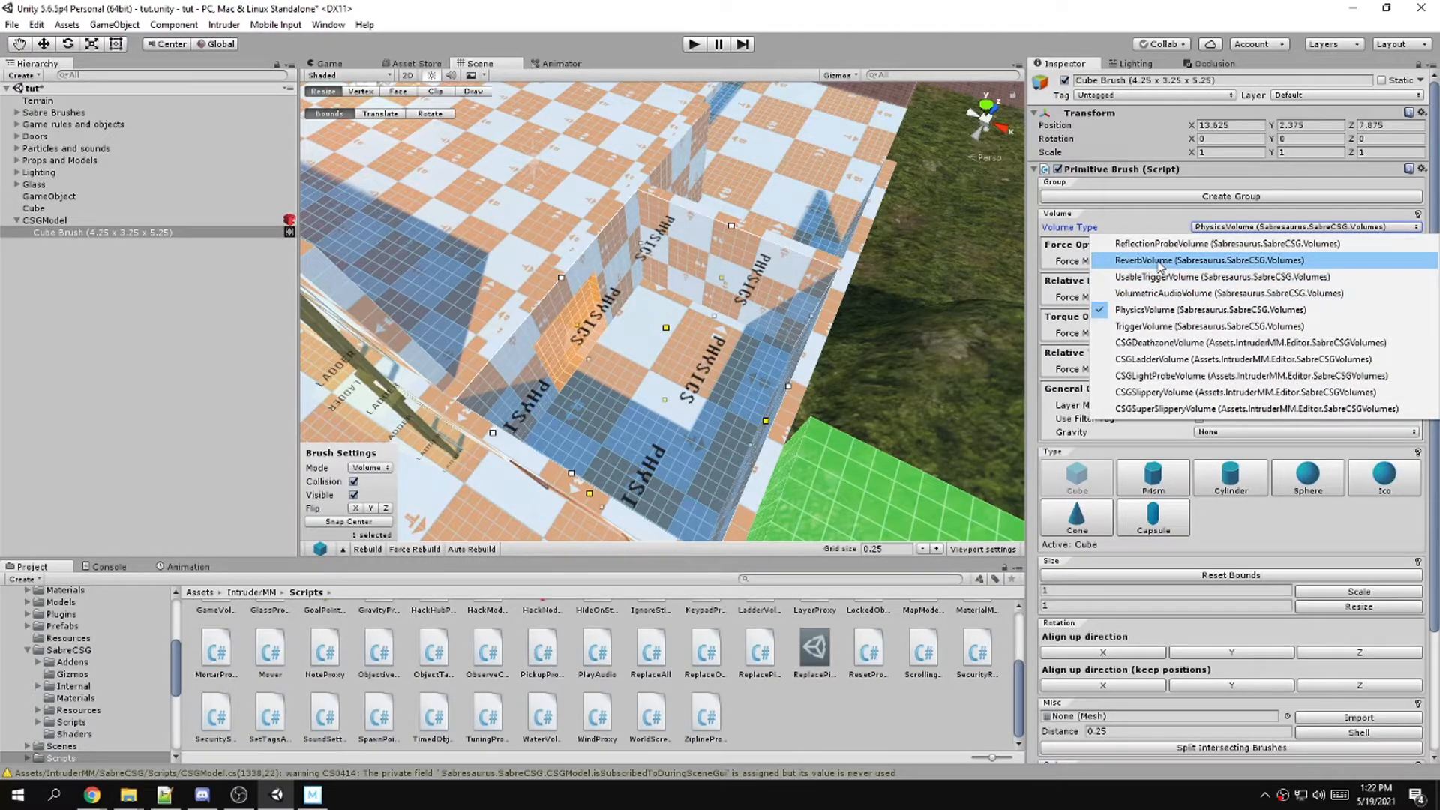
{"action": "left_click", "coordinate": [1132, 231]}
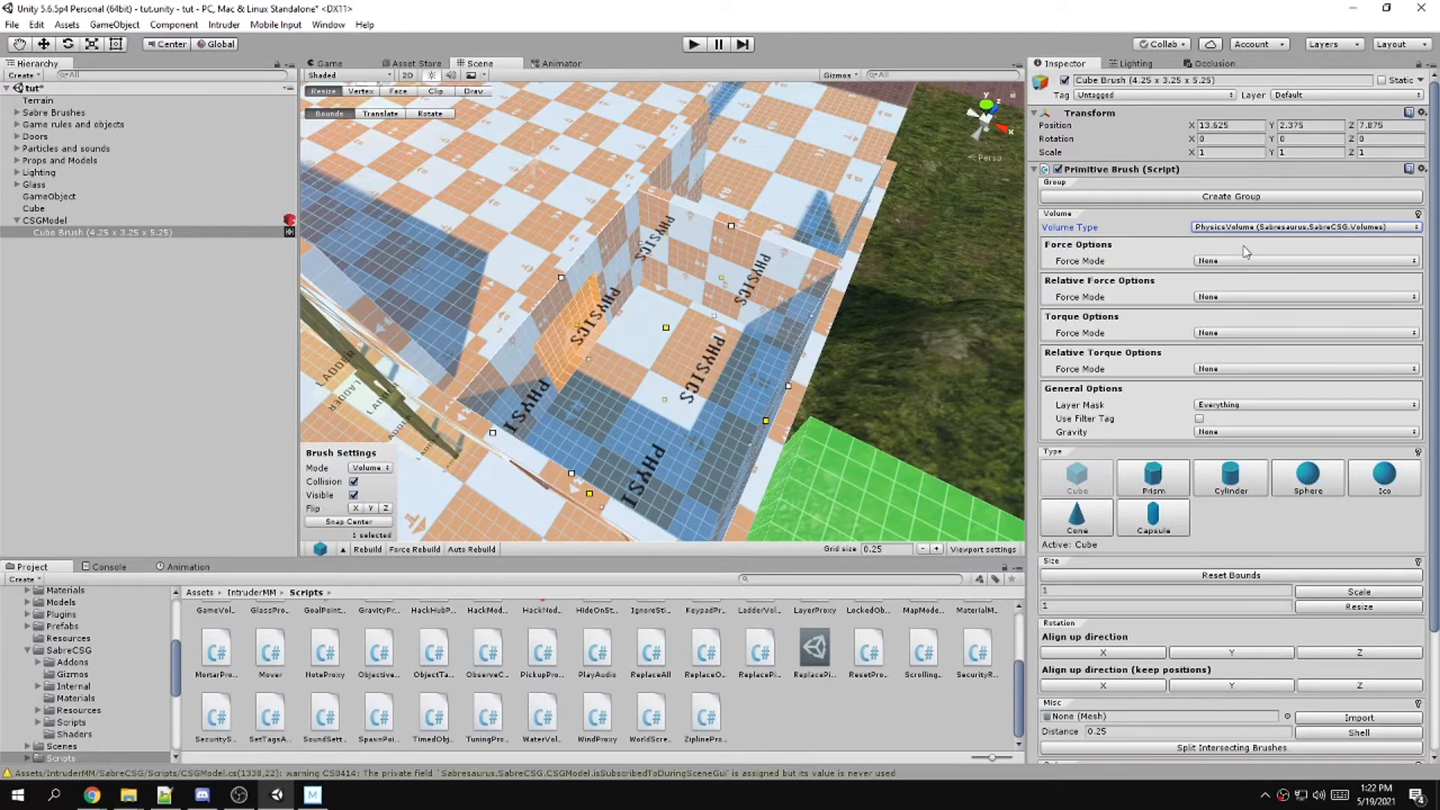
{"action": "scroll", "coordinate": [1209, 326], "scroll_direction": "down", "scroll_amount": 4}
{"action": "scroll", "coordinate": [1197, 386], "scroll_direction": "up", "scroll_amount": 4}
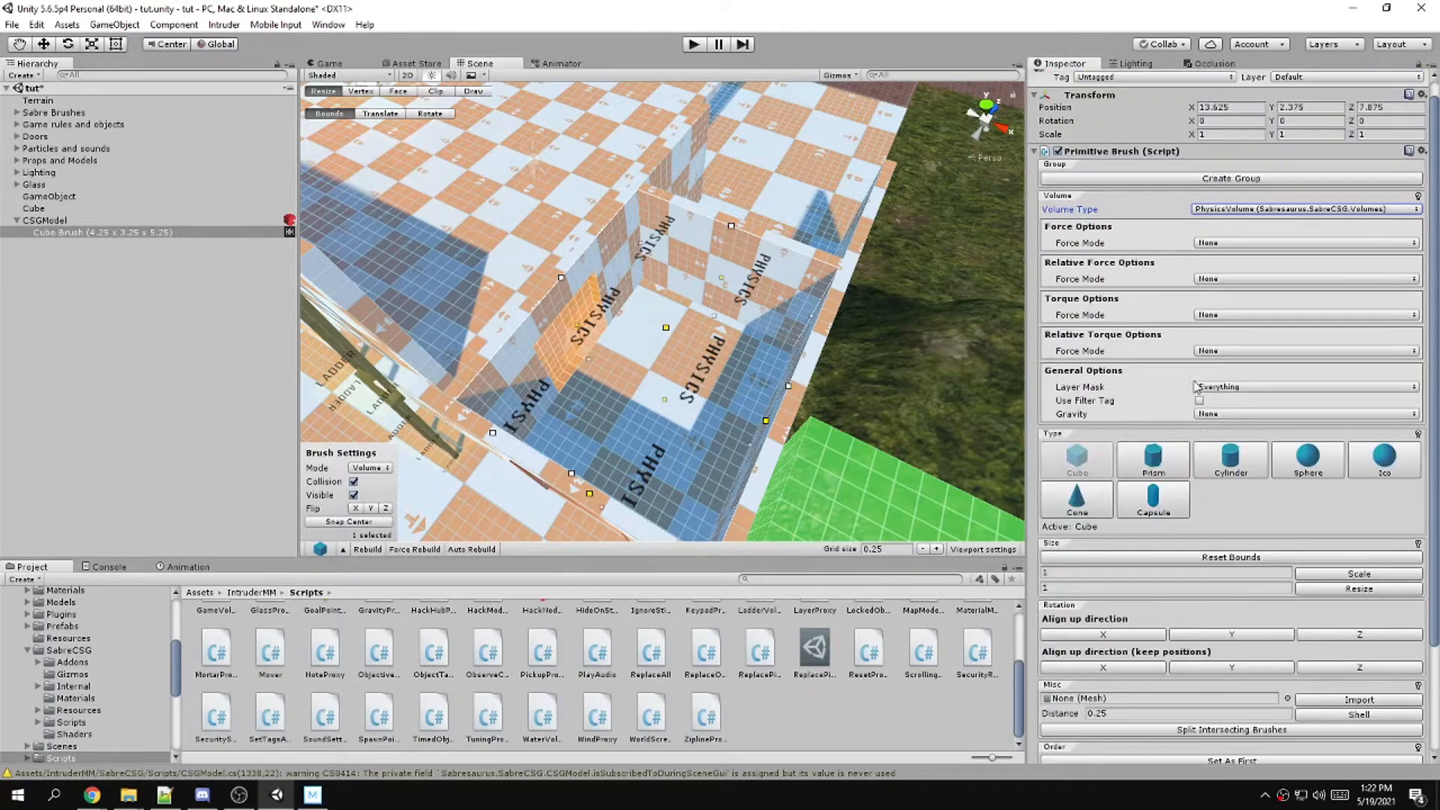
{"action": "left_click", "coordinate": [1222, 213]}
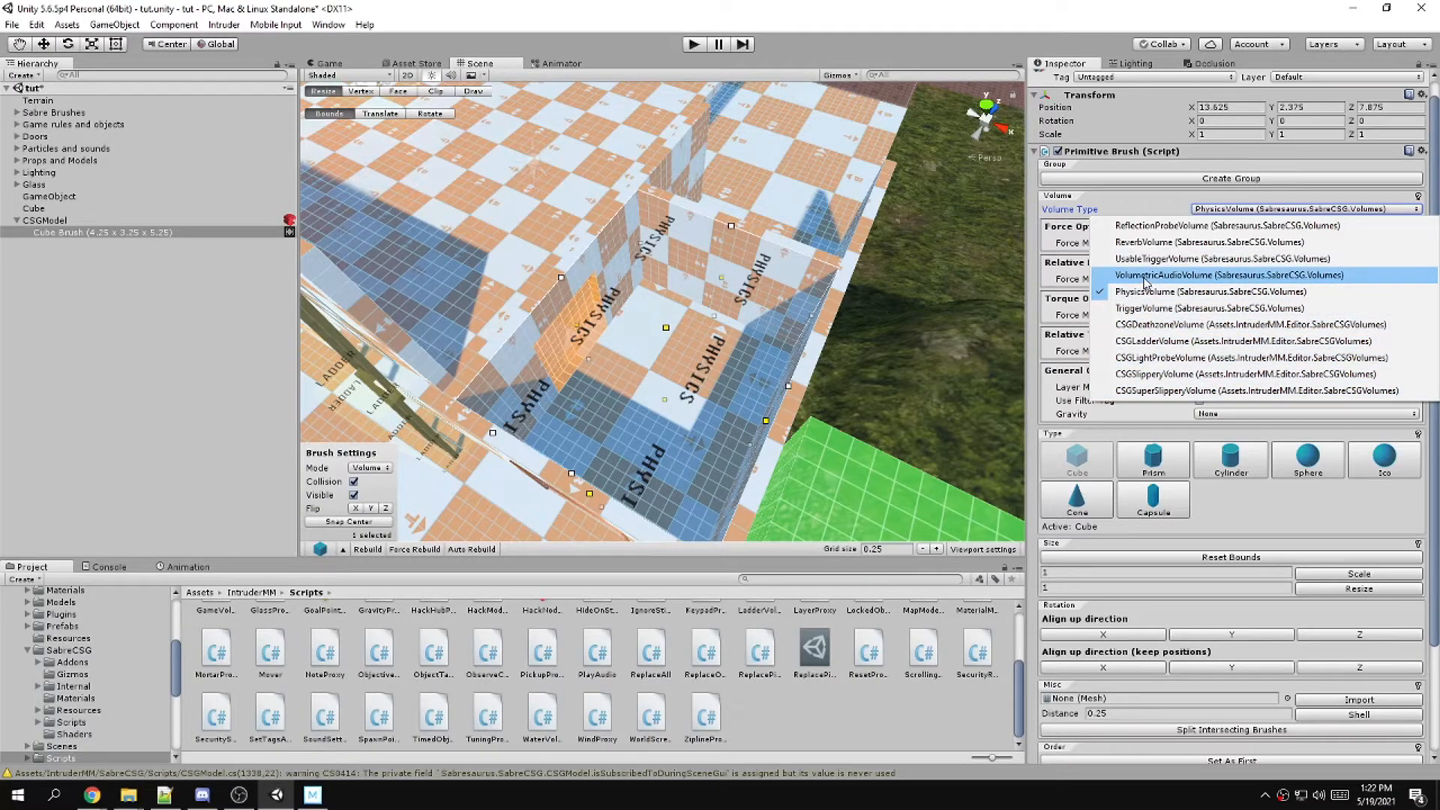
{"action": "left_click", "coordinate": [1170, 292]}
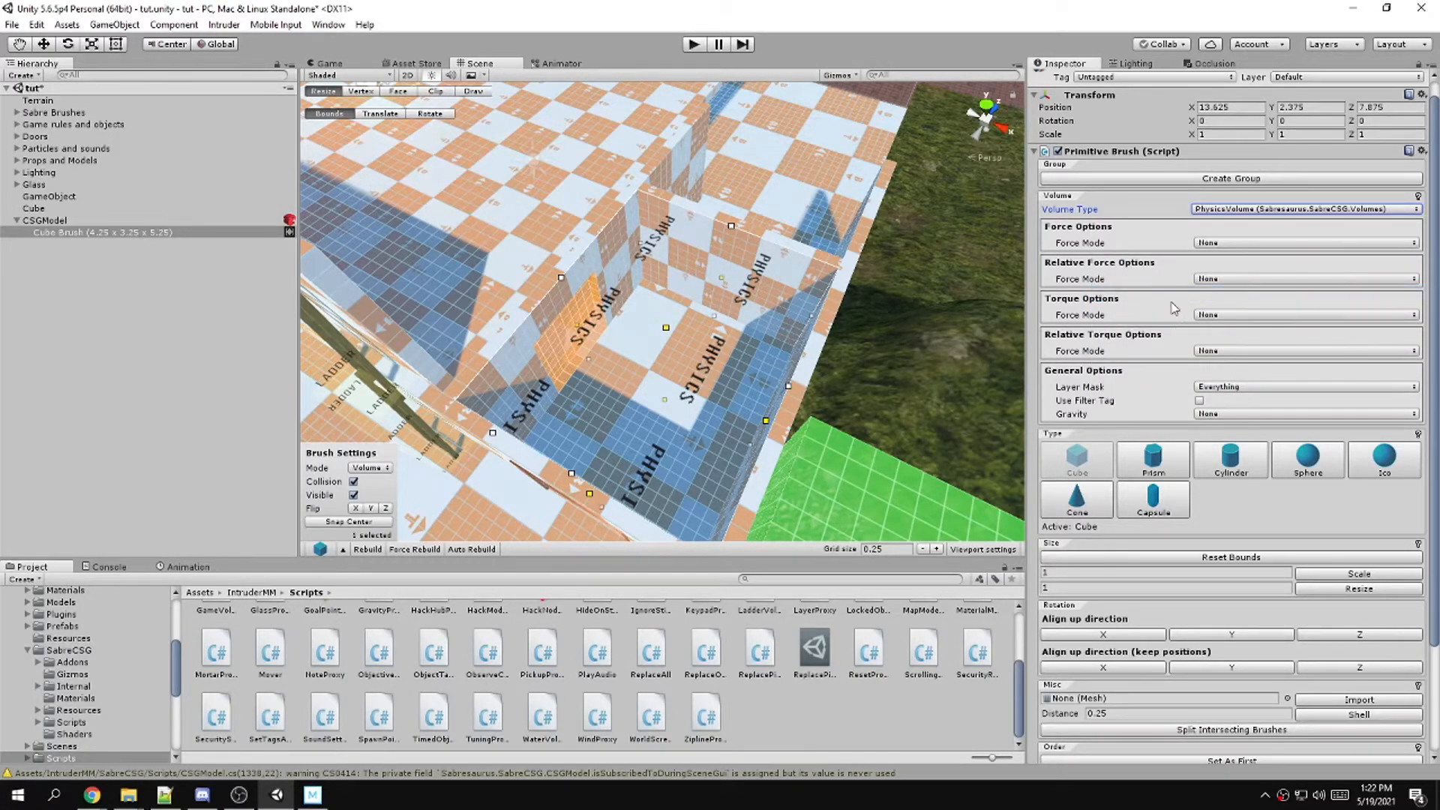
{"action": "left_click", "coordinate": [1224, 388]}
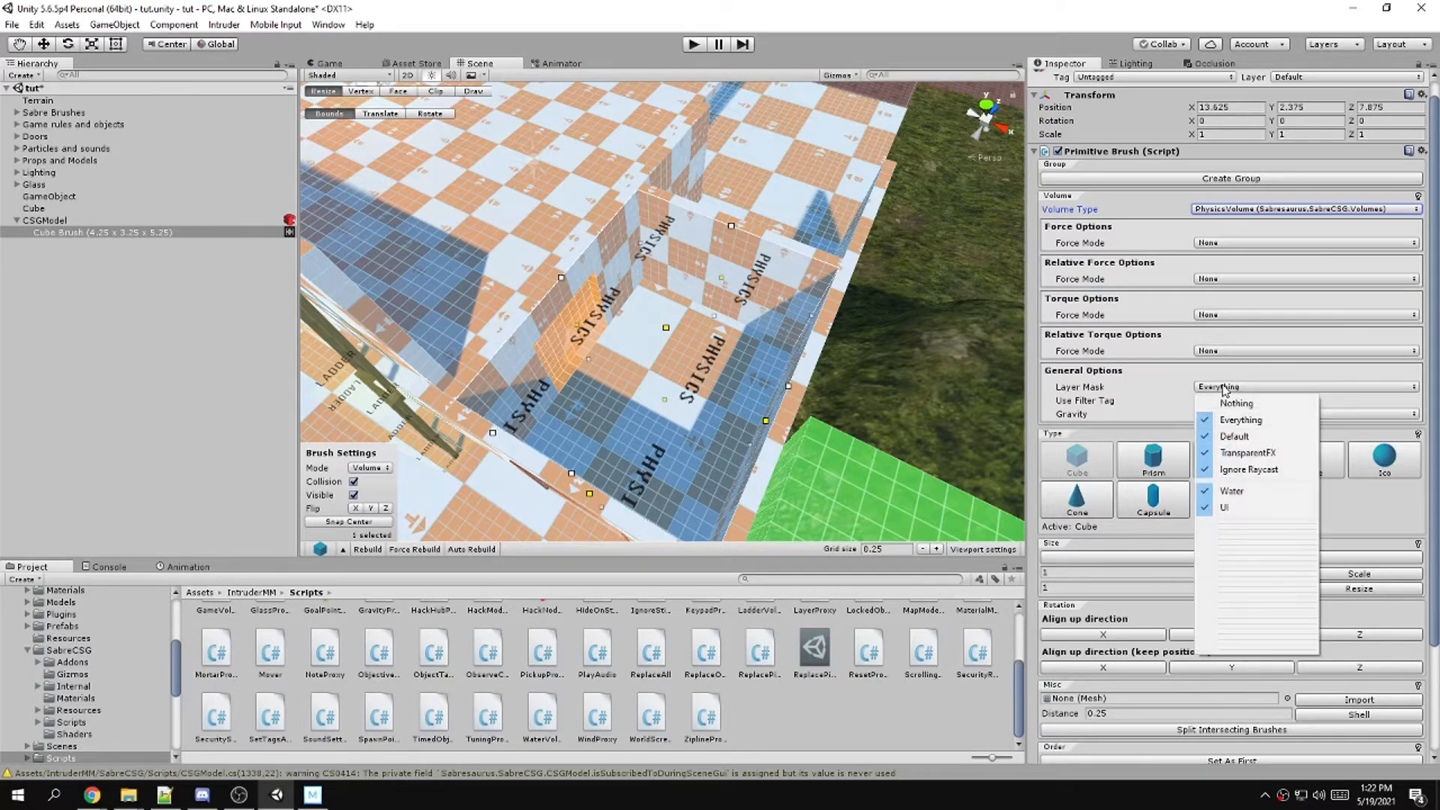
{"action": "left_click", "coordinate": [1151, 389]}
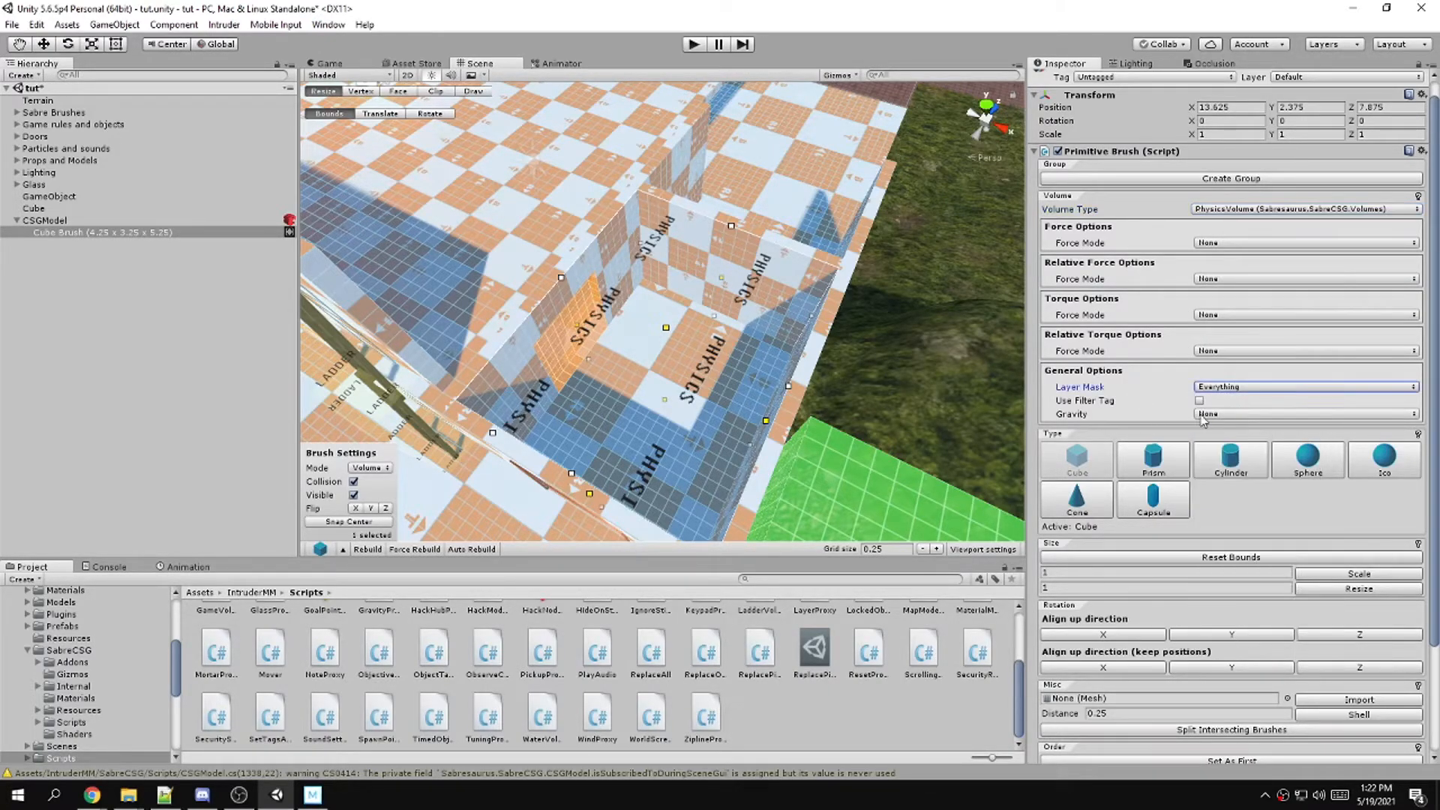
Set the physics volume's gravity to Disable and check its force mode choices
{"action": "left_click", "coordinate": [1223, 415]}
{"action": "left_click", "coordinate": [1235, 464]}
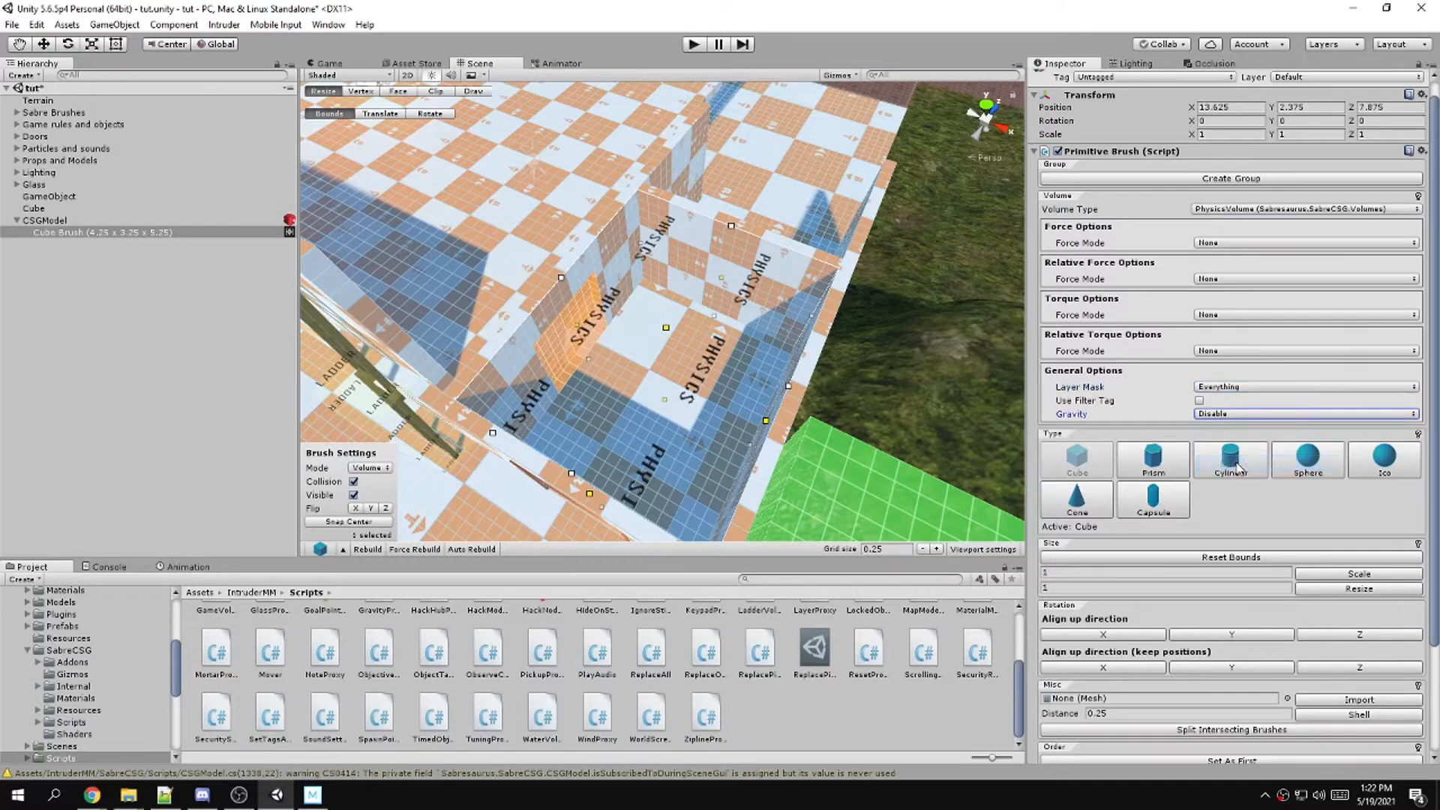
{"action": "left_click", "coordinate": [1216, 243]}
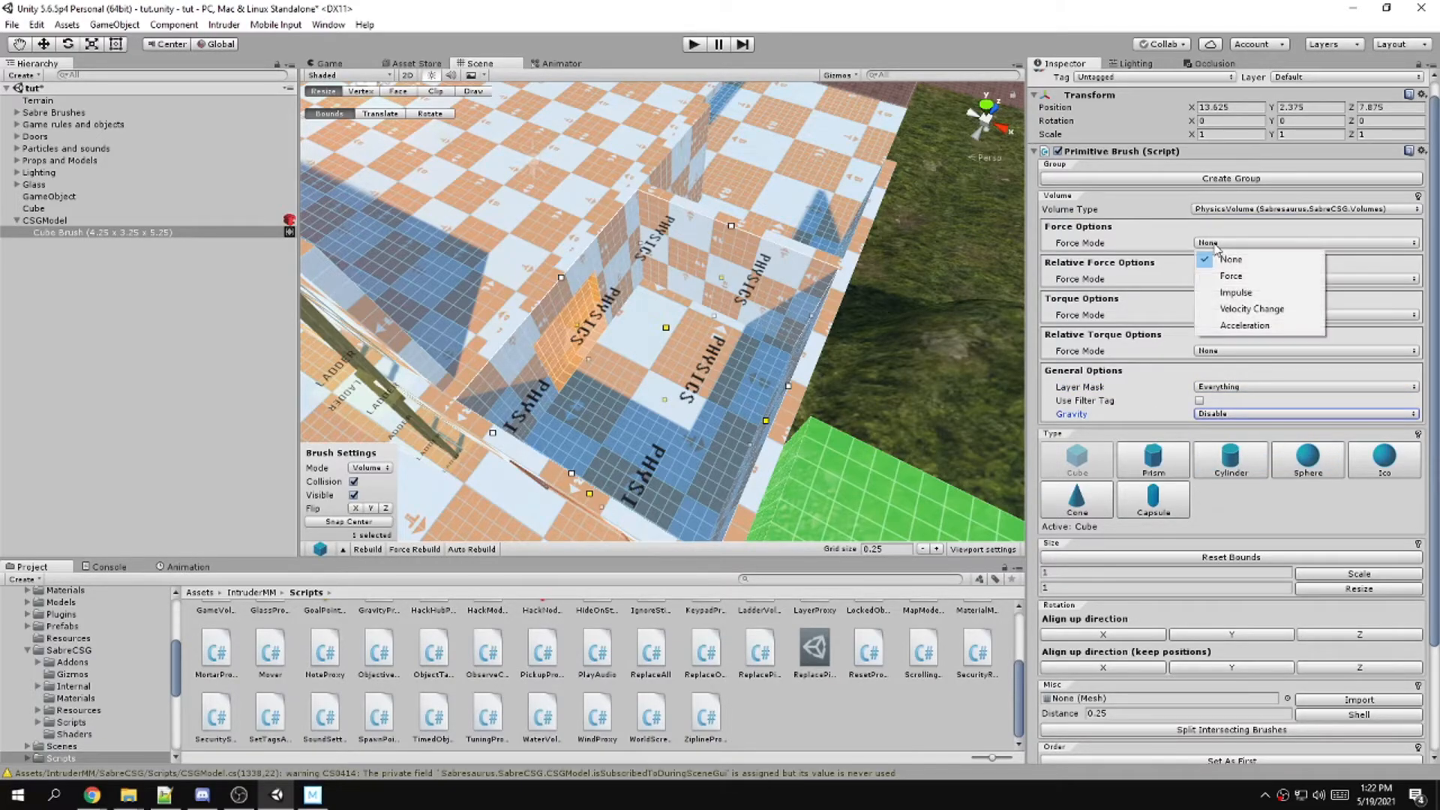
{"action": "left_click", "coordinate": [1122, 388]}
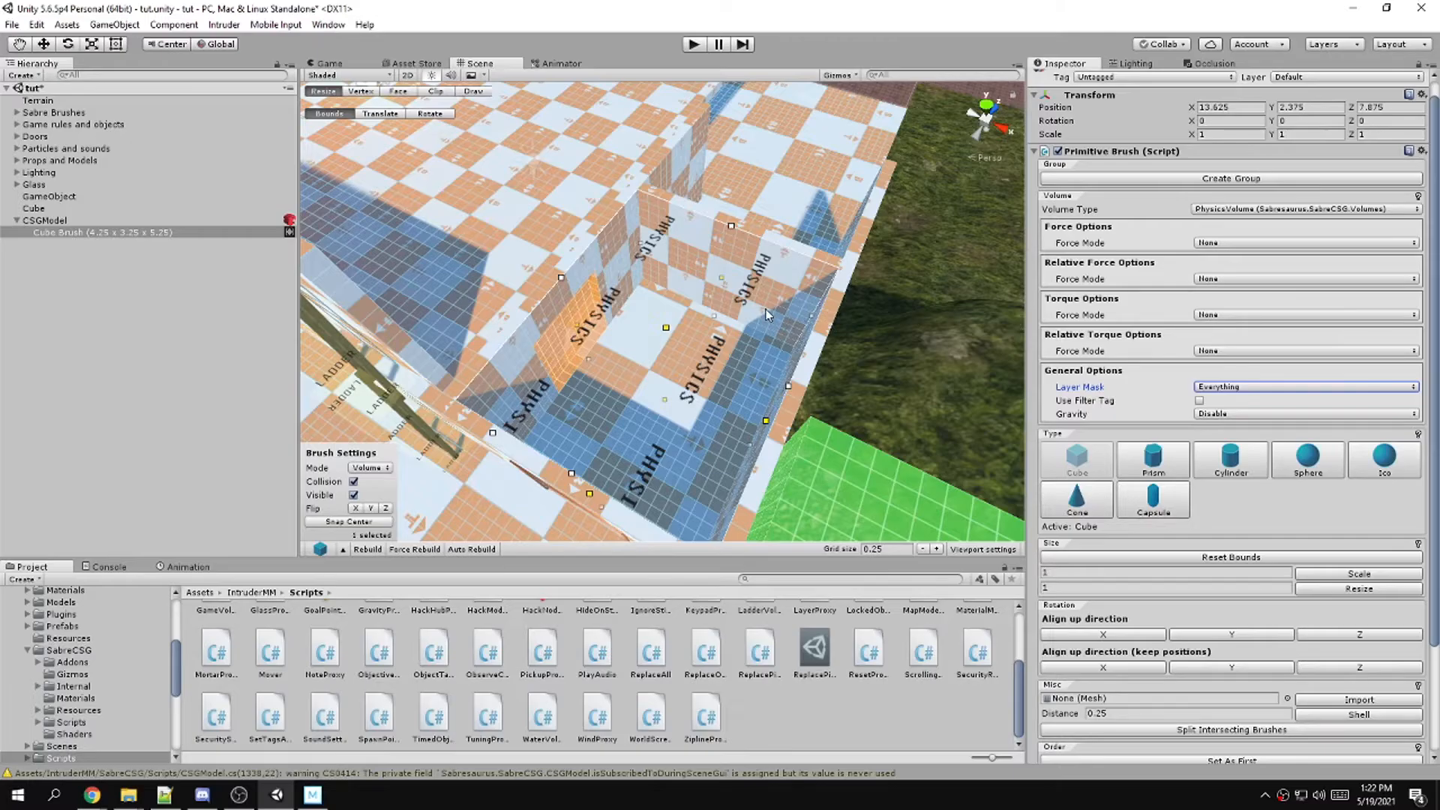
Extend the physics volume upward to a height of 5.25, leaving its brush mode as Volume
{"action": "mouse_move", "coordinate": [780, 328]}
{"action": "right_mouse_down"}
{"action": "mouse_move", "coordinate": [762, 268]}
{"action": "mouse_move", "coordinate": [787, 488]}
{"action": "mouse_move", "coordinate": [350, 231]}
{"action": "mouse_move", "coordinate": [509, 258]}
{"action": "mouse_move", "coordinate": [669, 418]}
{"action": "mouse_move", "coordinate": [753, 233]}
{"action": "right_mouse_up"}
{"action": "left_click_drag", "start_coordinate": [756, 229], "coordinate": [768, 134]}
{"action": "mouse_move", "coordinate": [739, 154]}
{"action": "right_mouse_down"}
{"action": "mouse_move", "coordinate": [449, 207]}
{"action": "mouse_move", "coordinate": [417, 200]}
{"action": "mouse_move", "coordinate": [720, 299]}
{"action": "right_mouse_up"}
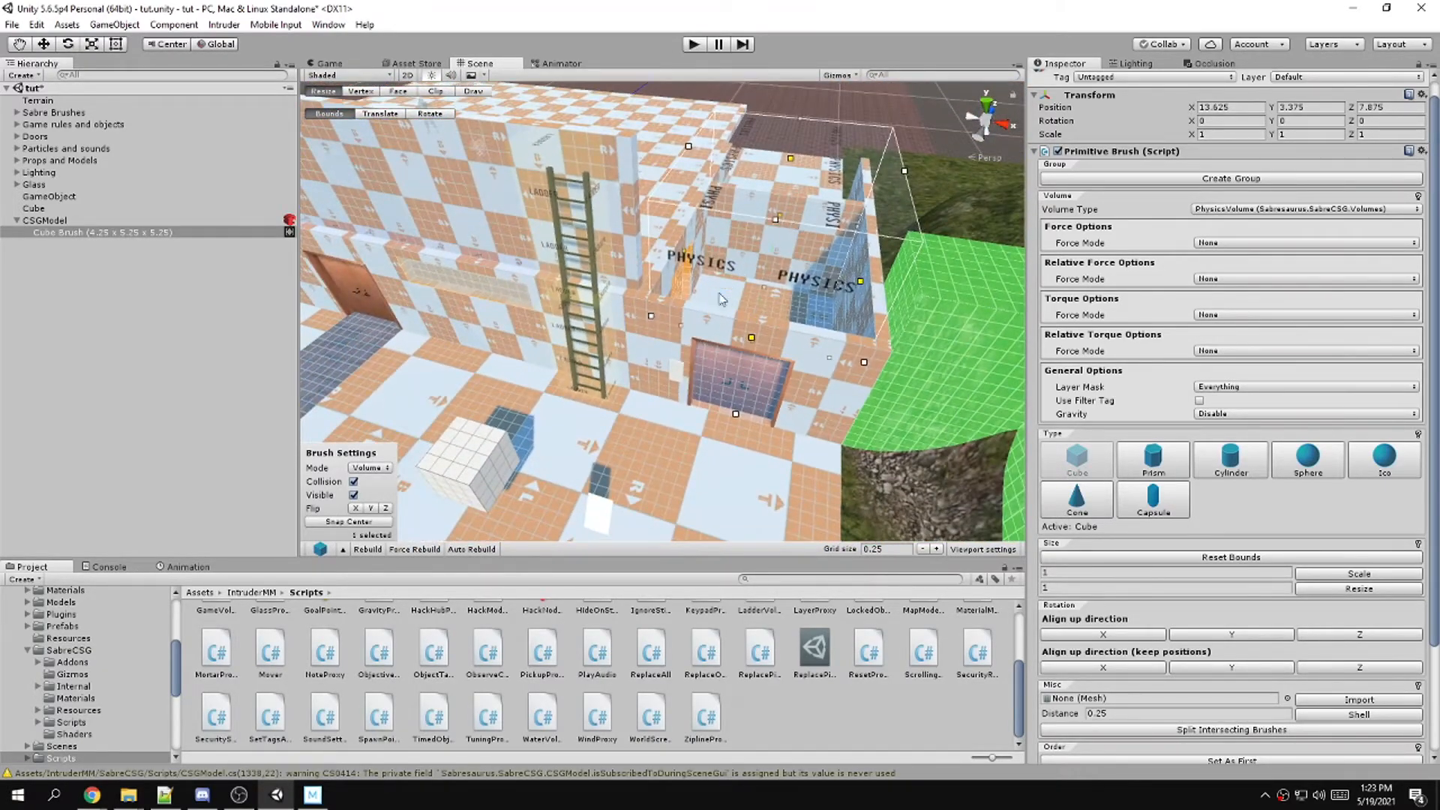
{"action": "left_click", "coordinate": [369, 468]}
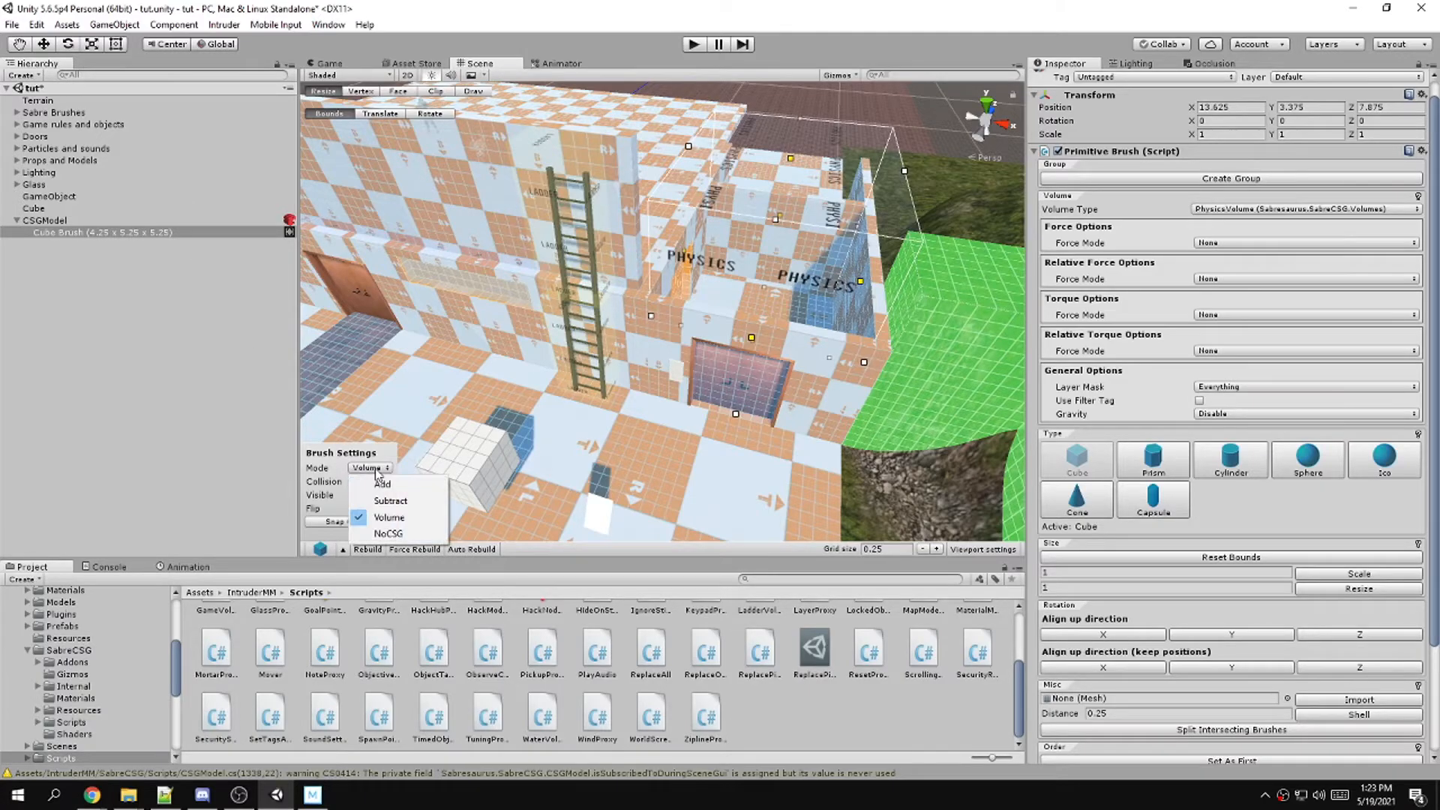
{"action": "left_click", "coordinate": [389, 522]}
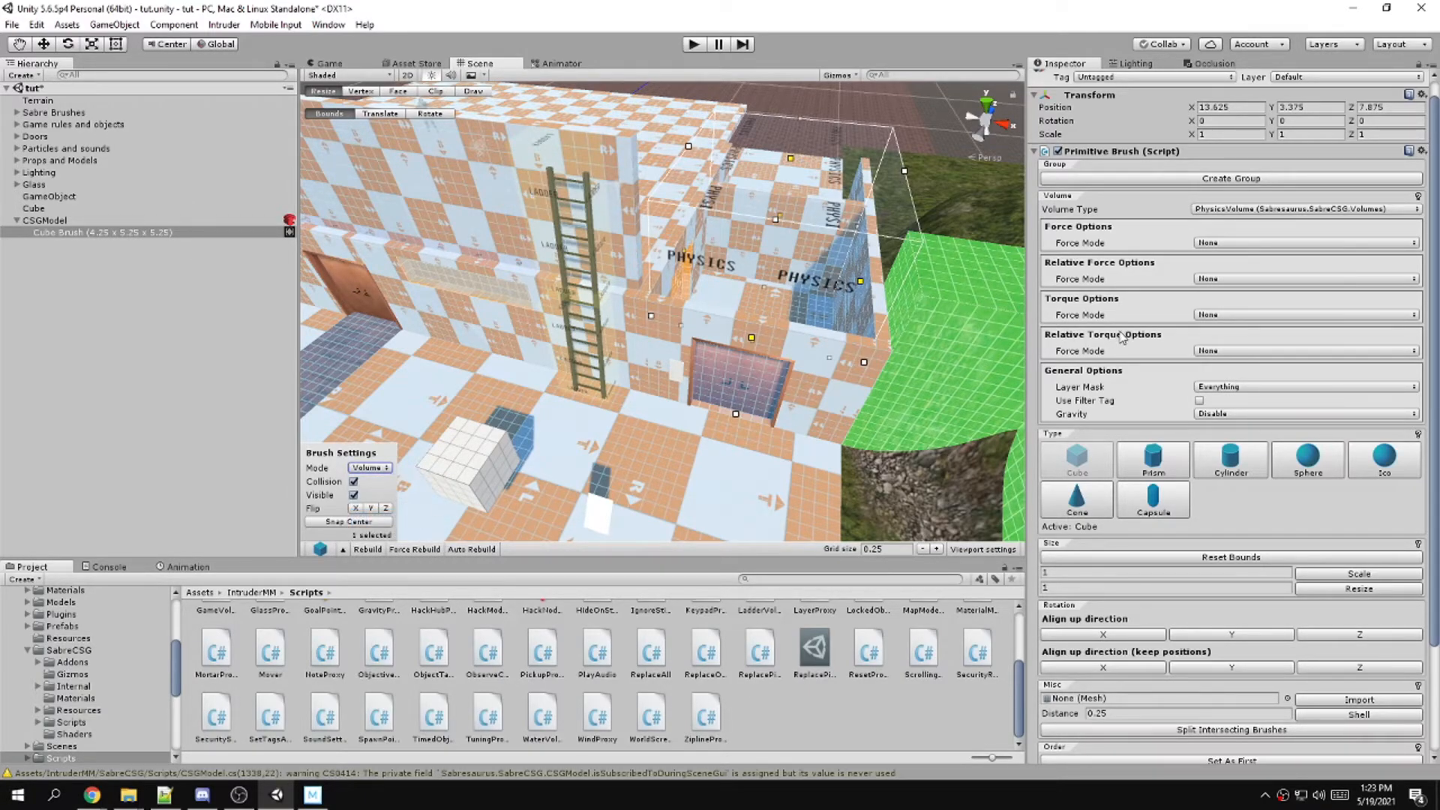
{"action": "scroll", "coordinate": [1159, 374], "scroll_direction": "down", "scroll_amount": 3}
{"action": "scroll", "coordinate": [1150, 389], "scroll_direction": "up", "scroll_amount": 3}
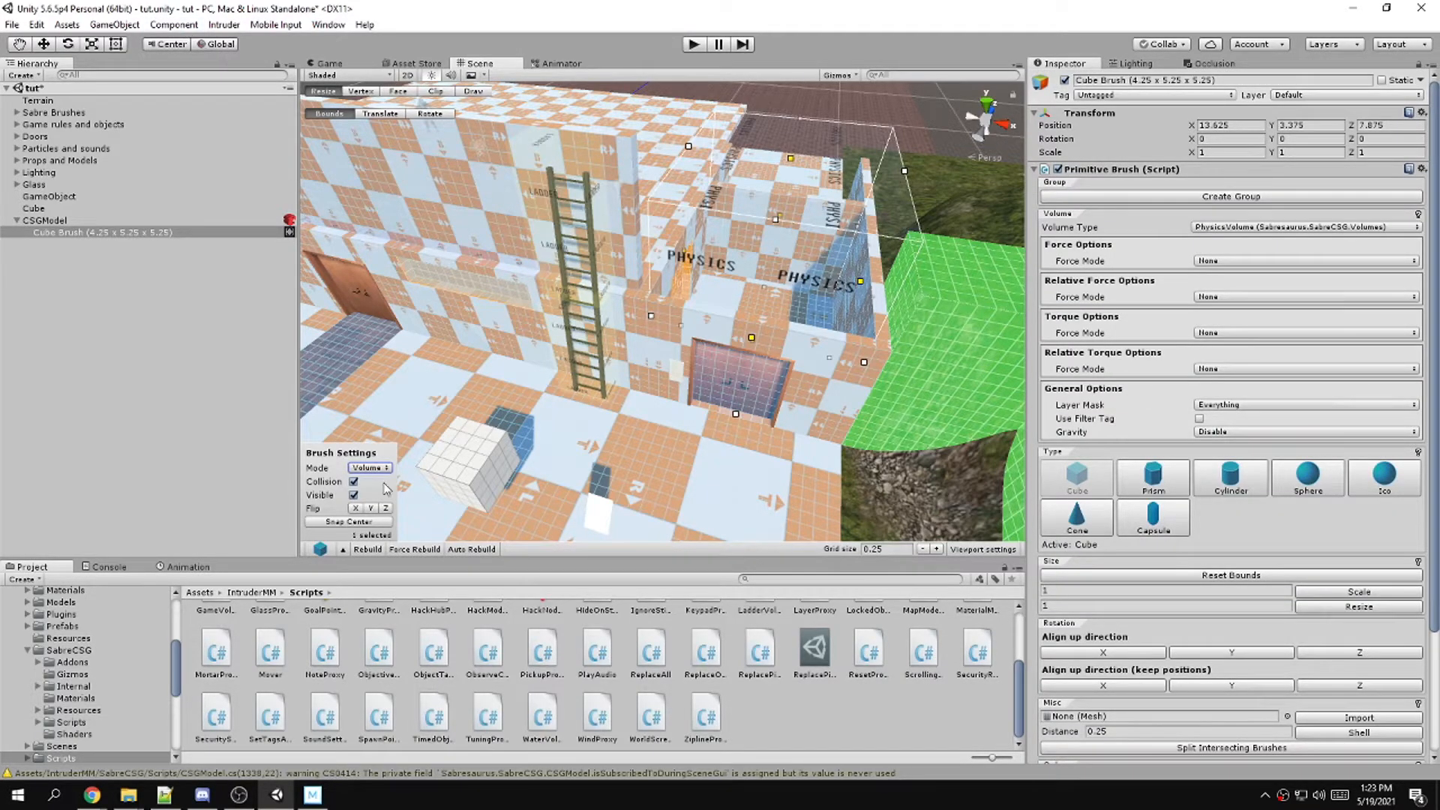
Launch a test of the map in Intruder, join the Intruders team and run toward the ladder beside the physics volume
{"action": "left_click", "coordinate": [74, 199]}
{"action": "right_click_drag", "start_coordinate": [772, 164], "coordinate": [790, 109]}
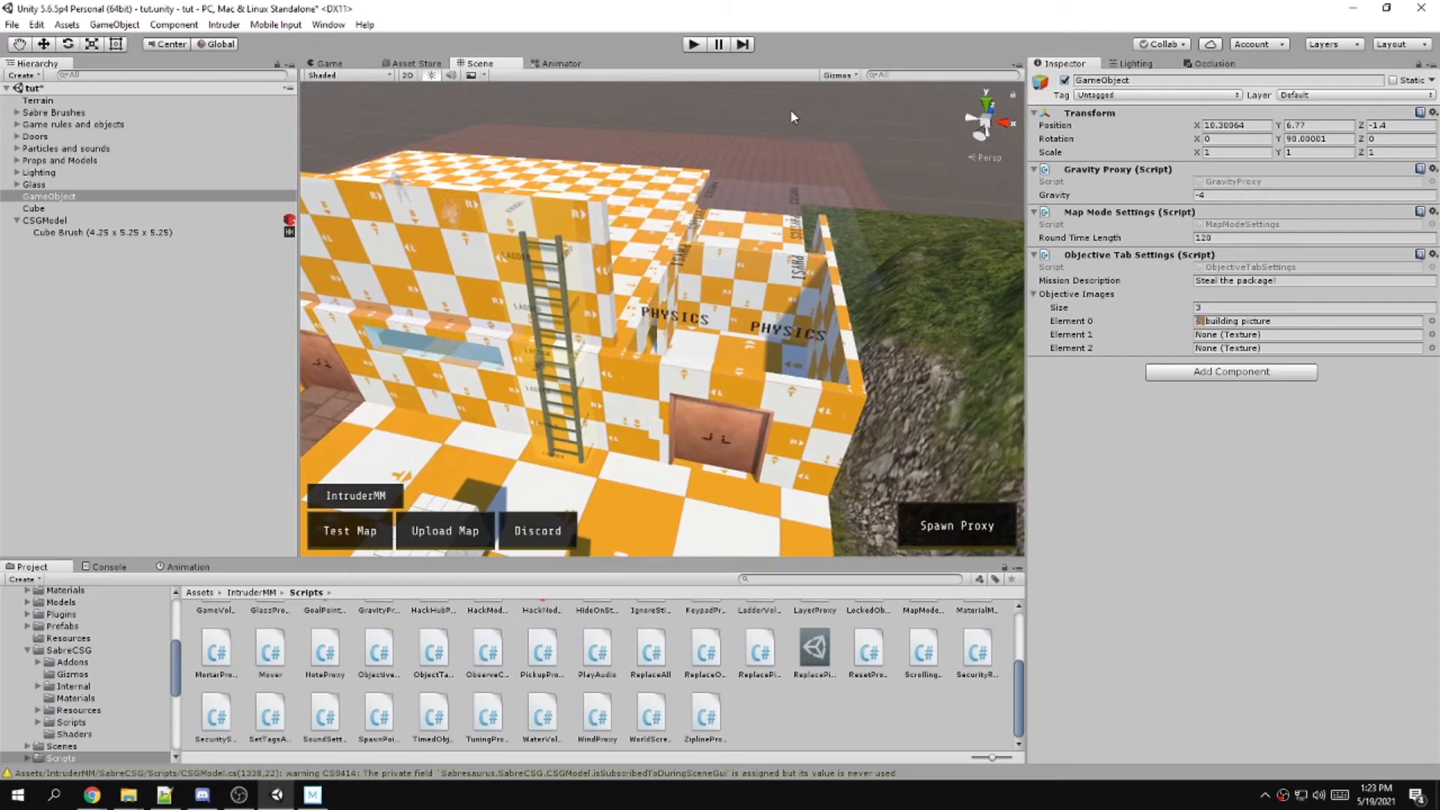
{"action": "left_click", "coordinate": [790, 110]}
{"action": "left_click", "coordinate": [334, 536]}
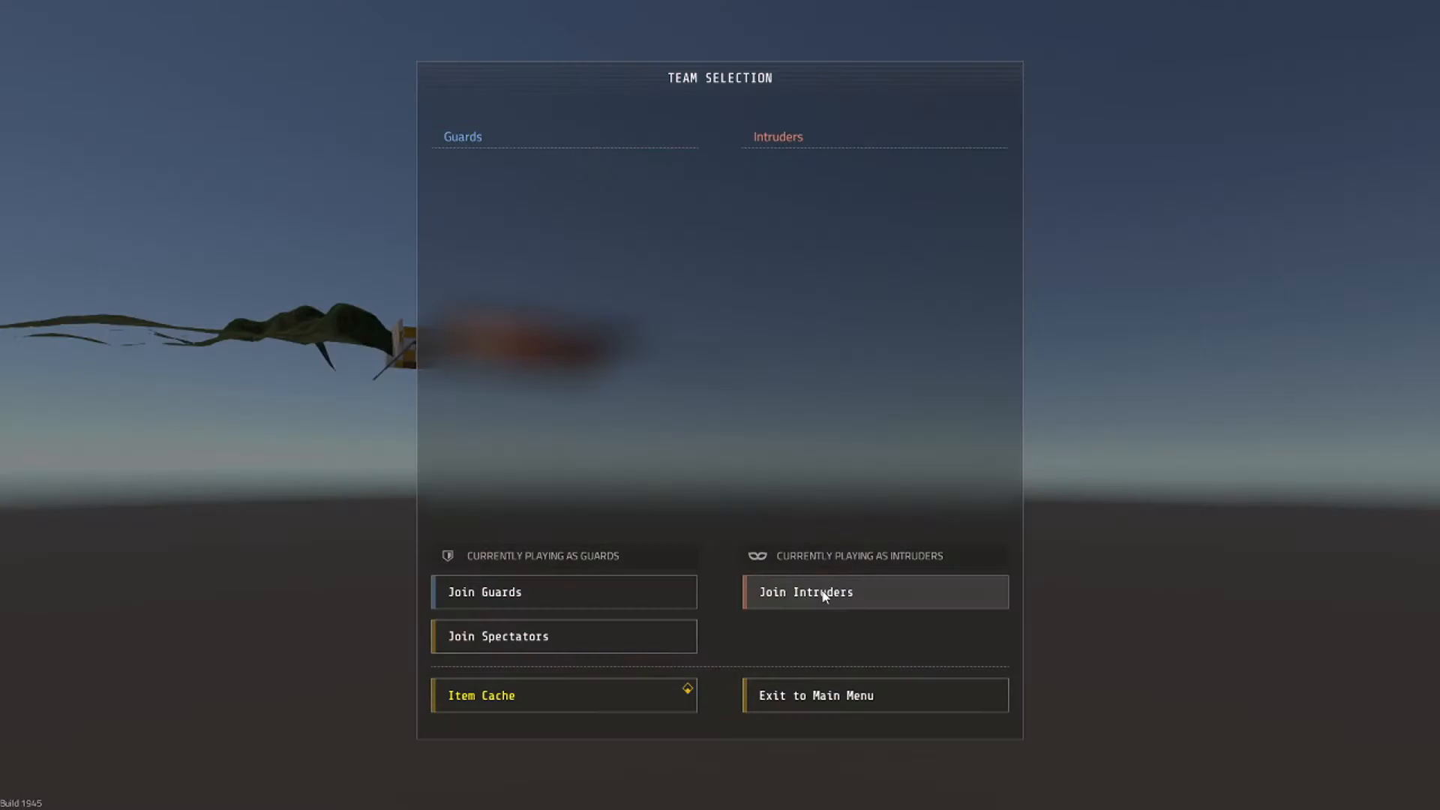
{"action": "left_click", "coordinate": [826, 592]}
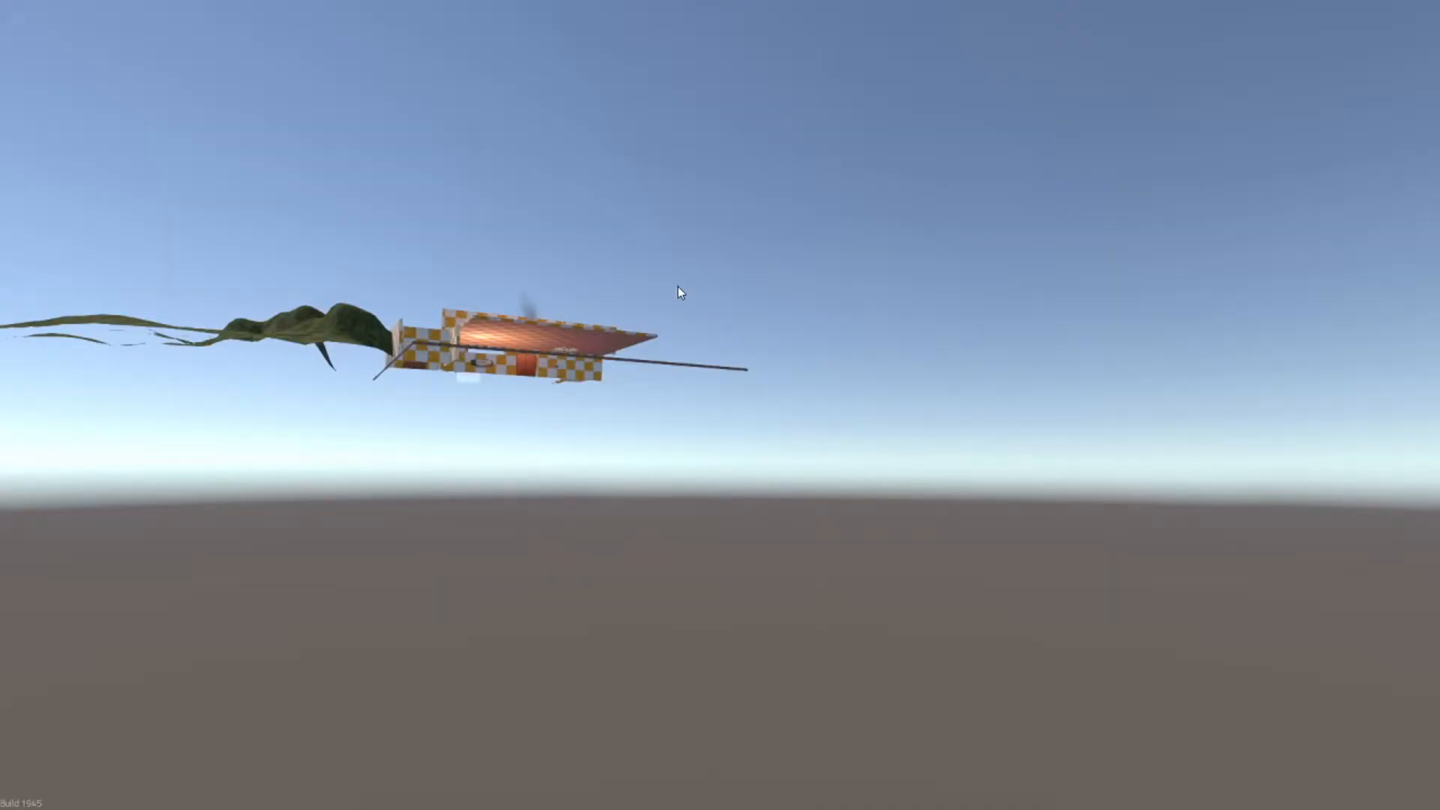
{"action": "key", "text": "w"}
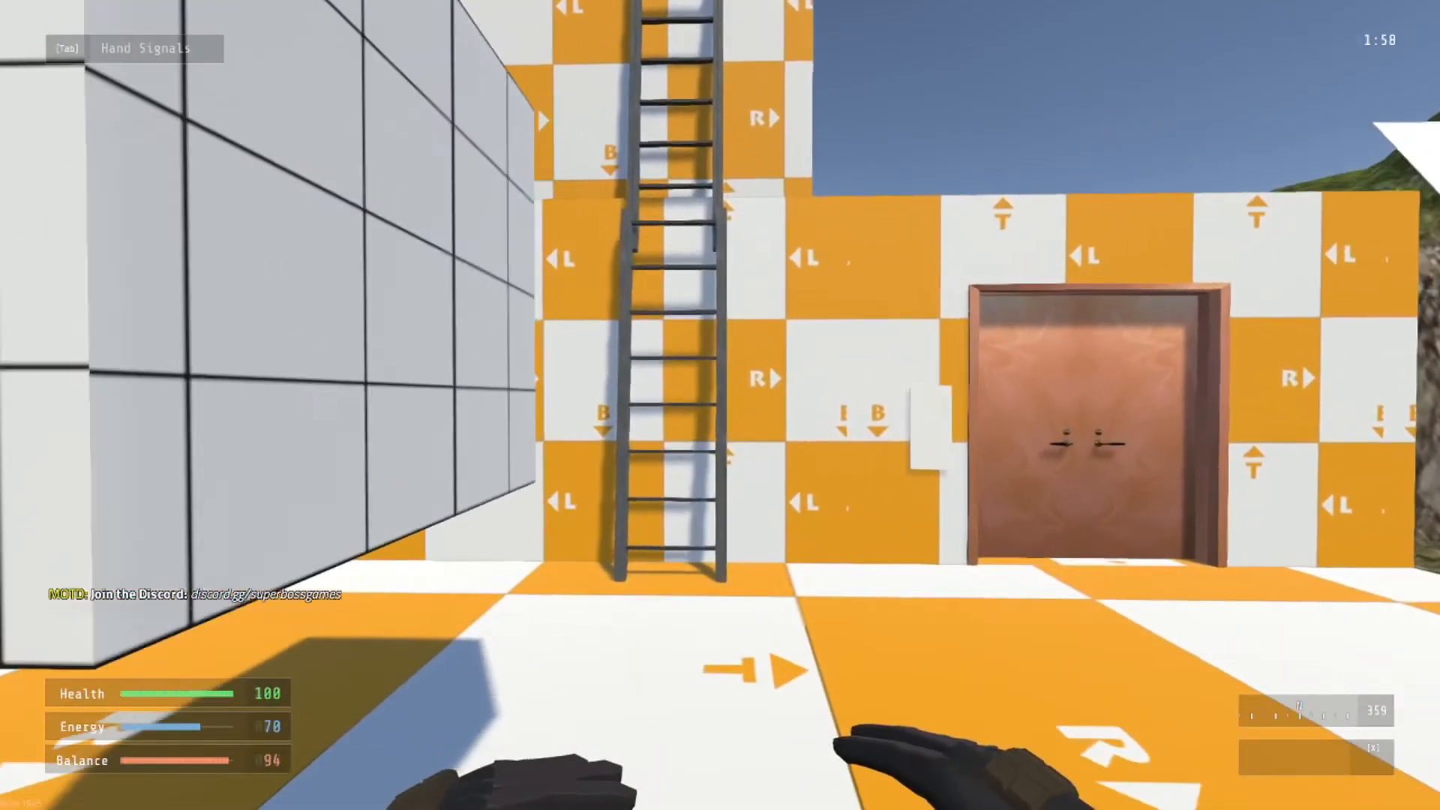
{"action": "key", "text": "w"}
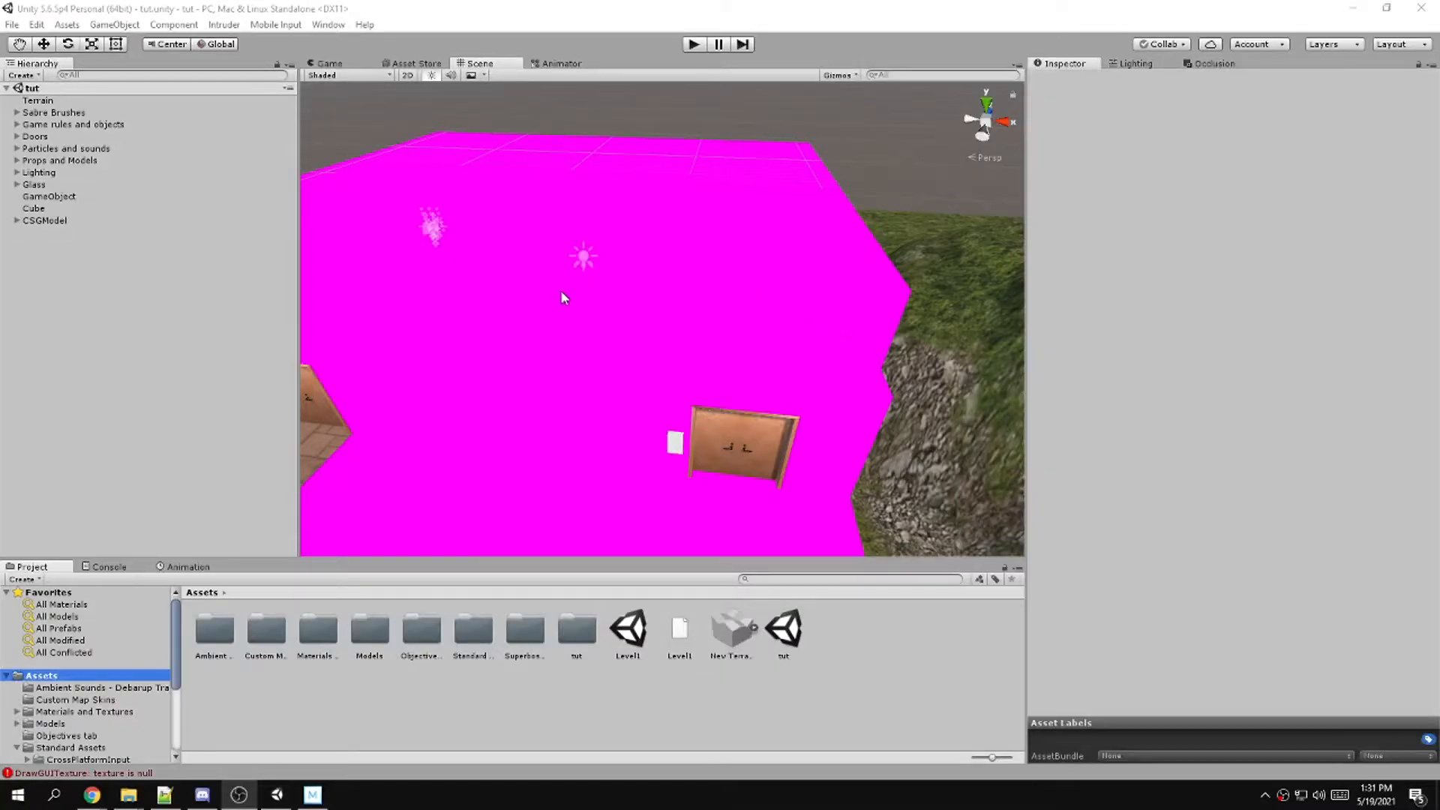
Import the IntruderMM 2.05d.unitypackage custom package from Downloads with its full contents into the project
{"action": "right_click_drag", "start_coordinate": [561, 293], "coordinate": [573, 292]}
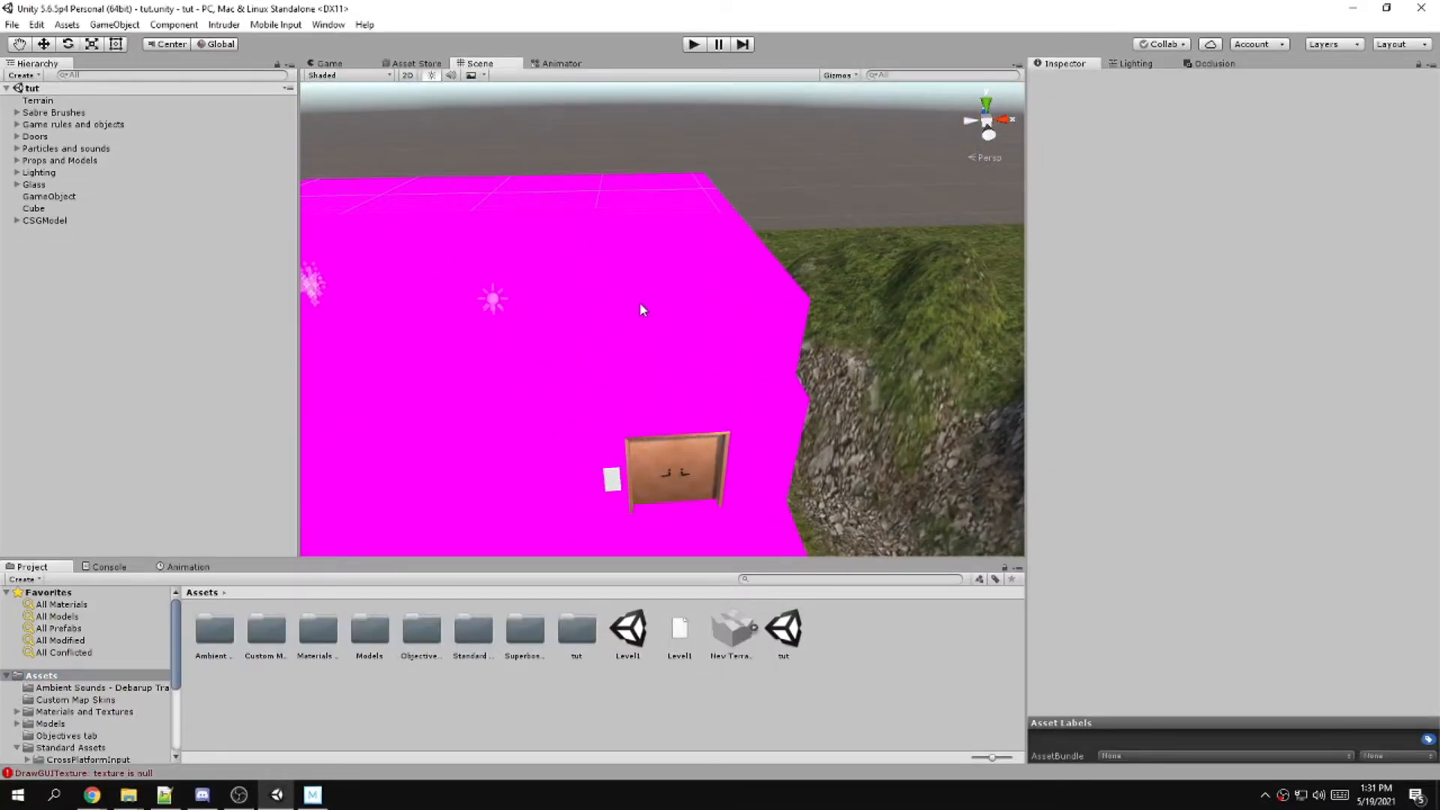
{"action": "left_click", "coordinate": [114, 25]}
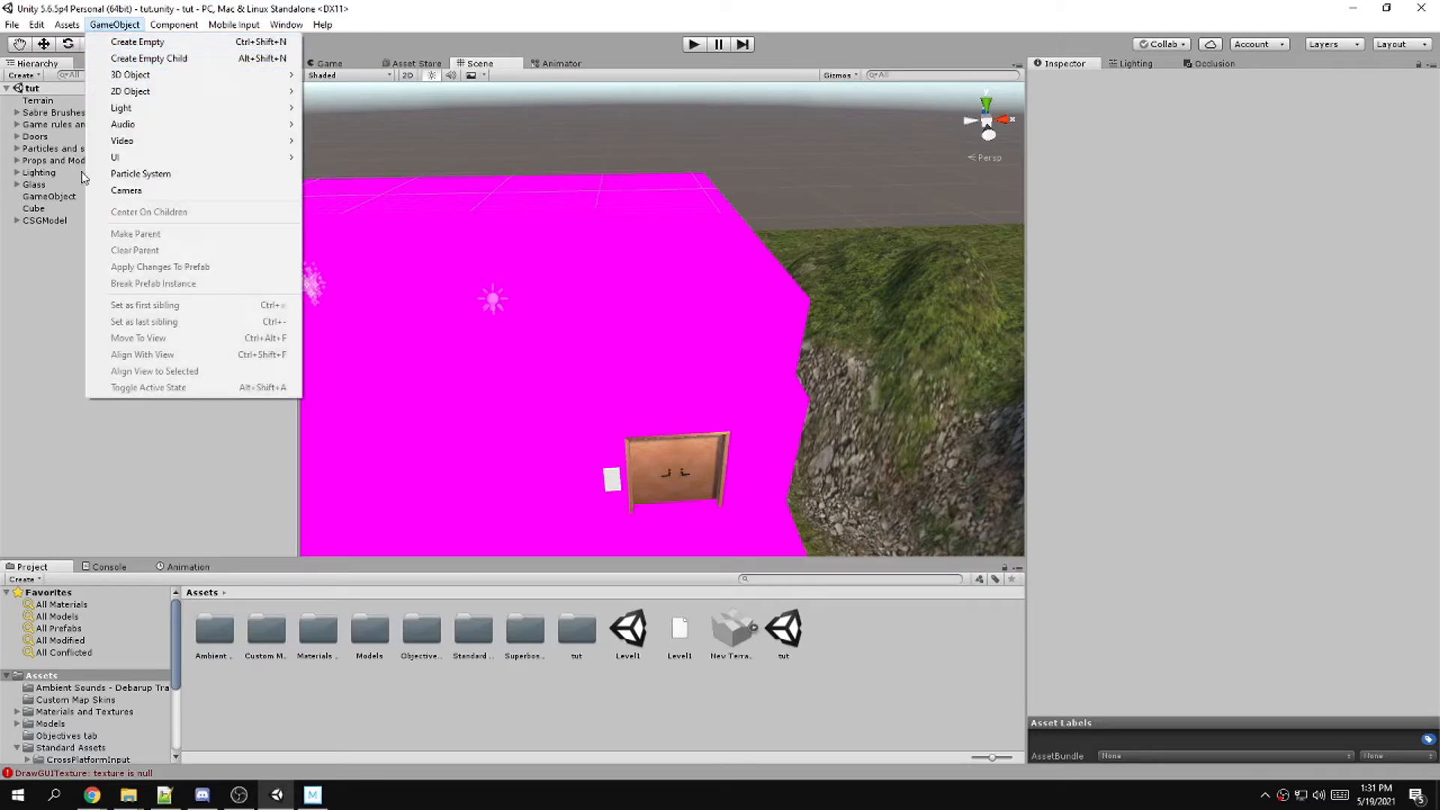
{"action": "mouse_move", "coordinate": [225, 151]}
{"action": "left_click", "coordinate": [333, 151]}
{"action": "left_click", "coordinate": [219, 163]}
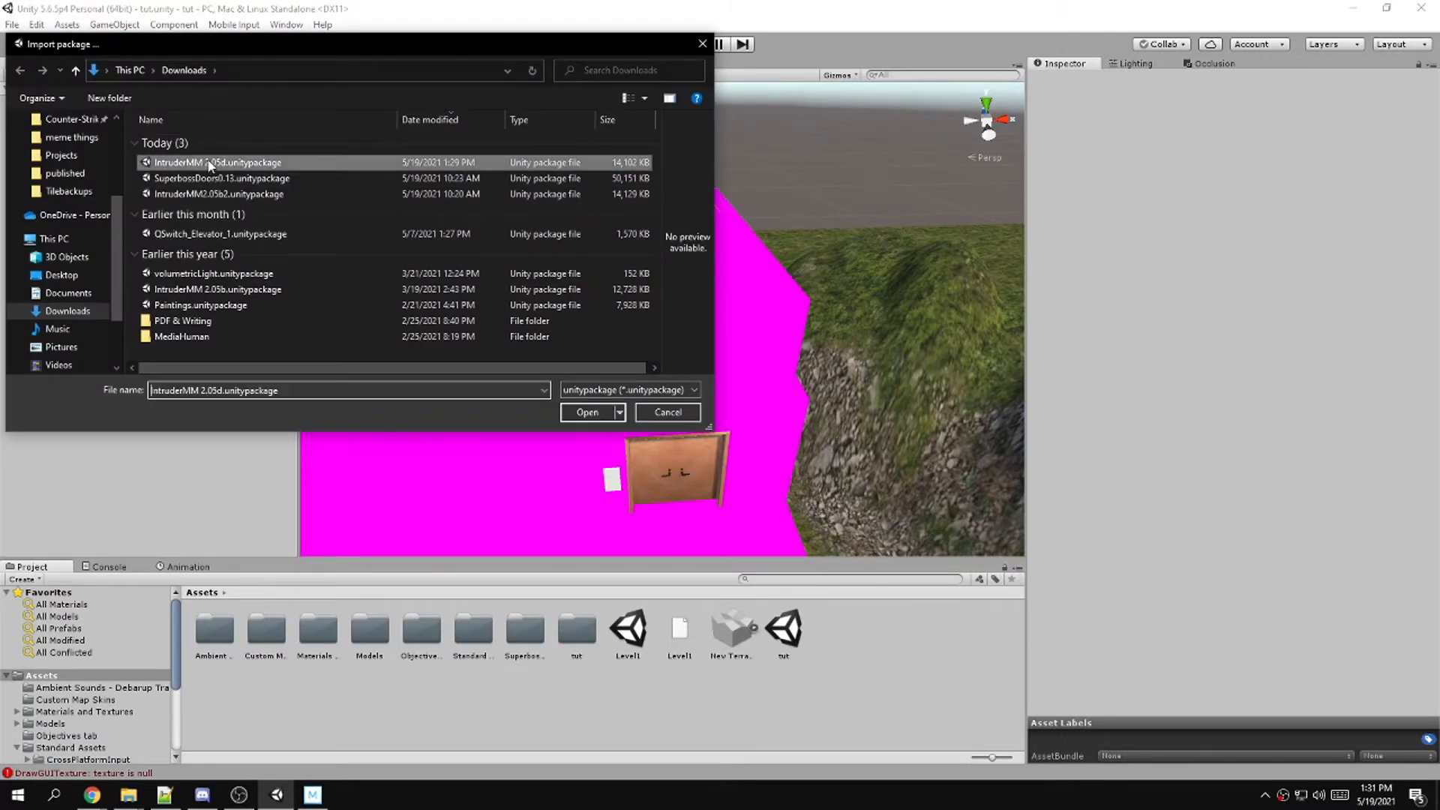
{"action": "left_click", "coordinate": [608, 411]}
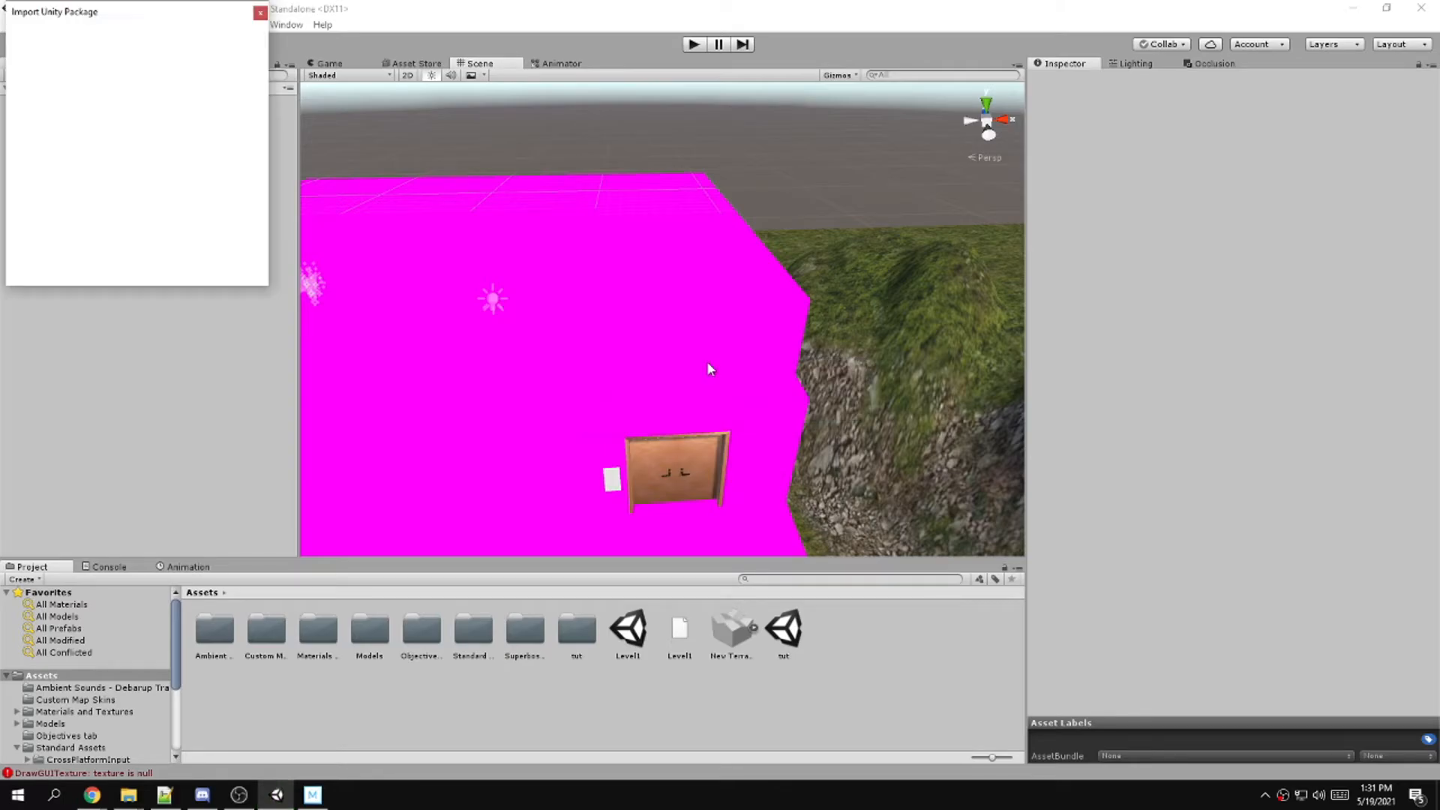
{"action": "left_click", "coordinate": [239, 271]}
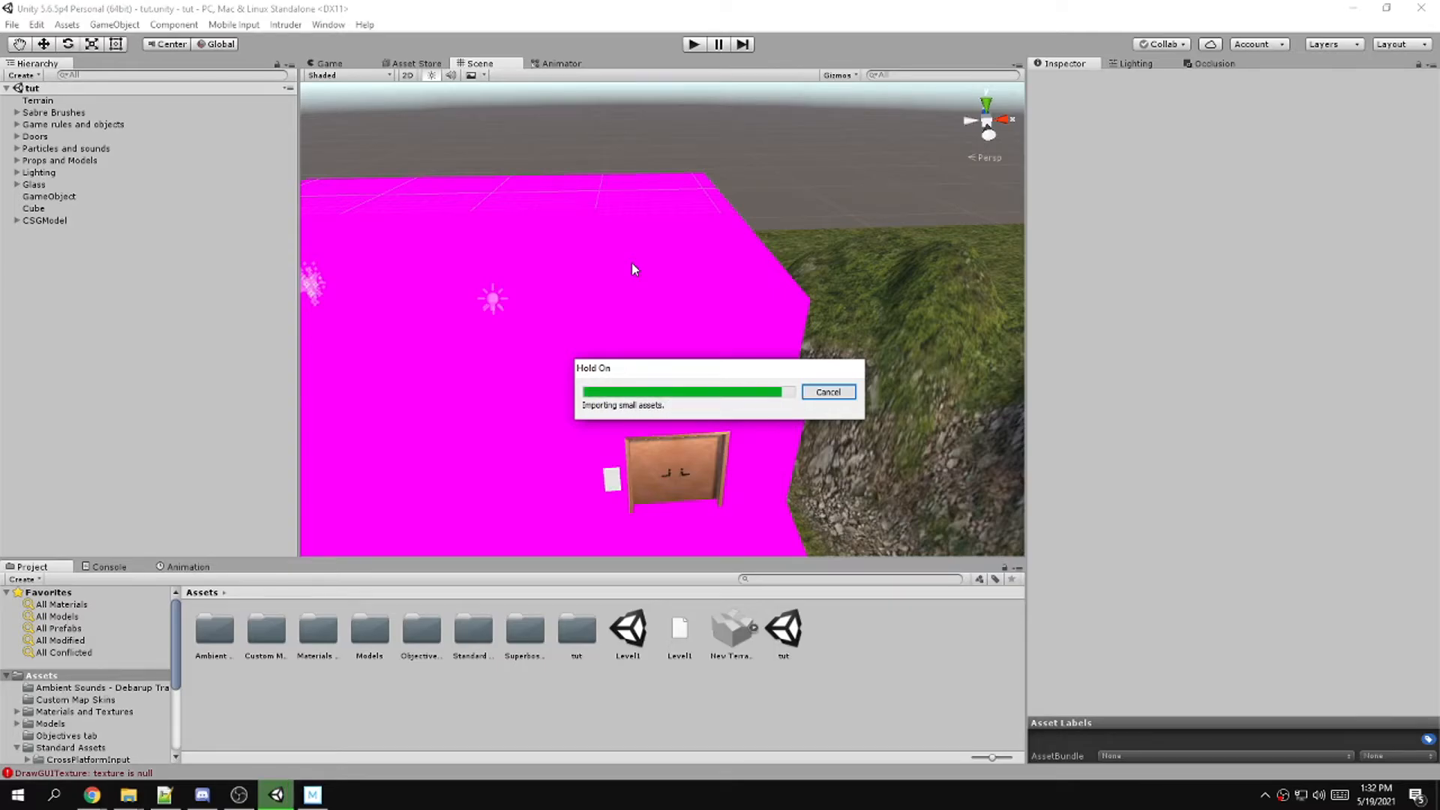
Inspect the physics volume brush and compare how the building and volumes render with the terrain selected
{"action": "left_click", "coordinate": [641, 304]}
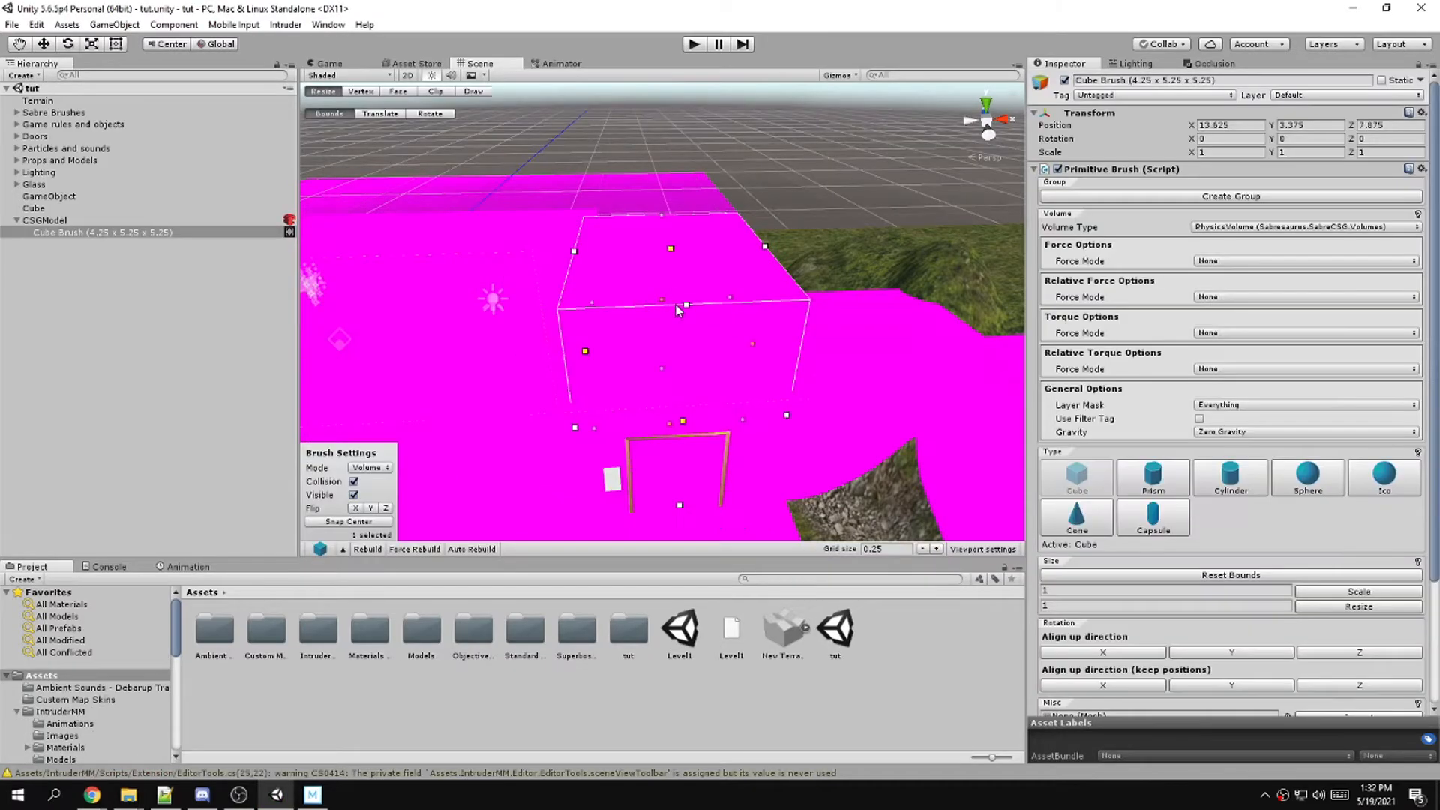
{"action": "mouse_move", "coordinate": [734, 320]}
{"action": "left_mouse_down", "text": "alt"}
{"action": "mouse_move", "coordinate": [664, 320]}
{"action": "mouse_move", "coordinate": [676, 337]}
{"action": "mouse_move", "coordinate": [668, 192]}
{"action": "left_mouse_up", "text": "alt"}
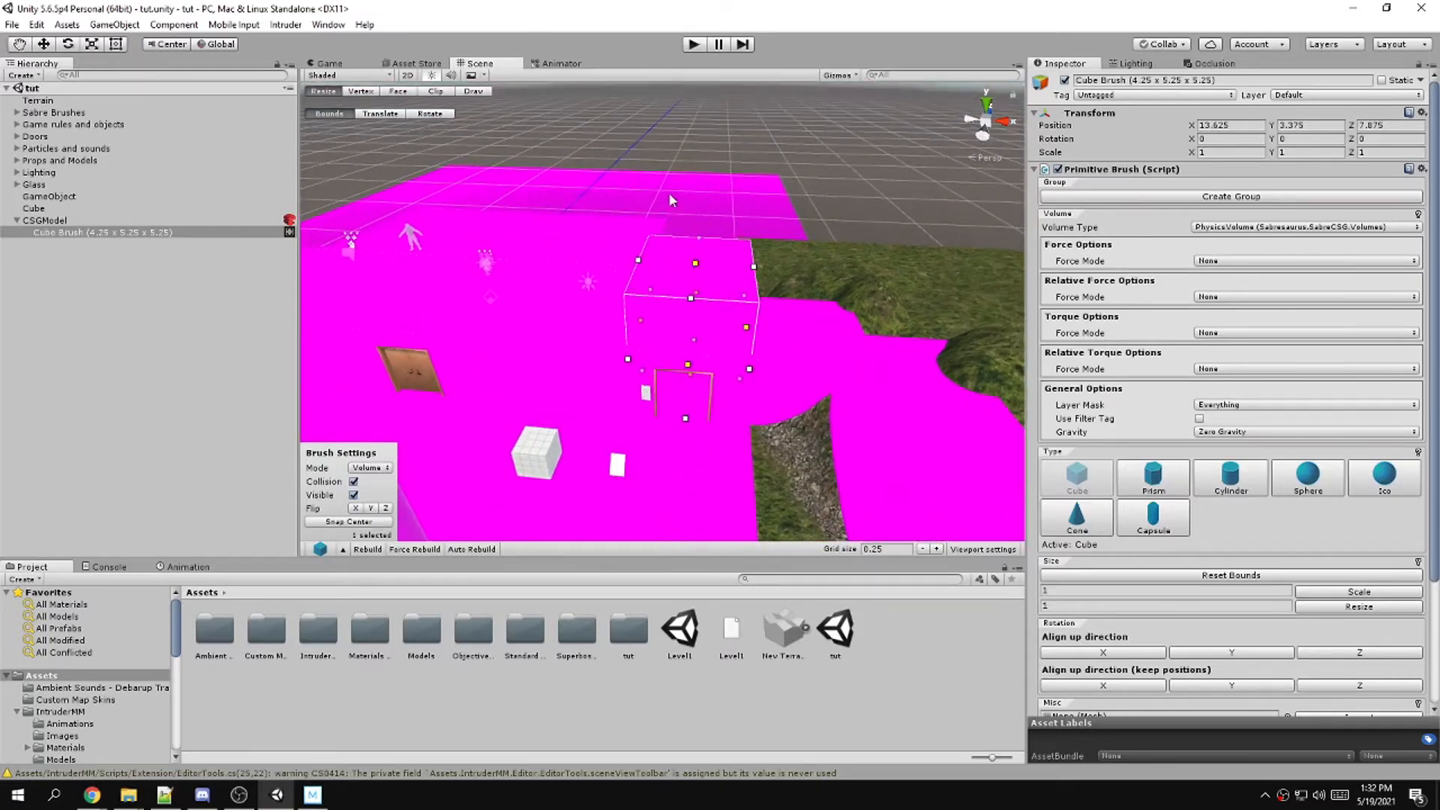
{"action": "left_click", "coordinate": [638, 120]}
{"action": "left_click", "coordinate": [57, 103]}
{"action": "mouse_move", "coordinate": [647, 290]}
{"action": "right_mouse_down"}
{"action": "mouse_move", "coordinate": [651, 314]}
{"action": "mouse_move", "coordinate": [644, 268]}
{"action": "right_mouse_up"}
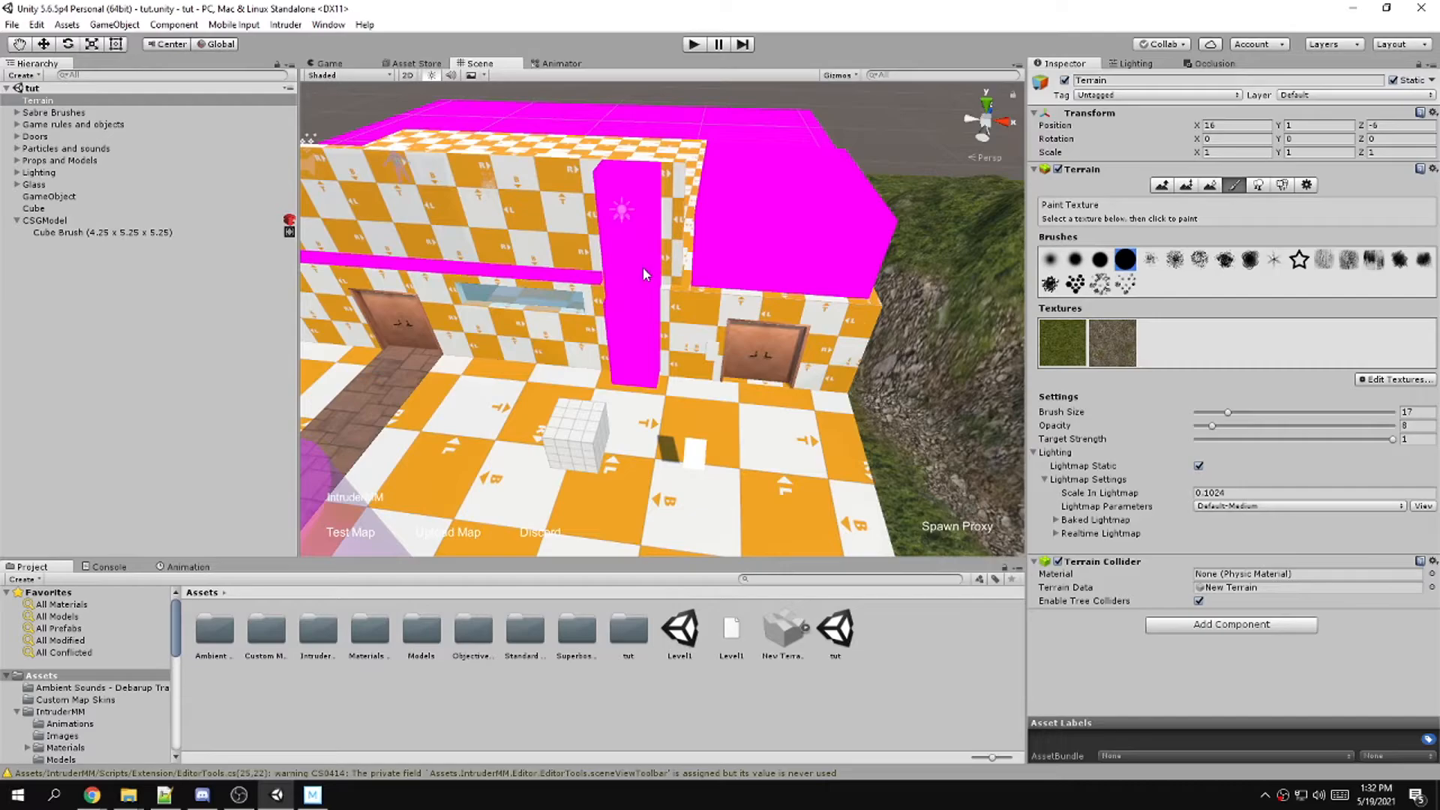
Reassign the Volume mode and the CSGLadderVolume type to the lower ladder brush, 1.25 x 2.75 x 0.75
{"action": "left_click", "coordinate": [662, 272]}
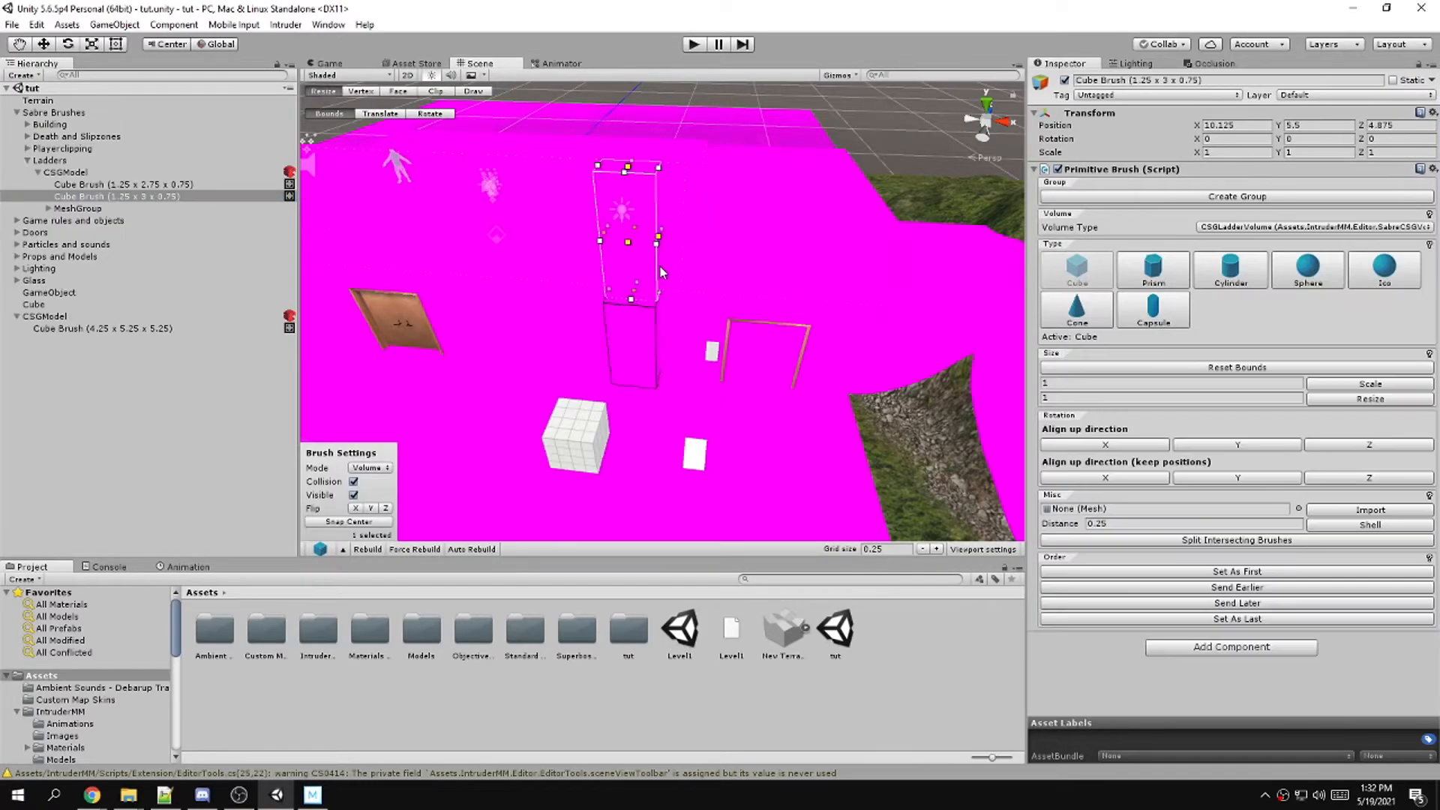
{"action": "left_click", "coordinate": [163, 188]}
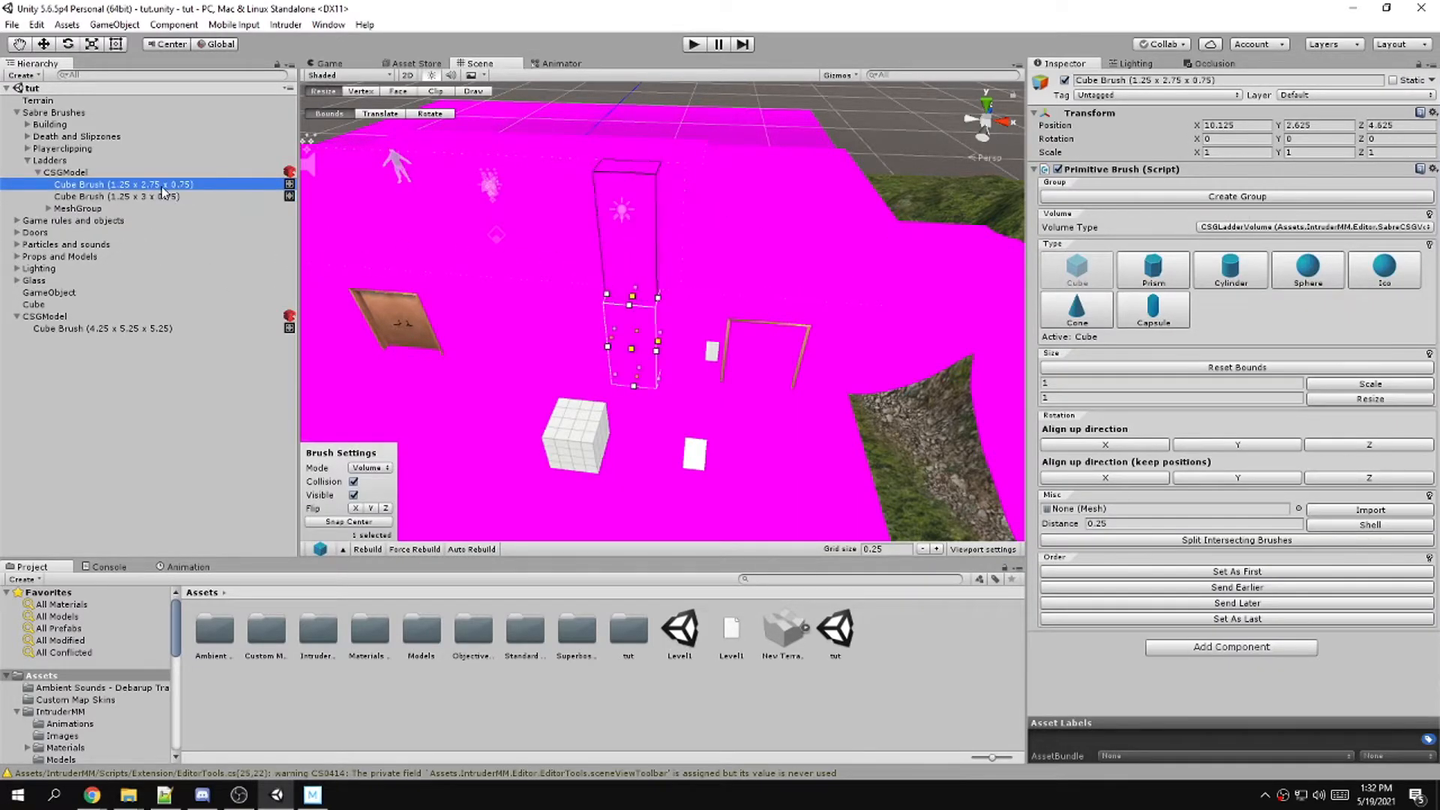
{"action": "left_click", "coordinate": [369, 467]}
{"action": "left_click", "coordinate": [371, 518]}
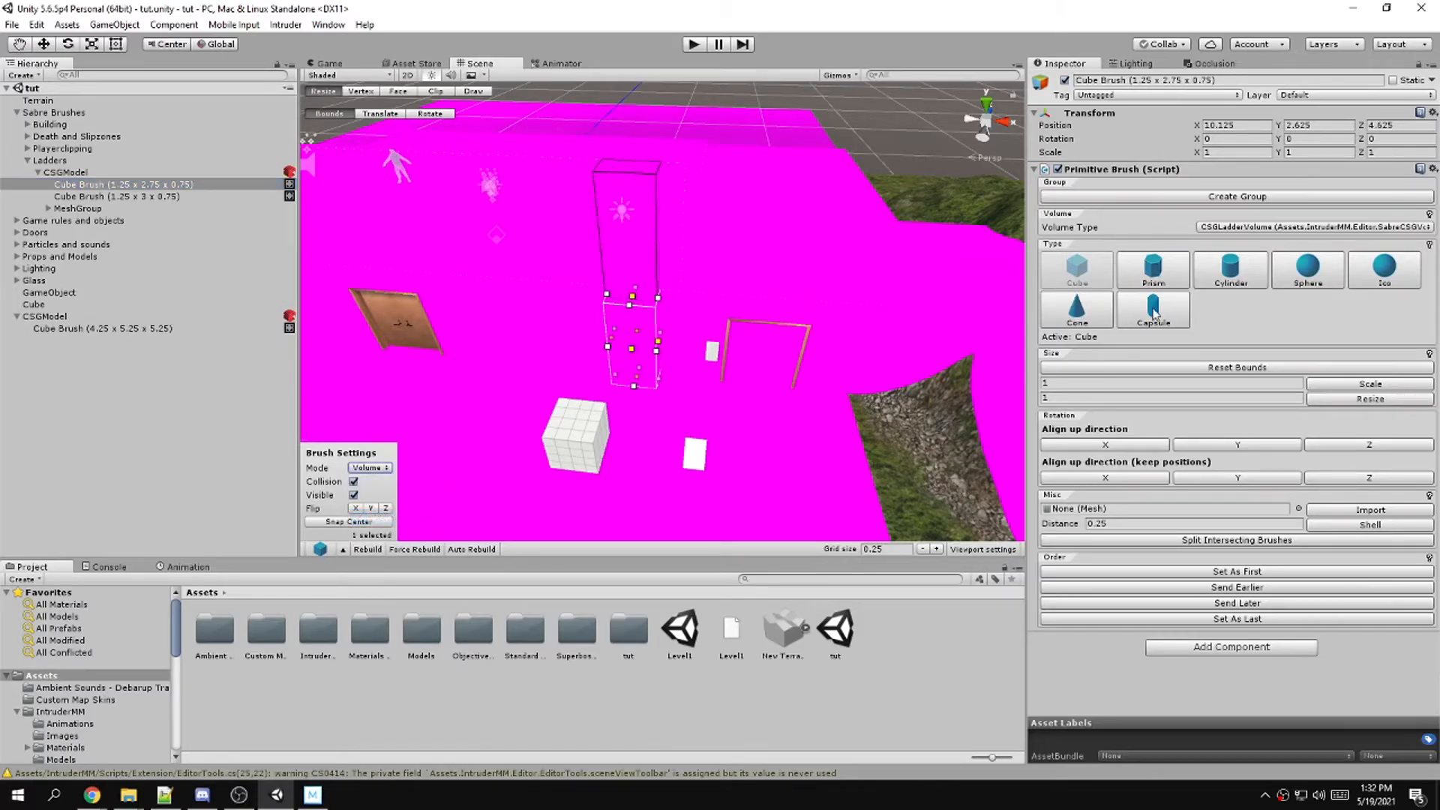
{"action": "left_click", "coordinate": [1234, 228]}
{"action": "left_click", "coordinate": [1164, 358]}
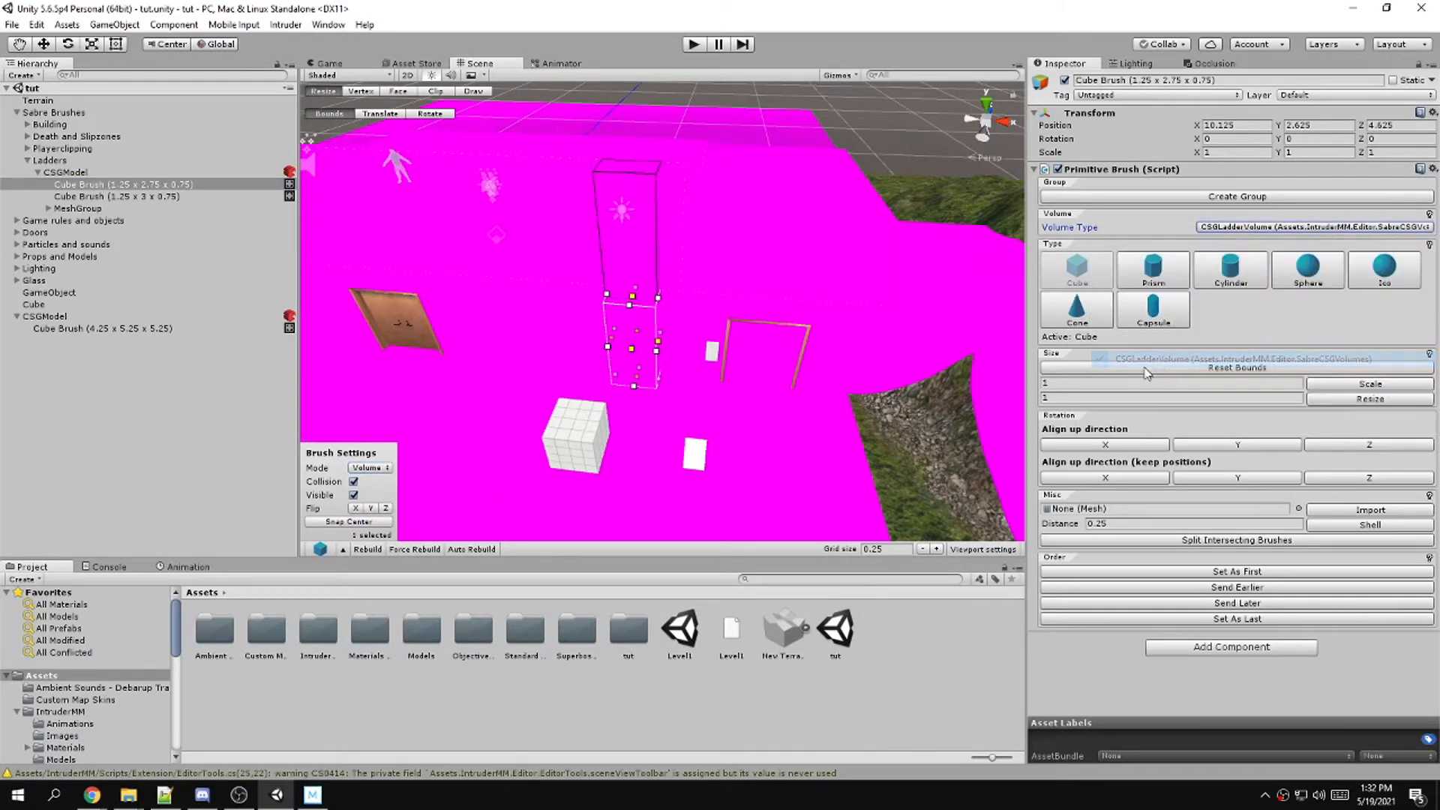
Examine the physics volume, the ladder's mesh group and the surrounding building for missing volume materials
{"action": "mouse_move", "coordinate": [698, 354]}
{"action": "right_mouse_down"}
{"action": "mouse_move", "coordinate": [561, 300]}
{"action": "mouse_move", "coordinate": [660, 281]}
{"action": "right_mouse_up"}
{"action": "left_click", "coordinate": [707, 271]}
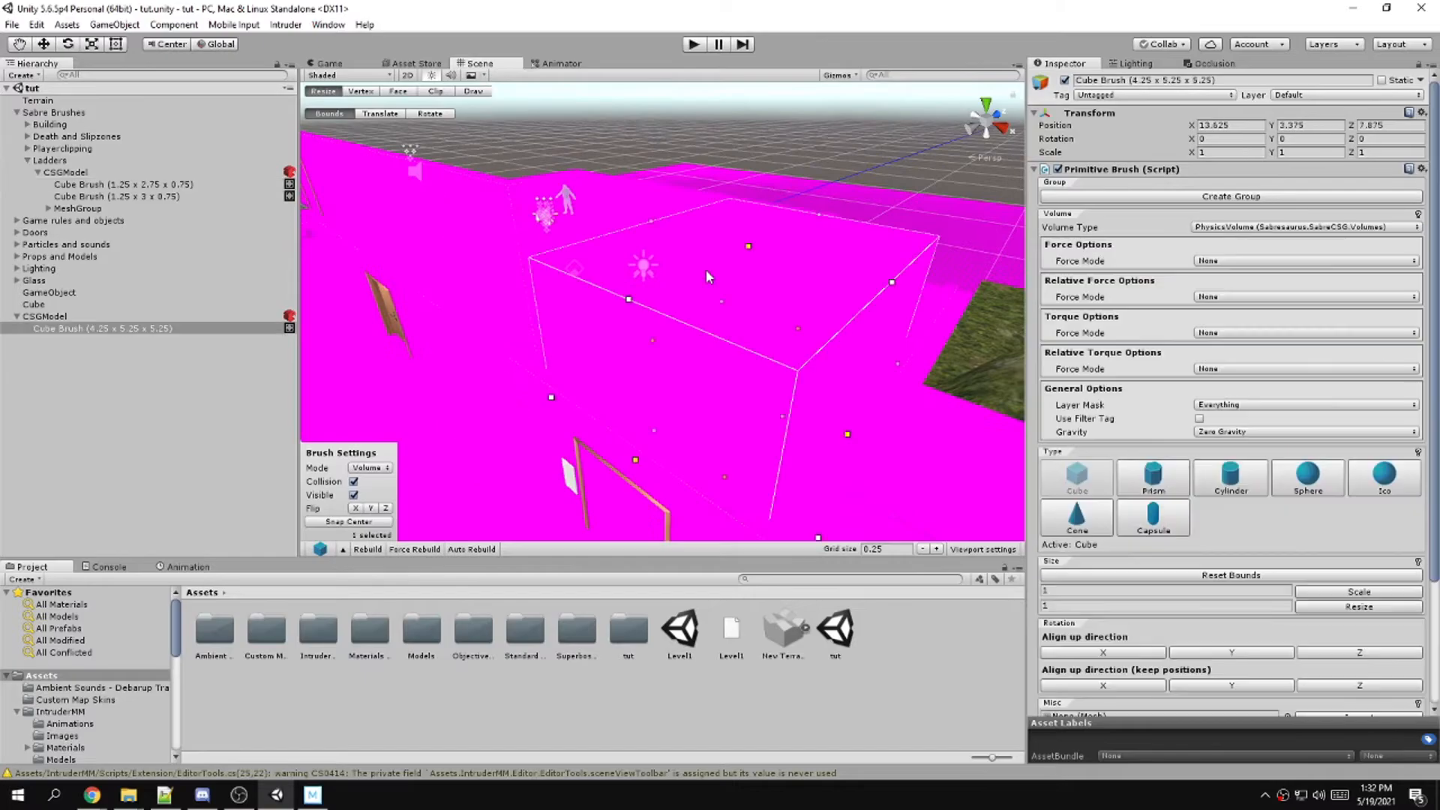
{"action": "left_click", "coordinate": [37, 100]}
{"action": "right_click_drag", "start_coordinate": [759, 322], "coordinate": [694, 337]}
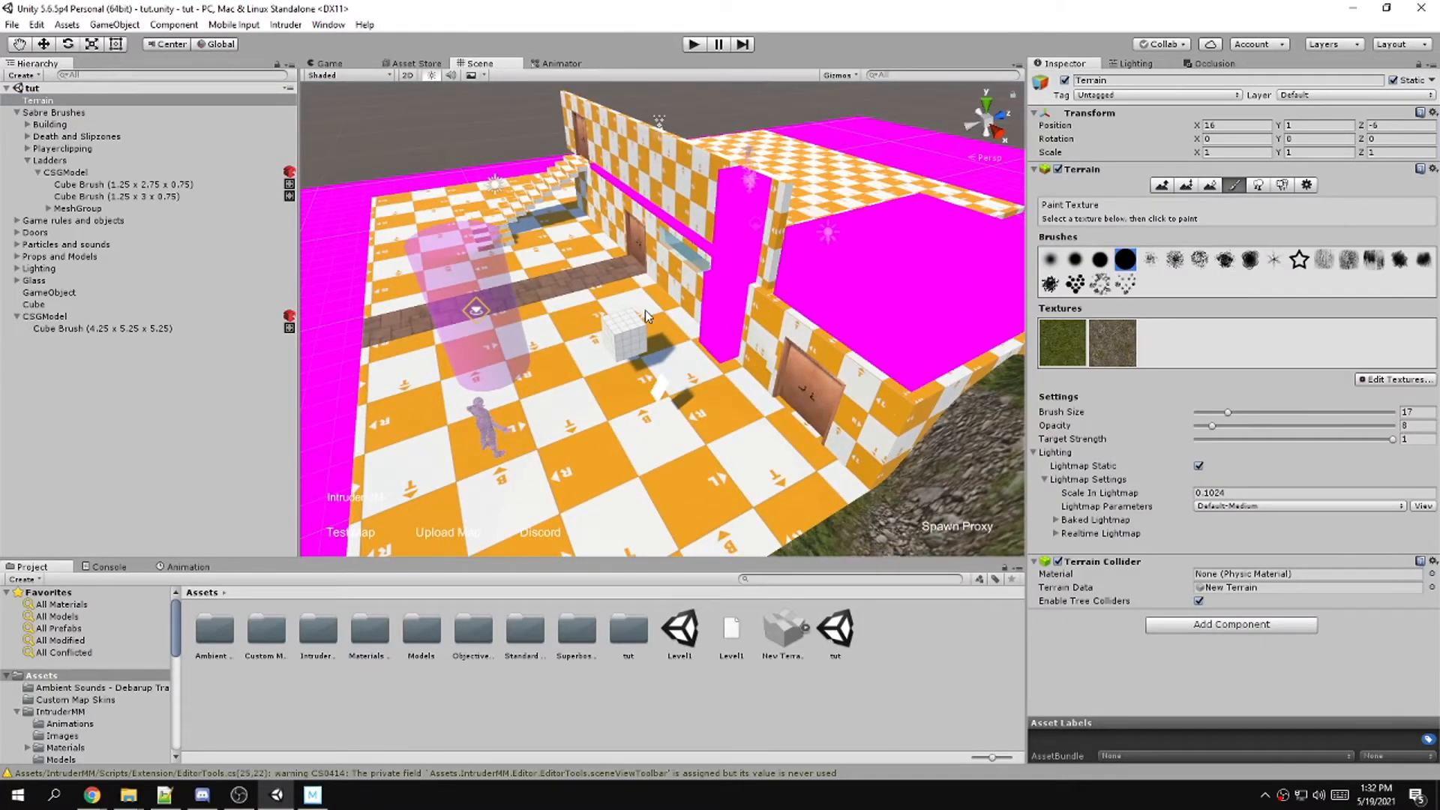
{"action": "left_click", "coordinate": [88, 208]}
{"action": "left_click", "coordinate": [708, 179]}
{"action": "mouse_move", "coordinate": [696, 264]}
{"action": "right_mouse_down"}
{"action": "mouse_move", "coordinate": [816, 258]}
{"action": "mouse_move", "coordinate": [714, 254]}
{"action": "mouse_move", "coordinate": [825, 240]}
{"action": "right_mouse_up"}
{"action": "key", "text": "w"}
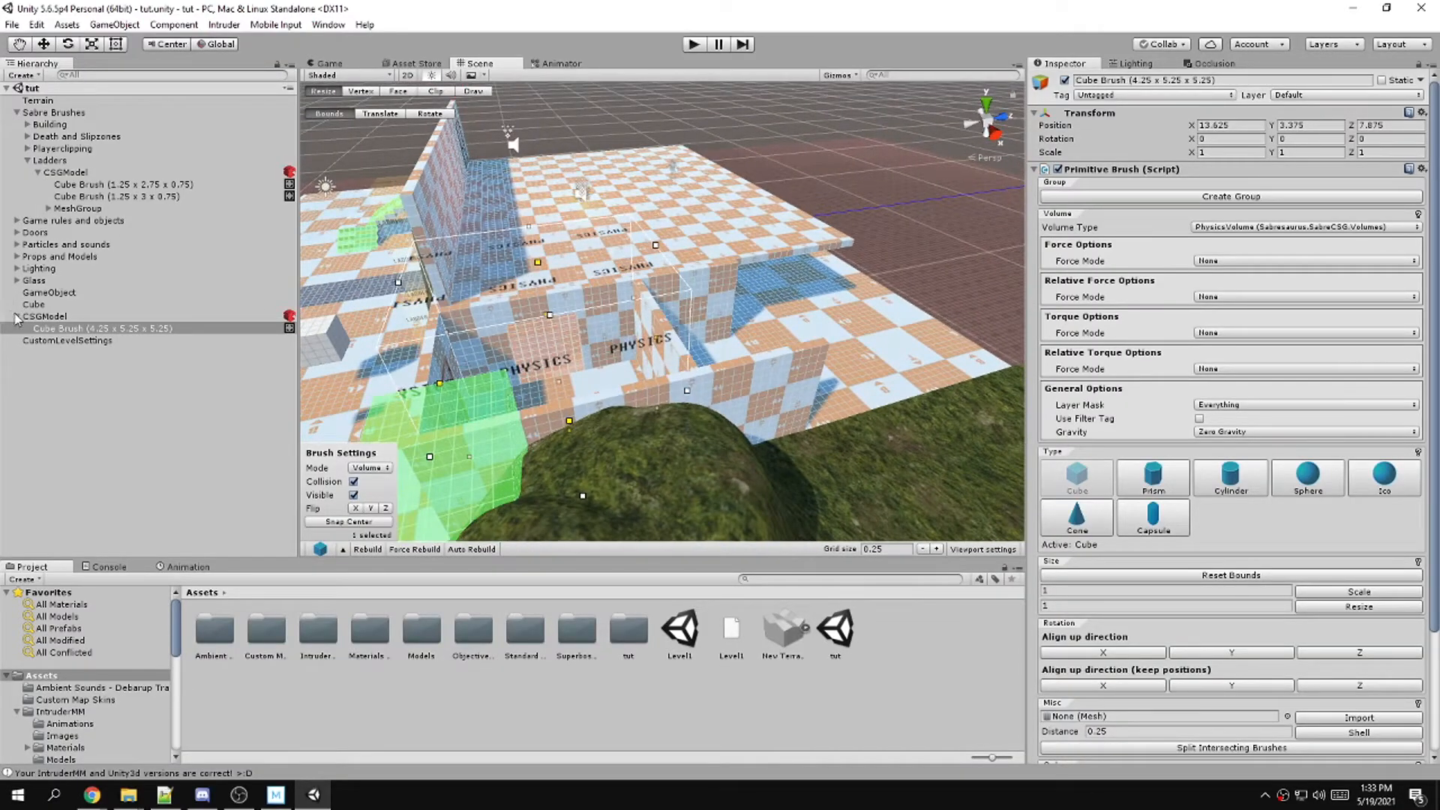
Create an empty object under the physics volume's brush and name it Gravity Wells
{"action": "left_click", "coordinate": [17, 317]}
{"action": "left_click", "coordinate": [38, 174]}
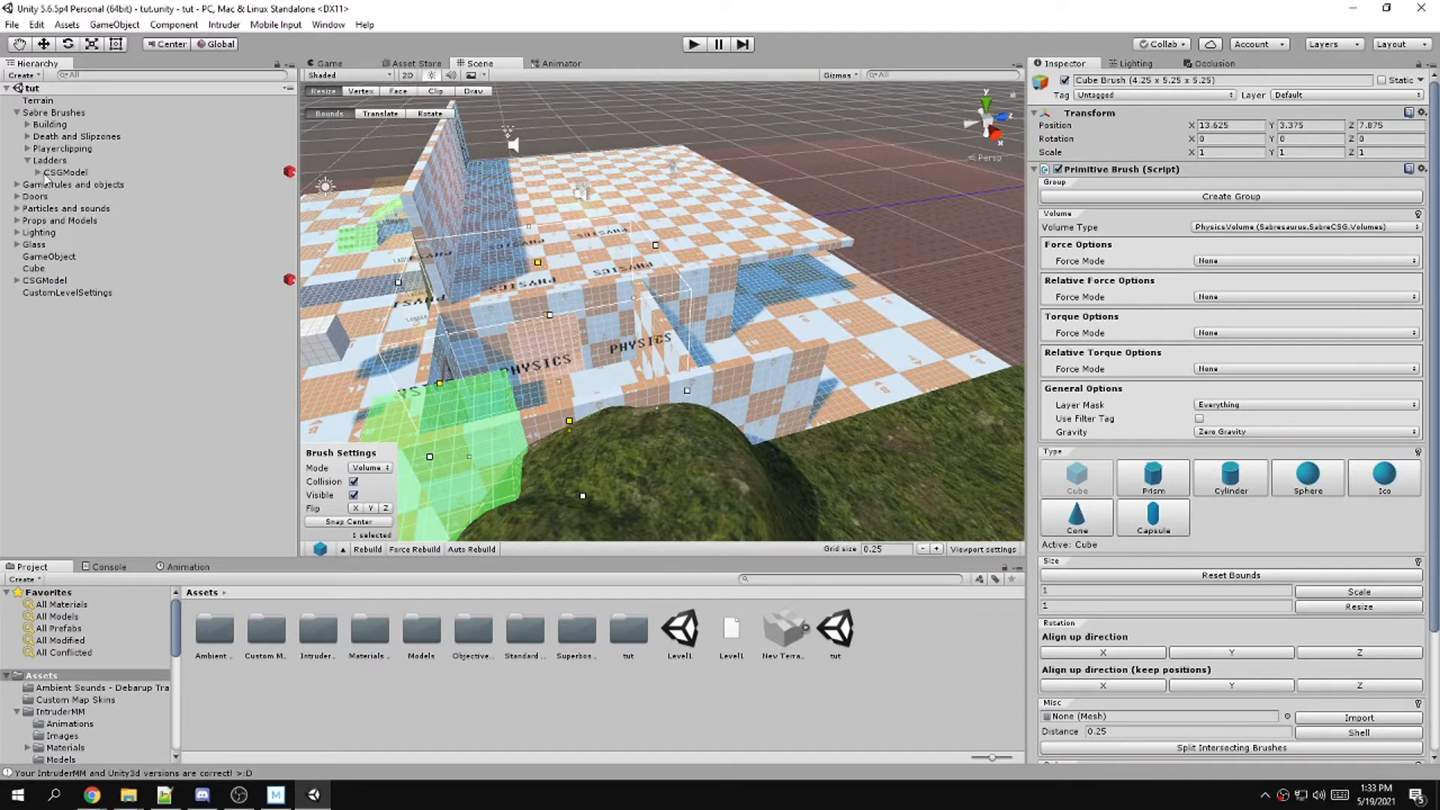
{"action": "left_click", "coordinate": [28, 160]}
{"action": "right_click", "coordinate": [74, 308]}
{"action": "left_click", "coordinate": [148, 432]}
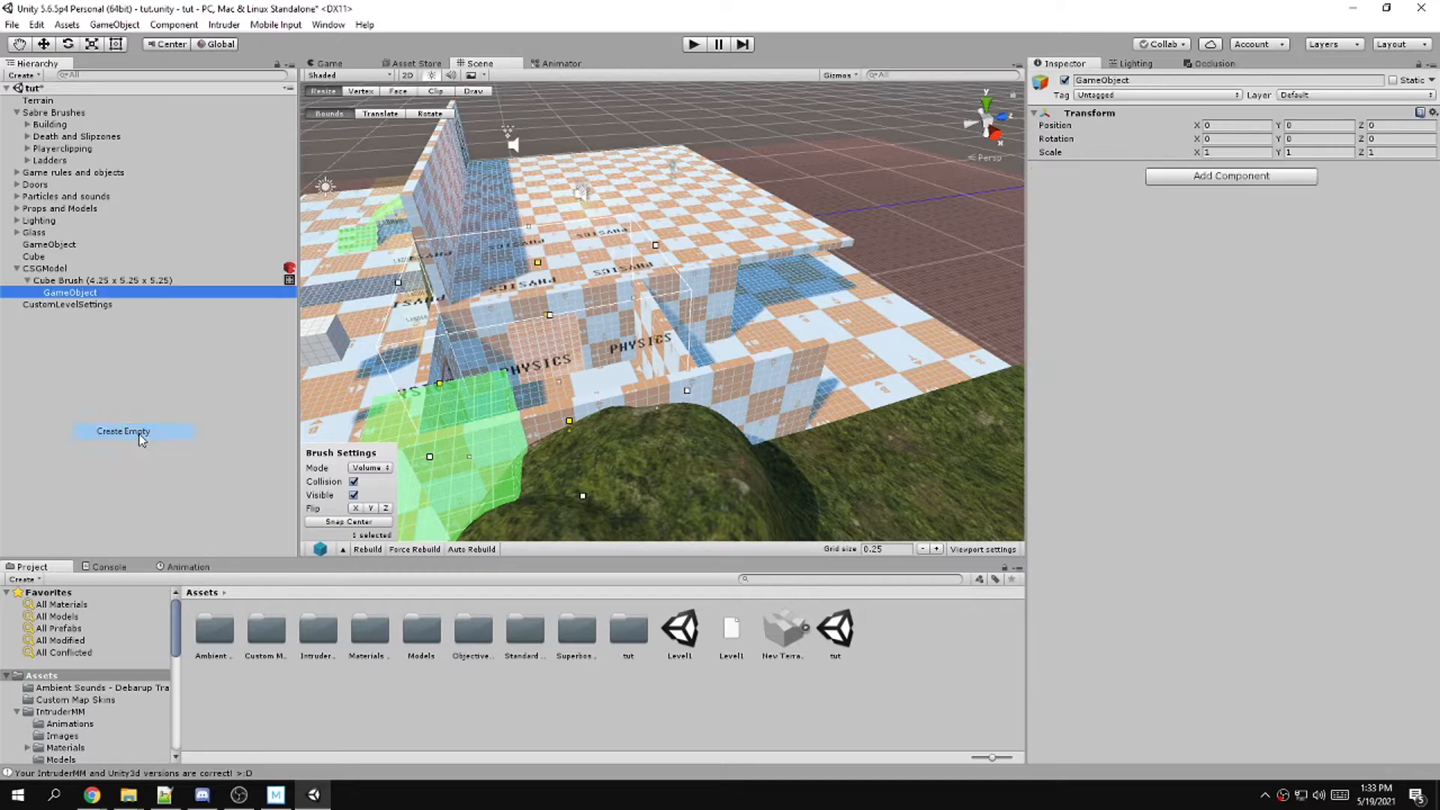
{"action": "left_click", "coordinate": [95, 294]}
{"action": "type", "text": "Gr"}
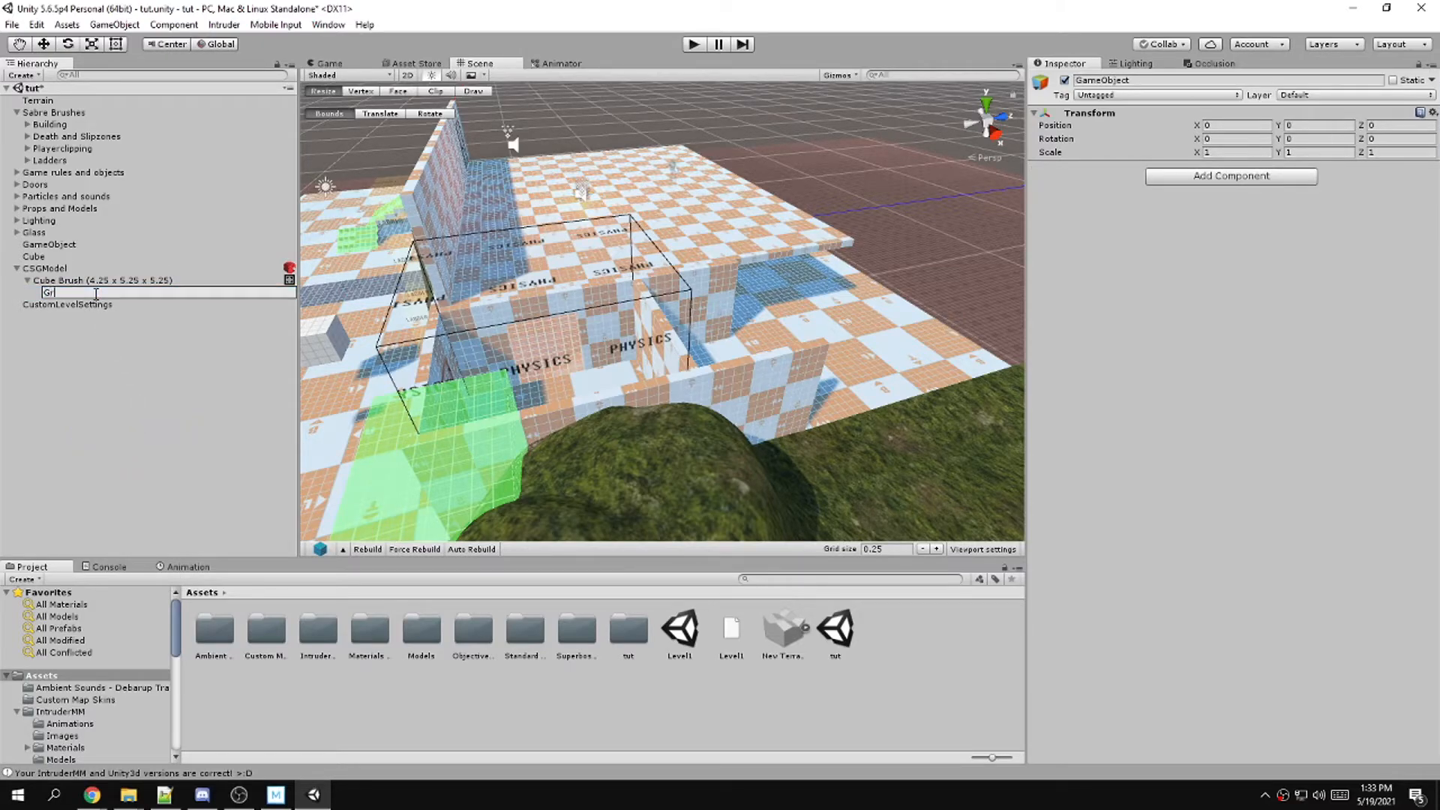
{"action": "type", "text": "avity Wells"}
{"action": "key", "text": "Return"}
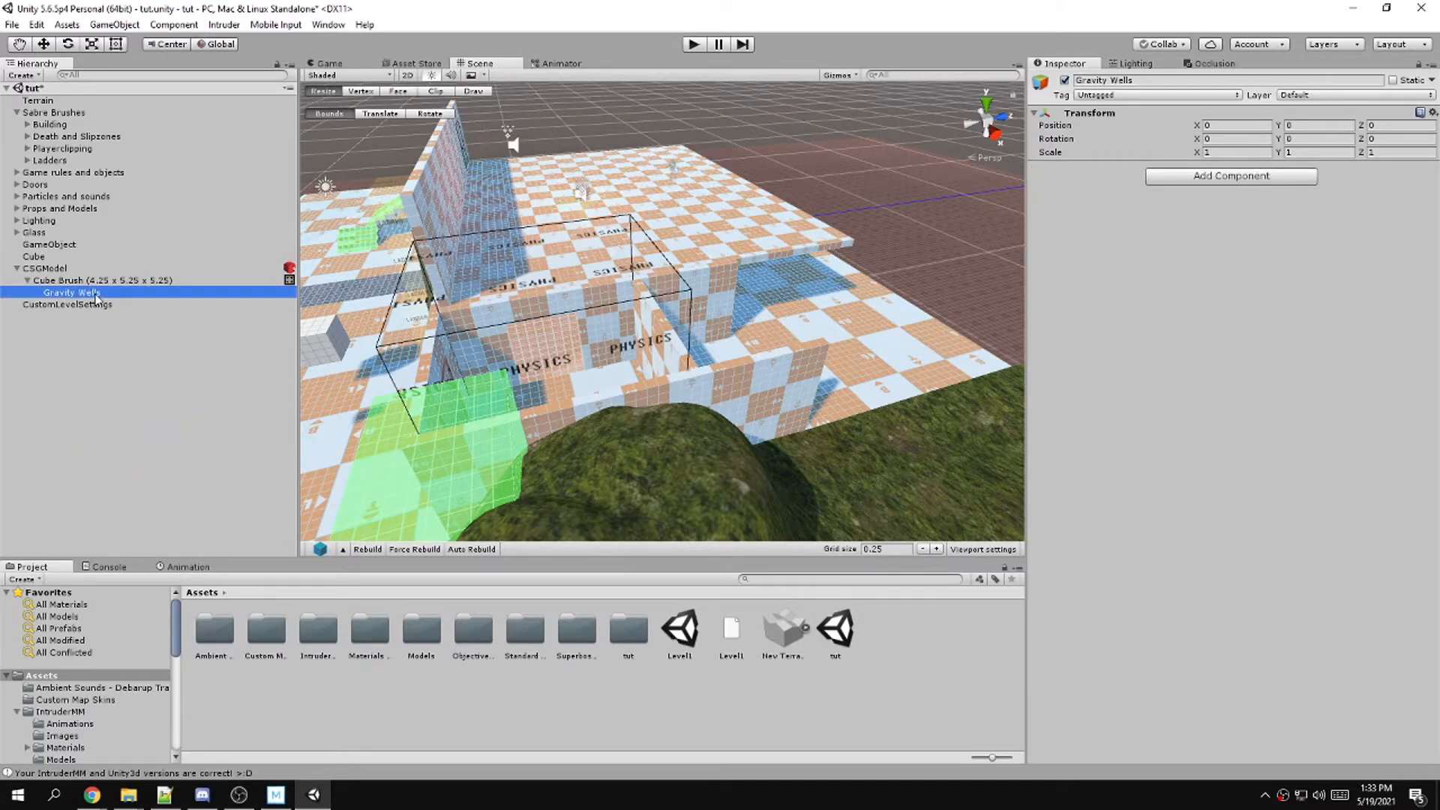
Move Gravity Wells into the Sabre Brushes group and nest the physics volume's CSGModel inside it
{"action": "left_click_drag", "start_coordinate": [85, 330], "coordinate": [82, 315]}
{"action": "mouse_move", "coordinate": [45, 268]}
{"action": "left_mouse_down"}
{"action": "mouse_move", "coordinate": [60, 307]}
{"action": "mouse_move", "coordinate": [60, 114]}
{"action": "left_mouse_up"}
{"action": "left_click", "coordinate": [27, 172]}
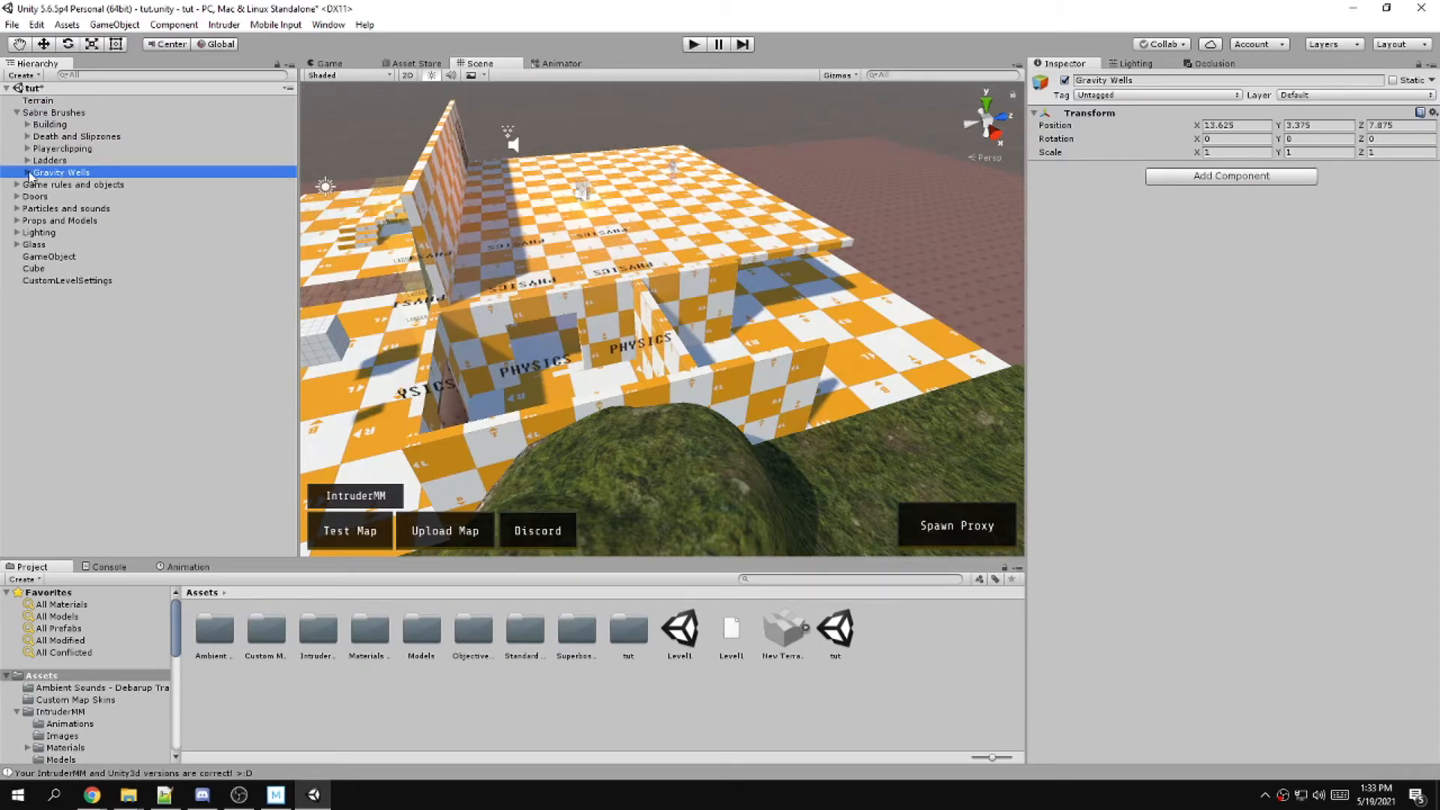
{"action": "double_click", "coordinate": [85, 174]}
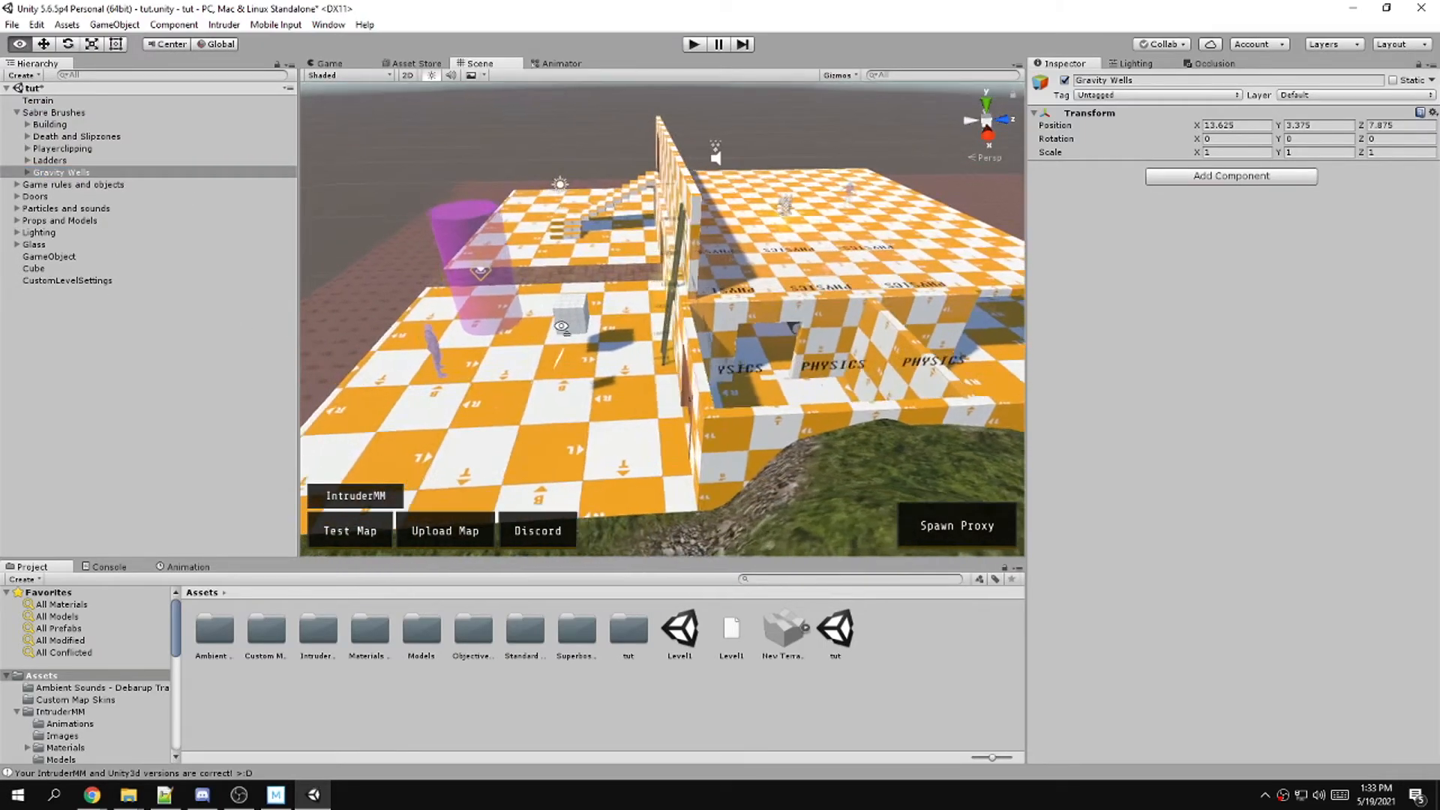
Check the white cube's Scrolling UVs settings and remove the CustomLevelSettings object from the scene
{"action": "left_click", "coordinate": [33, 269]}
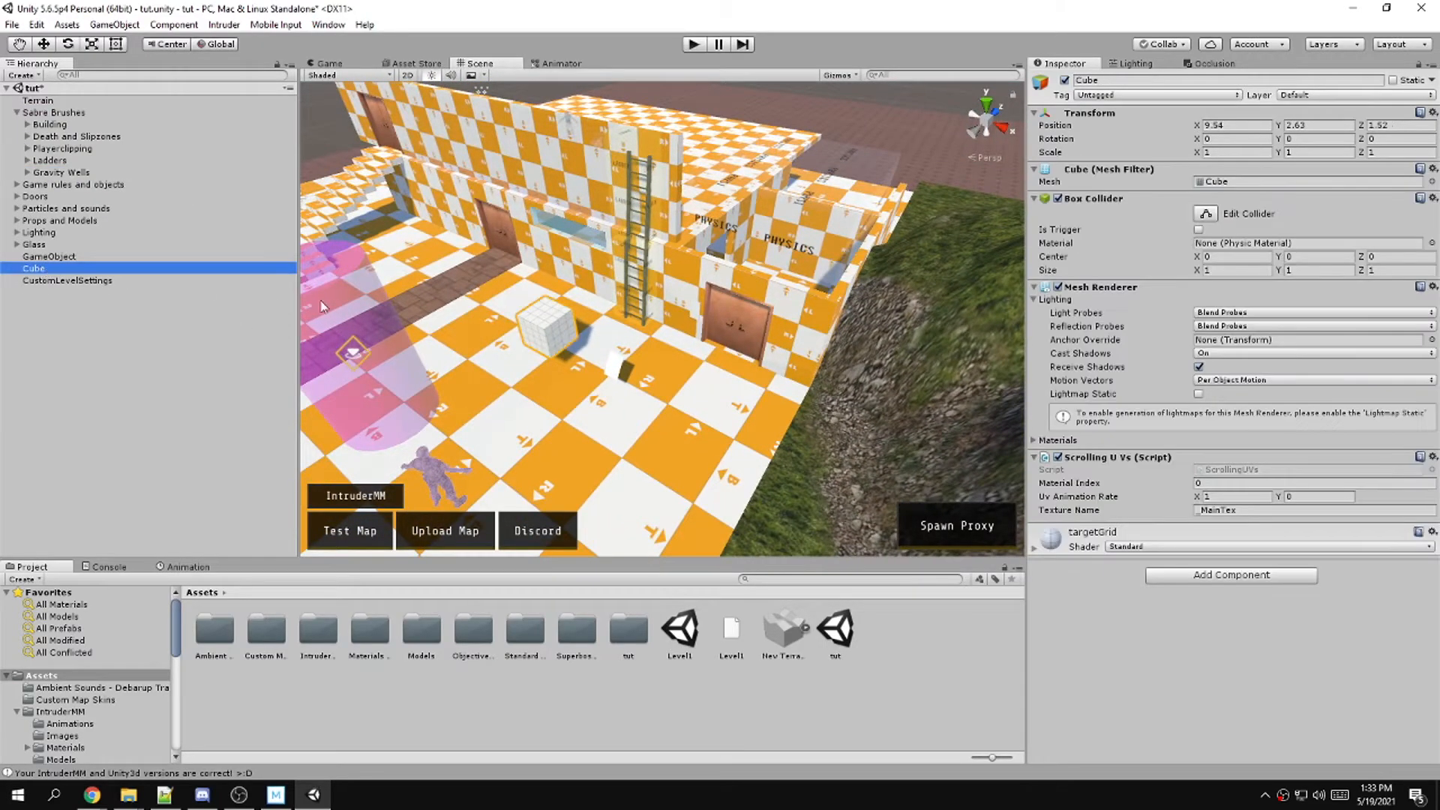
{"action": "key", "text": "f"}
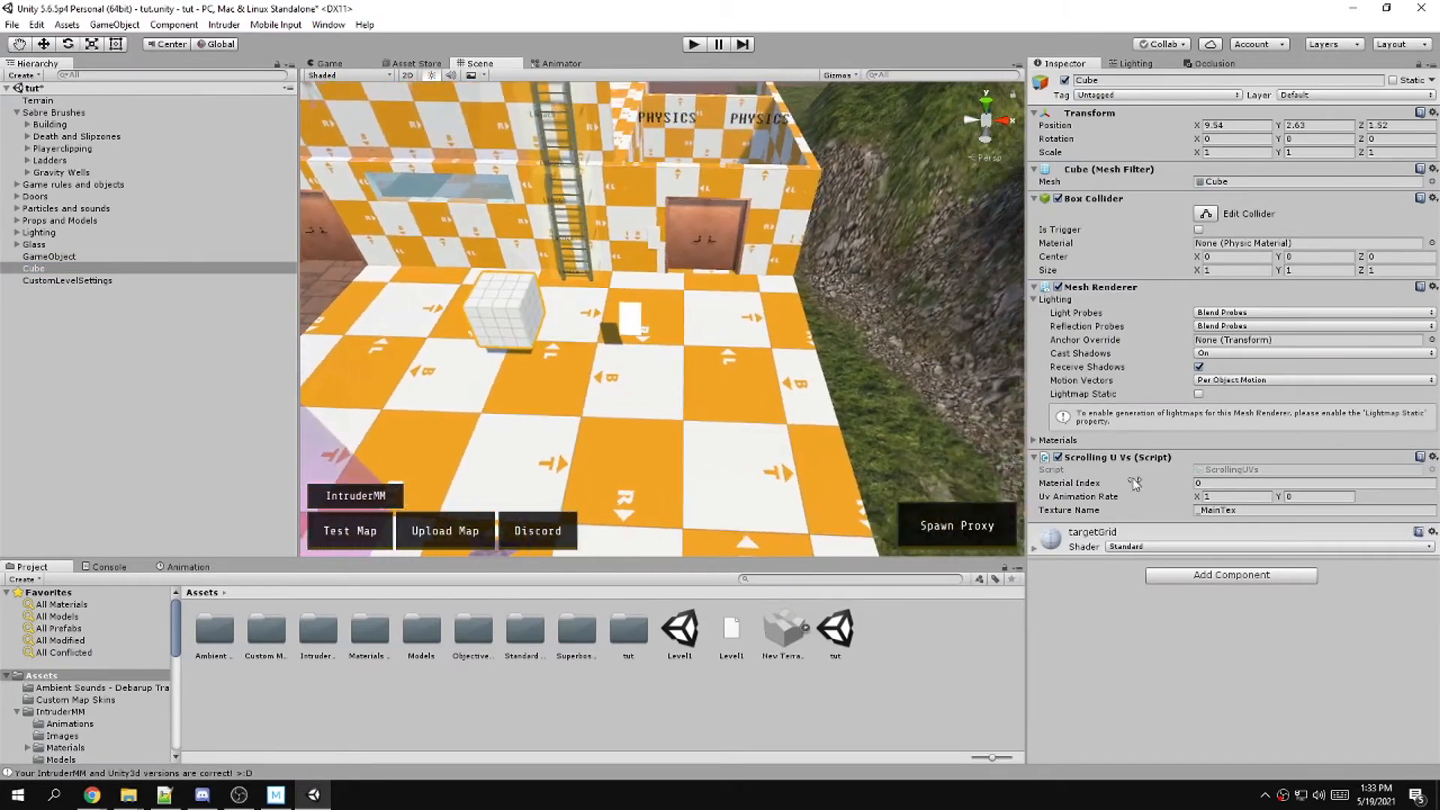
{"action": "left_click", "coordinate": [1224, 500]}
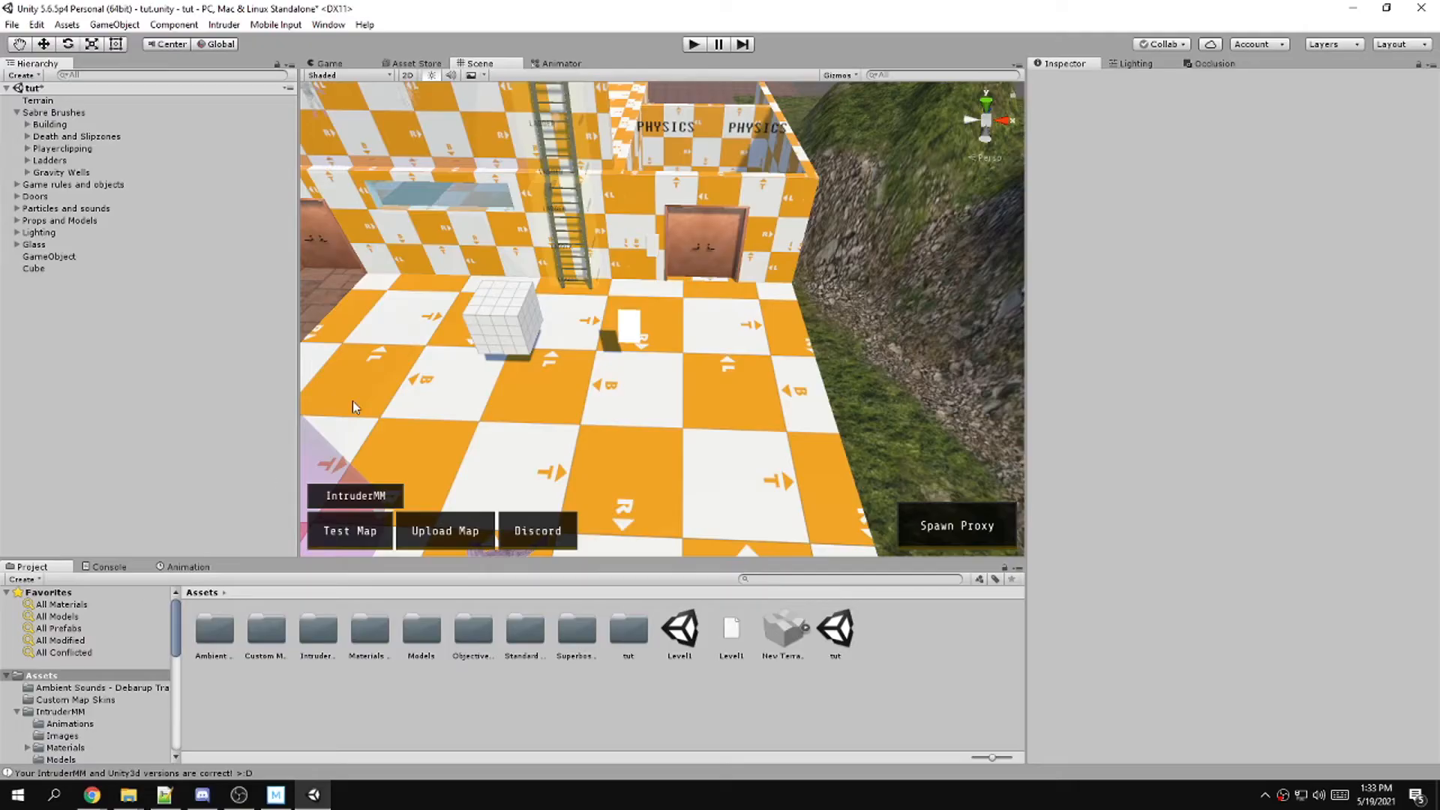
{"action": "right_click_drag", "start_coordinate": [352, 400], "coordinate": [225, 352]}
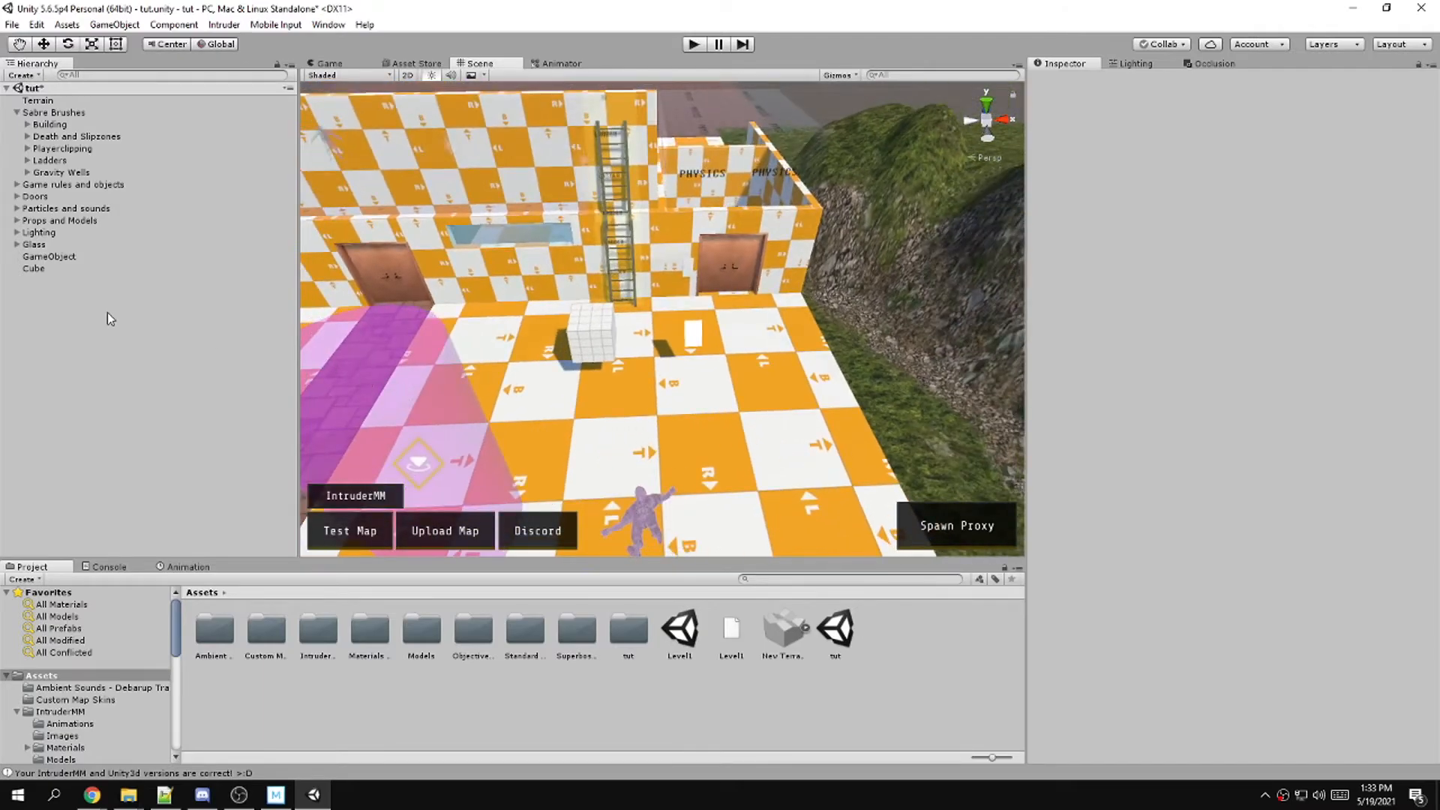
Create a new CSG model and reshape its cube brush to 2 x 4.75 x 1.75 just outside the floor's edge
{"action": "right_click", "coordinate": [106, 313]}
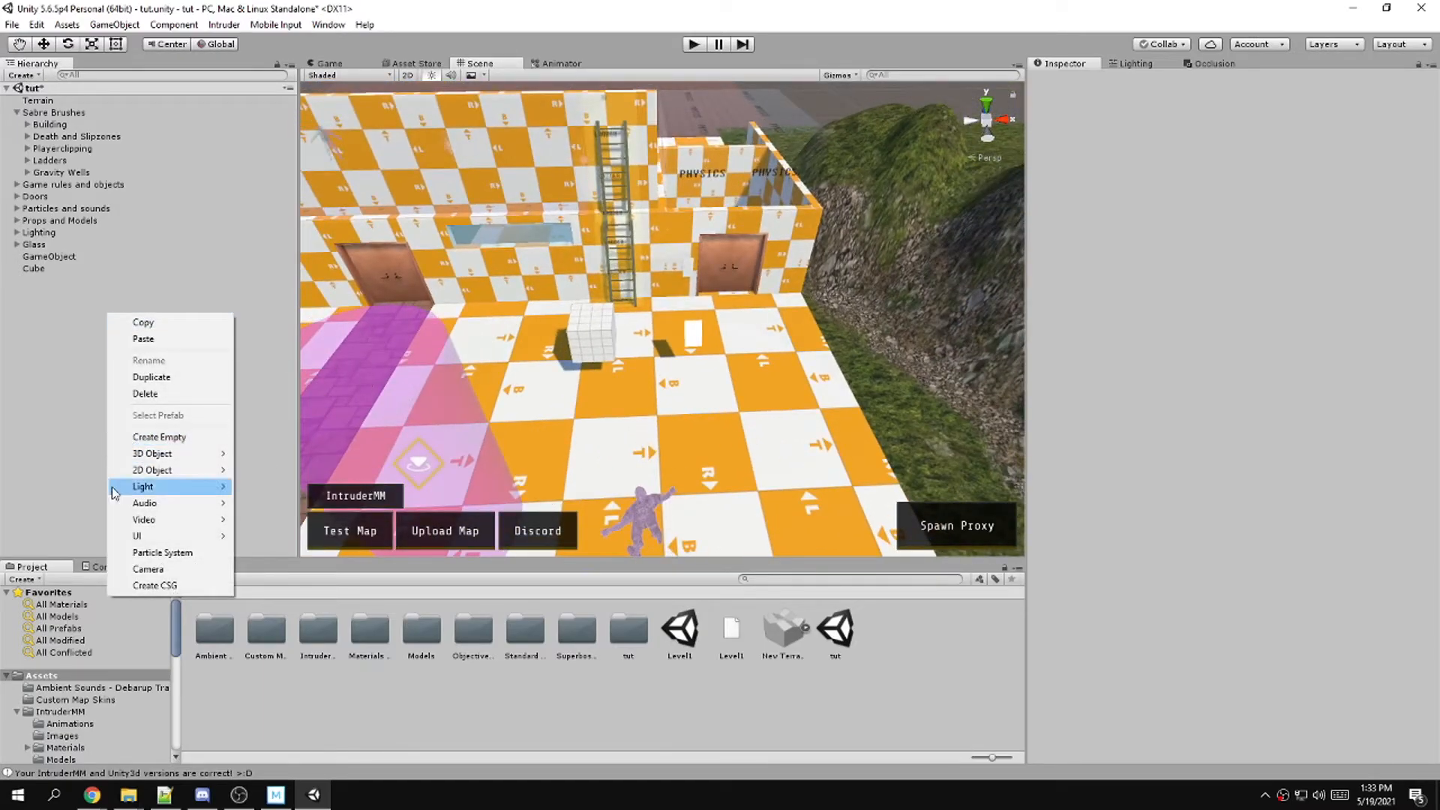
{"action": "left_click", "coordinate": [158, 585]}
{"action": "left_click_drag", "start_coordinate": [347, 335], "coordinate": [658, 362], "text": "alt"}
{"action": "mouse_move", "coordinate": [816, 388]}
{"action": "left_mouse_down", "text": "alt"}
{"action": "mouse_move", "coordinate": [502, 422]}
{"action": "mouse_move", "coordinate": [546, 409]}
{"action": "left_mouse_up", "text": "alt"}
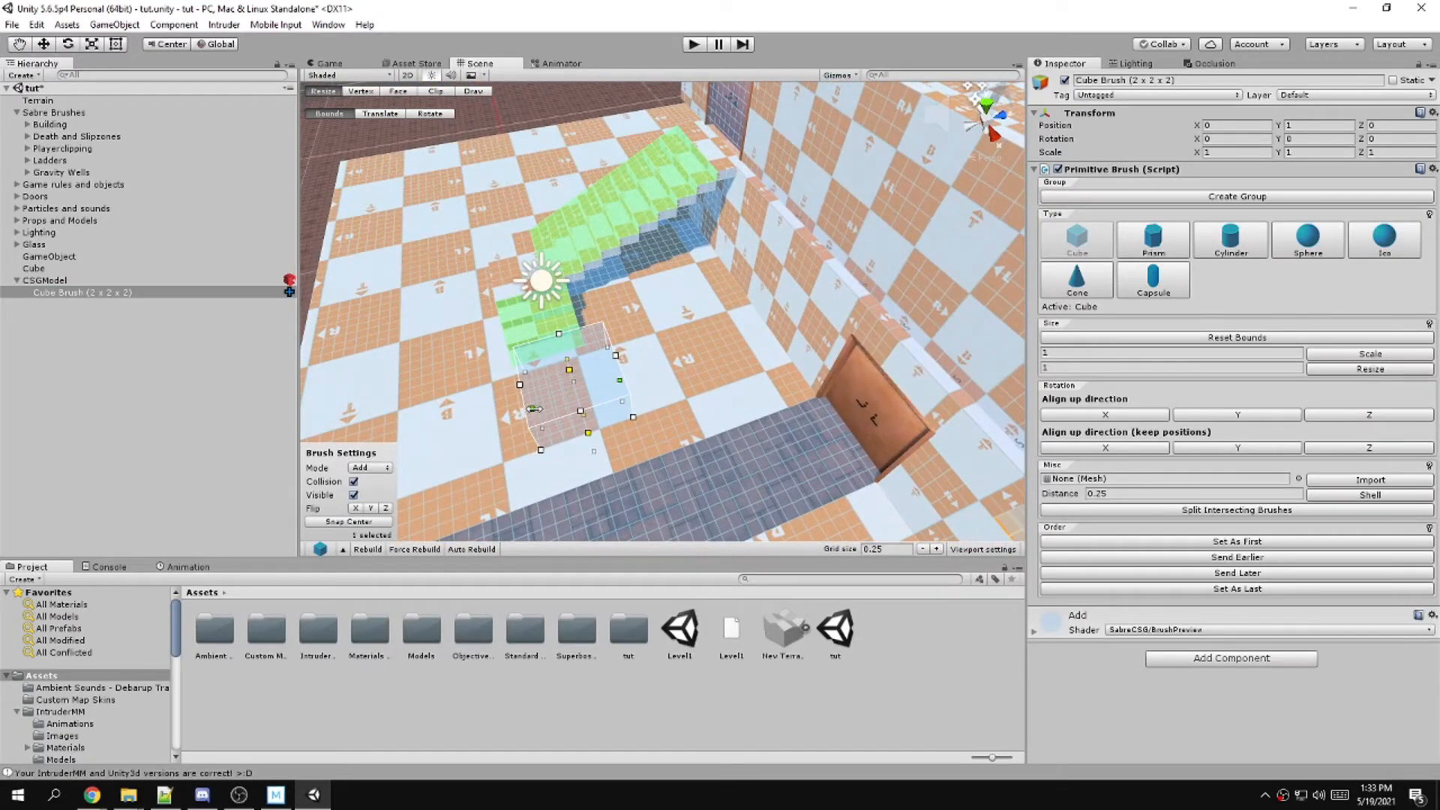
{"action": "middle_click_drag", "start_coordinate": [534, 409], "coordinate": [726, 368]}
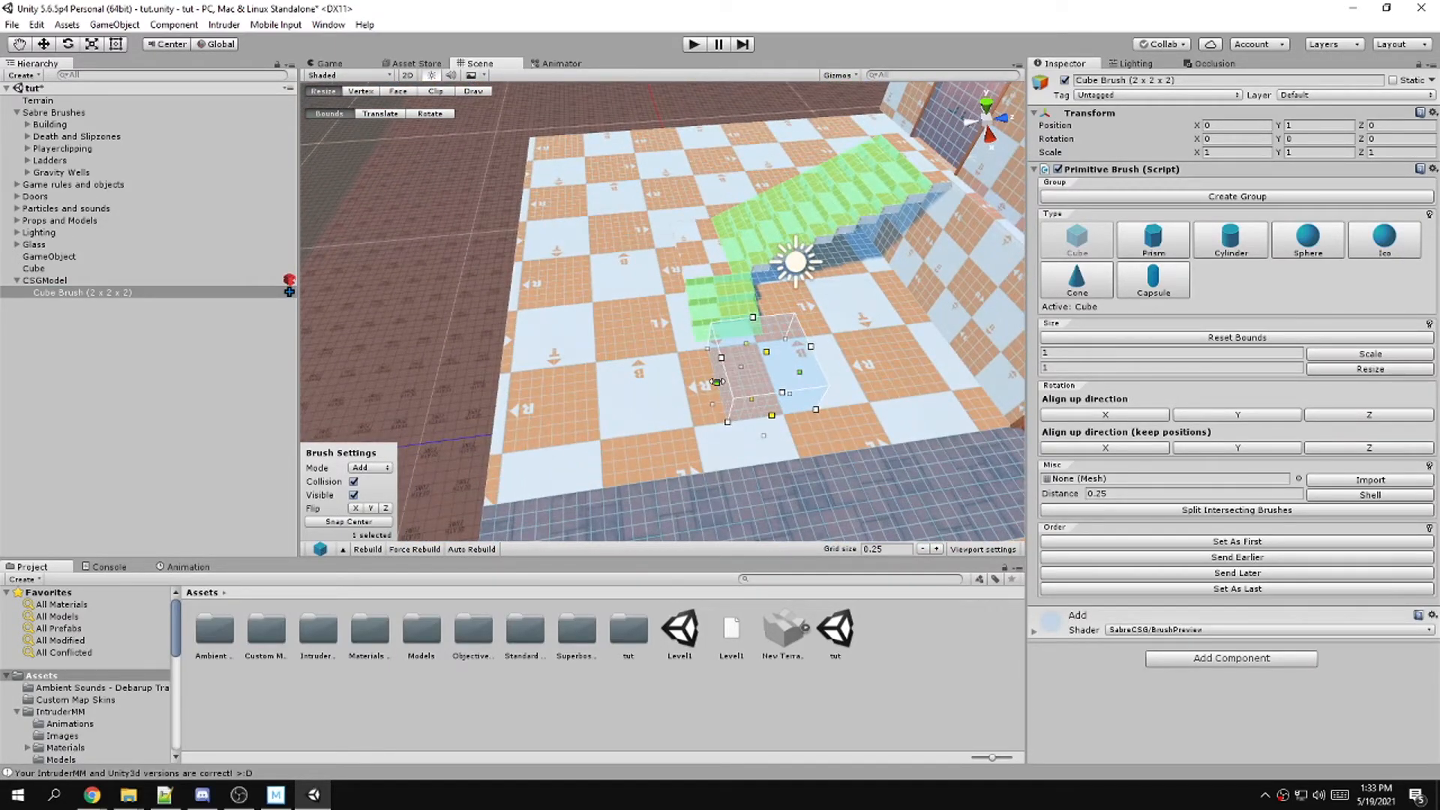
{"action": "mouse_move", "coordinate": [717, 382]}
{"action": "left_mouse_down"}
{"action": "mouse_move", "coordinate": [600, 398]}
{"action": "mouse_move", "coordinate": [429, 384]}
{"action": "mouse_move", "coordinate": [327, 244]}
{"action": "left_mouse_up"}
{"action": "mouse_move", "coordinate": [555, 343]}
{"action": "right_mouse_down"}
{"action": "mouse_move", "coordinate": [532, 378]}
{"action": "mouse_move", "coordinate": [668, 349]}
{"action": "mouse_move", "coordinate": [654, 350]}
{"action": "right_mouse_up"}
{"action": "left_click_drag", "start_coordinate": [656, 191], "coordinate": [623, 192]}
{"action": "left_click_drag", "start_coordinate": [570, 381], "coordinate": [568, 312]}
{"action": "mouse_move", "coordinate": [795, 353]}
{"action": "right_mouse_down"}
{"action": "mouse_move", "coordinate": [777, 327]}
{"action": "mouse_move", "coordinate": [622, 244]}
{"action": "right_mouse_up"}
{"action": "key", "text": "s"}
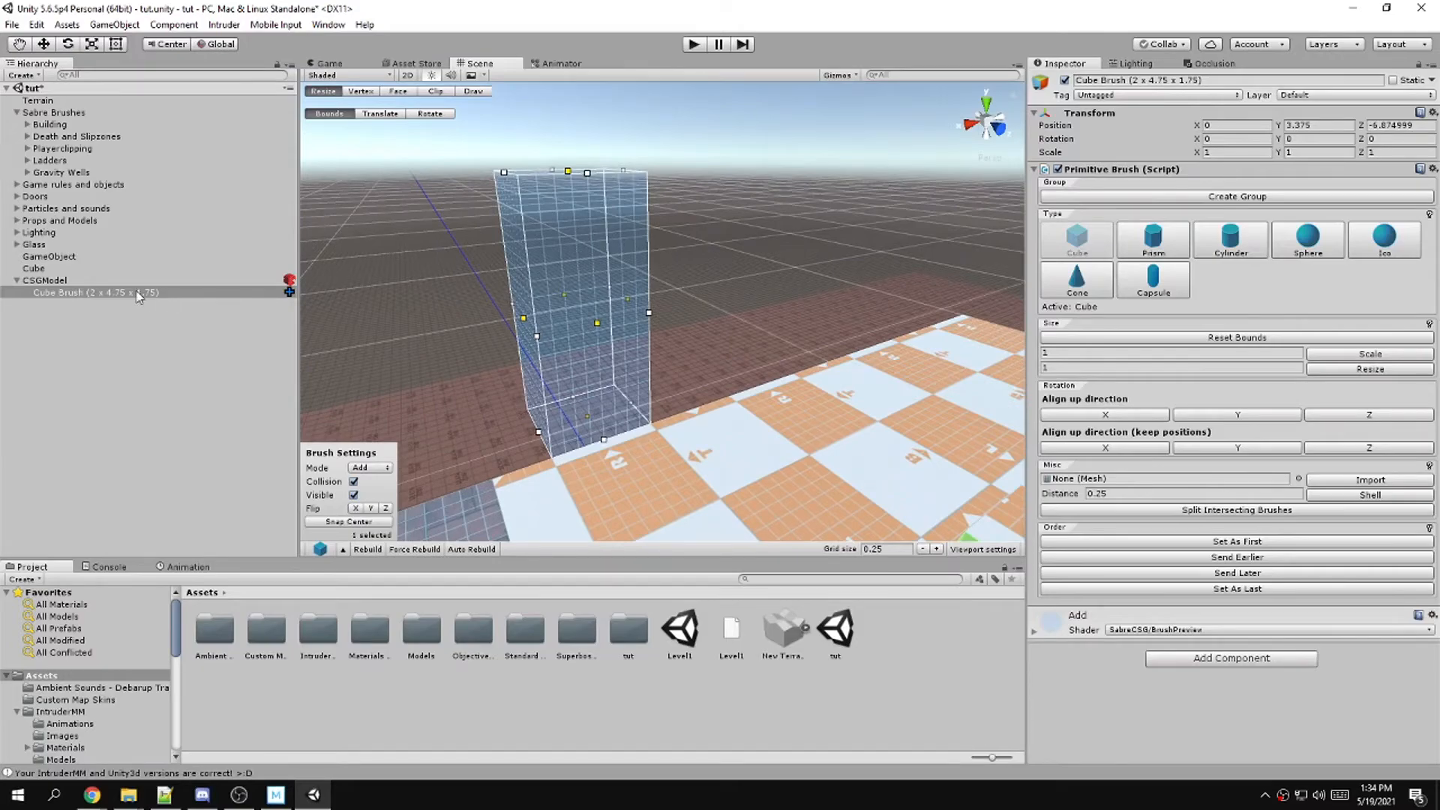
Turn the new brush into a CSGWaterVolume and stretch it along the floor's edge to a length of 8.25
{"action": "left_click", "coordinate": [370, 467]}
{"action": "left_click", "coordinate": [383, 518]}
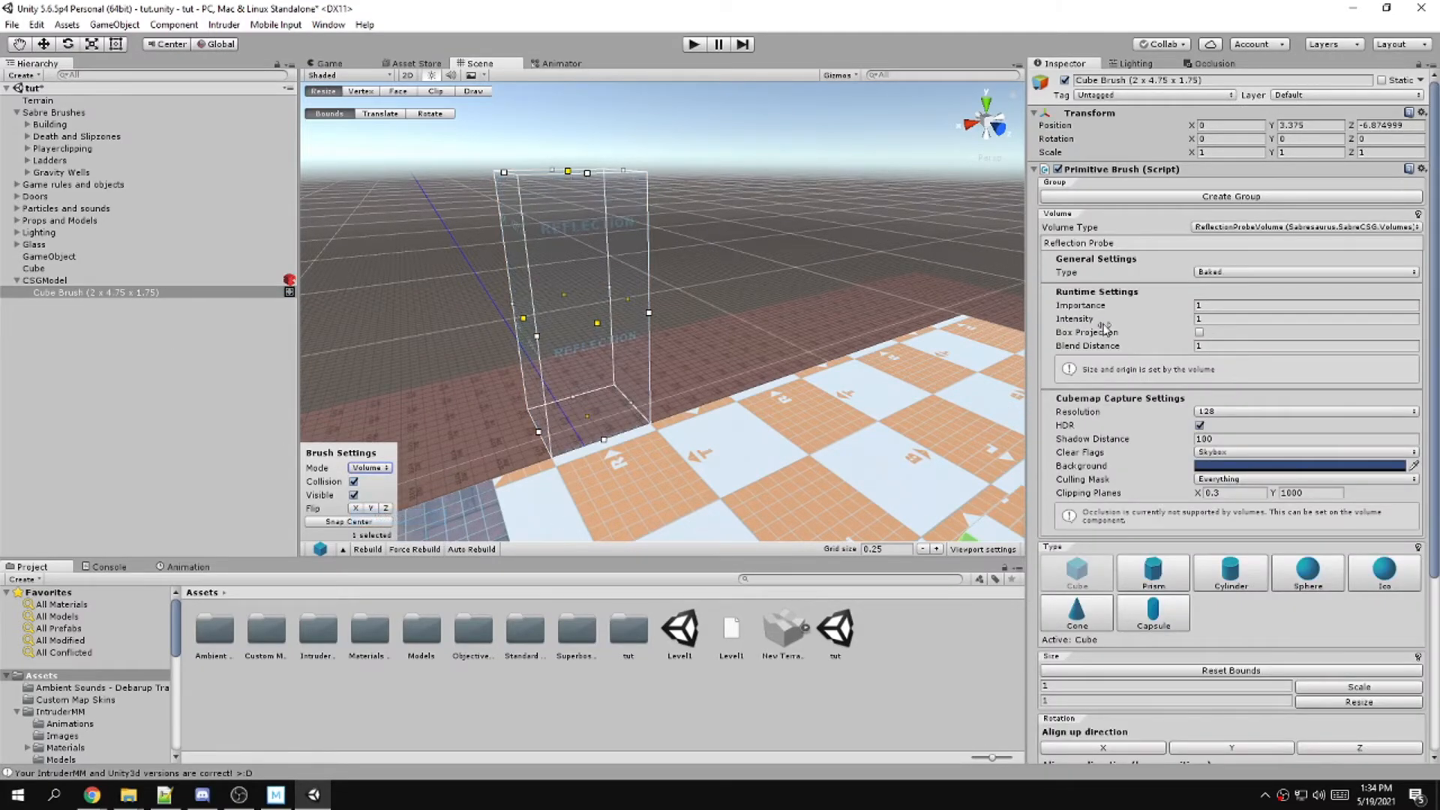
{"action": "left_click", "coordinate": [1216, 227]}
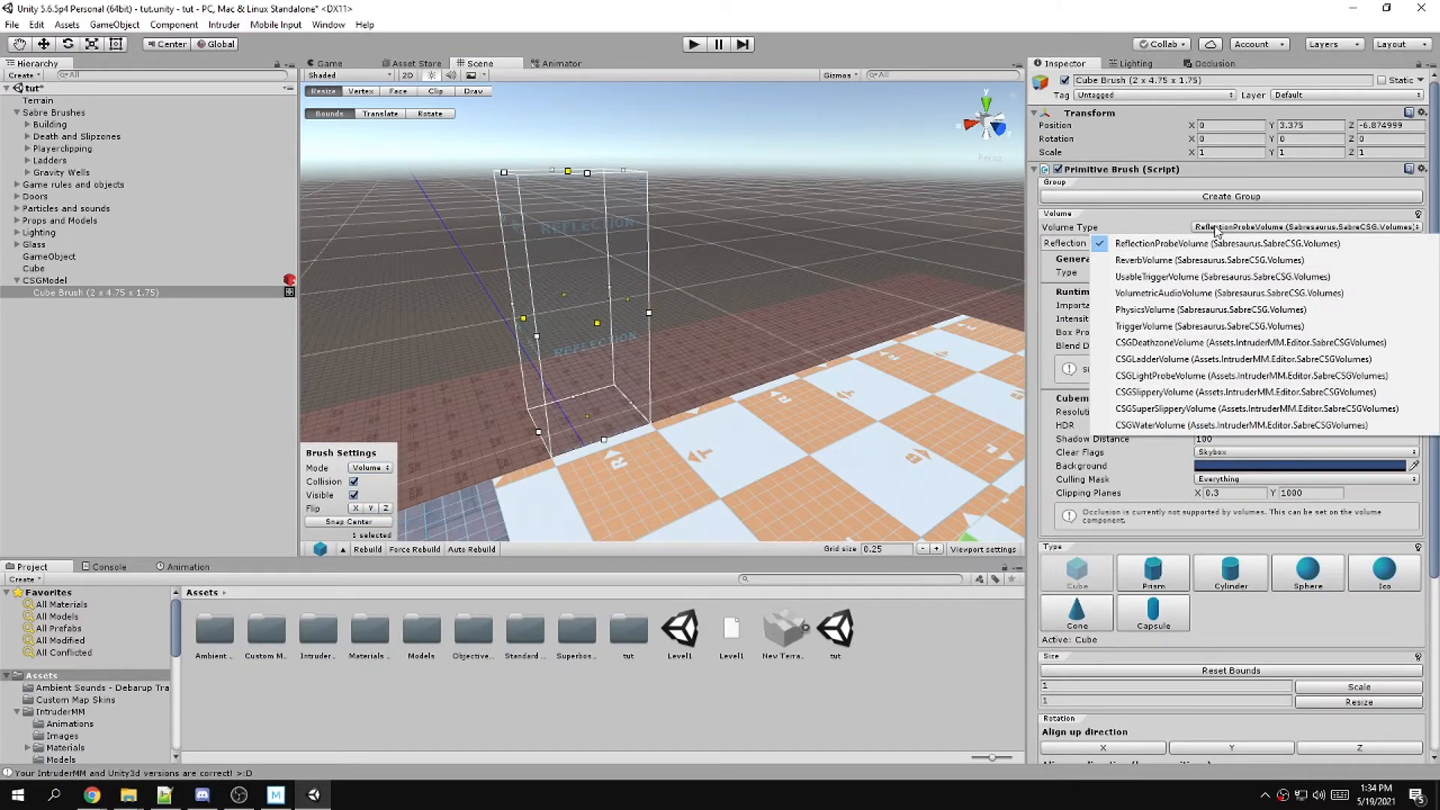
{"action": "left_click", "coordinate": [1155, 425]}
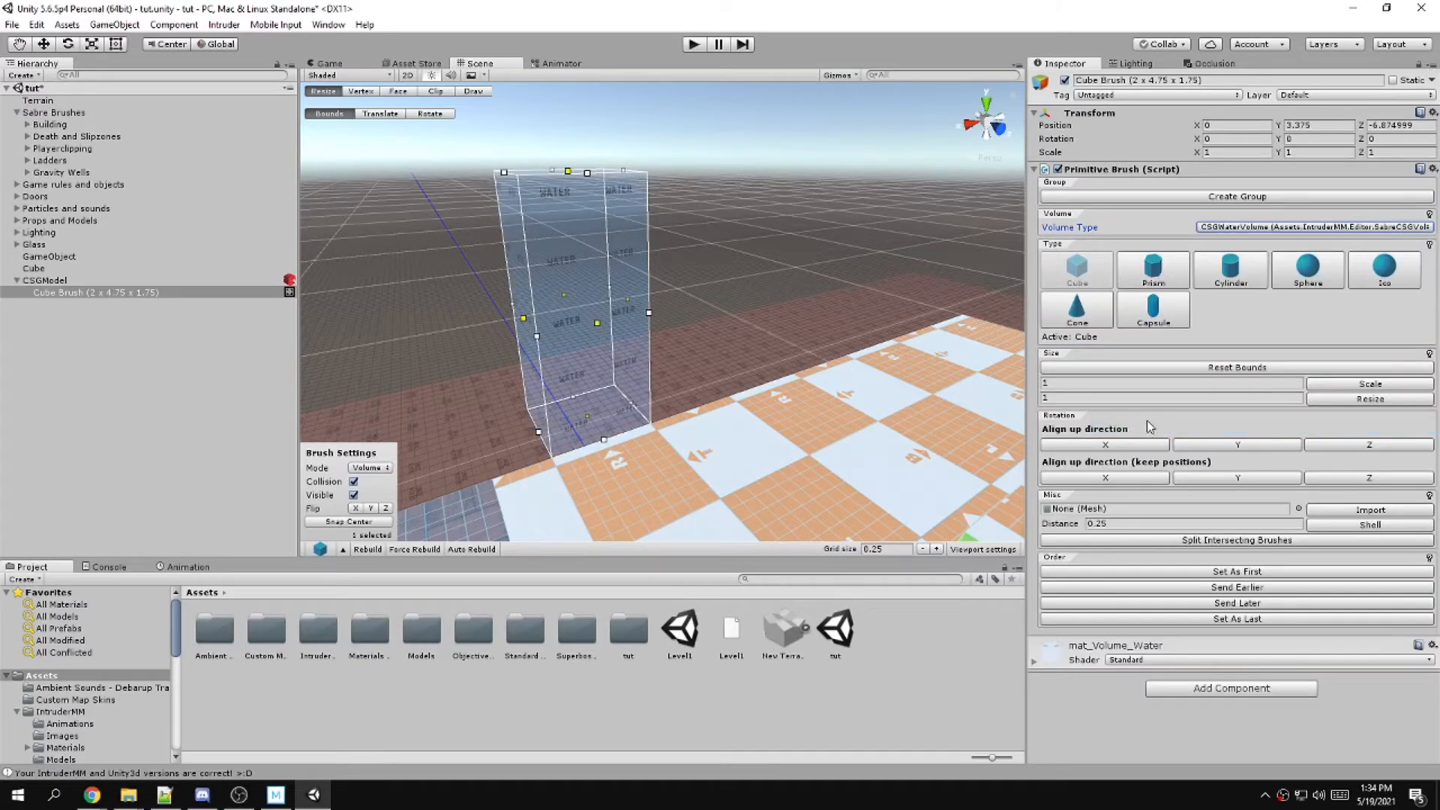
{"action": "left_click_drag", "start_coordinate": [628, 298], "coordinate": [840, 270]}
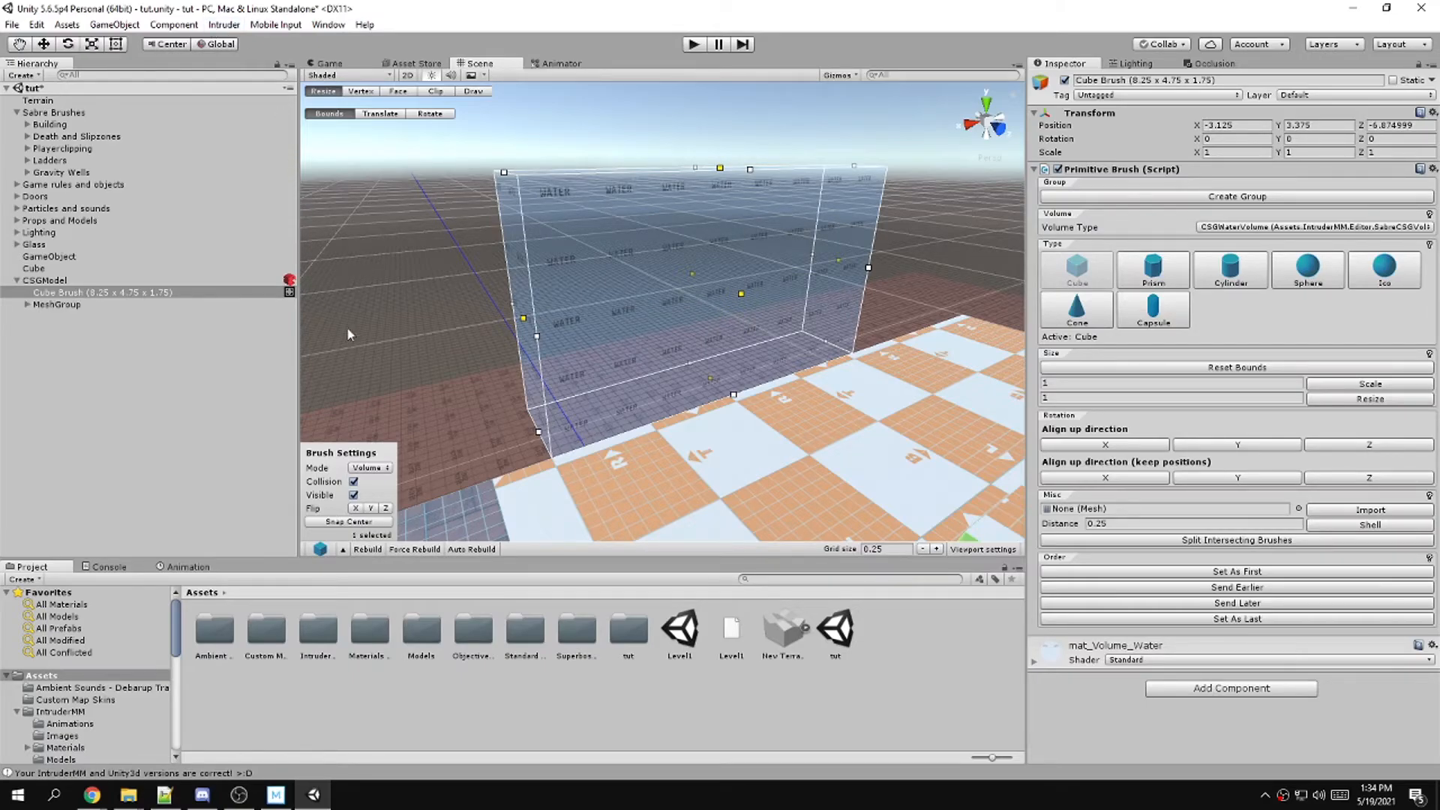
Launch a test of the map in Intruder and run to the water volume at the floor's edge
{"action": "left_click", "coordinate": [34, 101]}
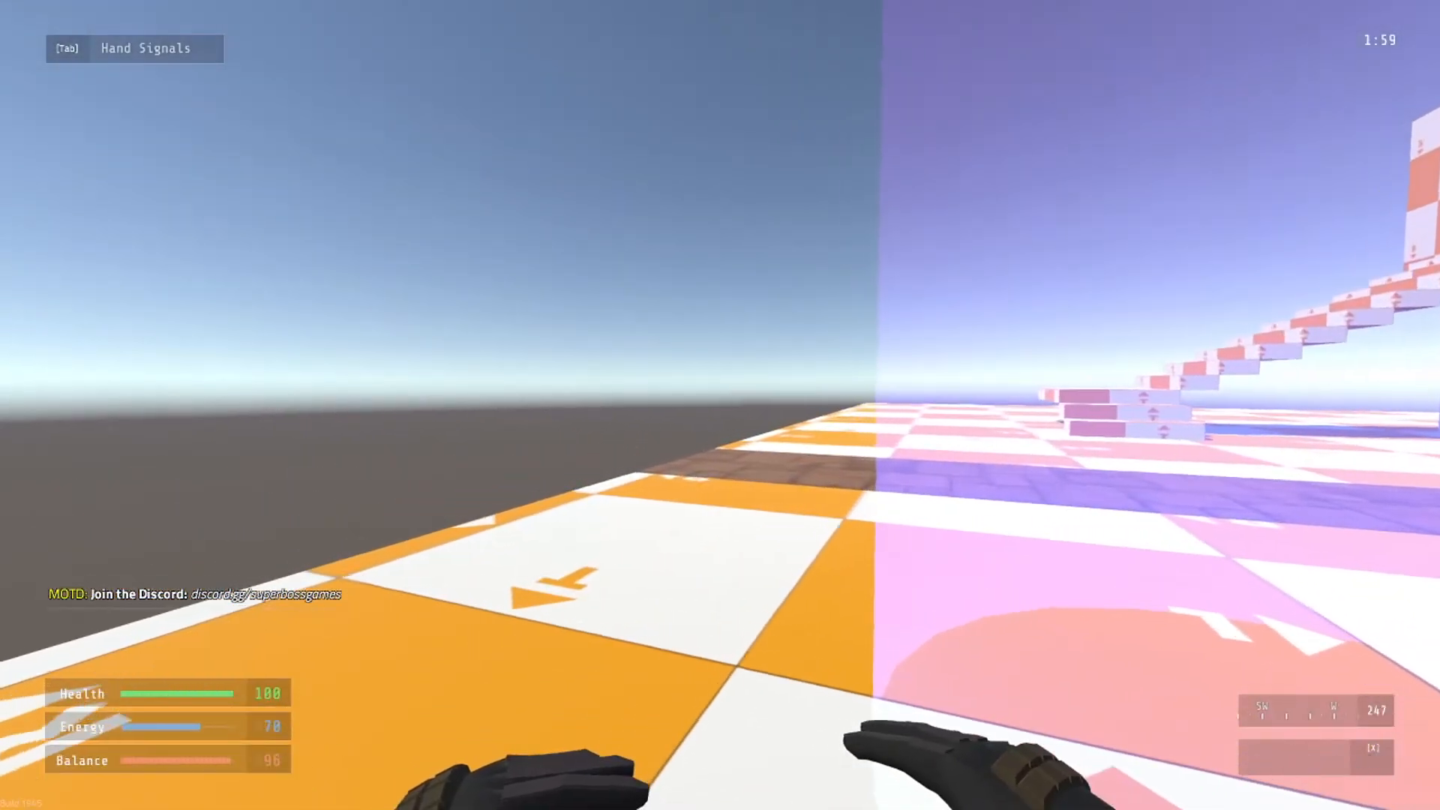
{"action": "key", "text": "w"}
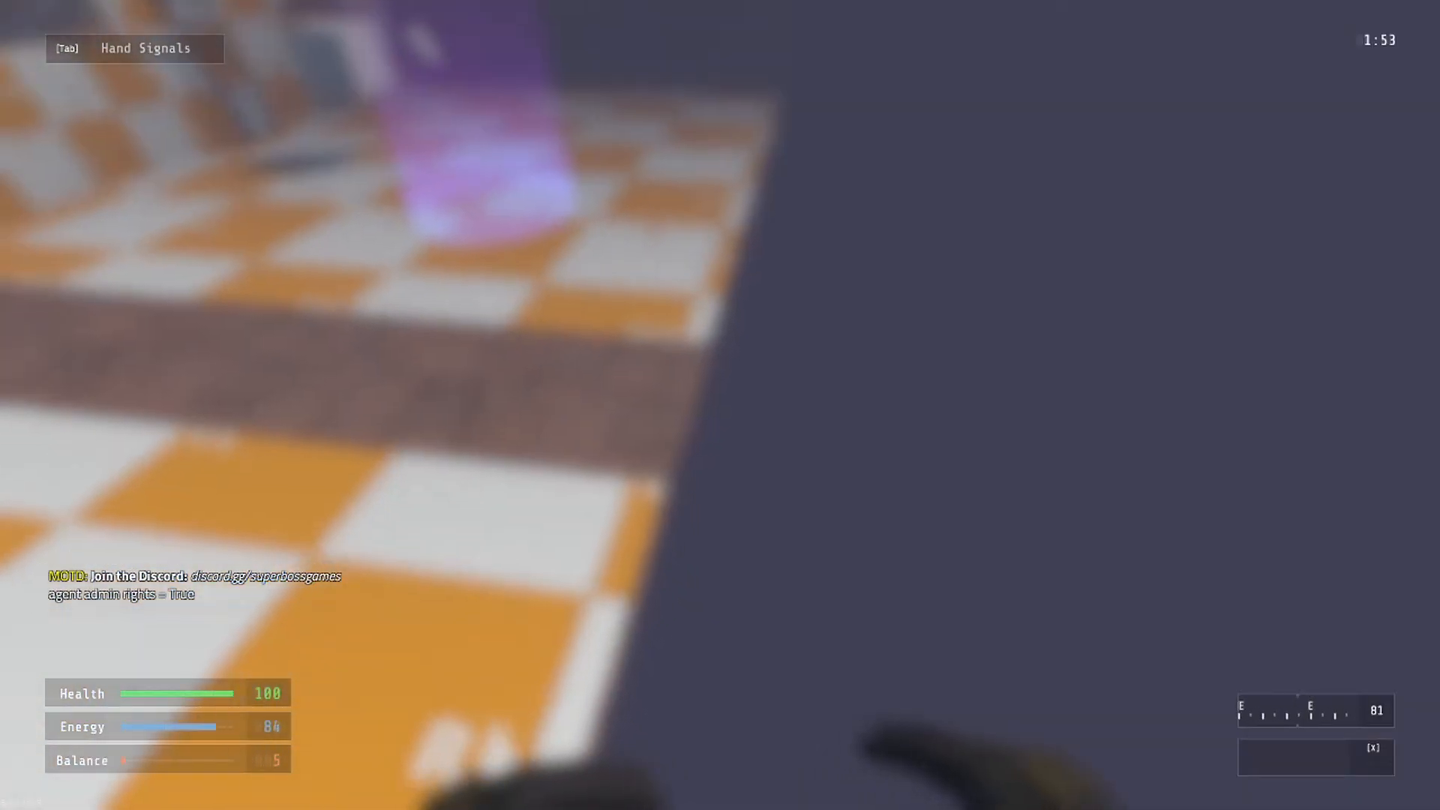
End the test of the water volume and exit the match to return to the Unity editor
{"action": "key", "text": "a"}
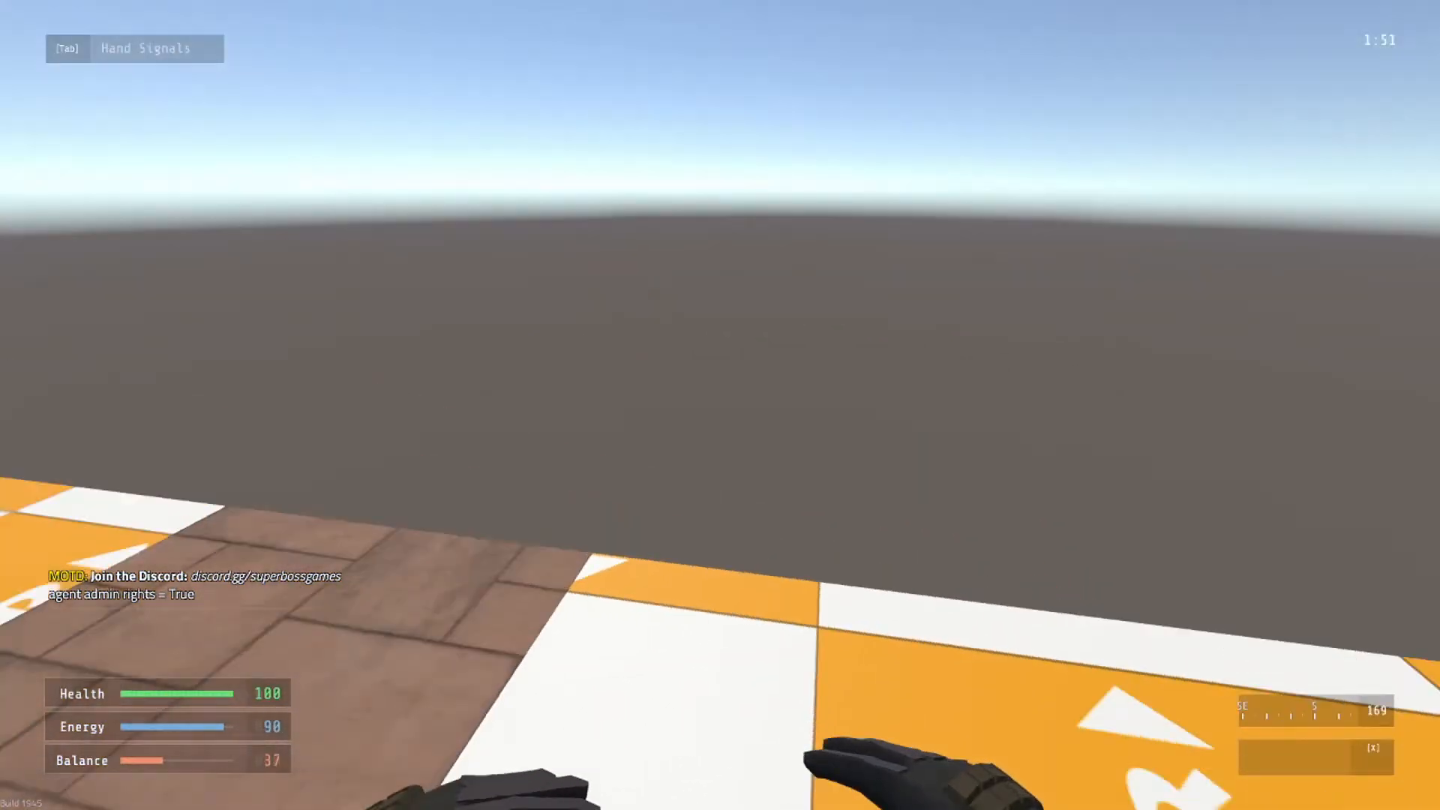
{"action": "key", "text": "Escape"}
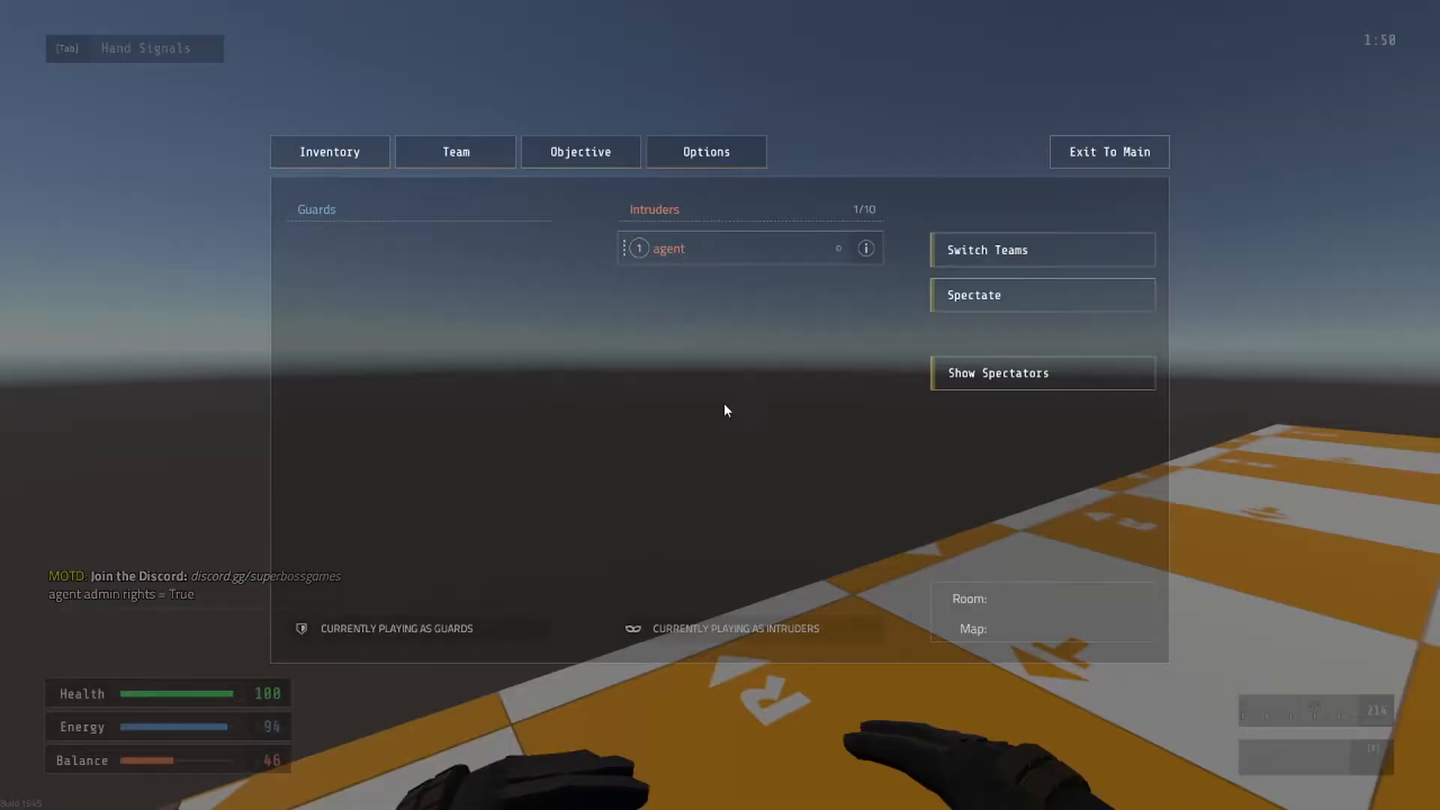
{"action": "left_click", "coordinate": [1096, 151]}
{"action": "left_click", "coordinate": [682, 263]}
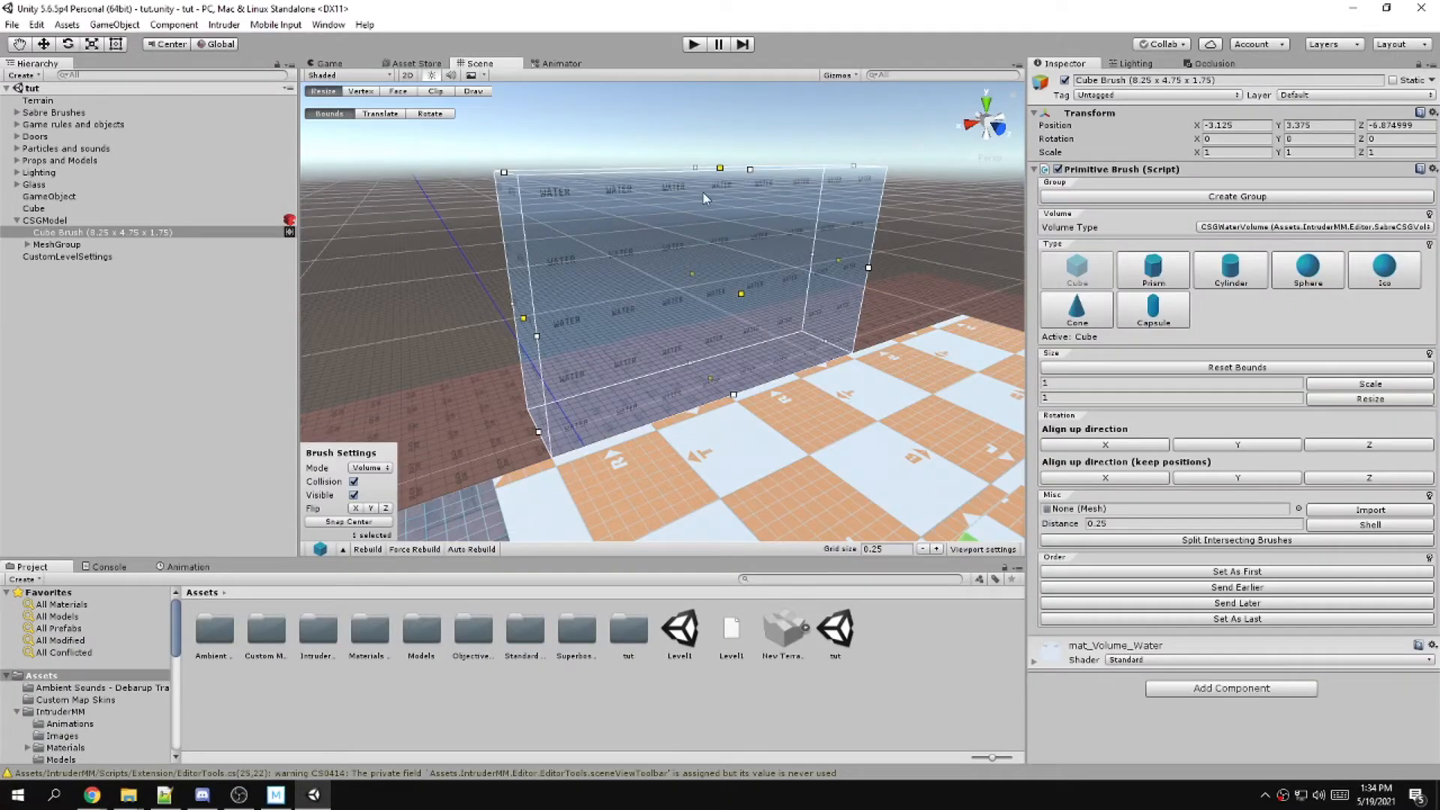
Lower the CSGWaterVolume brush below the floor to a Y position of -1.375
{"action": "left_click_drag", "start_coordinate": [724, 234], "coordinate": [726, 421]}
{"action": "mouse_move", "coordinate": [560, 323]}
{"action": "left_mouse_down", "text": "alt"}
{"action": "mouse_move", "coordinate": [723, 380]}
{"action": "mouse_move", "coordinate": [774, 382]}
{"action": "left_mouse_up", "text": "alt"}
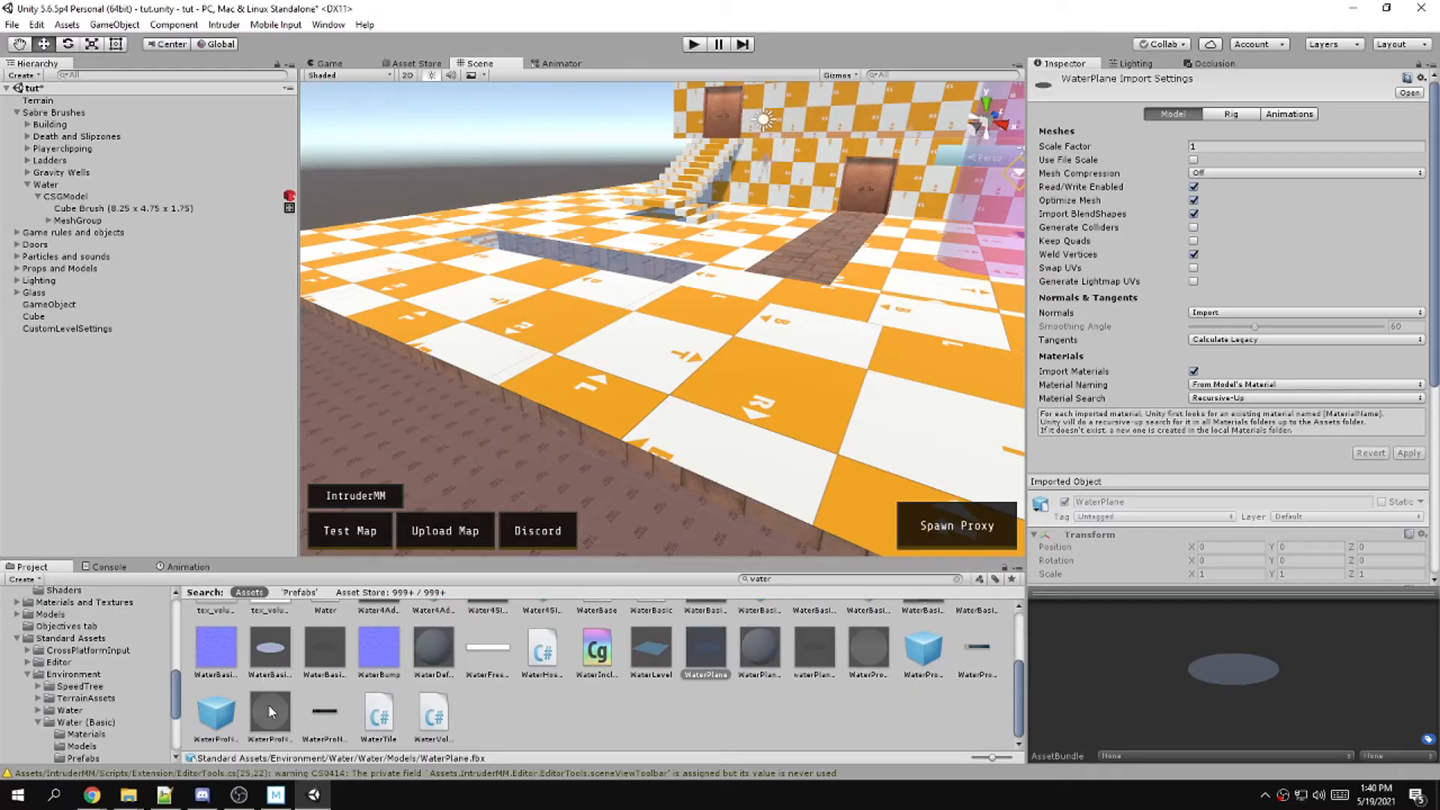
Search the project assets for water and inspect the WaterProNighttime material and the Water4Advanced prefab and material
{"action": "left_click", "coordinate": [264, 714]}
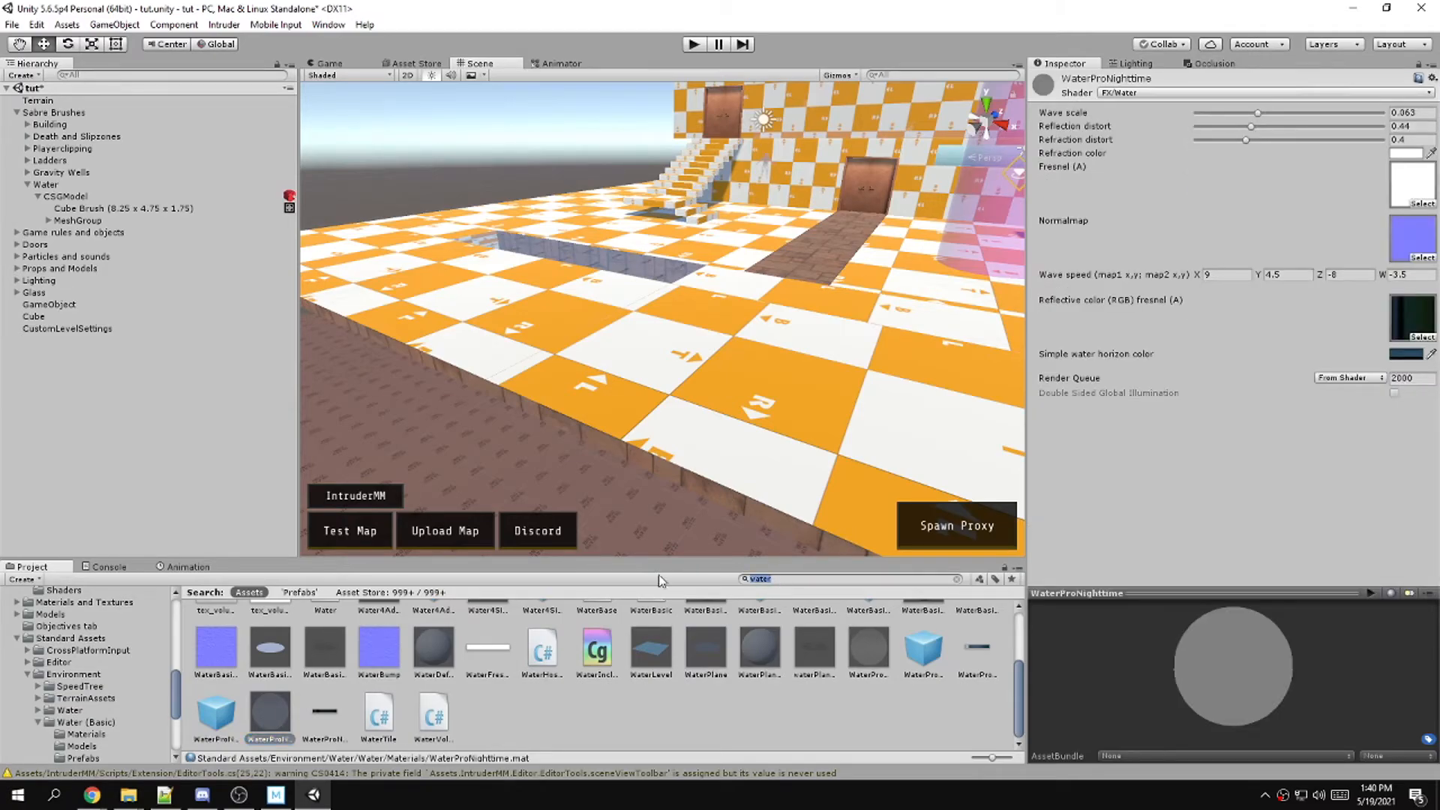
{"action": "type", "text": "wate"}
{"action": "scroll", "coordinate": [350, 667], "scroll_direction": "up", "scroll_amount": 3}
{"action": "left_click", "coordinate": [439, 683]}
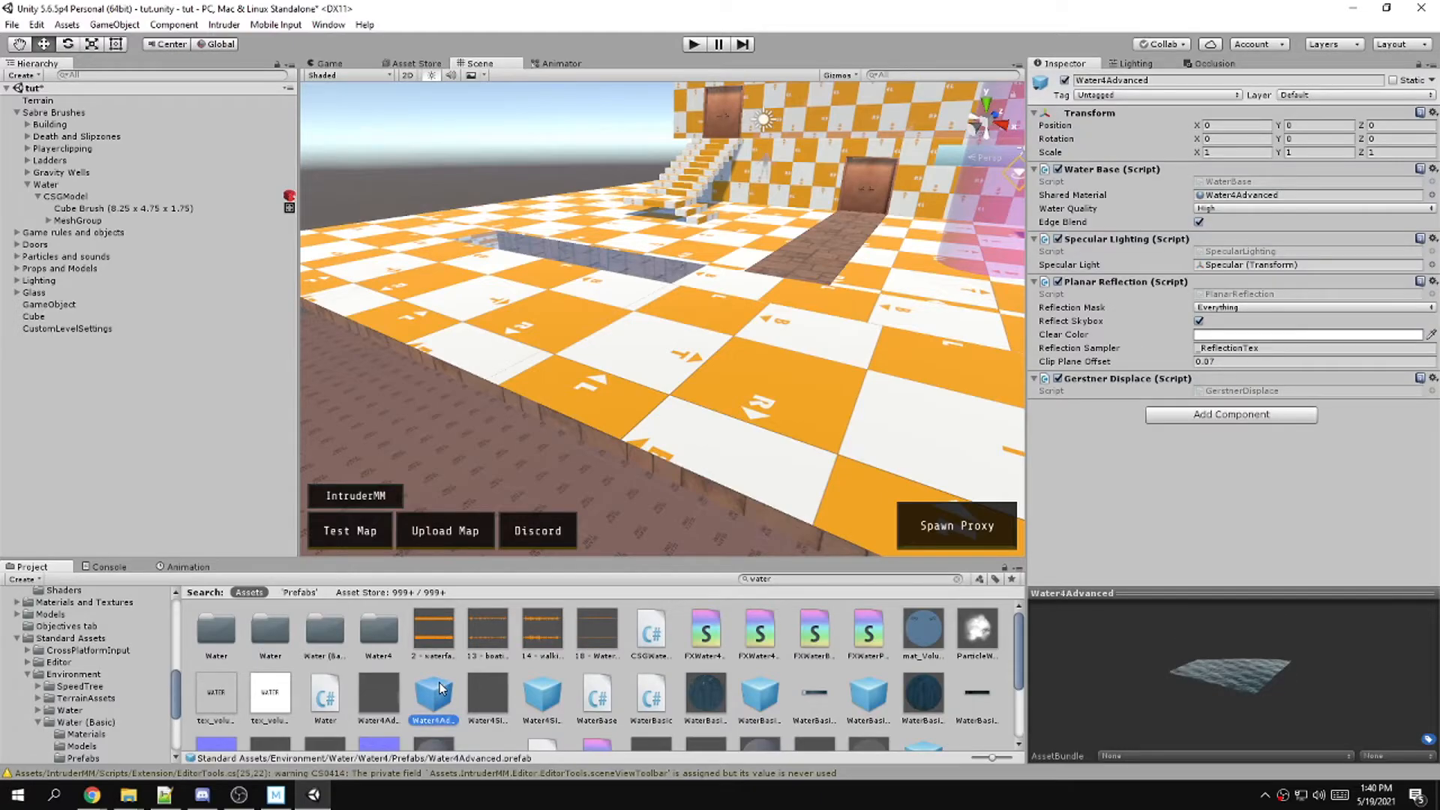
{"action": "left_click", "coordinate": [548, 694]}
{"action": "left_click", "coordinate": [394, 697]}
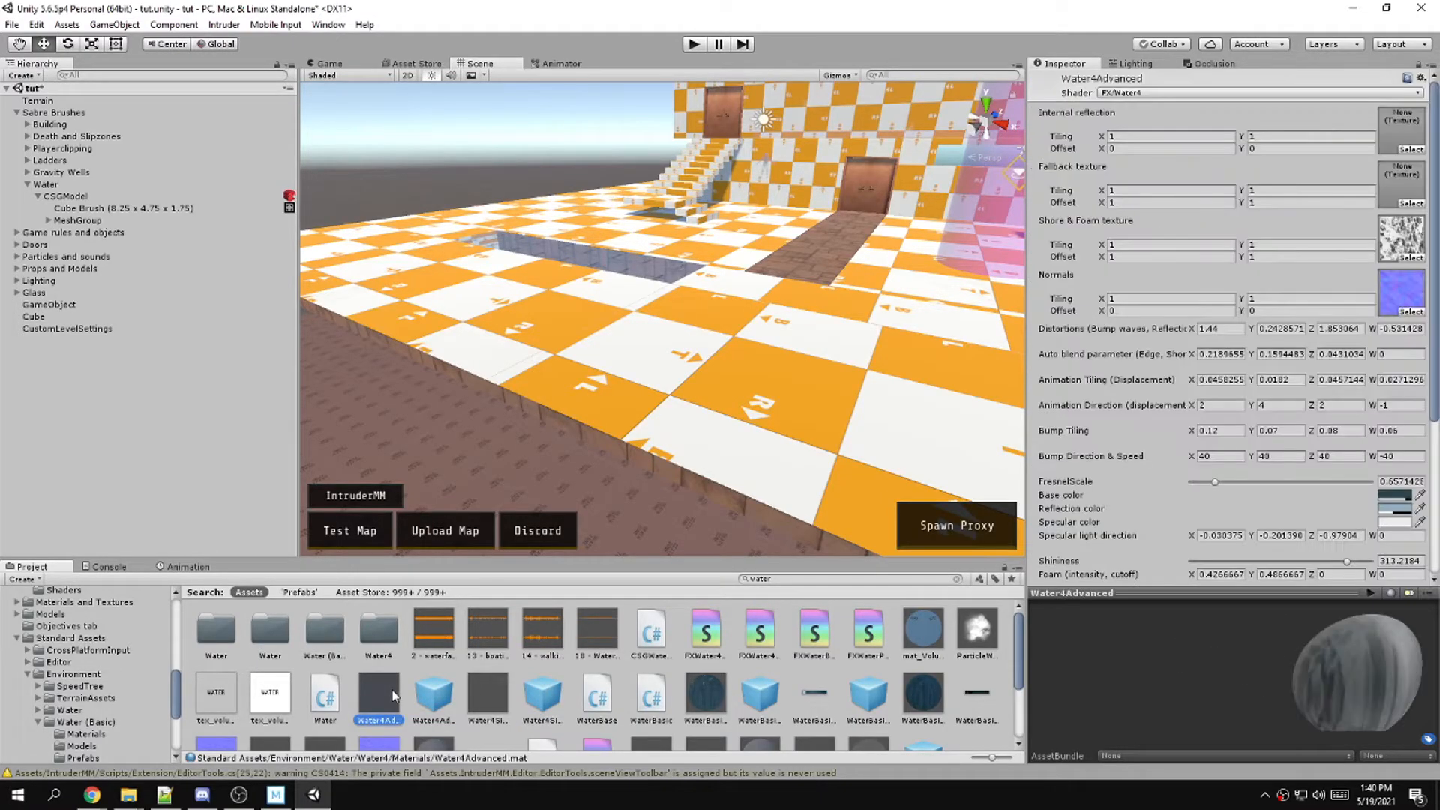
Place the Water4Advanced prefab in the scene near the pool, scaled down uniformly to about 0.128
{"action": "left_click_drag", "start_coordinate": [433, 694], "coordinate": [578, 306]}
{"action": "right_click_drag", "start_coordinate": [578, 306], "coordinate": [651, 360]}
{"action": "key", "text": "e"}
{"action": "key", "text": "r"}
{"action": "left_click_drag", "start_coordinate": [636, 327], "coordinate": [556, 325]}
{"action": "key", "text": "q"}
{"action": "key", "text": "w"}
{"action": "left_click_drag", "start_coordinate": [657, 305], "coordinate": [691, 290]}
Narrow one Tile of the Water4Advanced object to a Z scale of about 0.25 with the Rect tool
{"action": "key", "text": "r"}
{"action": "key", "text": "t"}
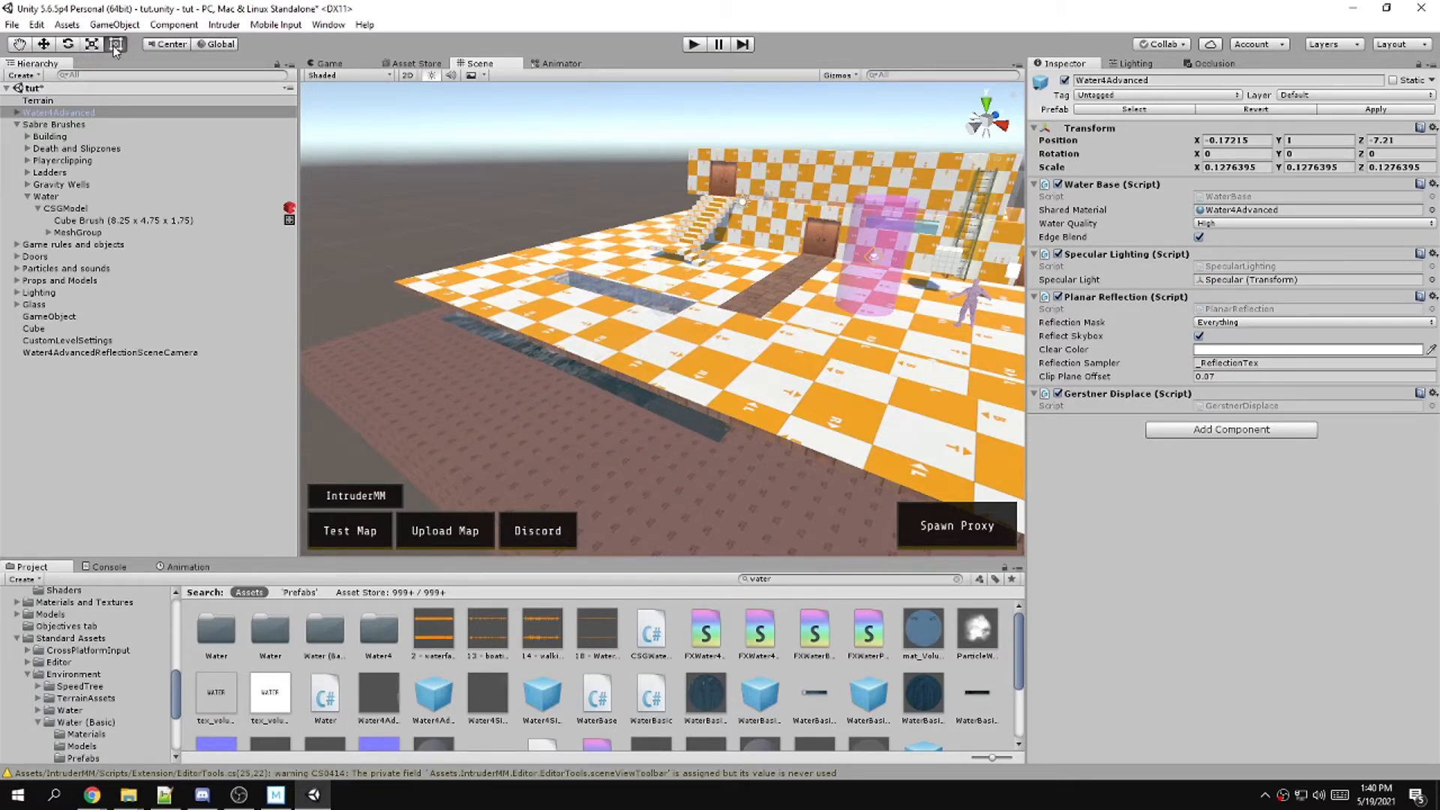
{"action": "left_click", "coordinate": [588, 358]}
{"action": "left_click_drag", "start_coordinate": [697, 384], "coordinate": [818, 409], "text": "alt"}
{"action": "left_click", "coordinate": [664, 360]}
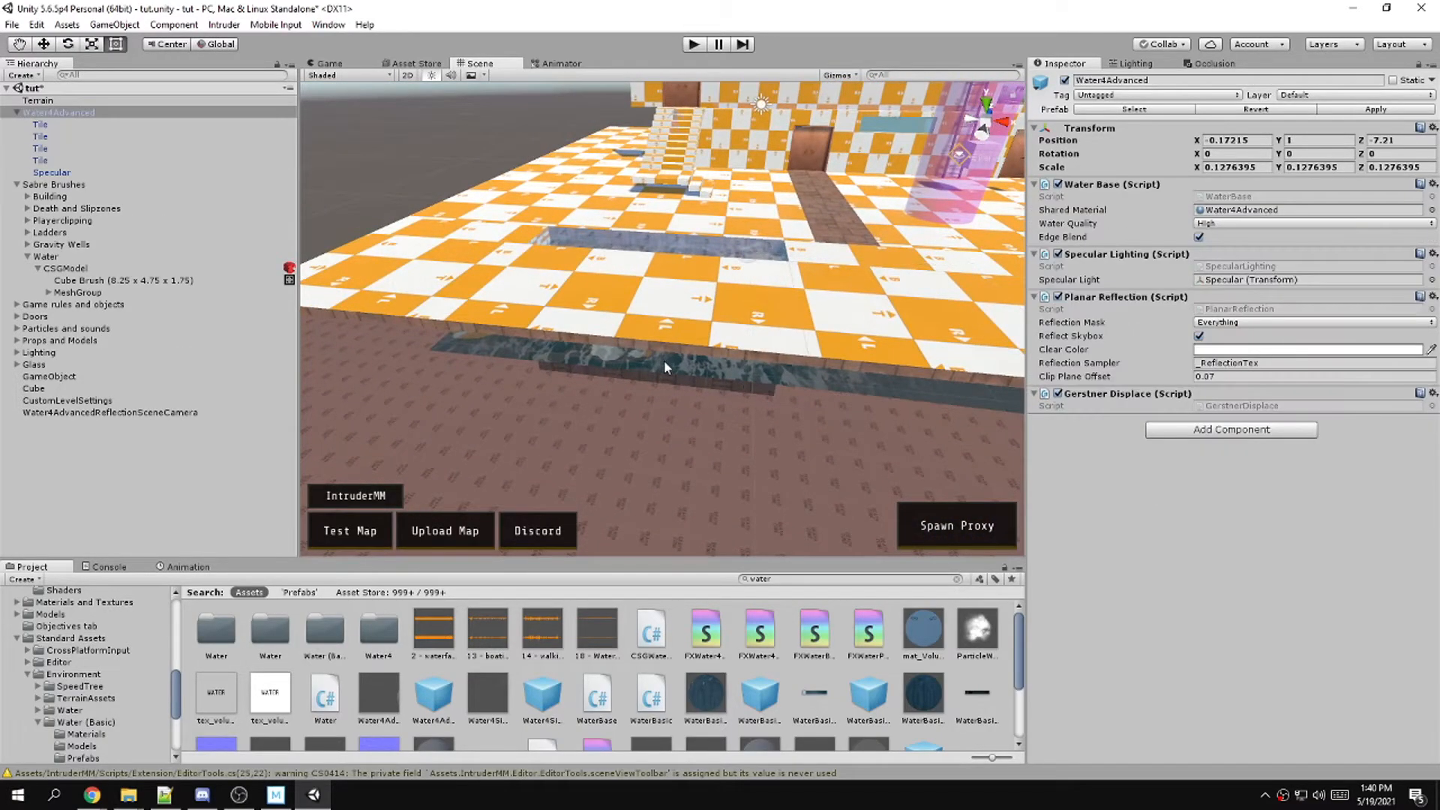
{"action": "left_click", "coordinate": [664, 360]}
{"action": "left_click_drag", "start_coordinate": [607, 370], "coordinate": [707, 315]}
{"action": "right_click_drag", "start_coordinate": [708, 315], "coordinate": [426, 331]}
{"action": "key", "text": "d"}
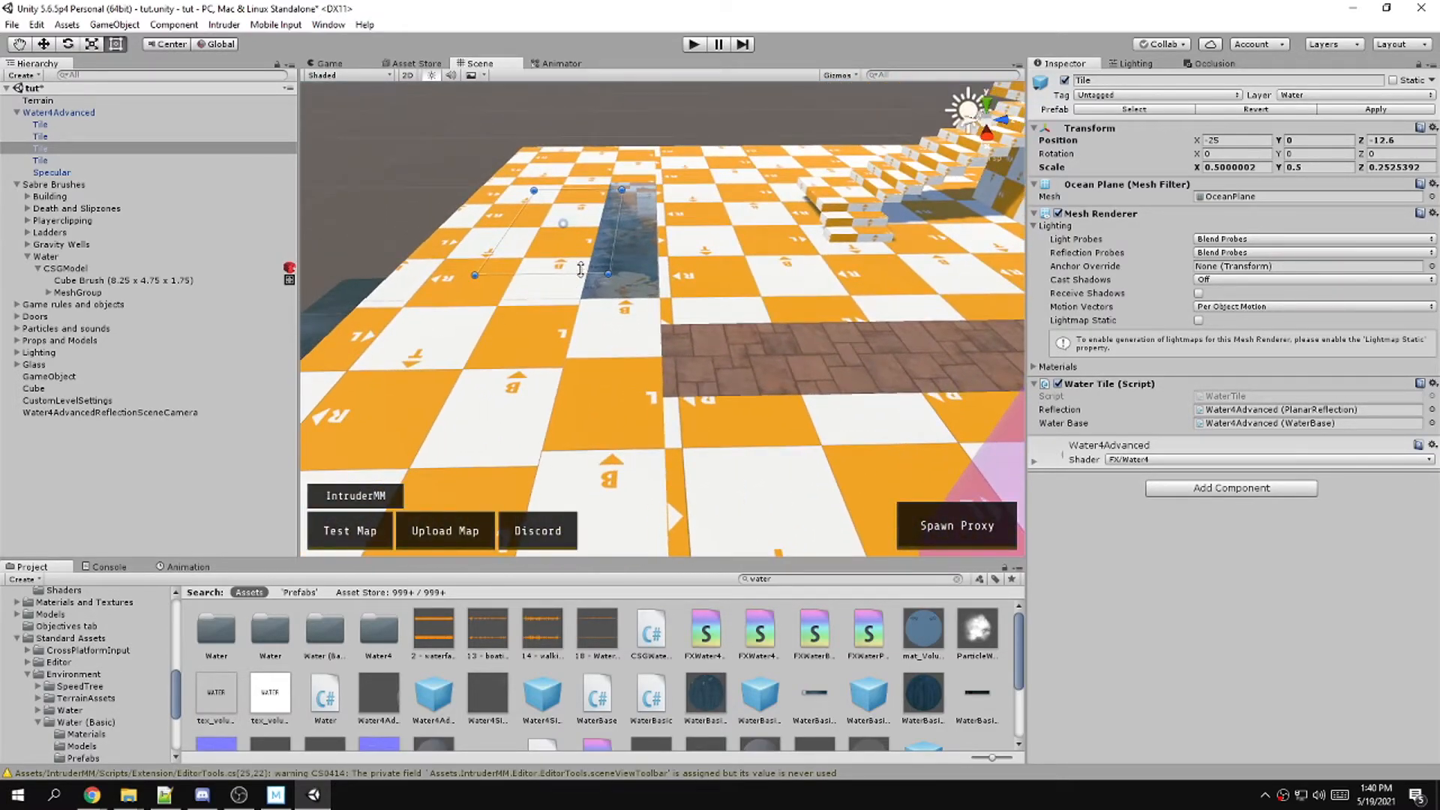
{"action": "key", "text": "a"}
{"action": "right_click_drag", "start_coordinate": [548, 261], "coordinate": [511, 292]}
{"action": "left_click", "coordinate": [510, 291]}
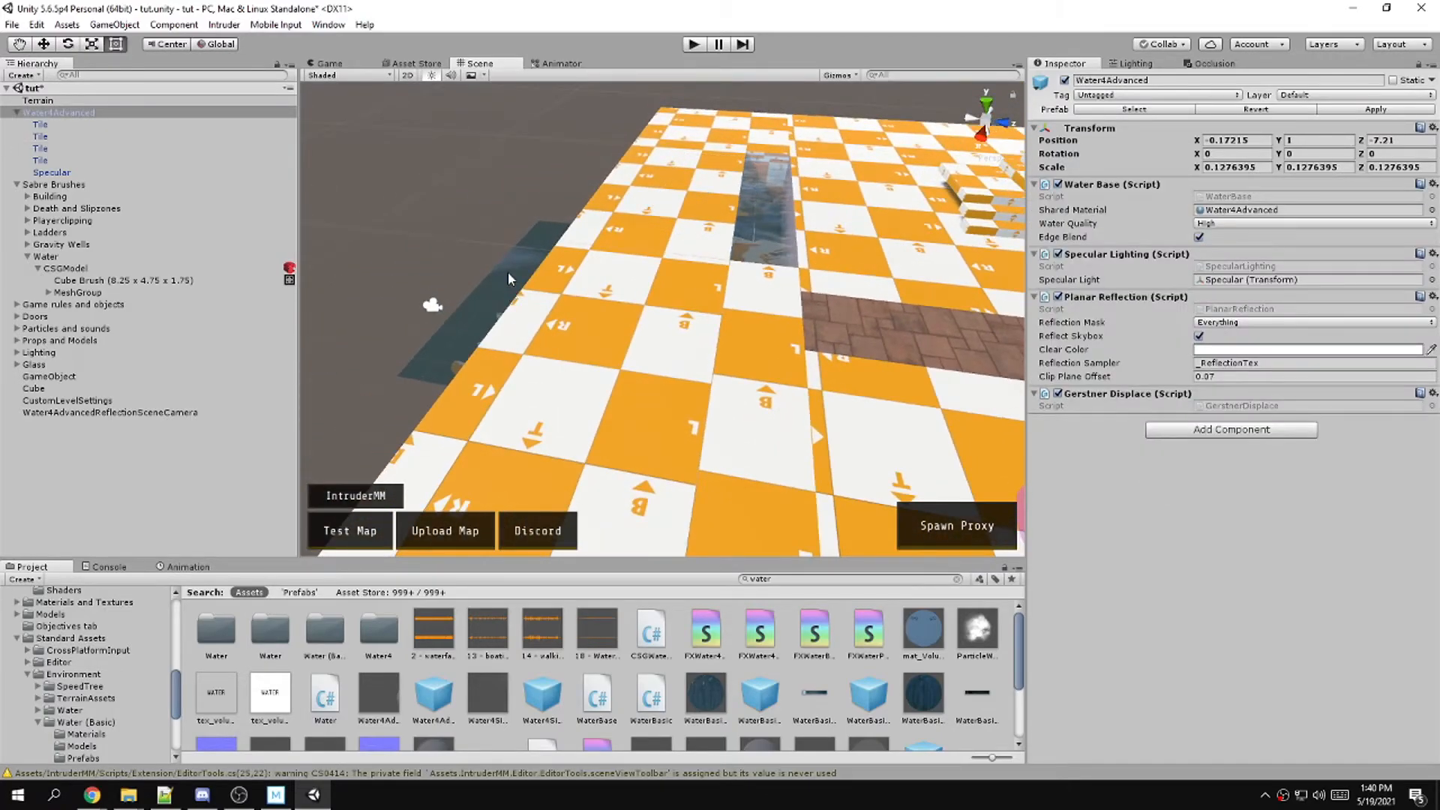
{"action": "left_click", "coordinate": [509, 273]}
{"action": "key", "text": "Delete"}
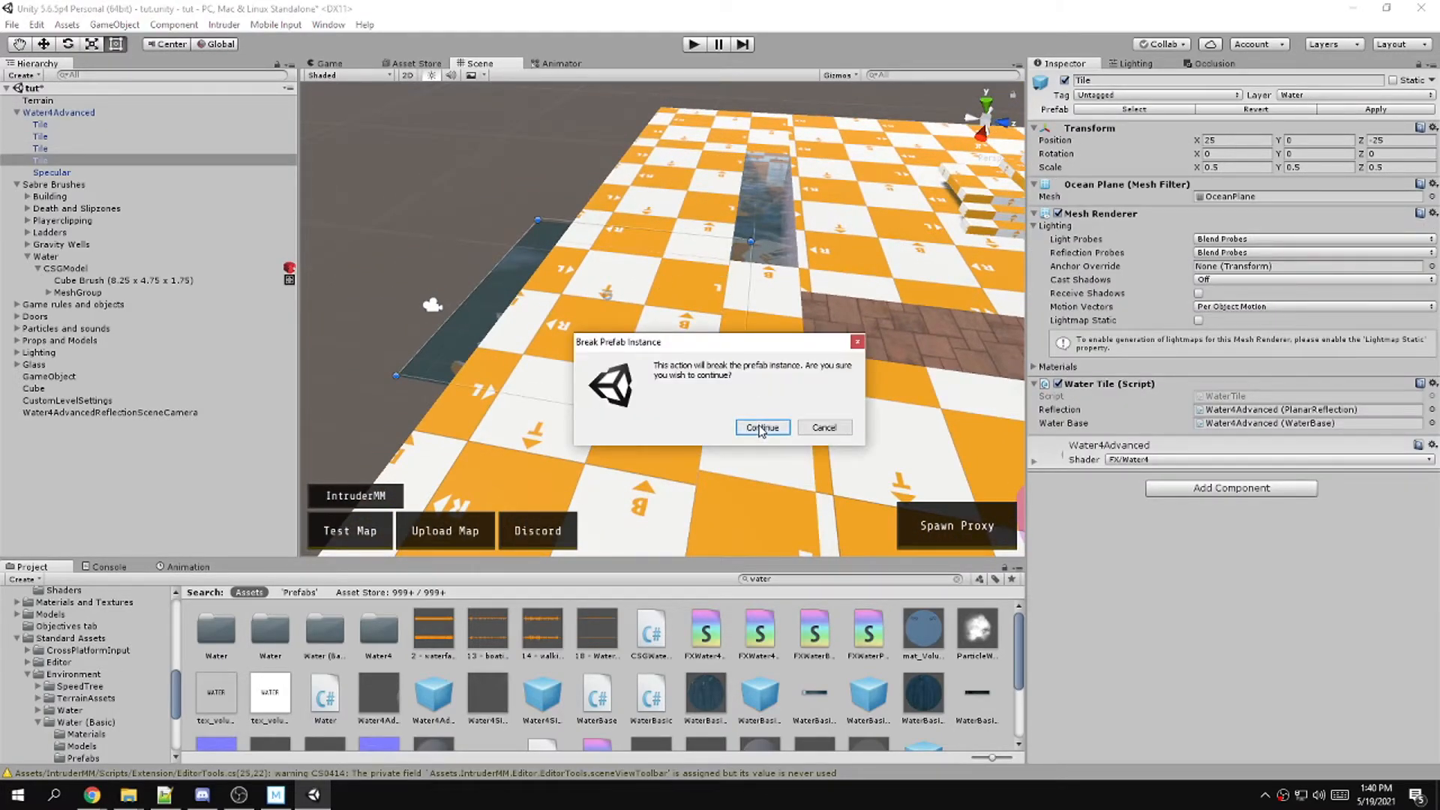
{"action": "left_click", "coordinate": [762, 515]}
{"action": "key", "text": "ctrl+z"}
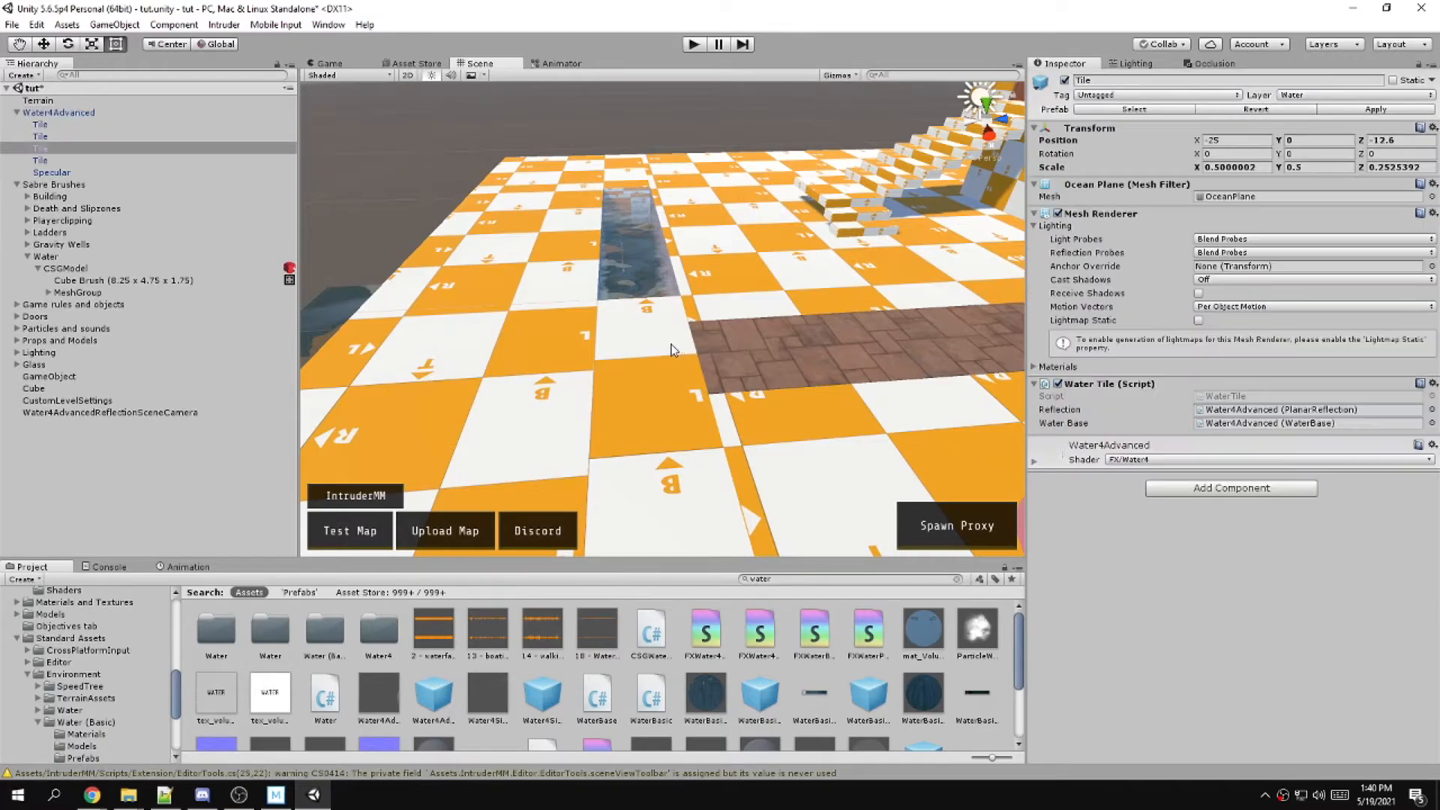
Rescale the whole Water4Advanced object slightly and shift it so its surface fits the pool in the floor
{"action": "left_click", "coordinate": [50, 112]}
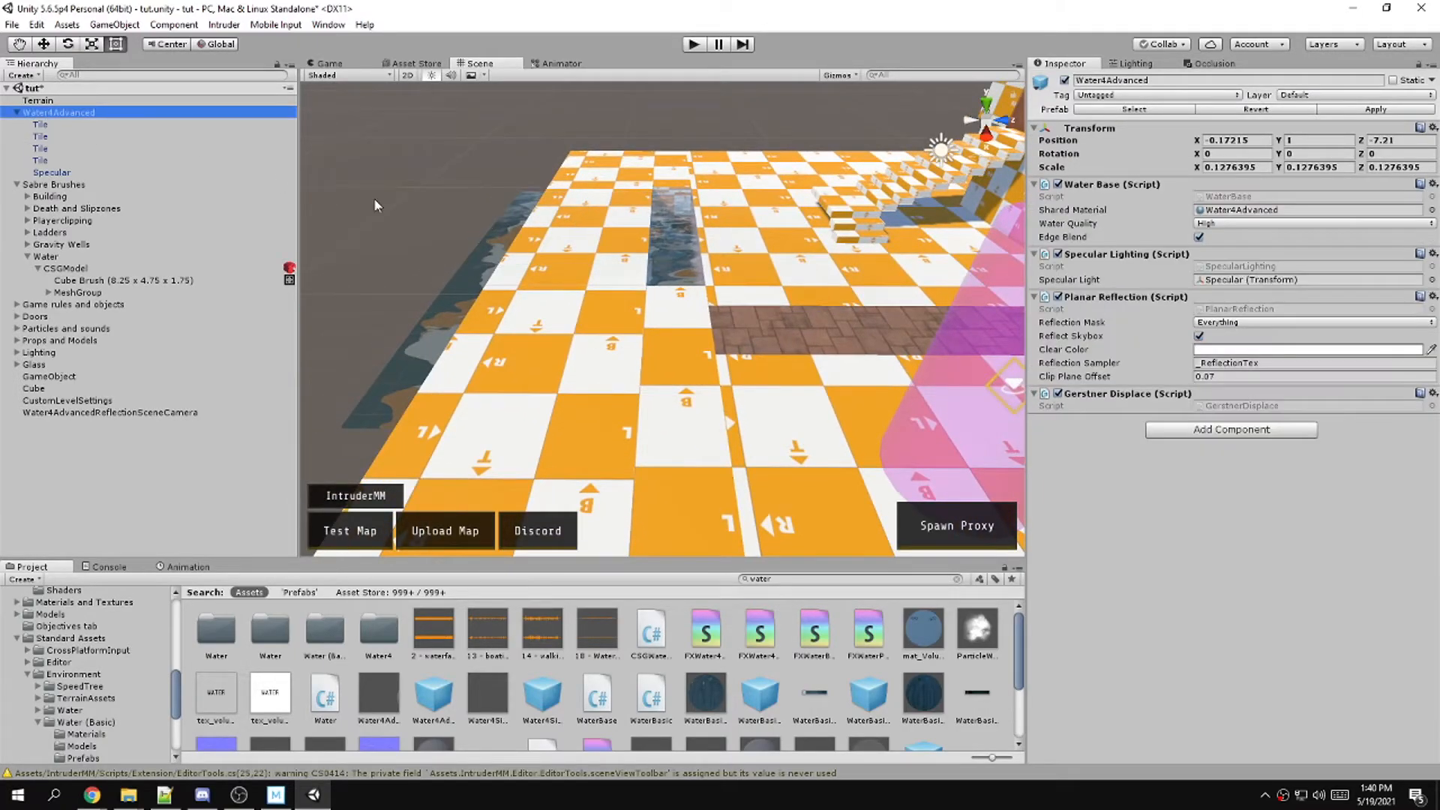
{"action": "key", "text": "q"}
{"action": "key", "text": "w"}
{"action": "key", "text": "e"}
{"action": "key", "text": "q"}
{"action": "key", "text": "r"}
{"action": "mouse_move", "coordinate": [664, 267]}
{"action": "left_mouse_down"}
{"action": "mouse_move", "coordinate": [635, 269]}
{"action": "mouse_move", "coordinate": [665, 278]}
{"action": "mouse_move", "coordinate": [665, 258]}
{"action": "left_mouse_up"}
{"action": "key", "text": "q"}
{"action": "key", "text": "w"}
{"action": "right_click_drag", "start_coordinate": [556, 317], "coordinate": [819, 251]}
{"action": "mouse_move", "coordinate": [821, 249]}
{"action": "left_mouse_down"}
{"action": "mouse_move", "coordinate": [771, 245]}
{"action": "mouse_move", "coordinate": [802, 249]}
{"action": "left_mouse_up"}
Duplicate the 8.25 x 4.75 x 1.75 water volume brush and raise the copy above the pool
{"action": "right_click_drag", "start_coordinate": [801, 249], "coordinate": [701, 267]}
{"action": "left_click", "coordinate": [700, 267]}
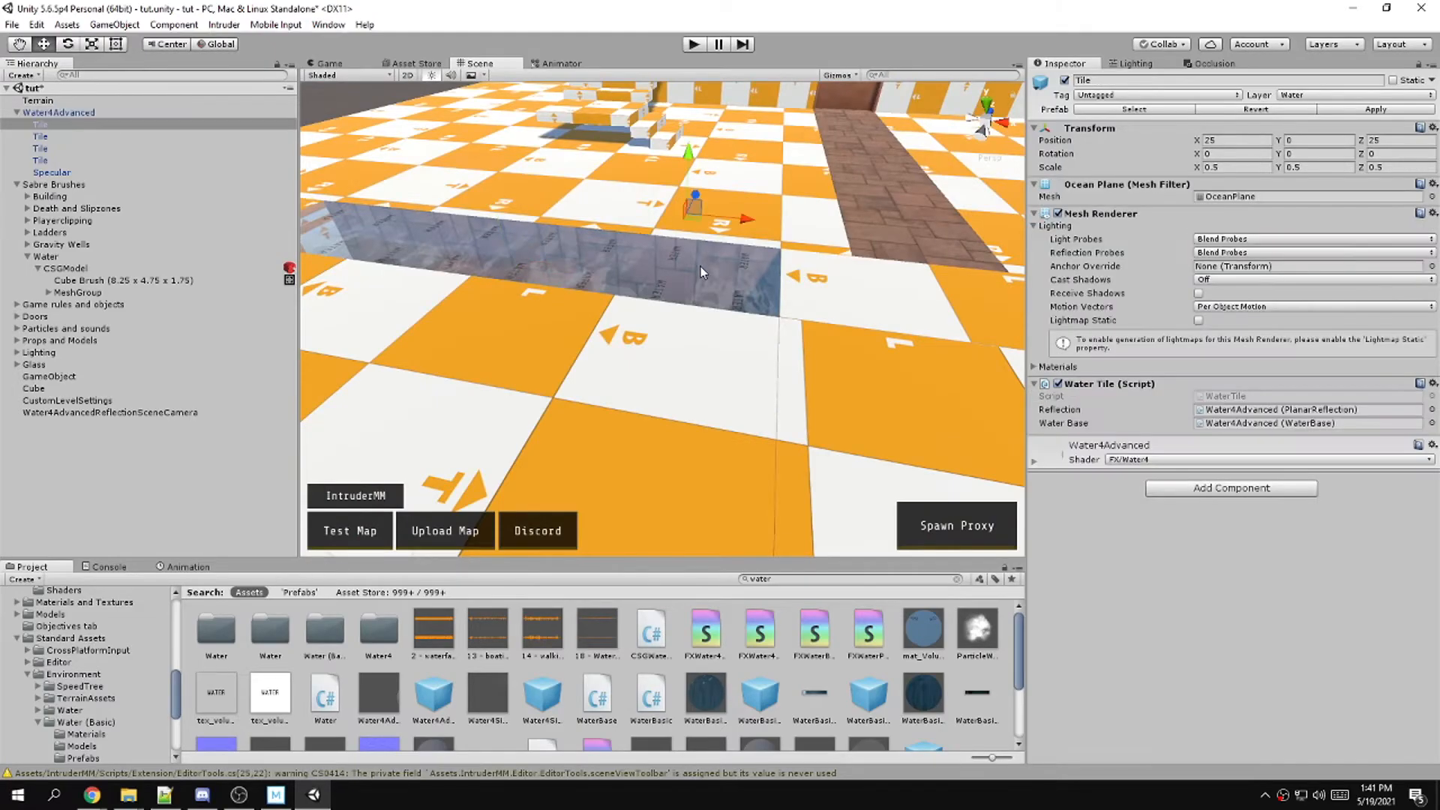
{"action": "left_click", "coordinate": [611, 267]}
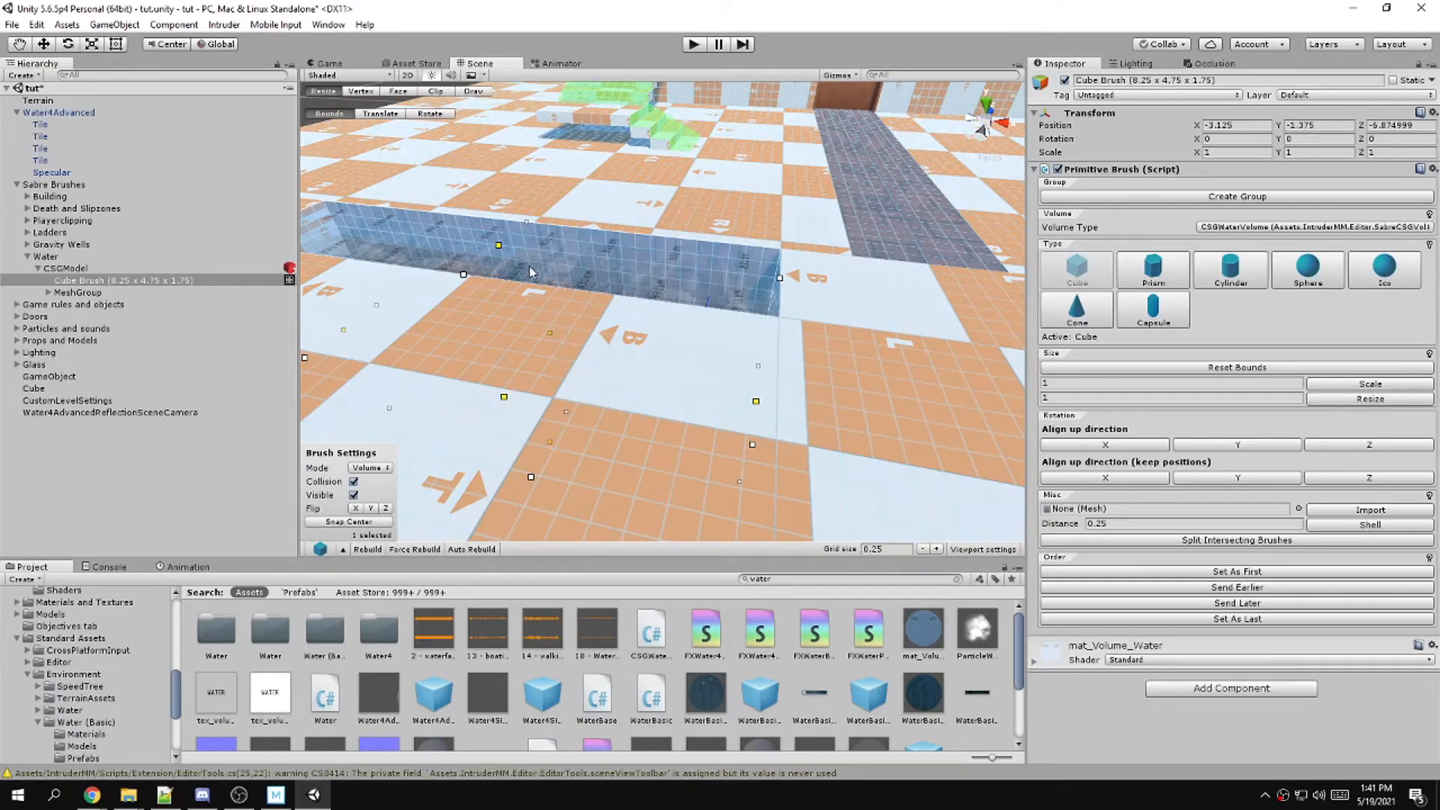
{"action": "right_click_drag", "start_coordinate": [641, 296], "coordinate": [605, 276]}
{"action": "key", "text": "e"}
{"action": "key", "text": "w"}
{"action": "key", "text": "ctrl+d"}
{"action": "mouse_move", "coordinate": [622, 360]}
{"action": "left_mouse_down"}
{"action": "mouse_move", "coordinate": [613, 153]}
{"action": "mouse_move", "coordinate": [617, 174]}
{"action": "left_mouse_up"}
Reduce the copied brush's height to 0.75 so it forms a thin layer directly on top of the water volume
{"action": "key", "text": "s"}
{"action": "right_click_drag", "start_coordinate": [617, 180], "coordinate": [620, 160]}
{"action": "key", "text": "r"}
{"action": "left_click_drag", "start_coordinate": [619, 160], "coordinate": [617, 313]}
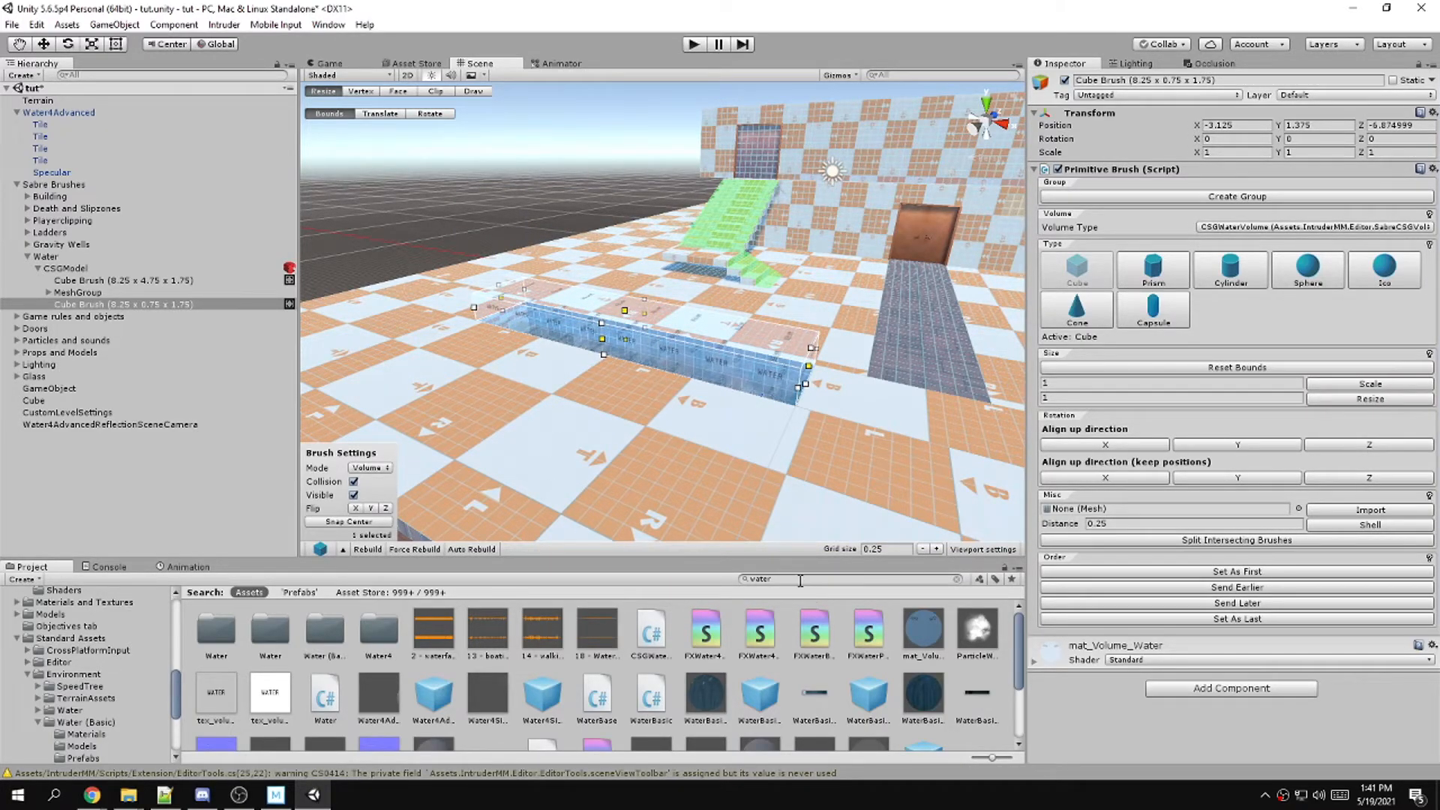
Change the thin brush's volume type to CSGLadderVolume and rebuild the CSG model
{"action": "left_click", "coordinate": [368, 468]}
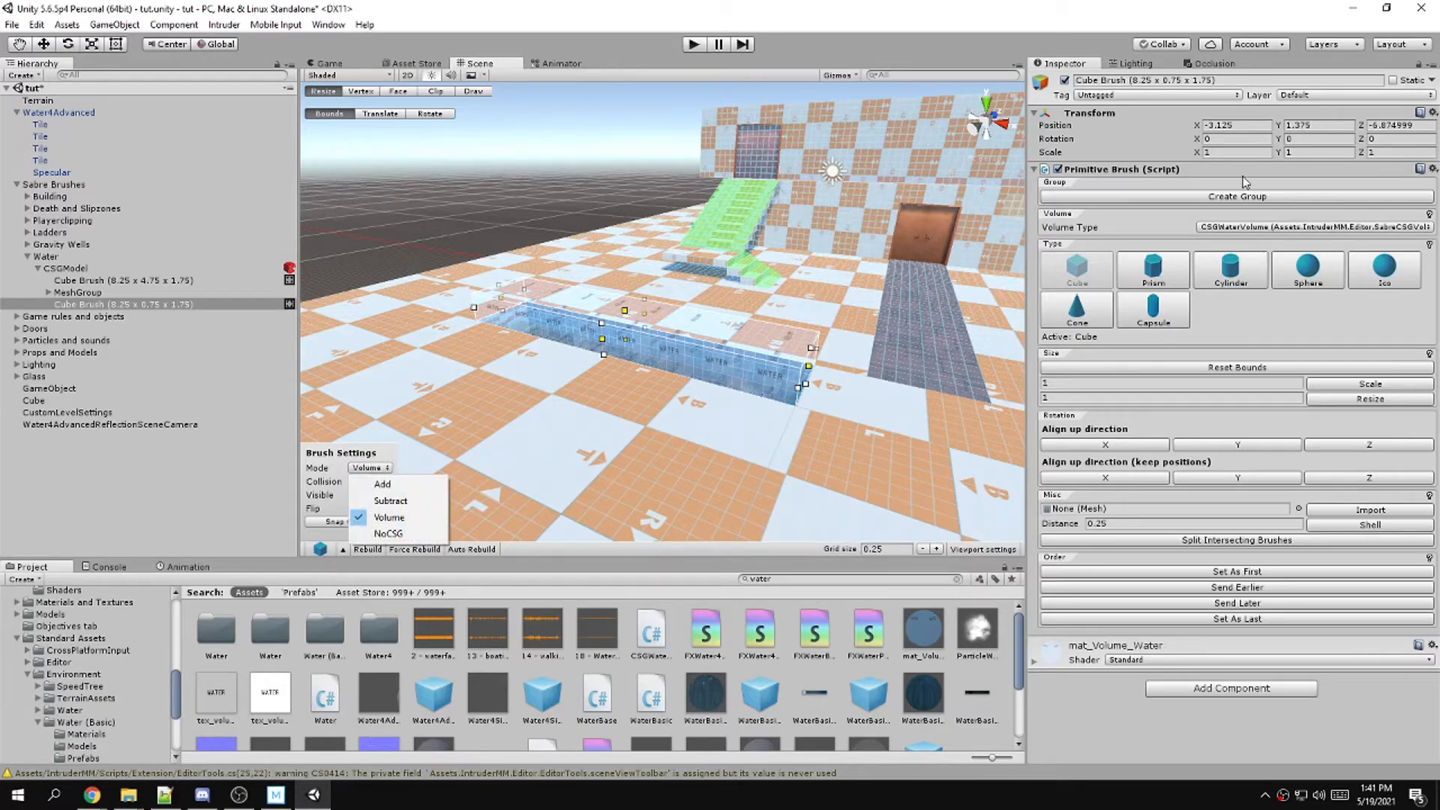
{"action": "left_click", "coordinate": [1238, 227]}
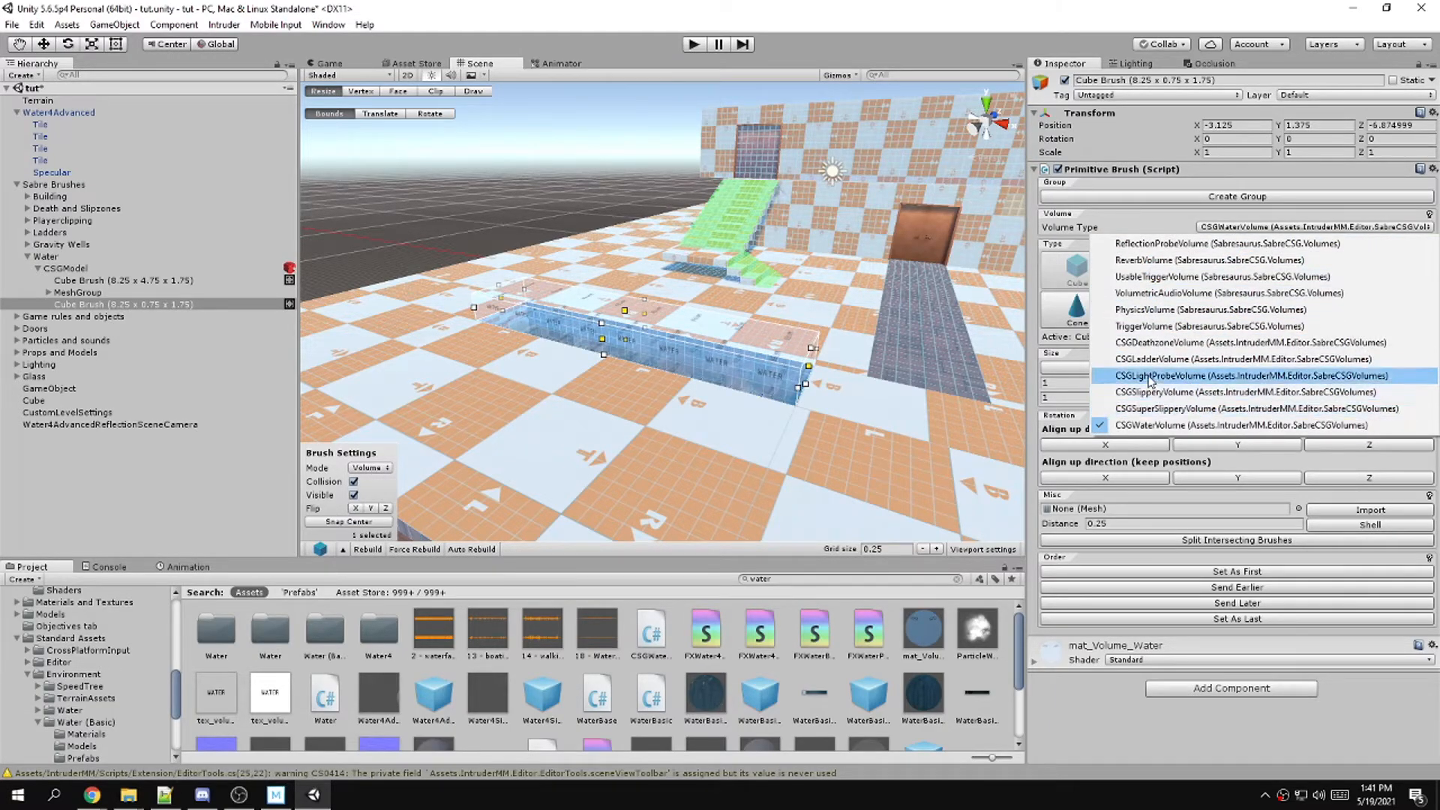
{"action": "left_click", "coordinate": [1146, 365]}
{"action": "right_click_drag", "start_coordinate": [664, 396], "coordinate": [626, 409]}
{"action": "key", "text": "w"}
{"action": "key", "text": "d"}
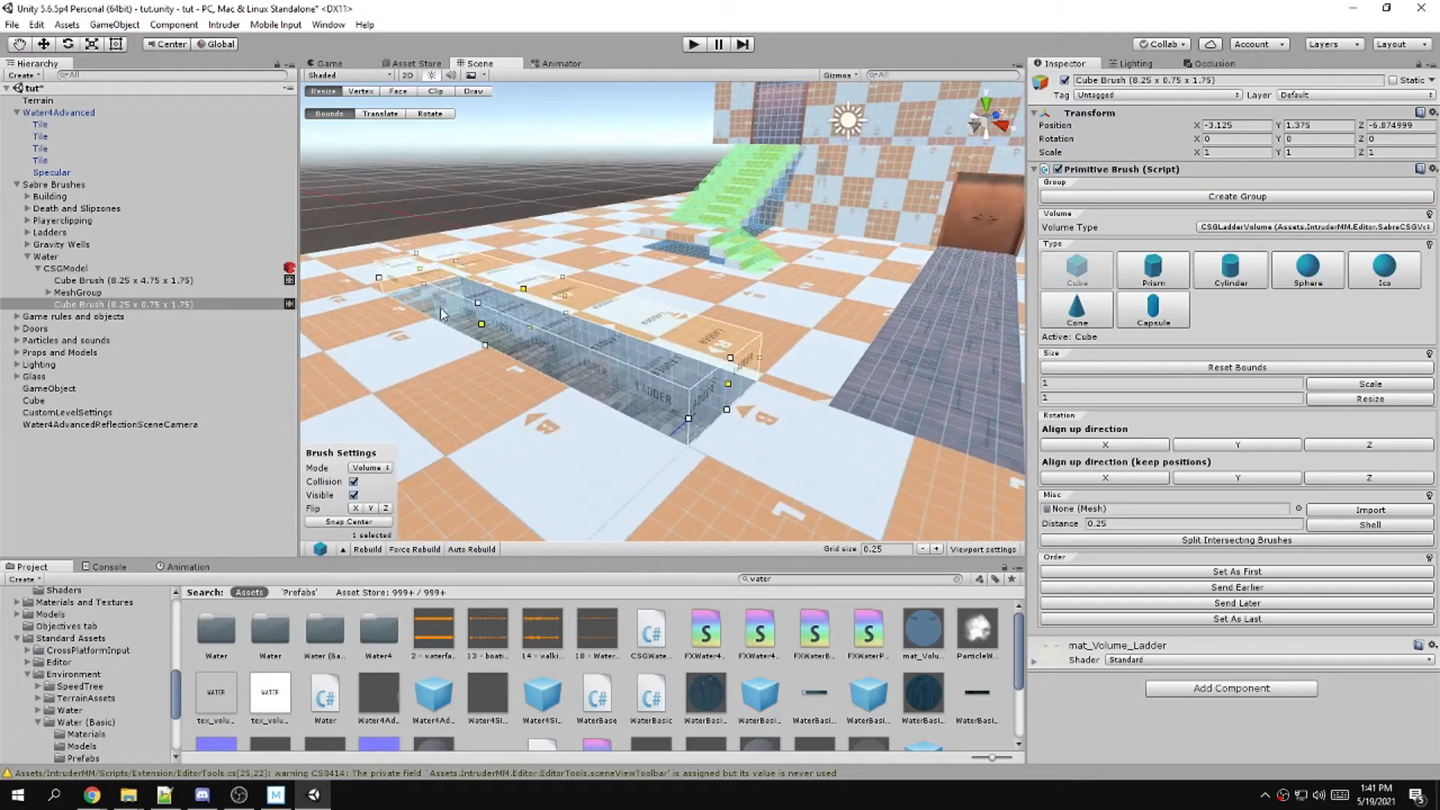
{"action": "left_click", "coordinate": [368, 550]}
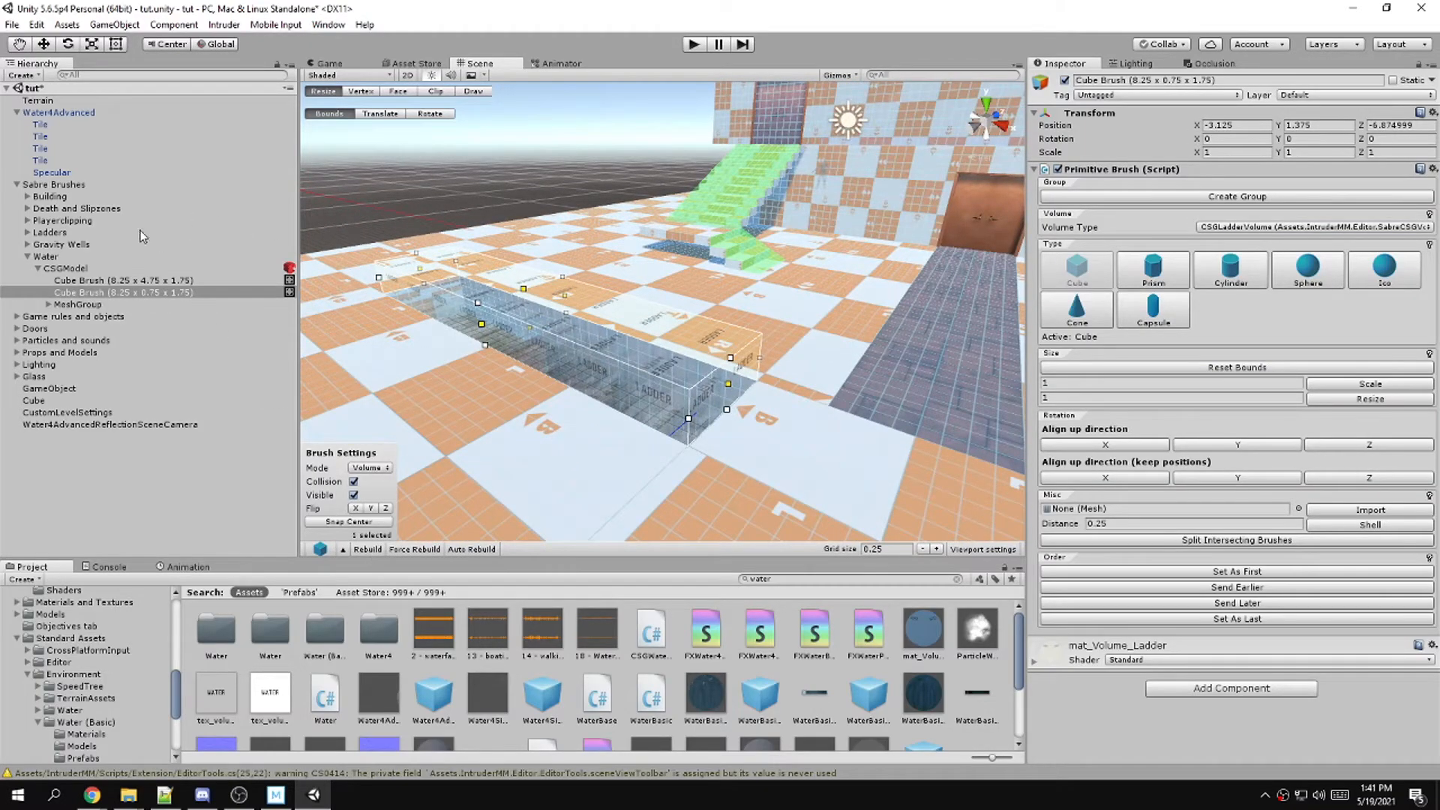
Launch a test of the map in Intruder and join the Intruders team
{"action": "left_click", "coordinate": [46, 101]}
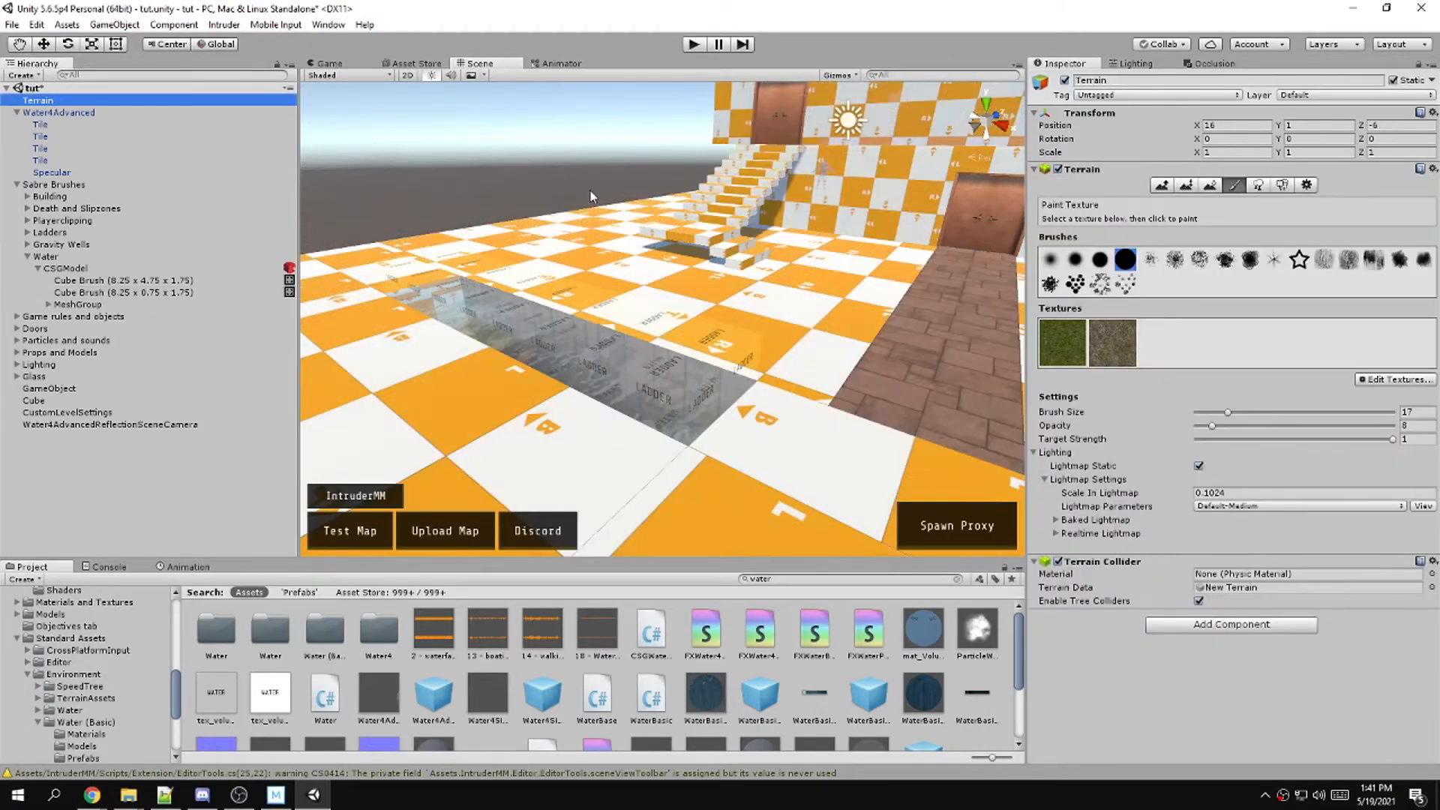
{"action": "left_click", "coordinate": [359, 532]}
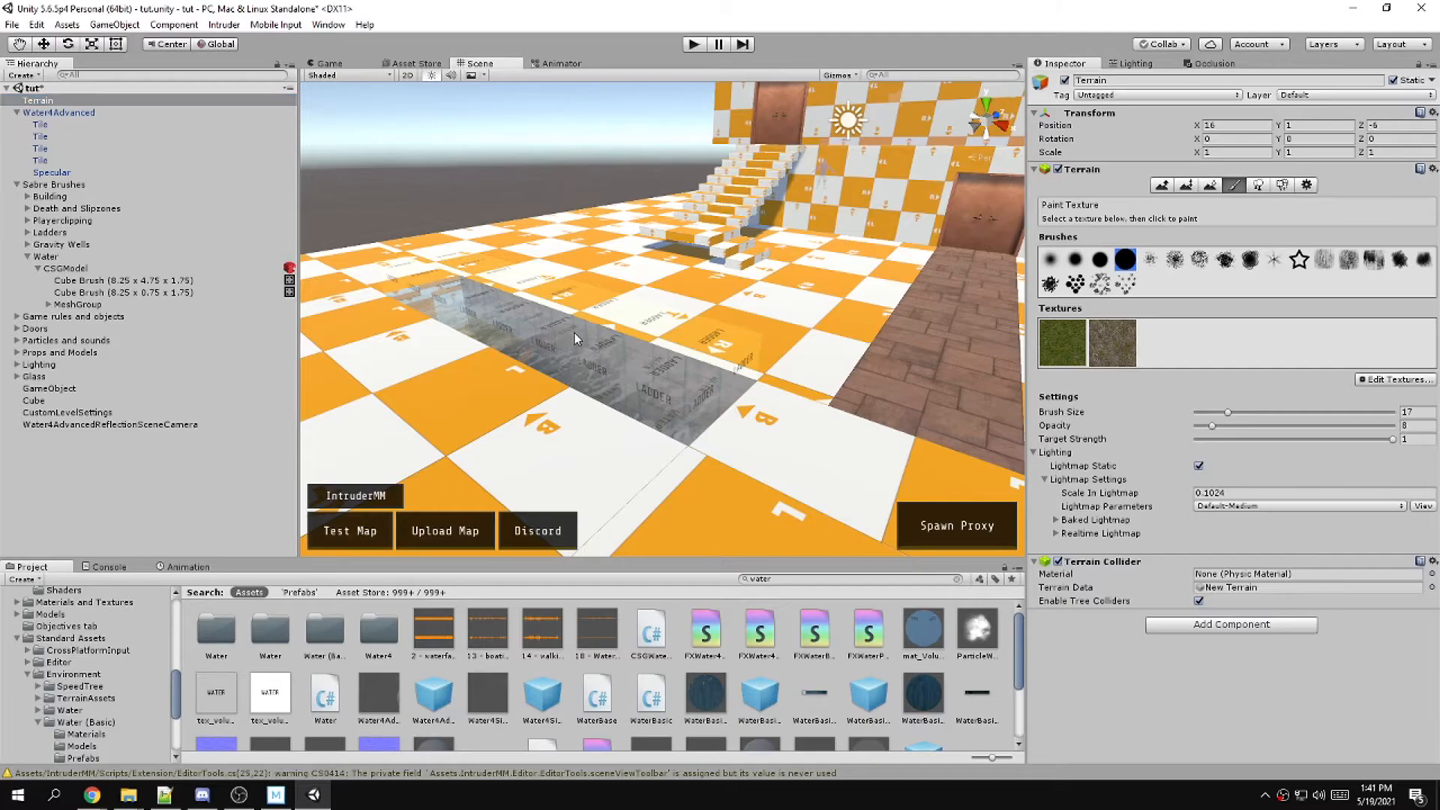
{"action": "left_click", "coordinate": [371, 532]}
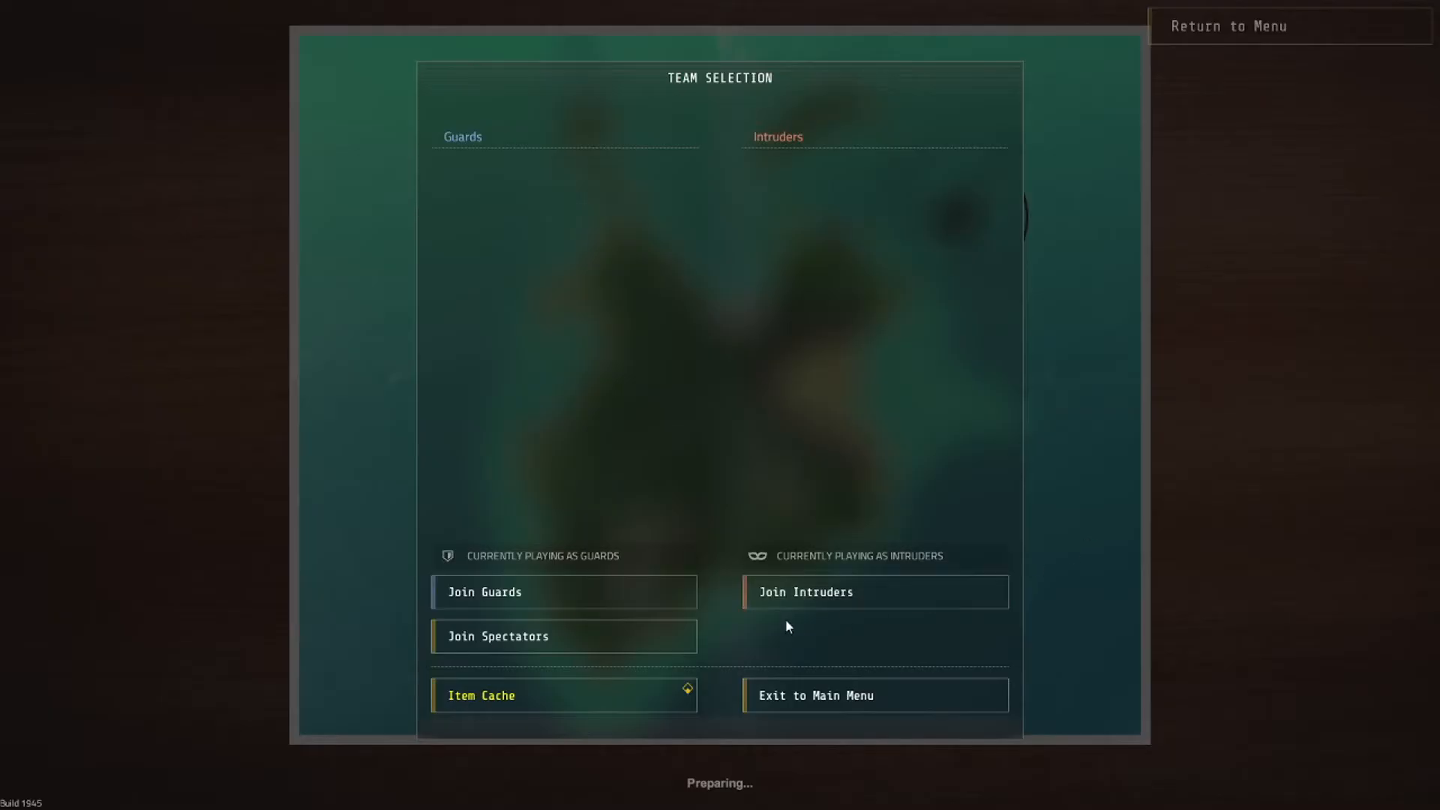
{"action": "left_click", "coordinate": [808, 591]}
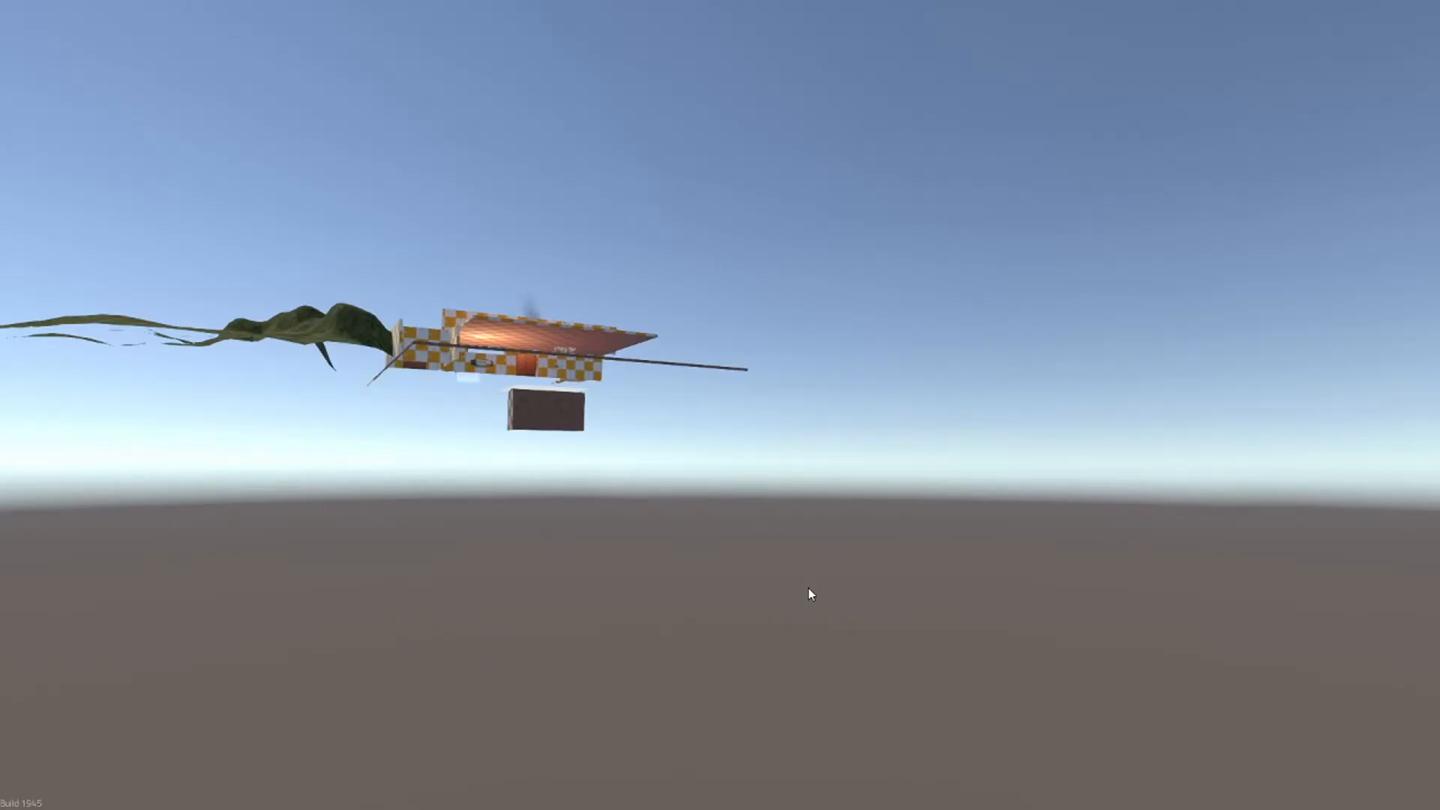
Run across the floor to the water pool and drop into it
{"action": "key", "text": "w"}
{"action": "key", "text": "a"}
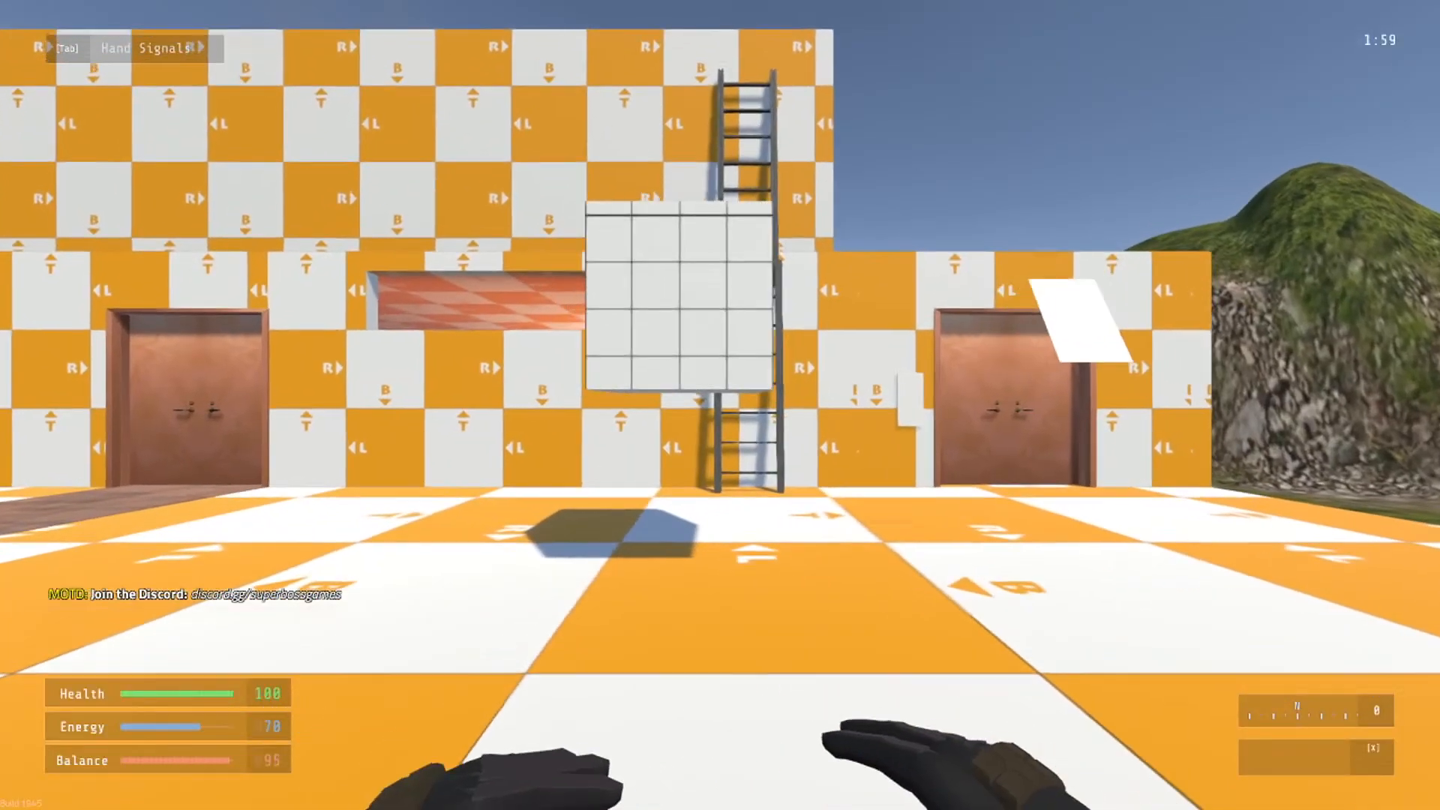
{"action": "key", "text": "w"}
{"action": "key", "text": "a"}
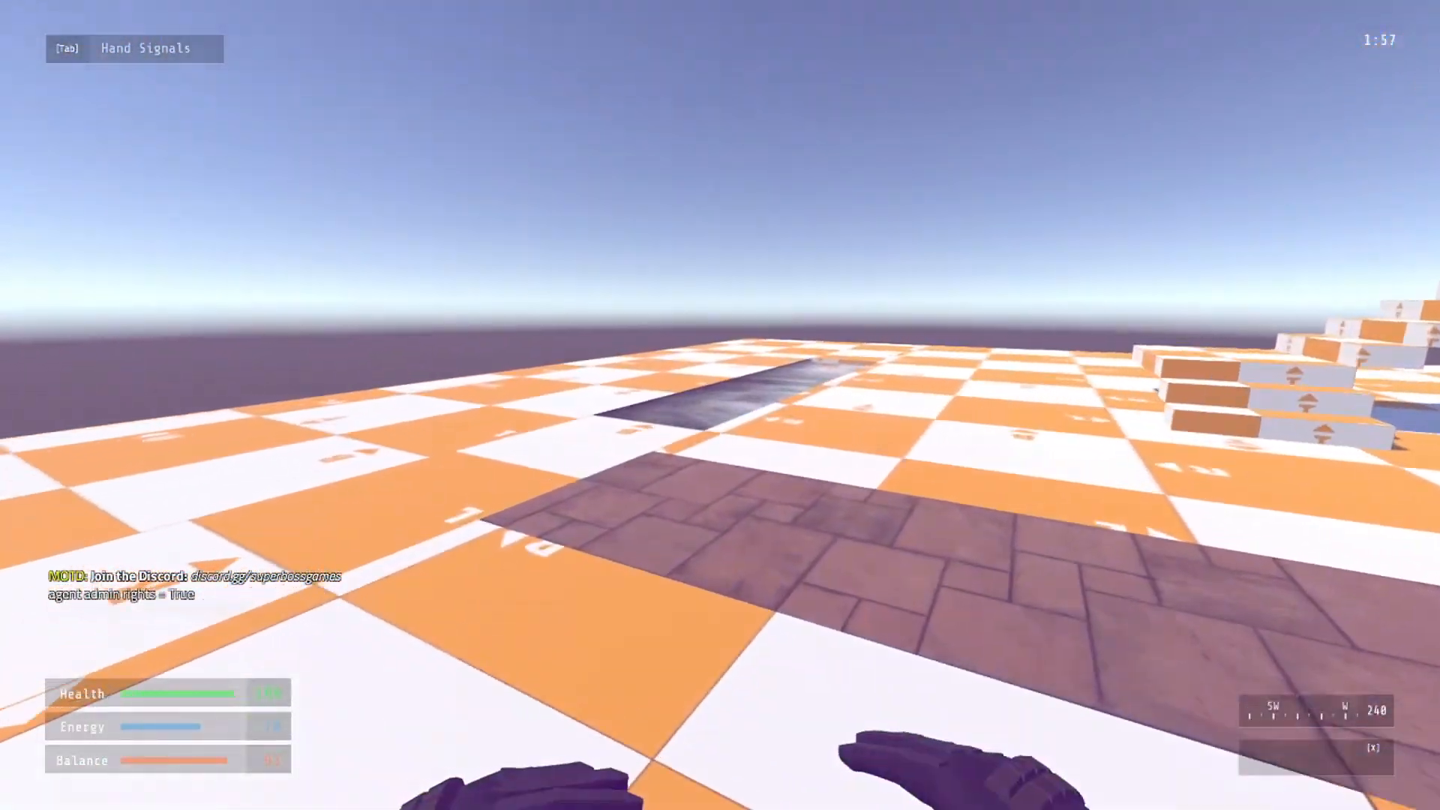
{"action": "key", "text": "w"}
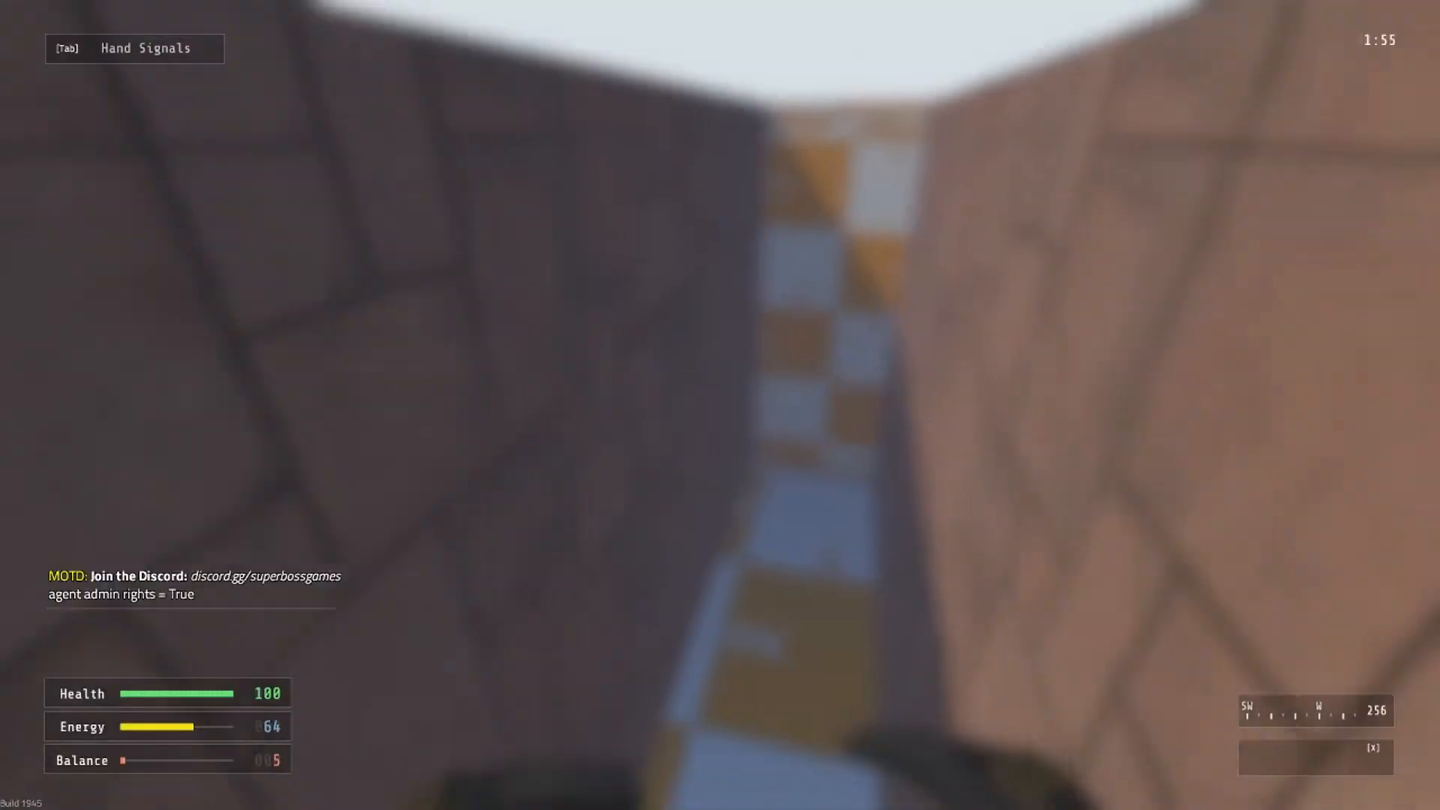
Swim along the pool and test jumping and climbing at the surface through the ladder volume
{"action": "key", "text": "space"}
{"action": "key", "text": "w"}
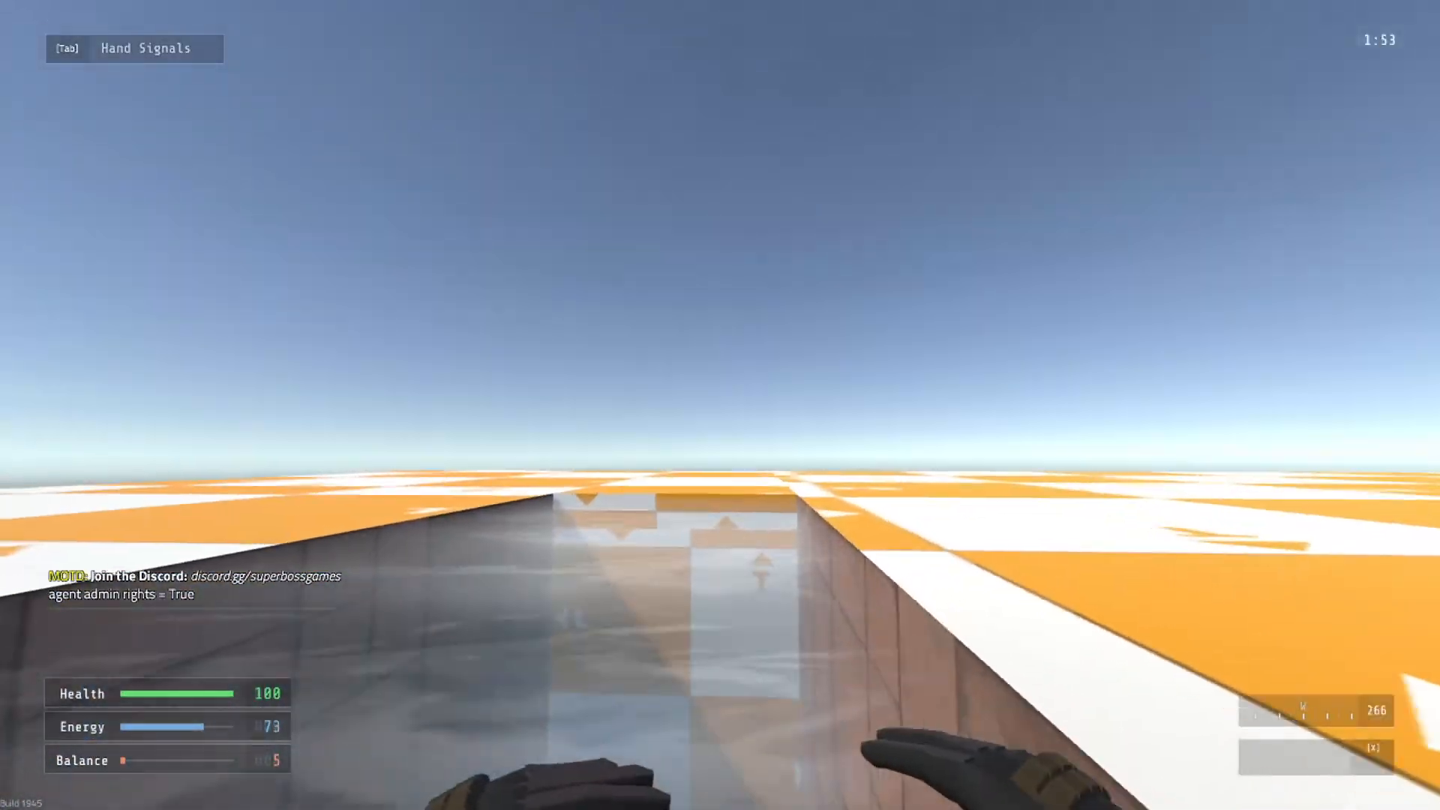
{"action": "key", "text": "w"}
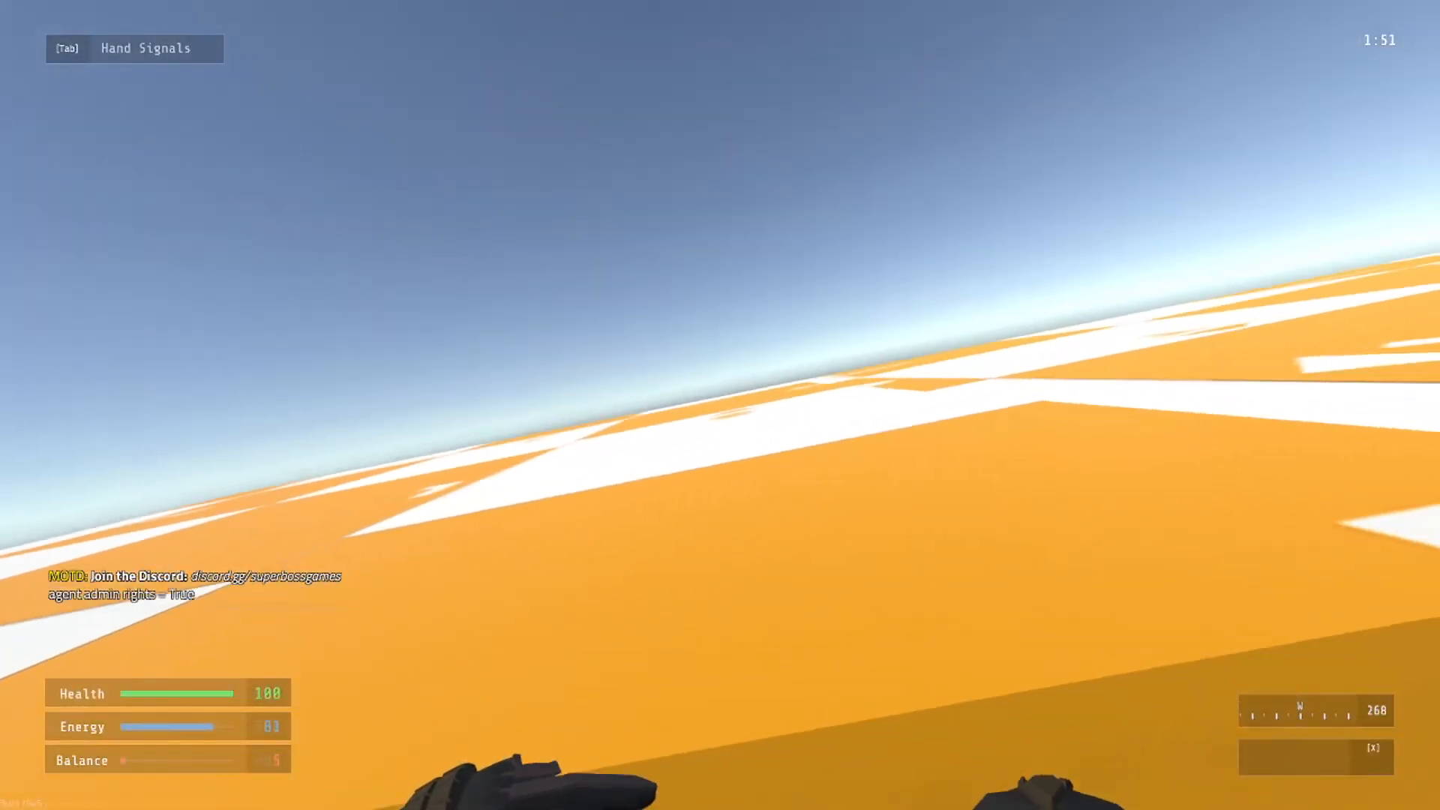
{"action": "key", "text": "space"}
{"action": "key", "text": "w"}
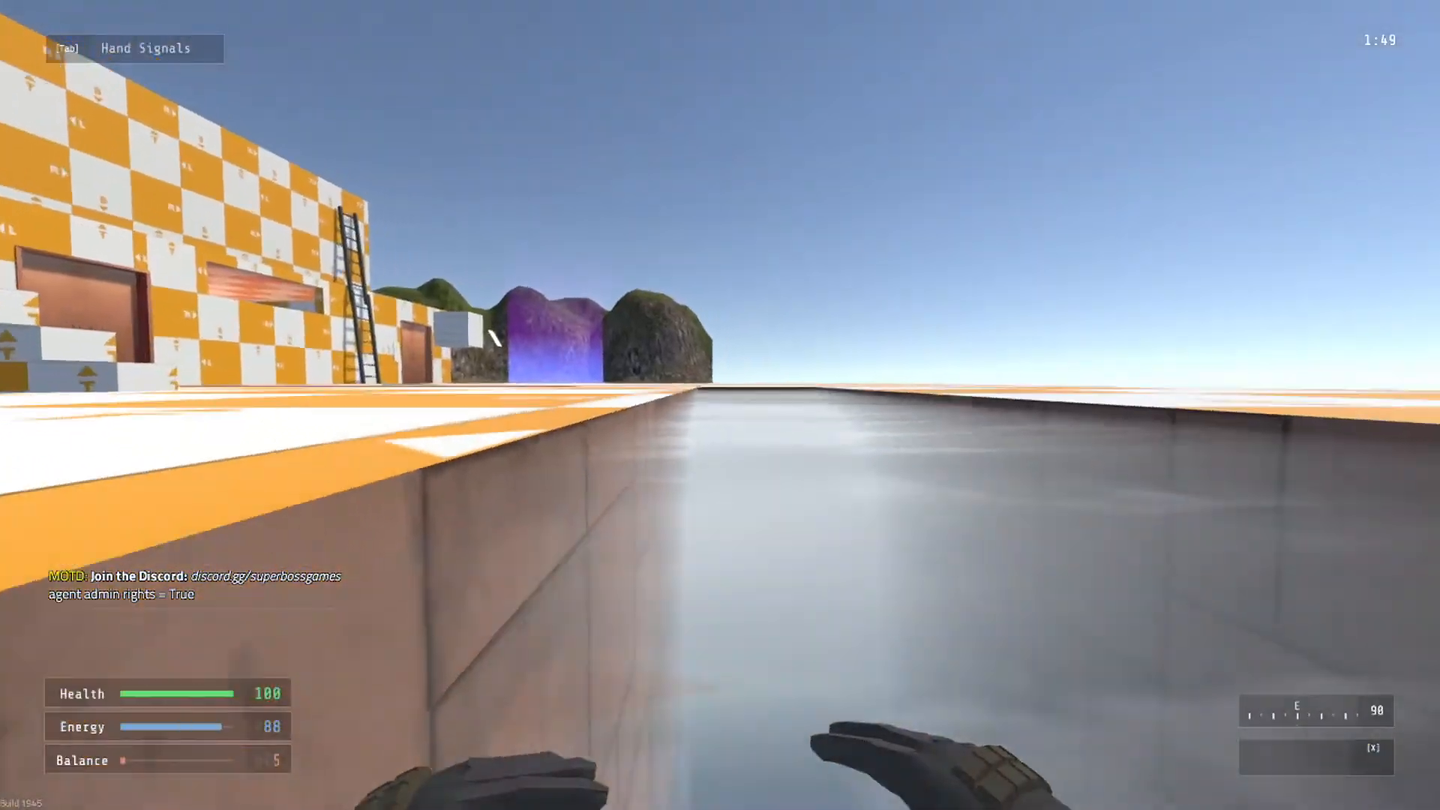
{"action": "key", "text": "space"}
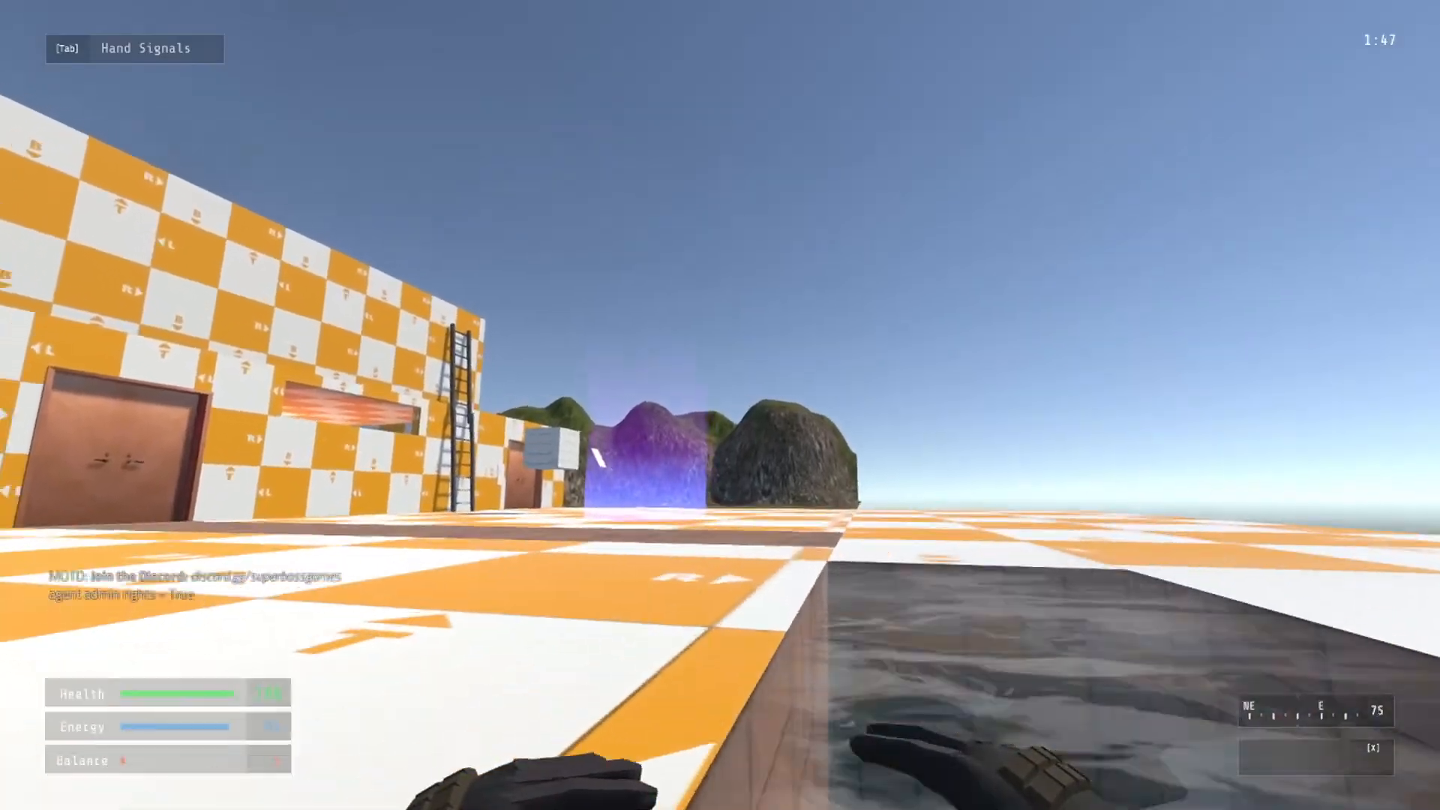
{"action": "key", "text": "w"}
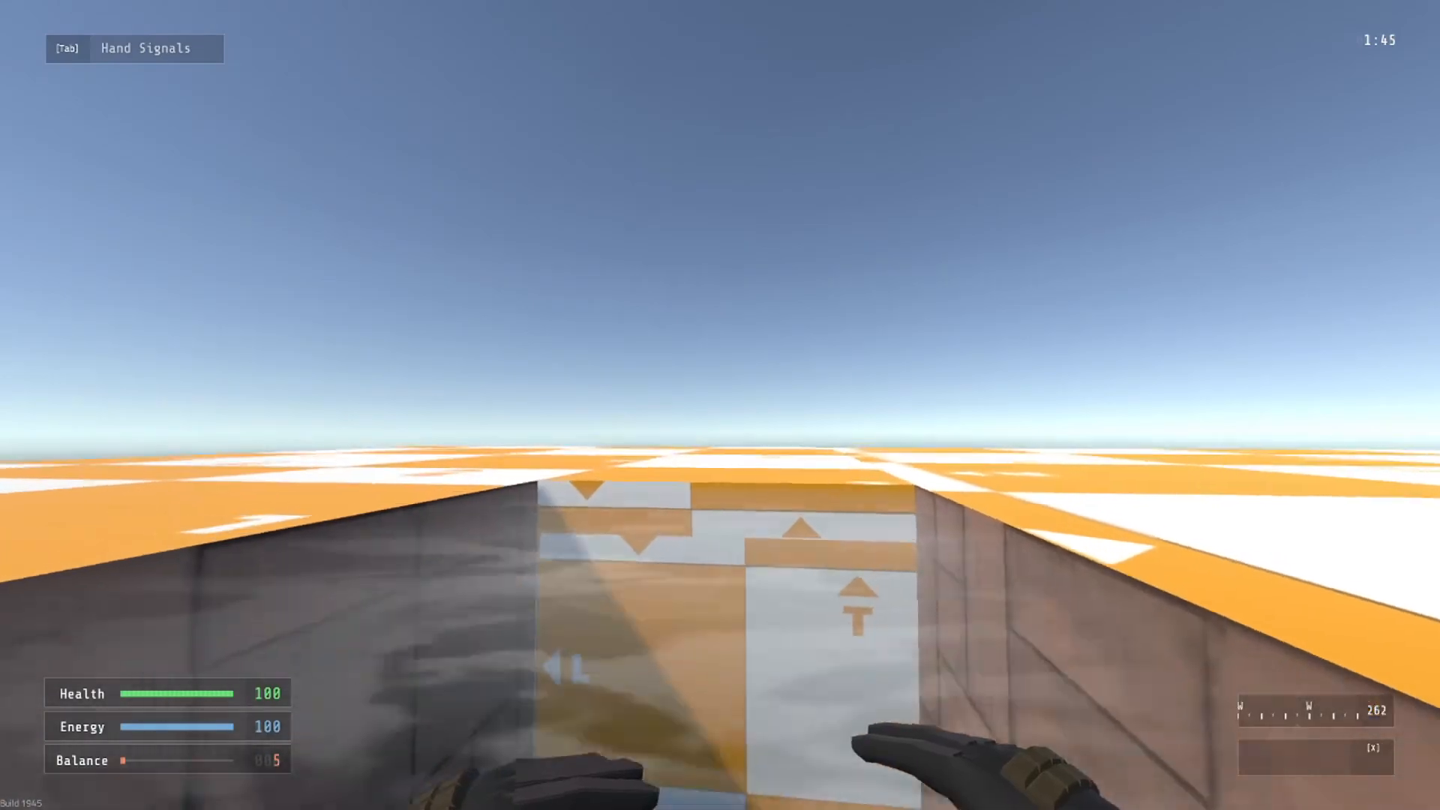
{"action": "key", "text": "w"}
{"action": "key", "text": "q"}
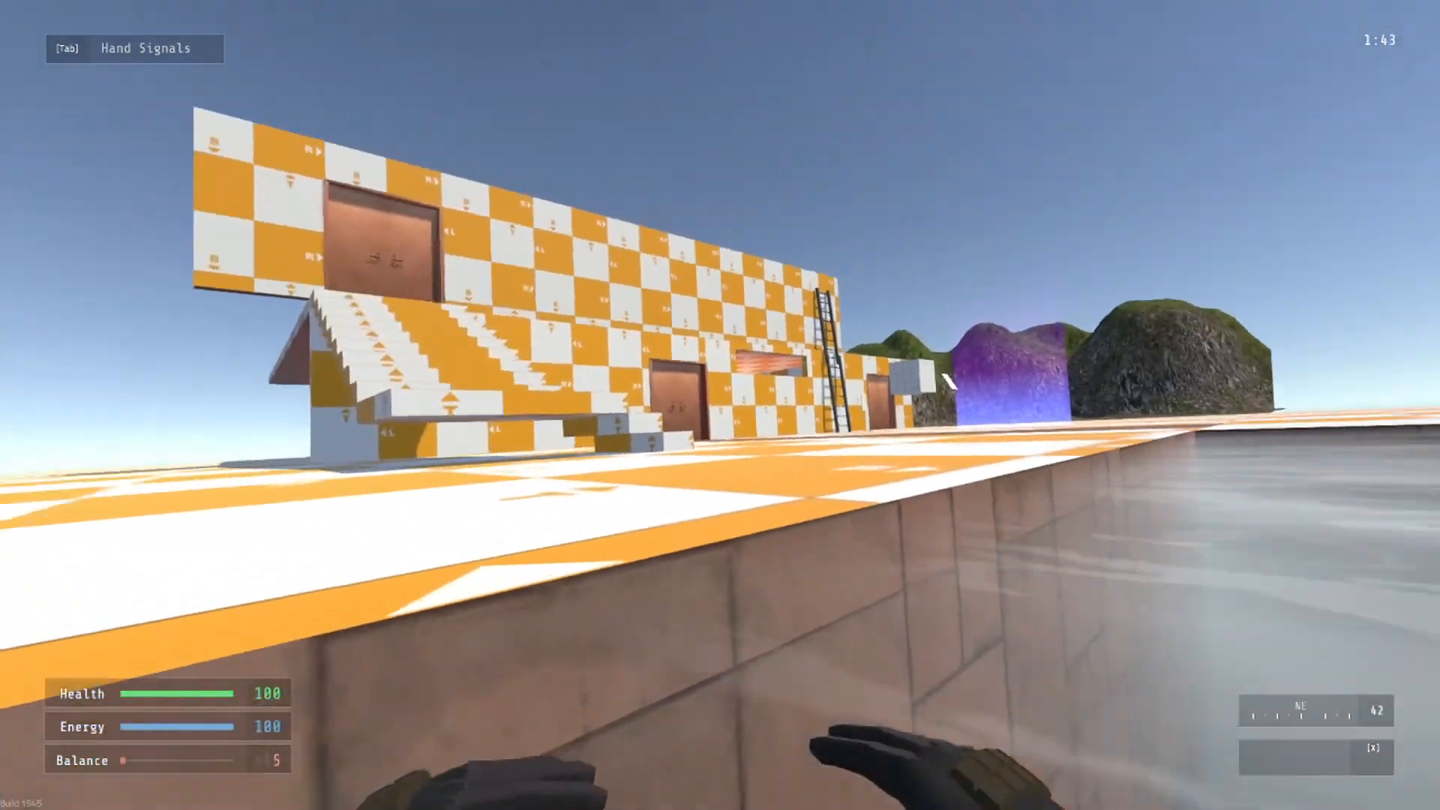
{"action": "key", "text": "e"}
{"action": "key", "text": "w"}
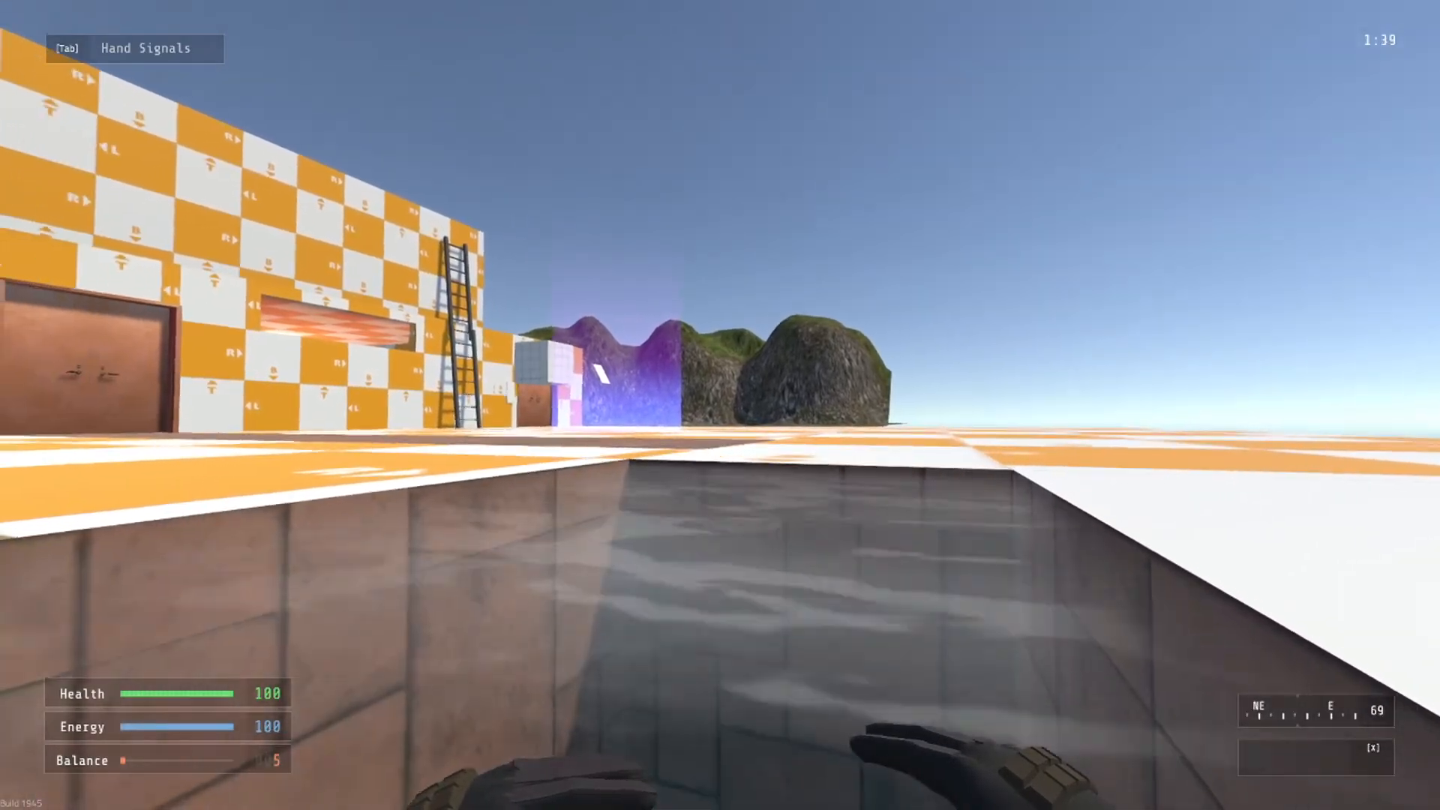
{"action": "key", "text": "w"}
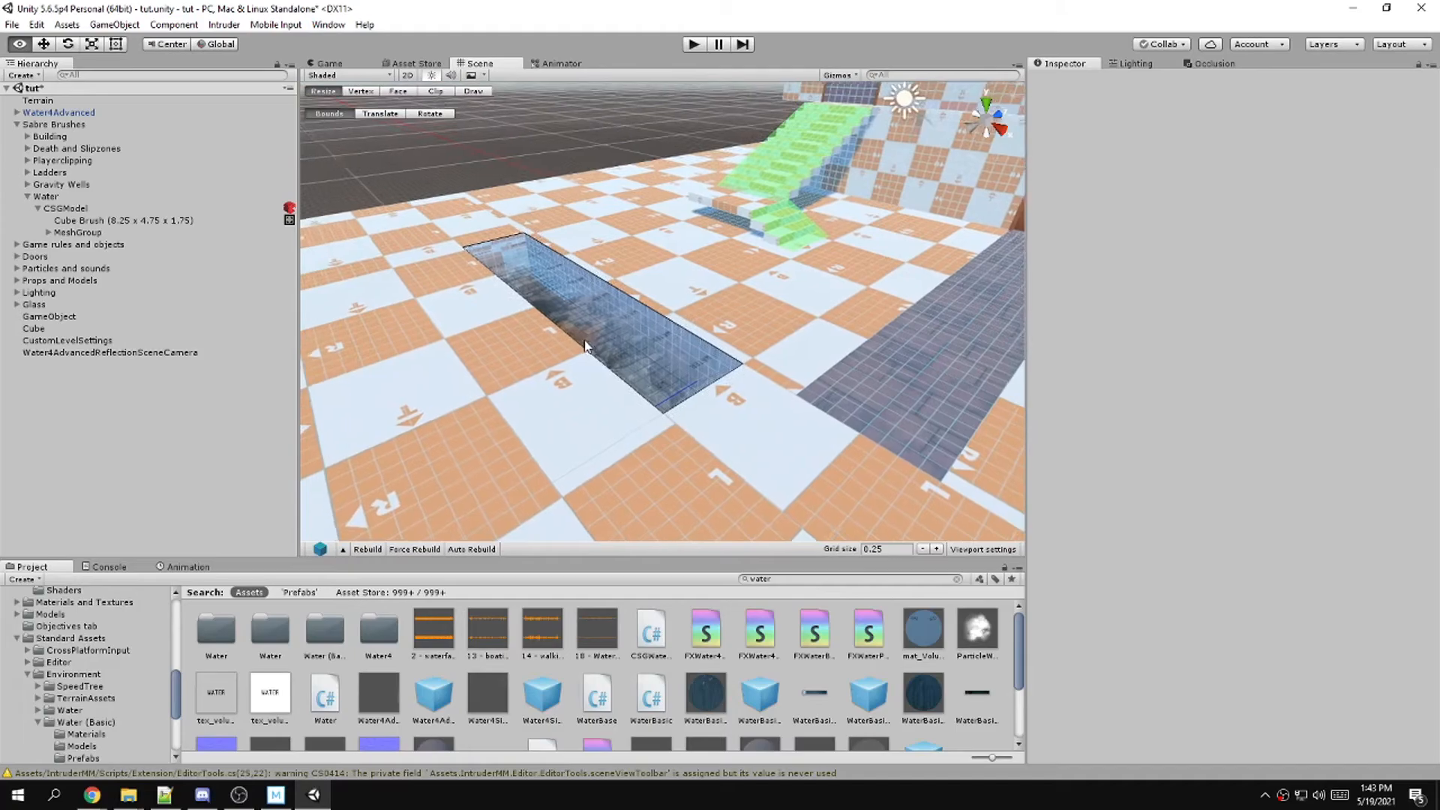
Shorten the floor brush beyond the pool's end to 9.25 x 0.25 x 1.75 and rebuild the CSG model
{"action": "left_click", "coordinate": [592, 318]}
{"action": "mouse_move", "coordinate": [592, 318]}
{"action": "left_mouse_down", "text": "alt"}
{"action": "mouse_move", "coordinate": [785, 510]}
{"action": "mouse_move", "coordinate": [865, 372]}
{"action": "mouse_move", "coordinate": [778, 354]}
{"action": "mouse_move", "coordinate": [603, 390]}
{"action": "mouse_move", "coordinate": [691, 397]}
{"action": "mouse_move", "coordinate": [727, 344]}
{"action": "mouse_move", "coordinate": [701, 306]}
{"action": "left_mouse_up", "text": "alt"}
{"action": "left_click", "coordinate": [777, 354]}
{"action": "left_click", "coordinate": [700, 306]}
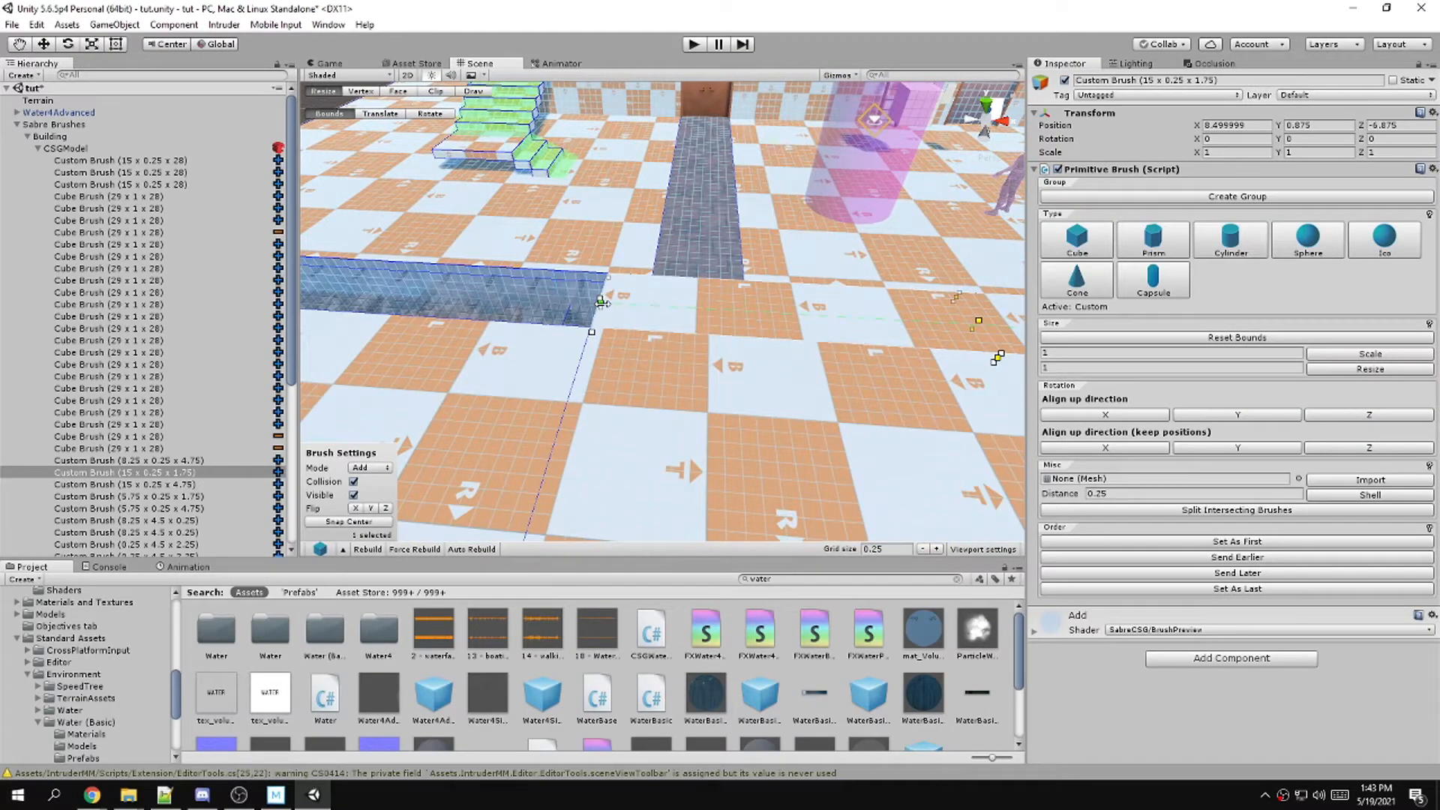
{"action": "left_click_drag", "start_coordinate": [611, 307], "coordinate": [747, 309]}
{"action": "left_click_drag", "start_coordinate": [887, 315], "coordinate": [886, 317]}
{"action": "mouse_move", "coordinate": [596, 320]}
{"action": "right_mouse_down"}
{"action": "mouse_move", "coordinate": [627, 320]}
{"action": "mouse_move", "coordinate": [559, 337]}
{"action": "mouse_move", "coordinate": [542, 312]}
{"action": "mouse_move", "coordinate": [695, 330]}
{"action": "right_mouse_up"}
{"action": "key", "text": "w"}
{"action": "left_click", "coordinate": [368, 549]}
Slant the pool's end wall brush into a ramp by moving its upper vertices outward, making the brush 6 x 4.5 x 2.25
{"action": "key", "text": "d"}
{"action": "left_click", "coordinate": [541, 312]}
{"action": "key", "text": "a"}
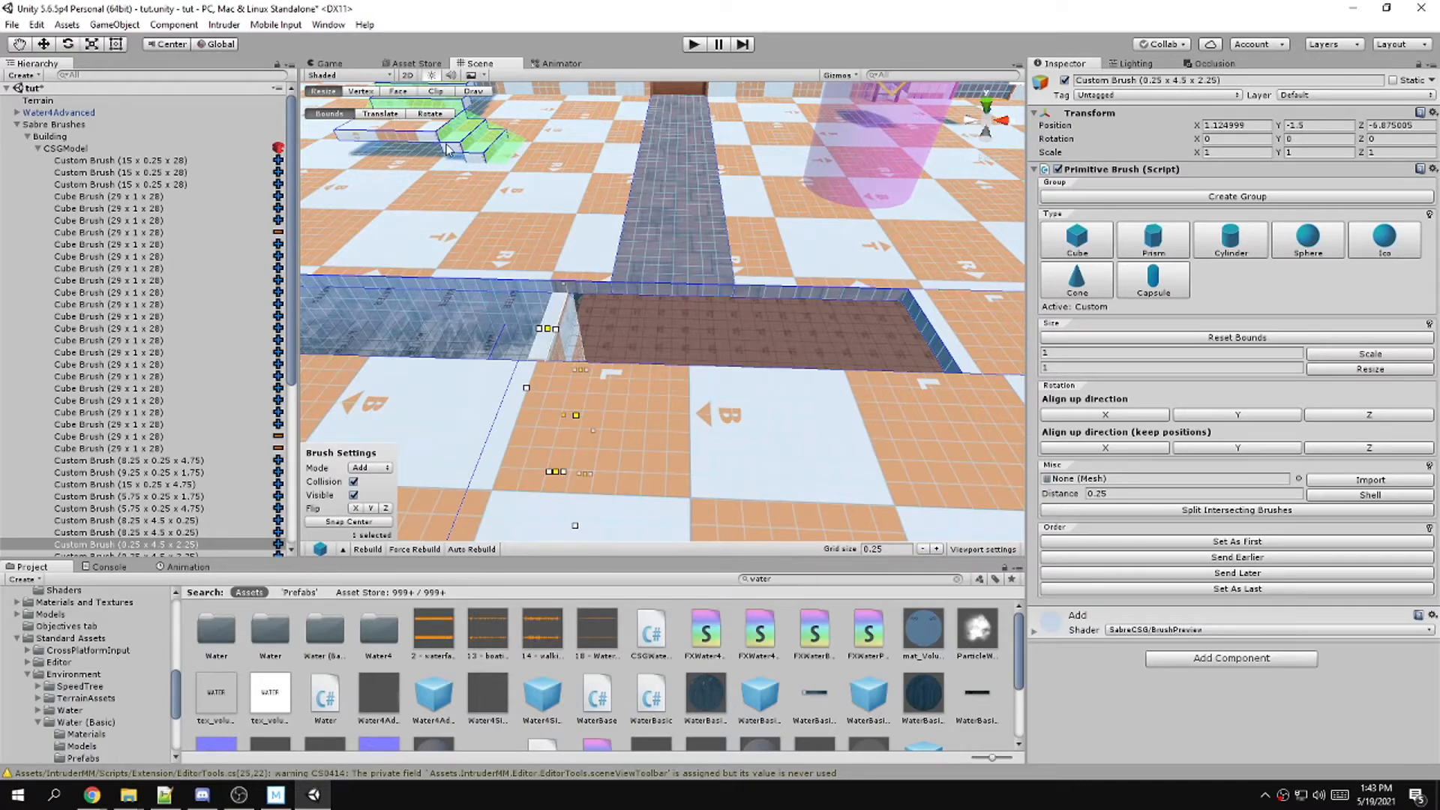
{"action": "left_click", "coordinate": [361, 92]}
{"action": "mouse_move", "coordinate": [615, 300]}
{"action": "right_mouse_down"}
{"action": "mouse_move", "coordinate": [555, 330]}
{"action": "mouse_move", "coordinate": [576, 354]}
{"action": "mouse_move", "coordinate": [596, 268]}
{"action": "right_mouse_up"}
{"action": "key", "text": "w"}
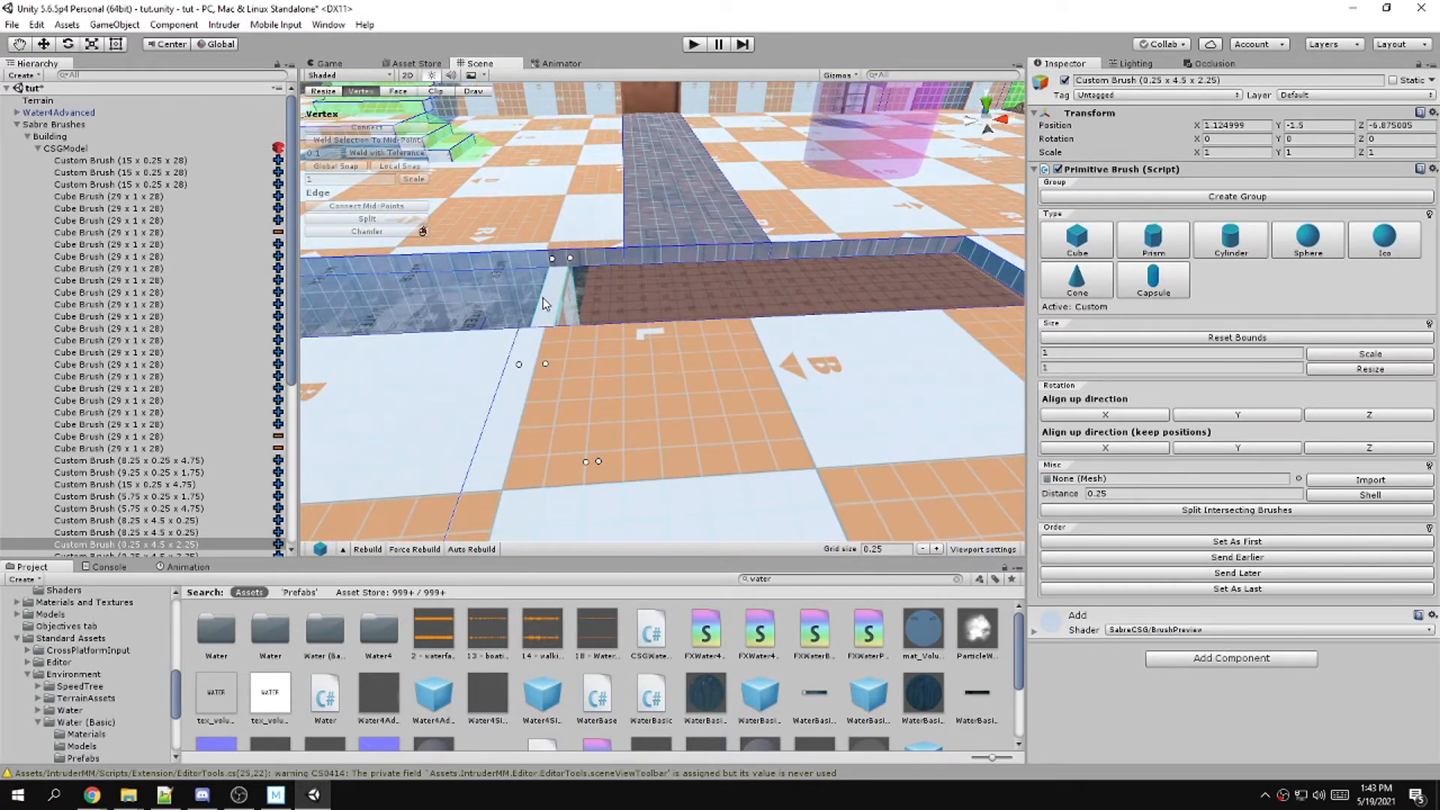
{"action": "left_click_drag", "start_coordinate": [630, 261], "coordinate": [1034, 272]}
{"action": "mouse_move", "coordinate": [1034, 272]}
{"action": "right_mouse_down"}
{"action": "mouse_move", "coordinate": [577, 264]}
{"action": "mouse_move", "coordinate": [609, 299]}
{"action": "right_mouse_up"}
{"action": "mouse_move", "coordinate": [523, 493]}
{"action": "right_mouse_down"}
{"action": "mouse_move", "coordinate": [686, 338]}
{"action": "mouse_move", "coordinate": [472, 396]}
{"action": "mouse_move", "coordinate": [163, 324]}
{"action": "mouse_move", "coordinate": [289, 349]}
{"action": "right_mouse_up"}
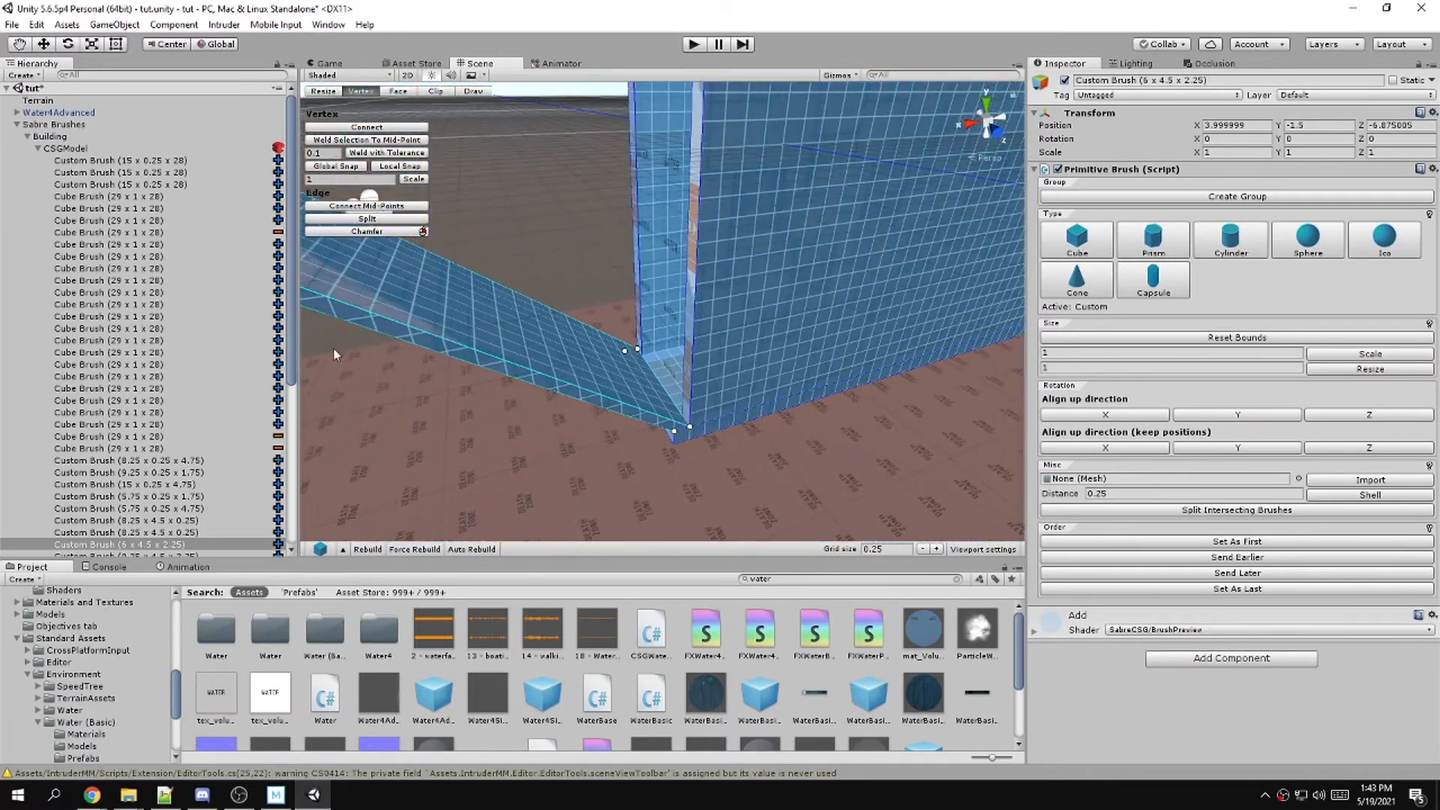
Duplicate the pool's side wall brush twice and place the copies along both sides of the ramp at Z -5.875 and Z -7.875
{"action": "mouse_move", "coordinate": [751, 333]}
{"action": "right_mouse_down"}
{"action": "mouse_move", "coordinate": [730, 289]}
{"action": "mouse_move", "coordinate": [862, 289]}
{"action": "mouse_move", "coordinate": [791, 282]}
{"action": "mouse_move", "coordinate": [748, 302]}
{"action": "mouse_move", "coordinate": [720, 263]}
{"action": "right_mouse_up"}
{"action": "left_click", "coordinate": [840, 271]}
{"action": "left_click", "coordinate": [322, 92]}
{"action": "mouse_move", "coordinate": [787, 297]}
{"action": "right_mouse_down"}
{"action": "mouse_move", "coordinate": [760, 278]}
{"action": "mouse_move", "coordinate": [880, 297]}
{"action": "right_mouse_up"}
{"action": "key", "text": "ctrl+d"}
{"action": "mouse_move", "coordinate": [898, 286]}
{"action": "left_mouse_down"}
{"action": "mouse_move", "coordinate": [544, 318]}
{"action": "mouse_move", "coordinate": [564, 325]}
{"action": "left_mouse_up"}
{"action": "mouse_move", "coordinate": [705, 340]}
{"action": "right_mouse_down"}
{"action": "mouse_move", "coordinate": [673, 339]}
{"action": "mouse_move", "coordinate": [636, 381]}
{"action": "right_mouse_up"}
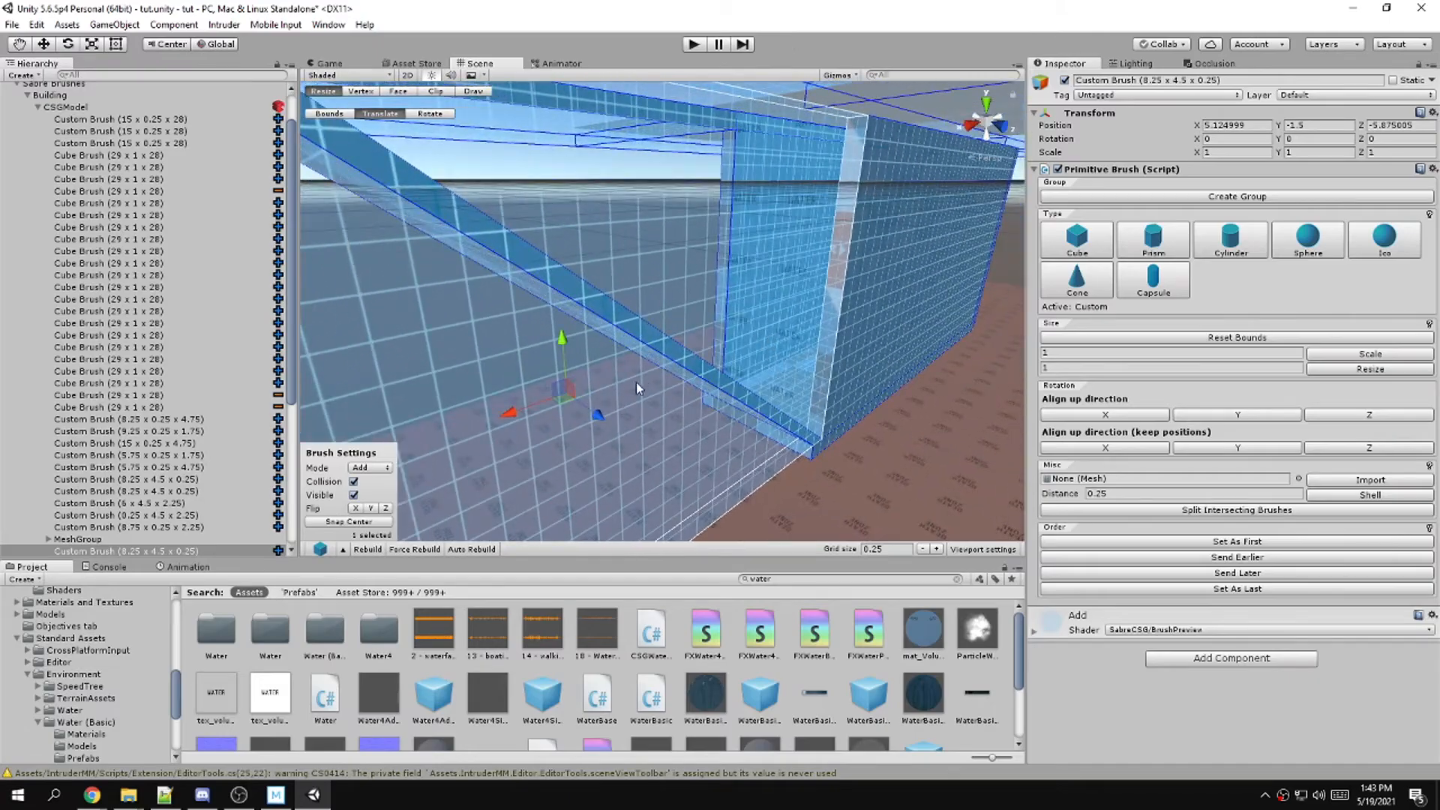
{"action": "key", "text": "ctrl+d"}
{"action": "left_click_drag", "start_coordinate": [595, 411], "coordinate": [483, 348]}
{"action": "right_click_drag", "start_coordinate": [483, 348], "coordinate": [543, 321]}
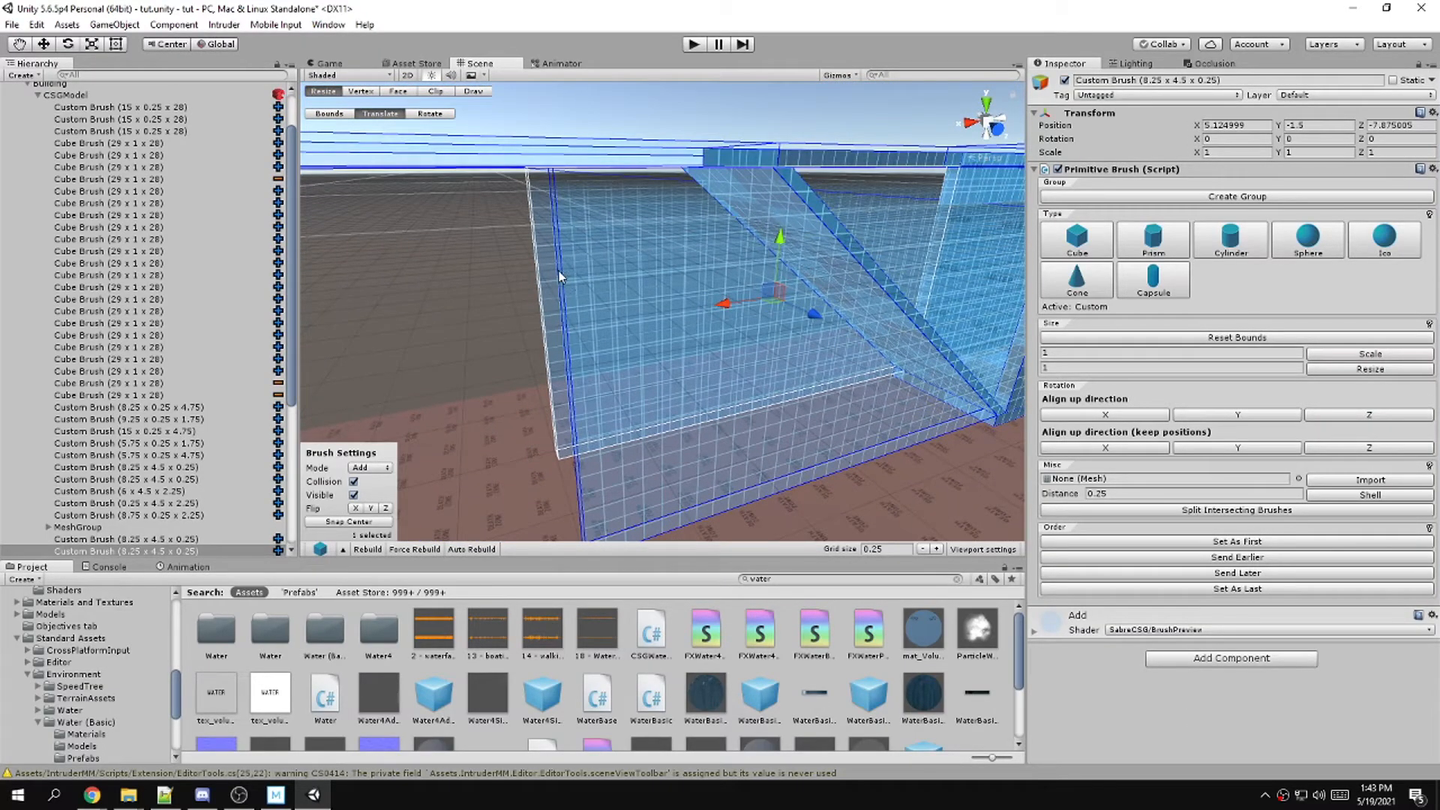
Shorten the two copied side walls to lengths of 6 and 5.75 so they fit the ramp section
{"action": "key", "text": "r"}
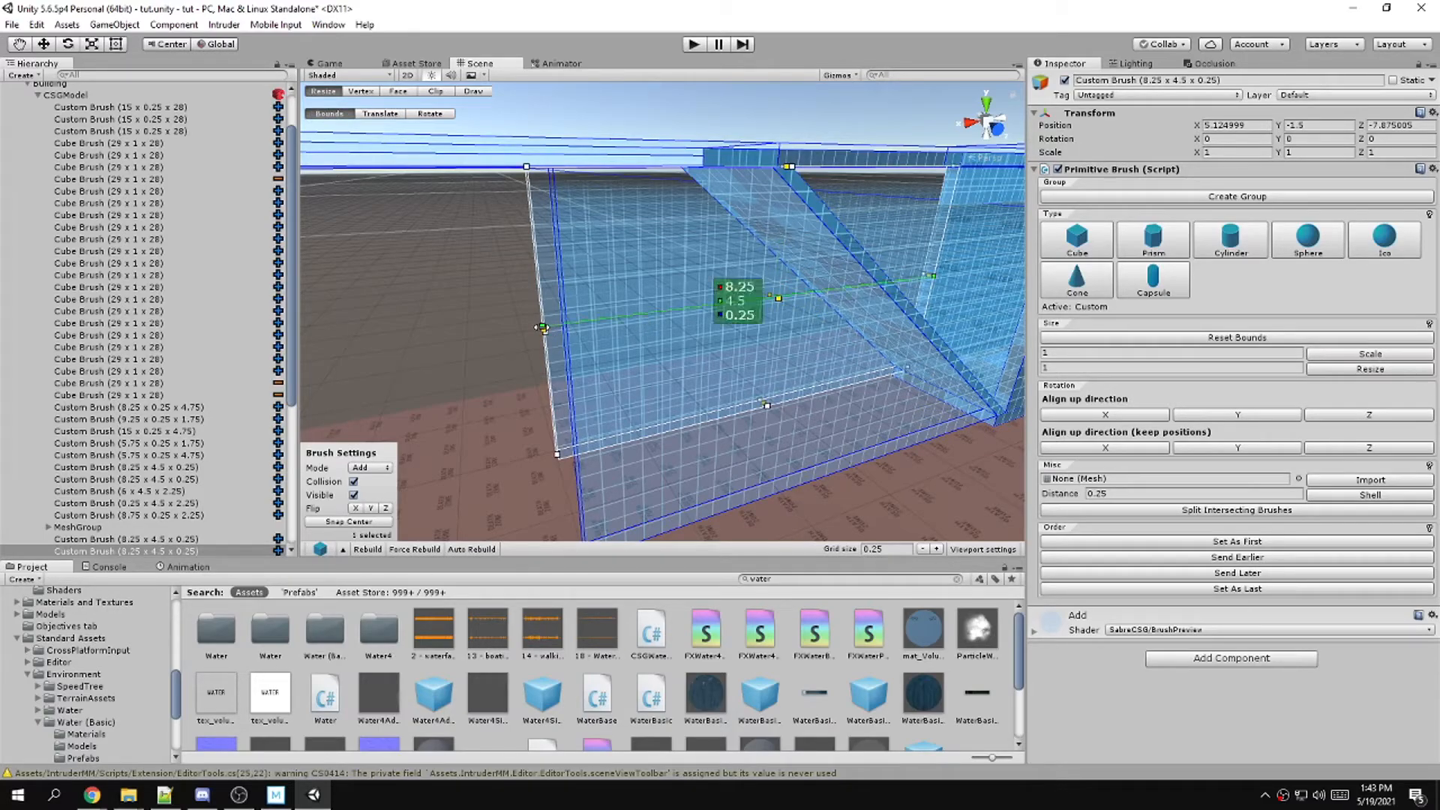
{"action": "left_click_drag", "start_coordinate": [553, 329], "coordinate": [681, 313]}
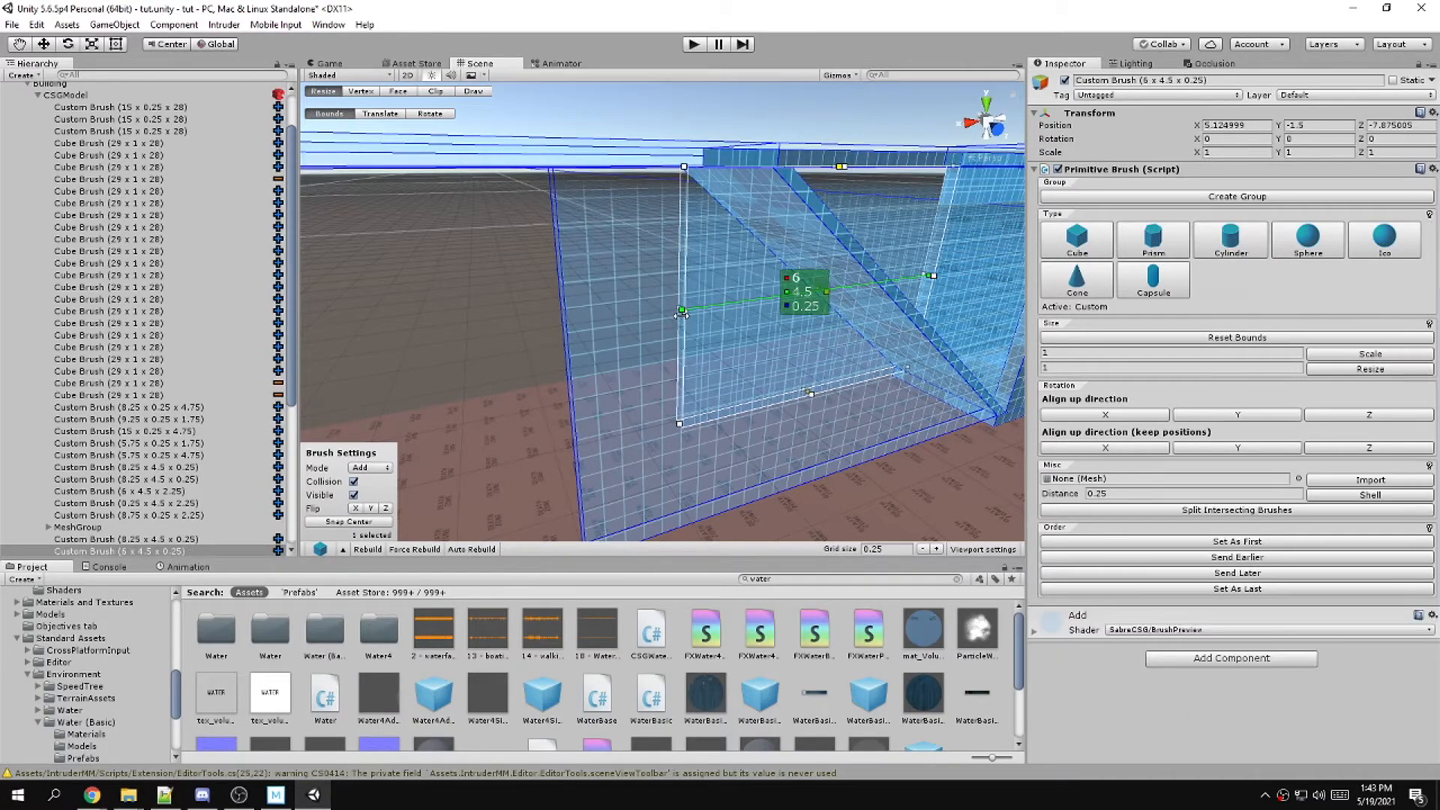
{"action": "left_click", "coordinate": [601, 366]}
{"action": "left_click_drag", "start_coordinate": [579, 398], "coordinate": [780, 364]}
Narrow the ramp brush to 6 x 4.5 x 1.75 between the side walls and rebuild the CSG model
{"action": "mouse_move", "coordinate": [780, 364]}
{"action": "right_mouse_down"}
{"action": "mouse_move", "coordinate": [820, 392]}
{"action": "mouse_move", "coordinate": [788, 367]}
{"action": "mouse_move", "coordinate": [1001, 344]}
{"action": "right_mouse_up"}
{"action": "key", "text": "d"}
{"action": "left_click", "coordinate": [690, 254]}
{"action": "left_click_drag", "start_coordinate": [660, 303], "coordinate": [776, 319]}
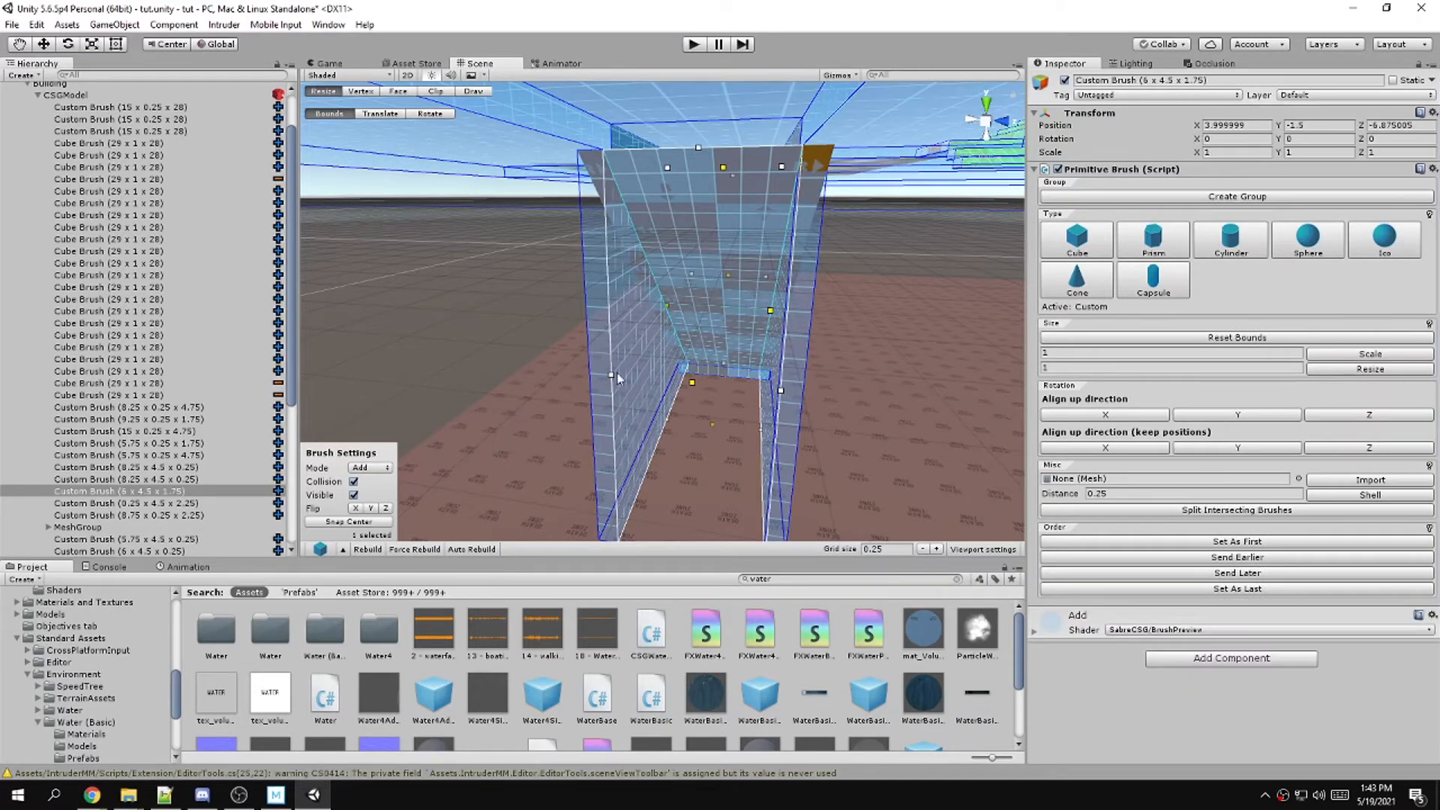
{"action": "left_click", "coordinate": [373, 550]}
Extend the water volume brush over the ramp section by moving its end vertices, making it 14 x 4.75 x 1.75
{"action": "right_click_drag", "start_coordinate": [712, 352], "coordinate": [890, 409]}
{"action": "left_click_drag", "start_coordinate": [890, 406], "coordinate": [746, 515], "text": "alt"}
{"action": "left_click", "coordinate": [560, 264]}
{"action": "mouse_move", "coordinate": [559, 264]}
{"action": "left_mouse_down", "text": "alt"}
{"action": "mouse_move", "coordinate": [712, 288]}
{"action": "mouse_move", "coordinate": [751, 281]}
{"action": "left_mouse_up", "text": "alt"}
{"action": "scroll", "coordinate": [751, 276], "scroll_direction": "up", "scroll_amount": 2}
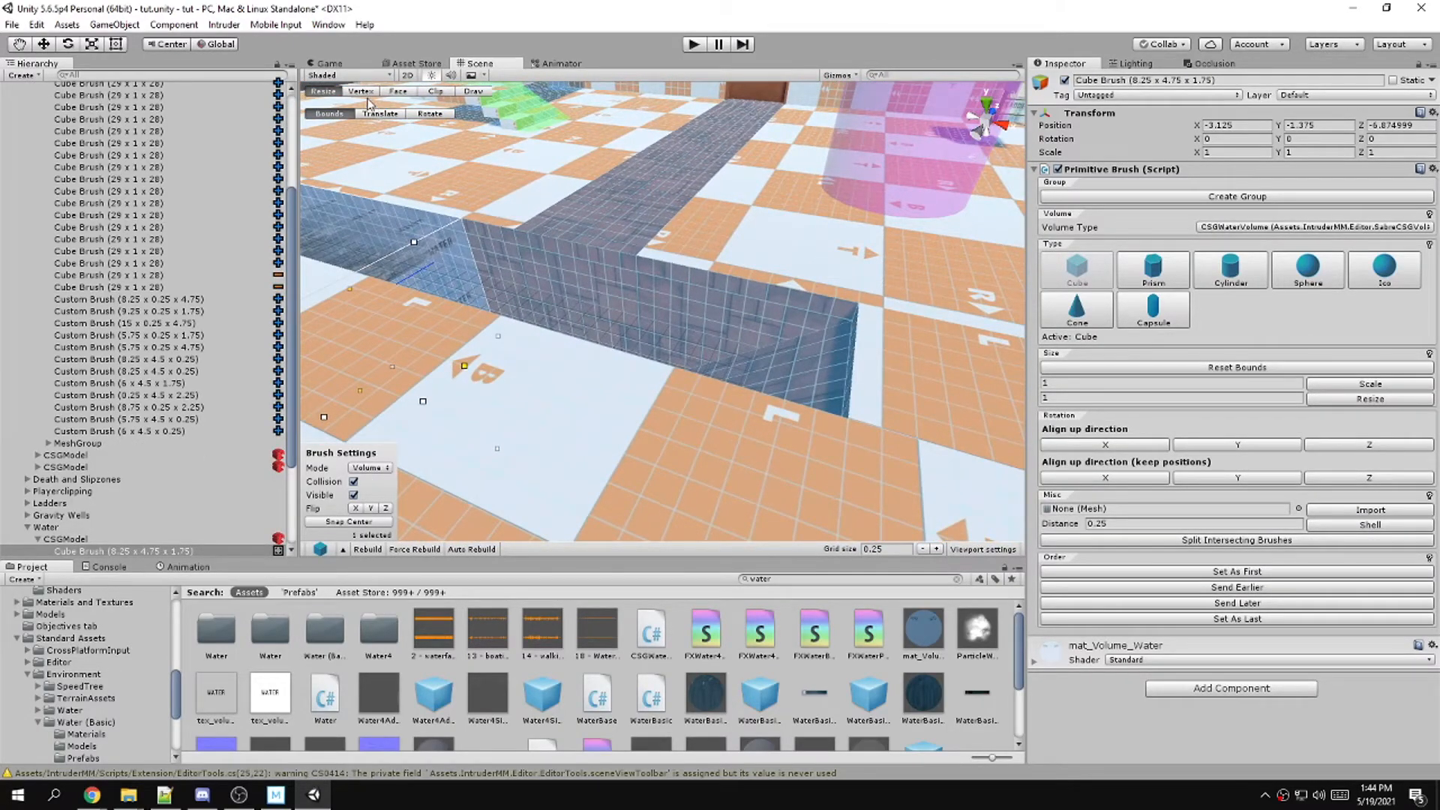
{"action": "left_click", "coordinate": [362, 92]}
{"action": "left_click", "coordinate": [434, 232]}
{"action": "left_click_drag", "start_coordinate": [516, 229], "coordinate": [814, 284]}
{"action": "mouse_move", "coordinate": [720, 288]}
{"action": "right_mouse_down"}
{"action": "mouse_move", "coordinate": [578, 259]}
{"action": "mouse_move", "coordinate": [598, 252]}
{"action": "right_mouse_up"}
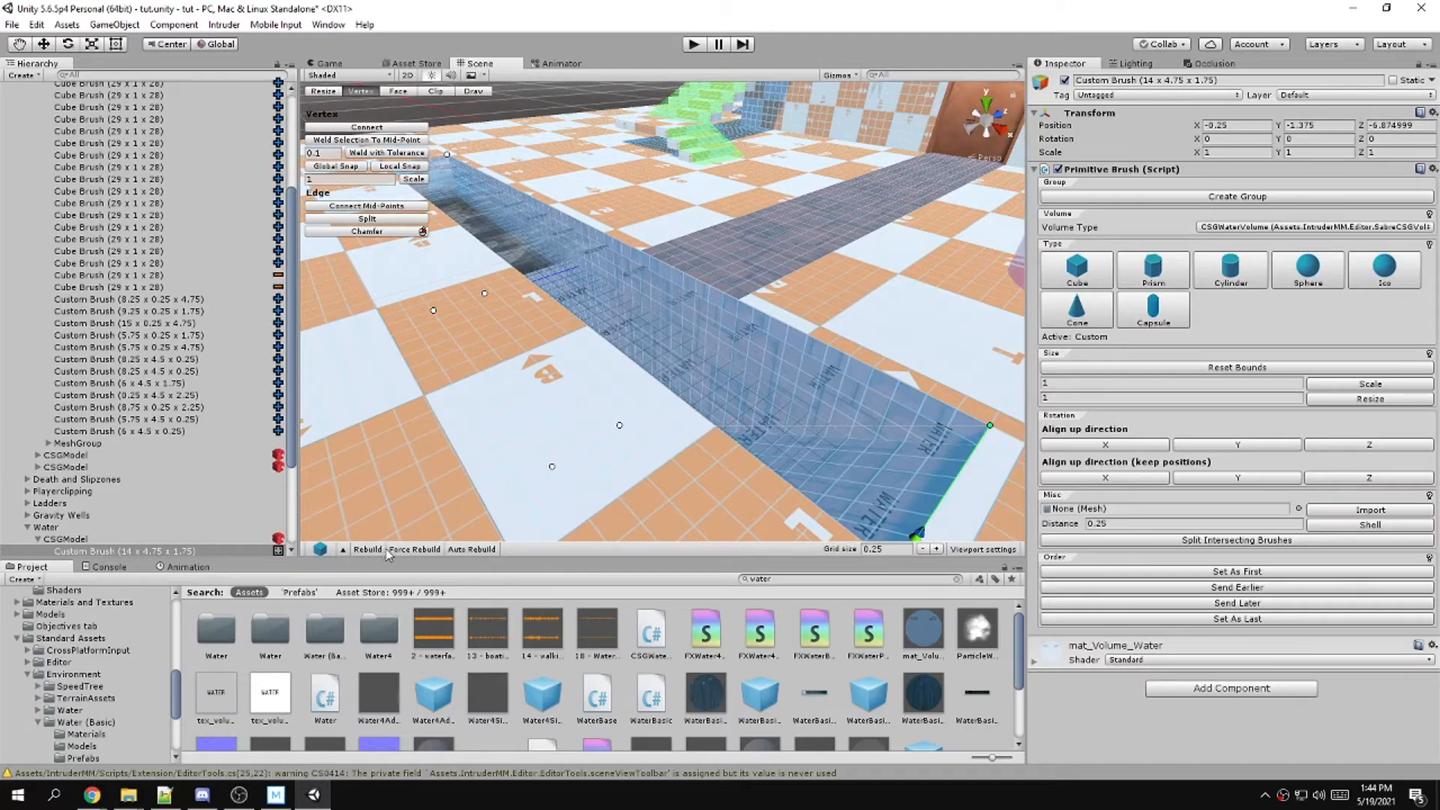
Stretch the Water4Advanced surface along the lengthened pool to an X scale of about 0.199
{"action": "scroll", "coordinate": [110, 225], "scroll_direction": "up", "scroll_amount": 5}
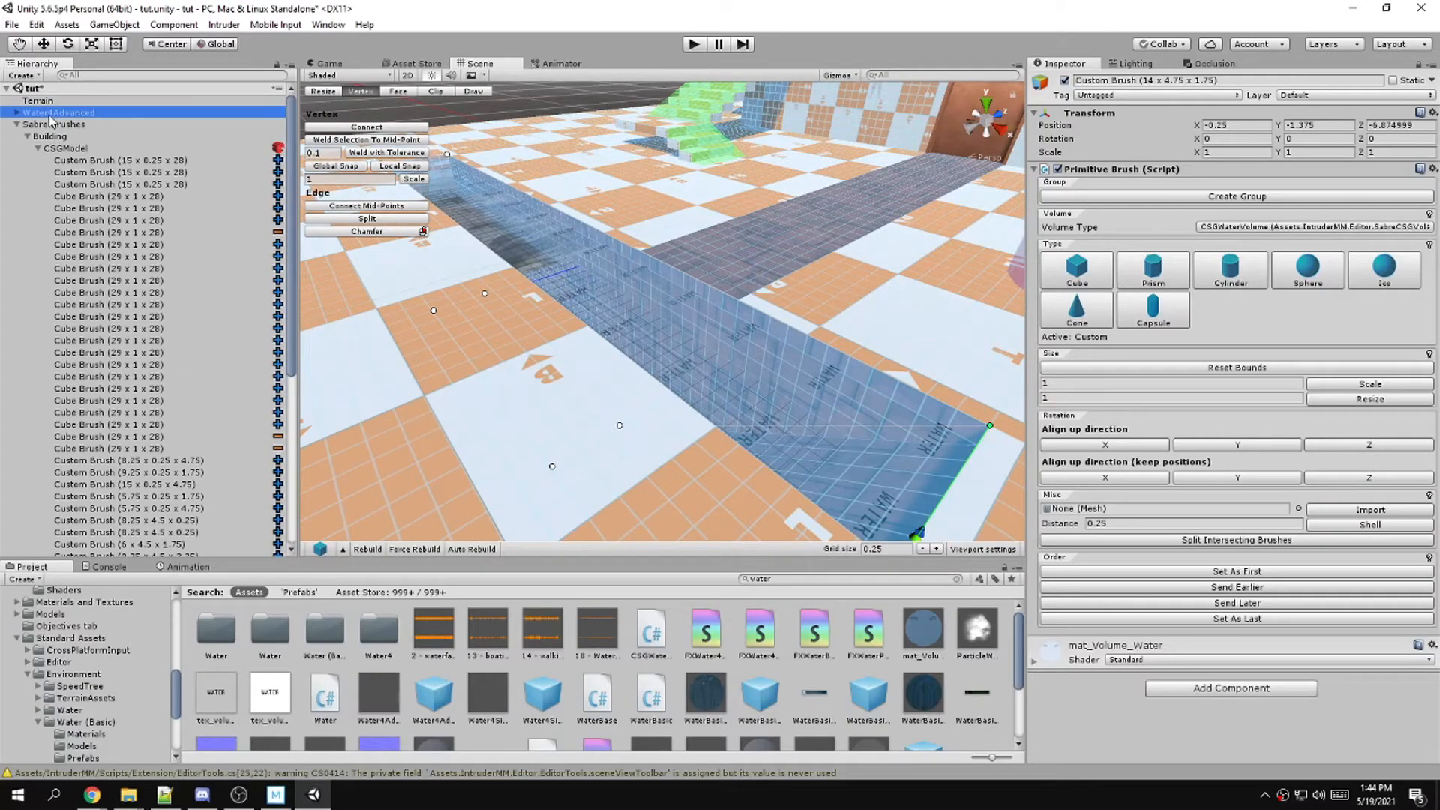
{"action": "left_click", "coordinate": [49, 114]}
{"action": "left_click", "coordinate": [497, 219]}
{"action": "scroll", "coordinate": [124, 156], "scroll_direction": "up", "scroll_amount": 5}
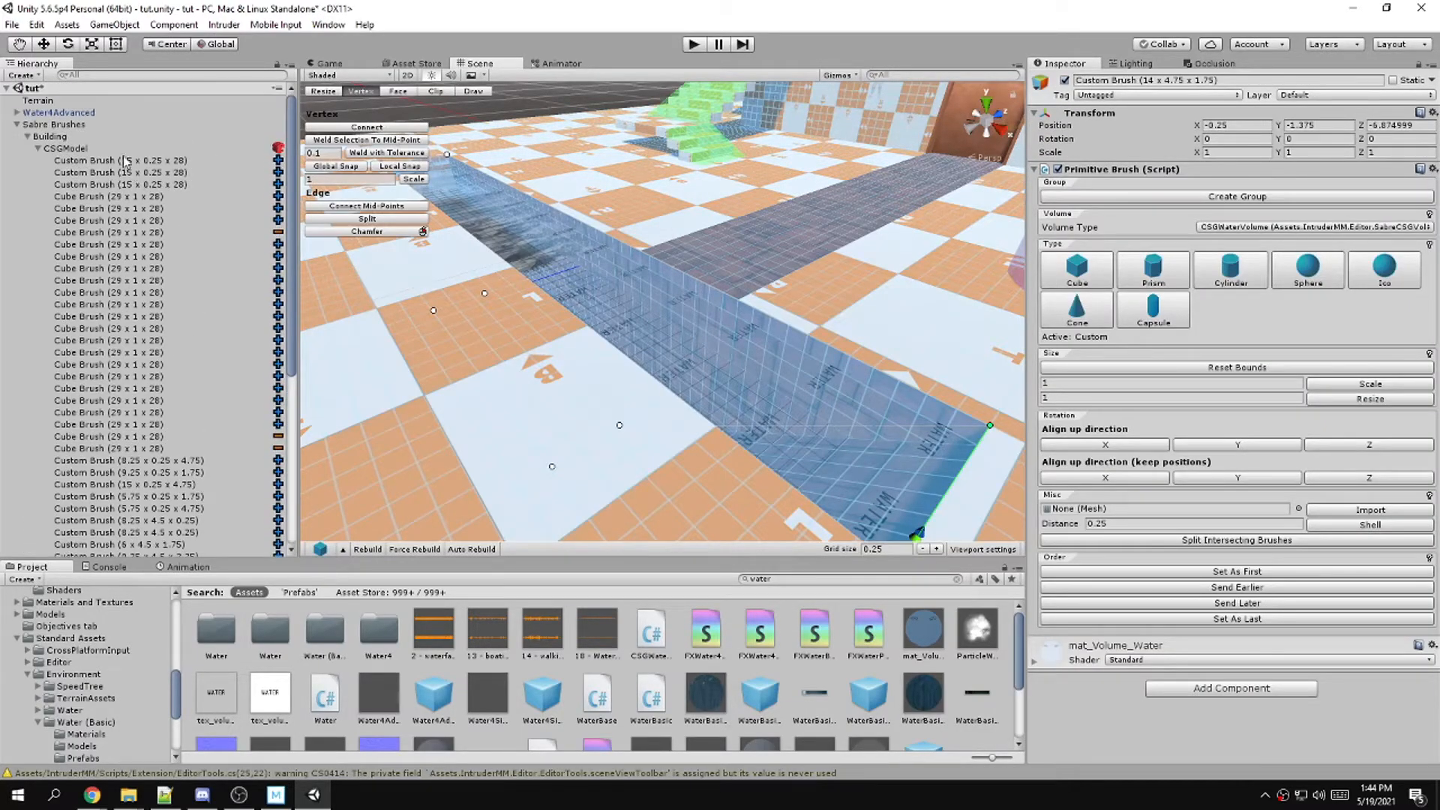
{"action": "left_click", "coordinate": [66, 113]}
{"action": "key", "text": "r"}
{"action": "left_click_drag", "start_coordinate": [520, 245], "coordinate": [757, 331]}
{"action": "key", "text": "q"}
{"action": "key", "text": "r"}
{"action": "left_click_drag", "start_coordinate": [756, 331], "coordinate": [684, 258], "text": "alt"}
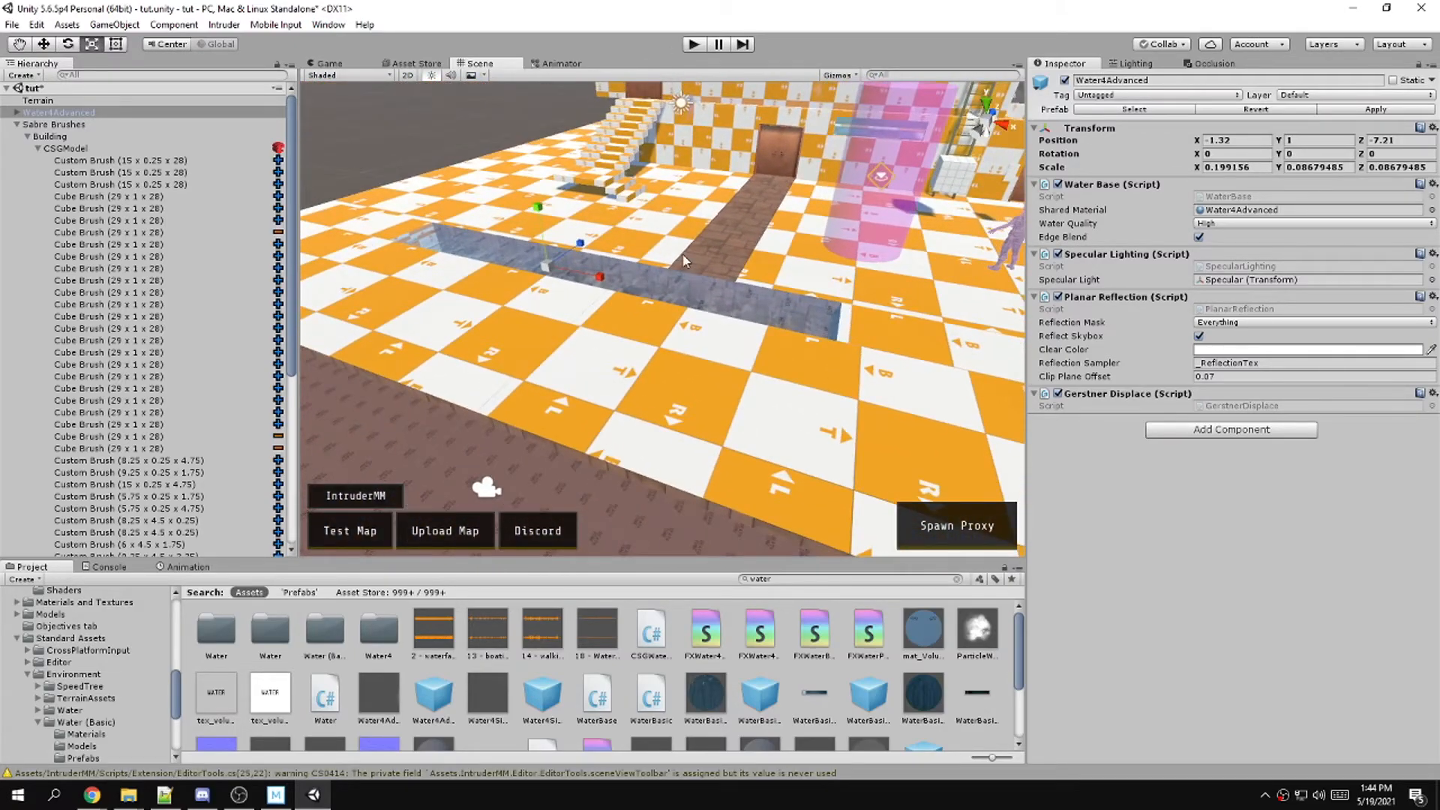
Start another in-game test of the map and play on the Intruders side
{"action": "left_click", "coordinate": [12, 25]}
{"action": "left_click", "coordinate": [273, 6]}
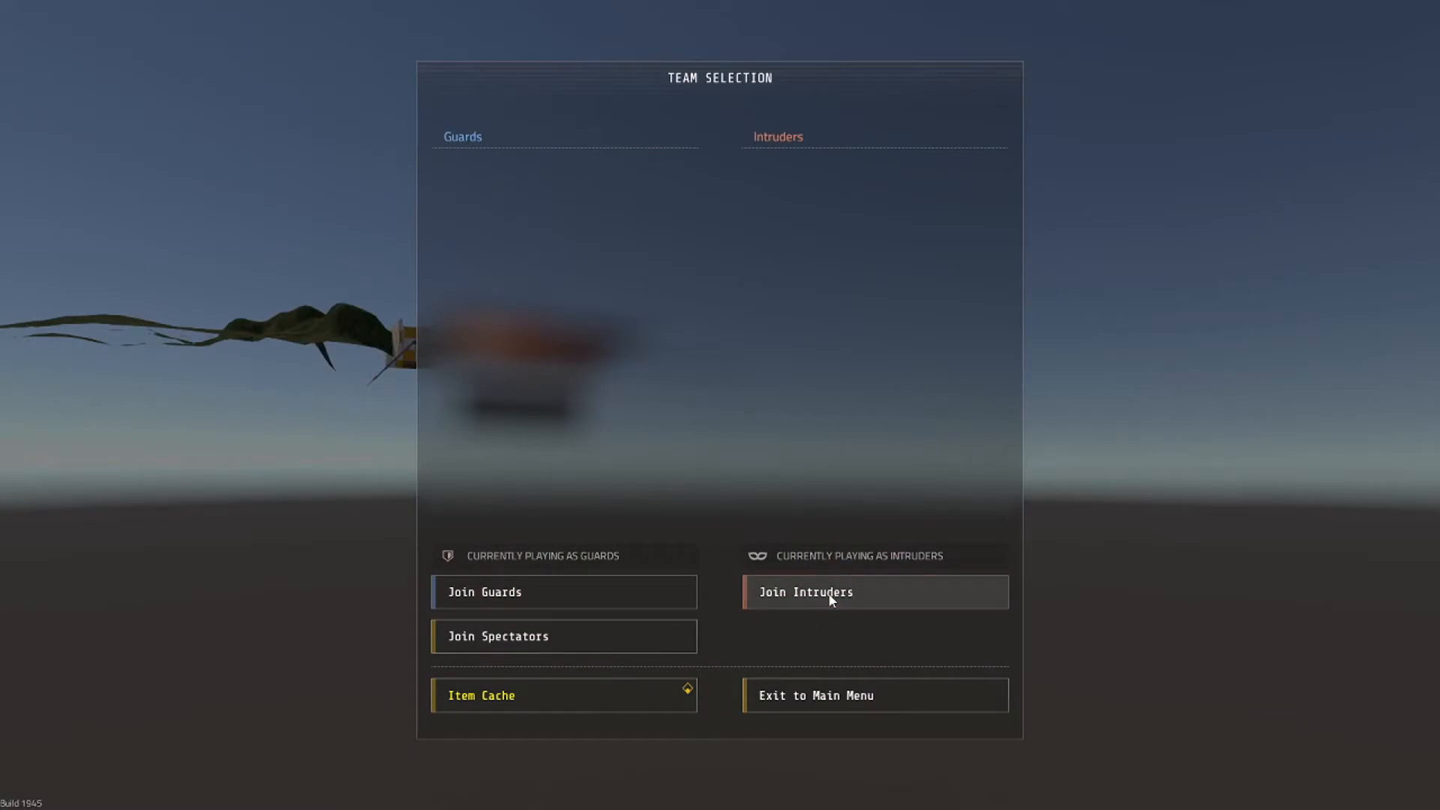
{"action": "left_click", "coordinate": [825, 597]}
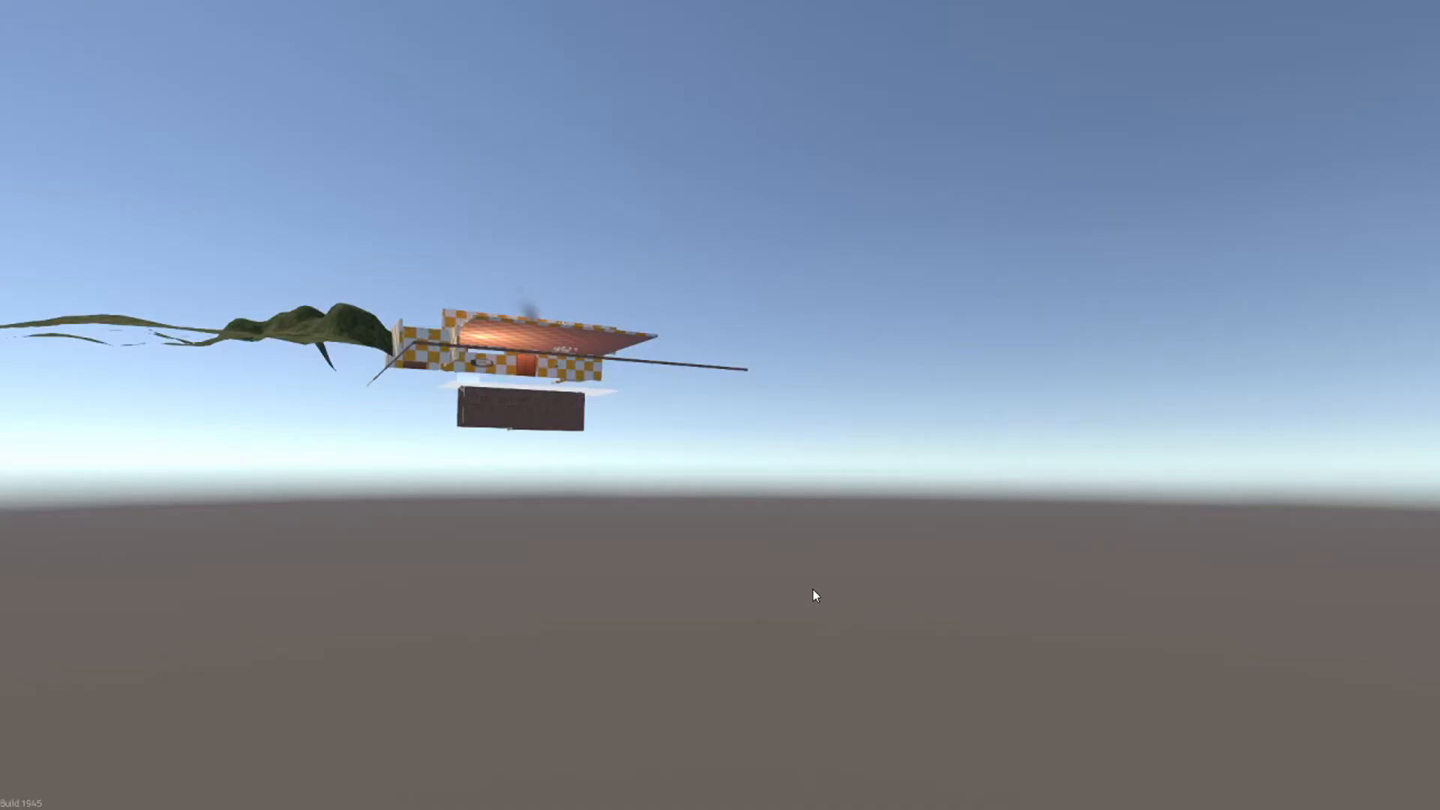
Run to the lengthened pool, drop in and swim underwater in both directions toward the ramp
{"action": "key", "text": "w"}
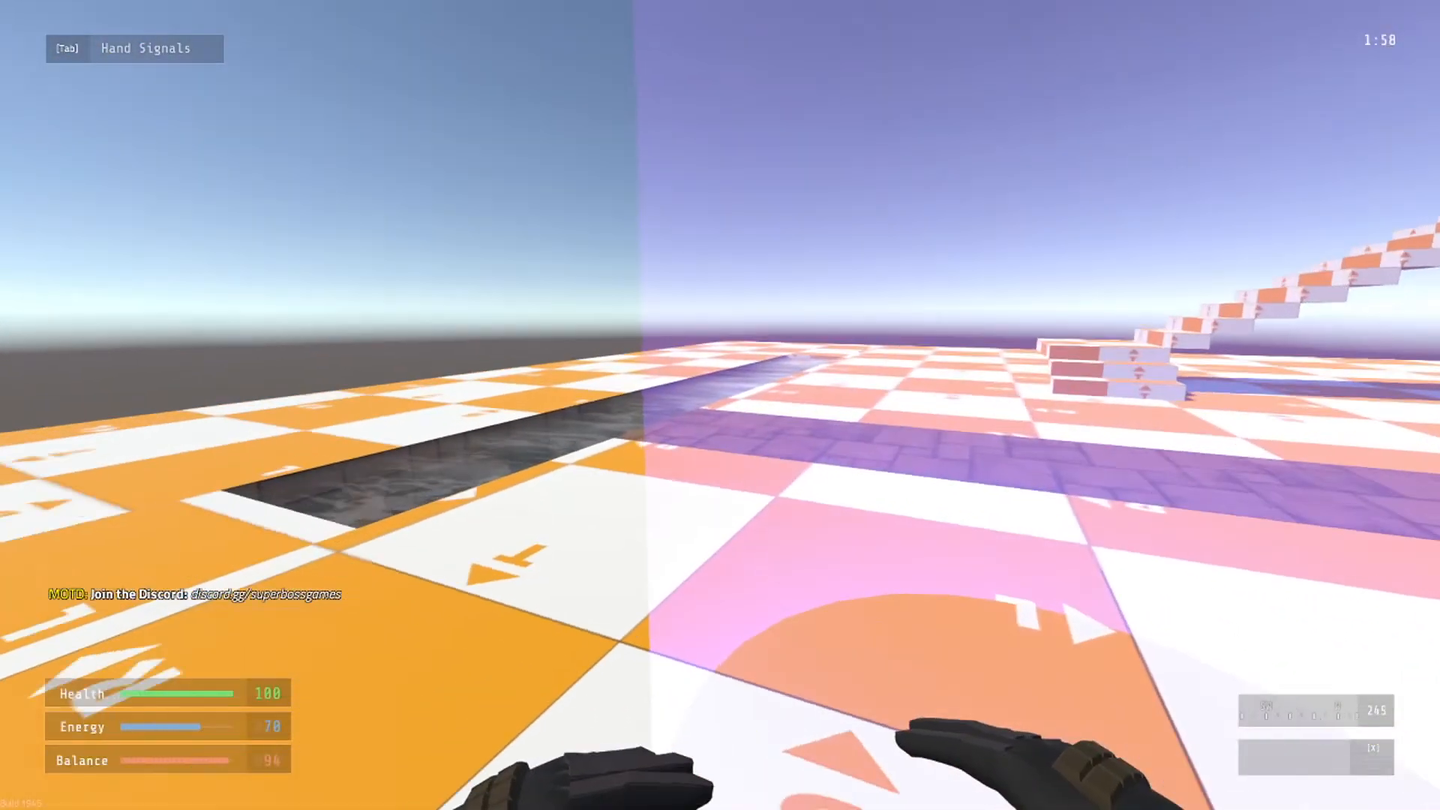
{"action": "key", "text": "w"}
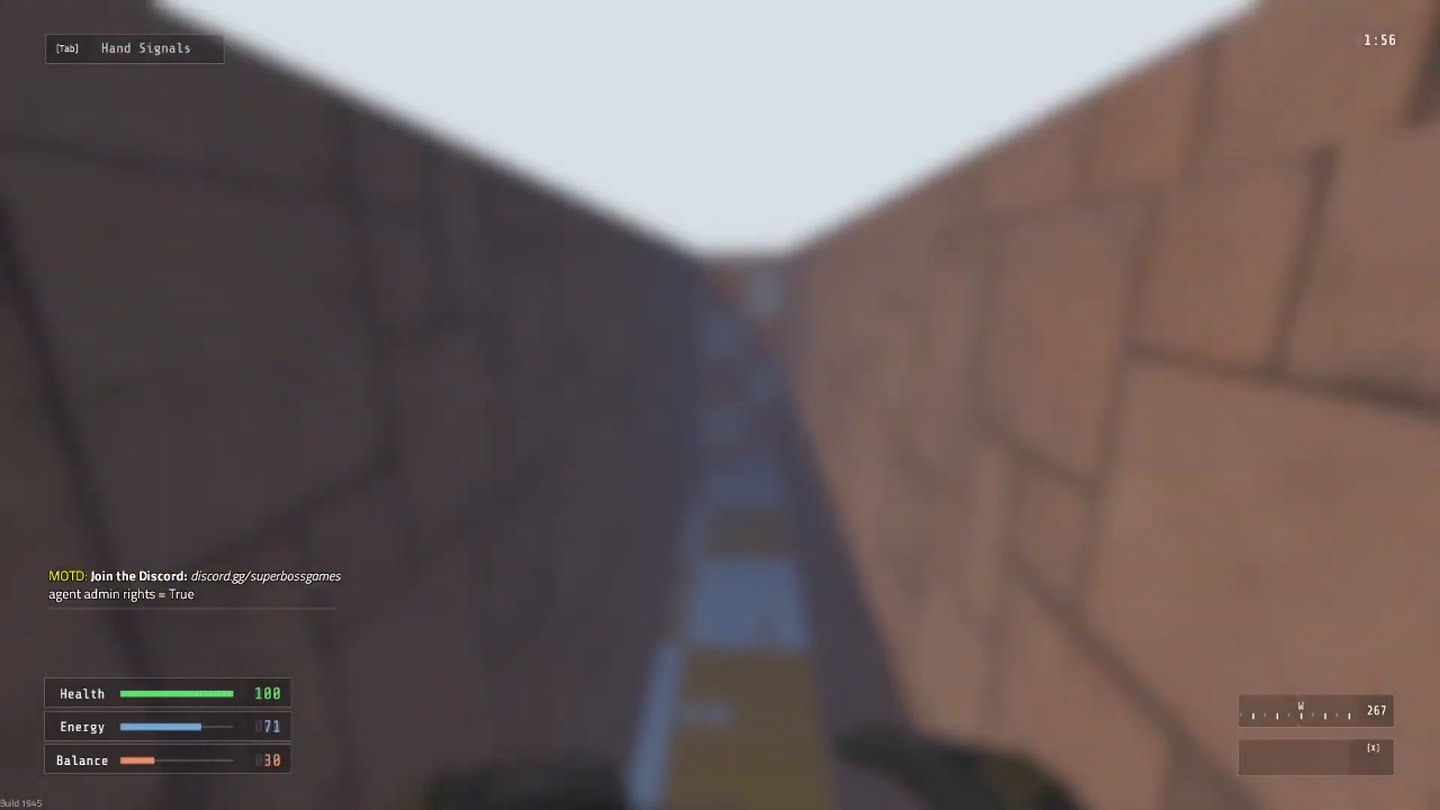
{"action": "key", "text": "w"}
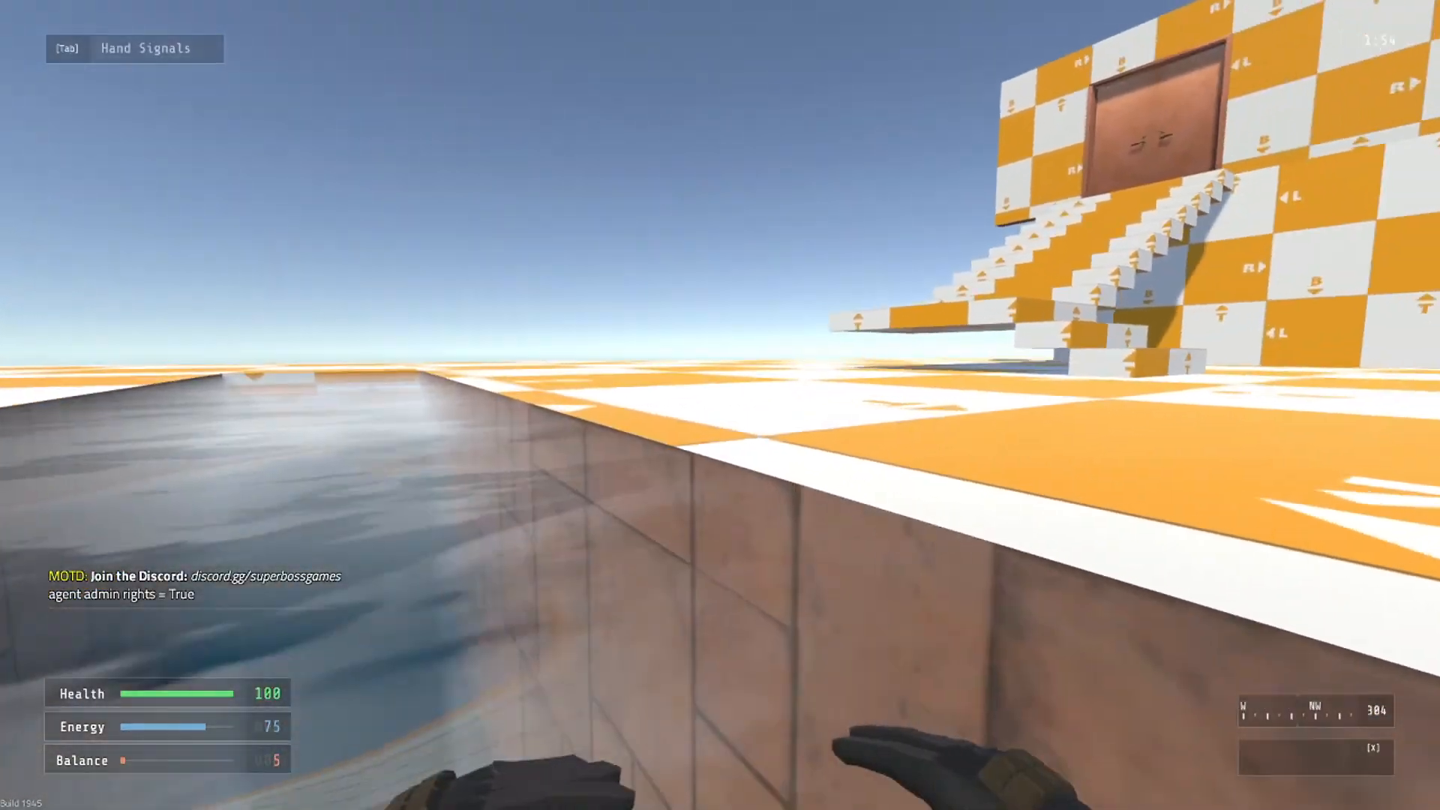
{"action": "key", "text": "w"}
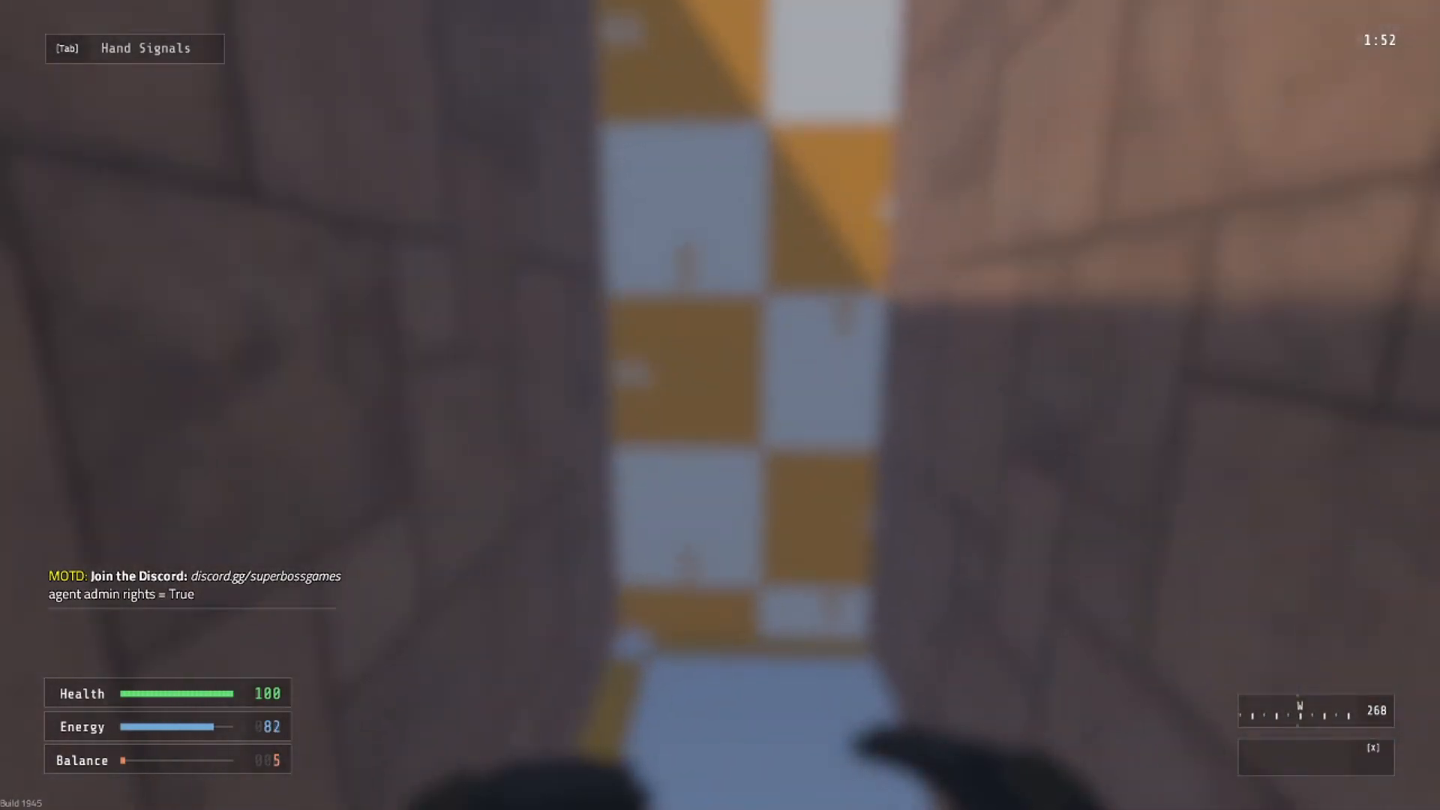
{"action": "key", "text": "w"}
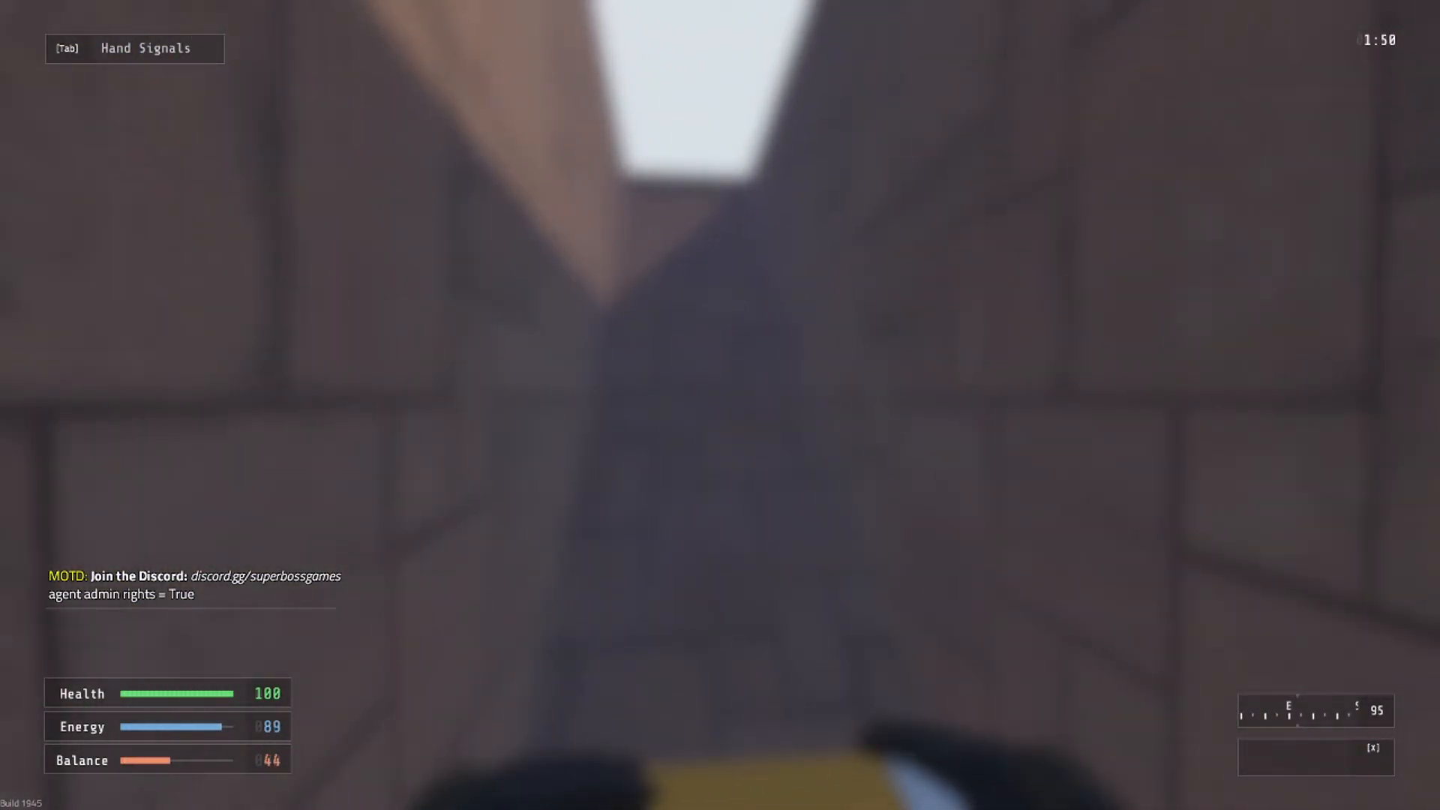
{"action": "key", "text": "w"}
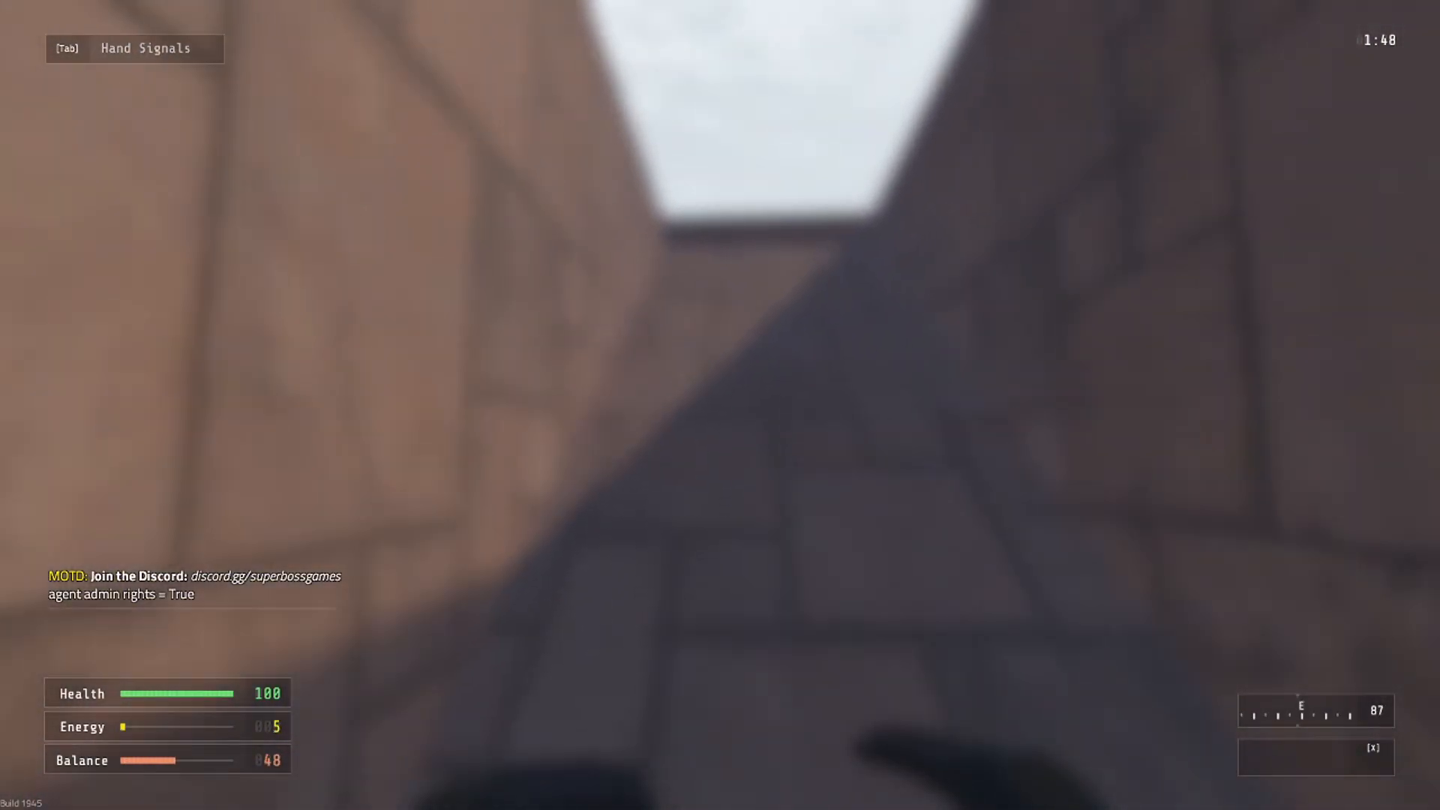
Test jumping at the water's surface and climb out of the pool by way of the ramp
{"action": "key", "text": "space"}
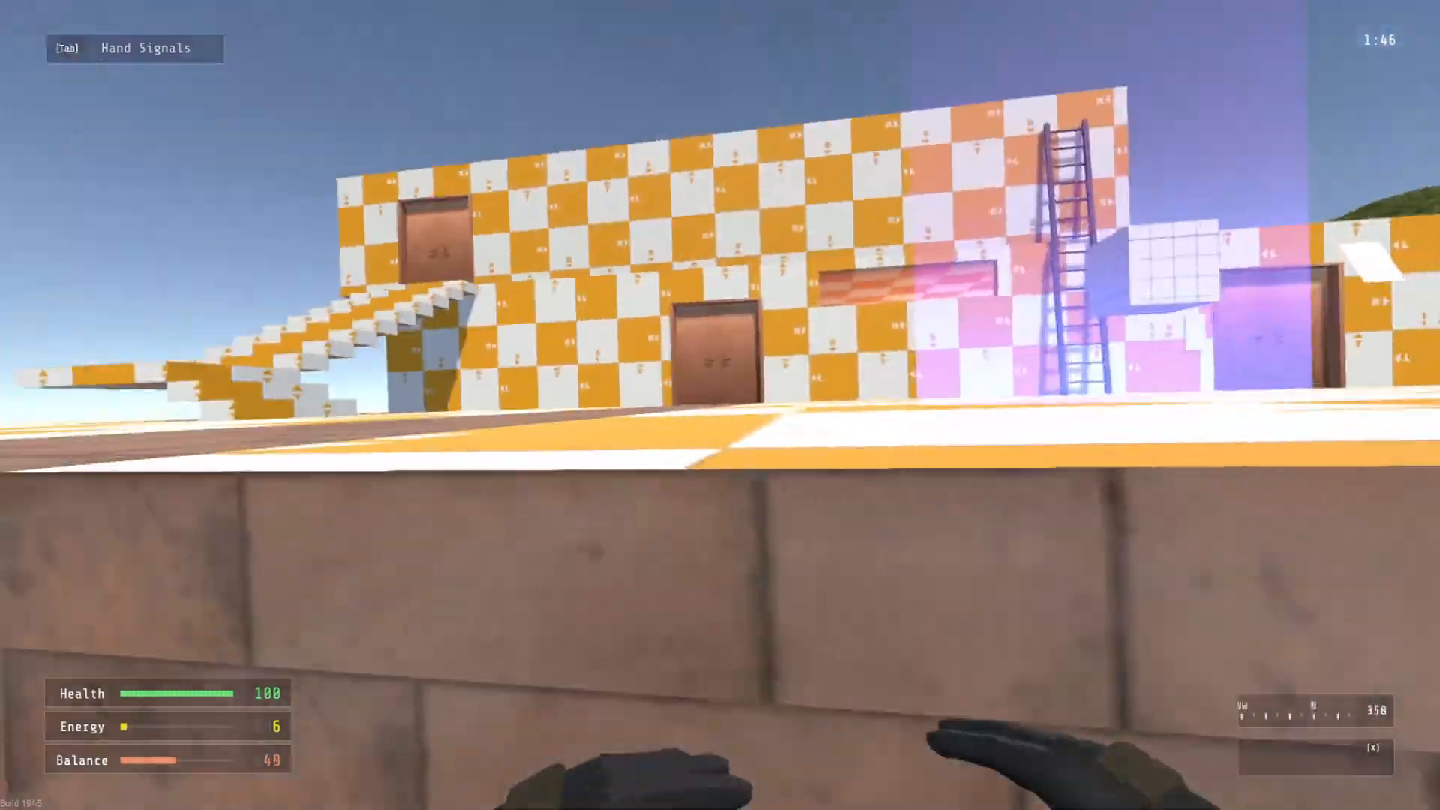
{"action": "key", "text": "space"}
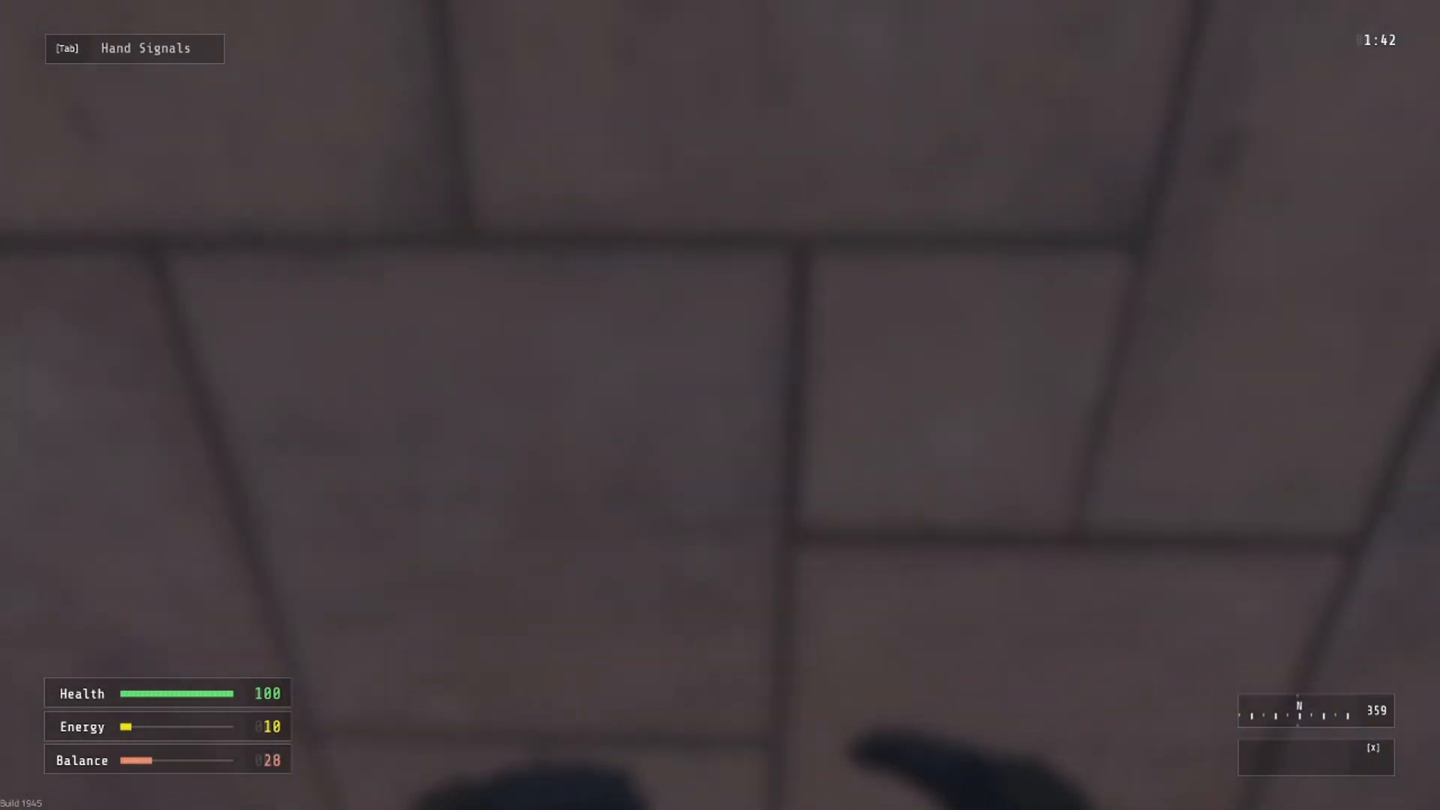
{"action": "key", "text": "space"}
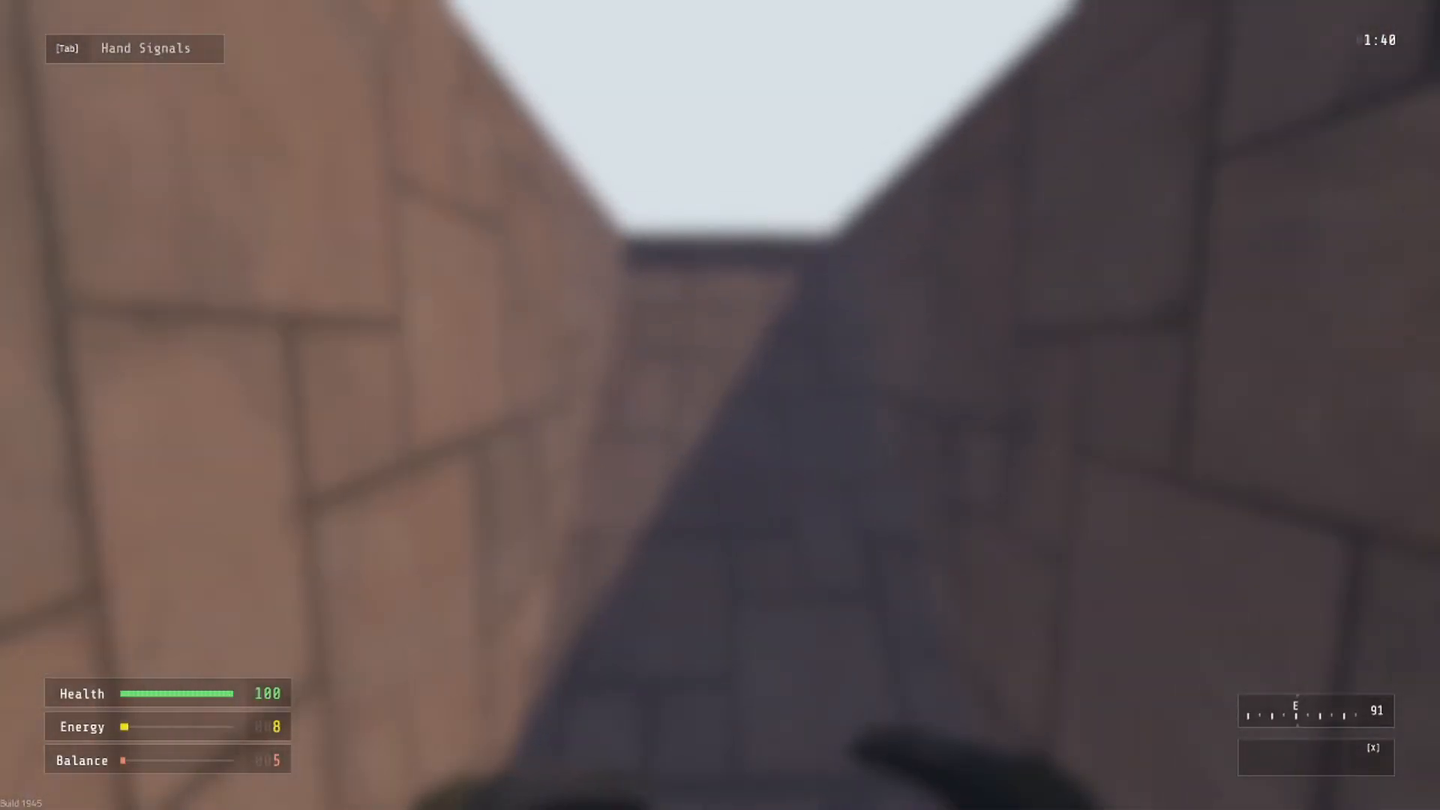
{"action": "key", "text": "space"}
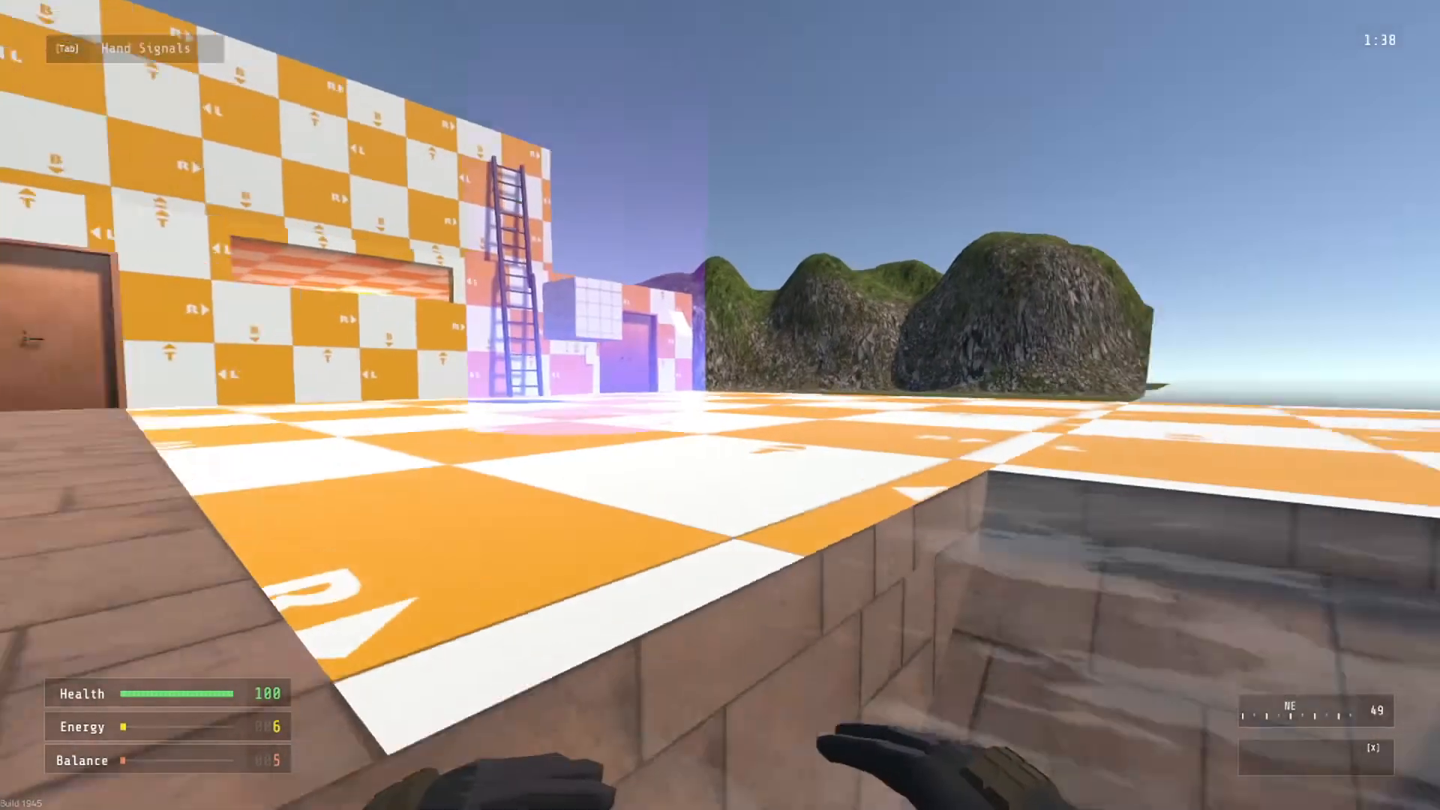
{"action": "key", "text": "space"}
{"action": "key", "text": "w"}
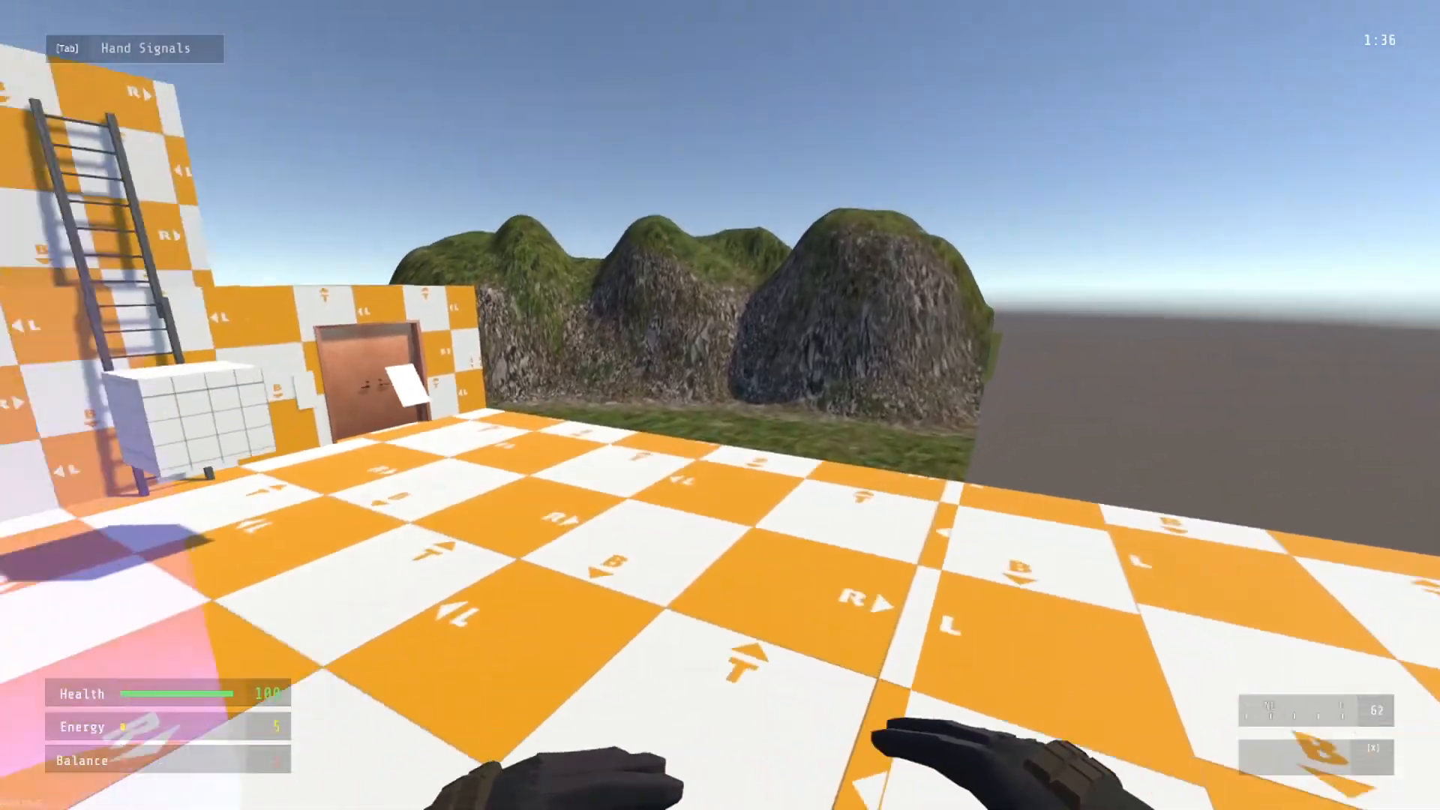
Run across the checkered floor past the stairs and exit the test to the main menu
{"action": "key", "text": "w"}
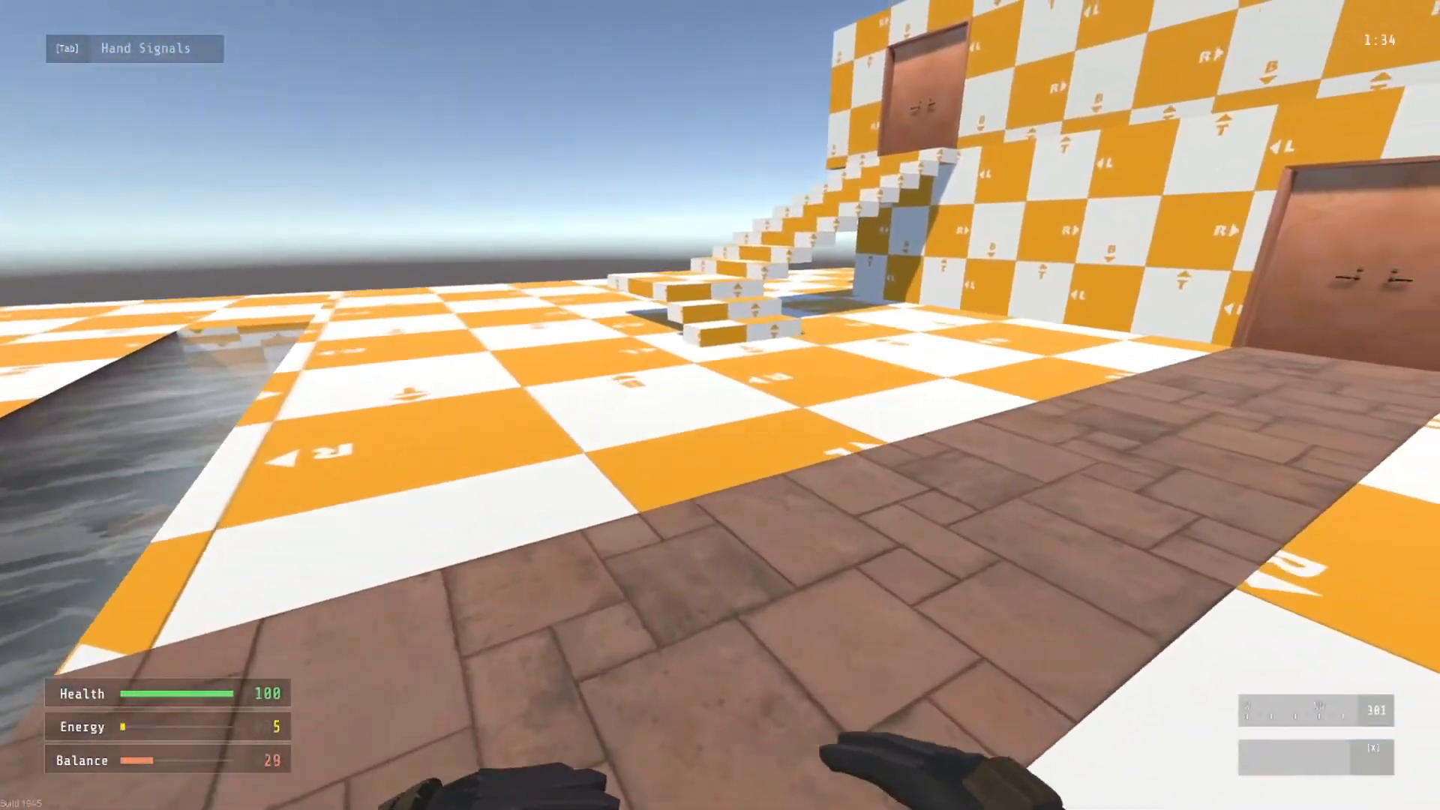
{"action": "key", "text": "w"}
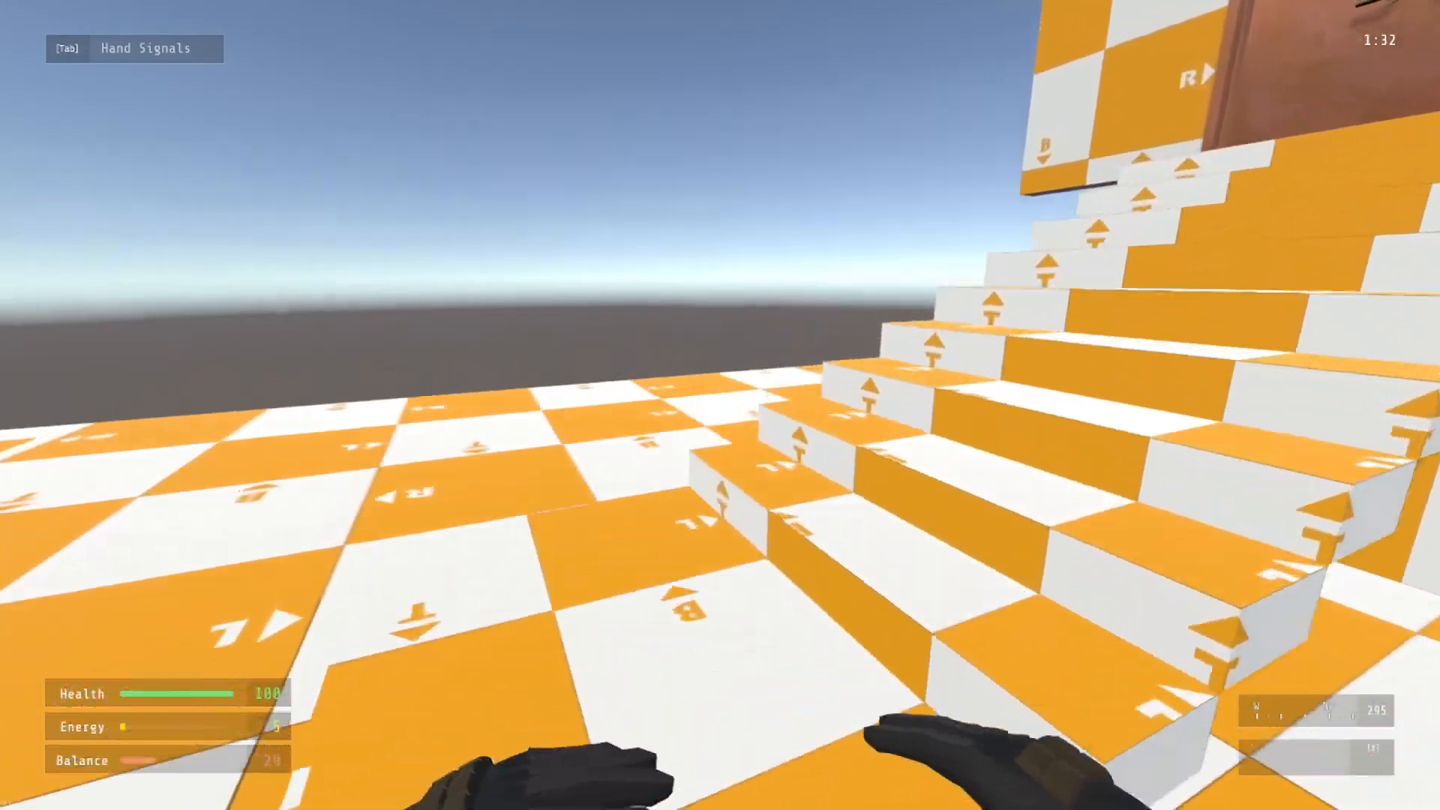
{"action": "key", "text": "Escape"}
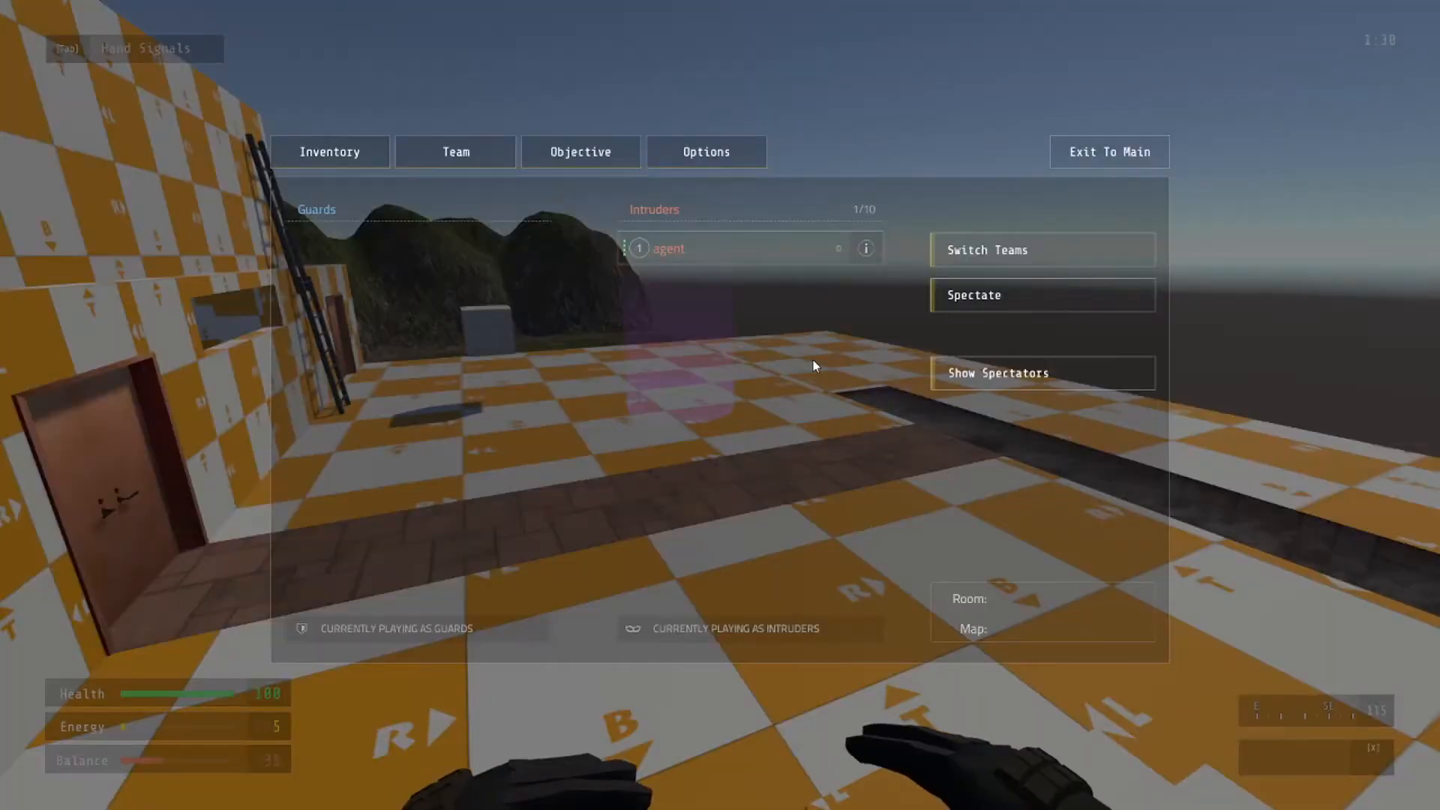
{"action": "left_click", "coordinate": [1109, 154]}
Attach the Ignore Sticky and Ignore Wall Tag scripts to the white grid cube near the ladder
{"action": "left_click_drag", "start_coordinate": [671, 353], "coordinate": [603, 328], "text": "alt"}
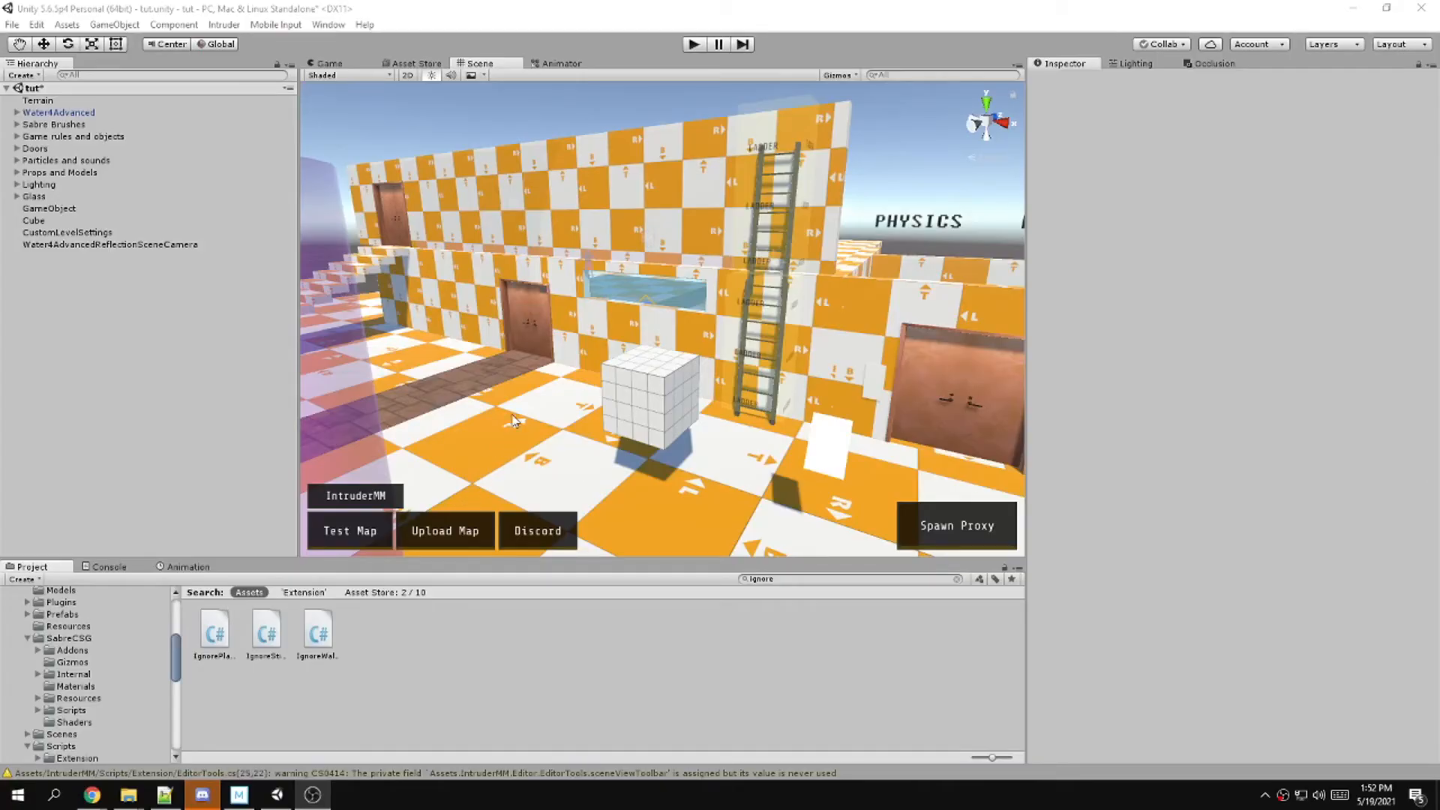
{"action": "right_click_drag", "start_coordinate": [514, 421], "coordinate": [628, 436]}
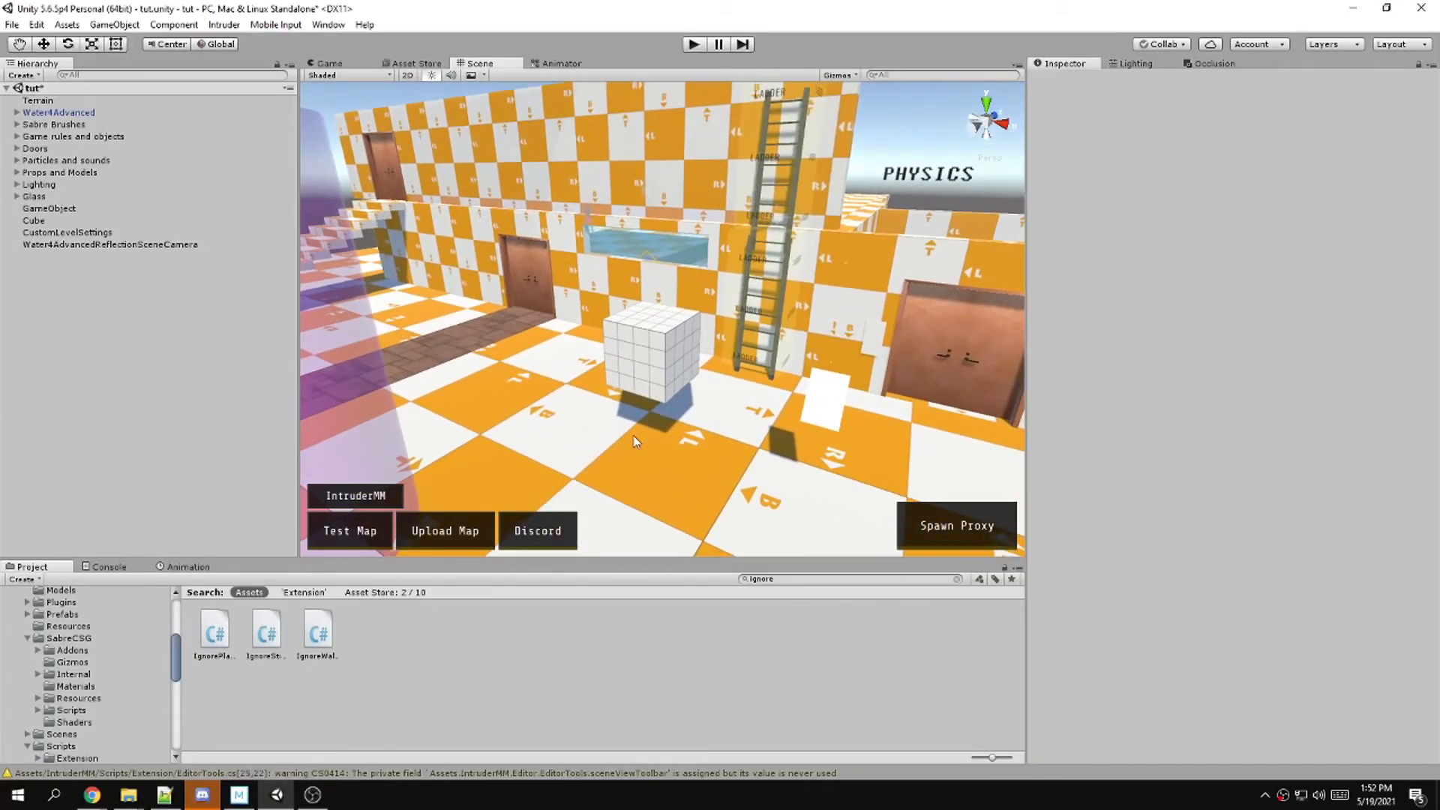
{"action": "left_click", "coordinate": [663, 370]}
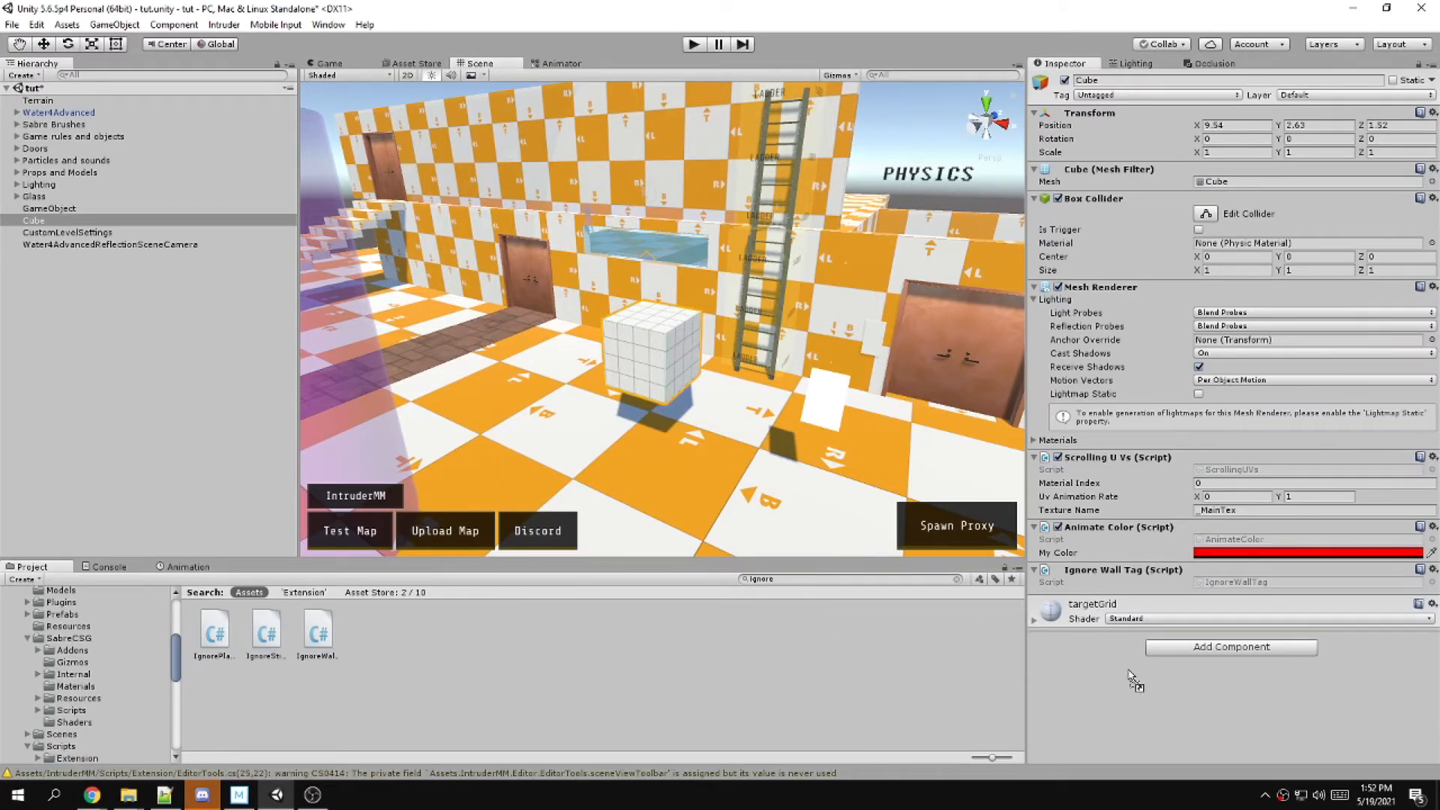
{"action": "left_click_drag", "start_coordinate": [1135, 679], "coordinate": [1134, 679]}
{"action": "left_click_drag", "start_coordinate": [1123, 738], "coordinate": [1122, 738]}
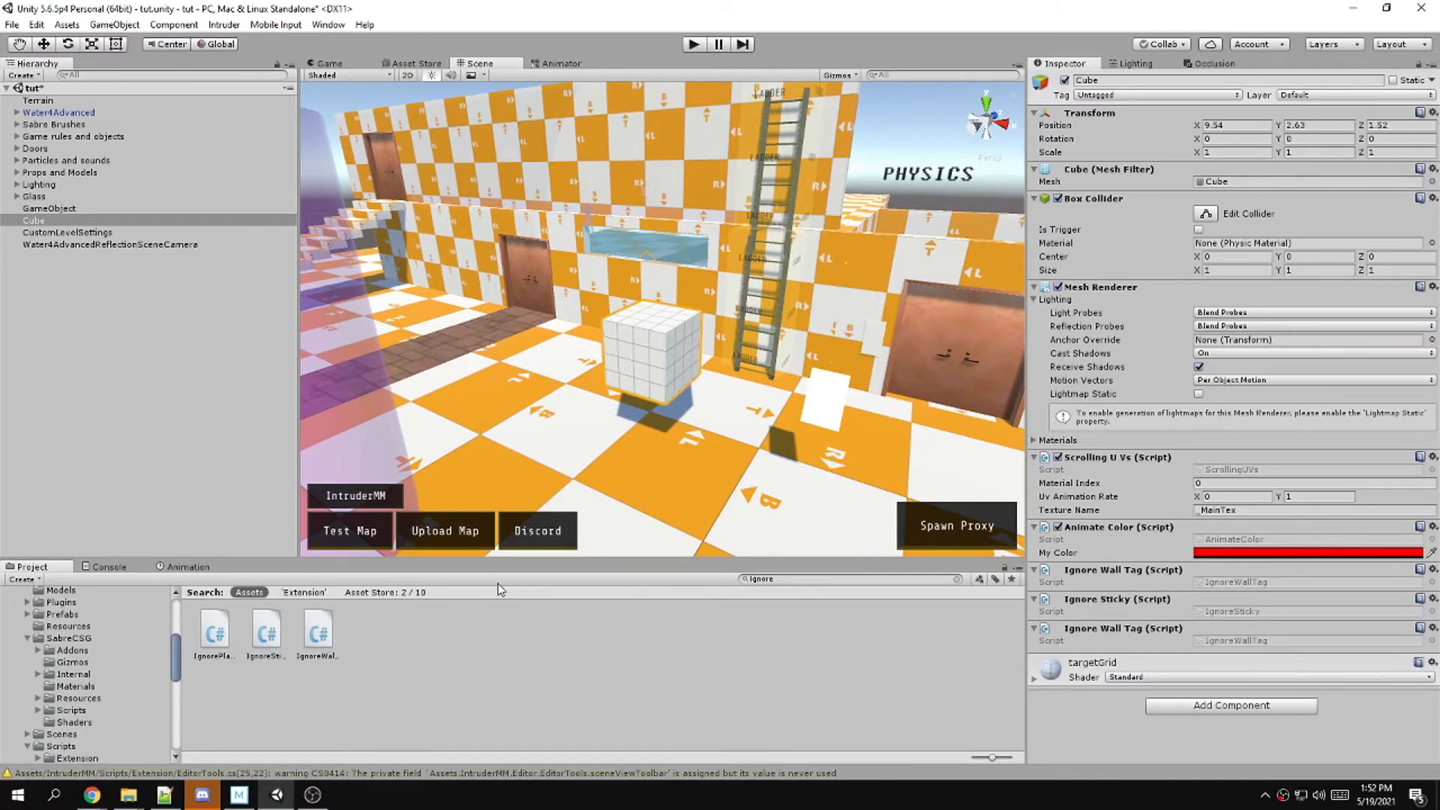
Delete the Water4AdvancedReflectionSceneCamera object from the scene
{"action": "left_click", "coordinate": [264, 637]}
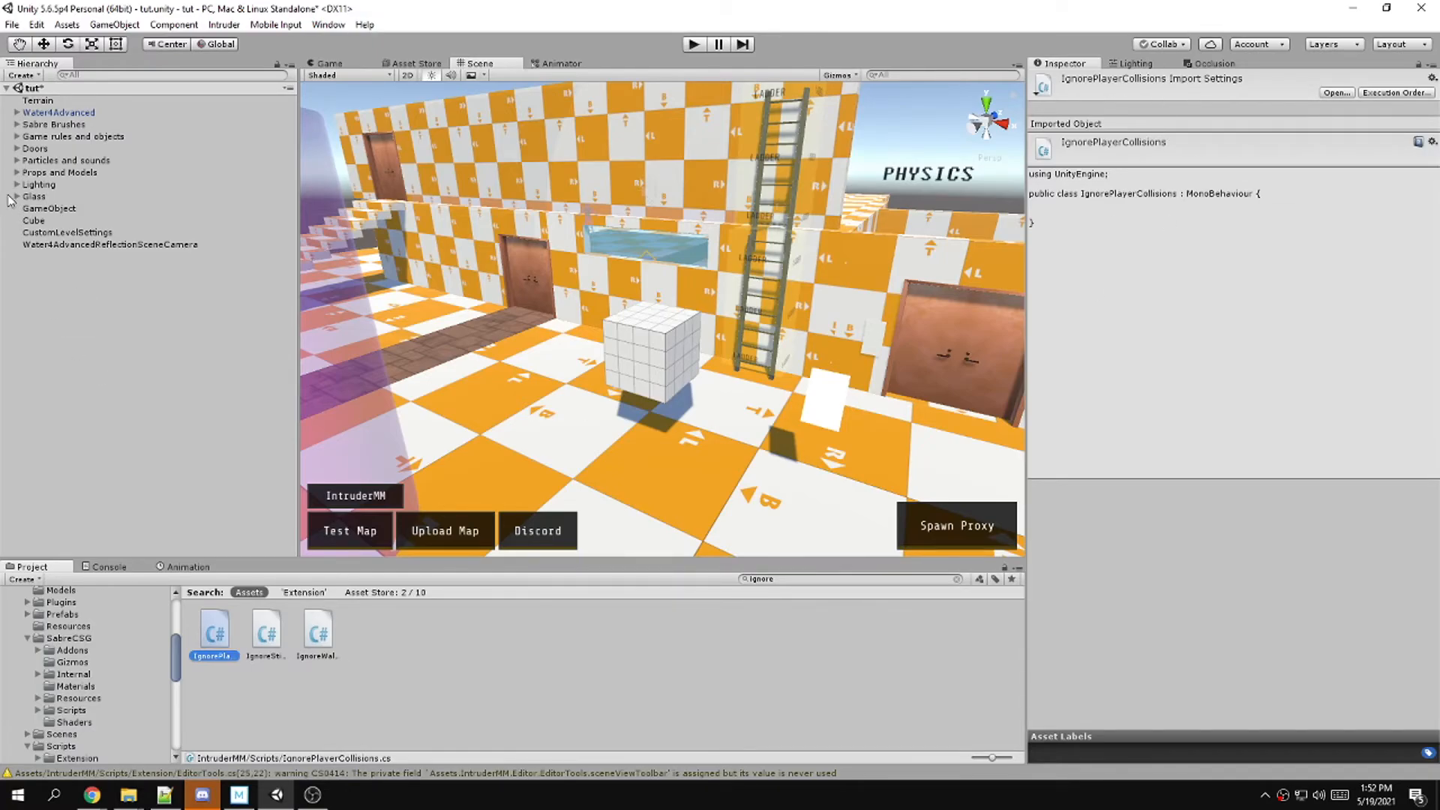
{"action": "left_click", "coordinate": [82, 233]}
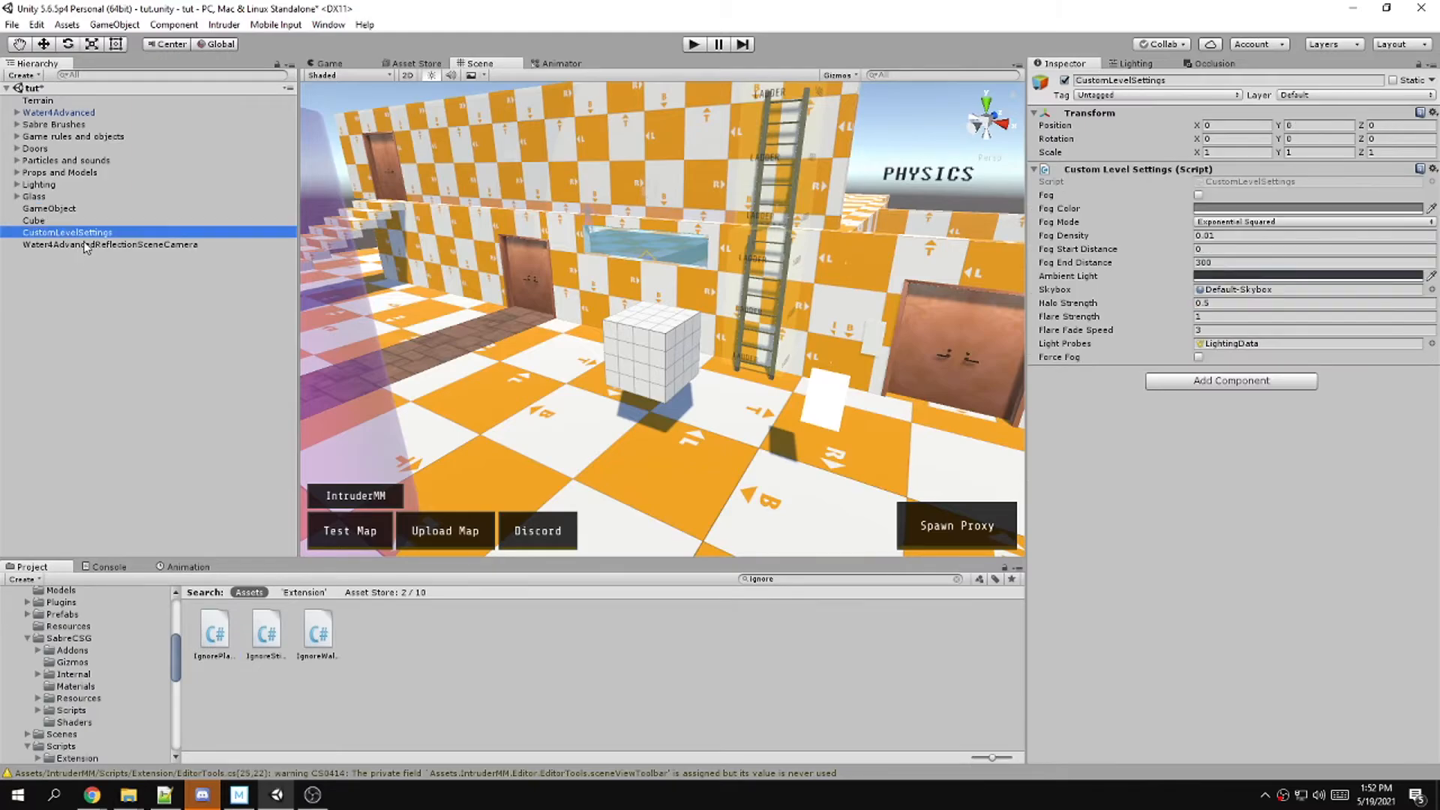
{"action": "left_click", "coordinate": [85, 245]}
{"action": "key", "text": "Delete"}
{"action": "left_click", "coordinate": [63, 233]}
{"action": "left_click", "coordinate": [67, 279]}
{"action": "right_click", "coordinate": [67, 280]}
{"action": "left_click", "coordinate": [41, 276]}
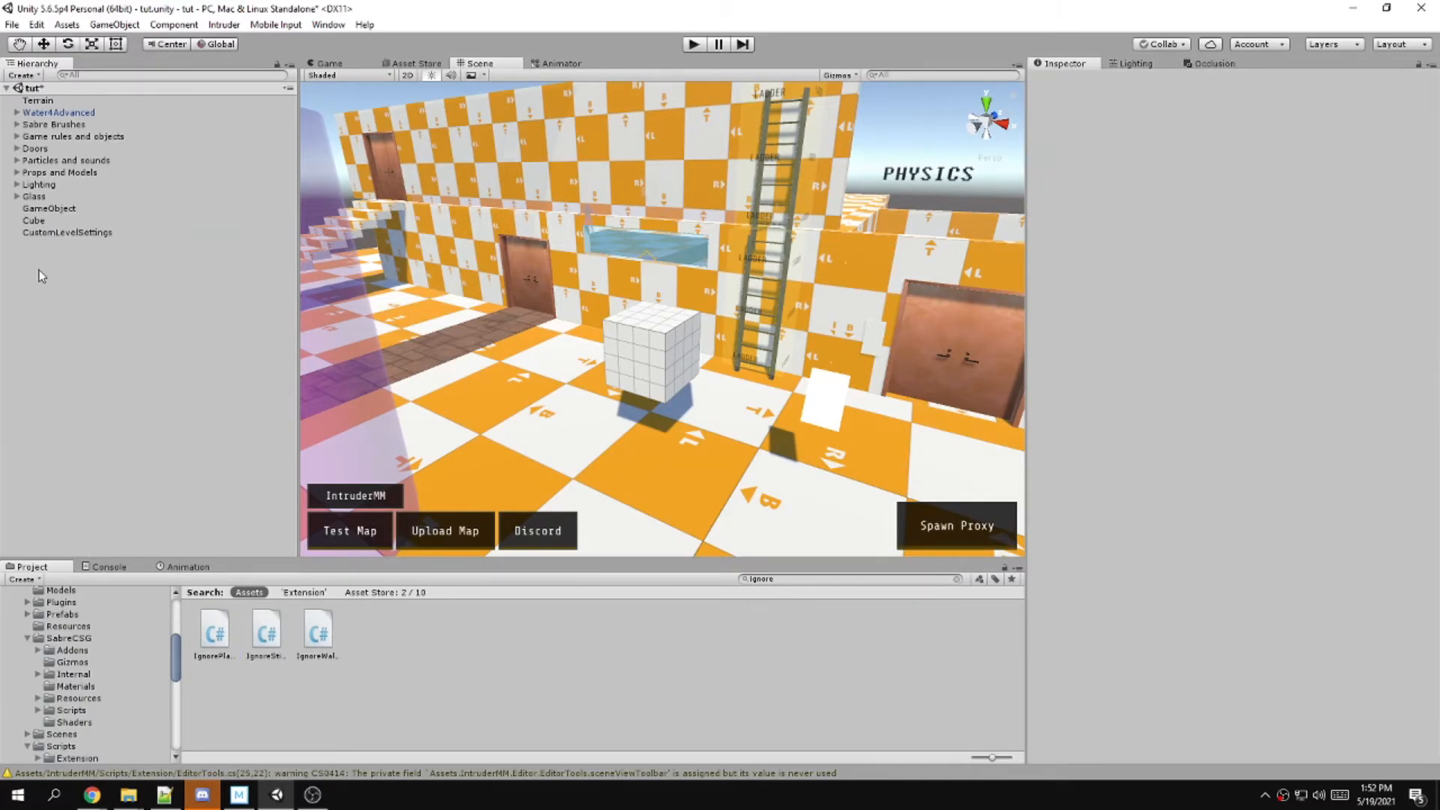
Remove the Animate Color script from the white grid Cube
{"action": "left_click", "coordinate": [57, 234]}
{"action": "left_click", "coordinate": [41, 221]}
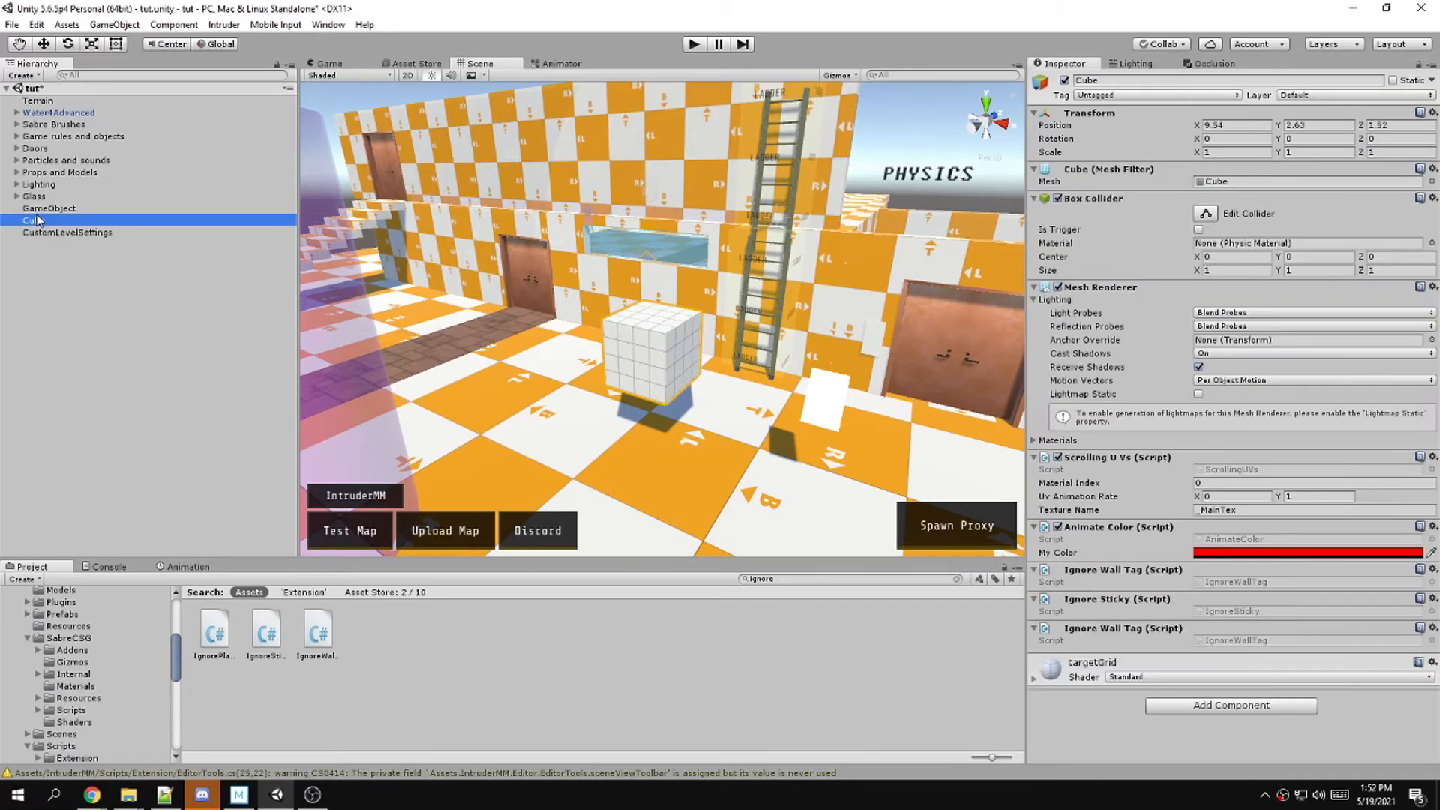
{"action": "left_click", "coordinate": [1433, 528]}
{"action": "left_click", "coordinate": [1336, 566]}
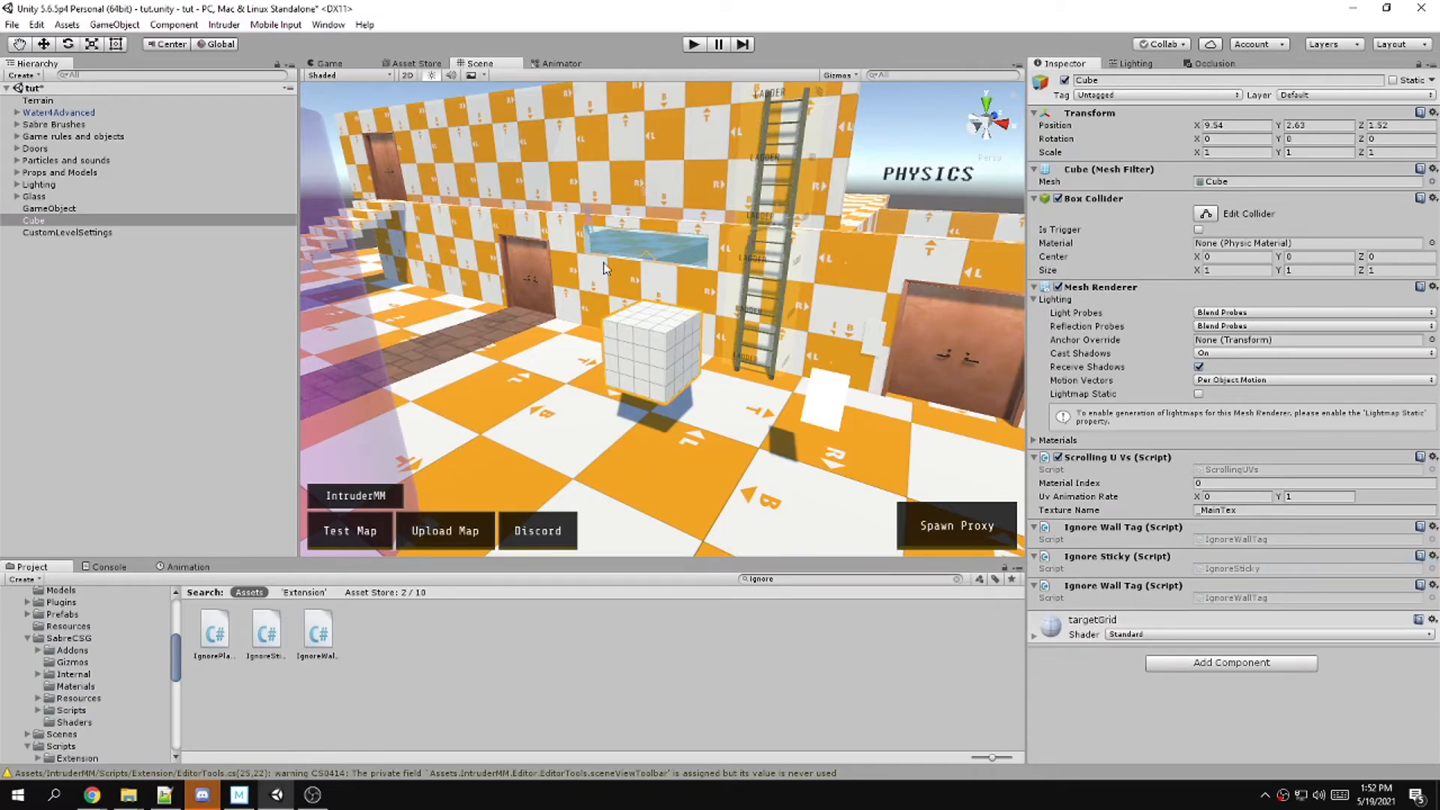
Test the map in game as an Intruder, look at the grid cube by the ladder, and quit back to Unity
{"action": "right_click_drag", "start_coordinate": [406, 354], "coordinate": [608, 328]}
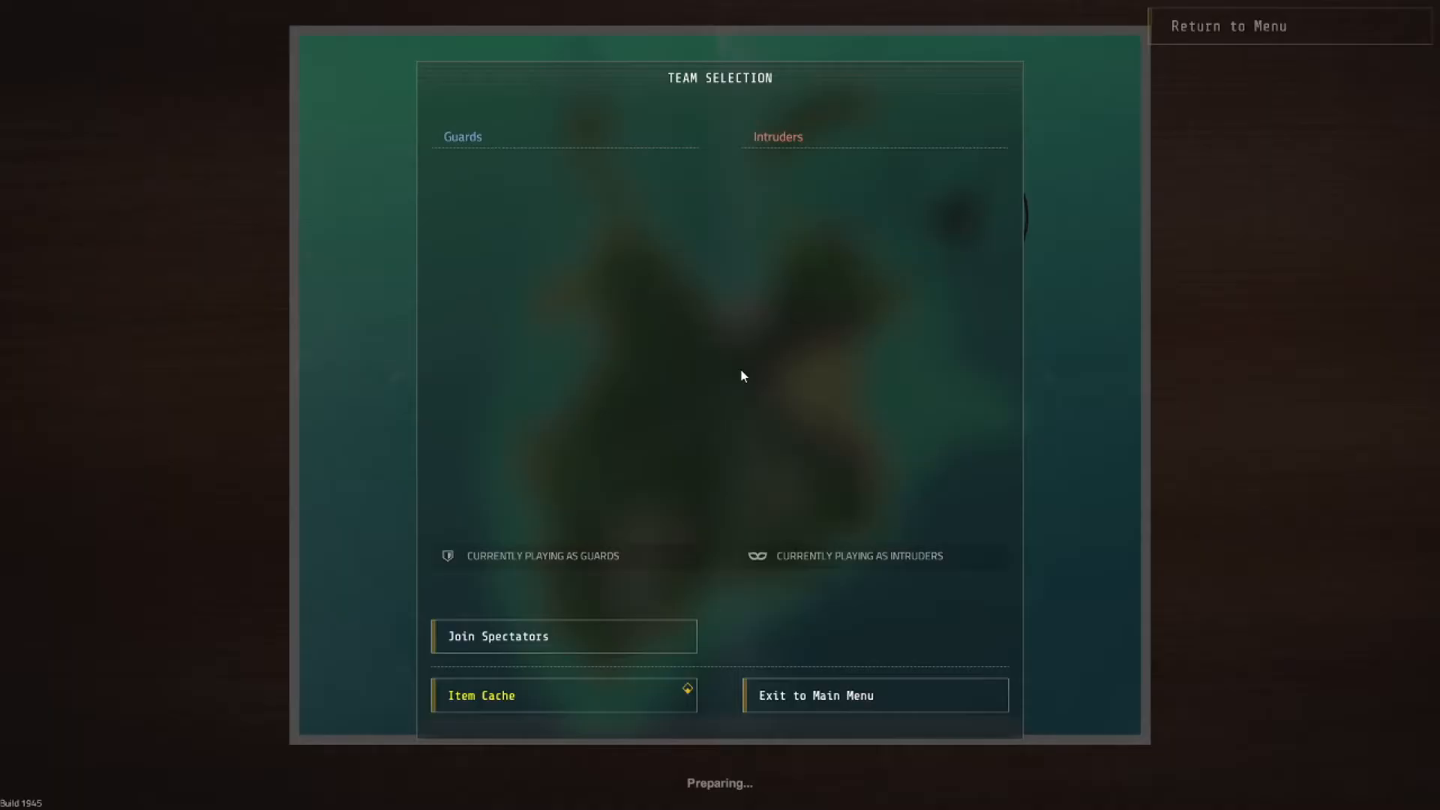
{"action": "left_click", "coordinate": [893, 597]}
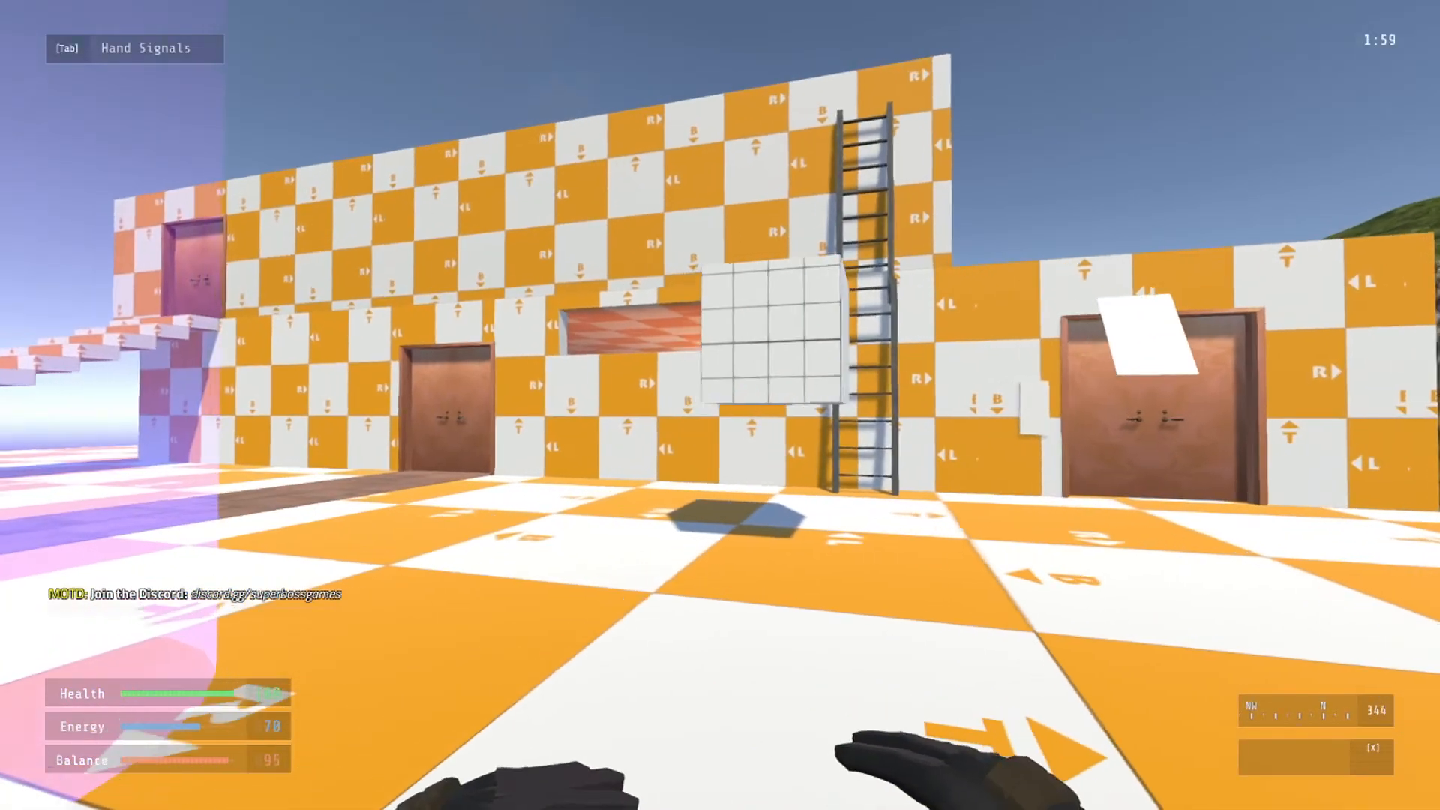
{"action": "key", "text": "Escape"}
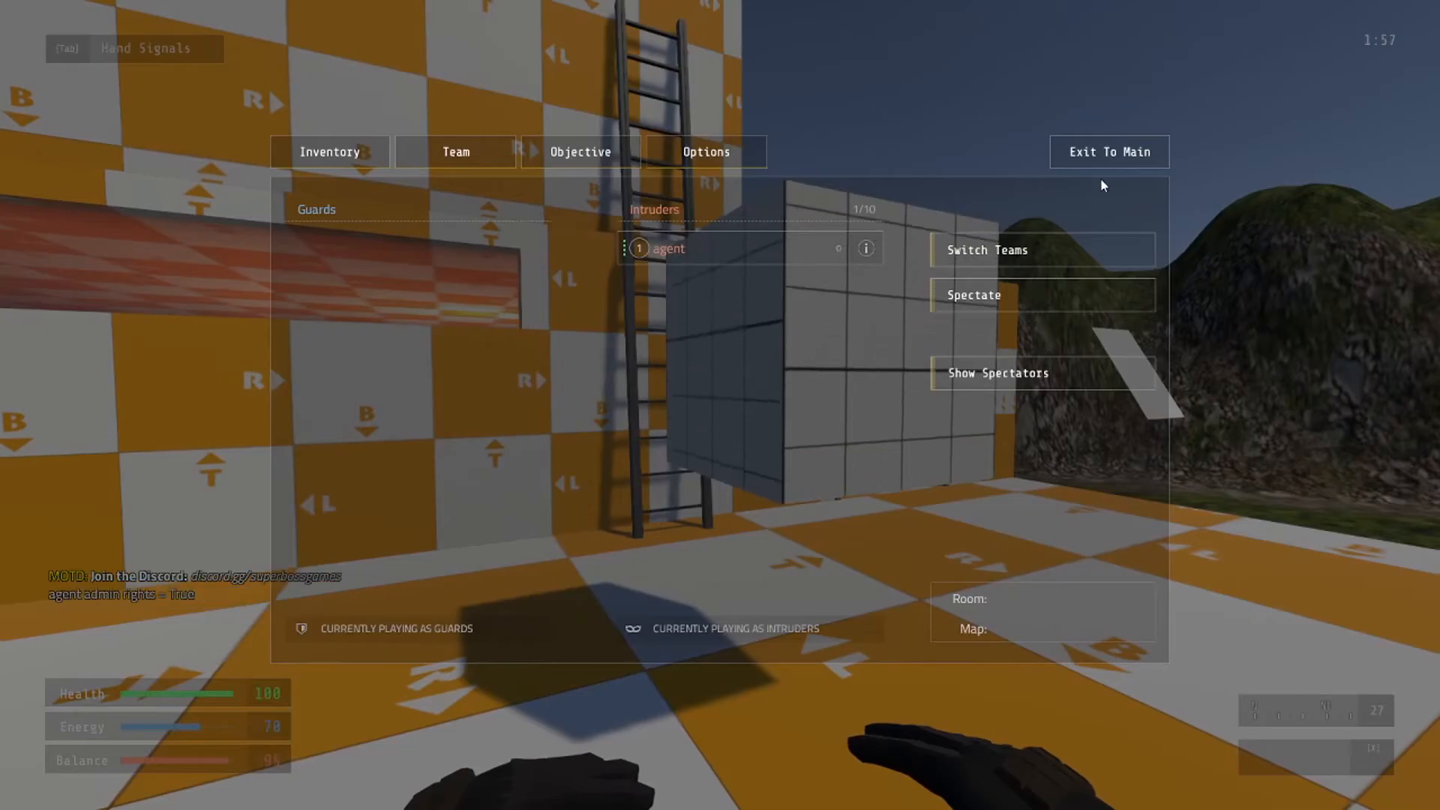
{"action": "key", "text": "alt+F4"}
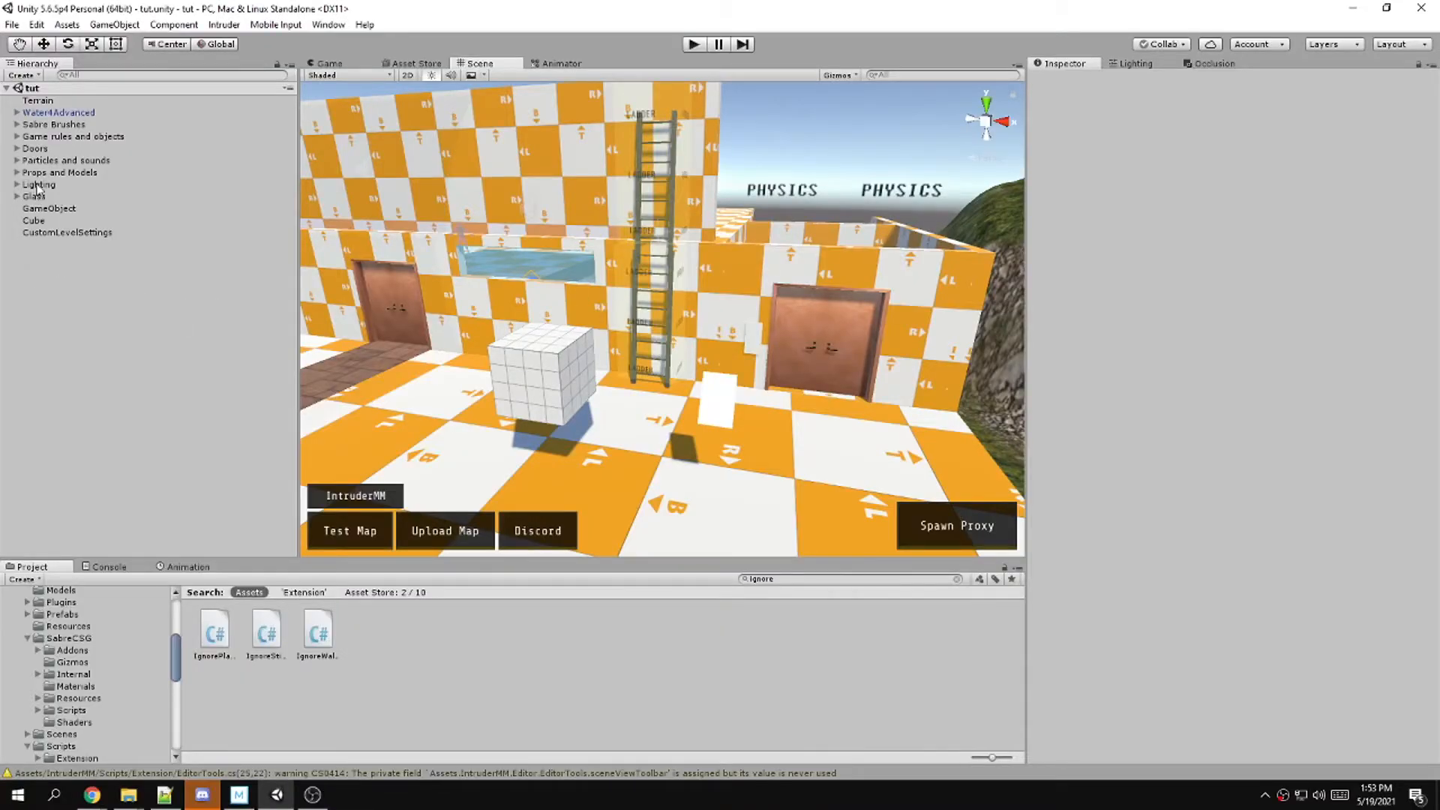
Rename the GameObject that holds the gravity, map mode and objective scripts as Objectives Tab
{"action": "left_click", "coordinate": [45, 209]}
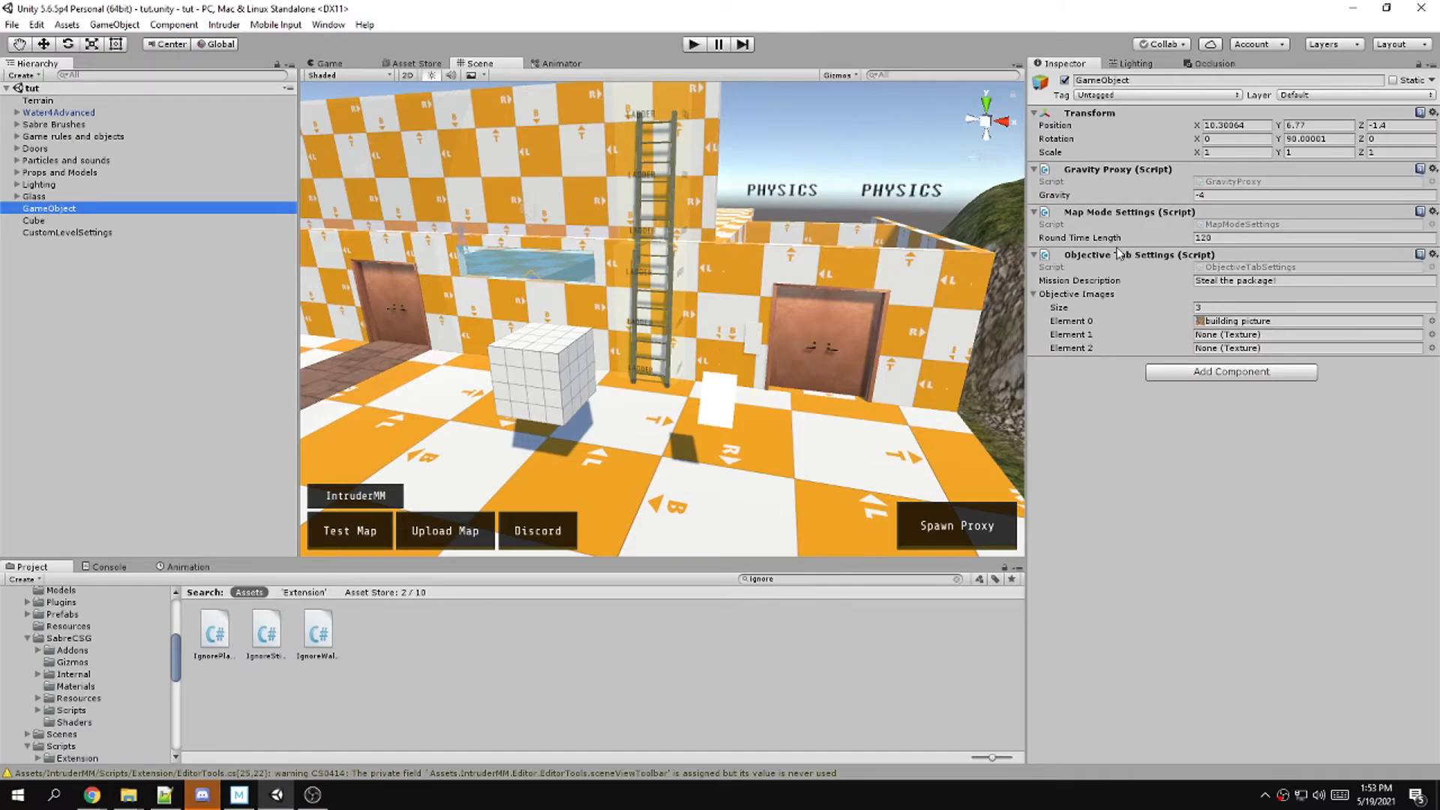
{"action": "left_click", "coordinate": [49, 208]}
{"action": "type", "text": "Objectives"}
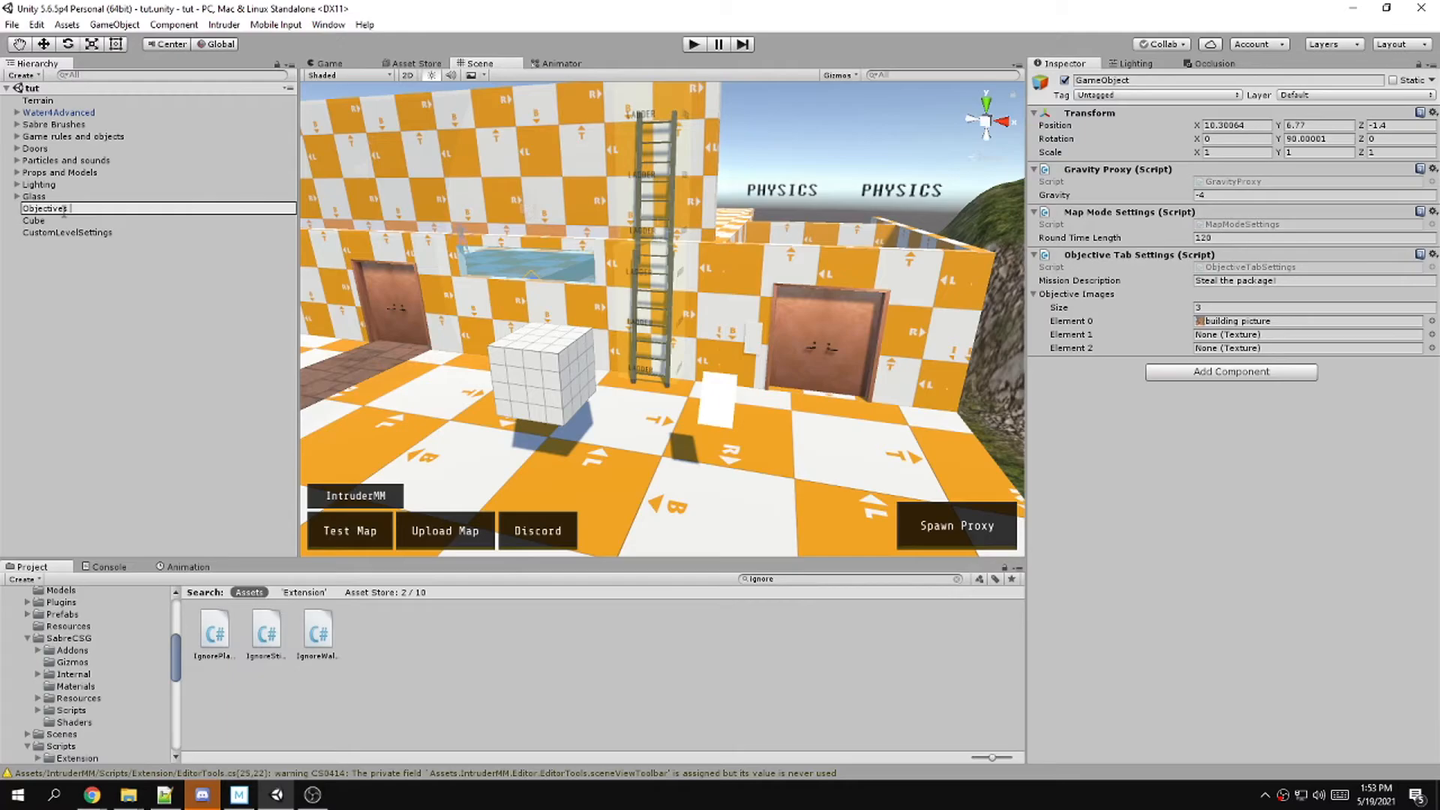
{"action": "type", "text": " Tab"}
{"action": "key", "text": "Return"}
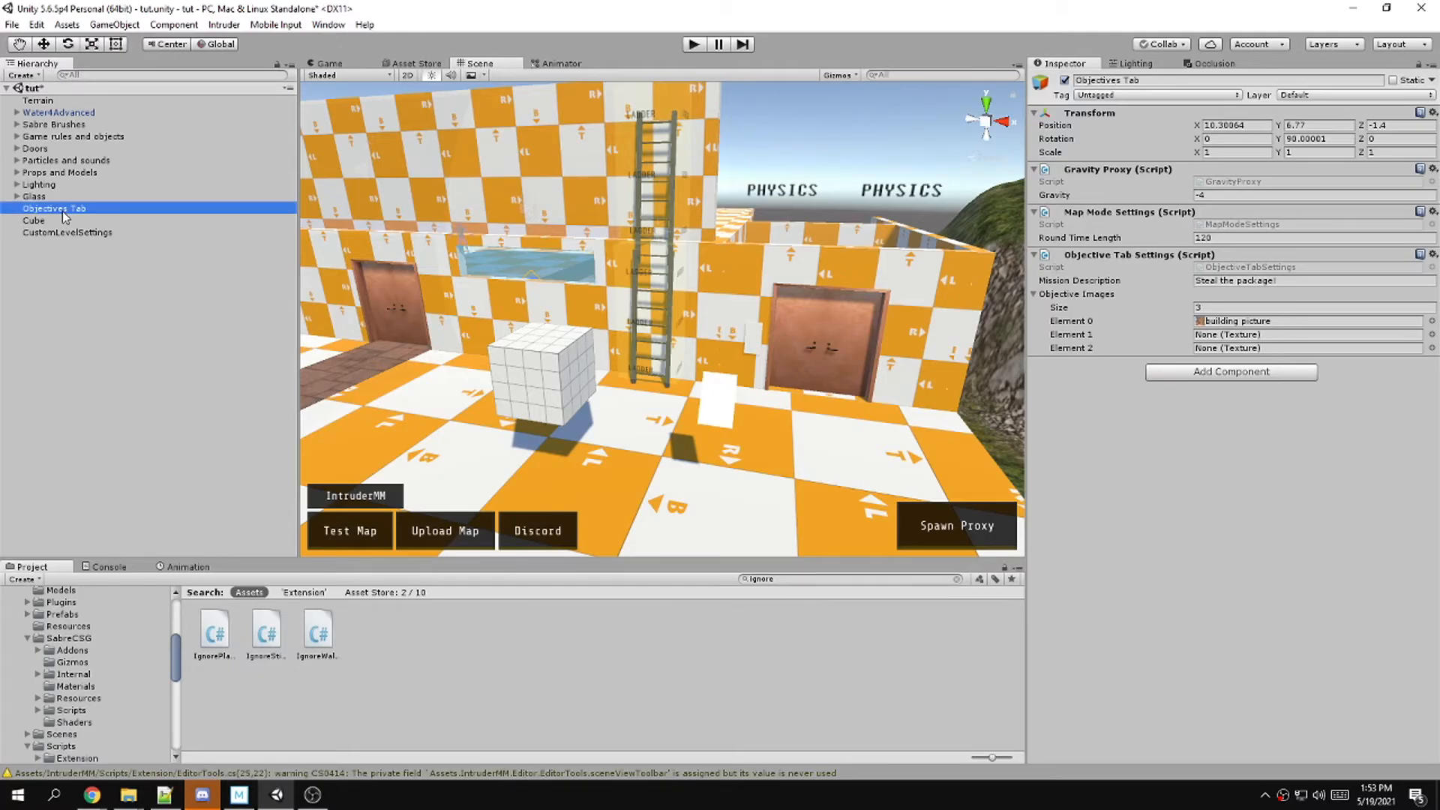
Move the Objectives Tab and CustomLevelSettings objects into the Game rules and objects group
{"action": "left_click_drag", "start_coordinate": [62, 210], "coordinate": [58, 142]}
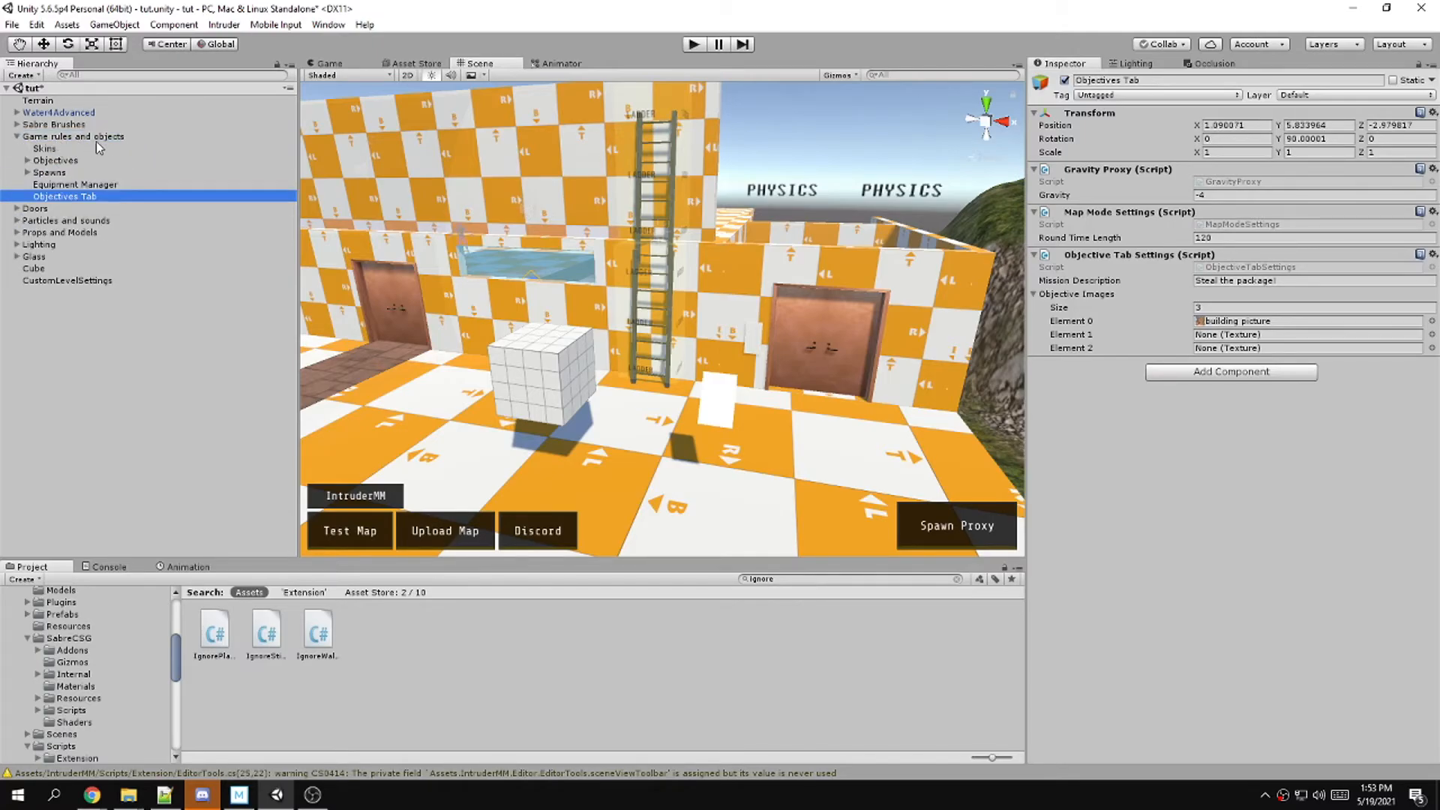
{"action": "left_click_drag", "start_coordinate": [46, 282], "coordinate": [82, 147]}
{"action": "left_click", "coordinate": [33, 281]}
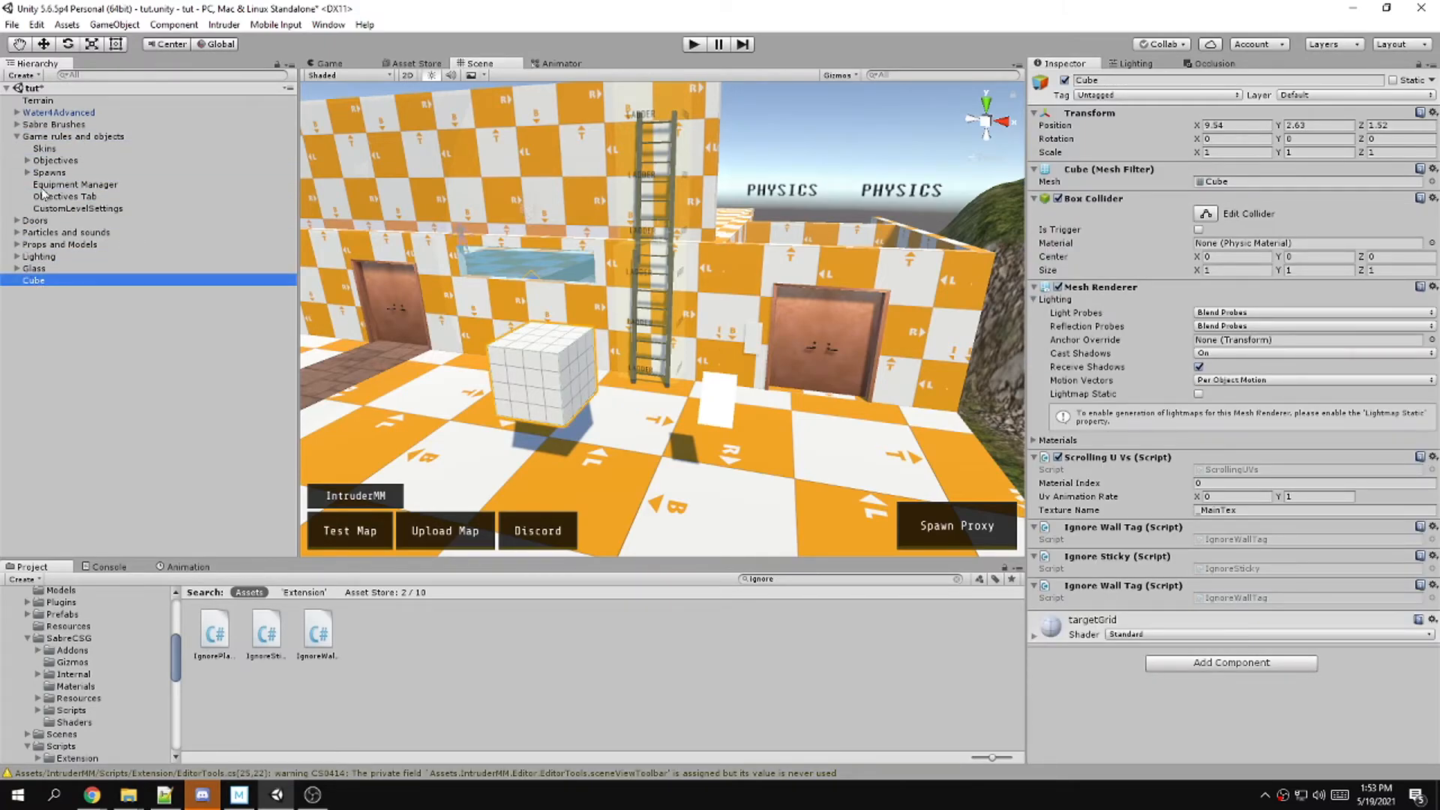
Assign DefaultGuardEquipment as the Equipment Manager's guard set and DefaultIntruderEquipment as its intruder set, and save the scene
{"action": "left_click", "coordinate": [69, 186]}
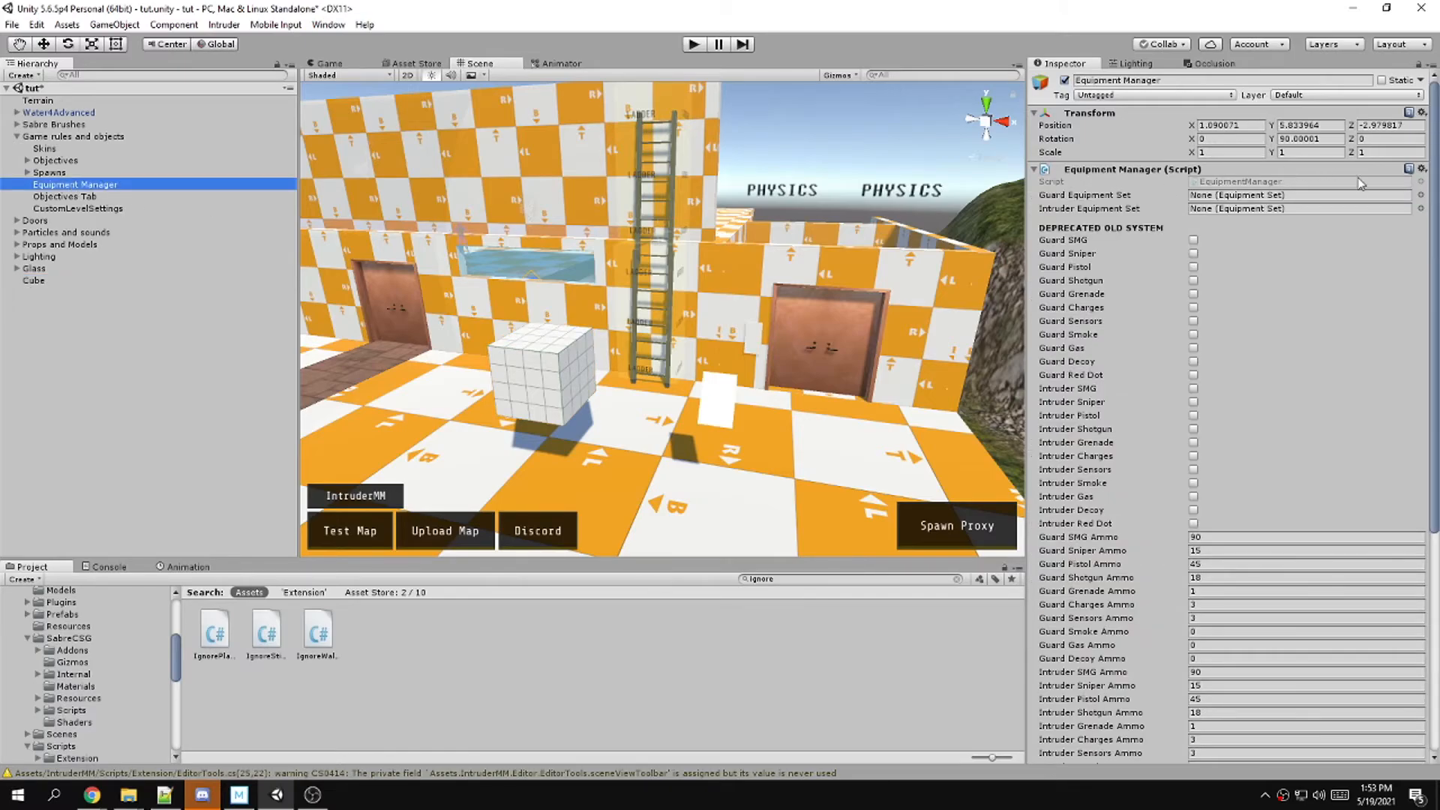
{"action": "left_click", "coordinate": [1225, 197]}
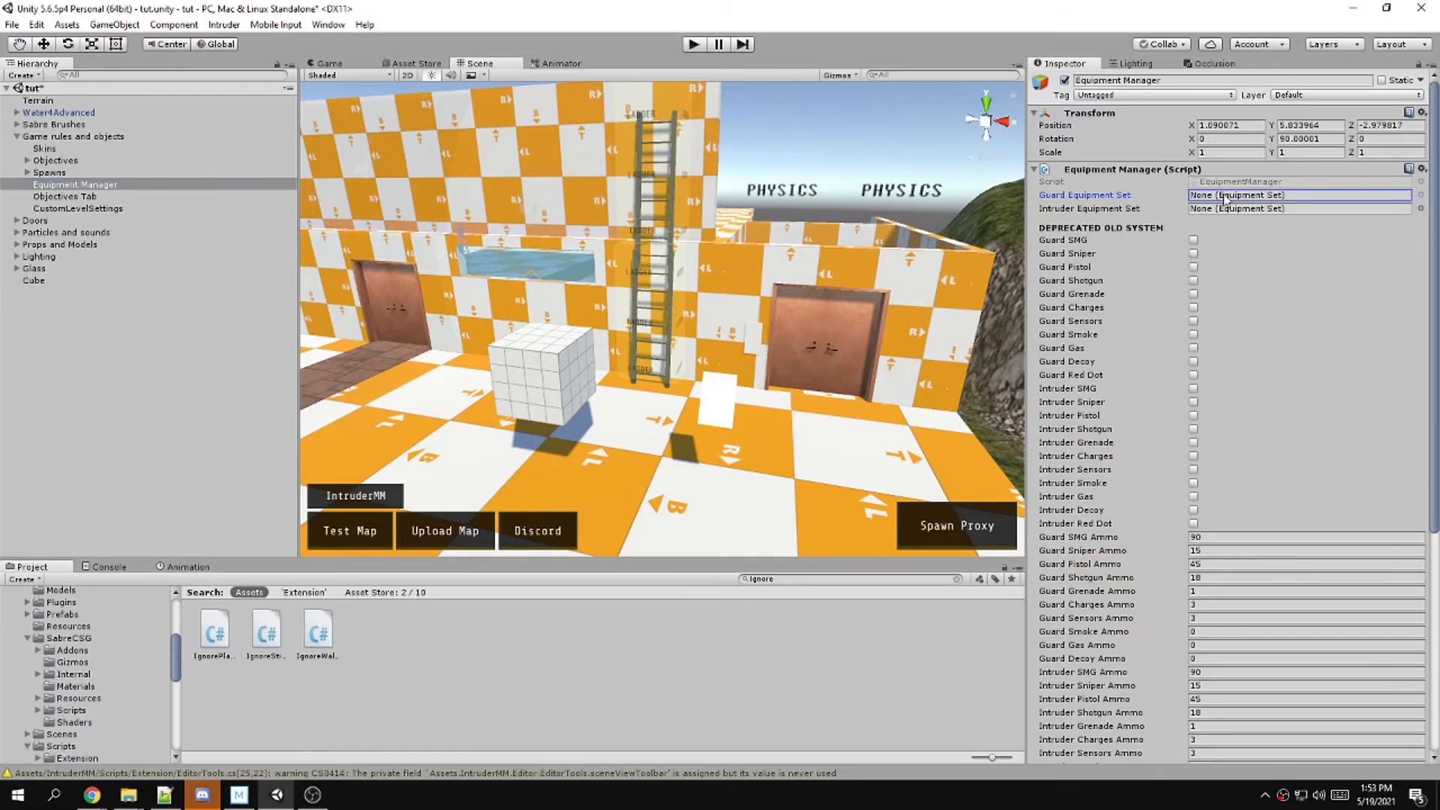
{"action": "left_click", "coordinate": [1421, 196]}
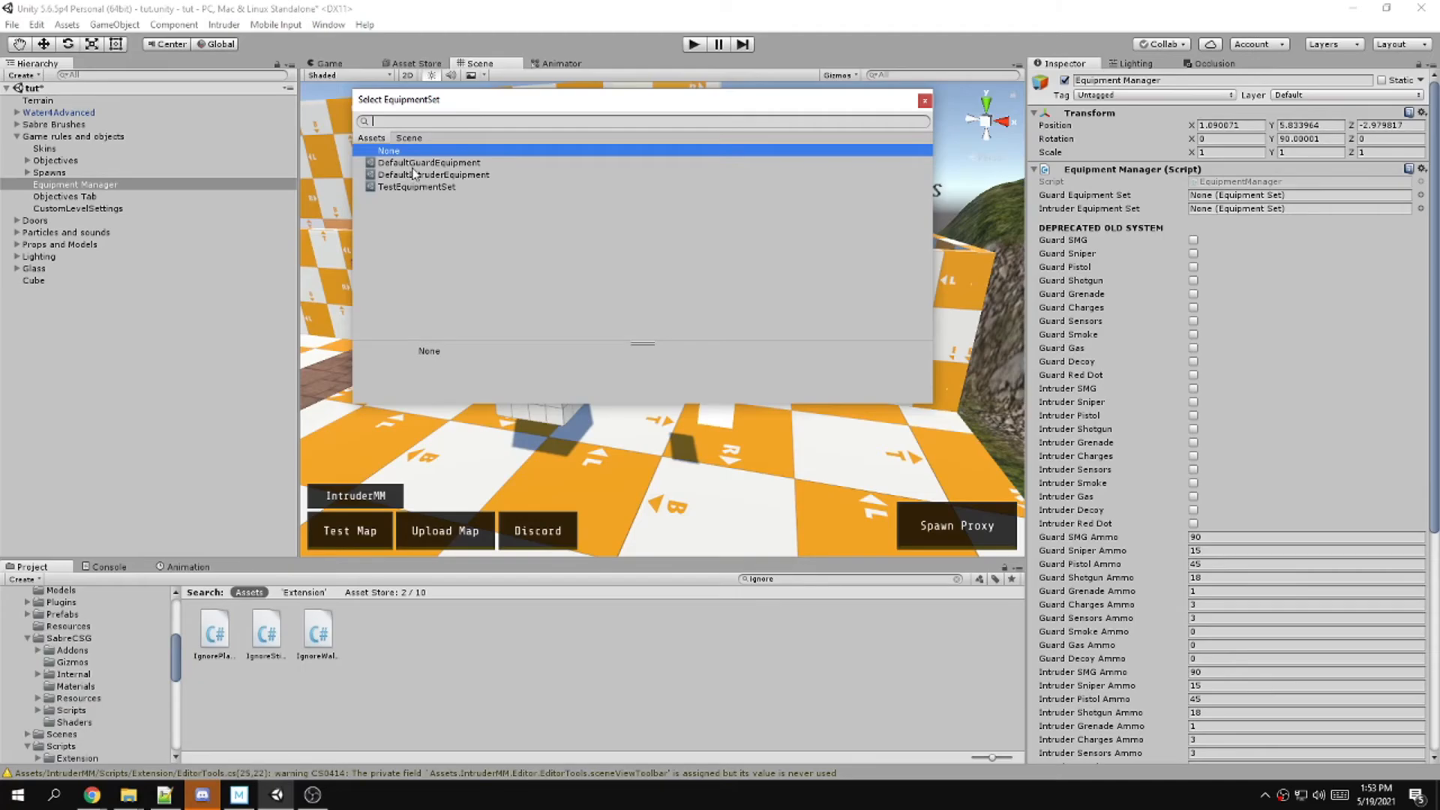
{"action": "key", "text": "Down"}
{"action": "left_click", "coordinate": [1309, 208]}
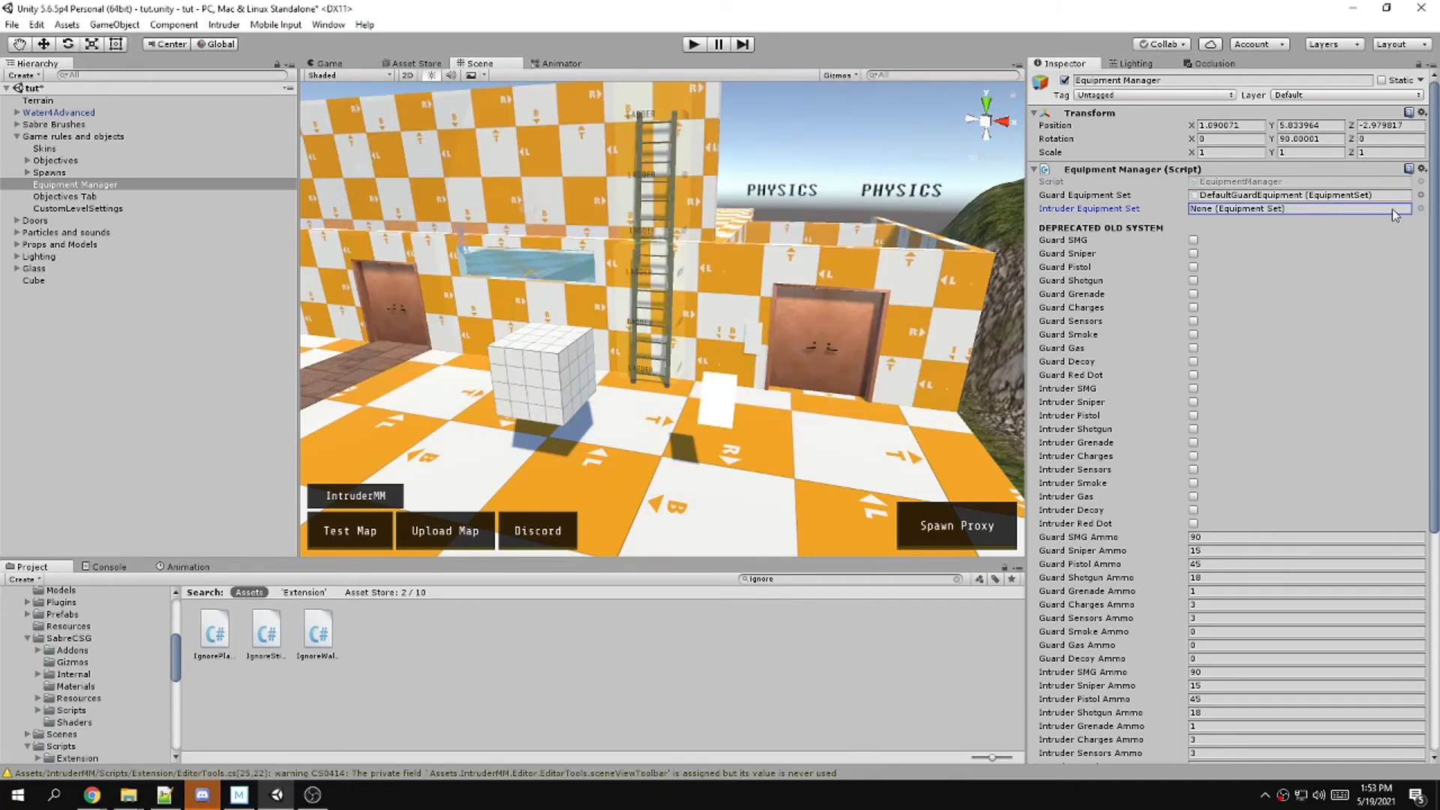
{"action": "left_click", "coordinate": [1421, 209]}
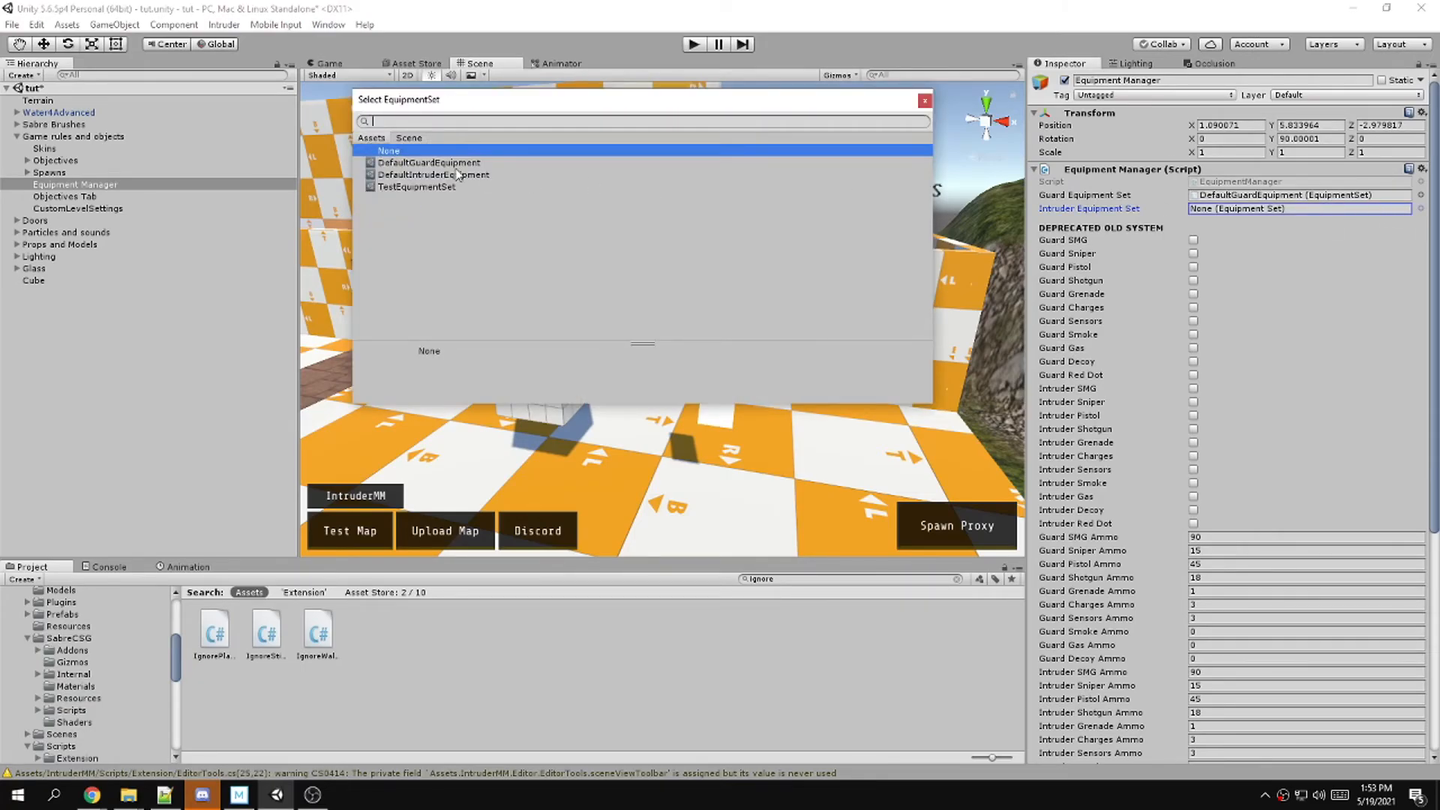
{"action": "left_click", "coordinate": [457, 174]}
{"action": "left_click", "coordinate": [925, 101]}
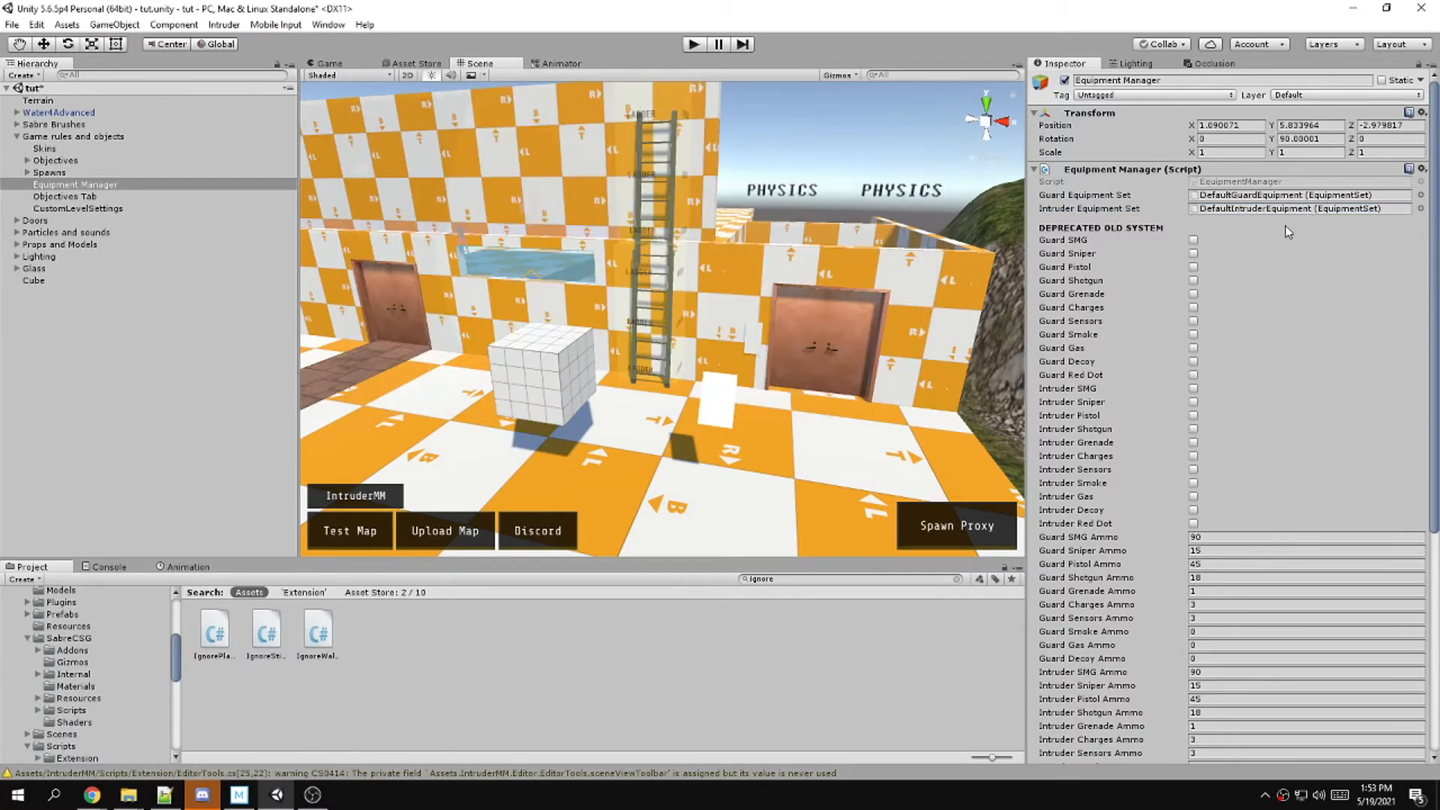
{"action": "key", "text": "ctrl+s"}
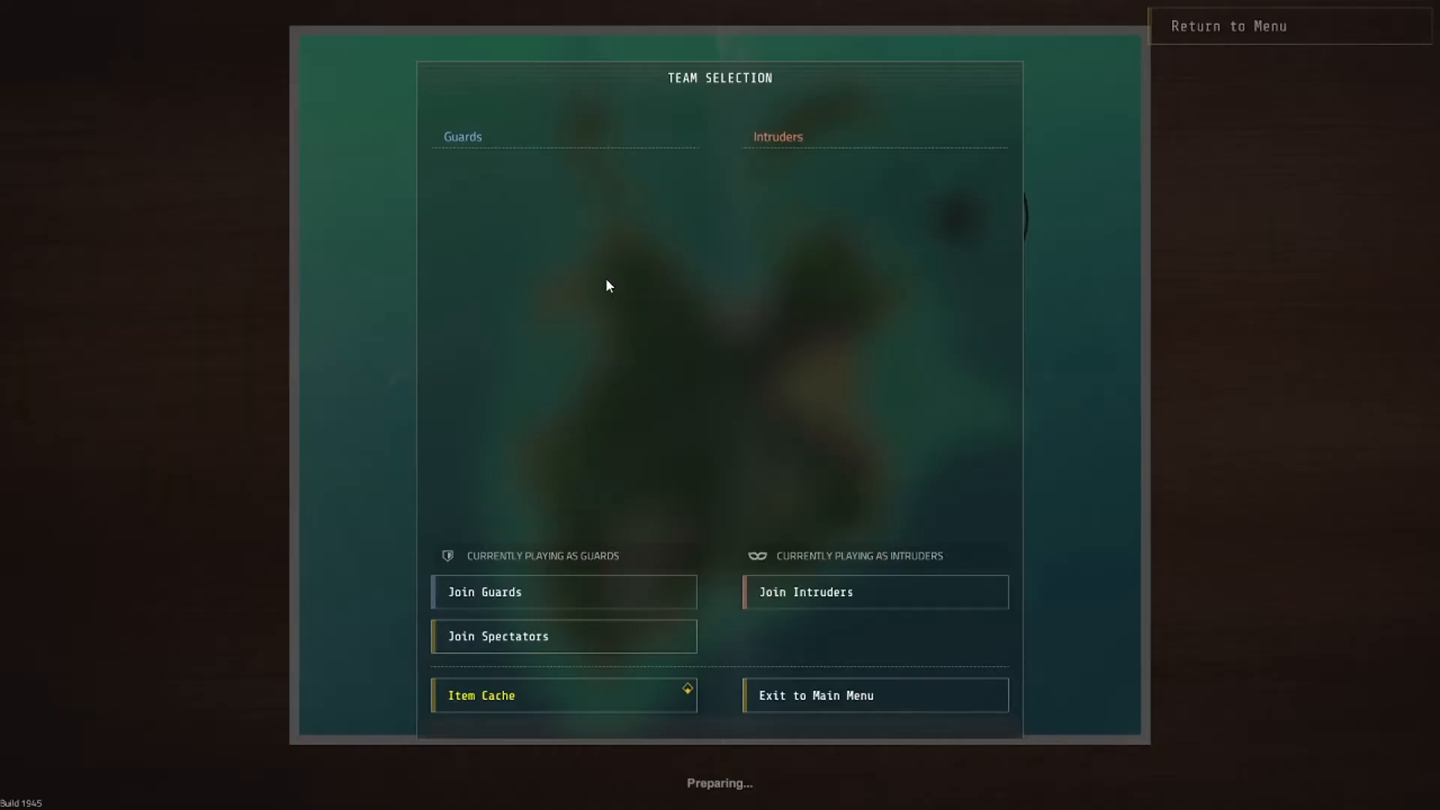
Join the Intruders in the map test, equip the remote charges and throw three at the grid cube and the checkered wall
{"action": "left_click", "coordinate": [827, 600]}
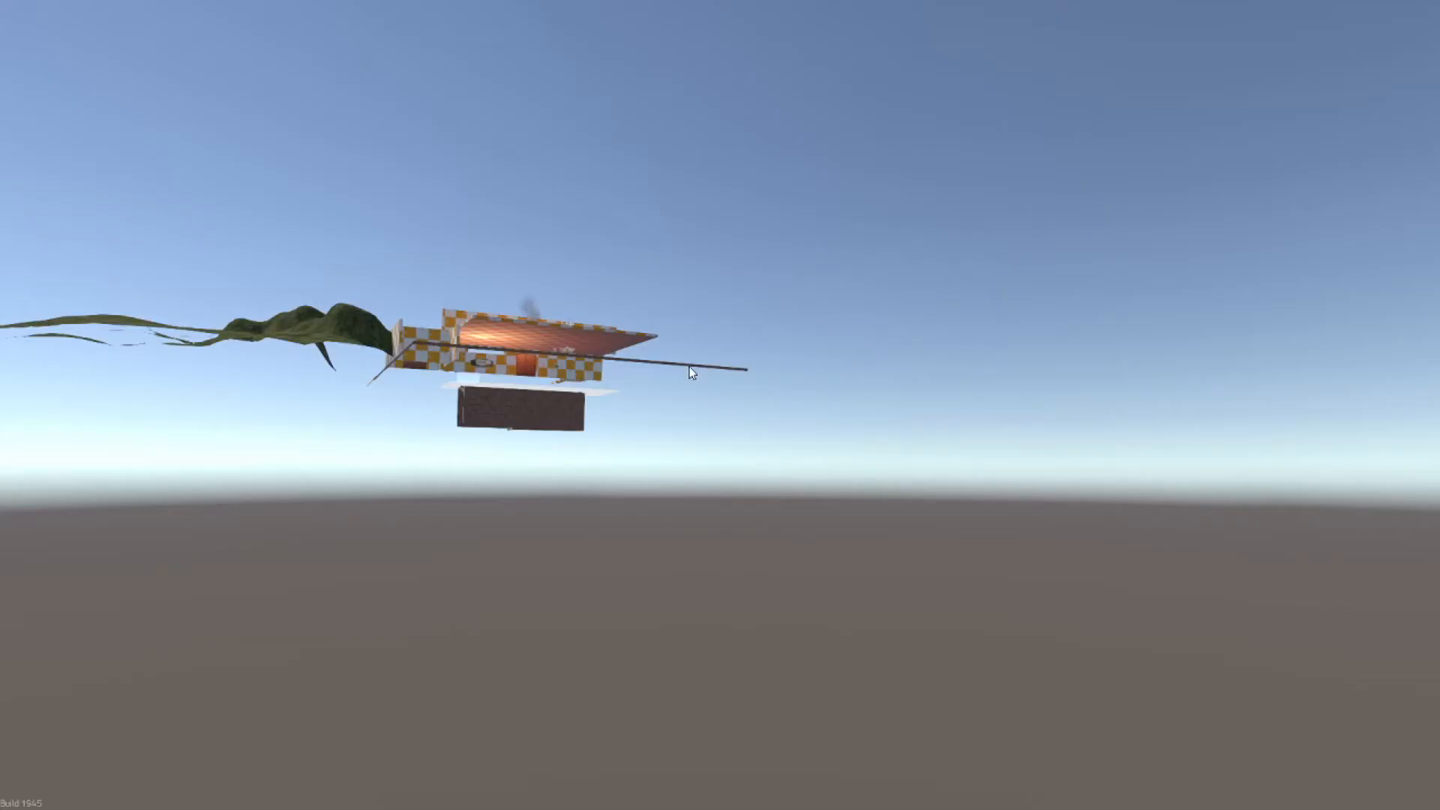
{"action": "key", "text": "w"}
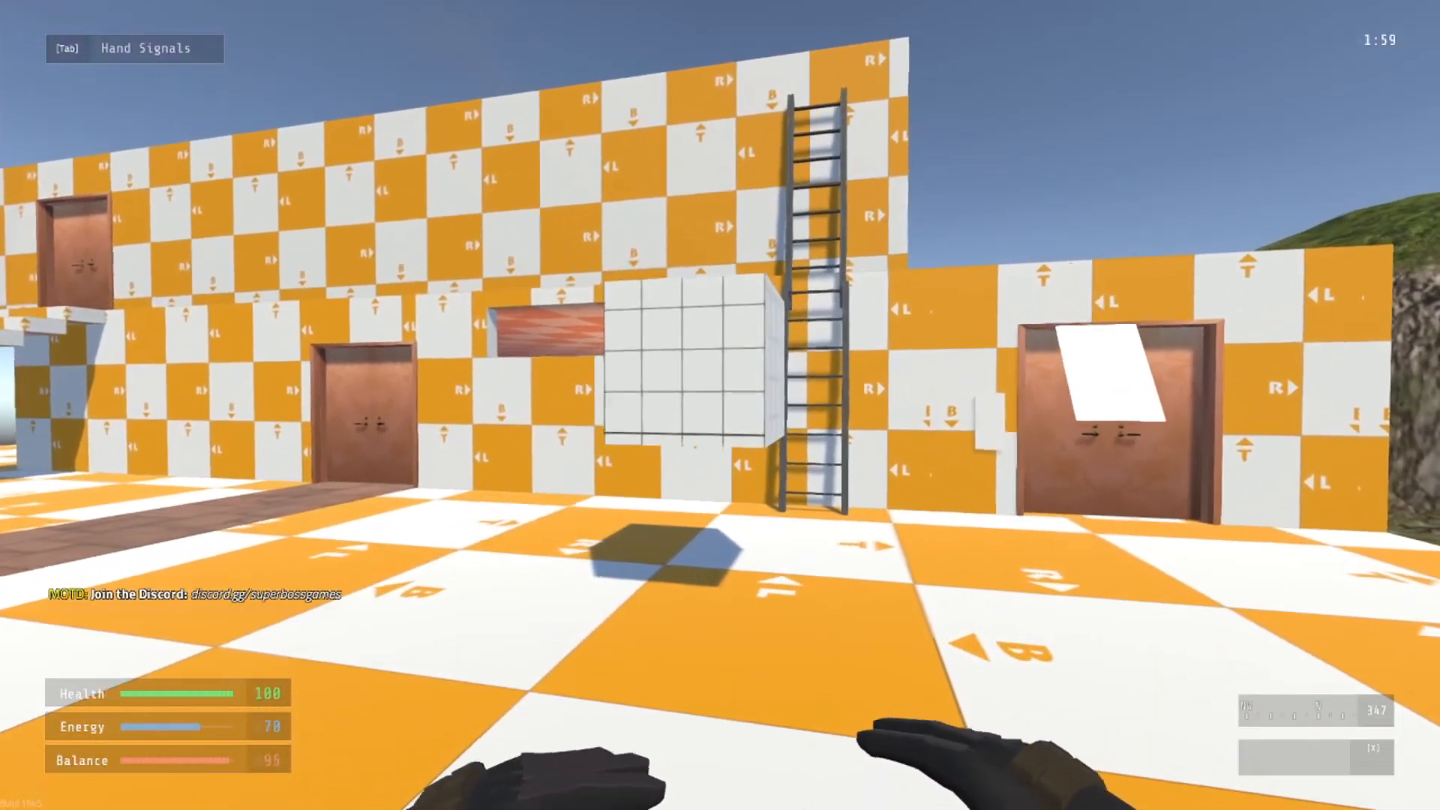
{"action": "middle_click", "coordinate": [722, 407]}
{"action": "left_click", "coordinate": [606, 501]}
{"action": "key", "text": "w"}
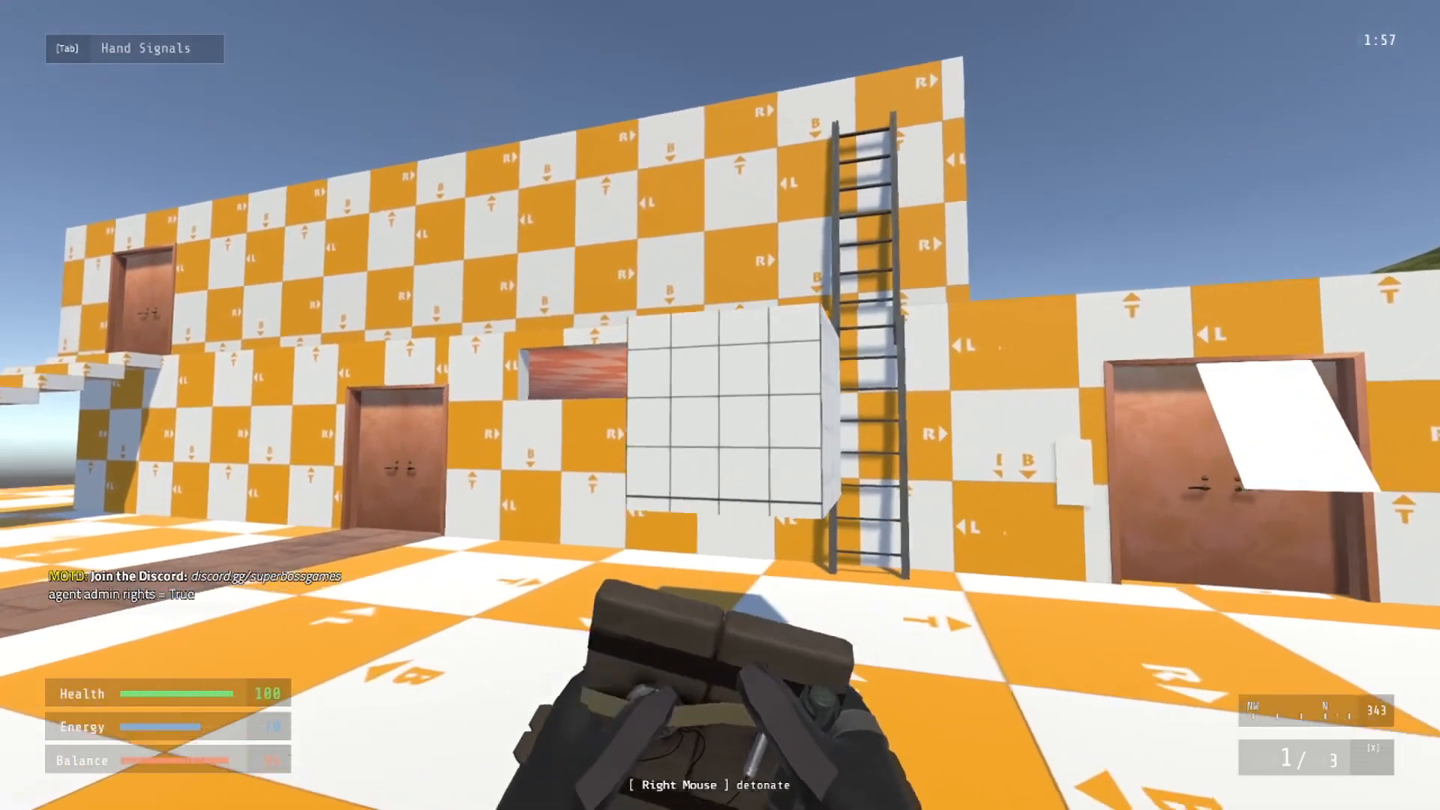
{"action": "left_click", "coordinate": [720, 405]}
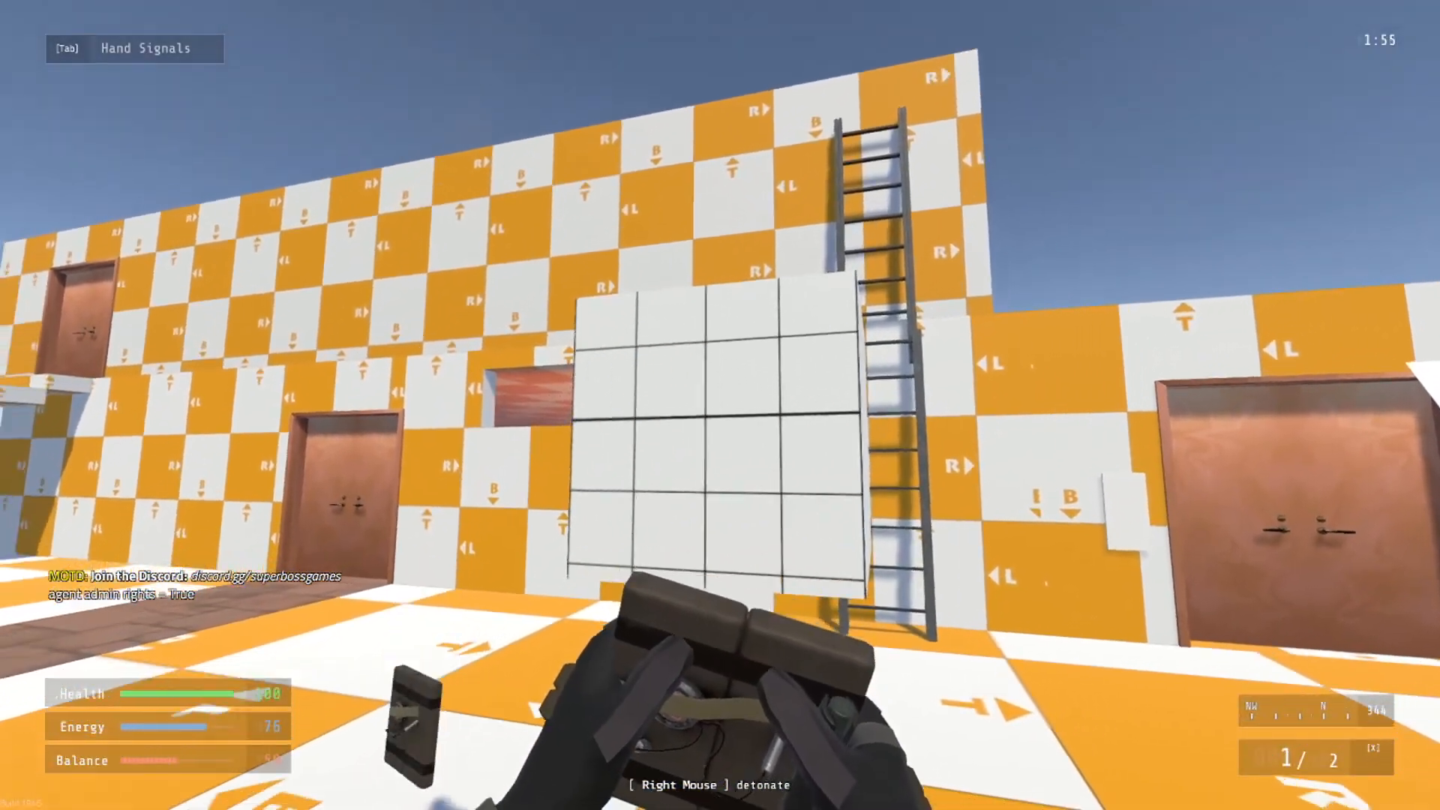
{"action": "left_click", "coordinate": [720, 405]}
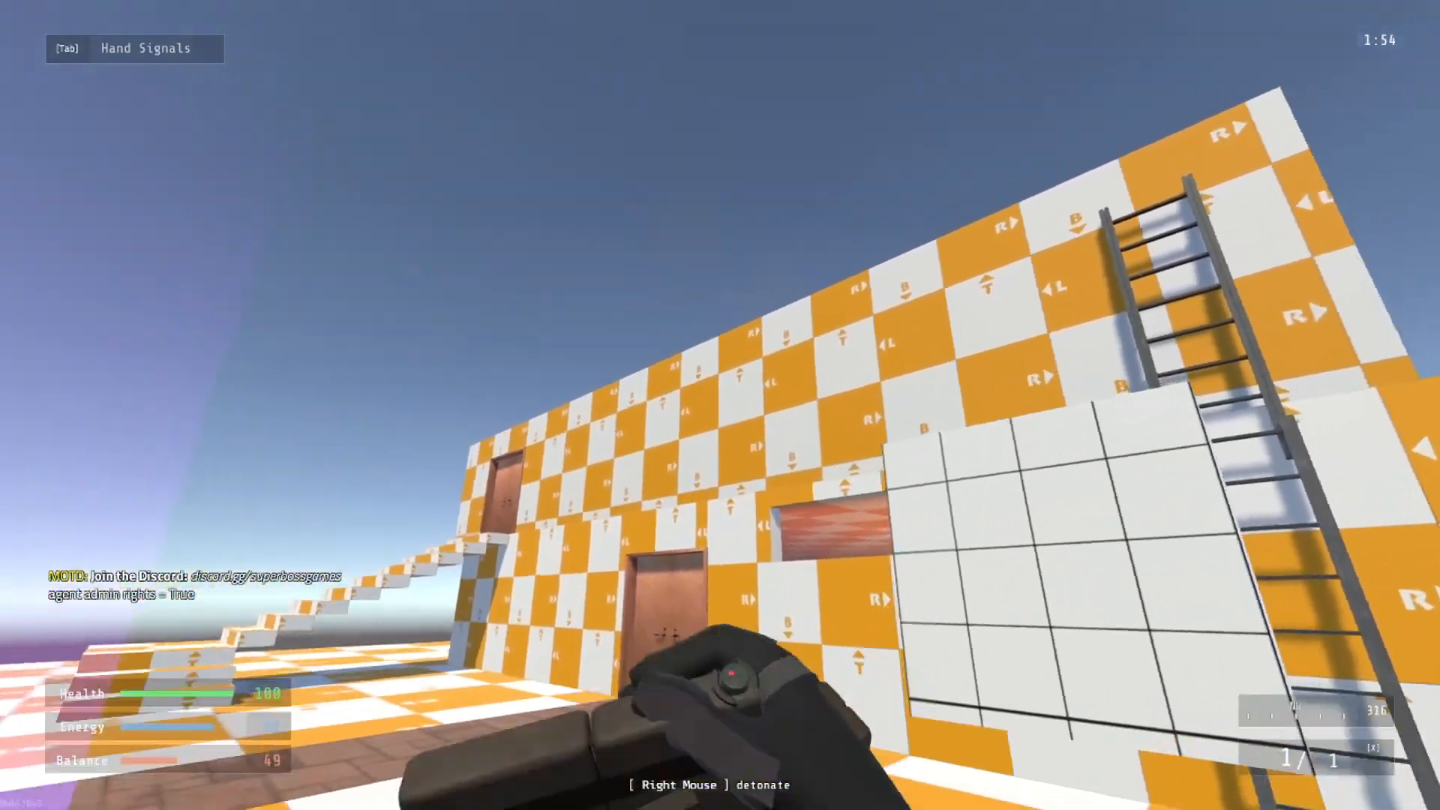
{"action": "left_click", "coordinate": [720, 405]}
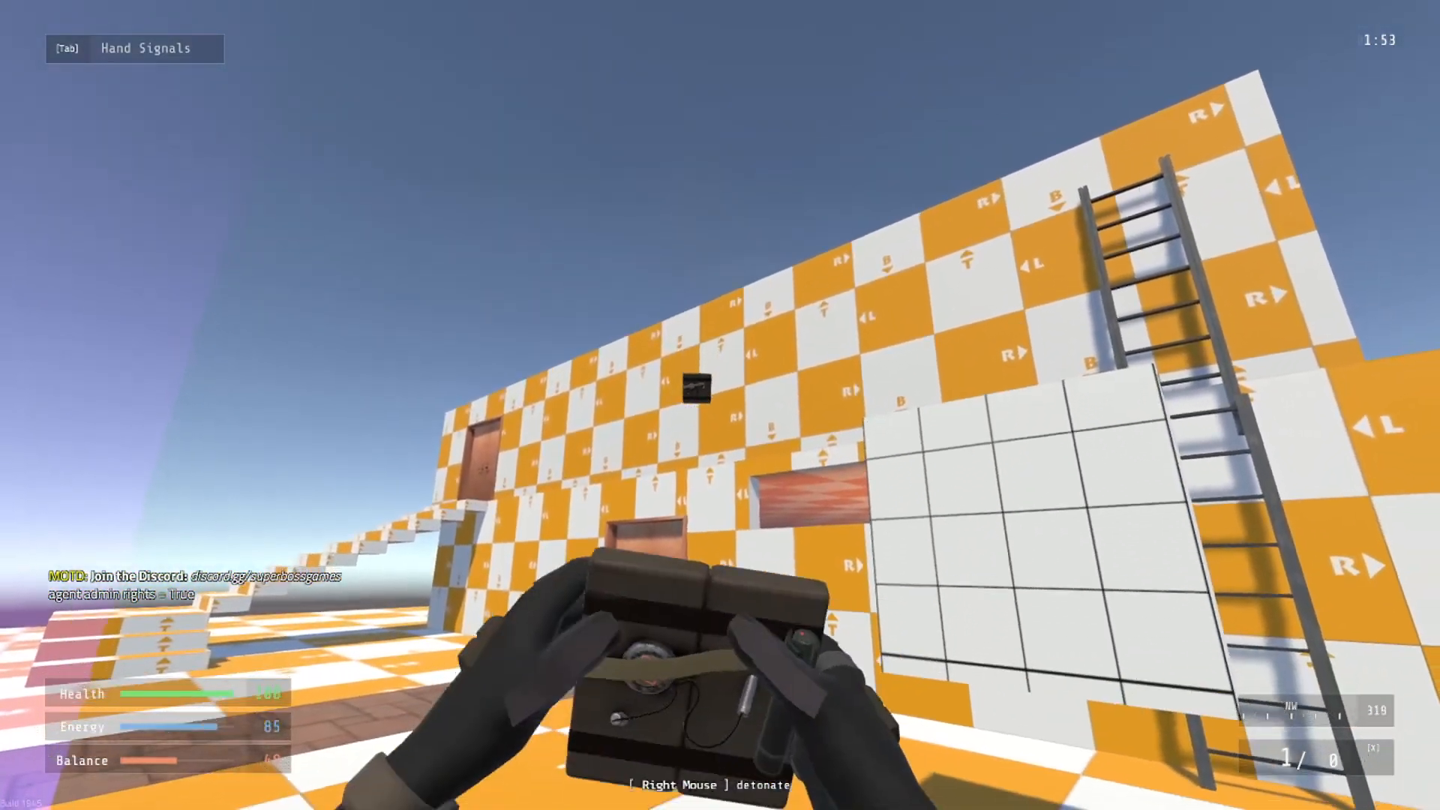
Equip the sensors and throw them at the grid cube and the wall behind the ladder
{"action": "middle_click", "coordinate": [705, 394]}
{"action": "left_click", "coordinate": [571, 426]}
{"action": "left_click", "coordinate": [720, 405]}
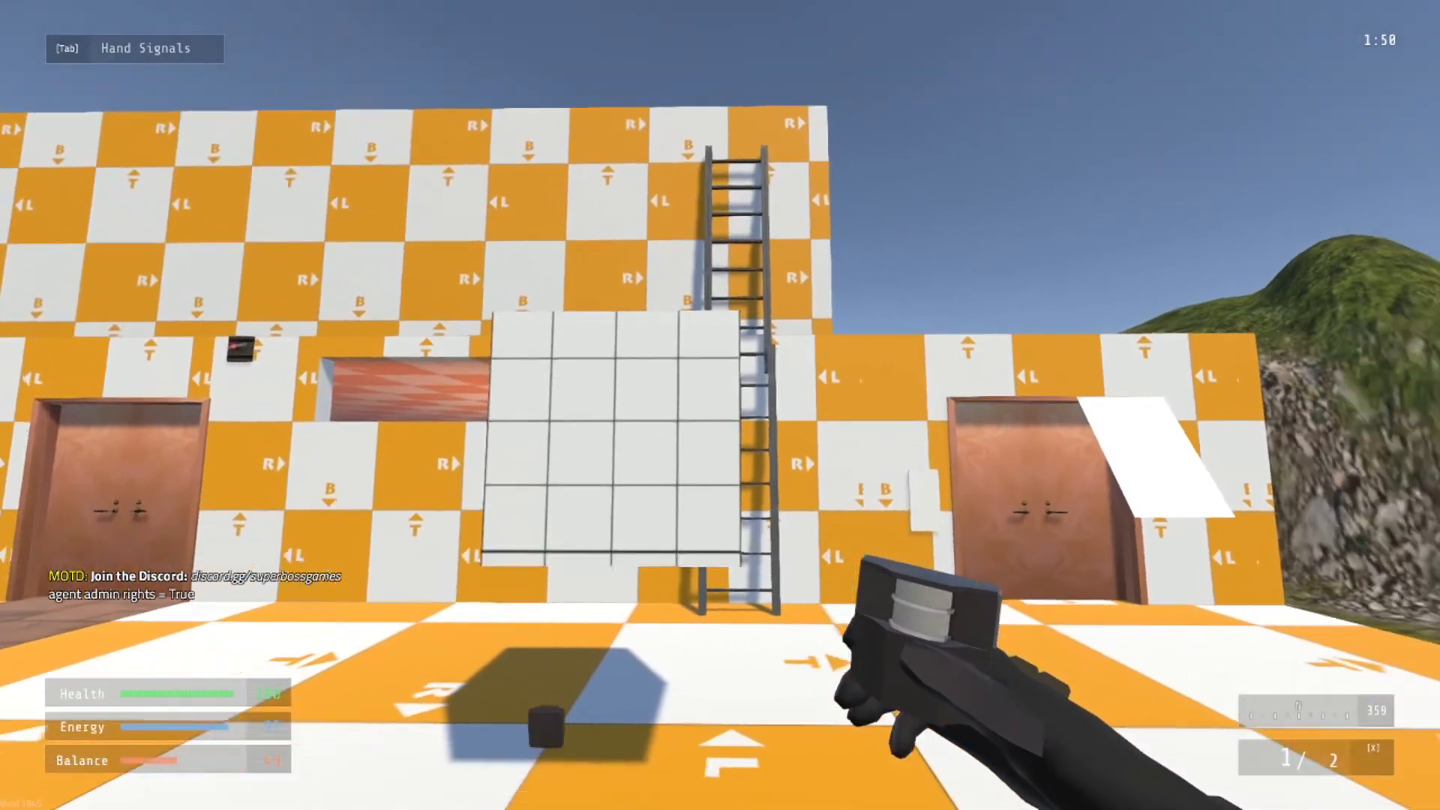
{"action": "key", "text": "w"}
{"action": "key", "text": "d"}
{"action": "left_click", "coordinate": [720, 405]}
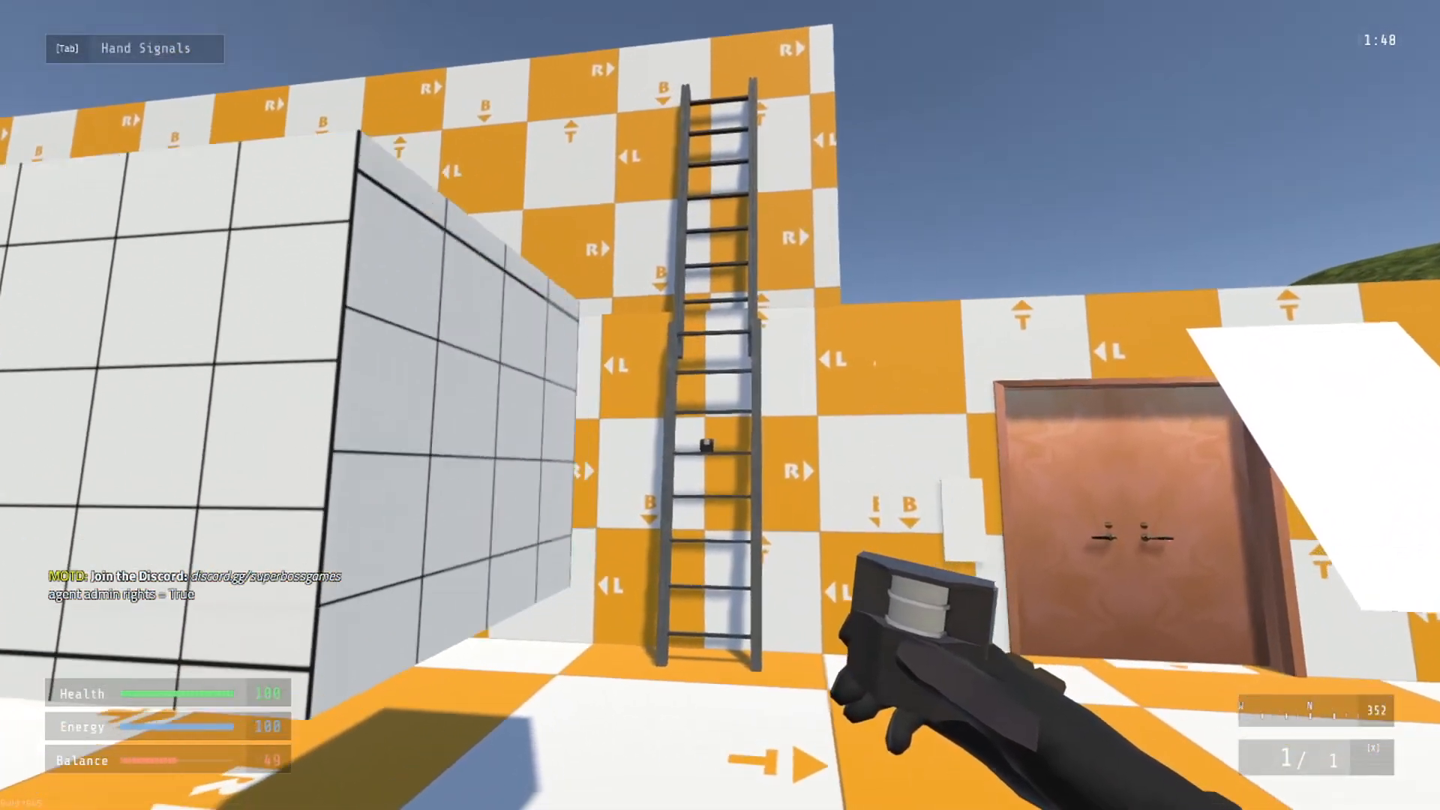
{"action": "left_click", "coordinate": [720, 405]}
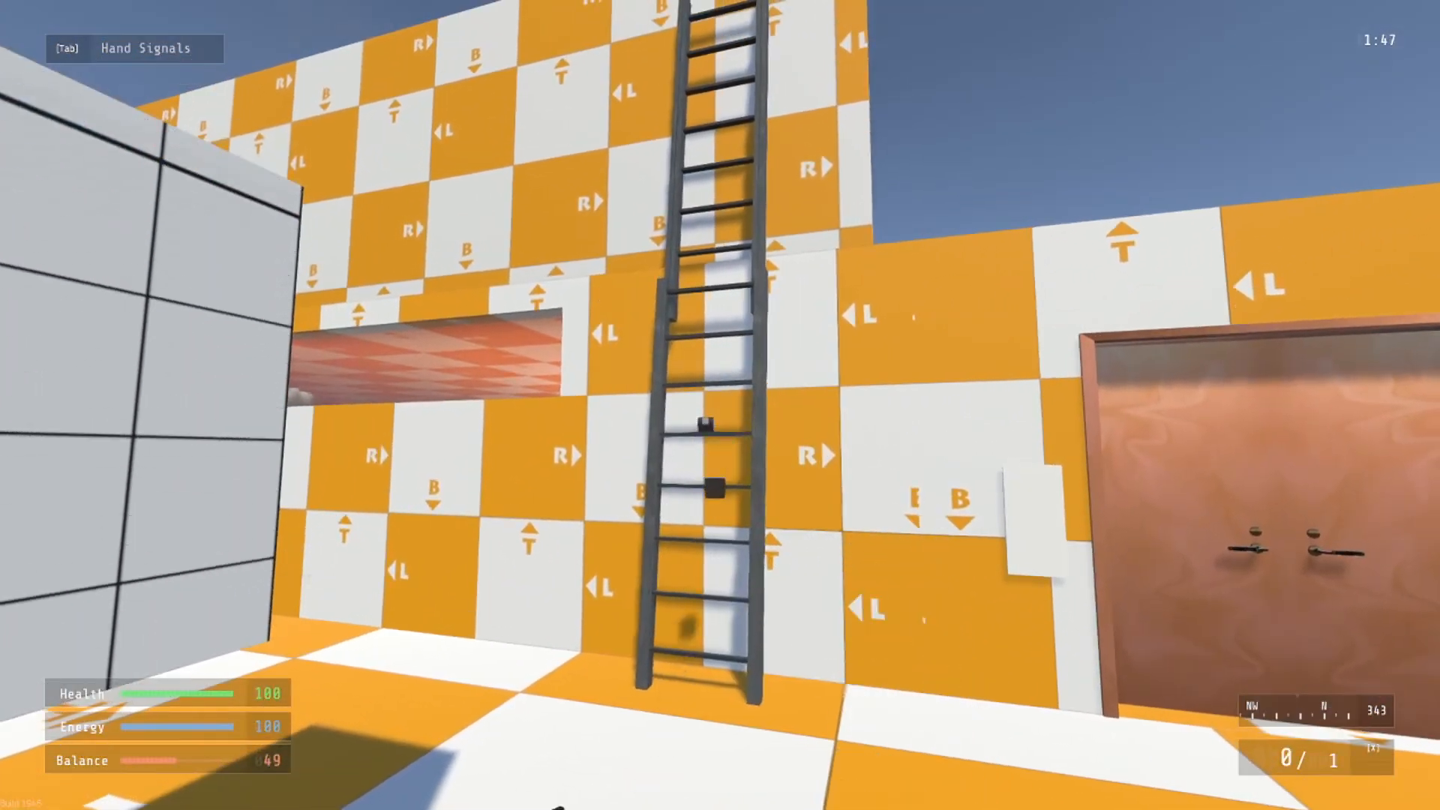
{"action": "key", "text": "w"}
{"action": "left_click", "coordinate": [720, 405]}
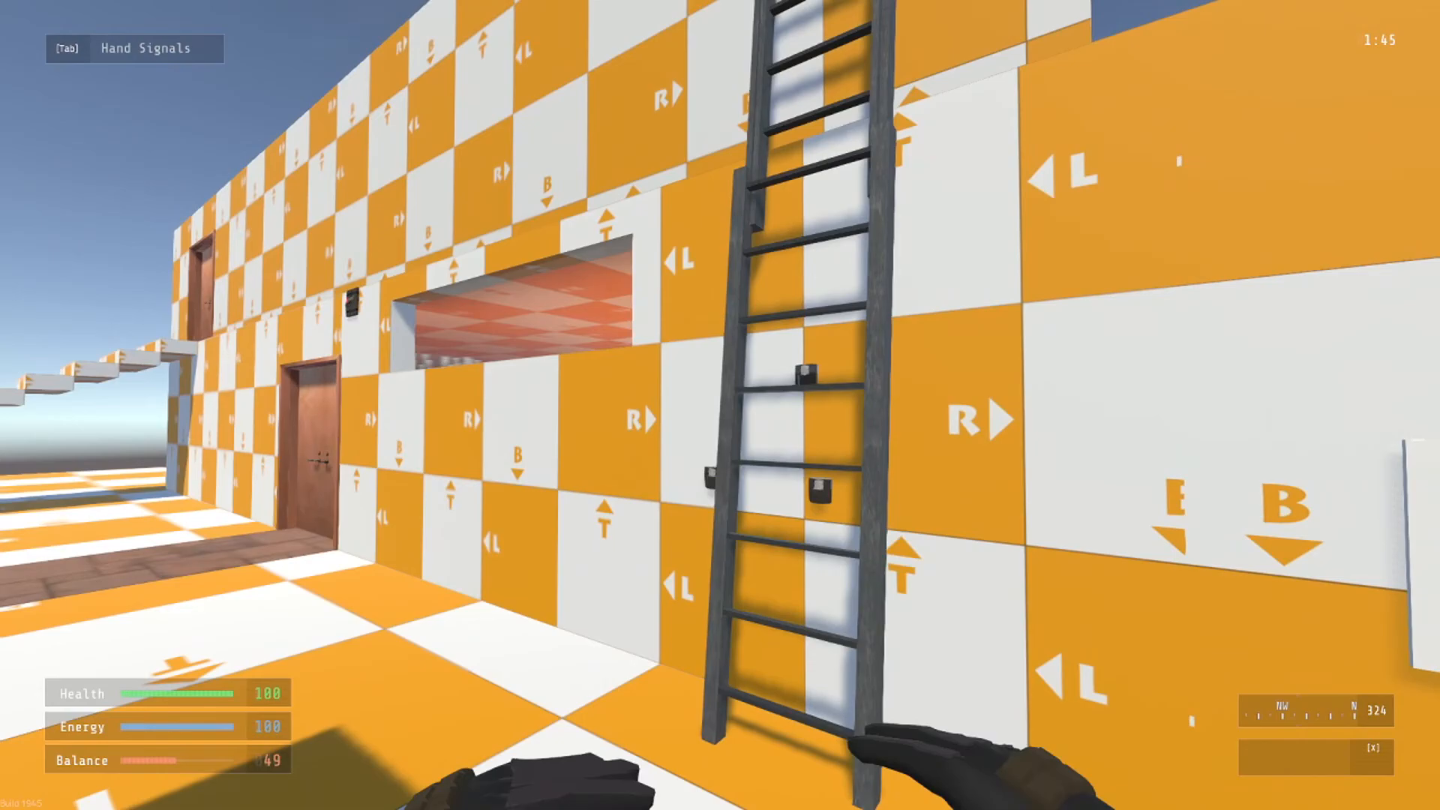
Equip the remote charges again and throw the last one alongside the grid cube
{"action": "key", "text": "x"}
{"action": "left_click", "coordinate": [592, 450]}
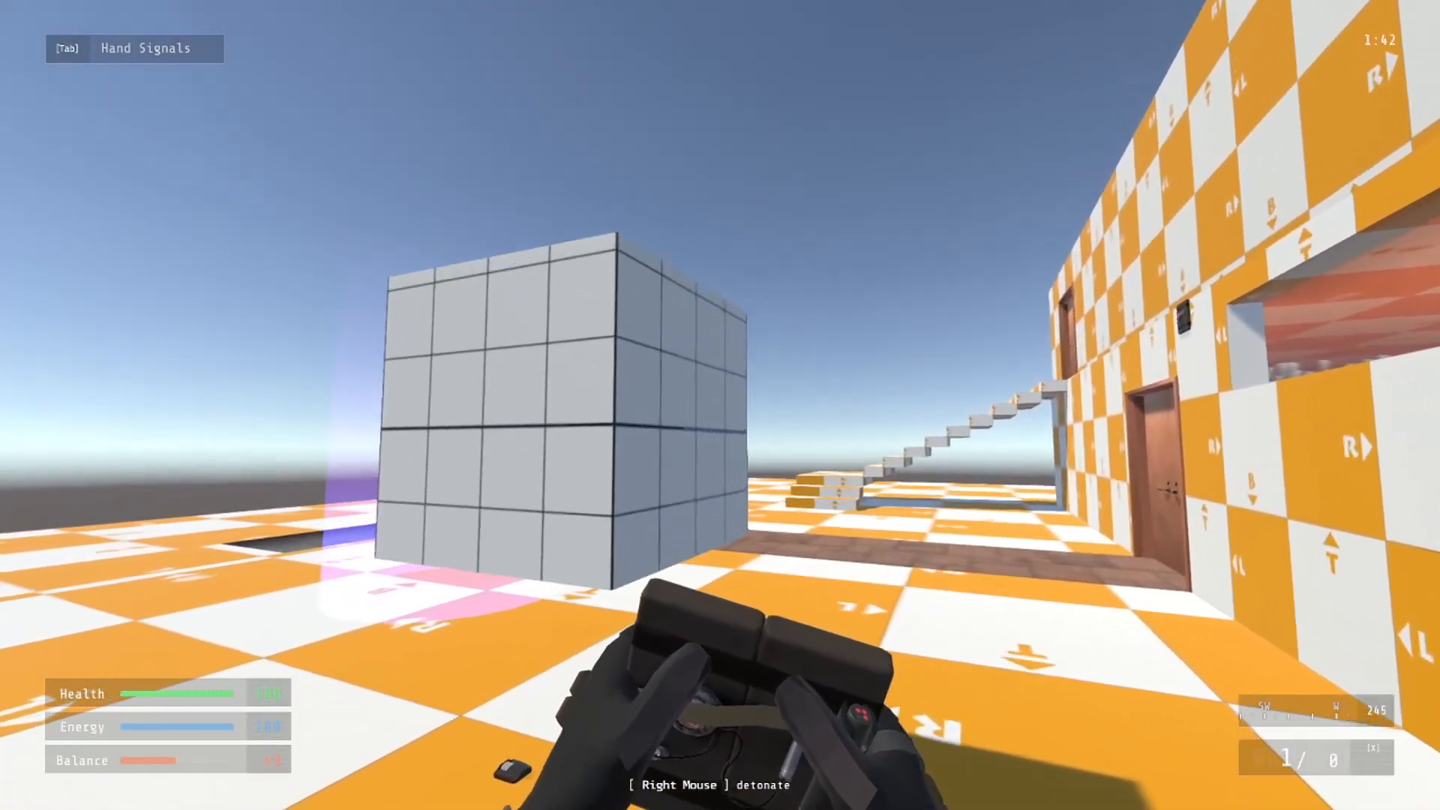
{"action": "left_click", "coordinate": [720, 405]}
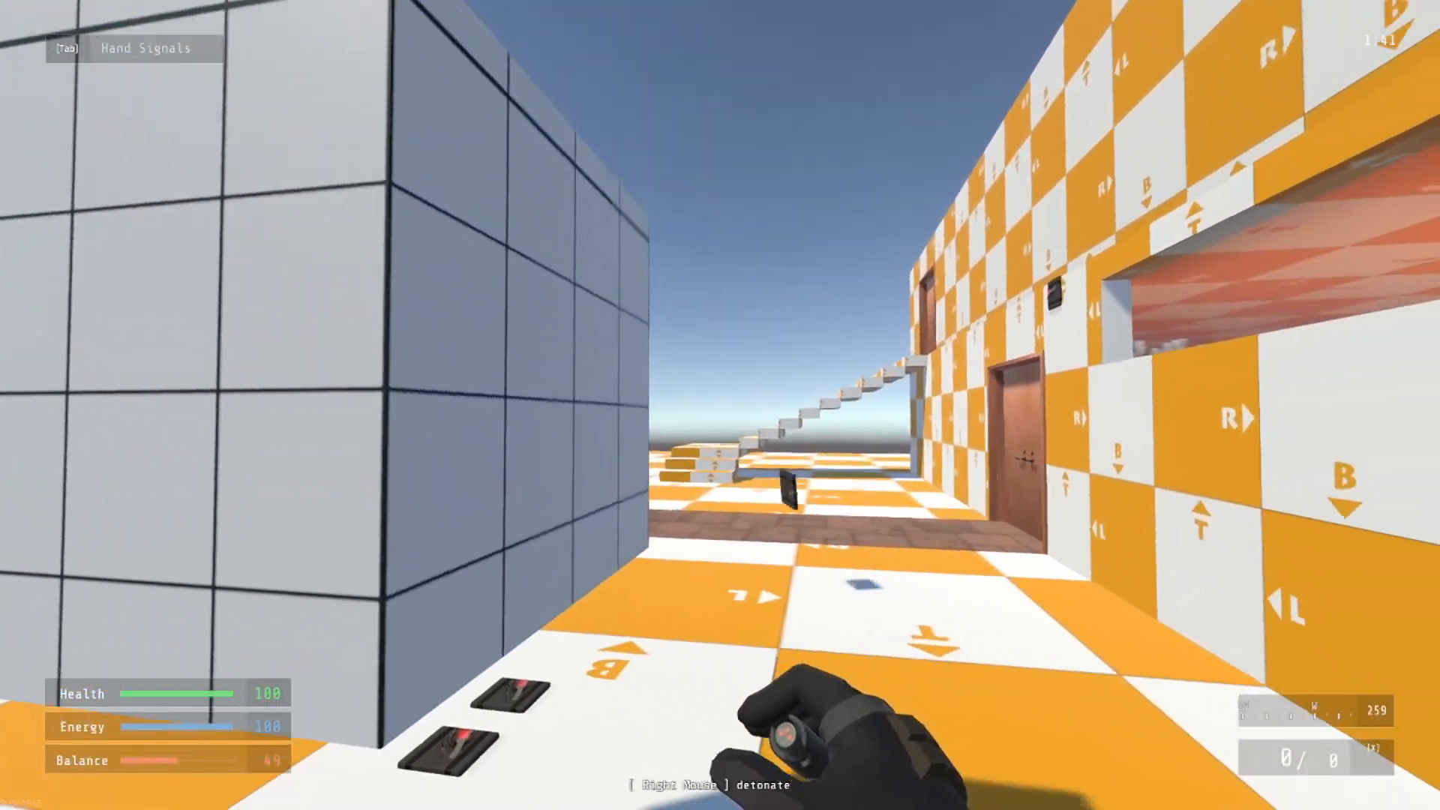
Back away past the ladder, equip the red canister grenade and throw it along the wall
{"action": "key", "text": "s"}
{"action": "key", "text": "x"}
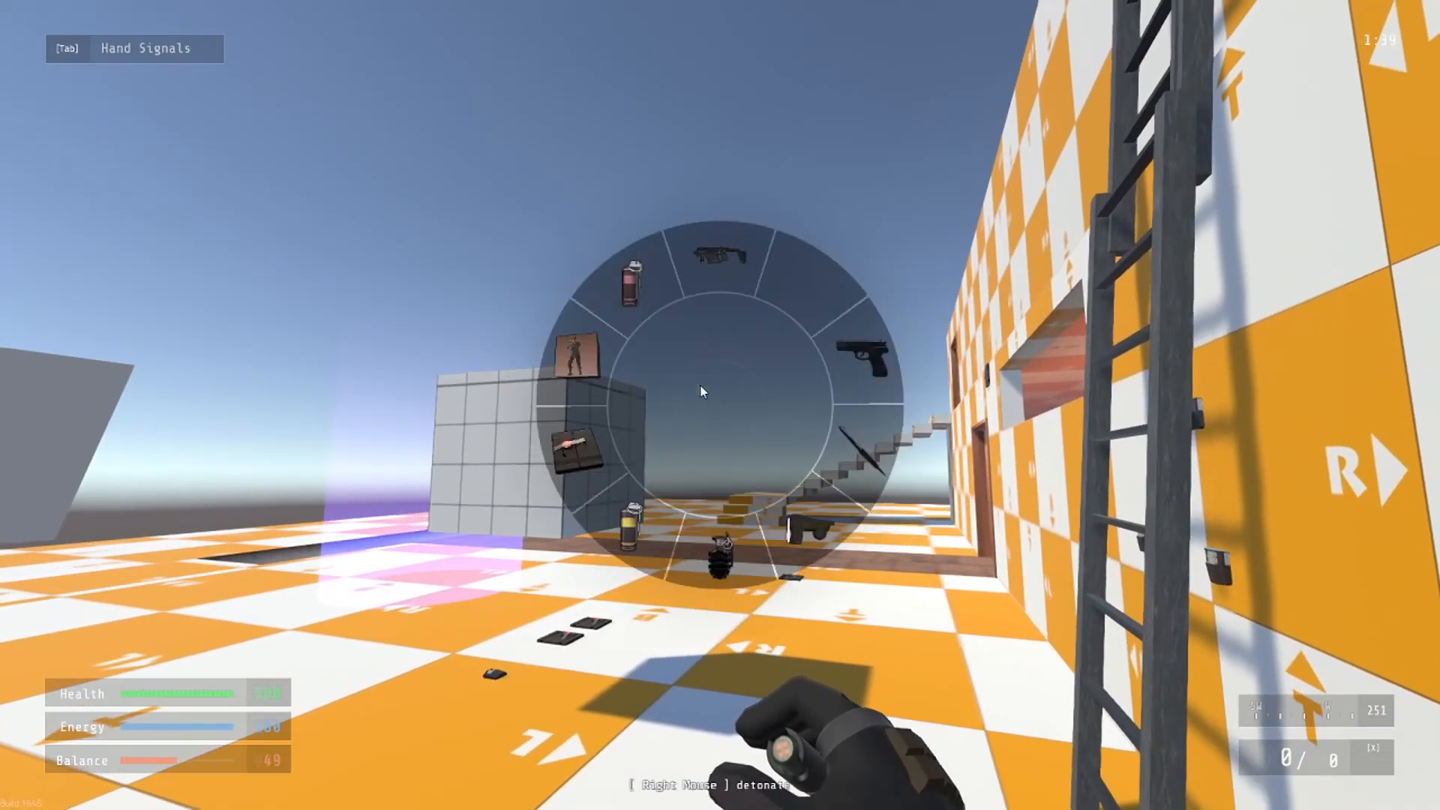
{"action": "left_click", "coordinate": [630, 283]}
{"action": "left_click", "coordinate": [721, 405]}
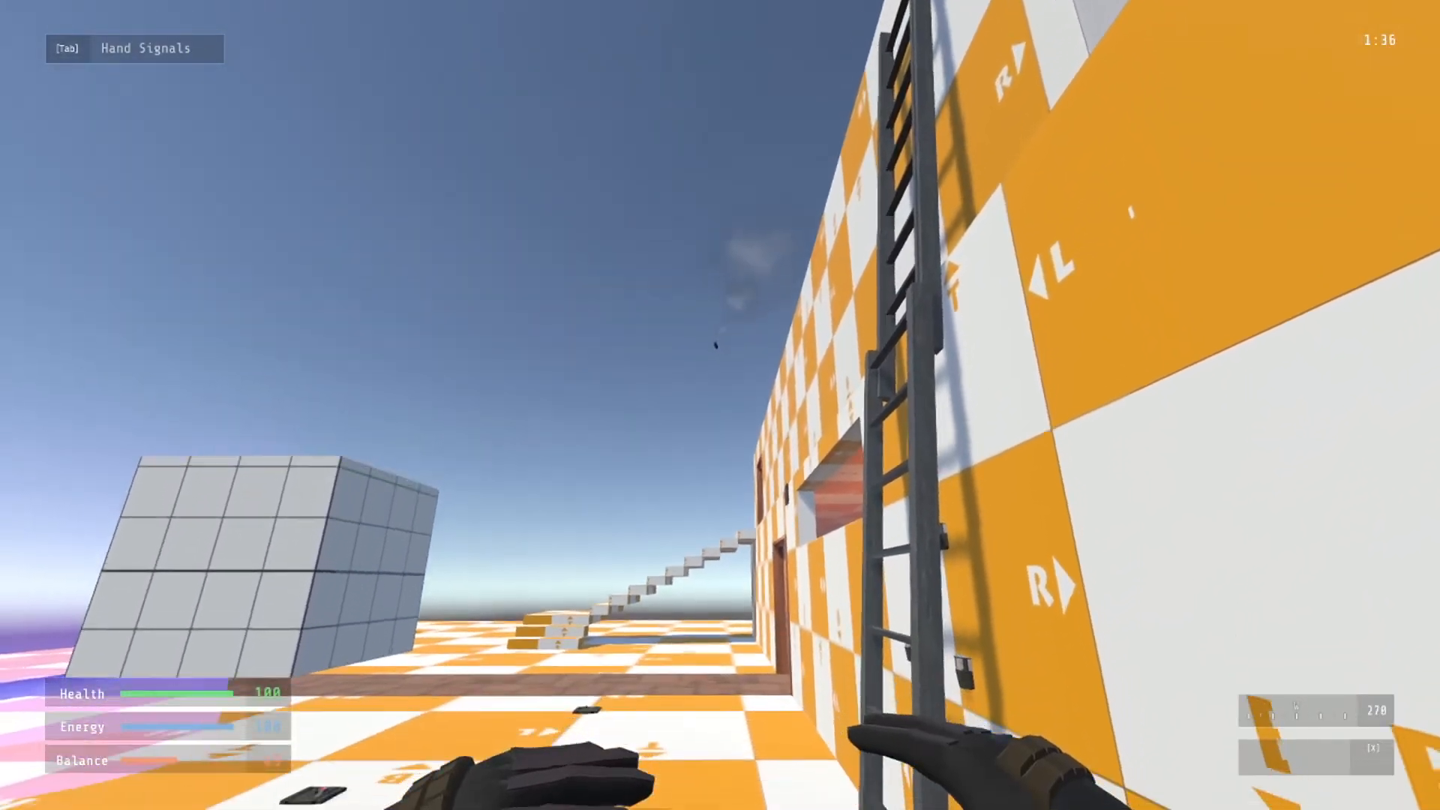
Equip the next canister grenade beside the ladder and throw it along the checkered wall
{"action": "key", "text": "x"}
{"action": "left_click", "coordinate": [627, 283]}
{"action": "key", "text": "a"}
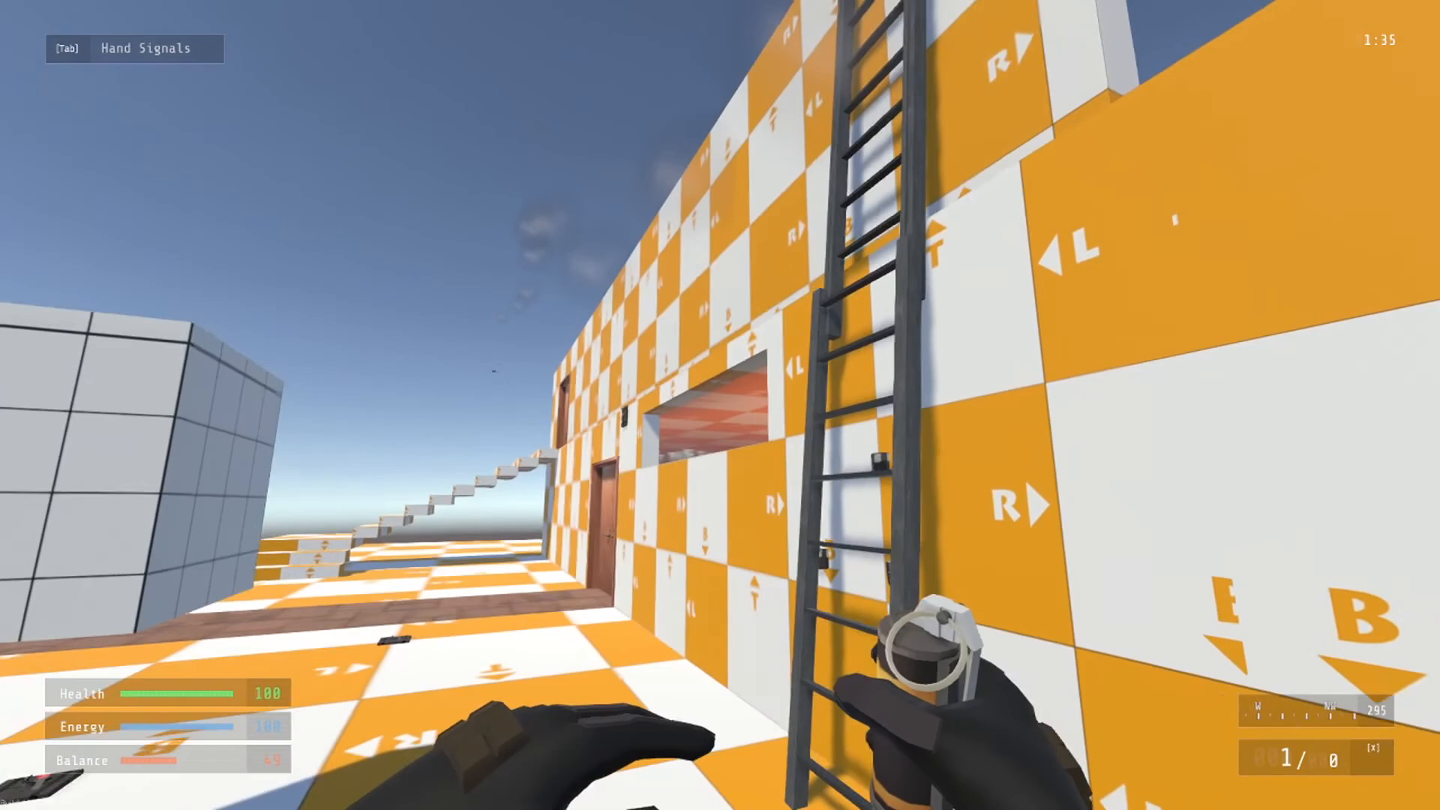
{"action": "left_click", "coordinate": [720, 405]}
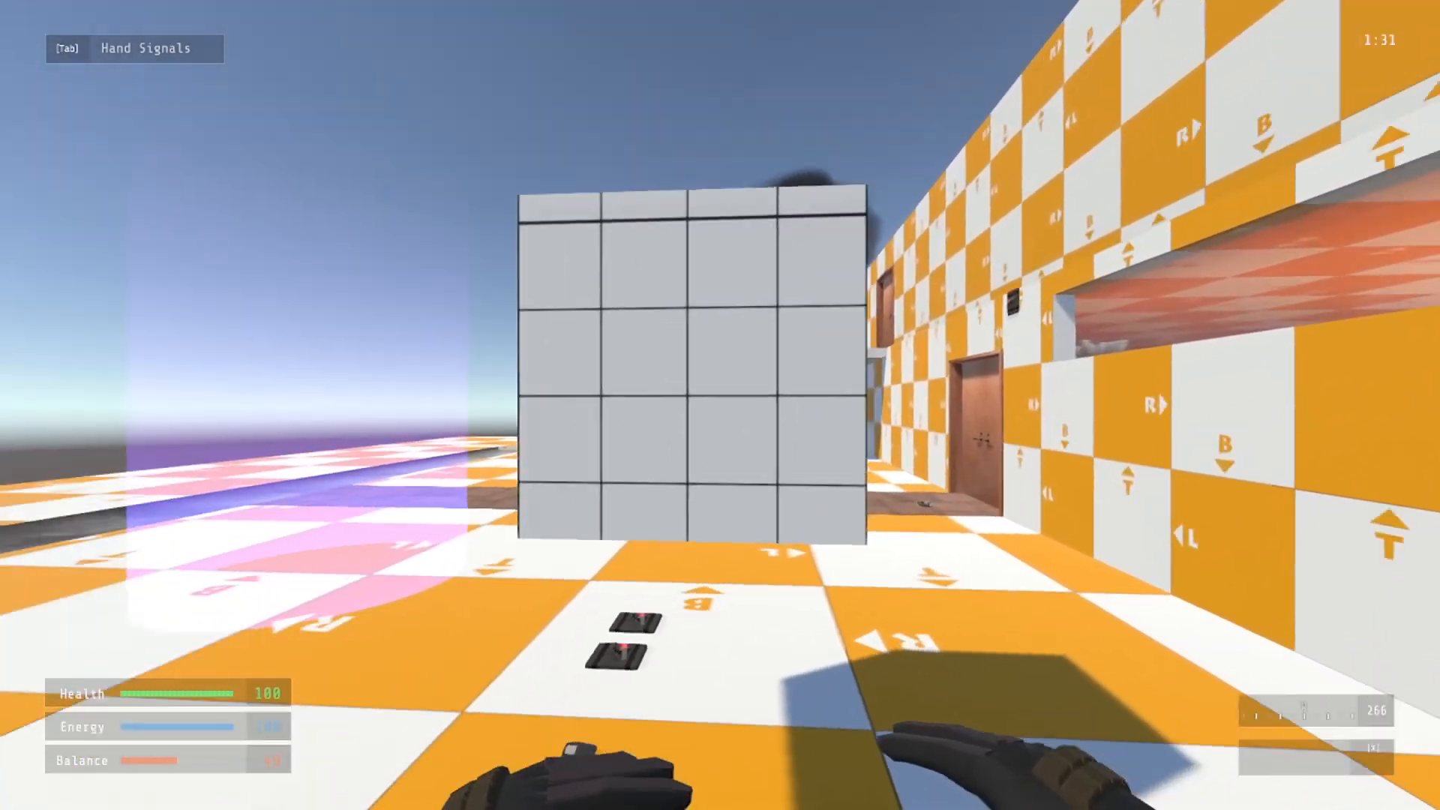
Move around the floating grid cube with the short-fuse grenade equipped and throw one toward it
{"action": "key", "text": "w"}
{"action": "key", "text": "a"}
{"action": "key", "text": "a"}
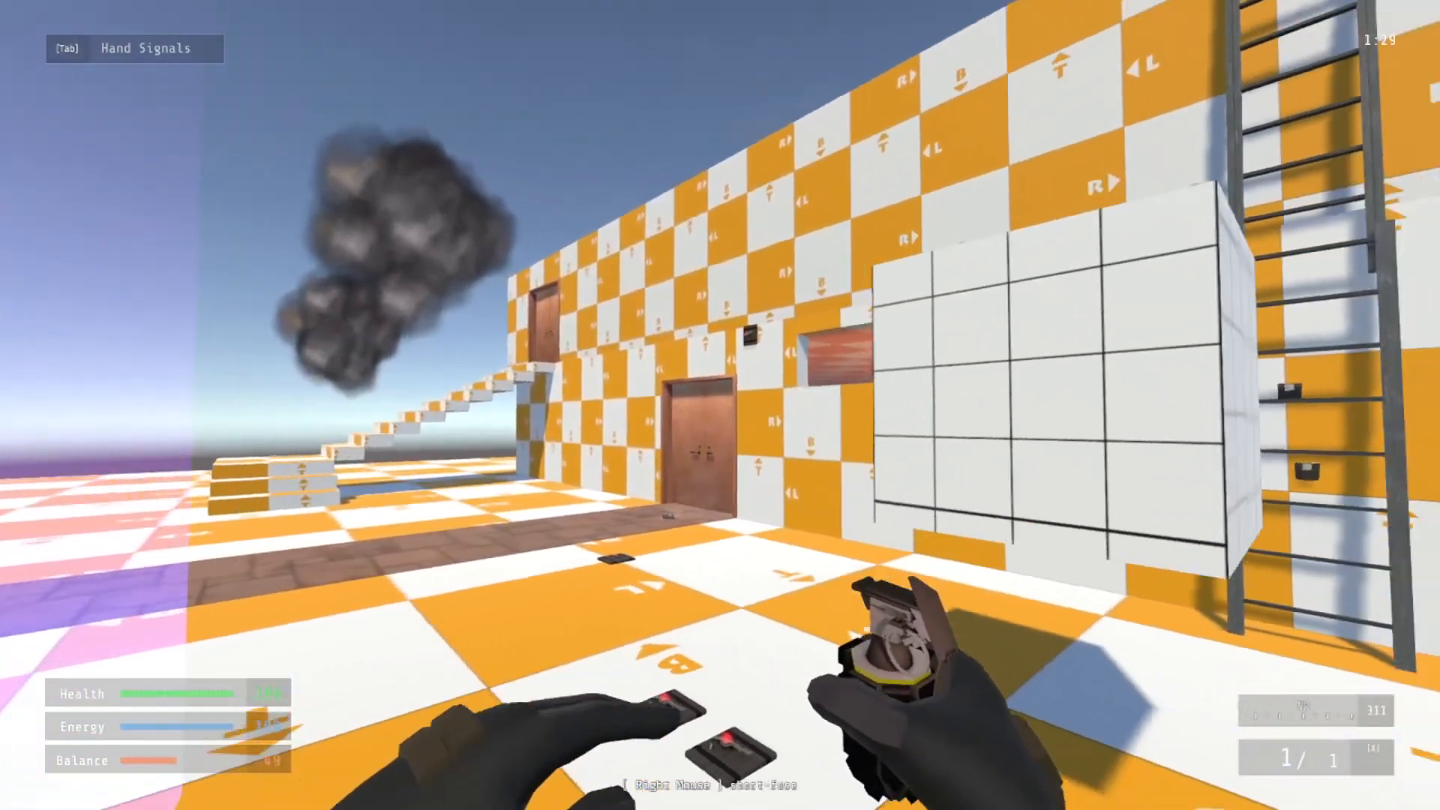
{"action": "key", "text": "d"}
{"action": "left_click", "coordinate": [720, 405]}
{"action": "key", "text": "w"}
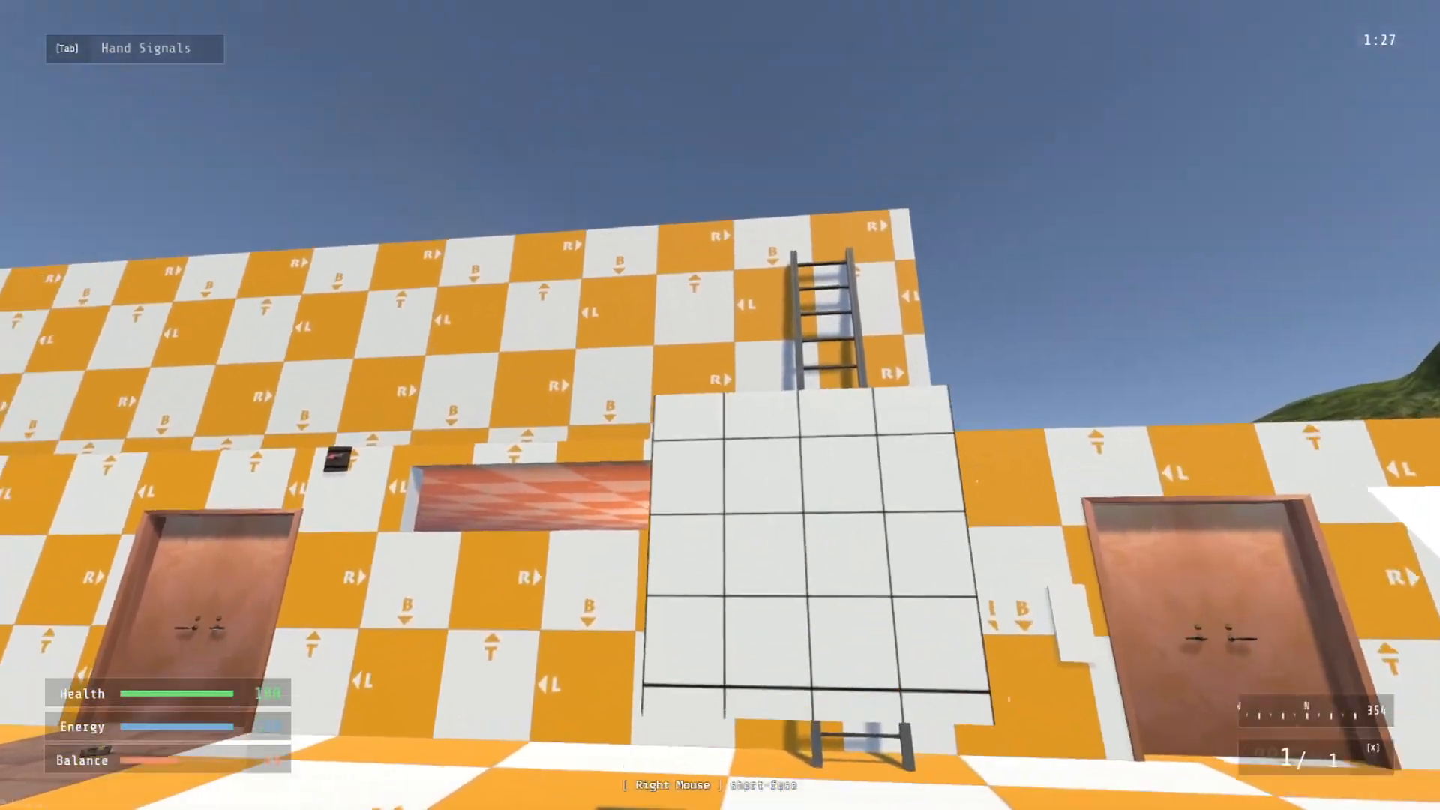
Run and jump past the double doors to the staircase, getting up after falls, and end the map test
{"action": "key", "text": "d"}
{"action": "key", "text": "w"}
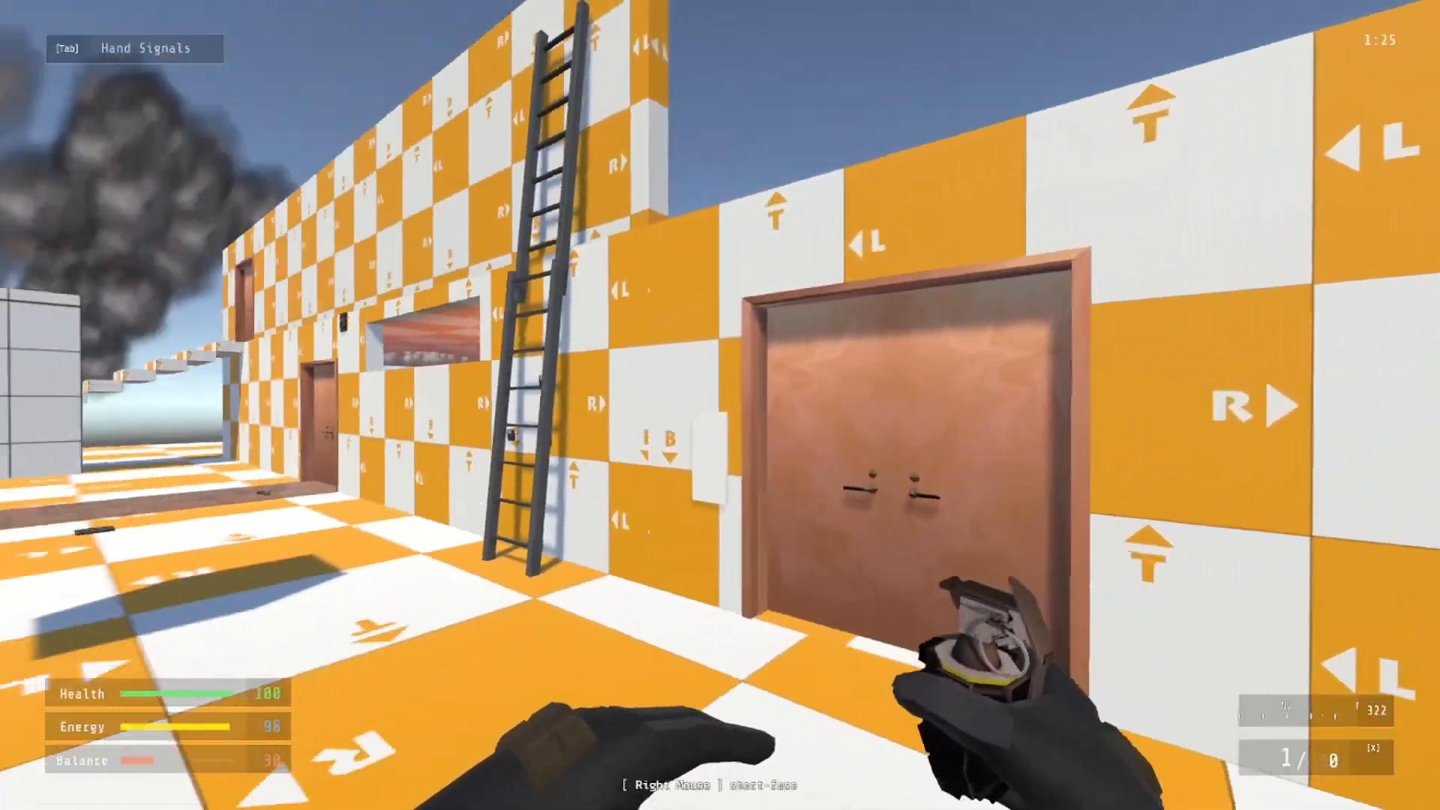
{"action": "key", "text": "space"}
{"action": "key", "text": "w"}
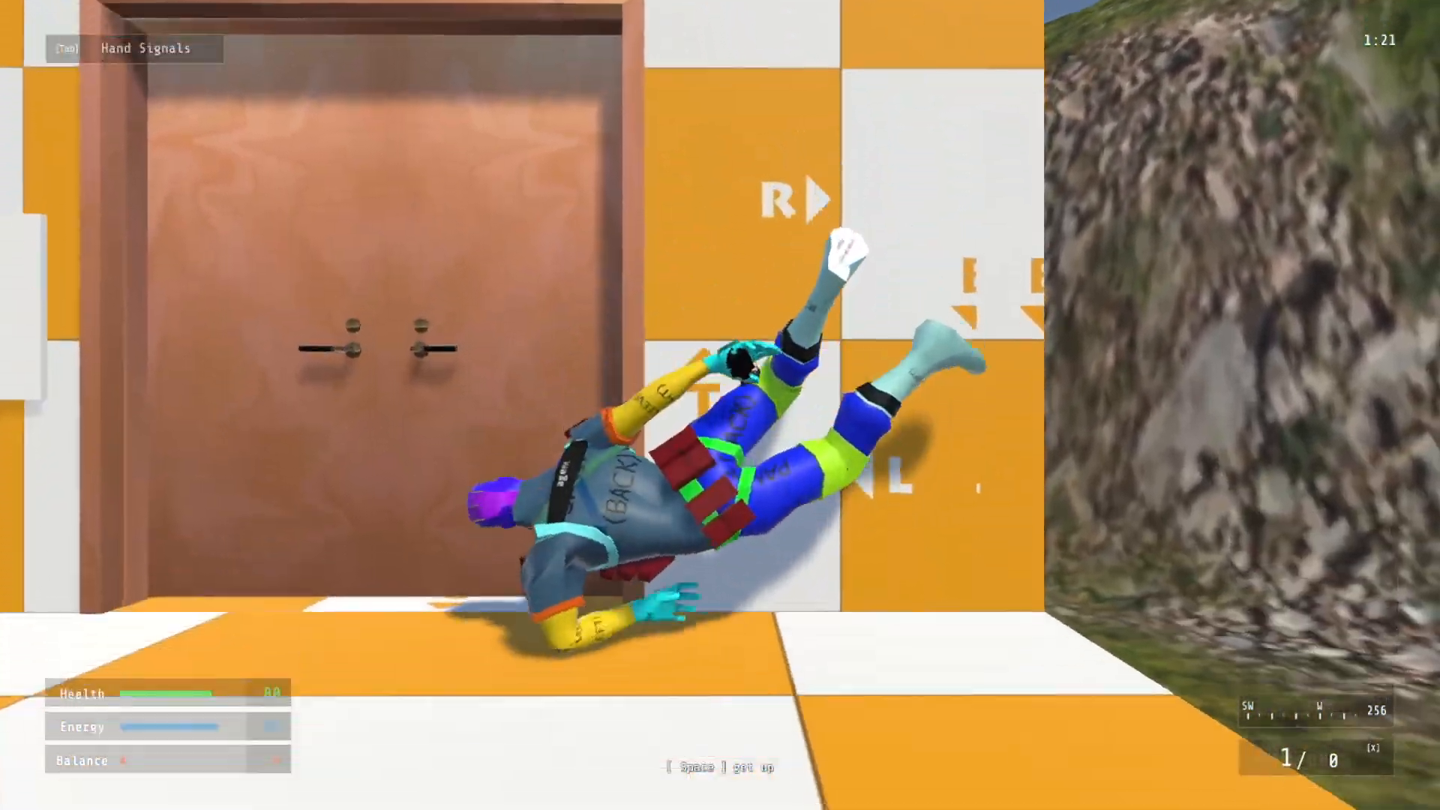
{"action": "key", "text": "space"}
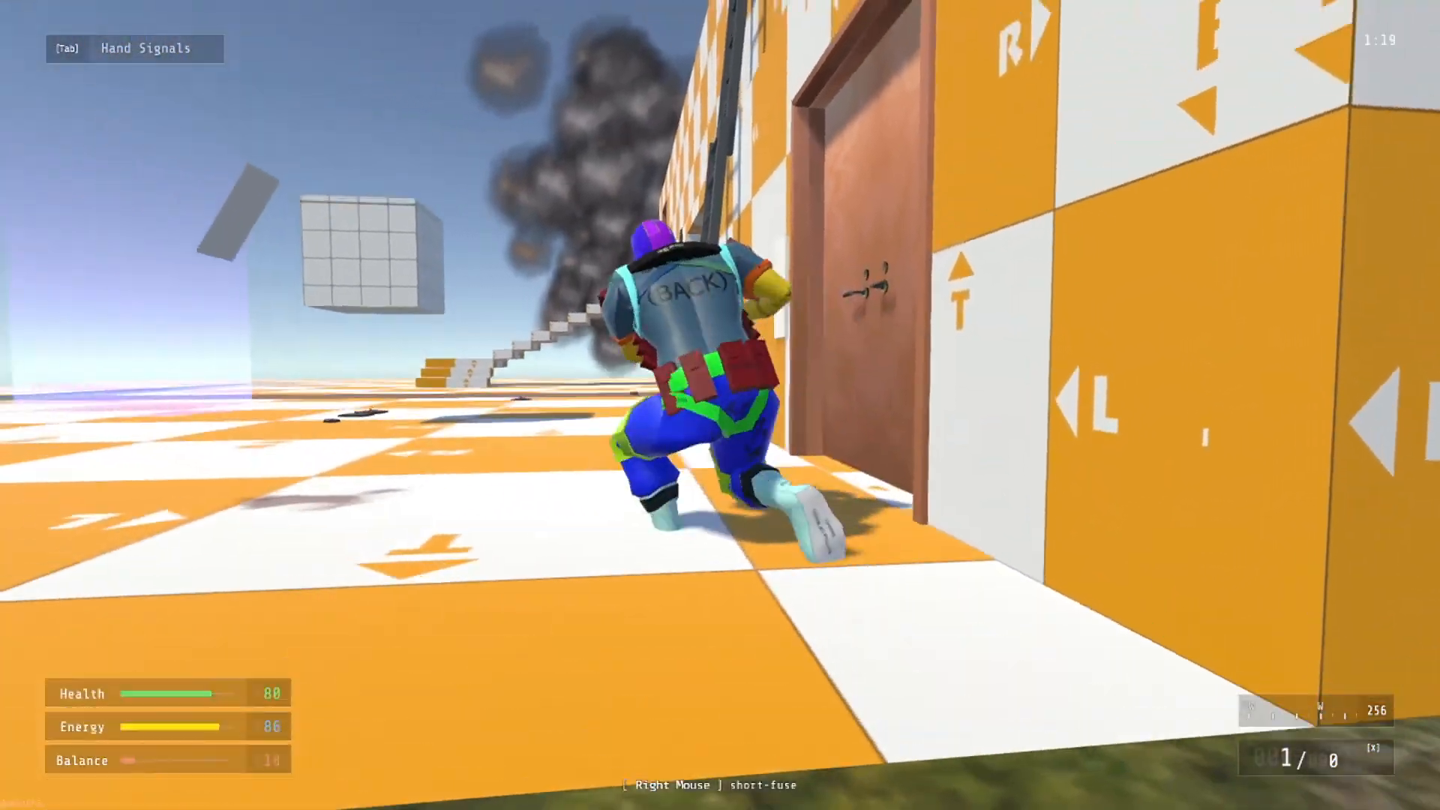
{"action": "key", "text": "w"}
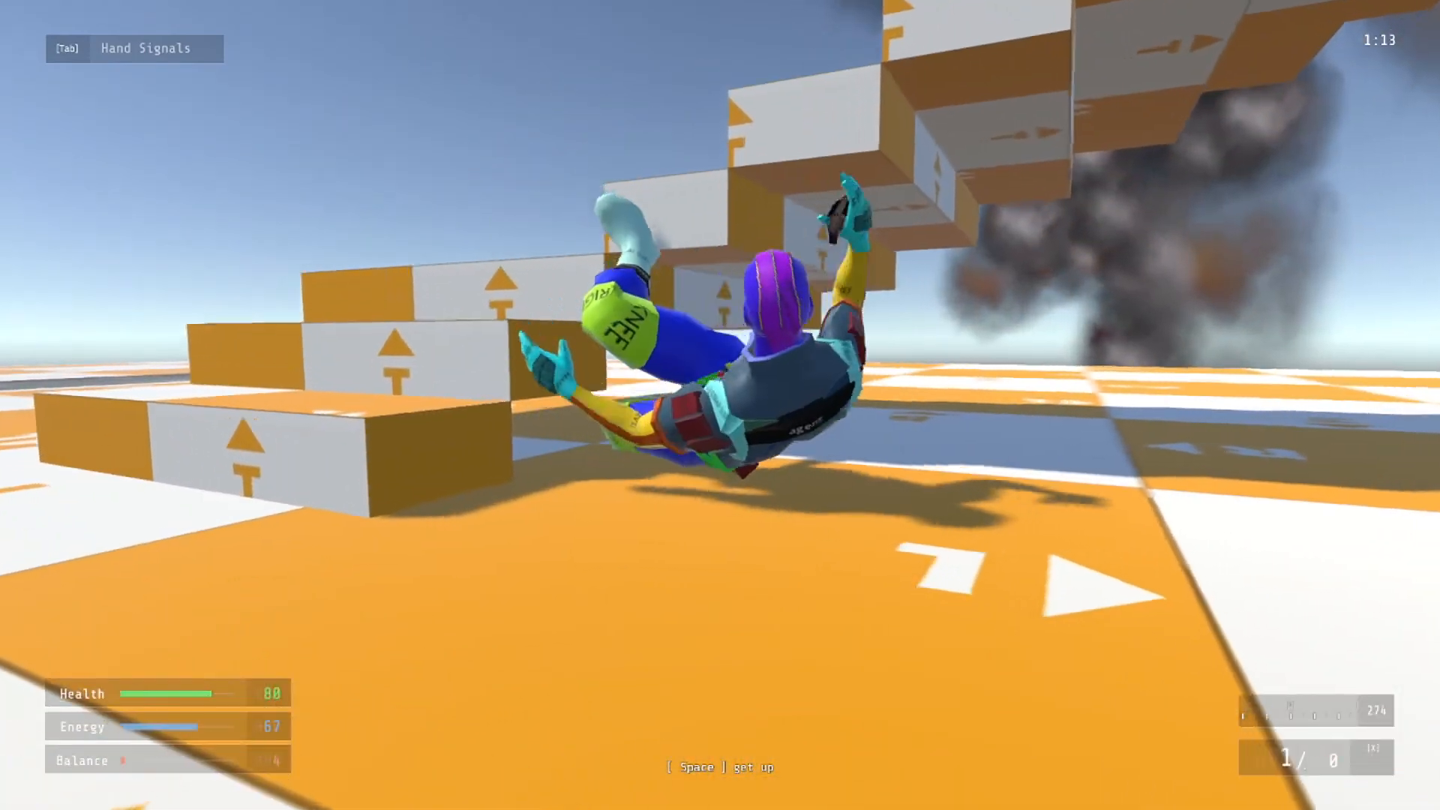
{"action": "key", "text": "Escape"}
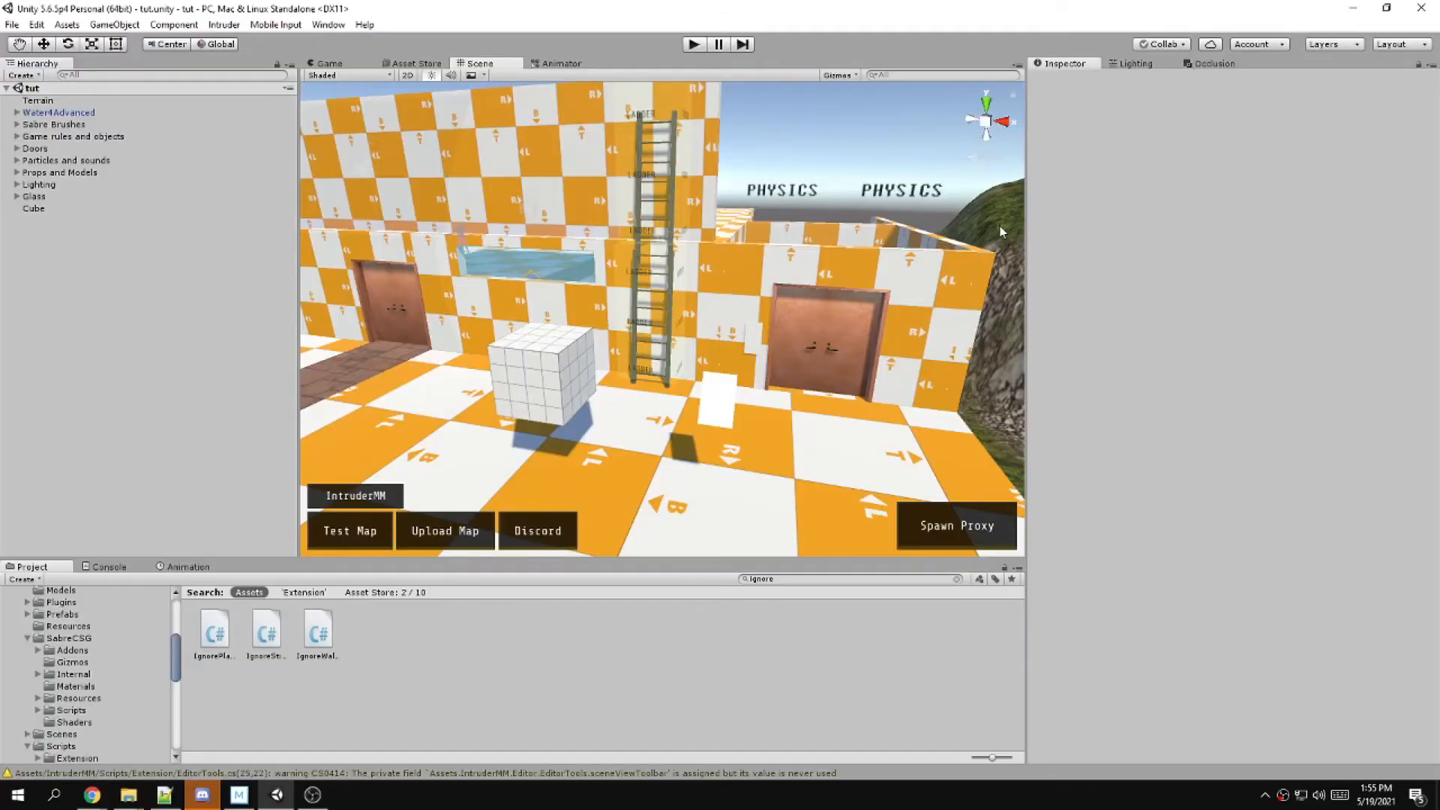
Search the project for "advanced" and add the AdvancedMaterial script to the grid-textured Cube
{"action": "right_click_drag", "start_coordinate": [504, 390], "coordinate": [510, 443]}
{"action": "key", "text": "w"}
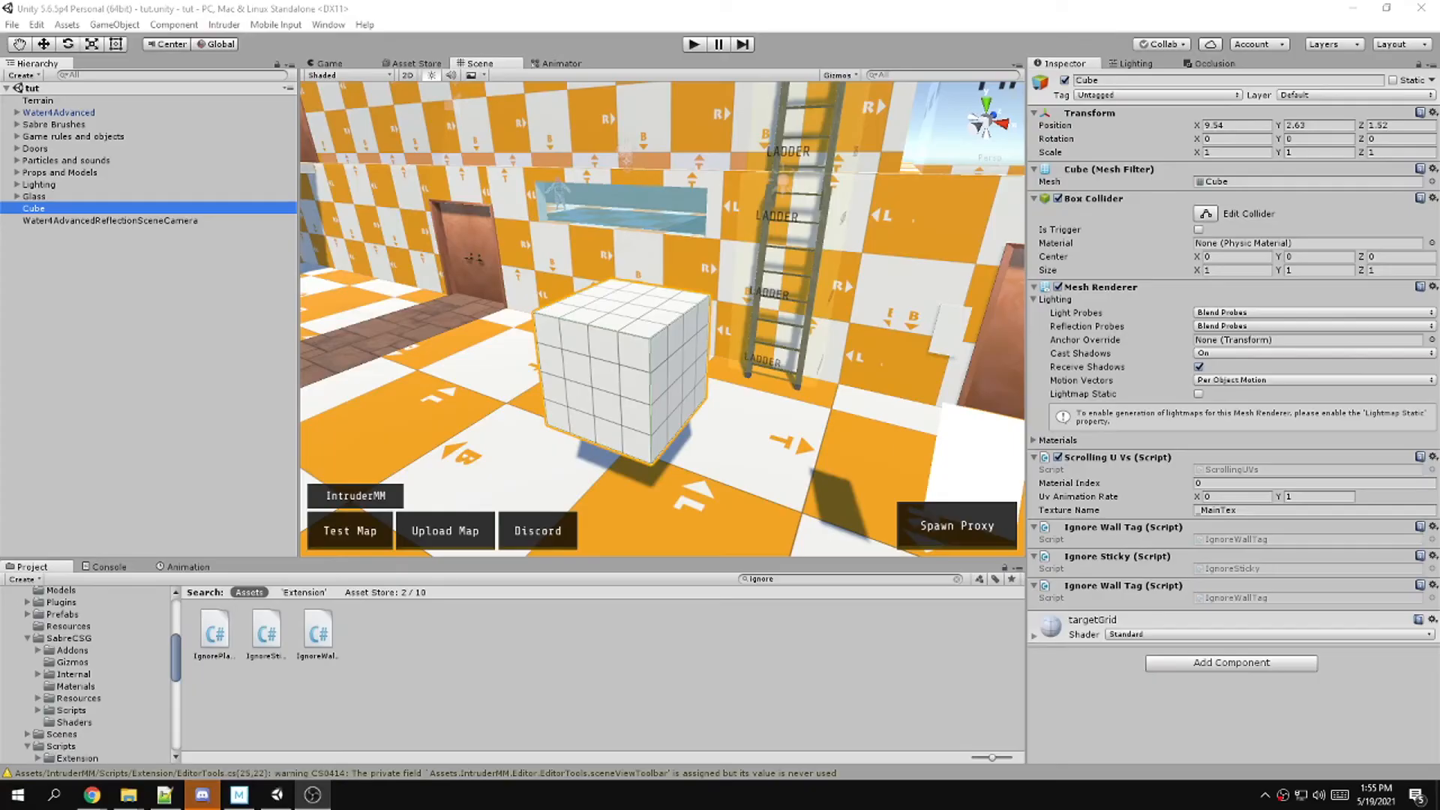
{"action": "left_click", "coordinate": [758, 579]}
{"action": "type", "text": "advanced"}
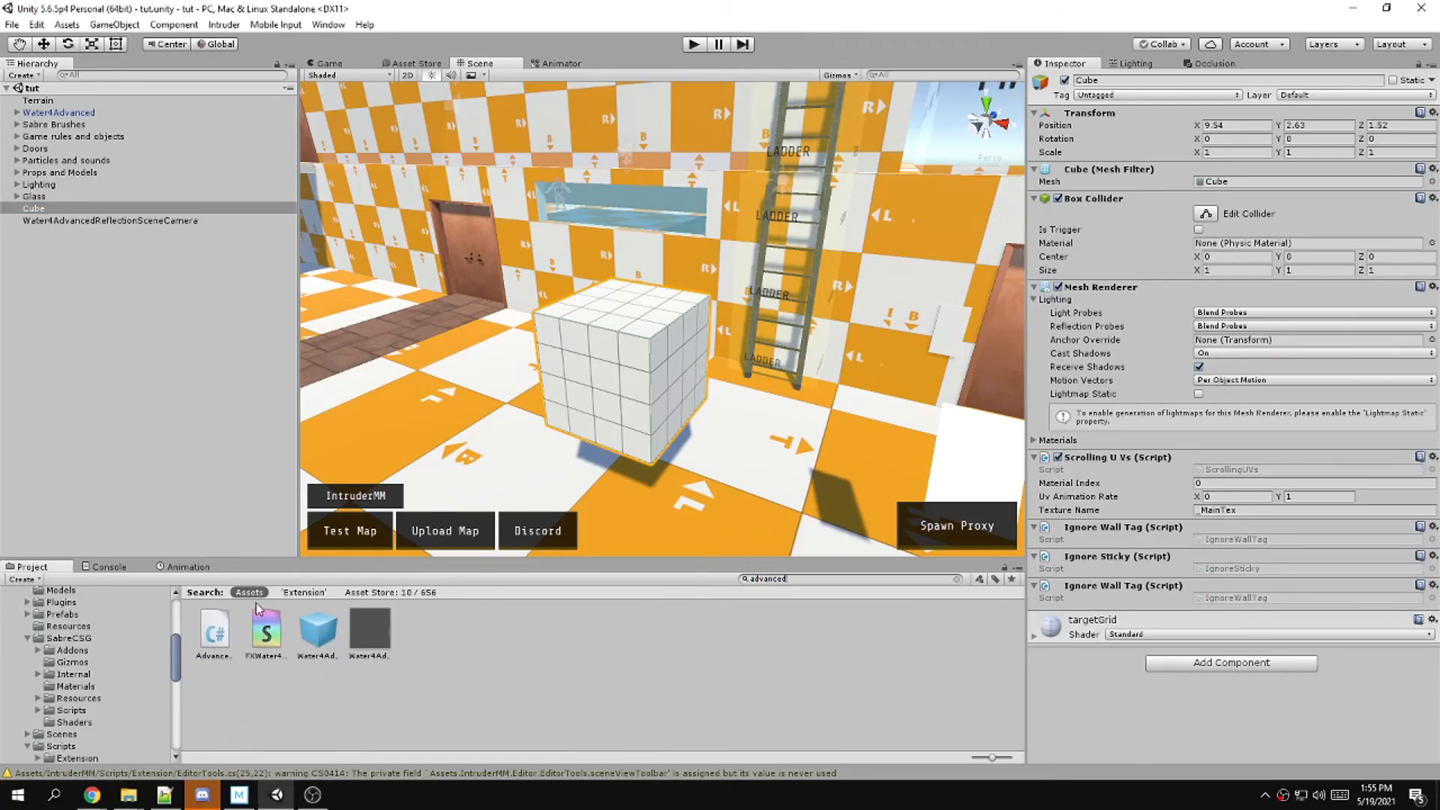
{"action": "left_click", "coordinate": [204, 634]}
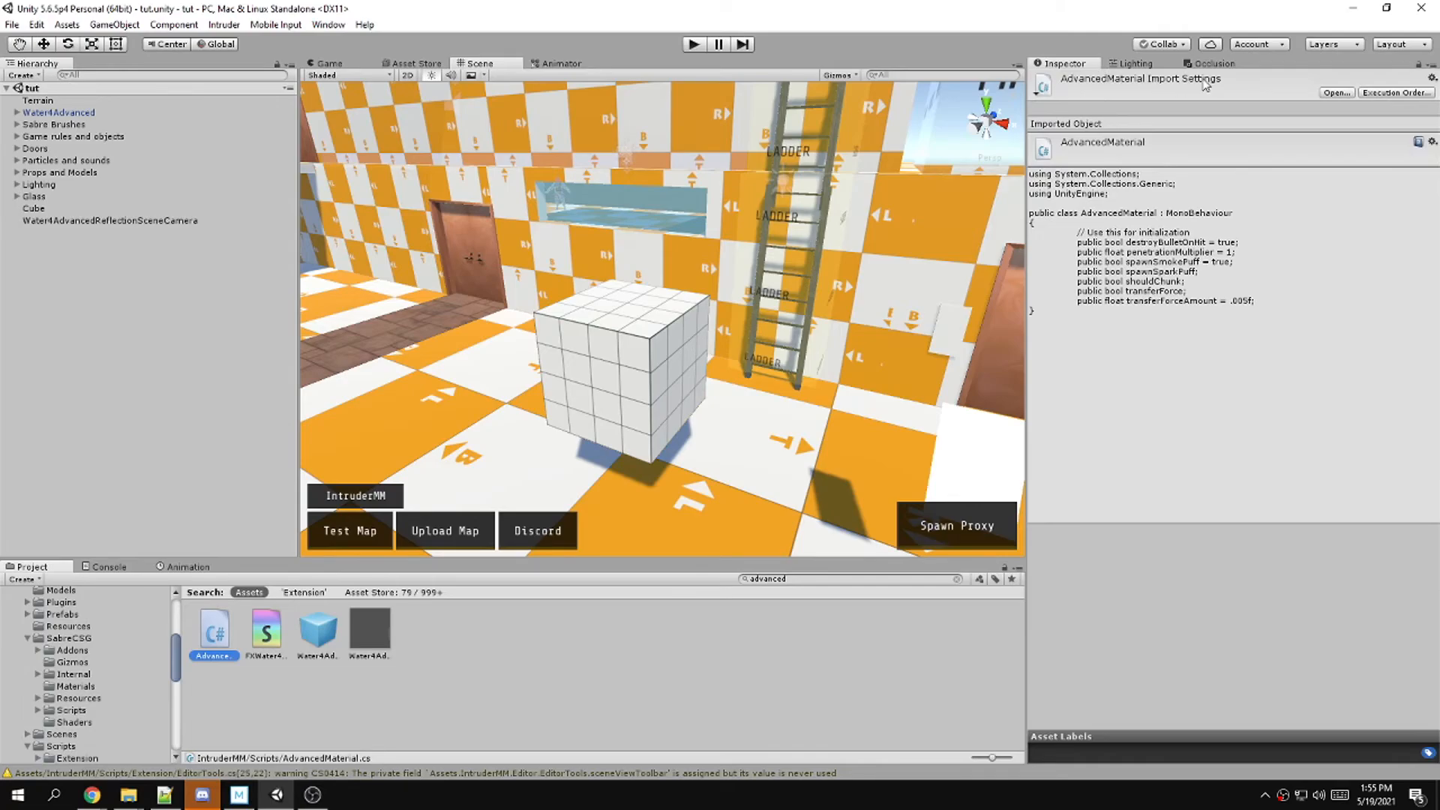
{"action": "left_click_drag", "start_coordinate": [212, 634], "coordinate": [47, 212]}
{"action": "scroll", "coordinate": [1252, 629], "scroll_direction": "down", "scroll_amount": 3}
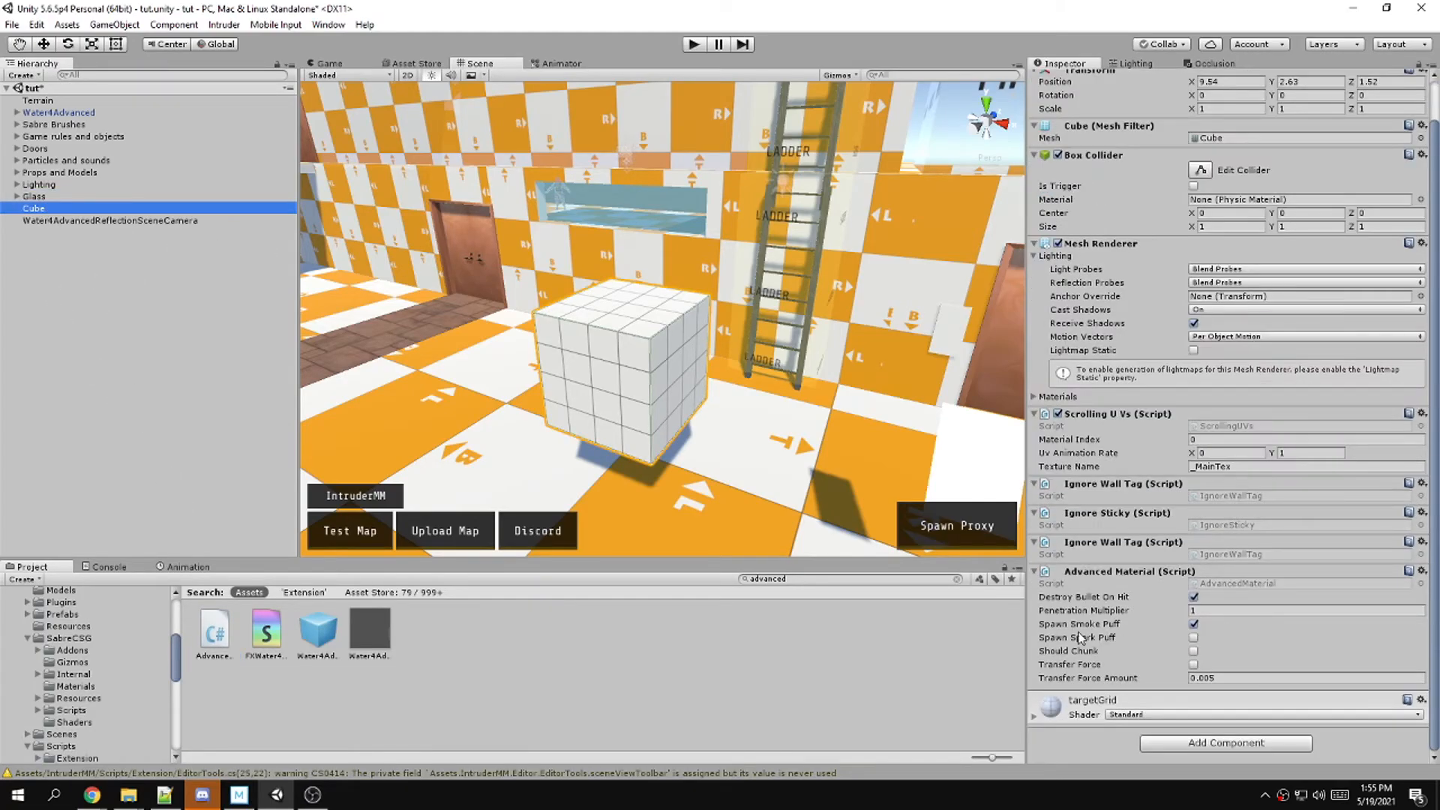
Enable Should Chunk and Spawn Spark Puff in the Cube's Advanced Material, keeping Spawn Smoke Puff on
{"action": "left_click", "coordinate": [1193, 625]}
{"action": "left_click", "coordinate": [1193, 651]}
{"action": "left_click", "coordinate": [1193, 638]}
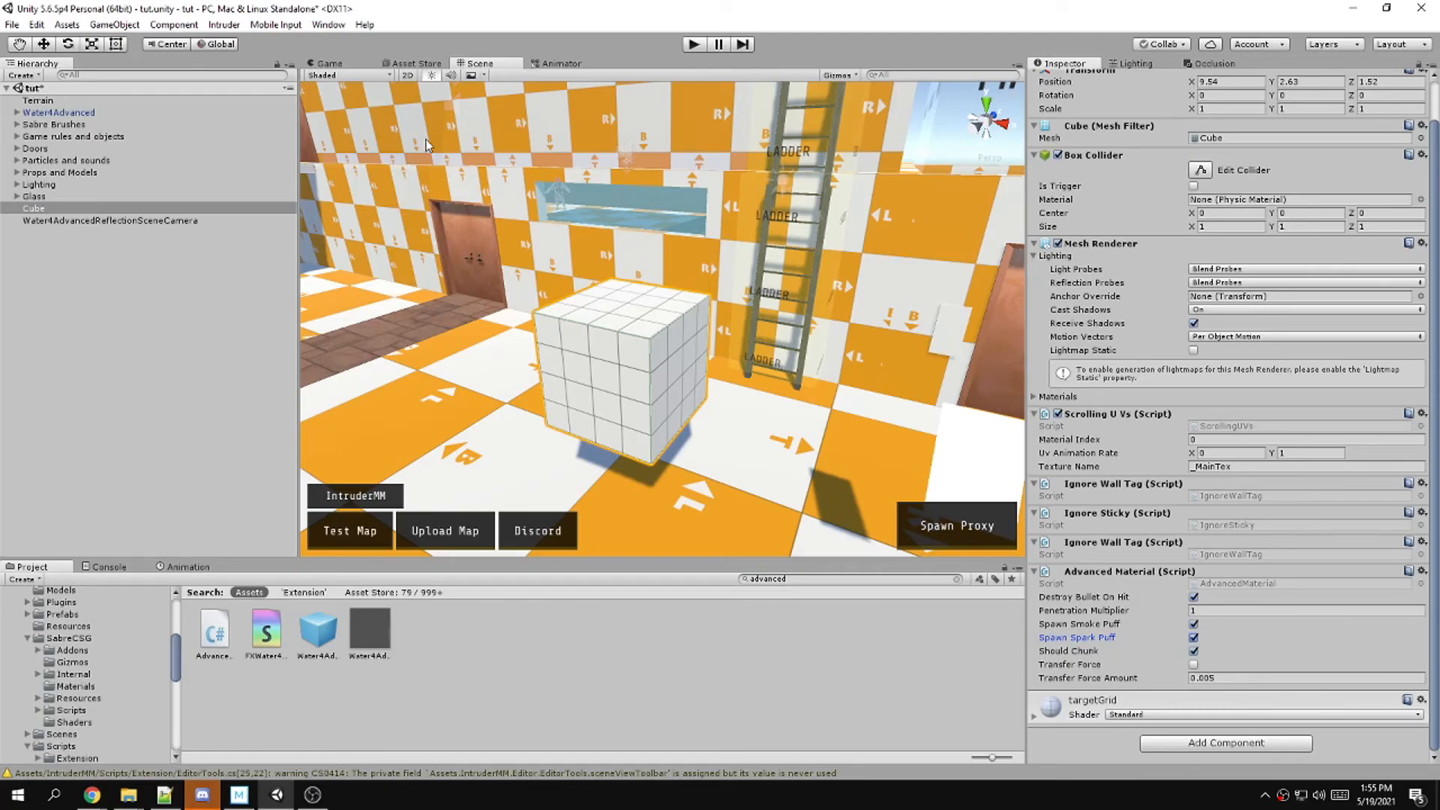
Test the map as an Intruder and shoot the front face of the grid cube with the rifle
{"action": "left_click", "coordinate": [365, 531]}
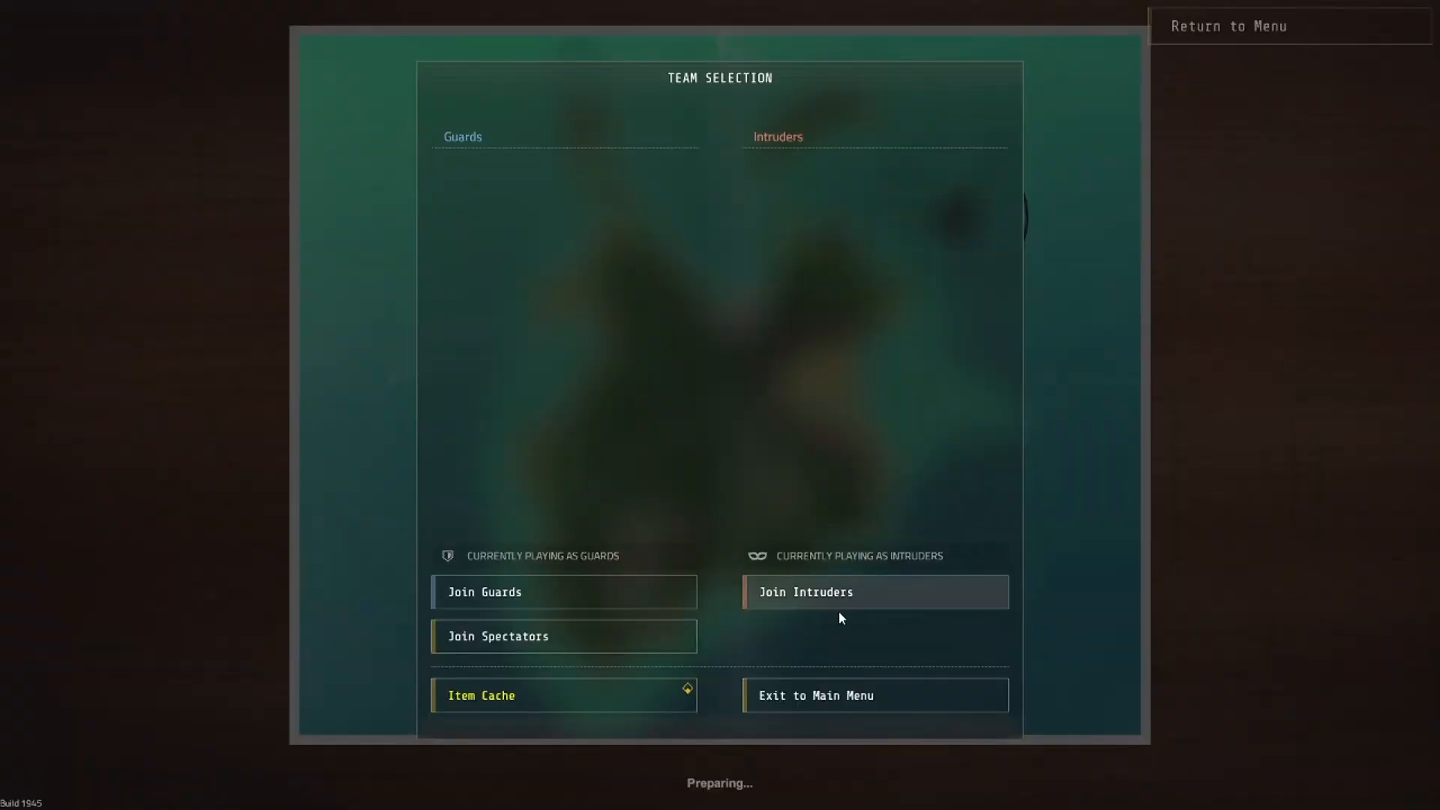
{"action": "left_click", "coordinate": [830, 600]}
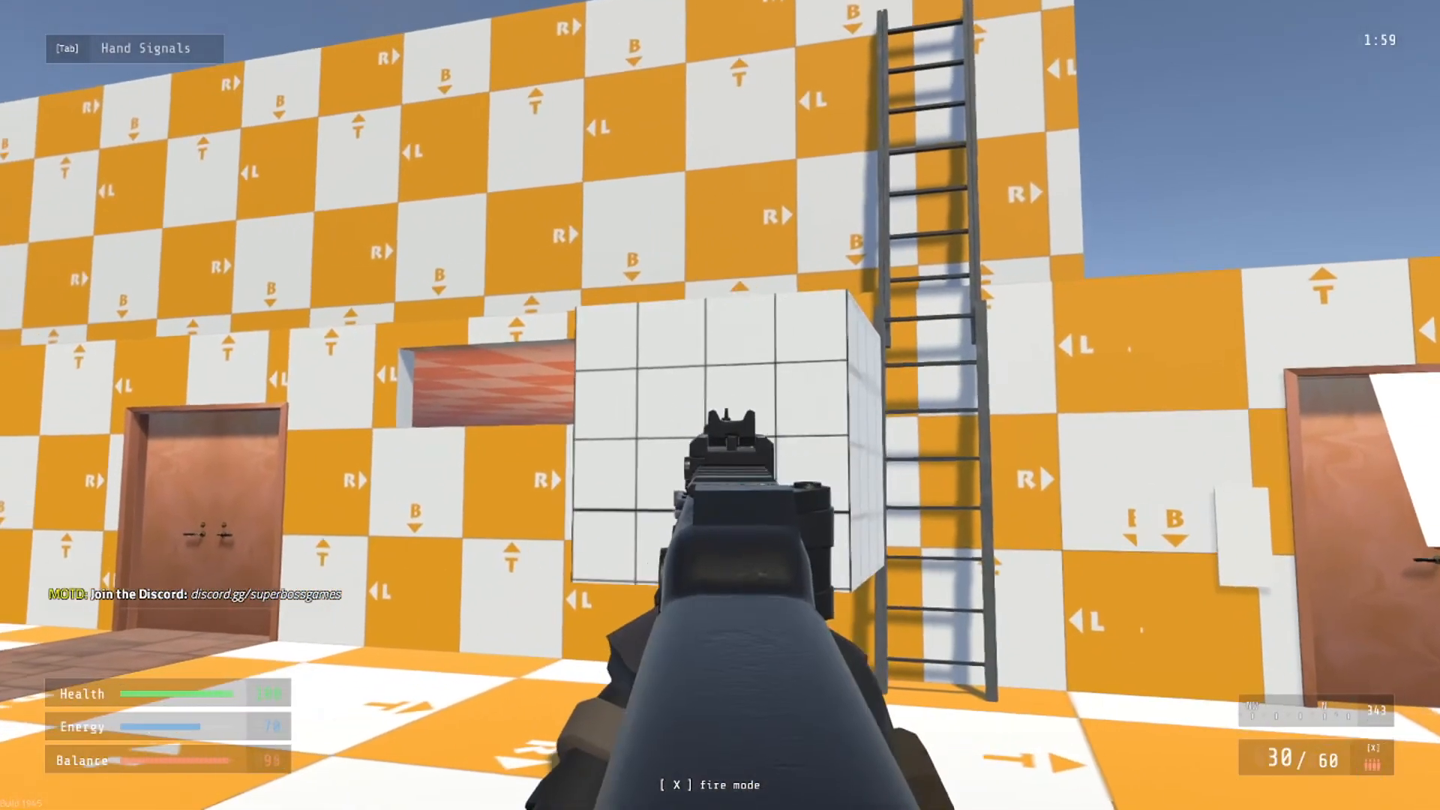
{"action": "left_click", "coordinate": [720, 405]}
{"action": "left_click", "coordinate": [720, 405]}
{"action": "left_click", "coordinate": [720, 405]}
{"action": "left_click", "coordinate": [720, 405]}
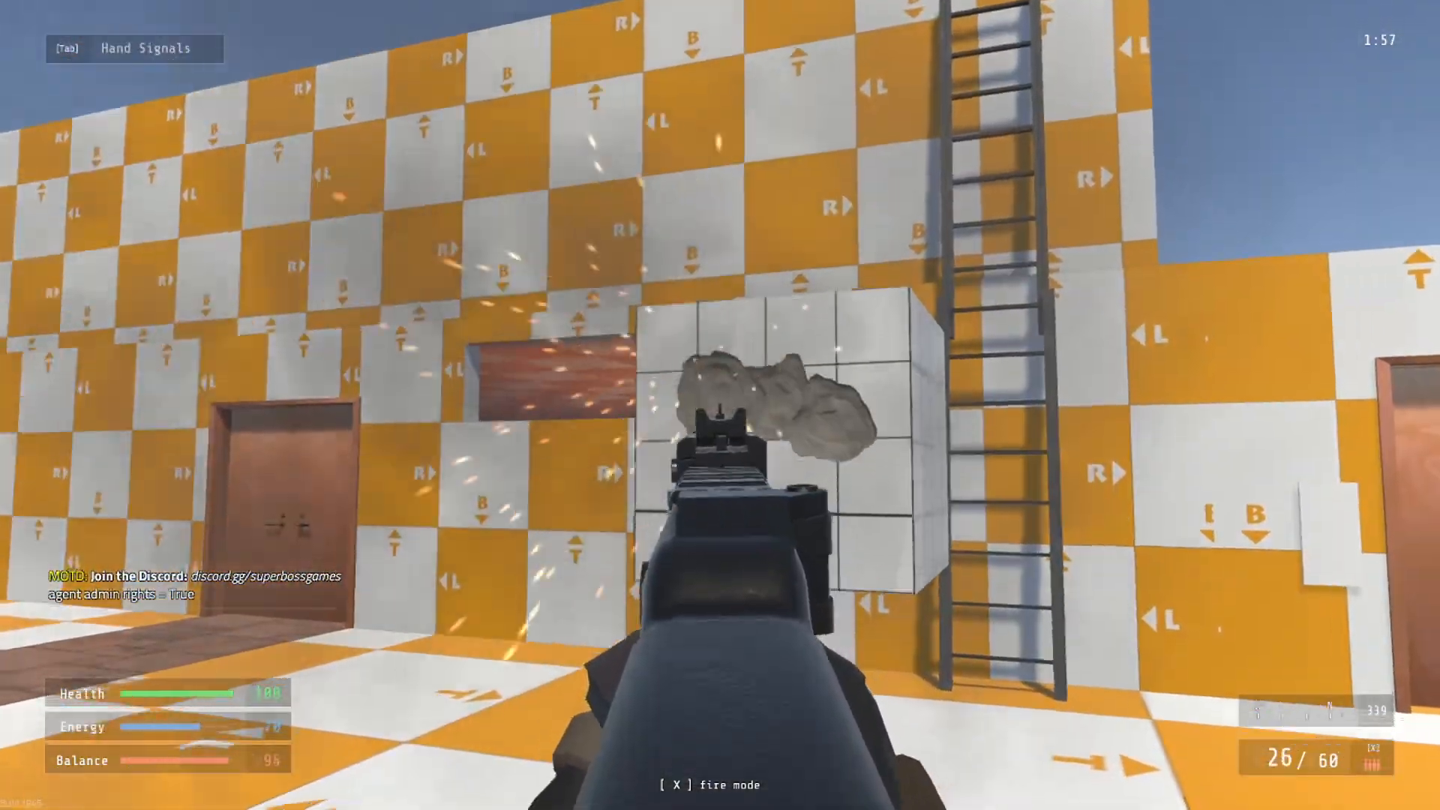
{"action": "left_click", "coordinate": [720, 405]}
{"action": "left_click", "coordinate": [720, 405]}
{"action": "left_click", "coordinate": [720, 405]}
{"action": "left_click", "coordinate": [720, 405]}
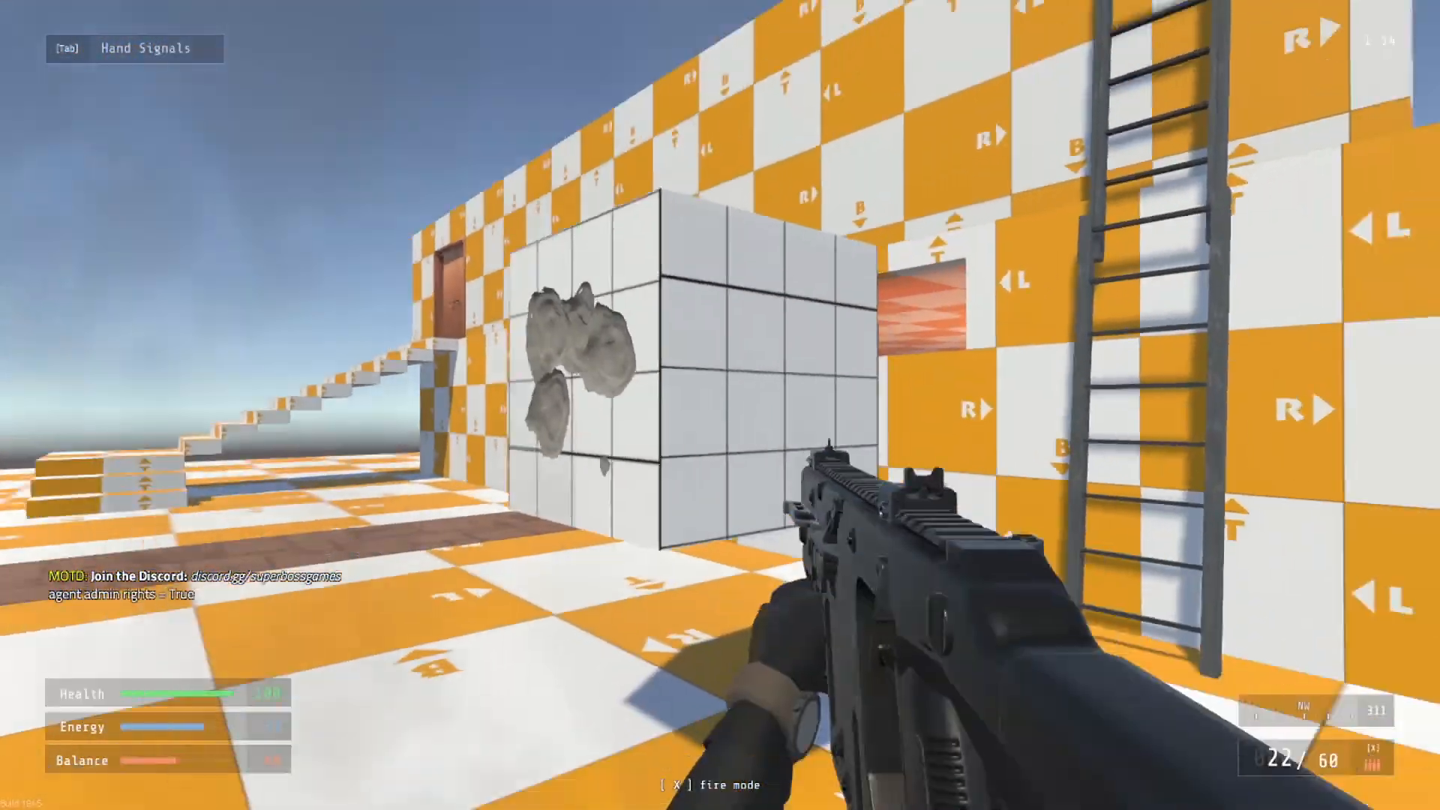
Shoot repeatedly at the adjacent side face of the grid cube, aiming down the sights
{"action": "left_click", "coordinate": [720, 405]}
{"action": "left_click", "coordinate": [720, 405]}
{"action": "left_click", "coordinate": [720, 405]}
{"action": "left_click", "coordinate": [720, 405]}
{"action": "left_click", "coordinate": [720, 405]}
{"action": "left_click", "coordinate": [720, 405]}
{"action": "left_click", "coordinate": [720, 405]}
{"action": "right_click", "coordinate": [720, 405]}
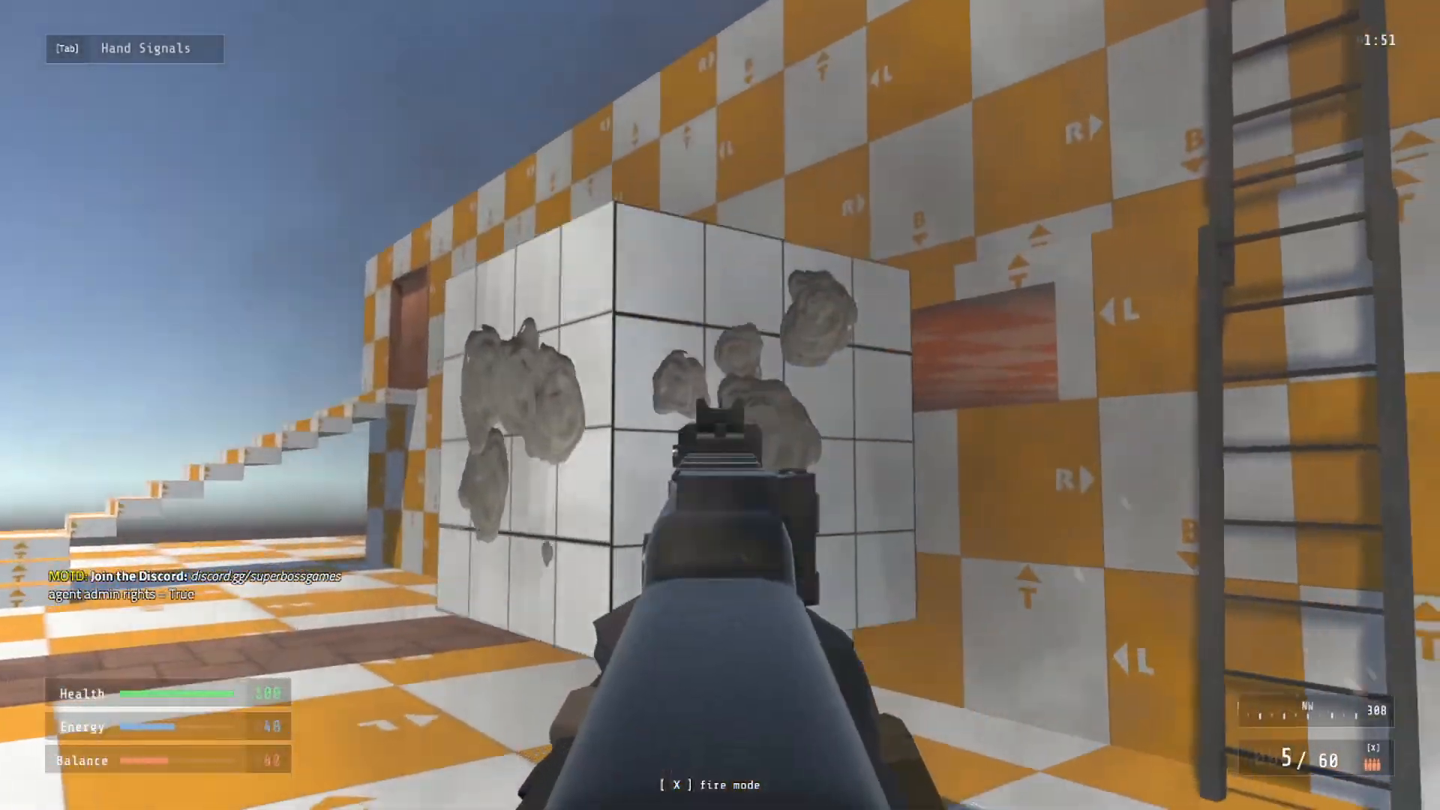
{"action": "right_click", "coordinate": [720, 405]}
Circle the grid cube to inspect the bullet chunks, fire the remaining rounds at it and exit the map test
{"action": "key", "text": "a"}
{"action": "key", "text": "w"}
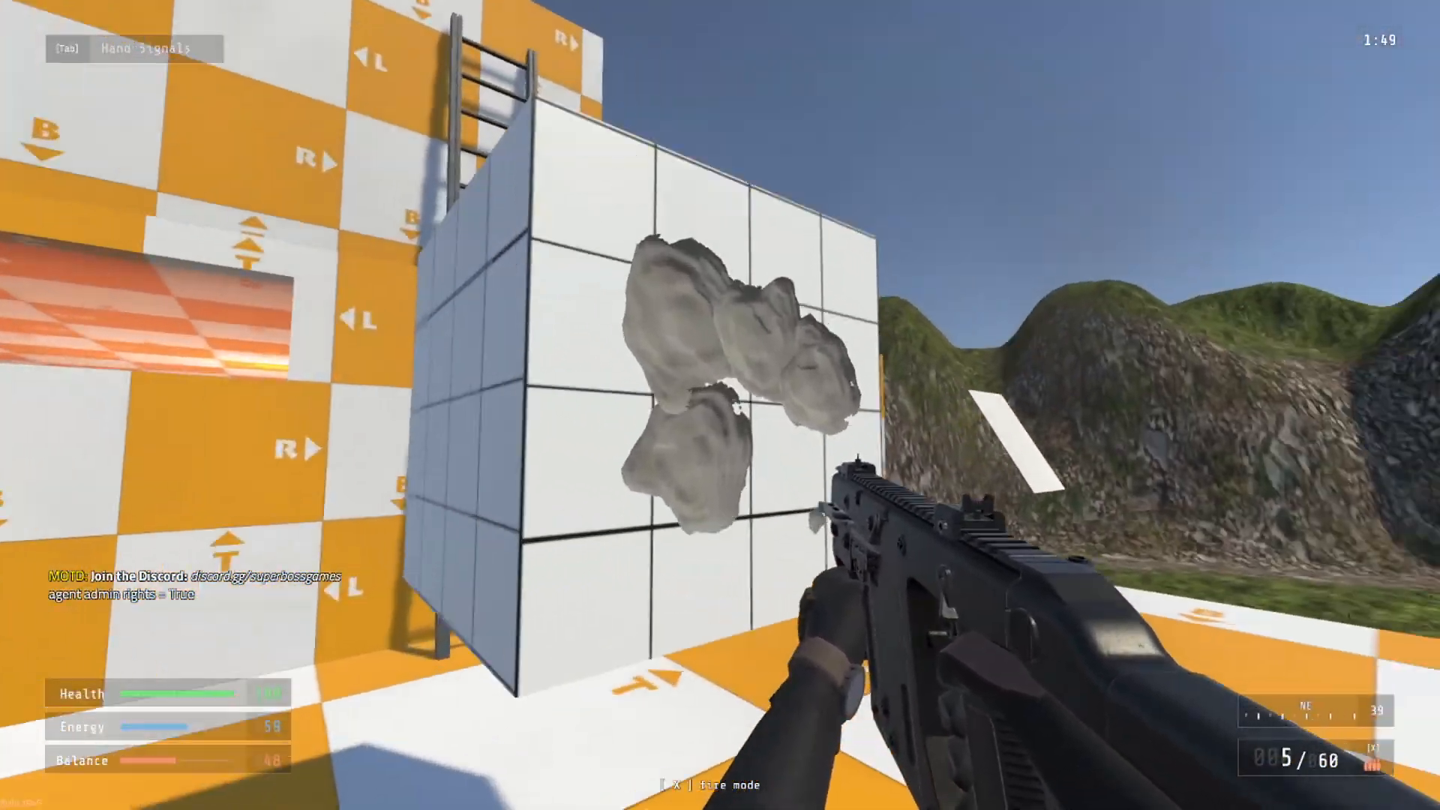
{"action": "key", "text": "d"}
{"action": "key", "text": "s"}
{"action": "left_click", "coordinate": [721, 405]}
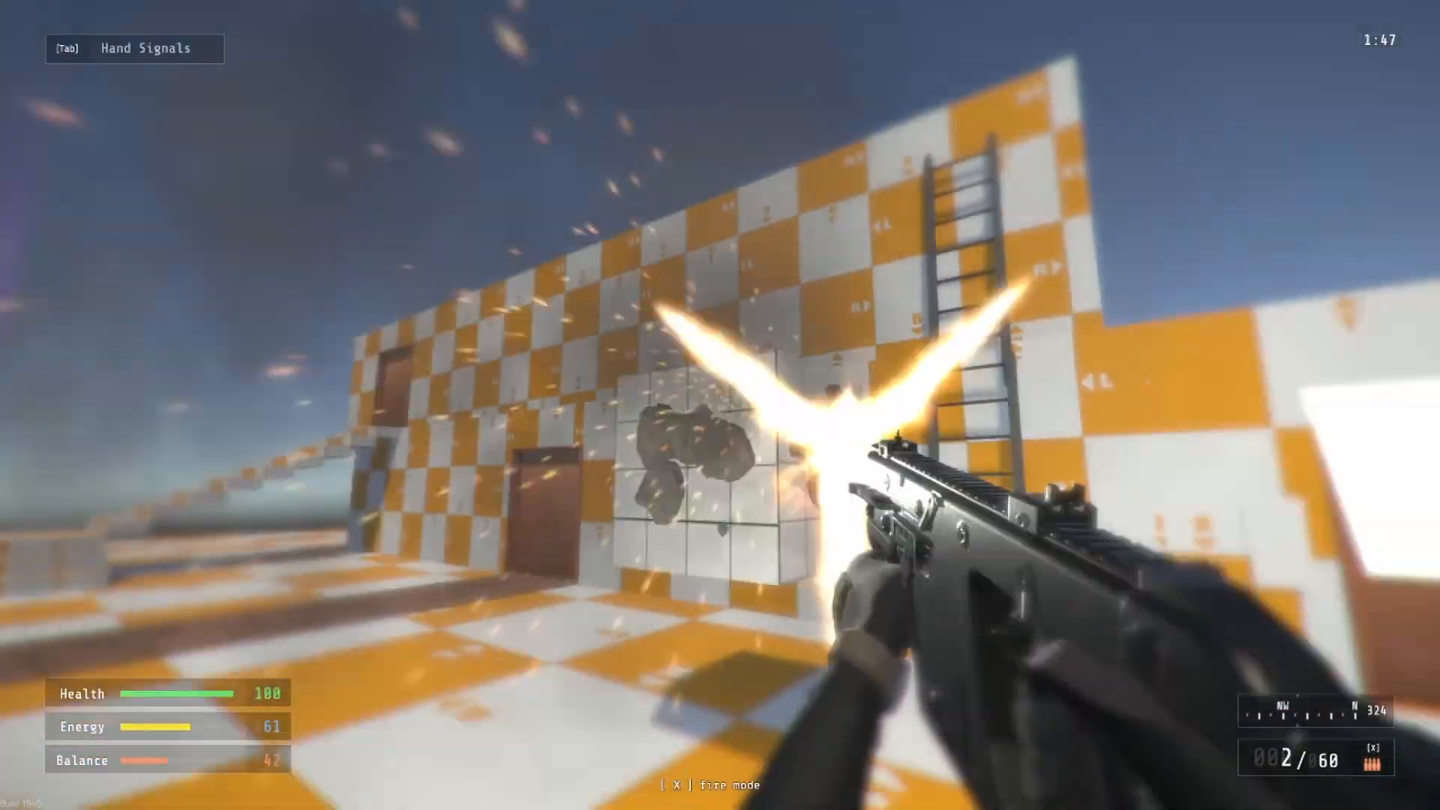
{"action": "left_click", "coordinate": [721, 405]}
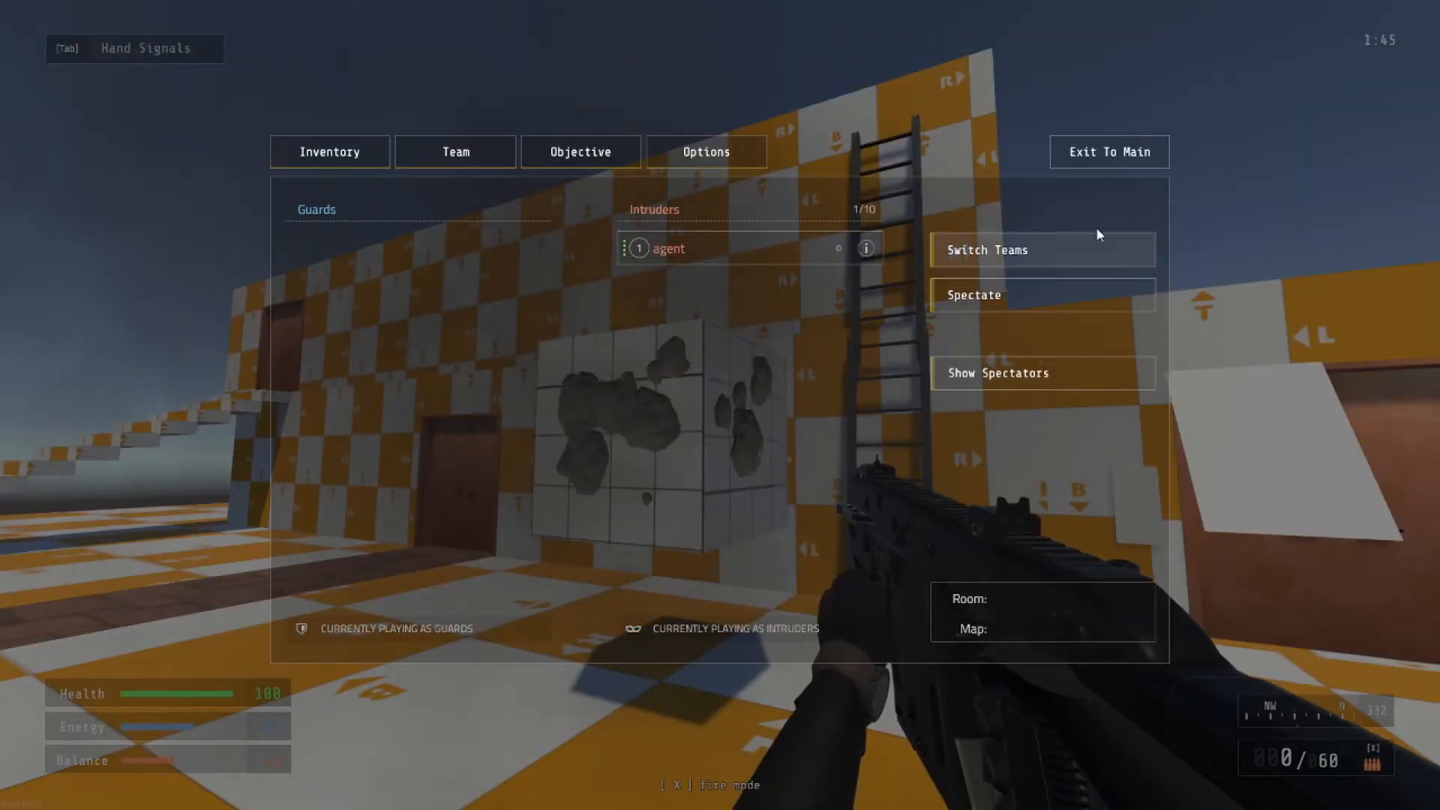
{"action": "left_click", "coordinate": [1125, 151]}
Set the Rigidbody mass of the white cube above the wall, Cube (1), to 0.72
{"action": "right_click_drag", "start_coordinate": [674, 369], "coordinate": [699, 391]}
{"action": "key", "text": "s"}
{"action": "key", "text": "a"}
{"action": "key", "text": "w"}
{"action": "key", "text": "d"}
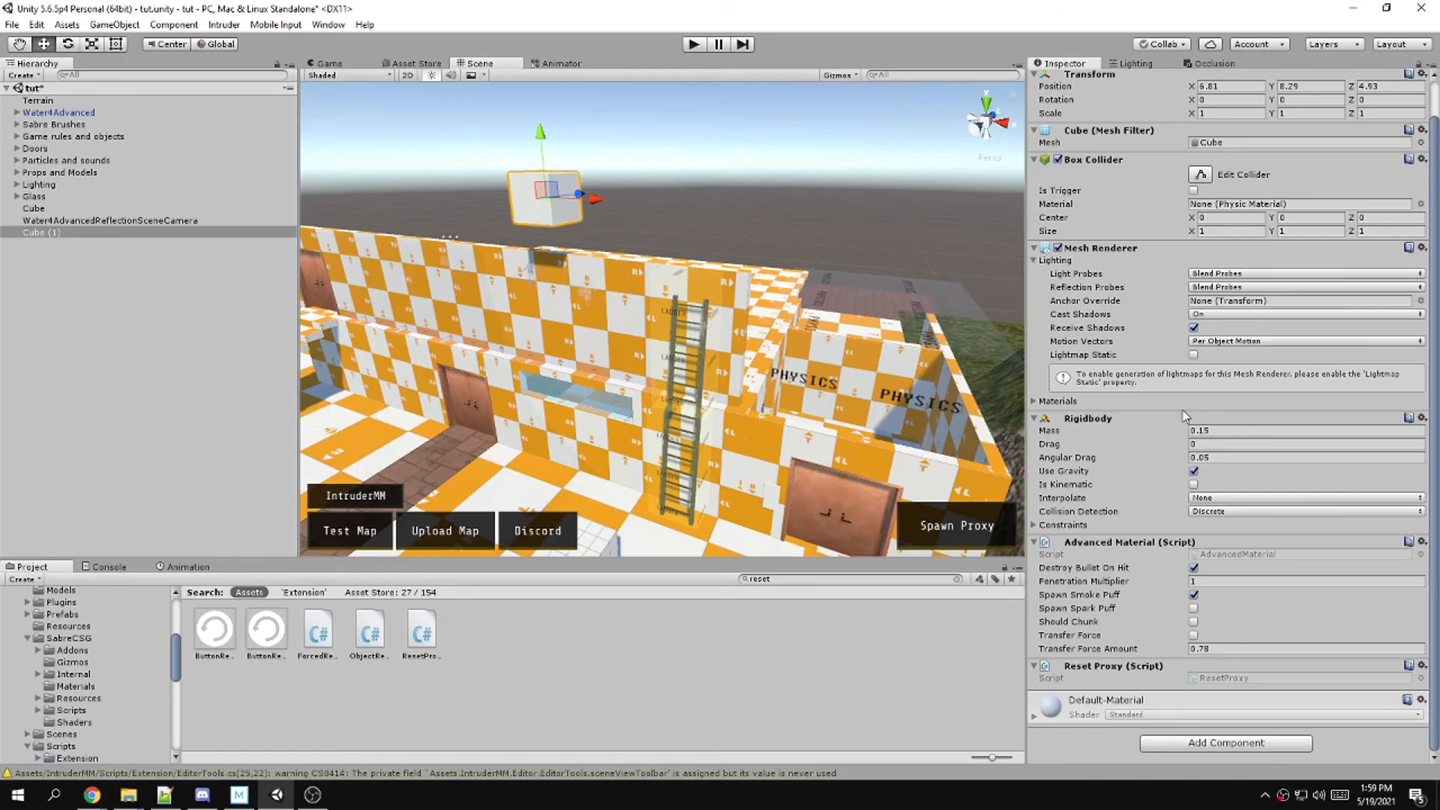
{"action": "left_click_drag", "start_coordinate": [1188, 432], "coordinate": [1198, 433]}
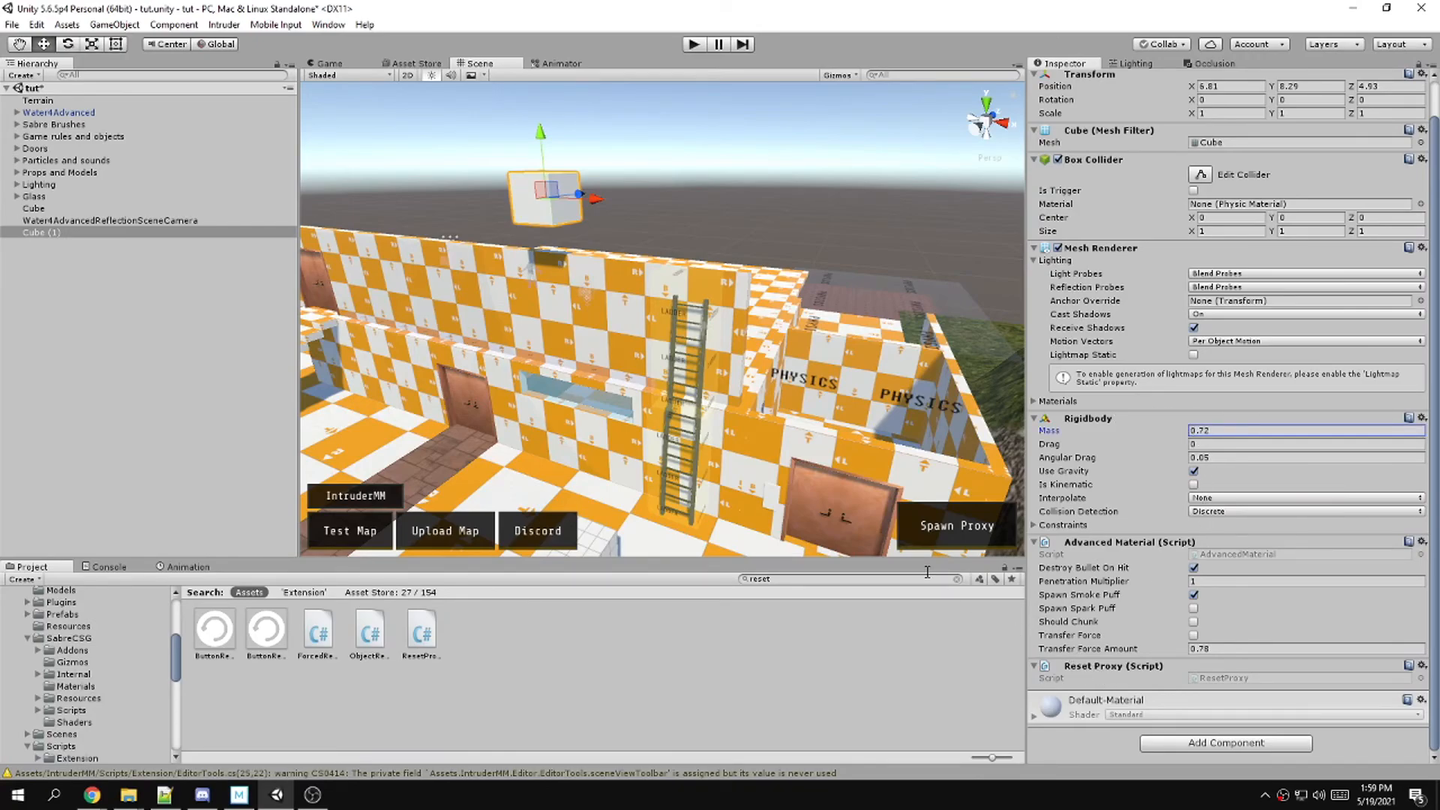
Test the map as an Intruder, throw a remote charge beside the white physics cube, back away and detonate it
{"action": "left_click", "coordinate": [357, 532]}
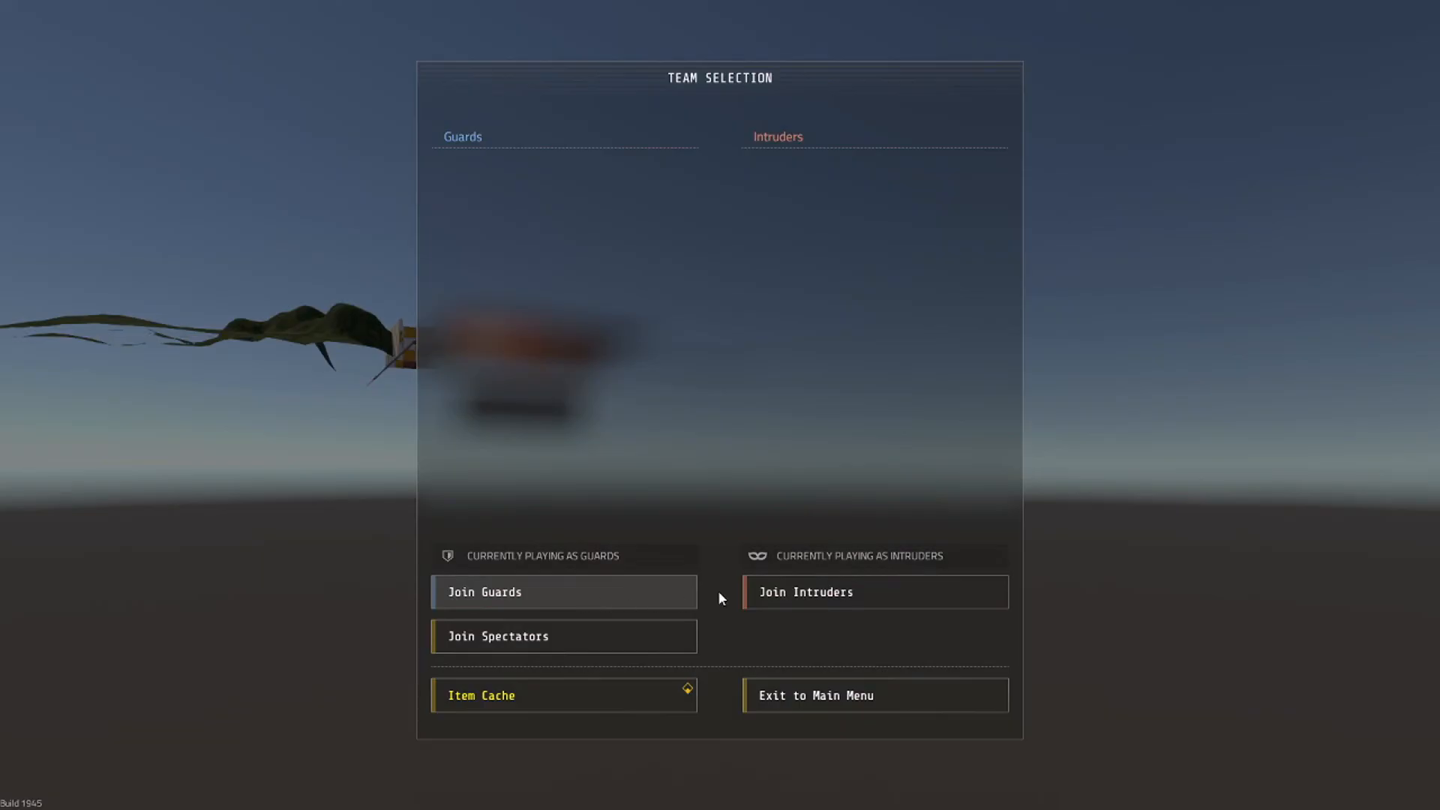
{"action": "left_click", "coordinate": [840, 592]}
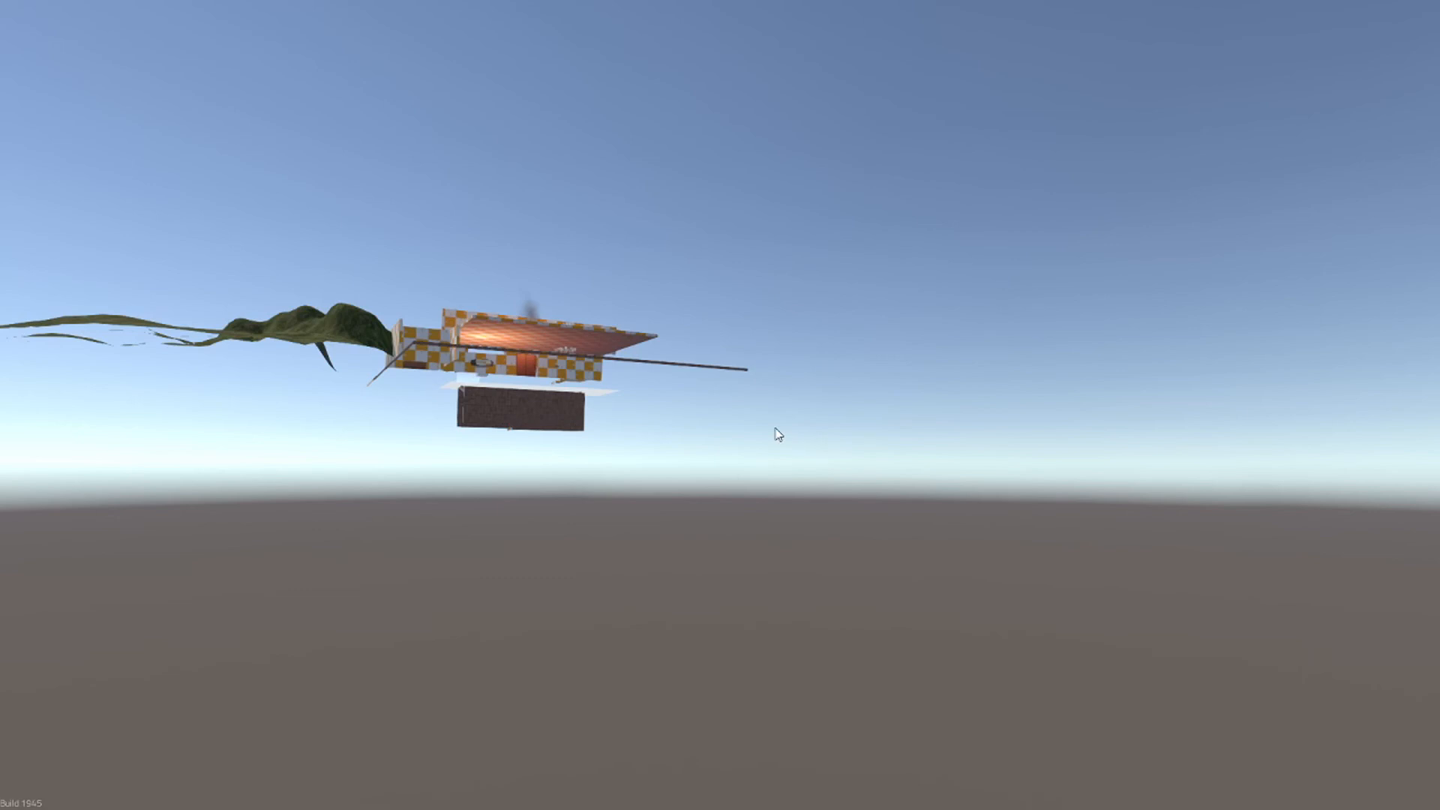
{"action": "scroll", "coordinate": [720, 405], "scroll_direction": "down", "scroll_amount": 3}
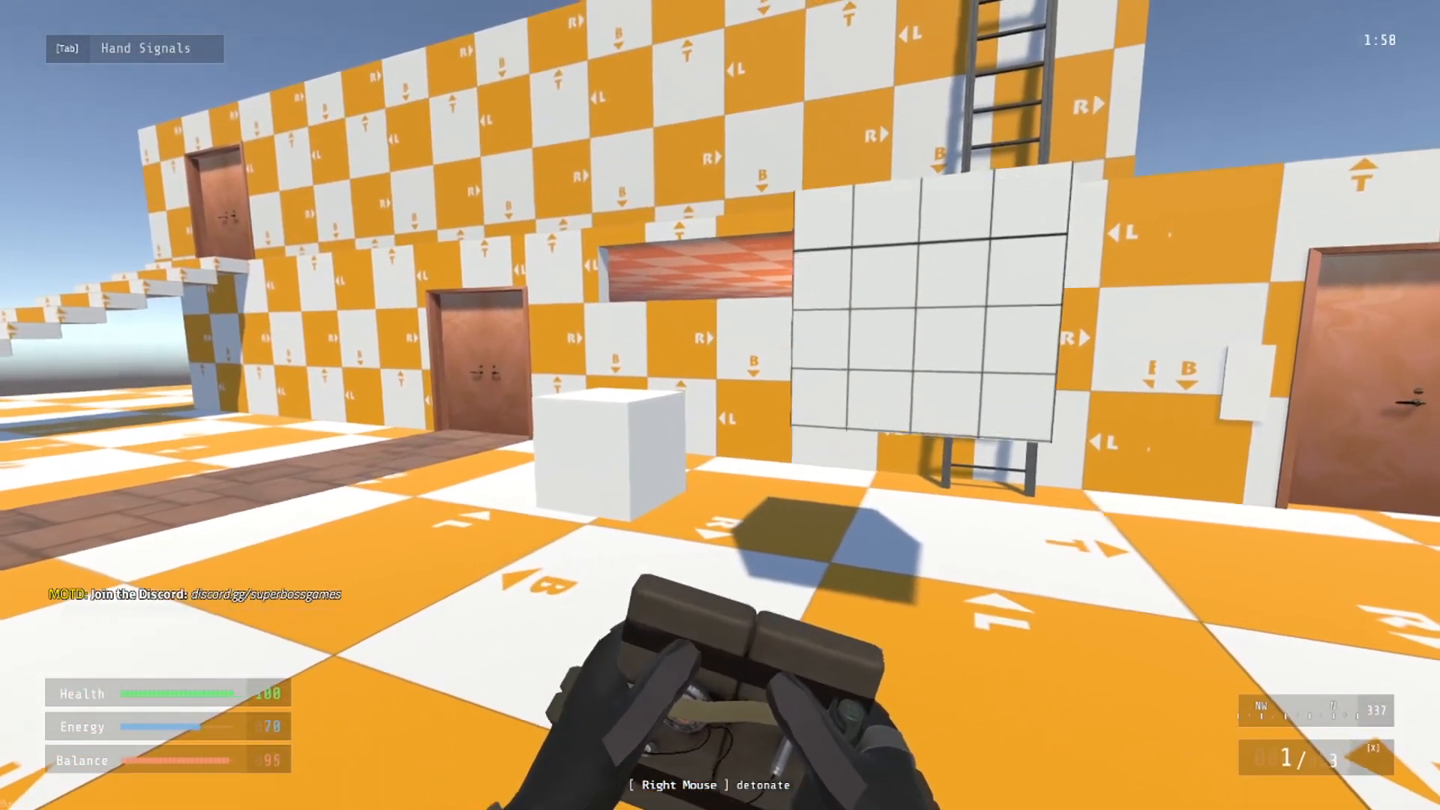
{"action": "left_click", "coordinate": [720, 405]}
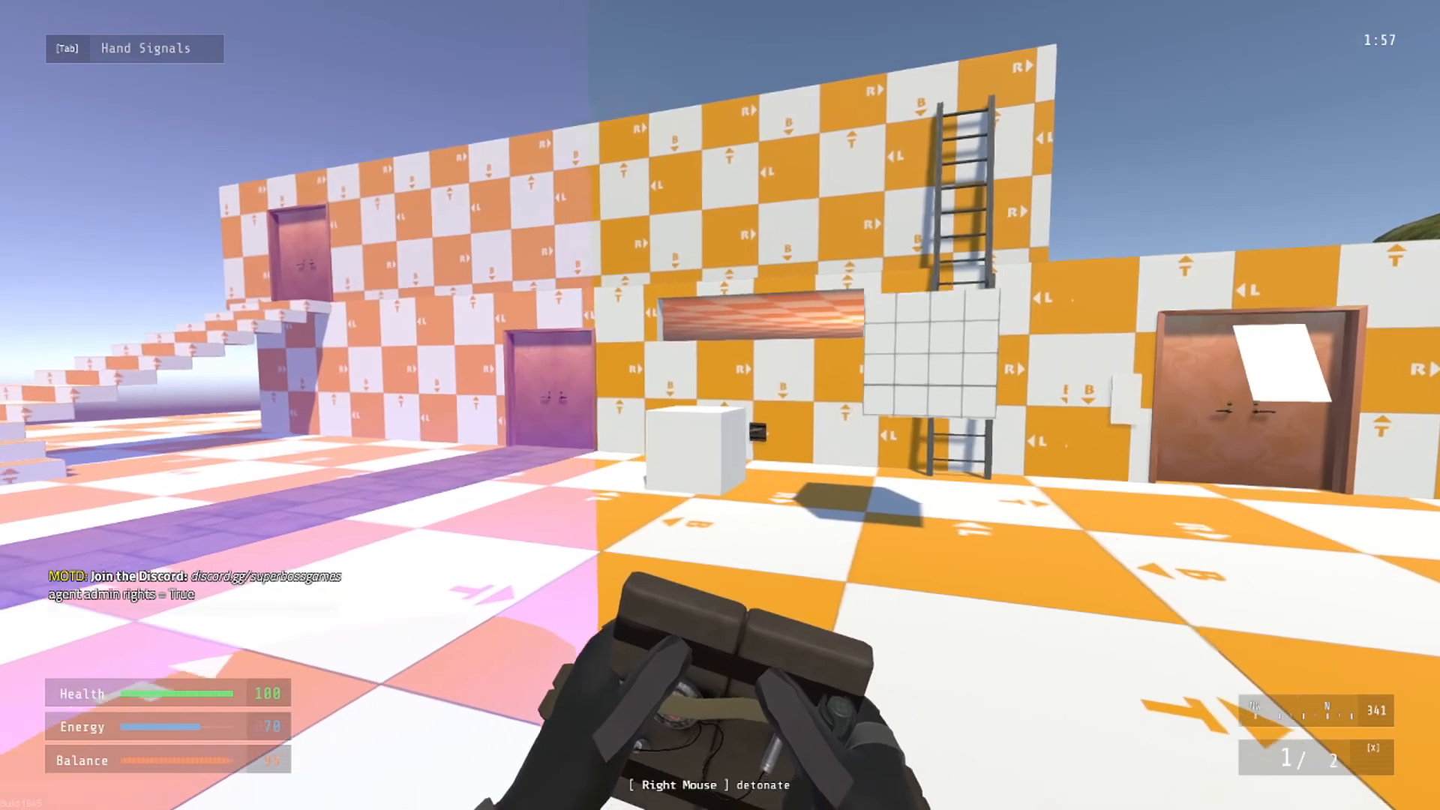
{"action": "key", "text": "s"}
{"action": "right_click", "coordinate": [720, 405]}
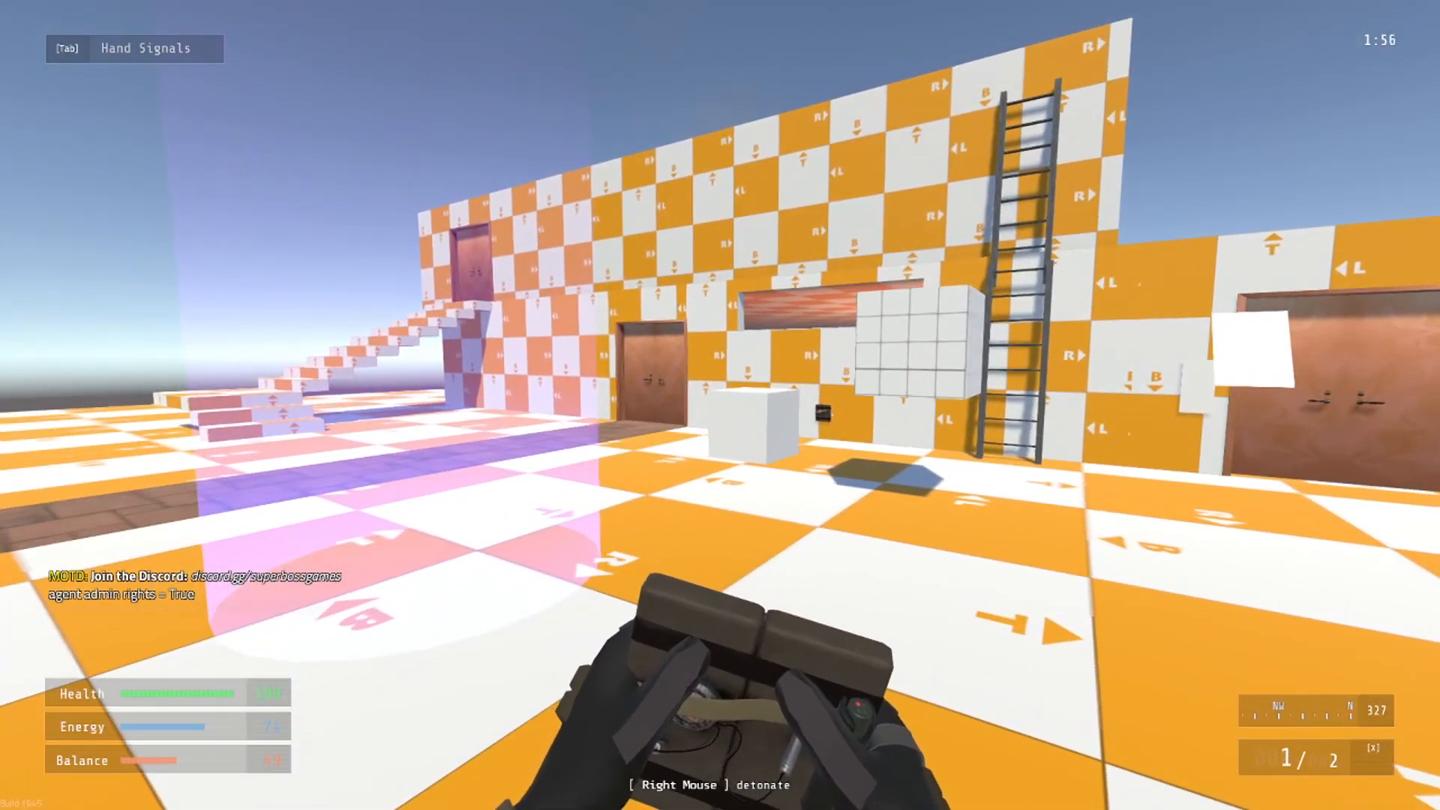
{"action": "right_click", "coordinate": [720, 405]}
{"action": "right_click", "coordinate": [720, 405]}
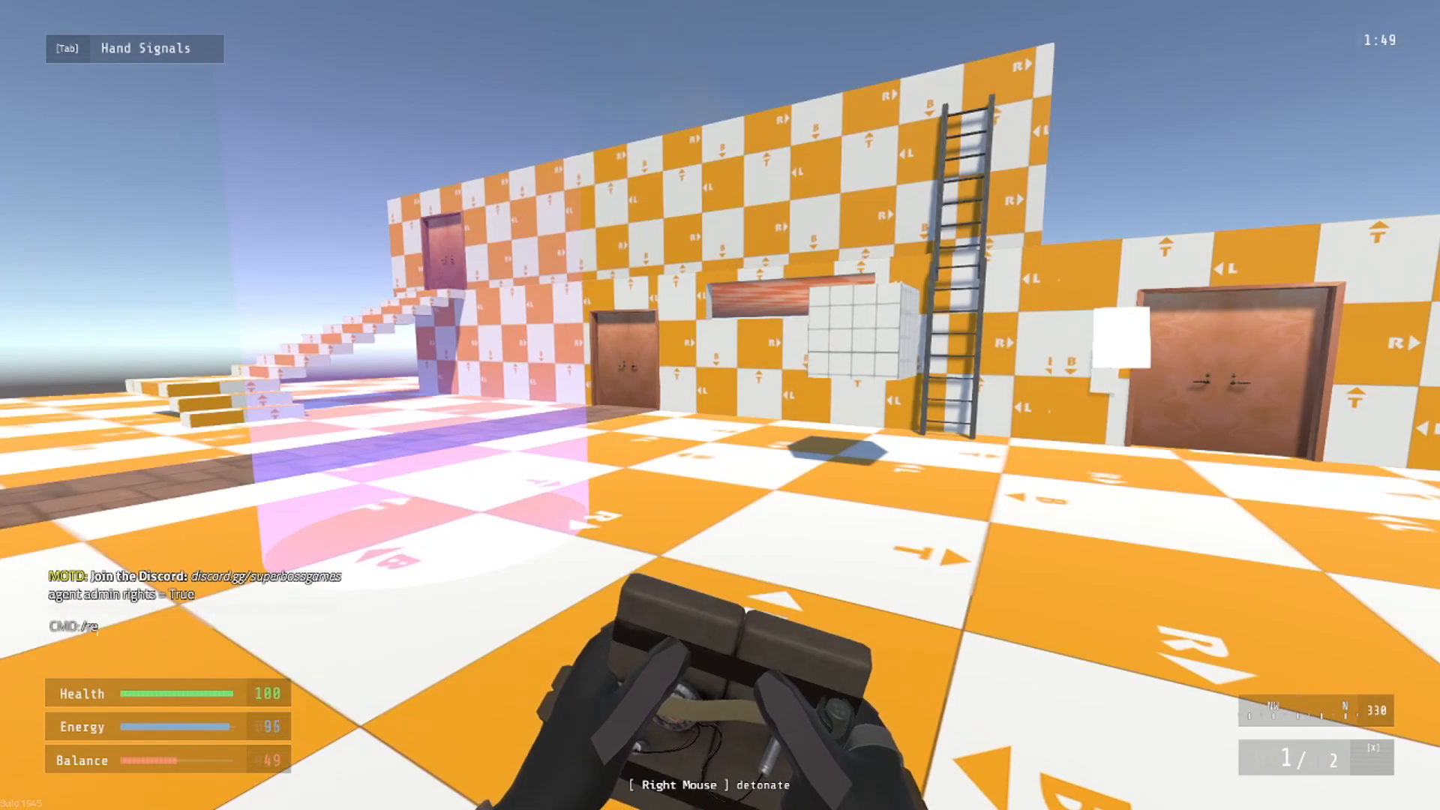
Reset the round with the /reset command and blast the white cube again with a remote charge from a distance
{"action": "type", "text": "set"}
{"action": "key", "text": "Return"}
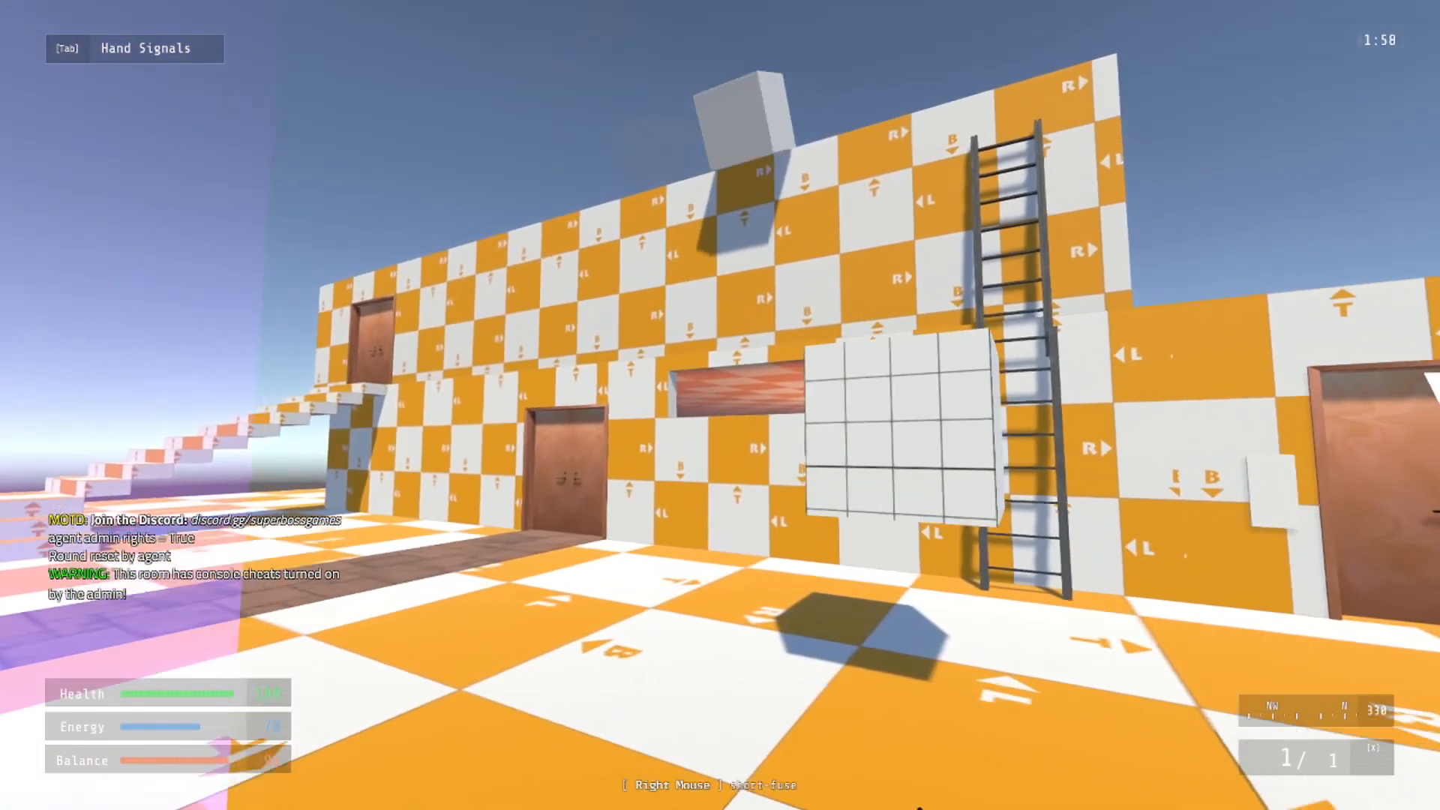
{"action": "scroll", "coordinate": [720, 405], "scroll_direction": "down", "scroll_amount": 2}
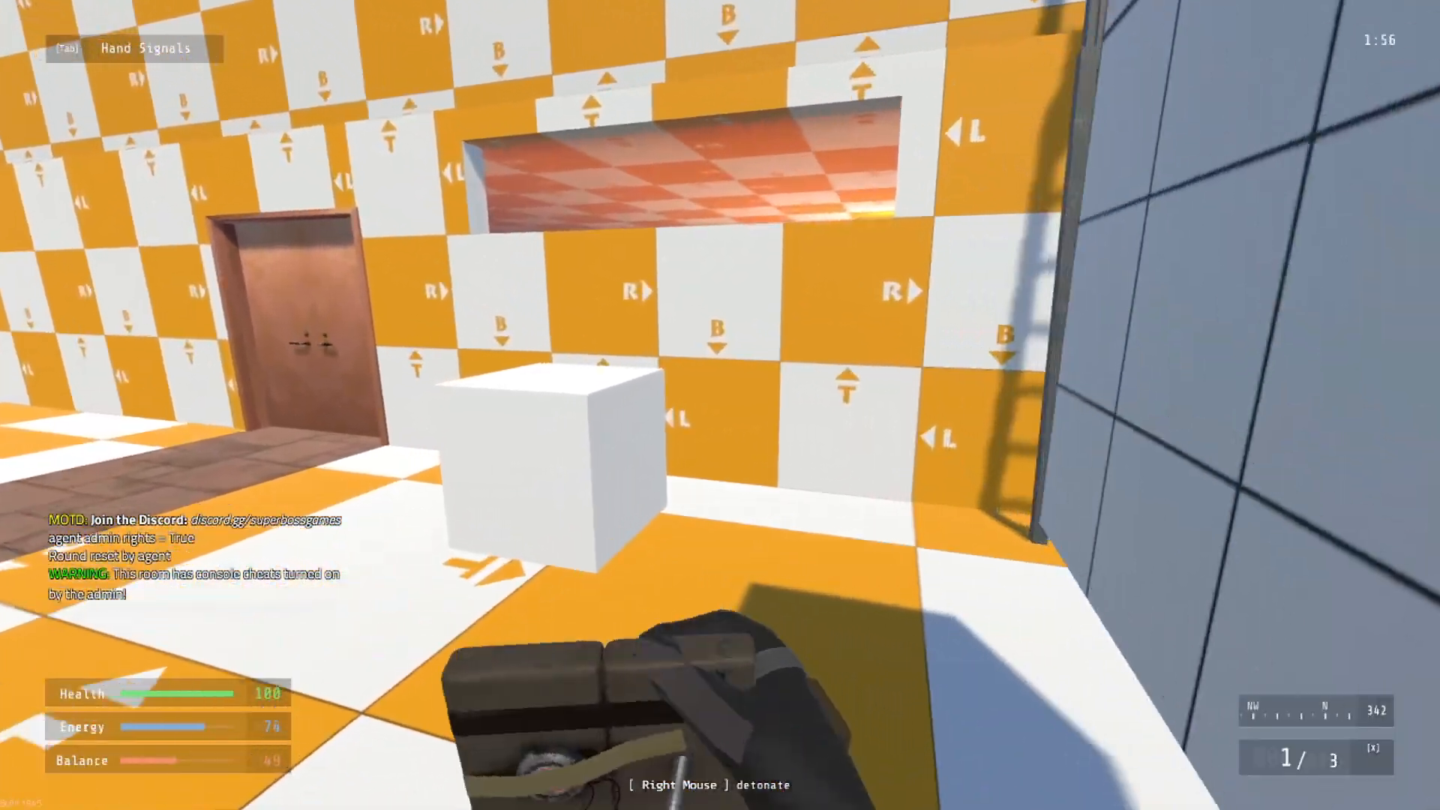
{"action": "left_click", "coordinate": [720, 406]}
{"action": "key", "text": "s"}
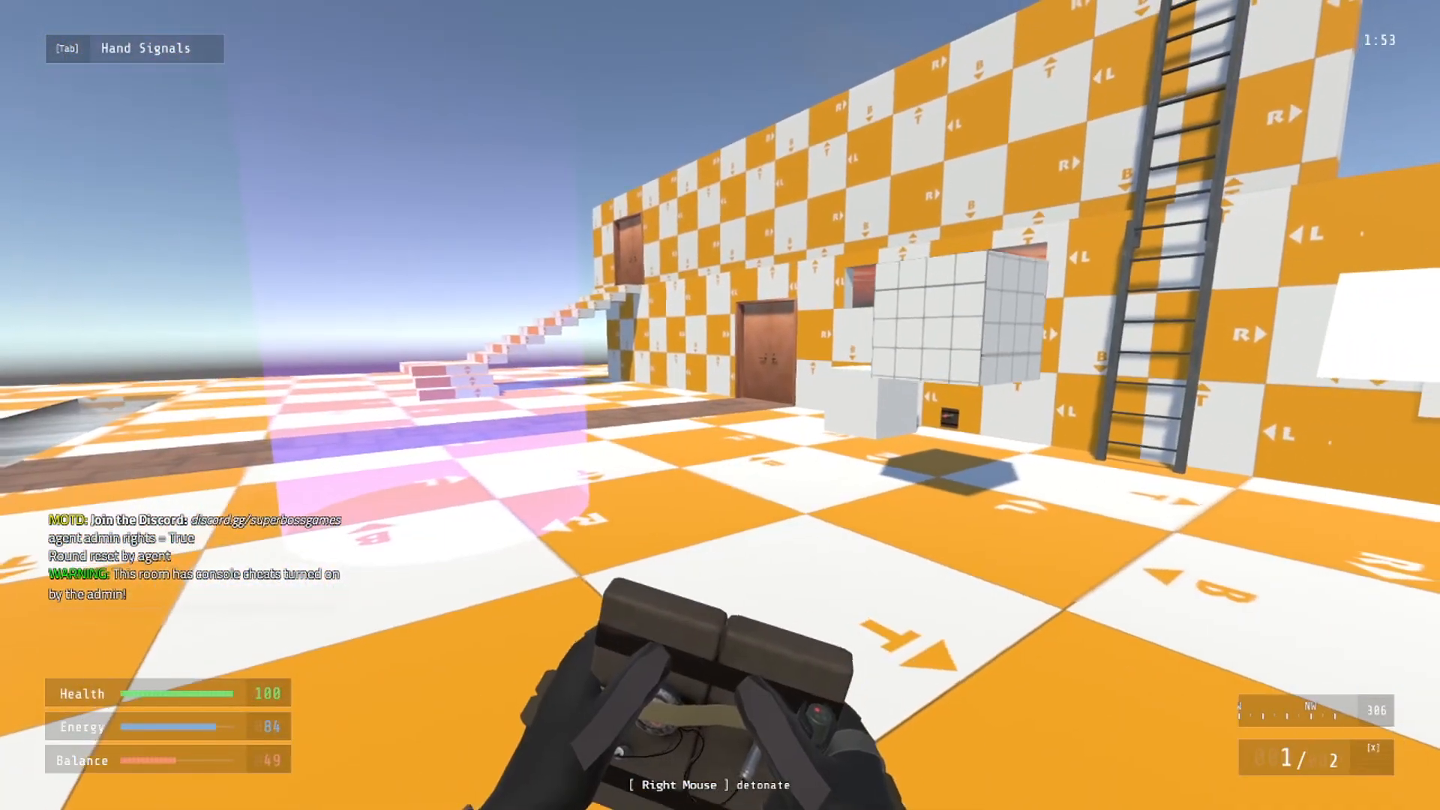
{"action": "right_click", "coordinate": [720, 405]}
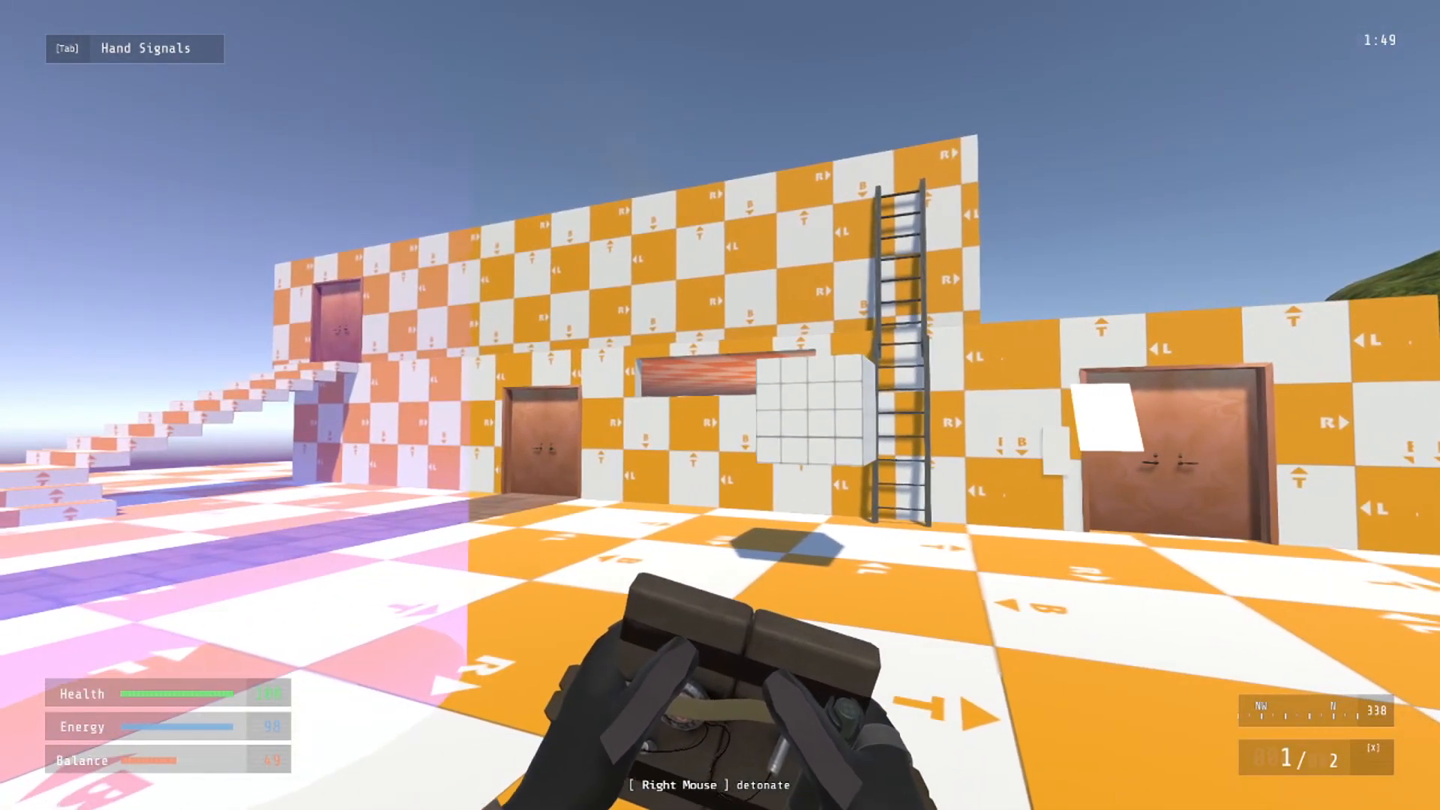
Reset the round again with /reset and exit the map test back to the editor
{"action": "key", "text": "slash"}
{"action": "type", "text": "reset"}
{"action": "key", "text": "Return"}
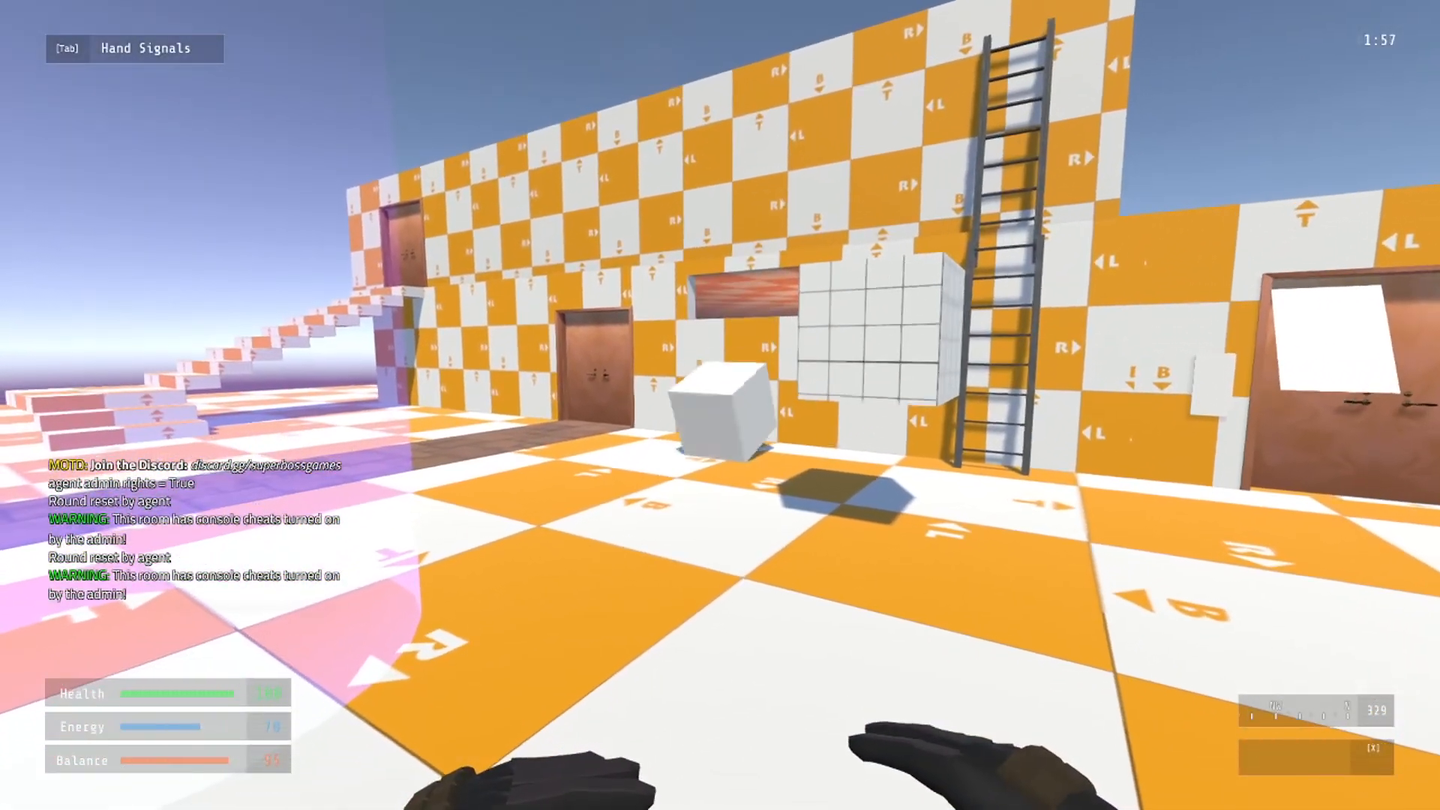
{"action": "key", "text": "Escape"}
{"action": "left_click", "coordinate": [1100, 141]}
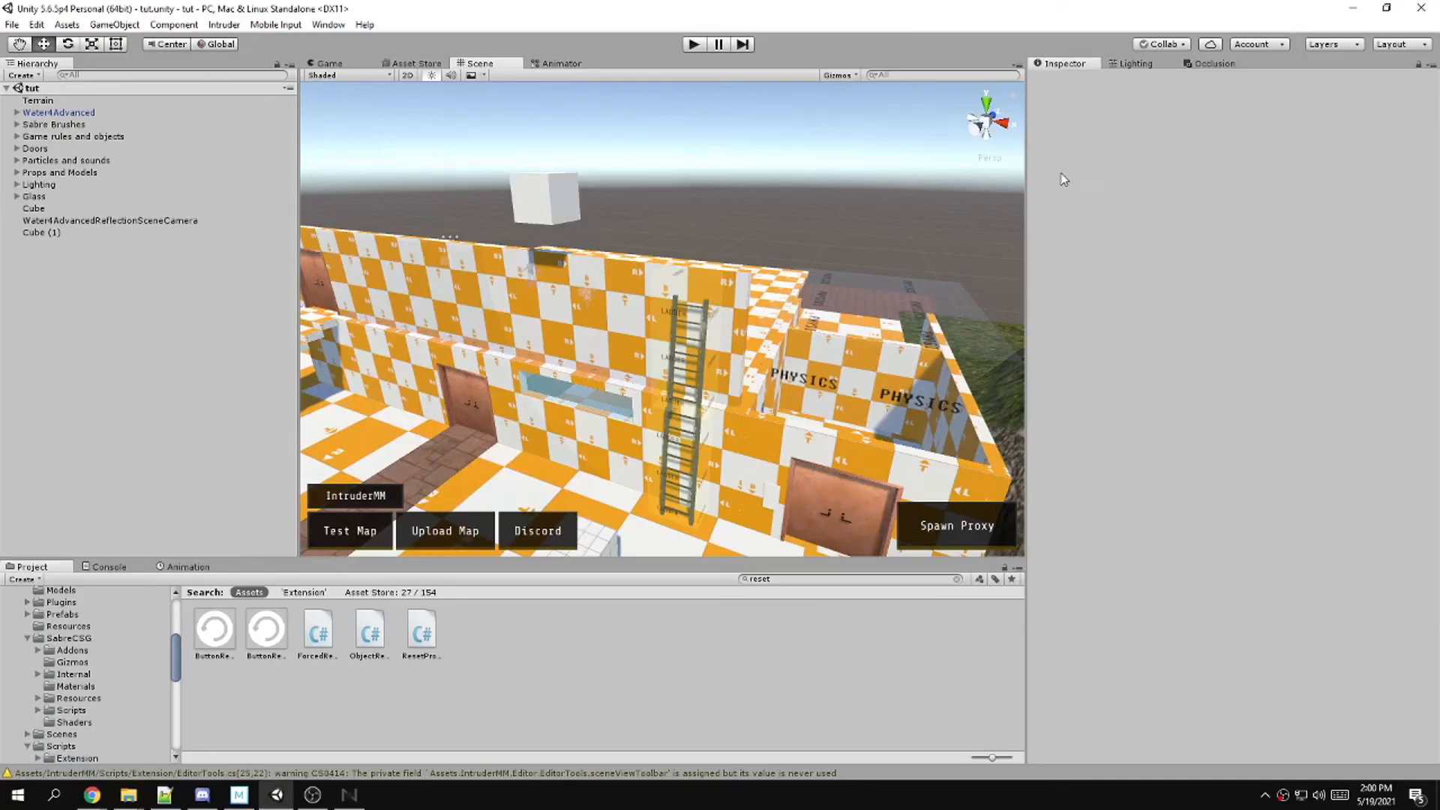